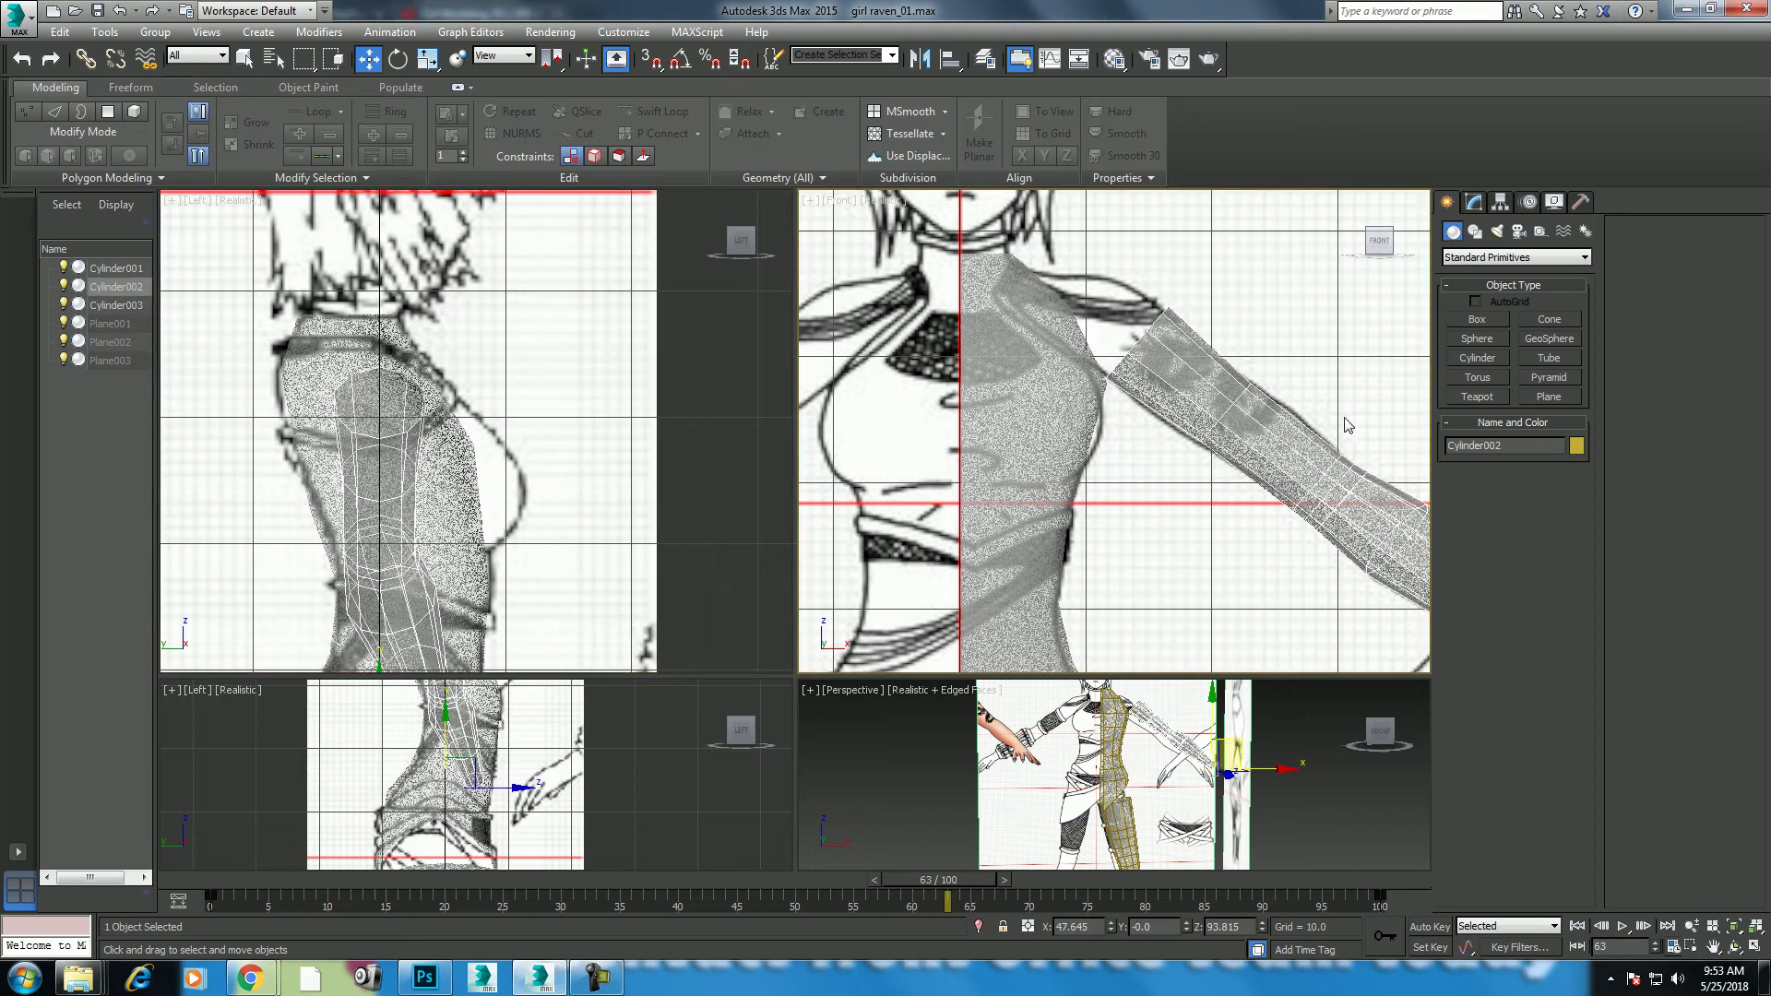
Step: Select the torso cylinder Cylinder003 and maximize the Perspective view
{"action": "scroll", "coordinate": [1347, 424], "scroll_direction": "down", "scroll_amount": 3}
{"action": "middle_click_drag", "start_coordinate": [1199, 545], "coordinate": [1185, 428]}
{"action": "scroll", "coordinate": [1054, 425], "scroll_direction": "up", "scroll_amount": 3}
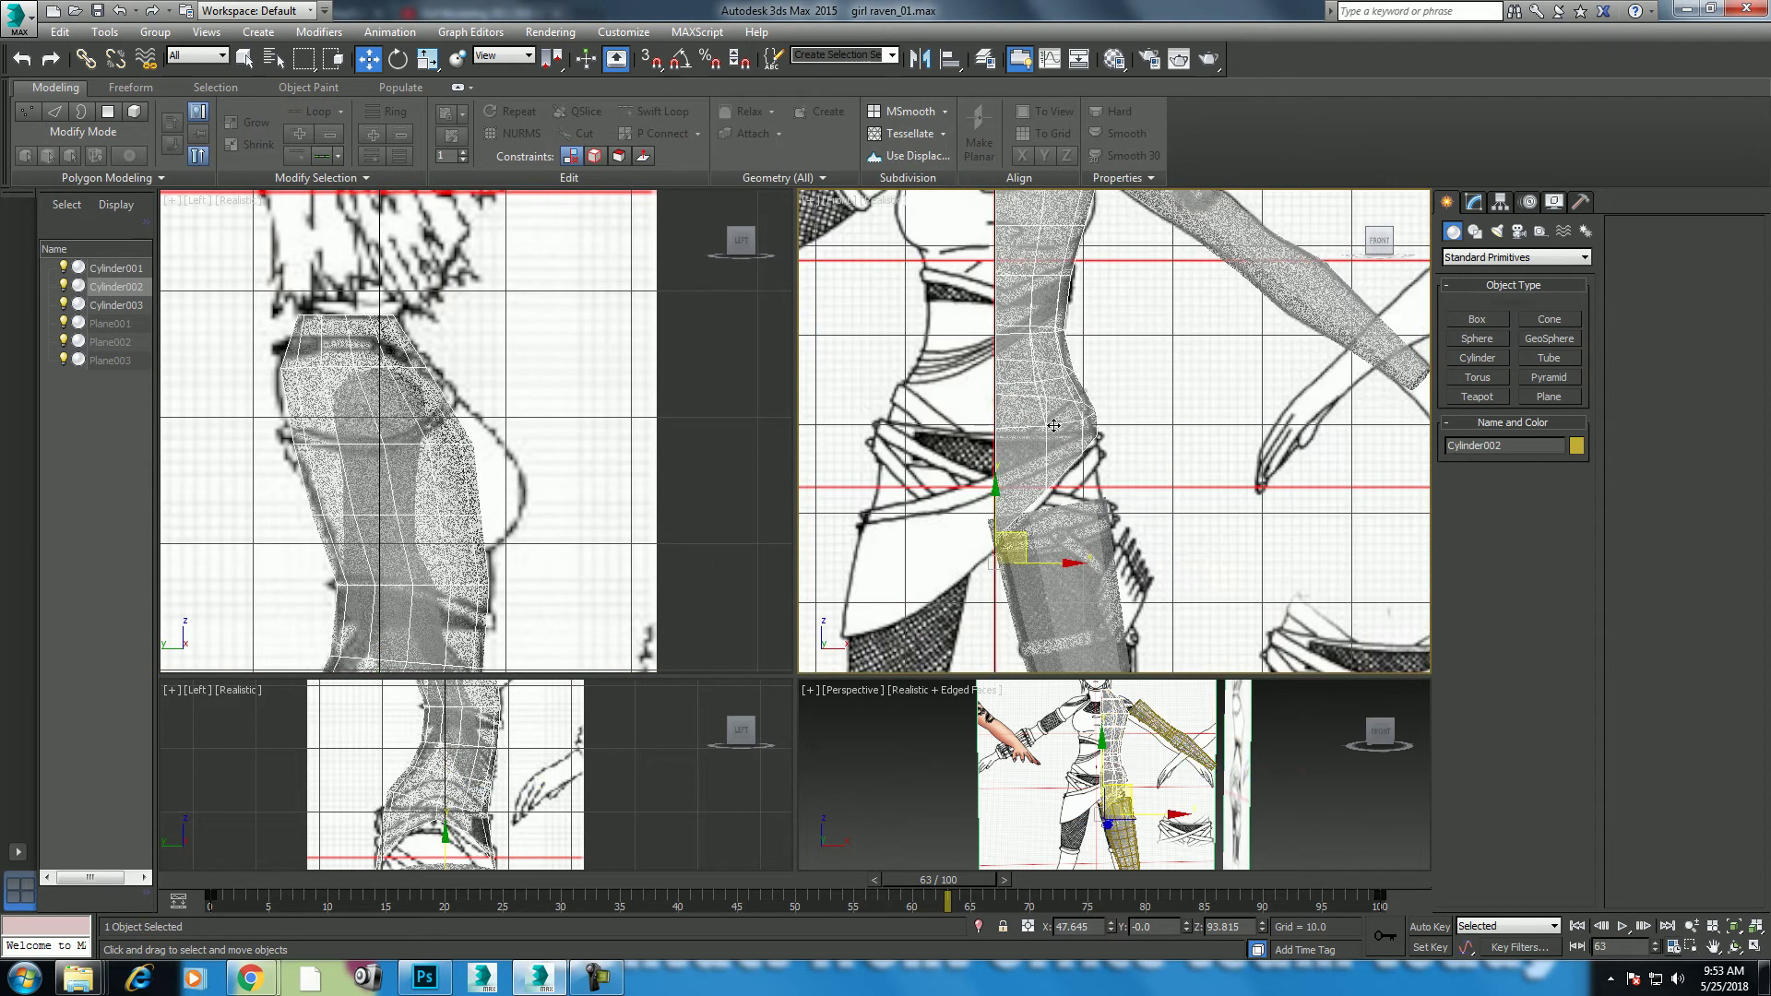
{"action": "left_click", "coordinate": [1054, 424]}
{"action": "middle_click_drag", "start_coordinate": [1056, 434], "coordinate": [1070, 498]}
{"action": "middle_click", "coordinate": [1086, 823]}
{"action": "key", "text": "alt+w"}
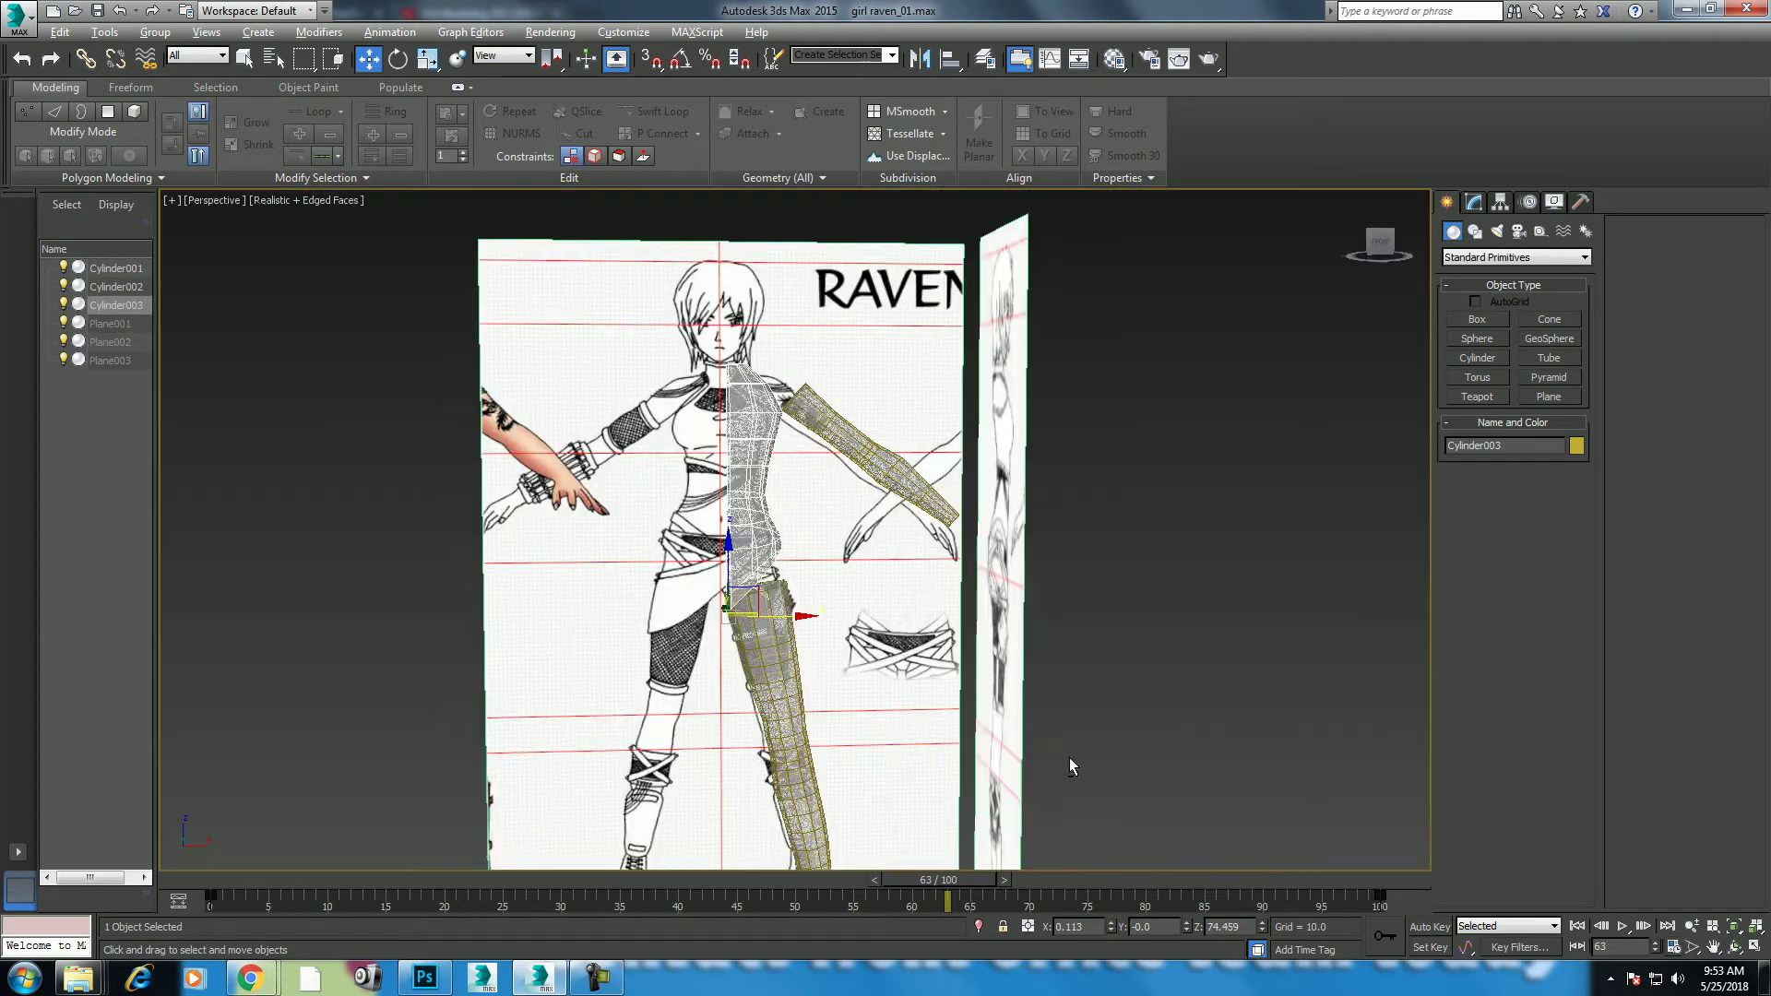
Step: Orbit the Perspective view around the torso, then restore the four-viewport layout
{"action": "middle_click_drag", "start_coordinate": [794, 546], "coordinate": [814, 578], "text": "alt"}
{"action": "left_click", "coordinate": [1734, 946]}
{"action": "mouse_move", "coordinate": [830, 553]}
{"action": "left_mouse_down"}
{"action": "mouse_move", "coordinate": [749, 554]}
{"action": "mouse_move", "coordinate": [748, 498]}
{"action": "mouse_move", "coordinate": [751, 542]}
{"action": "left_mouse_up"}
{"action": "scroll", "coordinate": [749, 553], "scroll_direction": "up", "scroll_amount": 4}
{"action": "key", "text": "Home"}
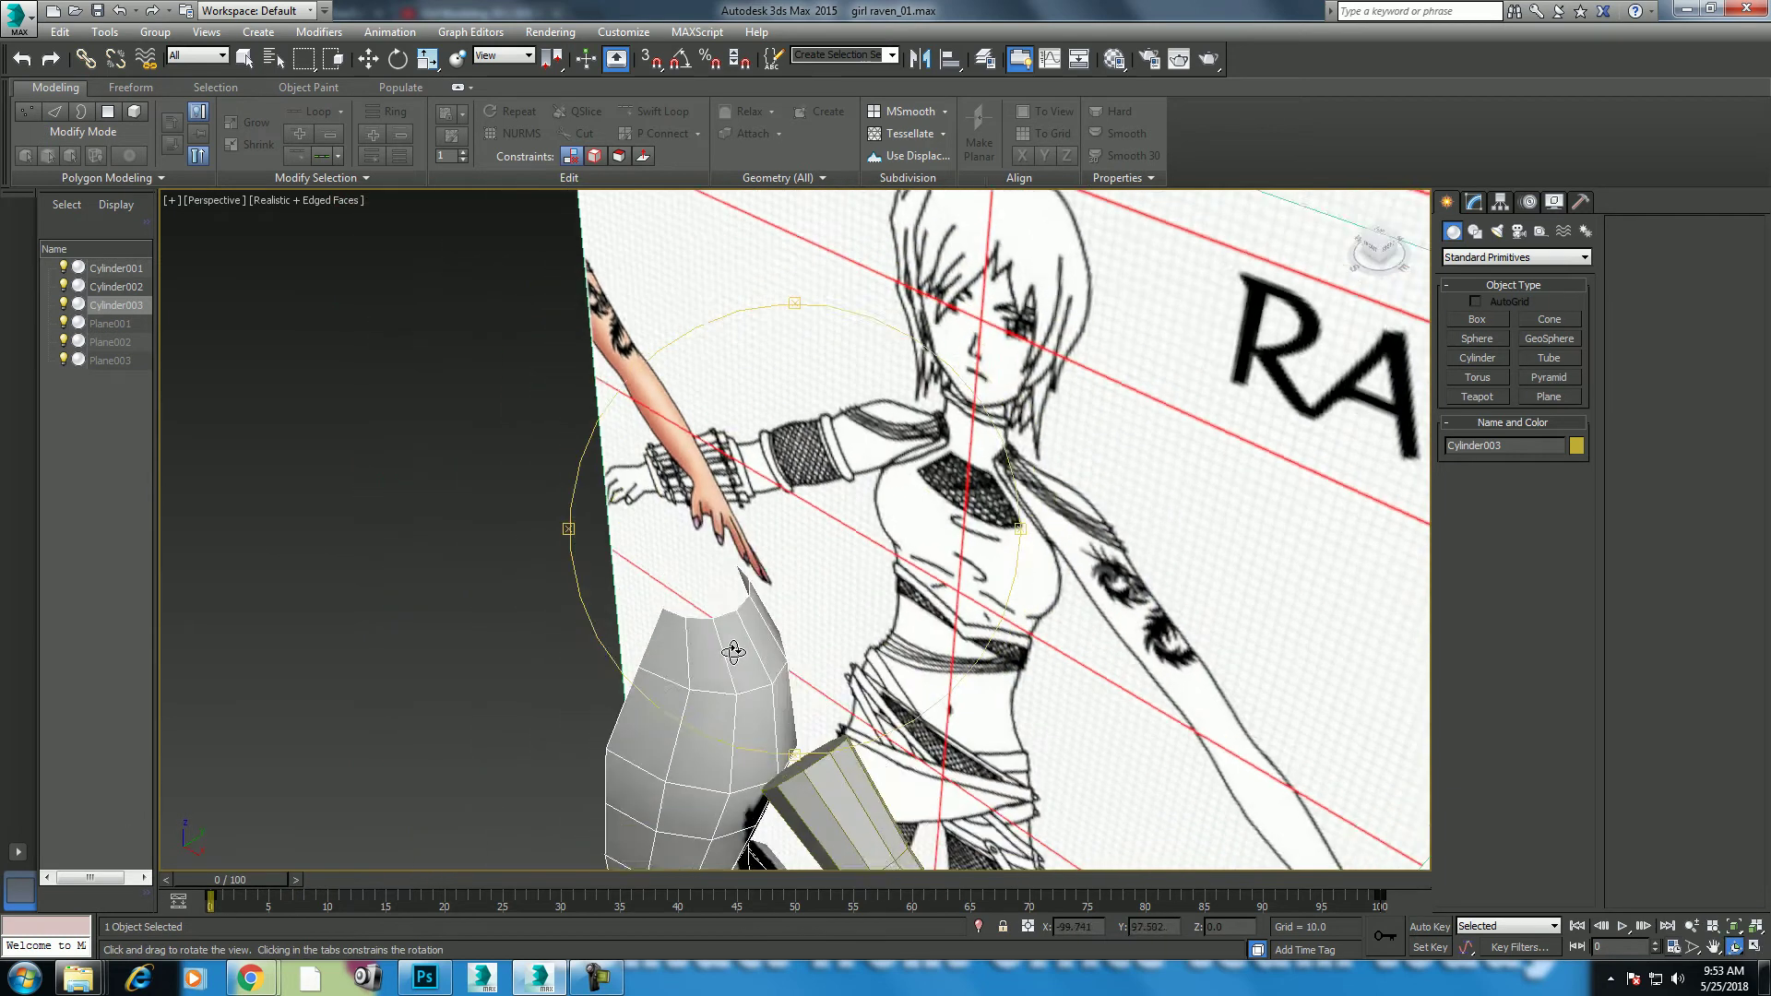
{"action": "key", "text": "w"}
{"action": "key", "text": "alt+w"}
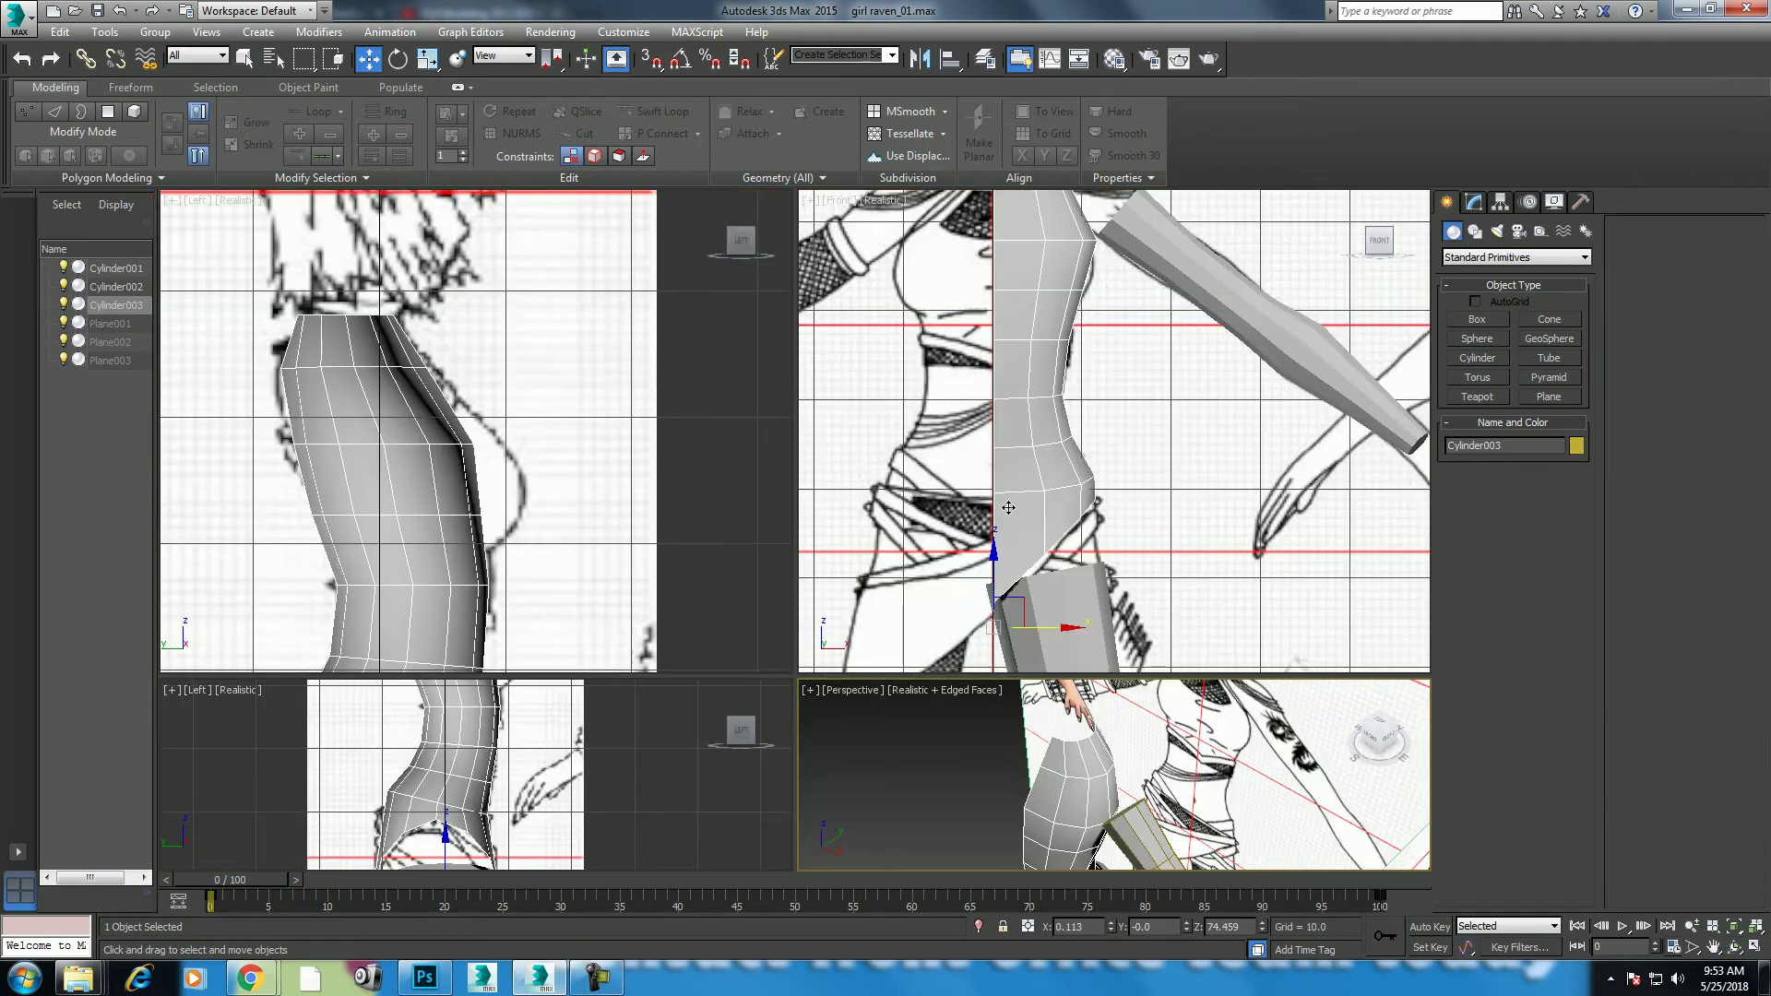
Step: Bring up the Modify panel's Editable Poly settings for Cylinder003
{"action": "scroll", "coordinate": [1008, 508], "scroll_direction": "up", "scroll_amount": 2}
{"action": "right_click", "coordinate": [1040, 408]}
{"action": "scroll", "coordinate": [1018, 321], "scroll_direction": "up", "scroll_amount": 2}
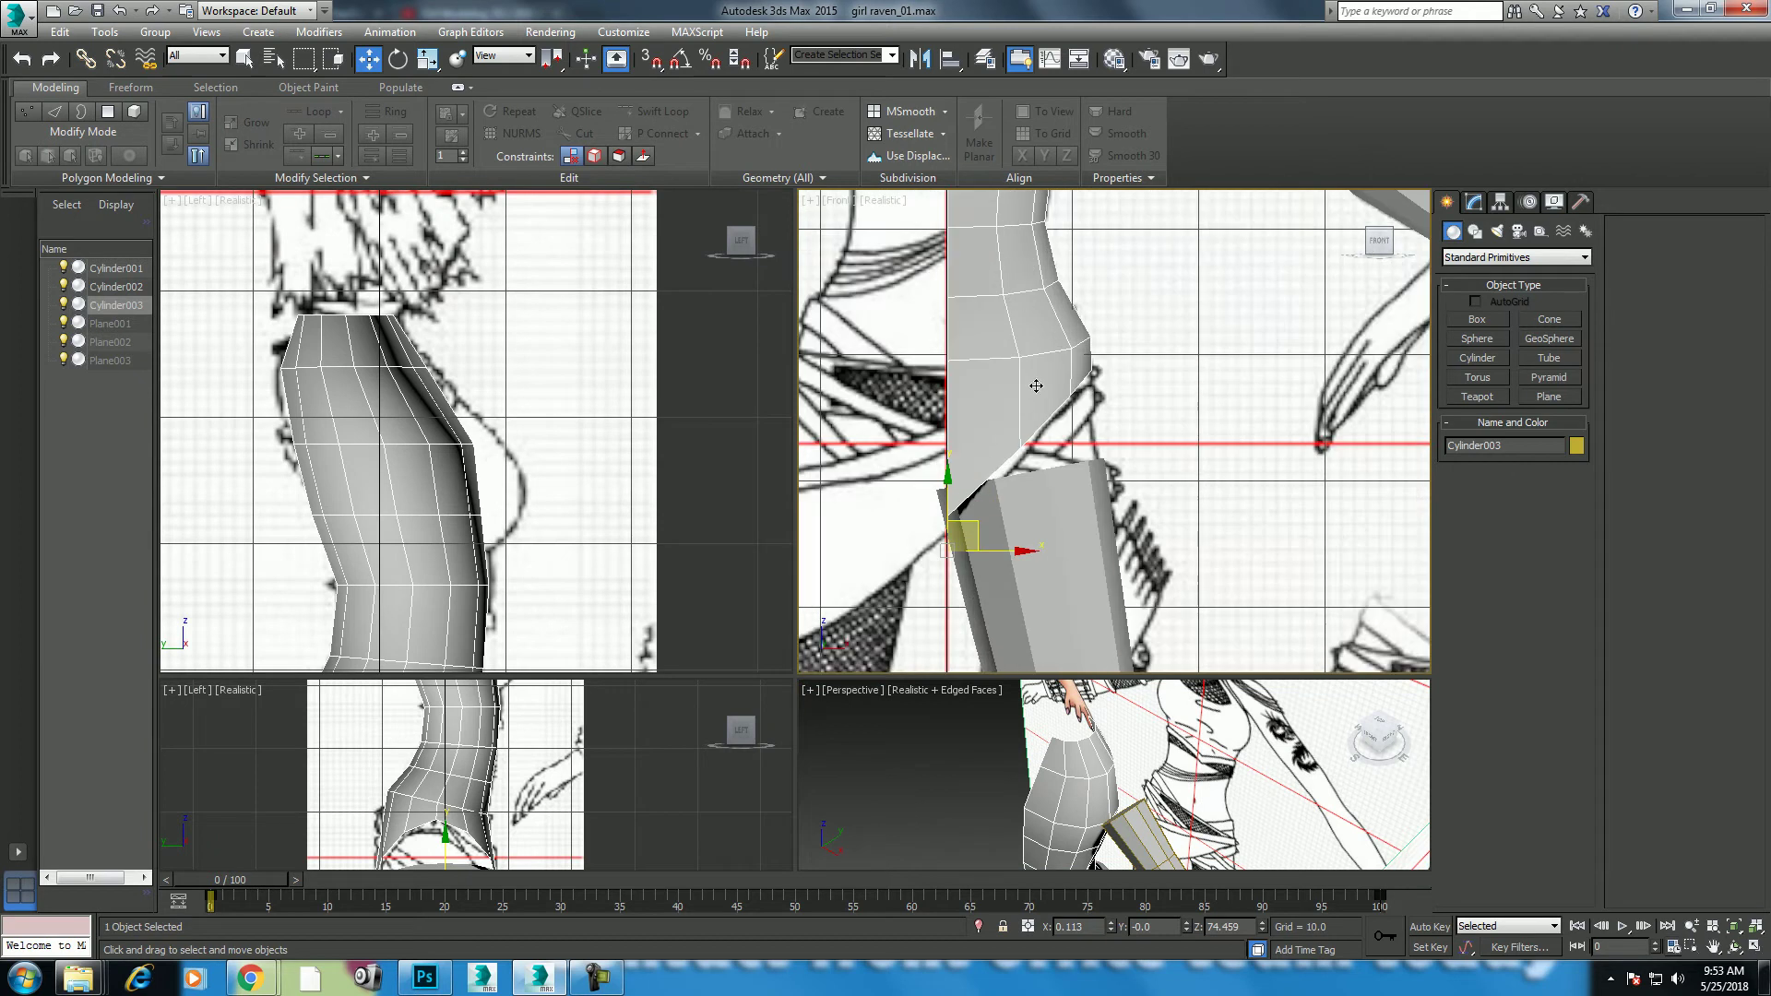
{"action": "left_click", "coordinate": [1474, 202]}
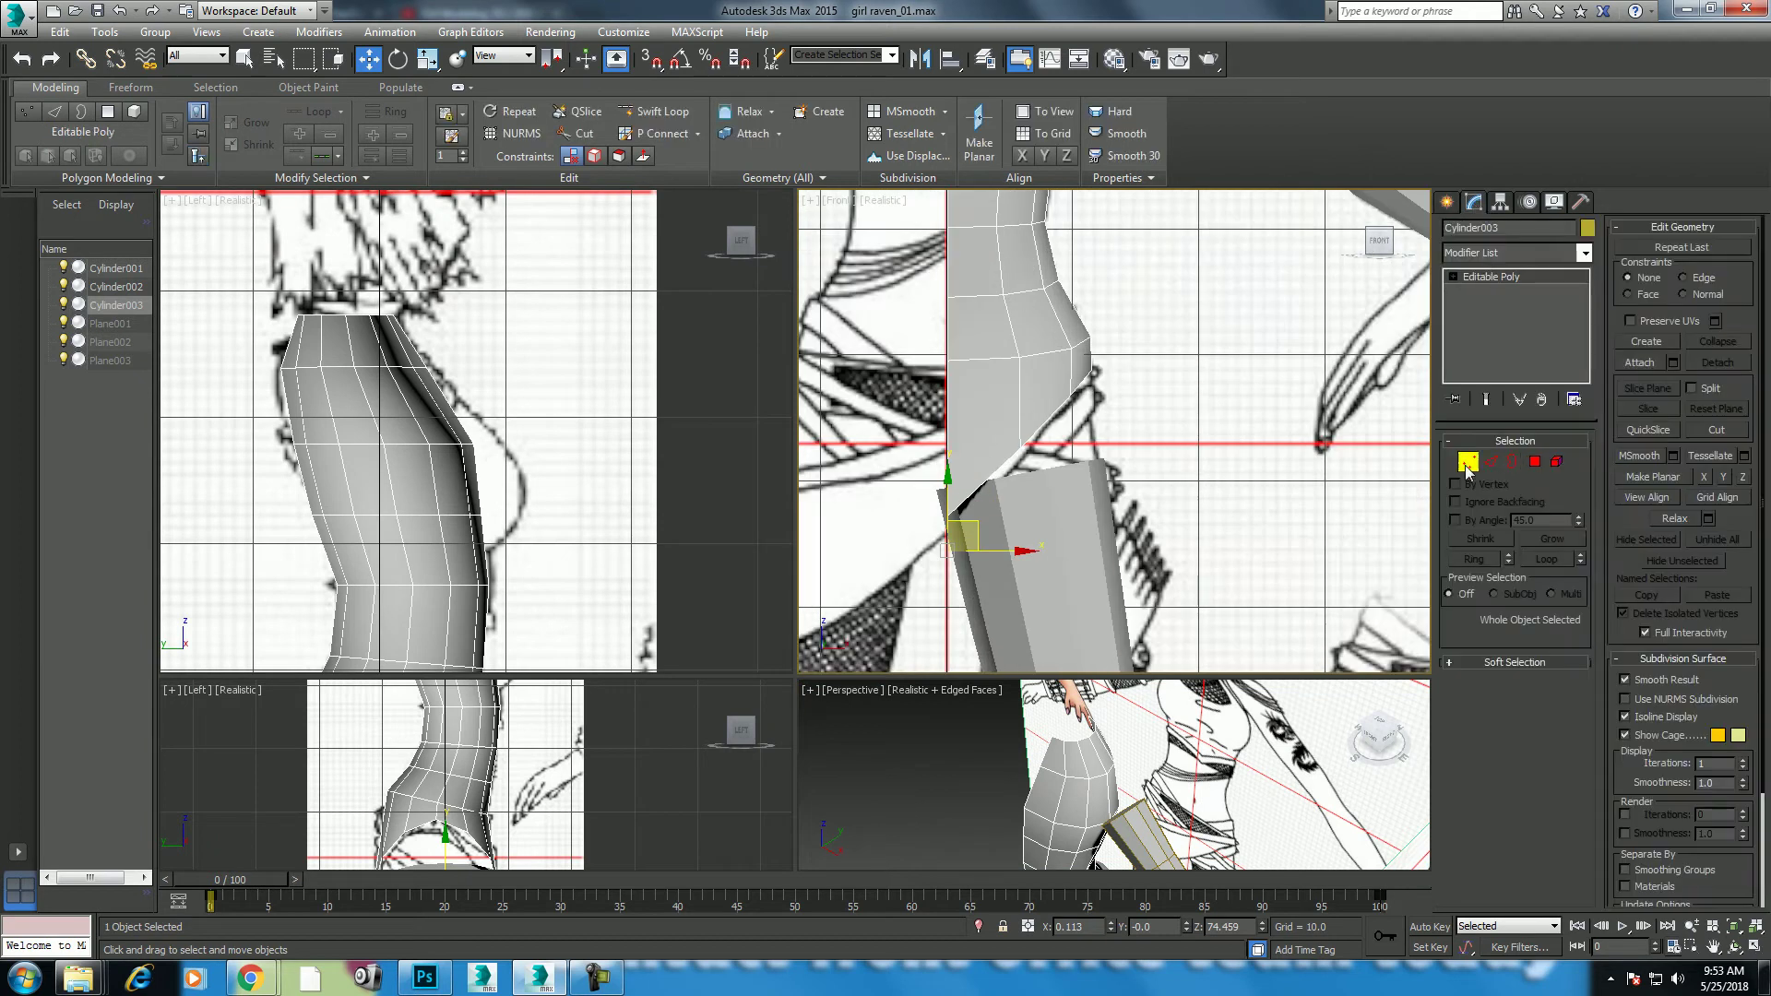
Step: Raise the torso's two lower inner corner vertices
{"action": "left_click", "coordinate": [1467, 466]}
{"action": "left_click_drag", "start_coordinate": [967, 501], "coordinate": [934, 524]}
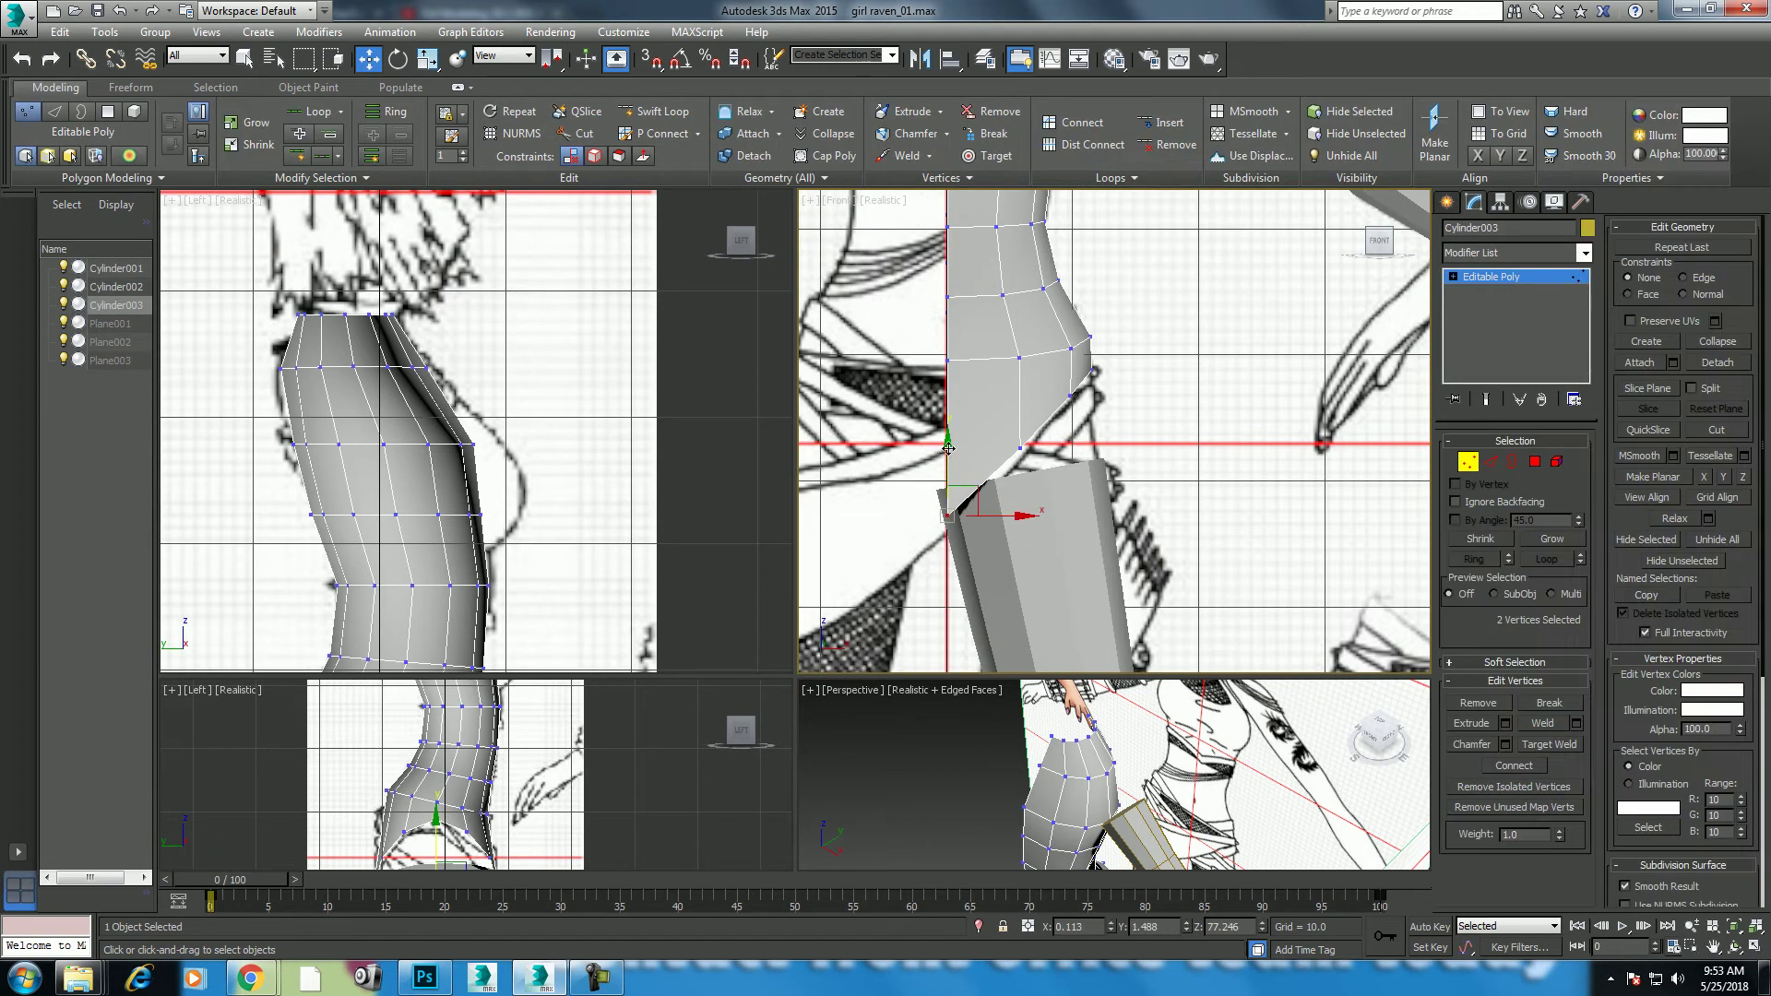
{"action": "left_click_drag", "start_coordinate": [949, 433], "coordinate": [1021, 441]}
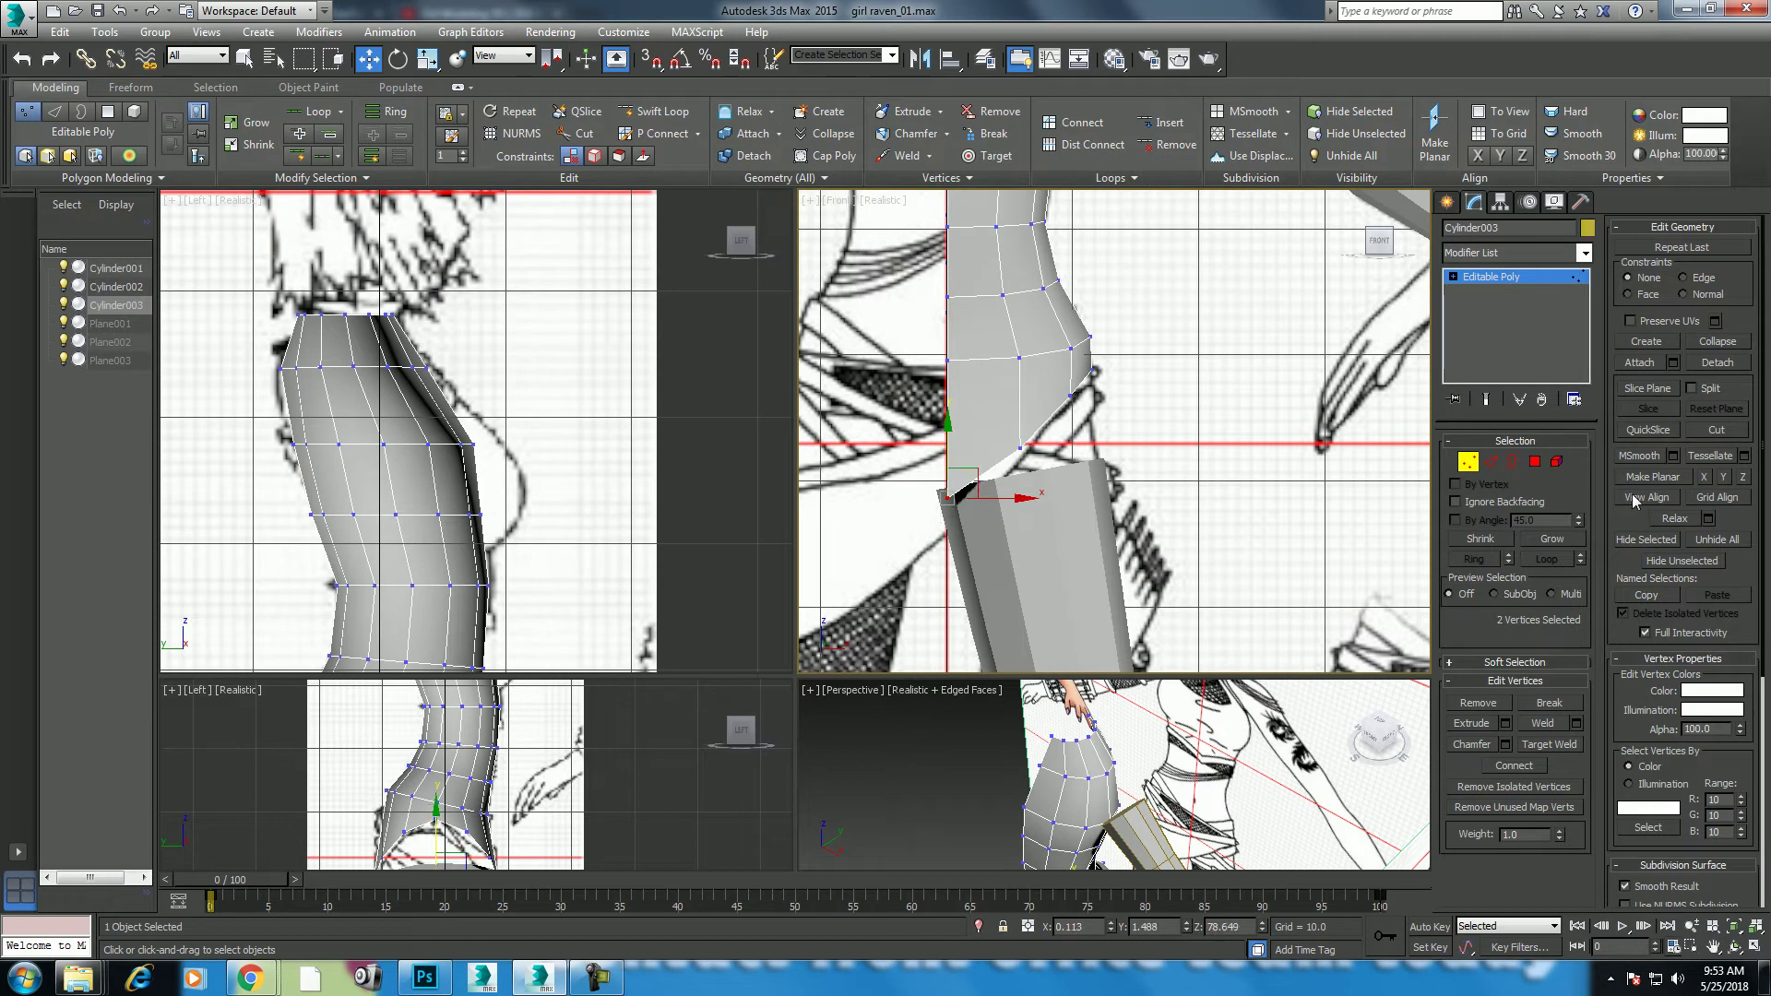
Step: Select the torso's vertical side edge loop using Ring and Loop
{"action": "left_click", "coordinate": [1500, 461]}
{"action": "left_click", "coordinate": [980, 493]}
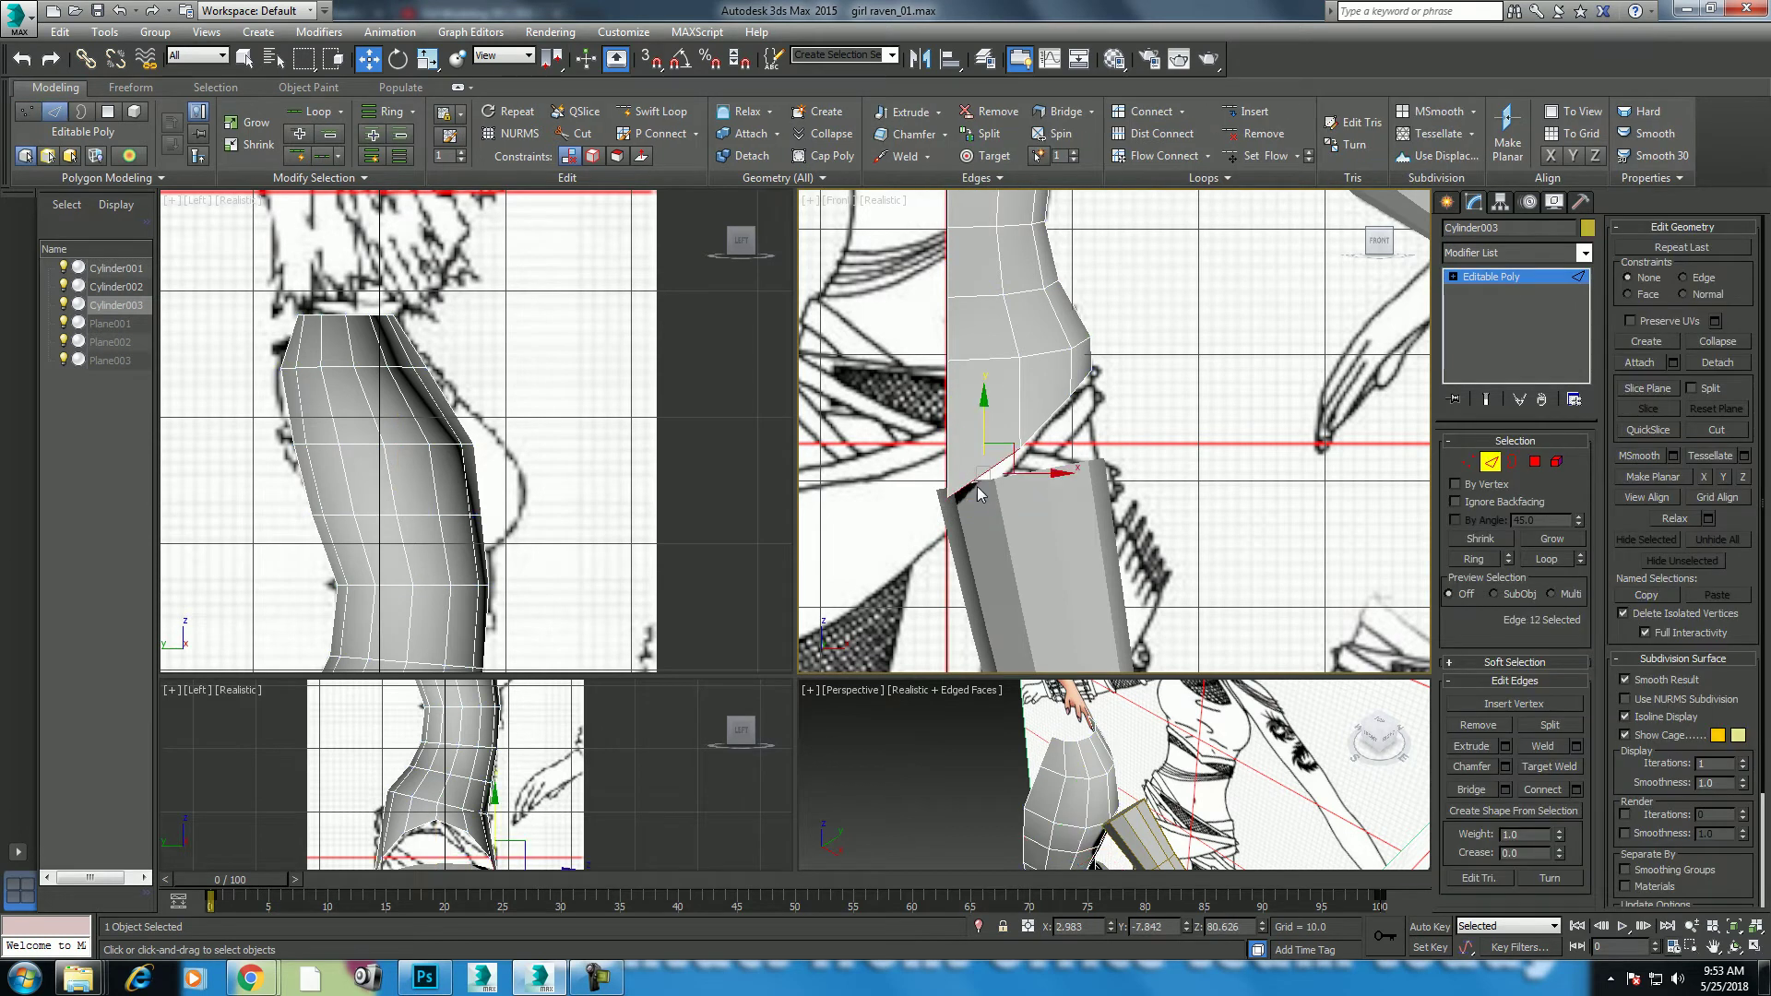
{"action": "key", "text": "alt+r"}
{"action": "double_click", "coordinate": [980, 494]}
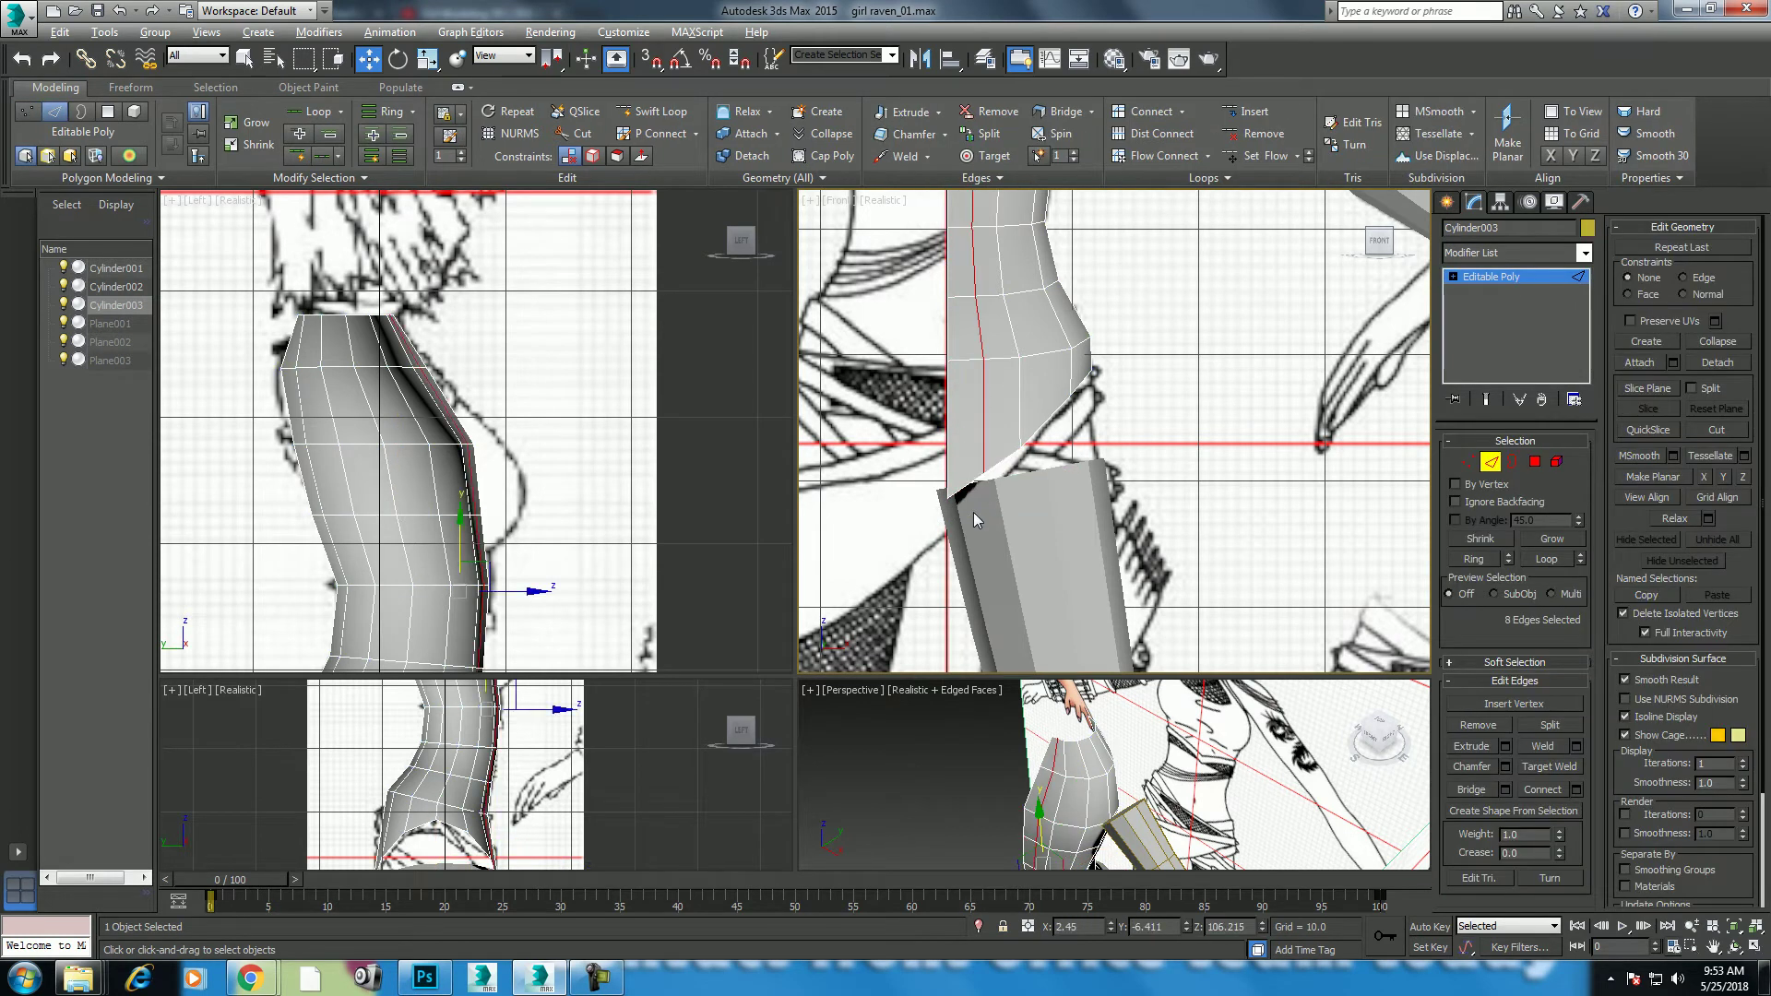
Step: Shift the side edge loop along X in Left view to follow the back contour
{"action": "mouse_move", "coordinate": [1153, 811]}
{"action": "middle_mouse_down"}
{"action": "mouse_move", "coordinate": [1153, 784]}
{"action": "mouse_move", "coordinate": [858, 621]}
{"action": "mouse_move", "coordinate": [745, 616]}
{"action": "middle_mouse_up"}
{"action": "key", "text": "alt+w"}
{"action": "key", "text": "alt+w"}
{"action": "middle_click", "coordinate": [744, 616]}
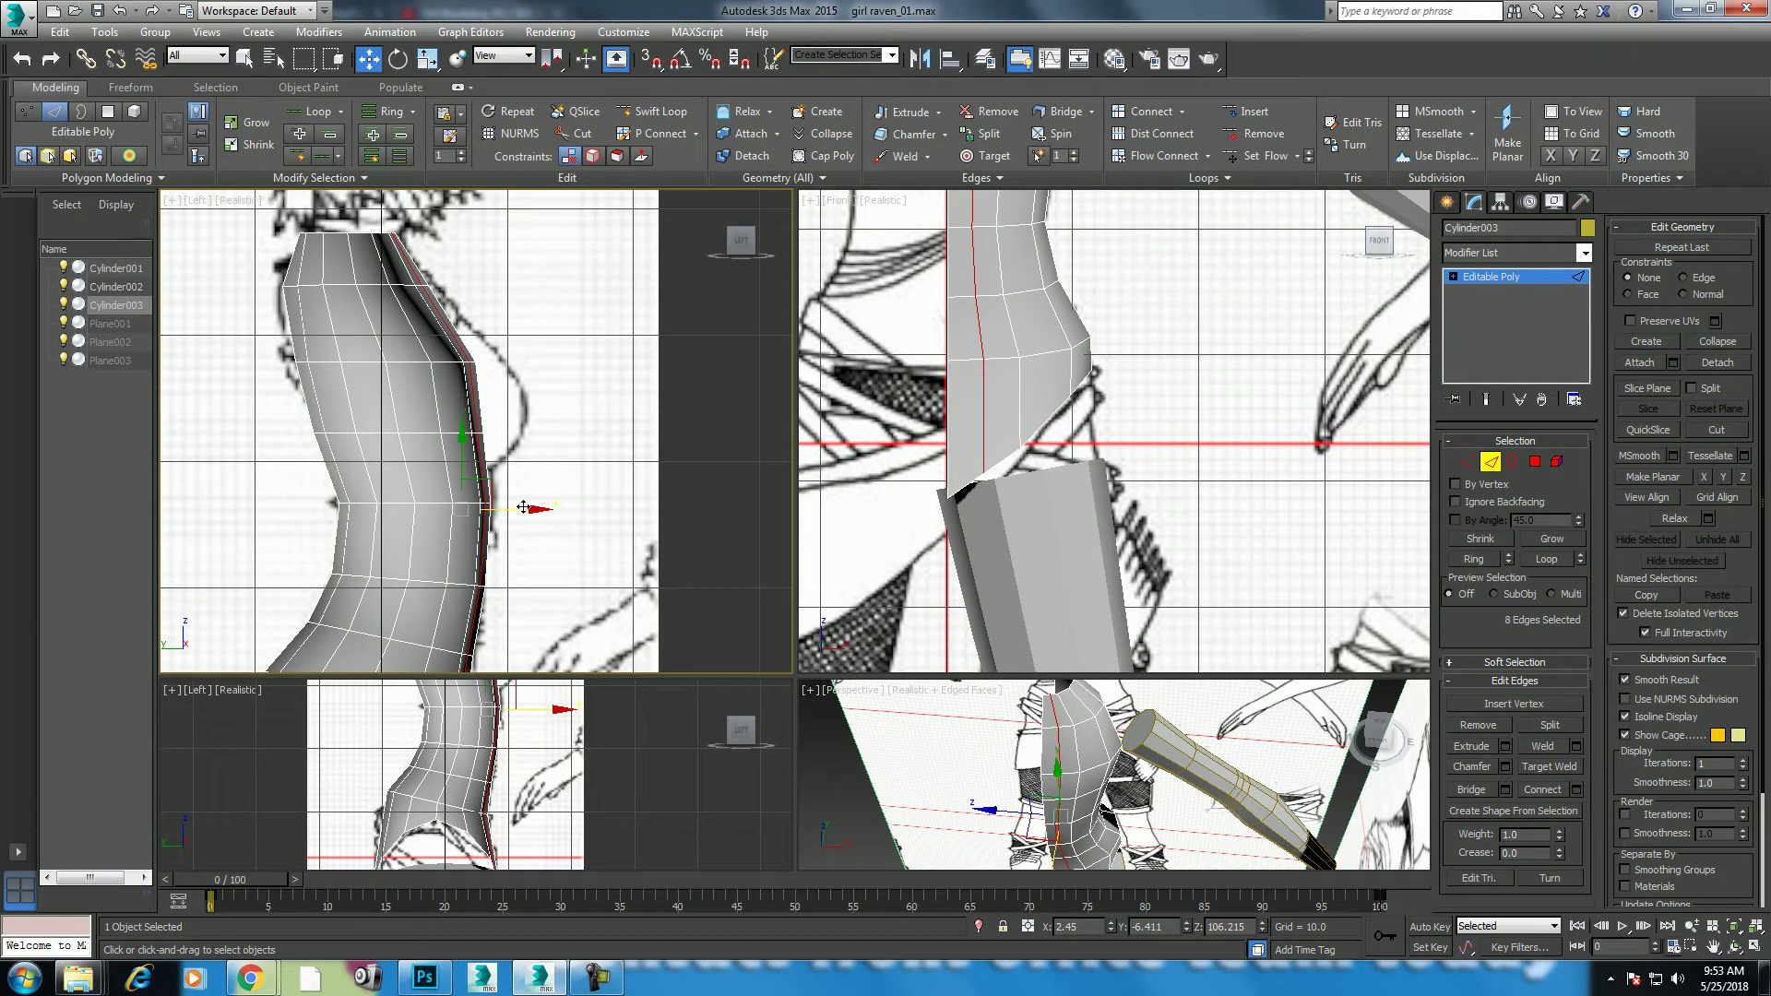
{"action": "left_click_drag", "start_coordinate": [527, 509], "coordinate": [531, 510]}
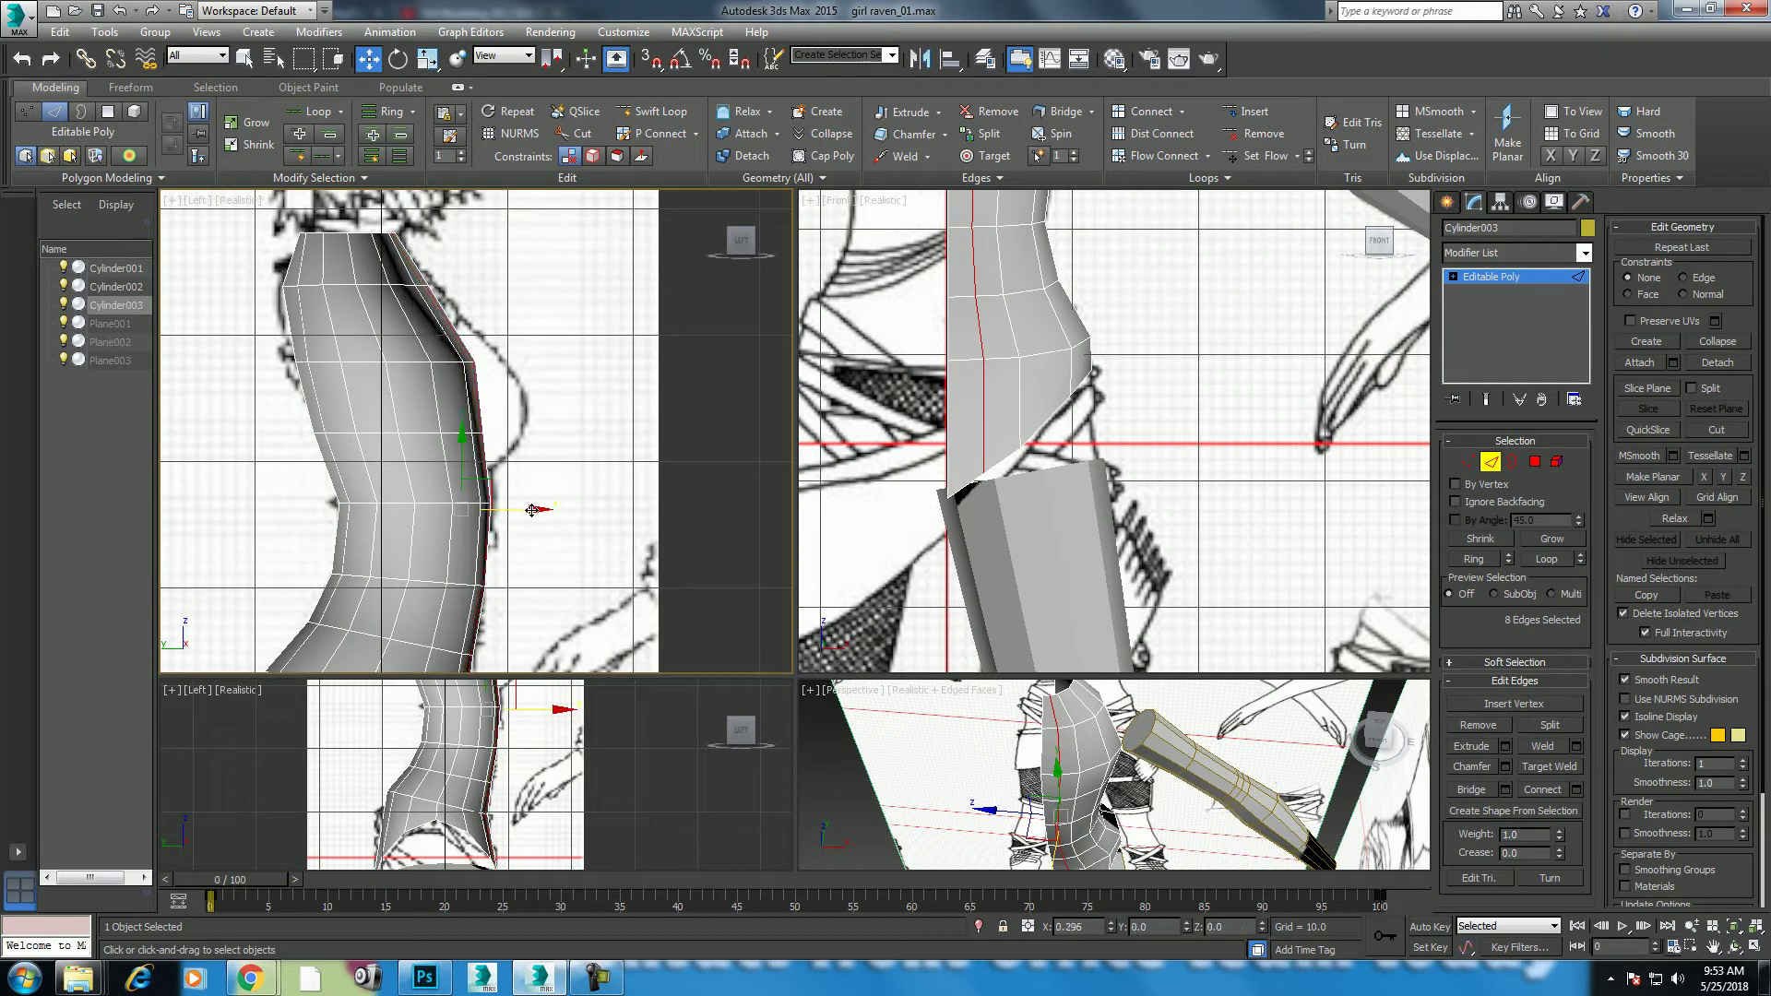
Step: Turn the front view into a maximized Perspective view orbiting the torso
{"action": "middle_click", "coordinate": [996, 463]}
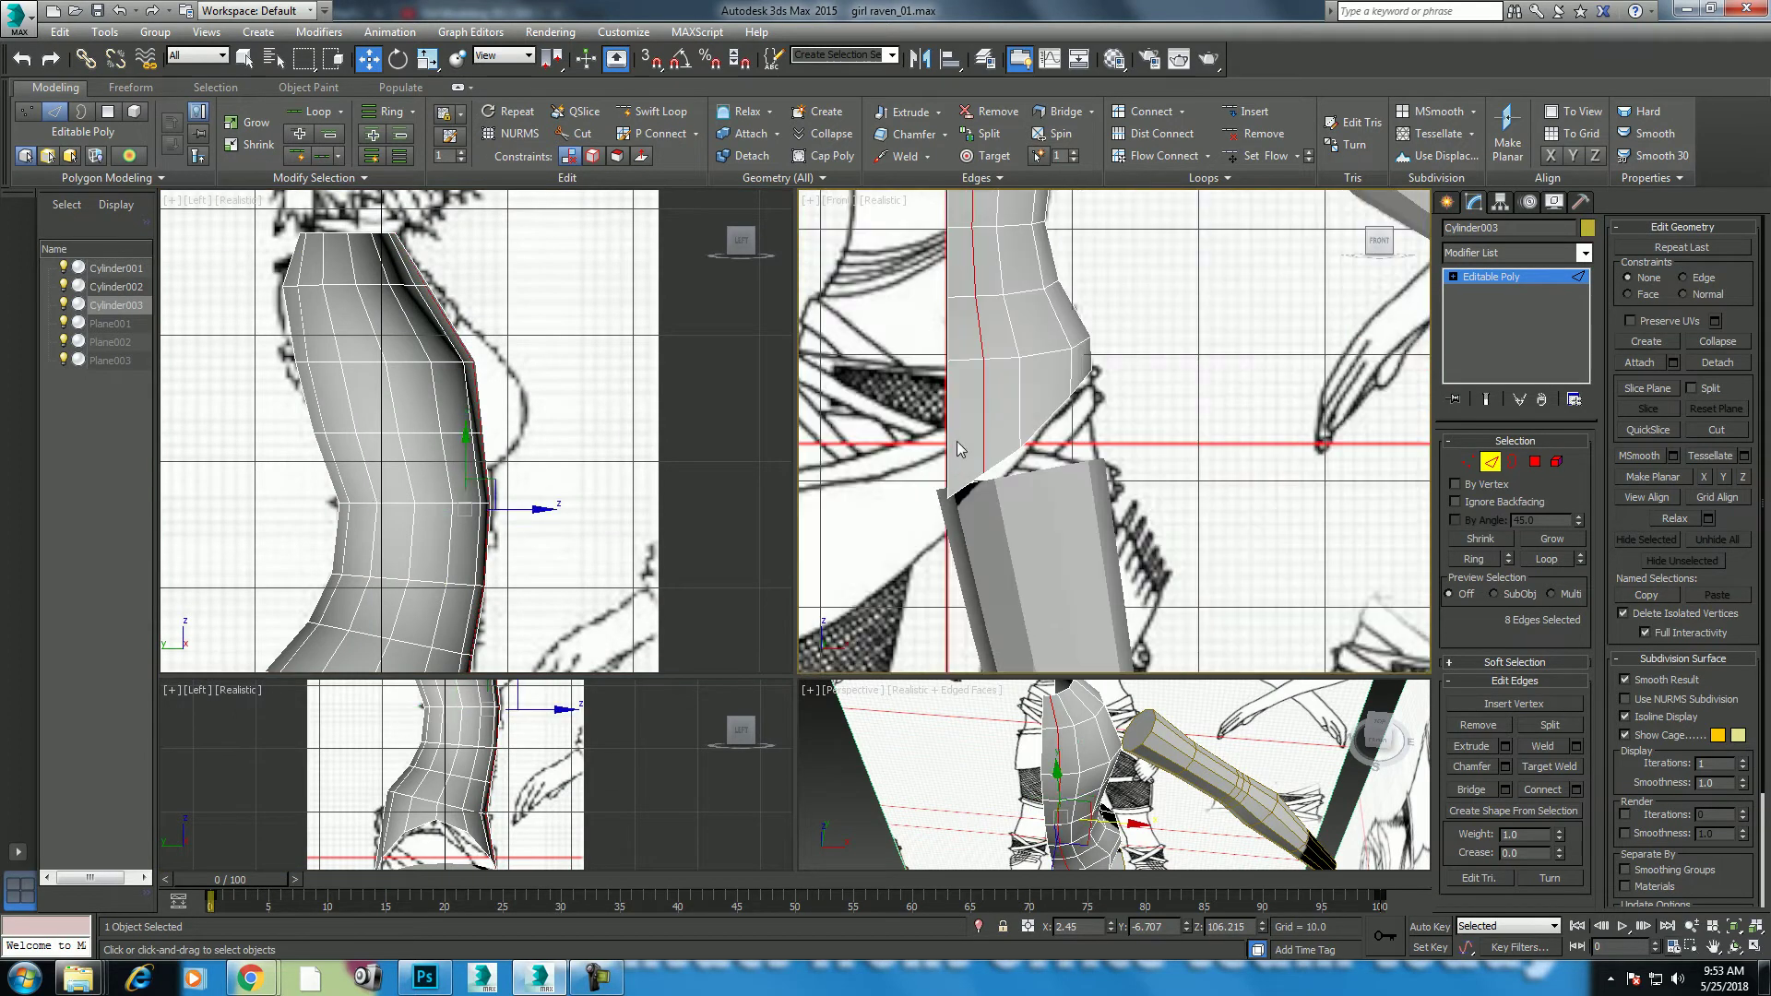
{"action": "key", "text": "p"}
{"action": "key", "text": "alt+w"}
{"action": "middle_click_drag", "start_coordinate": [612, 593], "coordinate": [698, 641], "text": "alt"}
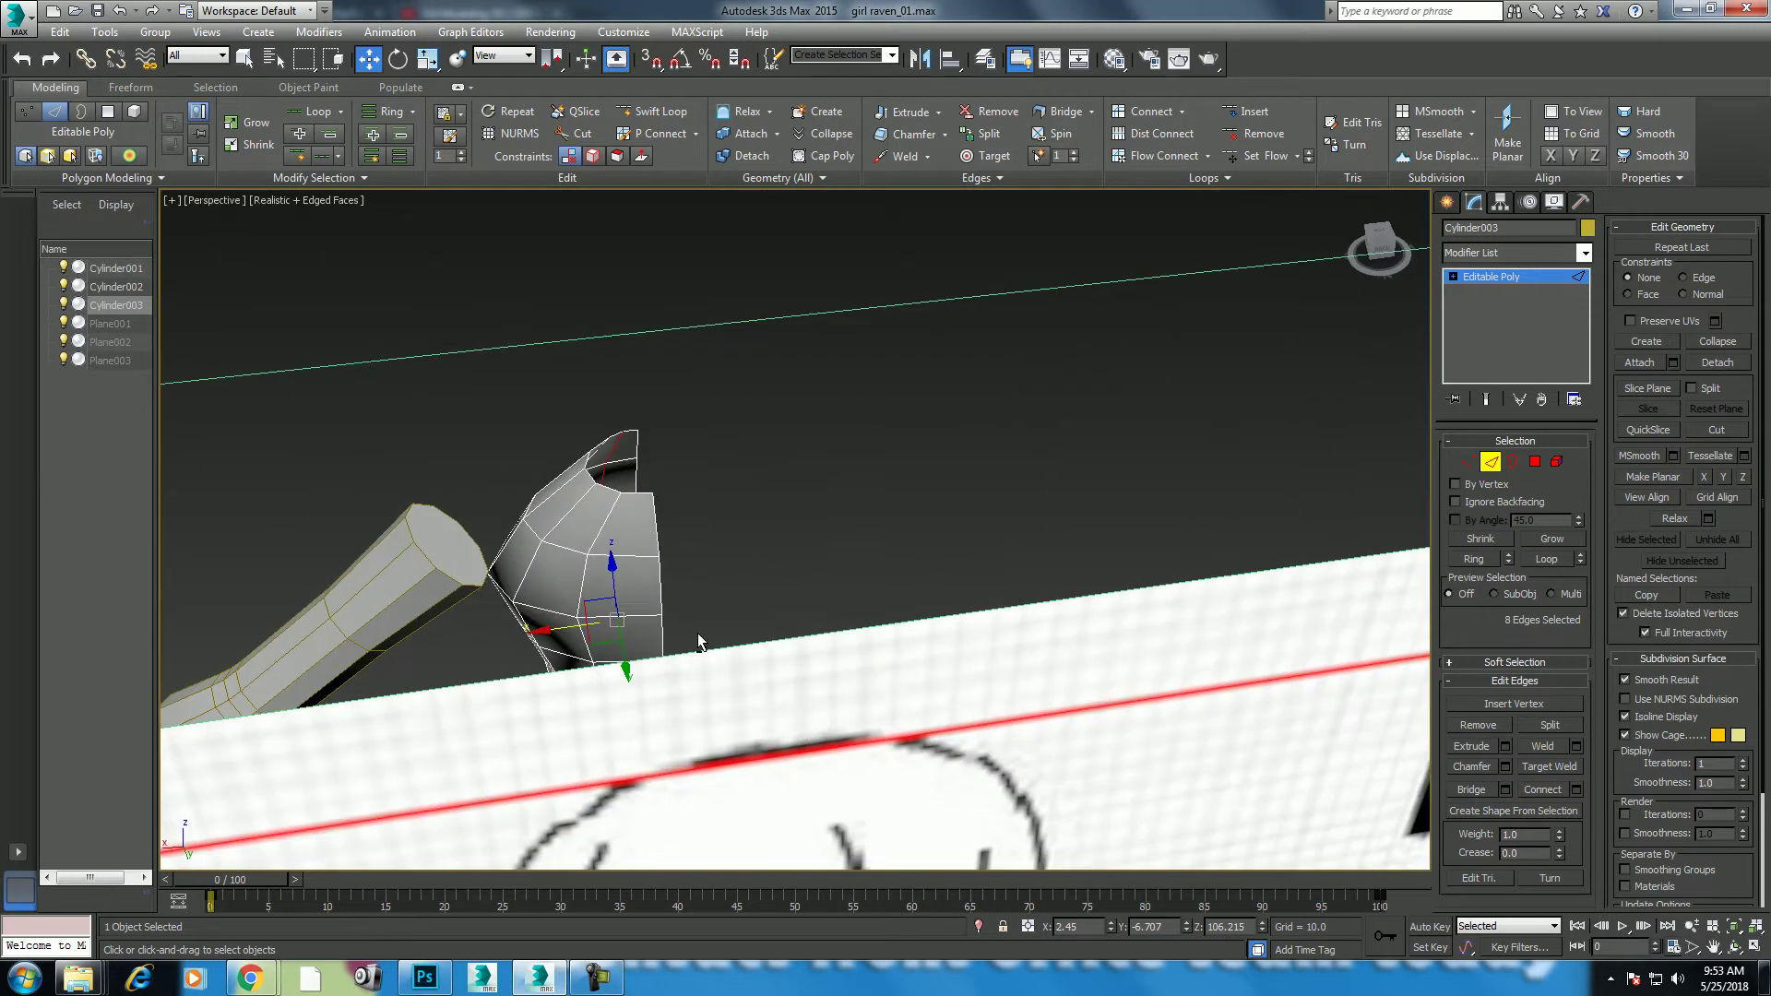
Step: Connect a new vertical edge loop on the chest and move it slightly back in Top view
{"action": "left_click", "coordinate": [641, 561]}
{"action": "key", "text": "alt+r"}
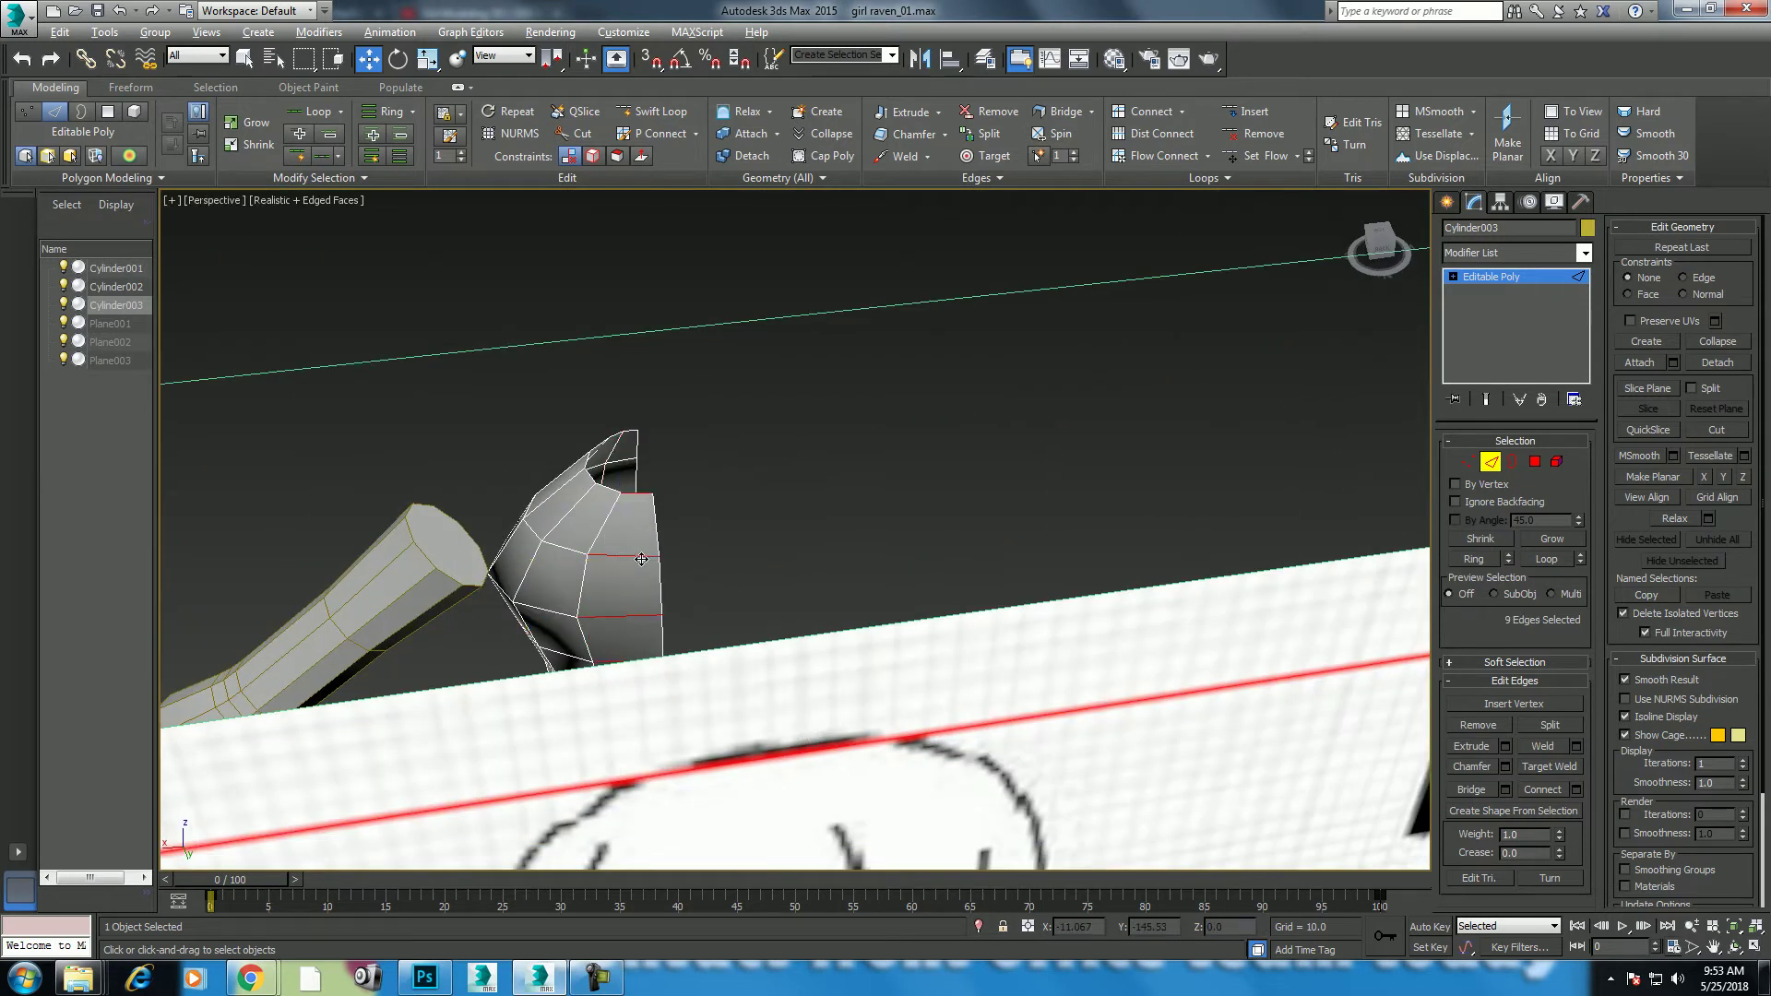
{"action": "key", "text": "ctrl+shift+e"}
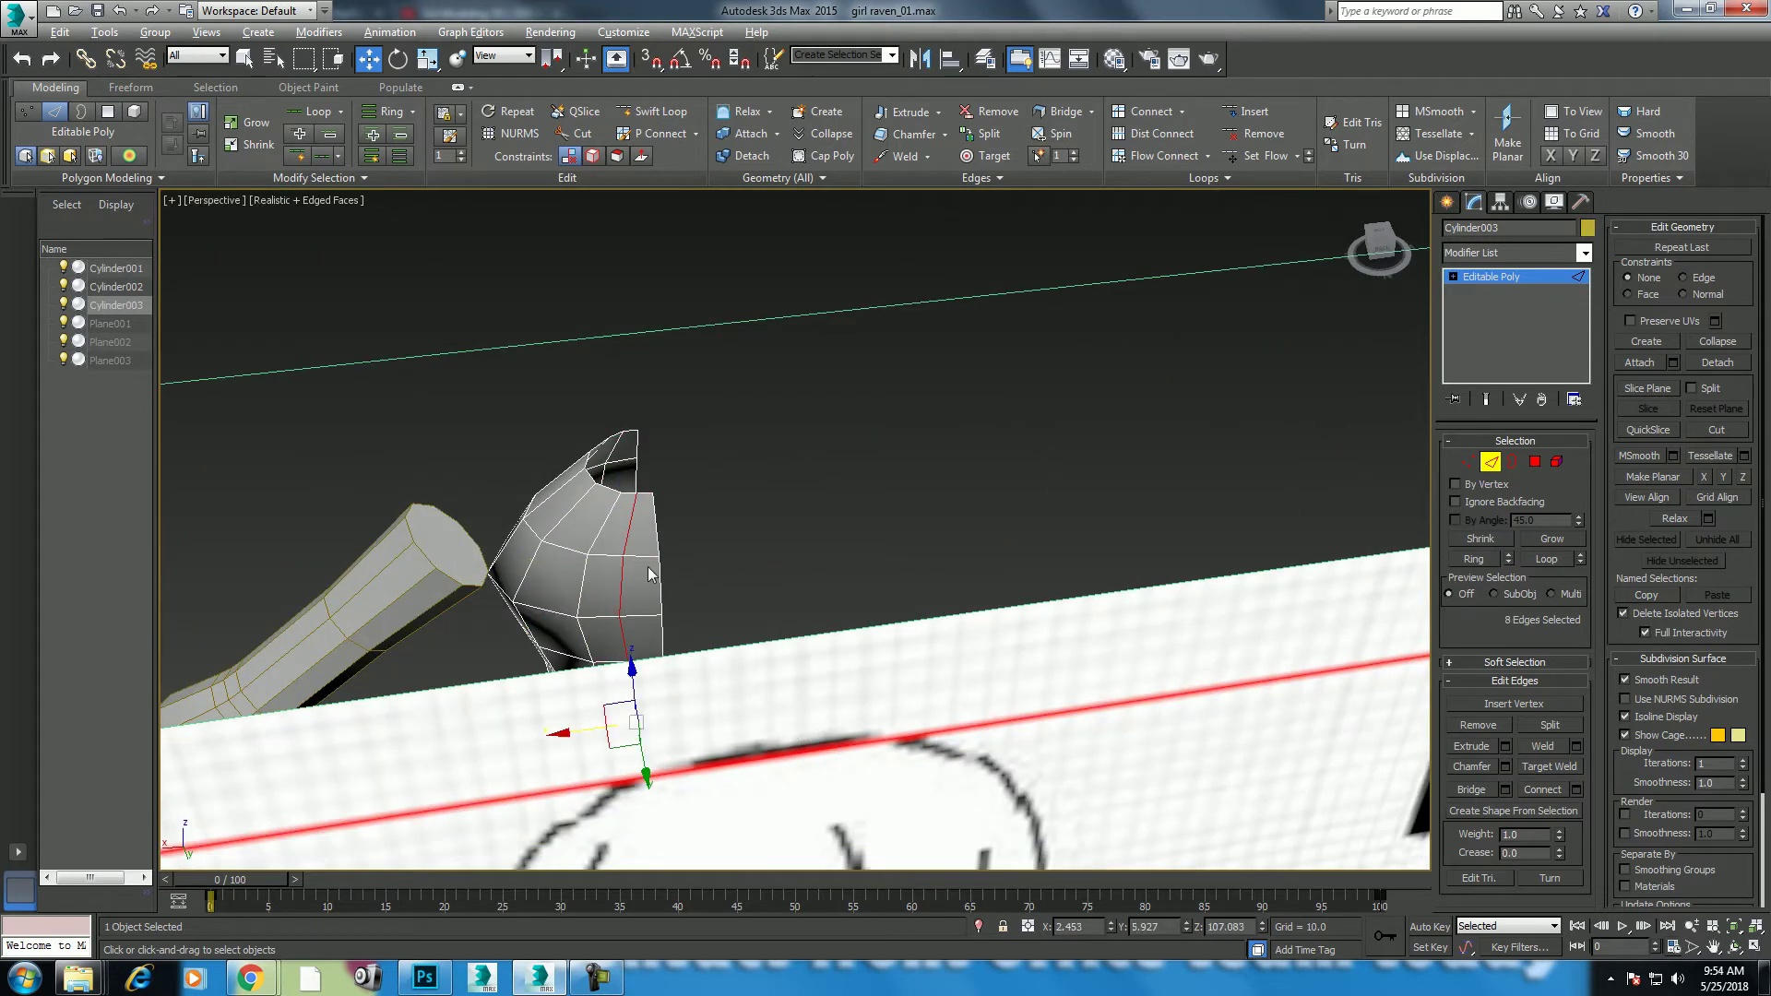
{"action": "key", "text": "t"}
{"action": "key", "text": "z"}
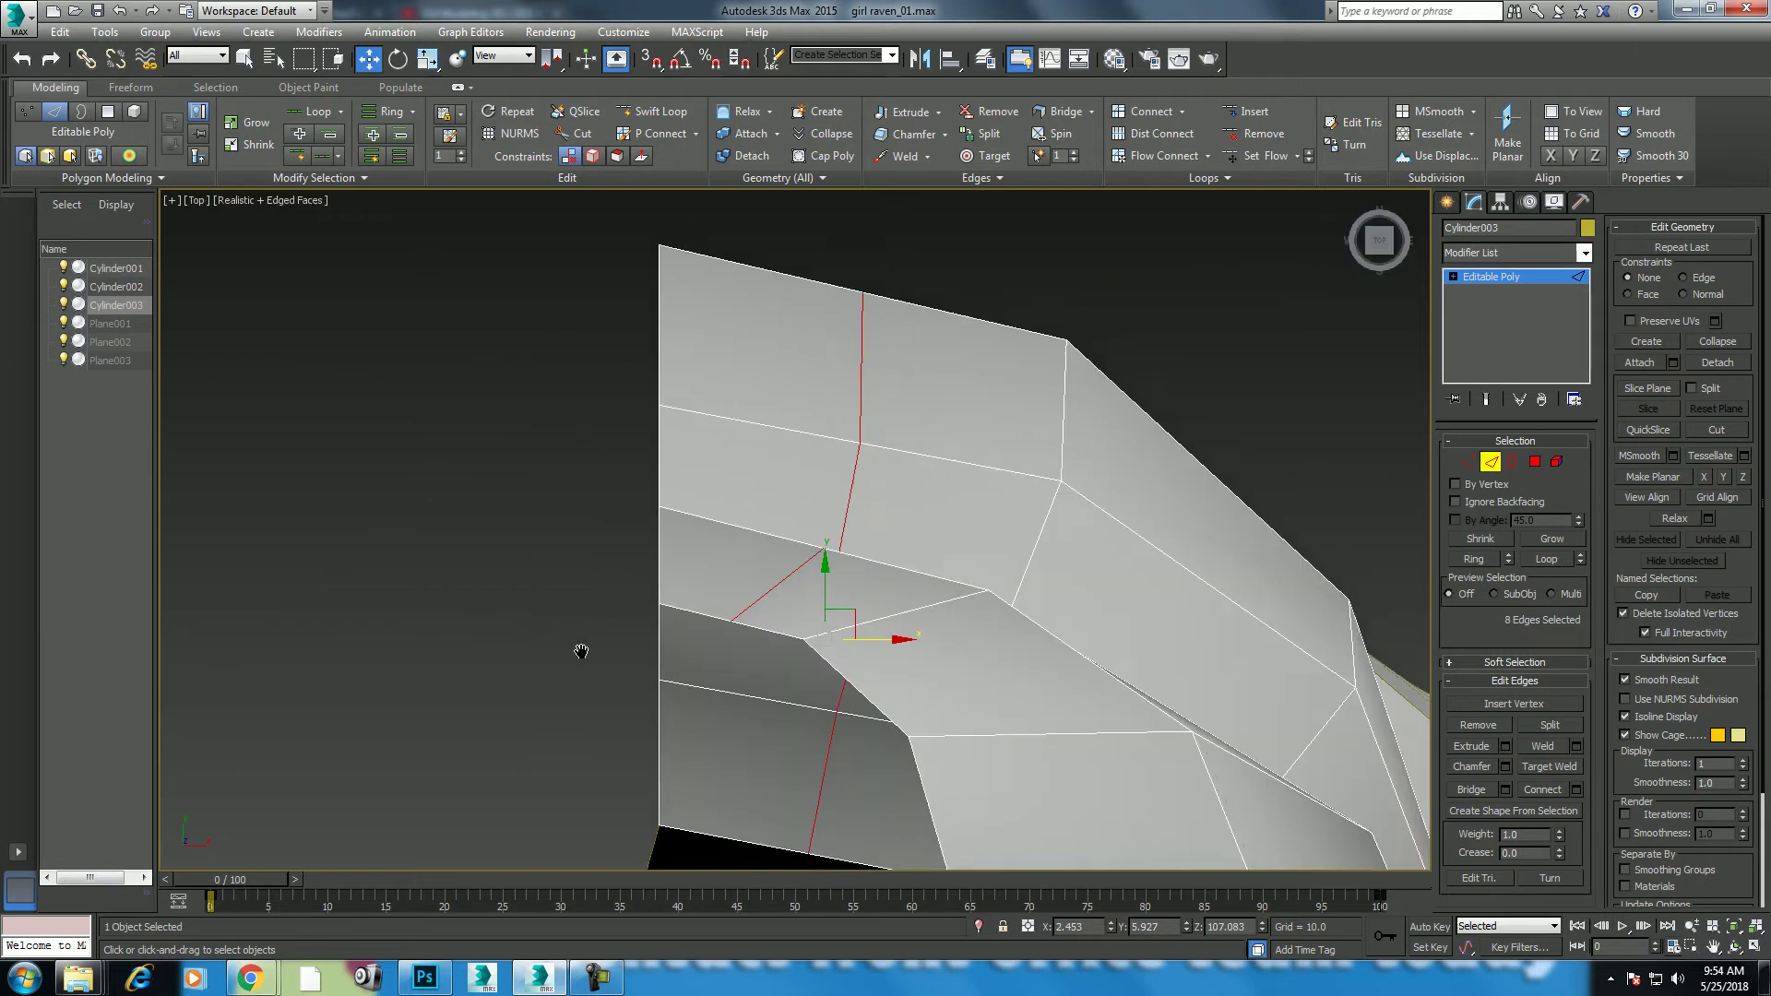
{"action": "scroll", "coordinate": [736, 420], "scroll_direction": "down", "scroll_amount": 3}
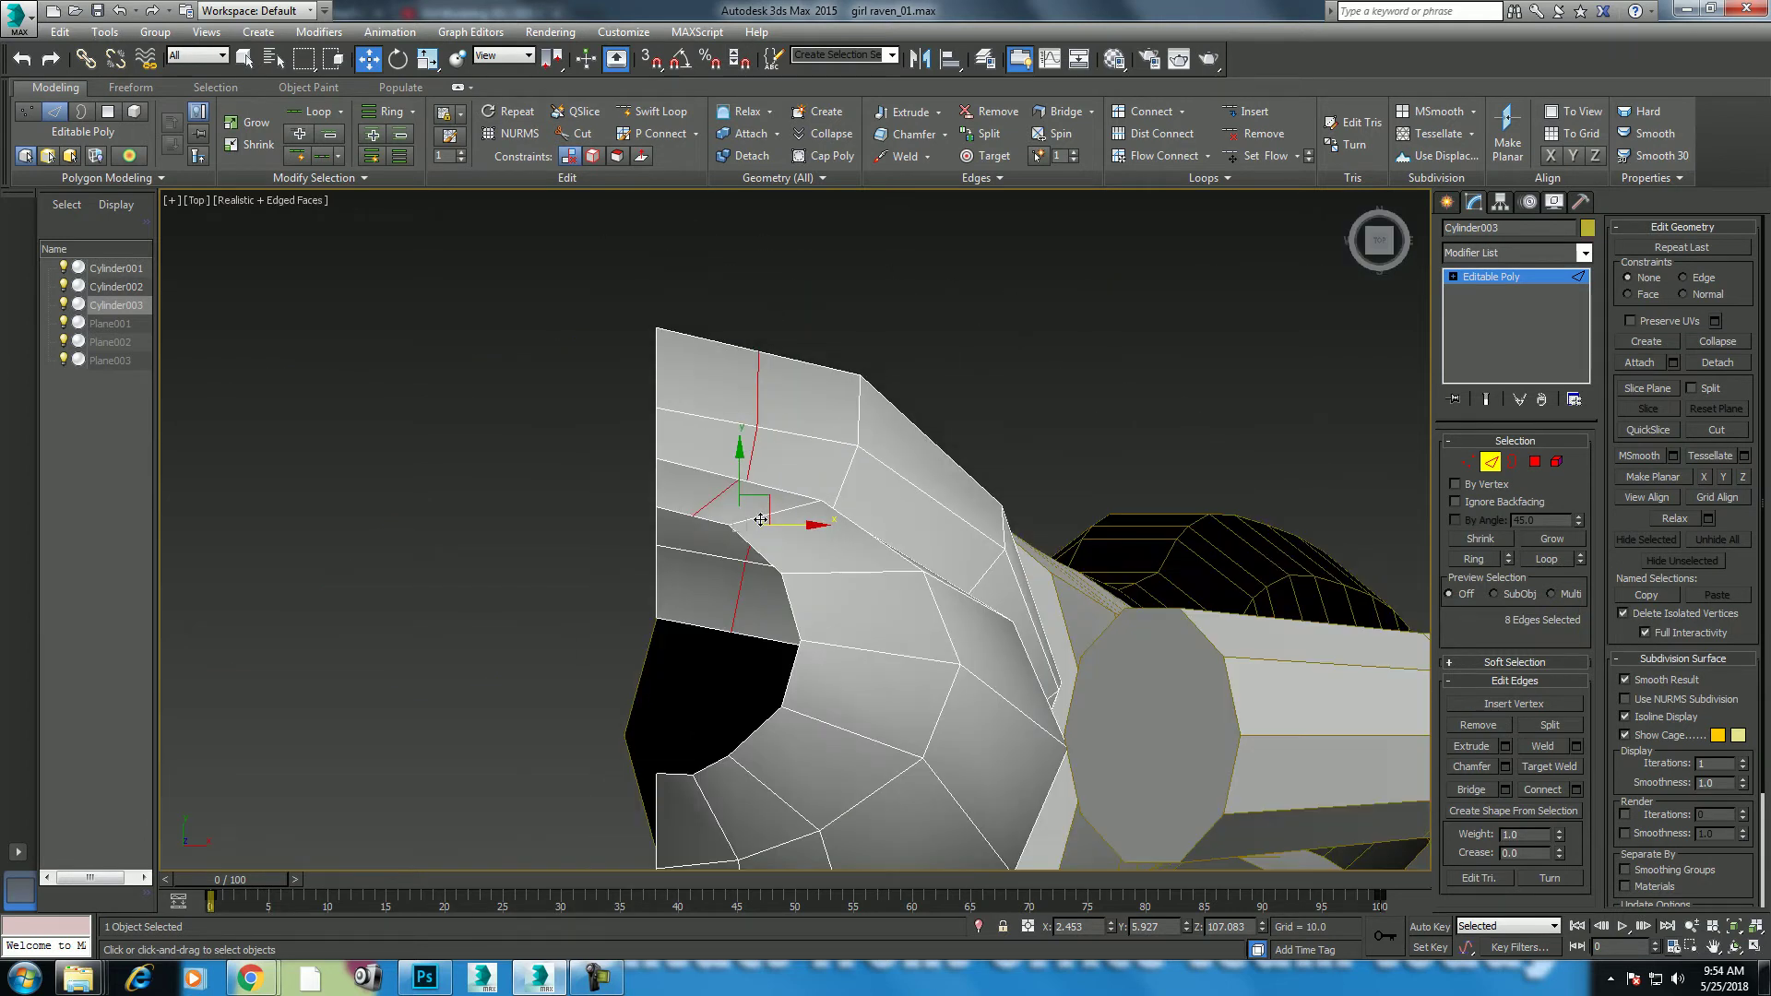
{"action": "left_click_drag", "start_coordinate": [761, 521], "coordinate": [761, 509]}
Step: Nudge the eight centre-seam vertices slightly toward the back along Y
{"action": "key", "text": "1"}
{"action": "left_click_drag", "start_coordinate": [680, 669], "coordinate": [680, 667]}
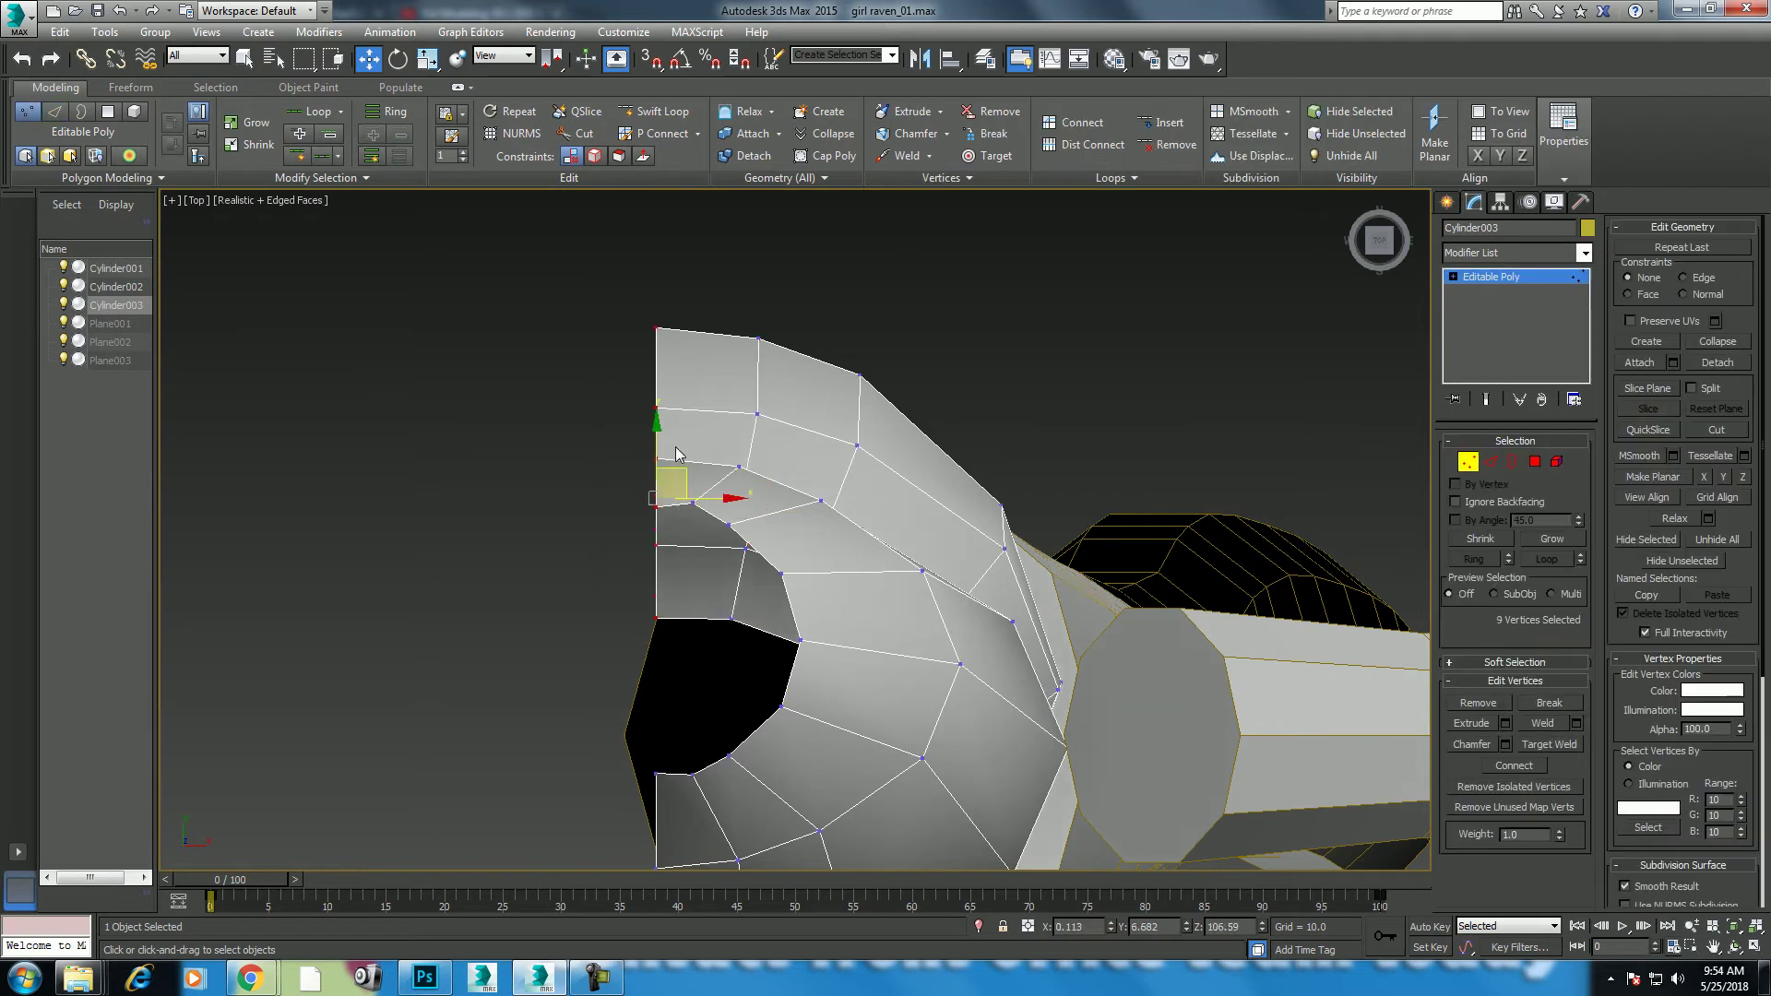
{"action": "middle_click_drag", "start_coordinate": [656, 424], "coordinate": [652, 203]}
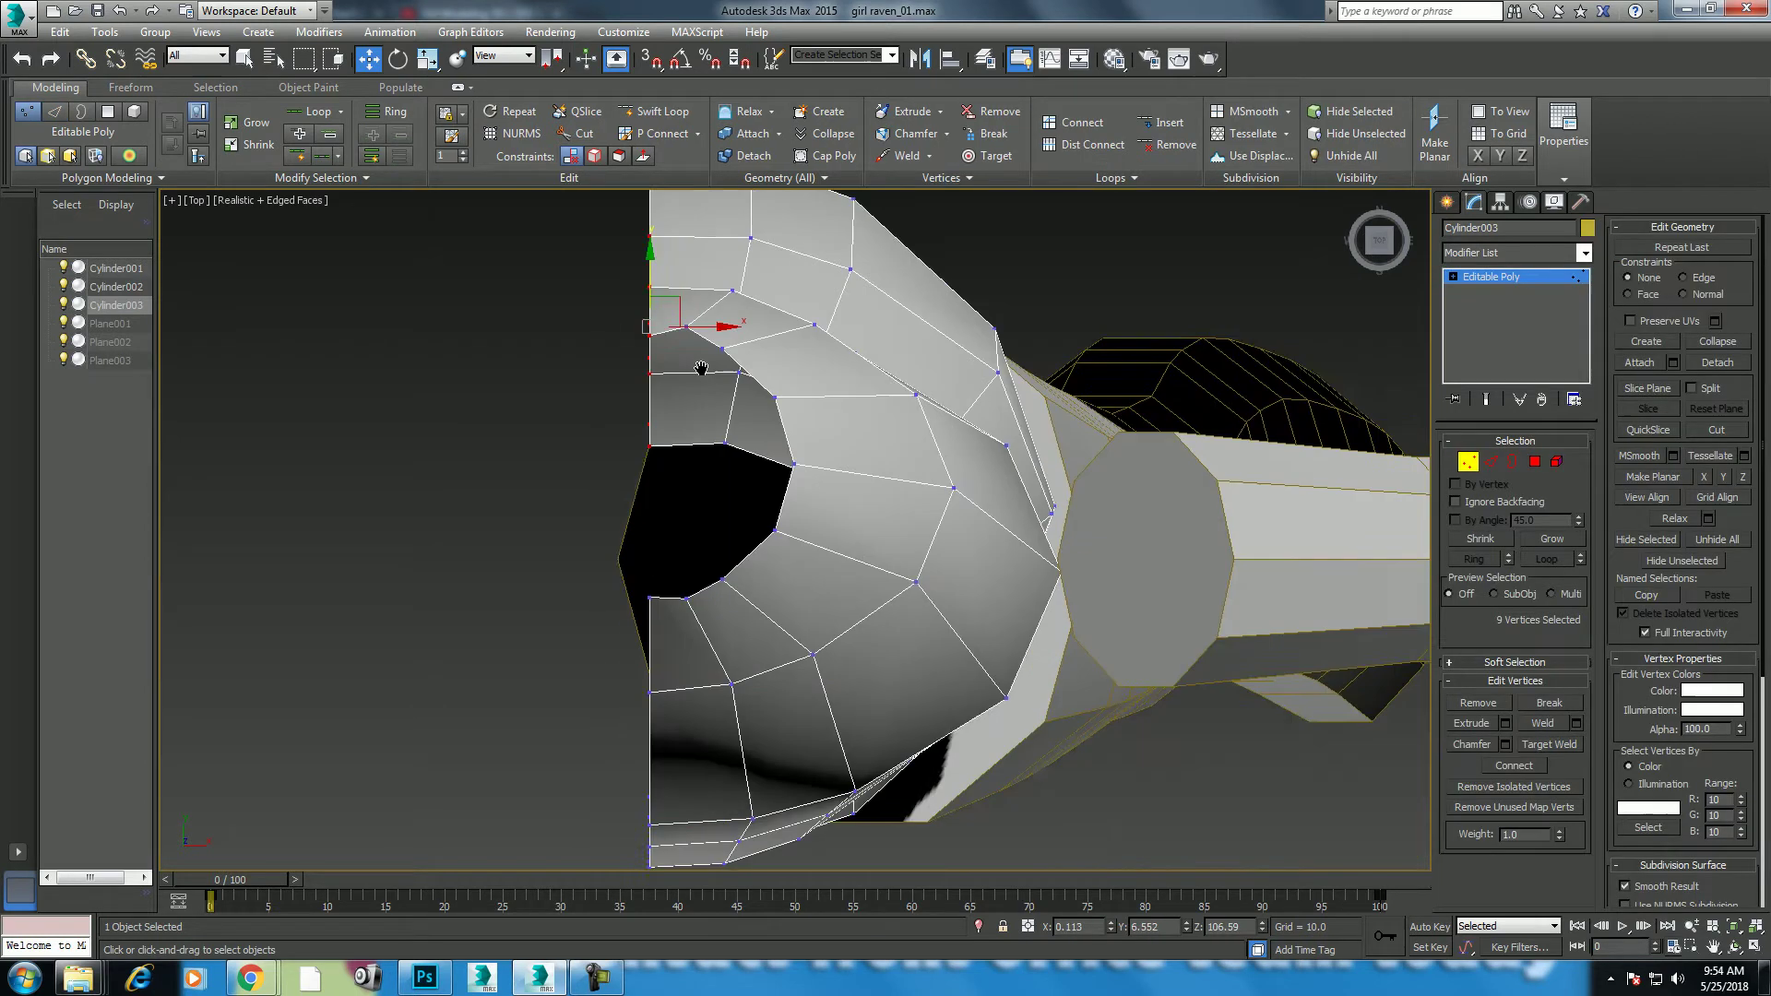
{"action": "left_click_drag", "start_coordinate": [577, 505], "coordinate": [671, 890]}
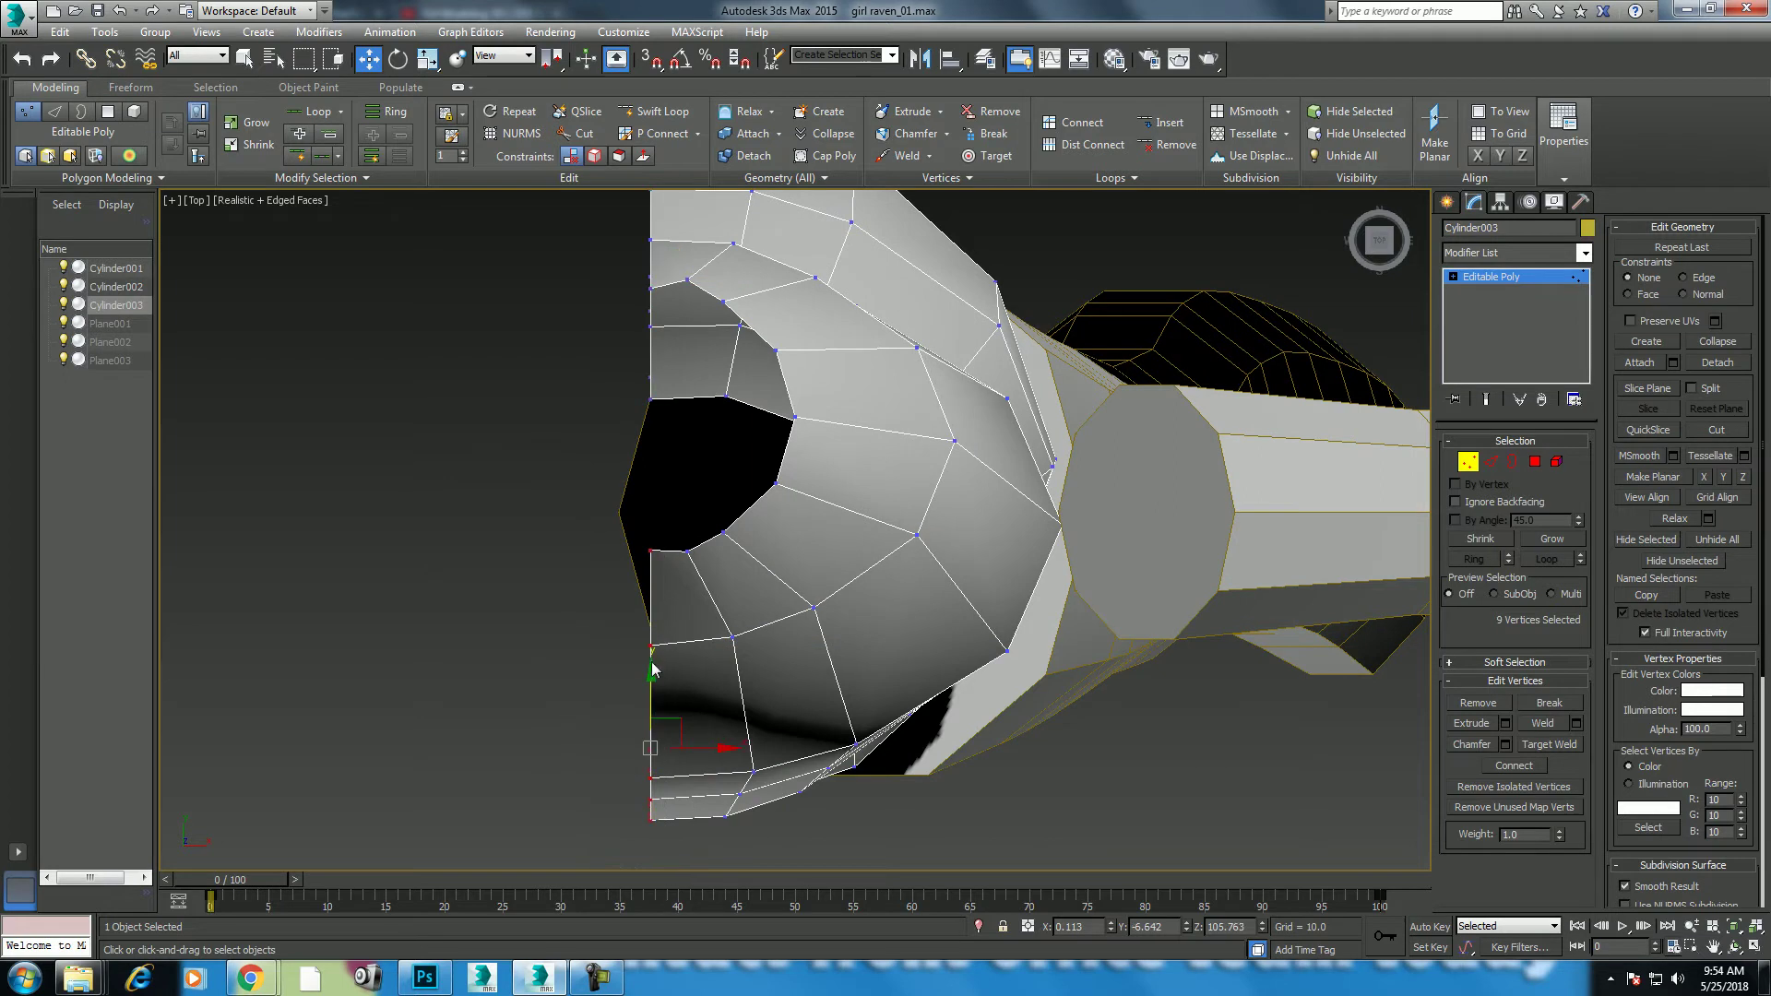
{"action": "left_click_drag", "start_coordinate": [650, 674], "coordinate": [646, 664]}
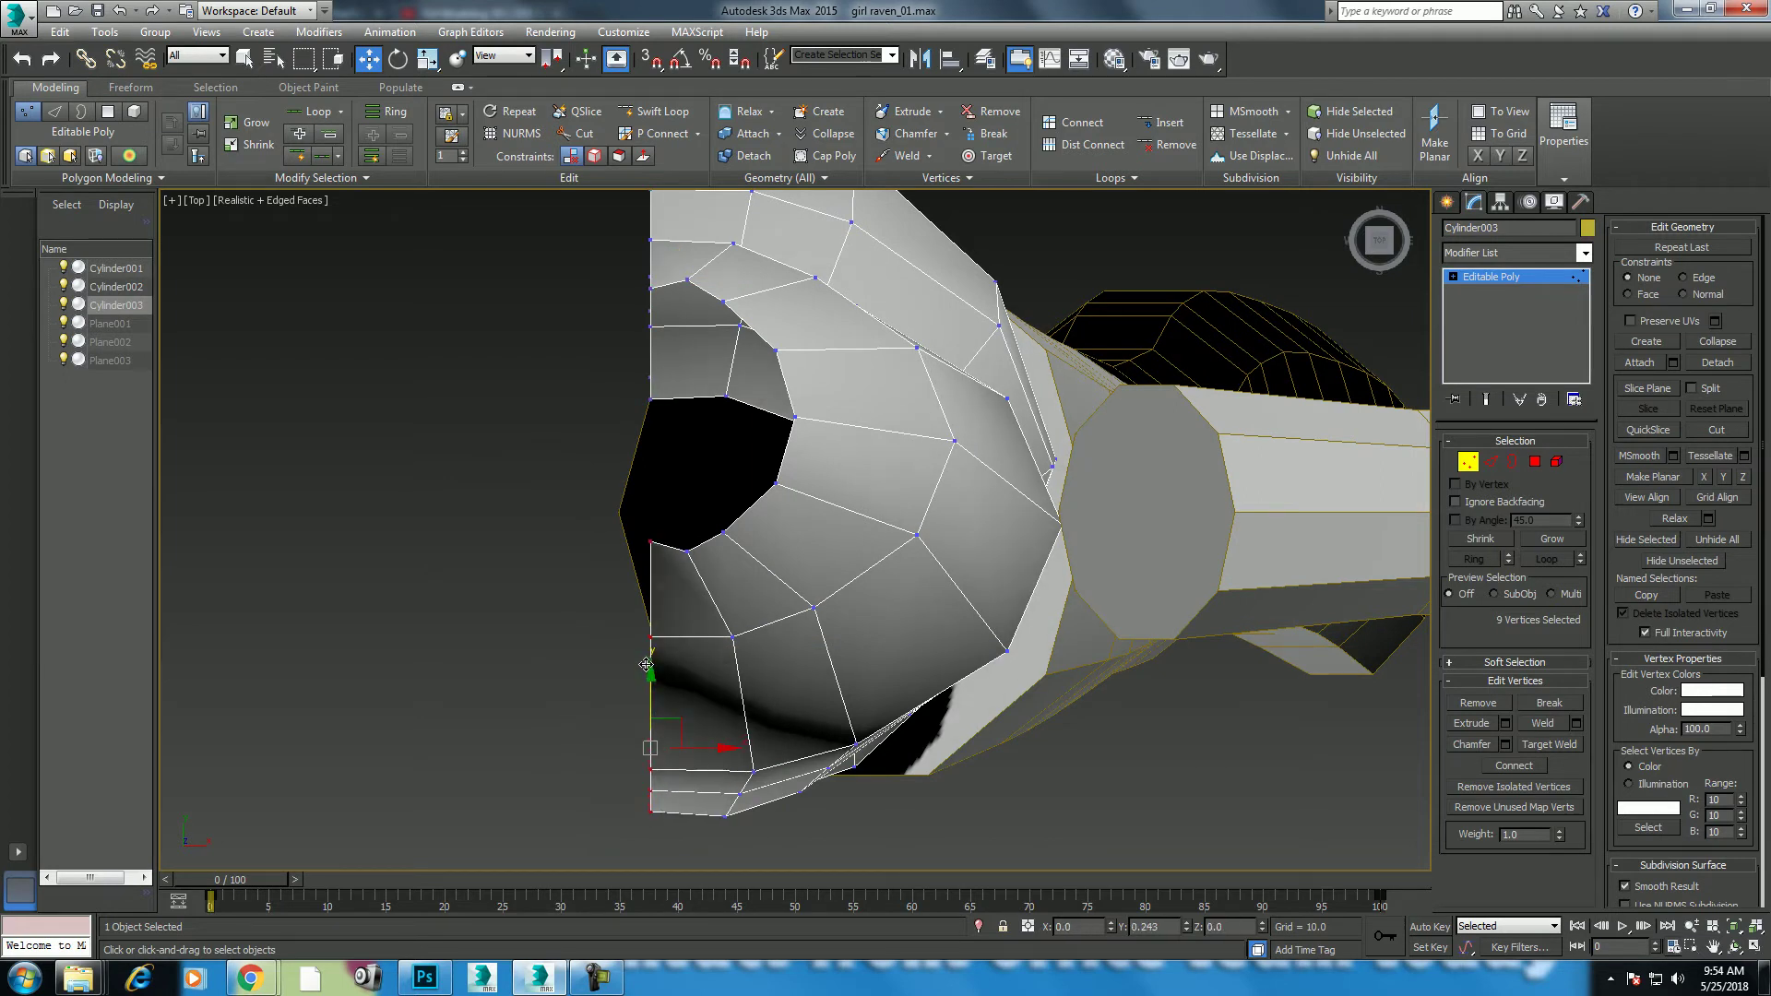
{"action": "key", "text": "ctrl+z"}
{"action": "left_click_drag", "start_coordinate": [595, 526], "coordinate": [652, 611], "text": "alt"}
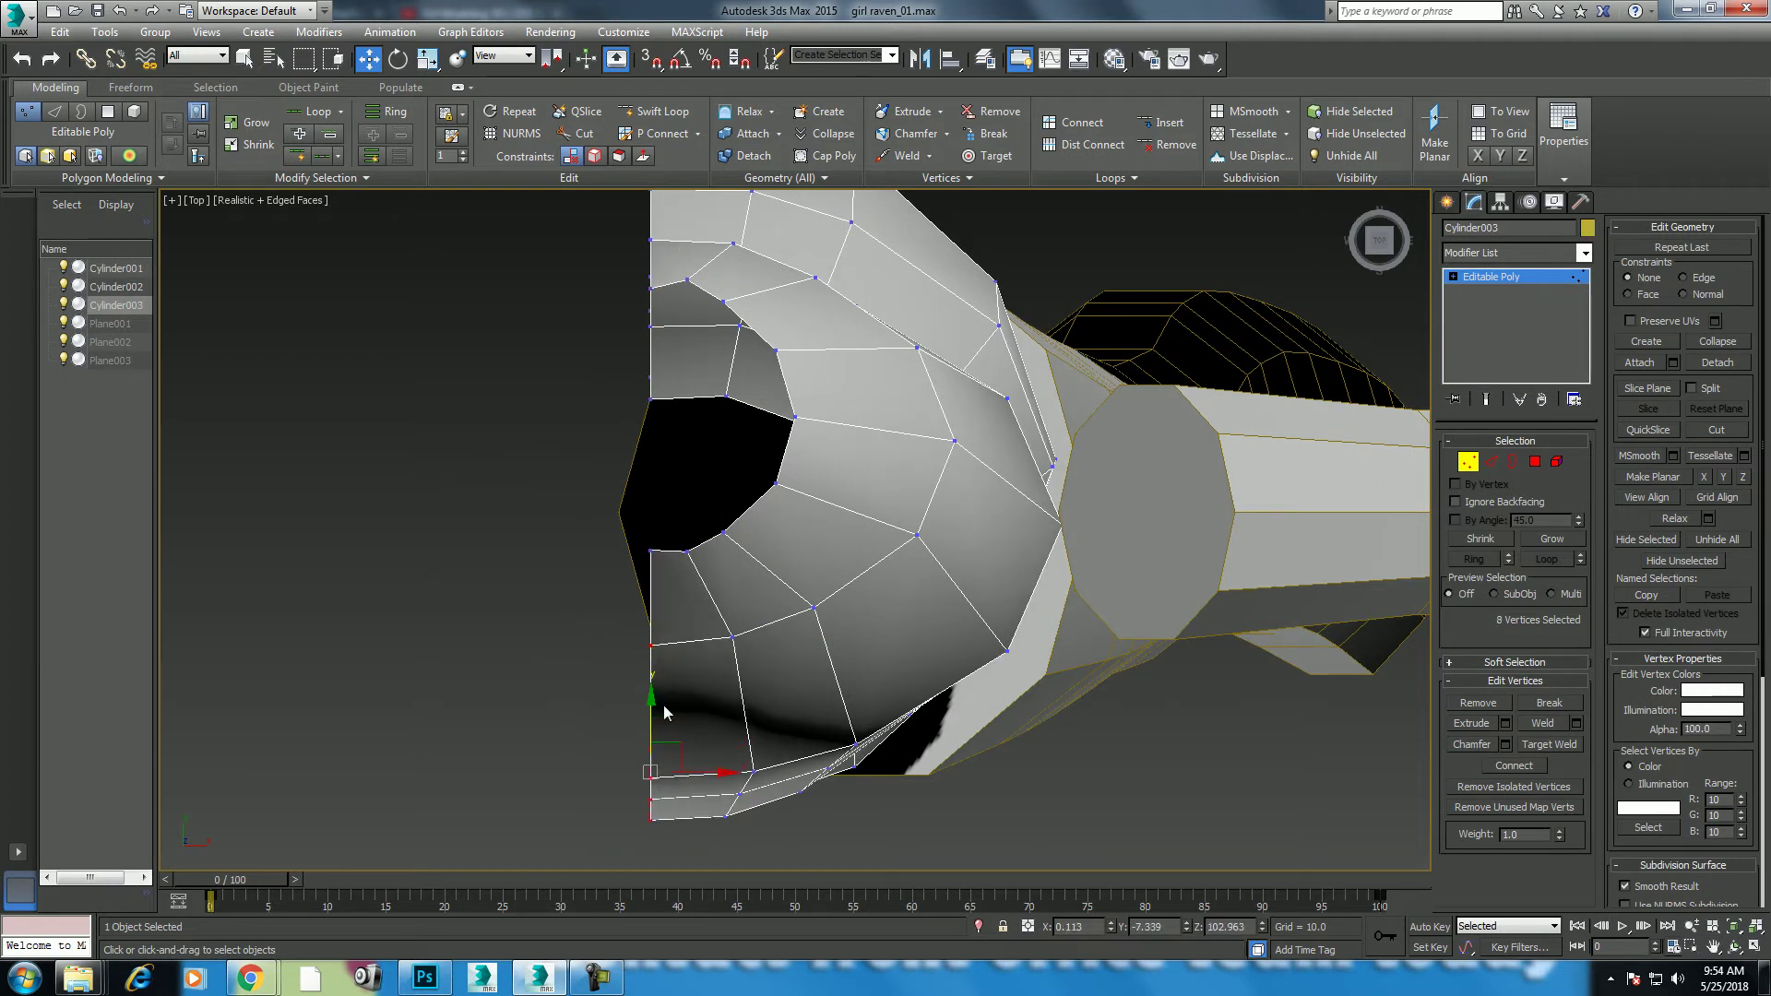
{"action": "left_click_drag", "start_coordinate": [653, 701], "coordinate": [648, 697]}
Step: Maximize the Front view and pan it onto the torso
{"action": "middle_click_drag", "start_coordinate": [647, 696], "coordinate": [737, 725]}
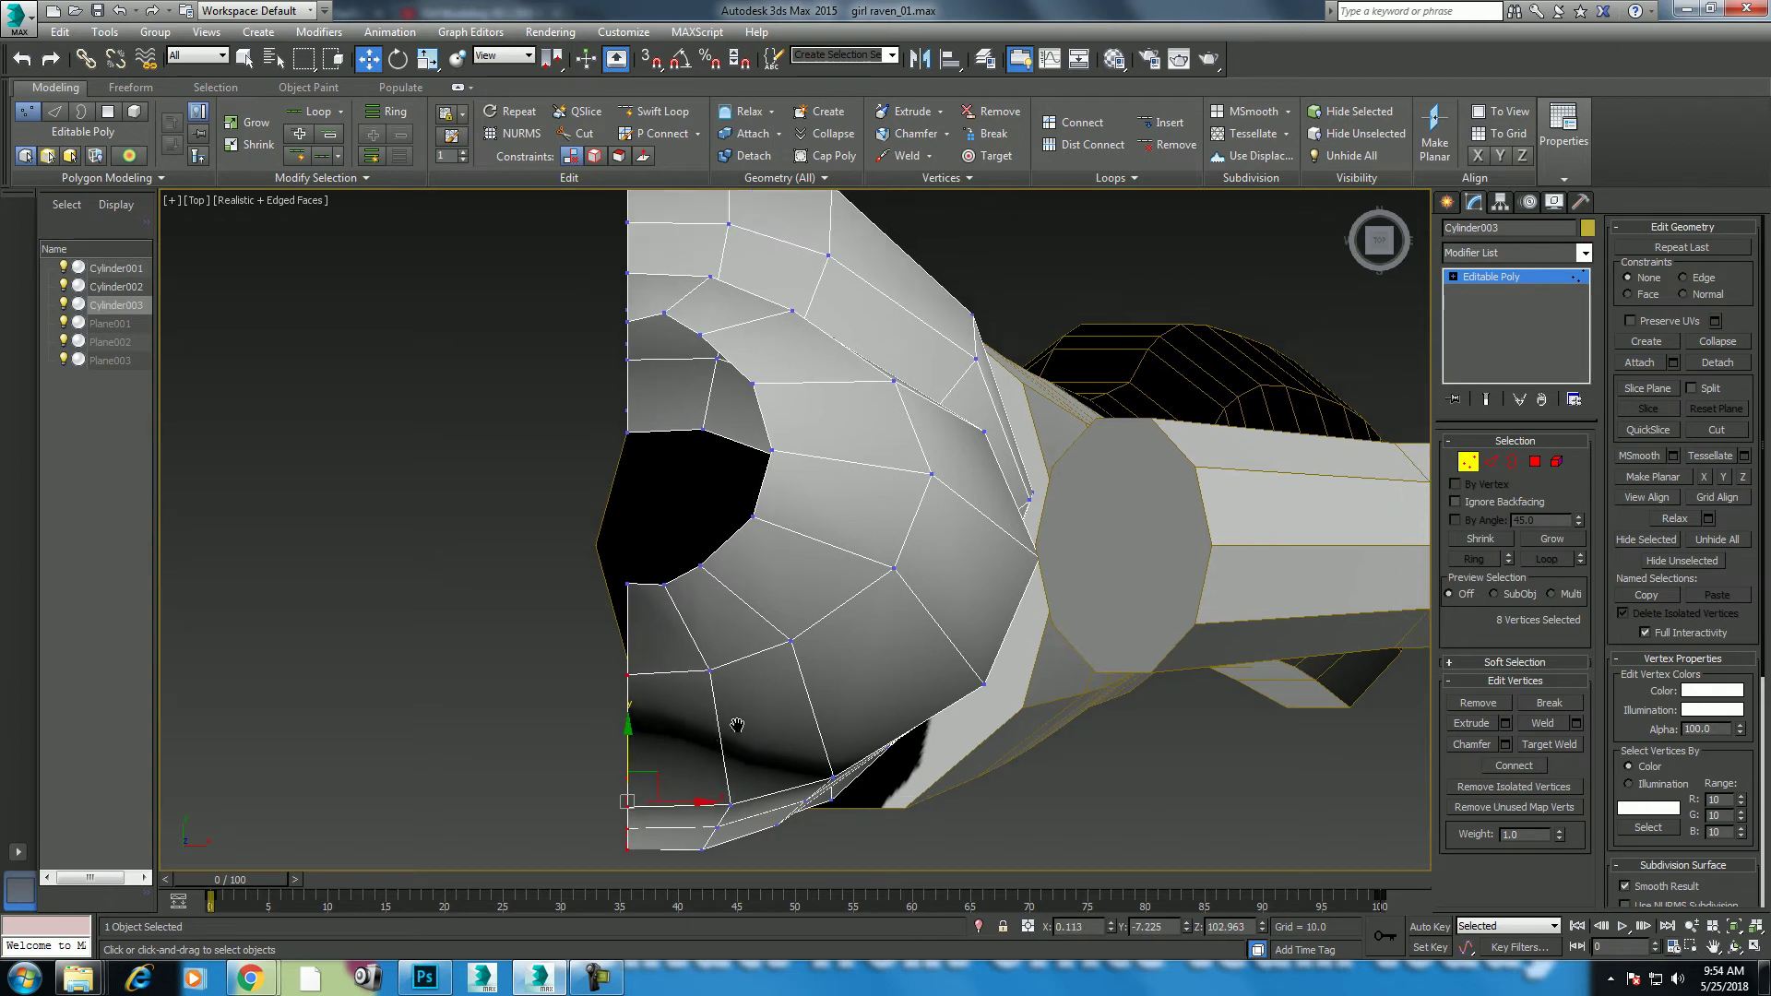
{"action": "key", "text": "alt+w"}
{"action": "middle_click_drag", "start_coordinate": [1126, 494], "coordinate": [1127, 508]}
{"action": "key", "text": "alt+w"}
{"action": "middle_click_drag", "start_coordinate": [953, 423], "coordinate": [690, 475]}
Step: Return to top level and pan the front view up toward the waist
{"action": "scroll", "coordinate": [690, 474], "scroll_direction": "down", "scroll_amount": 3}
{"action": "right_click", "coordinate": [706, 387]}
{"action": "left_click", "coordinate": [646, 379]}
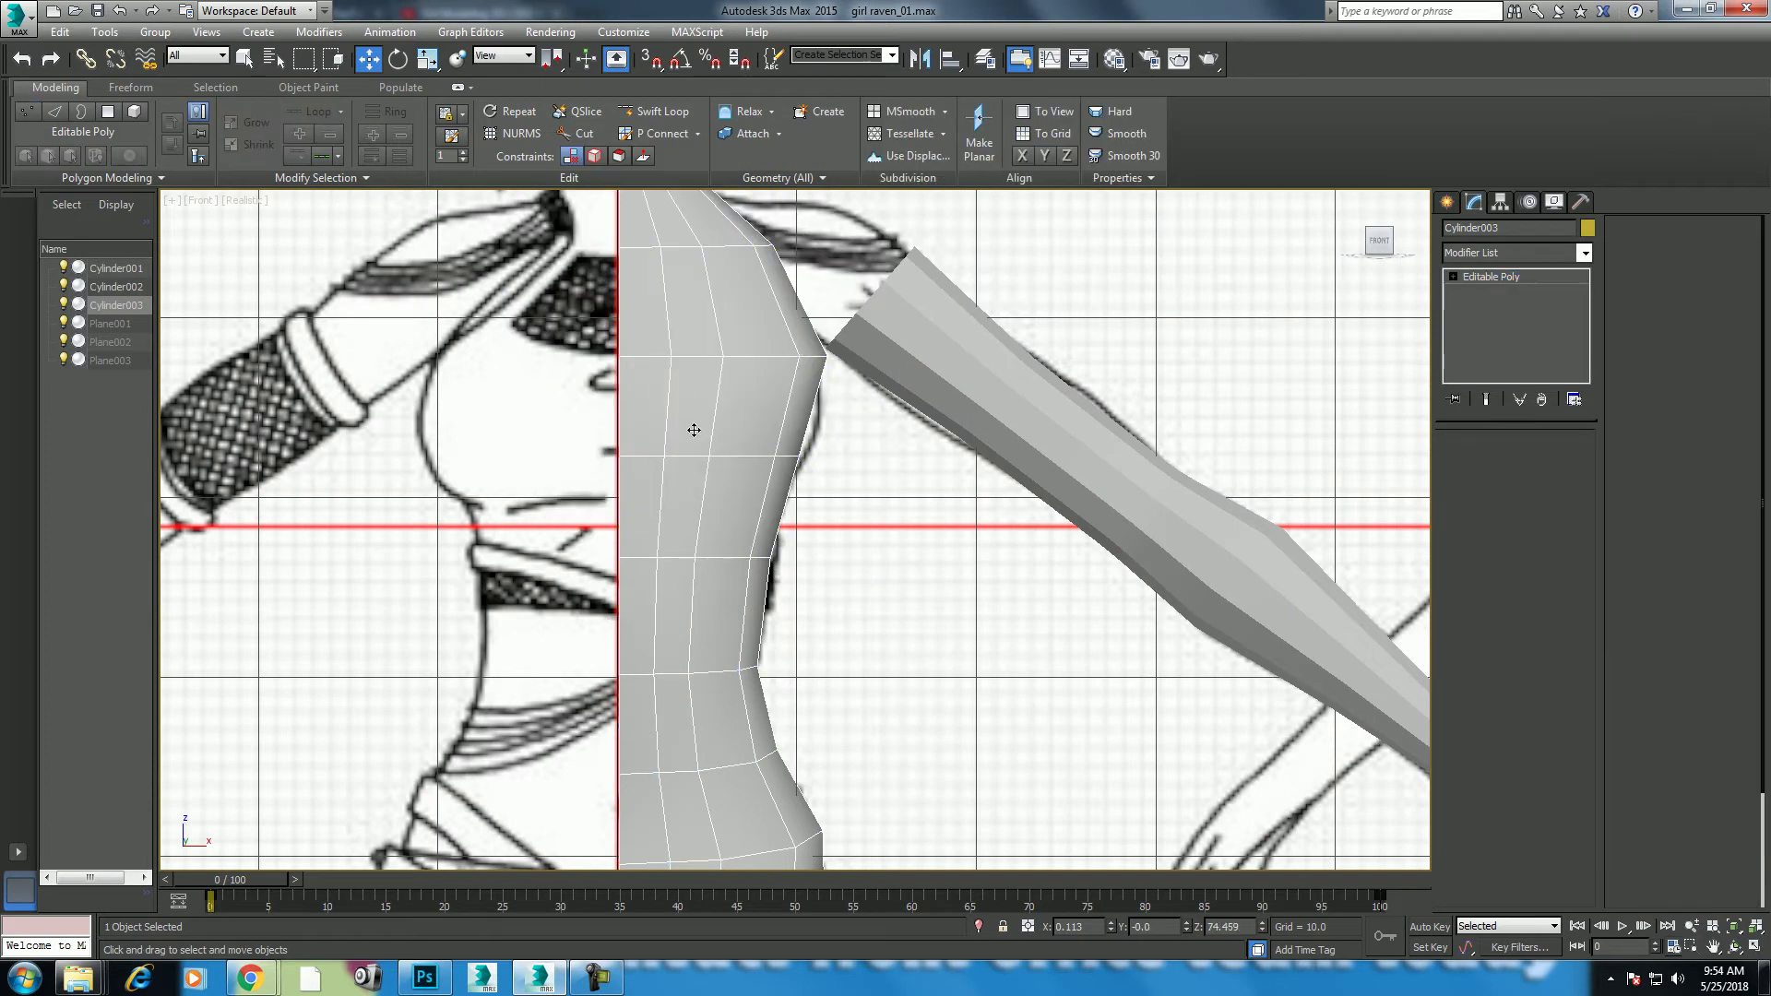
{"action": "scroll", "coordinate": [822, 479], "scroll_direction": "down", "scroll_amount": 2}
{"action": "middle_click_drag", "start_coordinate": [794, 581], "coordinate": [793, 426]}
{"action": "middle_click_drag", "start_coordinate": [785, 629], "coordinate": [794, 577]}
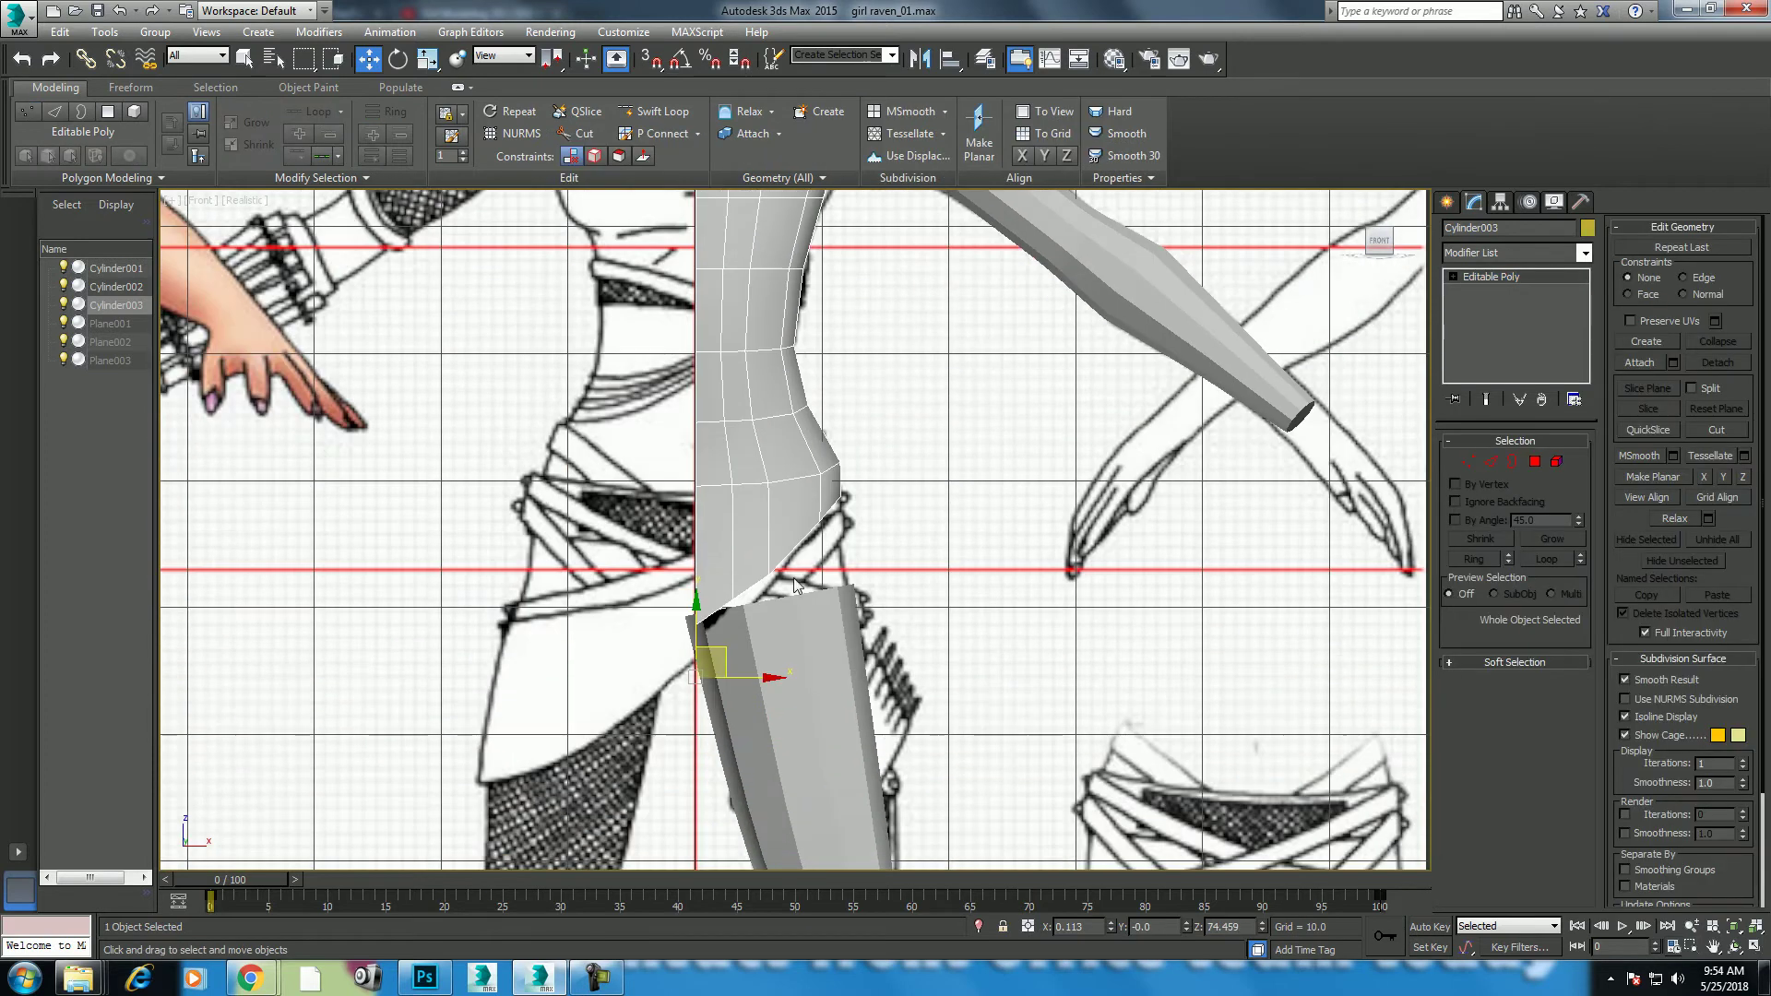
Step: Raise the two lower corner vertices slightly
{"action": "key", "text": "1"}
{"action": "scroll", "coordinate": [765, 614], "scroll_direction": "up", "scroll_amount": 4}
{"action": "mouse_move", "coordinate": [713, 624]}
{"action": "left_mouse_down"}
{"action": "mouse_move", "coordinate": [692, 581]}
{"action": "mouse_move", "coordinate": [657, 594]}
{"action": "mouse_move", "coordinate": [628, 548]}
{"action": "left_mouse_up"}
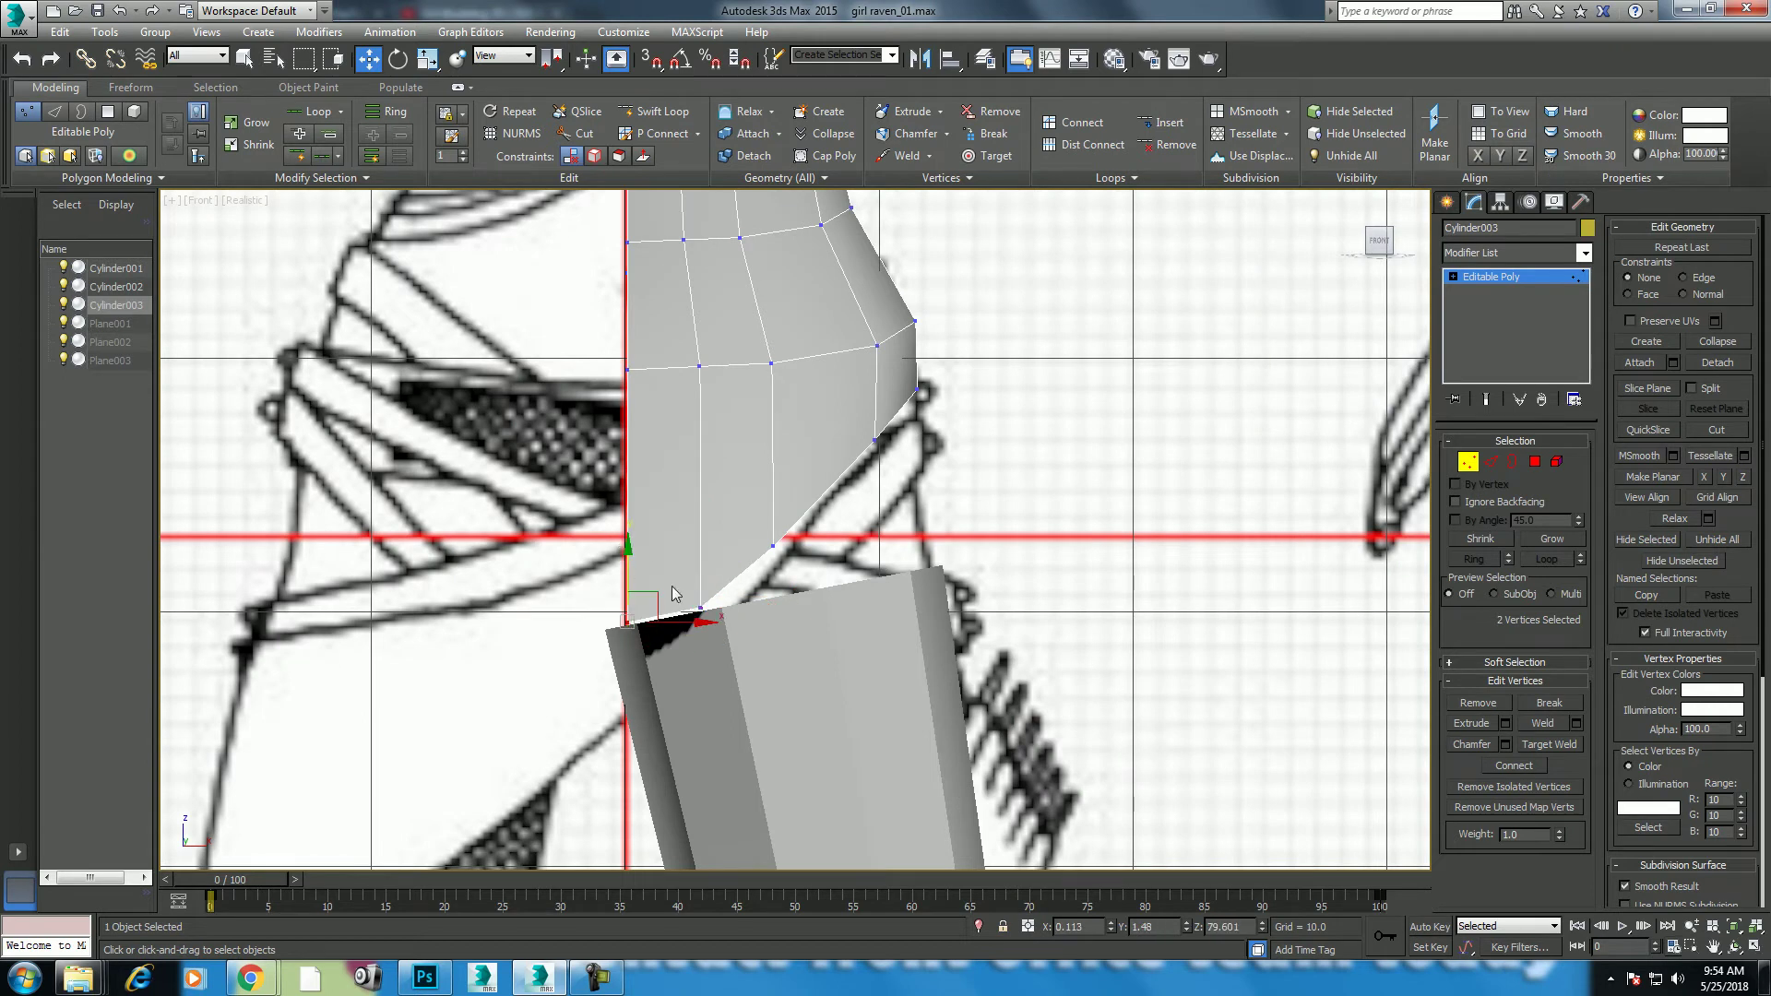
{"action": "middle_click_drag", "start_coordinate": [781, 545], "coordinate": [790, 570]}
Step: Maximize the Perspective view and orbit to see the chest piece from the side
{"action": "key", "text": "alt+w"}
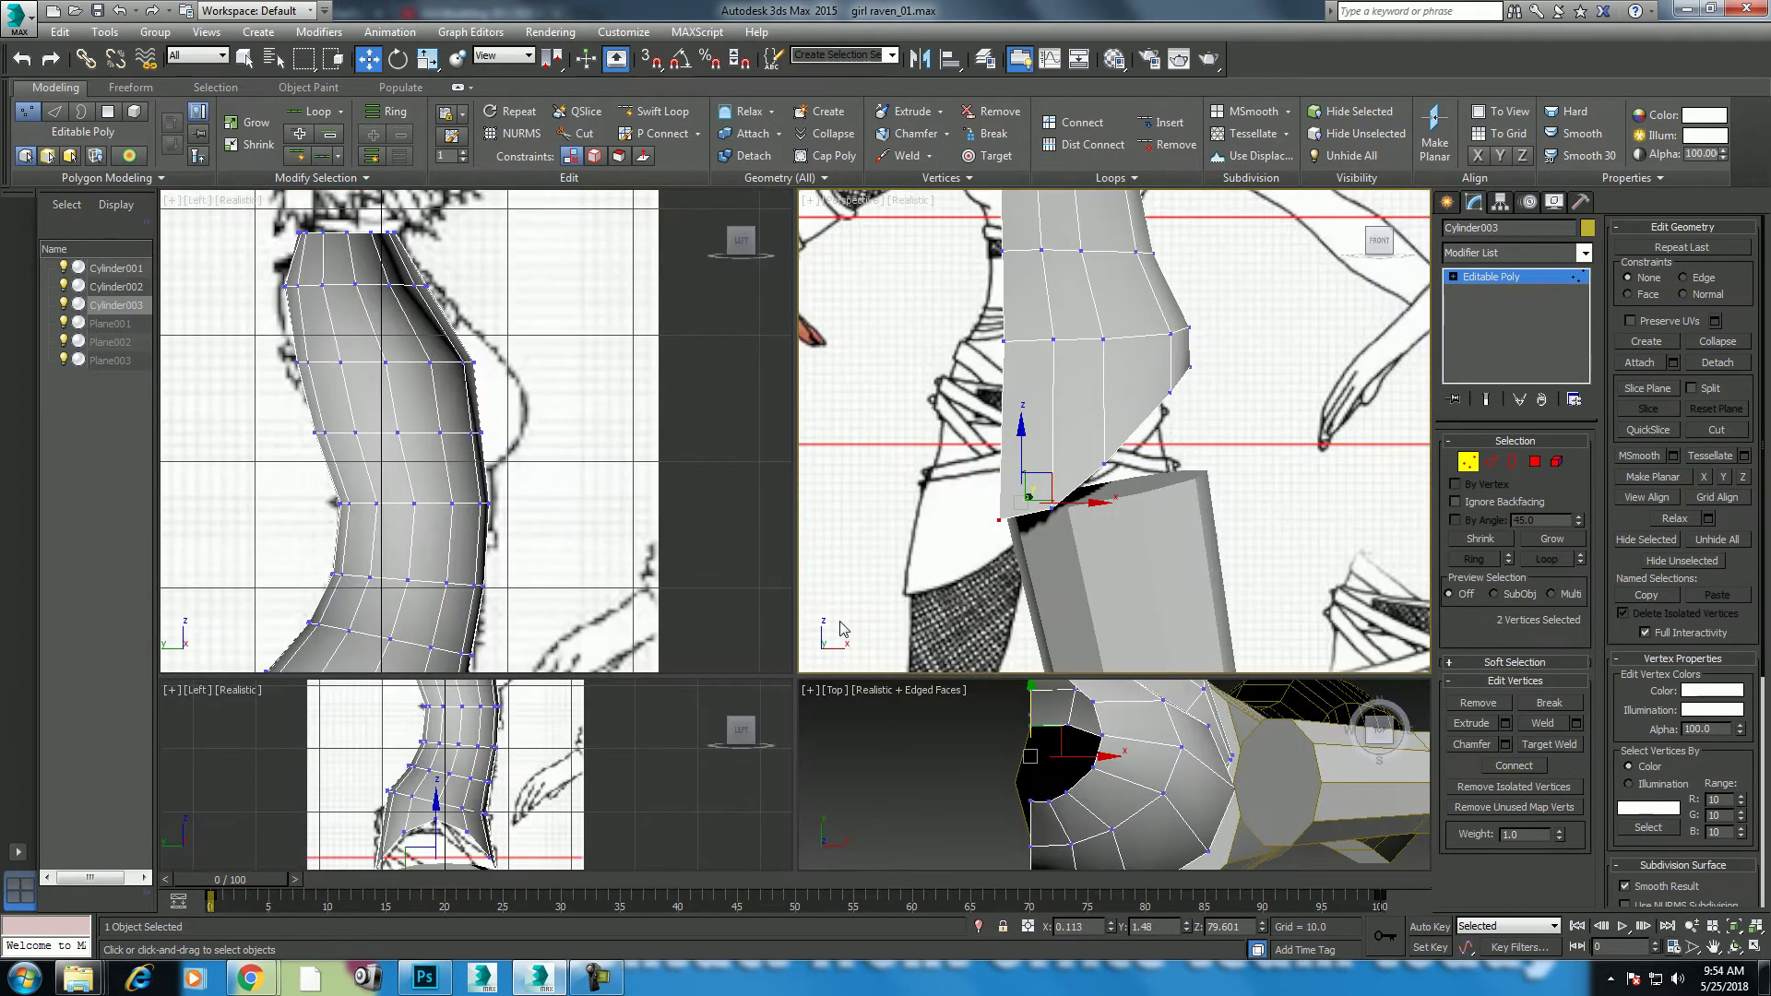
{"action": "middle_click_drag", "start_coordinate": [1116, 485], "coordinate": [1094, 438]}
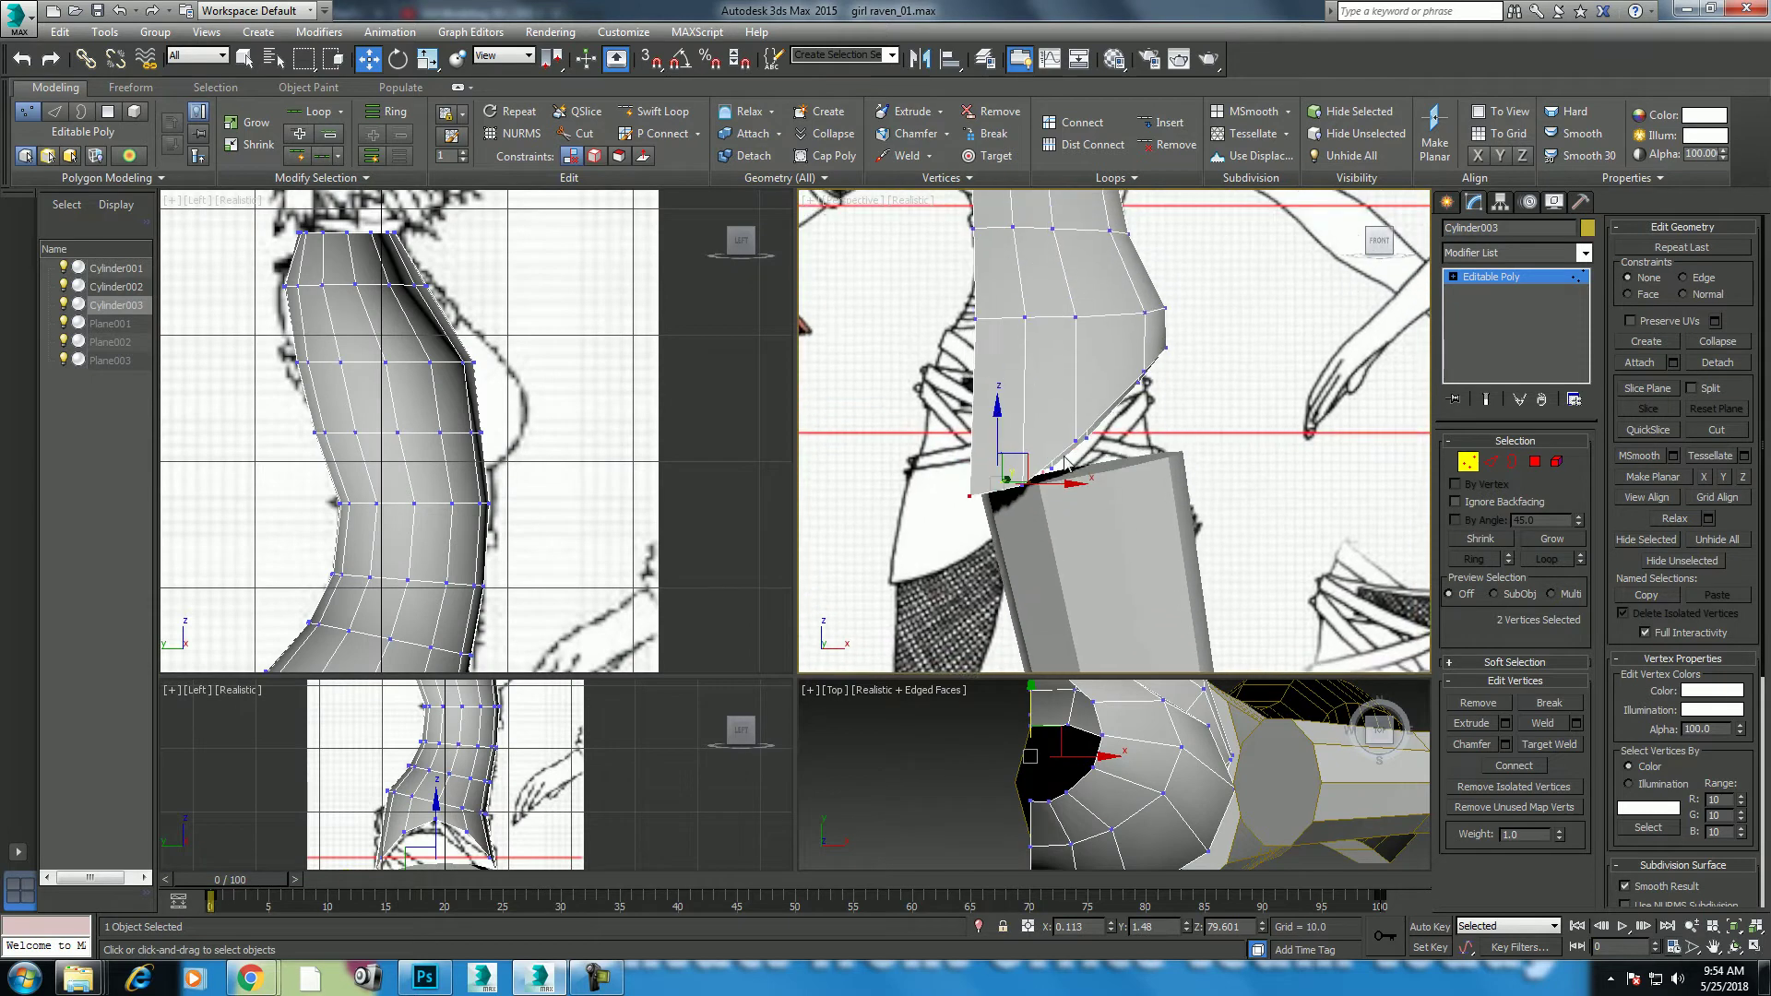
{"action": "key", "text": "alt+w"}
{"action": "middle_click_drag", "start_coordinate": [749, 646], "coordinate": [1026, 660], "text": "alt"}
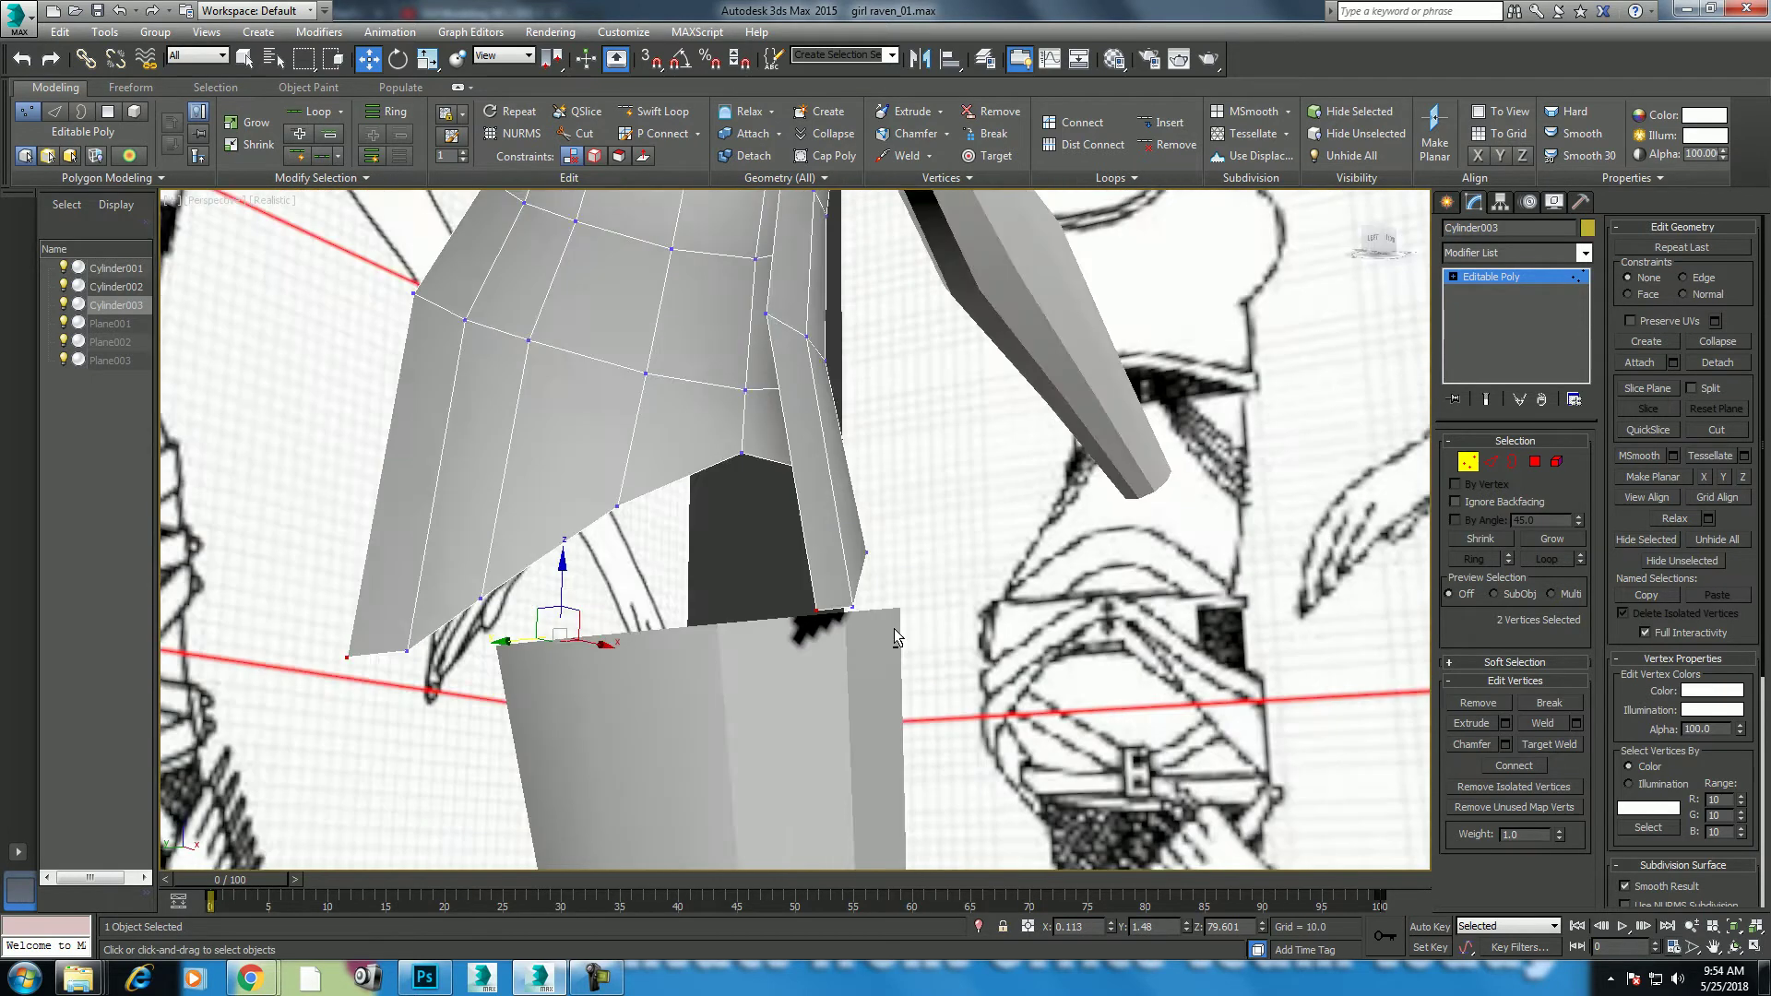
{"action": "middle_click_drag", "start_coordinate": [555, 589], "coordinate": [1230, 603], "text": "alt"}
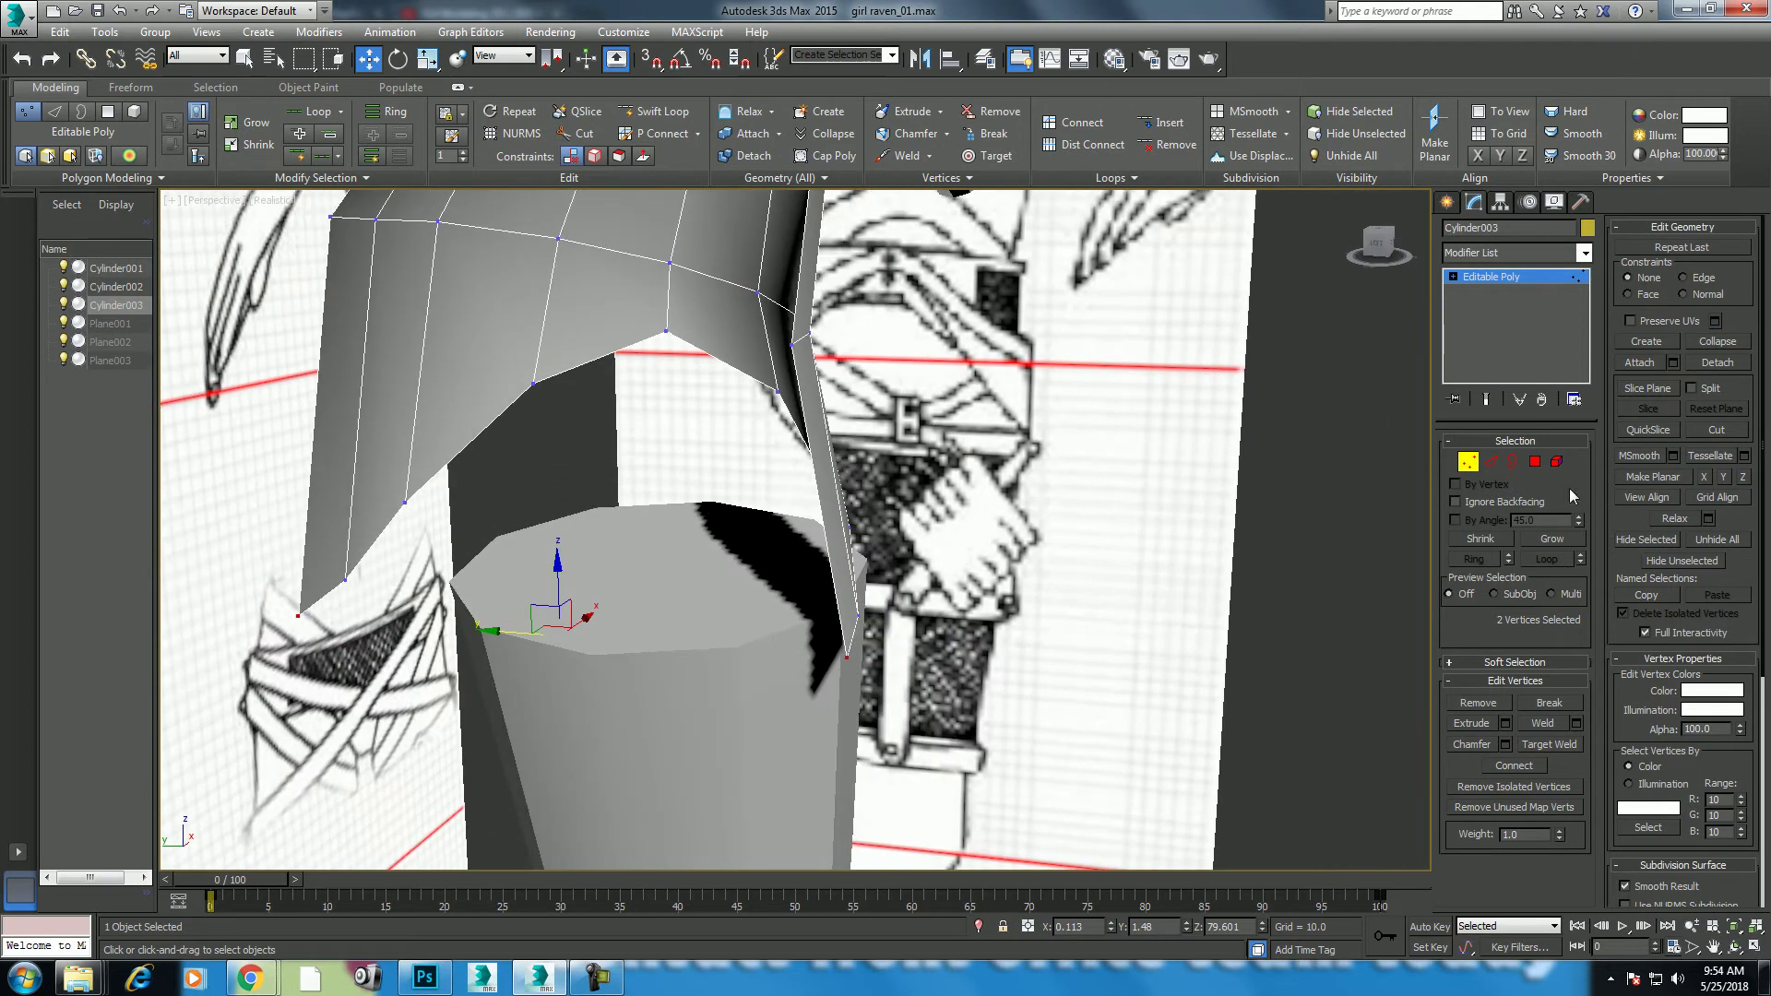
Step: Loop-select the lower opening's edges, then deselect the lower-left end edges
{"action": "left_click", "coordinate": [1491, 461]}
{"action": "left_click", "coordinate": [498, 412]}
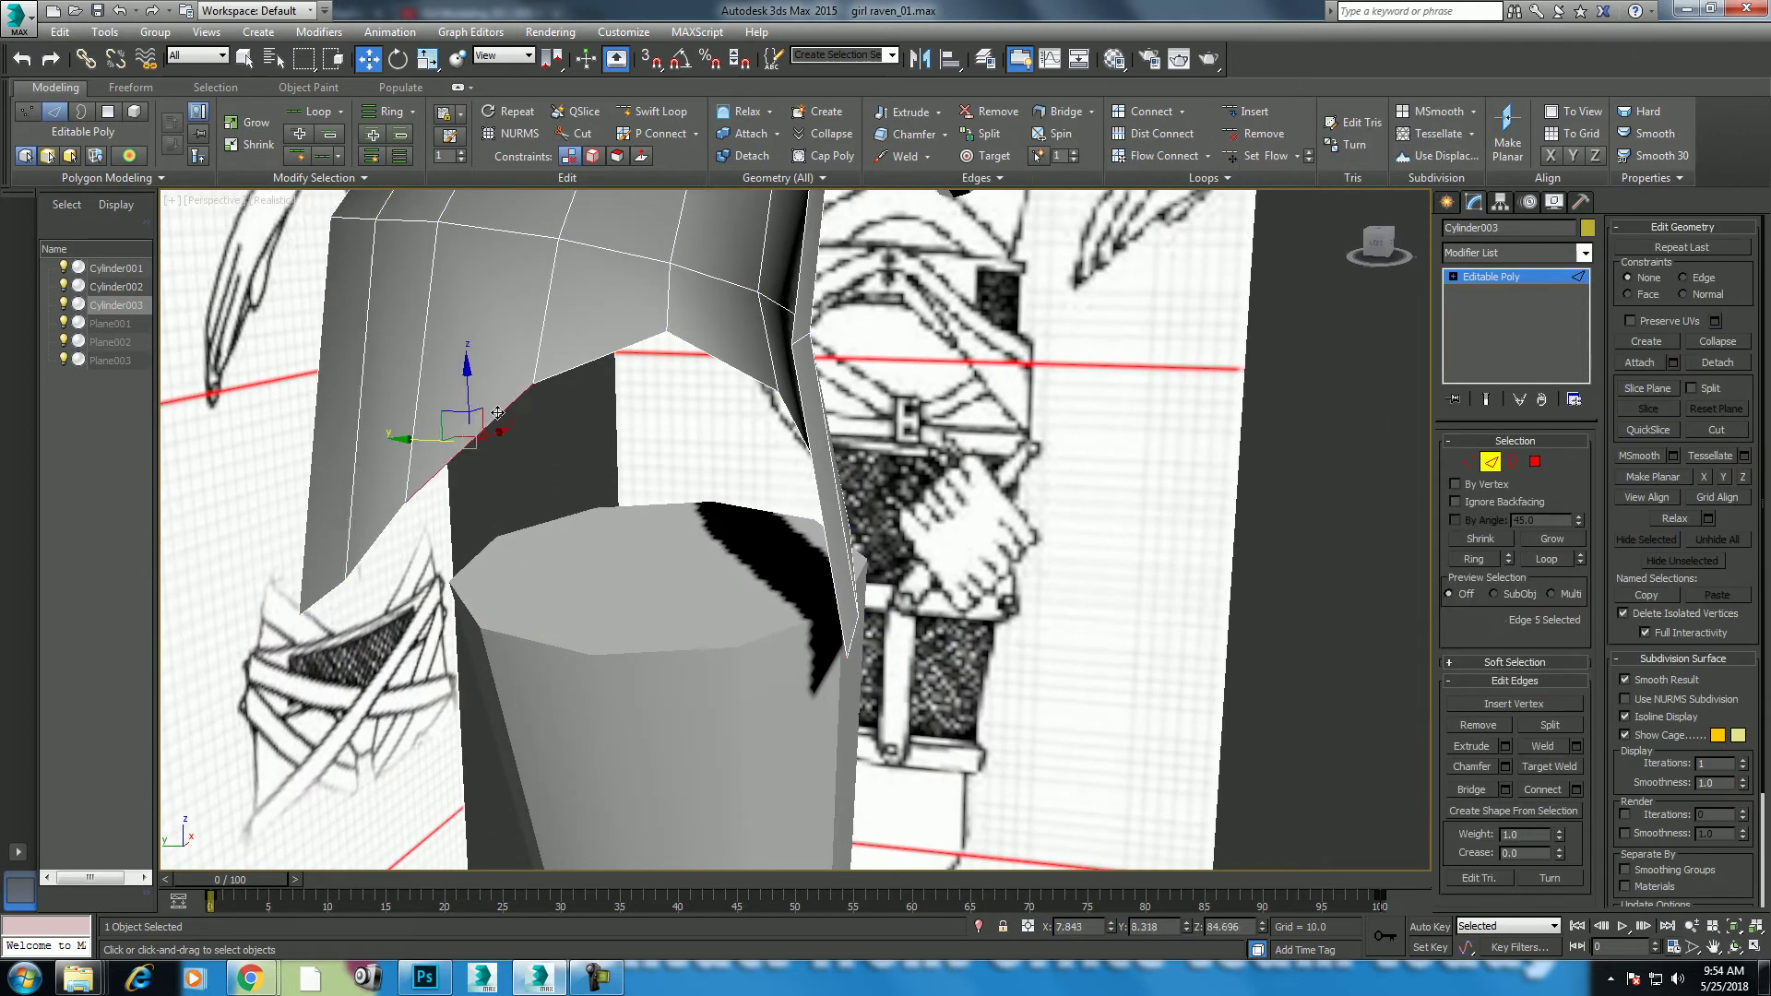
{"action": "left_click", "coordinate": [1544, 558]}
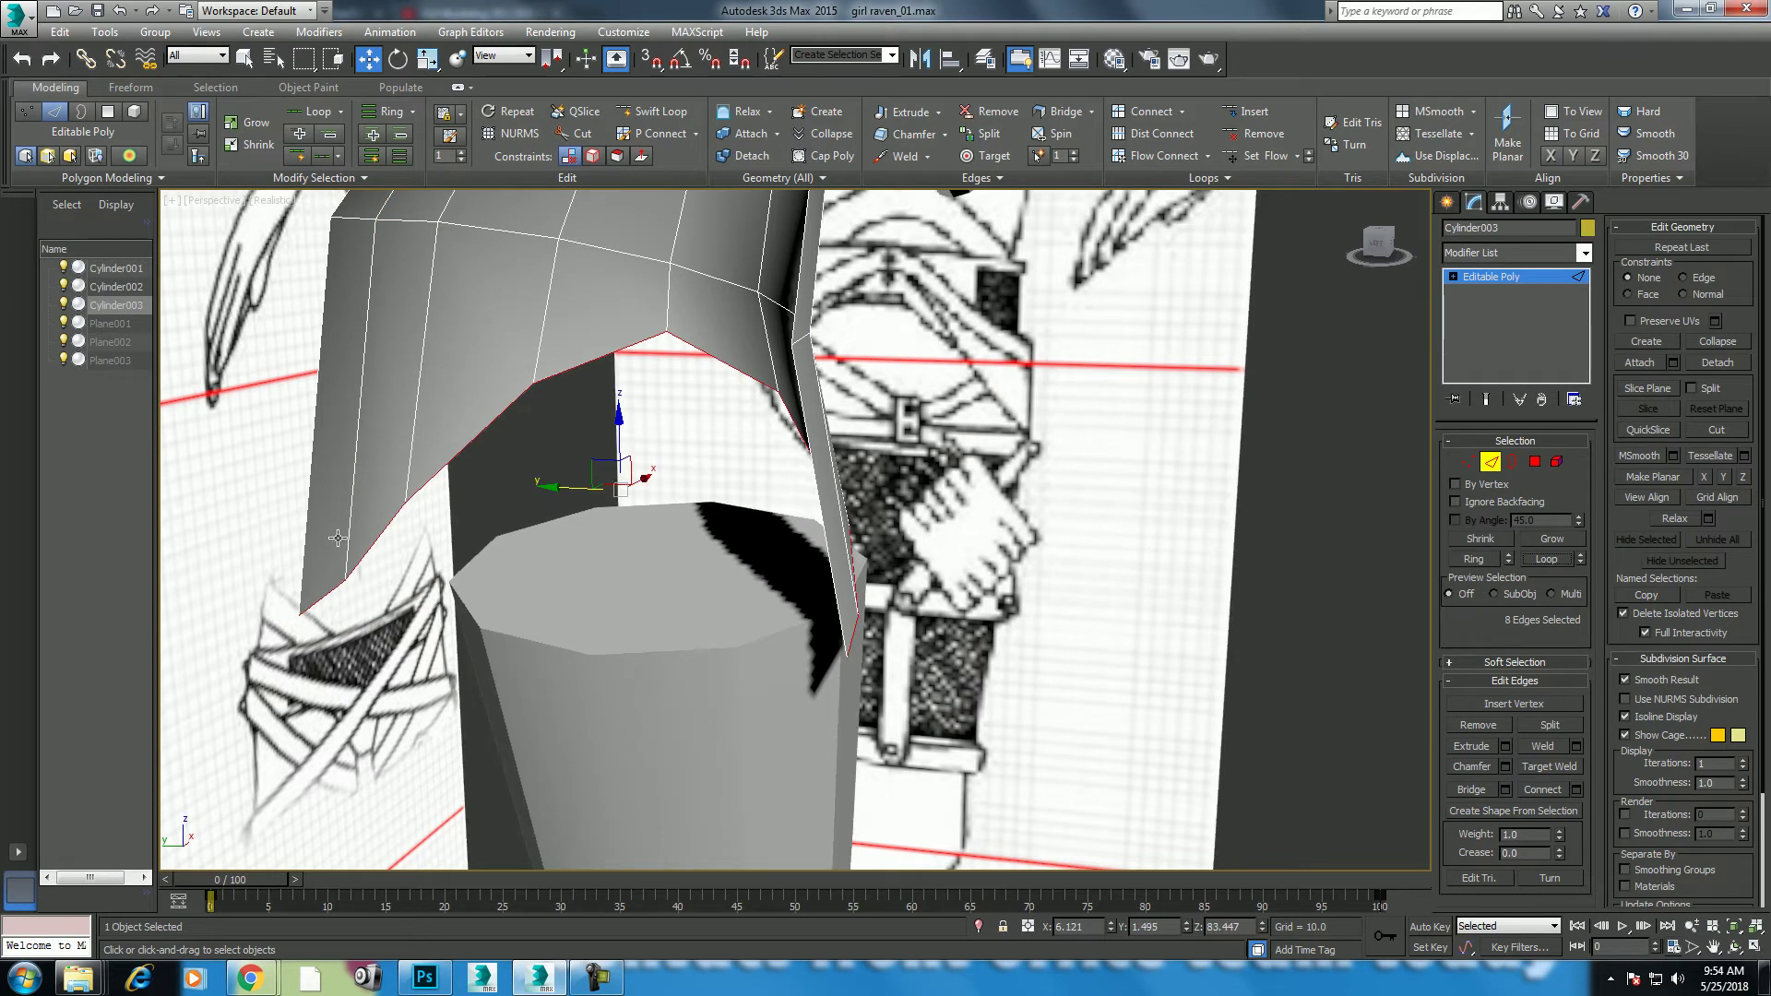
{"action": "left_click", "coordinate": [305, 610], "text": "alt"}
{"action": "left_click_drag", "start_coordinate": [891, 724], "coordinate": [820, 646]}
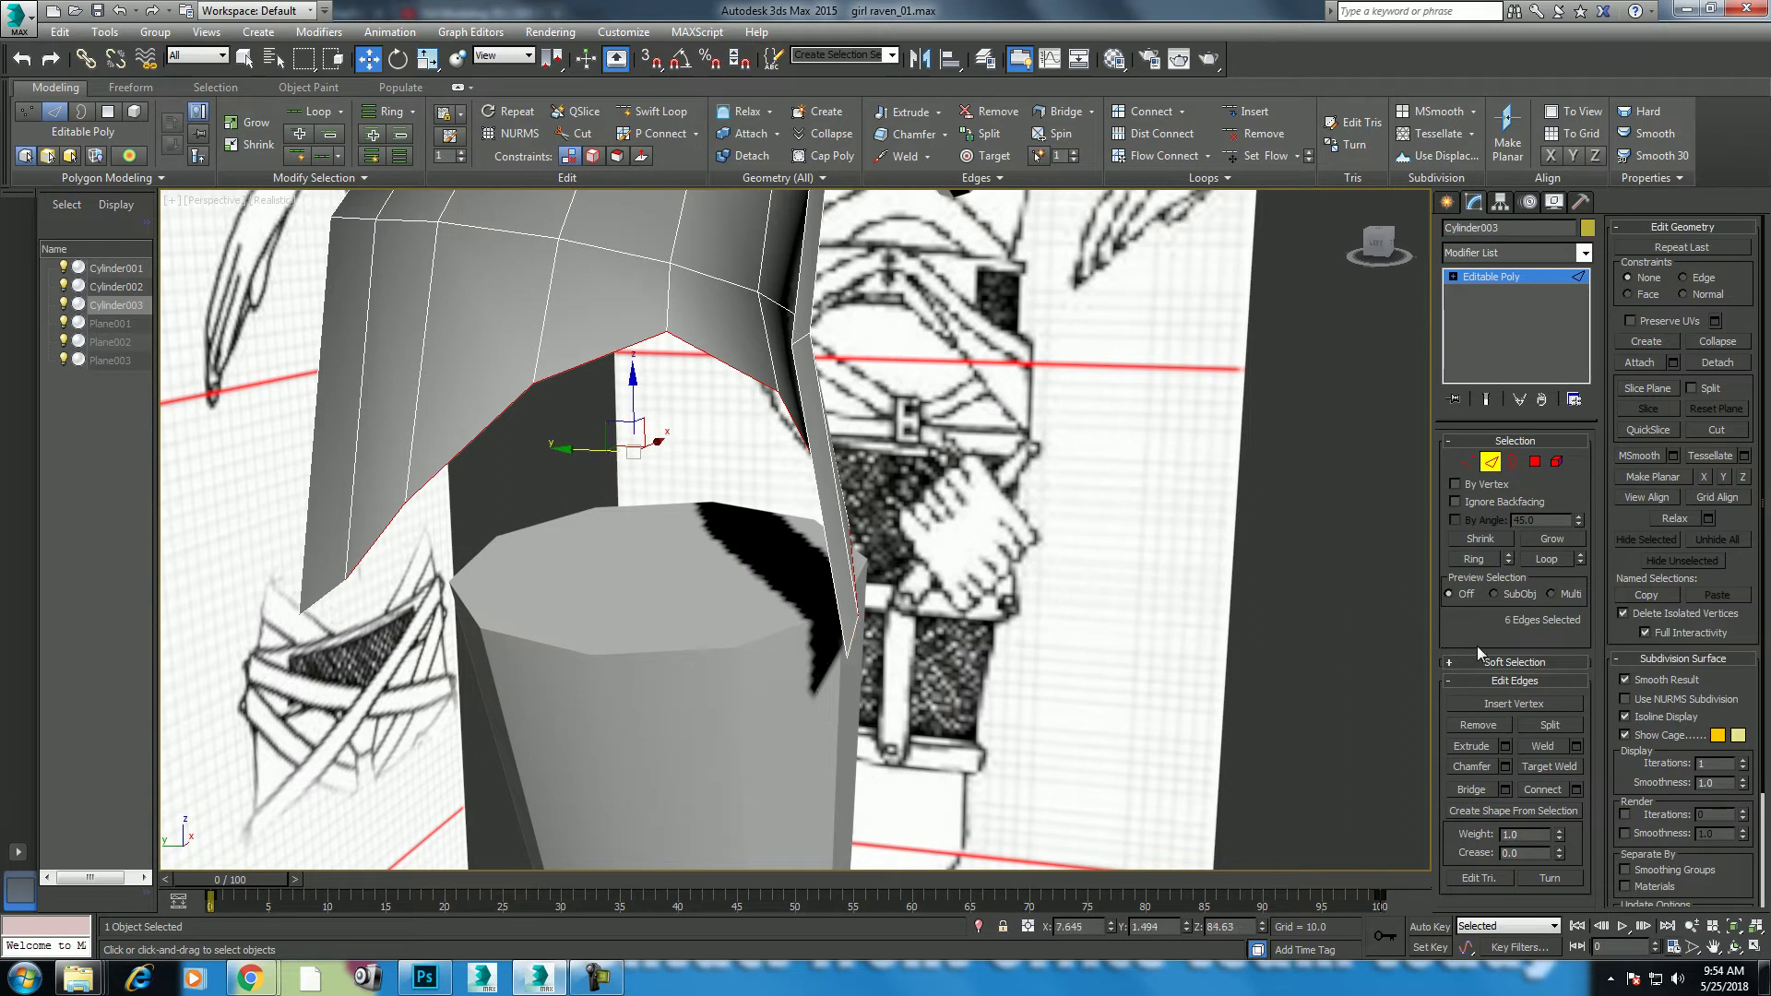
Step: Delete the top cap polygon of the lower torso cylinder Cylinder001
{"action": "right_click", "coordinate": [583, 587]}
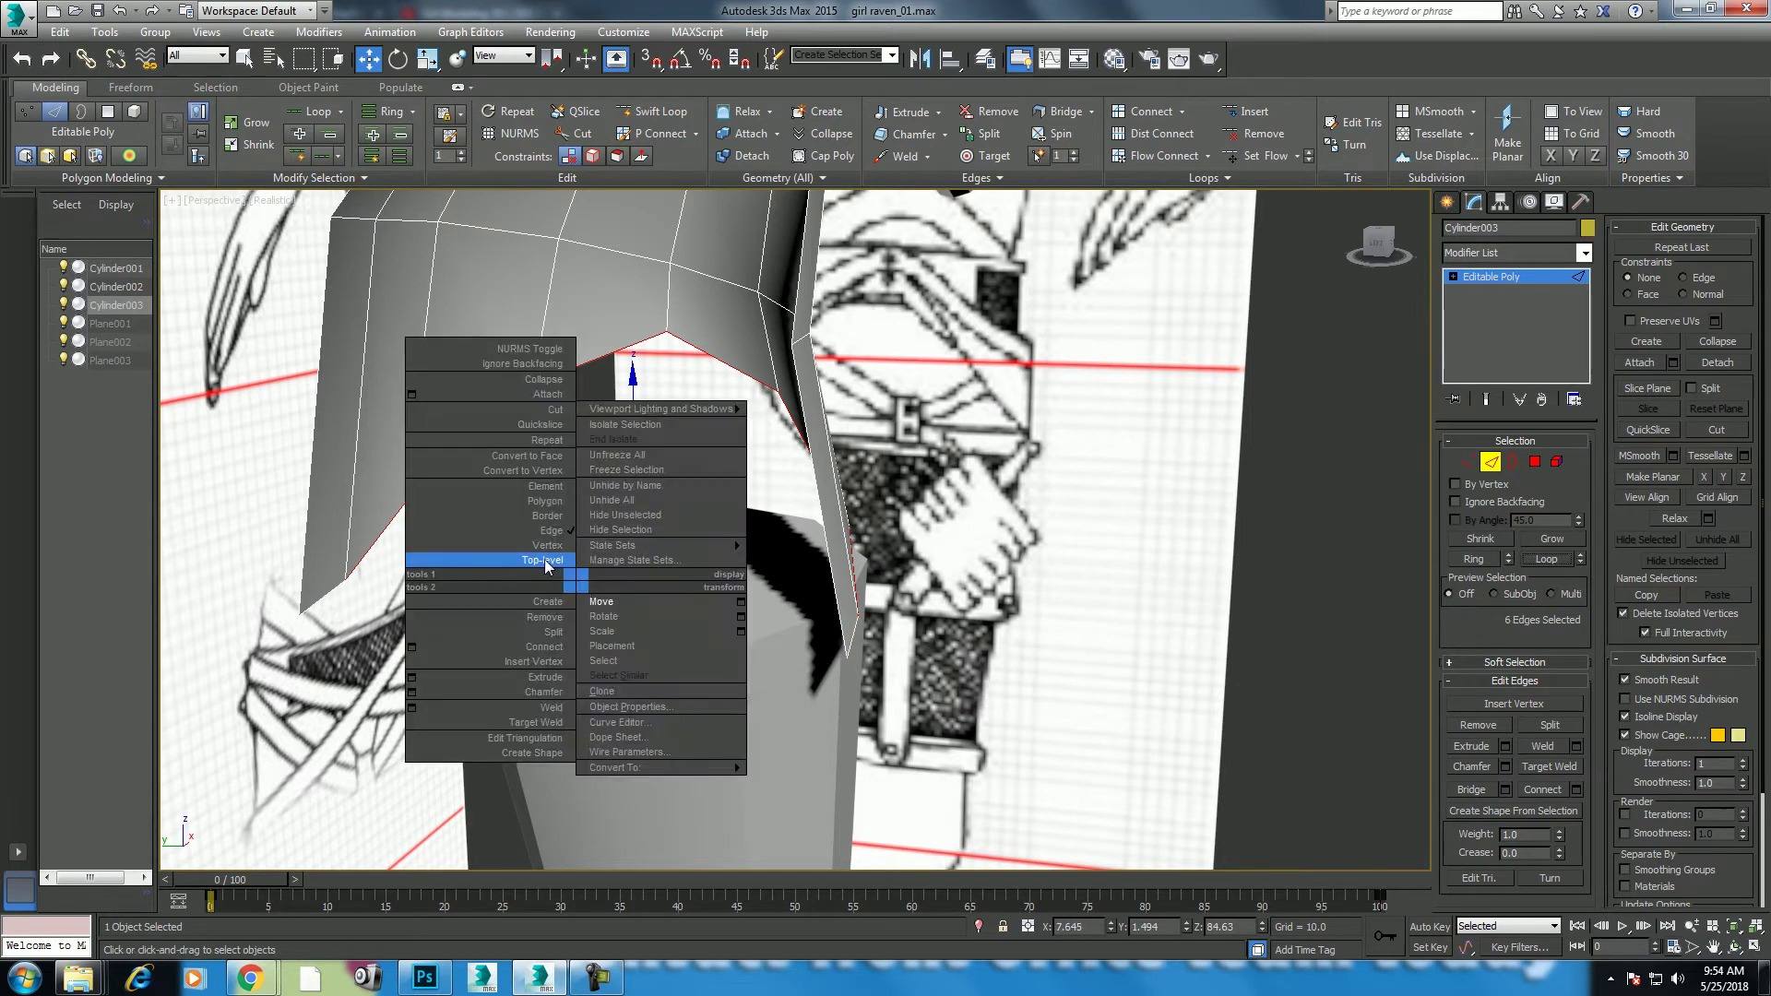
{"action": "left_click", "coordinate": [623, 564]}
{"action": "left_click", "coordinate": [1538, 460]}
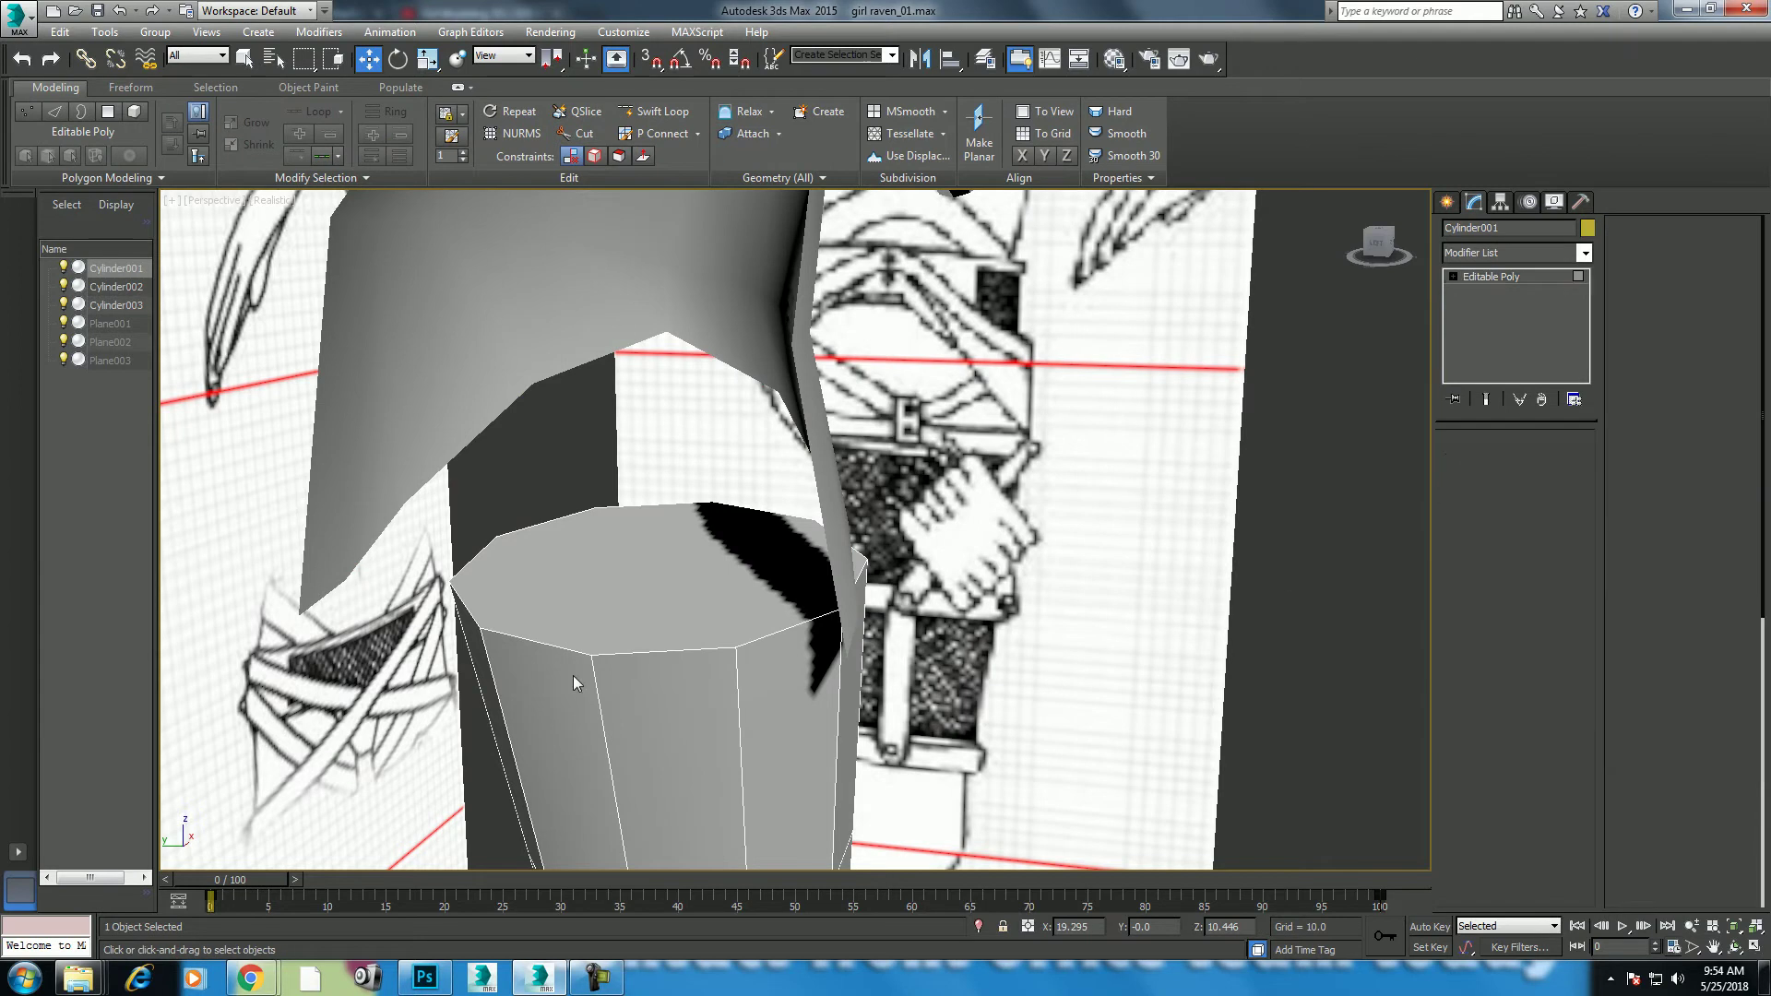
{"action": "left_click", "coordinate": [574, 591]}
{"action": "key", "text": "Delete"}
Step: Check the cylinder's open top border, then reselect Cylinder003 at top level
{"action": "left_click", "coordinate": [1513, 461]}
{"action": "left_click", "coordinate": [658, 508]}
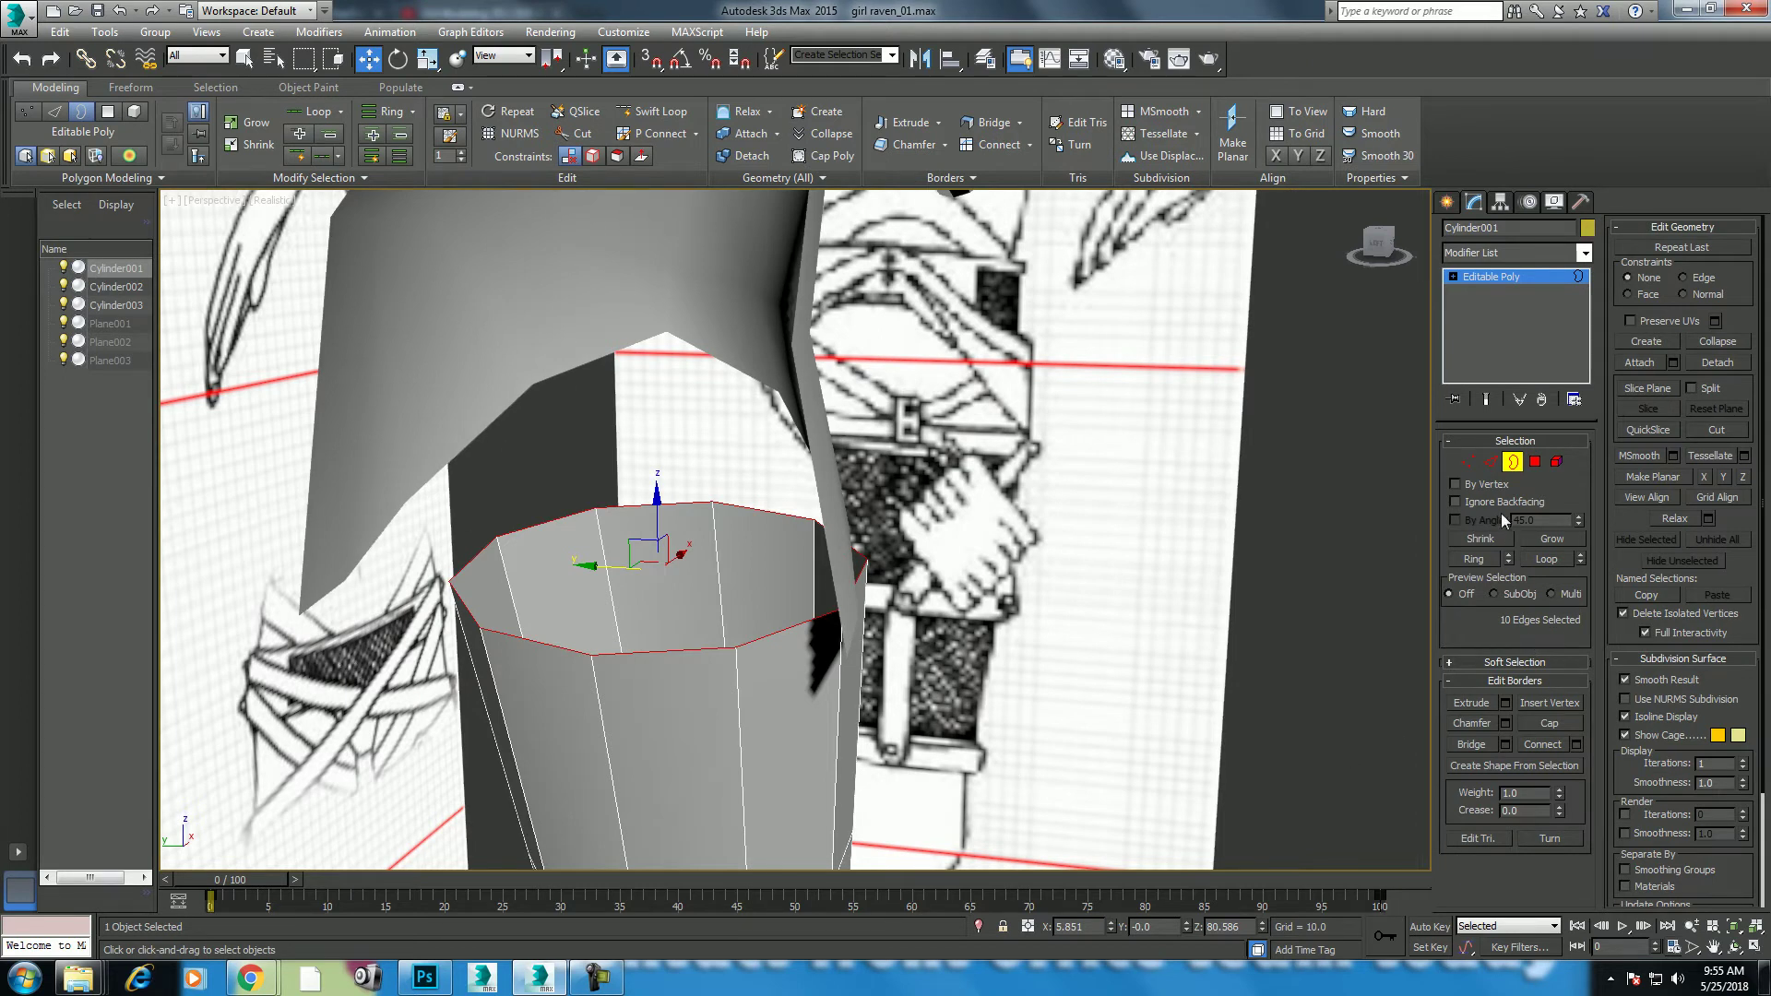
{"action": "right_click", "coordinate": [484, 475]}
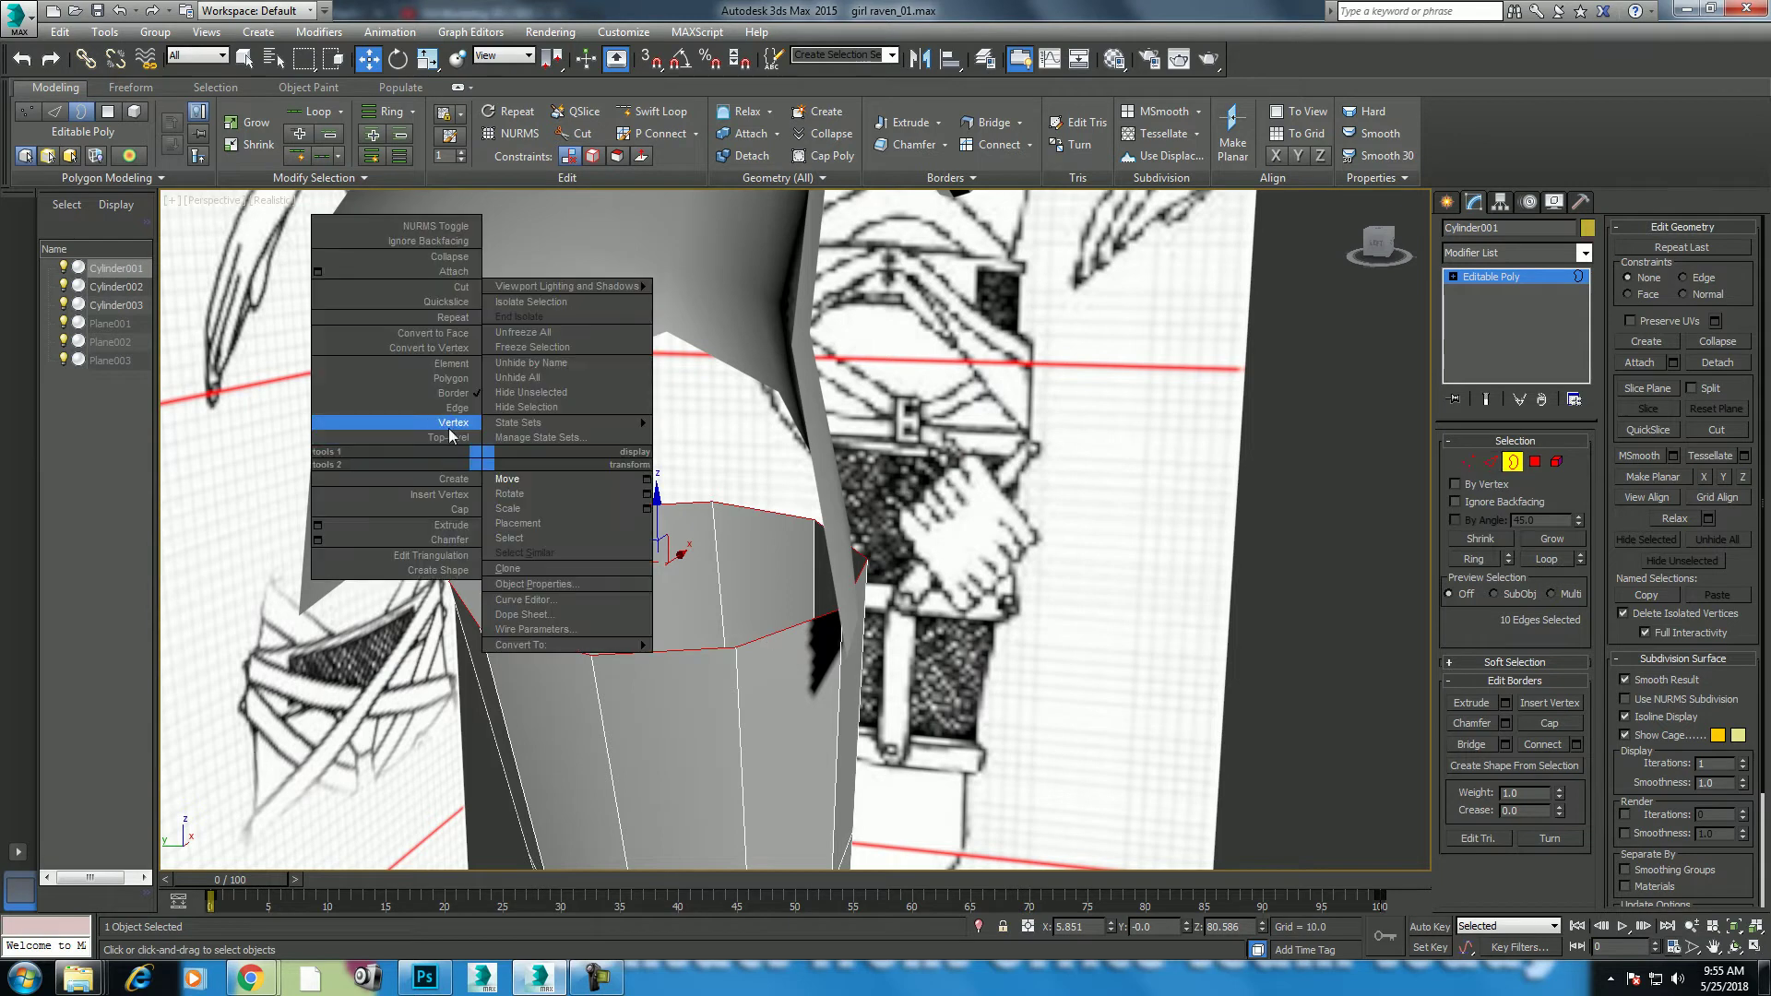
{"action": "left_click", "coordinate": [452, 444]}
{"action": "left_click", "coordinate": [451, 398]}
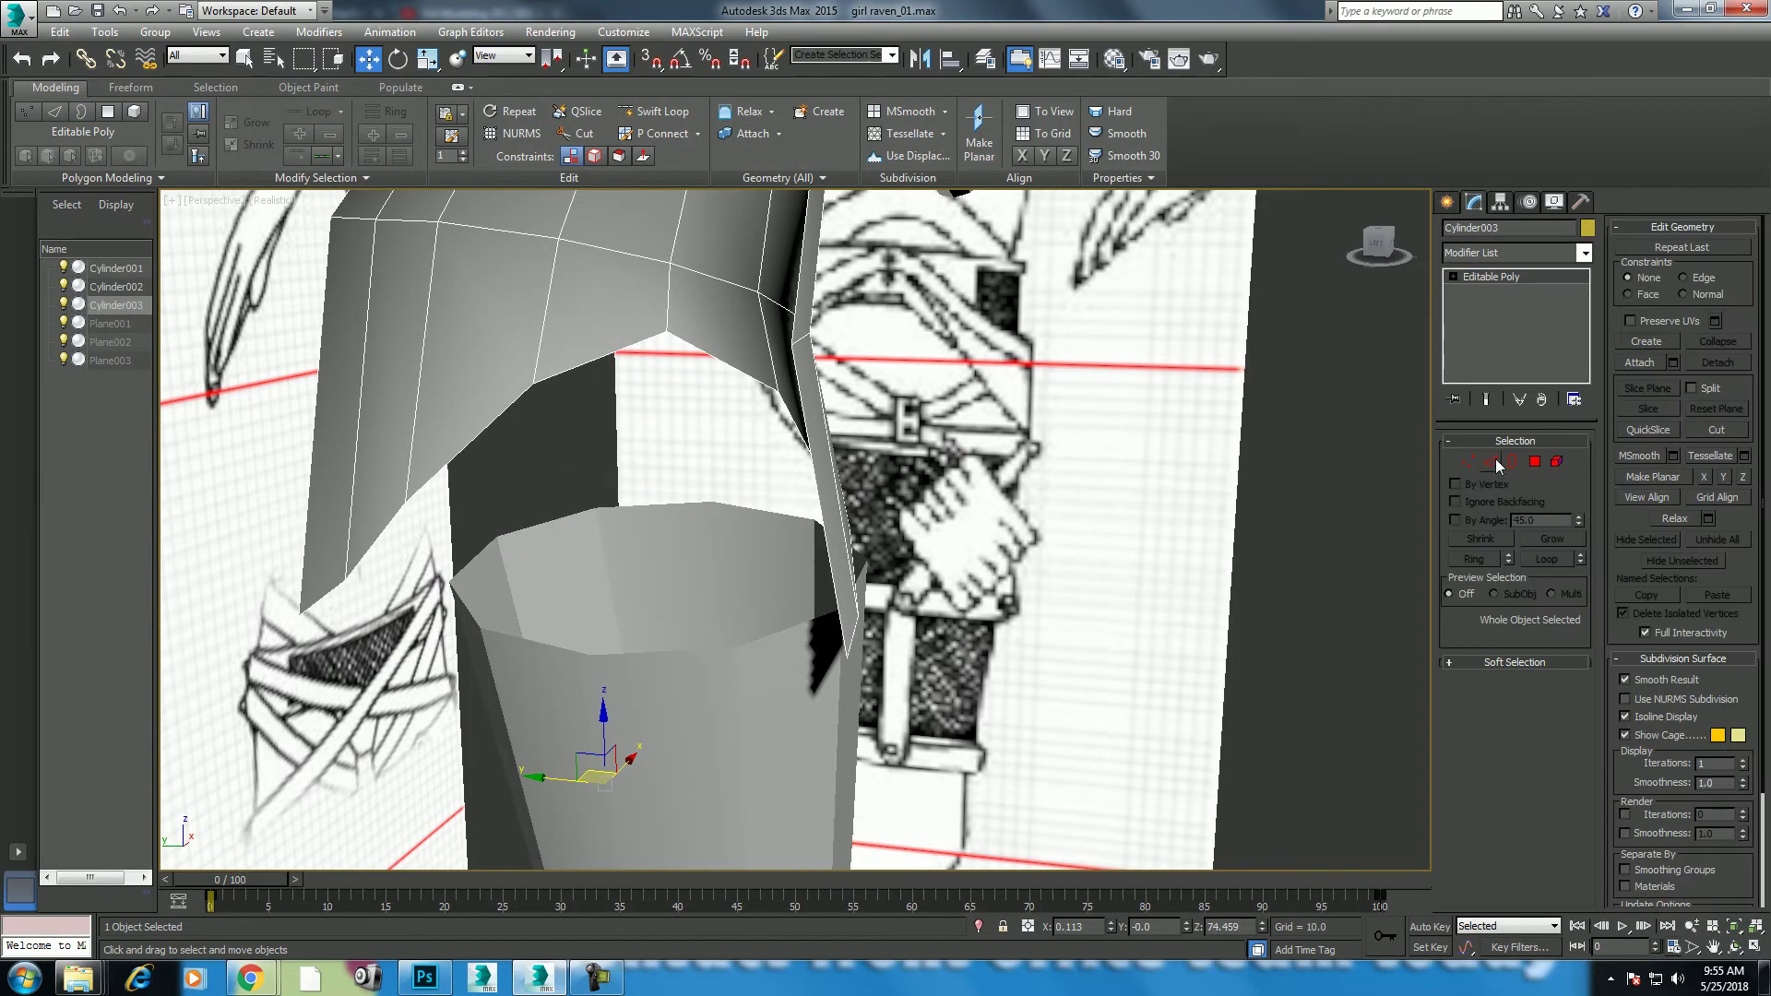
Step: Bridge the chest piece's two lower front edges using 4 segments
{"action": "left_click", "coordinate": [1493, 461]}
{"action": "left_click", "coordinate": [329, 598]}
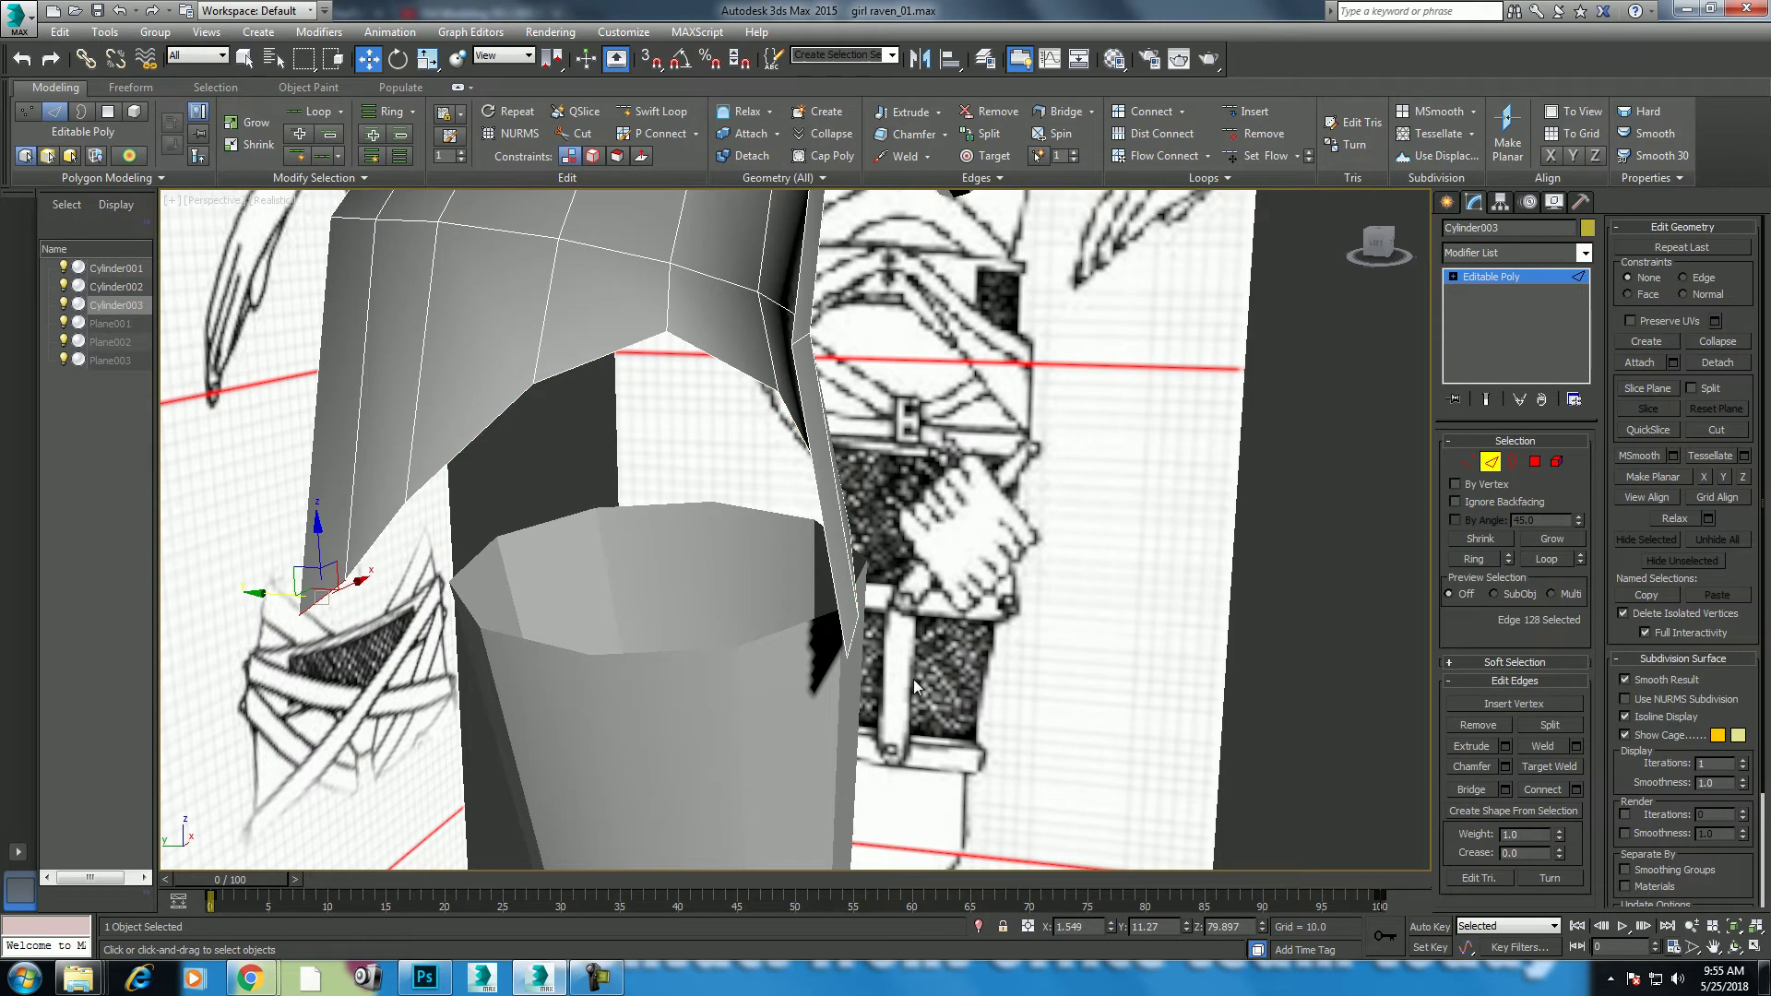
{"action": "left_click", "coordinate": [855, 639], "text": "ctrl"}
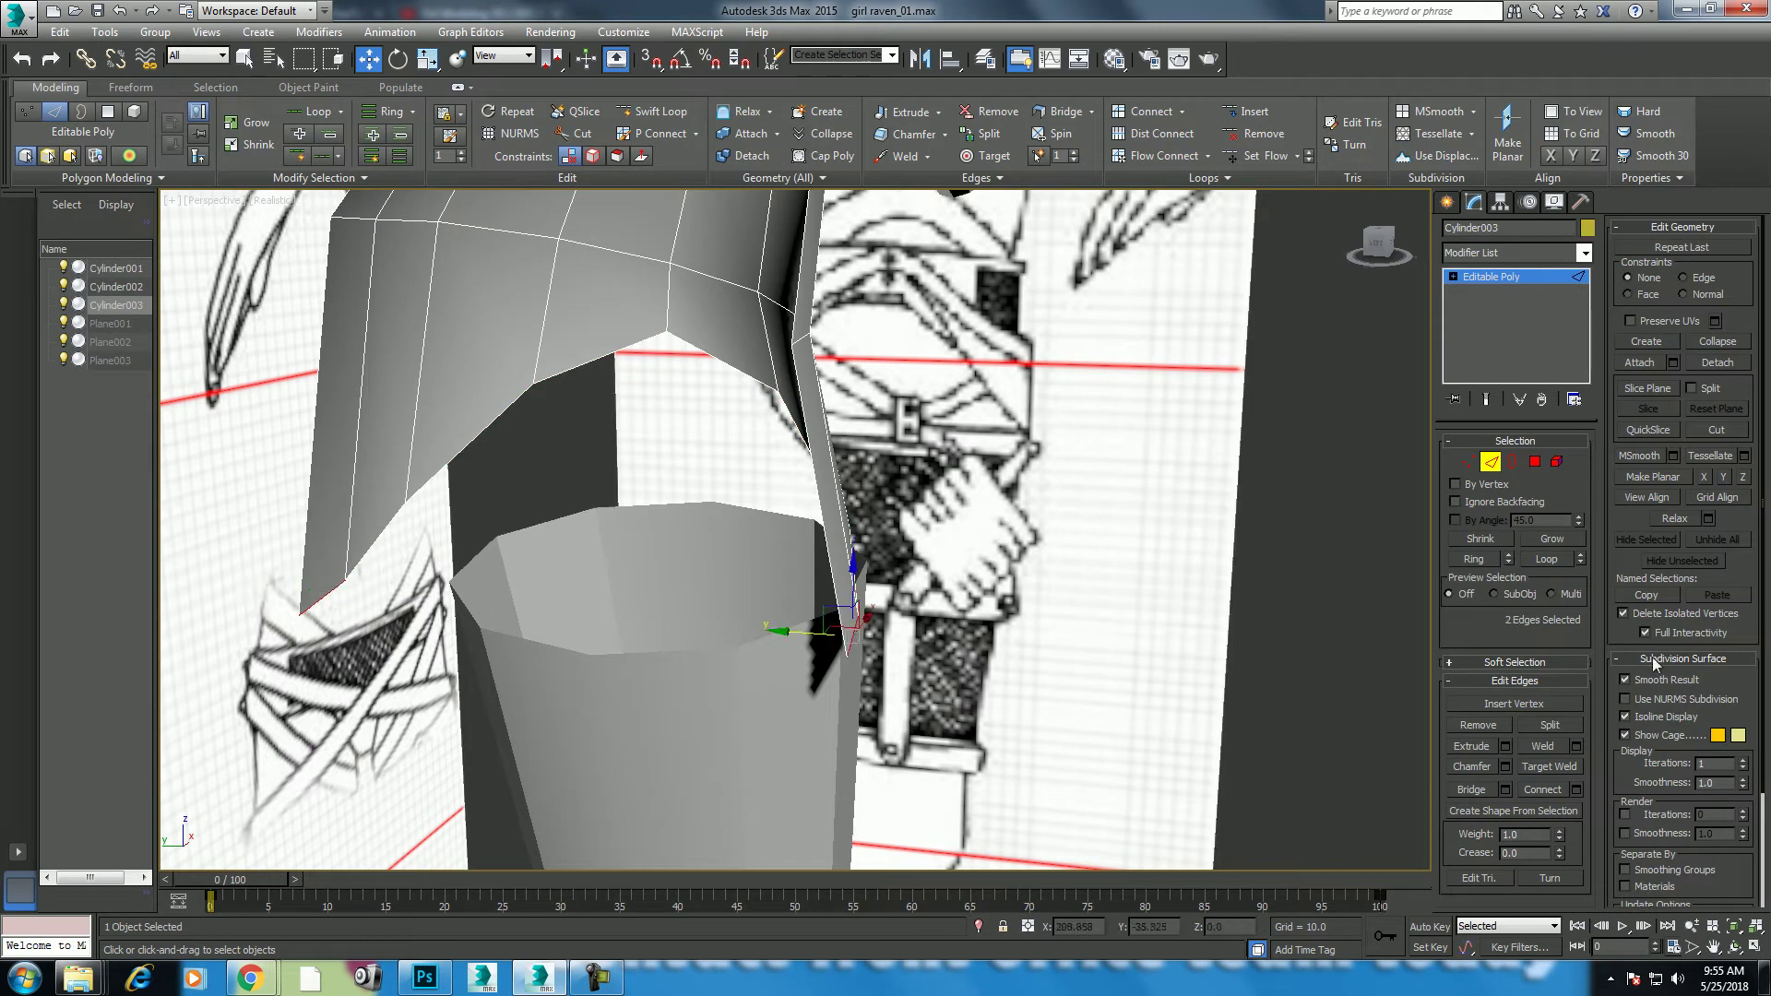
{"action": "left_click", "coordinate": [1507, 792]}
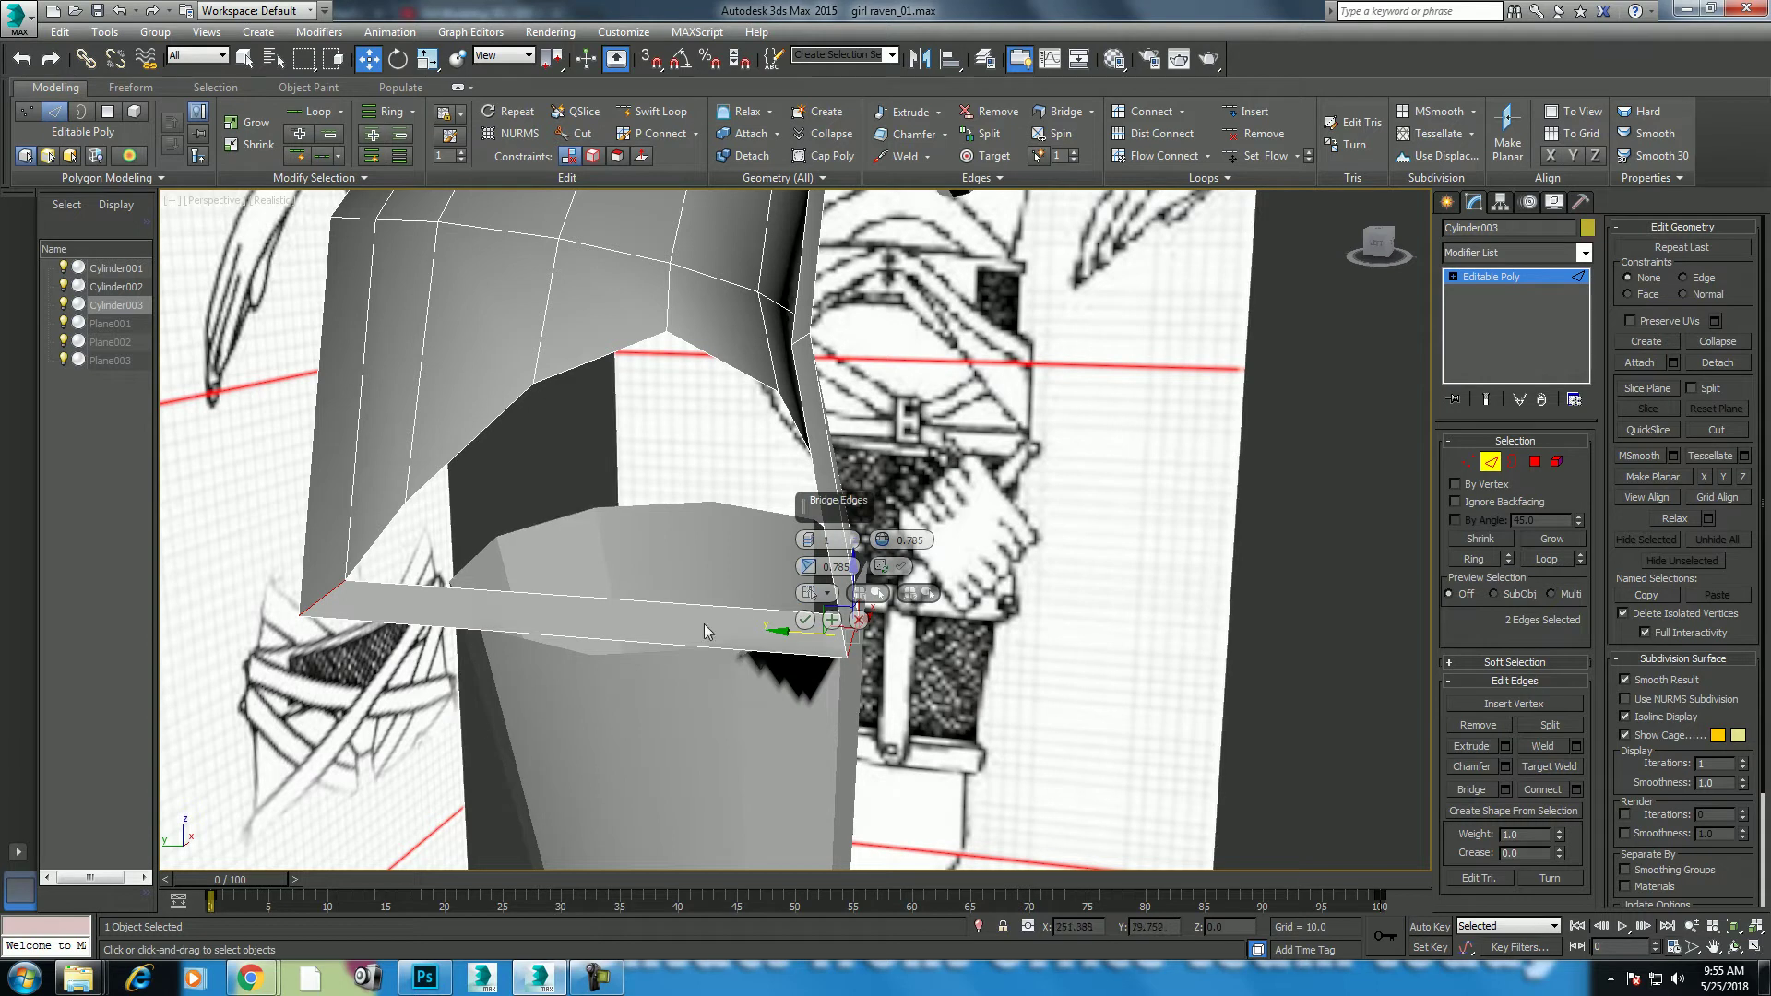
{"action": "left_click", "coordinate": [808, 537]}
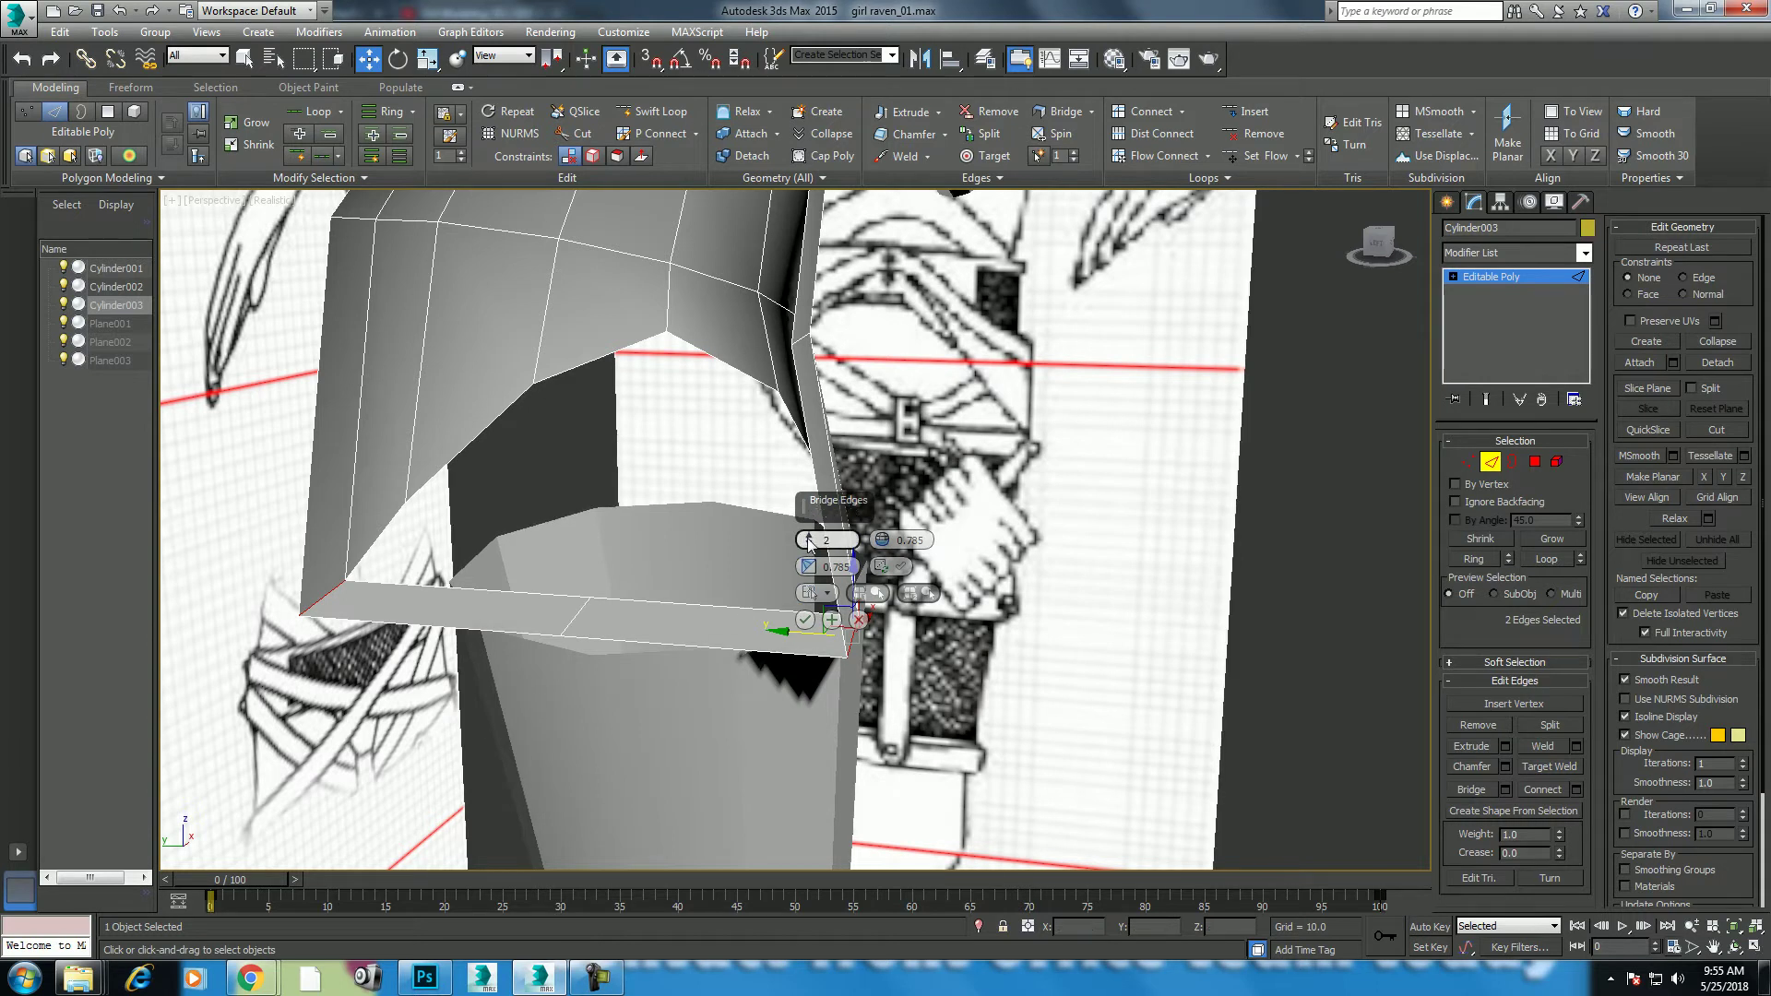
{"action": "left_click", "coordinate": [808, 537]}
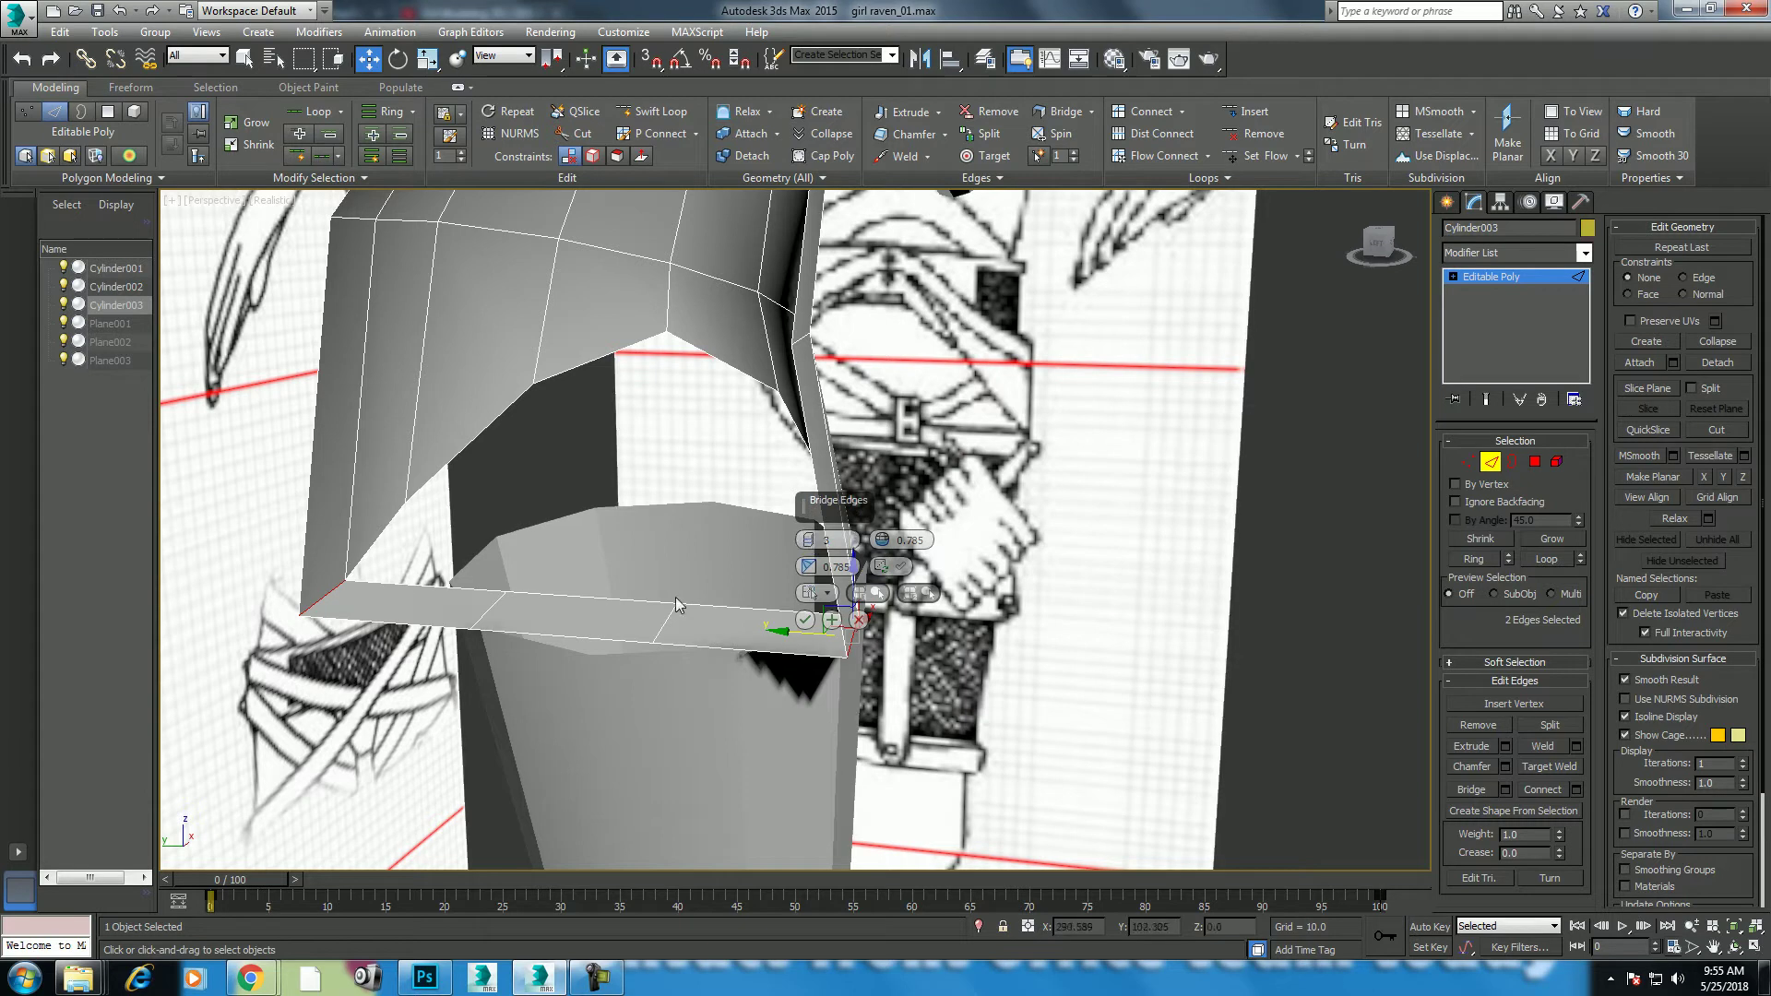
{"action": "left_click", "coordinate": [809, 537]}
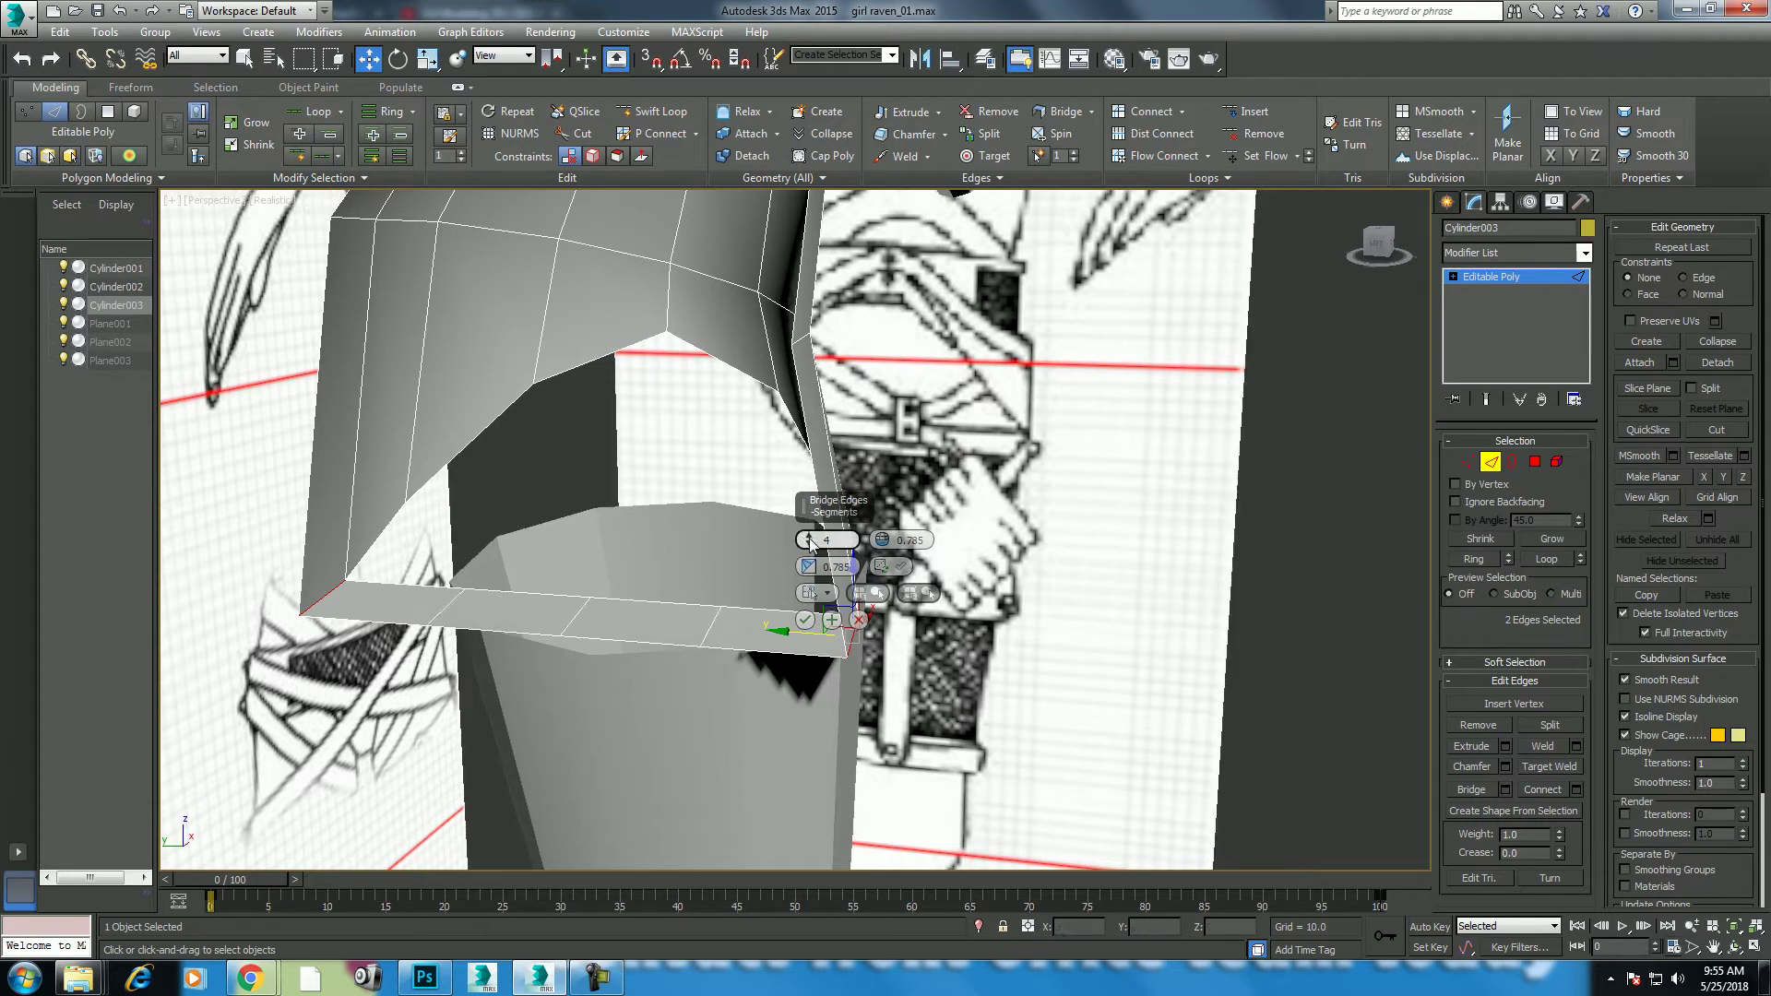
{"action": "left_click", "coordinate": [805, 620]}
Step: Select the bridge strip's six middle vertices and show the four viewports
{"action": "left_click", "coordinate": [1467, 461]}
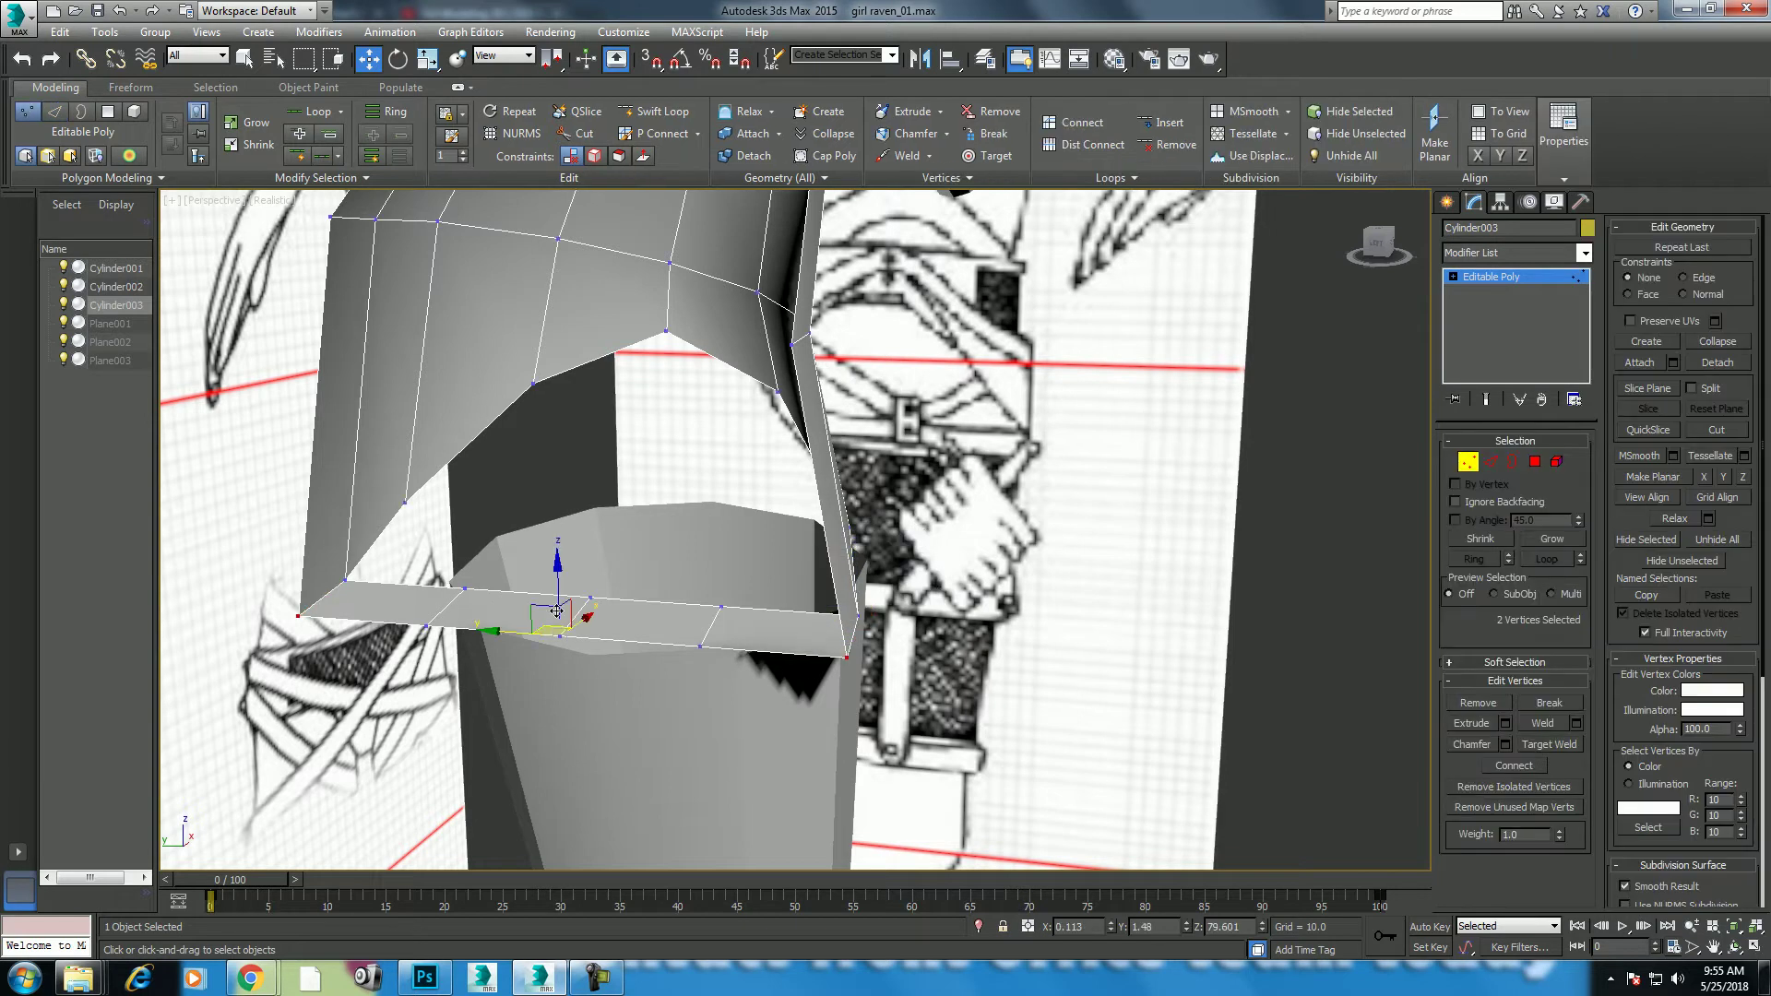
{"action": "middle_click_drag", "start_coordinate": [484, 740], "coordinate": [600, 629], "text": "alt"}
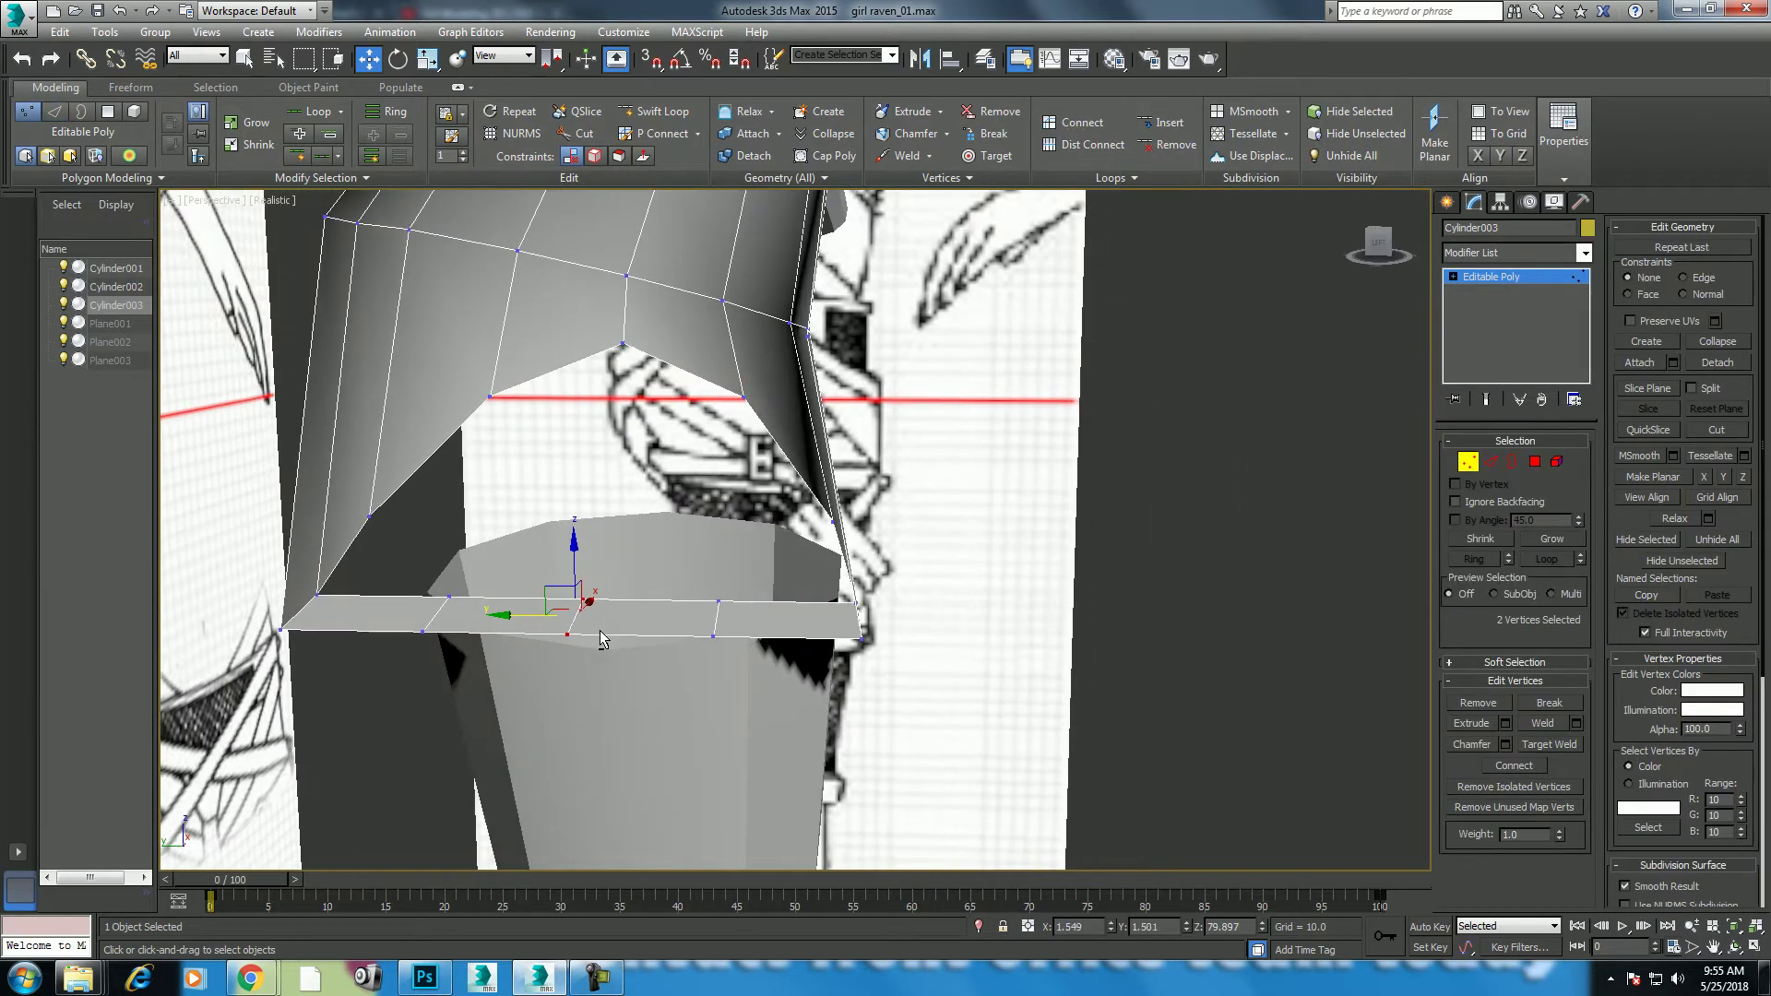
{"action": "left_click_drag", "start_coordinate": [744, 572], "coordinate": [387, 719]}
{"action": "key", "text": "alt+w"}
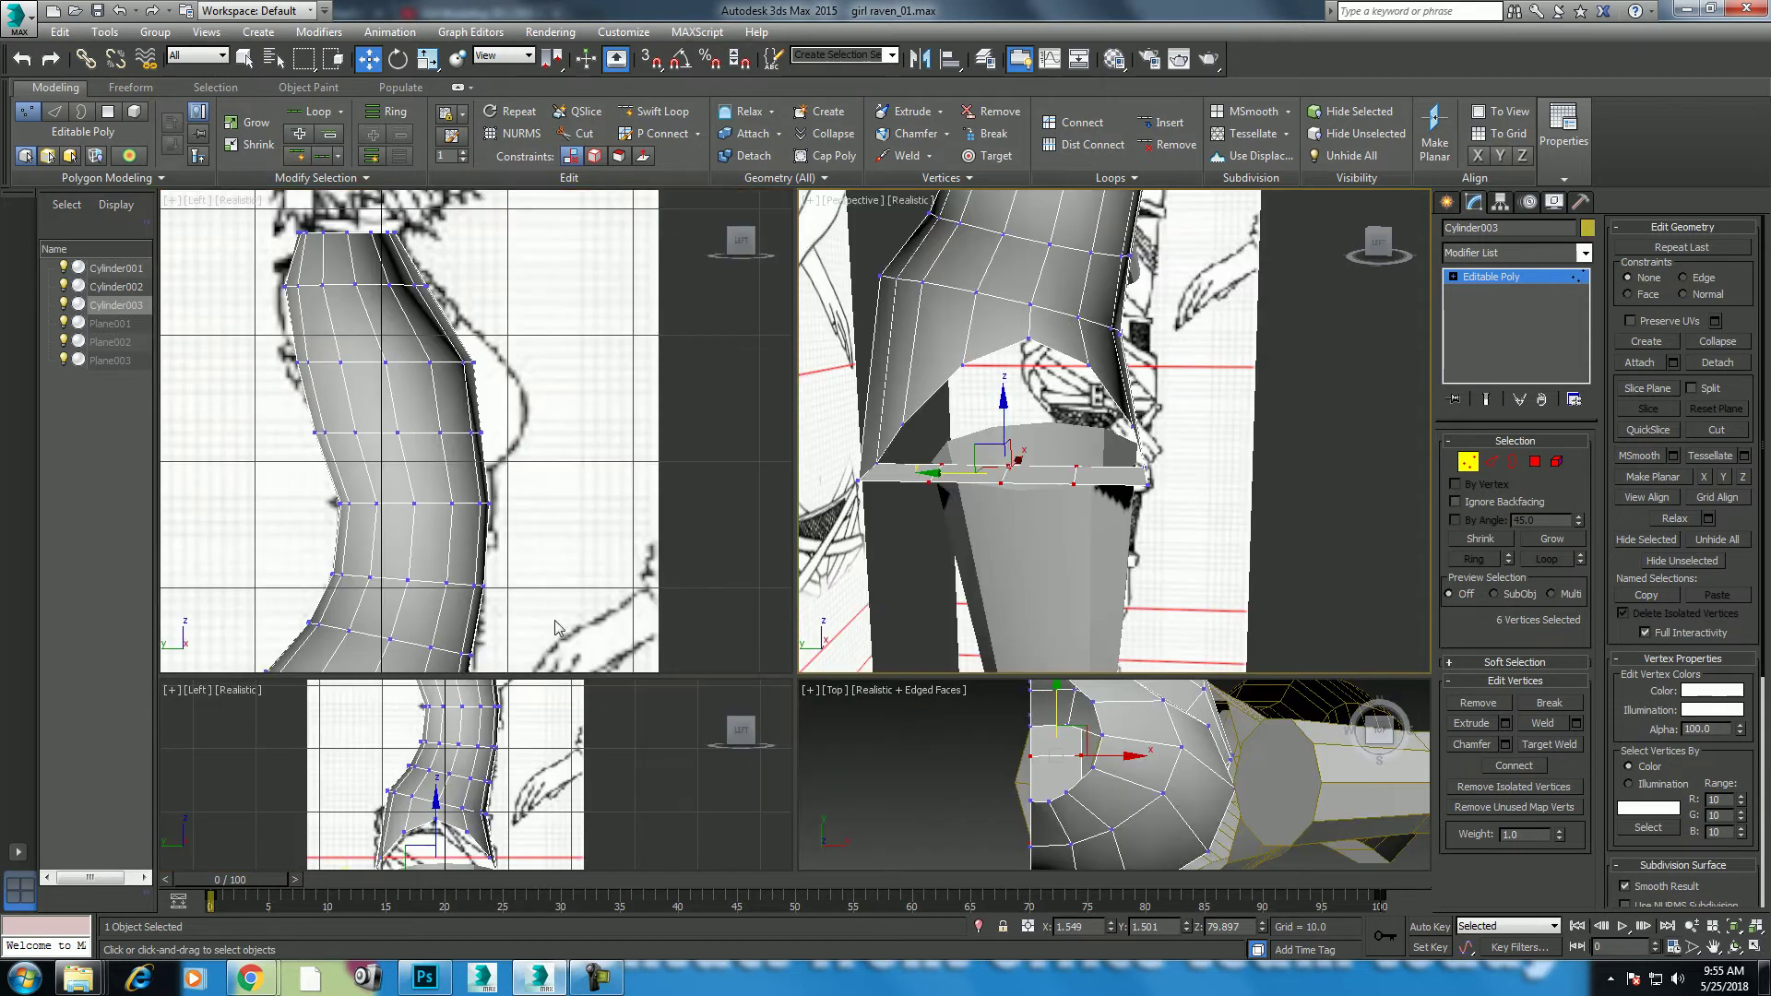
Step: Lower the selected strip vertices and raise the strip's left end vertex
{"action": "scroll", "coordinate": [449, 595], "scroll_direction": "up", "scroll_amount": 4}
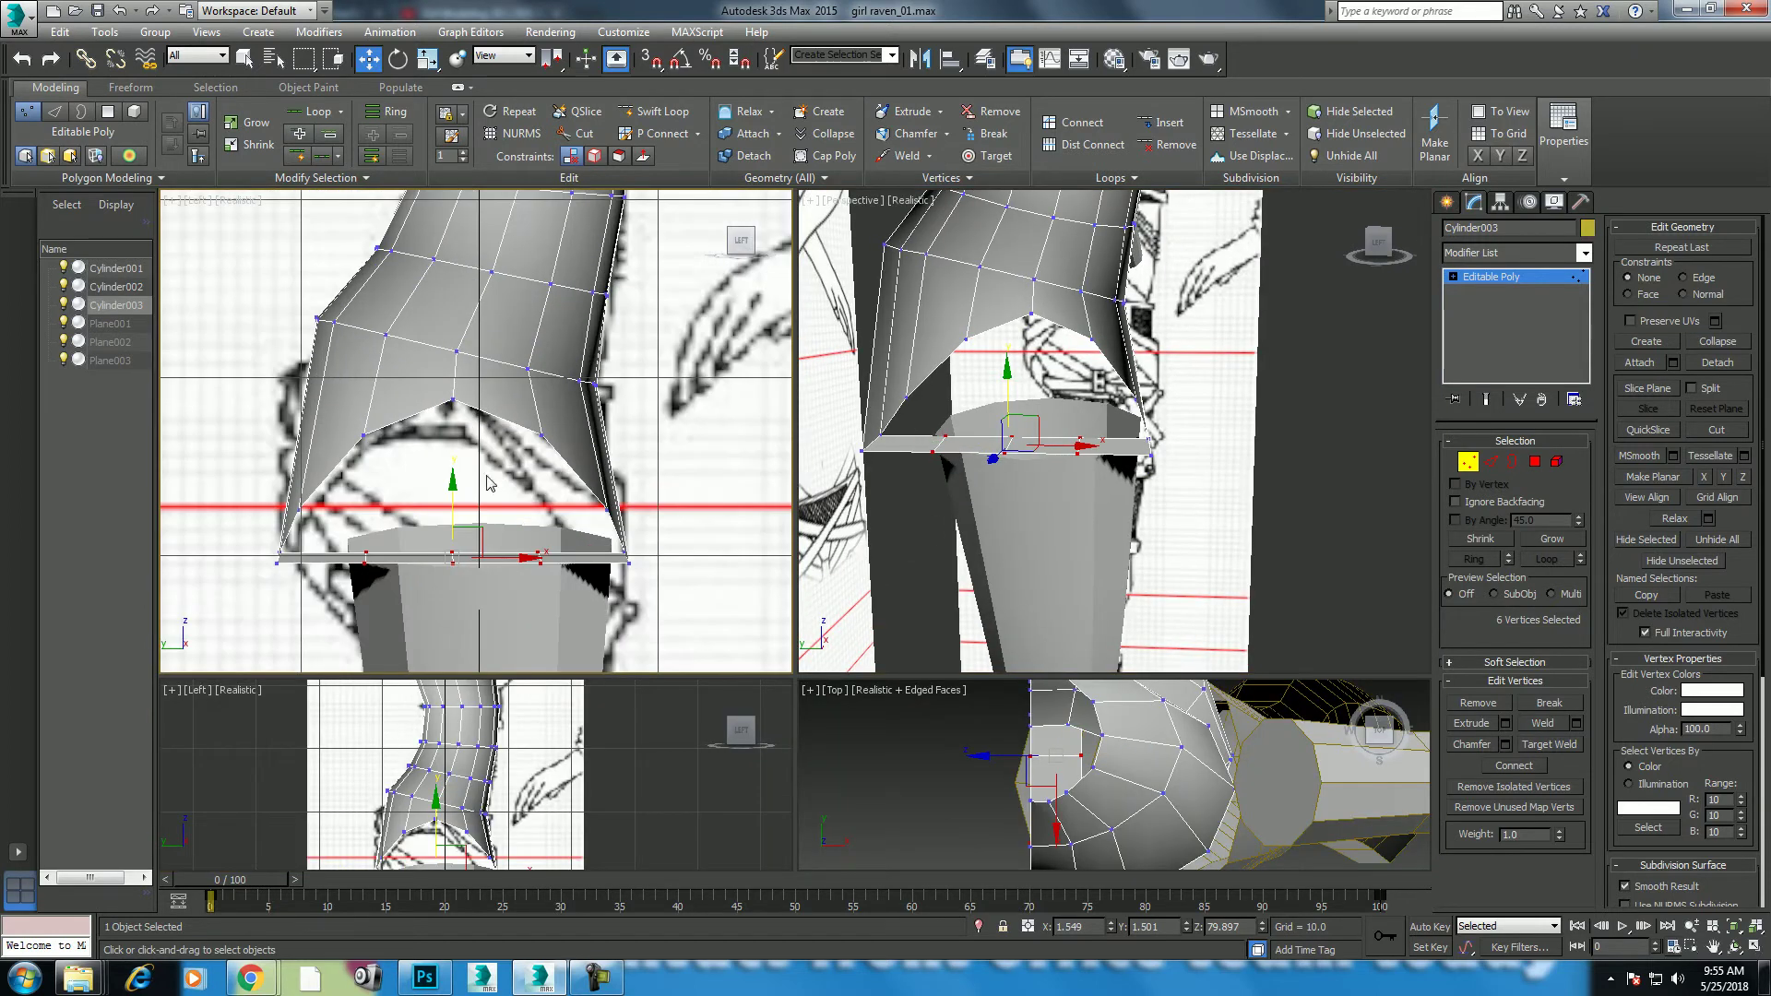
{"action": "left_click_drag", "start_coordinate": [453, 482], "coordinate": [453, 517]}
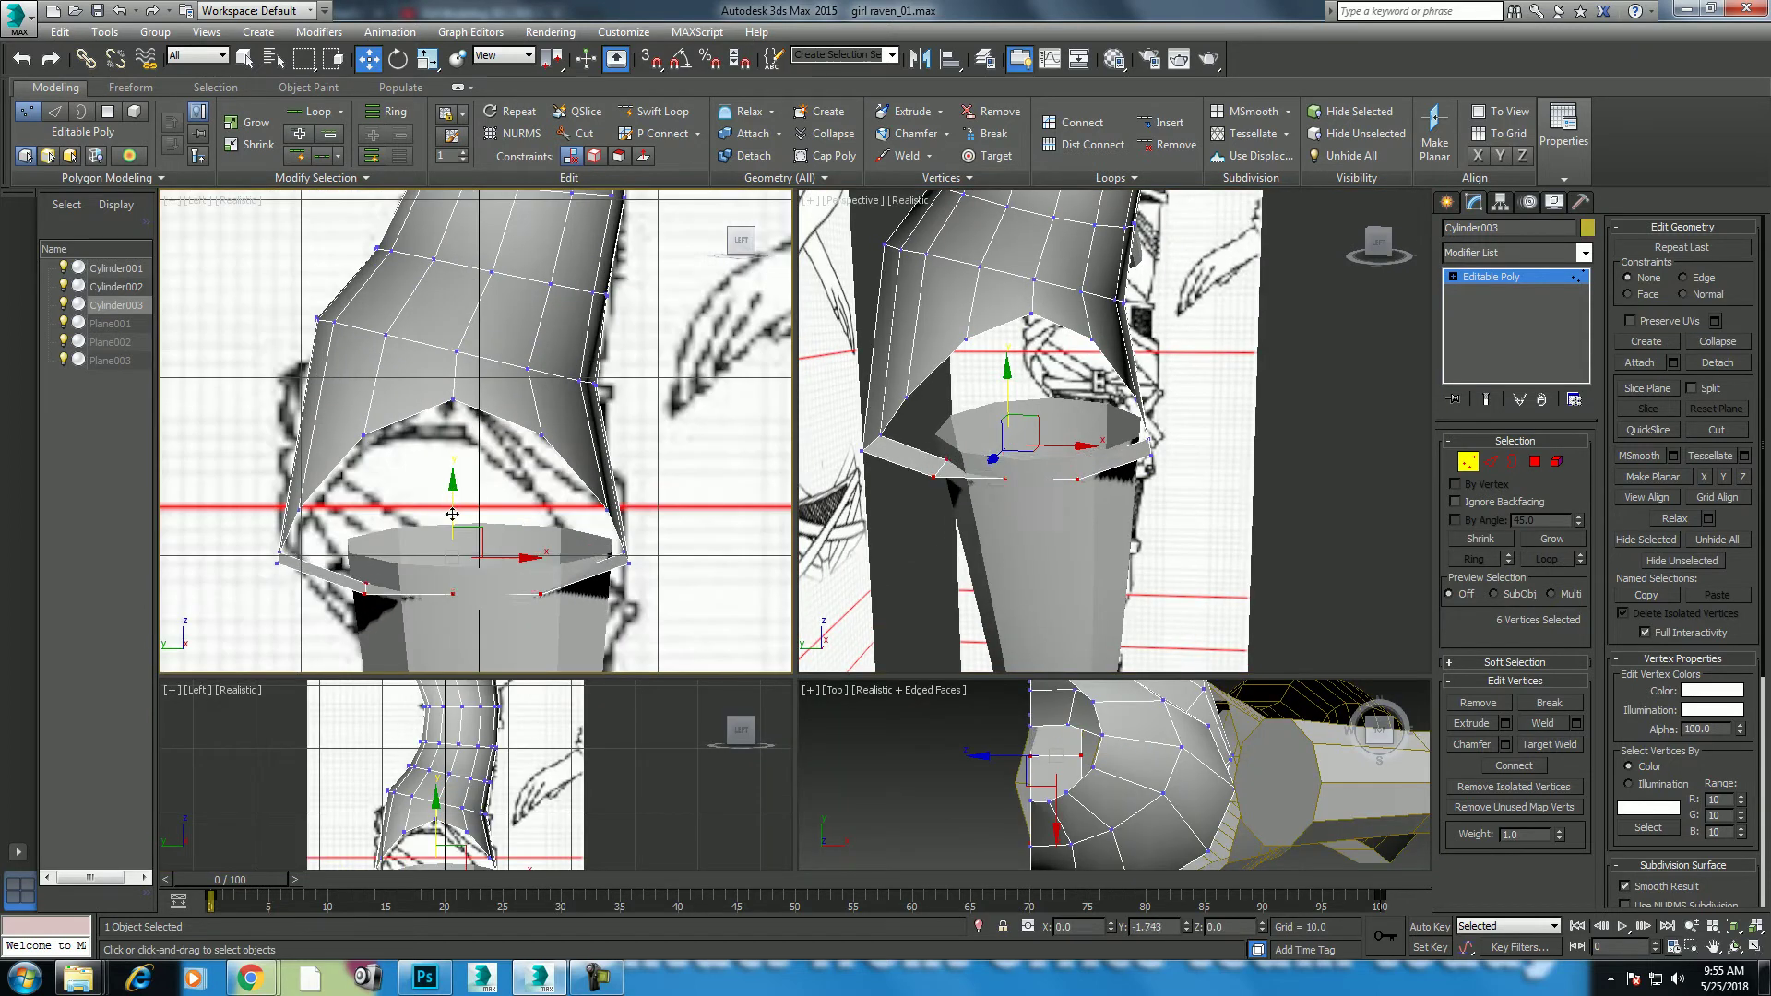
{"action": "middle_click_drag", "start_coordinate": [1061, 434], "coordinate": [1066, 467], "text": "alt"}
{"action": "key", "text": "f"}
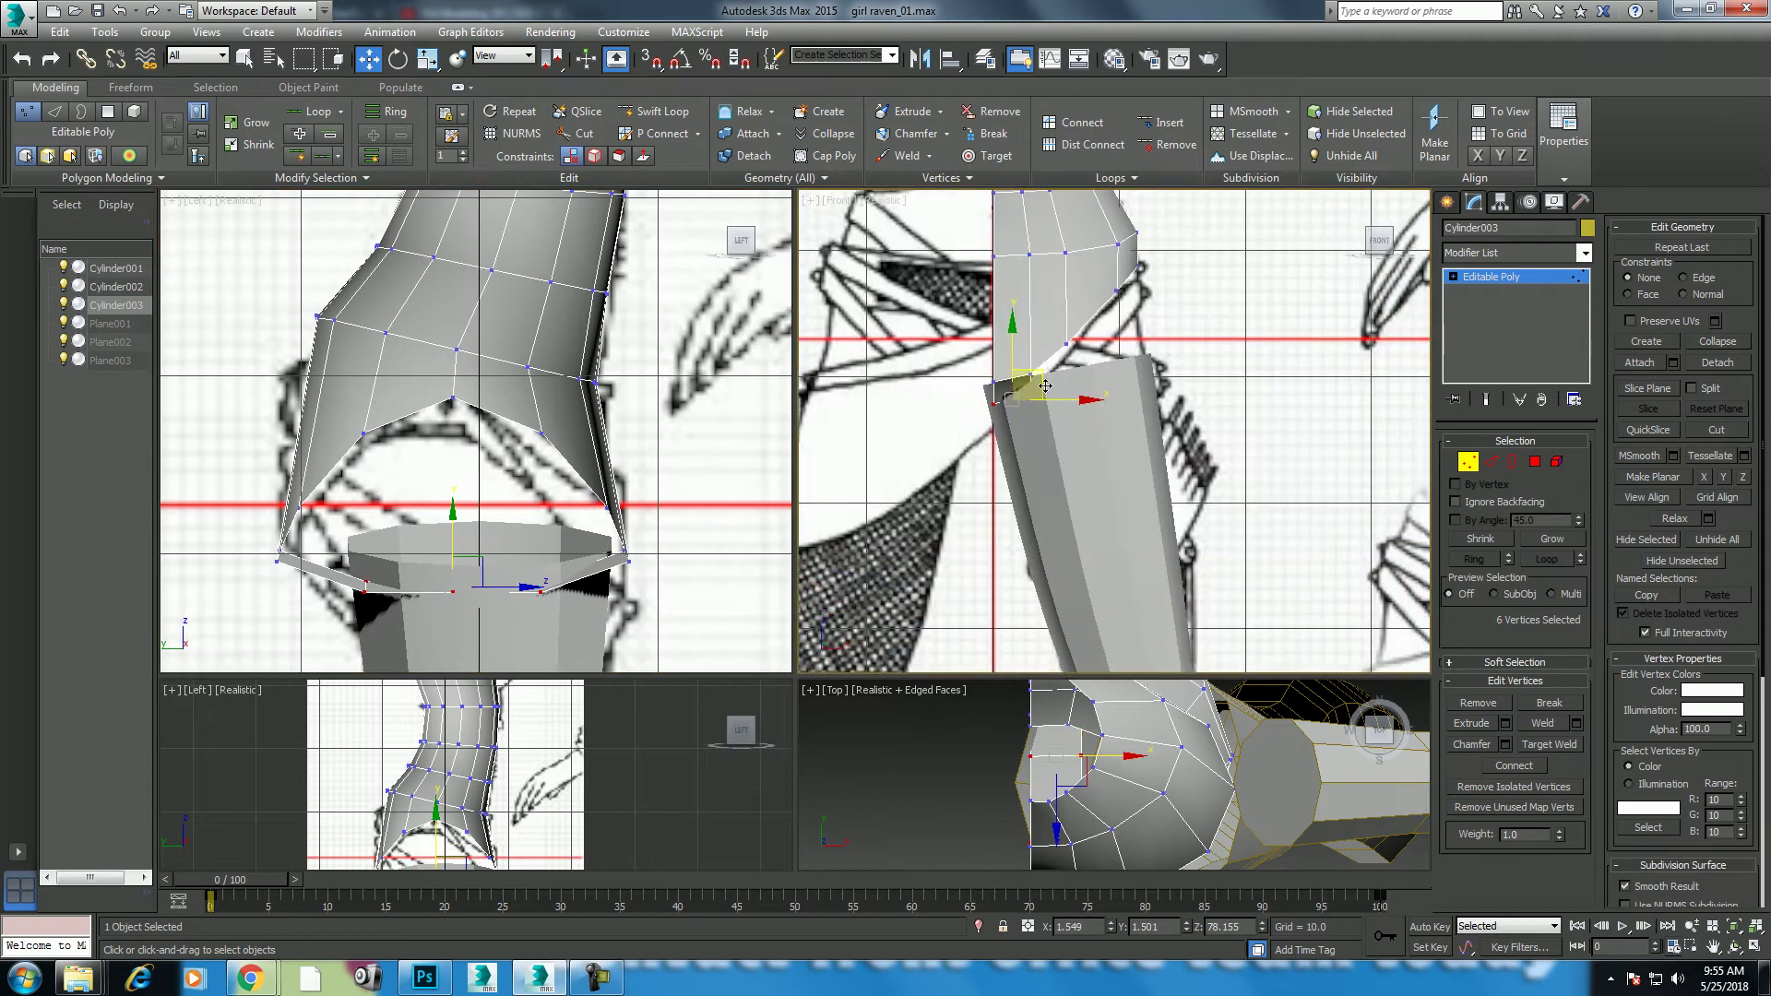
{"action": "scroll", "coordinate": [490, 526], "scroll_direction": "up", "scroll_amount": 2}
{"action": "left_click_drag", "start_coordinate": [212, 526], "coordinate": [234, 464]}
Step: Pull the front-centre and right-front strip vertices down around the waist
{"action": "left_click_drag", "start_coordinate": [342, 486], "coordinate": [314, 564]}
{"action": "left_click_drag", "start_coordinate": [434, 535], "coordinate": [475, 567]}
{"action": "left_click_drag", "start_coordinate": [456, 489], "coordinate": [456, 513]}
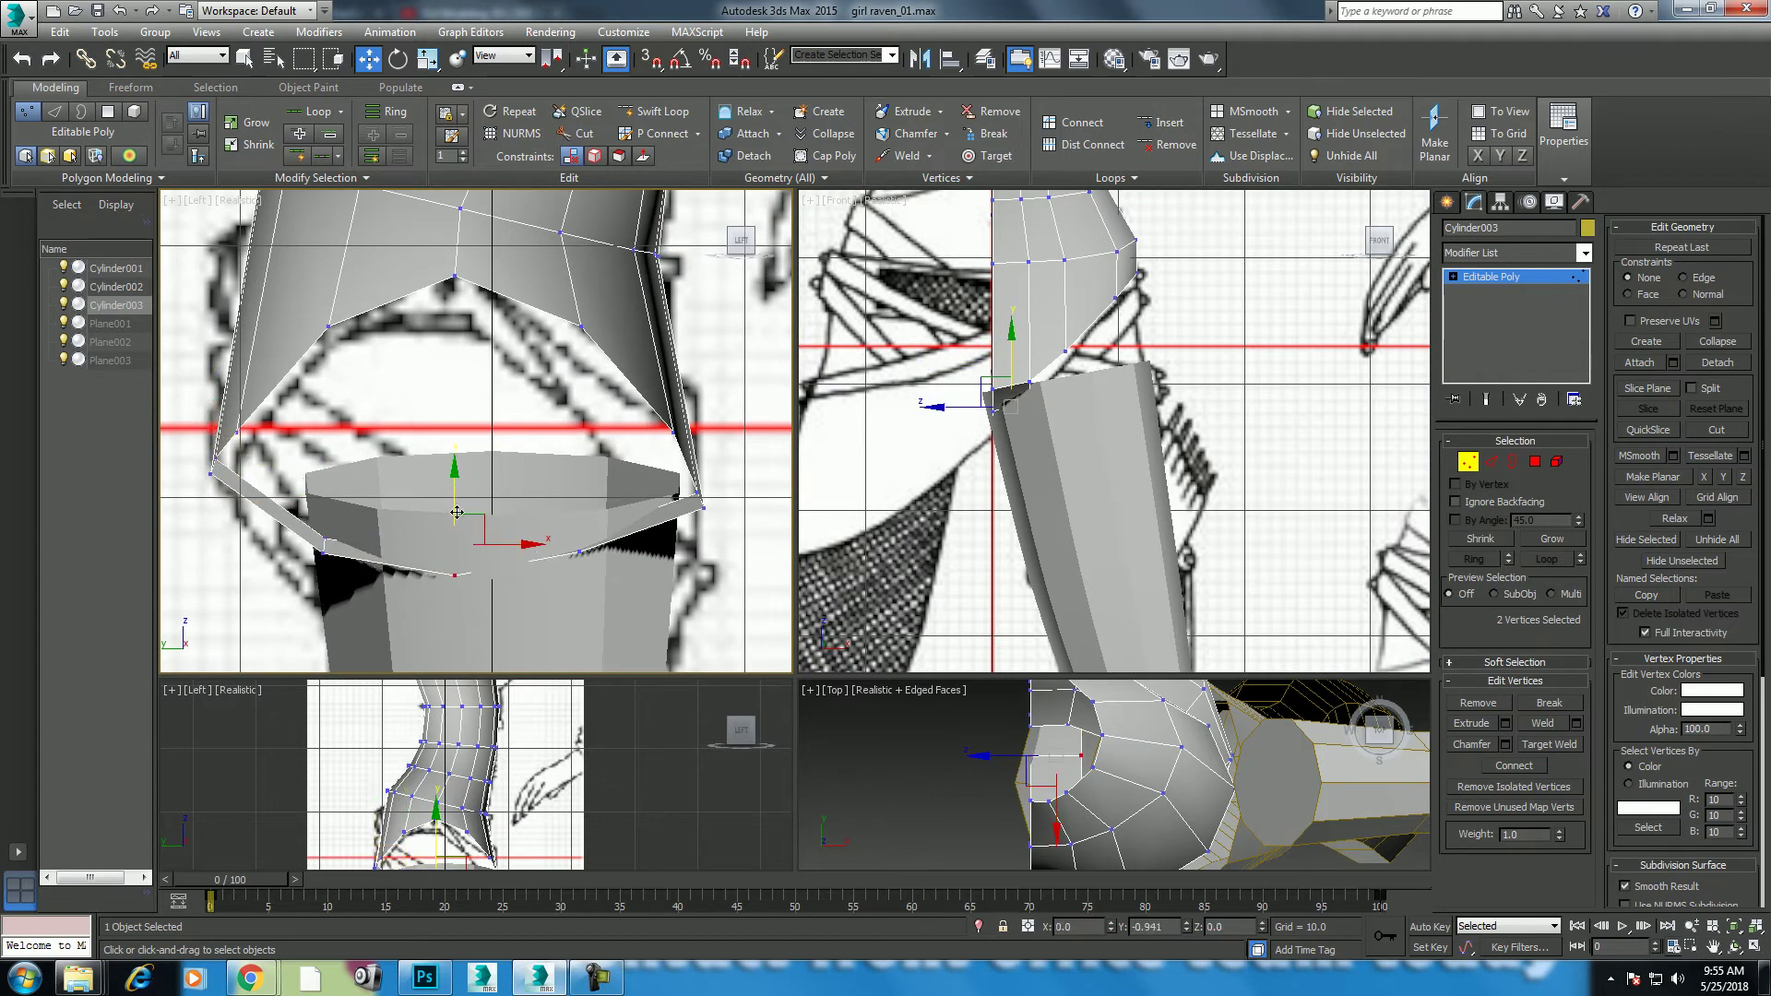
{"action": "left_click", "coordinate": [580, 552]}
{"action": "left_click_drag", "start_coordinate": [579, 503], "coordinate": [579, 518]}
Step: Move the strip's right end vertex inward and adjust its height
{"action": "left_click", "coordinate": [704, 504]}
{"action": "left_click_drag", "start_coordinate": [727, 473], "coordinate": [690, 472]}
{"action": "middle_click_drag", "start_coordinate": [683, 424], "coordinate": [682, 464]}
{"action": "mouse_move", "coordinate": [682, 464]}
{"action": "left_mouse_down"}
{"action": "mouse_move", "coordinate": [641, 548]}
{"action": "mouse_move", "coordinate": [644, 596]}
{"action": "left_mouse_up"}
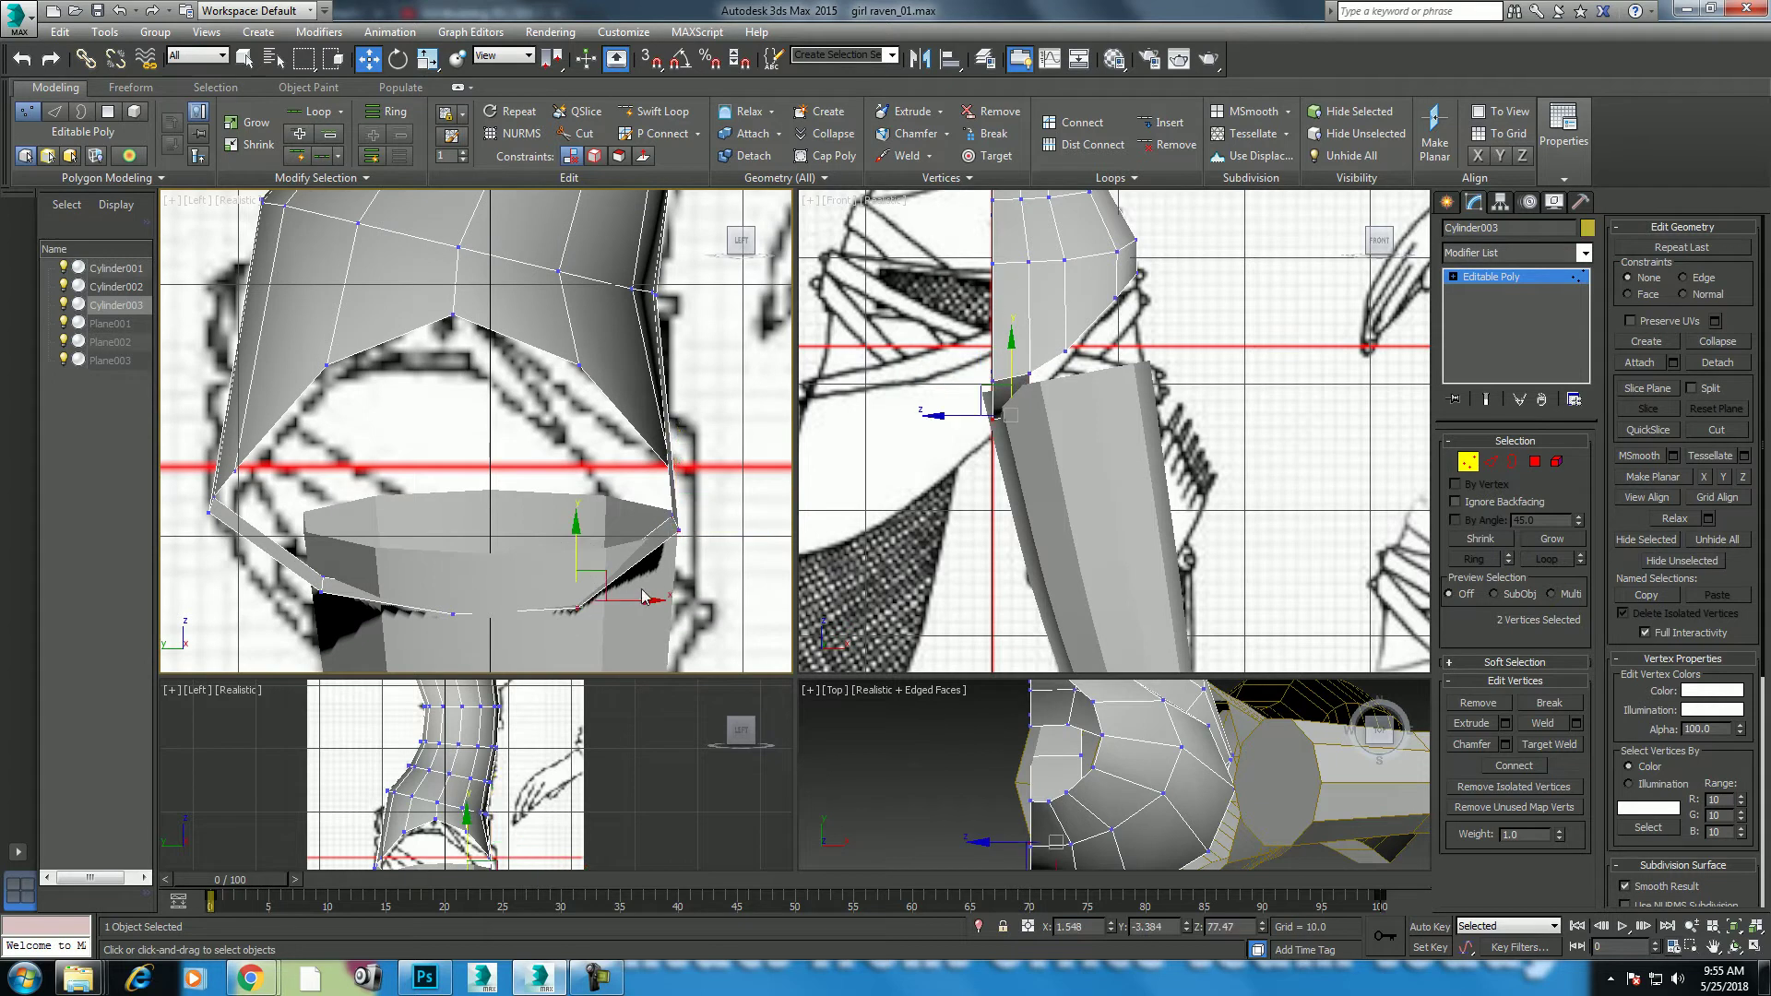
{"action": "scroll", "coordinate": [1022, 510], "scroll_direction": "up", "scroll_amount": 1}
{"action": "scroll", "coordinate": [1052, 540], "scroll_direction": "up", "scroll_amount": 1}
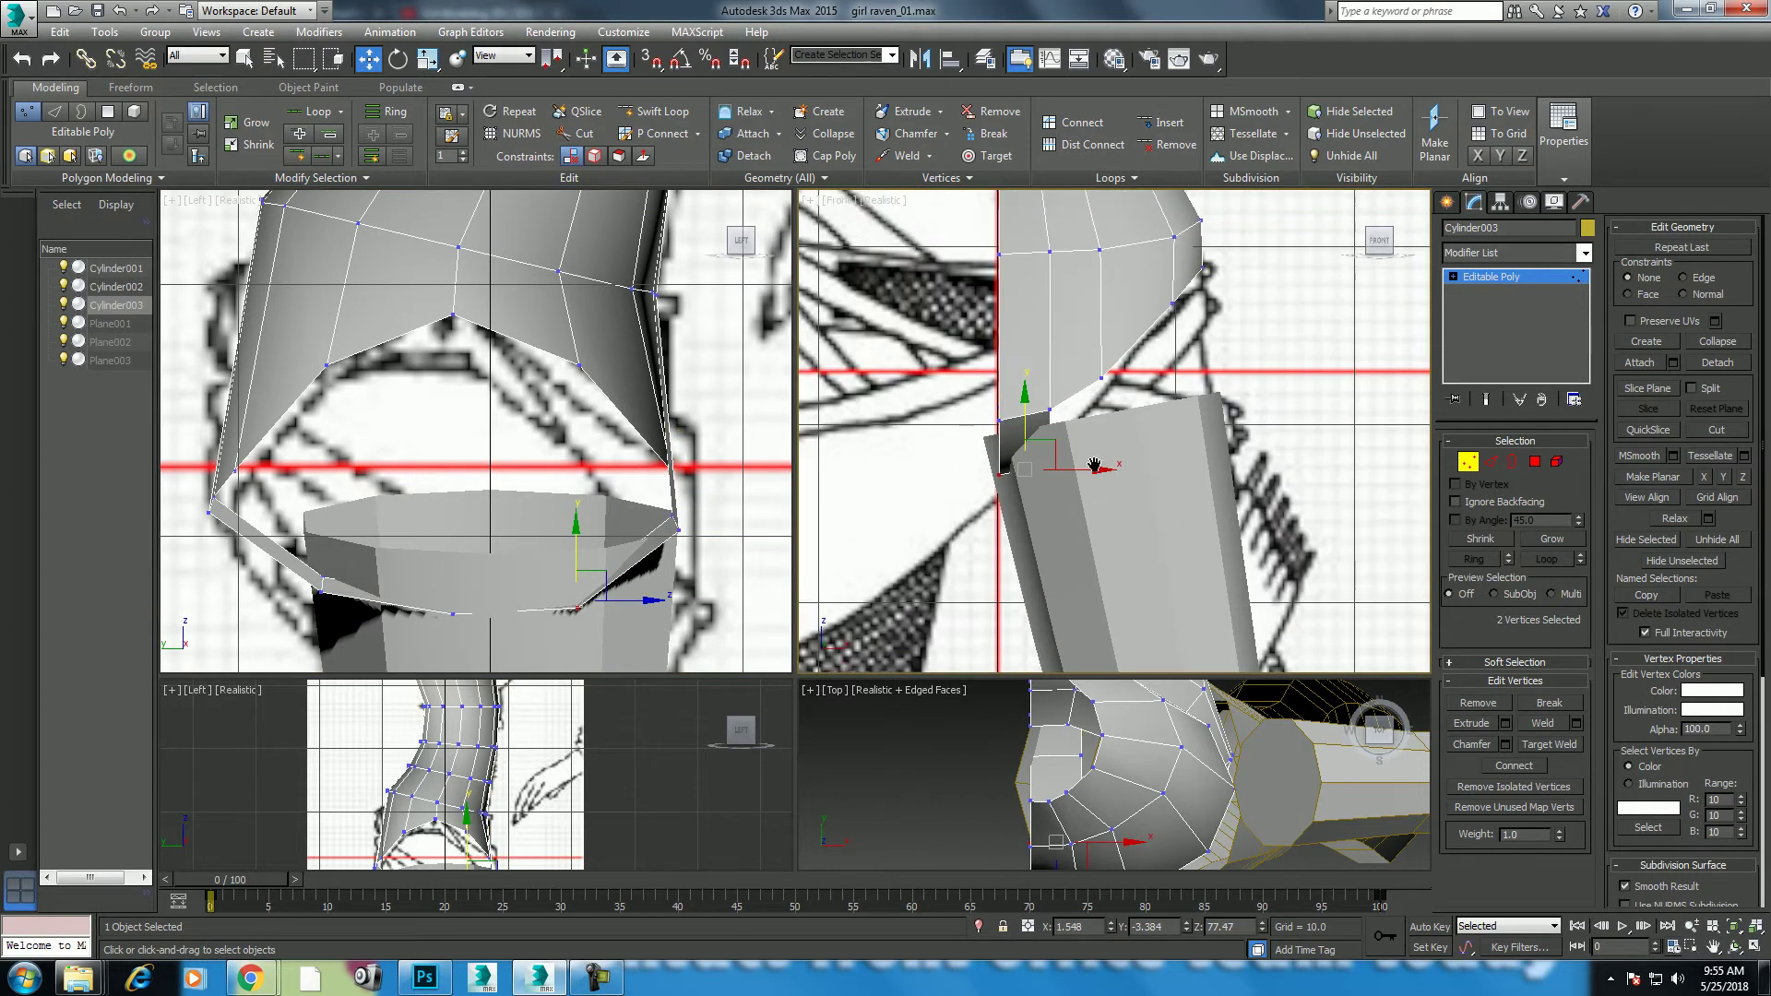
{"action": "scroll", "coordinate": [1107, 466], "scroll_direction": "up", "scroll_amount": 1}
{"action": "left_click_drag", "start_coordinate": [1069, 416], "coordinate": [1095, 352]}
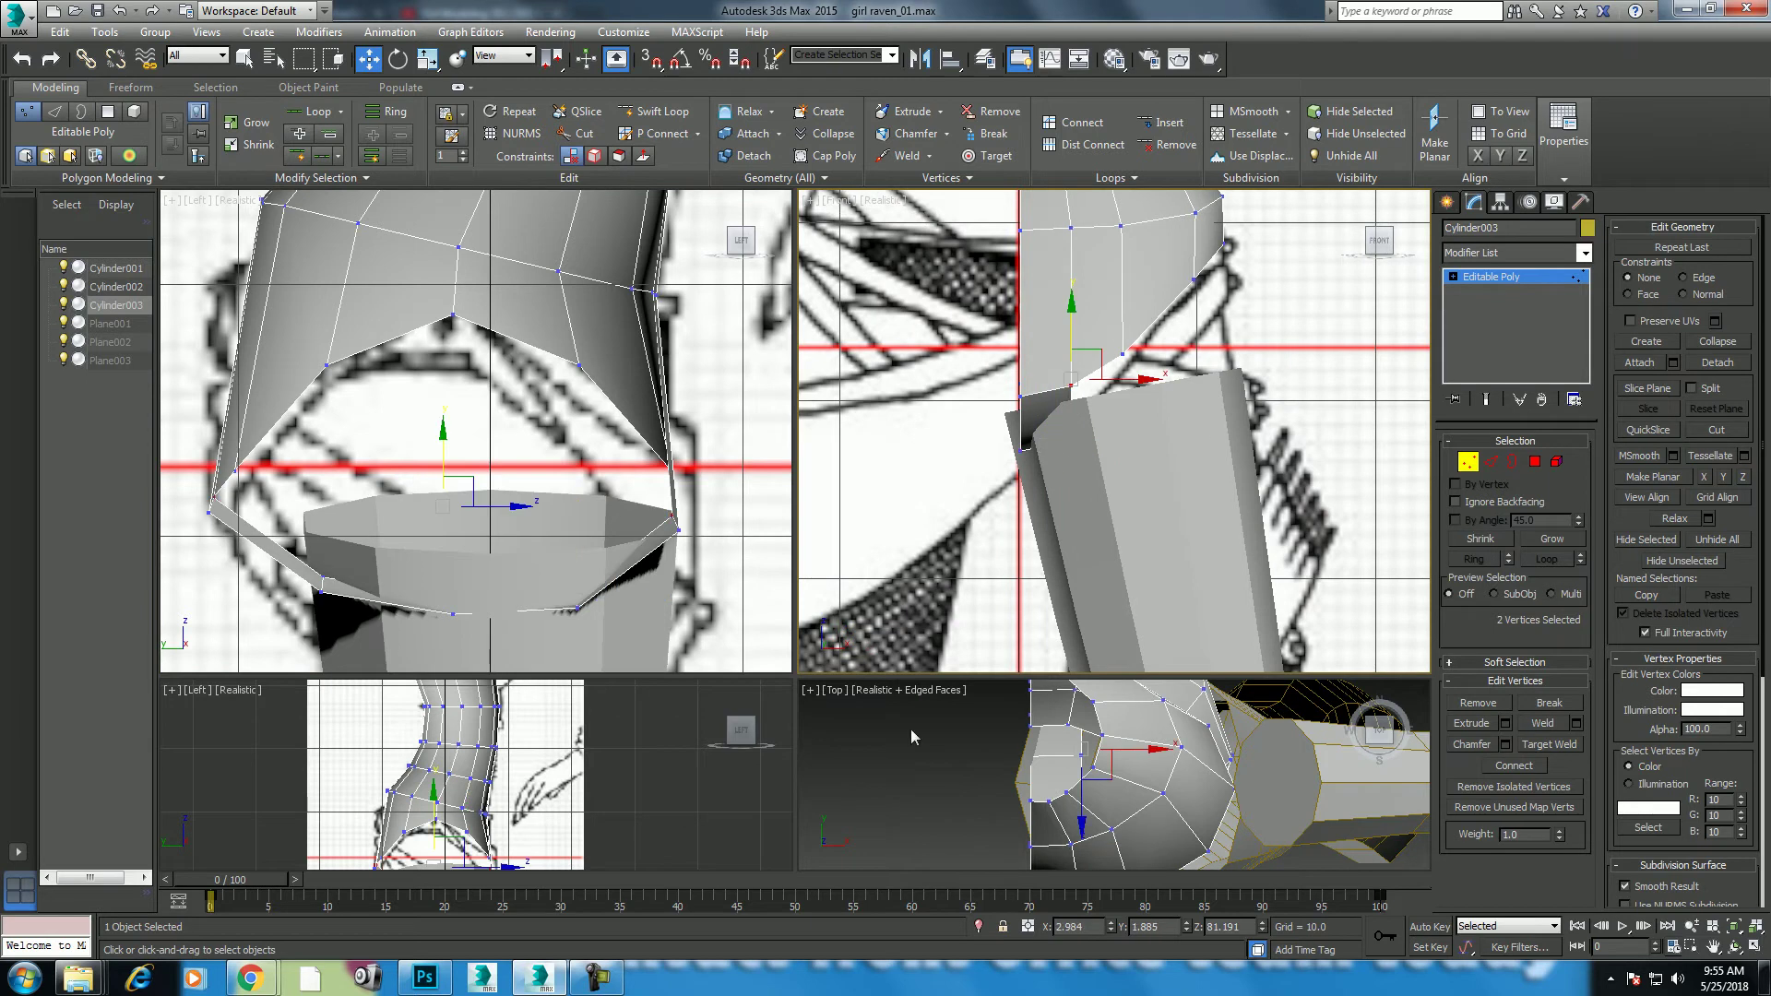
Step: Turn on see-through display and maximize the Front view
{"action": "left_click_drag", "start_coordinate": [283, 888], "coordinate": [1002, 887]}
{"action": "key", "text": "alt+x"}
{"action": "mouse_move", "coordinate": [1025, 434]}
{"action": "middle_mouse_down"}
{"action": "mouse_move", "coordinate": [1016, 487]}
{"action": "mouse_move", "coordinate": [809, 465]}
{"action": "middle_mouse_up"}
{"action": "key", "text": "alt+w"}
{"action": "scroll", "coordinate": [662, 576], "scroll_direction": "up", "scroll_amount": 3}
Step: Nudge the lower strip vertices left and the upper vertices up, then return to object level
{"action": "mouse_move", "coordinate": [464, 711]}
{"action": "left_mouse_down"}
{"action": "mouse_move", "coordinate": [517, 641]}
{"action": "mouse_move", "coordinate": [484, 636]}
{"action": "left_mouse_up"}
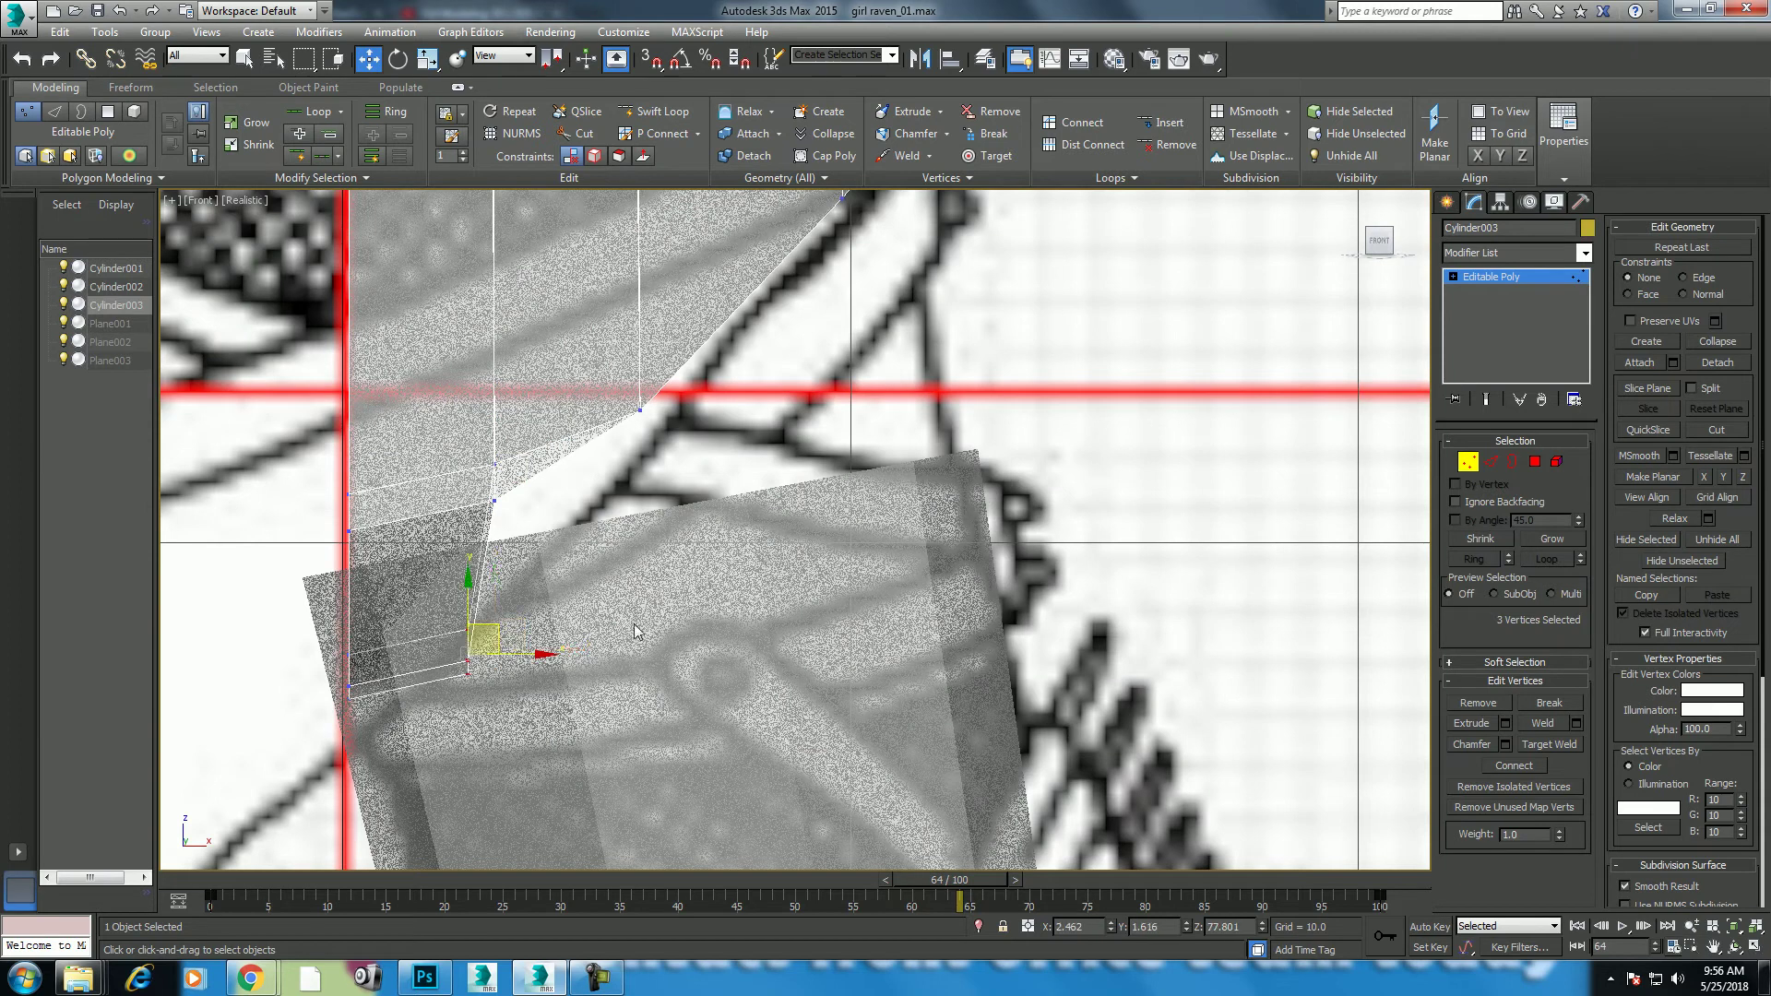
{"action": "left_click", "coordinate": [639, 409]}
{"action": "left_click_drag", "start_coordinate": [641, 406], "coordinate": [641, 390]}
{"action": "middle_click_drag", "start_coordinate": [577, 558], "coordinate": [590, 490]}
{"action": "mouse_move", "coordinate": [471, 636]}
{"action": "left_mouse_down"}
{"action": "mouse_move", "coordinate": [553, 518]}
{"action": "mouse_move", "coordinate": [487, 572]}
{"action": "left_mouse_up"}
{"action": "mouse_move", "coordinate": [491, 482]}
{"action": "left_mouse_down"}
{"action": "mouse_move", "coordinate": [558, 409]}
{"action": "mouse_move", "coordinate": [539, 388]}
{"action": "left_mouse_up"}
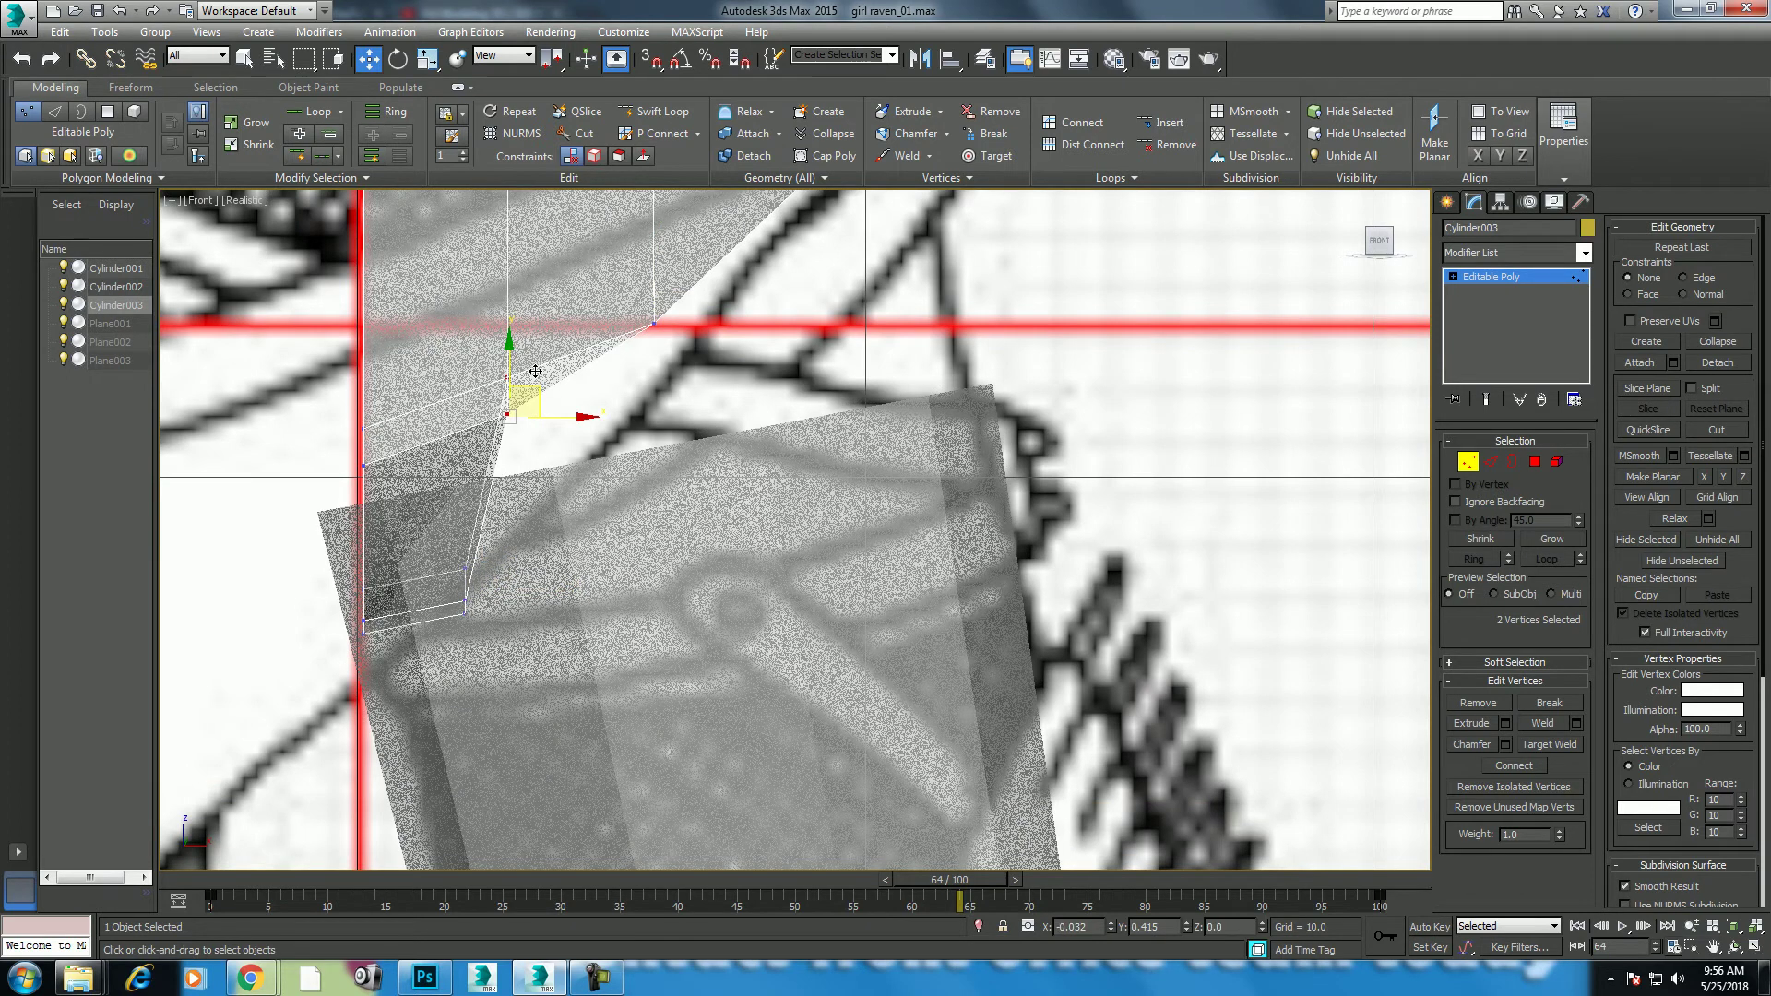
{"action": "scroll", "coordinate": [830, 433], "scroll_direction": "up", "scroll_amount": 3}
{"action": "mouse_move", "coordinate": [831, 434]}
{"action": "middle_mouse_down"}
{"action": "mouse_move", "coordinate": [841, 448]}
{"action": "mouse_move", "coordinate": [708, 514]}
{"action": "middle_mouse_up"}
{"action": "right_click", "coordinate": [707, 515]}
{"action": "left_click", "coordinate": [637, 478]}
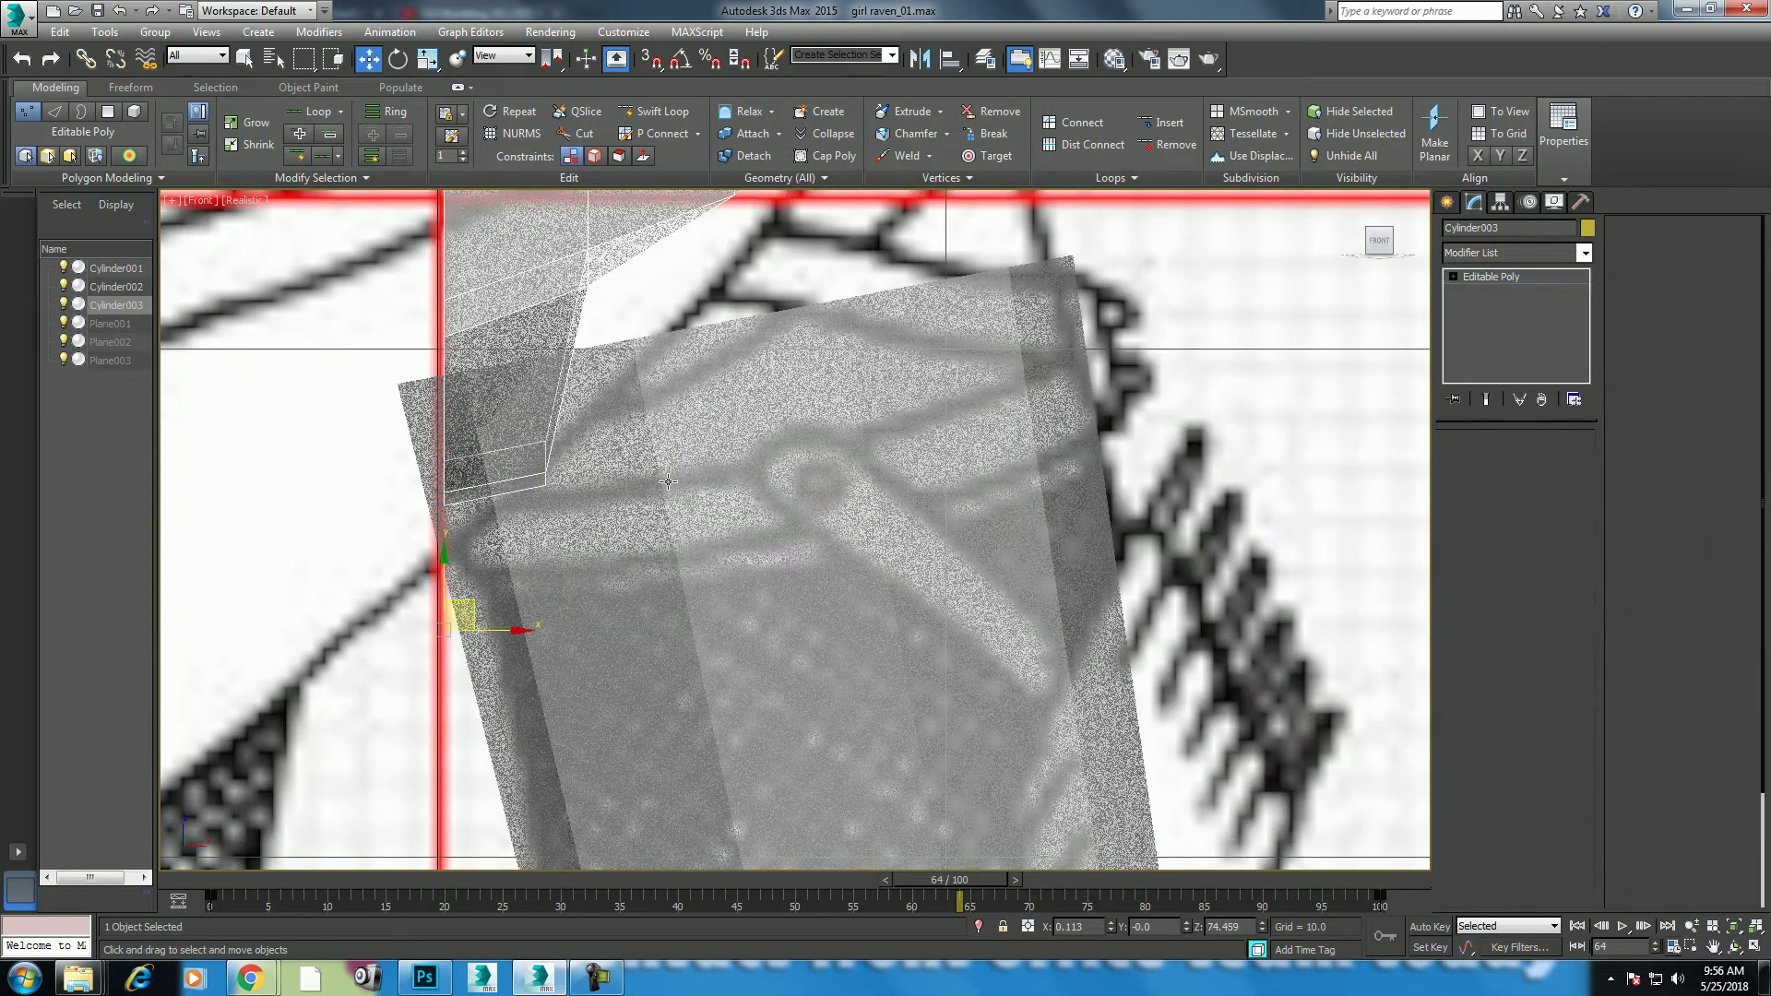
Step: Lower the torso cylinder's top vertex ring and scale it to 90%
{"action": "left_click", "coordinate": [457, 505]}
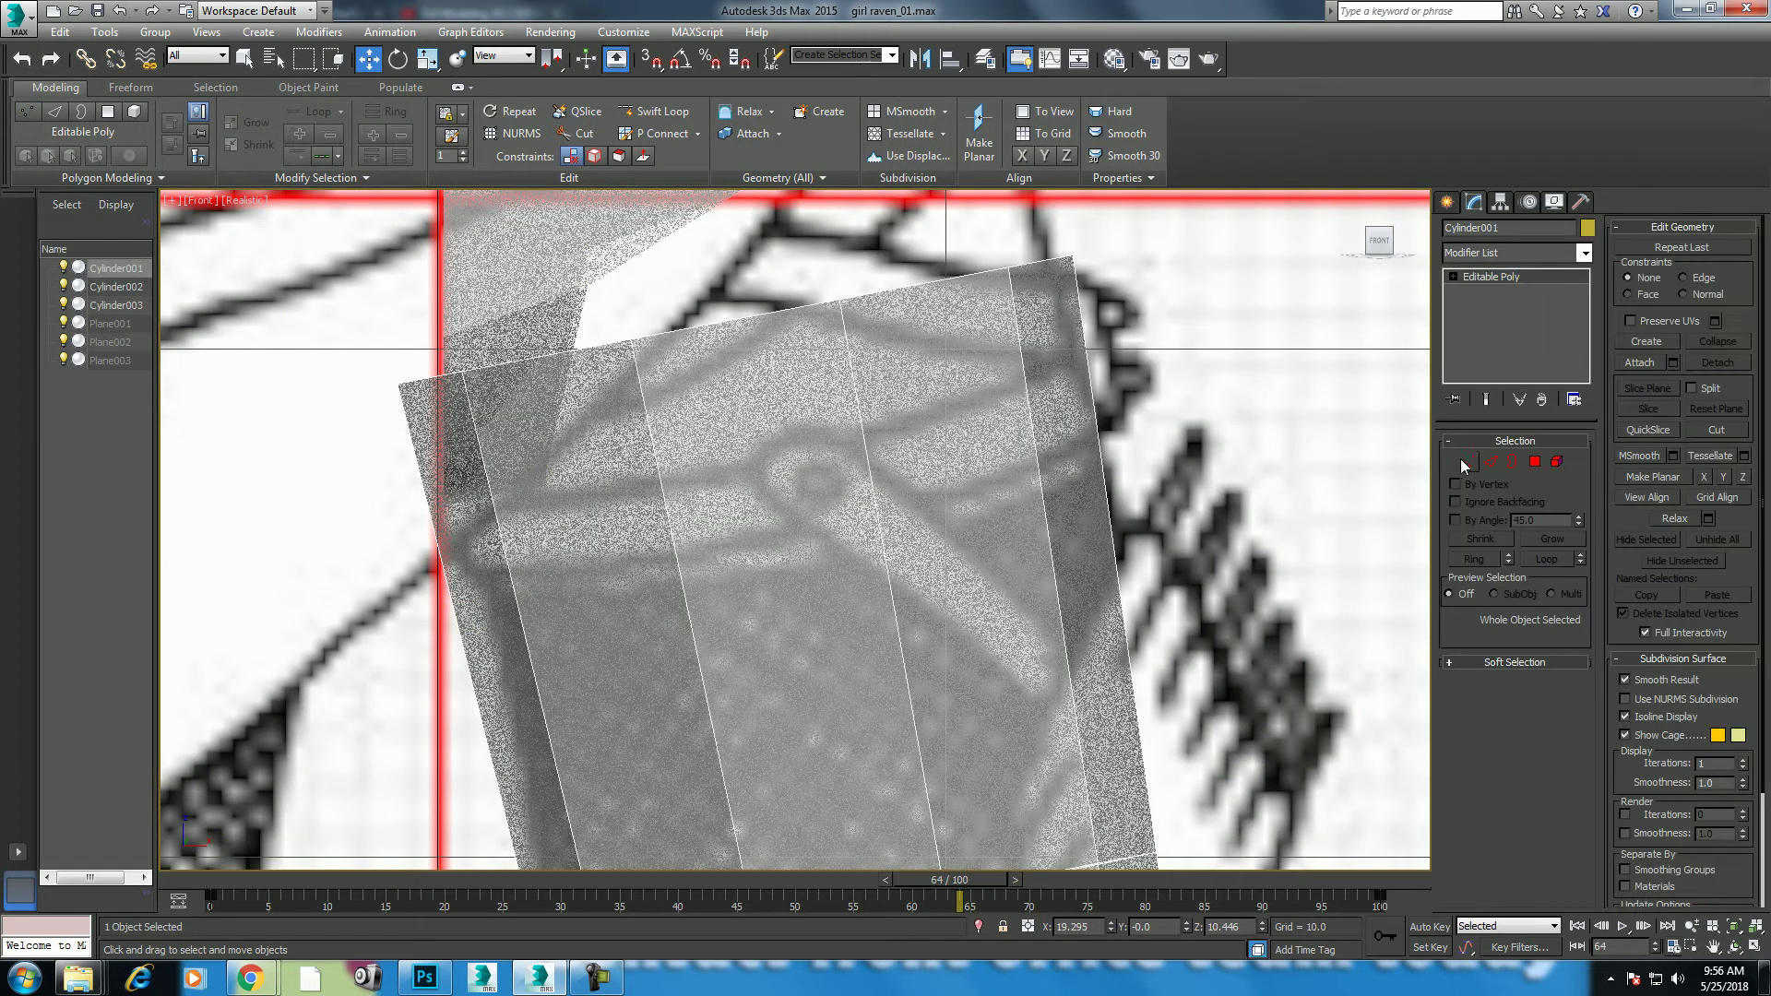
{"action": "left_click", "coordinate": [1465, 463]}
{"action": "middle_click_drag", "start_coordinate": [1069, 359], "coordinate": [1000, 522]}
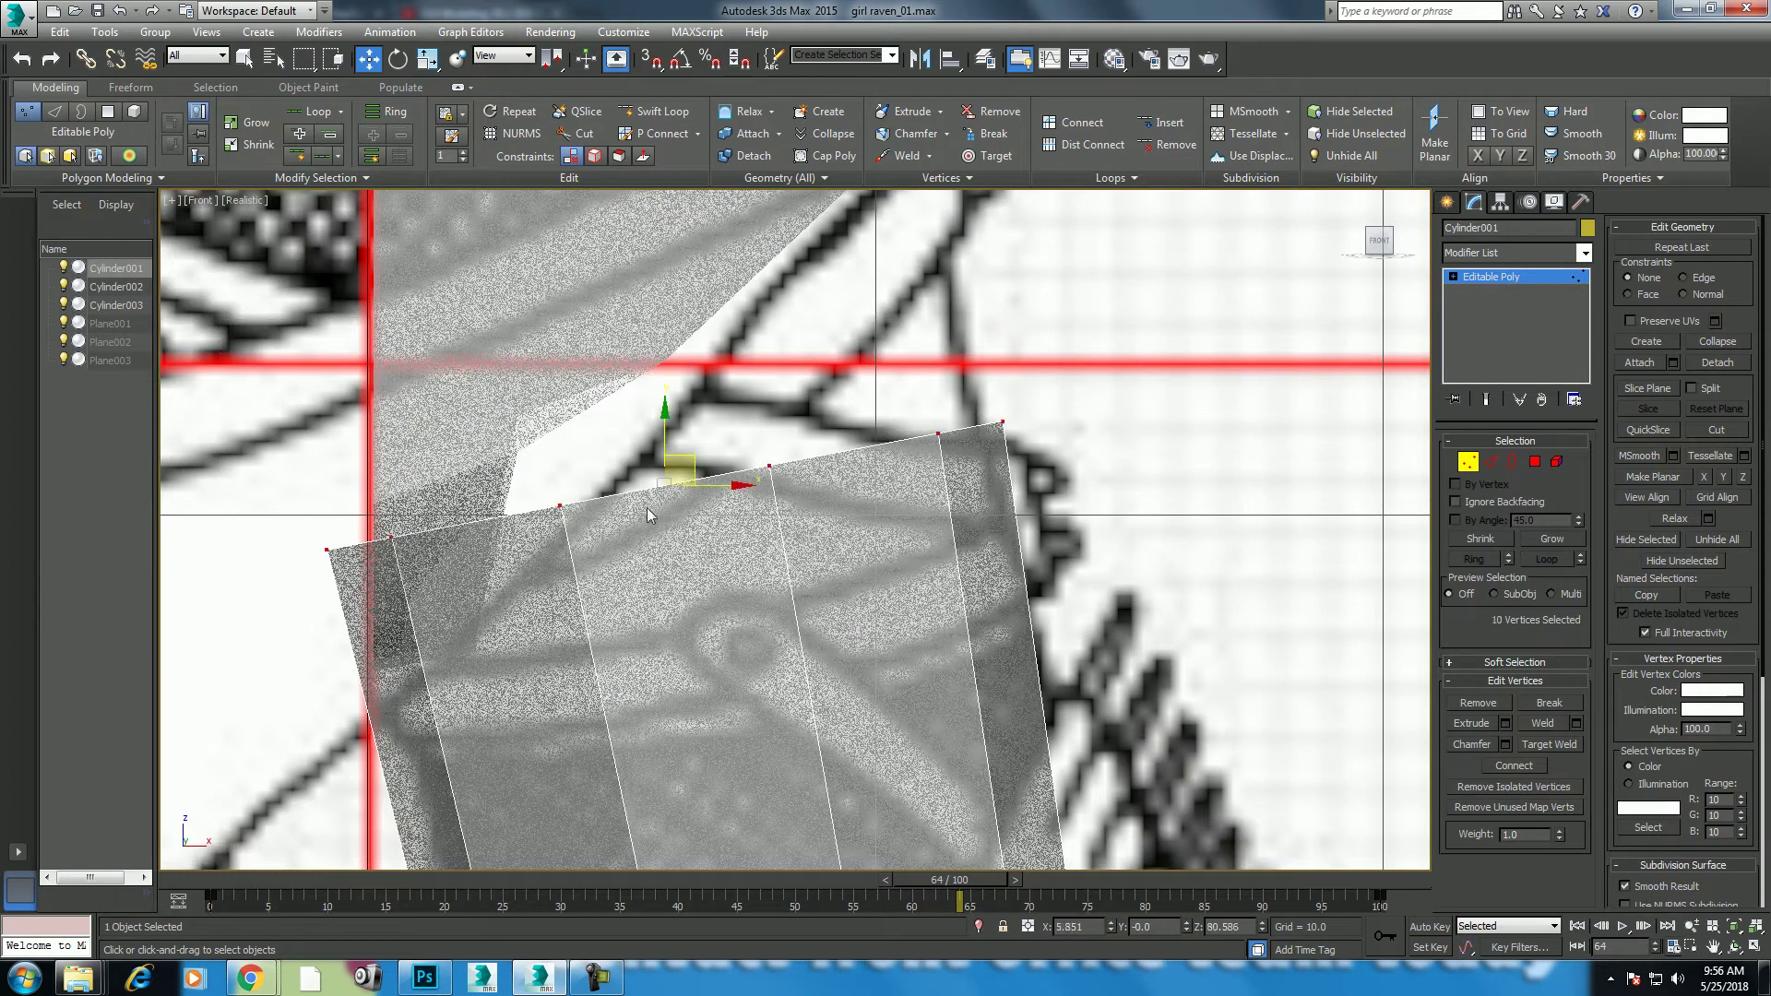
{"action": "mouse_move", "coordinate": [675, 443]}
{"action": "left_mouse_down"}
{"action": "mouse_move", "coordinate": [698, 556]}
{"action": "mouse_move", "coordinate": [737, 559]}
{"action": "mouse_move", "coordinate": [708, 592]}
{"action": "left_mouse_up"}
{"action": "key", "text": "r"}
{"action": "middle_click_drag", "start_coordinate": [708, 592], "coordinate": [760, 543]}
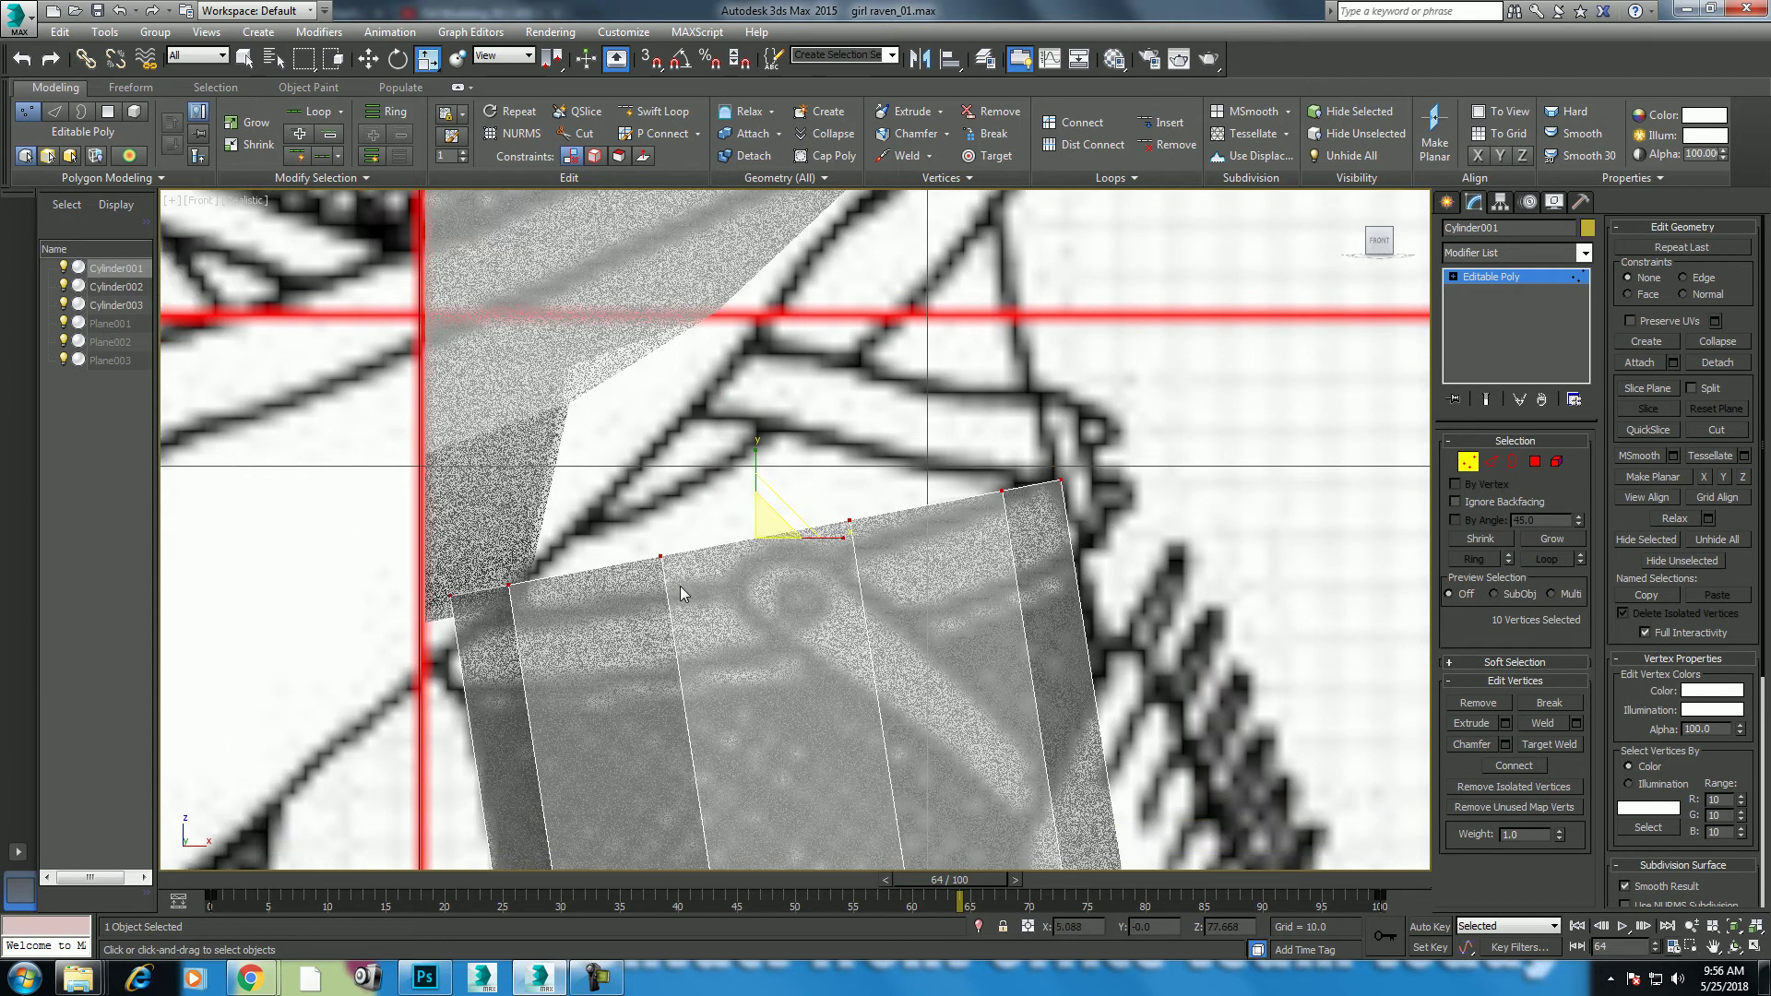
{"action": "key", "text": "w"}
{"action": "right_click", "coordinate": [495, 529]}
Step: Check the three hip-corner vertices on Cylinder003, then return to object level
{"action": "left_click", "coordinate": [499, 553]}
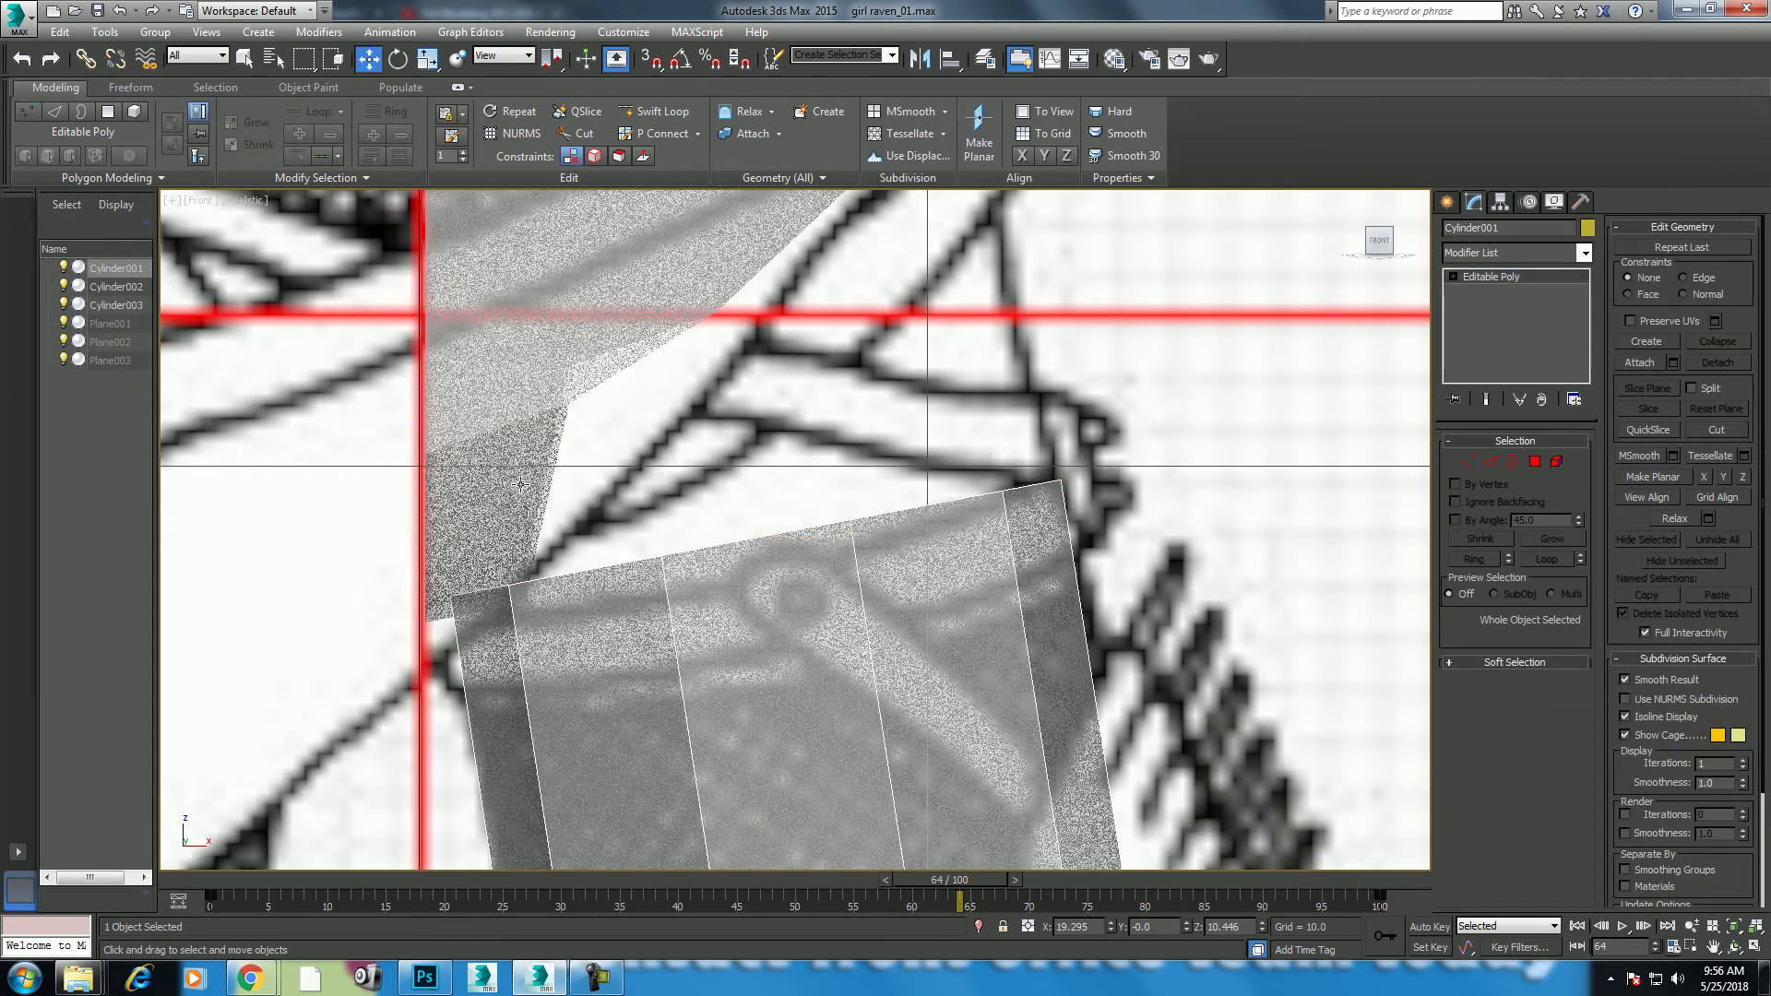
{"action": "key", "text": "1"}
{"action": "left_click_drag", "start_coordinate": [576, 595], "coordinate": [509, 555]}
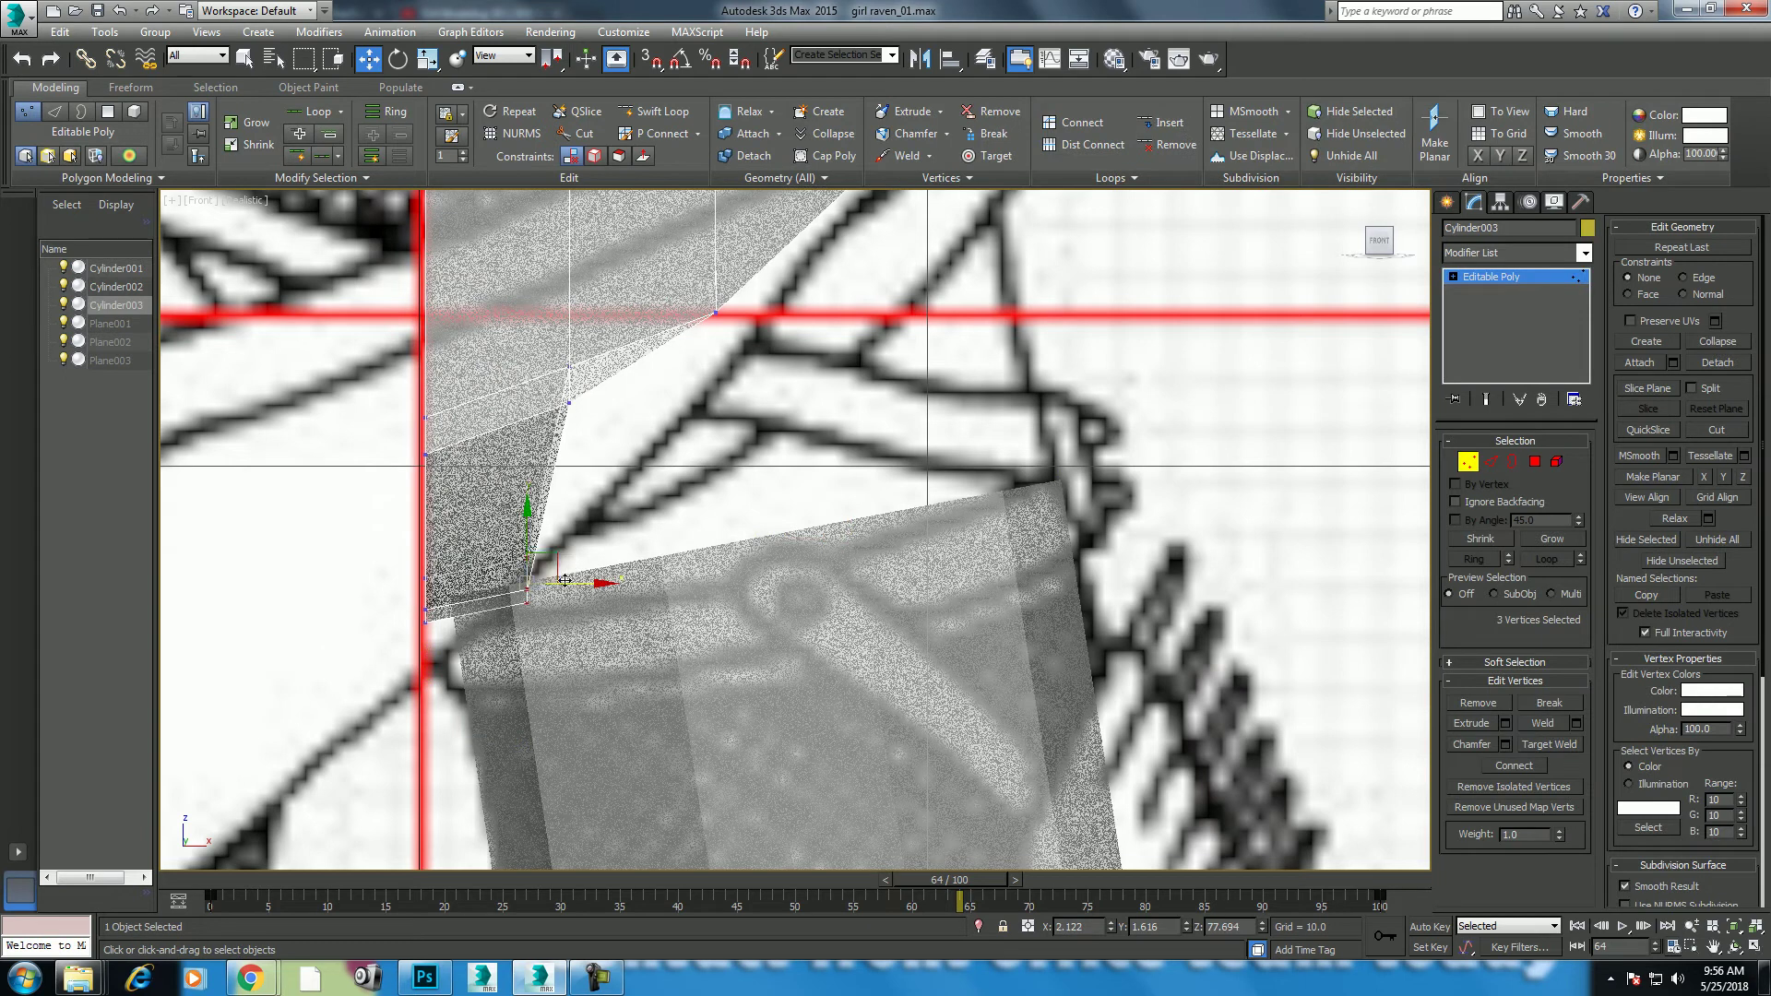
{"action": "middle_click_drag", "start_coordinate": [556, 574], "coordinate": [486, 647]}
{"action": "left_click", "coordinate": [624, 645]}
{"action": "right_click", "coordinate": [623, 634]}
{"action": "left_click", "coordinate": [588, 613]}
Step: Shift Cylinder001's top-row vertices slightly right and narrow the leg's top edge
{"action": "left_click", "coordinate": [553, 738]}
{"action": "middle_click_drag", "start_coordinate": [544, 701], "coordinate": [556, 611]}
{"action": "key", "text": "1"}
{"action": "left_click_drag", "start_coordinate": [590, 405], "coordinate": [1060, 591]}
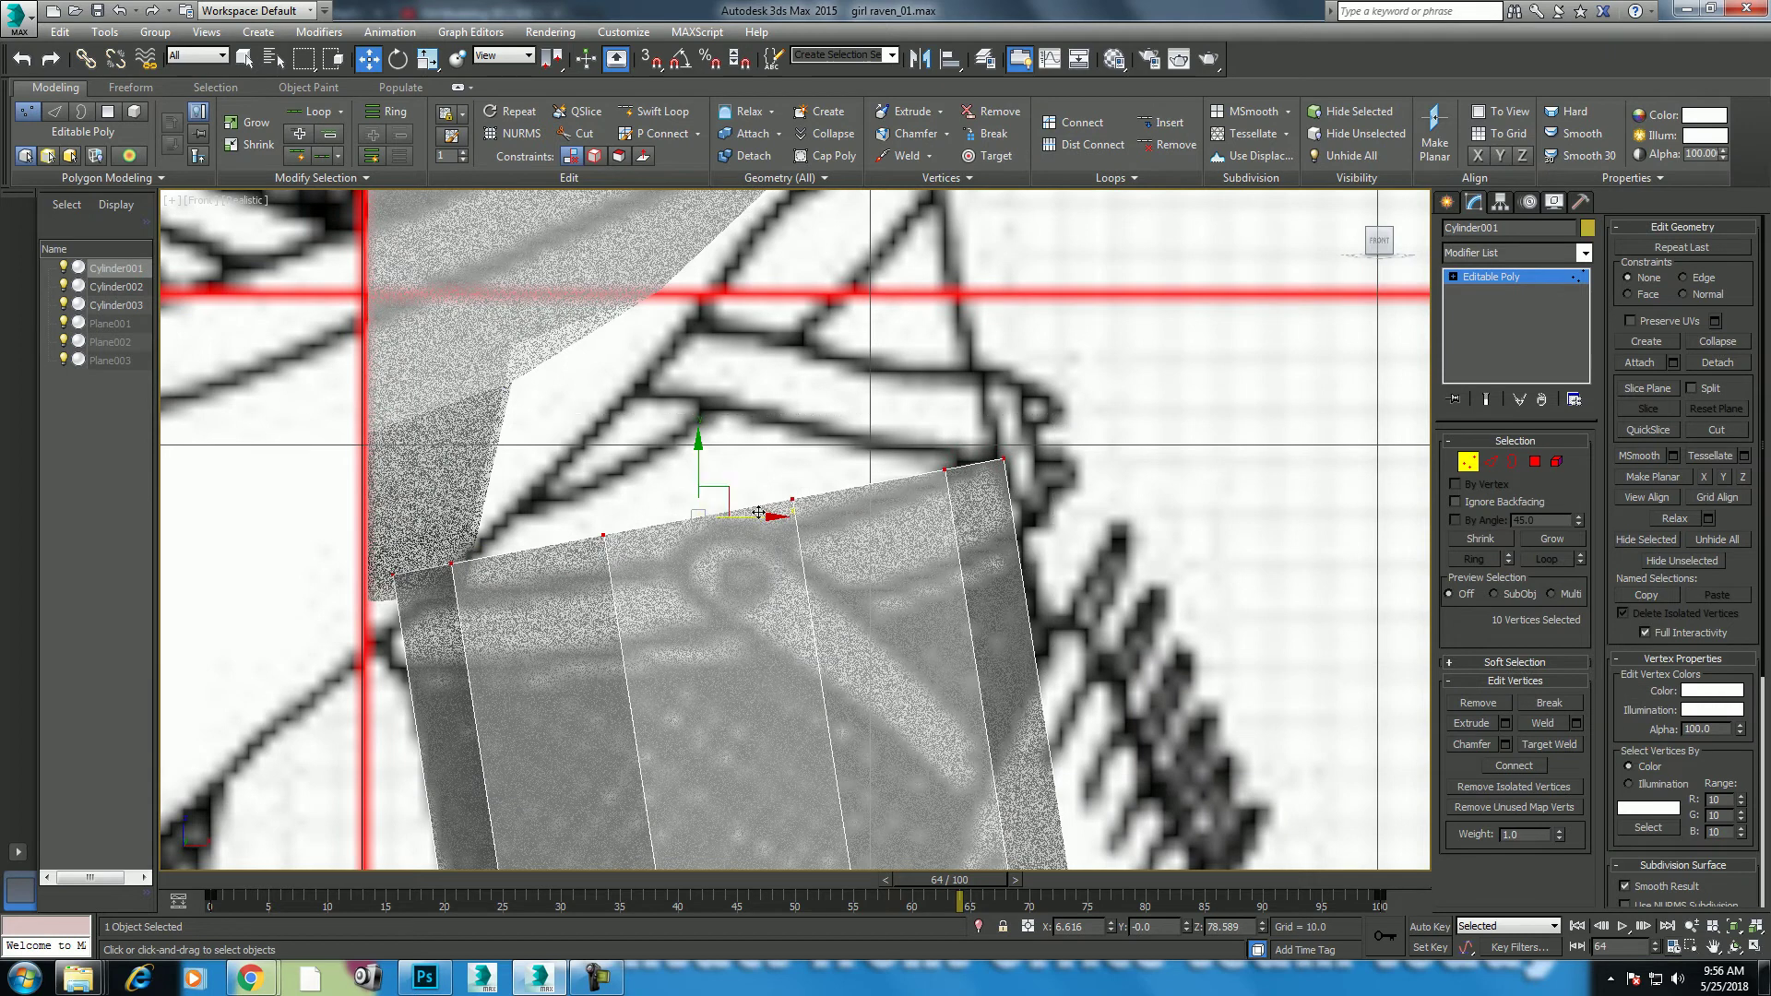
{"action": "left_click_drag", "start_coordinate": [723, 498], "coordinate": [736, 496]}
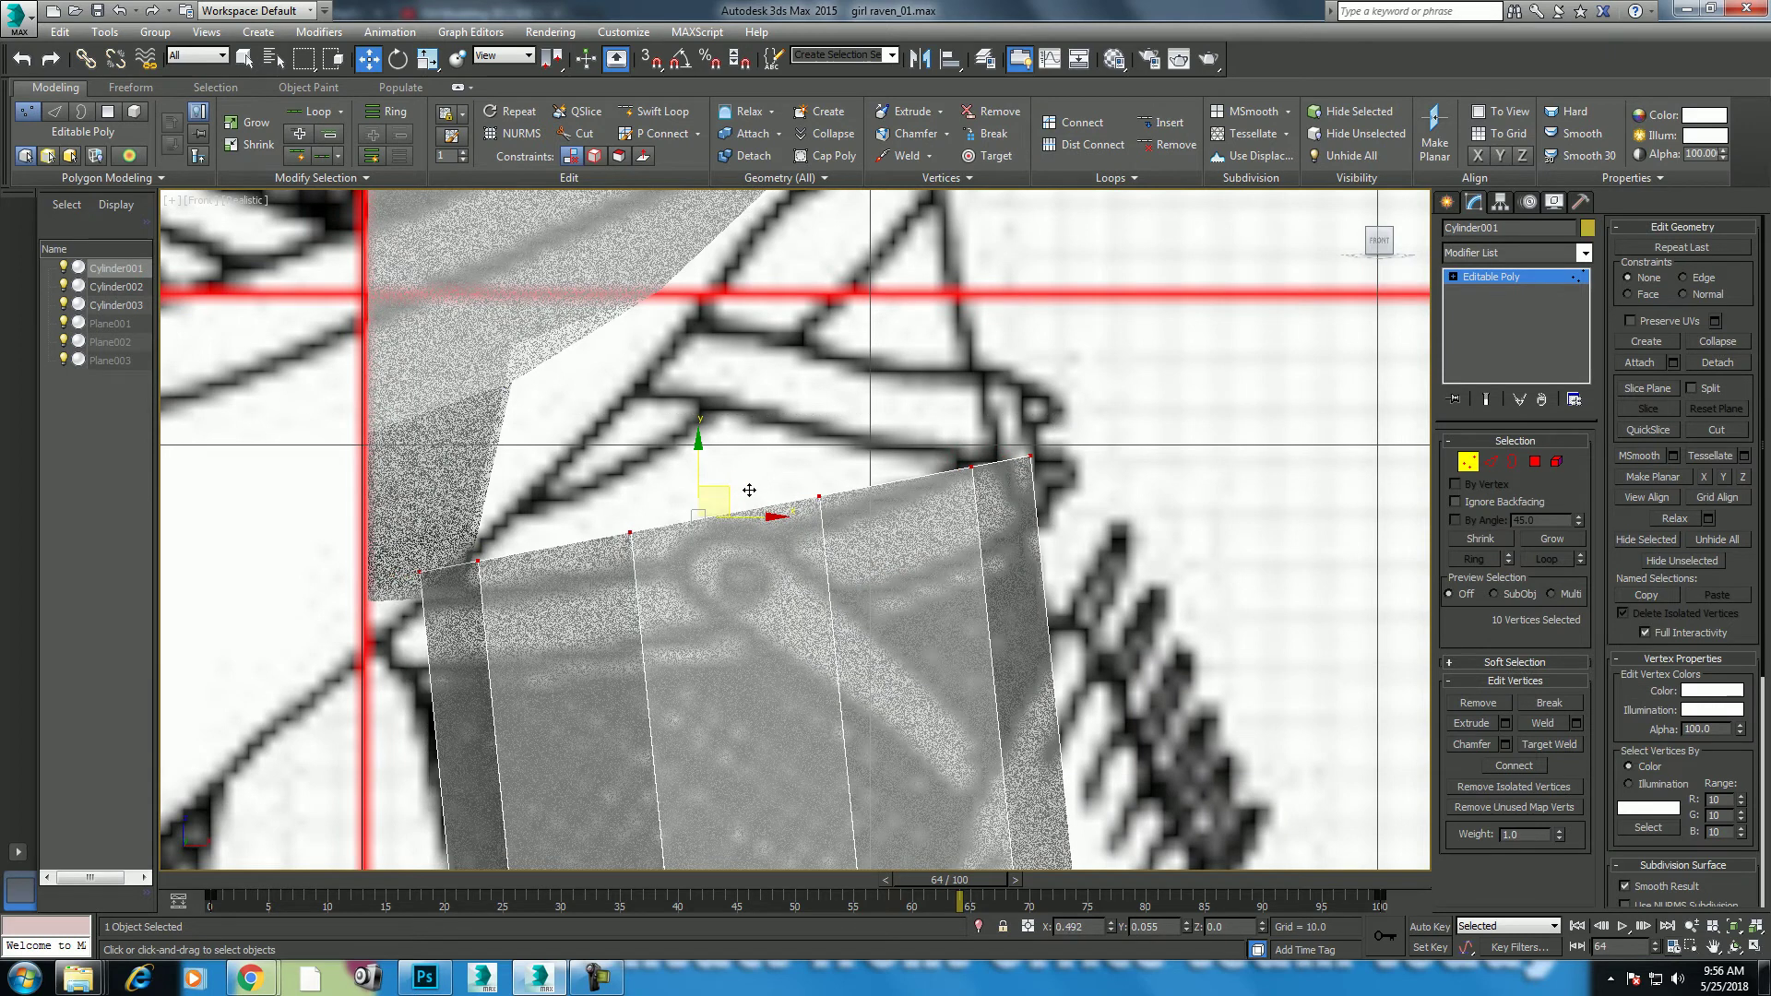
{"action": "key", "text": "r"}
{"action": "left_click_drag", "start_coordinate": [738, 506], "coordinate": [727, 528]}
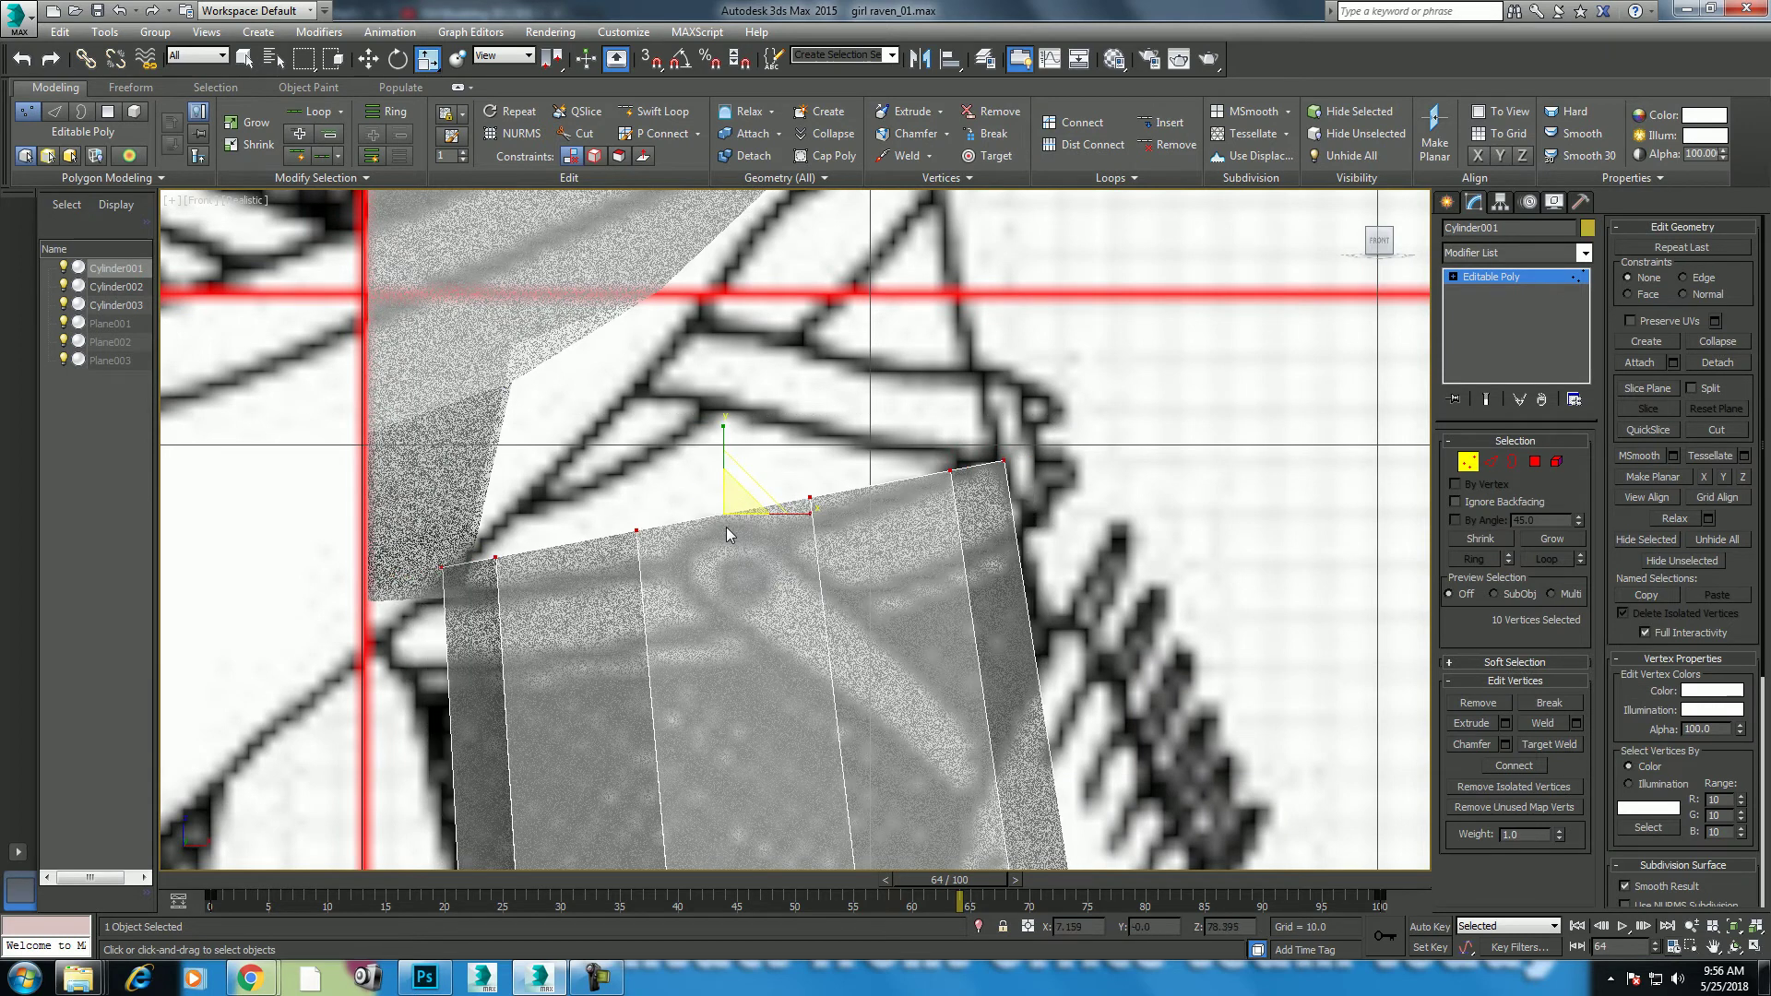
Step: Widen the leg's top edge slightly and return Cylinder001 to object level
{"action": "scroll", "coordinate": [727, 528], "scroll_direction": "down", "scroll_amount": 3}
{"action": "scroll", "coordinate": [727, 527], "scroll_direction": "down", "scroll_amount": 4}
{"action": "middle_click_drag", "start_coordinate": [692, 592], "coordinate": [689, 485]}
{"action": "left_click_drag", "start_coordinate": [744, 575], "coordinate": [748, 534]}
{"action": "middle_click_drag", "start_coordinate": [749, 534], "coordinate": [755, 553]}
{"action": "right_click", "coordinate": [747, 515]}
{"action": "left_click", "coordinate": [697, 481]}
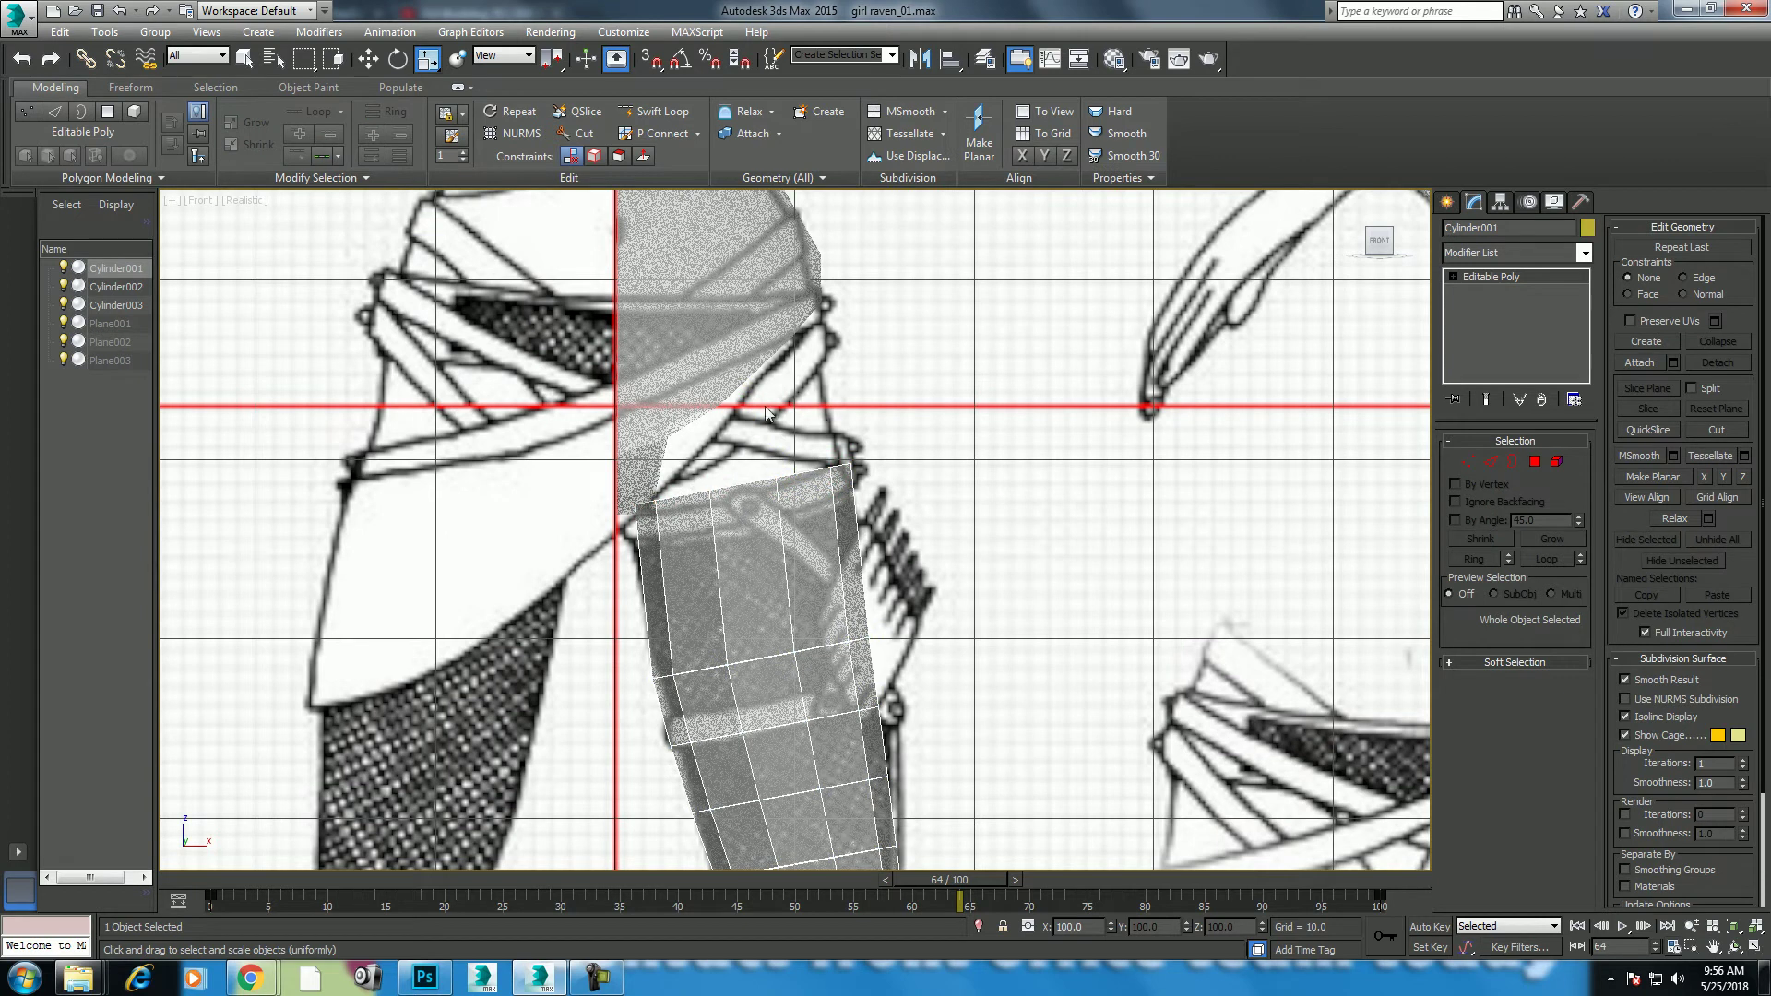
Step: Attach Cylinder001 to Cylinder003 and select the hip and leg open borders
{"action": "left_click", "coordinate": [682, 359]}
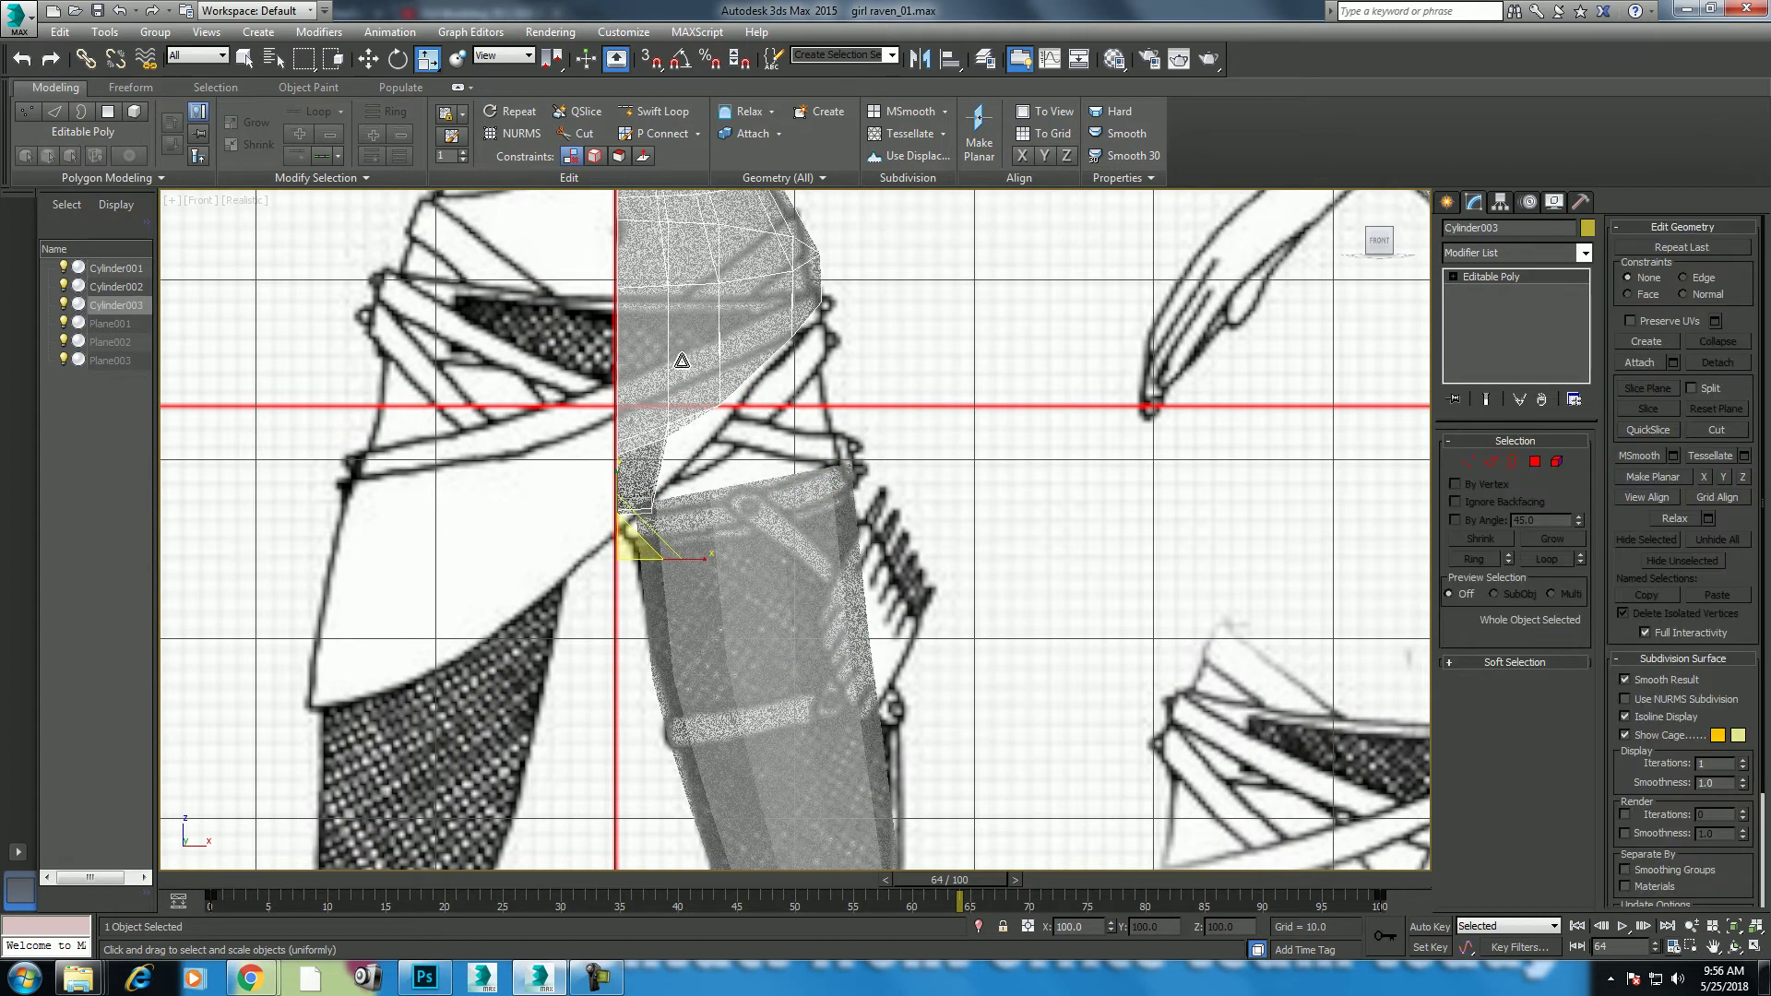
{"action": "right_click", "coordinate": [721, 436]}
{"action": "left_click", "coordinate": [693, 273]}
{"action": "left_click", "coordinate": [744, 515]}
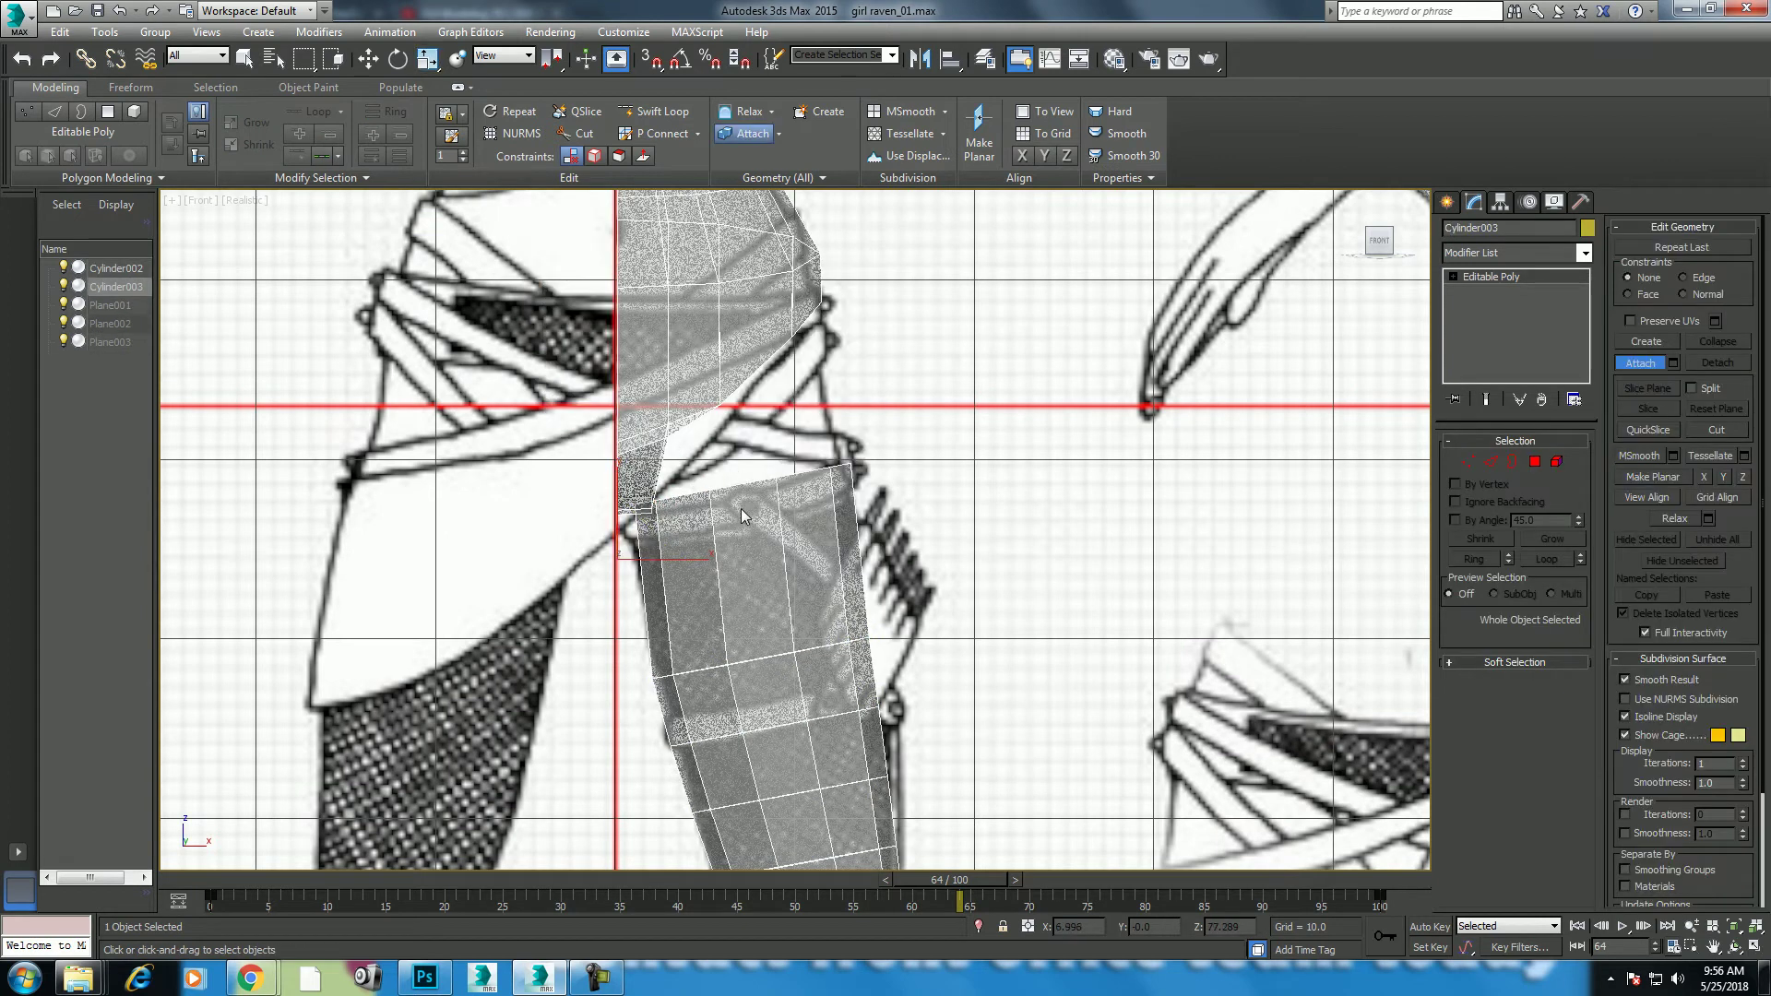
{"action": "left_click", "coordinate": [1513, 461]}
{"action": "left_click_drag", "start_coordinate": [862, 414], "coordinate": [808, 506]}
Step: Isolate Cylinder003 and bridge the hip and leg borders together
{"action": "scroll", "coordinate": [711, 677], "scroll_direction": "up", "scroll_amount": 3}
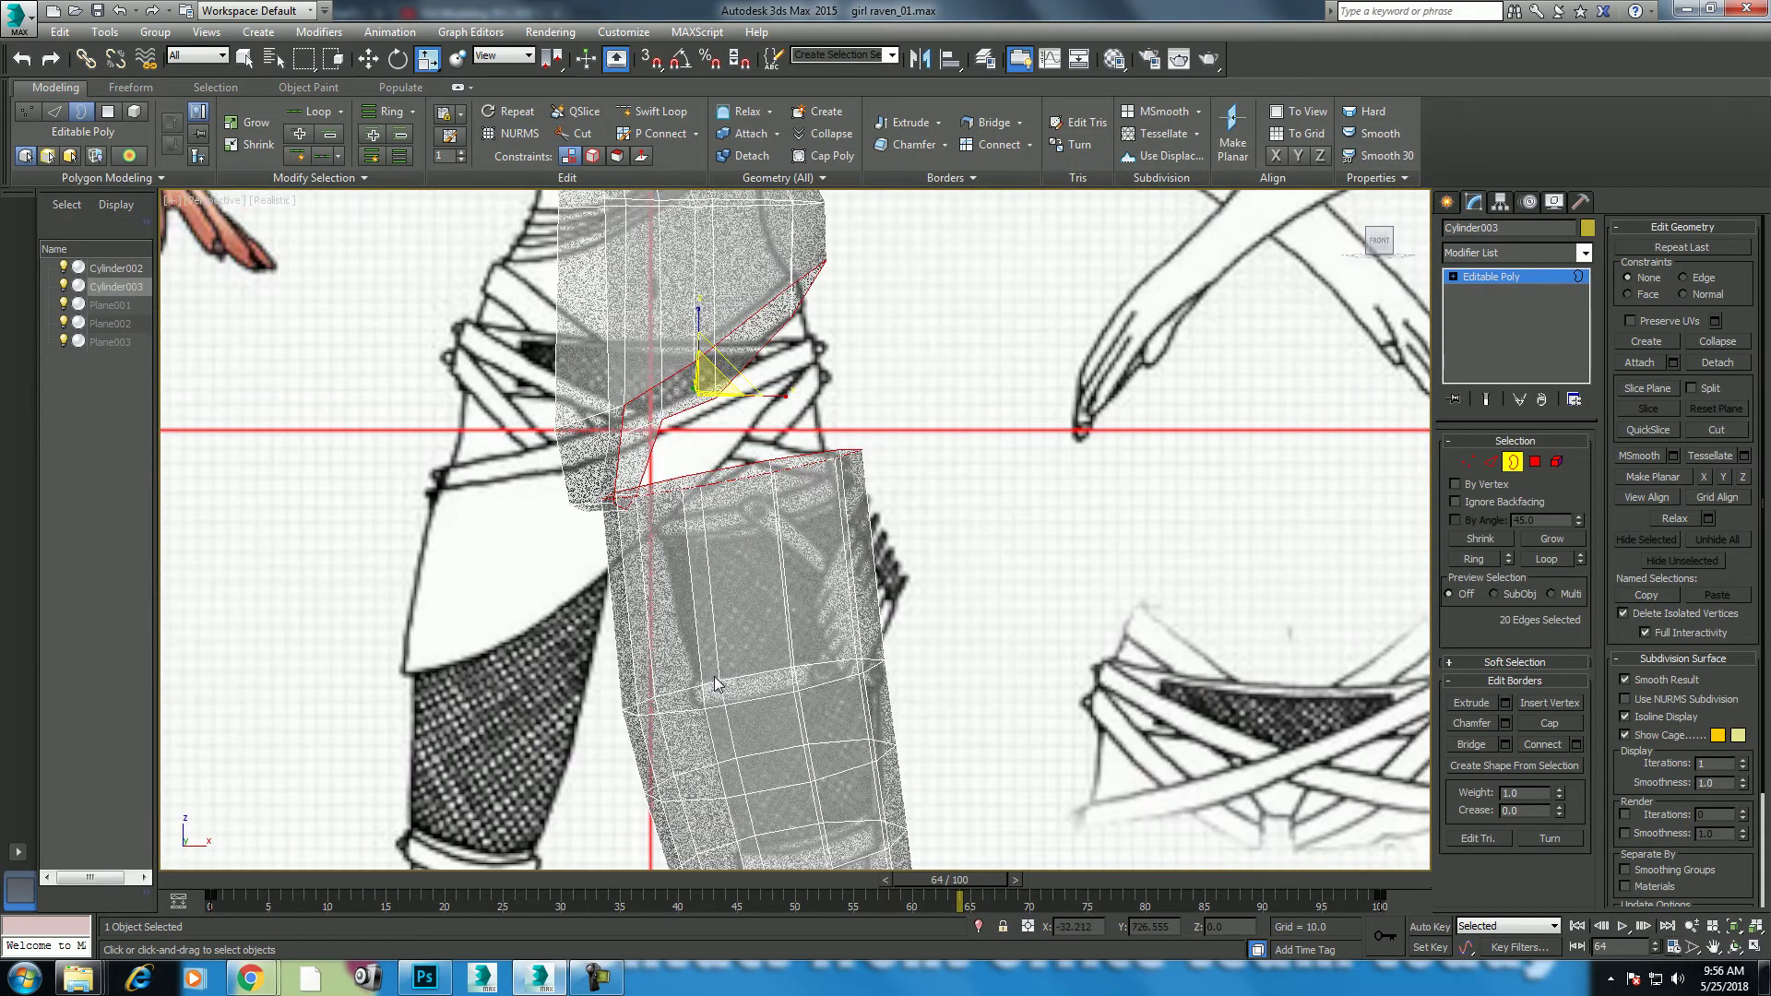
{"action": "scroll", "coordinate": [786, 699], "scroll_direction": "up", "scroll_amount": 3}
{"action": "scroll", "coordinate": [786, 699], "scroll_direction": "down", "scroll_amount": 3}
{"action": "key", "text": "alt+w"}
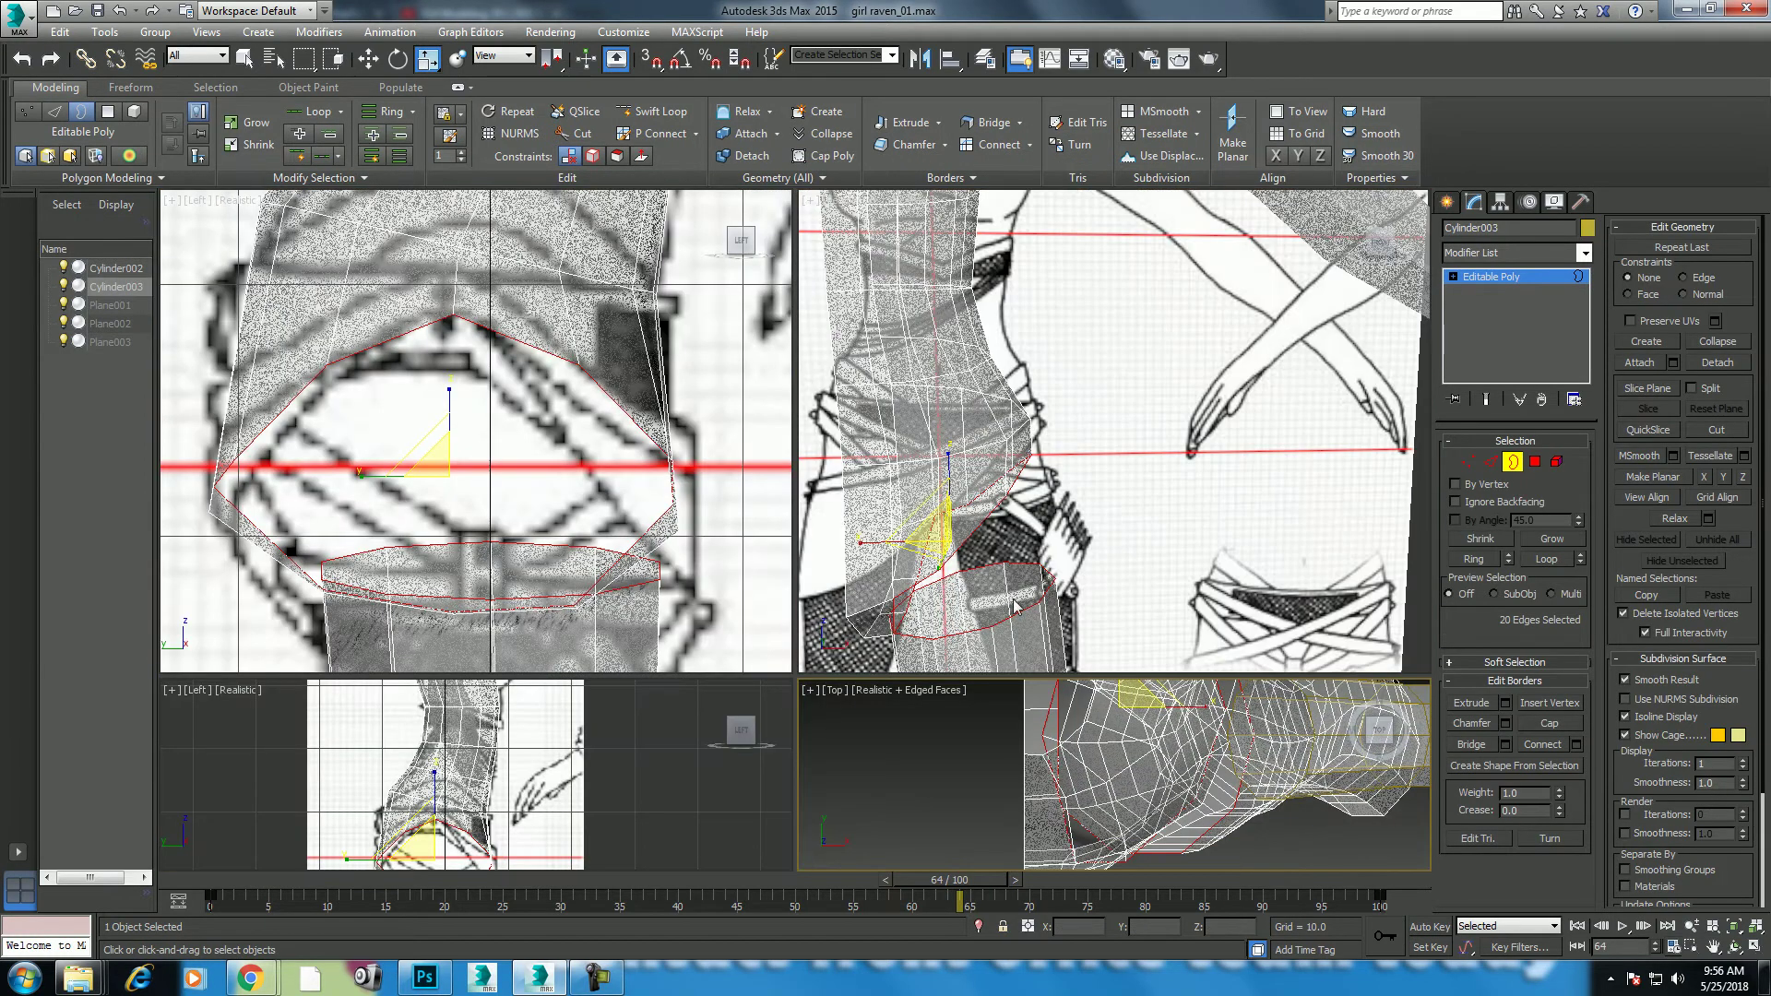
{"action": "key", "text": "alt+w"}
{"action": "mouse_move", "coordinate": [902, 621]}
{"action": "middle_mouse_down"}
{"action": "mouse_move", "coordinate": [748, 671]}
{"action": "mouse_move", "coordinate": [874, 435]}
{"action": "mouse_move", "coordinate": [823, 581]}
{"action": "mouse_move", "coordinate": [734, 599]}
{"action": "mouse_move", "coordinate": [876, 590]}
{"action": "middle_mouse_up"}
{"action": "key", "text": "alt+q"}
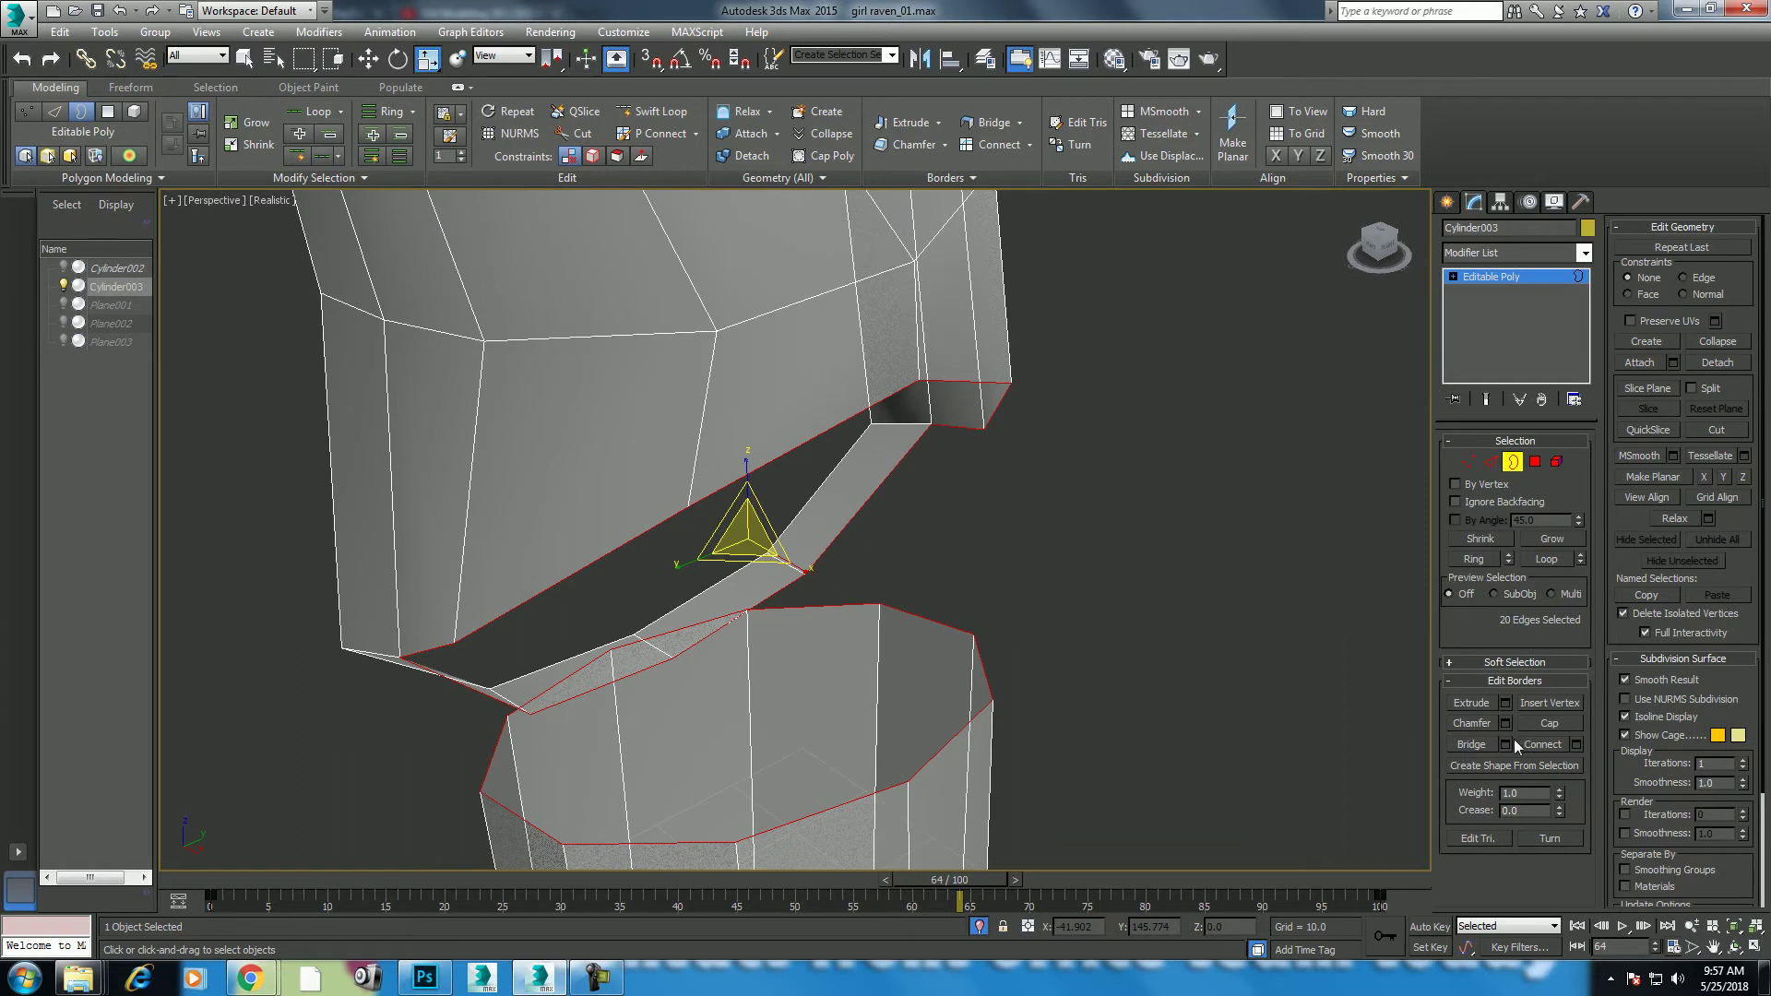
{"action": "left_click", "coordinate": [1507, 743]}
{"action": "middle_click_drag", "start_coordinate": [1095, 644], "coordinate": [993, 600], "text": "alt"}
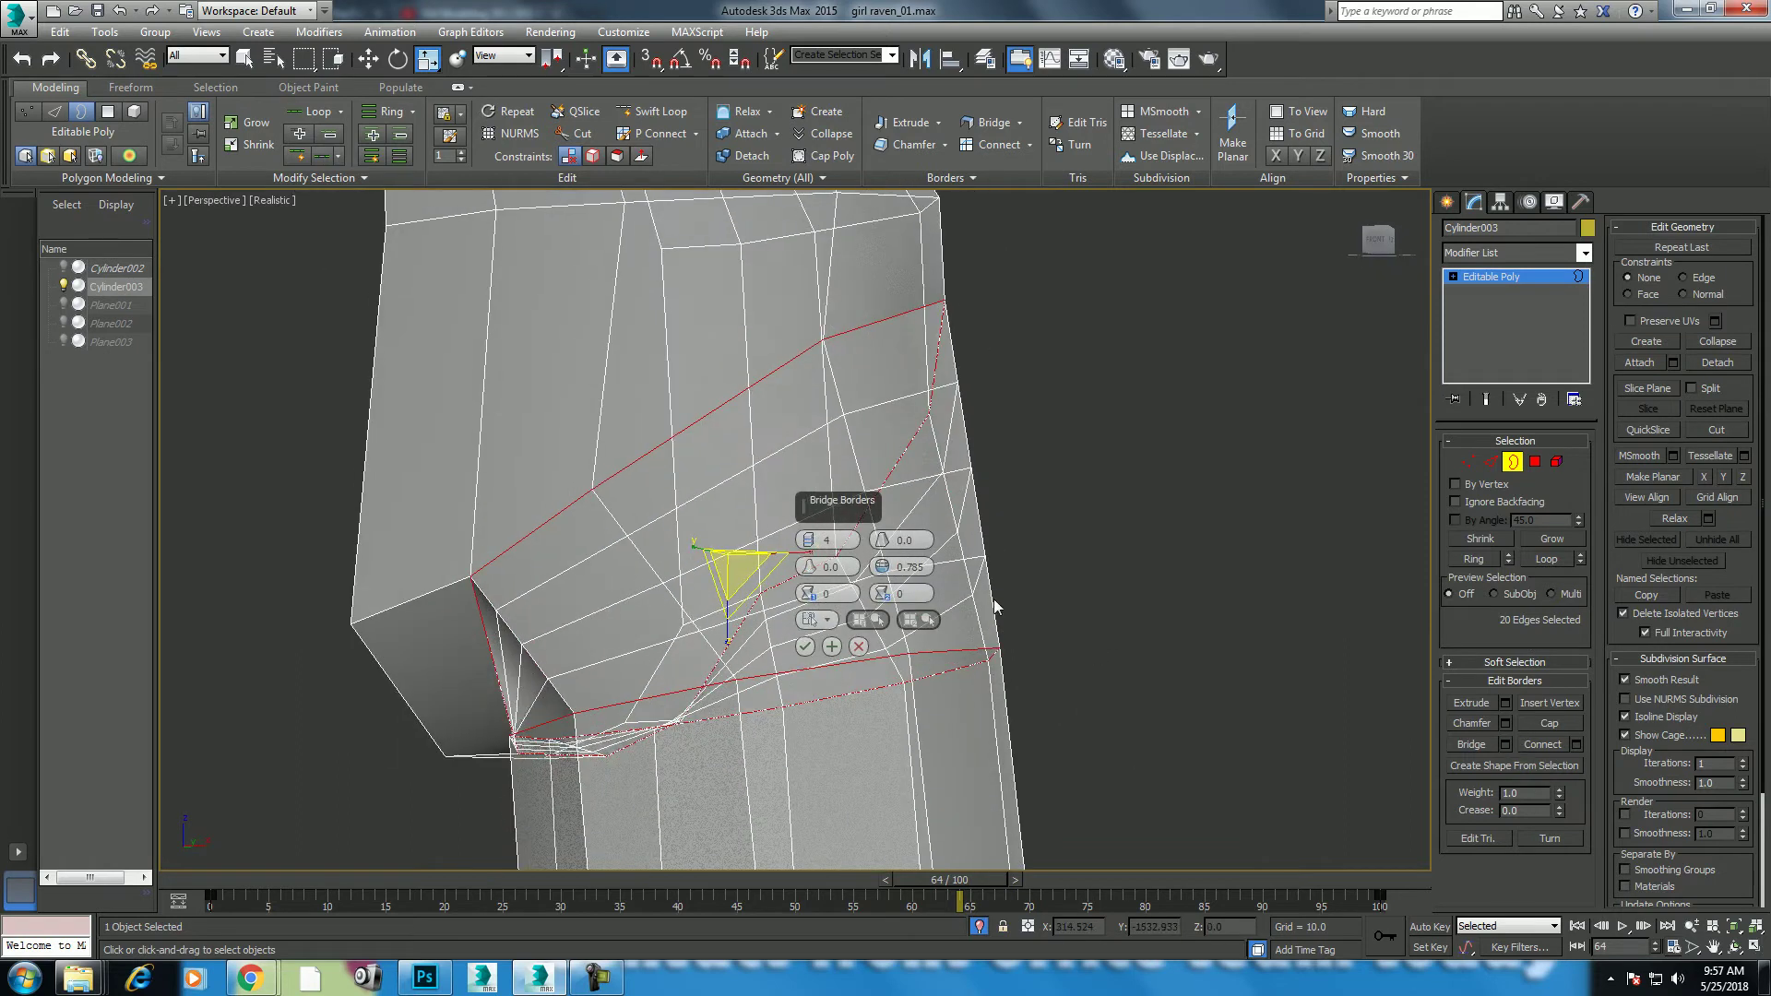
{"action": "mouse_move", "coordinate": [1161, 568]}
{"action": "middle_mouse_down", "text": "alt"}
{"action": "mouse_move", "coordinate": [1198, 566]}
{"action": "mouse_move", "coordinate": [1072, 486]}
{"action": "mouse_move", "coordinate": [1034, 578]}
{"action": "mouse_move", "coordinate": [923, 554]}
{"action": "mouse_move", "coordinate": [729, 553]}
{"action": "mouse_move", "coordinate": [1082, 450]}
{"action": "mouse_move", "coordinate": [1109, 513]}
{"action": "mouse_move", "coordinate": [1179, 544]}
{"action": "mouse_move", "coordinate": [1215, 534]}
{"action": "middle_mouse_up", "text": "alt"}
{"action": "scroll", "coordinate": [1082, 450], "scroll_direction": "down", "scroll_amount": 3}
Step: Give the bridge 2 segments and confirm it, checking in the front view
{"action": "key", "text": "alt+w"}
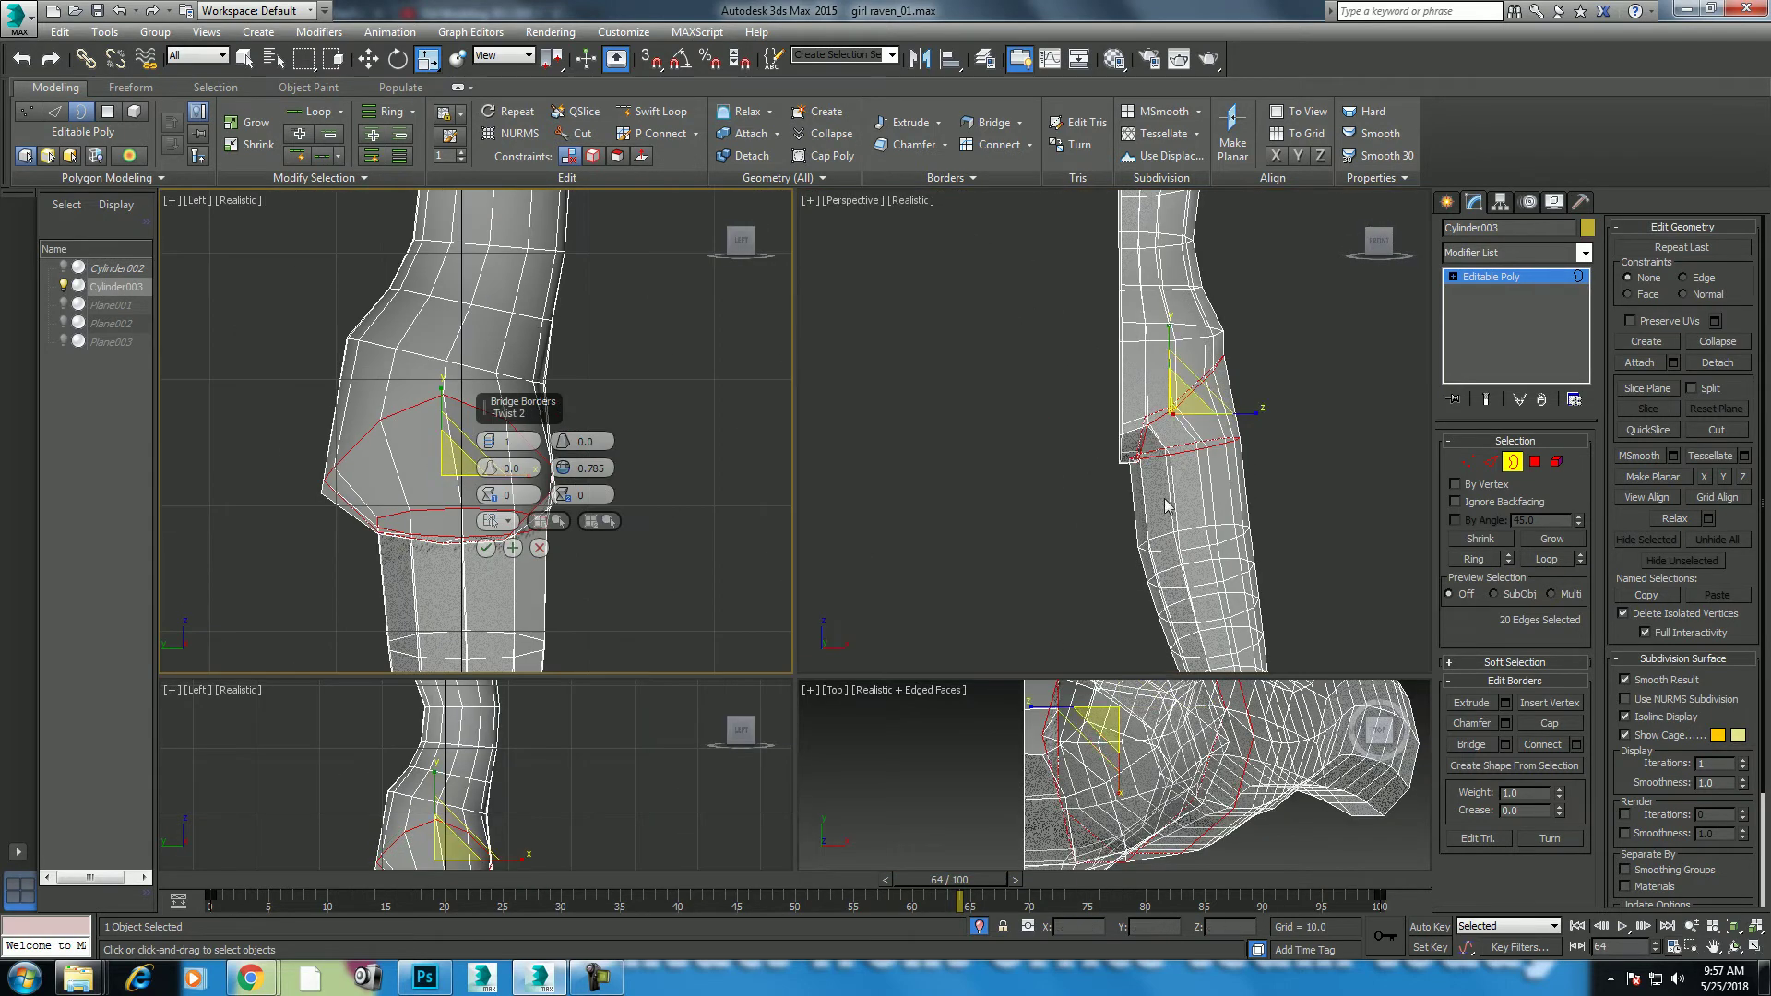
{"action": "middle_click", "coordinate": [1238, 504]}
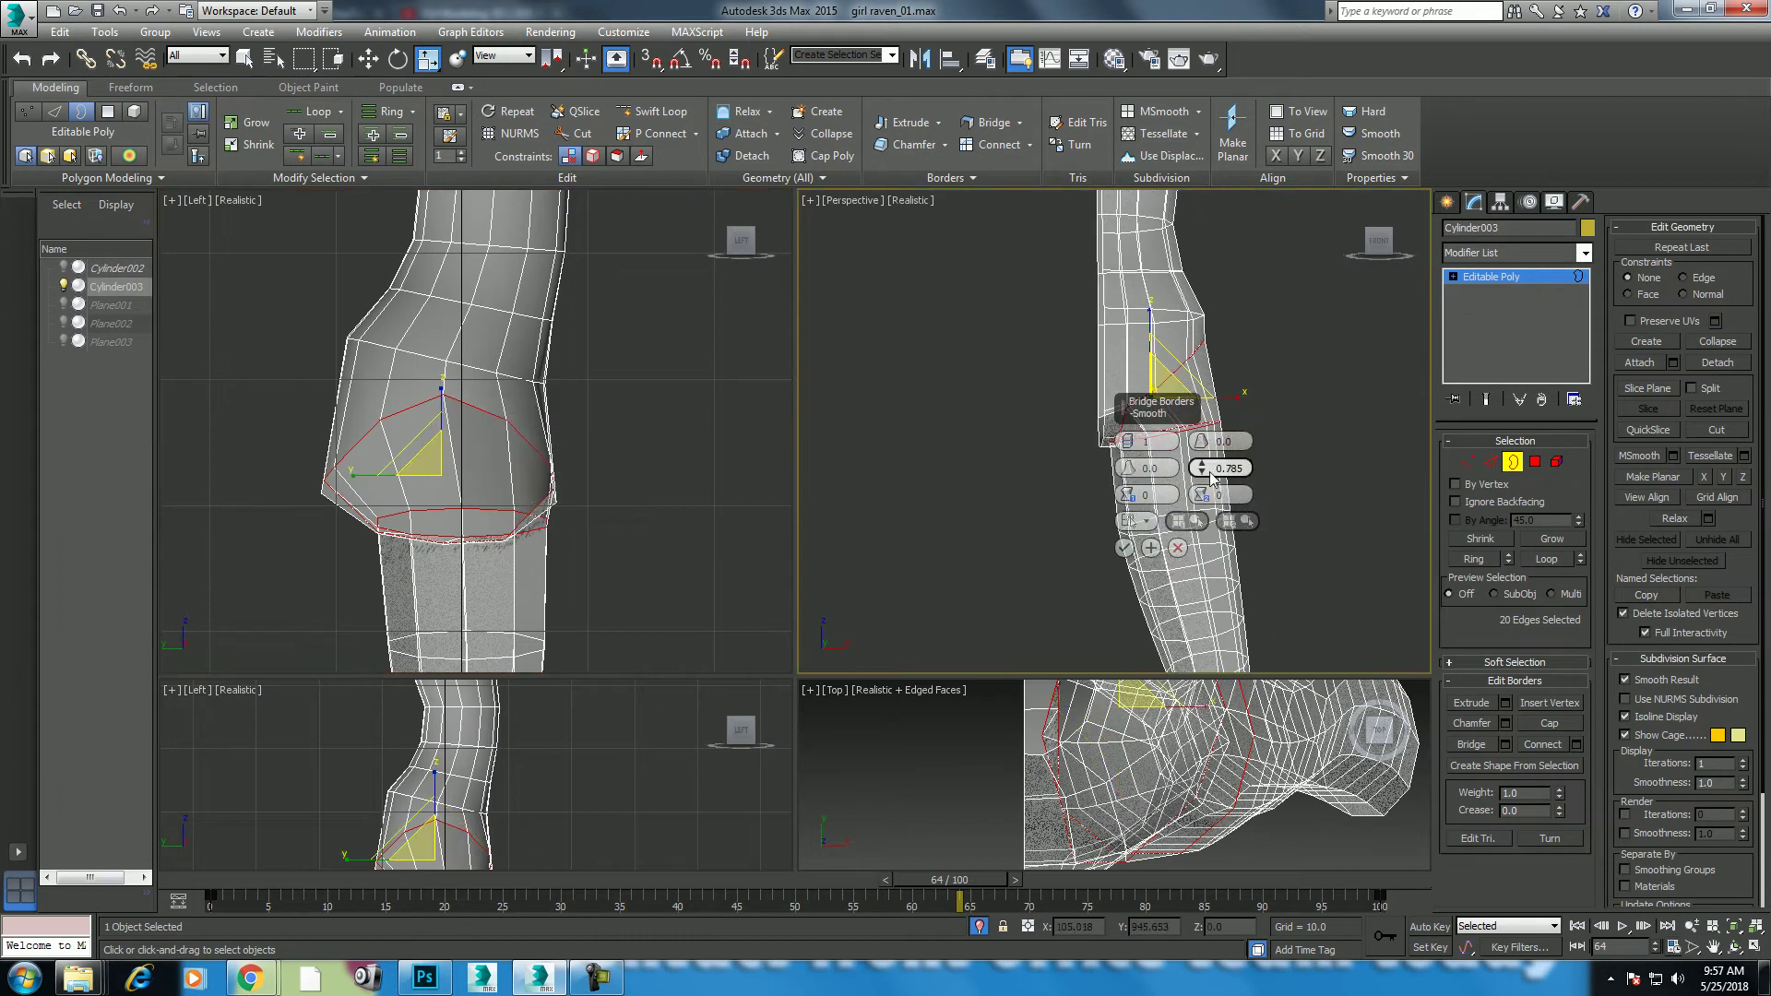
{"action": "key", "text": "f"}
{"action": "middle_click_drag", "start_coordinate": [1324, 429], "coordinate": [1270, 318]}
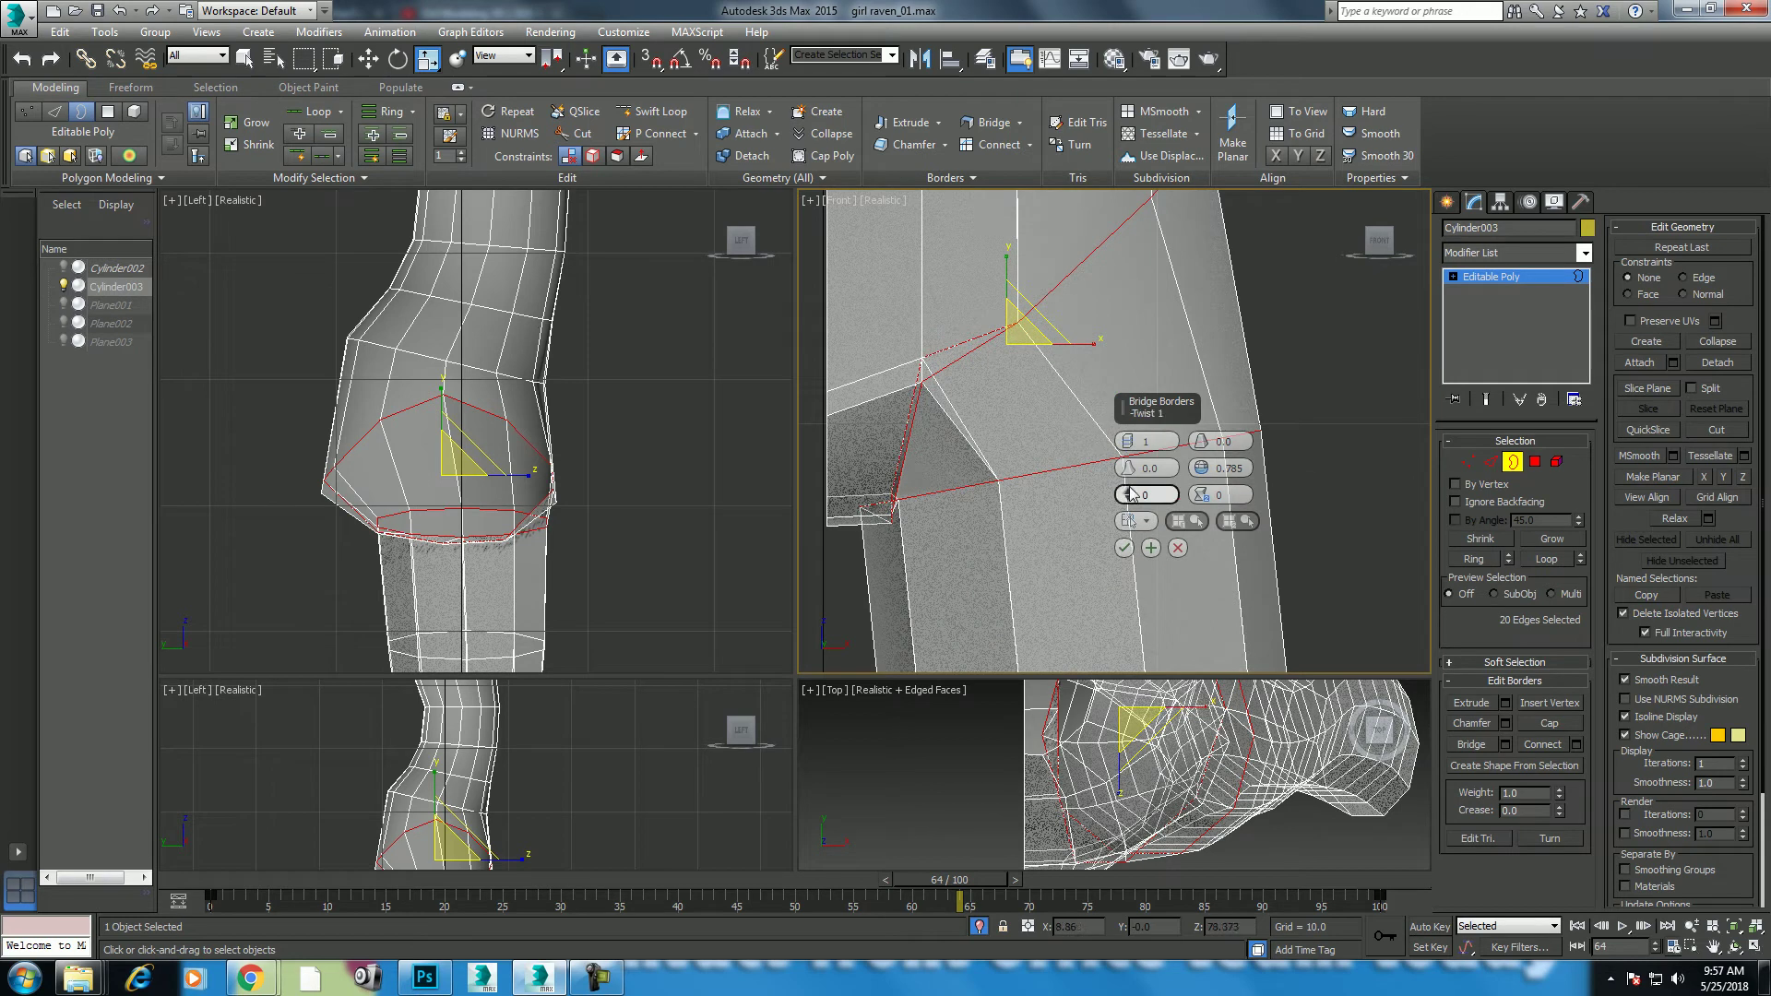
{"action": "left_click_drag", "start_coordinate": [1127, 443], "coordinate": [1127, 430]}
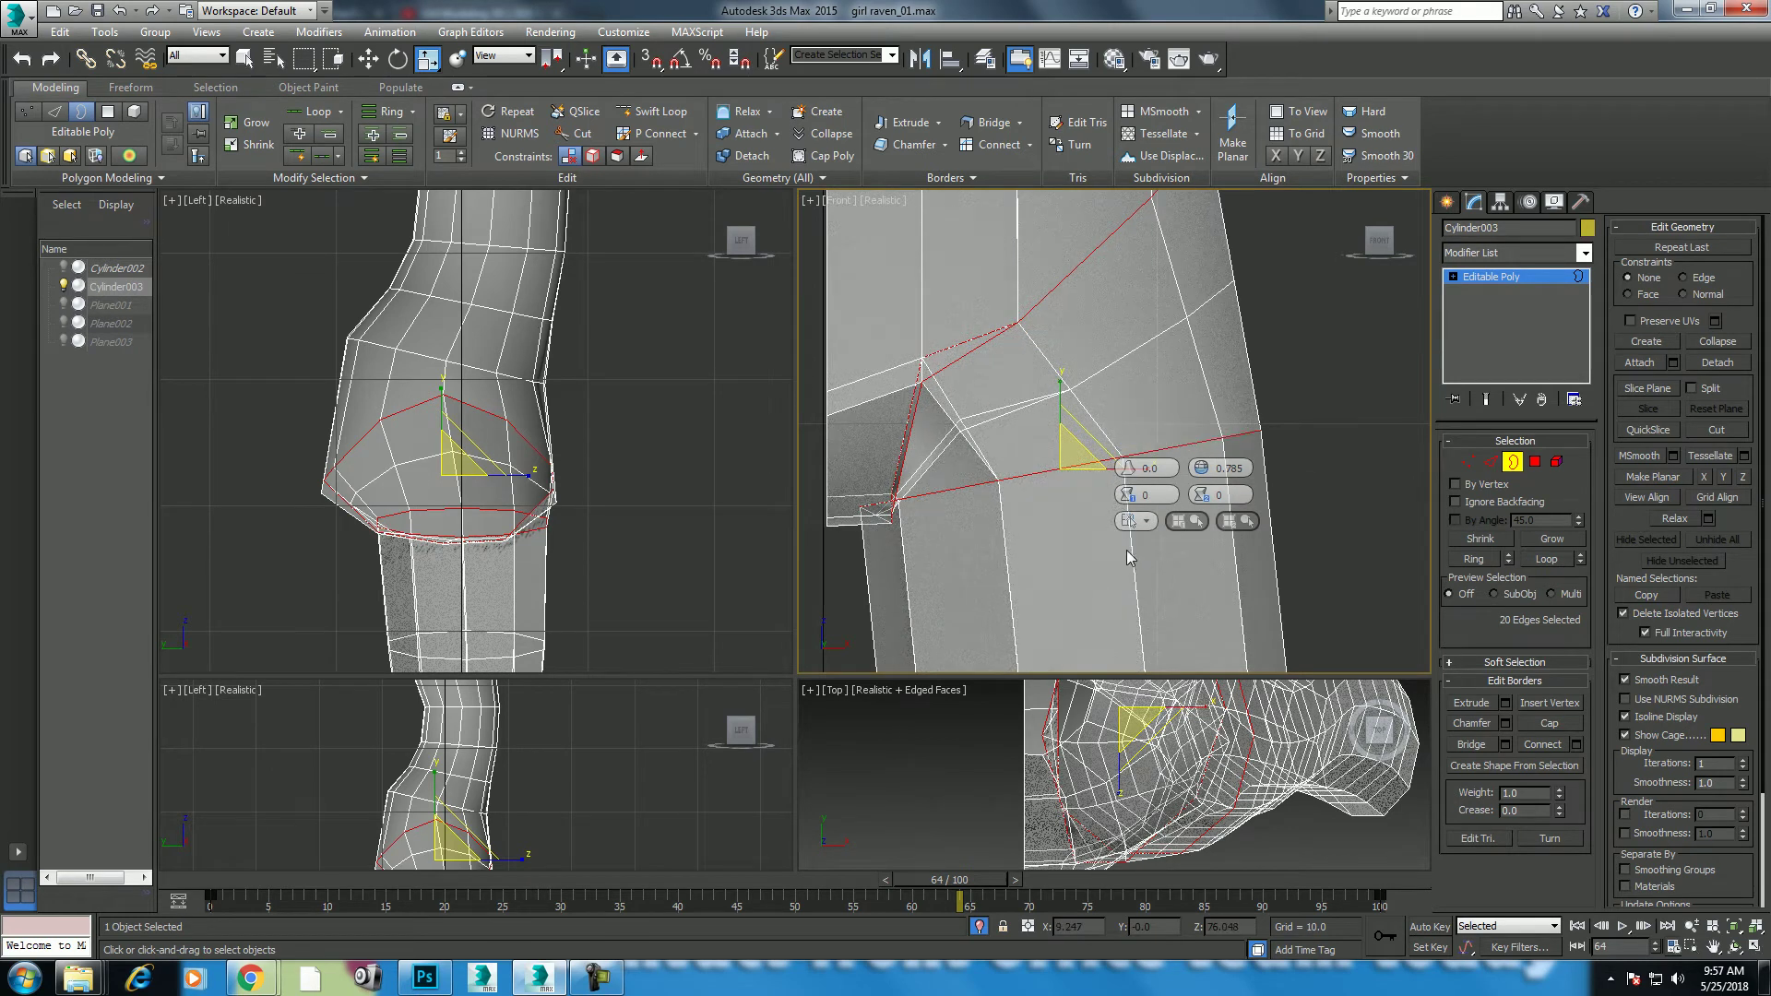
{"action": "left_click", "coordinate": [1125, 549]}
{"action": "middle_click_drag", "start_coordinate": [1015, 545], "coordinate": [1065, 514]}
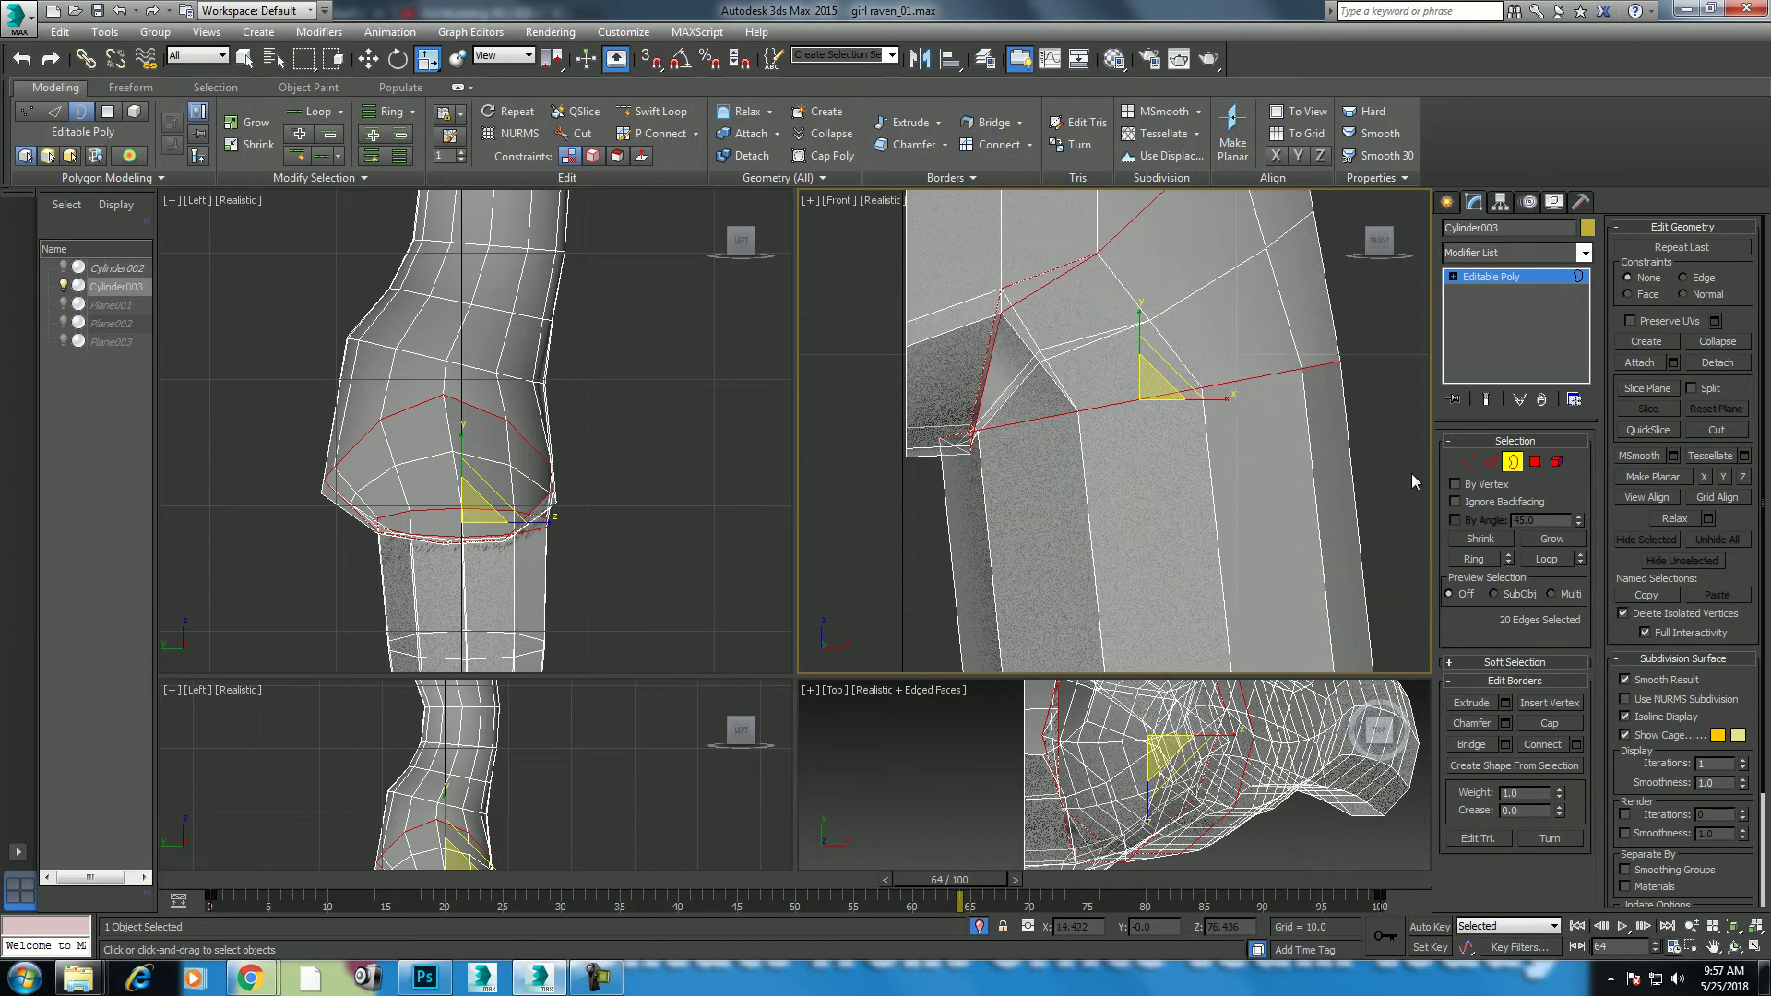
{"action": "left_click", "coordinate": [1468, 462]}
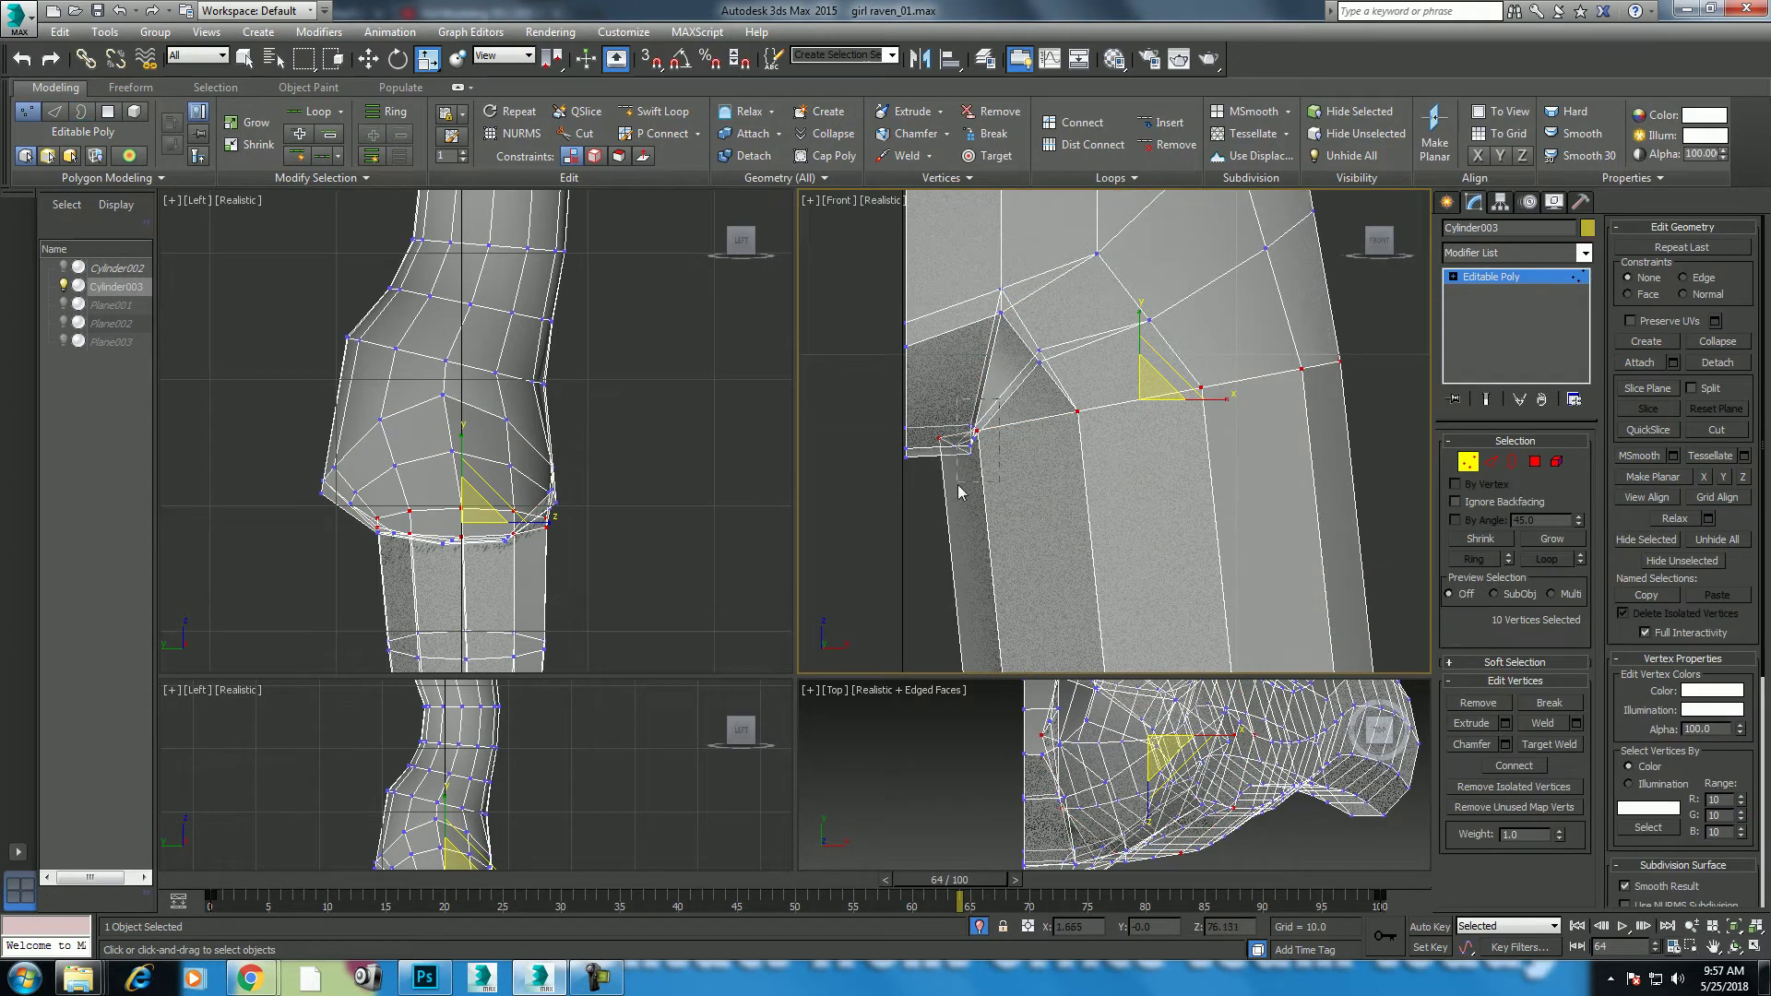
Step: Relax the bridge-seam vertices and move them up and left
{"action": "left_click_drag", "start_coordinate": [959, 492], "coordinate": [952, 501]}
{"action": "left_click", "coordinate": [1674, 518]}
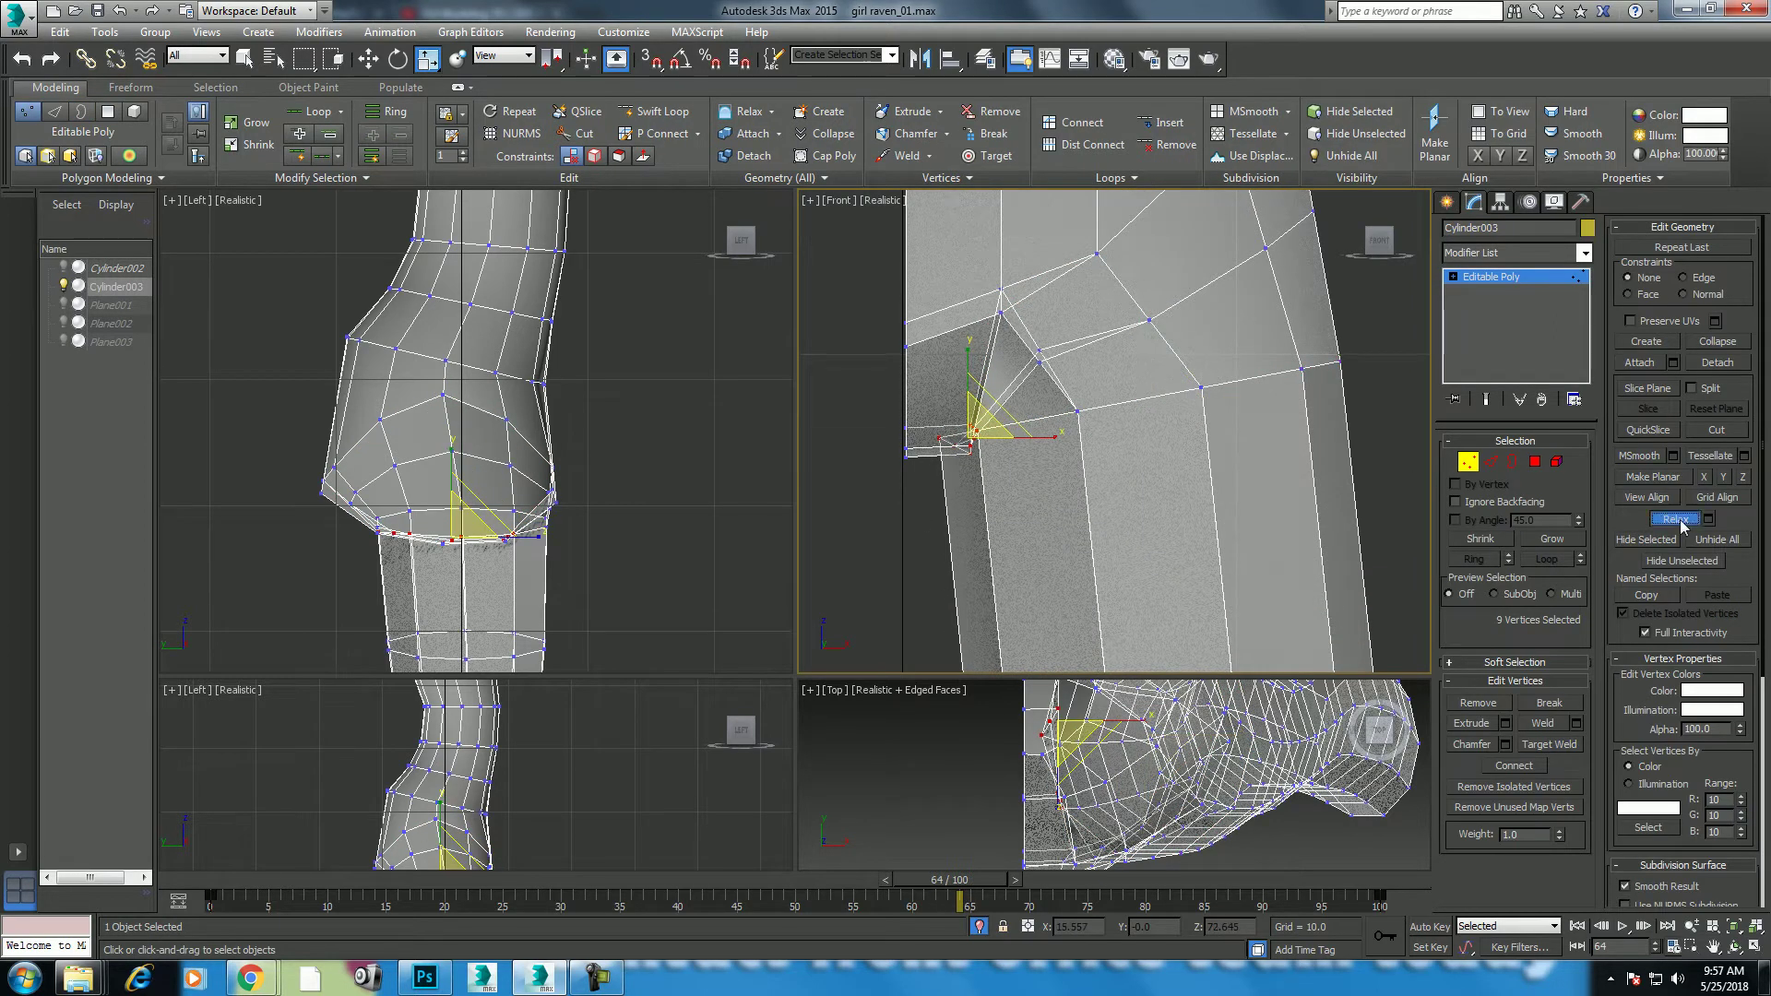
{"action": "scroll", "coordinate": [1039, 400], "scroll_direction": "up", "scroll_amount": 3}
{"action": "middle_click_drag", "start_coordinate": [1039, 400], "coordinate": [1002, 424]}
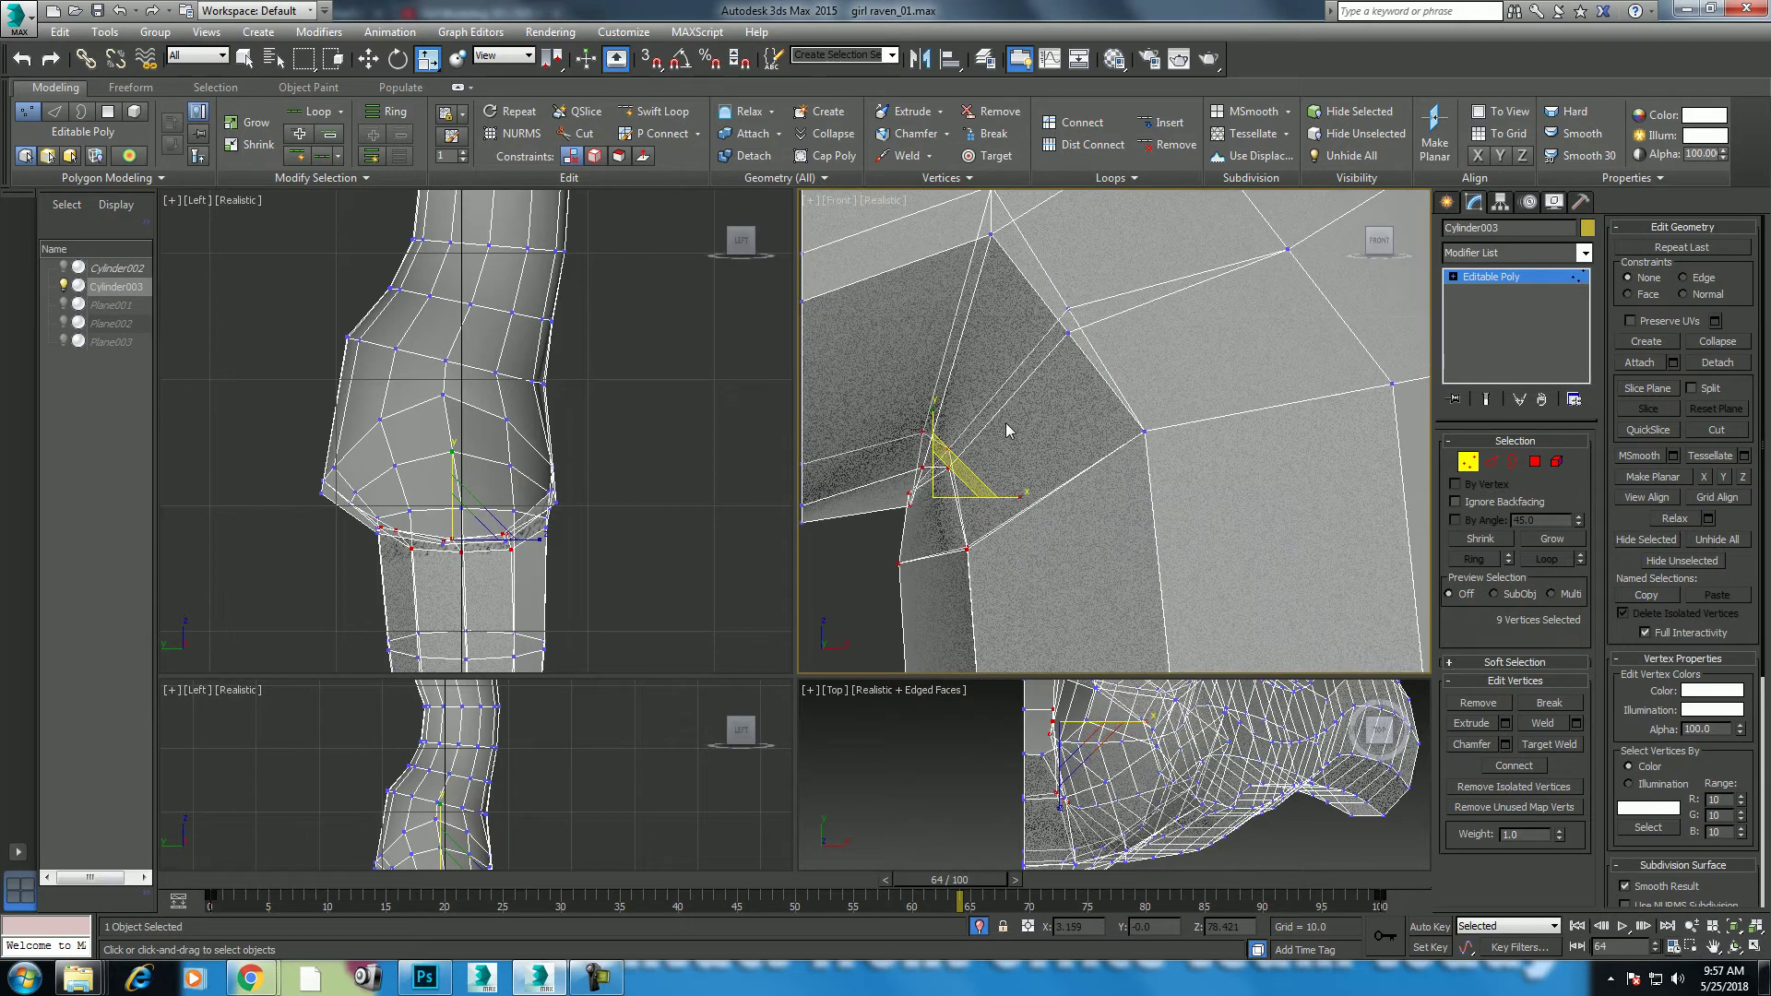
{"action": "key", "text": "w"}
{"action": "middle_click_drag", "start_coordinate": [951, 505], "coordinate": [990, 452]}
{"action": "left_click_drag", "start_coordinate": [988, 446], "coordinate": [972, 423]}
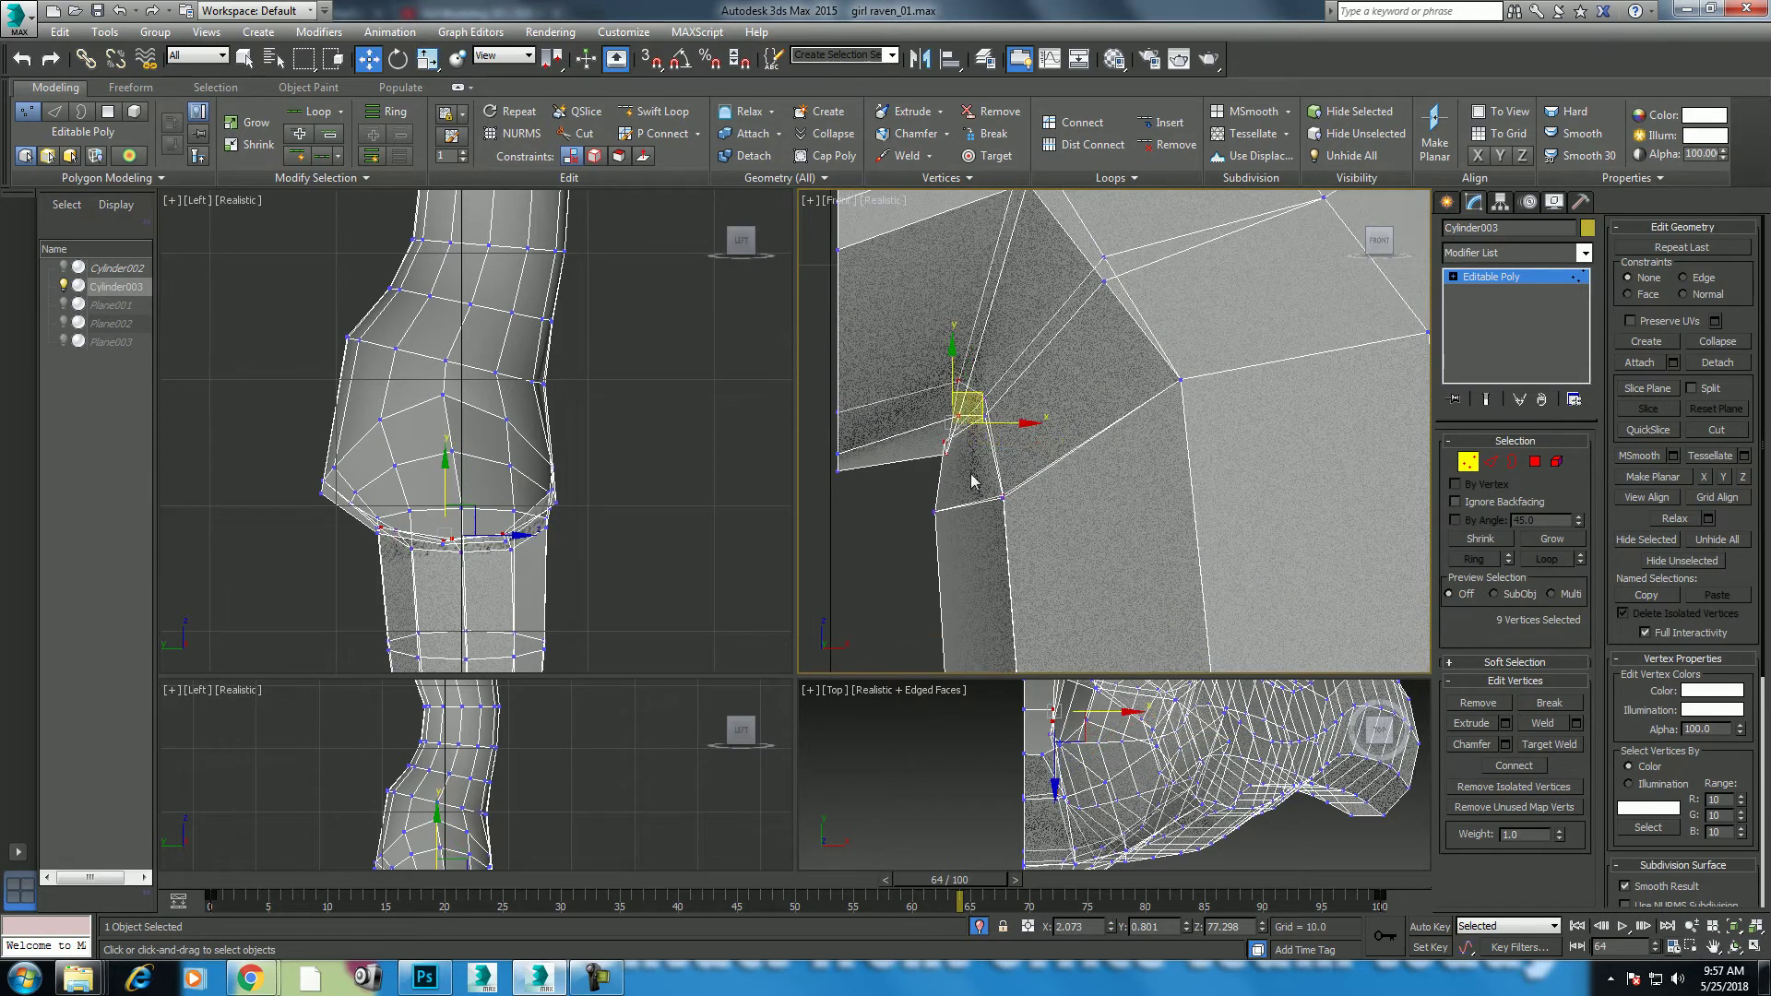
Step: Relax the four leg-ring vertices near the inner joint
{"action": "scroll", "coordinate": [1013, 484], "scroll_direction": "up", "scroll_amount": 2}
{"action": "scroll", "coordinate": [479, 581], "scroll_direction": "up", "scroll_amount": 3}
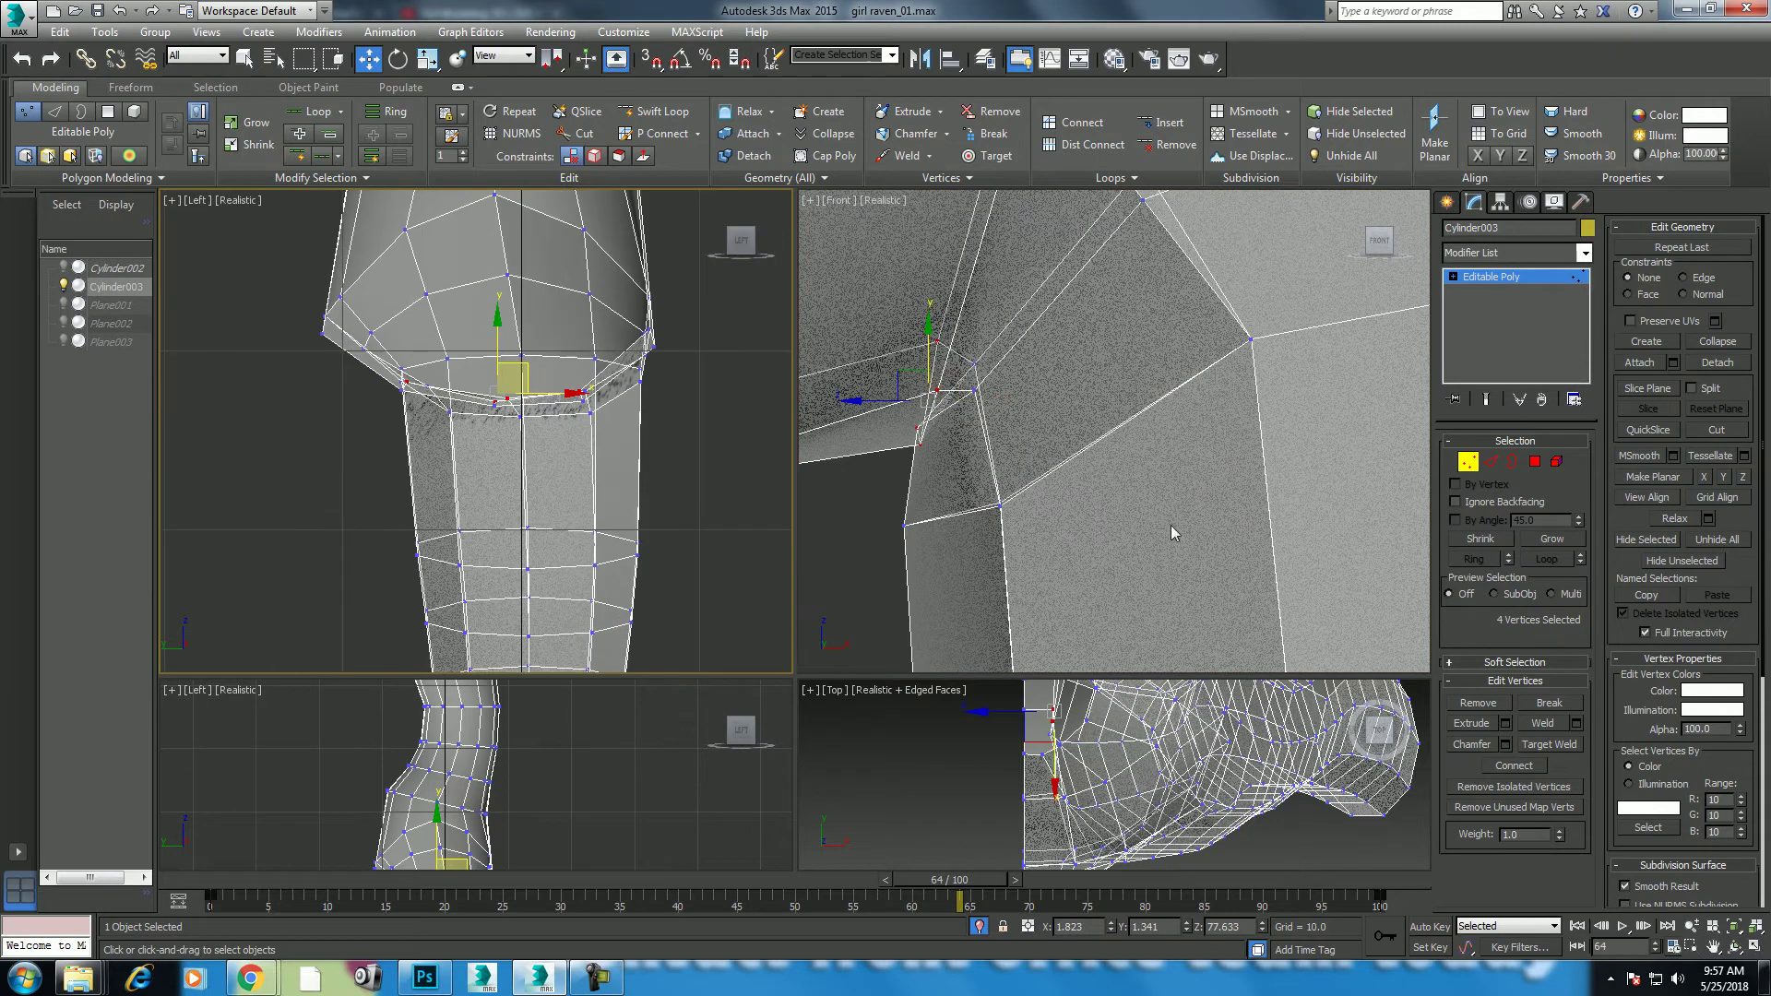
{"action": "left_click_drag", "start_coordinate": [961, 549], "coordinate": [1015, 475]}
{"action": "middle_click_drag", "start_coordinate": [986, 430], "coordinate": [994, 447]}
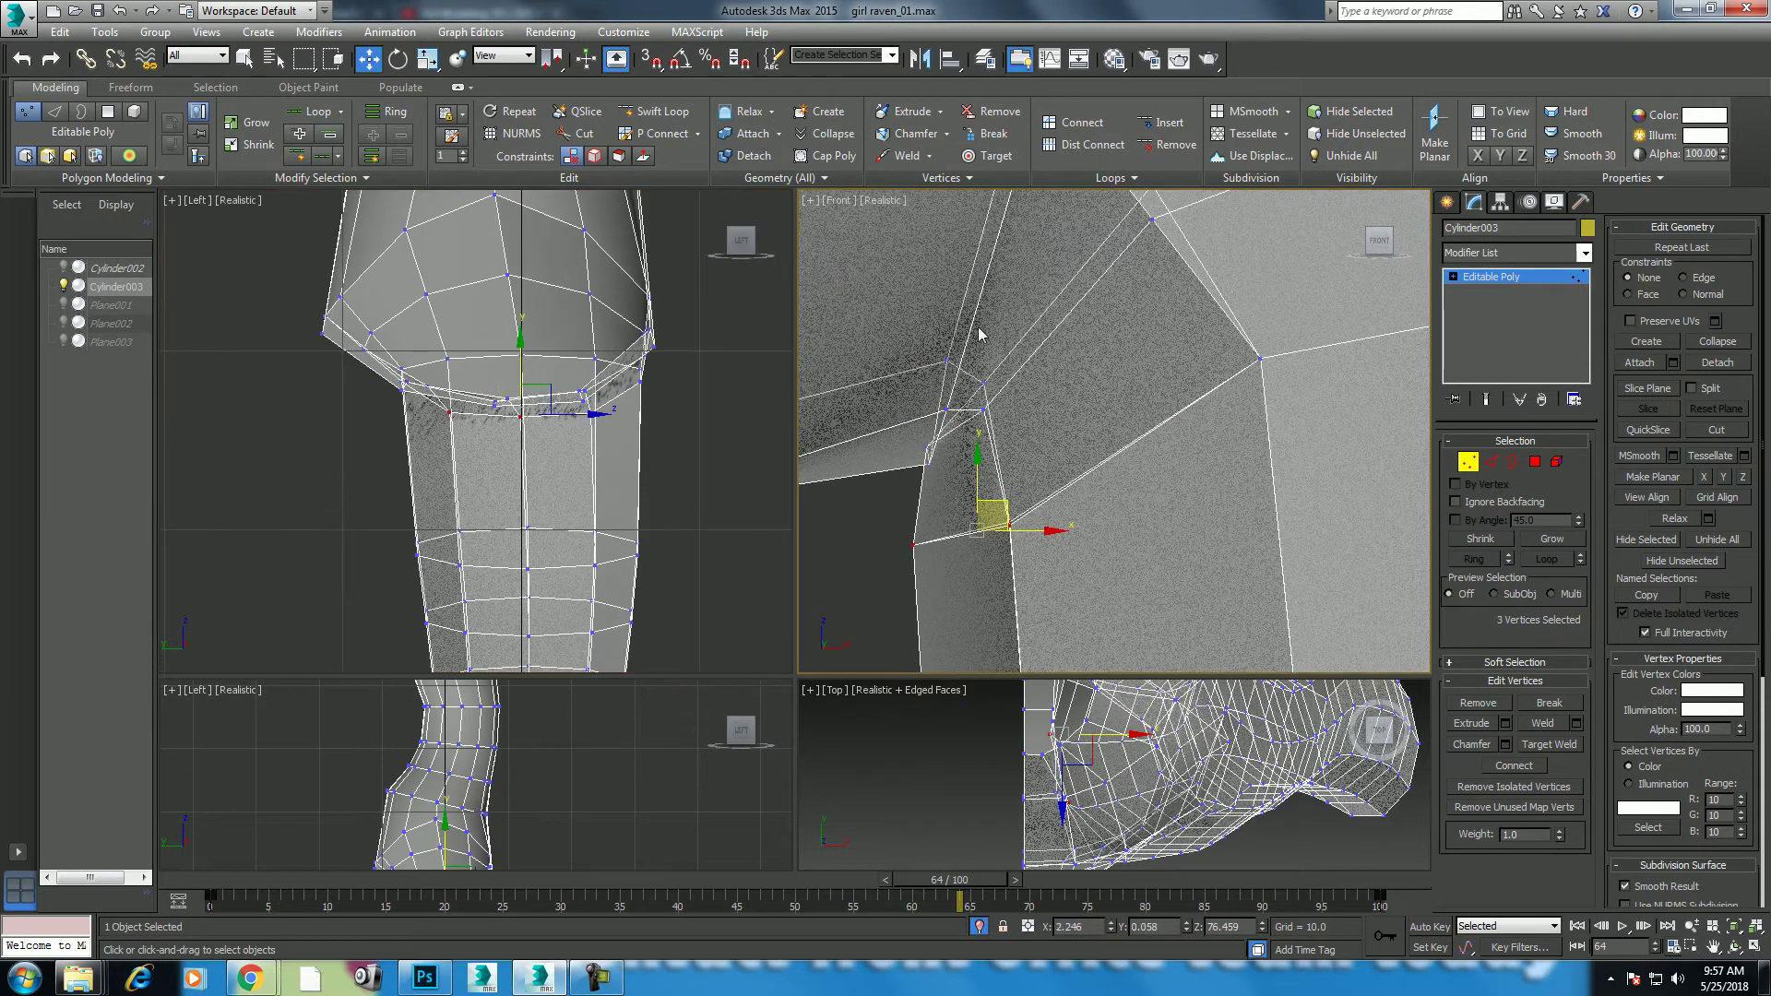
{"action": "left_click_drag", "start_coordinate": [900, 495], "coordinate": [897, 490]}
{"action": "left_click", "coordinate": [1666, 521]}
Step: Move the joint-corner vertices down and left, then select the outer hip vertices
{"action": "left_click", "coordinate": [893, 376]}
{"action": "middle_click_drag", "start_coordinate": [893, 376], "coordinate": [948, 396]}
{"action": "mouse_move", "coordinate": [915, 508]}
{"action": "left_mouse_down"}
{"action": "mouse_move", "coordinate": [930, 517]}
{"action": "mouse_move", "coordinate": [909, 537]}
{"action": "left_mouse_up"}
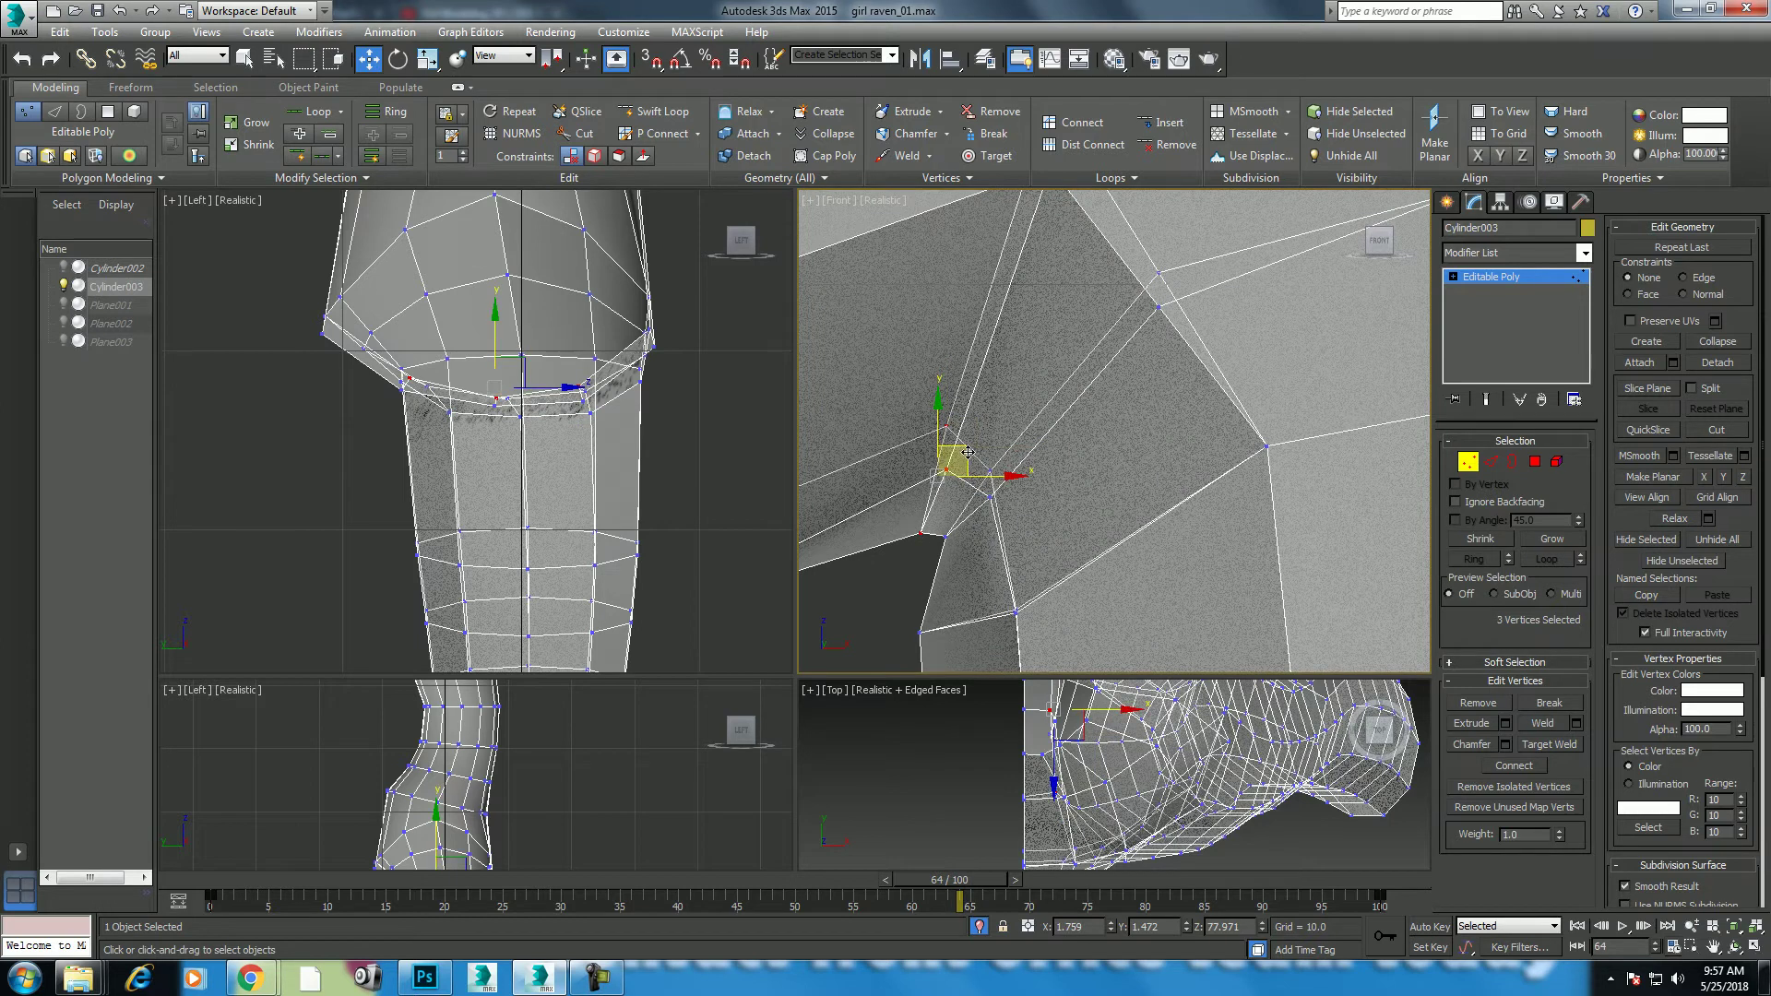
{"action": "mouse_move", "coordinate": [968, 452]}
{"action": "left_mouse_down"}
{"action": "mouse_move", "coordinate": [949, 475]}
{"action": "mouse_move", "coordinate": [997, 486]}
{"action": "left_mouse_up"}
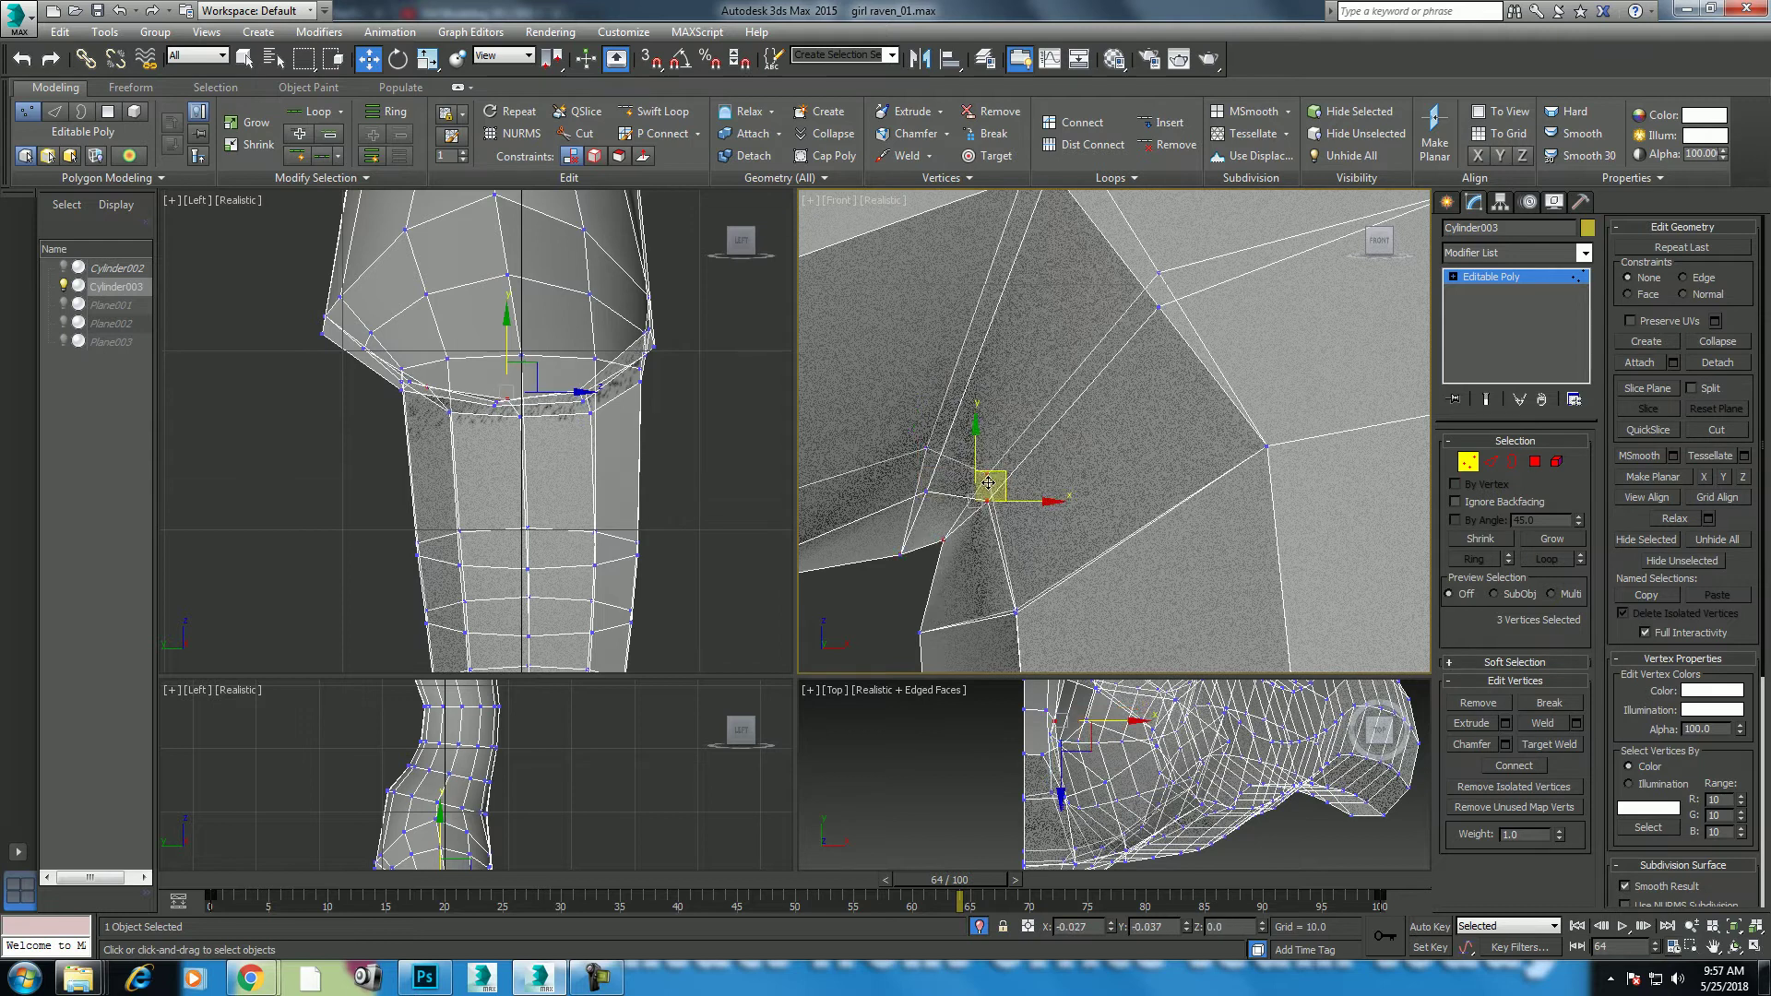
{"action": "scroll", "coordinate": [1100, 493], "scroll_direction": "down", "scroll_amount": 3}
{"action": "middle_click_drag", "start_coordinate": [1188, 422], "coordinate": [1163, 451]}
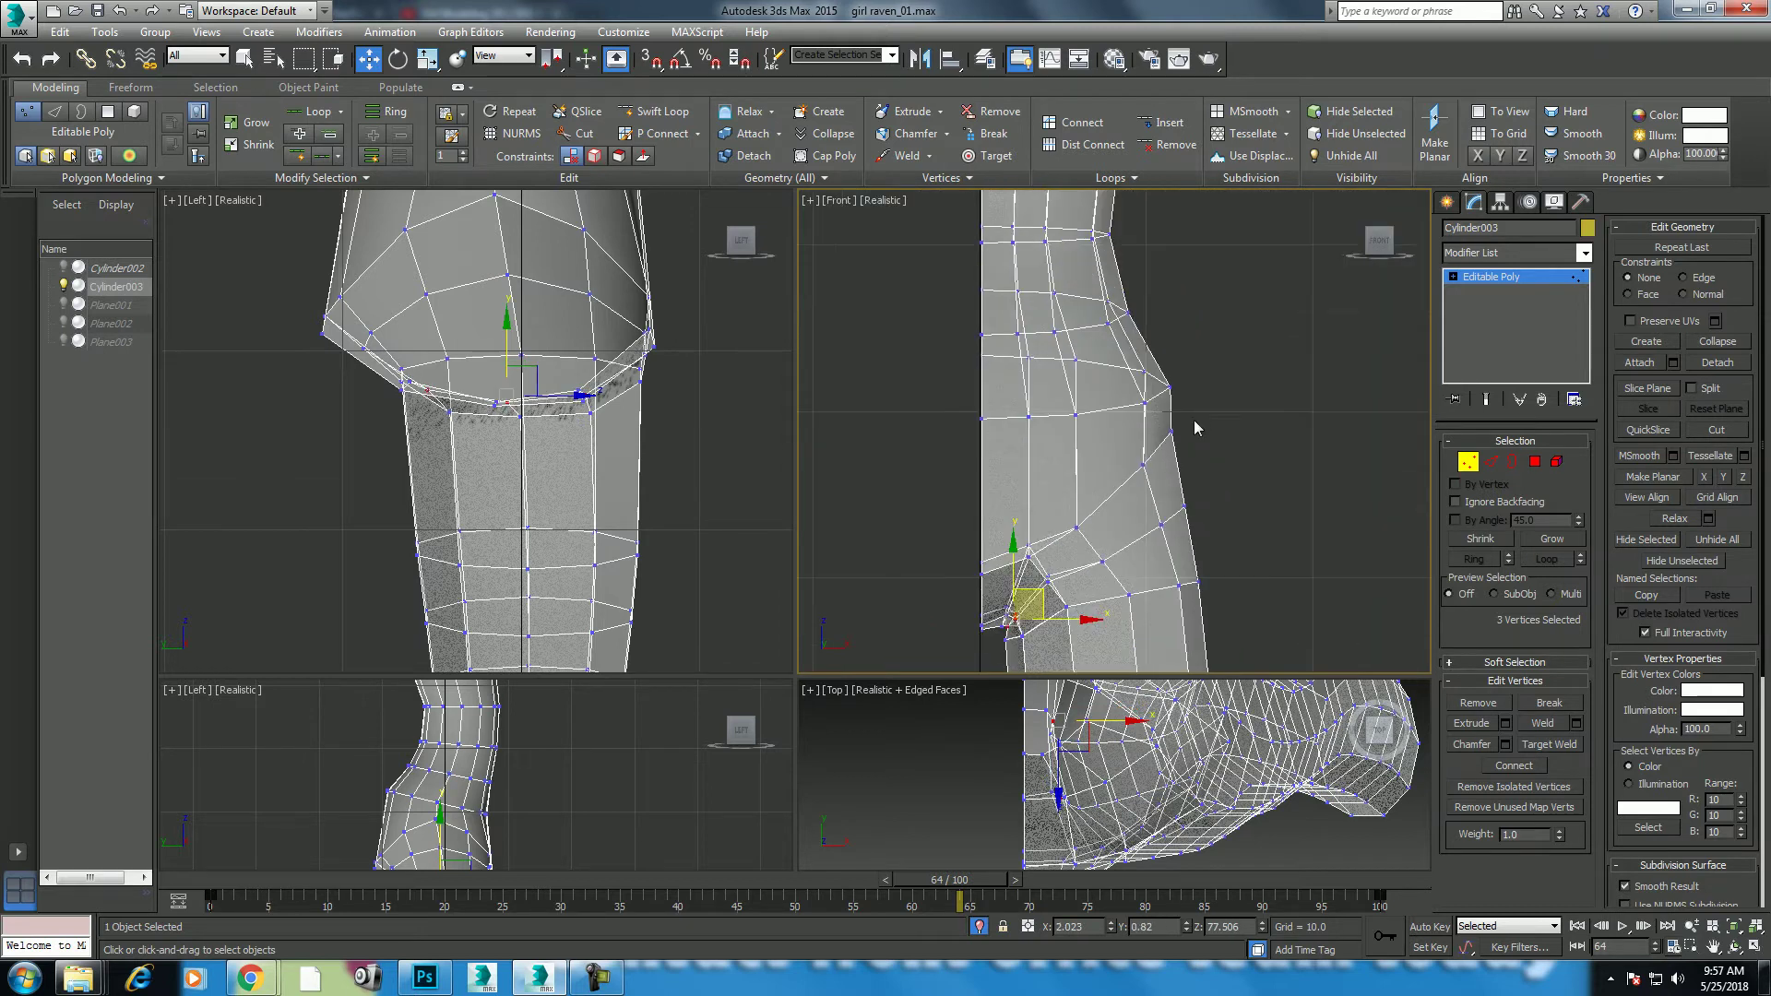
{"action": "left_click_drag", "start_coordinate": [1198, 420], "coordinate": [1127, 487]}
{"action": "right_click", "coordinate": [1175, 433]}
Step: End isolation and pull the hip vertices onto the front drawing's hip line
{"action": "left_click", "coordinate": [1229, 376]}
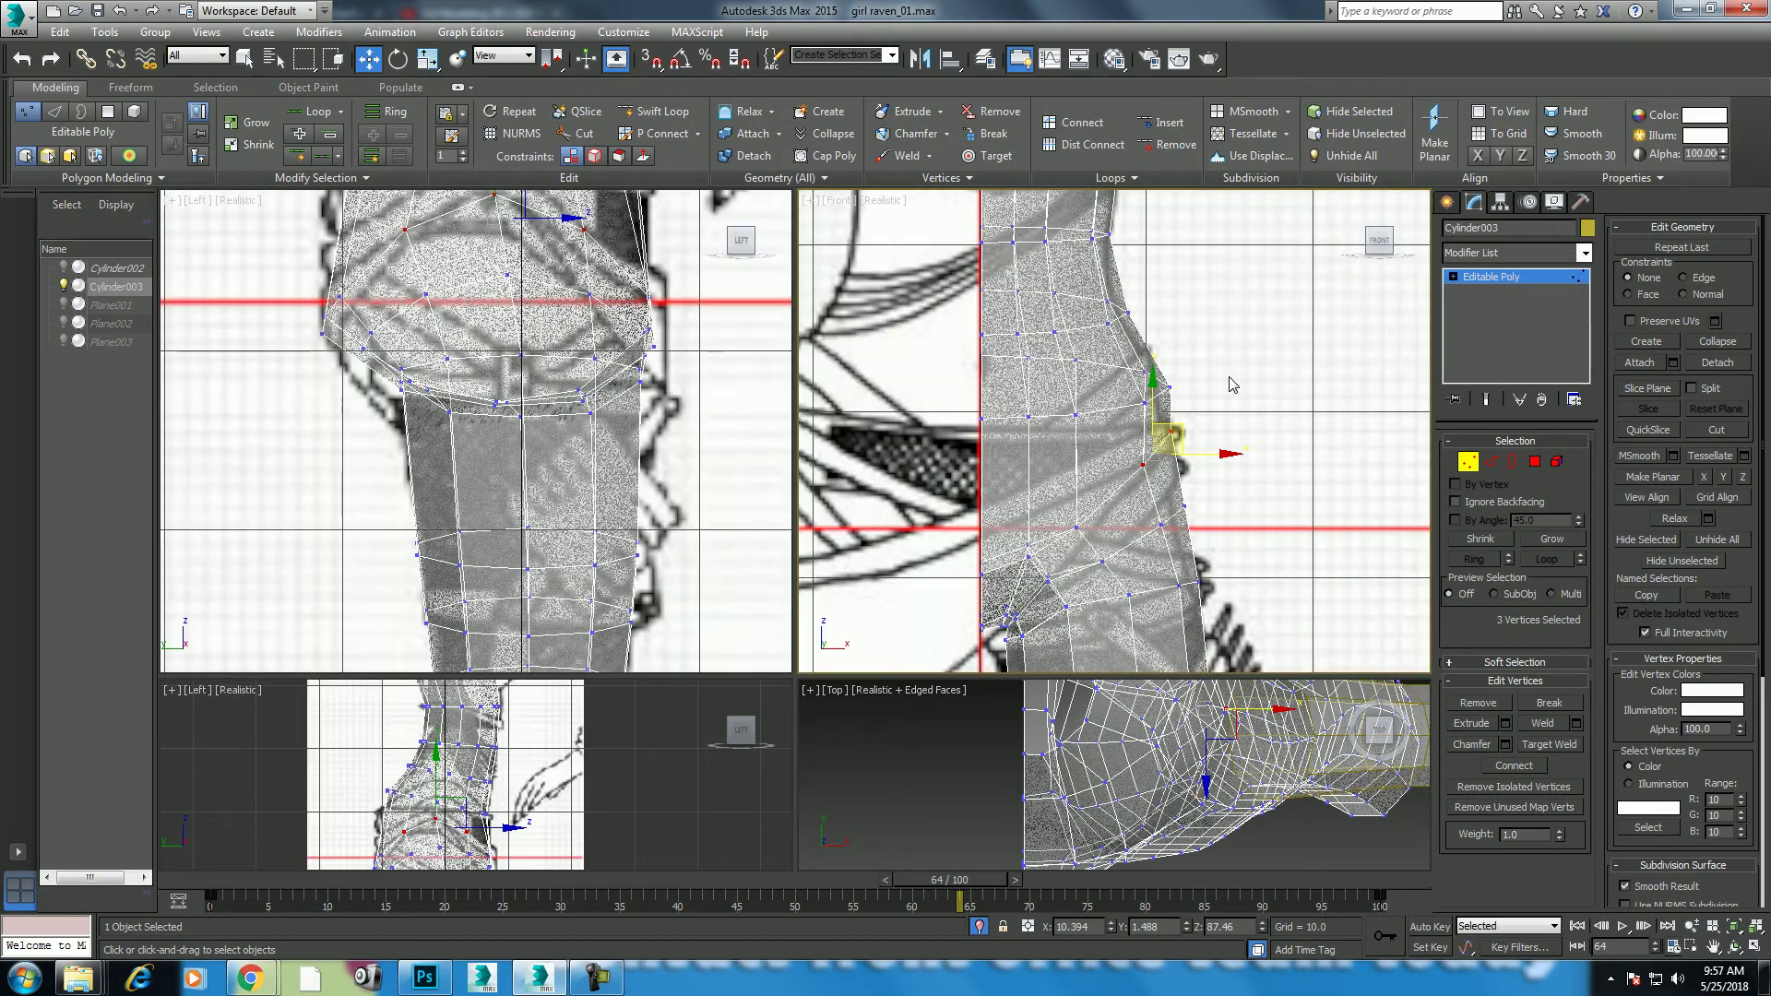
{"action": "key", "text": "alt+w"}
{"action": "scroll", "coordinate": [961, 412], "scroll_direction": "up", "scroll_amount": 2}
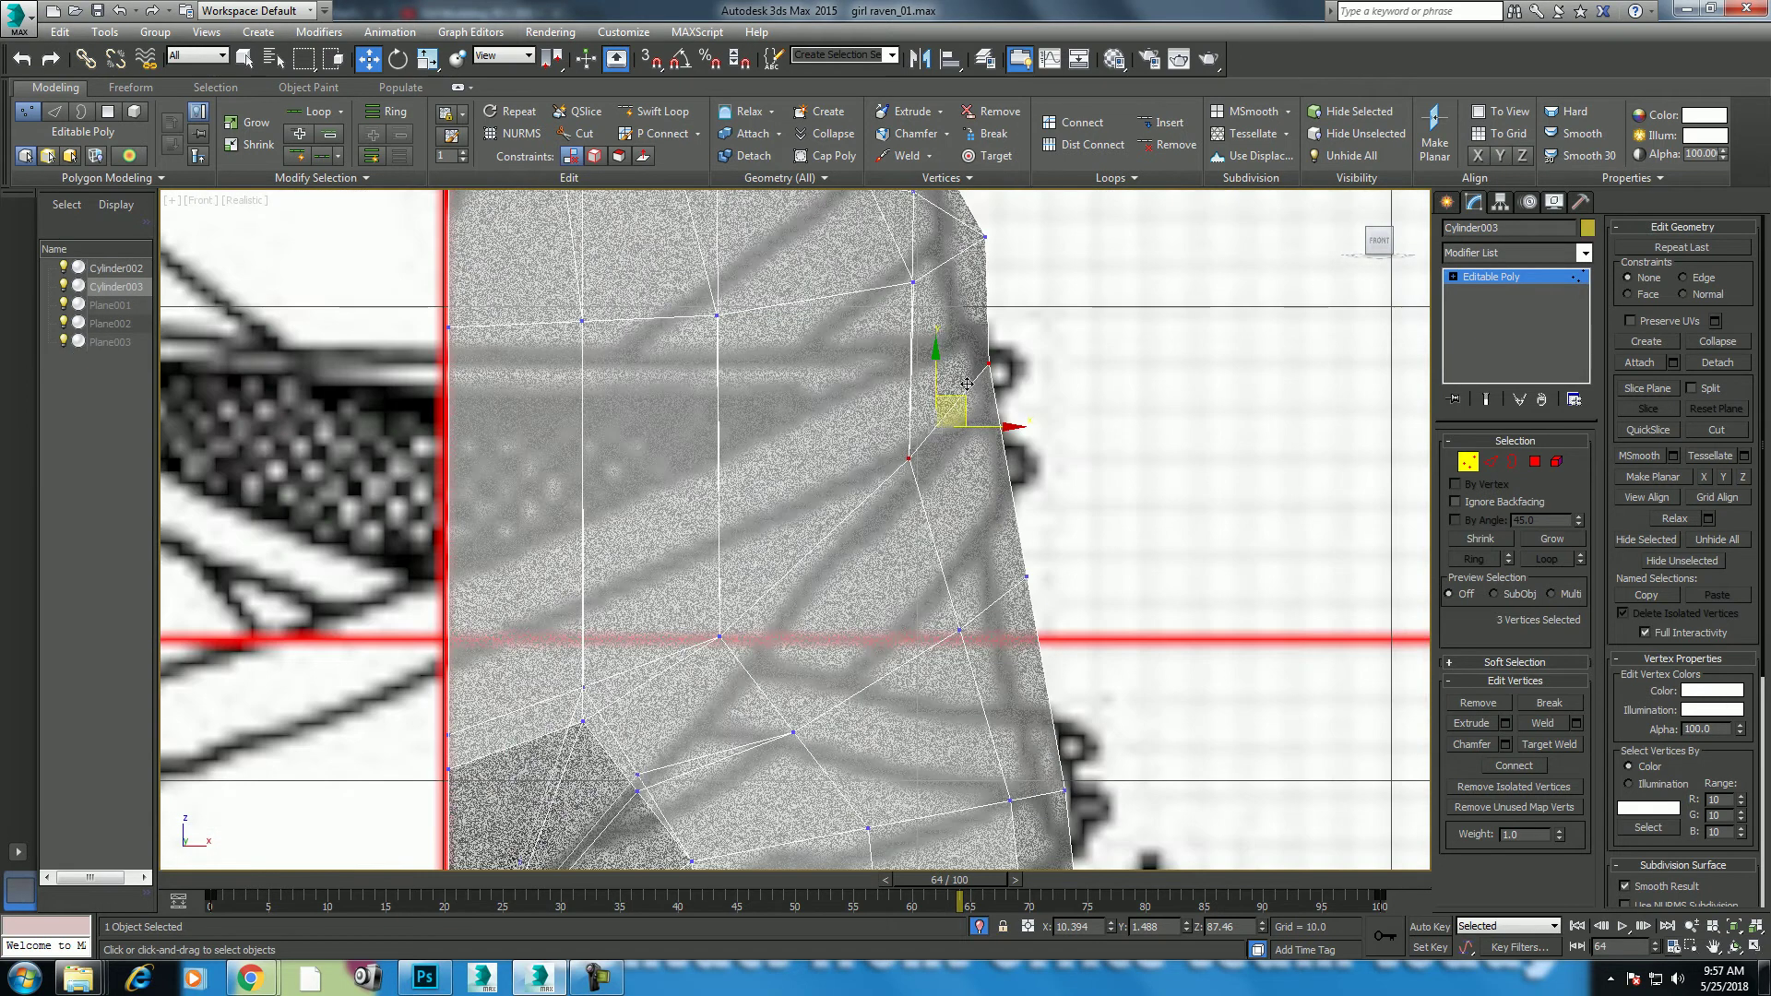
{"action": "middle_click_drag", "start_coordinate": [830, 540], "coordinate": [826, 422]}
{"action": "left_click_drag", "start_coordinate": [693, 496], "coordinate": [721, 551]}
{"action": "mouse_move", "coordinate": [748, 492]}
{"action": "left_mouse_down"}
{"action": "mouse_move", "coordinate": [809, 603]}
{"action": "mouse_move", "coordinate": [823, 545]}
{"action": "left_mouse_up"}
{"action": "left_click_drag", "start_coordinate": [1046, 417], "coordinate": [941, 526]}
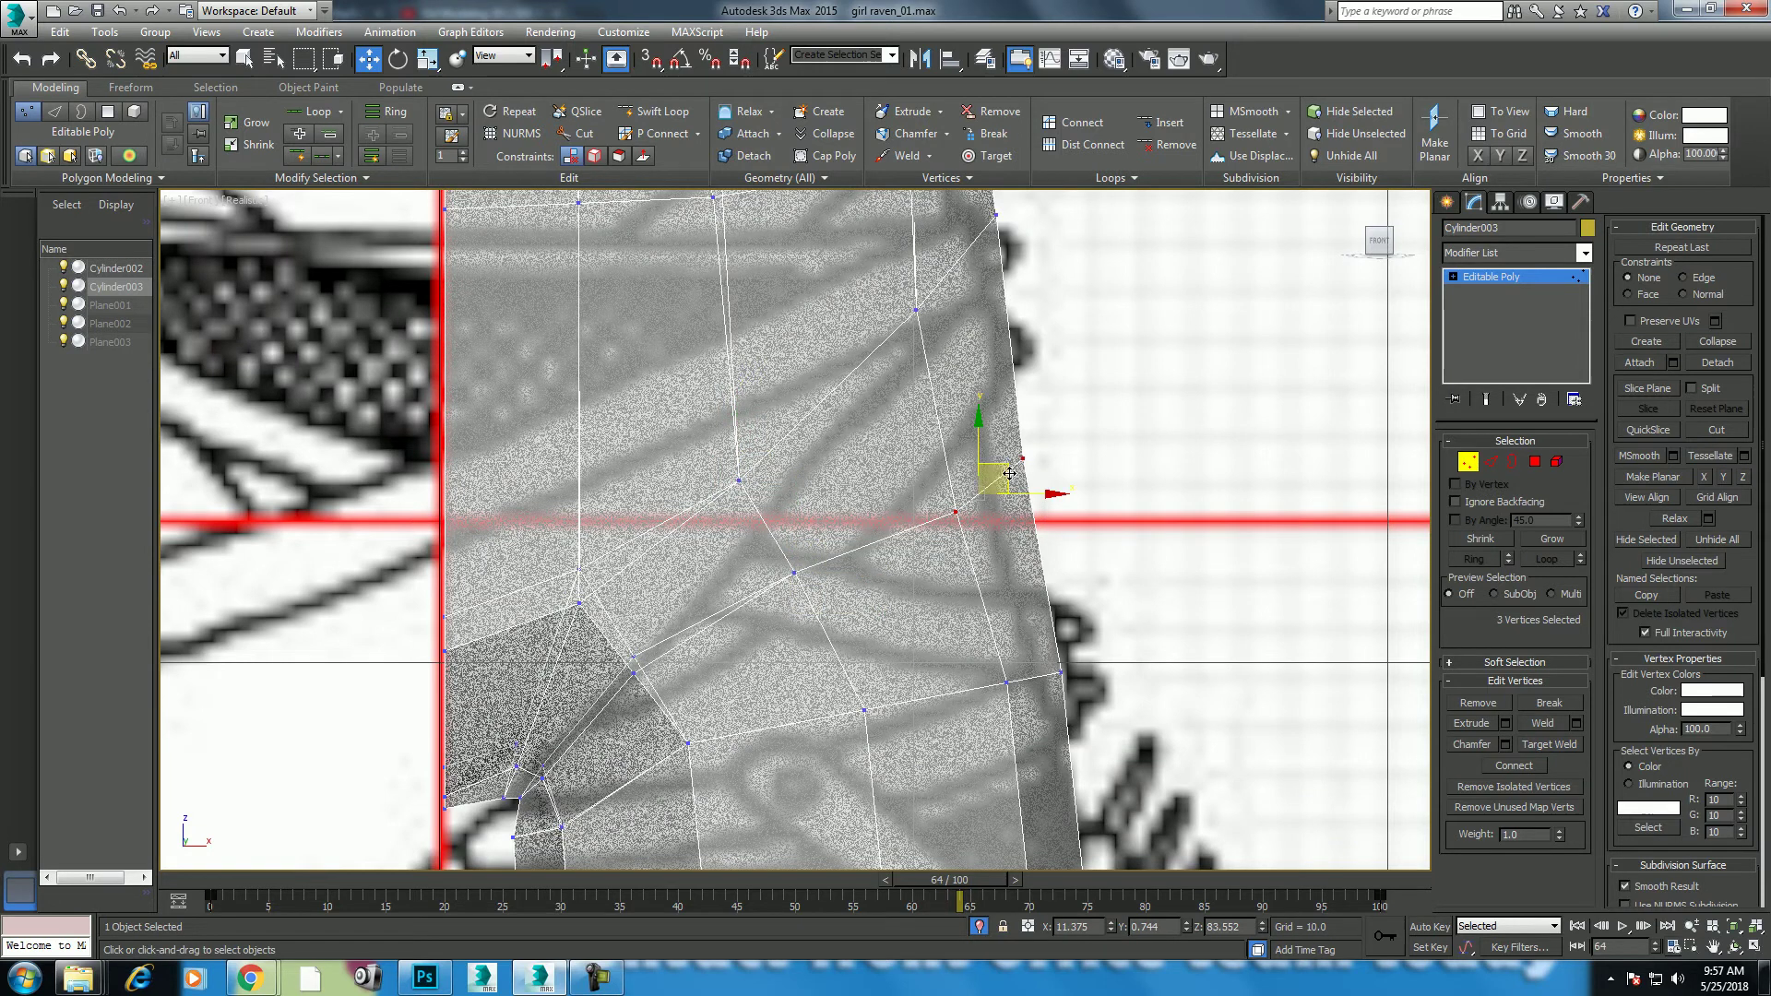
{"action": "left_click_drag", "start_coordinate": [1007, 470], "coordinate": [983, 398]}
Step: Raise the three outer hip-edge vertices to match the reference outline
{"action": "middle_click_drag", "start_coordinate": [961, 672], "coordinate": [901, 511]}
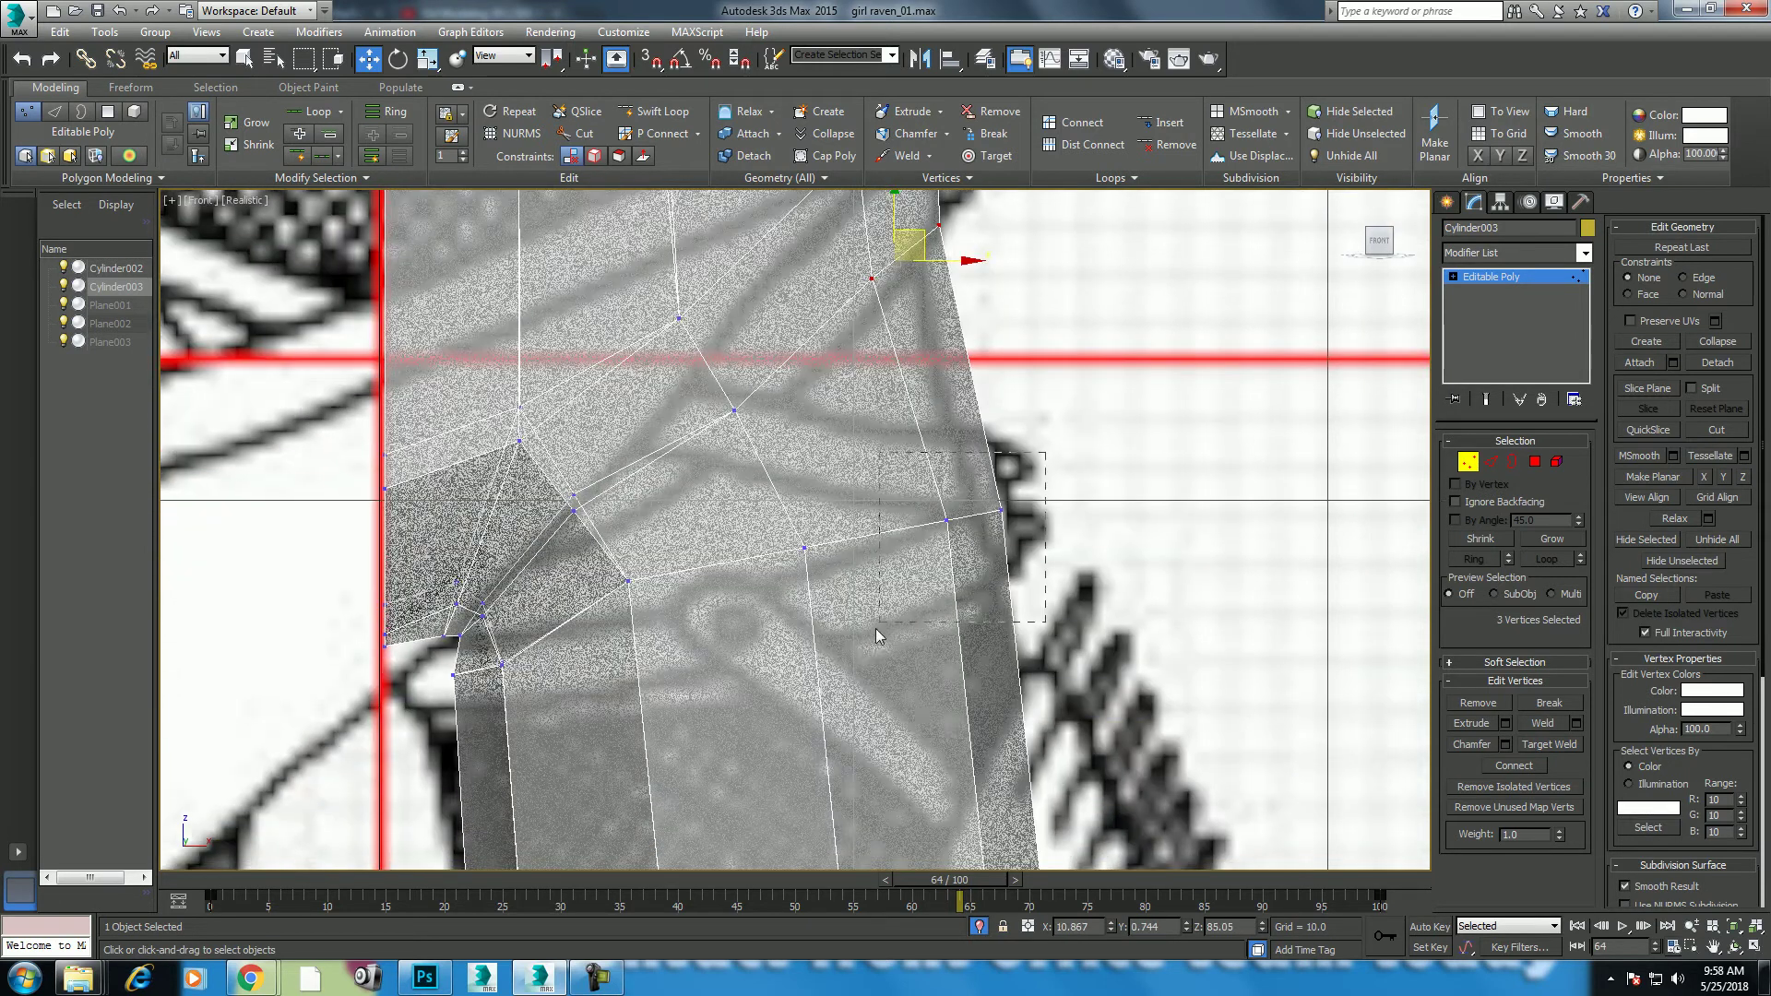
{"action": "left_click_drag", "start_coordinate": [919, 604], "coordinate": [1014, 489]}
{"action": "scroll", "coordinate": [964, 668], "scroll_direction": "down", "scroll_amount": 5}
{"action": "scroll", "coordinate": [877, 554], "scroll_direction": "up", "scroll_amount": 2}
{"action": "scroll", "coordinate": [834, 526], "scroll_direction": "up", "scroll_amount": 2}
{"action": "left_click_drag", "start_coordinate": [721, 476], "coordinate": [650, 461]}
{"action": "scroll", "coordinate": [723, 517], "scroll_direction": "up", "scroll_amount": 2}
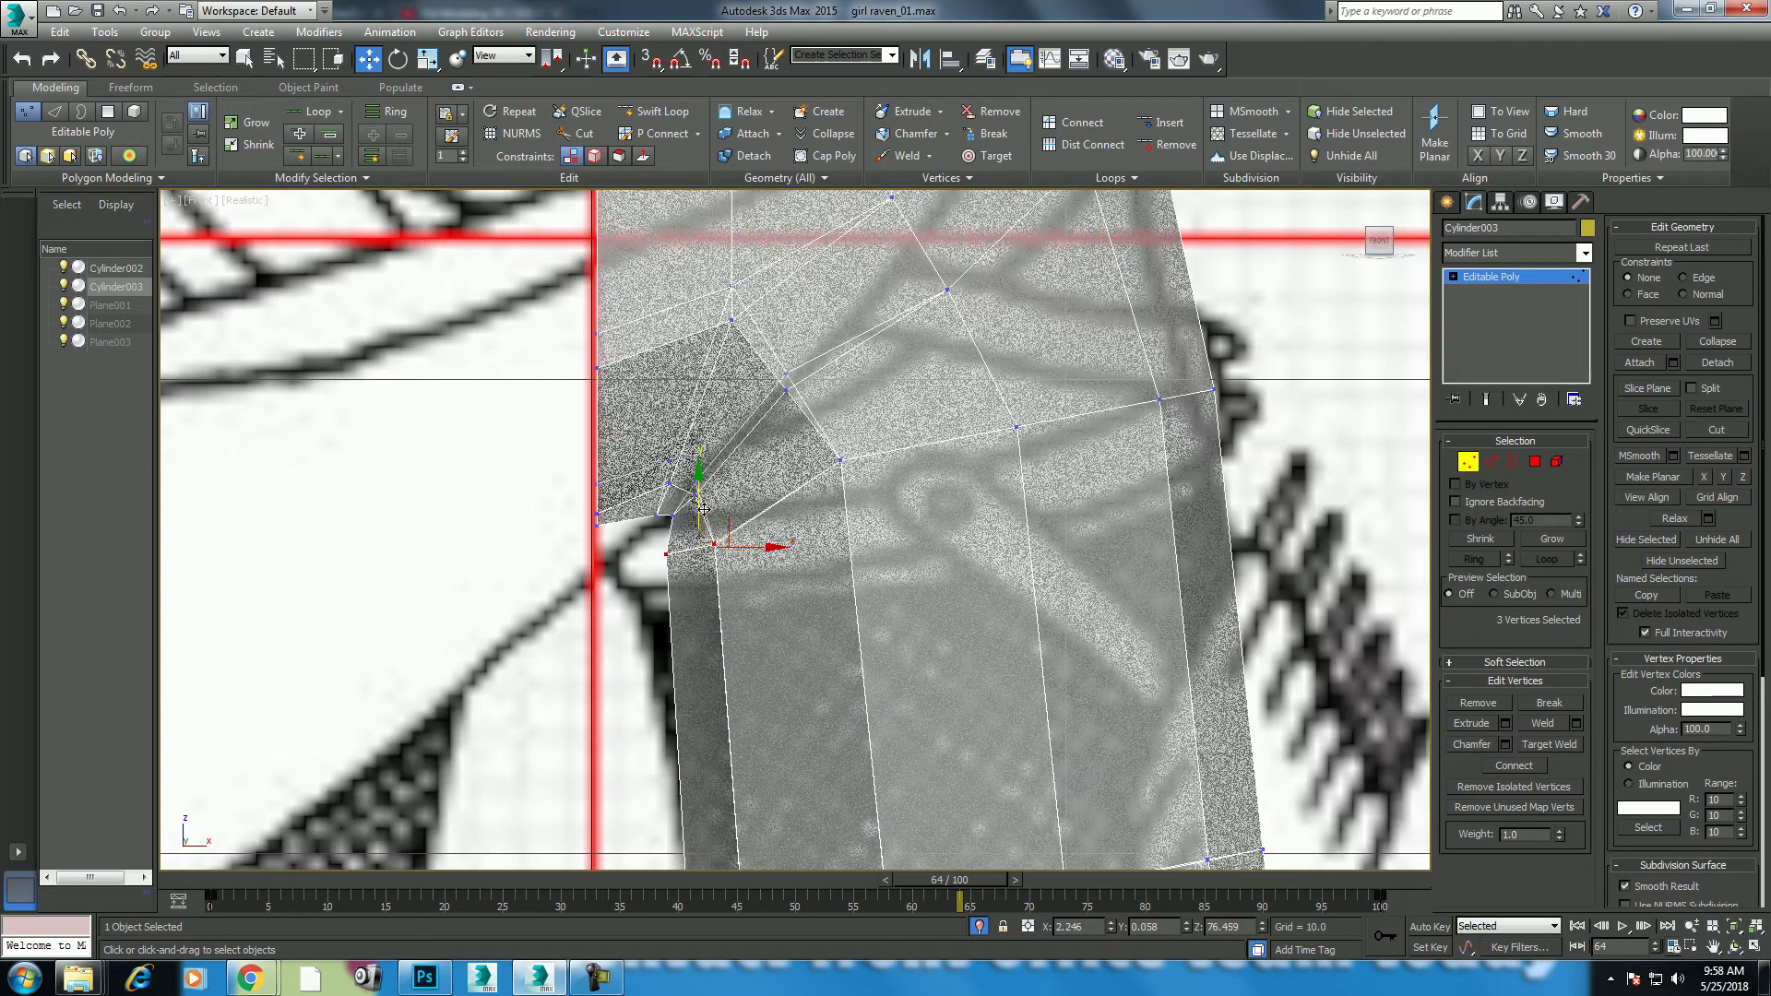
{"action": "middle_click_drag", "start_coordinate": [654, 441], "coordinate": [652, 561]}
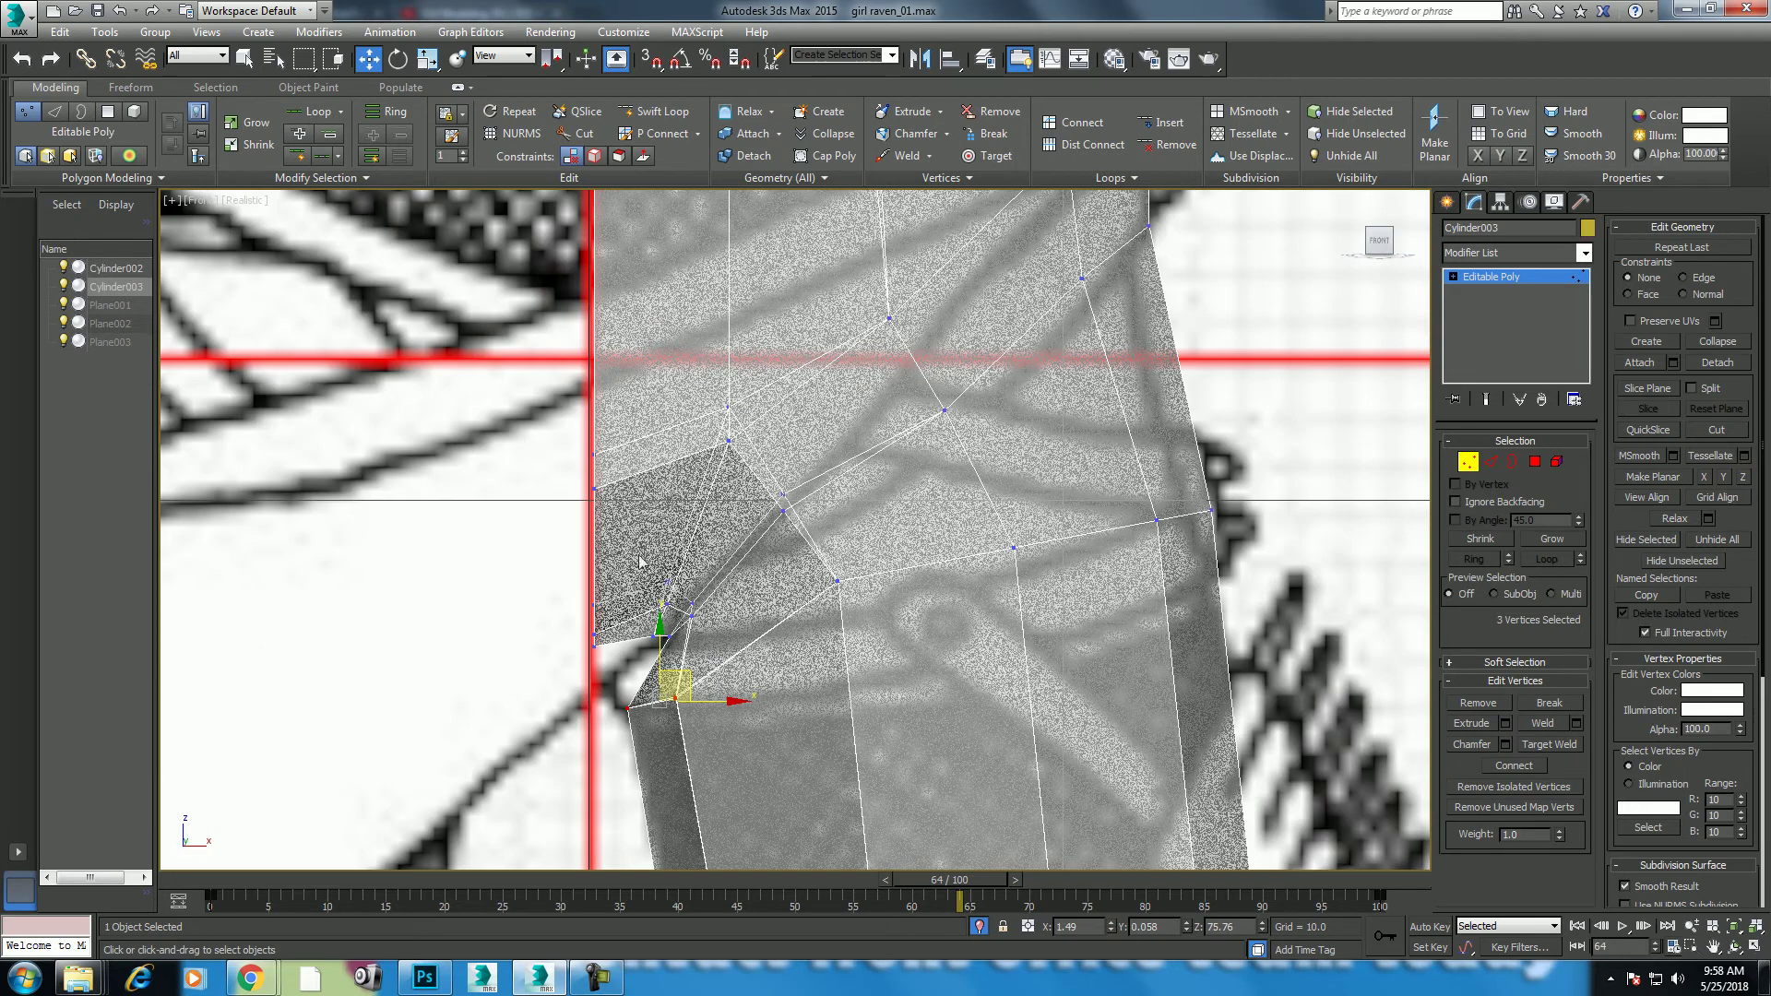
{"action": "left_click_drag", "start_coordinate": [706, 666], "coordinate": [641, 577]}
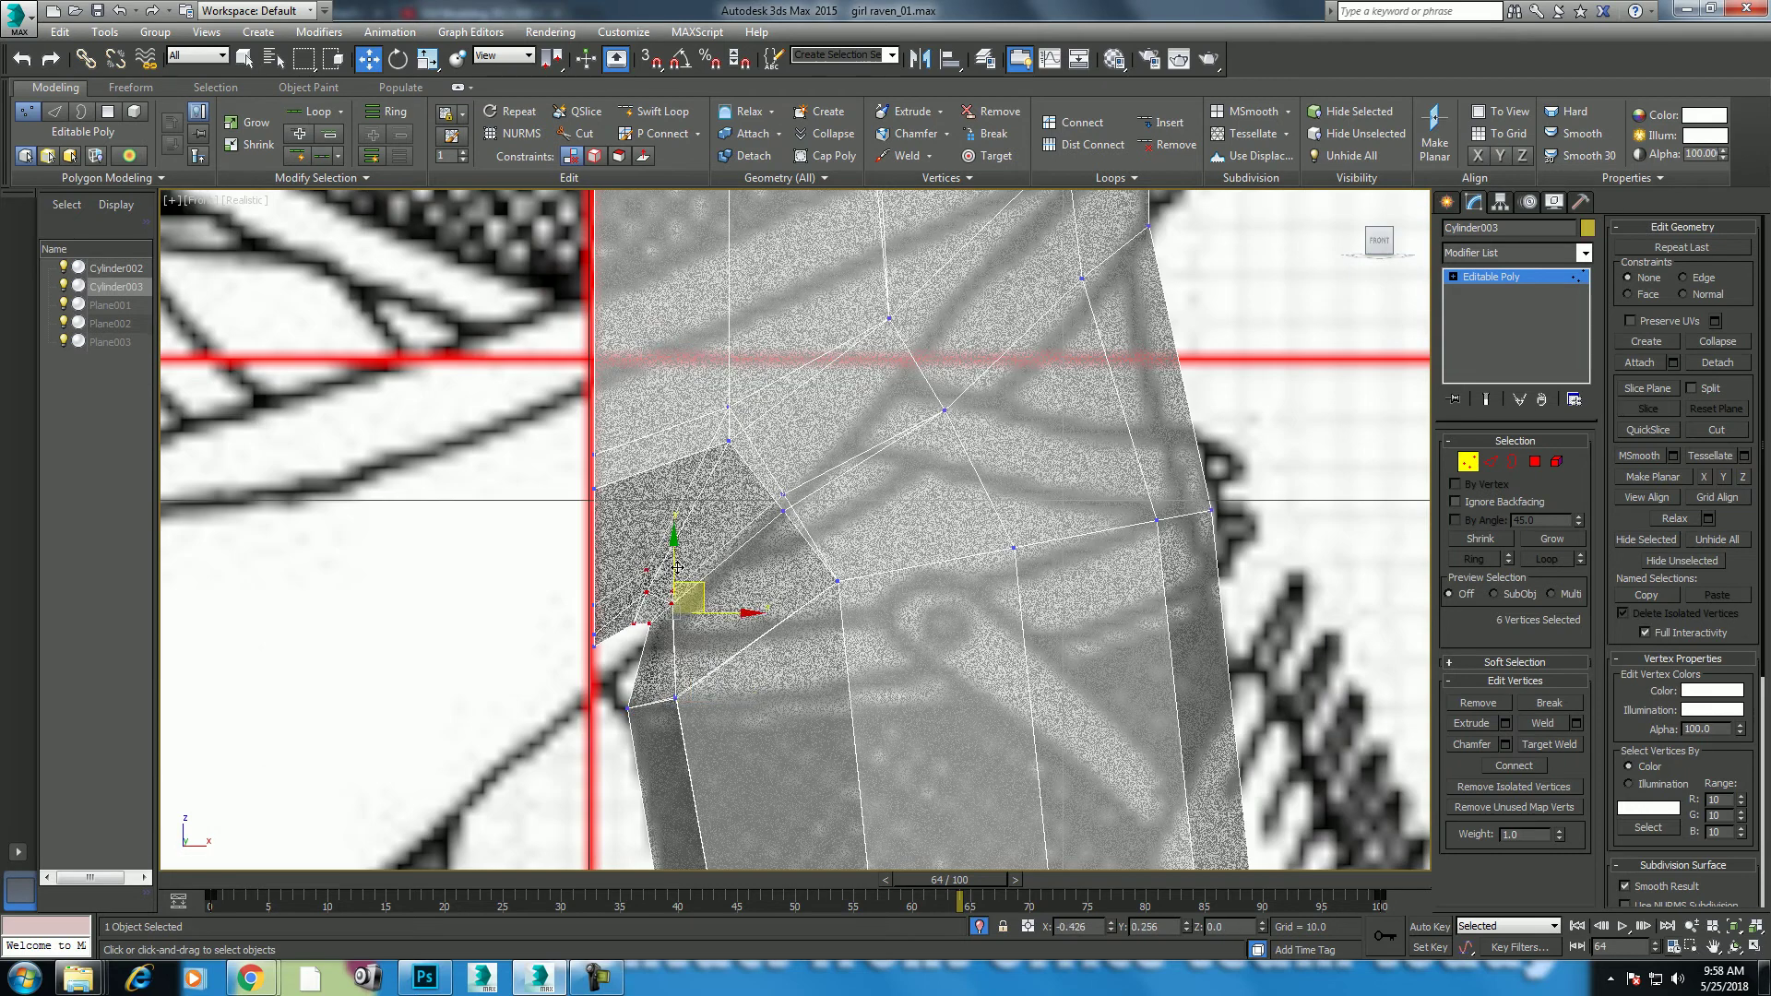
{"action": "middle_click_drag", "start_coordinate": [1291, 470], "coordinate": [1181, 504]}
{"action": "mouse_move", "coordinate": [1038, 526]}
{"action": "left_mouse_down"}
{"action": "mouse_move", "coordinate": [1109, 565]}
{"action": "mouse_move", "coordinate": [1082, 478]}
{"action": "left_mouse_up"}
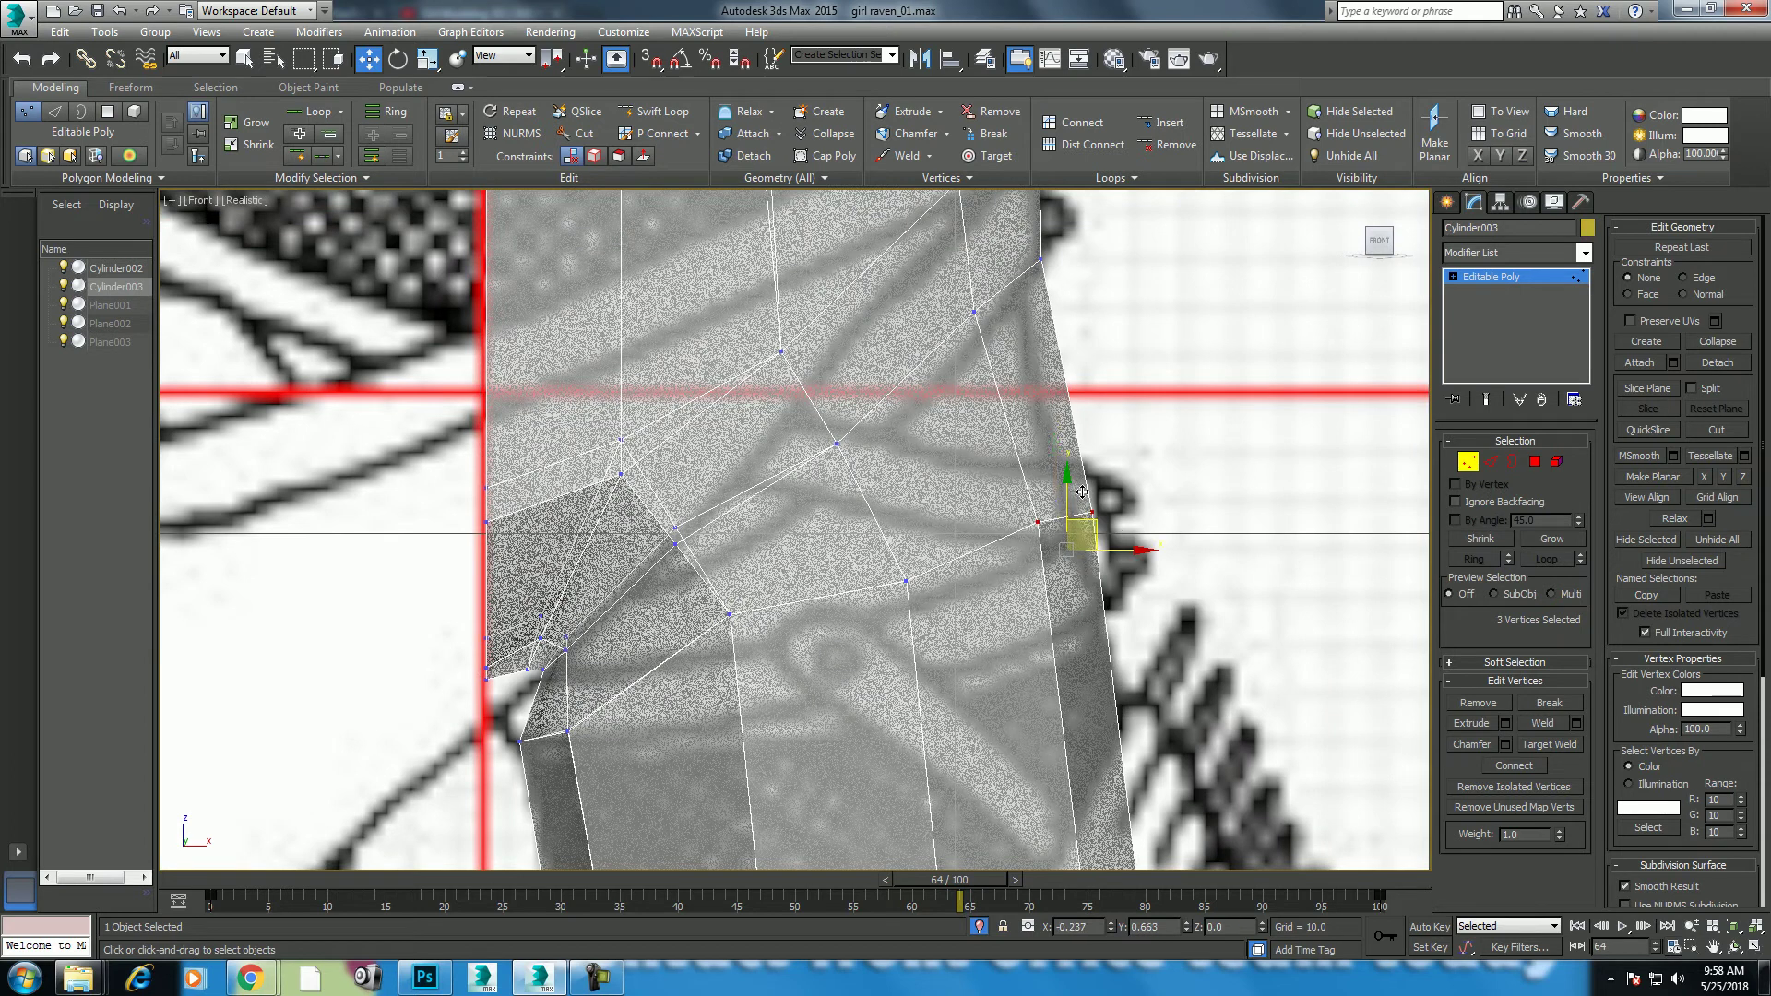
{"action": "left_click_drag", "start_coordinate": [877, 554], "coordinate": [918, 585]}
Step: Zoom out and inspect the shaped hip joint in a maximized perspective view
{"action": "scroll", "coordinate": [915, 538], "scroll_direction": "down", "scroll_amount": 1}
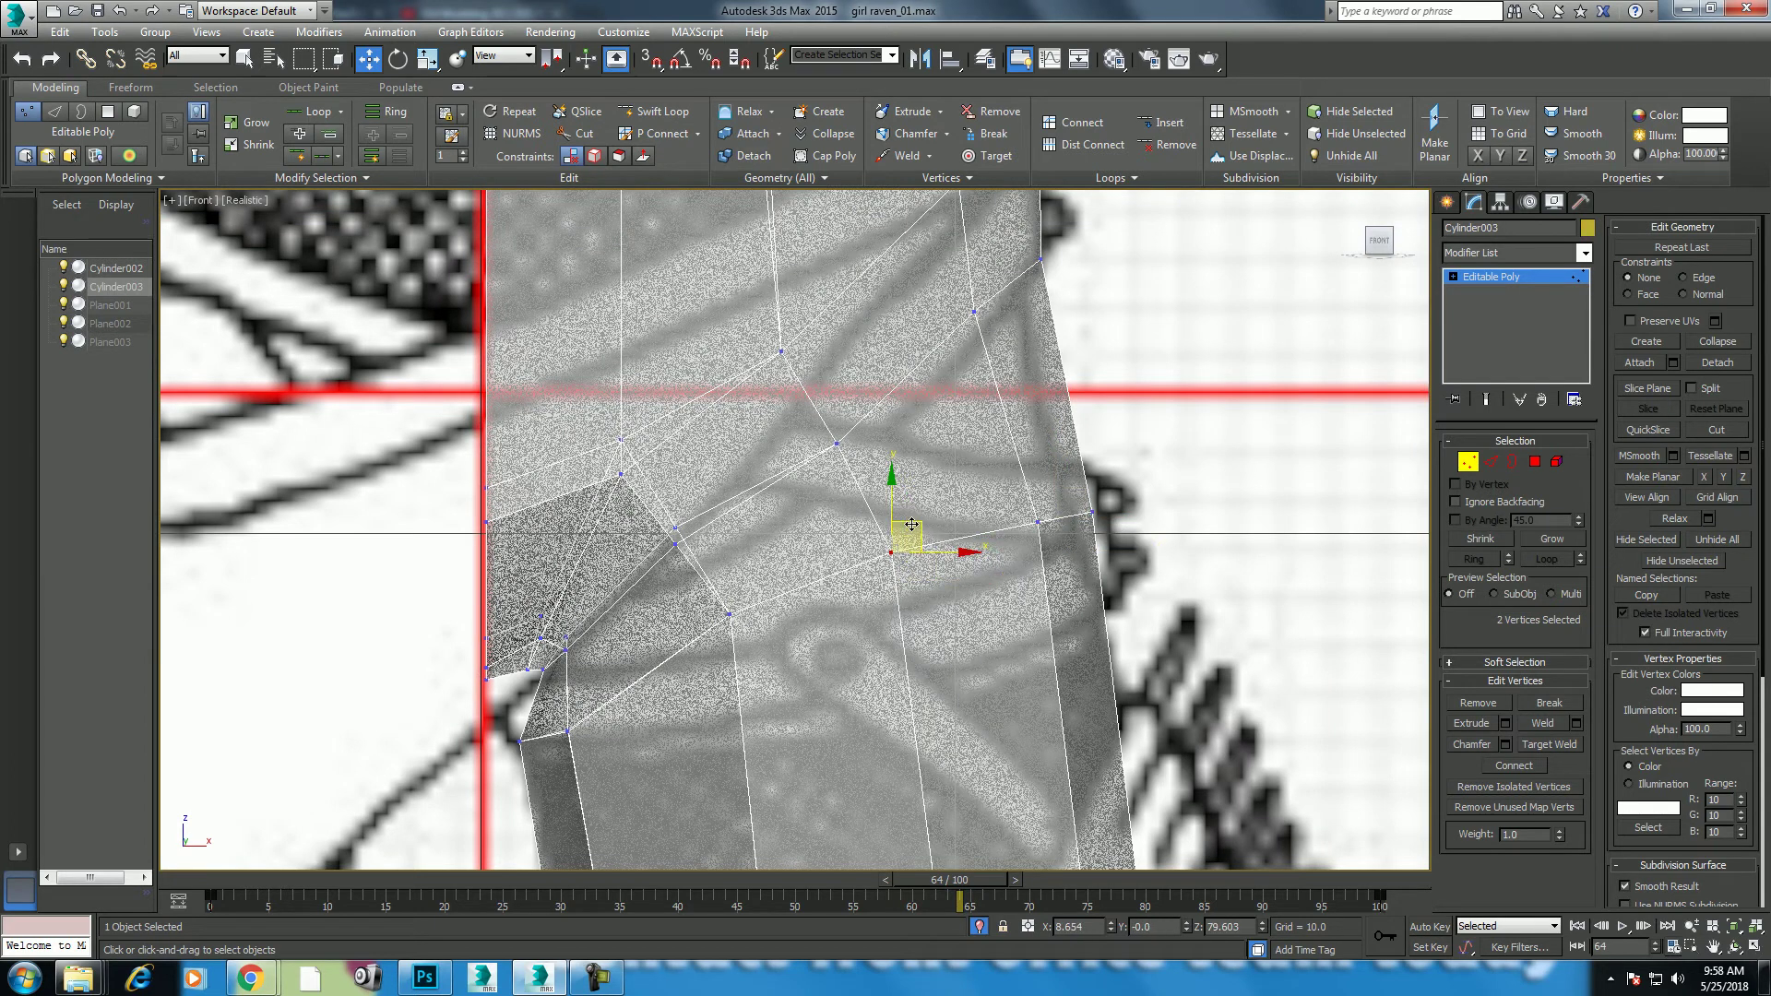
{"action": "scroll", "coordinate": [908, 517], "scroll_direction": "down", "scroll_amount": 2}
{"action": "scroll", "coordinate": [886, 461], "scroll_direction": "down", "scroll_amount": 2}
{"action": "scroll", "coordinate": [867, 406], "scroll_direction": "down", "scroll_amount": 2}
{"action": "scroll", "coordinate": [867, 409], "scroll_direction": "down", "scroll_amount": 2}
{"action": "scroll", "coordinate": [866, 408], "scroll_direction": "down", "scroll_amount": 2}
{"action": "key", "text": "alt+w"}
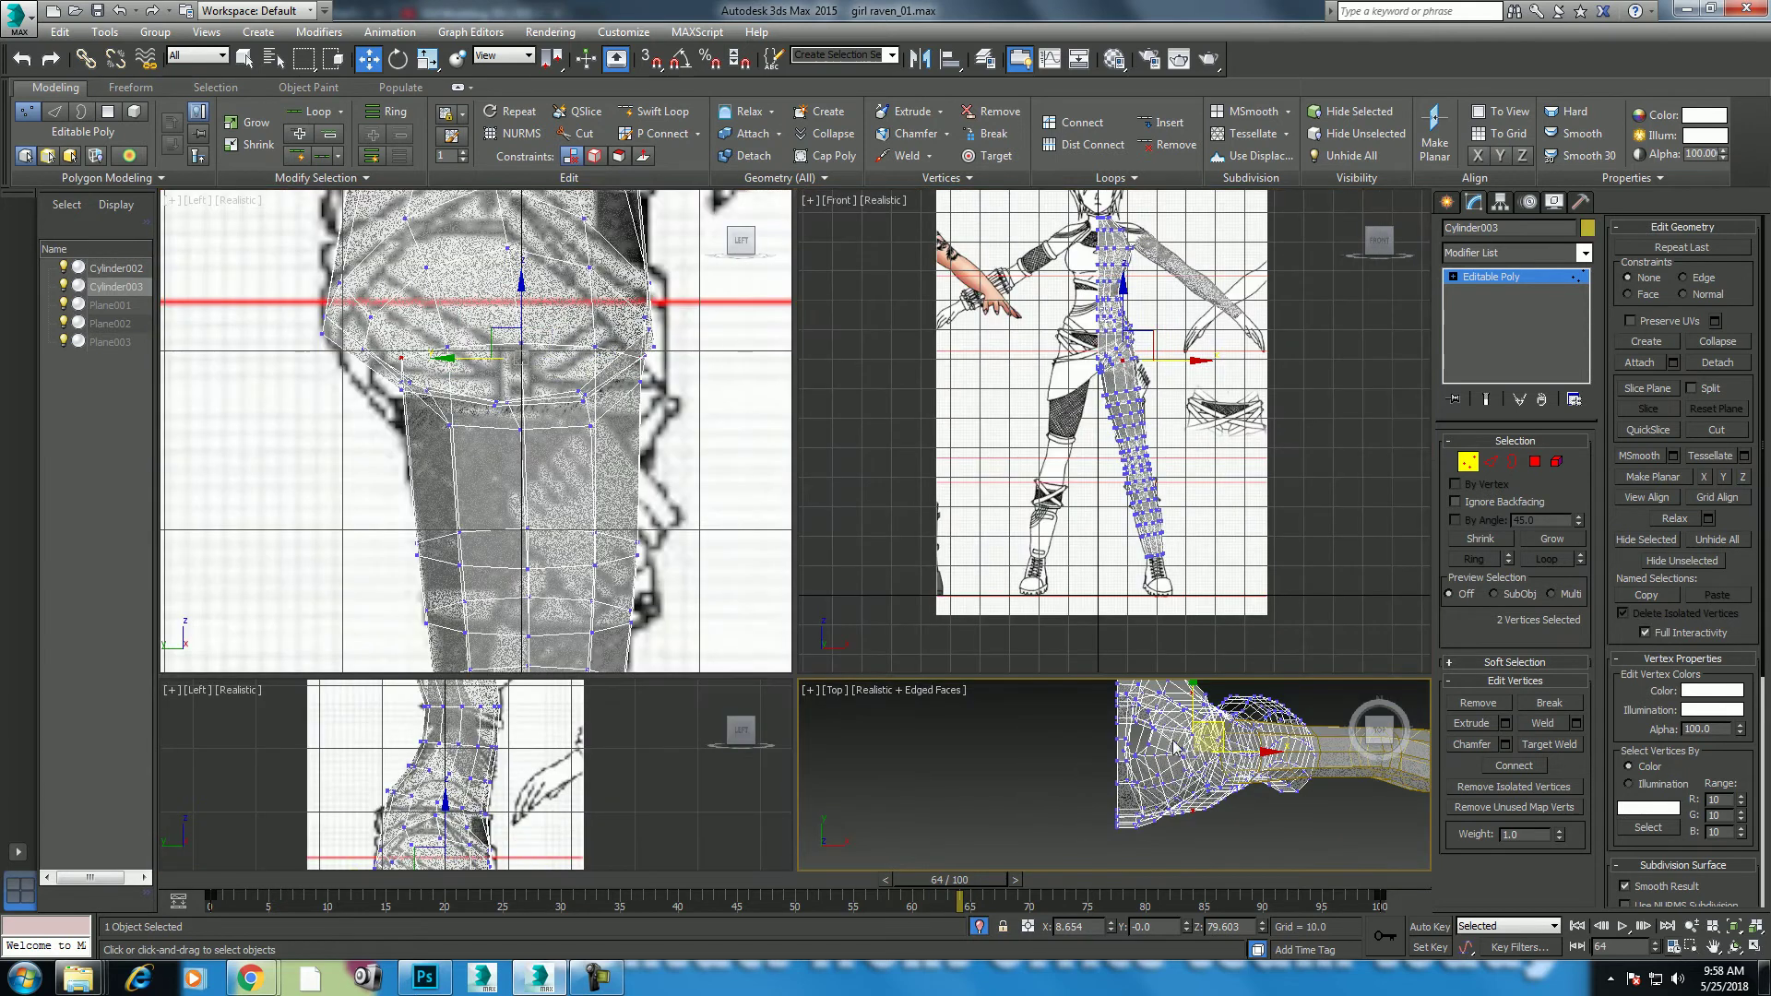
{"action": "key", "text": "p"}
{"action": "key", "text": "alt+w"}
{"action": "scroll", "coordinate": [983, 482], "scroll_direction": "up", "scroll_amount": 3}
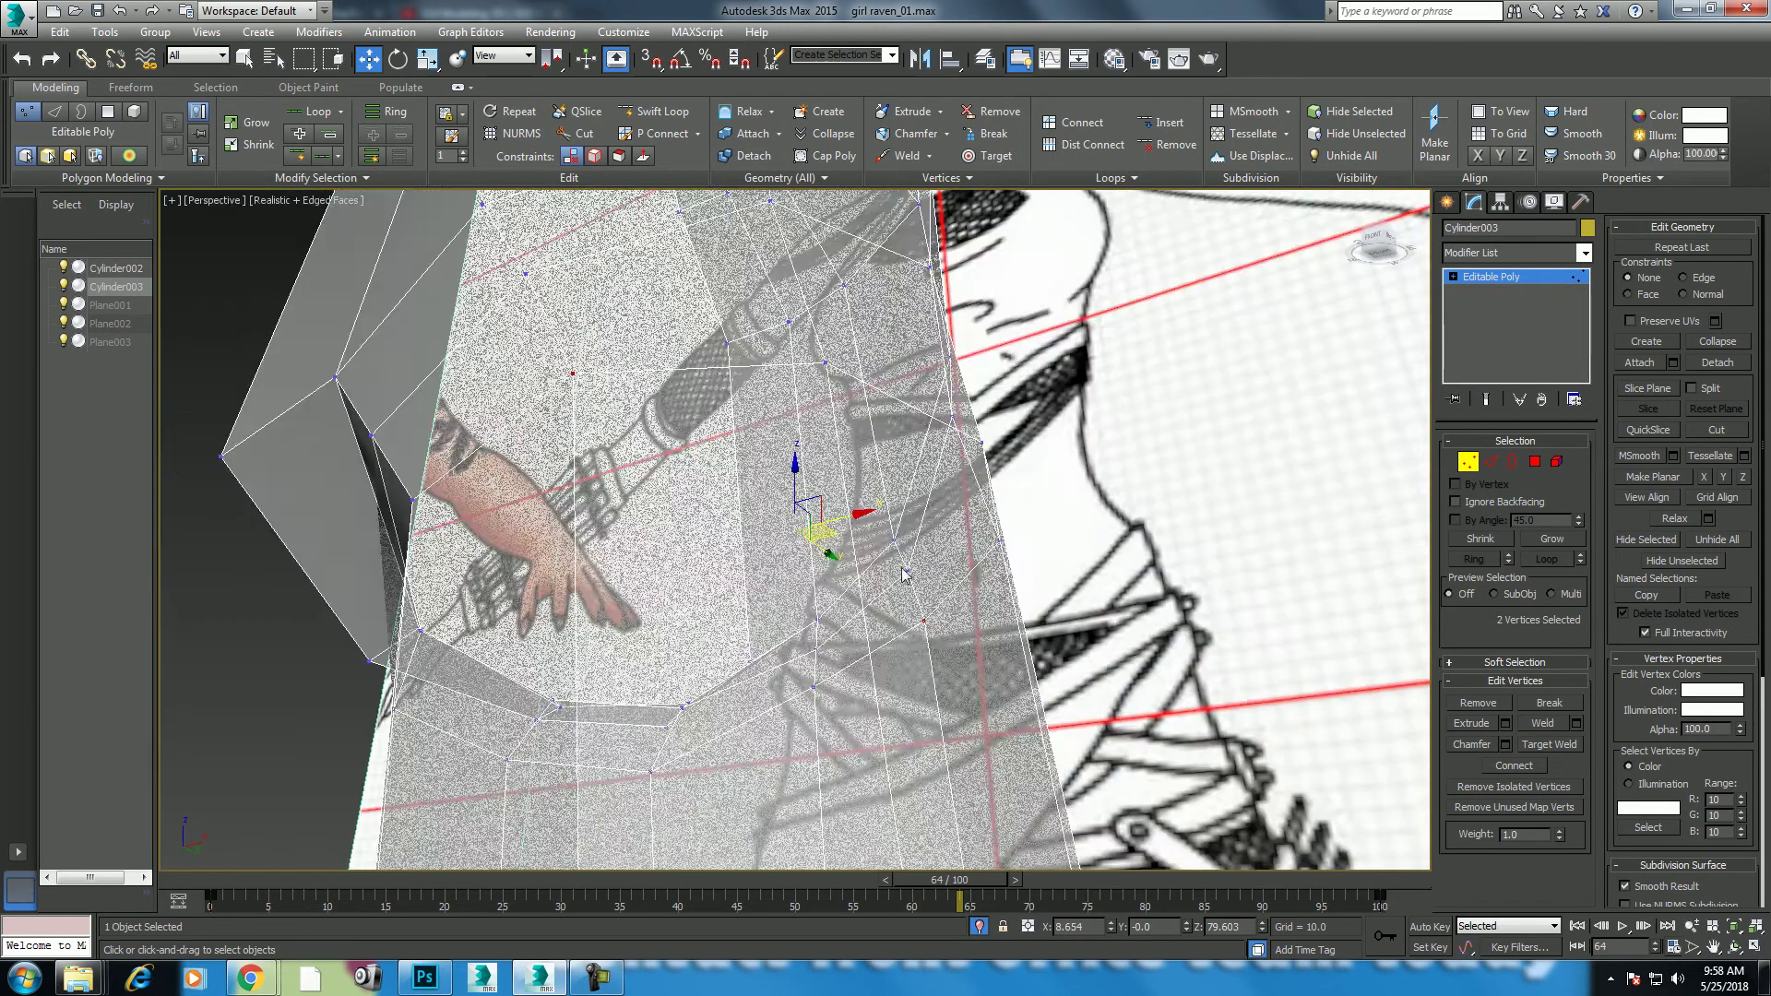
{"action": "scroll", "coordinate": [983, 482], "scroll_direction": "down", "scroll_amount": 2}
{"action": "mouse_move", "coordinate": [922, 553]}
{"action": "middle_mouse_down", "text": "alt"}
{"action": "mouse_move", "coordinate": [1149, 650]}
{"action": "mouse_move", "coordinate": [1018, 606]}
{"action": "mouse_move", "coordinate": [957, 506]}
{"action": "middle_mouse_up", "text": "alt"}
Step: Leave vertex editing and isolate the leg mesh Cylinder003 with Alt+Q
{"action": "right_click", "coordinate": [956, 507]}
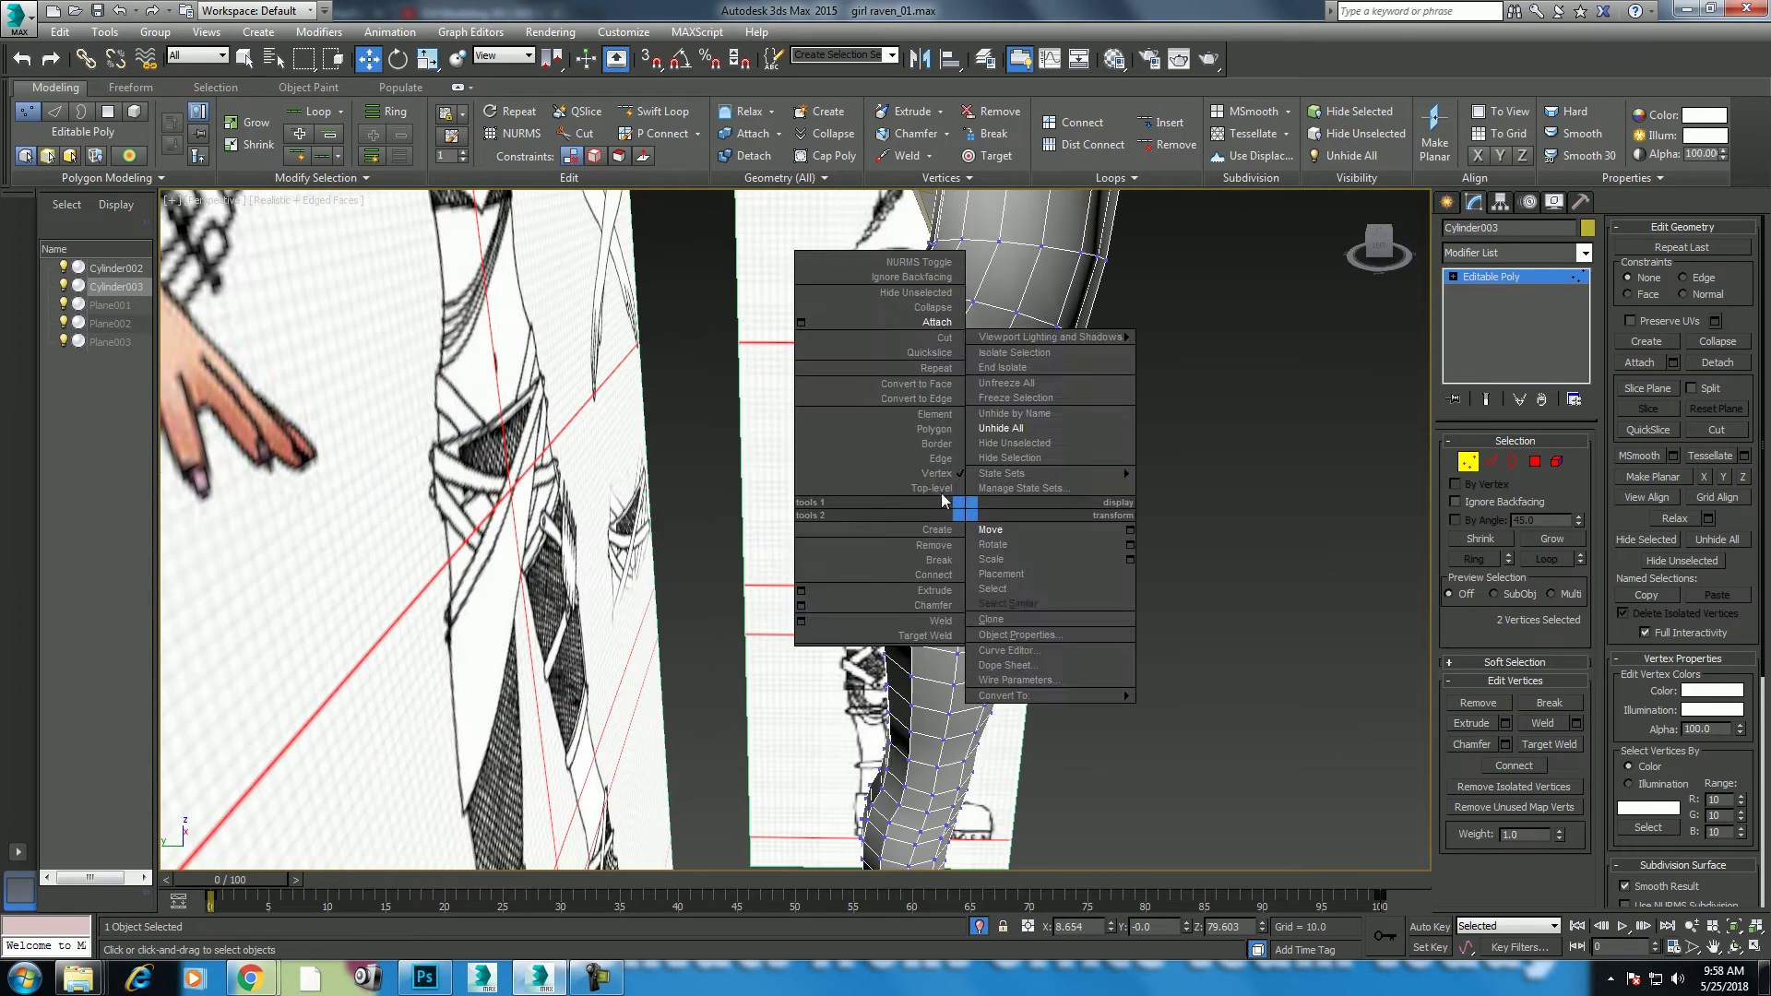
{"action": "left_click", "coordinate": [932, 267]}
{"action": "key", "text": "alt+q"}
{"action": "mouse_move", "coordinate": [1036, 581]}
{"action": "middle_mouse_down", "text": "alt"}
{"action": "mouse_move", "coordinate": [981, 550]}
{"action": "mouse_move", "coordinate": [899, 568]}
{"action": "mouse_move", "coordinate": [1169, 621]}
{"action": "middle_mouse_up", "text": "alt"}
{"action": "scroll", "coordinate": [949, 644], "scroll_direction": "up", "scroll_amount": 3}
{"action": "scroll", "coordinate": [986, 600], "scroll_direction": "up", "scroll_amount": 2}
Step: Select an edge loop around the hip and orbit to inspect it
{"action": "left_click", "coordinate": [1492, 463]}
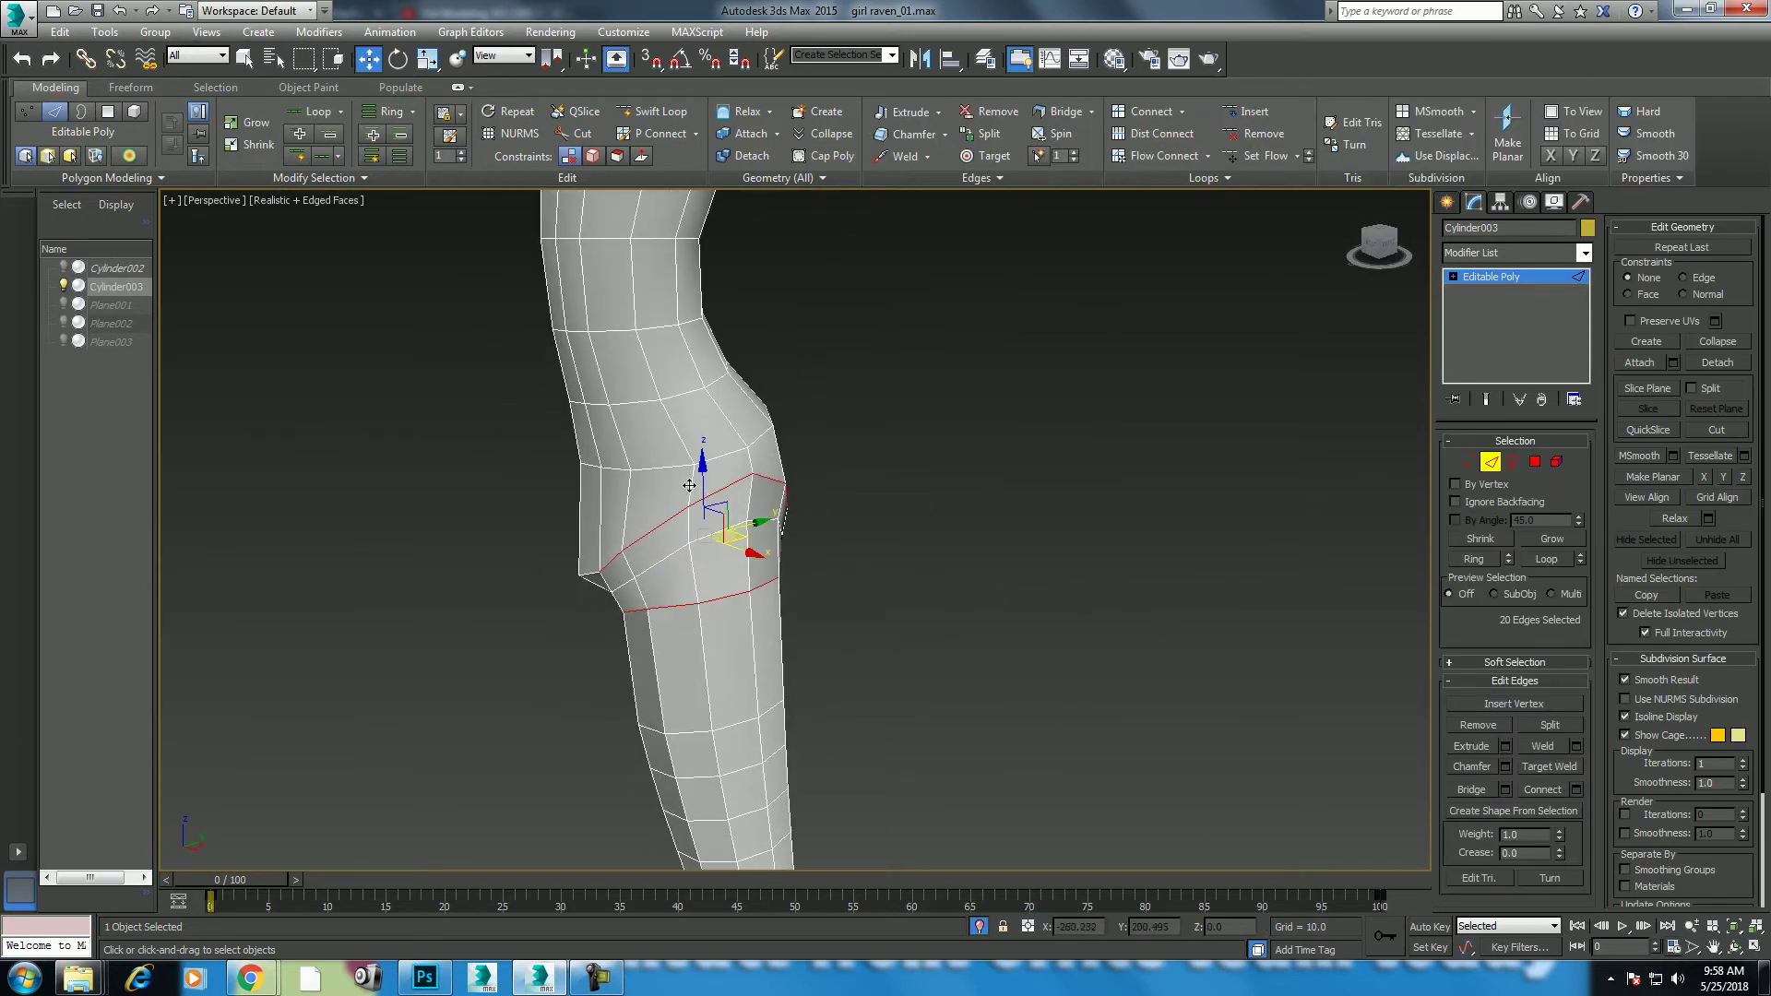
{"action": "double_click", "coordinate": [707, 521]}
{"action": "mouse_move", "coordinate": [712, 522]}
{"action": "middle_mouse_down", "text": "alt"}
{"action": "mouse_move", "coordinate": [710, 541]}
{"action": "mouse_move", "coordinate": [874, 360]}
{"action": "middle_mouse_up", "text": "alt"}
{"action": "mouse_move", "coordinate": [837, 466]}
{"action": "middle_mouse_down", "text": "alt"}
{"action": "mouse_move", "coordinate": [973, 465]}
{"action": "mouse_move", "coordinate": [611, 502]}
{"action": "middle_mouse_up", "text": "alt"}
Step: Return to the four-view layout, unhide the reference planes and frame the hip in the side view
{"action": "key", "text": "alt+w"}
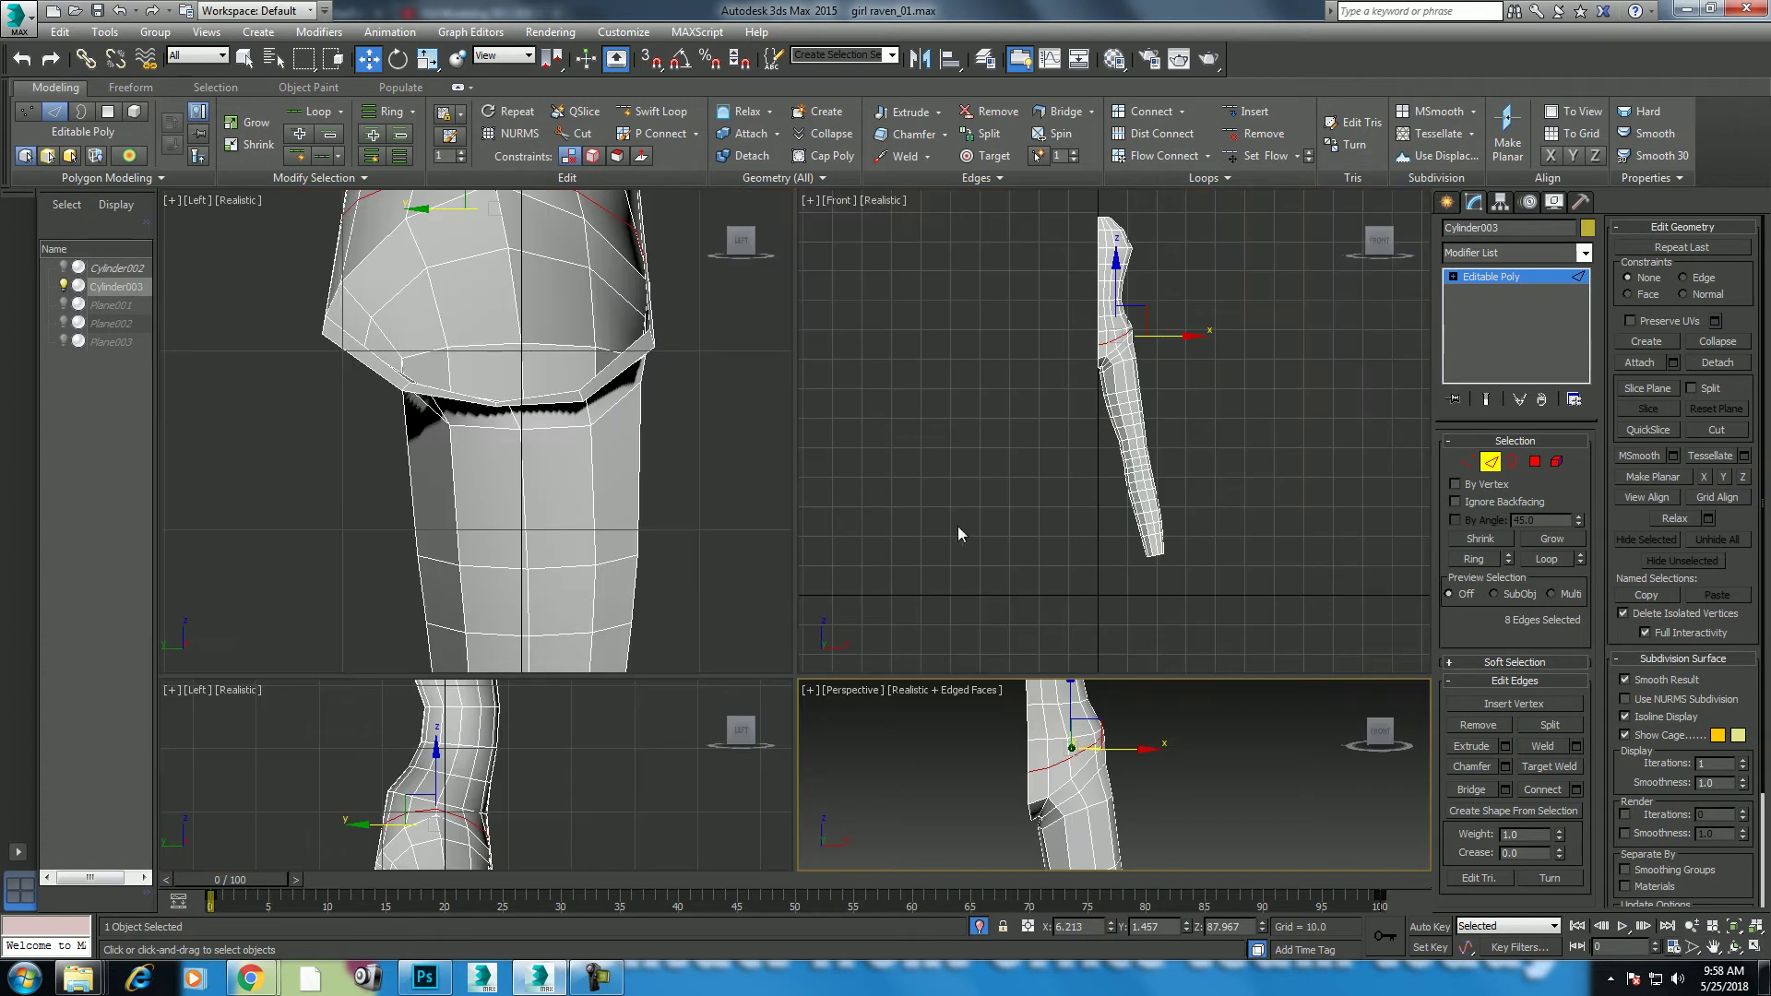
{"action": "right_click", "coordinate": [1033, 387]}
{"action": "right_click", "coordinate": [1216, 354]}
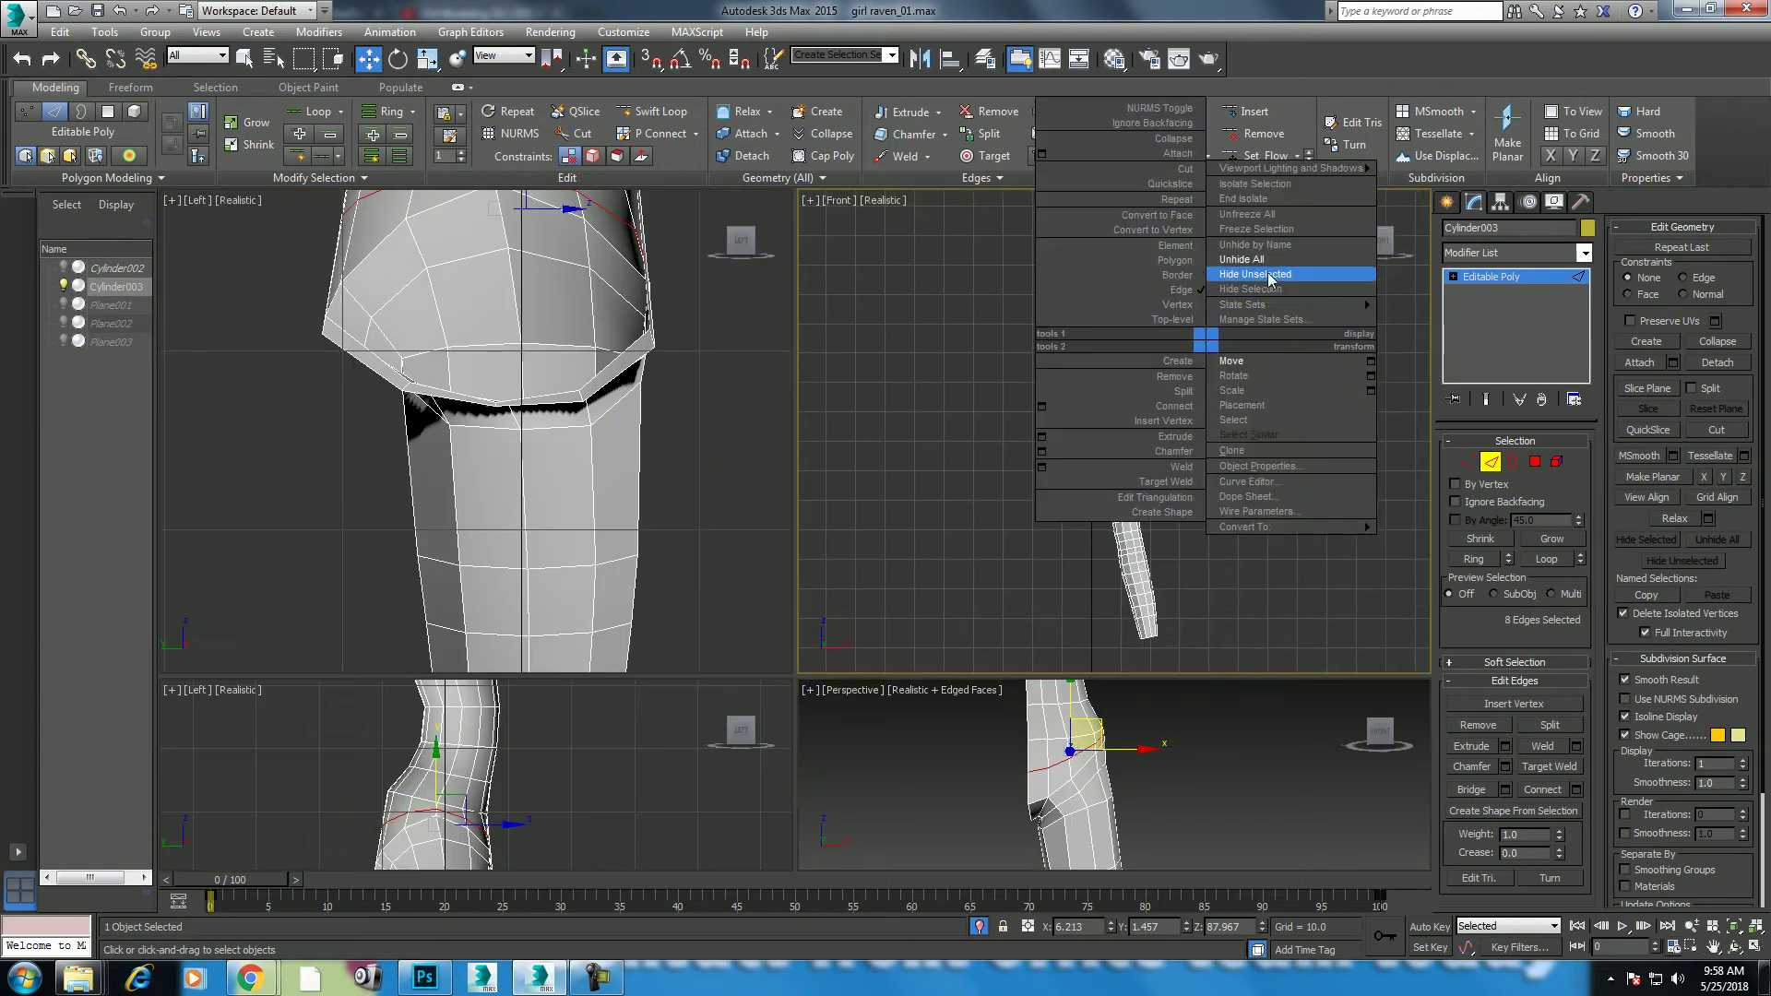
{"action": "left_click", "coordinate": [1283, 275]}
{"action": "scroll", "coordinate": [1204, 415], "scroll_direction": "up", "scroll_amount": 4}
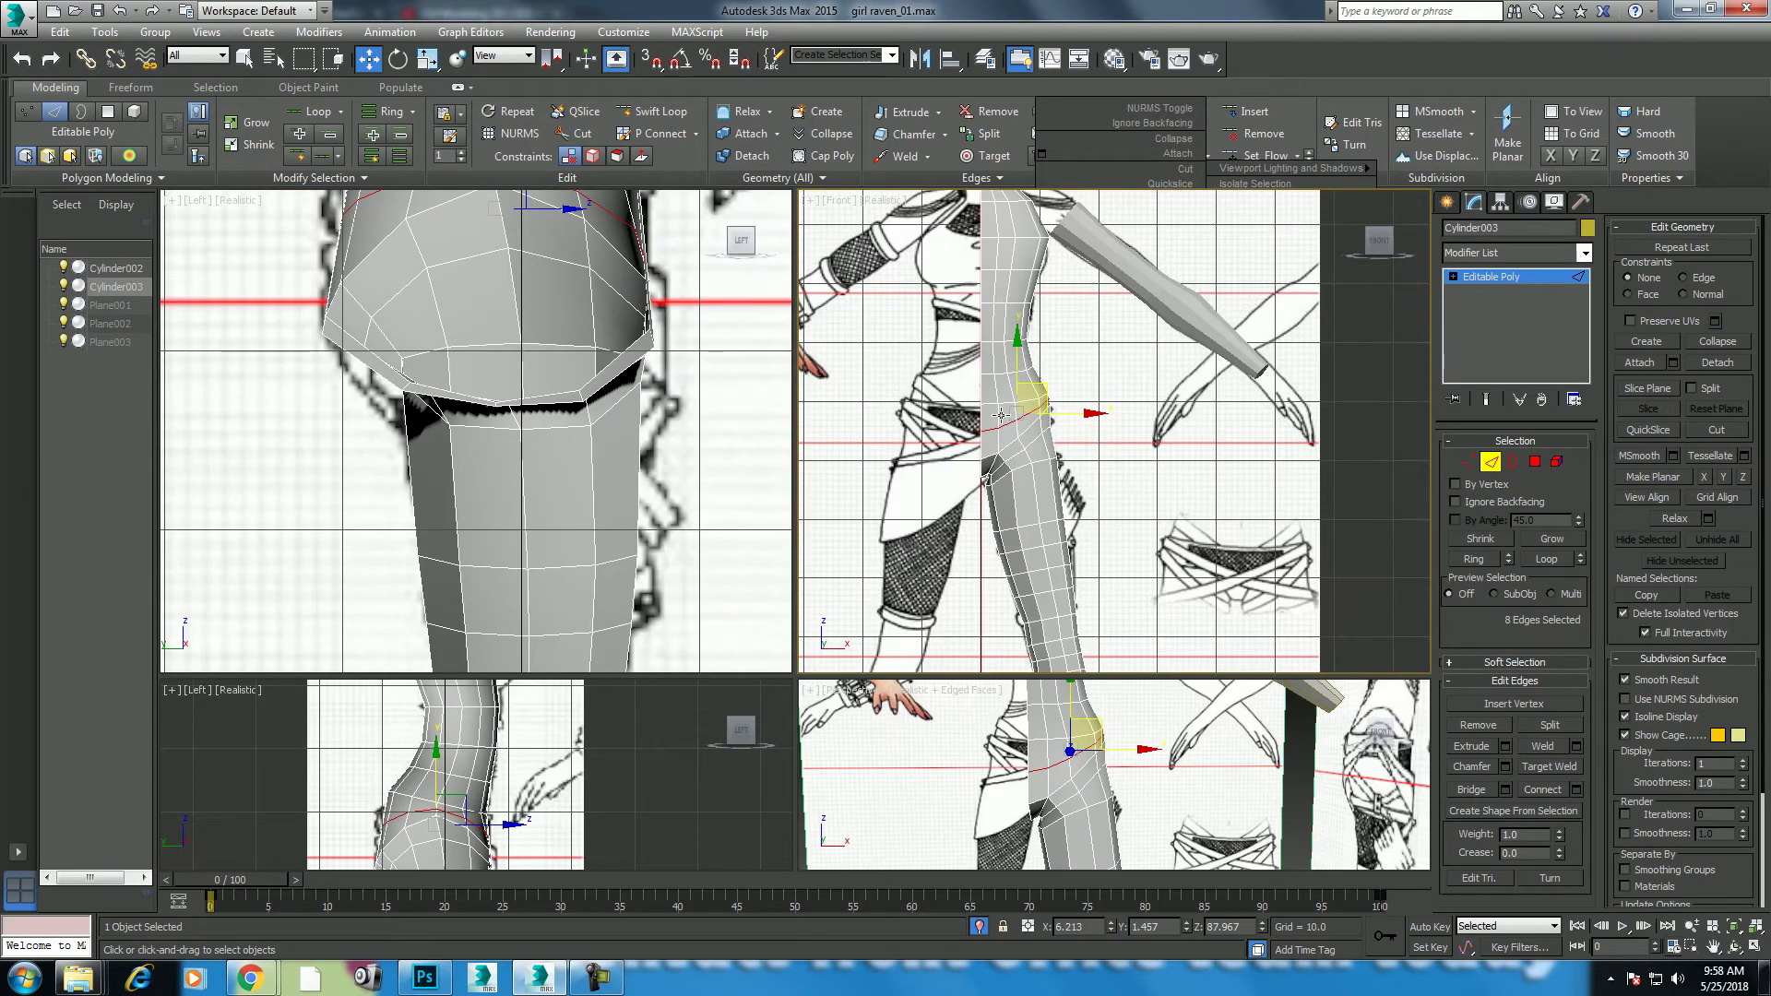
{"action": "scroll", "coordinate": [1002, 409], "scroll_direction": "up", "scroll_amount": 3}
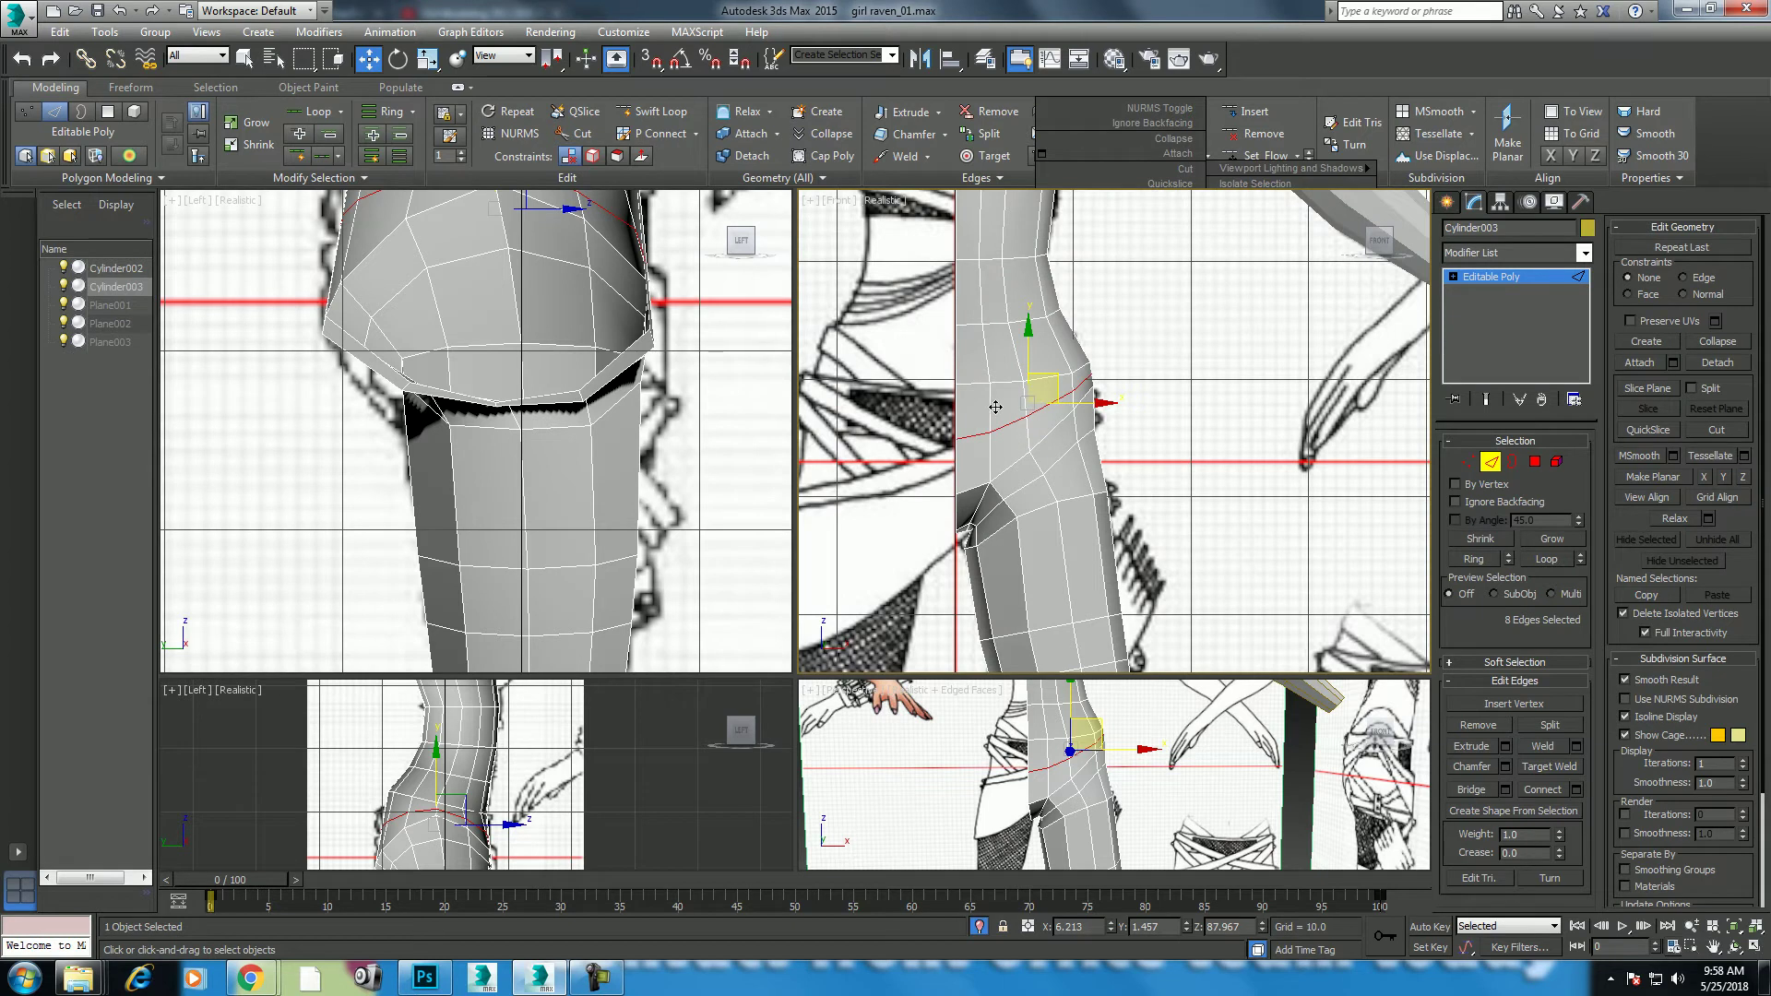
{"action": "middle_click_drag", "start_coordinate": [439, 345], "coordinate": [563, 462]}
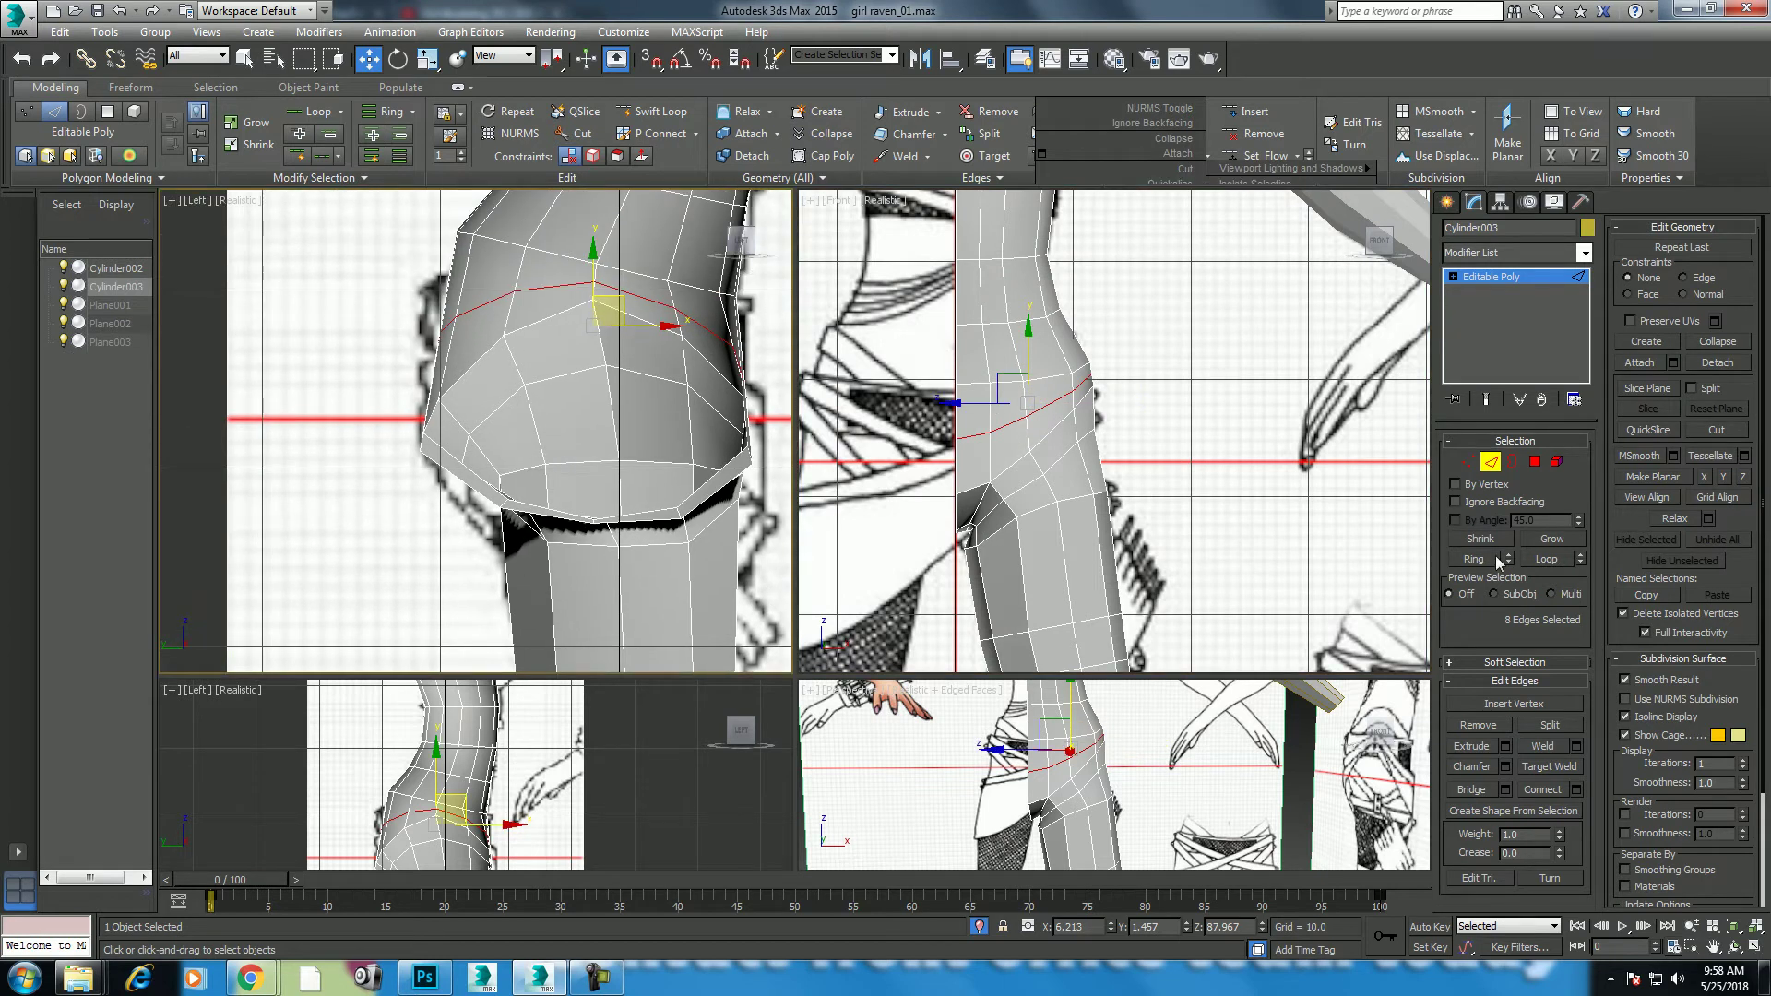
Step: Switch to Vertex mode and frame the isolated leg mesh's hip in the maximized perspective view
{"action": "left_click", "coordinate": [1474, 464]}
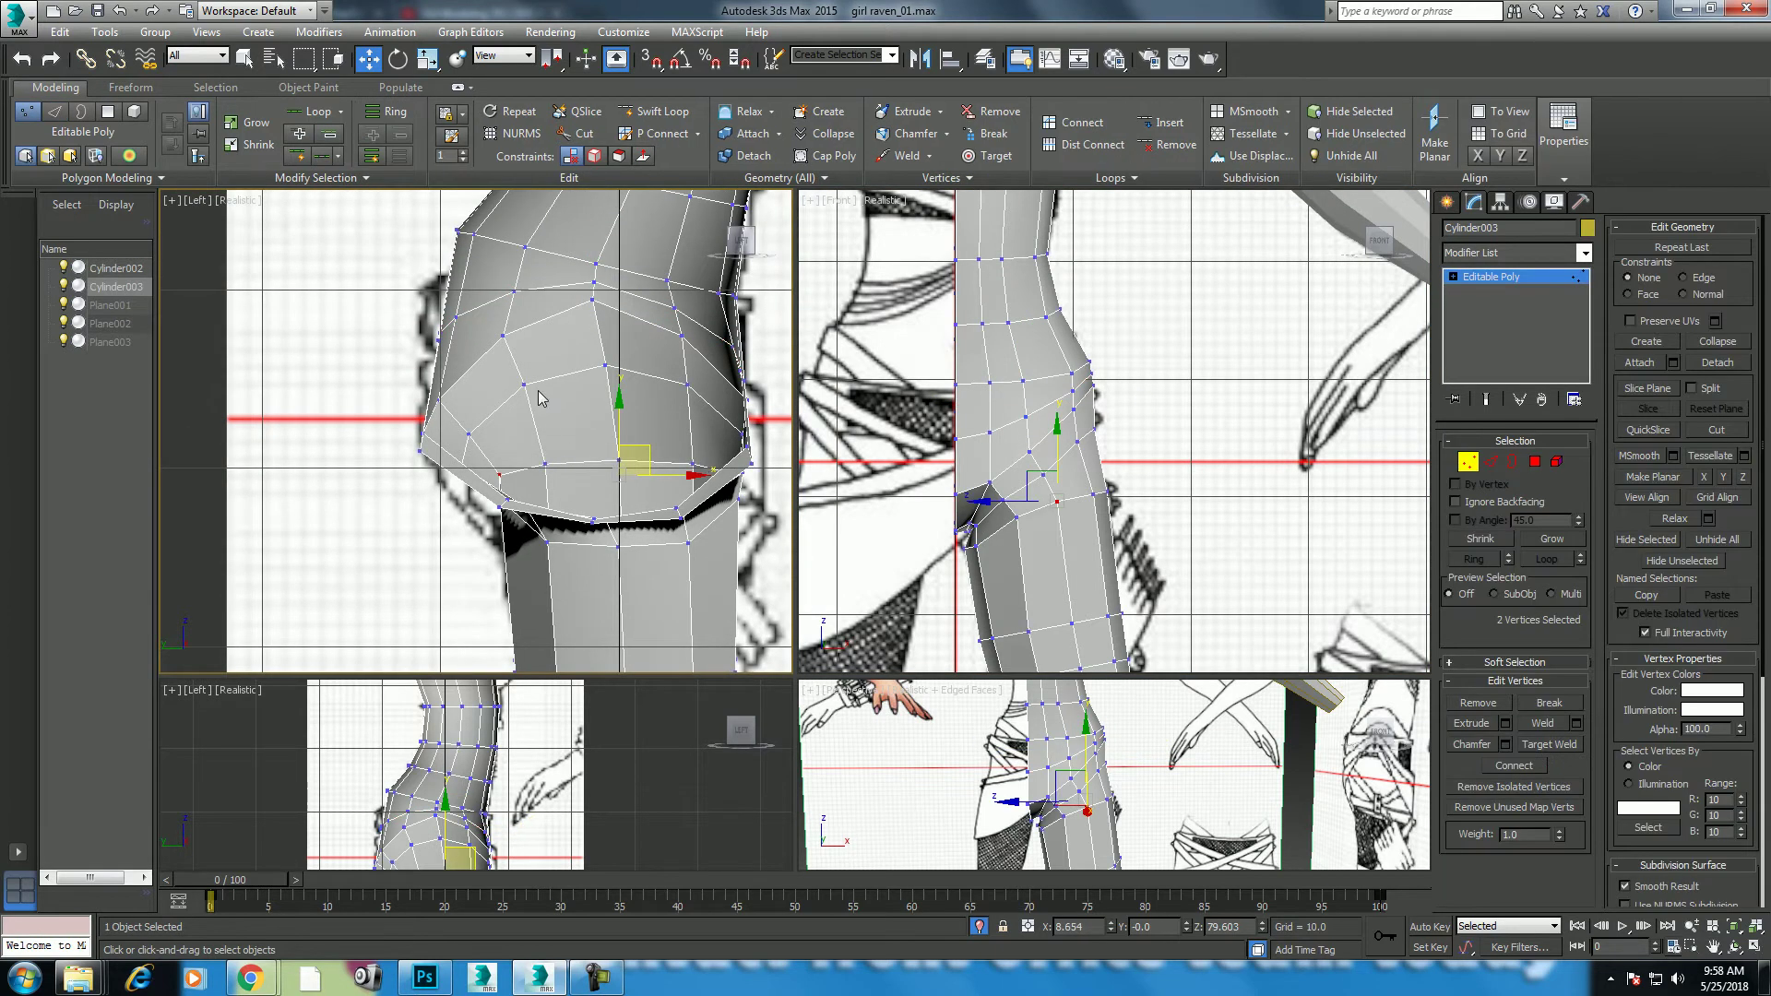
{"action": "scroll", "coordinate": [1110, 858], "scroll_direction": "up", "scroll_amount": 2}
{"action": "key", "text": "alt+w"}
{"action": "scroll", "coordinate": [982, 688], "scroll_direction": "up", "scroll_amount": 3}
{"action": "scroll", "coordinate": [950, 717], "scroll_direction": "up", "scroll_amount": 2}
{"action": "key", "text": "alt+q"}
{"action": "scroll", "coordinate": [922, 559], "scroll_direction": "down", "scroll_amount": 3}
{"action": "scroll", "coordinate": [941, 554], "scroll_direction": "down", "scroll_amount": 3}
{"action": "mouse_move", "coordinate": [1020, 502]}
{"action": "middle_mouse_down"}
{"action": "mouse_move", "coordinate": [1066, 434]}
{"action": "mouse_move", "coordinate": [1144, 445]}
{"action": "middle_mouse_up"}
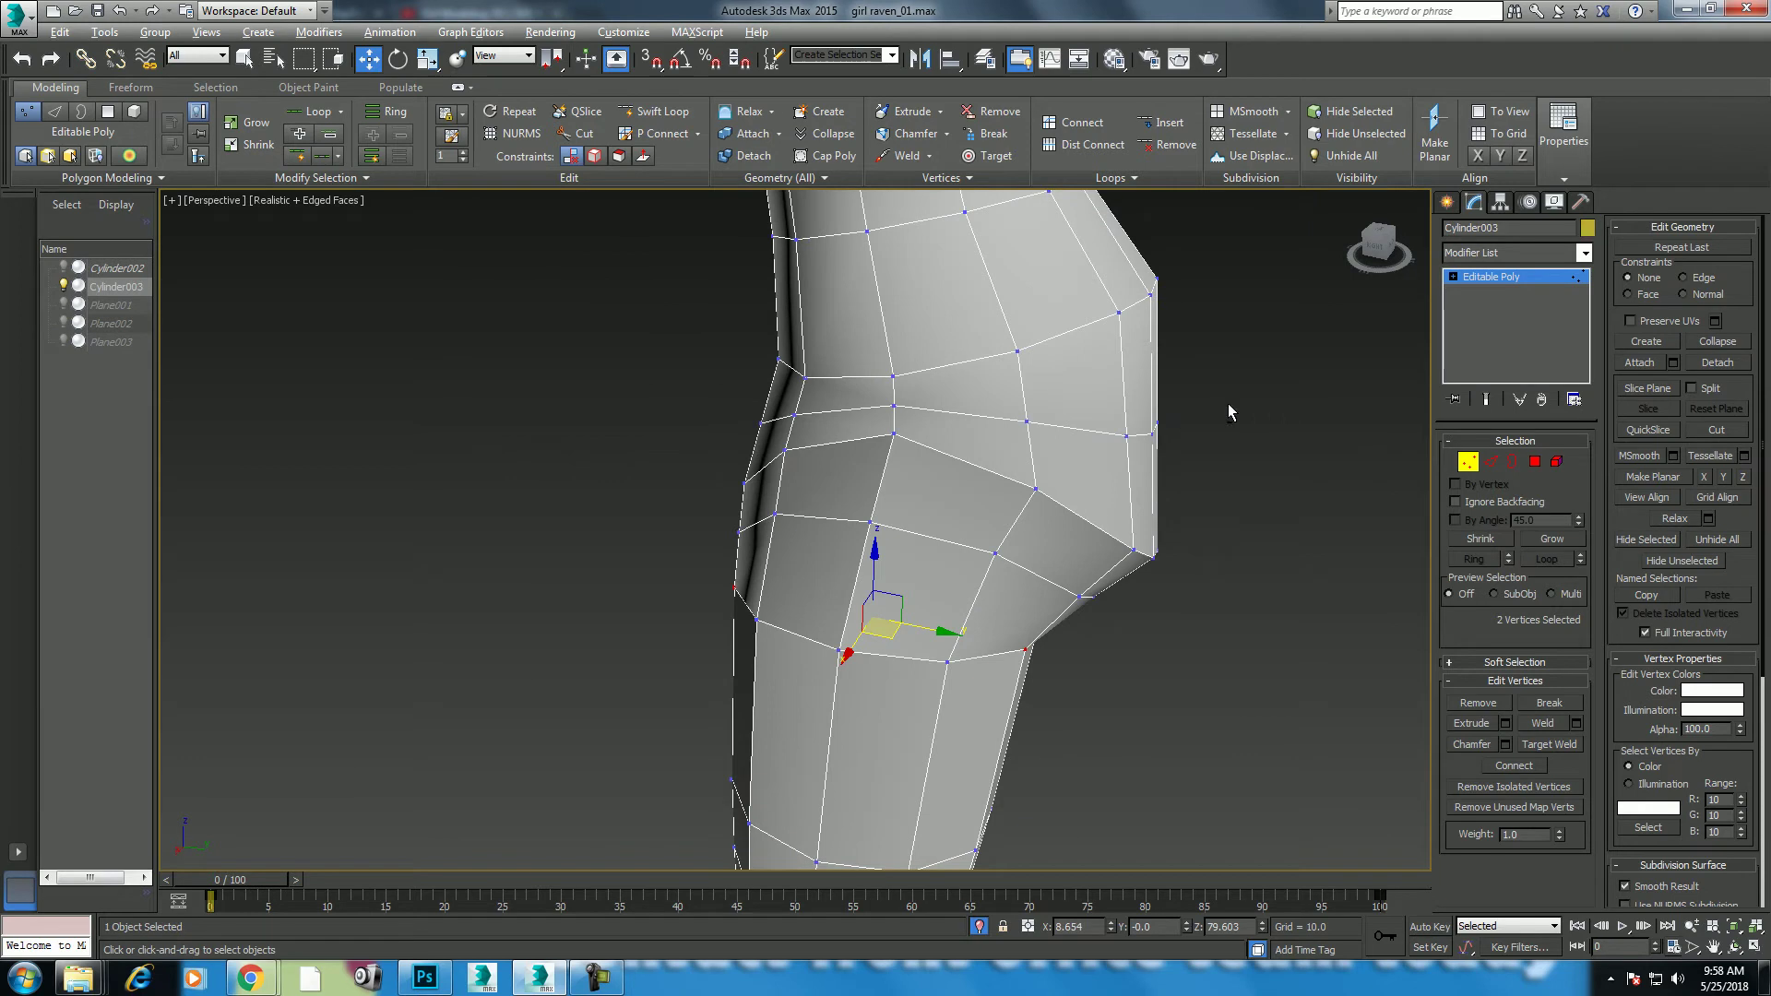
{"action": "middle_click_drag", "start_coordinate": [1246, 396], "coordinate": [1176, 432], "text": "alt"}
Step: Region-select the two side-hip vertices and move them outward along Y
{"action": "left_click_drag", "start_coordinate": [1184, 504], "coordinate": [1118, 535]}
{"action": "mouse_move", "coordinate": [1118, 535]}
{"action": "middle_mouse_down", "text": "alt"}
{"action": "mouse_move", "coordinate": [1235, 521]}
{"action": "mouse_move", "coordinate": [1279, 551]}
{"action": "mouse_move", "coordinate": [1256, 548]}
{"action": "middle_mouse_up", "text": "alt"}
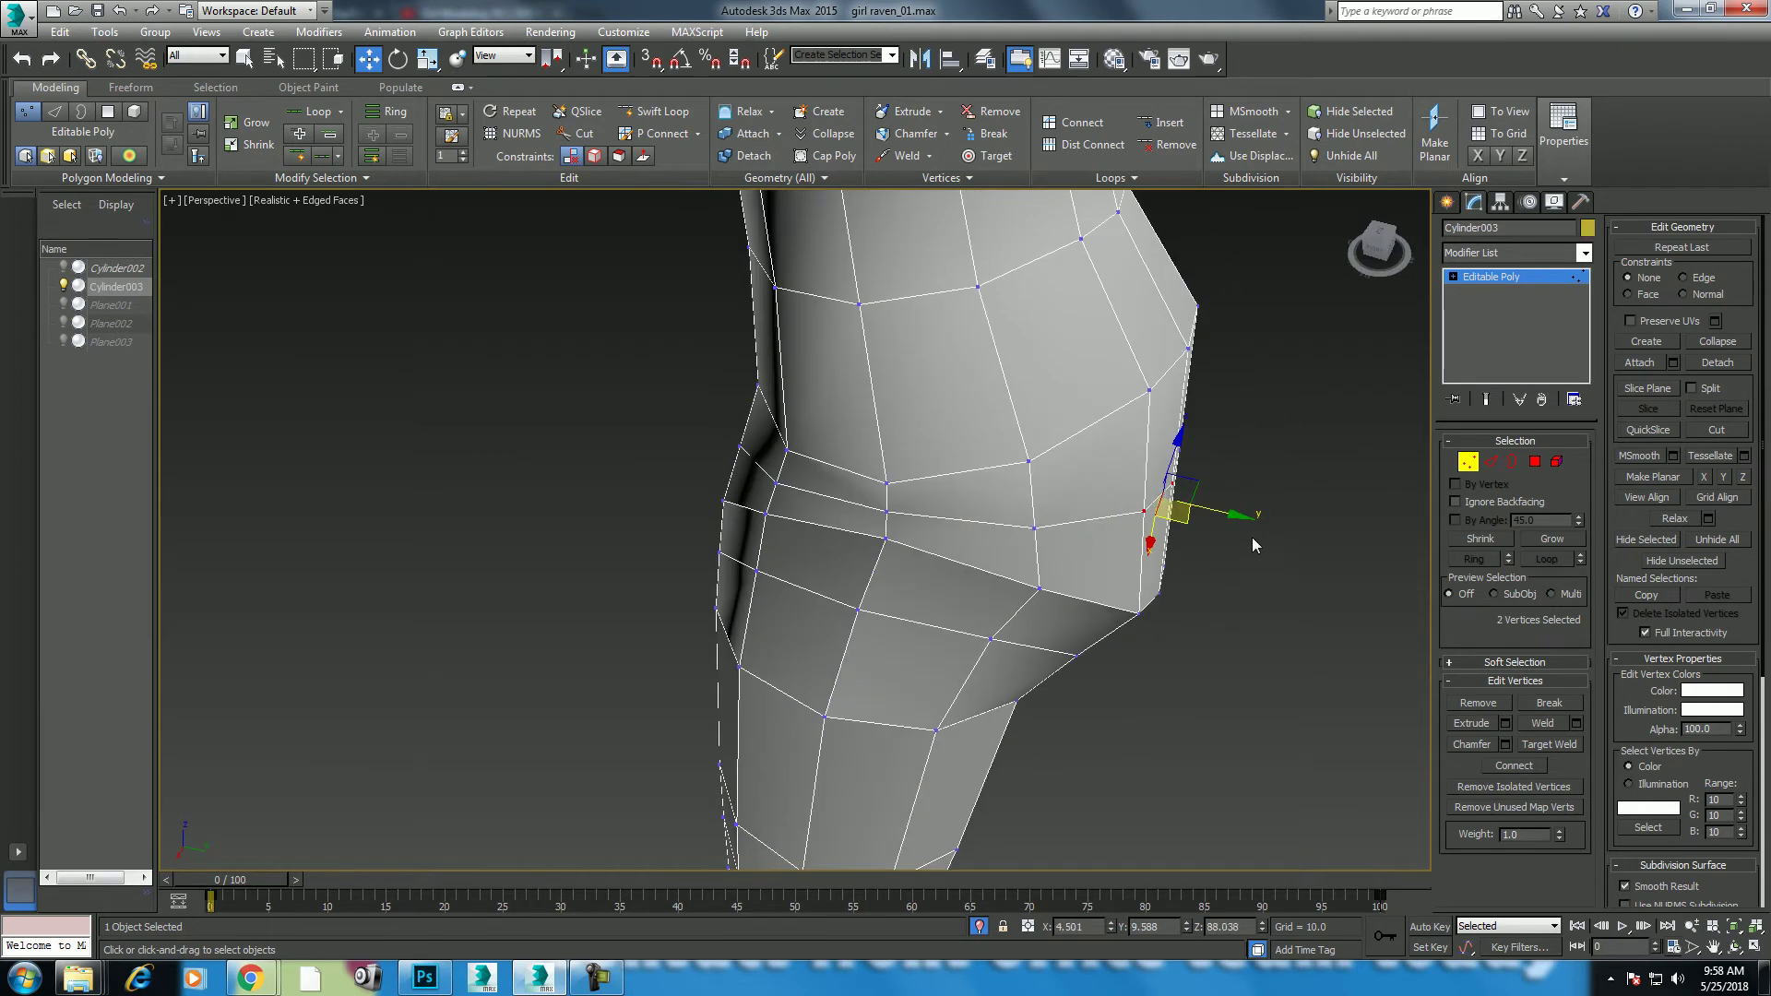
{"action": "left_click_drag", "start_coordinate": [1234, 528], "coordinate": [1262, 522]}
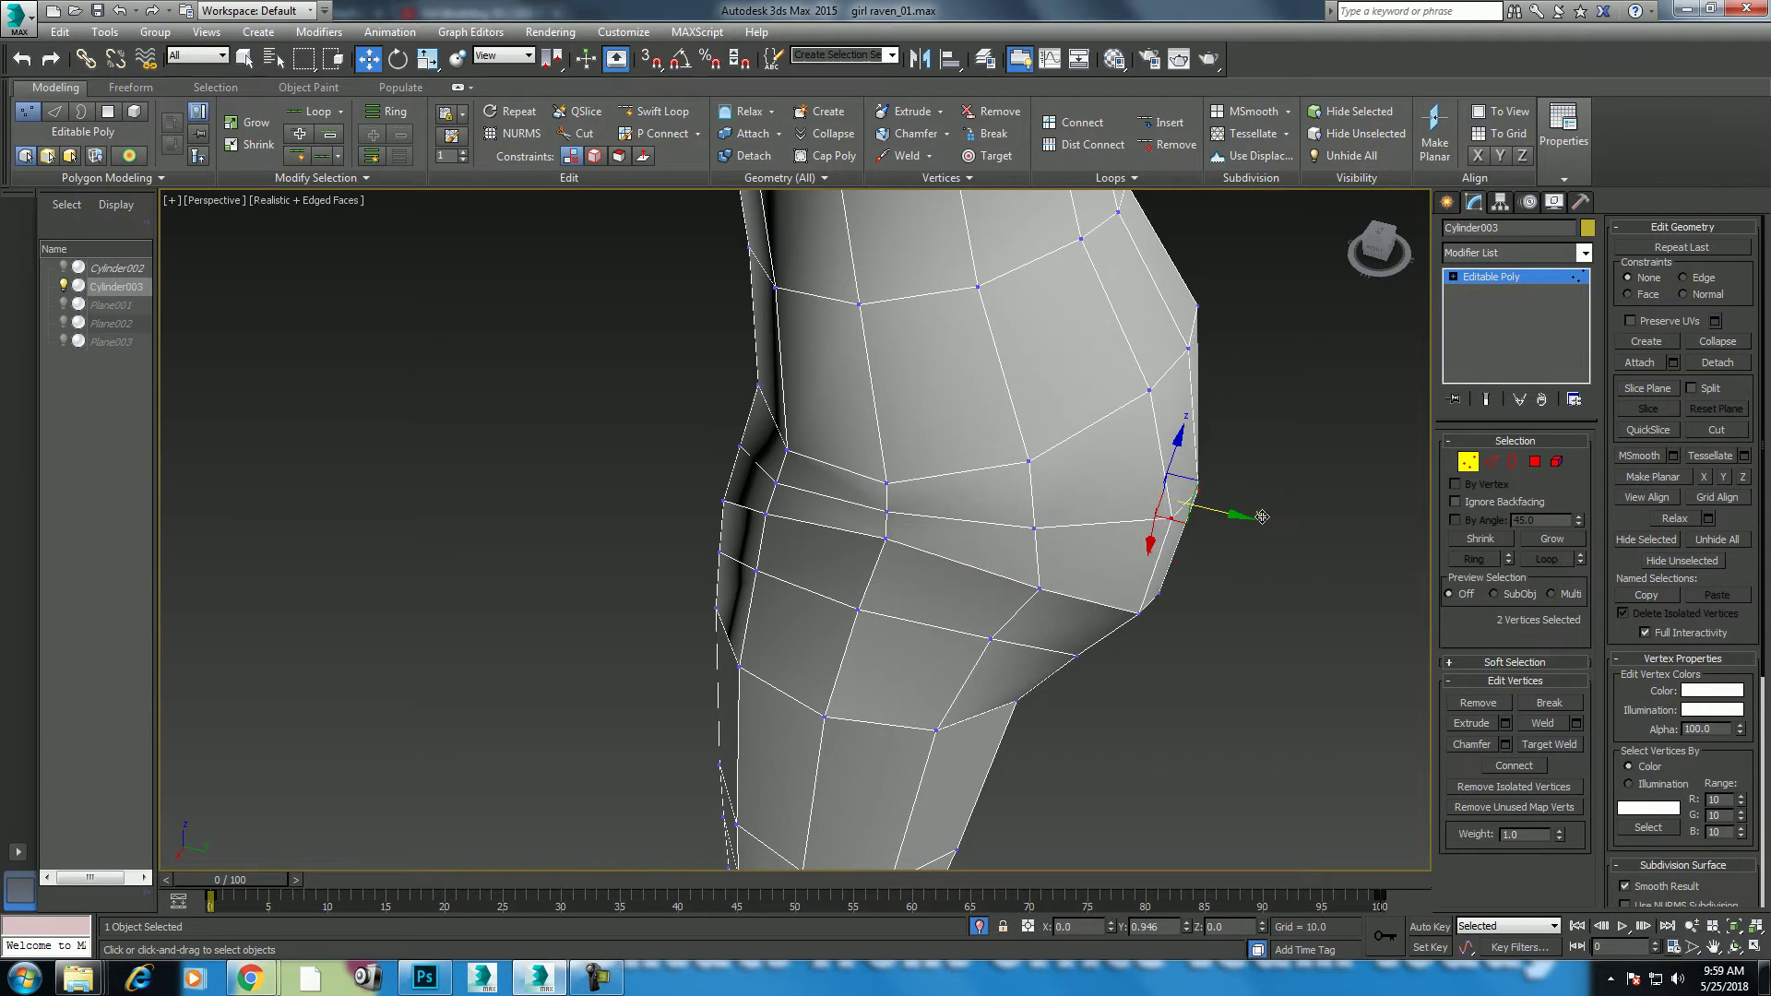
{"action": "middle_click_drag", "start_coordinate": [1187, 338], "coordinate": [1143, 439], "text": "alt"}
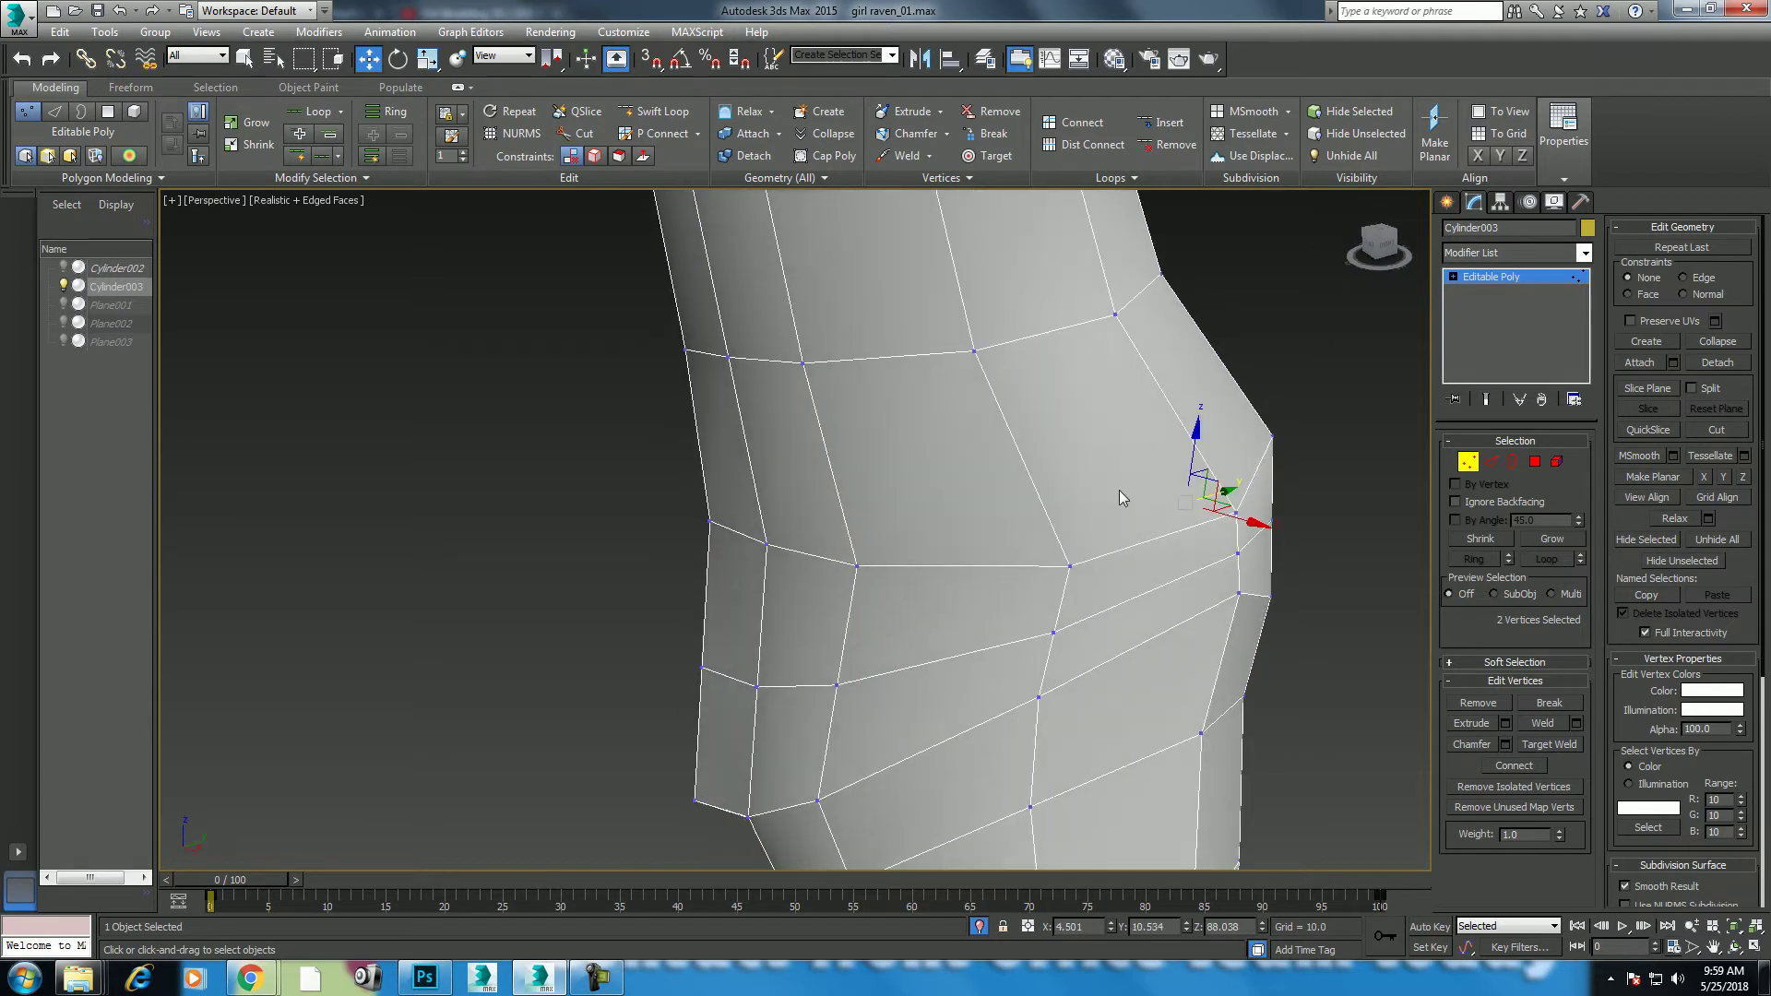
{"action": "key", "text": "alt+w"}
{"action": "scroll", "coordinate": [1122, 456], "scroll_direction": "up", "scroll_amount": 2}
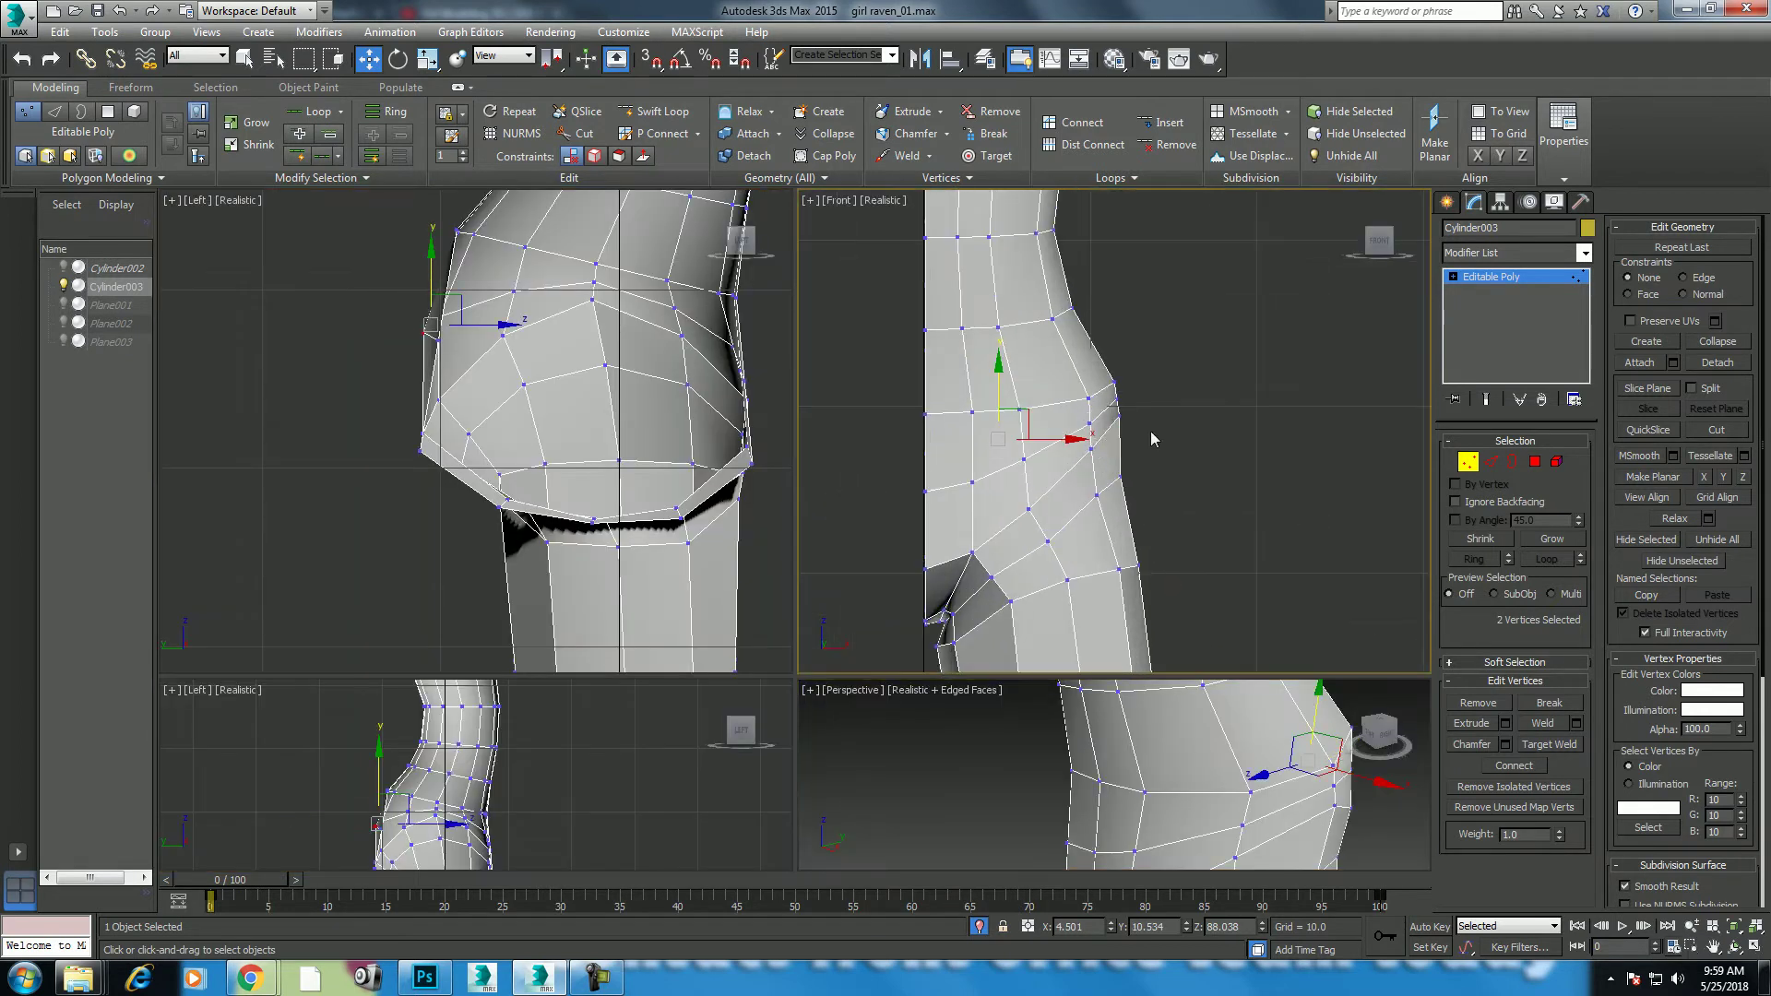
{"action": "left_click", "coordinate": [1492, 463]}
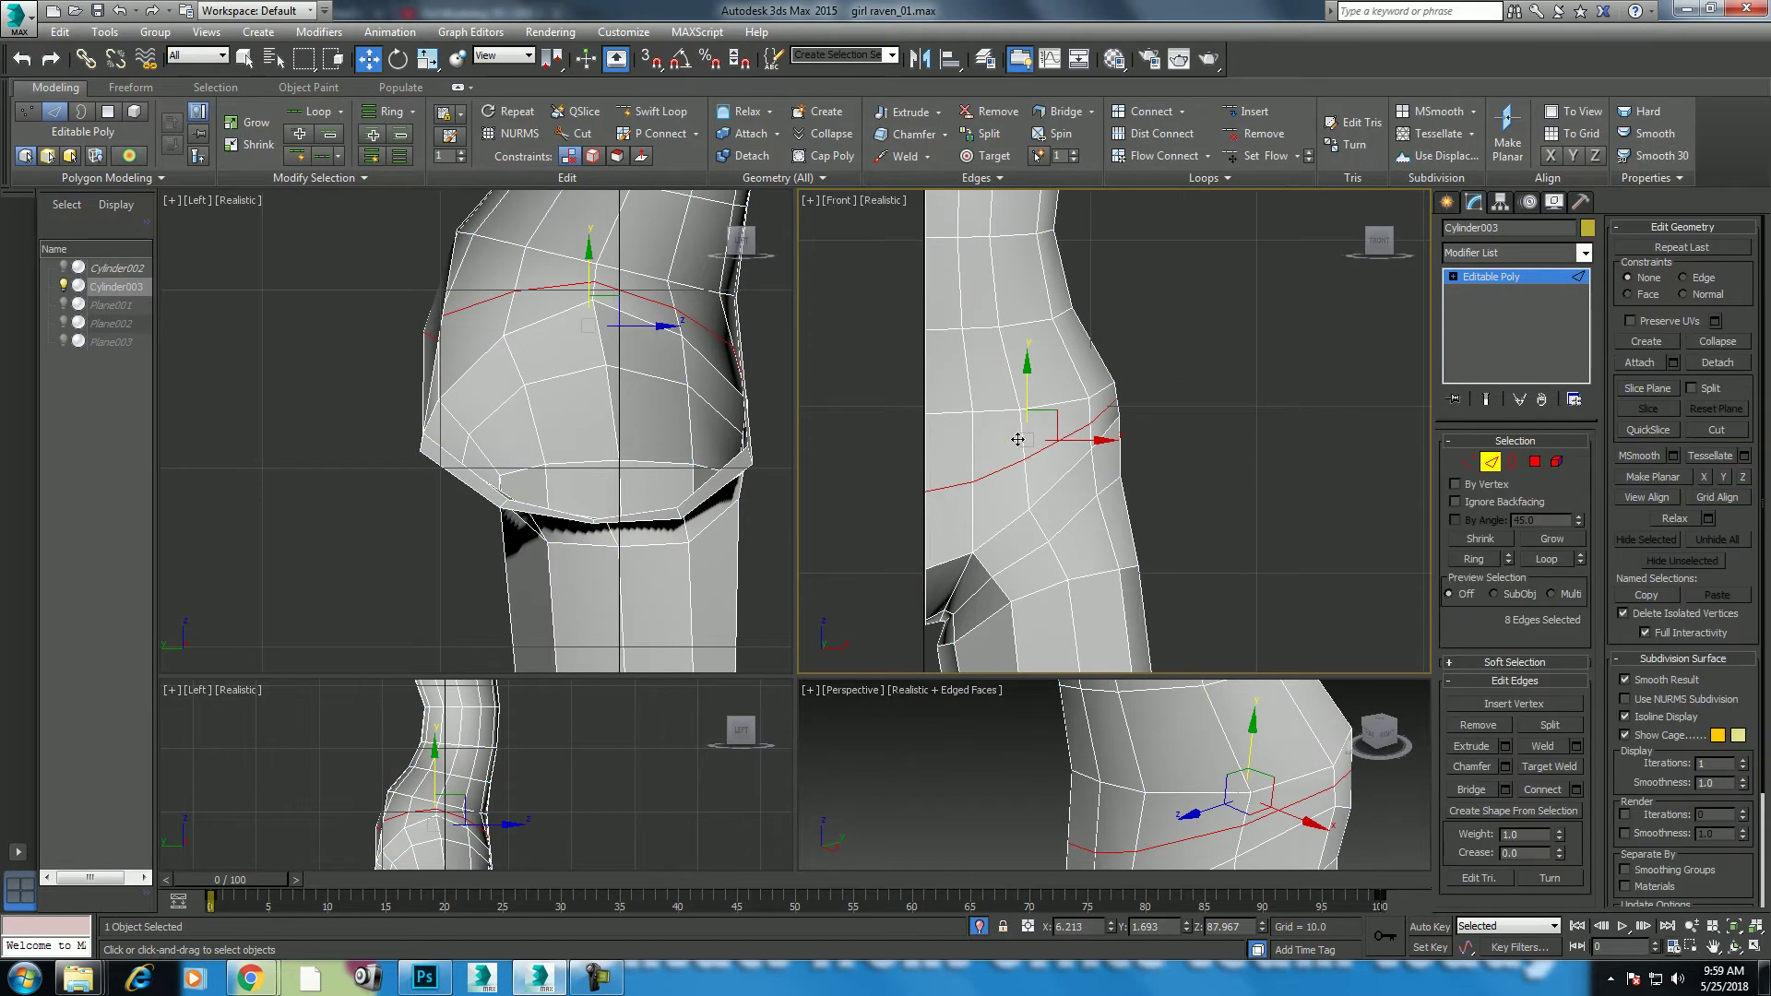
{"action": "left_click", "coordinate": [1091, 410]}
{"action": "key", "text": "alt+r"}
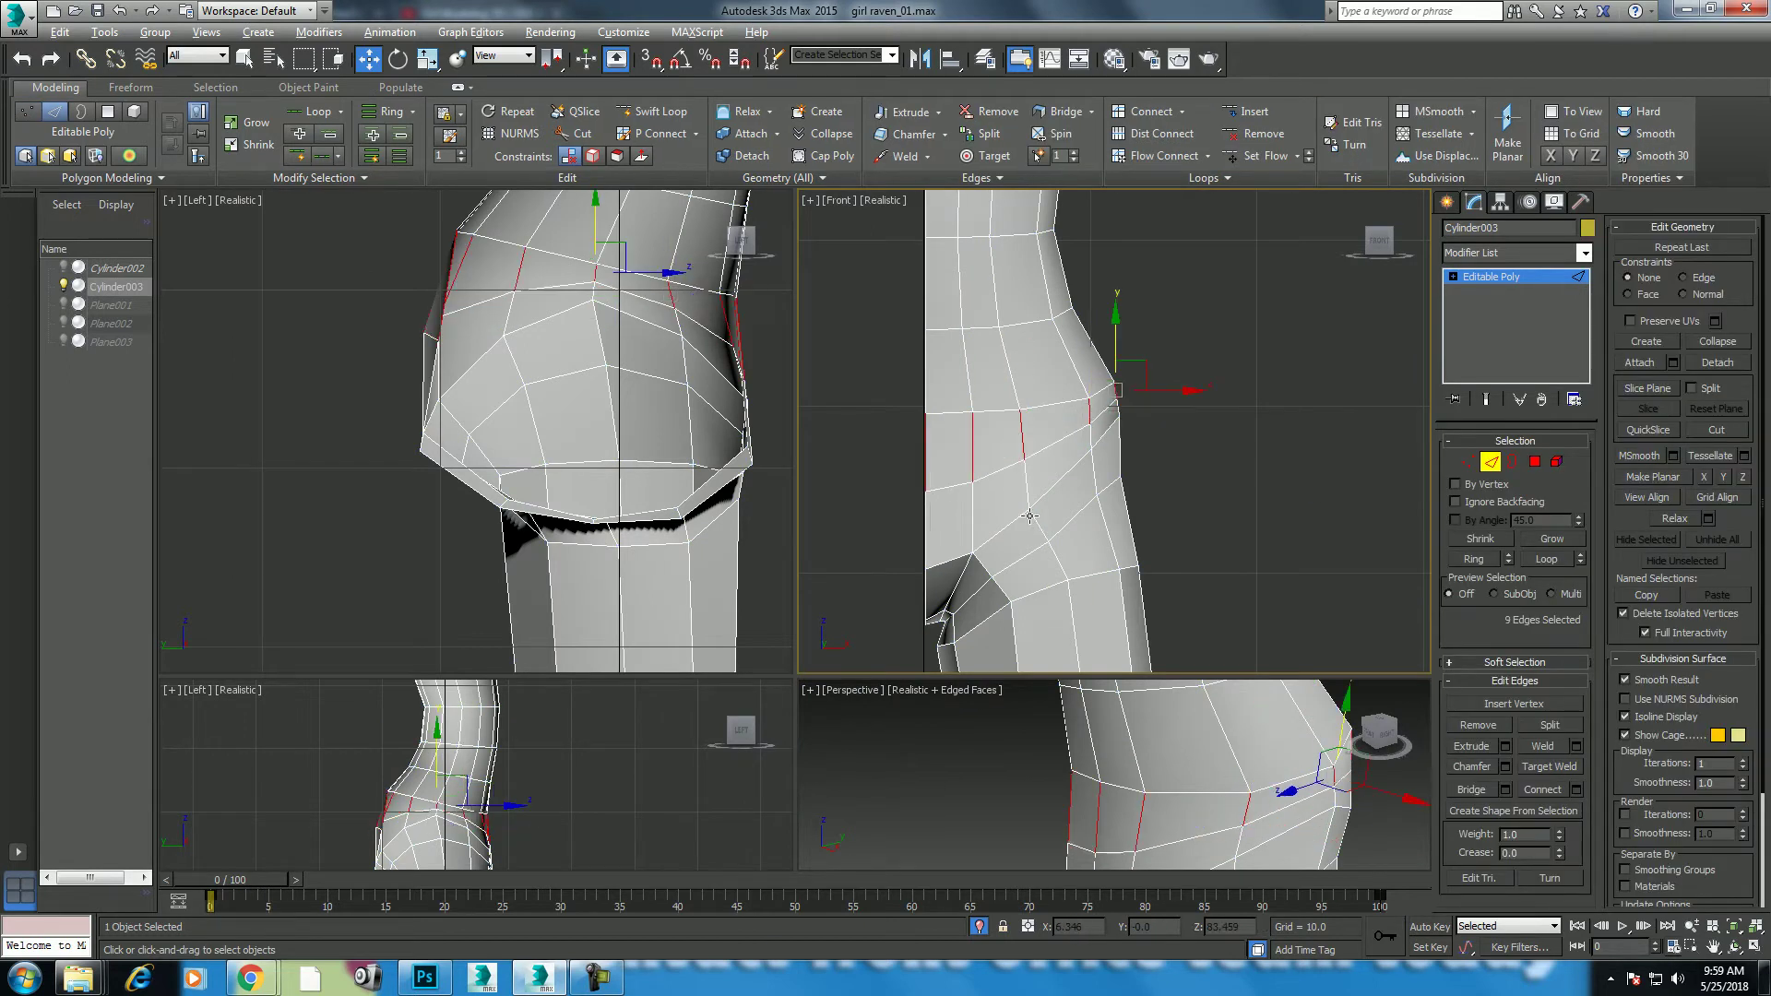
{"action": "key", "text": "ctrl+z"}
{"action": "key", "text": "ctrl+z"}
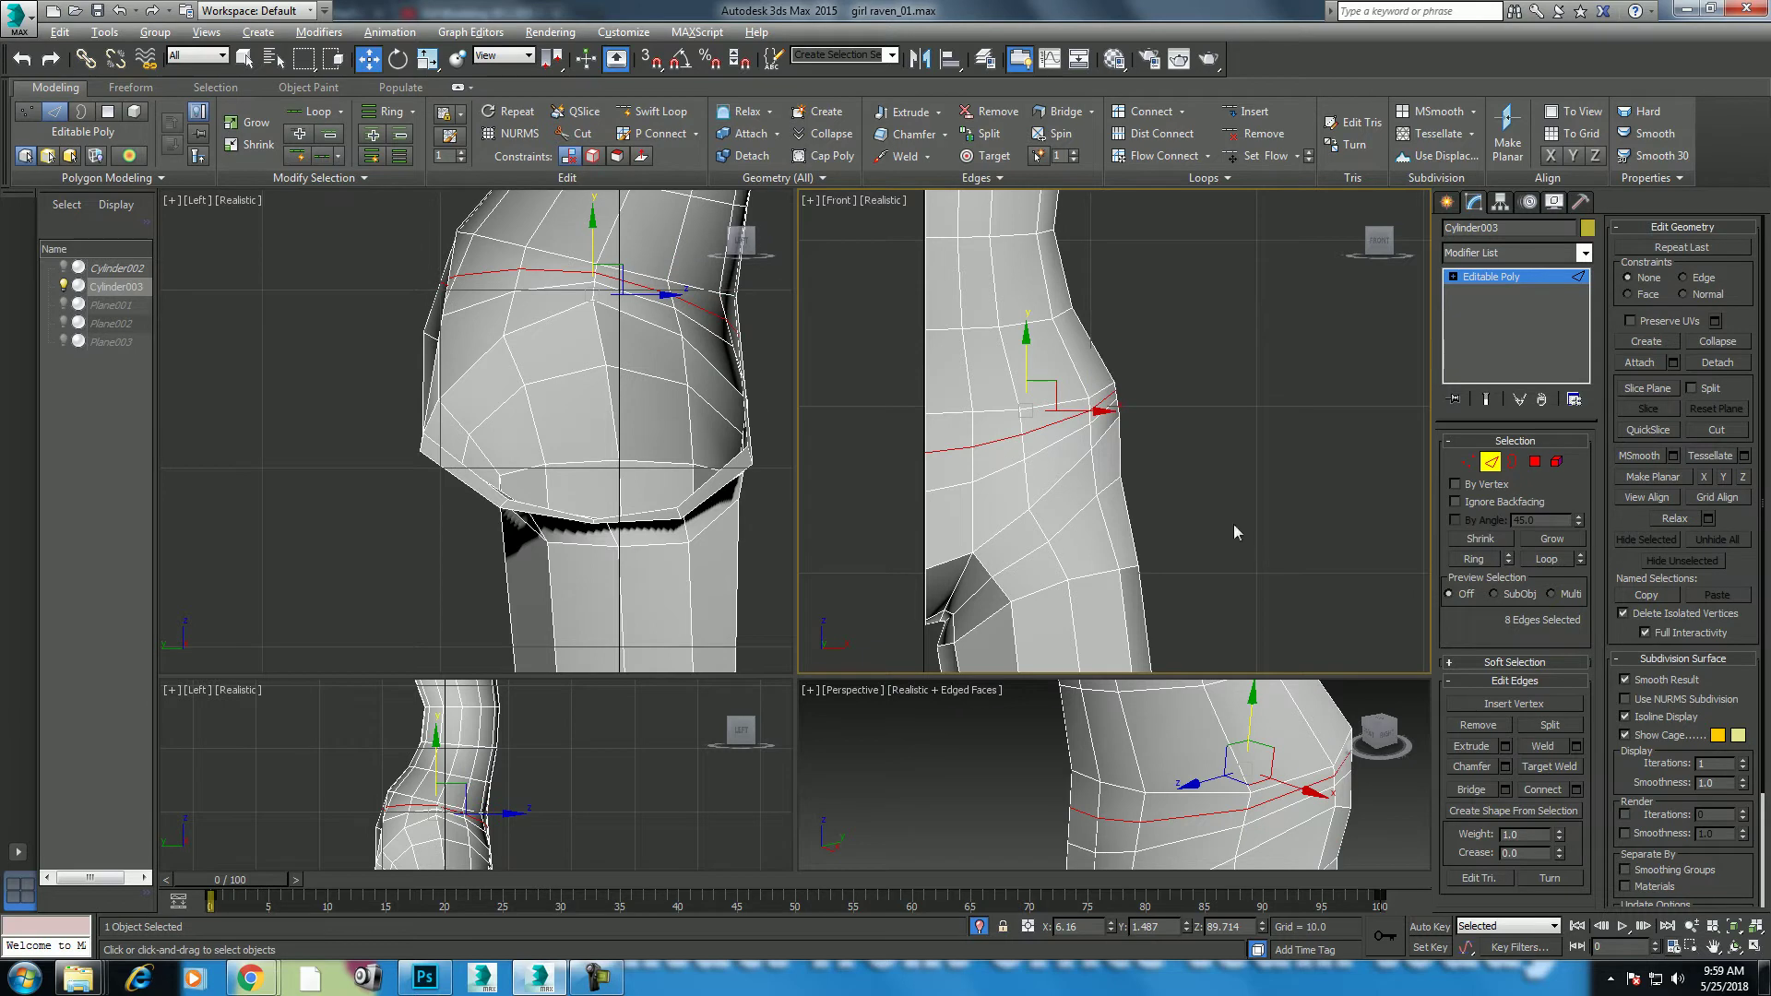
{"action": "key", "text": "alt+w"}
{"action": "mouse_move", "coordinate": [1245, 771]}
{"action": "middle_mouse_down", "text": "alt"}
{"action": "mouse_move", "coordinate": [1020, 621]}
{"action": "mouse_move", "coordinate": [970, 642]}
{"action": "mouse_move", "coordinate": [1021, 649]}
{"action": "middle_mouse_up", "text": "alt"}
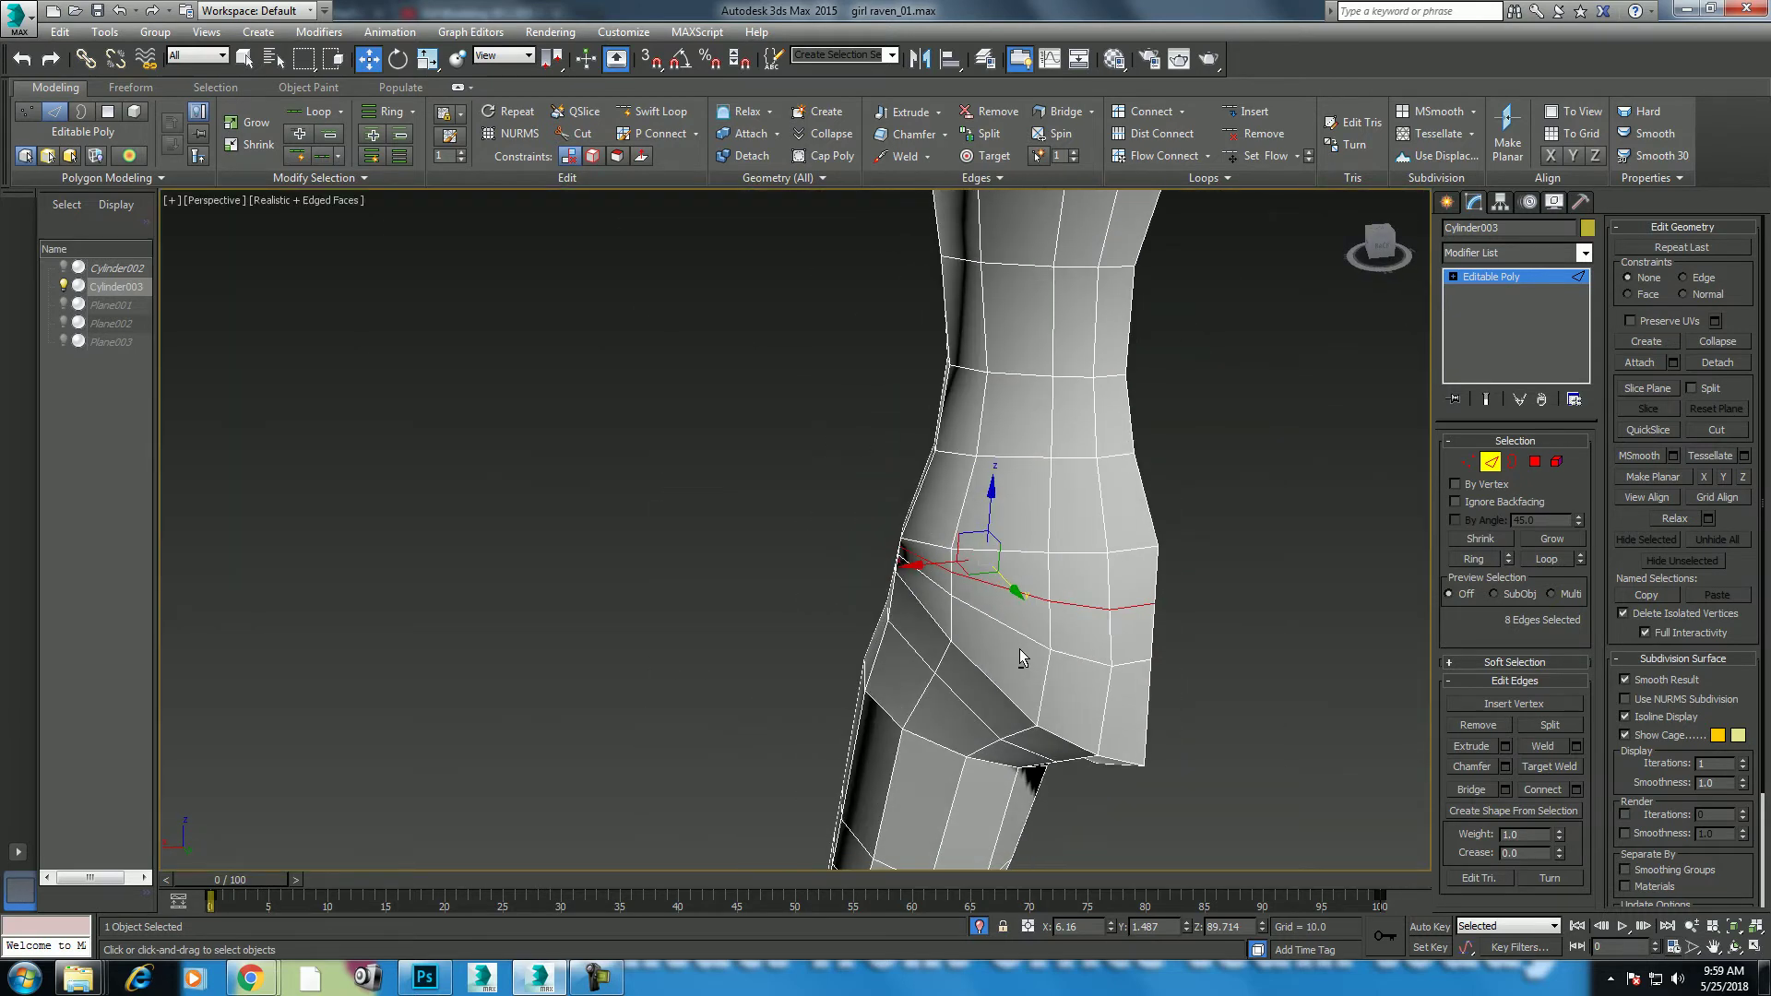
{"action": "left_click", "coordinate": [1468, 461]}
{"action": "middle_click_drag", "start_coordinate": [1183, 561], "coordinate": [1148, 566], "text": "alt"}
{"action": "left_click", "coordinate": [1116, 552]}
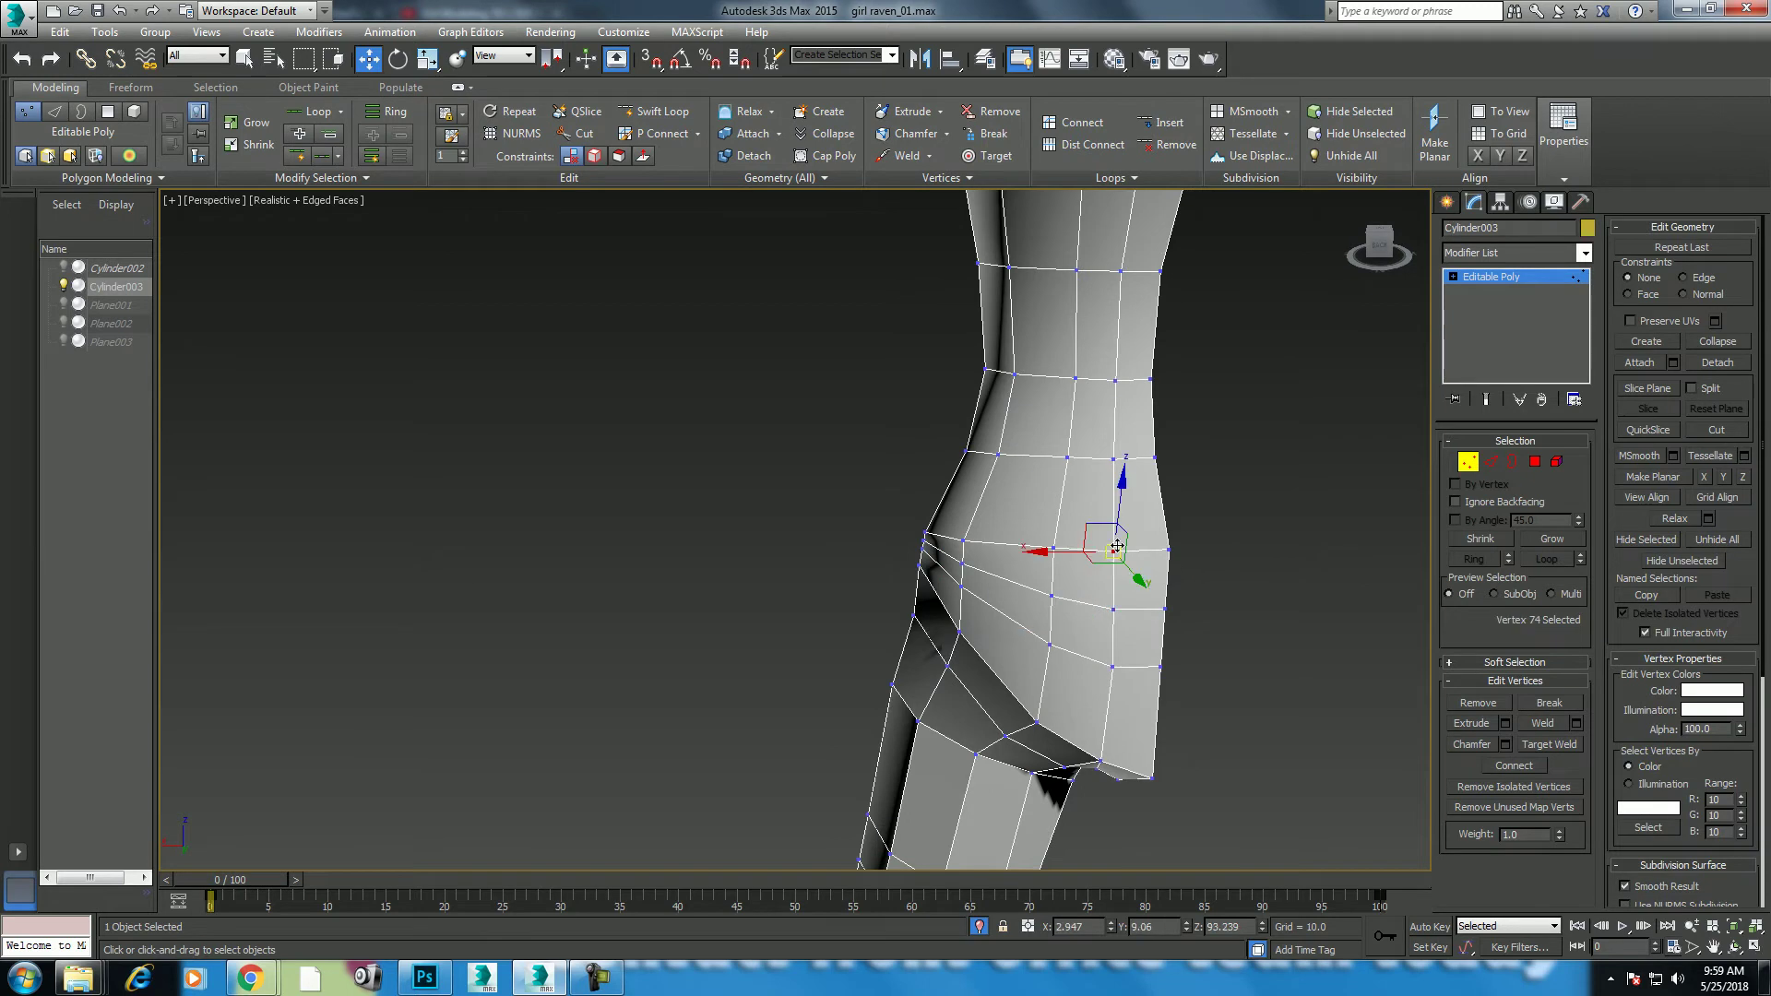
{"action": "left_click_drag", "start_coordinate": [1126, 488], "coordinate": [1127, 476]}
{"action": "left_click_drag", "start_coordinate": [1098, 540], "coordinate": [1078, 540]}
{"action": "left_click", "coordinate": [1115, 610]}
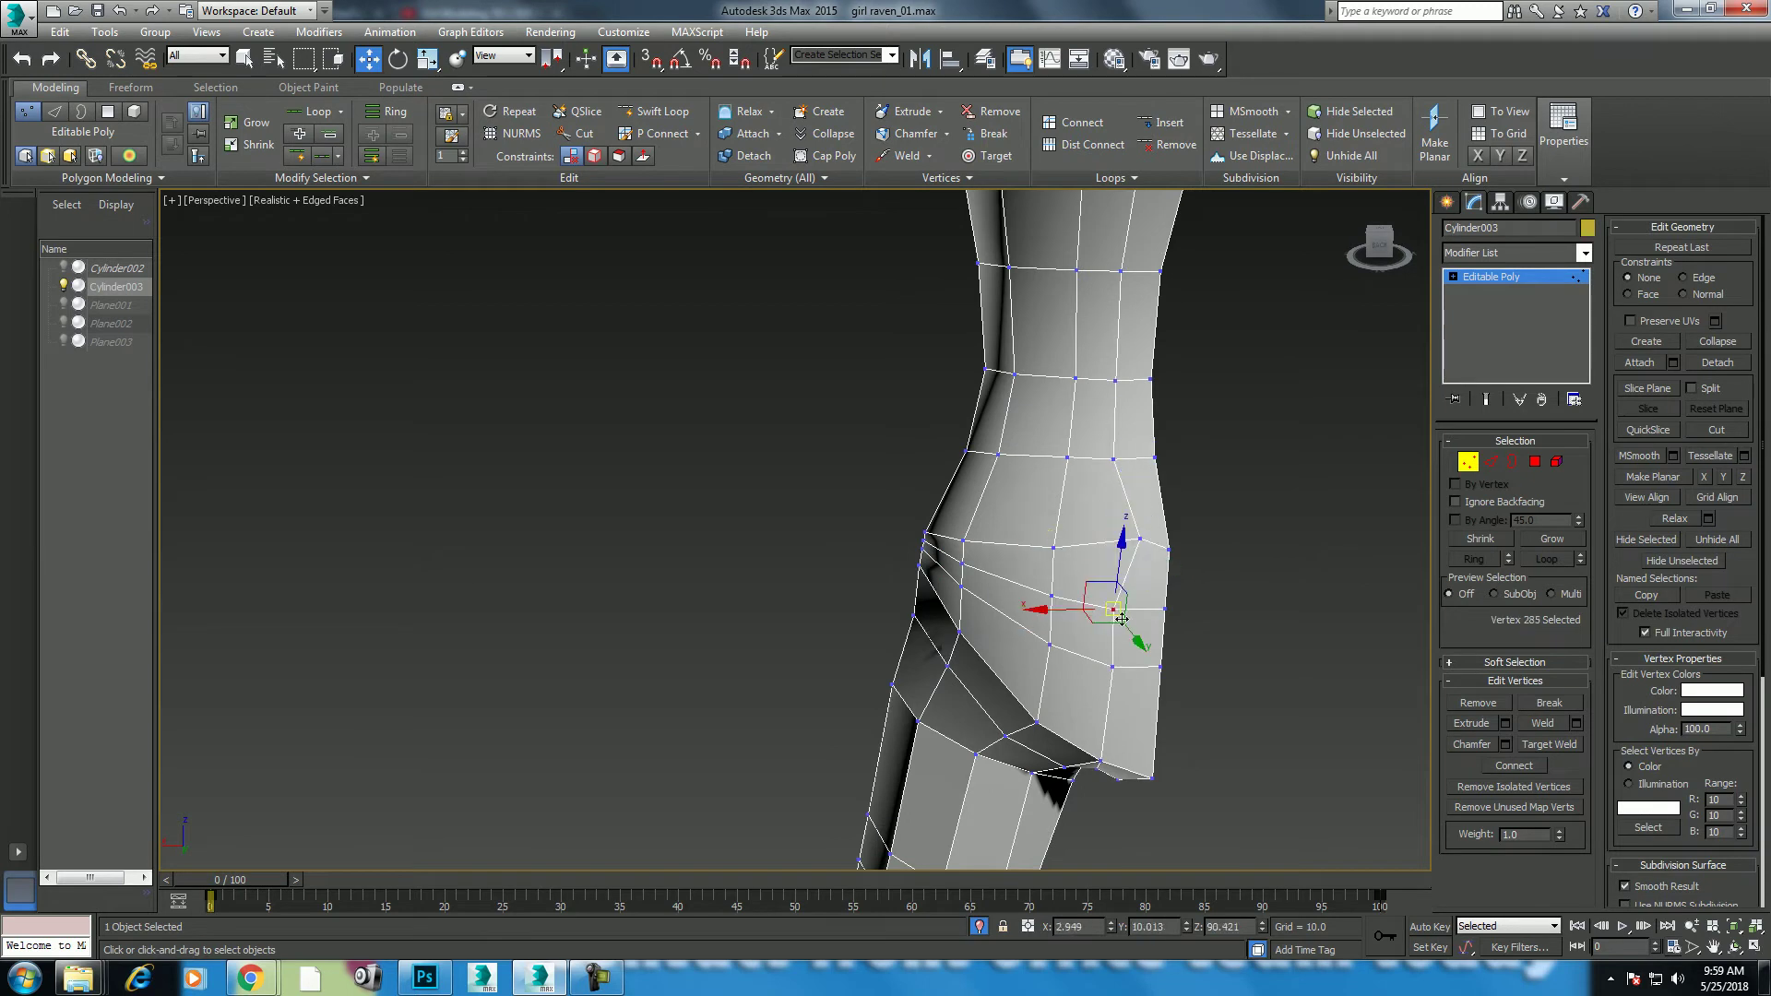
{"action": "left_click", "coordinate": [1111, 666], "text": "ctrl"}
{"action": "left_click_drag", "start_coordinate": [1049, 643], "coordinate": [1068, 642]}
{"action": "middle_click_drag", "start_coordinate": [1068, 643], "coordinate": [1214, 590], "text": "alt"}
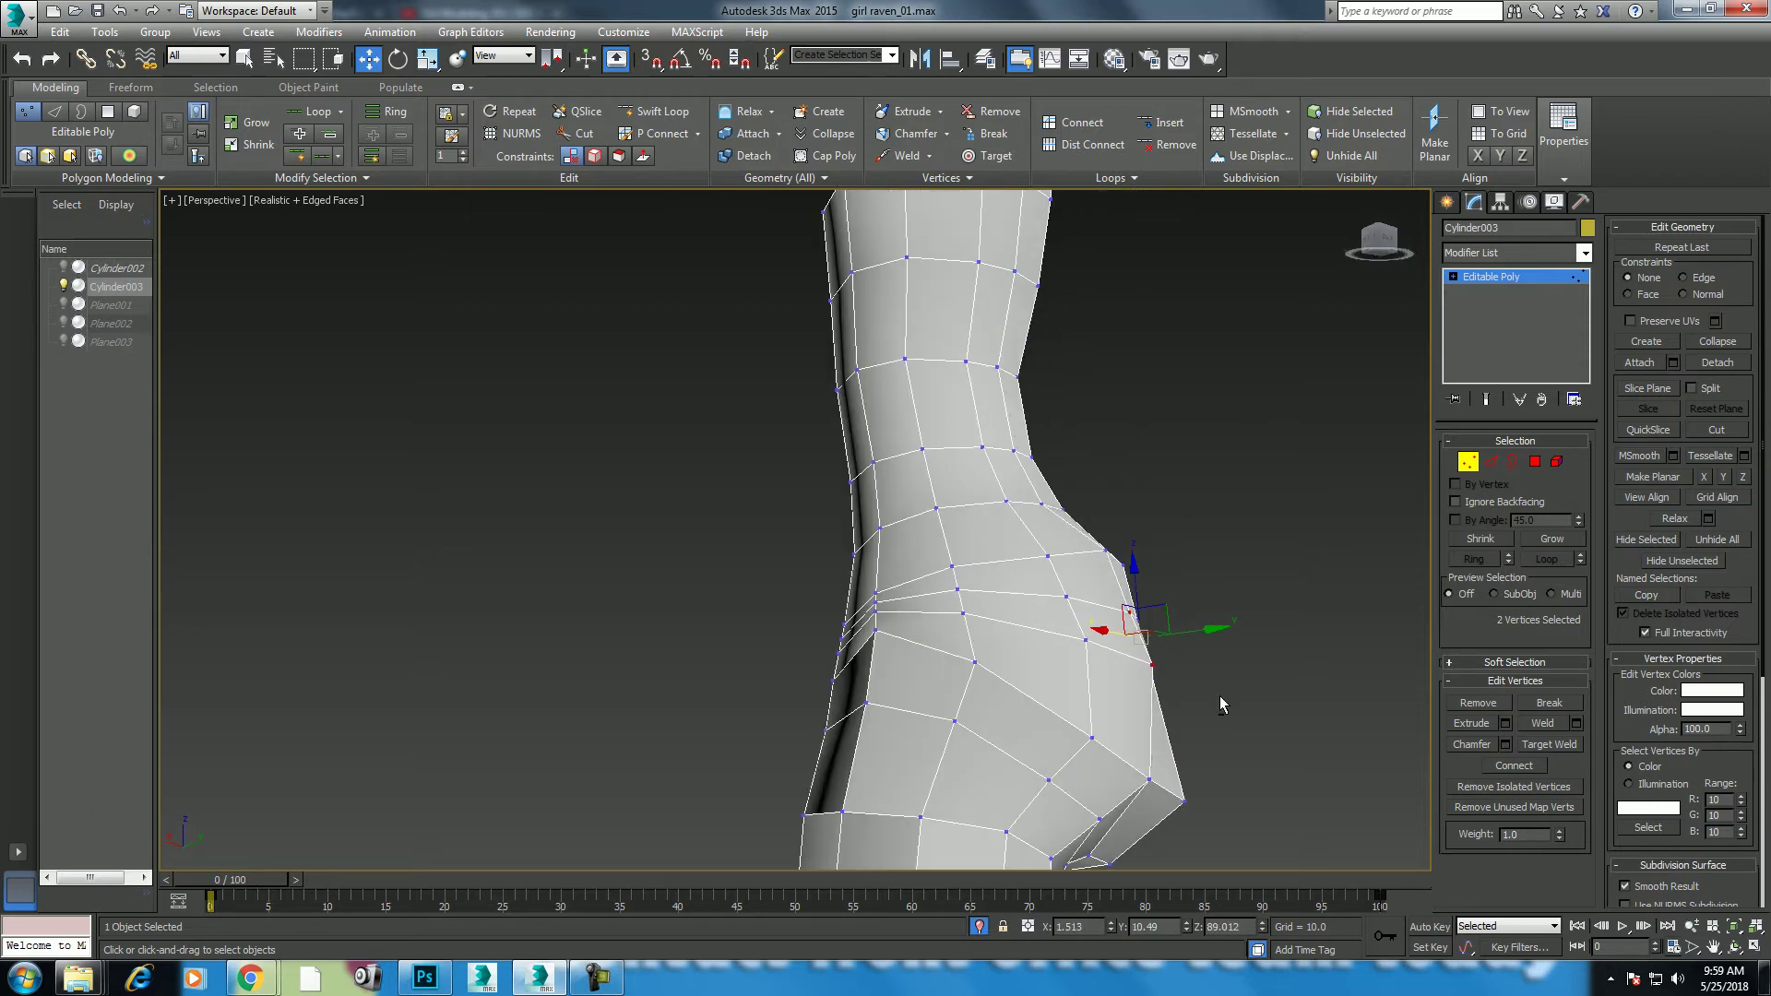
{"action": "mouse_move", "coordinate": [1209, 791]}
{"action": "middle_mouse_down", "text": "alt"}
{"action": "mouse_move", "coordinate": [1230, 815]}
{"action": "mouse_move", "coordinate": [1253, 738]}
{"action": "middle_mouse_up", "text": "alt"}
{"action": "left_click", "coordinate": [1190, 799]}
{"action": "key", "text": "alt+w"}
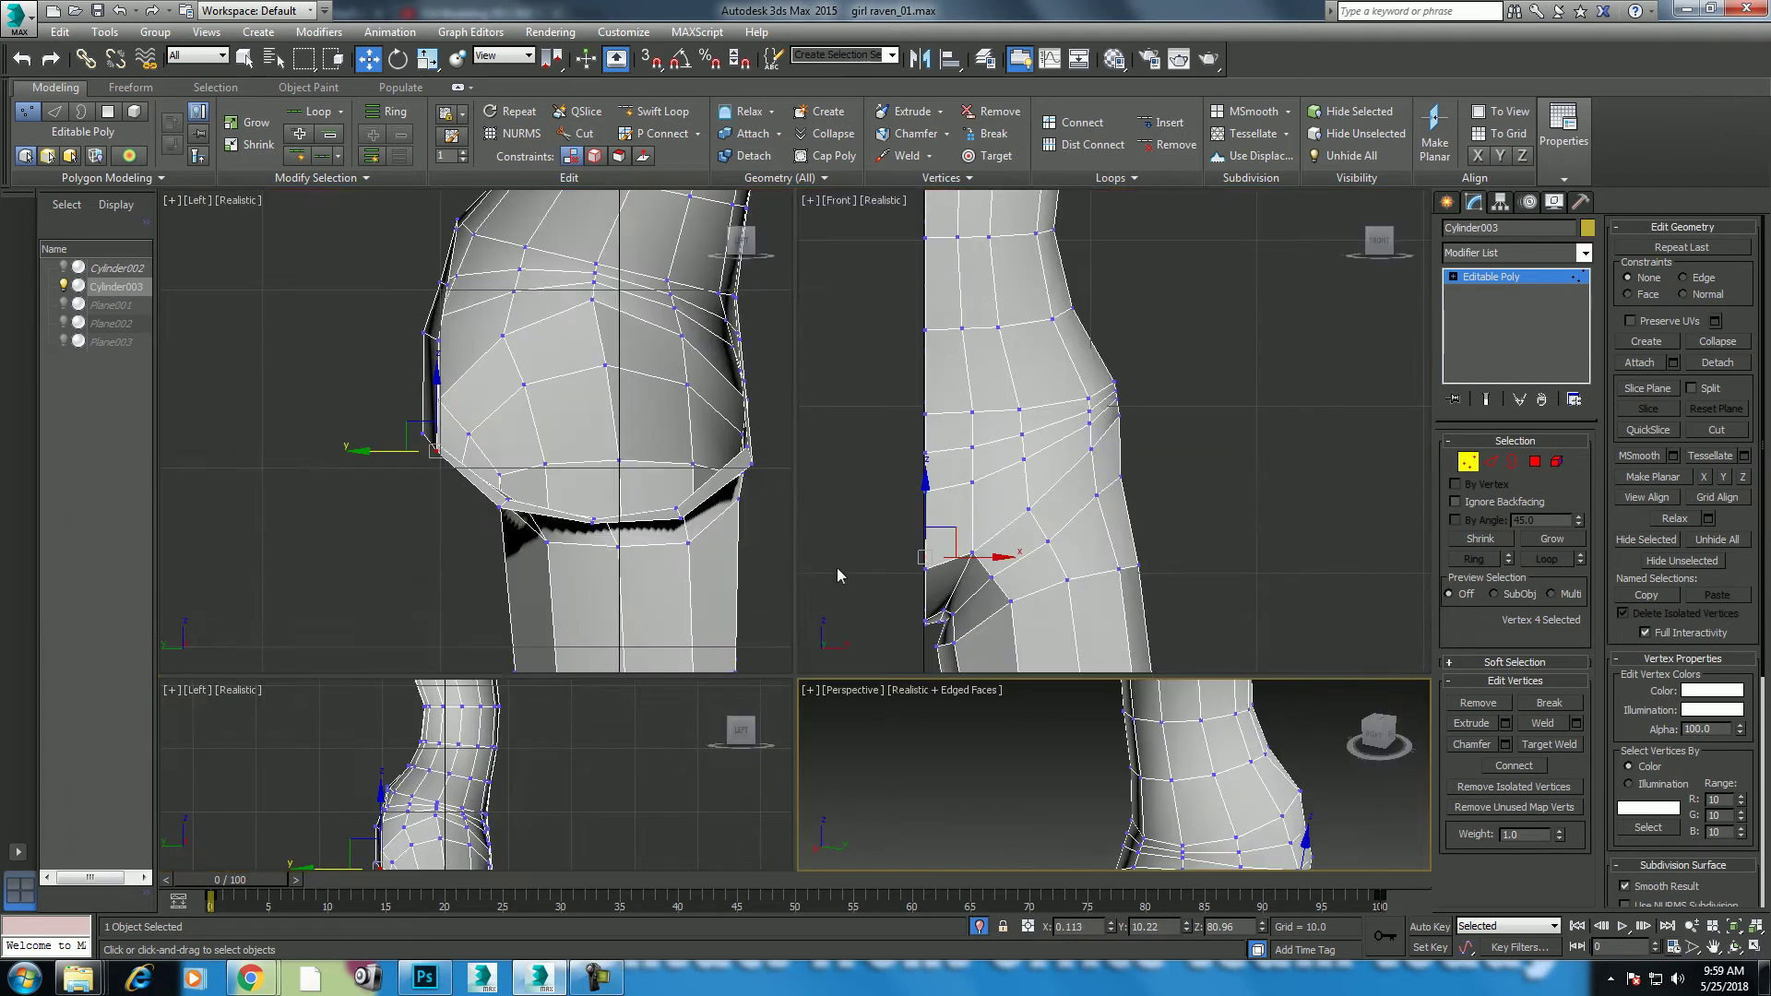
{"action": "middle_click_drag", "start_coordinate": [1169, 494], "coordinate": [1170, 577]}
{"action": "middle_click_drag", "start_coordinate": [474, 379], "coordinate": [482, 420]}
{"action": "left_click_drag", "start_coordinate": [388, 360], "coordinate": [466, 413]}
{"action": "scroll", "coordinate": [470, 387], "scroll_direction": "up", "scroll_amount": 3}
{"action": "left_click_drag", "start_coordinate": [406, 332], "coordinate": [443, 438]}
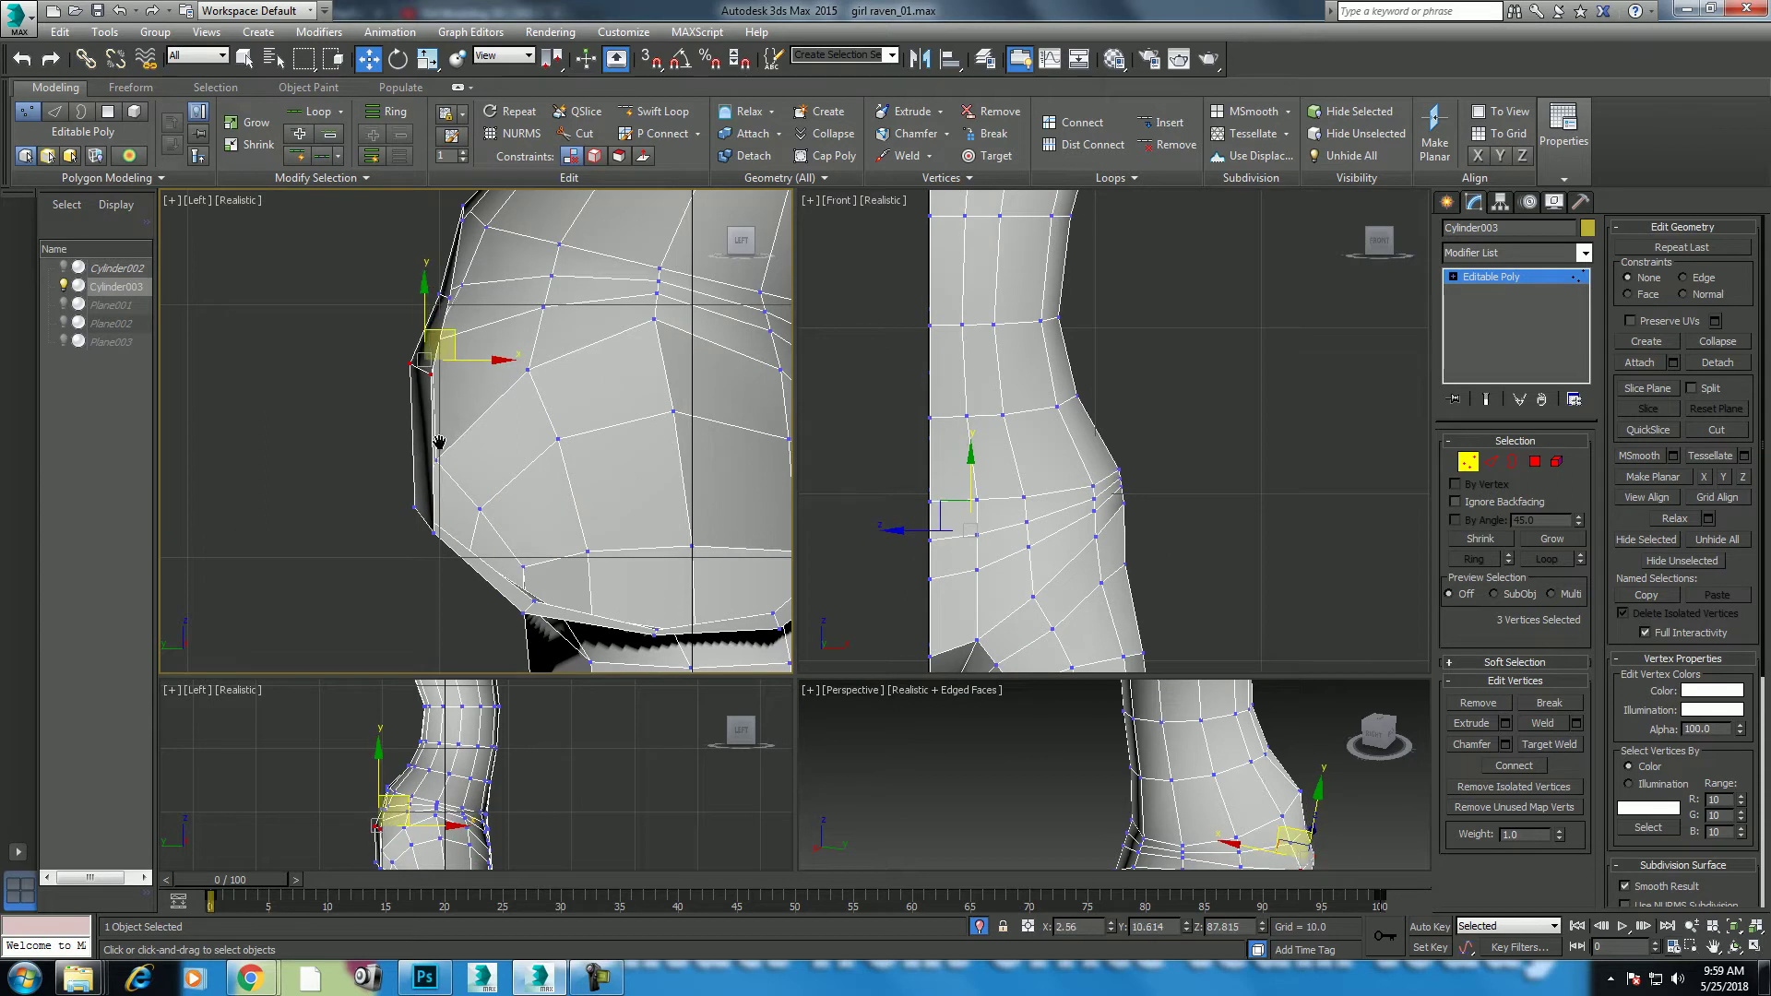
{"action": "middle_click_drag", "start_coordinate": [443, 438], "coordinate": [449, 517]}
{"action": "scroll", "coordinate": [491, 422], "scroll_direction": "up", "scroll_amount": 3}
{"action": "mouse_move", "coordinate": [406, 339]}
{"action": "left_mouse_down"}
{"action": "mouse_move", "coordinate": [429, 327]}
{"action": "mouse_move", "coordinate": [398, 376]}
{"action": "left_mouse_up"}
{"action": "scroll", "coordinate": [406, 369], "scroll_direction": "down", "scroll_amount": 3}
{"action": "scroll", "coordinate": [501, 371], "scroll_direction": "down", "scroll_amount": 2}
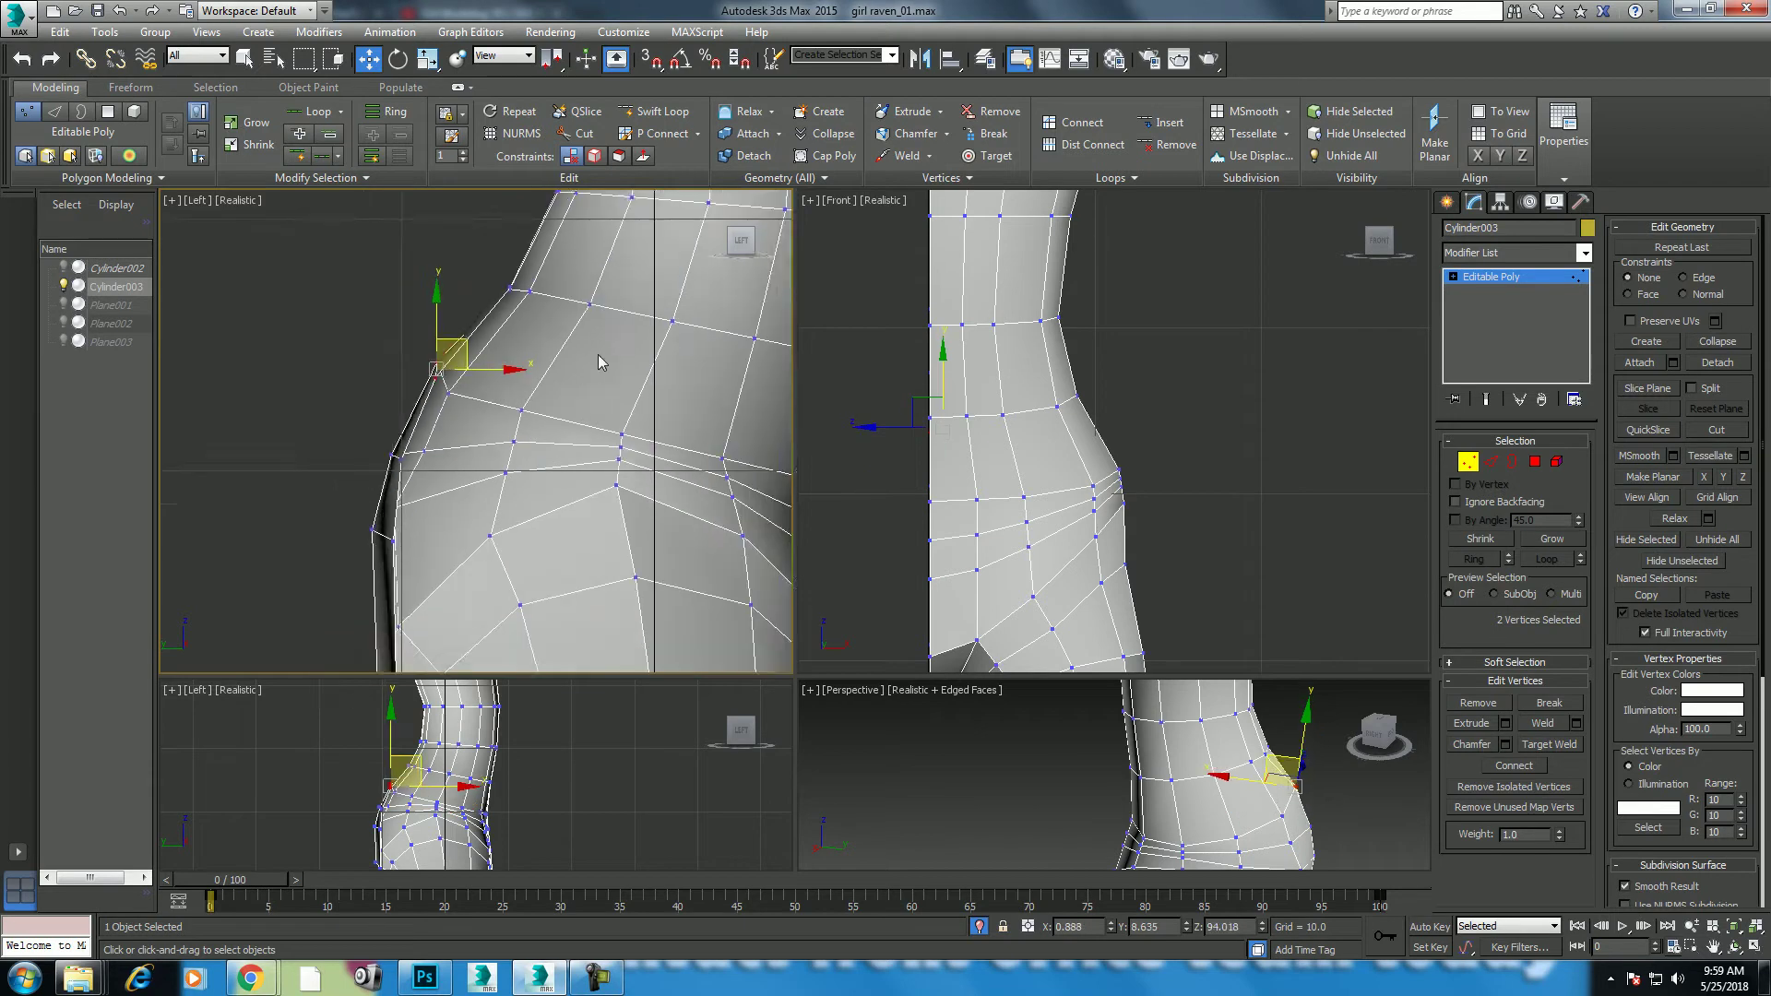
{"action": "middle_click_drag", "start_coordinate": [582, 366], "coordinate": [457, 432]}
{"action": "middle_click_drag", "start_coordinate": [1095, 447], "coordinate": [1125, 428]}
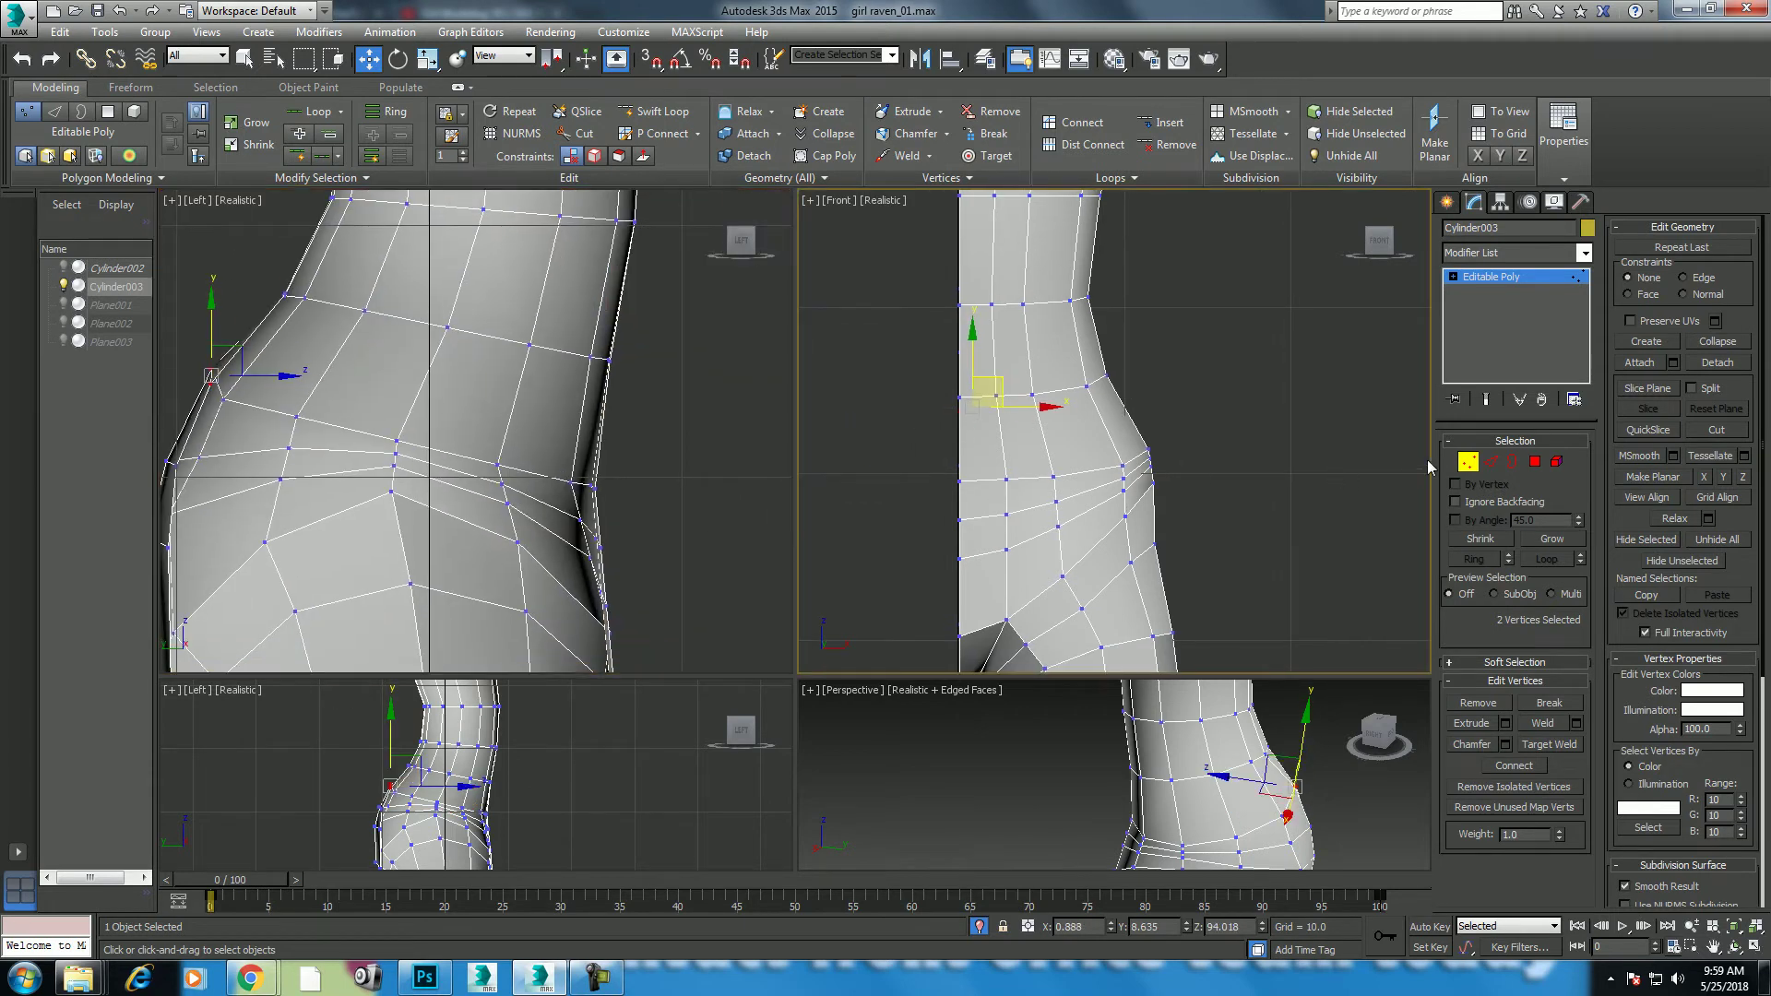
{"action": "left_click", "coordinate": [1489, 463]}
{"action": "left_click", "coordinate": [1108, 431]}
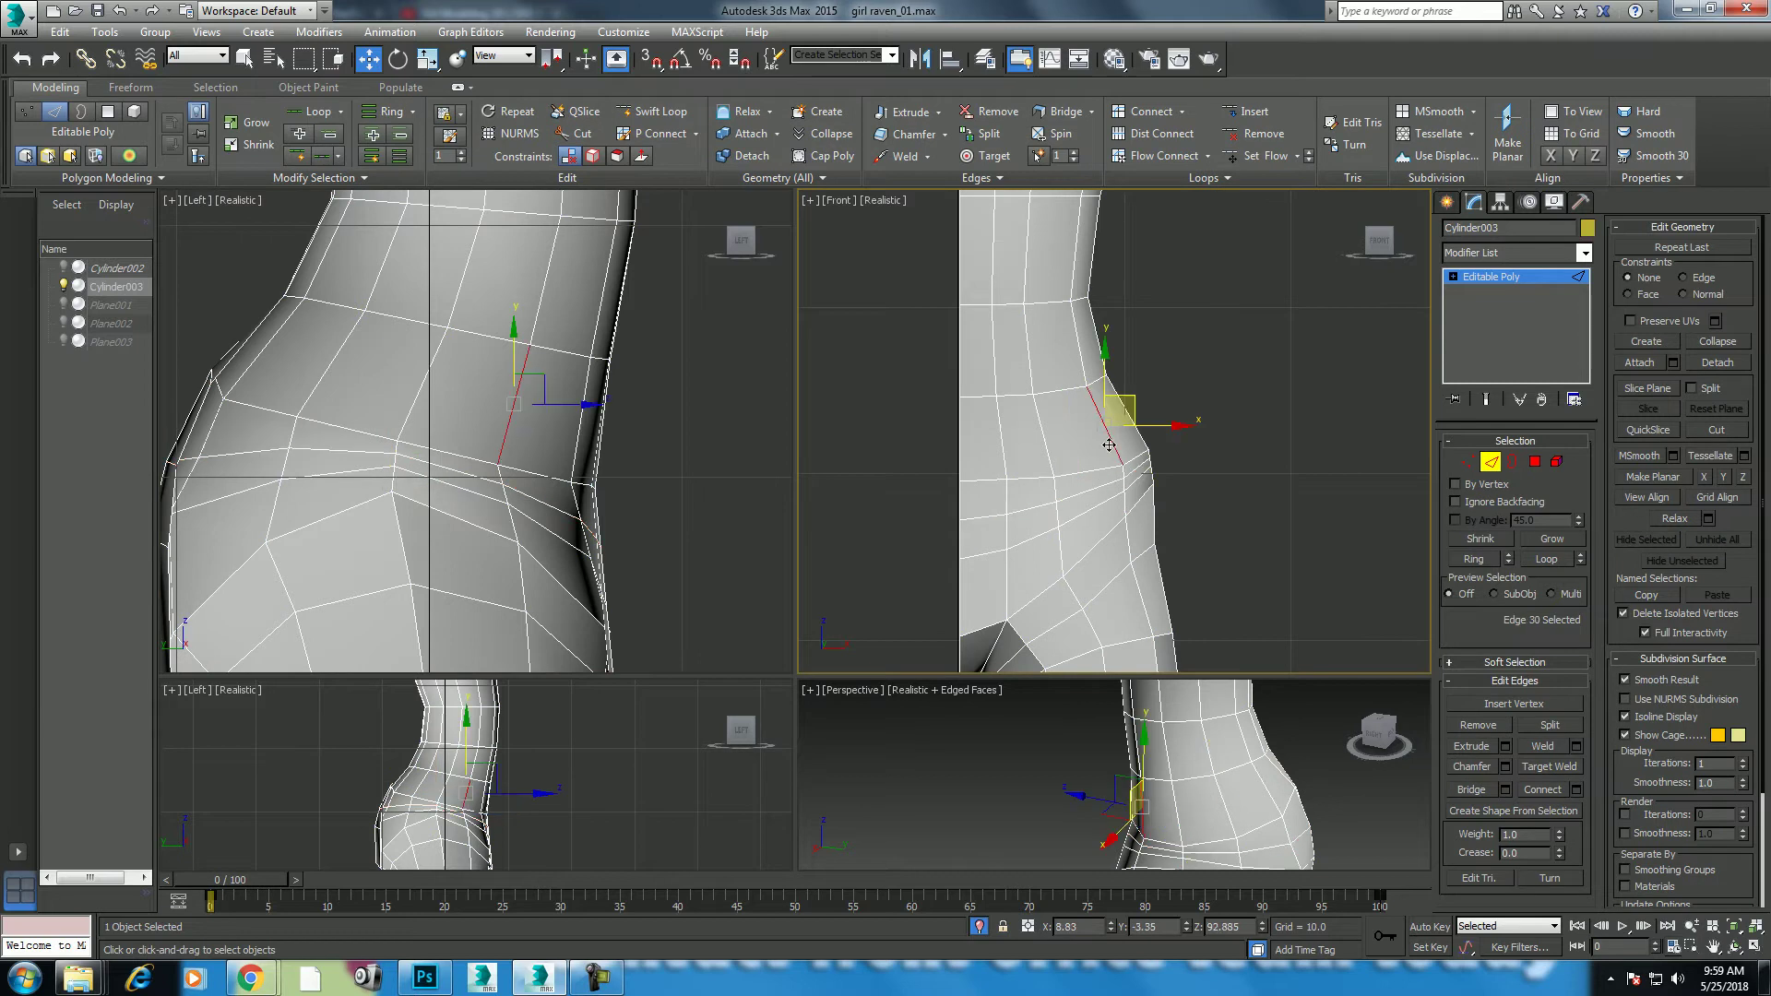
{"action": "key", "text": "ctrl+z"}
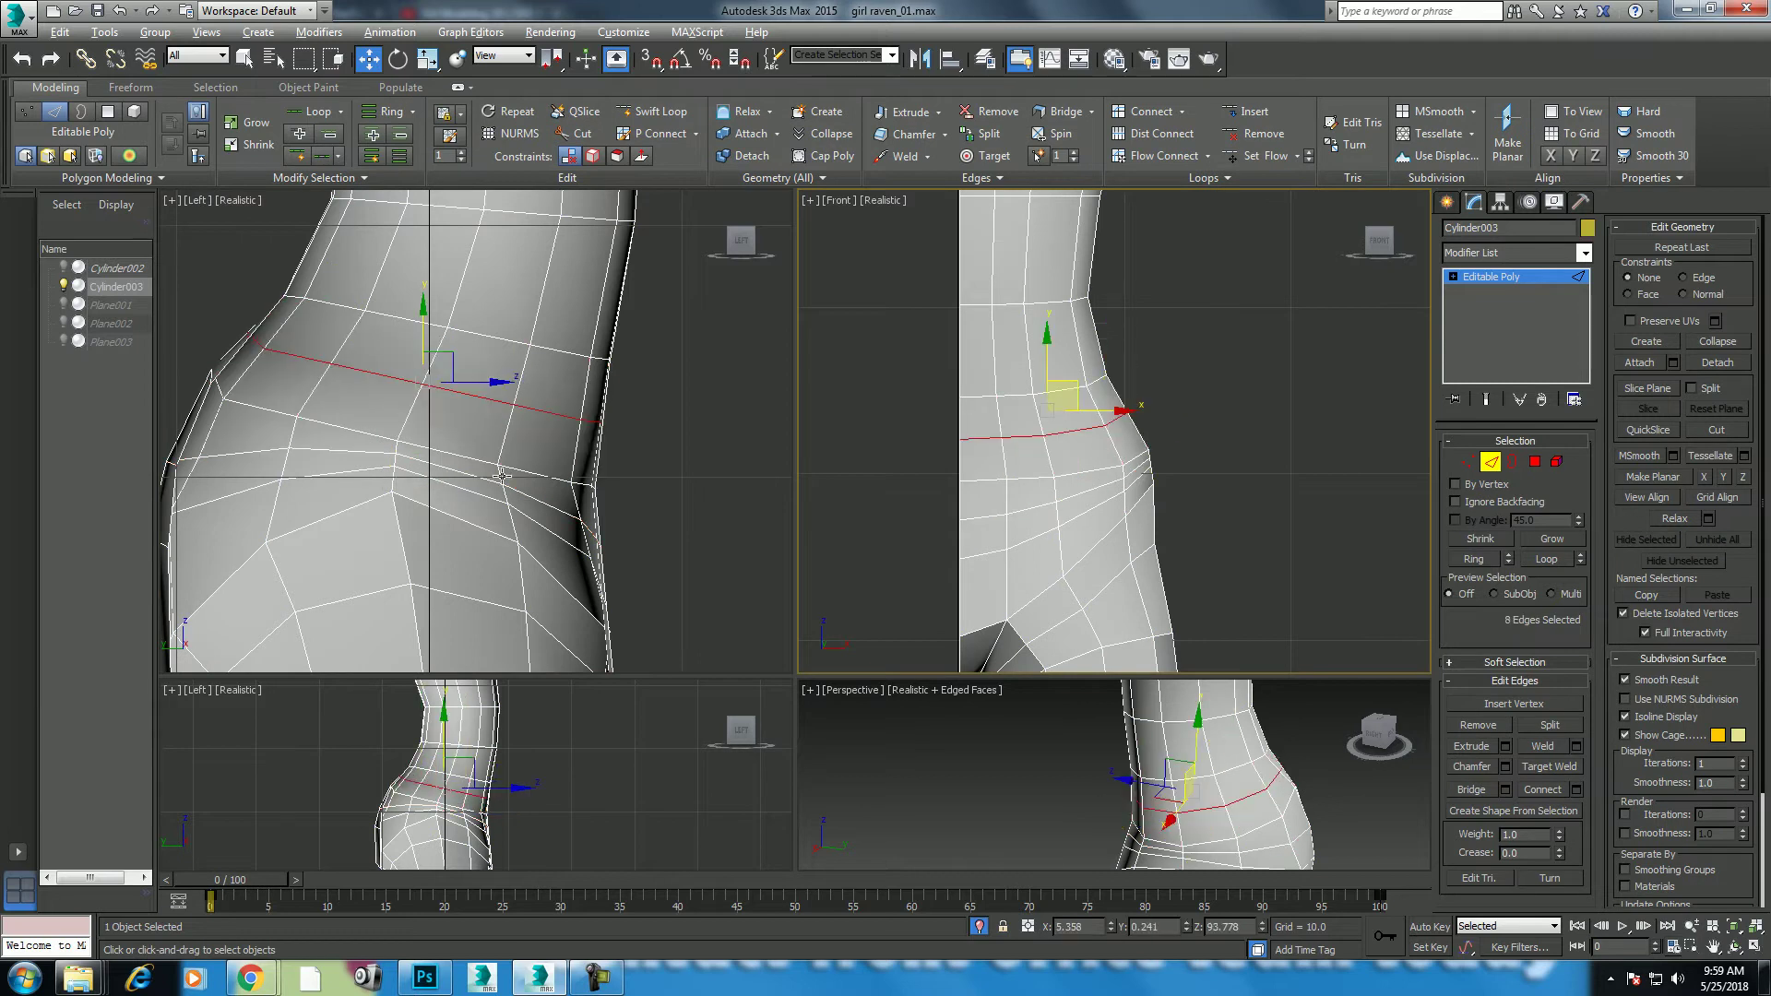
{"action": "scroll", "coordinate": [1017, 489], "scroll_direction": "up", "scroll_amount": 1}
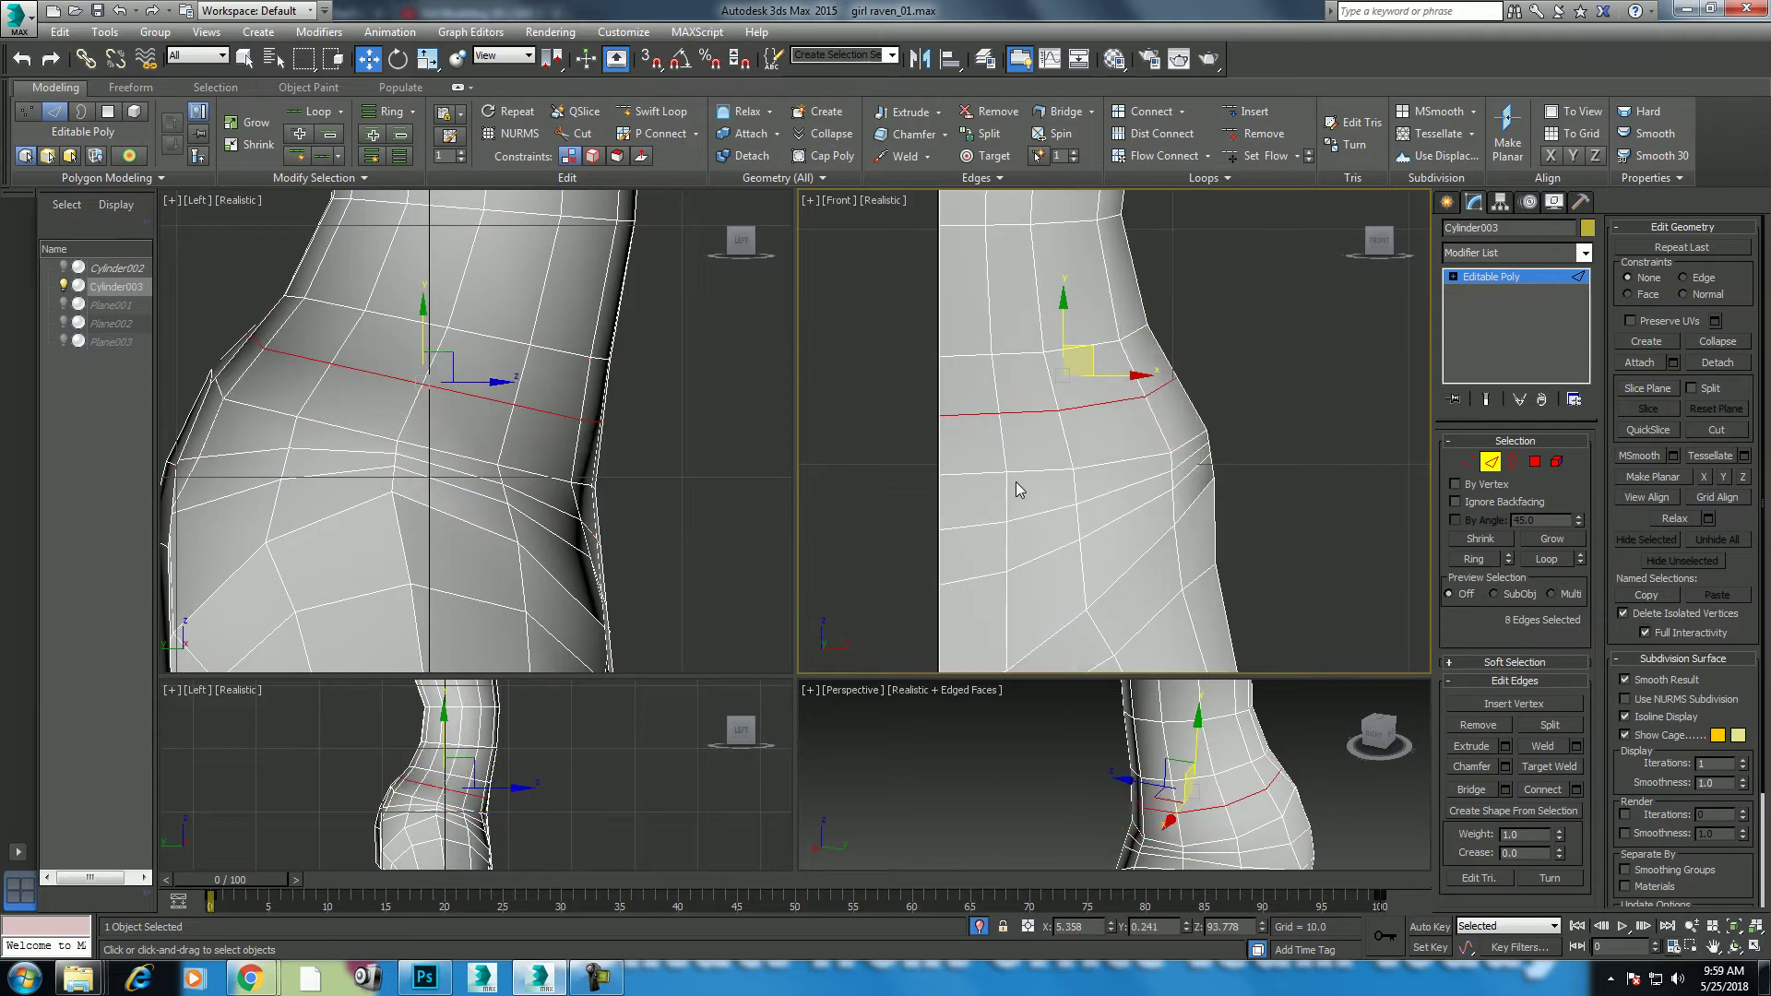
{"action": "left_click", "coordinate": [1468, 464]}
{"action": "left_click", "coordinate": [940, 417]}
{"action": "scroll", "coordinate": [951, 433], "scroll_direction": "up", "scroll_amount": 2}
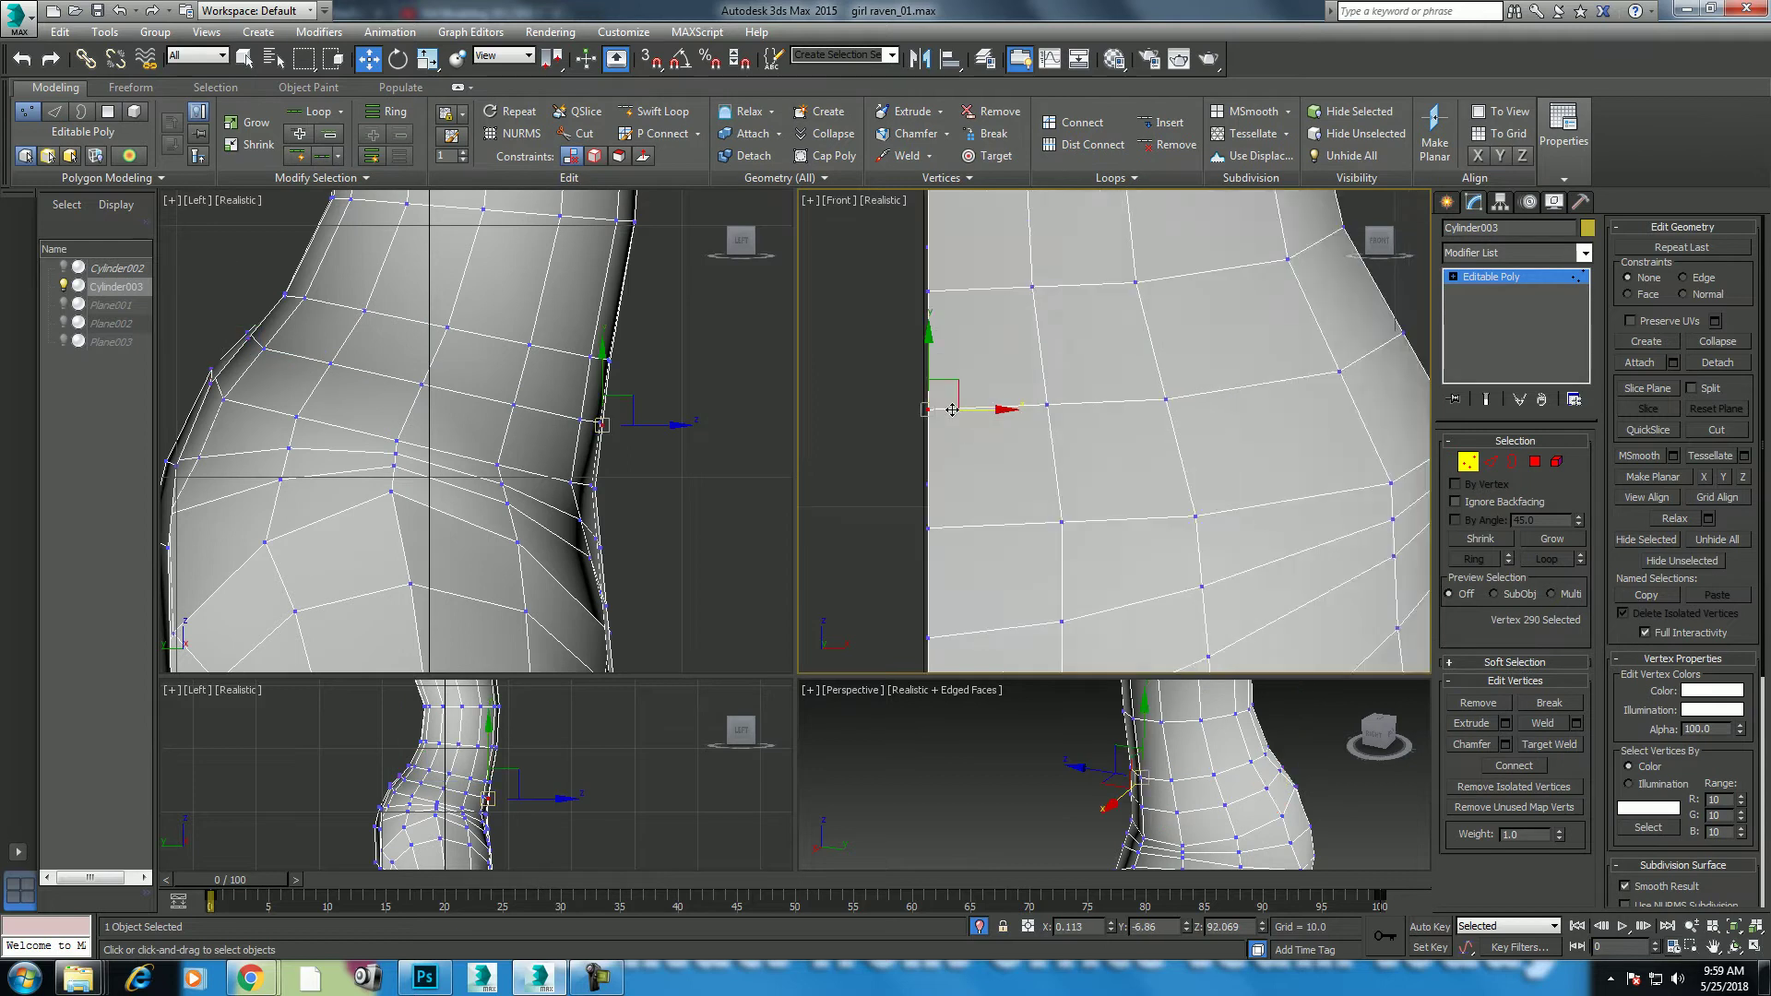
{"action": "scroll", "coordinate": [997, 452], "scroll_direction": "up", "scroll_amount": 2}
{"action": "scroll", "coordinate": [1011, 388], "scroll_direction": "down", "scroll_amount": 1}
{"action": "scroll", "coordinate": [979, 424], "scroll_direction": "down", "scroll_amount": 2}
{"action": "right_click", "coordinate": [975, 409]}
Step: Unhide all objects, set the timeline to frame 17 and raise the seam vertex slightly
{"action": "left_click", "coordinate": [1118, 307]}
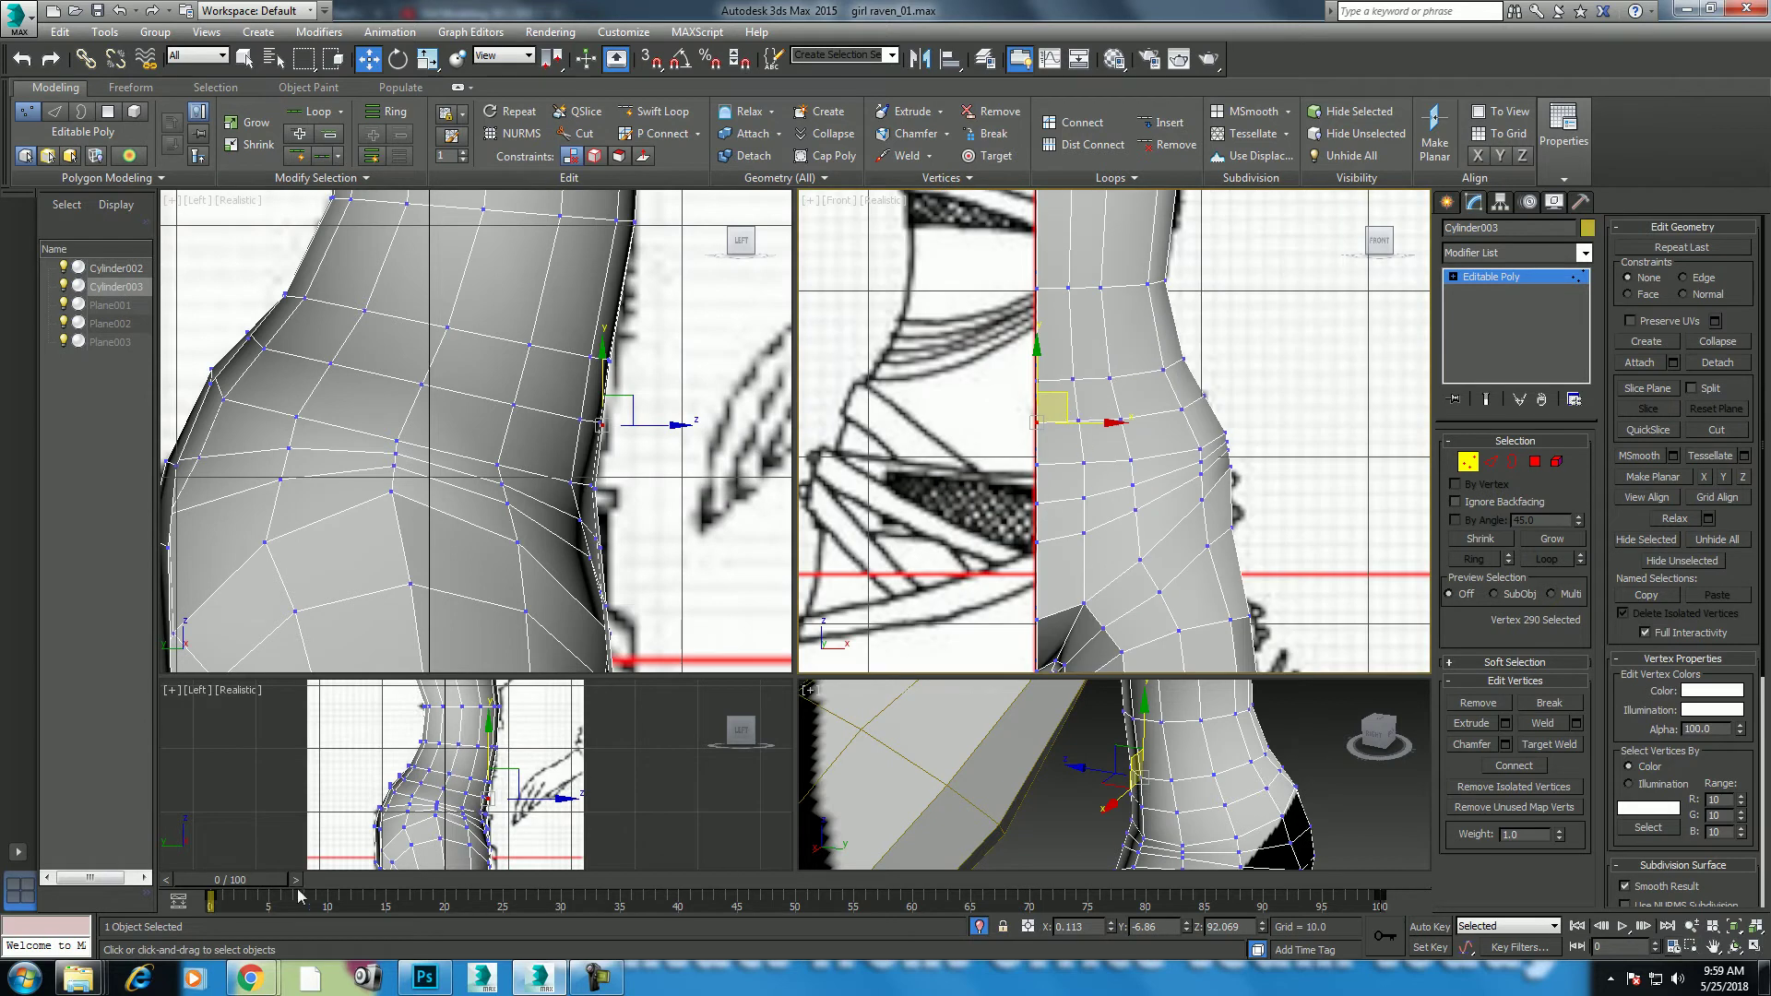
{"action": "mouse_move", "coordinate": [235, 879]}
{"action": "left_mouse_down"}
{"action": "mouse_move", "coordinate": [1139, 881]}
{"action": "mouse_move", "coordinate": [375, 879]}
{"action": "left_mouse_up"}
{"action": "middle_click_drag", "start_coordinate": [1067, 445], "coordinate": [1221, 399]}
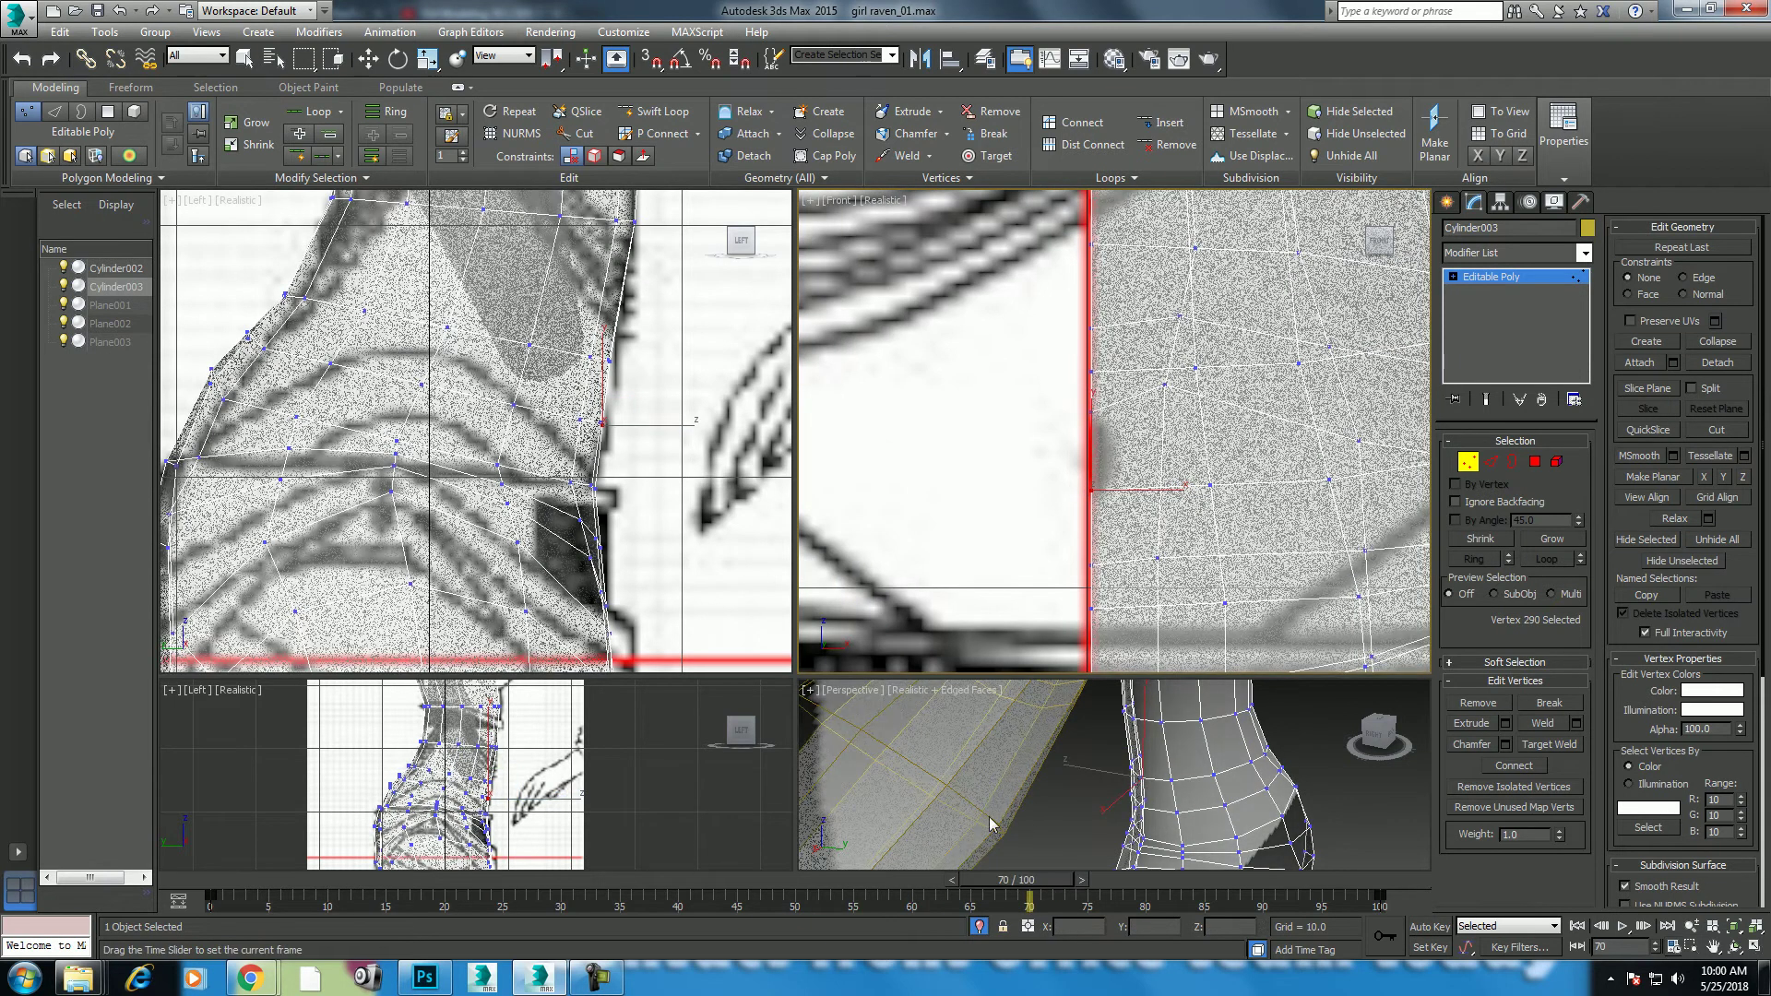
{"action": "left_click_drag", "start_coordinate": [393, 886], "coordinate": [425, 886]}
{"action": "left_click_drag", "start_coordinate": [1090, 409], "coordinate": [1089, 393]}
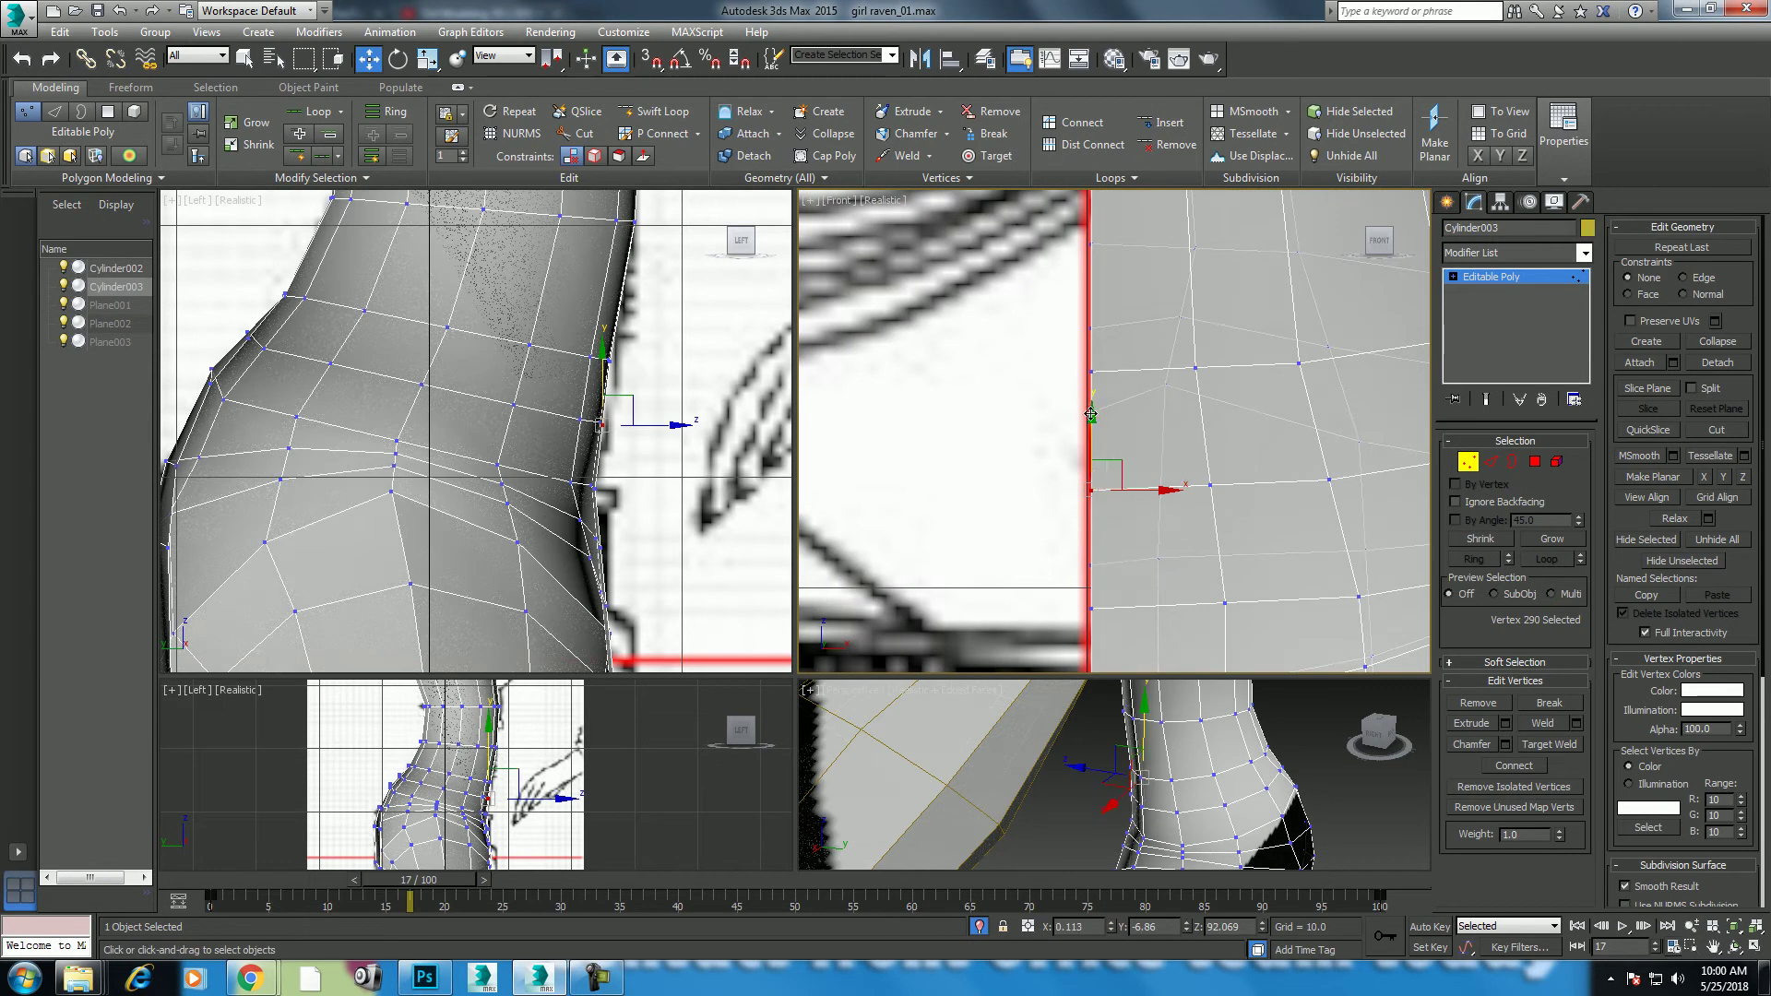
{"action": "scroll", "coordinate": [1144, 445], "scroll_direction": "up", "scroll_amount": 2}
Step: Cut a new three-point edge from the seam edge across the hip and back
{"action": "right_click", "coordinate": [1116, 413]}
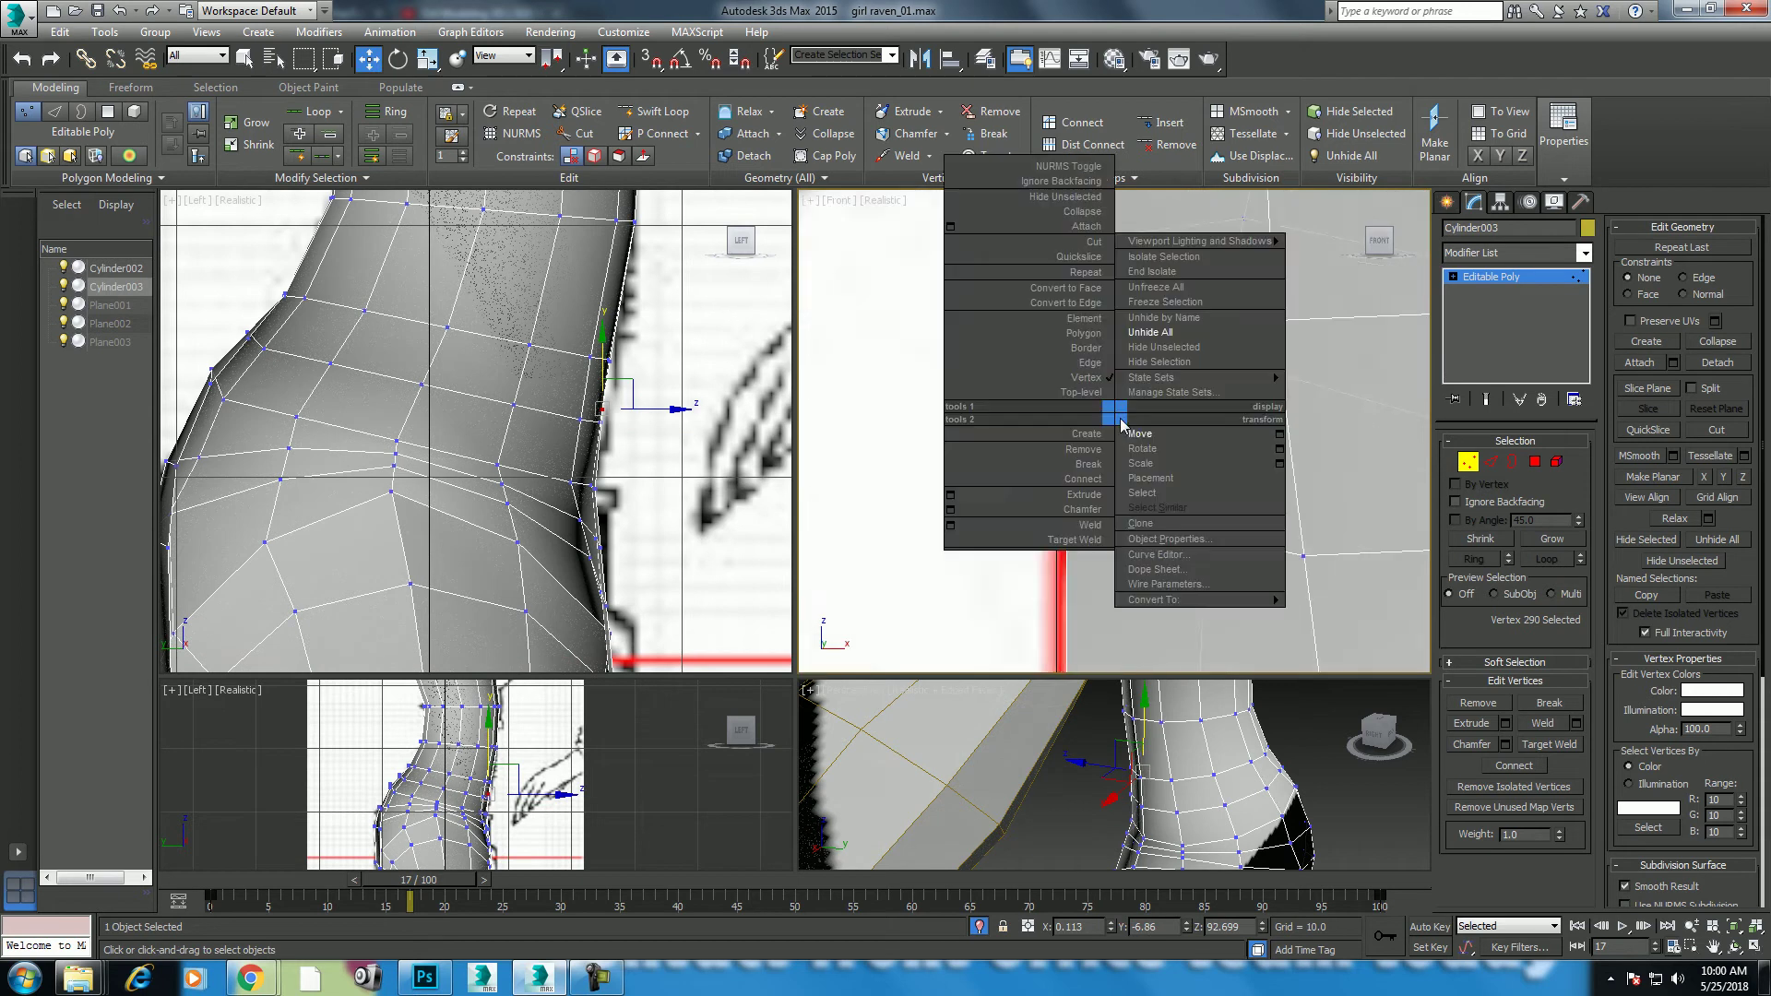
{"action": "left_click", "coordinate": [1094, 241]}
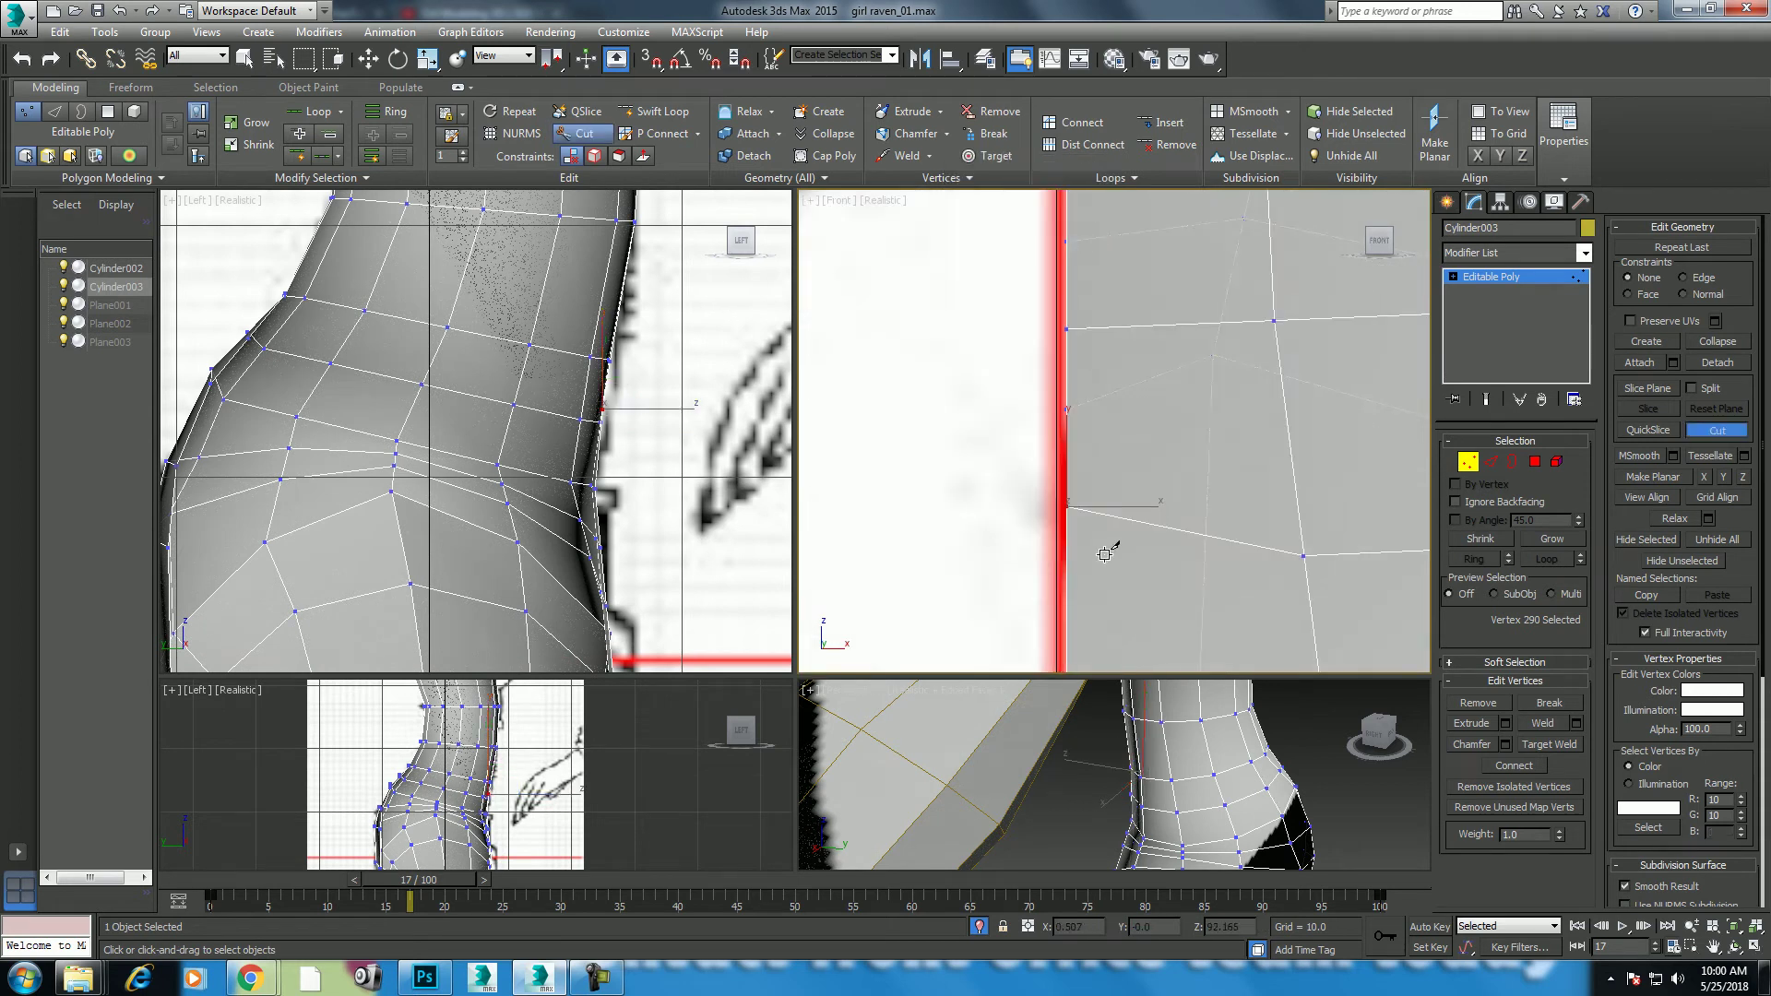
{"action": "left_click", "coordinate": [1067, 451]}
{"action": "left_click", "coordinate": [1111, 514]}
{"action": "left_click", "coordinate": [1067, 577]}
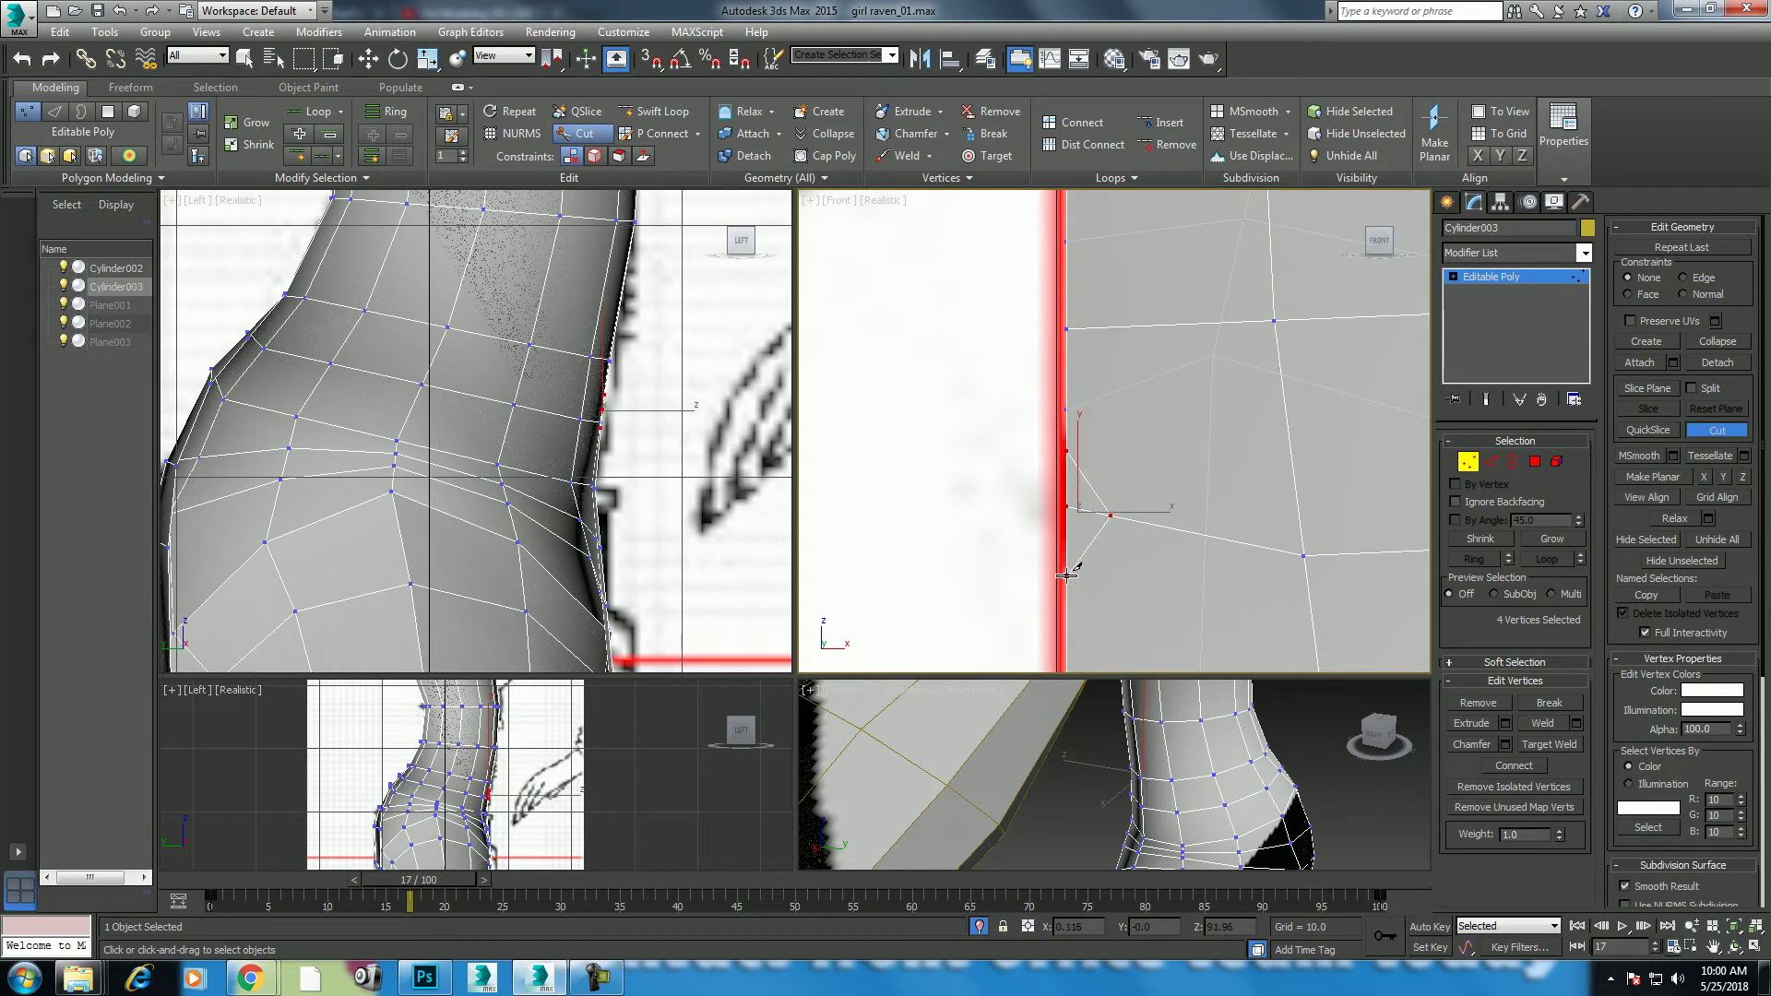
{"action": "key", "text": "w"}
{"action": "right_click", "coordinate": [1167, 747]}
Step: Inspect the cut faces in perspective and nudge seam vertex 290 slightly along Y
{"action": "key", "text": "alt+w"}
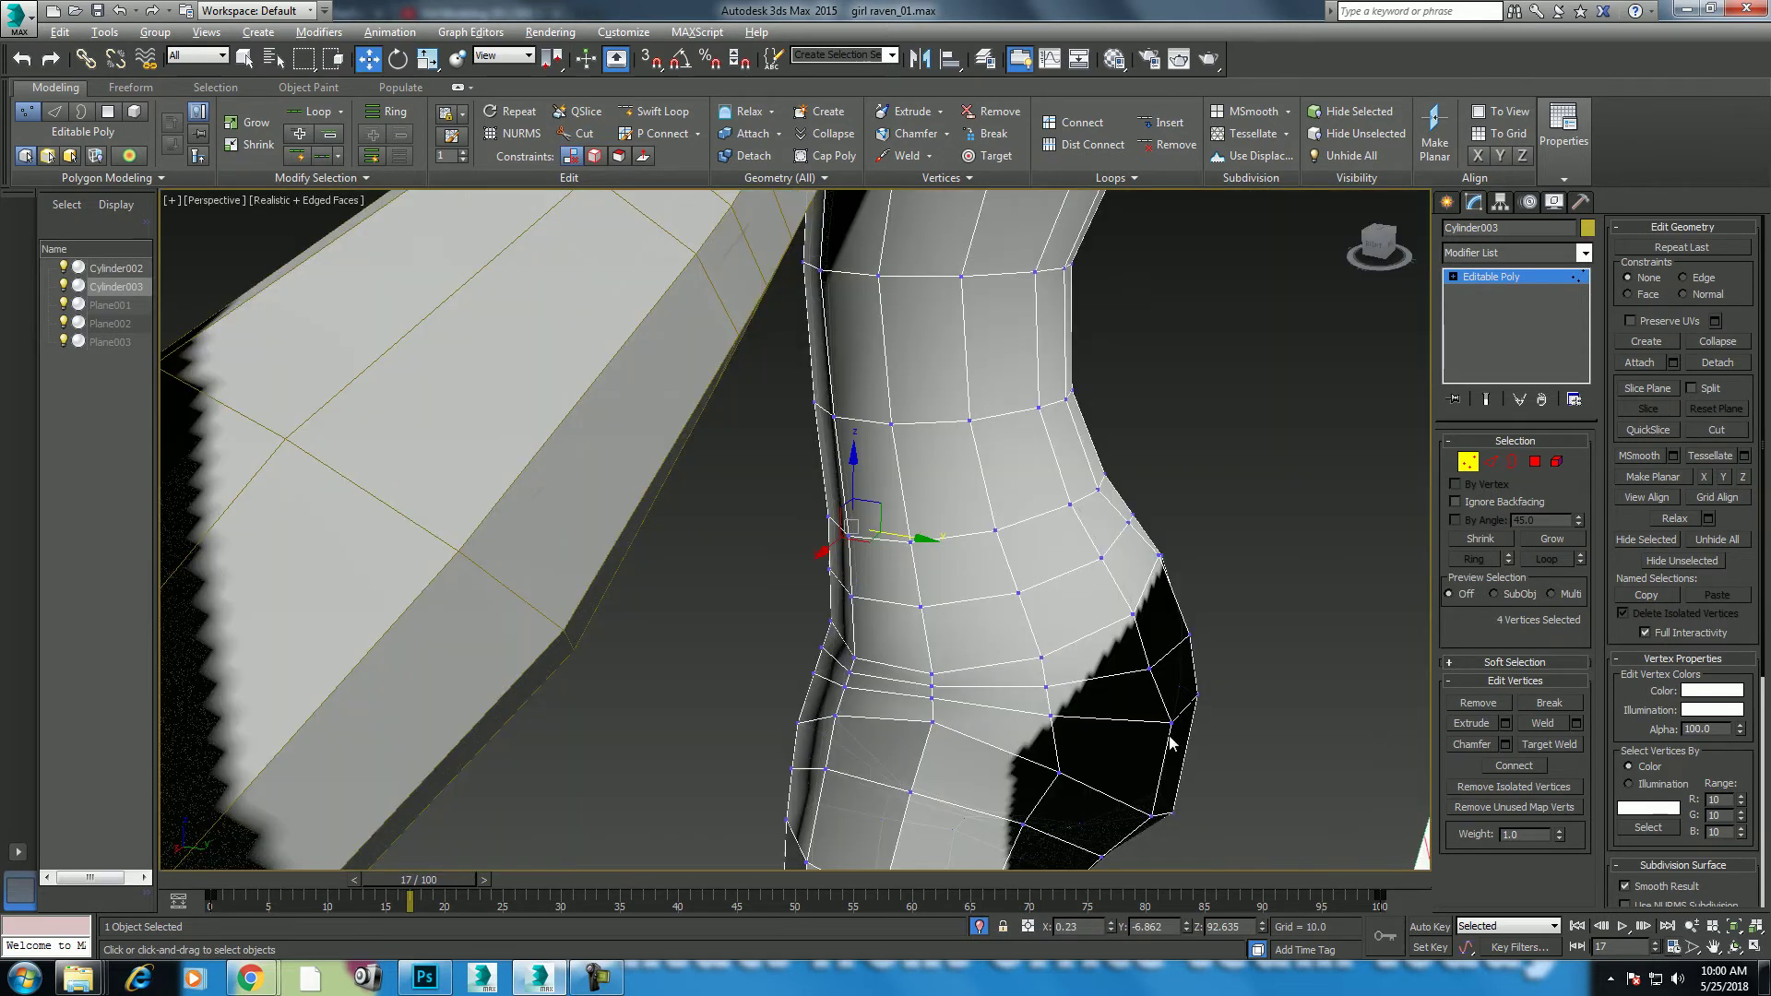
{"action": "scroll", "coordinate": [1081, 627], "scroll_direction": "up", "scroll_amount": 3}
{"action": "middle_click_drag", "start_coordinate": [1081, 627], "coordinate": [1111, 620], "text": "alt"}
{"action": "scroll", "coordinate": [1097, 606], "scroll_direction": "up", "scroll_amount": 3}
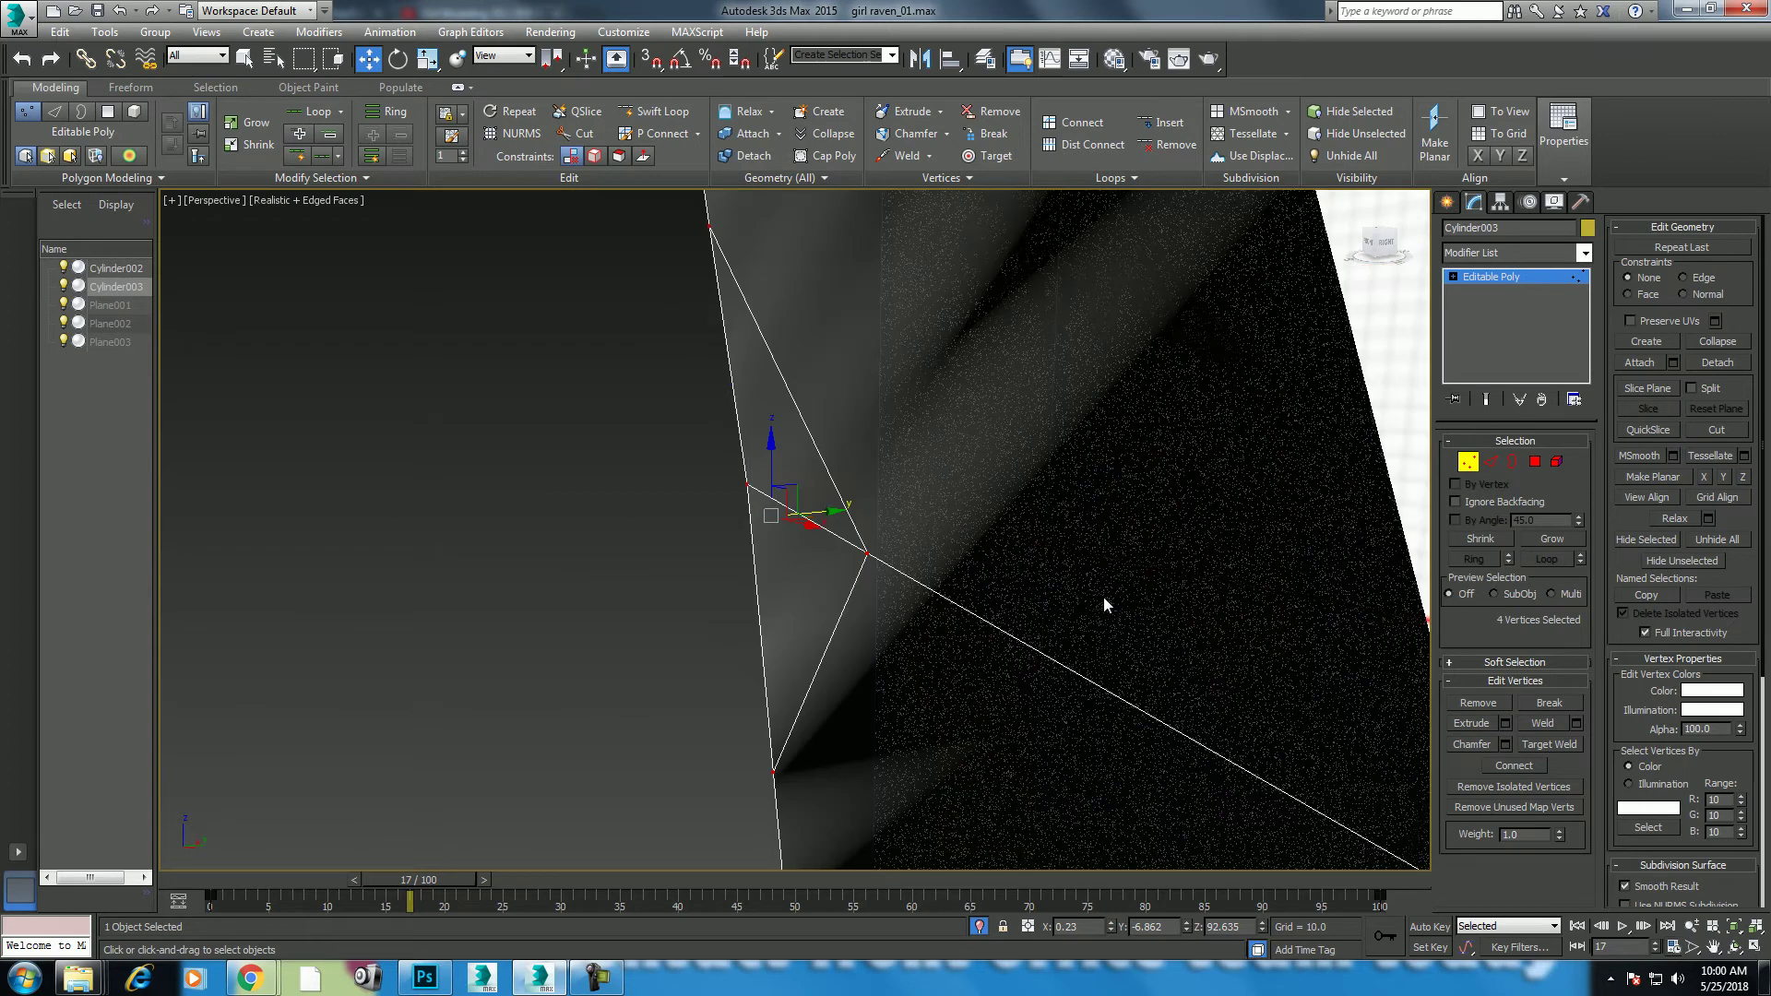
{"action": "key", "text": "alt+w"}
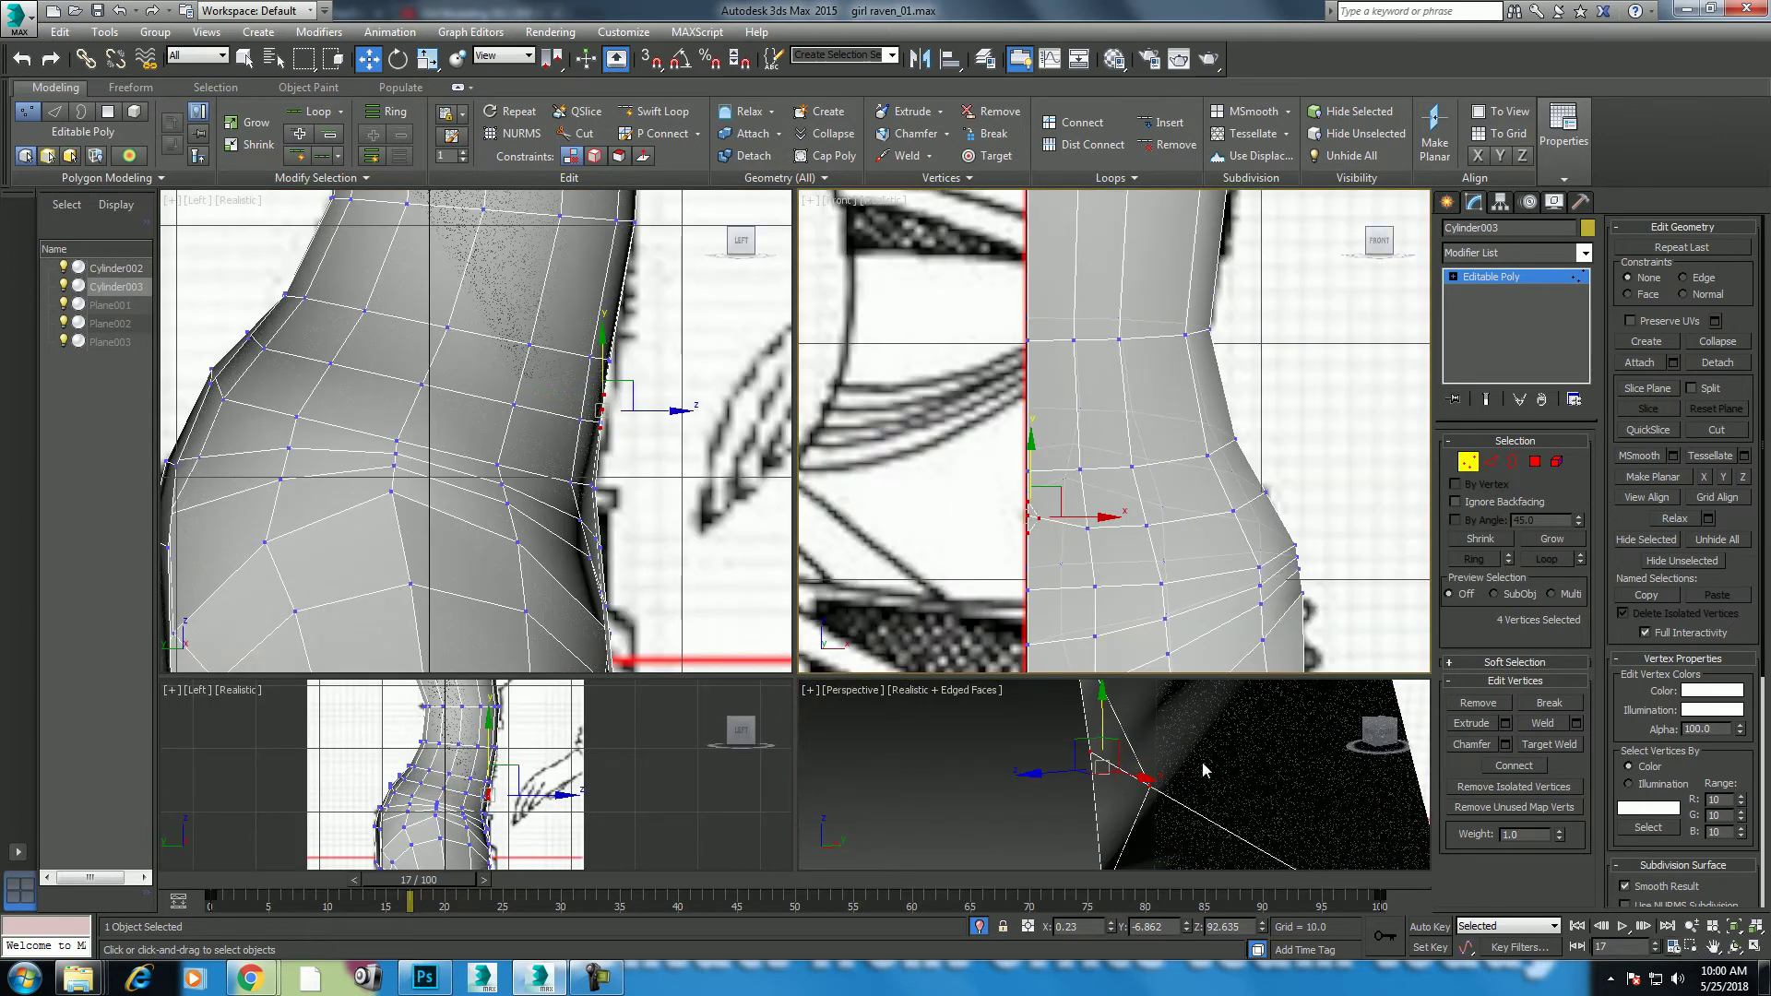
{"action": "key", "text": "alt+w"}
{"action": "mouse_move", "coordinate": [1199, 767]}
{"action": "middle_mouse_down", "text": "alt"}
{"action": "mouse_move", "coordinate": [1048, 635]}
{"action": "mouse_move", "coordinate": [1126, 664]}
{"action": "mouse_move", "coordinate": [1138, 633]}
{"action": "mouse_move", "coordinate": [890, 512]}
{"action": "middle_mouse_up", "text": "alt"}
{"action": "right_click", "coordinate": [1138, 633]}
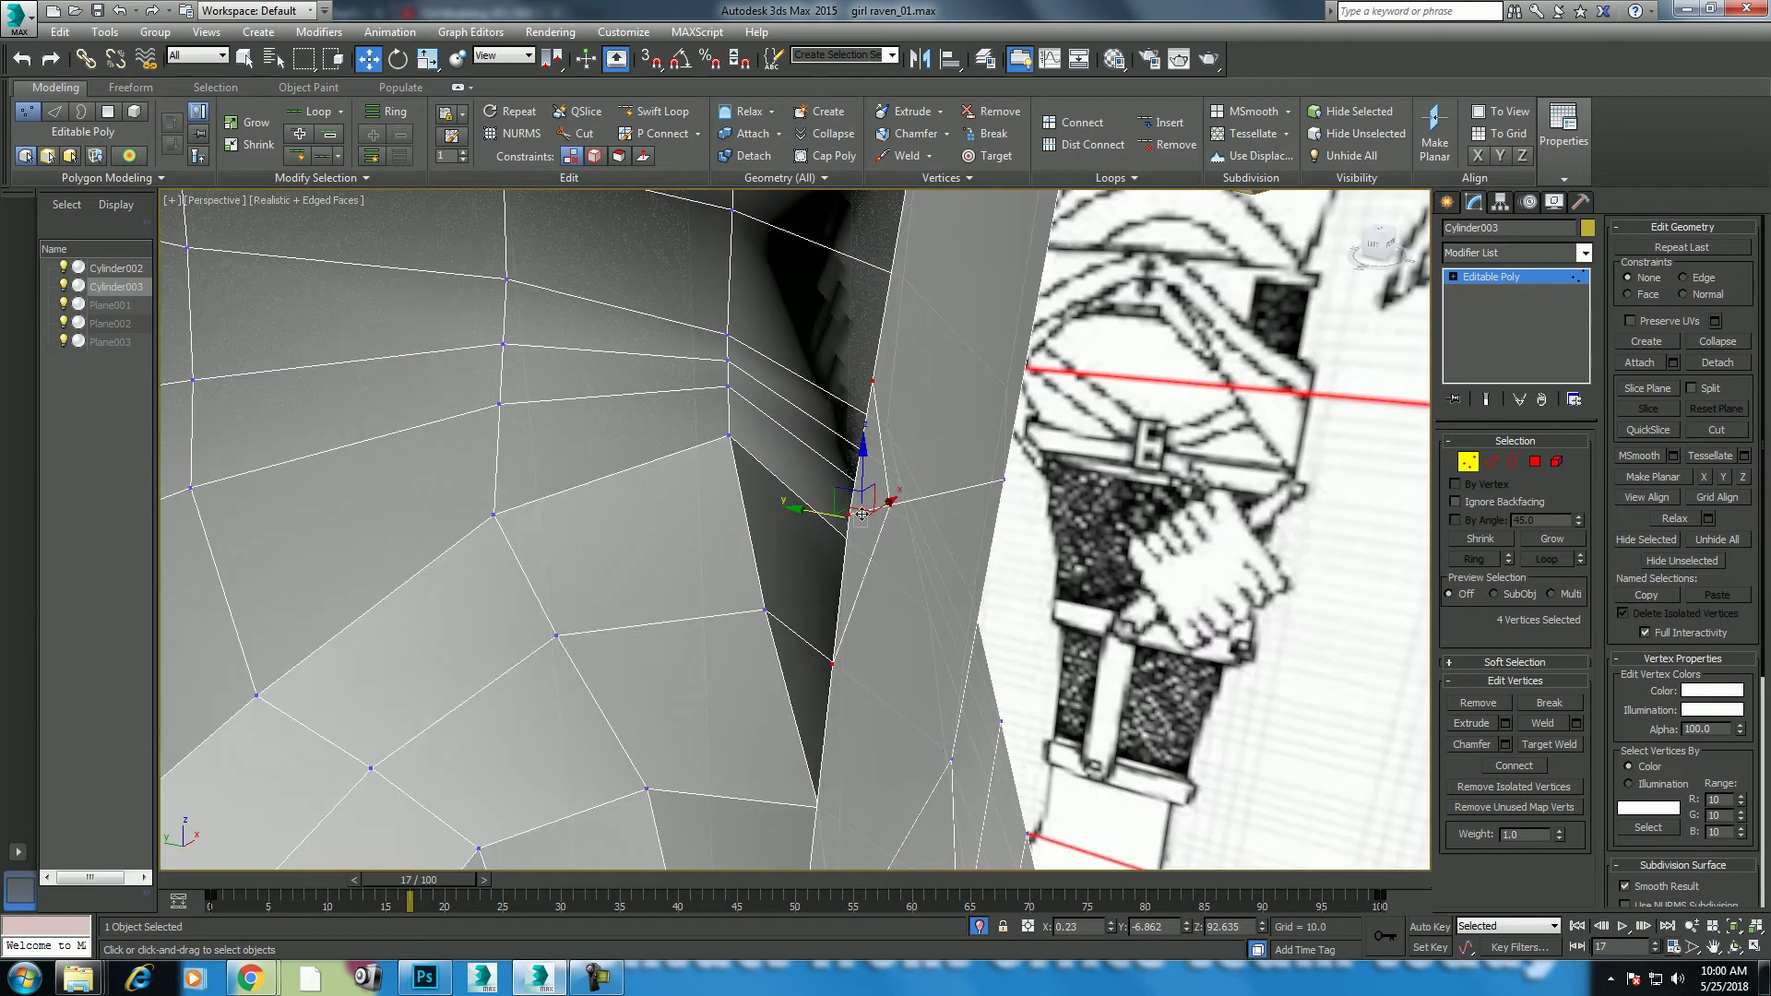
{"action": "left_click", "coordinate": [849, 515]}
{"action": "left_click_drag", "start_coordinate": [790, 508], "coordinate": [773, 503]}
{"action": "mouse_move", "coordinate": [773, 504]}
{"action": "middle_mouse_down", "text": "alt"}
{"action": "mouse_move", "coordinate": [833, 454]}
{"action": "mouse_move", "coordinate": [969, 461]}
{"action": "middle_mouse_up", "text": "alt"}
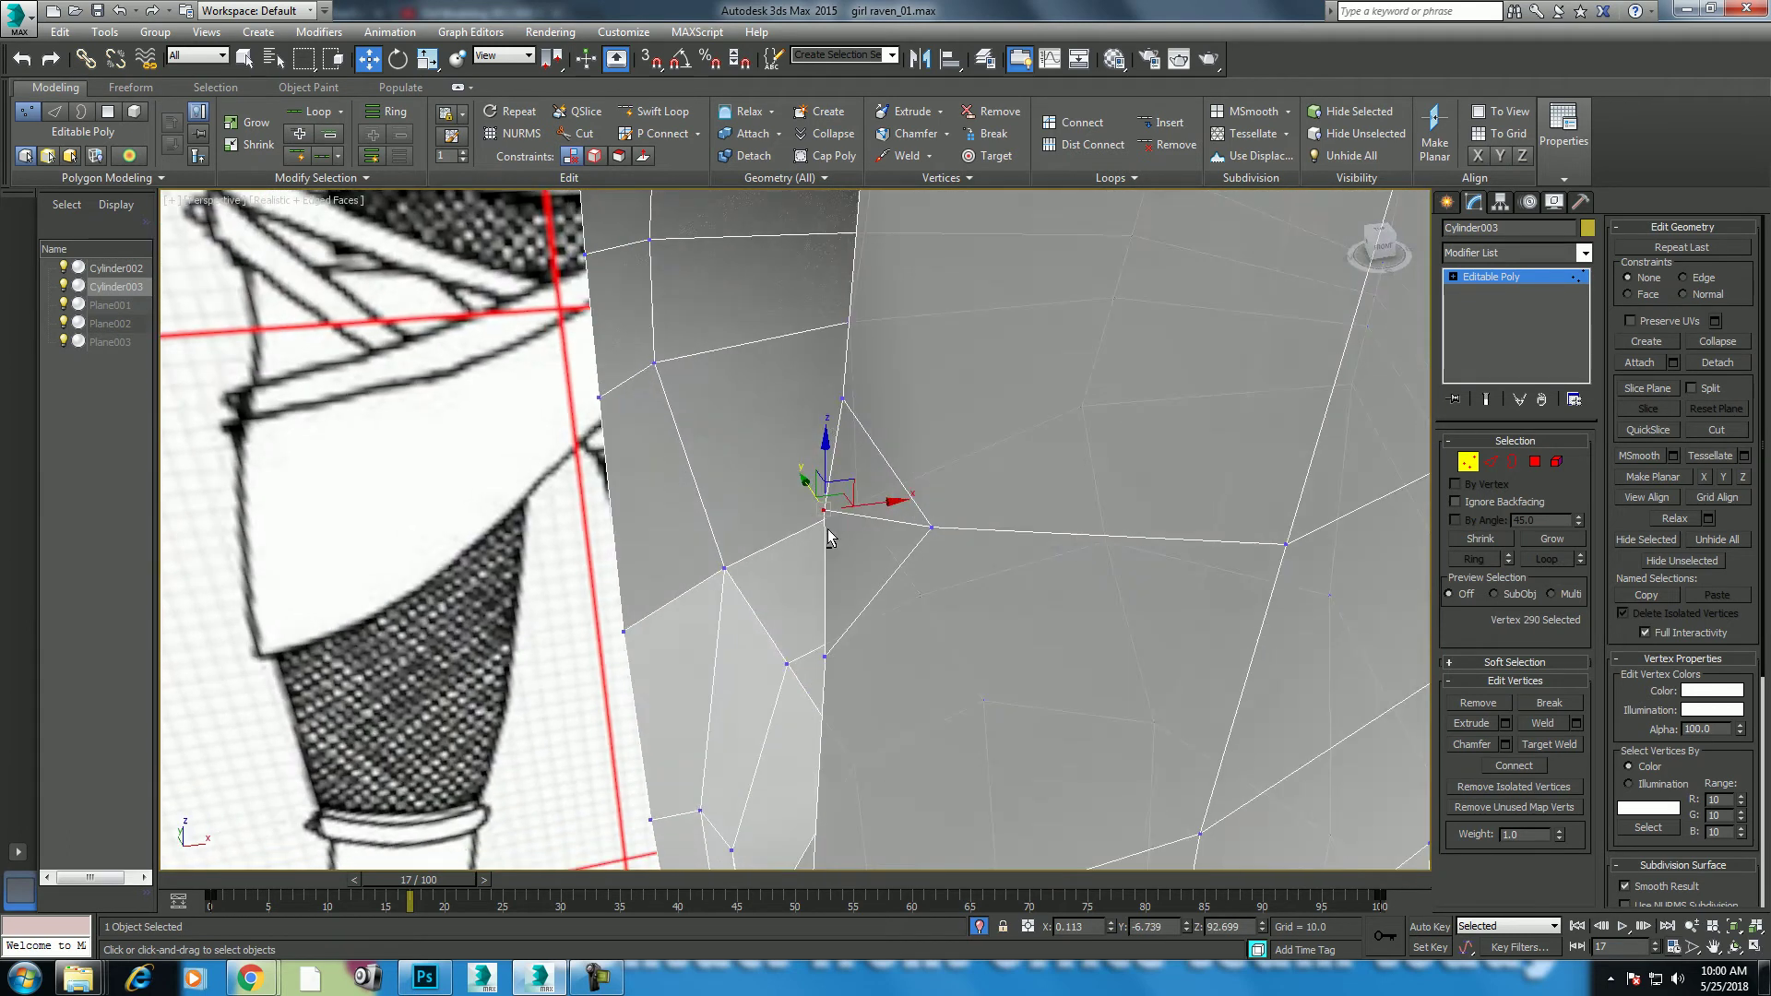
Step: Select seam edge 569 and cut new edges from it through an existing vertex
{"action": "left_click", "coordinate": [1493, 464]}
{"action": "left_click", "coordinate": [905, 488]}
{"action": "mouse_move", "coordinate": [982, 552]}
{"action": "middle_mouse_down", "text": "alt"}
{"action": "mouse_move", "coordinate": [1048, 483]}
{"action": "mouse_move", "coordinate": [1147, 455]}
{"action": "middle_mouse_up", "text": "alt"}
{"action": "right_click", "coordinate": [1147, 454]}
{"action": "left_click", "coordinate": [1121, 269]}
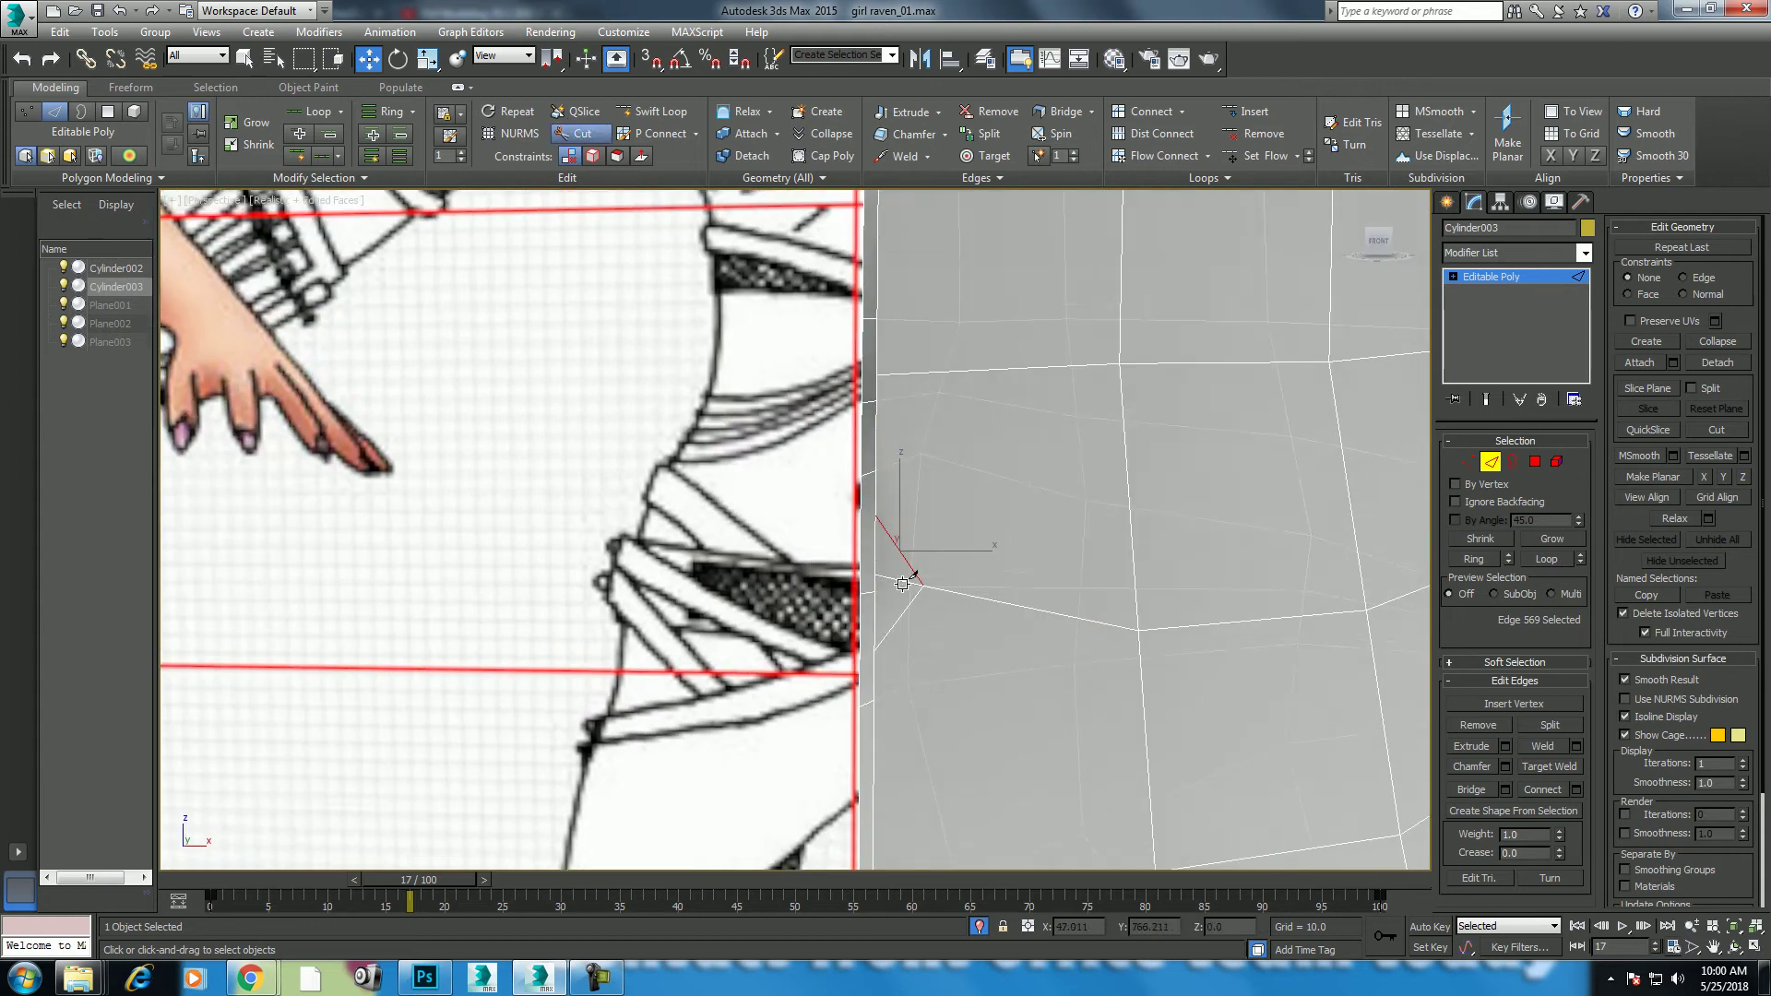
{"action": "left_click", "coordinate": [898, 548]}
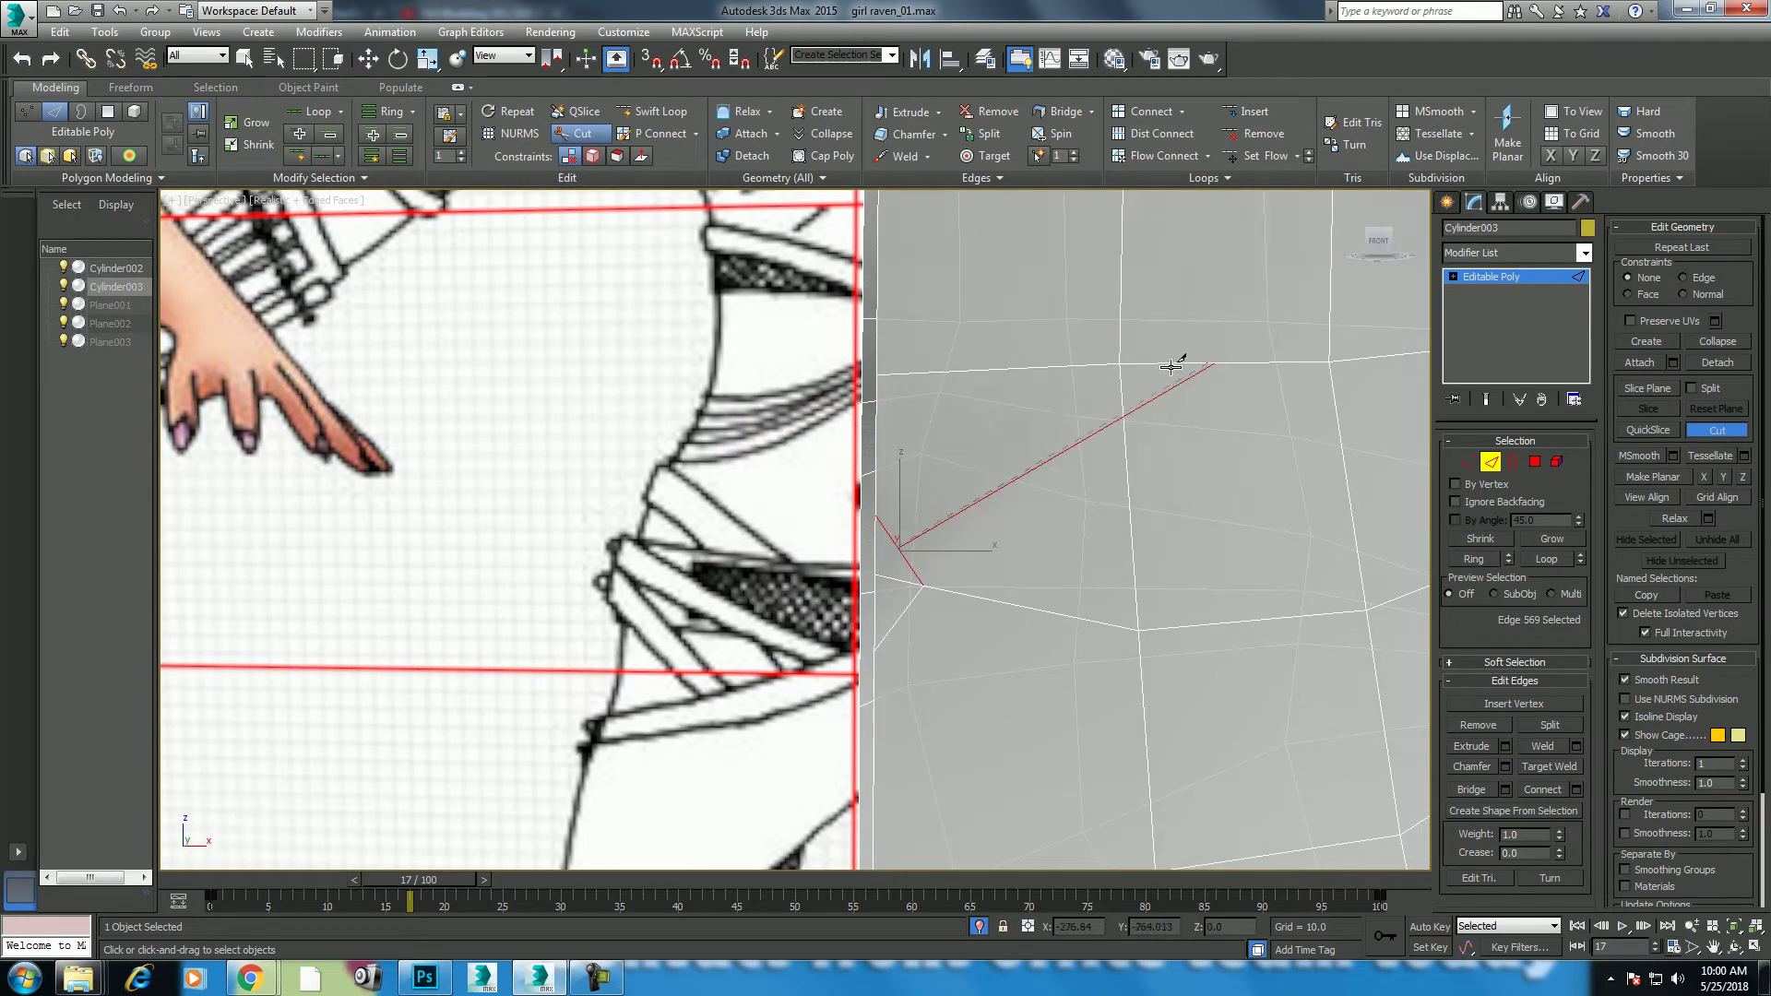
{"action": "left_click", "coordinate": [1120, 366]}
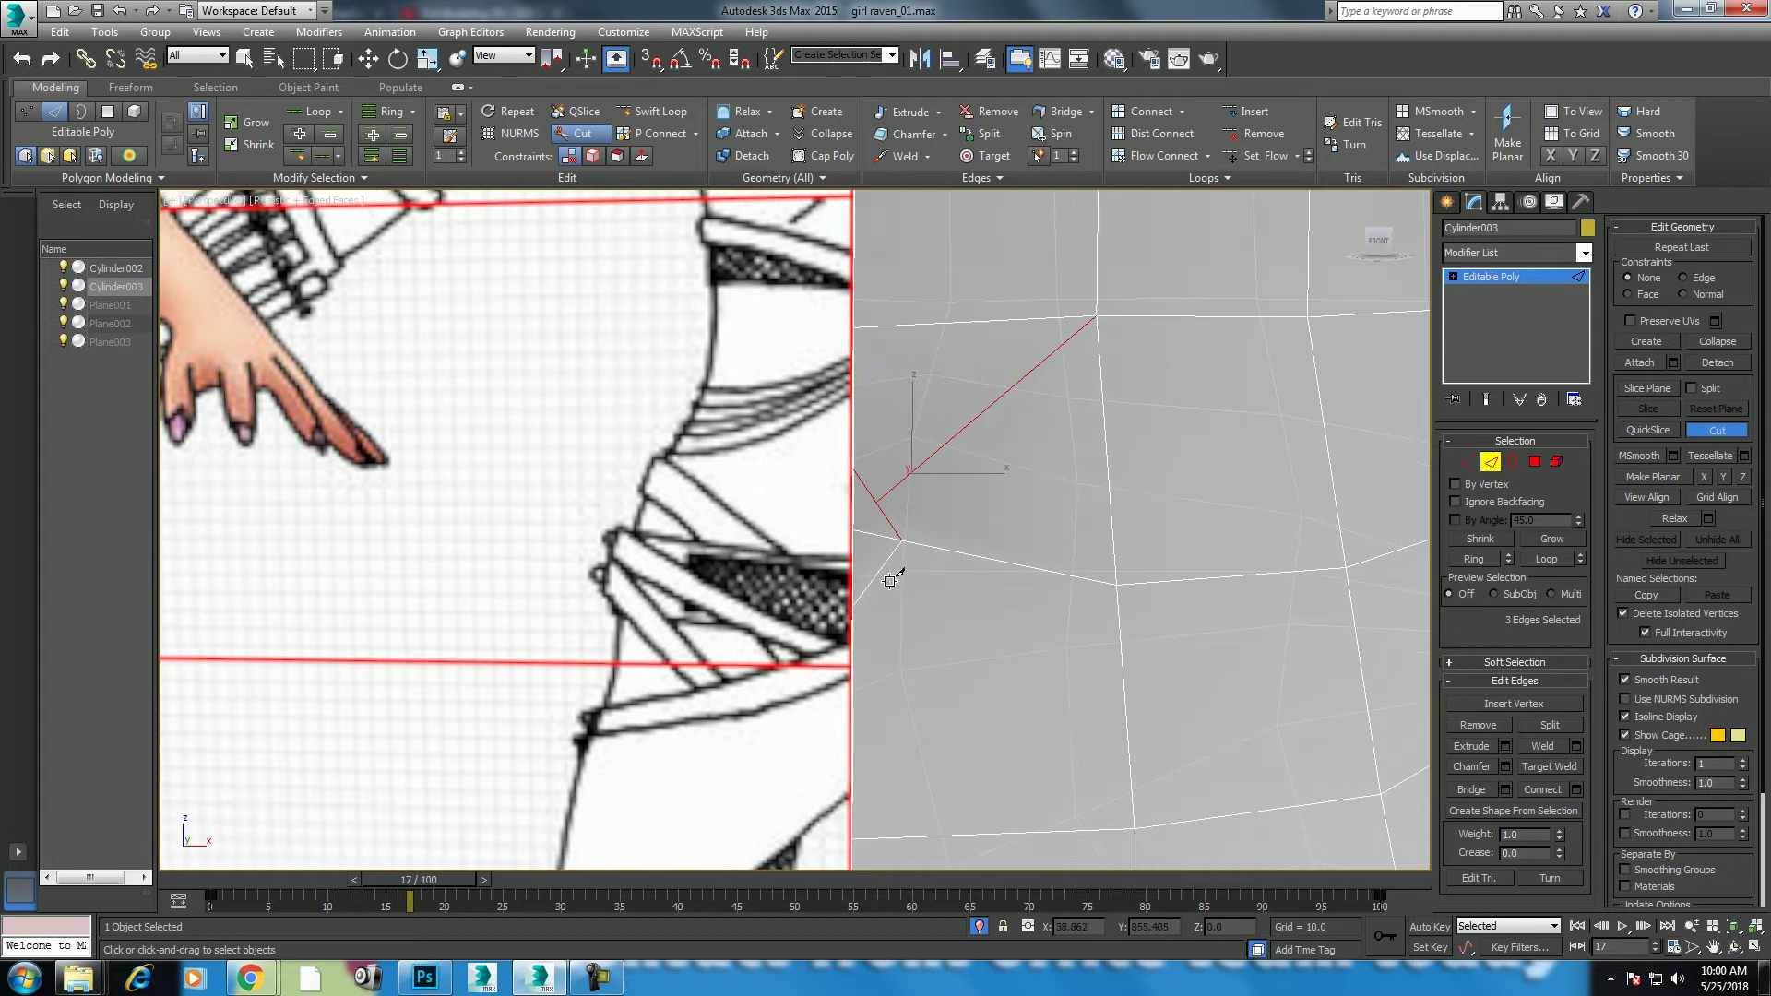
{"action": "left_click", "coordinate": [876, 578]}
{"action": "left_click", "coordinate": [1134, 828]}
{"action": "right_click", "coordinate": [1154, 724]}
Step: Select diagonal edge 573's vertex at the new cut and shift it slightly along X
{"action": "key", "text": "alt+w"}
{"action": "right_click", "coordinate": [1144, 453]}
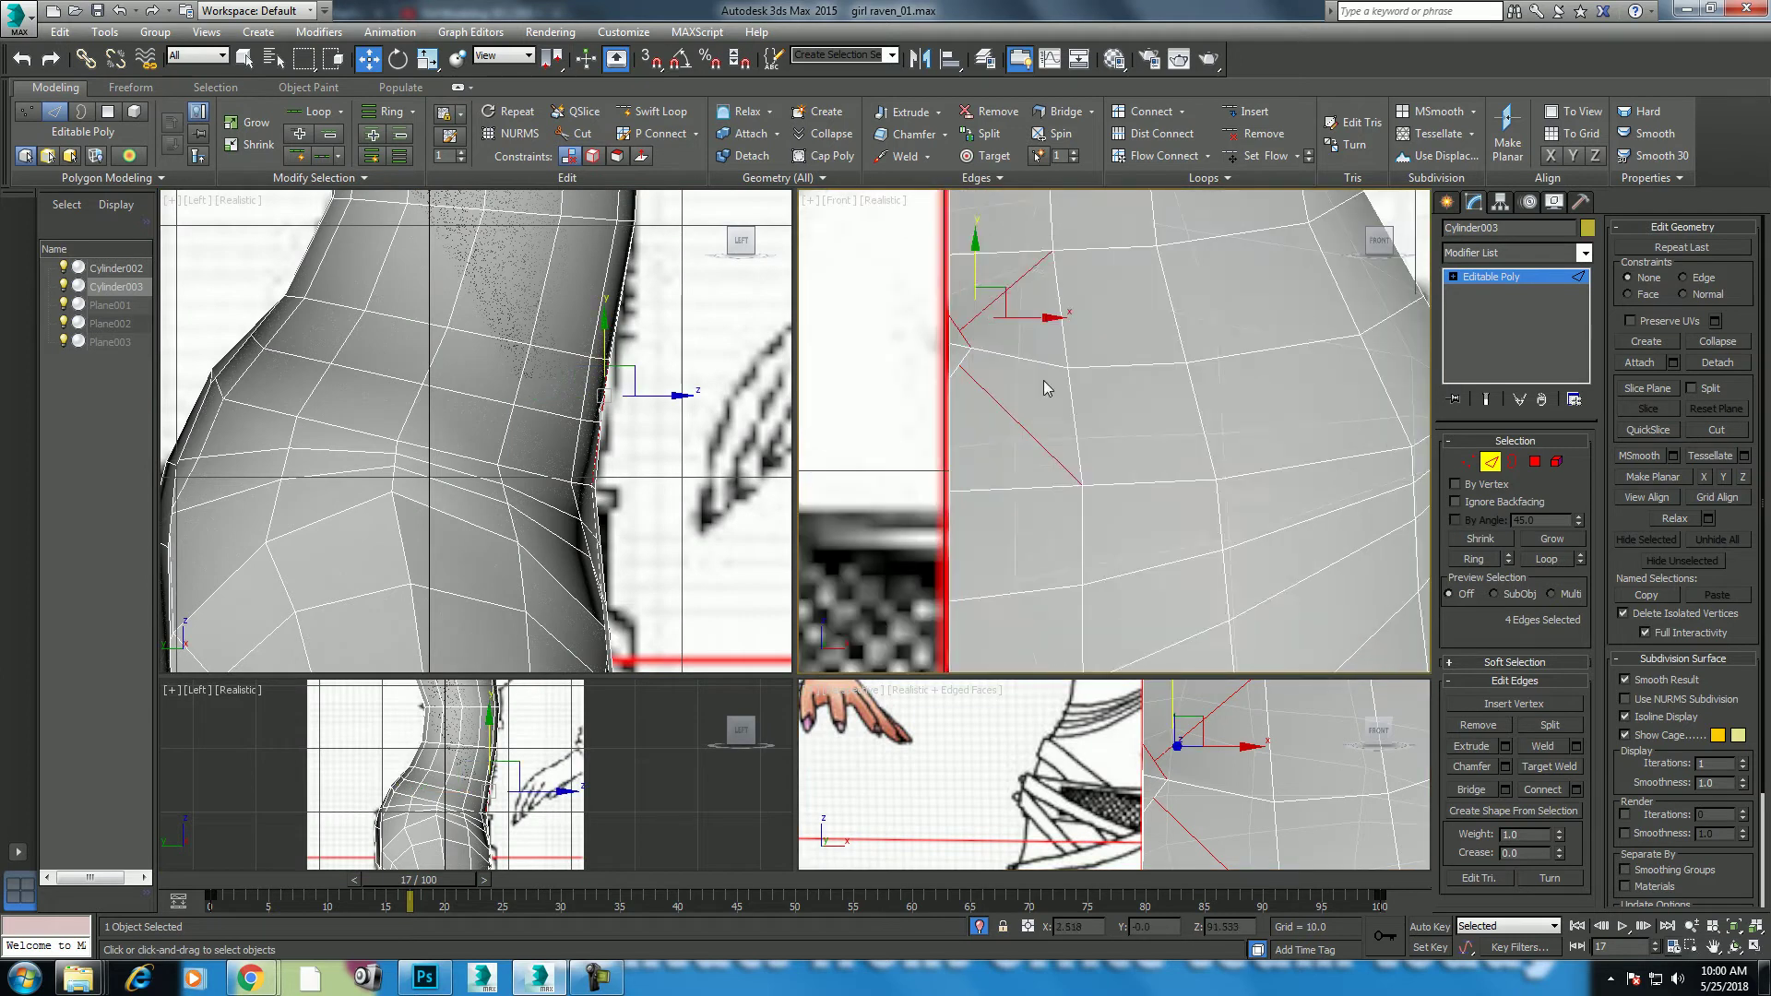
{"action": "scroll", "coordinate": [1089, 413], "scroll_direction": "up", "scroll_amount": 2}
{"action": "middle_click_drag", "start_coordinate": [927, 303], "coordinate": [941, 373]}
{"action": "left_click", "coordinate": [927, 383]}
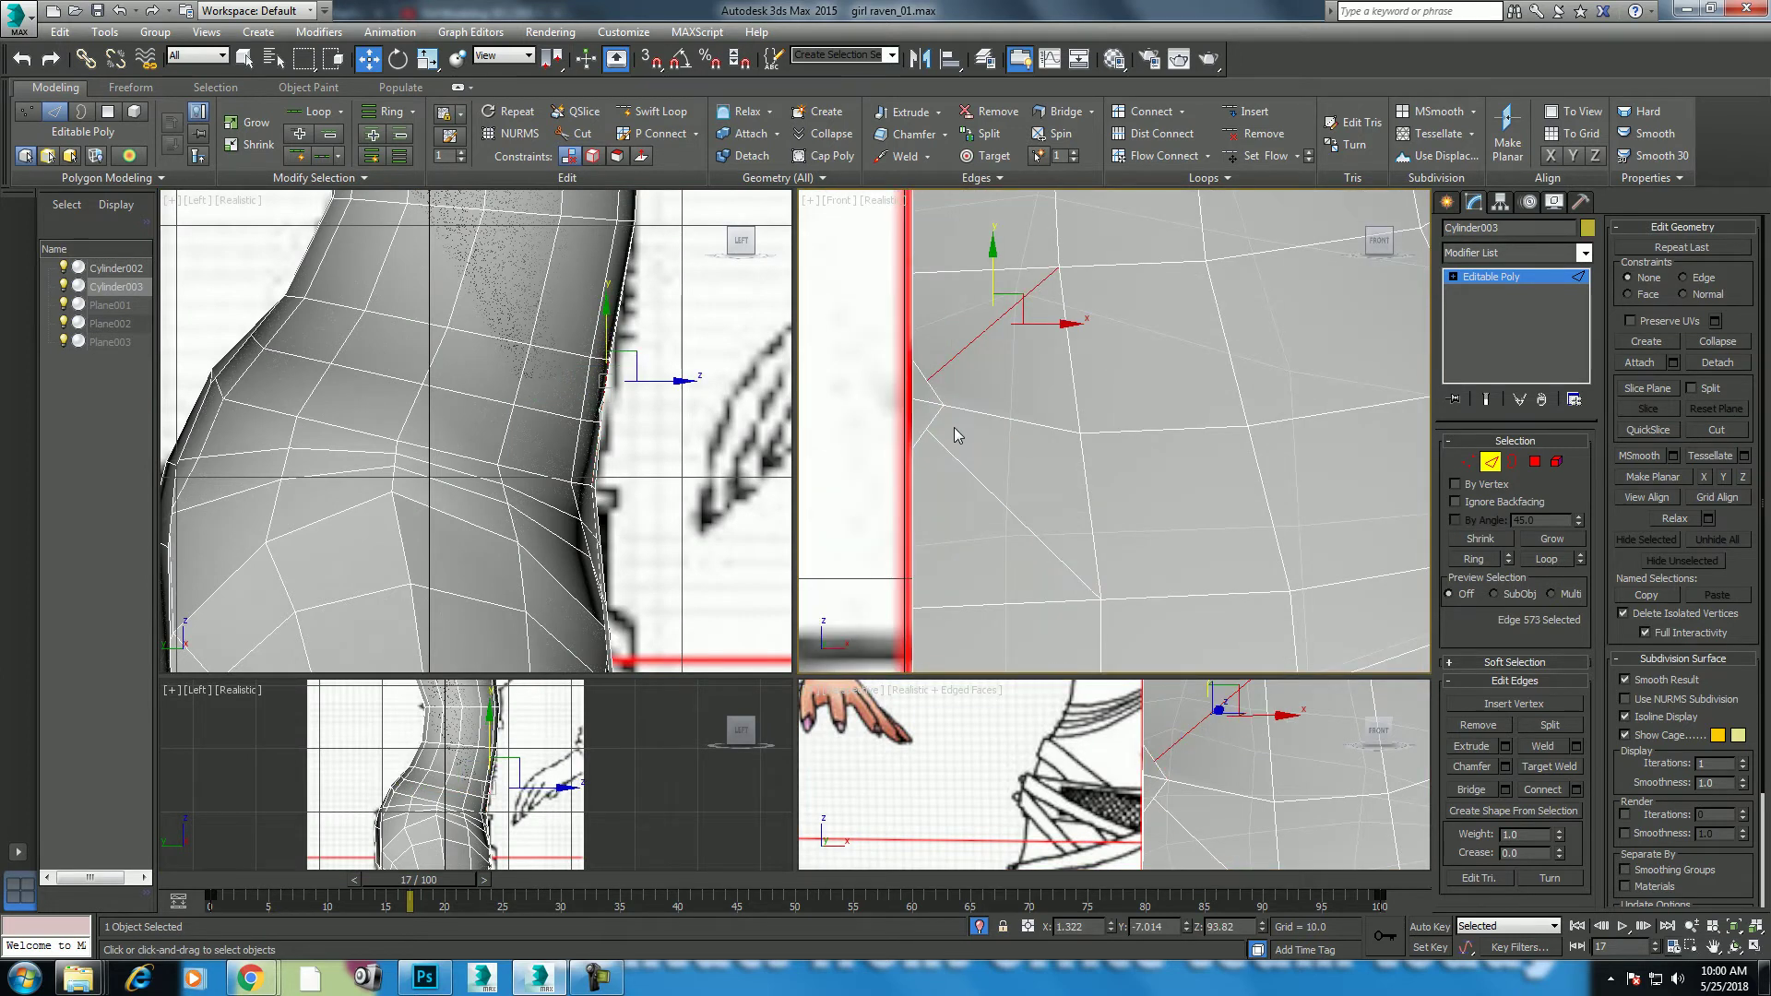
{"action": "key", "text": "1"}
{"action": "left_click", "coordinate": [928, 381]}
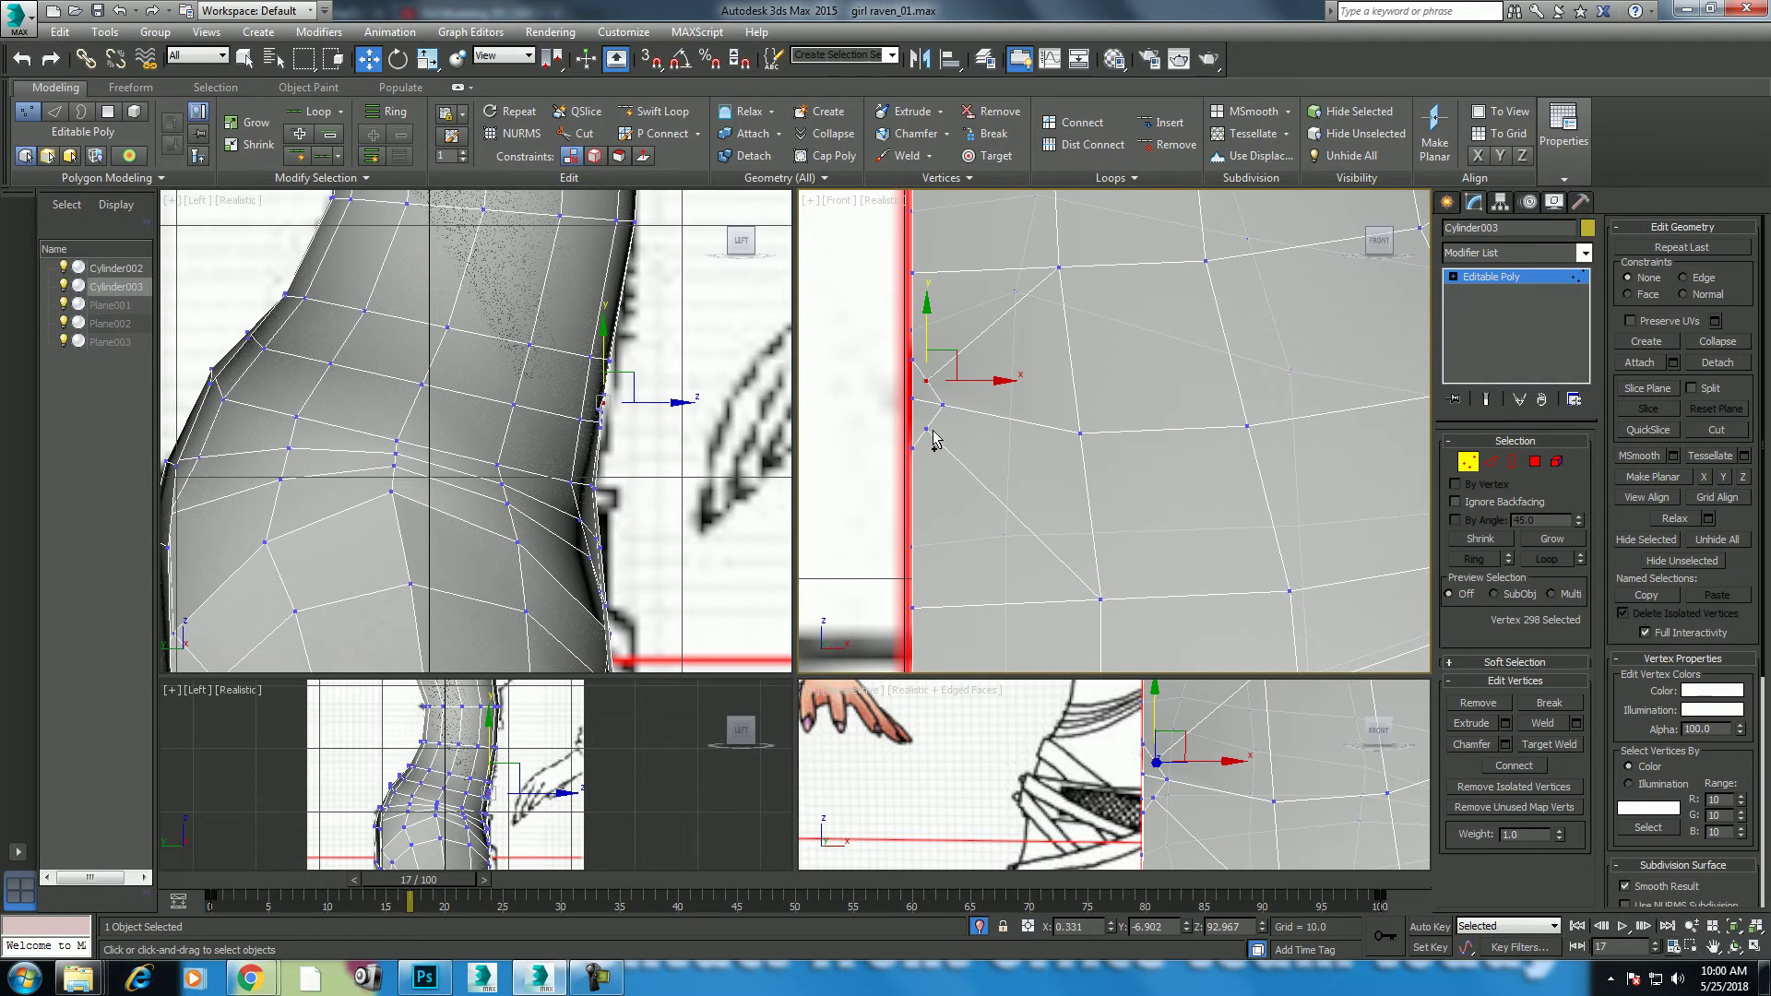
{"action": "key", "text": "r"}
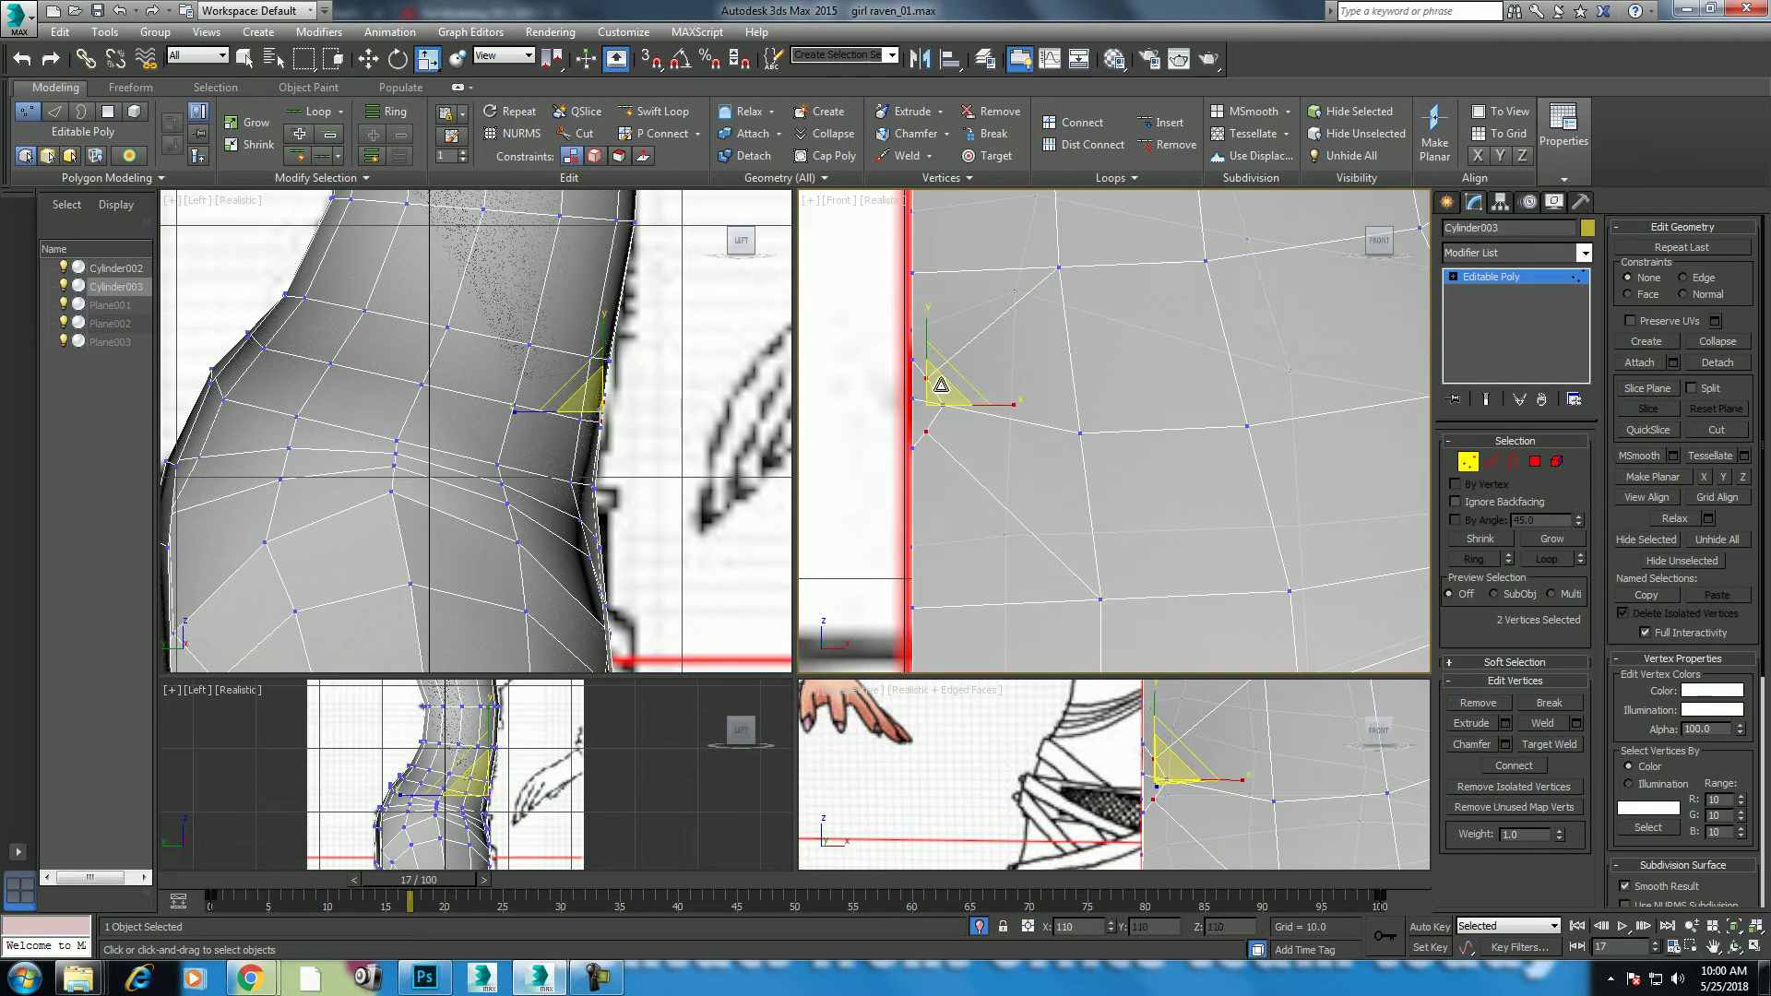
{"action": "key", "text": "w"}
{"action": "left_click_drag", "start_coordinate": [994, 406], "coordinate": [1000, 404]}
Step: Cut another edge from an existing vertex down to the mesh's open border
{"action": "key", "text": "alt+w"}
{"action": "mouse_move", "coordinate": [1136, 723]}
{"action": "middle_mouse_down", "text": "alt"}
{"action": "mouse_move", "coordinate": [1189, 747]}
{"action": "mouse_move", "coordinate": [914, 577]}
{"action": "mouse_move", "coordinate": [932, 468]}
{"action": "middle_mouse_up", "text": "alt"}
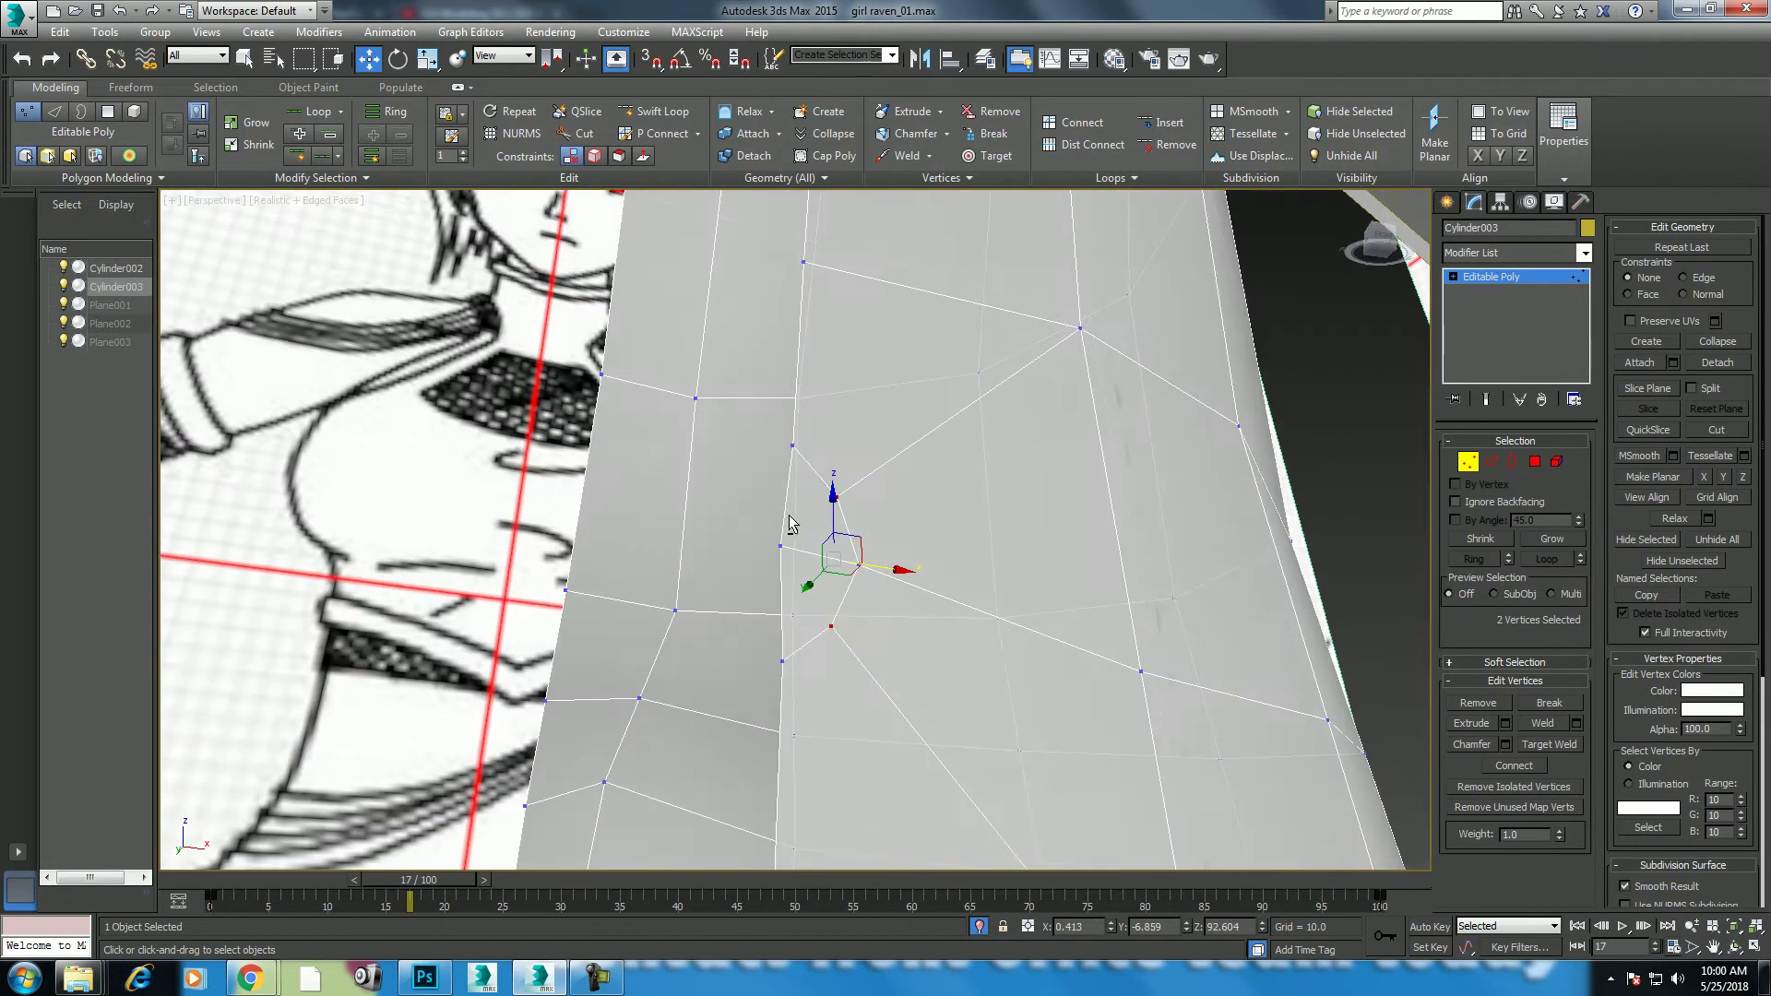
{"action": "left_click", "coordinate": [1492, 463]}
{"action": "mouse_move", "coordinate": [957, 514]}
{"action": "middle_mouse_down", "text": "alt"}
{"action": "mouse_move", "coordinate": [849, 618]}
{"action": "mouse_move", "coordinate": [867, 565]}
{"action": "middle_mouse_up", "text": "alt"}
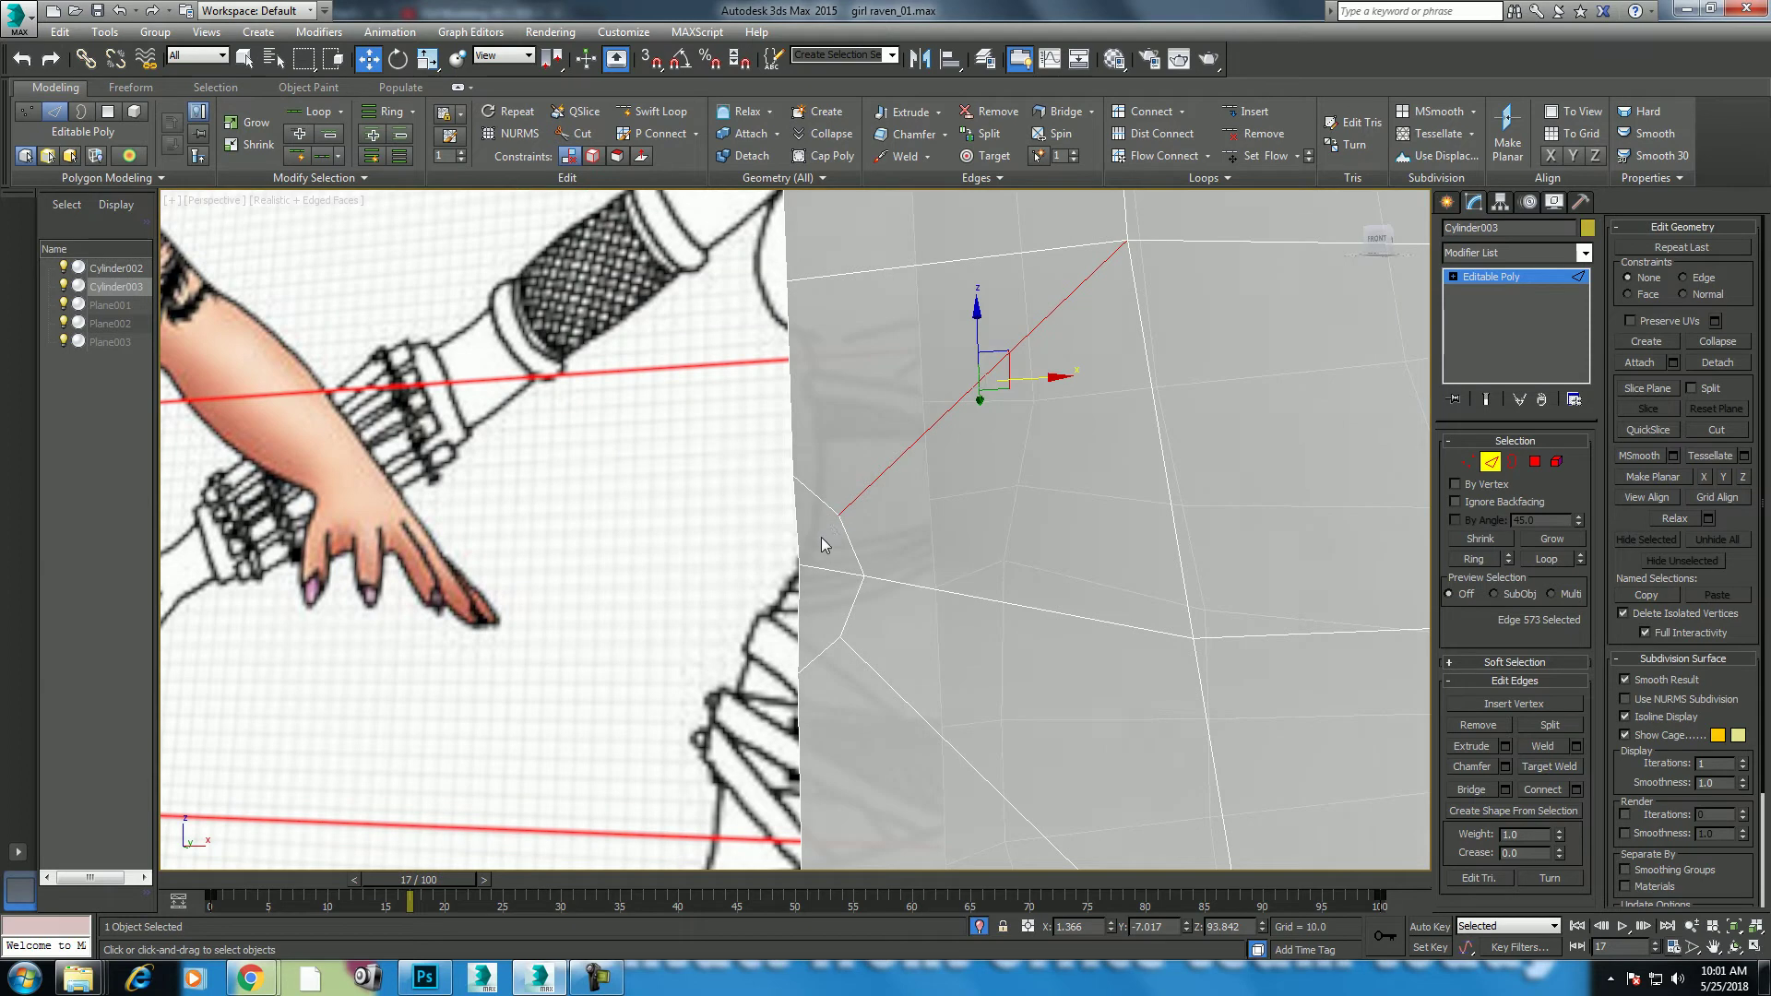
{"action": "right_click", "coordinate": [941, 512]}
{"action": "left_click", "coordinate": [858, 366]}
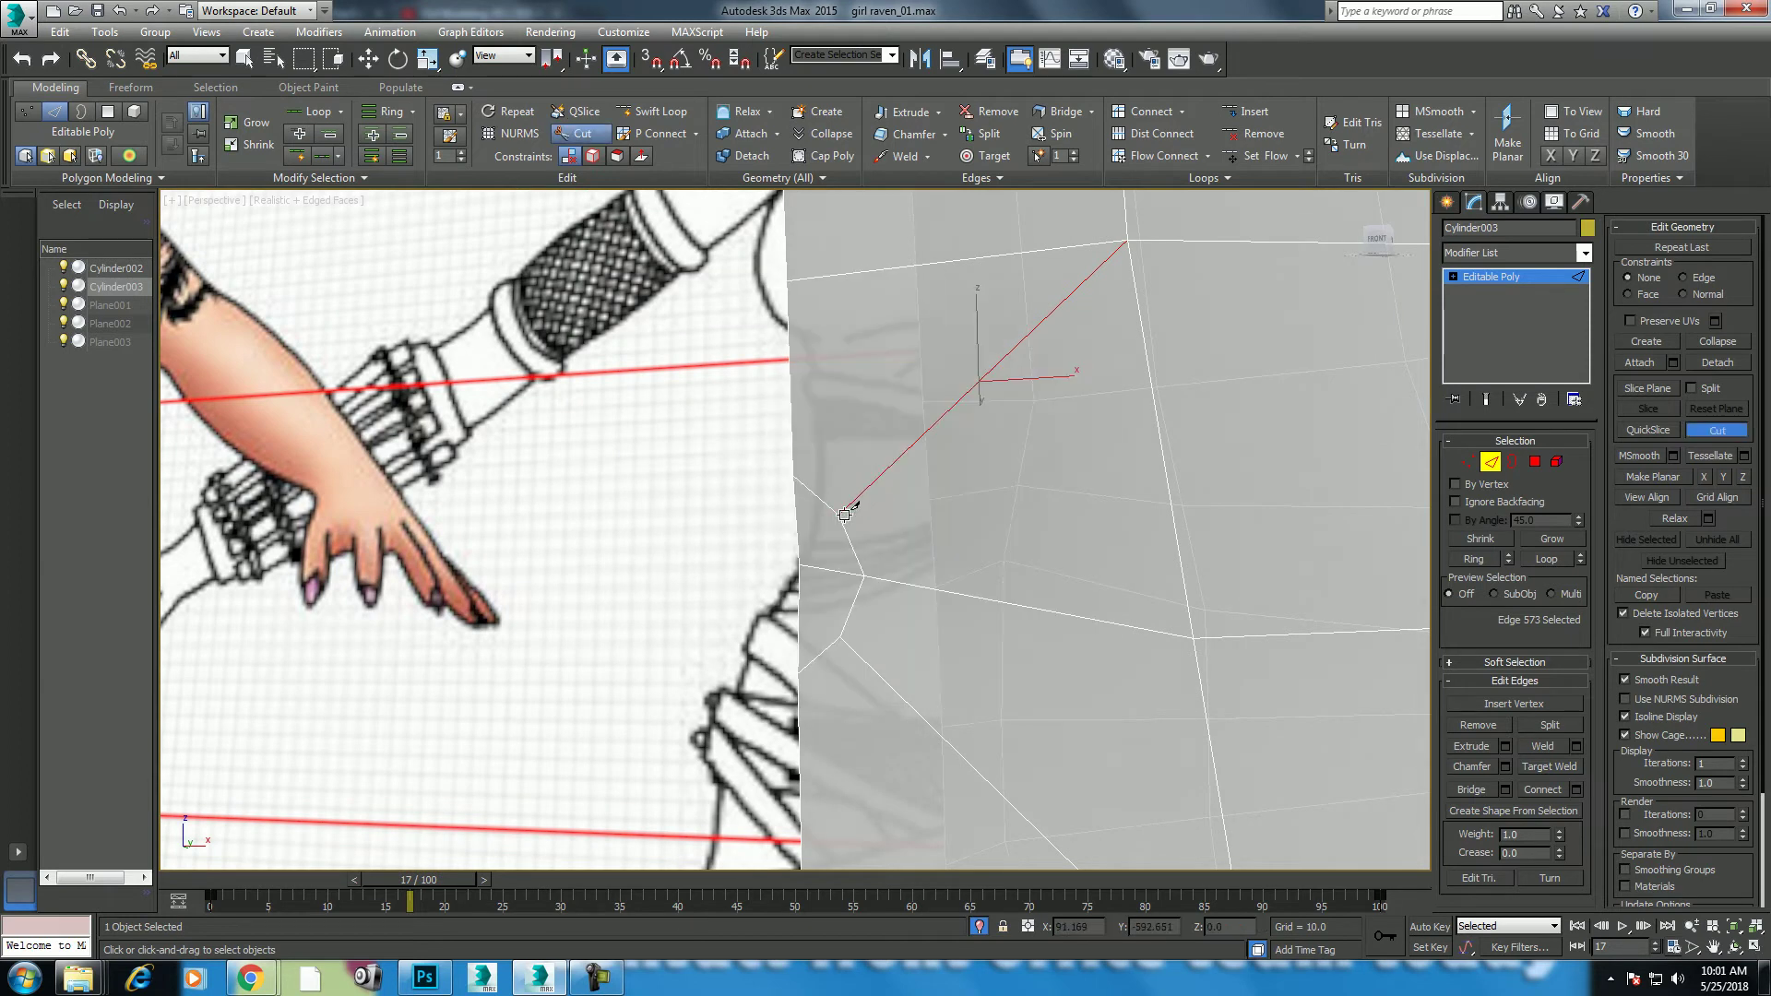
{"action": "left_click", "coordinate": [838, 516]}
{"action": "left_click", "coordinate": [822, 567]}
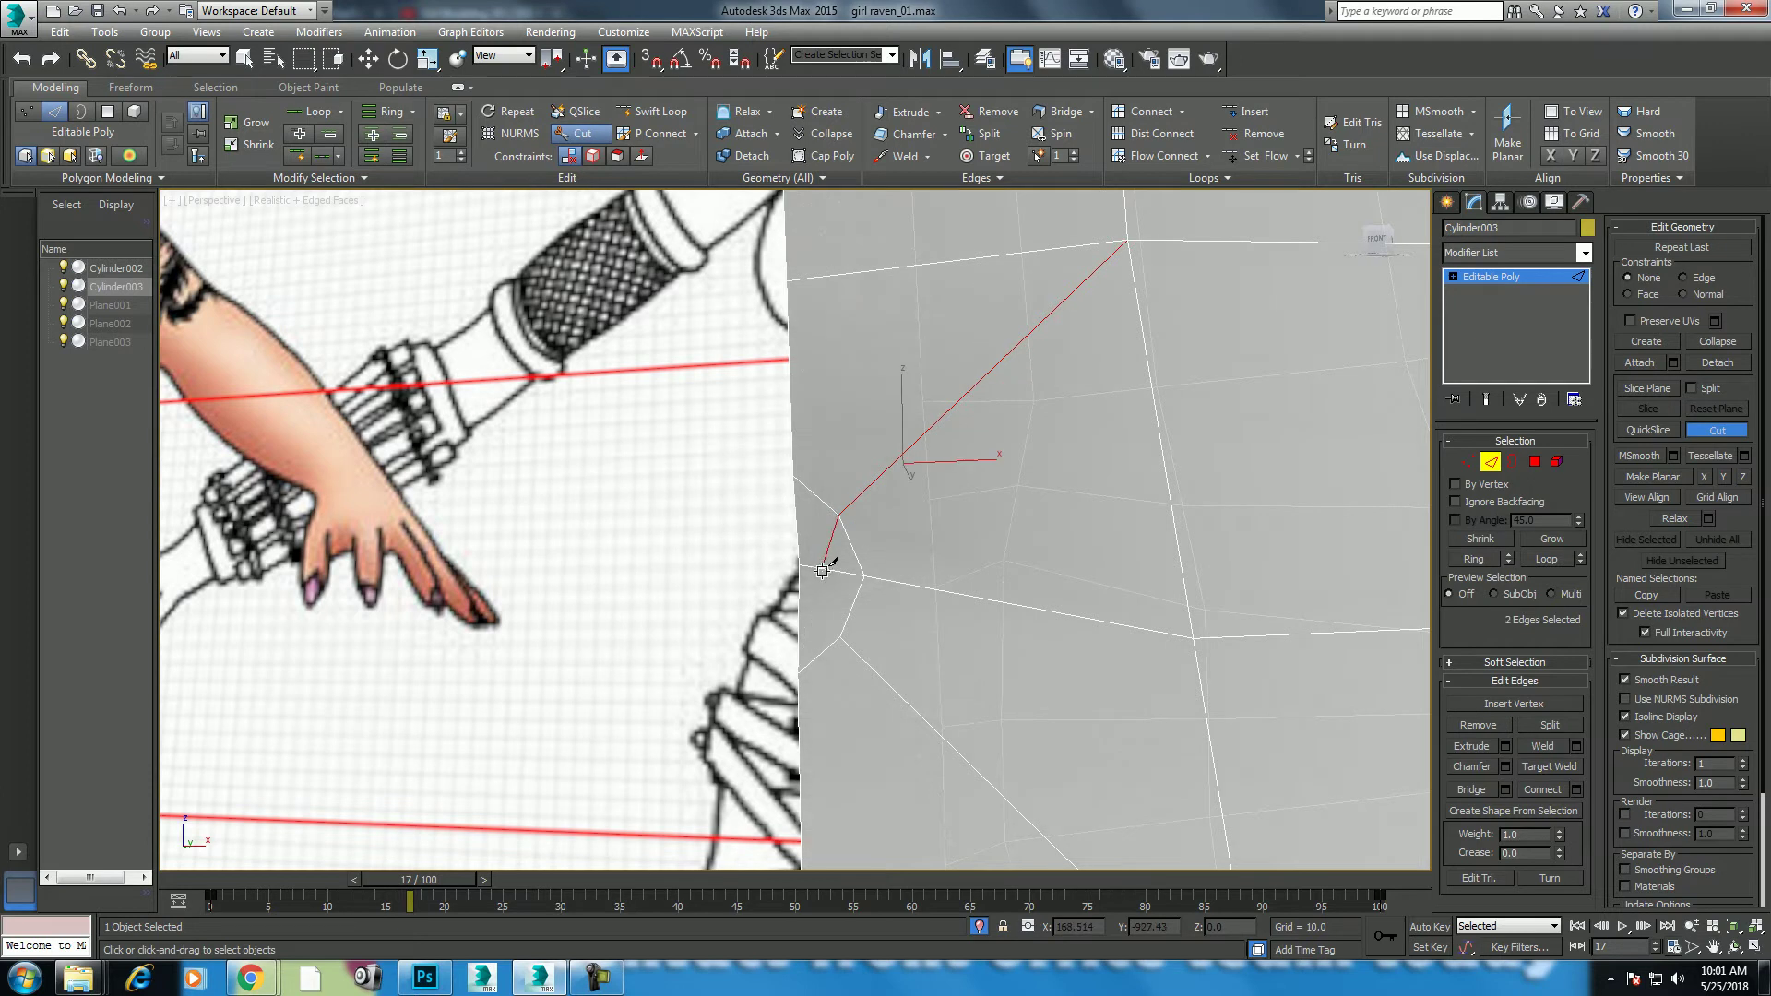
{"action": "left_click", "coordinate": [841, 637]}
{"action": "left_click", "coordinate": [799, 528]}
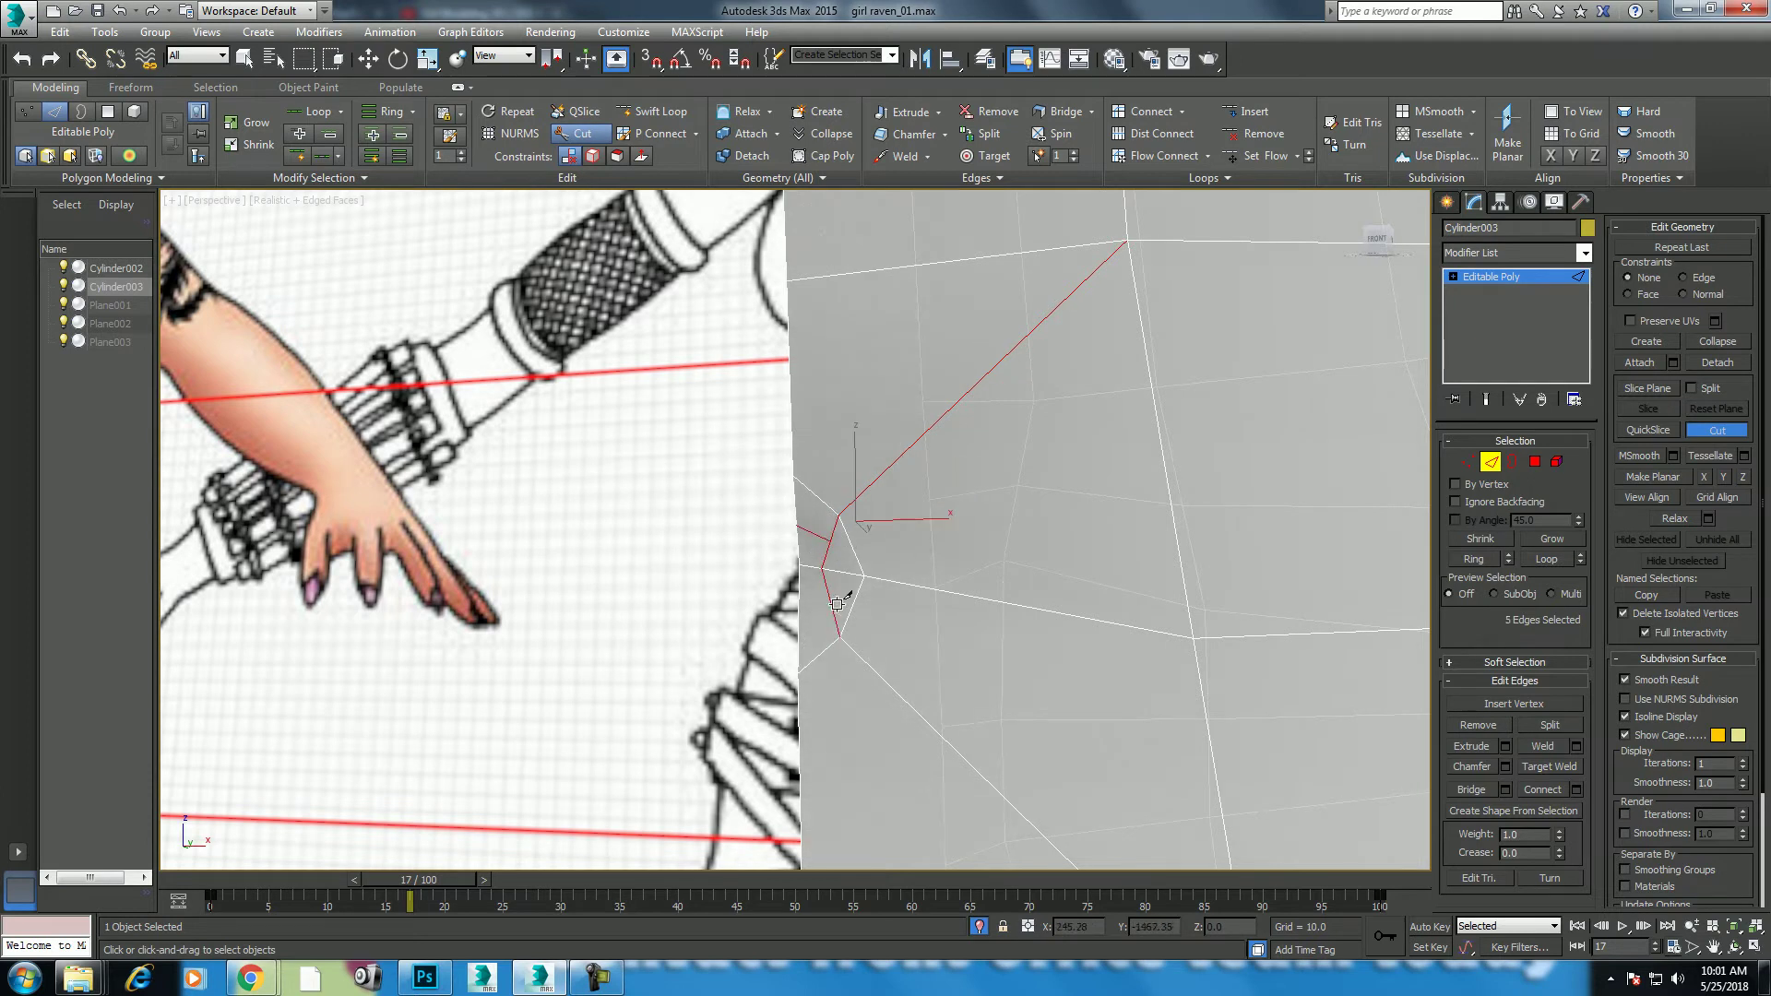
{"action": "left_click", "coordinate": [800, 619]}
Step: Relax the two vertices on either side of the cut edge in the front view
{"action": "key", "text": "w"}
{"action": "key", "text": "f"}
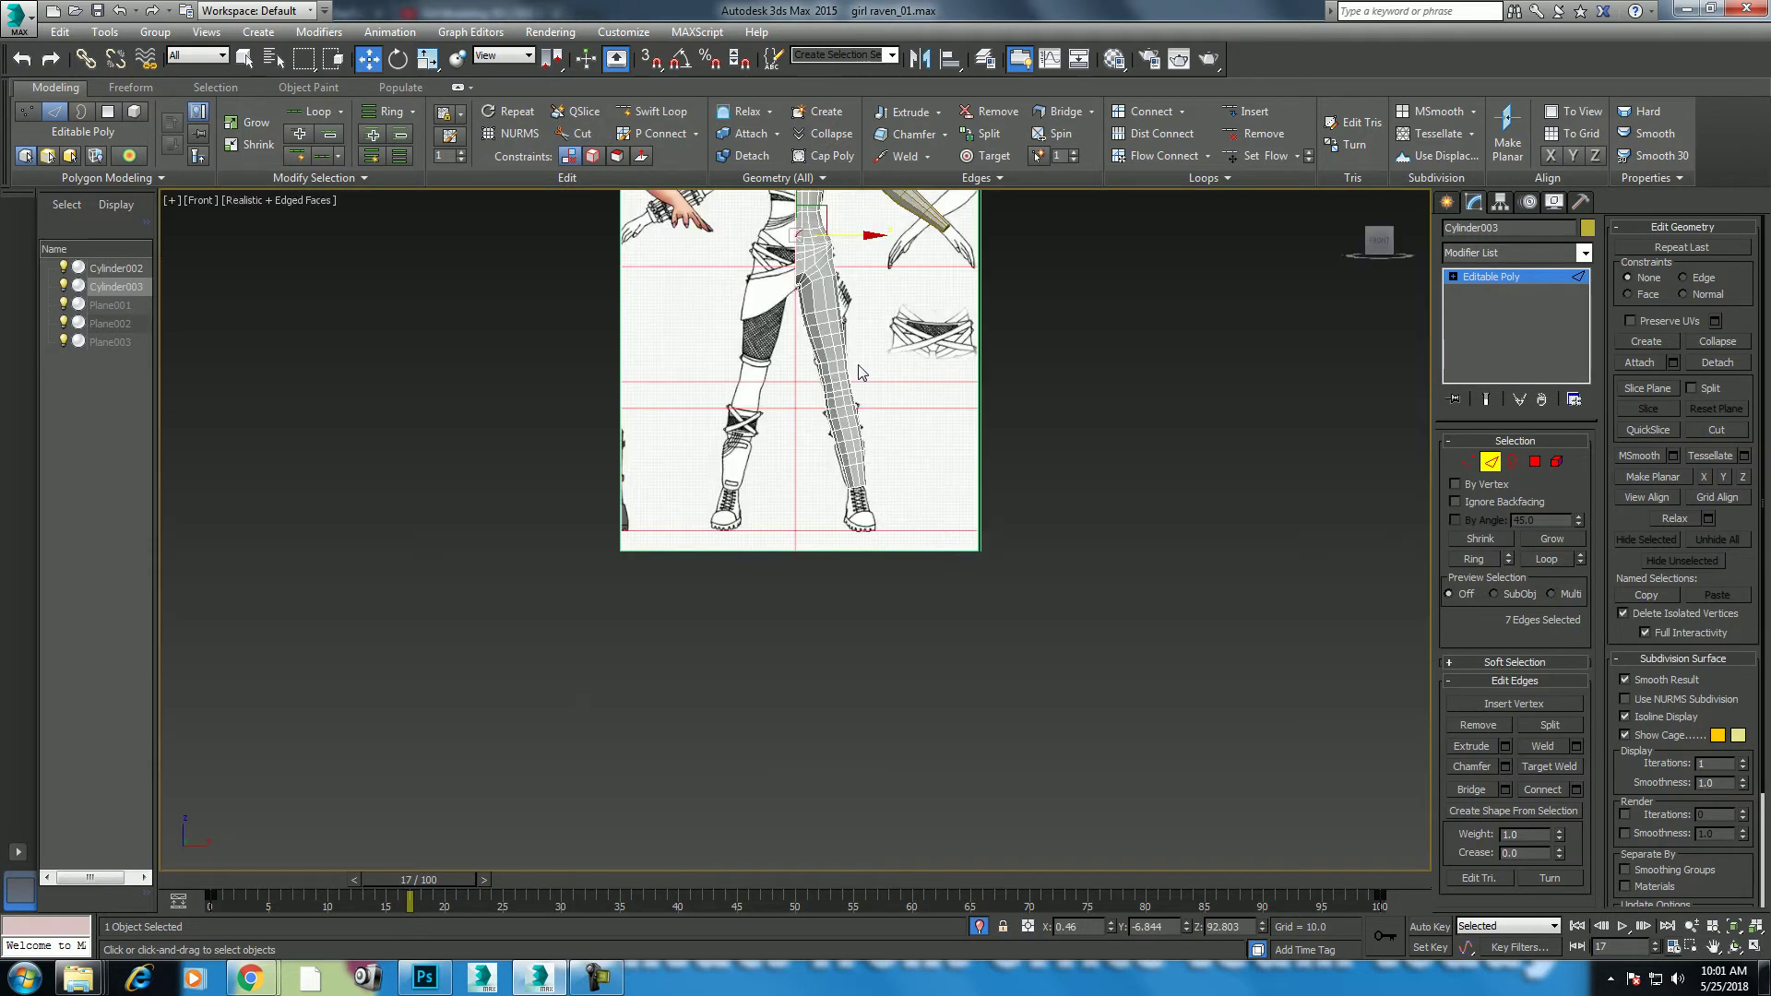
{"action": "scroll", "coordinate": [833, 341], "scroll_direction": "up", "scroll_amount": 10}
{"action": "scroll", "coordinate": [933, 423], "scroll_direction": "down", "scroll_amount": 2}
{"action": "scroll", "coordinate": [883, 546], "scroll_direction": "up", "scroll_amount": 1}
{"action": "scroll", "coordinate": [886, 570], "scroll_direction": "up", "scroll_amount": 1}
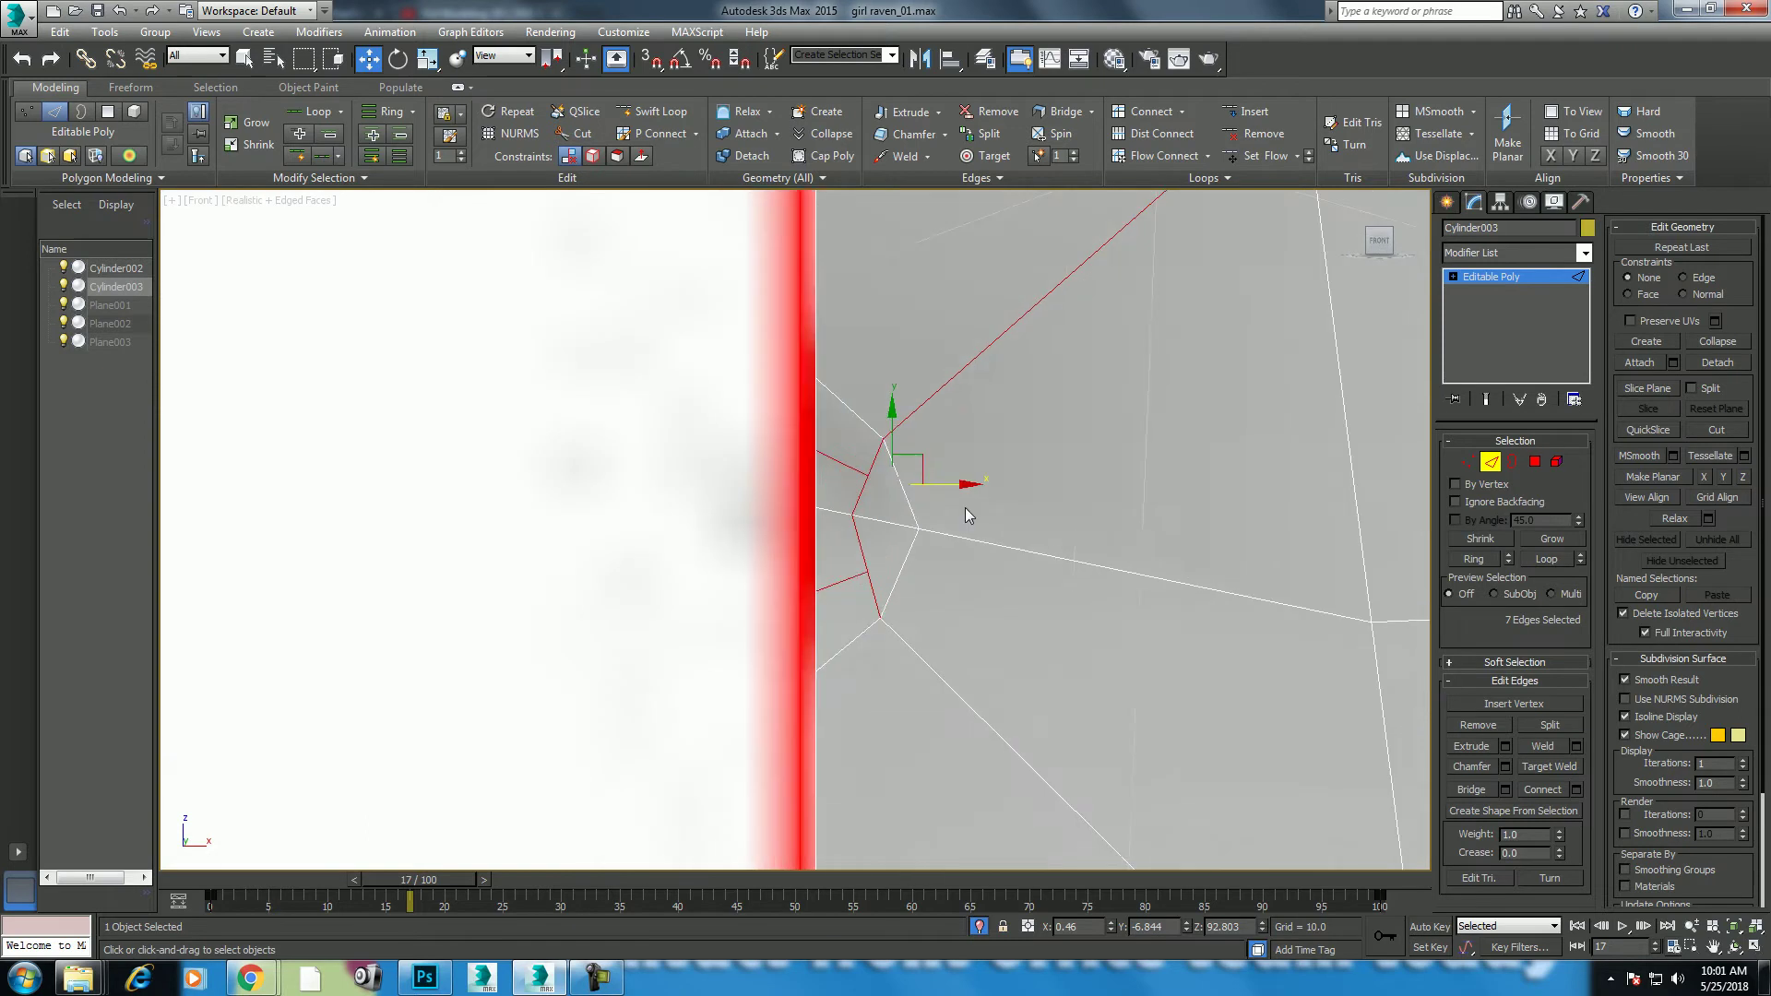
{"action": "right_click", "coordinate": [964, 509]}
{"action": "left_click", "coordinate": [1017, 520]}
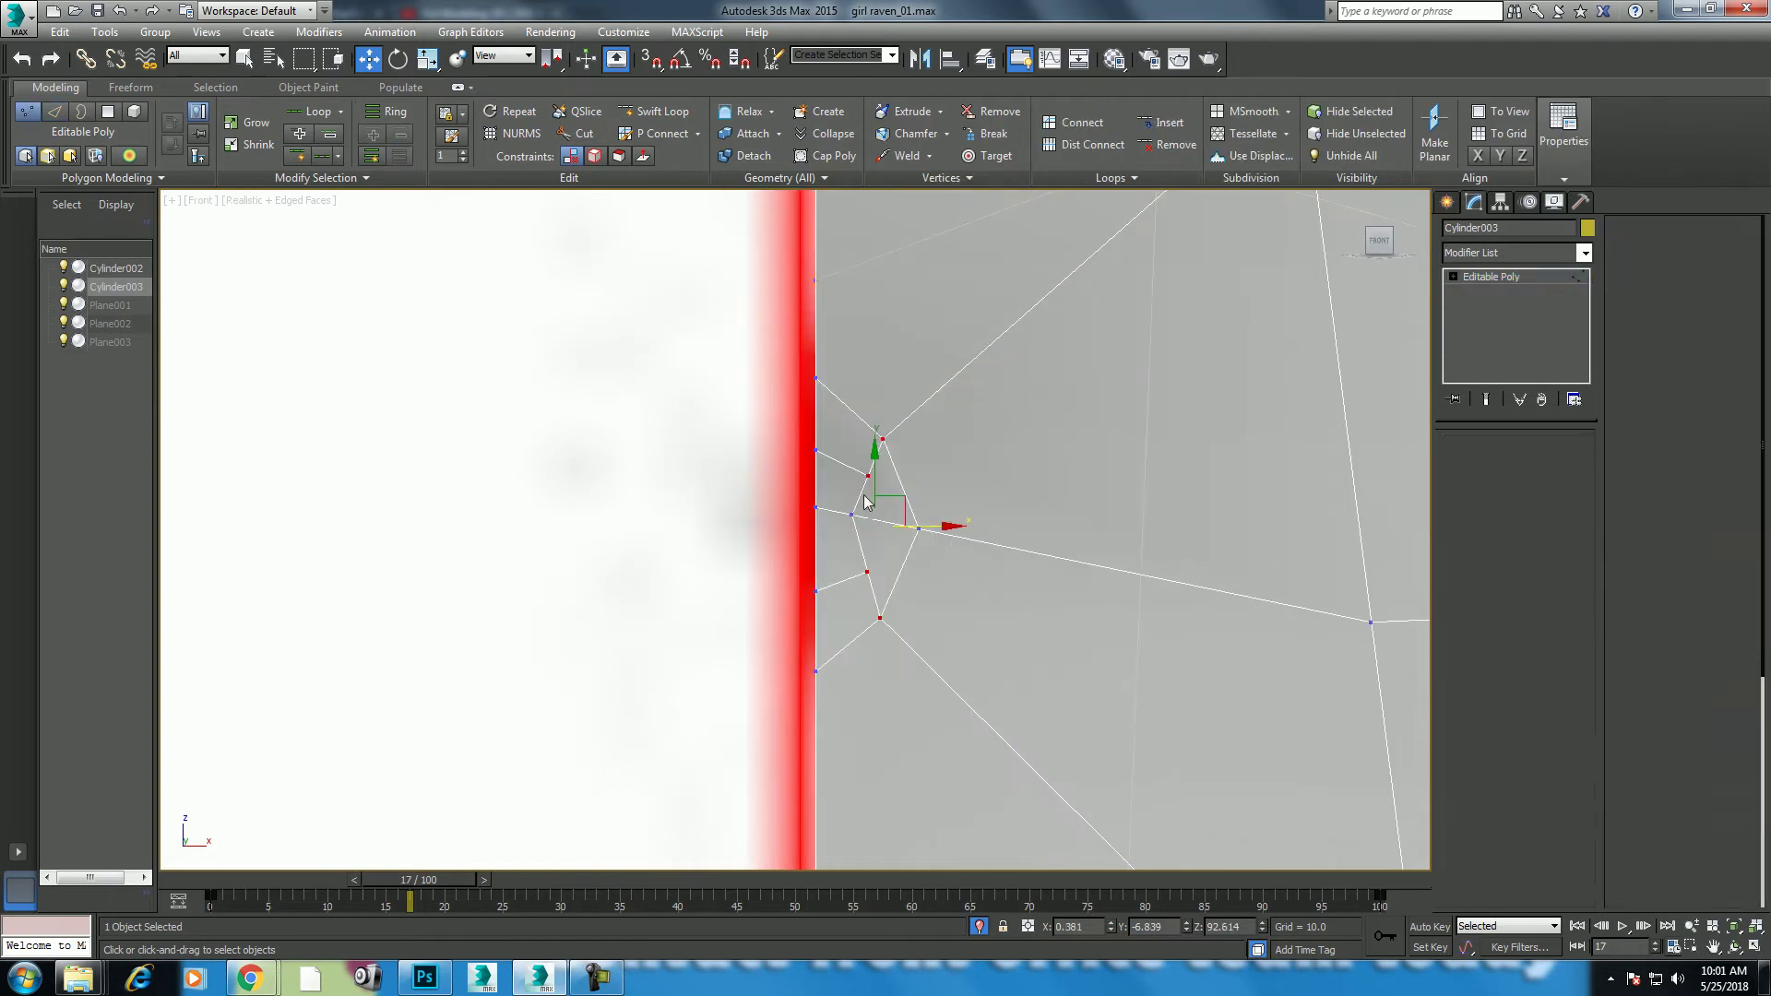
{"action": "left_click", "coordinate": [867, 476]}
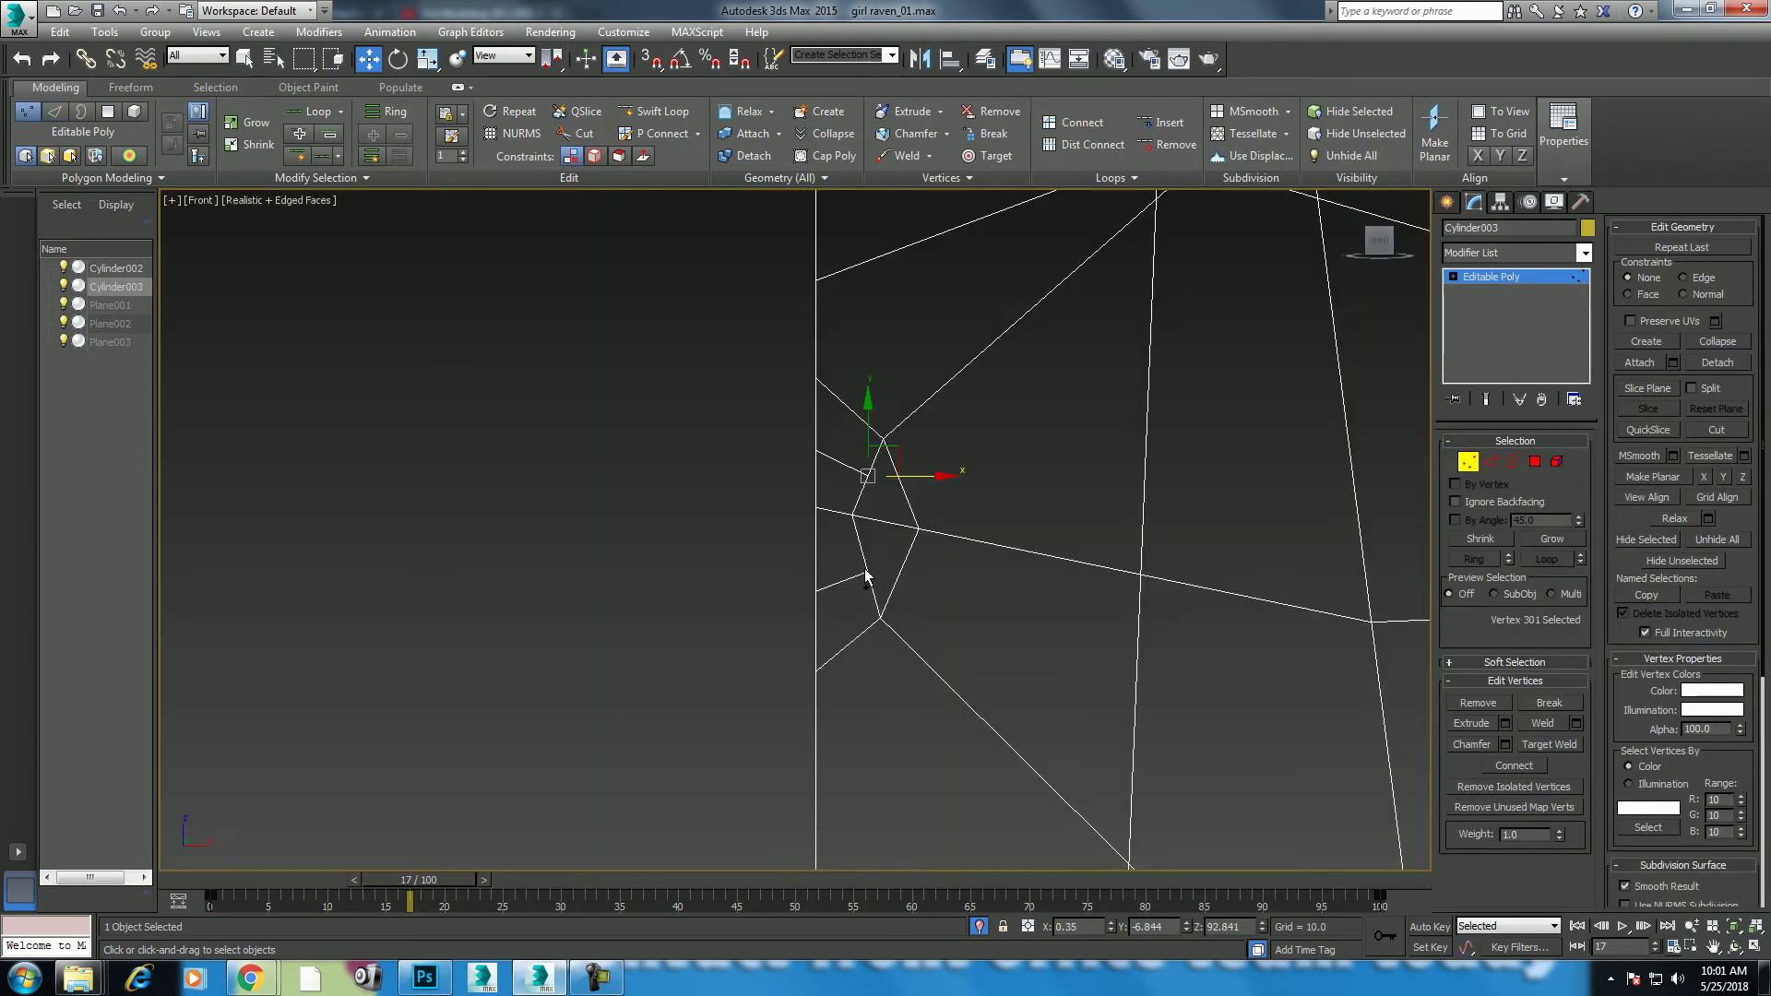
{"action": "left_click", "coordinate": [868, 570], "text": "ctrl"}
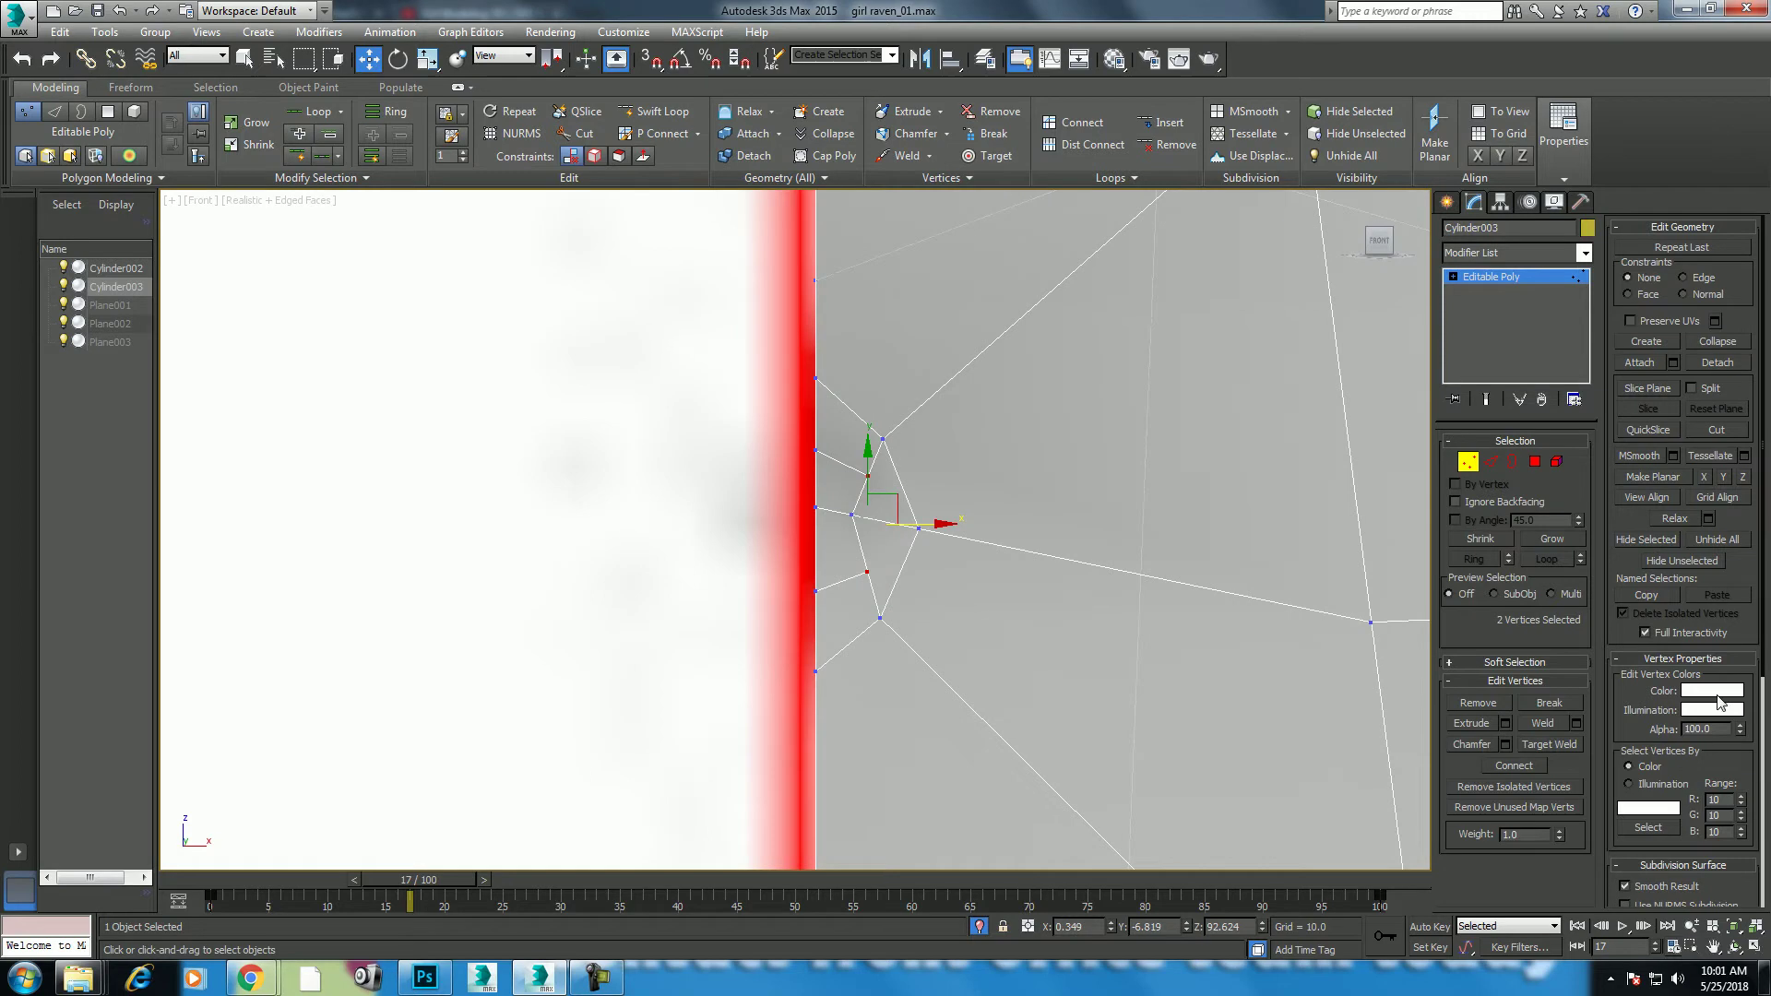
{"action": "left_click", "coordinate": [1674, 519]}
Step: Shift the cut's inner vertex slightly right along X and check it in perspective
{"action": "left_click", "coordinate": [857, 514]}
{"action": "left_click_drag", "start_coordinate": [930, 515], "coordinate": [950, 517]}
{"action": "middle_click_drag", "start_coordinate": [875, 519], "coordinate": [873, 523]}
{"action": "key", "text": "p"}
{"action": "mouse_move", "coordinate": [1058, 563]}
{"action": "middle_mouse_down", "text": "alt"}
{"action": "mouse_move", "coordinate": [1306, 587]}
{"action": "mouse_move", "coordinate": [1281, 517]}
{"action": "mouse_move", "coordinate": [1282, 584]}
{"action": "mouse_move", "coordinate": [1014, 550]}
{"action": "middle_mouse_up", "text": "alt"}
{"action": "left_click", "coordinate": [1057, 543]}
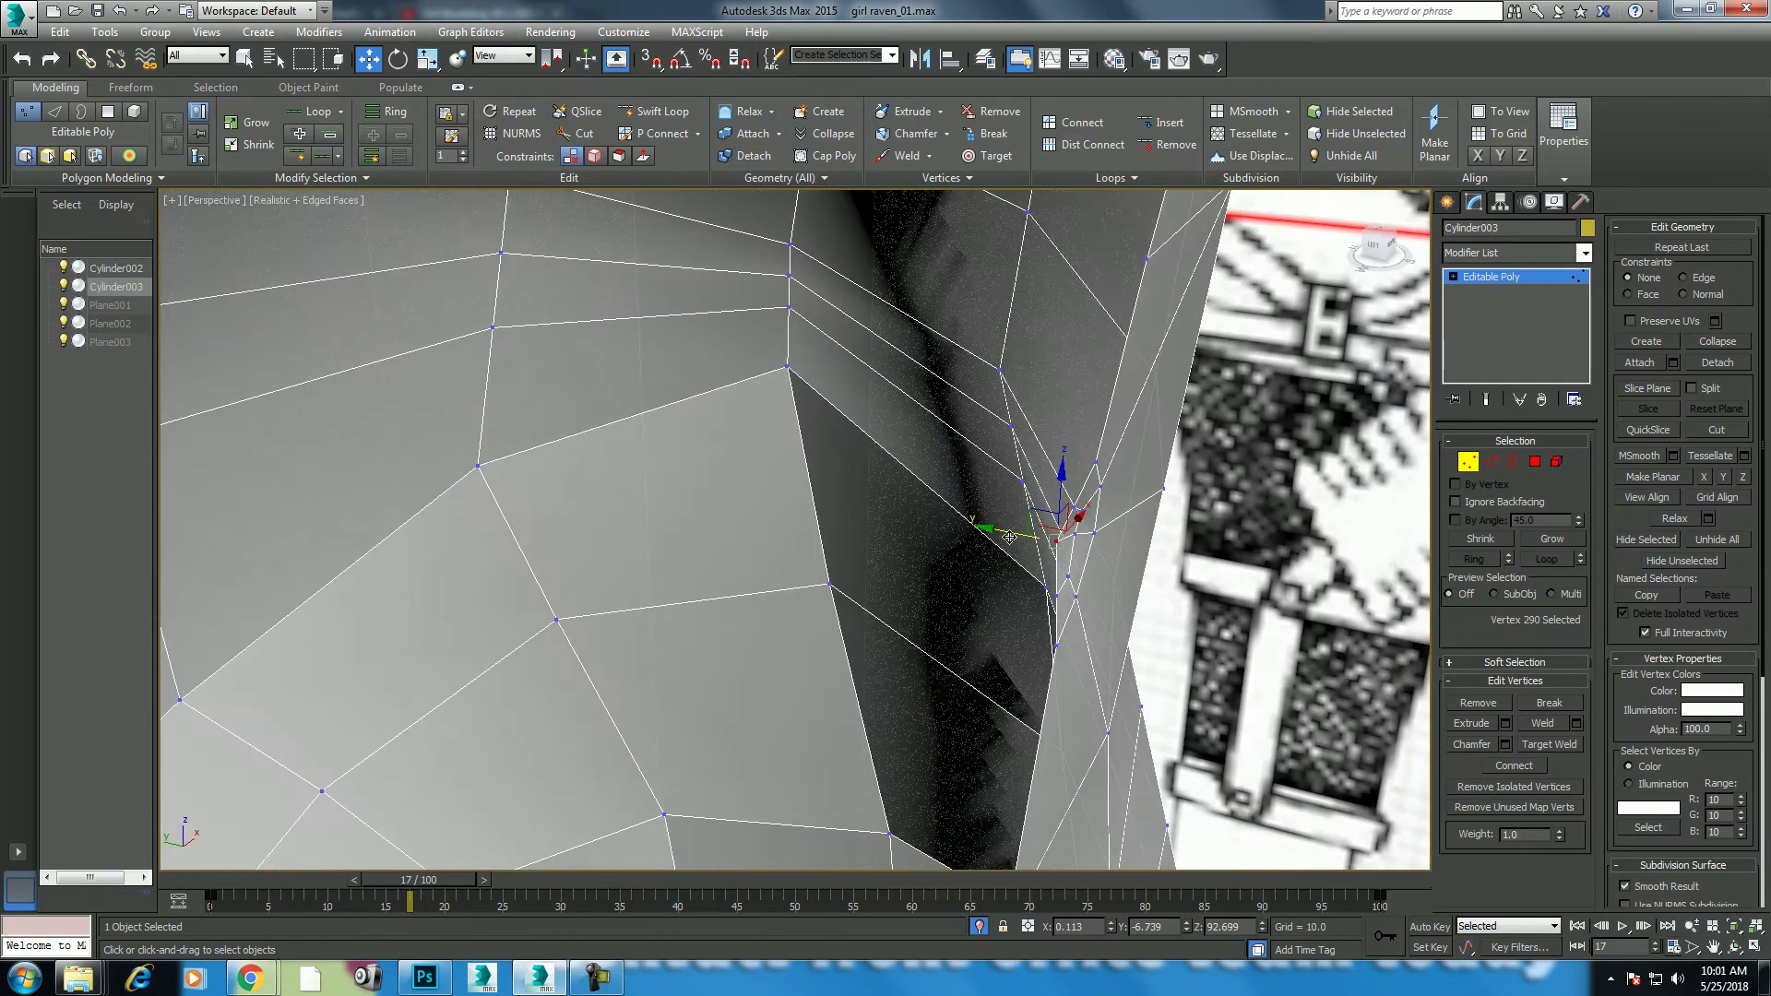
{"action": "key", "text": "f"}
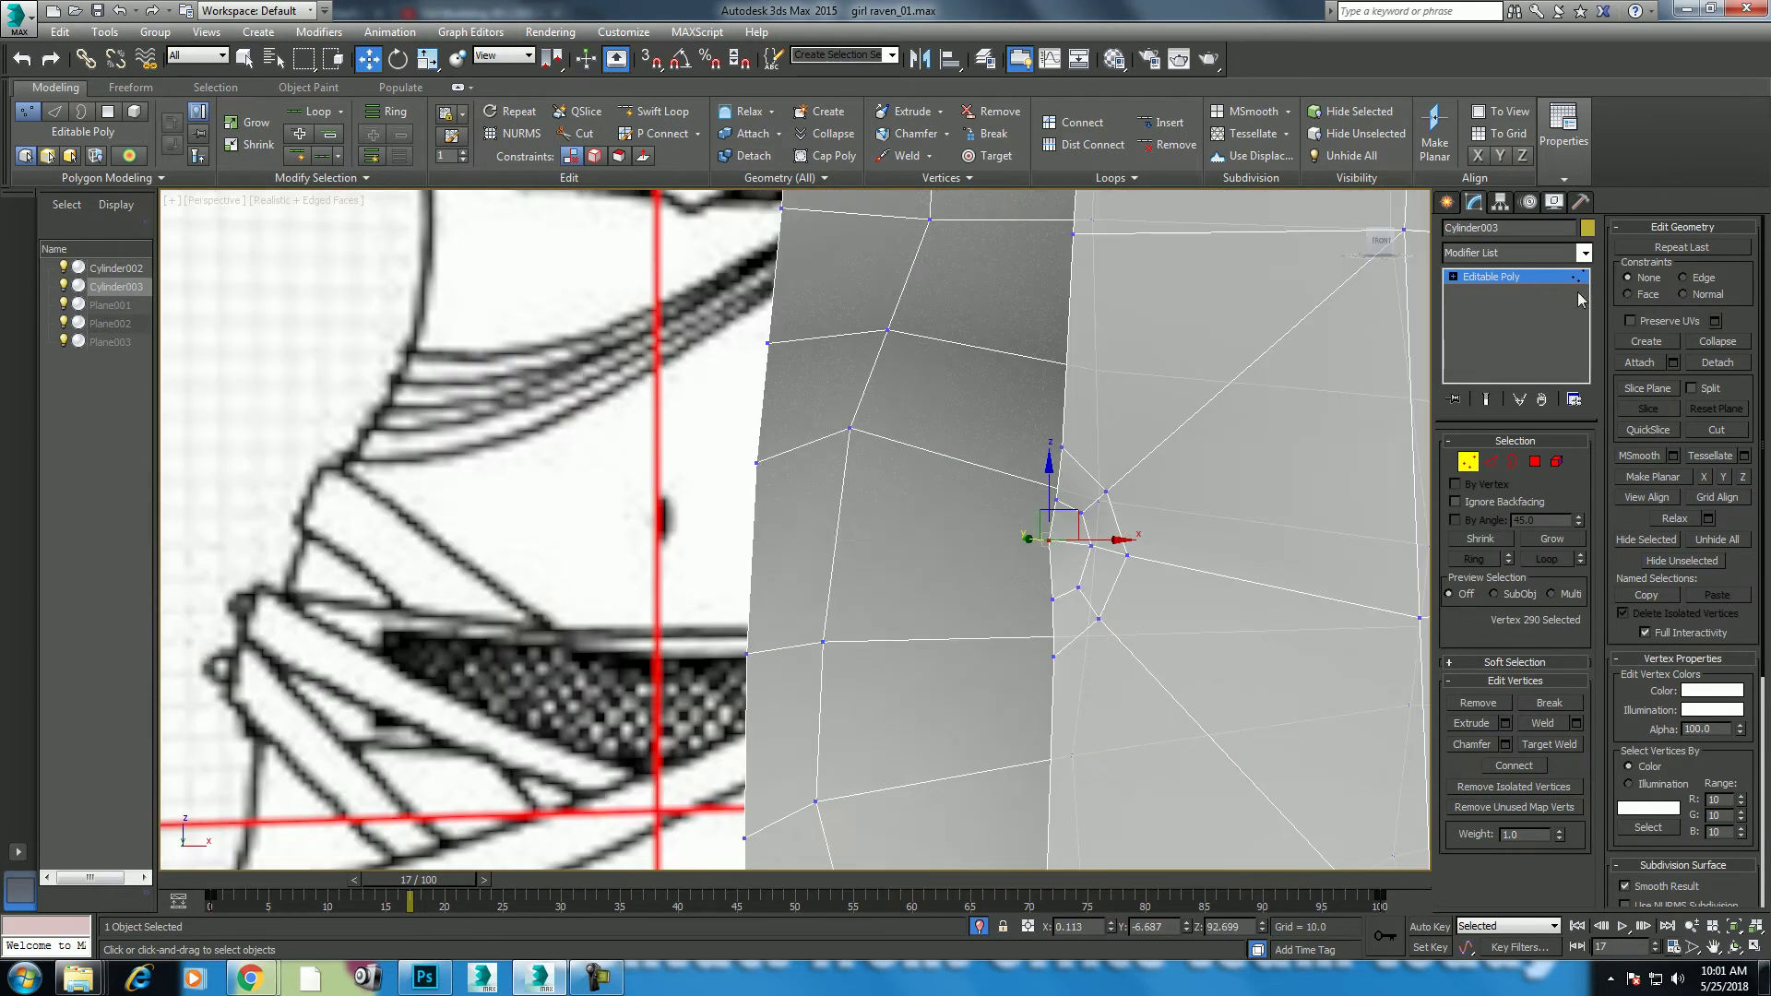
Step: Return to object level and enable NURMS Toggle on Cylinder003 at 1 iteration
{"action": "left_click", "coordinate": [1570, 278]}
{"action": "right_click", "coordinate": [1216, 454]}
{"action": "left_click", "coordinate": [1135, 245]}
{"action": "scroll", "coordinate": [1061, 547], "scroll_direction": "down", "scroll_amount": 5}
{"action": "scroll", "coordinate": [1019, 590], "scroll_direction": "up", "scroll_amount": 3}
{"action": "scroll", "coordinate": [1015, 590], "scroll_direction": "up", "scroll_amount": 3}
{"action": "scroll", "coordinate": [987, 594], "scroll_direction": "up", "scroll_amount": 5}
{"action": "scroll", "coordinate": [987, 594], "scroll_direction": "down", "scroll_amount": 5}
{"action": "scroll", "coordinate": [987, 594], "scroll_direction": "up", "scroll_amount": 2}
{"action": "scroll", "coordinate": [1061, 595], "scroll_direction": "down", "scroll_amount": 5}
Step: At frame 58, in Vertex mode, move two hip-edge vertices down and left in the Left view
{"action": "key", "text": "alt+w"}
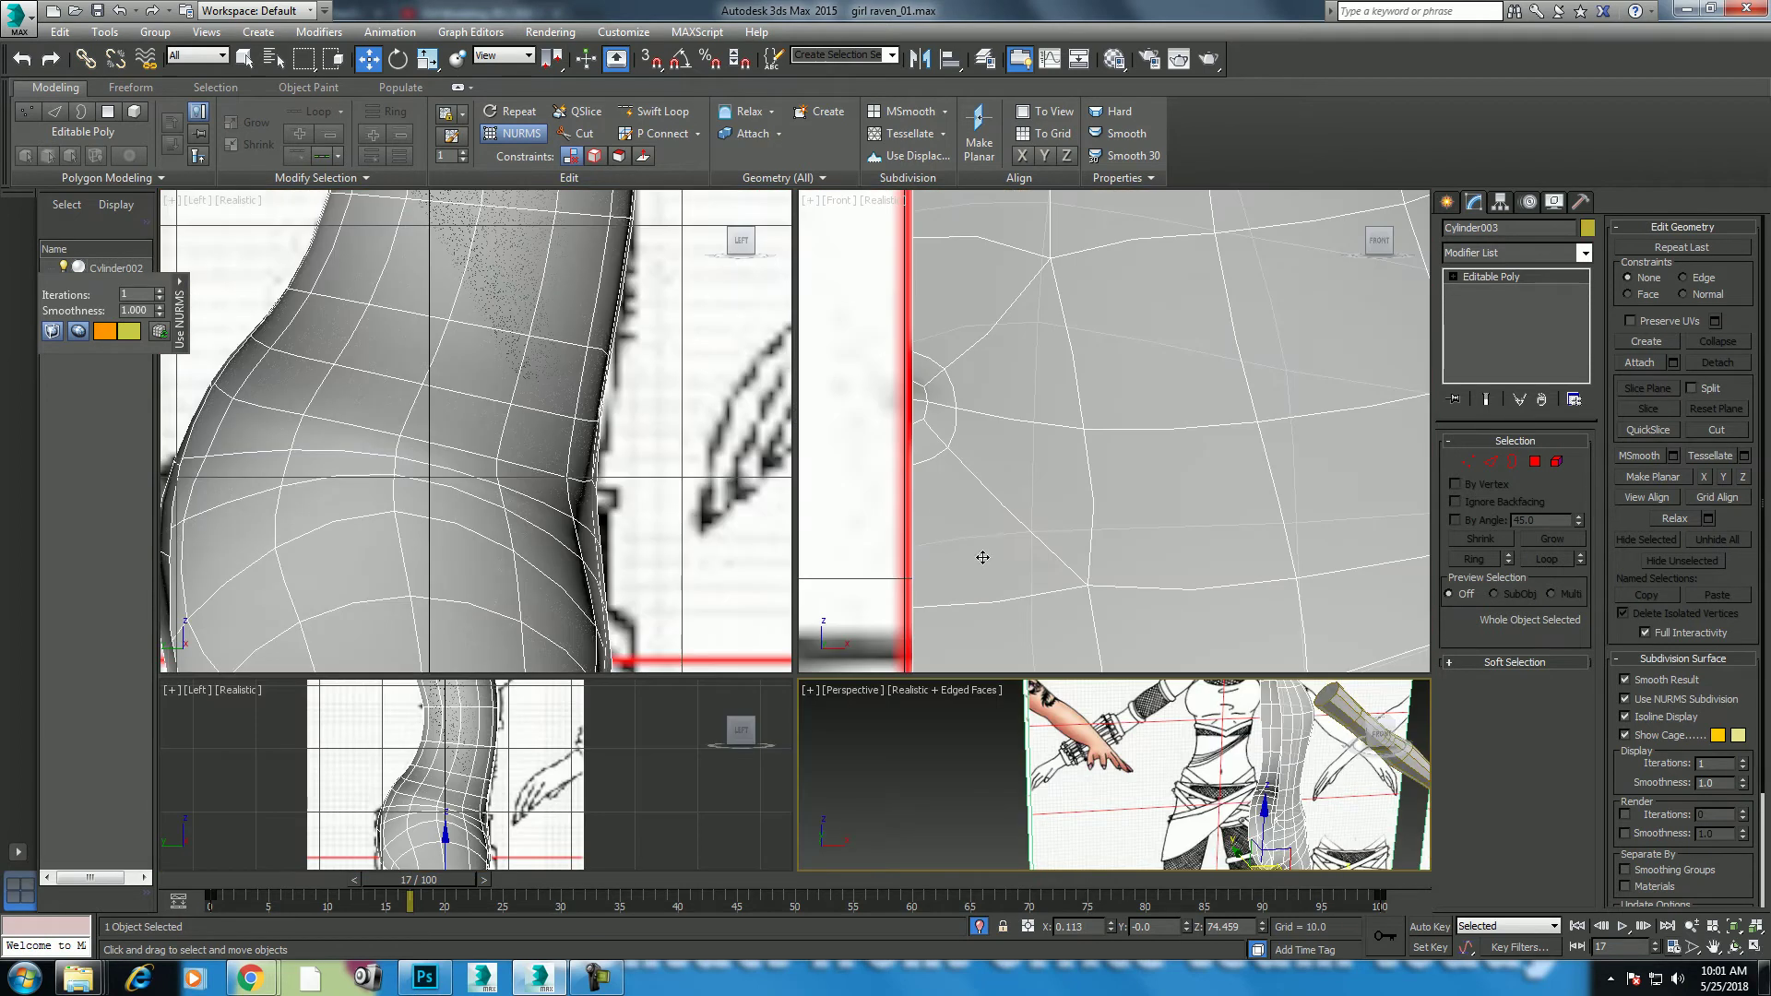
{"action": "scroll", "coordinate": [742, 533], "scroll_direction": "down", "scroll_amount": 2}
{"action": "middle_click_drag", "start_coordinate": [742, 534], "coordinate": [1069, 489]}
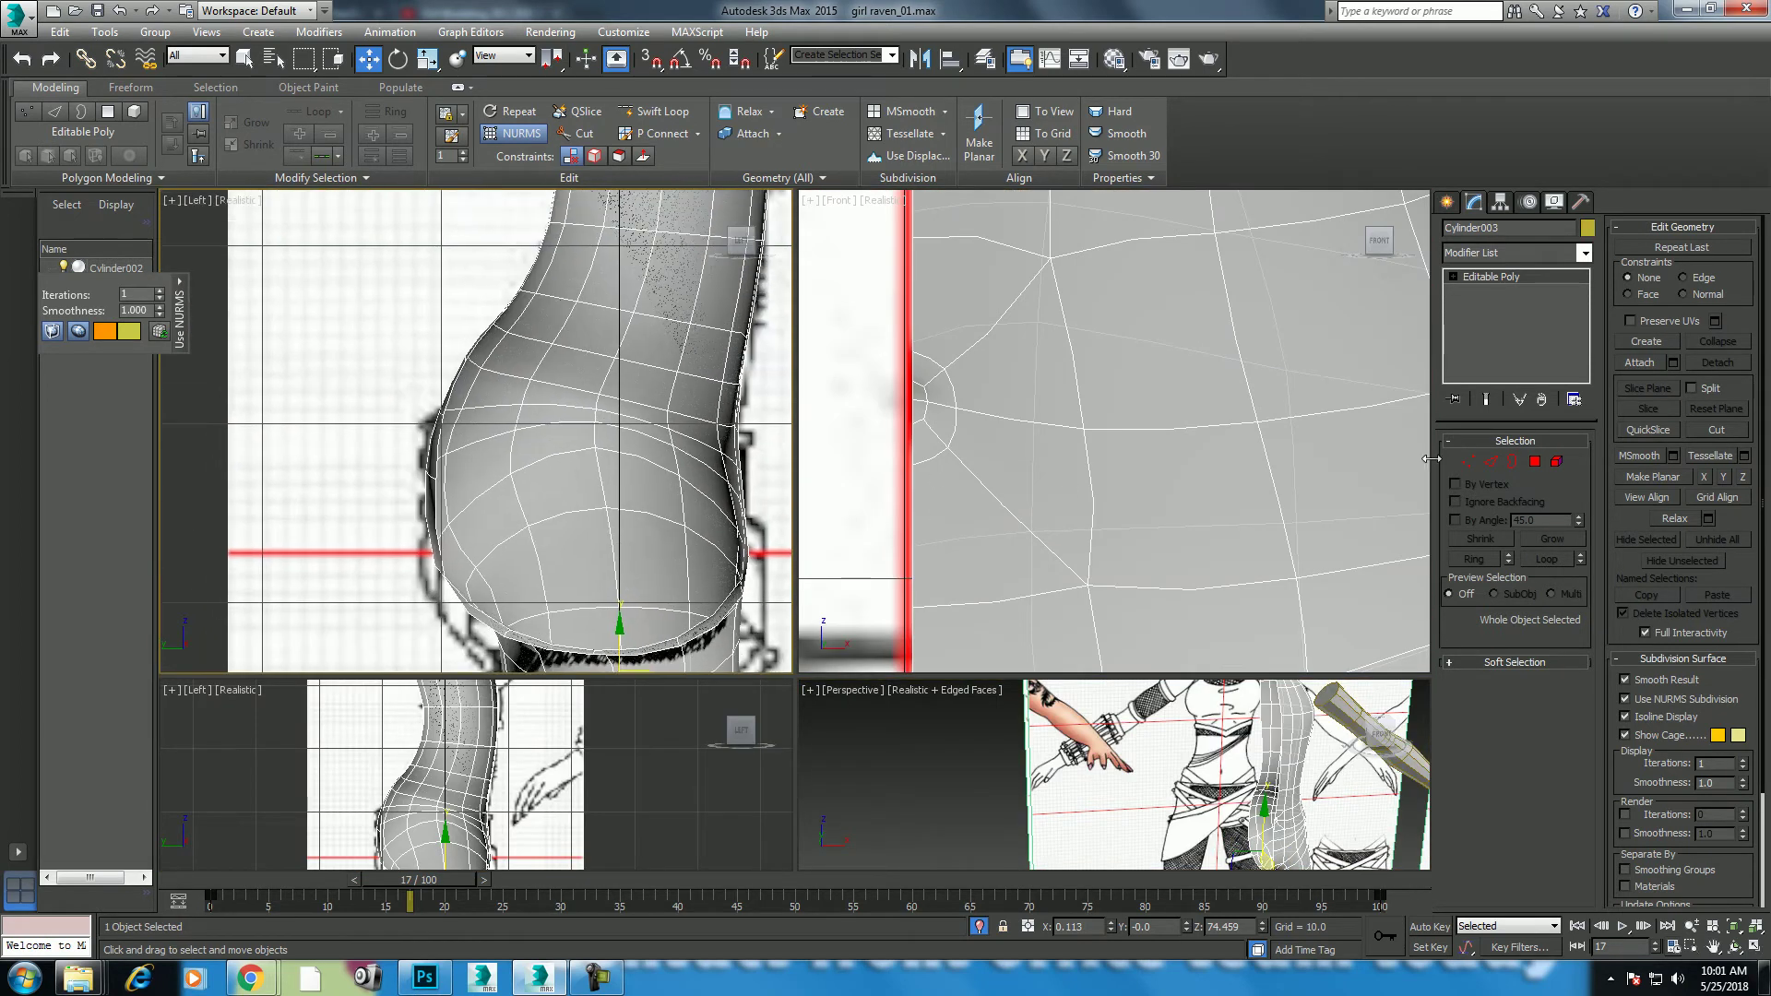
{"action": "left_click", "coordinate": [1468, 461]}
{"action": "scroll", "coordinate": [515, 440], "scroll_direction": "up", "scroll_amount": 2}
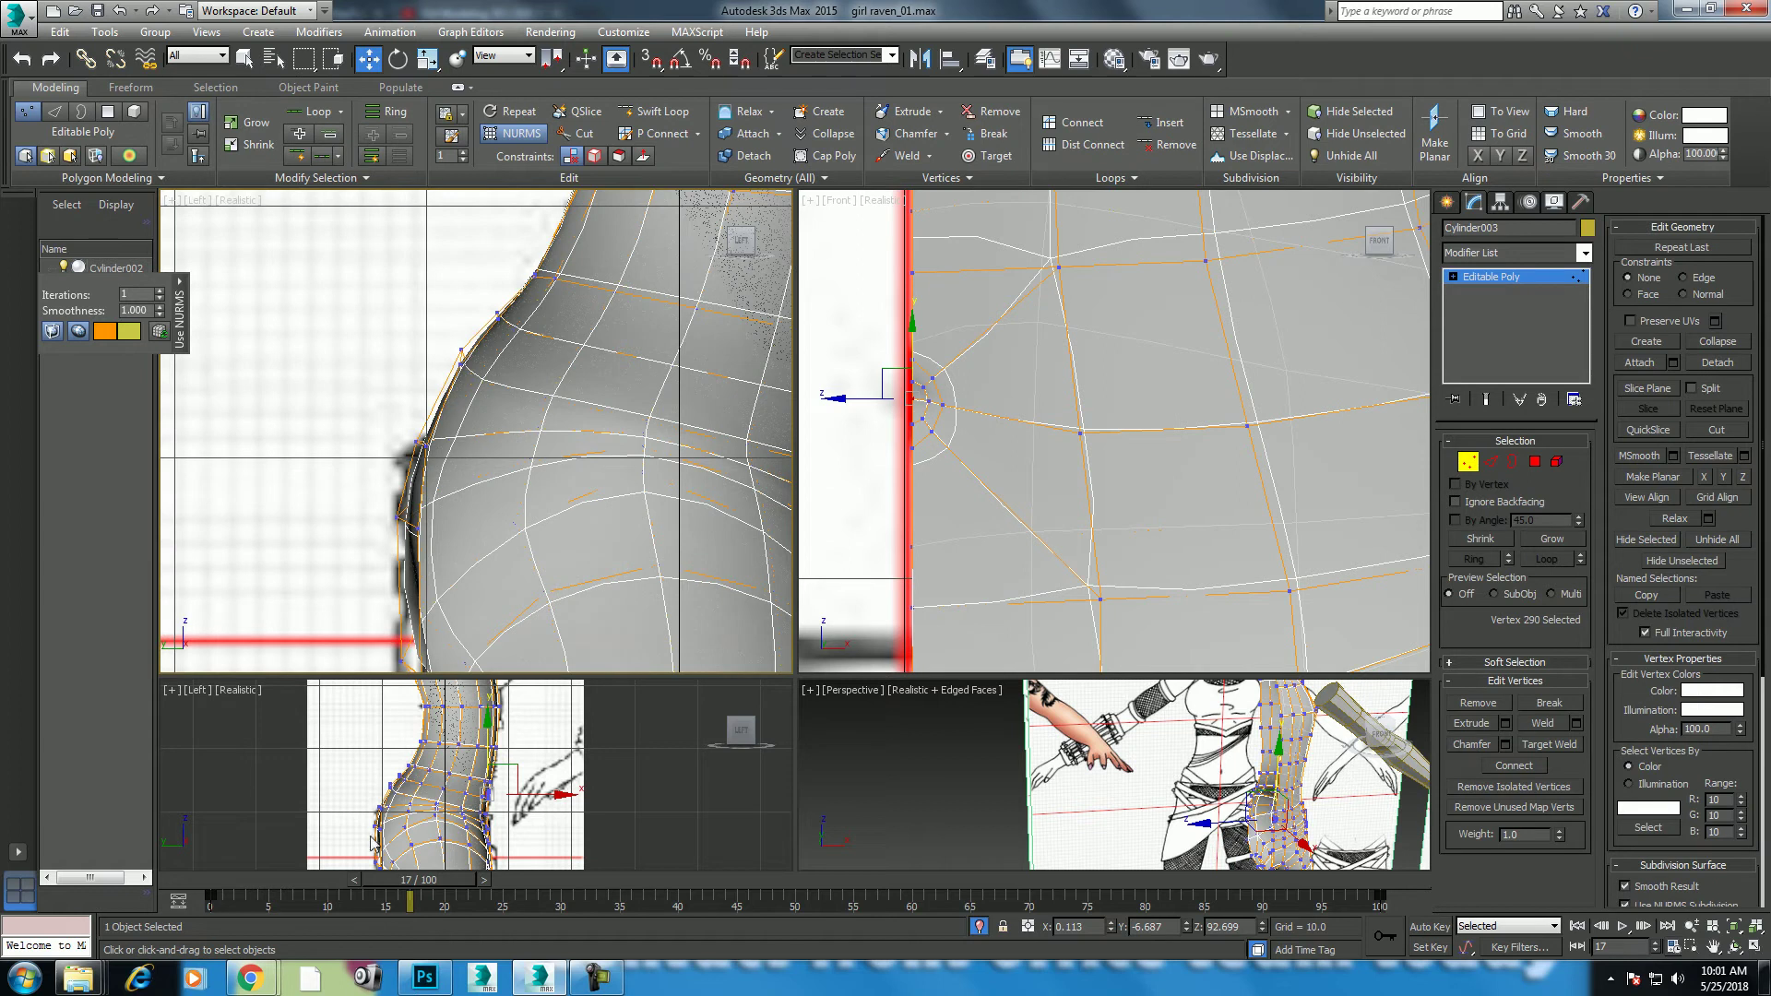
{"action": "left_click_drag", "start_coordinate": [419, 880], "coordinate": [883, 879]}
{"action": "mouse_move", "coordinate": [422, 378]}
{"action": "middle_mouse_down"}
{"action": "mouse_move", "coordinate": [445, 323]}
{"action": "mouse_move", "coordinate": [547, 489]}
{"action": "middle_mouse_up"}
{"action": "left_click_drag", "start_coordinate": [415, 445], "coordinate": [461, 503]}
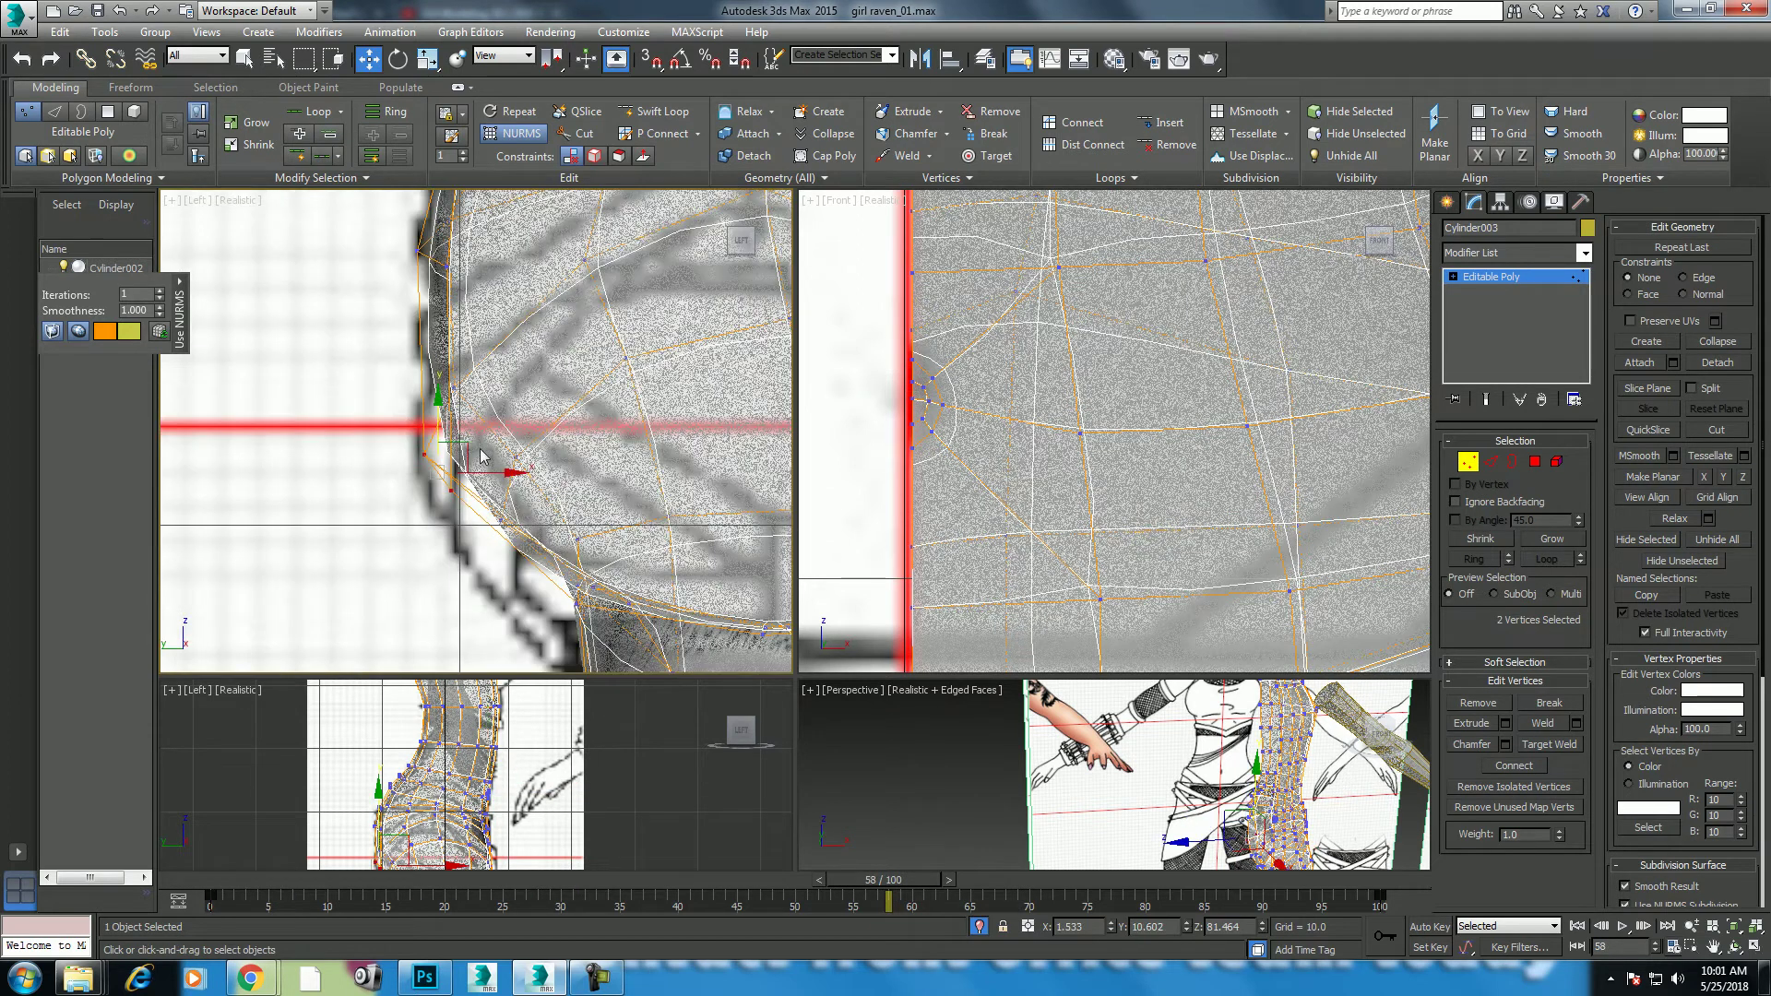
{"action": "left_click_drag", "start_coordinate": [548, 461], "coordinate": [541, 486]}
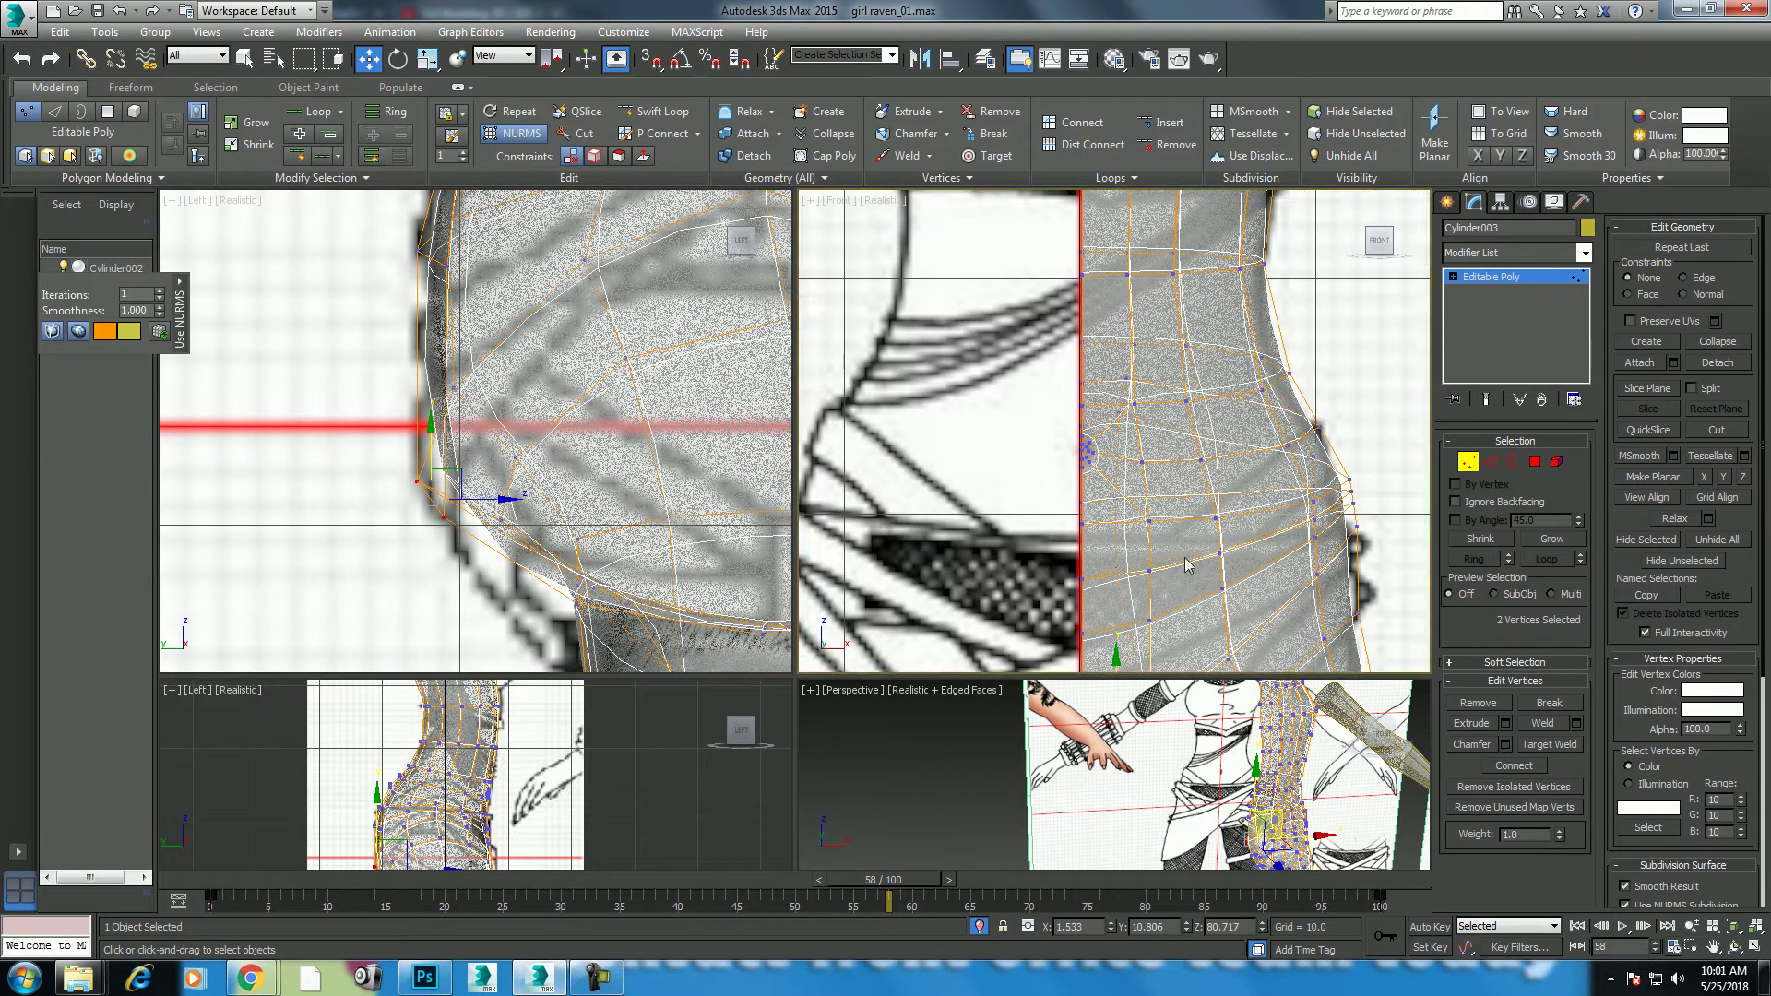
Step: In a maximized Perspective view, pull the bulge-tip vertex inward along X
{"action": "key", "text": "alt+w"}
{"action": "scroll", "coordinate": [930, 699], "scroll_direction": "up", "scroll_amount": 3}
{"action": "mouse_move", "coordinate": [930, 699]}
{"action": "middle_mouse_down", "text": "alt"}
{"action": "mouse_move", "coordinate": [1050, 614]}
{"action": "mouse_move", "coordinate": [1003, 683]}
{"action": "mouse_move", "coordinate": [935, 672]}
{"action": "mouse_move", "coordinate": [1077, 565]}
{"action": "middle_mouse_up", "text": "alt"}
{"action": "scroll", "coordinate": [1008, 660], "scroll_direction": "down", "scroll_amount": 5}
{"action": "scroll", "coordinate": [1038, 705], "scroll_direction": "up", "scroll_amount": 5}
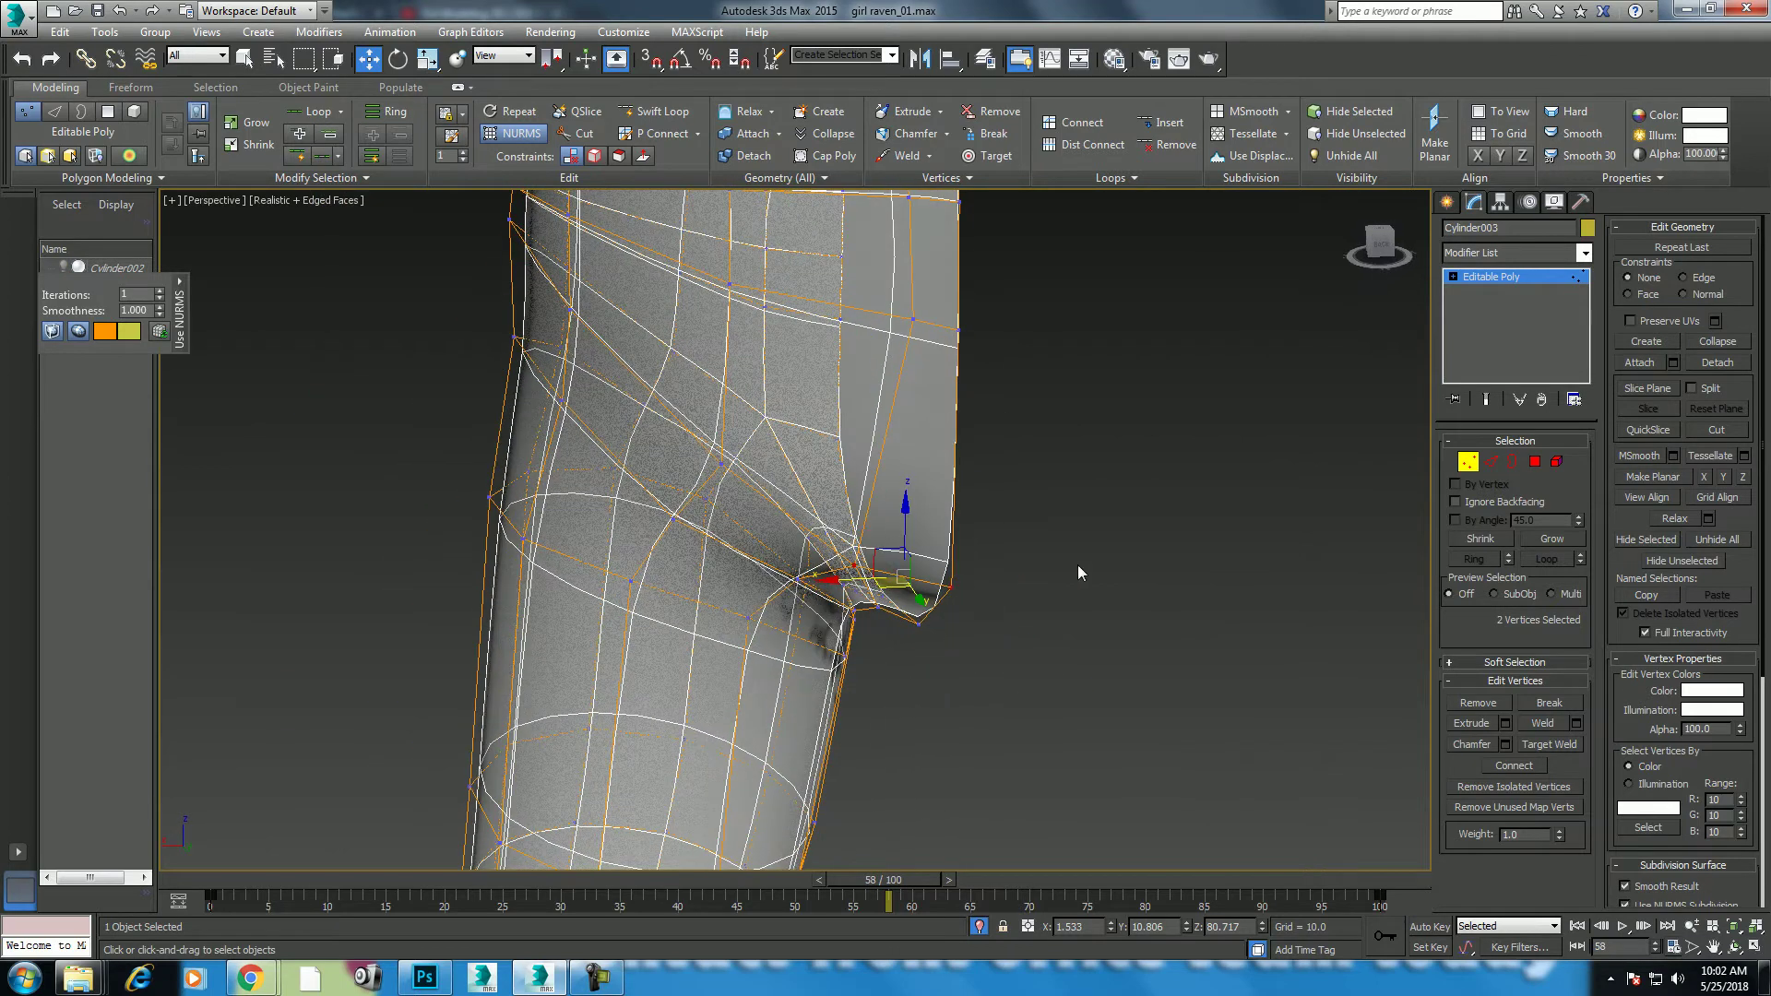
{"action": "left_click", "coordinate": [856, 568]}
{"action": "middle_click_drag", "start_coordinate": [908, 580], "coordinate": [847, 633], "text": "alt"}
{"action": "left_click_drag", "start_coordinate": [801, 585], "coordinate": [830, 590]}
{"action": "middle_click_drag", "start_coordinate": [923, 640], "coordinate": [847, 624], "text": "alt"}
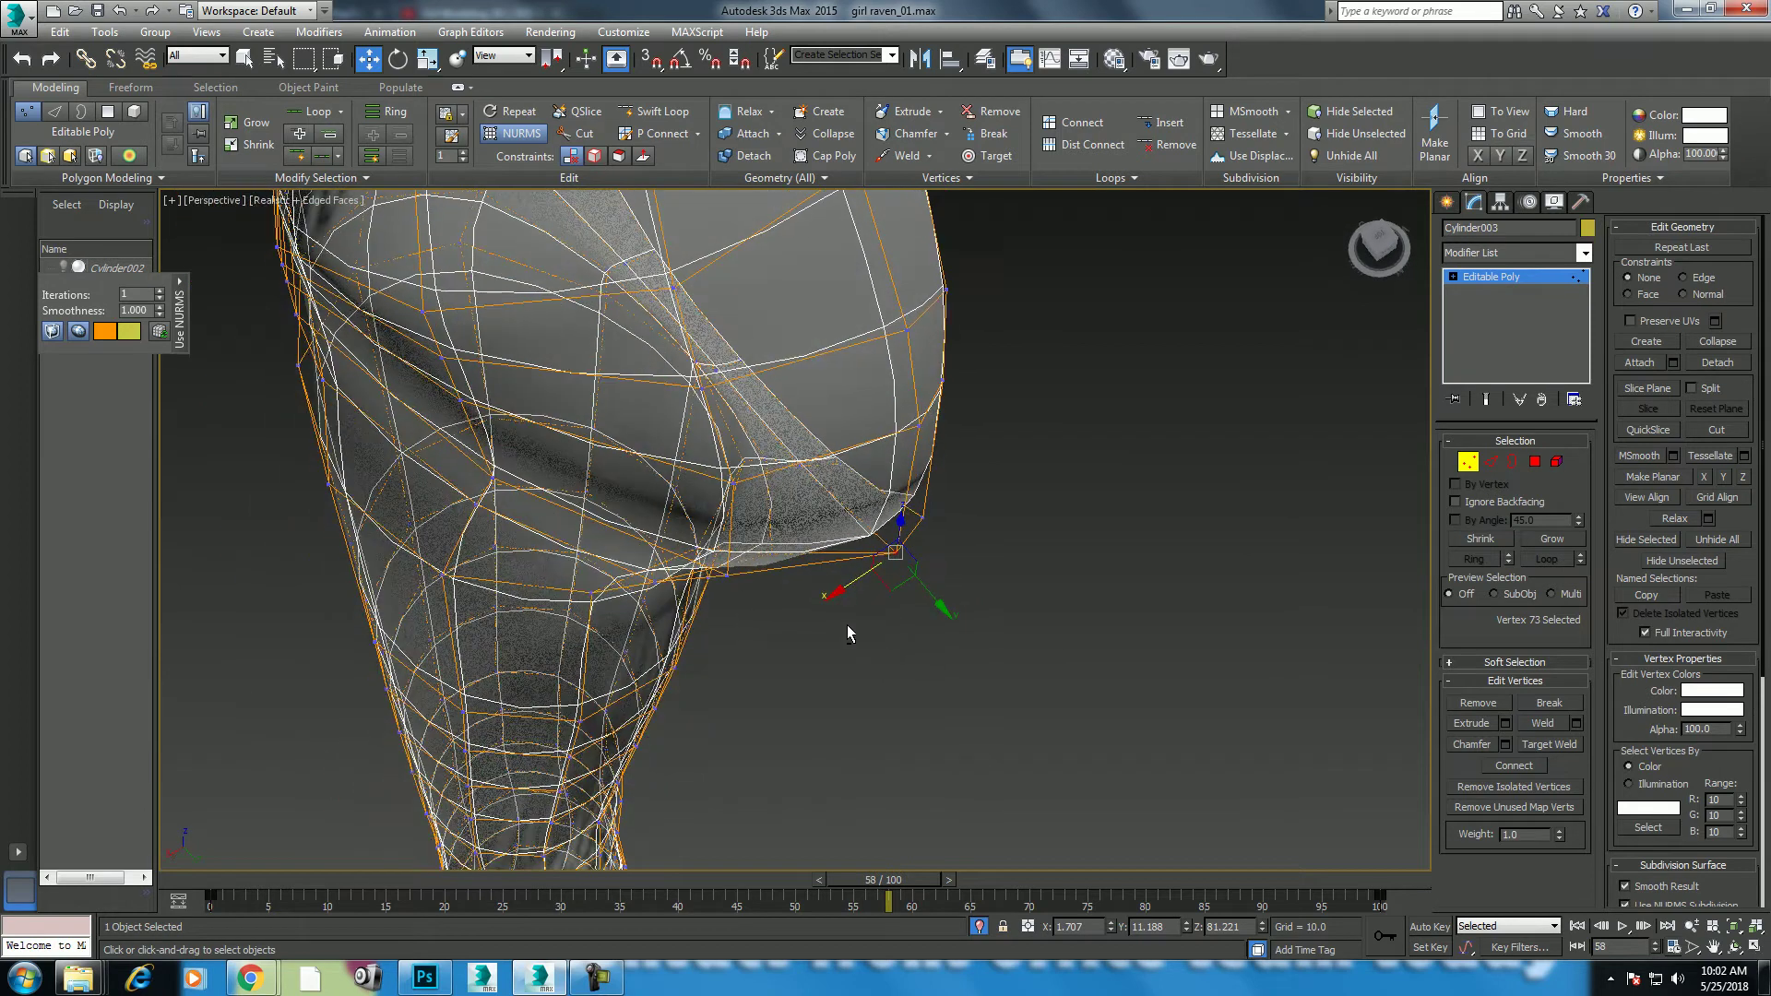
Step: Shift two pairs of bulge vertices along Y to refine the bulge contour
{"action": "left_click", "coordinate": [726, 574], "text": "ctrl"}
{"action": "middle_click_drag", "start_coordinate": [726, 574], "coordinate": [849, 618], "text": "alt"}
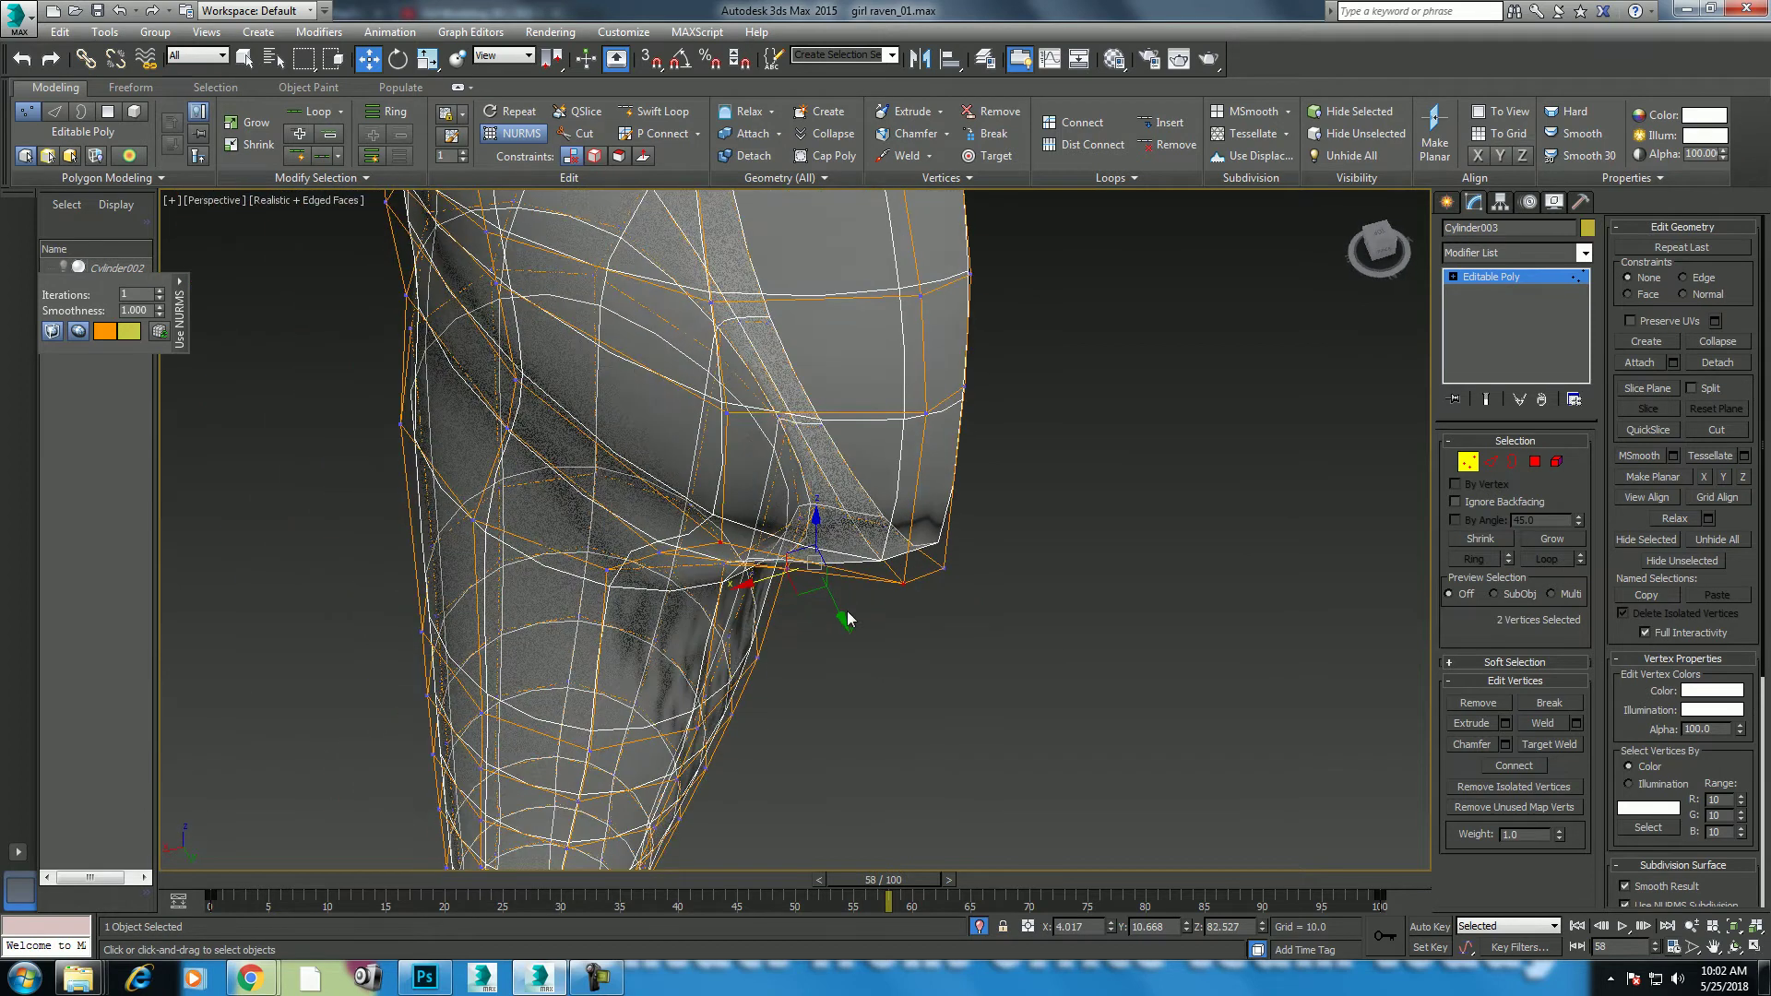
{"action": "left_click_drag", "start_coordinate": [845, 623], "coordinate": [843, 616]}
{"action": "mouse_move", "coordinate": [844, 617]}
{"action": "middle_mouse_down", "text": "alt"}
{"action": "mouse_move", "coordinate": [930, 490]}
{"action": "mouse_move", "coordinate": [1014, 479]}
{"action": "middle_mouse_up", "text": "alt"}
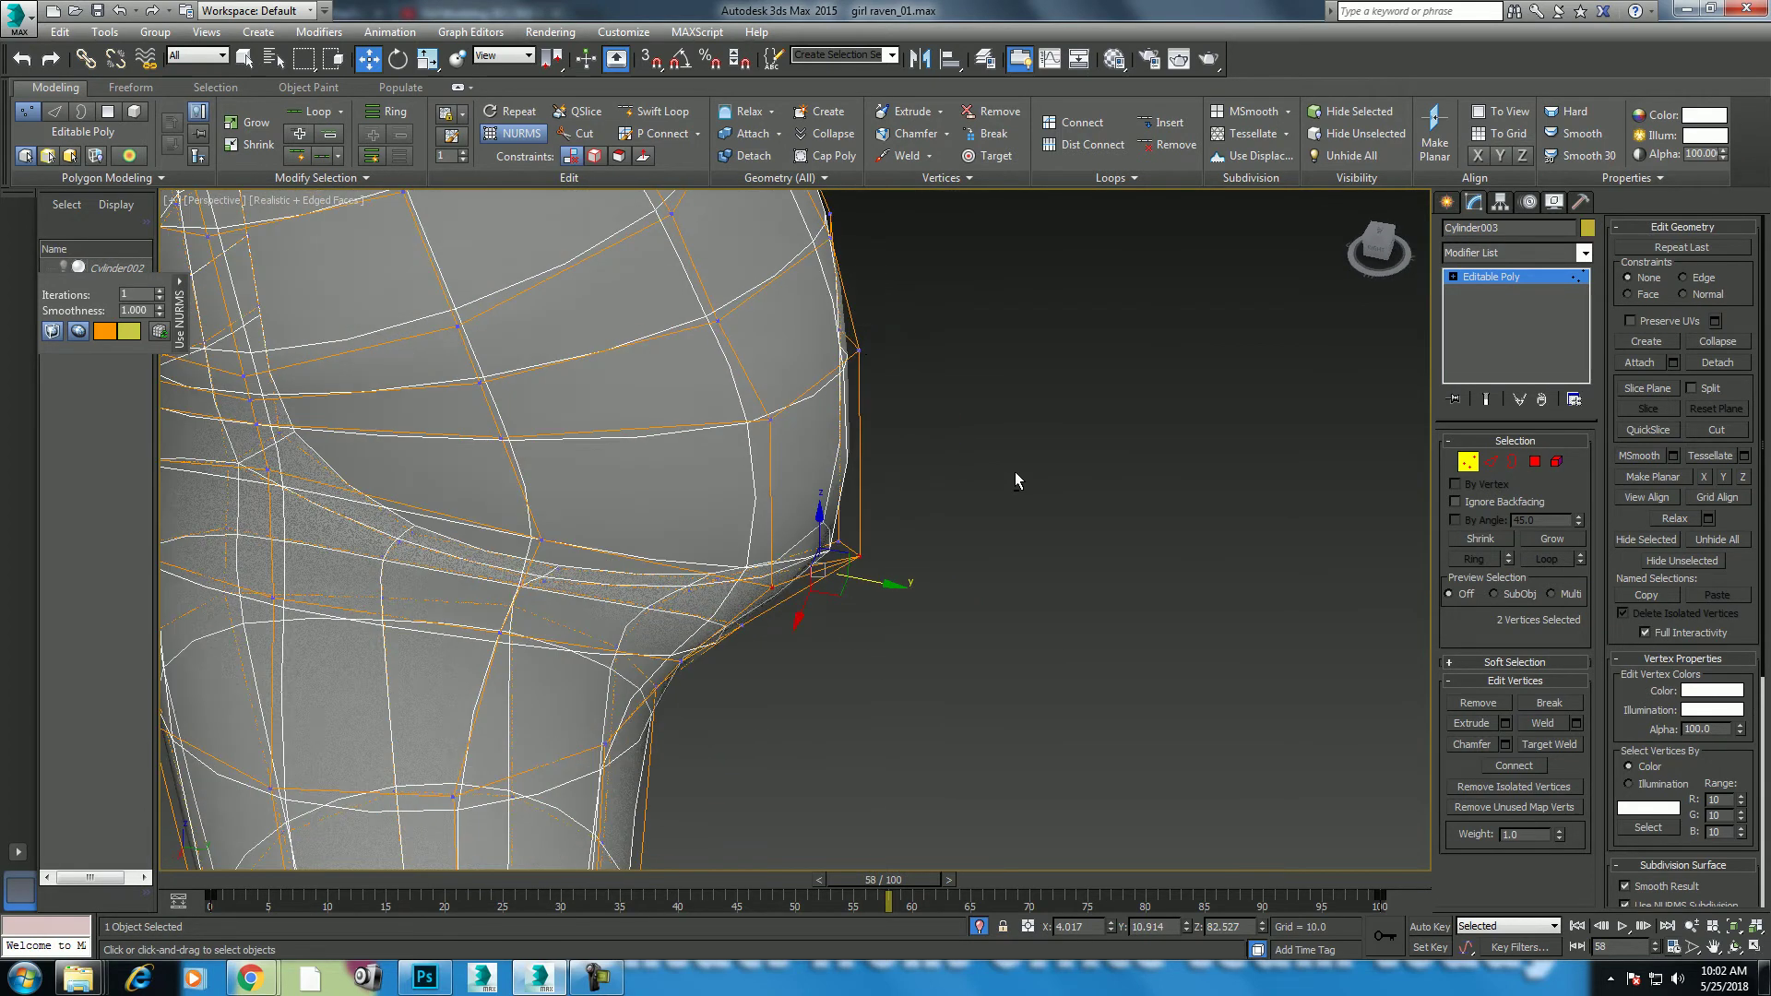
{"action": "left_click", "coordinate": [859, 356]}
{"action": "left_click", "coordinate": [772, 417], "text": "ctrl"}
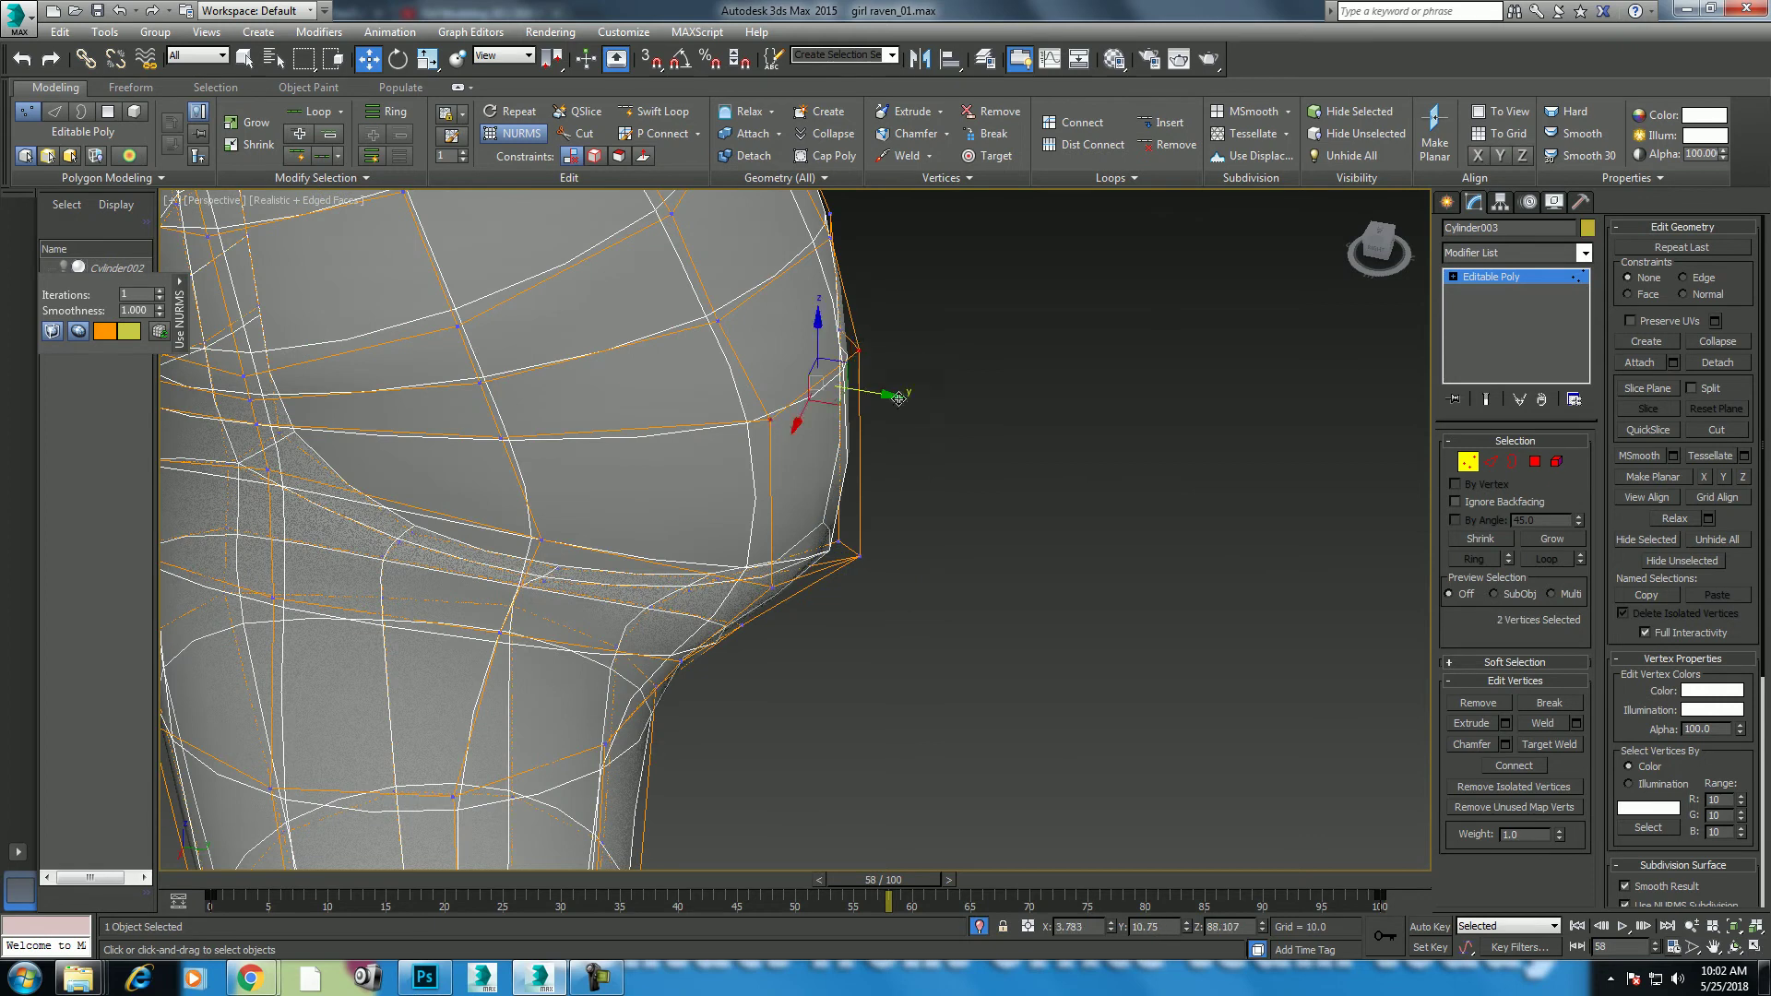
{"action": "left_click_drag", "start_coordinate": [895, 397], "coordinate": [912, 399]}
{"action": "mouse_move", "coordinate": [911, 399]}
{"action": "middle_mouse_down", "text": "alt"}
{"action": "mouse_move", "coordinate": [921, 308]}
{"action": "mouse_move", "coordinate": [864, 384]}
{"action": "middle_mouse_up", "text": "alt"}
Step: Select side-contour vertices, then move the vertex at the top of the bulge along X
{"action": "middle_click_drag", "start_coordinate": [947, 579], "coordinate": [923, 591], "text": "alt"}
{"action": "left_click", "coordinate": [924, 591]}
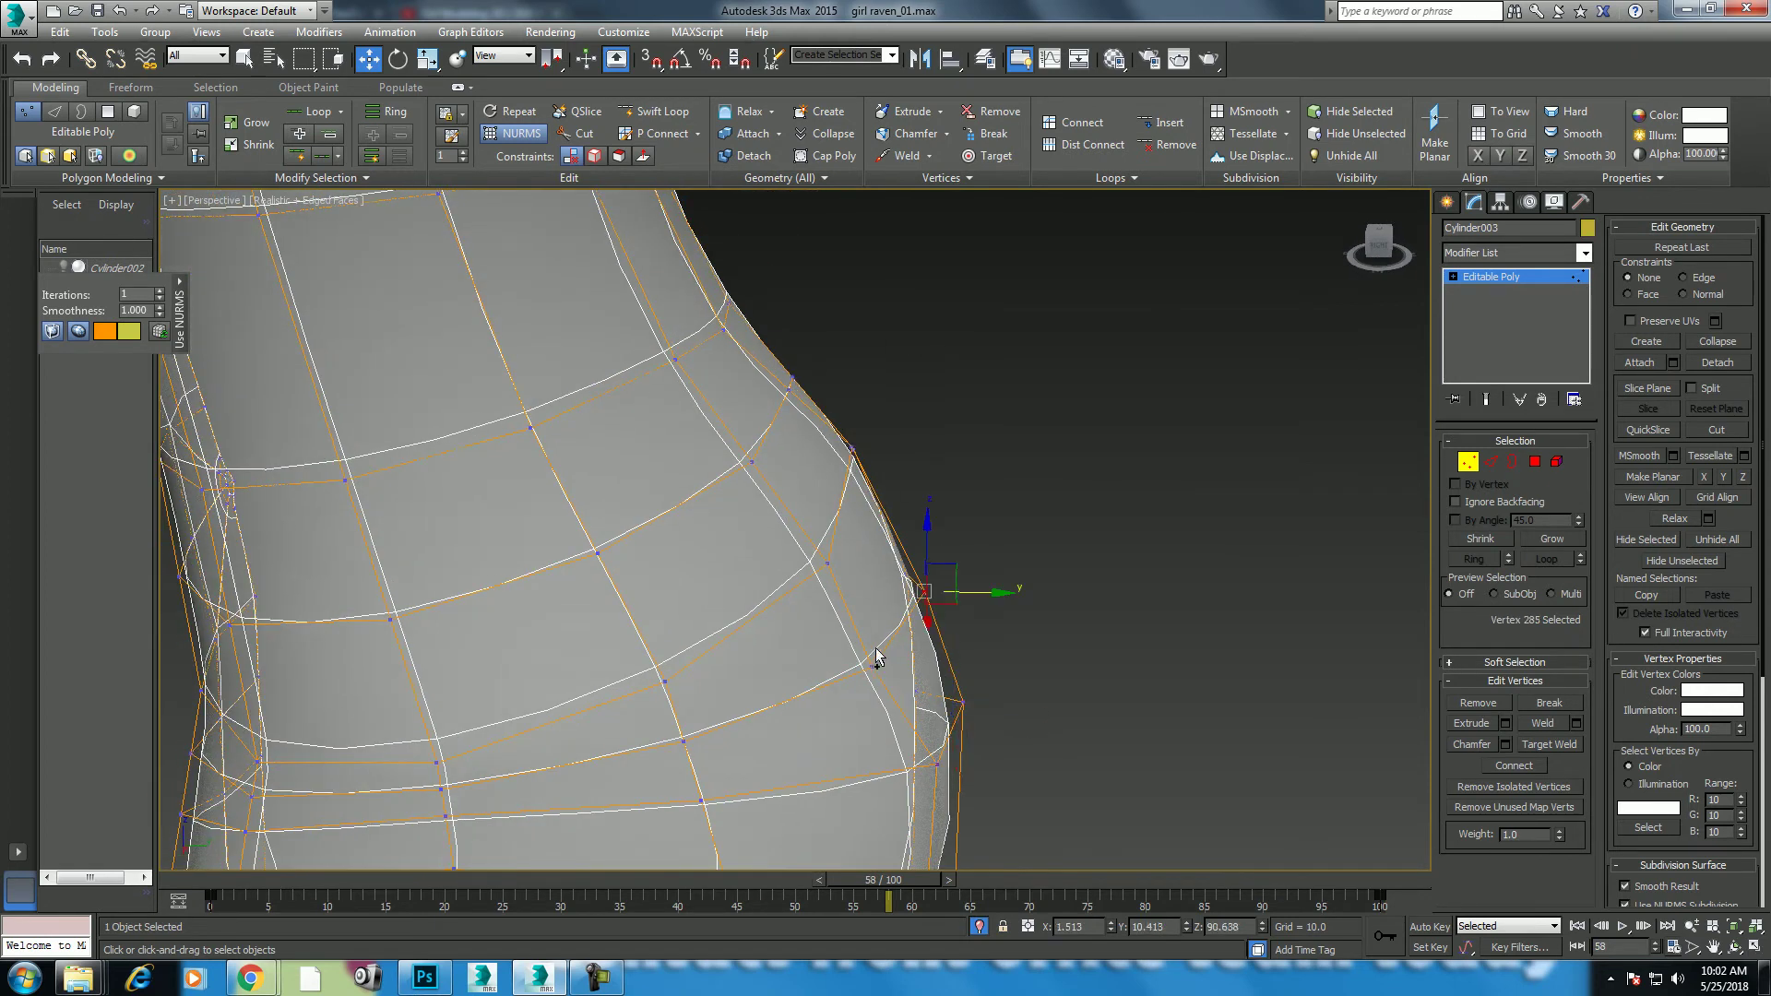
{"action": "left_click", "coordinate": [885, 666], "text": "ctrl"}
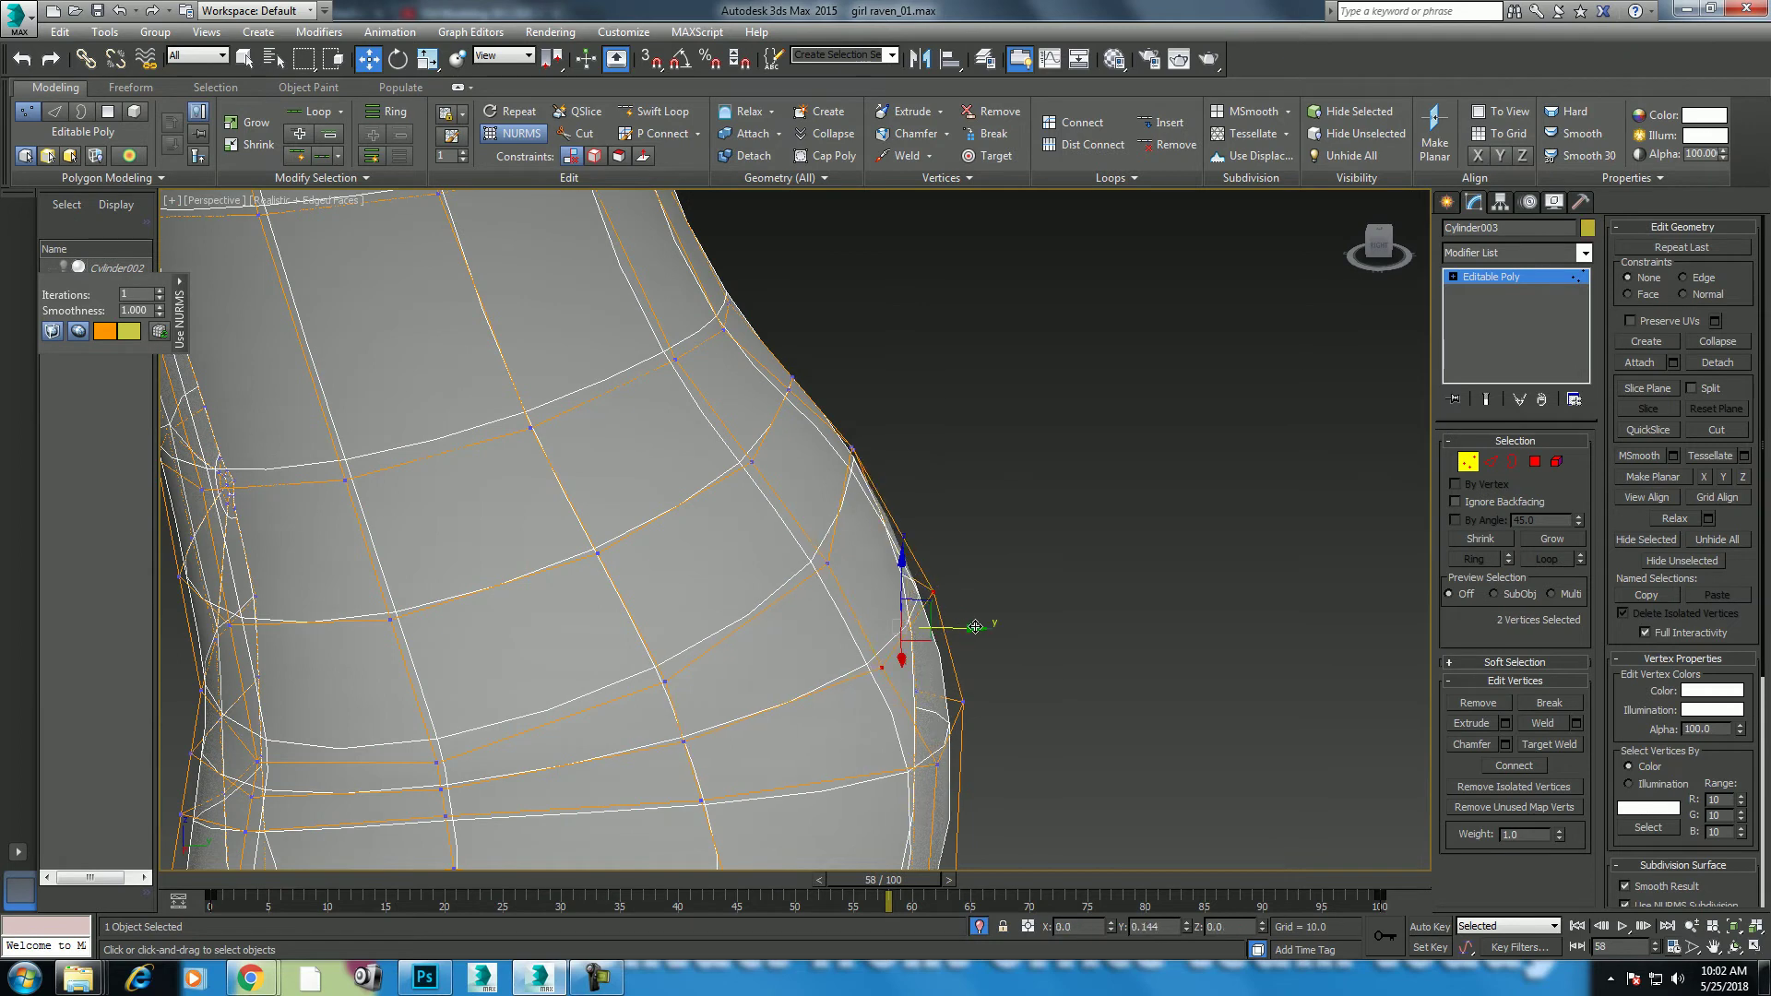
{"action": "mouse_move", "coordinate": [973, 626]}
{"action": "middle_mouse_down", "text": "alt"}
{"action": "mouse_move", "coordinate": [992, 478]}
{"action": "mouse_move", "coordinate": [965, 519]}
{"action": "mouse_move", "coordinate": [982, 345]}
{"action": "mouse_move", "coordinate": [1043, 413]}
{"action": "mouse_move", "coordinate": [885, 351]}
{"action": "middle_mouse_up", "text": "alt"}
{"action": "left_click", "coordinate": [970, 318]}
{"action": "left_click_drag", "start_coordinate": [895, 325], "coordinate": [917, 325]}
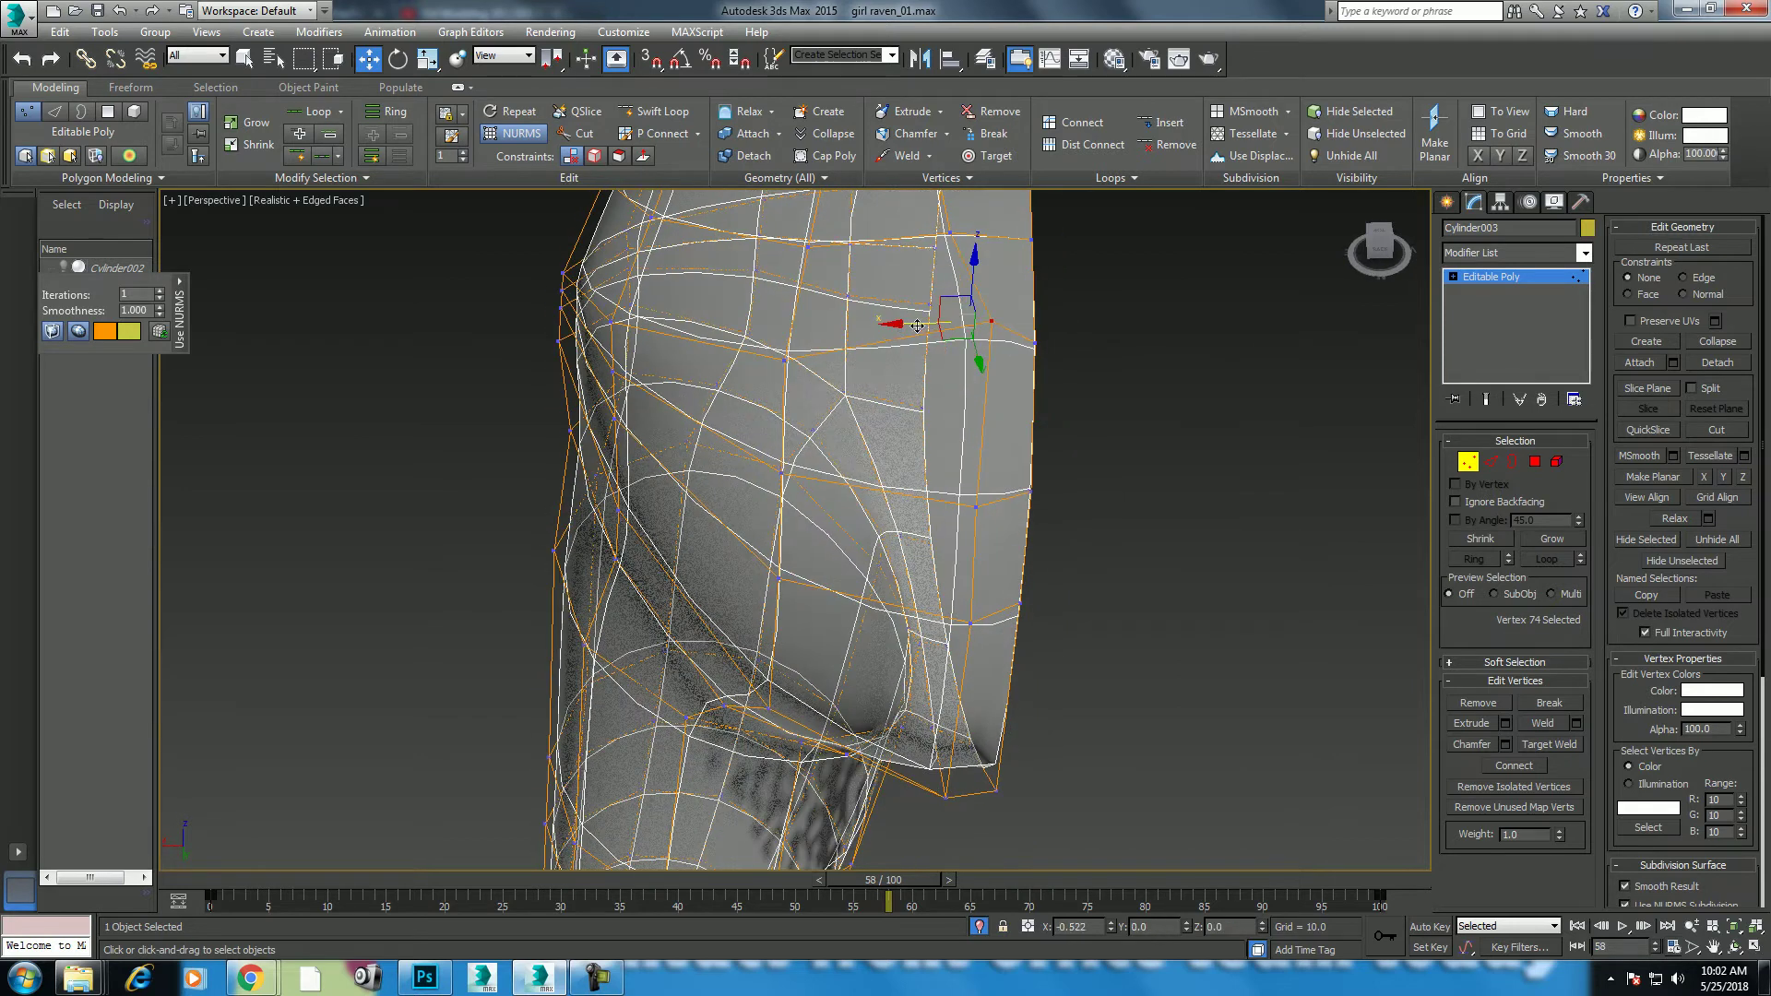
{"action": "mouse_move", "coordinate": [926, 327]}
{"action": "middle_mouse_down", "text": "alt"}
{"action": "mouse_move", "coordinate": [1020, 526]}
{"action": "mouse_move", "coordinate": [1087, 581]}
{"action": "mouse_move", "coordinate": [1037, 398]}
{"action": "mouse_move", "coordinate": [1028, 411]}
{"action": "middle_mouse_up", "text": "alt"}
Step: Pull a shoulder vertex and the bulge-tip vertex inward along X
{"action": "left_click", "coordinate": [1028, 409]}
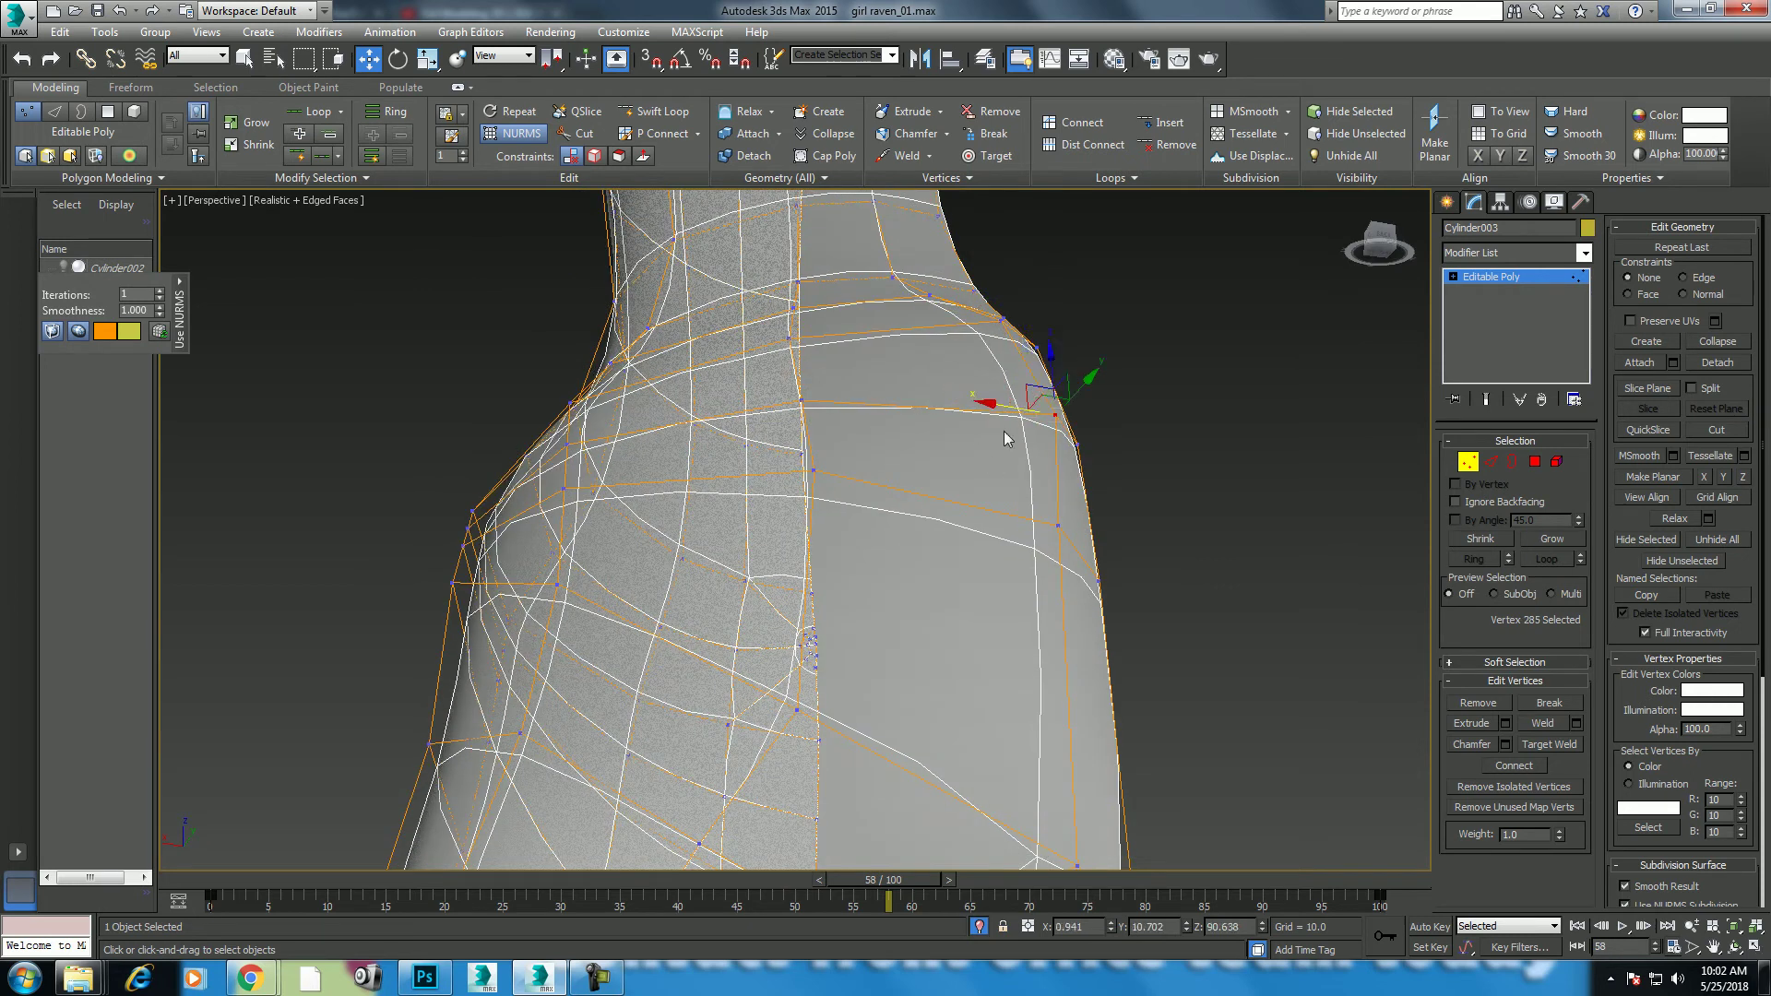
{"action": "middle_click_drag", "start_coordinate": [1009, 433], "coordinate": [1075, 489], "text": "alt"}
{"action": "left_click", "coordinate": [1061, 484]}
{"action": "left_click_drag", "start_coordinate": [993, 467], "coordinate": [1015, 469]}
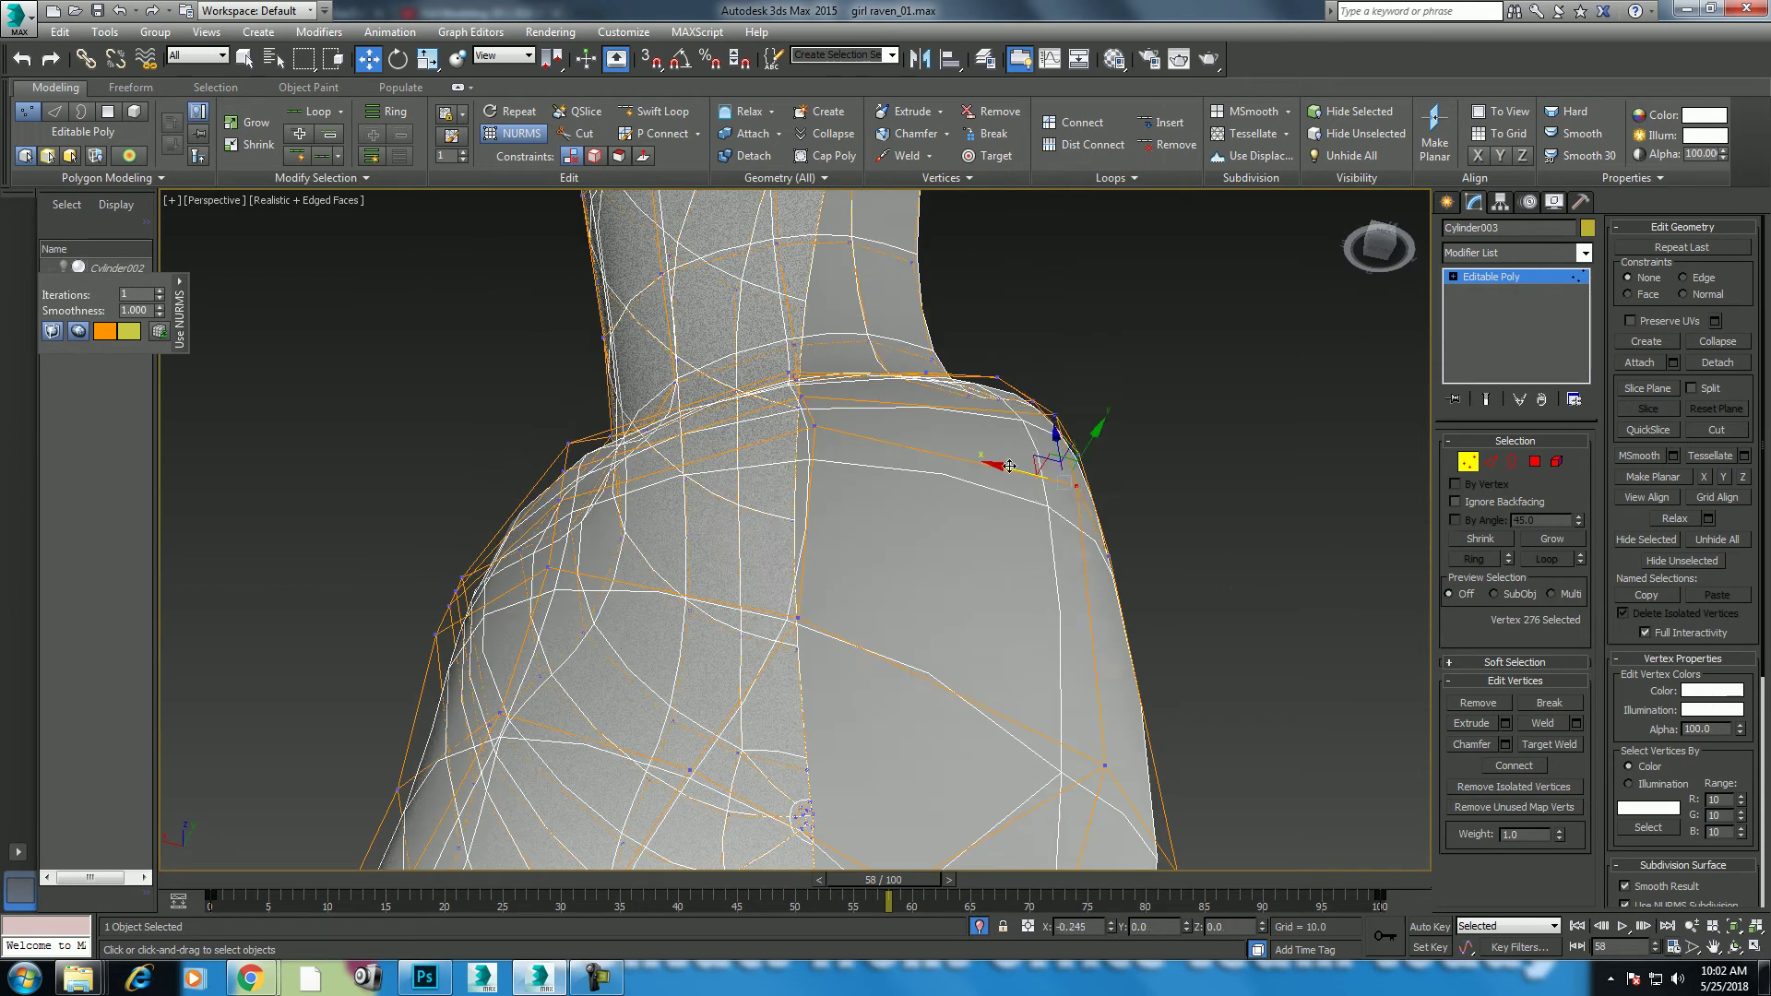
{"action": "middle_click_drag", "start_coordinate": [1015, 469], "coordinate": [1091, 664], "text": "alt"}
{"action": "left_click", "coordinate": [1084, 655]}
{"action": "left_click_drag", "start_coordinate": [1027, 635], "coordinate": [1068, 601]}
{"action": "mouse_move", "coordinate": [938, 585]}
{"action": "middle_mouse_down", "text": "alt"}
{"action": "mouse_move", "coordinate": [1037, 621]}
{"action": "mouse_move", "coordinate": [1084, 588]}
{"action": "middle_mouse_up", "text": "alt"}
{"action": "scroll", "coordinate": [1084, 587], "scroll_direction": "down", "scroll_amount": 2}
Step: Unhide all objects to restore the reference planes, then maximize the Front view
{"action": "right_click", "coordinate": [1008, 508]}
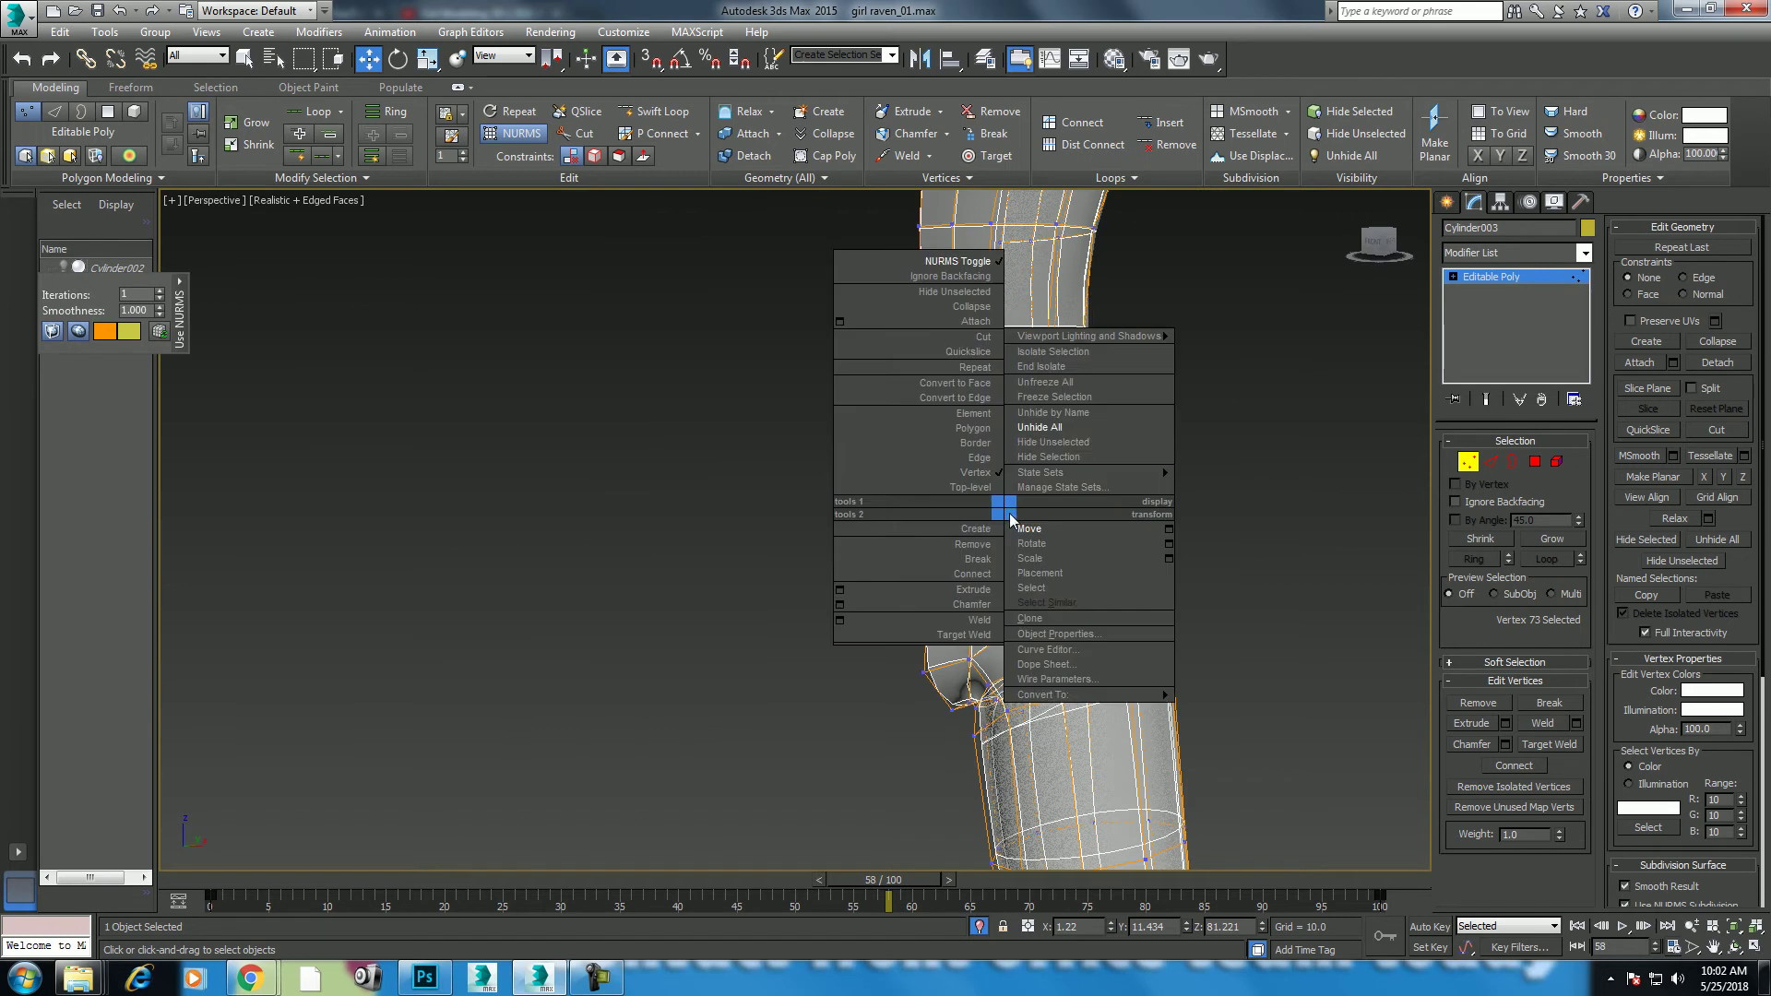
{"action": "left_click", "coordinate": [1051, 431]}
{"action": "scroll", "coordinate": [1000, 470], "scroll_direction": "down", "scroll_amount": 5}
{"action": "key", "text": "alt+w"}
{"action": "scroll", "coordinate": [1080, 470], "scroll_direction": "down", "scroll_amount": 3}
{"action": "scroll", "coordinate": [1079, 471], "scroll_direction": "down", "scroll_amount": 2}
{"action": "middle_click_drag", "start_coordinate": [1077, 470], "coordinate": [1065, 560]}
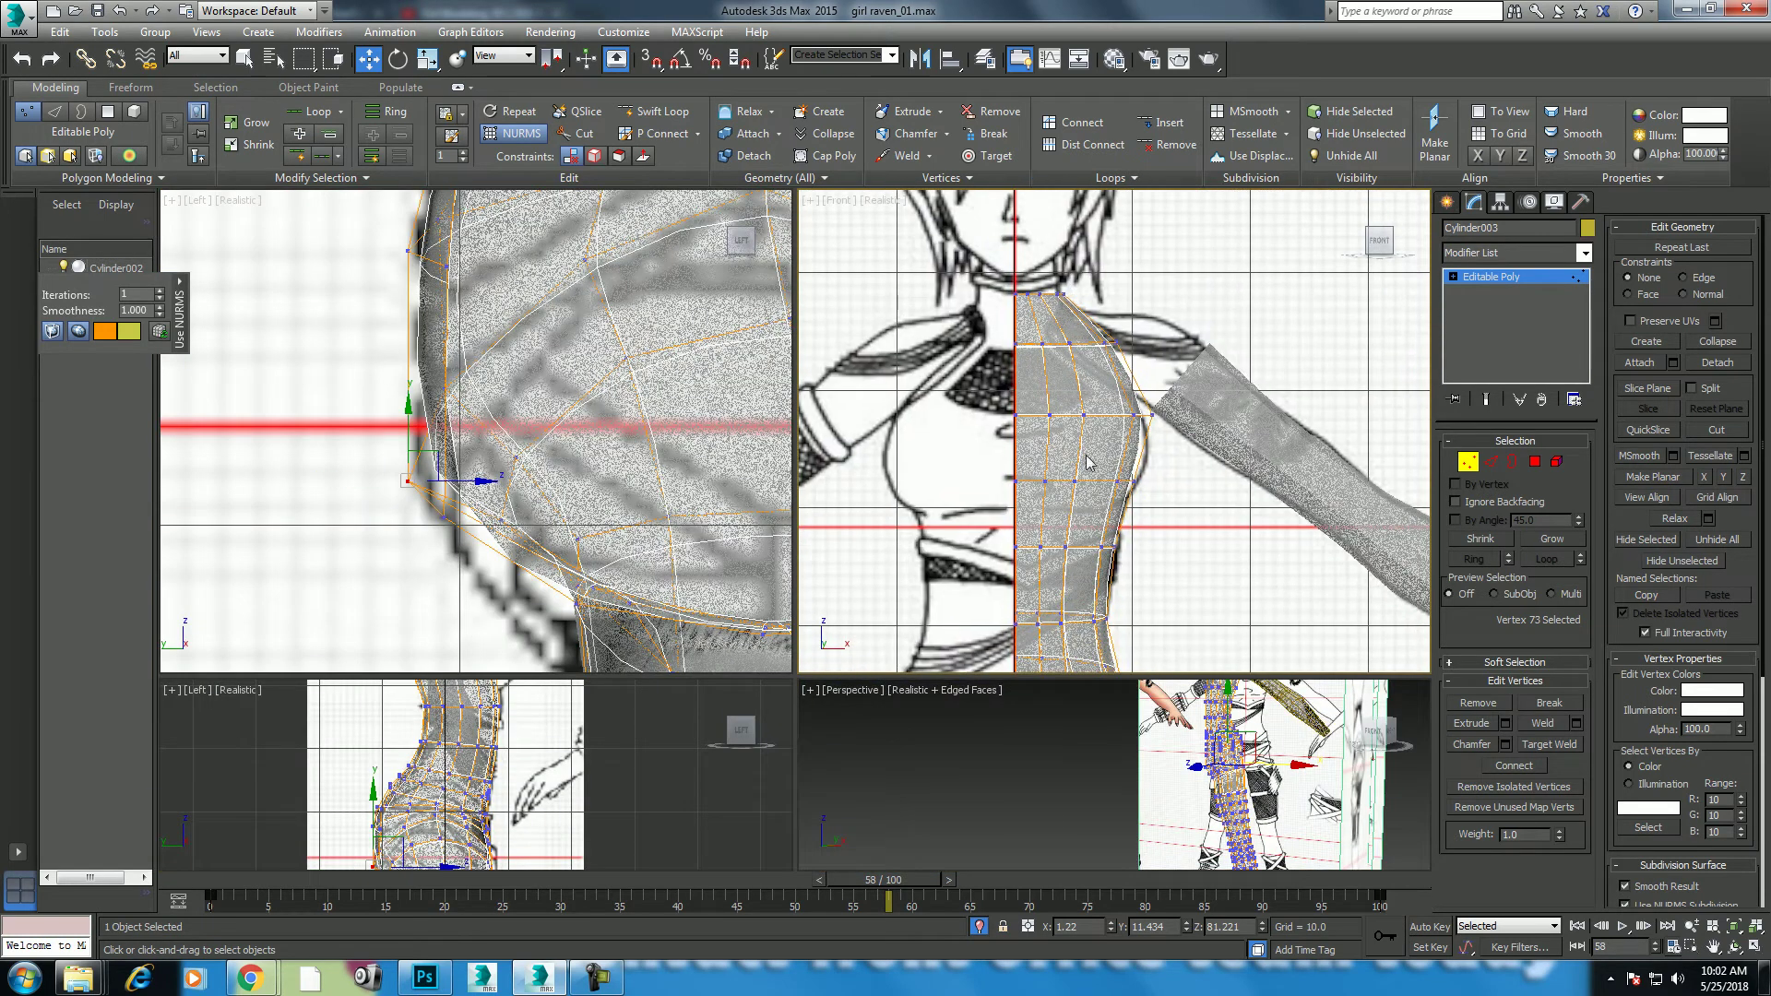
{"action": "middle_click_drag", "start_coordinate": [1086, 463], "coordinate": [1072, 410]}
{"action": "scroll", "coordinate": [1080, 485], "scroll_direction": "down", "scroll_amount": 5}
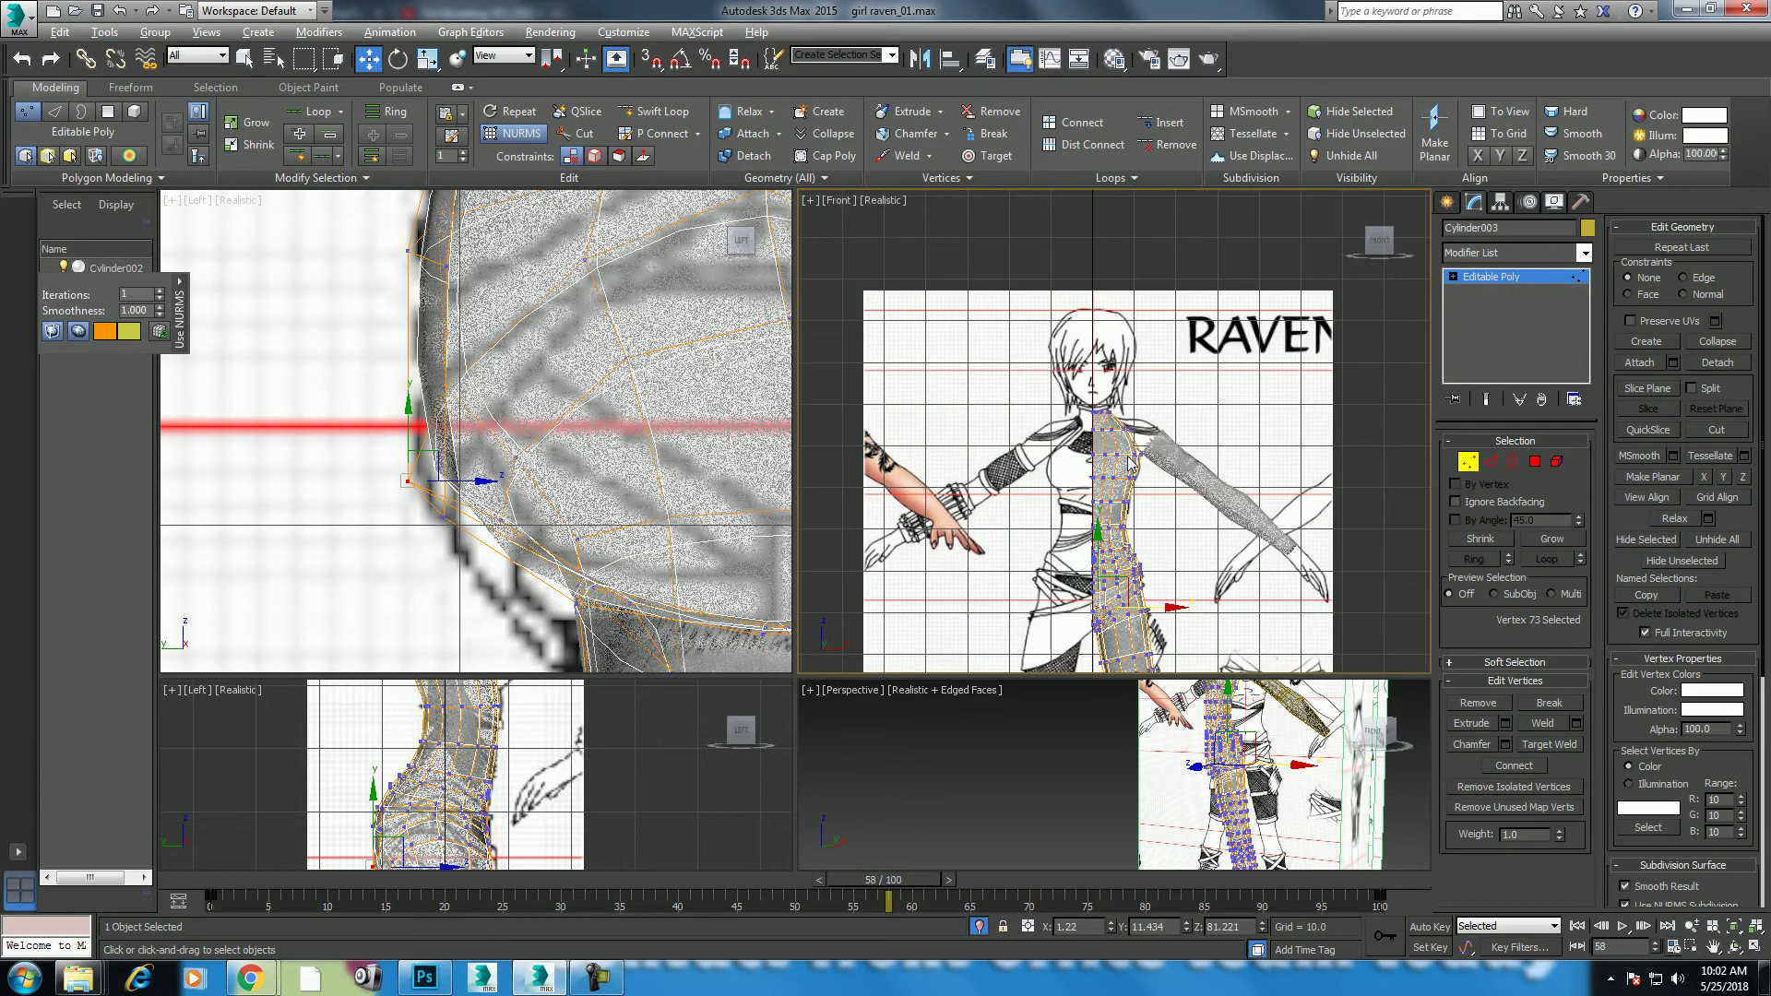
{"action": "key", "text": "alt+w"}
{"action": "scroll", "coordinate": [1049, 410], "scroll_direction": "up", "scroll_amount": 3}
Step: Return Cylinder003 to top level and reselect the body mesh
{"action": "right_click", "coordinate": [1022, 401]}
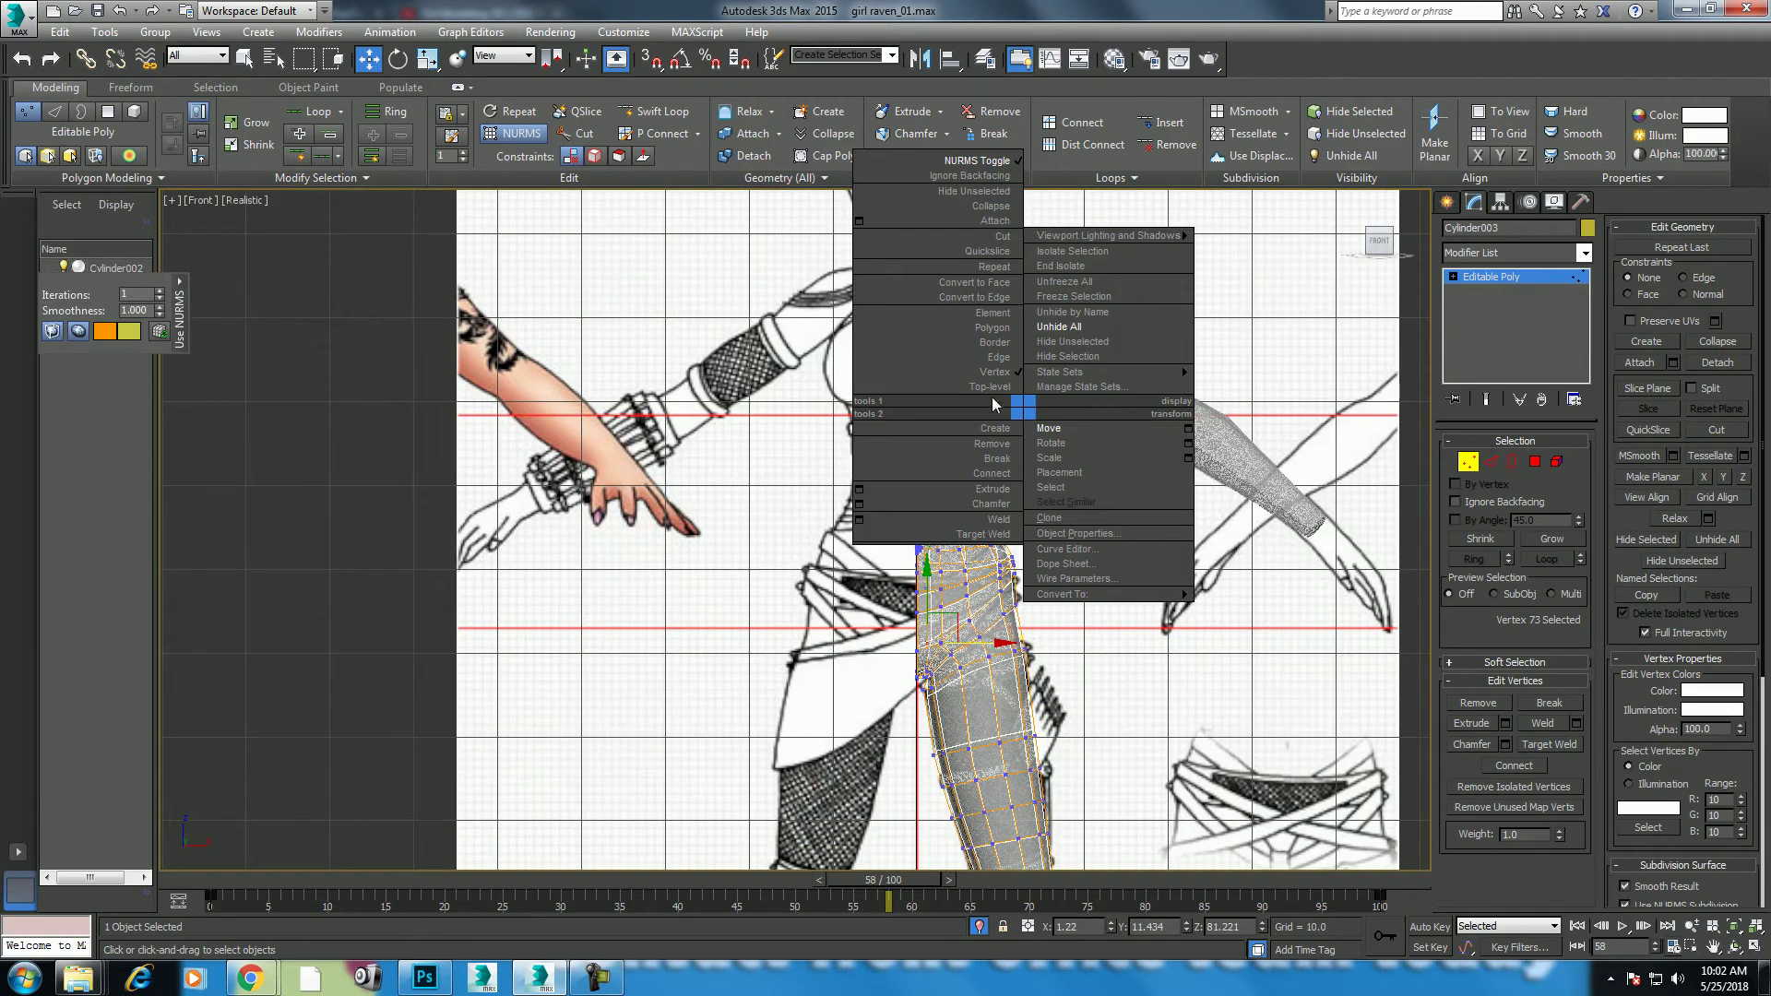
{"action": "left_click", "coordinate": [993, 397]}
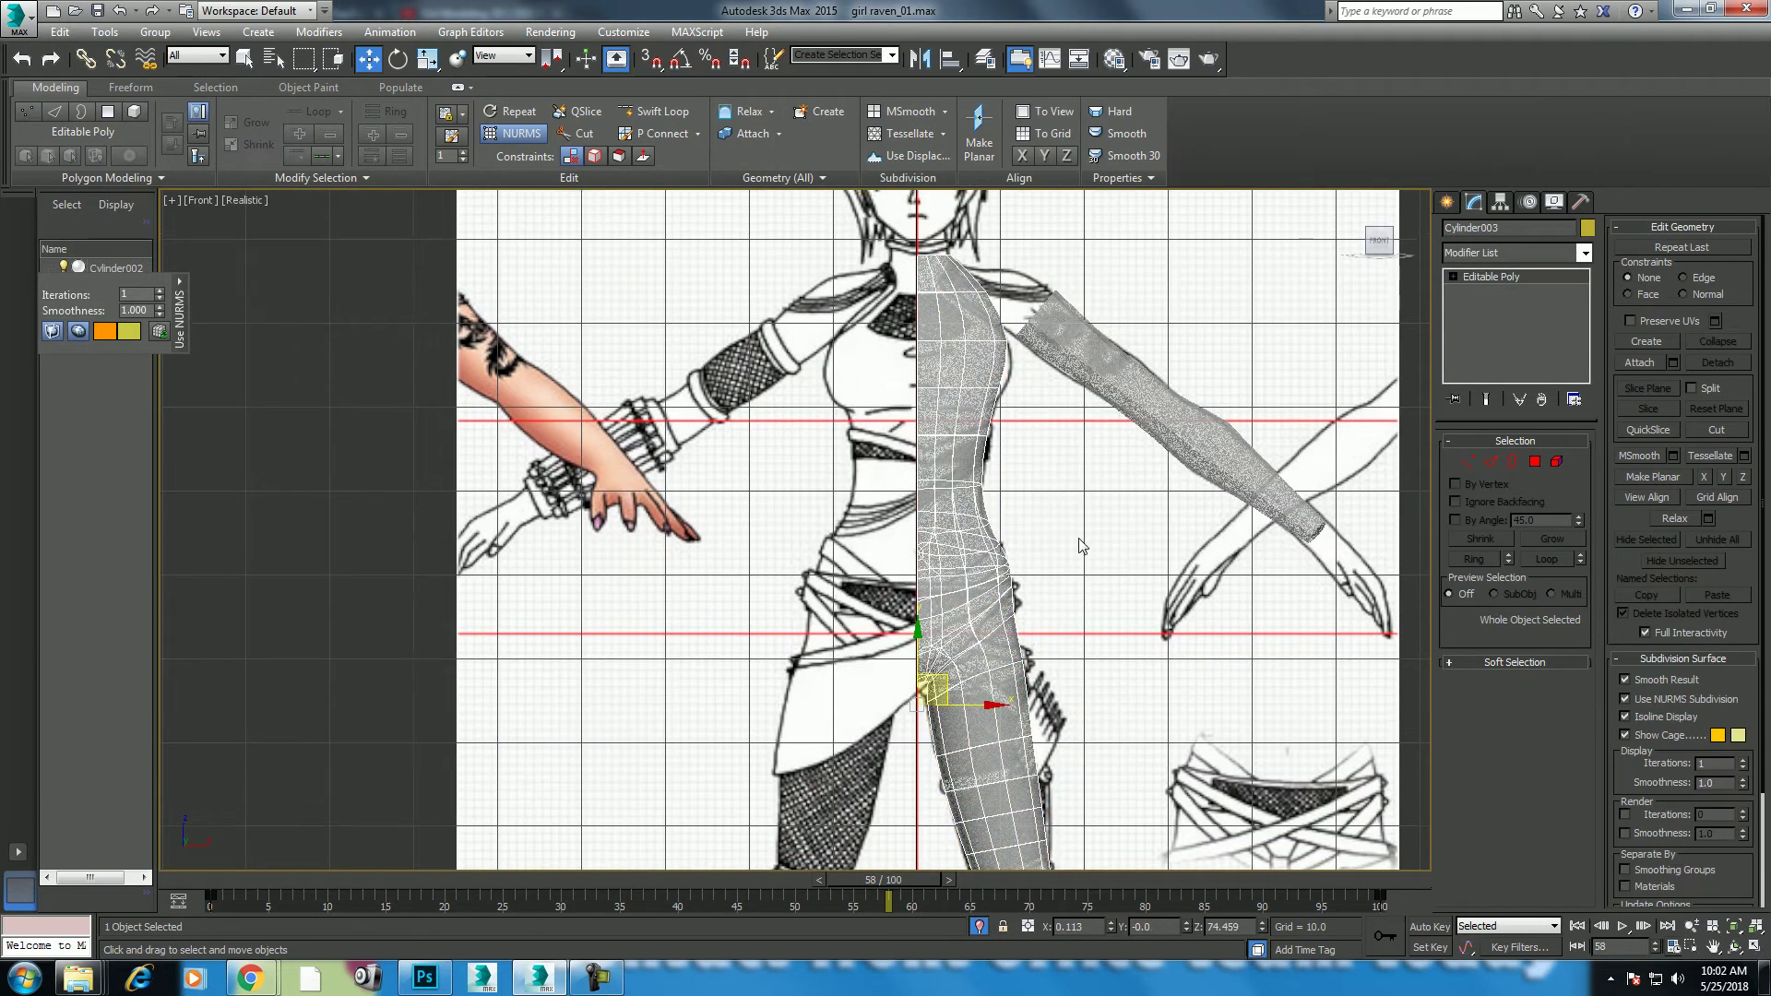
{"action": "left_click", "coordinate": [1061, 501]}
{"action": "left_click", "coordinate": [1006, 410]}
{"action": "middle_click_drag", "start_coordinate": [877, 432], "coordinate": [833, 683]}
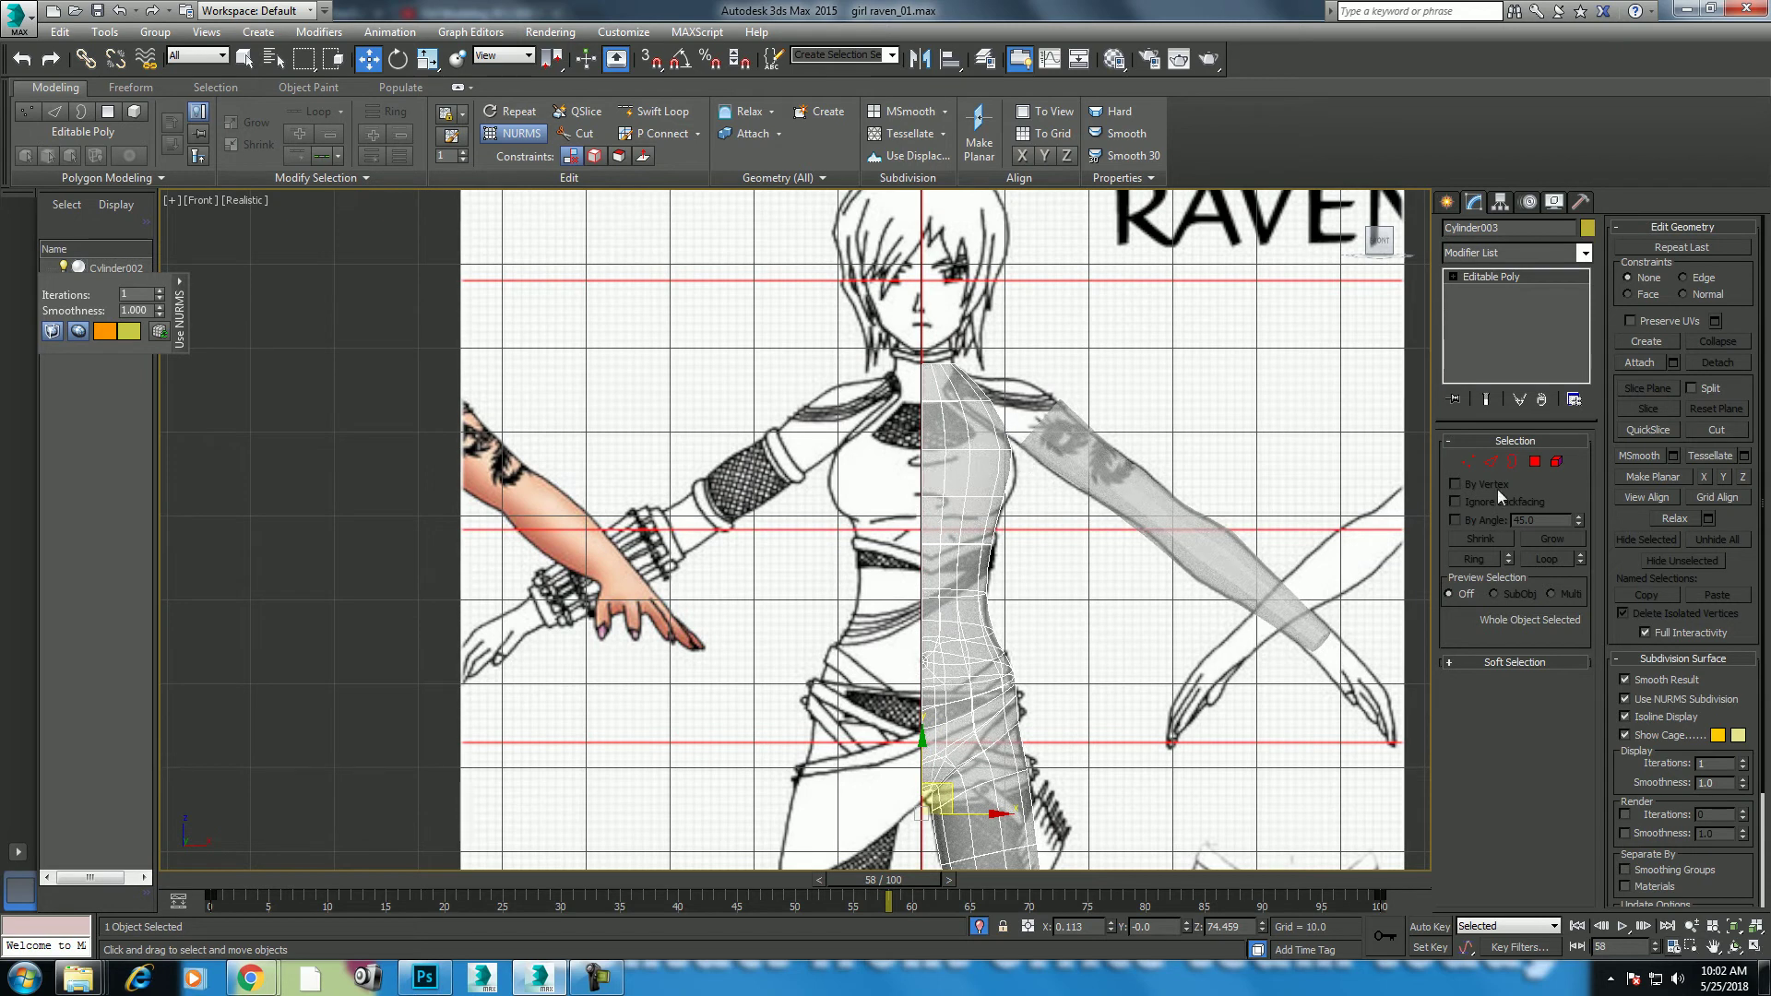
Step: Restore the four-viewport layout and show the Create tab's Standard Primitives
{"action": "key", "text": "alt+w"}
{"action": "mouse_move", "coordinate": [657, 430]}
{"action": "middle_mouse_down"}
{"action": "mouse_move", "coordinate": [681, 420]}
{"action": "mouse_move", "coordinate": [728, 476]}
{"action": "middle_mouse_up"}
{"action": "scroll", "coordinate": [680, 420], "scroll_direction": "down", "scroll_amount": 5}
{"action": "scroll", "coordinate": [728, 476], "scroll_direction": "up", "scroll_amount": 5}
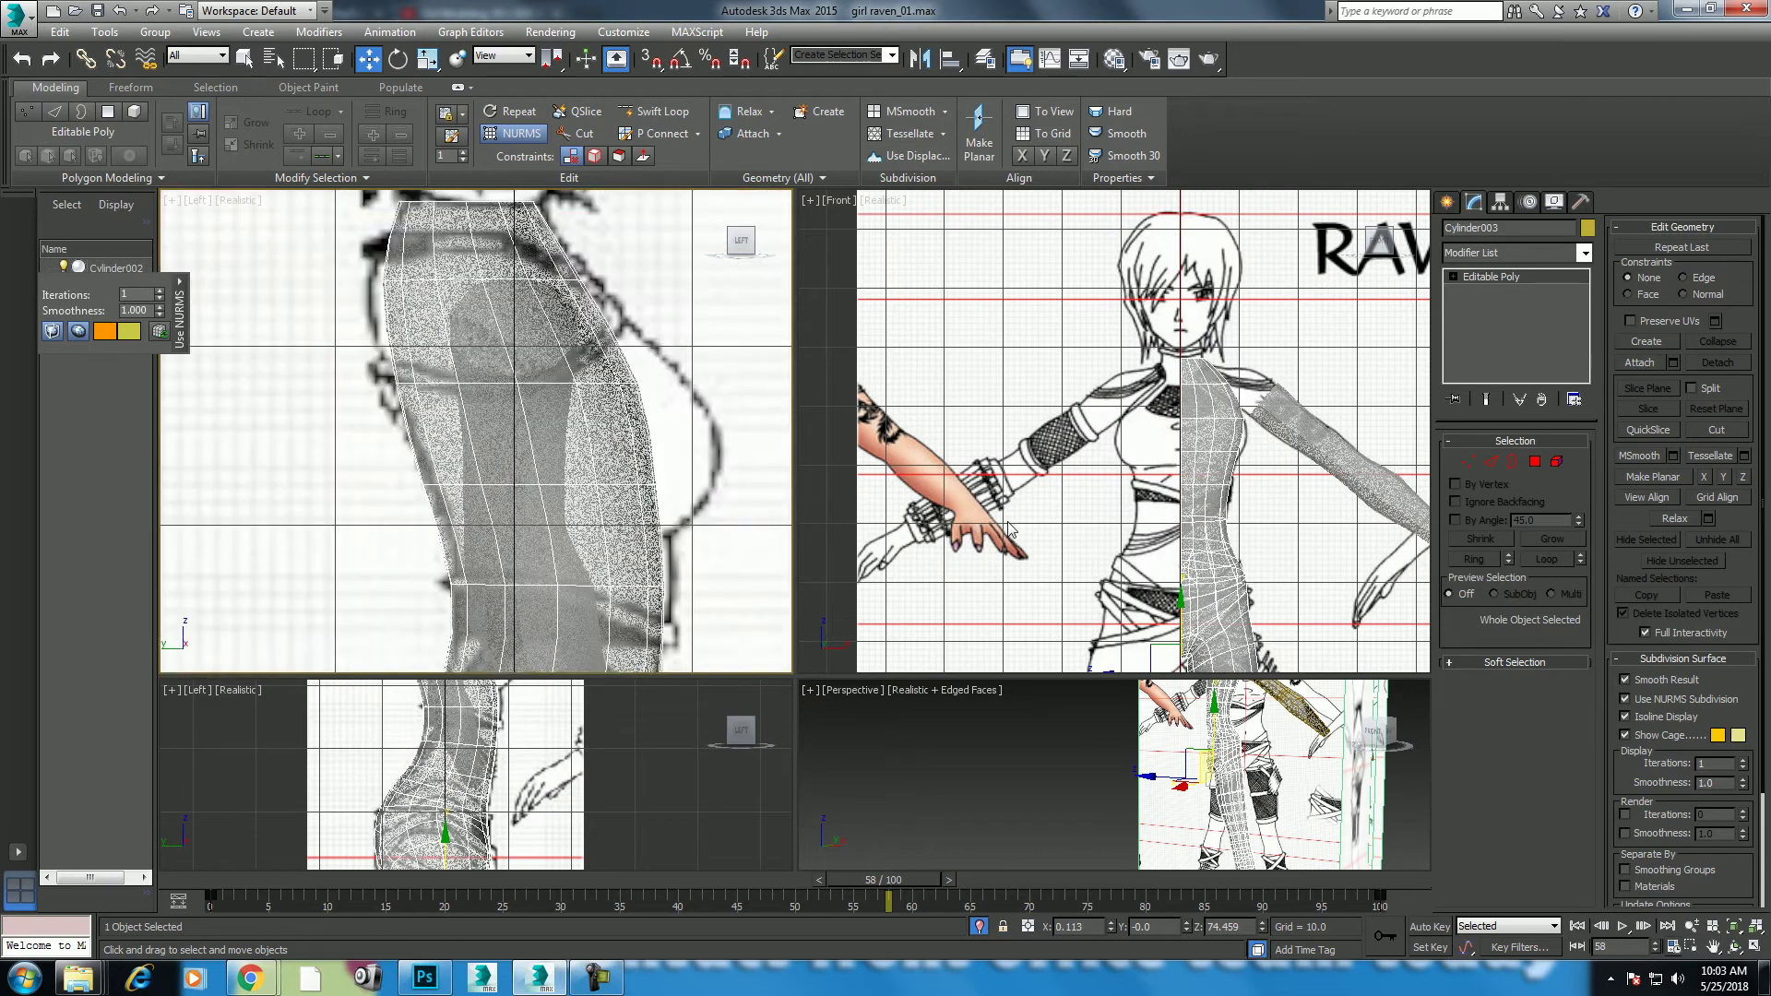
{"action": "scroll", "coordinate": [1255, 499], "scroll_direction": "up", "scroll_amount": 3}
{"action": "left_click", "coordinate": [1447, 201]}
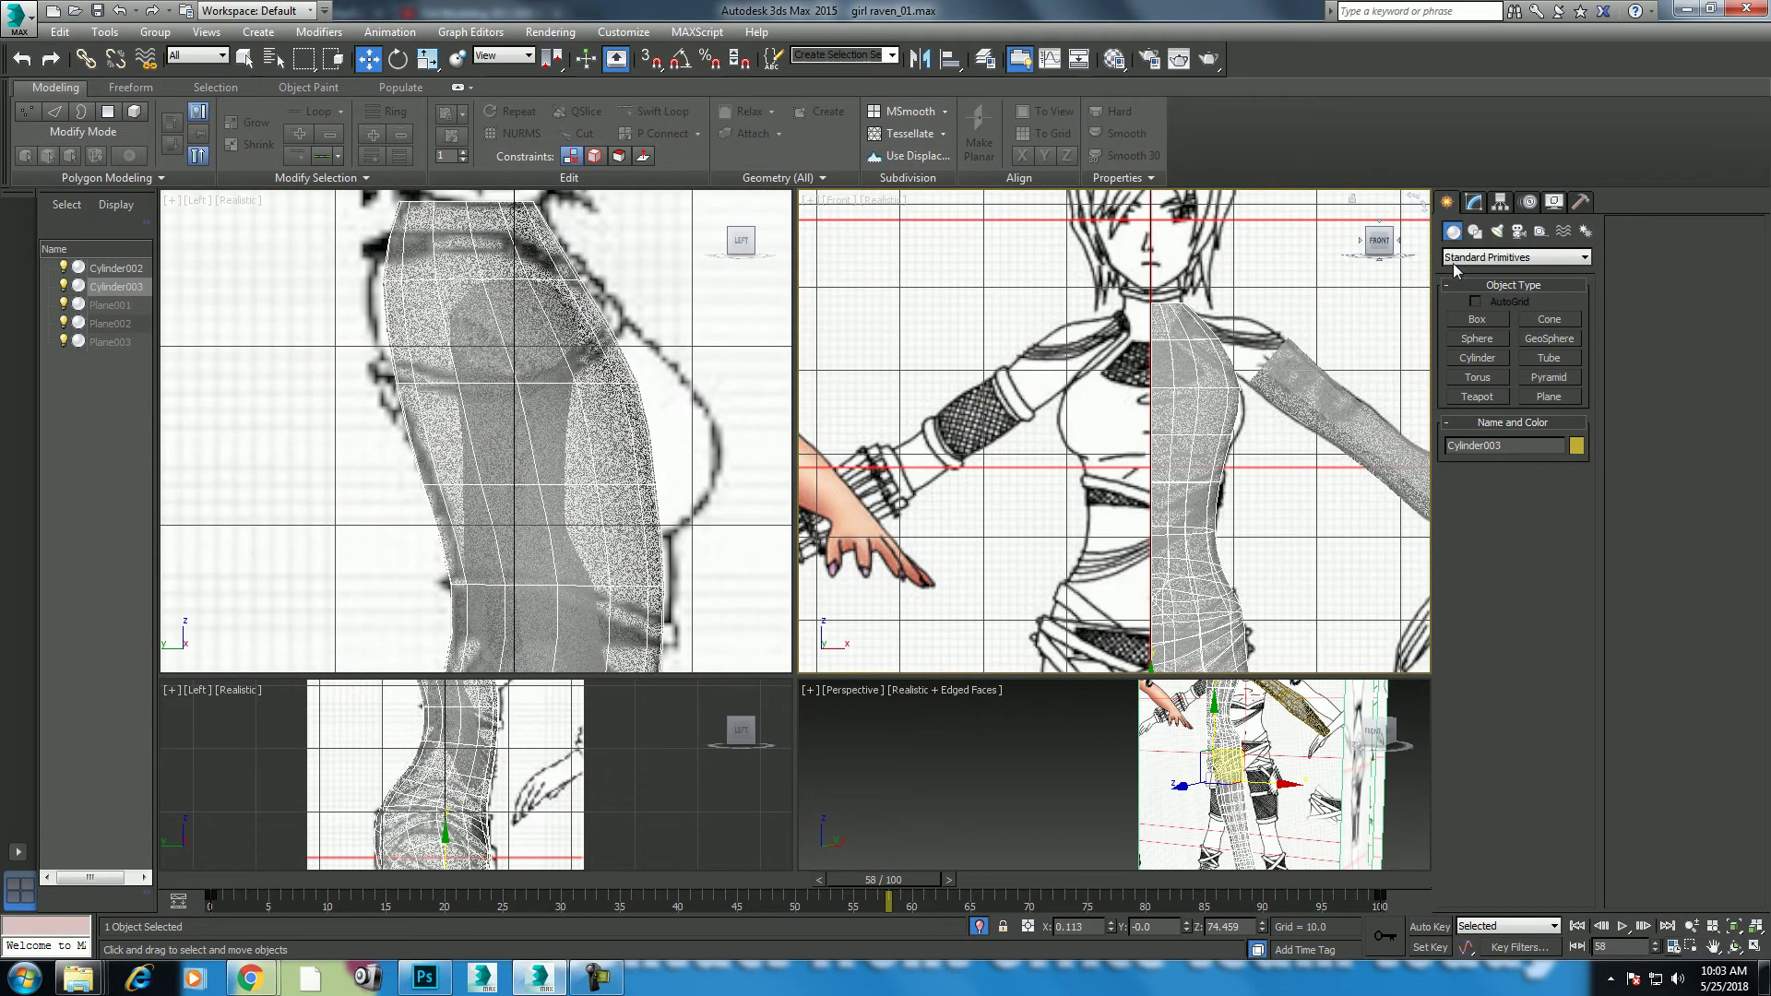
Step: Create a sphere over the chest and move it up in the side view
{"action": "left_click", "coordinate": [1478, 339]}
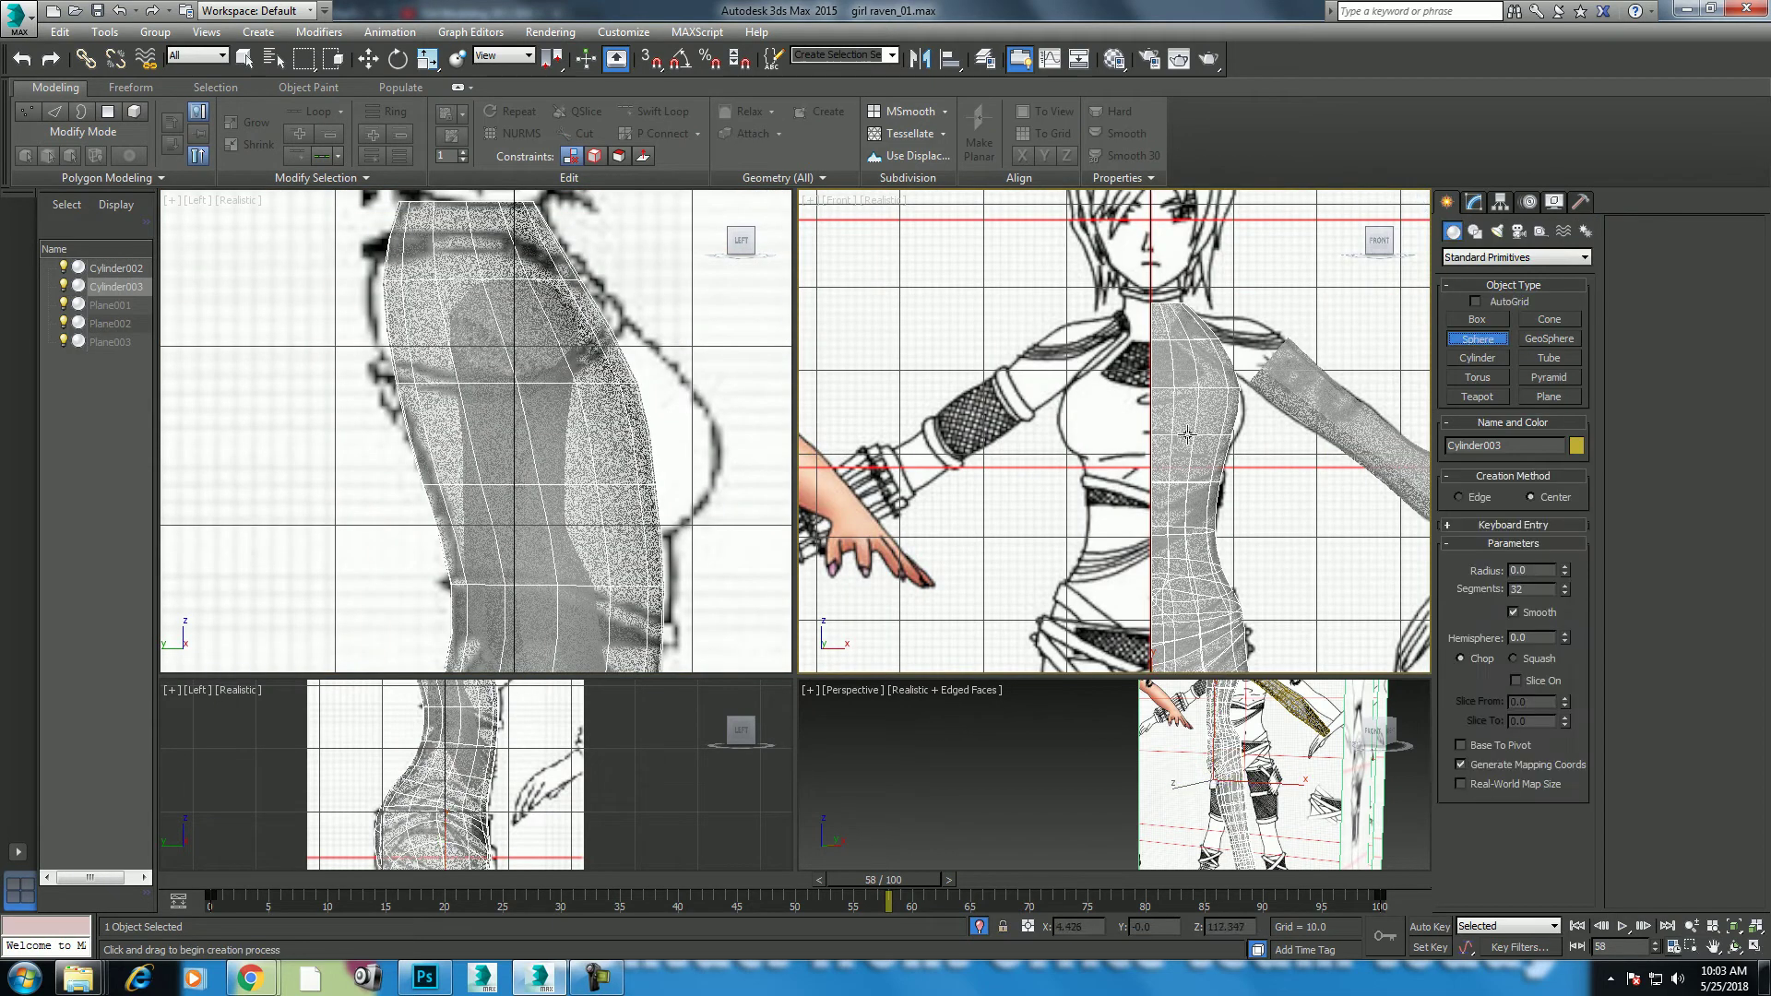
{"action": "left_click_drag", "start_coordinate": [1211, 423], "coordinate": [1225, 463]}
{"action": "key", "text": "w"}
{"action": "left_click", "coordinate": [479, 465]}
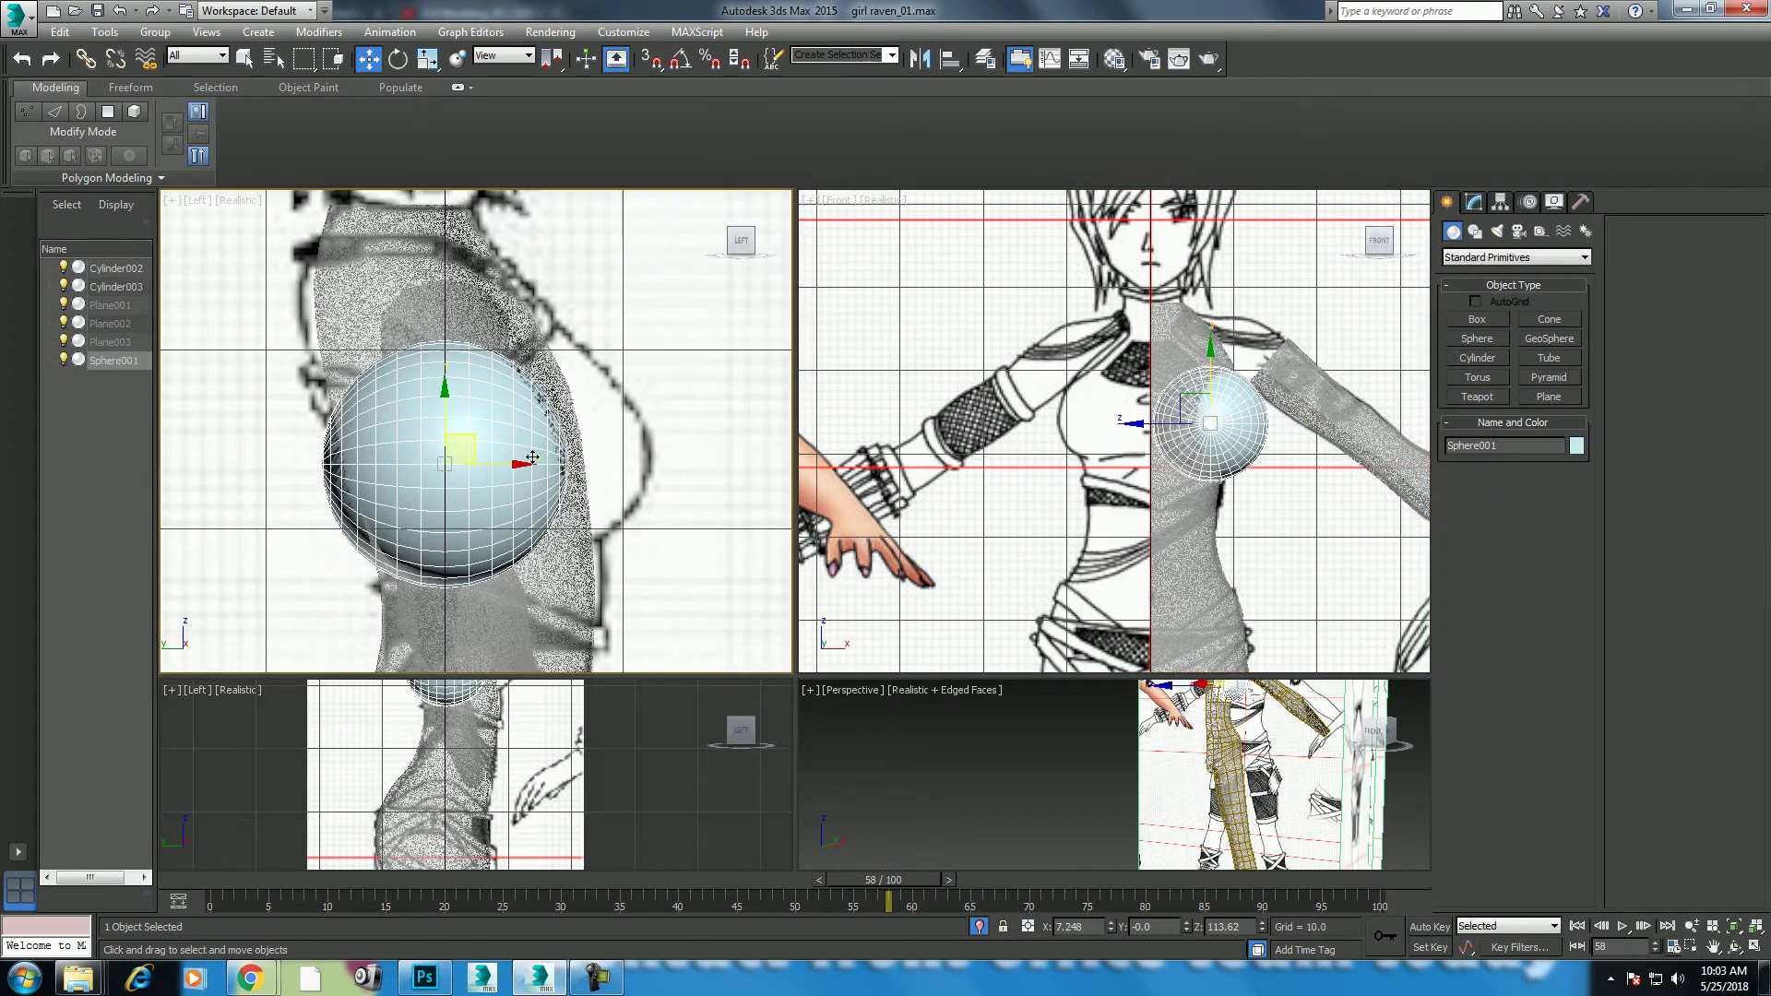
{"action": "mouse_move", "coordinate": [476, 445]}
{"action": "left_mouse_down"}
{"action": "mouse_move", "coordinate": [620, 369]}
{"action": "mouse_move", "coordinate": [566, 418]}
{"action": "left_mouse_up"}
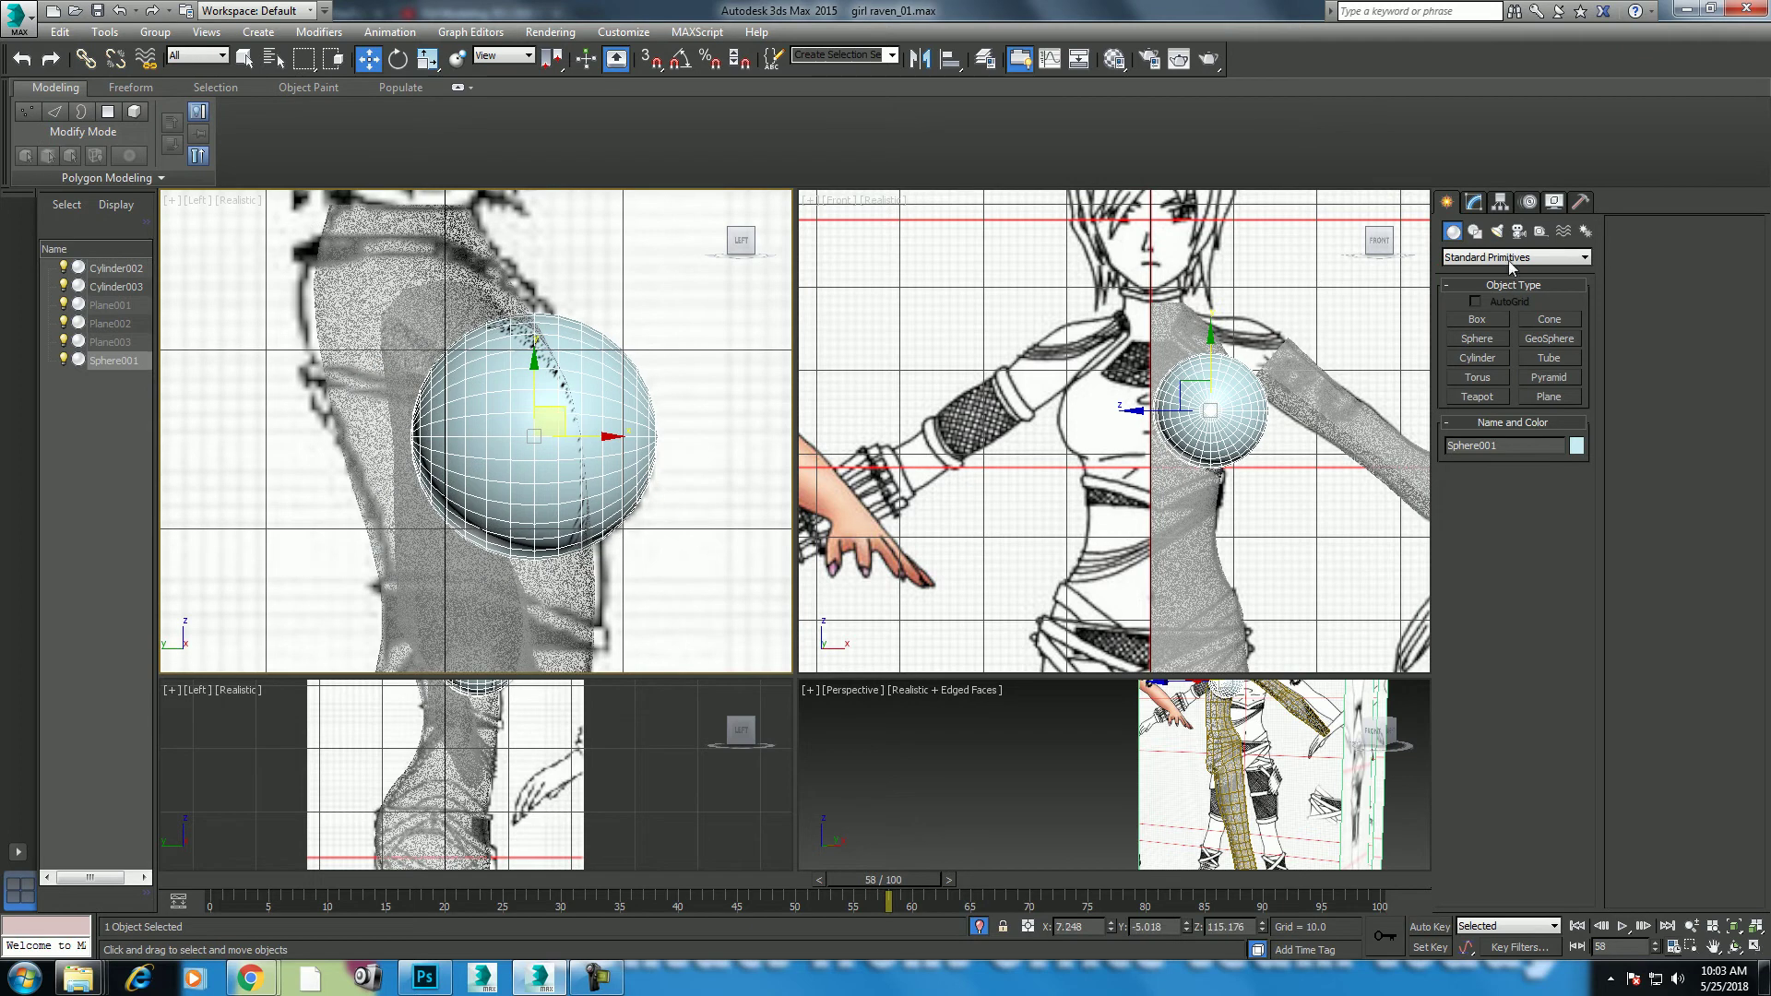
Step: Set the sphere to 8 segments and hide the body mesh Cylinder003
{"action": "left_click", "coordinate": [1476, 202]}
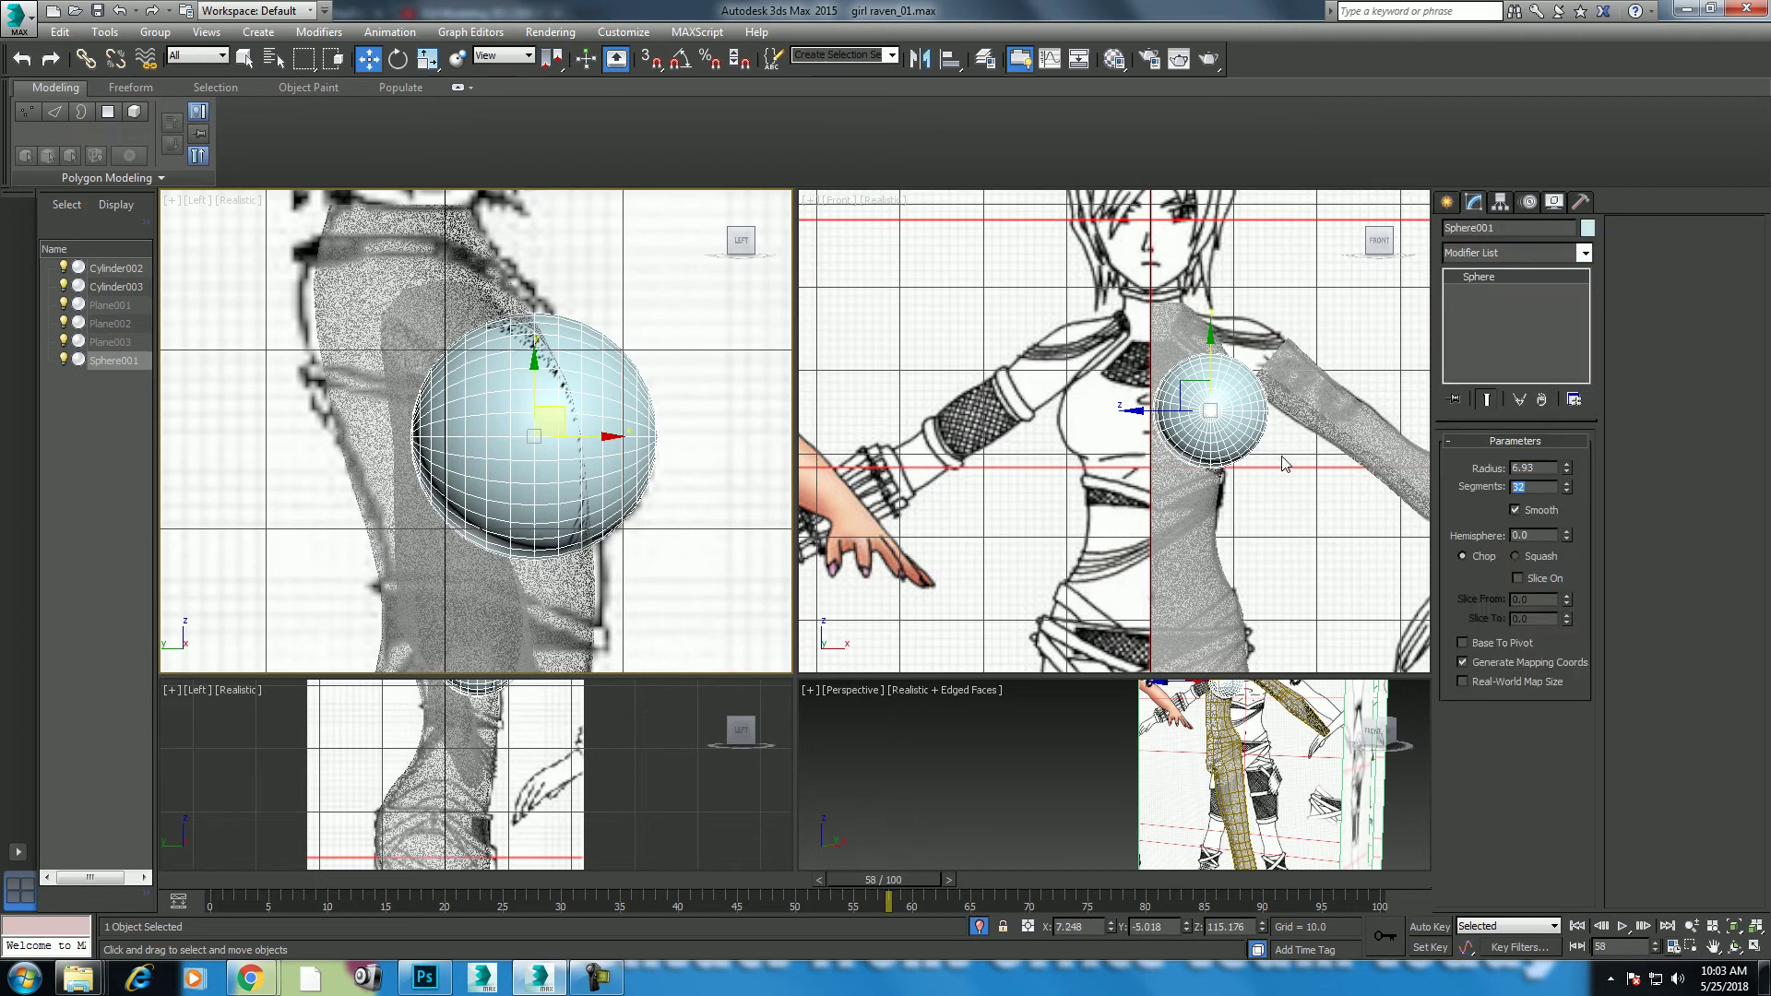
{"action": "type", "text": "8"}
{"action": "key", "text": "Return"}
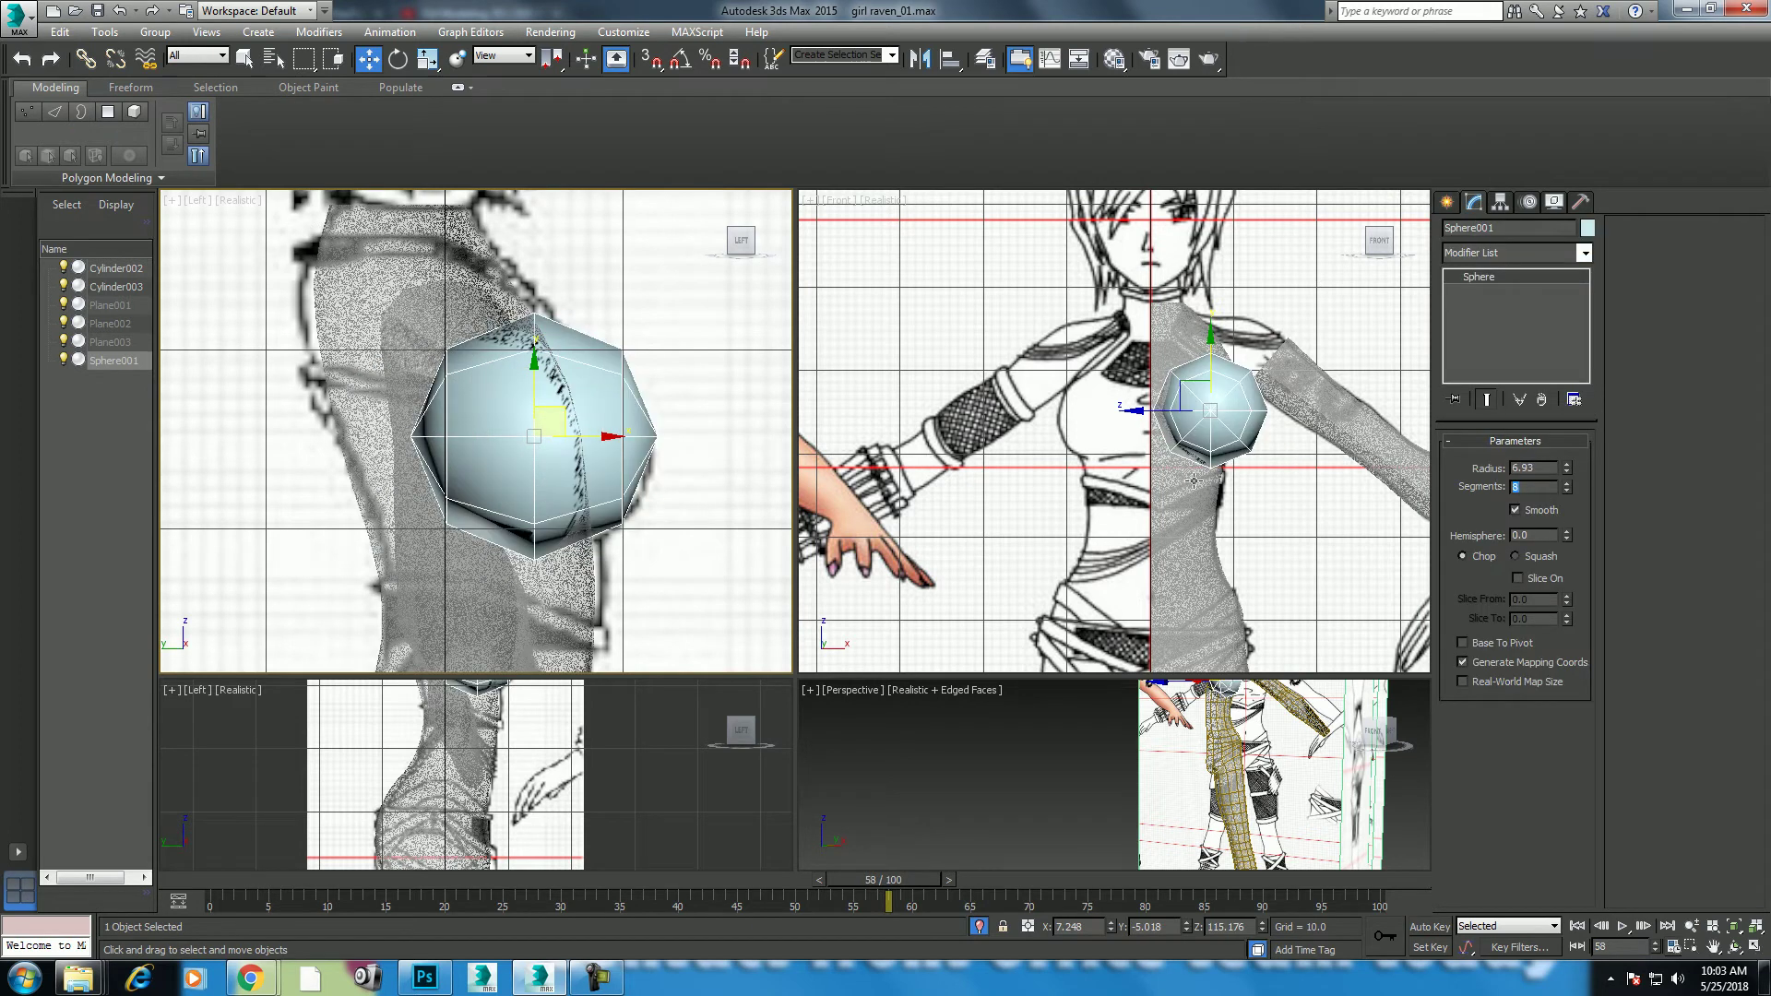
{"action": "left_click", "coordinate": [1184, 544]}
{"action": "right_click", "coordinate": [1175, 468]}
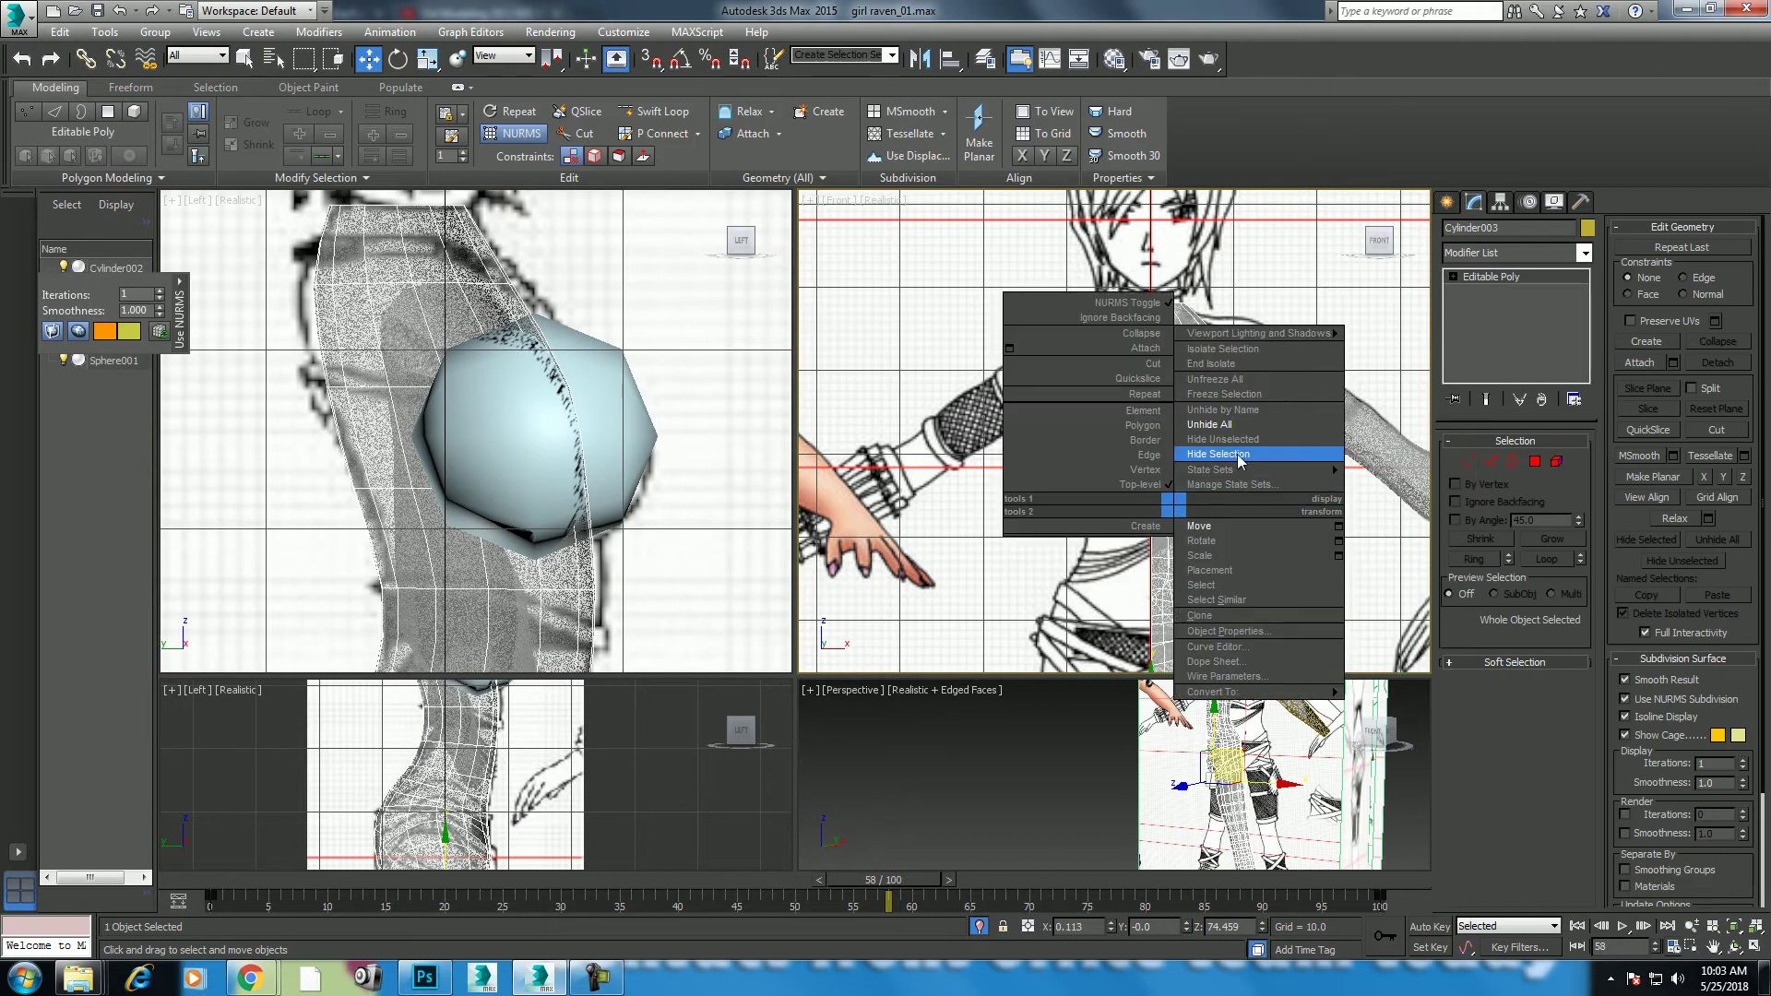
{"action": "left_click", "coordinate": [1231, 457]}
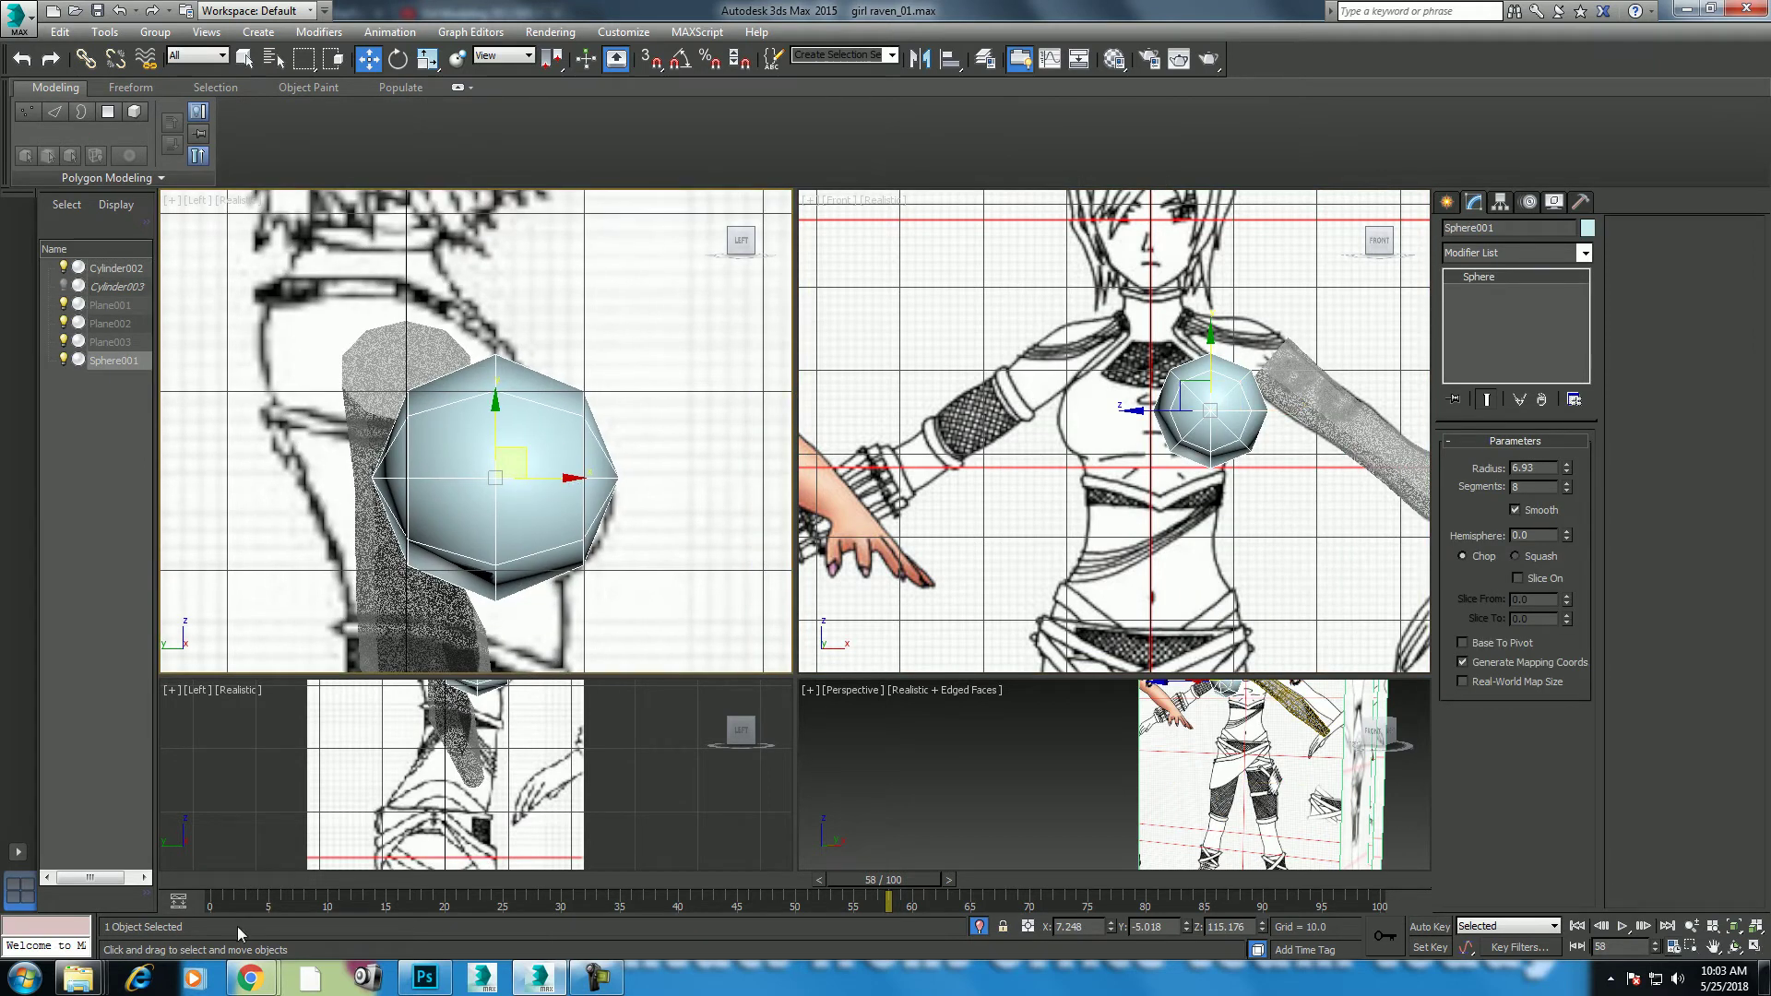
Step: Assign the semi-transparent material to the sphere and frame it
{"action": "key", "text": "m"}
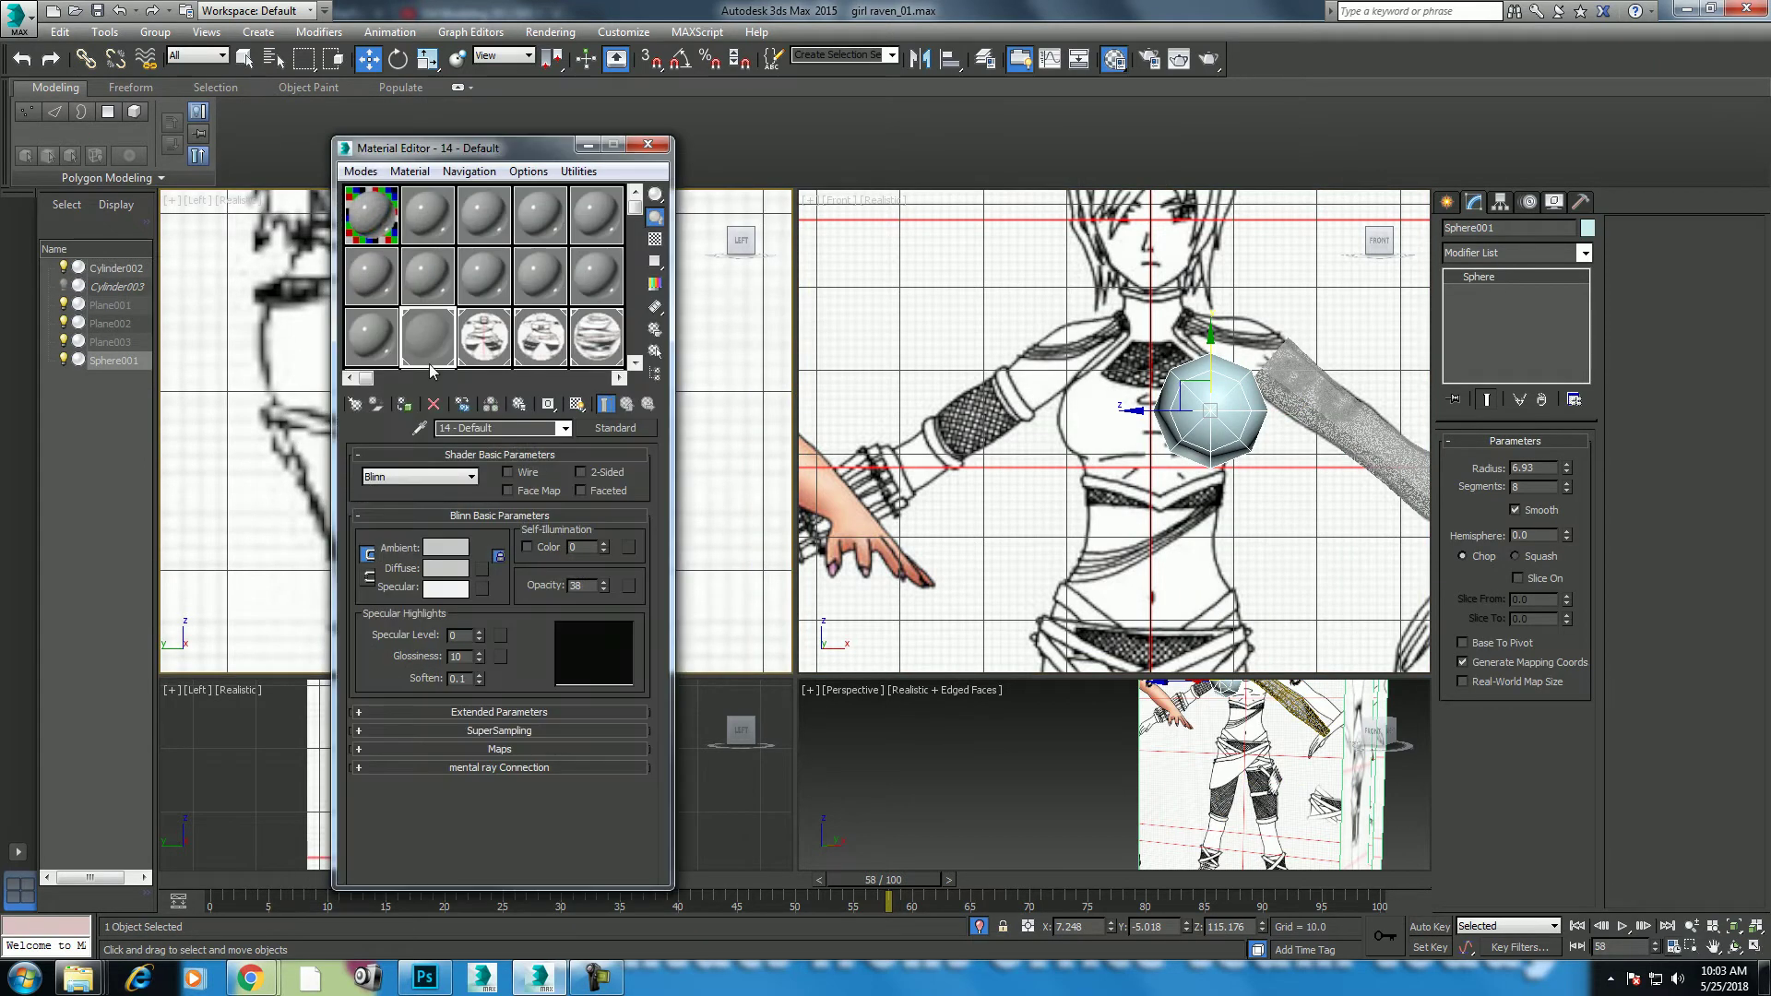
{"action": "left_click", "coordinate": [406, 404]}
{"action": "left_click", "coordinate": [648, 145]}
{"action": "key", "text": "z"}
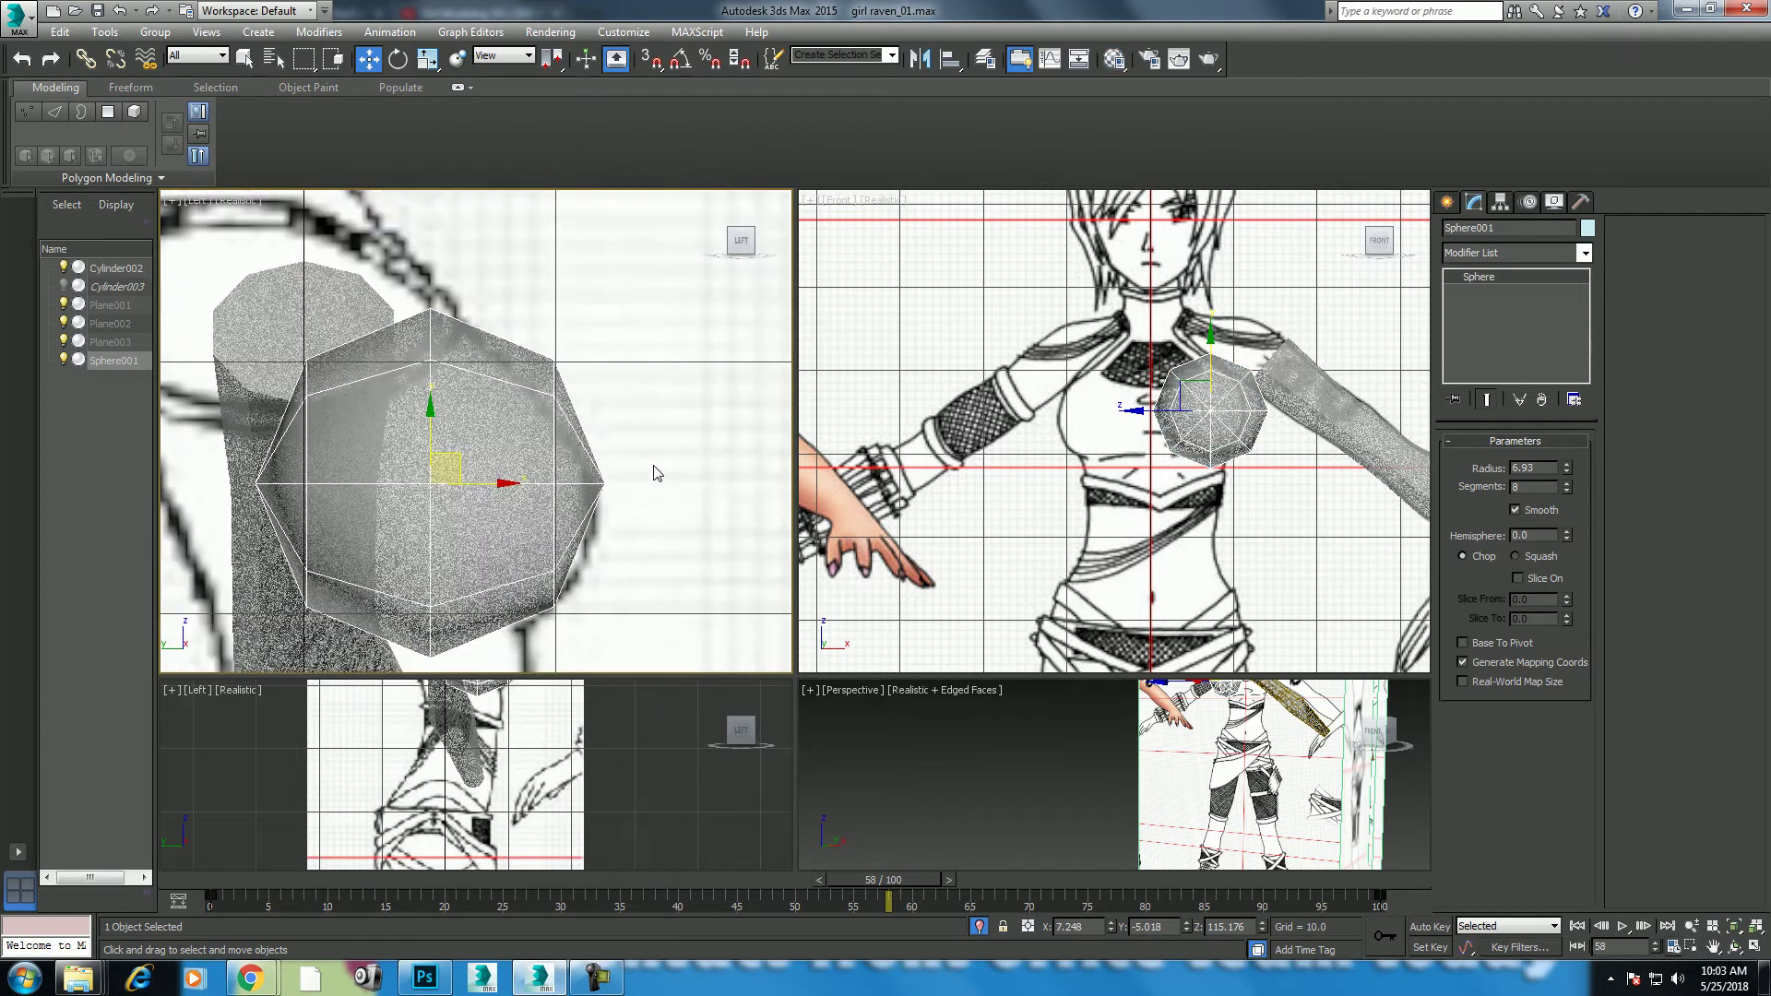
Step: Reduce the sphere radius to 6.237 and nudge it into place on the chest
{"action": "left_click_drag", "start_coordinate": [461, 464], "coordinate": [464, 477]}
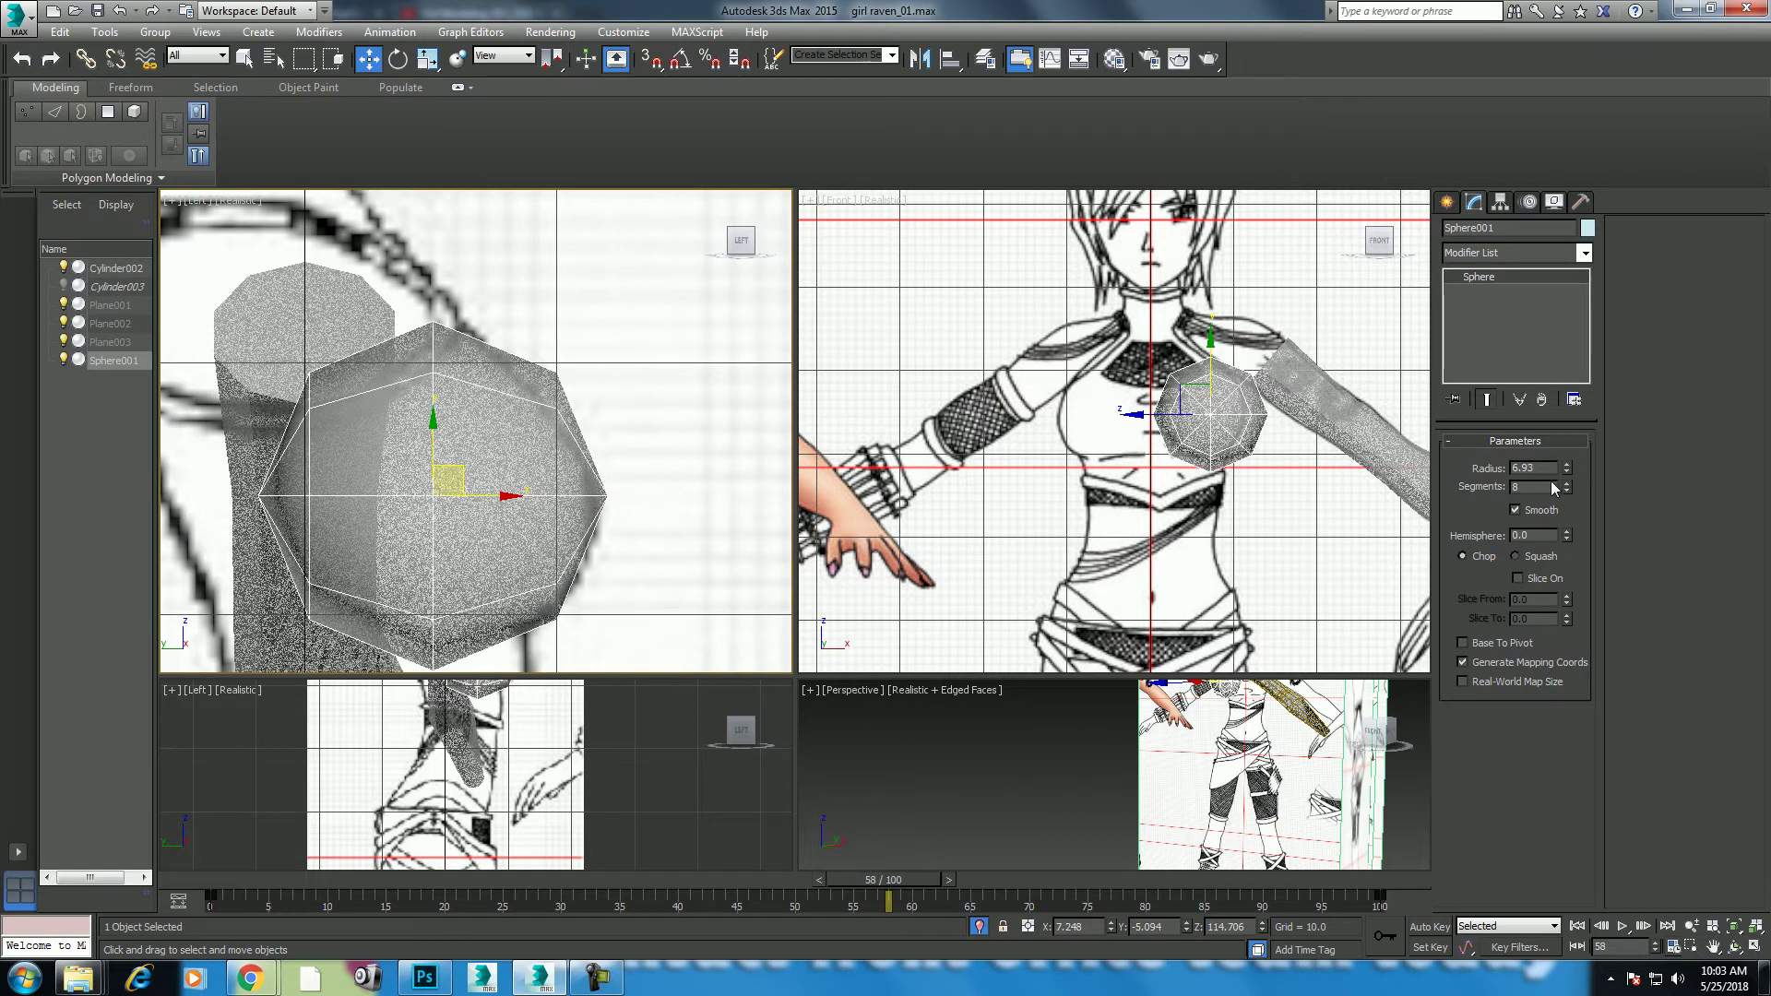
{"action": "left_click_drag", "start_coordinate": [1568, 476], "coordinate": [1569, 482]}
{"action": "middle_click_drag", "start_coordinate": [518, 495], "coordinate": [530, 506]}
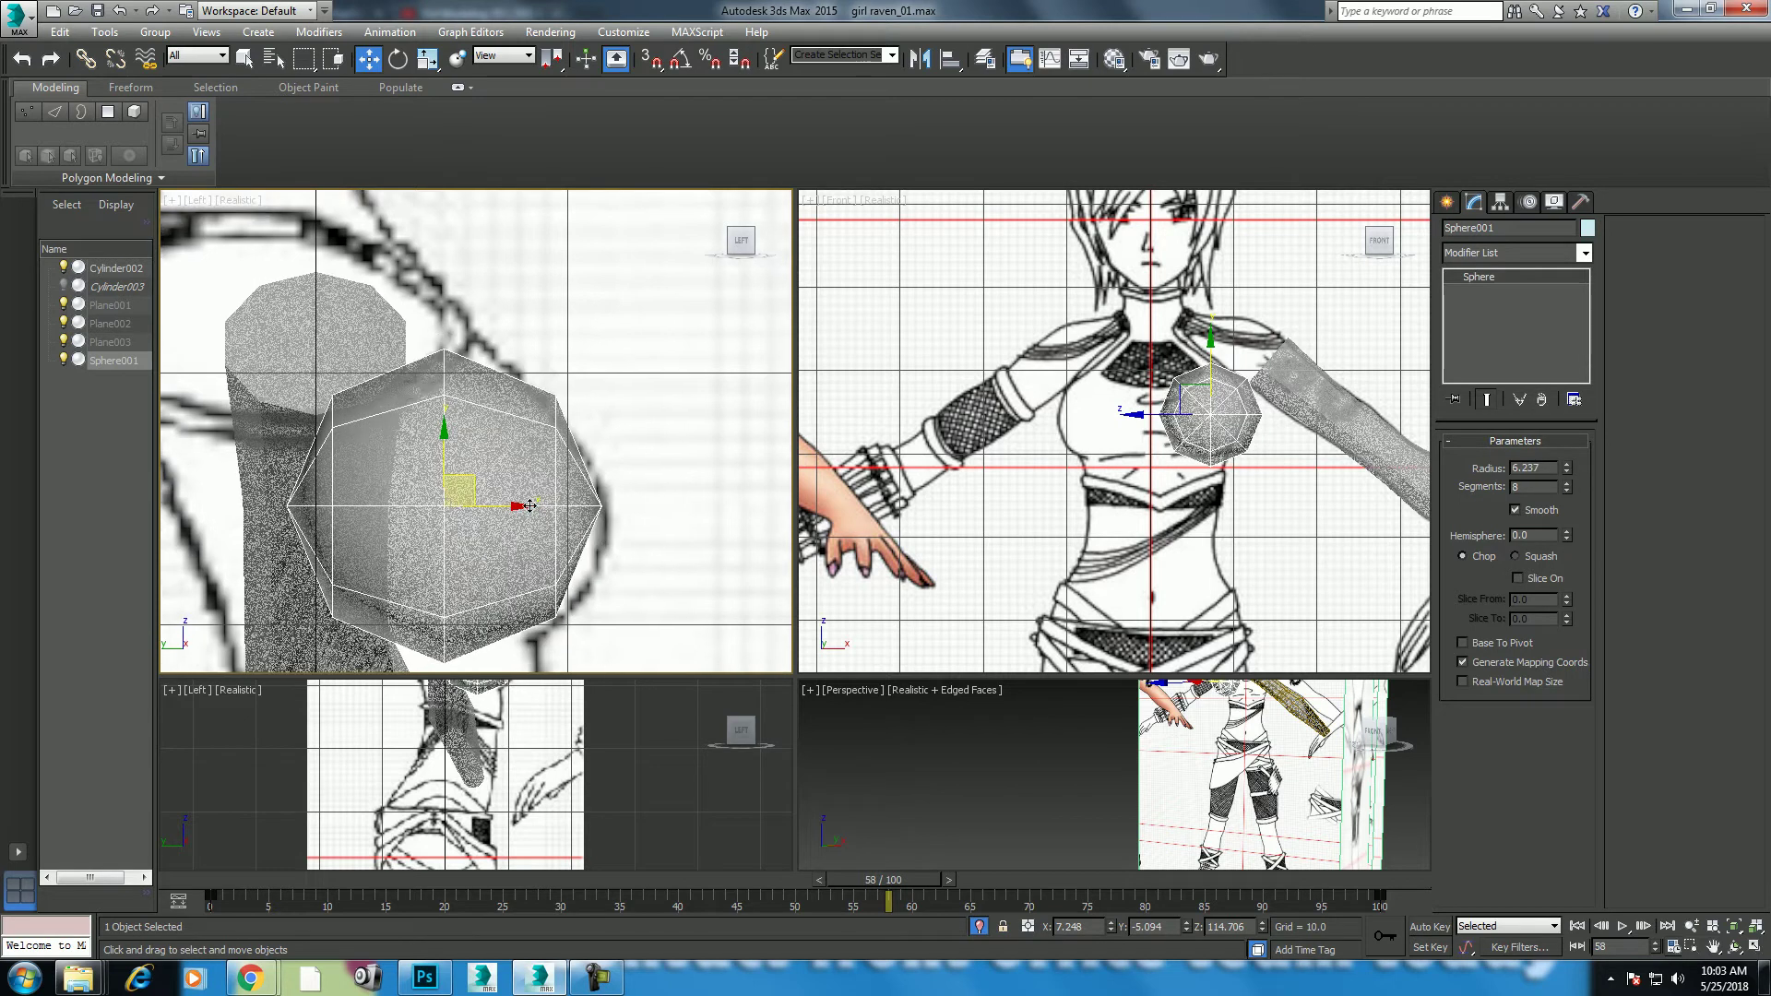
{"action": "left_click_drag", "start_coordinate": [472, 481], "coordinate": [483, 483]}
{"action": "scroll", "coordinate": [1300, 499], "scroll_direction": "up", "scroll_amount": 3}
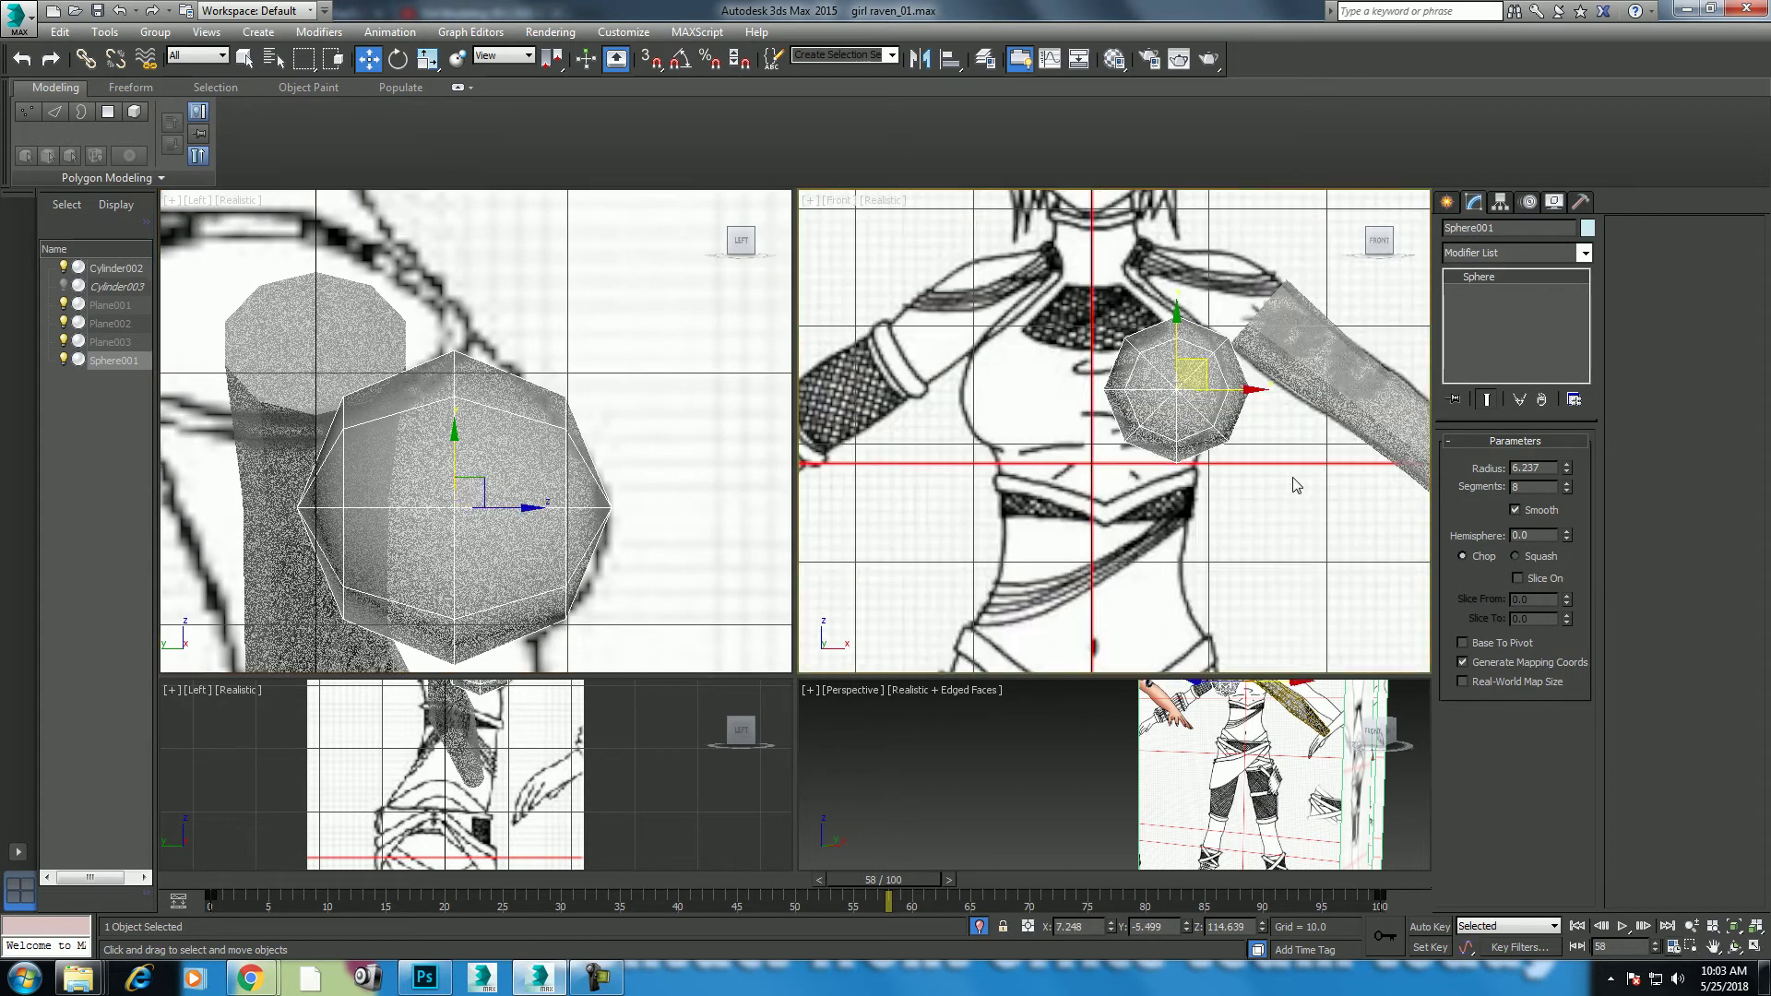
{"action": "middle_click_drag", "start_coordinate": [1248, 421], "coordinate": [1249, 490]}
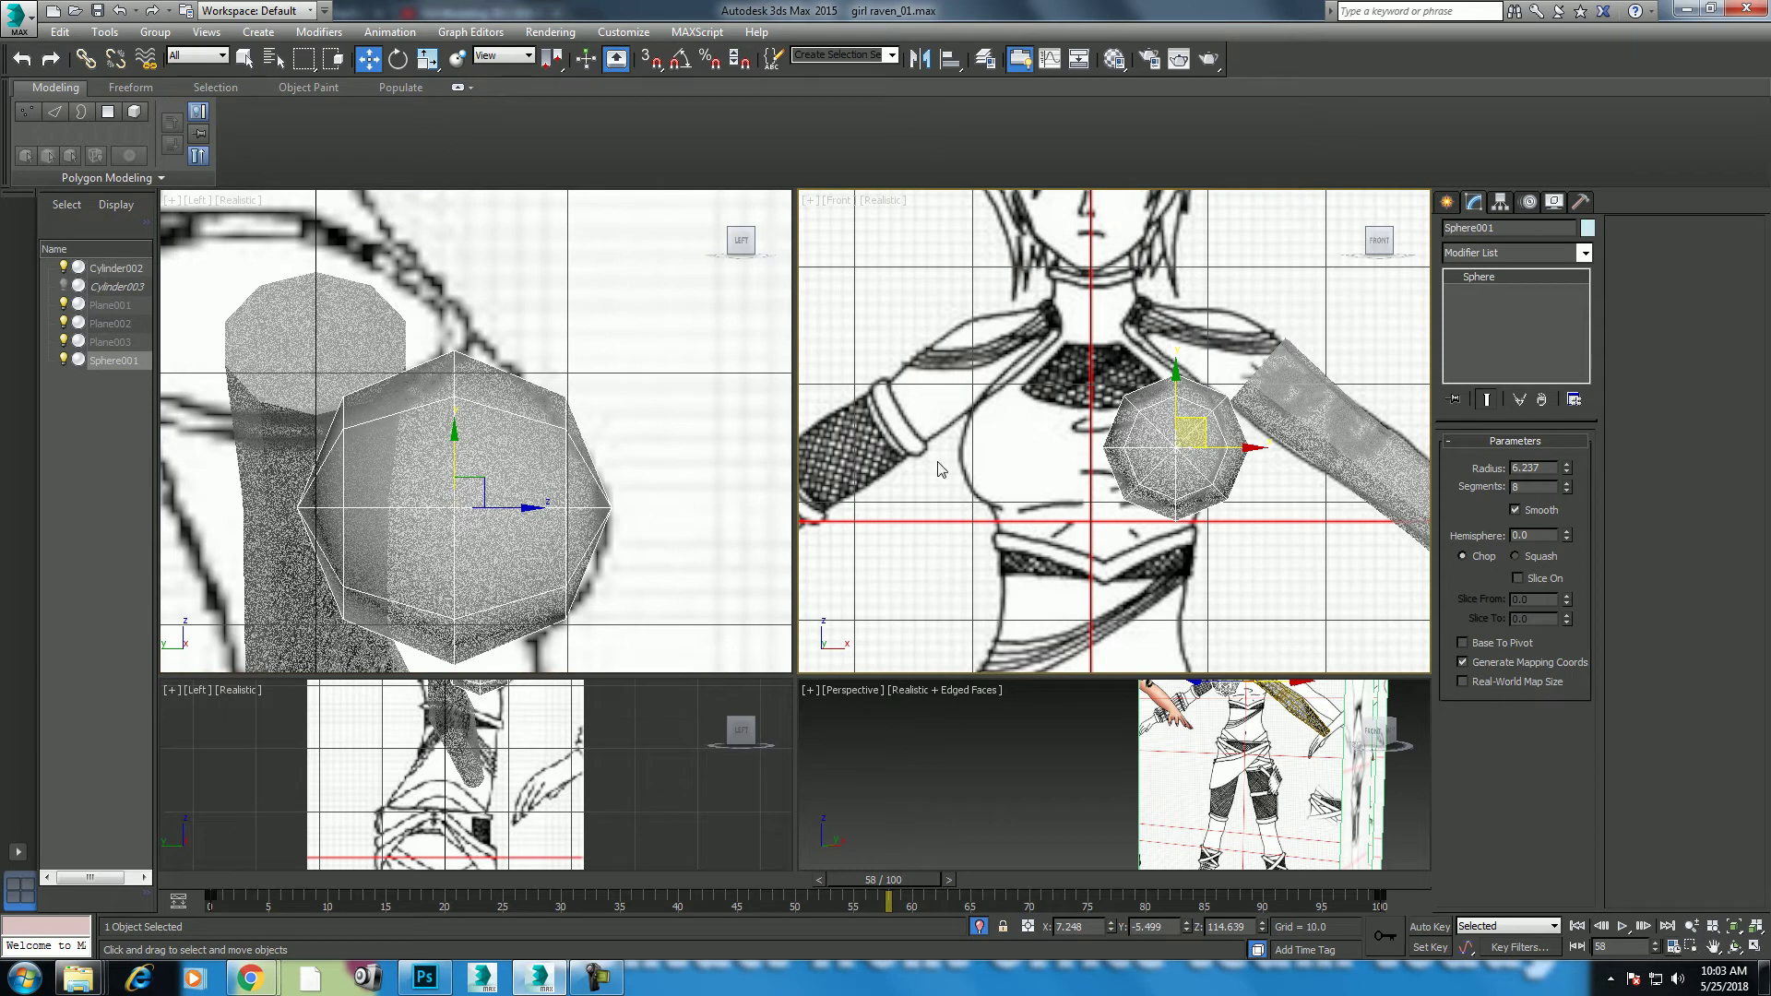
Step: Tilt the sphere about 7 degrees to match the chest angle
{"action": "key", "text": "e"}
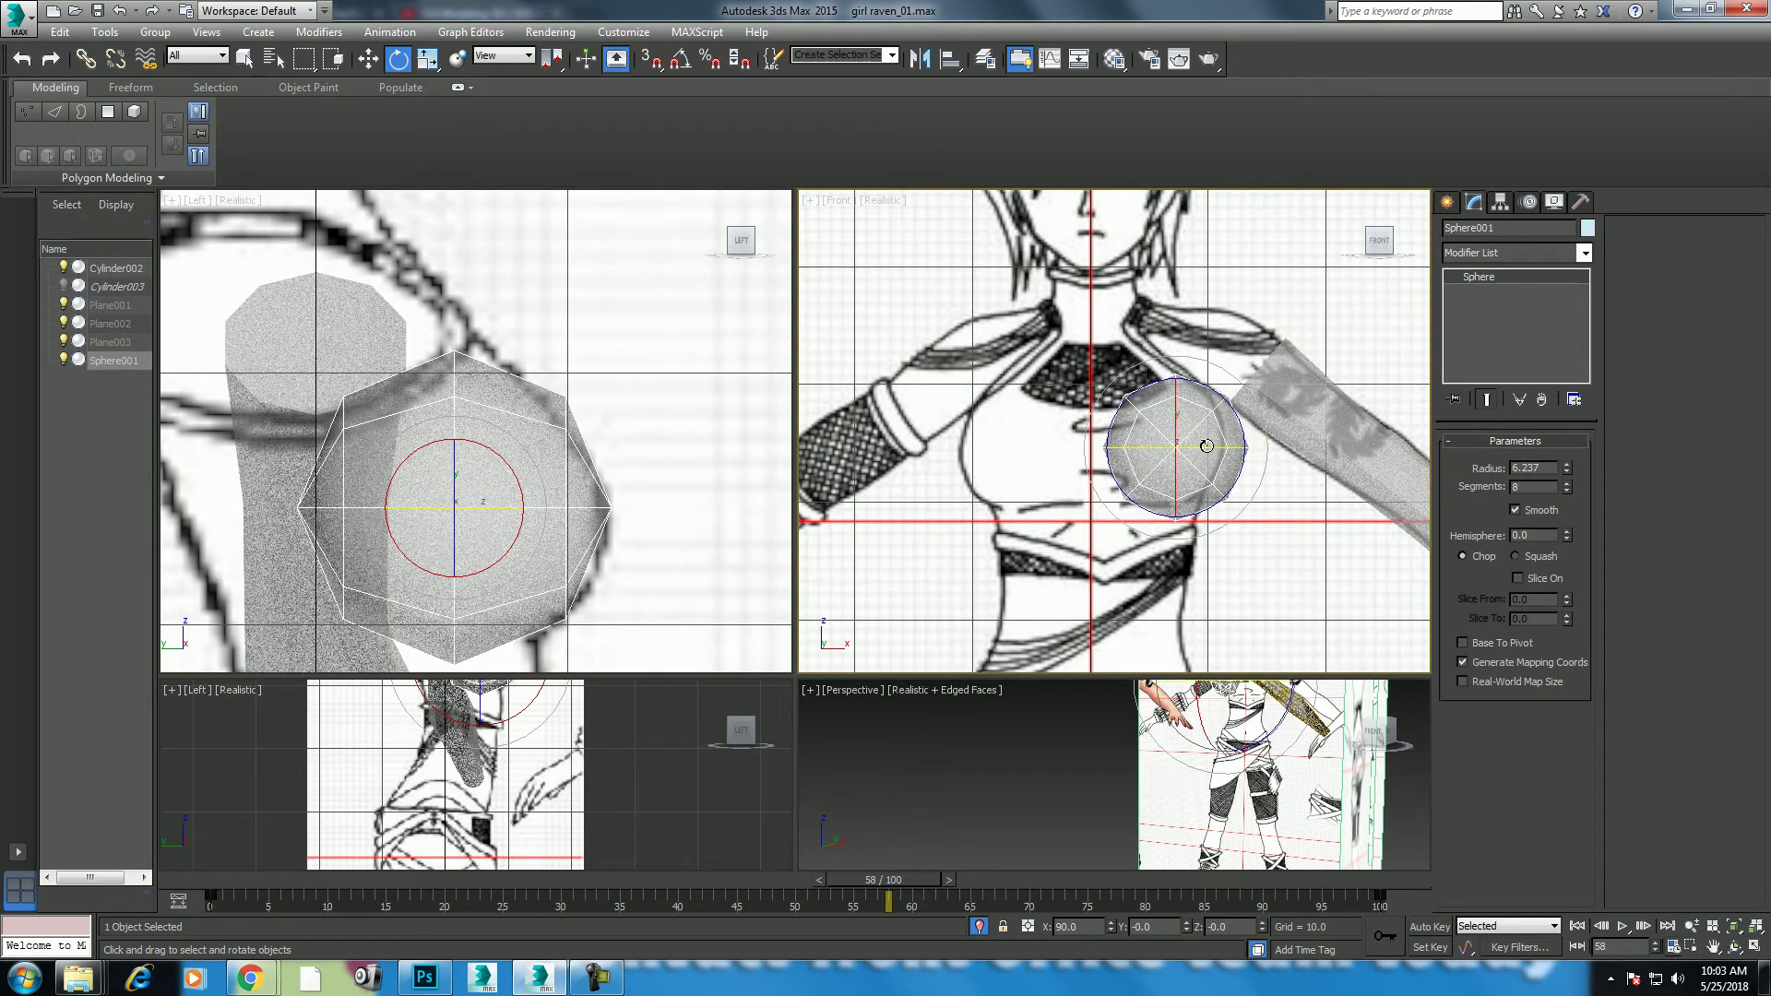
{"action": "left_click_drag", "start_coordinate": [1208, 446], "coordinate": [1219, 446]}
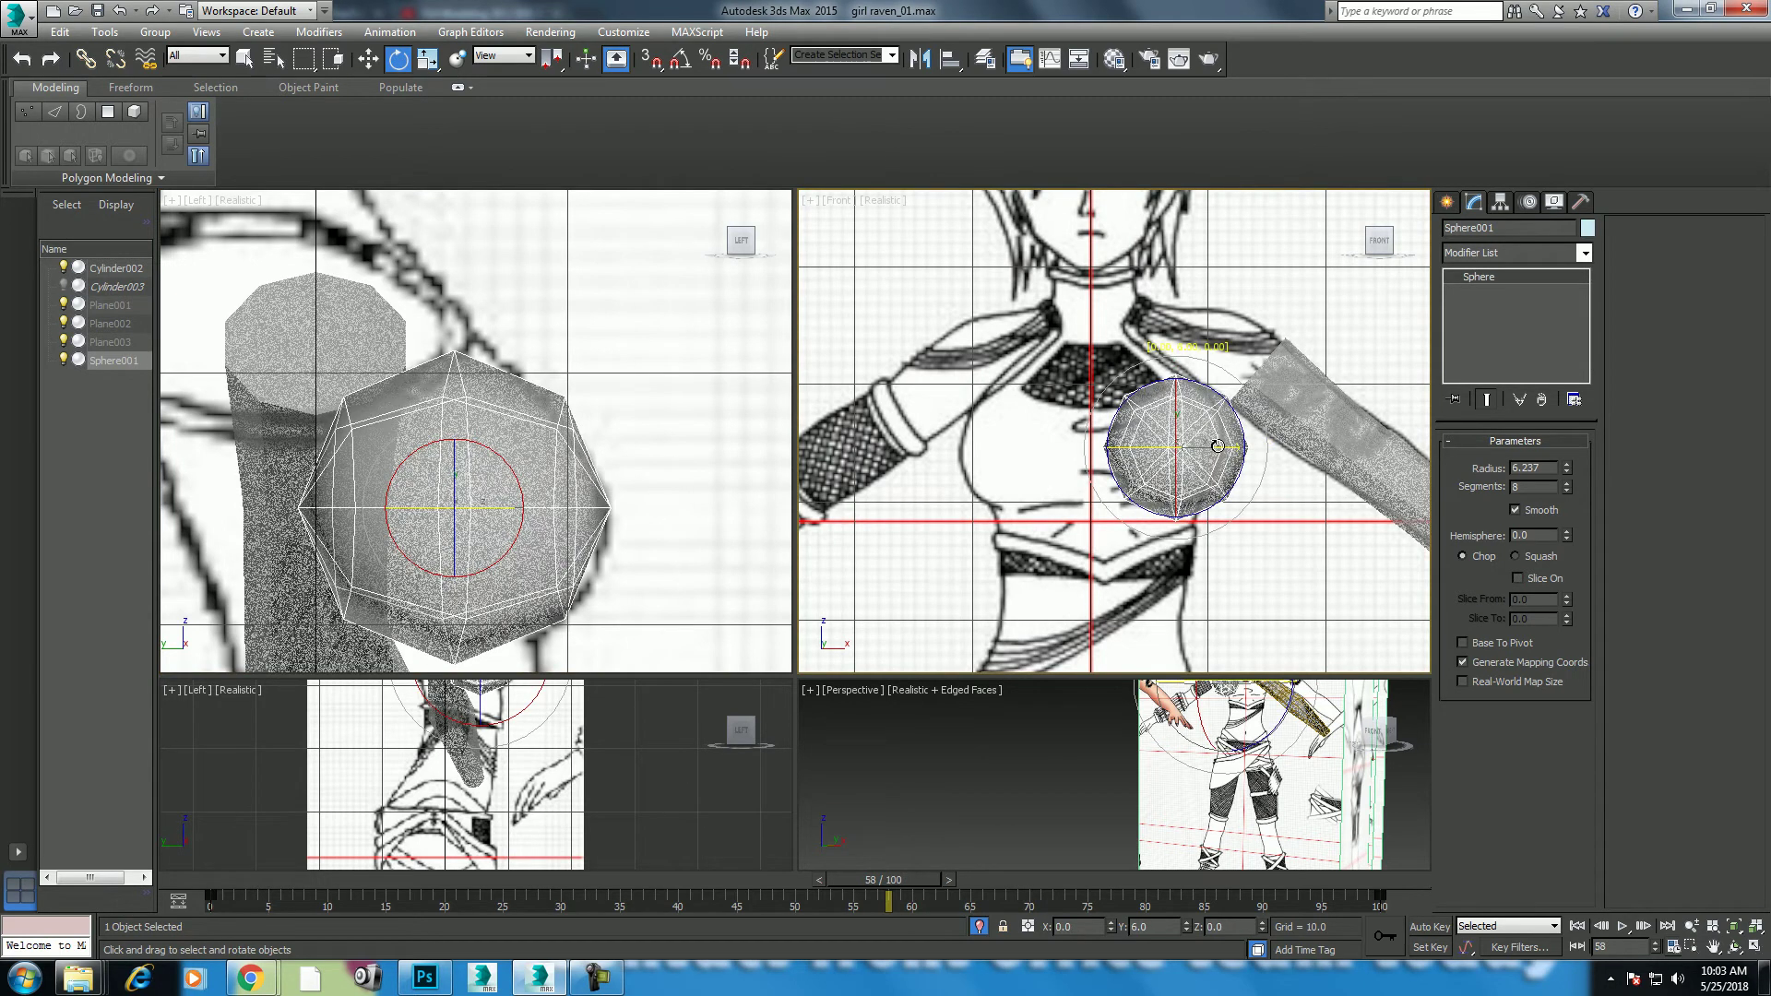
{"action": "key", "text": "w"}
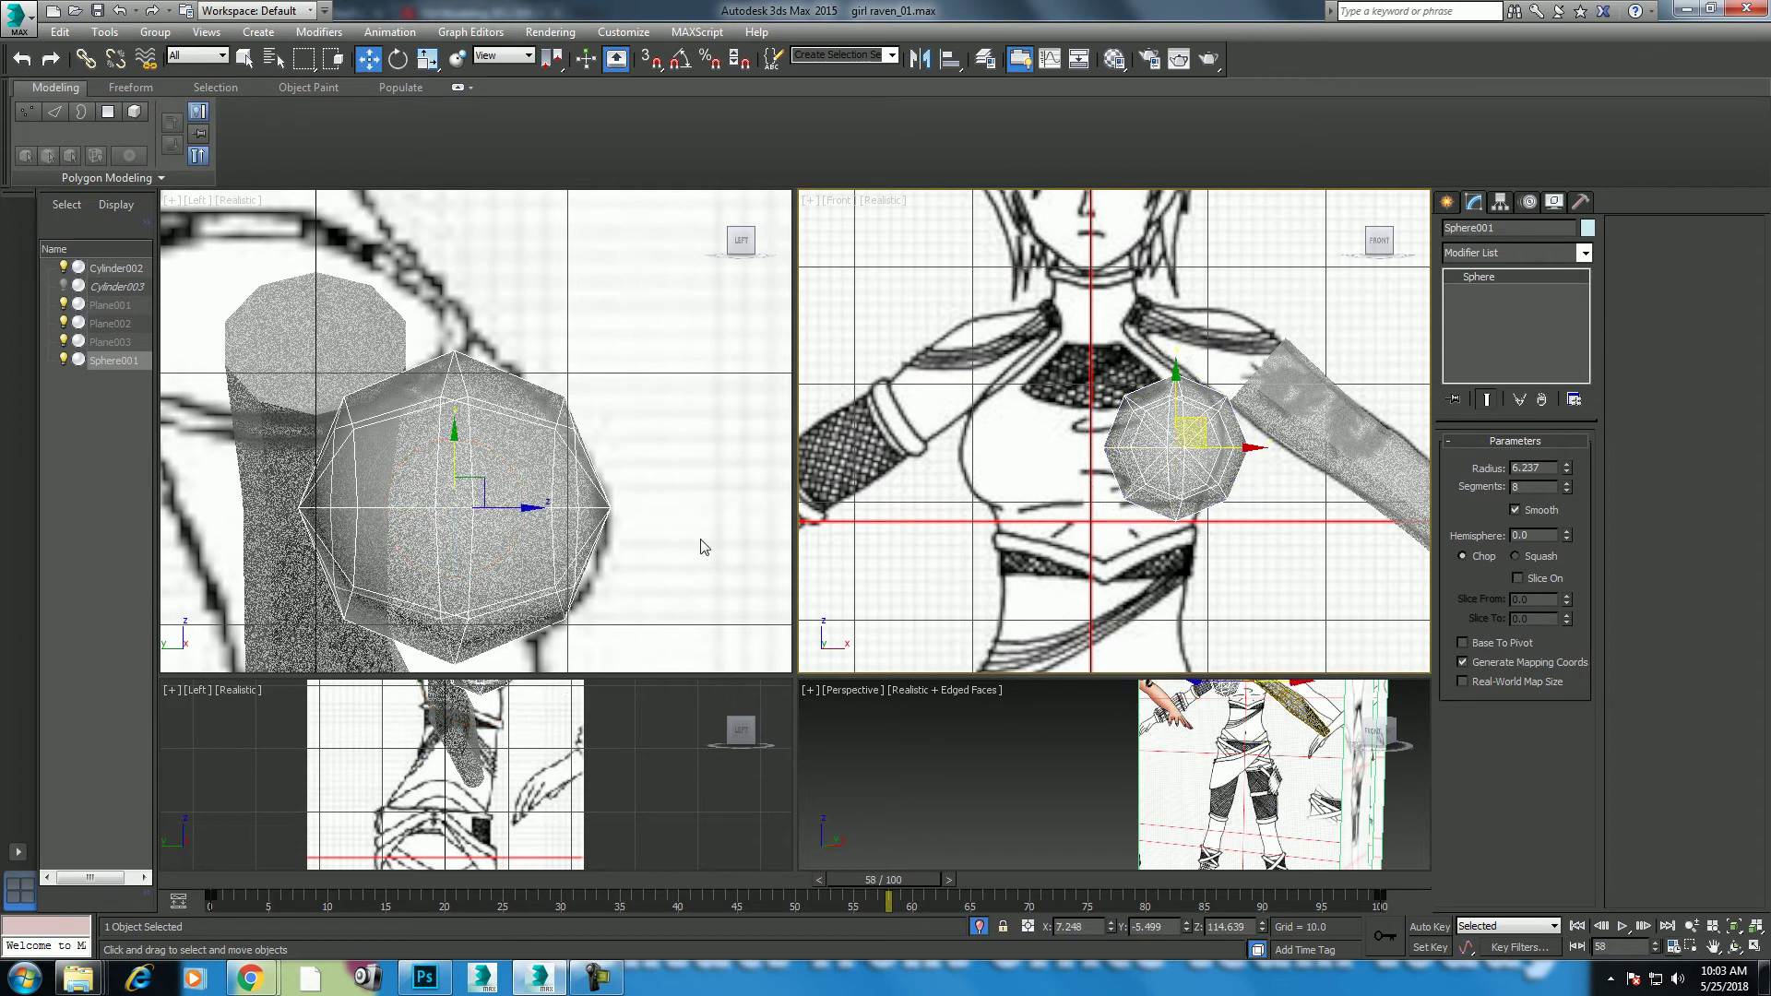
{"action": "middle_click_drag", "start_coordinate": [518, 544], "coordinate": [532, 537]}
{"action": "scroll", "coordinate": [1292, 434], "scroll_direction": "up", "scroll_amount": 2}
{"action": "scroll", "coordinate": [1211, 412], "scroll_direction": "up", "scroll_amount": 1}
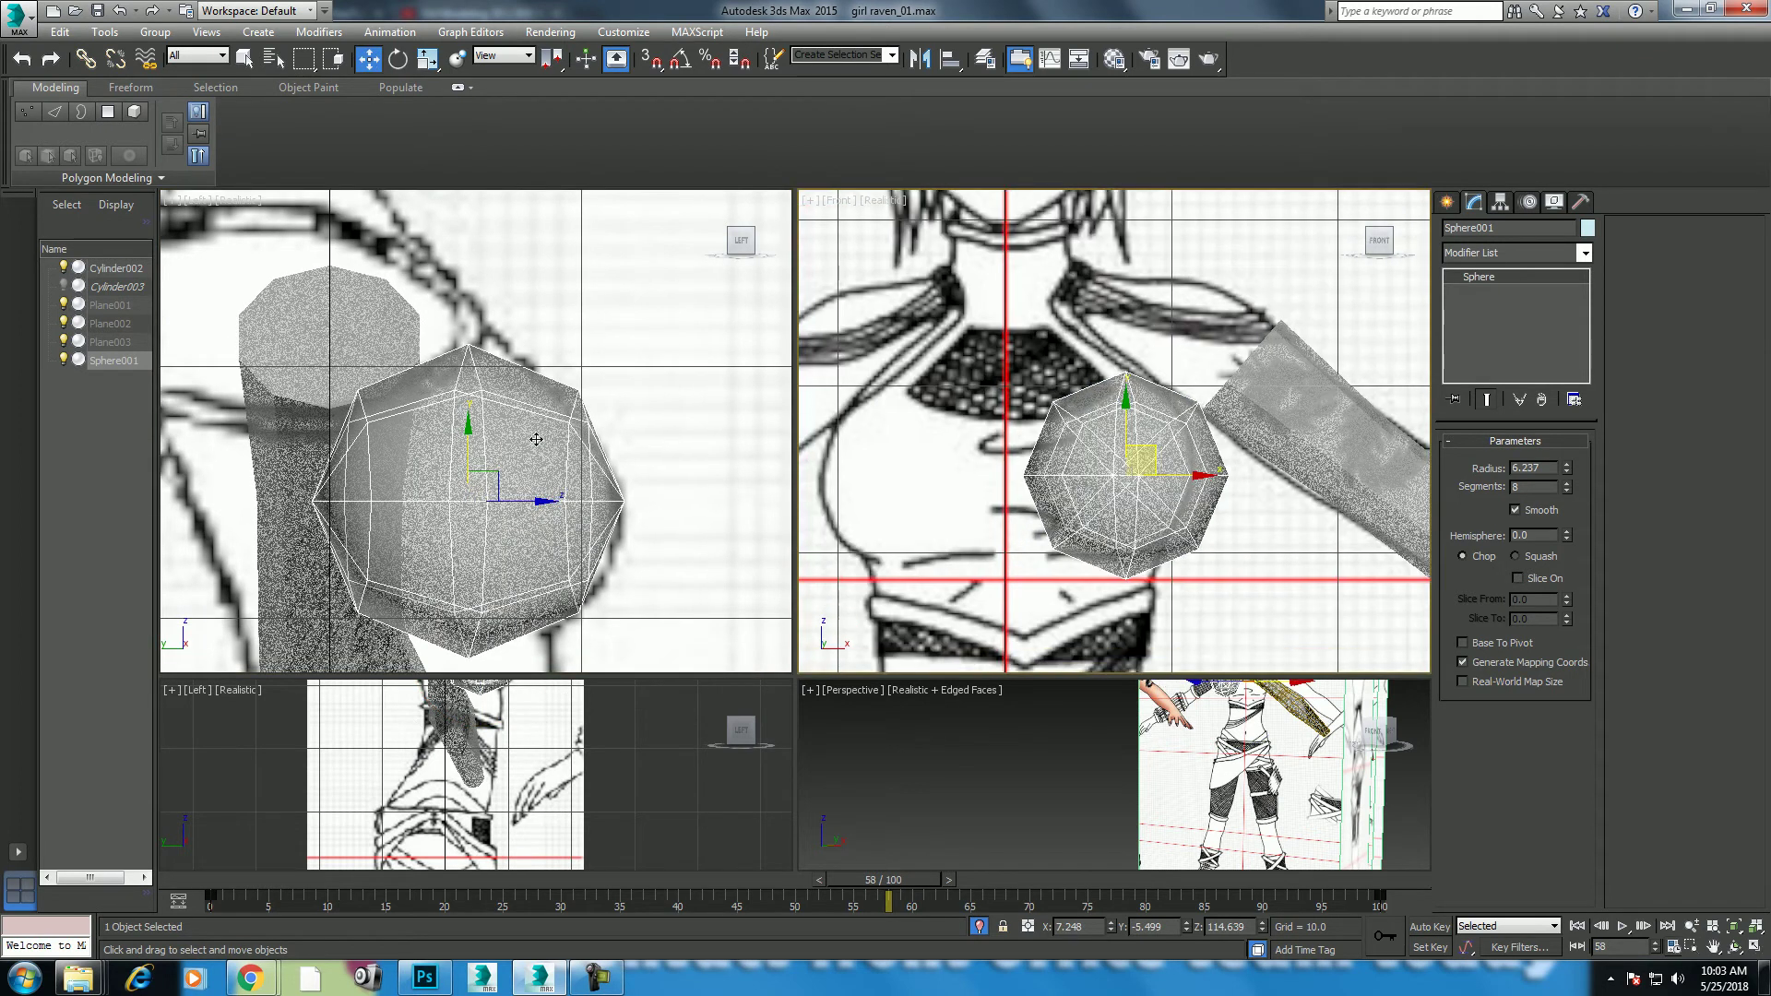
{"action": "middle_click_drag", "start_coordinate": [434, 466], "coordinate": [459, 450]}
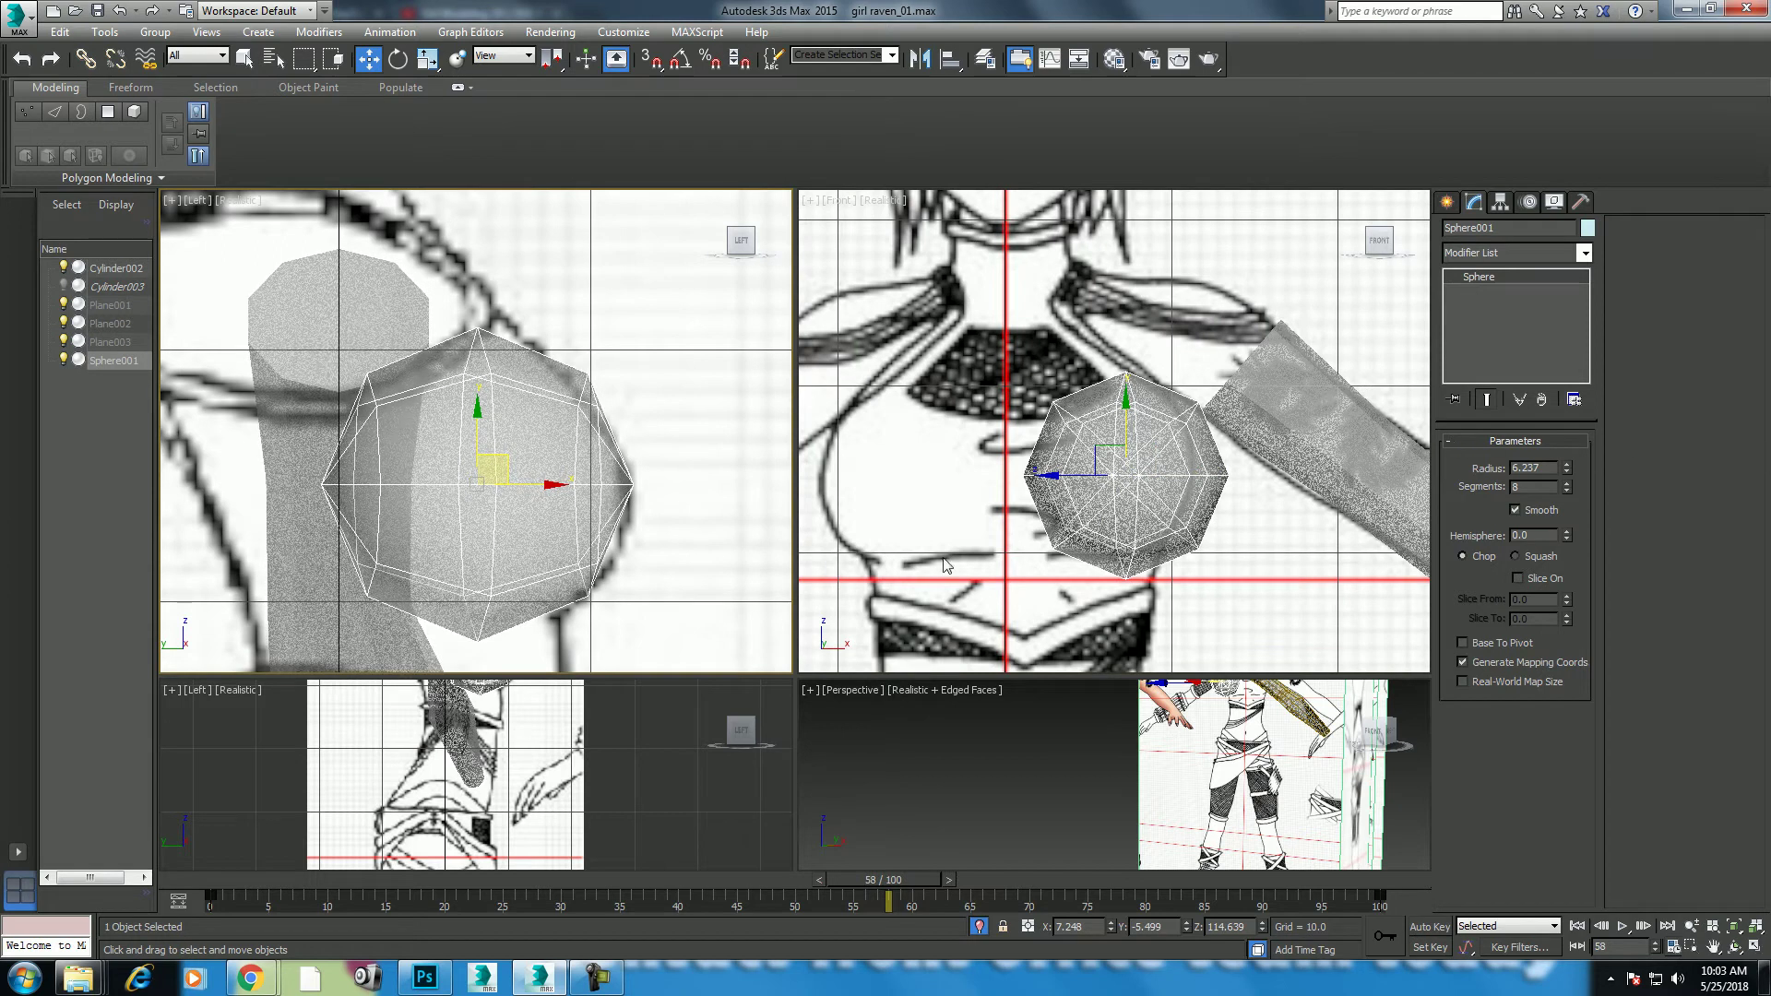
Step: Raise the sphere to 9 segments and convert it to Editable Poly
{"action": "right_click", "coordinate": [554, 440]}
{"action": "mouse_move", "coordinate": [634, 611]}
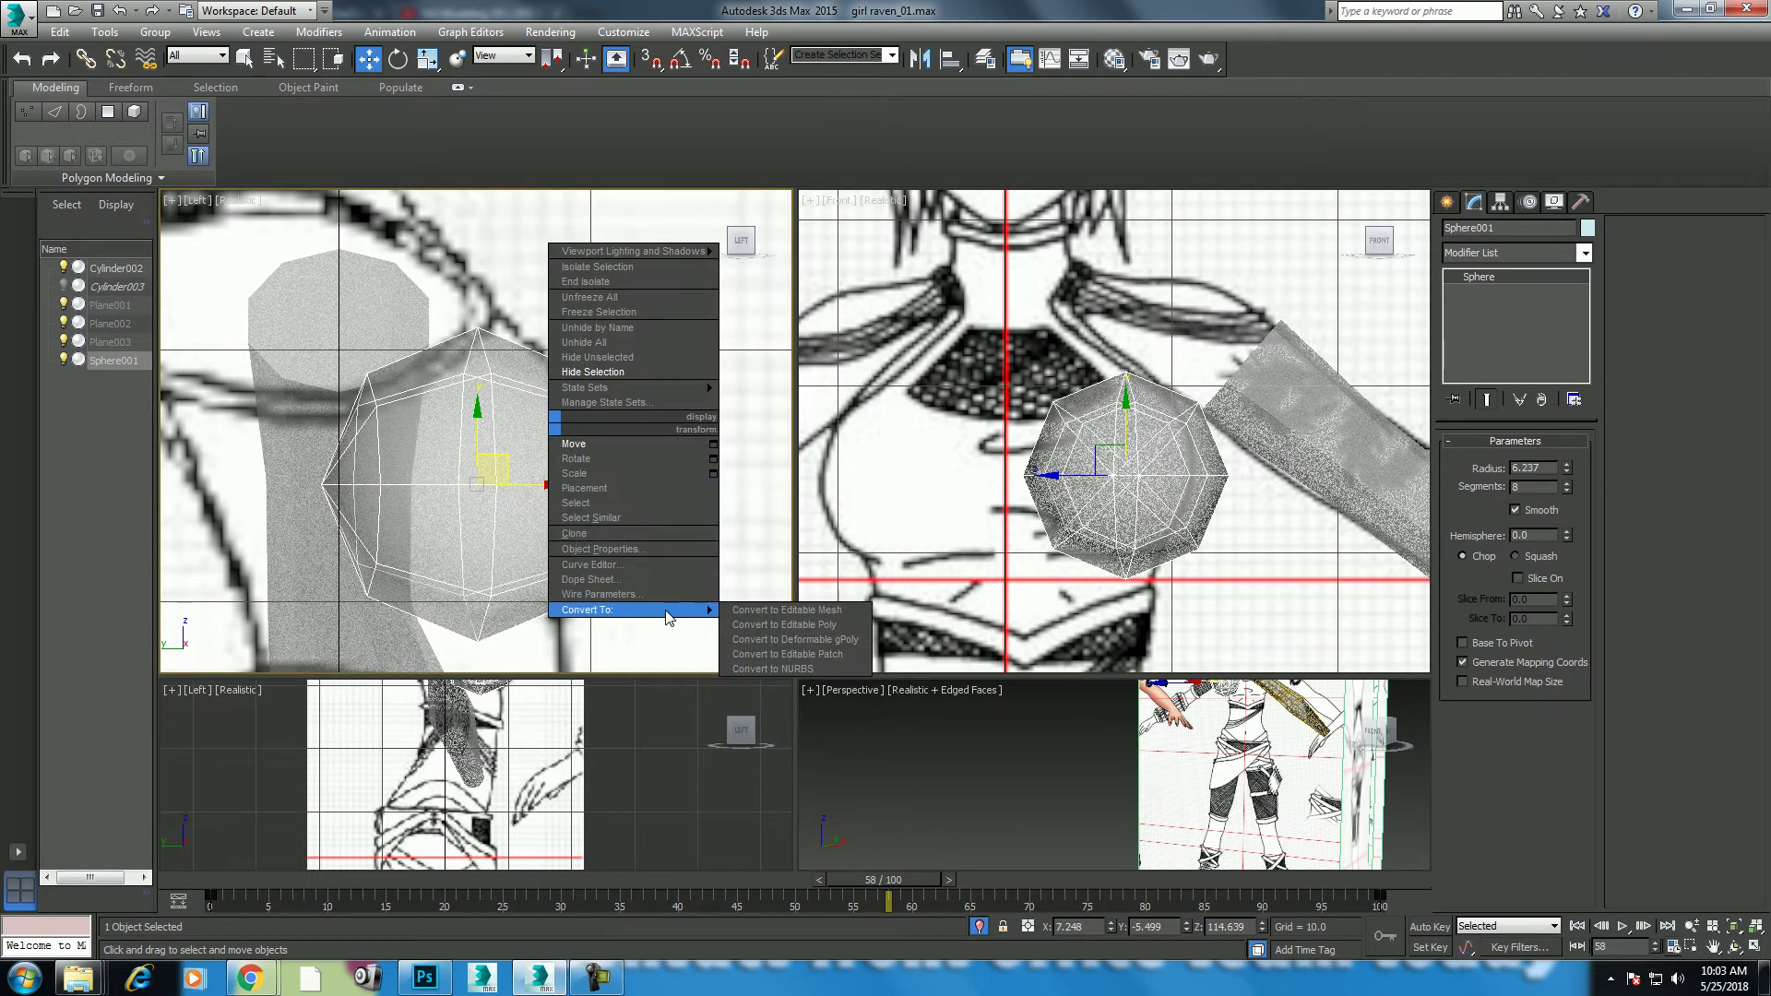
{"action": "left_click", "coordinate": [1568, 485]}
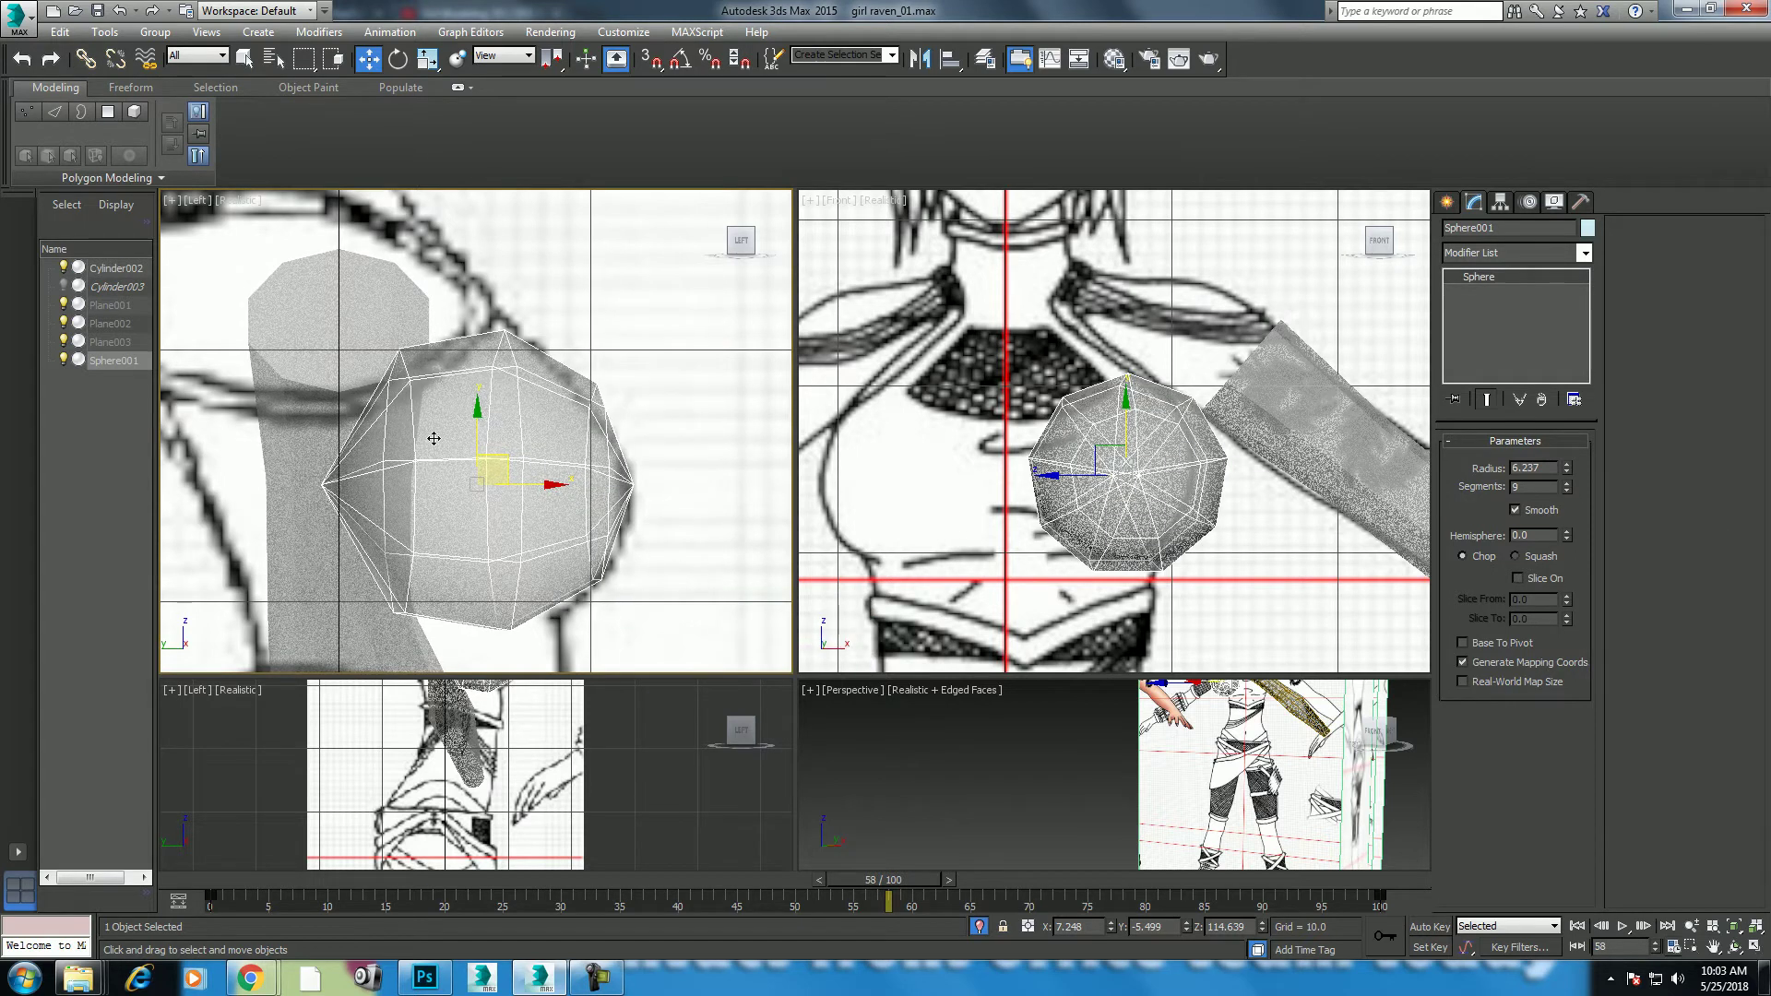
{"action": "right_click", "coordinate": [399, 415]}
{"action": "left_click", "coordinate": [664, 614]}
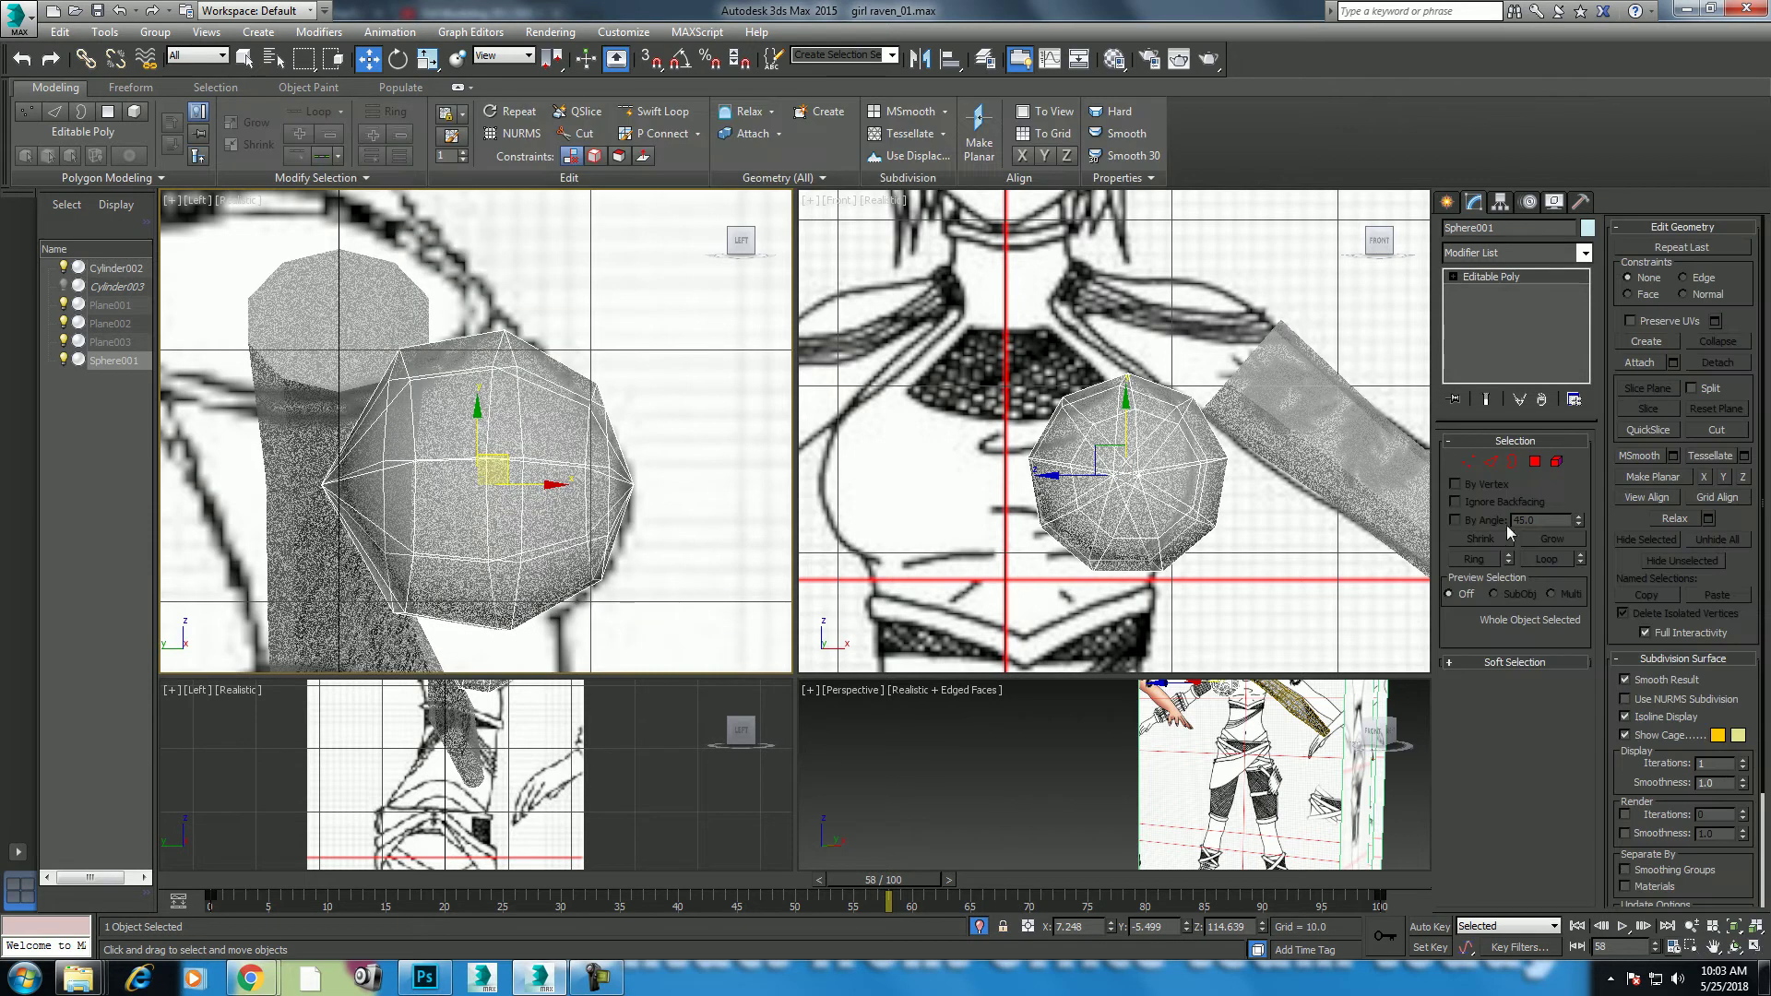
Step: Select the back pole vertex, convert it to faces, and delete them to open the back
{"action": "left_click", "coordinate": [1468, 461]}
{"action": "left_click", "coordinate": [322, 484]}
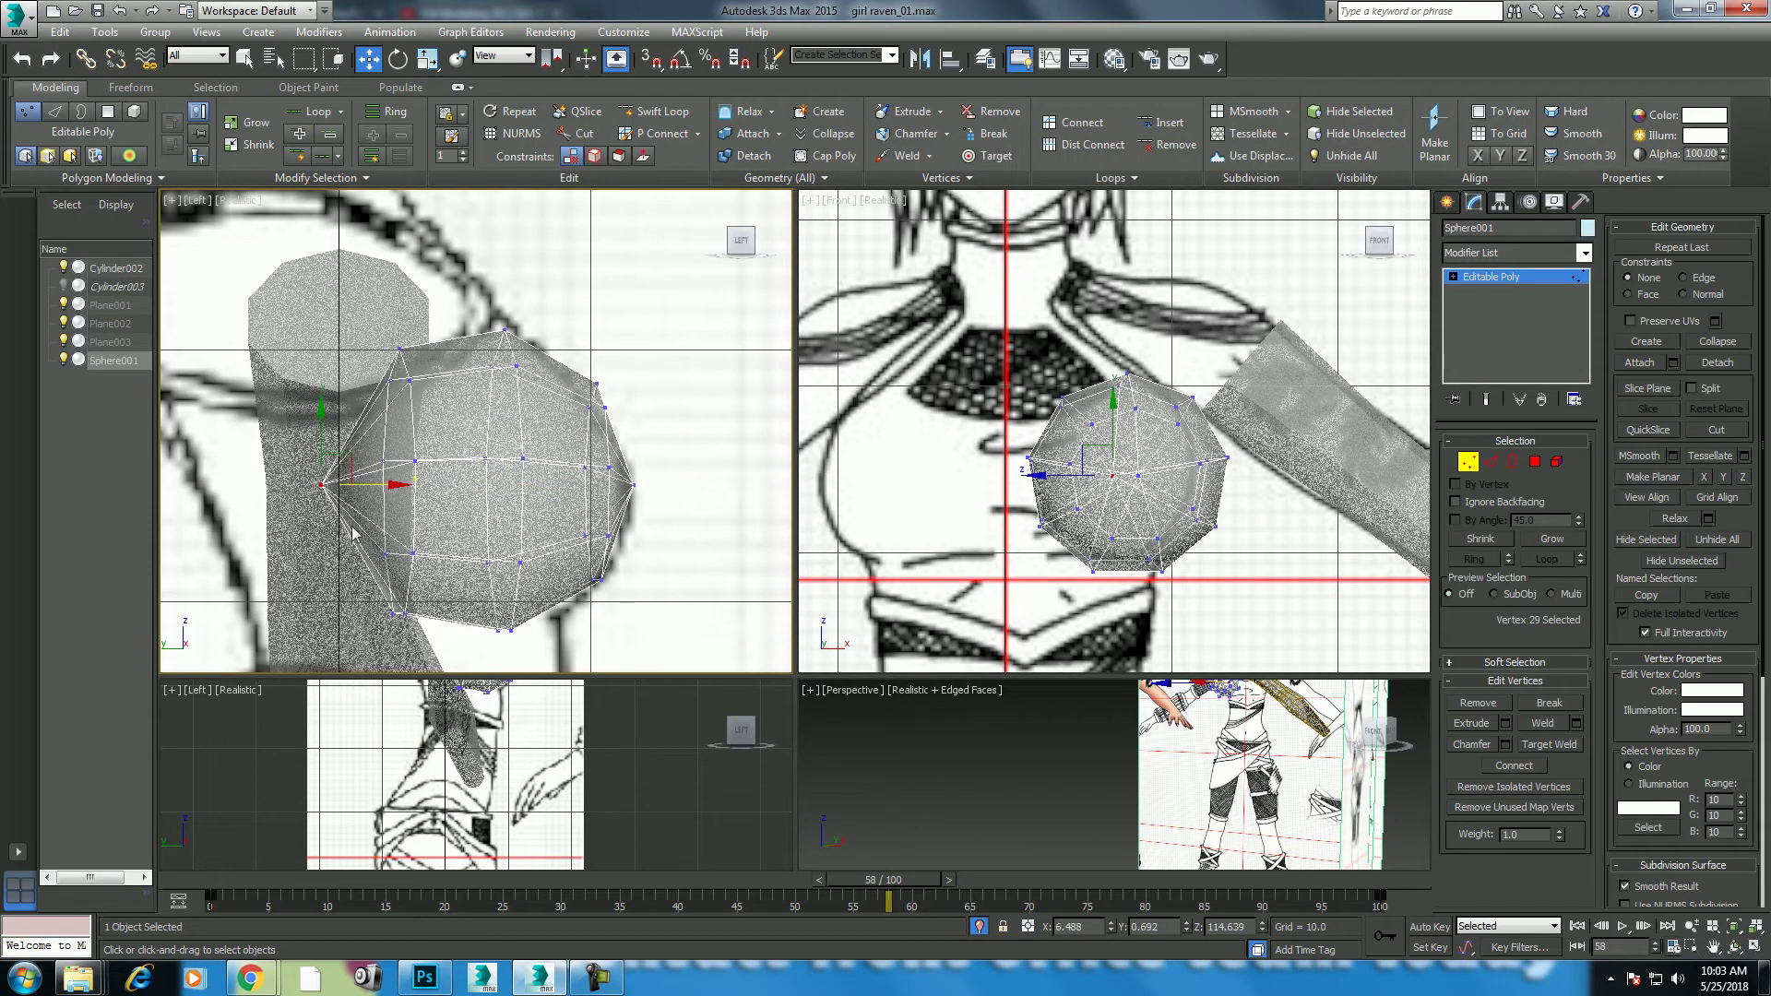
{"action": "right_click", "coordinate": [337, 485]}
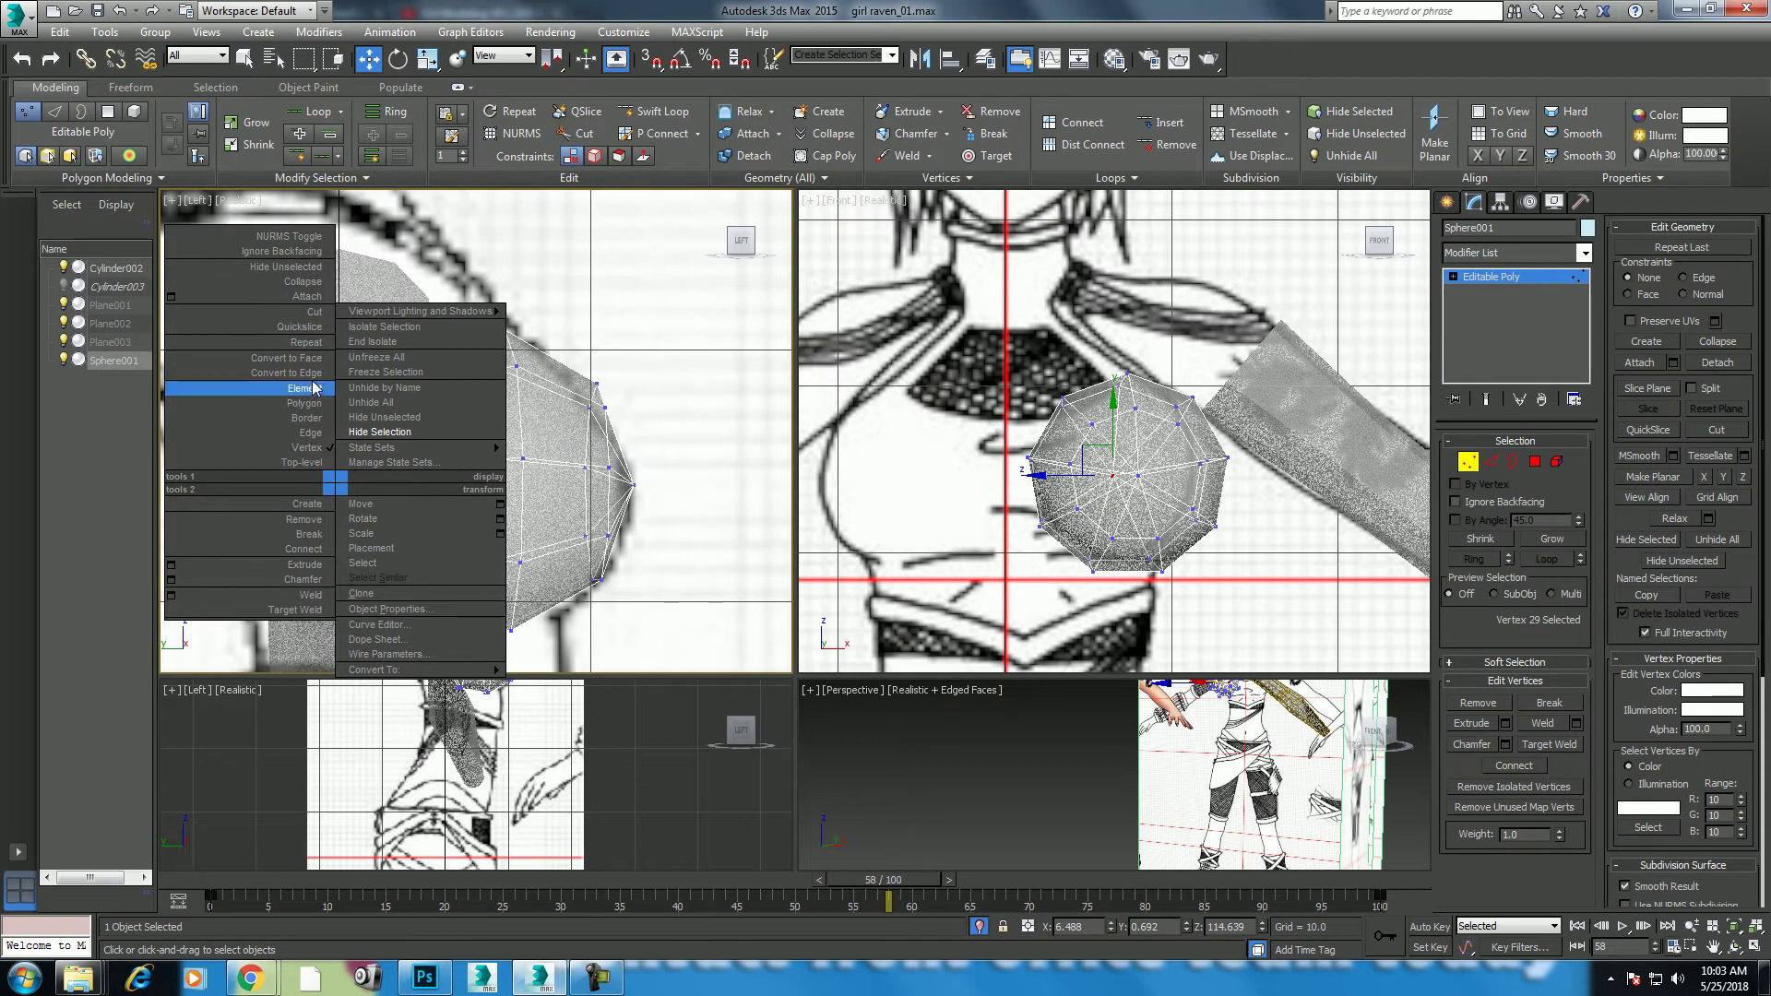
{"action": "left_click", "coordinate": [309, 360]}
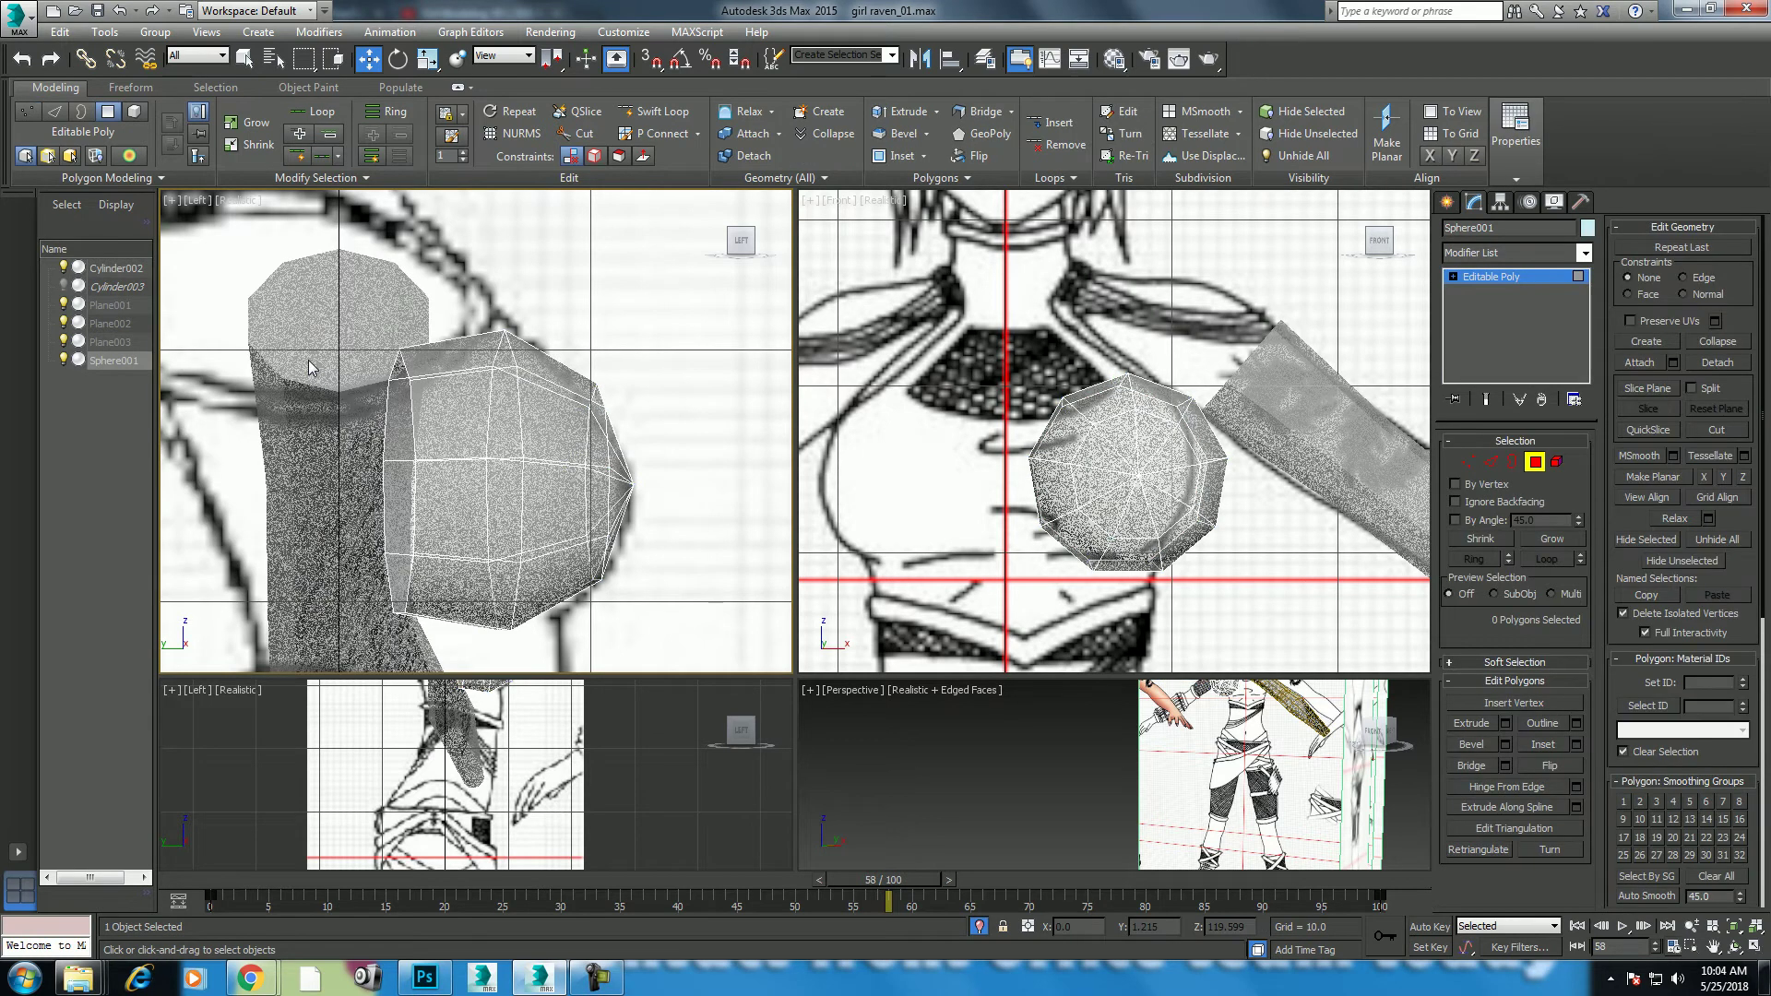
{"action": "left_click", "coordinate": [597, 978]}
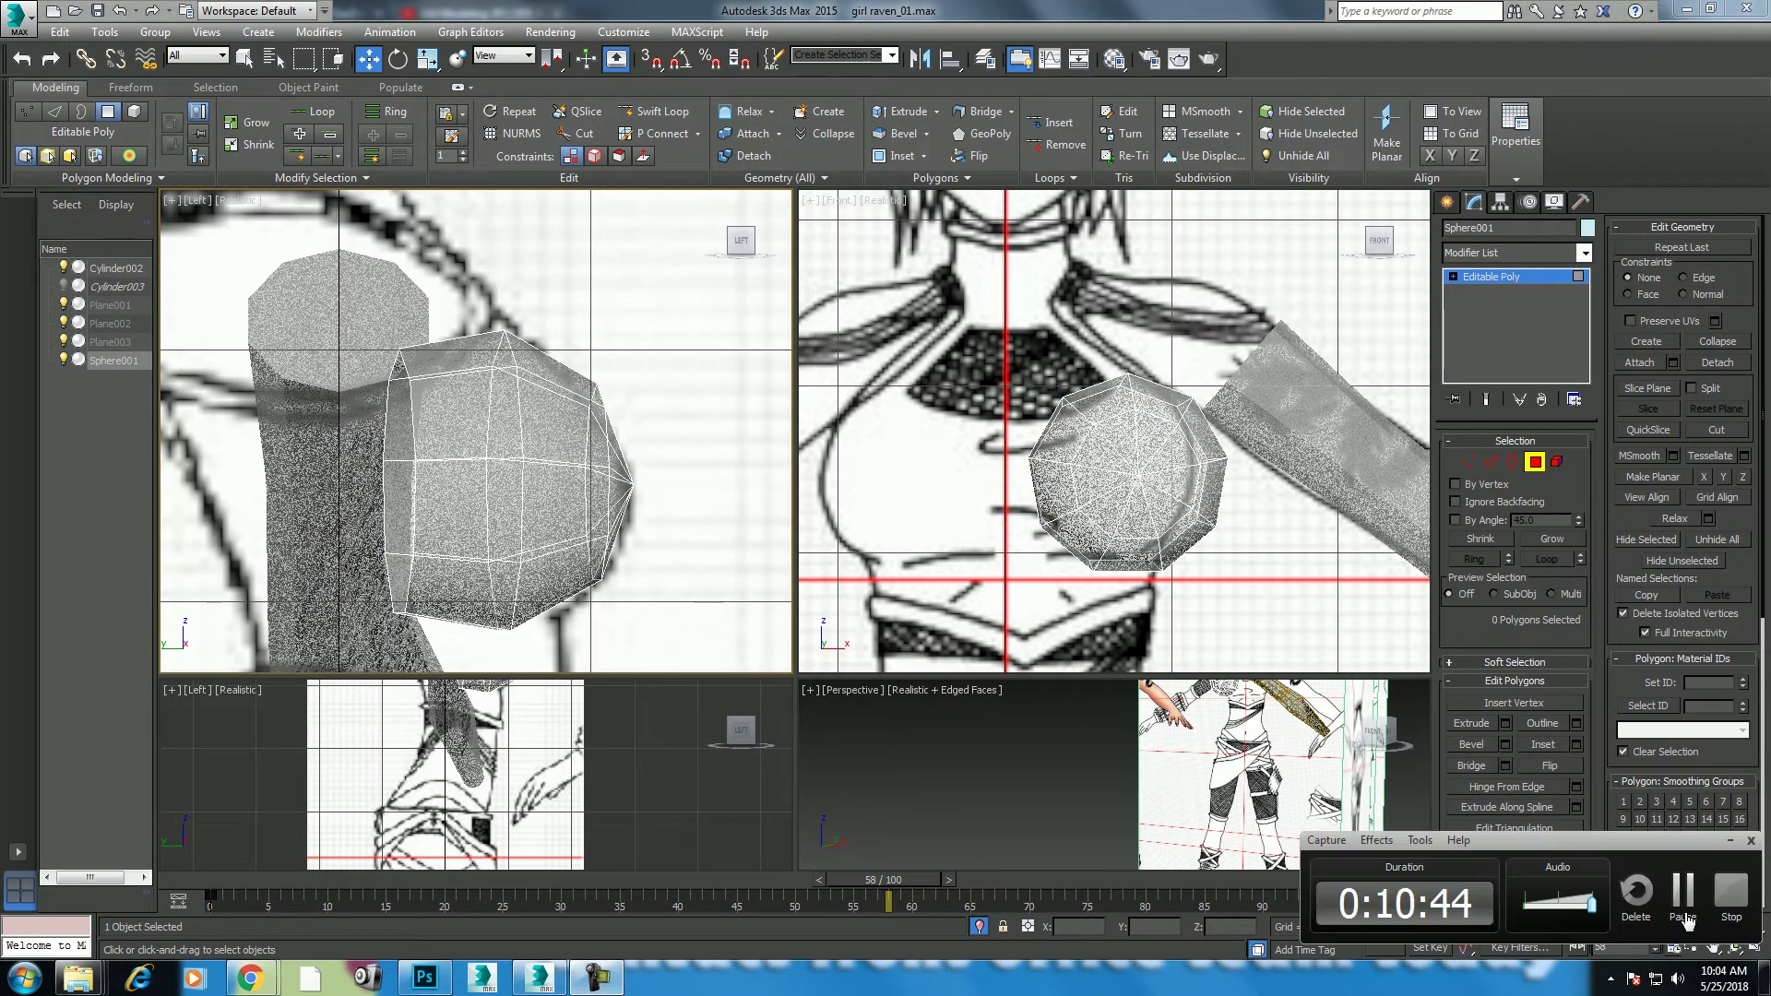
{"action": "left_click", "coordinate": [1684, 918]}
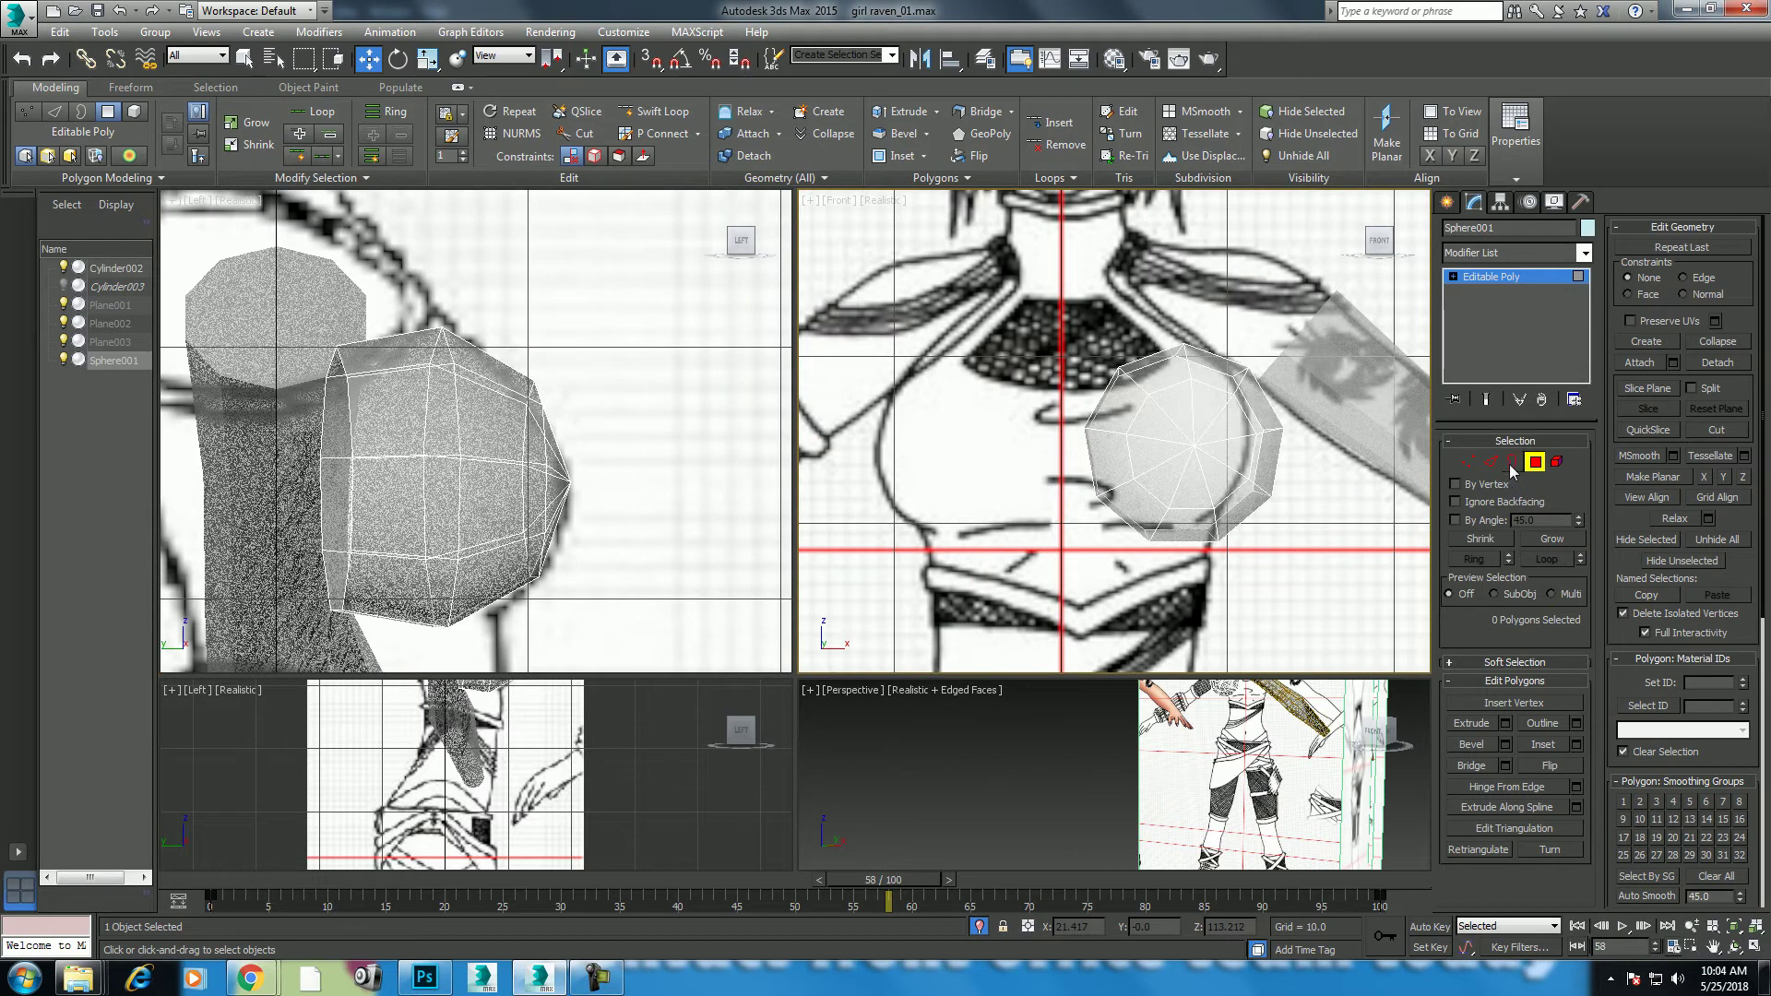
Step: Select the open back border, enlarge it slightly and shift it into position
{"action": "left_click", "coordinate": [1511, 464]}
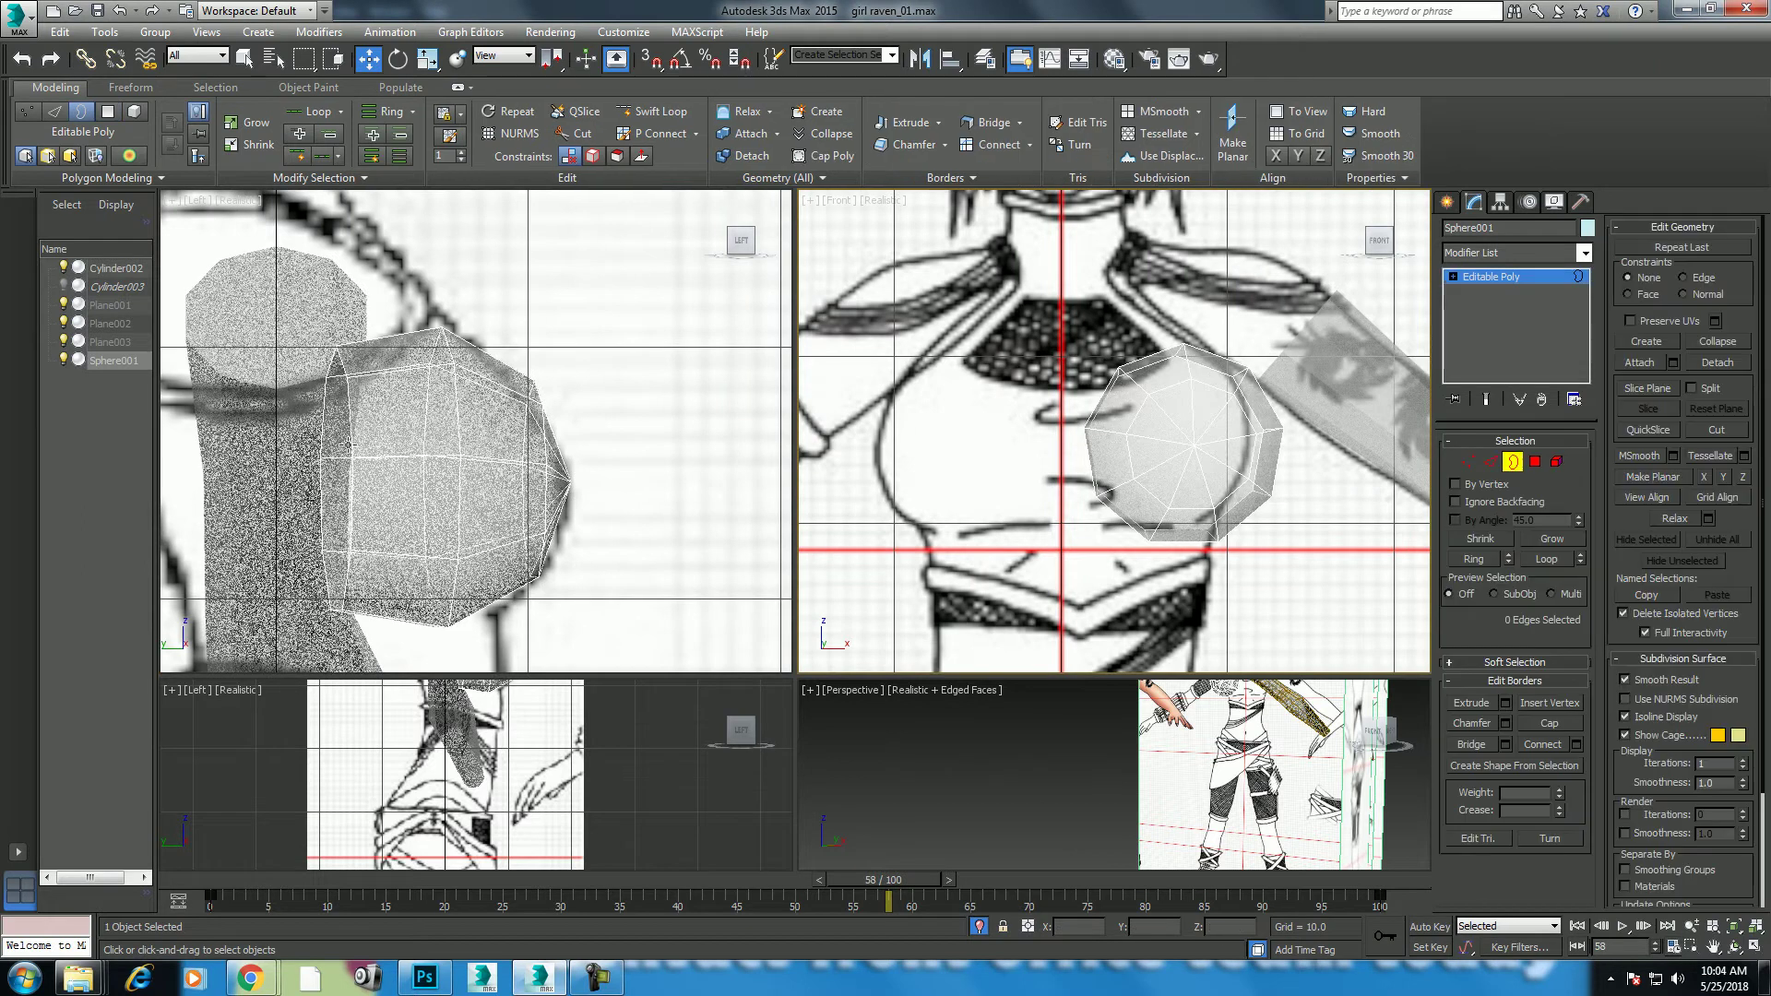
{"action": "left_click", "coordinate": [353, 421]}
{"action": "scroll", "coordinate": [1158, 482], "scroll_direction": "up", "scroll_amount": 2}
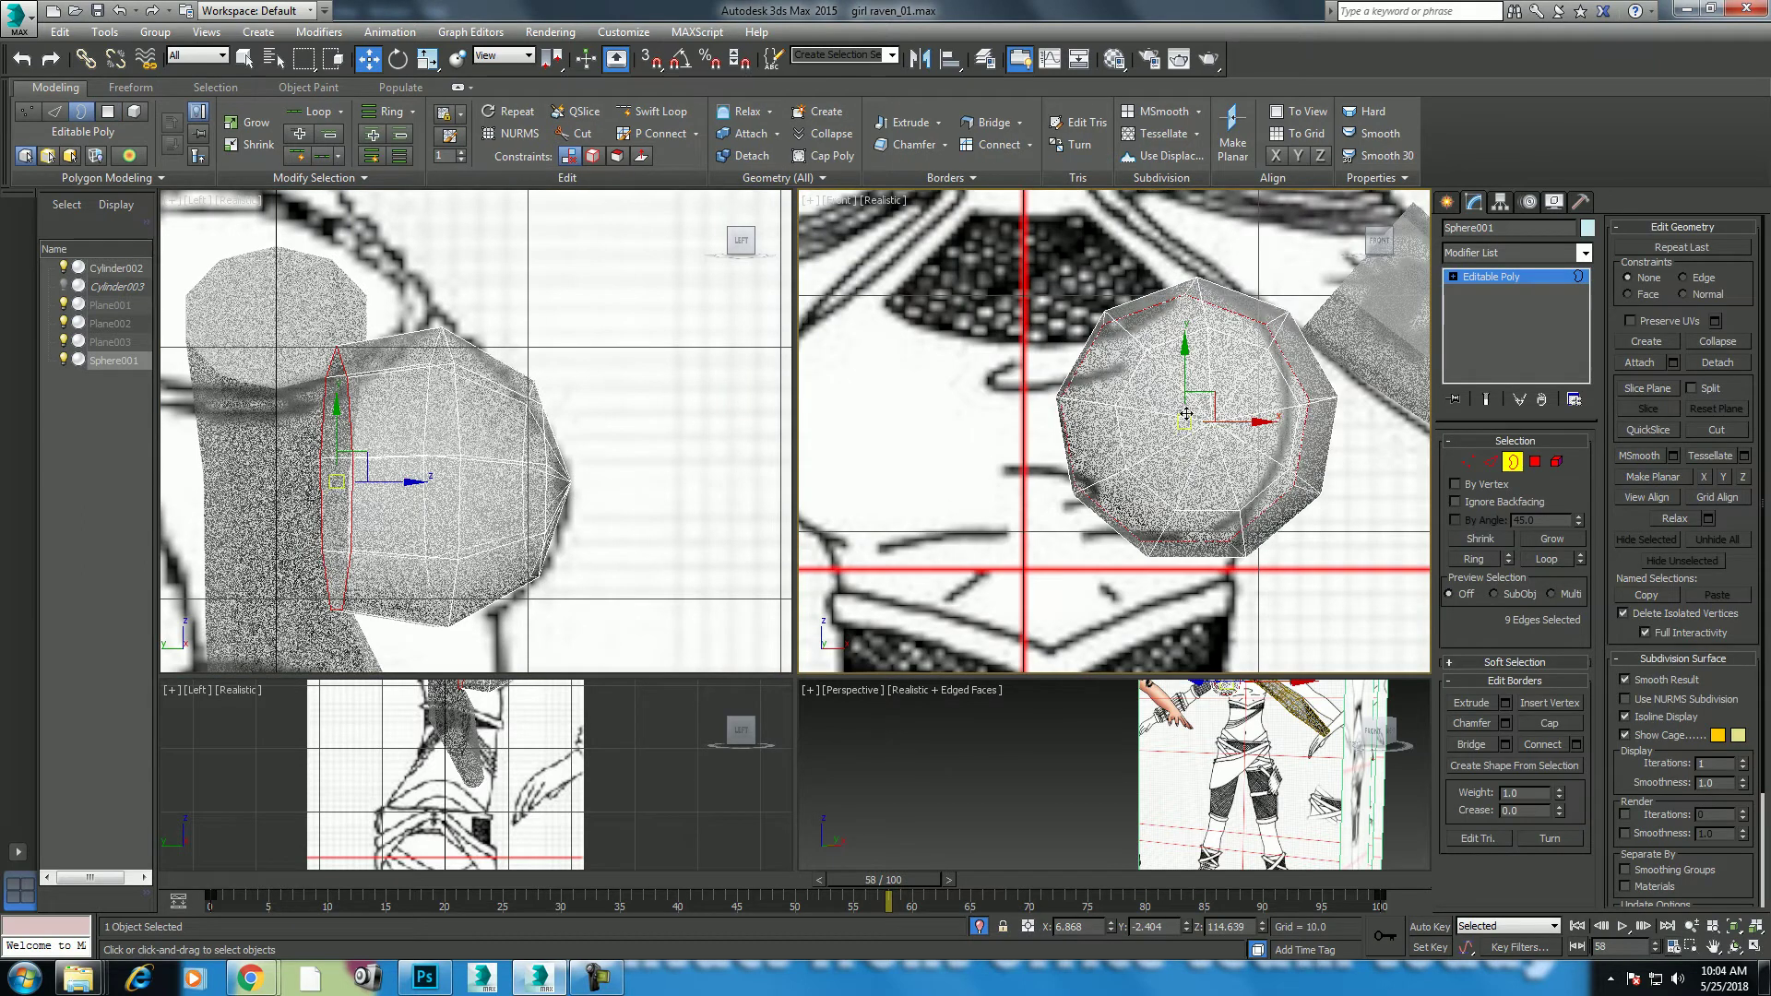
{"action": "key", "text": "r"}
{"action": "left_click_drag", "start_coordinate": [1202, 402], "coordinate": [1184, 349]}
{"action": "key", "text": "w"}
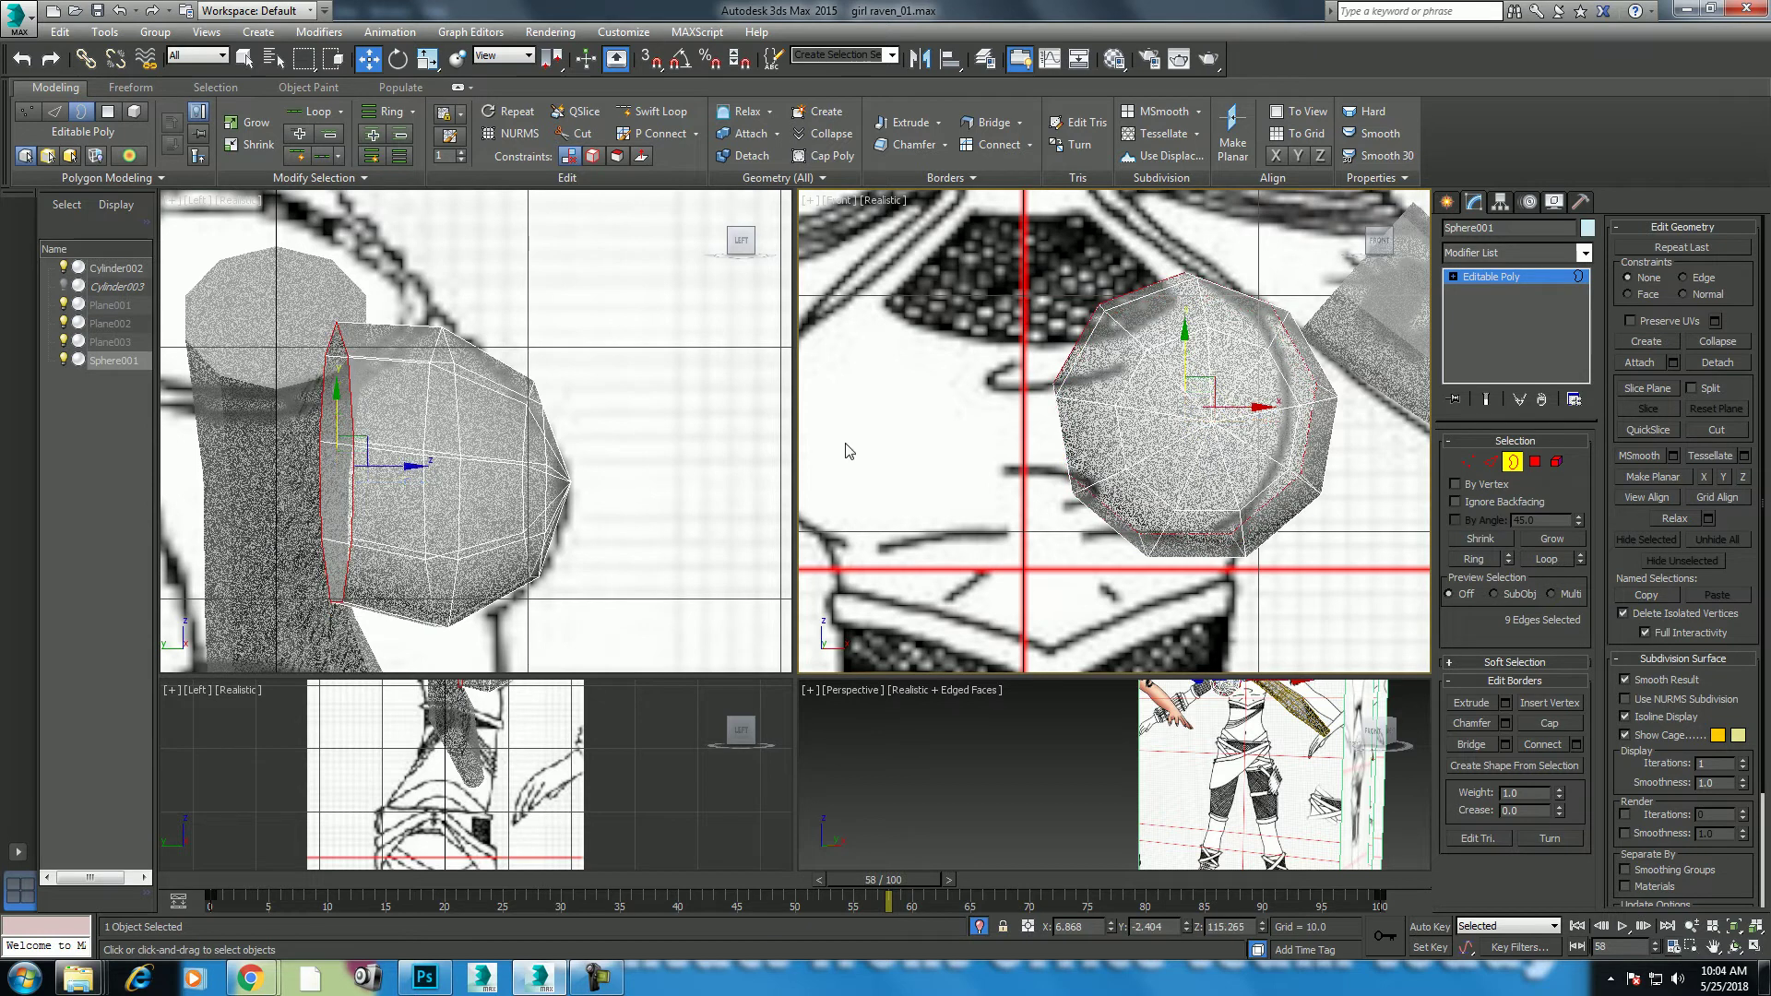
{"action": "middle_click_drag", "start_coordinate": [349, 462], "coordinate": [360, 472]}
{"action": "left_click_drag", "start_coordinate": [360, 473], "coordinate": [366, 470]}
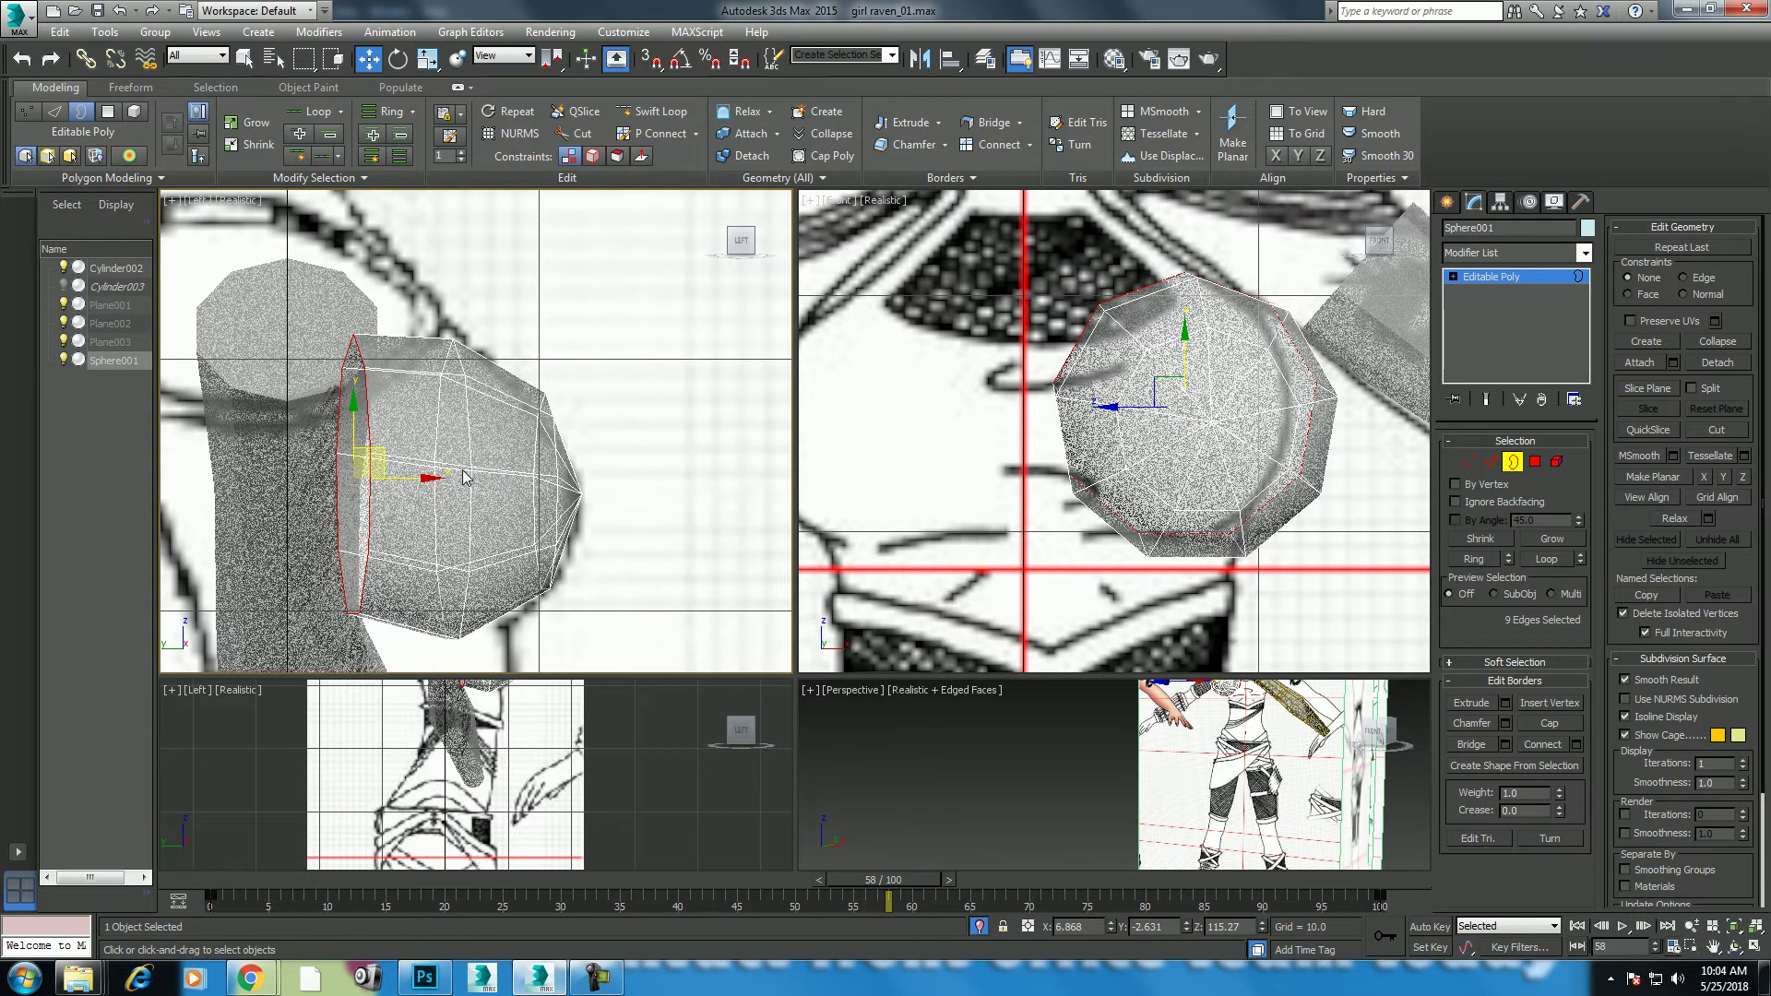
Step: In the Front view, scale the open rim to 104%
{"action": "right_click", "coordinate": [1158, 437]}
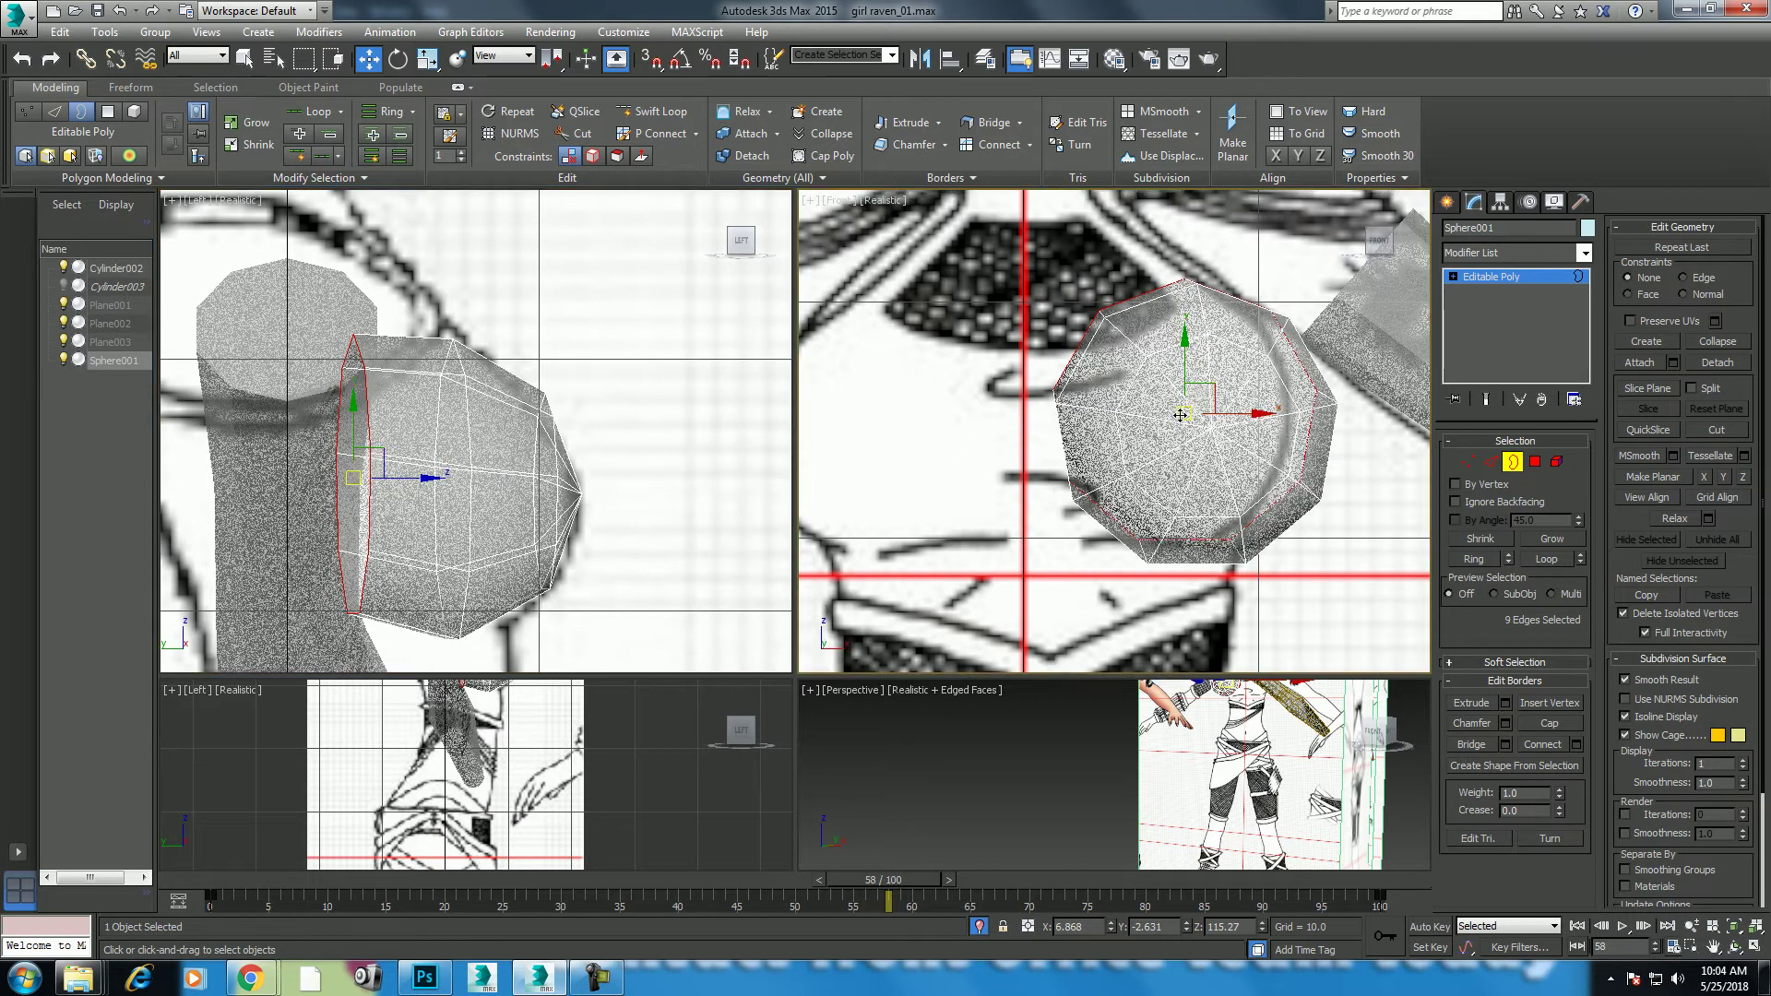
{"action": "key", "text": "r"}
{"action": "left_click_drag", "start_coordinate": [1196, 412], "coordinate": [1203, 402]}
{"action": "key", "text": "w"}
{"action": "middle_click_drag", "start_coordinate": [1173, 417], "coordinate": [1171, 426]}
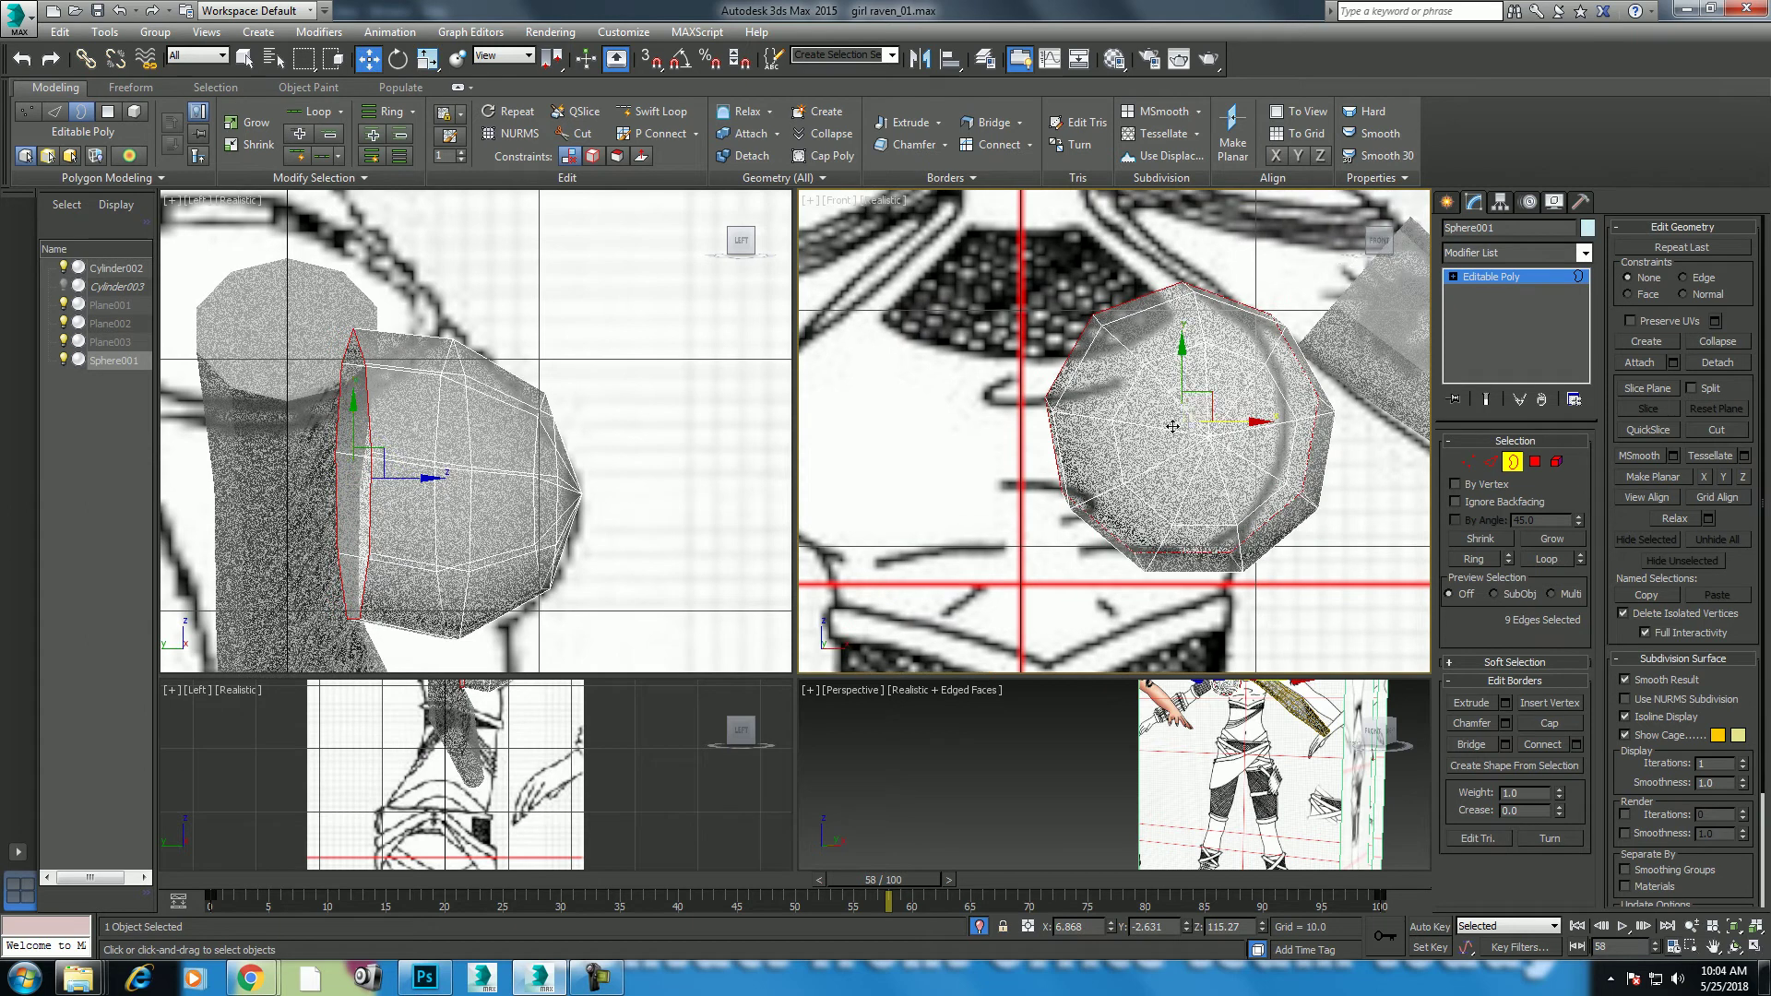
Step: Maximize the Perspective view framed on the chest sphere in Wireframe display
{"action": "middle_click", "coordinate": [1203, 756]}
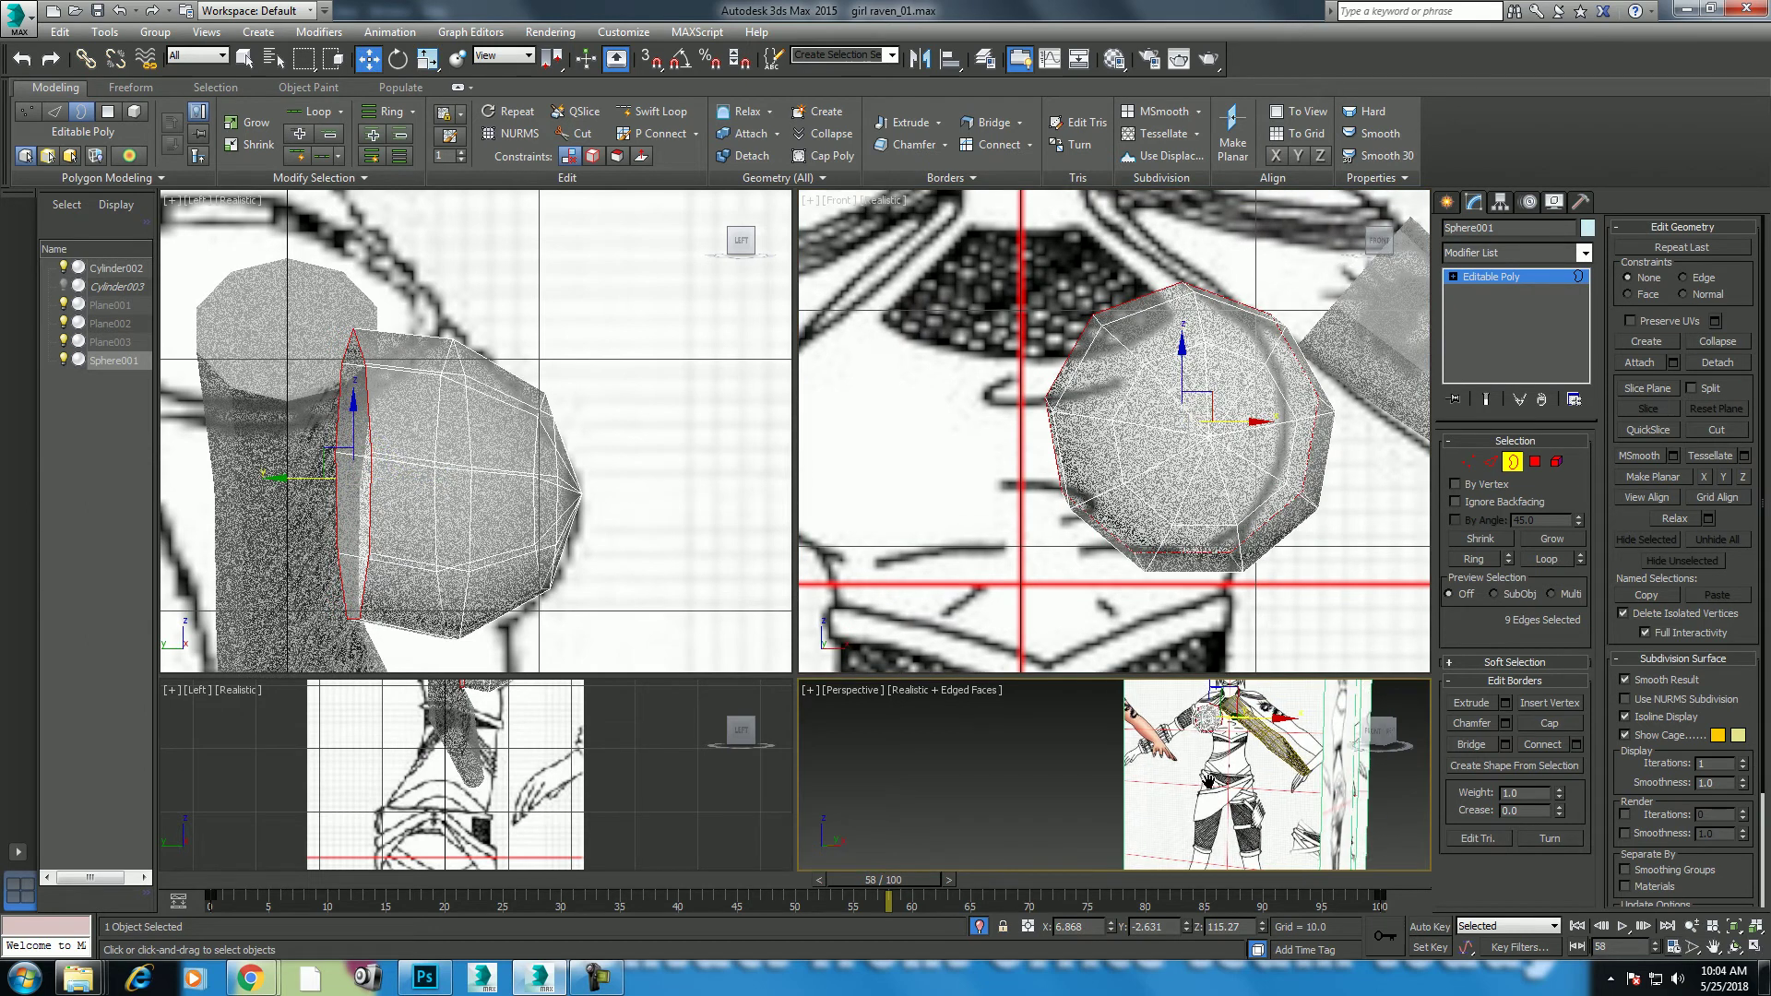
{"action": "key", "text": "alt+w"}
{"action": "key", "text": "z"}
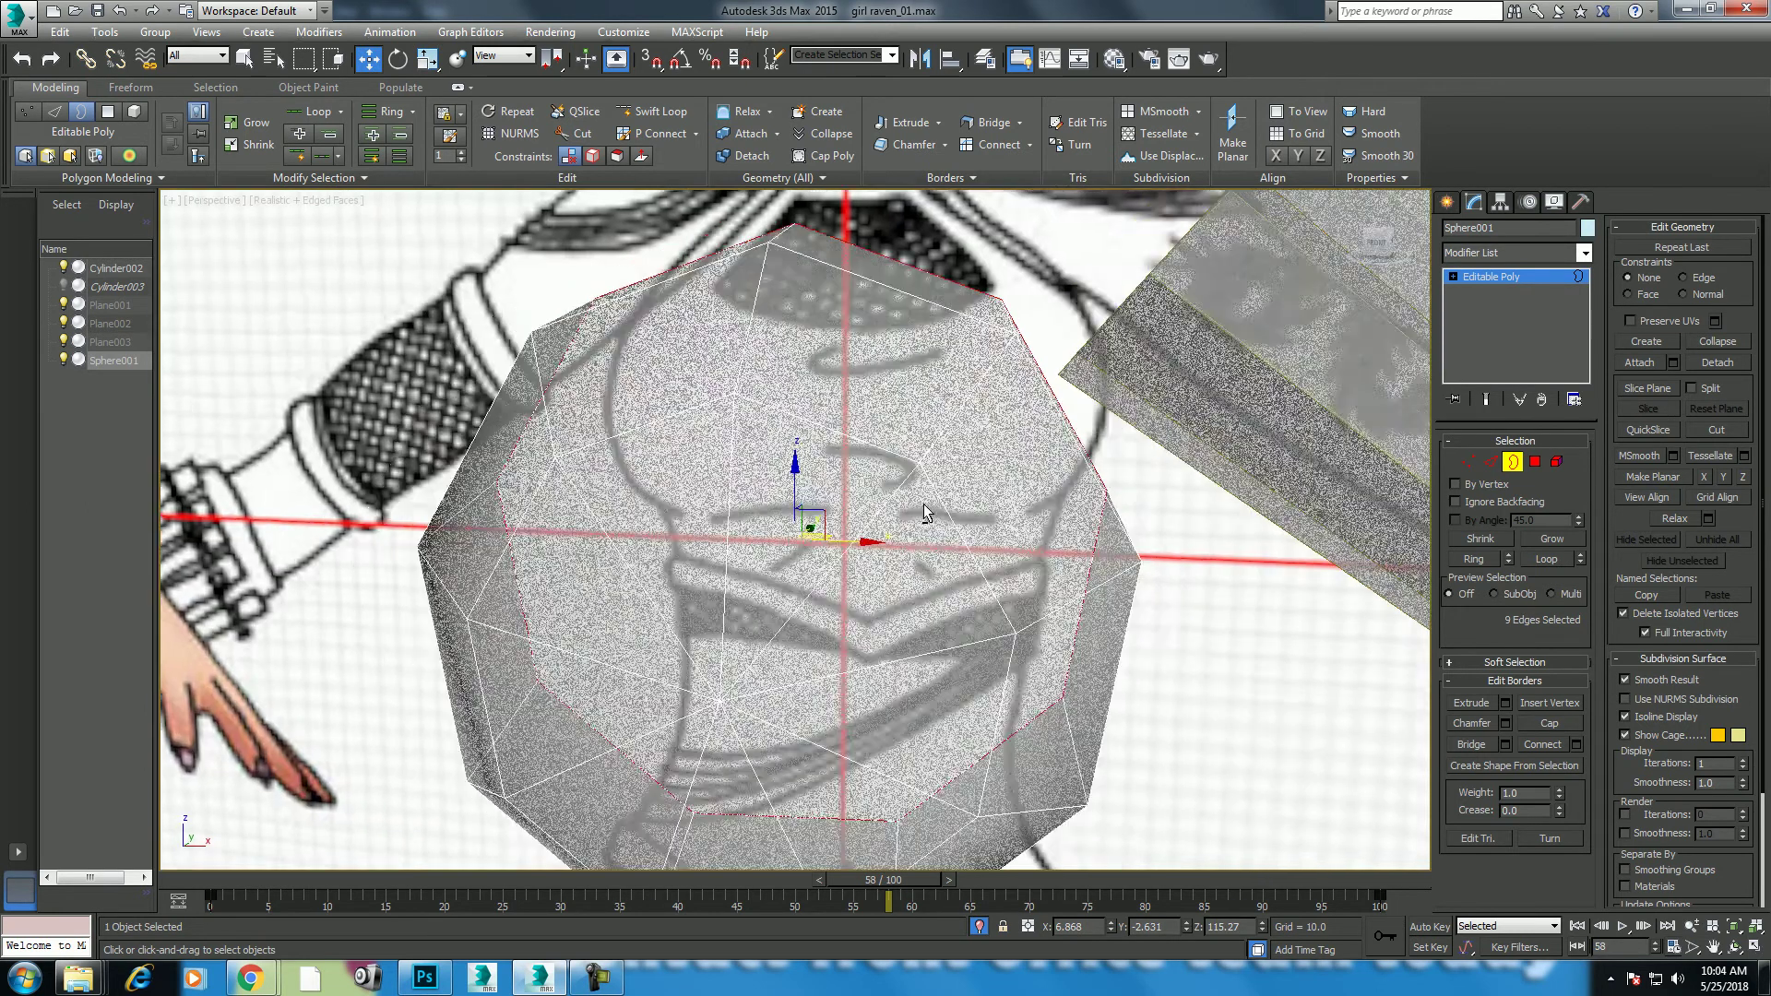
{"action": "scroll", "coordinate": [929, 557], "scroll_direction": "up", "scroll_amount": 2}
{"action": "scroll", "coordinate": [929, 556], "scroll_direction": "up", "scroll_amount": 2}
{"action": "key", "text": "F3"}
{"action": "scroll", "coordinate": [941, 514], "scroll_direction": "down", "scroll_amount": 3}
{"action": "mouse_move", "coordinate": [941, 514]}
{"action": "middle_mouse_down", "text": "alt"}
{"action": "mouse_move", "coordinate": [960, 471]}
{"action": "mouse_move", "coordinate": [943, 555]}
{"action": "middle_mouse_up", "text": "alt"}
{"action": "scroll", "coordinate": [960, 472], "scroll_direction": "up", "scroll_amount": 1}
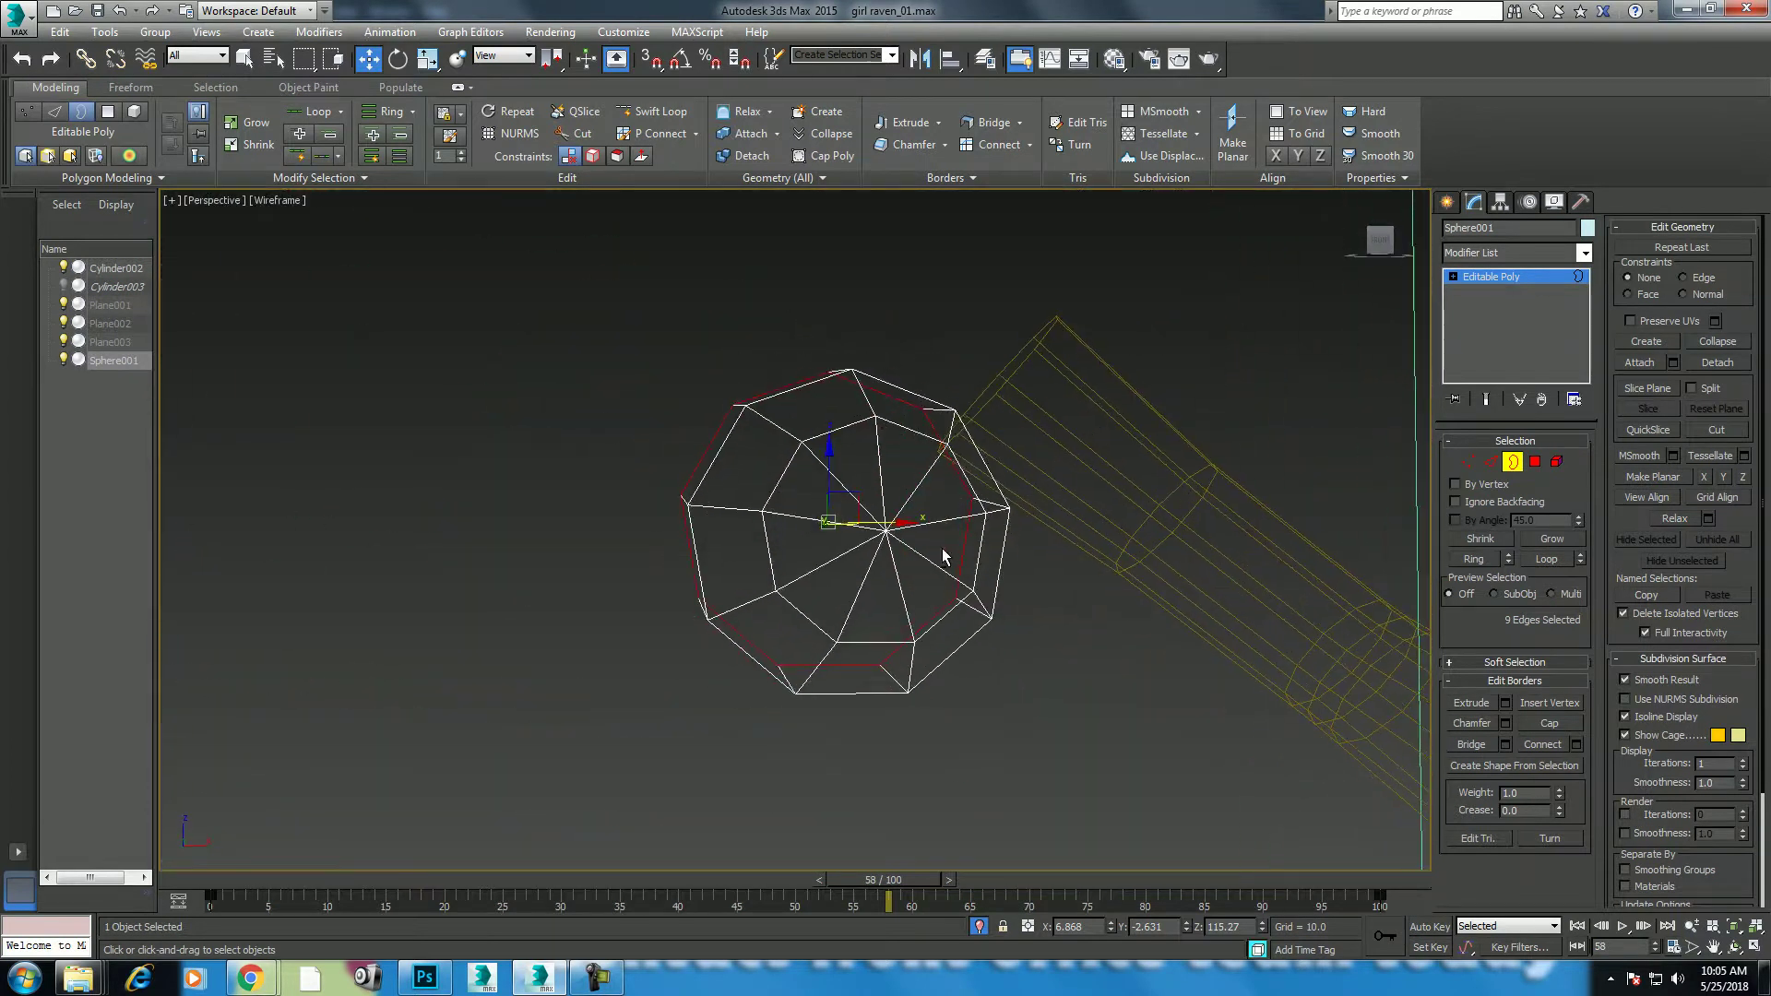
Step: At Edge level, select four edges radiating from the sphere's front centre pole
{"action": "left_click", "coordinate": [1489, 464]}
{"action": "left_click", "coordinate": [913, 511]}
{"action": "left_click", "coordinate": [857, 525], "text": "ctrl"}
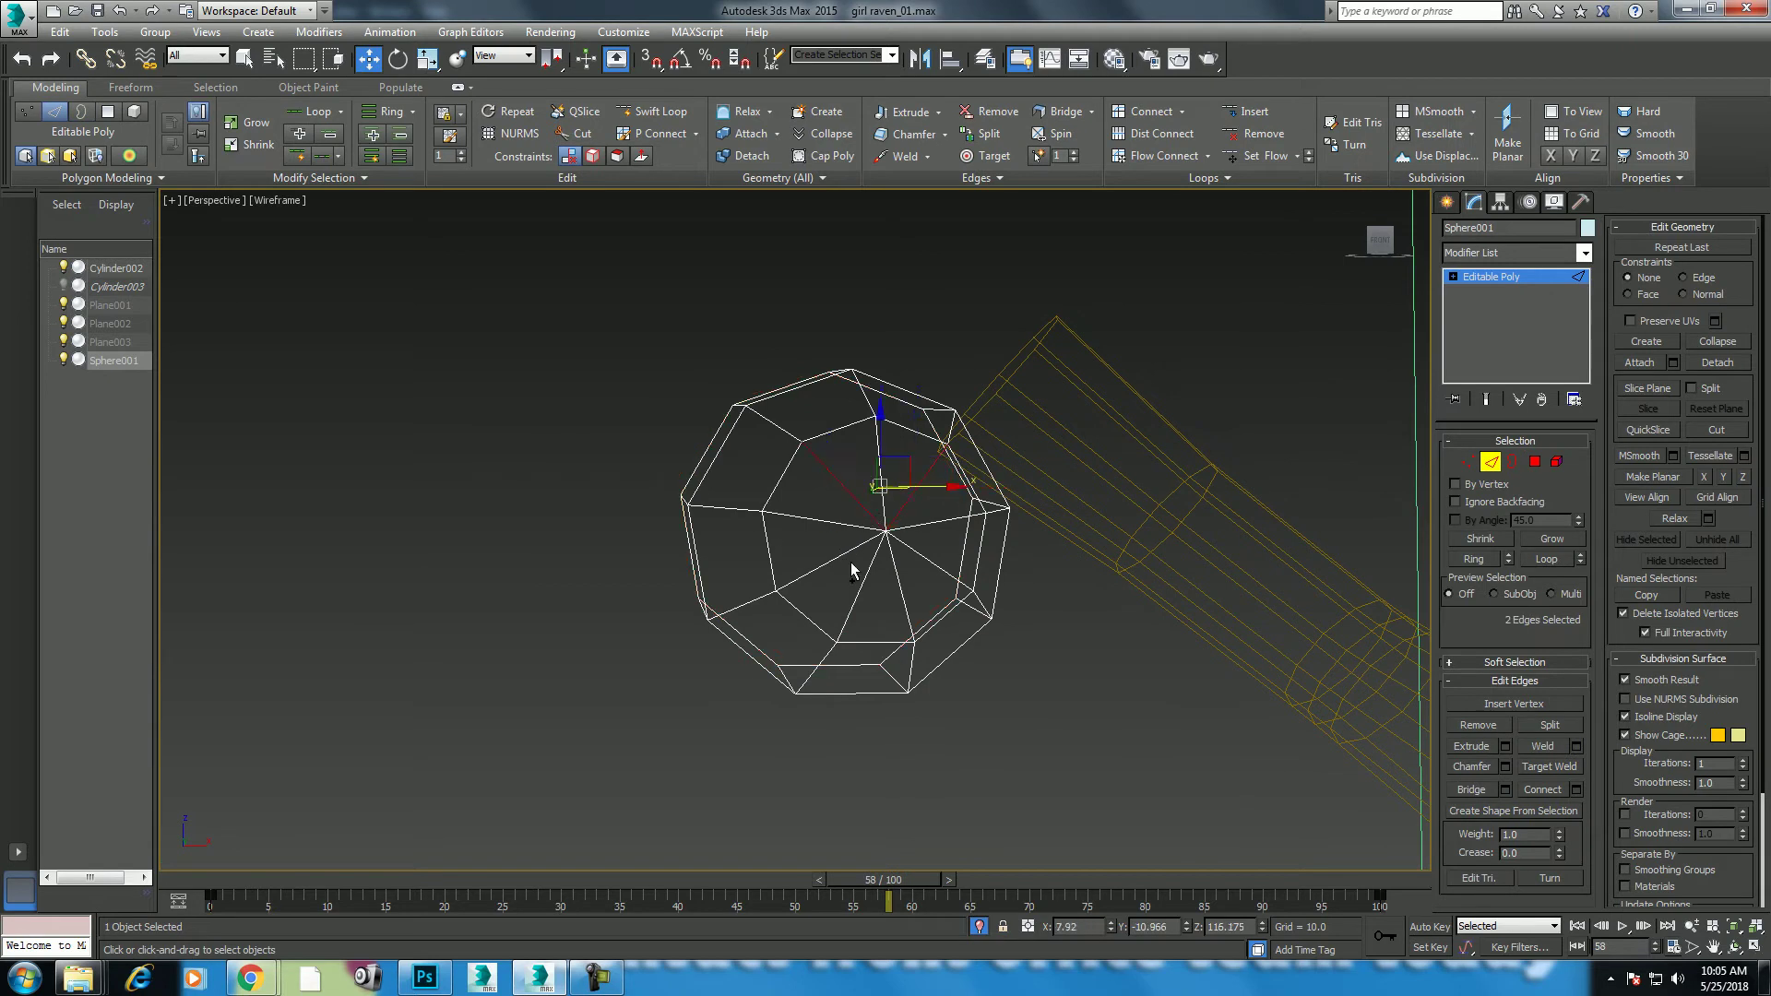
{"action": "left_click", "coordinate": [843, 558], "text": "ctrl"}
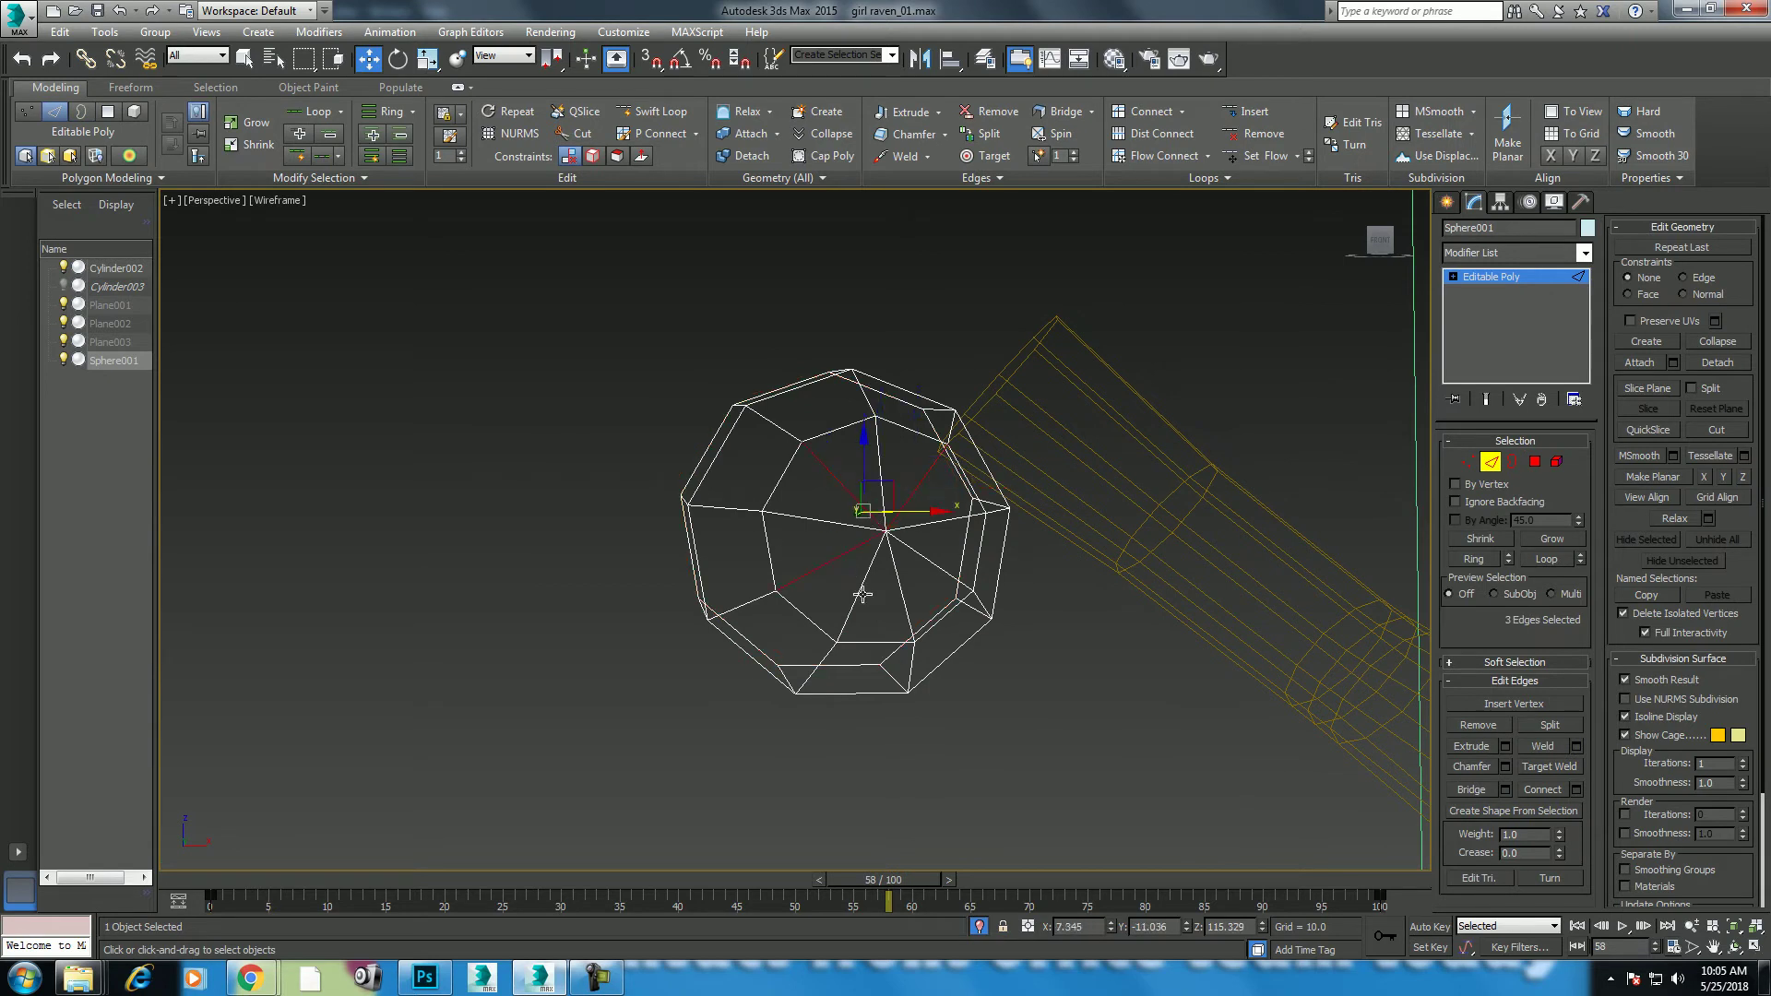
{"action": "left_click", "coordinate": [902, 596], "text": "ctrl"}
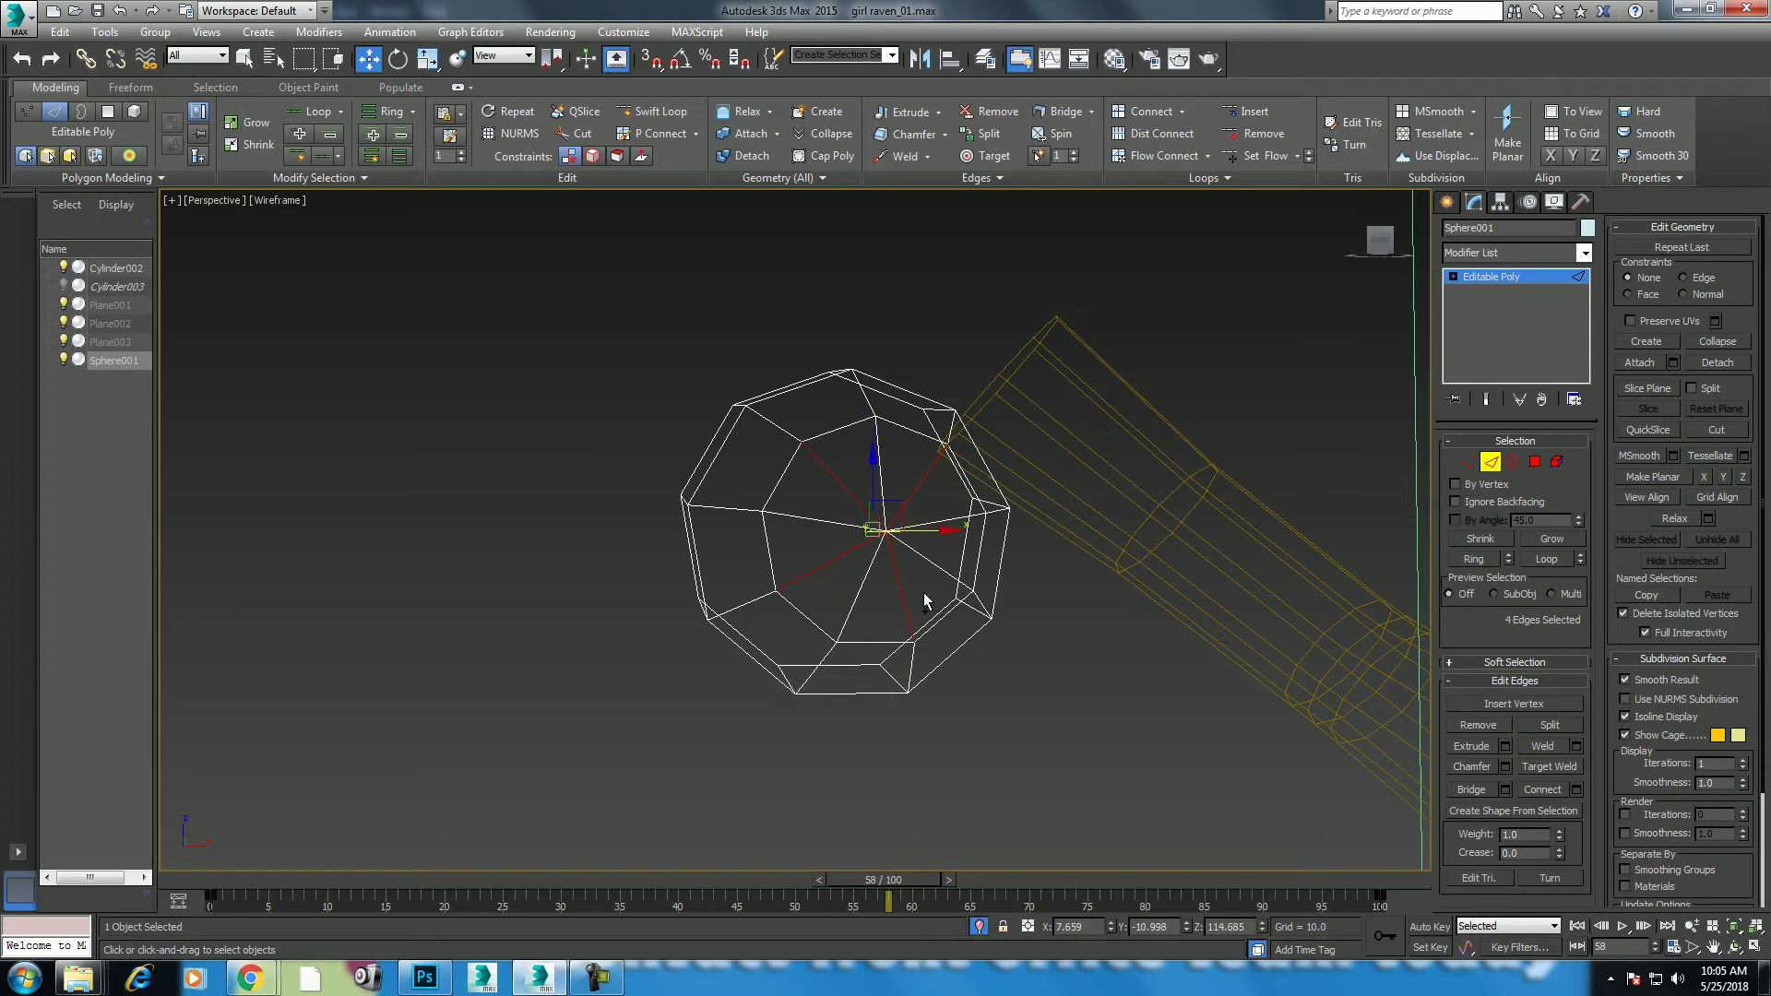
{"action": "middle_click_drag", "start_coordinate": [1008, 594], "coordinate": [955, 605], "text": "alt"}
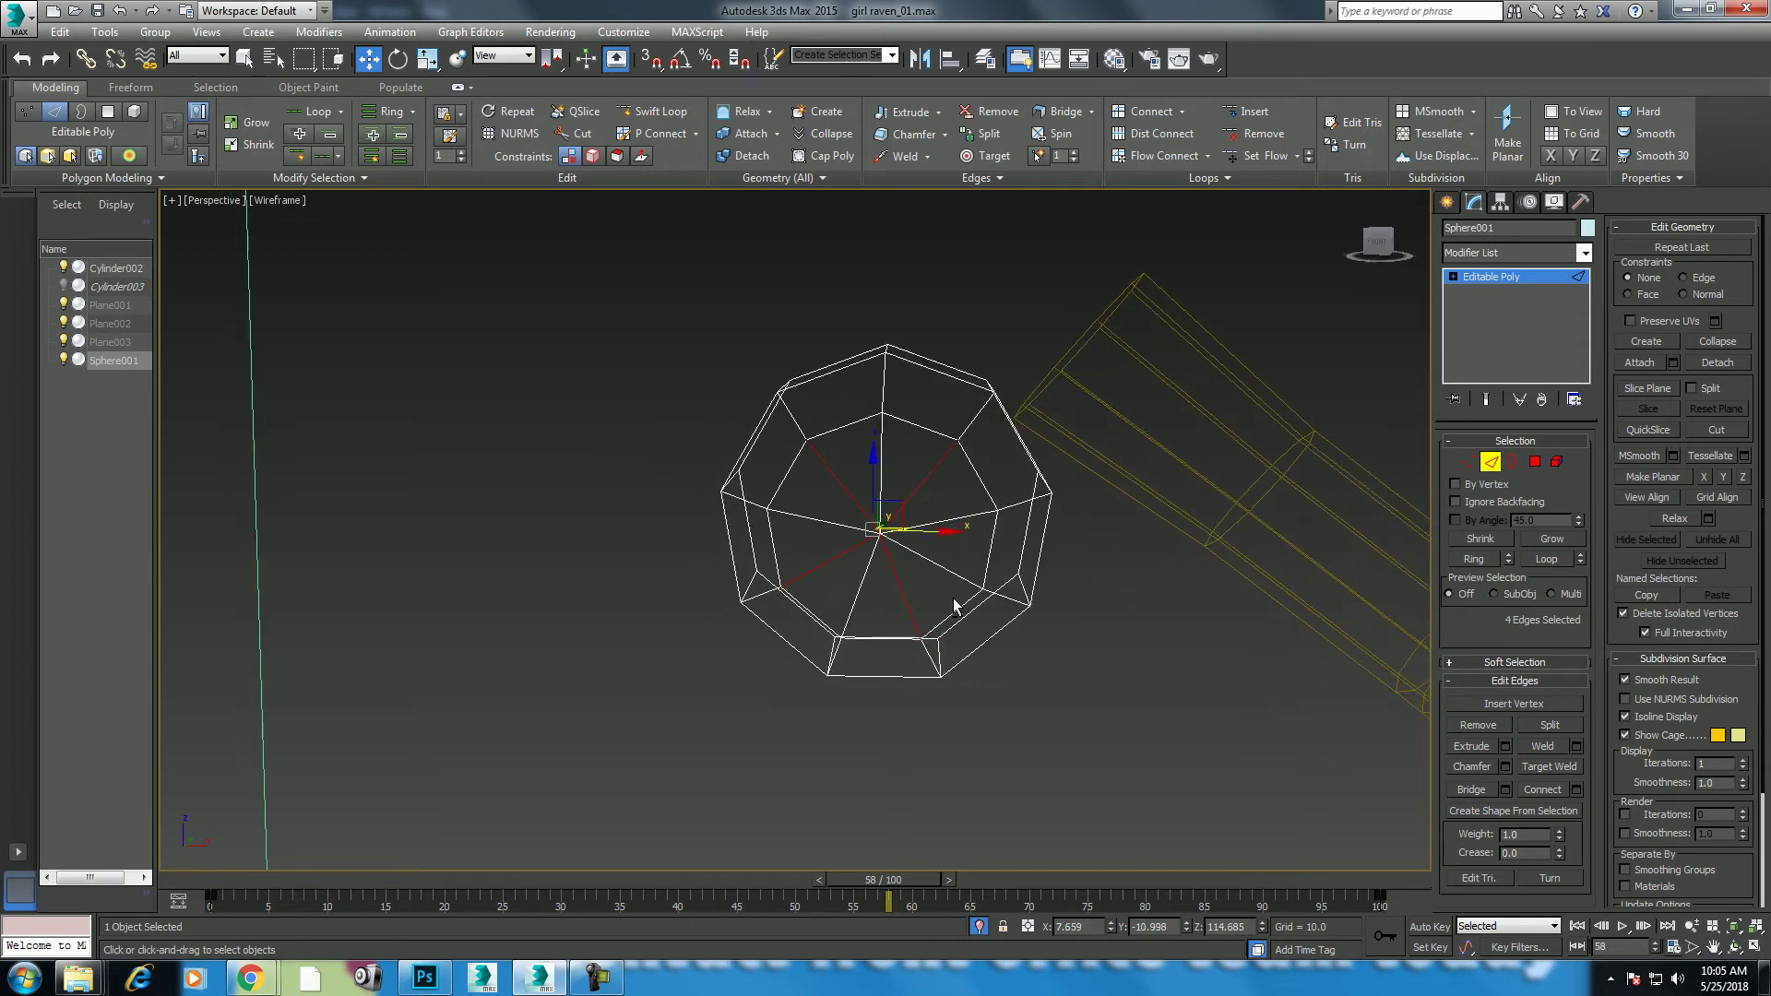
{"action": "key", "text": "ctrl+z"}
{"action": "key", "text": "ctrl+z"}
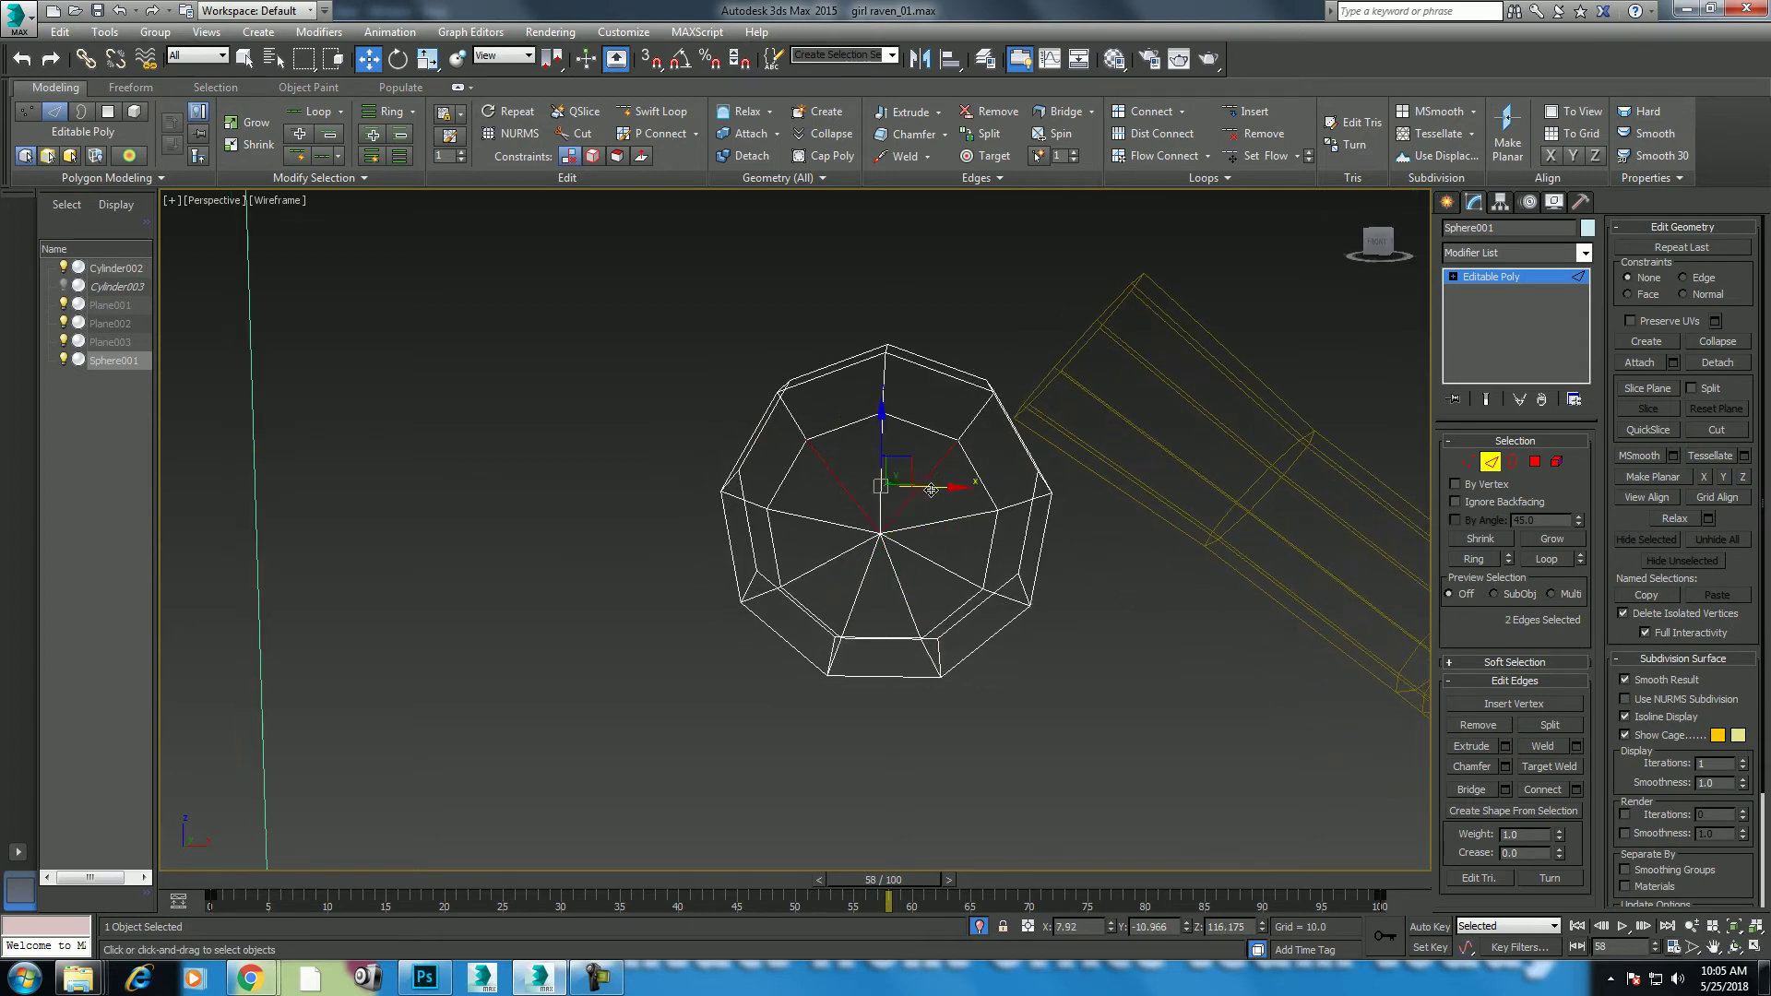
{"action": "left_click", "coordinate": [940, 568], "text": "ctrl"}
{"action": "left_click", "coordinate": [856, 598], "text": "ctrl"}
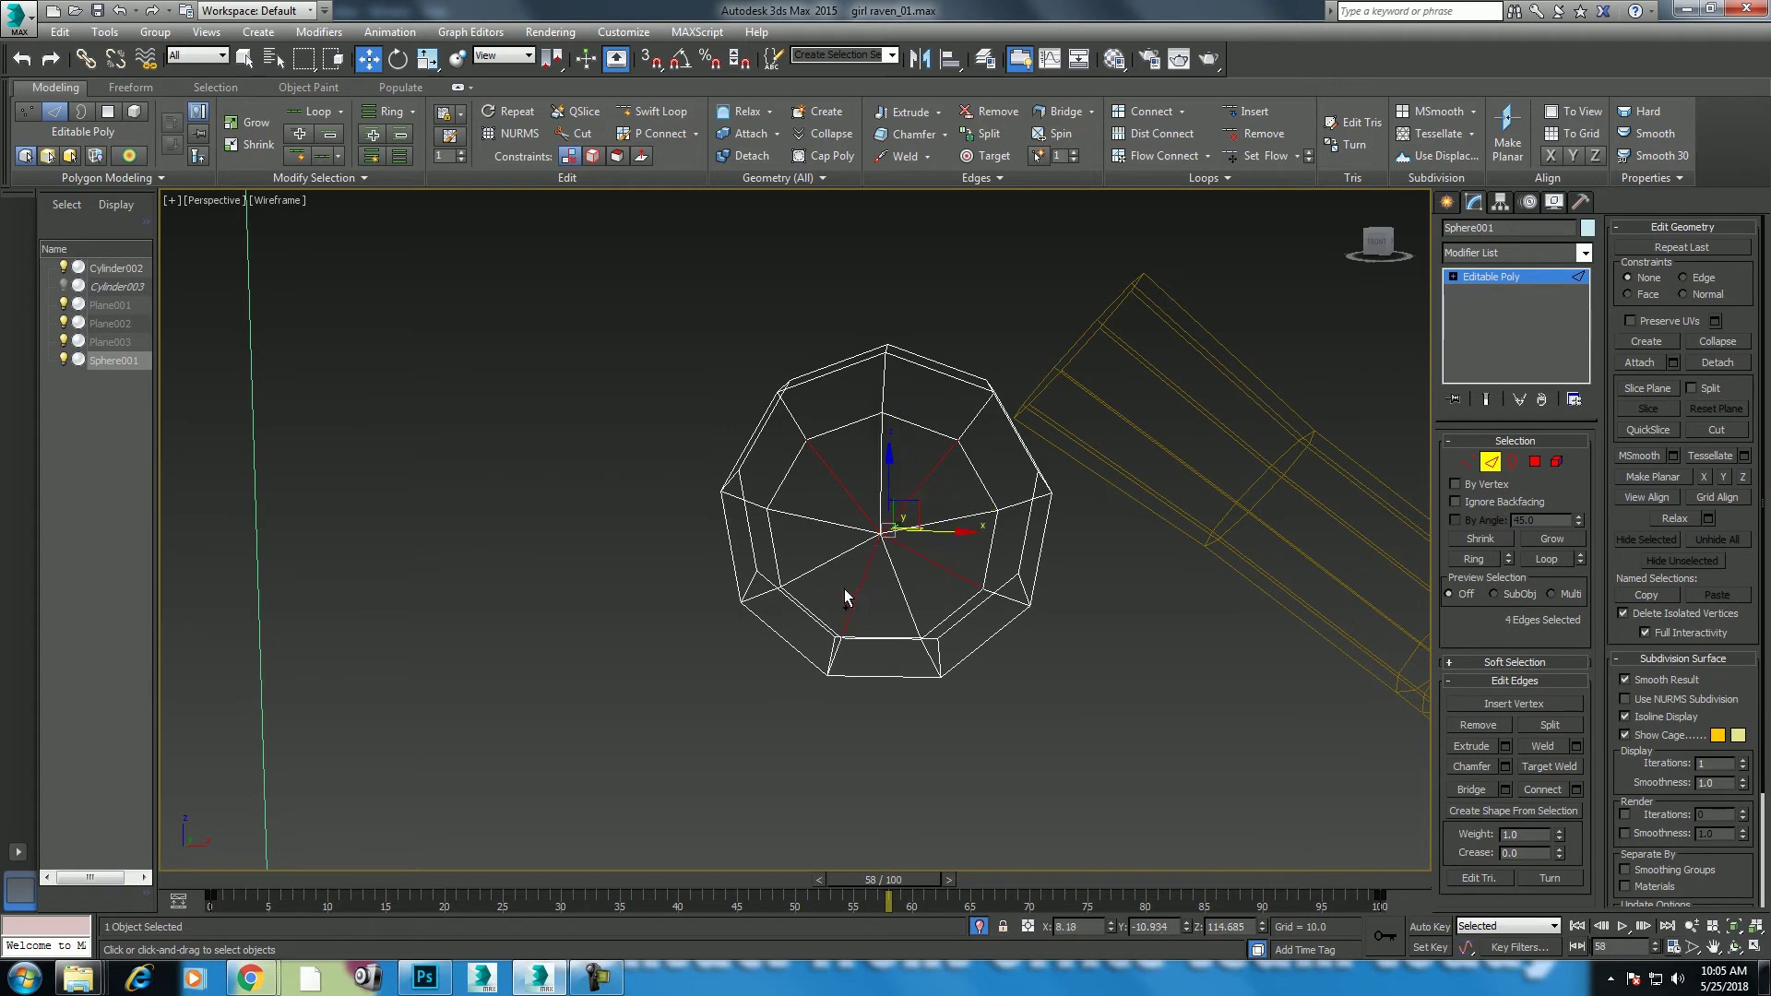
Step: Orbit and zoom to inspect the four selected edges, then open the viewport context menu
{"action": "mouse_move", "coordinate": [910, 562]}
{"action": "middle_mouse_down", "text": "alt"}
{"action": "mouse_move", "coordinate": [926, 457]}
{"action": "mouse_move", "coordinate": [979, 569]}
{"action": "mouse_move", "coordinate": [1140, 562]}
{"action": "mouse_move", "coordinate": [923, 517]}
{"action": "middle_mouse_up", "text": "alt"}
{"action": "scroll", "coordinate": [844, 491], "scroll_direction": "up", "scroll_amount": 10}
{"action": "scroll", "coordinate": [845, 495], "scroll_direction": "down", "scroll_amount": 3}
{"action": "scroll", "coordinate": [848, 495], "scroll_direction": "down", "scroll_amount": 2}
{"action": "scroll", "coordinate": [893, 479], "scroll_direction": "down", "scroll_amount": 2}
{"action": "scroll", "coordinate": [886, 489], "scroll_direction": "down", "scroll_amount": 4}
{"action": "right_click", "coordinate": [950, 526]}
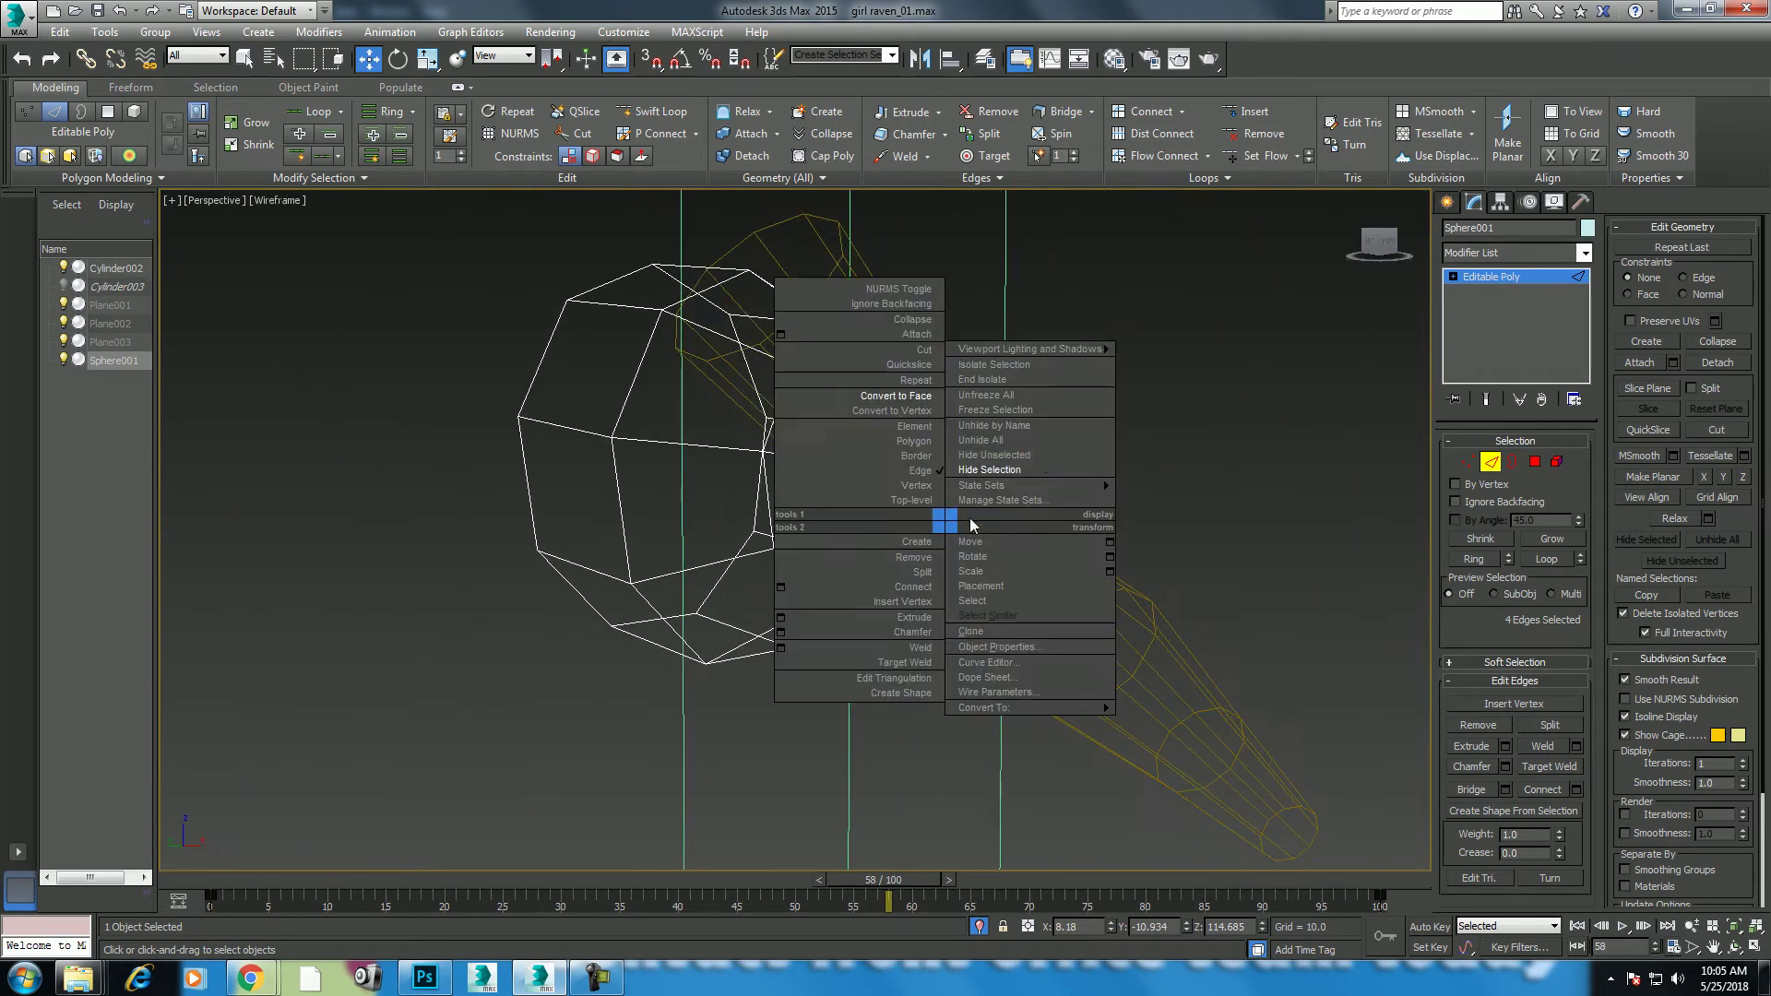
Step: Unhide all body parts, restore shaded display with see-through off, and return to four viewports
{"action": "left_click", "coordinate": [1029, 441]}
{"action": "key", "text": "F3"}
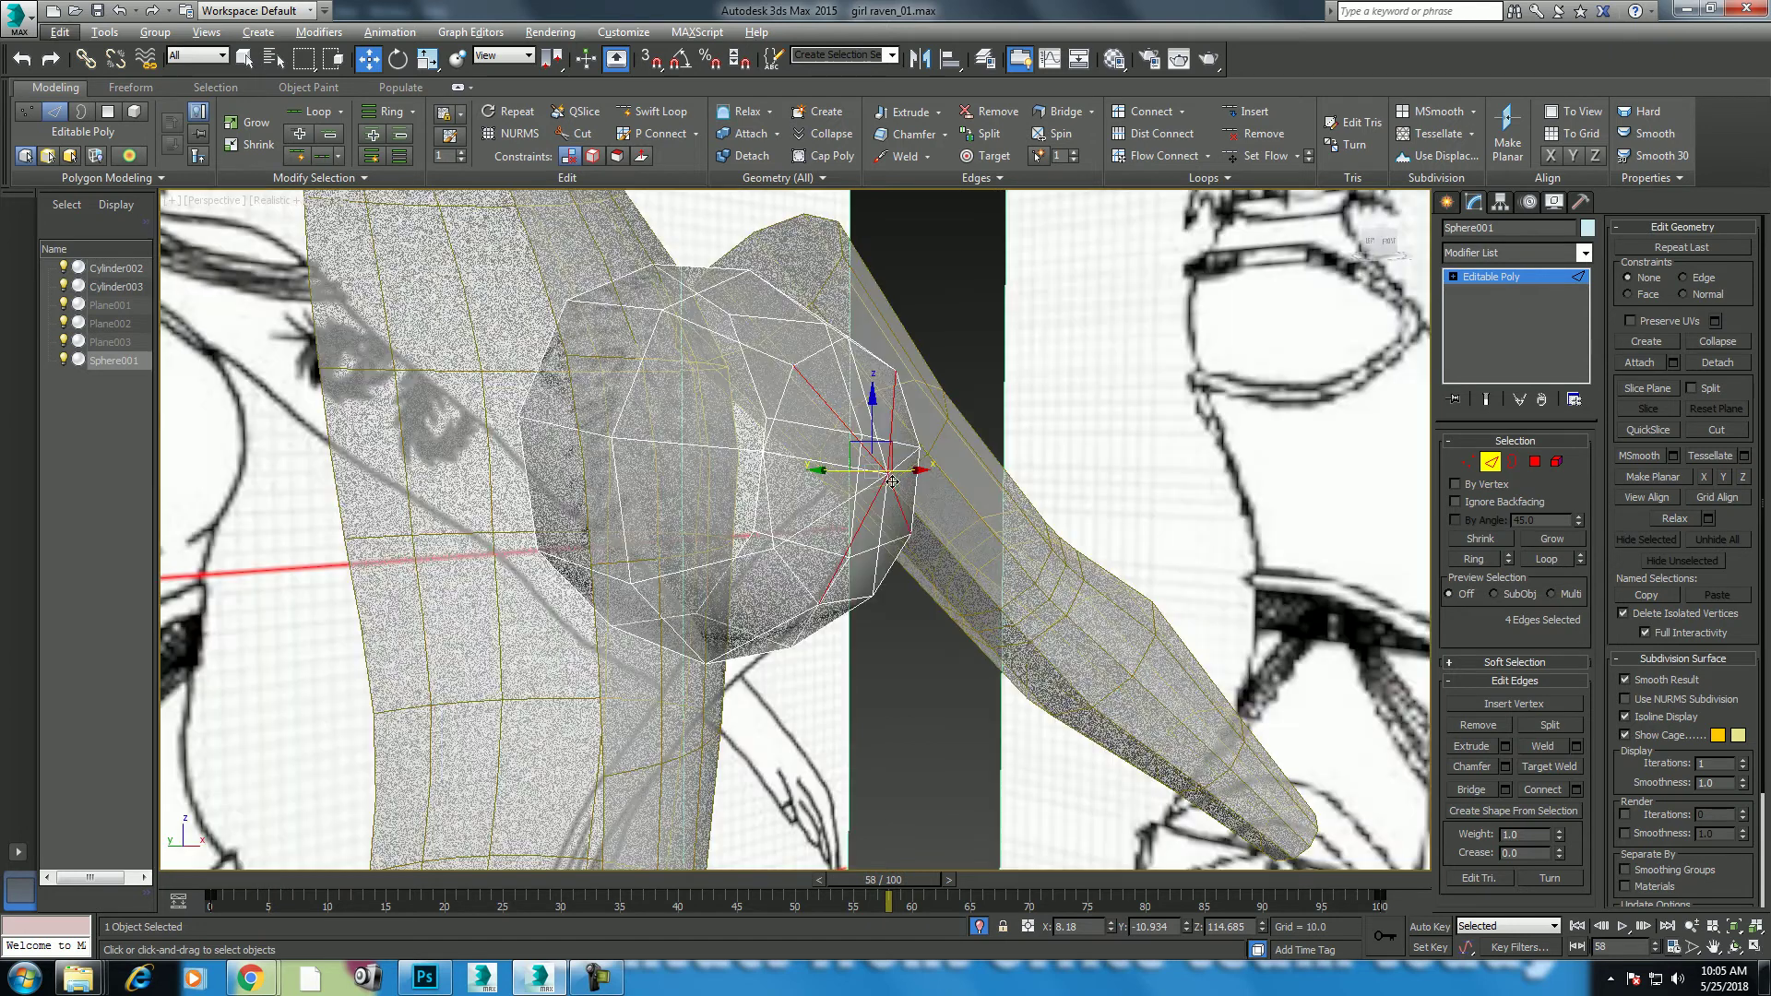
{"action": "middle_click_drag", "start_coordinate": [828, 488], "coordinate": [777, 478], "text": "alt"}
{"action": "key", "text": "alt+x"}
{"action": "left_click_drag", "start_coordinate": [313, 883], "coordinate": [212, 881]}
{"action": "middle_click_drag", "start_coordinate": [907, 547], "coordinate": [892, 552], "text": "alt"}
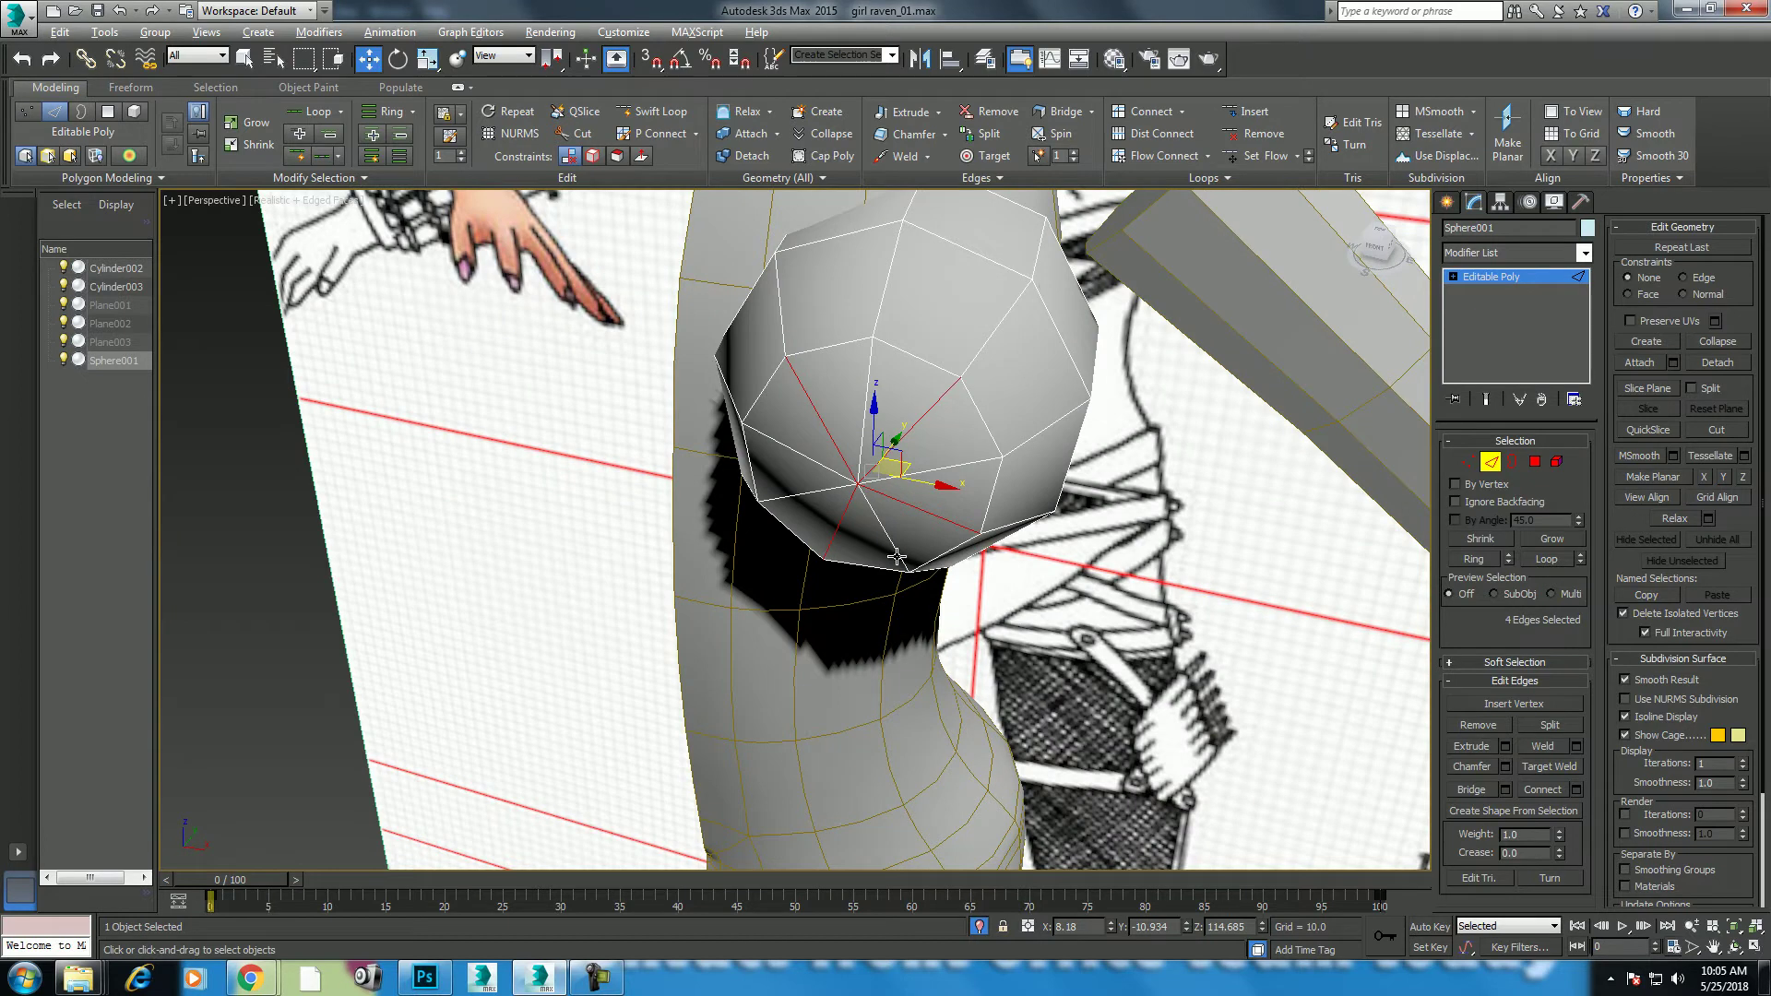
{"action": "key", "text": "alt+w"}
Step: Return the chest sphere to top level and rotate it 8.5° about Y
{"action": "right_click", "coordinate": [1122, 403]}
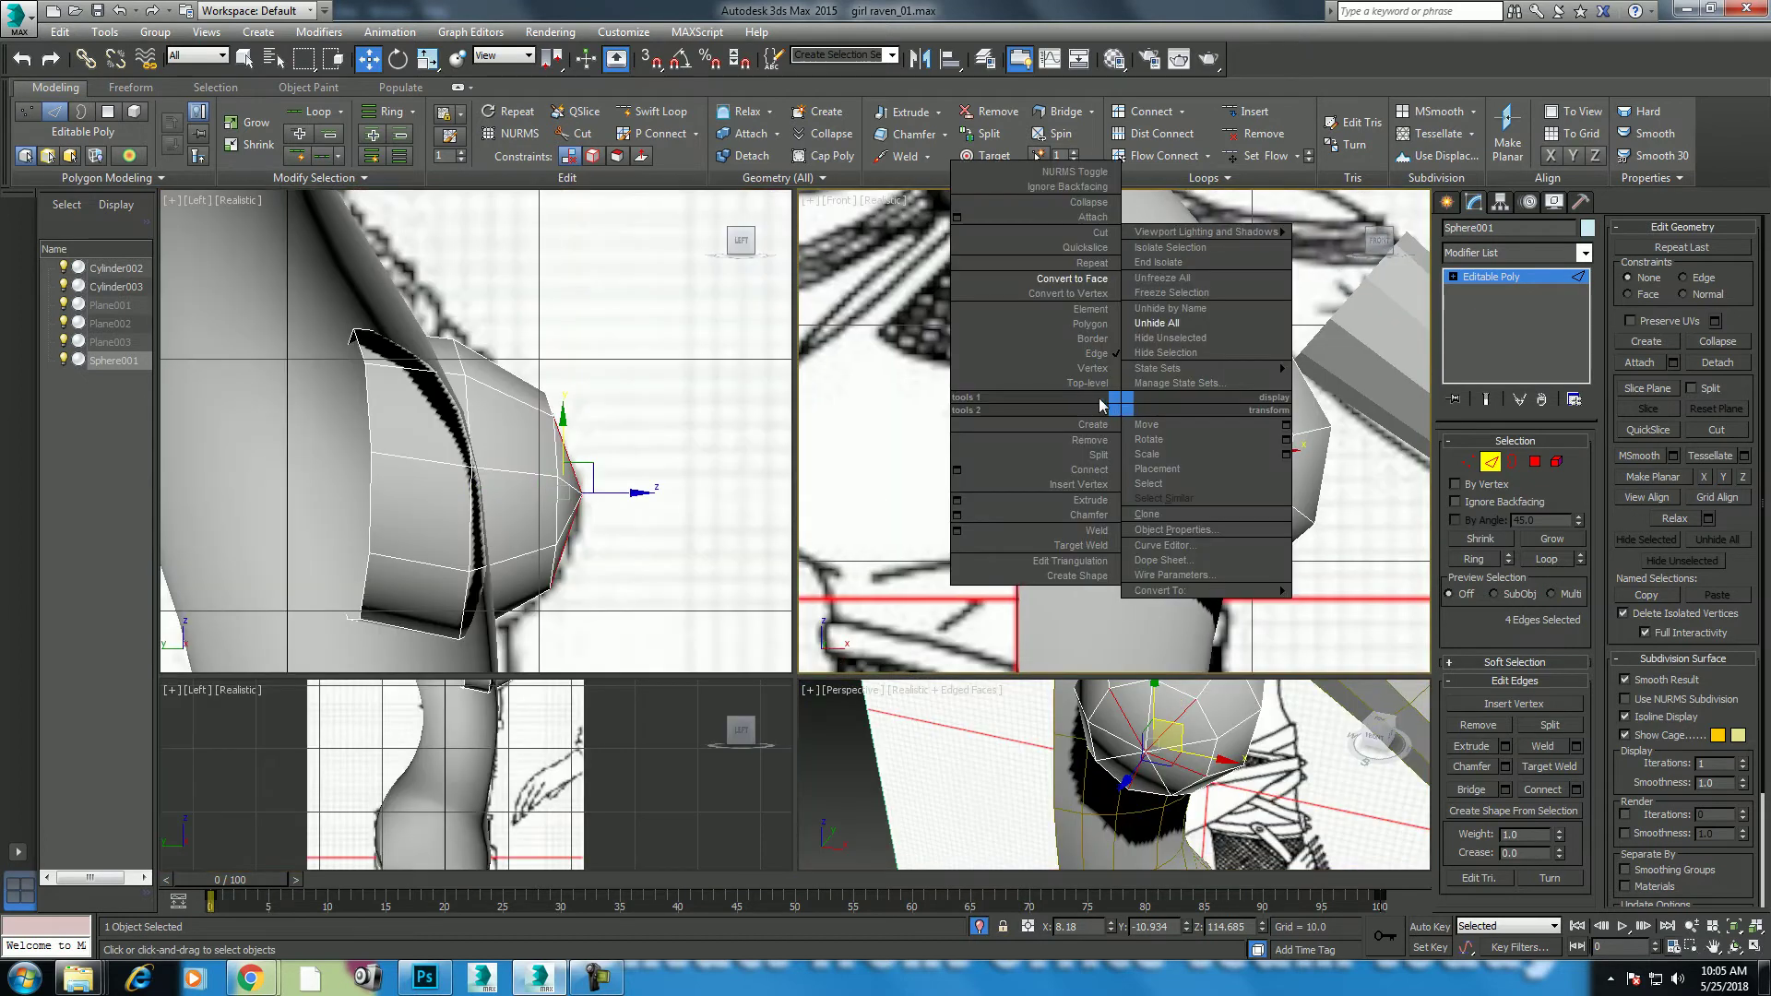
{"action": "left_click", "coordinate": [1089, 383]}
{"action": "key", "text": "e"}
{"action": "left_click_drag", "start_coordinate": [1222, 454], "coordinate": [1241, 454]}
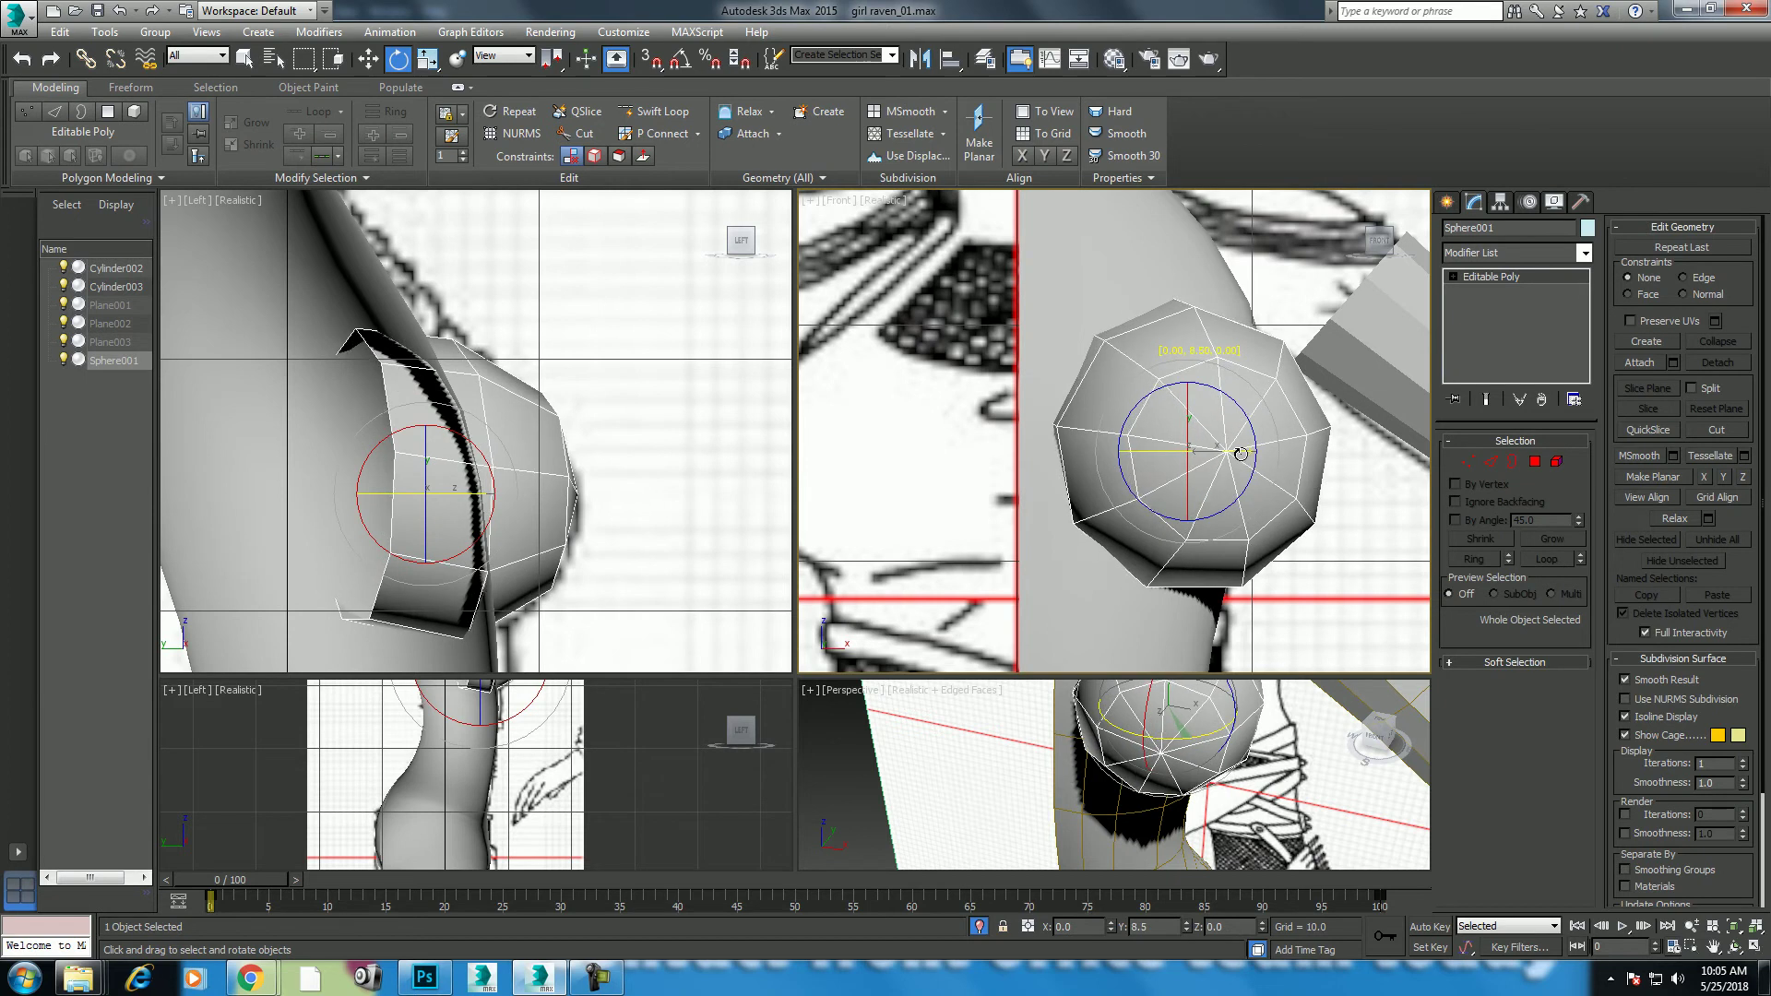
{"action": "scroll", "coordinate": [484, 493], "scroll_direction": "down", "scroll_amount": 2}
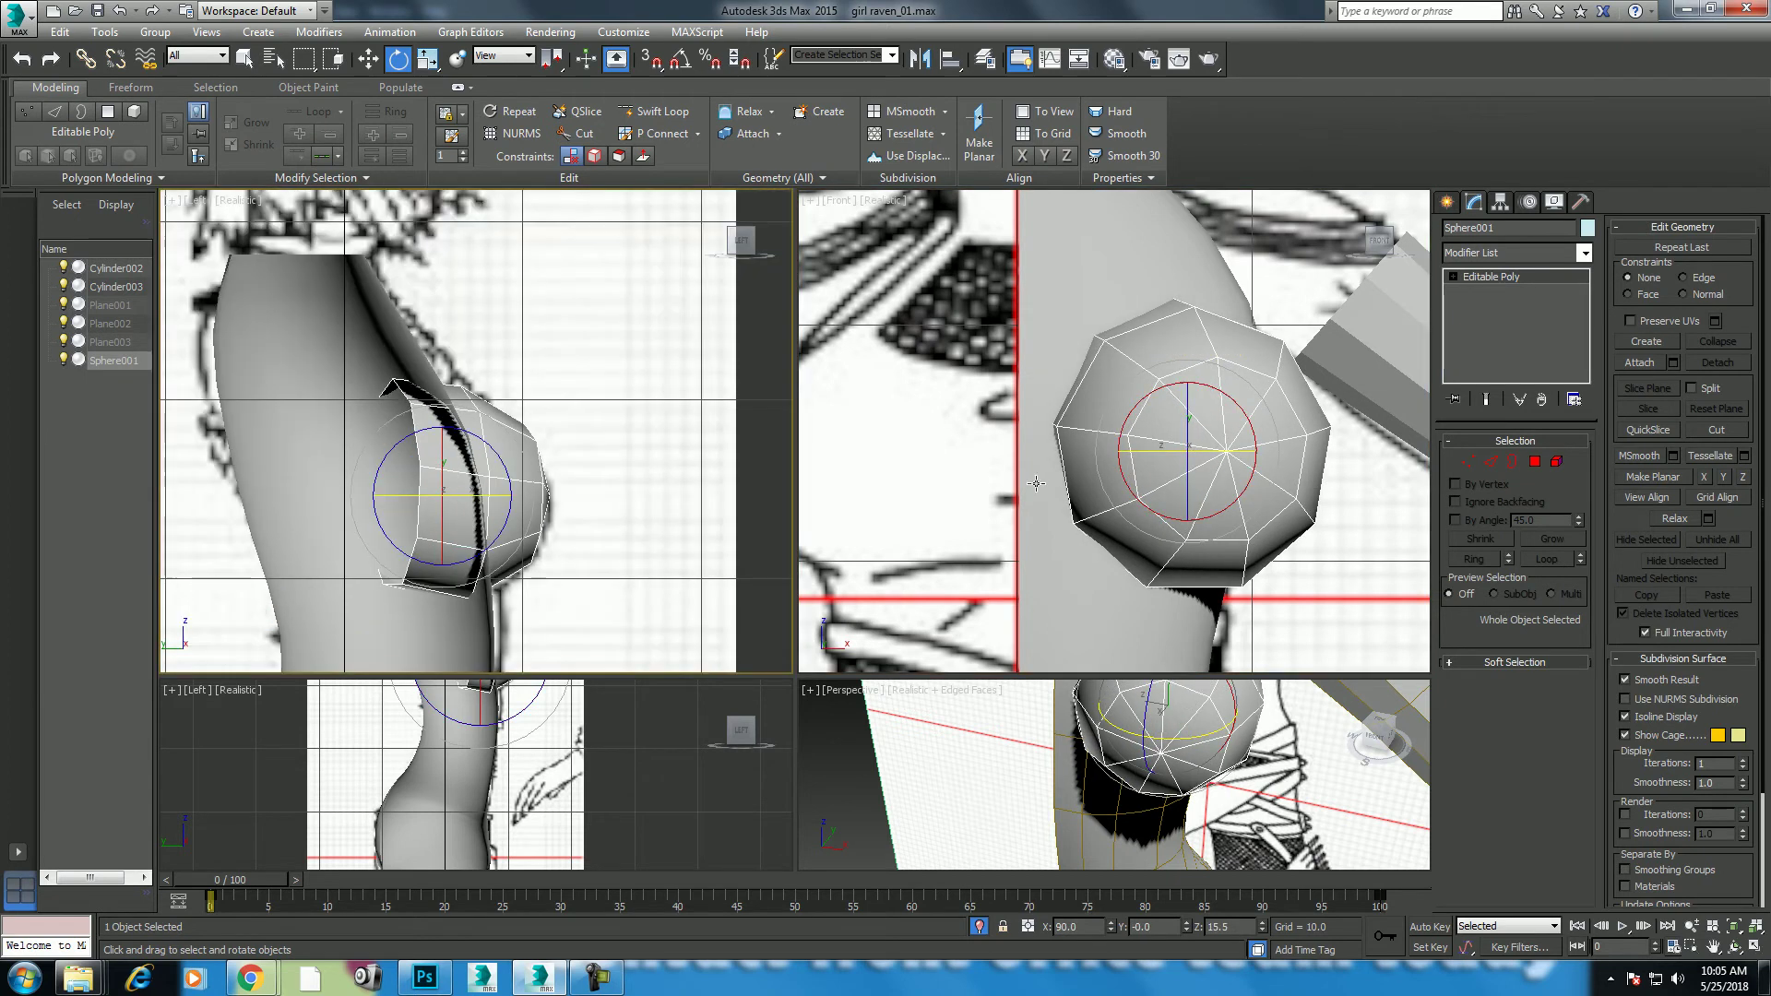
Step: Scrub the timeline to frame 71 and back to frame 61 while adjusting the side view
{"action": "key", "text": "w"}
{"action": "middle_click_drag", "start_coordinate": [470, 461], "coordinate": [485, 466]}
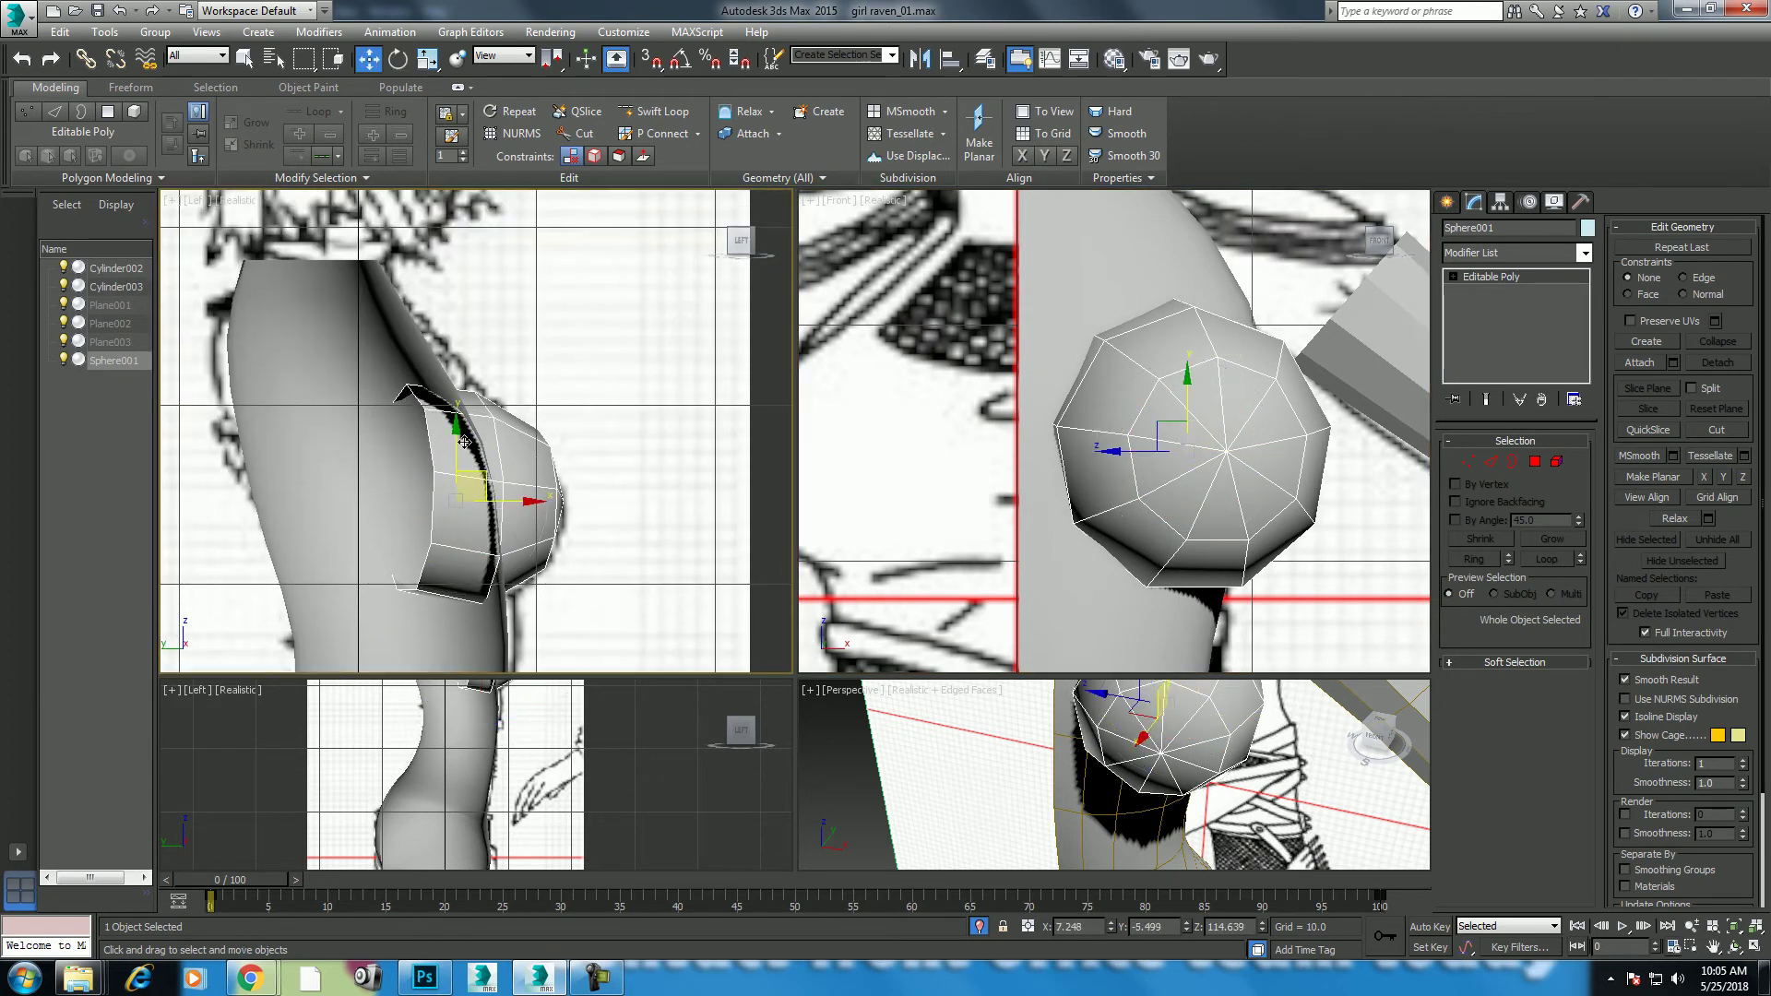
{"action": "scroll", "coordinate": [1181, 418], "scroll_direction": "down", "scroll_amount": 4}
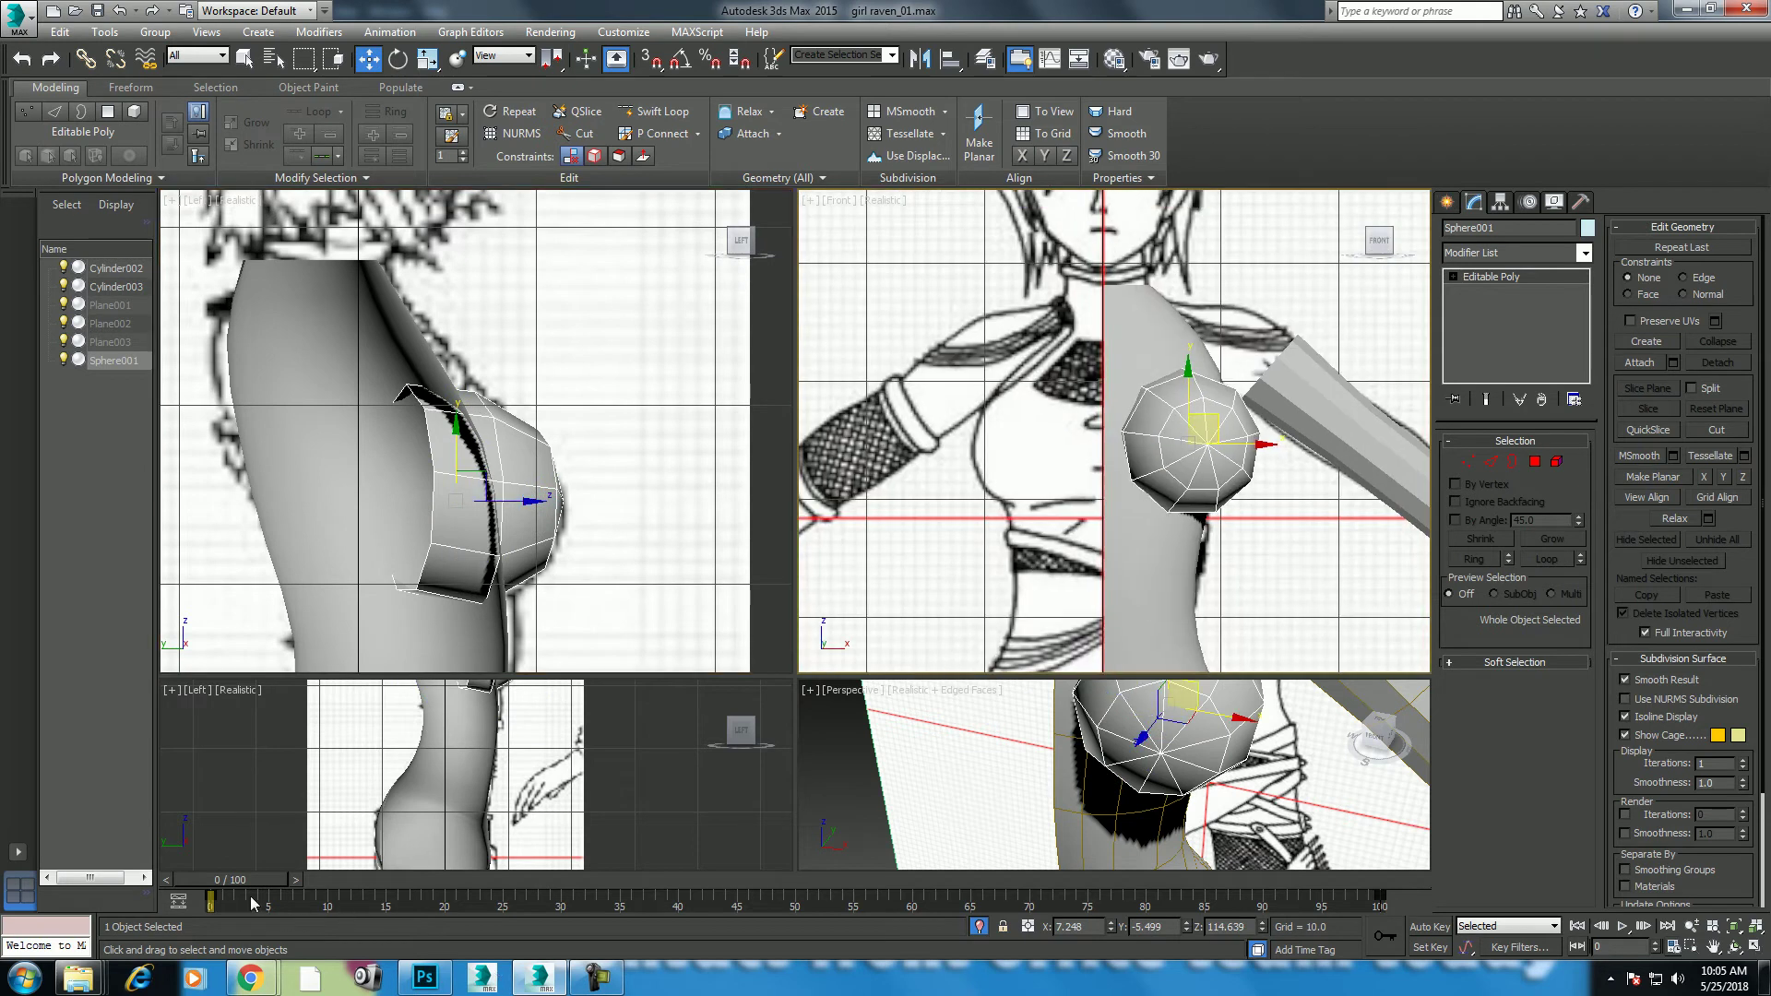
{"action": "left_click_drag", "start_coordinate": [231, 879], "coordinate": [1026, 879]}
{"action": "left_click_drag", "start_coordinate": [936, 843], "coordinate": [924, 842]}
{"action": "key", "text": "w"}
{"action": "scroll", "coordinate": [1323, 384], "scroll_direction": "up", "scroll_amount": 2}
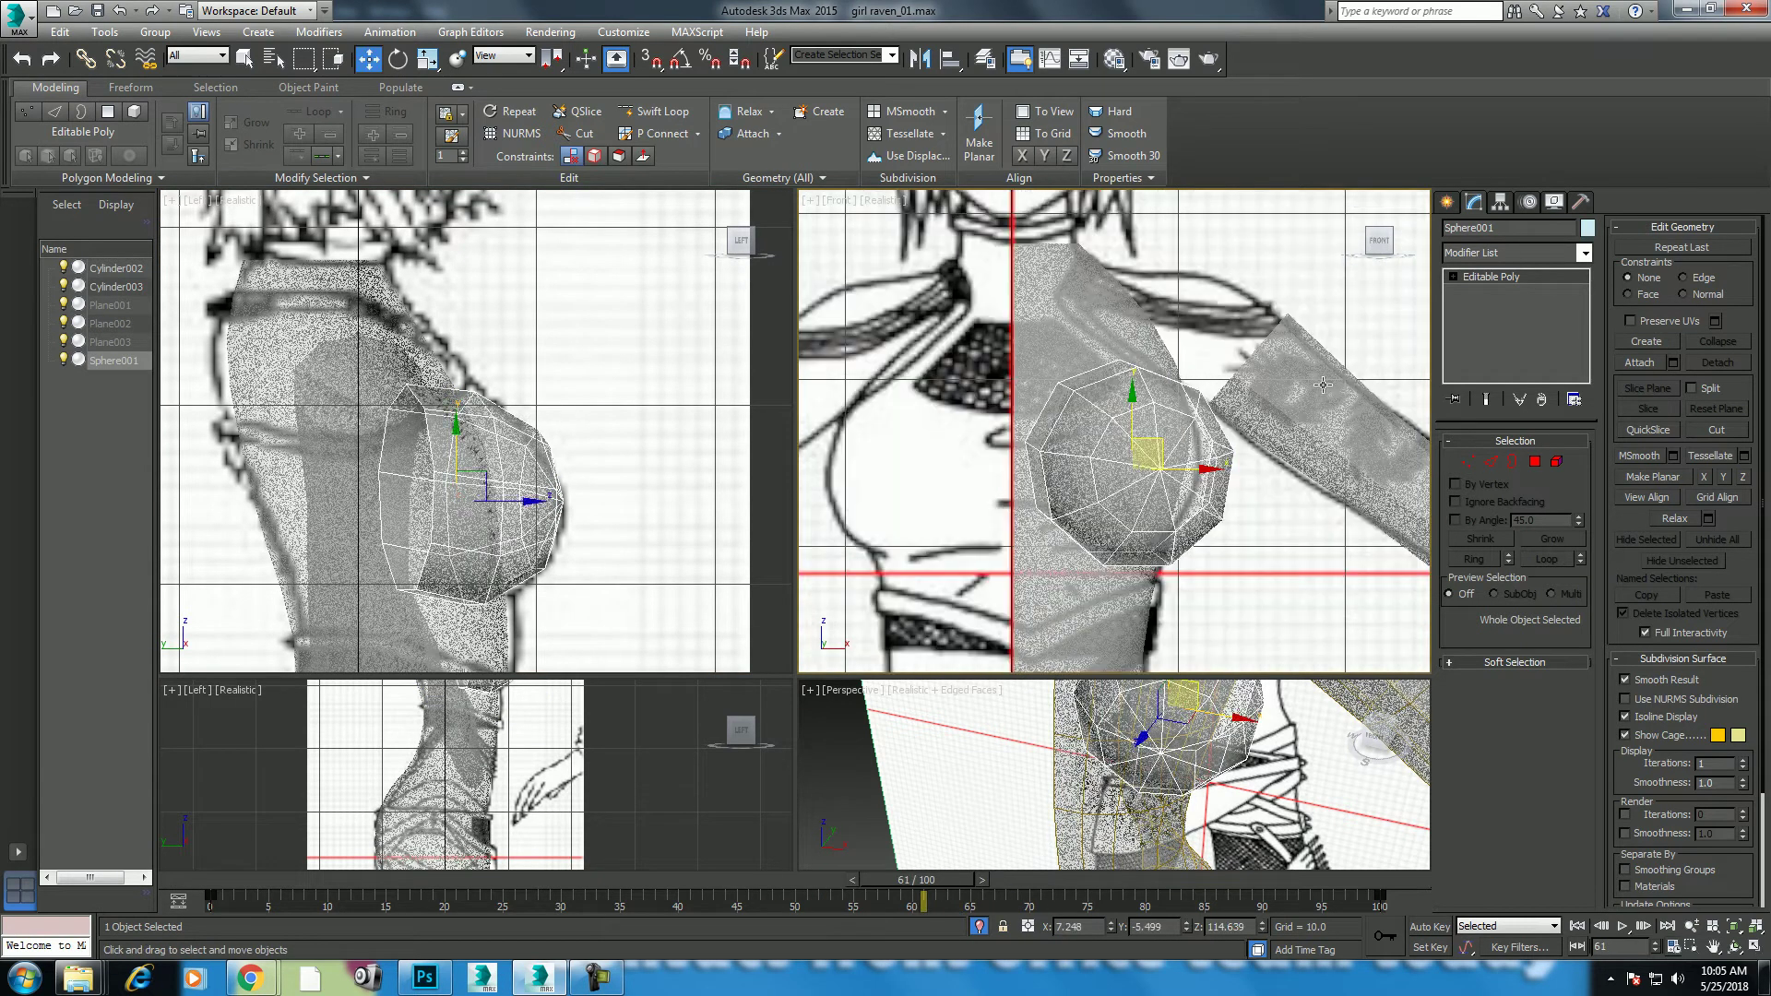
Step: Check the sphere's open back border, then nudge it along X and scale it uniformly to 97%
{"action": "left_click", "coordinate": [1513, 462]}
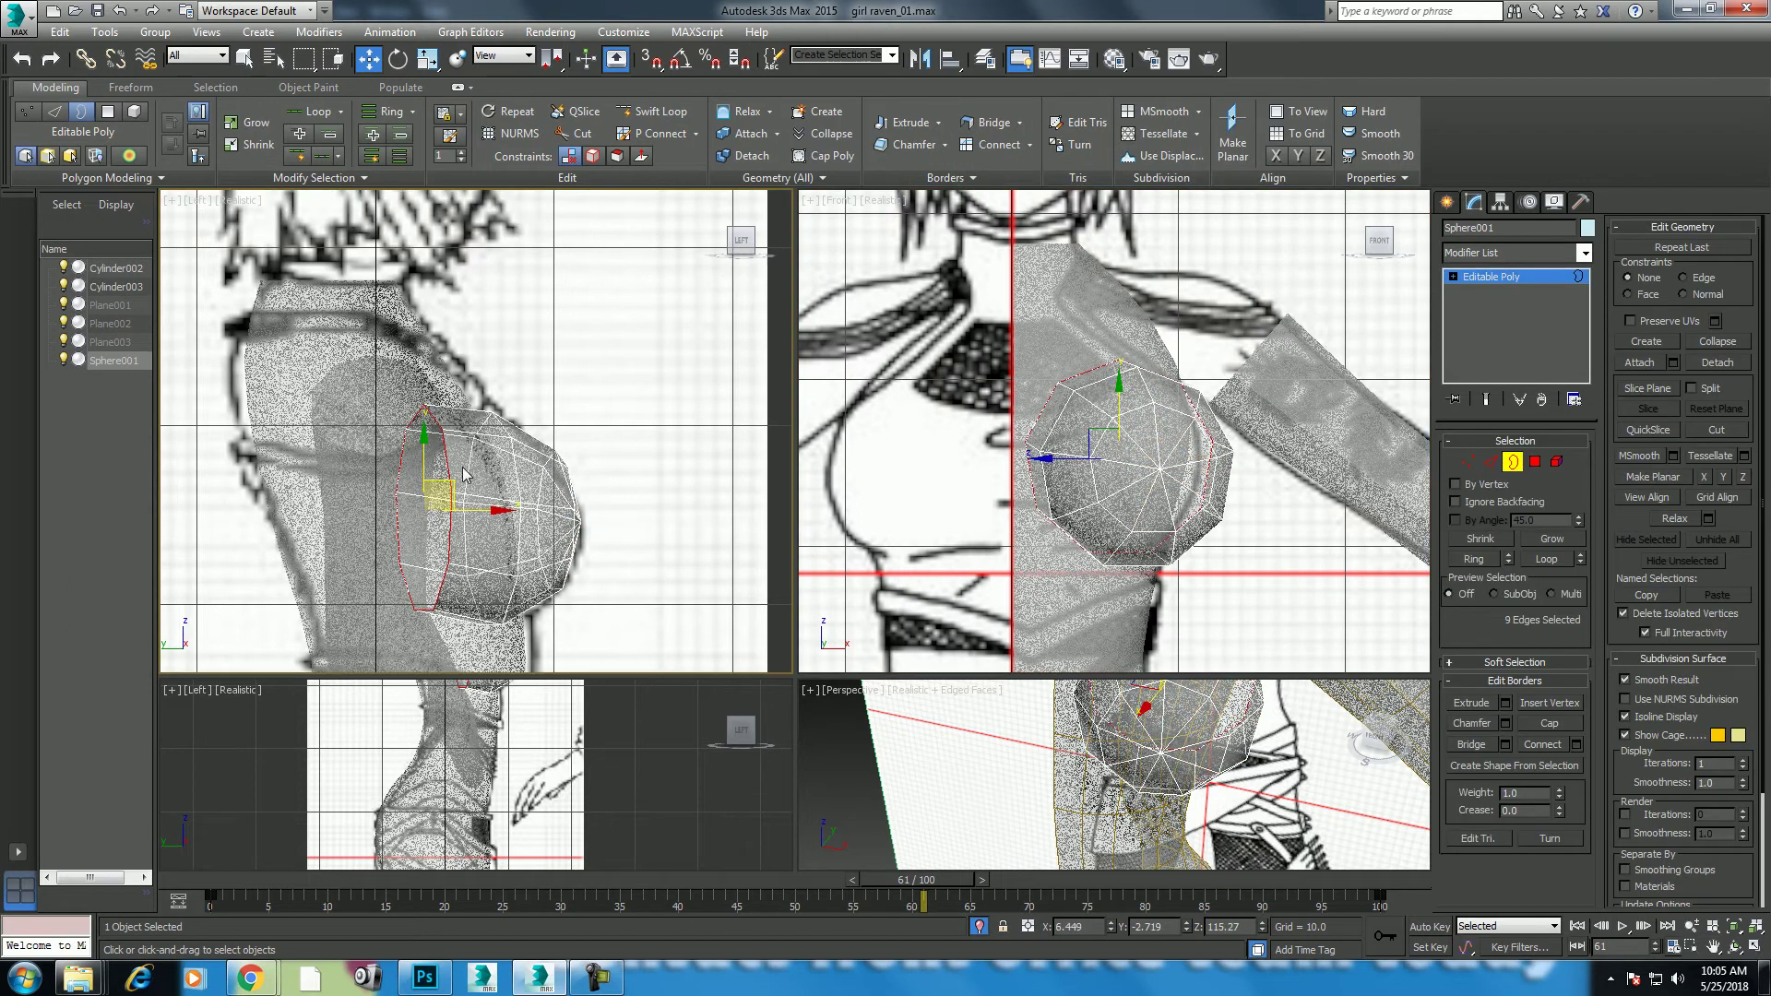
{"action": "left_click", "coordinate": [423, 444]}
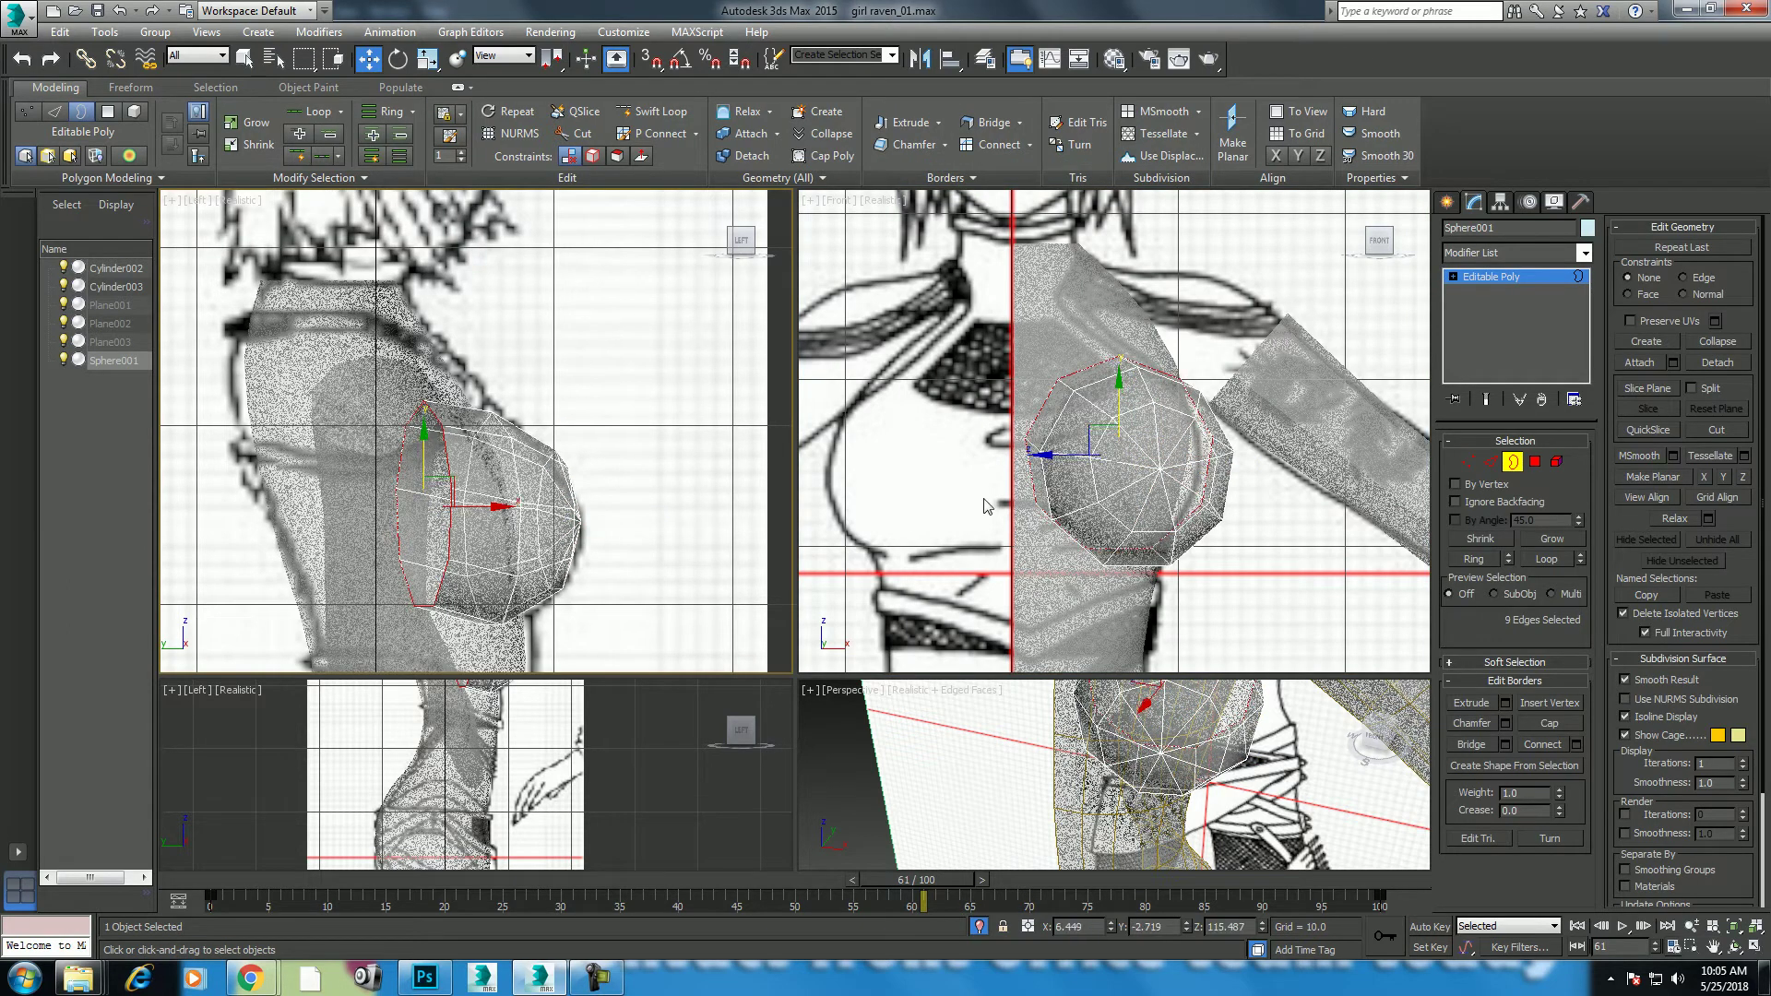
{"action": "middle_click_drag", "start_coordinate": [1172, 446], "coordinate": [1129, 460]}
{"action": "right_click", "coordinate": [1129, 461]}
{"action": "left_click", "coordinate": [1112, 441]}
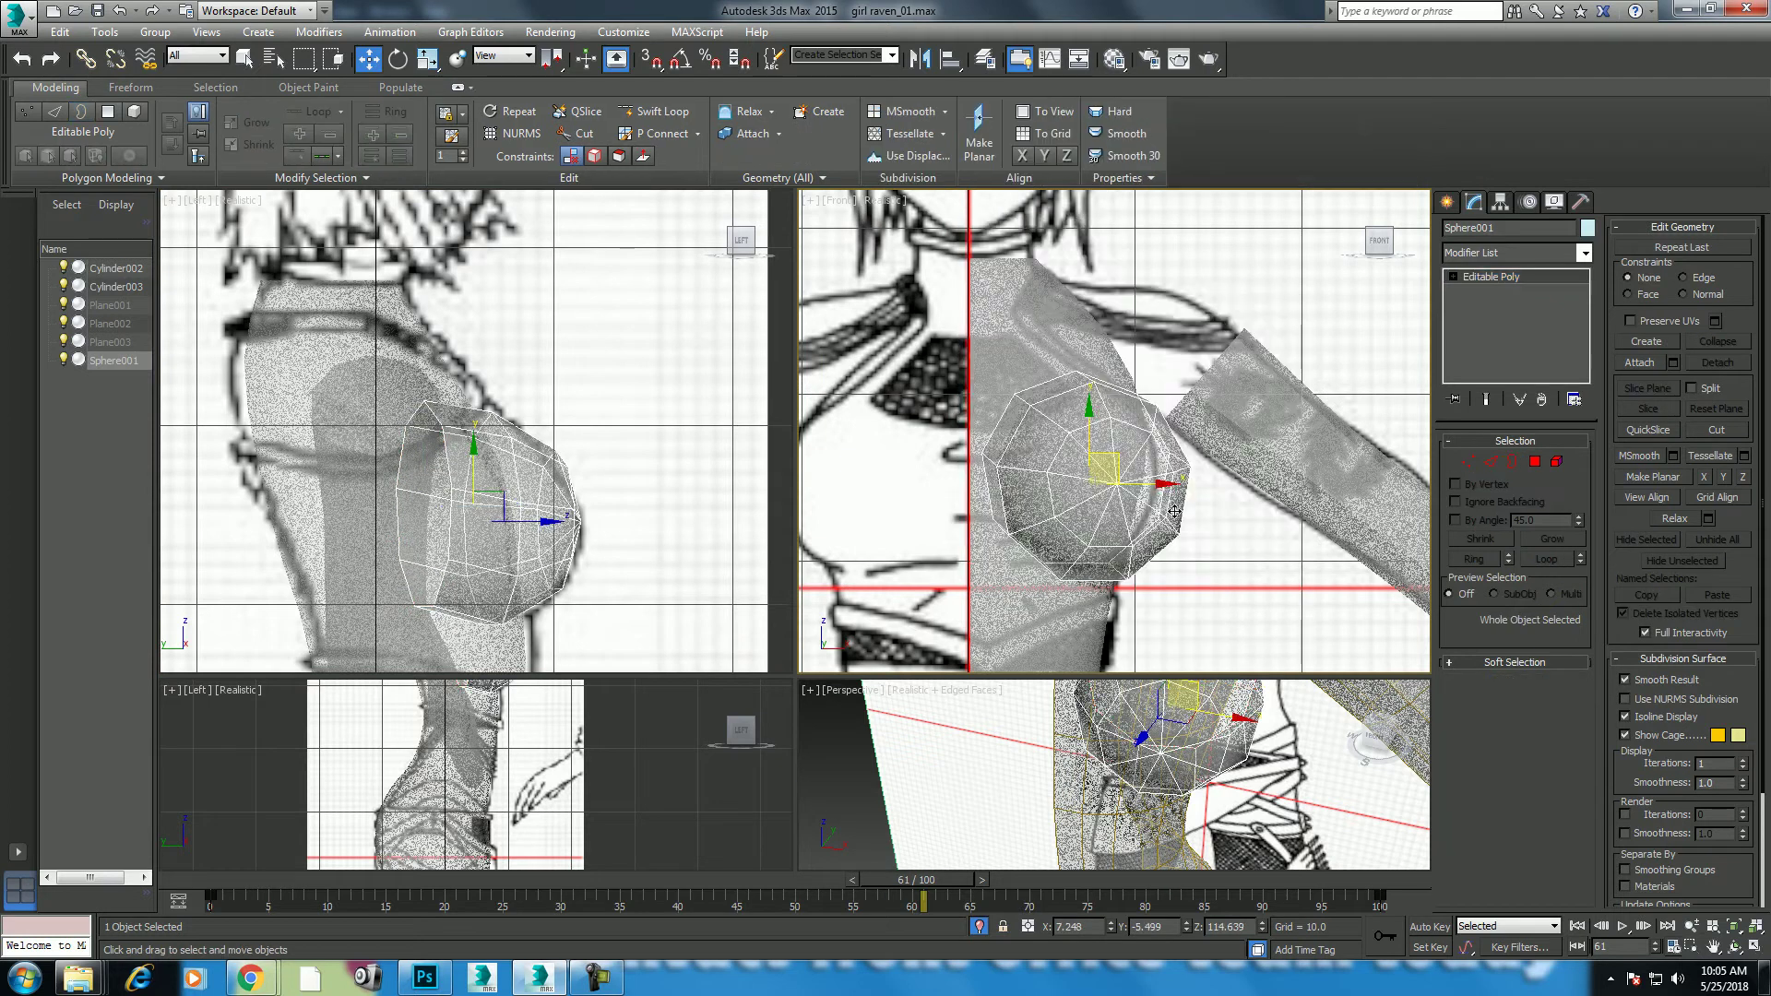
{"action": "left_click_drag", "start_coordinate": [1157, 483], "coordinate": [1140, 487]}
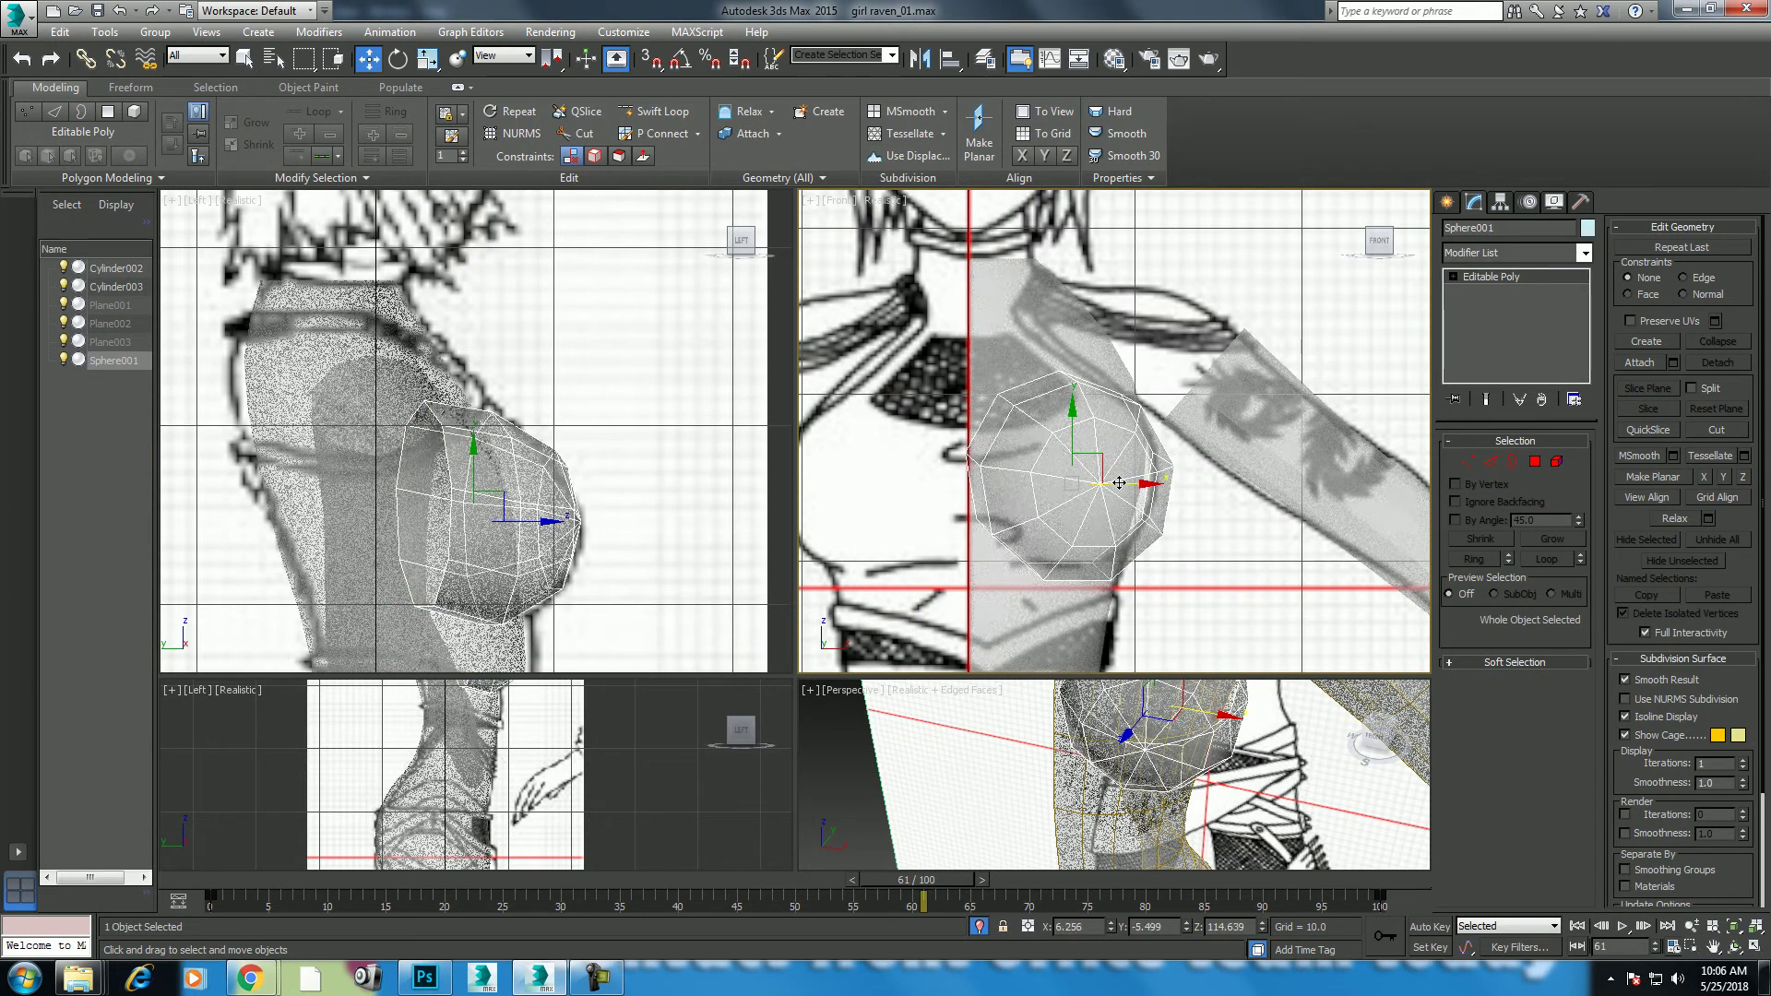
{"action": "key", "text": "r"}
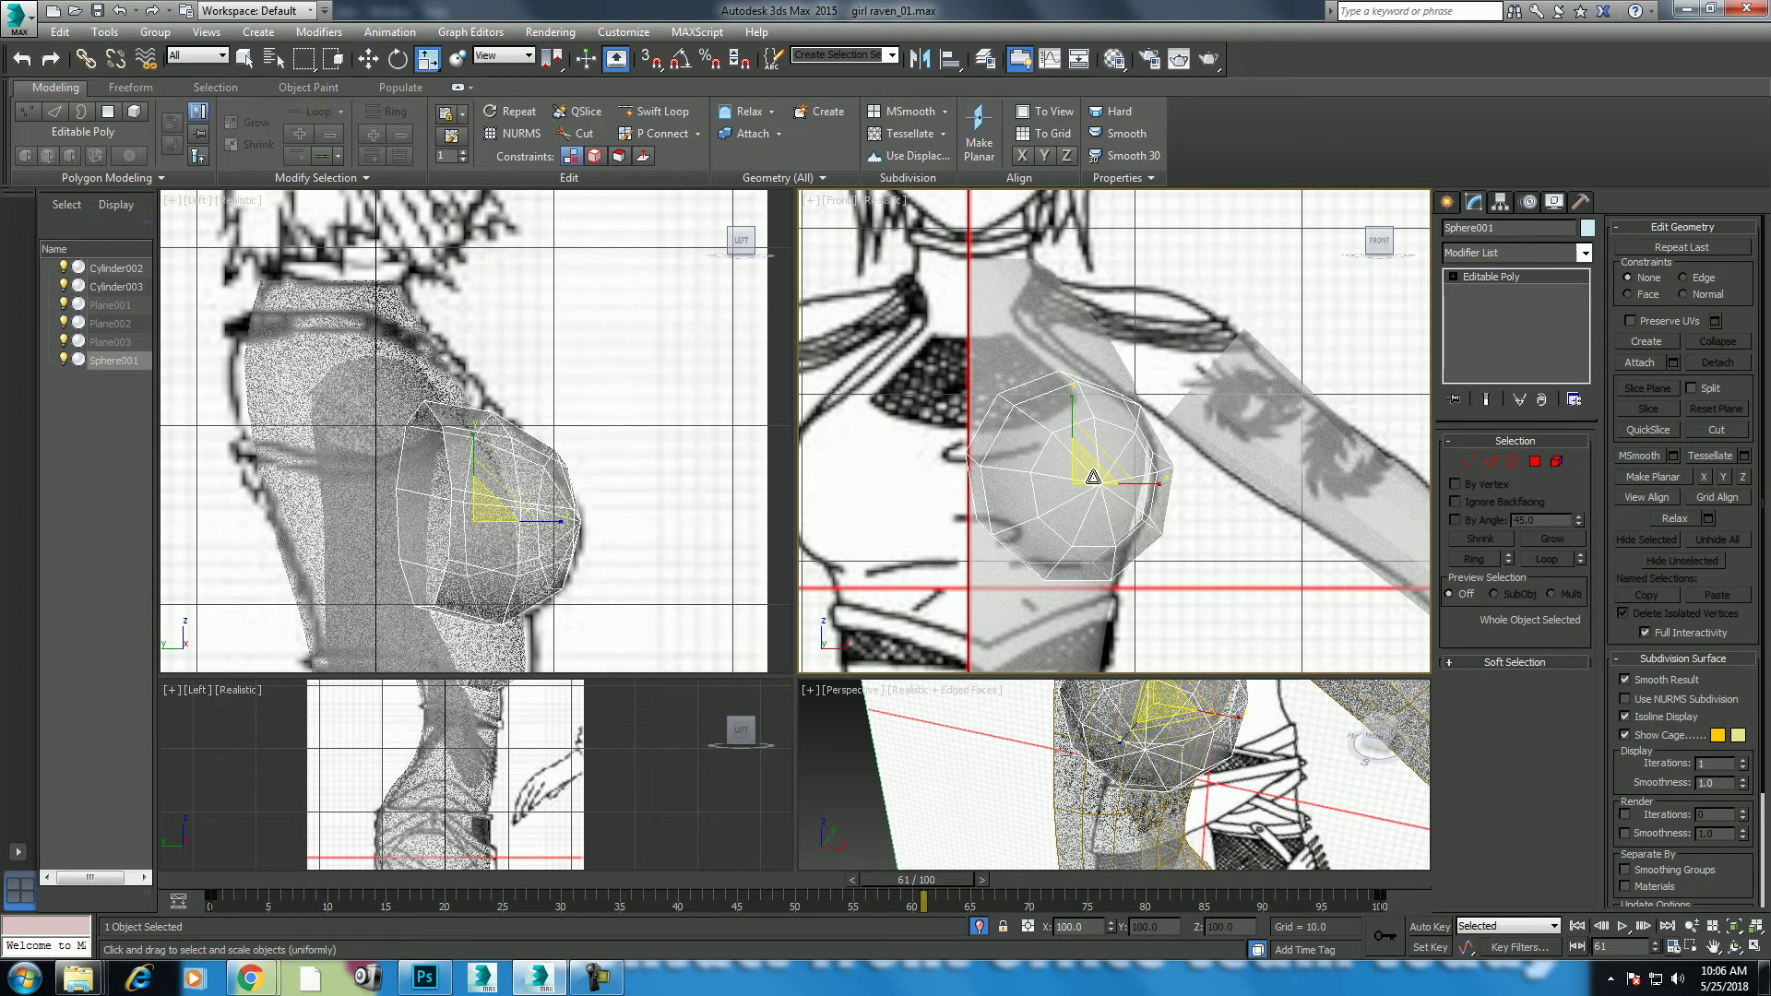
{"action": "left_click_drag", "start_coordinate": [1093, 477], "coordinate": [1092, 479]}
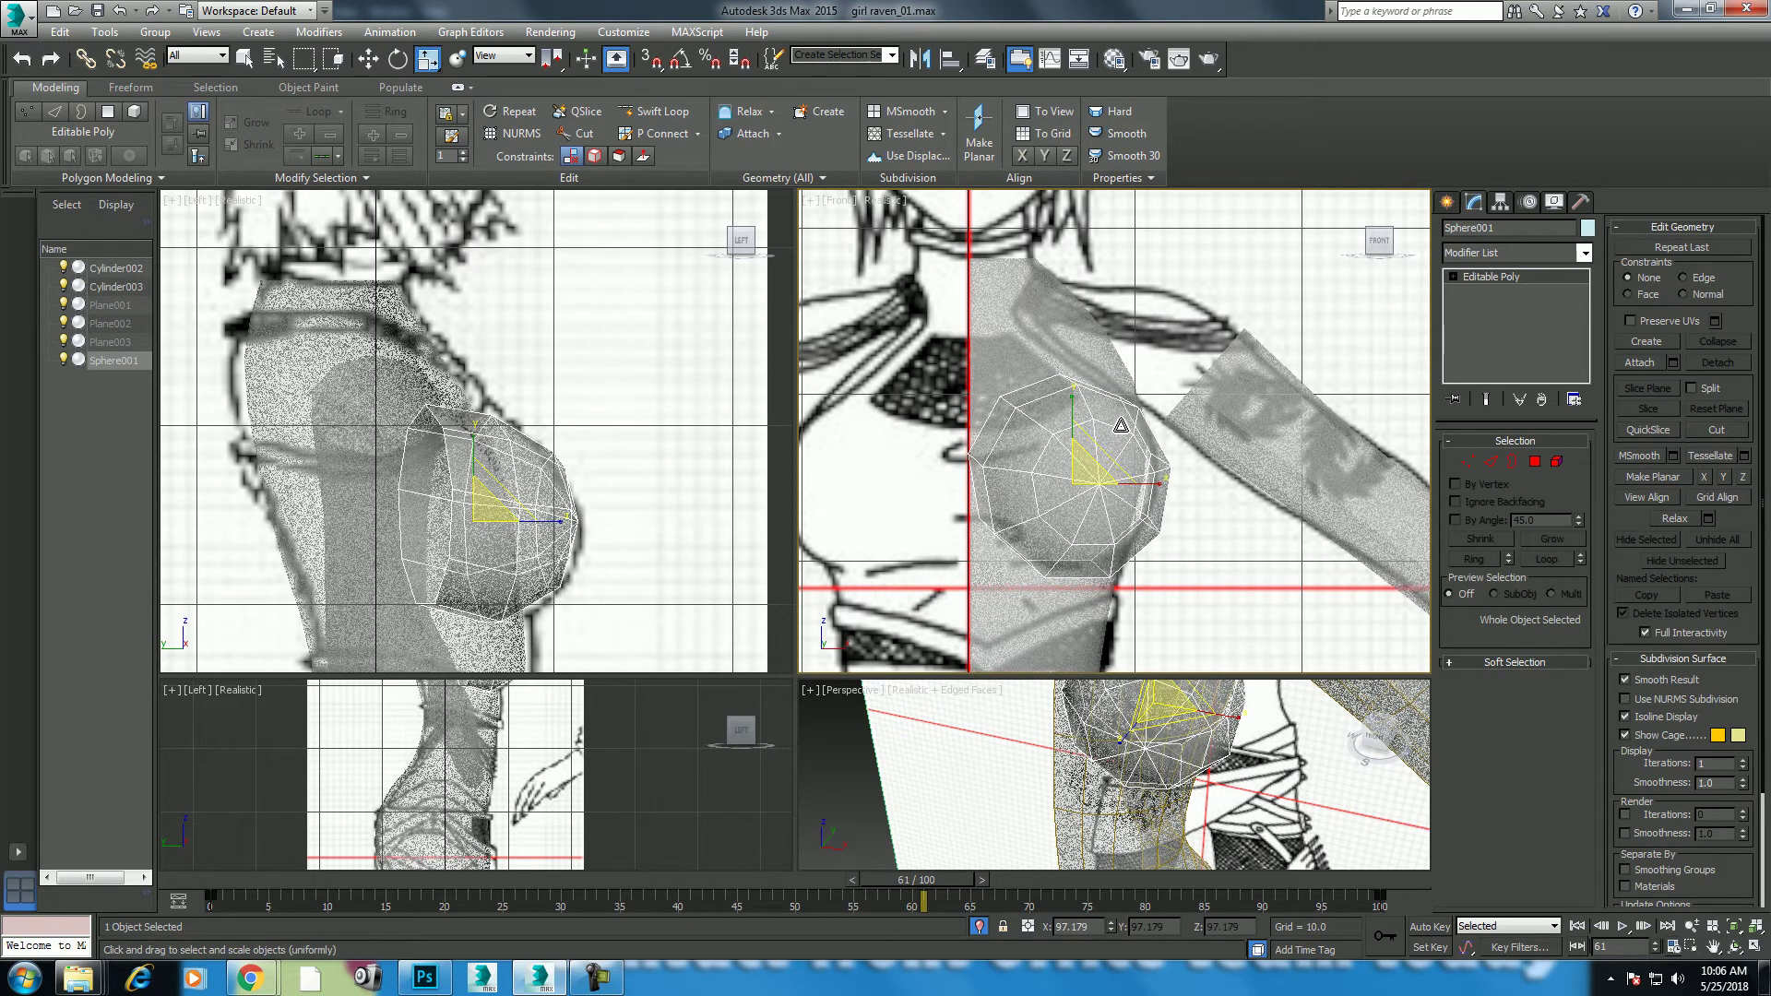
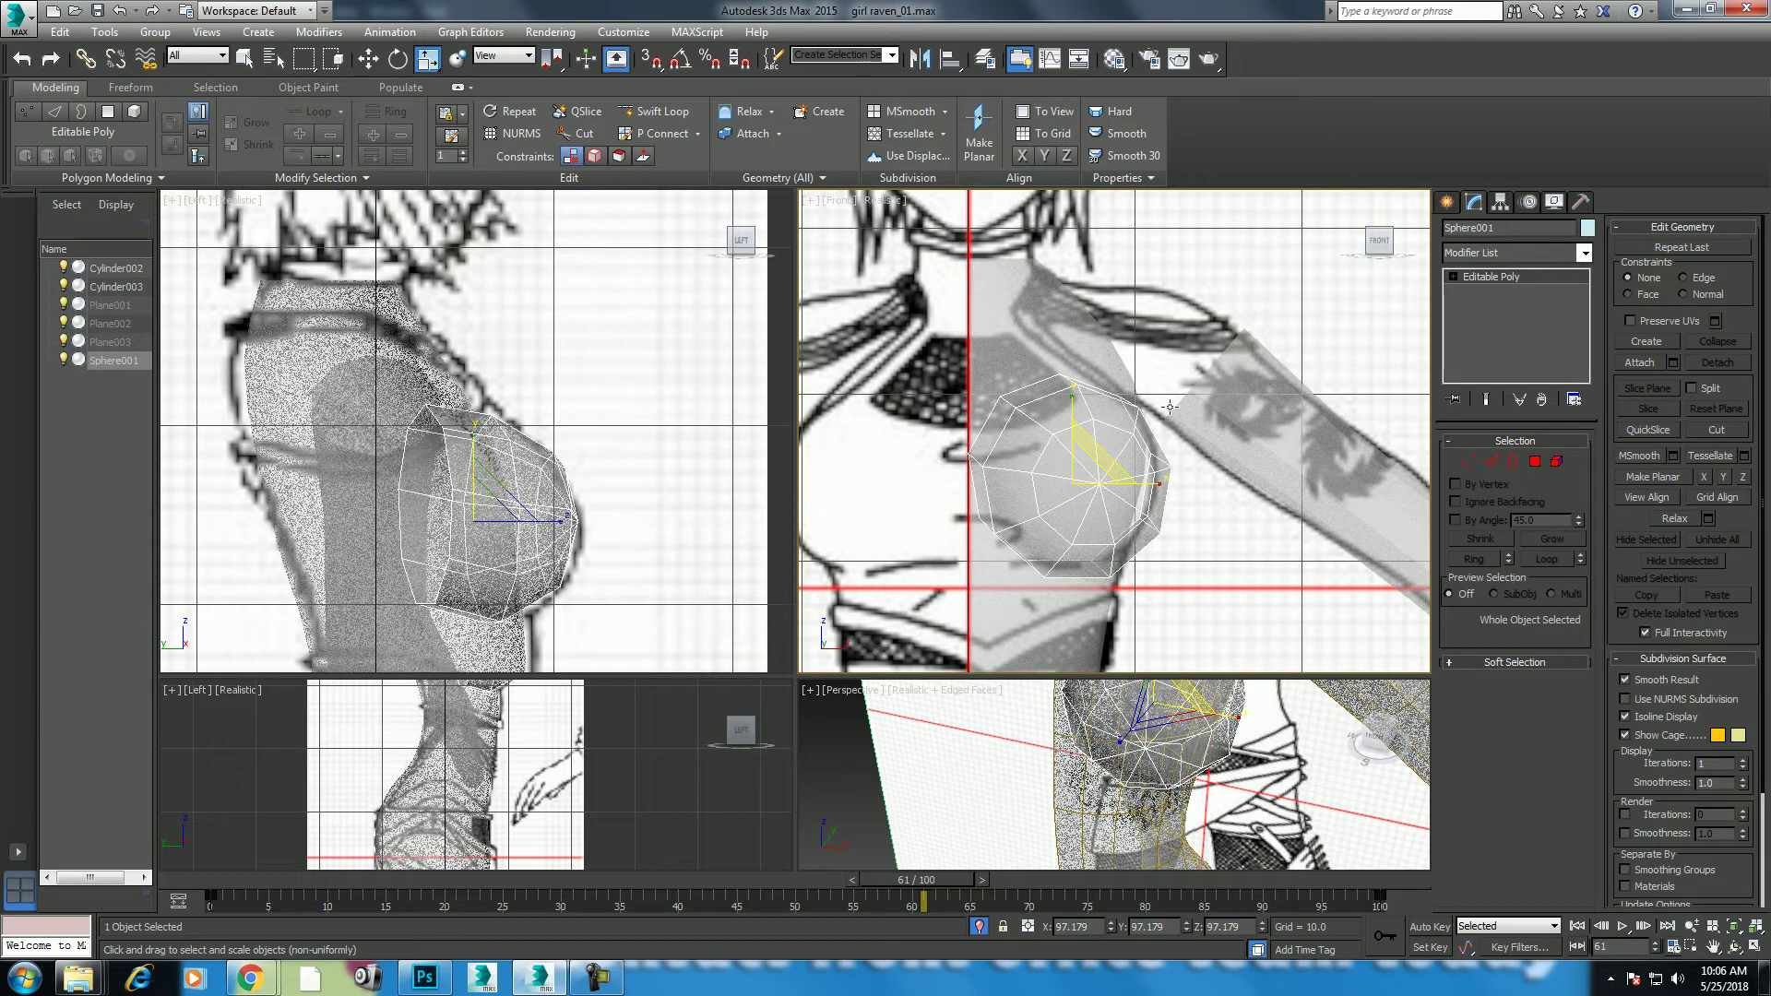
Step: Select Cylinder003 in a maximized Perspective view, isolate it briefly, then end isolation
{"action": "left_click", "coordinate": [1132, 411]}
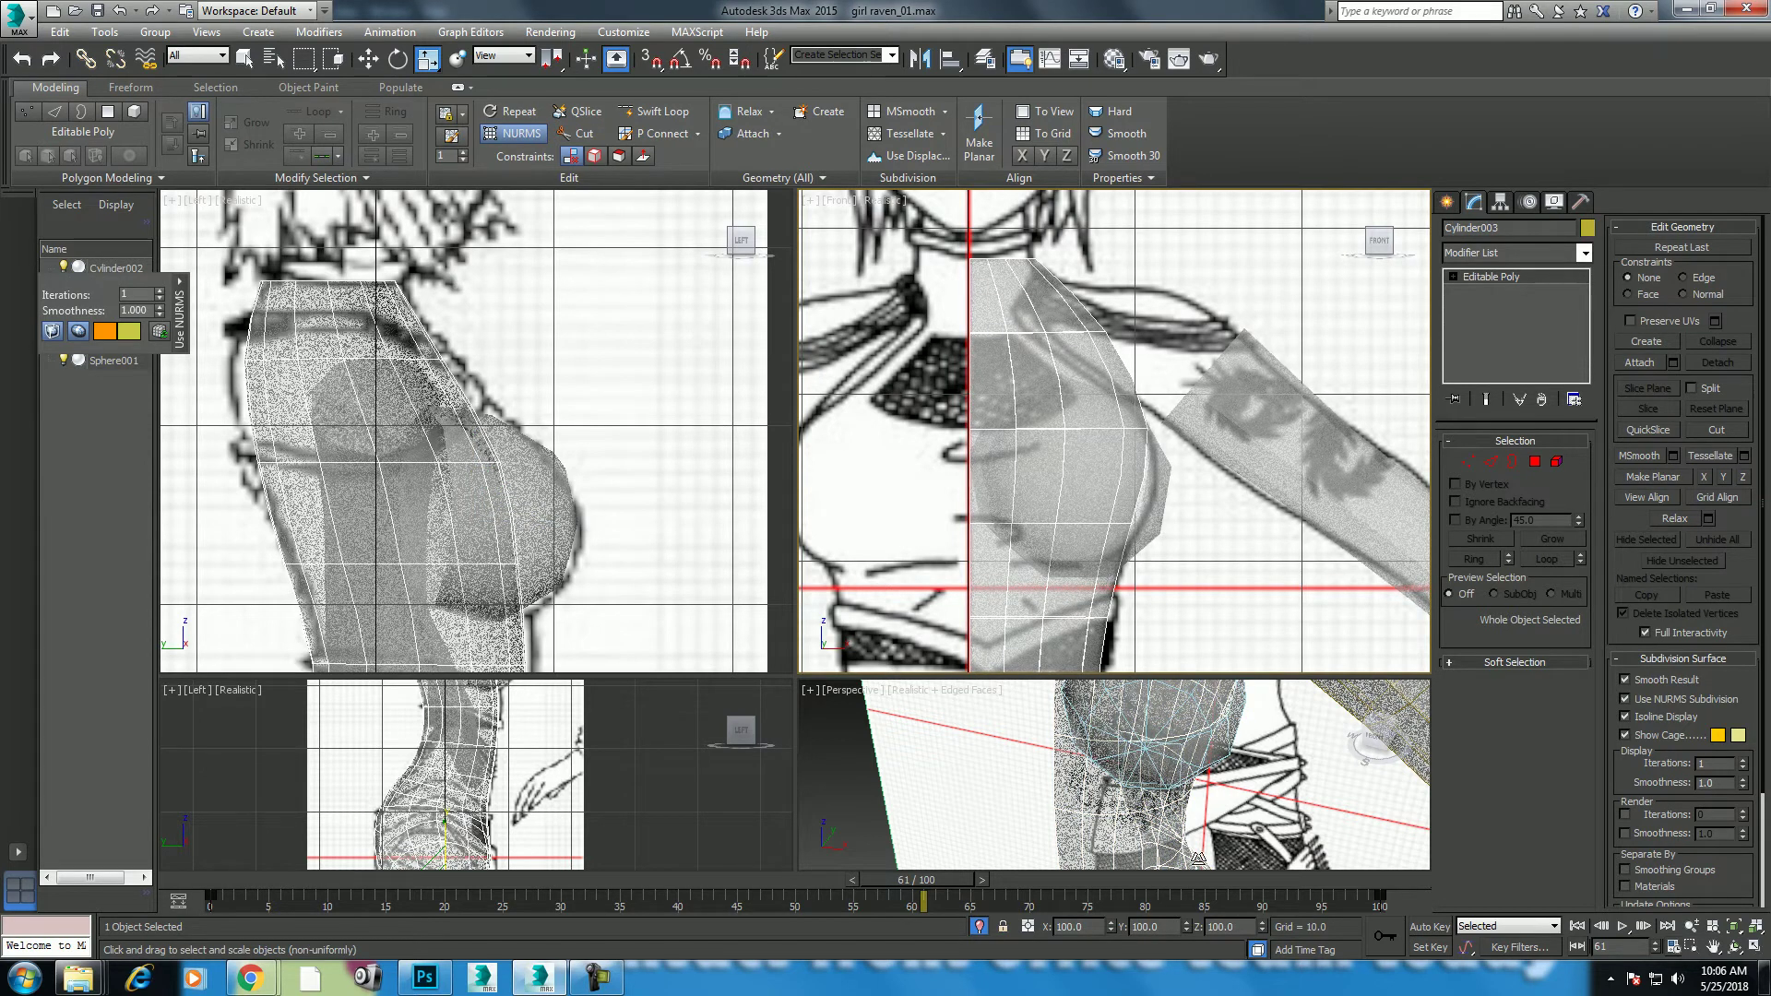
{"action": "key", "text": "alt+w"}
{"action": "scroll", "coordinate": [1121, 658], "scroll_direction": "up", "scroll_amount": 4}
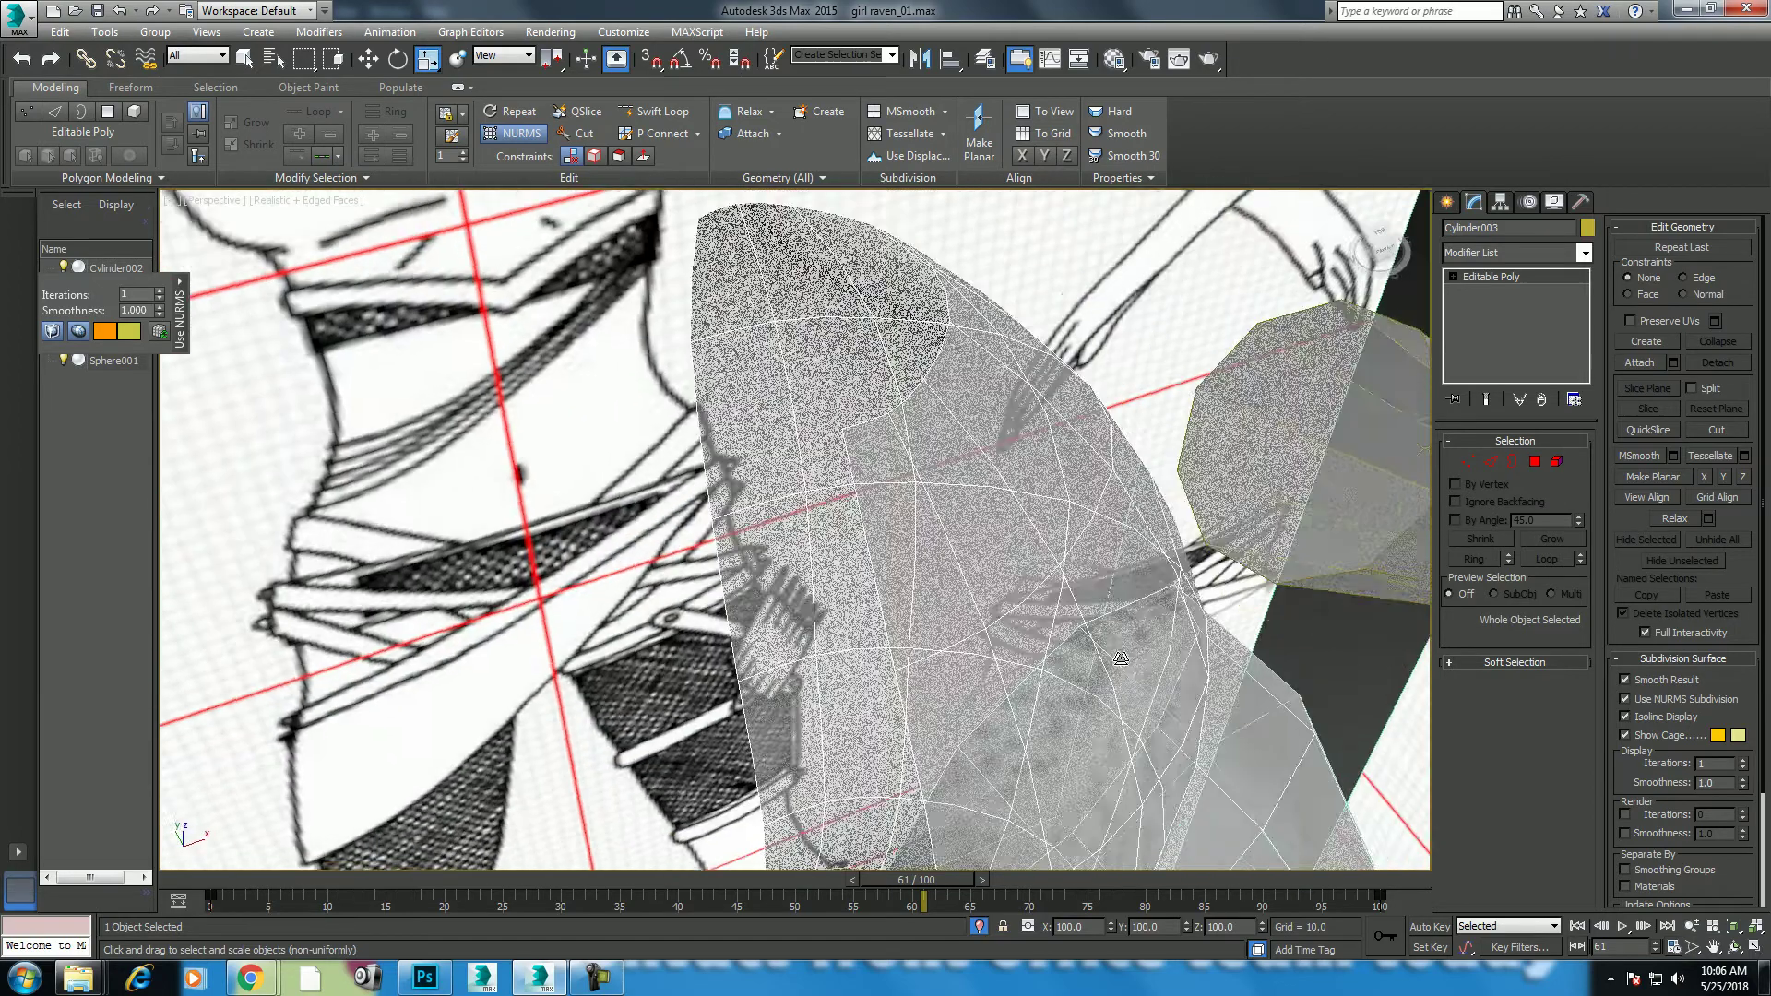
{"action": "scroll", "coordinate": [1121, 658], "scroll_direction": "down", "scroll_amount": 3}
{"action": "scroll", "coordinate": [1033, 618], "scroll_direction": "down", "scroll_amount": 3}
{"action": "key", "text": "alt+q"}
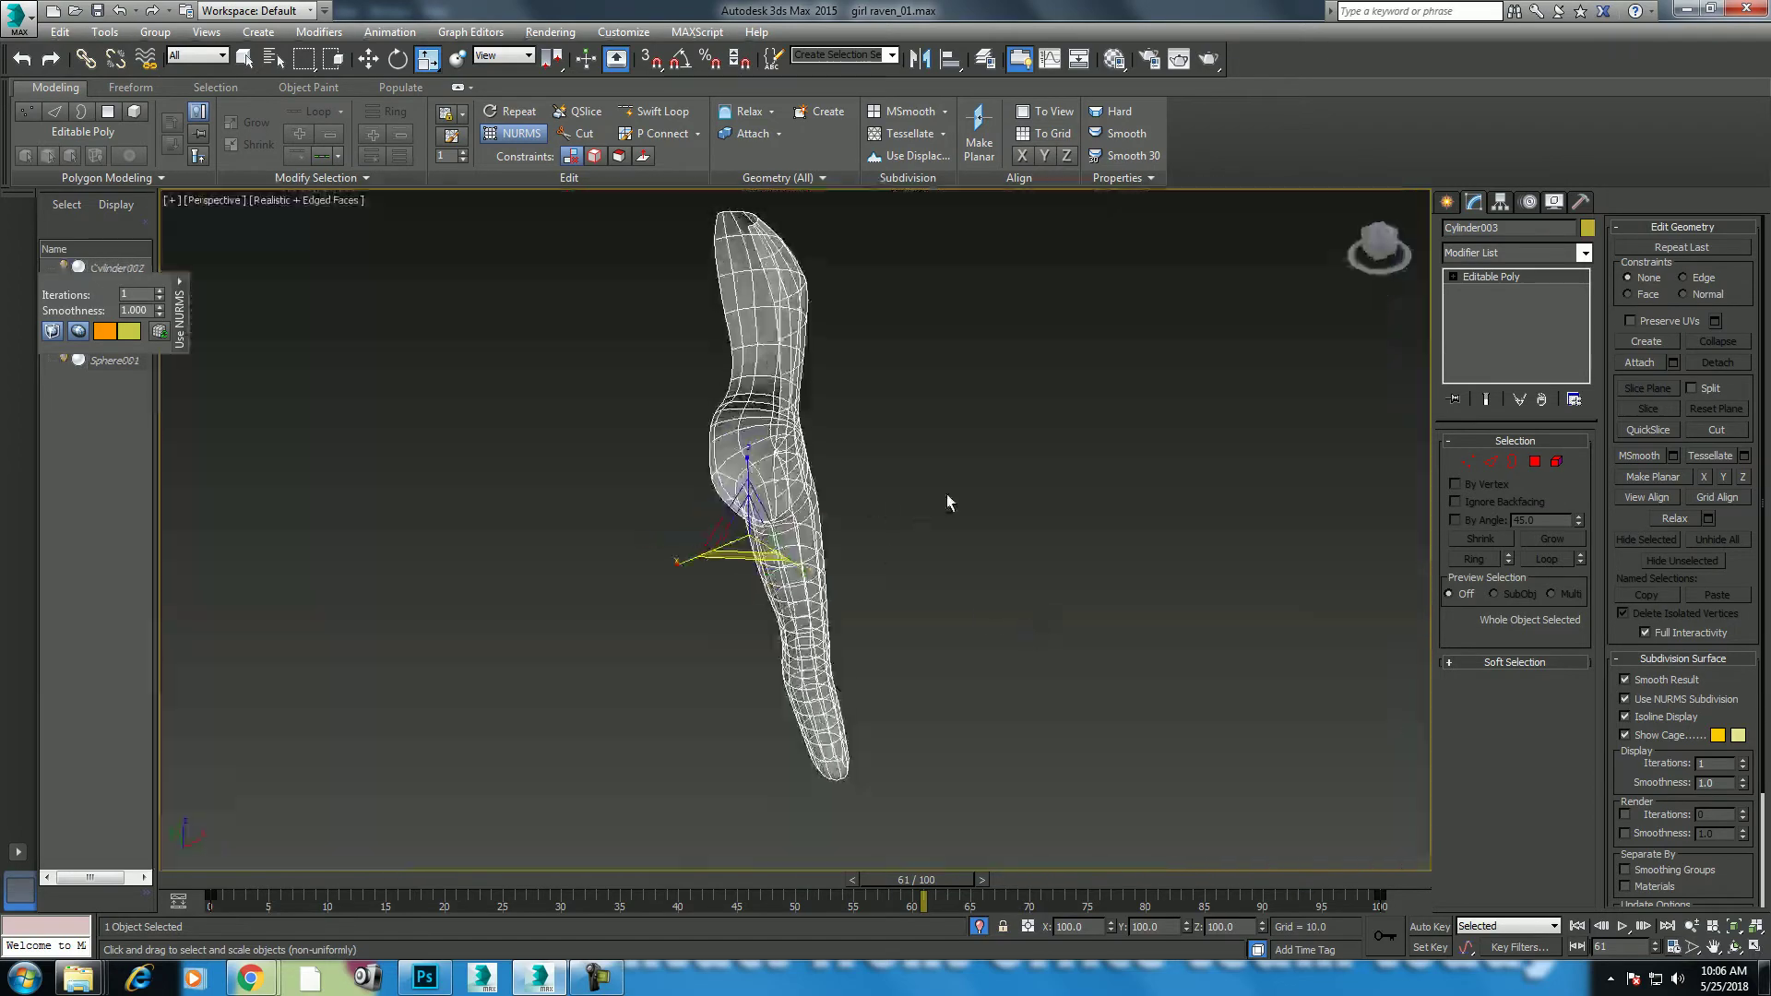
{"action": "right_click", "coordinate": [939, 436]}
{"action": "left_click", "coordinate": [969, 358]}
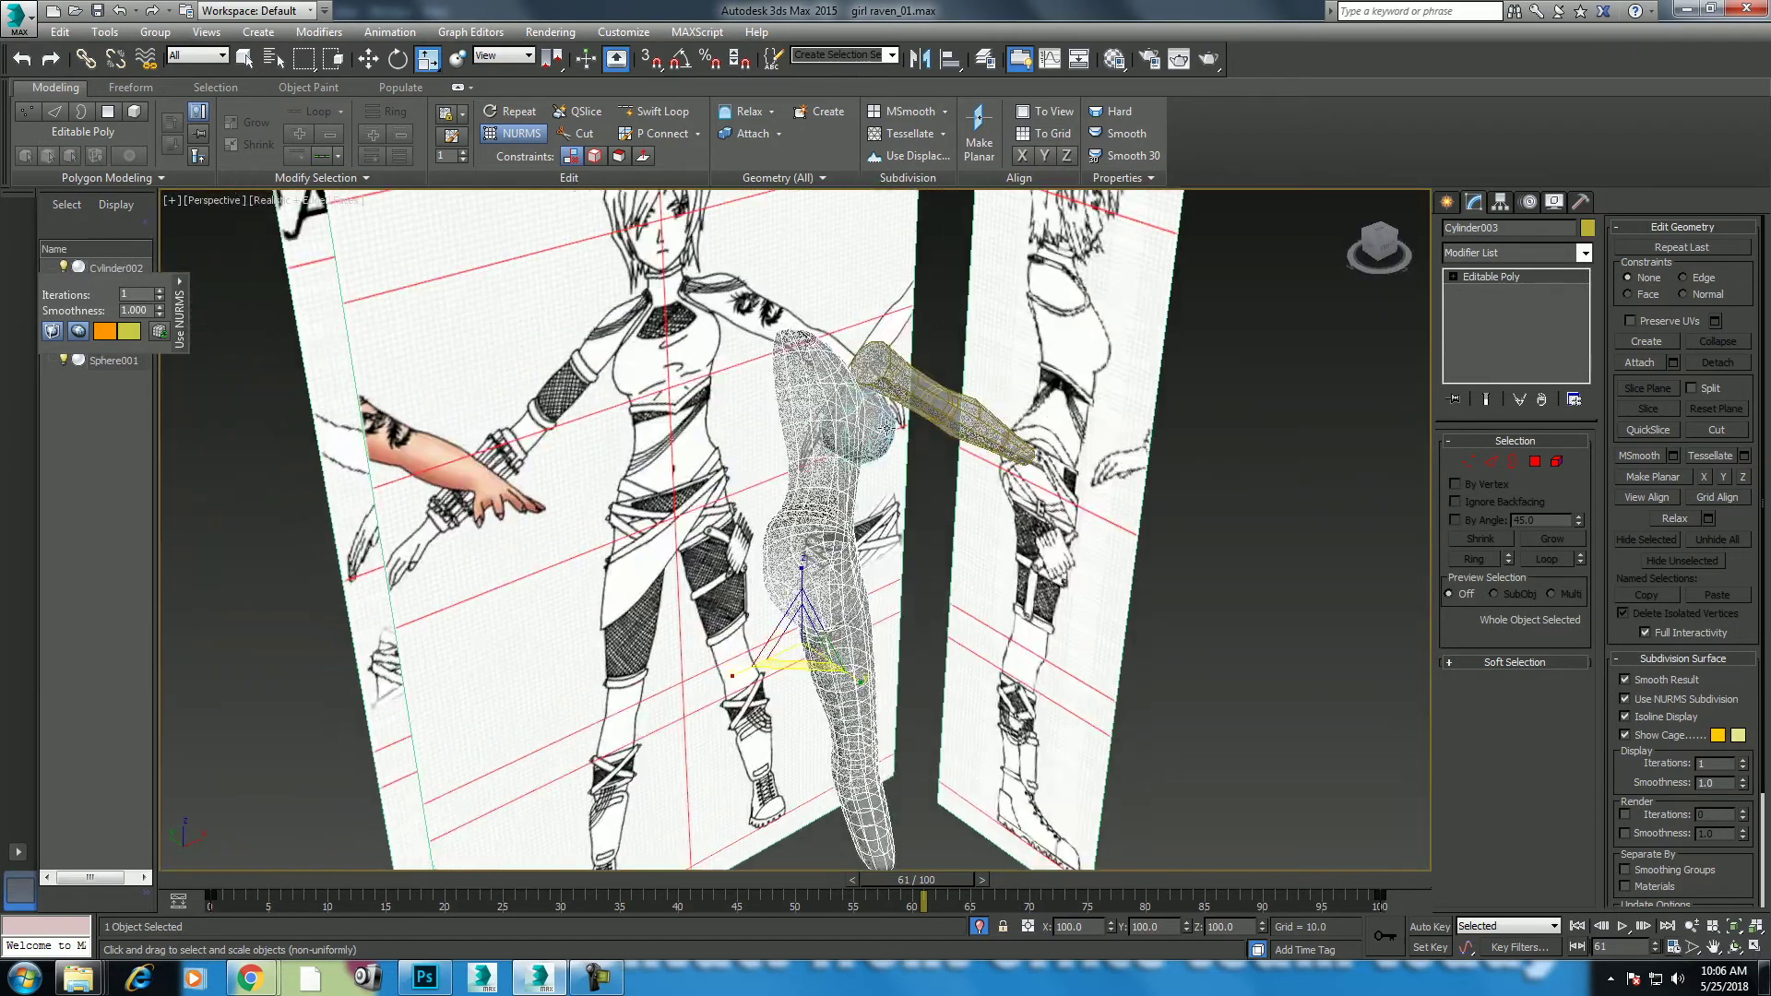
Step: Isolate Sphere001 on its own and switch to Border sub-object mode
{"action": "left_click", "coordinate": [888, 427]}
{"action": "key", "text": "alt+q"}
{"action": "left_click", "coordinate": [1513, 462]}
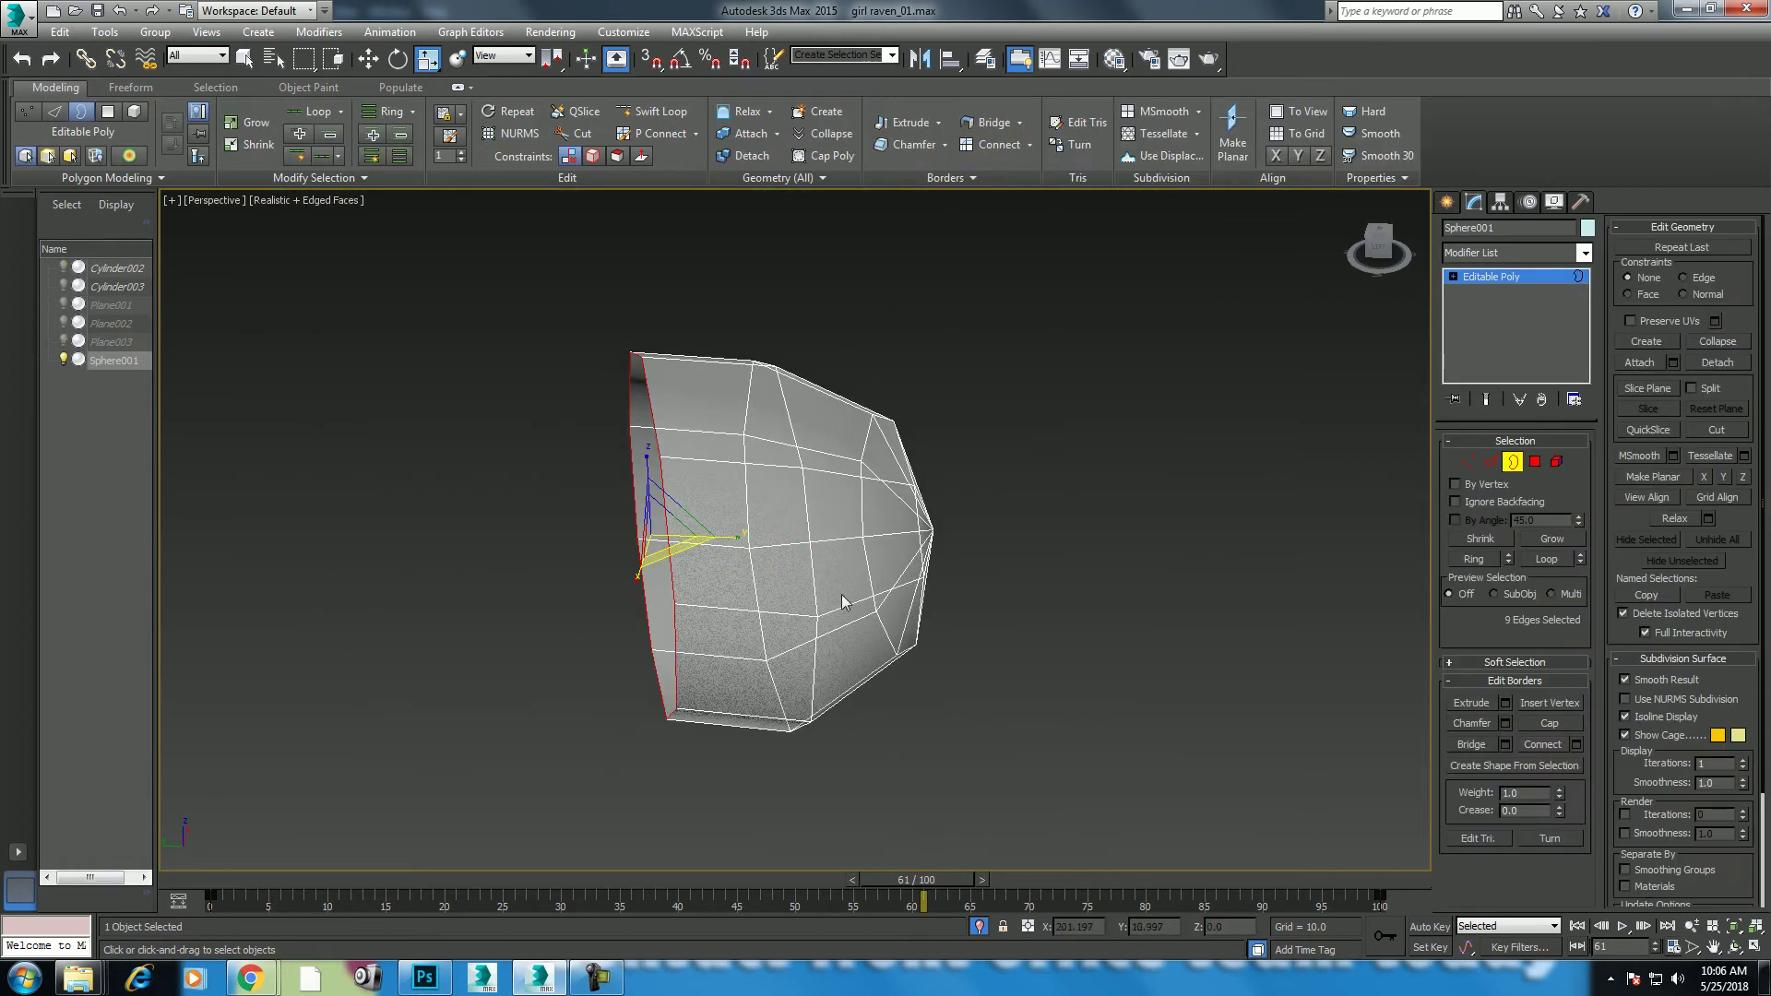
Step: Connect a new edge through the sphere's bottom ring and reshape it via a quad-menu edit
{"action": "mouse_move", "coordinate": [716, 600]}
{"action": "middle_mouse_down", "text": "alt"}
{"action": "mouse_move", "coordinate": [849, 589]}
{"action": "mouse_move", "coordinate": [788, 633]}
{"action": "middle_mouse_up", "text": "alt"}
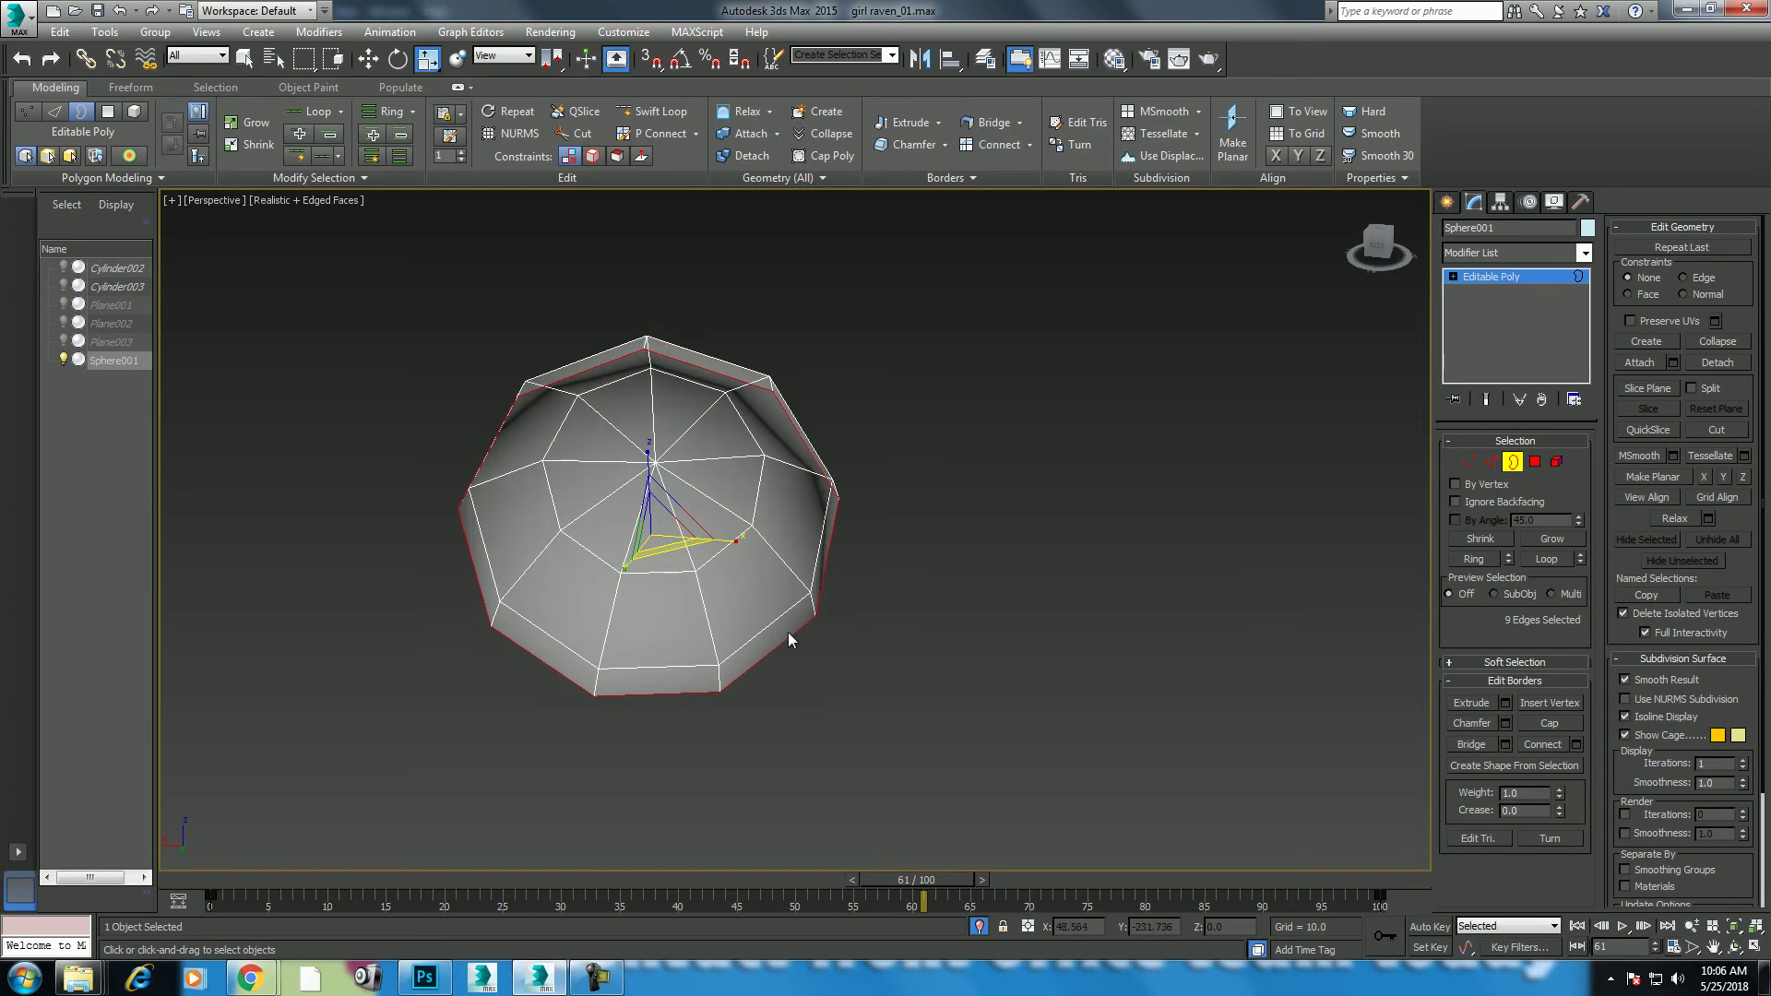
{"action": "left_click", "coordinate": [1492, 461]}
{"action": "left_click", "coordinate": [660, 694]}
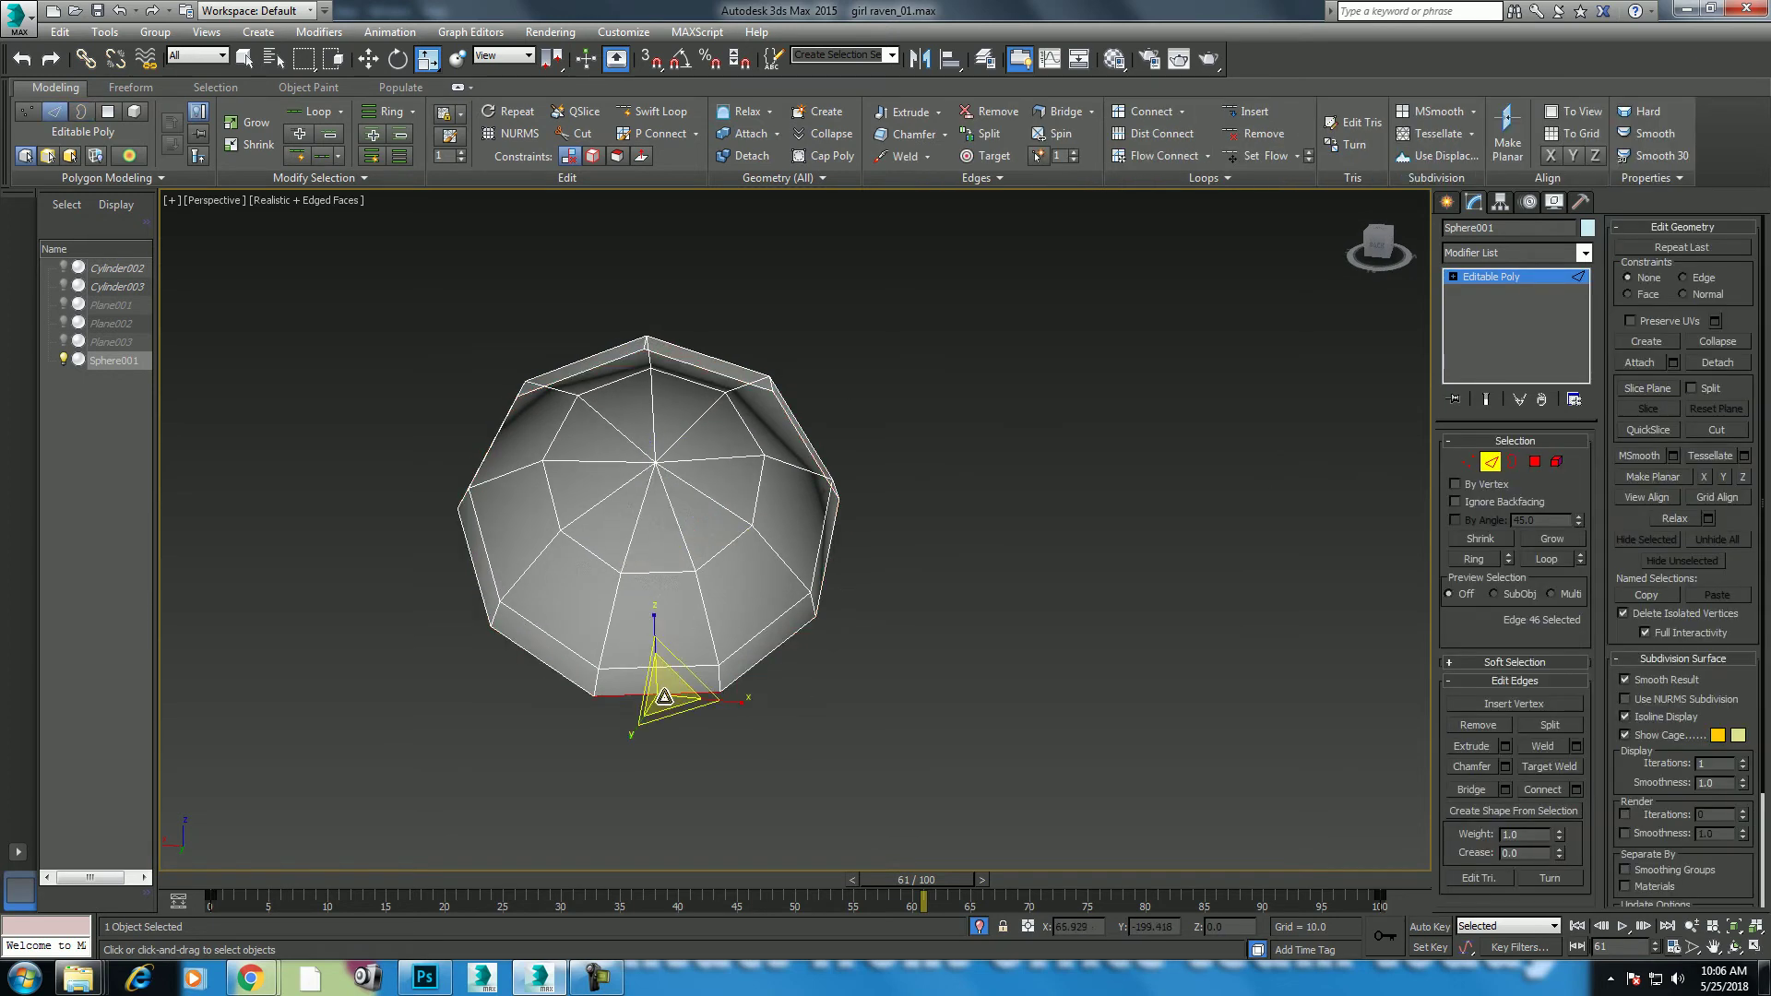
{"action": "left_click", "coordinate": [690, 693], "text": "shift"}
{"action": "key", "text": "ctrl+shift+e"}
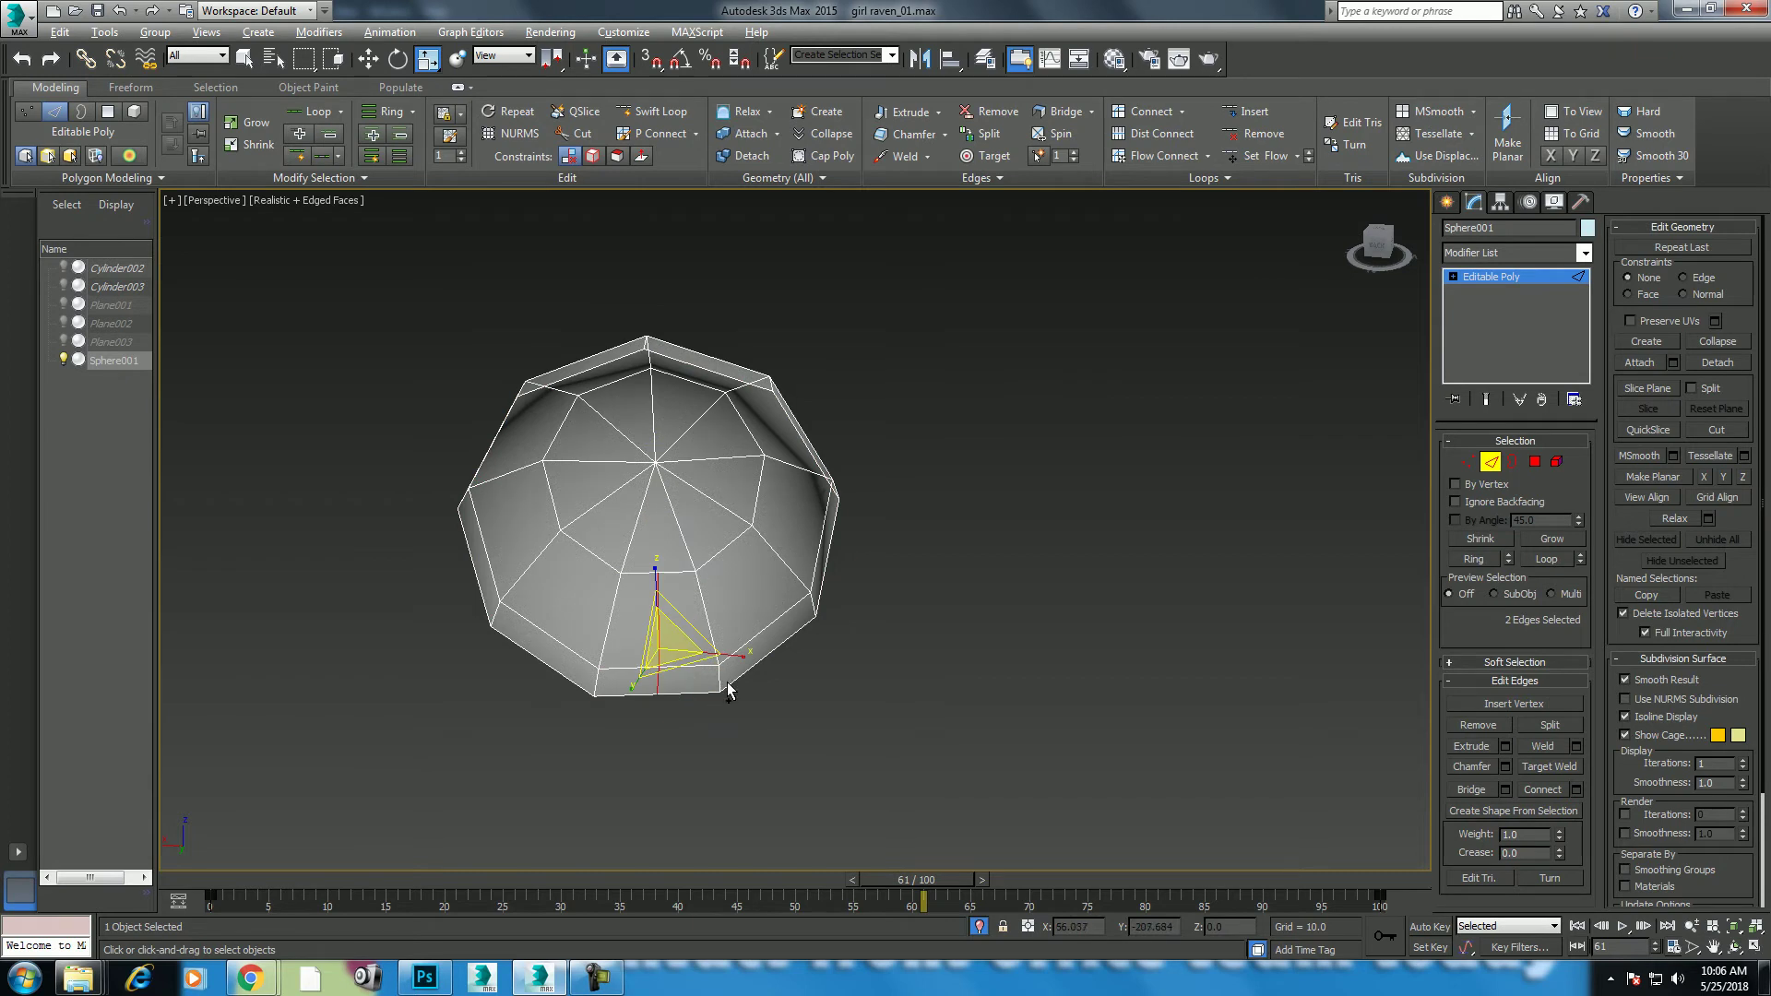
{"action": "right_click", "coordinate": [645, 518]}
{"action": "left_click", "coordinate": [620, 334]}
{"action": "left_click", "coordinate": [1086, 699]}
Step: Reselect the sphere's open rim, Unhide All objects and return to four viewports
{"action": "left_click", "coordinate": [1512, 461]}
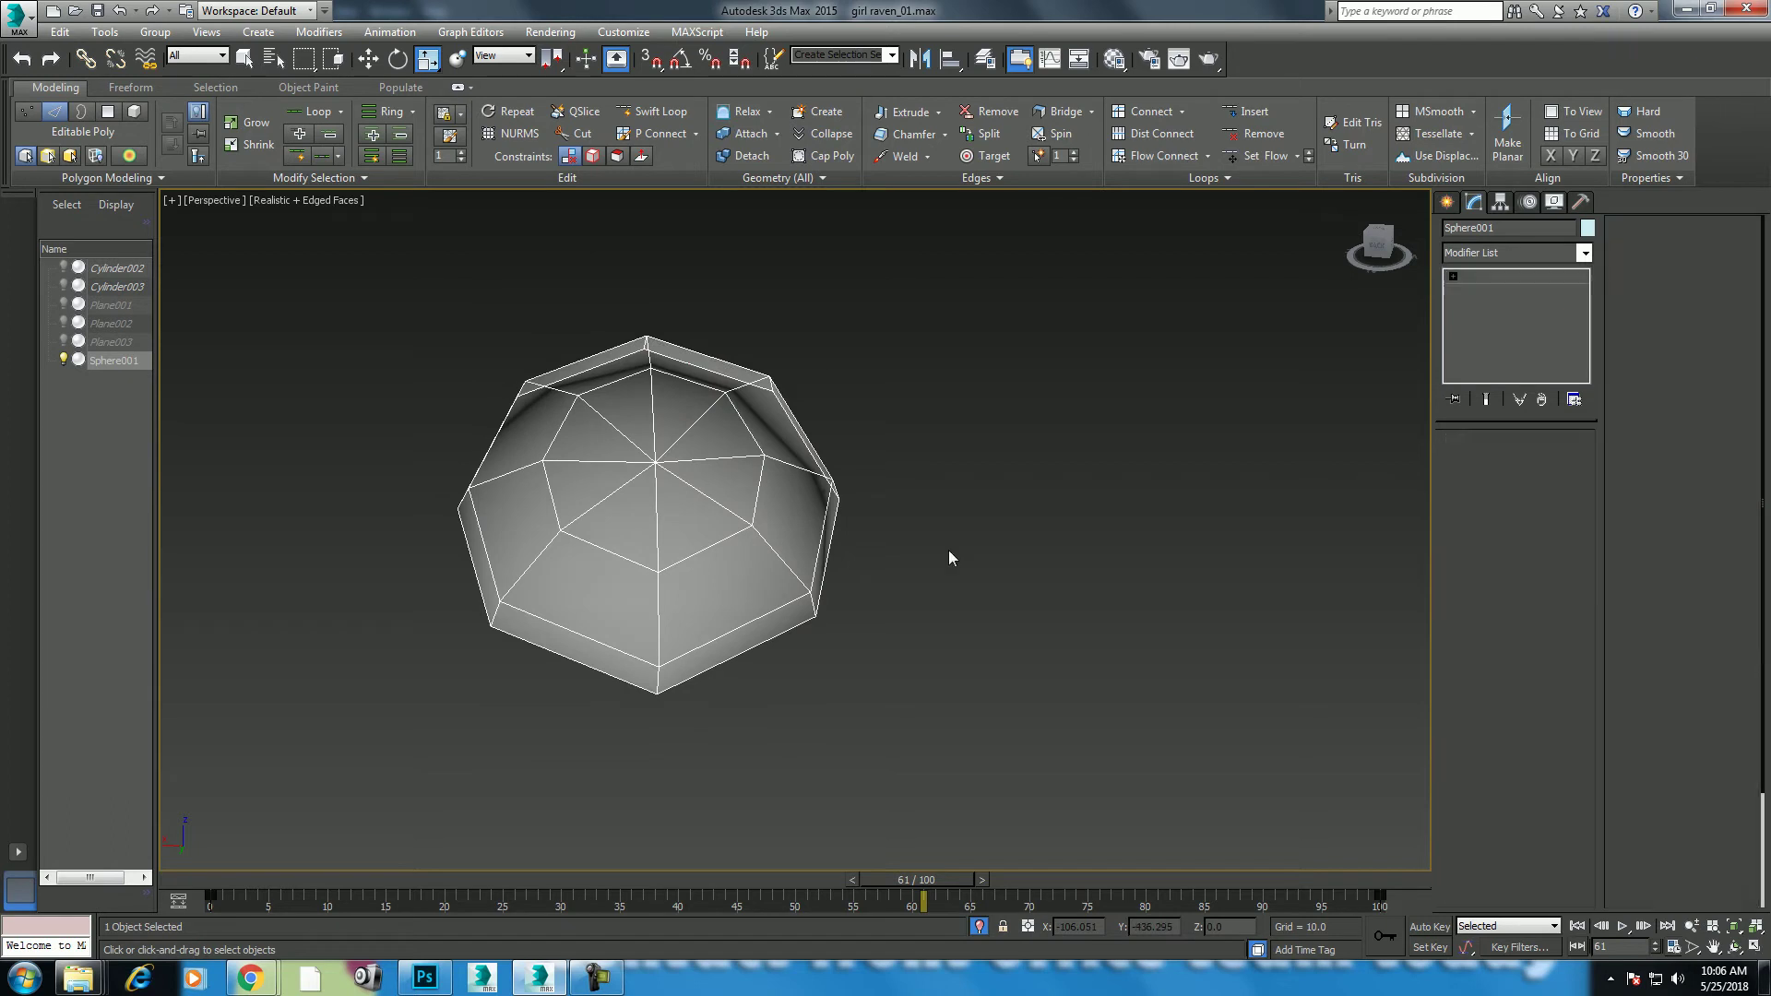
{"action": "left_click", "coordinate": [834, 527]}
{"action": "mouse_move", "coordinate": [1199, 574]}
{"action": "middle_mouse_down", "text": "alt"}
{"action": "mouse_move", "coordinate": [959, 512]}
{"action": "mouse_move", "coordinate": [728, 506]}
{"action": "mouse_move", "coordinate": [911, 530]}
{"action": "mouse_move", "coordinate": [935, 686]}
{"action": "mouse_move", "coordinate": [1076, 661]}
{"action": "middle_mouse_up", "text": "alt"}
{"action": "right_click", "coordinate": [1078, 629]}
{"action": "left_click", "coordinate": [1167, 545]}
{"action": "mouse_move", "coordinate": [1164, 545]}
{"action": "middle_mouse_down", "text": "alt"}
{"action": "mouse_move", "coordinate": [1077, 584]}
{"action": "mouse_move", "coordinate": [1274, 597]}
{"action": "mouse_move", "coordinate": [757, 557]}
{"action": "mouse_move", "coordinate": [821, 524]}
{"action": "mouse_move", "coordinate": [696, 436]}
{"action": "mouse_move", "coordinate": [733, 423]}
{"action": "mouse_move", "coordinate": [1015, 507]}
{"action": "middle_mouse_up", "text": "alt"}
{"action": "key", "text": "alt+w"}
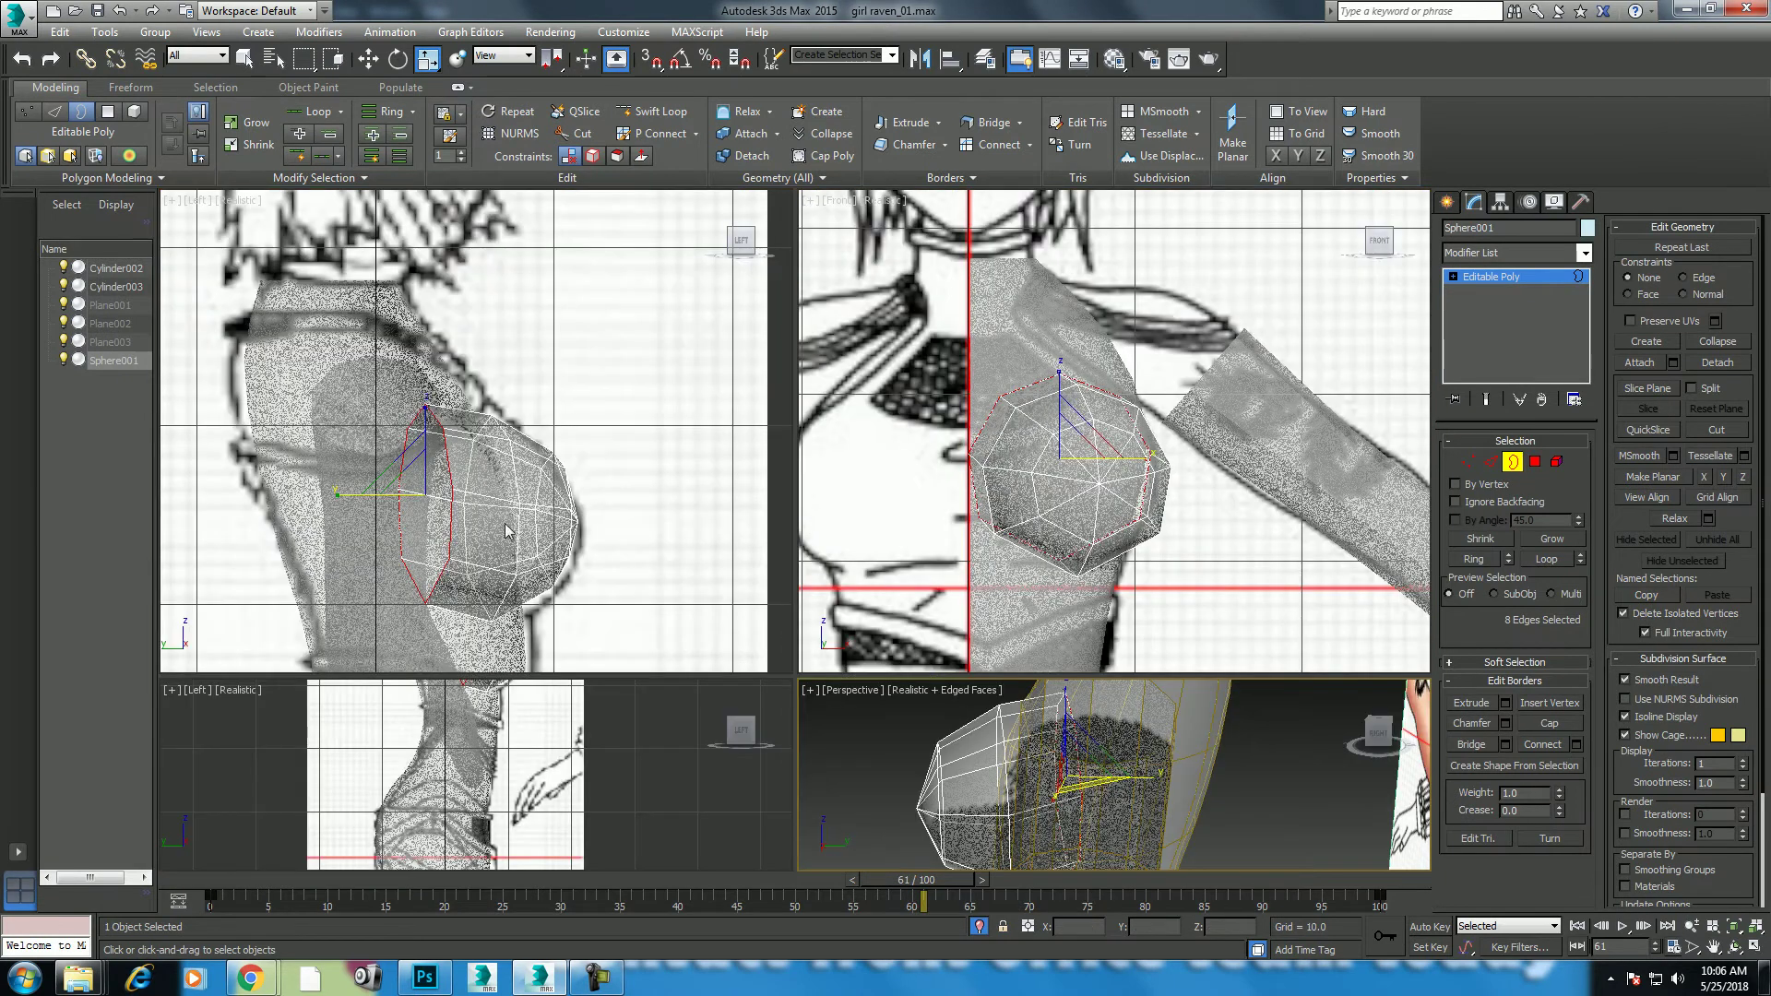
Step: Select the sphere's open rim and convert the border selection to vertices
{"action": "scroll", "coordinate": [506, 530], "scroll_direction": "up", "scroll_amount": 2}
{"action": "scroll", "coordinate": [542, 498], "scroll_direction": "up", "scroll_amount": 1}
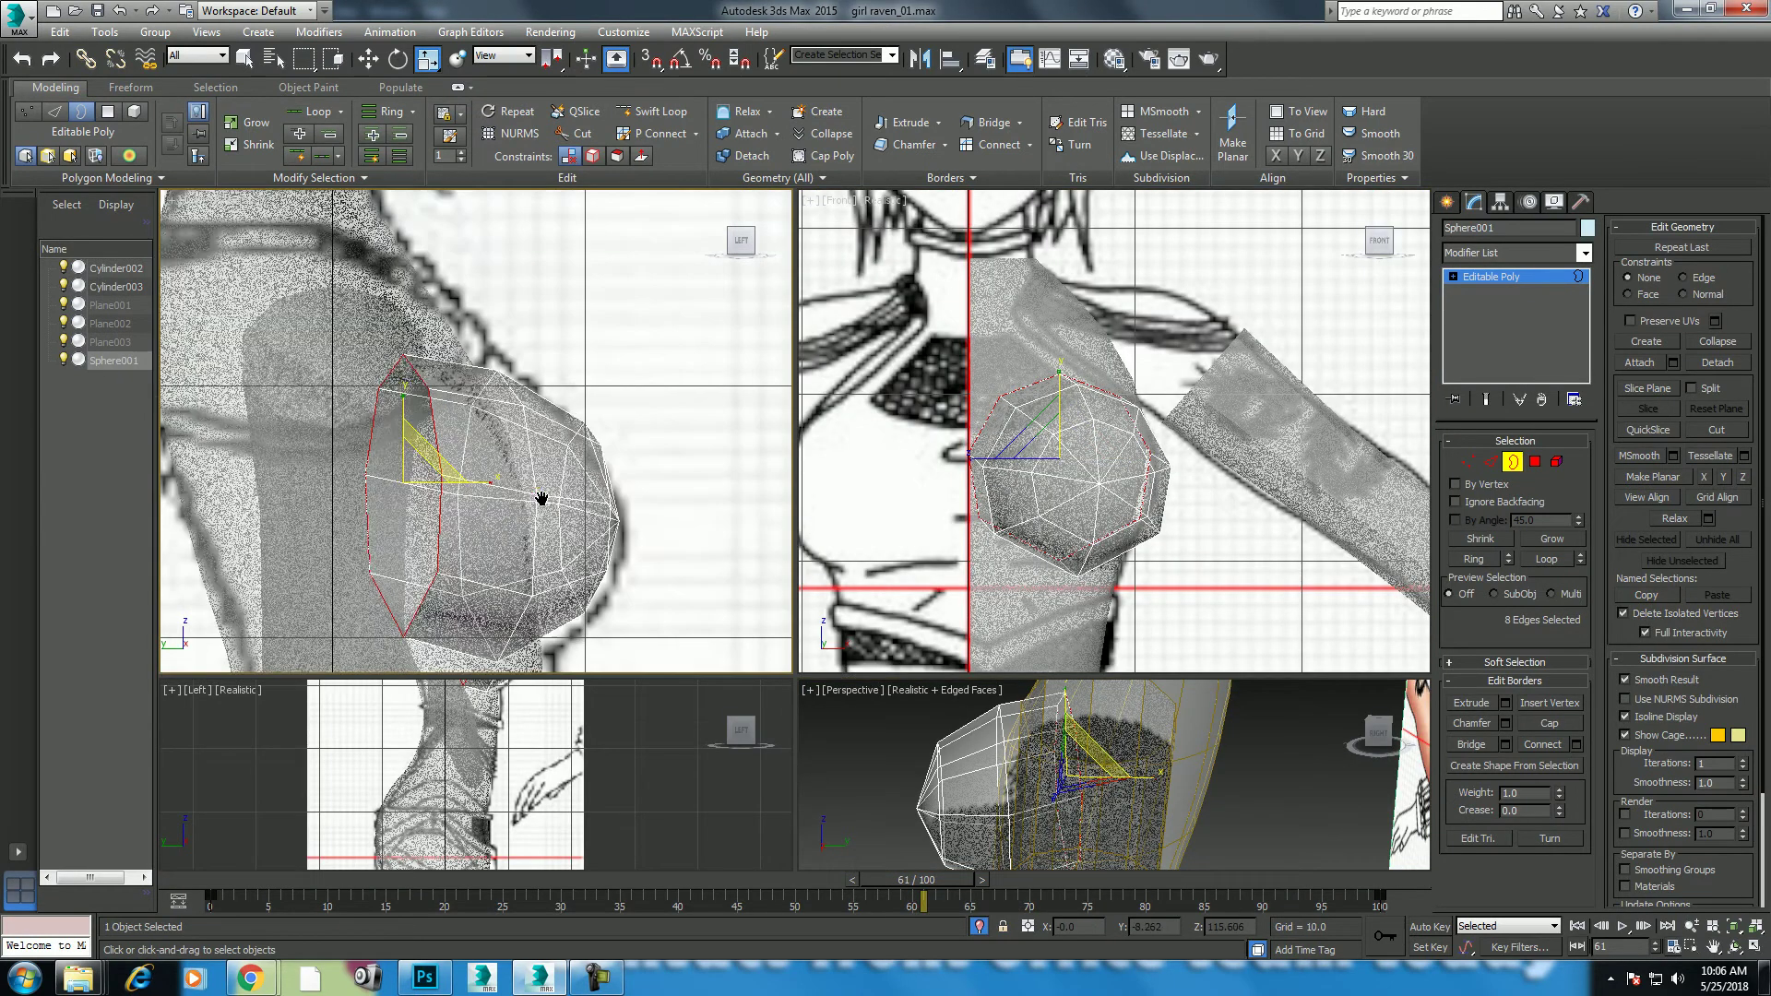
{"action": "left_click", "coordinate": [1467, 461]}
{"action": "middle_click_drag", "start_coordinate": [447, 489], "coordinate": [471, 545]}
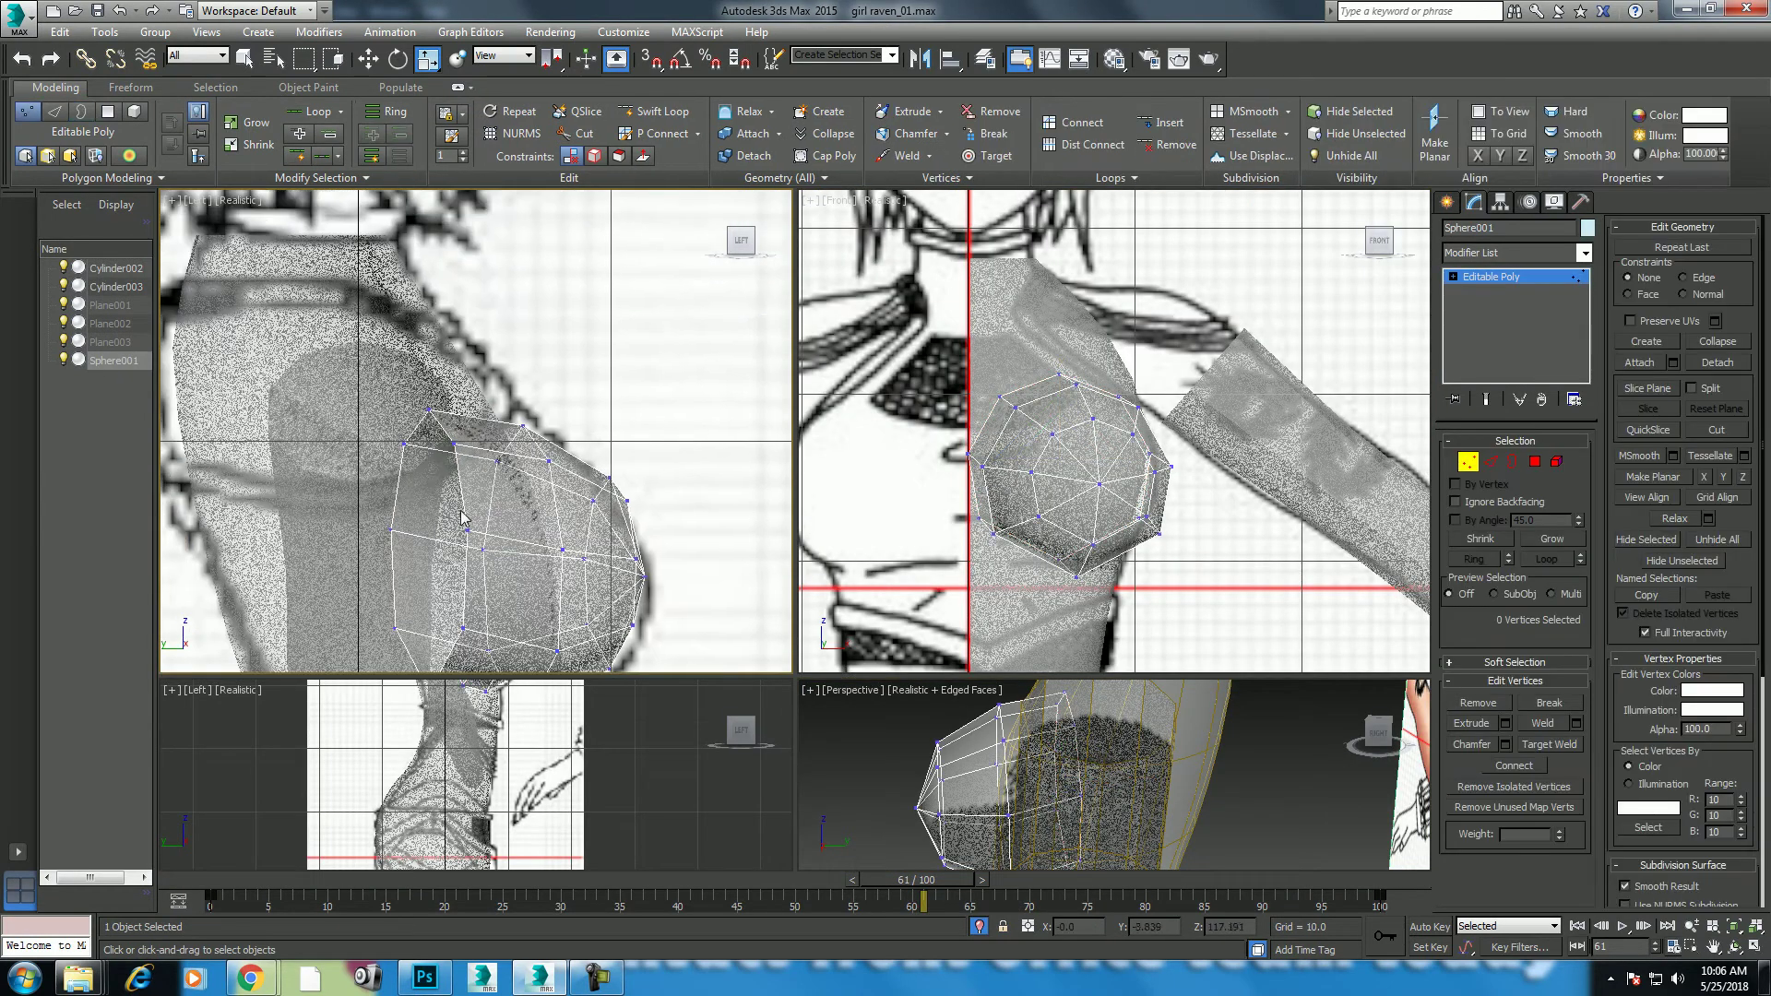
{"action": "left_click", "coordinate": [1513, 461]}
{"action": "left_click", "coordinate": [400, 531]}
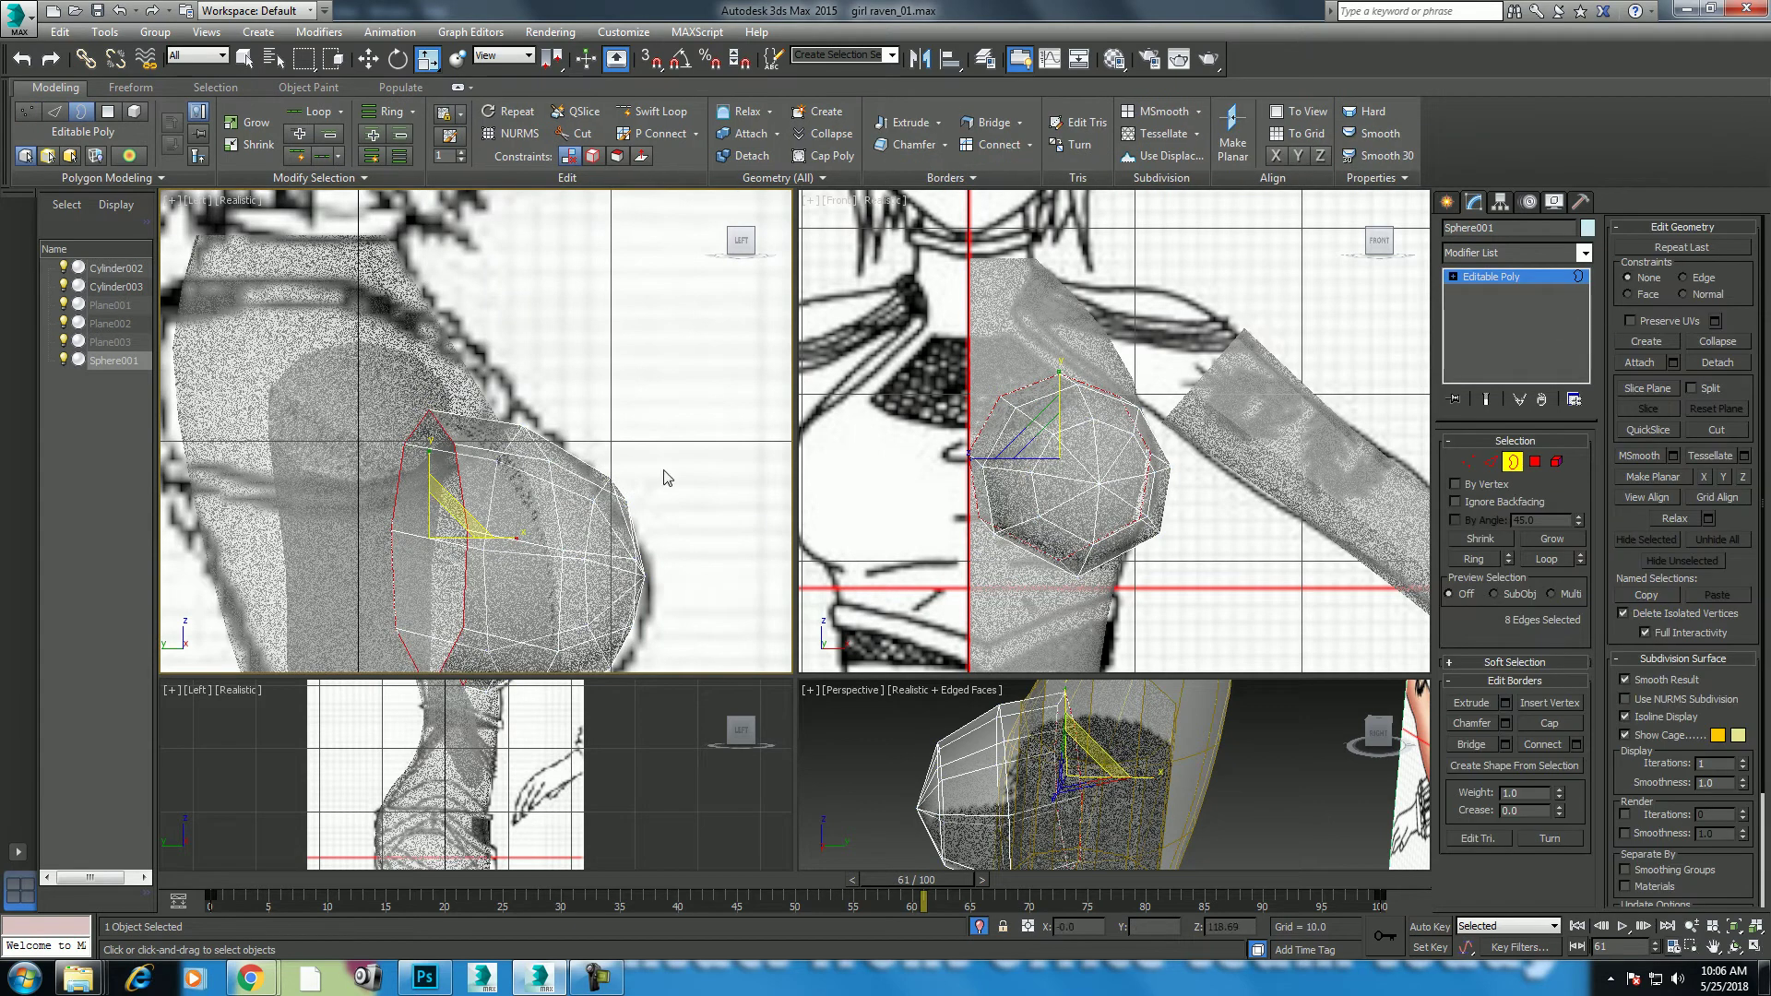
{"action": "right_click", "coordinate": [563, 414]}
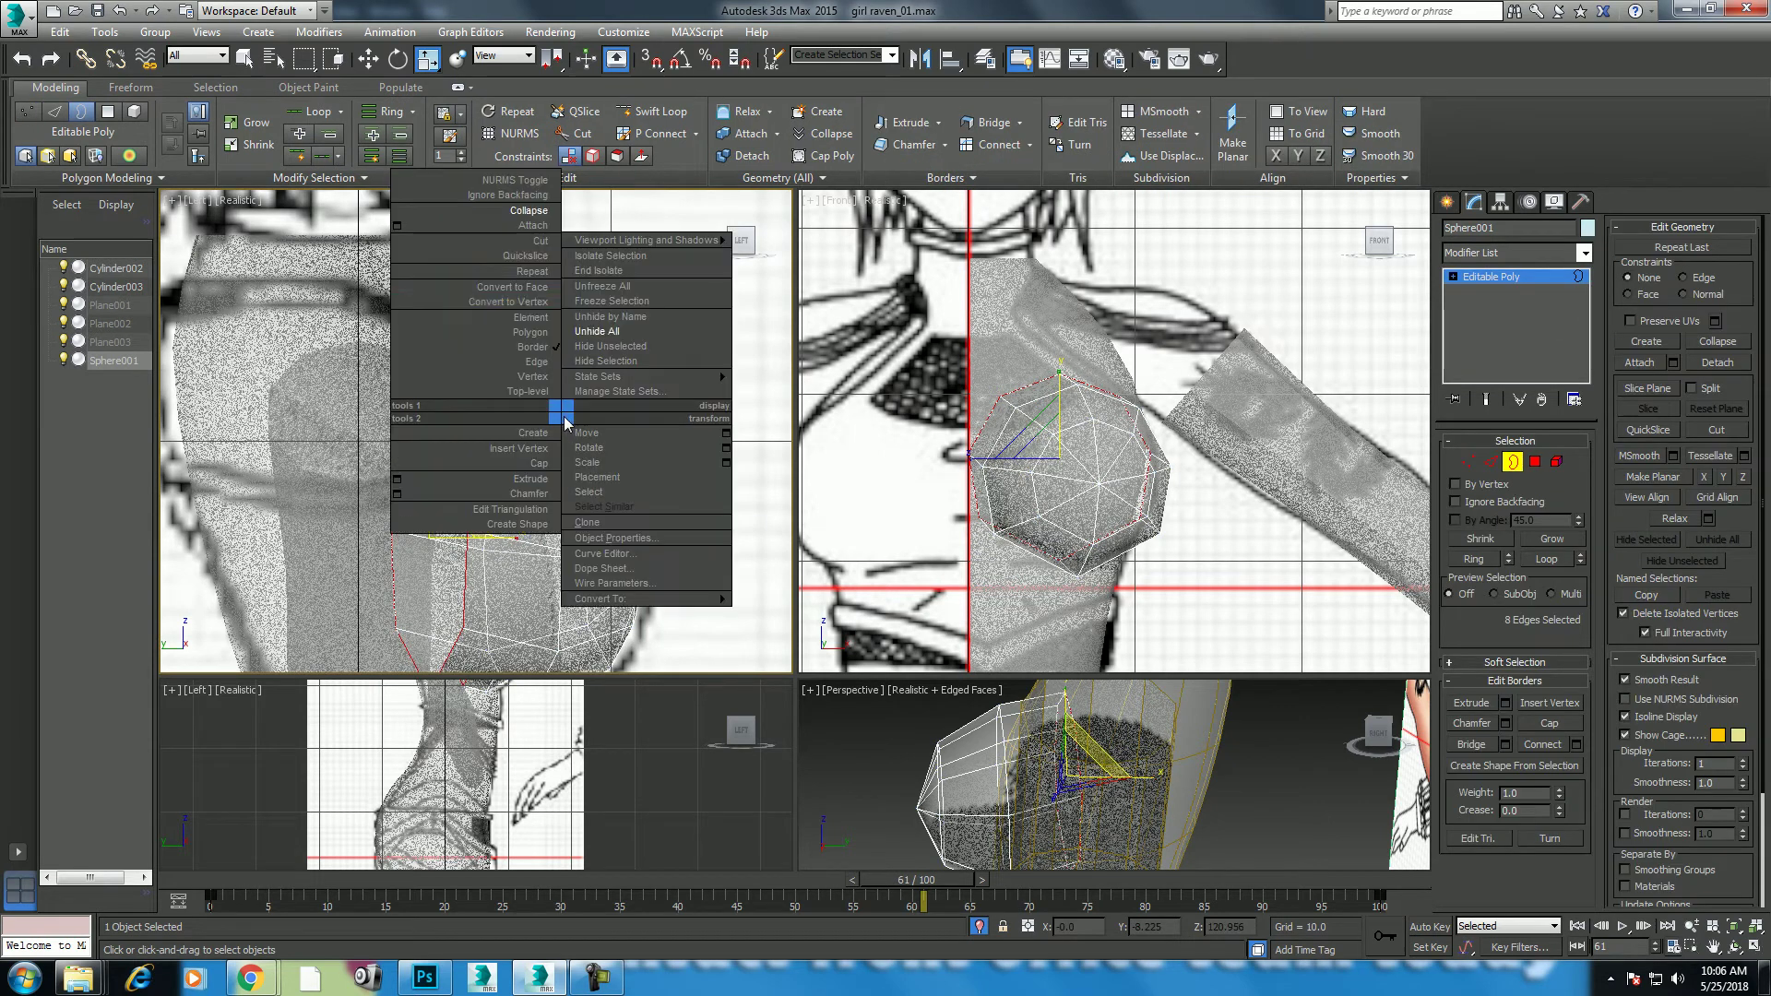
{"action": "left_click", "coordinate": [536, 303]}
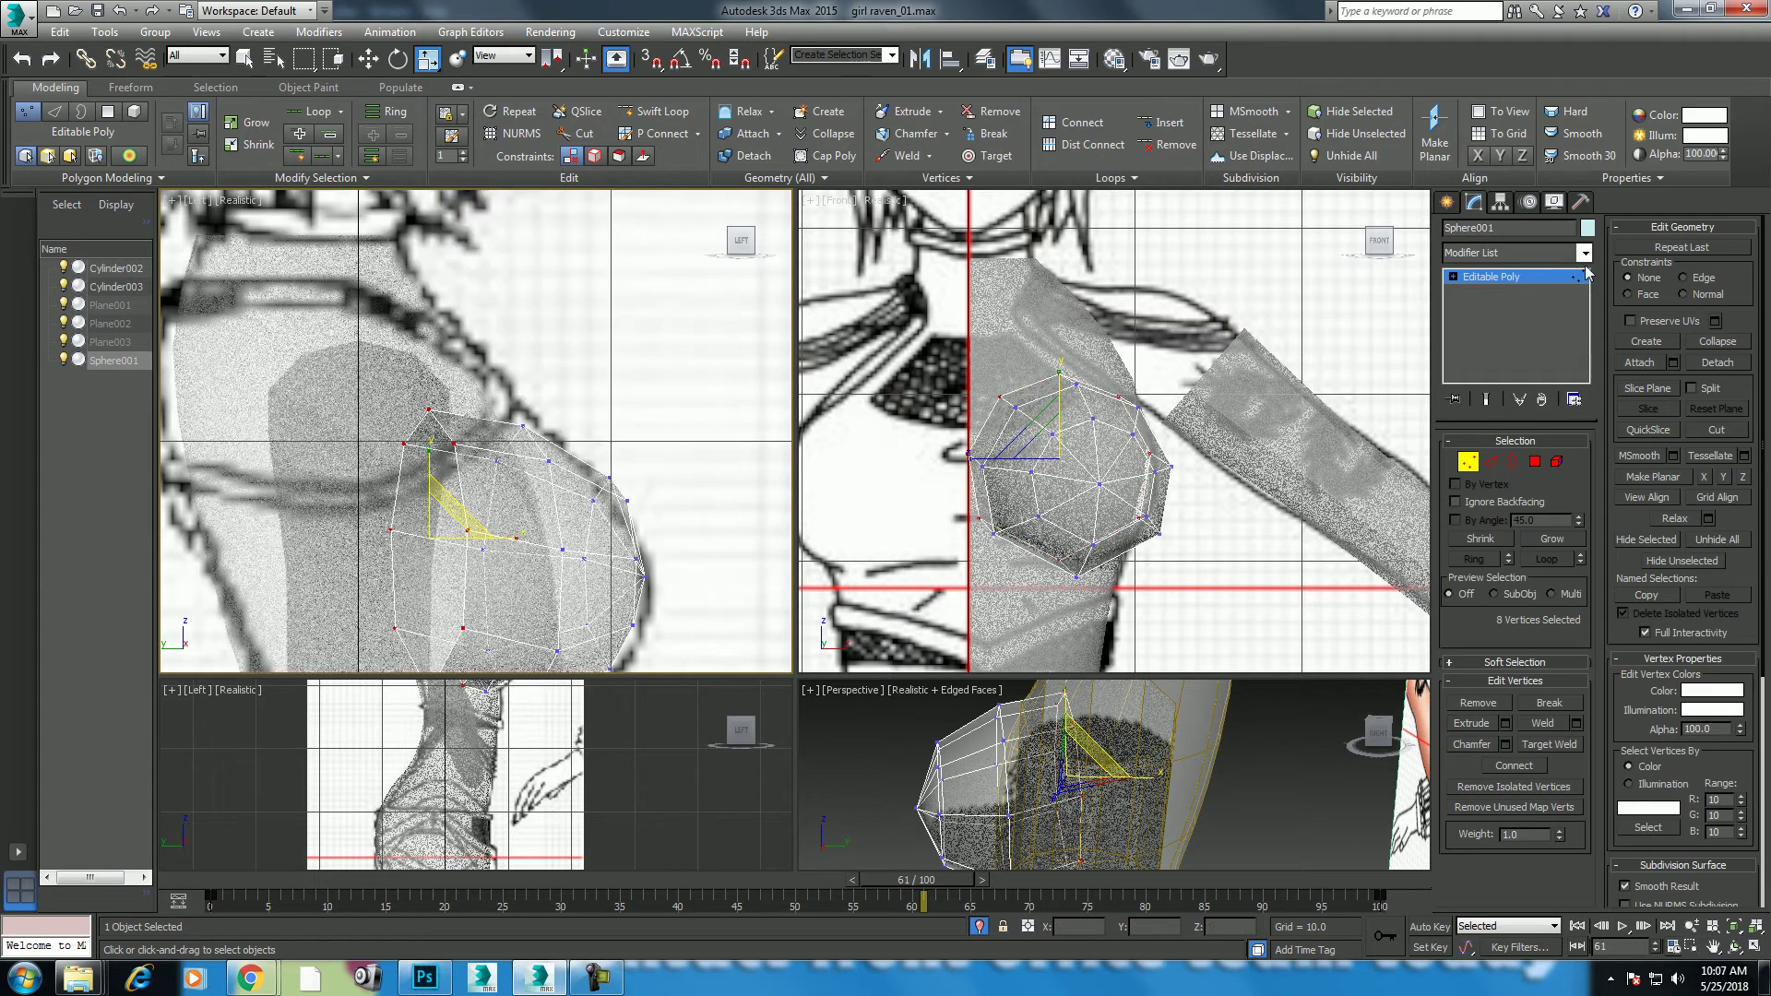
Step: Add an FFD 3x3x3 modifier to the sphere and enter Control Points move mode
{"action": "left_click", "coordinate": [1528, 255]}
{"action": "scroll", "coordinate": [1531, 269], "scroll_direction": "down", "scroll_amount": 5}
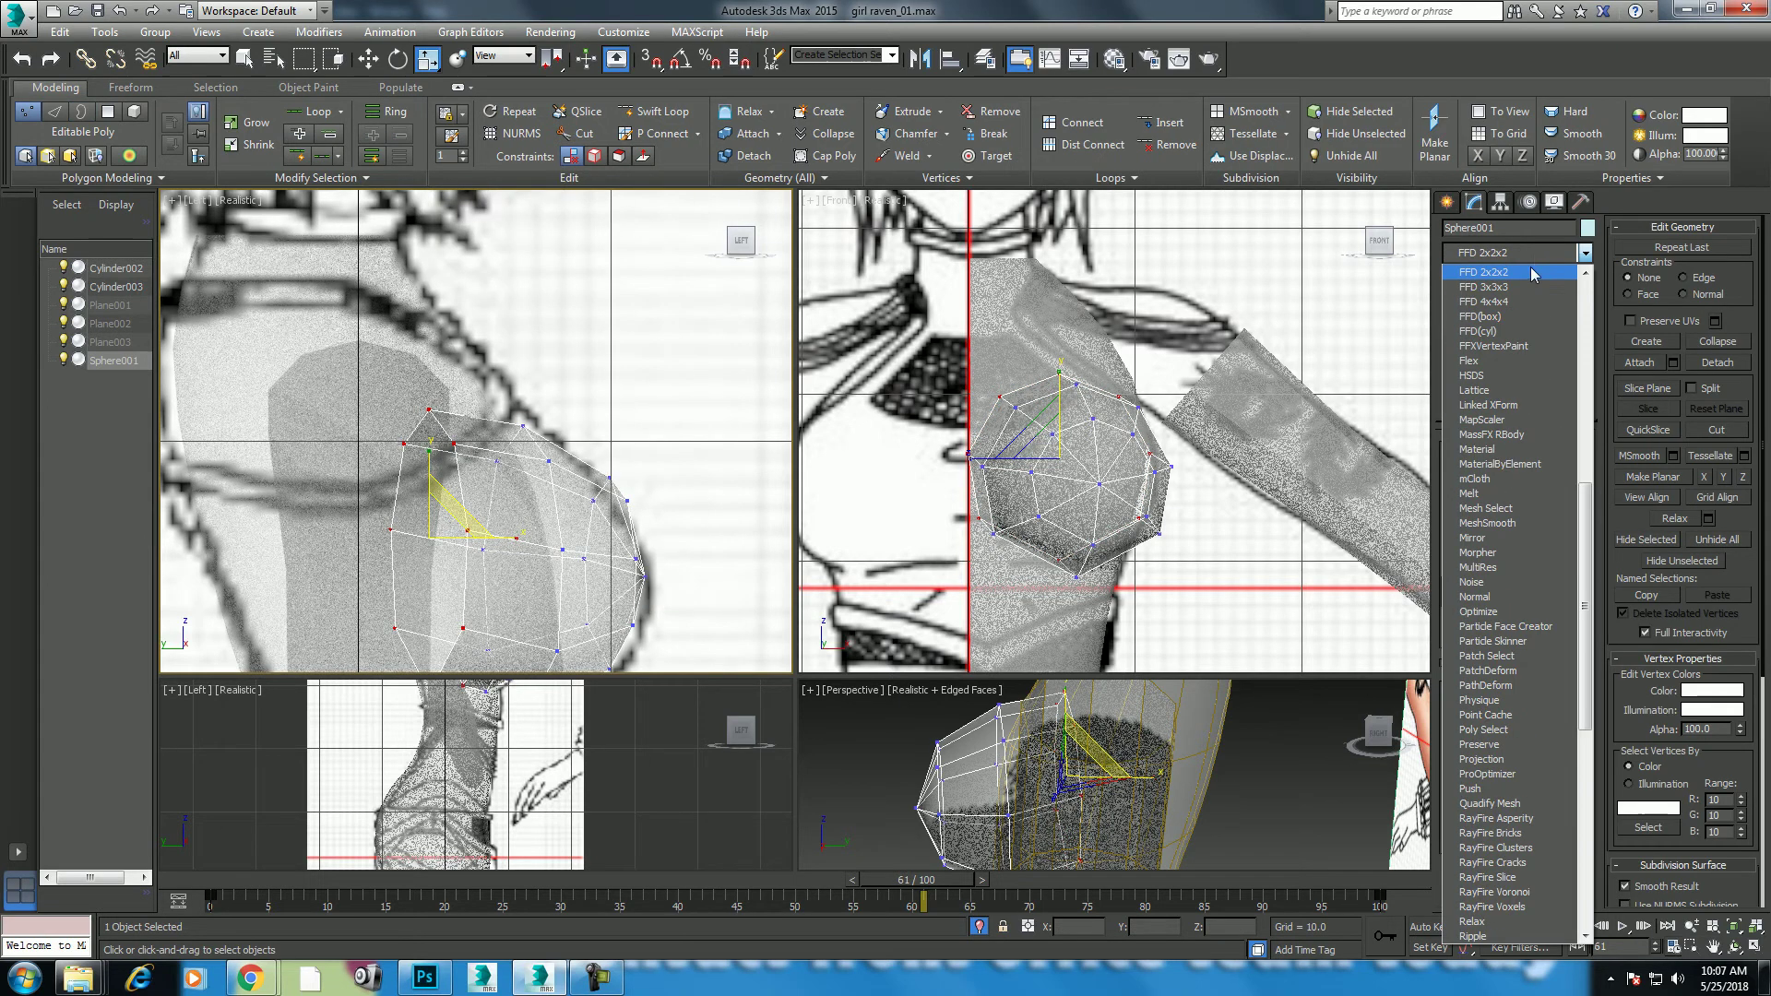
{"action": "left_click", "coordinate": [1482, 287]}
{"action": "middle_click_drag", "start_coordinate": [536, 476], "coordinate": [546, 465]}
{"action": "key", "text": "1"}
{"action": "key", "text": "w"}
Step: In the Left view, raise the lattice's top control points and adjust the bottom-front point
{"action": "left_click", "coordinate": [437, 398]}
{"action": "left_click_drag", "start_coordinate": [458, 374], "coordinate": [475, 319]}
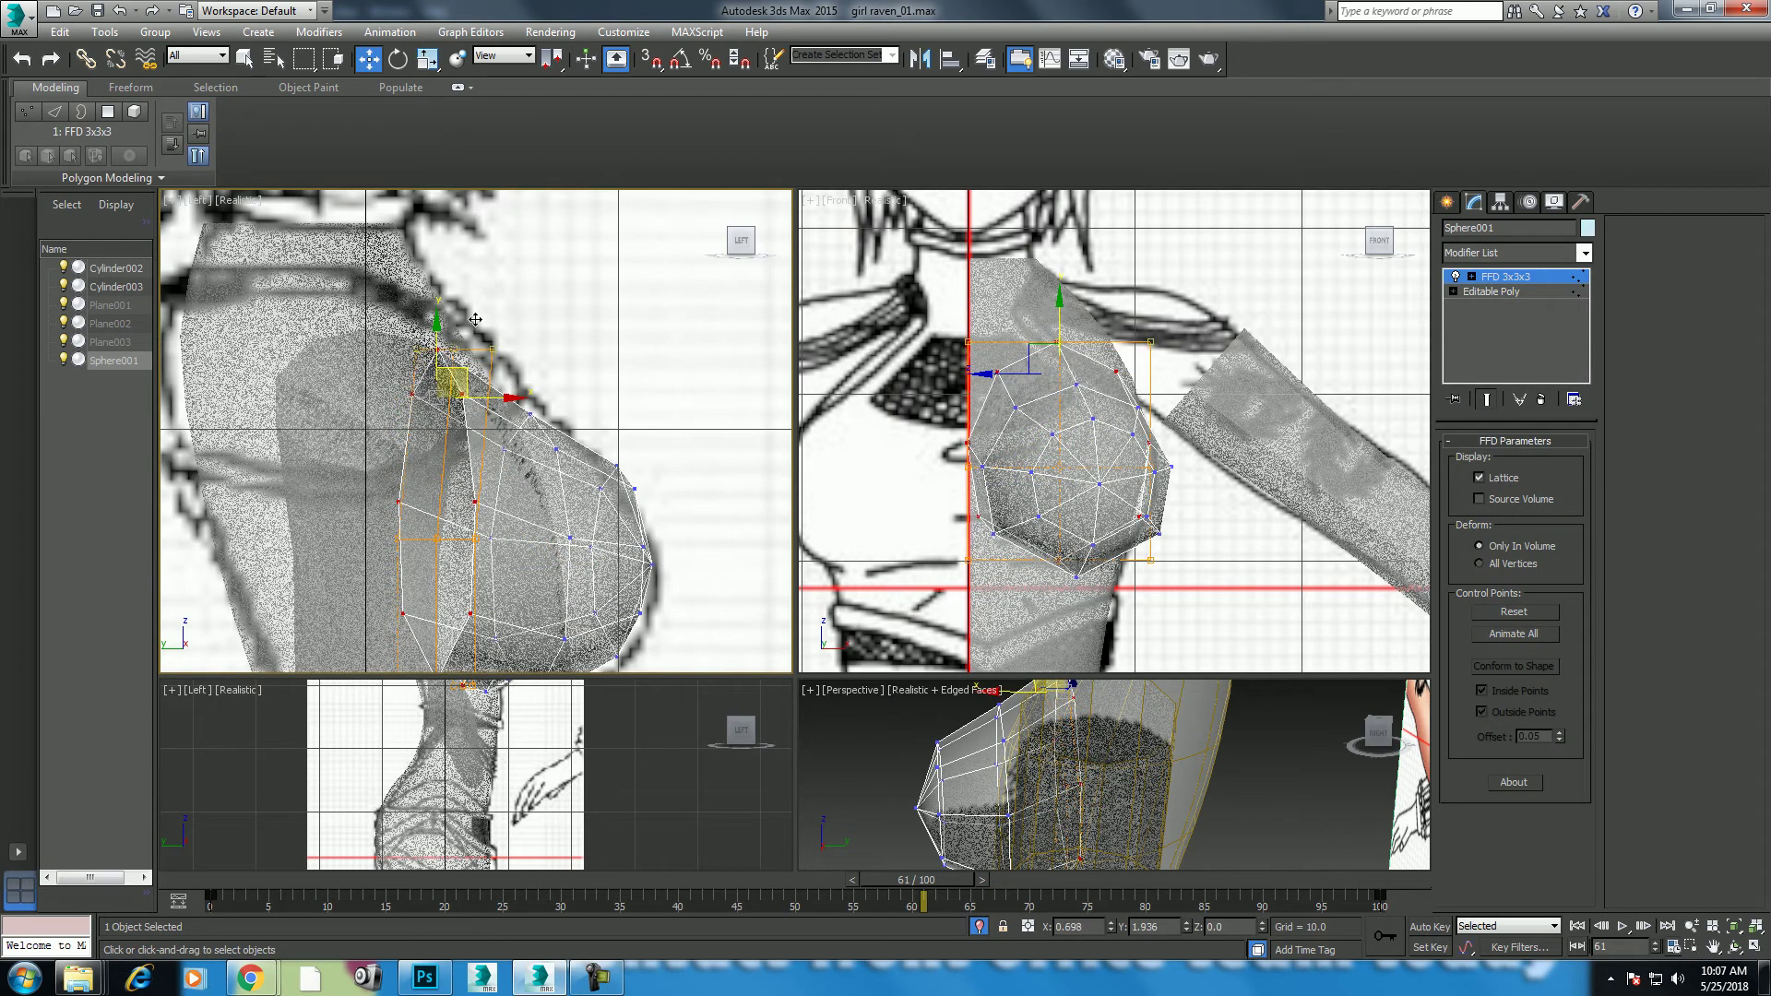
{"action": "left_click", "coordinate": [452, 348]}
{"action": "middle_click_drag", "start_coordinate": [471, 402], "coordinate": [470, 380]}
{"action": "left_click_drag", "start_coordinate": [429, 549], "coordinate": [465, 503]}
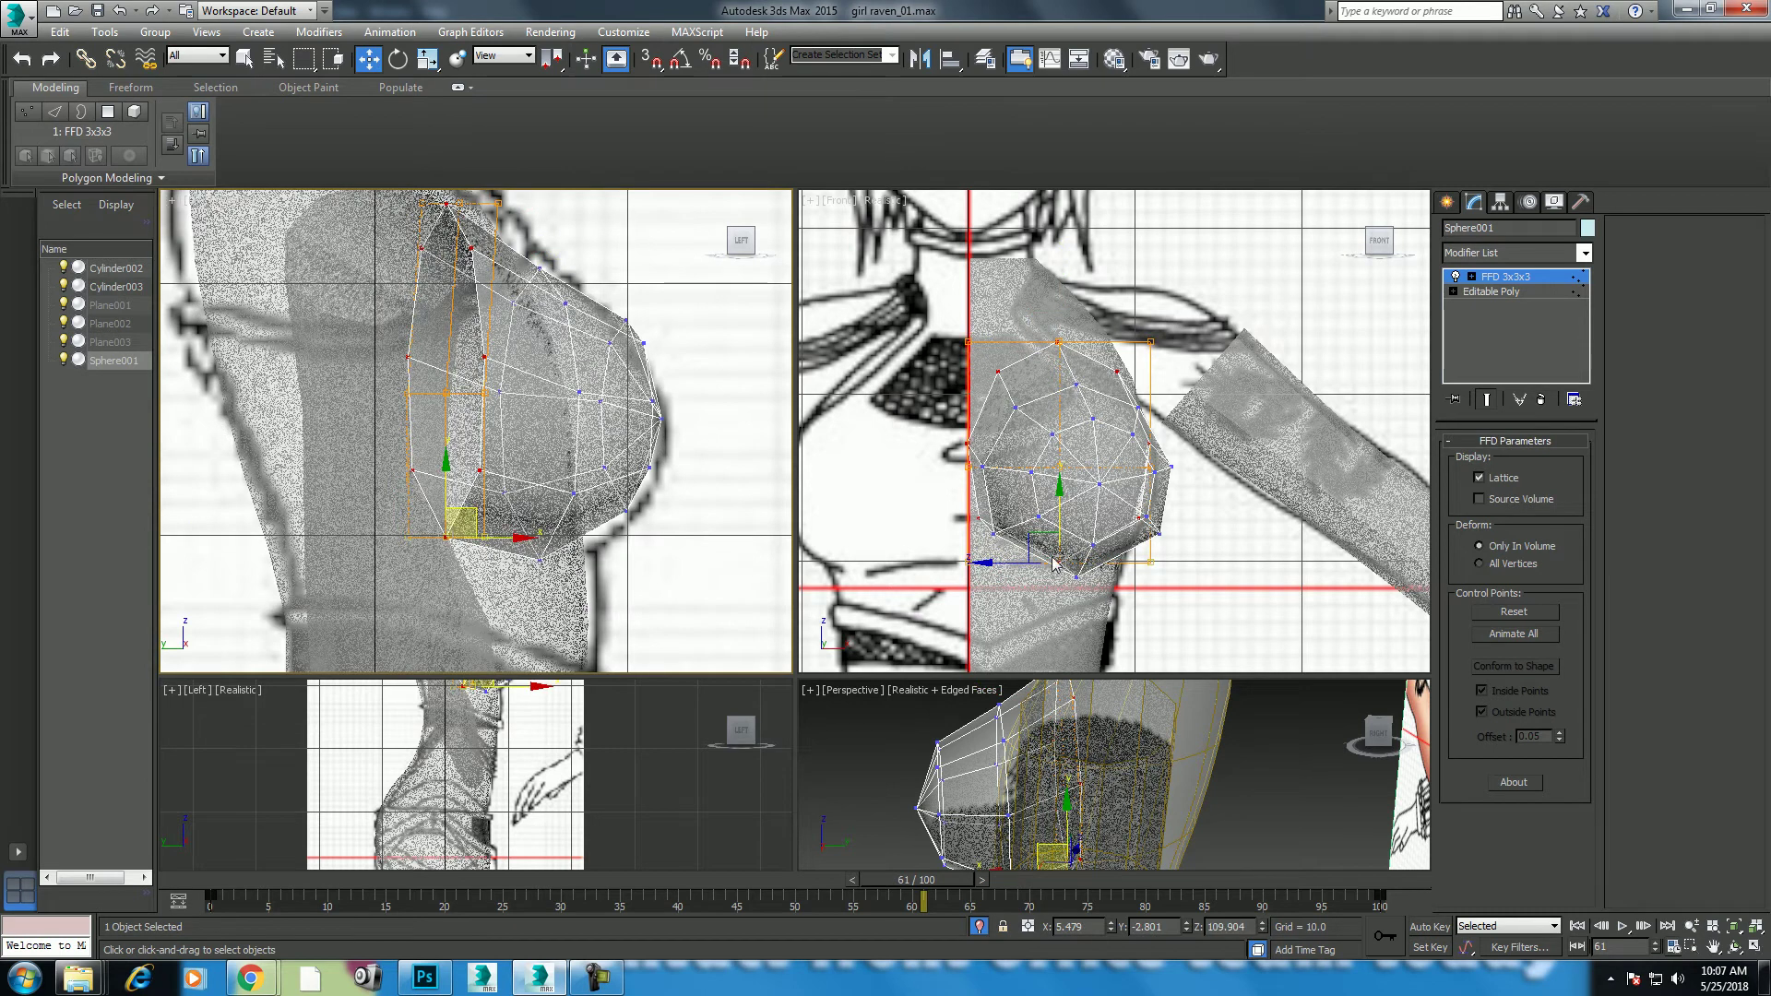
{"action": "middle_click_drag", "start_coordinate": [1051, 553], "coordinate": [1046, 499]}
{"action": "middle_click_drag", "start_coordinate": [498, 343], "coordinate": [497, 434]}
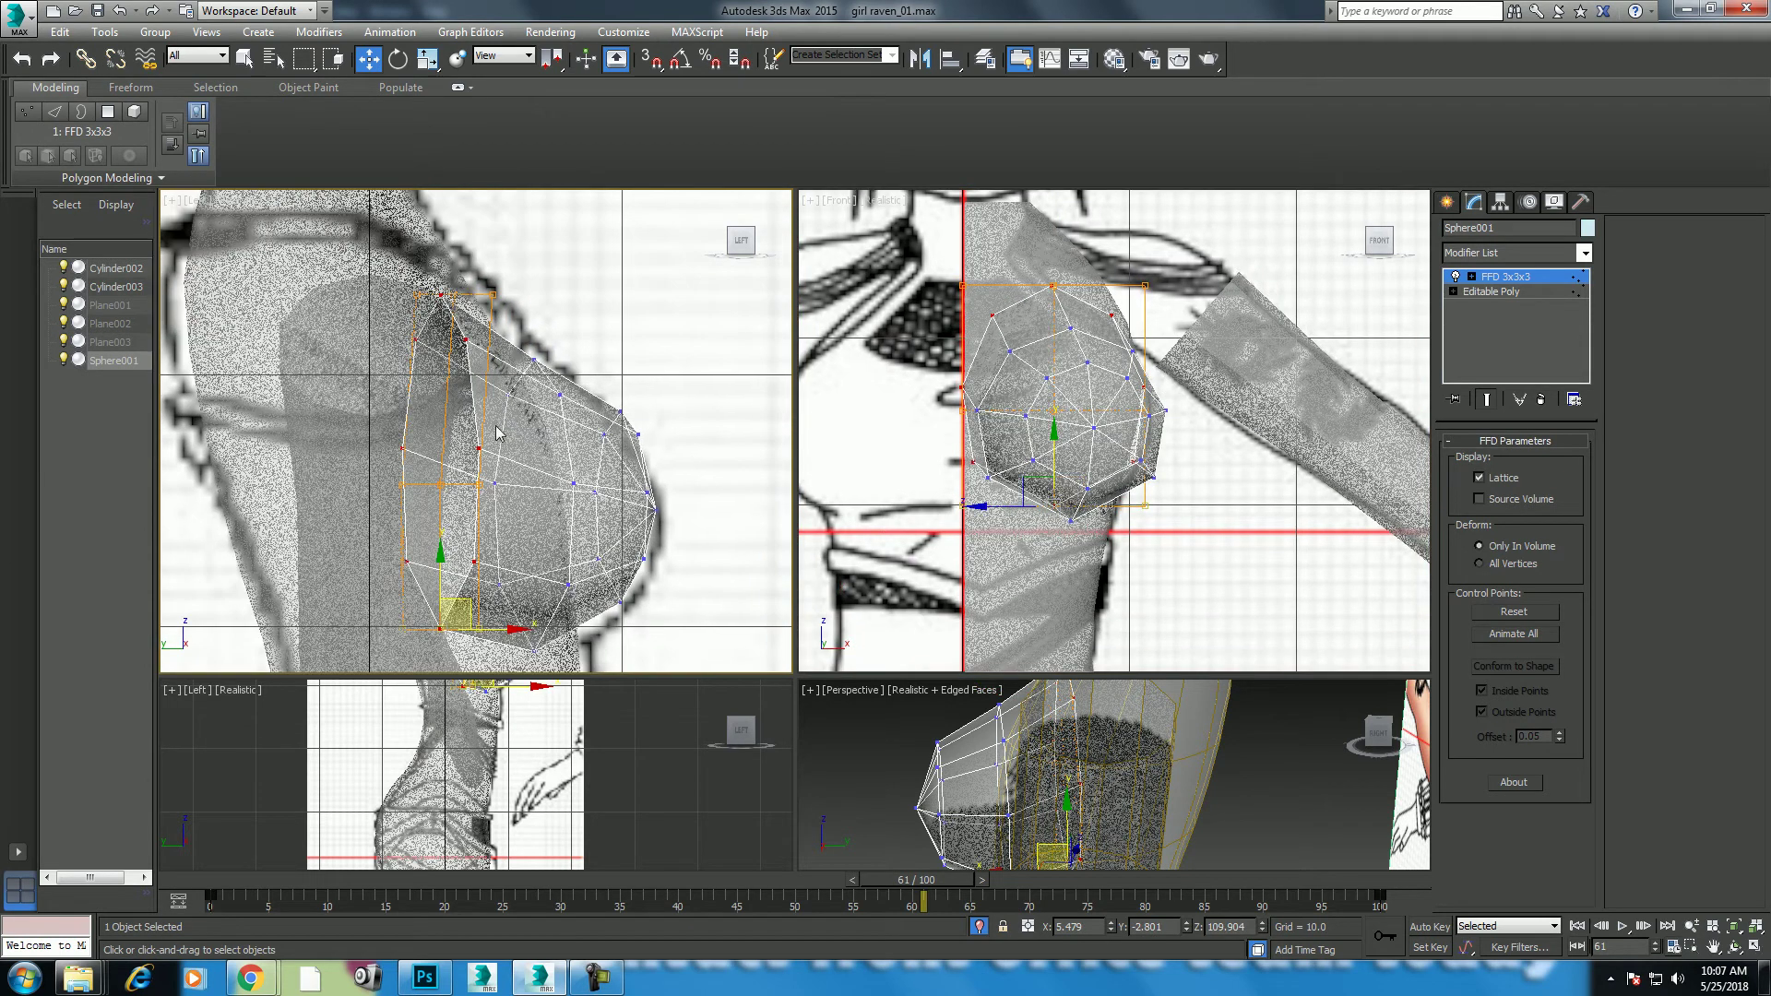
{"action": "left_click_drag", "start_coordinate": [429, 343], "coordinate": [479, 282]}
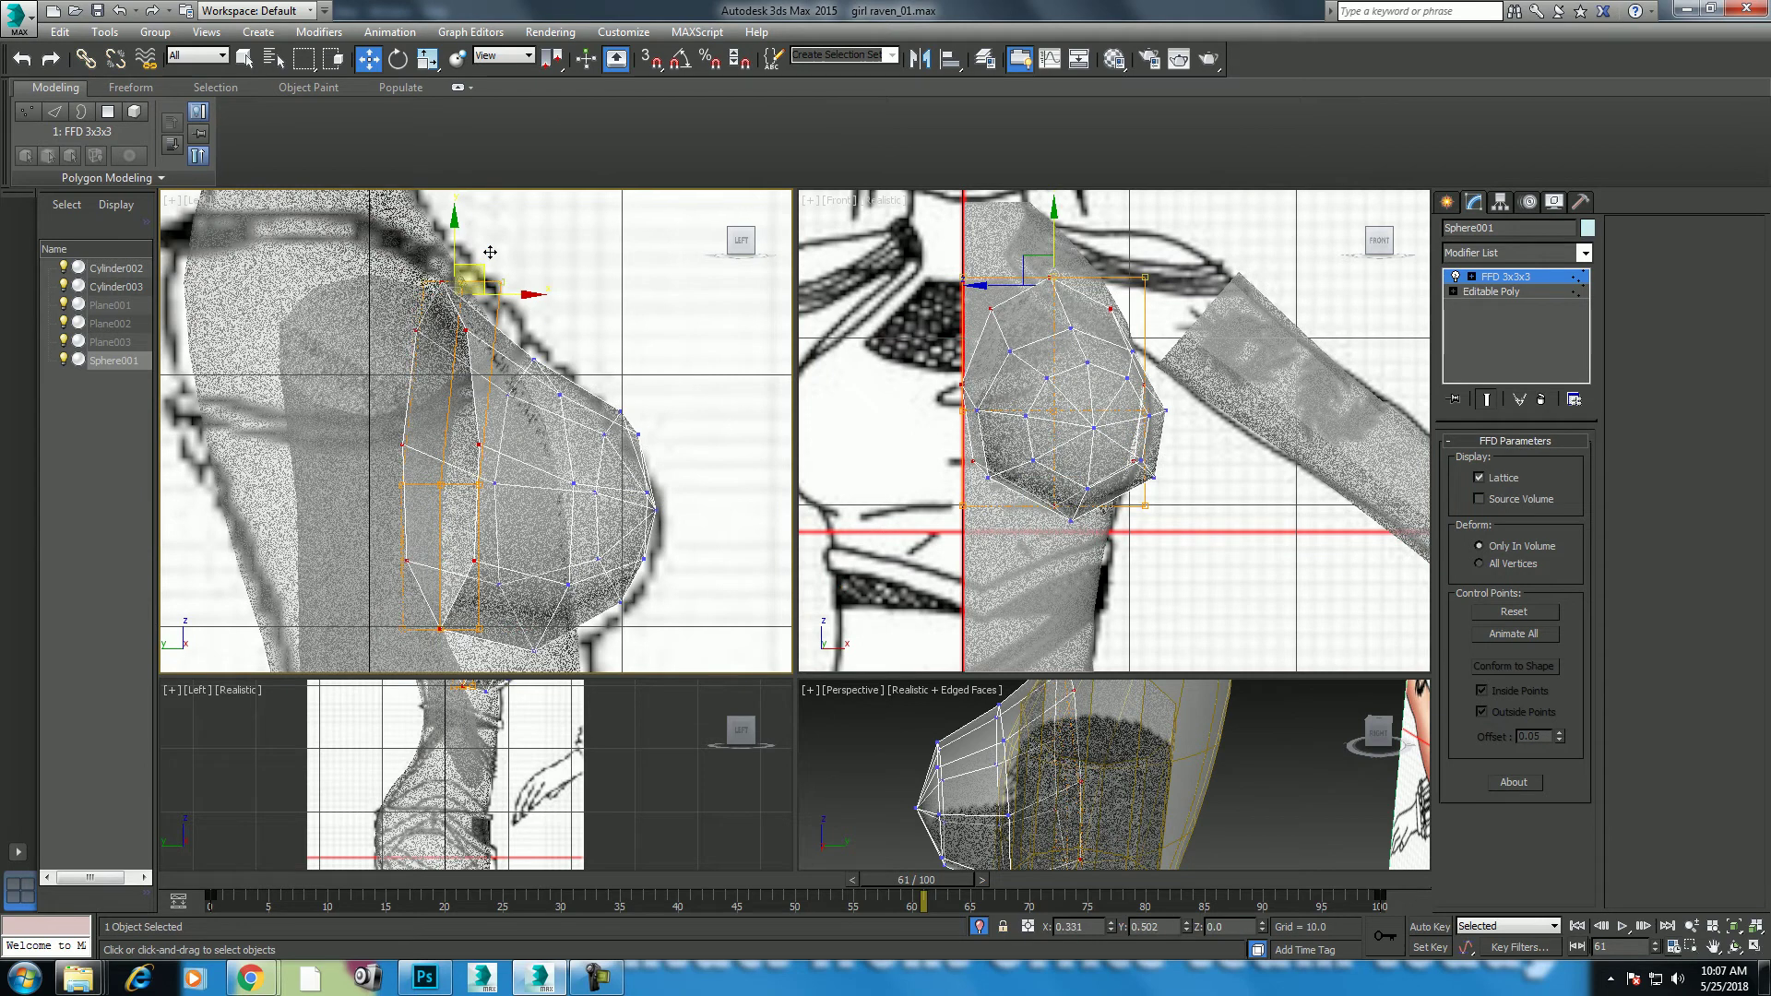
Step: In the Front view, adjust the top-right control point and shift the left-middle points right
{"action": "middle_click_drag", "start_coordinate": [1060, 371], "coordinate": [1062, 385]}
{"action": "left_click_drag", "start_coordinate": [1174, 279], "coordinate": [1112, 354]}
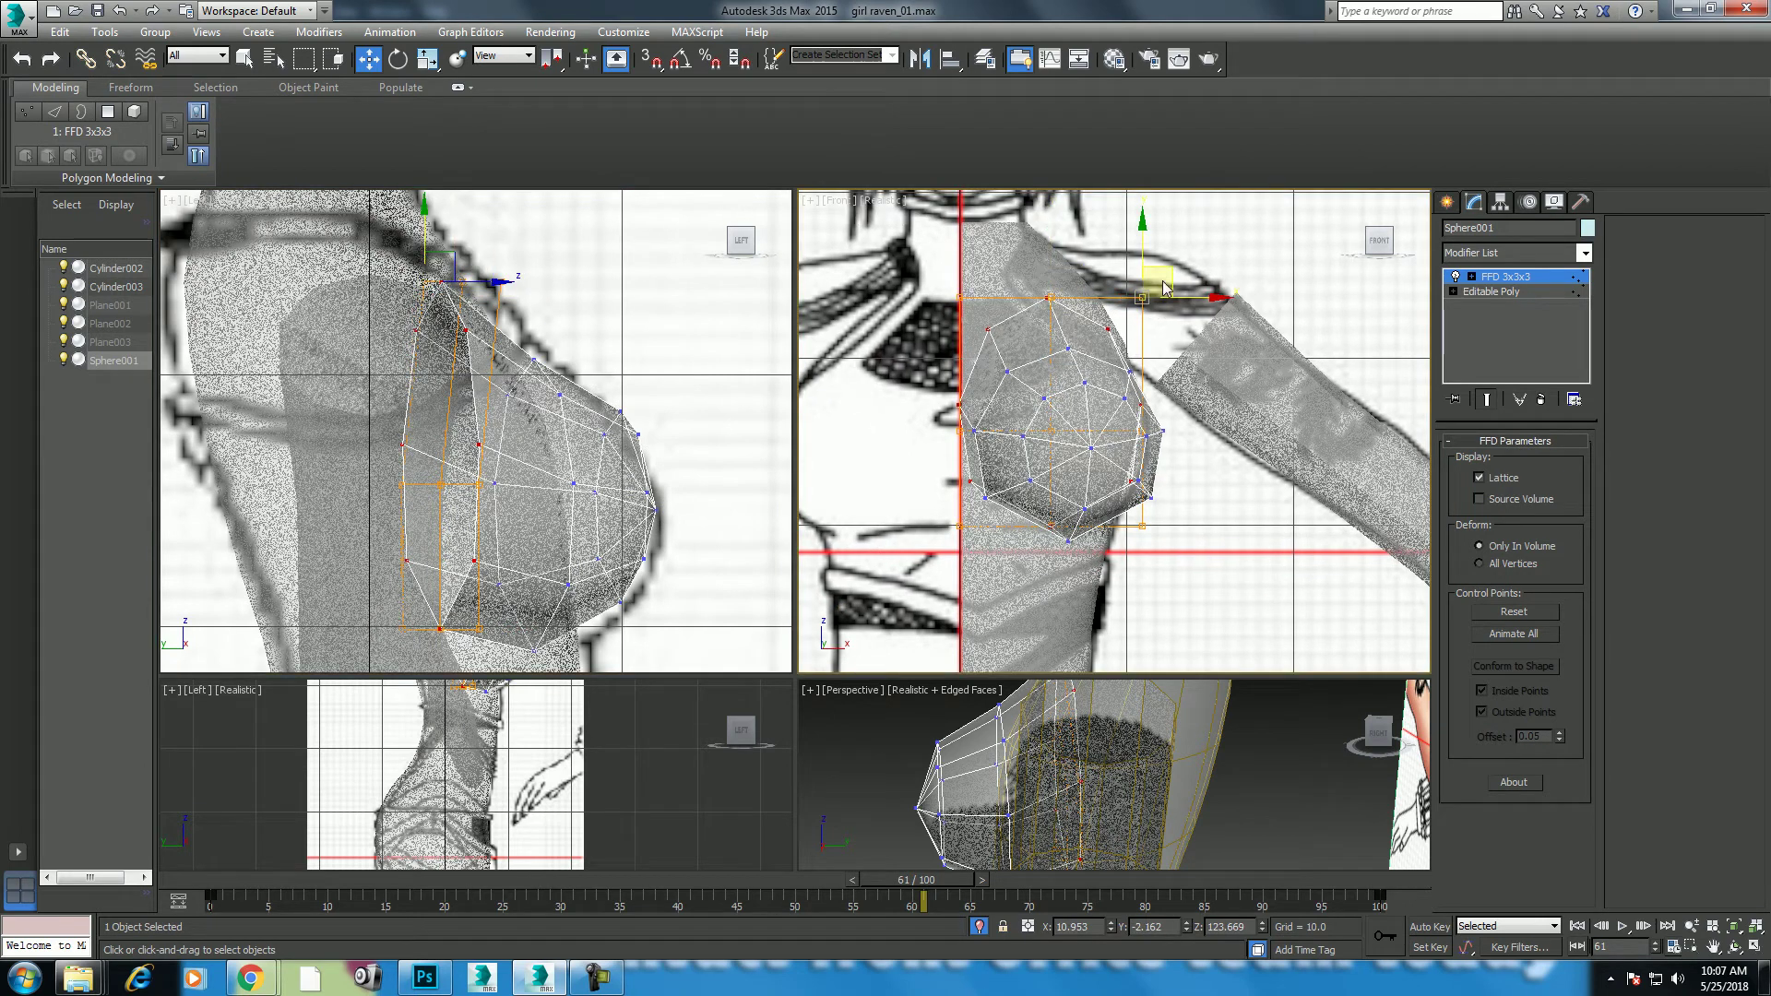
{"action": "left_click_drag", "start_coordinate": [1168, 276], "coordinate": [1167, 279]}
{"action": "middle_click_drag", "start_coordinate": [1032, 448], "coordinate": [1027, 440]}
{"action": "left_click_drag", "start_coordinate": [951, 402], "coordinate": [974, 444]}
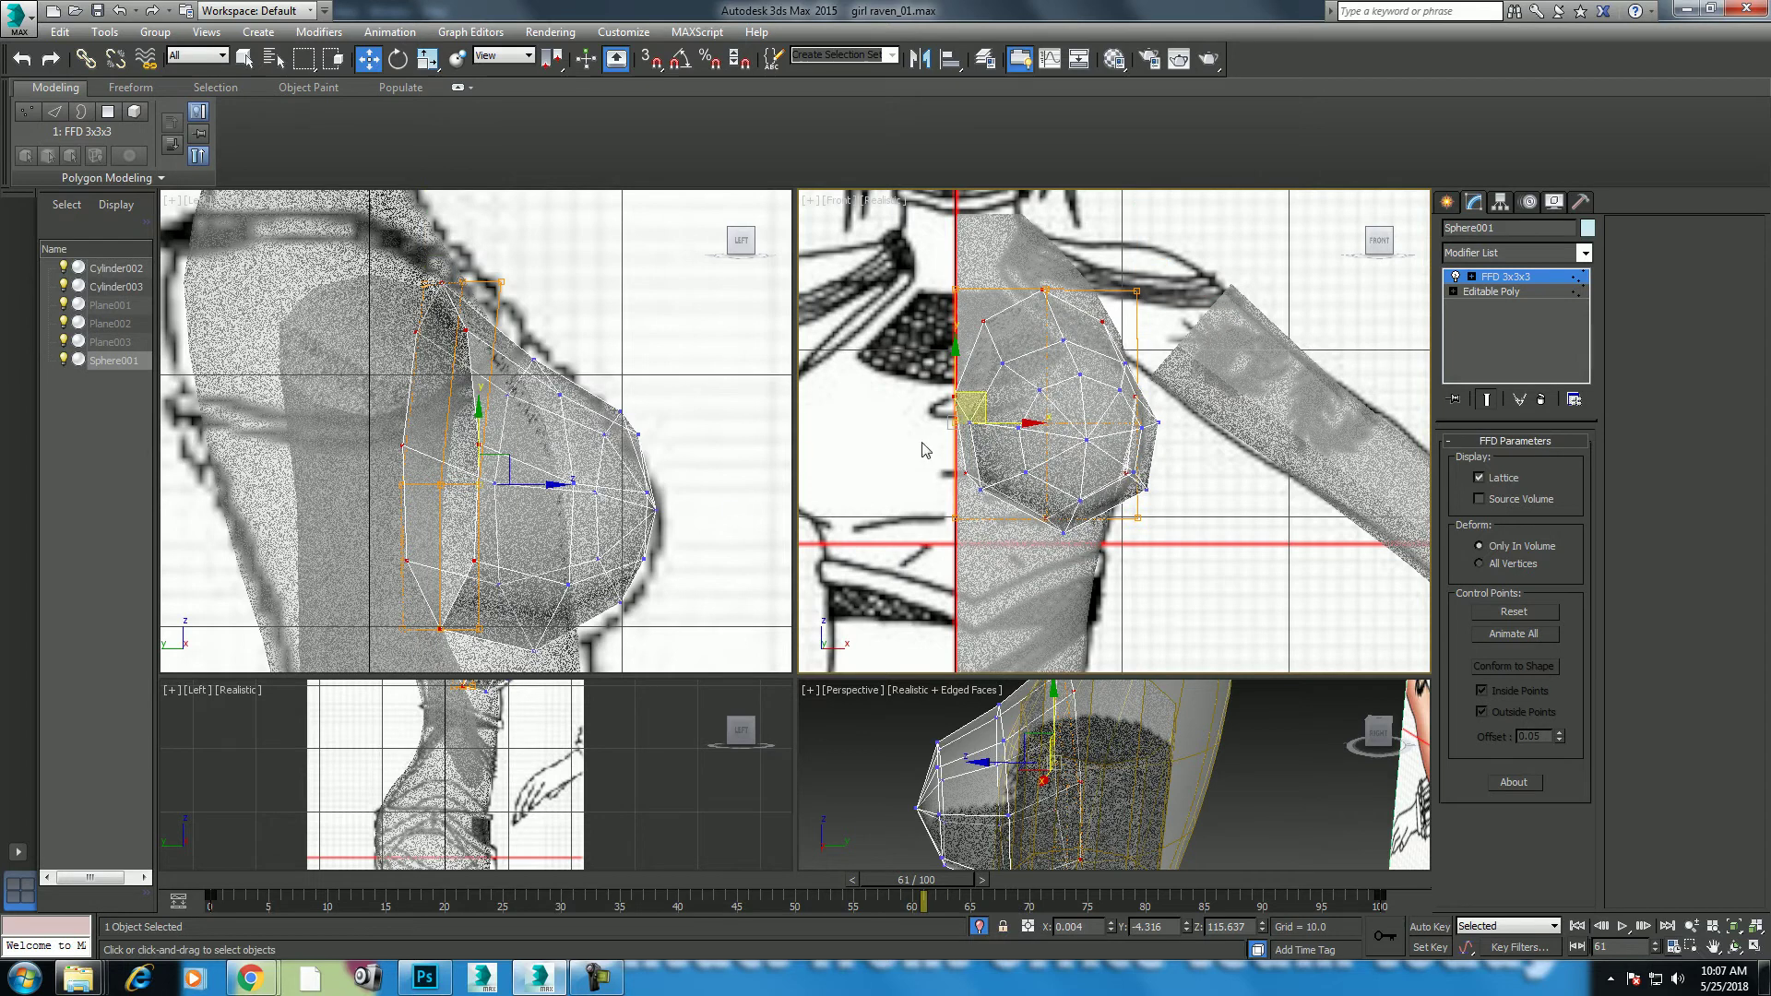
{"action": "left_click_drag", "start_coordinate": [972, 396], "coordinate": [983, 394]}
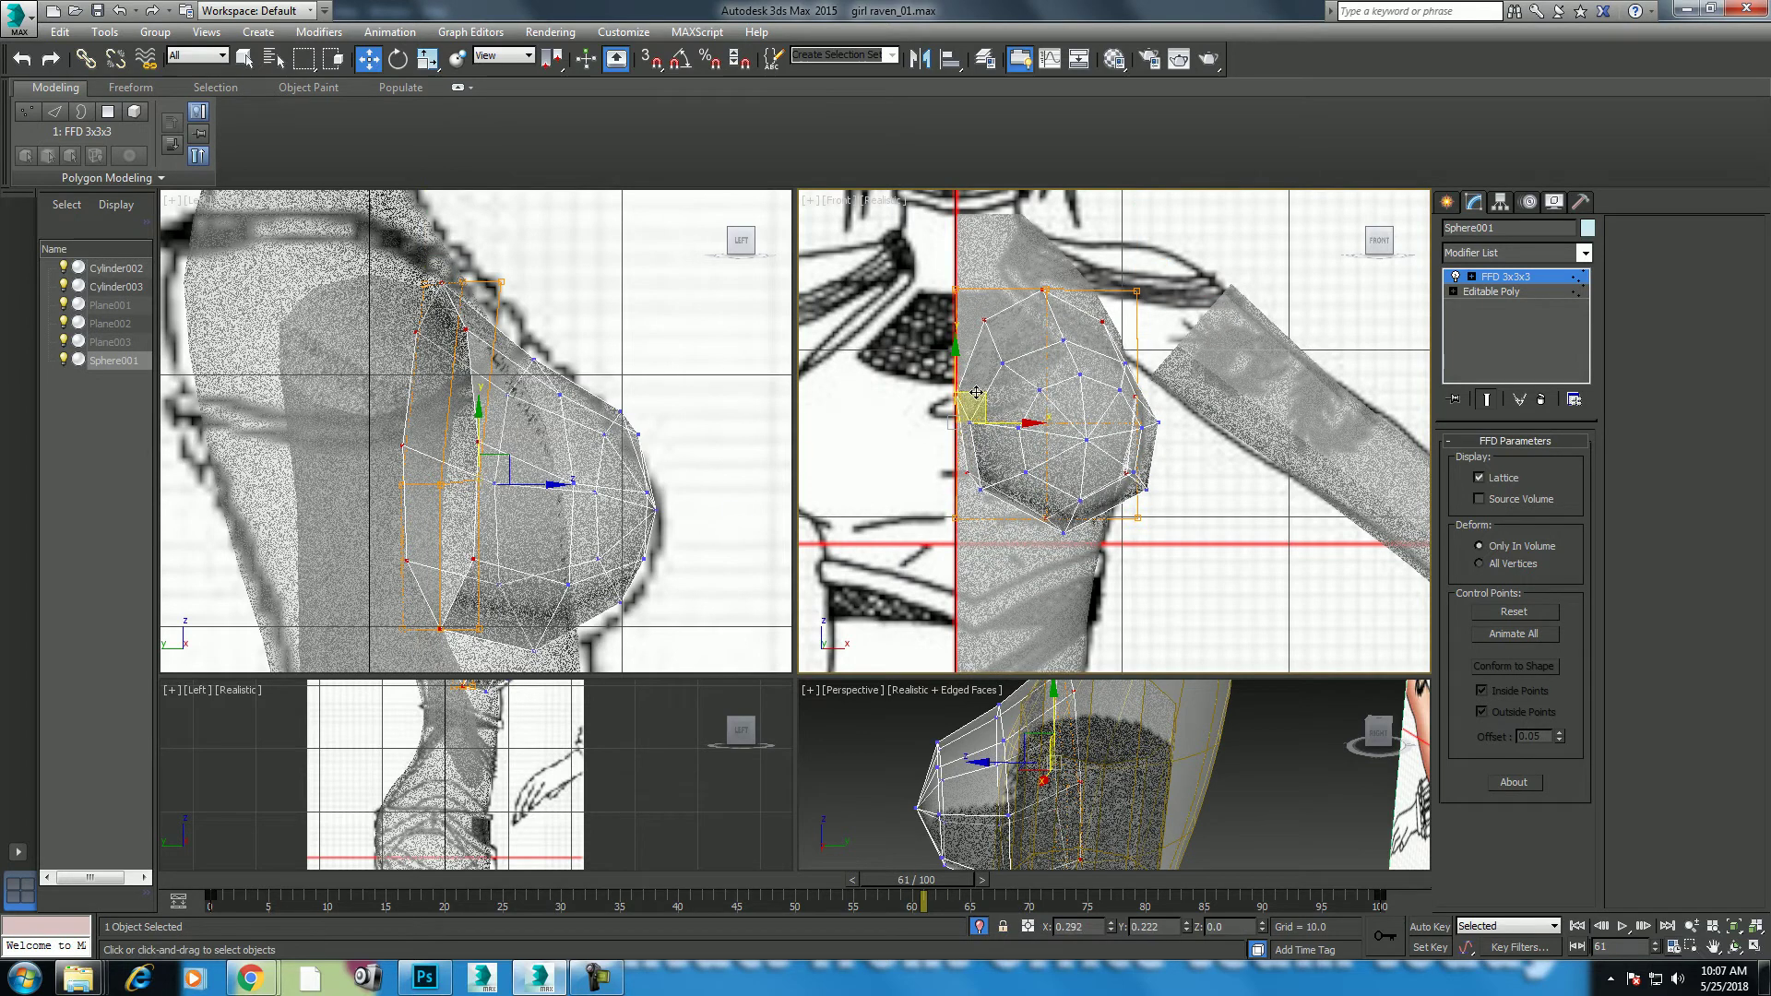
{"action": "left_click_drag", "start_coordinate": [983, 394], "coordinate": [1003, 395]}
Step: Pull the right and bottom-right control points inward, then check the breast in Perspective
{"action": "left_click", "coordinate": [1140, 422]}
{"action": "left_click_drag", "start_coordinate": [1170, 399], "coordinate": [1167, 395]}
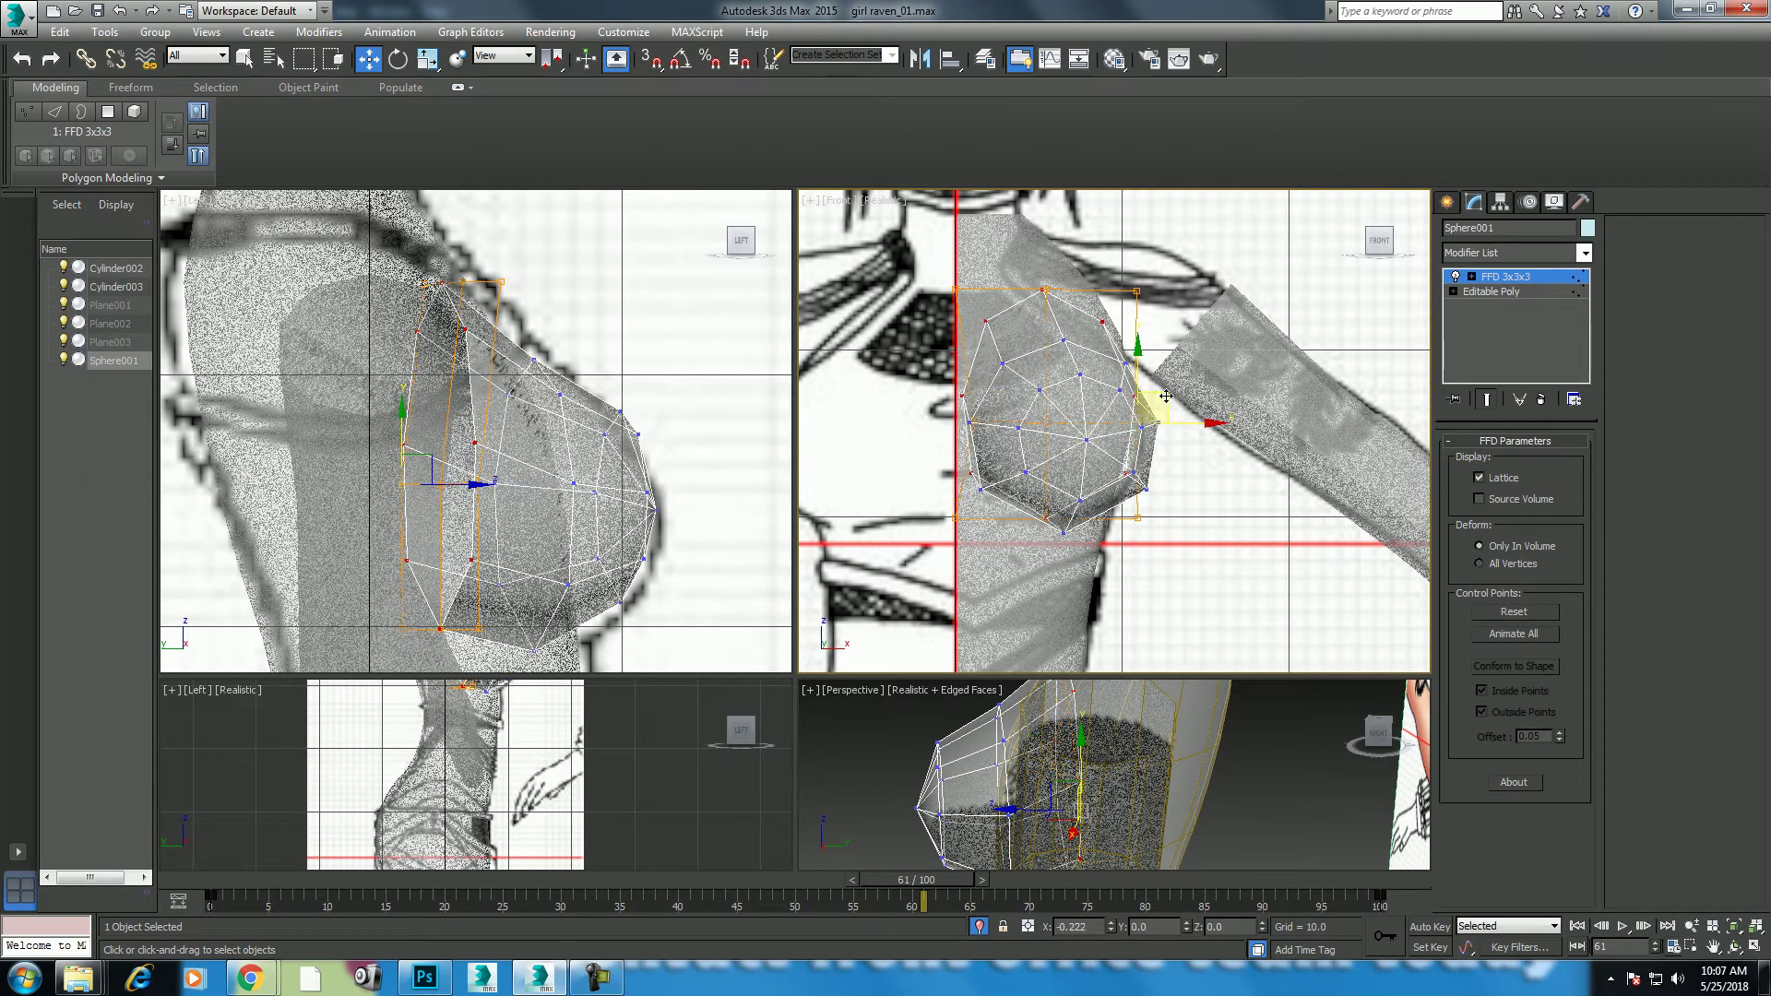
{"action": "left_click", "coordinate": [1138, 517]}
{"action": "left_click_drag", "start_coordinate": [1162, 489], "coordinate": [1160, 487]}
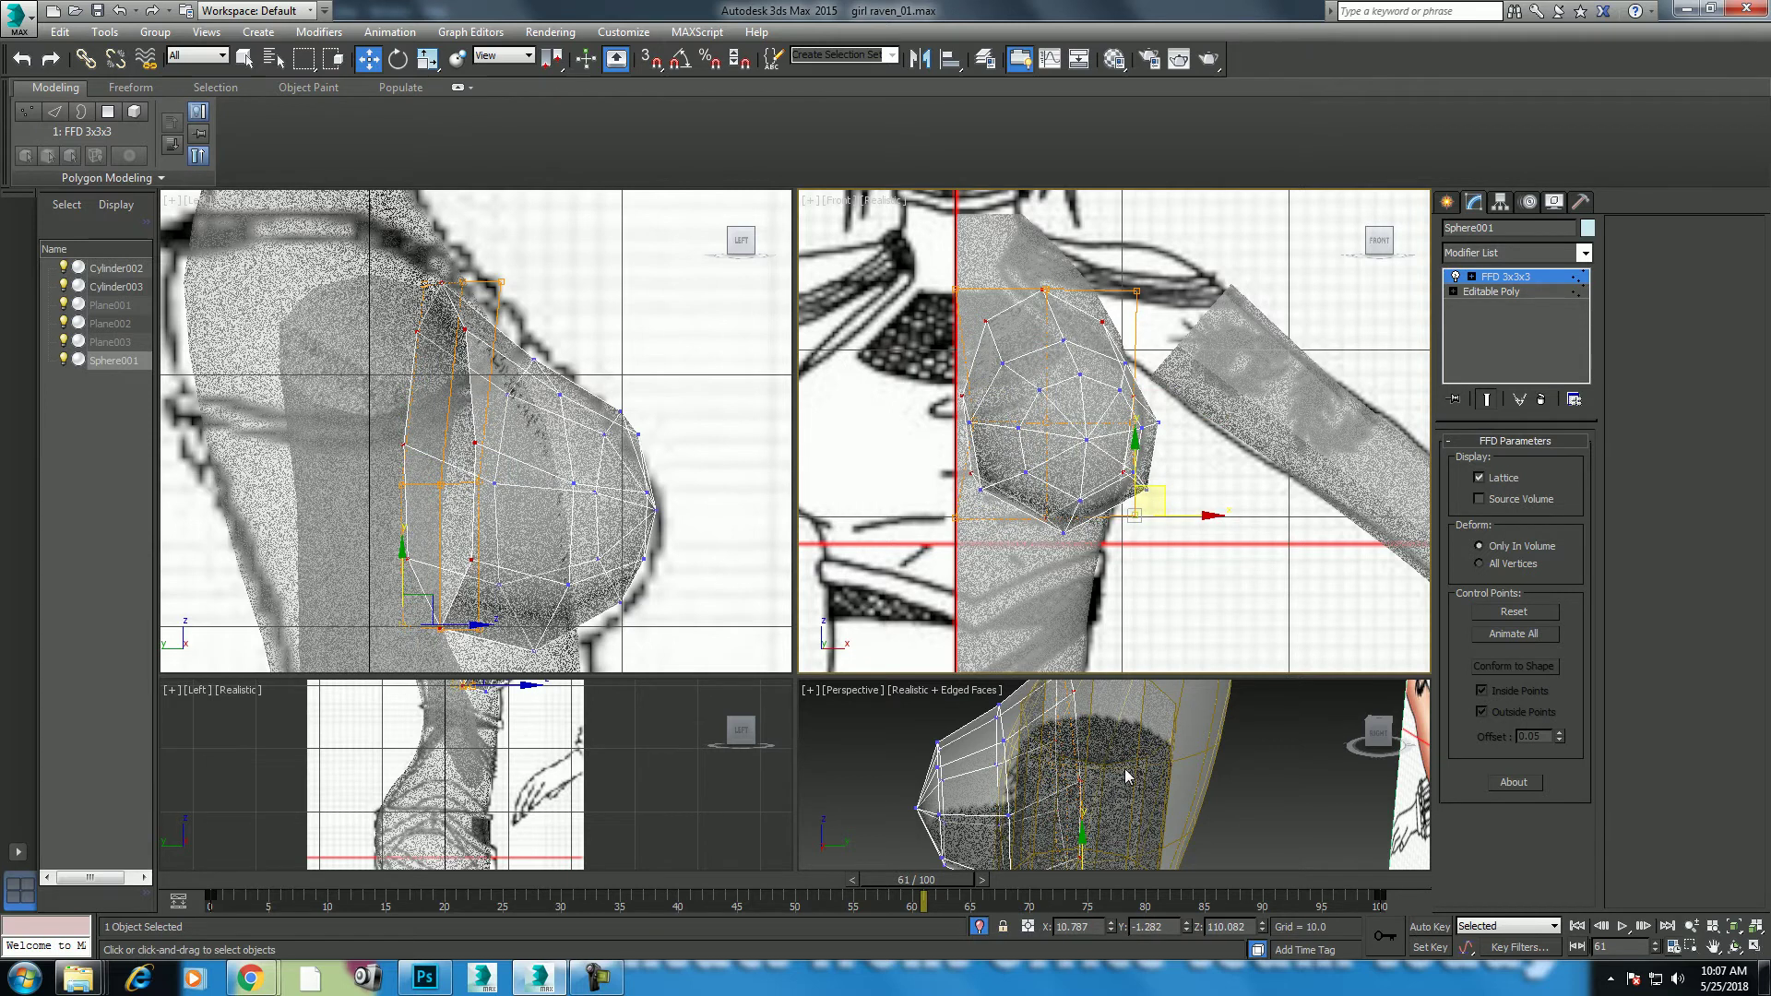
{"action": "key", "text": "alt+w"}
{"action": "middle_click_drag", "start_coordinate": [1010, 709], "coordinate": [1107, 621], "text": "alt"}
Step: Reset the time slider to frame 0 and exit FFD control point editing
{"action": "scroll", "coordinate": [923, 553], "scroll_direction": "down", "scroll_amount": 5}
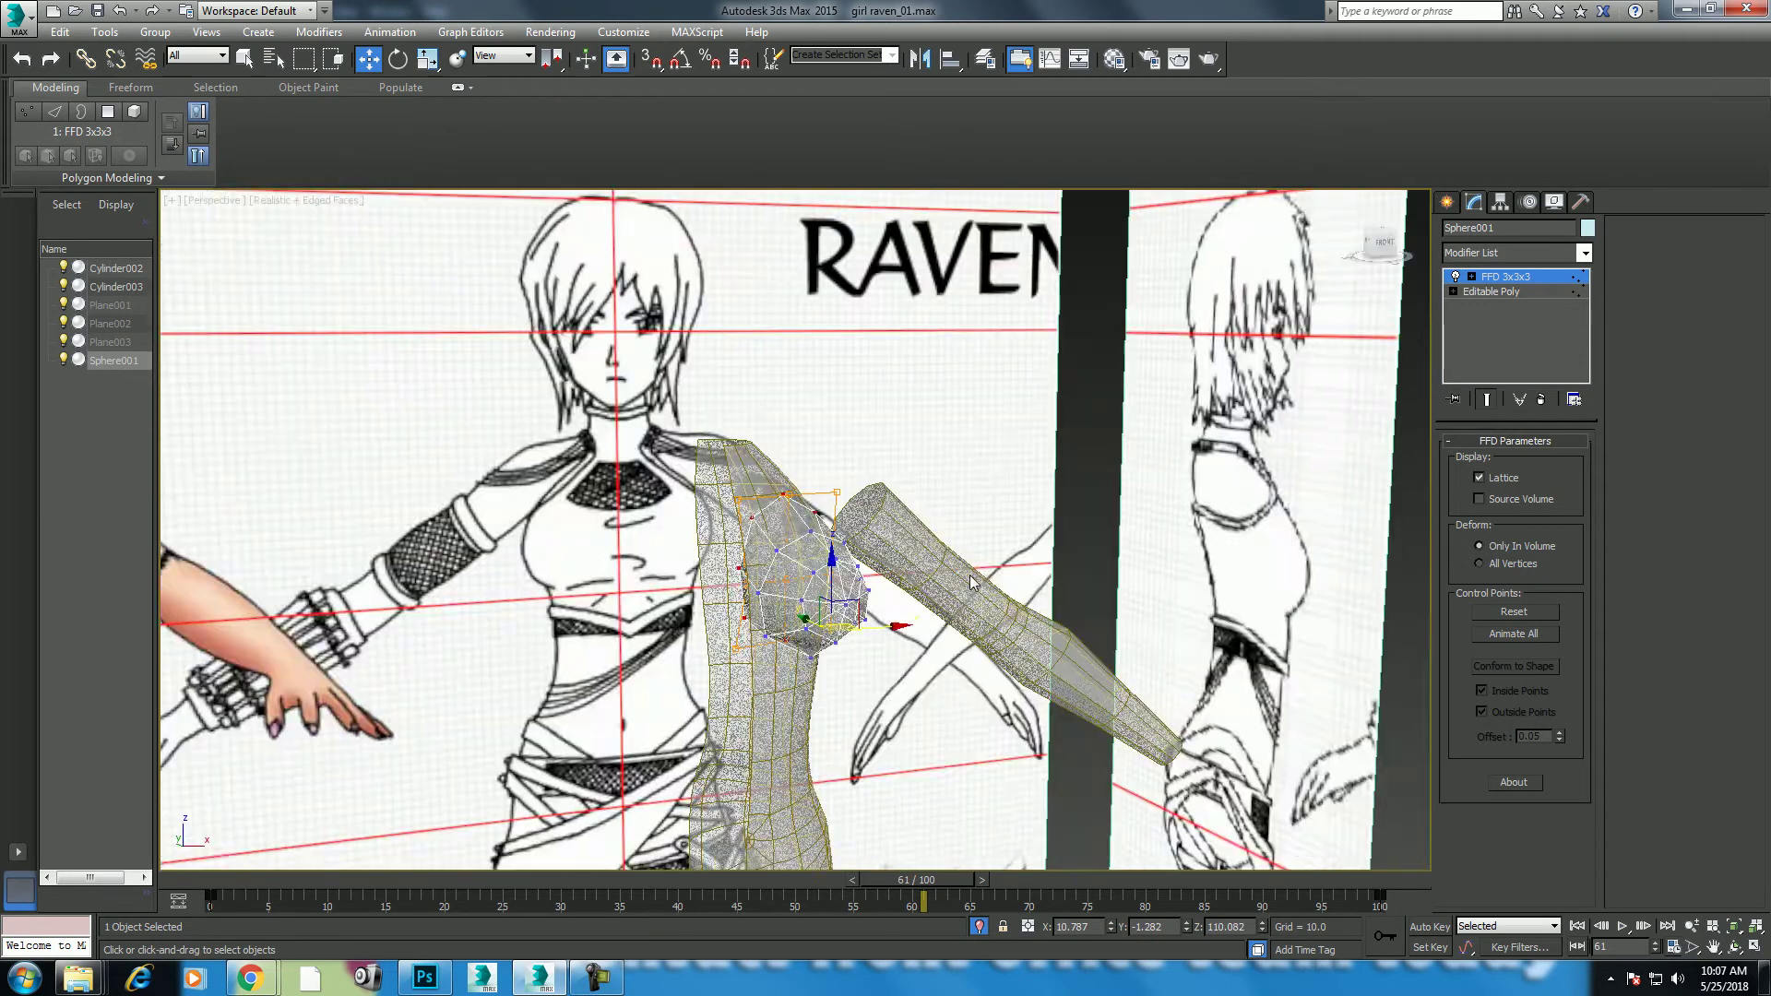
{"action": "scroll", "coordinate": [806, 630], "scroll_direction": "up", "scroll_amount": 3}
{"action": "scroll", "coordinate": [805, 630], "scroll_direction": "up", "scroll_amount": 2}
{"action": "left_click", "coordinate": [217, 887]}
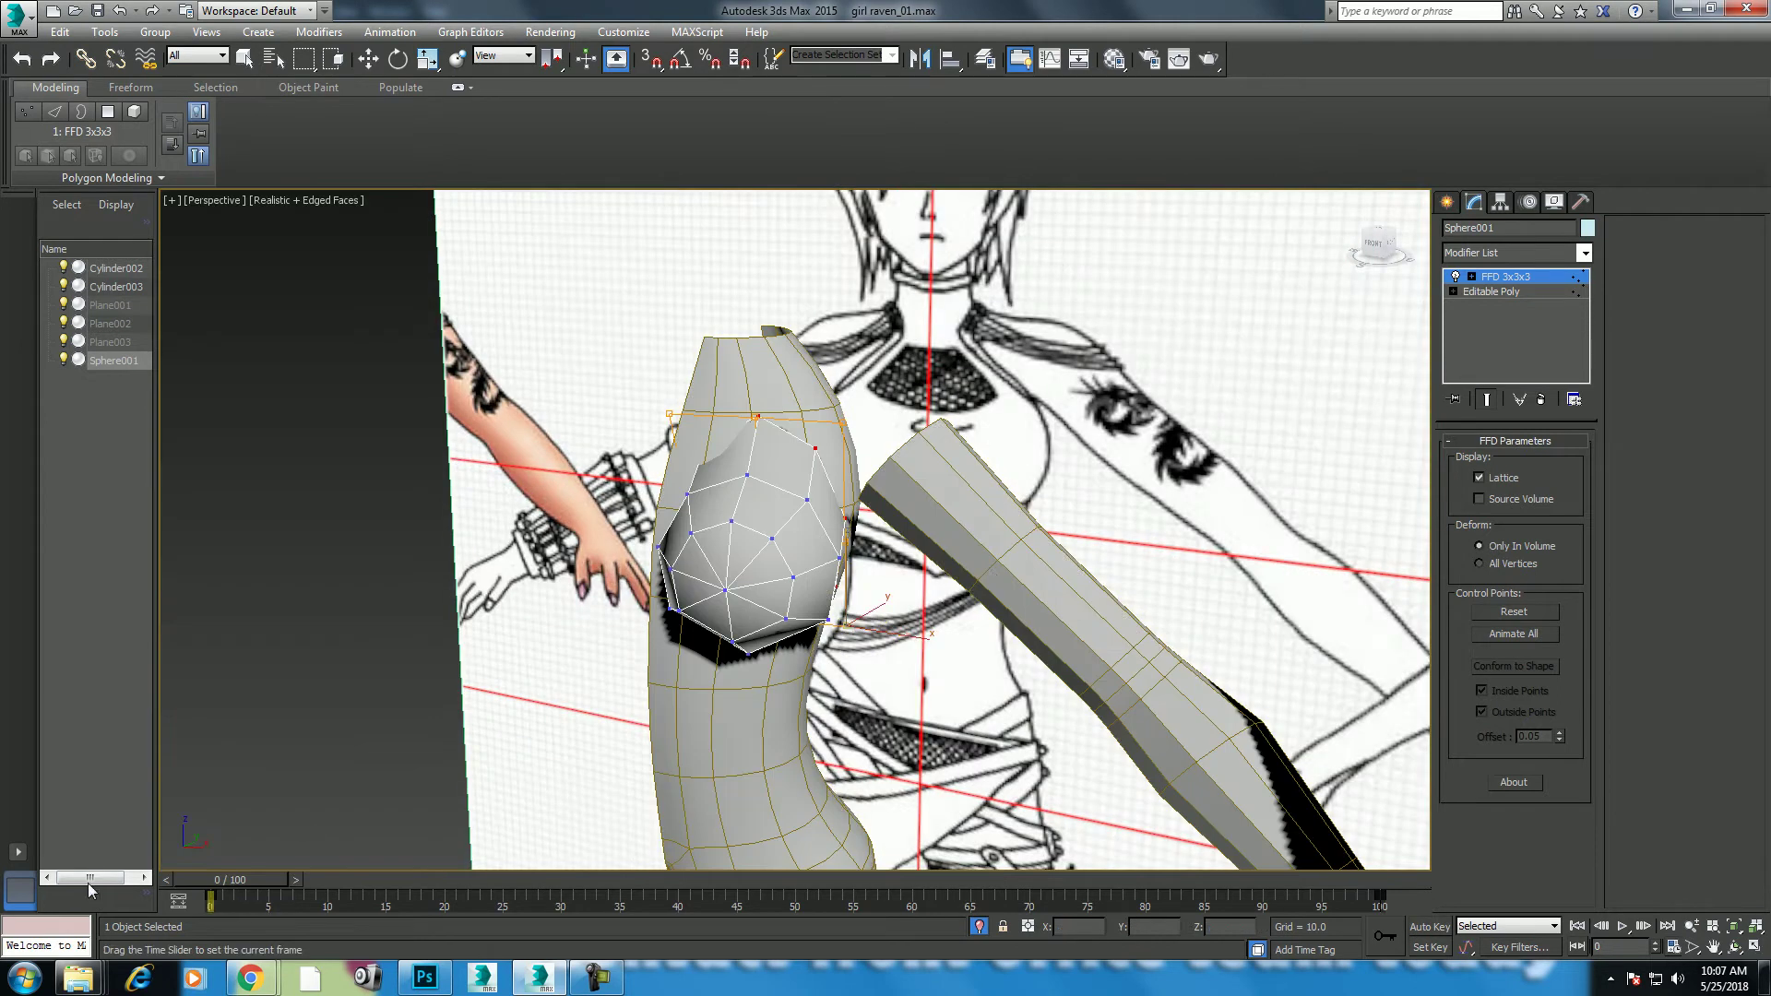
{"action": "middle_click_drag", "start_coordinate": [922, 553], "coordinate": [1059, 533], "text": "alt"}
{"action": "right_click", "coordinate": [1010, 480]}
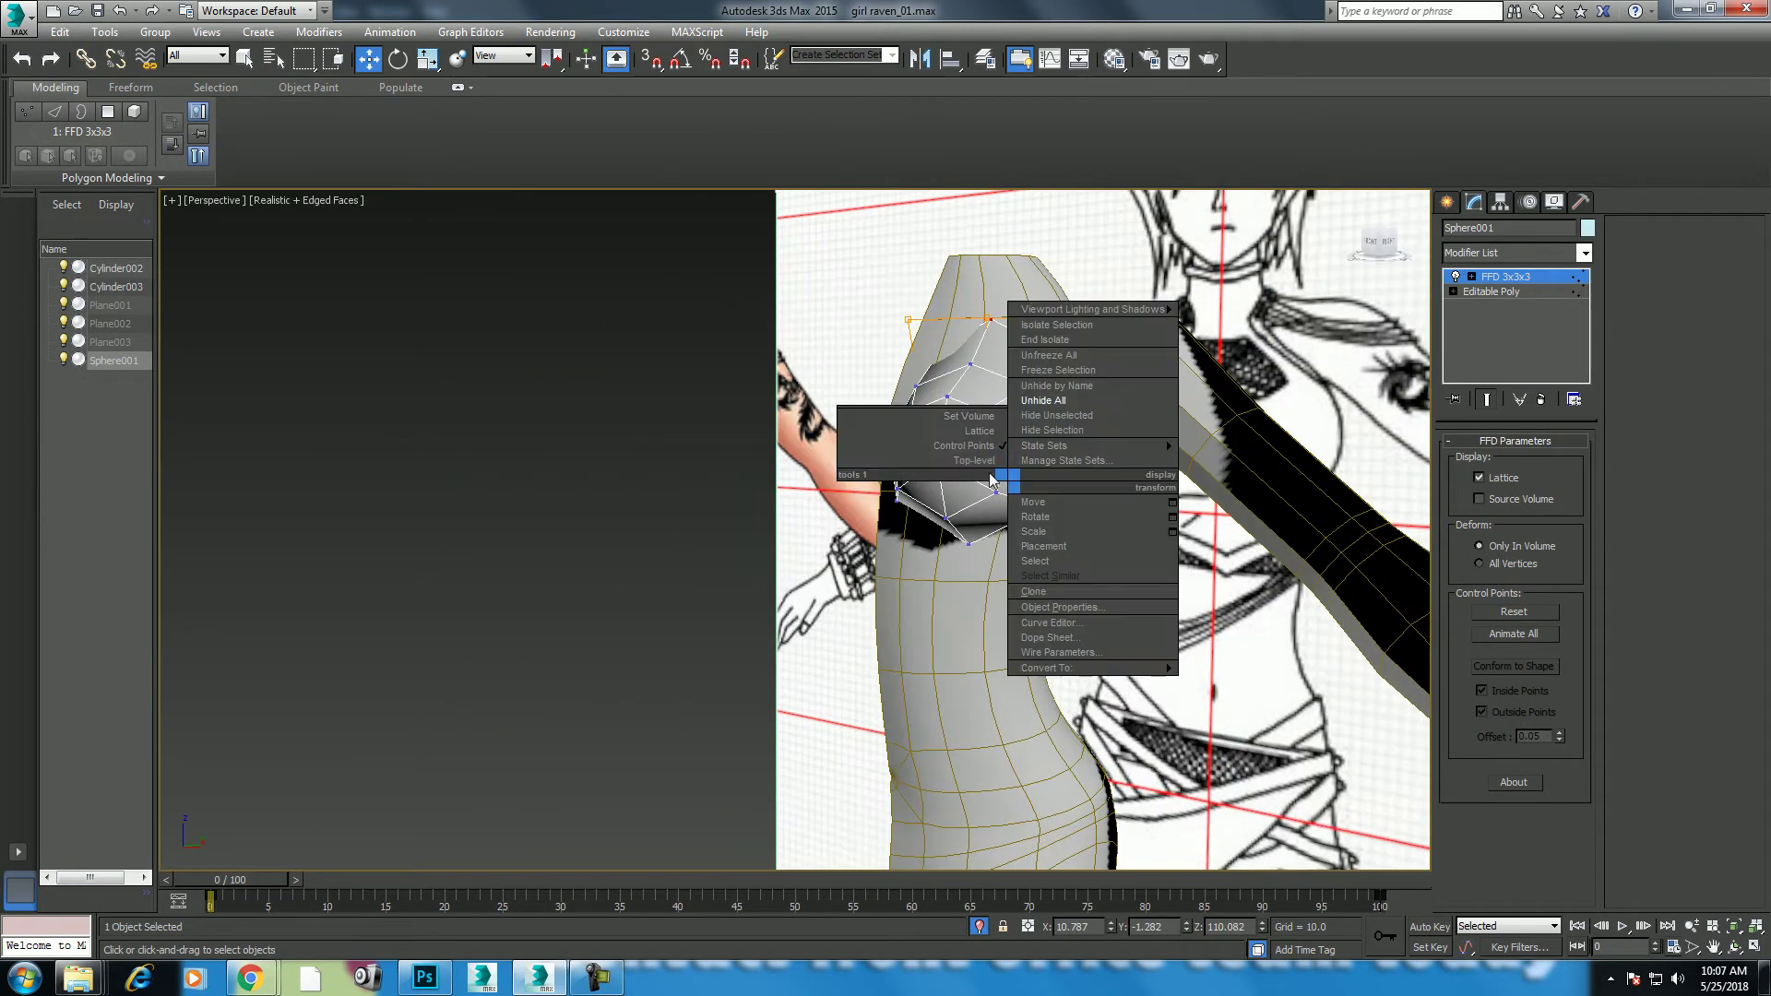
{"action": "left_click", "coordinate": [977, 461]}
Step: Select the torso together with the breast sphere and isolate them
{"action": "right_click", "coordinate": [978, 452]}
{"action": "left_click", "coordinate": [959, 466]}
{"action": "left_click", "coordinate": [975, 574], "text": "ctrl"}
{"action": "key", "text": "alt+q"}
{"action": "middle_click_drag", "start_coordinate": [992, 565], "coordinate": [972, 641], "text": "alt"}
{"action": "scroll", "coordinate": [980, 660], "scroll_direction": "up", "scroll_amount": 4}
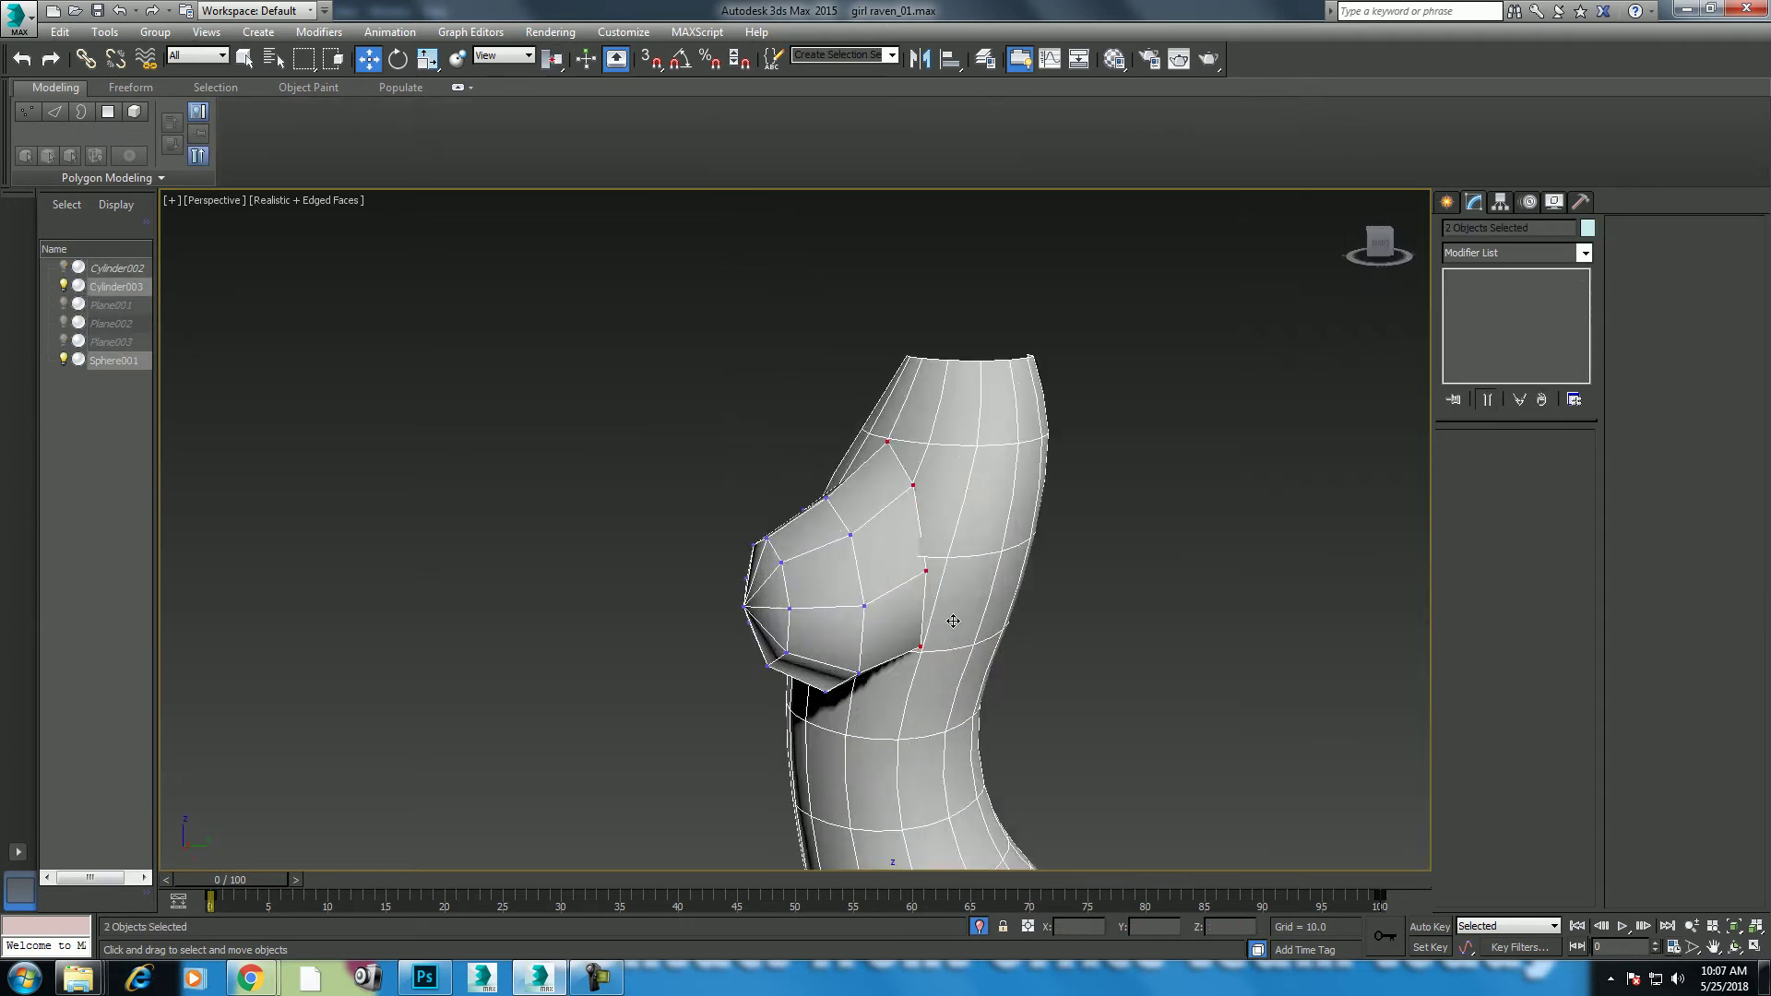
Step: Untick NURMS Toggle on Cylinder003 and orbit to inspect the low-poly torso
{"action": "left_click", "coordinate": [973, 641]}
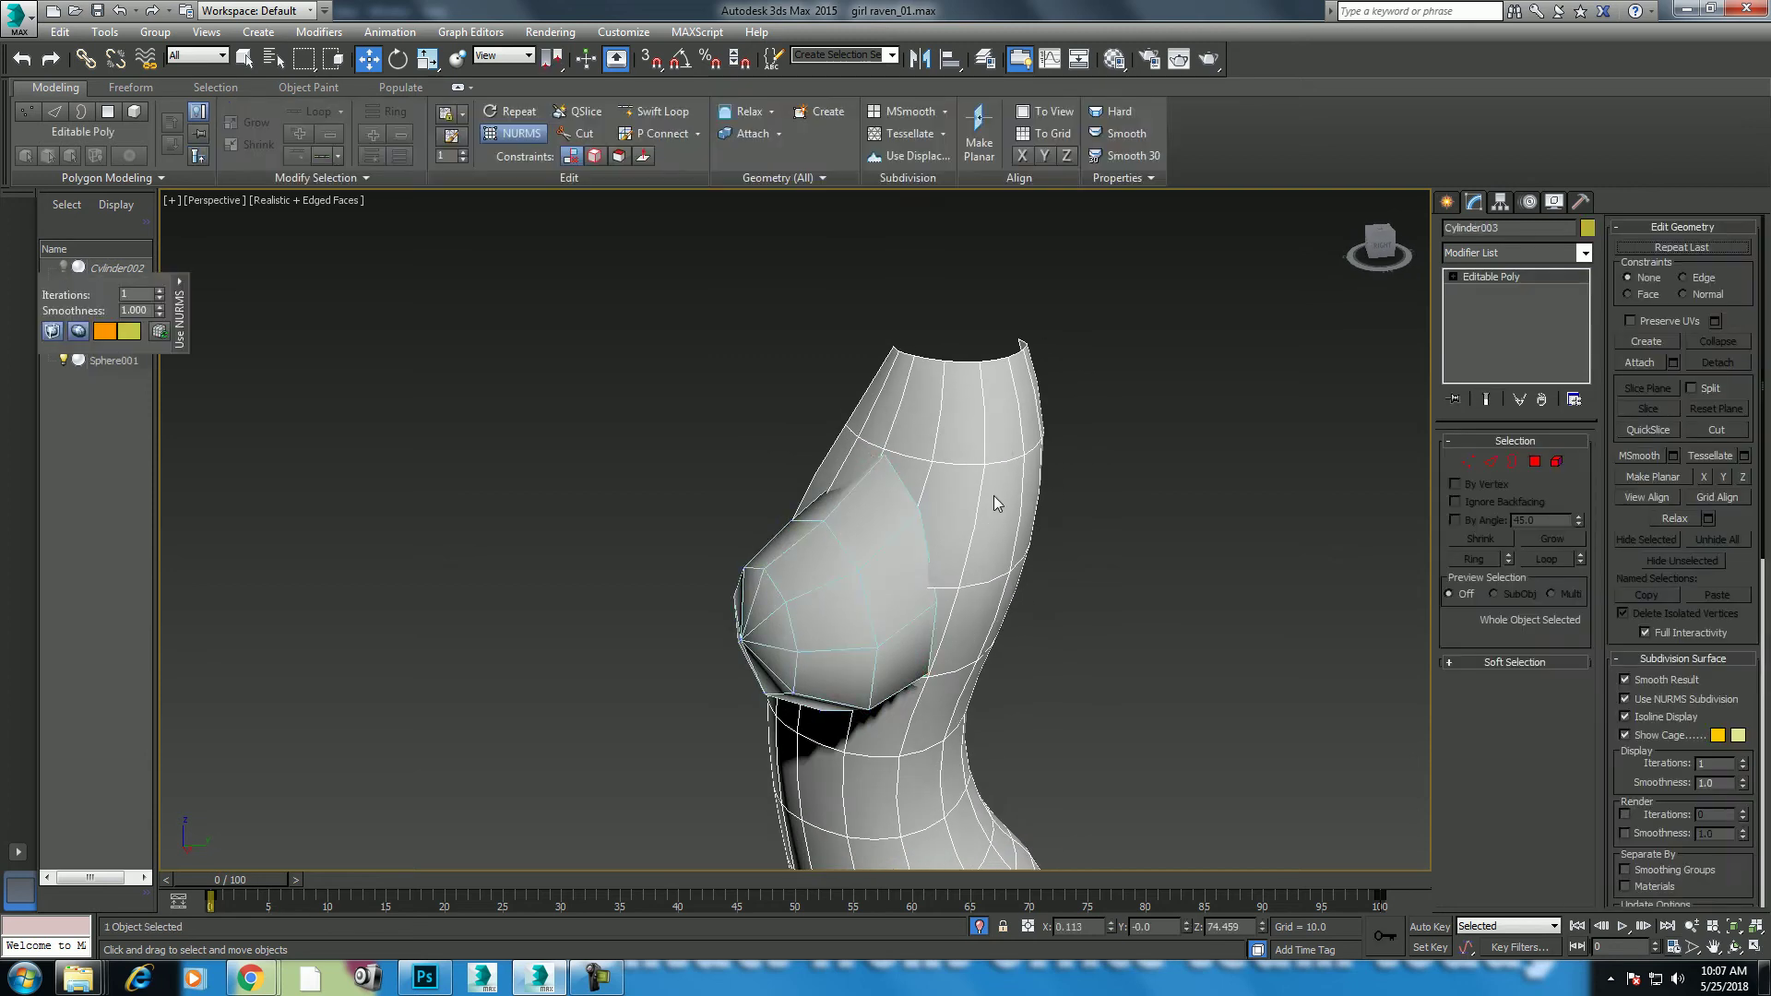
{"action": "right_click", "coordinate": [989, 495]}
{"action": "left_click", "coordinate": [967, 290]}
{"action": "mouse_move", "coordinate": [1044, 664]}
{"action": "middle_mouse_down", "text": "alt"}
{"action": "mouse_move", "coordinate": [985, 582]}
{"action": "mouse_move", "coordinate": [1125, 581]}
{"action": "mouse_move", "coordinate": [732, 597]}
{"action": "mouse_move", "coordinate": [1005, 618]}
{"action": "mouse_move", "coordinate": [952, 574]}
{"action": "middle_mouse_up", "text": "alt"}
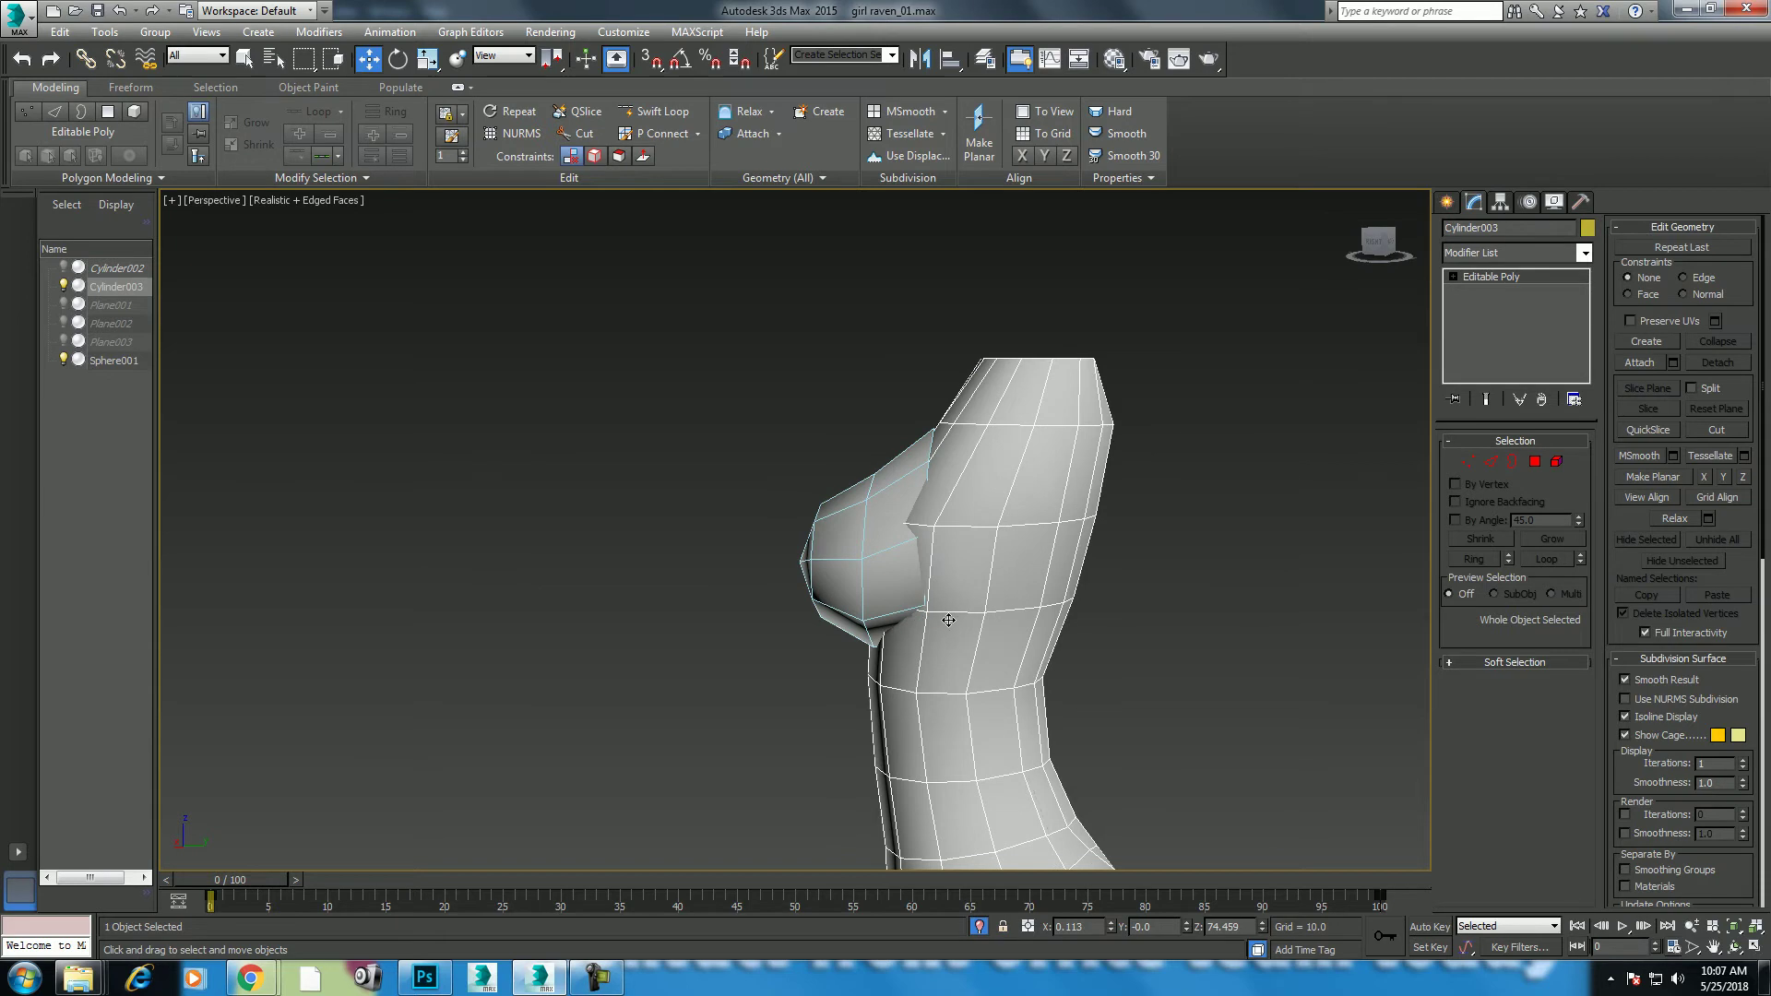
{"action": "middle_click_drag", "start_coordinate": [944, 534], "coordinate": [1050, 554], "text": "alt"}
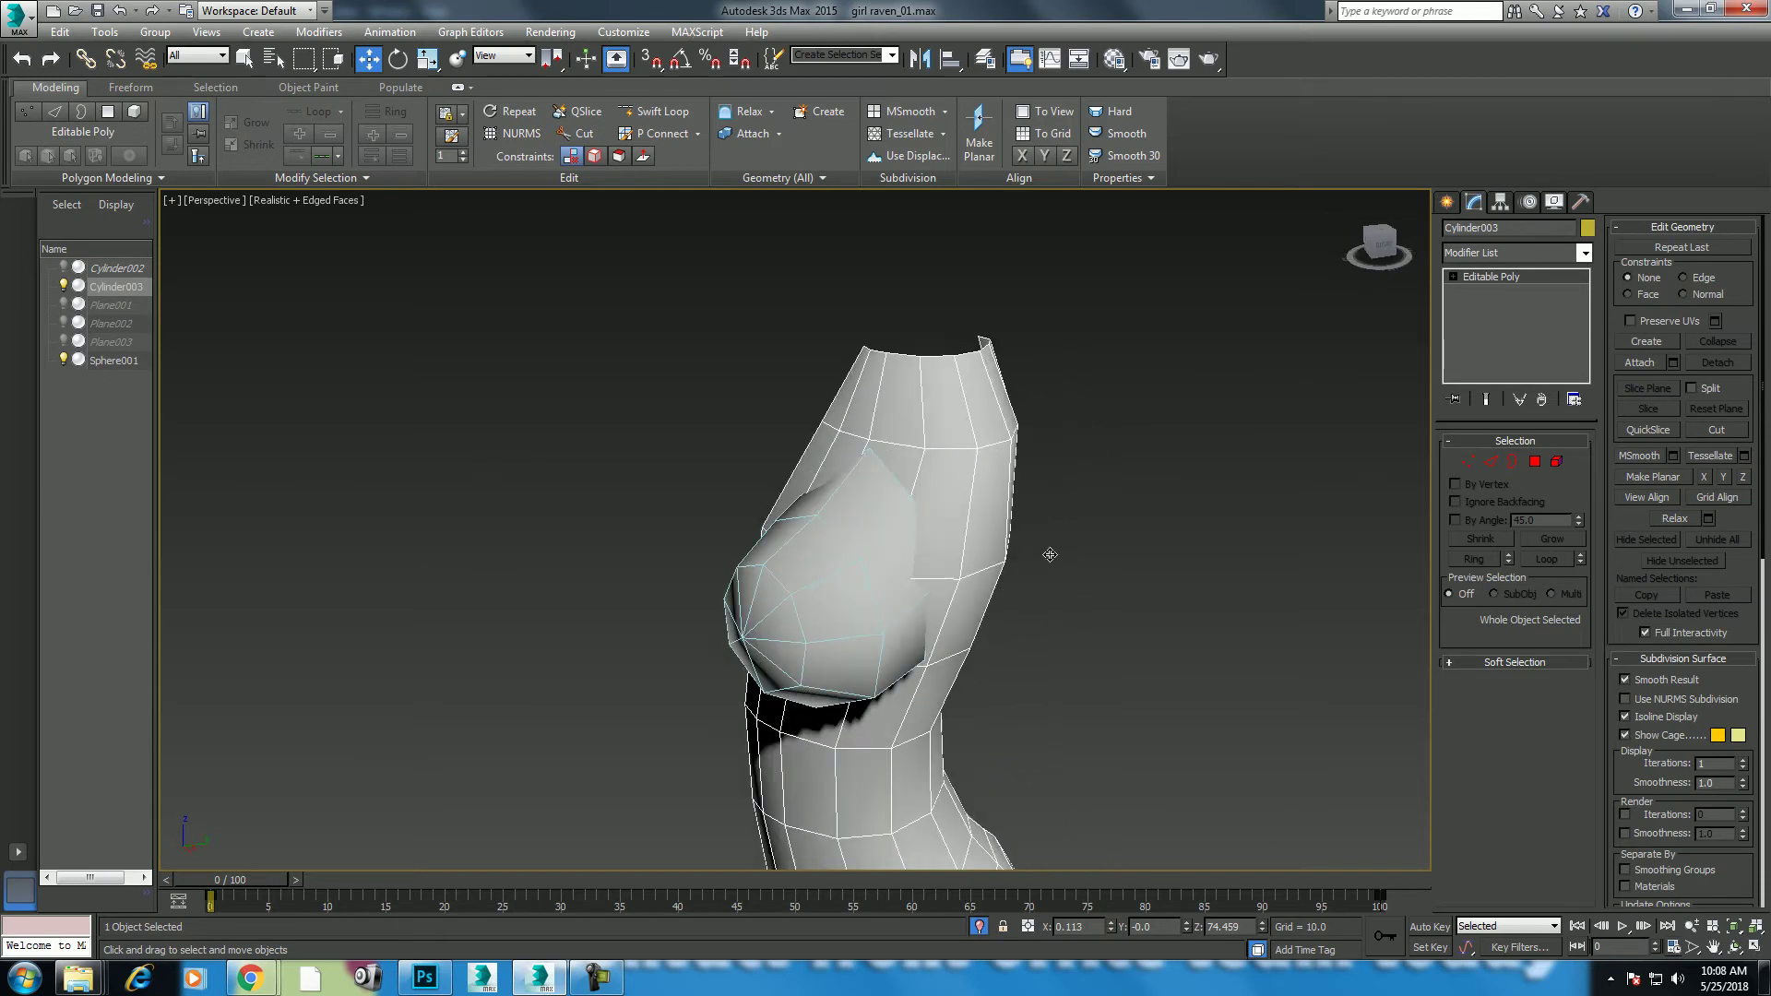
Step: Enter Vertex mode on the torso in Front view with wireframe display
{"action": "left_click", "coordinate": [1493, 462]}
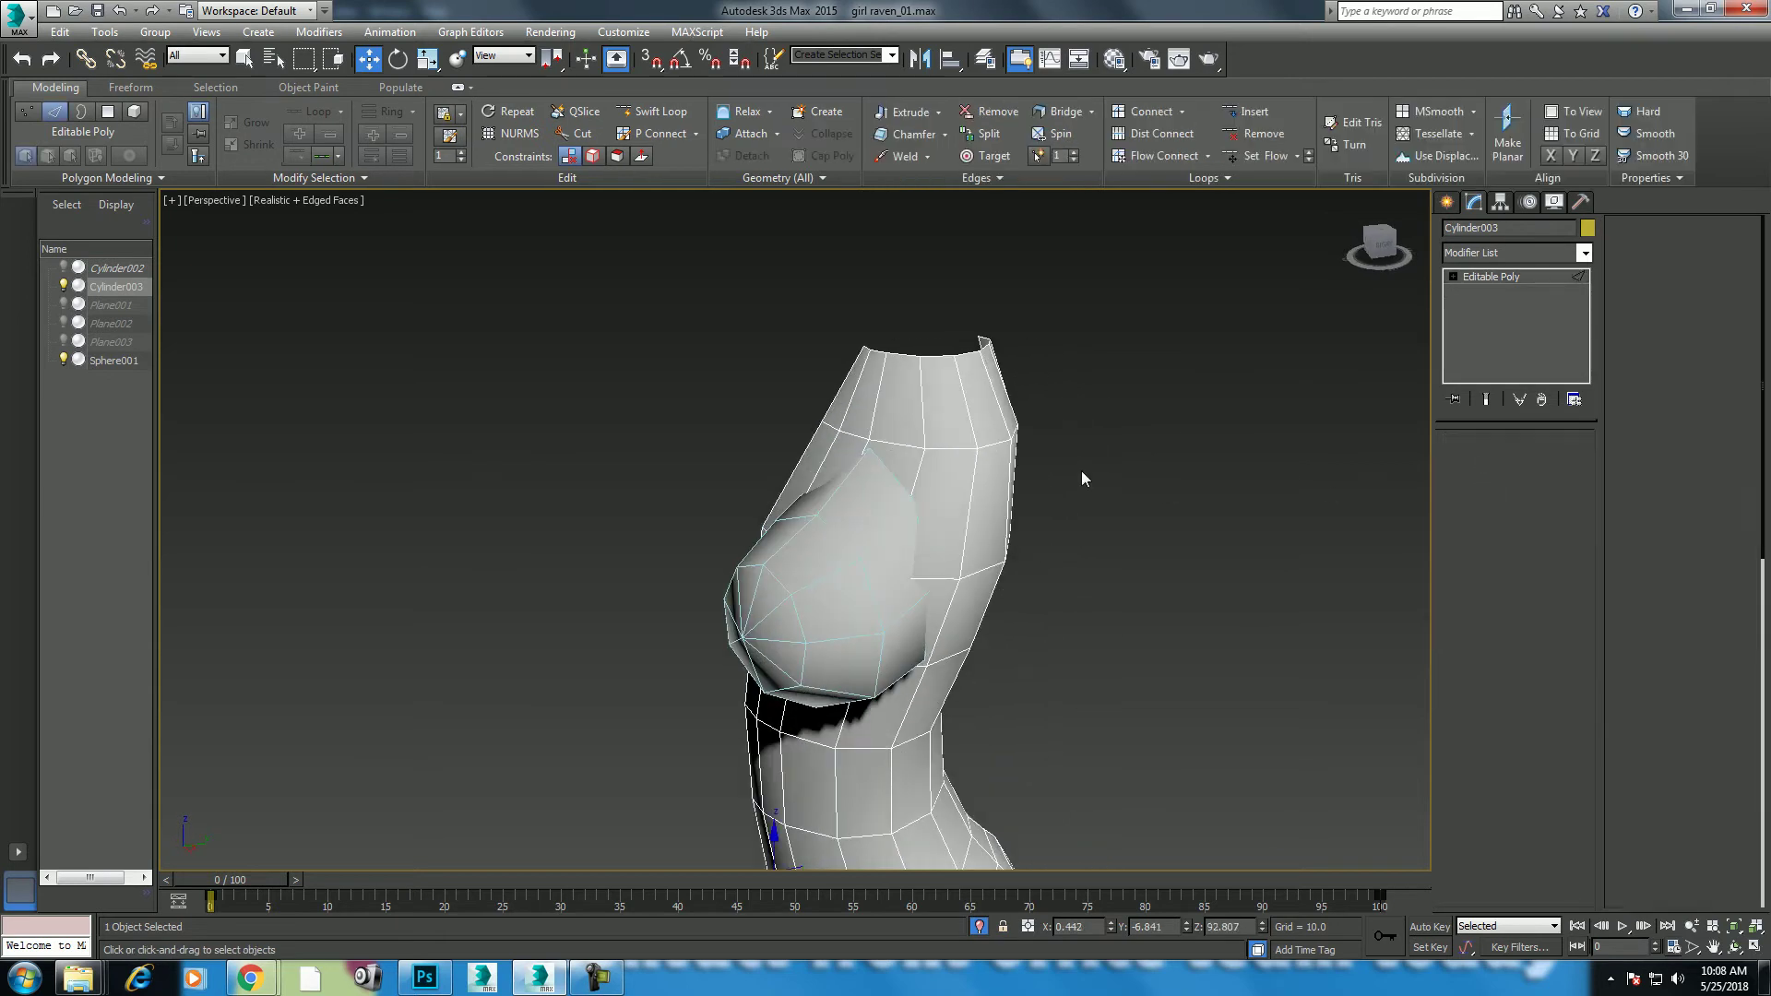
{"action": "left_click", "coordinate": [966, 502]}
{"action": "mouse_move", "coordinate": [1048, 629]}
{"action": "middle_mouse_down", "text": "alt"}
{"action": "mouse_move", "coordinate": [1065, 578]}
{"action": "mouse_move", "coordinate": [1092, 606]}
{"action": "mouse_move", "coordinate": [1181, 599]}
{"action": "middle_mouse_up", "text": "alt"}
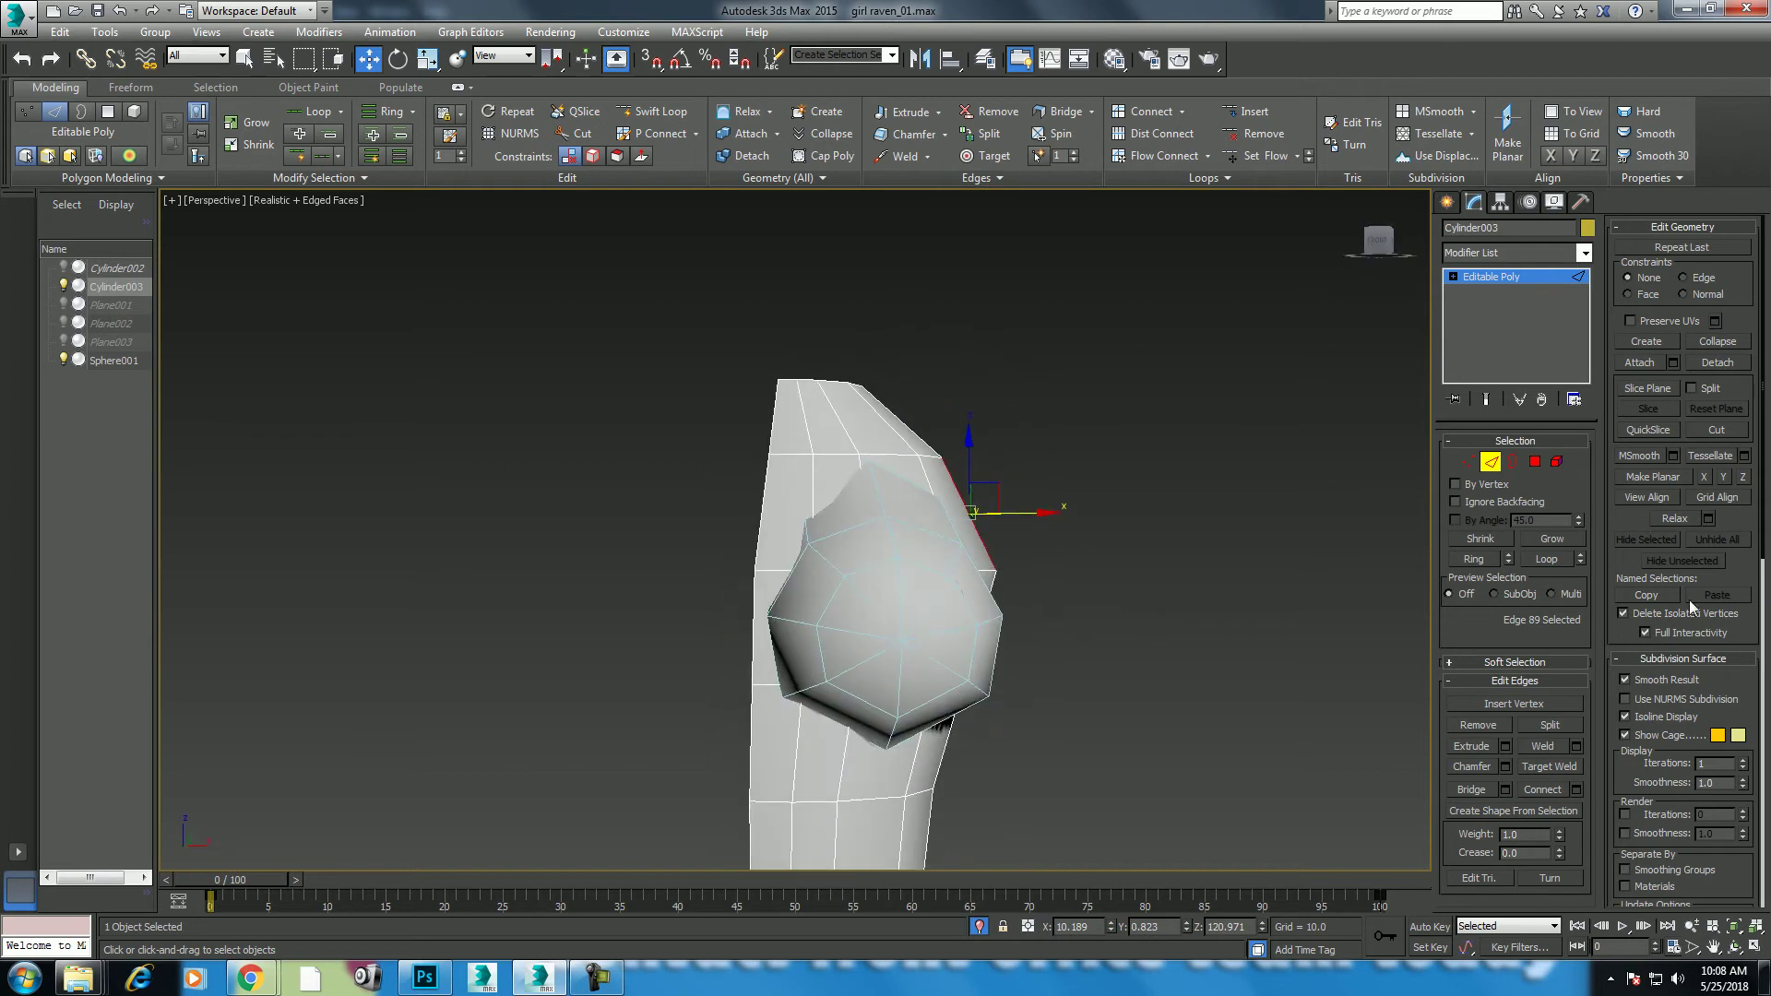
{"action": "left_click", "coordinate": [1467, 461]}
{"action": "mouse_move", "coordinate": [816, 723]}
{"action": "middle_mouse_down", "text": "alt"}
{"action": "mouse_move", "coordinate": [894, 771]}
{"action": "mouse_move", "coordinate": [901, 585]}
{"action": "mouse_move", "coordinate": [875, 557]}
{"action": "middle_mouse_up", "text": "alt"}
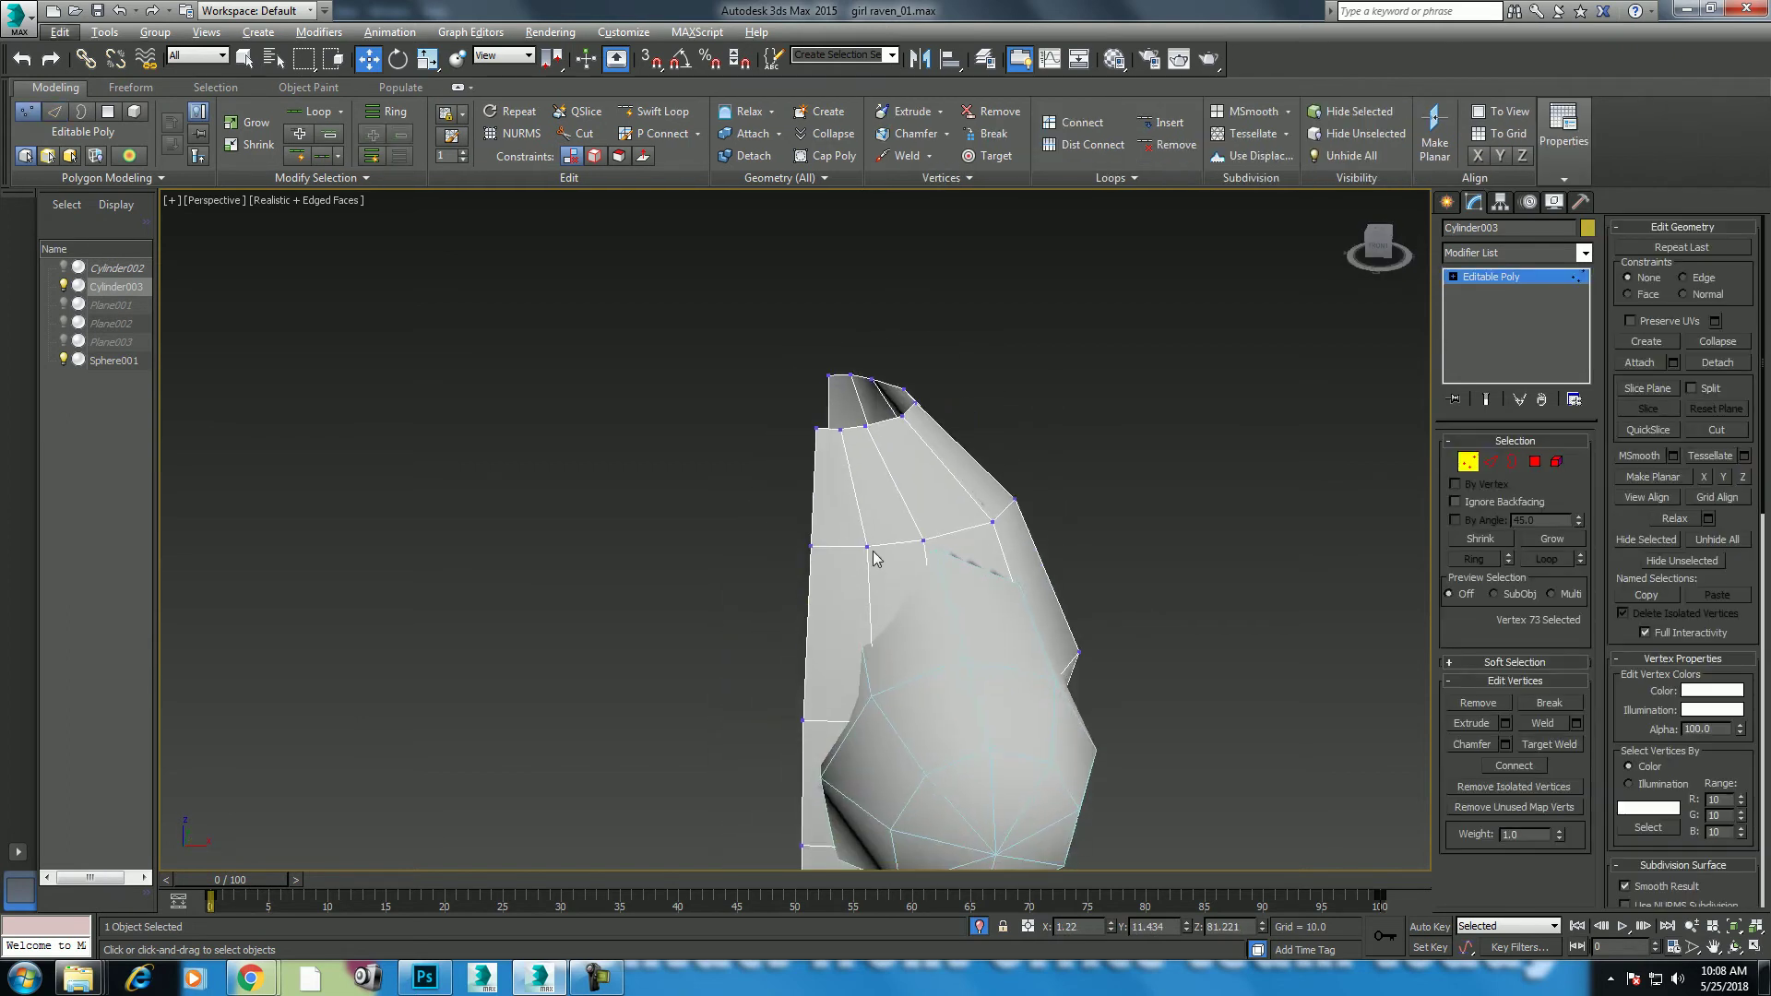
{"action": "left_click", "coordinate": [867, 548]}
{"action": "key", "text": "f"}
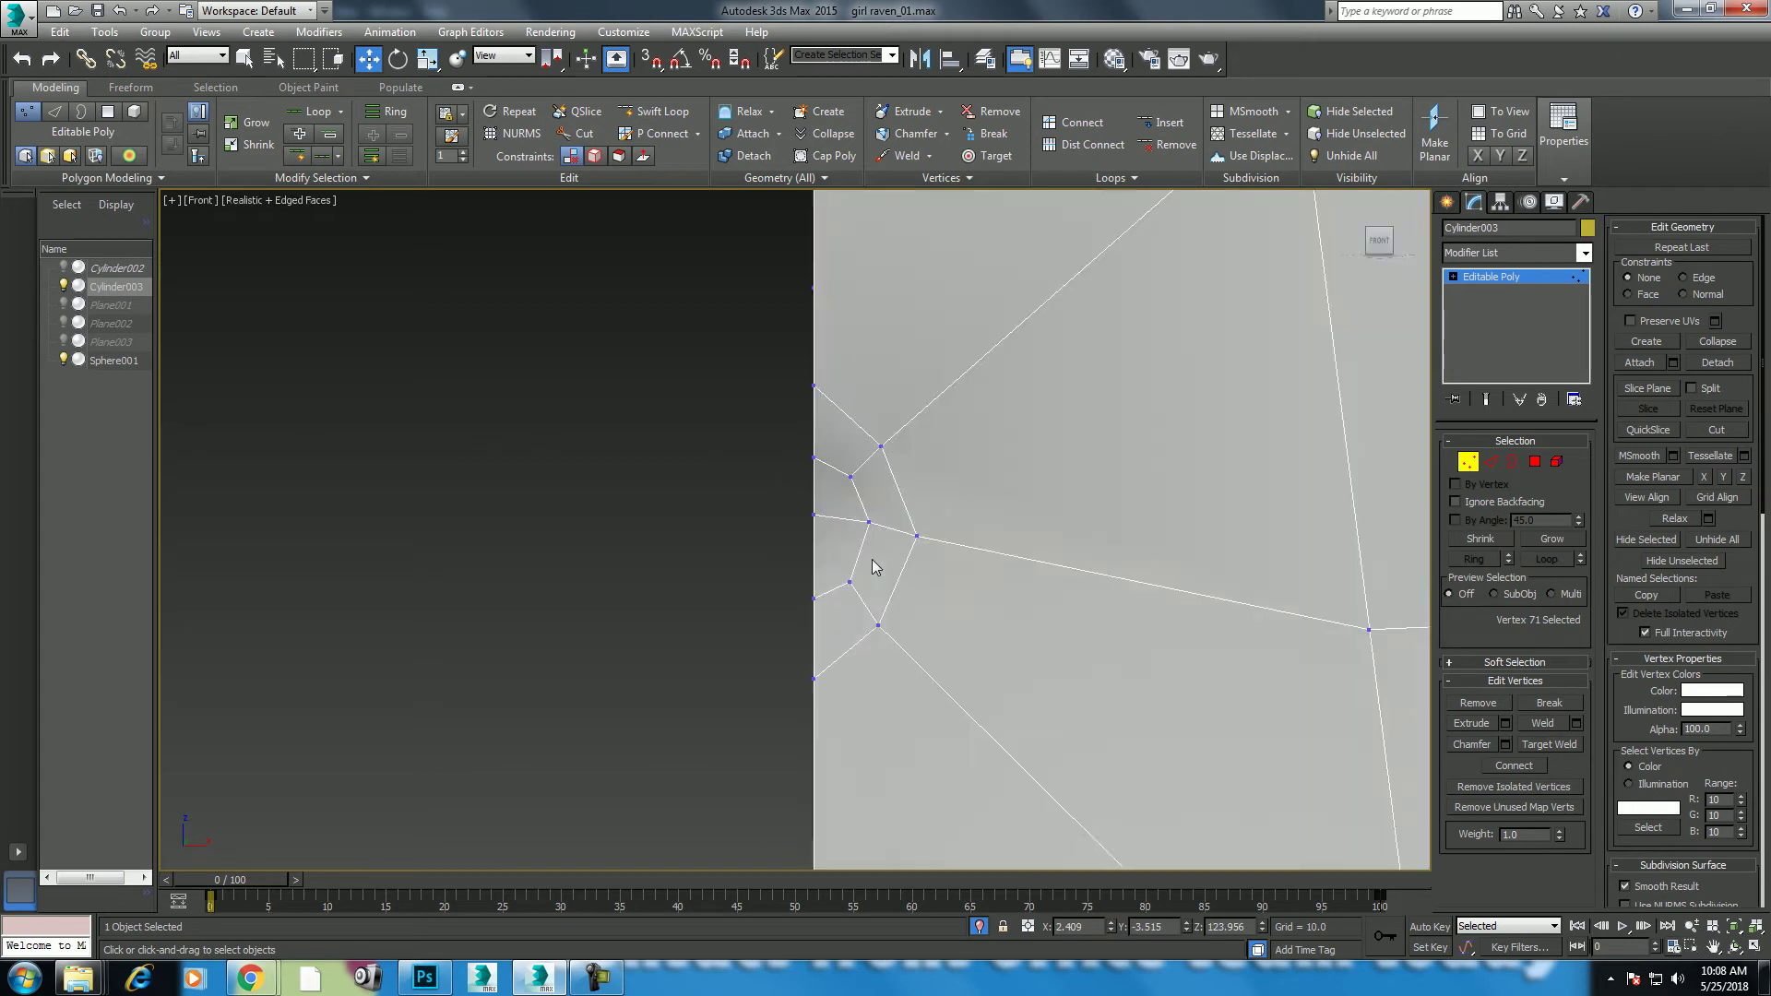
{"action": "scroll", "coordinate": [872, 559], "scroll_direction": "down", "scroll_amount": 3}
{"action": "scroll", "coordinate": [872, 507], "scroll_direction": "down", "scroll_amount": 3}
{"action": "middle_click_drag", "start_coordinate": [859, 503], "coordinate": [840, 366]}
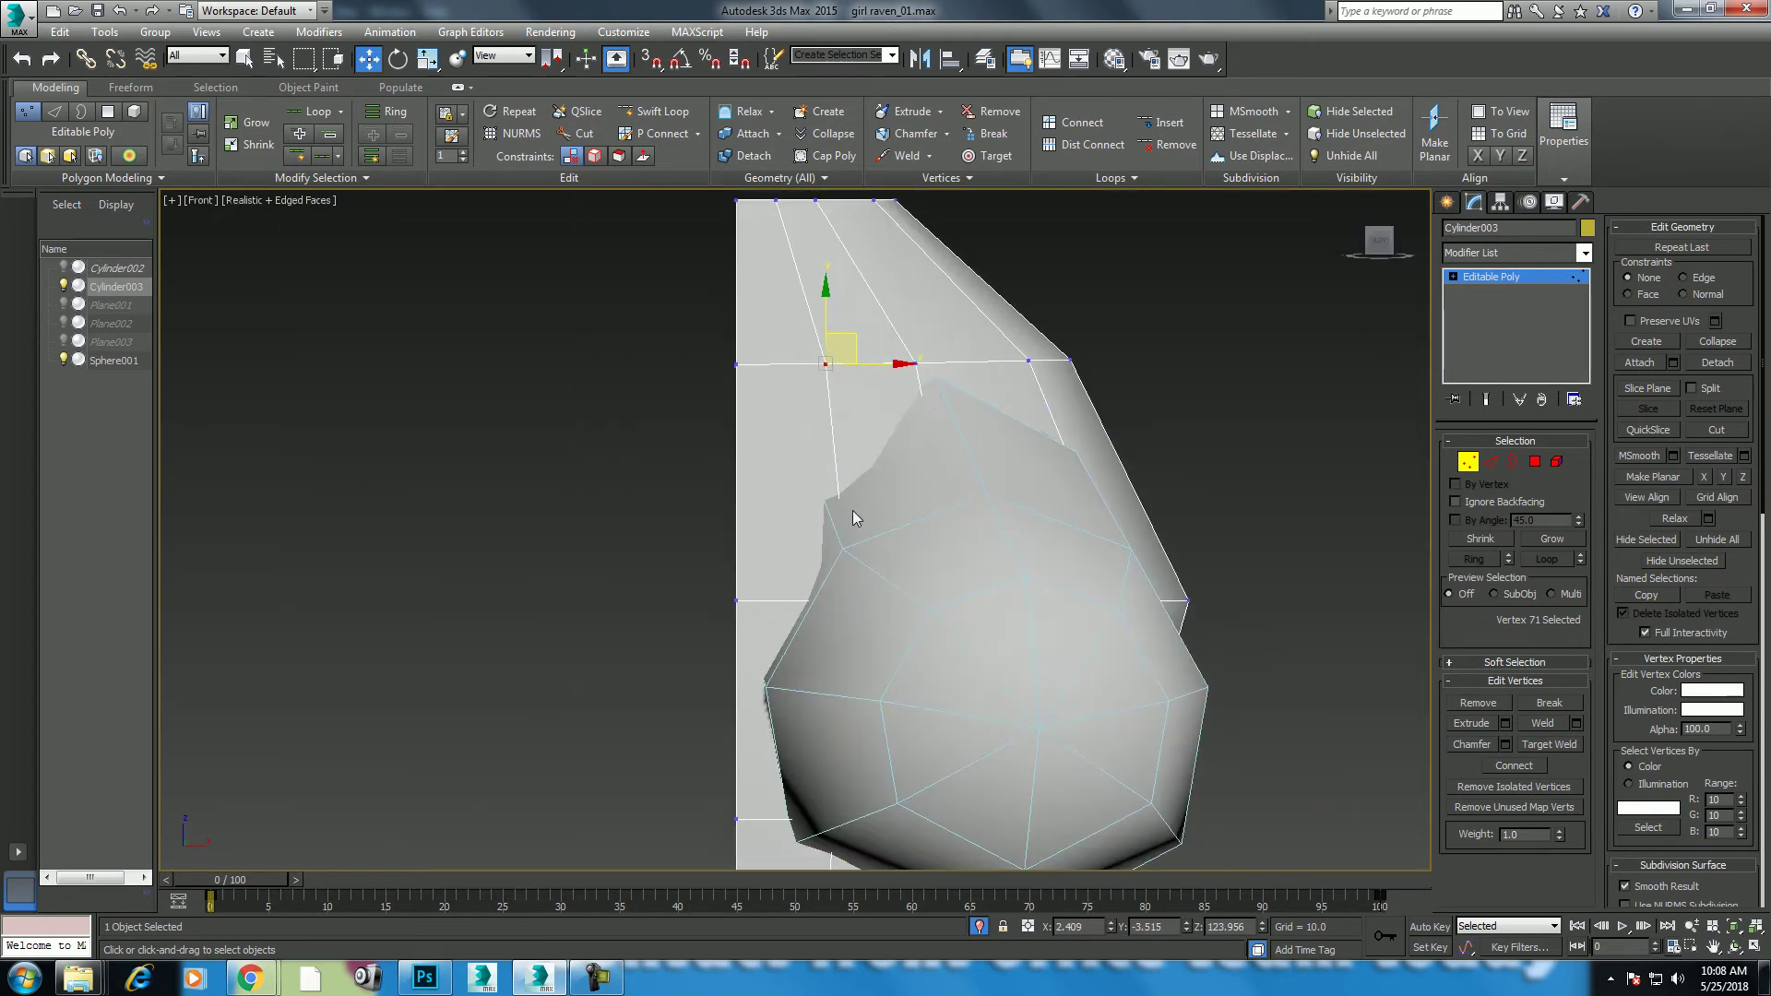
{"action": "key", "text": "F3"}
Step: Move the torso vertices beside and below the breast to the left
{"action": "left_click", "coordinate": [848, 601]}
{"action": "left_click_drag", "start_coordinate": [875, 575], "coordinate": [827, 585]}
{"action": "key", "text": "F3"}
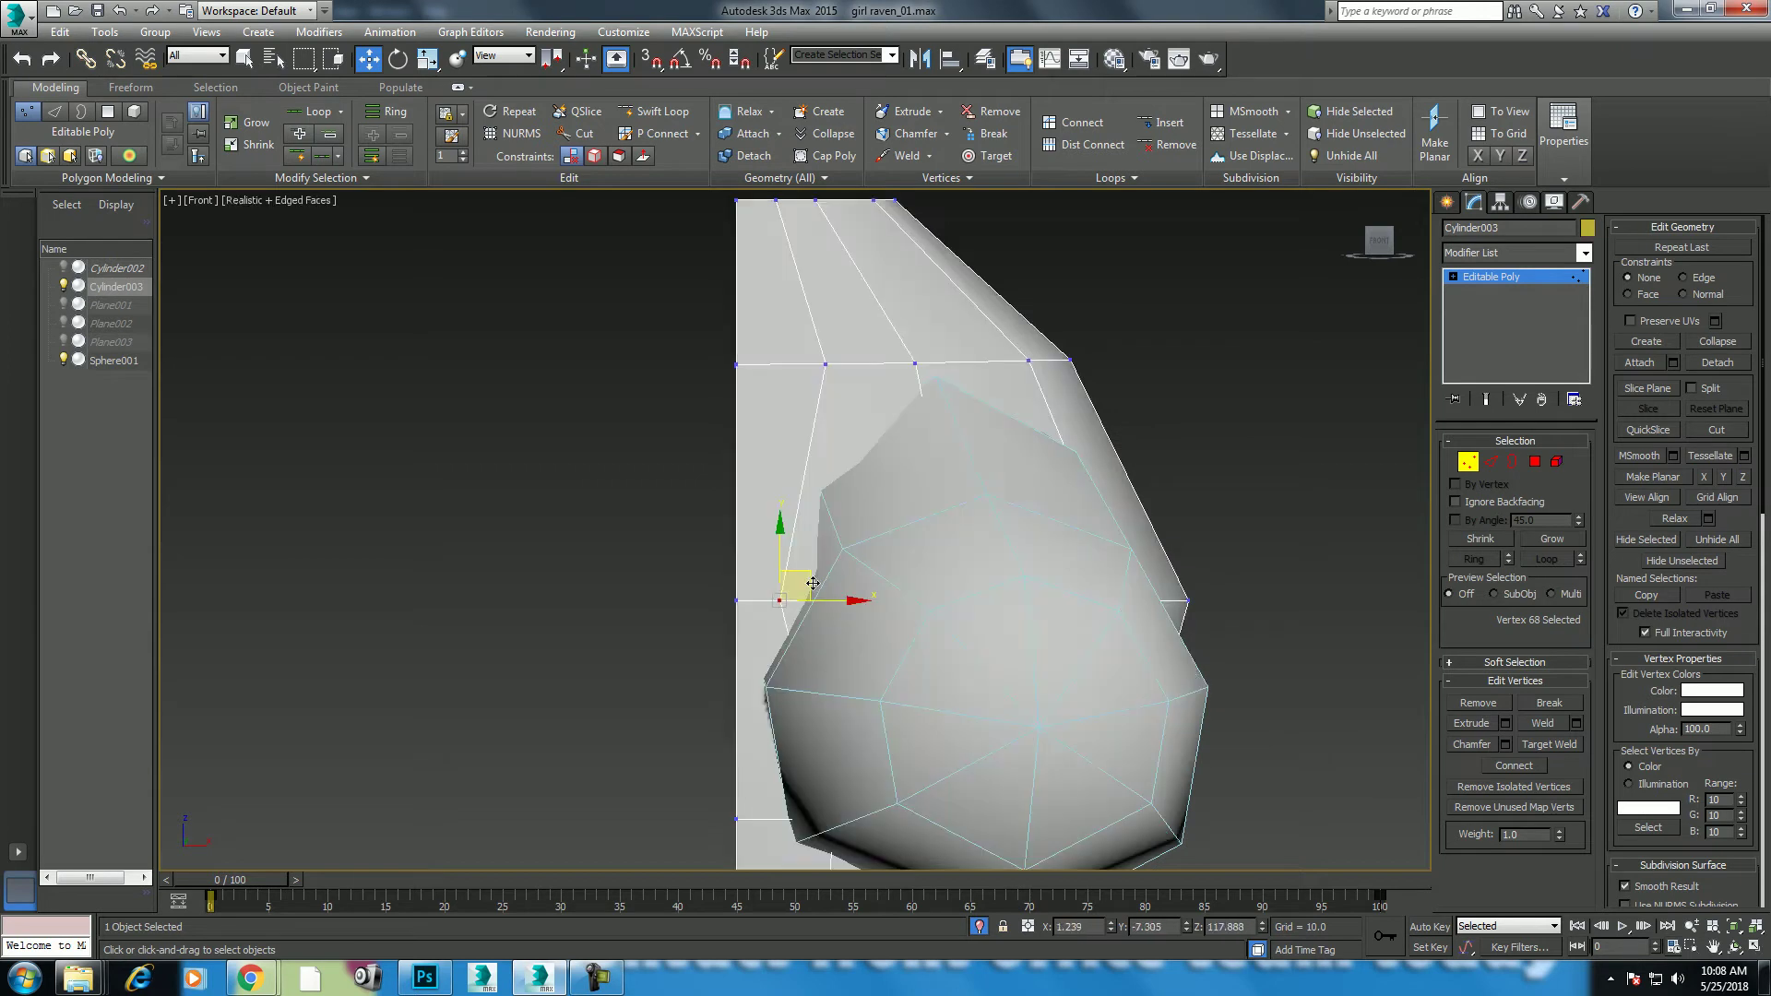
{"action": "key", "text": "F3"}
{"action": "middle_click_drag", "start_coordinate": [864, 704], "coordinate": [861, 544]}
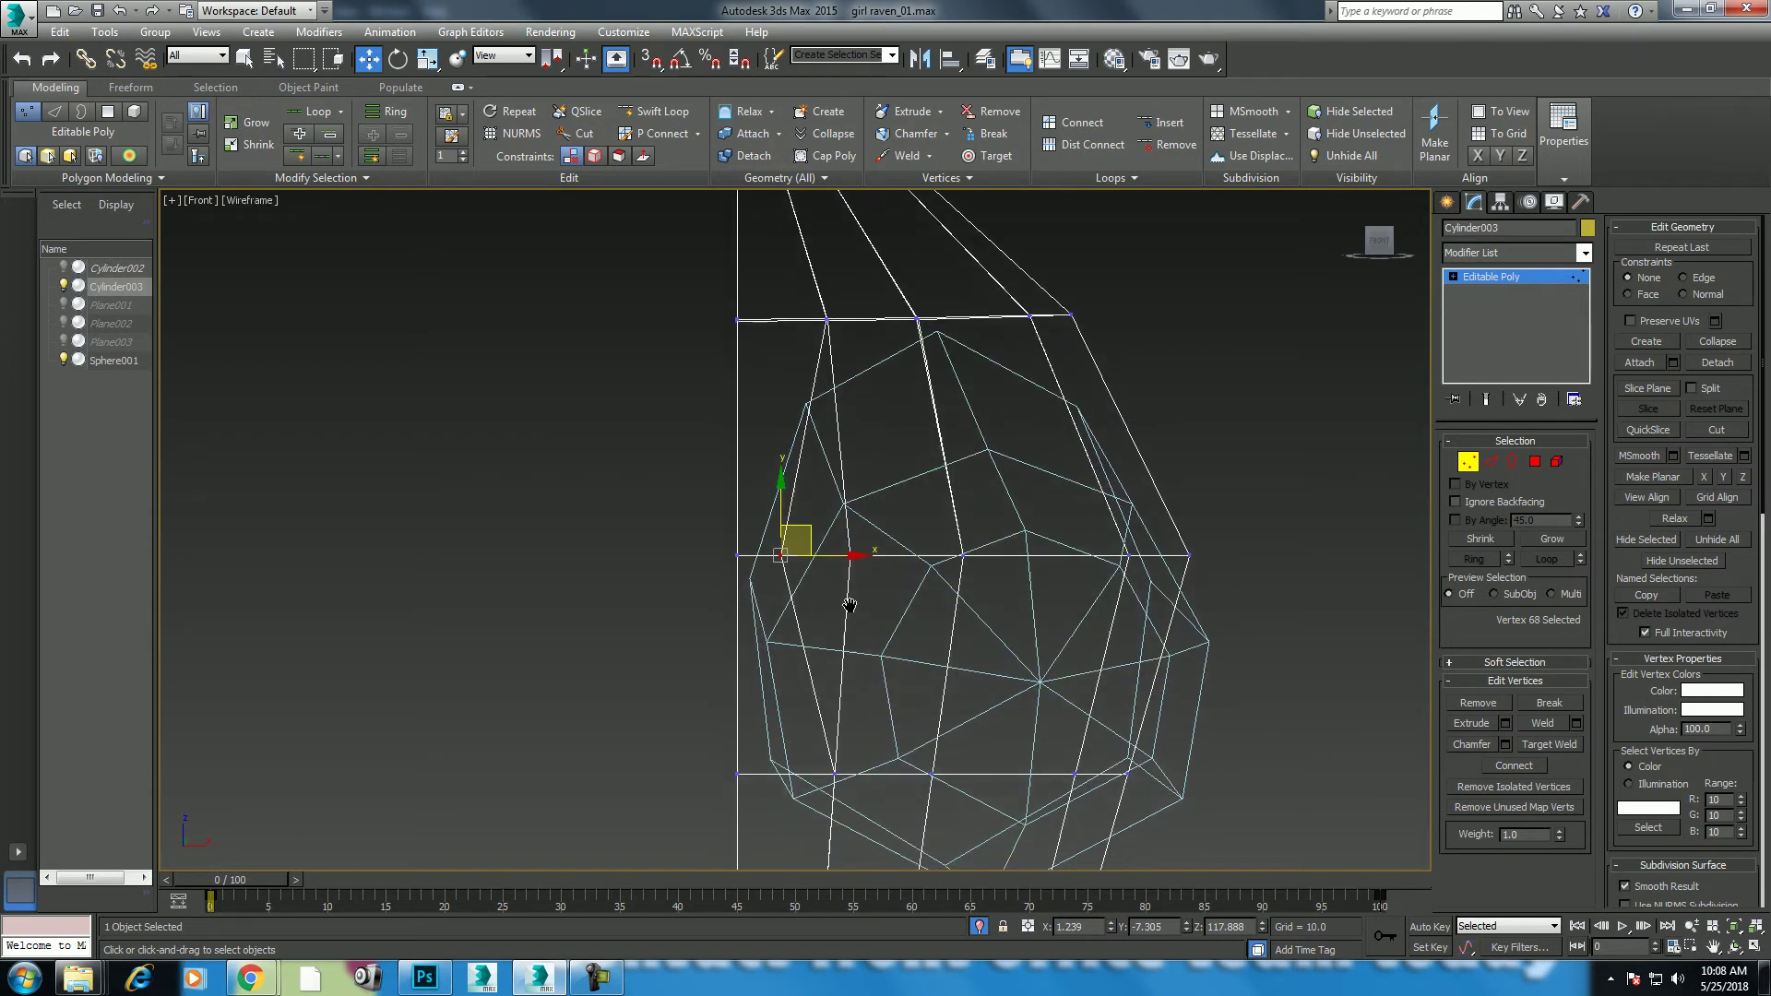
{"action": "left_click", "coordinate": [841, 695]}
{"action": "left_click_drag", "start_coordinate": [850, 675], "coordinate": [807, 673]}
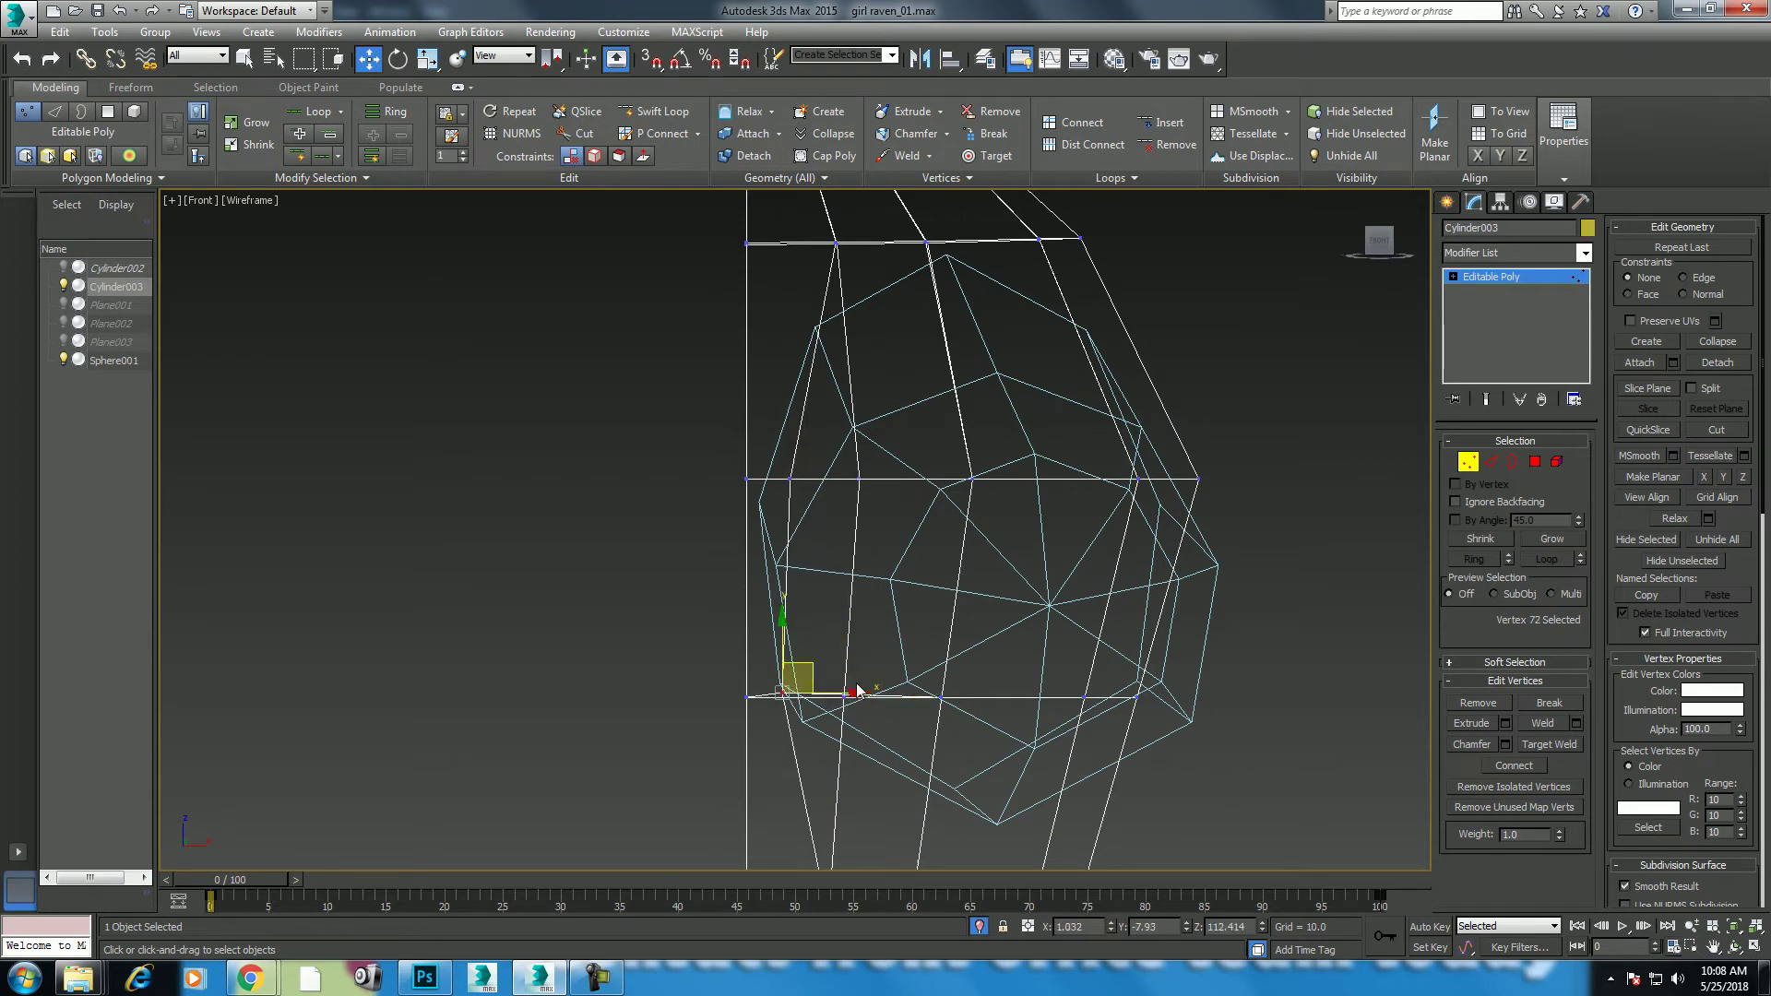
{"action": "key", "text": "F3"}
Step: Nudge another under-breast vertex down and check the fit in Perspective
{"action": "middle_click_drag", "start_coordinate": [806, 534], "coordinate": [790, 585]}
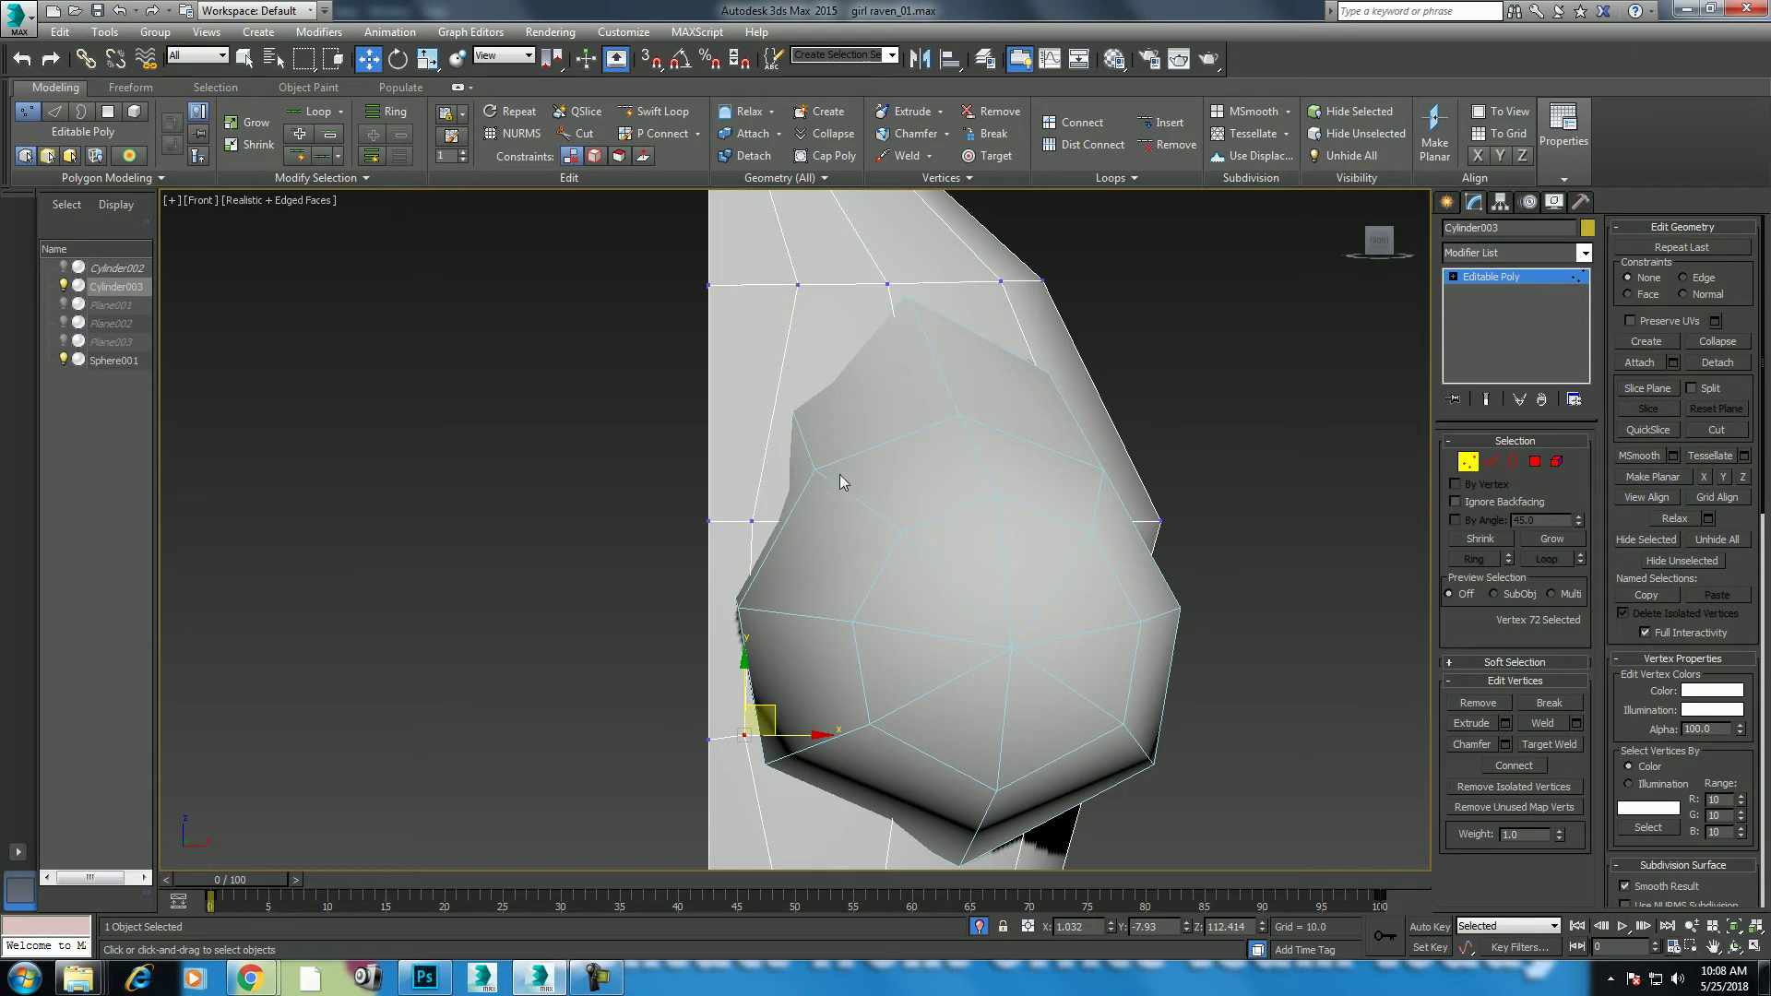
{"action": "middle_click_drag", "start_coordinate": [945, 428], "coordinate": [891, 393]}
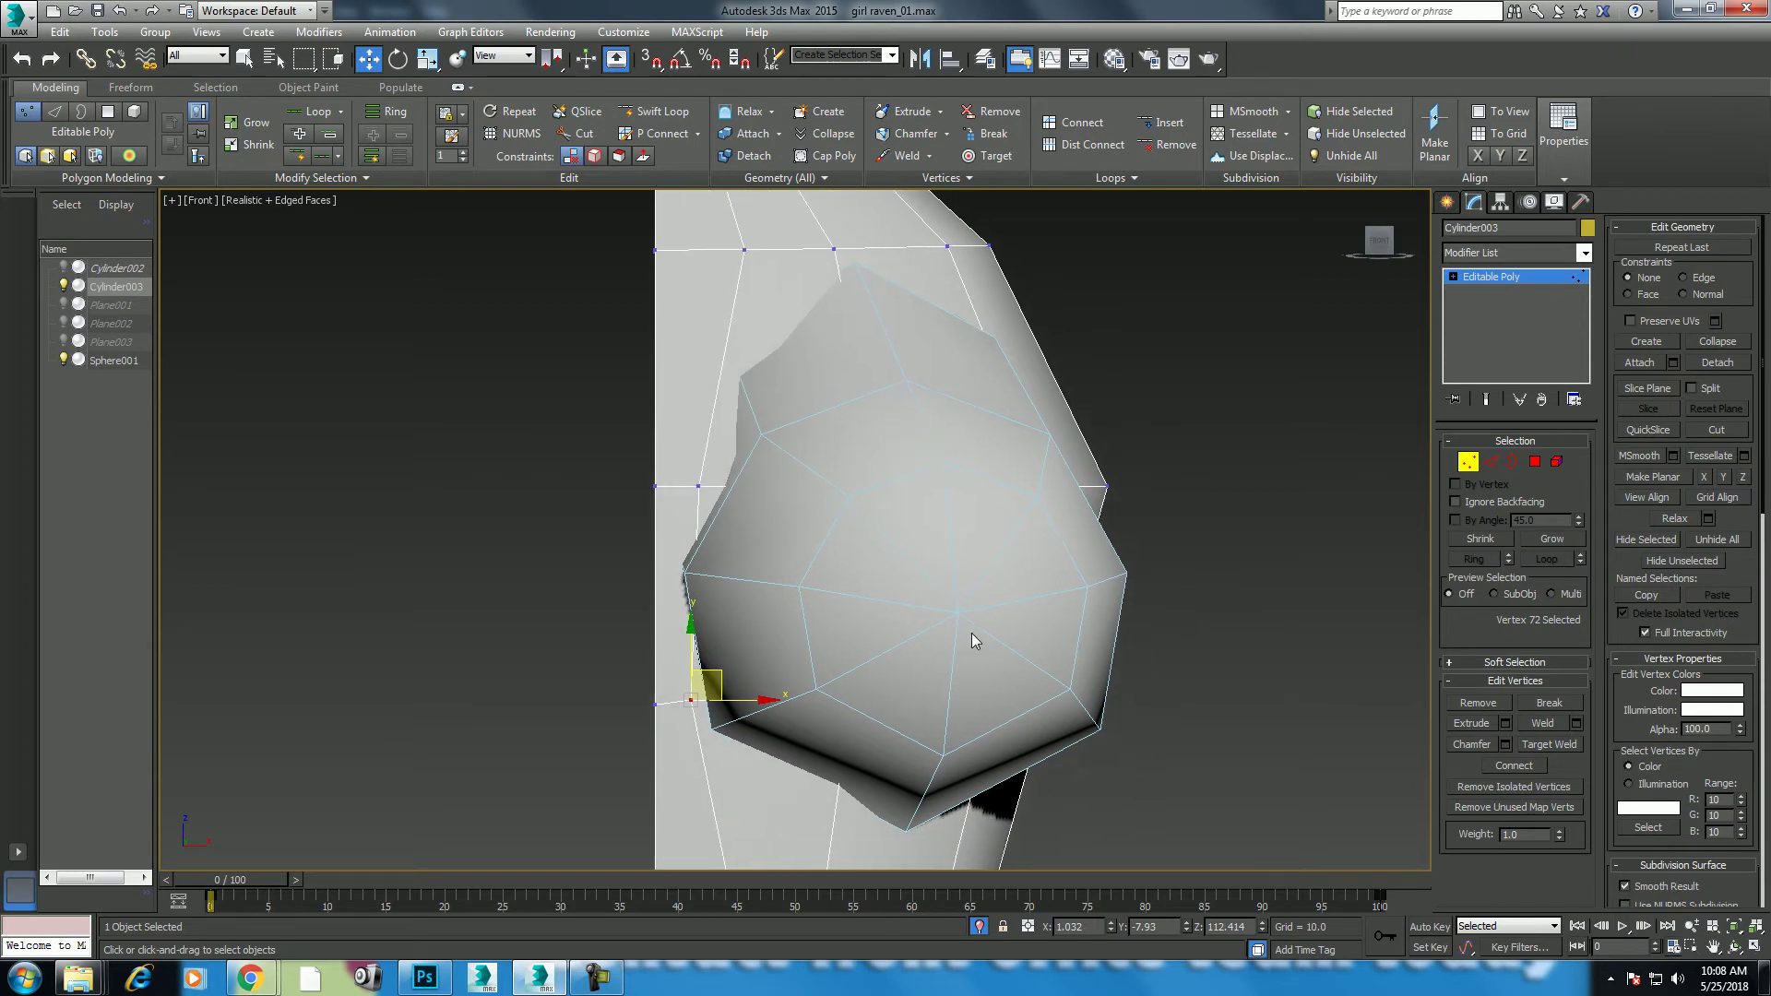
{"action": "key", "text": "F3"}
{"action": "left_click", "coordinate": [850, 706]}
{"action": "left_click_drag", "start_coordinate": [850, 646], "coordinate": [850, 653]}
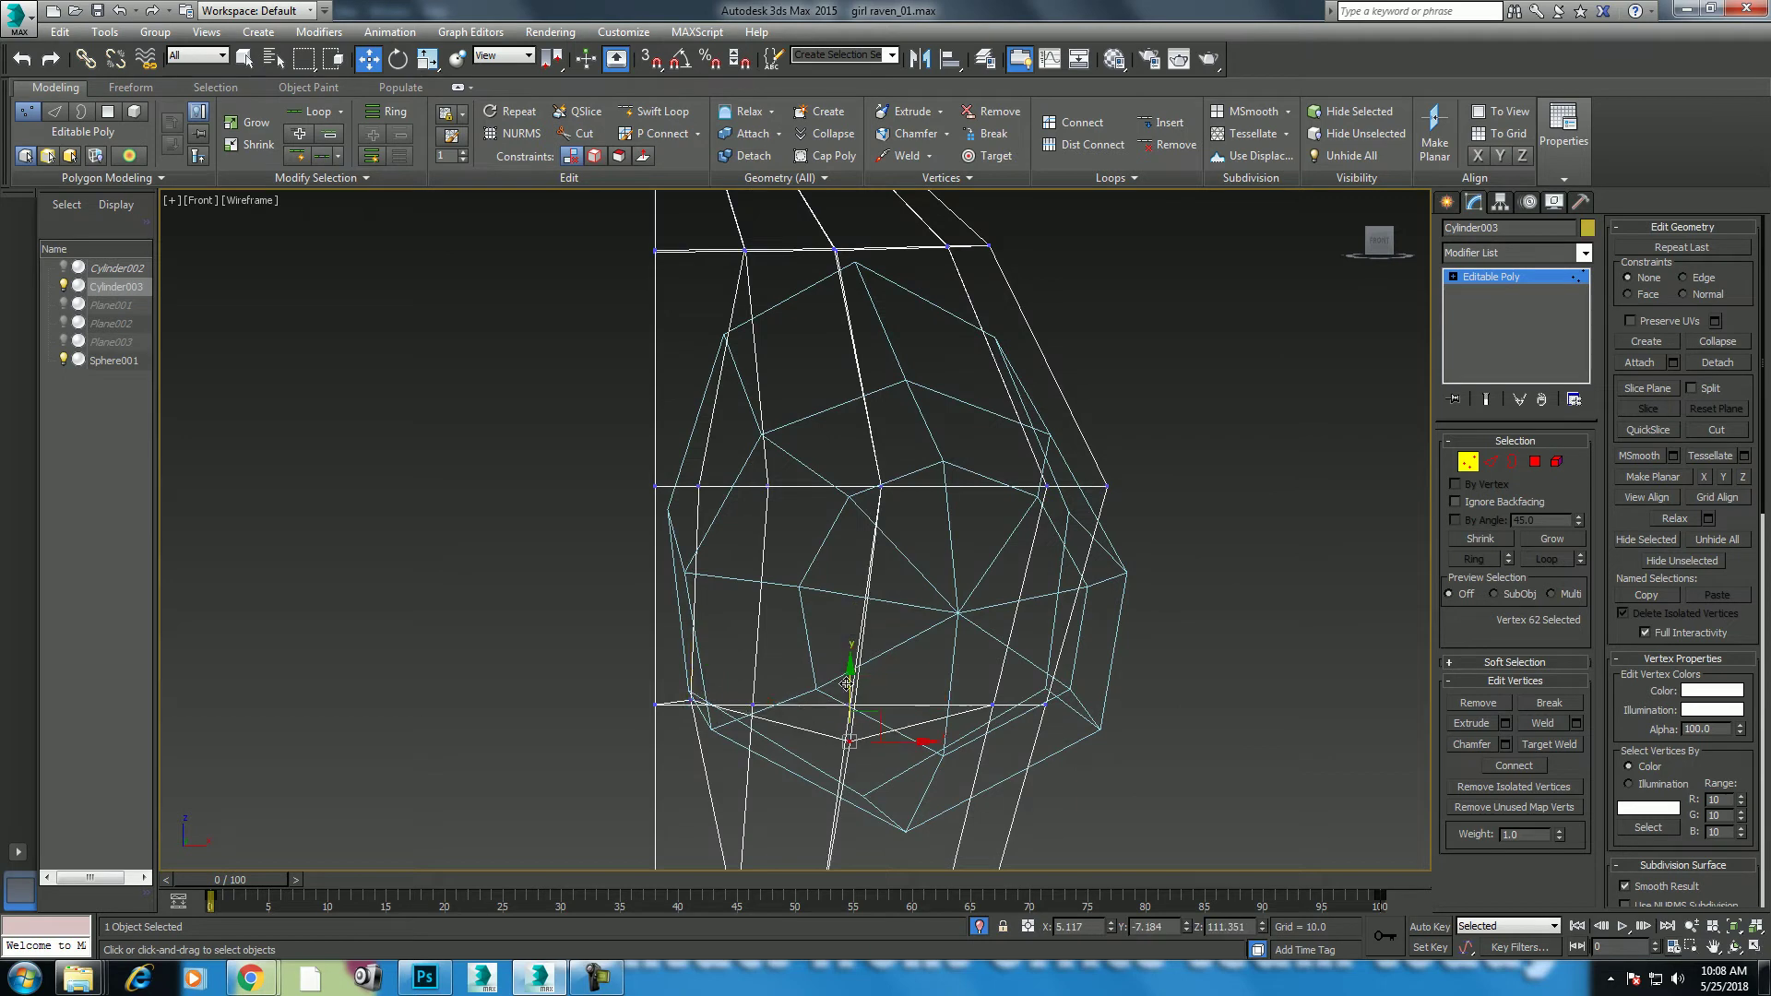
{"action": "key", "text": "p"}
{"action": "scroll", "coordinate": [848, 644], "scroll_direction": "up", "scroll_amount": 5}
{"action": "scroll", "coordinate": [848, 638], "scroll_direction": "down", "scroll_amount": 5}
{"action": "mouse_move", "coordinate": [905, 661]}
{"action": "middle_mouse_down", "text": "alt"}
{"action": "mouse_move", "coordinate": [1012, 666]}
{"action": "mouse_move", "coordinate": [869, 664]}
{"action": "mouse_move", "coordinate": [830, 644]}
{"action": "mouse_move", "coordinate": [921, 611]}
{"action": "middle_mouse_up", "text": "alt"}
{"action": "key", "text": "alt+w"}
Step: Clear the selection and Unhide All to bring back the reference planes
{"action": "right_click", "coordinate": [674, 496]}
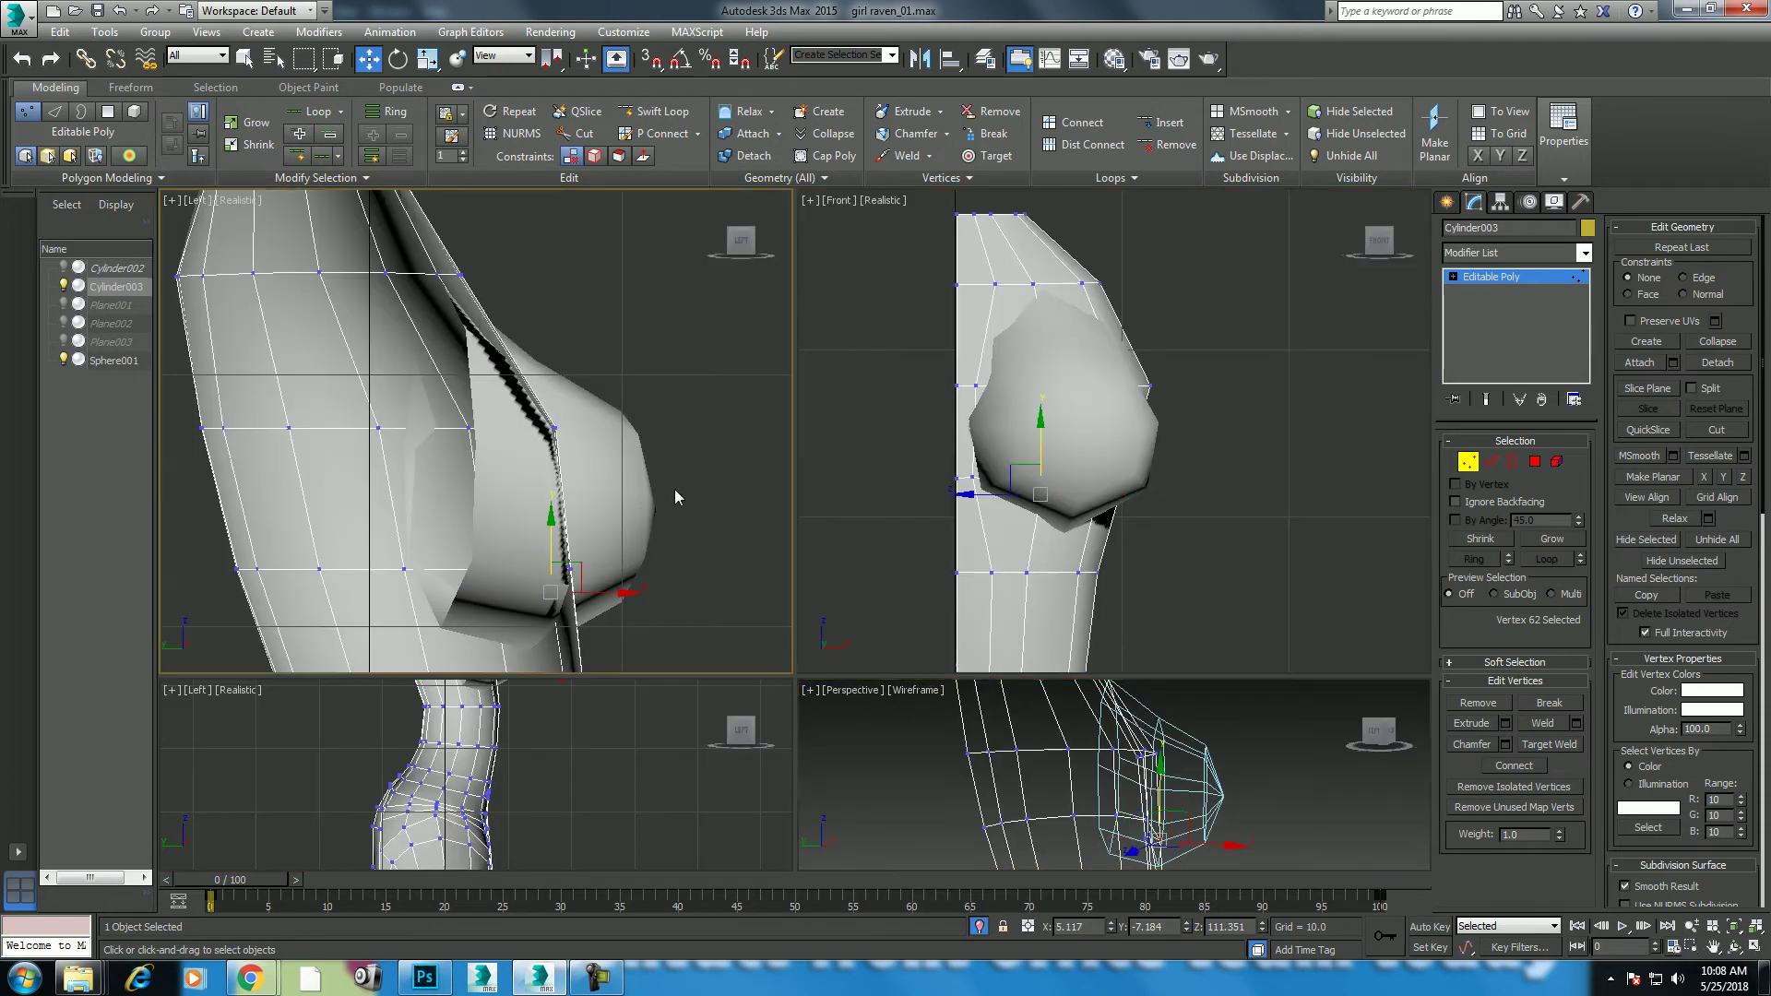
{"action": "right_click", "coordinate": [627, 454]}
{"action": "left_click", "coordinate": [593, 408]}
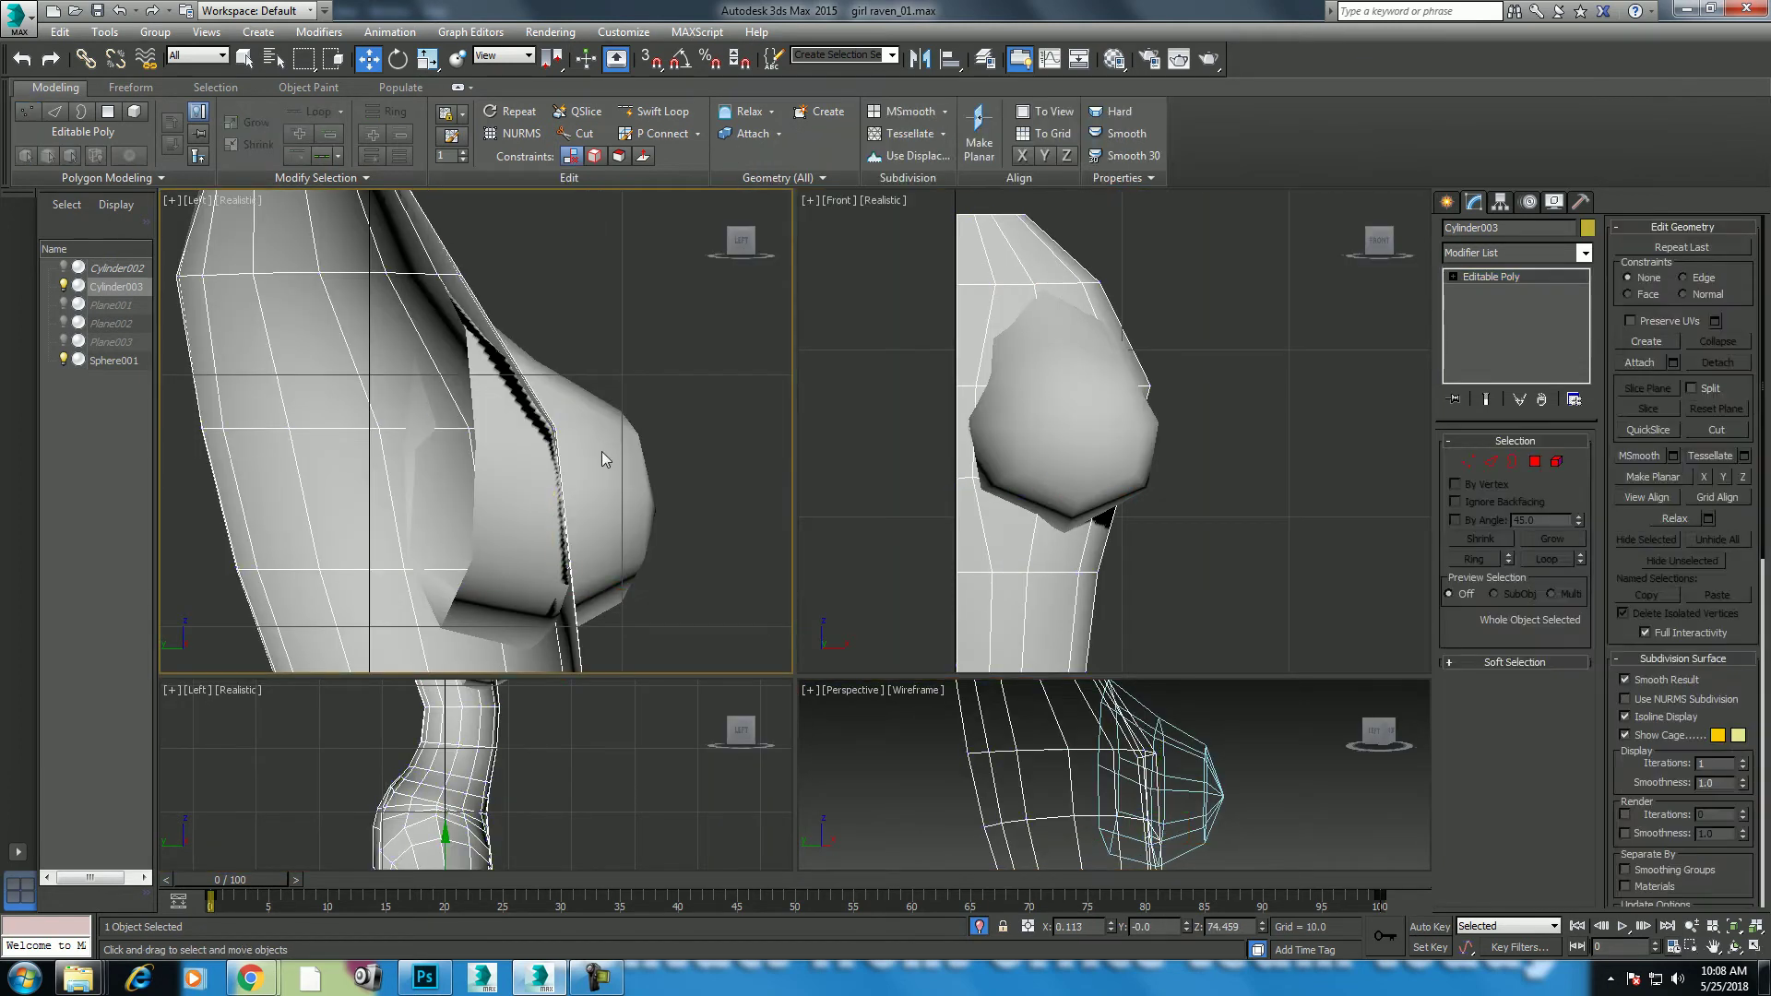
{"action": "right_click", "coordinate": [635, 449]}
{"action": "left_click", "coordinate": [660, 363]}
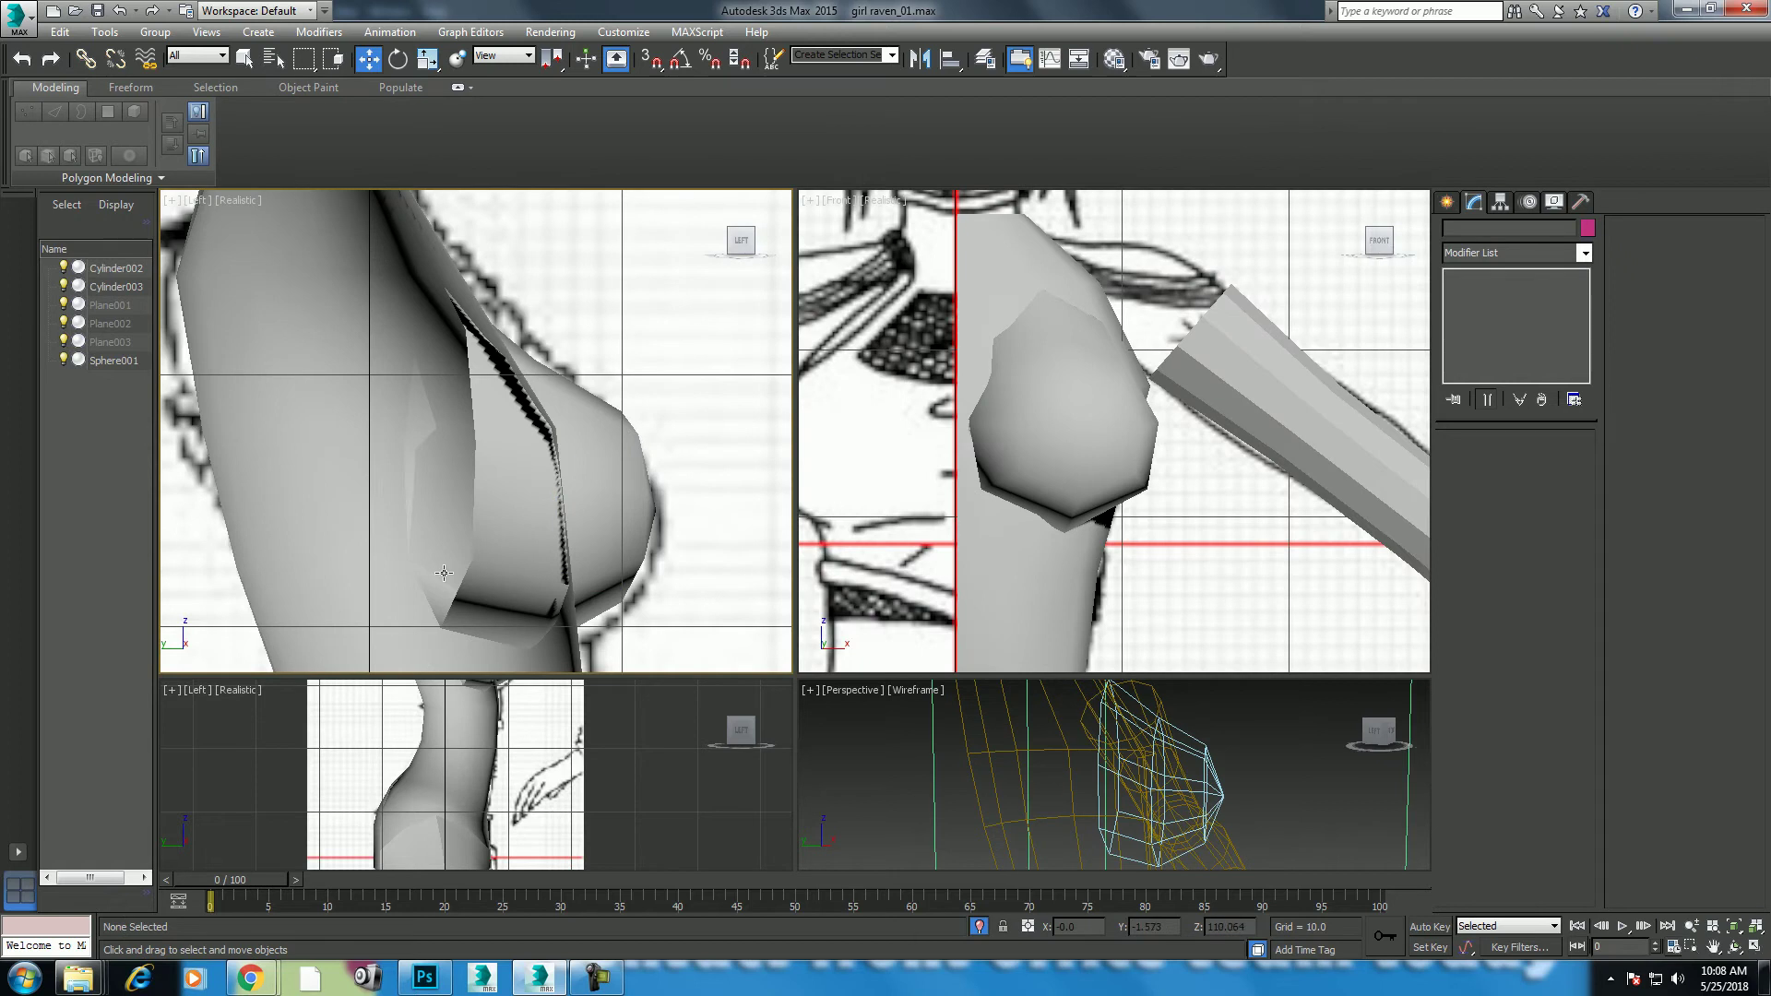
Step: Collapse Sphere001's FFD 3x3x3 into its Editable Poly, confirming with Yes
{"action": "left_click", "coordinate": [510, 472]}
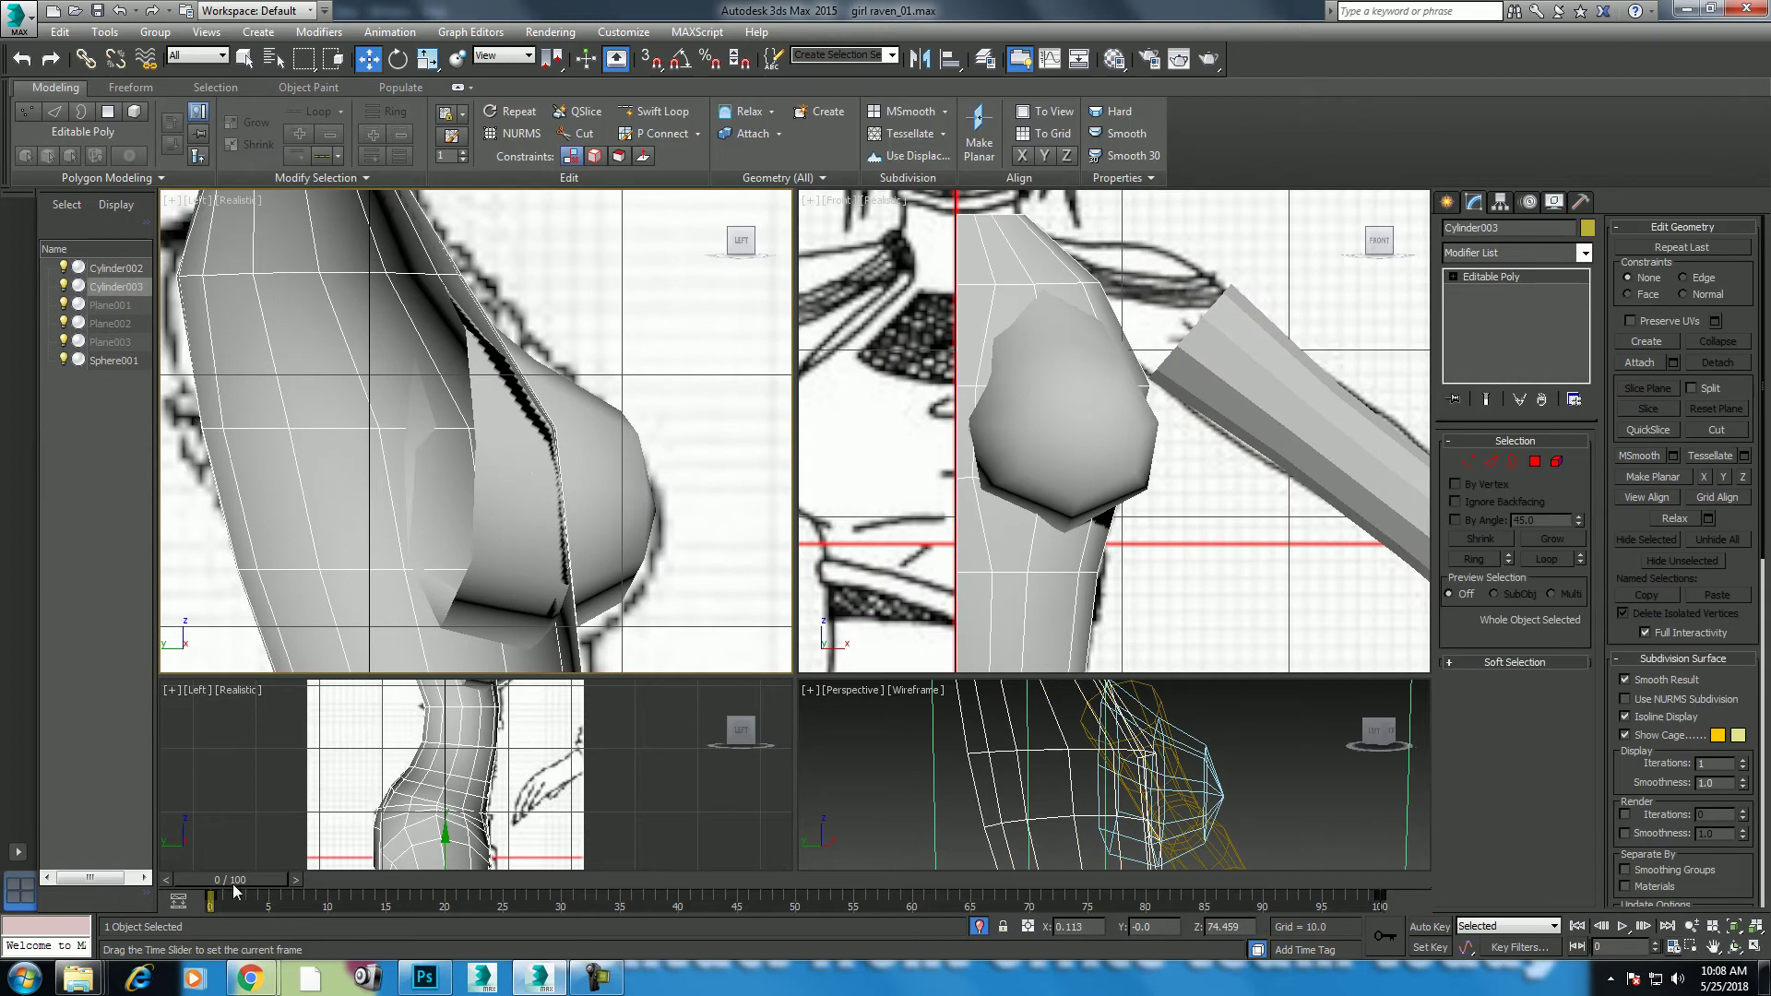
{"action": "left_click_drag", "start_coordinate": [235, 889], "coordinate": [718, 883]}
{"action": "key", "text": "w"}
{"action": "left_click", "coordinate": [114, 360]}
{"action": "right_click", "coordinate": [1529, 283]}
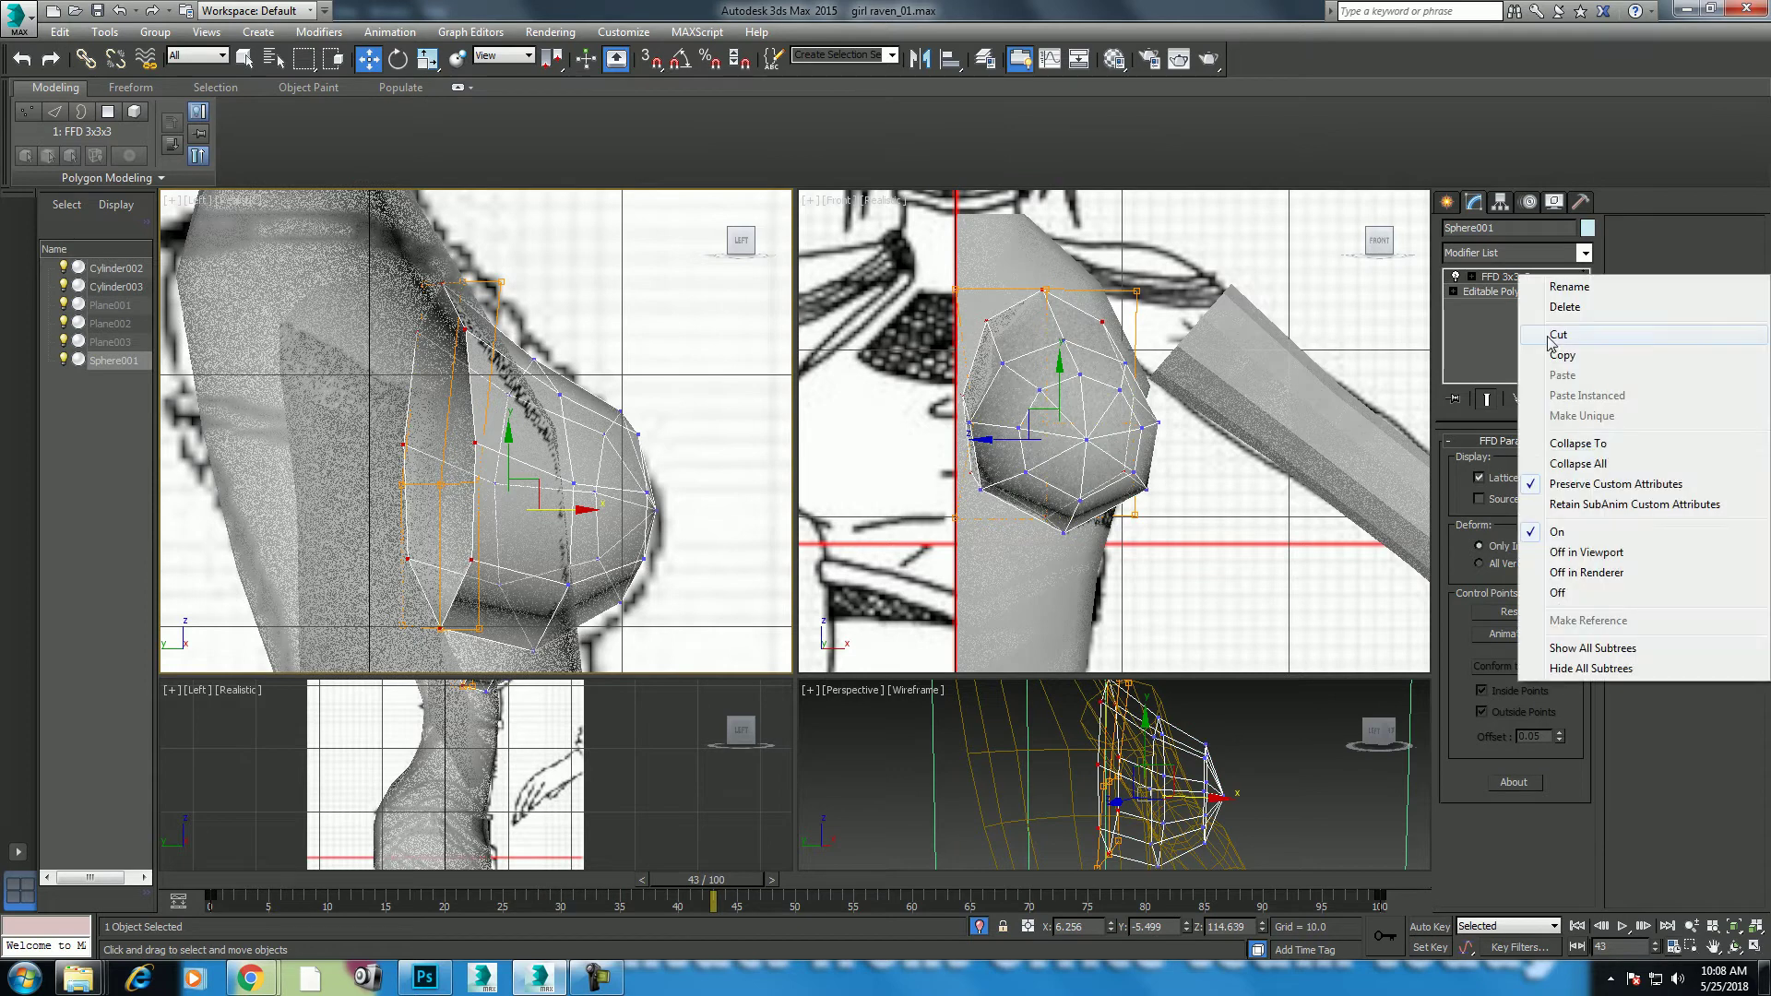
{"action": "left_click", "coordinate": [1598, 441]}
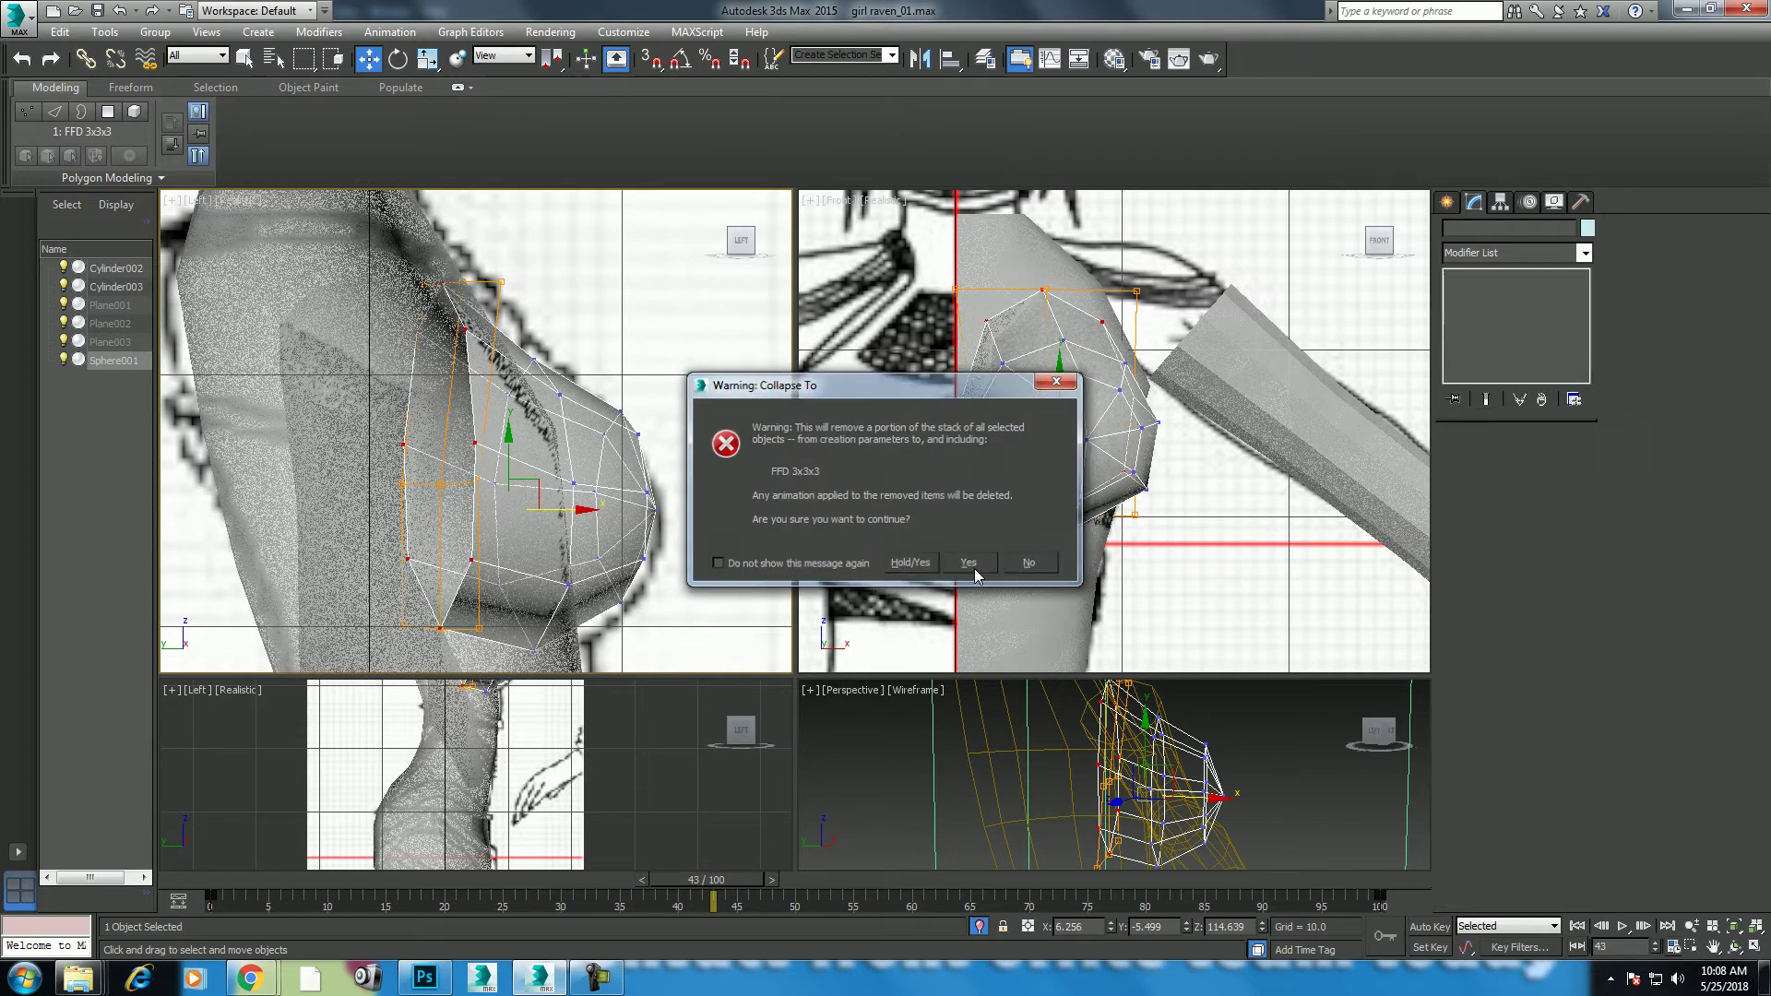
{"action": "left_click", "coordinate": [969, 562]}
{"action": "left_click", "coordinate": [1502, 253]}
{"action": "type", "text": "ffd"}
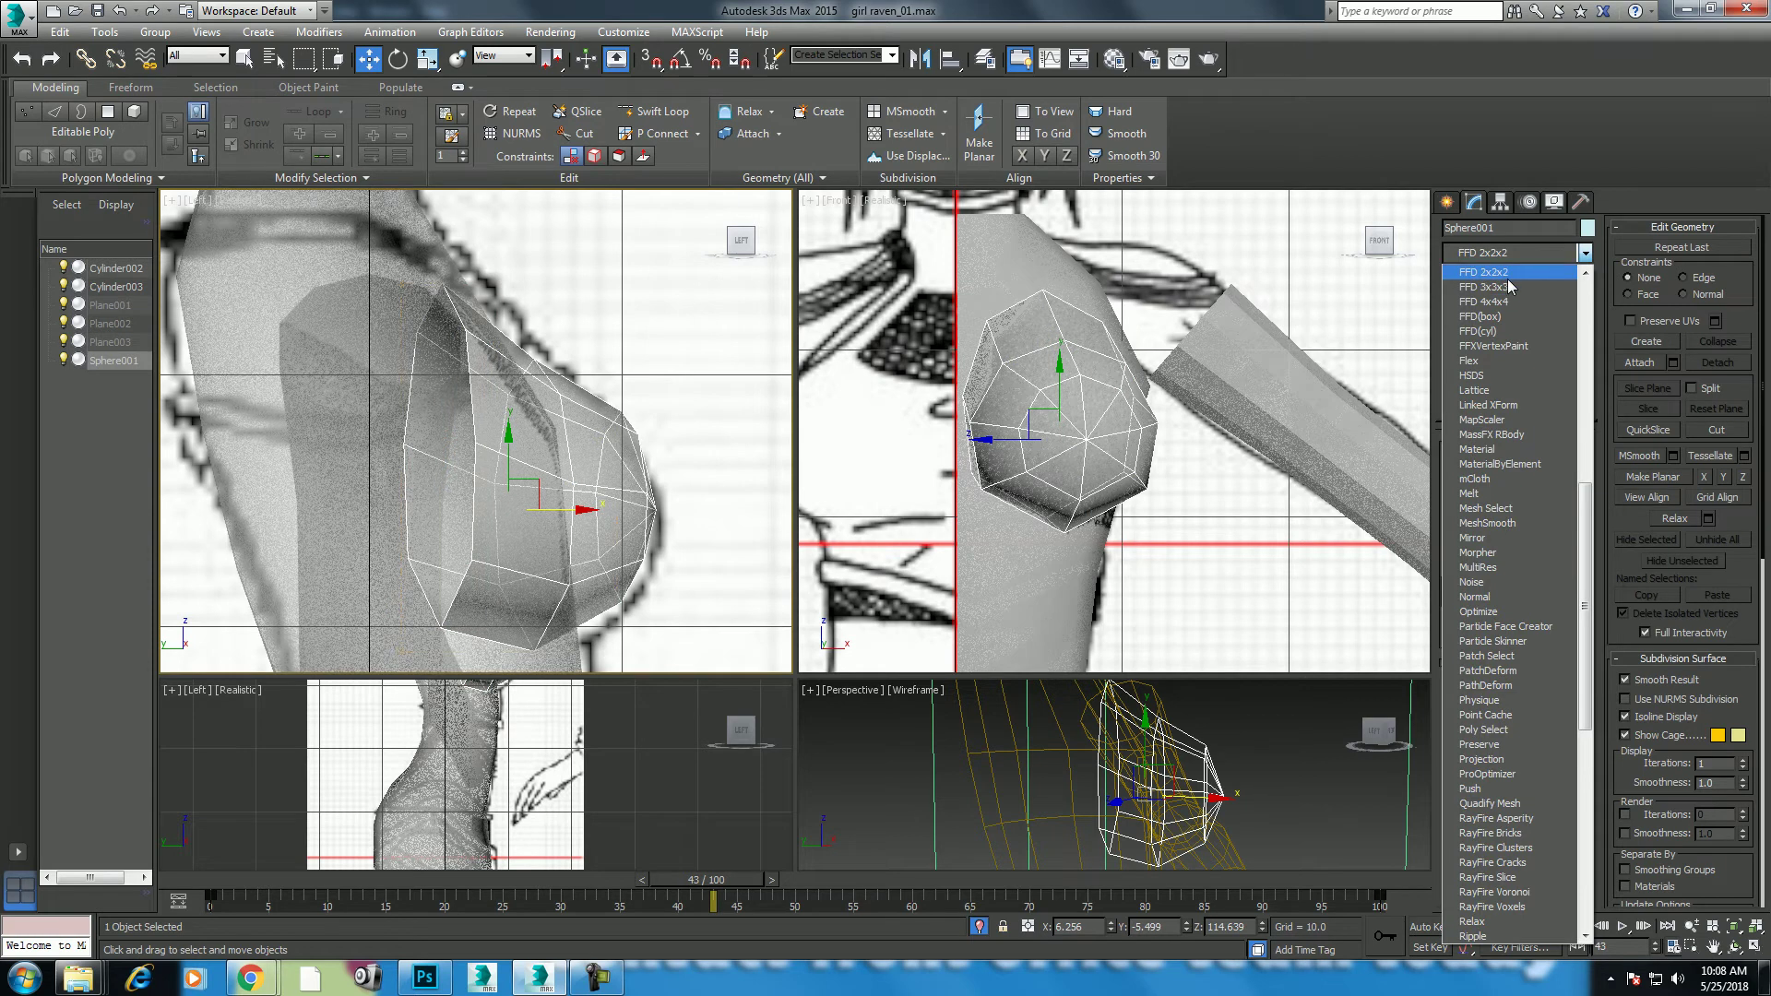
Step: Add FFD 2x2x2 and push its upper control points along X in the Left view
{"action": "key", "text": "Return"}
{"action": "middle_click_drag", "start_coordinate": [507, 588], "coordinate": [504, 477]}
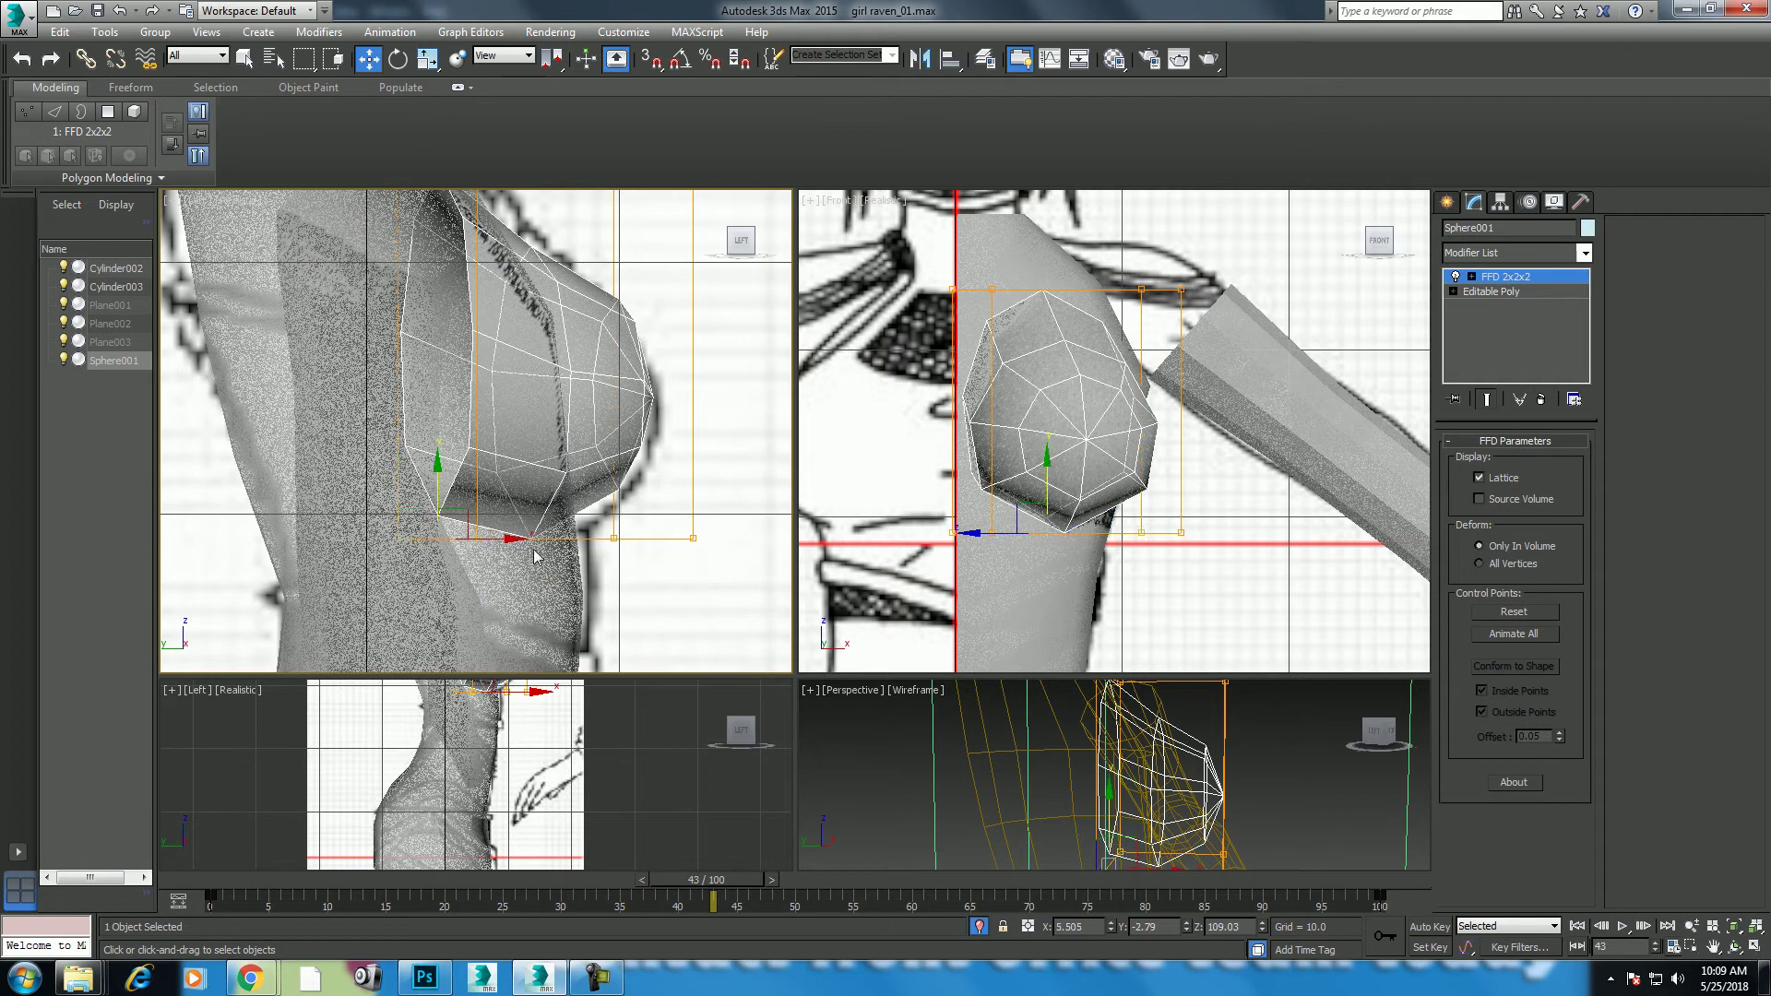
{"action": "left_click_drag", "start_coordinate": [532, 535], "coordinate": [604, 534]}
{"action": "middle_click_drag", "start_coordinate": [536, 415], "coordinate": [525, 563]}
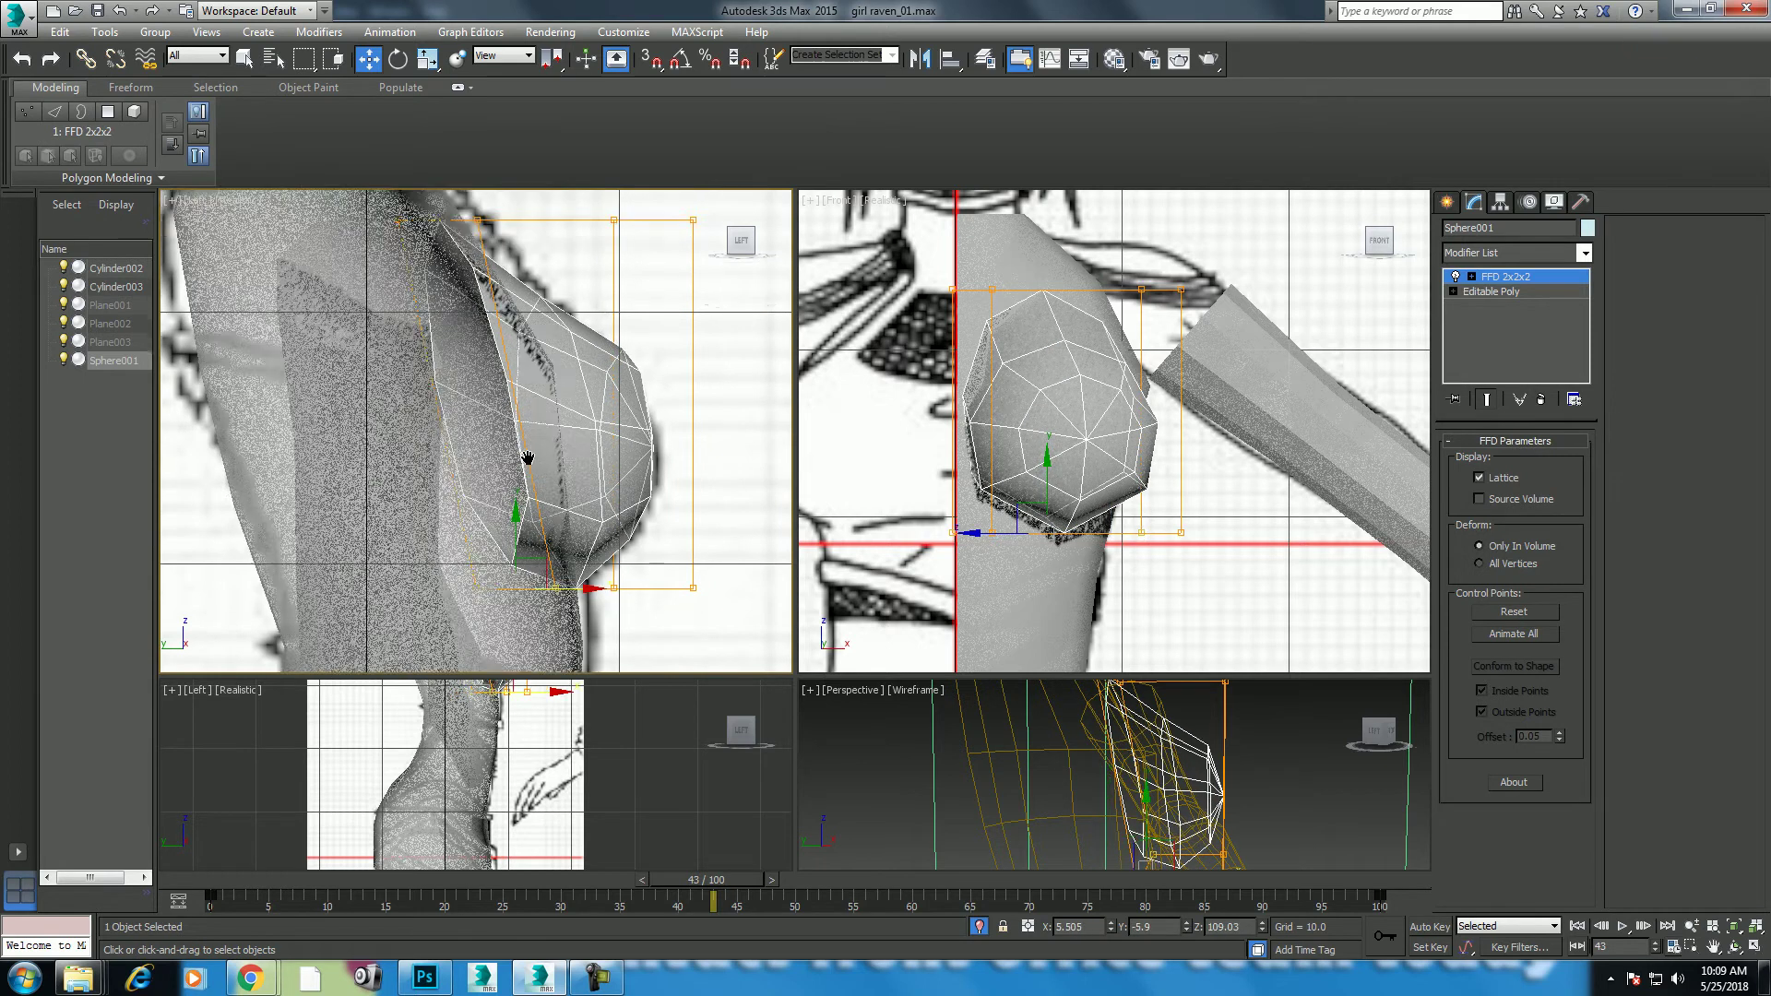
{"action": "left_click_drag", "start_coordinate": [495, 333], "coordinate": [514, 329]}
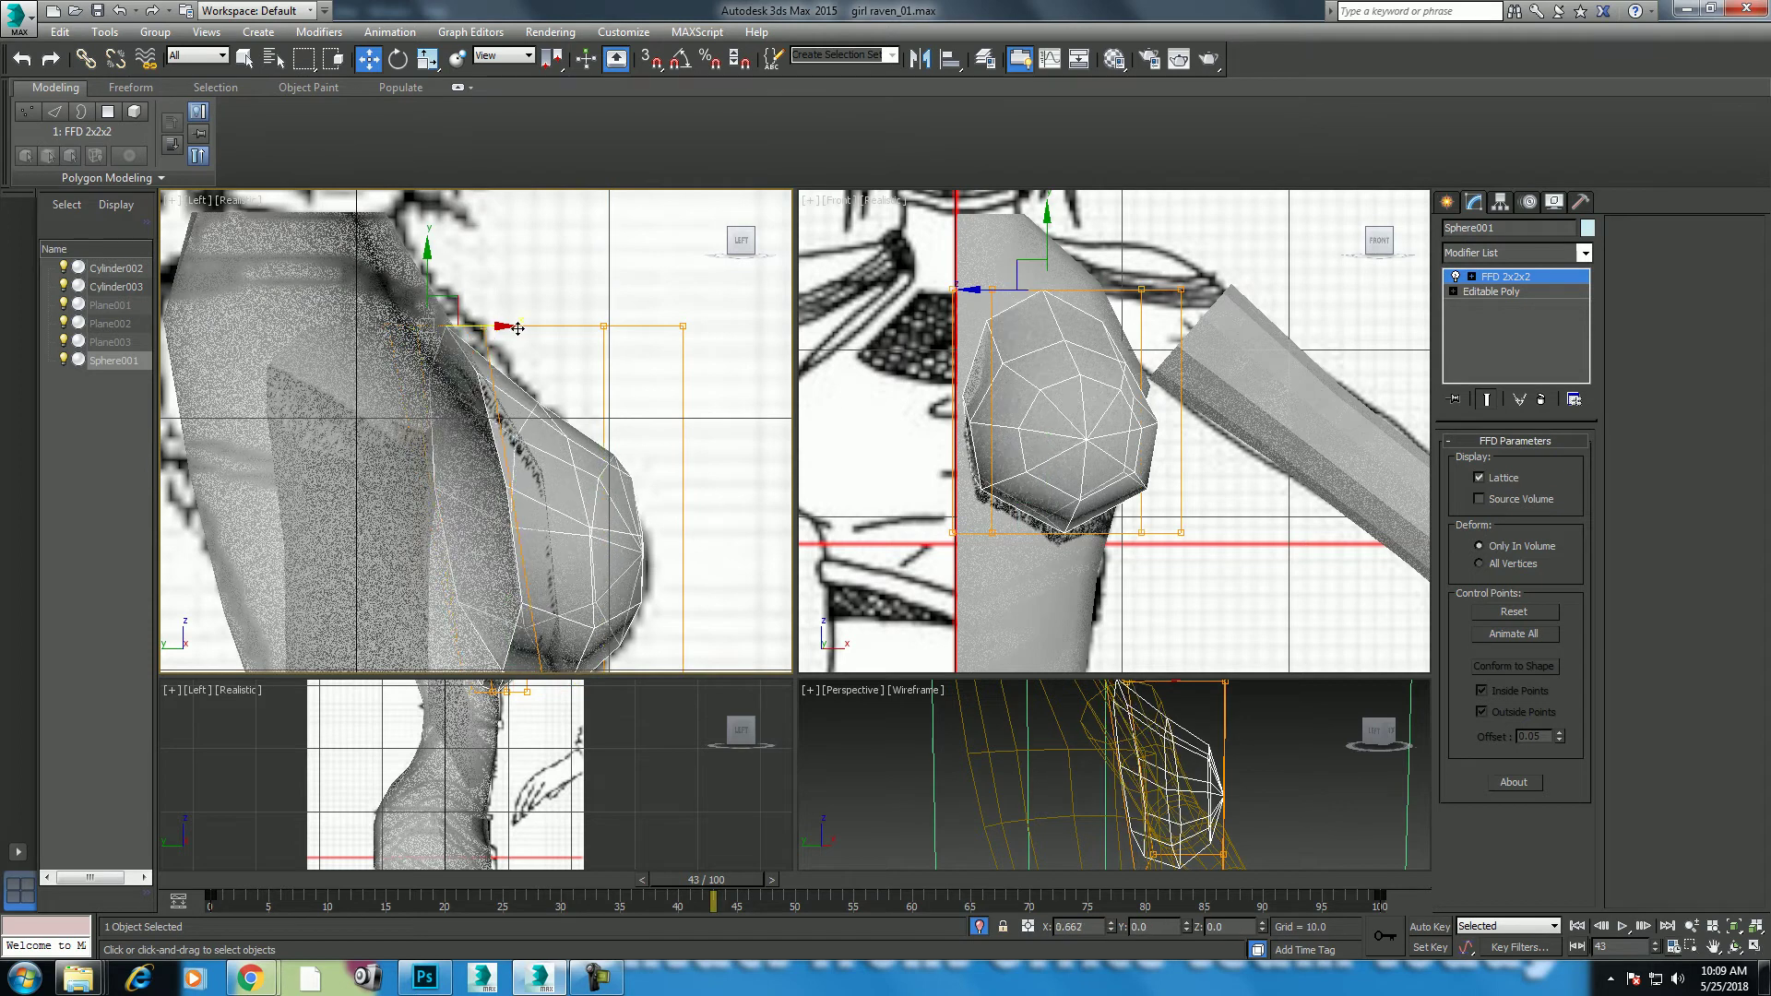
{"action": "middle_click_drag", "start_coordinate": [525, 500], "coordinate": [503, 474]}
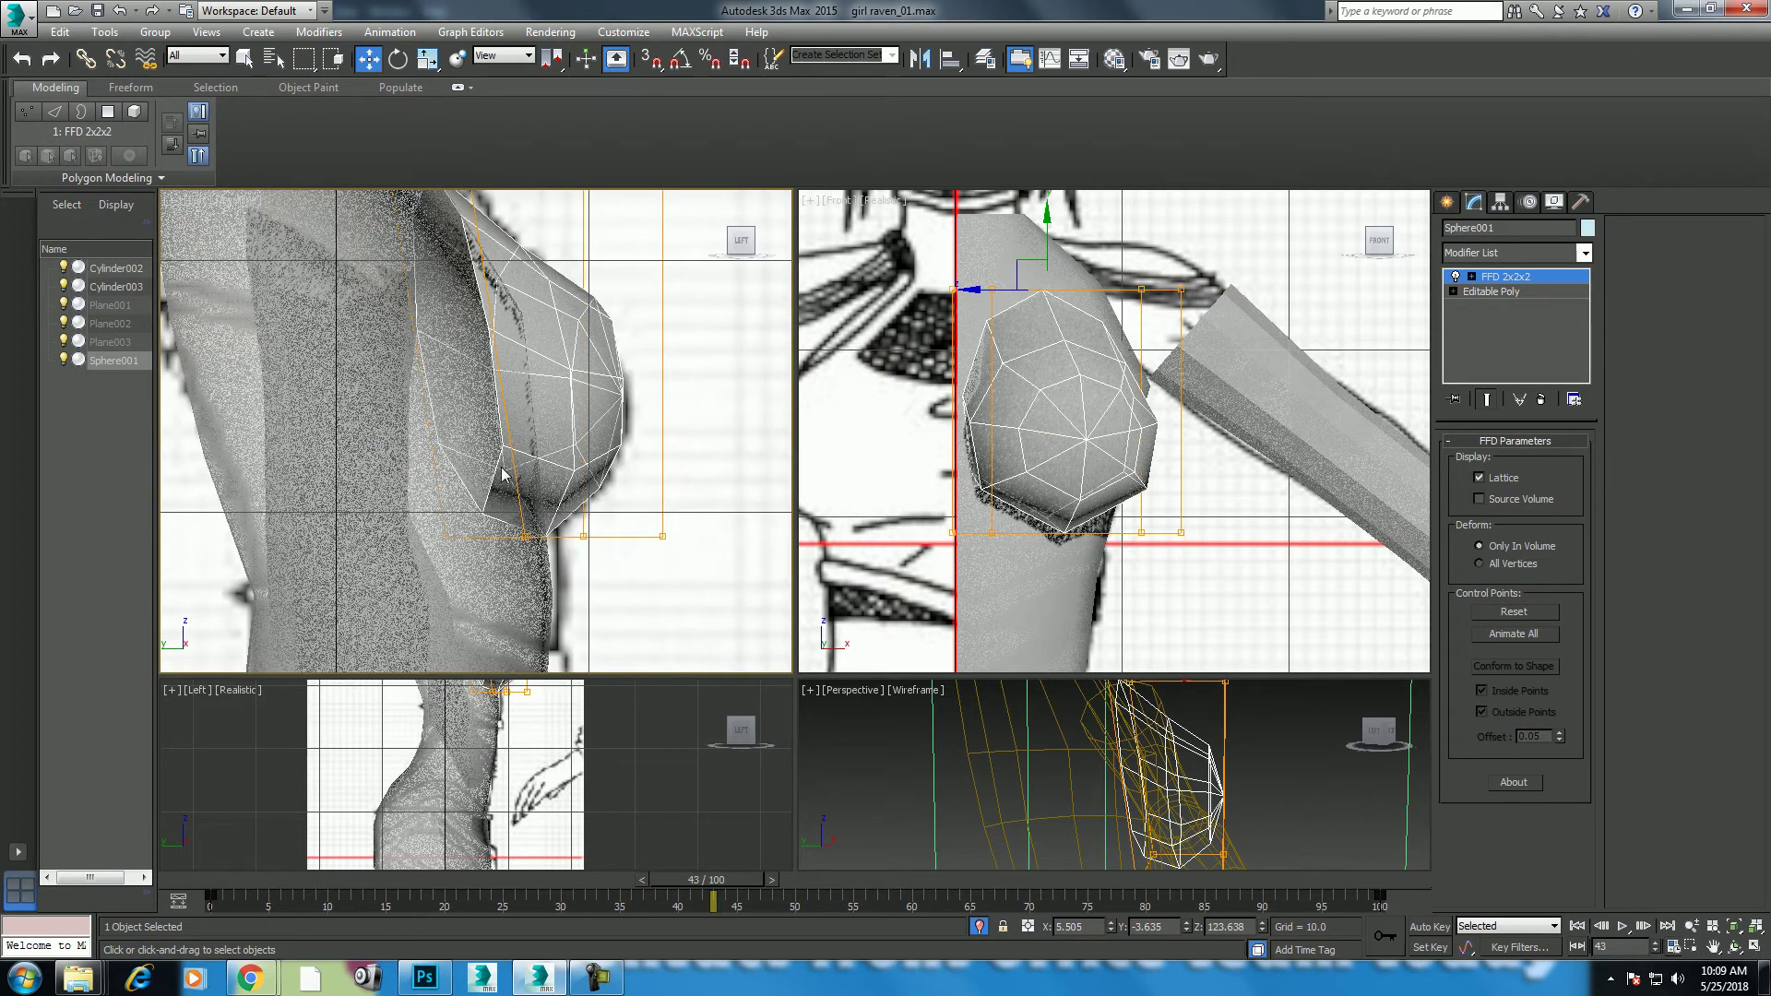
{"action": "middle_click_drag", "start_coordinate": [381, 329], "coordinate": [406, 384]}
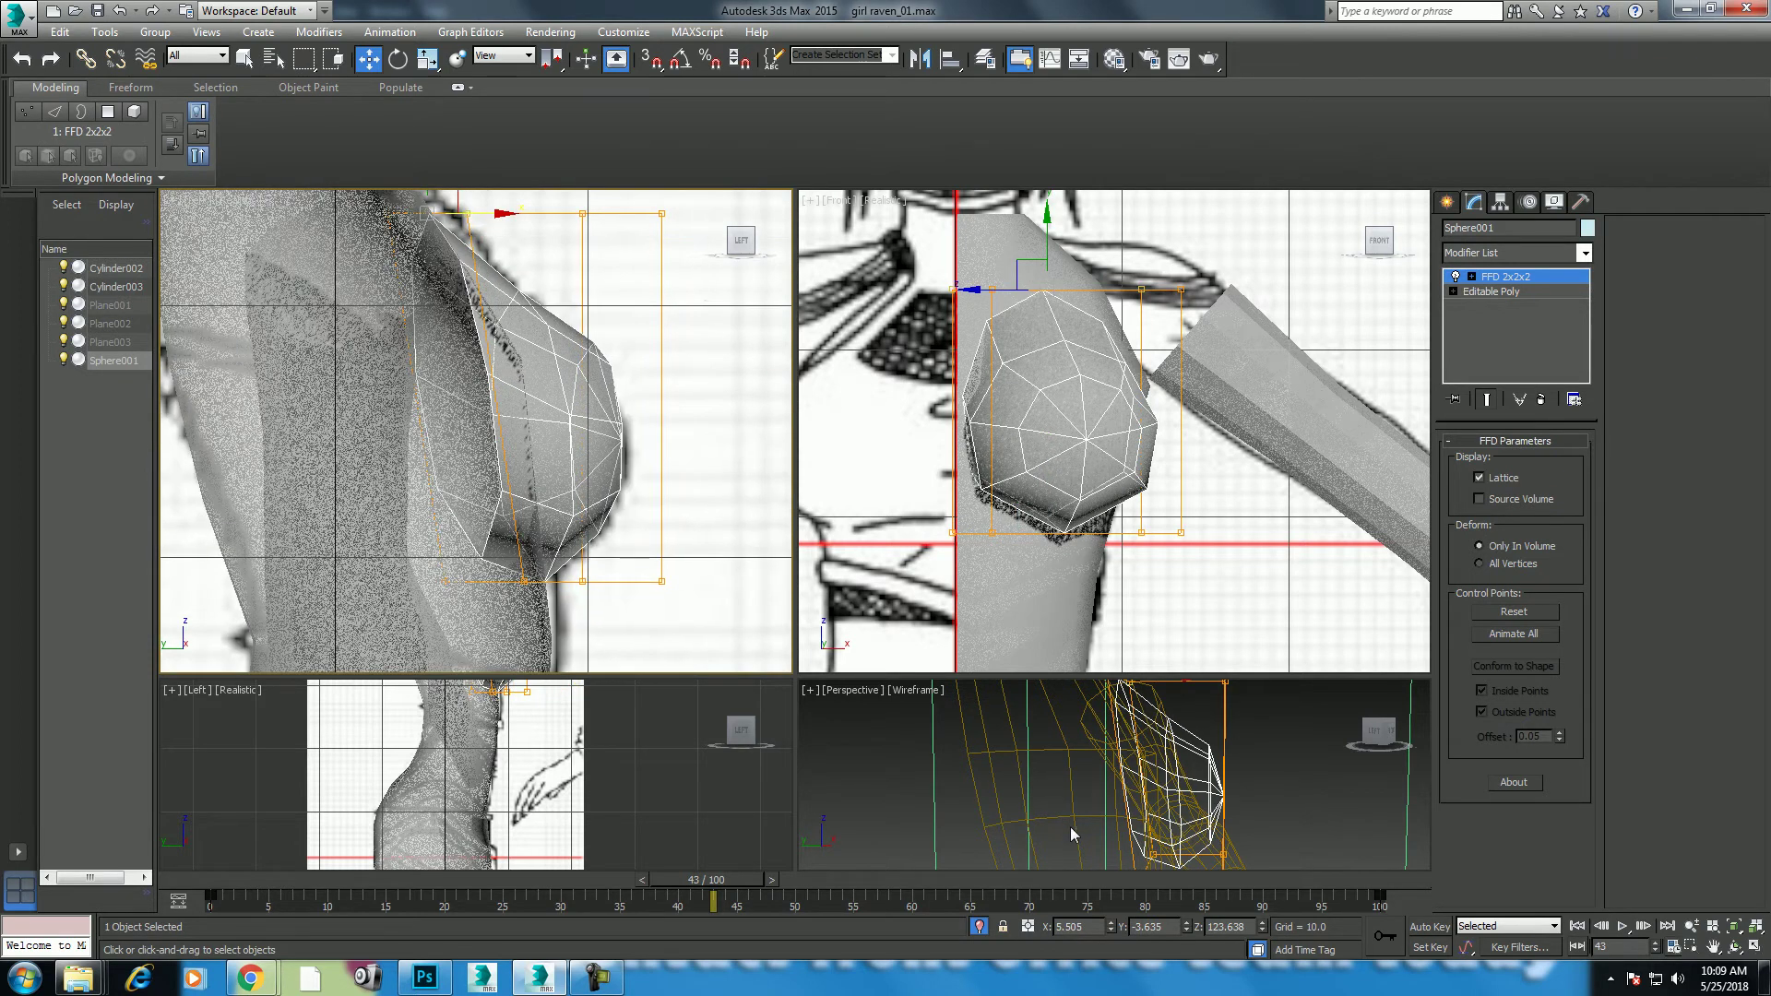
Step: Maximize Perspective and orbit in shaded view to check the breast's slope into the chest
{"action": "middle_click", "coordinate": [1121, 821]}
{"action": "key", "text": "alt+w"}
{"action": "mouse_move", "coordinate": [995, 632]}
{"action": "middle_mouse_down", "text": "alt"}
{"action": "mouse_move", "coordinate": [832, 623]}
{"action": "mouse_move", "coordinate": [752, 651]}
{"action": "mouse_move", "coordinate": [839, 500]}
{"action": "mouse_move", "coordinate": [967, 535]}
{"action": "mouse_move", "coordinate": [1030, 595]}
{"action": "mouse_move", "coordinate": [1031, 561]}
{"action": "mouse_move", "coordinate": [951, 646]}
{"action": "mouse_move", "coordinate": [948, 616]}
{"action": "mouse_move", "coordinate": [911, 624]}
{"action": "middle_mouse_up", "text": "alt"}
{"action": "key", "text": "F3"}
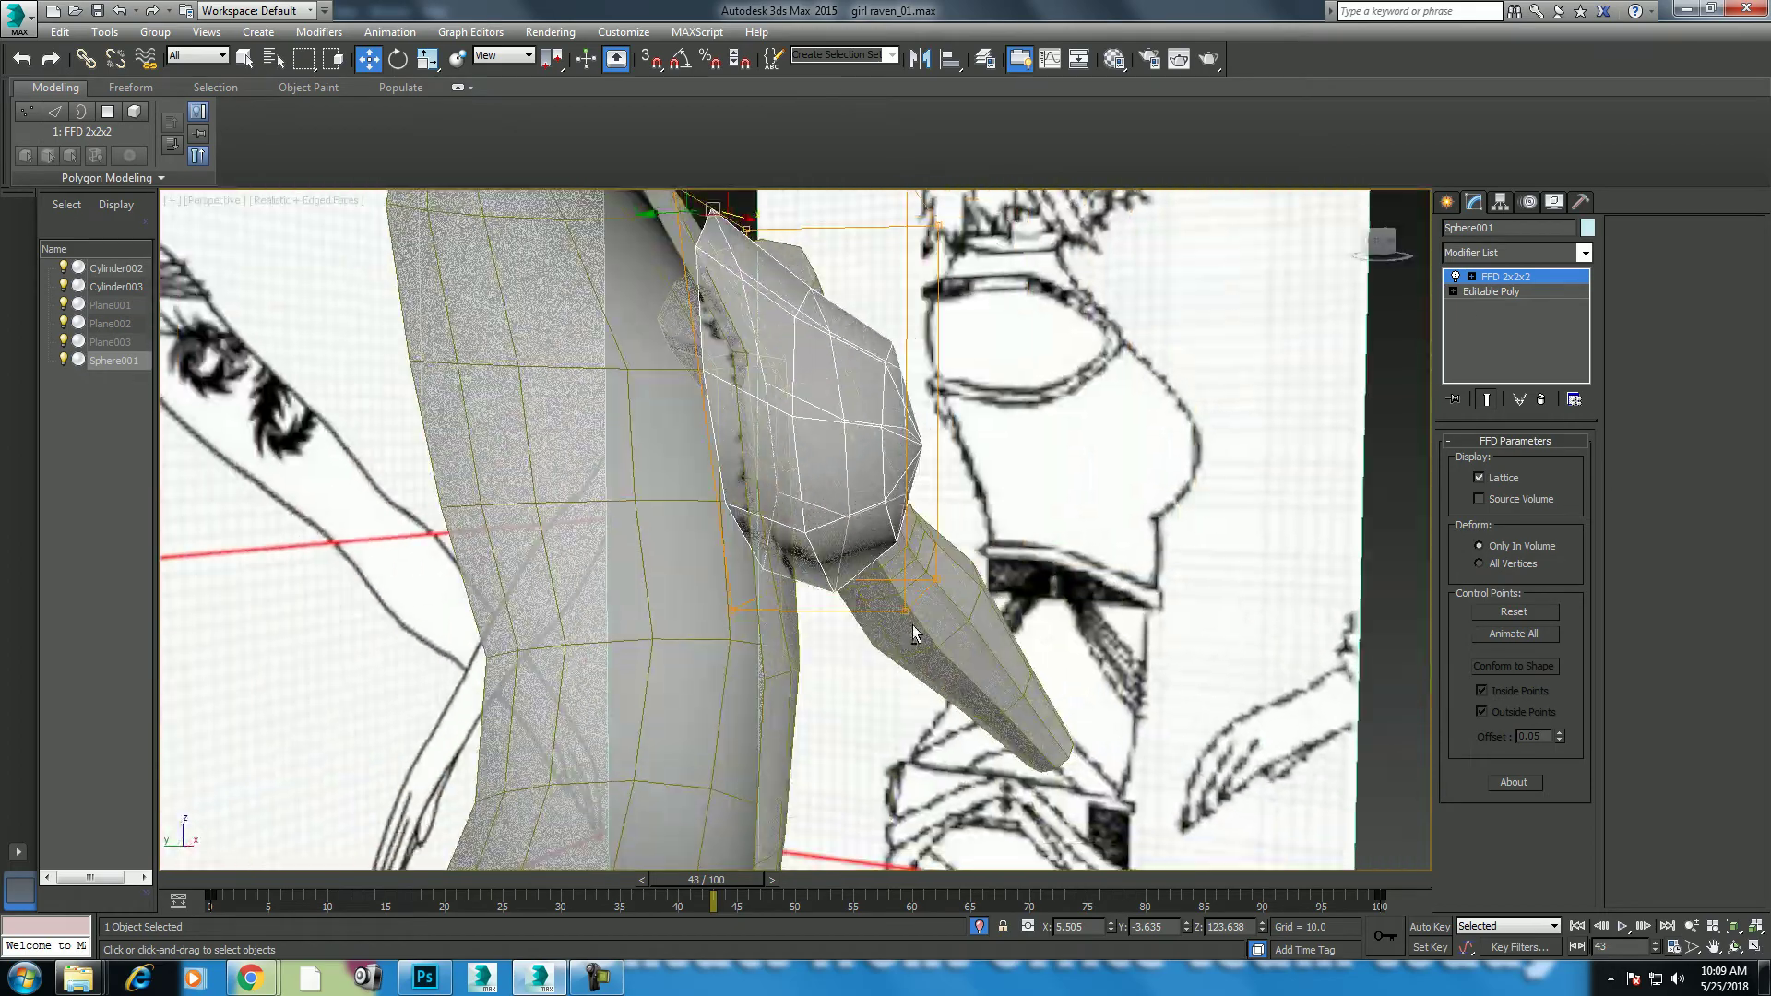
{"action": "mouse_move", "coordinate": [705, 614]}
{"action": "middle_mouse_down", "text": "alt"}
{"action": "mouse_move", "coordinate": [404, 581]}
{"action": "mouse_move", "coordinate": [378, 562]}
{"action": "mouse_move", "coordinate": [494, 613]}
{"action": "mouse_move", "coordinate": [712, 395]}
{"action": "mouse_move", "coordinate": [710, 356]}
{"action": "middle_mouse_up", "text": "alt"}
Step: Convert the breast sphere to an Editable Poly and select the torso mesh
{"action": "right_click", "coordinate": [710, 358]}
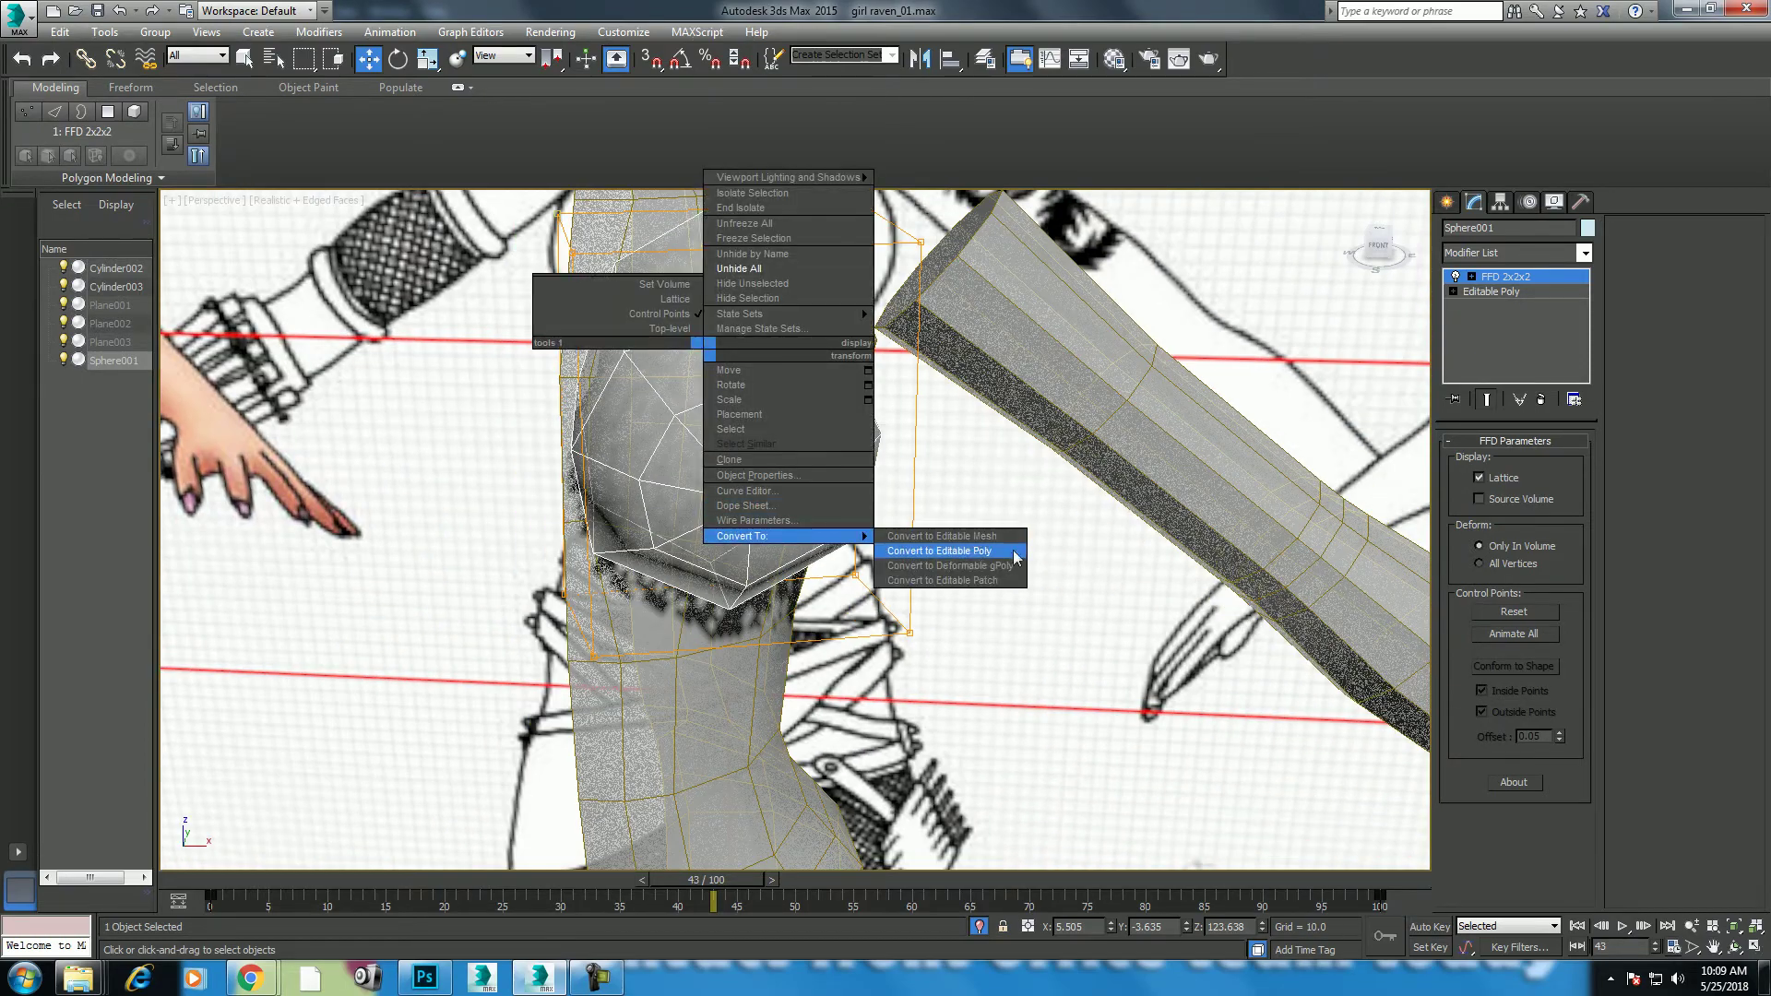
{"action": "left_click", "coordinate": [978, 556]}
{"action": "left_click", "coordinate": [775, 600]}
{"action": "mouse_move", "coordinate": [774, 599]}
{"action": "middle_mouse_down", "text": "alt"}
{"action": "mouse_move", "coordinate": [890, 353]}
{"action": "mouse_move", "coordinate": [1017, 417]}
{"action": "middle_mouse_up", "text": "alt"}
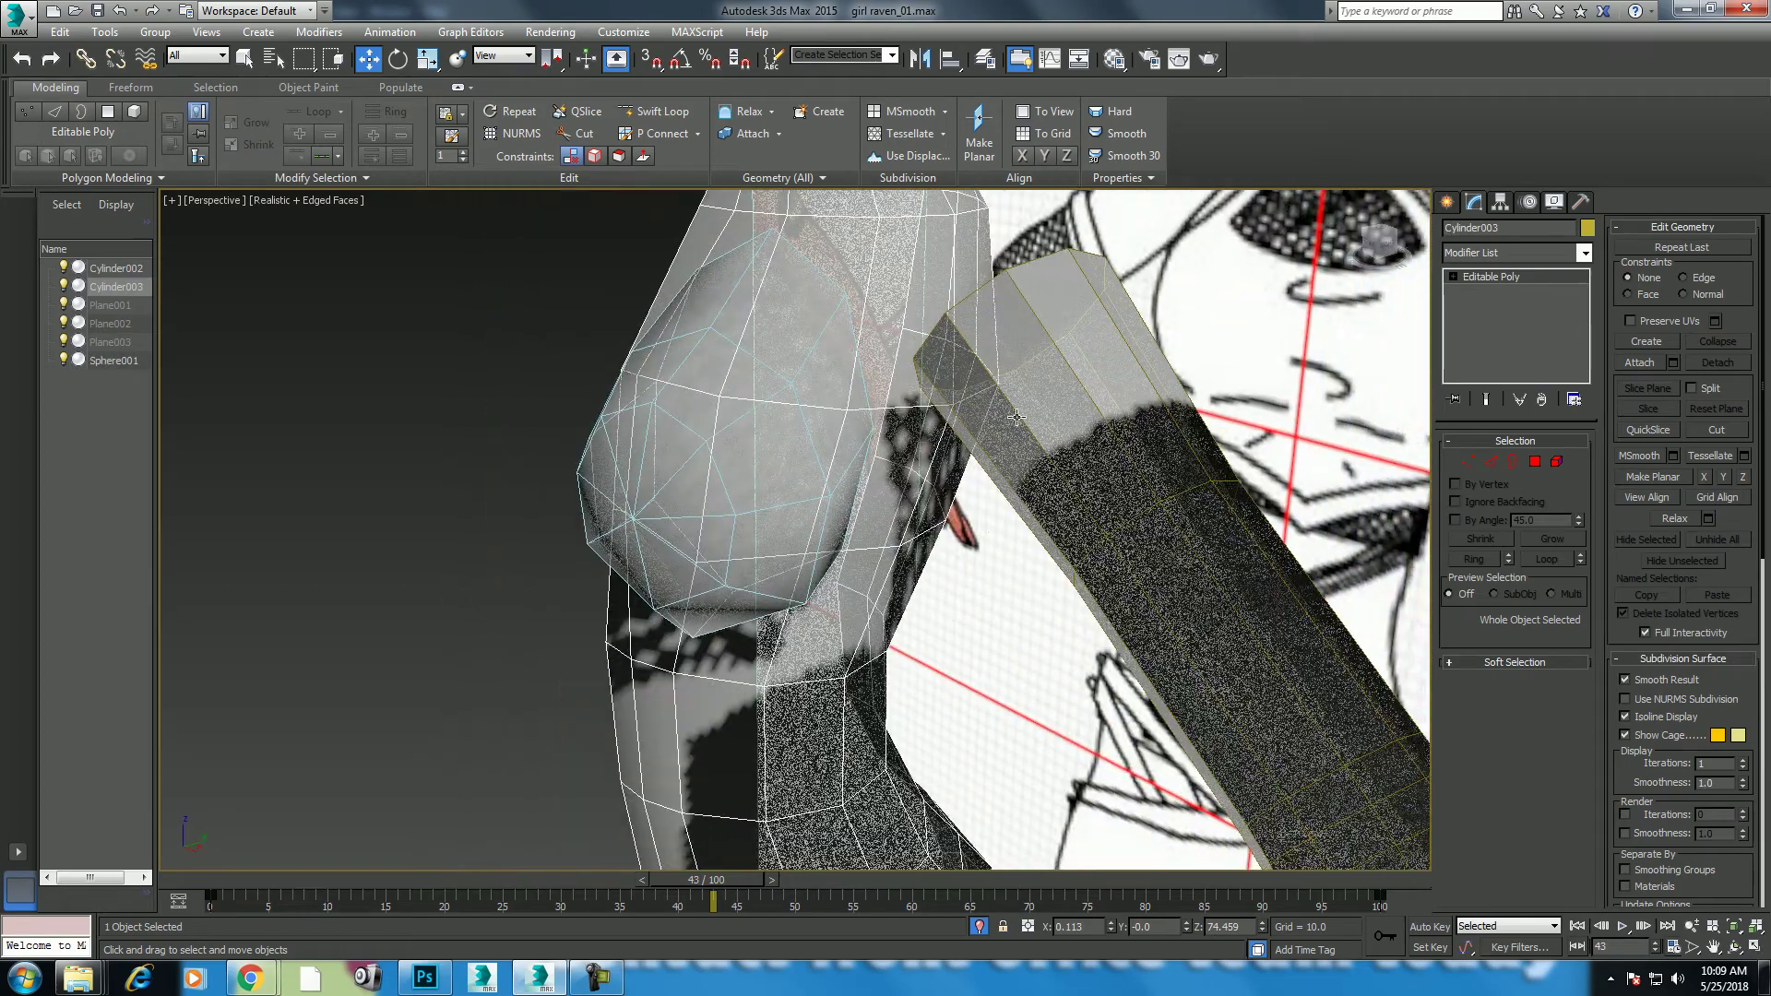
Step: In Polygon mode, select the four torso polygons behind the breast
{"action": "left_click", "coordinate": [1535, 461]}
{"action": "middle_click_drag", "start_coordinate": [877, 443], "coordinate": [748, 378], "text": "alt"}
{"action": "left_click", "coordinate": [736, 383]}
{"action": "left_click", "coordinate": [815, 391], "text": "ctrl"}
{"action": "left_click", "coordinate": [834, 521], "text": "ctrl"}
{"action": "left_click", "coordinate": [739, 540], "text": "ctrl"}
{"action": "mouse_move", "coordinate": [739, 539]}
{"action": "middle_mouse_down", "text": "alt"}
{"action": "mouse_move", "coordinate": [891, 419]}
{"action": "mouse_move", "coordinate": [814, 507]}
{"action": "middle_mouse_up", "text": "alt"}
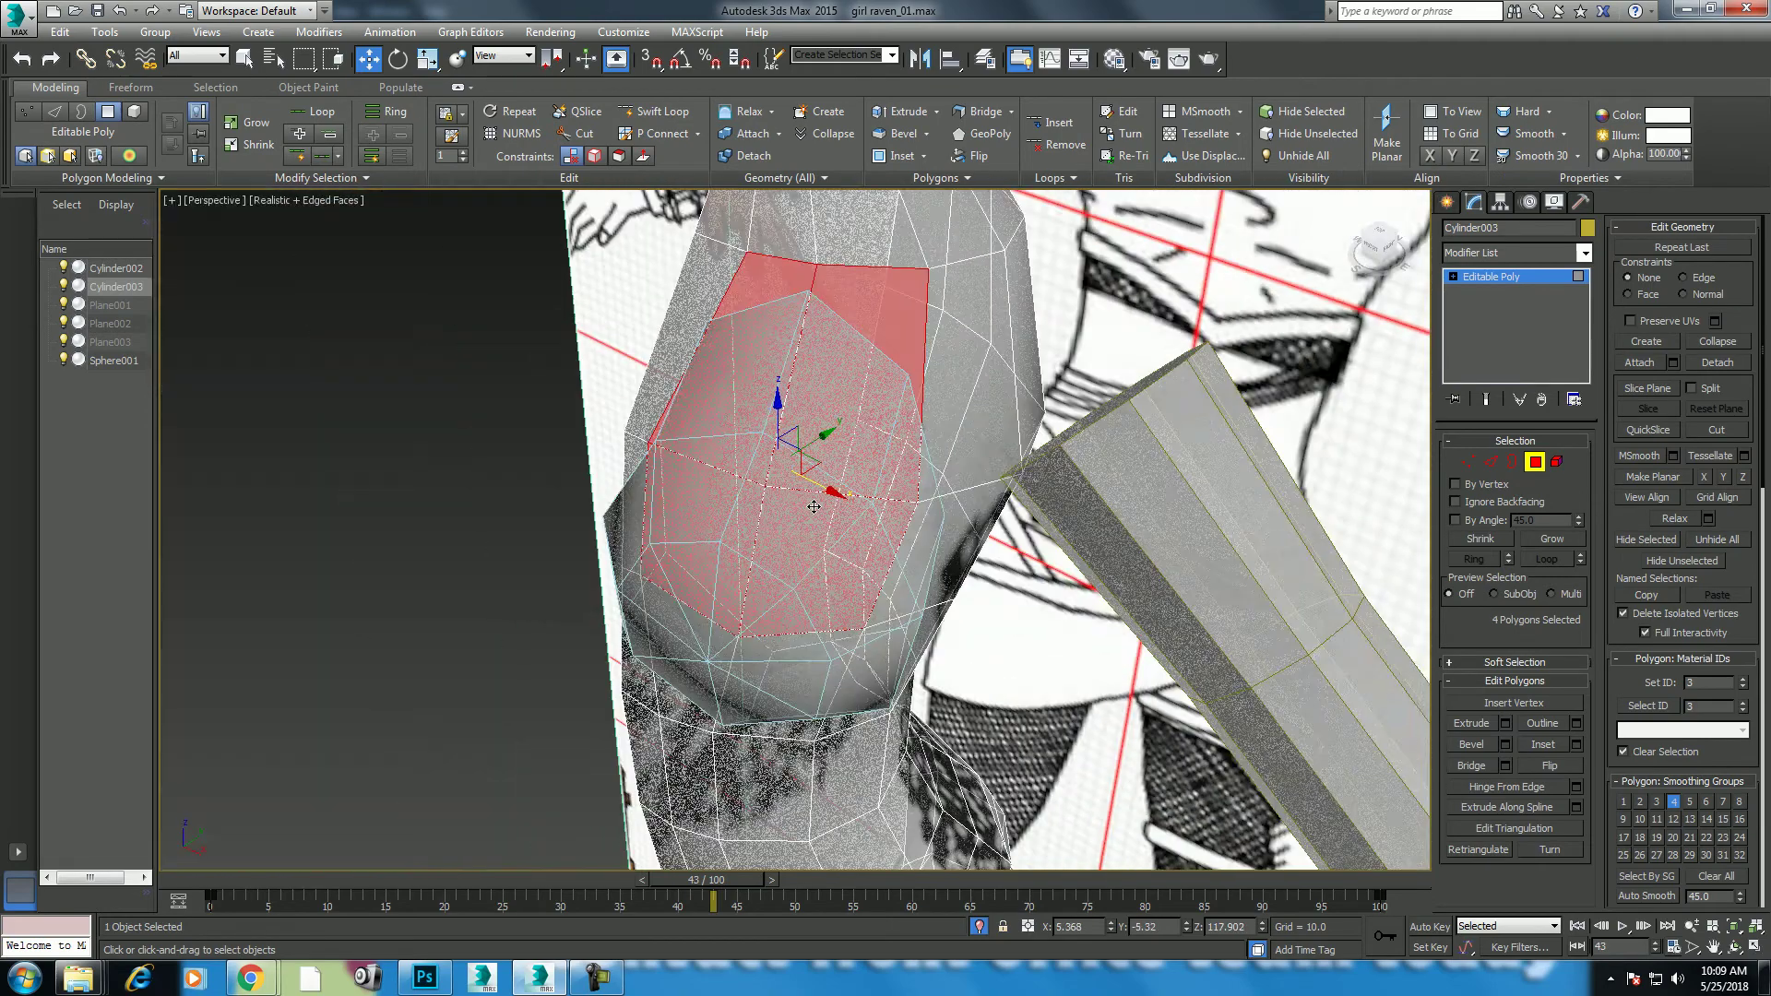
Step: Delete the four chest polygons and select the hole's 8-edge border
{"action": "key", "text": "End"}
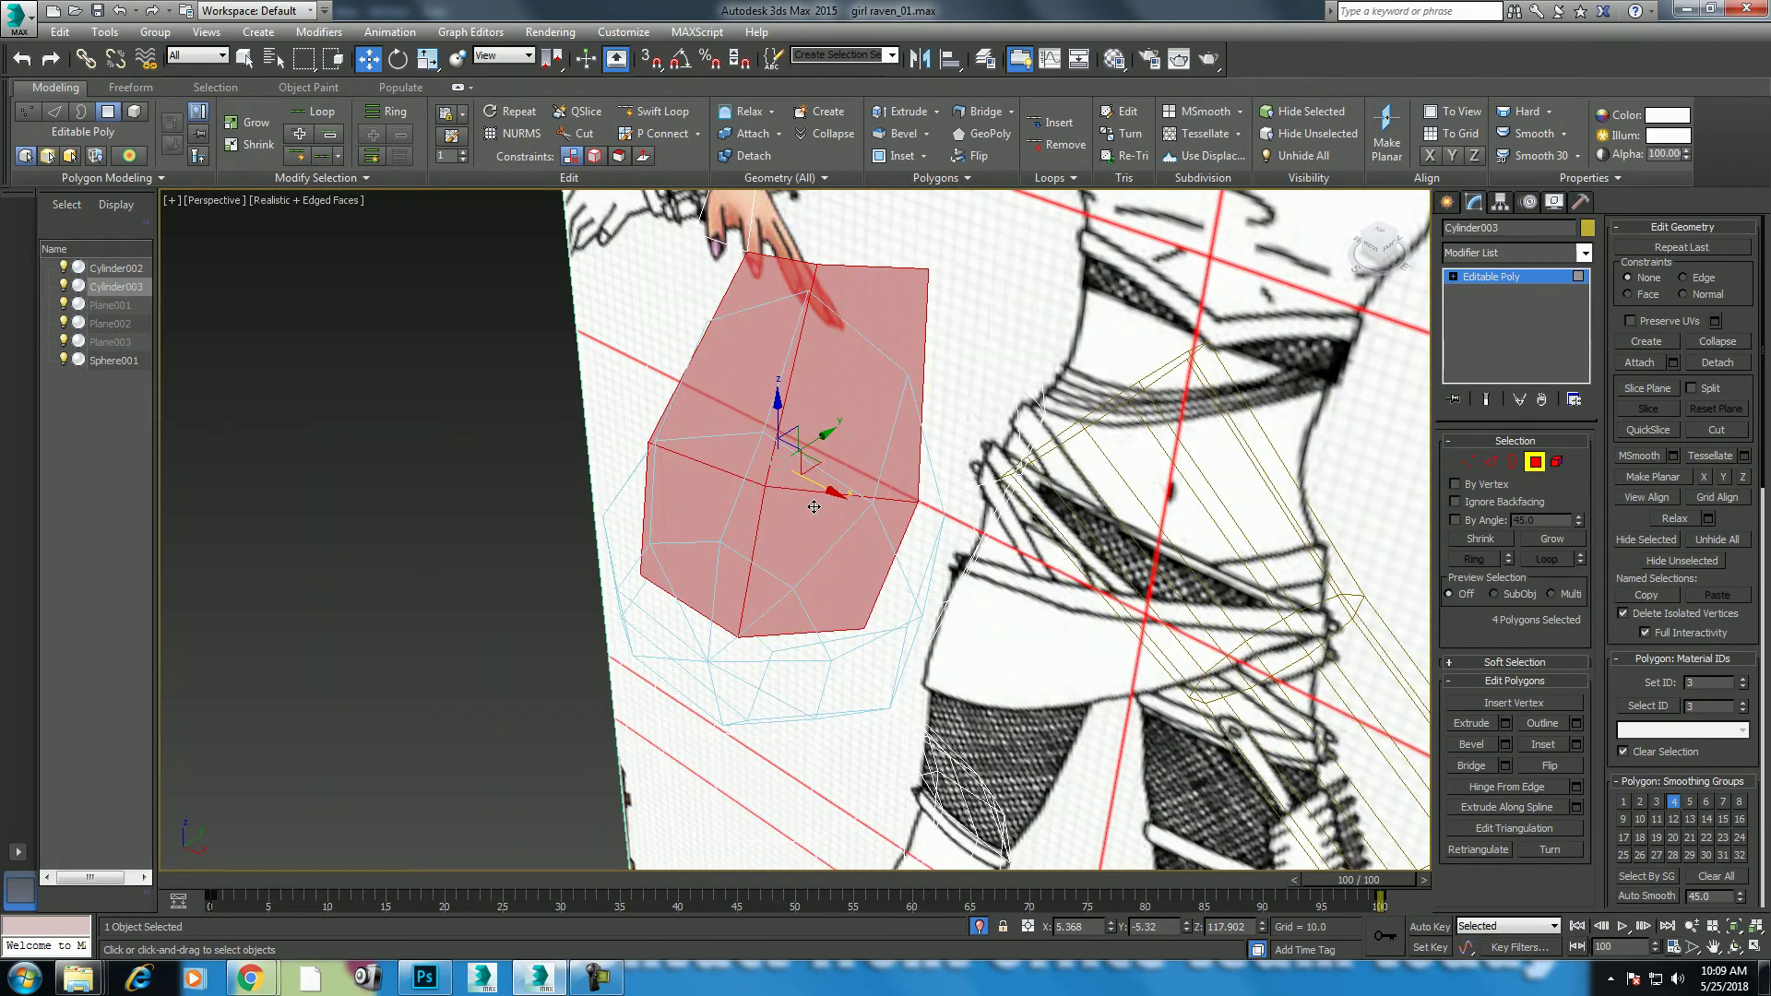
{"action": "key", "text": "Home"}
{"action": "key", "text": "Delete"}
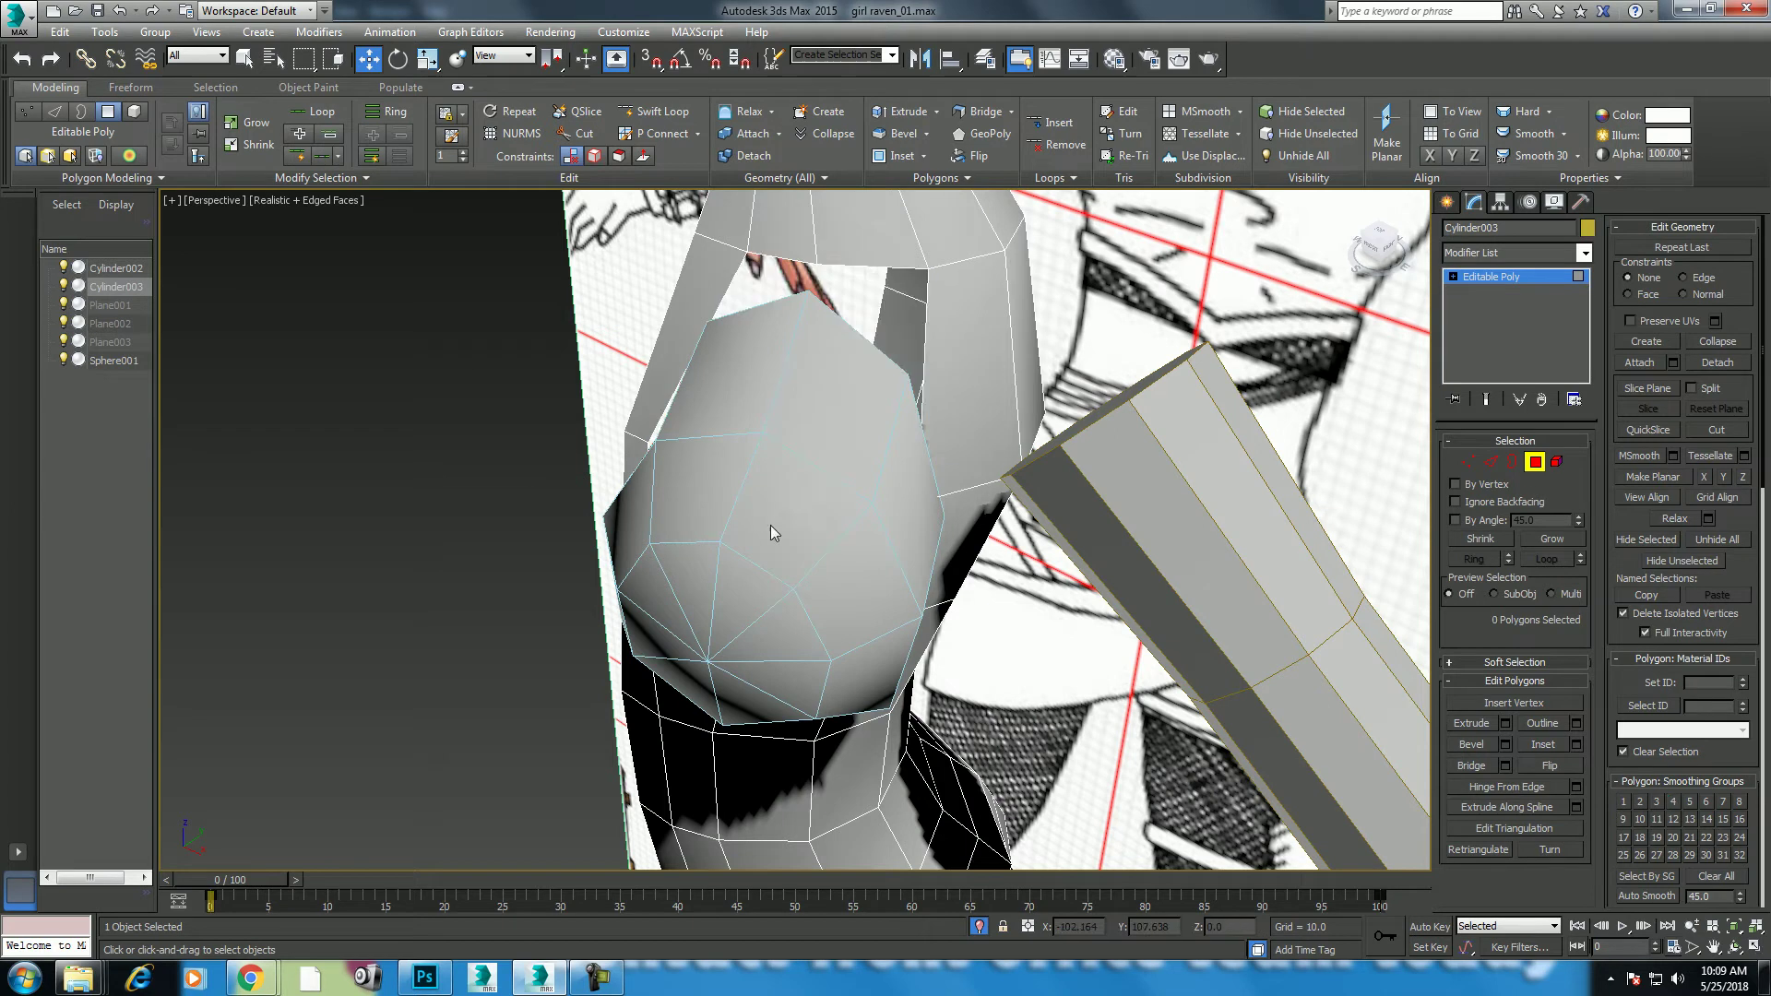
{"action": "left_click", "coordinate": [1513, 461]}
{"action": "left_click", "coordinate": [1006, 304]}
{"action": "left_click", "coordinate": [892, 266]}
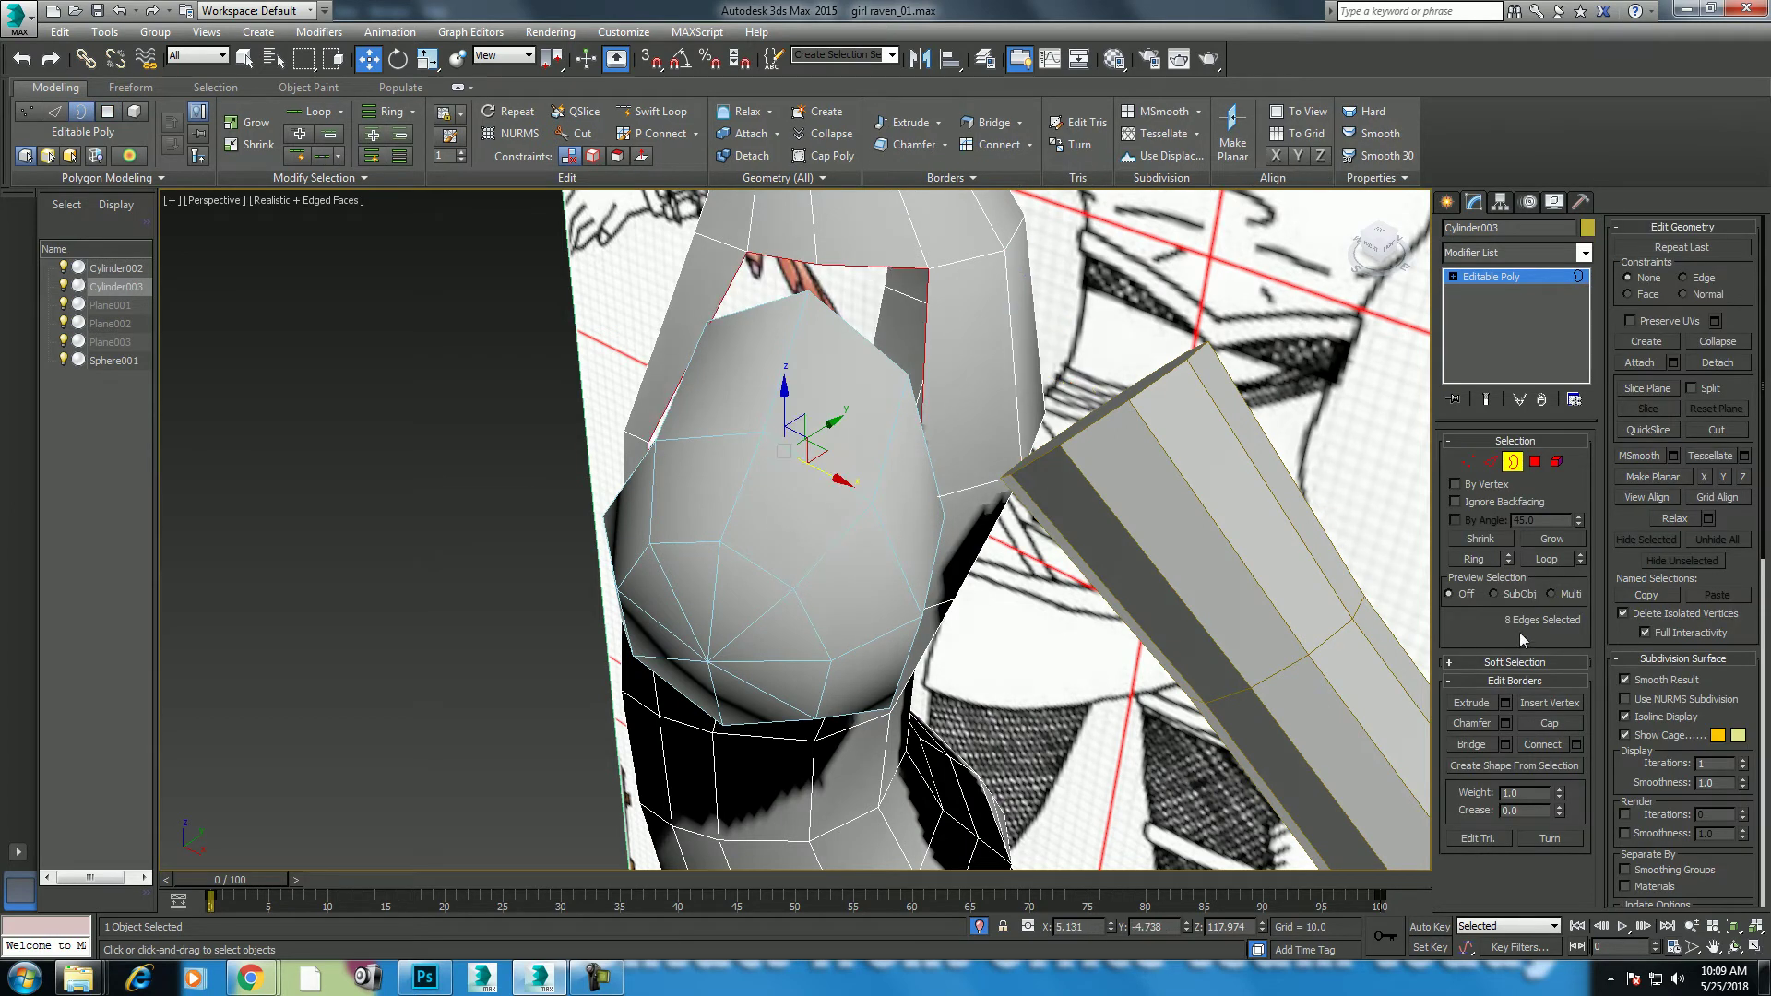
Step: Attach the breast sphere and the arm cylinder to the torso mesh
{"action": "mouse_move", "coordinate": [950, 519]}
{"action": "middle_mouse_down", "text": "alt"}
{"action": "mouse_move", "coordinate": [930, 487]}
{"action": "mouse_move", "coordinate": [1044, 445]}
{"action": "mouse_move", "coordinate": [1126, 452]}
{"action": "mouse_move", "coordinate": [1073, 474]}
{"action": "middle_mouse_up", "text": "alt"}
{"action": "right_click", "coordinate": [905, 434]}
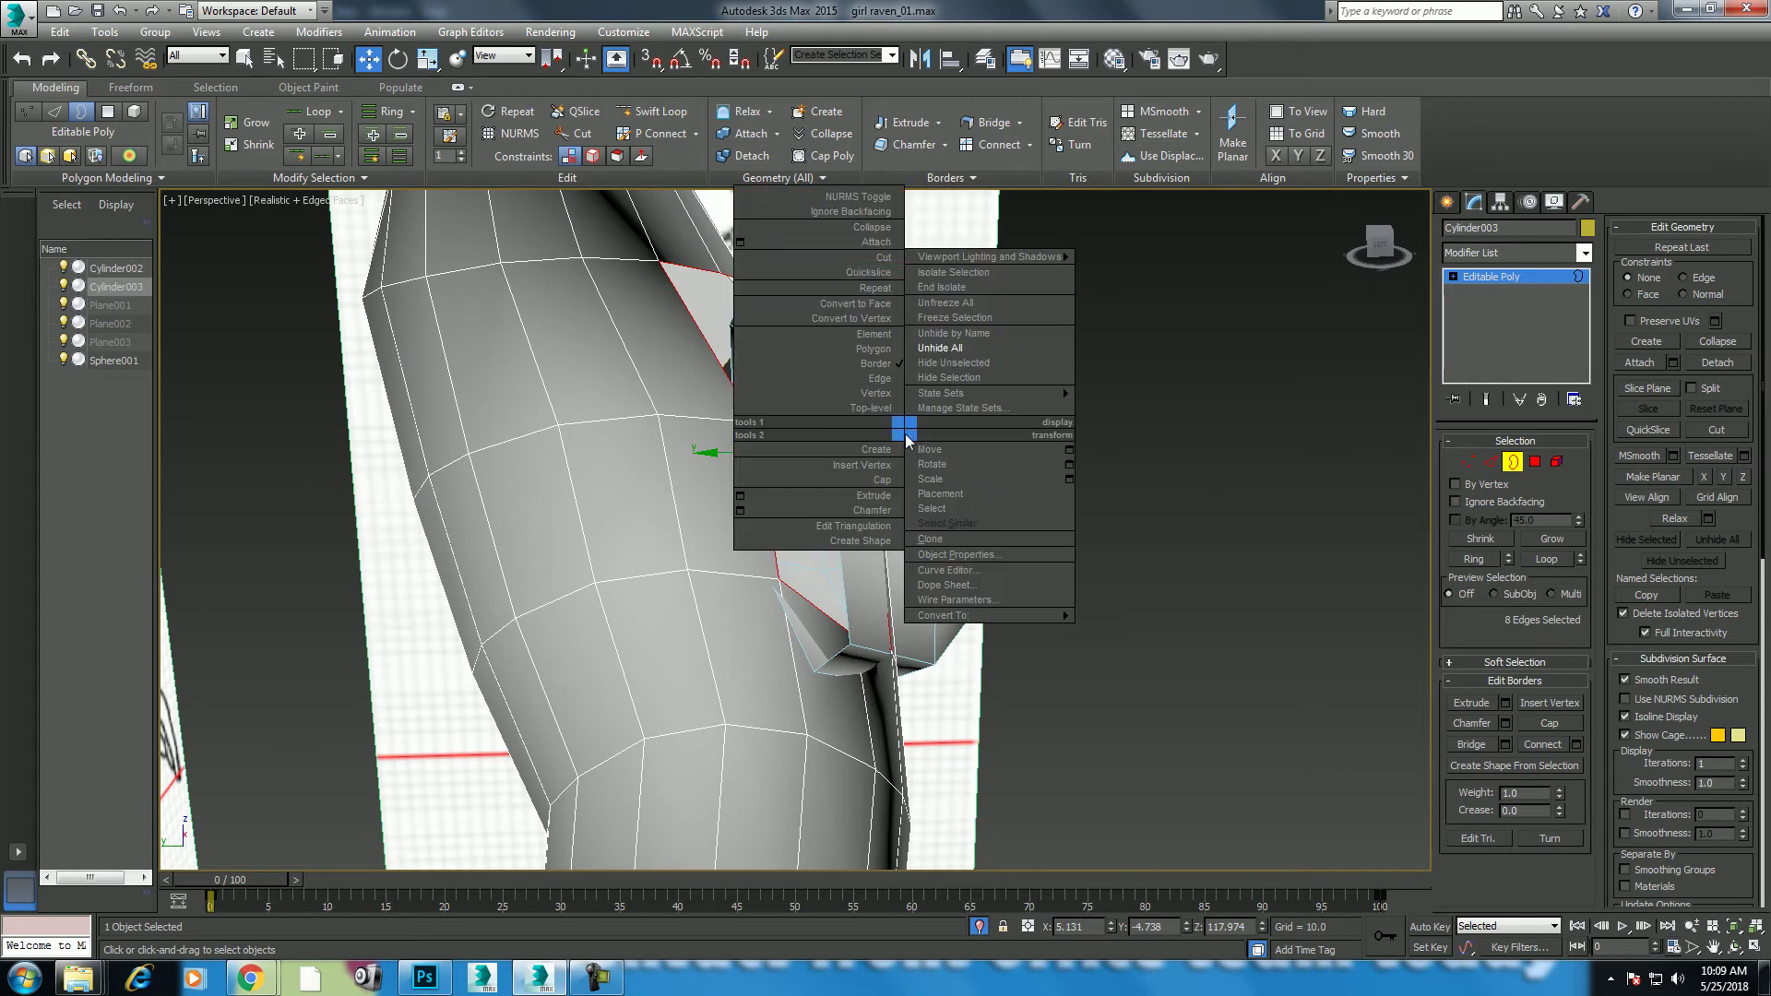
{"action": "left_click", "coordinate": [869, 247]}
{"action": "left_click", "coordinate": [904, 459]}
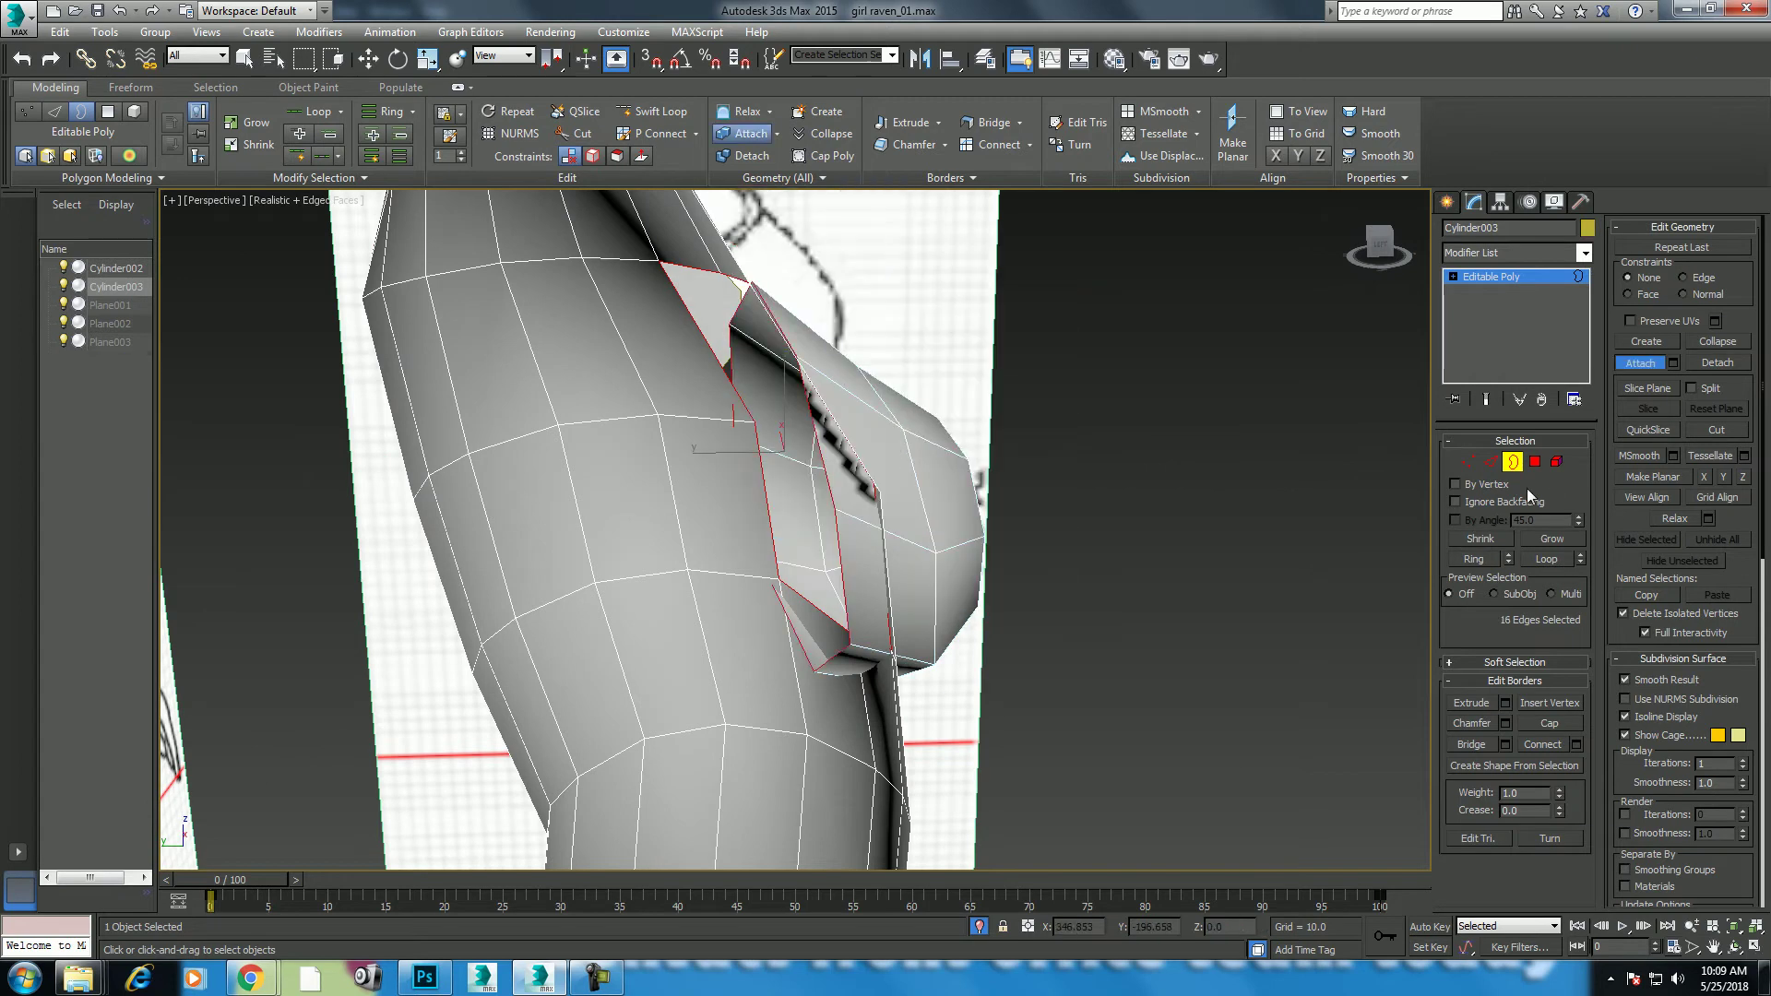
{"action": "left_click", "coordinate": [731, 315]}
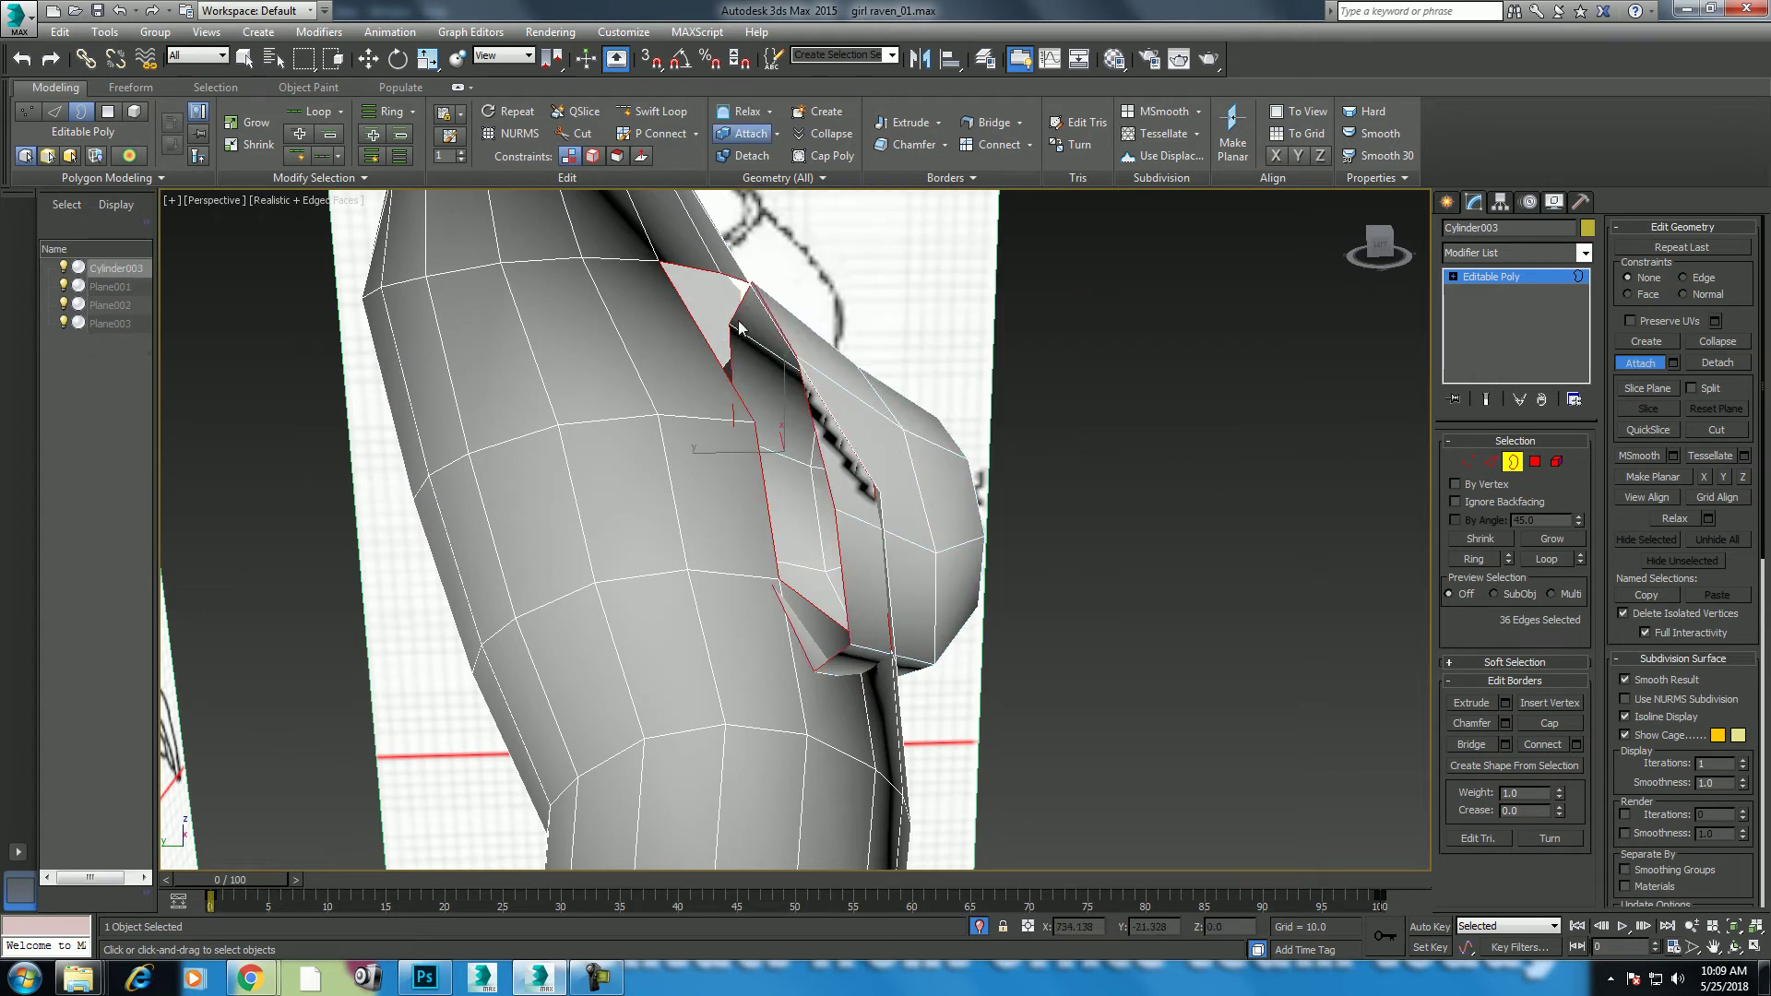
{"action": "middle_click_drag", "start_coordinate": [763, 420], "coordinate": [909, 422], "text": "alt"}
{"action": "key", "text": "w"}
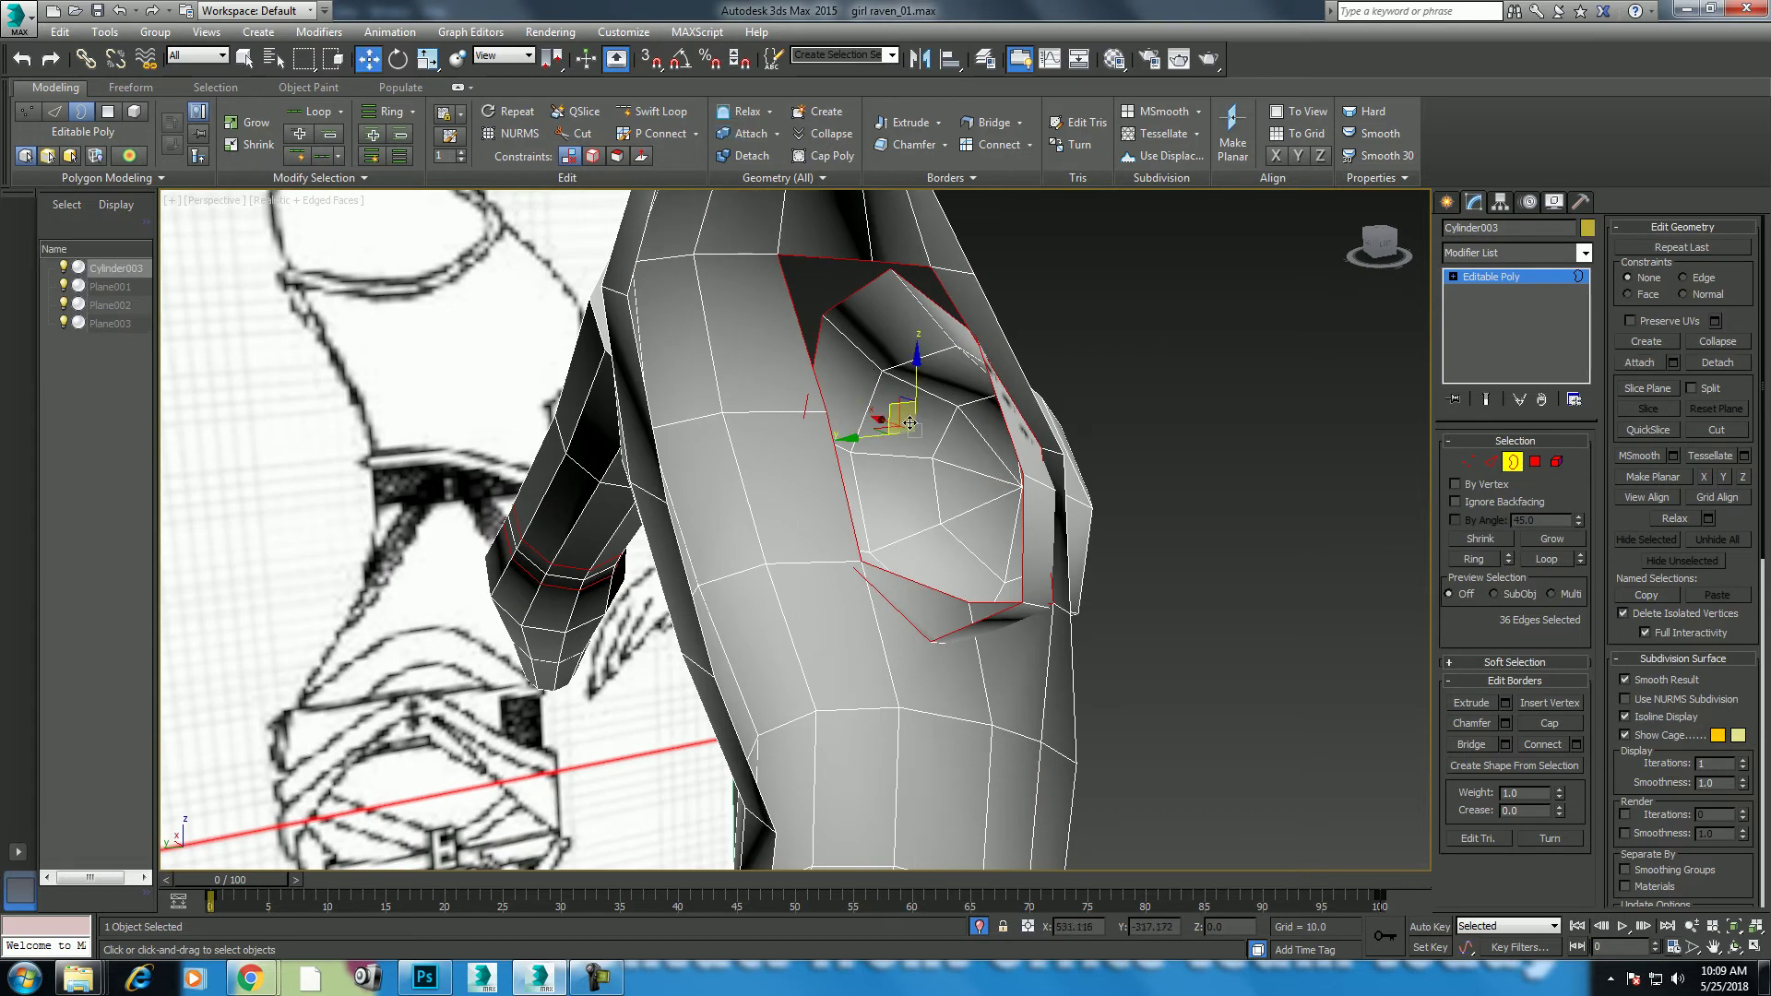
Step: Preview a bridge between the selected borders and hide the reference image planes
{"action": "left_click", "coordinate": [1506, 745]}
{"action": "mouse_move", "coordinate": [1068, 455]}
{"action": "middle_mouse_down", "text": "alt"}
{"action": "mouse_move", "coordinate": [664, 459]}
{"action": "mouse_move", "coordinate": [875, 557]}
{"action": "middle_mouse_up", "text": "alt"}
{"action": "key", "text": "alt+q"}
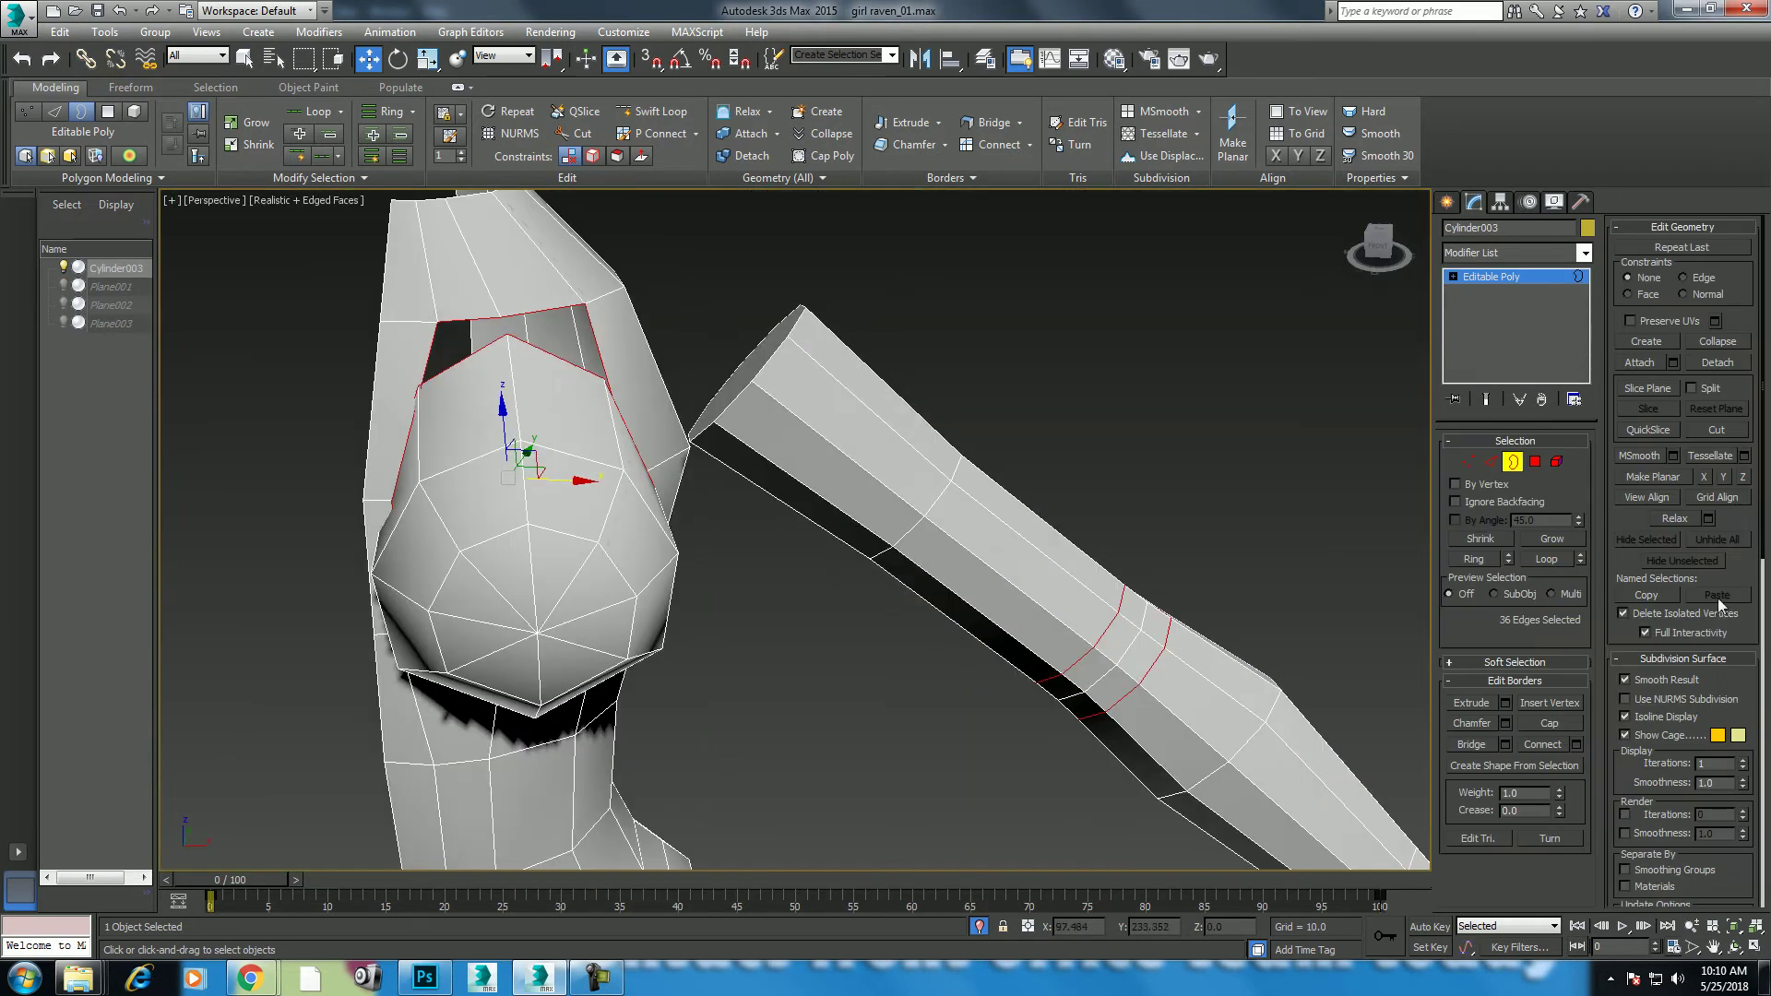
Step: Bridge the breast rim to the chest hole and inspect the join around the shoulder
{"action": "left_click", "coordinate": [1506, 746]}
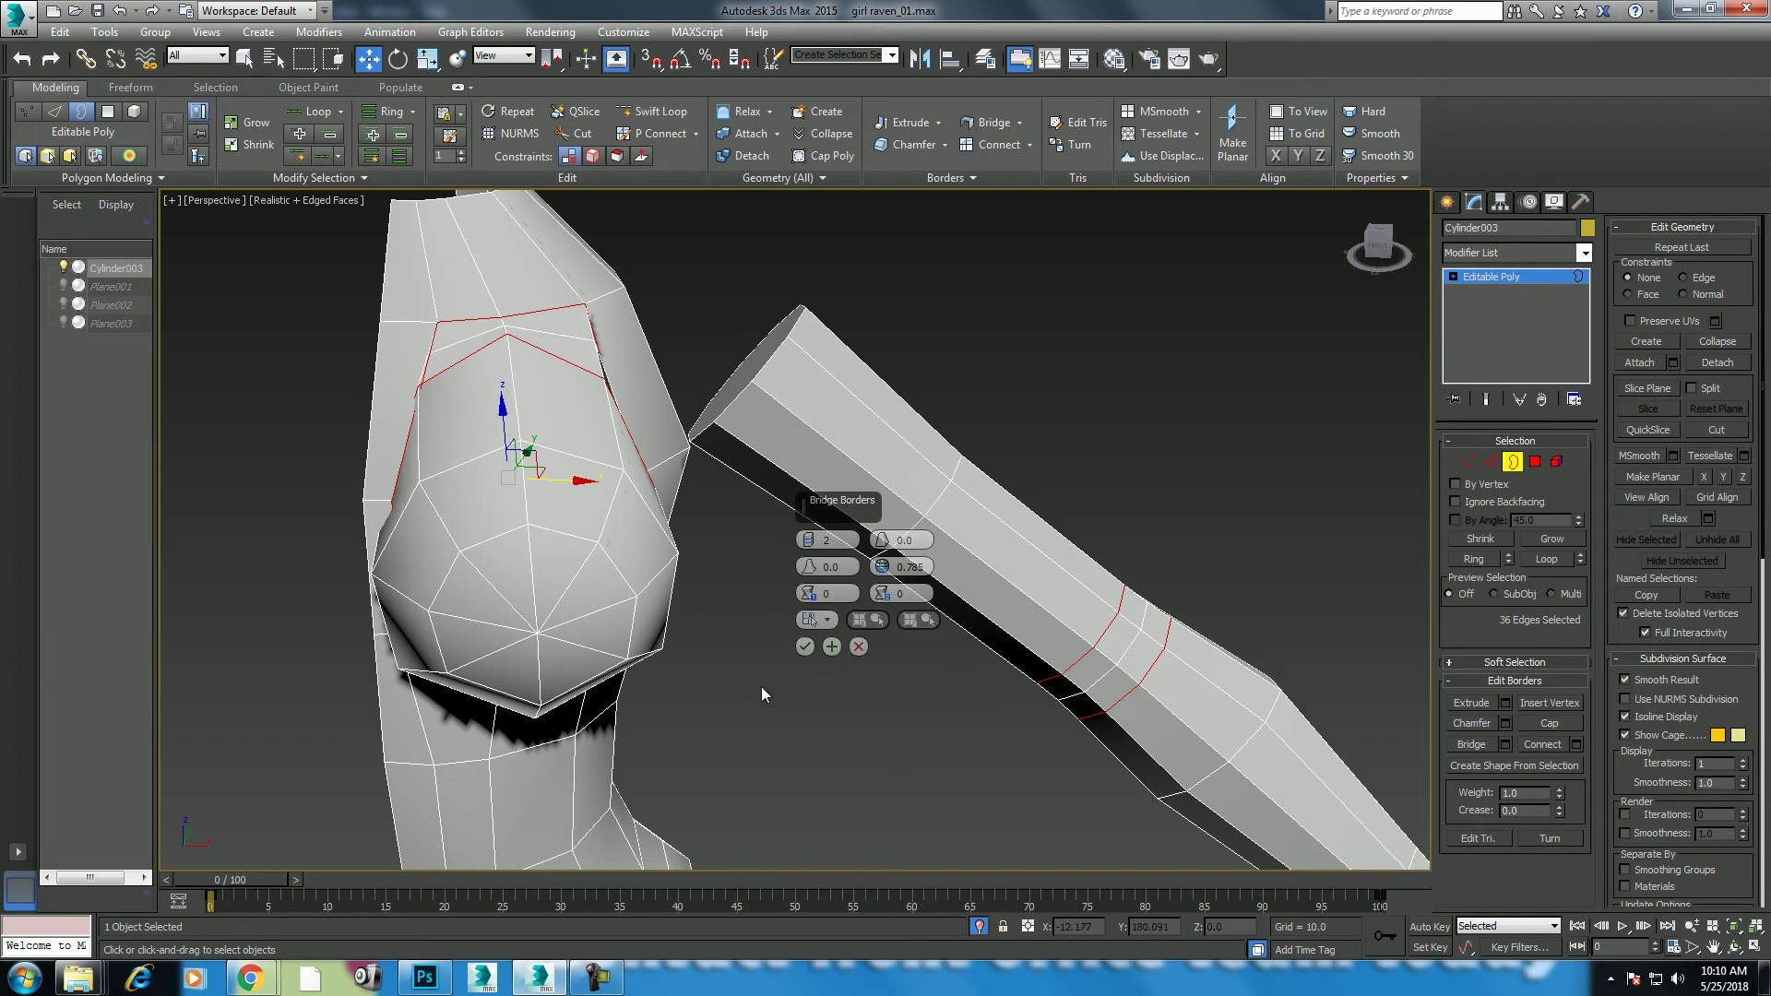
{"action": "left_click", "coordinate": [805, 647]}
{"action": "middle_click_drag", "start_coordinate": [711, 613], "coordinate": [483, 533], "text": "alt"}
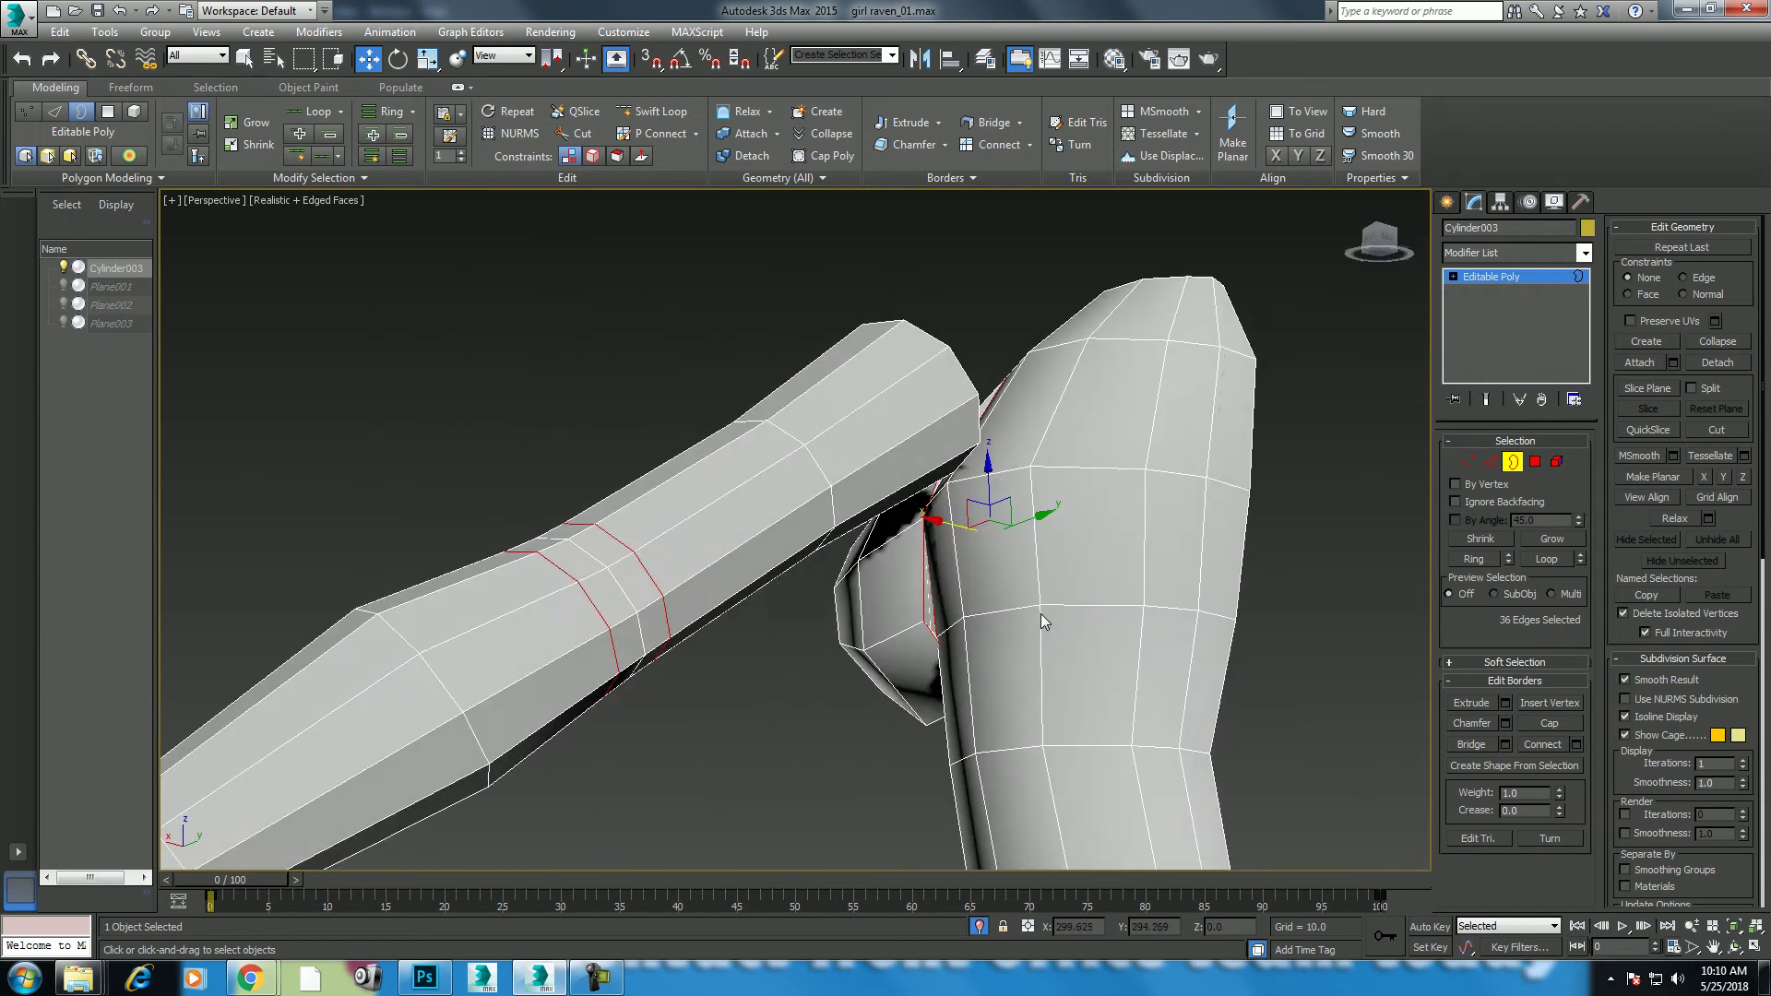
{"action": "scroll", "coordinate": [1041, 613], "scroll_direction": "up", "scroll_amount": 3}
{"action": "mouse_move", "coordinate": [911, 557]}
{"action": "middle_mouse_down", "text": "alt"}
{"action": "mouse_move", "coordinate": [1004, 584]}
{"action": "mouse_move", "coordinate": [862, 554]}
{"action": "mouse_move", "coordinate": [707, 597]}
{"action": "mouse_move", "coordinate": [765, 519]}
{"action": "mouse_move", "coordinate": [1021, 550]}
{"action": "mouse_move", "coordinate": [729, 384]}
{"action": "mouse_move", "coordinate": [789, 446]}
{"action": "middle_mouse_up", "text": "alt"}
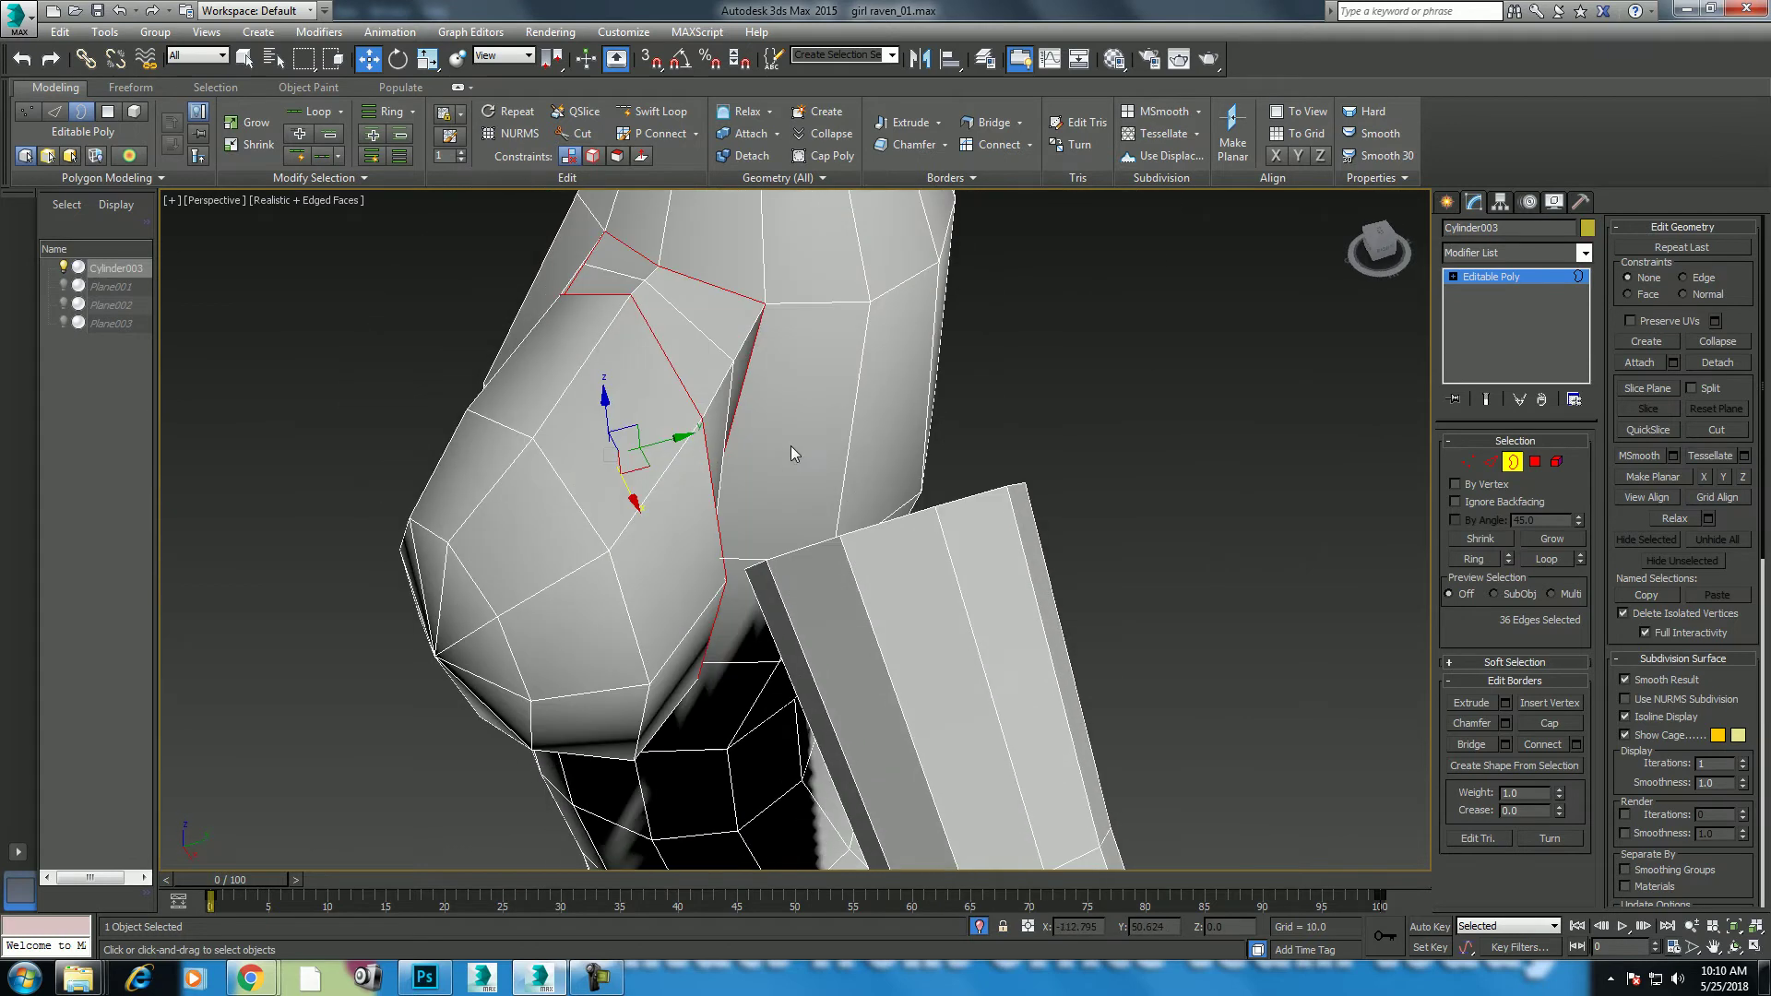
{"action": "mouse_move", "coordinate": [768, 551]}
{"action": "middle_mouse_down", "text": "alt"}
{"action": "mouse_move", "coordinate": [740, 491]}
{"action": "mouse_move", "coordinate": [812, 434]}
{"action": "middle_mouse_up", "text": "alt"}
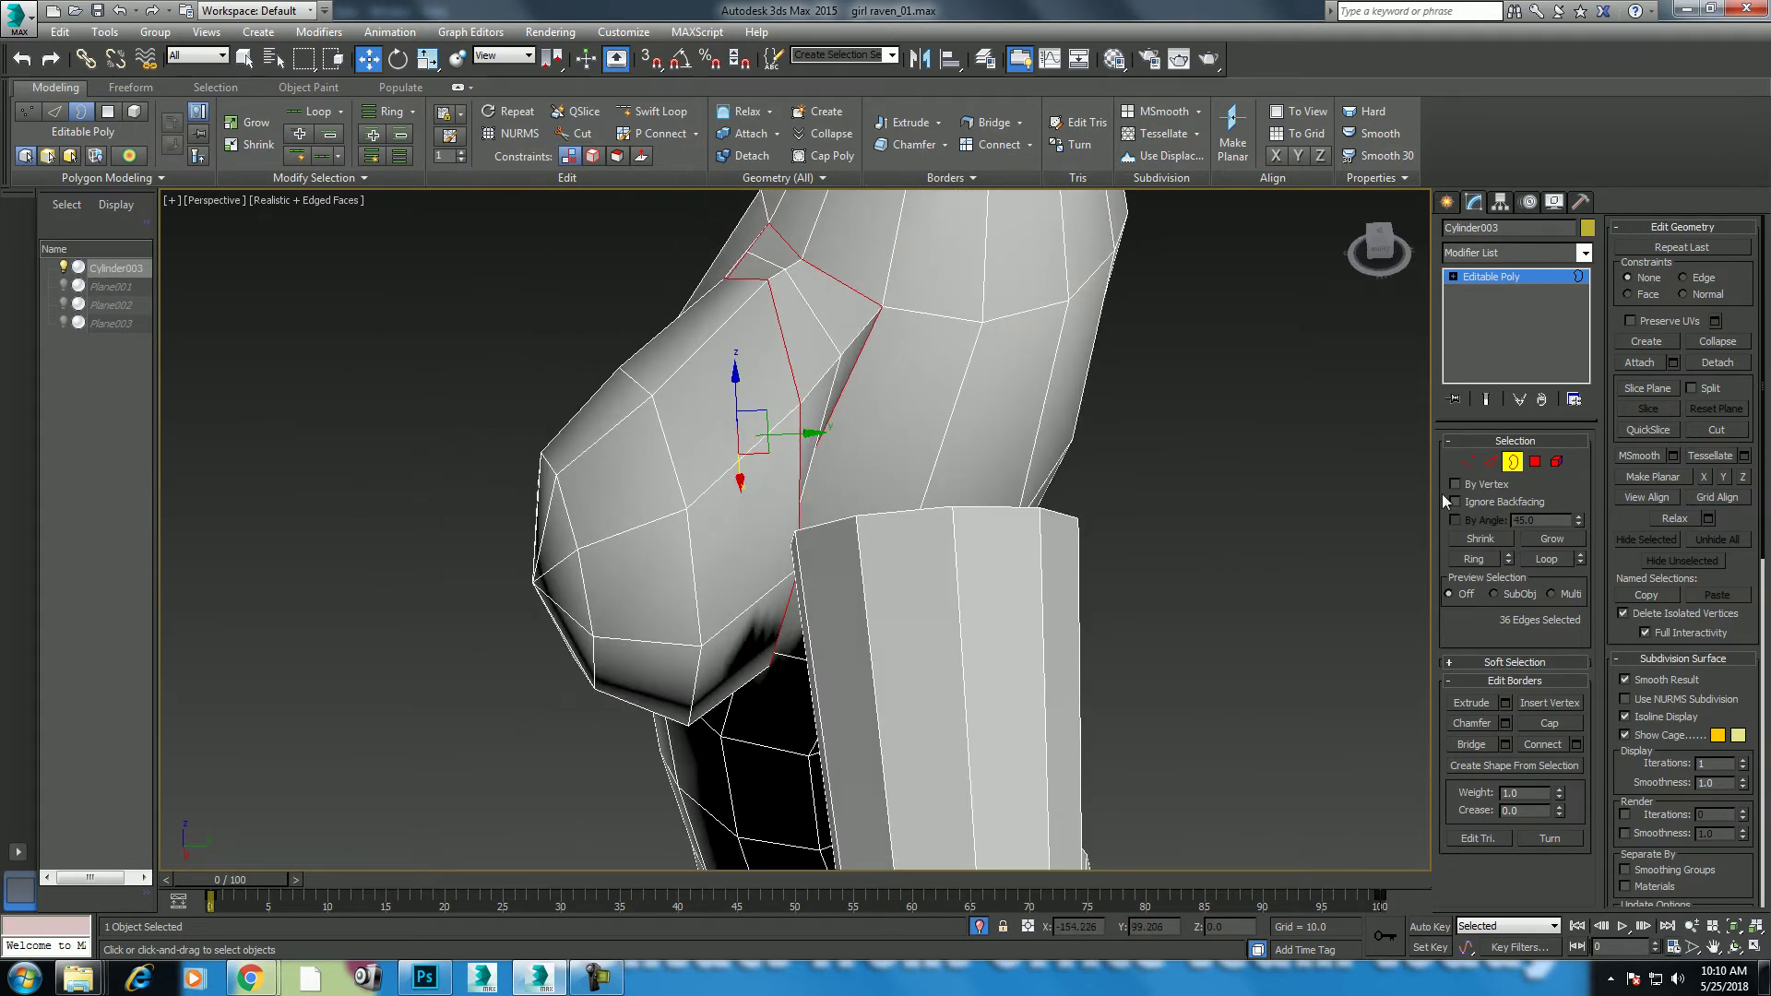
{"action": "left_click", "coordinate": [1491, 461]}
Step: Remove the stray edge on the bridged breast join
{"action": "left_click", "coordinate": [855, 339]}
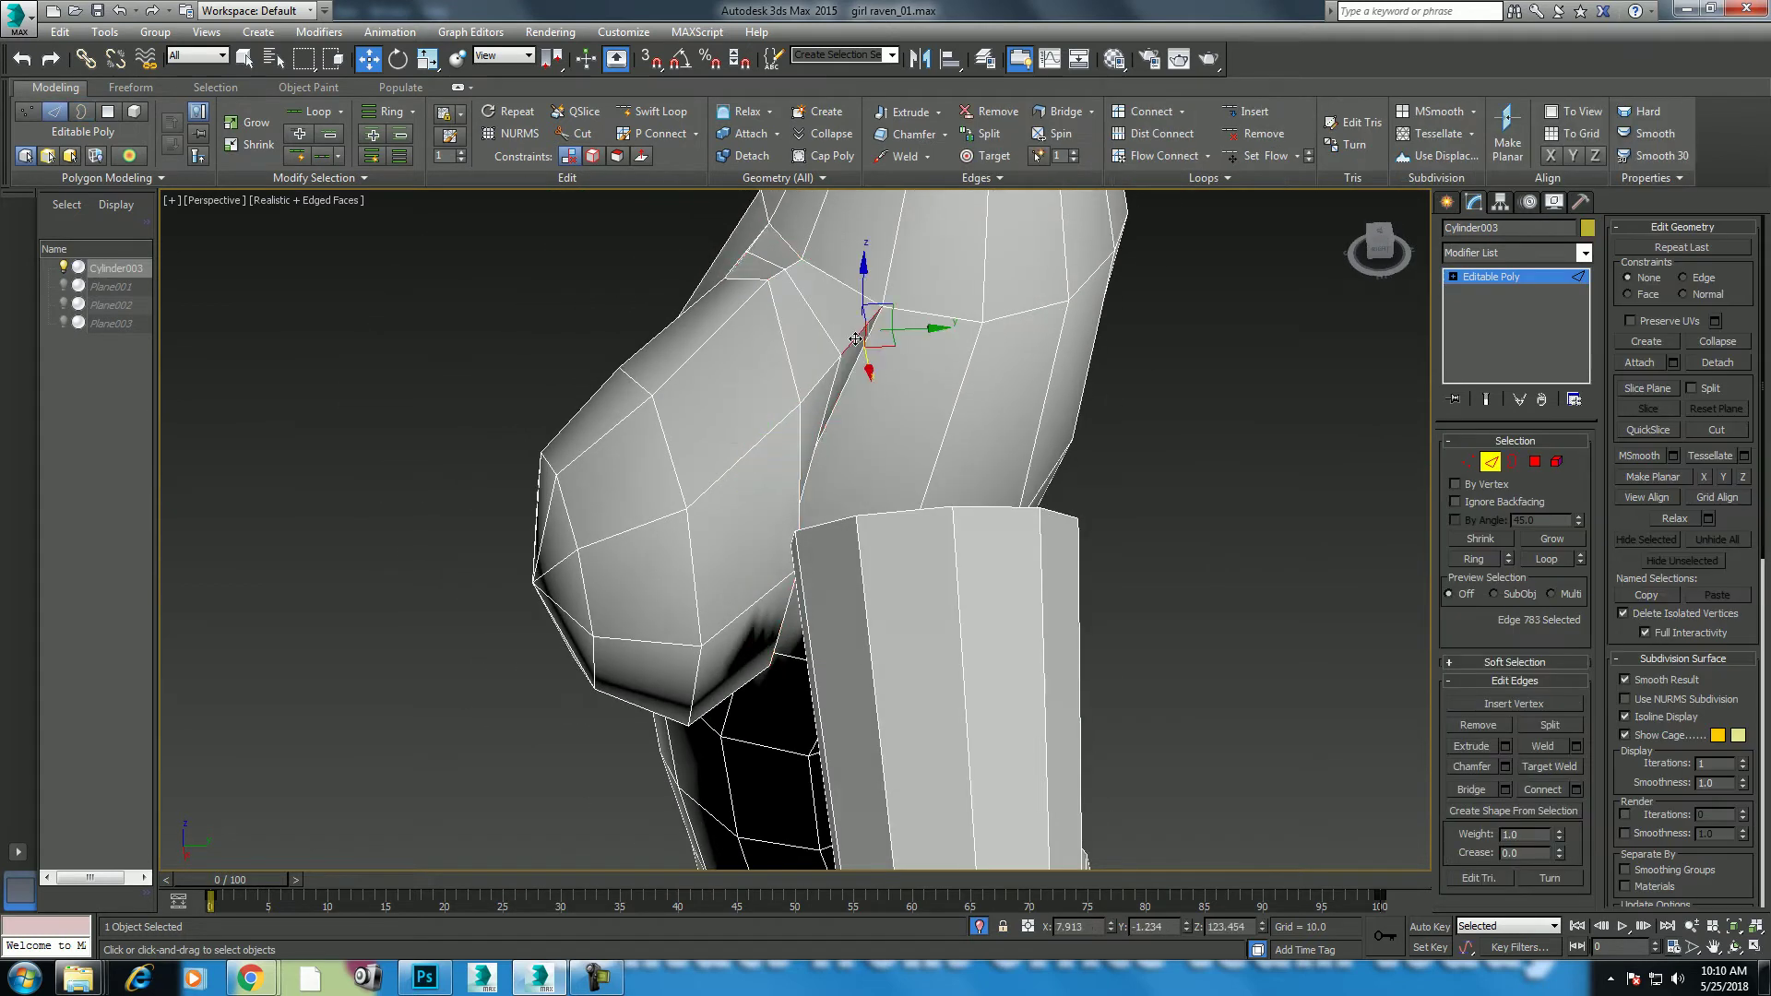
{"action": "right_click", "coordinate": [884, 371]}
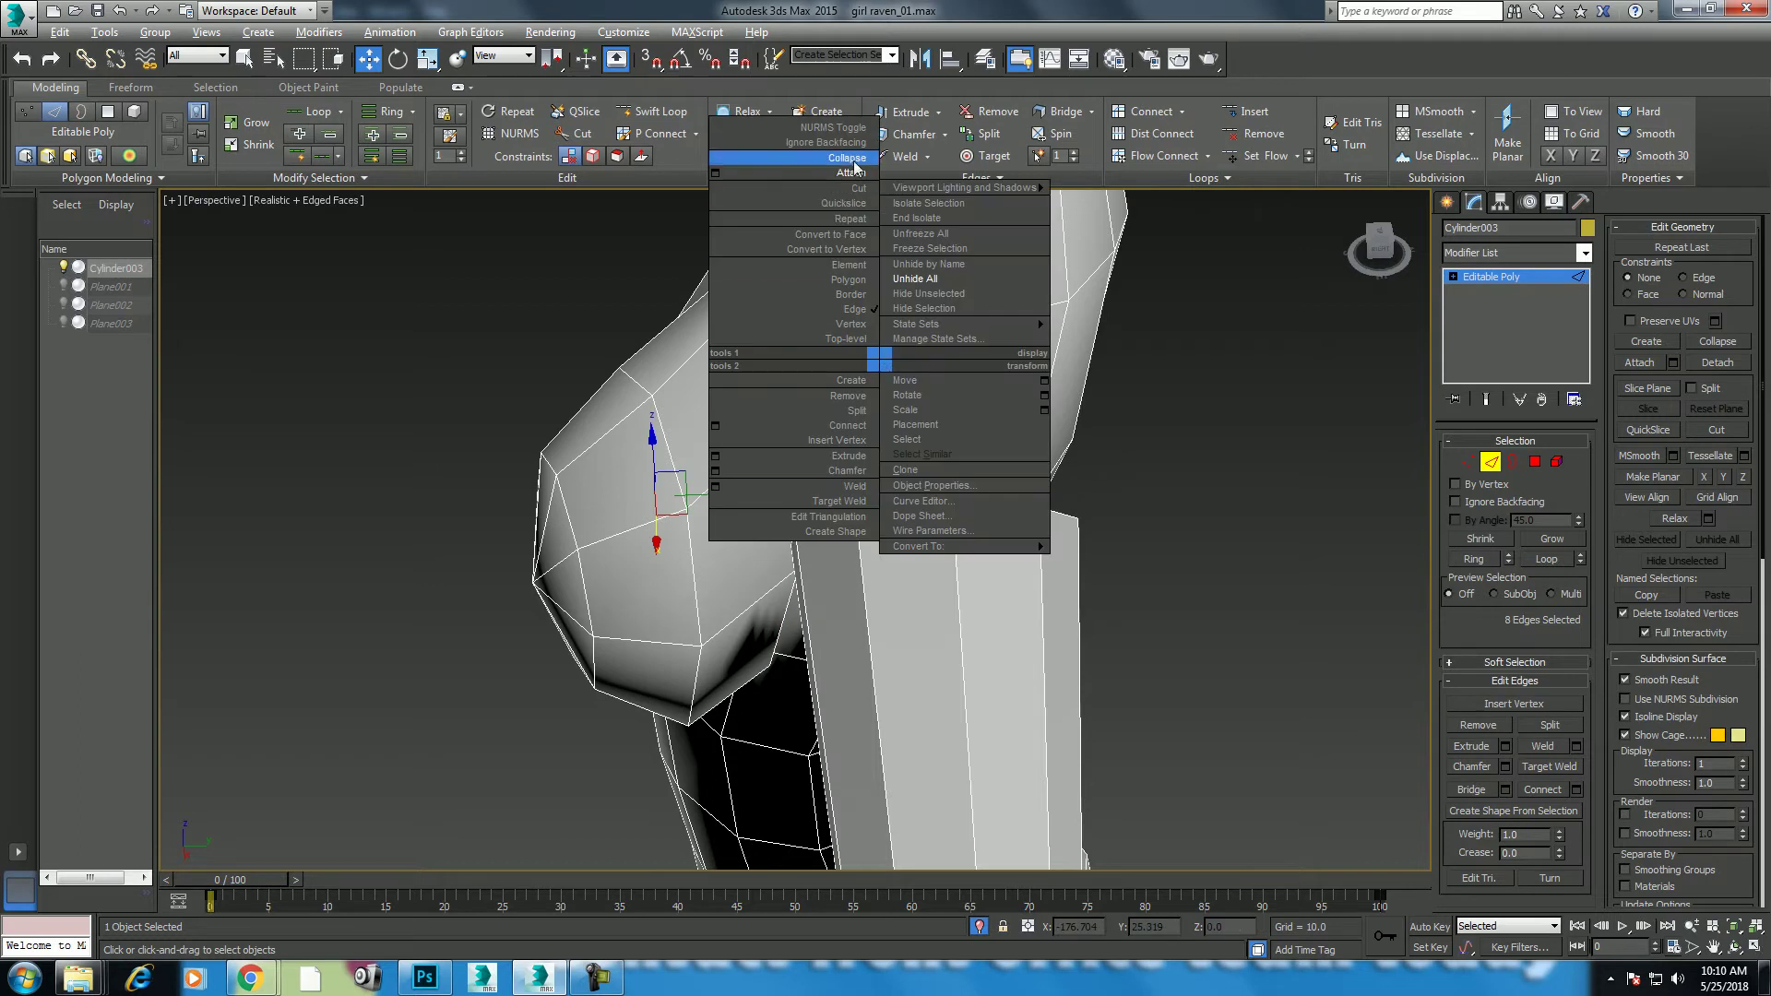
{"action": "left_click", "coordinate": [910, 427]}
{"action": "mouse_move", "coordinate": [910, 421]}
{"action": "middle_mouse_down", "text": "alt"}
{"action": "mouse_move", "coordinate": [905, 337]}
{"action": "mouse_move", "coordinate": [666, 657]}
{"action": "mouse_move", "coordinate": [775, 563]}
{"action": "mouse_move", "coordinate": [920, 544]}
{"action": "mouse_move", "coordinate": [1020, 565]}
{"action": "middle_mouse_up", "text": "alt"}
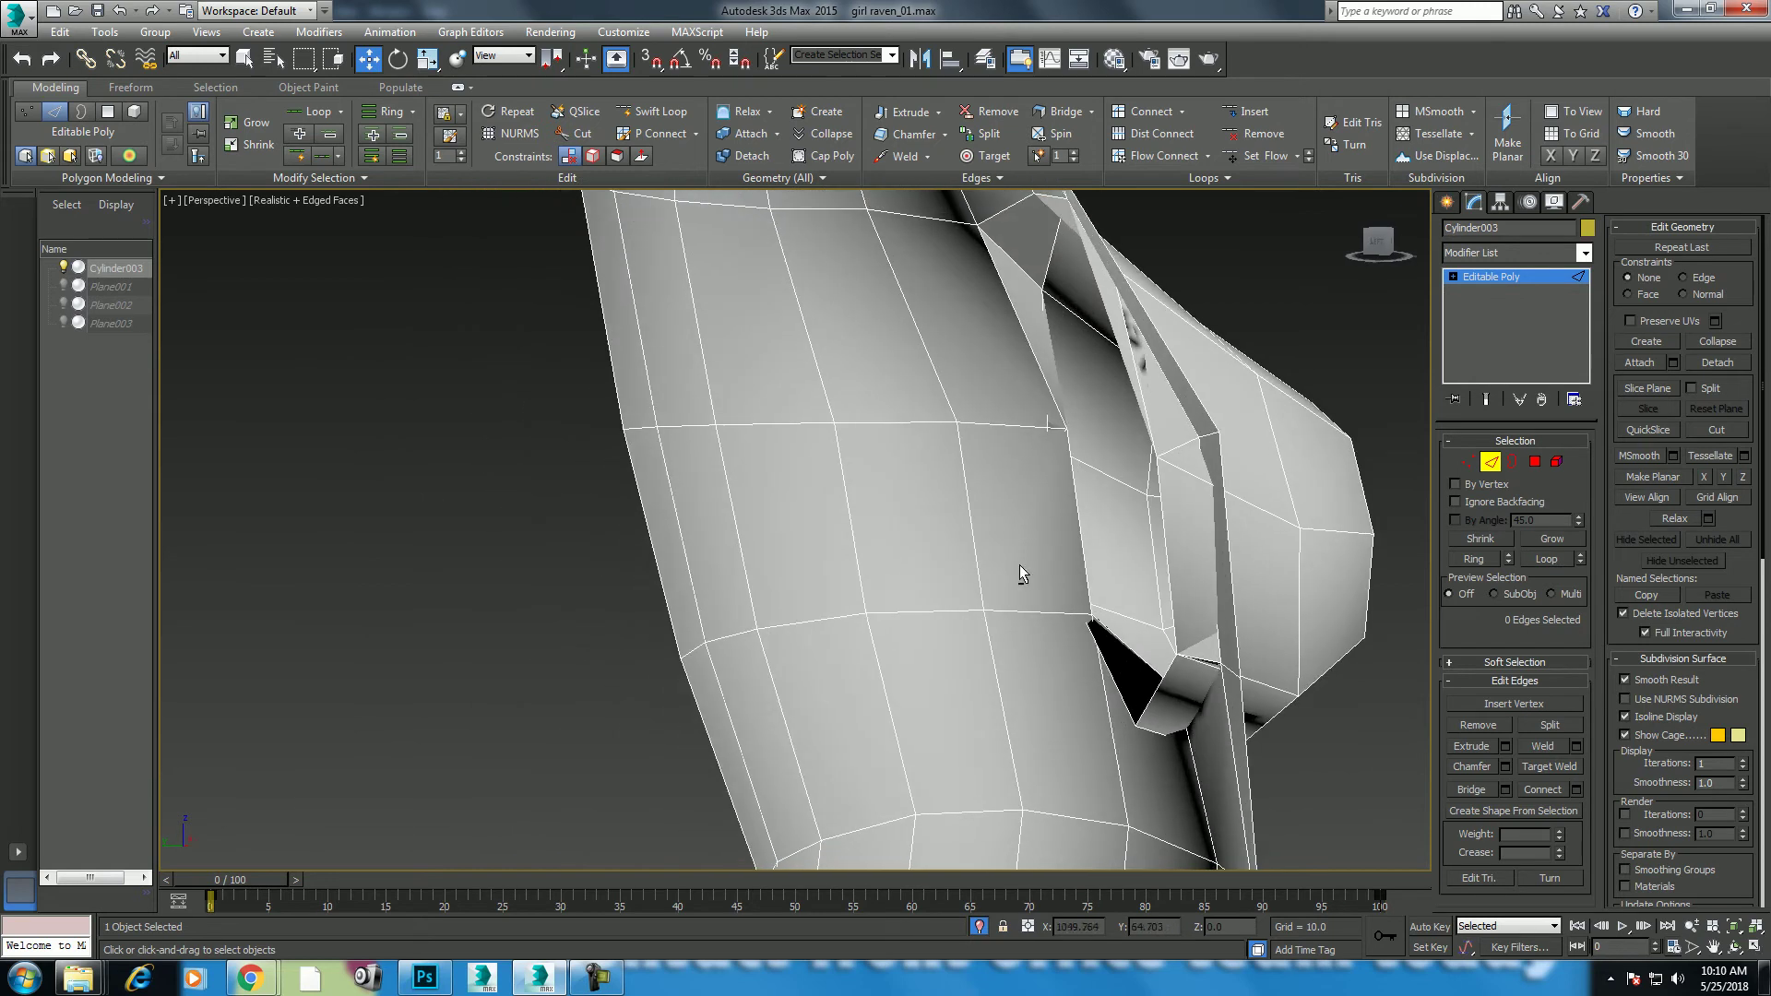
Step: Remove the chest edge loop (Alt+L) and check the blended chest and arm from several angles
{"action": "left_click", "coordinate": [1180, 450]}
{"action": "mouse_move", "coordinate": [1180, 449]}
{"action": "middle_mouse_down", "text": "alt"}
{"action": "mouse_move", "coordinate": [992, 542]}
{"action": "mouse_move", "coordinate": [922, 533]}
{"action": "mouse_move", "coordinate": [1147, 486]}
{"action": "middle_mouse_up", "text": "alt"}
{"action": "key", "text": "alt+l"}
{"action": "right_click", "coordinate": [1122, 444]}
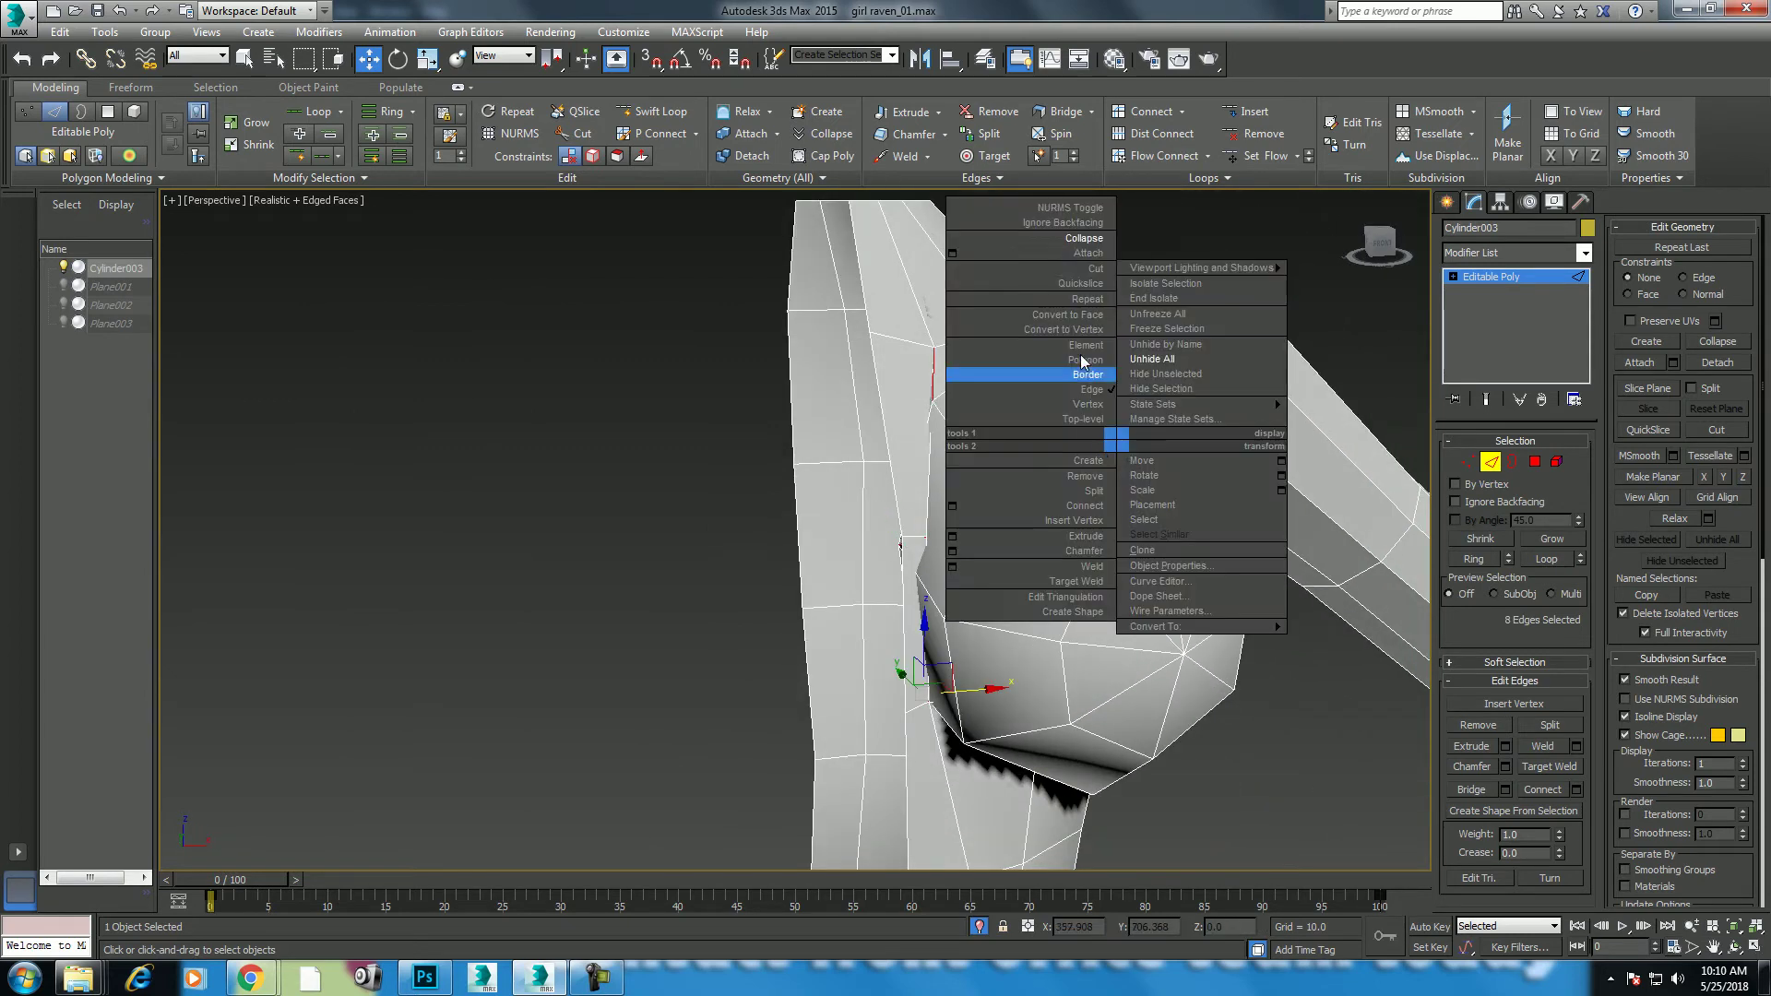
{"action": "left_click", "coordinate": [1088, 255]}
{"action": "middle_click_drag", "start_coordinate": [1080, 458], "coordinate": [950, 534], "text": "alt"}
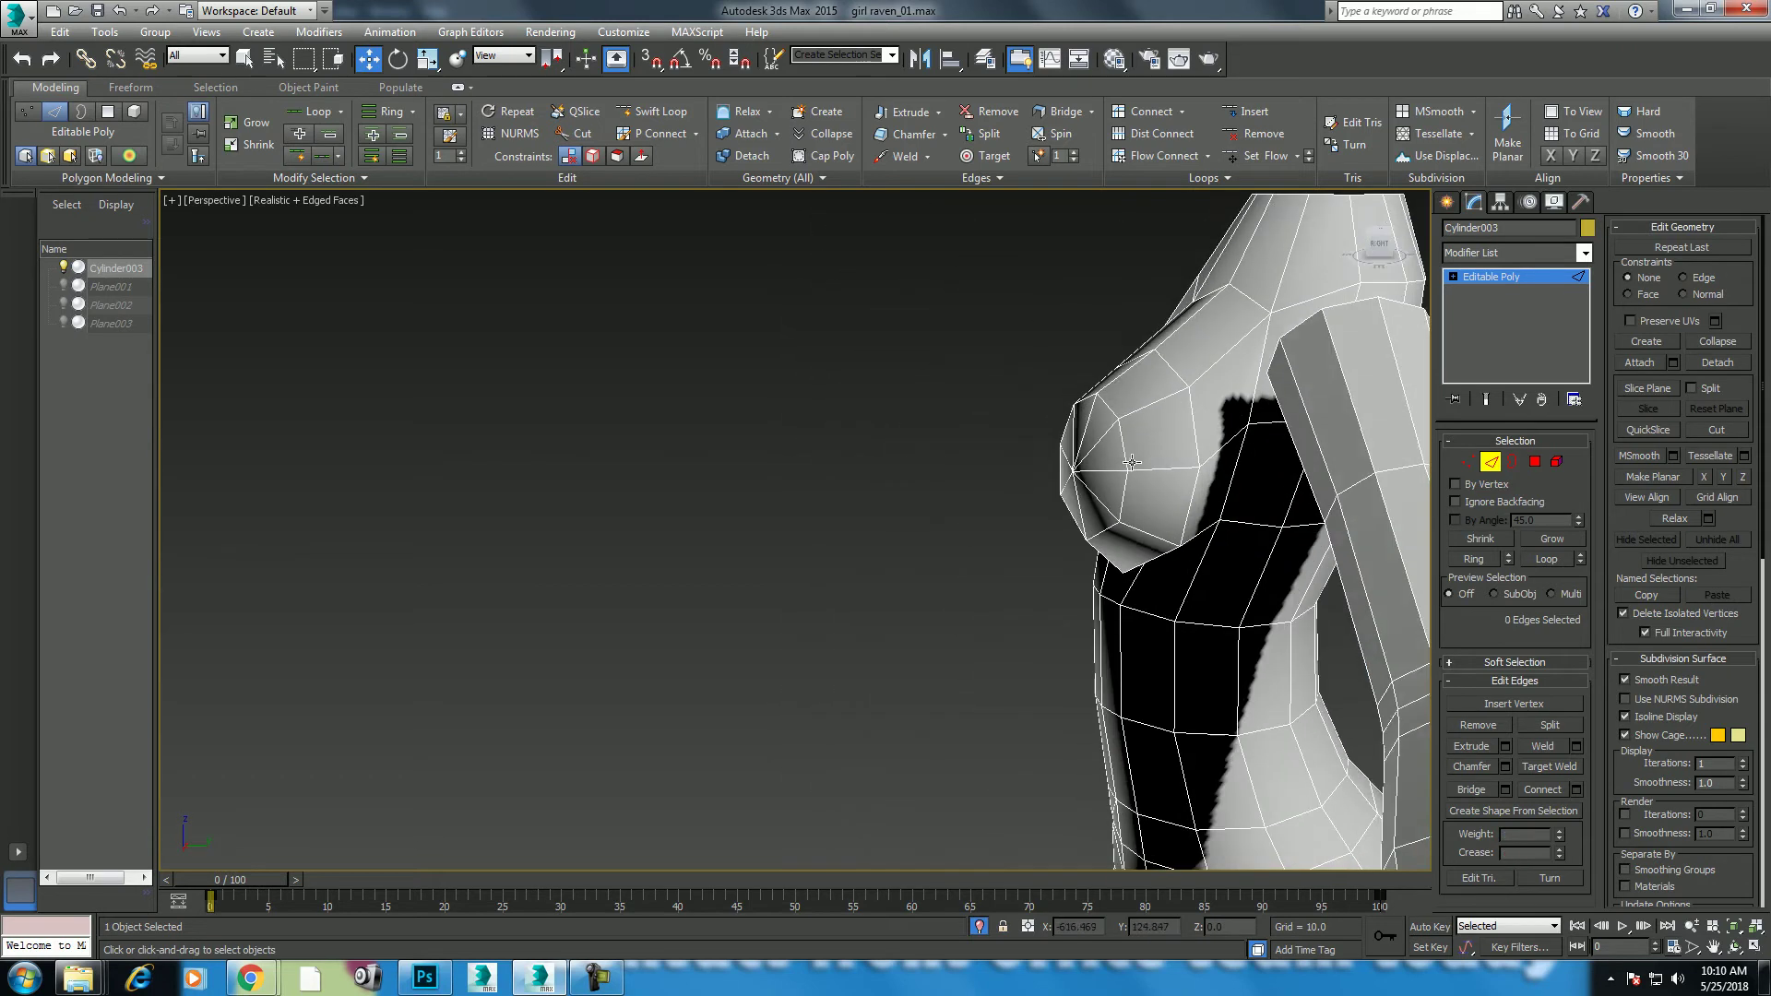
{"action": "scroll", "coordinate": [1104, 600], "scroll_direction": "down", "scroll_amount": 10}
{"action": "mouse_move", "coordinate": [1103, 600]}
{"action": "middle_mouse_down", "text": "alt"}
{"action": "mouse_move", "coordinate": [1076, 616]}
{"action": "mouse_move", "coordinate": [1188, 584]}
{"action": "mouse_move", "coordinate": [884, 586]}
{"action": "mouse_move", "coordinate": [905, 506]}
{"action": "middle_mouse_up", "text": "alt"}
{"action": "scroll", "coordinate": [1033, 606], "scroll_direction": "up", "scroll_amount": 5}
{"action": "scroll", "coordinate": [883, 585], "scroll_direction": "up", "scroll_amount": 2}
{"action": "scroll", "coordinate": [1021, 642], "scroll_direction": "up", "scroll_amount": 4}
{"action": "scroll", "coordinate": [1021, 643], "scroll_direction": "down", "scroll_amount": 3}
{"action": "mouse_move", "coordinate": [1131, 494]}
{"action": "middle_mouse_down", "text": "alt"}
{"action": "mouse_move", "coordinate": [1079, 605]}
{"action": "mouse_move", "coordinate": [961, 557]}
{"action": "mouse_move", "coordinate": [1048, 501]}
{"action": "mouse_move", "coordinate": [1005, 494]}
{"action": "mouse_move", "coordinate": [953, 585]}
{"action": "mouse_move", "coordinate": [960, 616]}
{"action": "middle_mouse_up", "text": "alt"}
{"action": "scroll", "coordinate": [960, 583], "scroll_direction": "down", "scroll_amount": 3}
{"action": "scroll", "coordinate": [950, 637], "scroll_direction": "up", "scroll_amount": 1}
Step: Turn on NURMS smoothing and orbit the maximized Perspective view to preview the torso
{"action": "key", "text": "alt+w"}
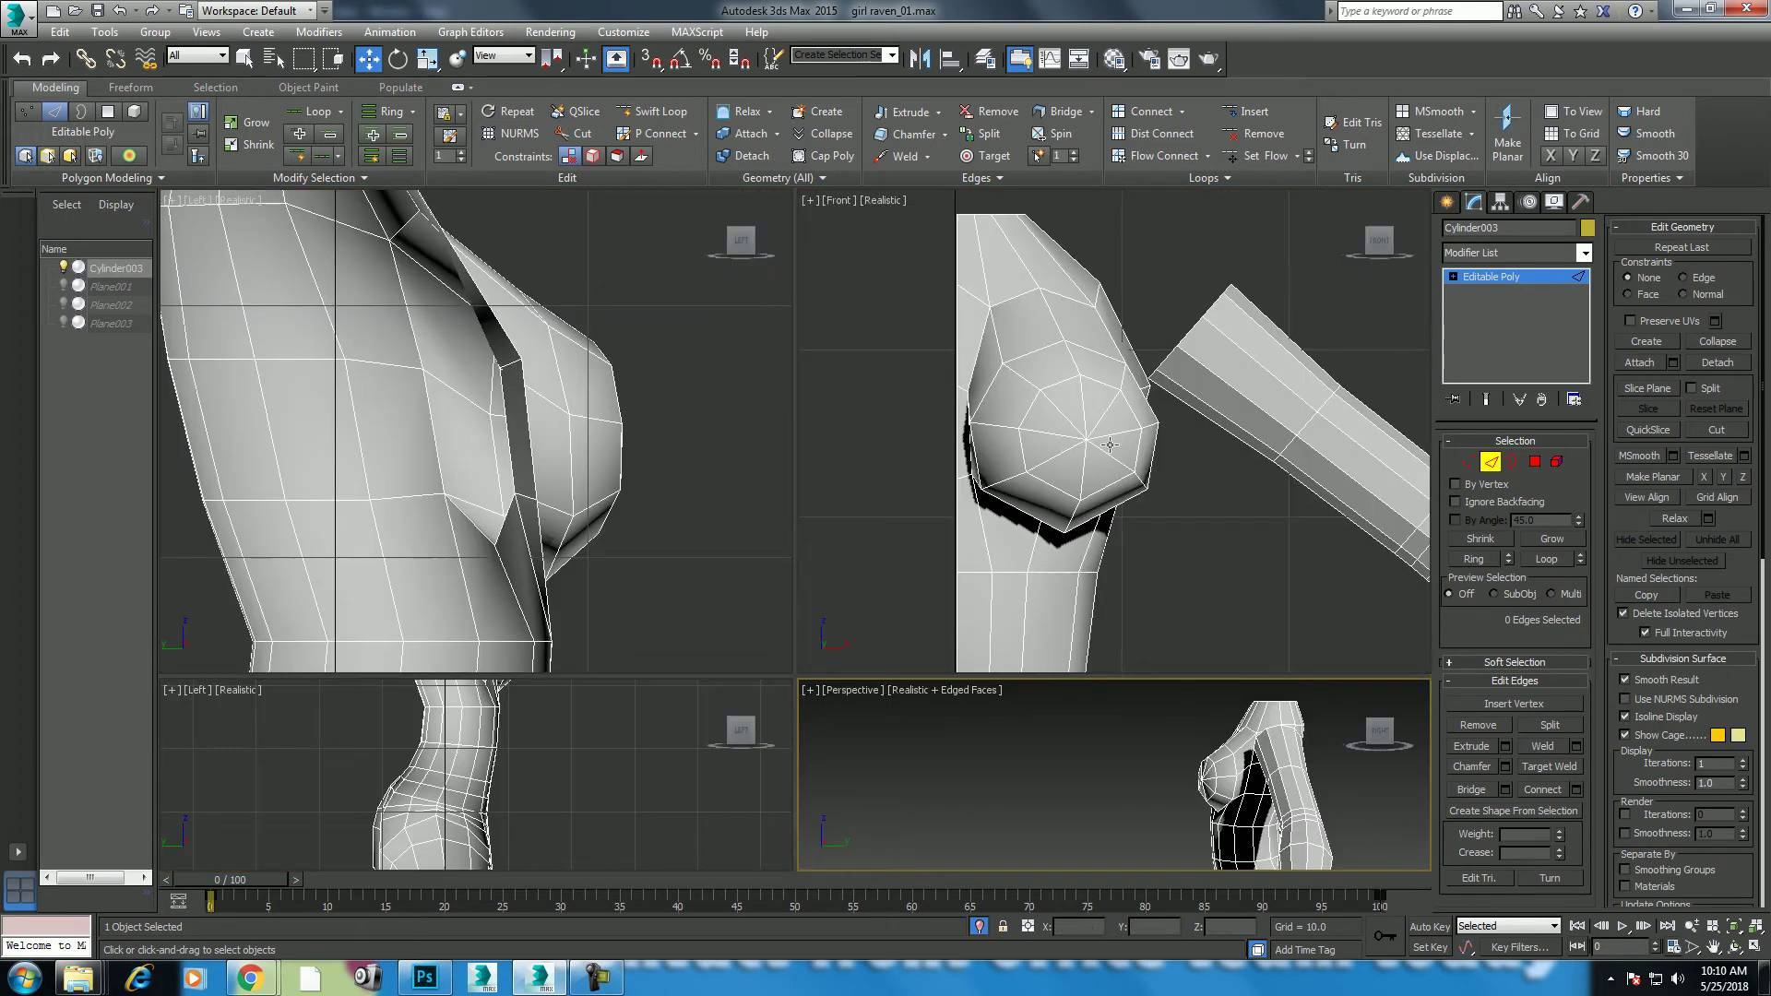
{"action": "scroll", "coordinate": [626, 462], "scroll_direction": "up", "scroll_amount": 2}
{"action": "left_click", "coordinate": [1112, 431]}
{"action": "right_click", "coordinate": [1087, 365]}
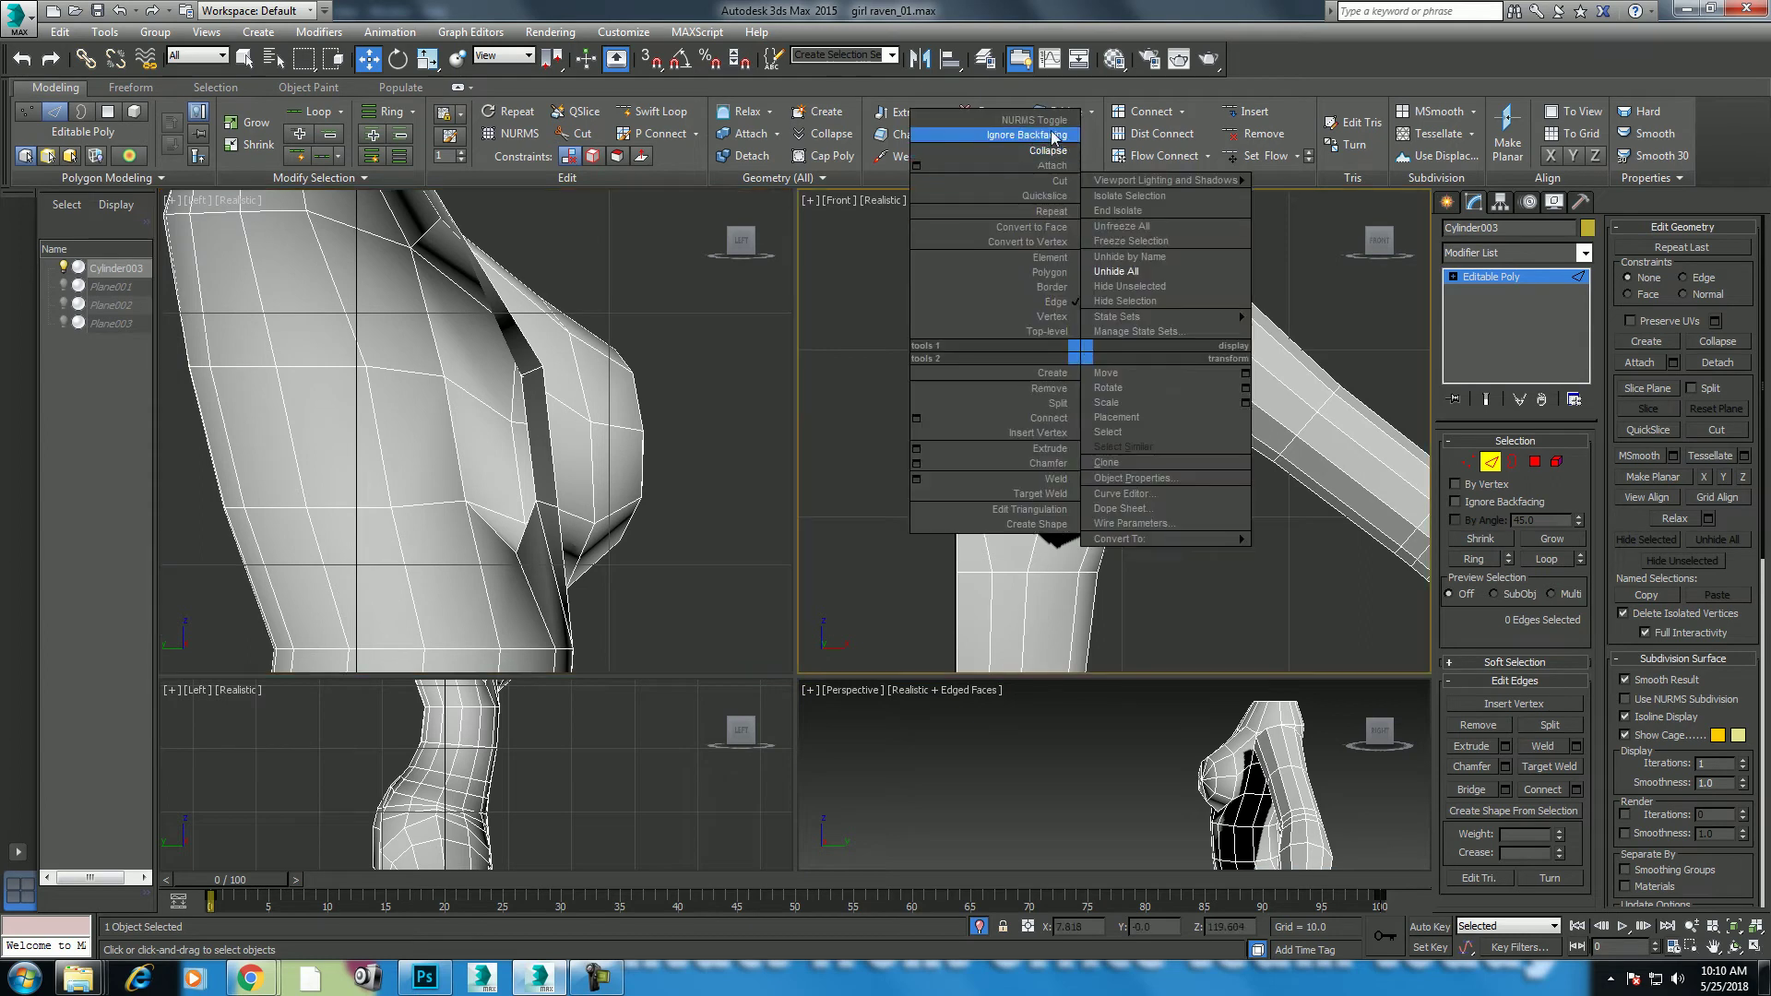
{"action": "left_click", "coordinate": [1056, 128]}
{"action": "middle_click", "coordinate": [1269, 821]}
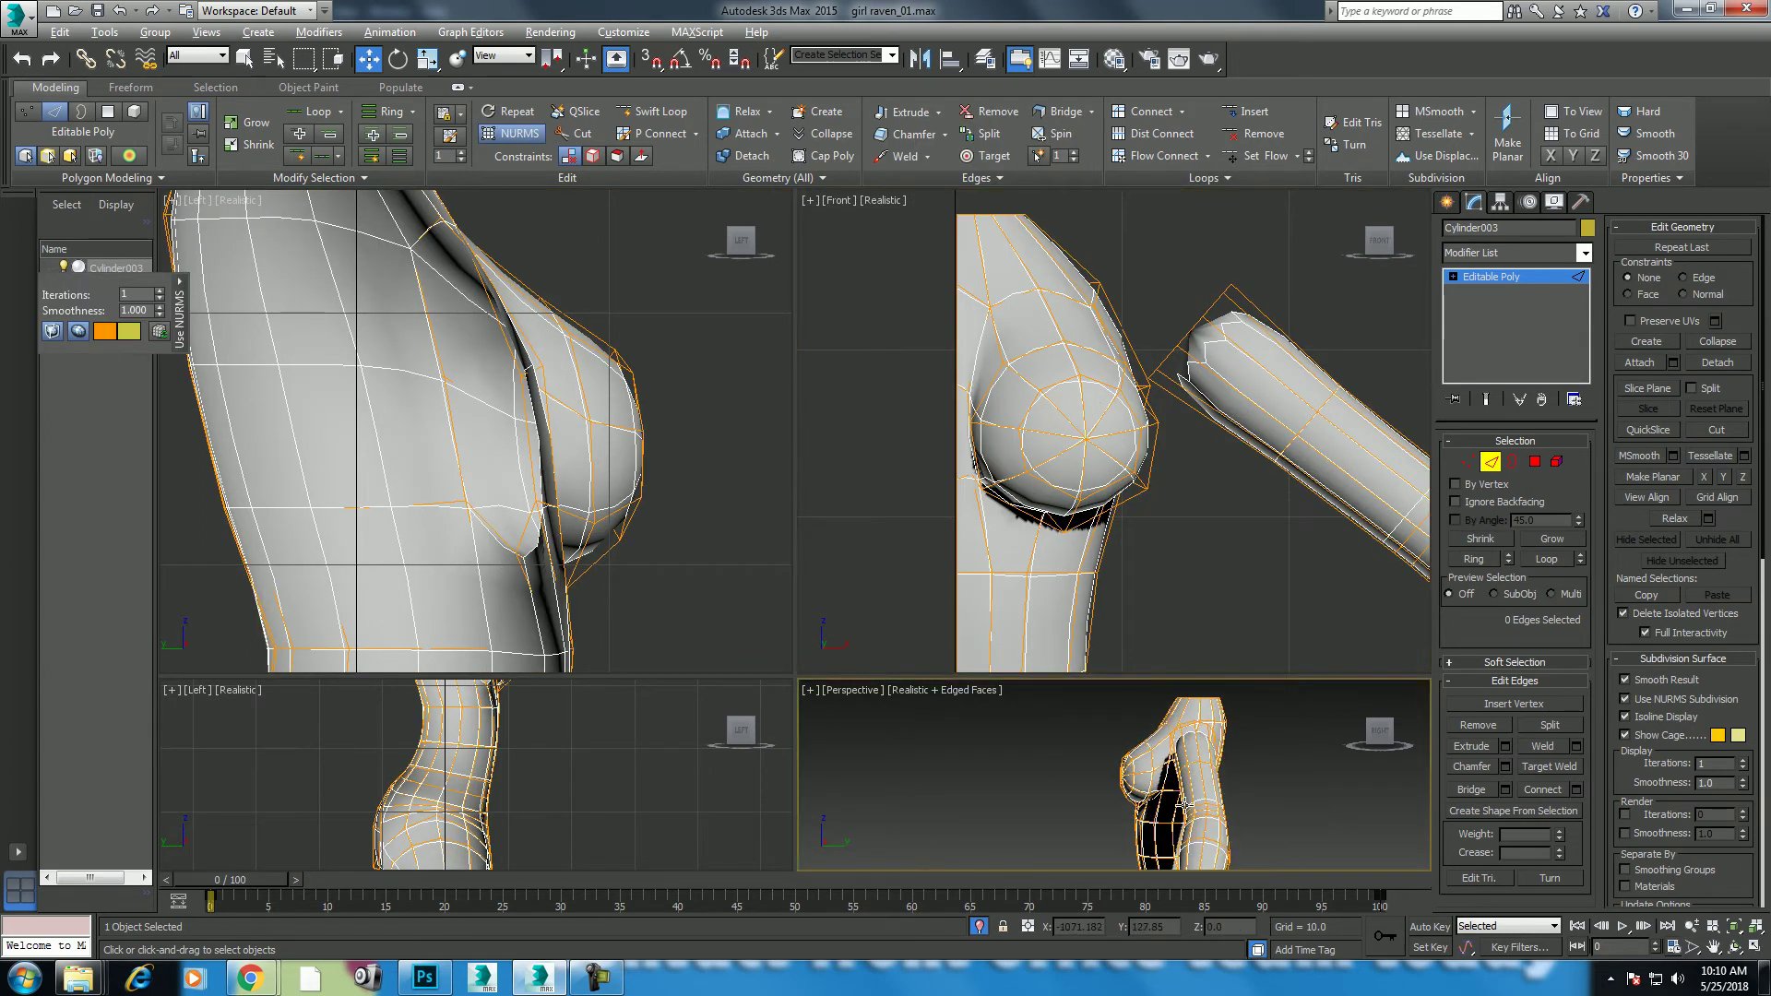
{"action": "key", "text": "alt+w"}
{"action": "mouse_move", "coordinate": [1217, 701]}
{"action": "middle_mouse_down", "text": "alt"}
{"action": "mouse_move", "coordinate": [1178, 652]}
{"action": "mouse_move", "coordinate": [781, 731]}
{"action": "mouse_move", "coordinate": [1038, 685]}
{"action": "middle_mouse_up", "text": "alt"}
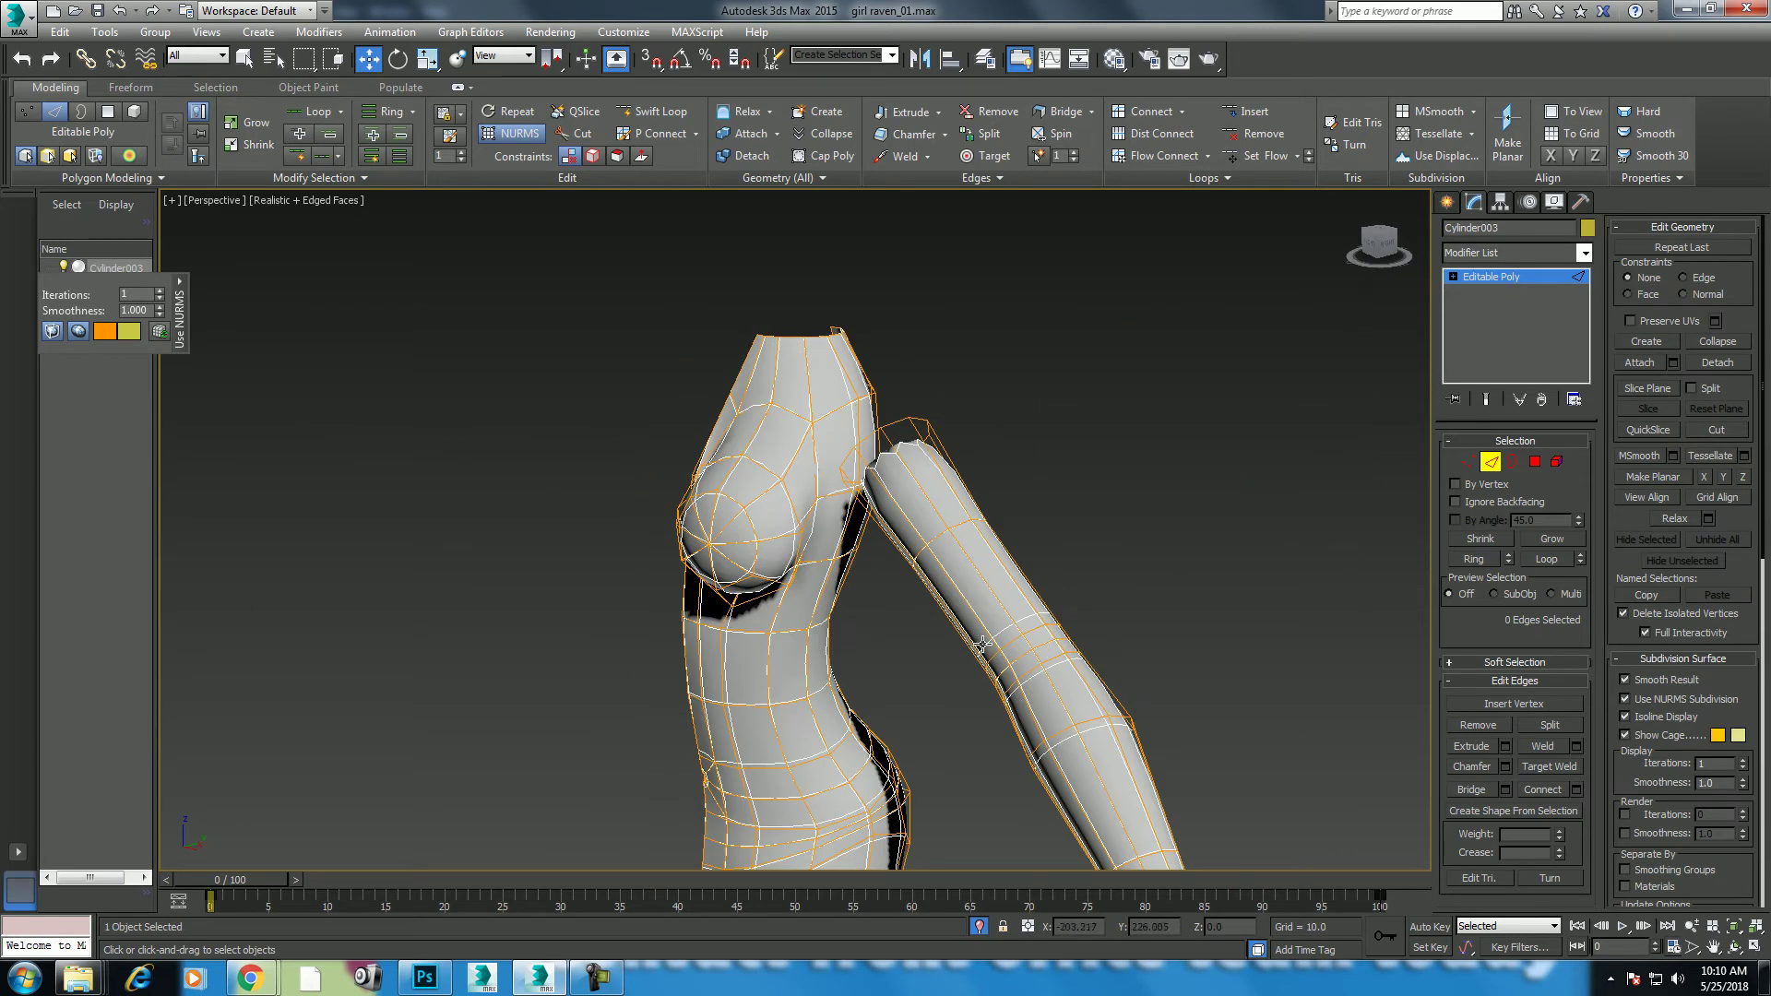
Step: Inspect the smoothed torso in Front view, then toggle NURMS back off
{"action": "key", "text": "f"}
{"action": "scroll", "coordinate": [982, 645], "scroll_direction": "up", "scroll_amount": 5}
{"action": "scroll", "coordinate": [1012, 542], "scroll_direction": "down", "scroll_amount": 2}
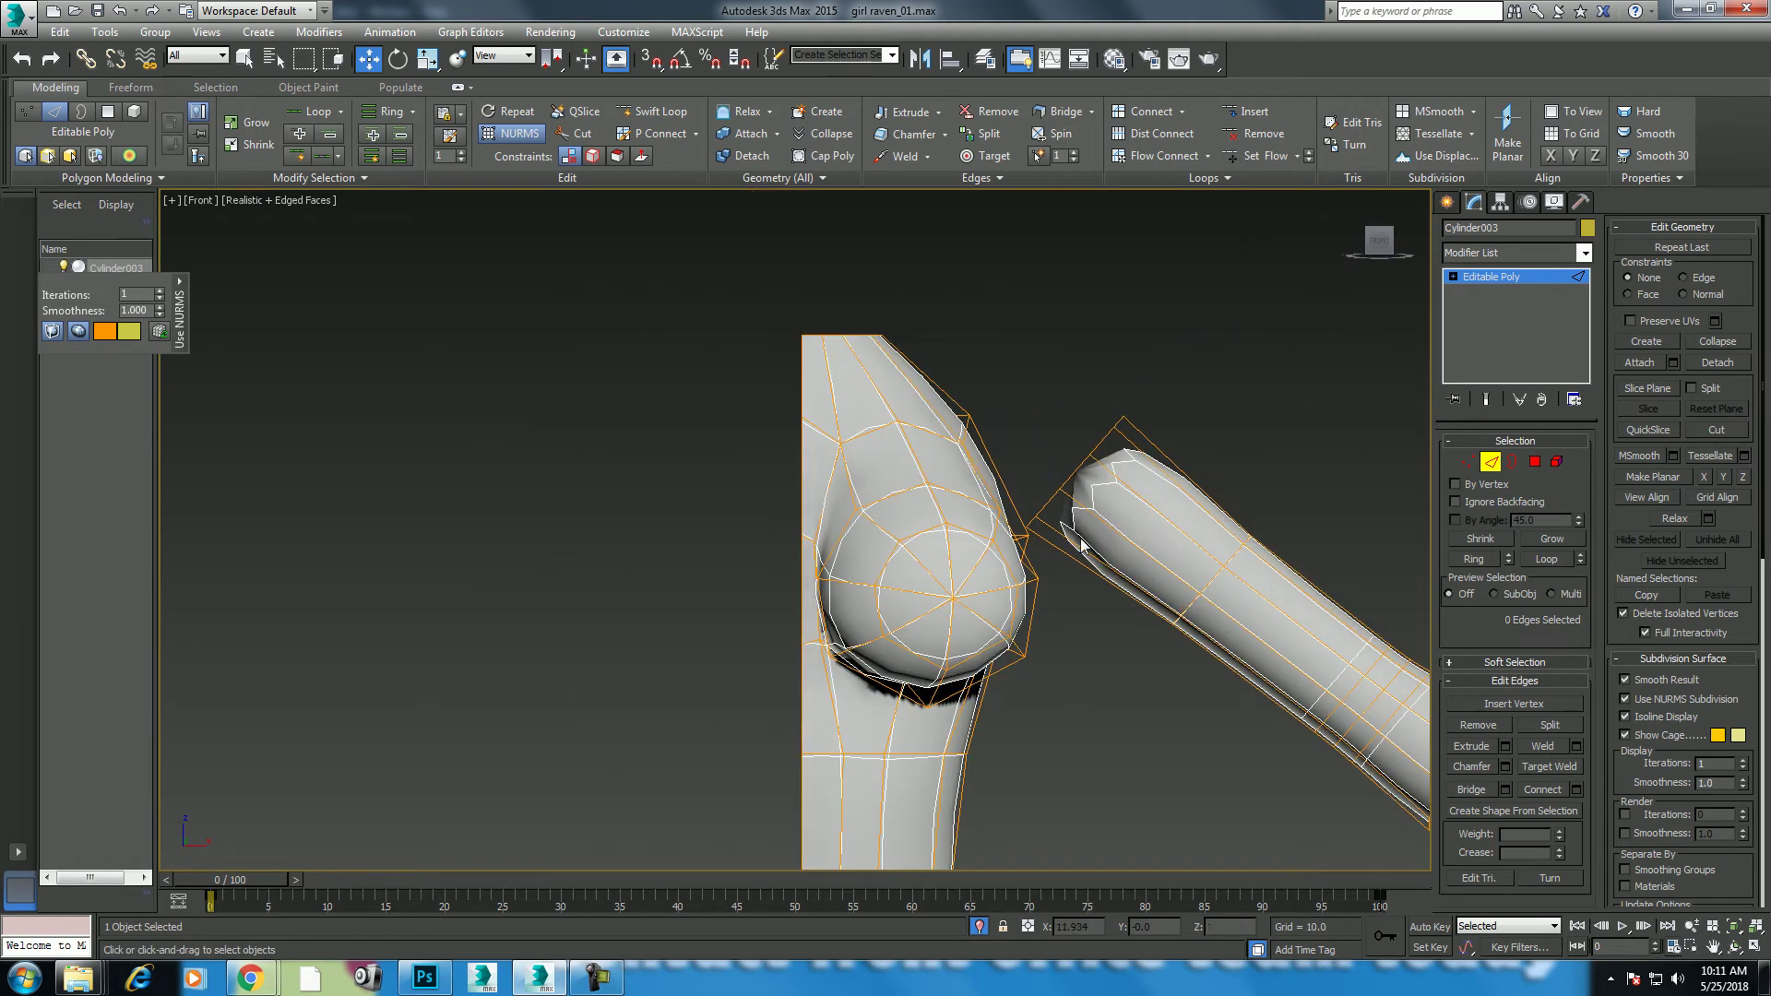
{"action": "right_click", "coordinate": [1019, 513]}
{"action": "left_click", "coordinate": [983, 283]}
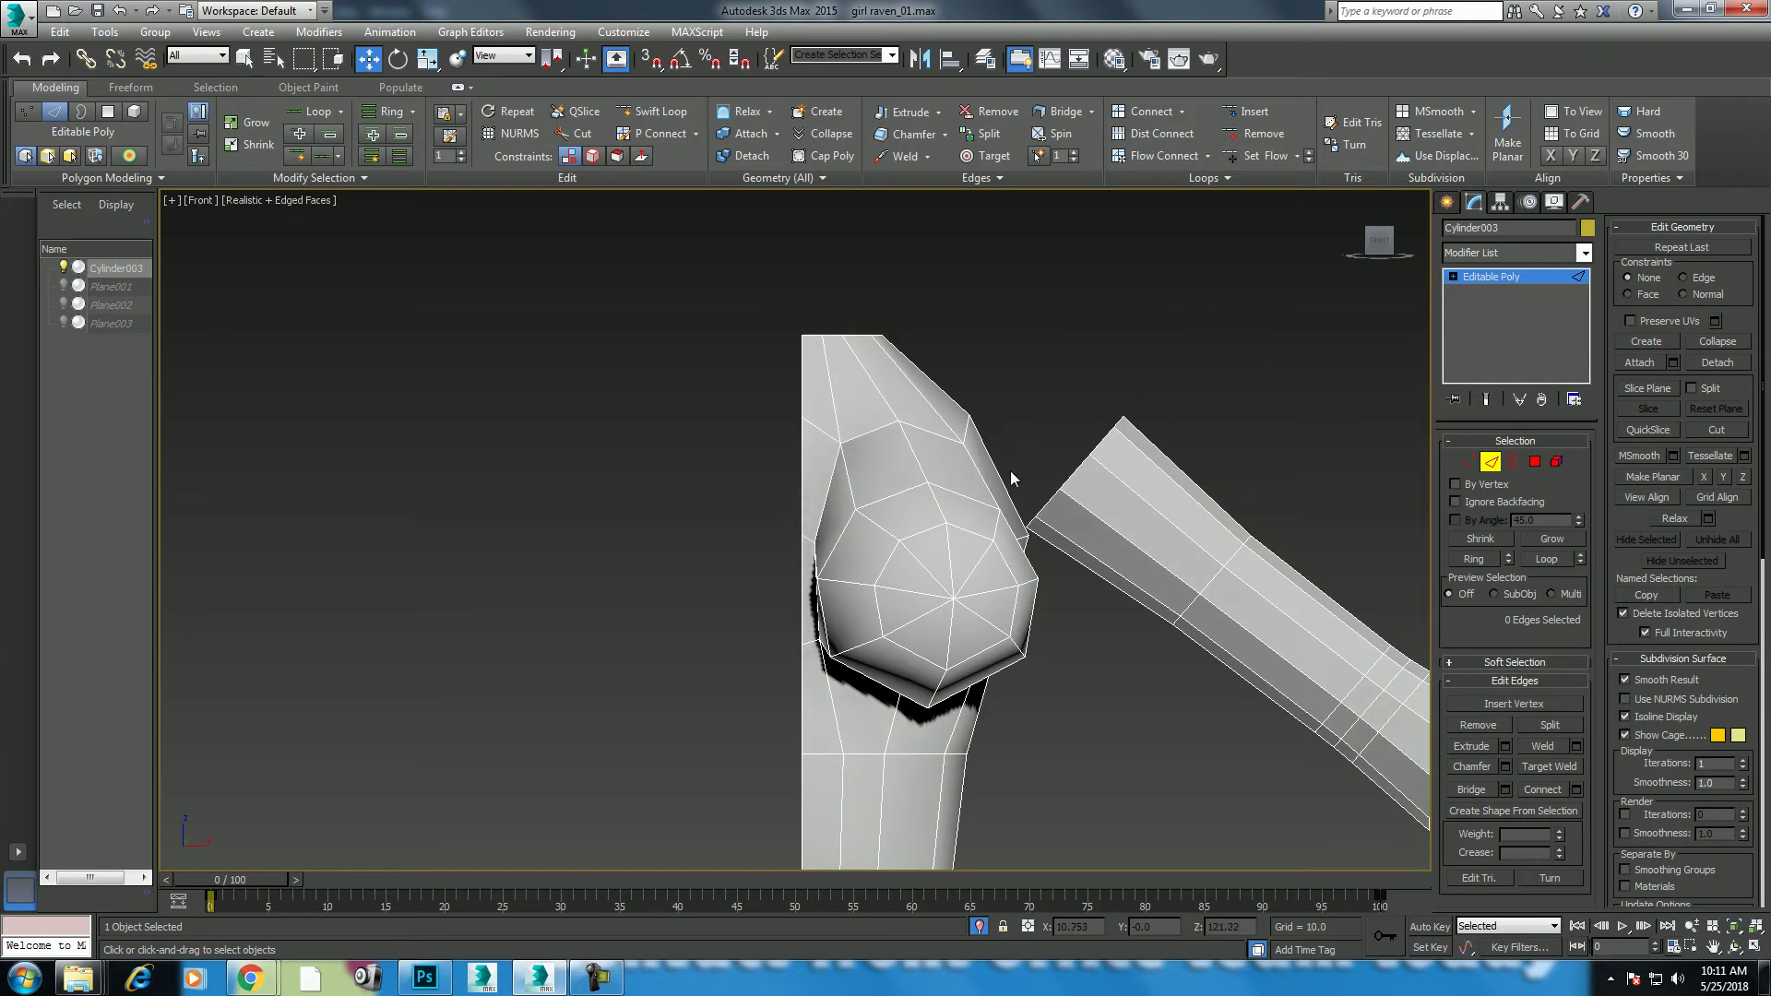
{"action": "left_click", "coordinate": [602, 983]}
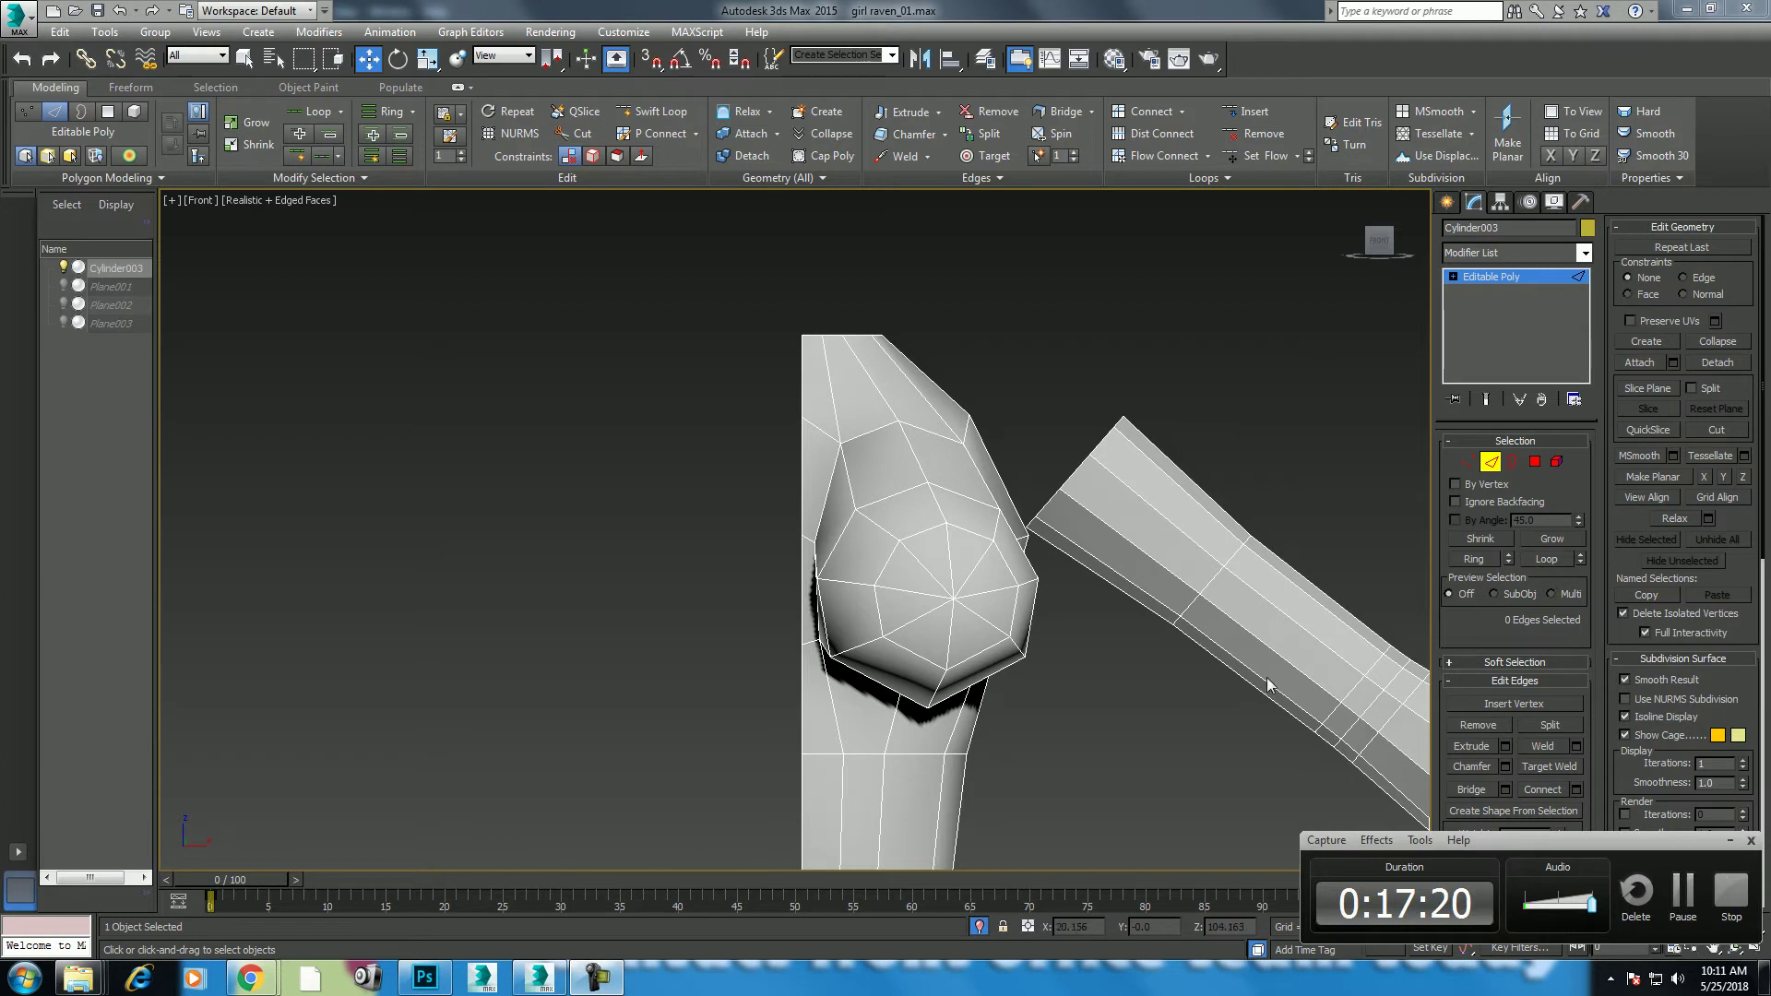
{"action": "mouse_move", "coordinate": [1189, 618]}
{"action": "middle_mouse_down", "text": "alt"}
{"action": "mouse_move", "coordinate": [1087, 498]}
{"action": "mouse_move", "coordinate": [982, 474]}
{"action": "mouse_move", "coordinate": [985, 498]}
{"action": "mouse_move", "coordinate": [856, 518]}
{"action": "mouse_move", "coordinate": [917, 535]}
{"action": "middle_mouse_up", "text": "alt"}
{"action": "key", "text": "p"}
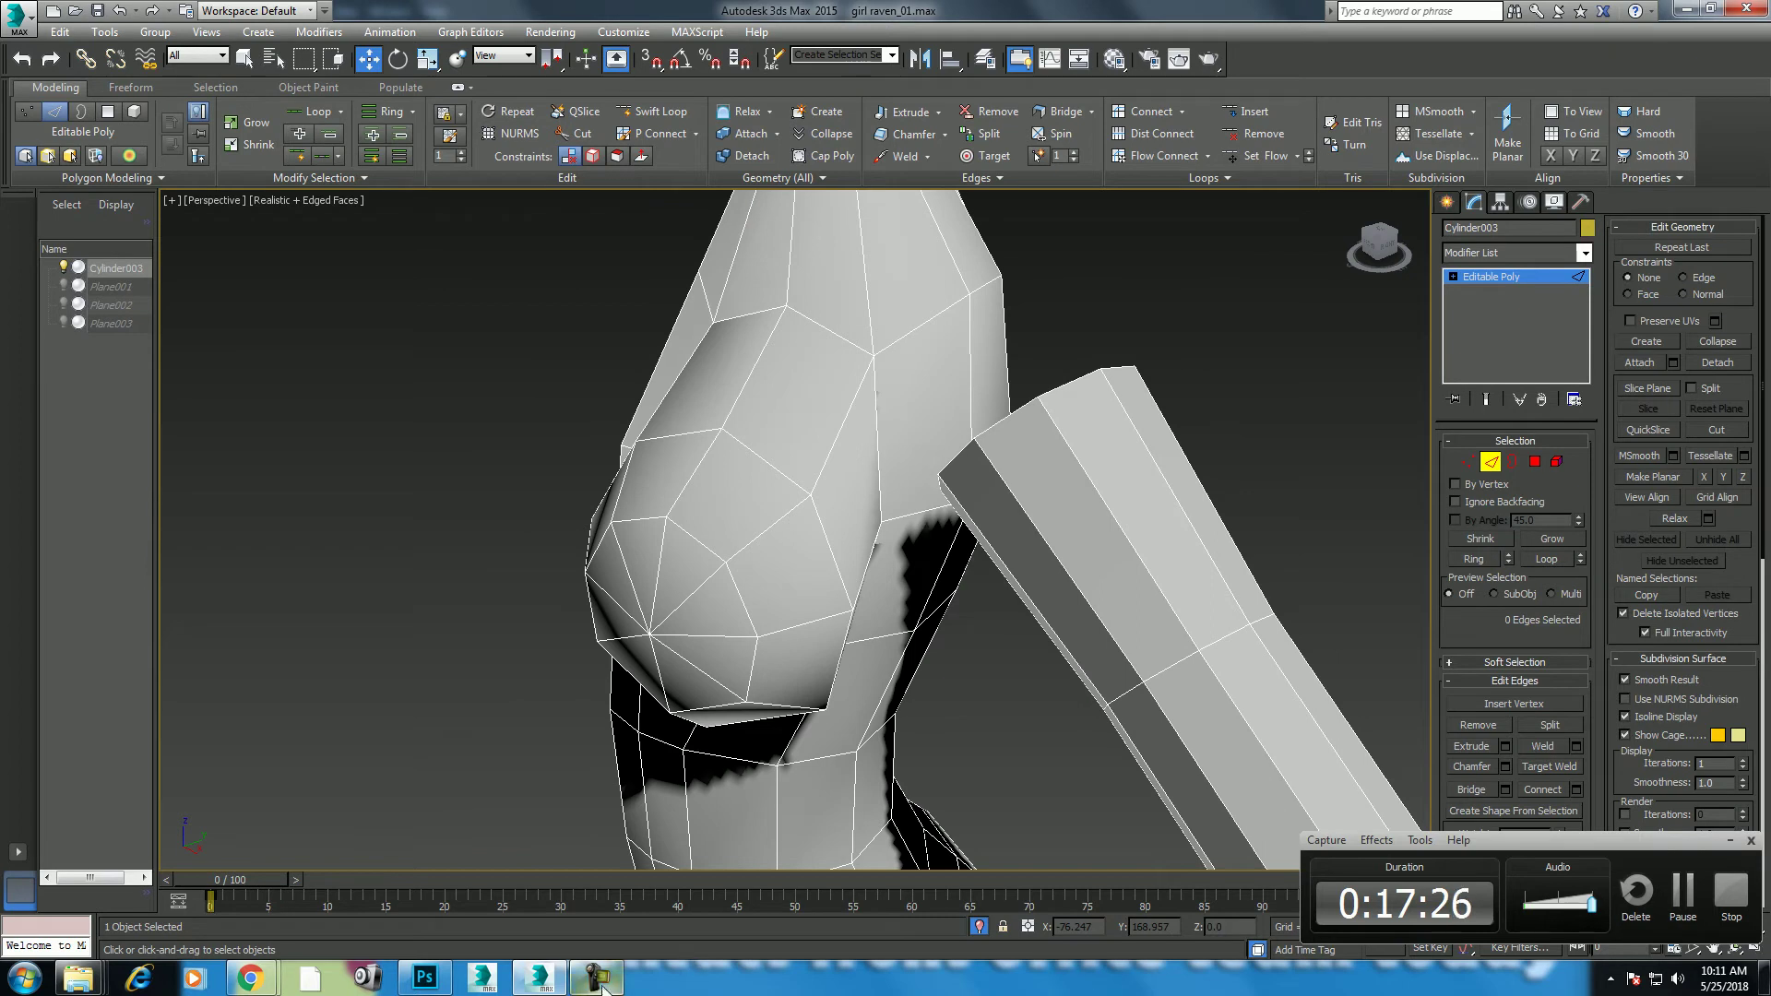
Step: Restore the four-view layout and unhide the reference image planes
{"action": "key", "text": "alt+w"}
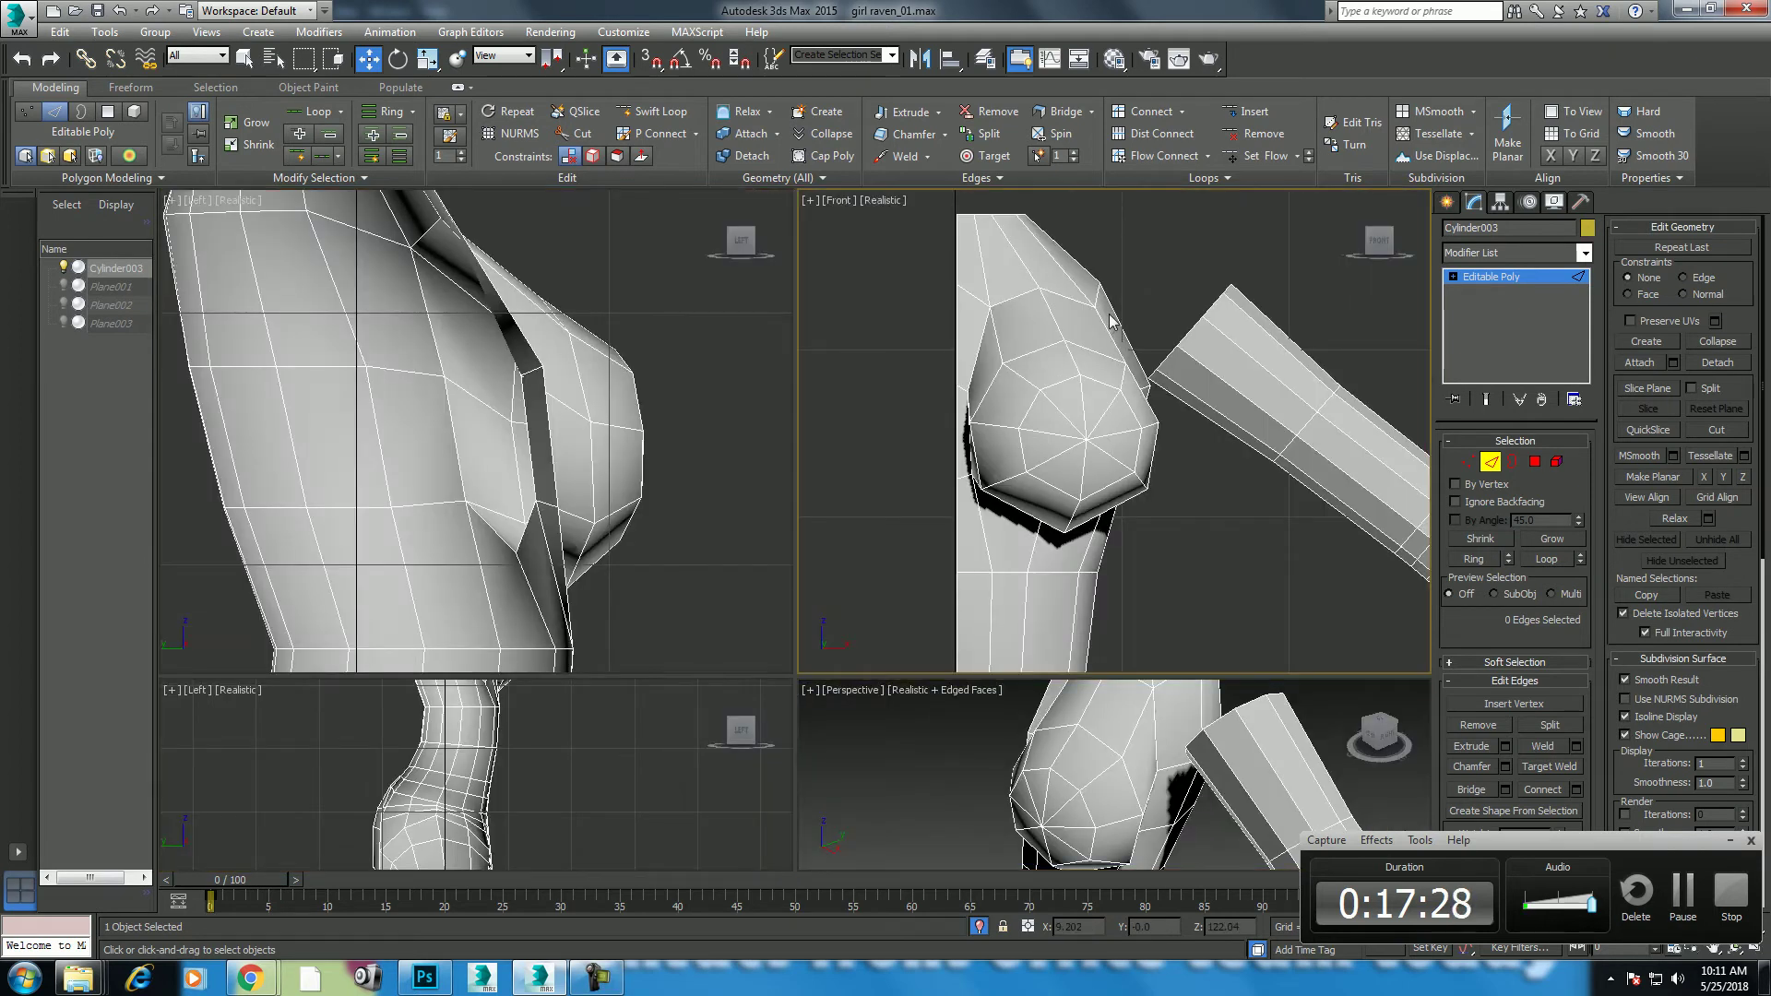
{"action": "right_click", "coordinate": [1107, 337]}
{"action": "left_click", "coordinate": [1164, 240]}
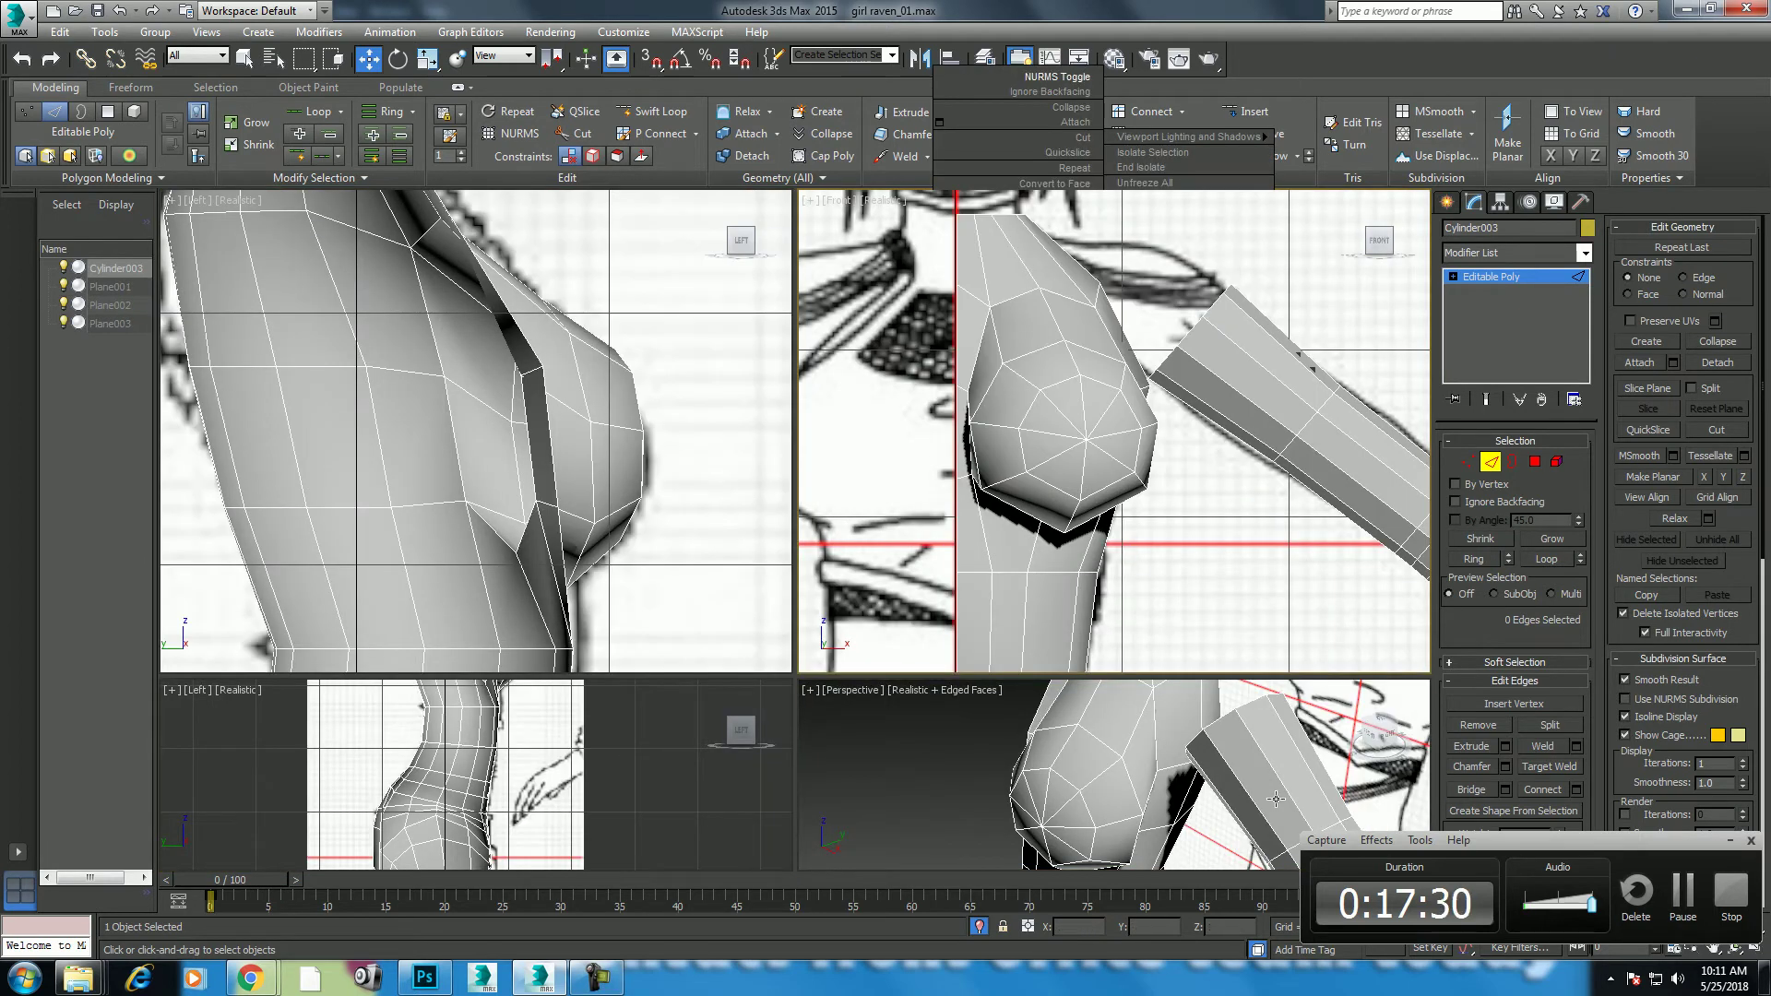
Step: Connect the upper torso edge ring with a new edge loop
{"action": "left_click", "coordinate": [1681, 893]}
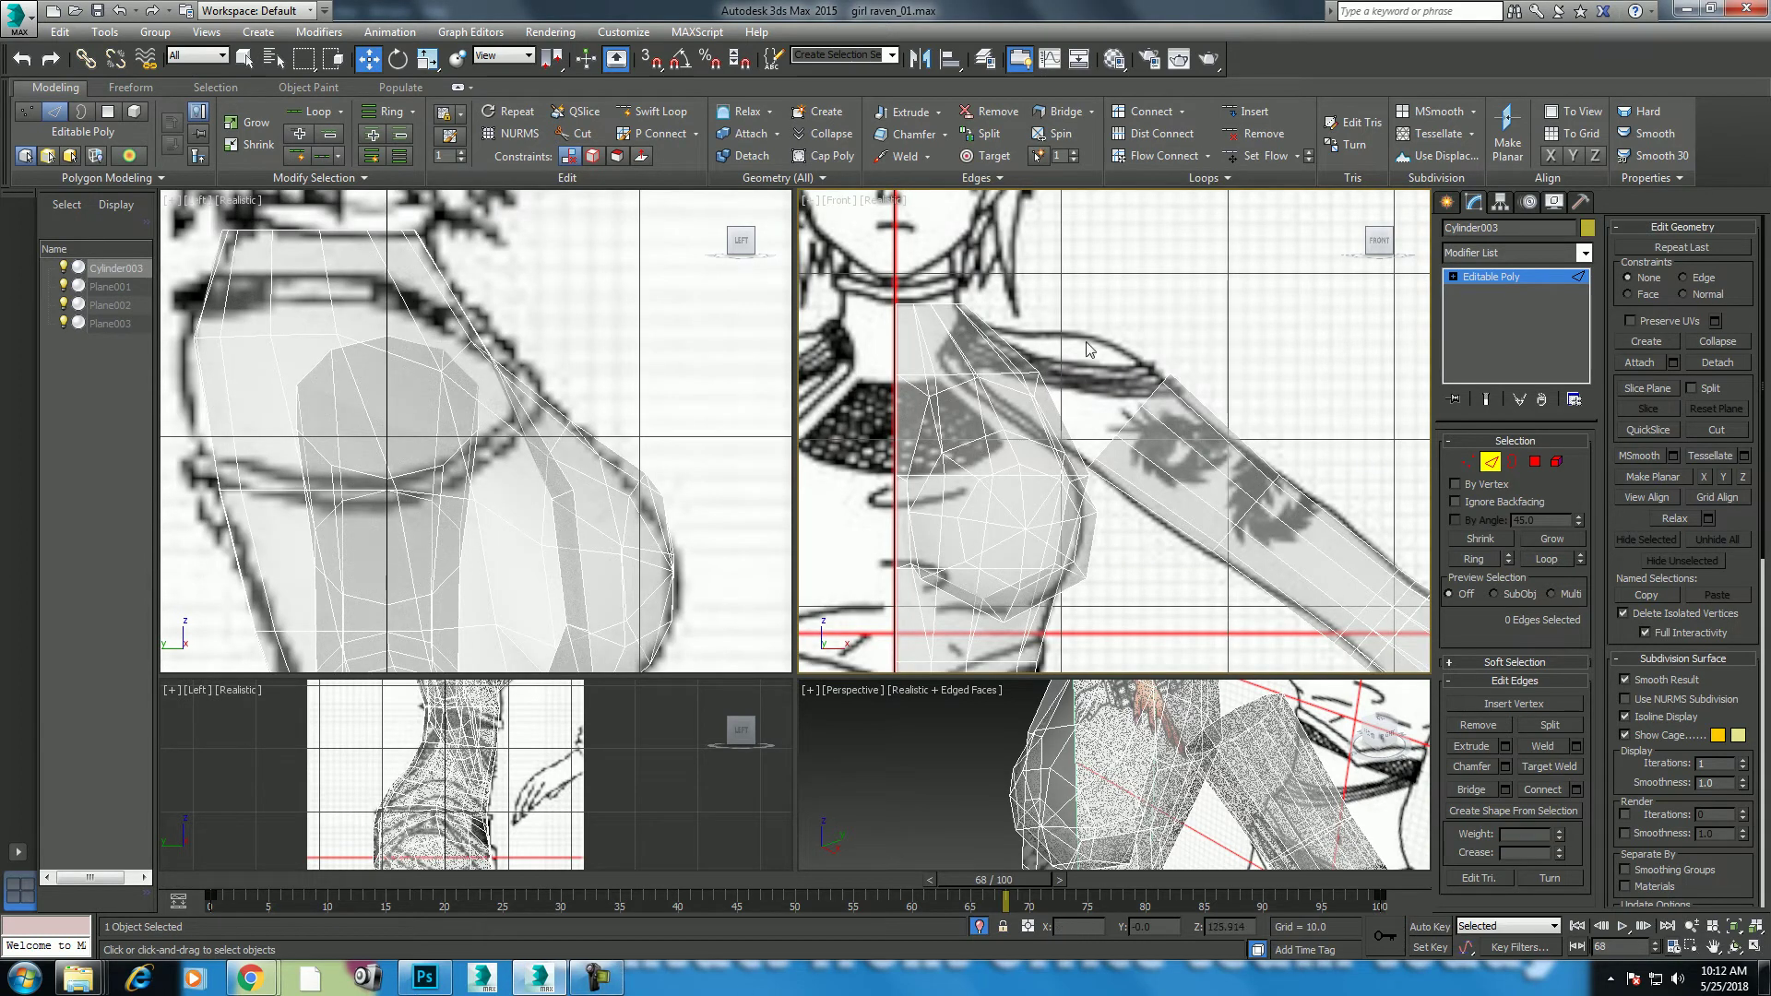
{"action": "left_click", "coordinate": [950, 334]}
{"action": "left_click", "coordinate": [1017, 367], "text": "shift"}
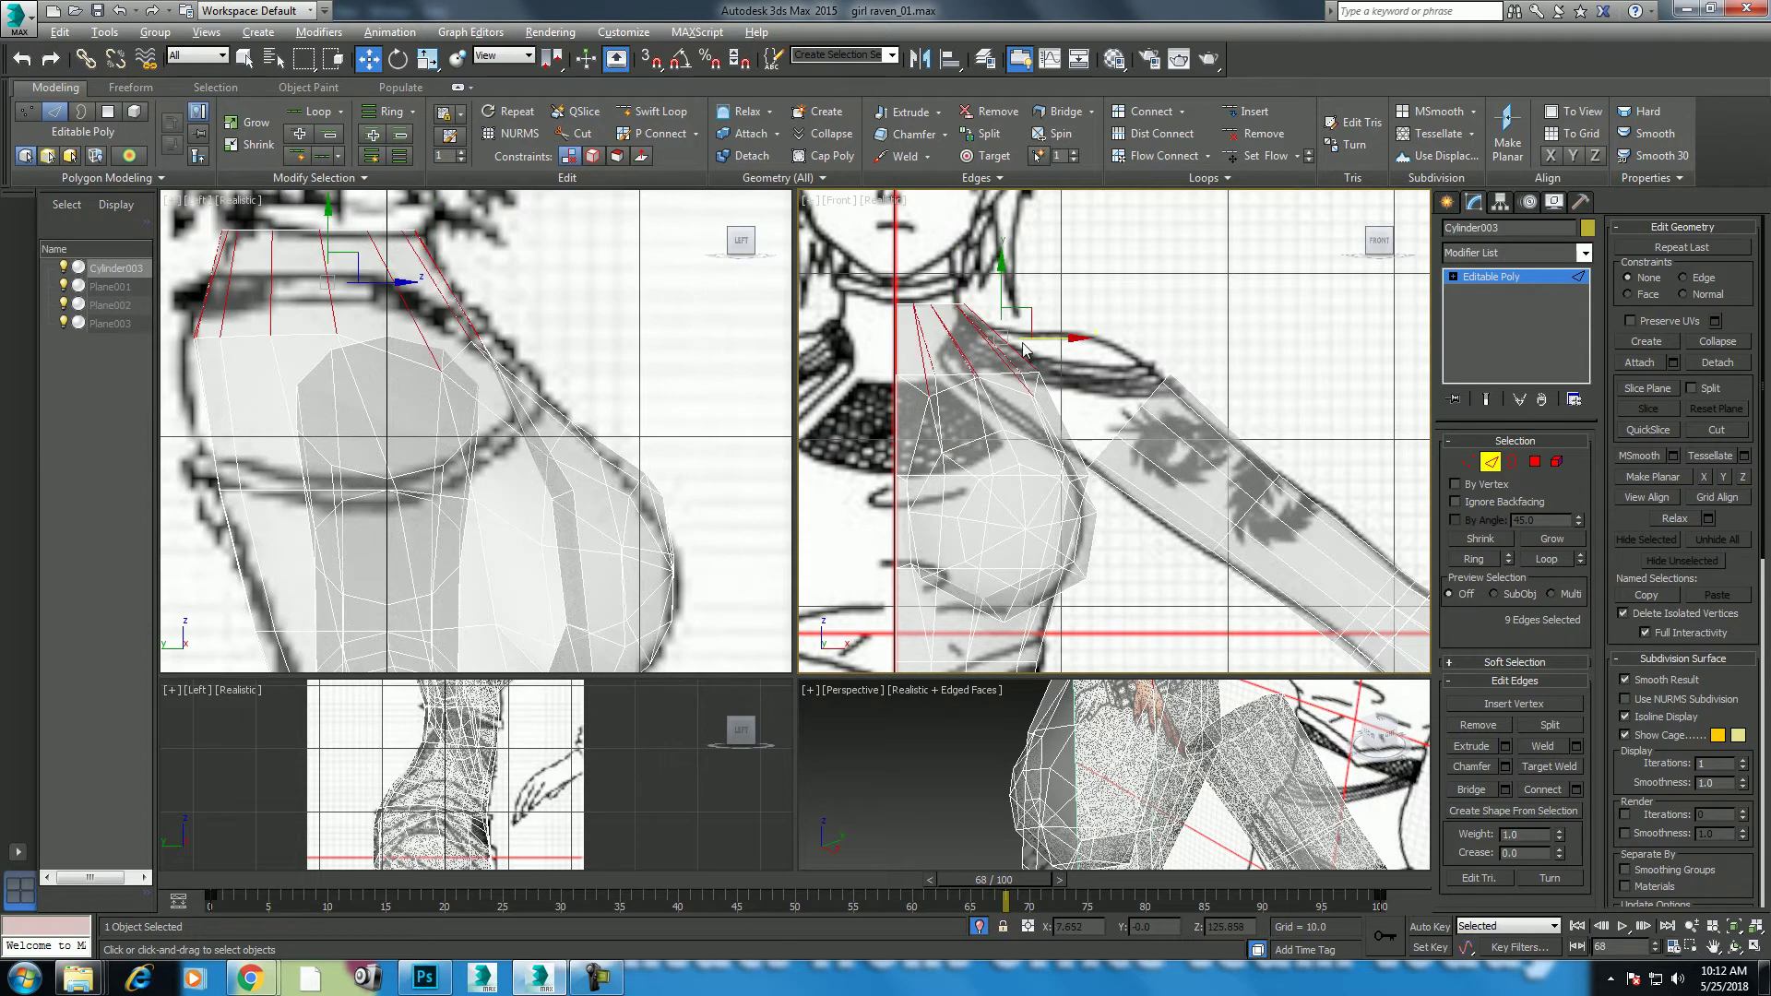
{"action": "right_click", "coordinate": [1024, 349]}
{"action": "left_click", "coordinate": [1015, 395]}
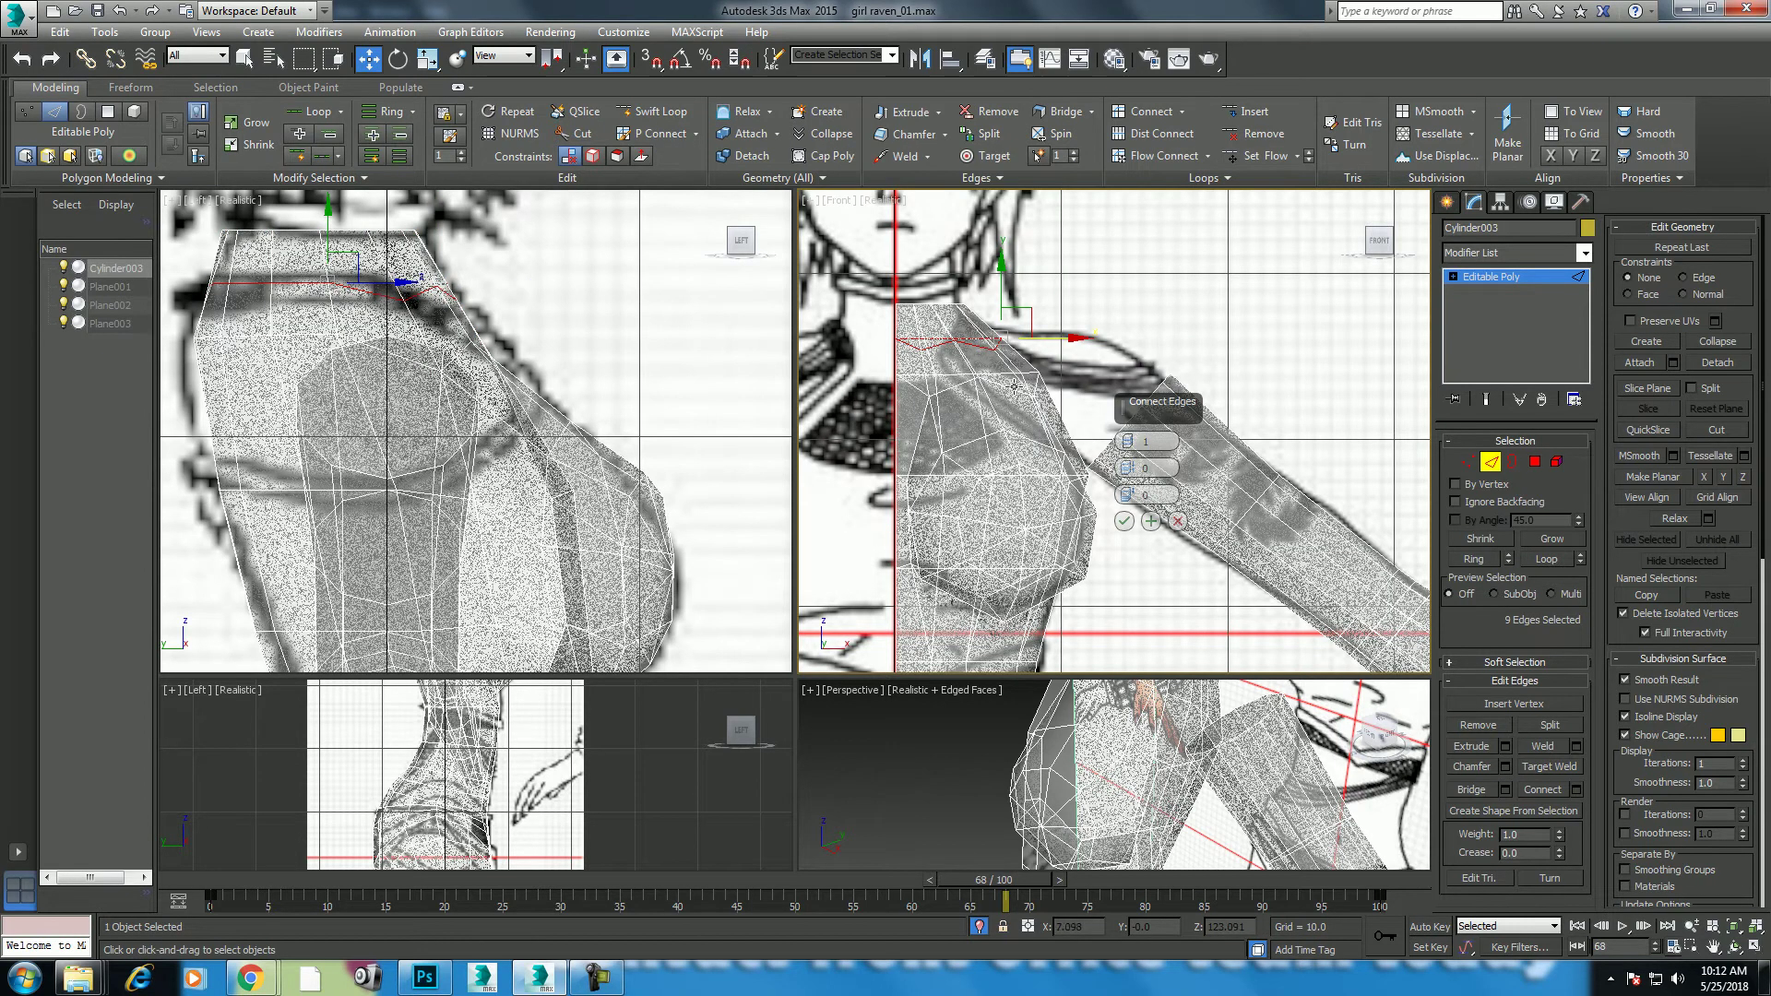
{"action": "left_click", "coordinate": [1123, 521]}
Step: In the Left view, flatten the new loop vertically and narrow it slightly along X
{"action": "middle_click_drag", "start_coordinate": [437, 317], "coordinate": [506, 337]}
{"action": "key", "text": "r"}
{"action": "mouse_move", "coordinate": [397, 277]}
{"action": "left_mouse_down"}
{"action": "mouse_move", "coordinate": [394, 319]}
{"action": "mouse_move", "coordinate": [451, 386]}
{"action": "left_mouse_up"}
{"action": "left_click_drag", "start_coordinate": [481, 310], "coordinate": [418, 267]}
{"action": "key", "text": "w"}
Step: Narrow the top edge loop horizontally in the Front view
{"action": "scroll", "coordinate": [1010, 361], "scroll_direction": "up", "scroll_amount": 2}
{"action": "scroll", "coordinate": [1010, 361], "scroll_direction": "up", "scroll_amount": 2}
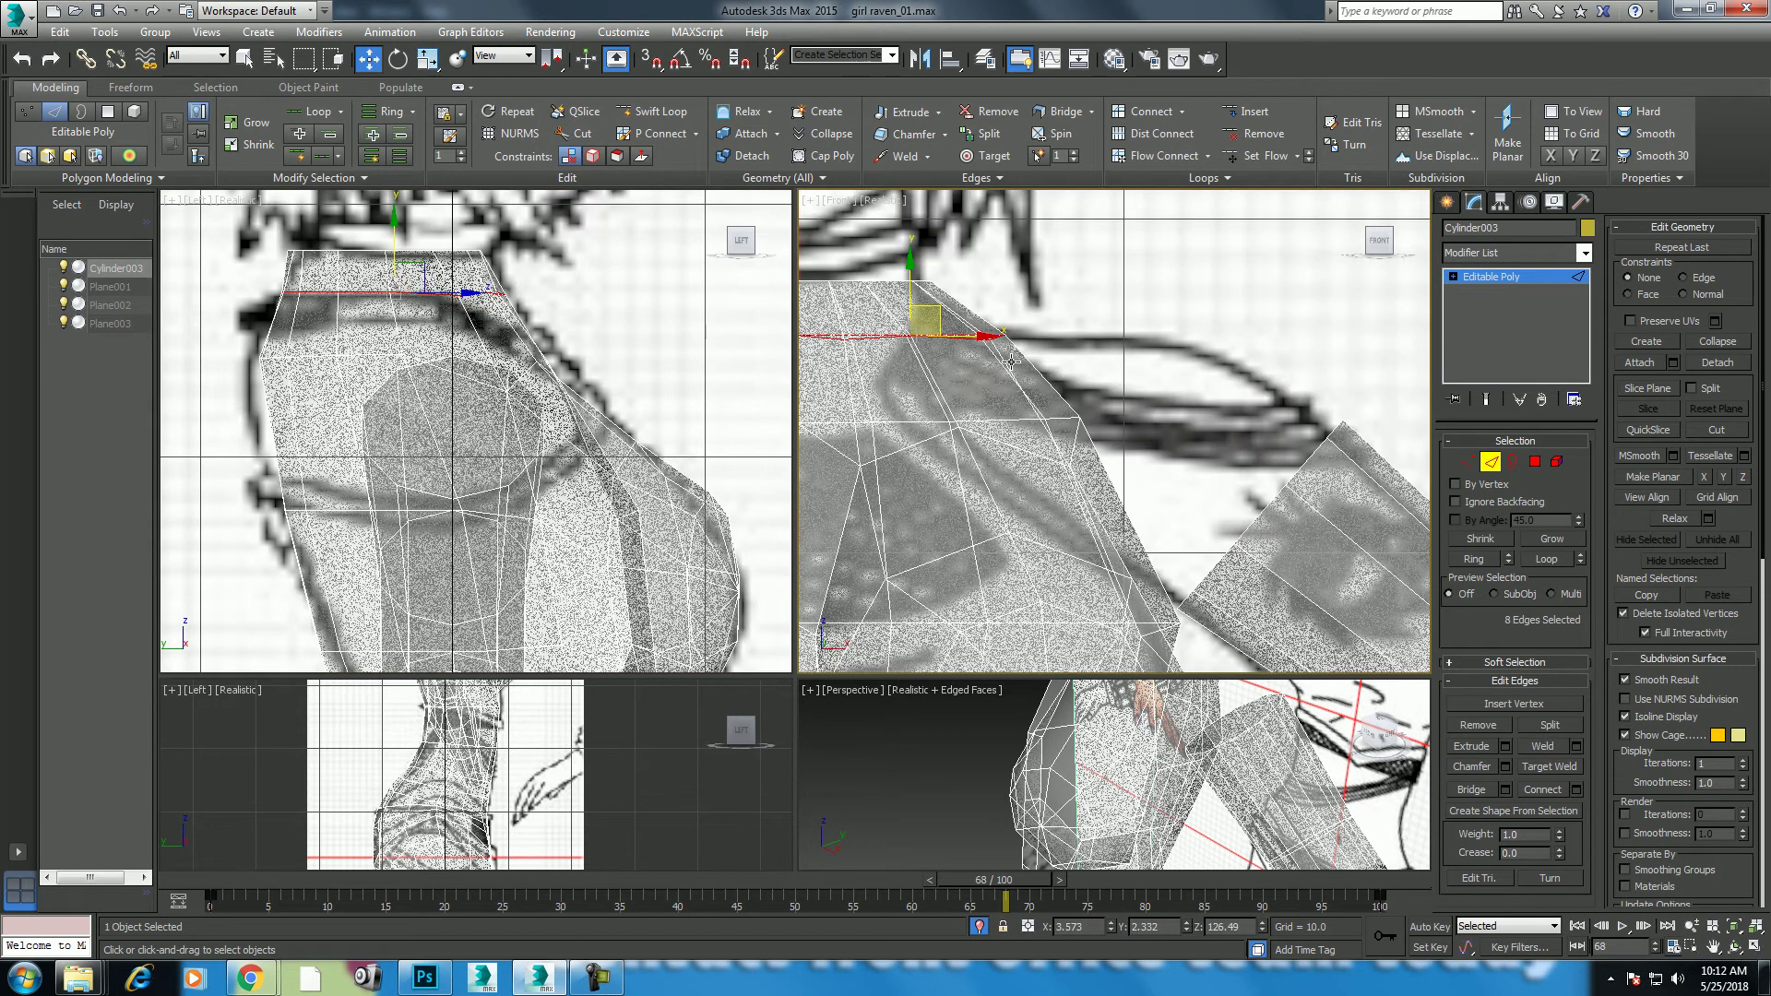
{"action": "key", "text": "r"}
{"action": "middle_click_drag", "start_coordinate": [1010, 362], "coordinate": [1128, 363]}
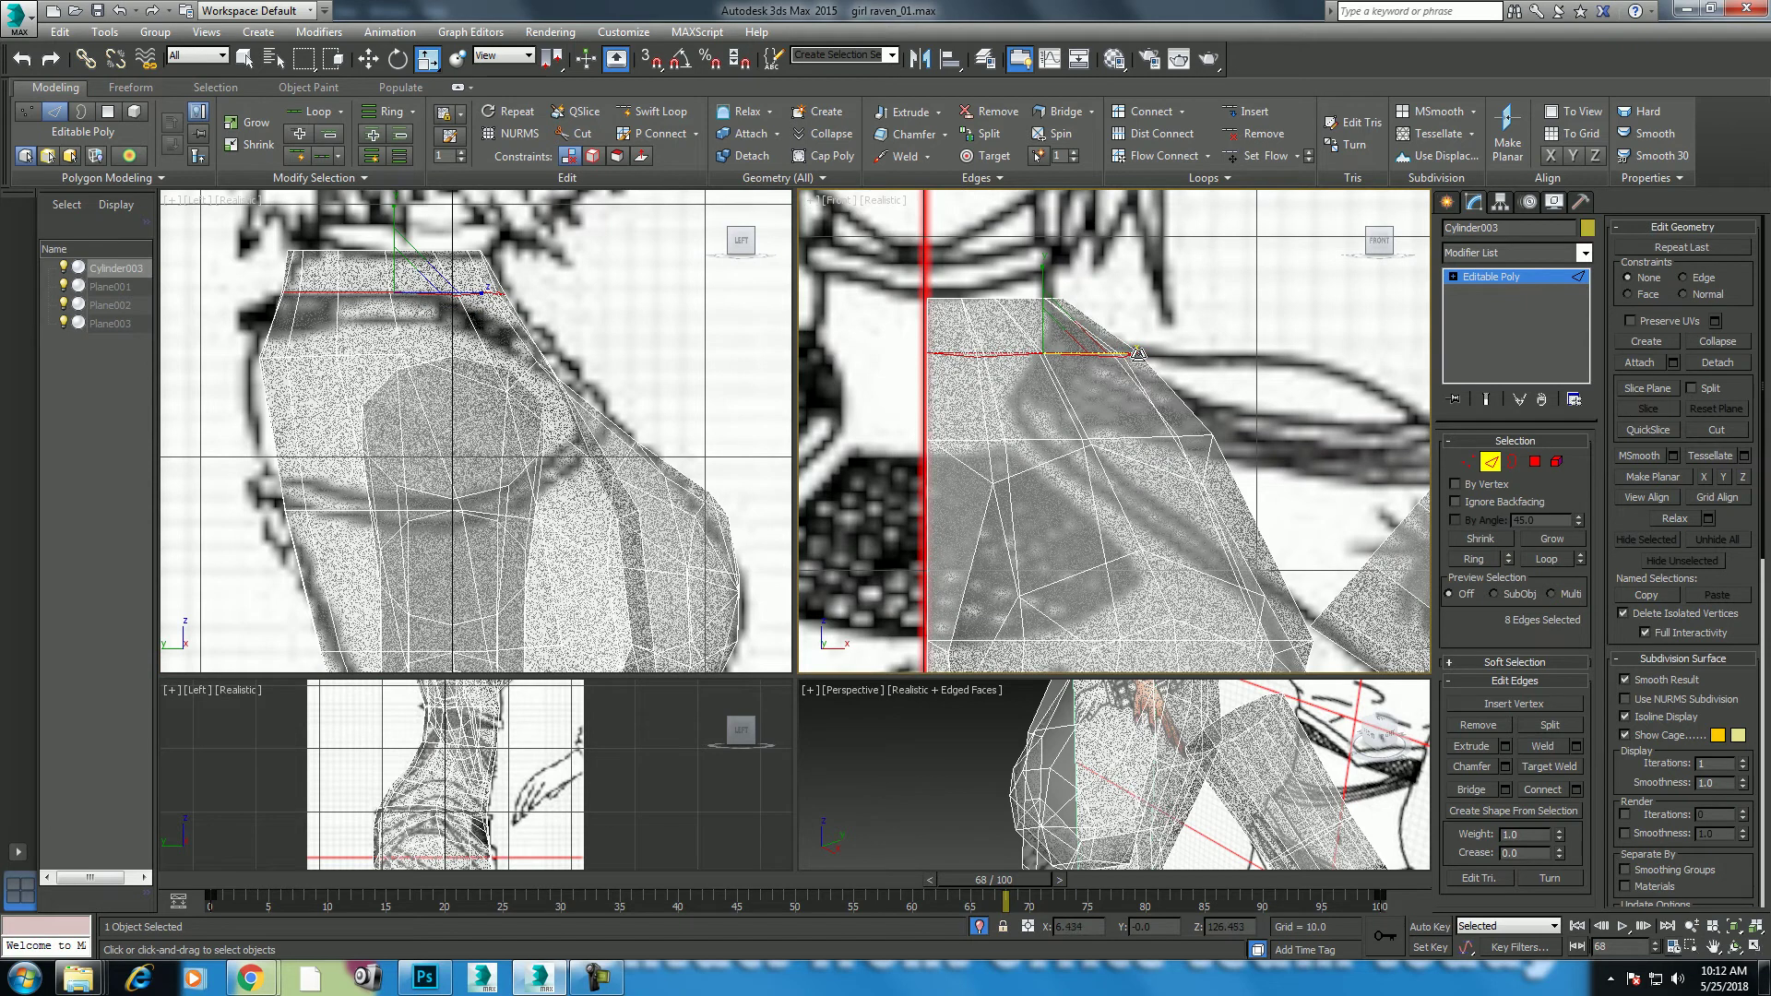
{"action": "left_click_drag", "start_coordinate": [1139, 354], "coordinate": [1083, 351]}
{"action": "key", "text": "w"}
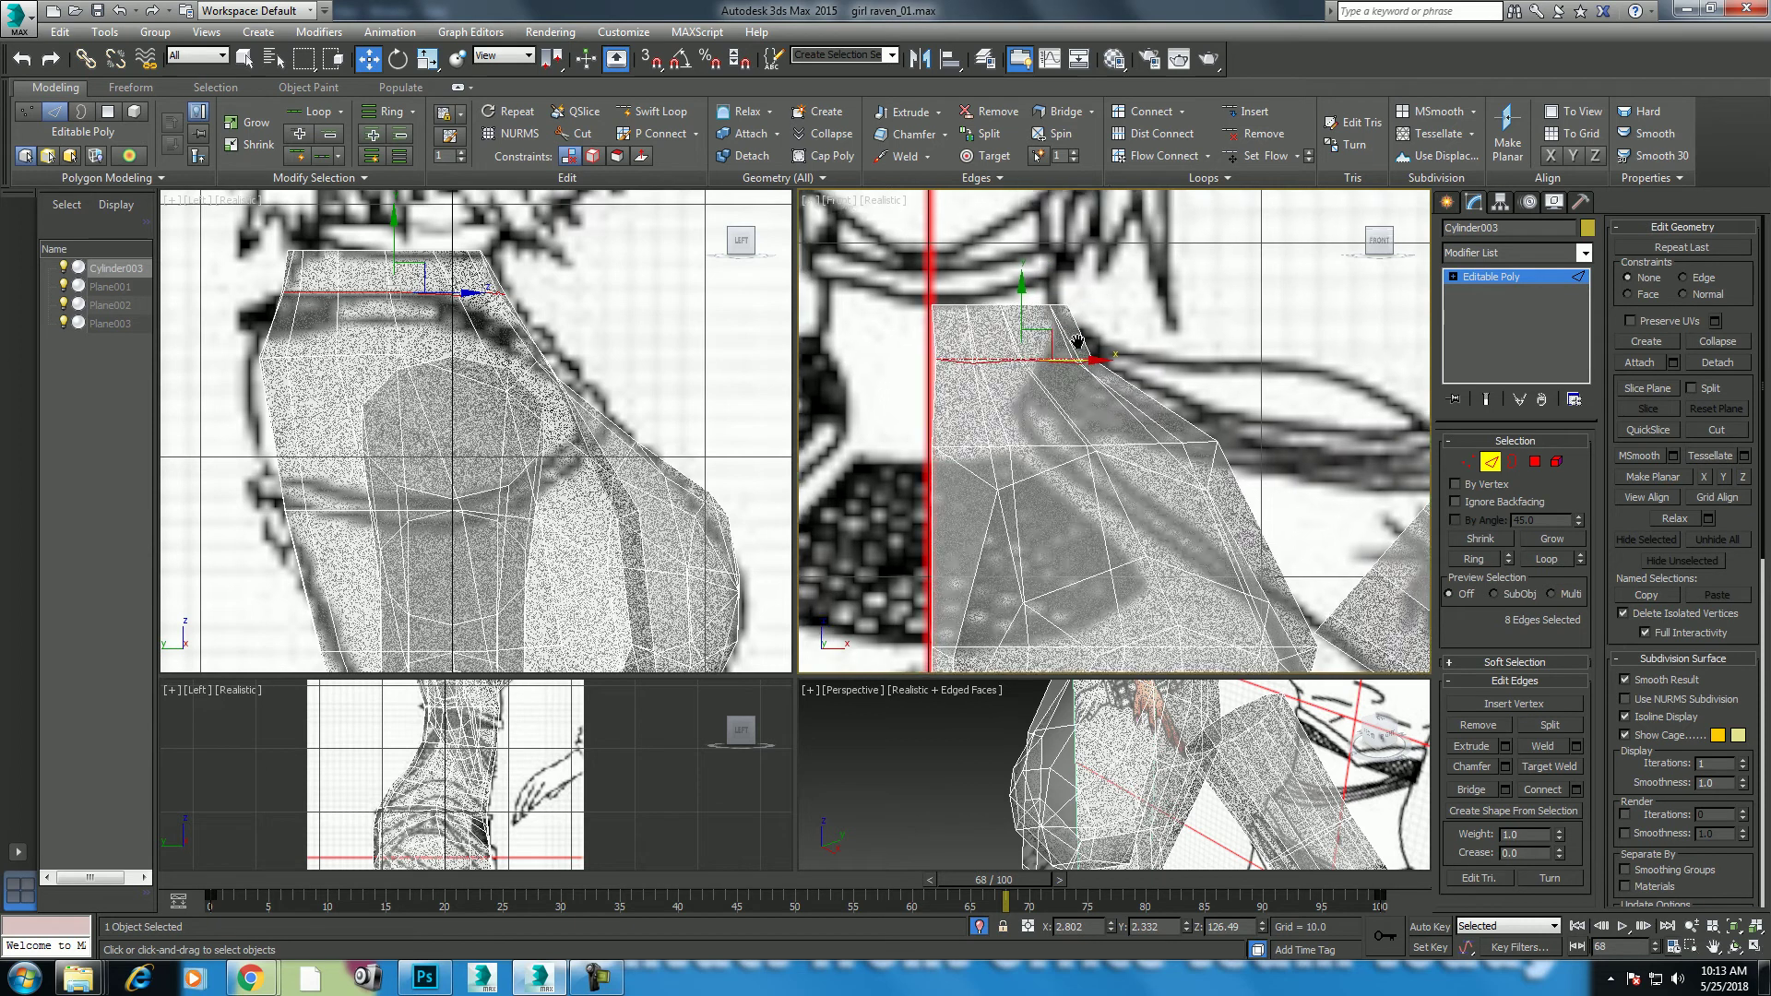
Step: Switch to Vertex mode and select the shoulder-corner vertex
{"action": "scroll", "coordinate": [1083, 351], "scroll_direction": "down", "scroll_amount": 5}
{"action": "scroll", "coordinate": [1136, 390], "scroll_direction": "up", "scroll_amount": 2}
{"action": "left_click", "coordinate": [1468, 461]}
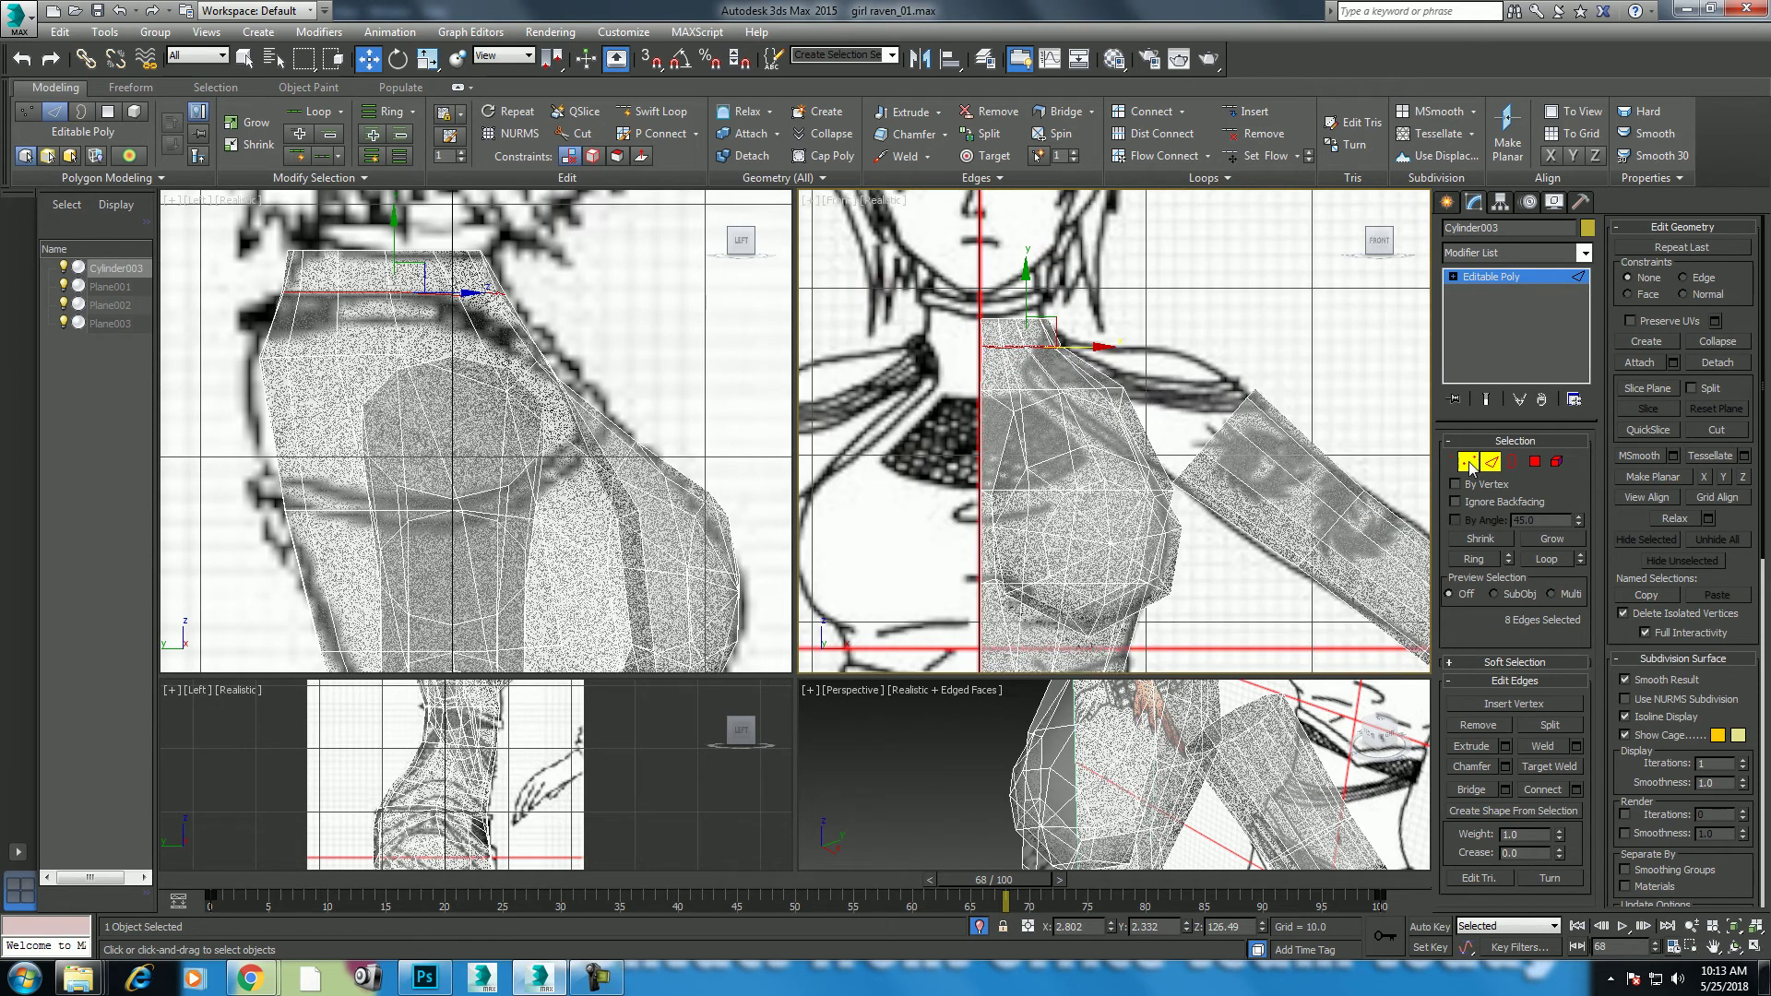
{"action": "left_click_drag", "start_coordinate": [1124, 398], "coordinate": [1122, 397]}
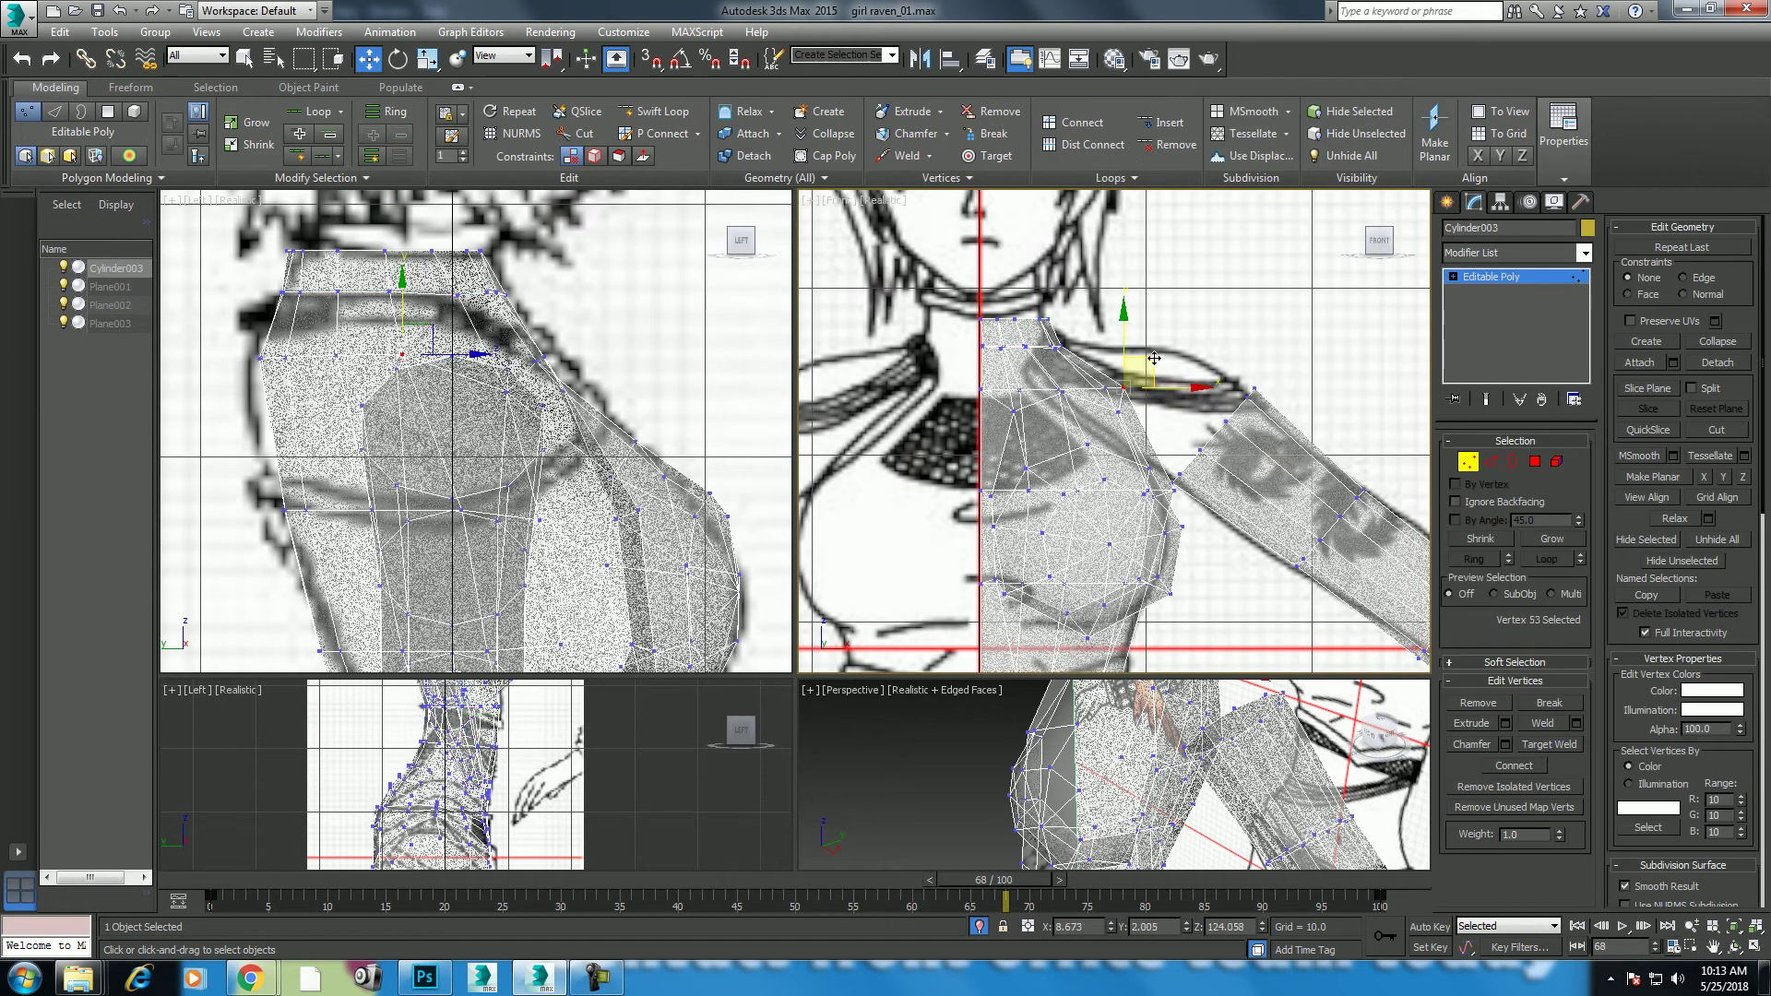
Step: Maximize Perspective, hide the reference planes with Alt+Q, and orbit to view the mesh top
{"action": "scroll", "coordinate": [658, 421], "scroll_direction": "down", "scroll_amount": 2}
{"action": "scroll", "coordinate": [659, 421], "scroll_direction": "down", "scroll_amount": 3}
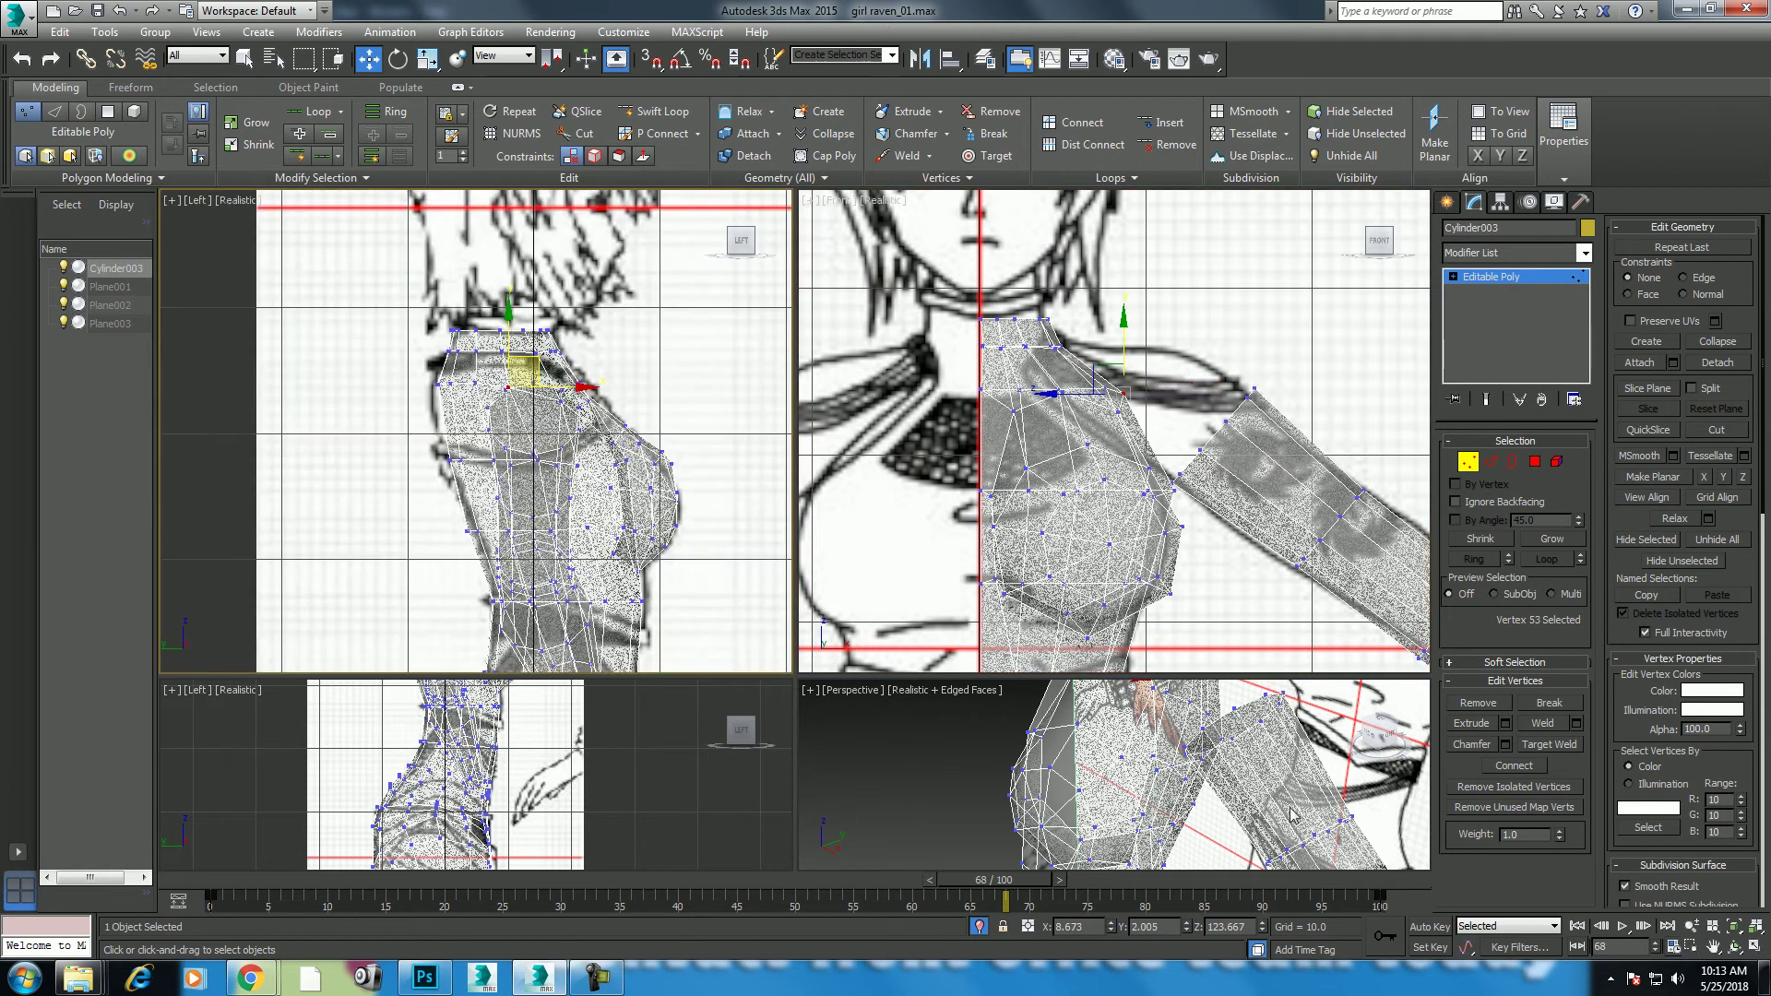
{"action": "scroll", "coordinate": [947, 710], "scroll_direction": "down", "scroll_amount": 3}
{"action": "key", "text": "alt+w"}
{"action": "mouse_move", "coordinate": [945, 616]}
{"action": "middle_mouse_down", "text": "alt"}
{"action": "mouse_move", "coordinate": [999, 550]}
{"action": "mouse_move", "coordinate": [979, 513]}
{"action": "middle_mouse_up", "text": "alt"}
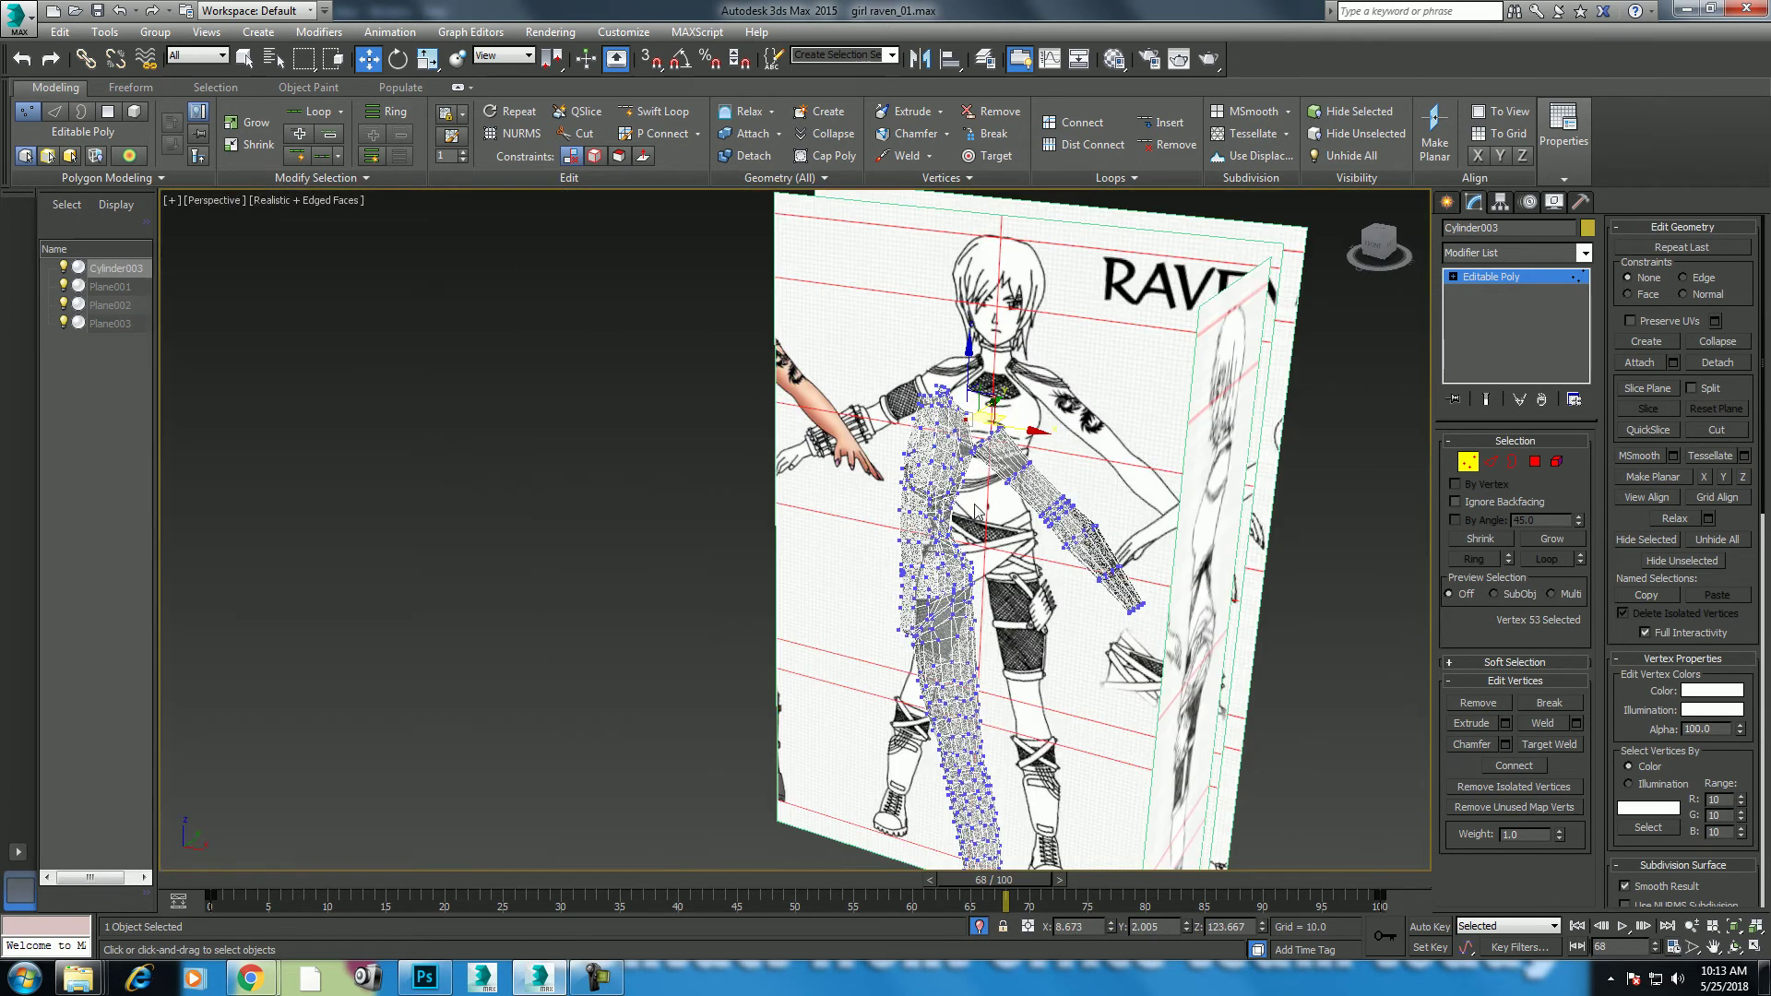
{"action": "scroll", "coordinate": [995, 512], "scroll_direction": "up", "scroll_amount": 5}
{"action": "key", "text": "alt+q"}
{"action": "scroll", "coordinate": [1005, 516], "scroll_direction": "up", "scroll_amount": 2}
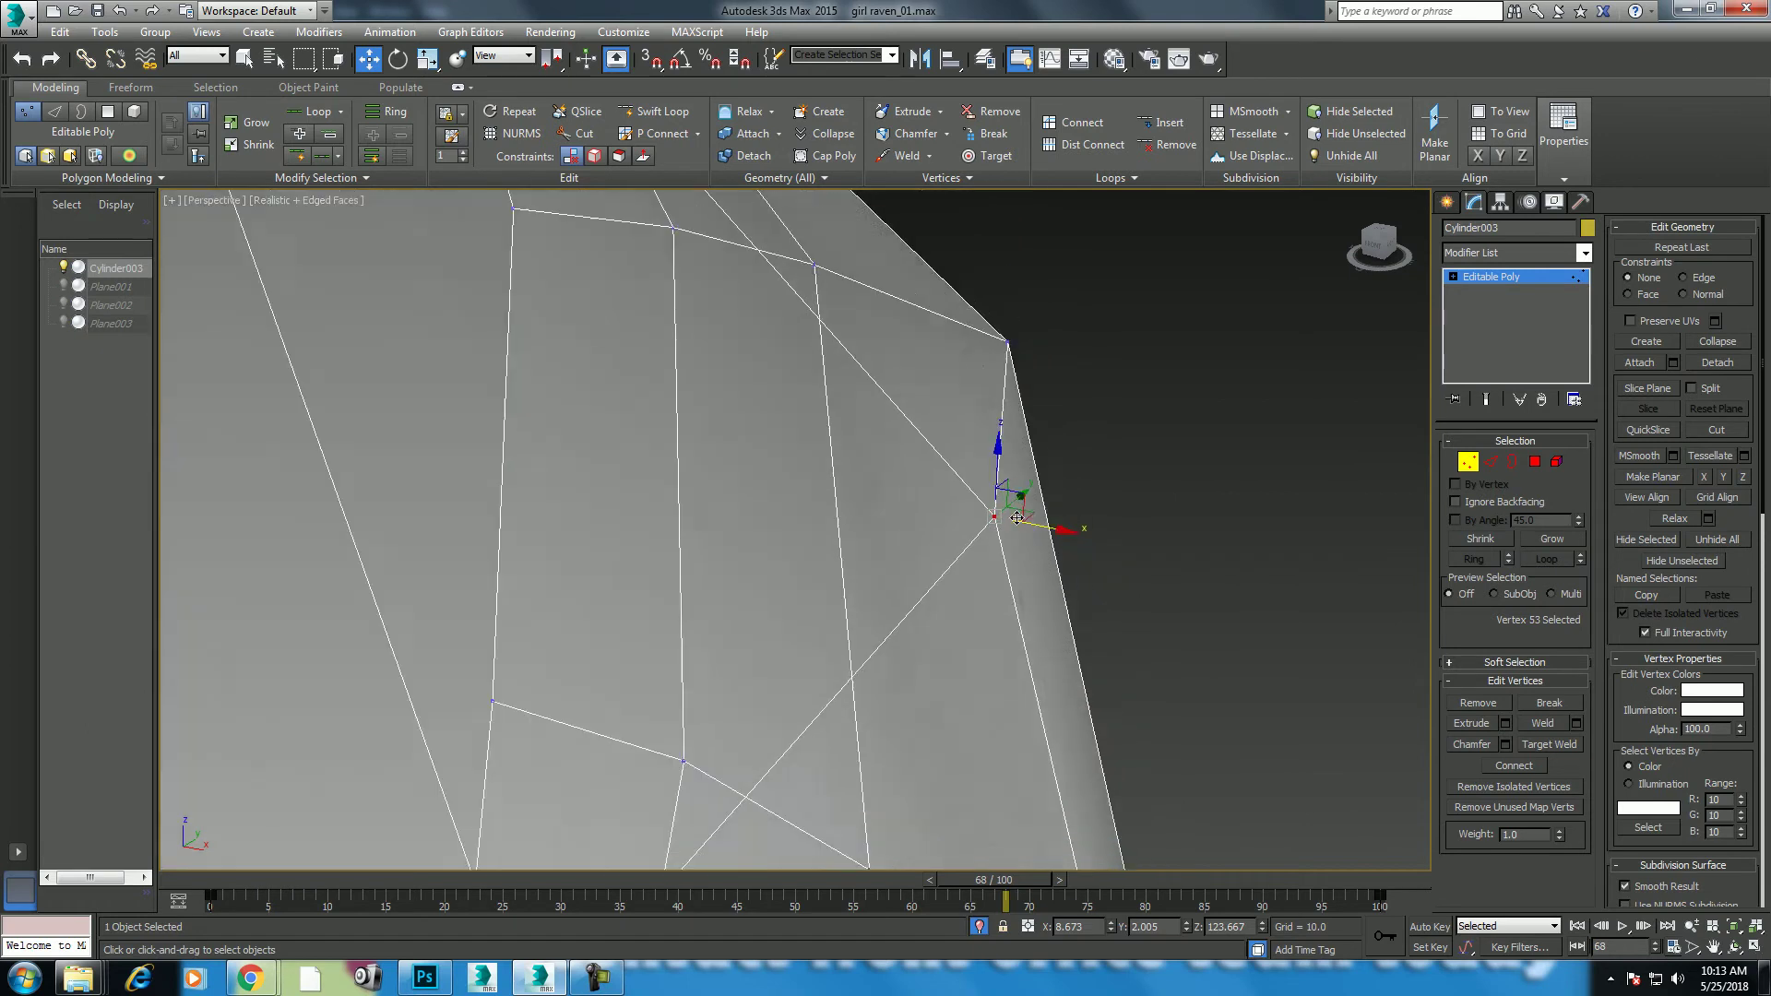
{"action": "scroll", "coordinate": [984, 559], "scroll_direction": "down", "scroll_amount": 3}
{"action": "mouse_move", "coordinate": [950, 633]}
{"action": "middle_mouse_down", "text": "alt"}
{"action": "mouse_move", "coordinate": [1021, 605]}
{"action": "mouse_move", "coordinate": [1035, 561]}
{"action": "mouse_move", "coordinate": [1094, 552]}
{"action": "middle_mouse_up", "text": "alt"}
{"action": "scroll", "coordinate": [1081, 586], "scroll_direction": "down", "scroll_amount": 3}
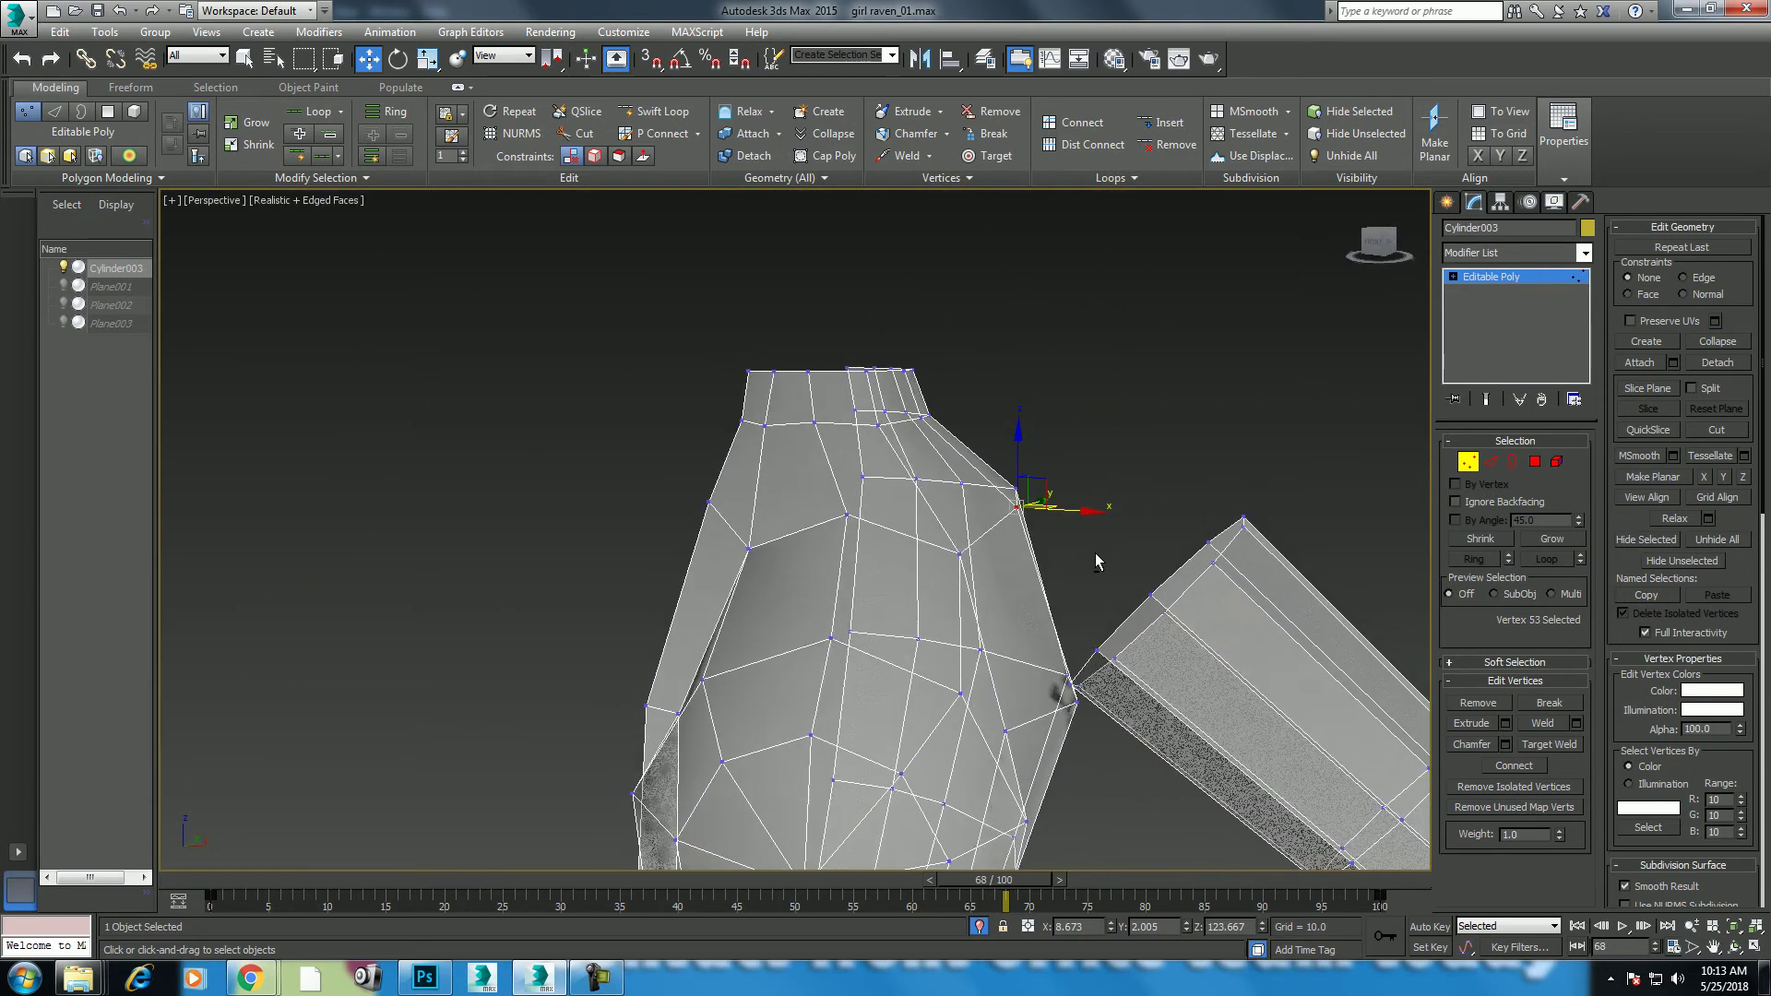
Step: Back in four views, nudge the shoulder vertex slightly right and down in Front view
{"action": "key", "text": "alt+w"}
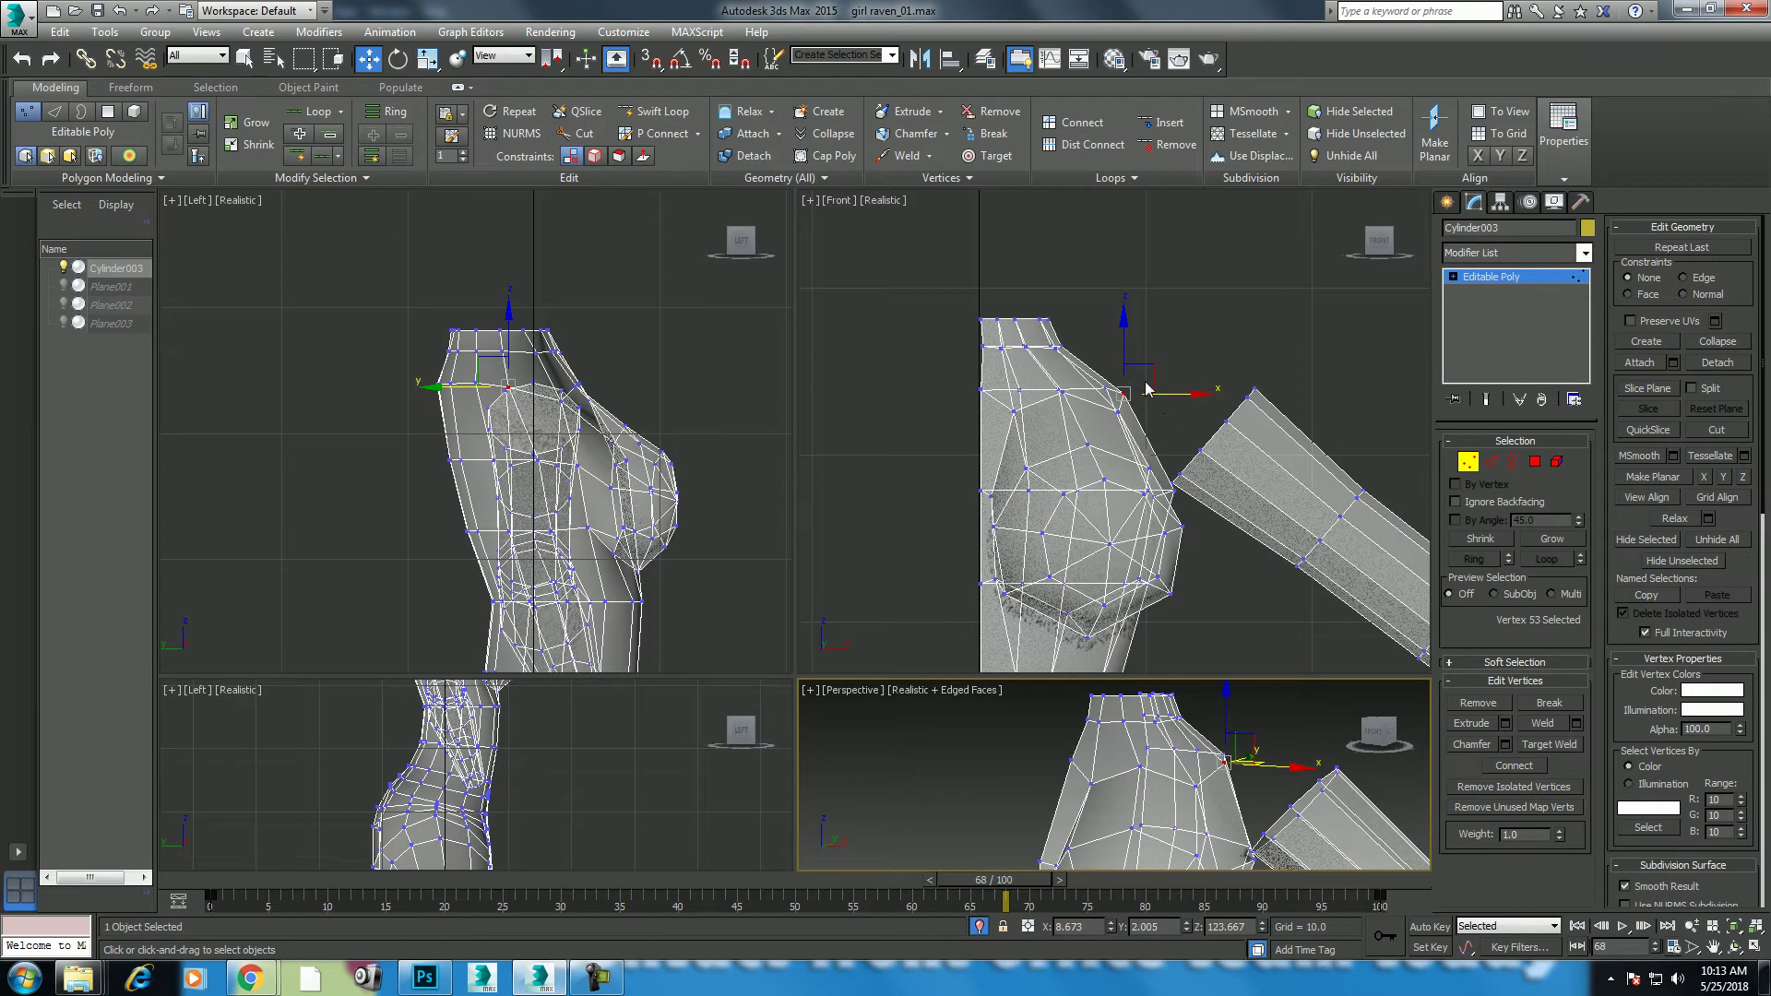
{"action": "left_click", "coordinate": [1144, 393]}
{"action": "left_click_drag", "start_coordinate": [1131, 380], "coordinate": [1140, 395]}
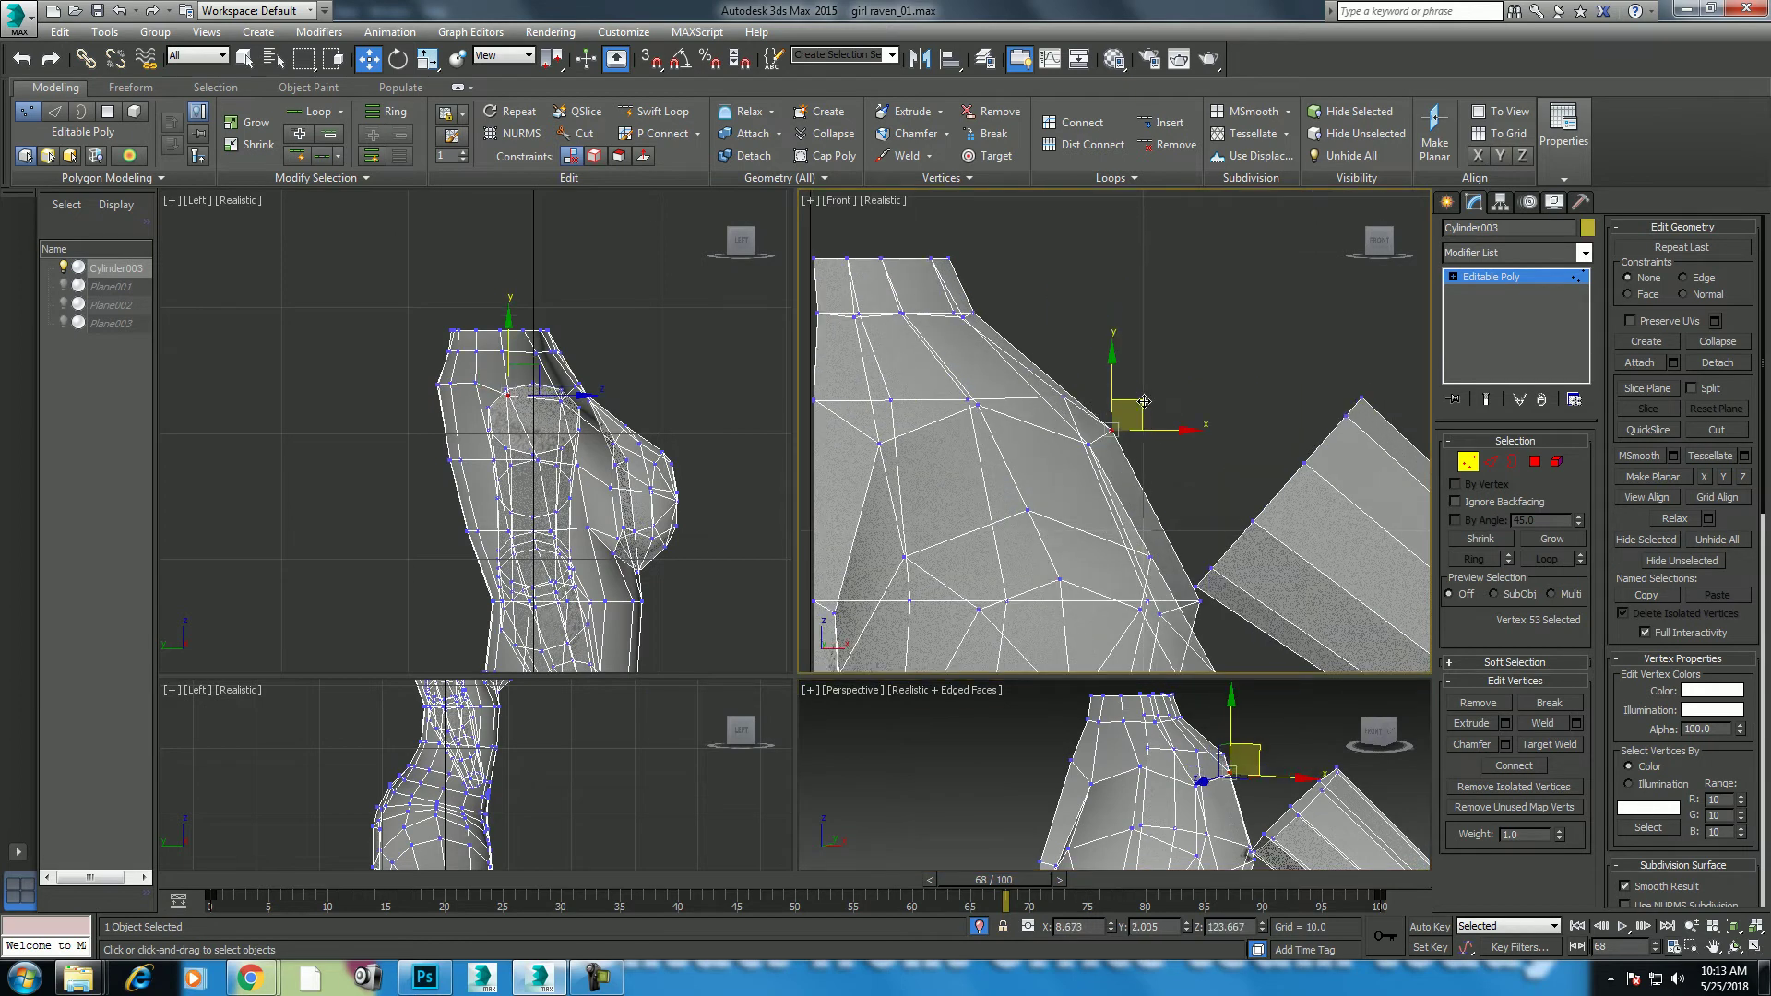
{"action": "right_click", "coordinate": [1186, 371]}
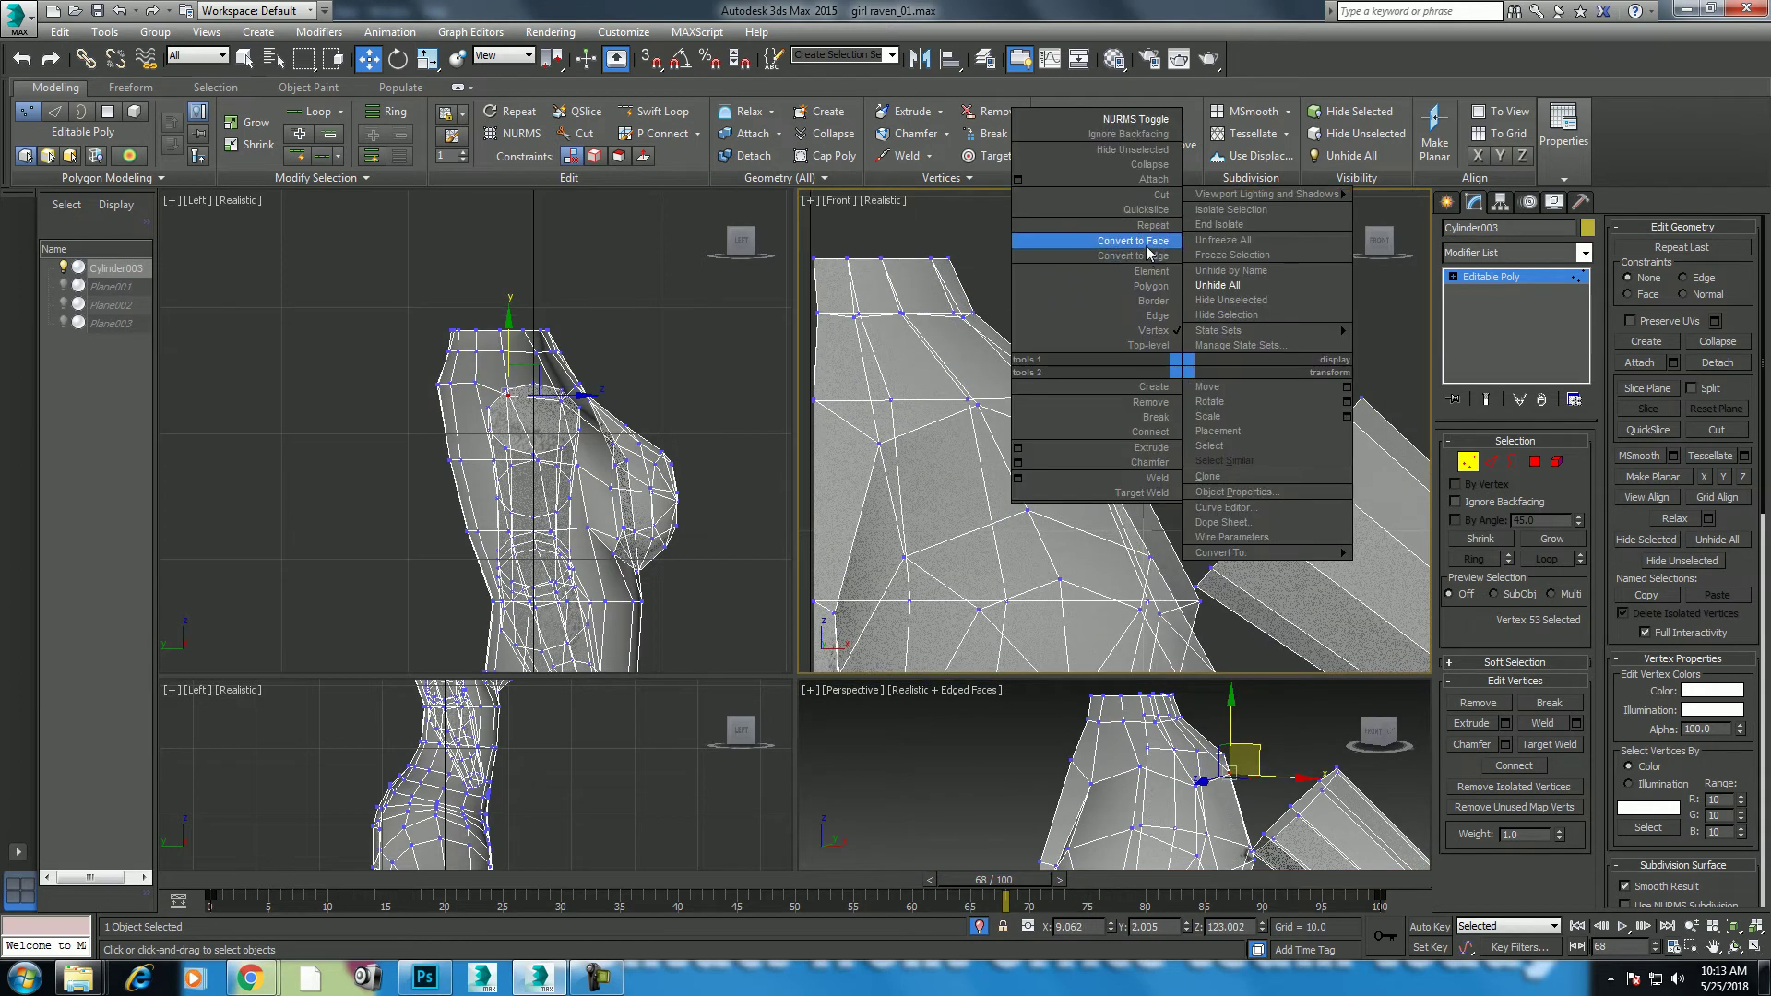
Step: Convert the vertex selection to its surrounding faces and unhide the reference sketches
{"action": "left_click", "coordinate": [1144, 240]}
{"action": "right_click", "coordinate": [1164, 373]}
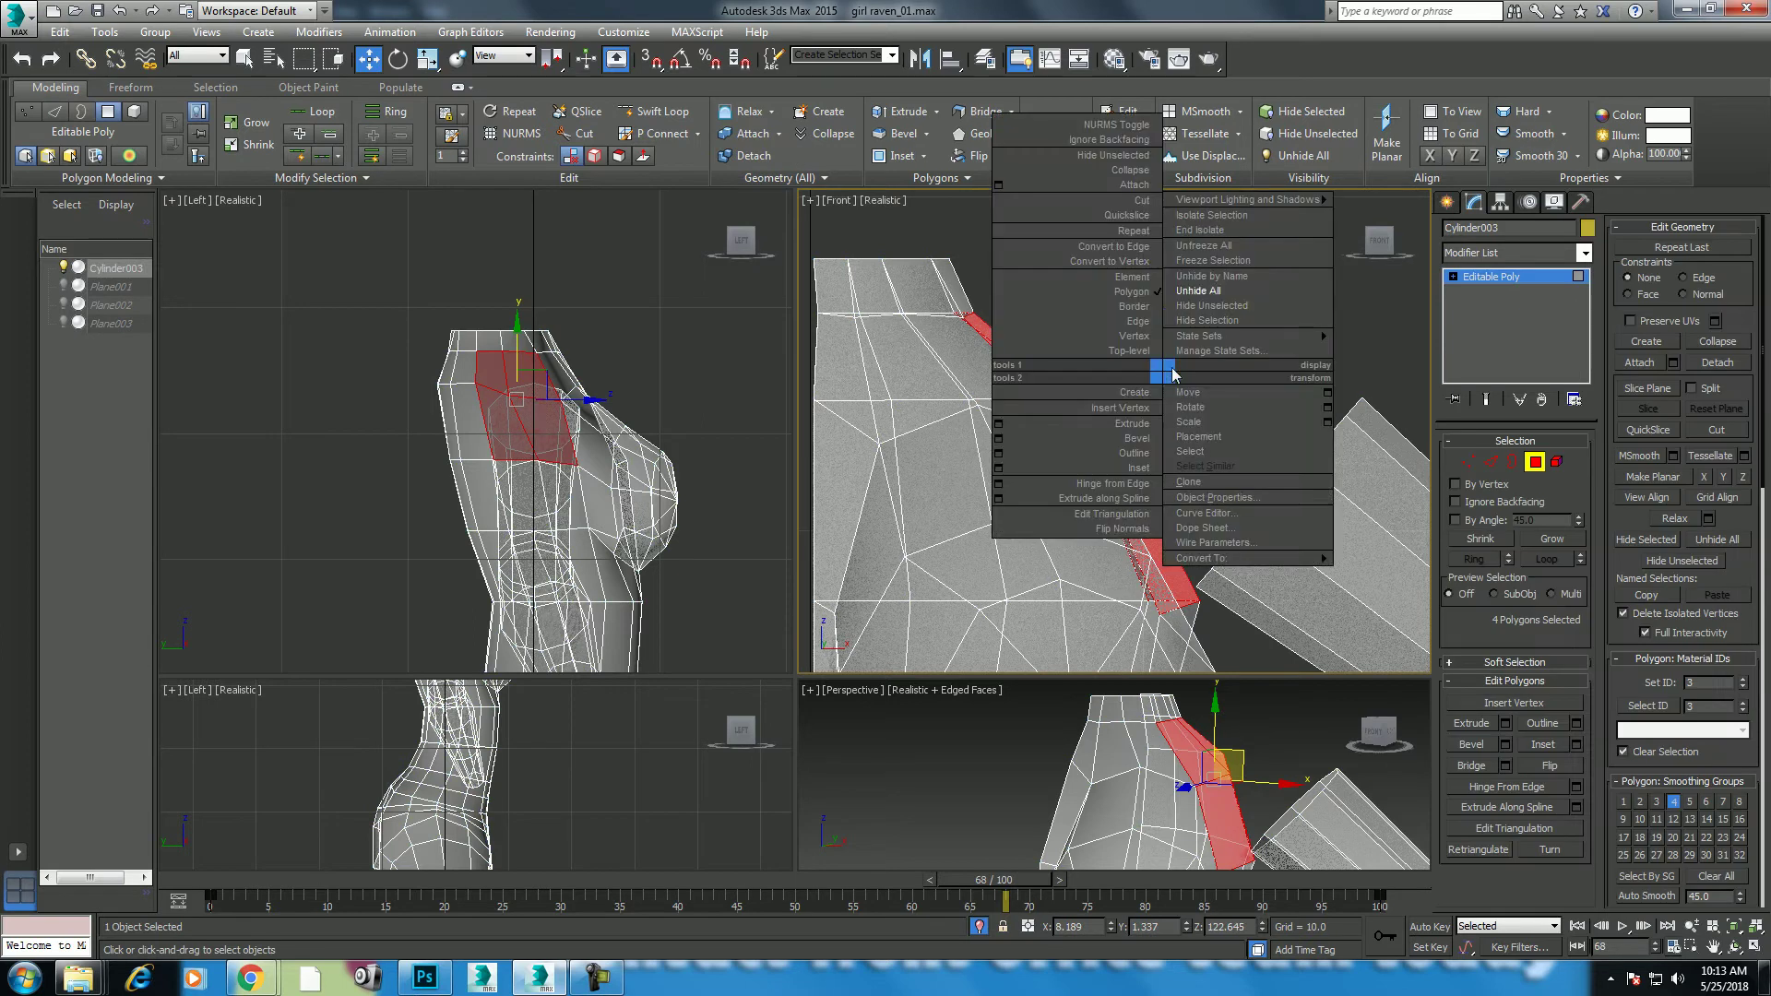
{"action": "left_click", "coordinate": [1225, 293]}
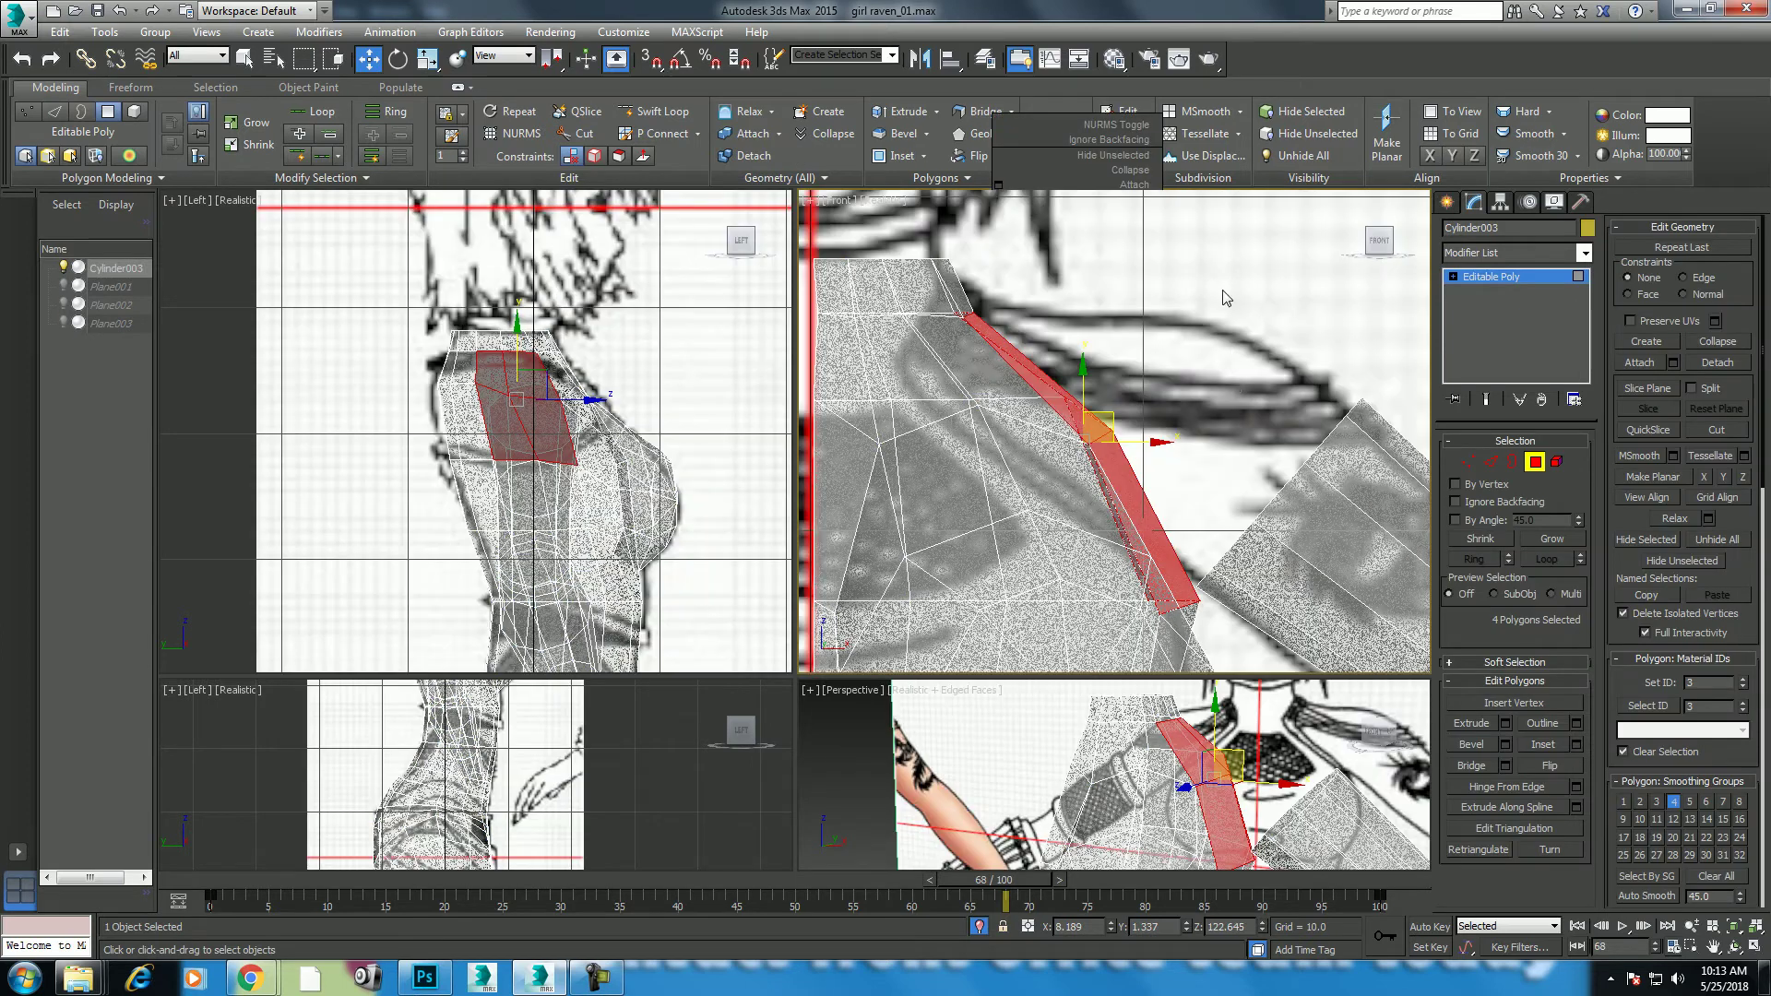
Step: Extrude the four shoulder faces to a height of about 6.697
{"action": "right_click", "coordinate": [1227, 377]}
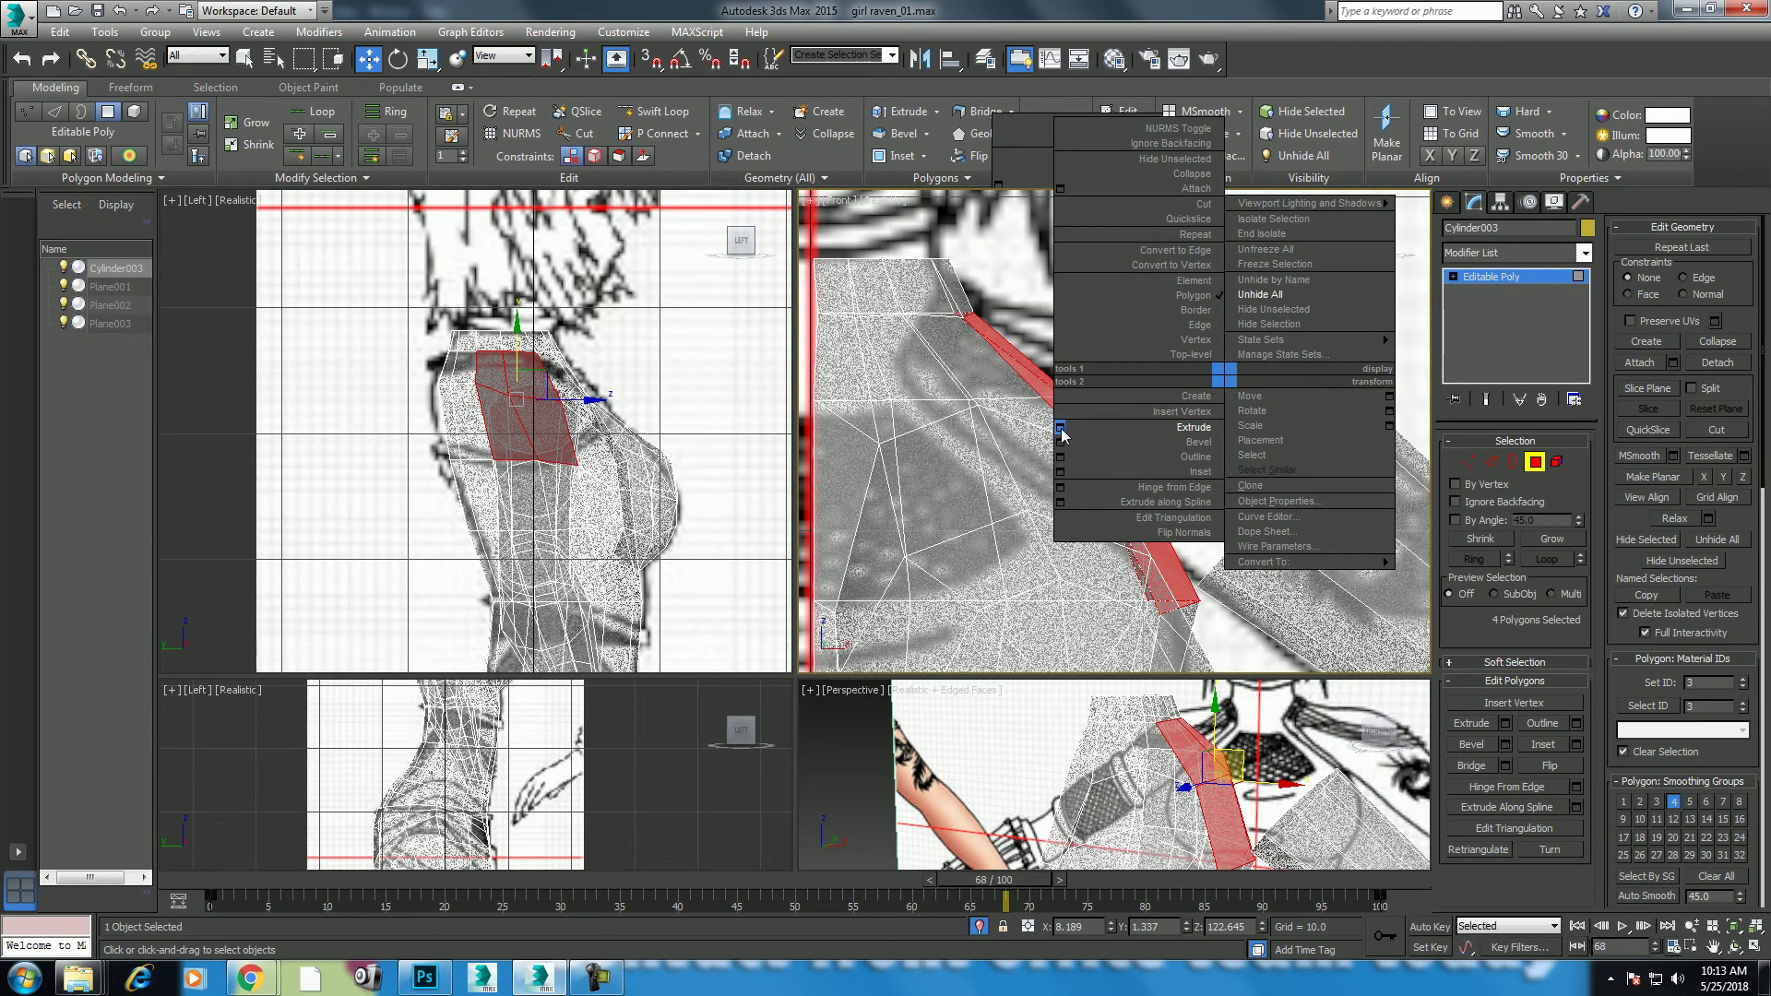
{"action": "left_click", "coordinate": [1061, 429]}
{"action": "right_click", "coordinate": [1131, 471]}
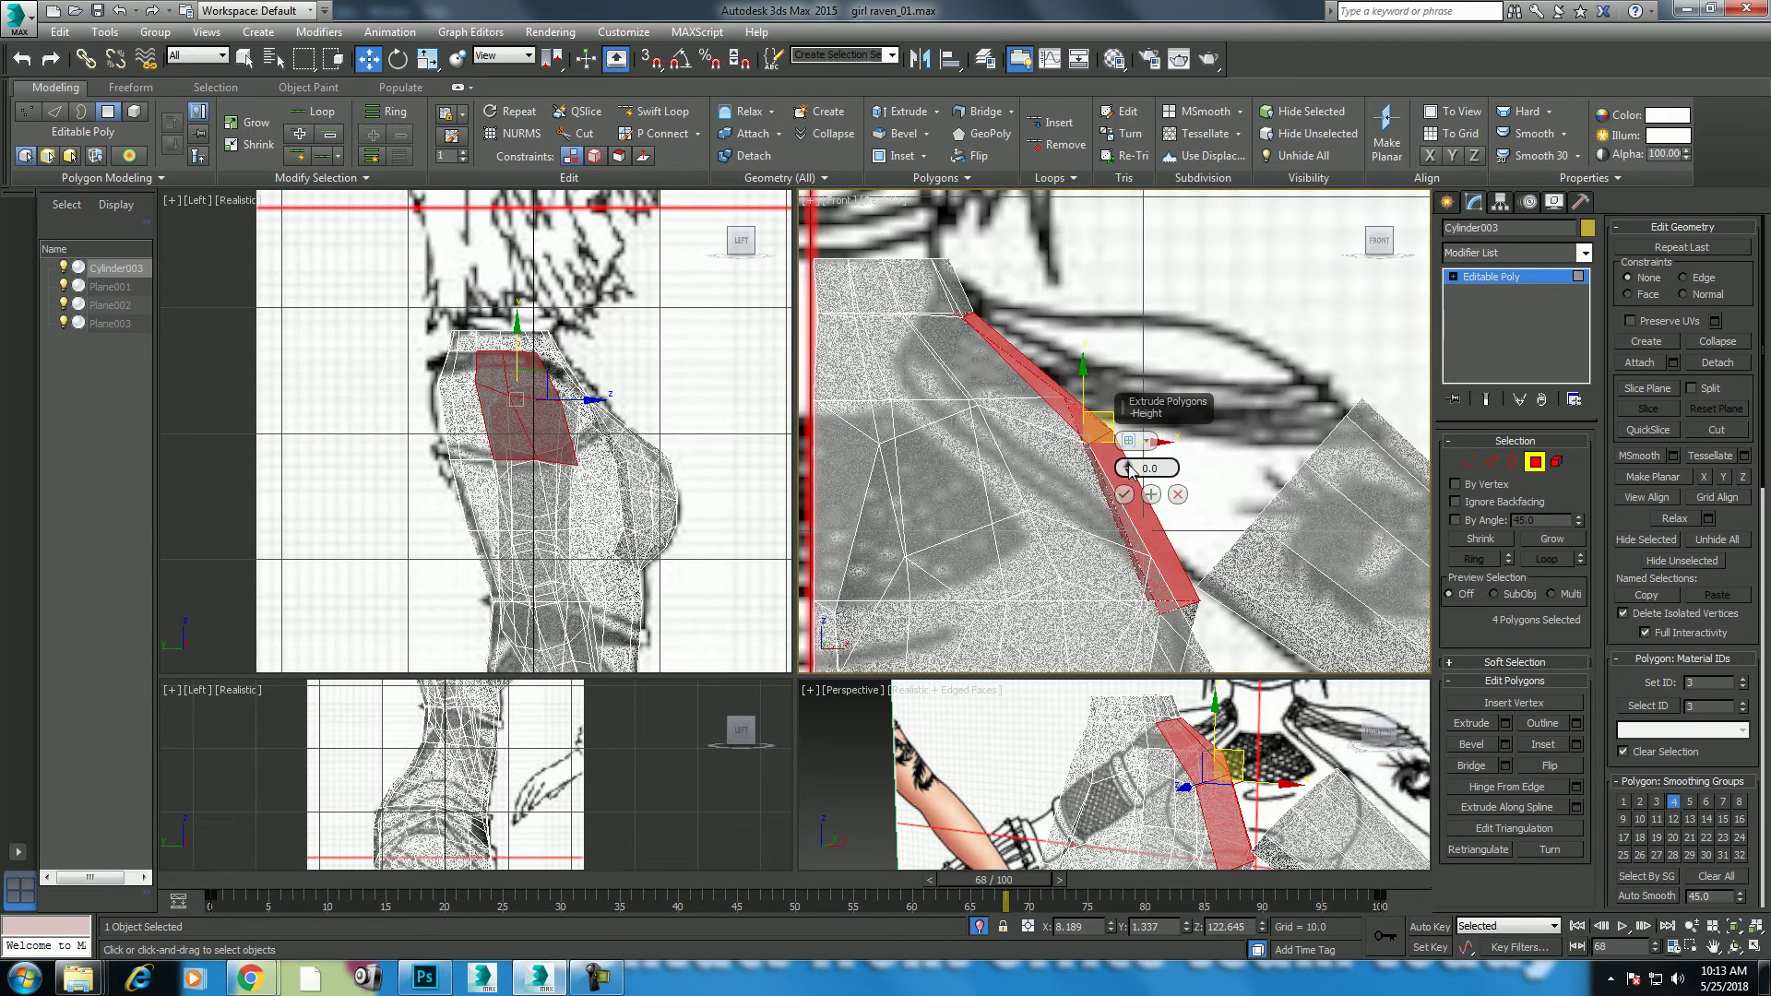
{"action": "left_click_drag", "start_coordinate": [1132, 471], "coordinate": [1168, 311]}
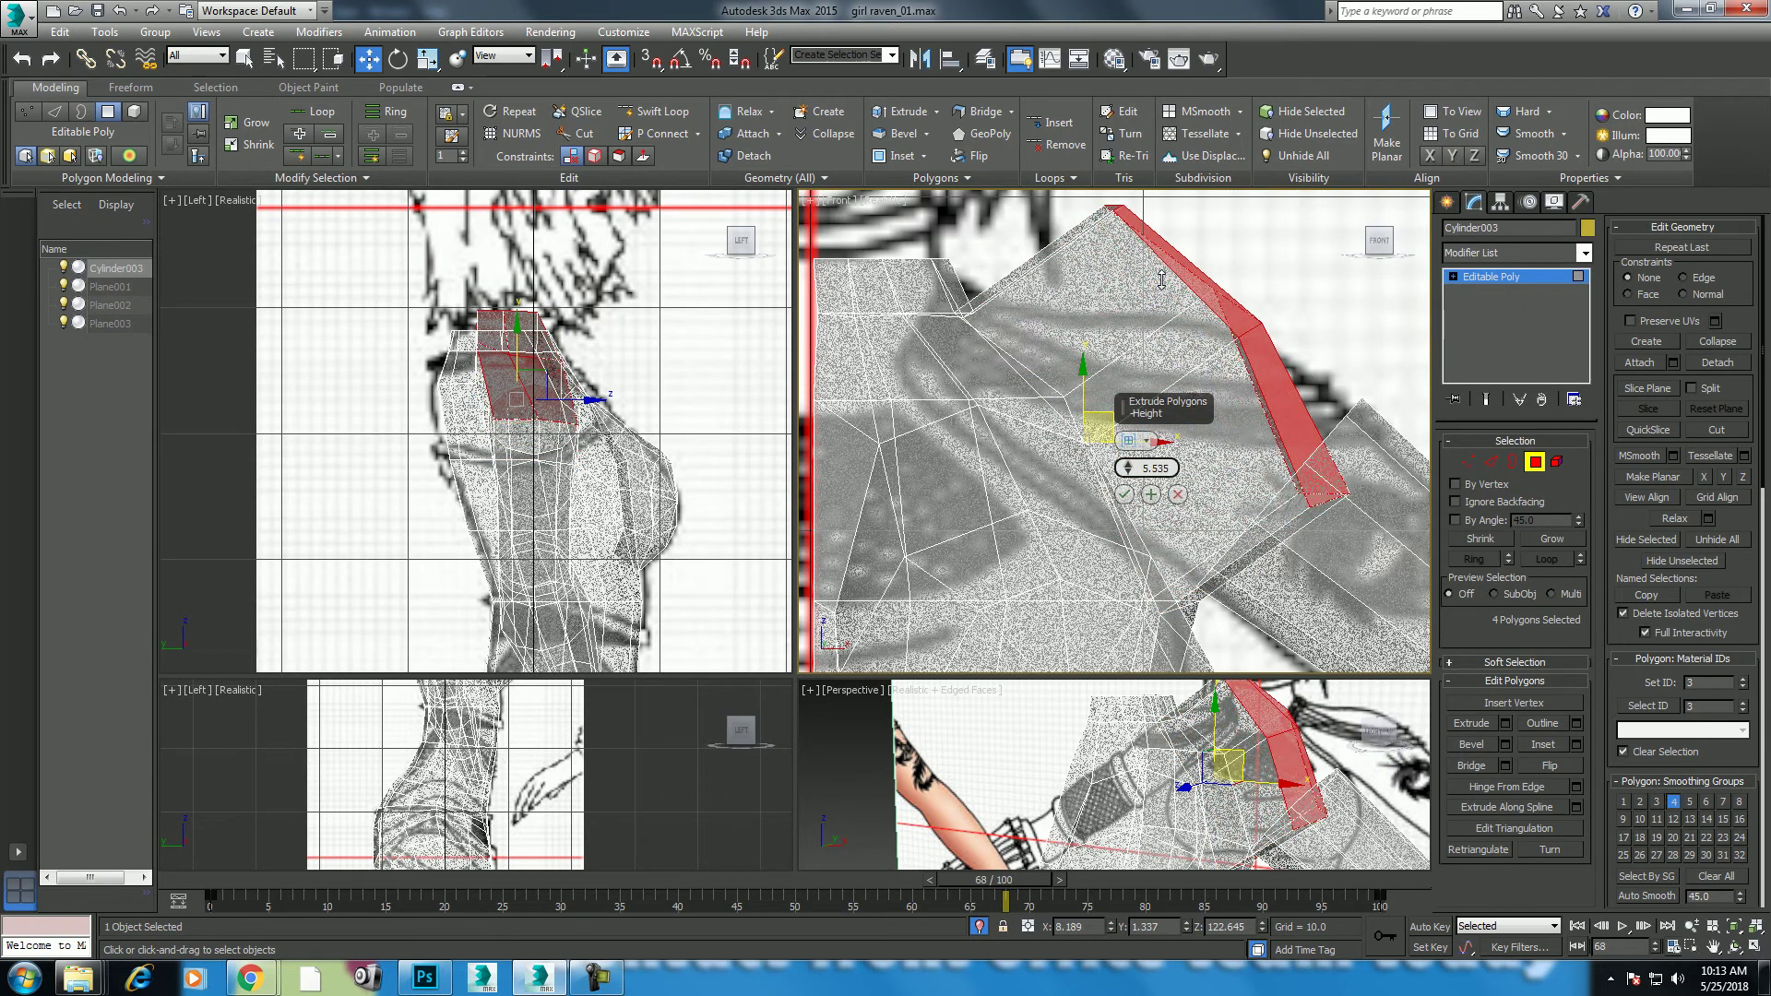
{"action": "left_click_drag", "start_coordinate": [1168, 311], "coordinate": [1227, 392]}
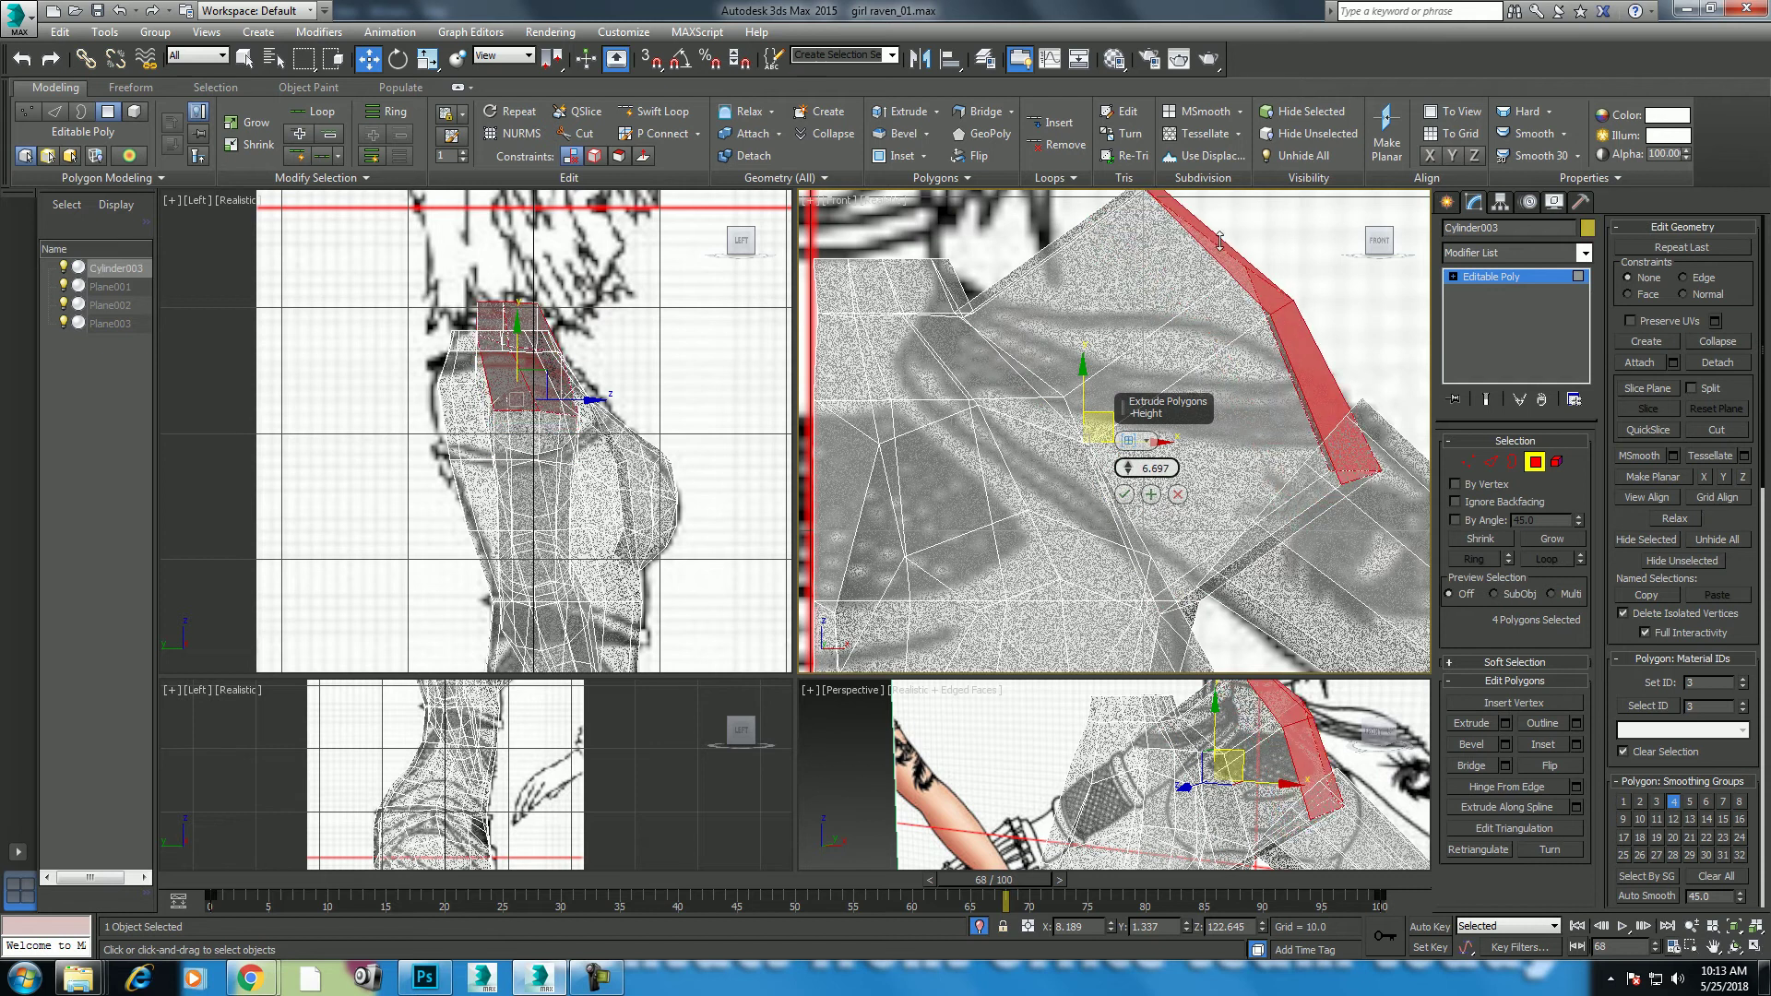
{"action": "scroll", "coordinate": [1209, 415], "scroll_direction": "down", "scroll_amount": 2}
{"action": "scroll", "coordinate": [1183, 443], "scroll_direction": "down", "scroll_amount": 2}
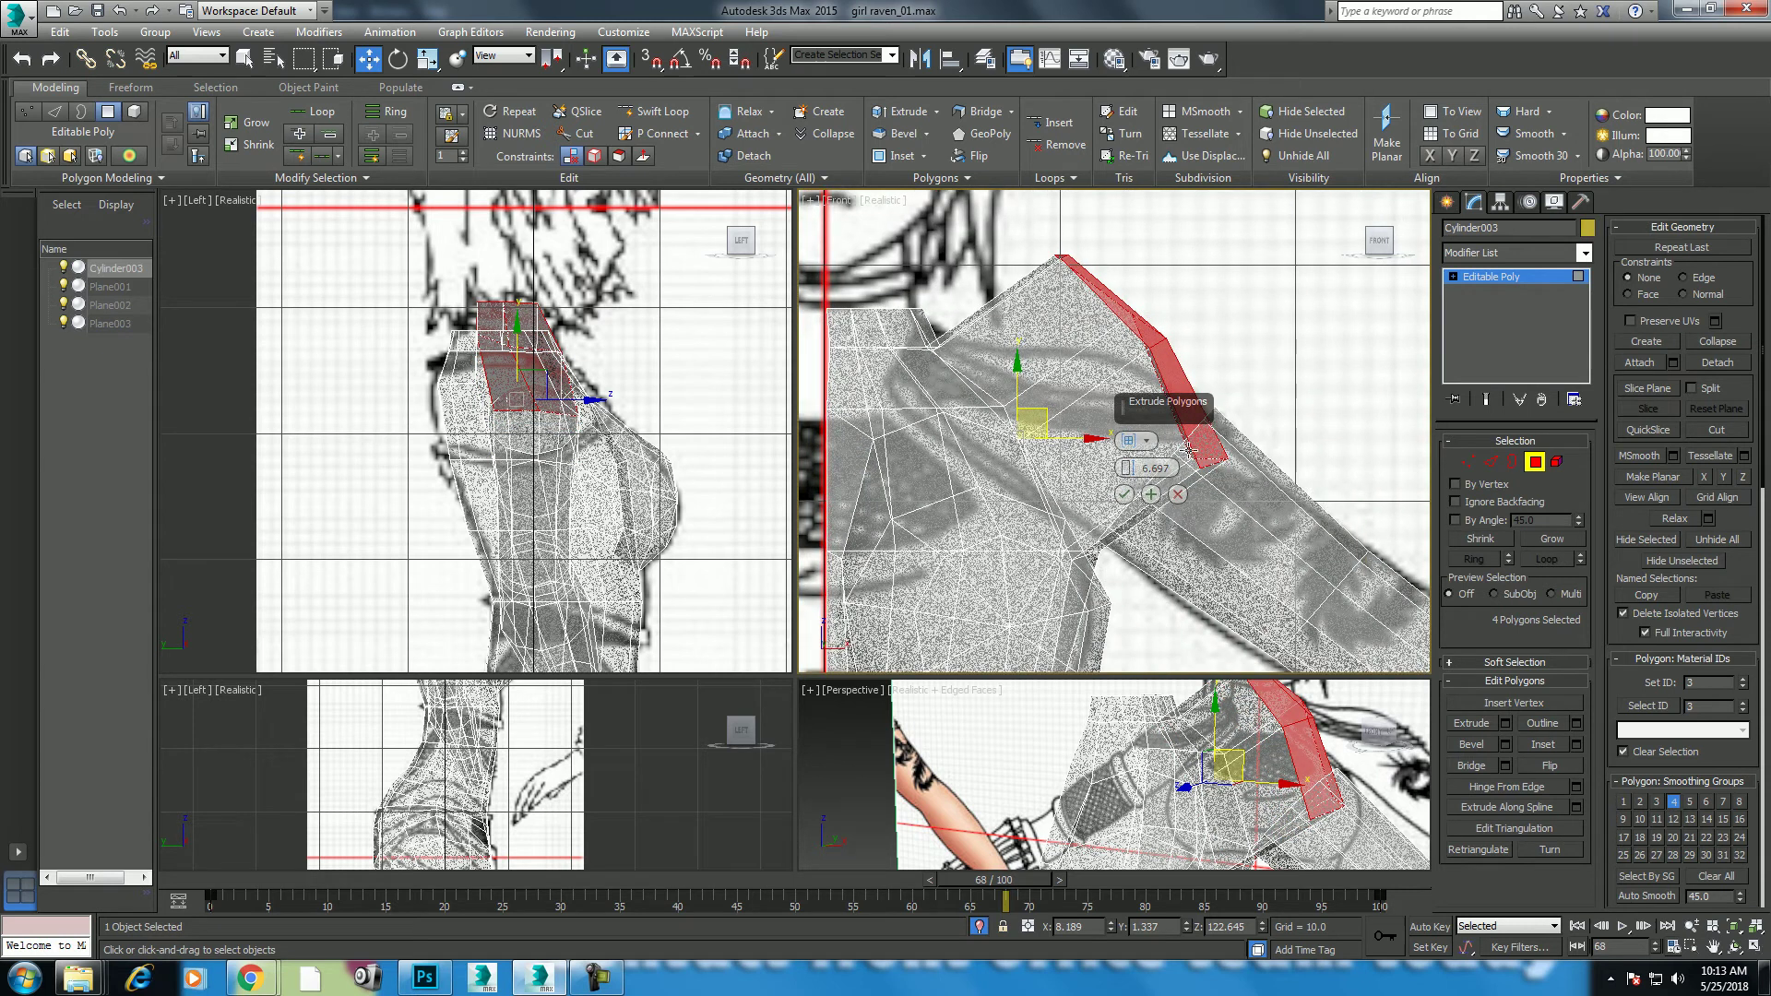
{"action": "left_click", "coordinate": [1124, 494]}
{"action": "middle_click_drag", "start_coordinate": [1150, 441], "coordinate": [1146, 476]}
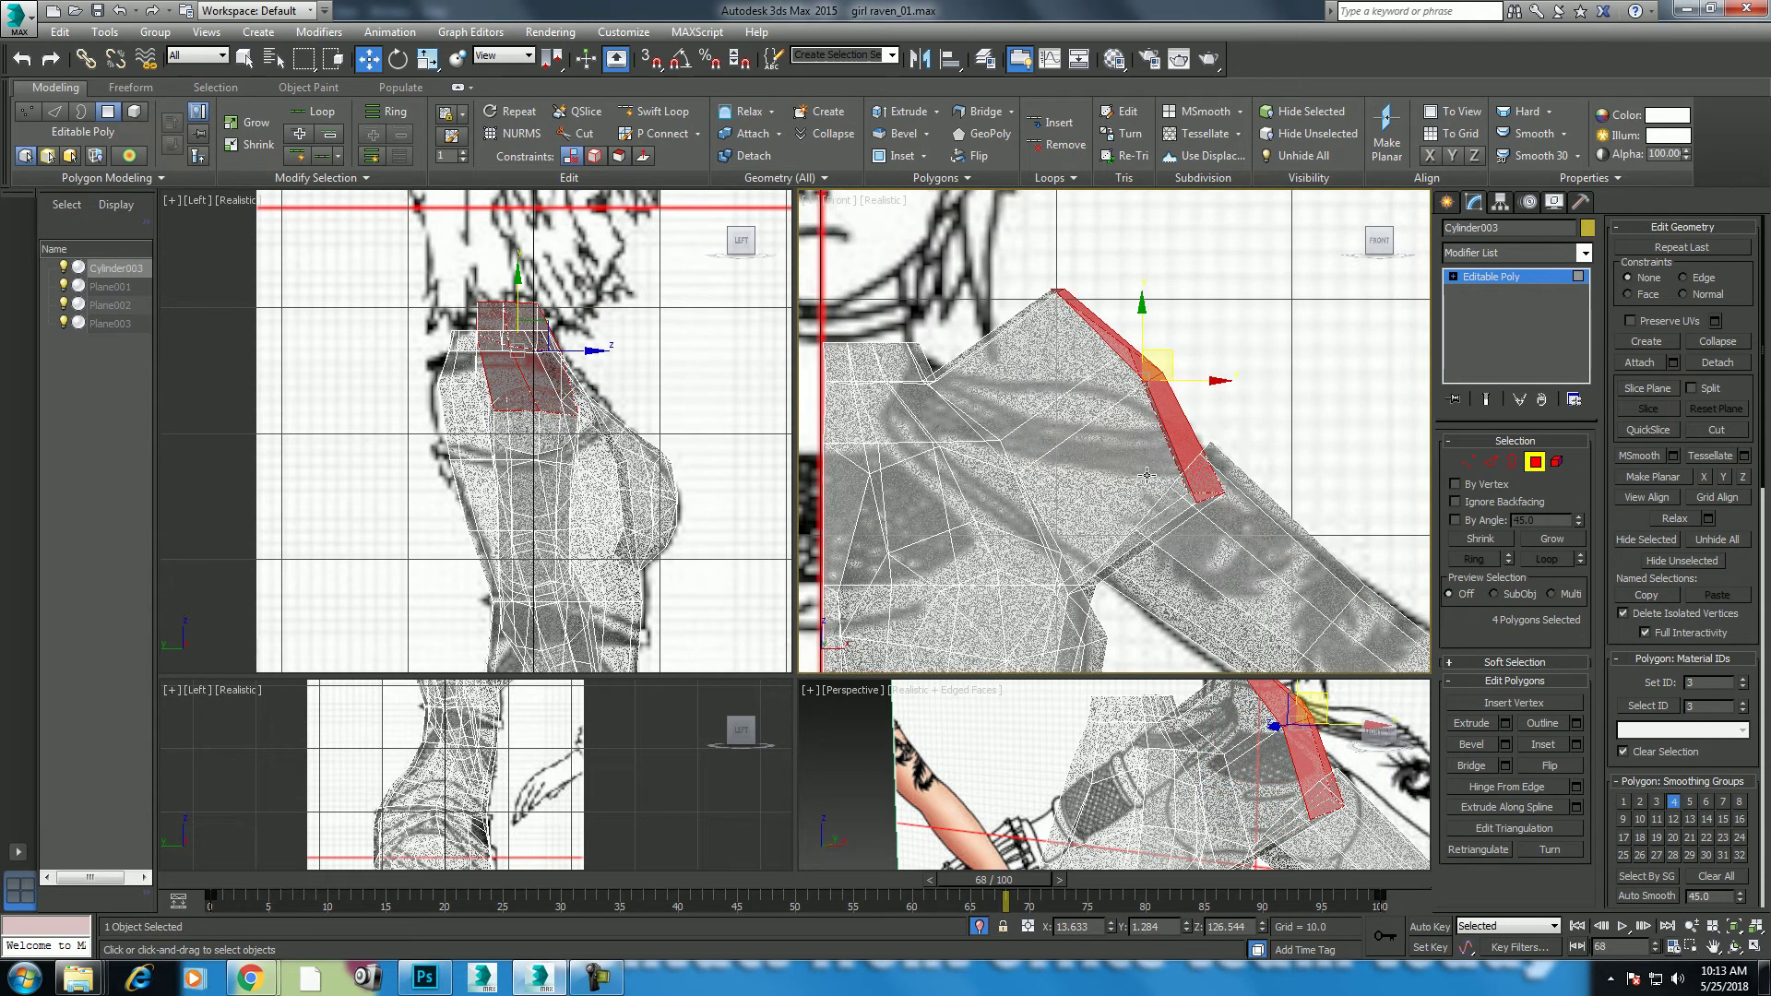
Step: Move the three top shoulder vertices down and across into a flatter slope
{"action": "key", "text": "1"}
{"action": "middle_click_drag", "start_coordinate": [1052, 337], "coordinate": [1062, 423]}
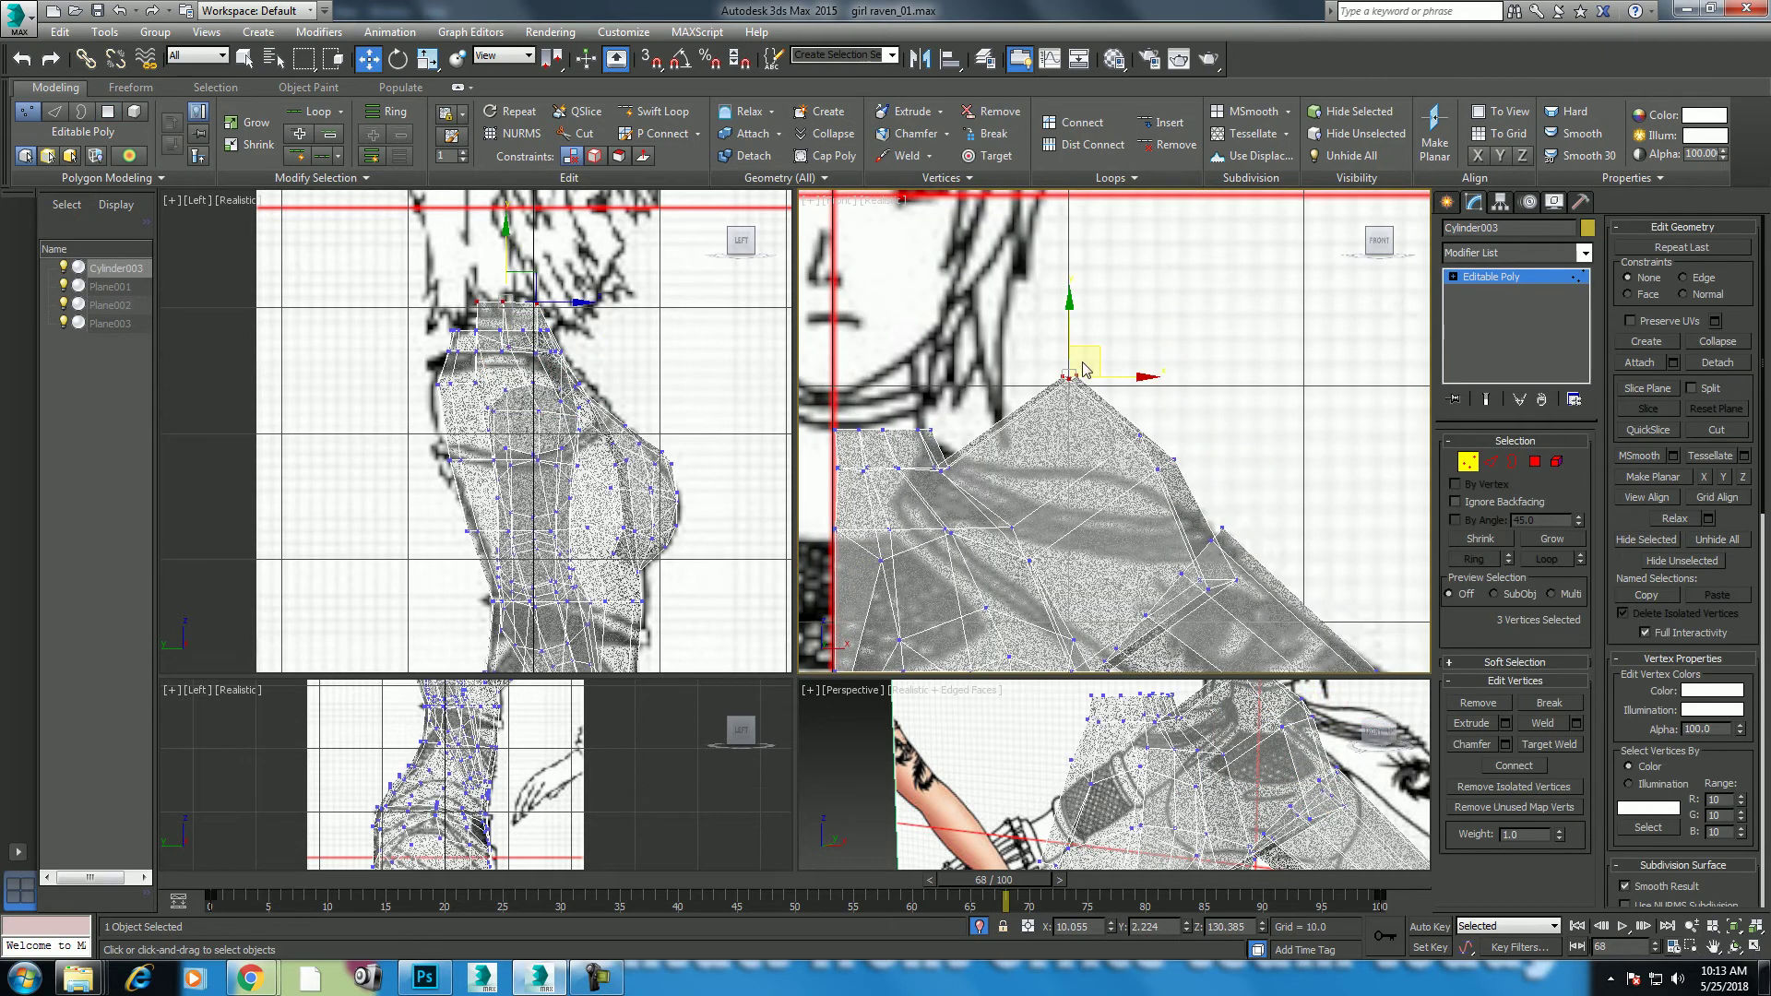
{"action": "mouse_move", "coordinate": [1090, 353]}
{"action": "left_mouse_down"}
{"action": "mouse_move", "coordinate": [1103, 424]}
{"action": "mouse_move", "coordinate": [1285, 464]}
{"action": "left_mouse_up"}
{"action": "middle_click_drag", "start_coordinate": [1238, 576], "coordinate": [1216, 420]}
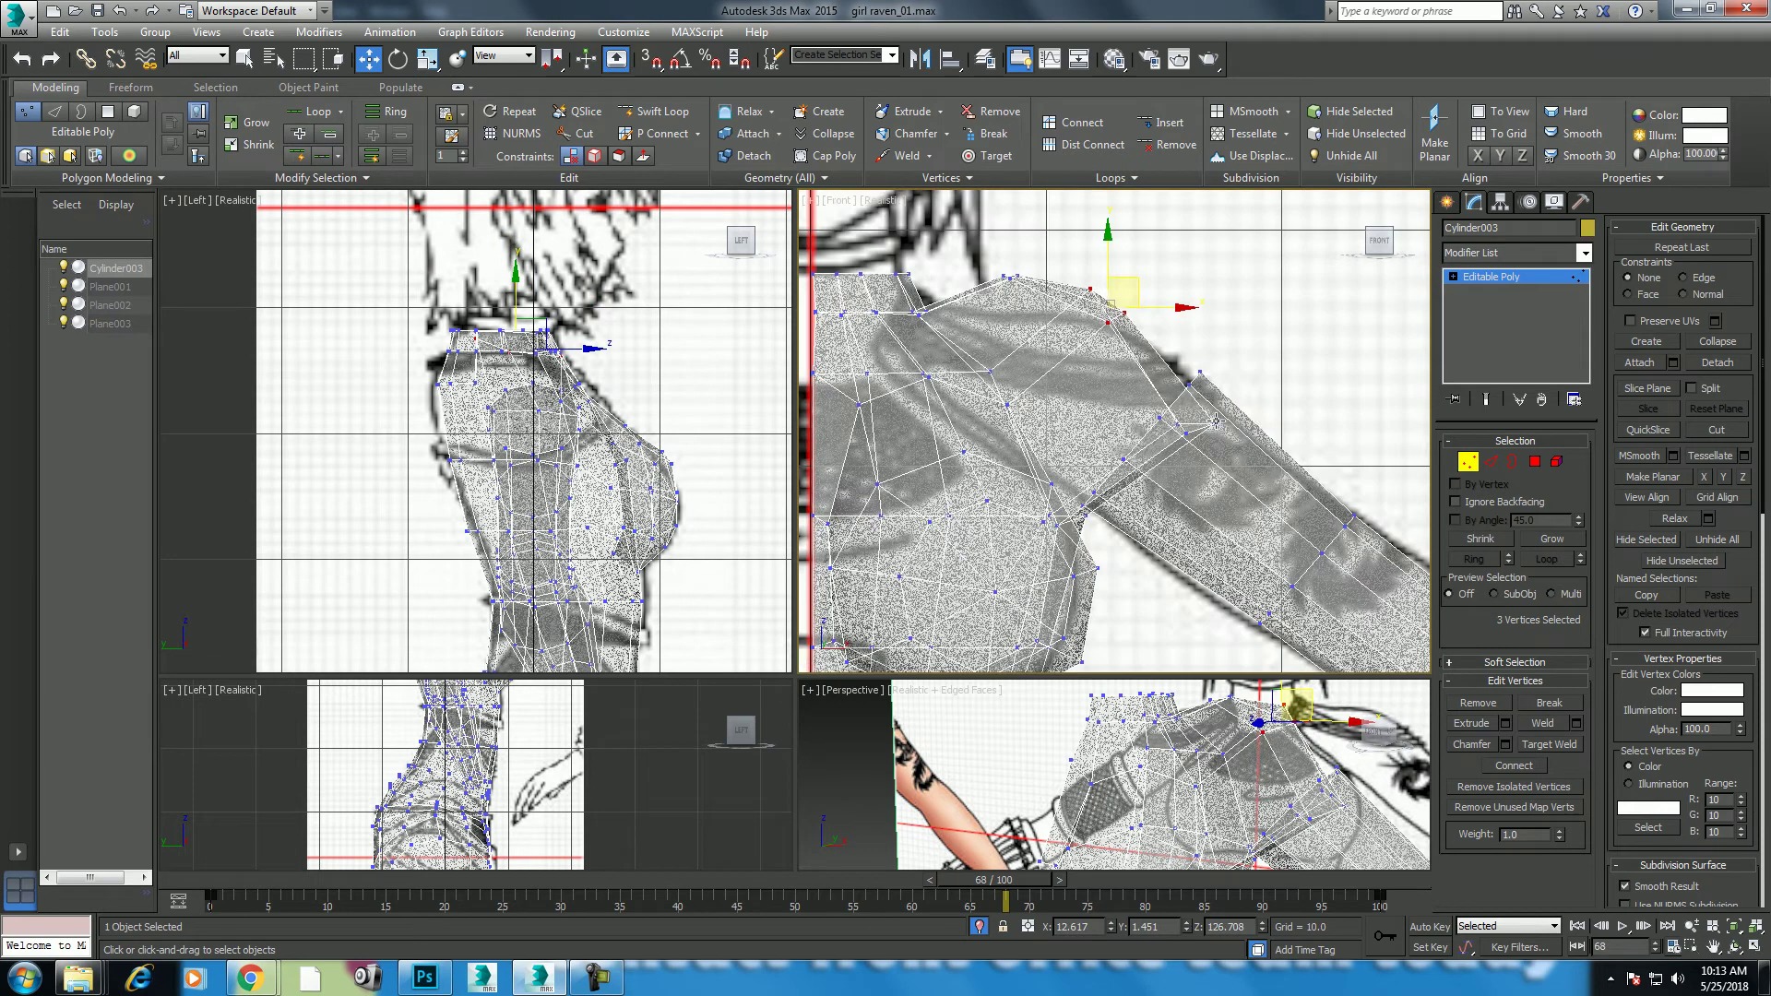
Step: Return to object level, then reselect the three shoulder vertices in Vertex mode
{"action": "scroll", "coordinate": [1193, 480], "scroll_direction": "down", "scroll_amount": 3}
{"action": "right_click", "coordinate": [1263, 434]}
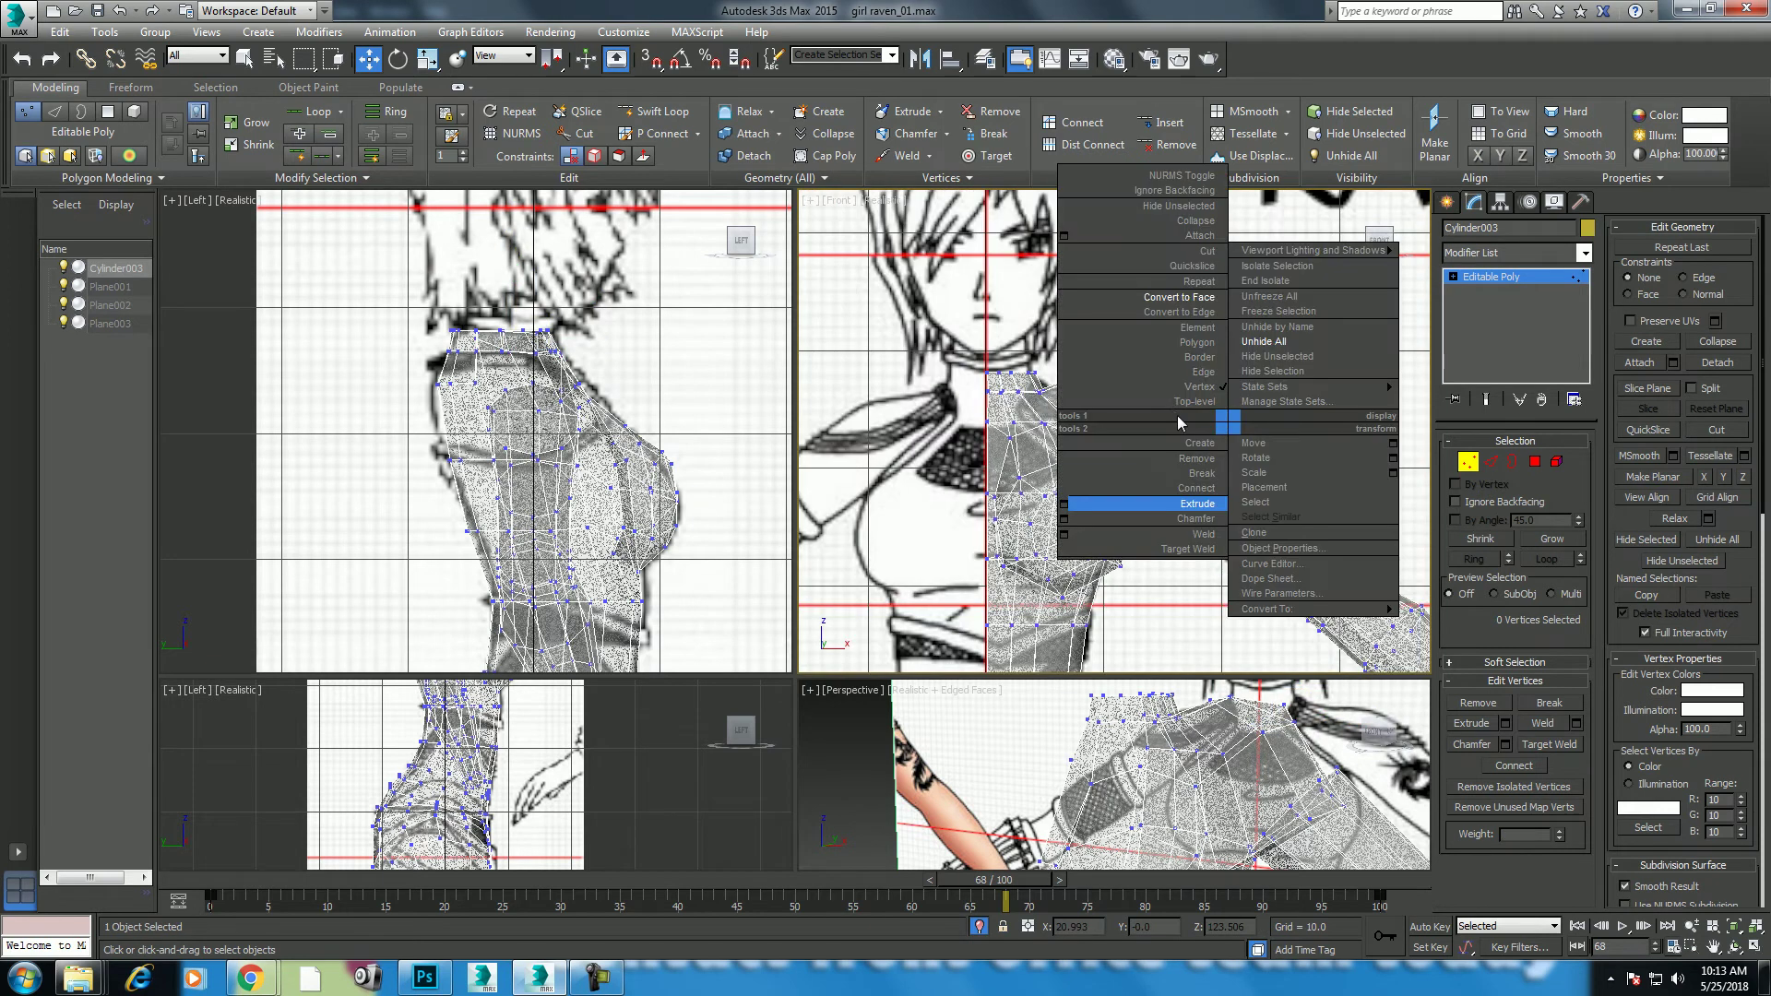
{"action": "left_click", "coordinate": [1181, 409]}
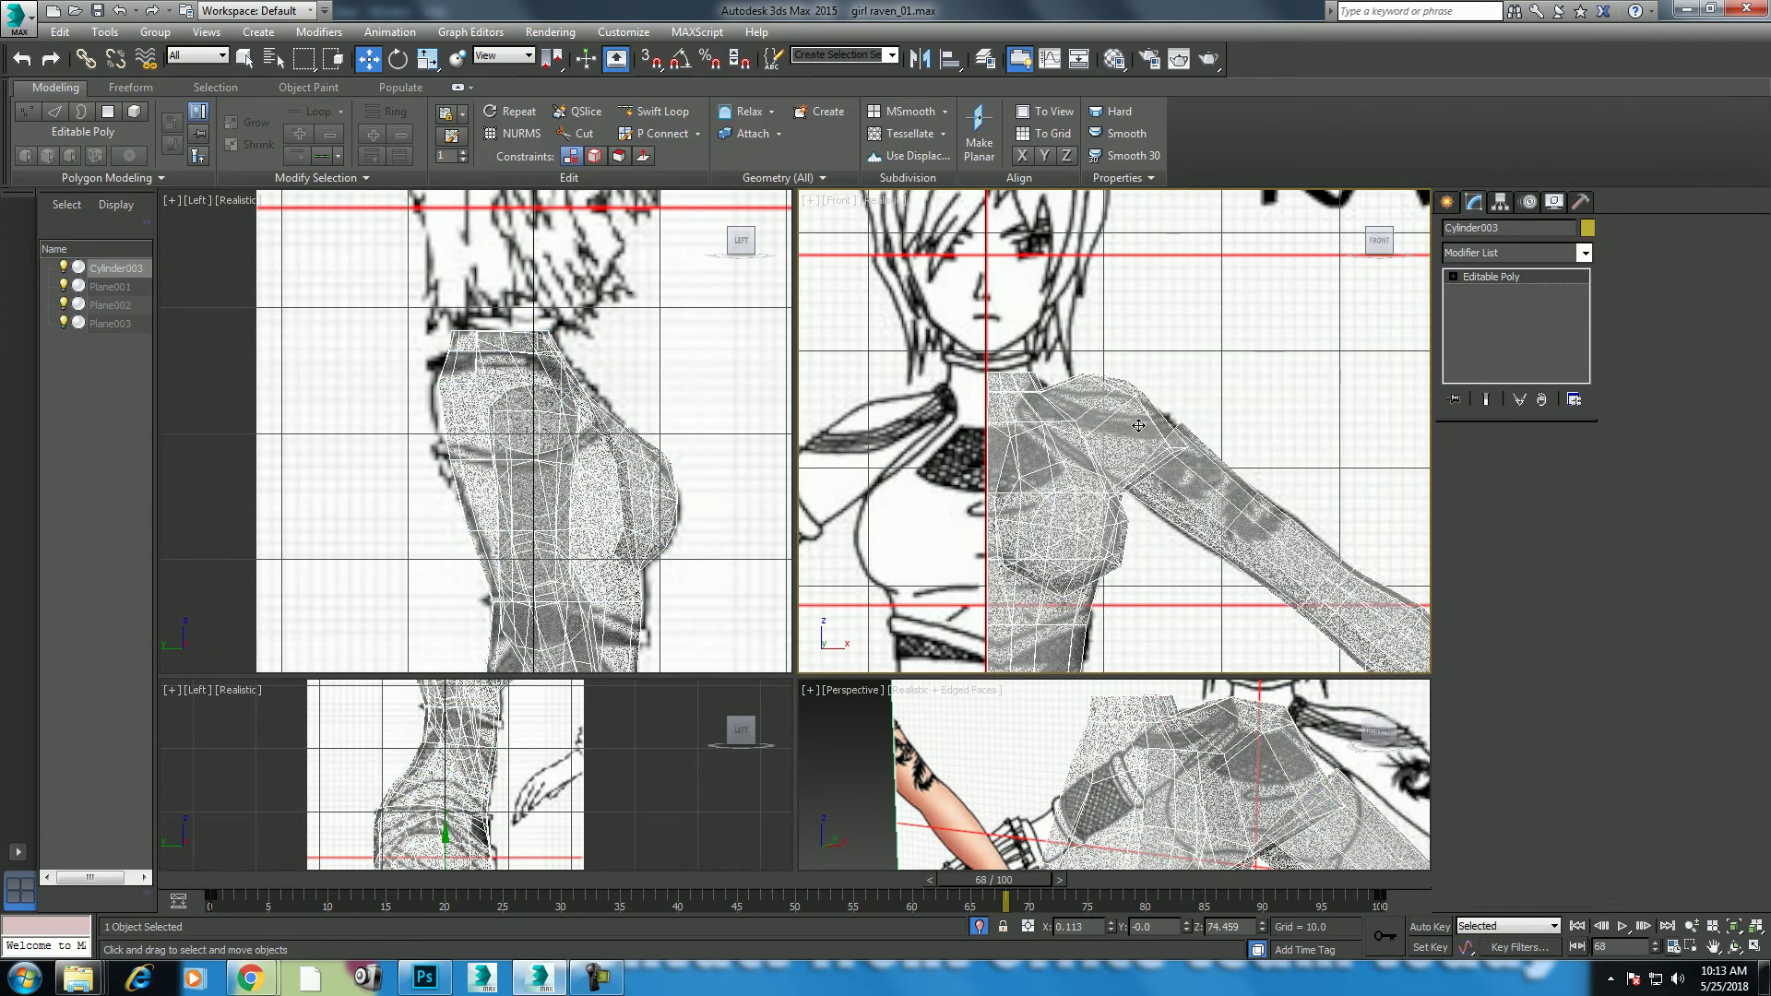
{"action": "left_click", "coordinate": [1467, 463]}
{"action": "scroll", "coordinate": [1262, 476], "scroll_direction": "up", "scroll_amount": 3}
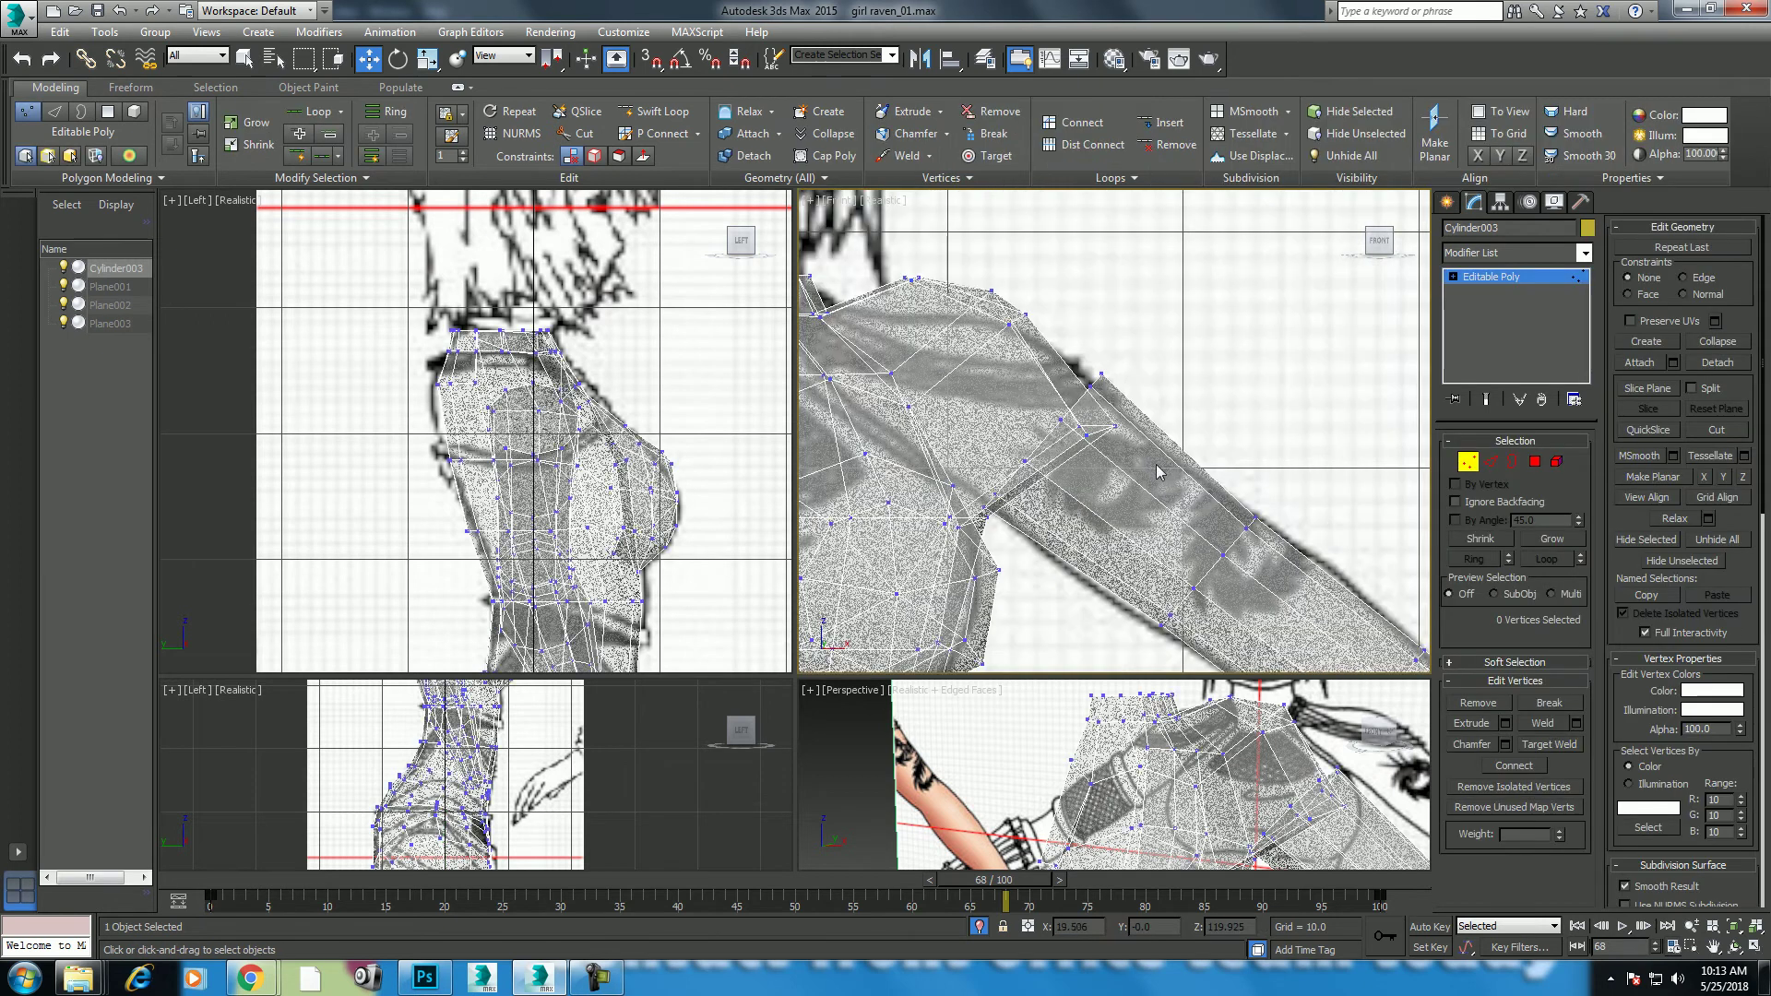
{"action": "middle_click_drag", "start_coordinate": [1157, 472], "coordinate": [1173, 477]}
{"action": "left_click_drag", "start_coordinate": [1091, 478], "coordinate": [1093, 479]}
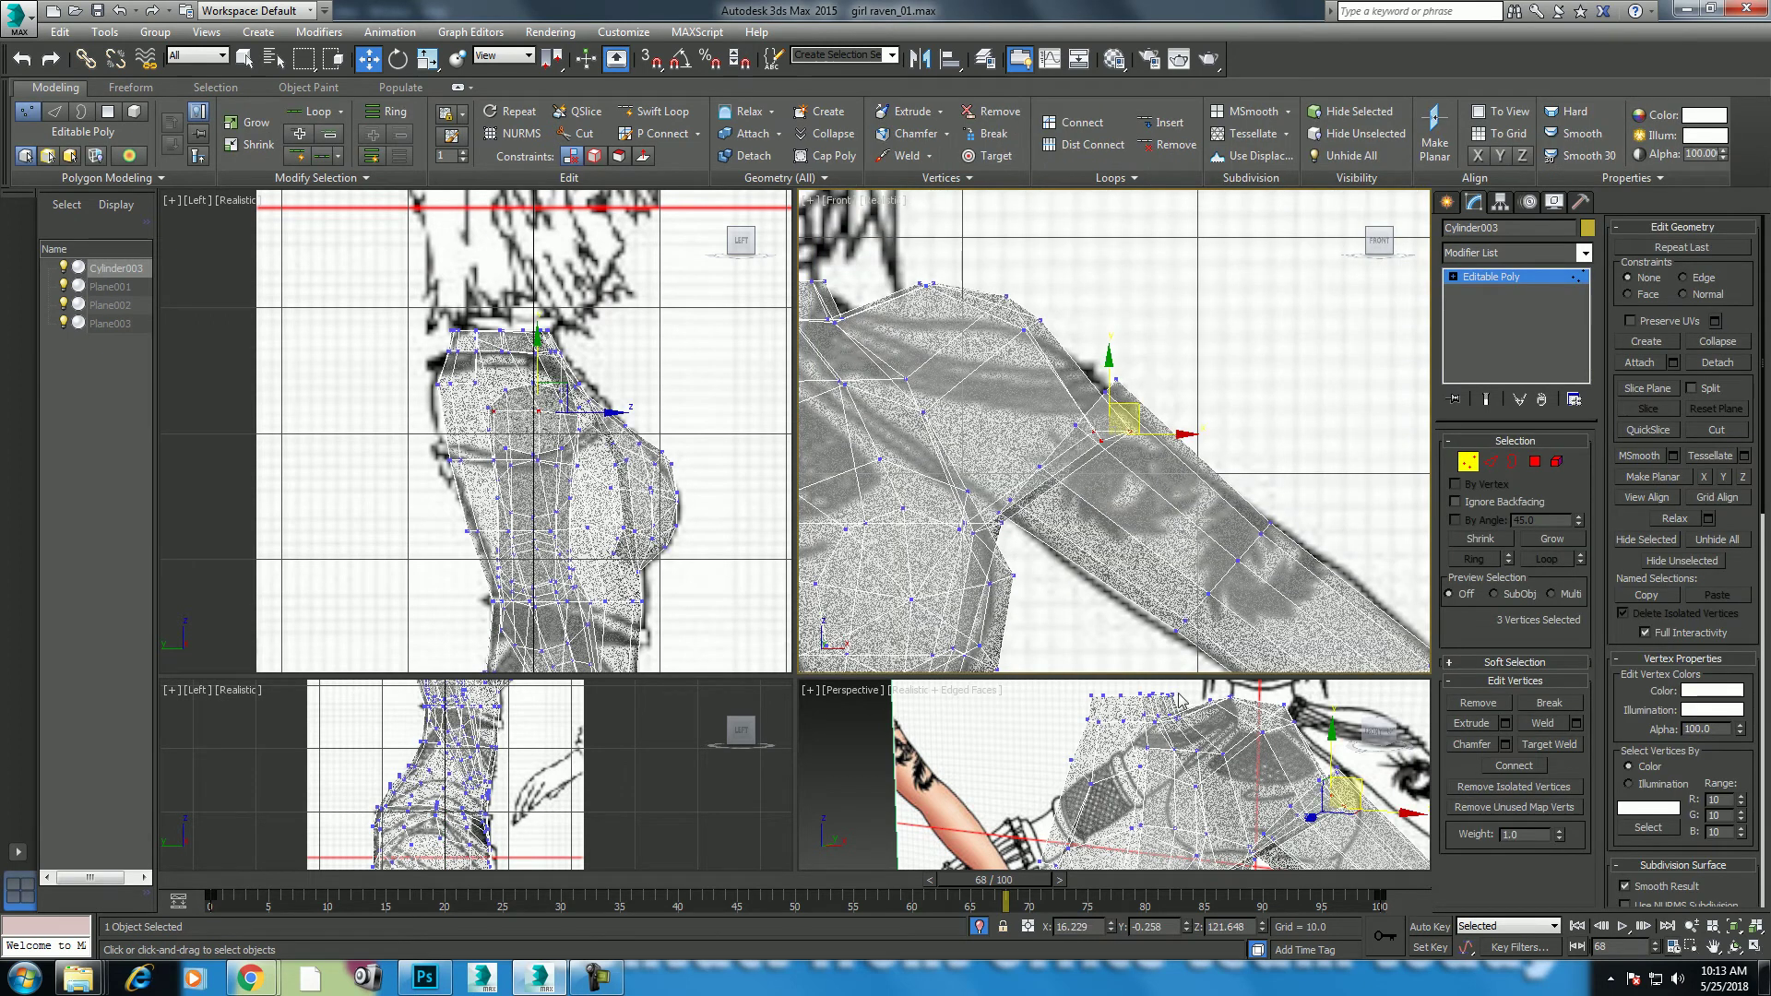
Step: Select the arm element, detach it as Object001, and return to object level
{"action": "left_click", "coordinate": [1557, 461]}
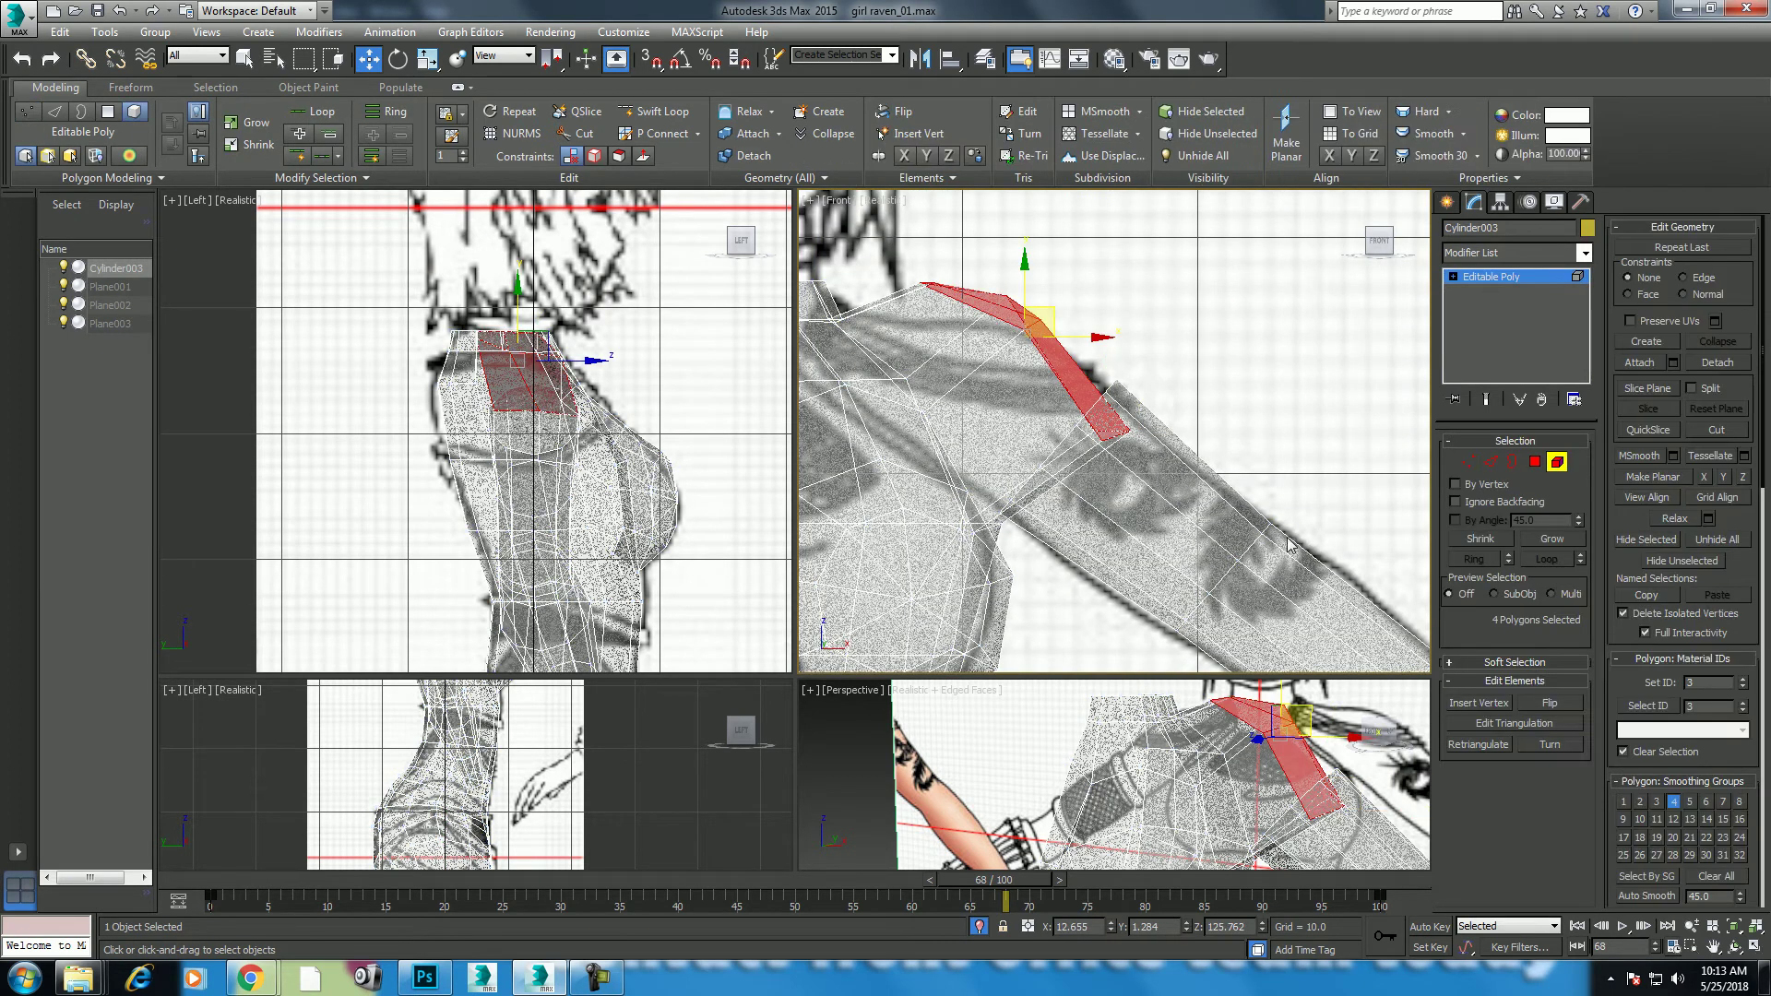
{"action": "left_click", "coordinate": [1259, 552]}
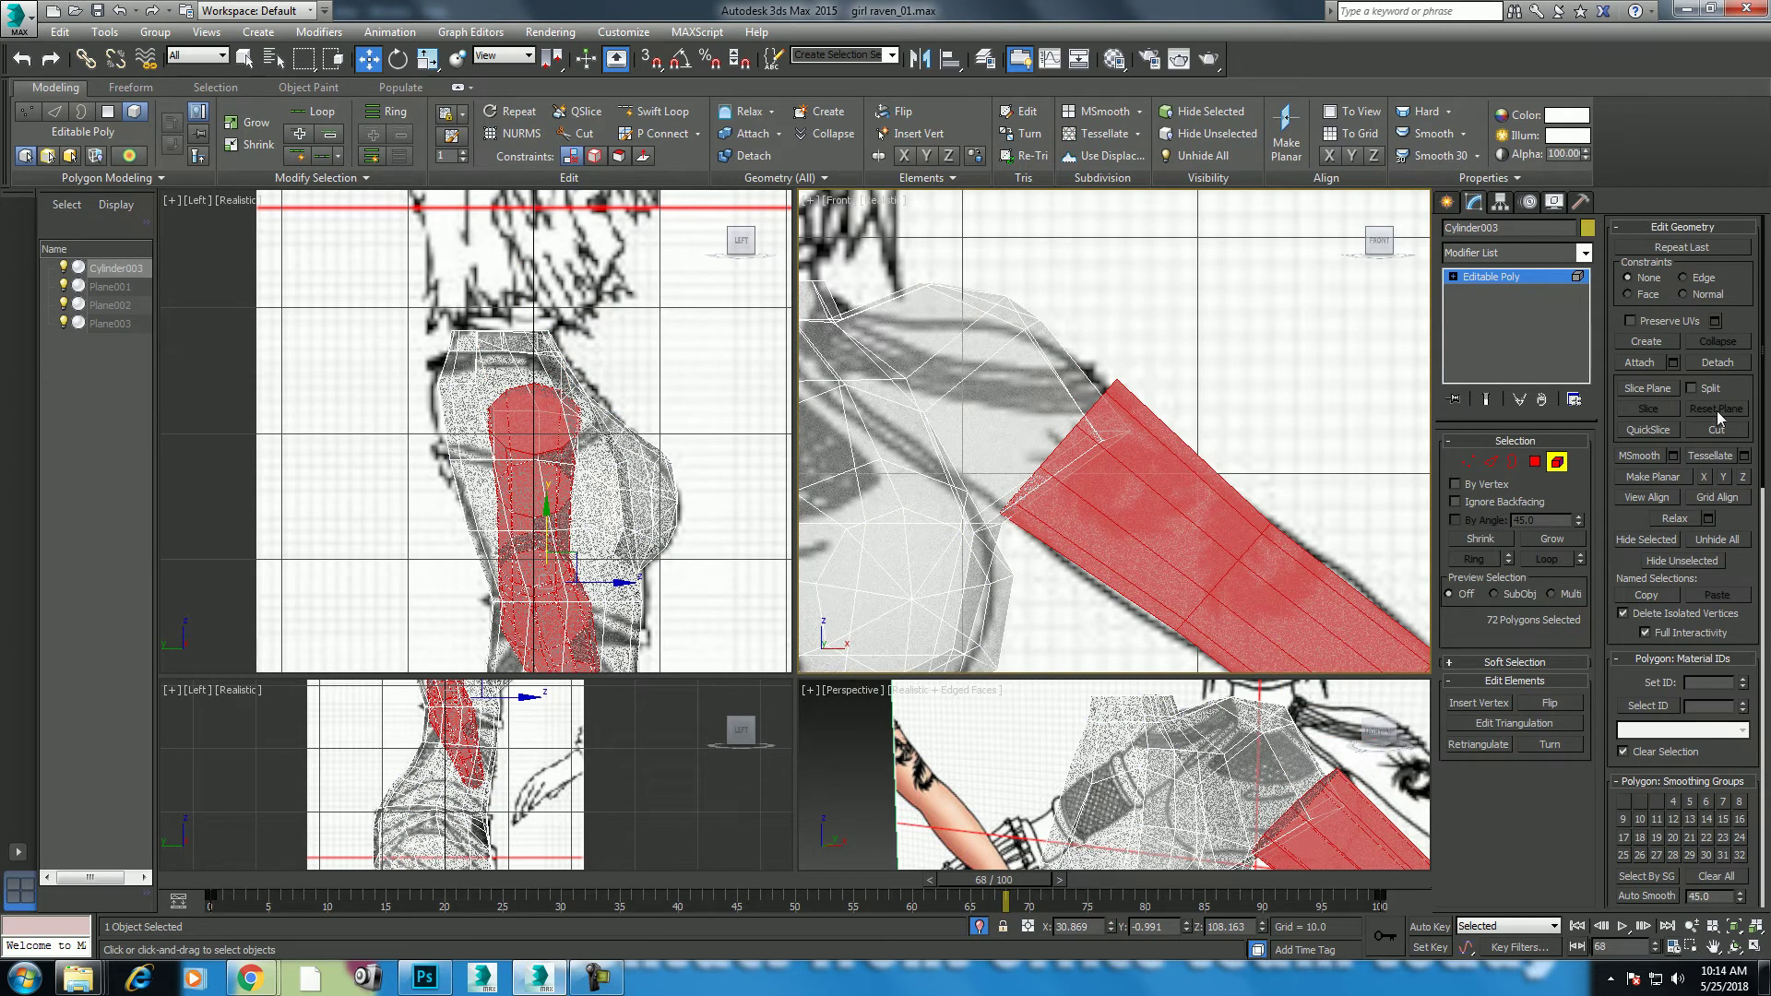
{"action": "left_click", "coordinate": [1716, 361]}
{"action": "left_click", "coordinate": [932, 507]}
{"action": "right_click", "coordinate": [1015, 448]}
{"action": "left_click", "coordinate": [985, 425]}
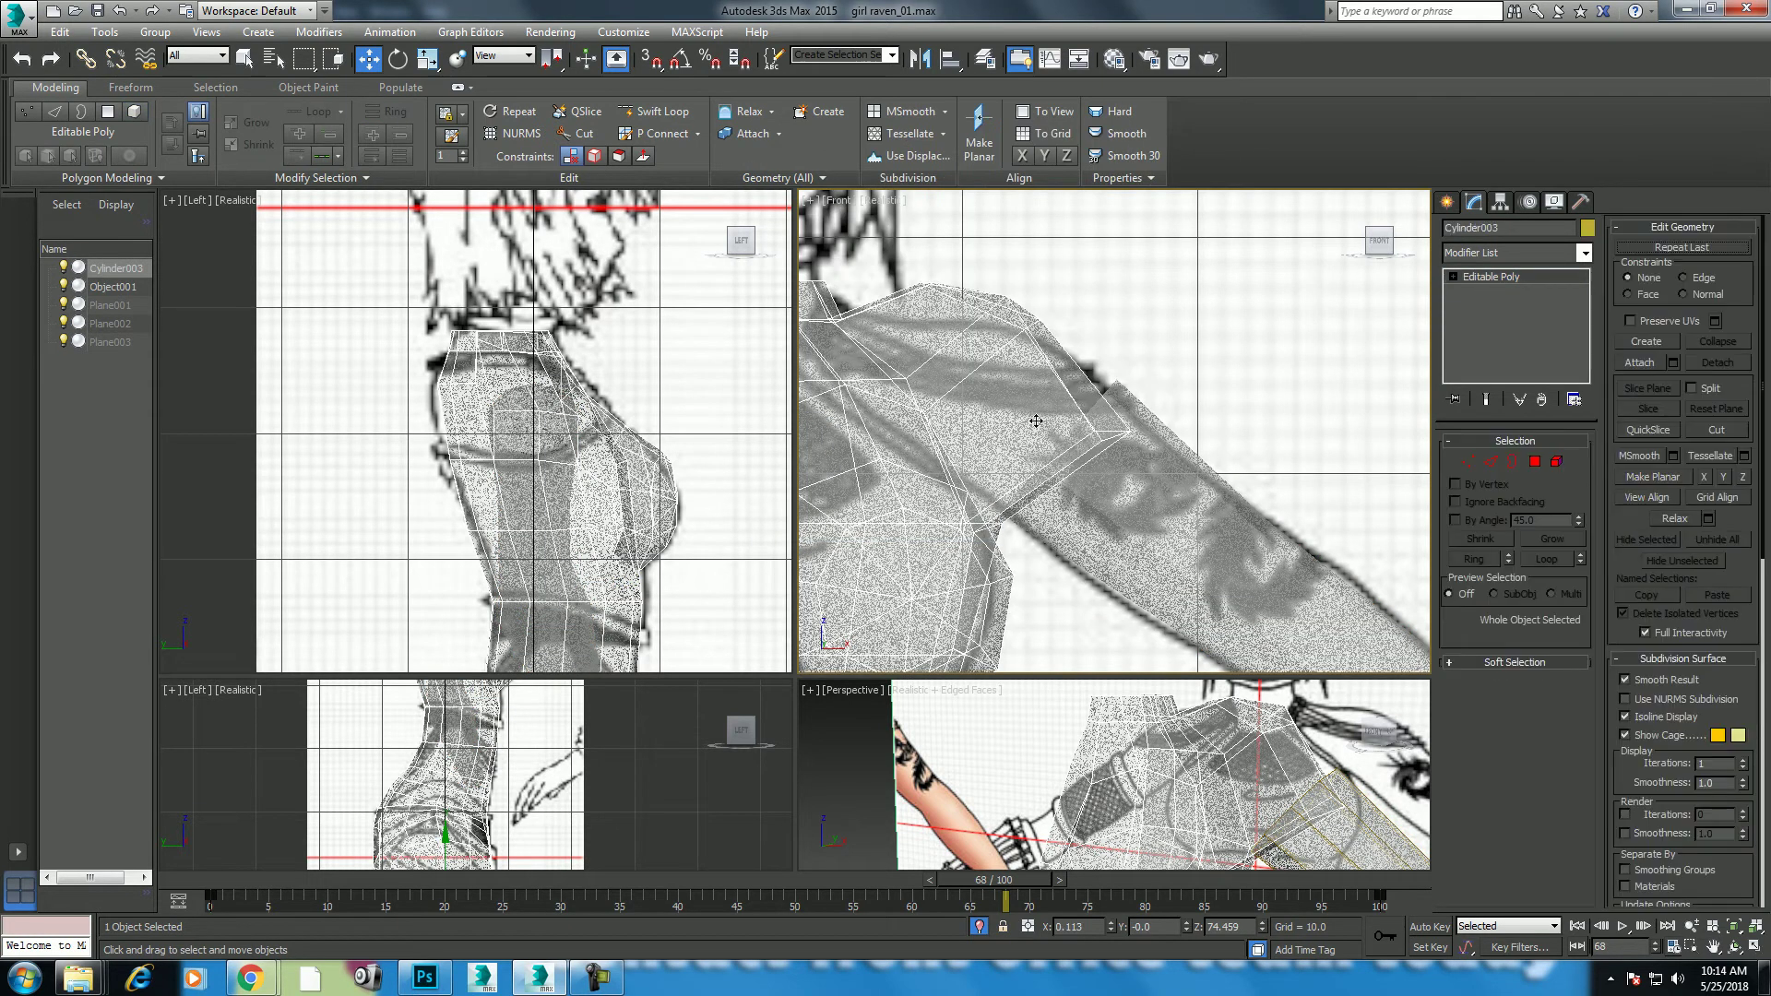
Step: Raise the shoulder vertices slightly, then nudge one shoulder-edge vertex a little lower
{"action": "key", "text": "1"}
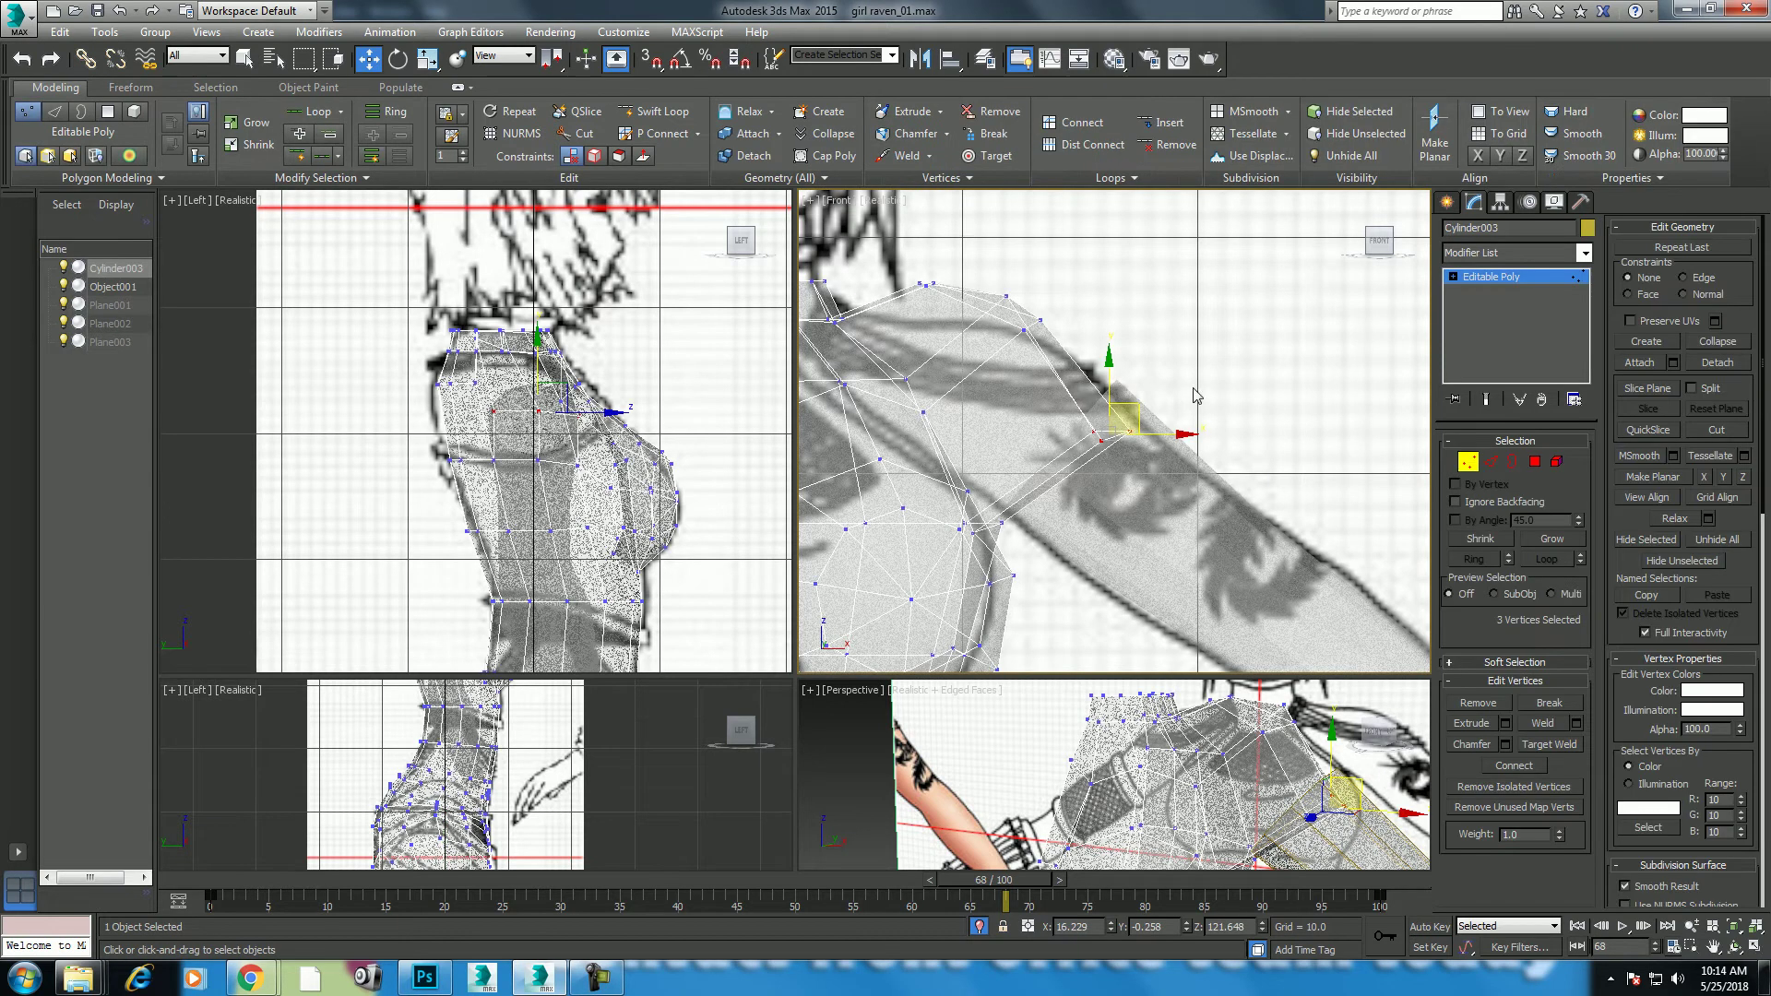
{"action": "left_click_drag", "start_coordinate": [1143, 409], "coordinate": [1147, 373]}
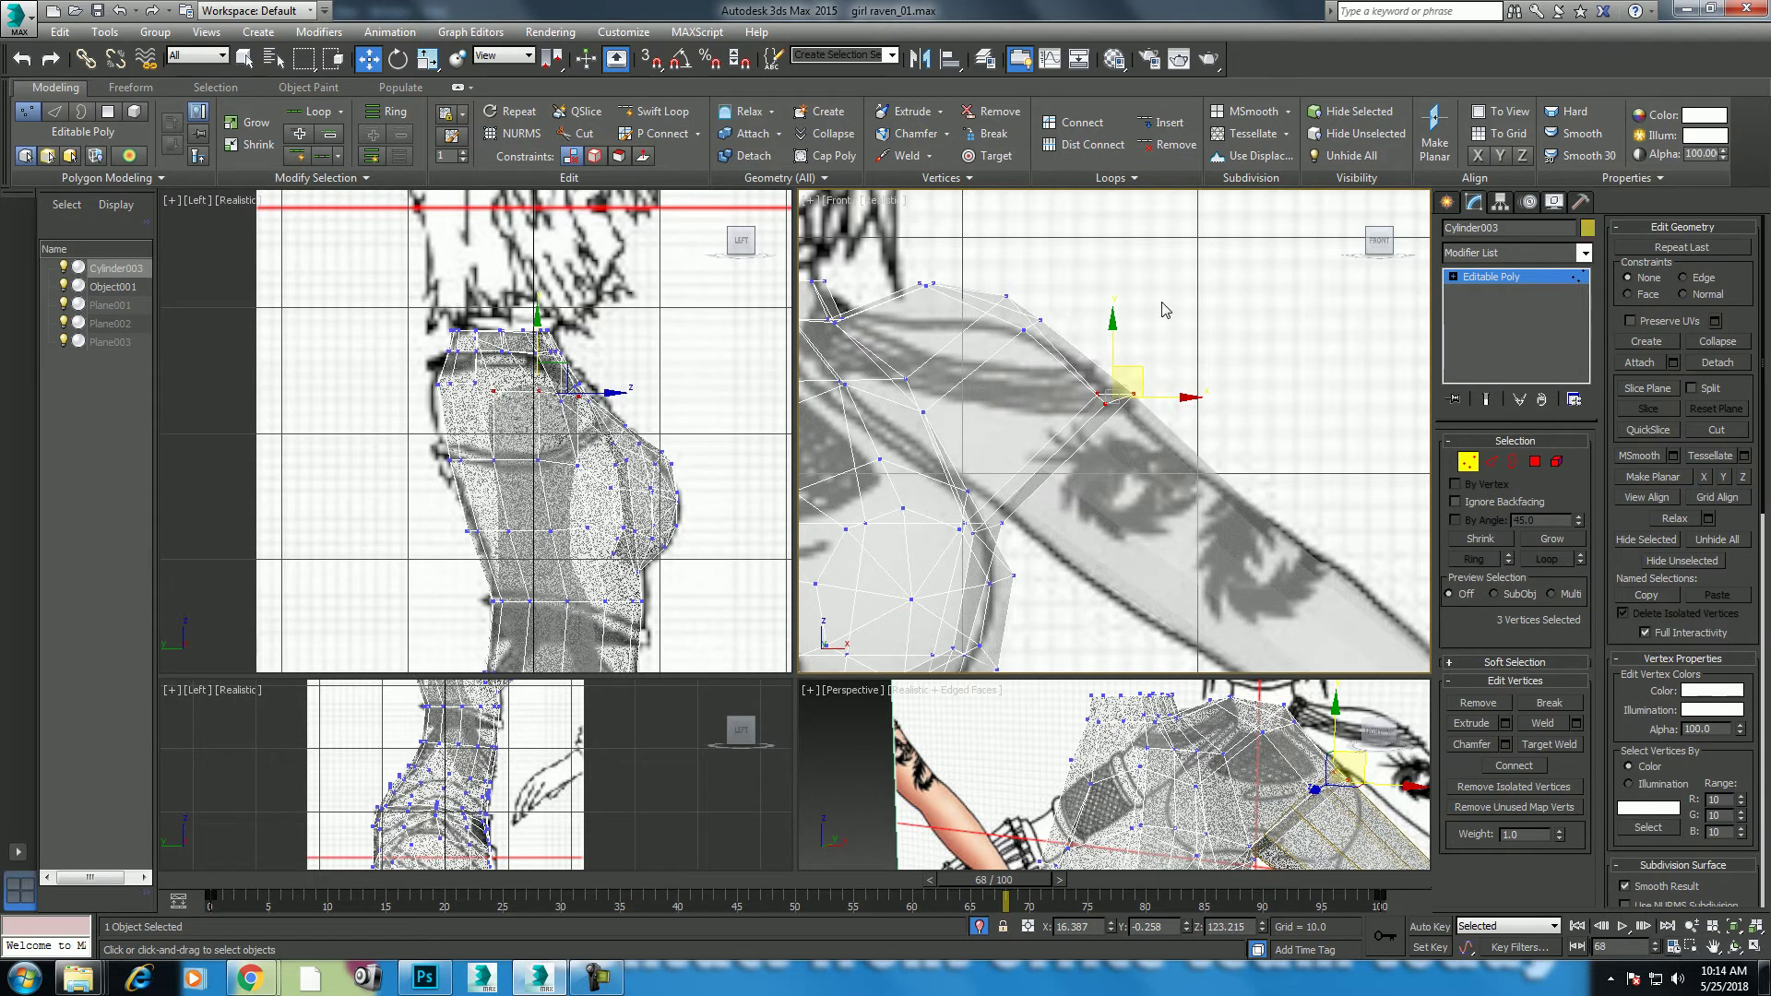
{"action": "middle_click_drag", "start_coordinate": [1172, 374], "coordinate": [1181, 394]}
{"action": "right_click", "coordinate": [1032, 412]}
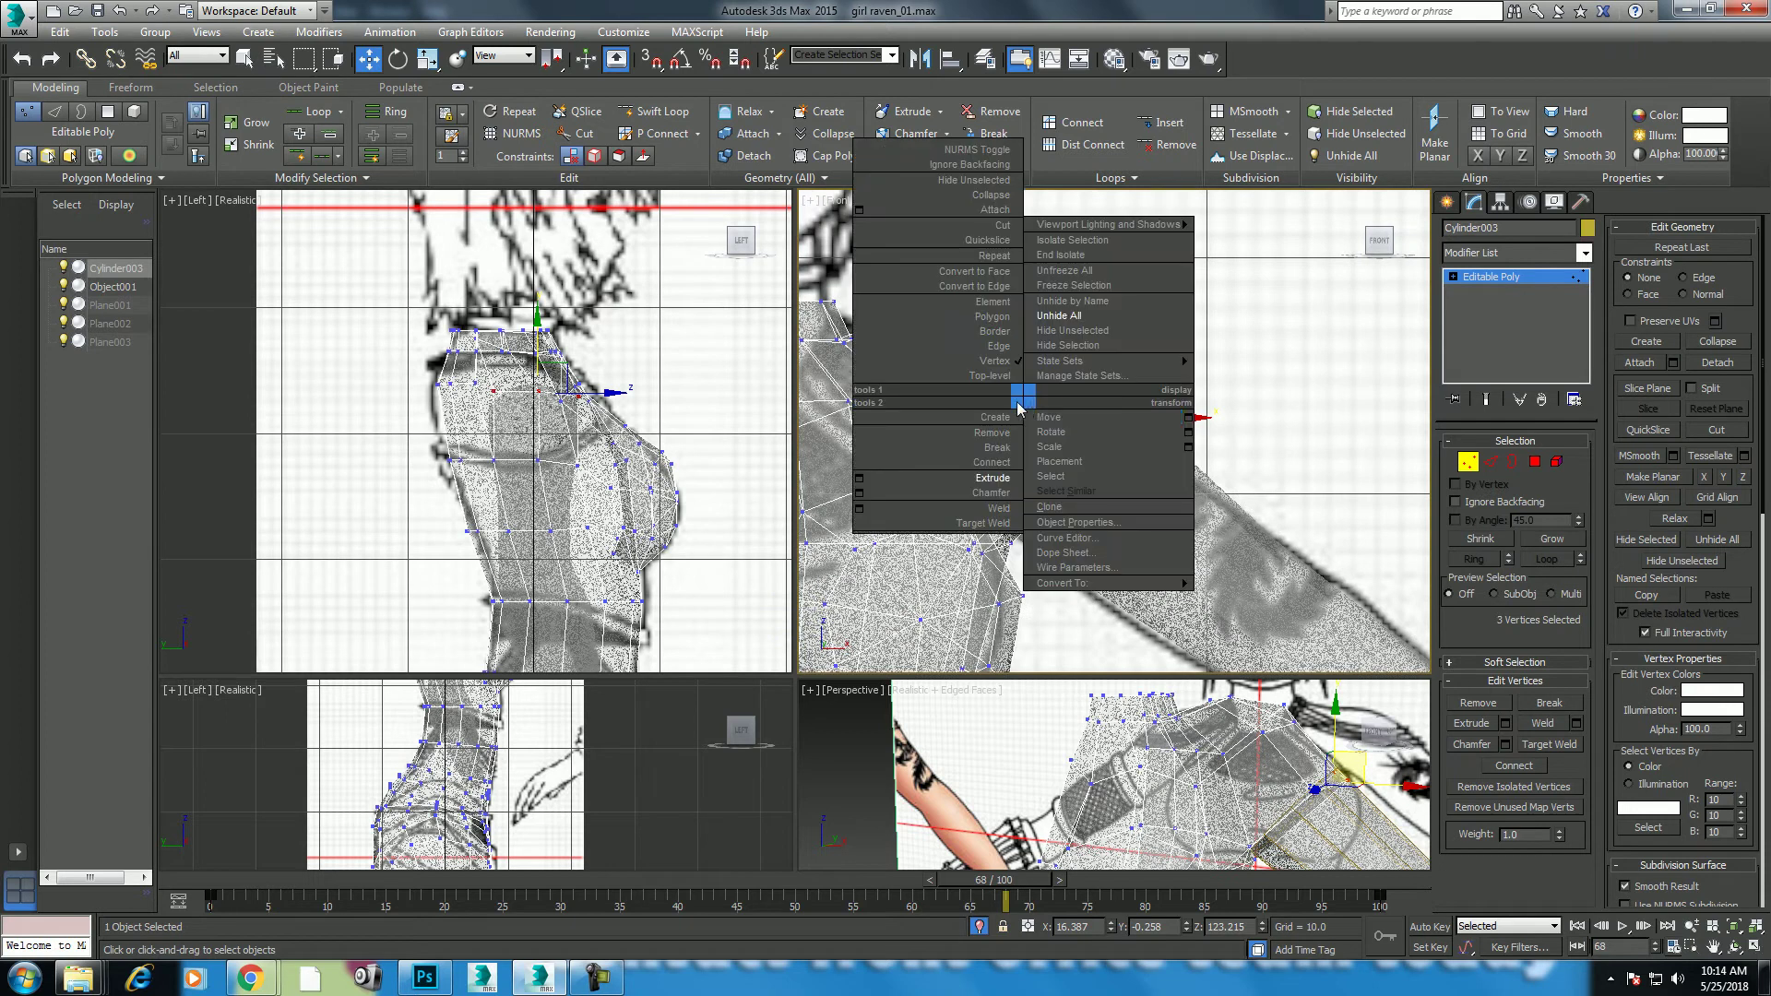
{"action": "middle_click_drag", "start_coordinate": [941, 358], "coordinate": [988, 445]}
{"action": "left_click", "coordinate": [984, 393]}
{"action": "left_click_drag", "start_coordinate": [1002, 363], "coordinate": [1002, 367]}
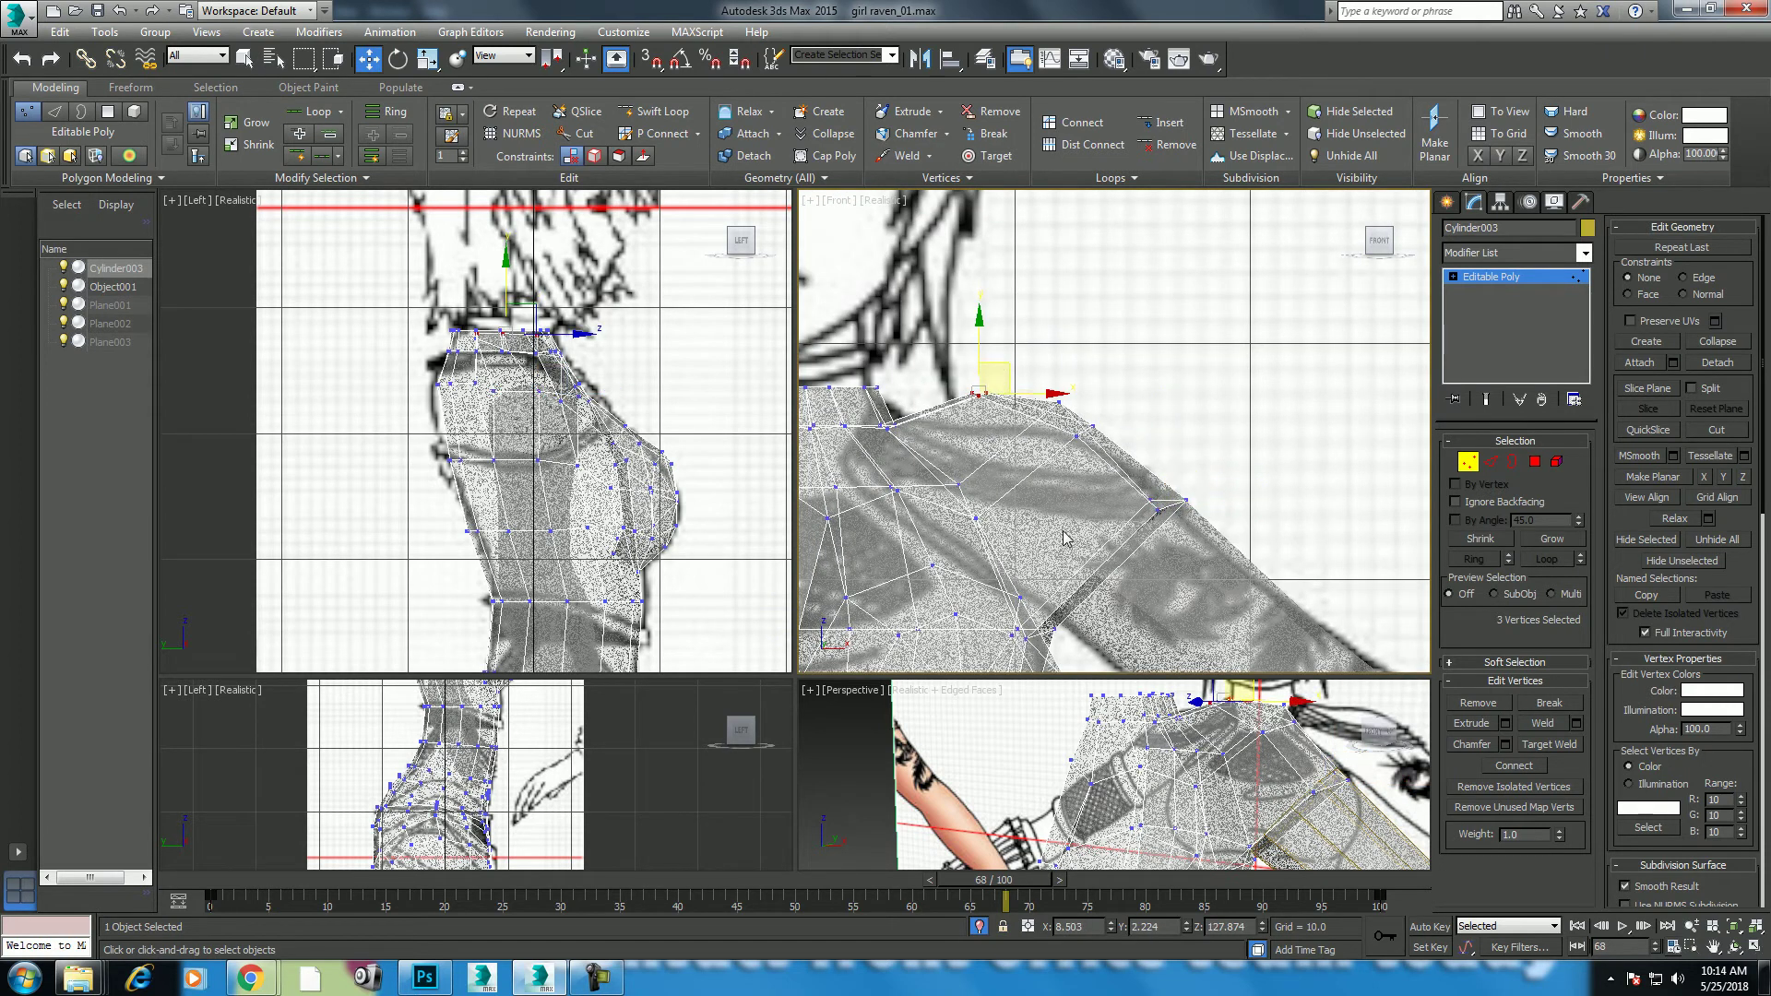
Step: Maximize the Perspective view and isolate the body mesh around the shoulder
{"action": "middle_click_drag", "start_coordinate": [1132, 624], "coordinate": [1089, 553]}
{"action": "middle_click_drag", "start_coordinate": [1199, 817], "coordinate": [1202, 792], "text": "alt"}
{"action": "key", "text": "alt+w"}
{"action": "scroll", "coordinate": [1016, 664], "scroll_direction": "up", "scroll_amount": 5}
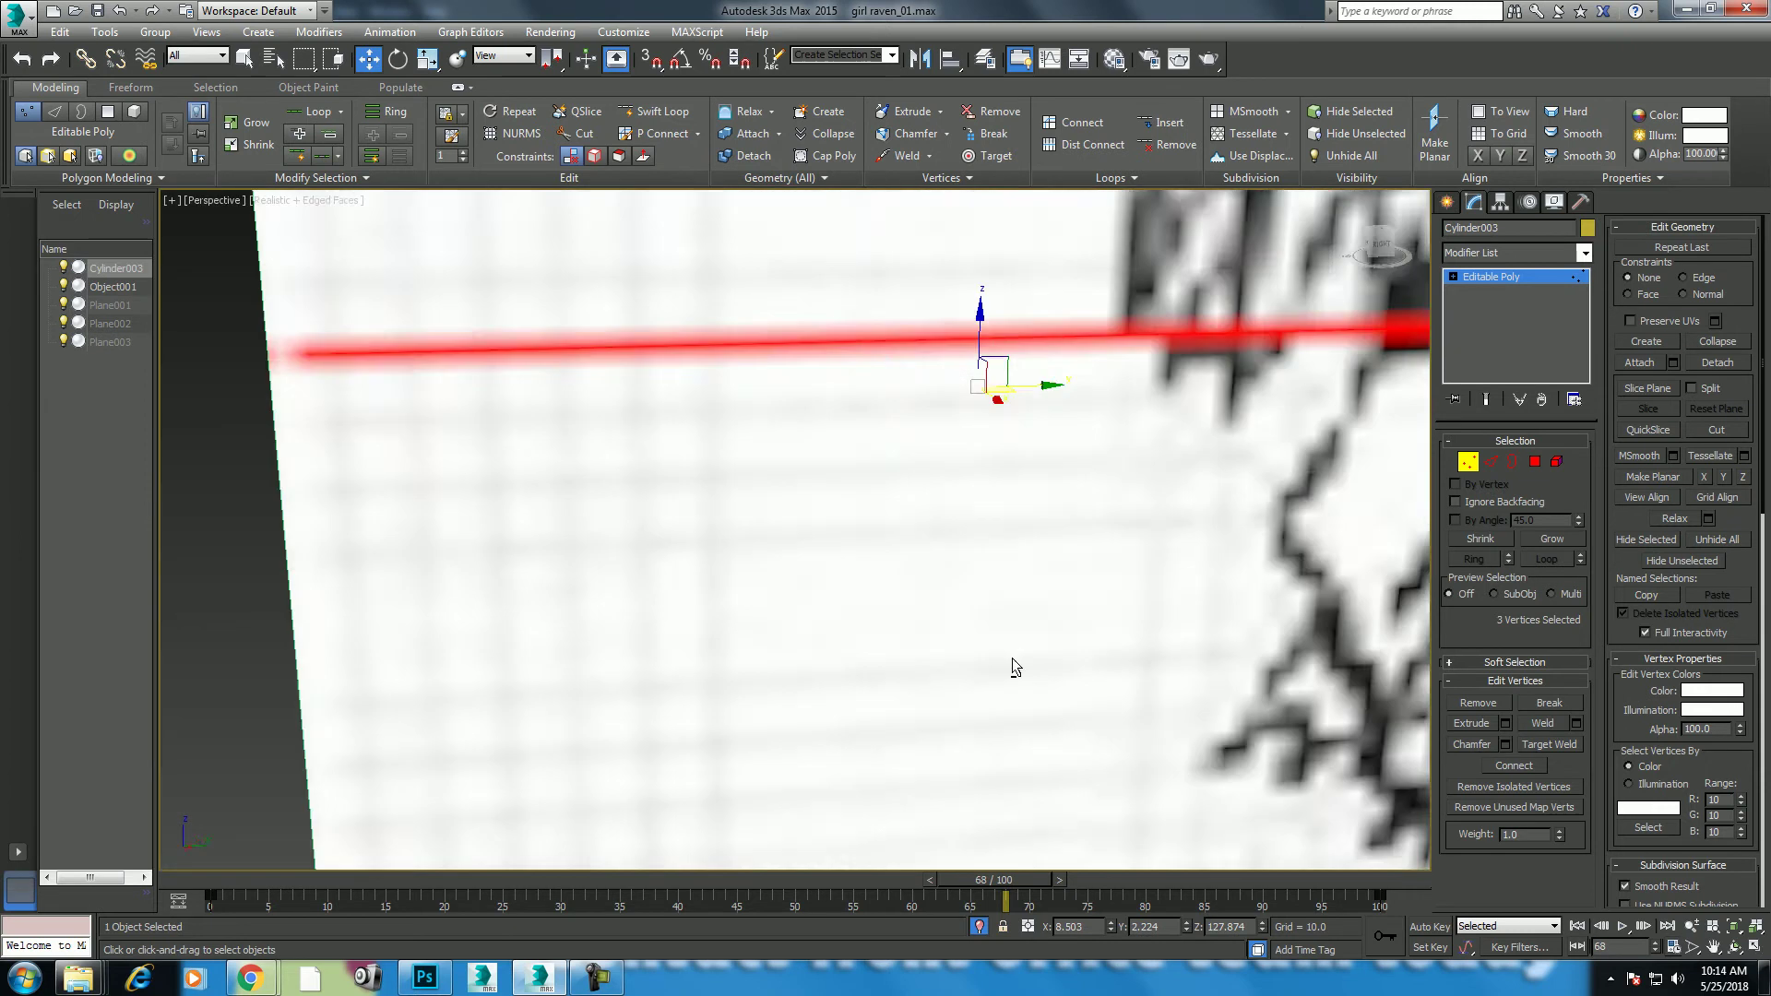
{"action": "scroll", "coordinate": [1067, 711], "scroll_direction": "down", "scroll_amount": 5}
{"action": "middle_click_drag", "start_coordinate": [1067, 711], "coordinate": [1104, 710], "text": "alt"}
{"action": "key", "text": "alt+q"}
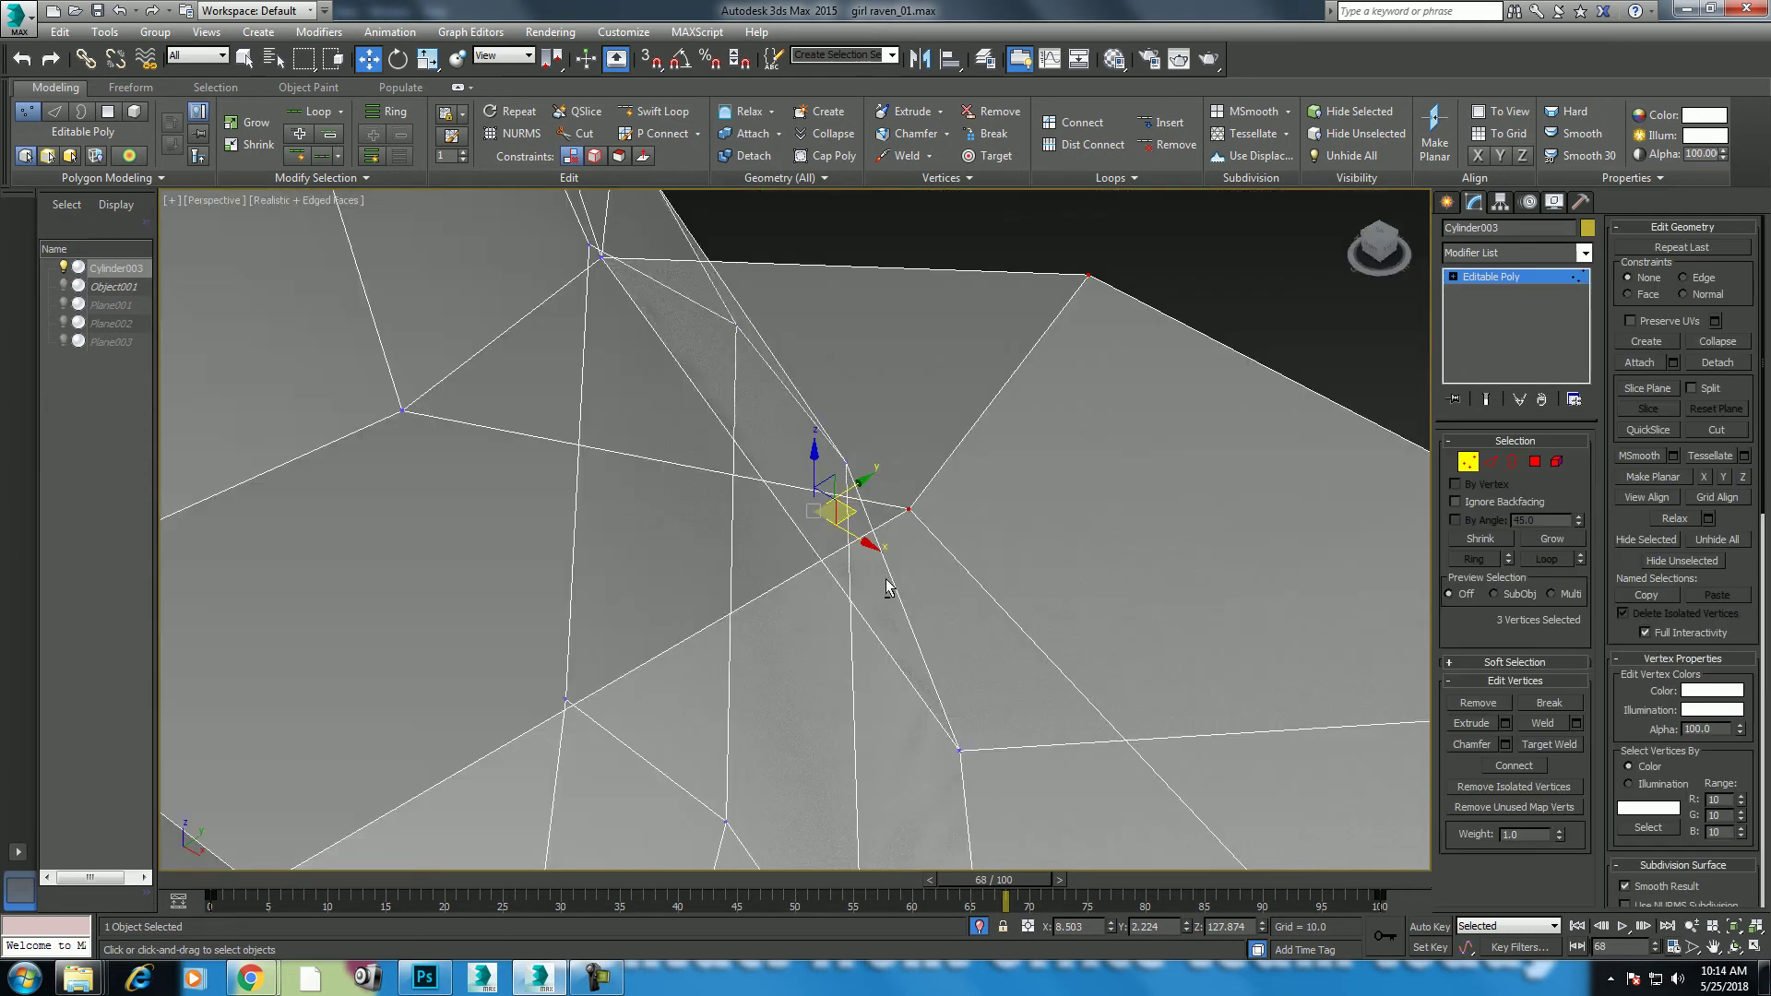
{"action": "scroll", "coordinate": [885, 590], "scroll_direction": "down", "scroll_amount": 5}
{"action": "middle_click_drag", "start_coordinate": [1010, 517], "coordinate": [1049, 457], "text": "alt"}
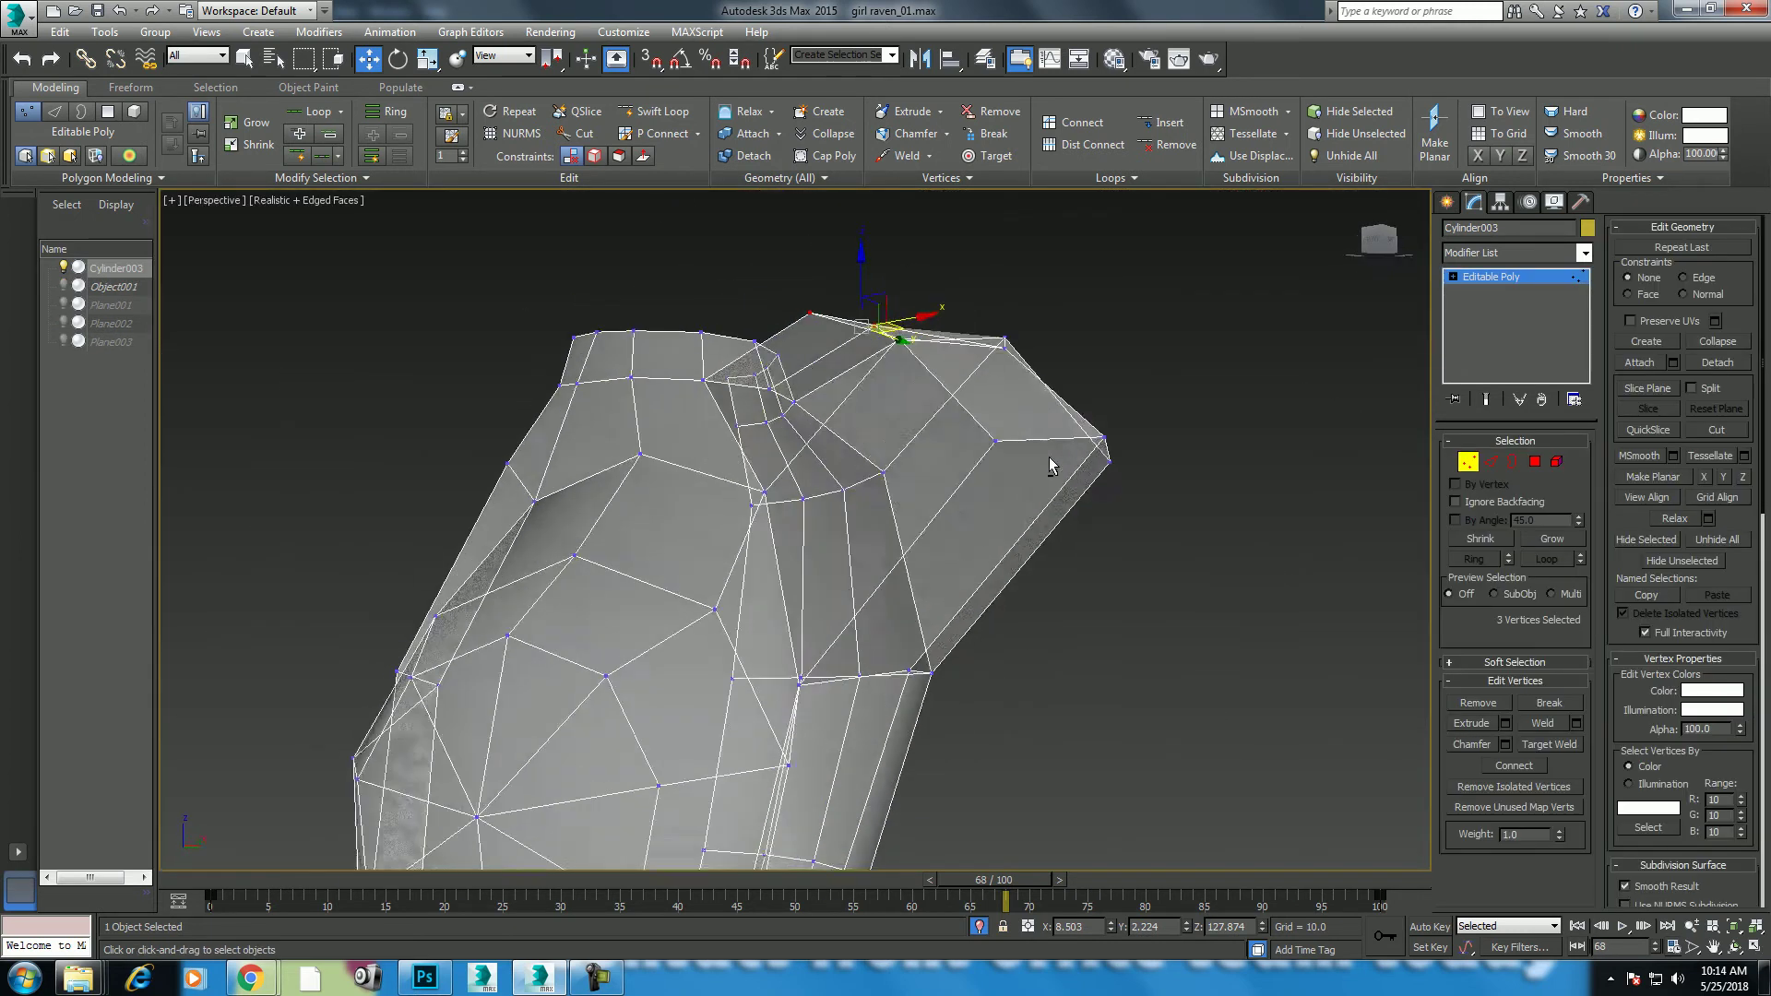
Step: Select the shoulder panel's 8 vertical edges and scale them inward to narrow the gap
{"action": "left_click", "coordinate": [1493, 462]}
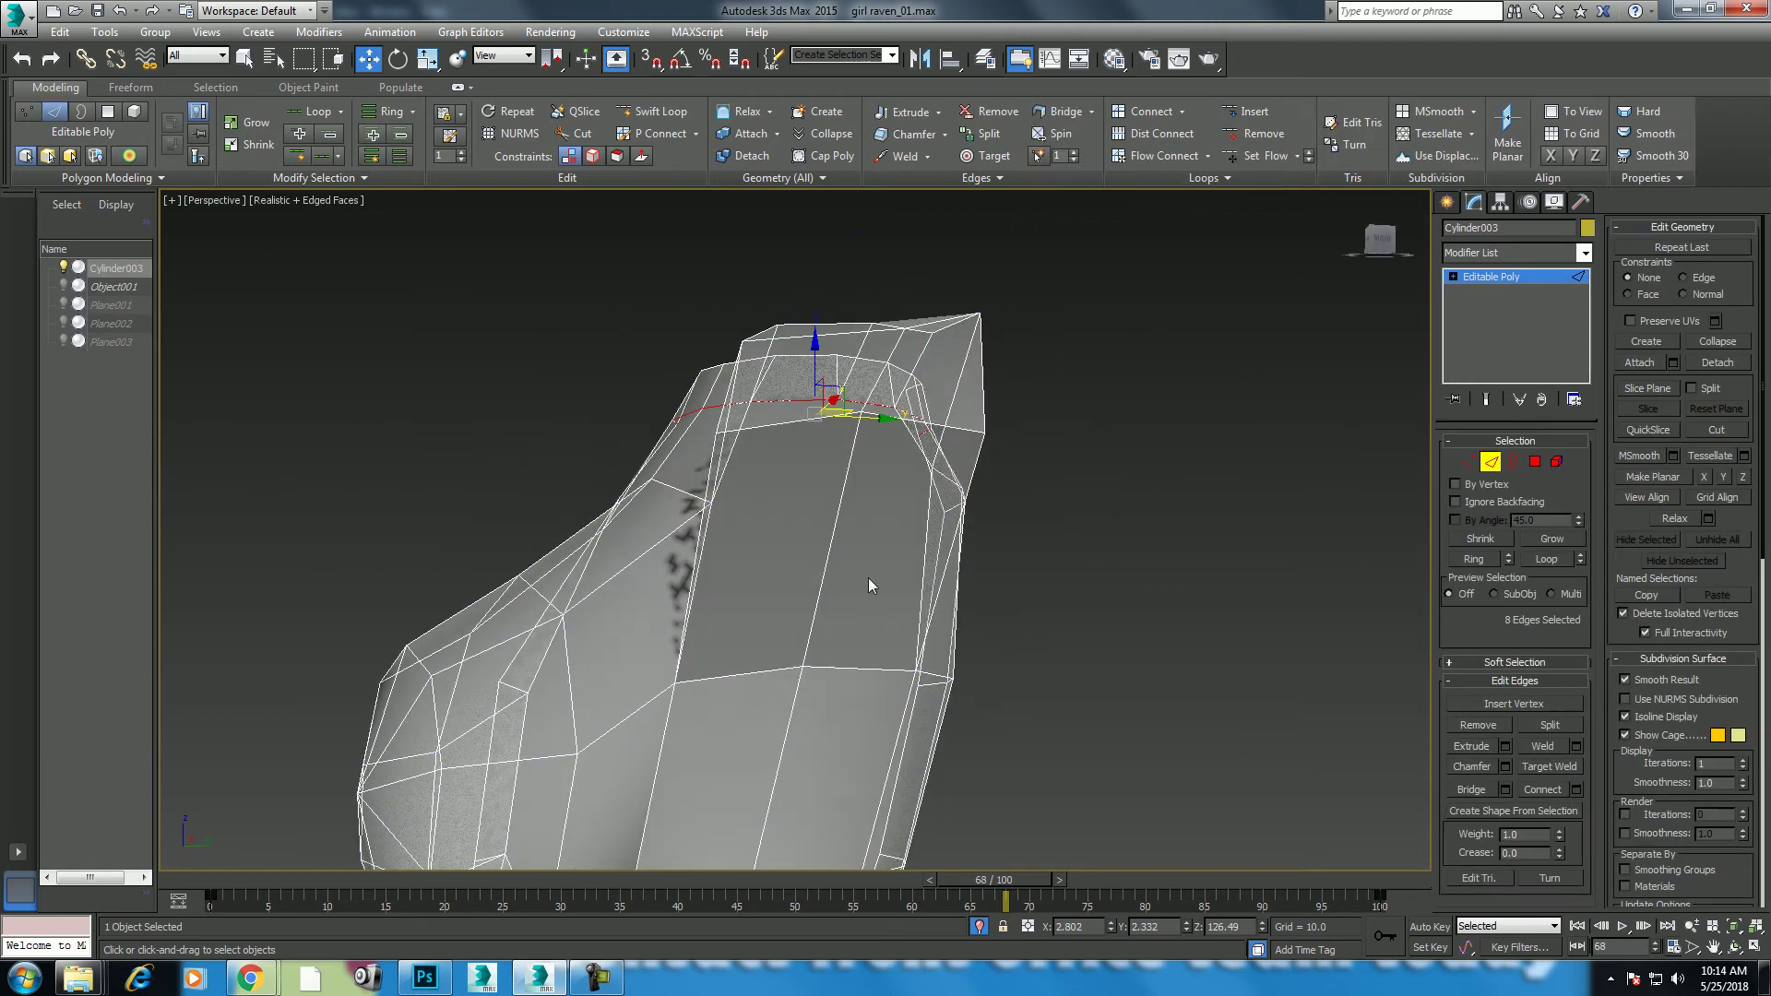
{"action": "left_click", "coordinate": [832, 552]}
{"action": "key", "text": "alt+r"}
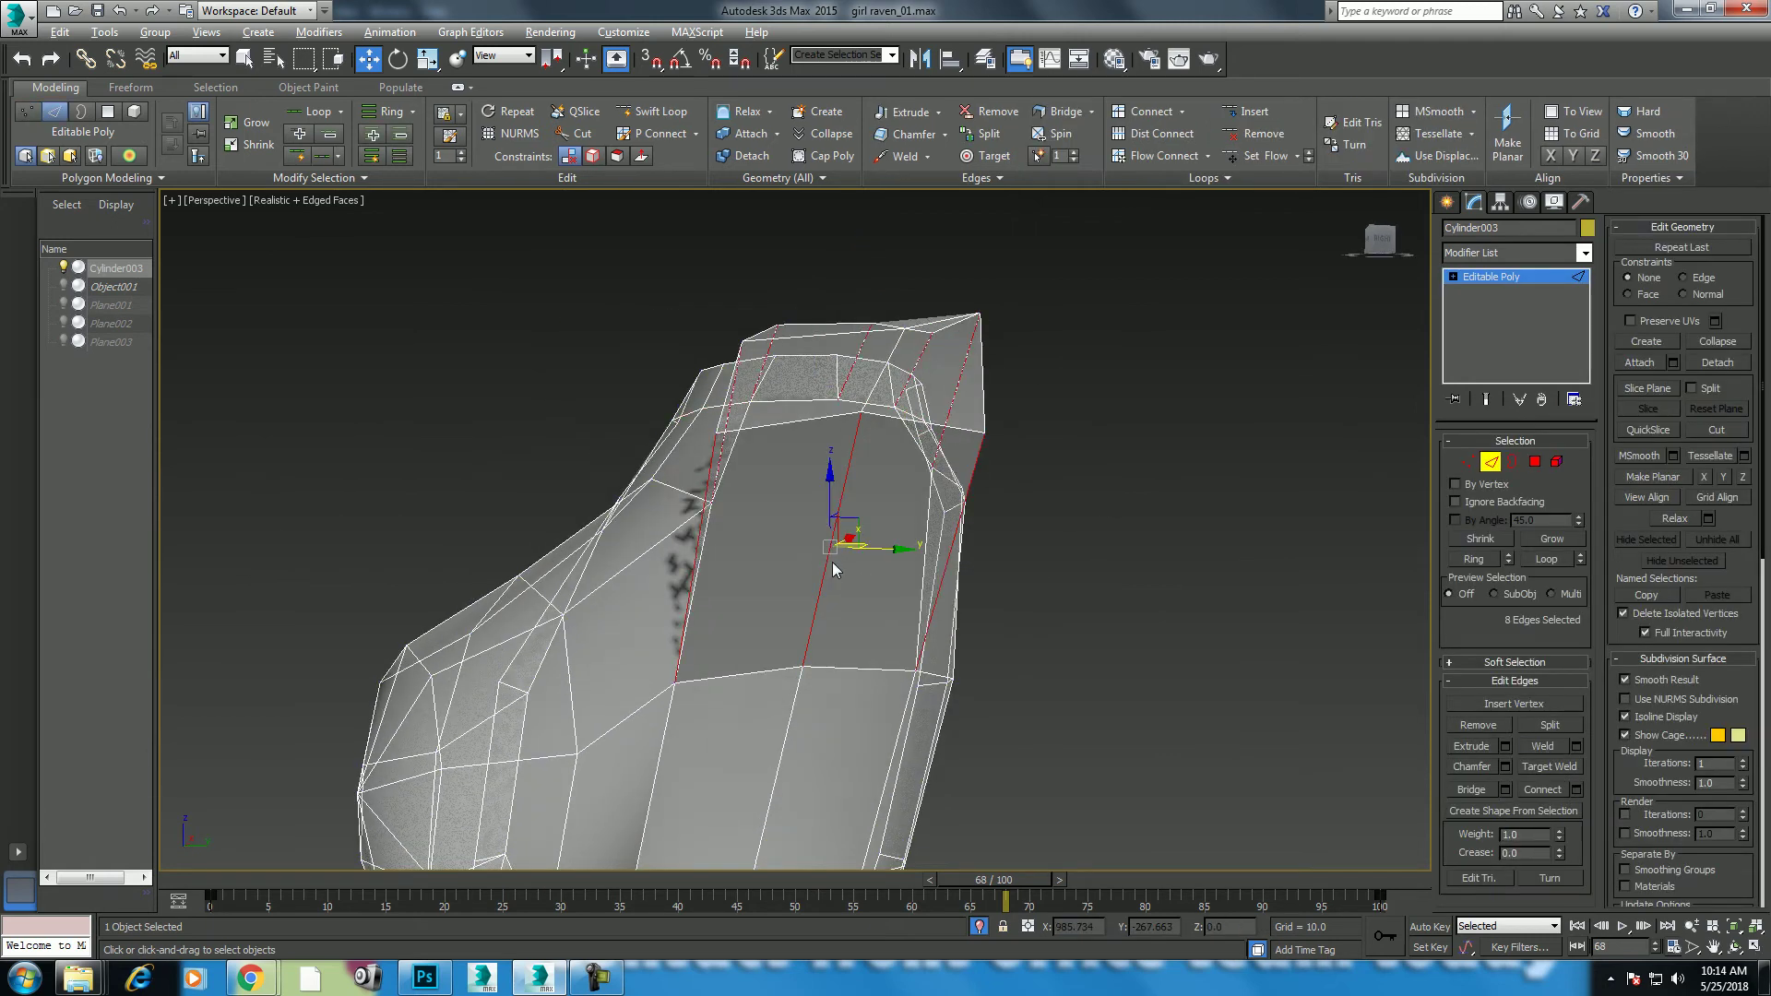
{"action": "middle_click_drag", "start_coordinate": [832, 569], "coordinate": [859, 519], "text": "alt"}
{"action": "key", "text": "r"}
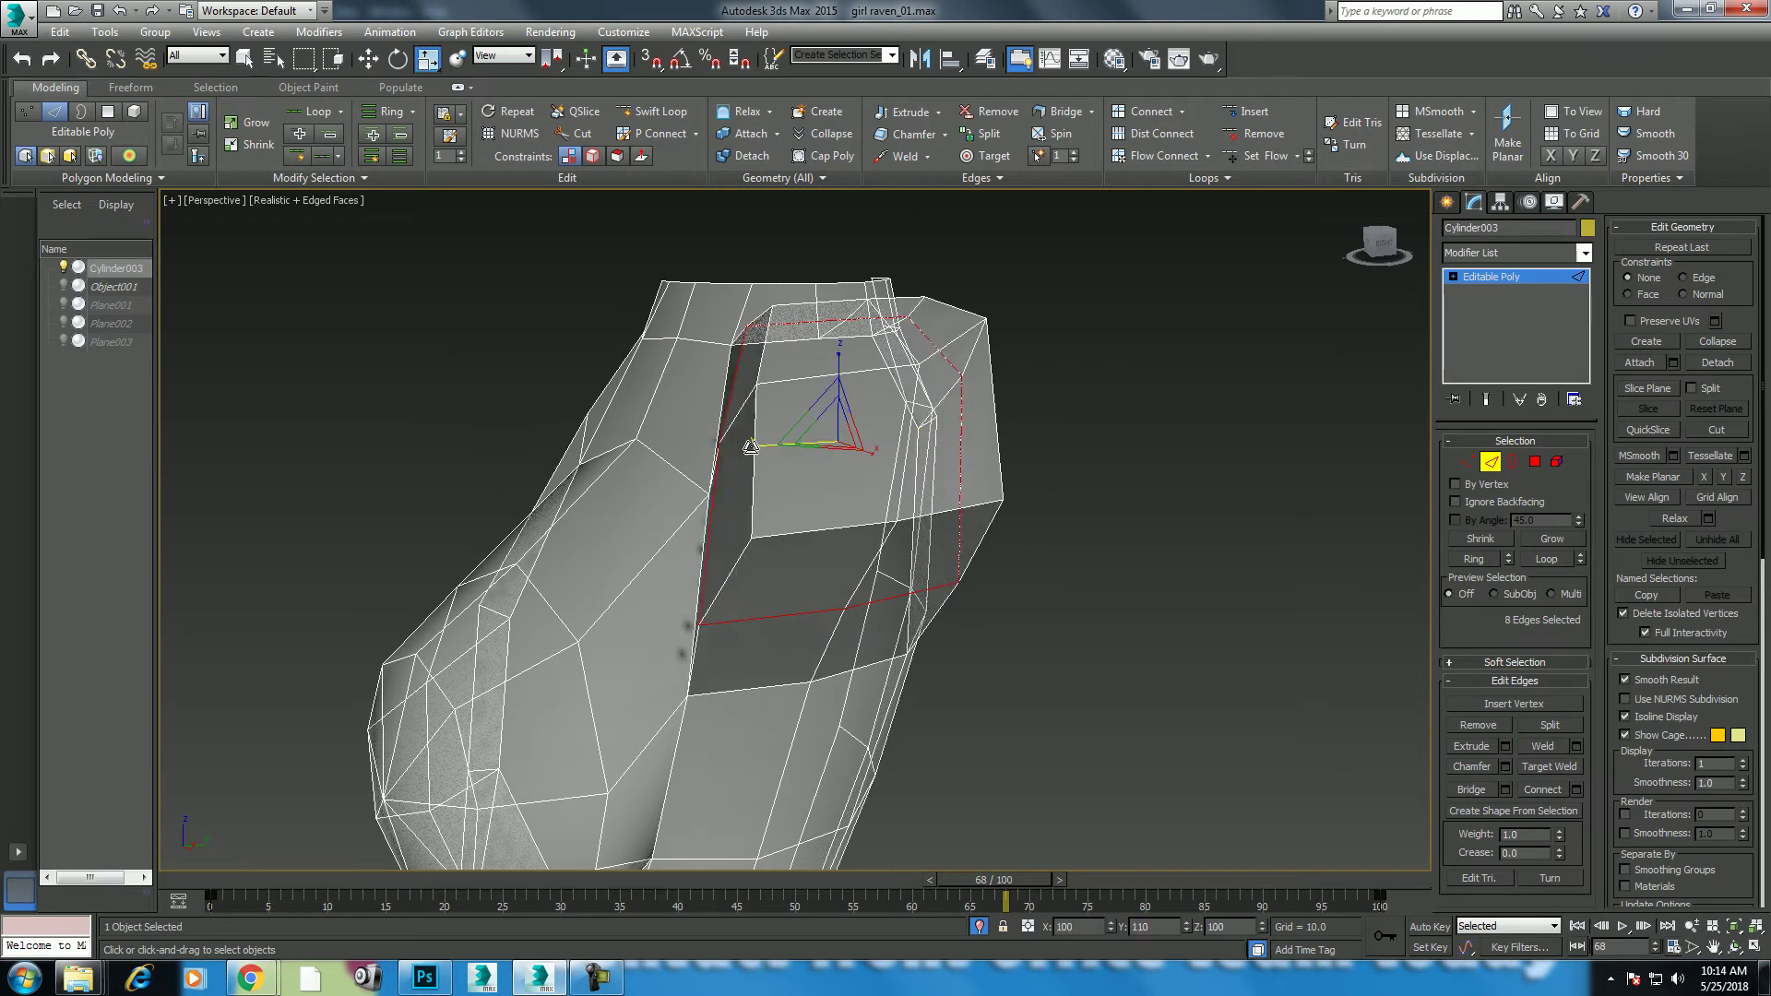
{"action": "left_click_drag", "start_coordinate": [759, 444], "coordinate": [744, 443]}
{"action": "mouse_move", "coordinate": [744, 443]}
{"action": "middle_mouse_down", "text": "alt"}
{"action": "mouse_move", "coordinate": [890, 487]}
{"action": "mouse_move", "coordinate": [810, 554]}
{"action": "middle_mouse_up", "text": "alt"}
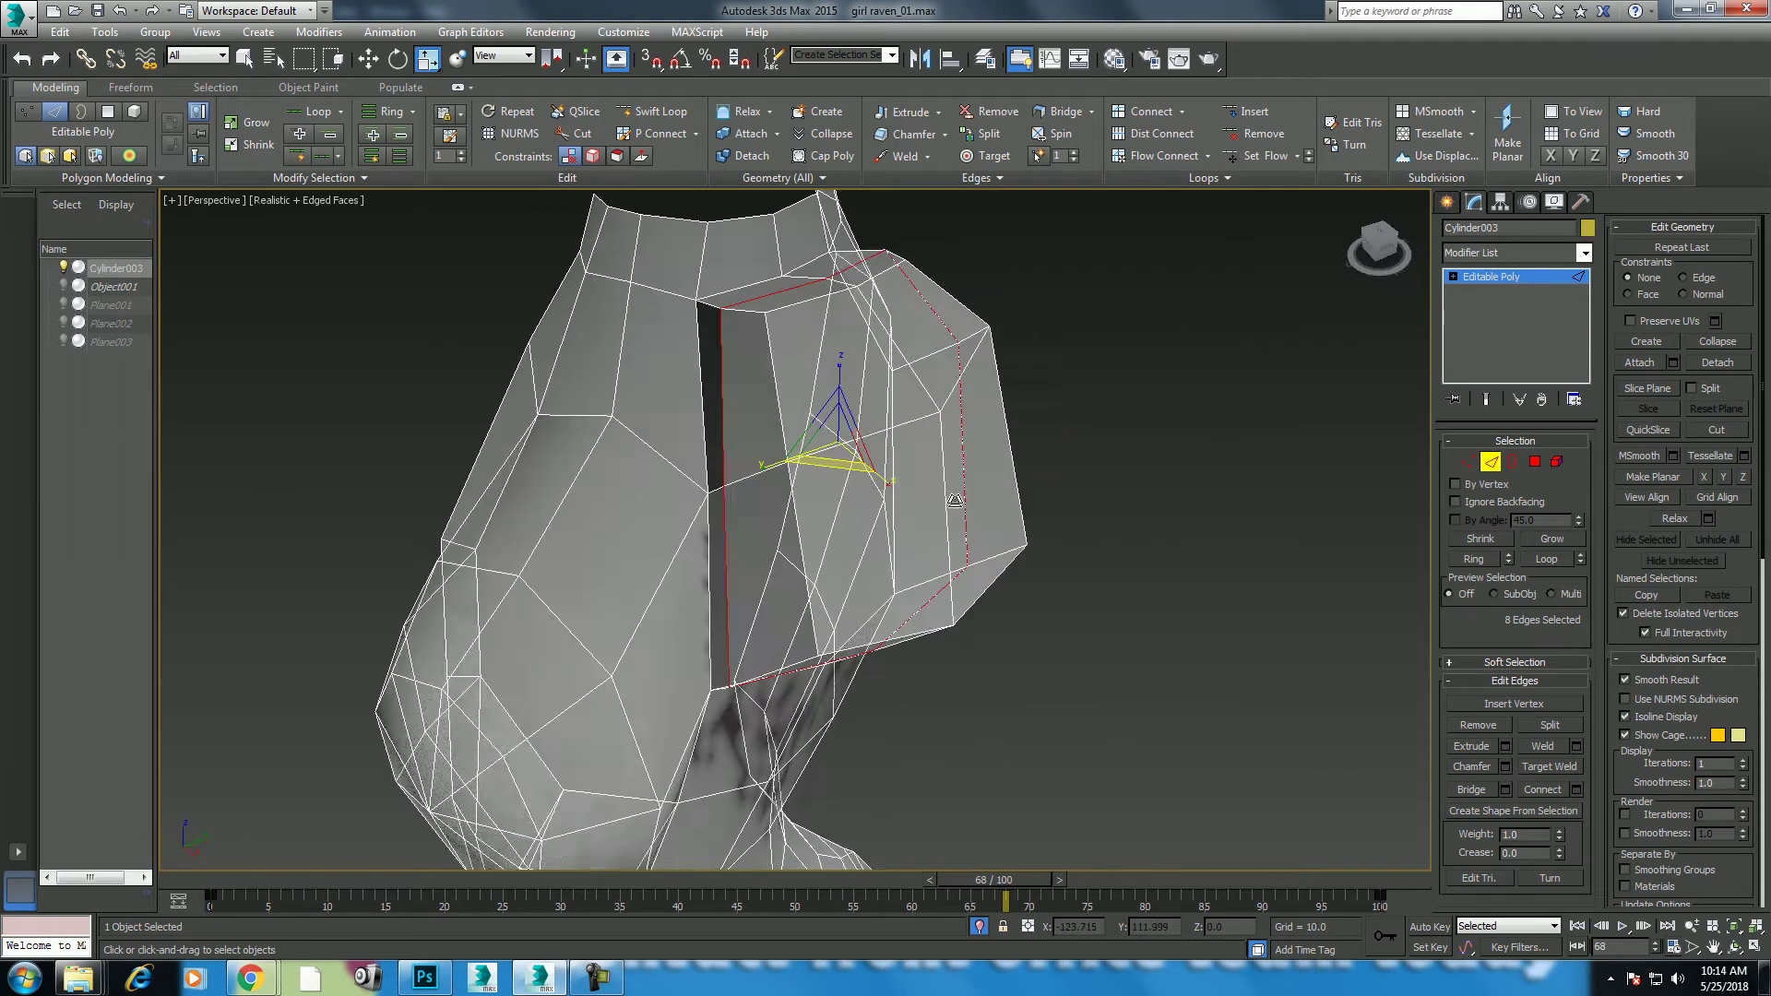
Step: Chamfer the 8 selected shoulder socket edges into 16 edges
{"action": "mouse_move", "coordinate": [811, 555]}
{"action": "middle_mouse_down", "text": "alt"}
{"action": "mouse_move", "coordinate": [932, 513]}
{"action": "mouse_move", "coordinate": [966, 439]}
{"action": "mouse_move", "coordinate": [1000, 507]}
{"action": "mouse_move", "coordinate": [922, 478]}
{"action": "middle_mouse_up", "text": "alt"}
{"action": "right_click", "coordinate": [910, 507]}
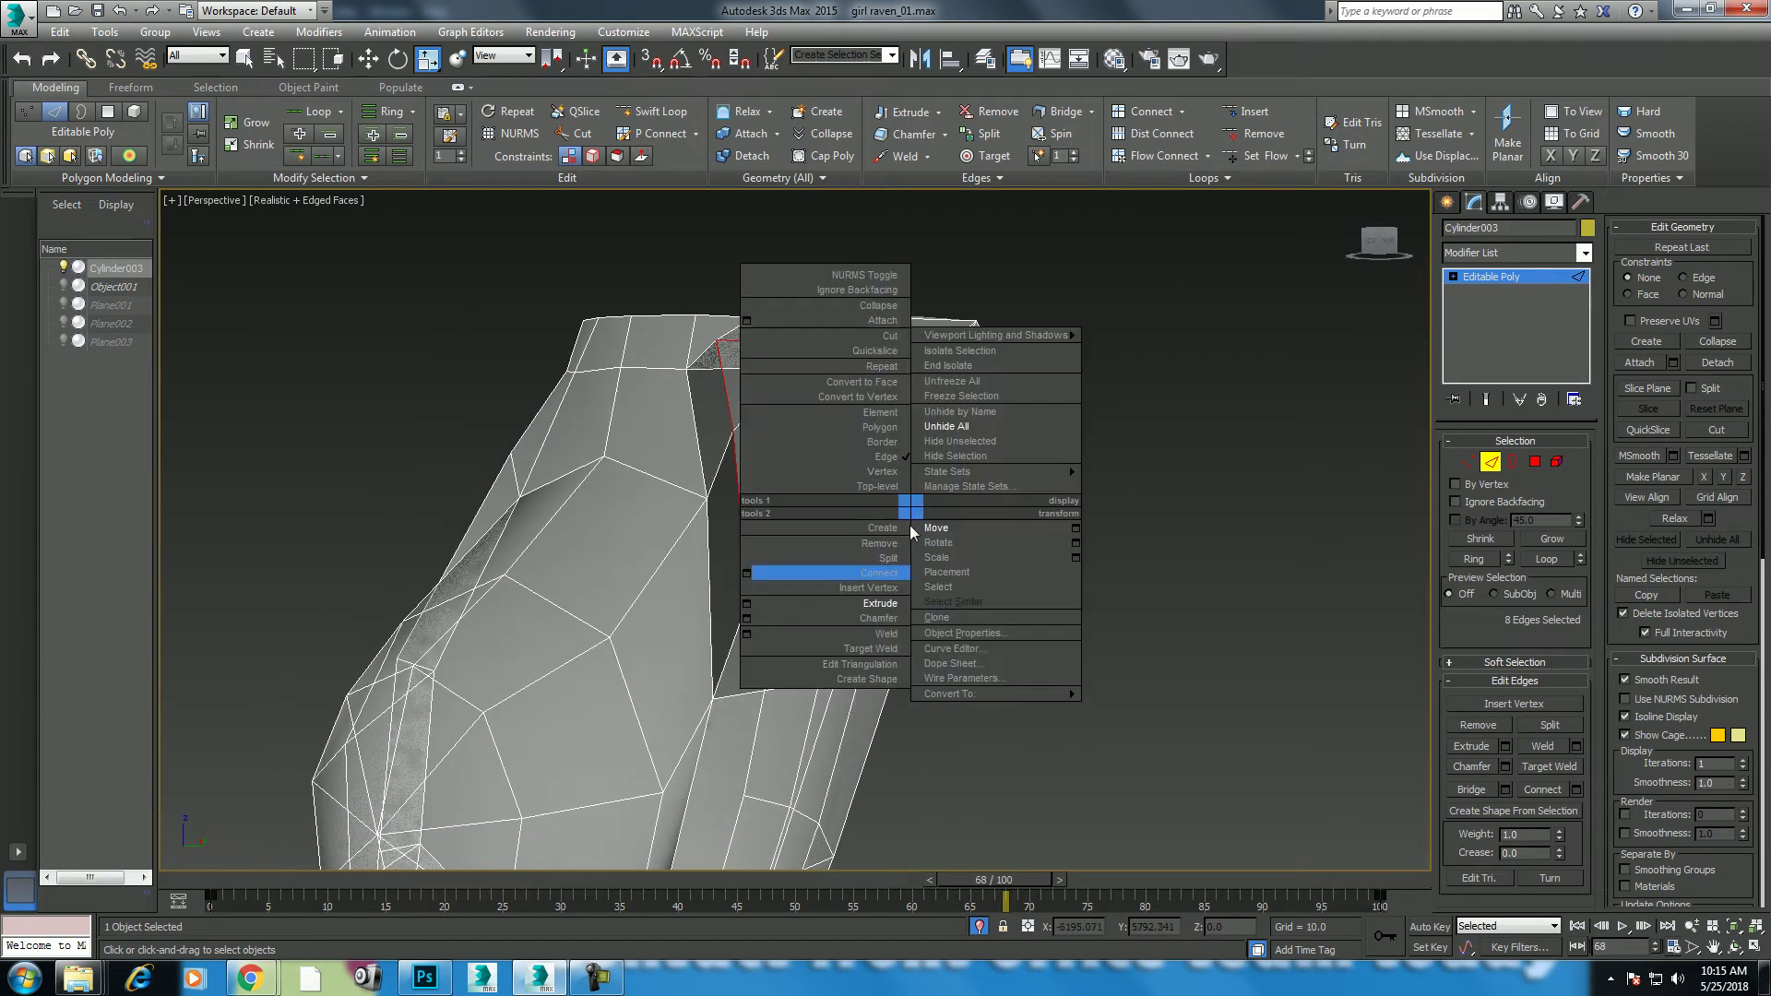
{"action": "left_click", "coordinate": [749, 619]}
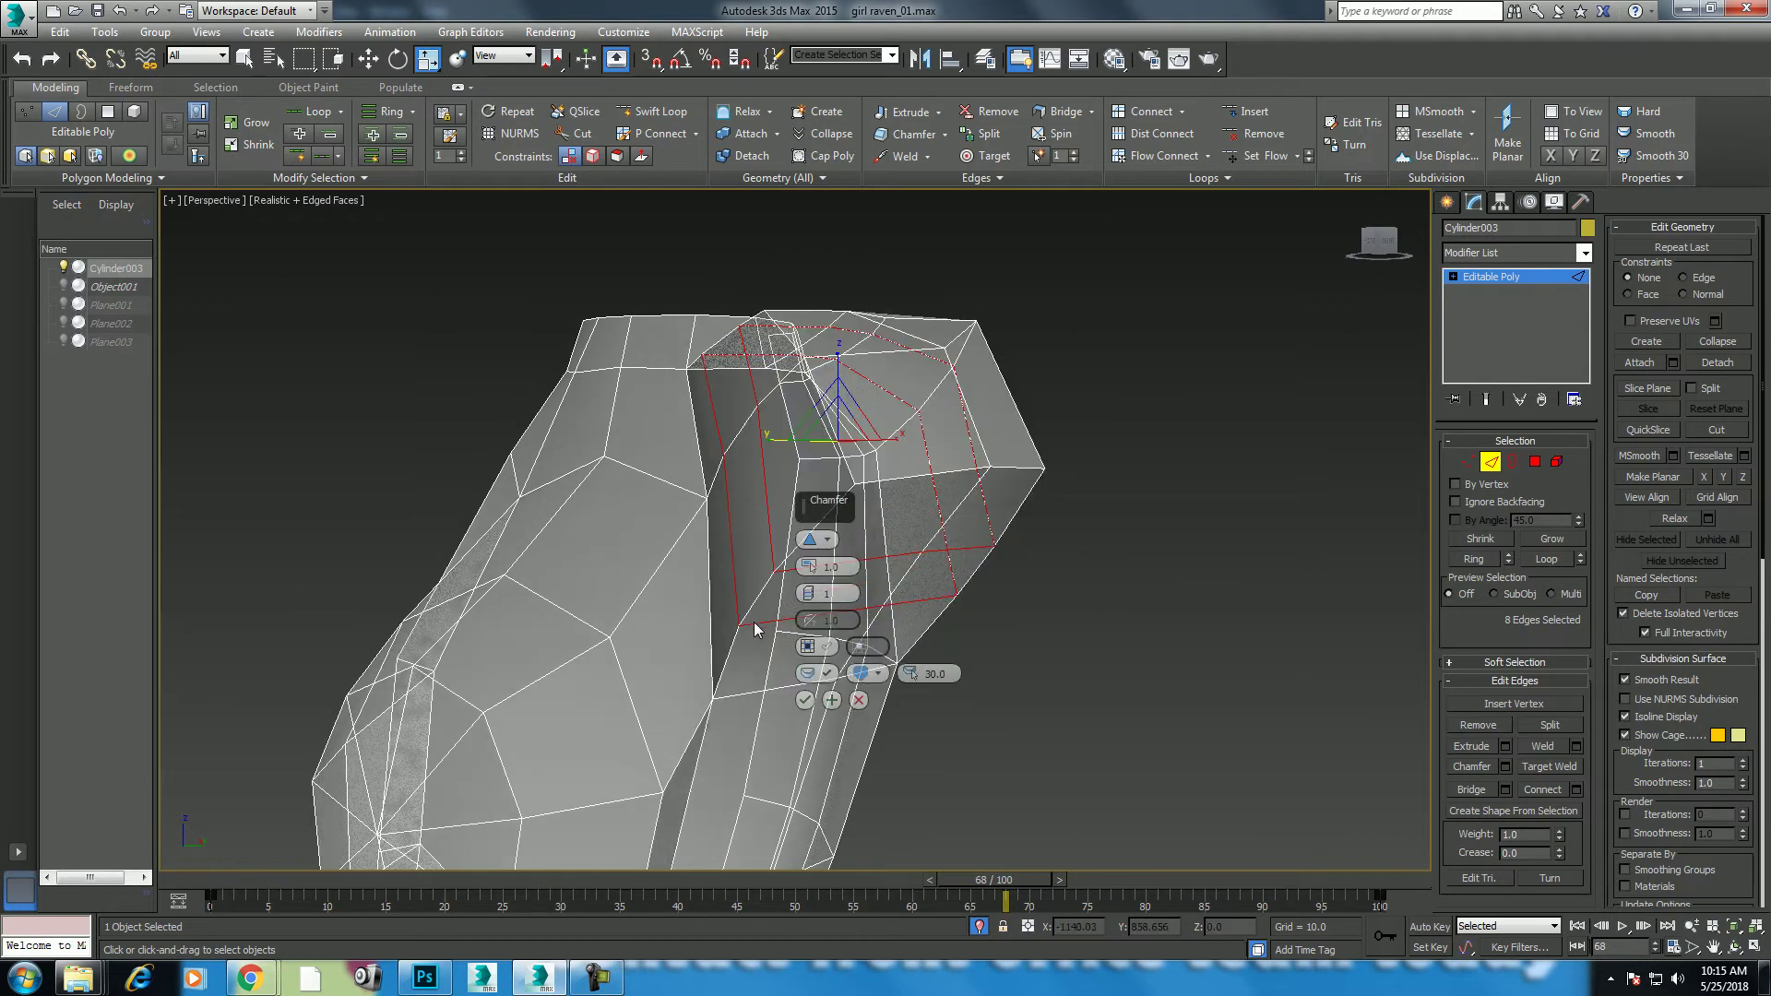
{"action": "left_click", "coordinate": [806, 701]}
{"action": "mouse_move", "coordinate": [867, 570]}
{"action": "middle_mouse_down", "text": "alt"}
{"action": "mouse_move", "coordinate": [910, 595]}
{"action": "mouse_move", "coordinate": [835, 516]}
{"action": "middle_mouse_up", "text": "alt"}
{"action": "left_click", "coordinate": [1534, 461]}
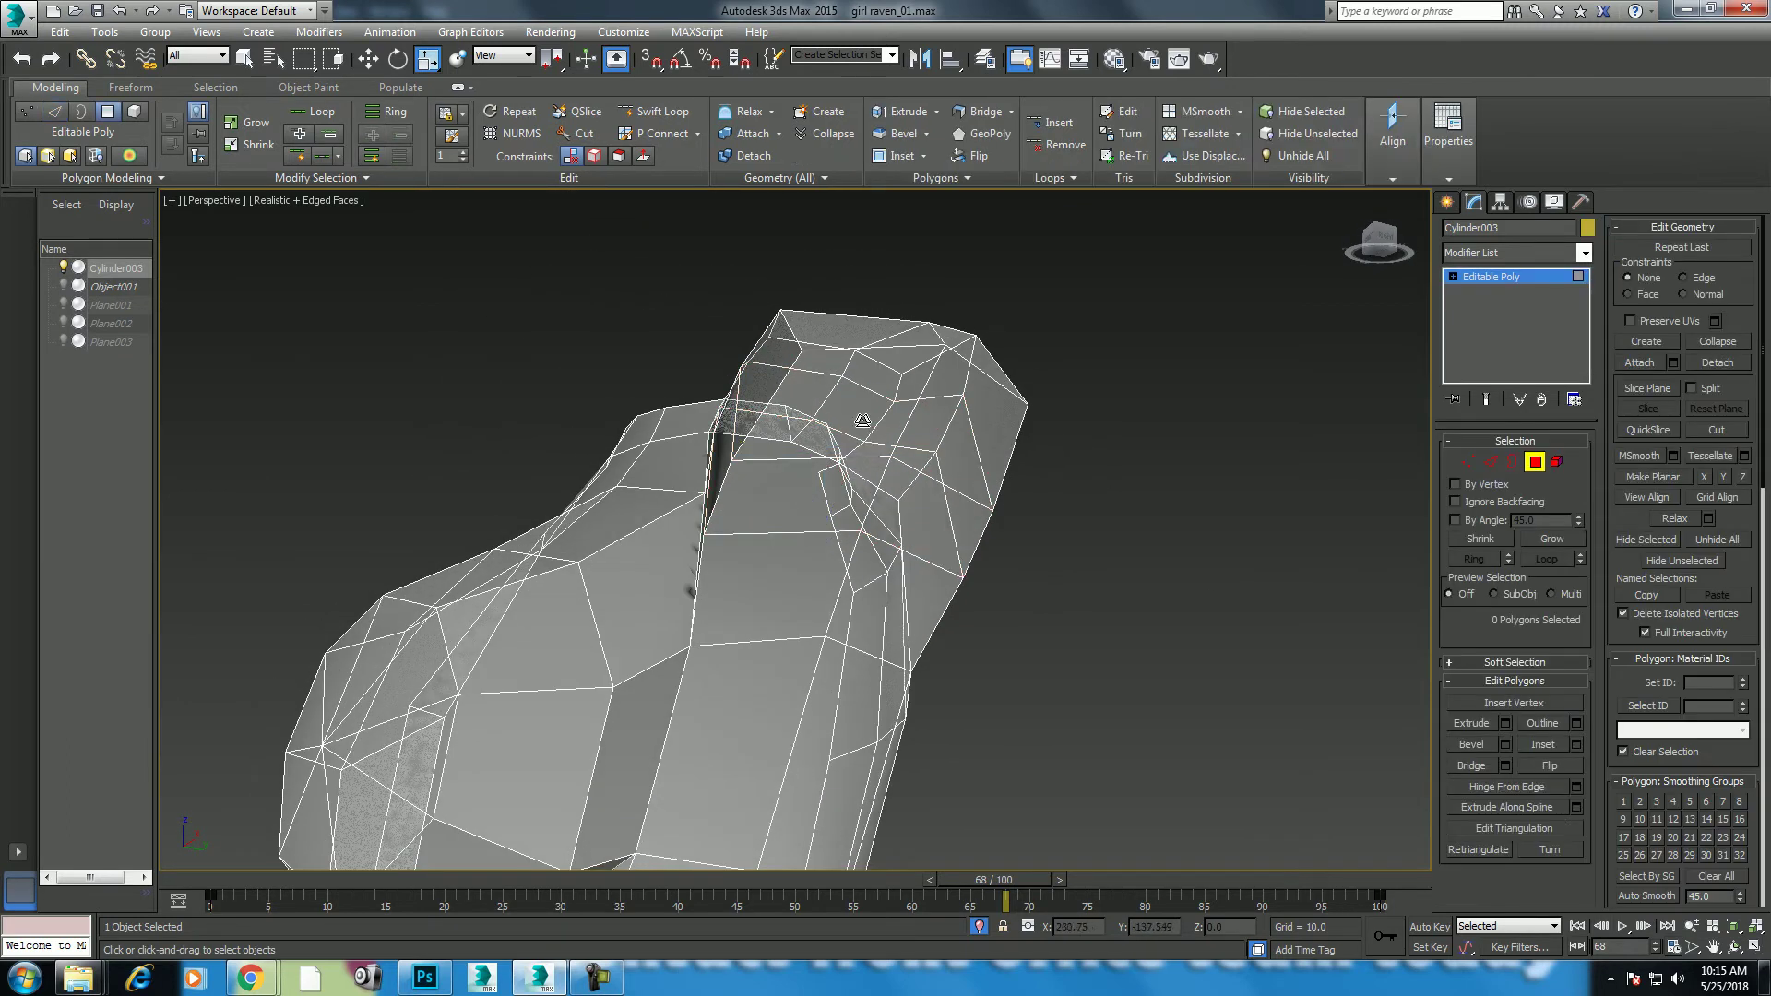
Step: Delete six shoulder-block polygons to open a hole and check its border
{"action": "left_click", "coordinate": [950, 443]}
{"action": "middle_click_drag", "start_coordinate": [950, 443], "coordinate": [959, 446], "text": "alt"}
{"action": "left_click", "coordinate": [932, 489], "text": "ctrl"}
{"action": "left_click", "coordinate": [784, 498], "text": "ctrl"}
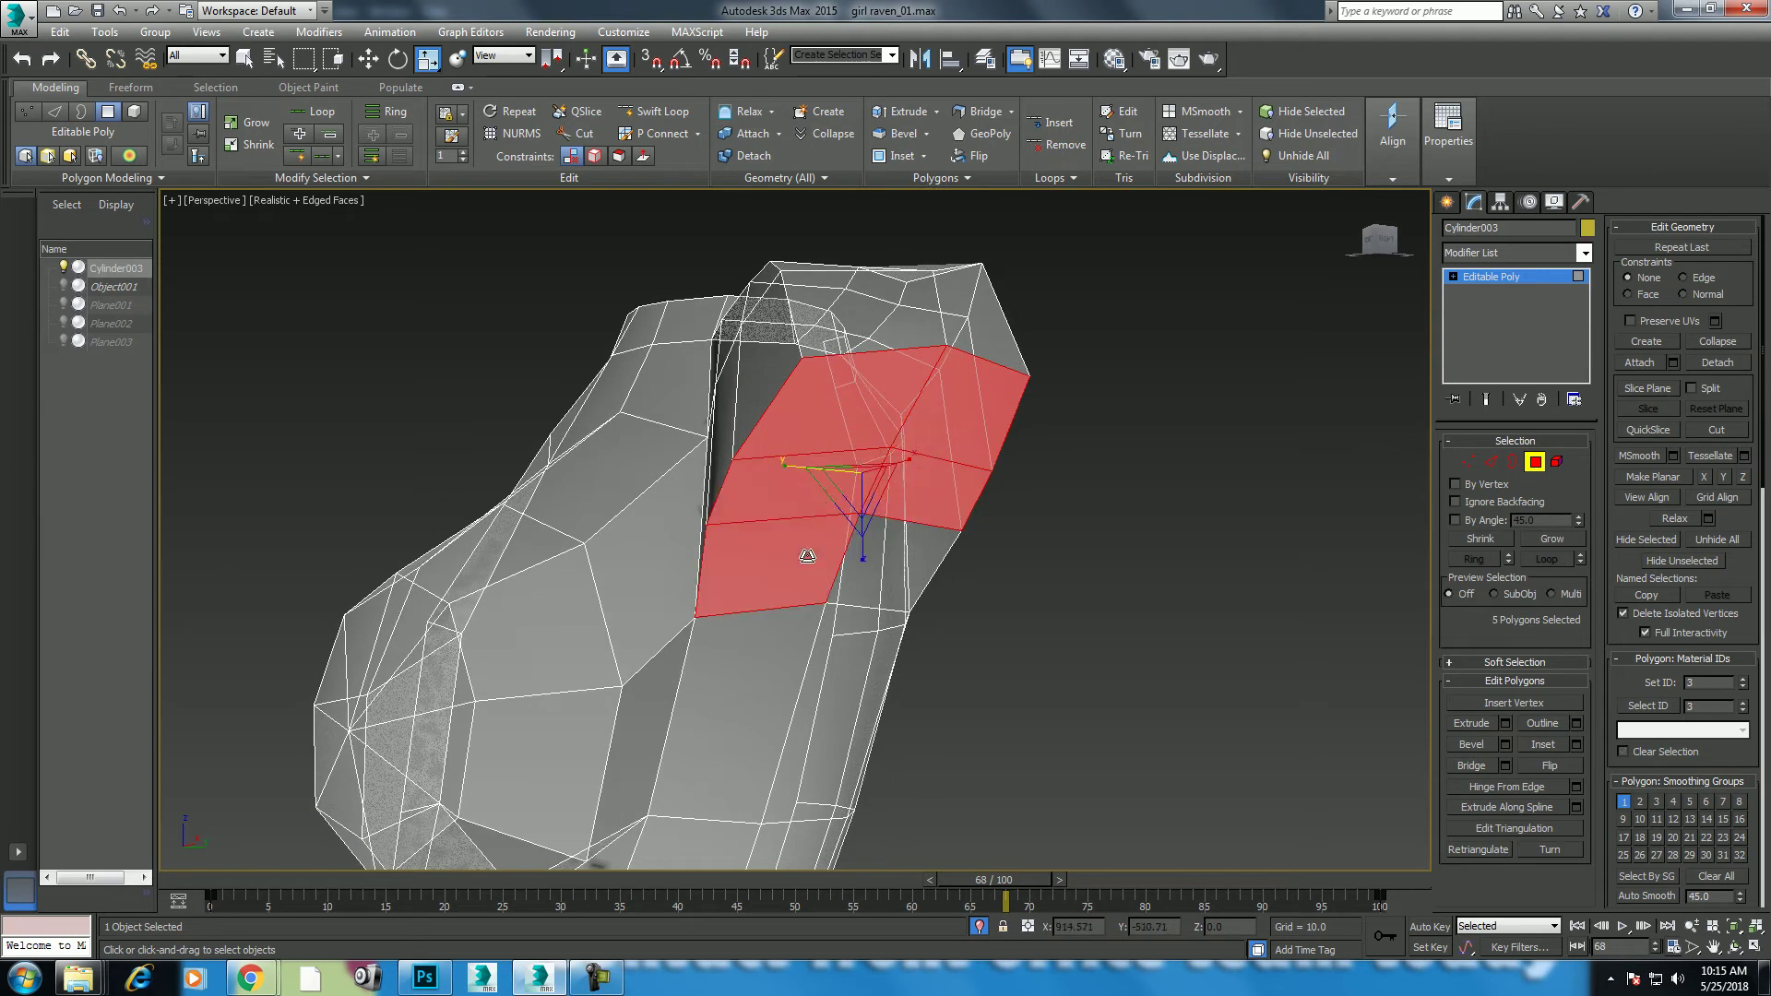
{"action": "left_click", "coordinate": [882, 558], "text": "ctrl"}
{"action": "key", "text": "Delete"}
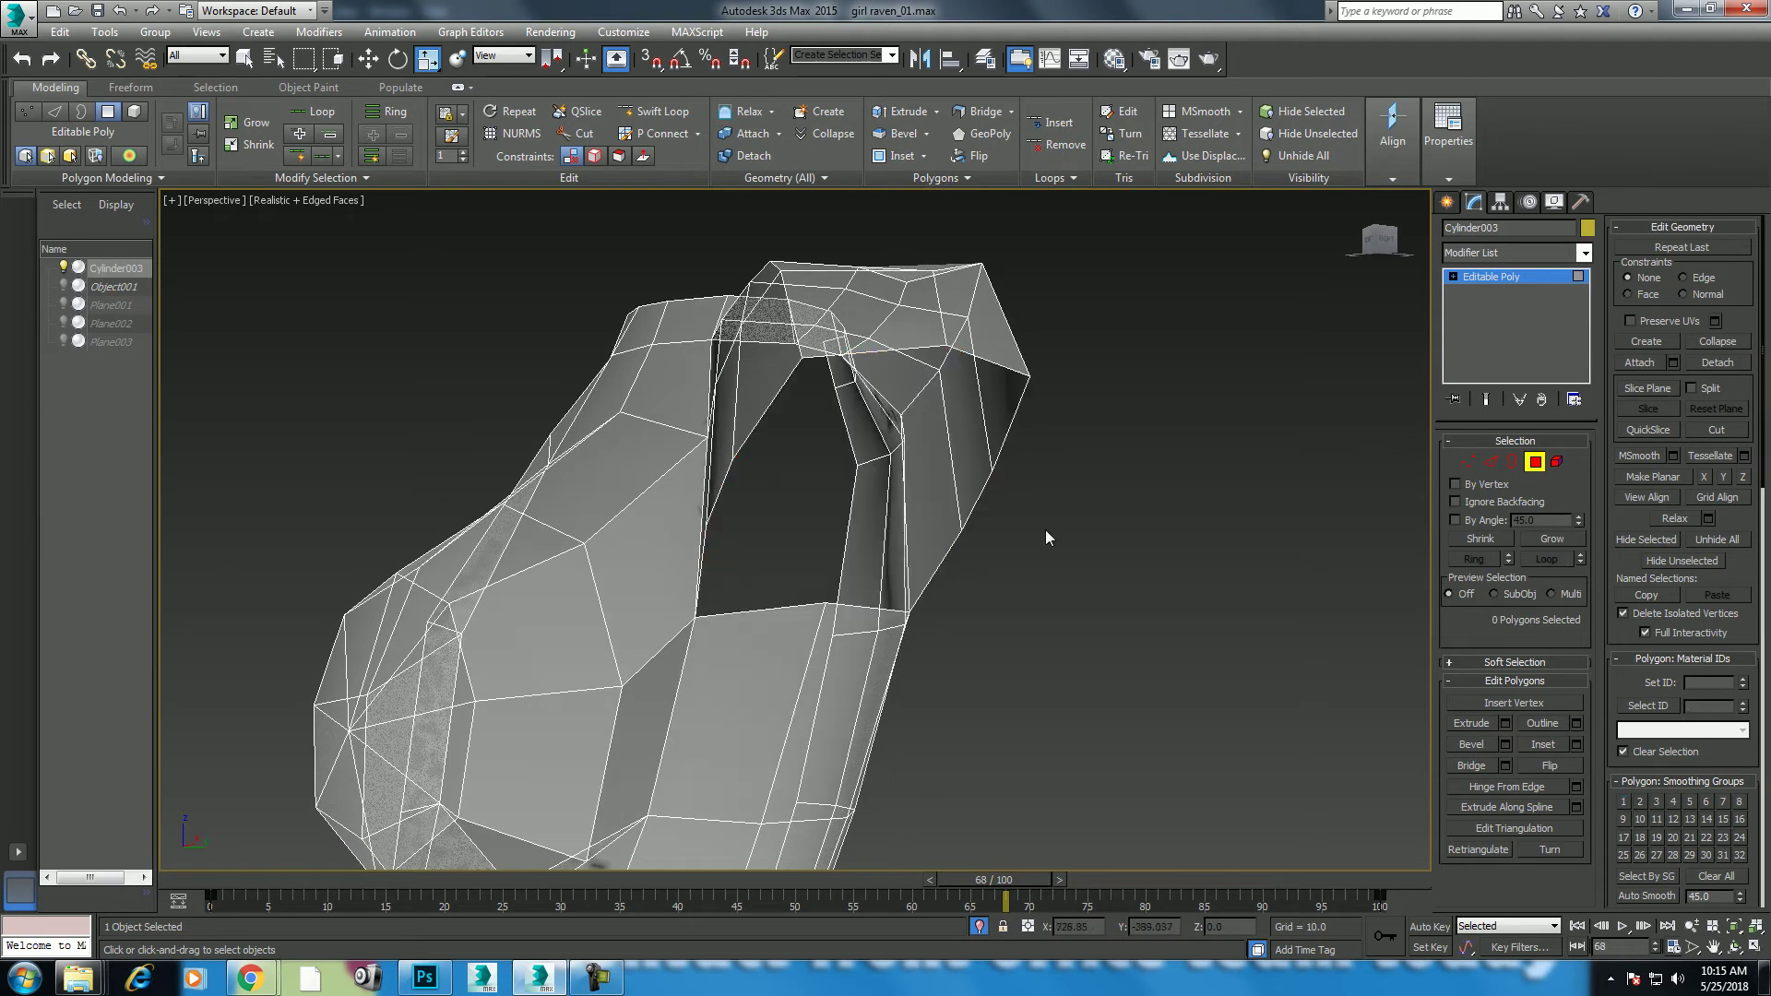
{"action": "left_click", "coordinate": [1513, 461]}
{"action": "left_click", "coordinate": [1004, 438]}
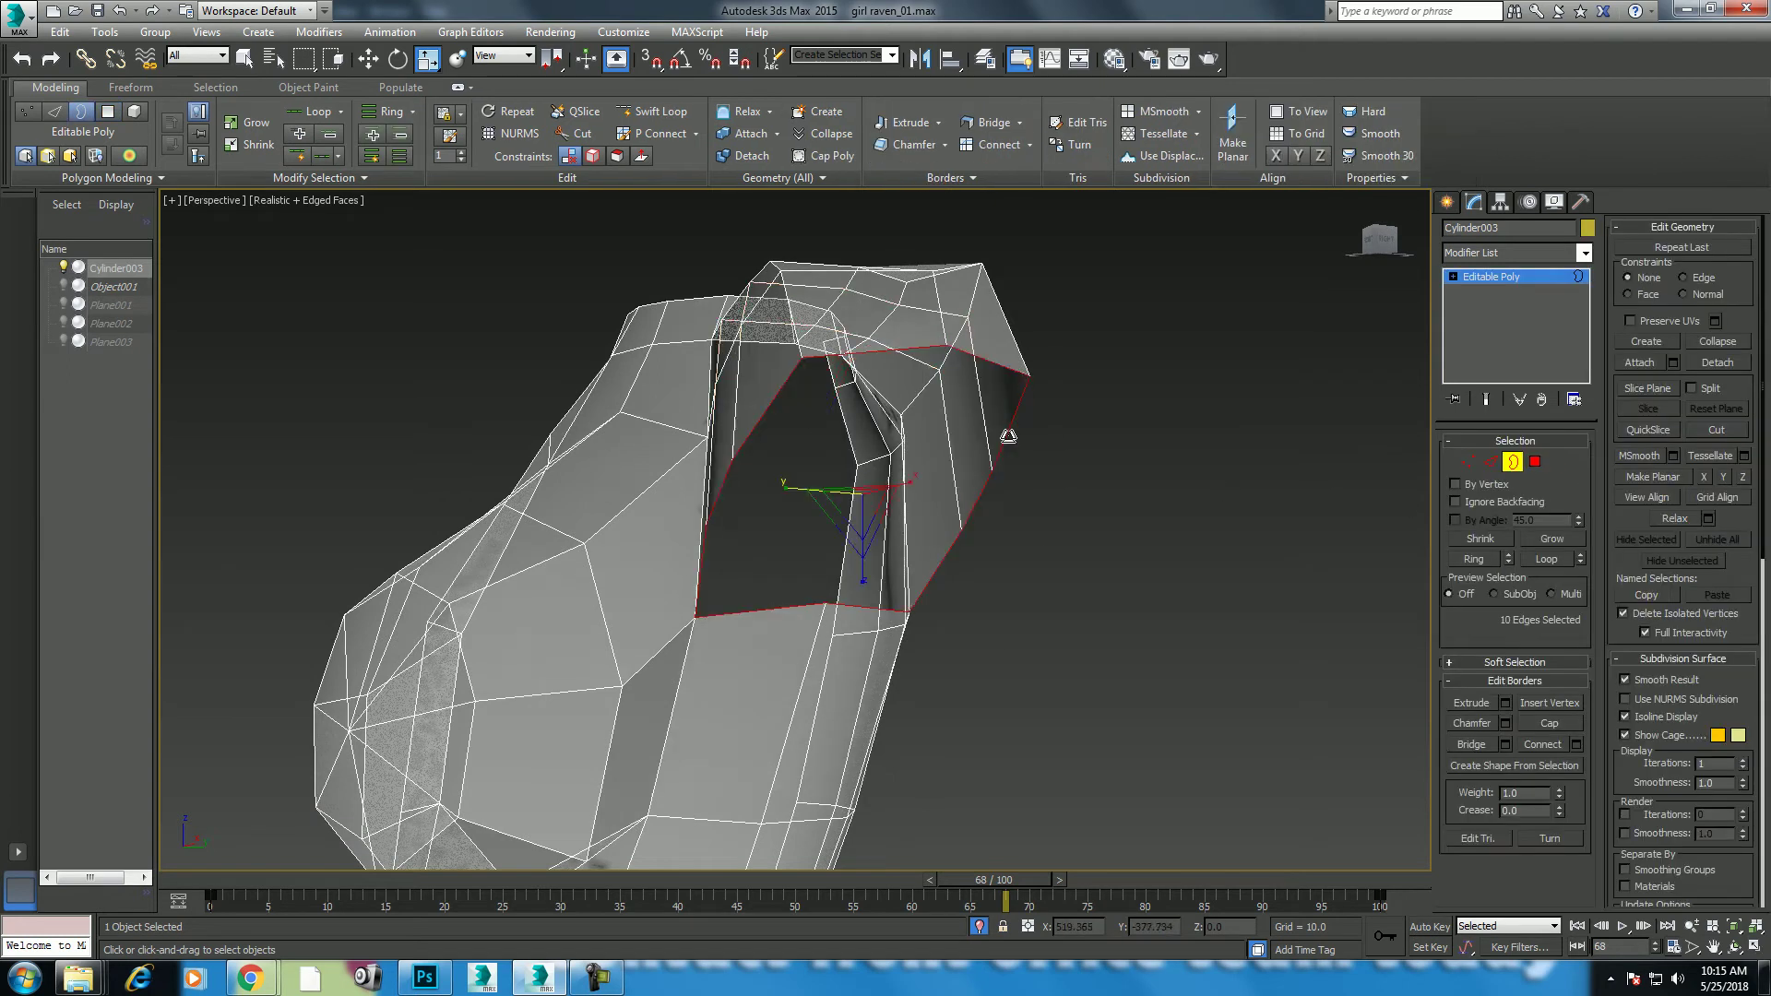
{"action": "mouse_move", "coordinate": [913, 517]}
{"action": "middle_mouse_down", "text": "alt"}
{"action": "mouse_move", "coordinate": [989, 578]}
{"action": "mouse_move", "coordinate": [956, 581]}
{"action": "mouse_move", "coordinate": [906, 498]}
{"action": "mouse_move", "coordinate": [910, 534]}
{"action": "mouse_move", "coordinate": [965, 546]}
{"action": "mouse_move", "coordinate": [903, 534]}
{"action": "mouse_move", "coordinate": [950, 532]}
{"action": "mouse_move", "coordinate": [772, 870]}
{"action": "middle_mouse_up", "text": "alt"}
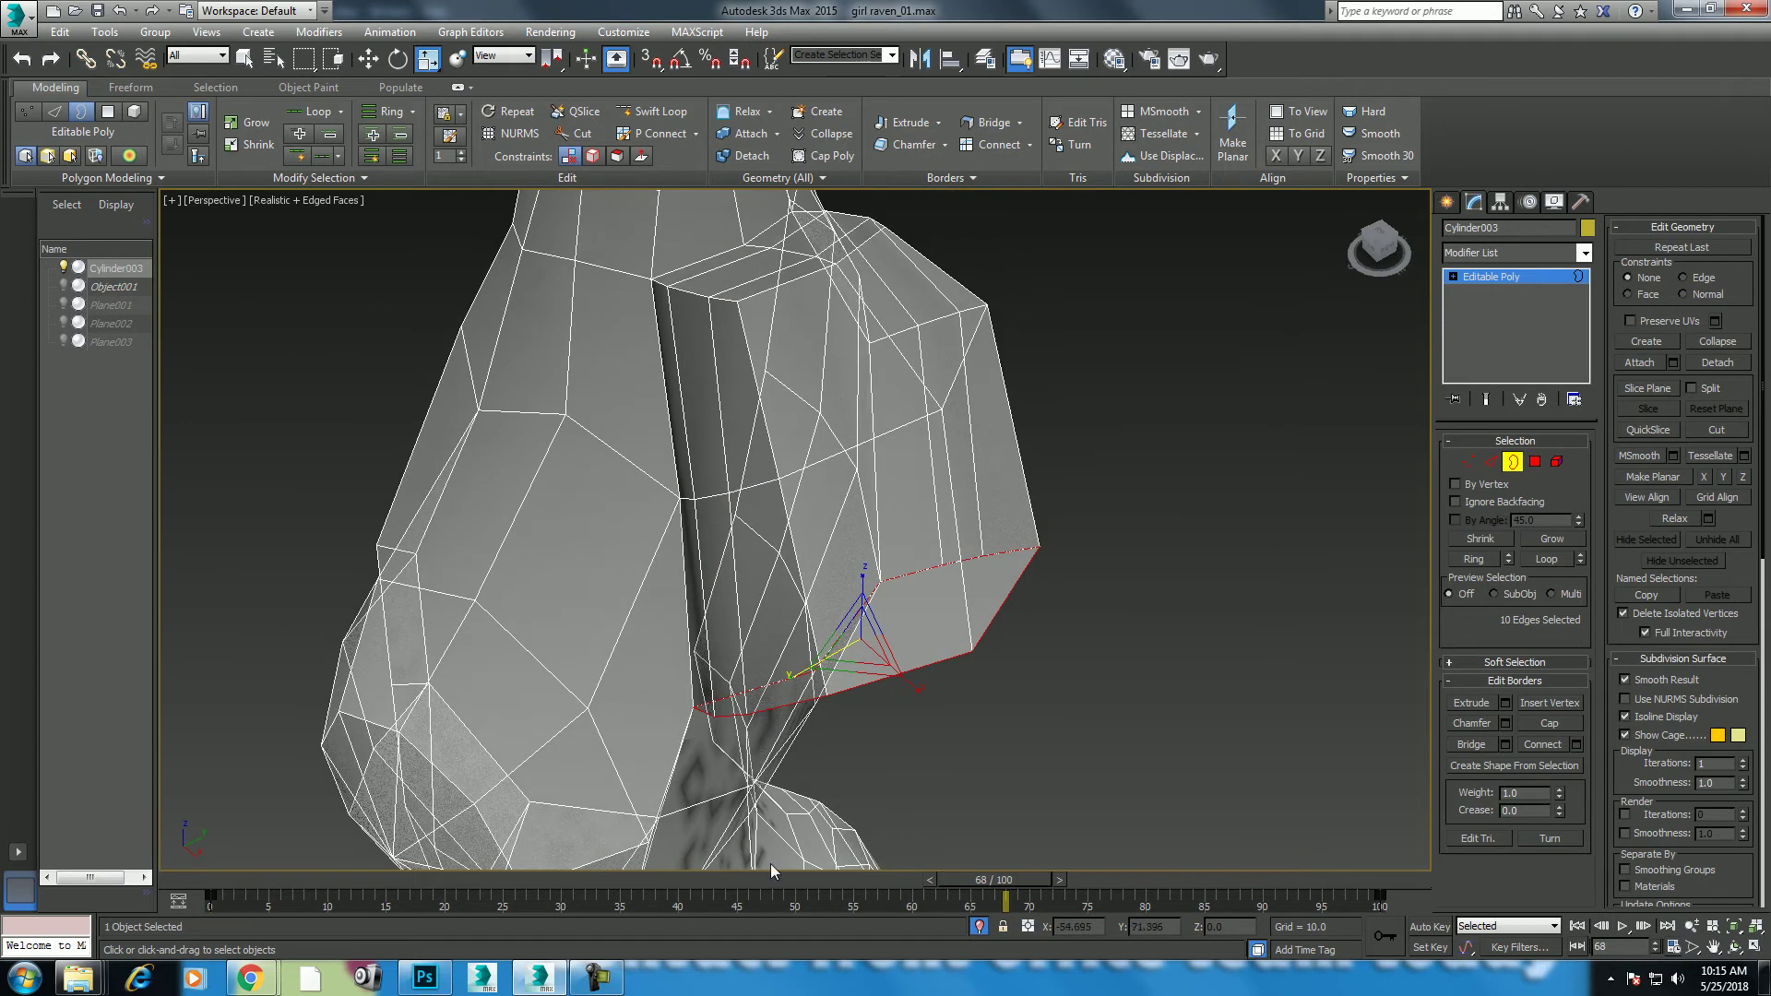
{"action": "key", "text": "Home"}
Step: Relax four polygons around the hole and grow the selection to neighbouring faces
{"action": "left_click", "coordinate": [1535, 461]}
{"action": "left_click", "coordinate": [877, 376]}
{"action": "left_click", "coordinate": [913, 304], "text": "ctrl"}
{"action": "left_click", "coordinate": [886, 572], "text": "ctrl"}
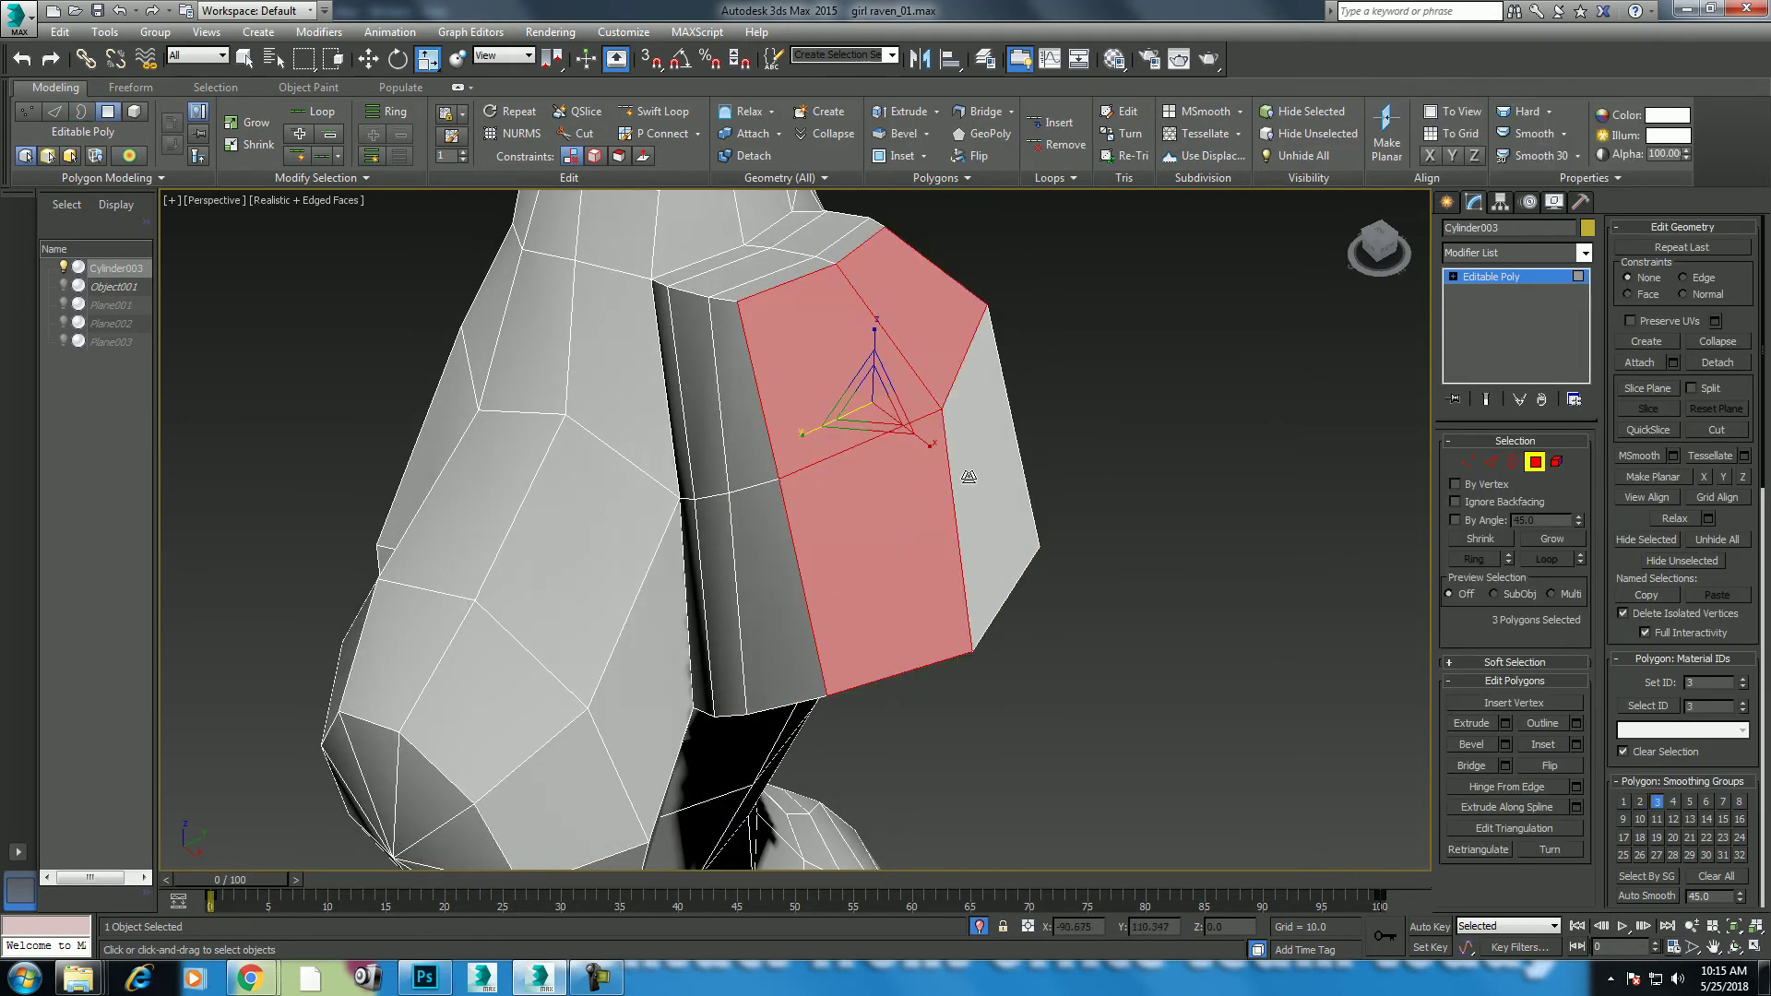
{"action": "left_click", "coordinate": [969, 477], "text": "ctrl"}
{"action": "left_click", "coordinate": [1674, 518]}
{"action": "middle_click_drag", "start_coordinate": [922, 480], "coordinate": [697, 423], "text": "alt"}
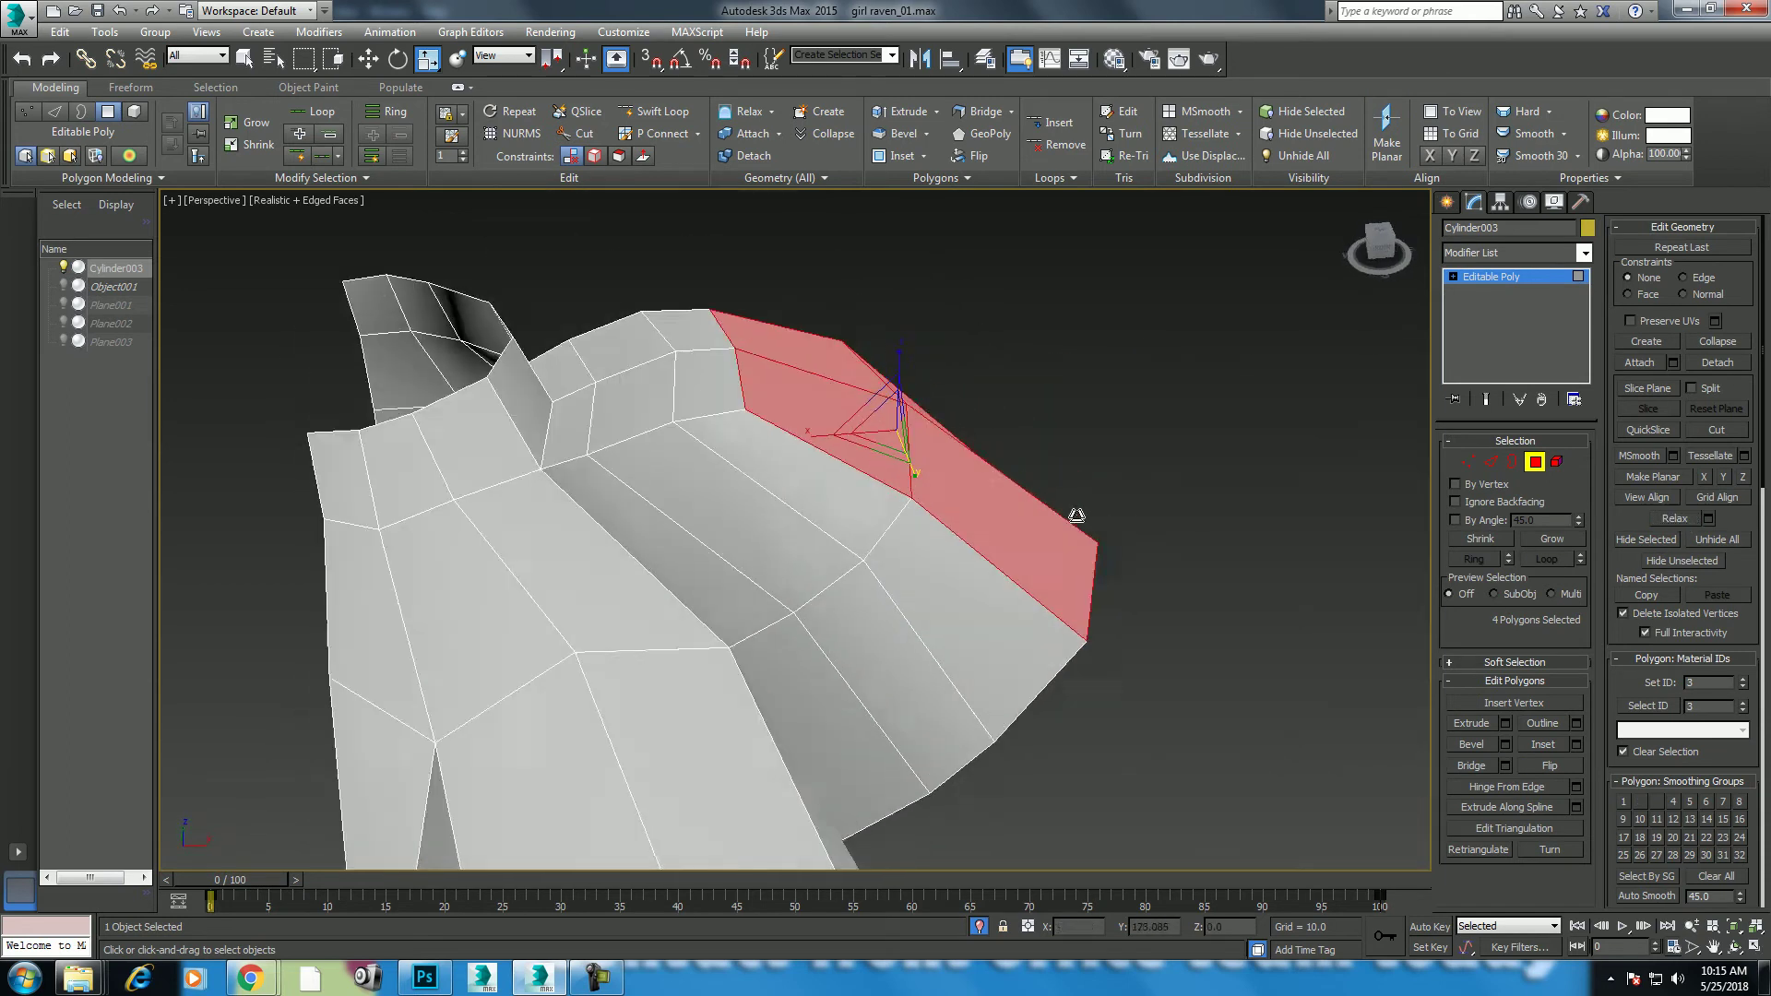
{"action": "left_click", "coordinate": [1554, 539]}
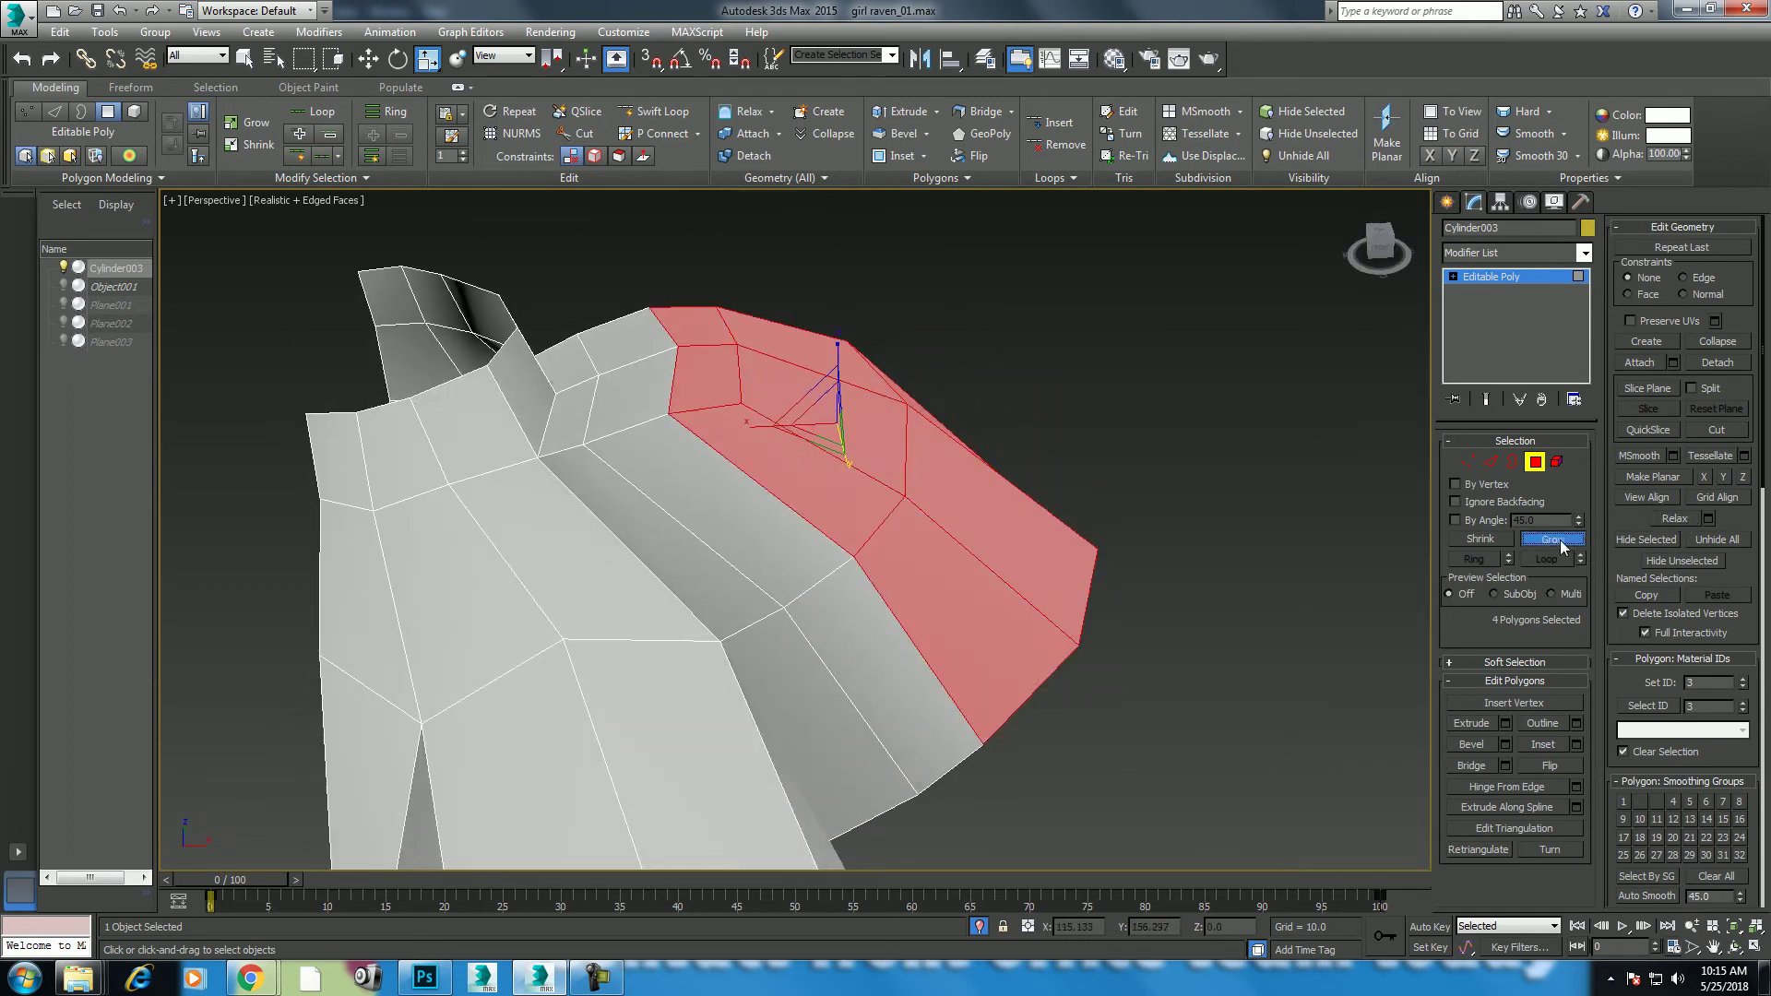
{"action": "mouse_move", "coordinate": [922, 480]}
{"action": "middle_mouse_down", "text": "alt"}
{"action": "mouse_move", "coordinate": [861, 480]}
{"action": "mouse_move", "coordinate": [862, 530]}
{"action": "middle_mouse_up", "text": "alt"}
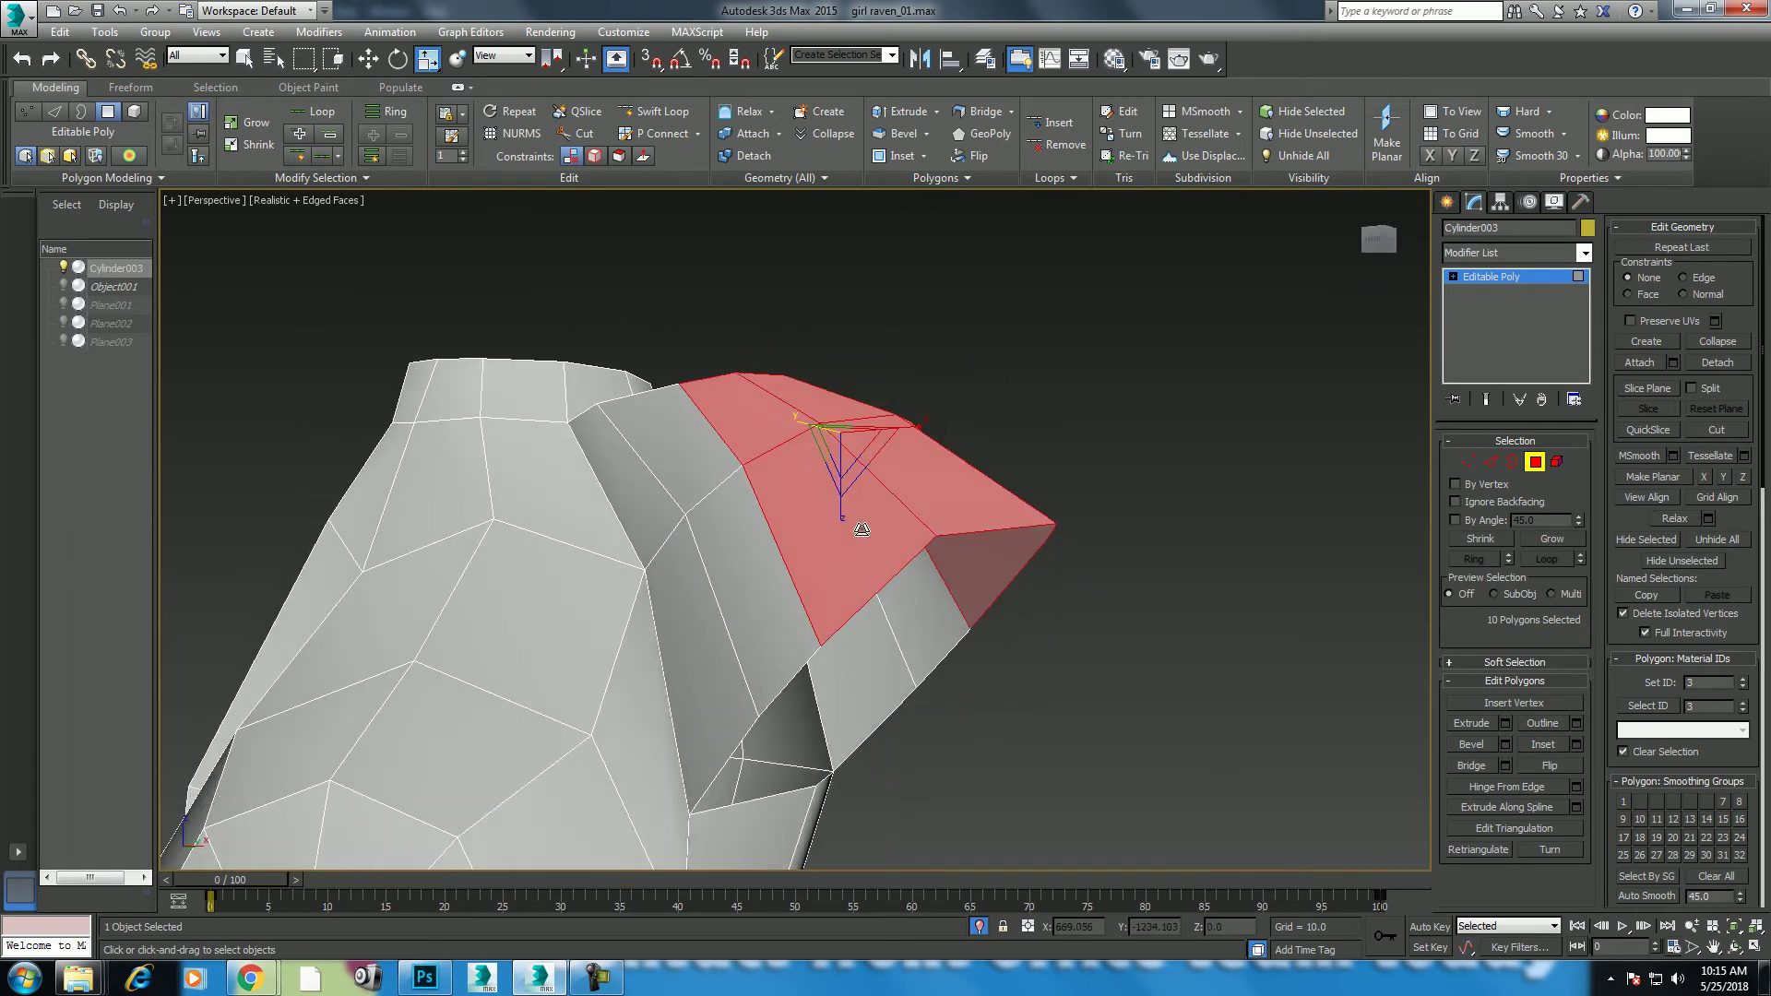
Step: Select the narrow strip of polygons along the shoulder and relax them
{"action": "left_click", "coordinate": [671, 524]}
{"action": "mouse_move", "coordinate": [723, 629]}
{"action": "middle_mouse_down", "text": "alt"}
{"action": "mouse_move", "coordinate": [741, 649]}
{"action": "mouse_move", "coordinate": [553, 401]}
{"action": "middle_mouse_up", "text": "alt"}
{"action": "left_click", "coordinate": [724, 658], "text": "ctrl"}
{"action": "left_click", "coordinate": [497, 345], "text": "ctrl"}
{"action": "left_click", "coordinate": [519, 250], "text": "ctrl"}
{"action": "mouse_move", "coordinate": [640, 286]}
{"action": "middle_mouse_down", "text": "alt"}
{"action": "mouse_move", "coordinate": [823, 387]}
{"action": "mouse_move", "coordinate": [692, 441]}
{"action": "middle_mouse_up", "text": "alt"}
{"action": "left_click", "coordinate": [693, 441], "text": "ctrl"}
{"action": "left_click", "coordinate": [649, 495], "text": "ctrl"}
{"action": "middle_click_drag", "start_coordinate": [601, 586], "coordinate": [745, 513], "text": "alt"}
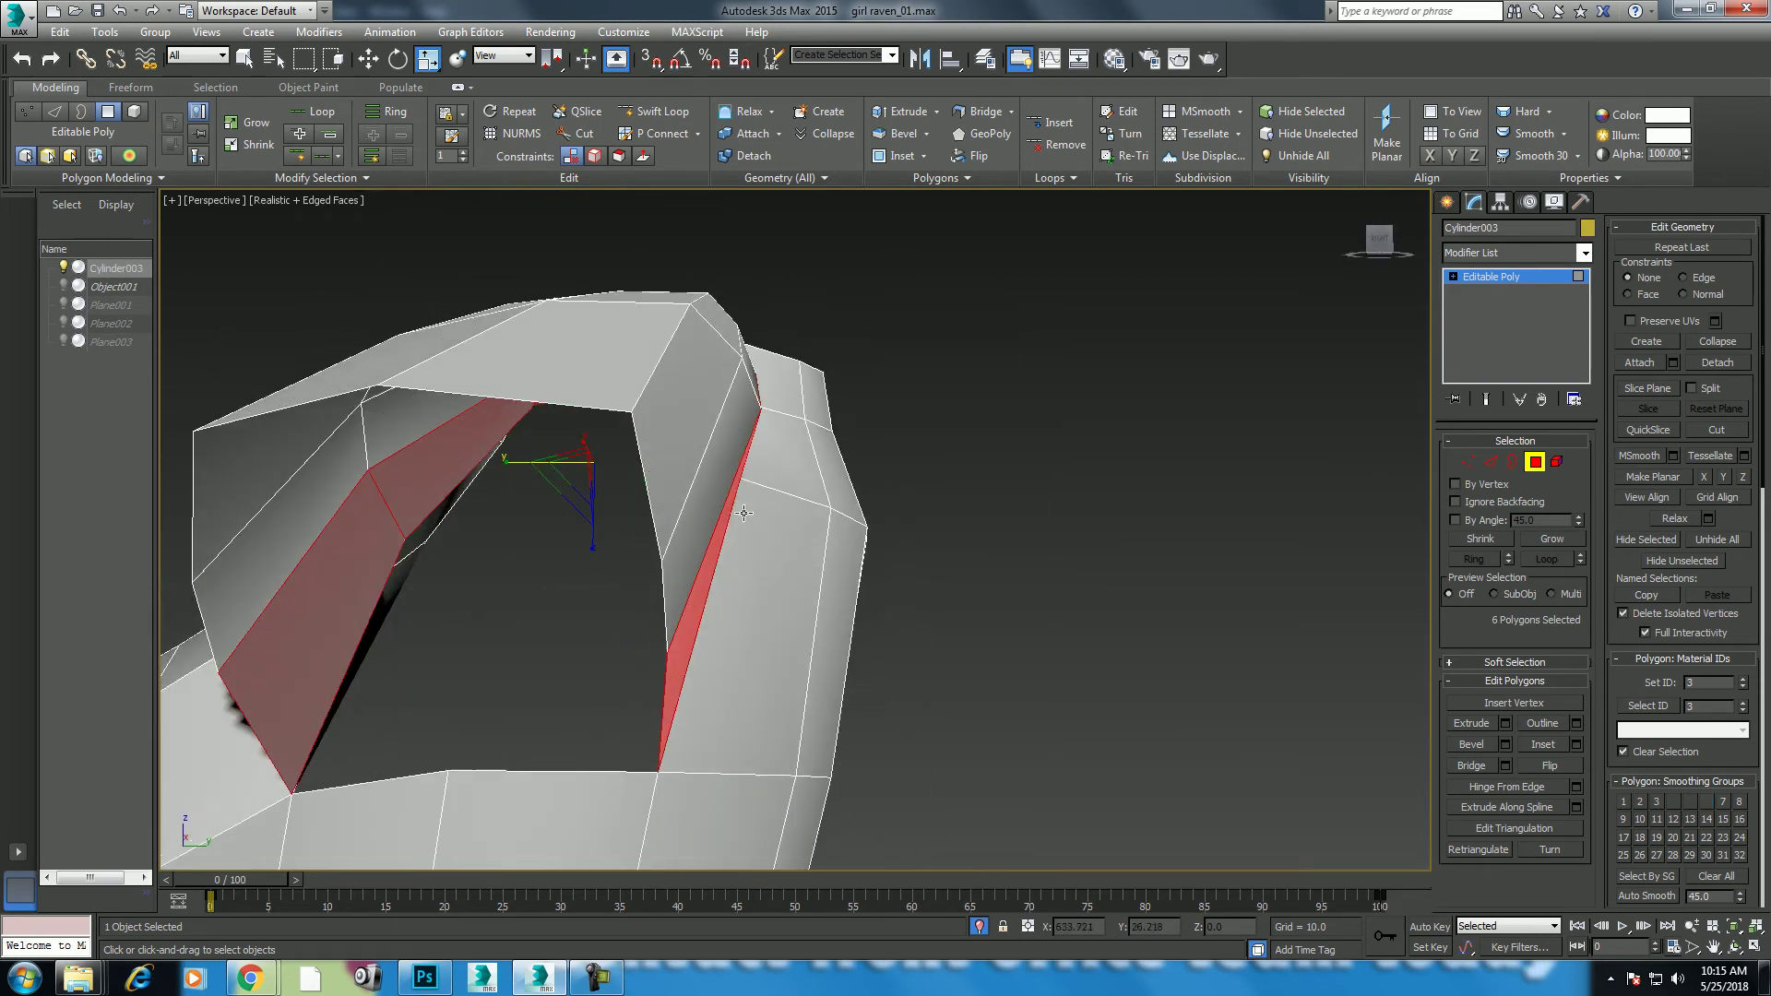
{"action": "left_click", "coordinate": [1684, 519]}
Step: Relax three upper-strip polygons, then clear the polygon selection
{"action": "middle_click_drag", "start_coordinate": [655, 663], "coordinate": [505, 645], "text": "alt"}
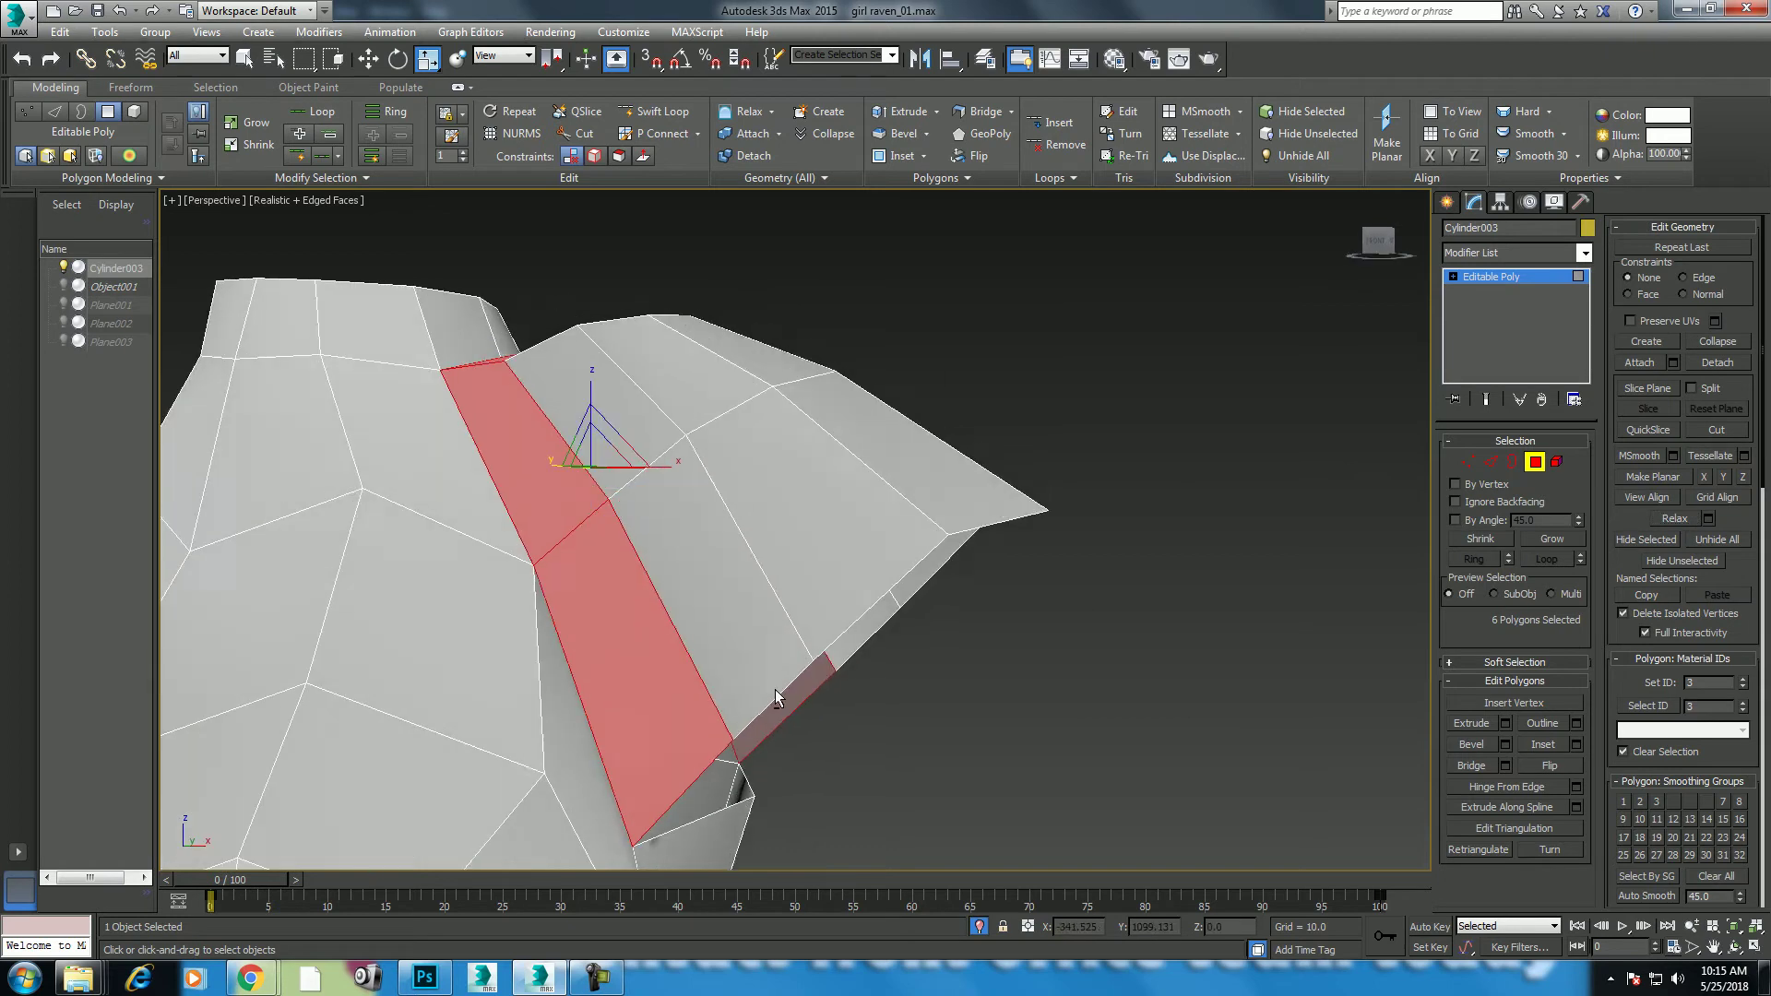
{"action": "left_click", "coordinate": [466, 507]}
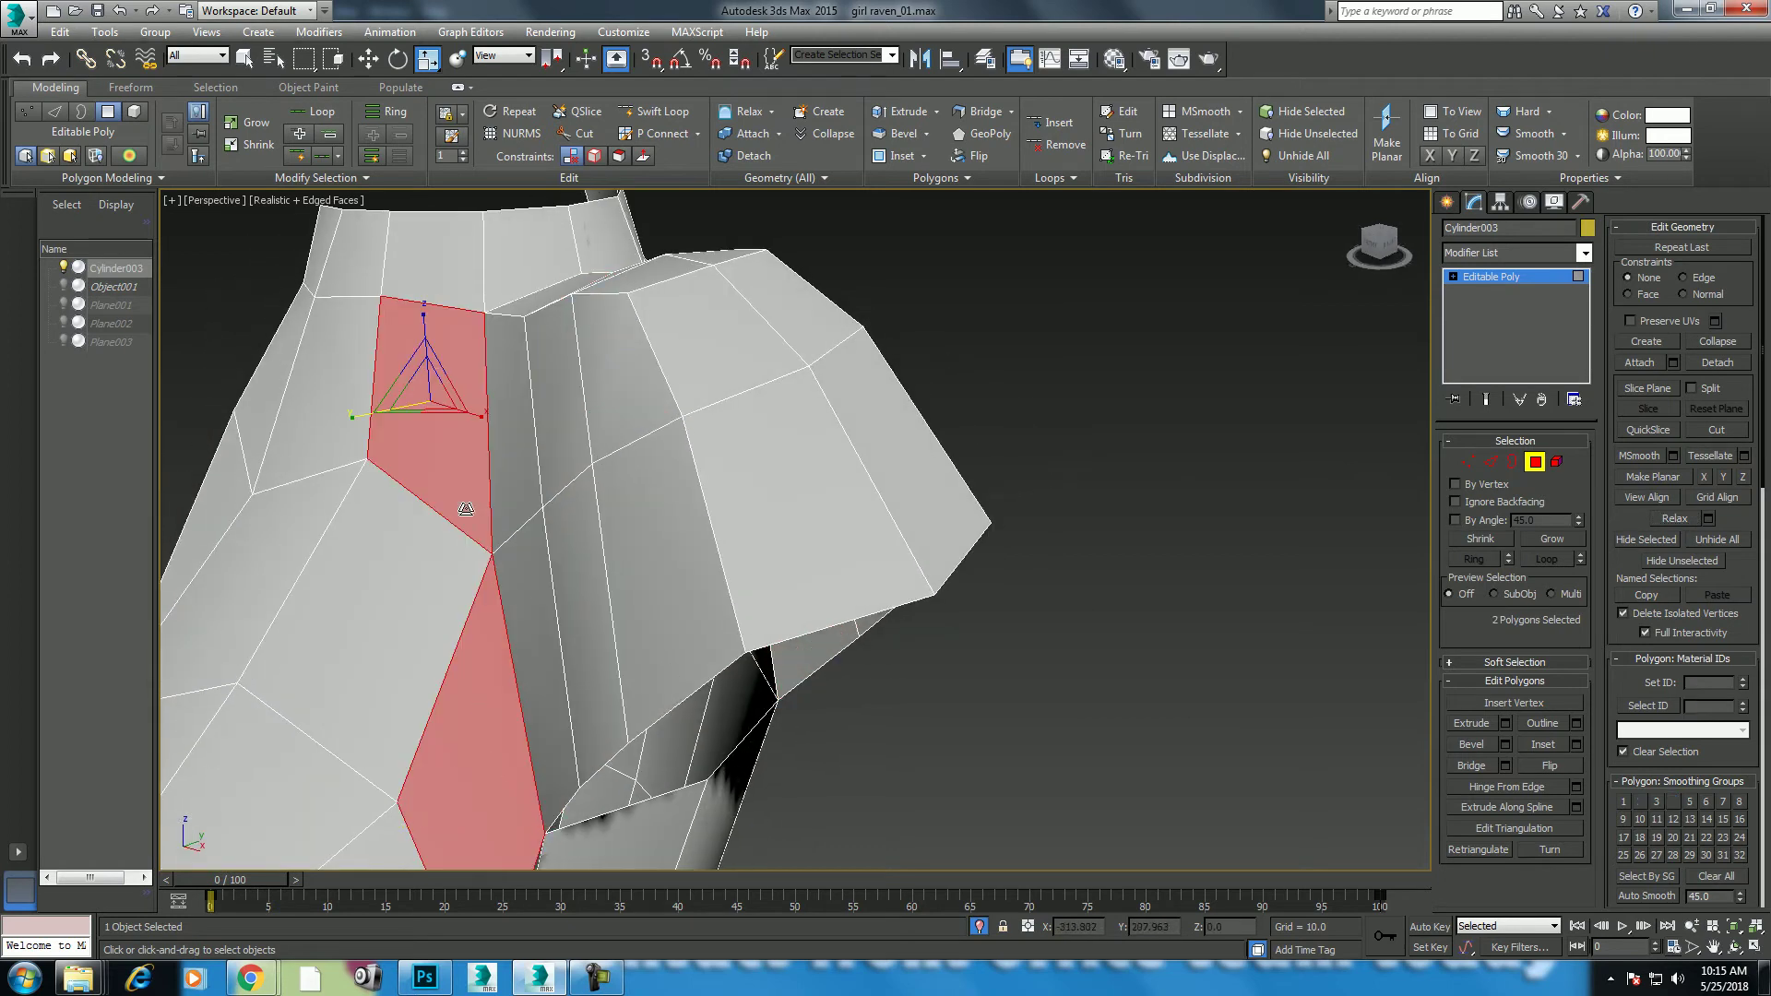
{"action": "left_click", "coordinate": [475, 604], "text": "ctrl"}
{"action": "left_click", "coordinate": [439, 591], "text": "ctrl"}
{"action": "left_click", "coordinate": [1684, 523]}
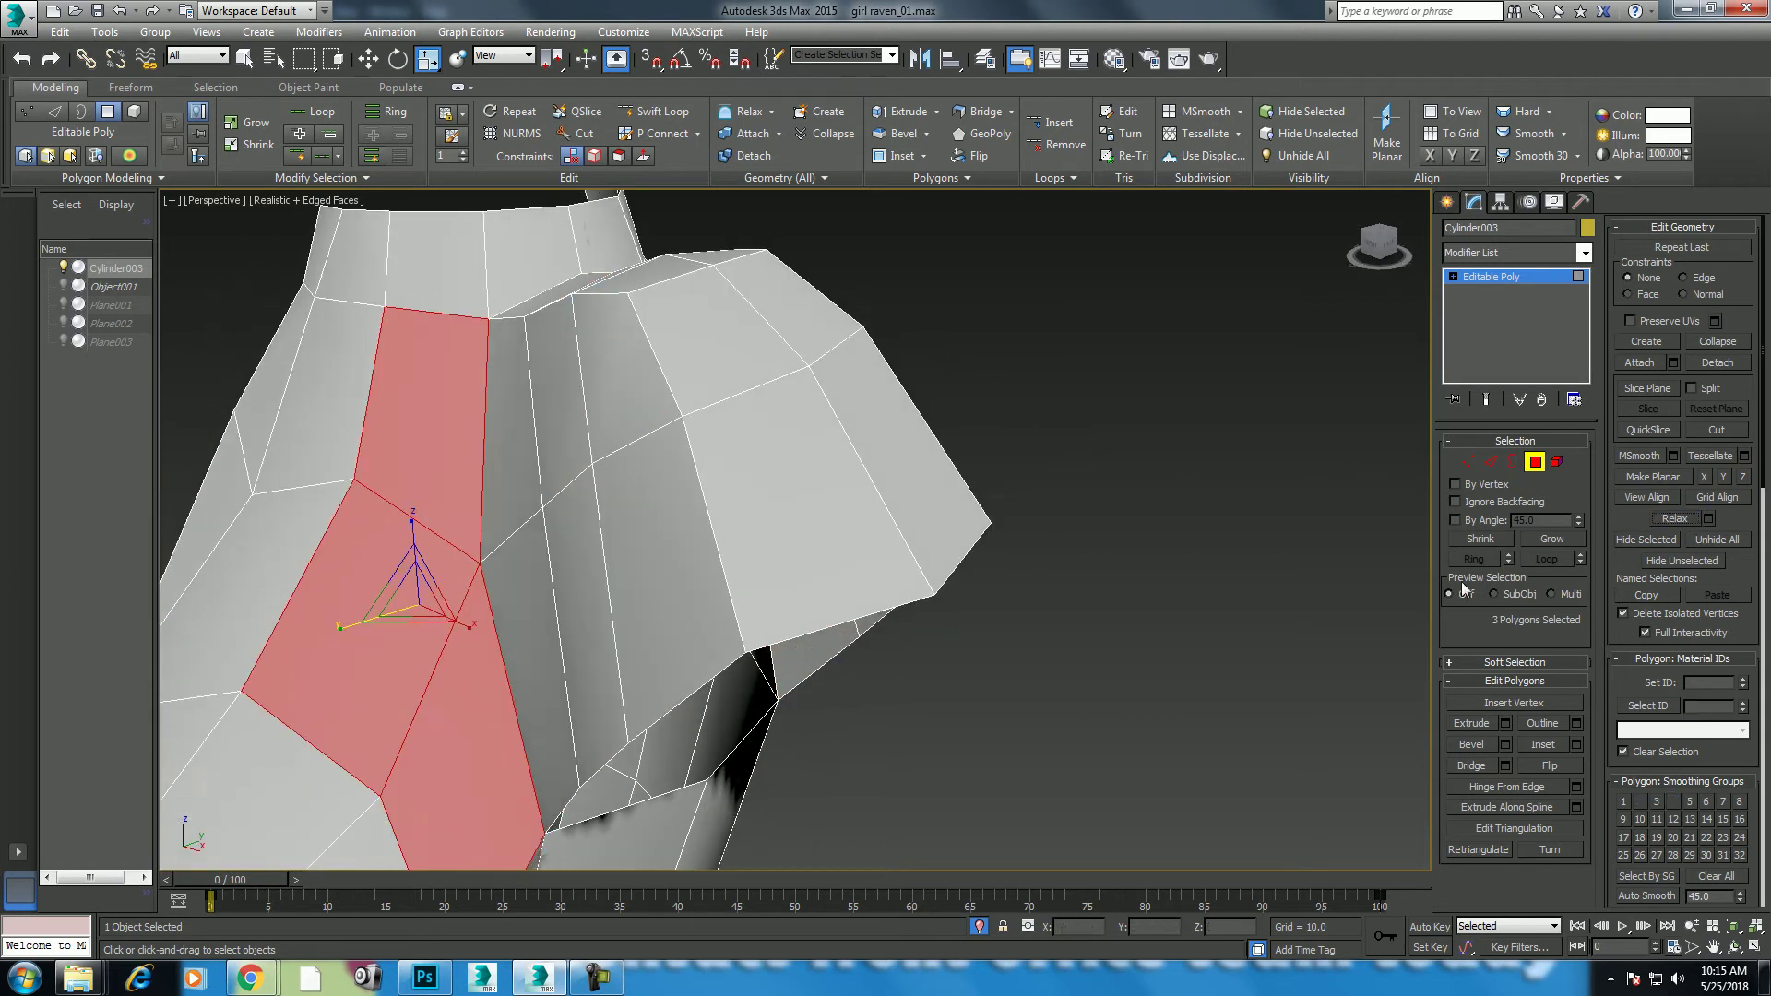
{"action": "middle_click_drag", "start_coordinate": [646, 554], "coordinate": [692, 509], "text": "alt"}
{"action": "scroll", "coordinate": [877, 641], "scroll_direction": "down", "scroll_amount": 3}
{"action": "left_click", "coordinate": [877, 640]}
{"action": "mouse_move", "coordinate": [877, 633]}
{"action": "middle_mouse_down", "text": "alt"}
{"action": "mouse_move", "coordinate": [734, 533]}
{"action": "mouse_move", "coordinate": [812, 579]}
{"action": "mouse_move", "coordinate": [838, 622]}
{"action": "mouse_move", "coordinate": [823, 597]}
{"action": "mouse_move", "coordinate": [834, 613]}
{"action": "mouse_move", "coordinate": [927, 607]}
{"action": "mouse_move", "coordinate": [947, 579]}
{"action": "middle_mouse_up", "text": "alt"}
Step: End isolation, then isolate the body and arm with only Object001 selected
{"action": "right_click", "coordinate": [946, 579]}
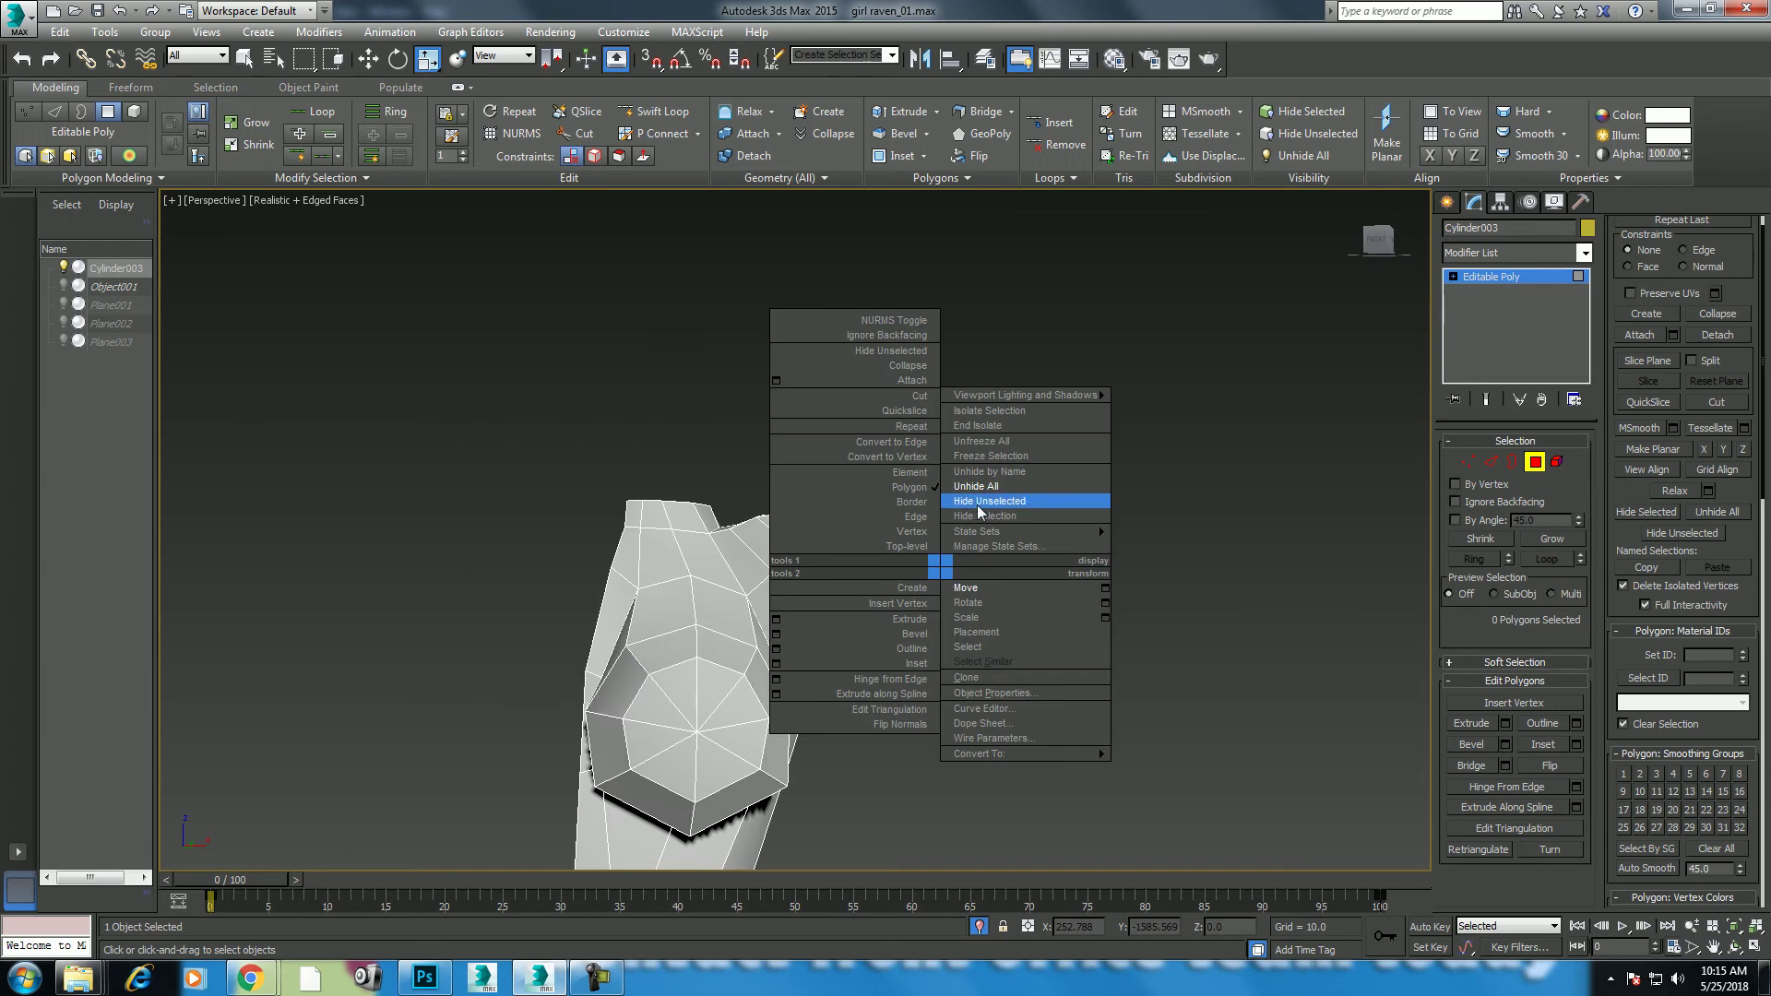
{"action": "left_click", "coordinate": [992, 491]}
{"action": "key", "text": "f"}
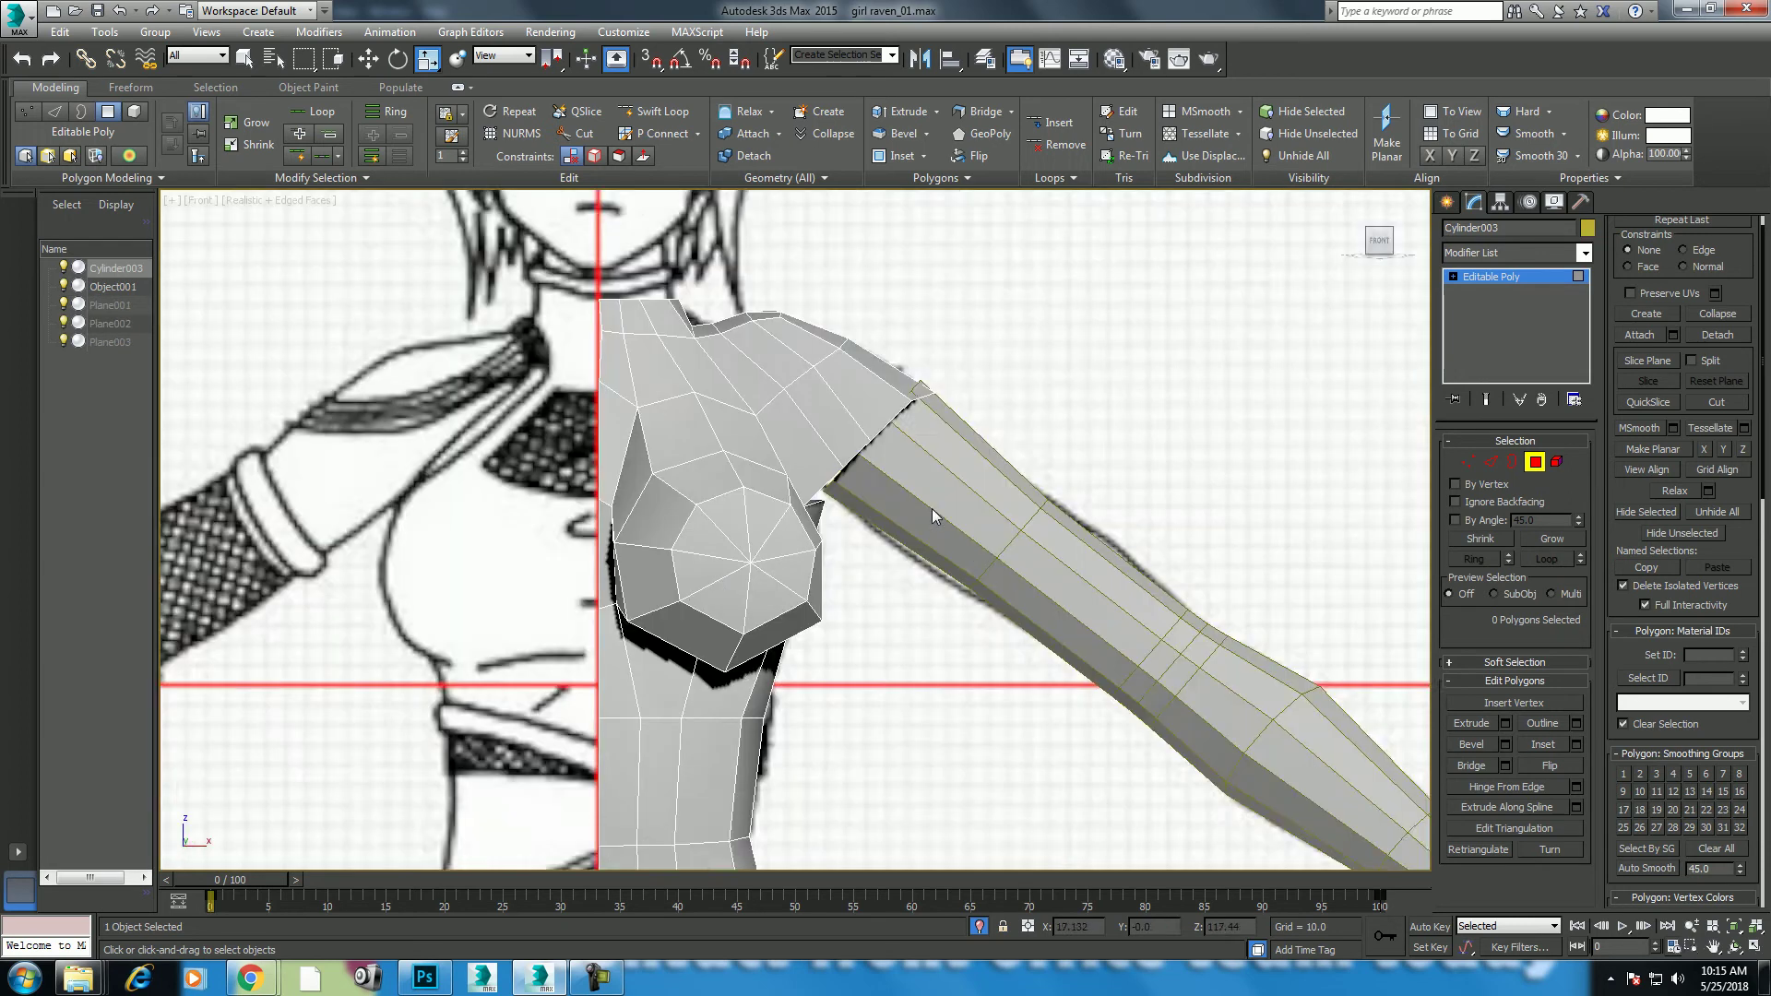
{"action": "right_click", "coordinate": [983, 585]}
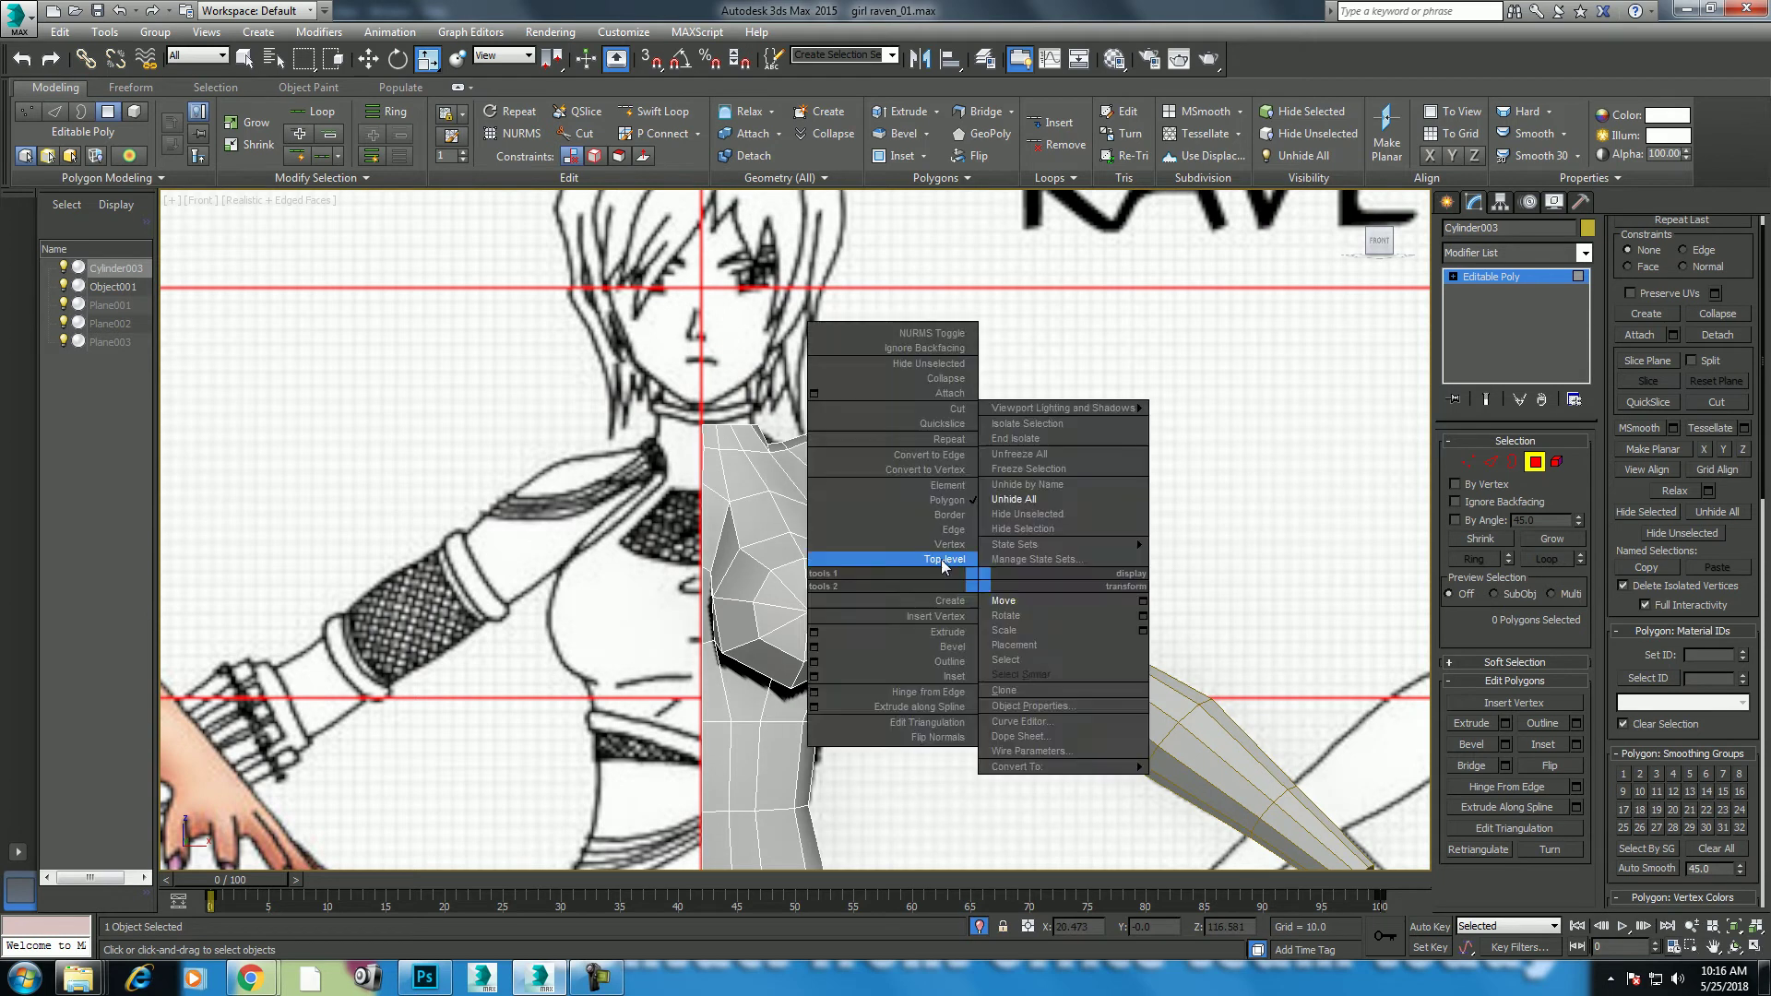
{"action": "left_click", "coordinate": [941, 557]}
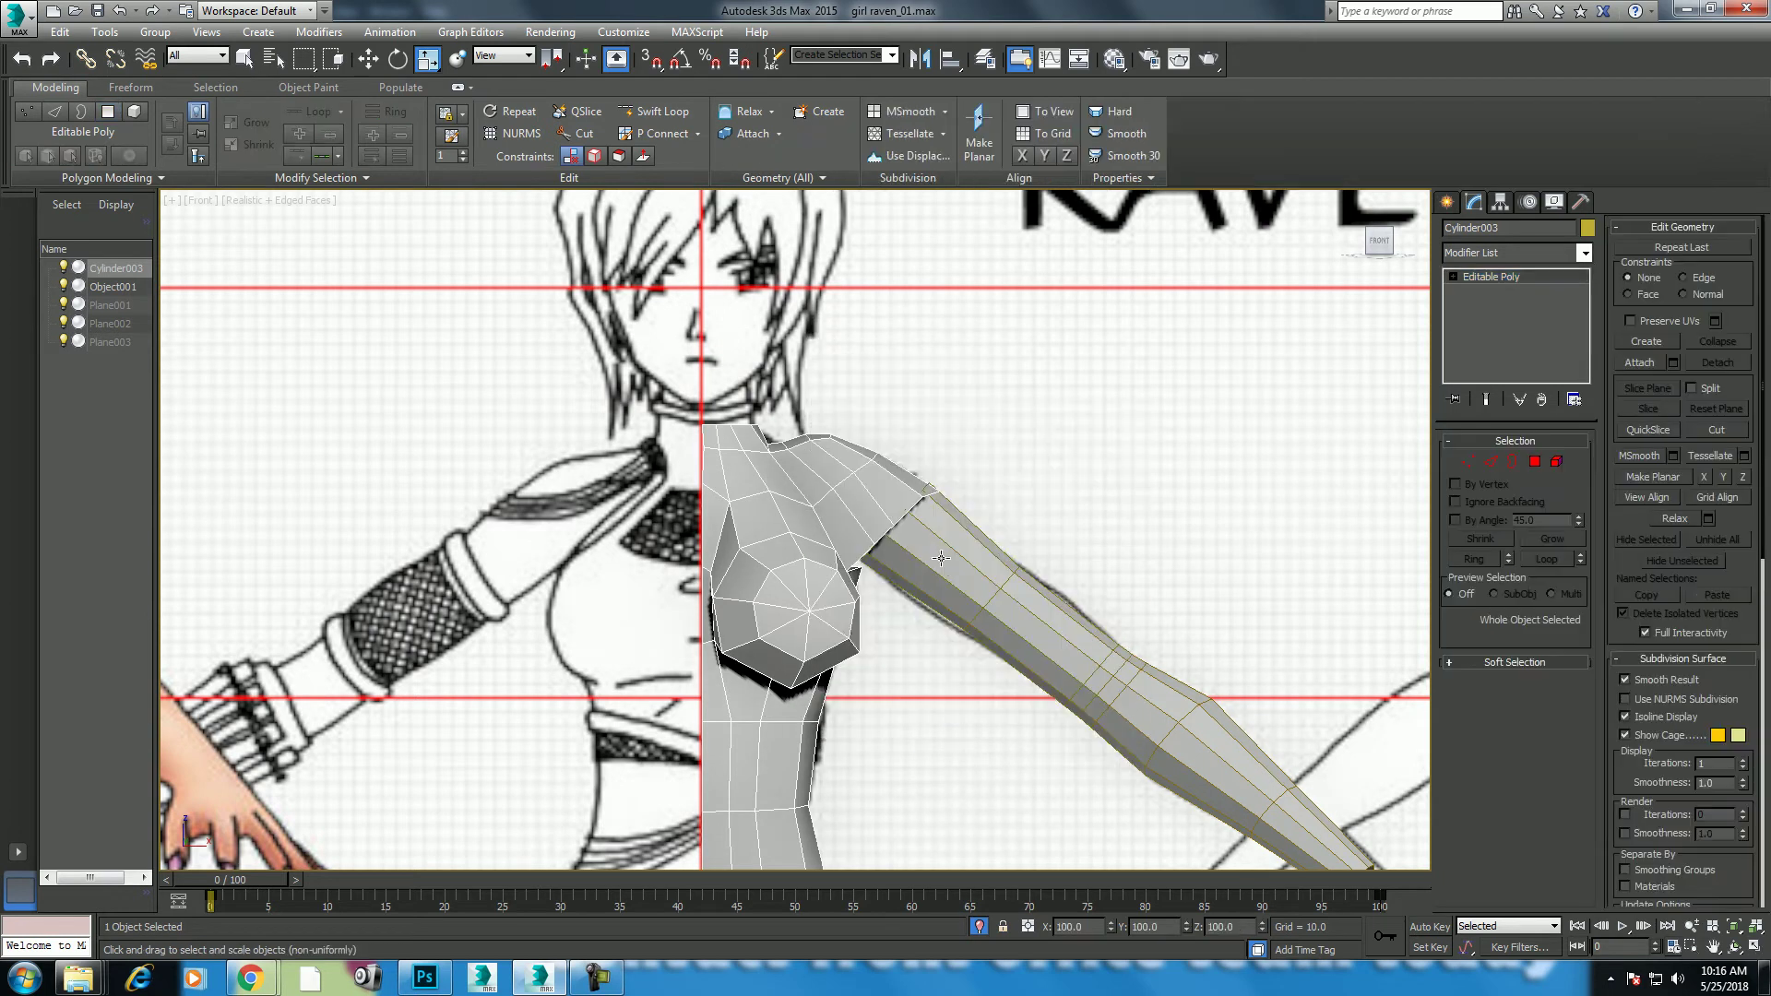
{"action": "left_click", "coordinate": [898, 528], "text": "ctrl"}
{"action": "key", "text": "w"}
{"action": "key", "text": "alt+q"}
{"action": "mouse_move", "coordinate": [954, 545]}
{"action": "middle_mouse_down", "text": "alt"}
{"action": "mouse_move", "coordinate": [886, 565]}
{"action": "mouse_move", "coordinate": [929, 645]}
{"action": "mouse_move", "coordinate": [1170, 621]}
{"action": "mouse_move", "coordinate": [1012, 609]}
{"action": "mouse_move", "coordinate": [751, 478]}
{"action": "middle_mouse_up", "text": "alt"}
{"action": "scroll", "coordinate": [1012, 609], "scroll_direction": "up", "scroll_amount": 2}
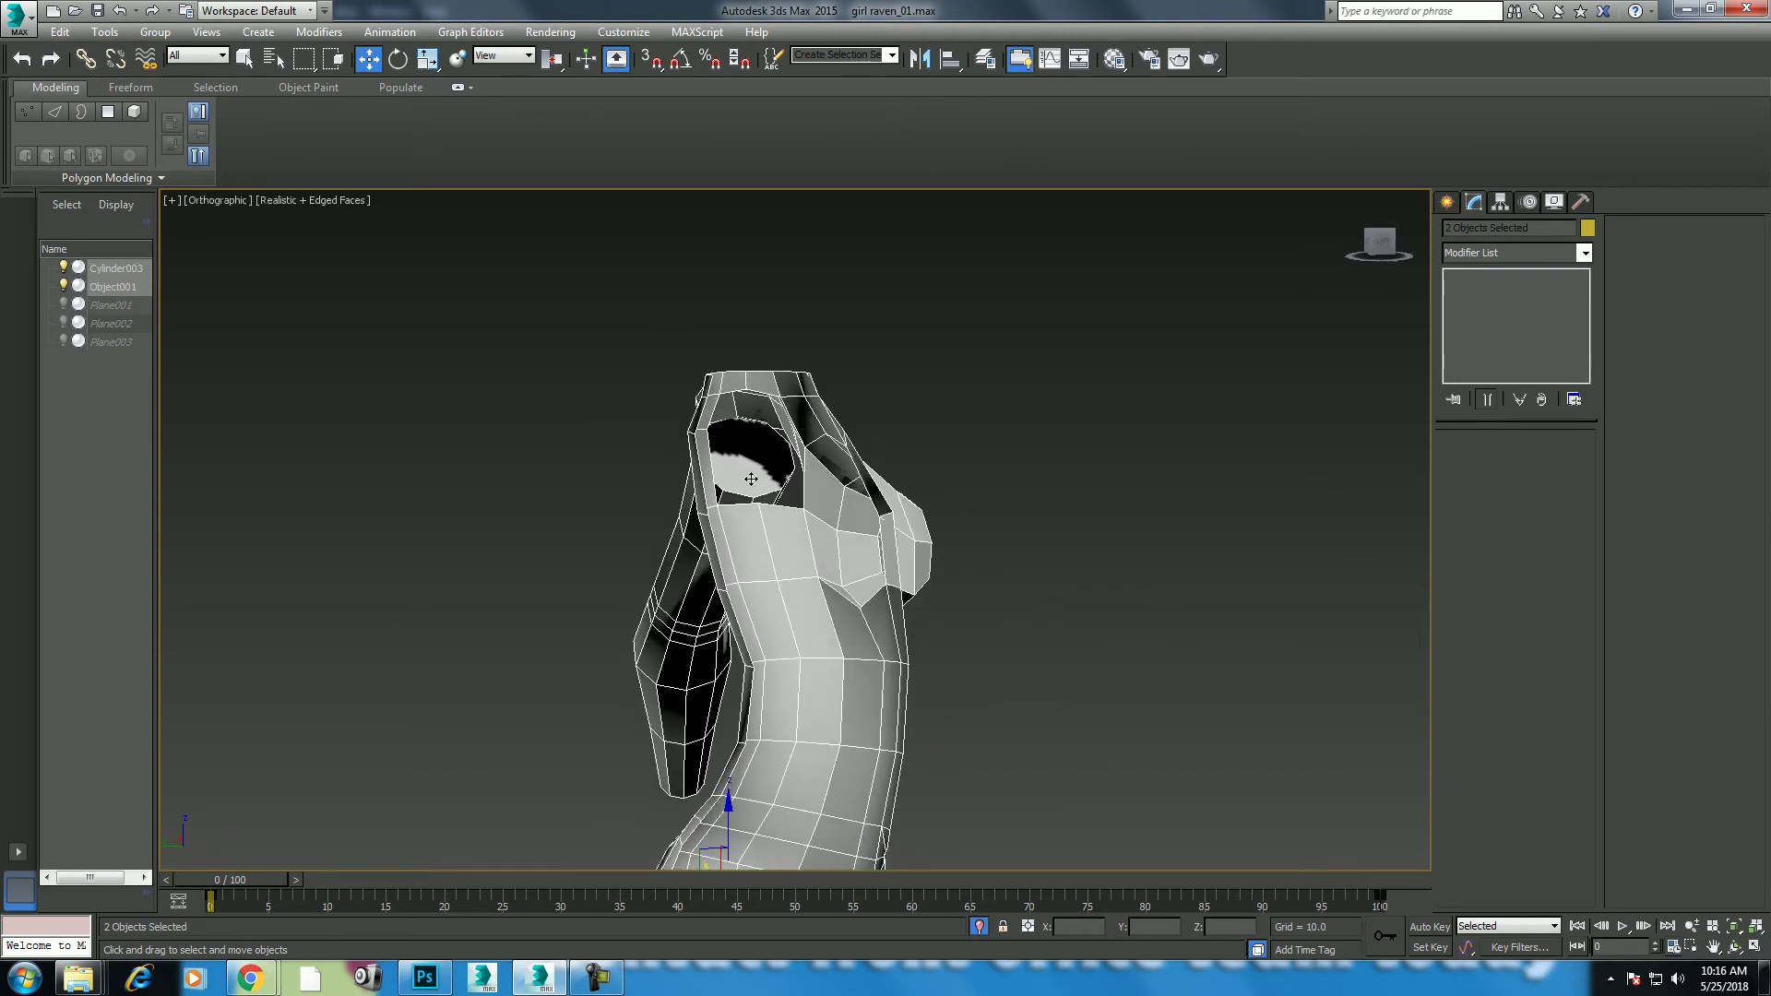
{"action": "left_click", "coordinate": [751, 479]}
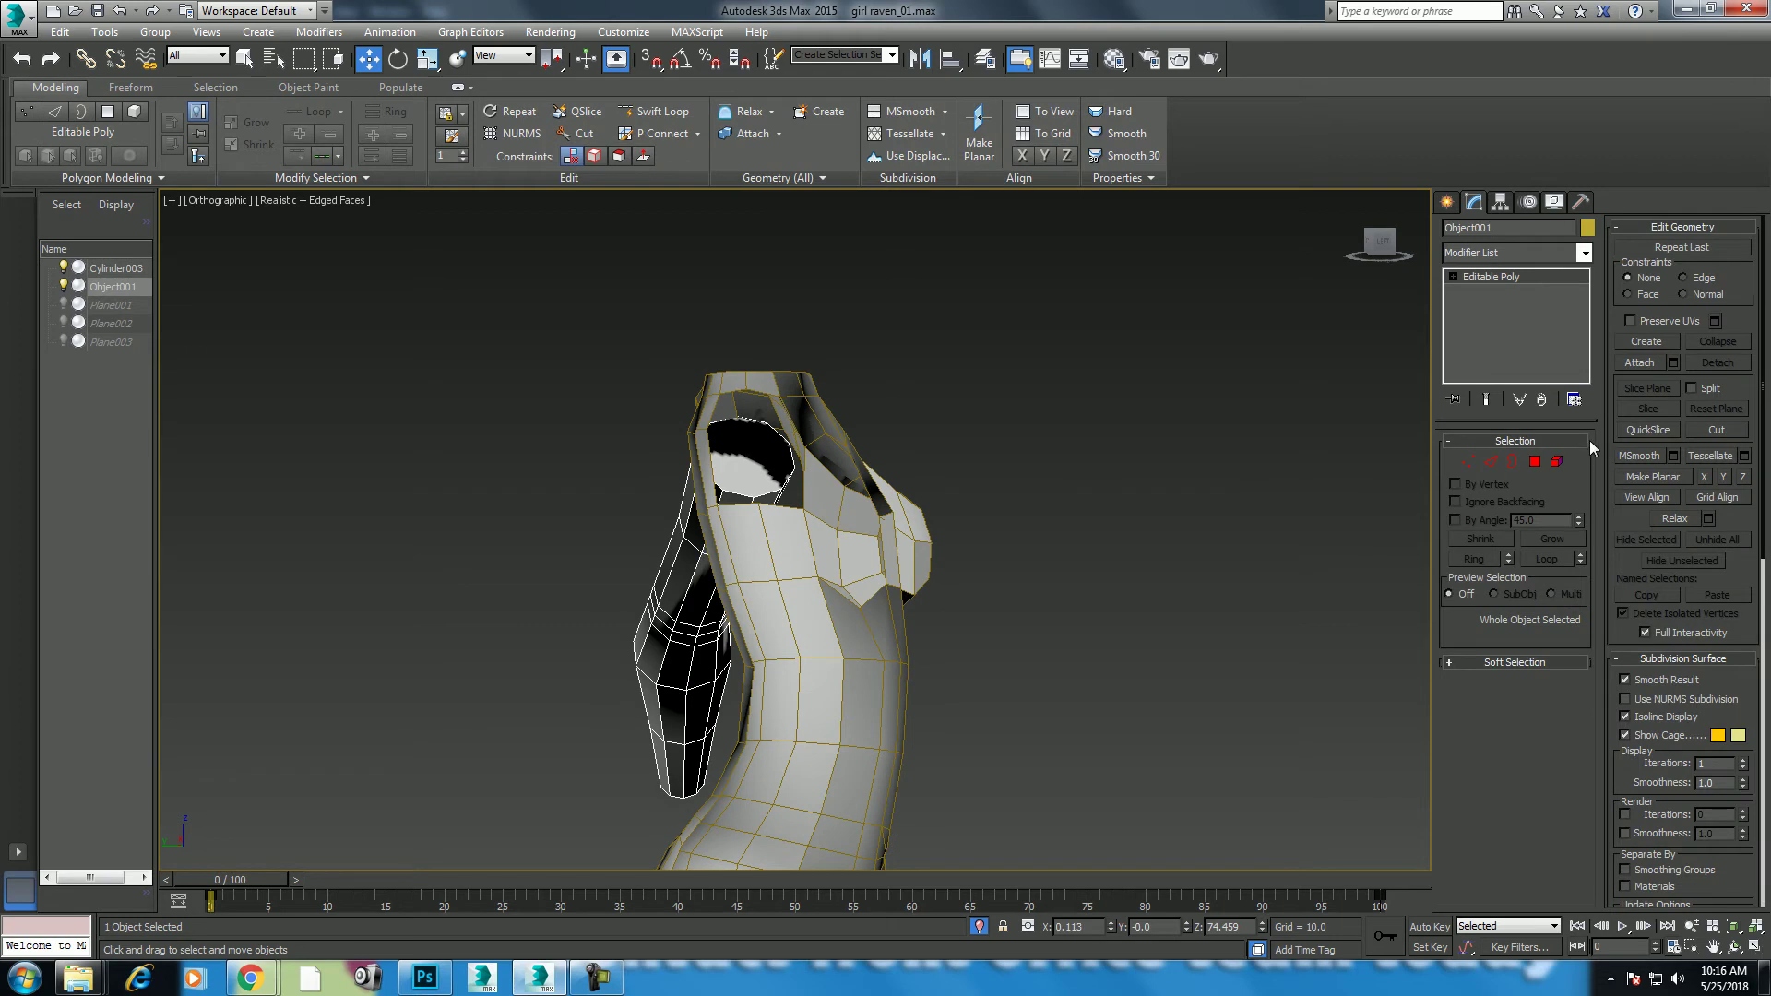
Step: Delete Object001's shoulder cap polygon, then select the arm Cylinder003 at object level
{"action": "left_click", "coordinate": [1535, 464]}
{"action": "left_click", "coordinate": [750, 466]}
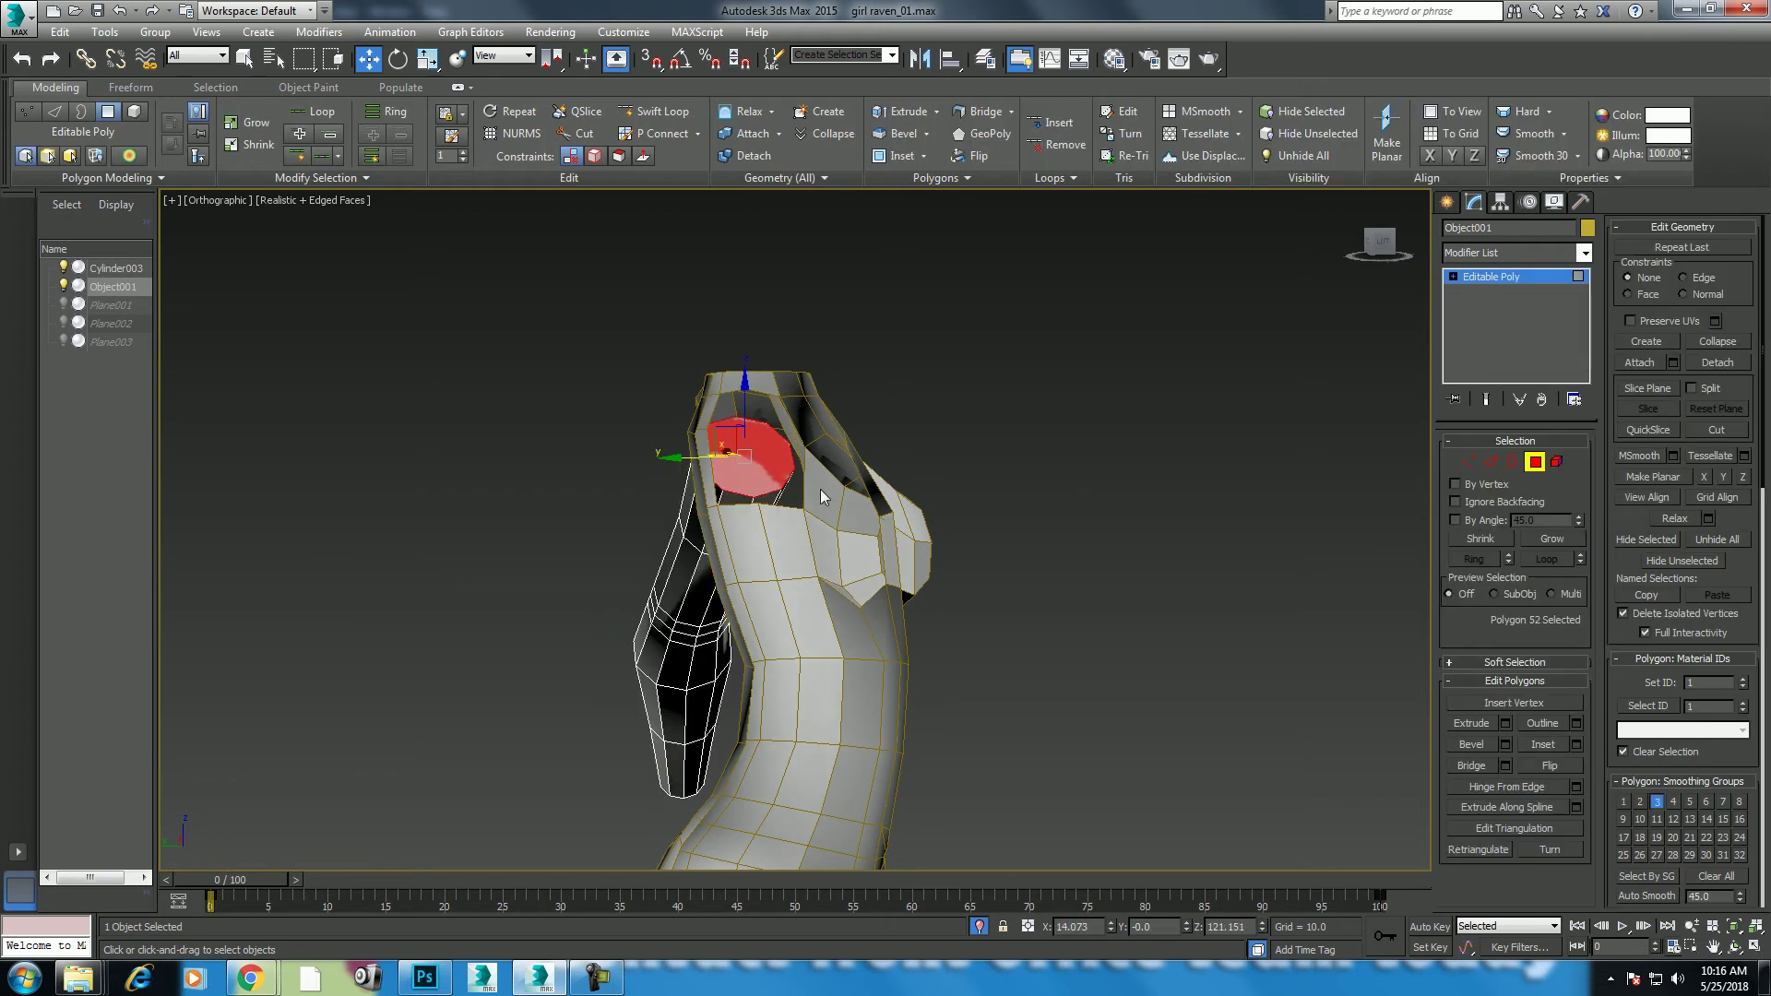
{"action": "key", "text": "Delete"}
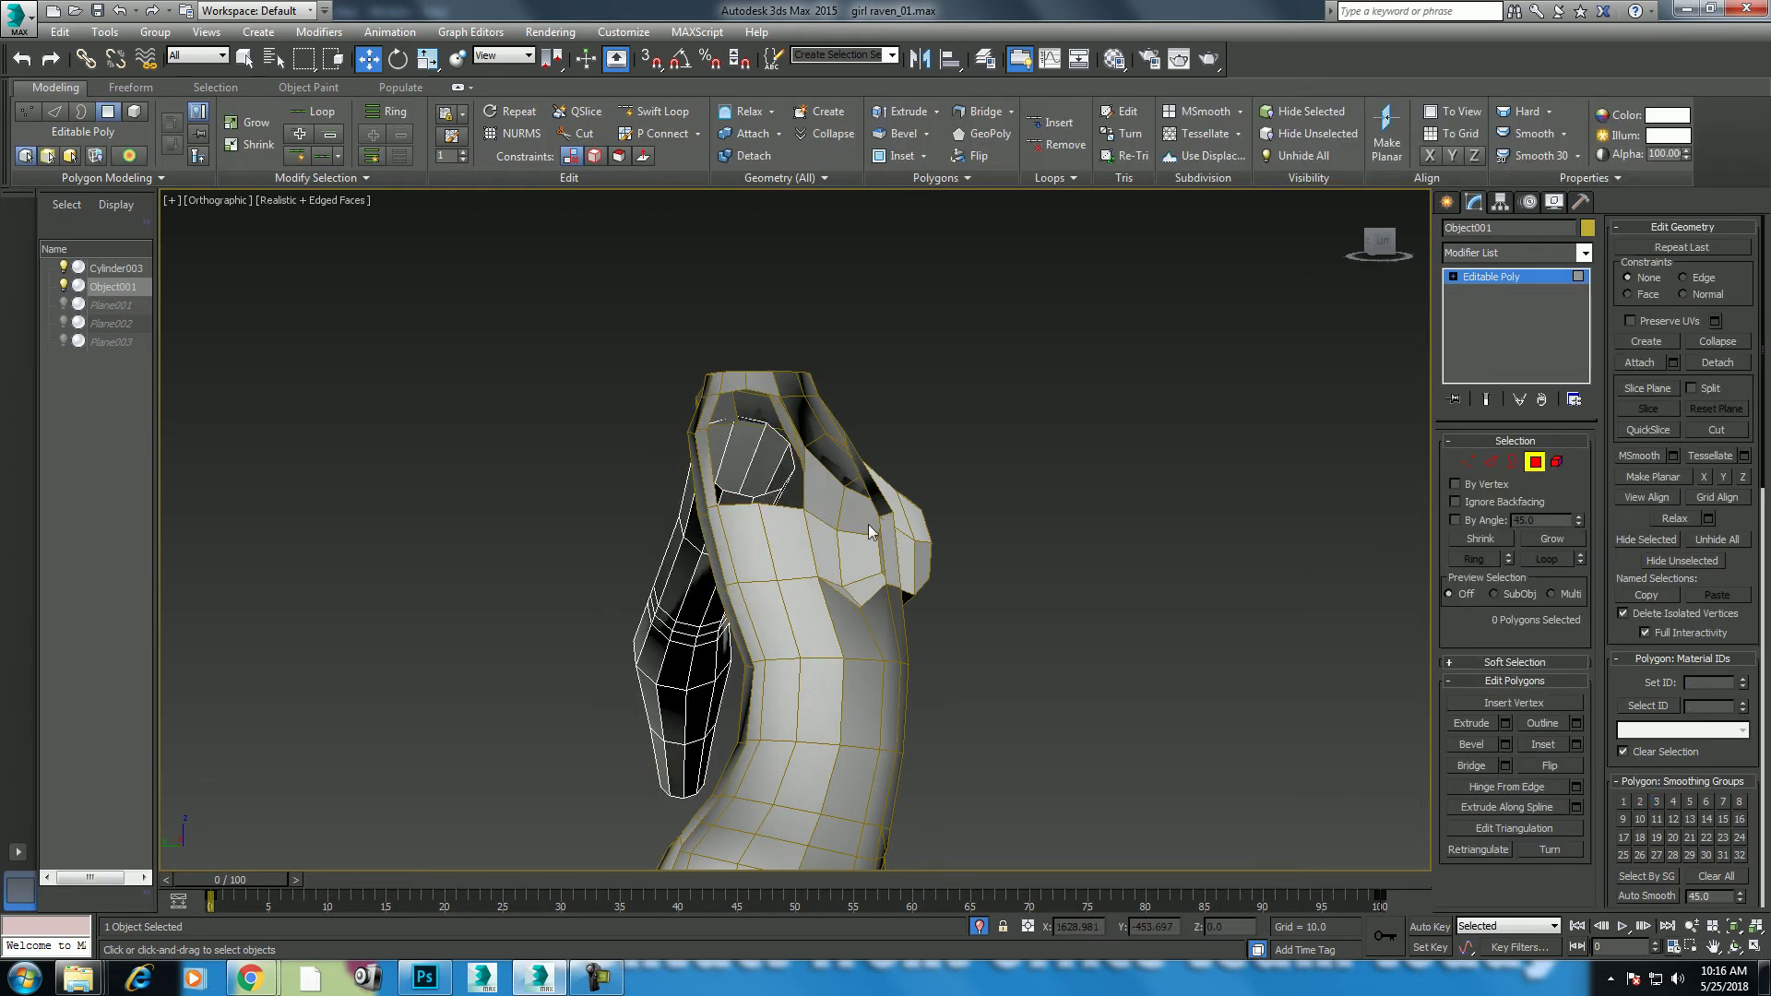
{"action": "middle_click_drag", "start_coordinate": [970, 541], "coordinate": [734, 633], "text": "alt"}
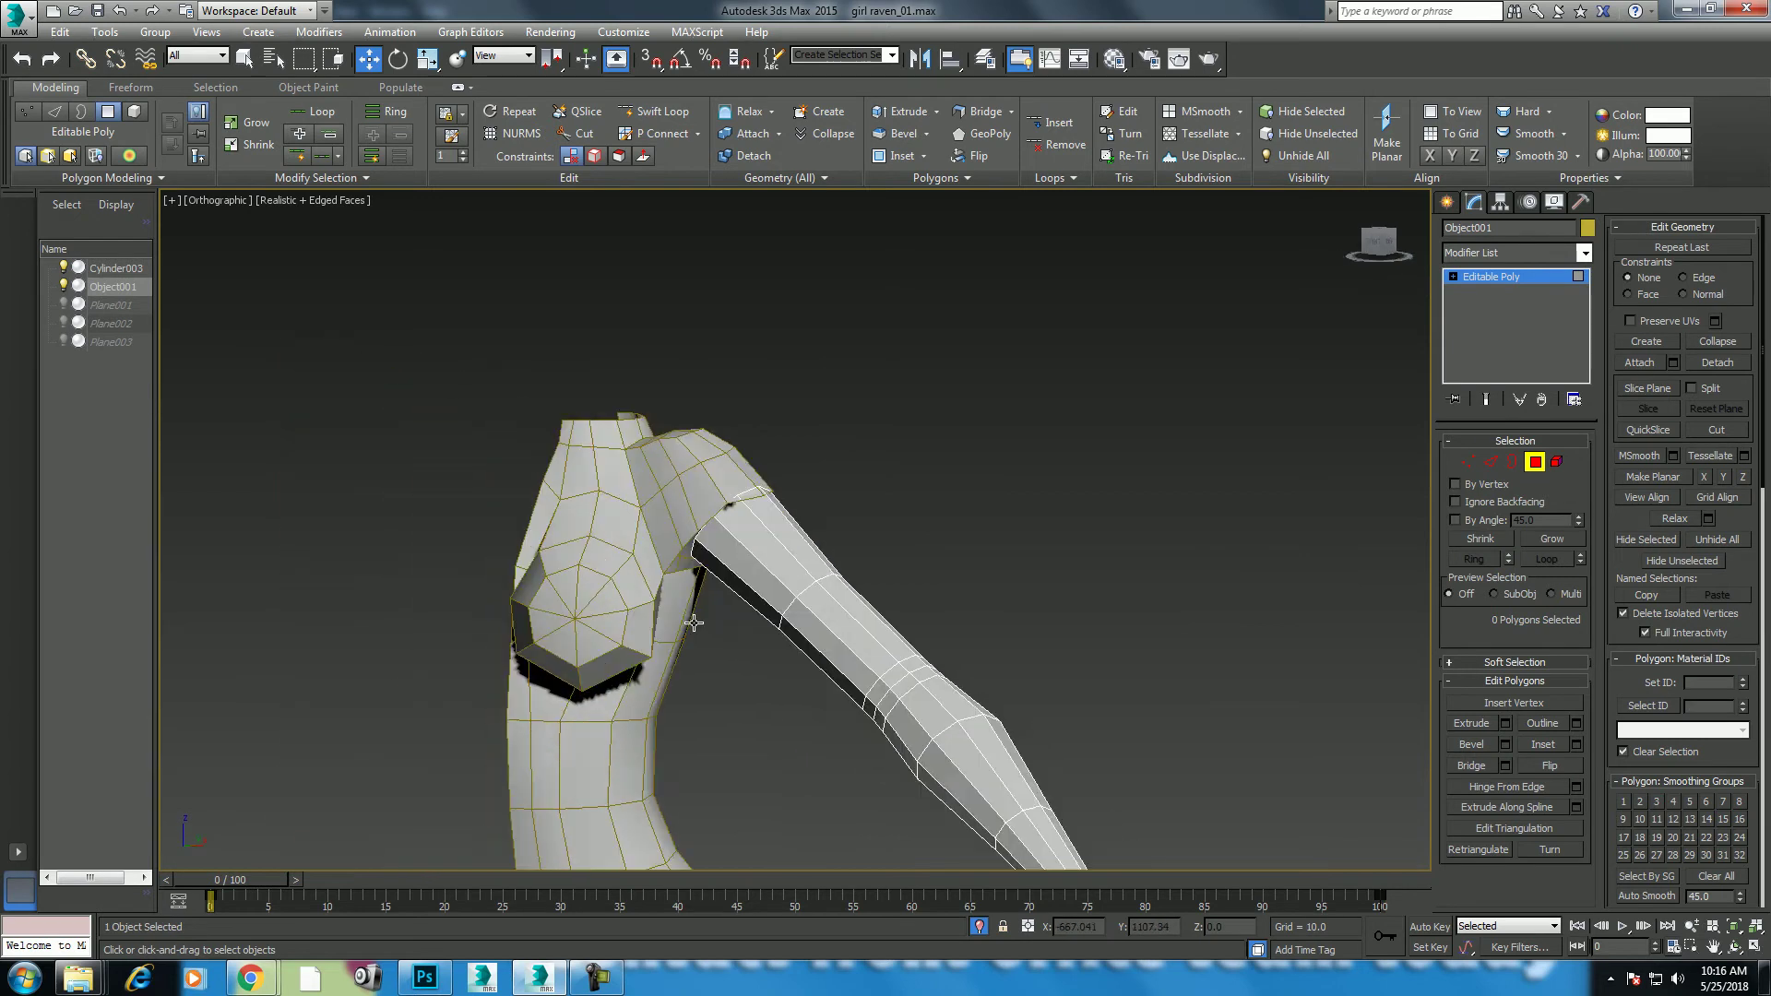
{"action": "right_click", "coordinate": [590, 504]}
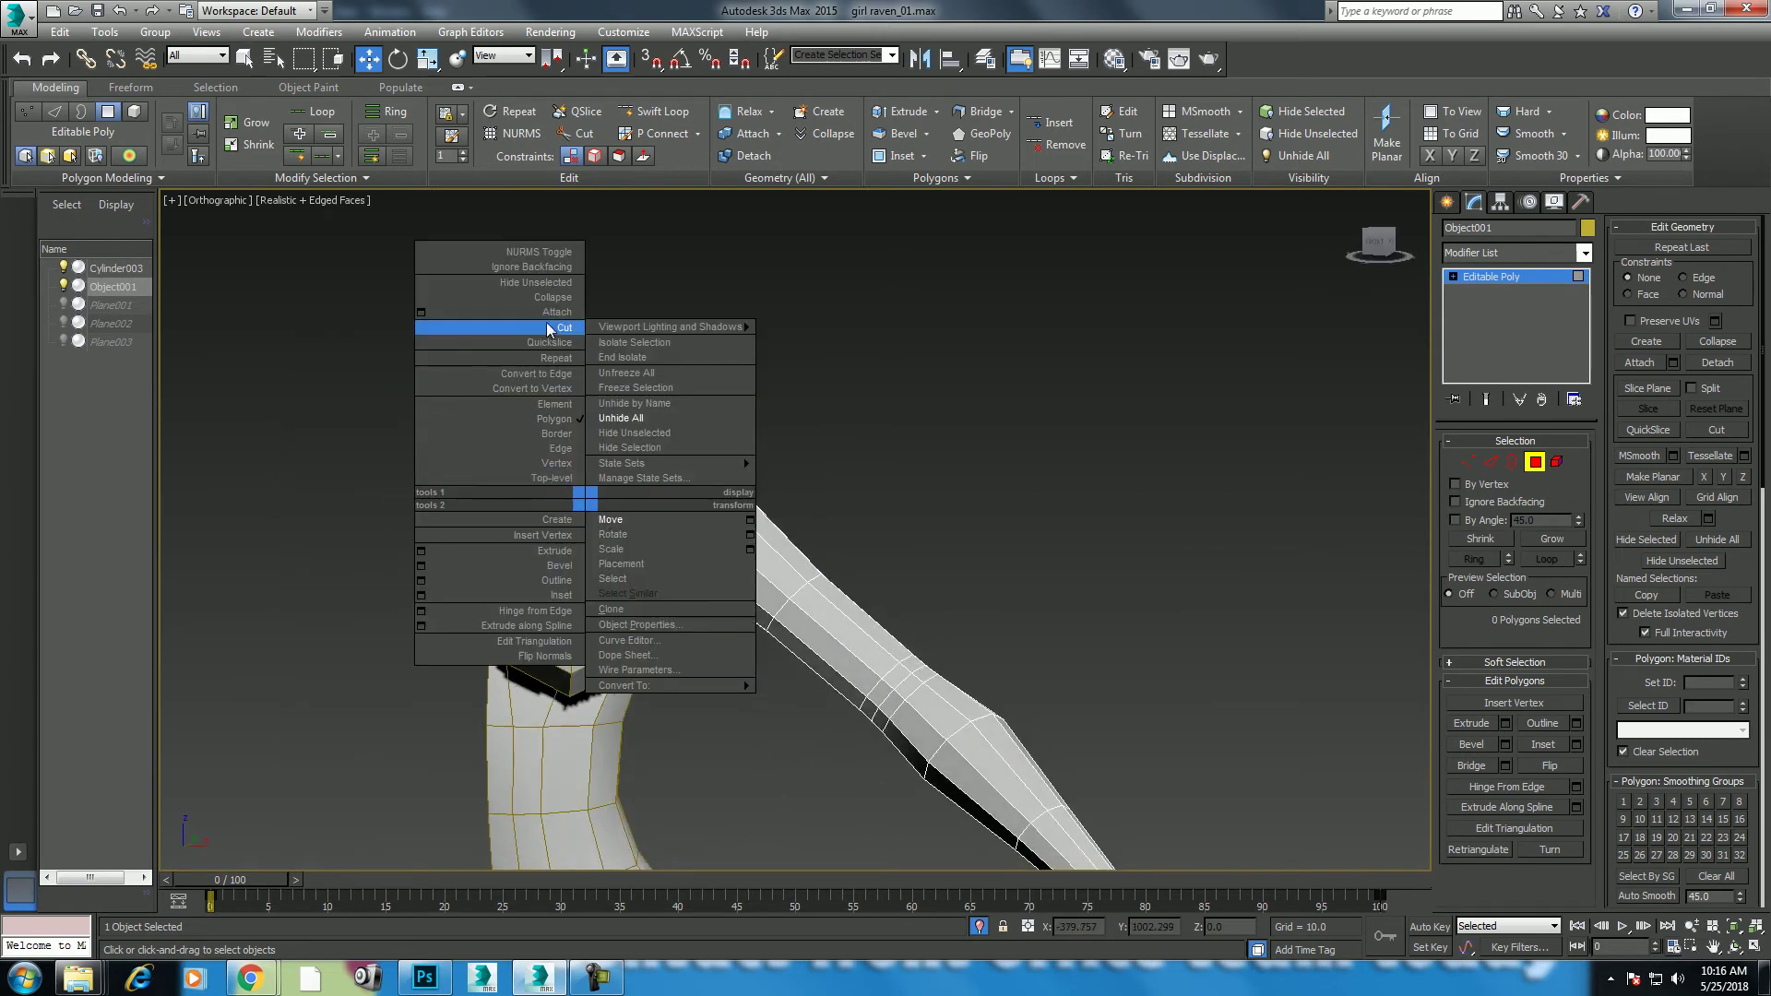
{"action": "left_click", "coordinate": [659, 469]}
{"action": "right_click", "coordinate": [659, 469]}
{"action": "left_click", "coordinate": [590, 443]}
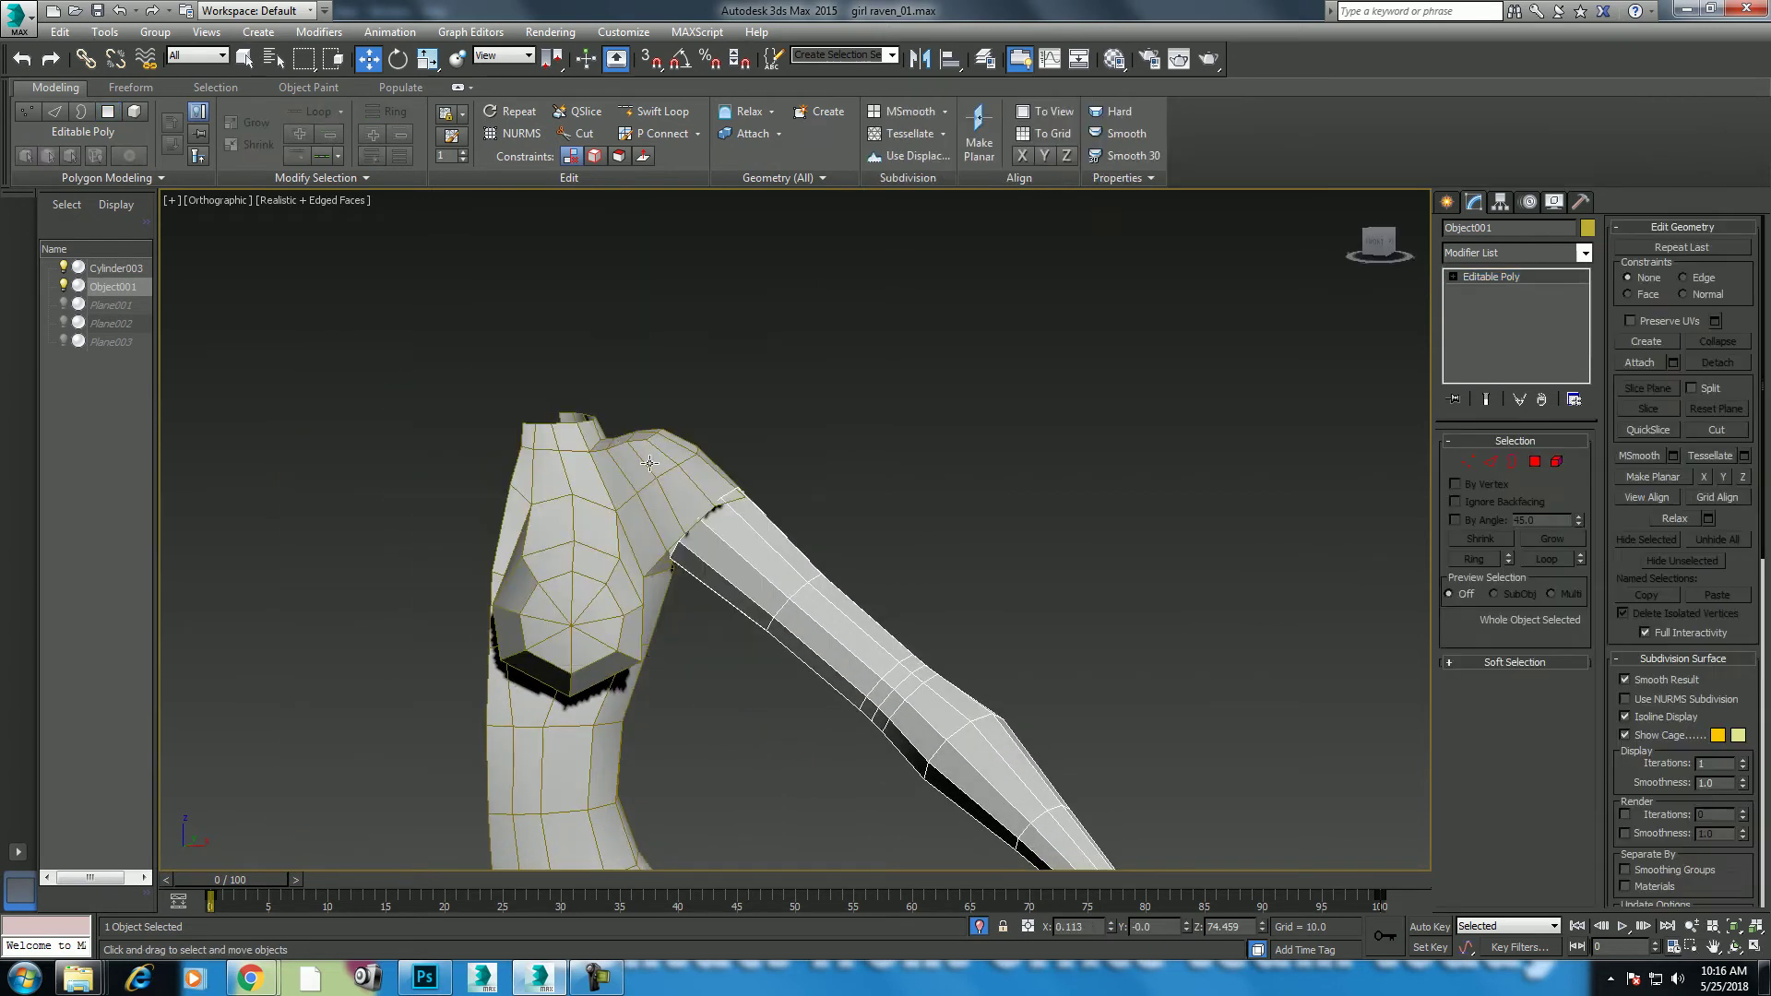
{"action": "left_click", "coordinate": [653, 478]}
{"action": "right_click", "coordinate": [652, 478]}
Step: Attach the torso to the arm and select the shoulder hole and arm-end borders
{"action": "left_click", "coordinate": [581, 319]}
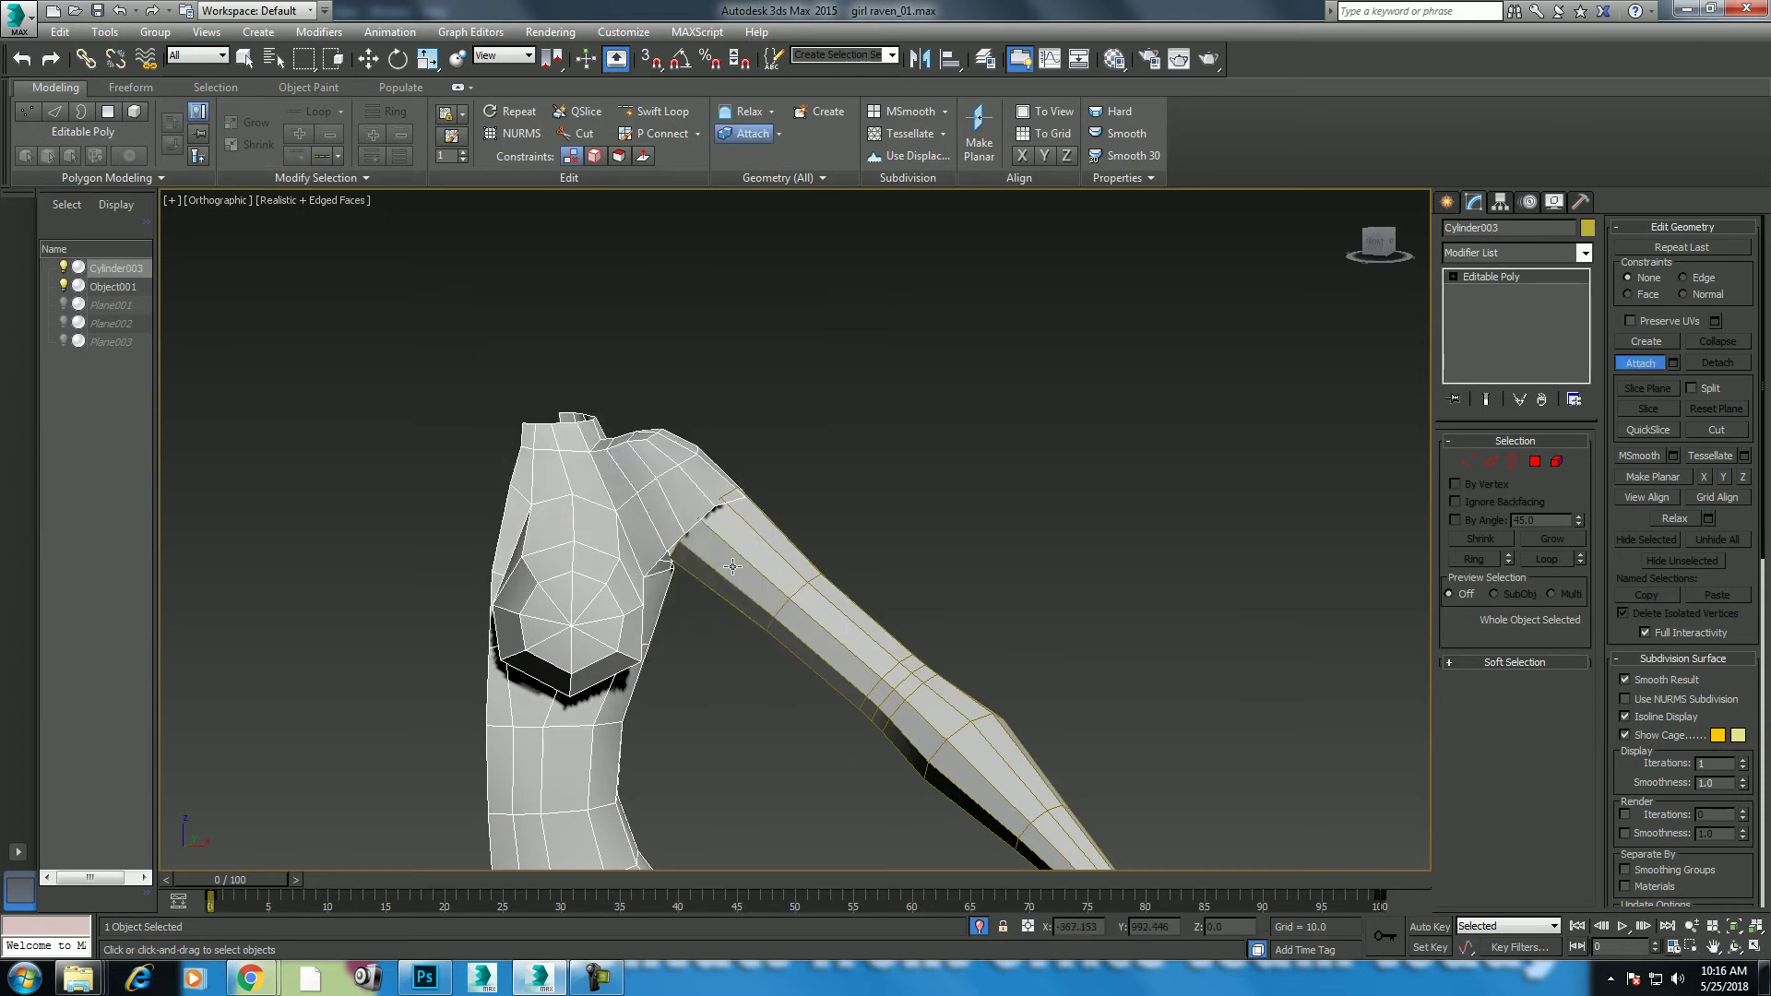
{"action": "left_click", "coordinate": [789, 593]}
{"action": "middle_click_drag", "start_coordinate": [789, 594], "coordinate": [878, 587], "text": "alt"}
{"action": "left_click", "coordinate": [1512, 461]}
{"action": "left_click", "coordinate": [828, 600]}
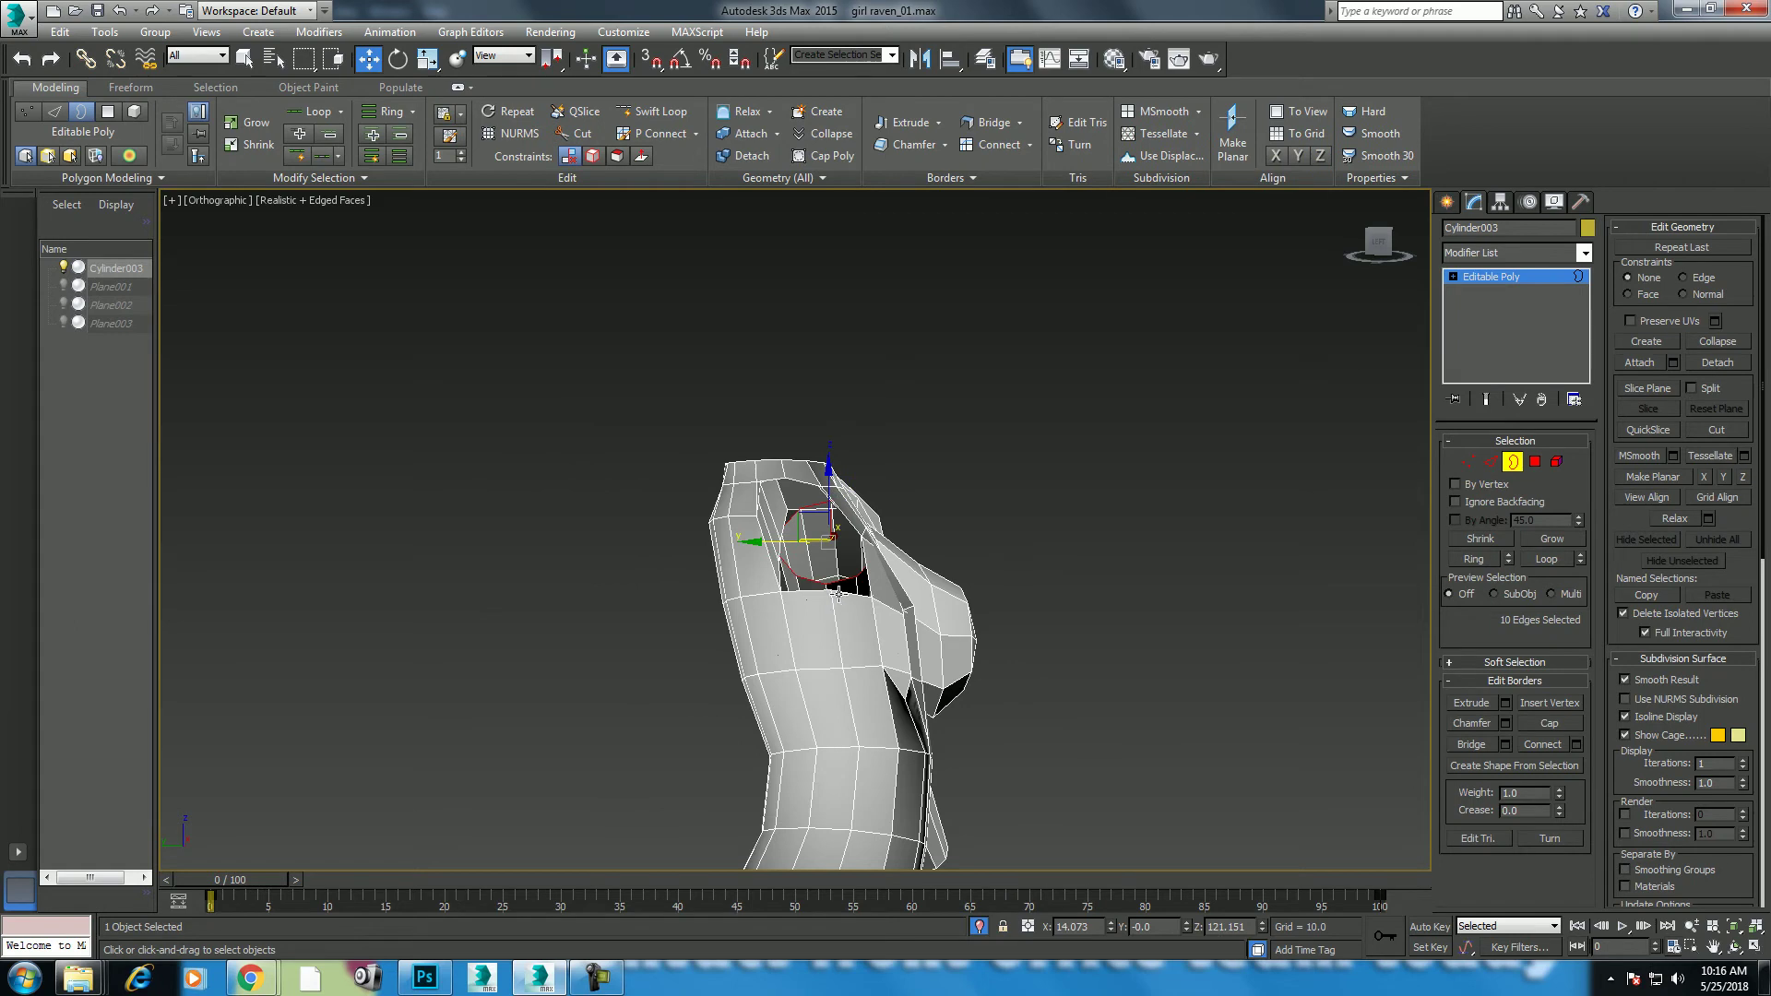
{"action": "left_click", "coordinate": [838, 594], "text": "ctrl"}
Step: Bridge the two open borders with 1 segment
{"action": "left_click", "coordinate": [1505, 745]}
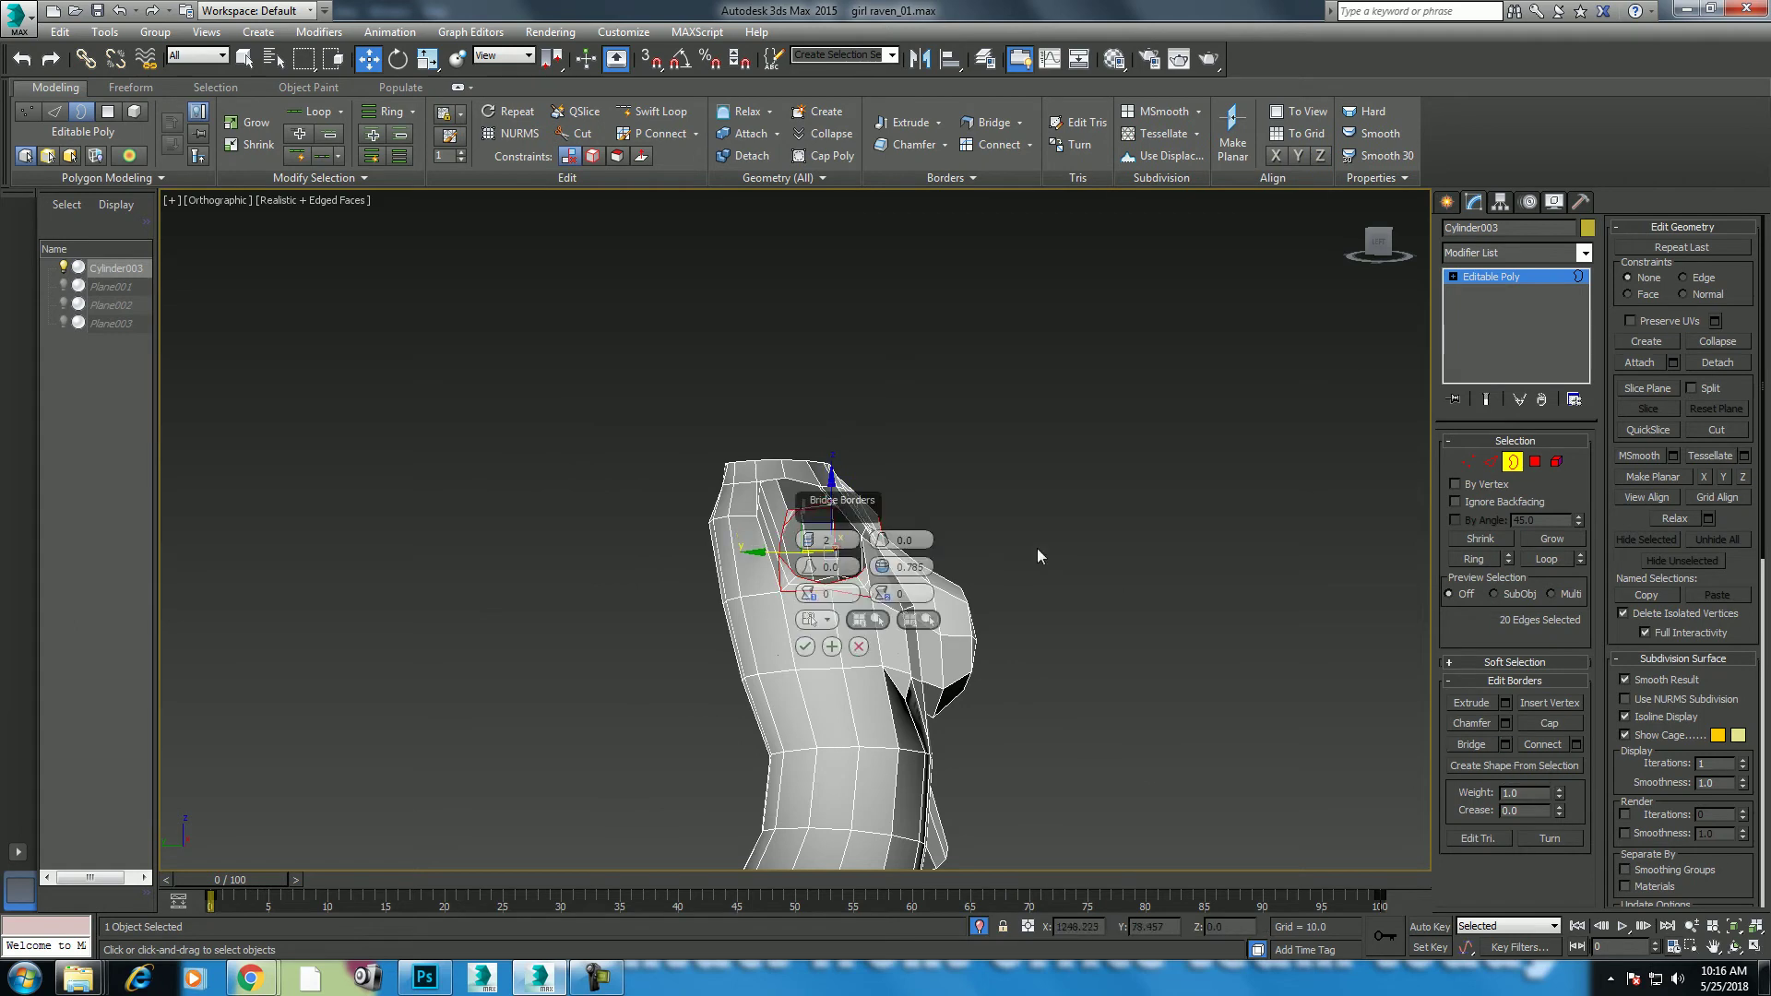
{"action": "scroll", "coordinate": [1110, 554], "scroll_direction": "up", "scroll_amount": 3}
{"action": "mouse_move", "coordinate": [1111, 553]}
{"action": "middle_mouse_down", "text": "alt"}
{"action": "mouse_move", "coordinate": [977, 574]}
{"action": "mouse_move", "coordinate": [1028, 581]}
{"action": "mouse_move", "coordinate": [989, 546]}
{"action": "mouse_move", "coordinate": [972, 568]}
{"action": "mouse_move", "coordinate": [1100, 391]}
{"action": "middle_mouse_up", "text": "alt"}
{"action": "middle_click_drag", "start_coordinate": [863, 395], "coordinate": [811, 553], "text": "alt"}
{"action": "left_click_drag", "start_coordinate": [810, 545], "coordinate": [810, 565]}
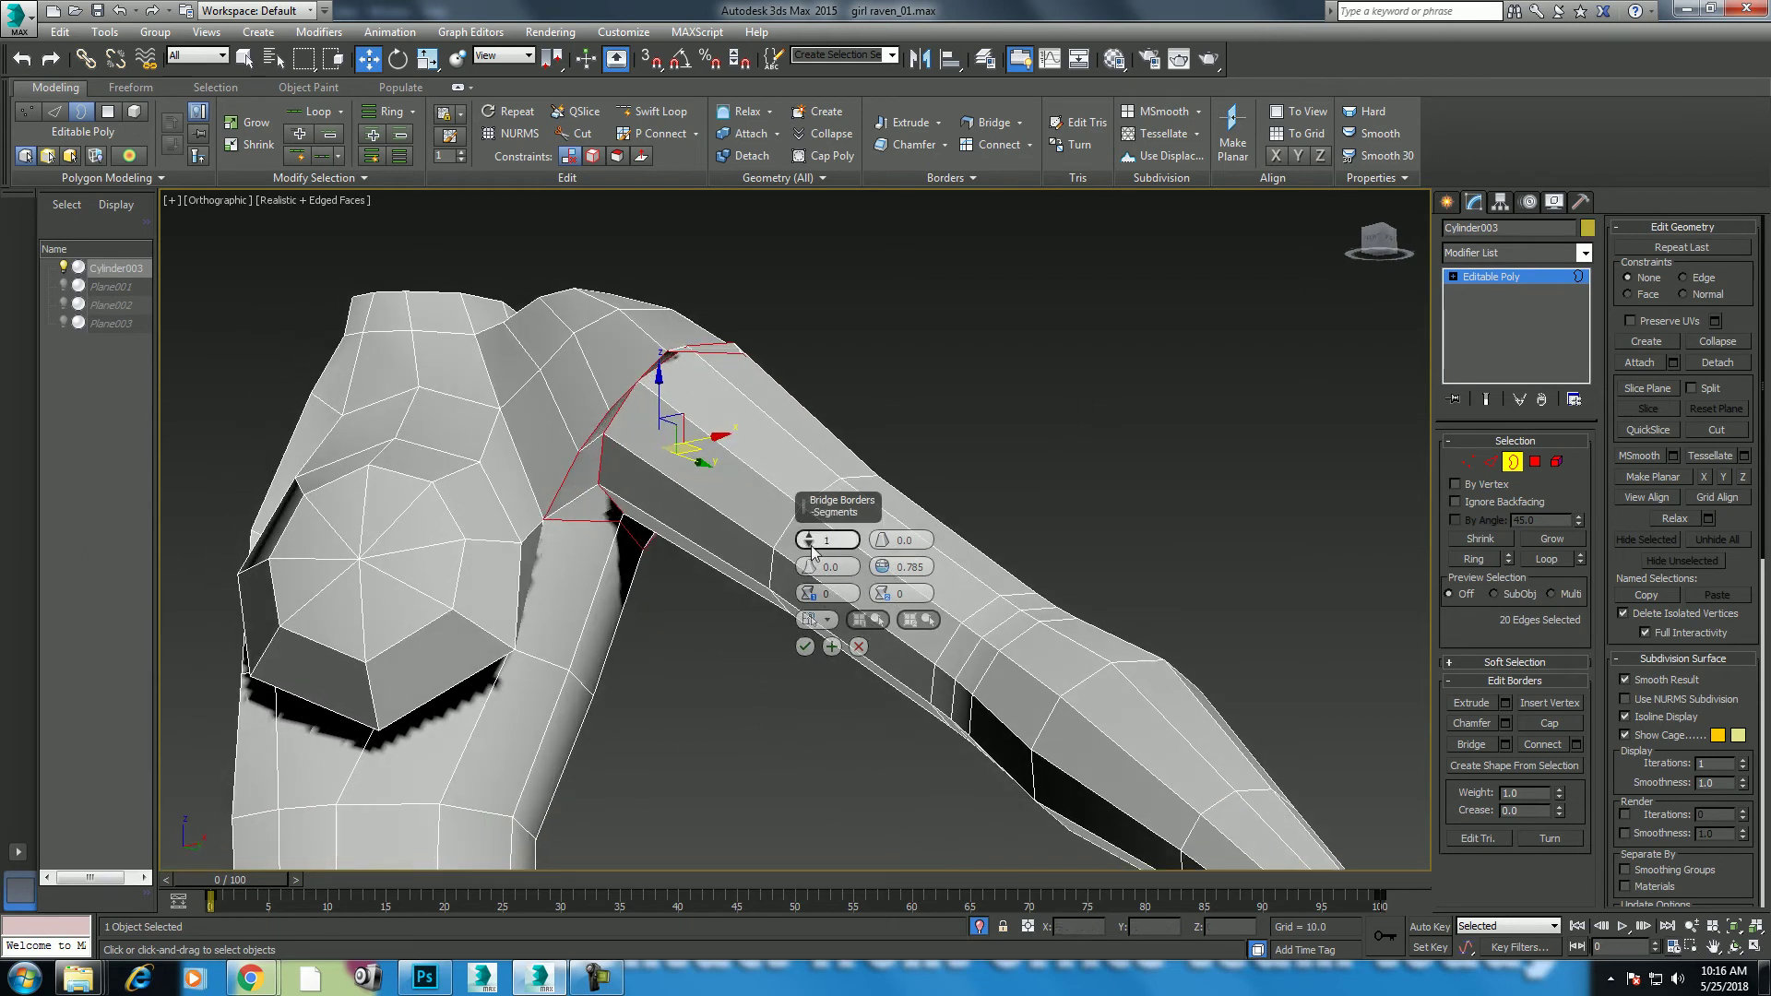
{"action": "left_click", "coordinate": [804, 648]}
{"action": "middle_click_drag", "start_coordinate": [720, 498], "coordinate": [728, 386], "text": "alt"}
{"action": "left_click", "coordinate": [652, 112]}
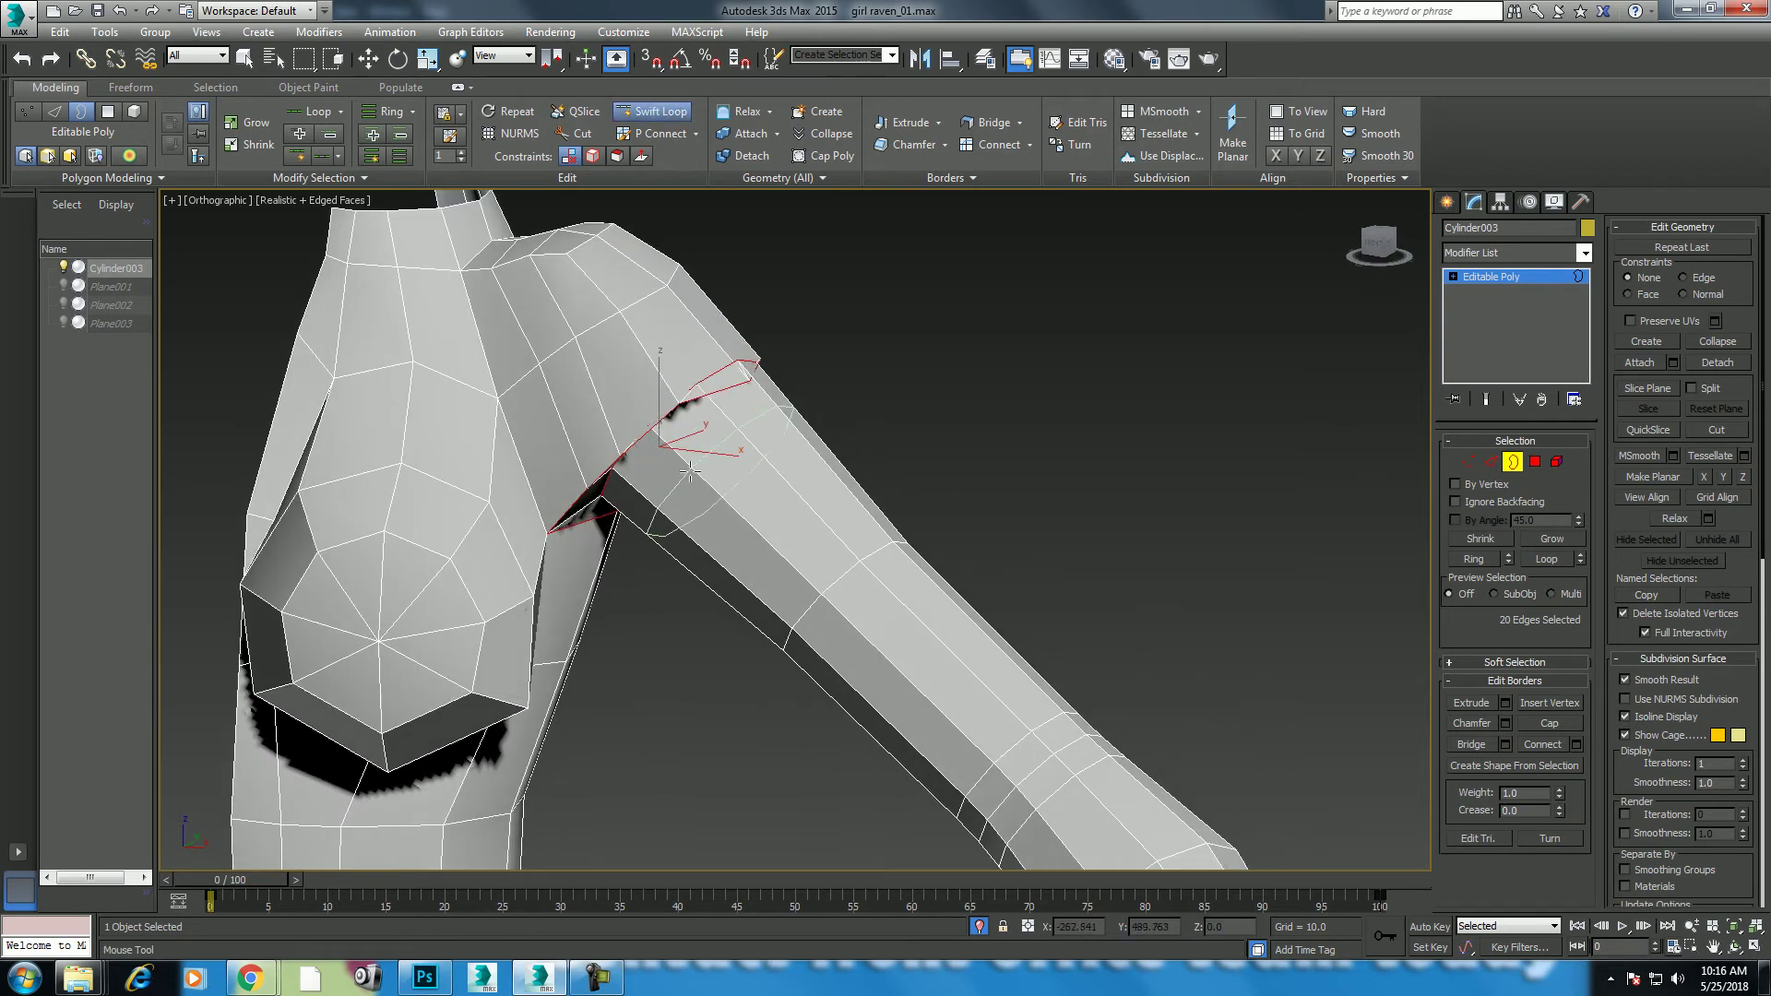
Step: Review the new upper-arm loop by the shoulder joint, exit Swift Loop and clear the selection
{"action": "mouse_move", "coordinate": [699, 472]}
{"action": "middle_mouse_down", "text": "alt"}
{"action": "mouse_move", "coordinate": [835, 471]}
{"action": "mouse_move", "coordinate": [779, 479]}
{"action": "middle_mouse_up", "text": "alt"}
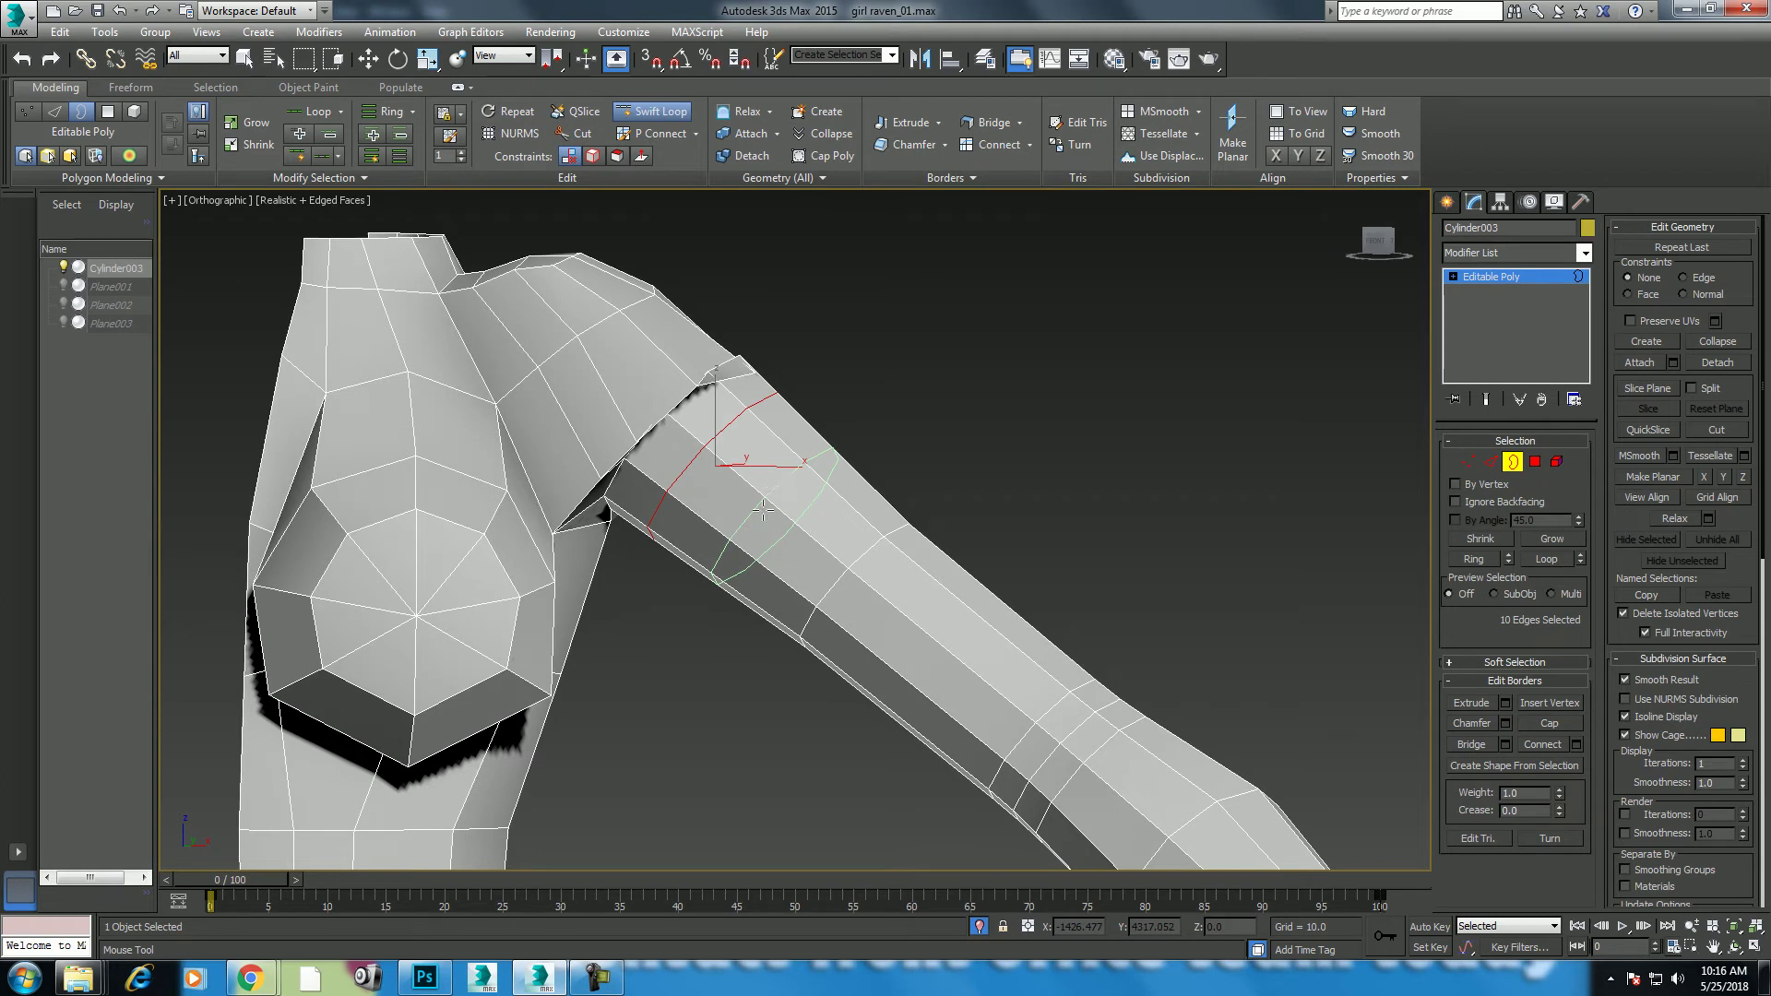
{"action": "middle_click_drag", "start_coordinate": [763, 509], "coordinate": [620, 504], "text": "alt"}
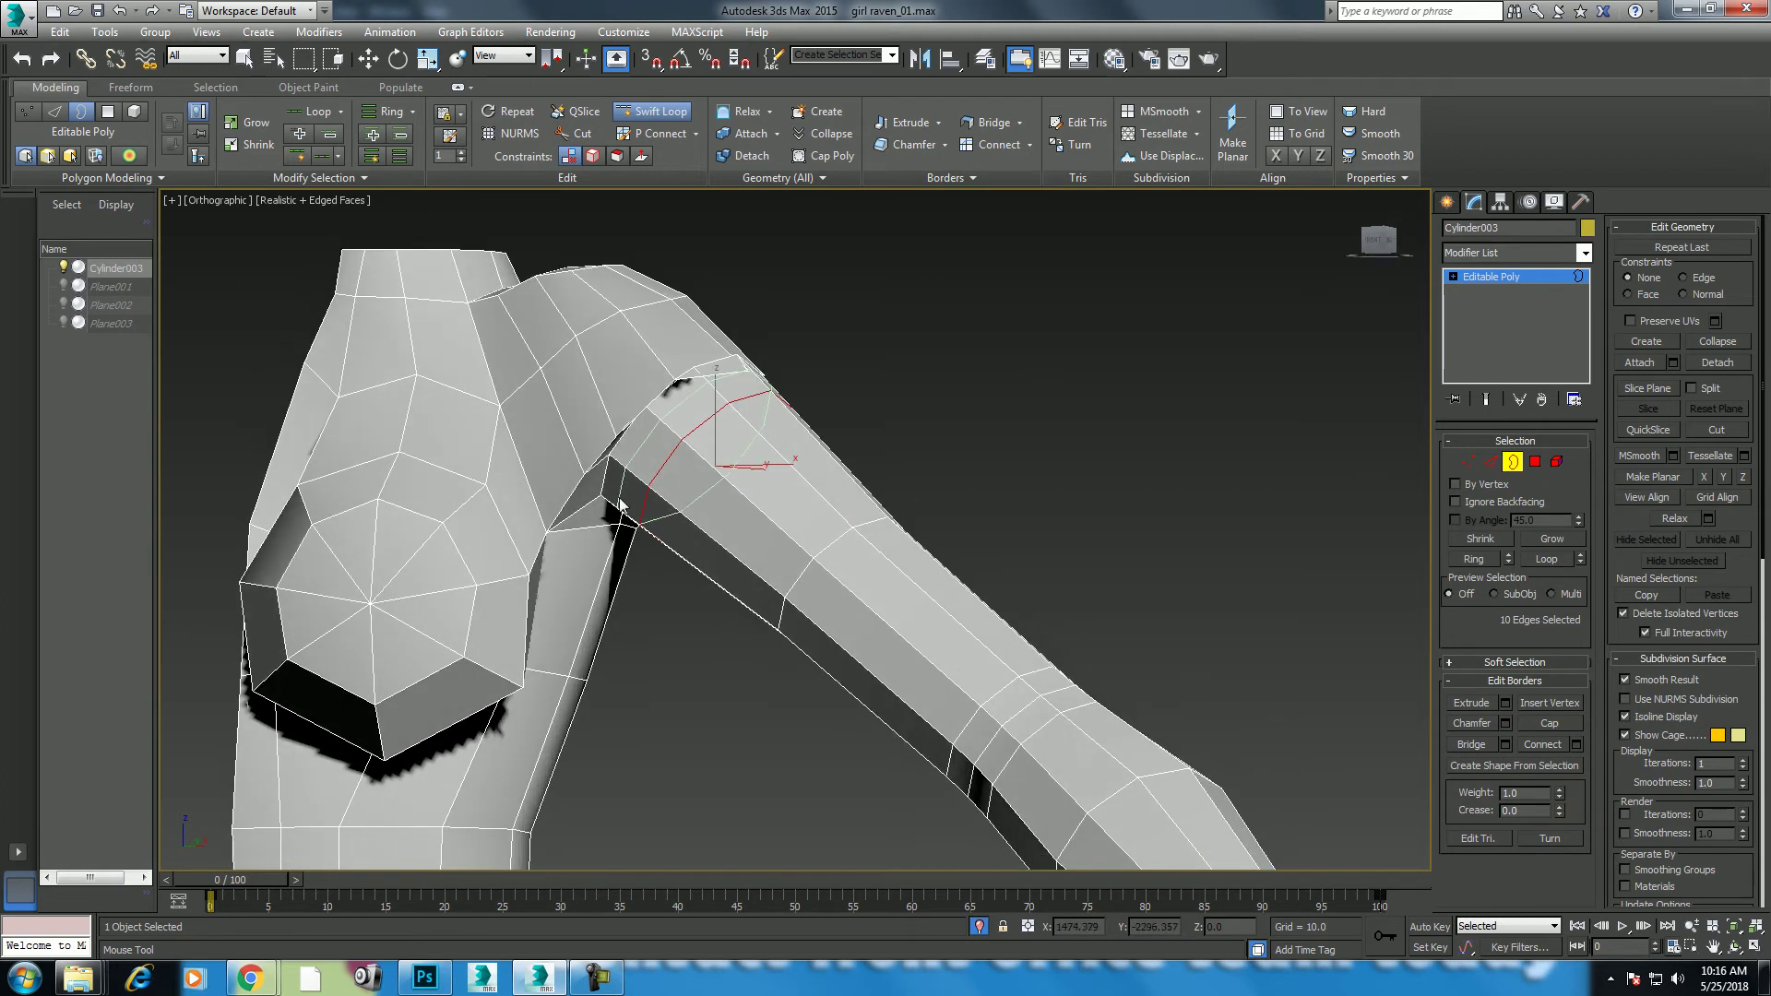
{"action": "key", "text": "w"}
{"action": "left_click", "coordinate": [590, 506]}
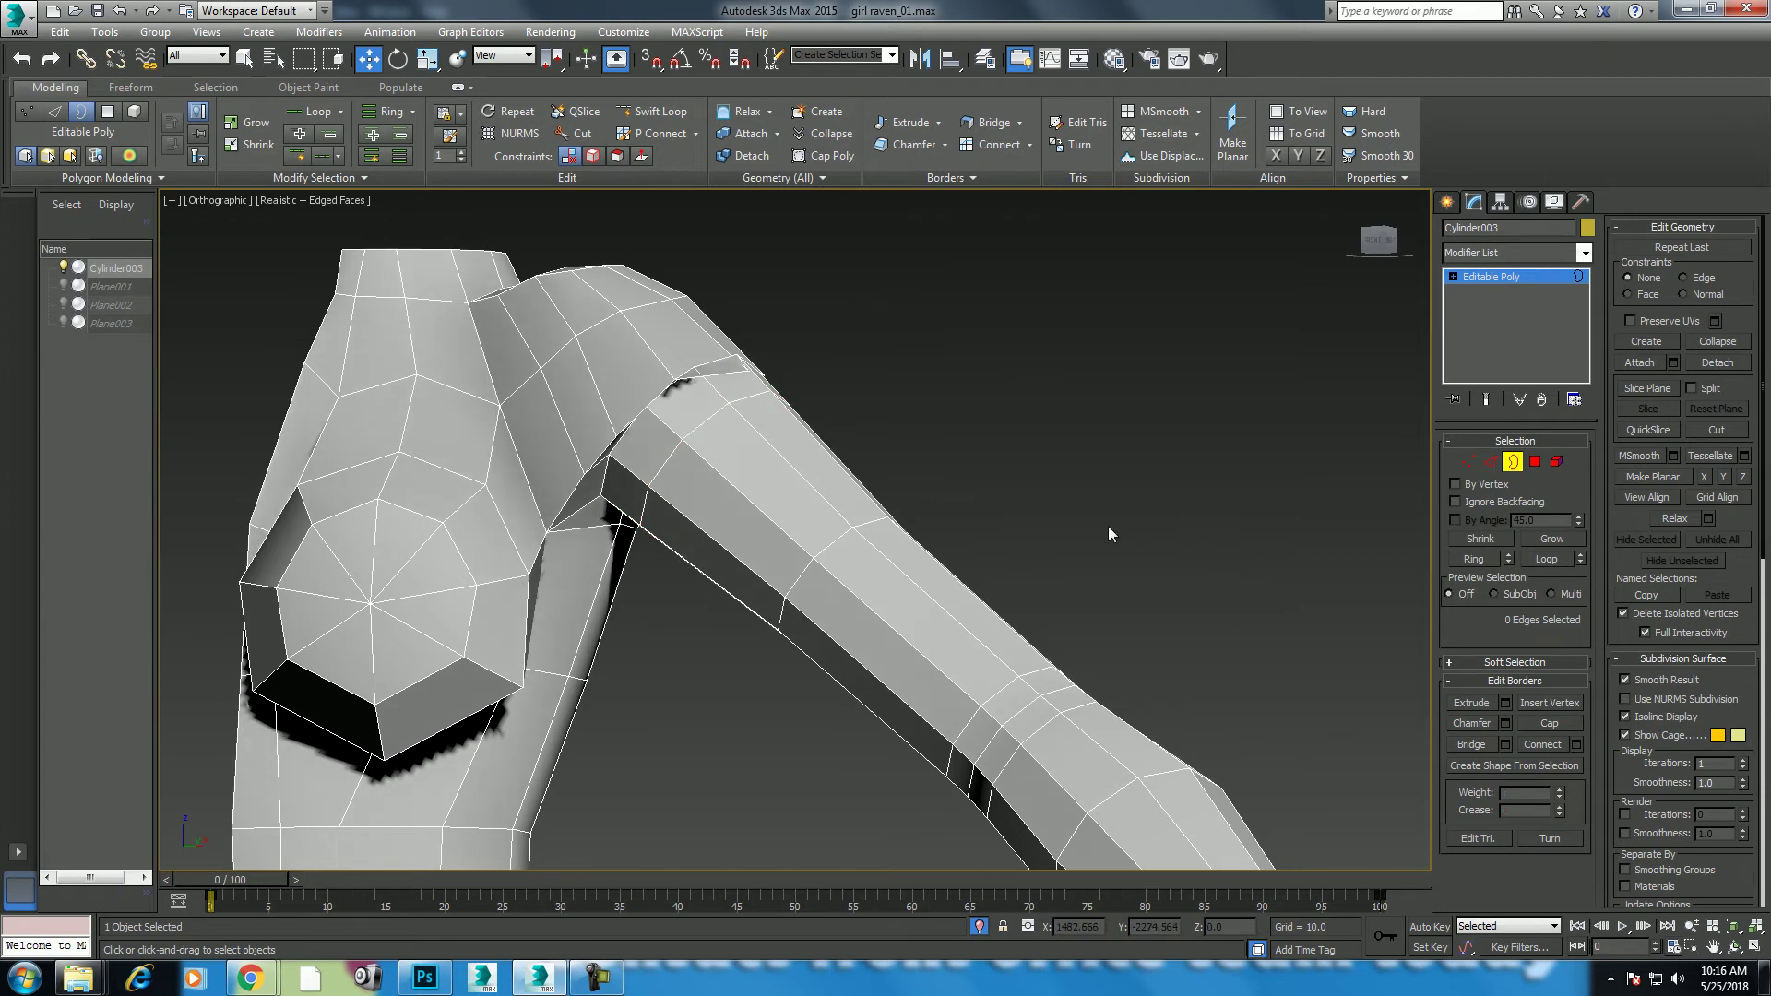
{"action": "mouse_move", "coordinate": [746, 506]}
{"action": "middle_mouse_down", "text": "alt"}
{"action": "mouse_move", "coordinate": [725, 506]}
{"action": "mouse_move", "coordinate": [757, 406]}
{"action": "middle_mouse_up", "text": "alt"}
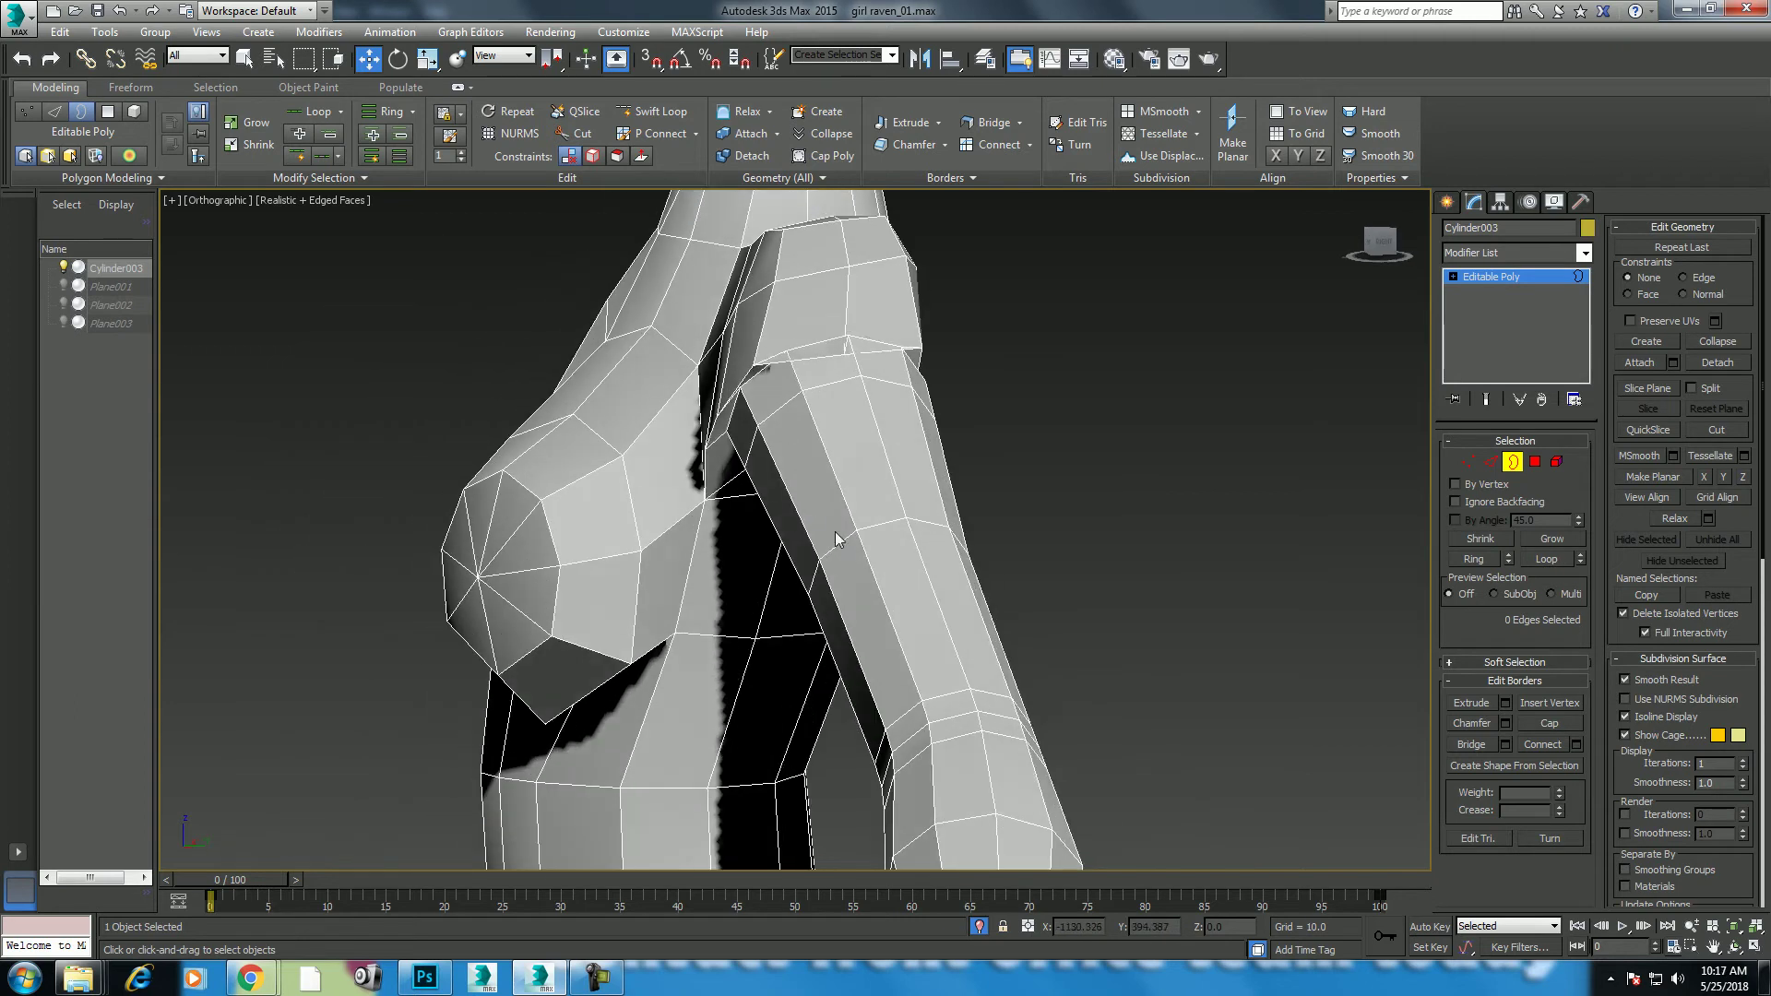
{"action": "mouse_move", "coordinate": [764, 542]}
{"action": "middle_mouse_down", "text": "alt"}
{"action": "mouse_move", "coordinate": [854, 517]}
{"action": "mouse_move", "coordinate": [824, 531]}
{"action": "mouse_move", "coordinate": [710, 433]}
{"action": "middle_mouse_up", "text": "alt"}
{"action": "left_click", "coordinate": [1491, 461]}
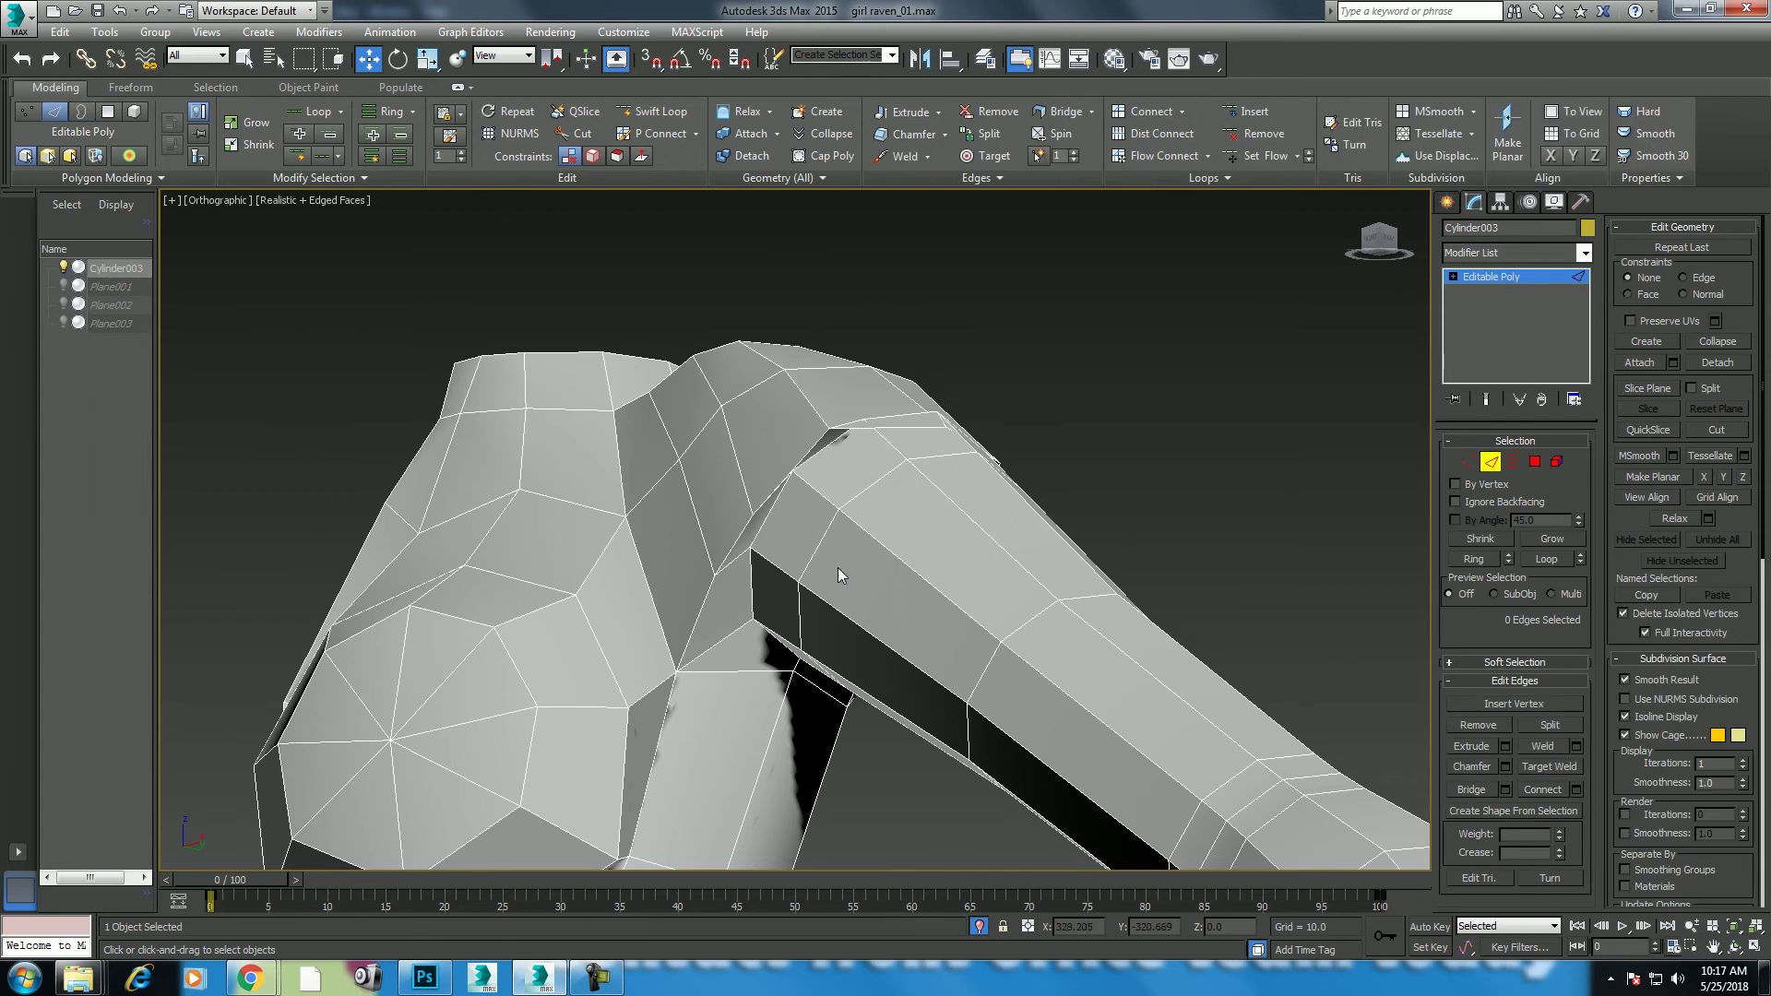
Step: Collapse the edge loop around the arm near the shoulder
{"action": "left_click", "coordinate": [730, 566]}
{"action": "double_click", "coordinate": [745, 586]}
{"action": "right_click", "coordinate": [747, 585]}
{"action": "left_click", "coordinate": [707, 372]}
Step: At Vertex level, select the three vertices at the top of the shoulder
{"action": "mouse_move", "coordinate": [707, 380]}
{"action": "middle_mouse_down", "text": "alt"}
{"action": "mouse_move", "coordinate": [1160, 499]}
{"action": "mouse_move", "coordinate": [1135, 484]}
{"action": "mouse_move", "coordinate": [880, 535]}
{"action": "middle_mouse_up", "text": "alt"}
{"action": "key", "text": "l"}
{"action": "scroll", "coordinate": [880, 535], "scroll_direction": "up", "scroll_amount": 2}
{"action": "key", "text": "alt+w"}
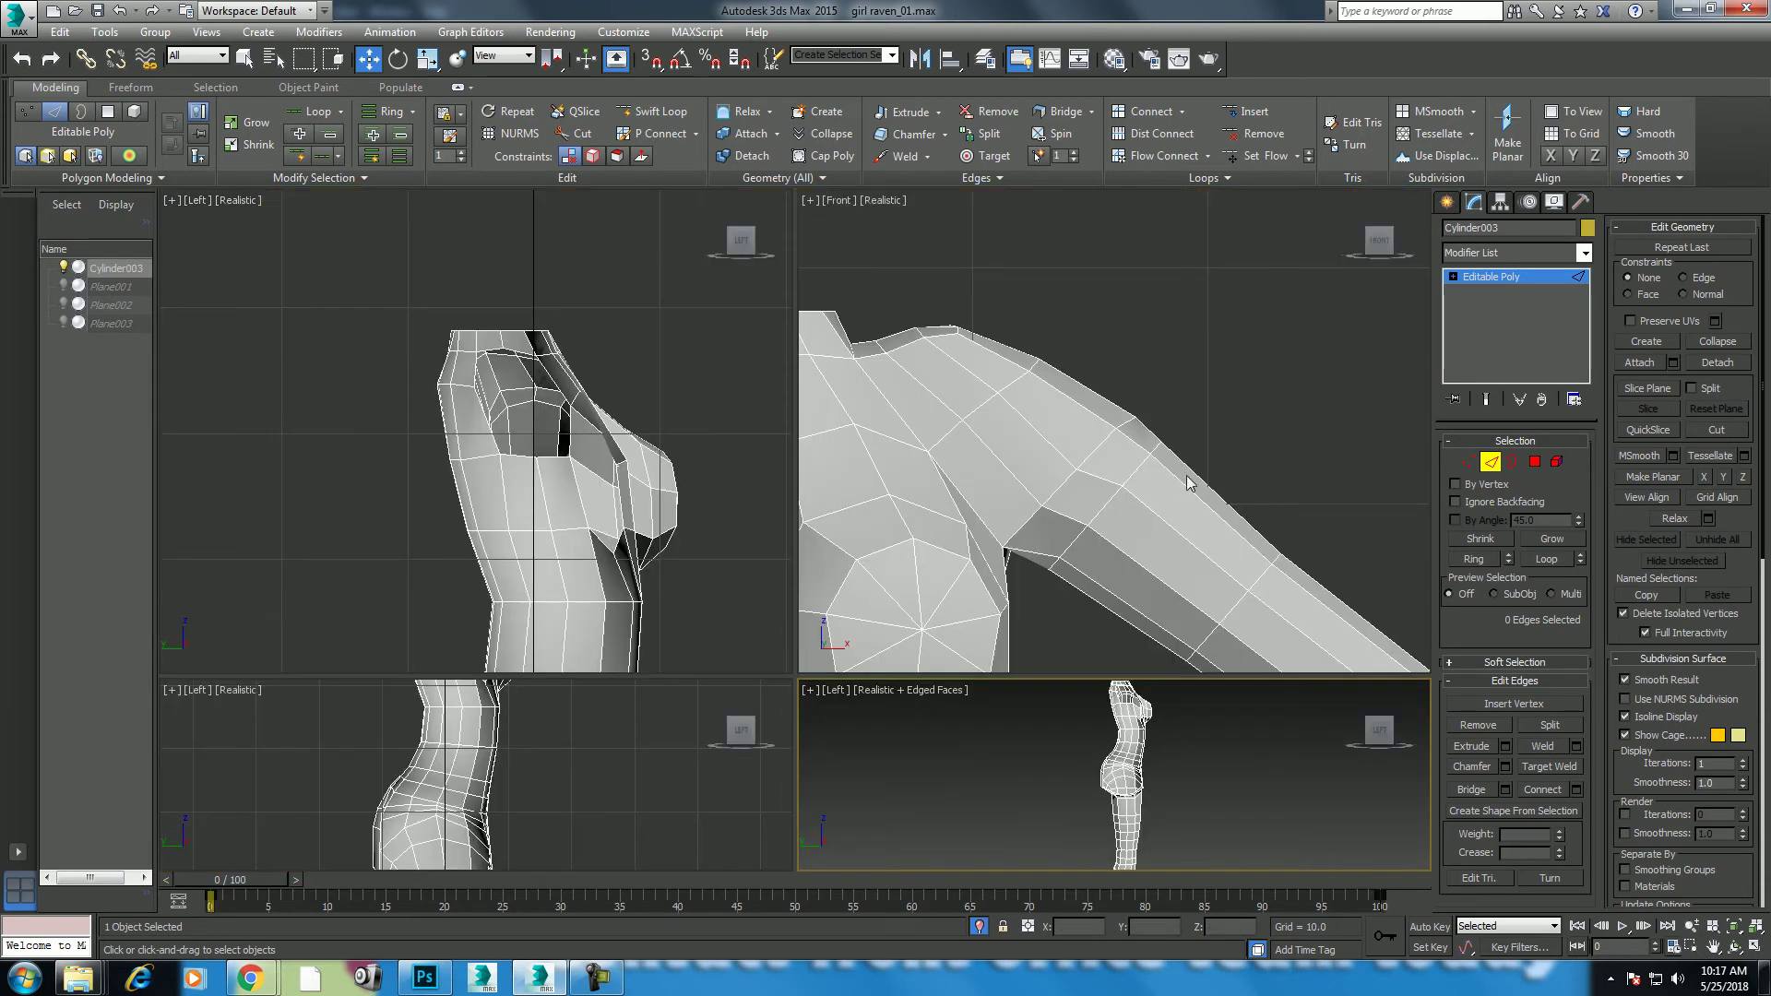
{"action": "middle_click_drag", "start_coordinate": [1031, 490], "coordinate": [1037, 501]}
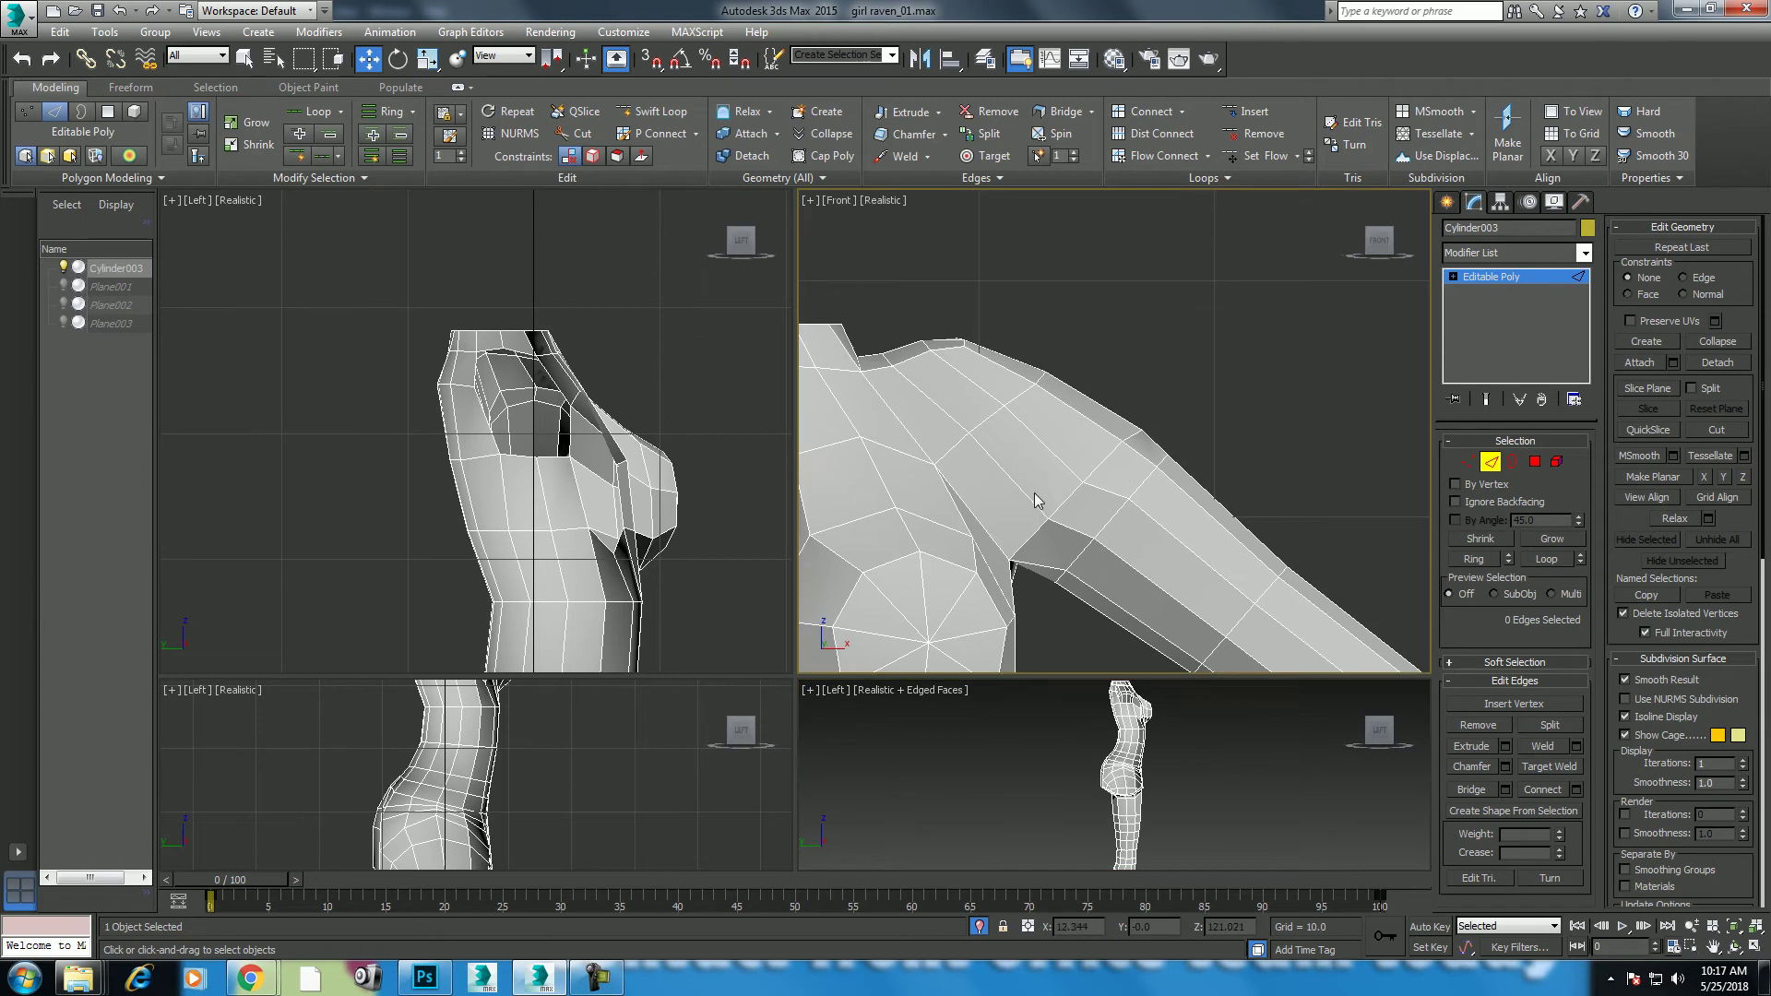
{"action": "middle_click", "coordinate": [1110, 735]}
{"action": "key", "text": "alt+w"}
{"action": "mouse_move", "coordinate": [1000, 563]}
{"action": "middle_mouse_down", "text": "alt"}
{"action": "mouse_move", "coordinate": [782, 568]}
{"action": "mouse_move", "coordinate": [1000, 585]}
{"action": "middle_mouse_up", "text": "alt"}
{"action": "scroll", "coordinate": [873, 589], "scroll_direction": "up", "scroll_amount": 3}
{"action": "scroll", "coordinate": [885, 581], "scroll_direction": "up", "scroll_amount": 2}
{"action": "scroll", "coordinate": [950, 576], "scroll_direction": "up", "scroll_amount": 1}
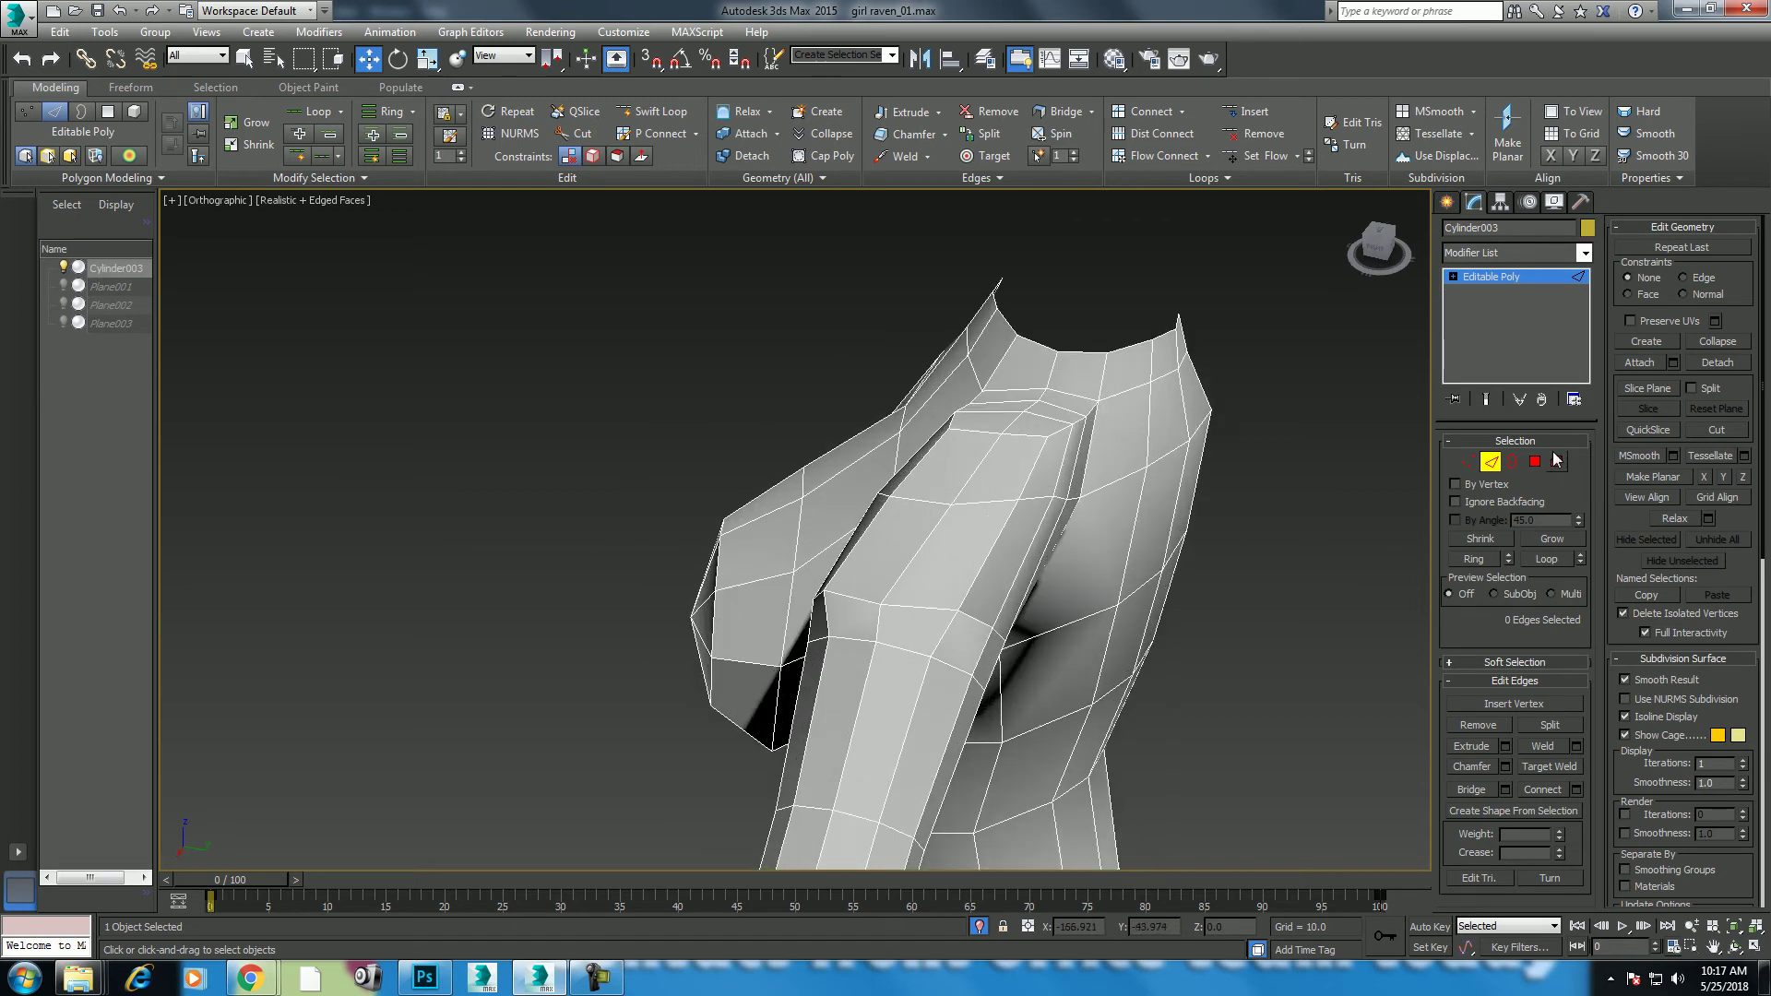
{"action": "left_click", "coordinate": [1468, 462]}
{"action": "middle_click_drag", "start_coordinate": [1107, 572], "coordinate": [1142, 581], "text": "alt"}
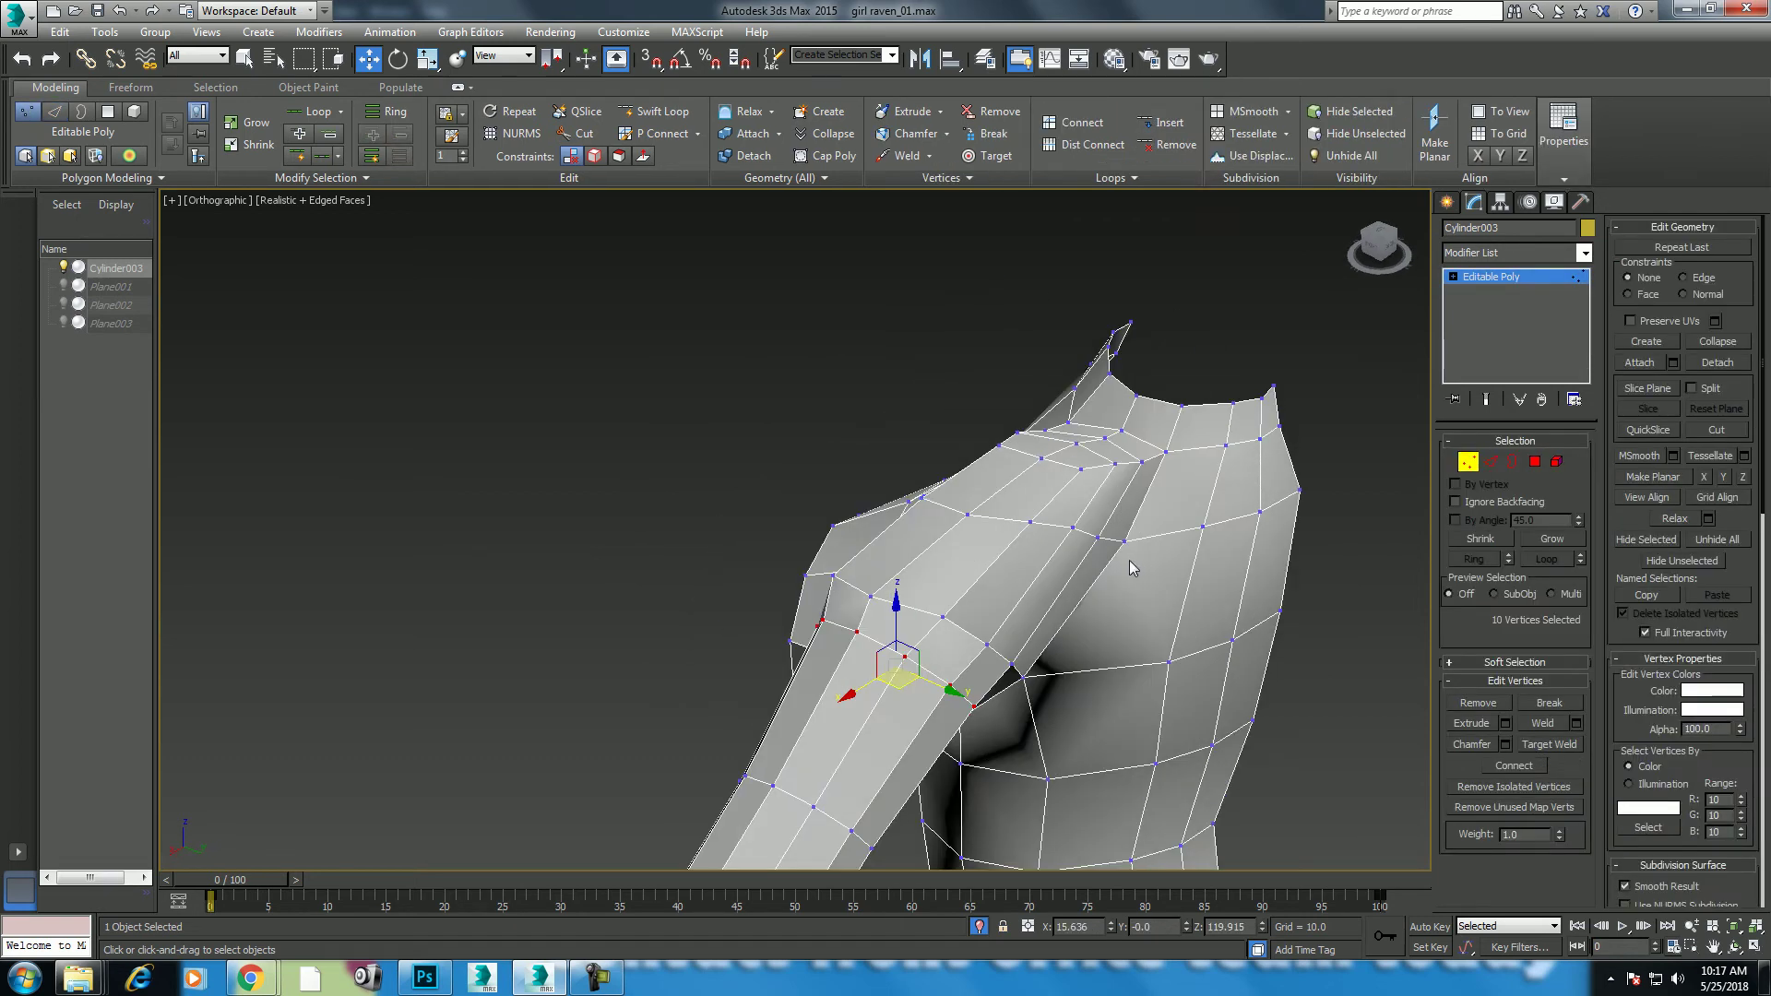
{"action": "left_click_drag", "start_coordinate": [1127, 558], "coordinate": [1059, 527]}
Step: Nudge the three top-of-shoulder vertices slightly down in a right side view
{"action": "middle_click_drag", "start_coordinate": [1059, 528], "coordinate": [1089, 517], "text": "alt"}
{"action": "key", "text": "alt+w"}
{"action": "scroll", "coordinate": [1093, 319], "scroll_direction": "down", "scroll_amount": 3}
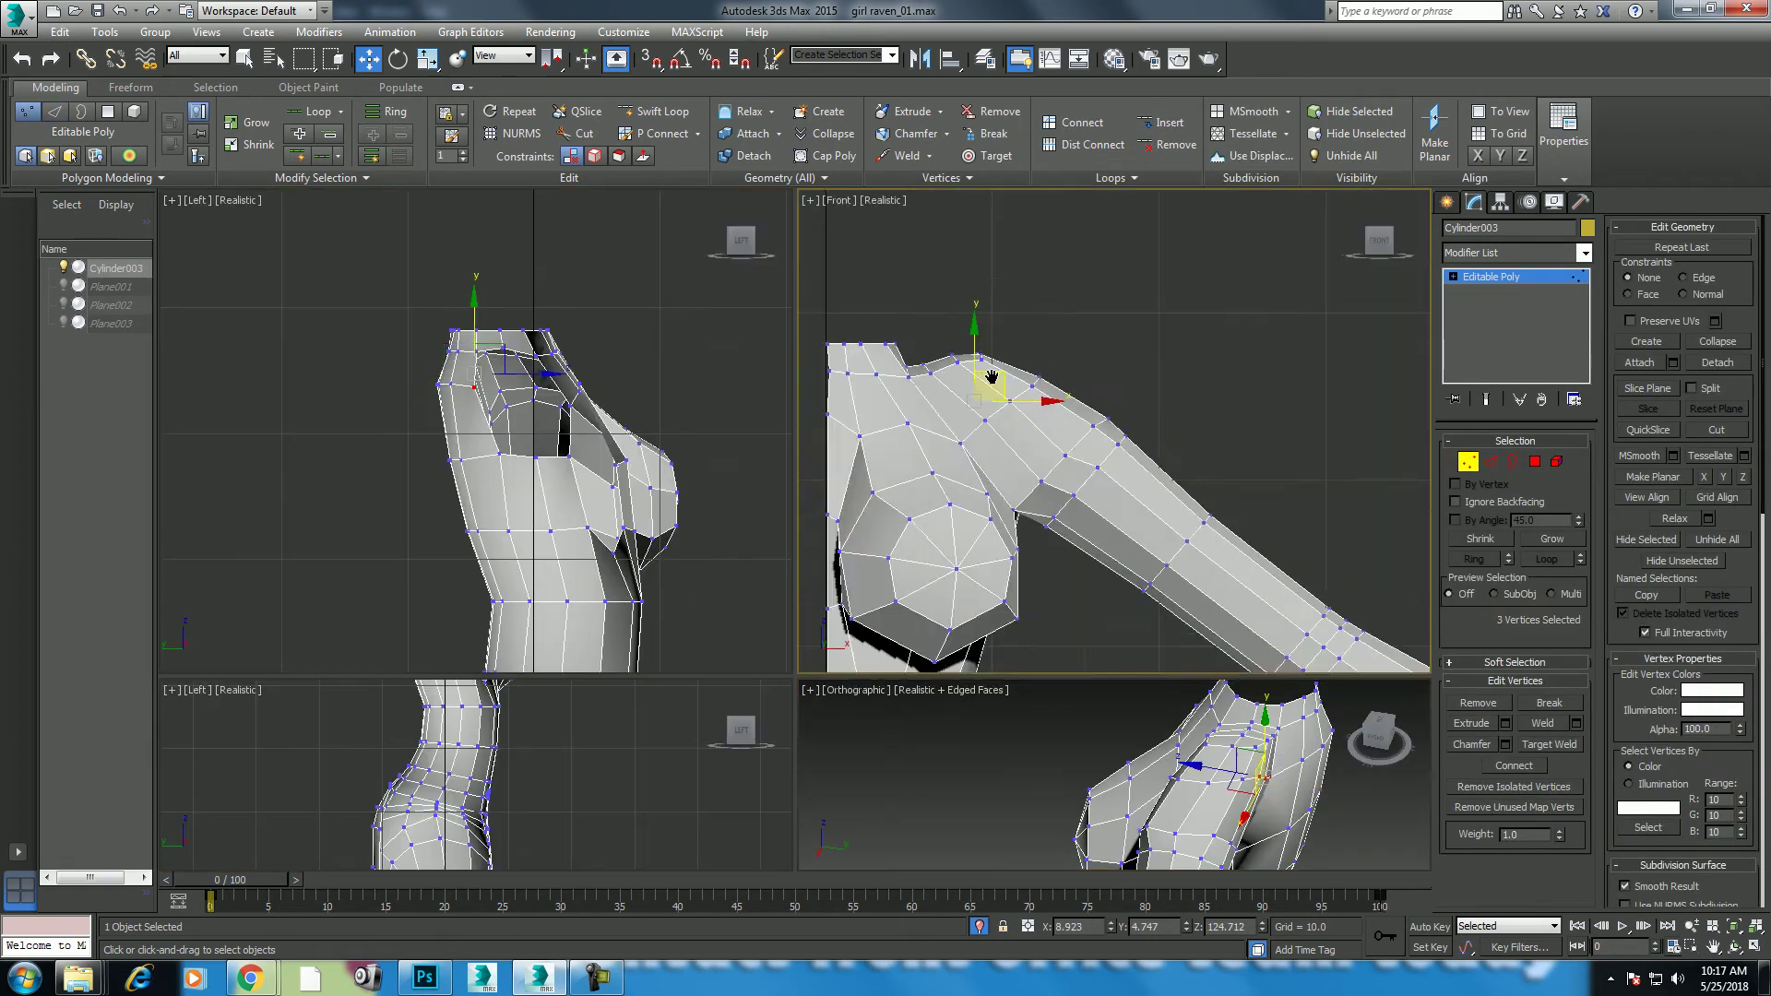
{"action": "mouse_move", "coordinate": [1378, 241]}
{"action": "left_click", "coordinate": [1400, 245]}
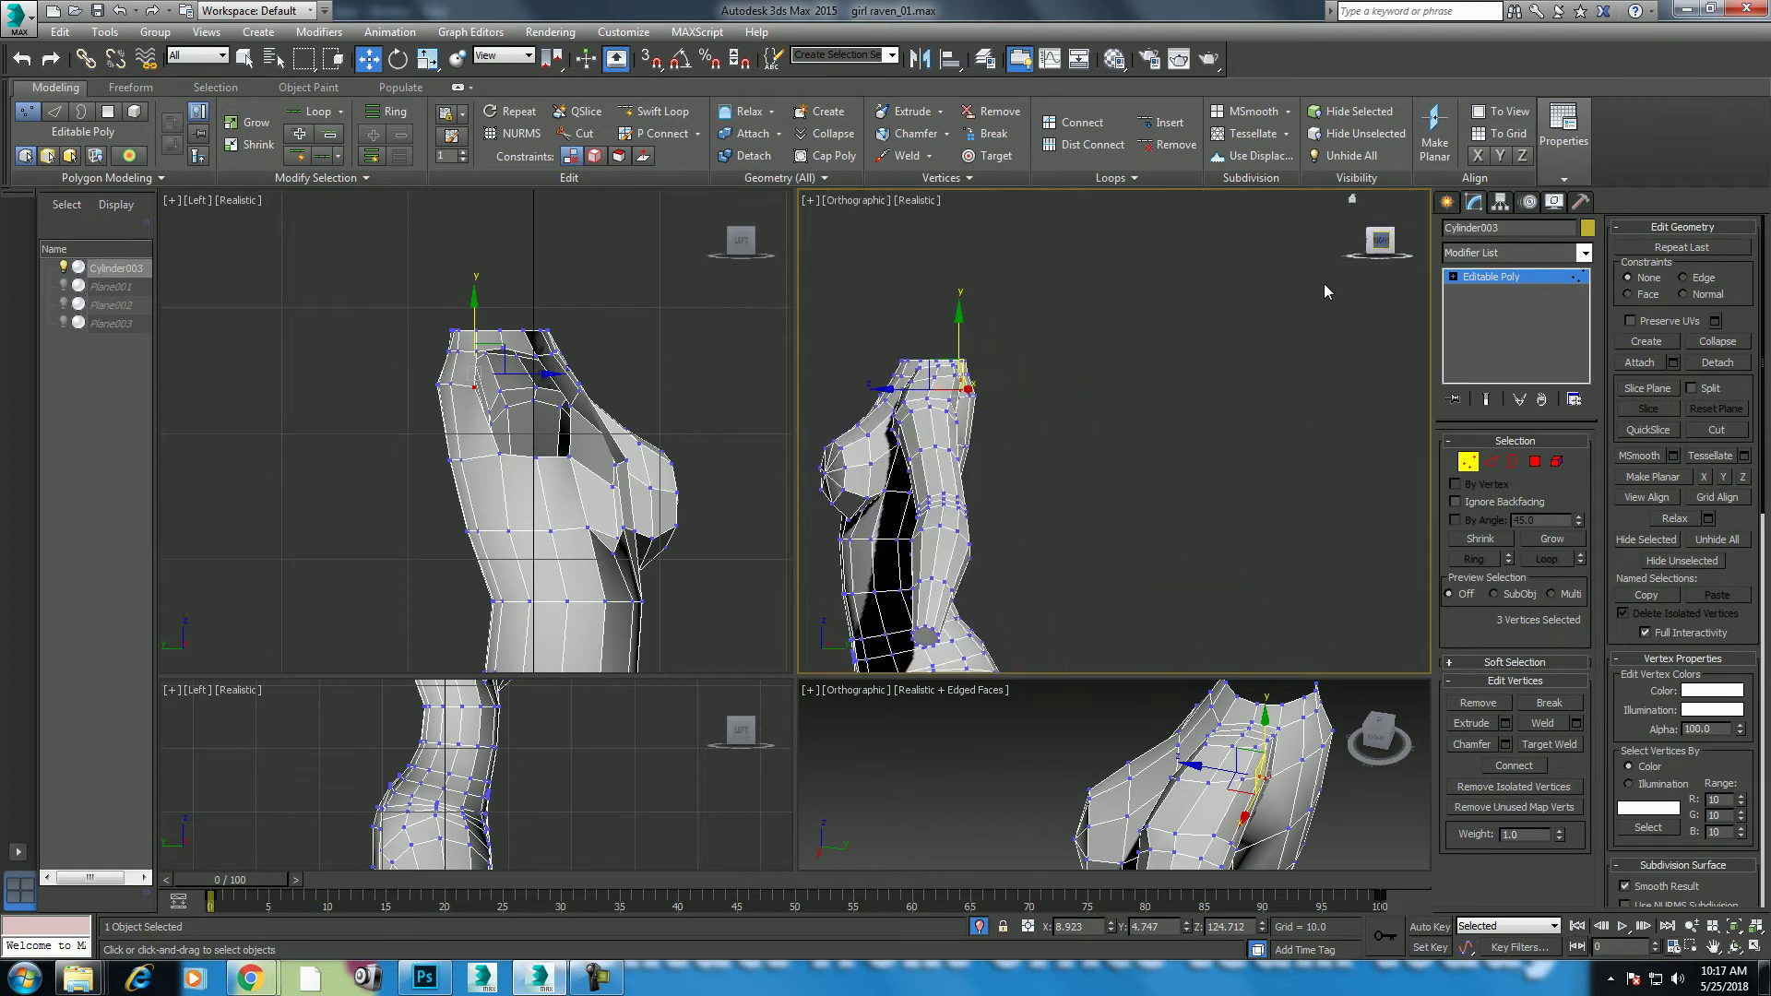
{"action": "key", "text": "alt+w"}
{"action": "scroll", "coordinate": [694, 452], "scroll_direction": "up", "scroll_amount": 2}
{"action": "scroll", "coordinate": [694, 452], "scroll_direction": "up", "scroll_amount": 2}
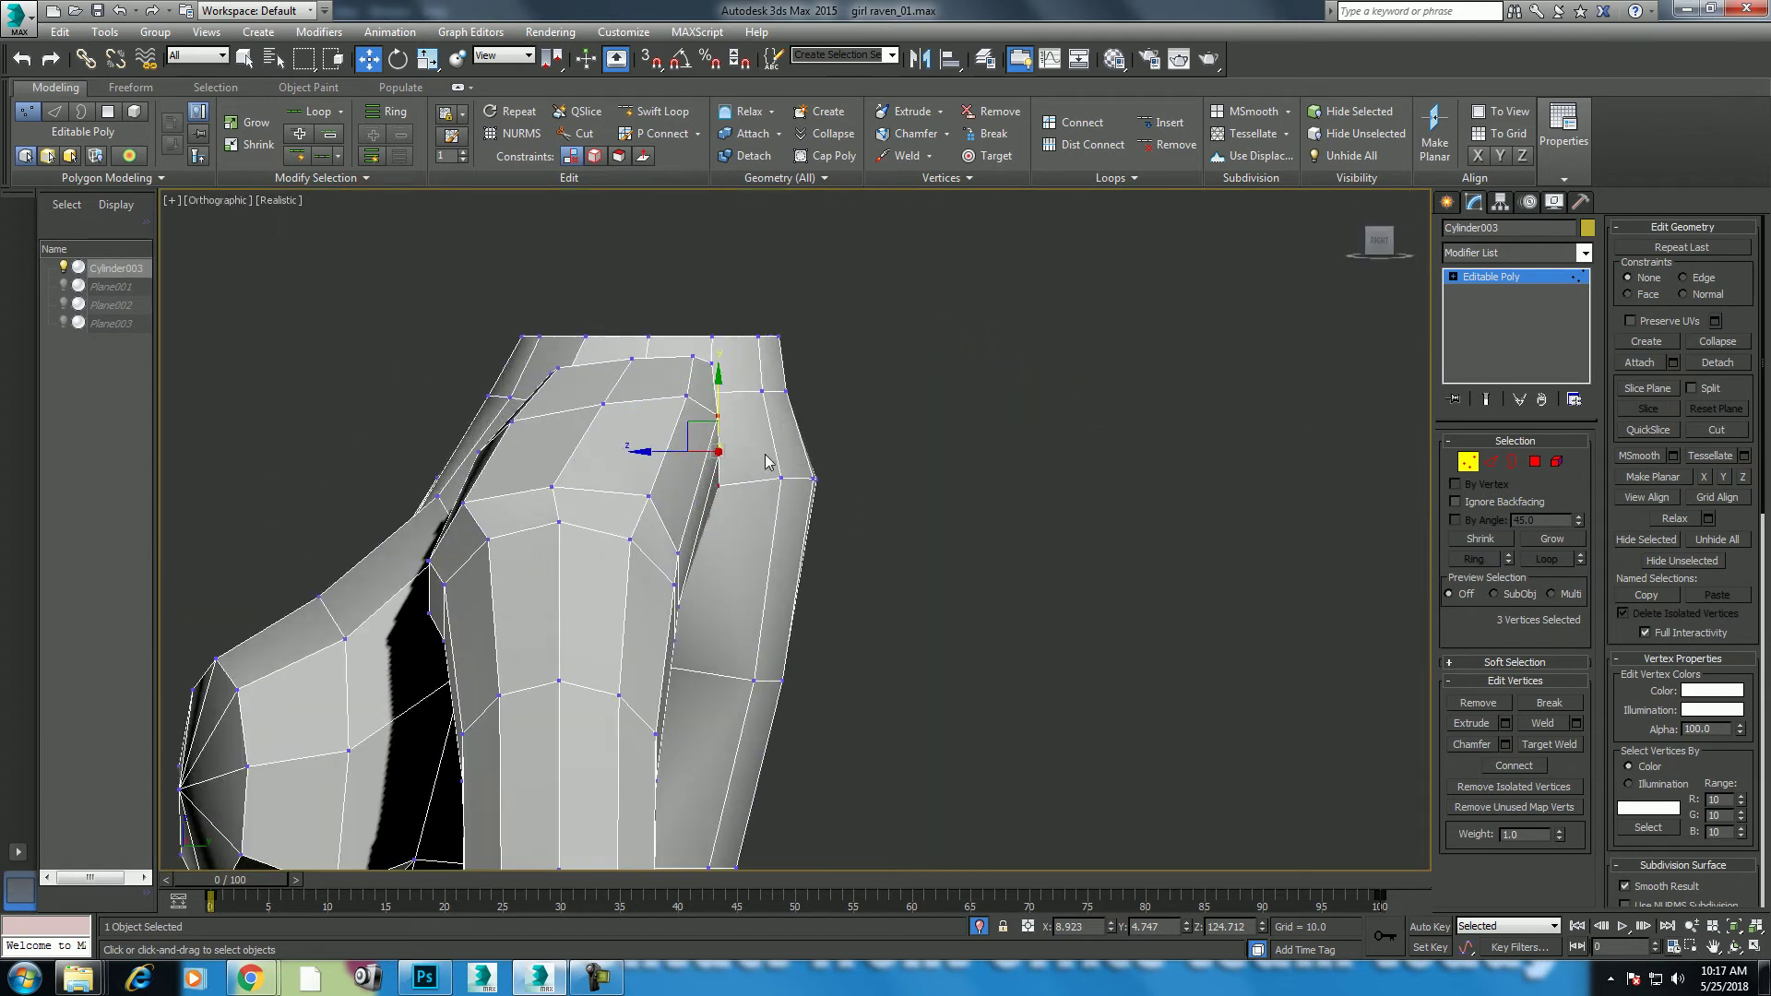
{"action": "left_click_drag", "start_coordinate": [746, 421], "coordinate": [757, 453]}
Step: Select four vertices where the arm meets the shoulder and shift them slightly along Y
{"action": "left_click", "coordinate": [650, 500]}
{"action": "left_click", "coordinate": [674, 554], "text": "ctrl"}
{"action": "key", "text": "alt+w"}
{"action": "right_click", "coordinate": [1213, 784]}
{"action": "key", "text": "alt+w"}
{"action": "middle_click_drag", "start_coordinate": [1184, 744], "coordinate": [995, 650], "text": "alt"}
{"action": "left_click", "coordinate": [1059, 653], "text": "ctrl"}
{"action": "left_click", "coordinate": [1094, 689], "text": "ctrl"}
{"action": "key", "text": "alt+w"}
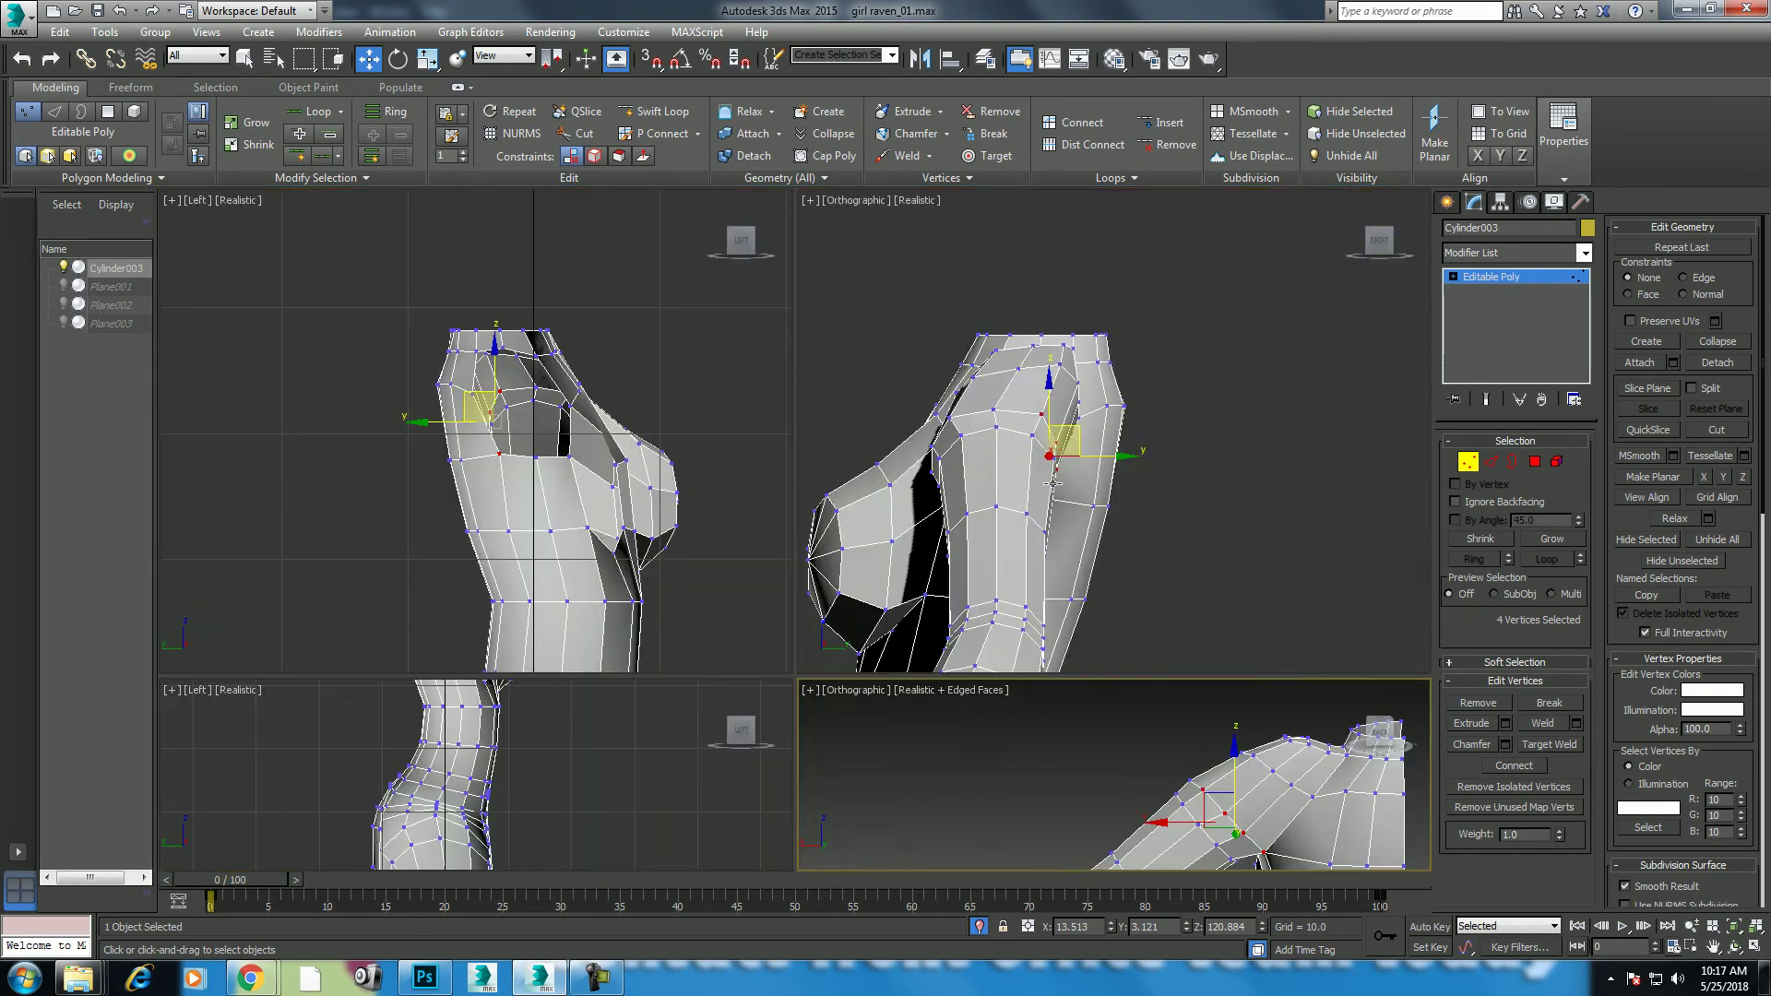
{"action": "scroll", "coordinate": [1109, 446], "scroll_direction": "up", "scroll_amount": 3}
{"action": "left_click_drag", "start_coordinate": [1109, 445], "coordinate": [1113, 446]}
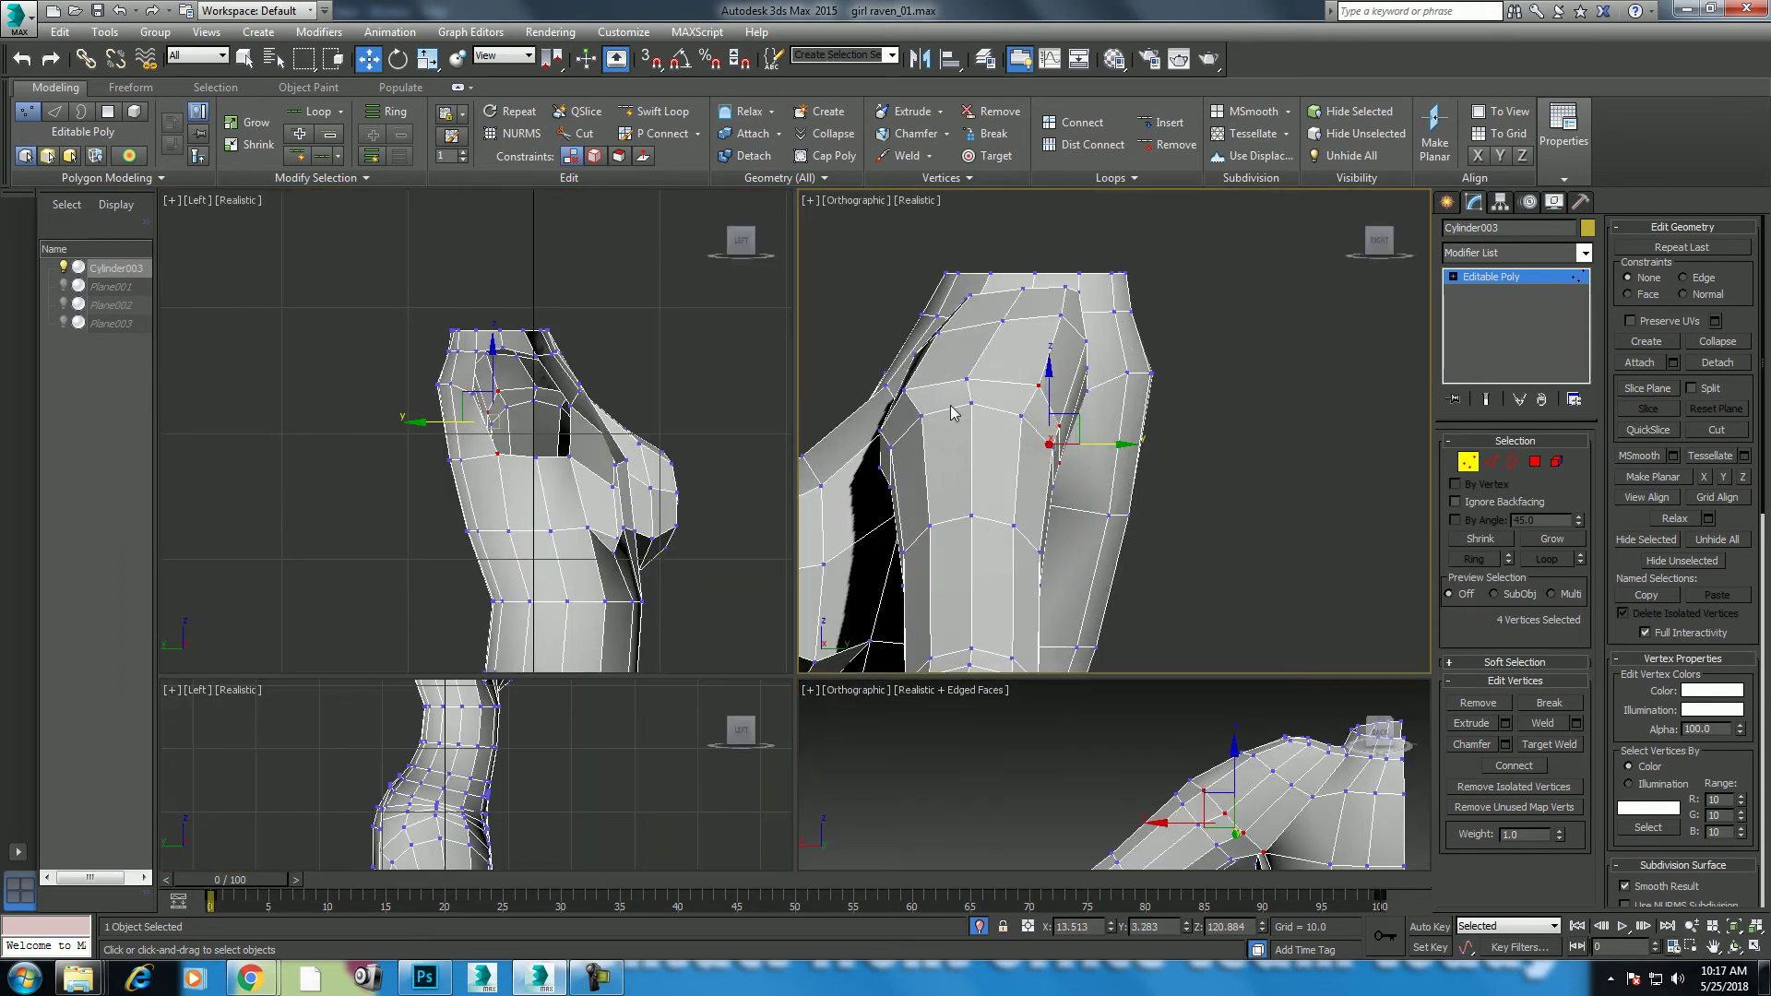
{"action": "middle_click", "coordinate": [1222, 799]}
{"action": "key", "text": "alt+w"}
{"action": "mouse_move", "coordinate": [947, 604]}
{"action": "middle_mouse_down", "text": "alt"}
{"action": "mouse_move", "coordinate": [1241, 618]}
{"action": "mouse_move", "coordinate": [1033, 549]}
{"action": "mouse_move", "coordinate": [1059, 560]}
{"action": "middle_mouse_up", "text": "alt"}
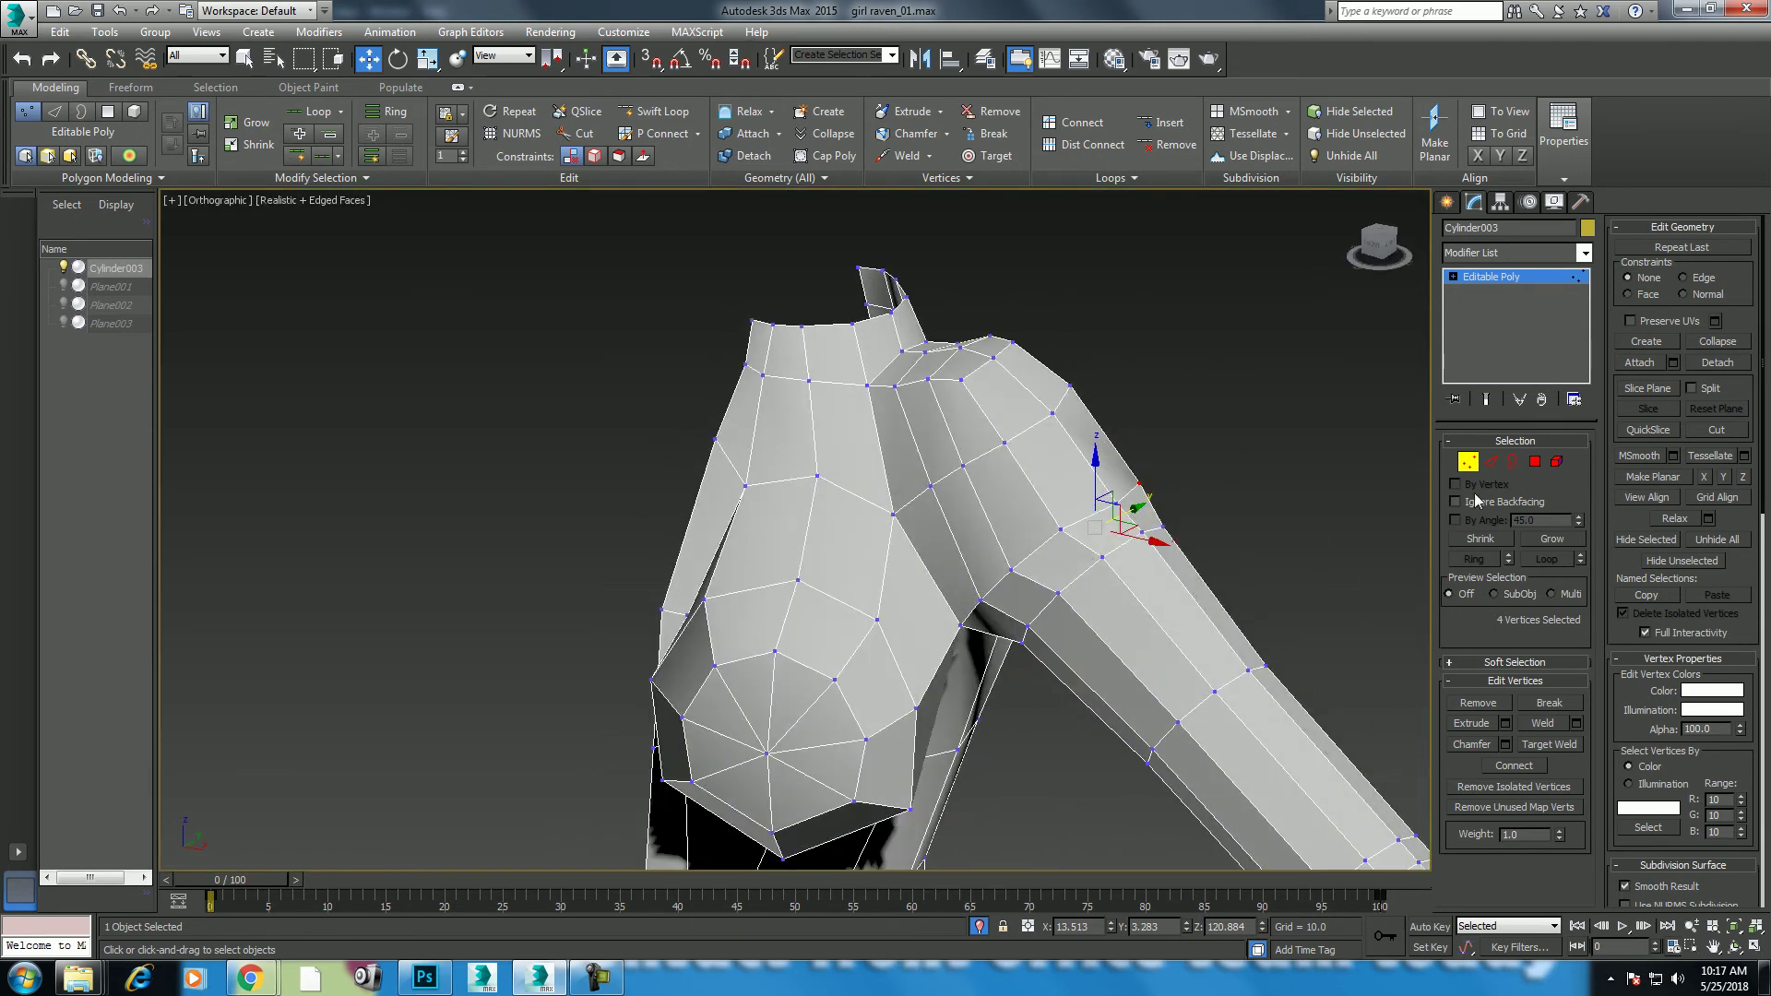
Step: Select the ring of polygons around the upper arm and relax it
{"action": "key", "text": "2"}
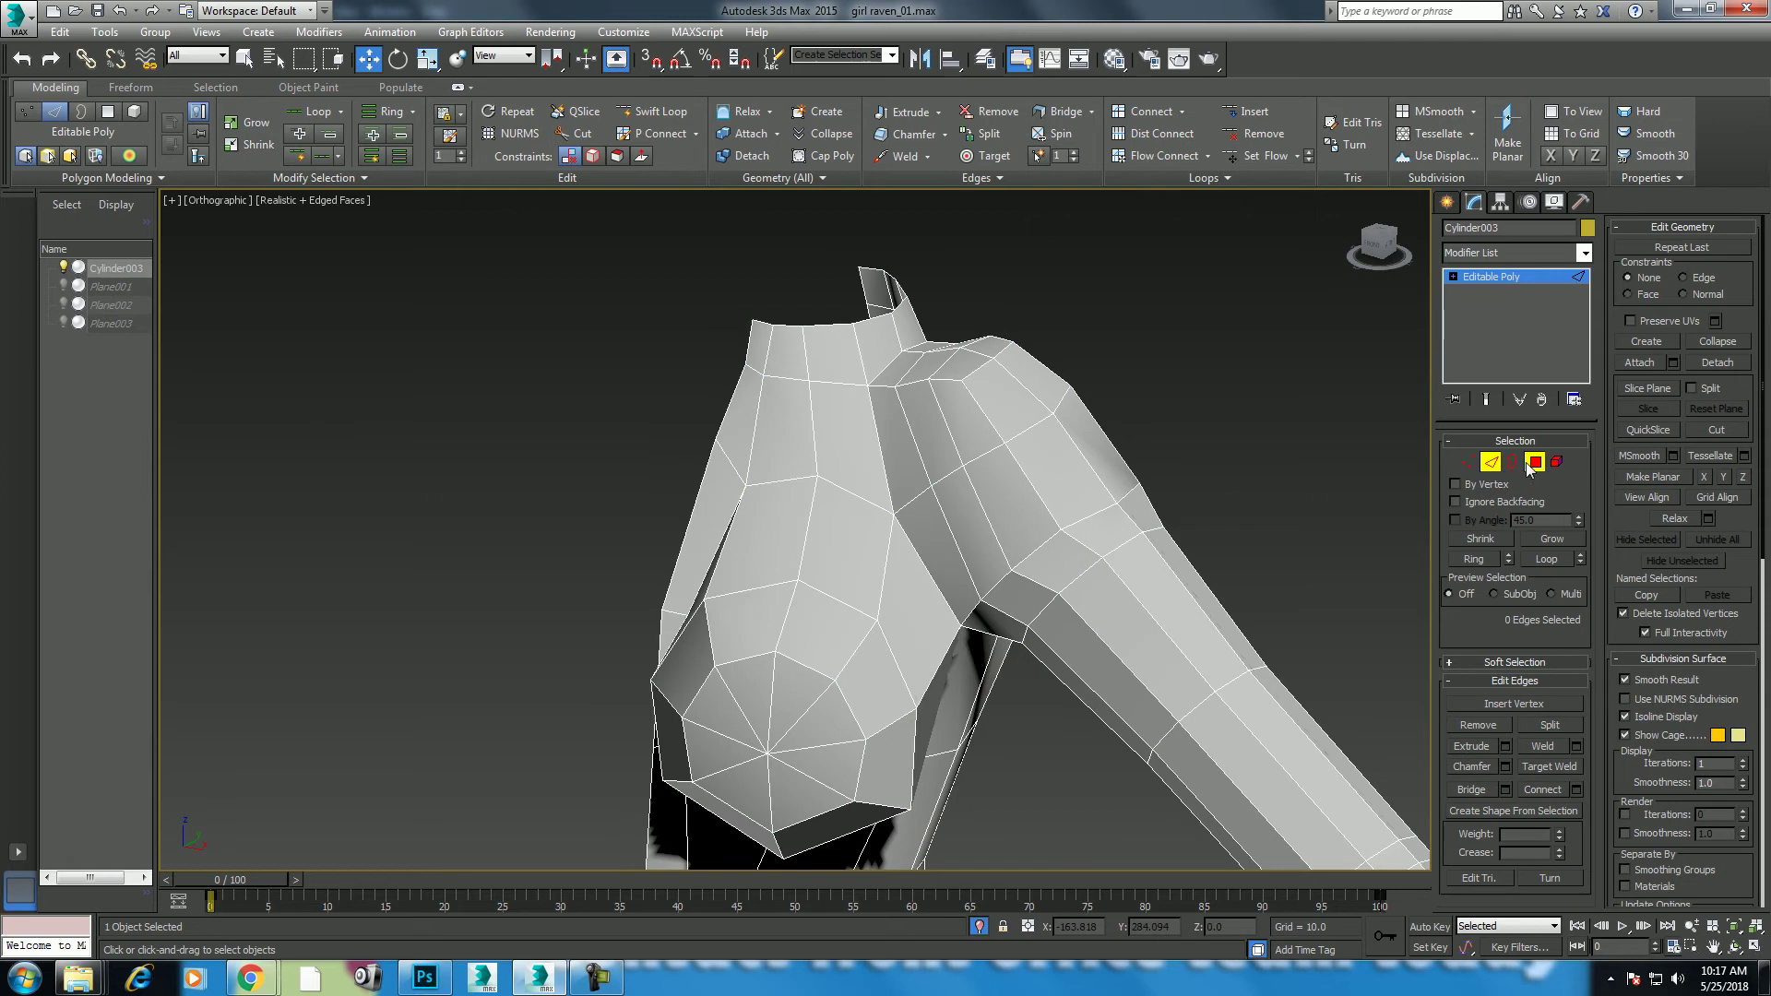
{"action": "left_click", "coordinate": [1534, 462]}
{"action": "left_click", "coordinate": [1075, 558]}
{"action": "left_click", "coordinate": [1136, 510], "text": "shift"}
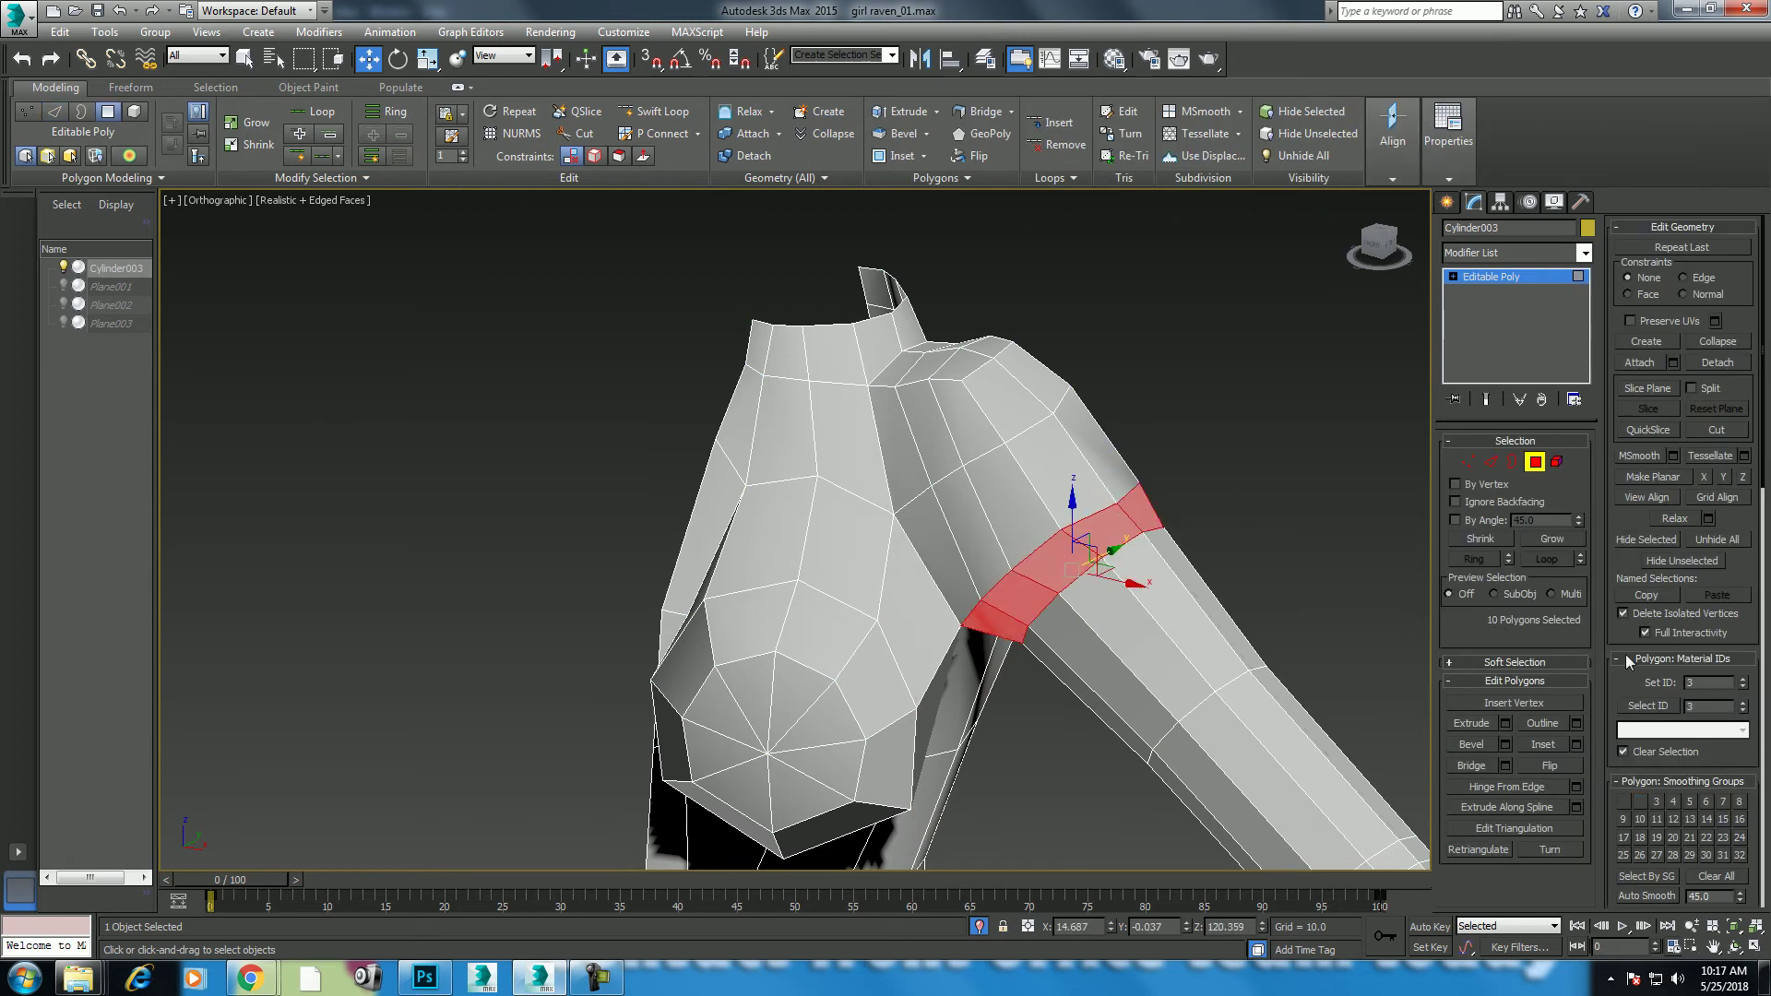
{"action": "left_click", "coordinate": [1673, 522]}
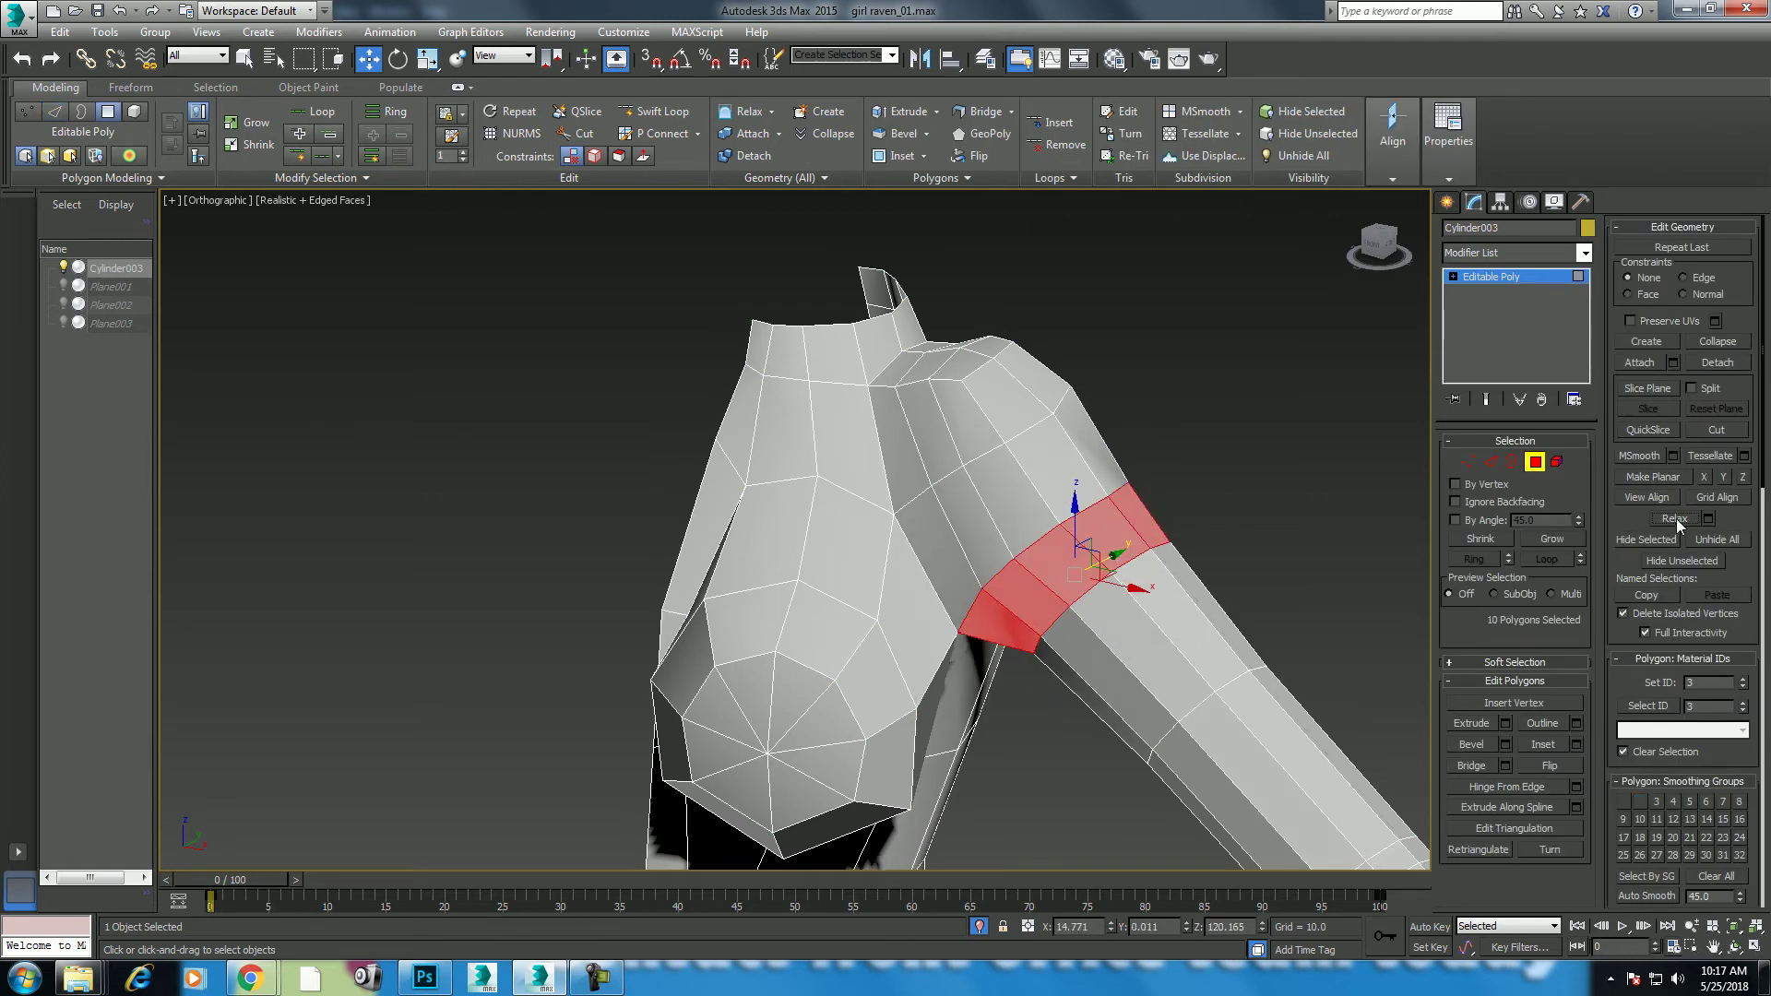
Step: Select four polygons on the top of the shoulder
{"action": "mouse_move", "coordinate": [1107, 553]}
{"action": "middle_mouse_down", "text": "alt"}
{"action": "mouse_move", "coordinate": [1162, 503]}
{"action": "mouse_move", "coordinate": [1133, 395]}
{"action": "middle_mouse_up", "text": "alt"}
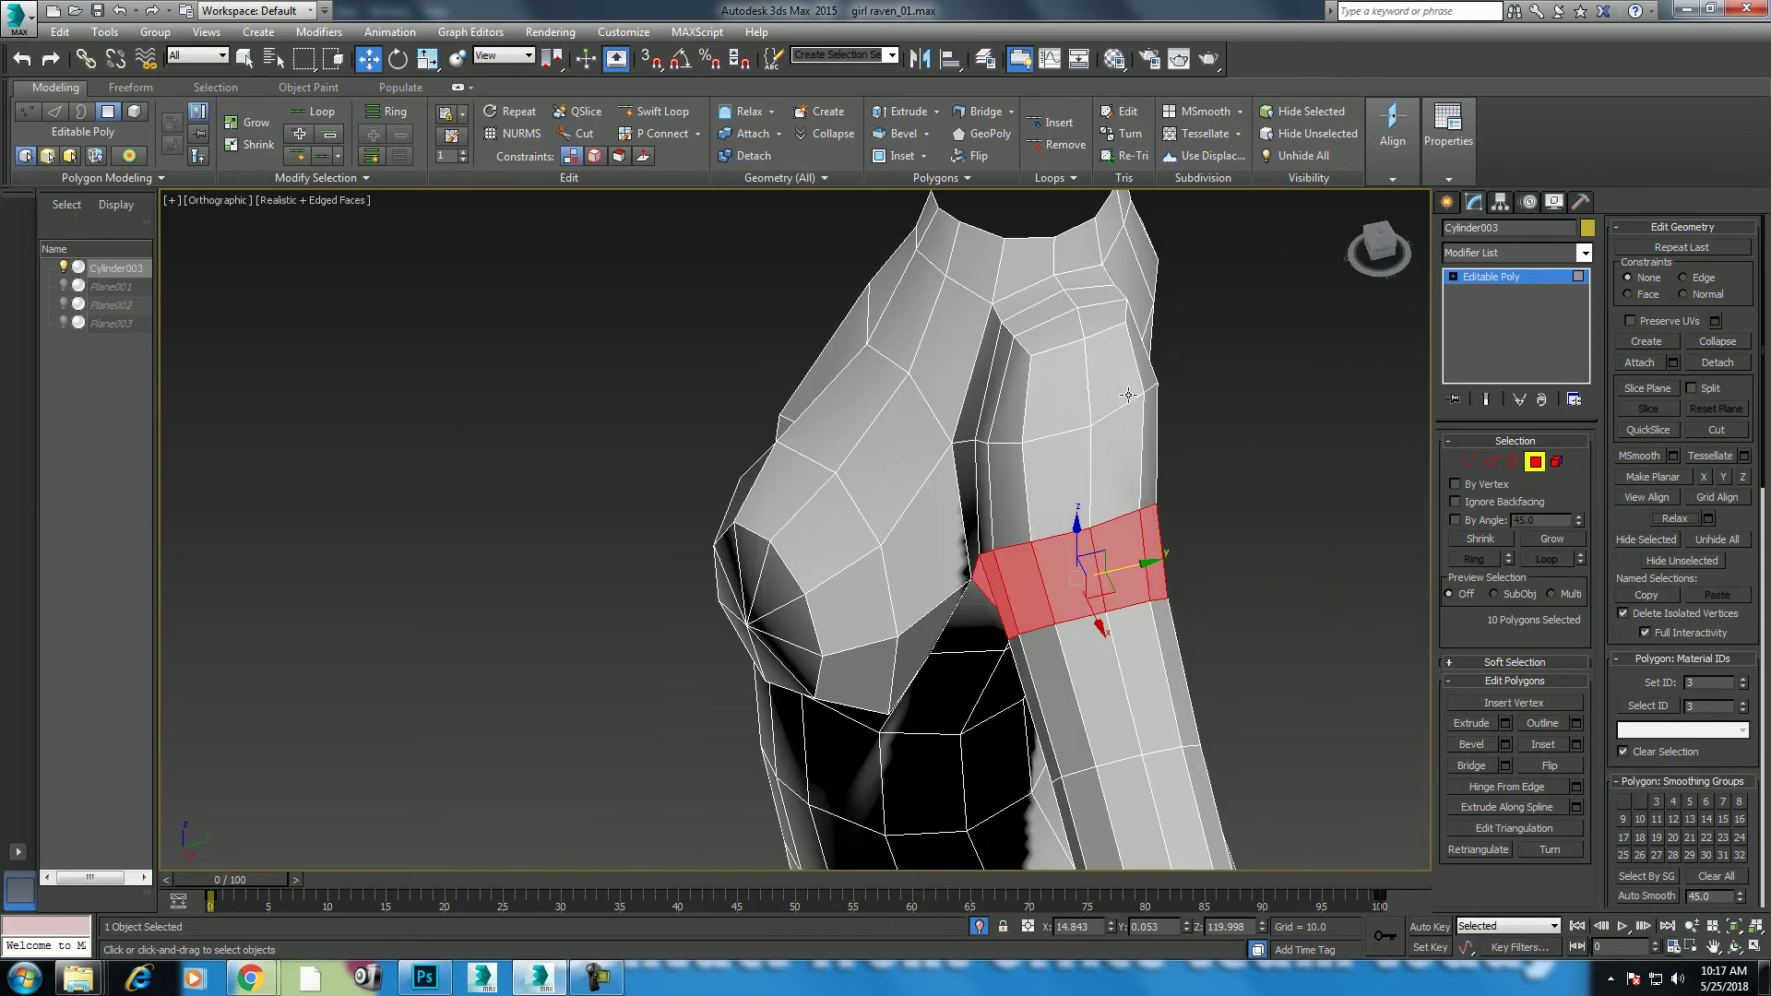
{"action": "left_click", "coordinate": [1127, 392]}
{"action": "left_click", "coordinate": [1058, 406], "text": "ctrl"}
{"action": "left_click", "coordinate": [1056, 480], "text": "ctrl"}
{"action": "left_click", "coordinate": [1107, 466], "text": "ctrl"}
Step: Zoom in on the shoulder faces in a Front view, then return to Vertex level
{"action": "key", "text": "alt+w"}
{"action": "middle_click_drag", "start_coordinate": [1183, 451], "coordinate": [1212, 460]}
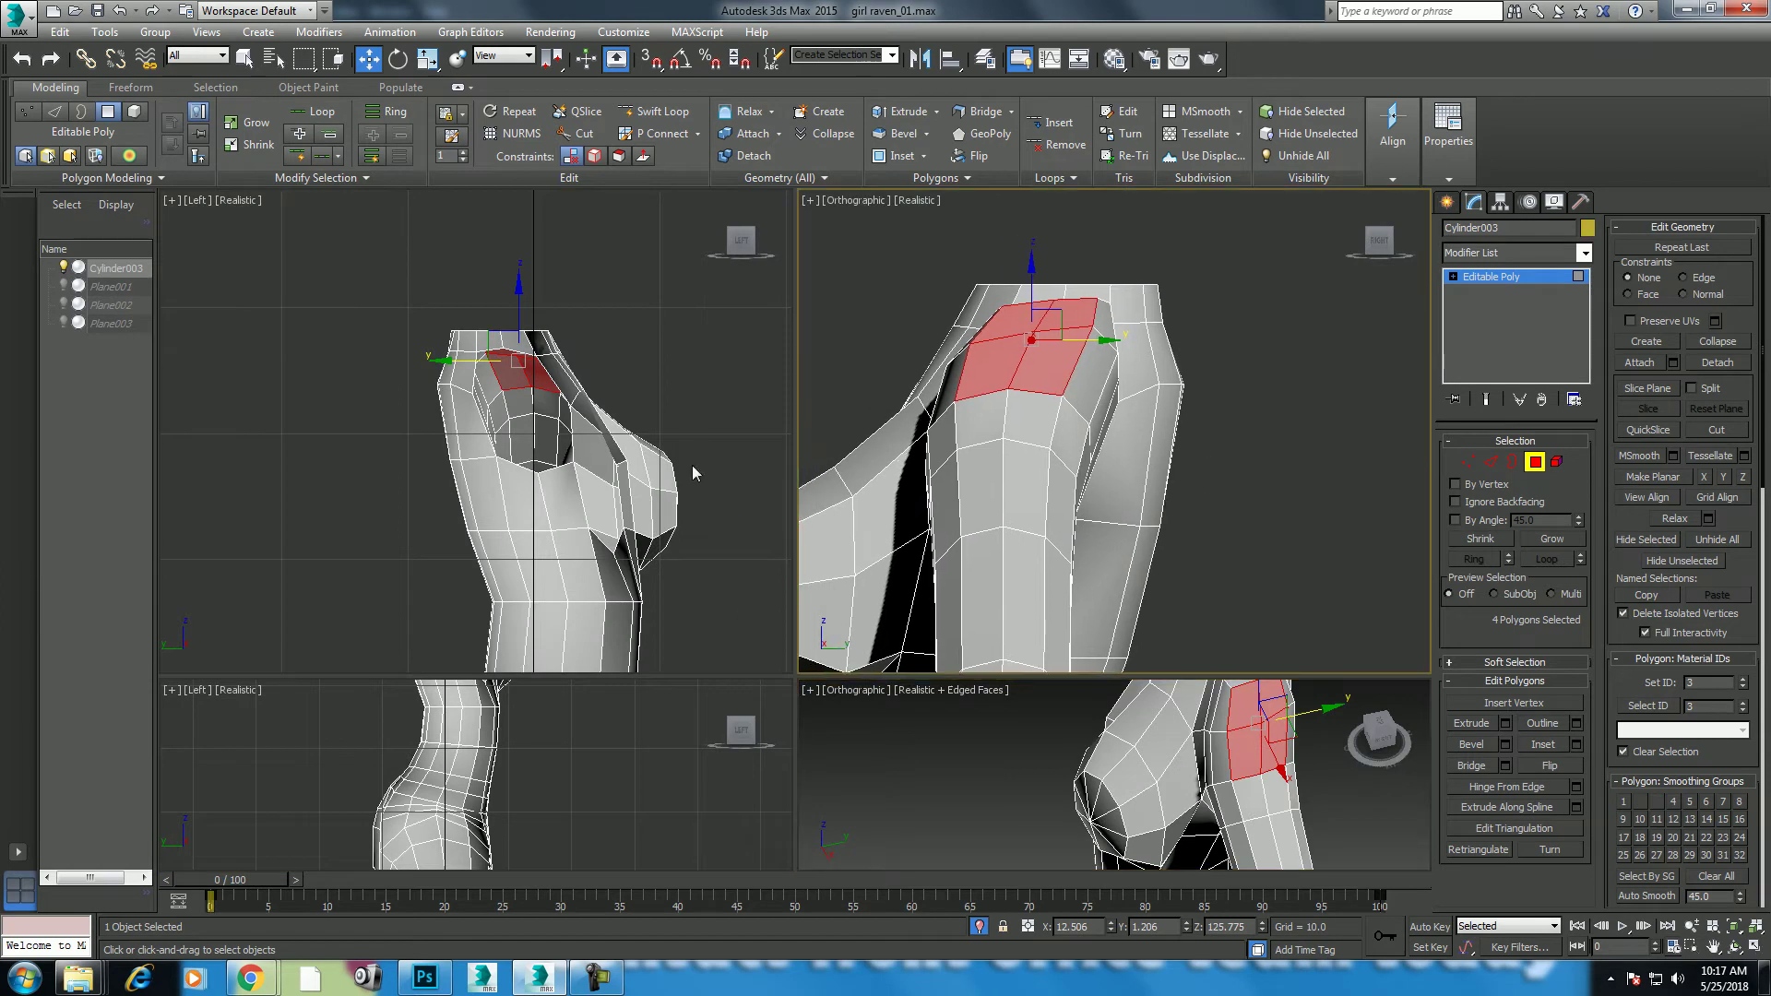
{"action": "middle_click_drag", "start_coordinate": [692, 474], "coordinate": [646, 474]}
{"action": "key", "text": "f"}
{"action": "key", "text": "z"}
{"action": "middle_click_drag", "start_coordinate": [551, 444], "coordinate": [554, 481]}
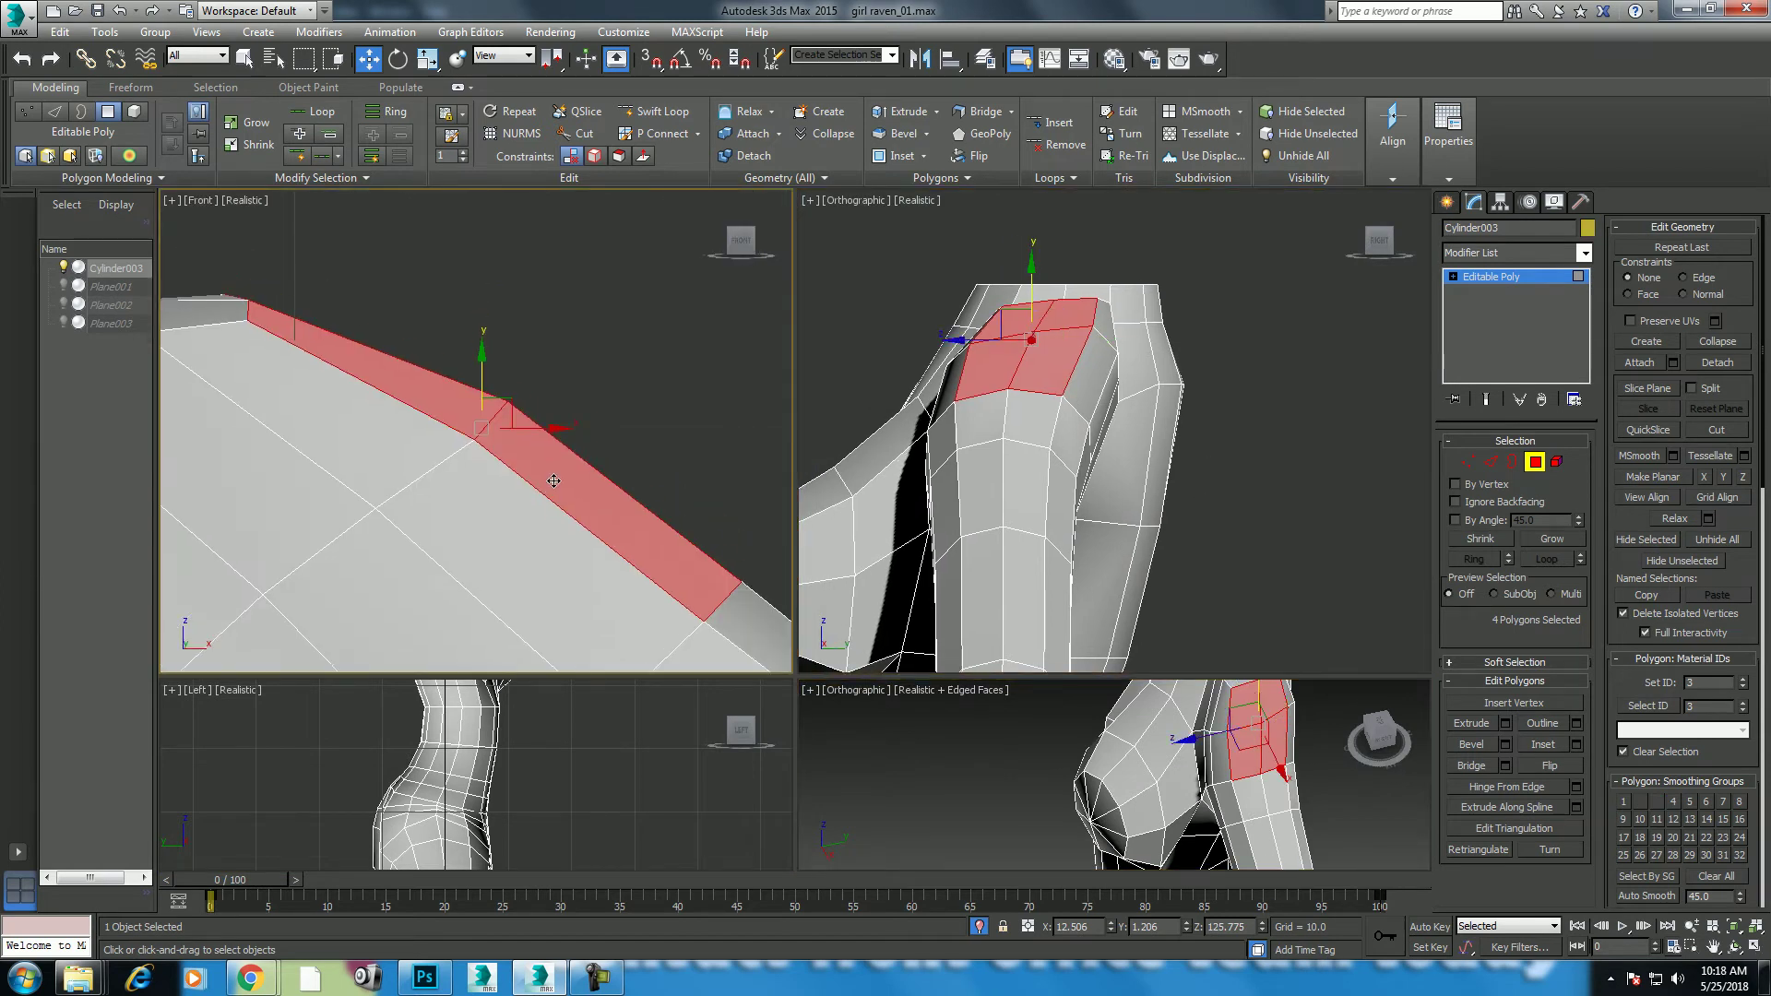
{"action": "scroll", "coordinate": [554, 450], "scroll_direction": "down", "scroll_amount": 3}
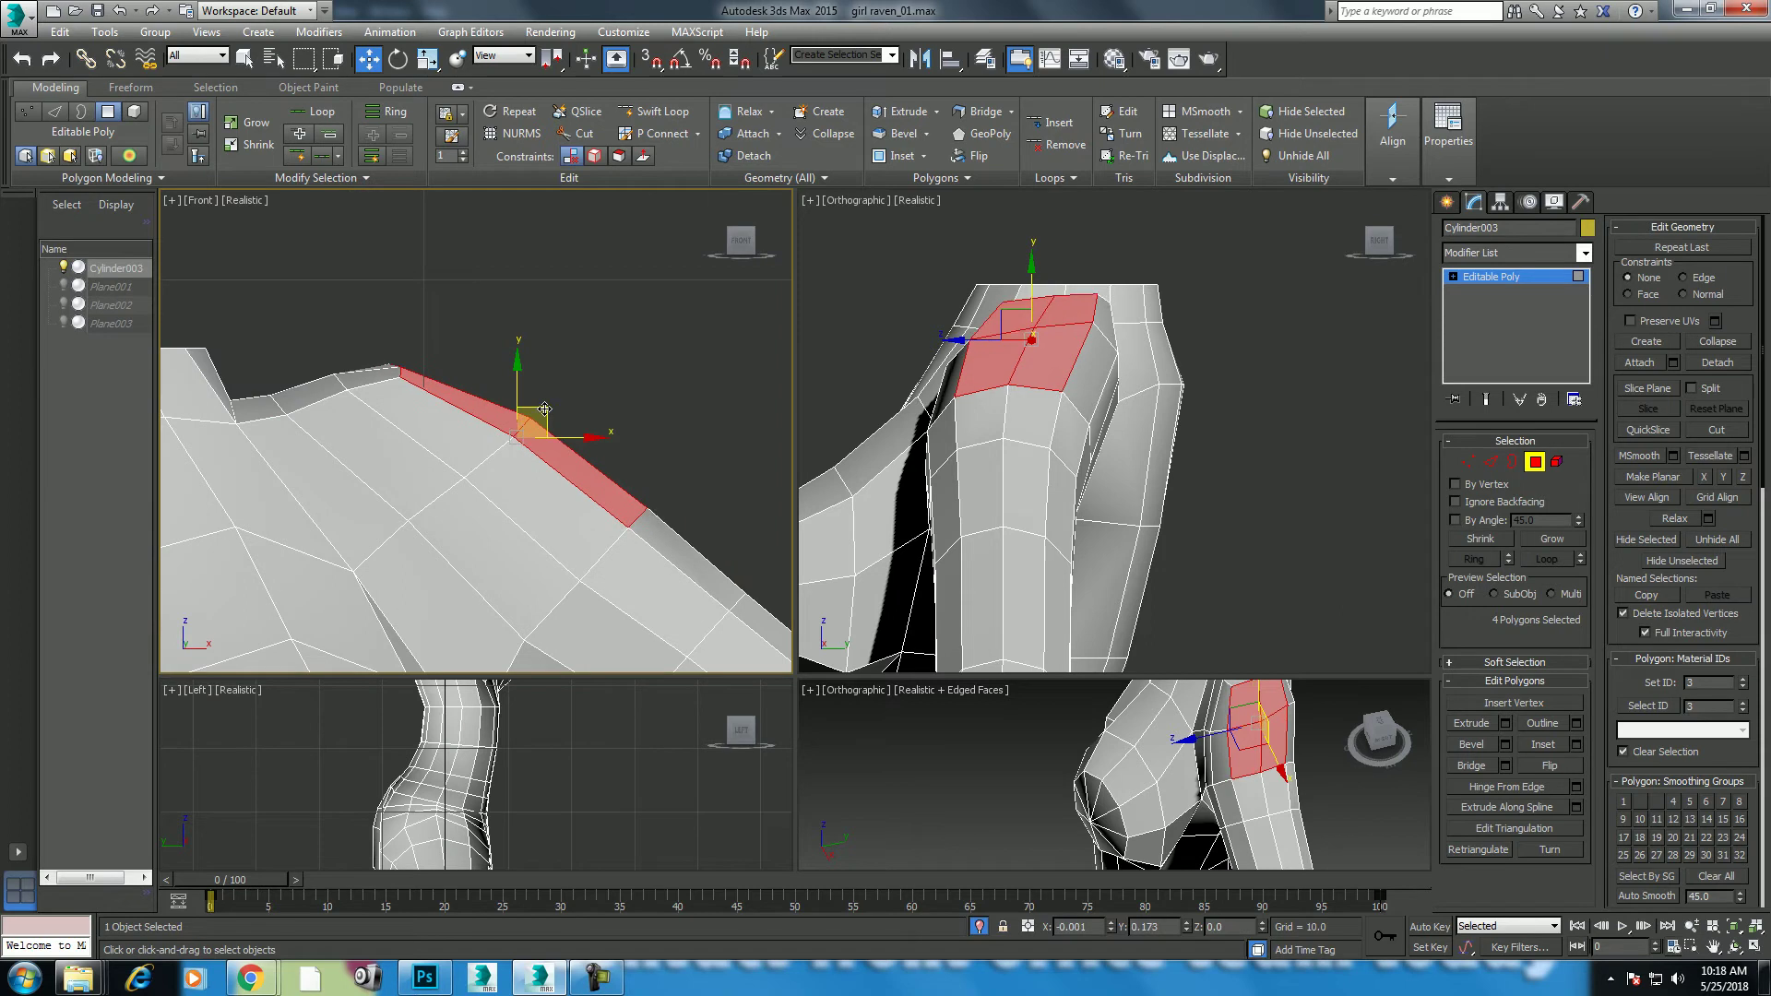
{"action": "scroll", "coordinate": [547, 413], "scroll_direction": "down", "scroll_amount": 3}
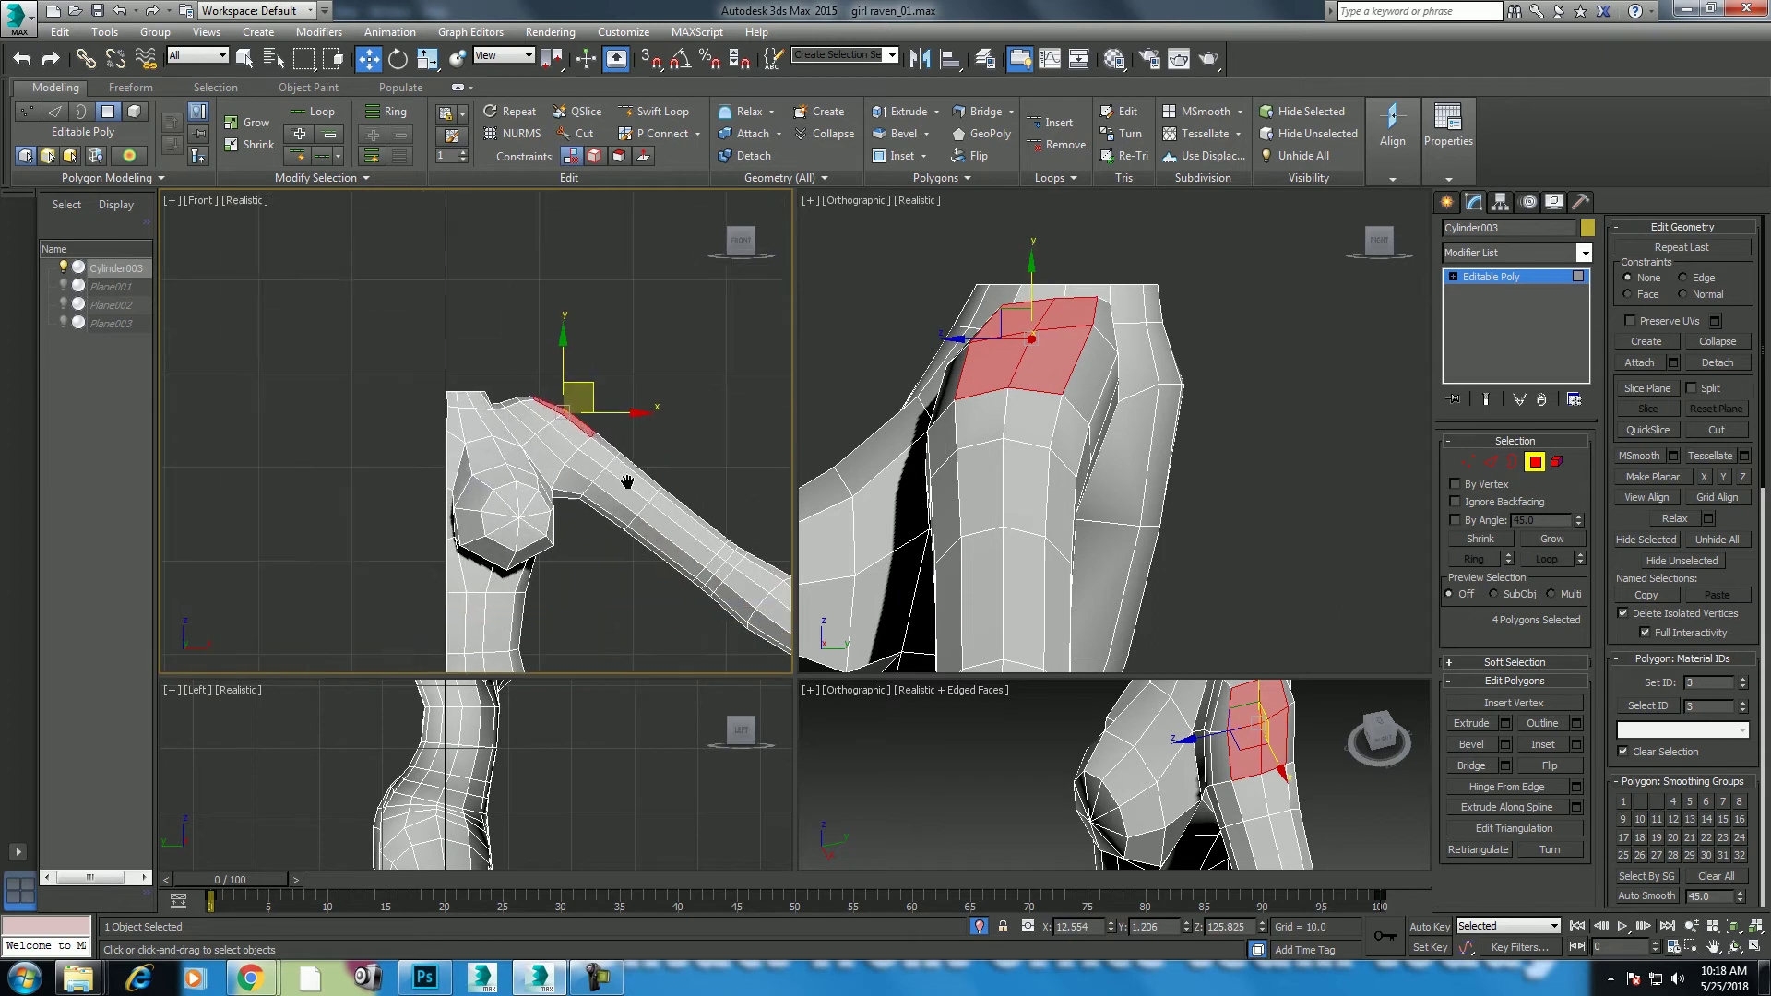
{"action": "scroll", "coordinate": [996, 494], "scroll_direction": "down", "scroll_amount": 3}
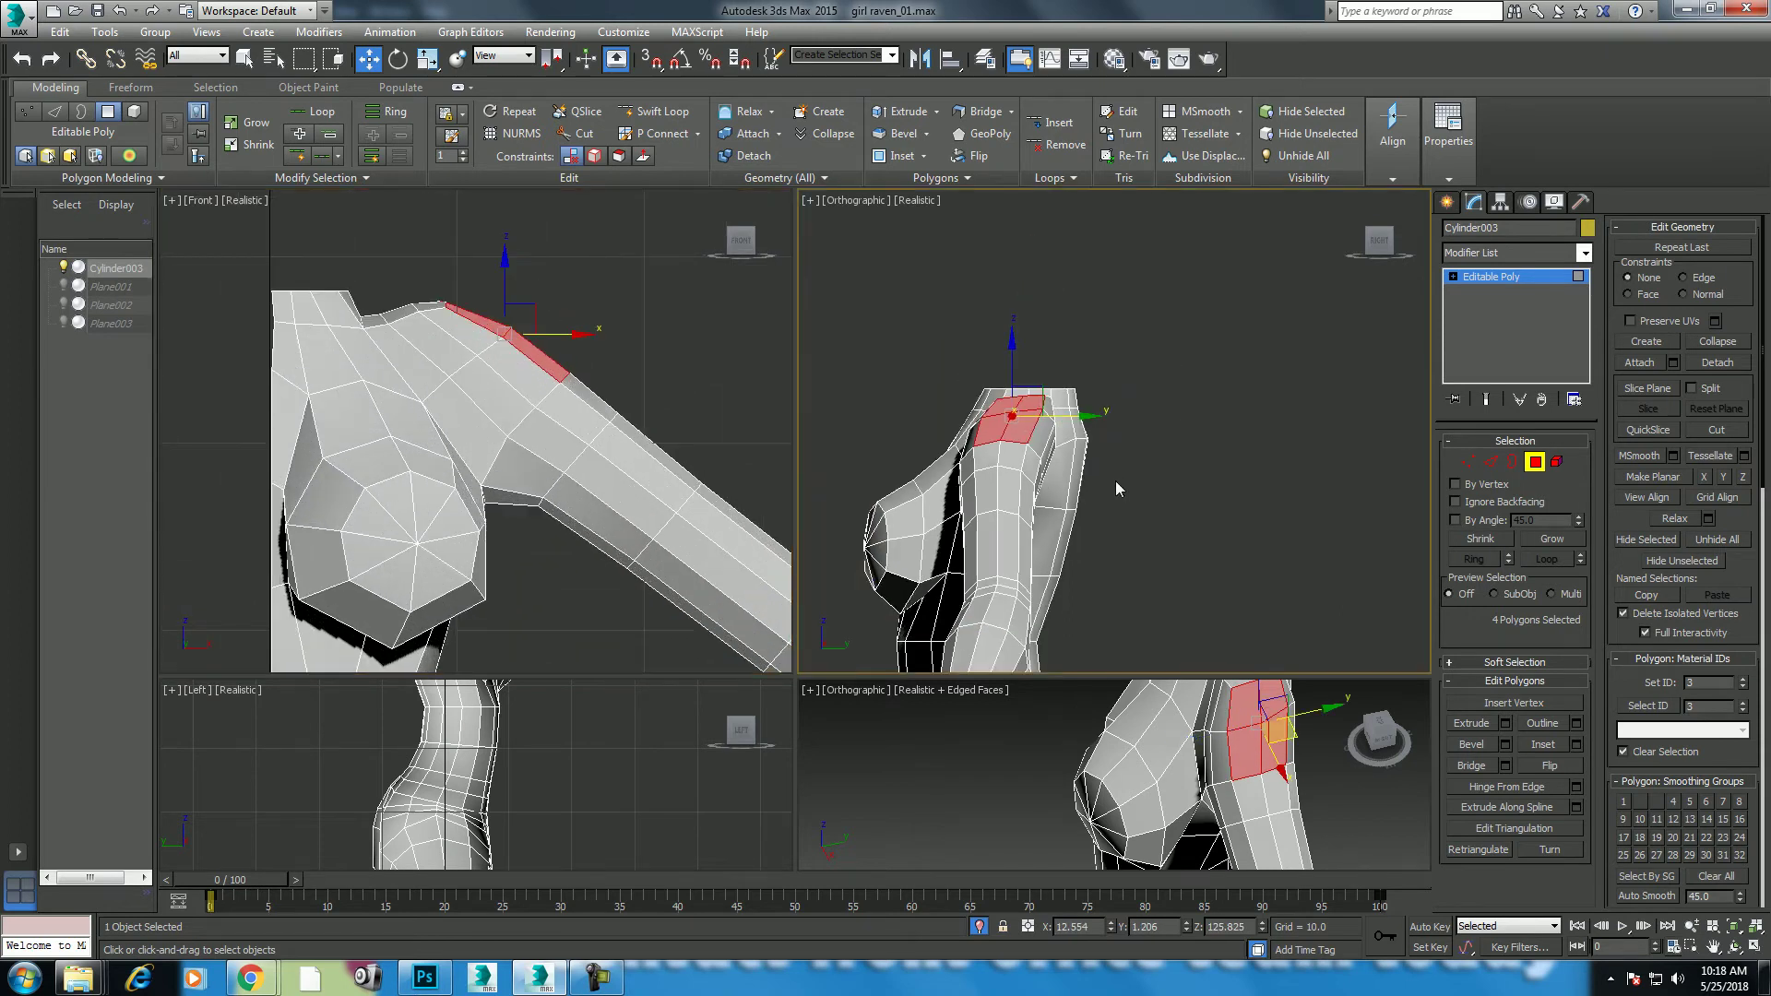
{"action": "middle_click_drag", "start_coordinate": [1117, 383], "coordinate": [1135, 391], "text": "alt"}
{"action": "scroll", "coordinate": [619, 507], "scroll_direction": "down", "scroll_amount": 3}
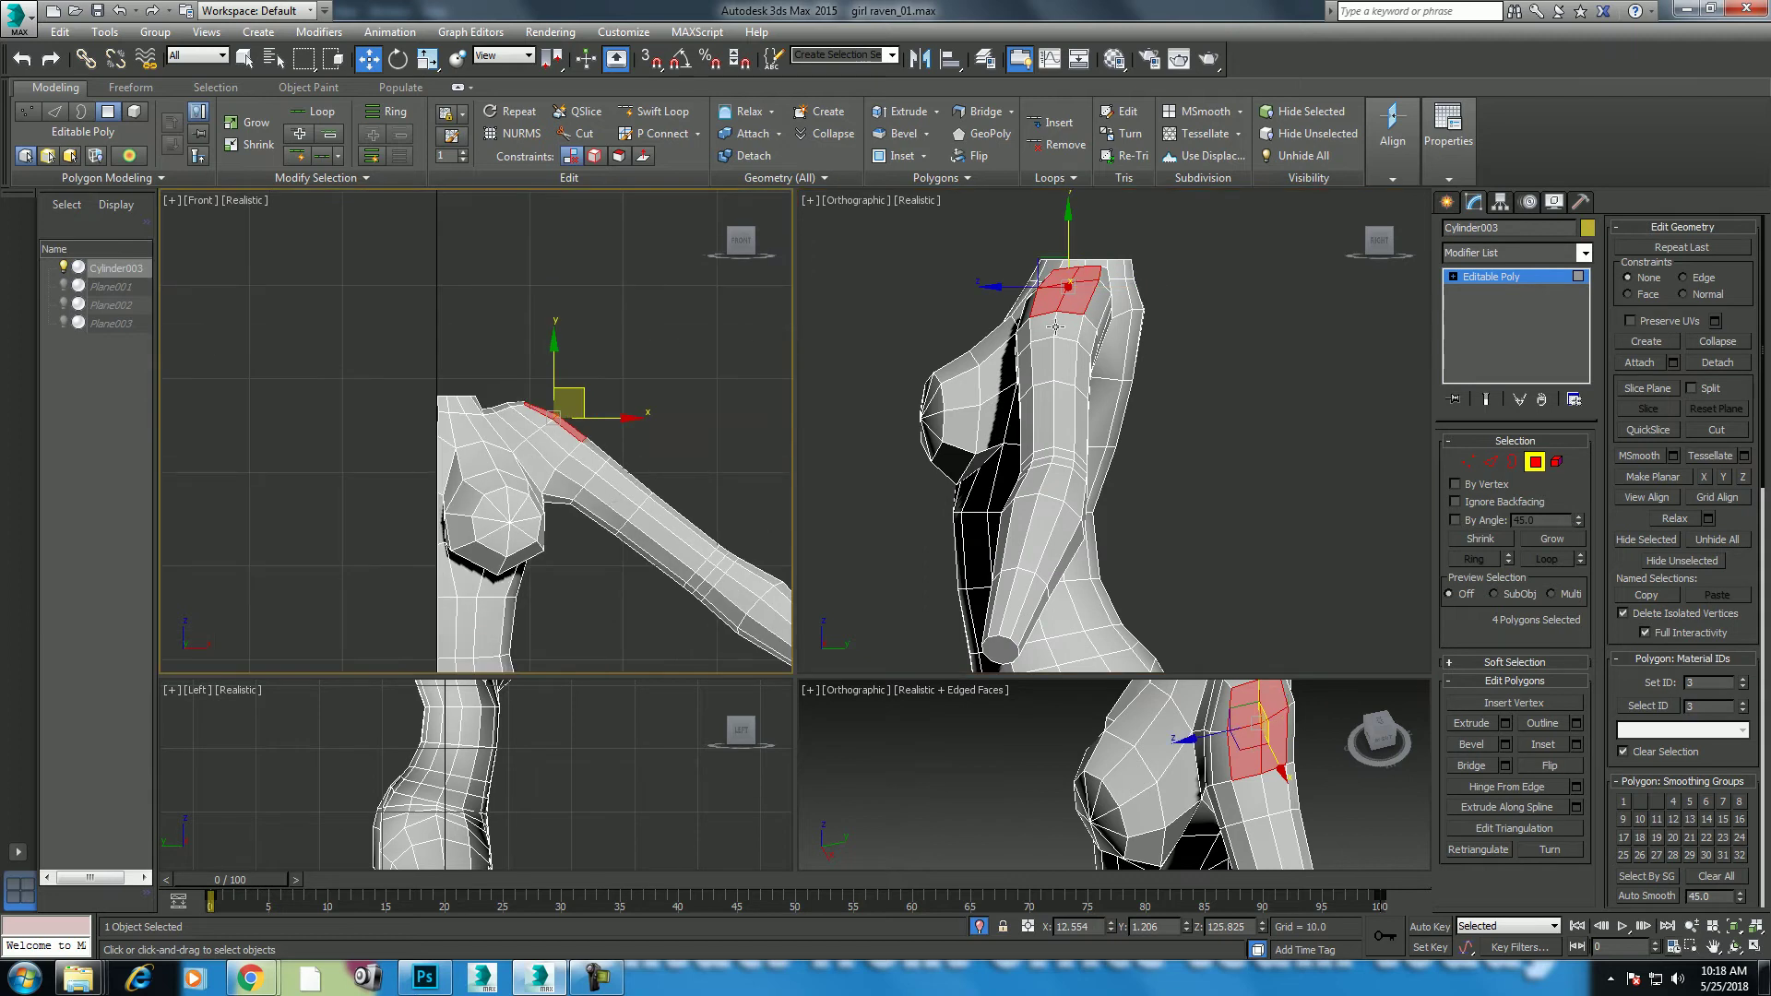
{"action": "key", "text": "alt+w"}
{"action": "mouse_move", "coordinate": [1210, 712]}
{"action": "middle_mouse_down", "text": "alt"}
{"action": "mouse_move", "coordinate": [851, 597]}
{"action": "mouse_move", "coordinate": [1024, 562]}
{"action": "middle_mouse_up", "text": "alt"}
{"action": "left_click", "coordinate": [1470, 463]}
Step: Lasso-select all the arm's vertices in the Front view
{"action": "mouse_move", "coordinate": [1019, 446]}
{"action": "middle_mouse_down", "text": "alt"}
{"action": "mouse_move", "coordinate": [1043, 457]}
{"action": "mouse_move", "coordinate": [1036, 406]}
{"action": "mouse_move", "coordinate": [1094, 439]}
{"action": "middle_mouse_up", "text": "alt"}
{"action": "key", "text": "alt+w"}
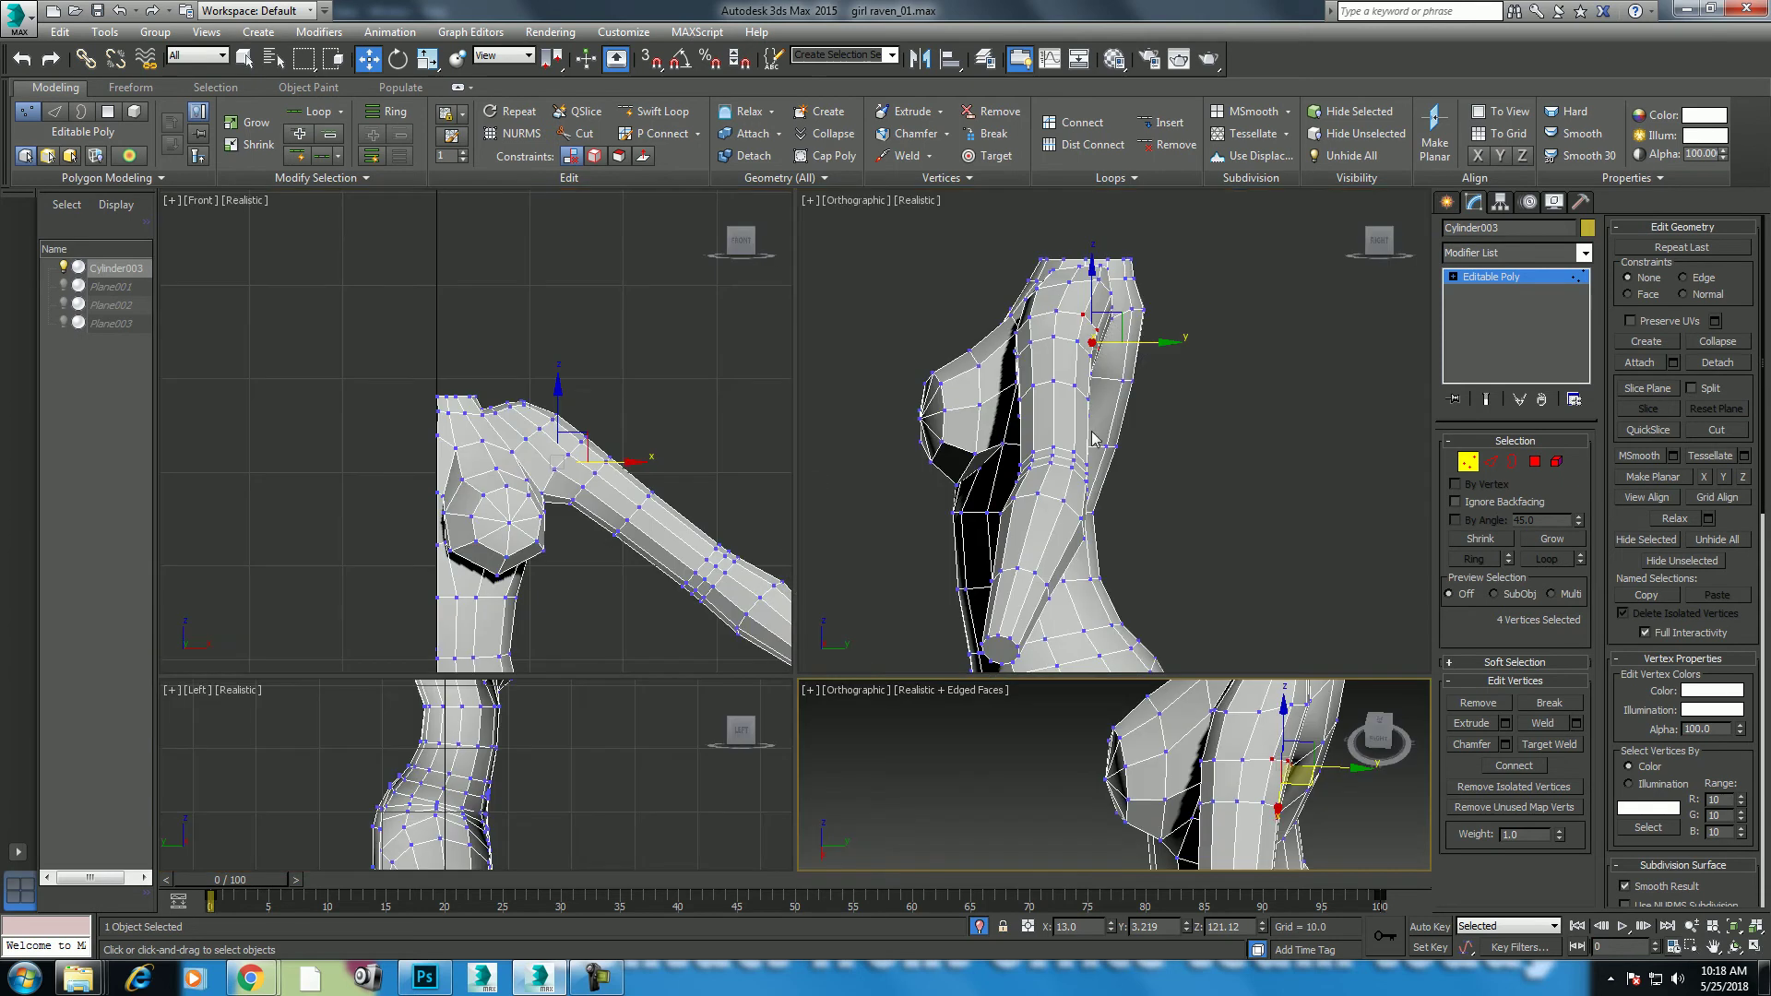
{"action": "scroll", "coordinate": [1125, 369], "scroll_direction": "up", "scroll_amount": 2}
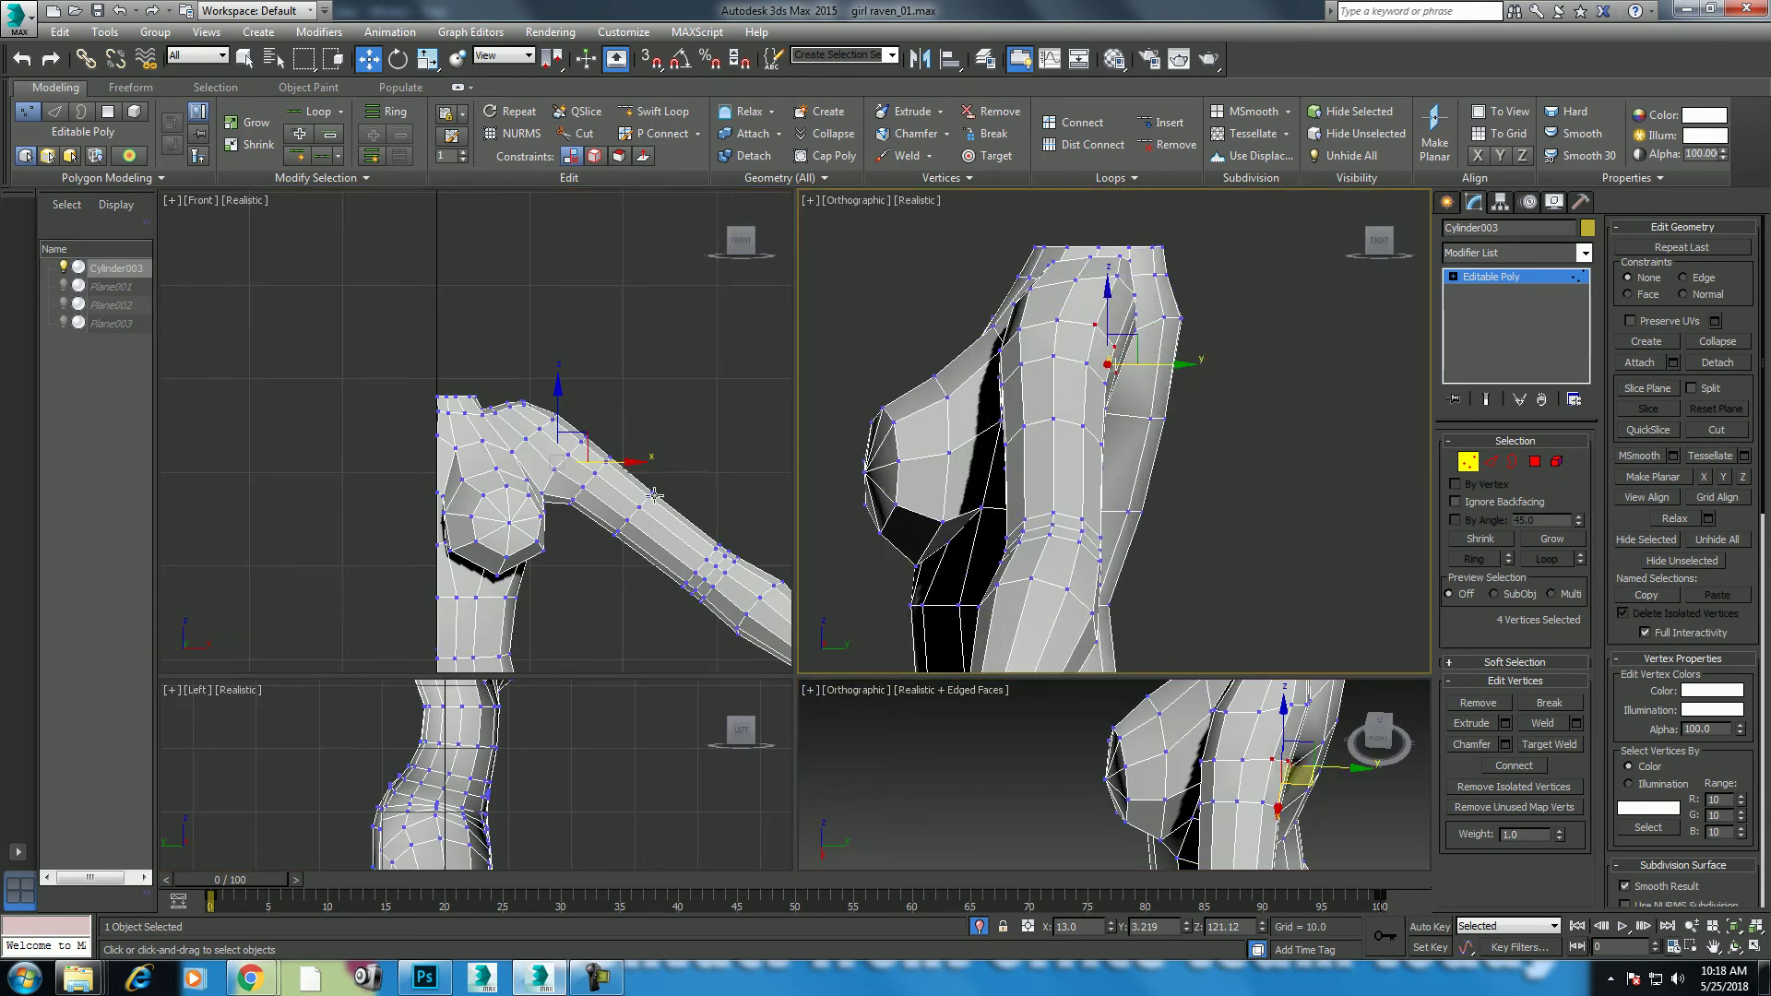
{"action": "scroll", "coordinate": [695, 451], "scroll_direction": "down", "scroll_amount": 2}
{"action": "middle_click_drag", "start_coordinate": [695, 451], "coordinate": [554, 429]}
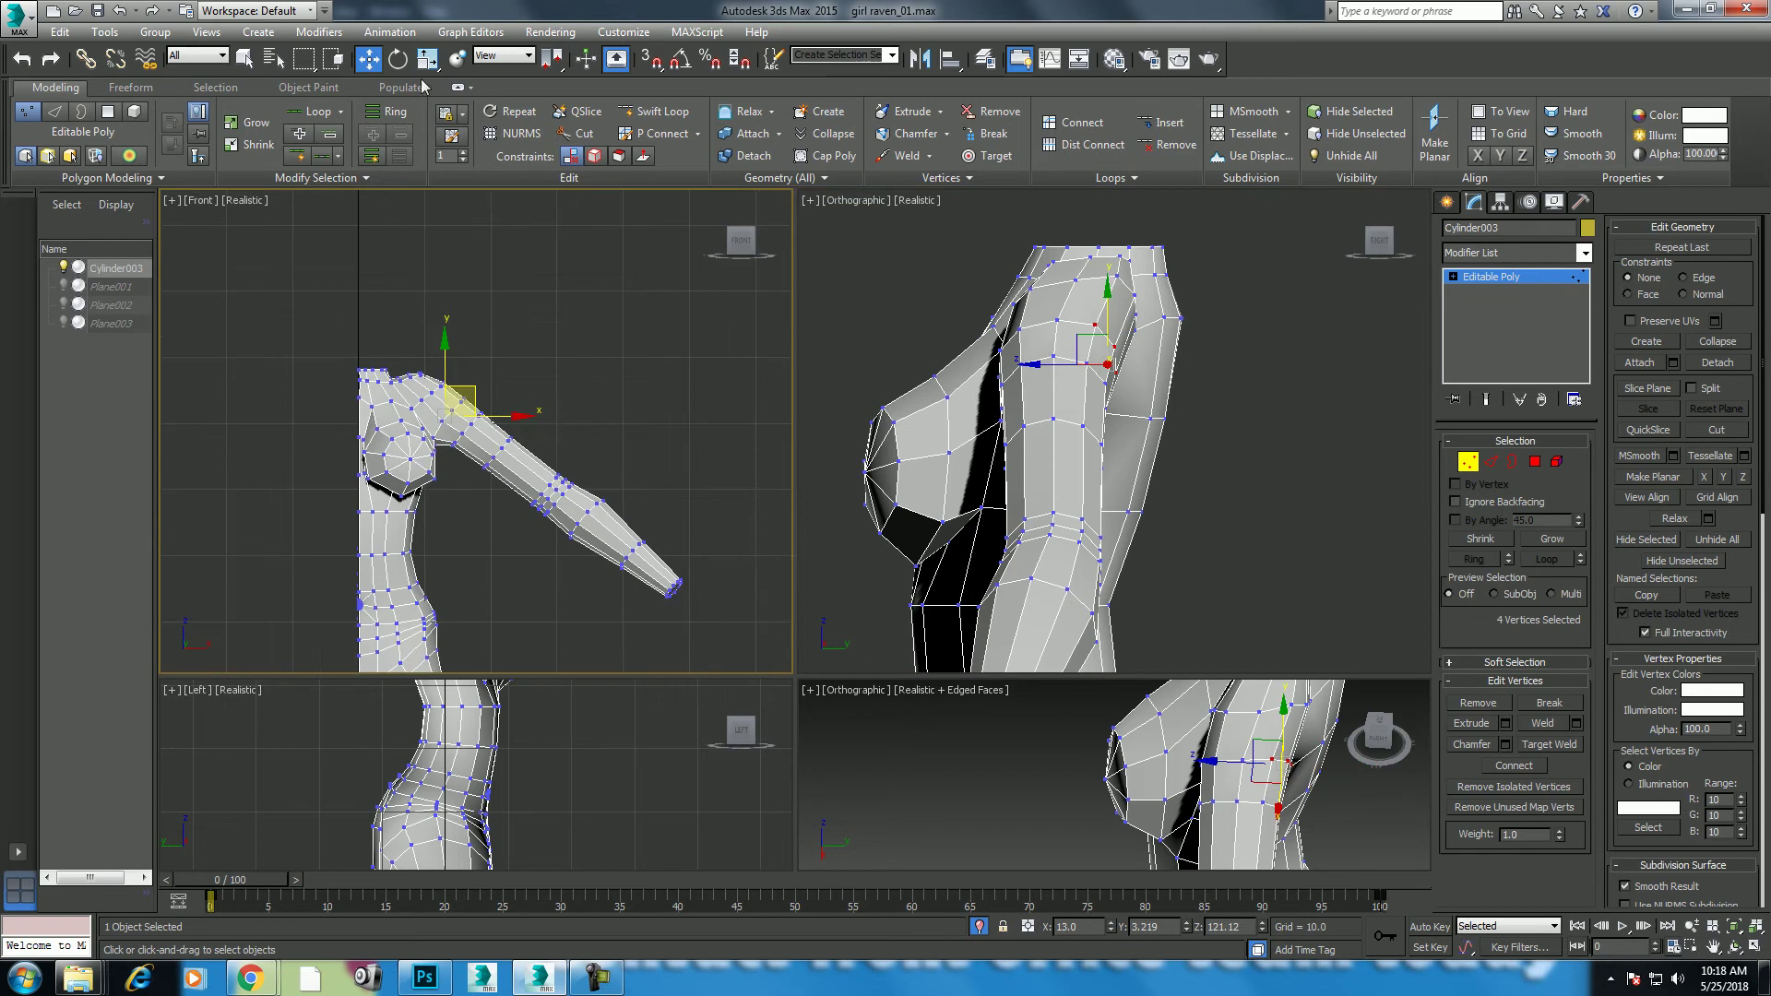
{"action": "left_click_drag", "start_coordinate": [304, 58], "coordinate": [310, 184]}
{"action": "left_click_drag", "start_coordinate": [666, 645], "coordinate": [462, 504]}
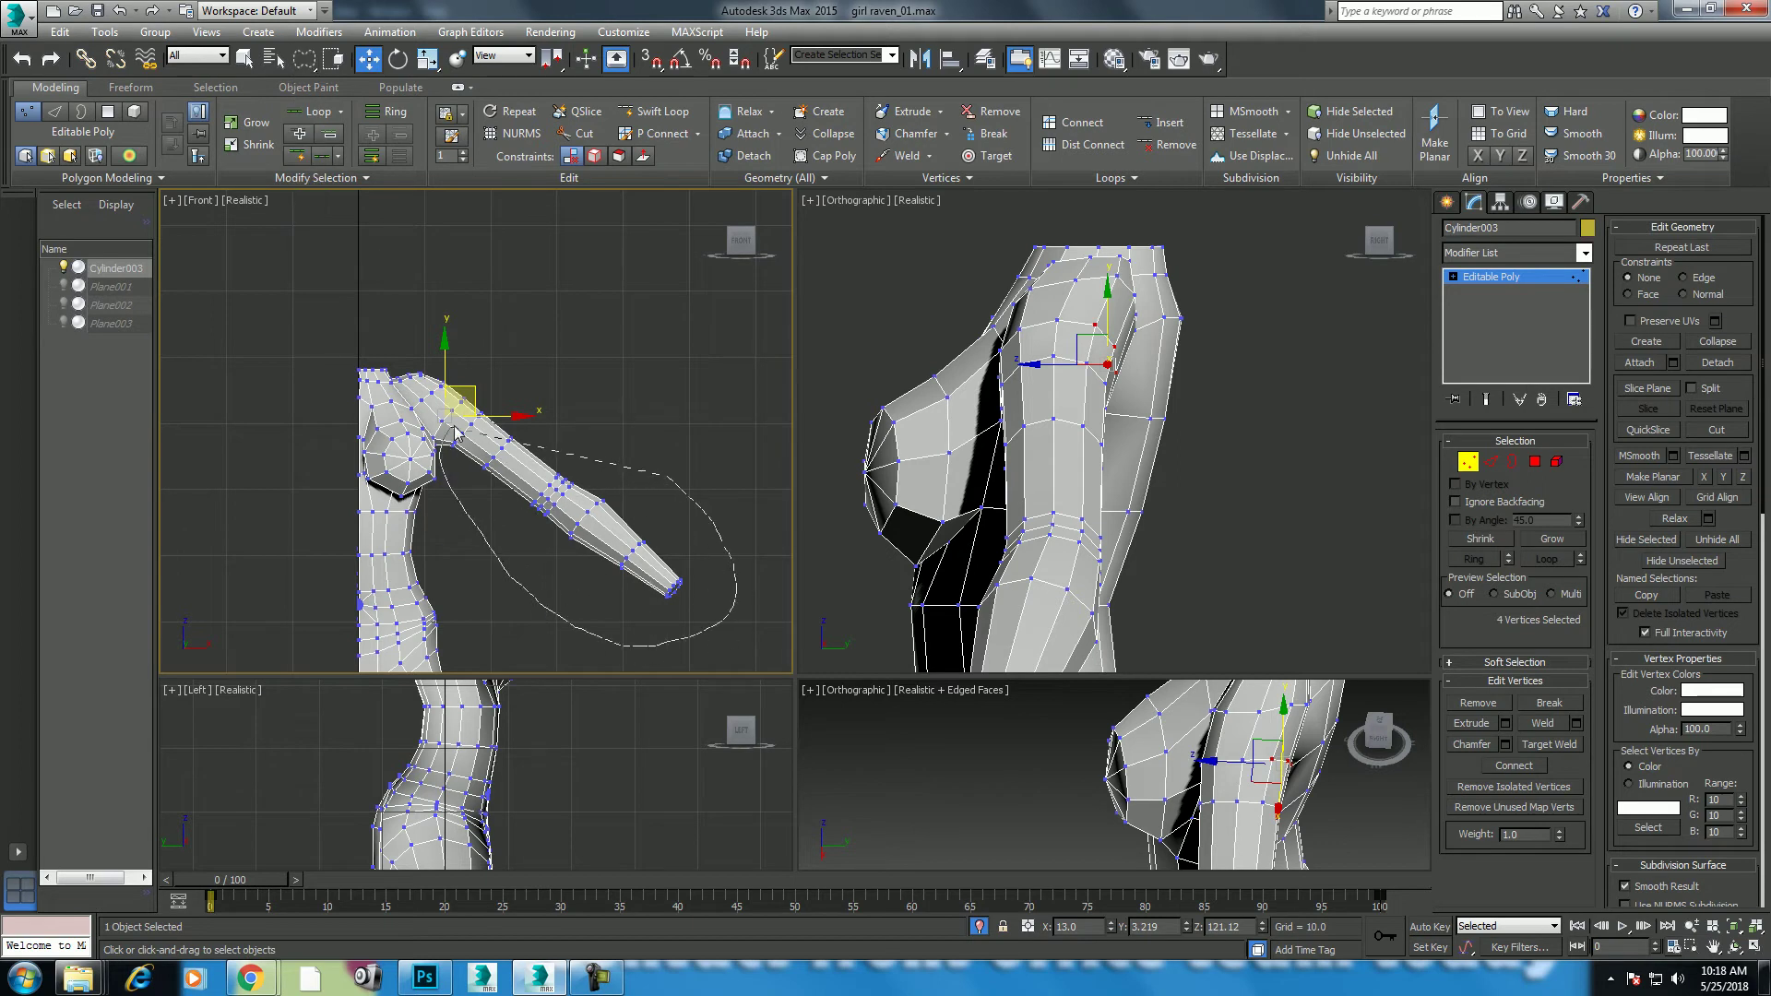
{"action": "left_click_drag", "start_coordinate": [445, 451], "coordinate": [579, 406]}
Step: Rotate the selected arm vertices slightly and shift them along Y
{"action": "mouse_move", "coordinate": [1238, 629]}
{"action": "middle_mouse_down", "text": "alt"}
{"action": "mouse_move", "coordinate": [1269, 401]}
{"action": "mouse_move", "coordinate": [1098, 499]}
{"action": "middle_mouse_up", "text": "alt"}
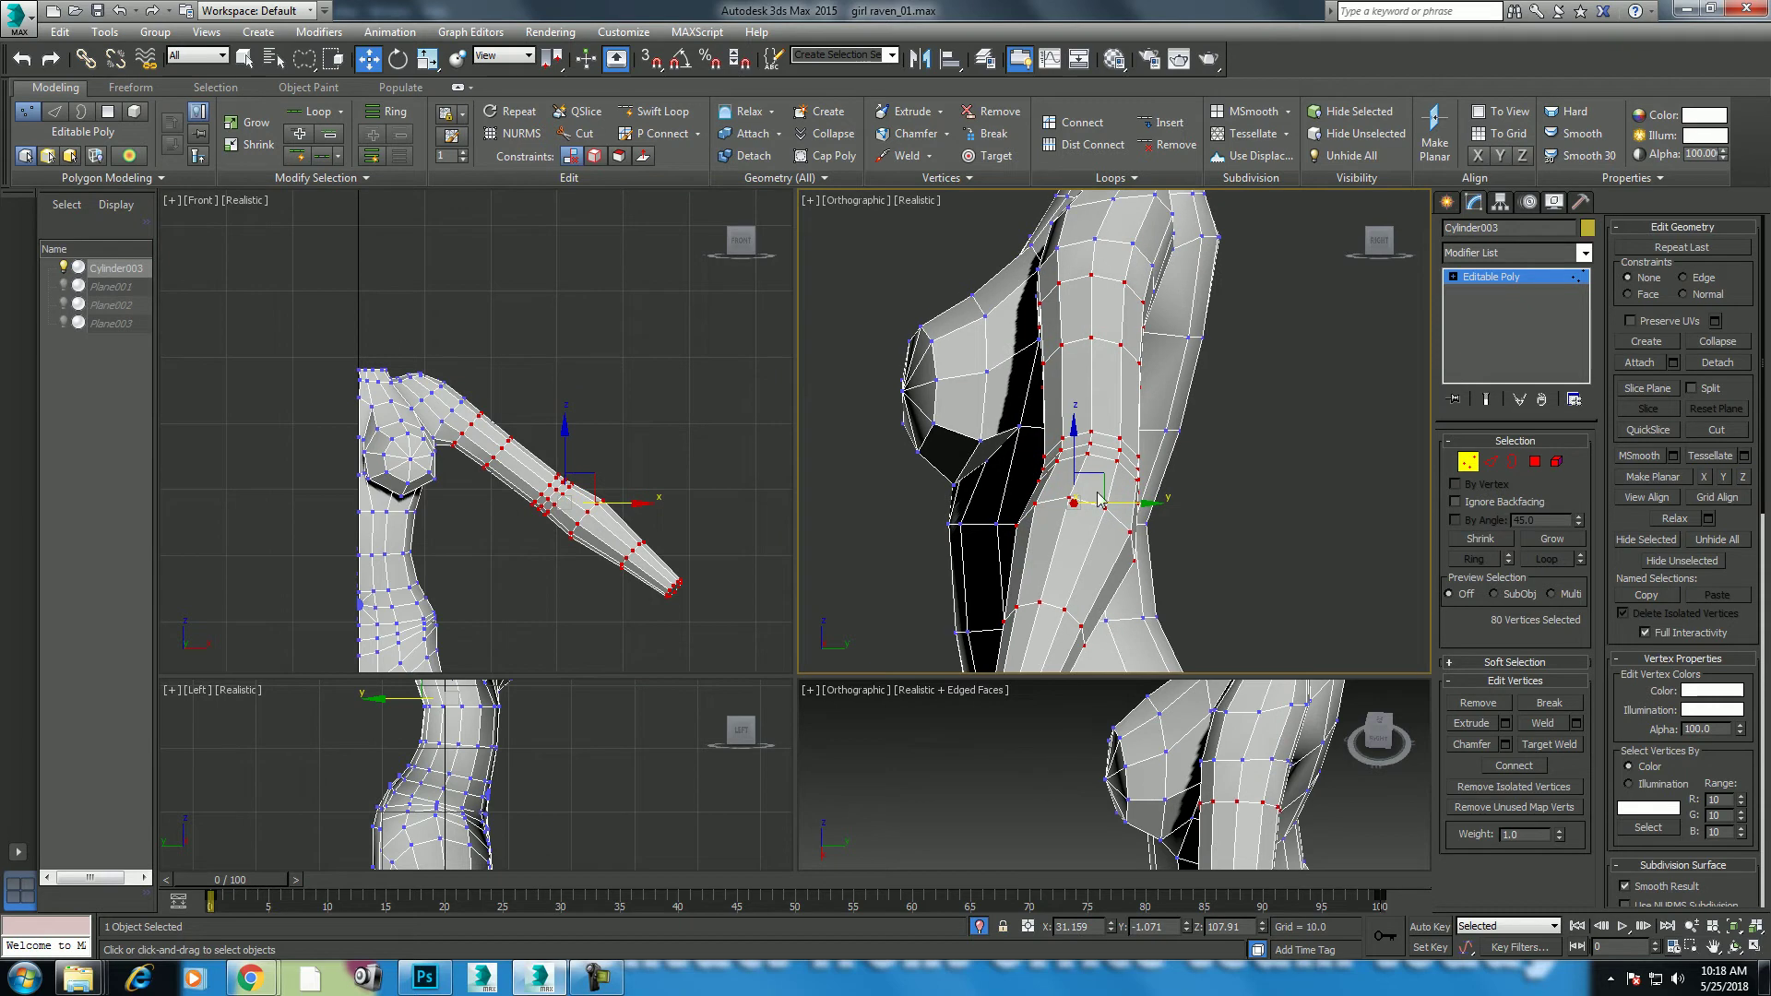
{"action": "key", "text": "e"}
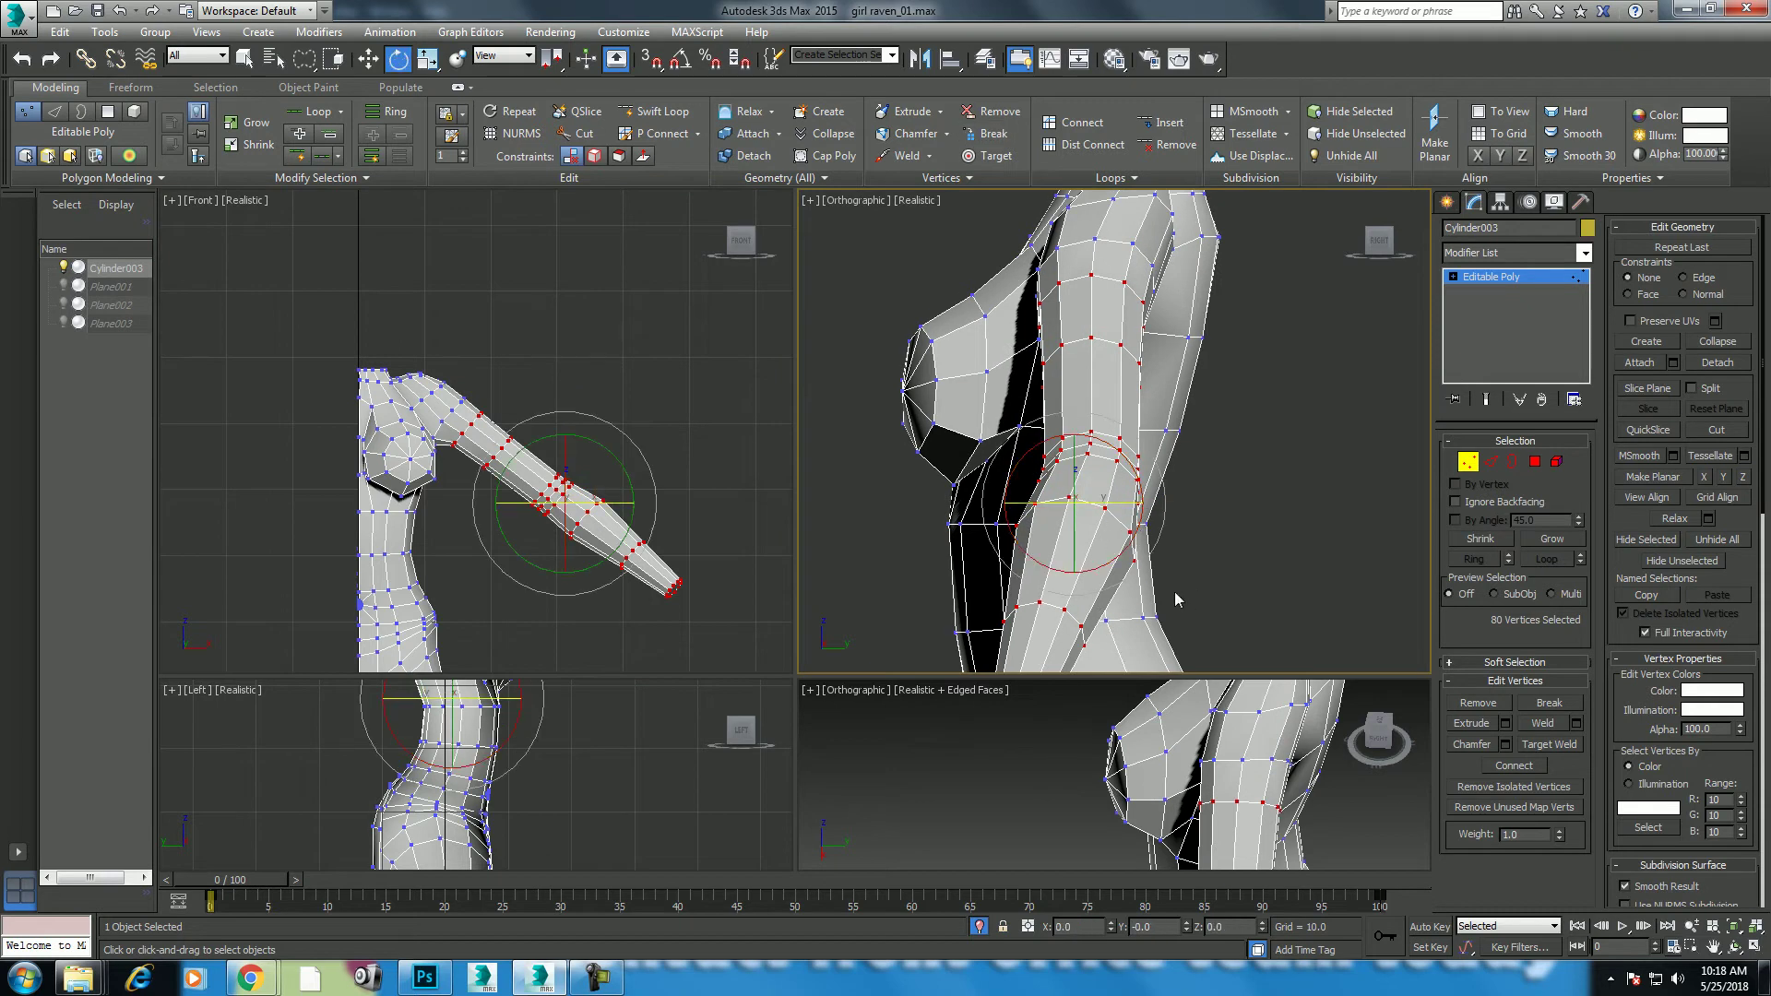
{"action": "left_click_drag", "start_coordinate": [1095, 565], "coordinate": [1090, 565]}
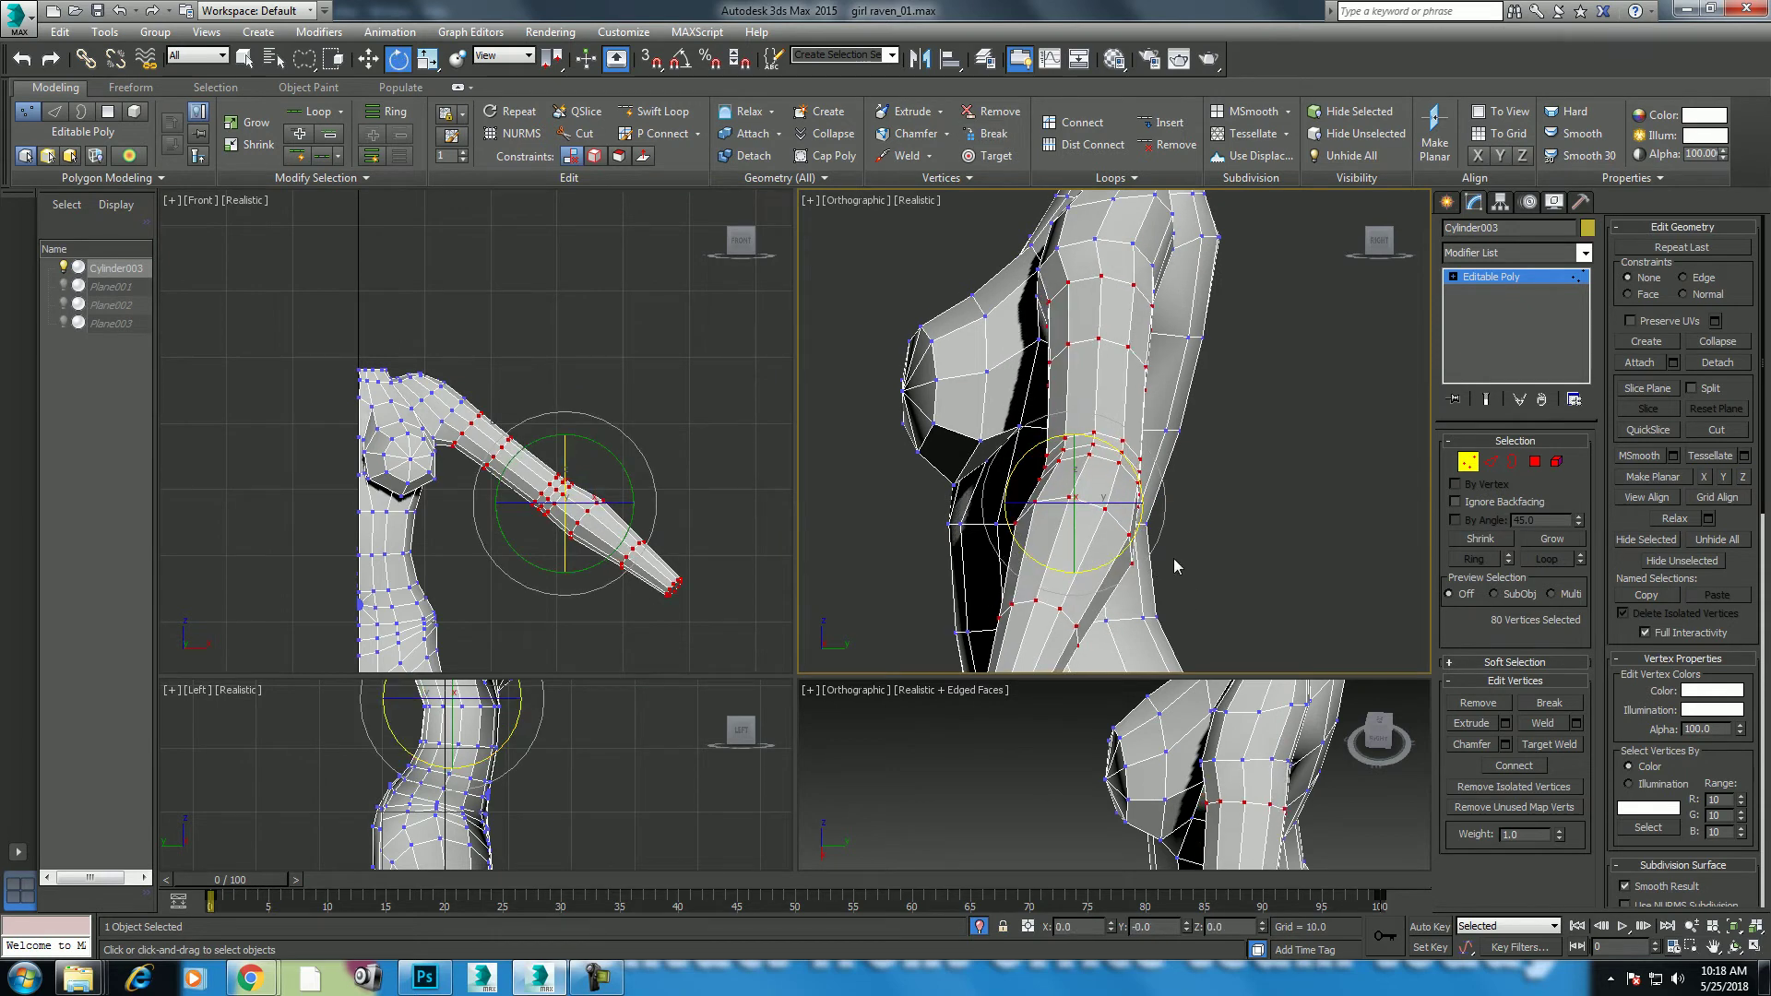
{"action": "key", "text": "w"}
{"action": "mouse_move", "coordinate": [1148, 503]}
{"action": "left_mouse_down"}
{"action": "mouse_move", "coordinate": [1099, 557]}
{"action": "mouse_move", "coordinate": [1125, 503]}
{"action": "left_mouse_up"}
{"action": "key", "text": "e"}
{"action": "key", "text": "w"}
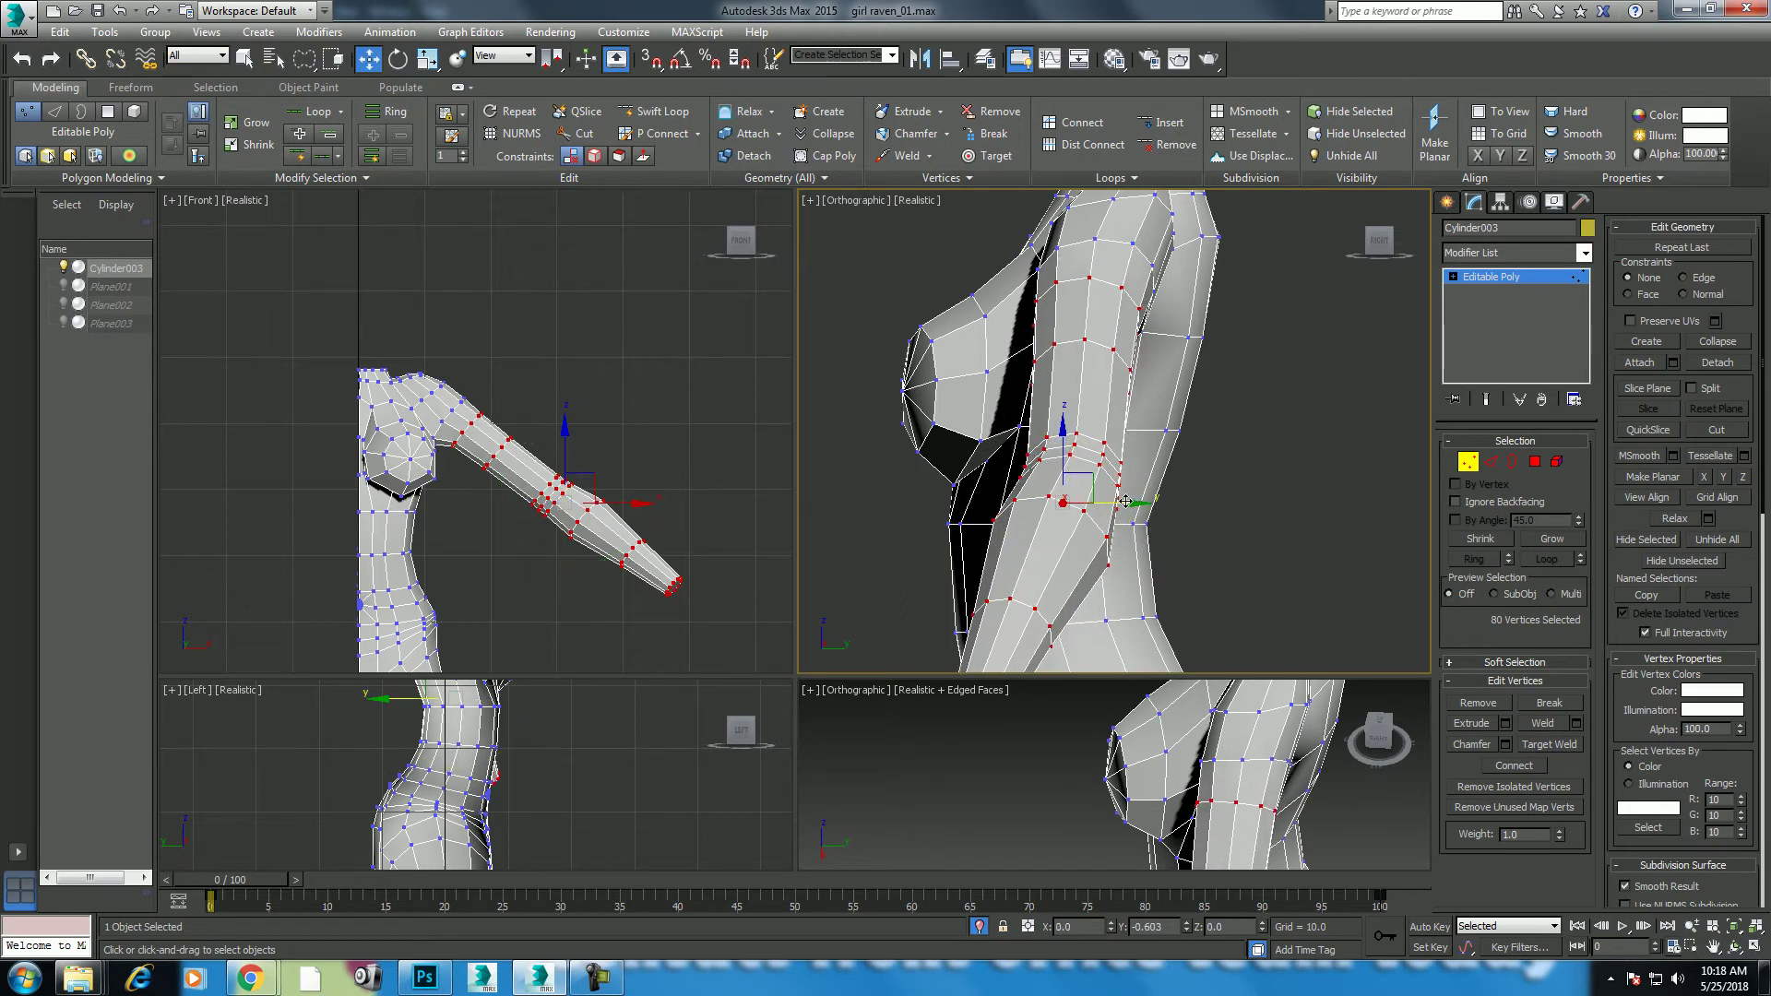
{"action": "middle_click", "coordinate": [1262, 810]}
{"action": "key", "text": "alt+w"}
{"action": "mouse_move", "coordinate": [1262, 810]}
{"action": "middle_mouse_down", "text": "alt"}
{"action": "mouse_move", "coordinate": [1020, 691]}
{"action": "mouse_move", "coordinate": [974, 606]}
{"action": "mouse_move", "coordinate": [1031, 571]}
{"action": "mouse_move", "coordinate": [1054, 587]}
{"action": "mouse_move", "coordinate": [868, 560]}
{"action": "mouse_move", "coordinate": [923, 557]}
{"action": "mouse_move", "coordinate": [1116, 613]}
{"action": "mouse_move", "coordinate": [1111, 556]}
{"action": "middle_mouse_up", "text": "alt"}
{"action": "scroll", "coordinate": [1020, 692], "scroll_direction": "down", "scroll_amount": 3}
{"action": "scroll", "coordinate": [1116, 613], "scroll_direction": "up", "scroll_amount": 2}
Step: Select a shoulder vertex and move it along Y in the Top view
{"action": "right_click", "coordinate": [1098, 512]}
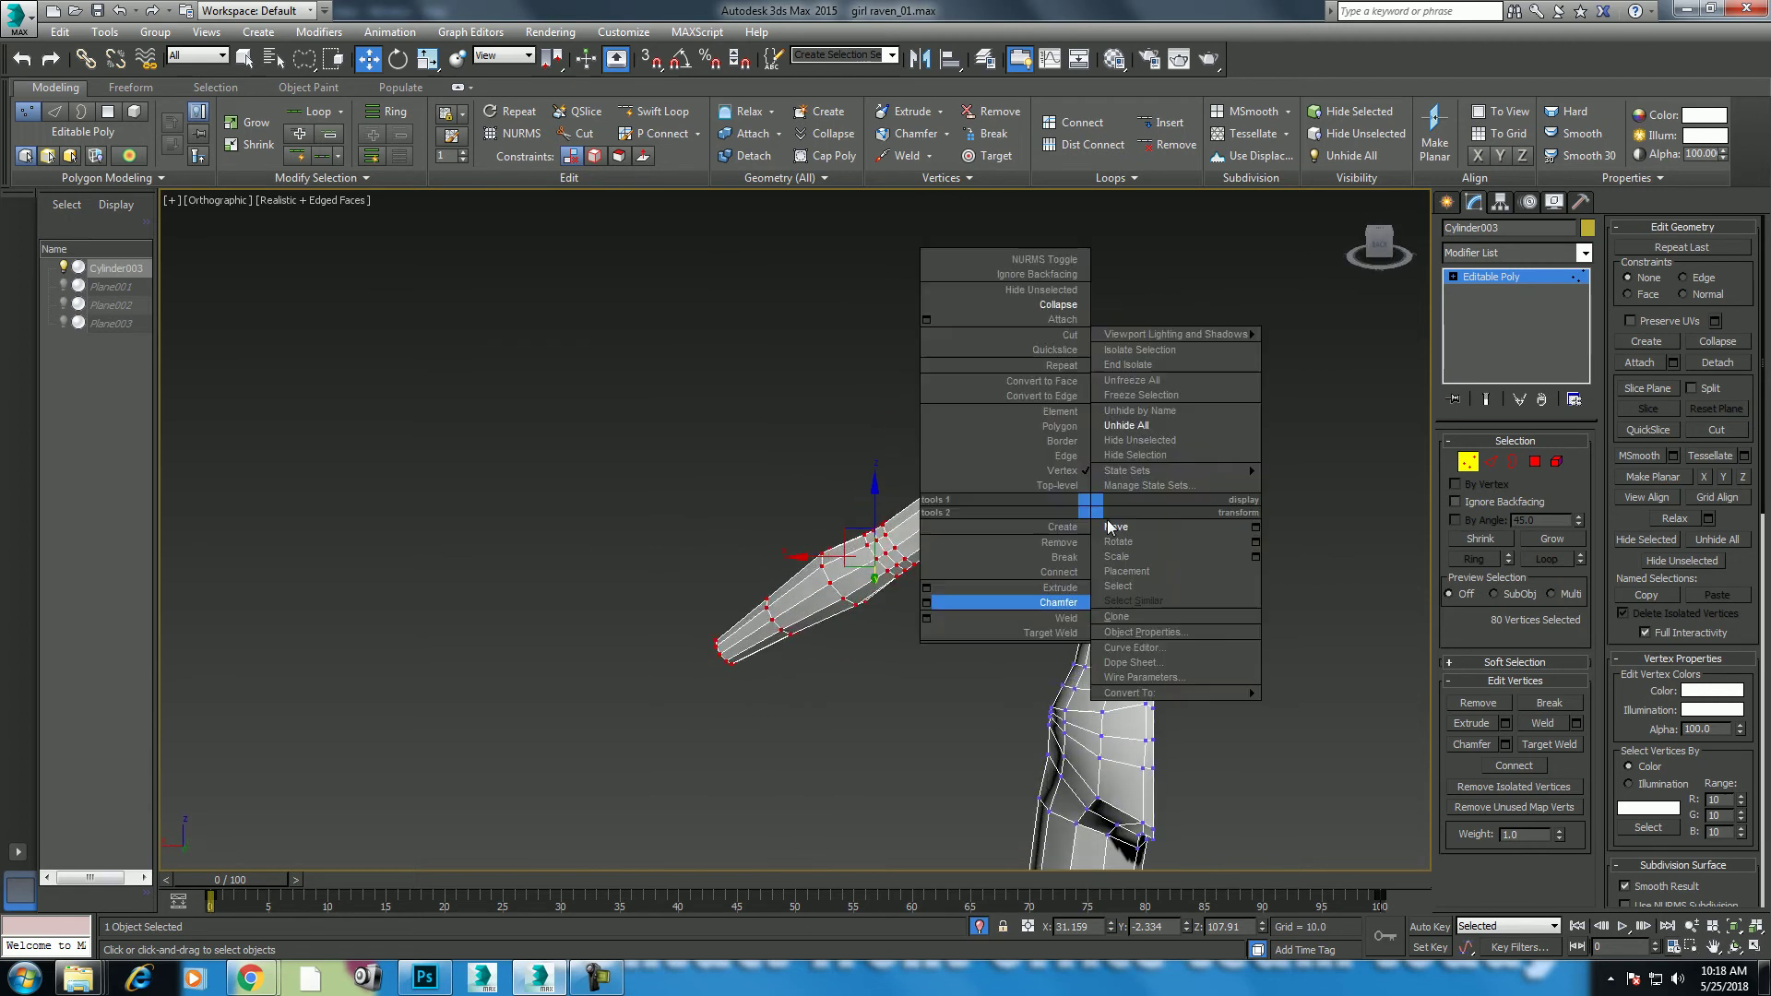
{"action": "left_click", "coordinate": [1120, 530]}
{"action": "left_click", "coordinate": [1088, 447]}
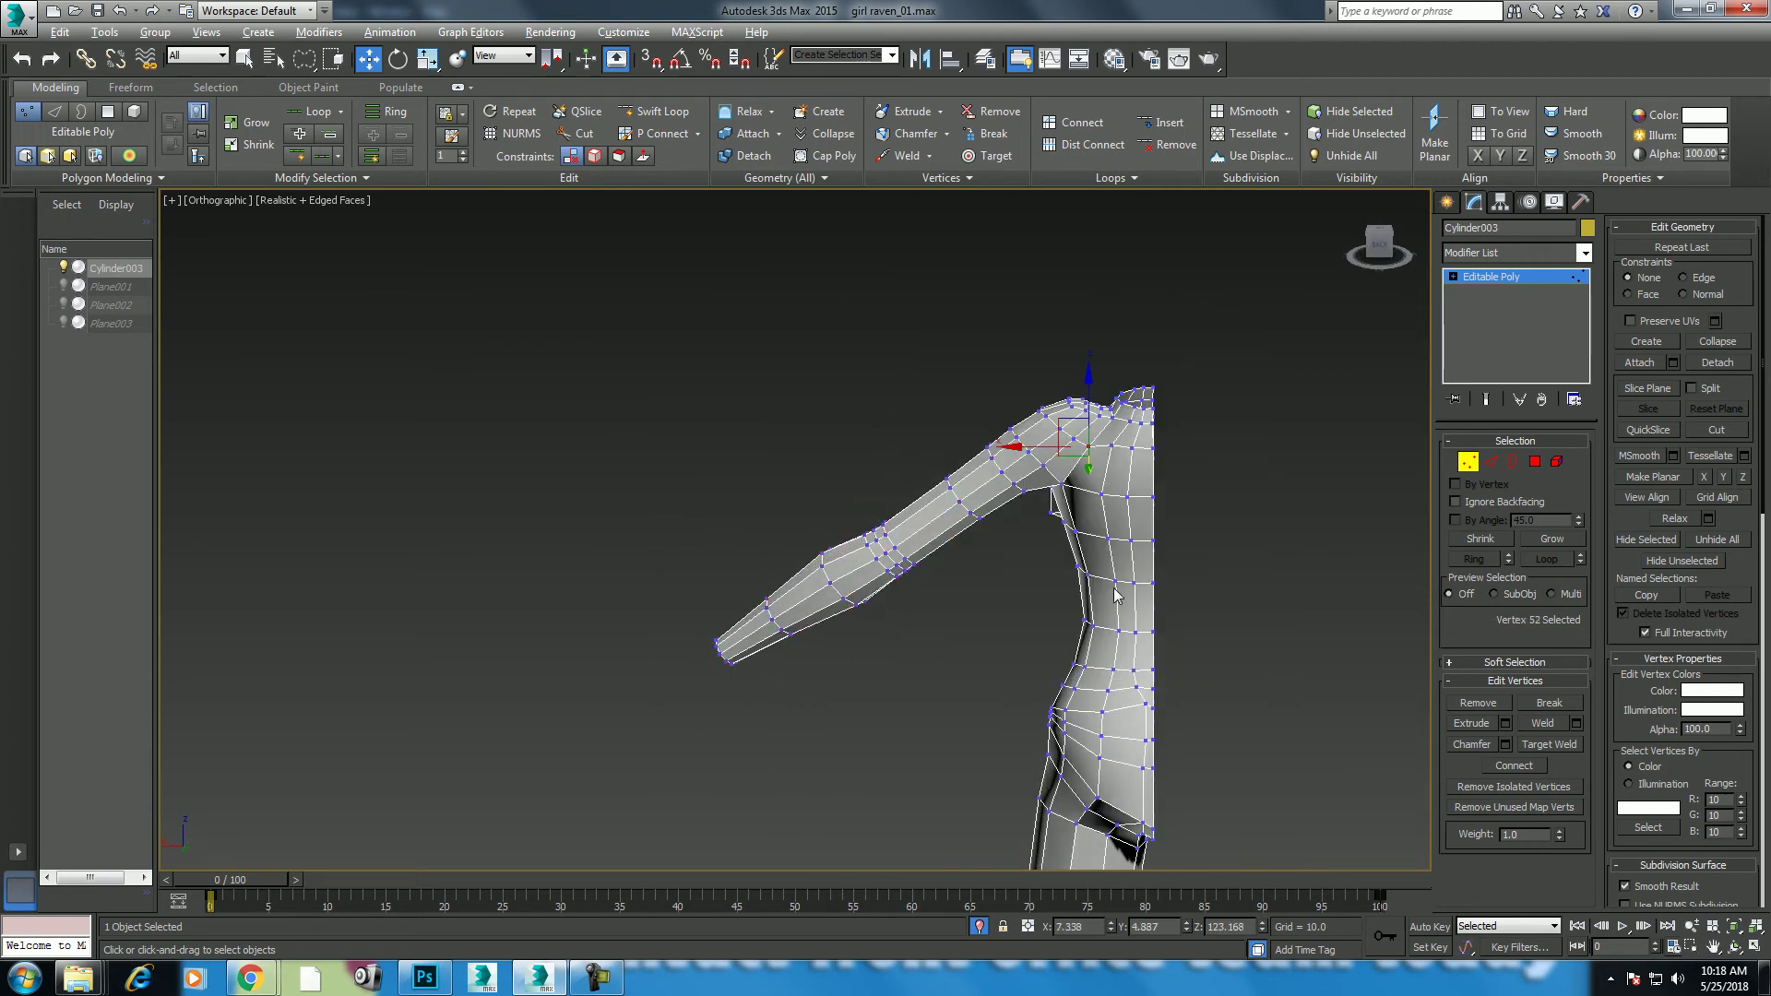
{"action": "key", "text": "alt+w"}
{"action": "left_click", "coordinate": [521, 429]}
{"action": "key", "text": "t"}
{"action": "scroll", "coordinate": [521, 430], "scroll_direction": "up", "scroll_amount": 2}
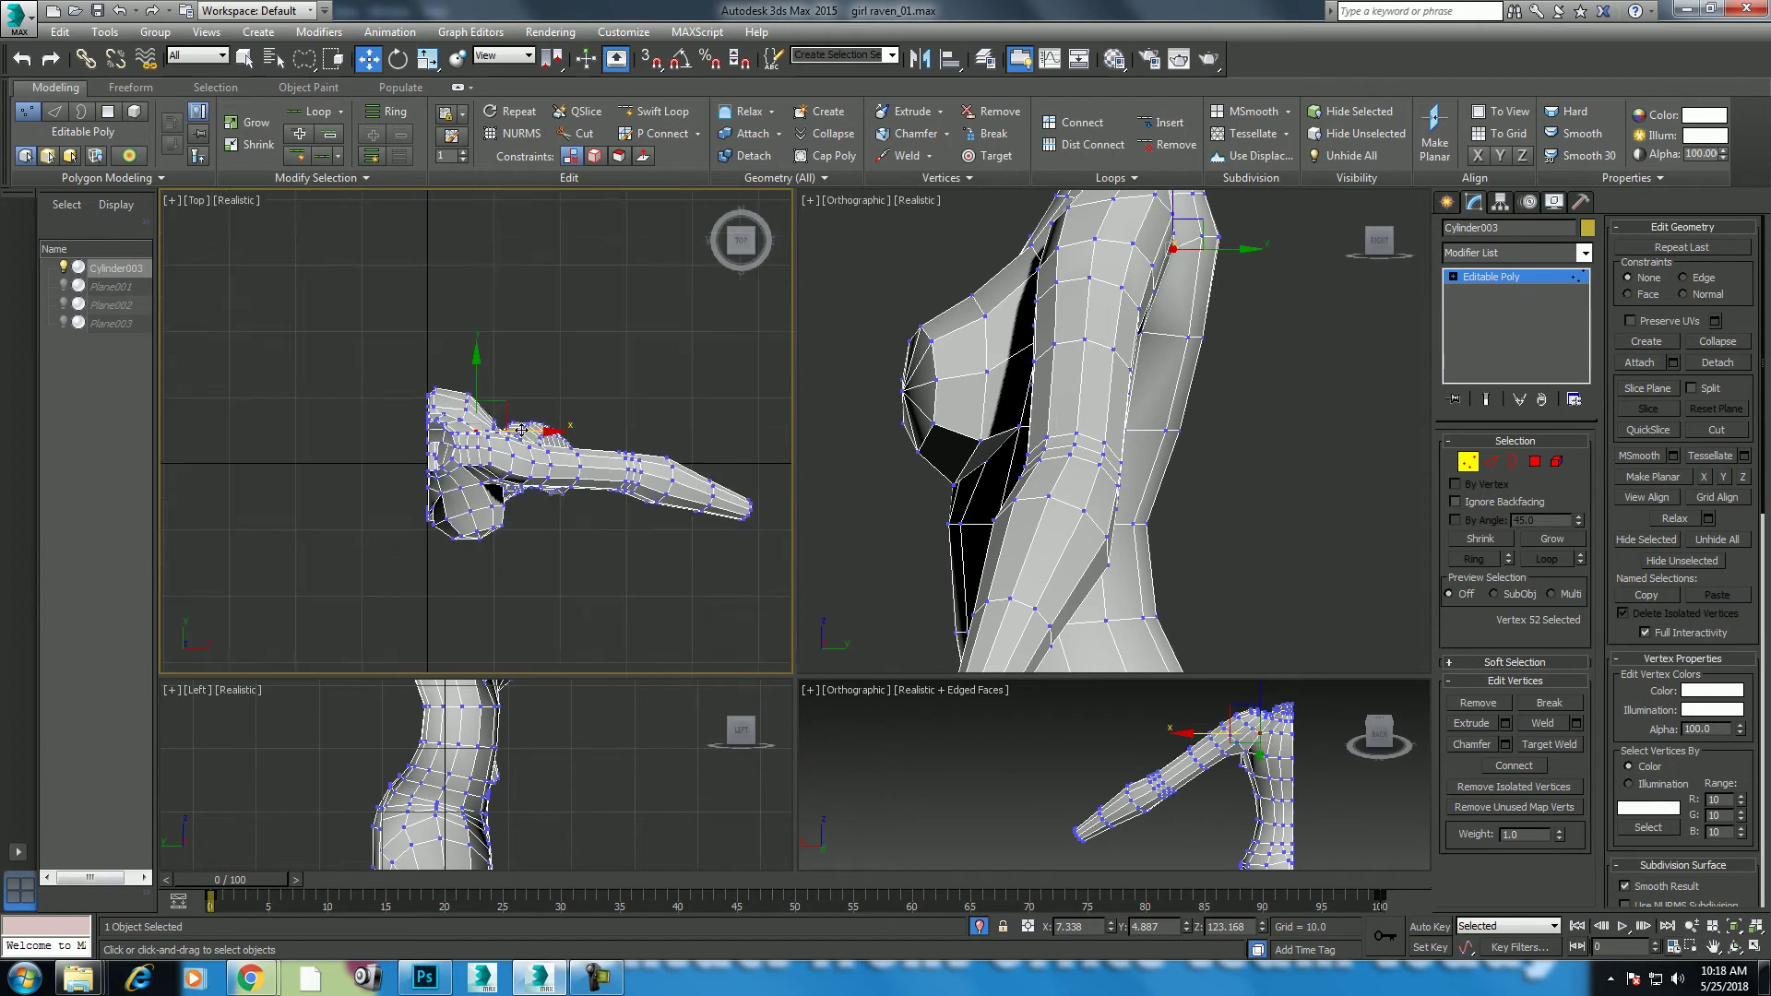
{"action": "scroll", "coordinate": [522, 430], "scroll_direction": "up", "scroll_amount": 3}
{"action": "scroll", "coordinate": [516, 442], "scroll_direction": "up", "scroll_amount": 3}
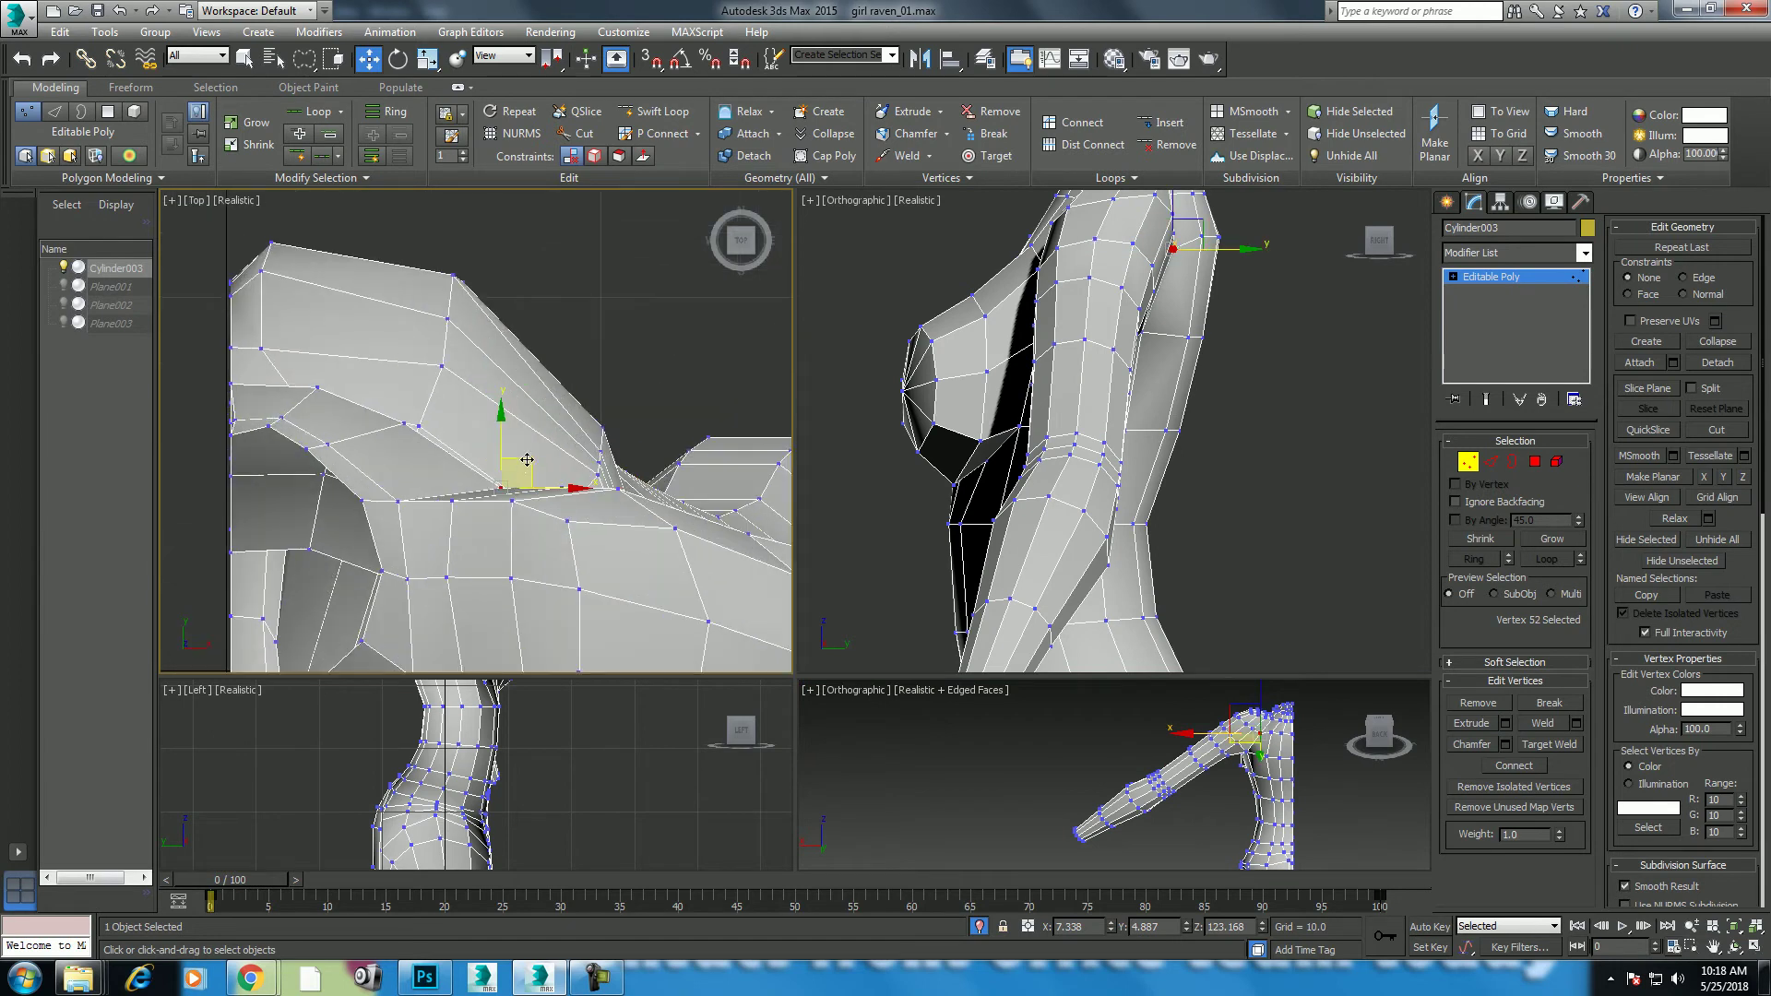
{"action": "left_click_drag", "start_coordinate": [526, 459], "coordinate": [531, 437]}
Step: Select a second shoulder vertex and shift it along Y
{"action": "middle_click_drag", "start_coordinate": [1241, 470], "coordinate": [1228, 536]}
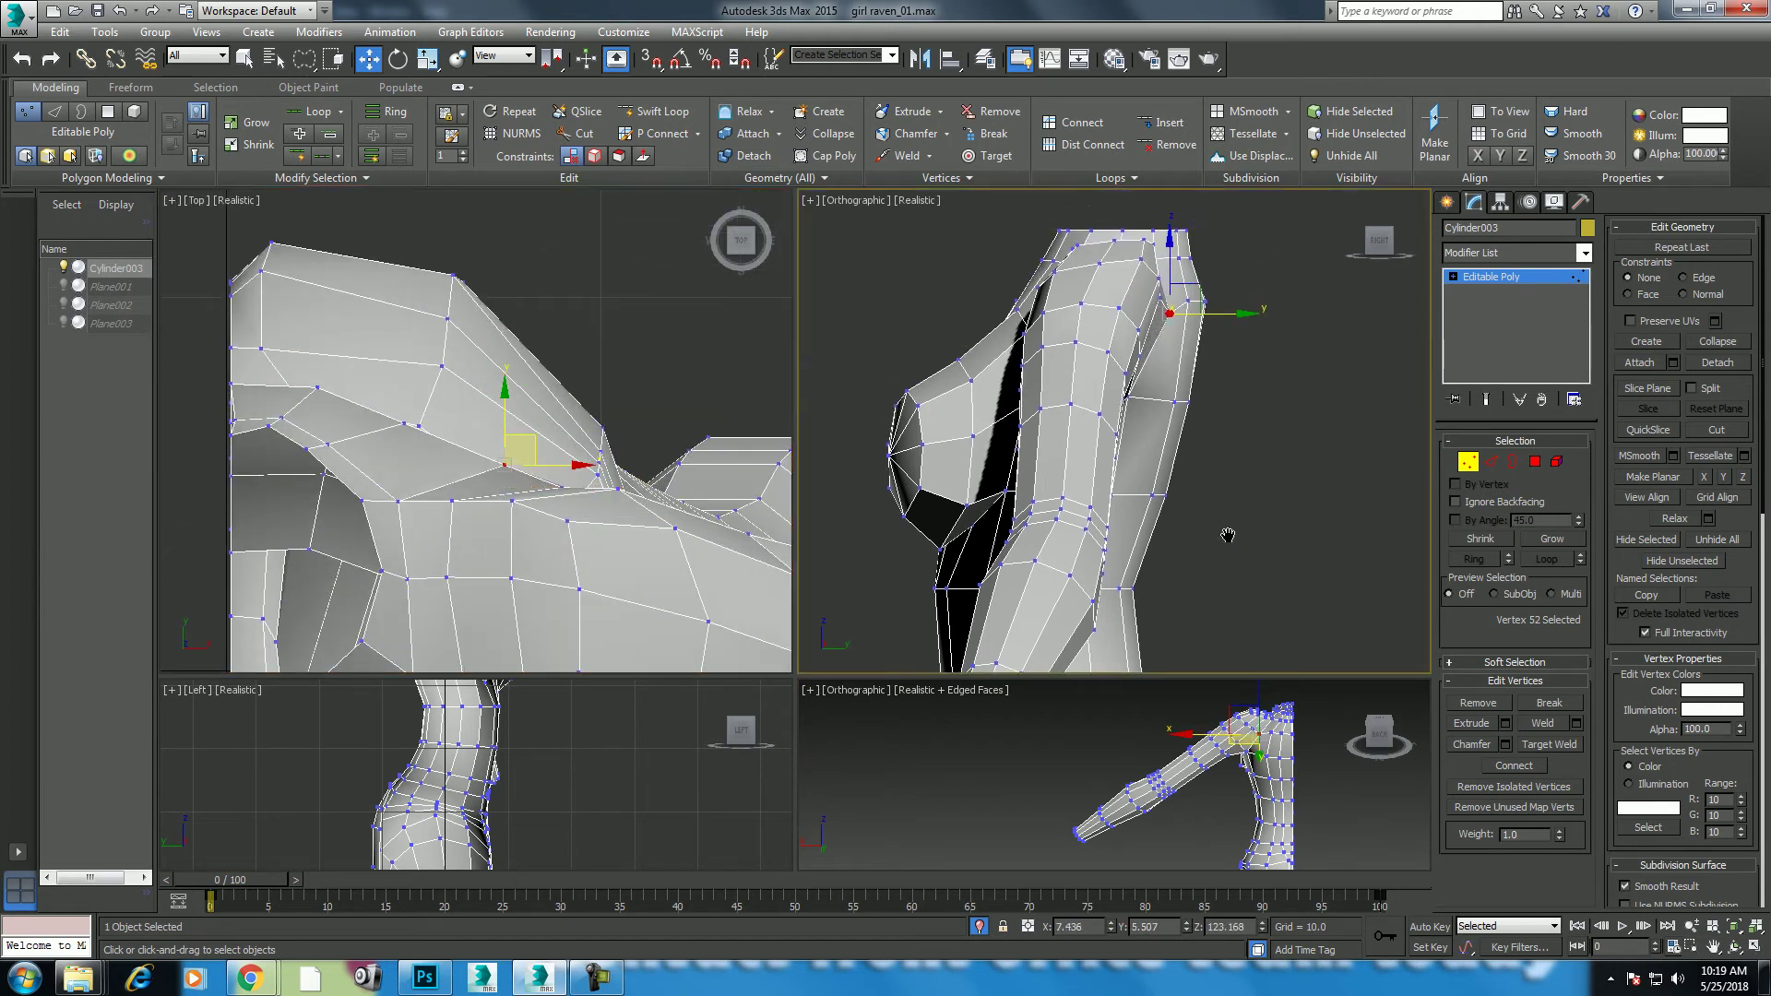
{"action": "scroll", "coordinate": [1268, 754], "scroll_direction": "up", "scroll_amount": 1}
{"action": "key", "text": "alt+w"}
{"action": "scroll", "coordinate": [1071, 443], "scroll_direction": "up", "scroll_amount": 2}
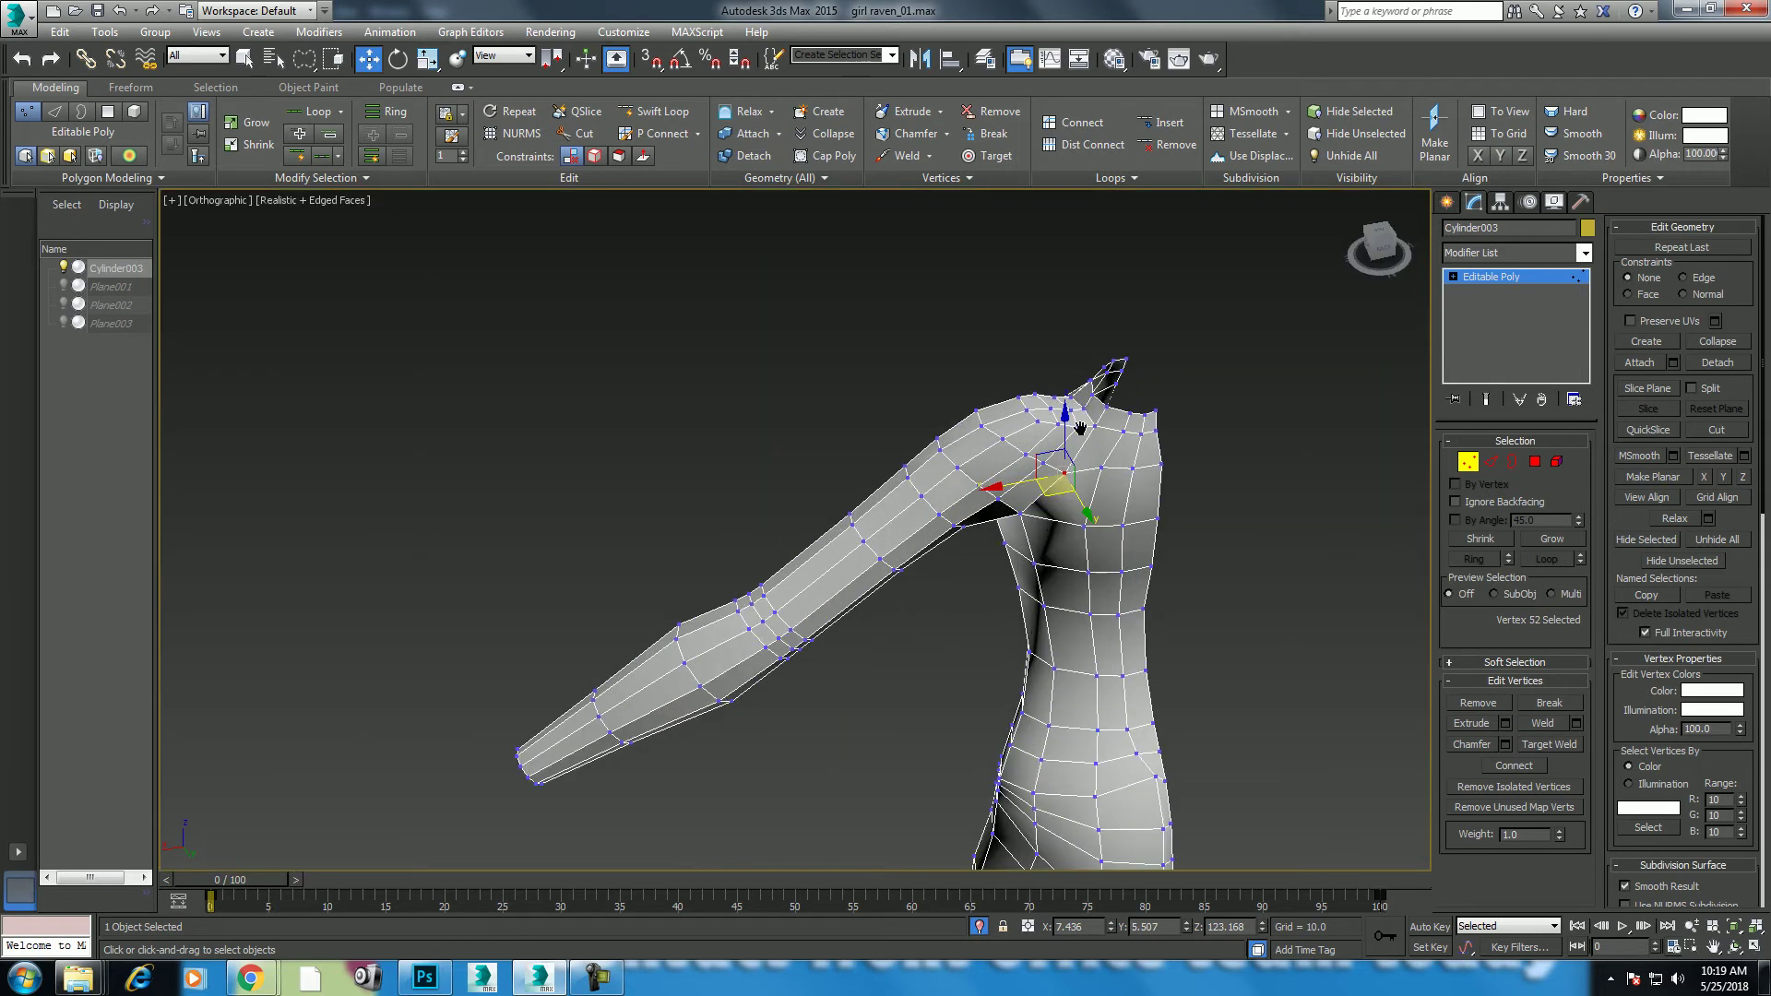
{"action": "scroll", "coordinate": [1103, 548], "scroll_direction": "up", "scroll_amount": 2}
{"action": "left_click", "coordinate": [1097, 529]}
{"action": "key", "text": "alt+w"}
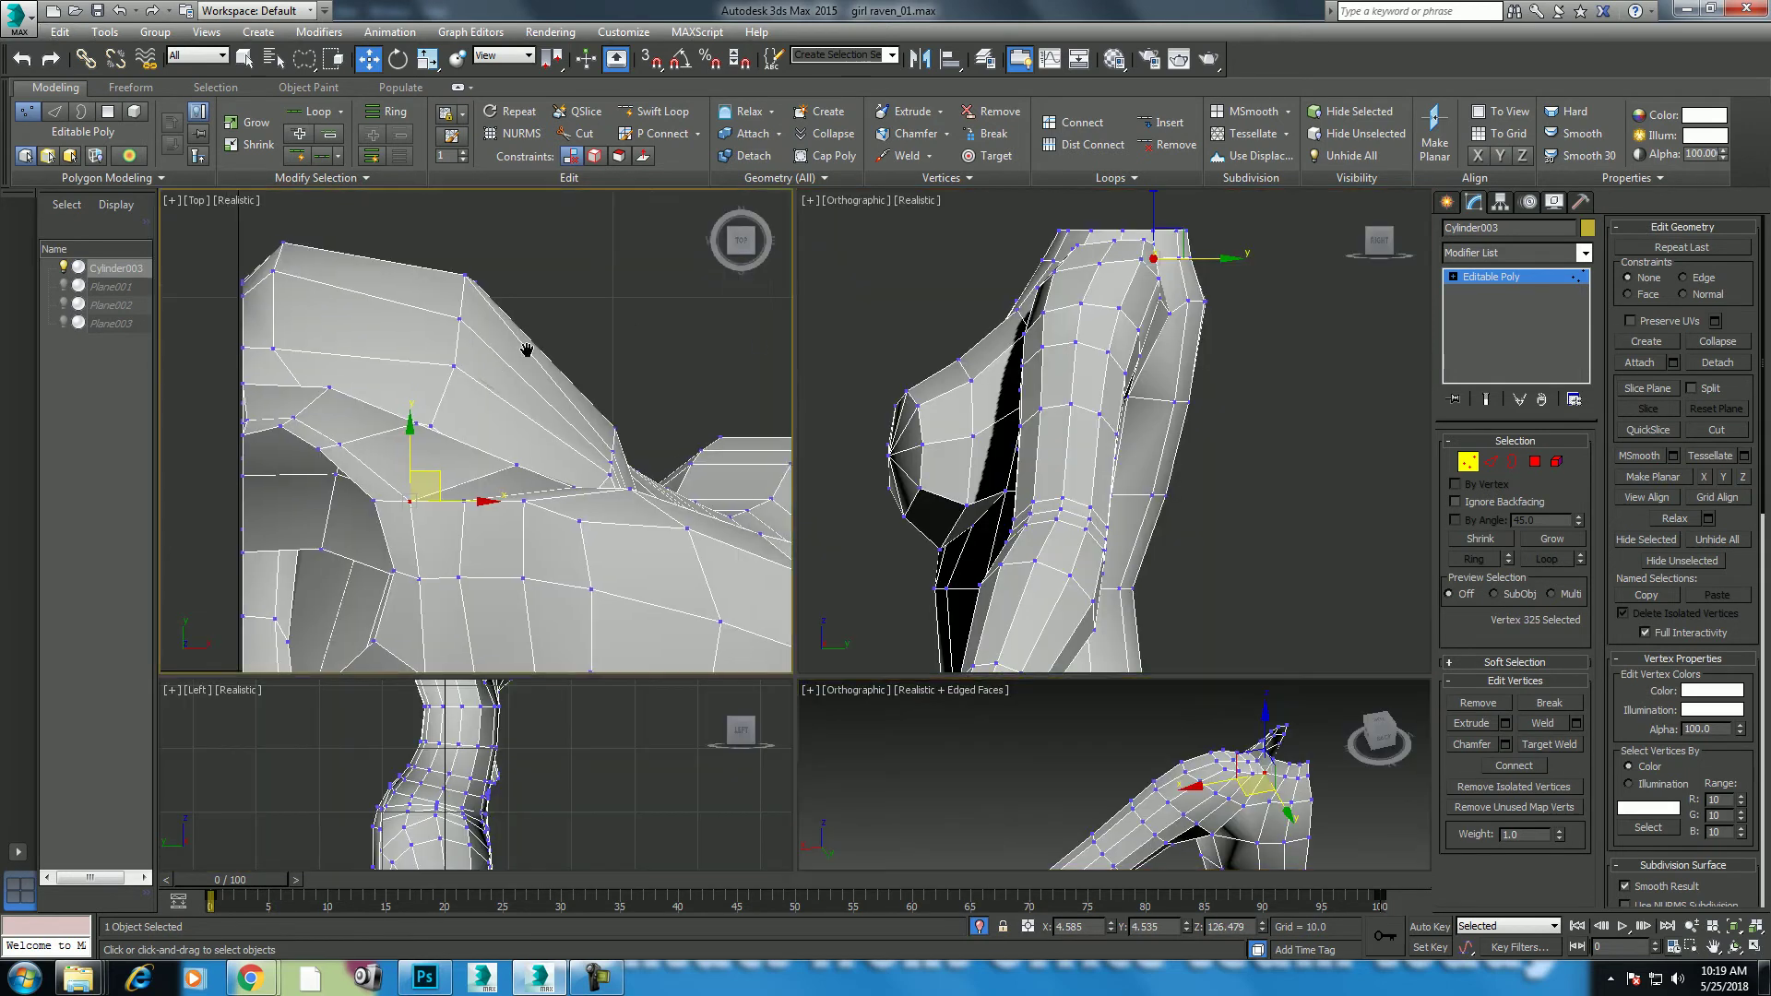
{"action": "middle_click_drag", "start_coordinate": [447, 486], "coordinate": [489, 472]}
{"action": "left_click_drag", "start_coordinate": [477, 461], "coordinate": [477, 444]}
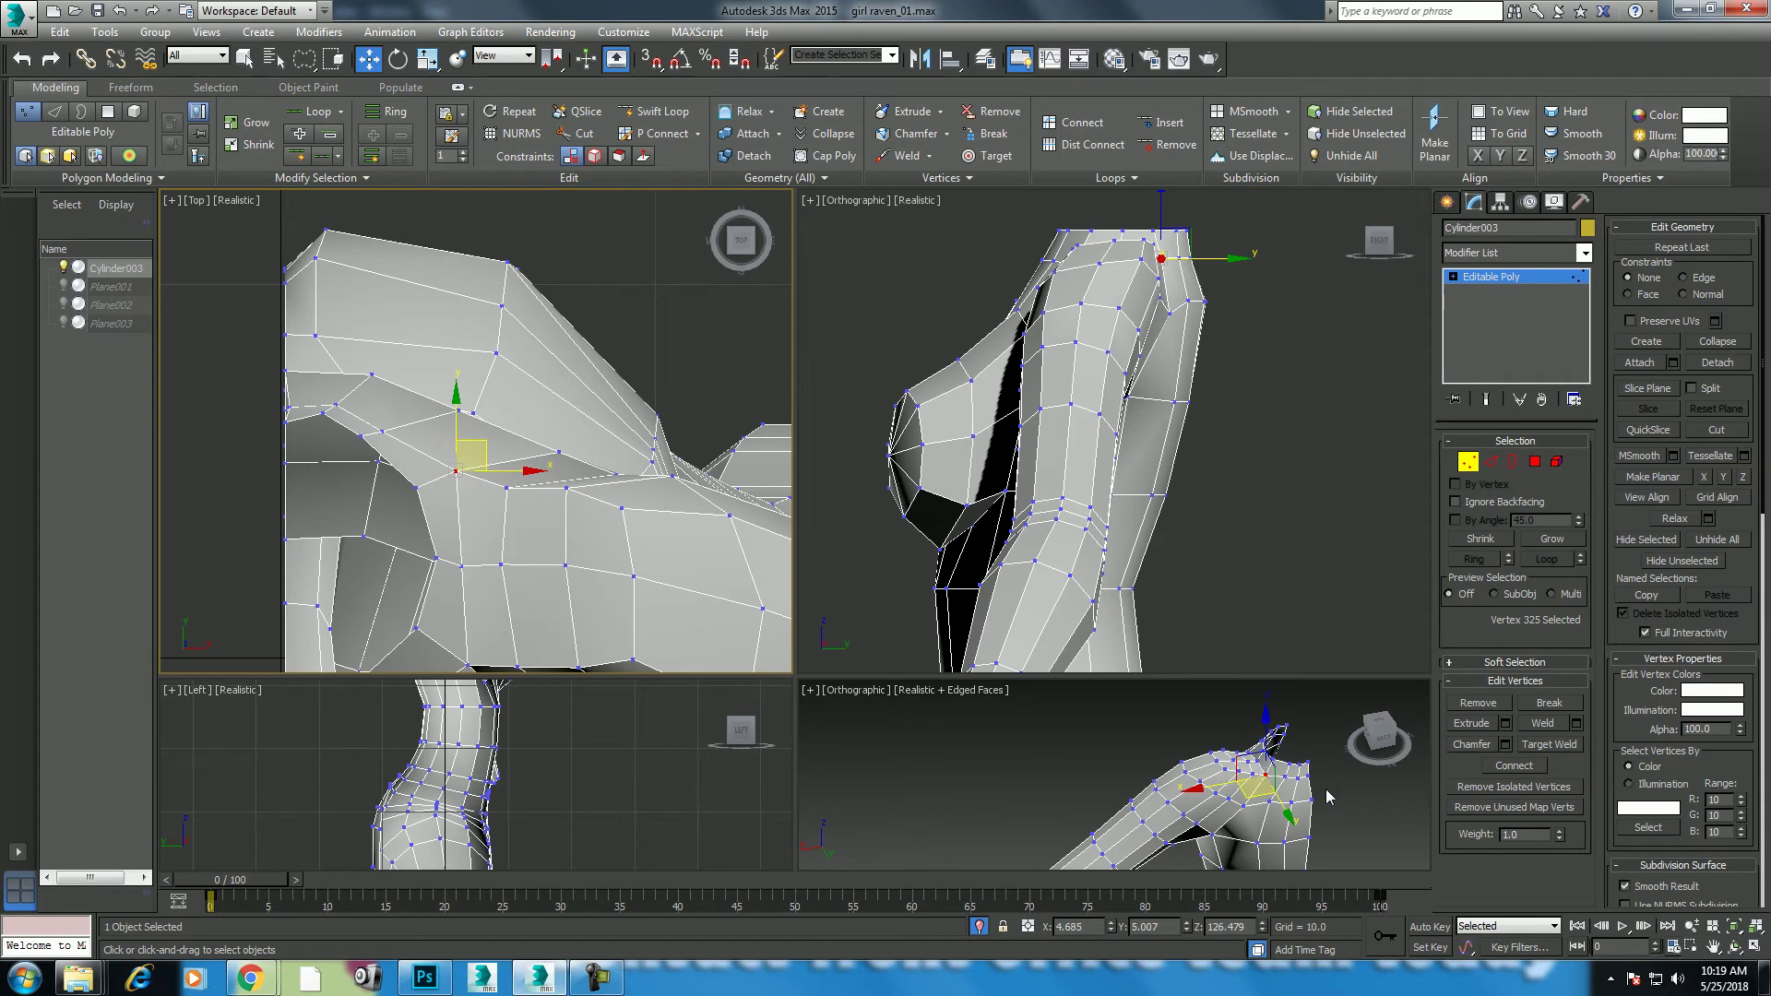
Step: Shift a neighbouring third shoulder vertex along Y
{"action": "scroll", "coordinate": [1270, 803], "scroll_direction": "up", "scroll_amount": 1}
{"action": "key", "text": "alt+w"}
{"action": "middle_click_drag", "start_coordinate": [1185, 675], "coordinate": [981, 605], "text": "alt"}
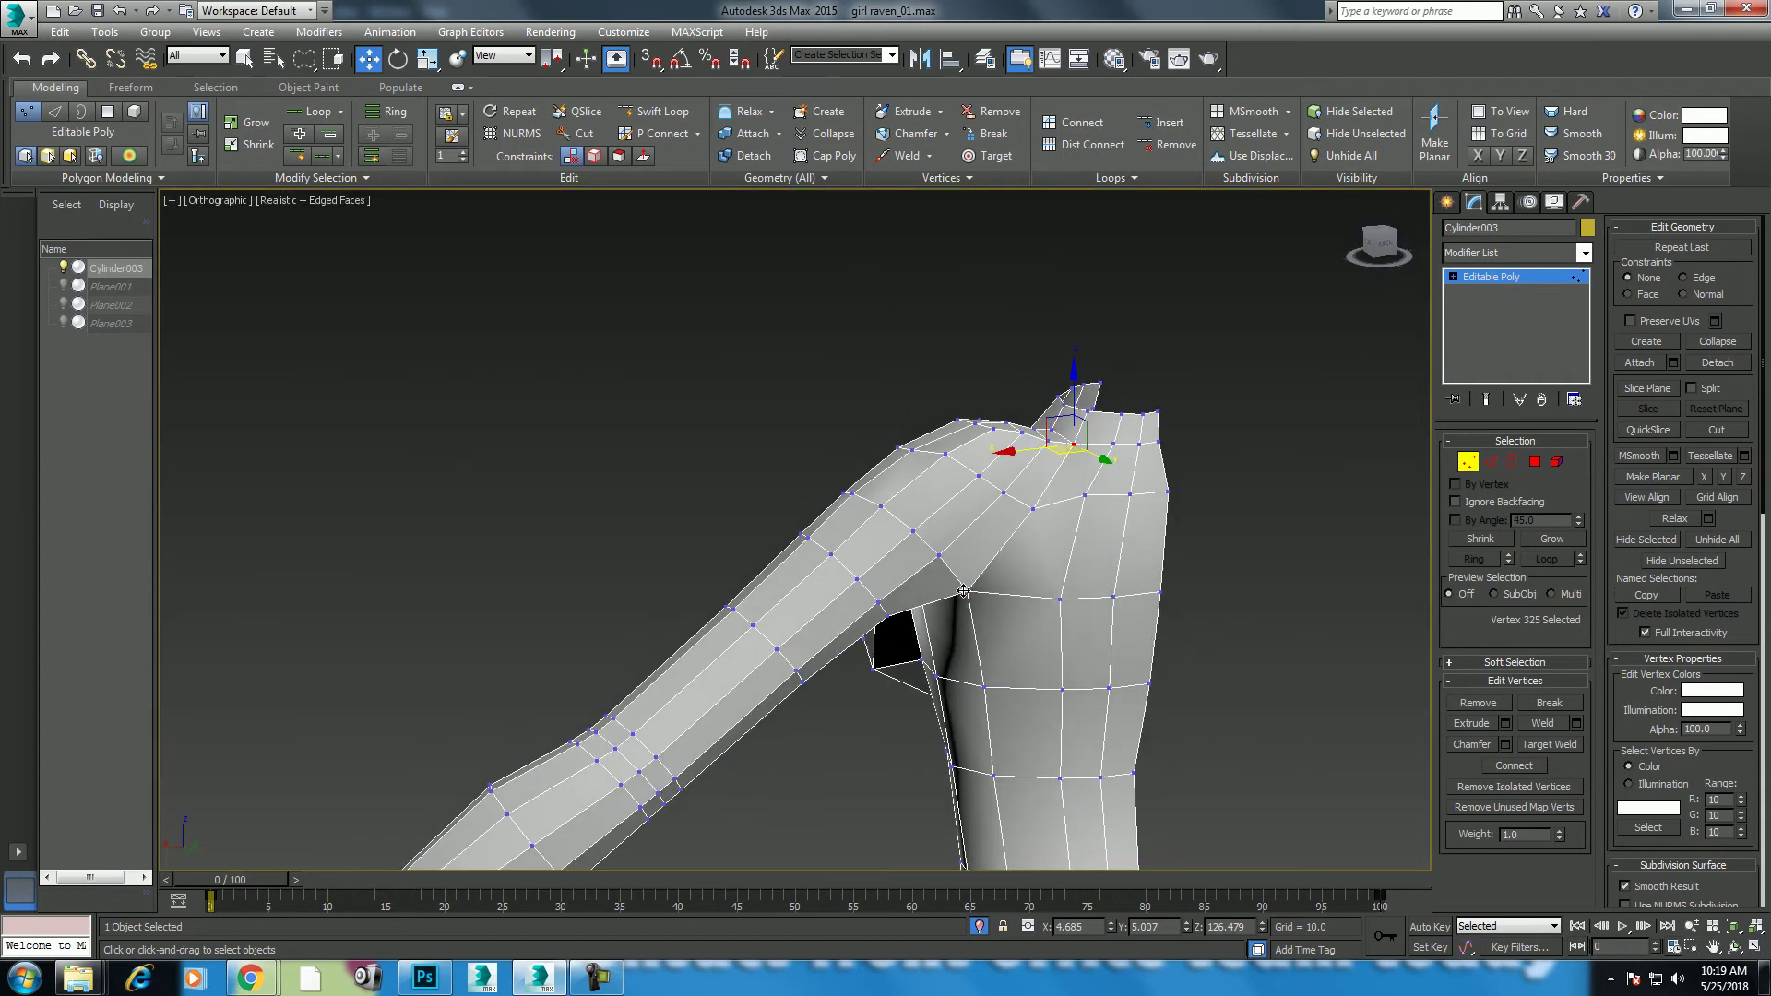
{"action": "left_click", "coordinate": [963, 592]}
{"action": "key", "text": "alt+w"}
{"action": "middle_click_drag", "start_coordinate": [553, 443], "coordinate": [692, 514]}
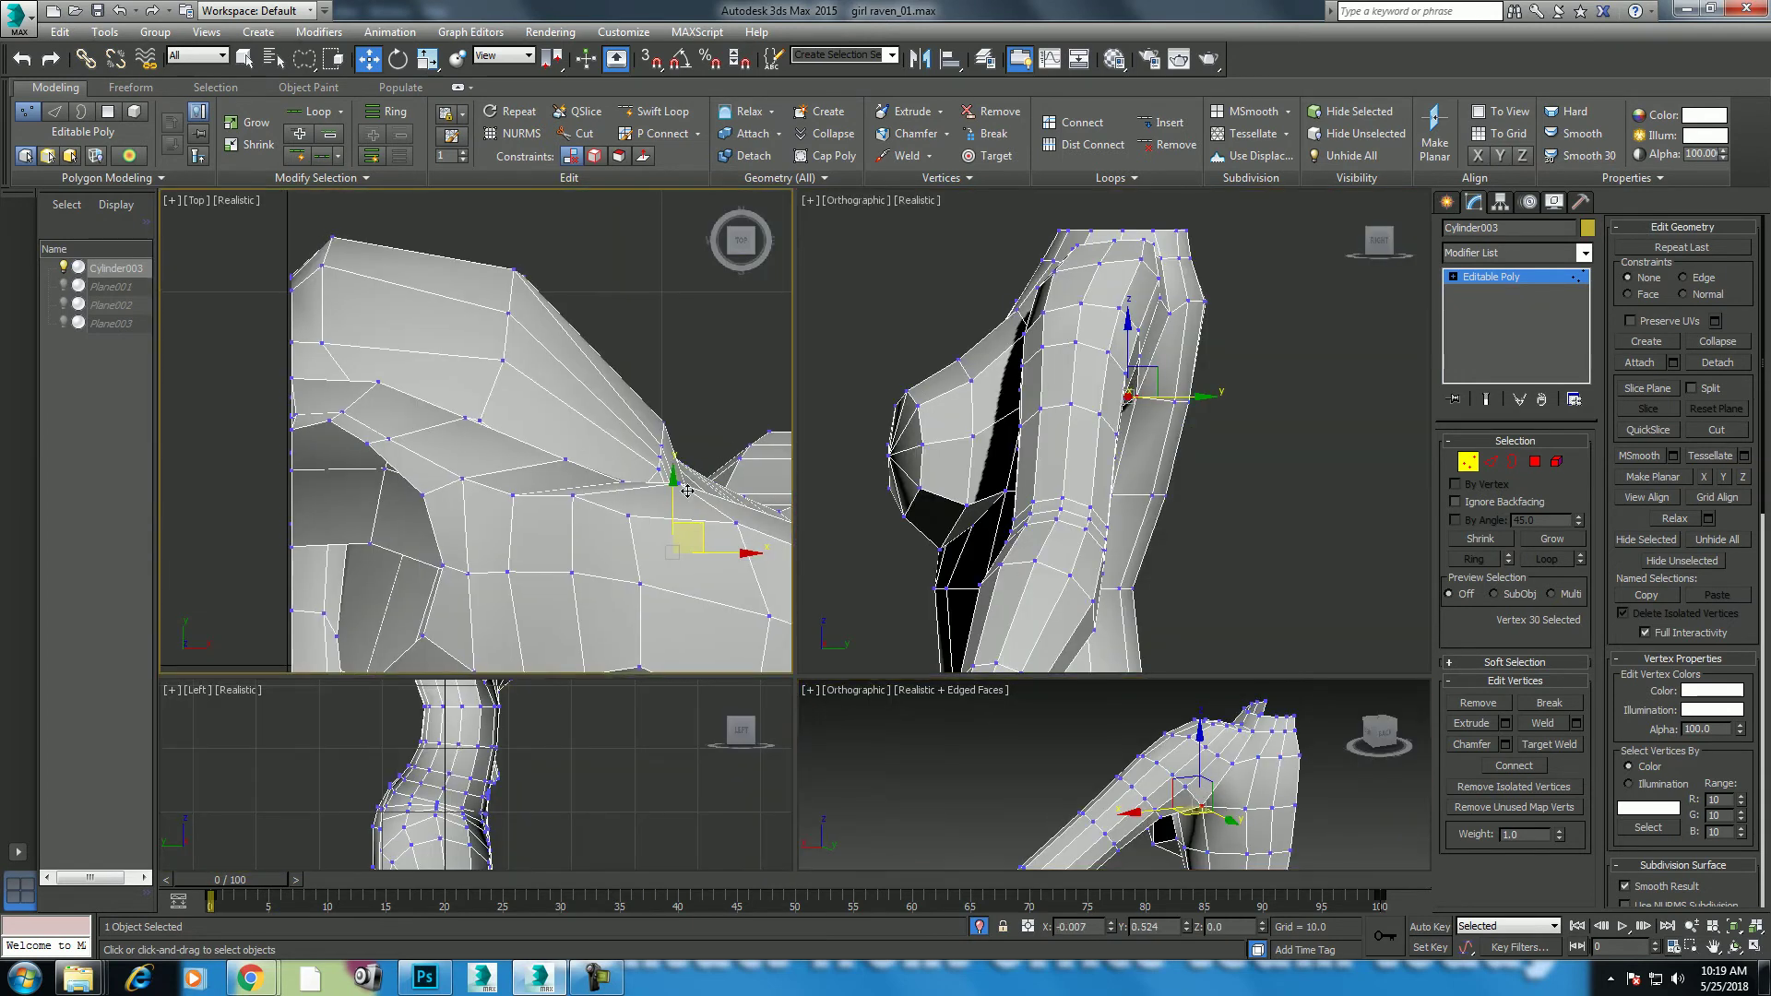
{"action": "left_click_drag", "start_coordinate": [678, 489], "coordinate": [678, 459]}
Step: Pull the breast-tip vertex slightly along Y
{"action": "middle_click_drag", "start_coordinate": [1218, 434], "coordinate": [1184, 472]}
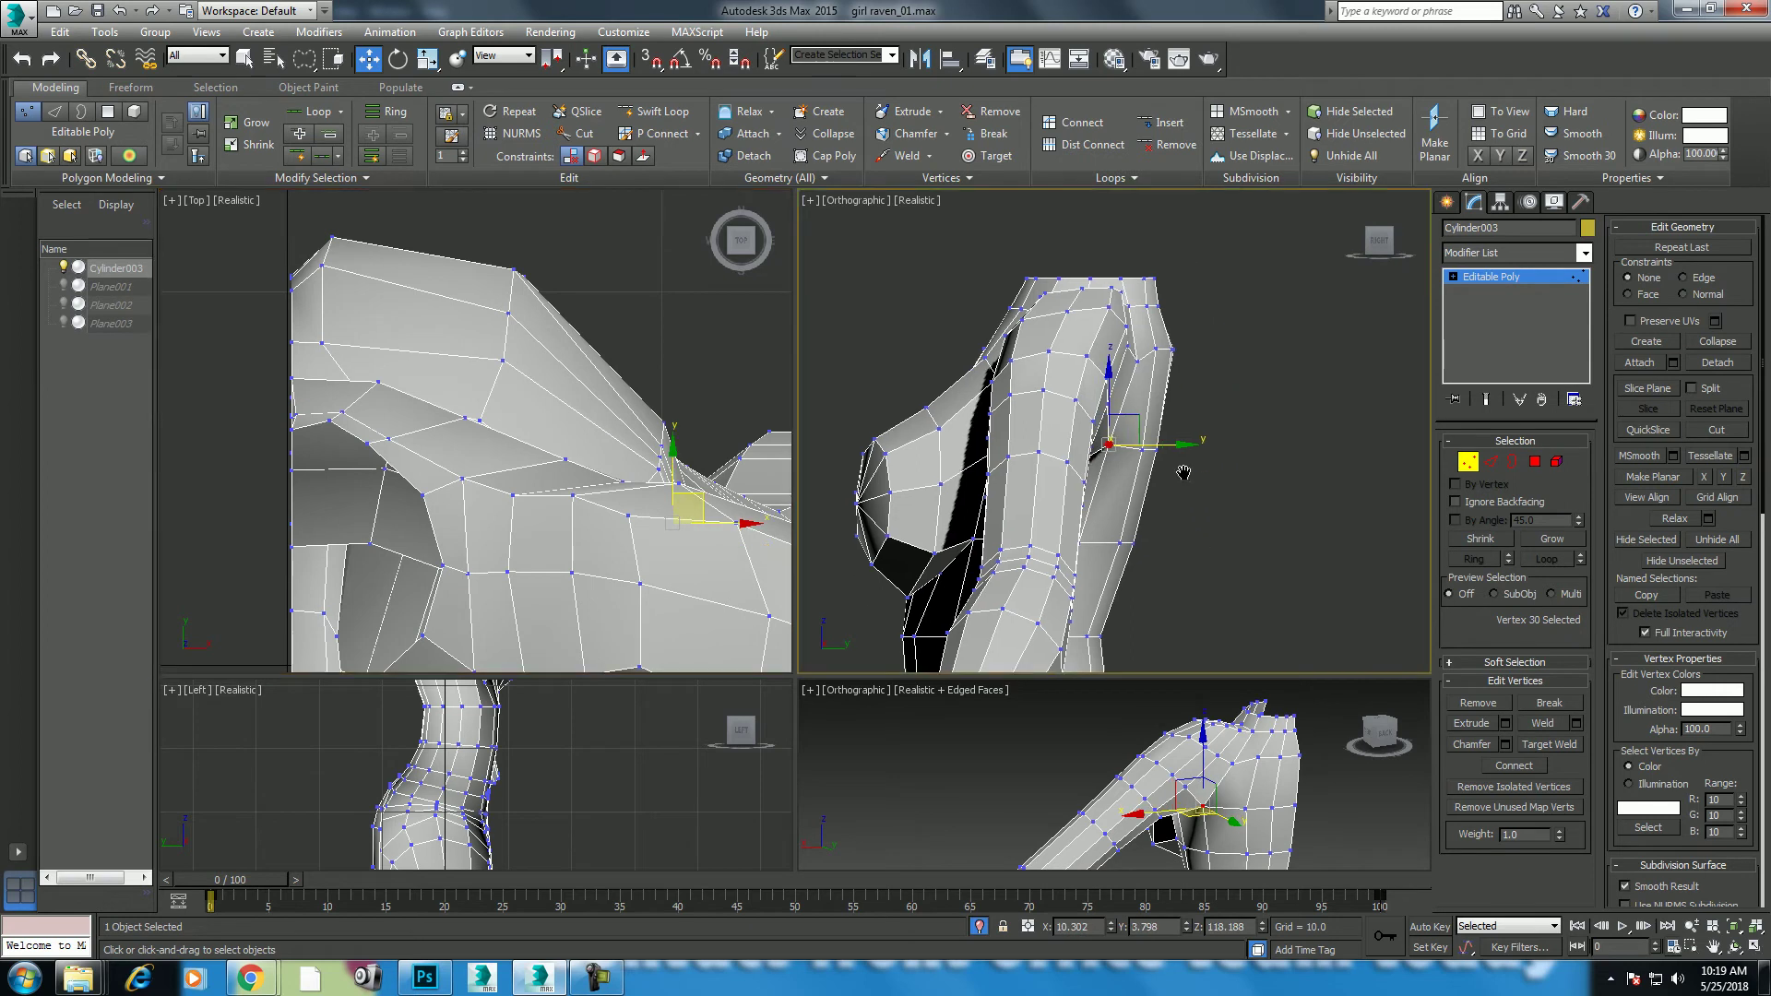
{"action": "middle_click_drag", "start_coordinate": [1181, 738], "coordinate": [1153, 775]}
{"action": "key", "text": "alt+w"}
{"action": "mouse_move", "coordinate": [1009, 677]}
{"action": "middle_mouse_down", "text": "alt"}
{"action": "mouse_move", "coordinate": [1184, 691]}
{"action": "mouse_move", "coordinate": [1088, 654]}
{"action": "mouse_move", "coordinate": [1179, 654]}
{"action": "middle_mouse_up", "text": "alt"}
{"action": "key", "text": "alt+w"}
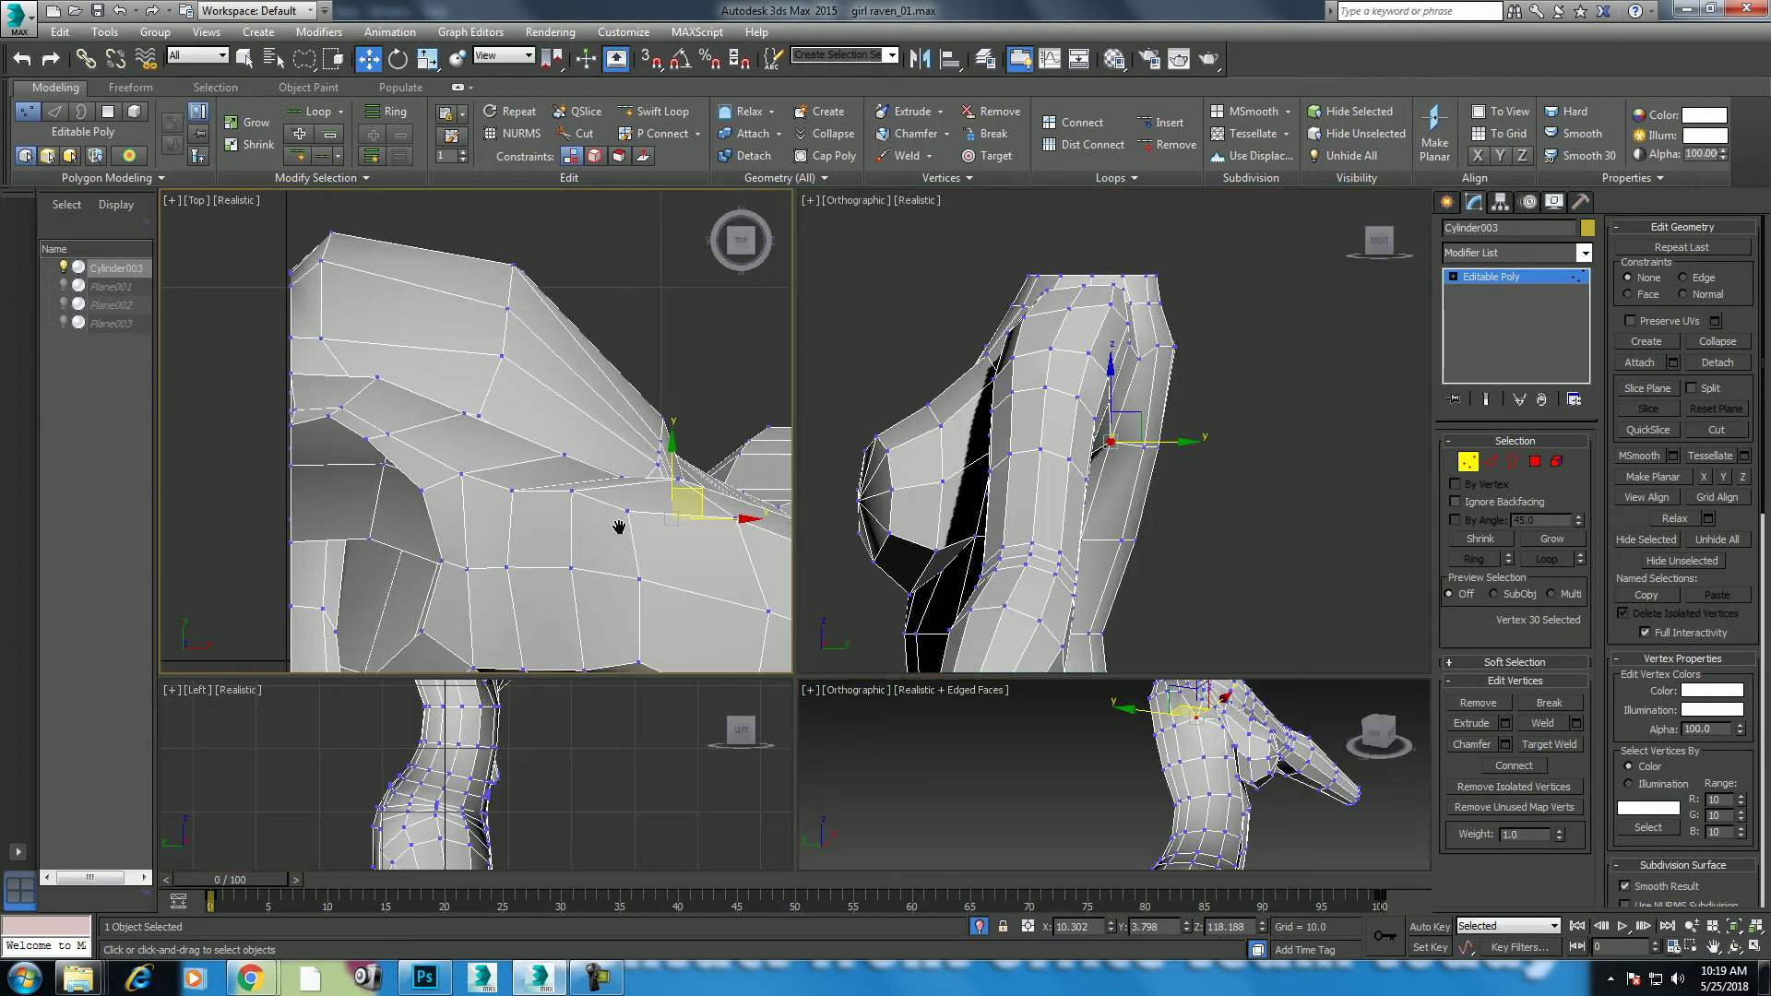
{"action": "scroll", "coordinate": [599, 399], "scroll_direction": "down", "scroll_amount": 3}
{"action": "middle_click_drag", "start_coordinate": [1375, 637], "coordinate": [1238, 437]}
{"action": "left_click", "coordinate": [851, 377]}
{"action": "left_click_drag", "start_coordinate": [916, 382], "coordinate": [913, 382]}
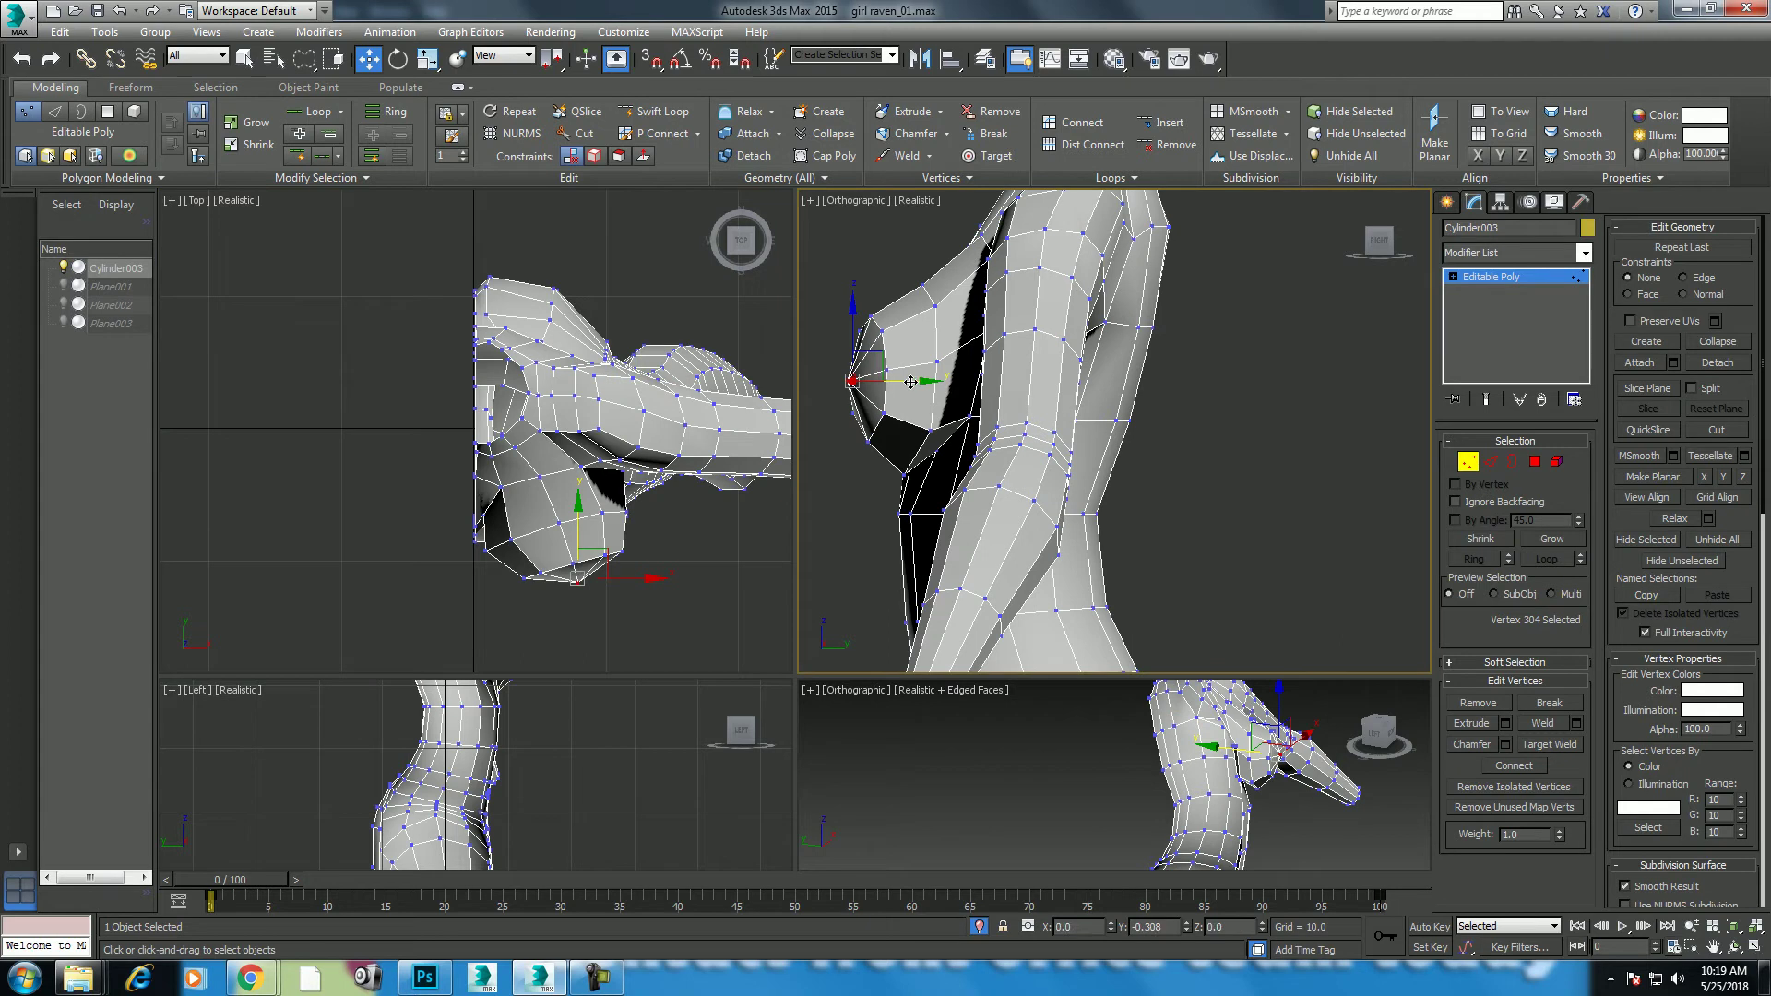
{"action": "right_click", "coordinate": [1186, 503]}
Step: Return the body mesh to object level and unhide the reference image planes
{"action": "left_click", "coordinate": [1147, 477]}
{"action": "scroll", "coordinate": [1164, 425], "scroll_direction": "down", "scroll_amount": 5}
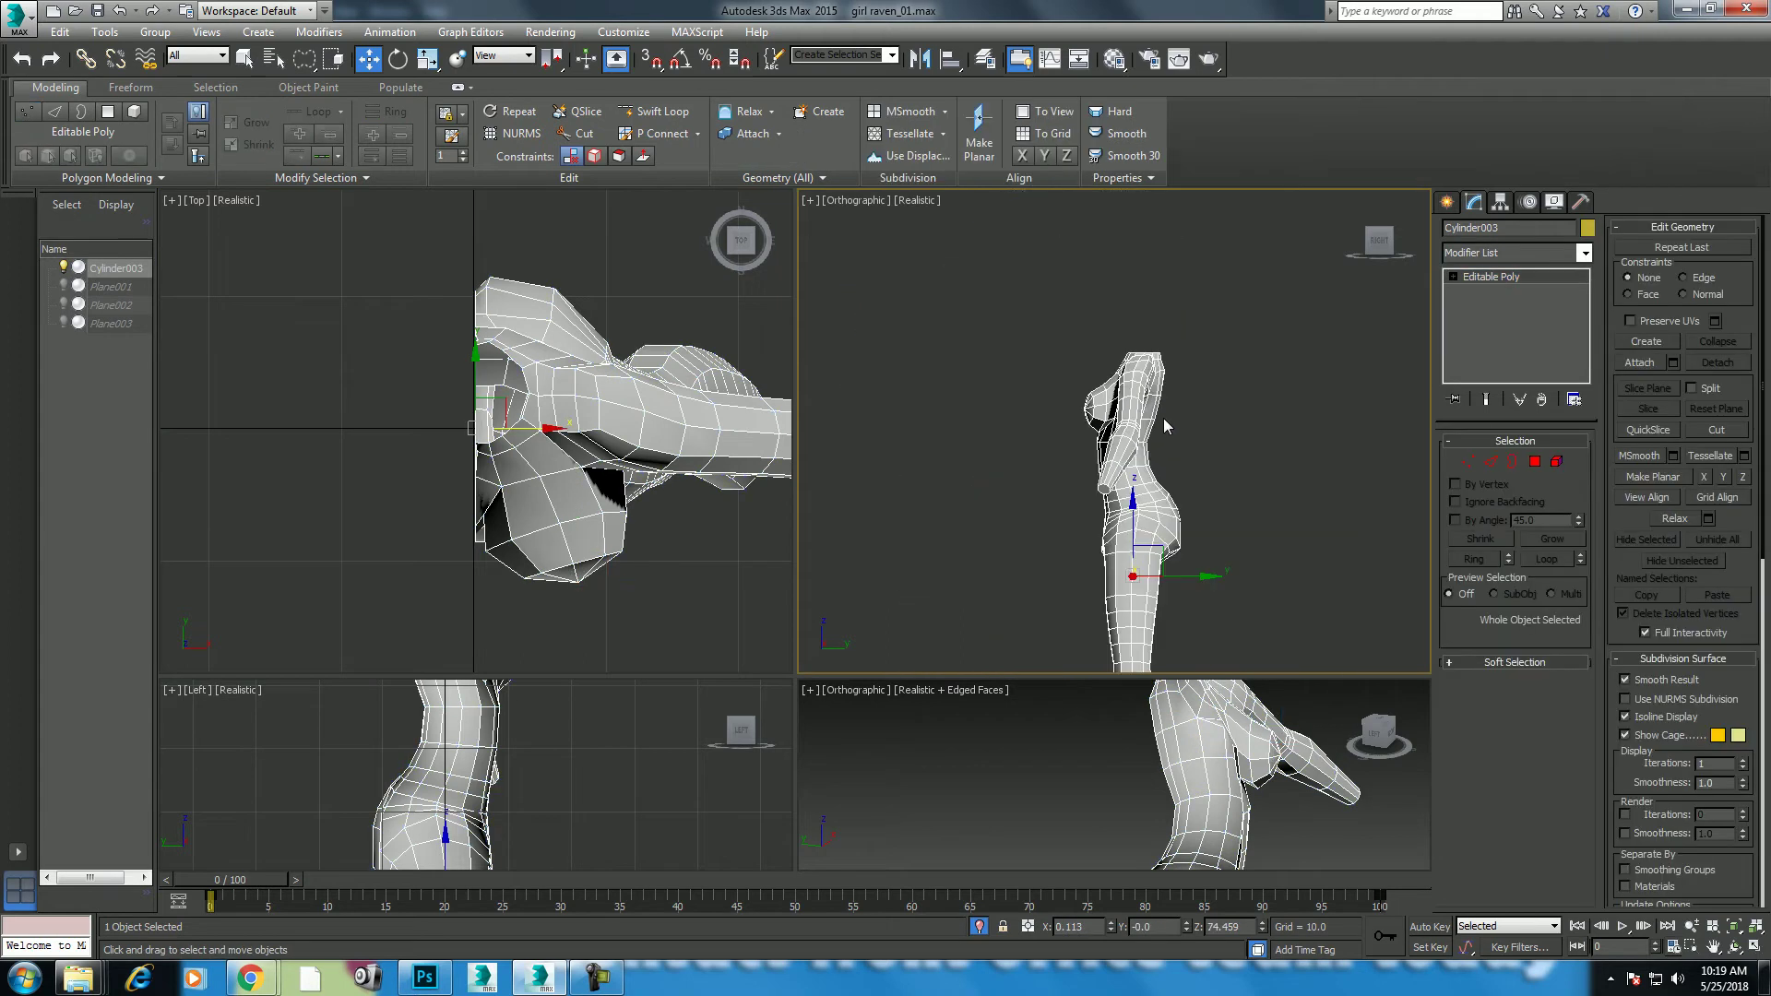
{"action": "key", "text": "alt+w"}
{"action": "right_click", "coordinate": [1107, 385]}
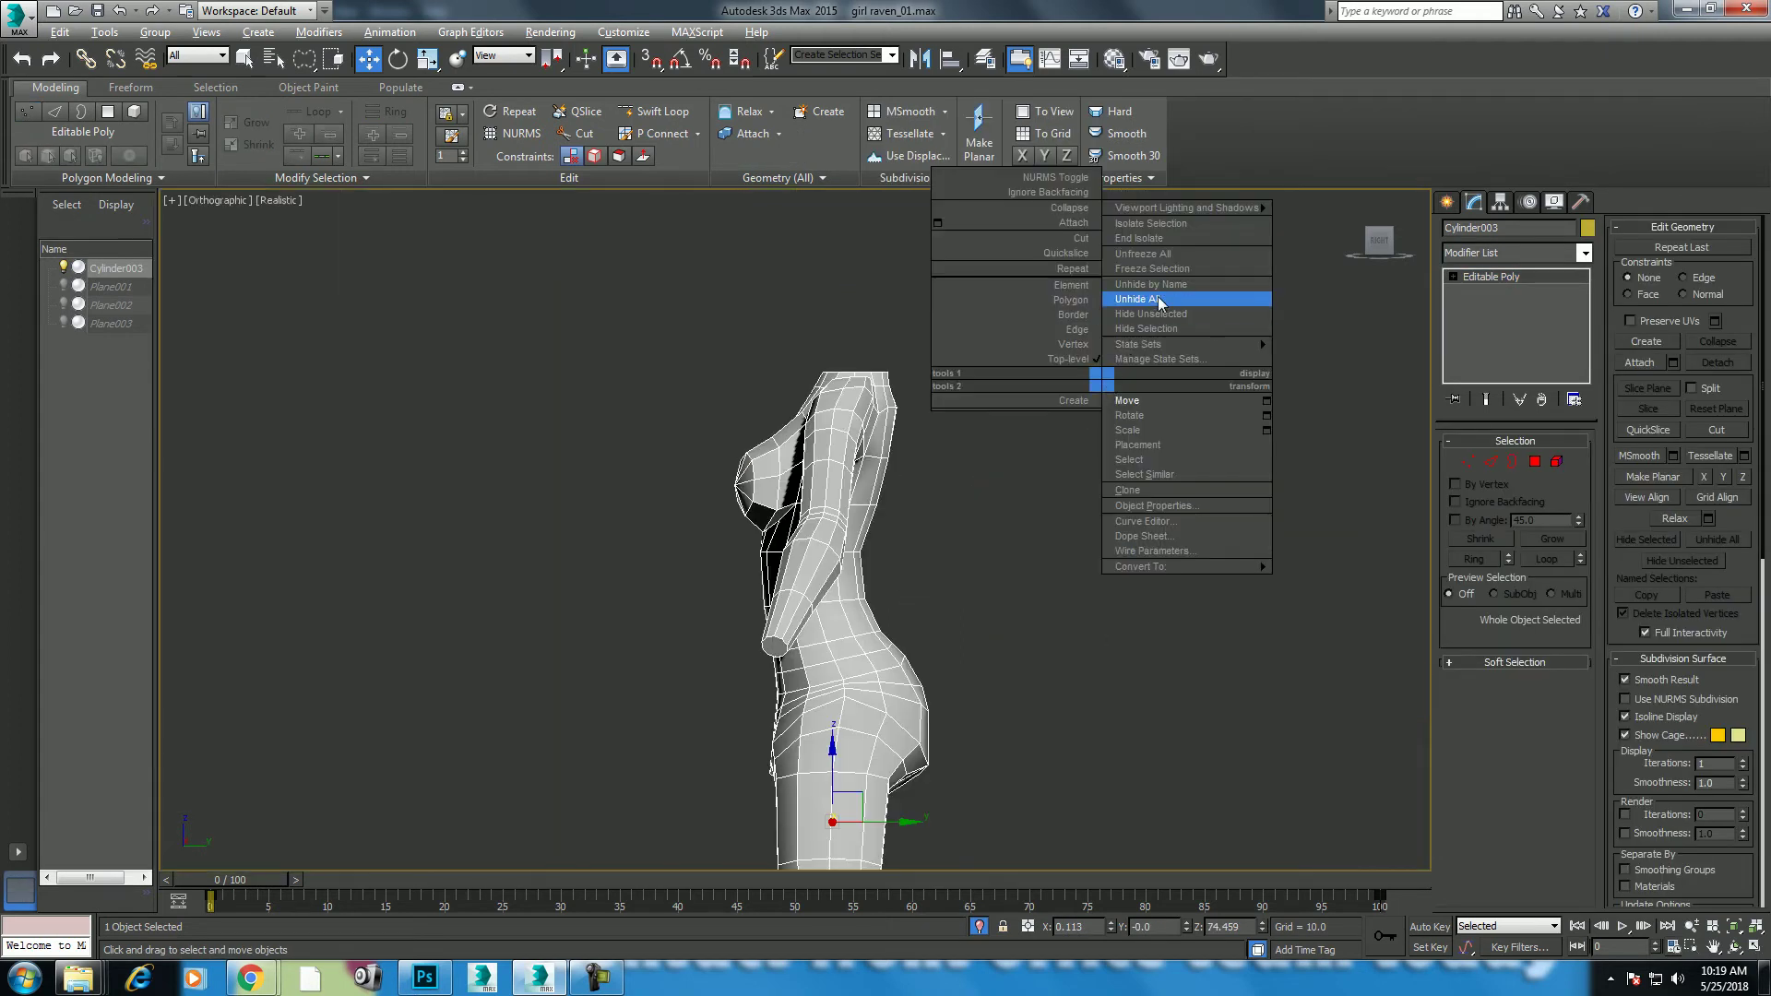
{"action": "left_click", "coordinate": [1162, 299]}
{"action": "key", "text": "alt+w"}
Step: Frame the reference drawing's hips in the Front views and set the time slider to frame 96
{"action": "middle_click_drag", "start_coordinate": [1141, 445], "coordinate": [1106, 503]}
{"action": "key", "text": "f"}
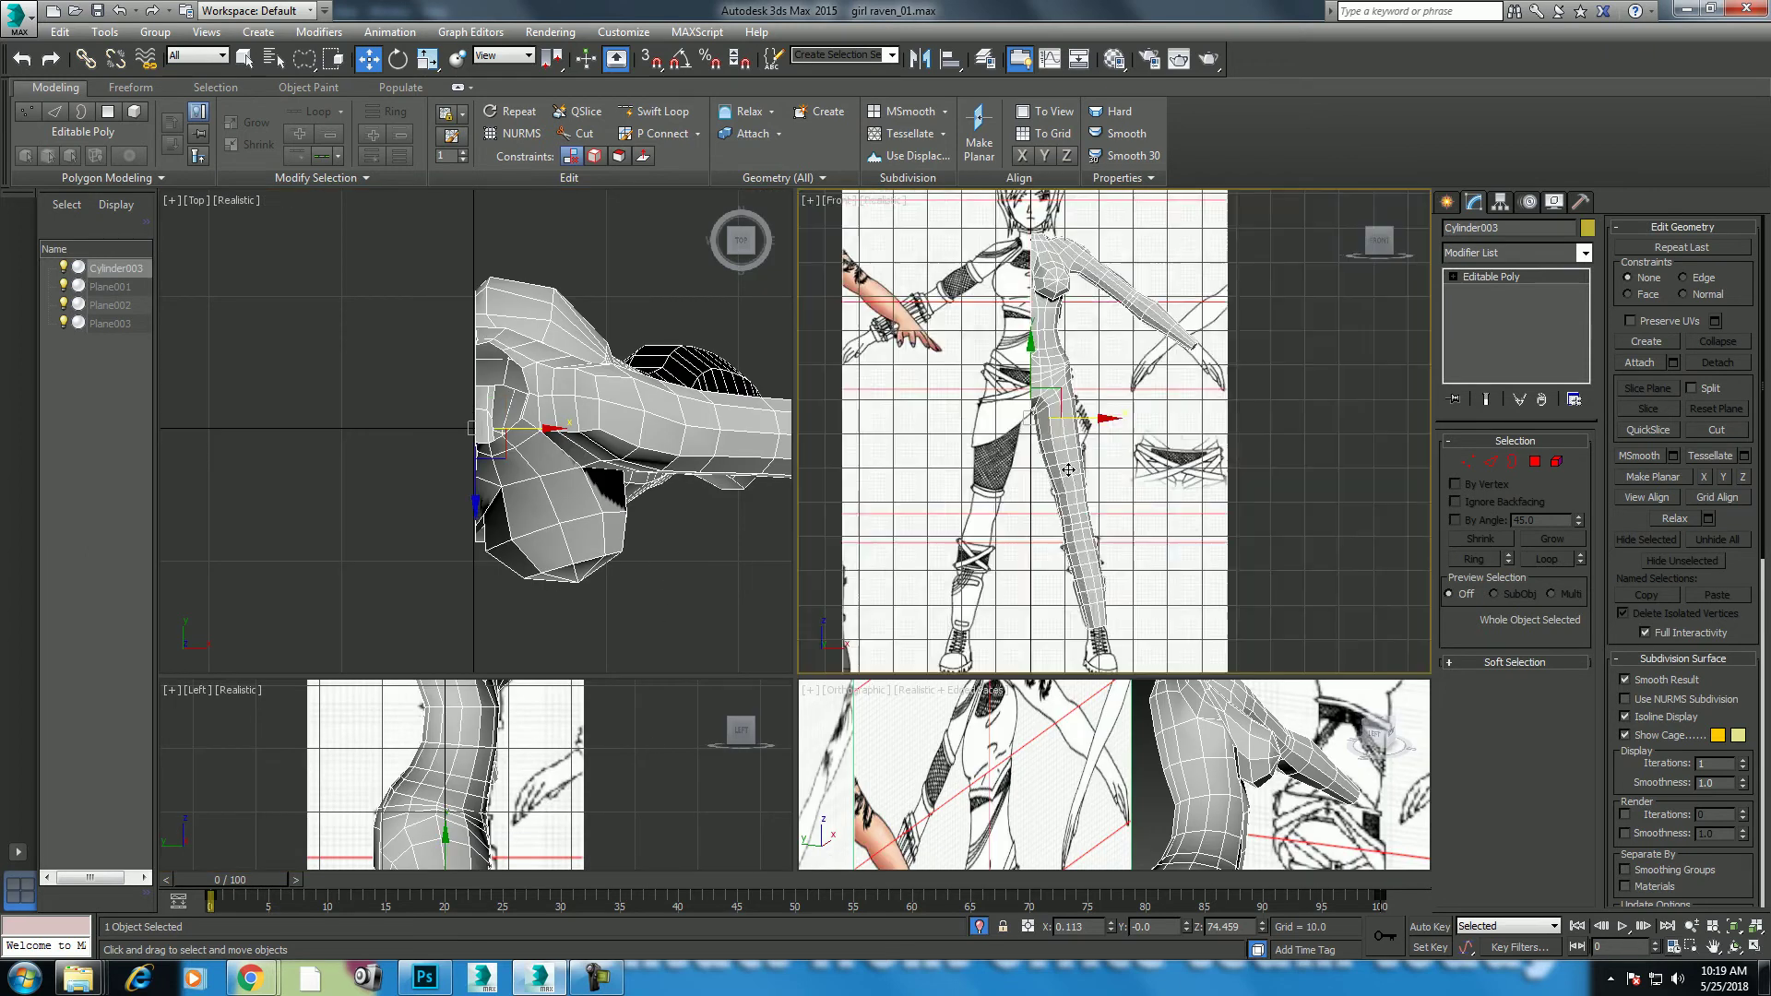
{"action": "middle_click_drag", "start_coordinate": [518, 472], "coordinate": [502, 420]}
{"action": "key", "text": "f"}
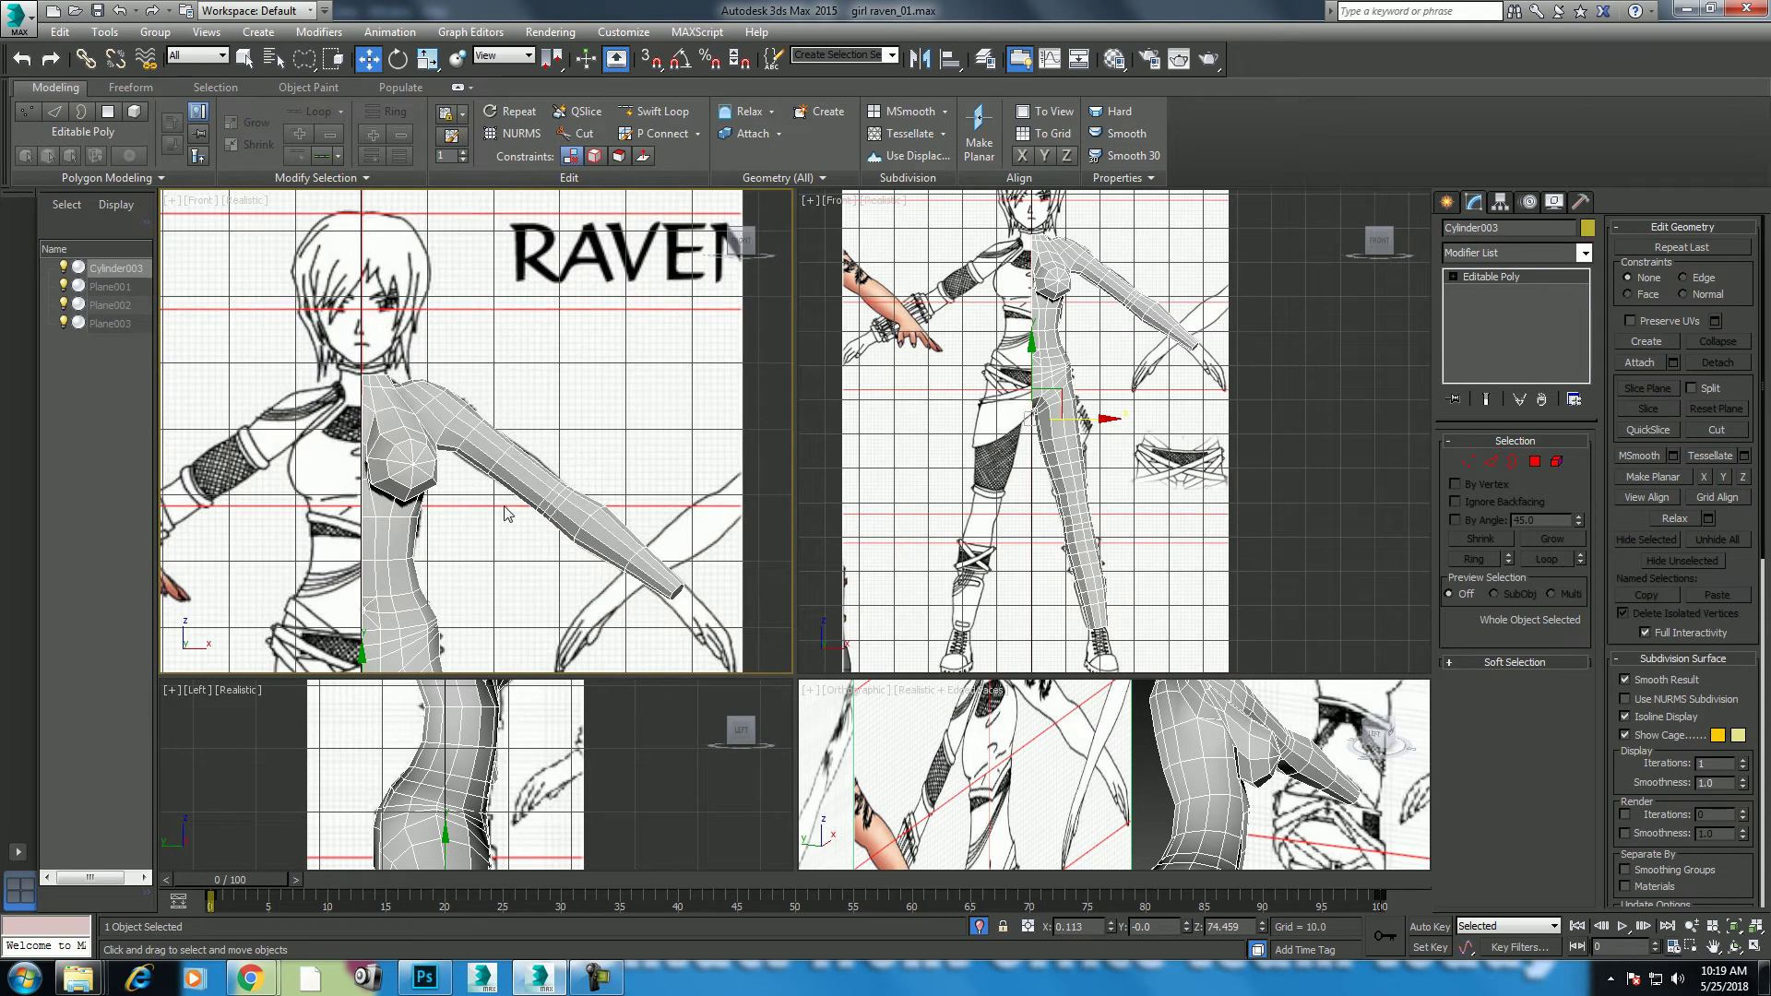
{"action": "middle_click_drag", "start_coordinate": [341, 447], "coordinate": [356, 272]}
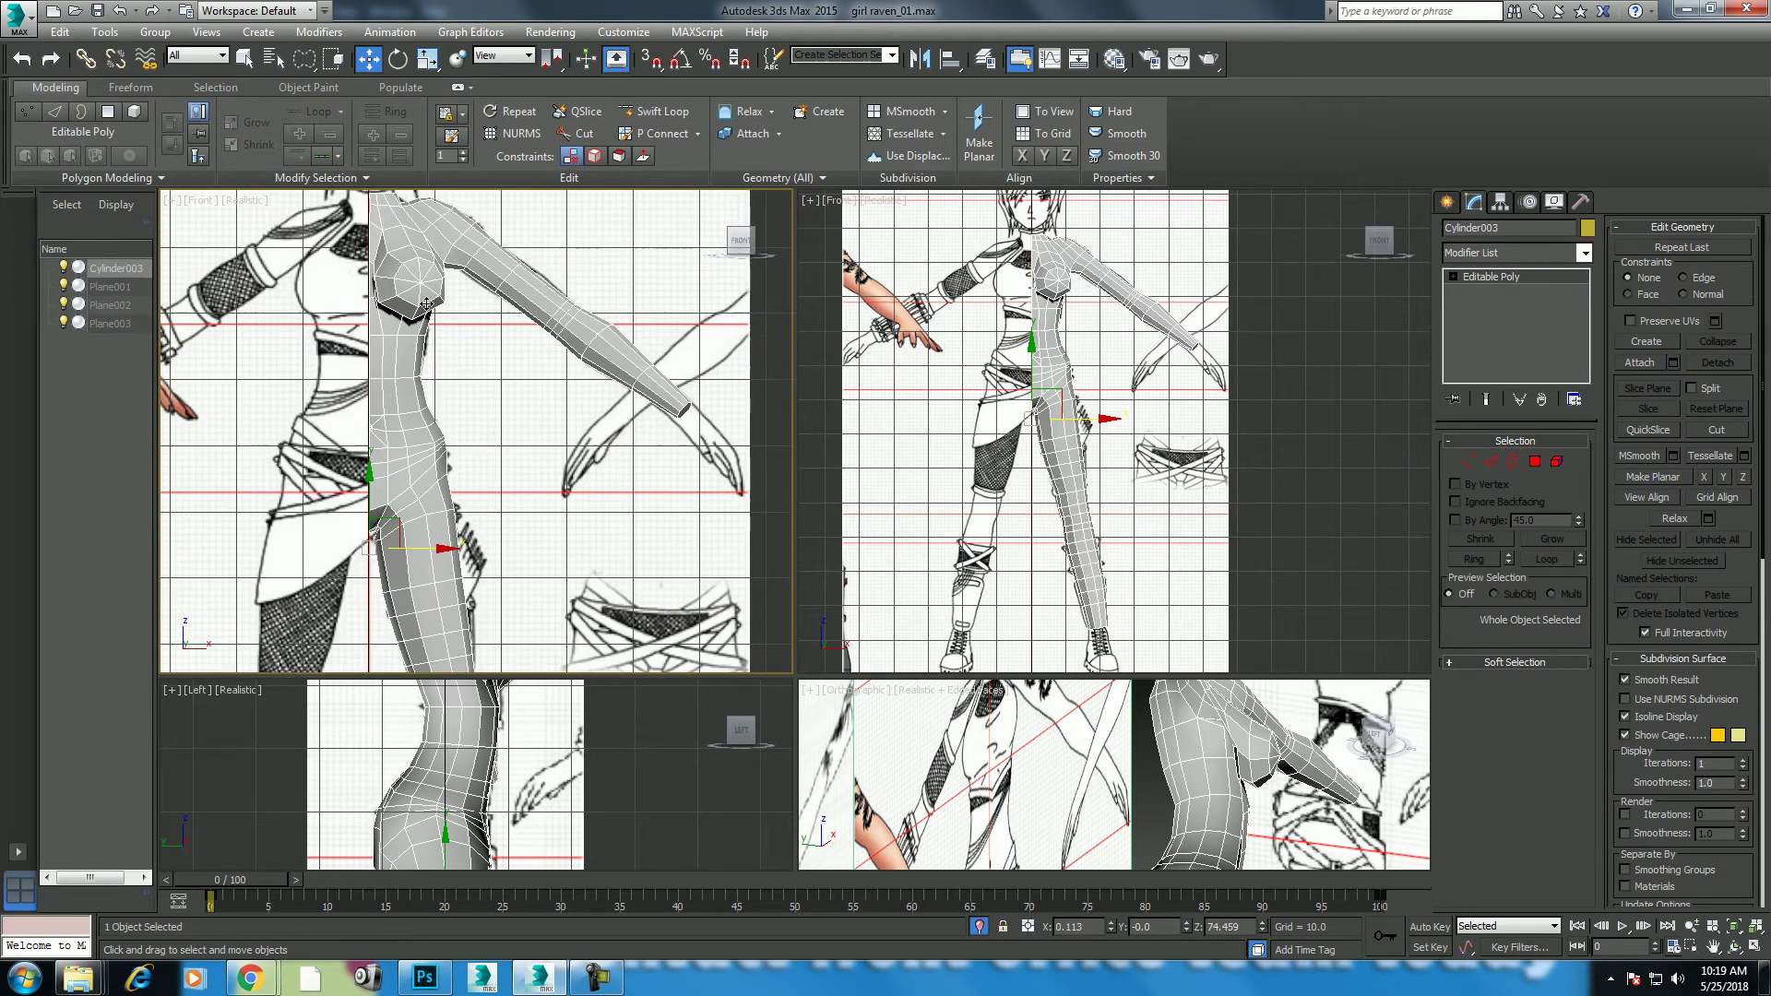
{"action": "middle_click_drag", "start_coordinate": [451, 452], "coordinate": [484, 427]}
{"action": "scroll", "coordinate": [360, 448], "scroll_direction": "up", "scroll_amount": 3}
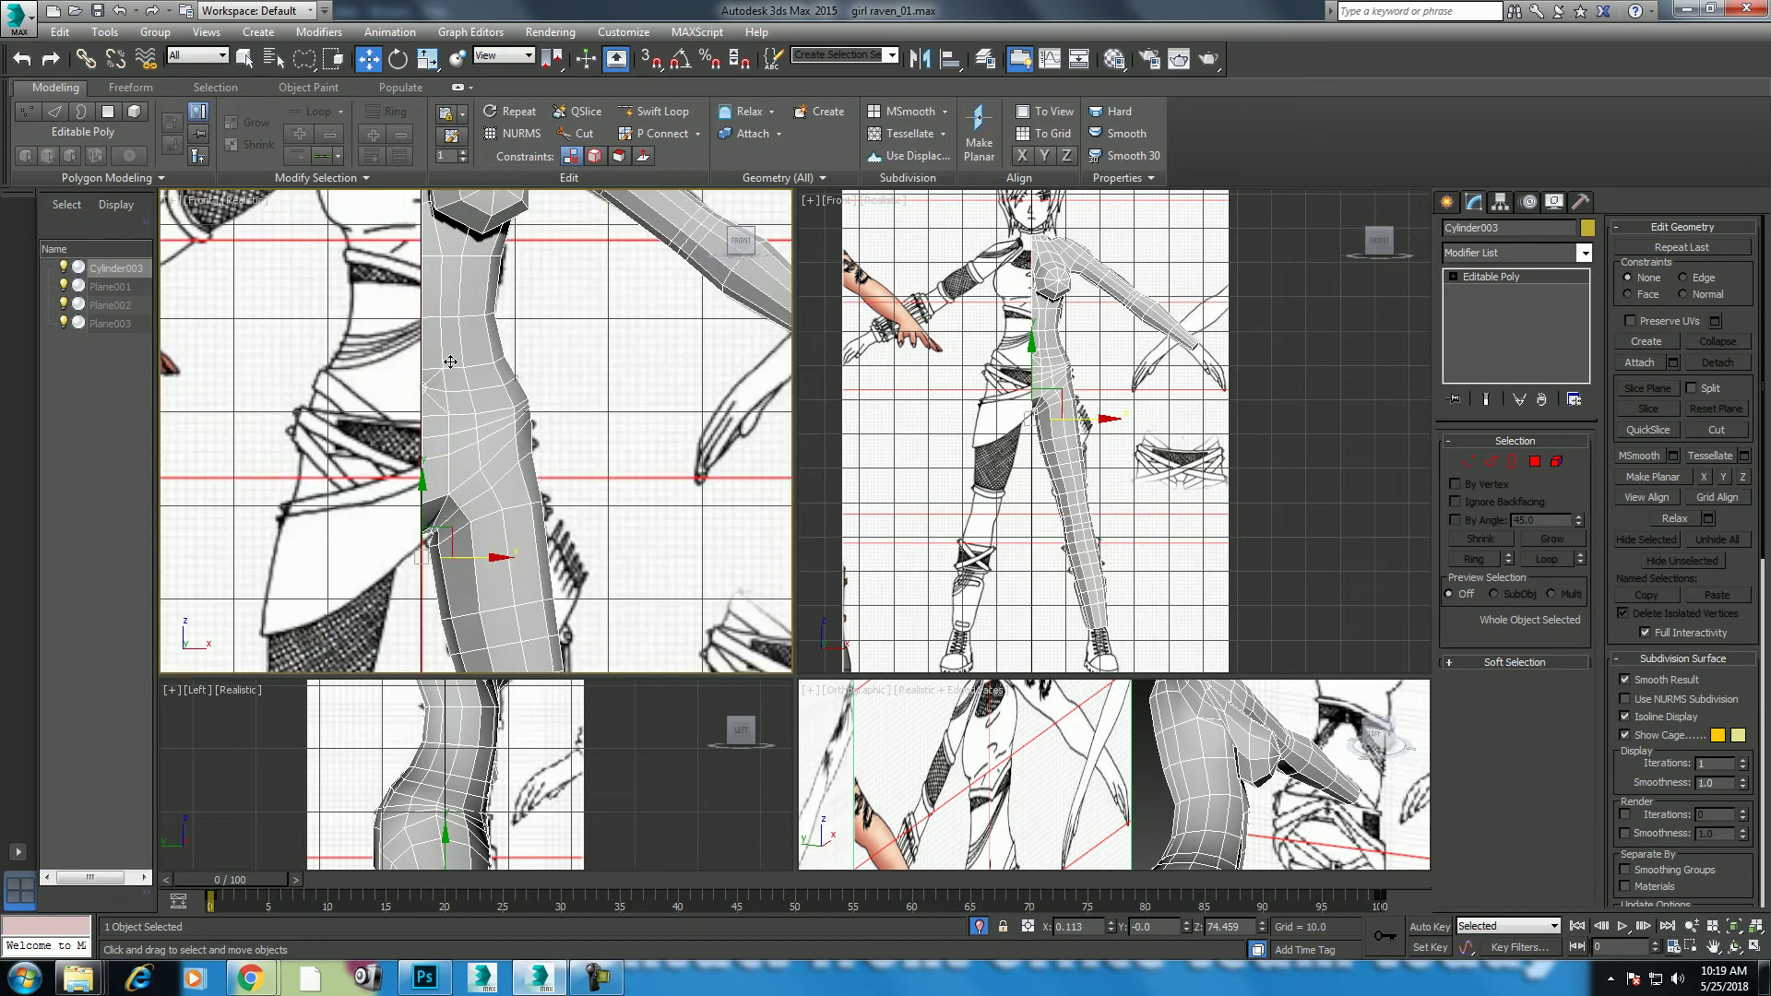
{"action": "scroll", "coordinate": [370, 439], "scroll_direction": "down", "scroll_amount": 2}
{"action": "mouse_move", "coordinate": [430, 441]}
{"action": "middle_mouse_down"}
{"action": "mouse_move", "coordinate": [461, 356]}
{"action": "mouse_move", "coordinate": [490, 457]}
{"action": "middle_mouse_up"}
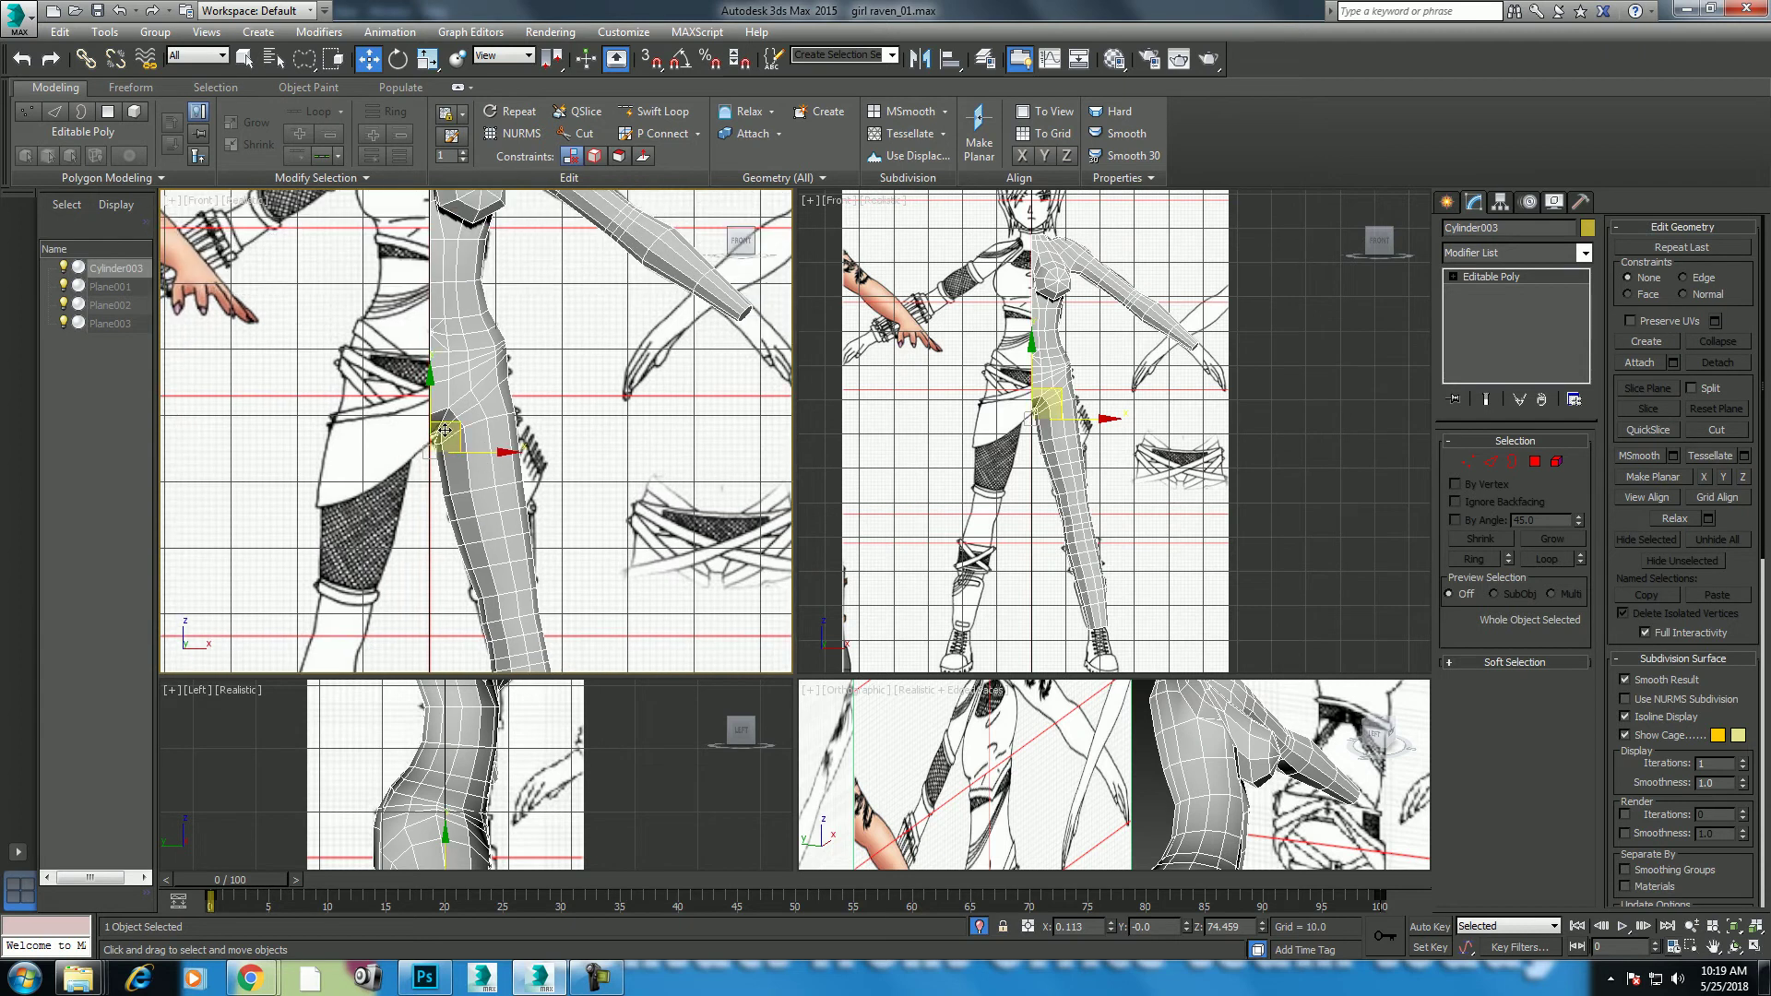
{"action": "left_click_drag", "start_coordinate": [249, 882], "coordinate": [1315, 879]}
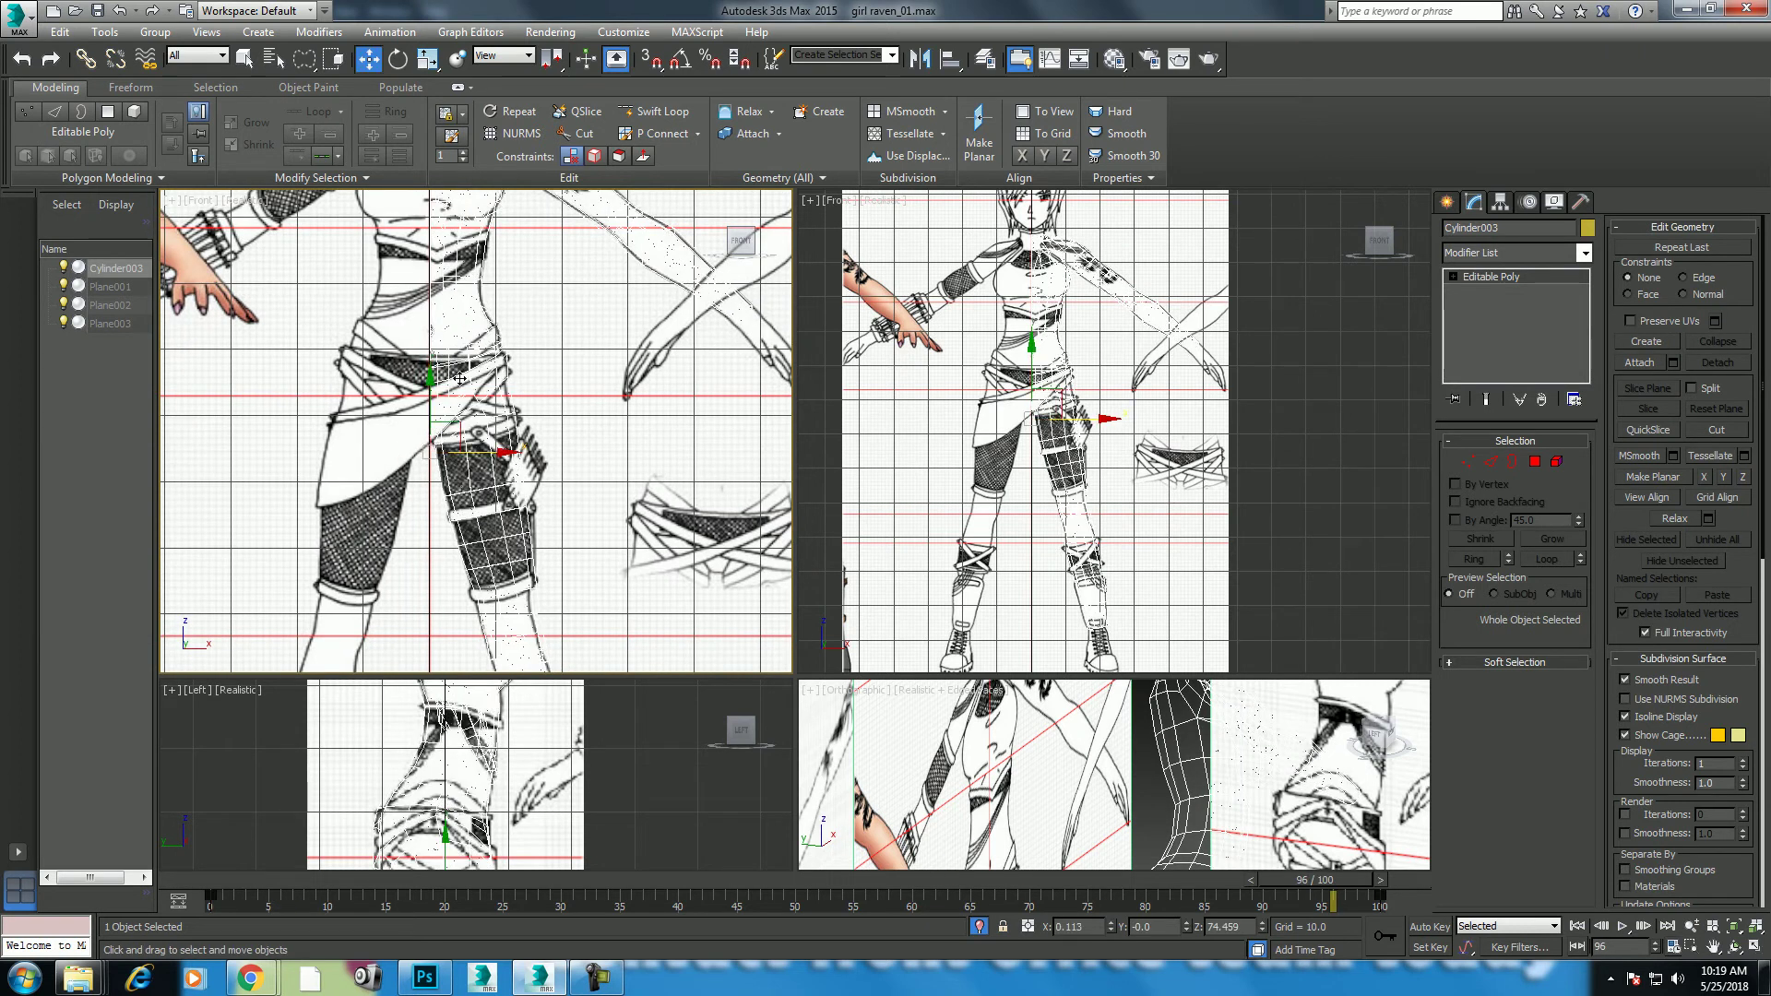
{"action": "middle_click_drag", "start_coordinate": [512, 369], "coordinate": [552, 455]}
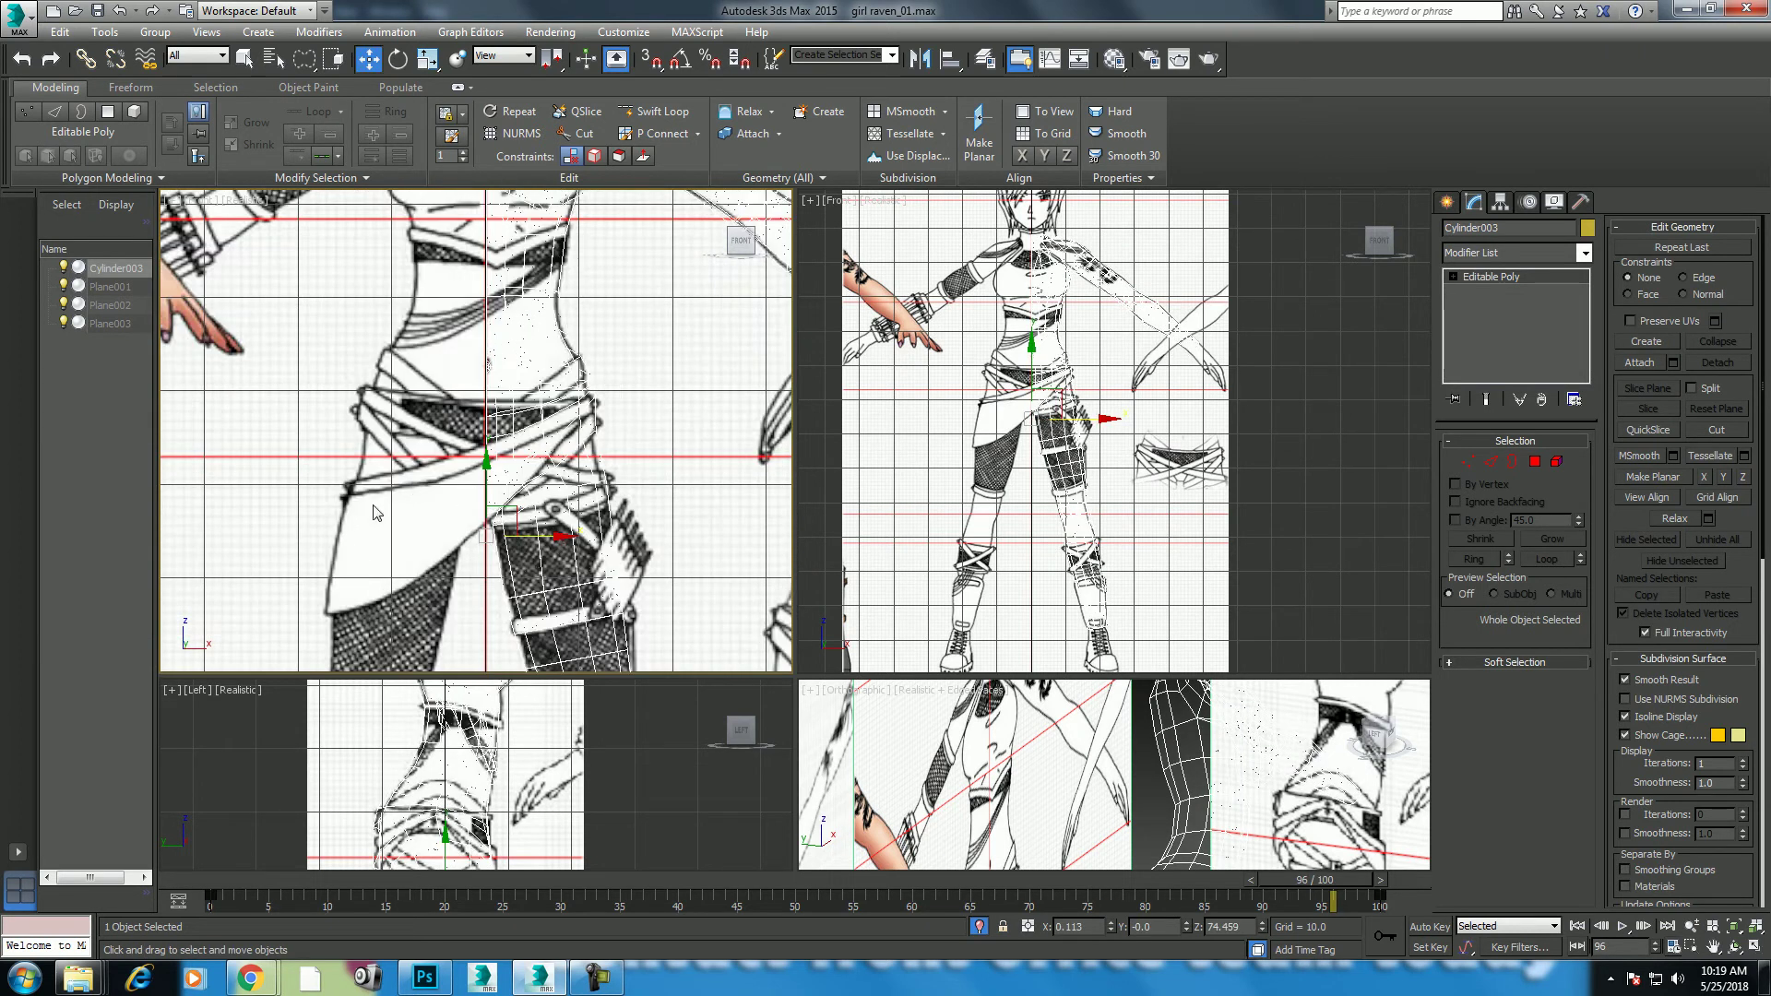
Step: Draw a new cylinder over the hips in the Front viewport
{"action": "left_click", "coordinate": [1446, 201]}
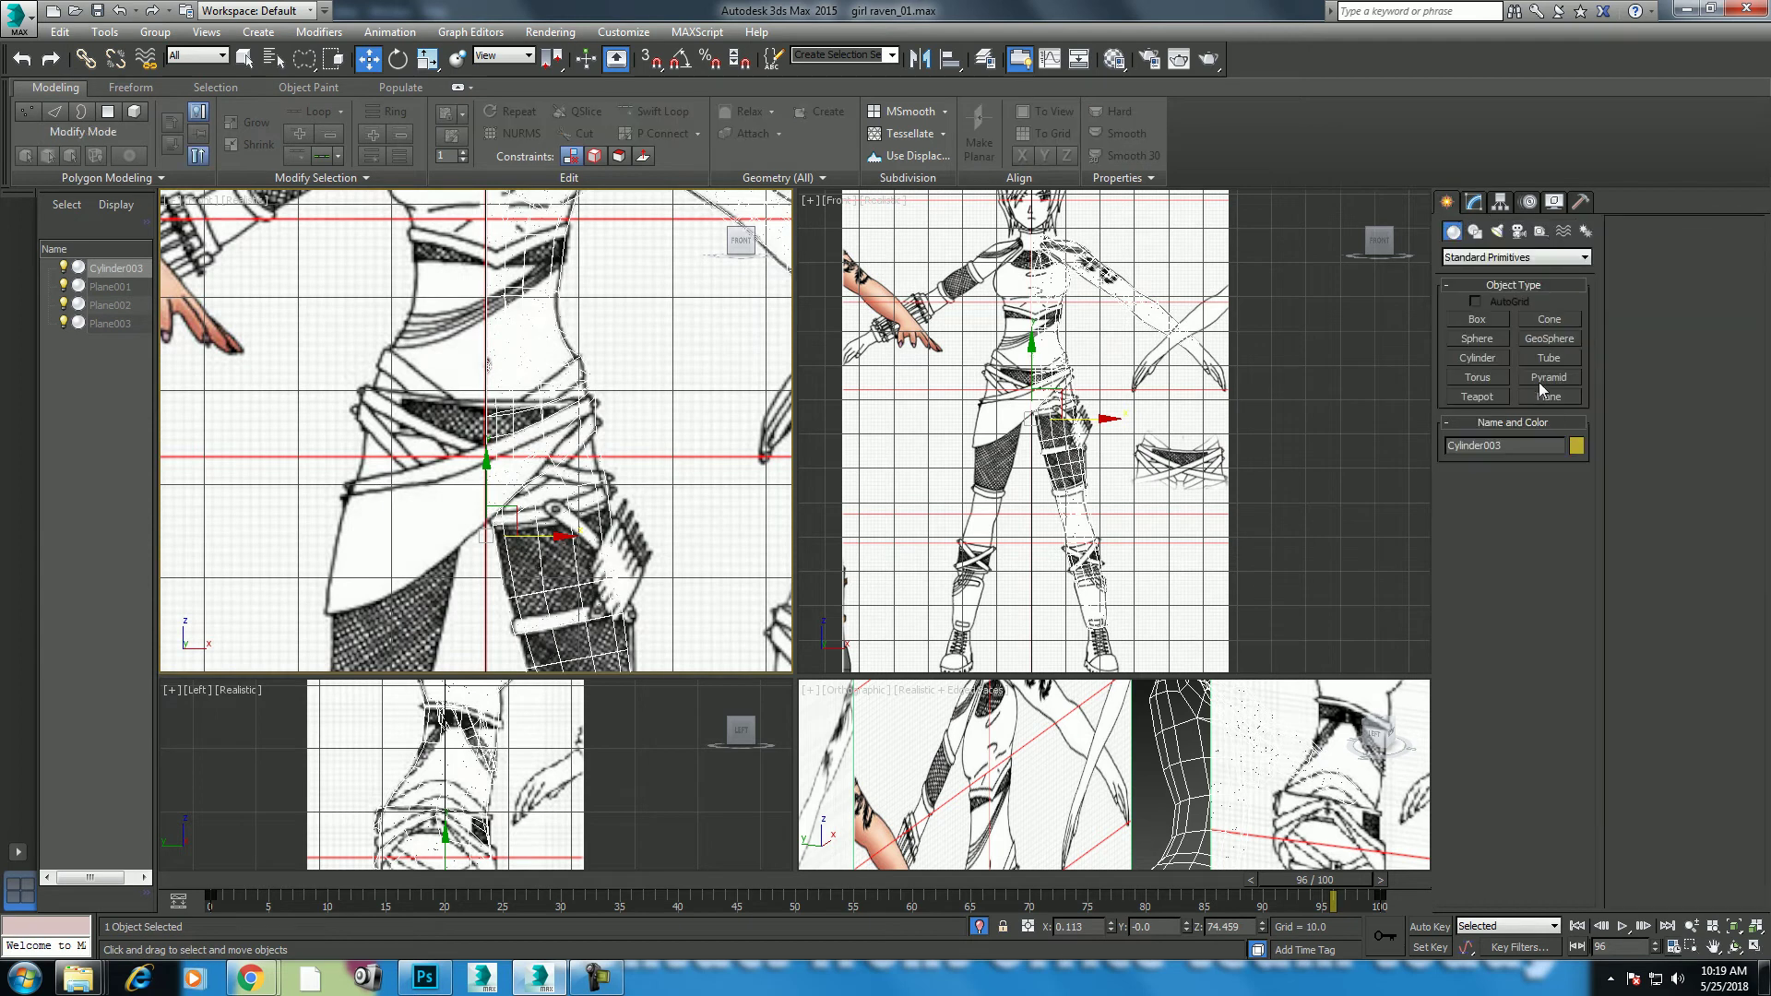
{"action": "left_click", "coordinate": [1476, 356]}
{"action": "mouse_move", "coordinate": [441, 489]}
{"action": "left_mouse_down"}
{"action": "mouse_move", "coordinate": [455, 546]}
{"action": "mouse_move", "coordinate": [484, 530]}
{"action": "left_mouse_up"}
{"action": "left_click", "coordinate": [496, 456]}
Step: Turn on angle snap and rotate the cylinder 90° so it stands upright
{"action": "key", "text": "w"}
{"action": "key", "text": "e"}
{"action": "left_click_drag", "start_coordinate": [464, 501], "coordinate": [465, 461]}
{"action": "key", "text": "ctrl+z"}
{"action": "left_click", "coordinate": [688, 61]}
{"action": "right_click", "coordinate": [687, 61]}
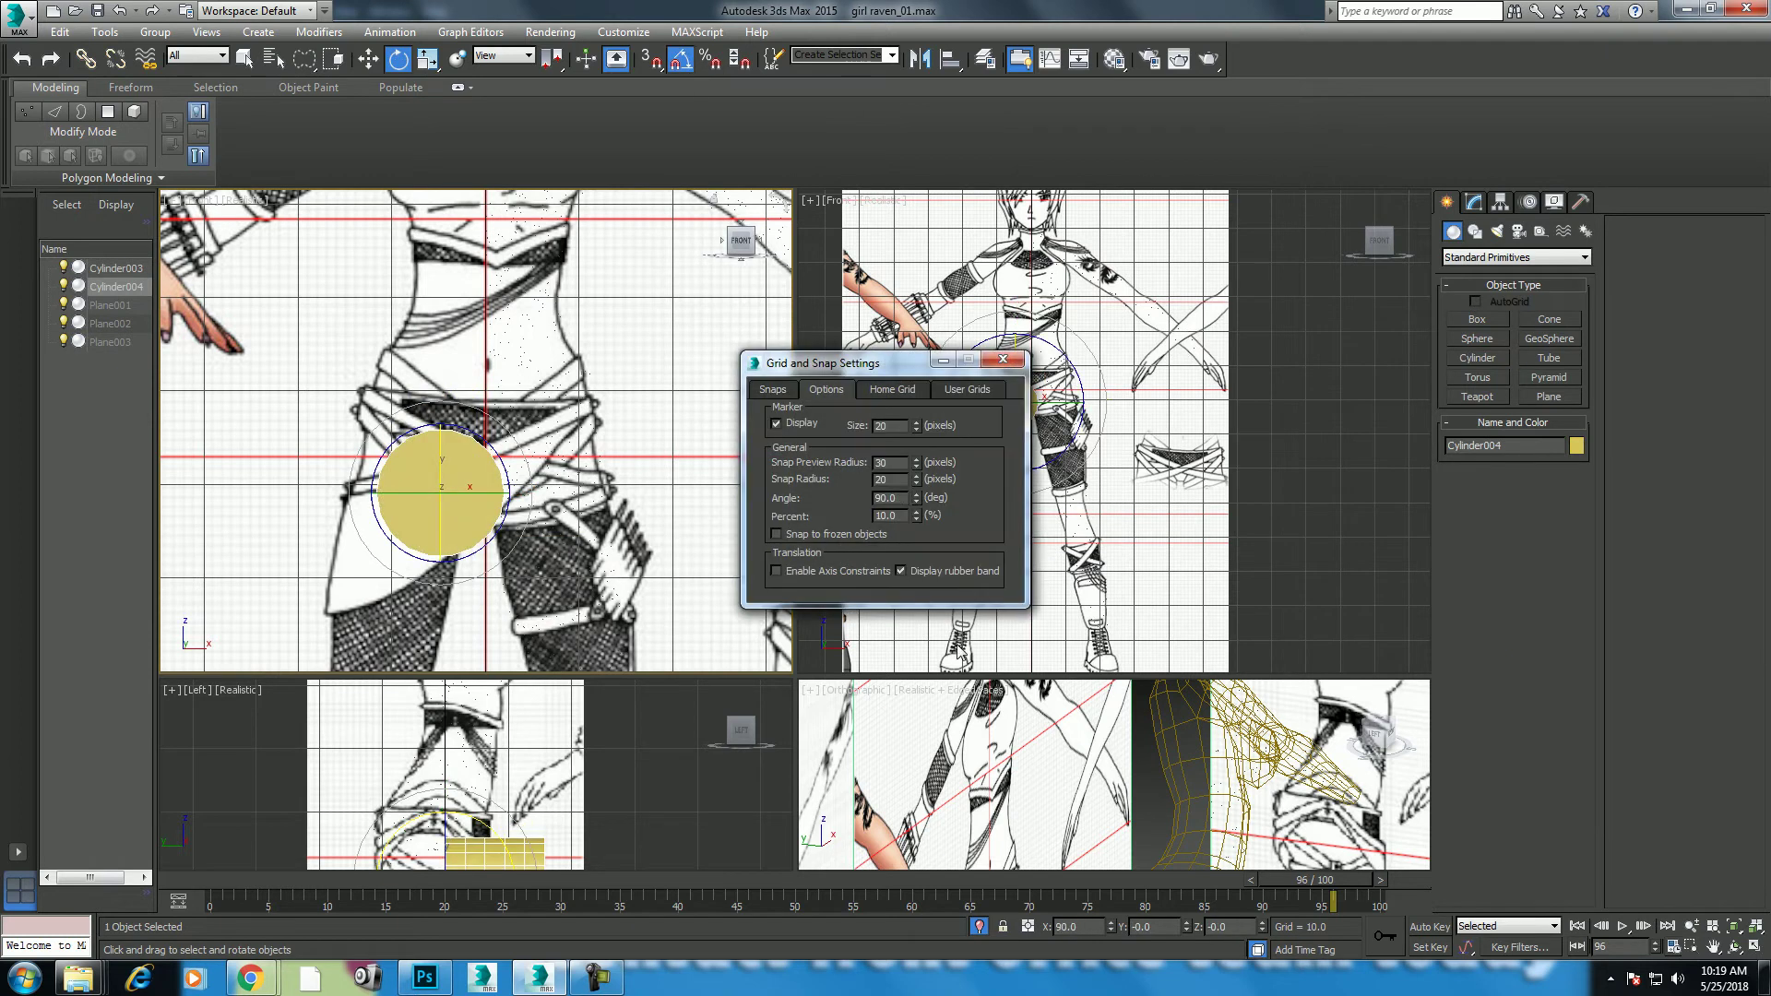
{"action": "left_click", "coordinate": [1003, 360]}
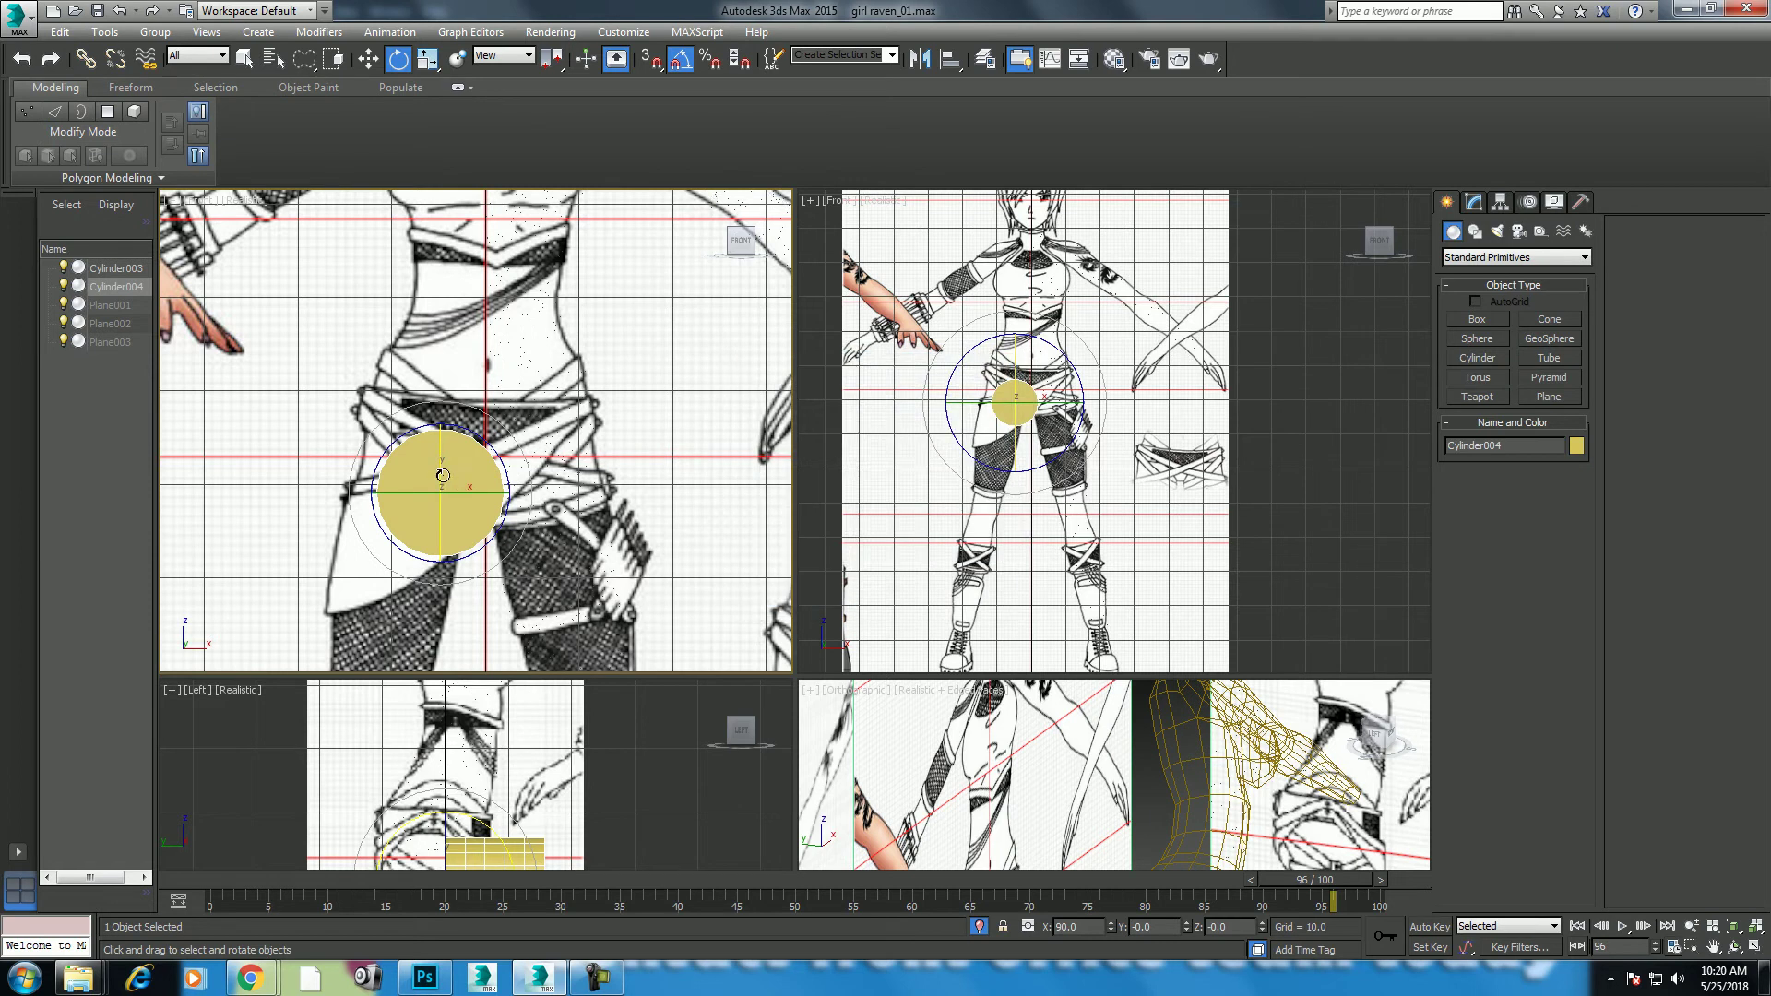
{"action": "left_click_drag", "start_coordinate": [508, 512], "coordinate": [508, 495]}
Step: Move the cylinder down onto the hips and widen its radius to 13.586
{"action": "key", "text": "w"}
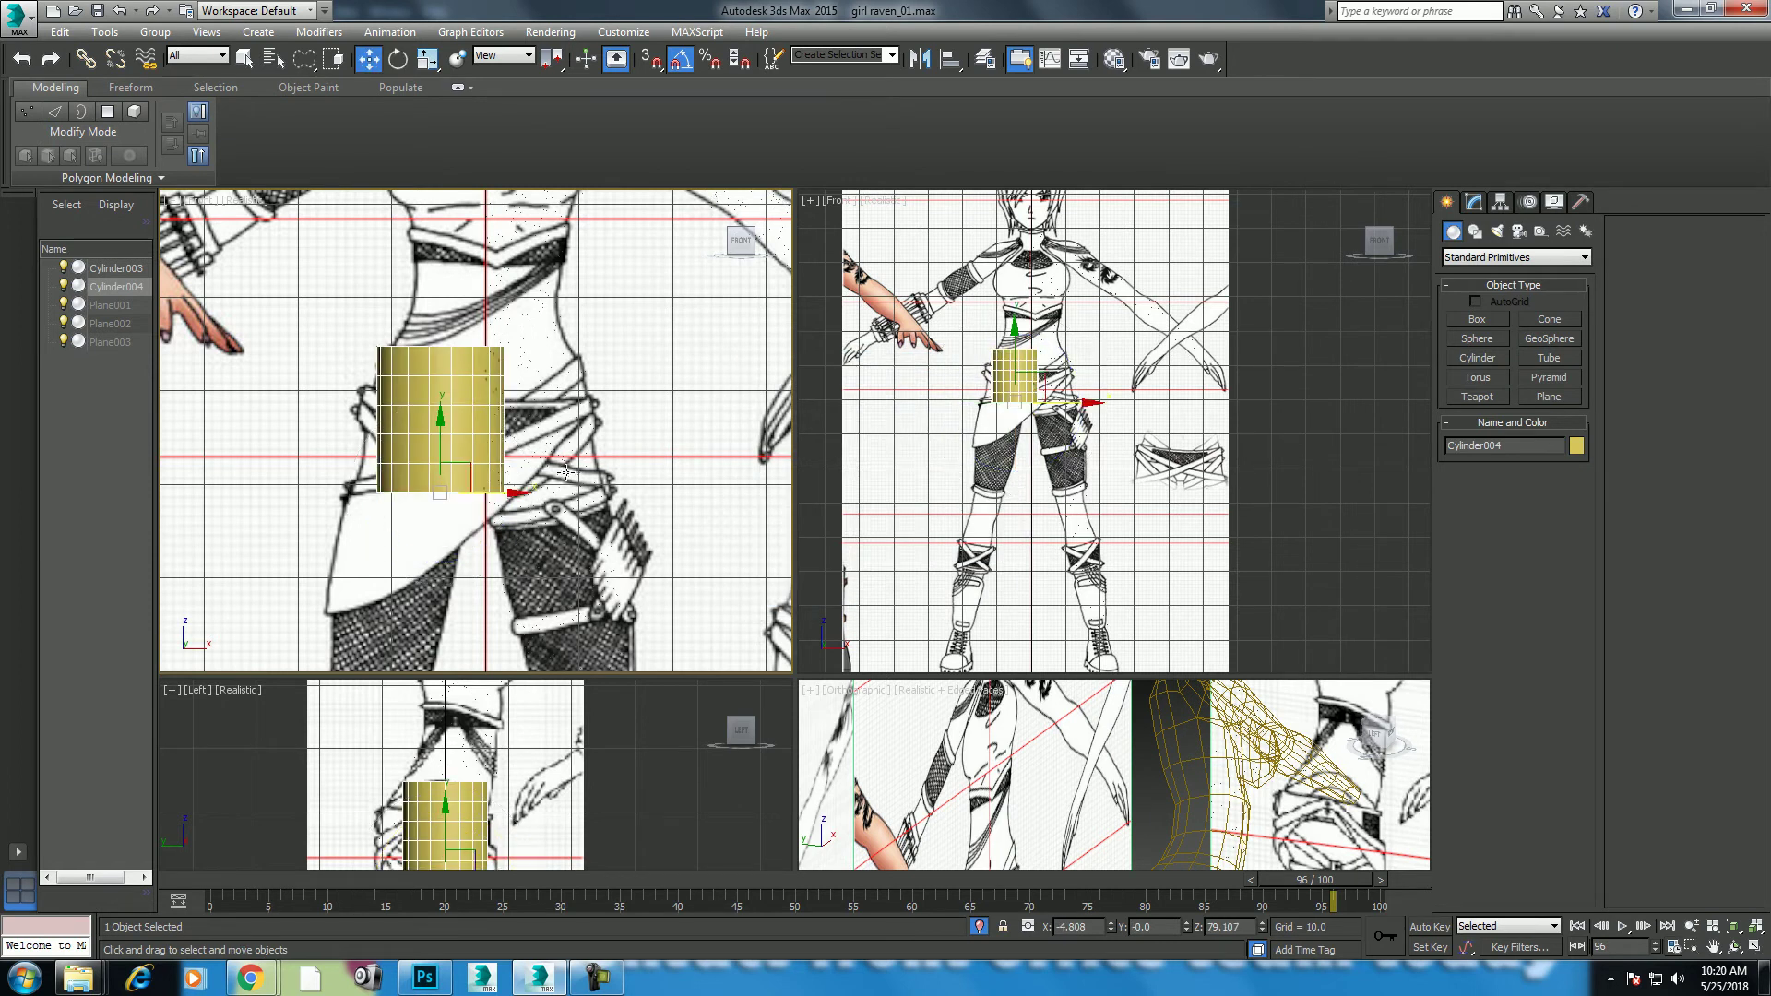
{"action": "left_click_drag", "start_coordinate": [457, 474], "coordinate": [492, 508]}
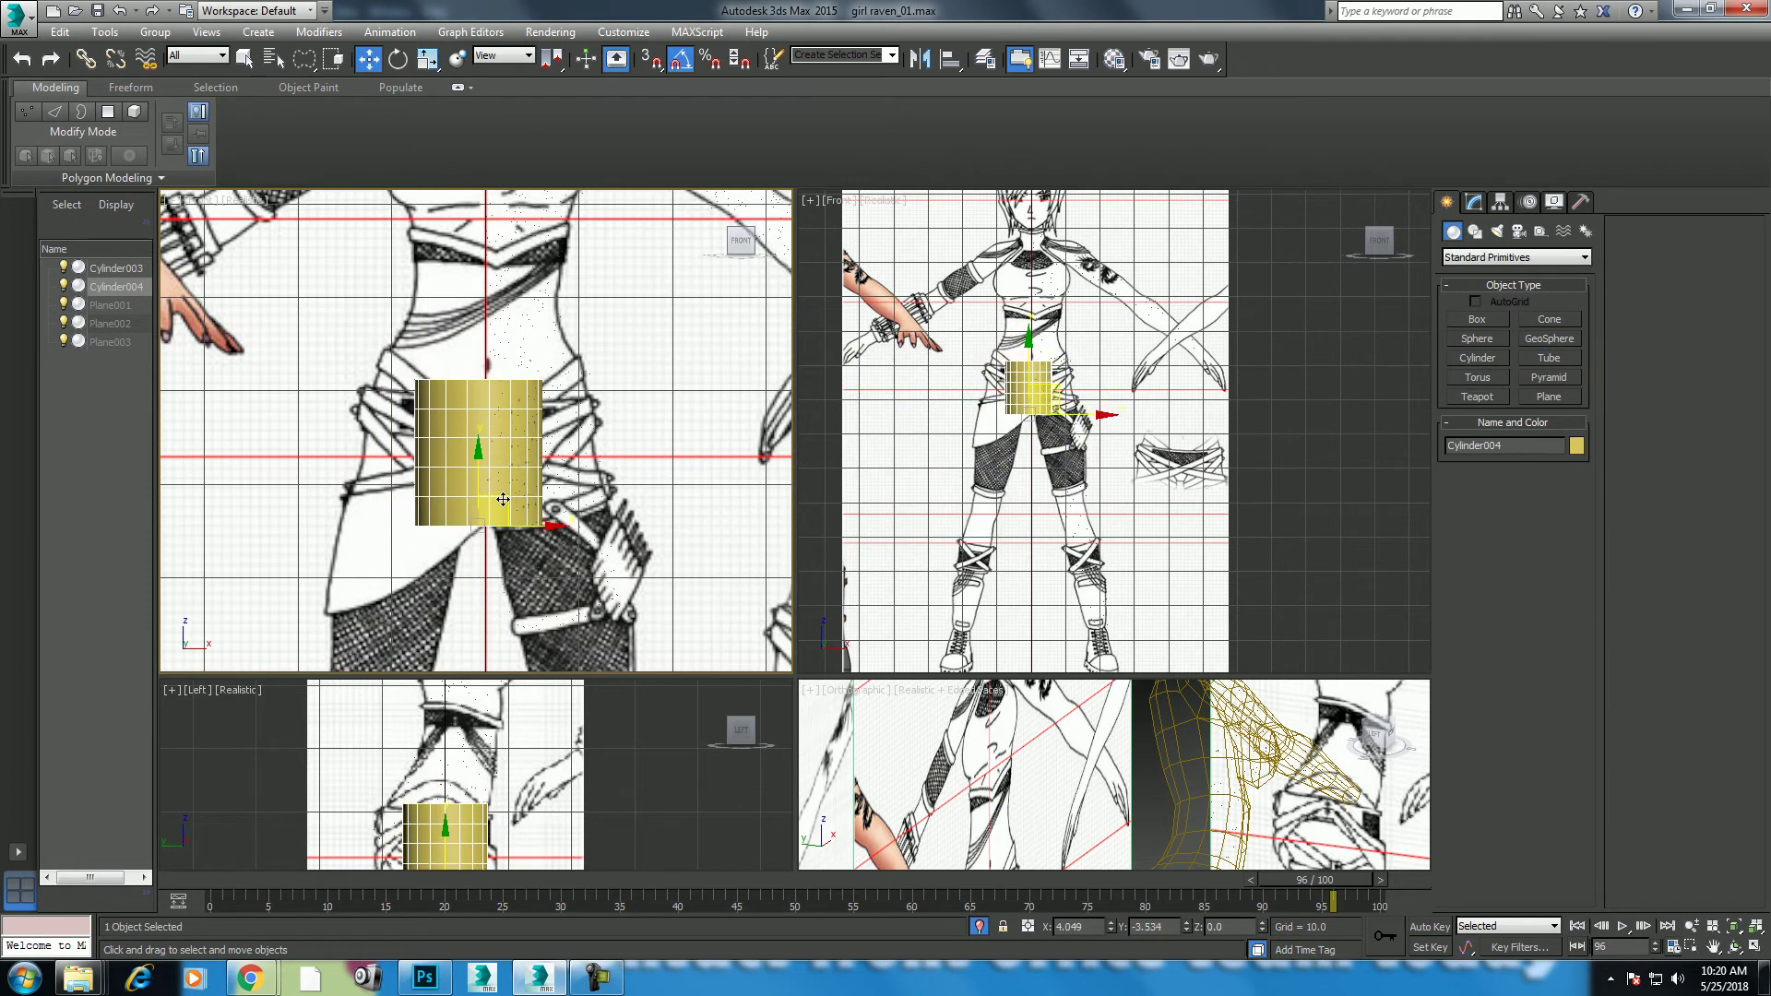
{"action": "left_click", "coordinate": [1475, 203]}
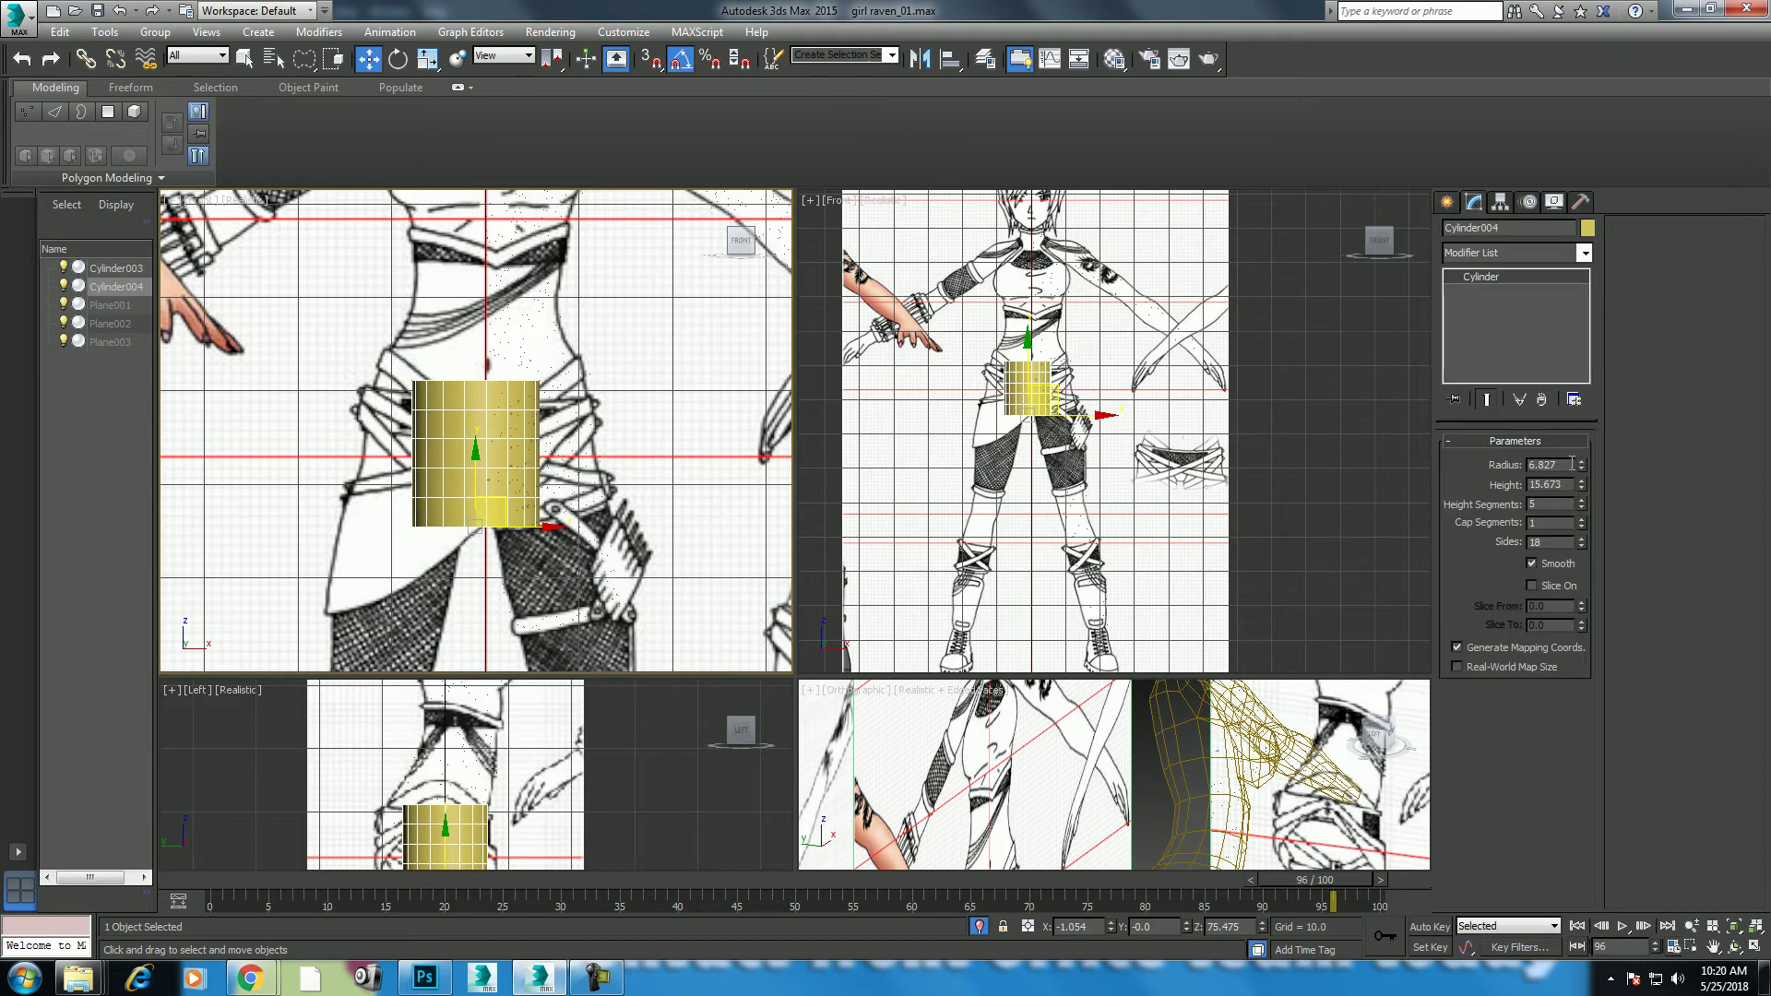
{"action": "left_click_drag", "start_coordinate": [1585, 468], "coordinate": [1590, 376]}
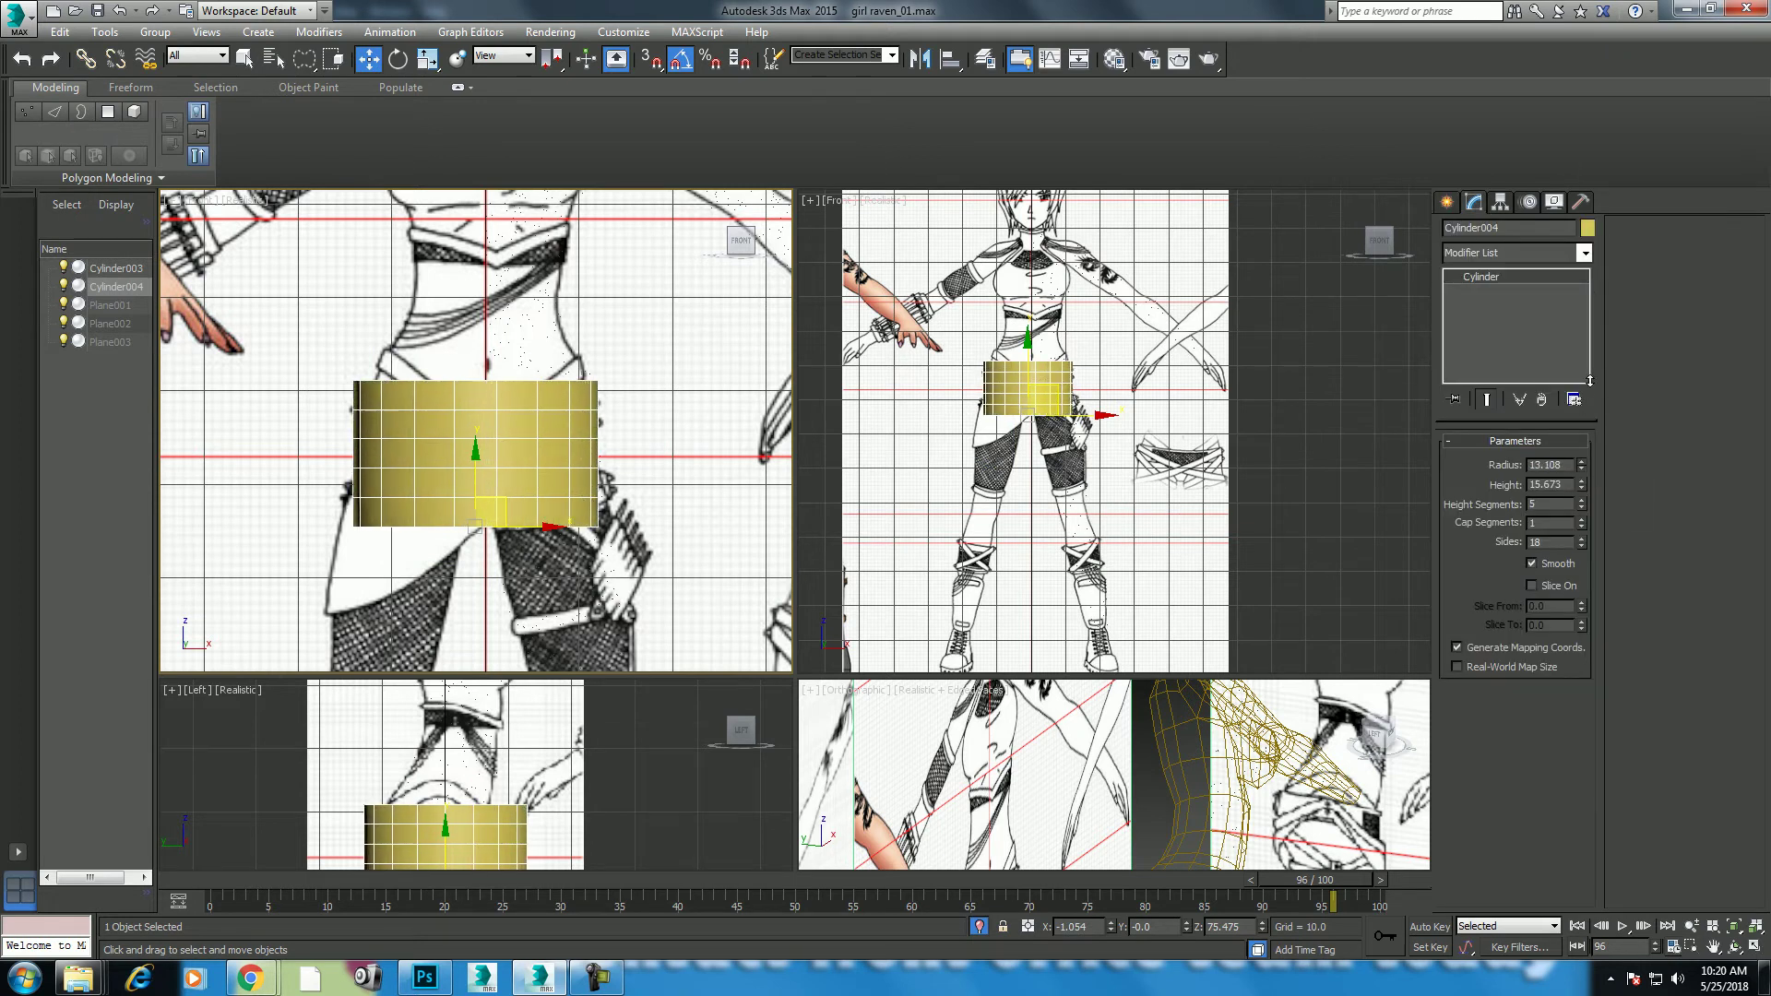
{"action": "middle_click_drag", "start_coordinate": [564, 452], "coordinate": [572, 496]}
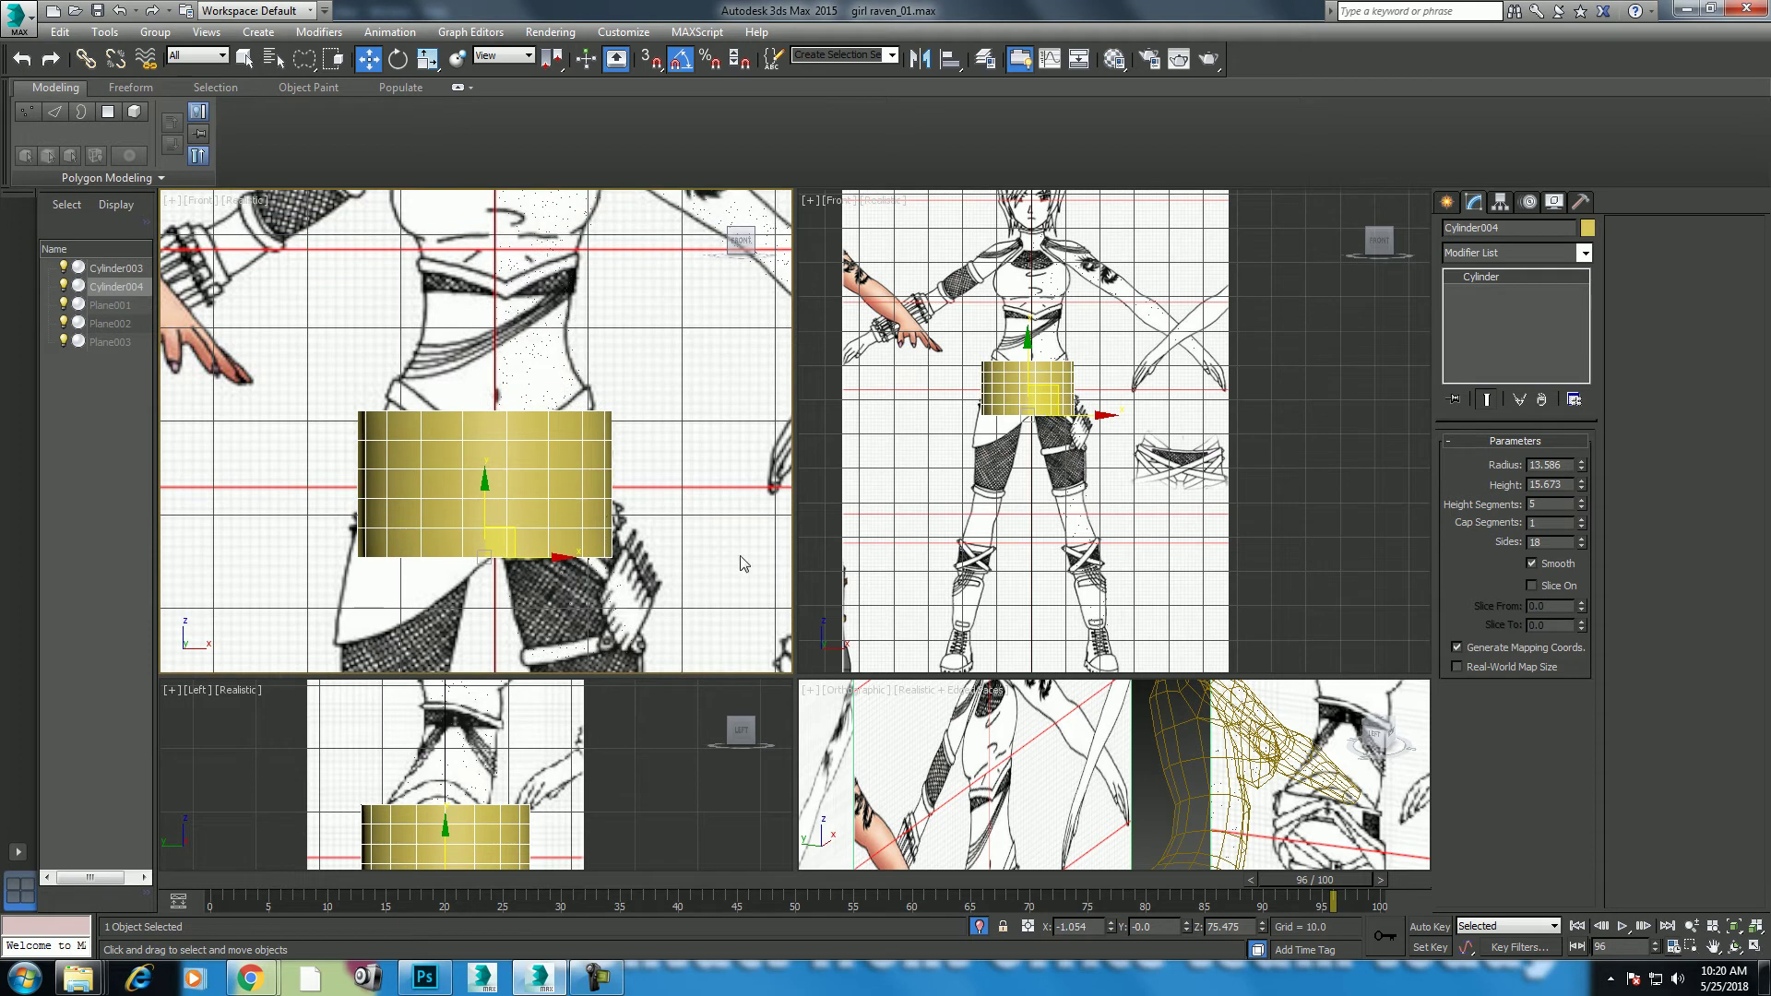
{"action": "left_click", "coordinate": [1520, 253]}
Step: Add an FFD 2x2x2 modifier to the hip cylinder
{"action": "key", "text": "f"}
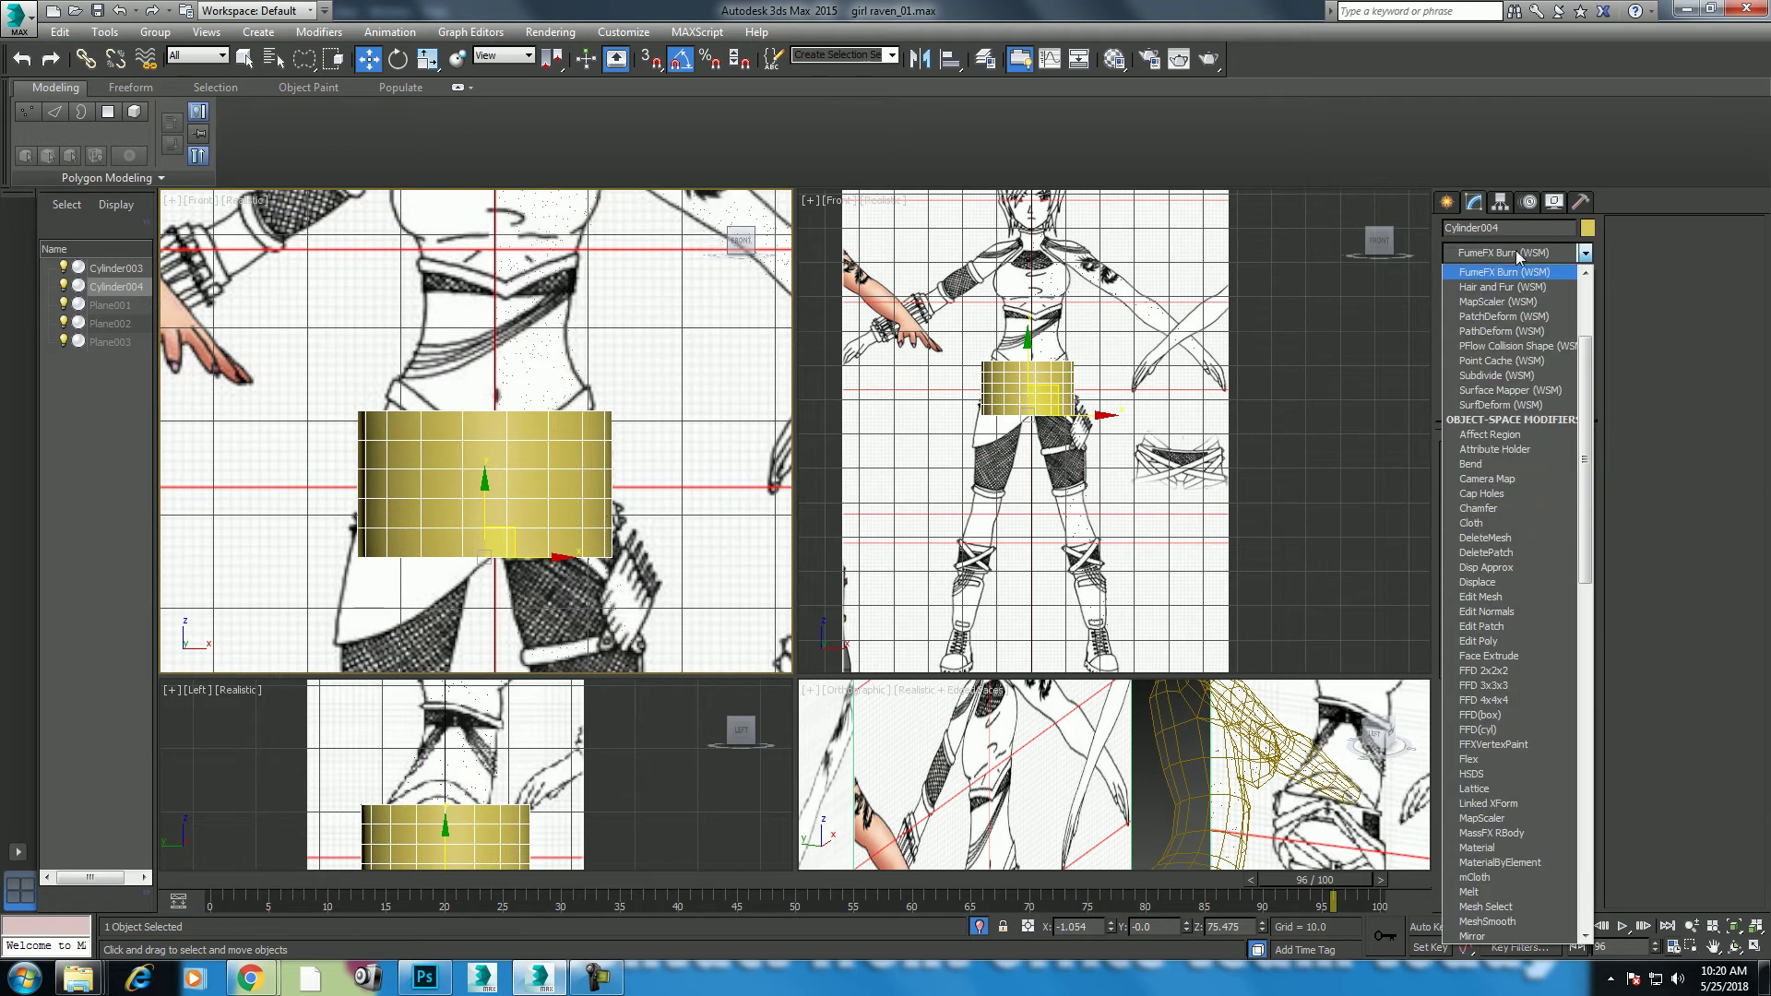
{"action": "left_click", "coordinate": [1513, 272]}
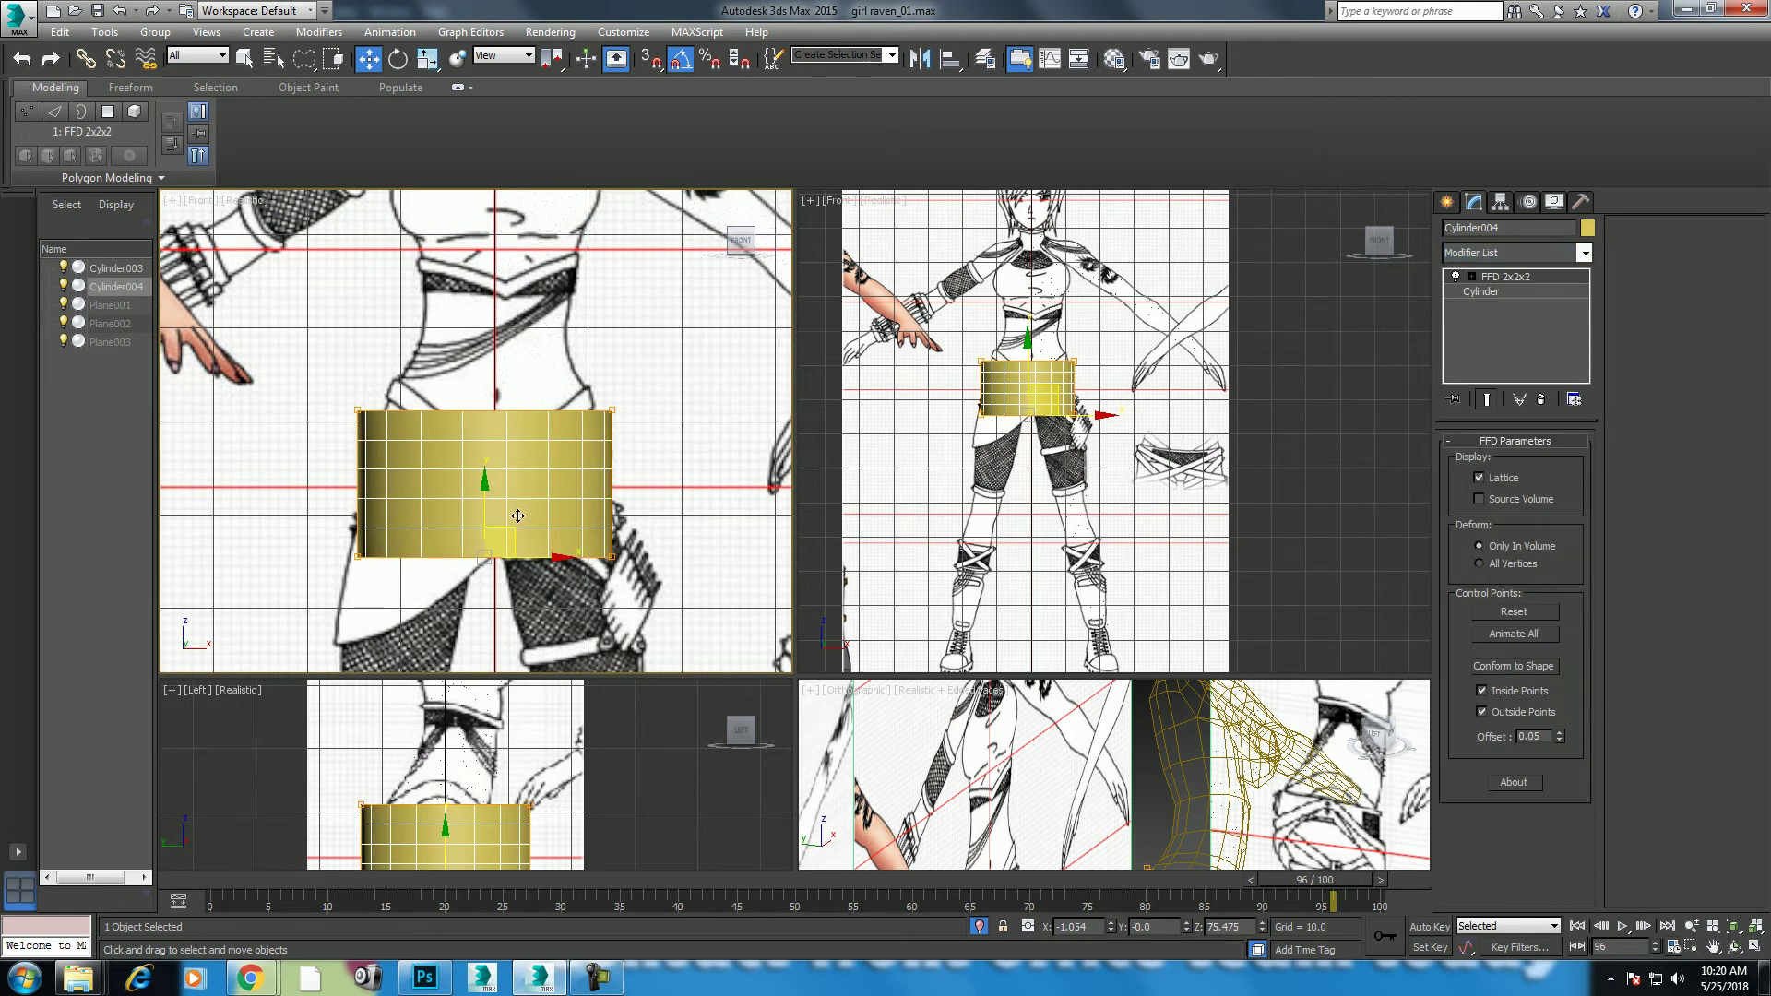
{"action": "middle_click_drag", "start_coordinate": [506, 520], "coordinate": [532, 464]}
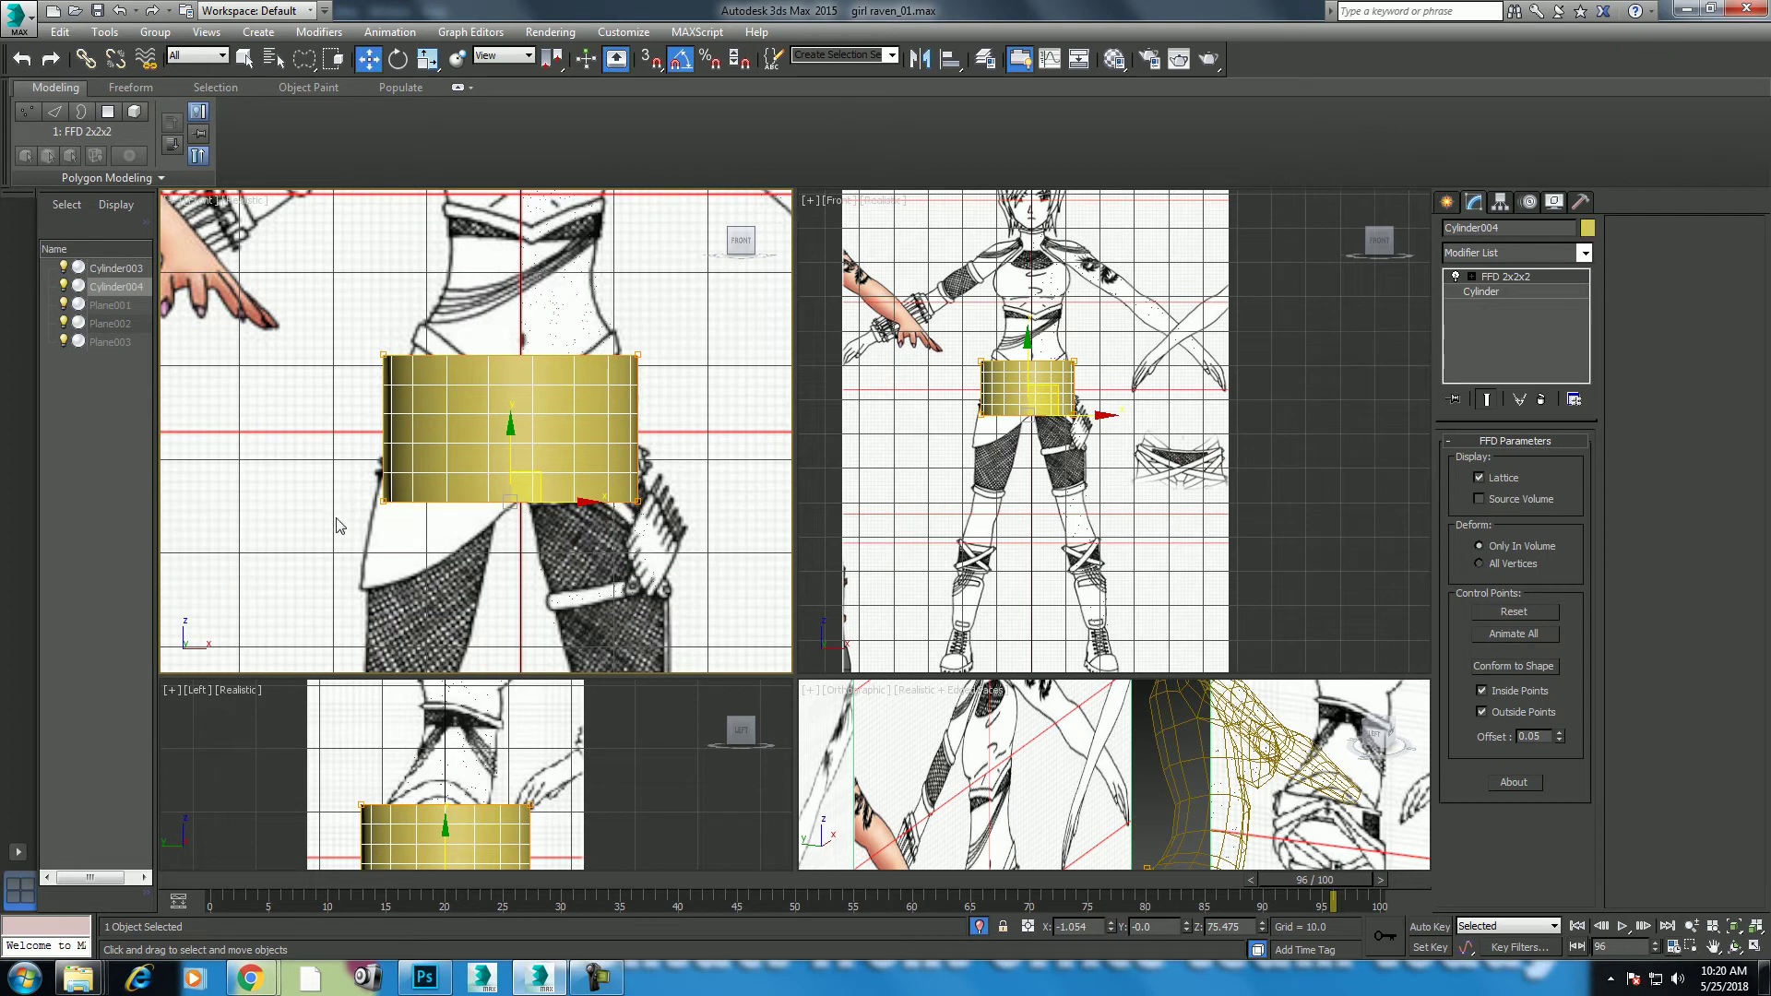
Step: Assign a see-through material to the cylinder from the Material Editor
{"action": "right_click", "coordinate": [323, 726]}
{"action": "key", "text": "m"}
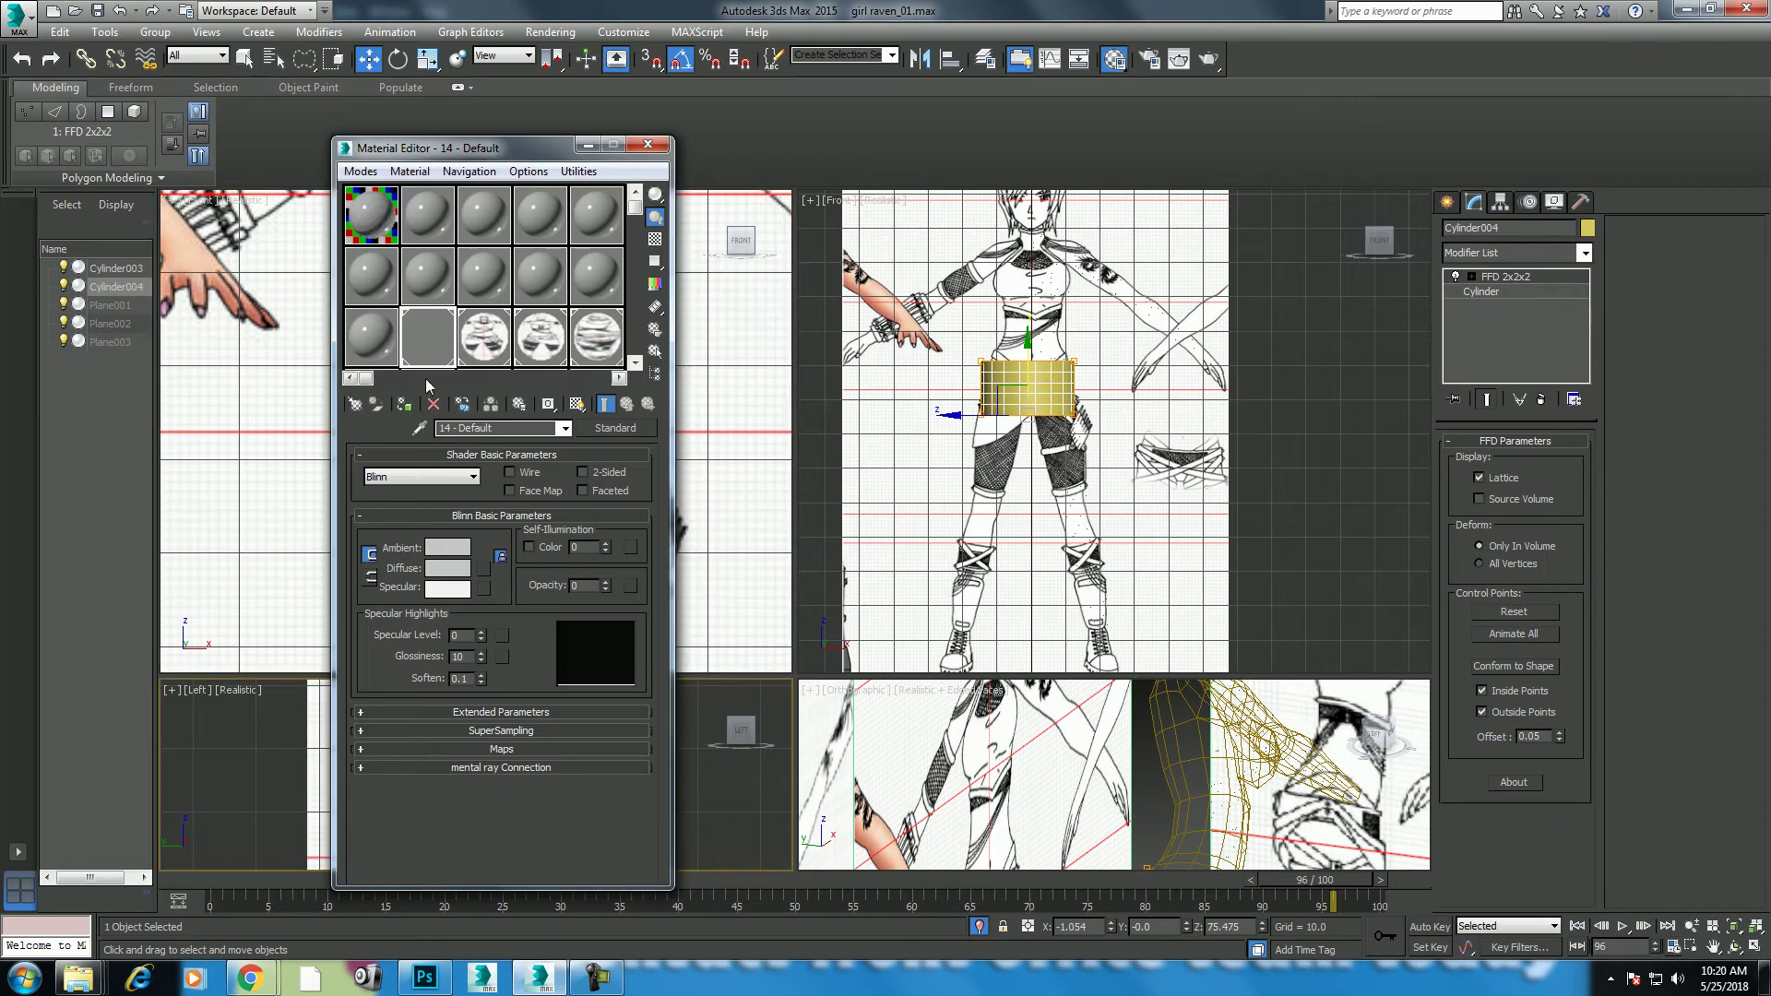
{"action": "left_click", "coordinate": [404, 406]}
{"action": "left_click", "coordinate": [647, 145]}
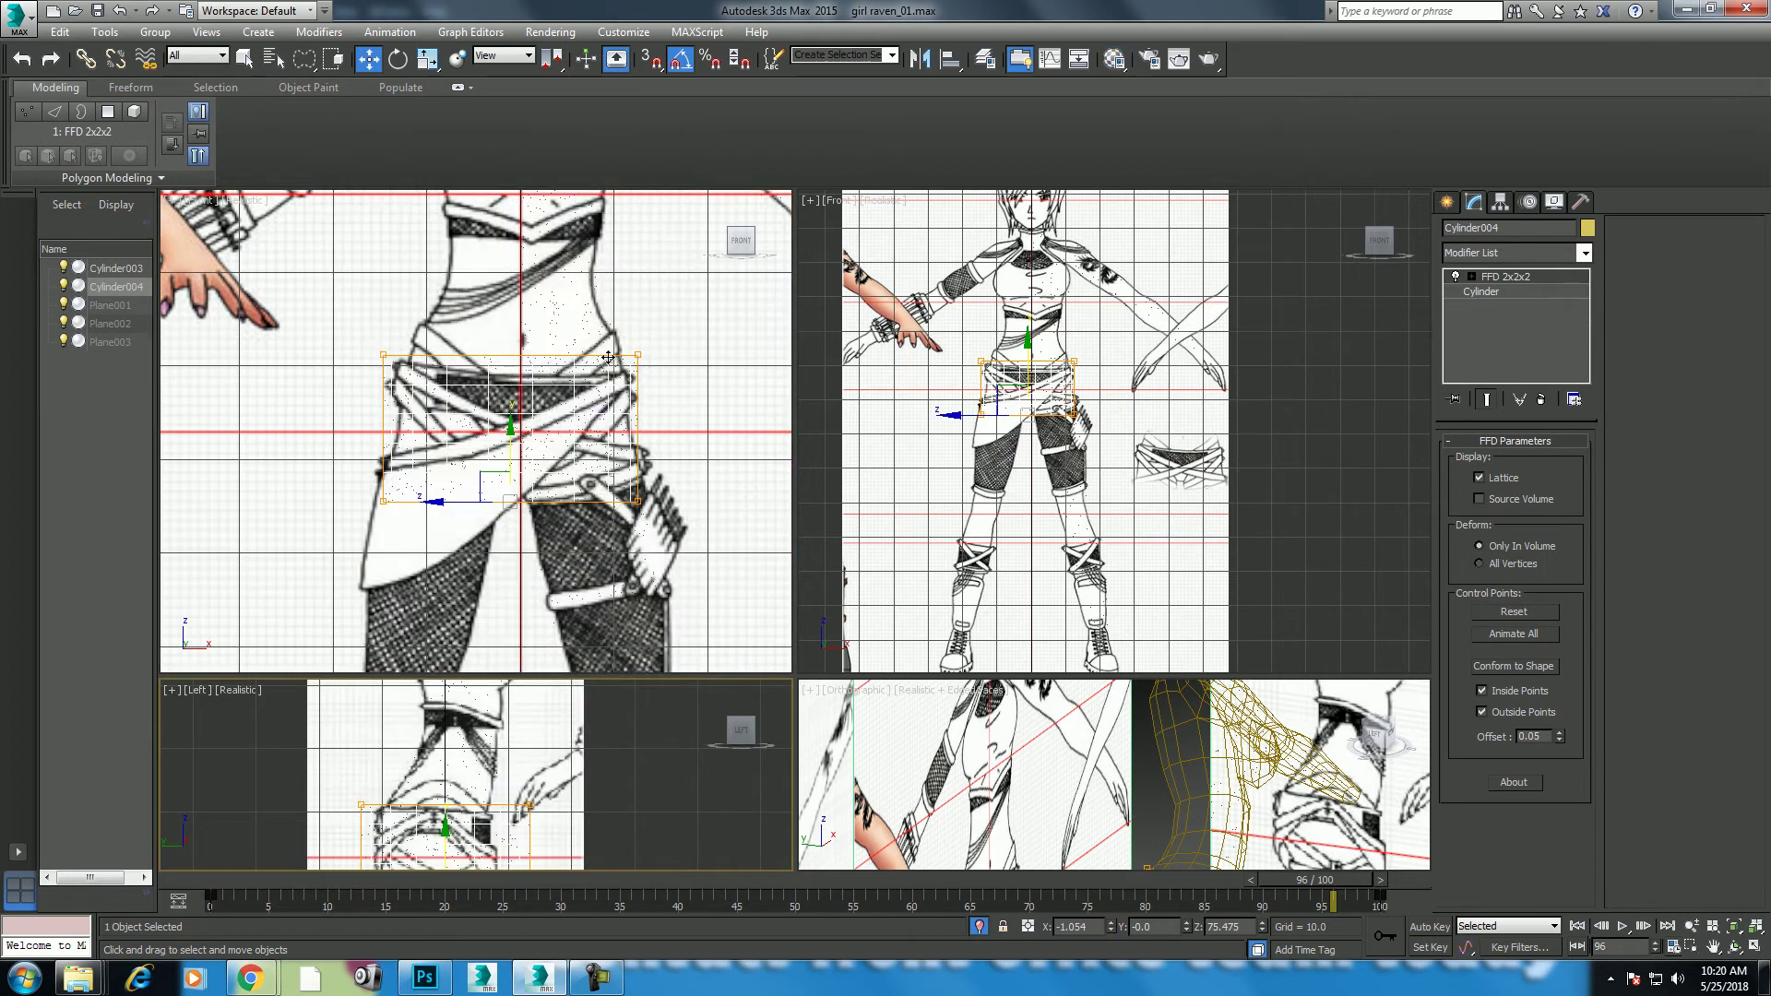
Step: Skew the lattice's left control points down and left to slant the panel
{"action": "right_click", "coordinate": [531, 458]}
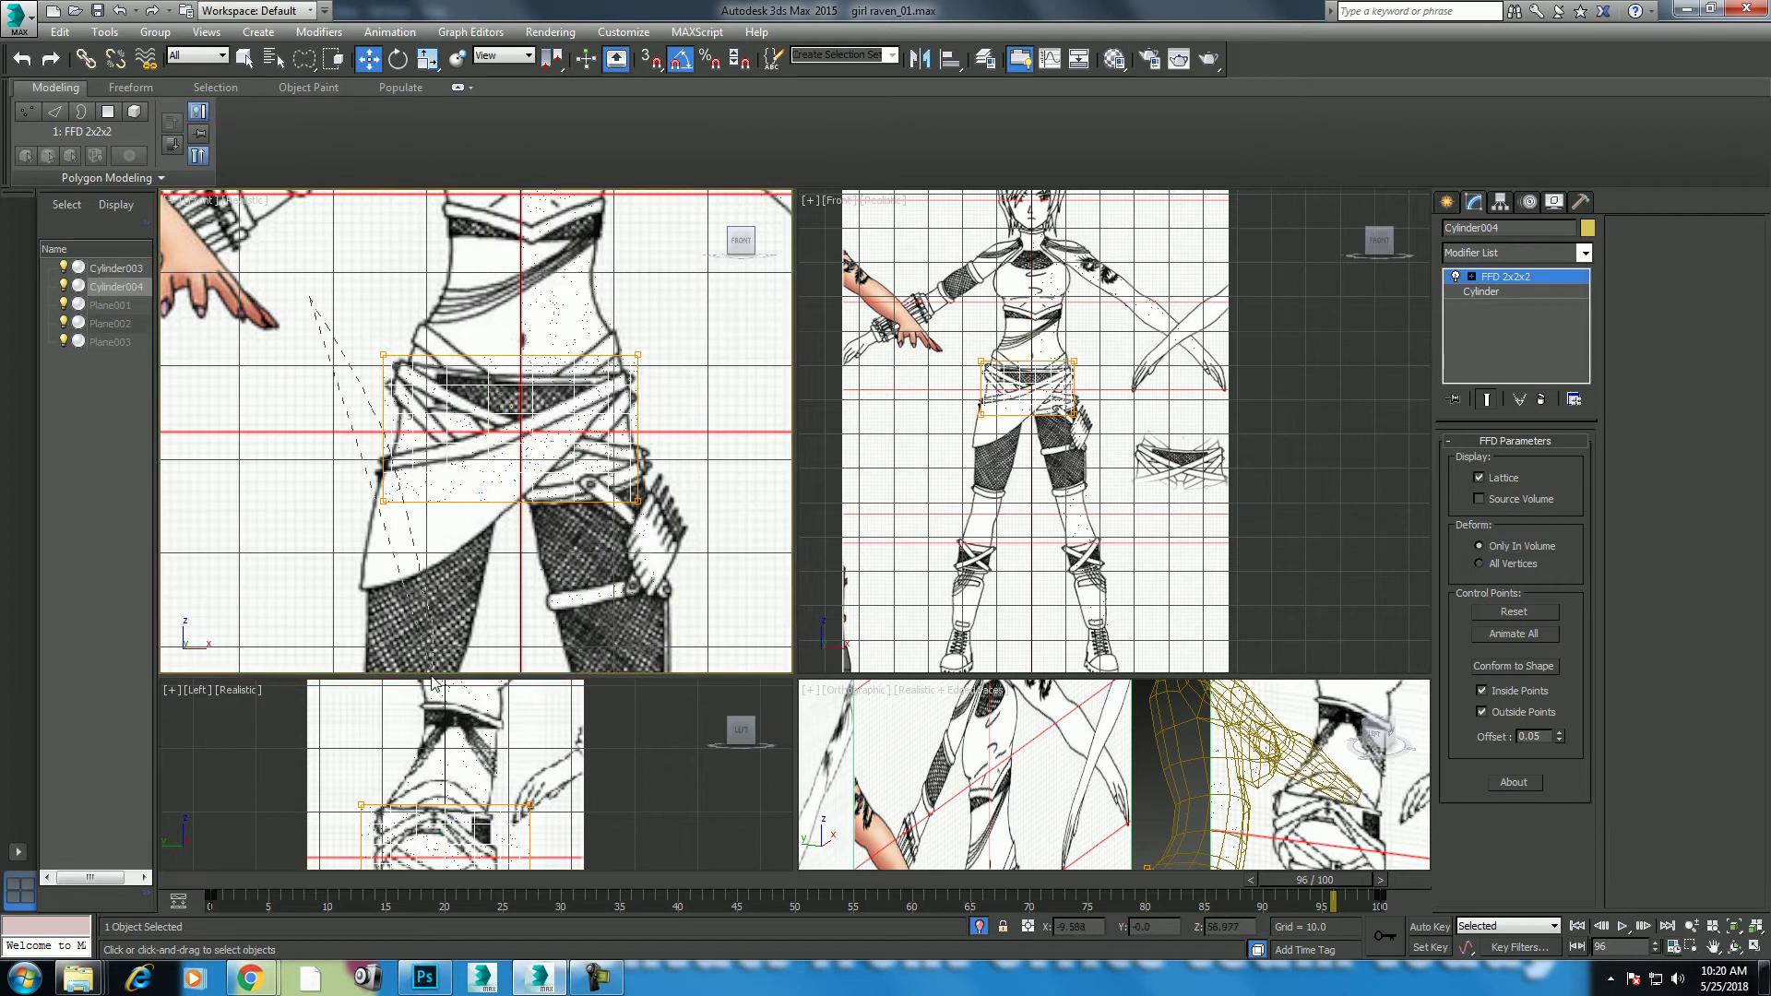
{"action": "left_click_drag", "start_coordinate": [411, 412], "coordinate": [384, 503]}
{"action": "mouse_move", "coordinate": [320, 408]}
{"action": "left_mouse_down"}
{"action": "mouse_move", "coordinate": [394, 398]}
{"action": "mouse_move", "coordinate": [400, 440]}
{"action": "left_mouse_up"}
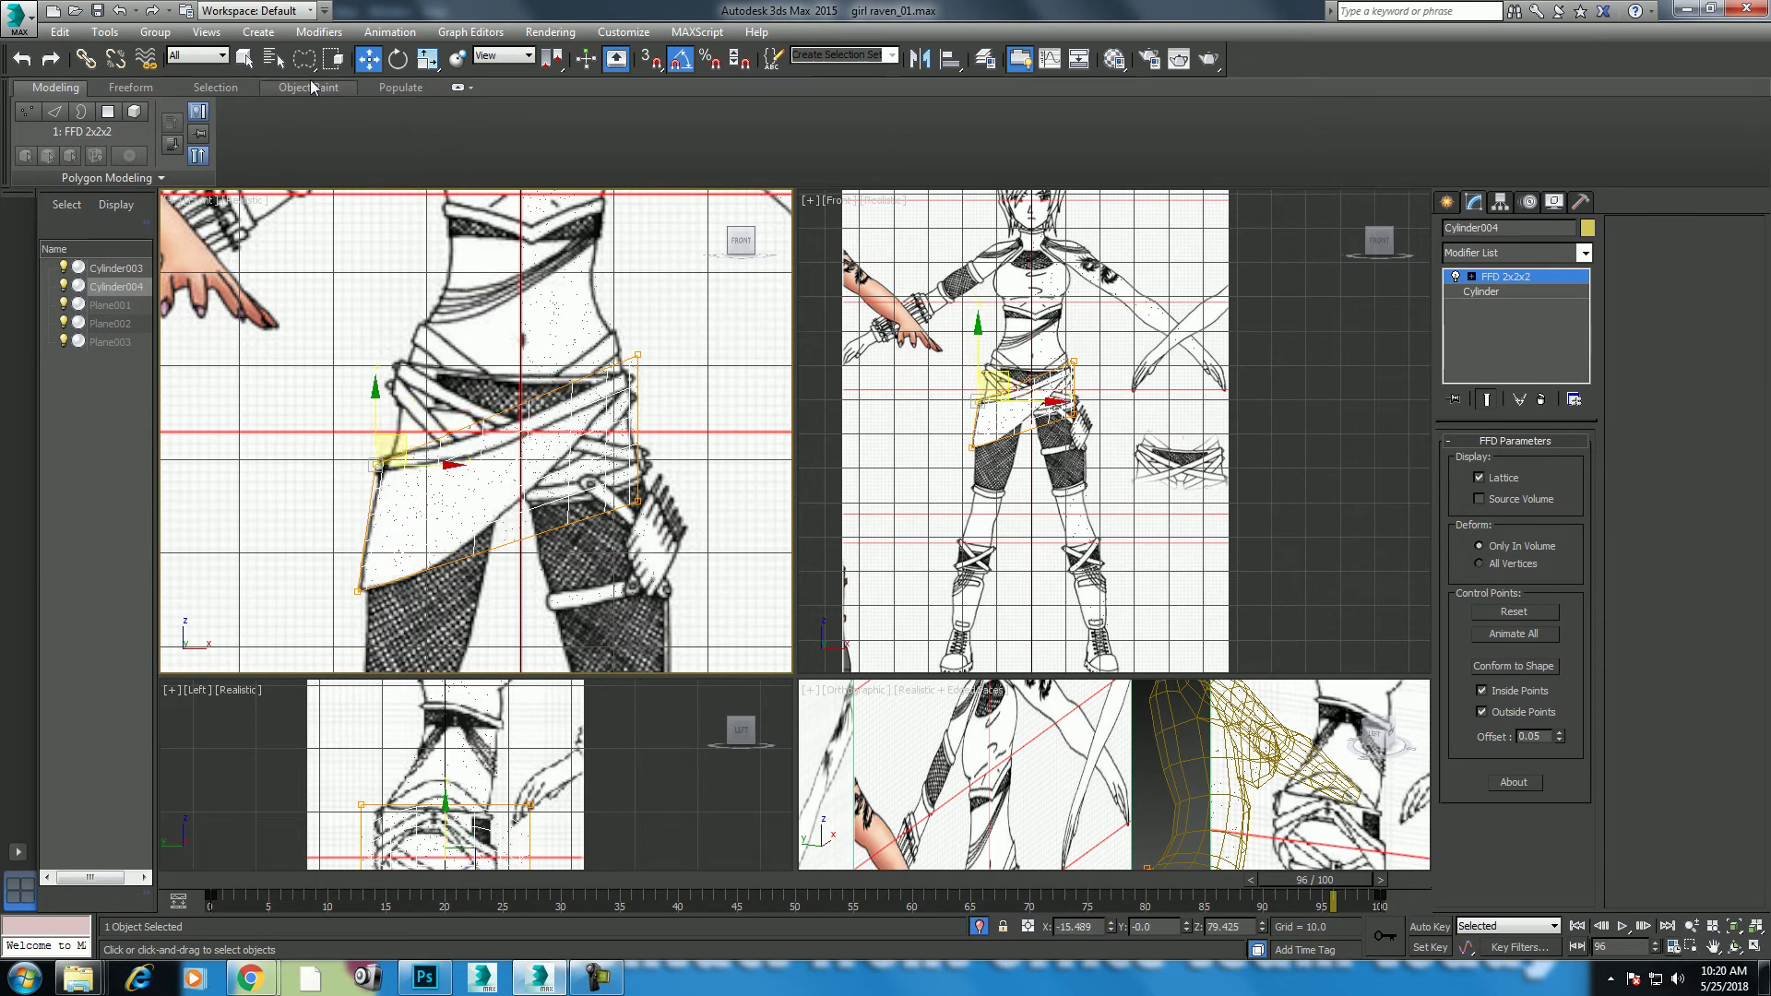
{"action": "left_click_drag", "start_coordinate": [308, 69], "coordinate": [304, 59]}
{"action": "left_click_drag", "start_coordinate": [253, 881], "coordinate": [61, 933]}
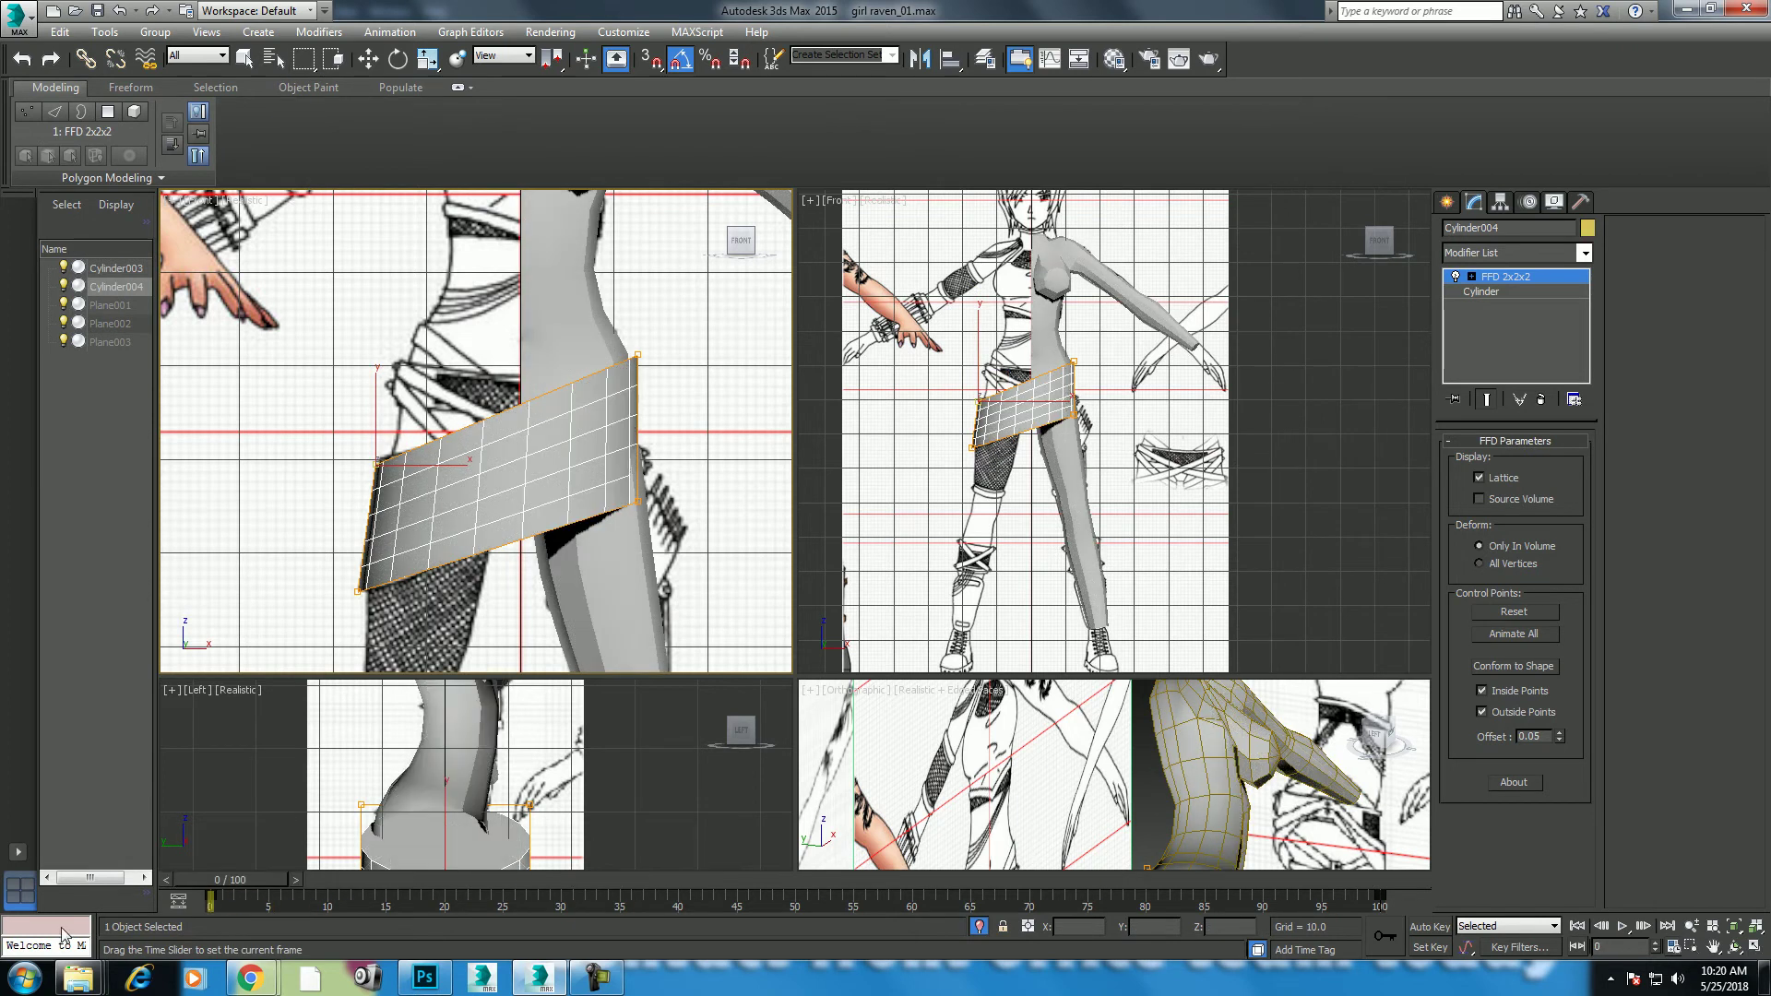
{"action": "left_click_drag", "start_coordinate": [79, 940], "coordinate": [1028, 886]}
Step: Pull the lattice's right-edge control points inward to narrow the panel
{"action": "left_click_drag", "start_coordinate": [674, 339], "coordinate": [590, 604]}
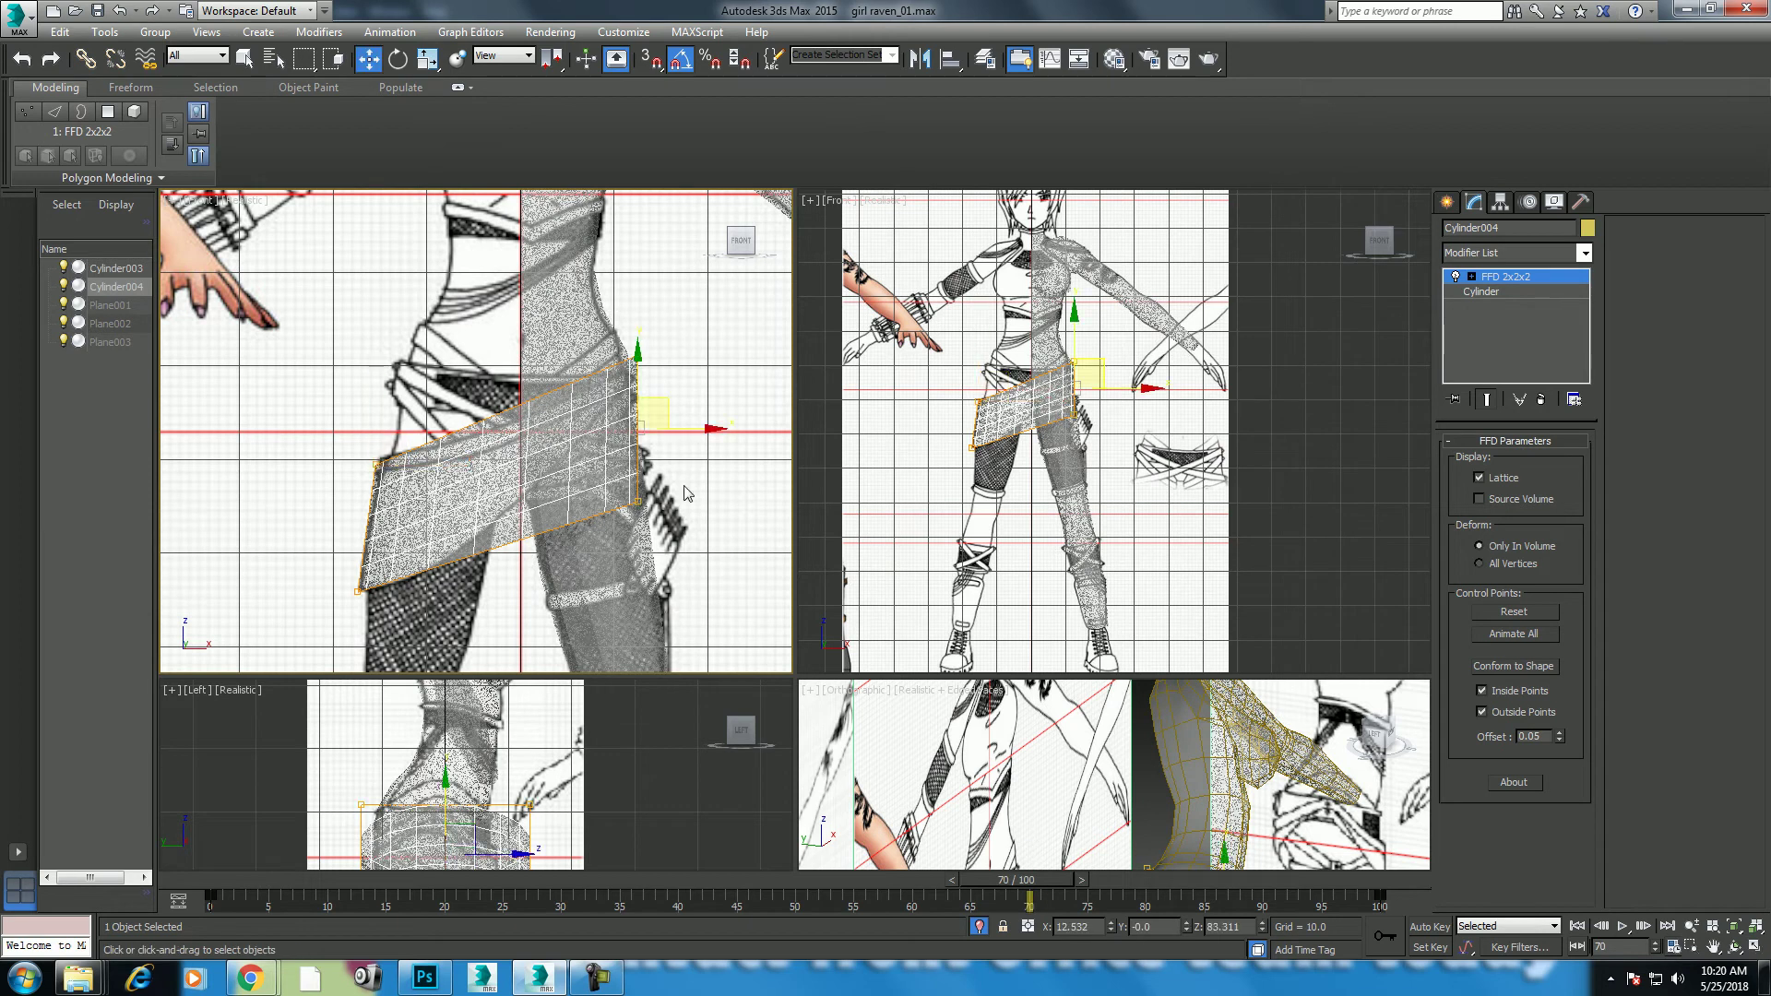
{"action": "mouse_move", "coordinate": [653, 414]}
{"action": "left_mouse_down"}
{"action": "mouse_move", "coordinate": [677, 406]}
{"action": "mouse_move", "coordinate": [660, 367]}
{"action": "left_mouse_up"}
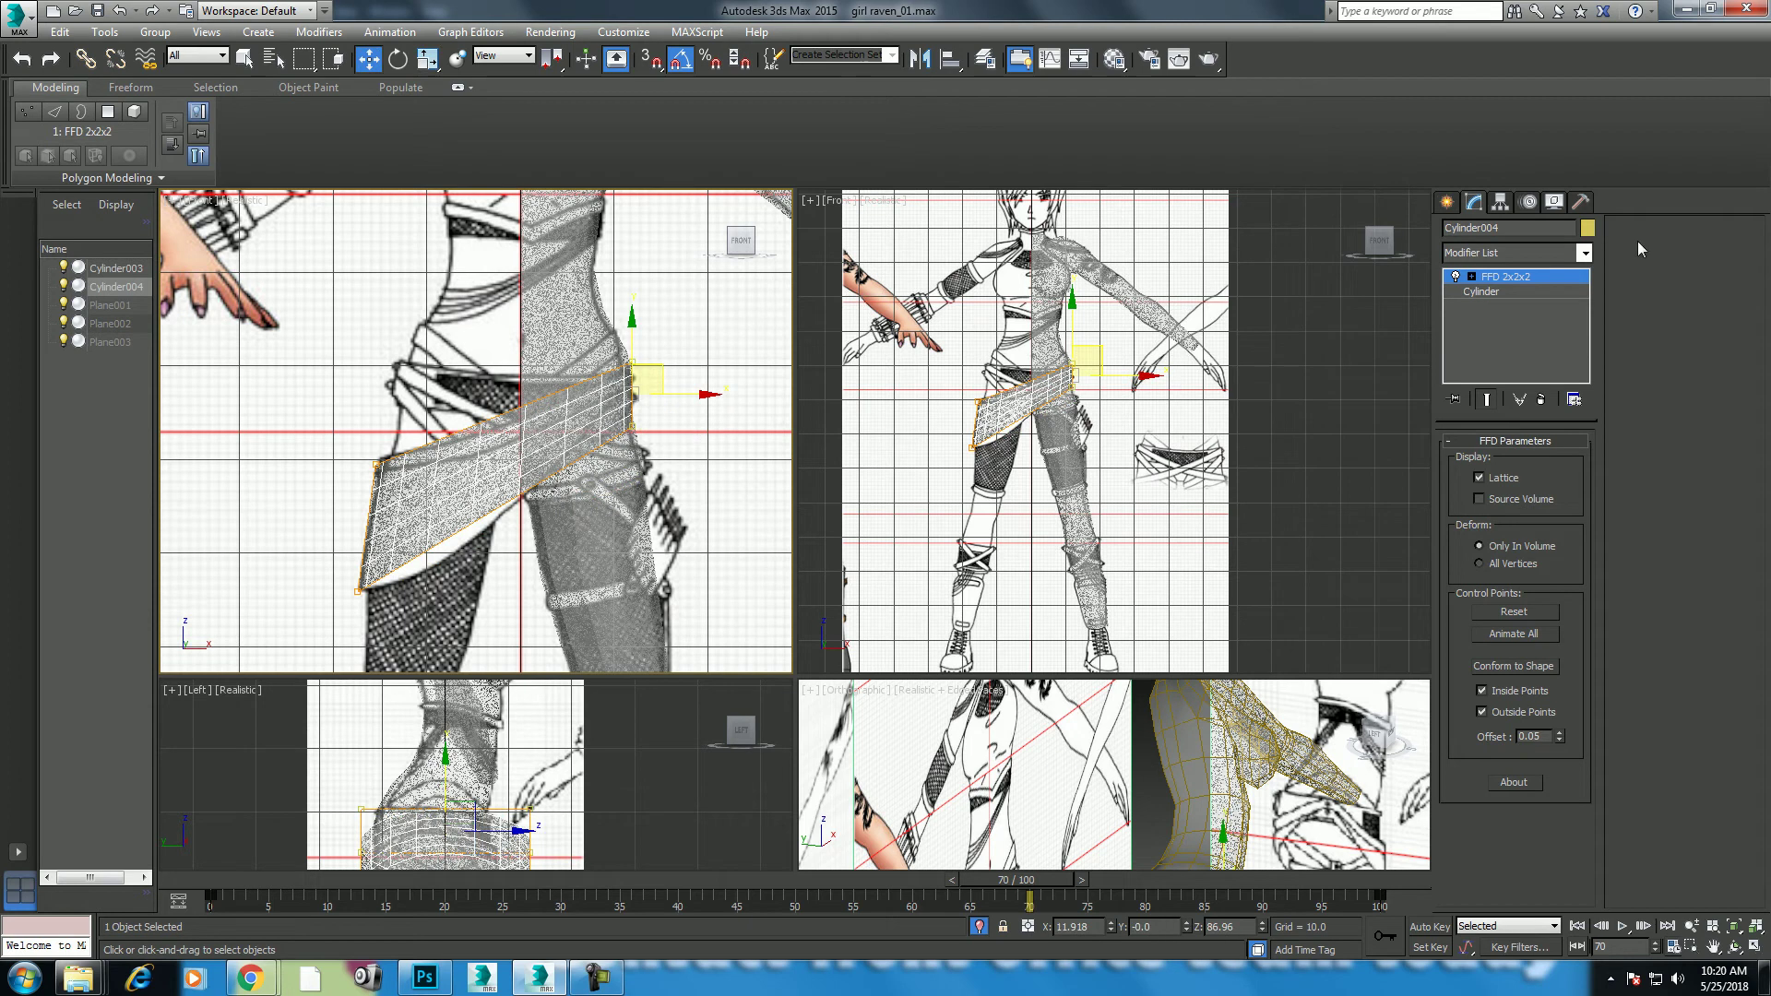
{"action": "left_click", "coordinate": [1528, 253]}
{"action": "scroll", "coordinate": [1526, 249], "scroll_direction": "down", "scroll_amount": 5}
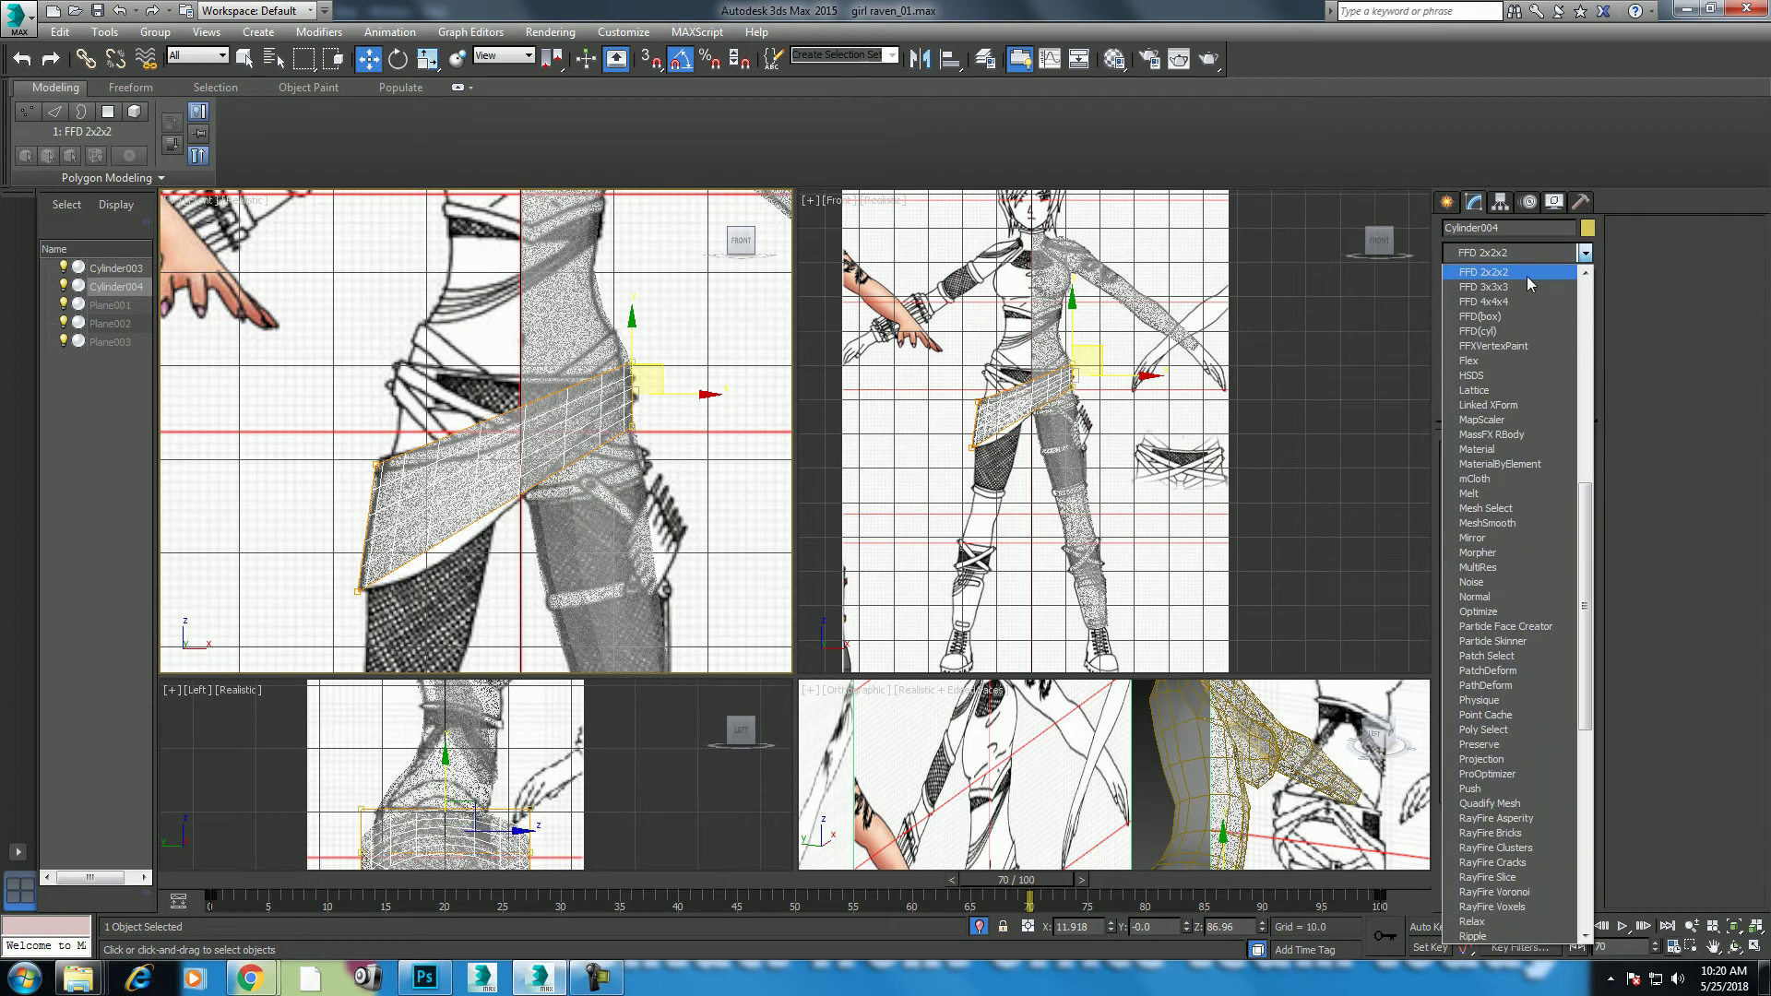
Step: Add an FFD 3x3x3 lattice and pull its centre control point down
{"action": "left_click", "coordinate": [1526, 275]}
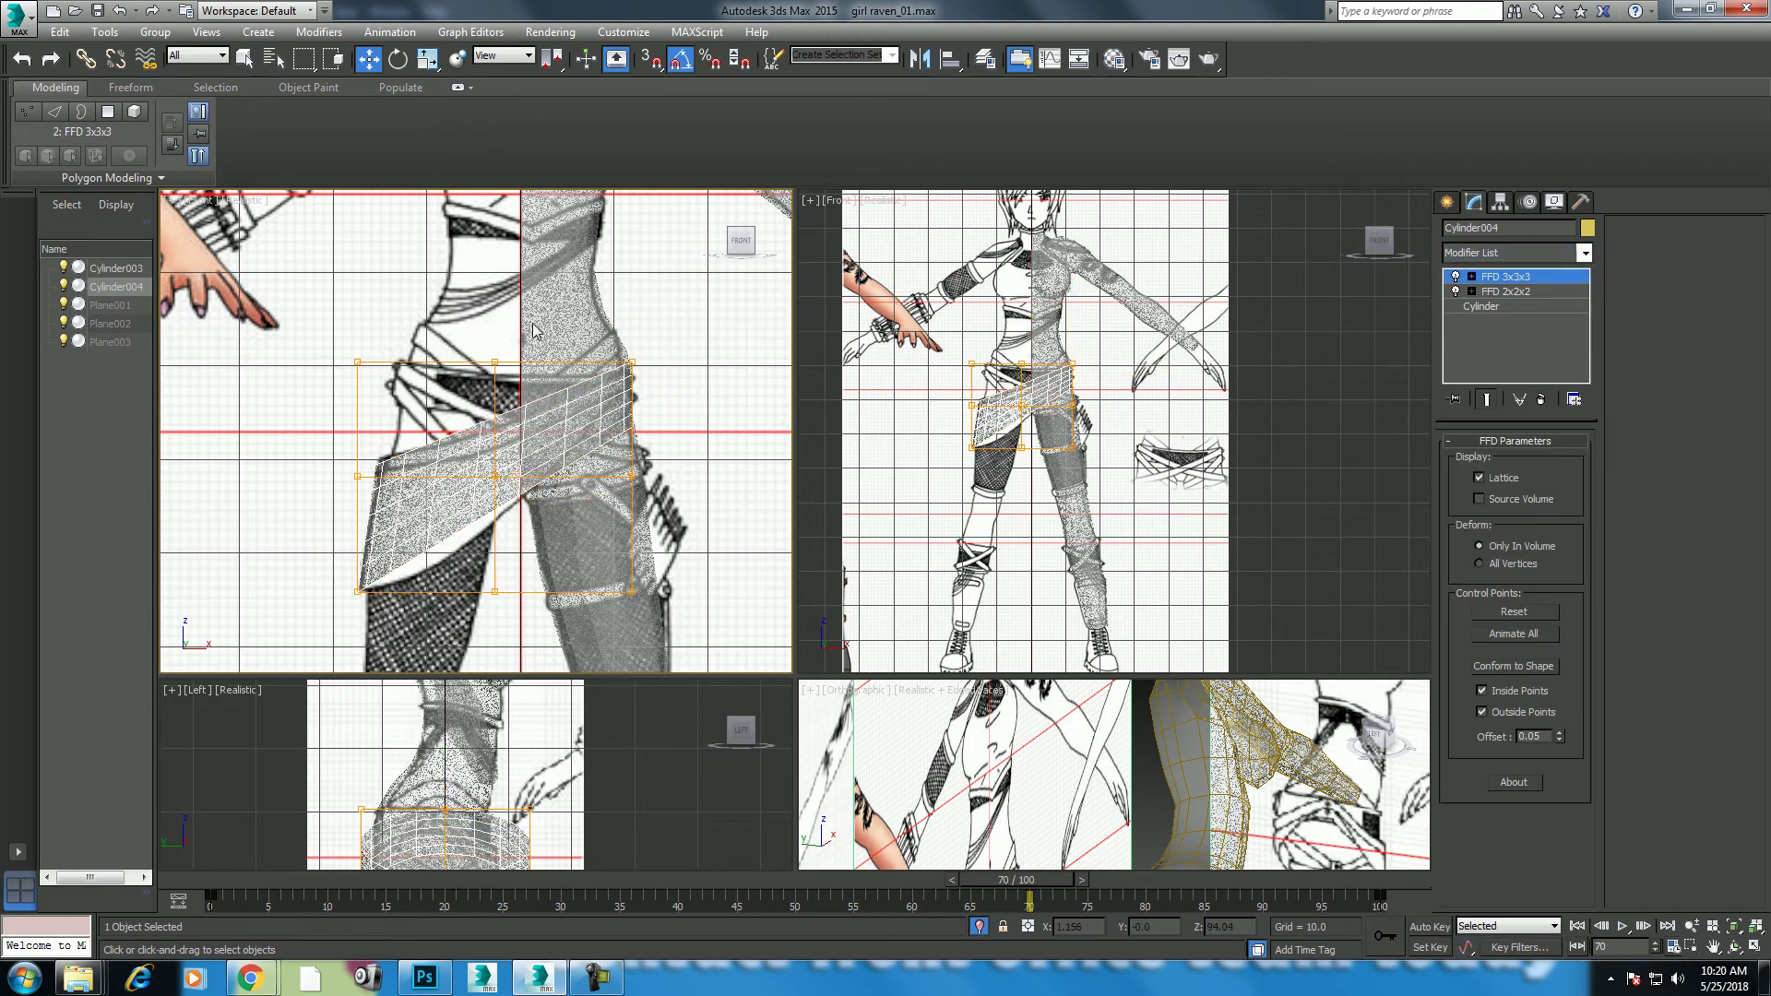
{"action": "left_click_drag", "start_coordinate": [517, 466], "coordinate": [517, 482]}
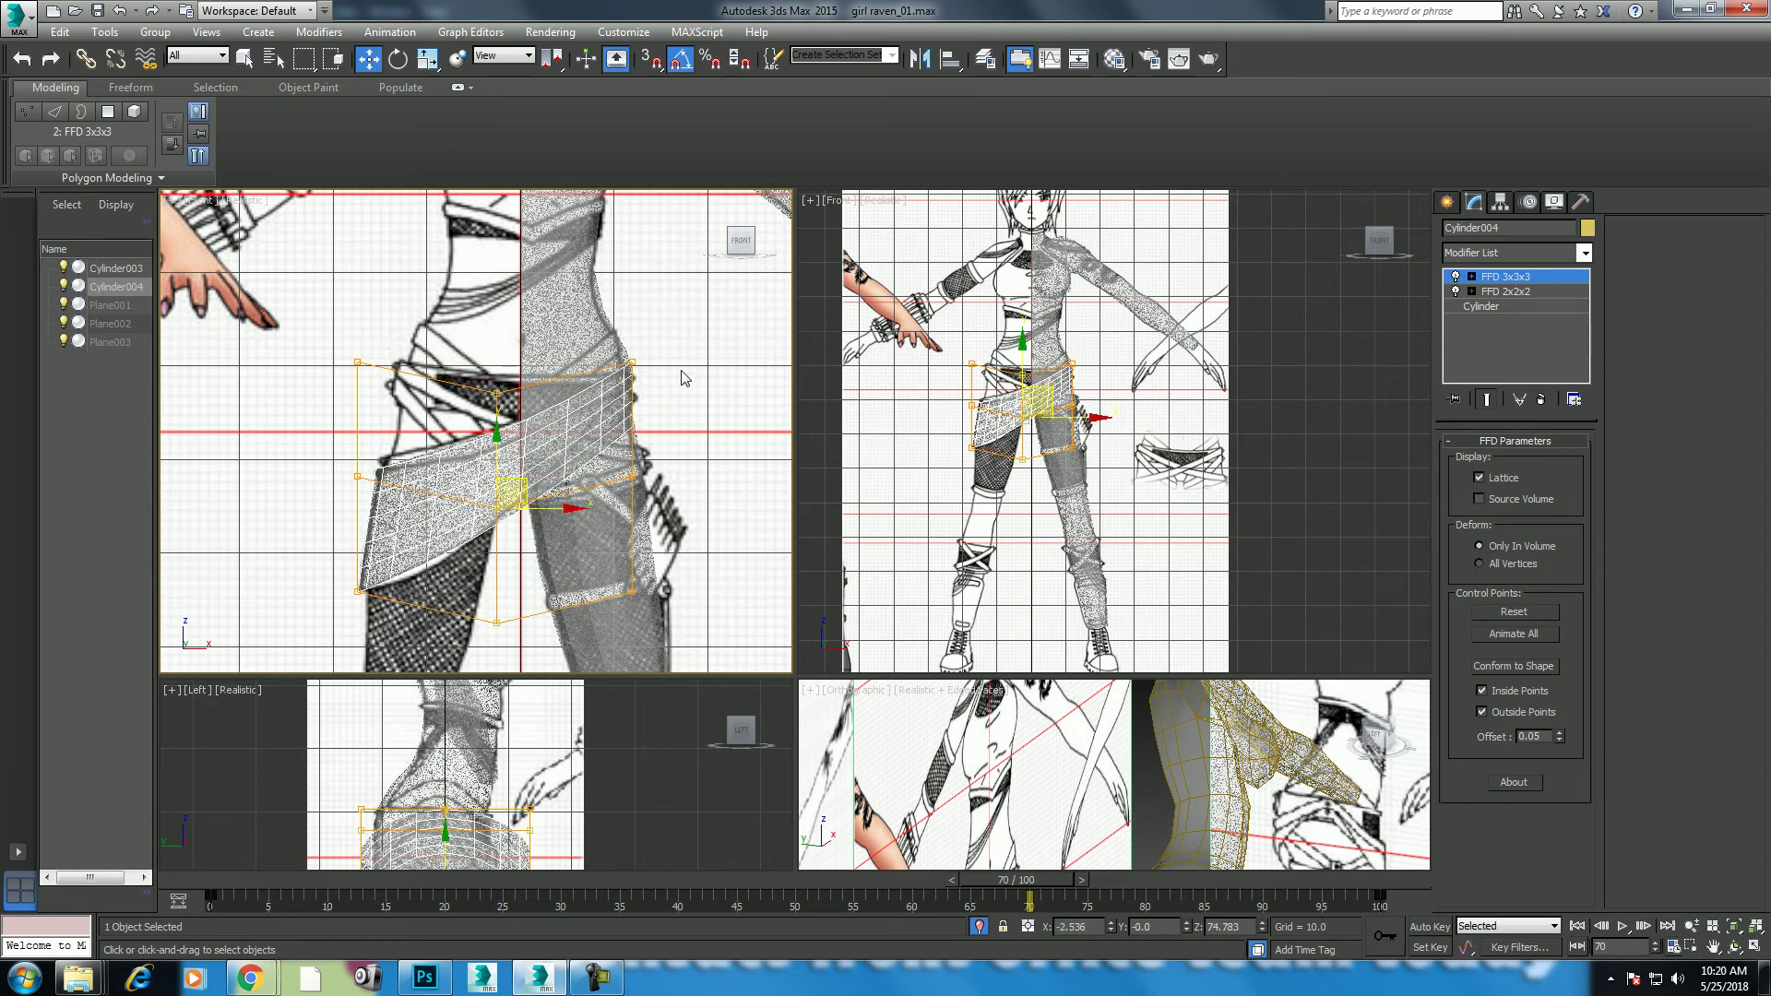
{"action": "left_click", "coordinate": [672, 567]}
{"action": "key", "text": "ctrl+z"}
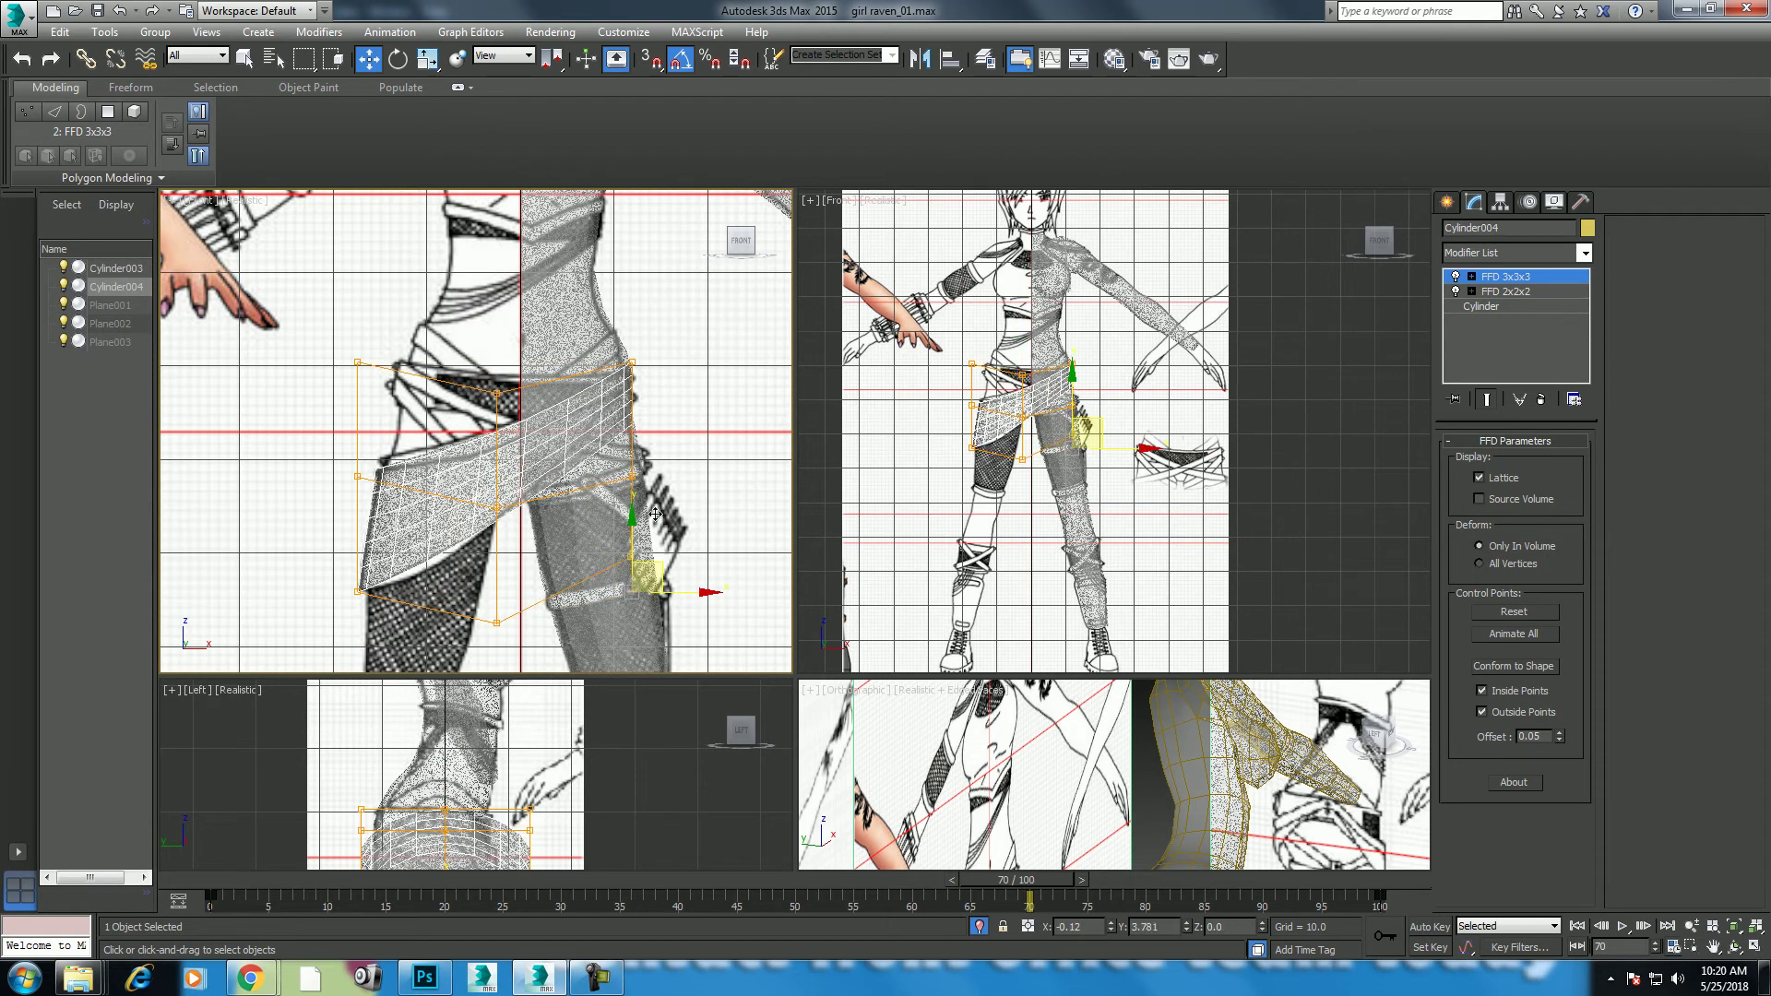
{"action": "key", "text": "ctrl+z"}
{"action": "key", "text": "ctrl+z"}
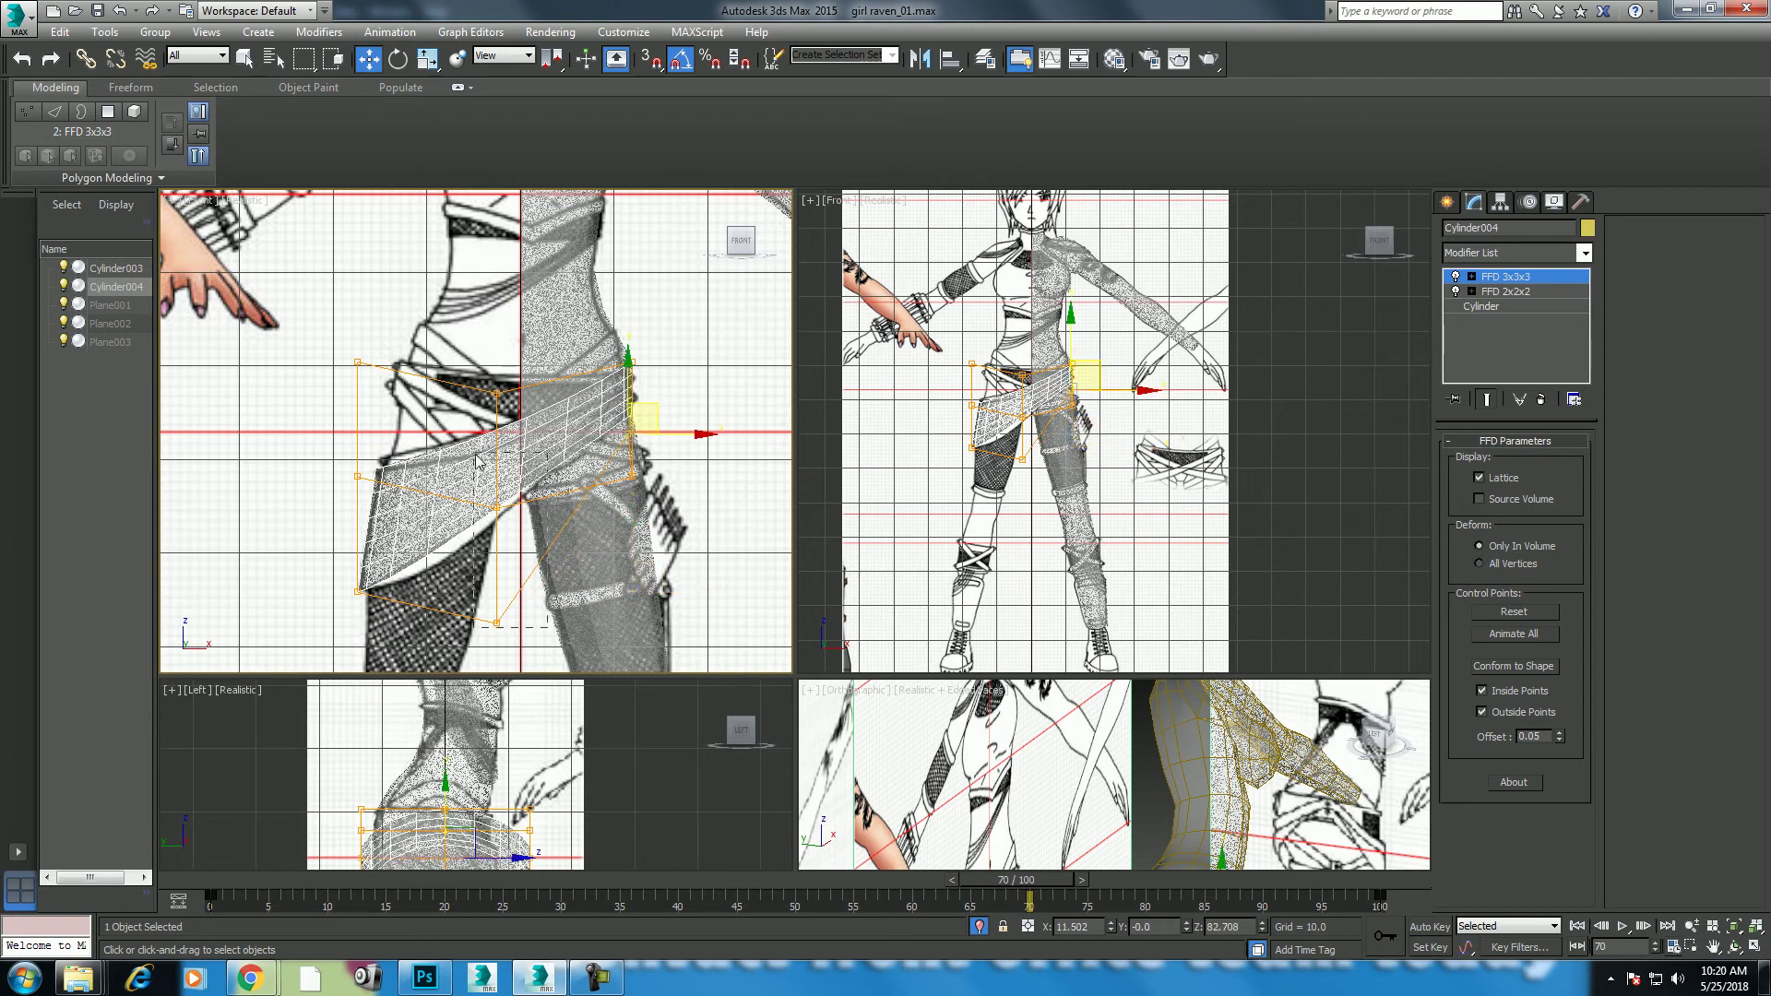
{"action": "left_click_drag", "start_coordinate": [496, 503], "coordinate": [503, 539]}
Step: In the maximized Left view, shift the left and right lattice columns to fit the hip
{"action": "right_click", "coordinate": [522, 766]}
{"action": "key", "text": "alt+w"}
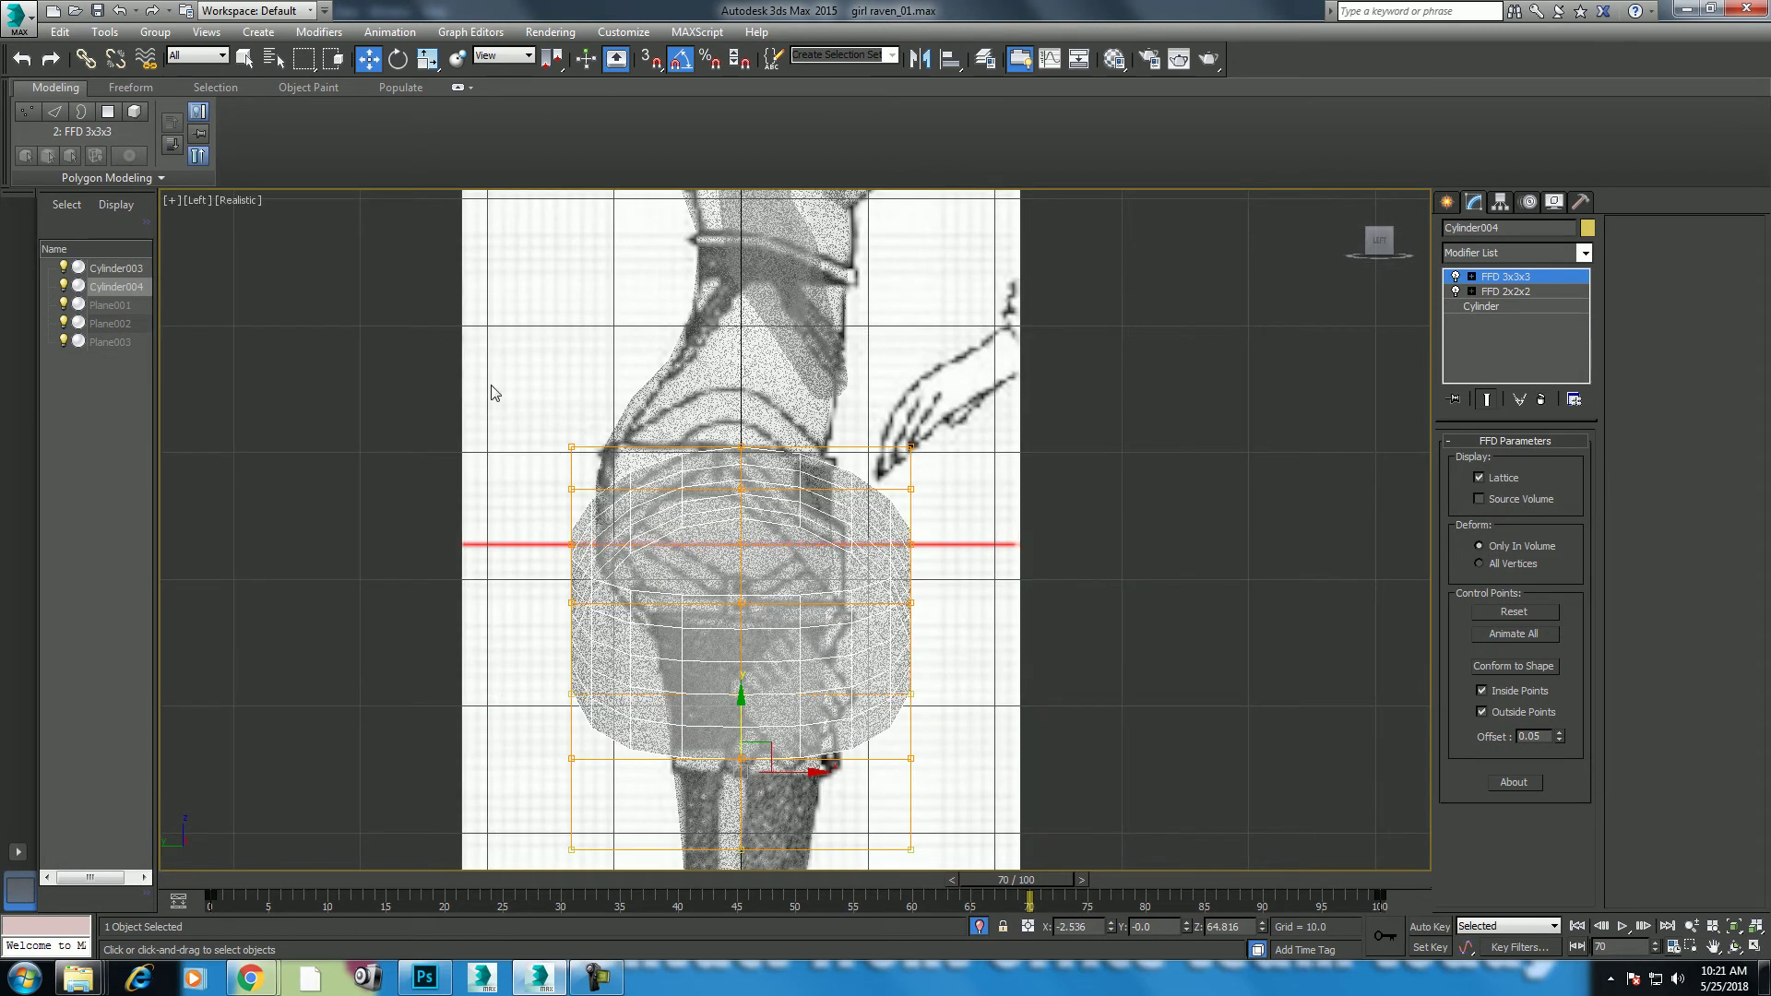
{"action": "left_click_drag", "start_coordinate": [625, 850], "coordinate": [627, 853]}
{"action": "left_click_drag", "start_coordinate": [643, 603], "coordinate": [662, 603]}
{"action": "mouse_move", "coordinate": [867, 863]}
{"action": "left_mouse_down"}
{"action": "mouse_move", "coordinate": [985, 623]}
{"action": "mouse_move", "coordinate": [921, 609]}
{"action": "left_mouse_up"}
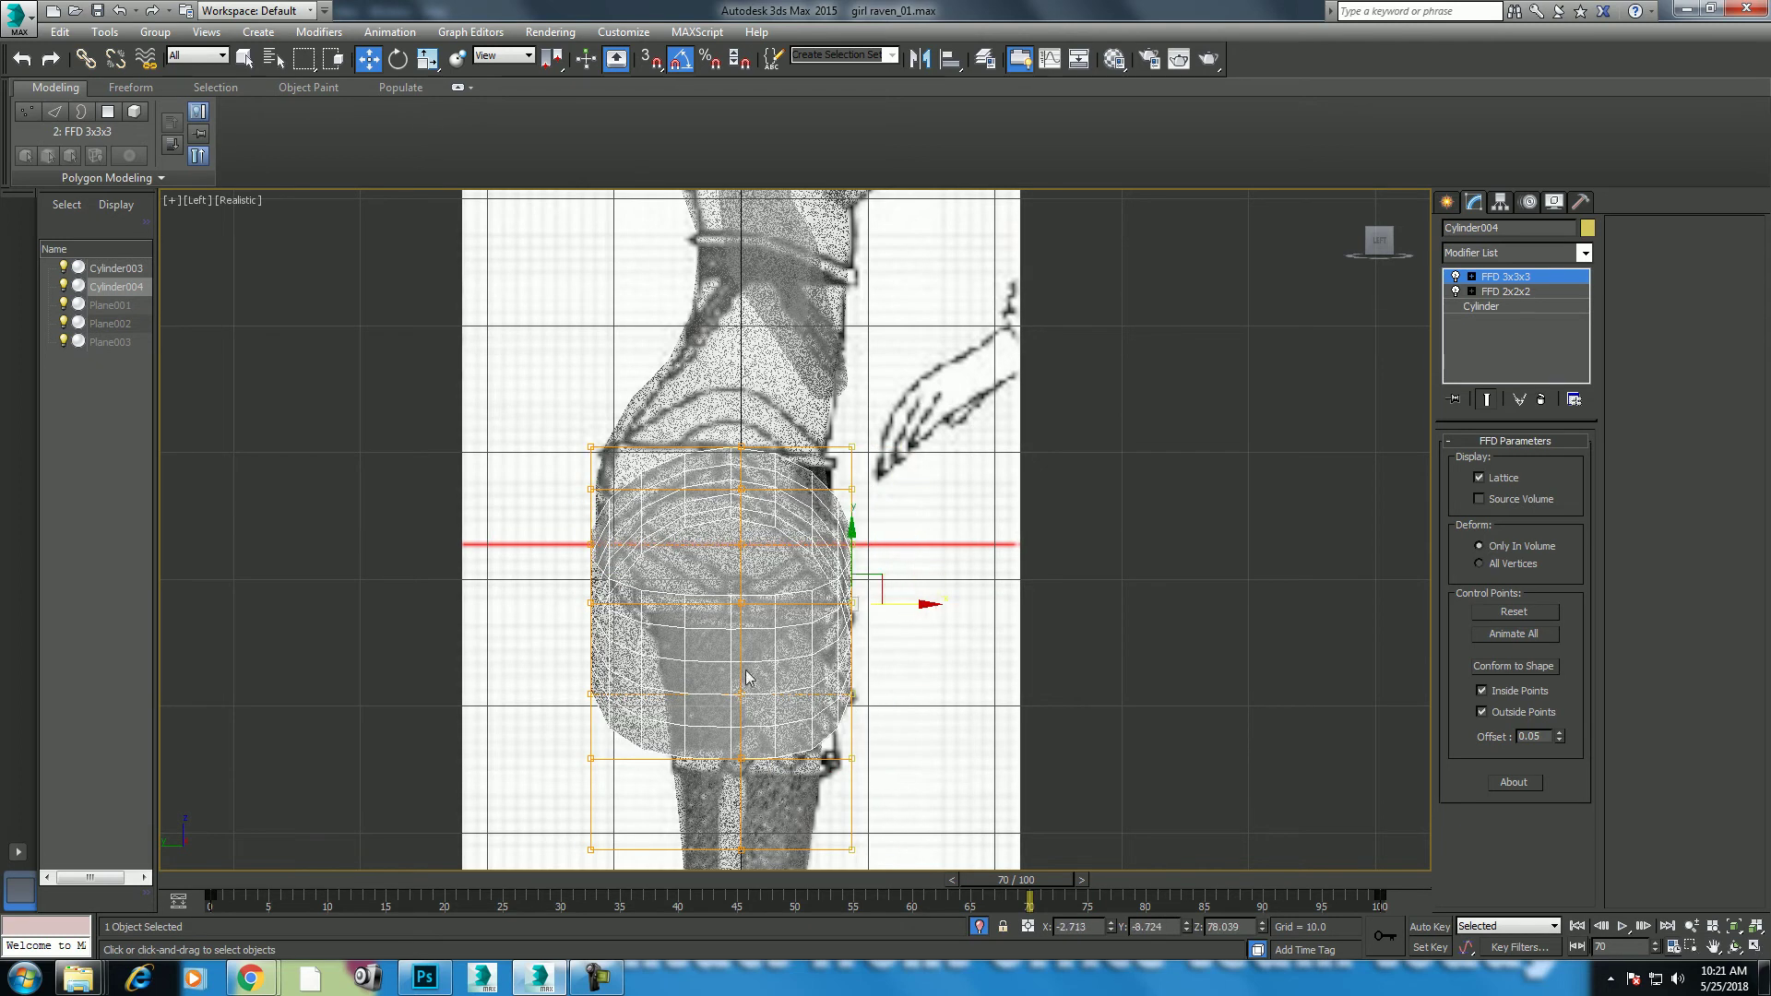
{"action": "left_click_drag", "start_coordinate": [617, 805], "coordinate": [614, 801]}
{"action": "middle_click_drag", "start_coordinate": [673, 656], "coordinate": [653, 565]}
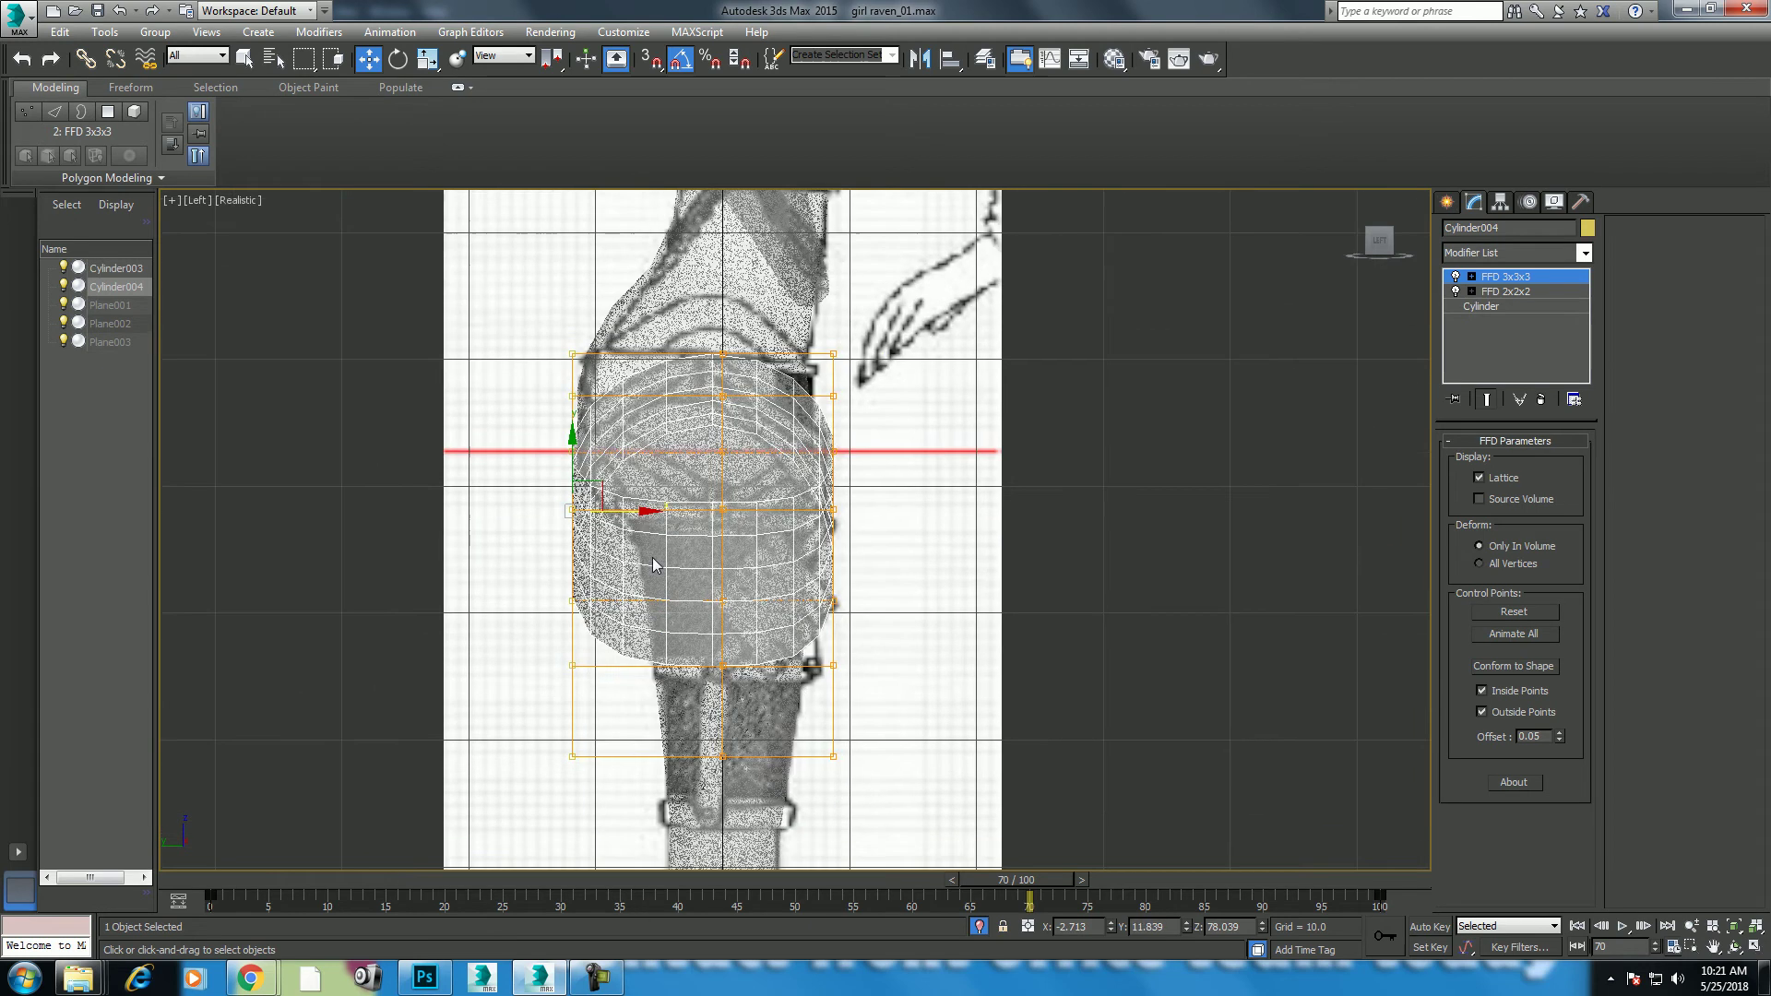
{"action": "left_click_drag", "start_coordinate": [640, 513], "coordinate": [652, 510]}
{"action": "left_click_drag", "start_coordinate": [814, 731], "coordinate": [816, 711]}
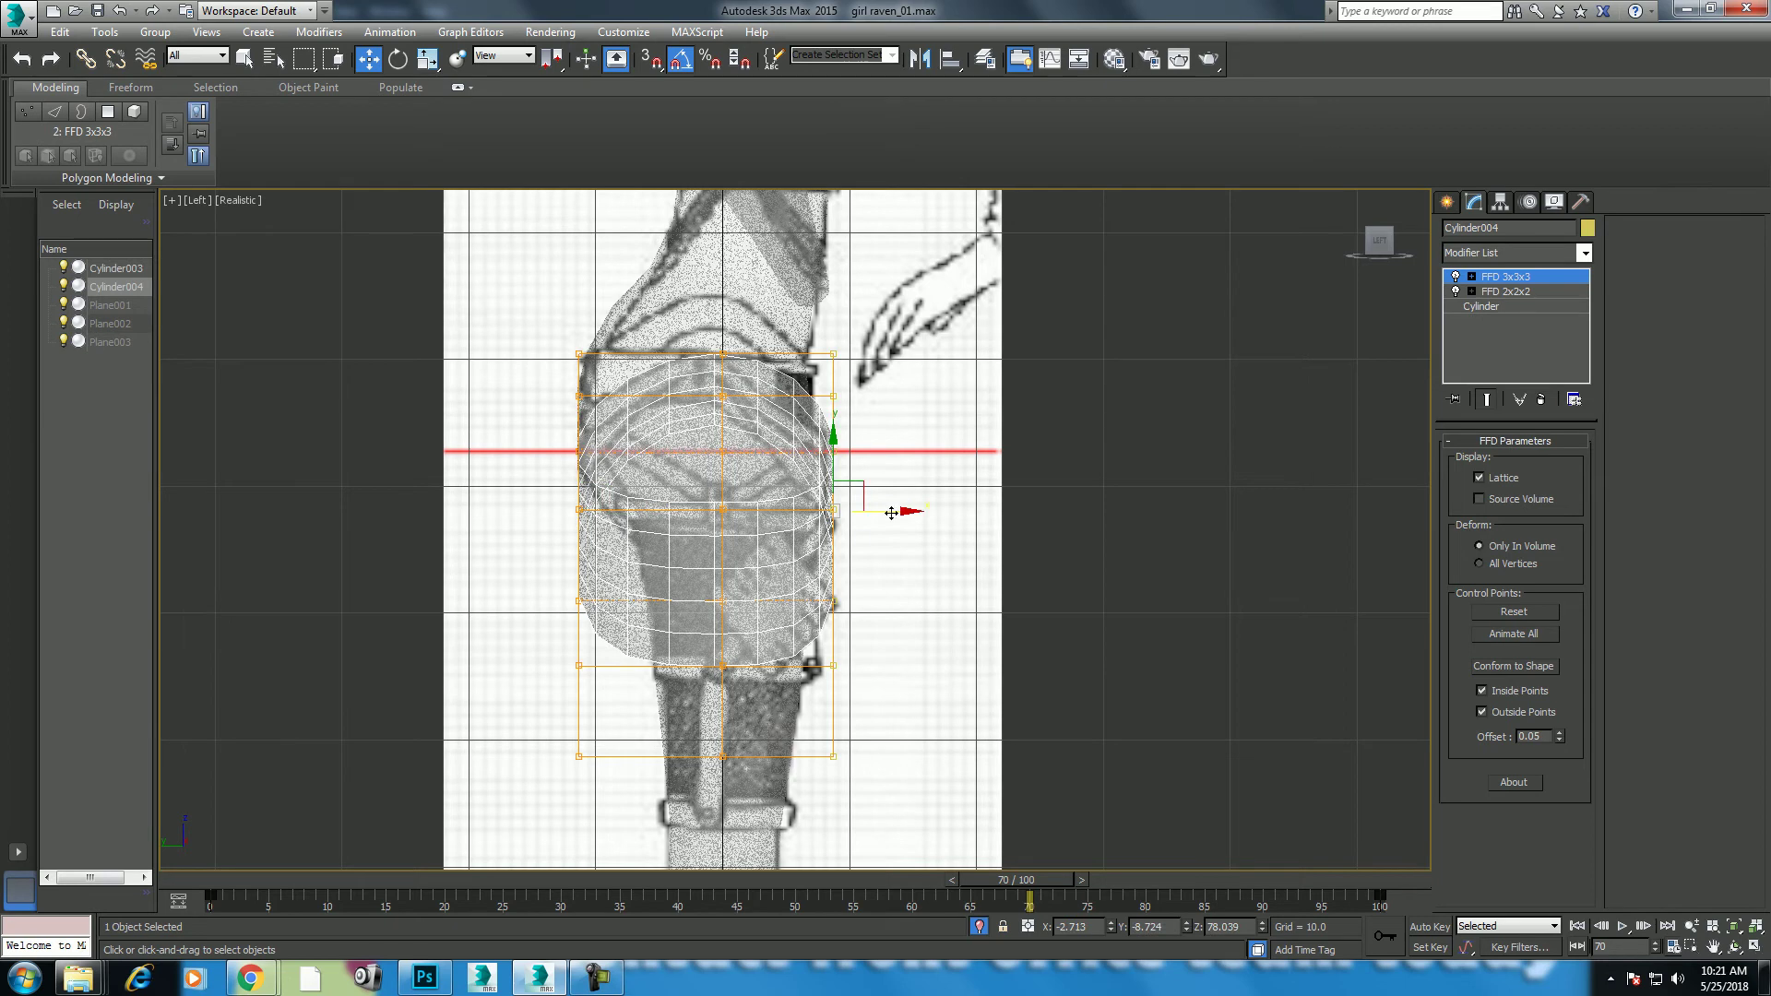
{"action": "left_click_drag", "start_coordinate": [899, 513], "coordinate": [909, 512]}
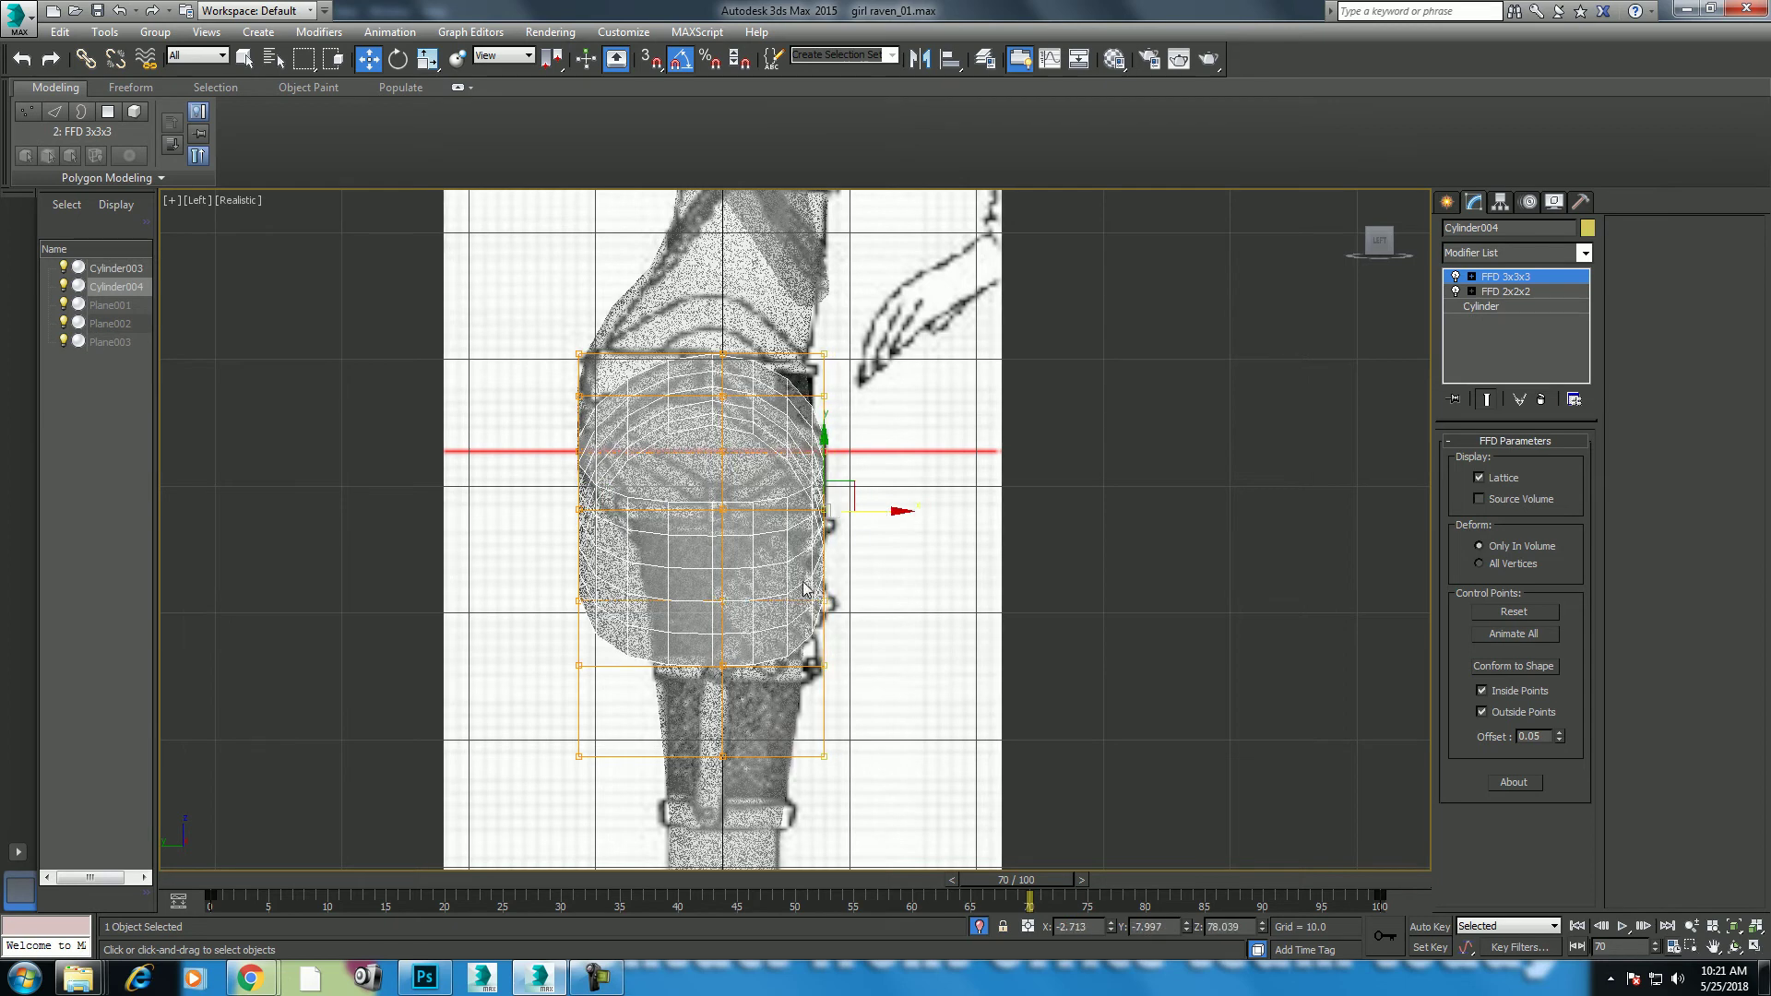
Step: Restore the four-viewport layout and select the body mesh
{"action": "key", "text": "alt+w"}
{"action": "scroll", "coordinate": [911, 503], "scroll_direction": "up", "scroll_amount": 2}
{"action": "scroll", "coordinate": [950, 461], "scroll_direction": "up", "scroll_amount": 2}
{"action": "scroll", "coordinate": [996, 415], "scroll_direction": "up", "scroll_amount": 2}
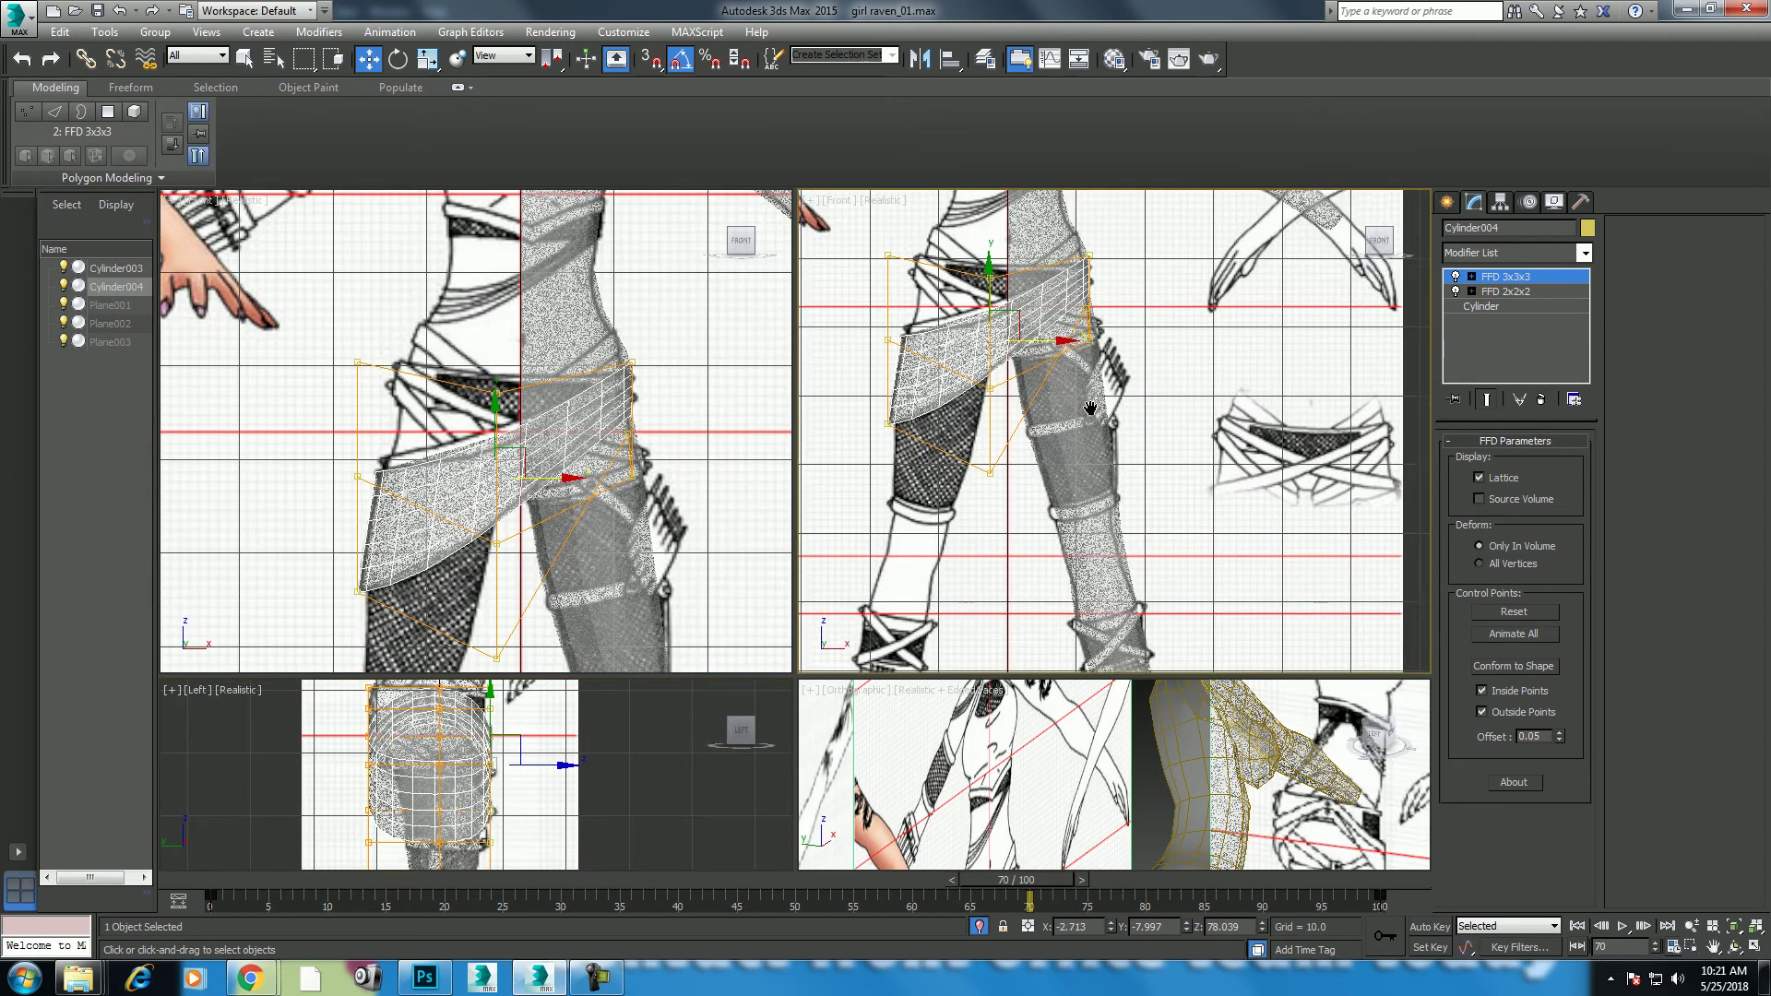
{"action": "middle_click_drag", "start_coordinate": [1048, 259], "coordinate": [1059, 353]}
{"action": "right_click", "coordinate": [1059, 353]}
{"action": "left_click", "coordinate": [1032, 323]}
{"action": "left_click", "coordinate": [1168, 350]}
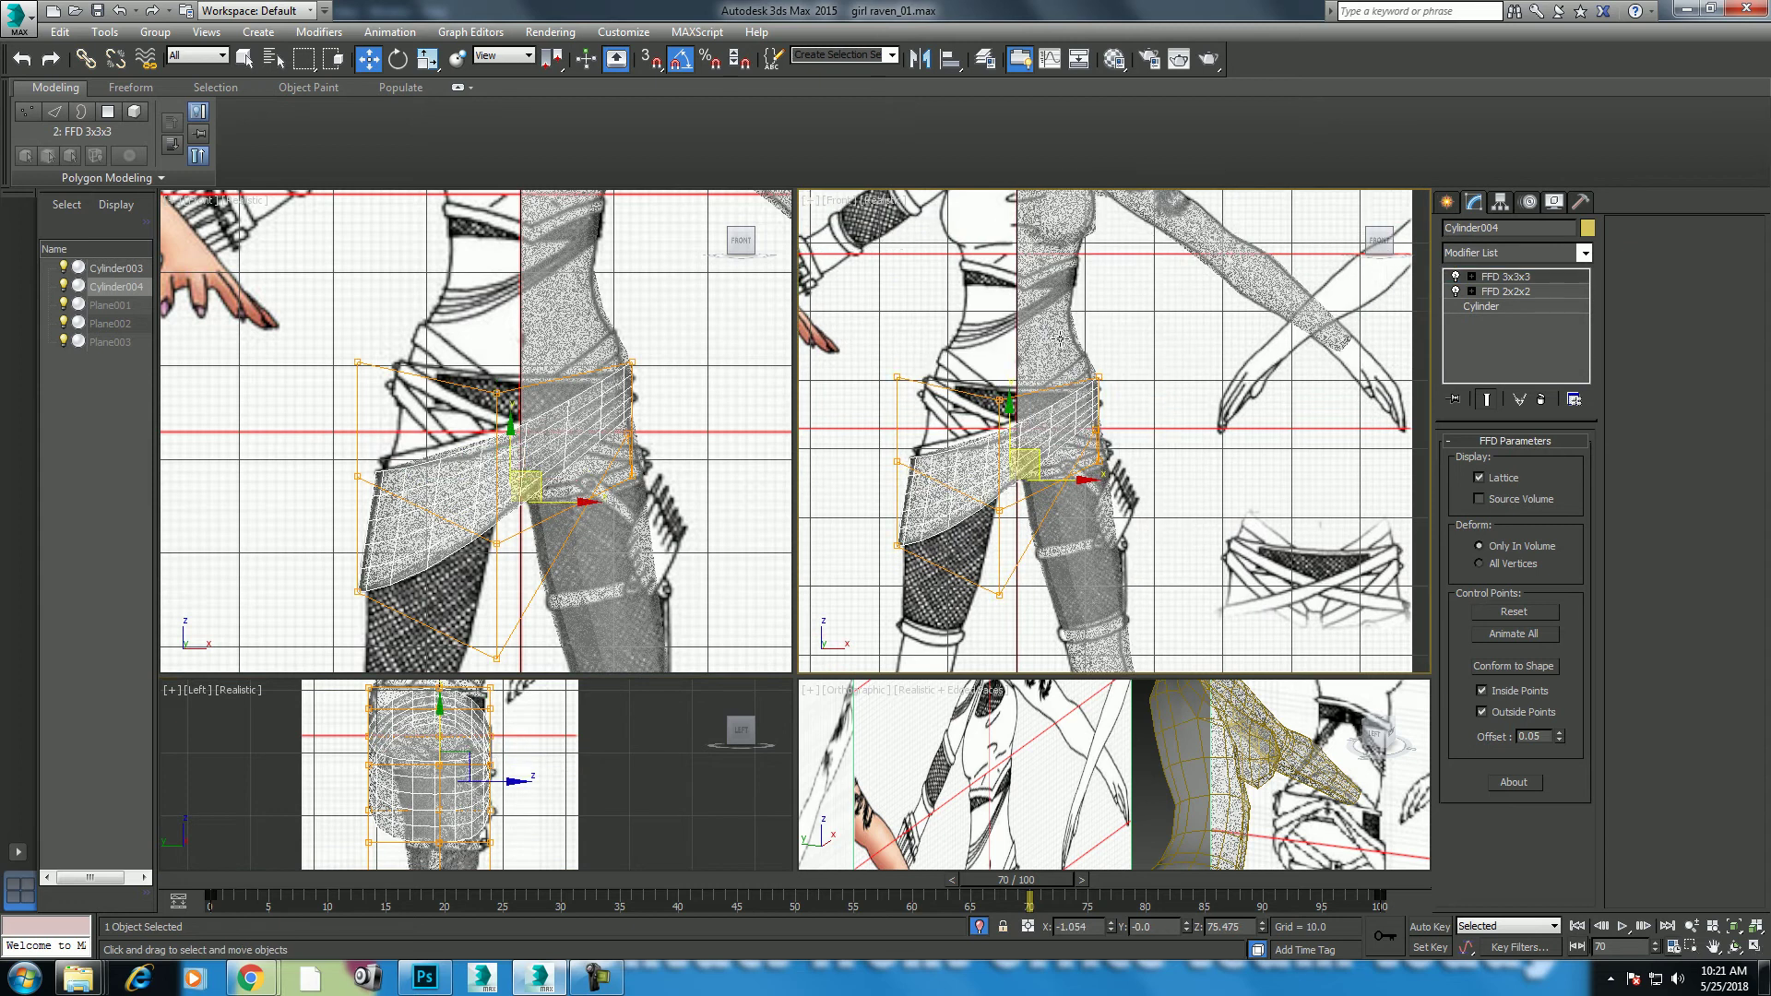
{"action": "right_click", "coordinate": [1045, 325]}
Step: Add a Symmetry modifier (X axis) to the body mesh
{"action": "left_click", "coordinate": [1494, 254]}
{"action": "type", "text": "sym"}
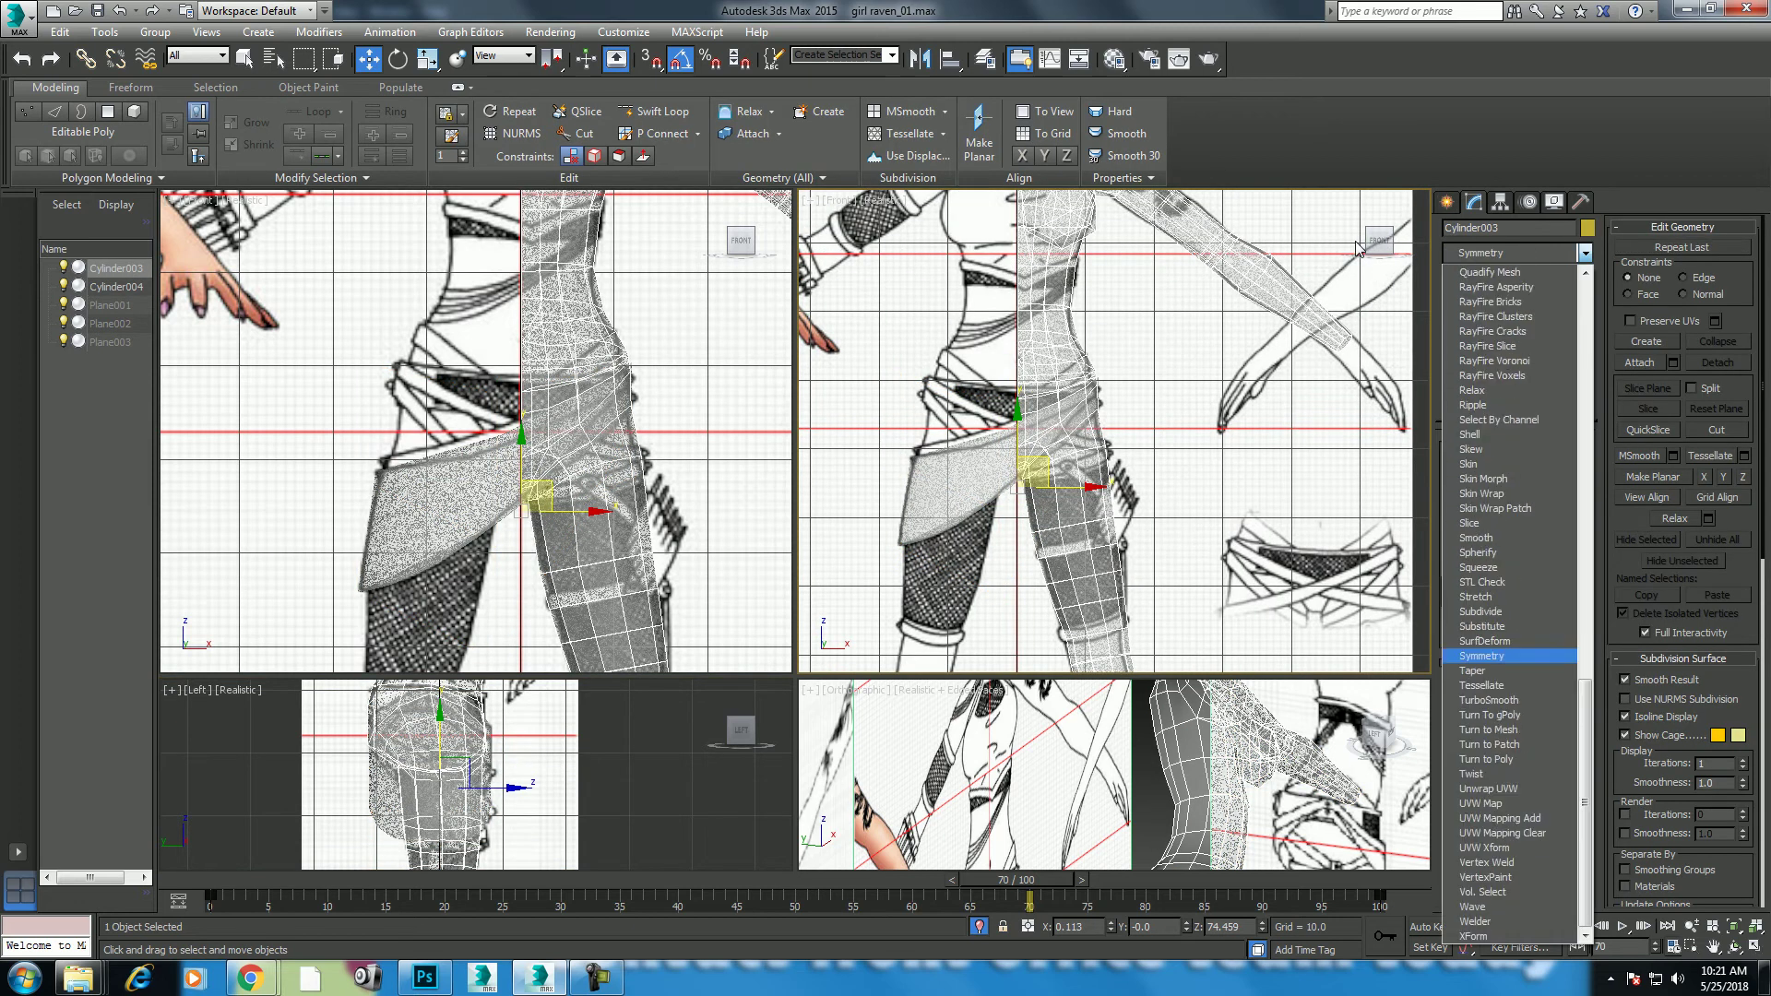
{"action": "key", "text": "Return"}
{"action": "middle_click_drag", "start_coordinate": [1079, 413], "coordinate": [1077, 491]}
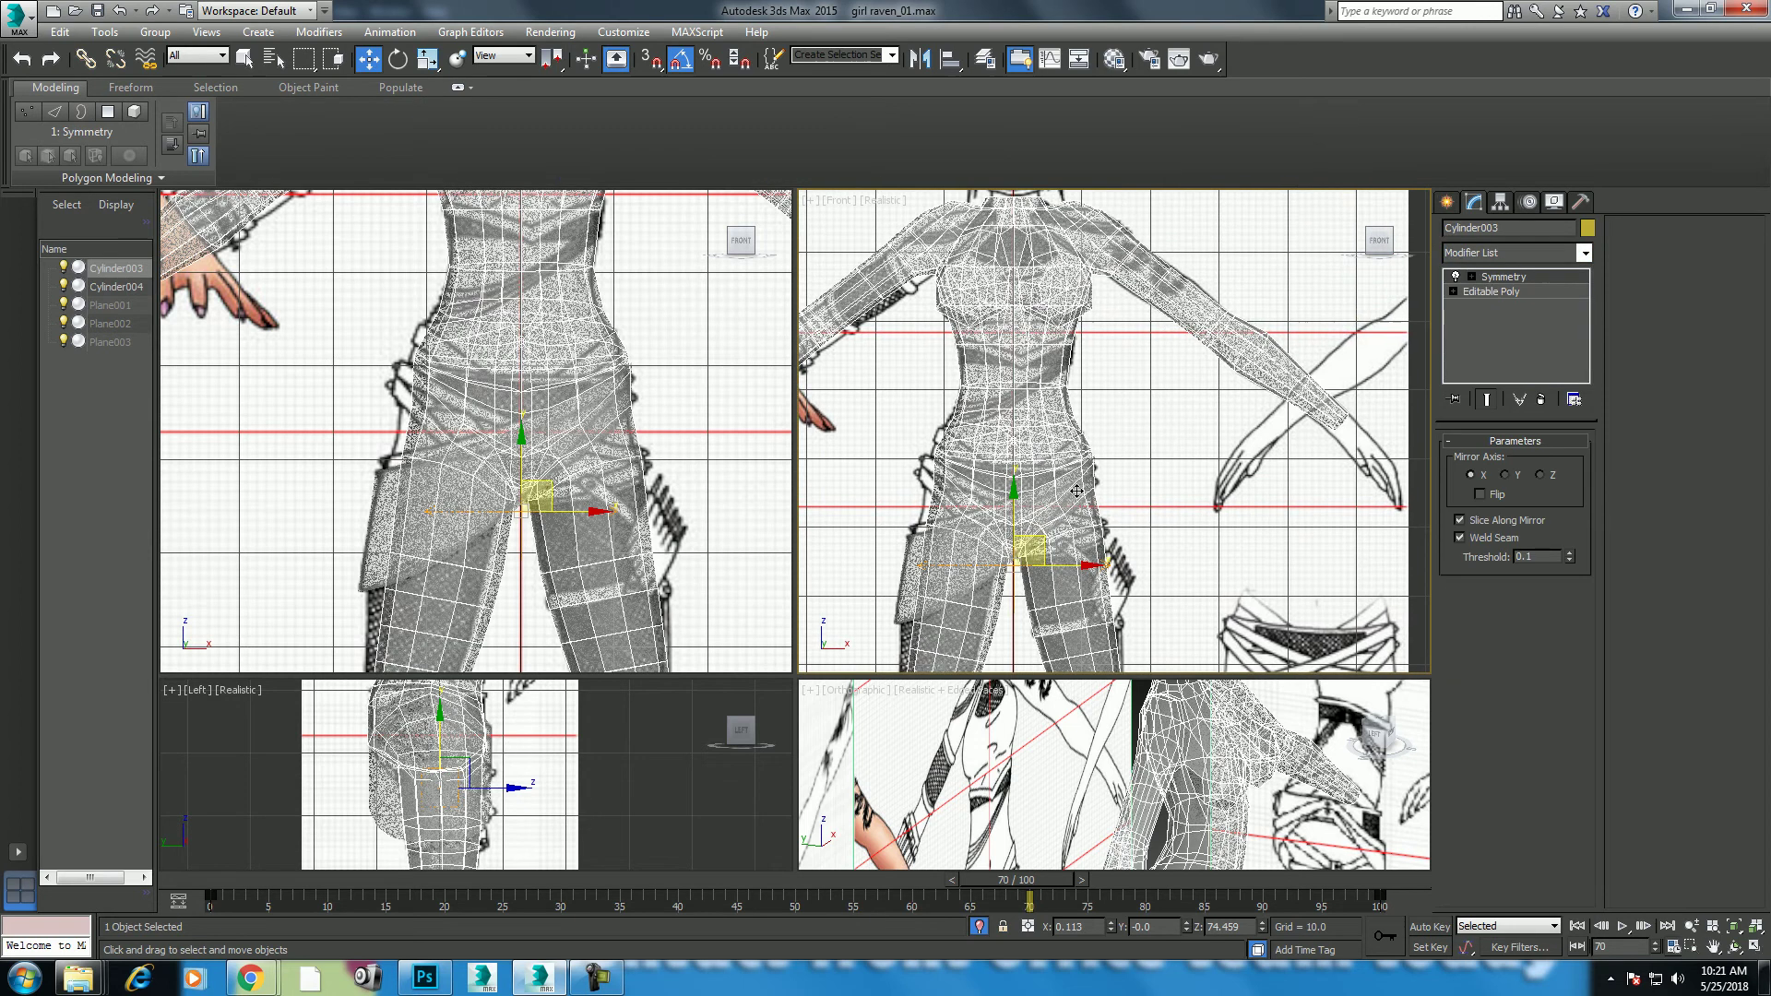
{"action": "key", "text": "Home"}
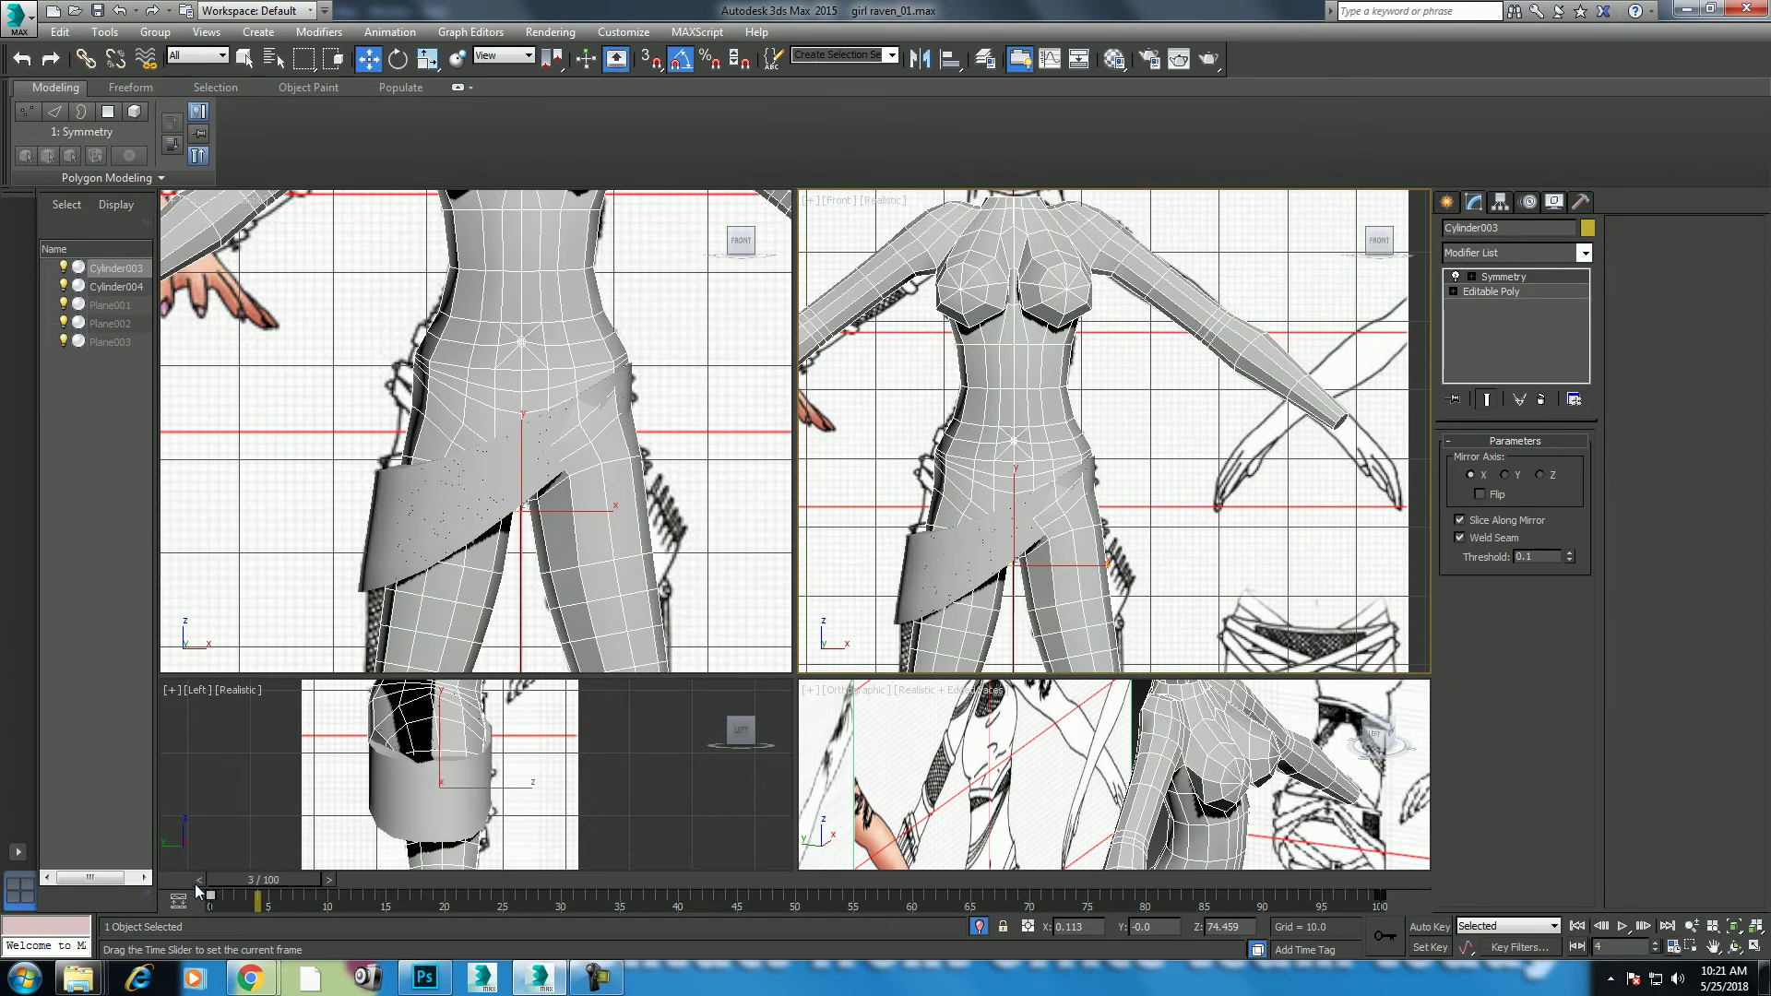
{"action": "middle_click_drag", "start_coordinate": [1196, 349], "coordinate": [1196, 391]}
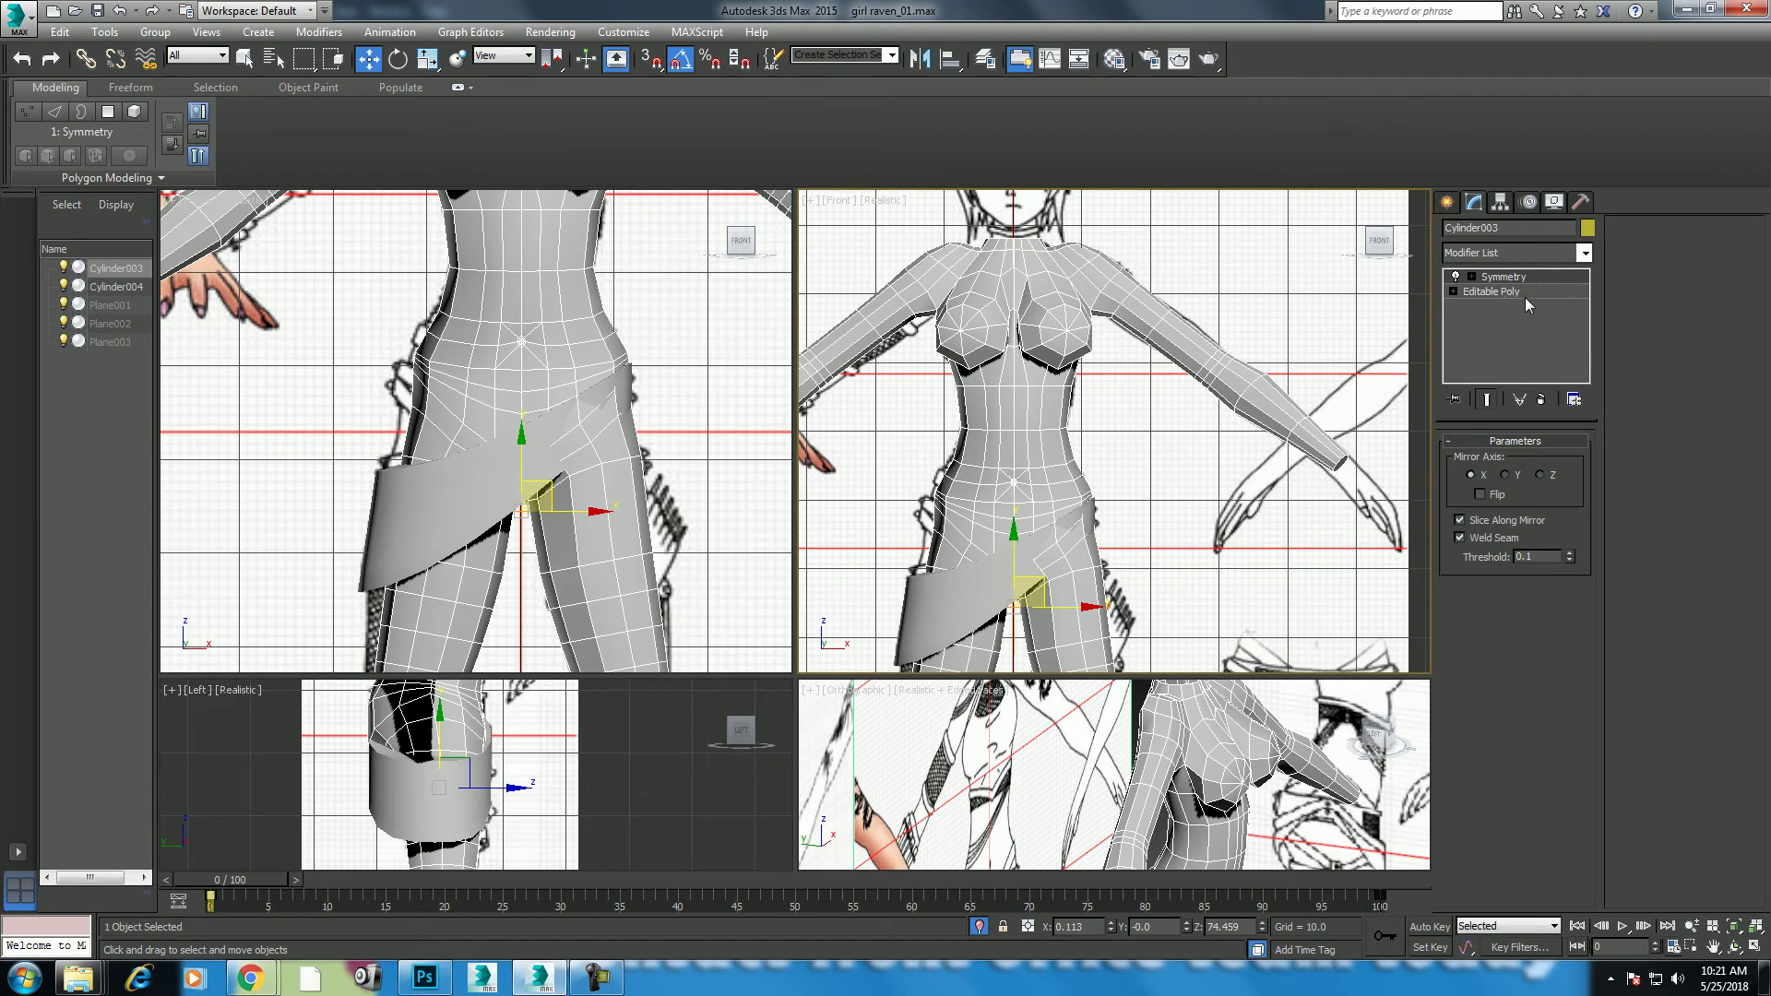
Step: Inspect the Symmetry mirror plane position, leaving it unchanged
{"action": "left_click", "coordinate": [1473, 276]}
{"action": "left_click", "coordinate": [1500, 292]}
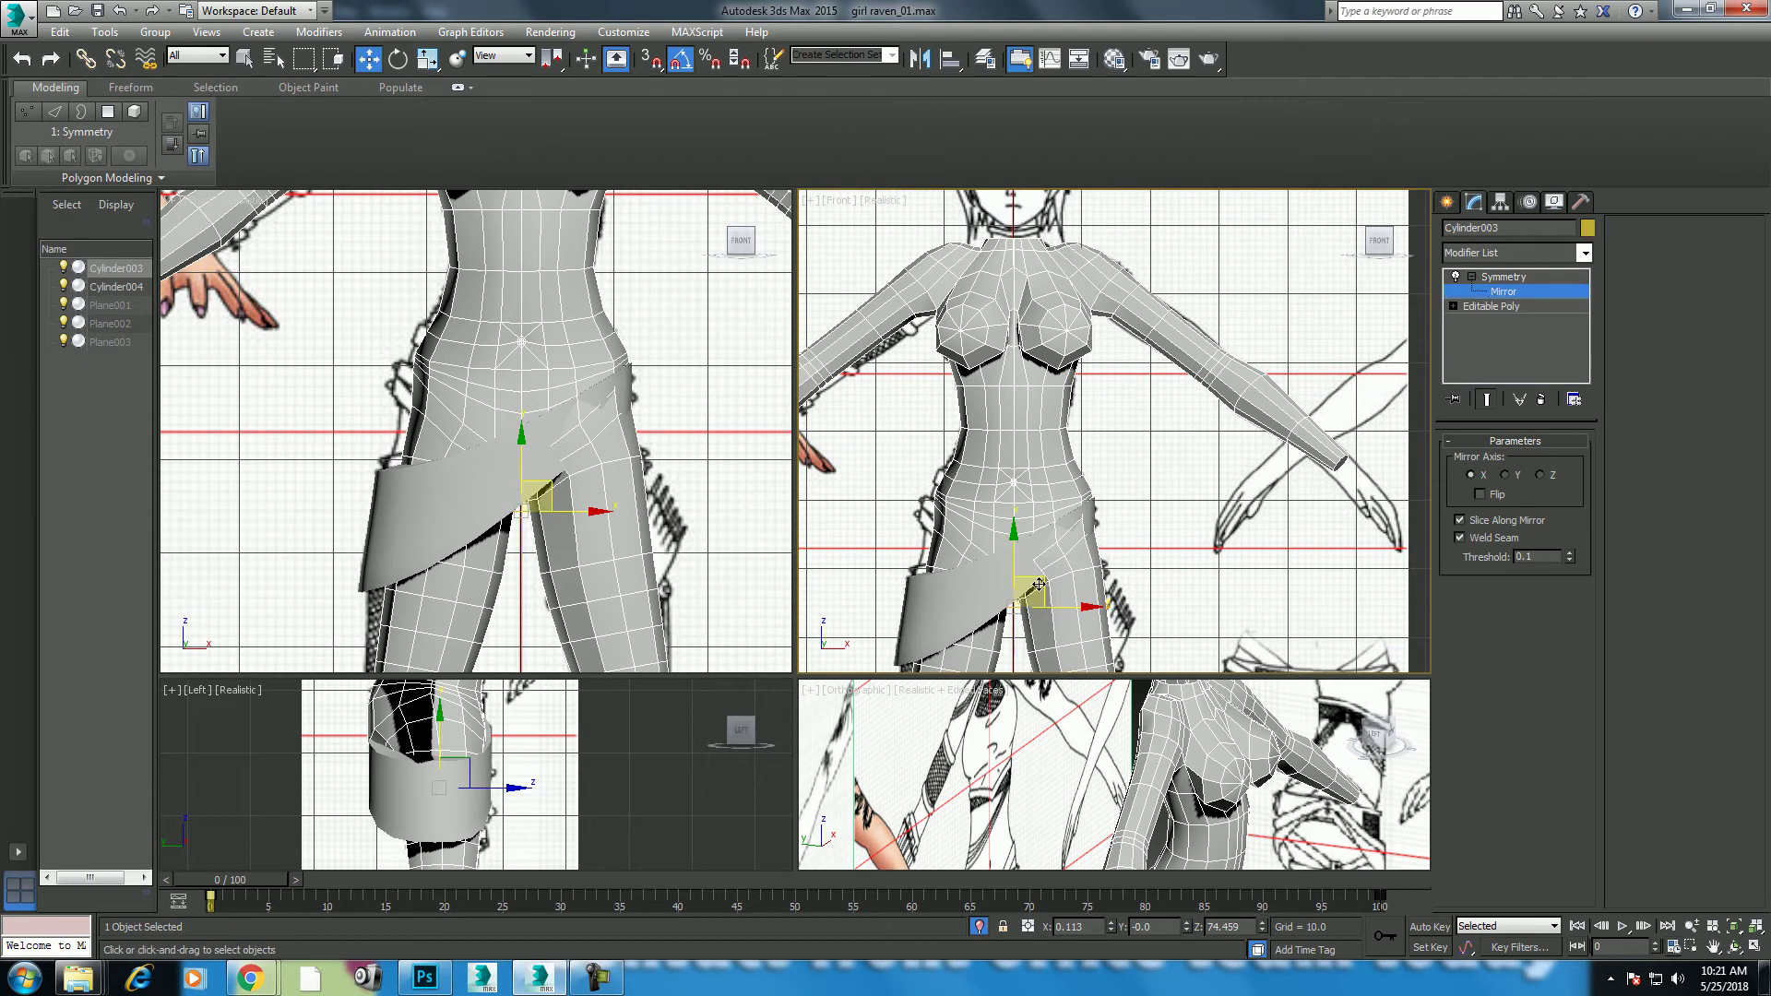
{"action": "left_click_drag", "start_coordinate": [1077, 606], "coordinate": [1075, 606]}
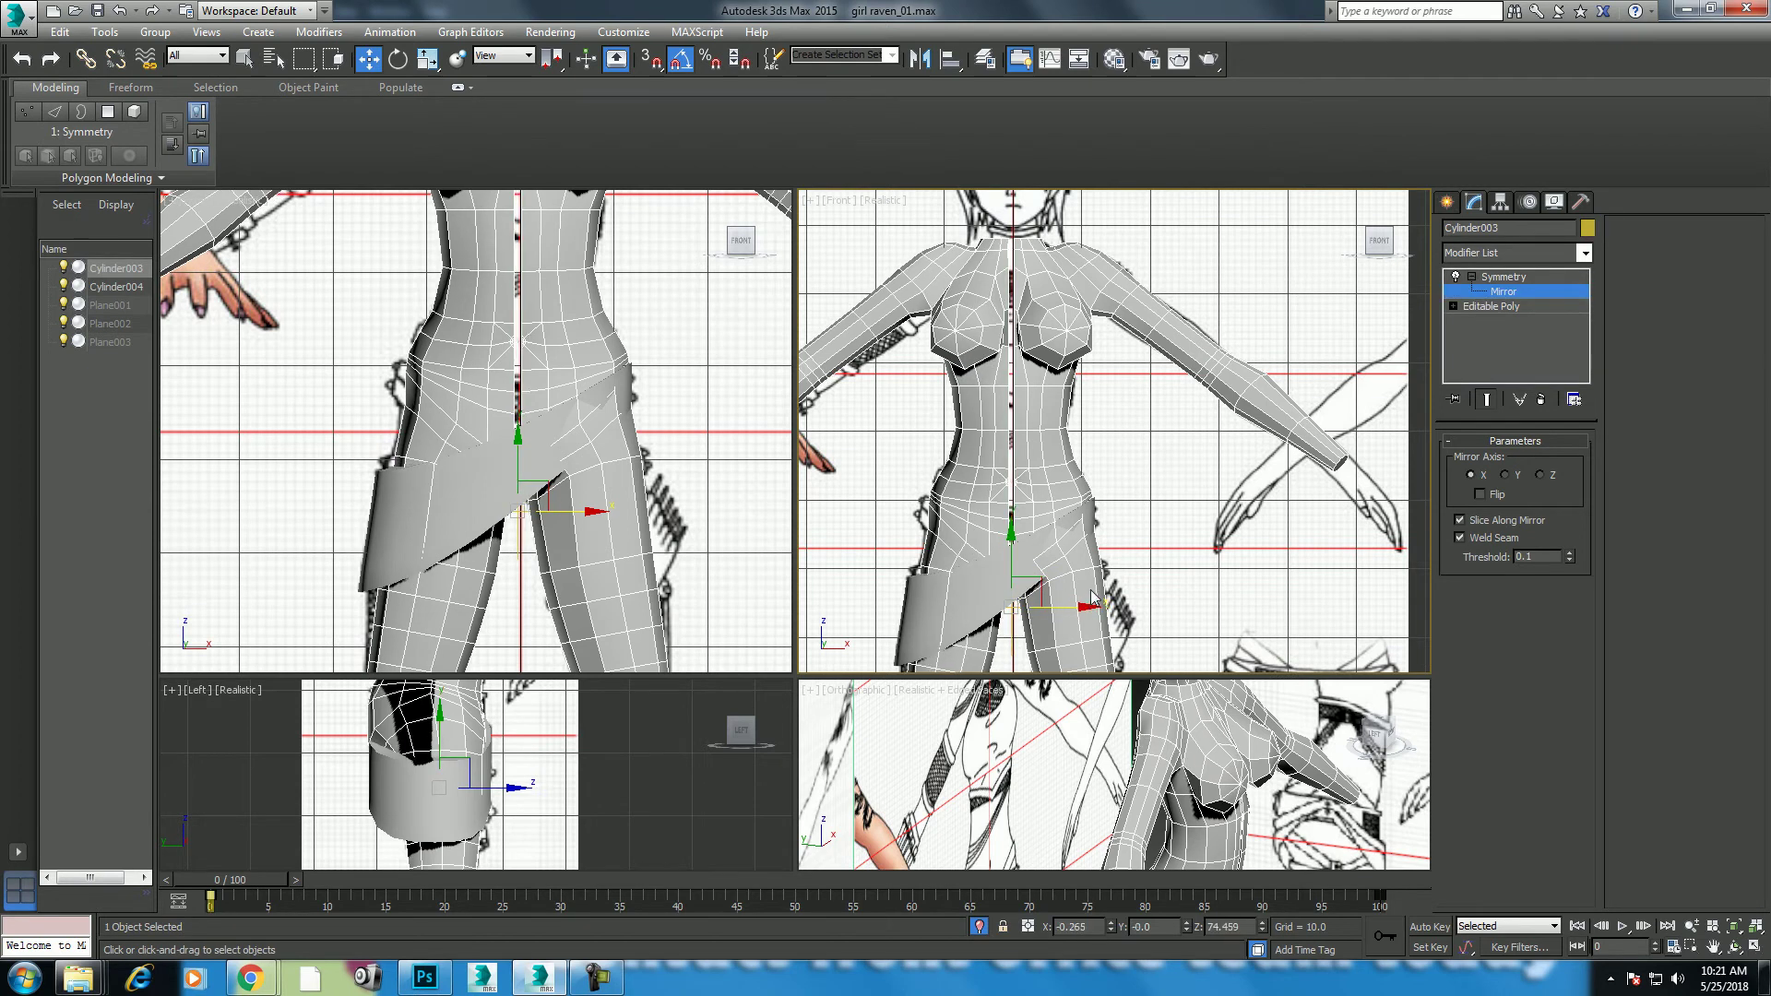
{"action": "key", "text": "ctrl+z"}
{"action": "left_click", "coordinate": [1500, 278]}
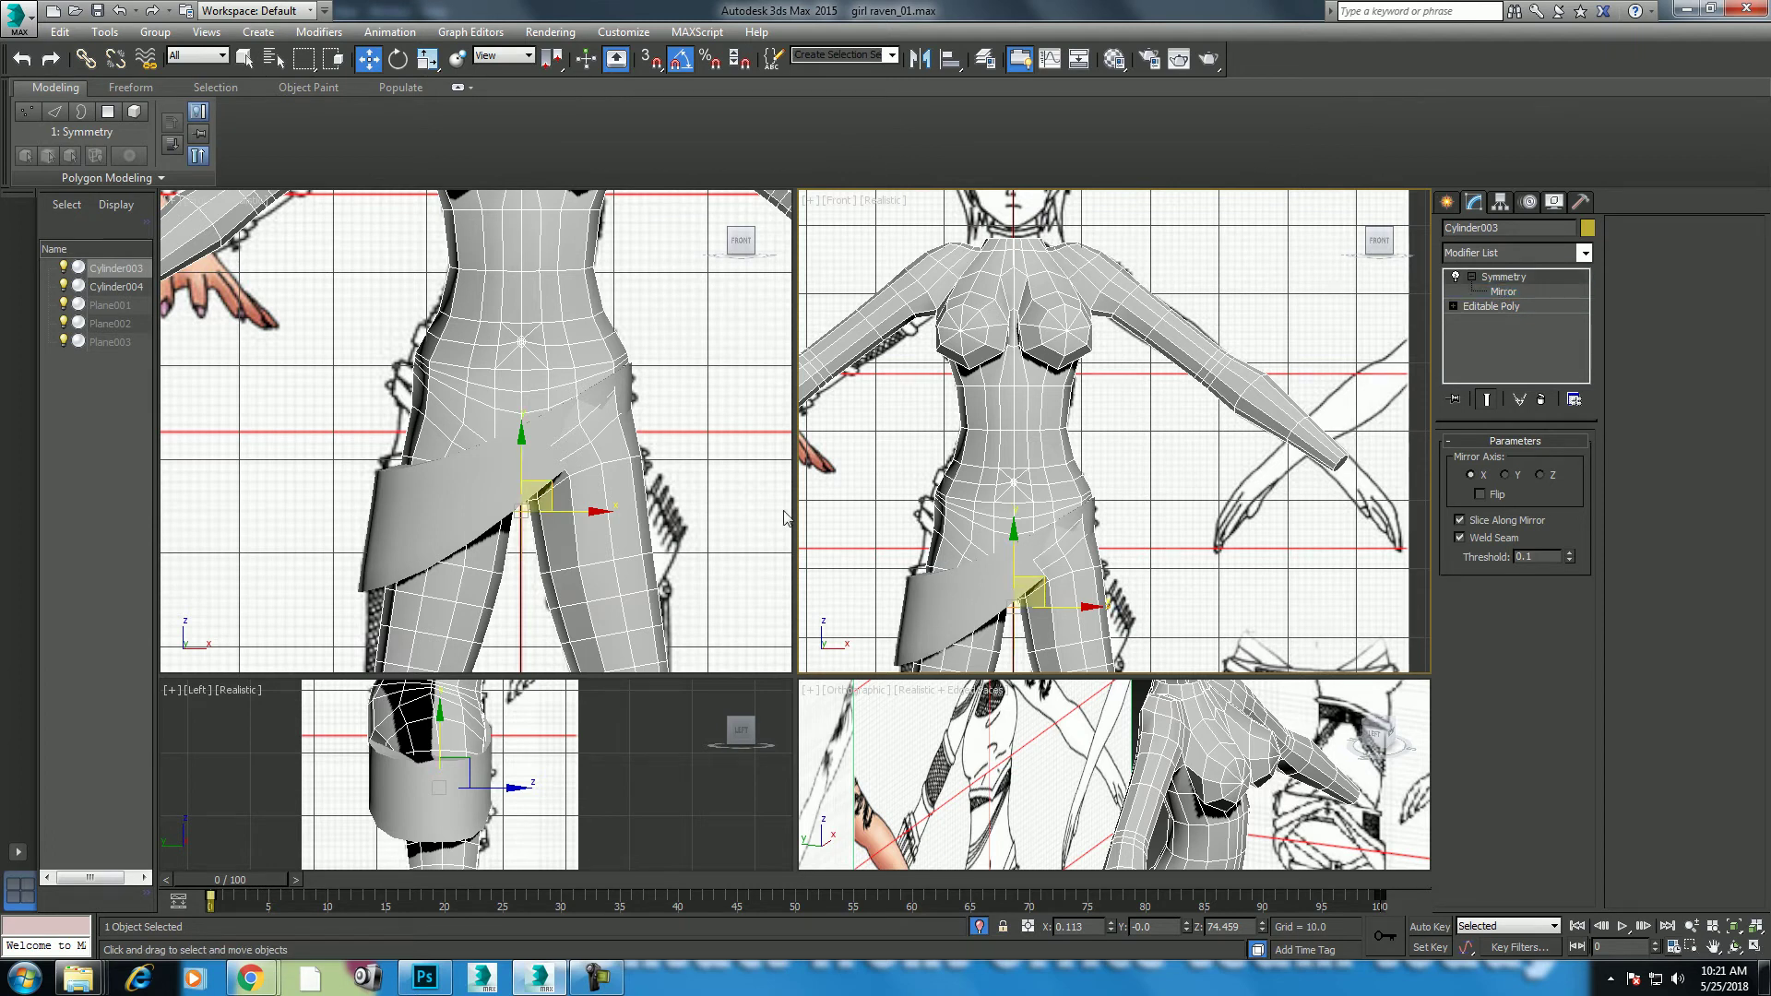
{"action": "middle_click_drag", "start_coordinate": [587, 507], "coordinate": [581, 530]}
Step: Maximize the front view and scrub to frame 94 to show the hip sketch
{"action": "left_click_drag", "start_coordinate": [258, 888], "coordinate": [1084, 881]}
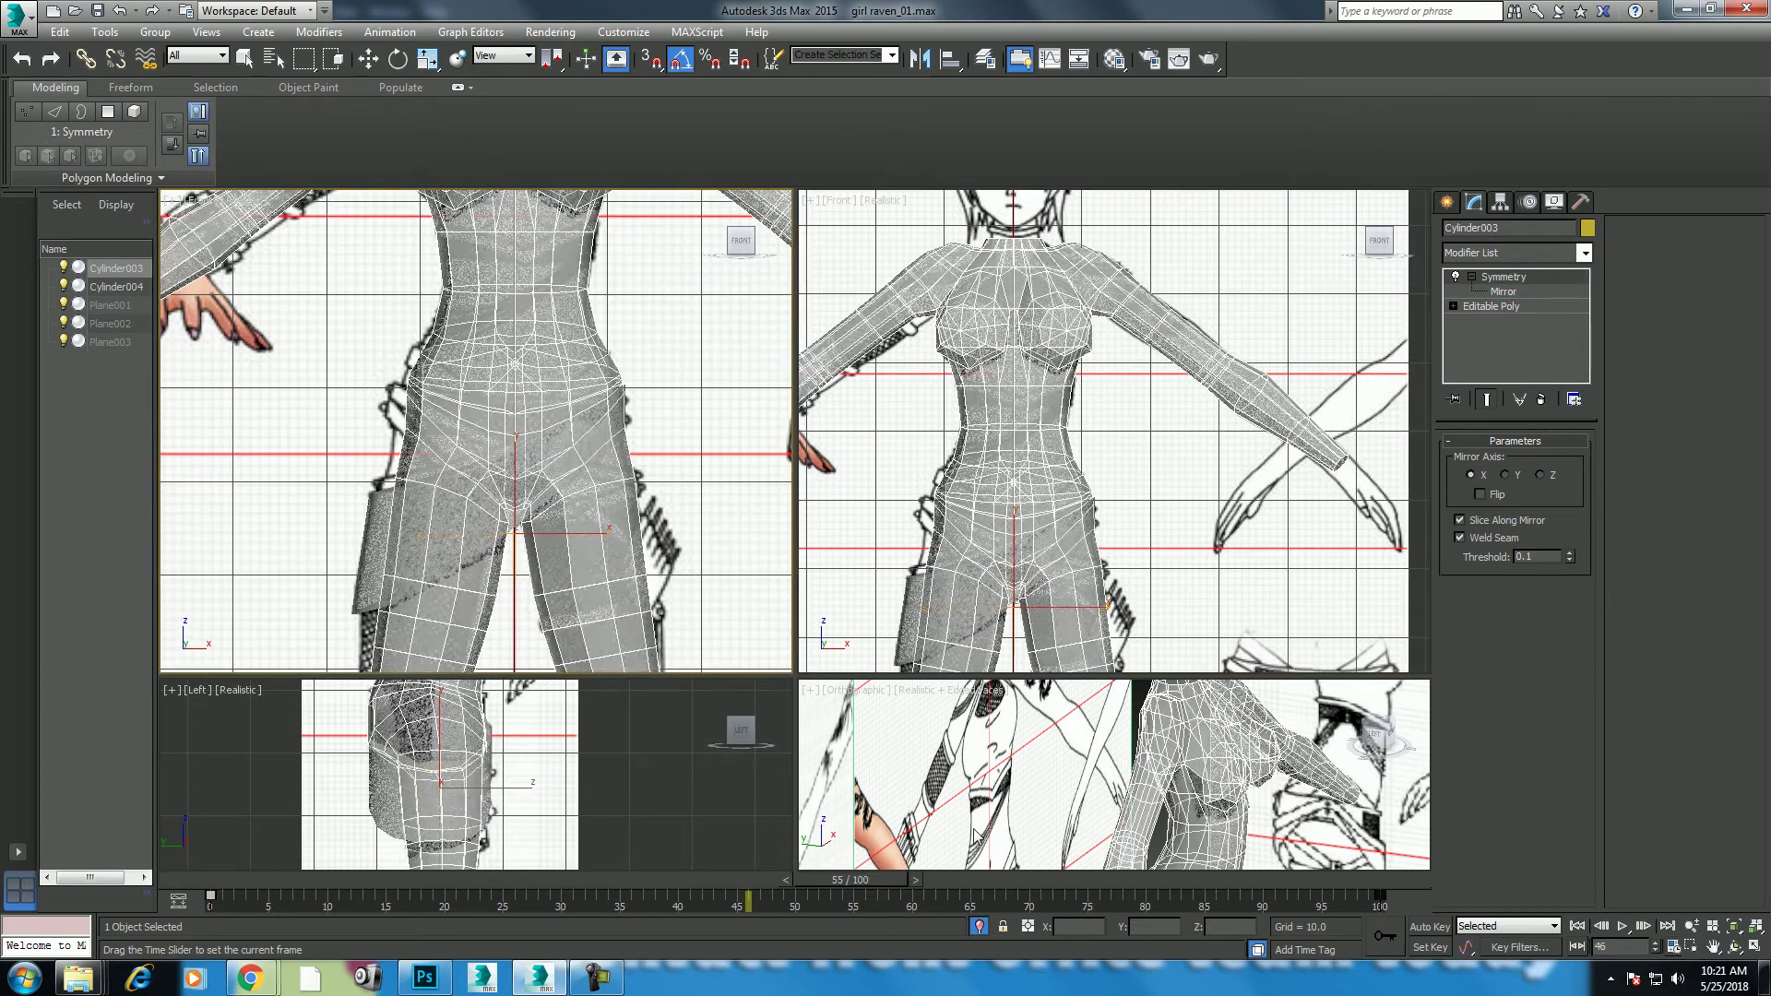
{"action": "scroll", "coordinate": [1049, 491], "scroll_direction": "up", "scroll_amount": 3}
{"action": "key", "text": "alt+w"}
{"action": "middle_click_drag", "start_coordinate": [1049, 492], "coordinate": [1245, 387]}
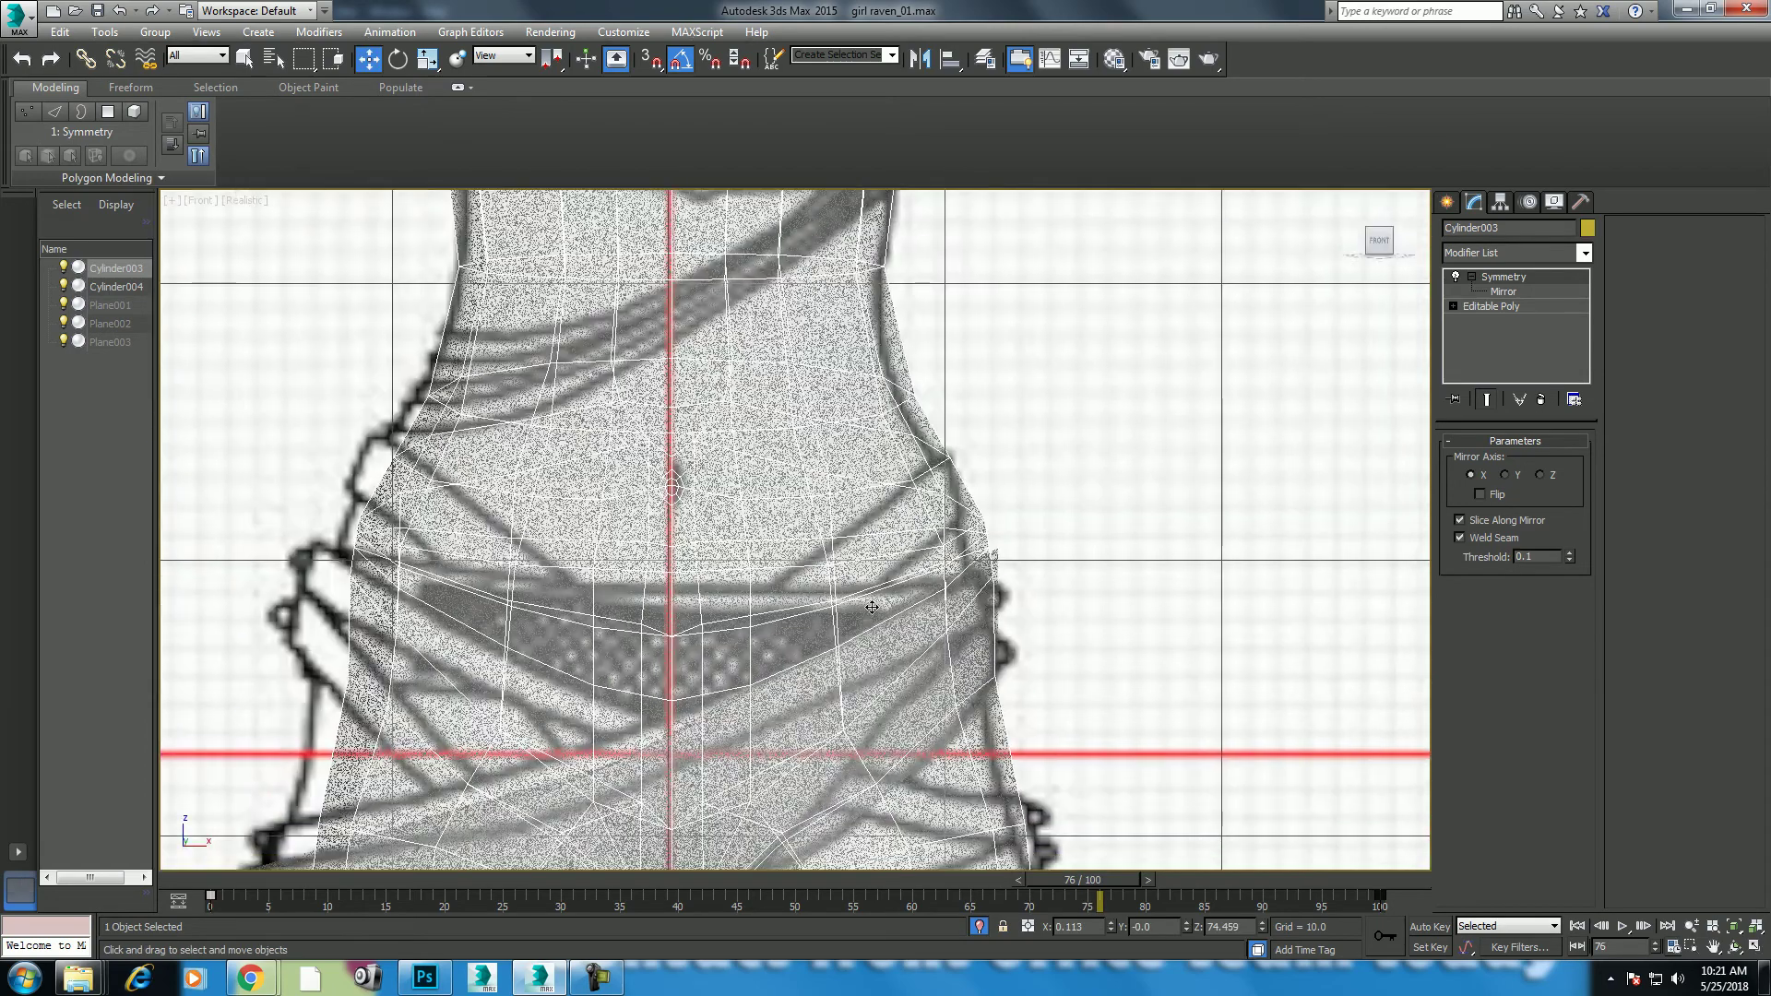
{"action": "scroll", "coordinate": [966, 508], "scroll_direction": "down", "scroll_amount": 3}
{"action": "left_click_drag", "start_coordinate": [247, 886], "coordinate": [1136, 877]}
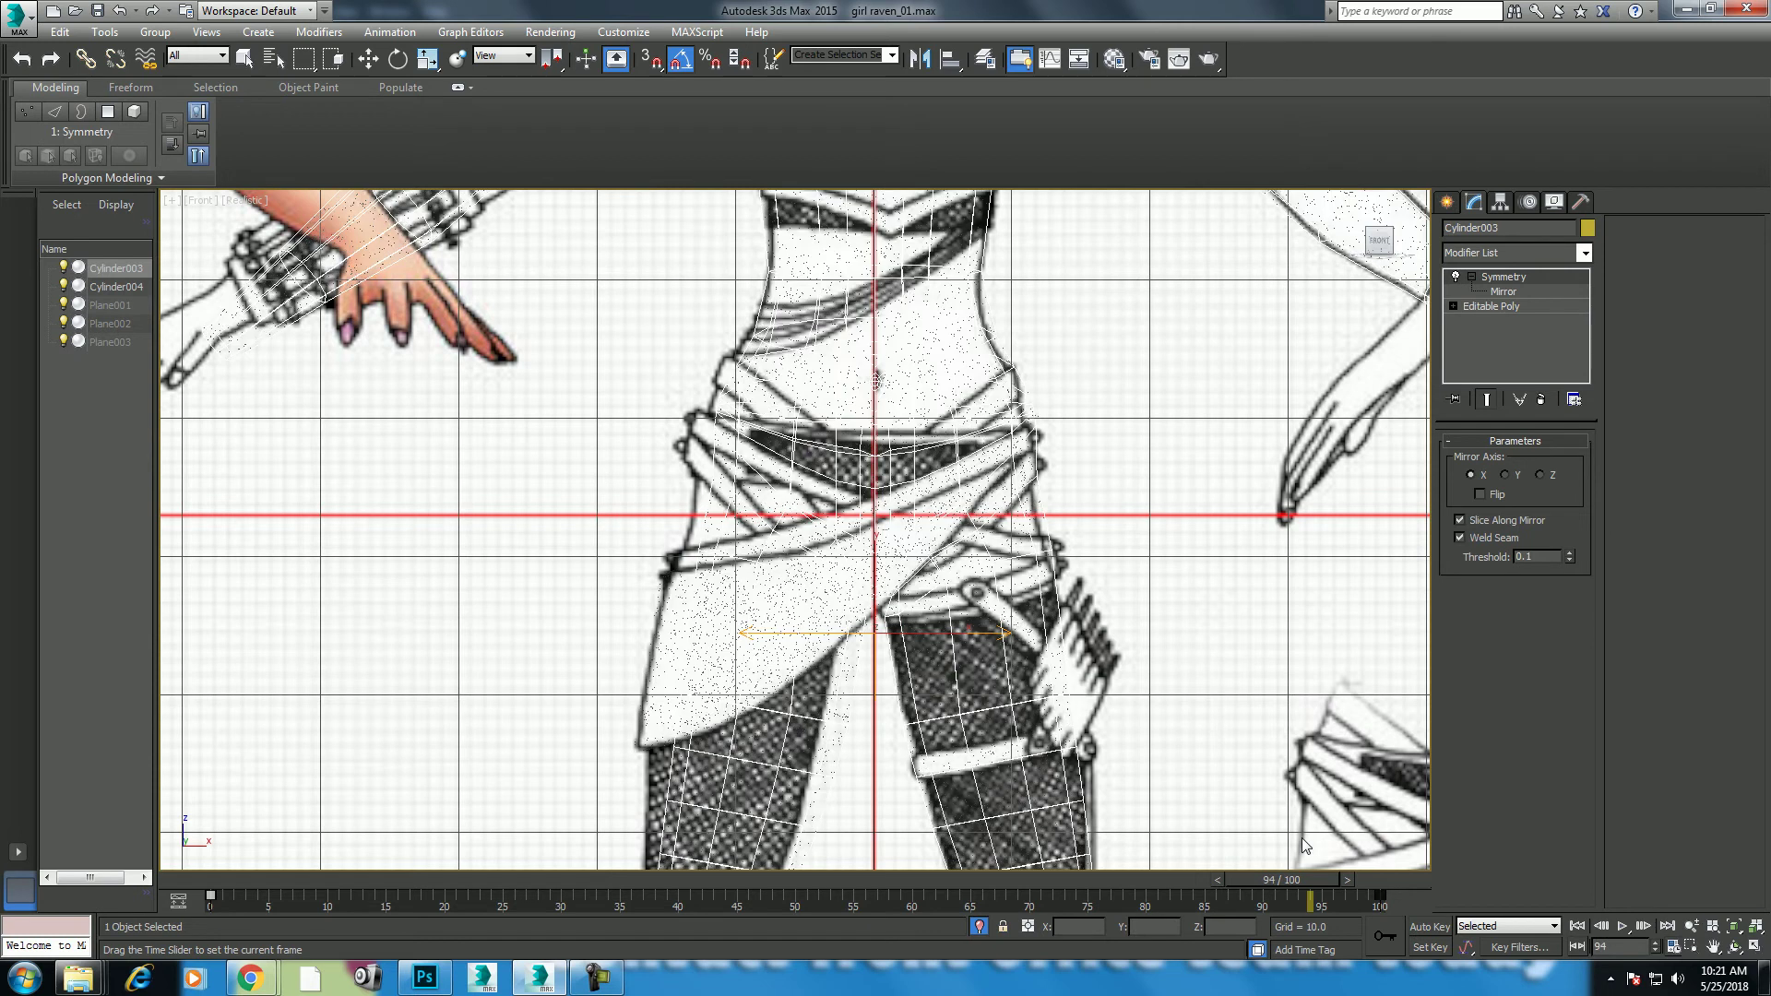
{"action": "key", "text": "w"}
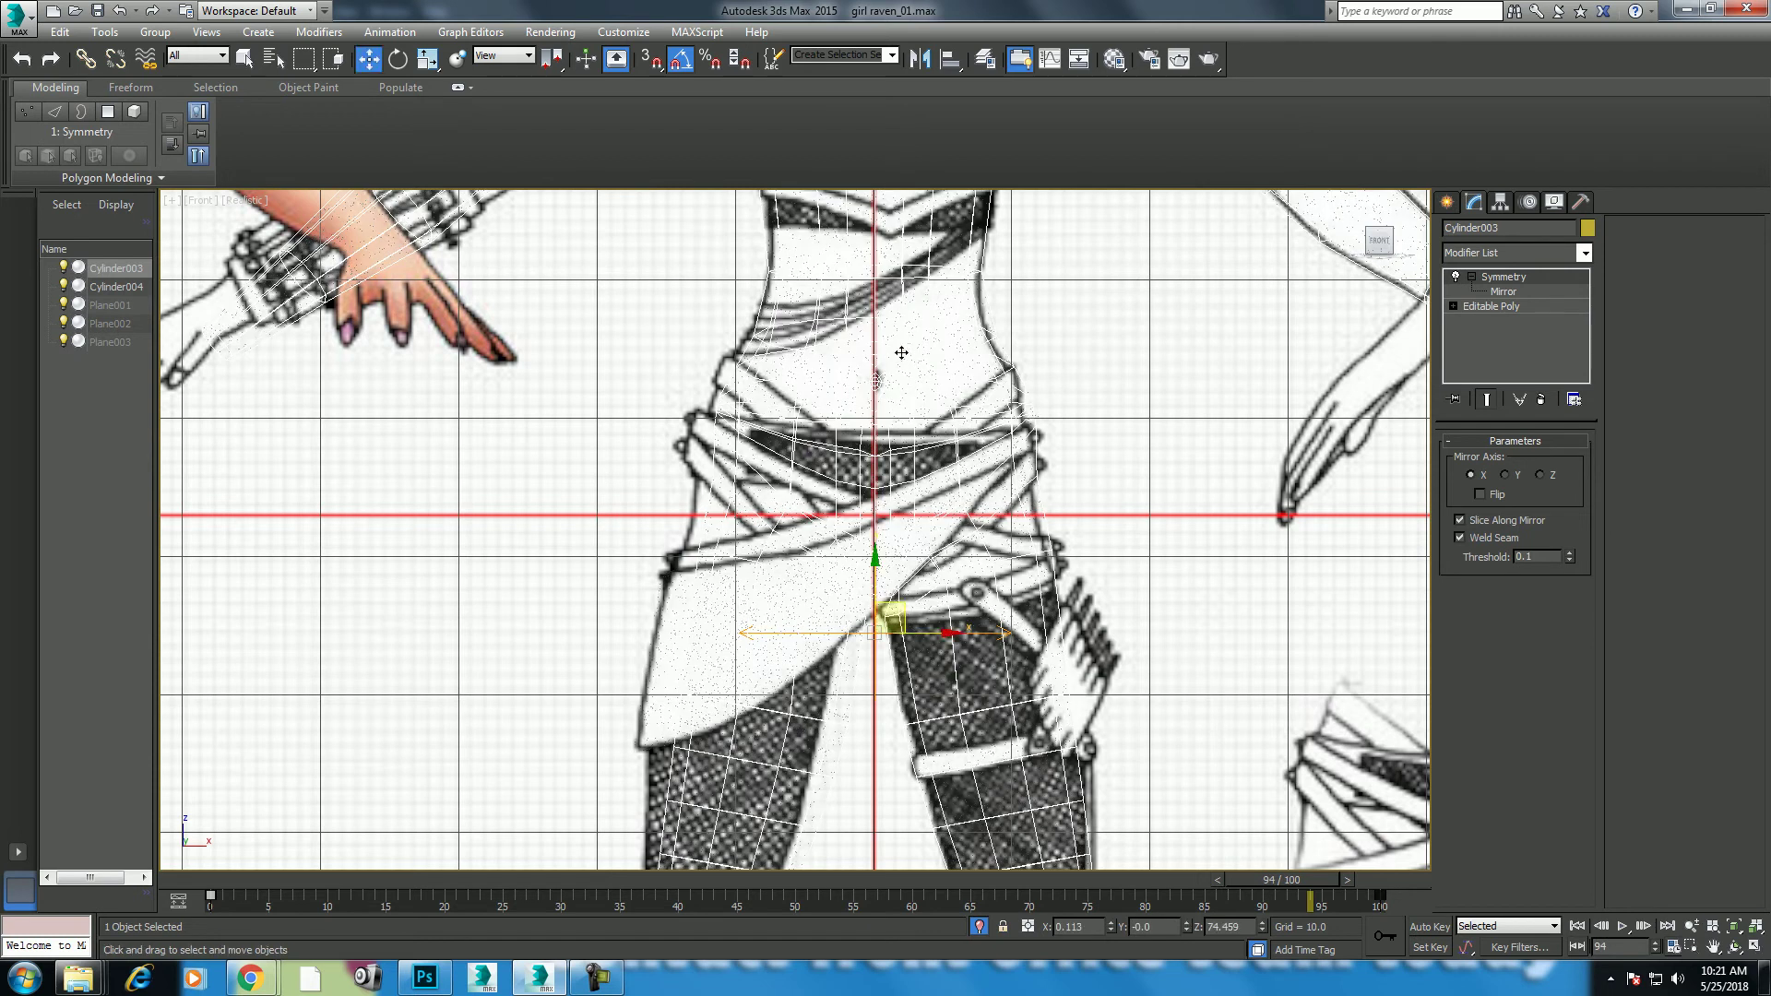
{"action": "left_click", "coordinate": [1446, 208]}
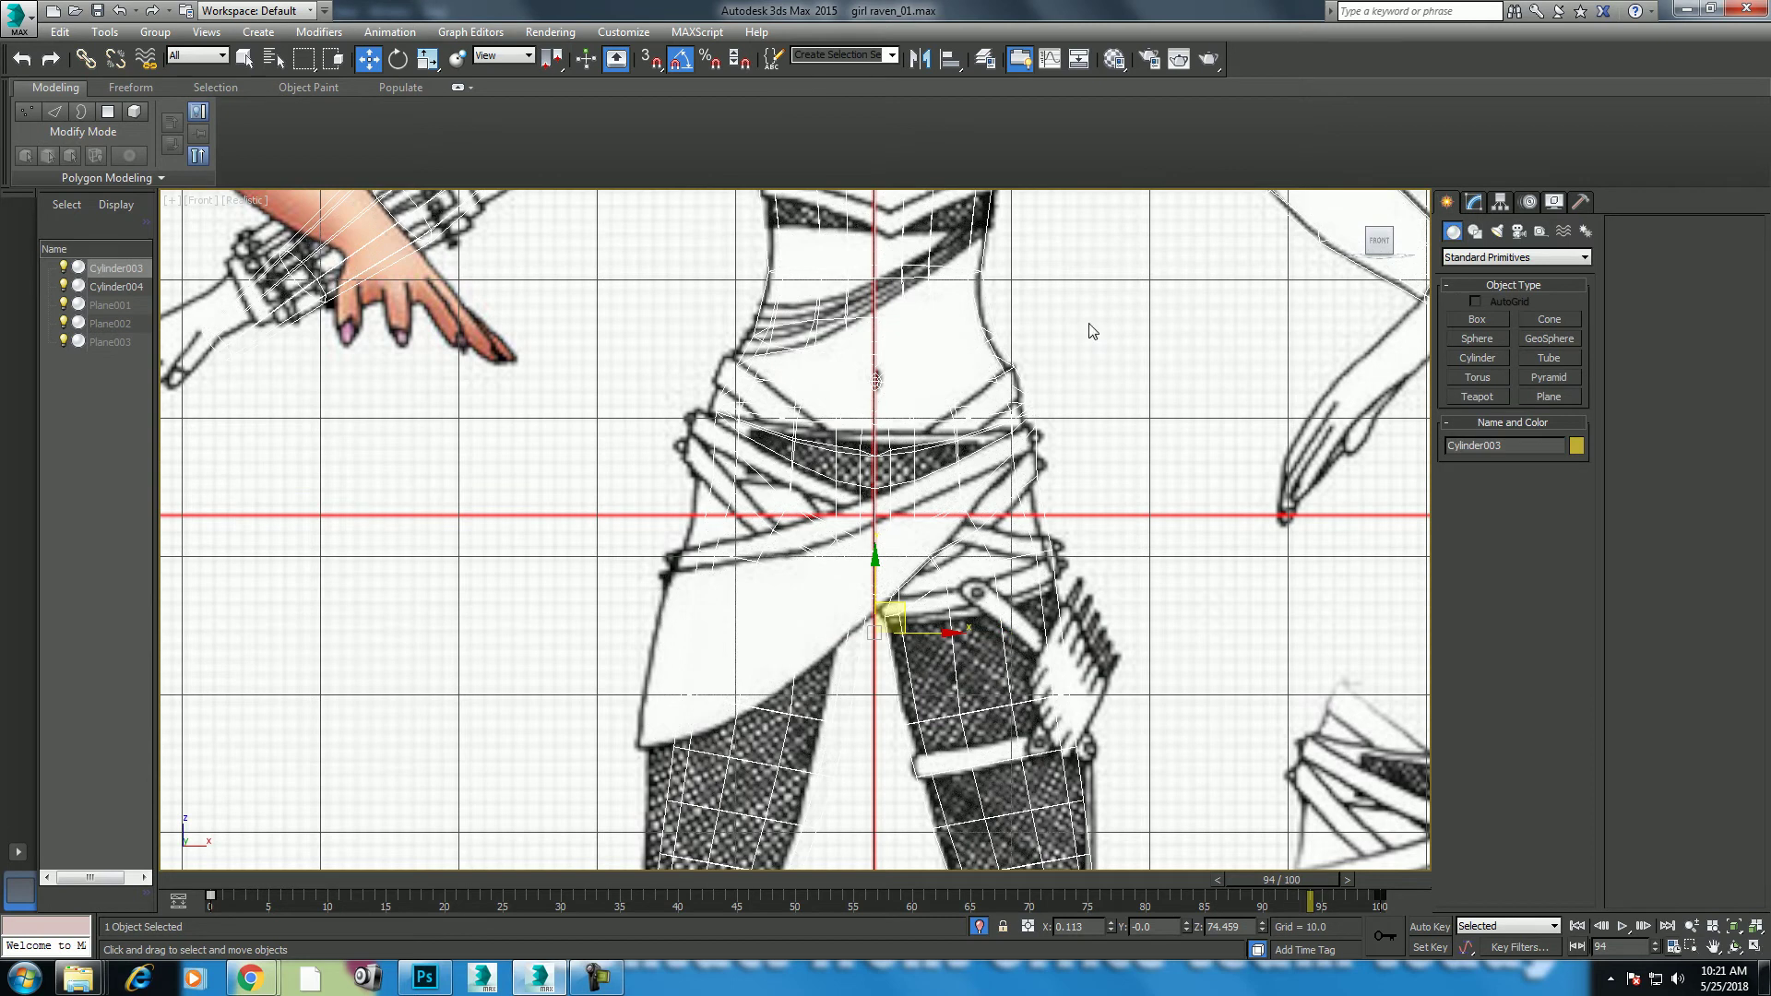
Step: Select the loop of eight waist polygons on the body's Editable Poly
{"action": "left_click", "coordinate": [1479, 203]}
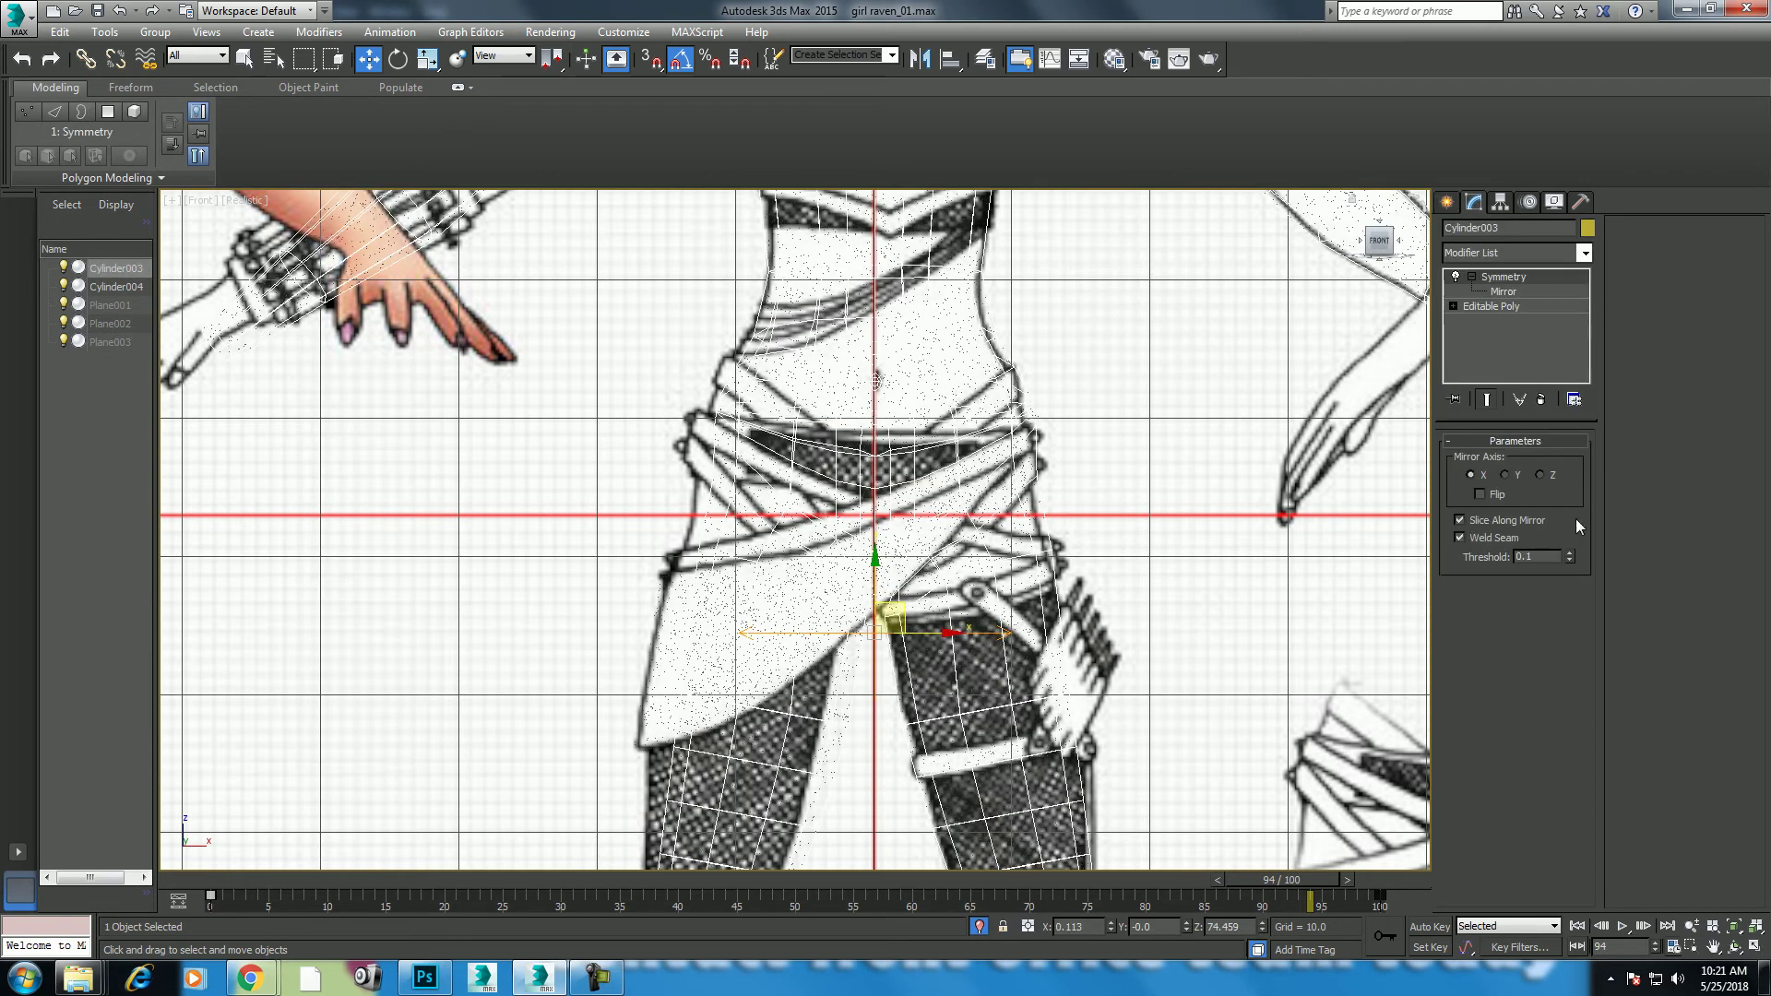
{"action": "left_click", "coordinate": [1497, 308]}
{"action": "left_click", "coordinate": [1534, 462]}
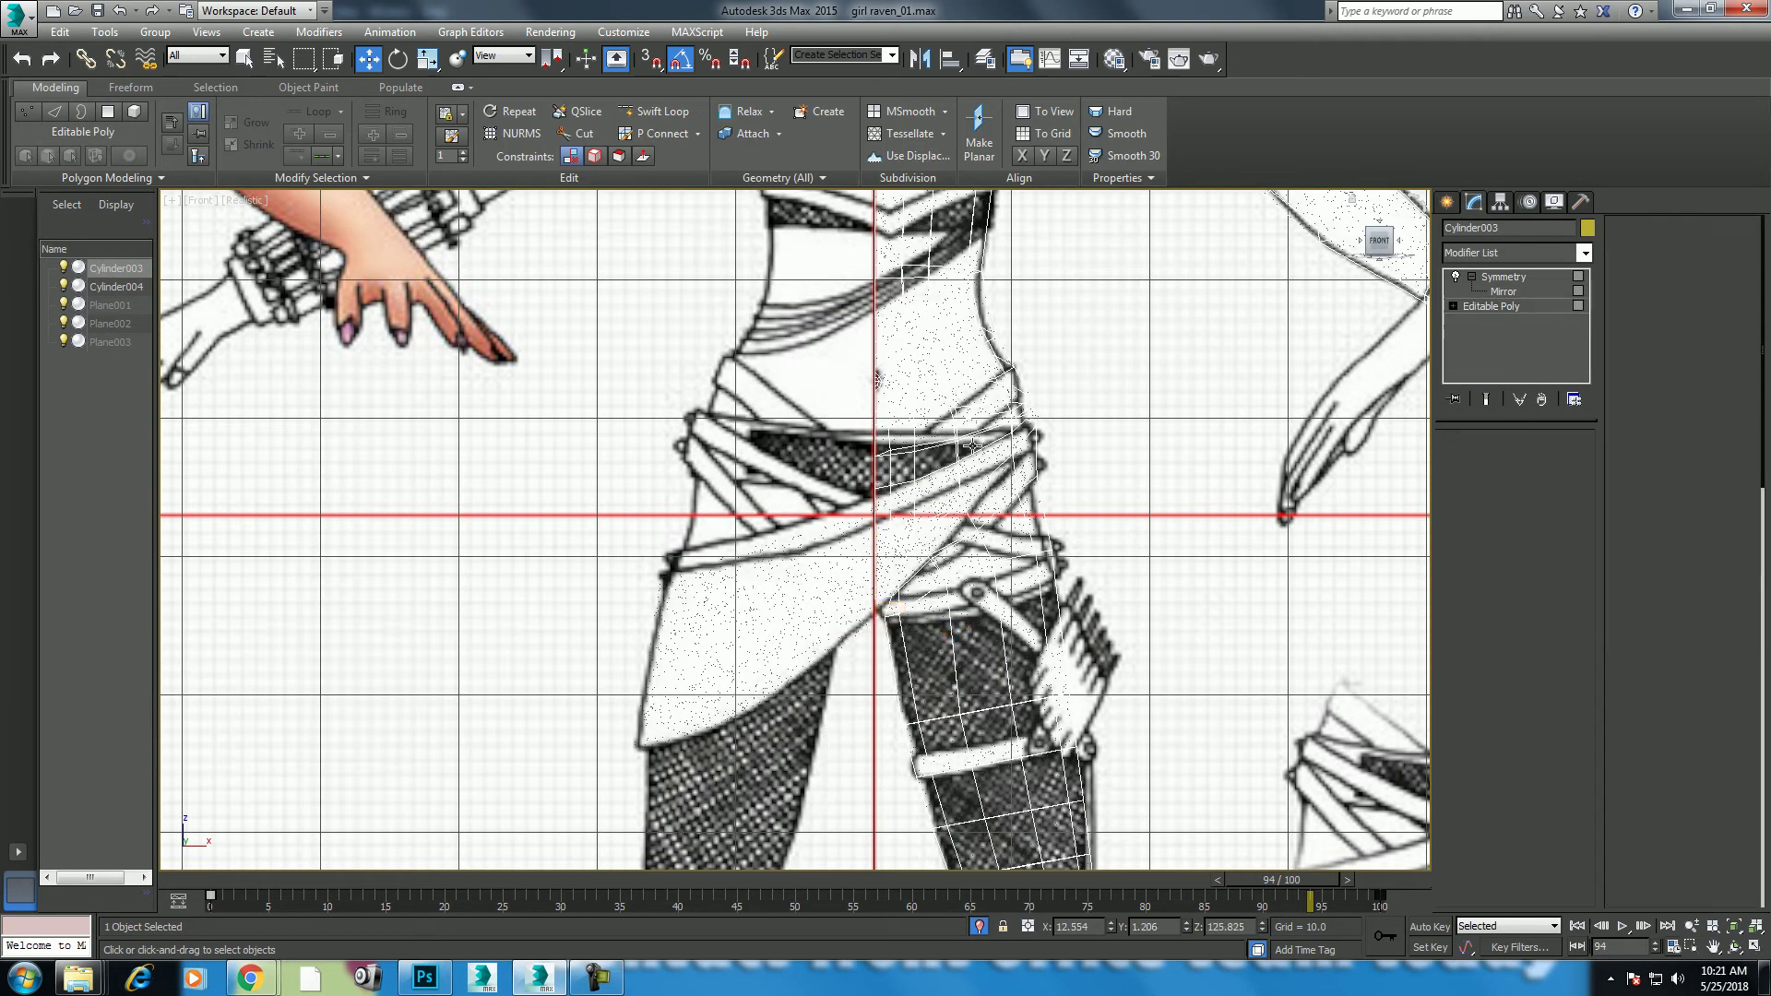
{"action": "left_click", "coordinate": [931, 418]}
{"action": "left_click", "coordinate": [939, 432]}
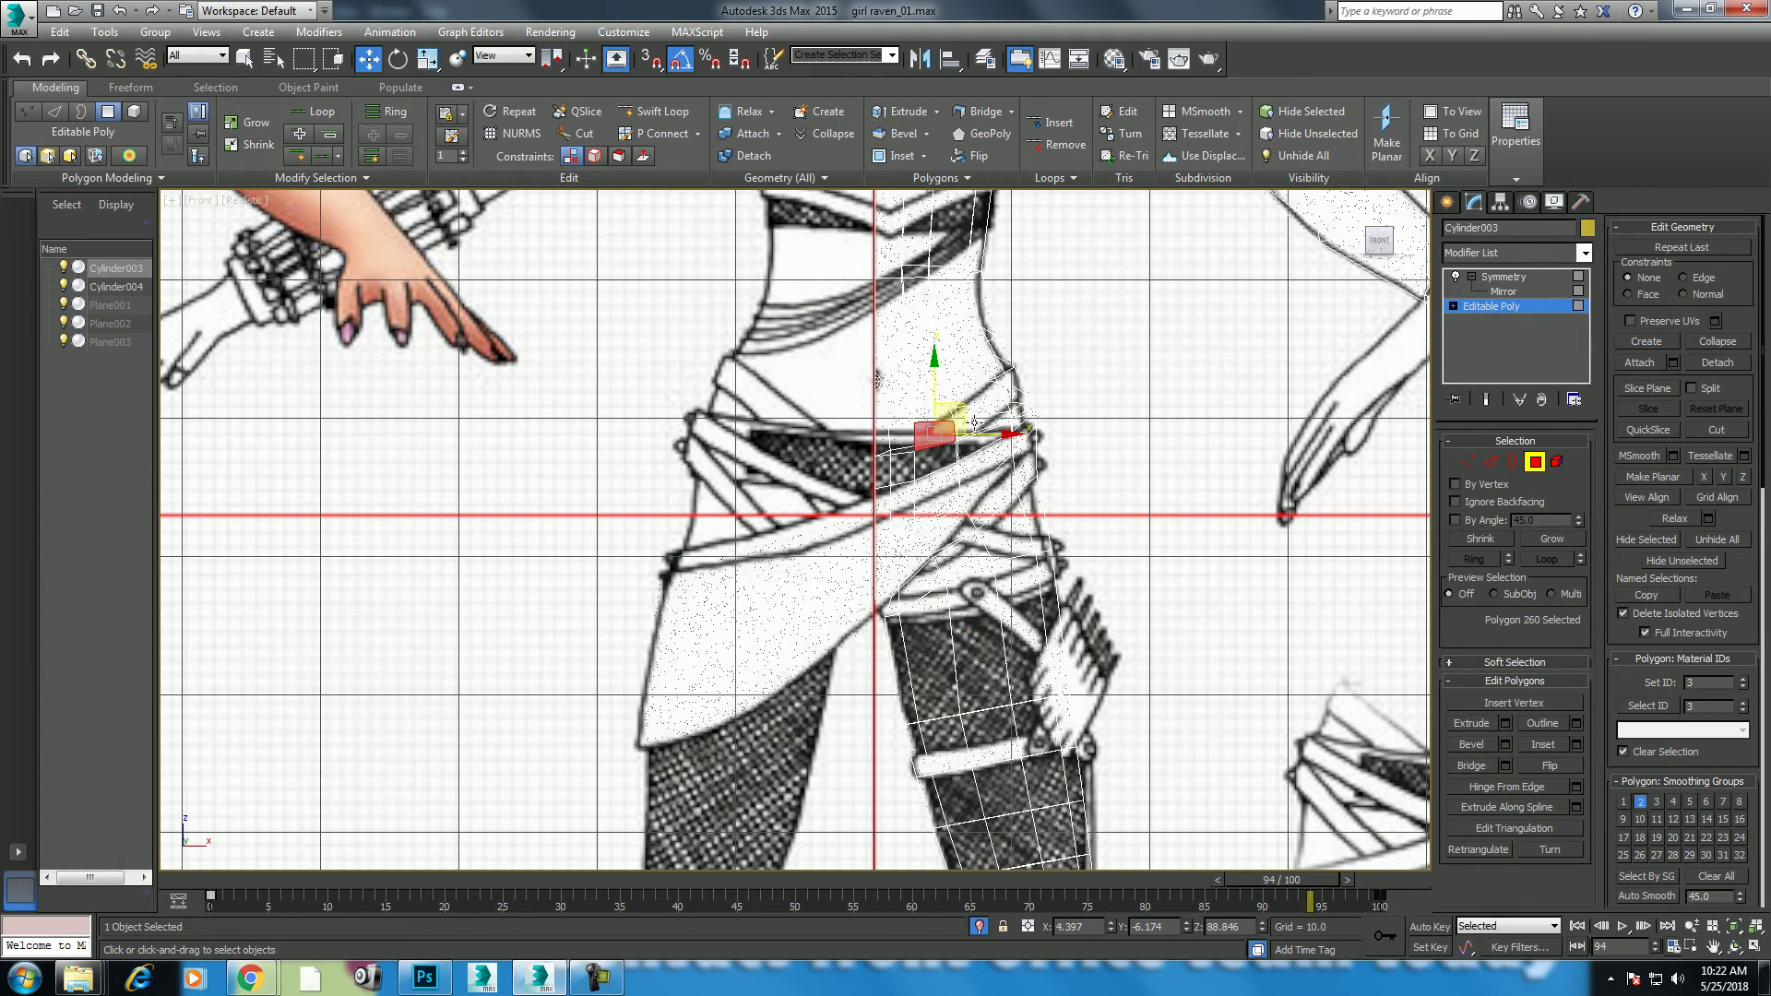
{"action": "left_click", "coordinate": [976, 422], "text": "shift"}
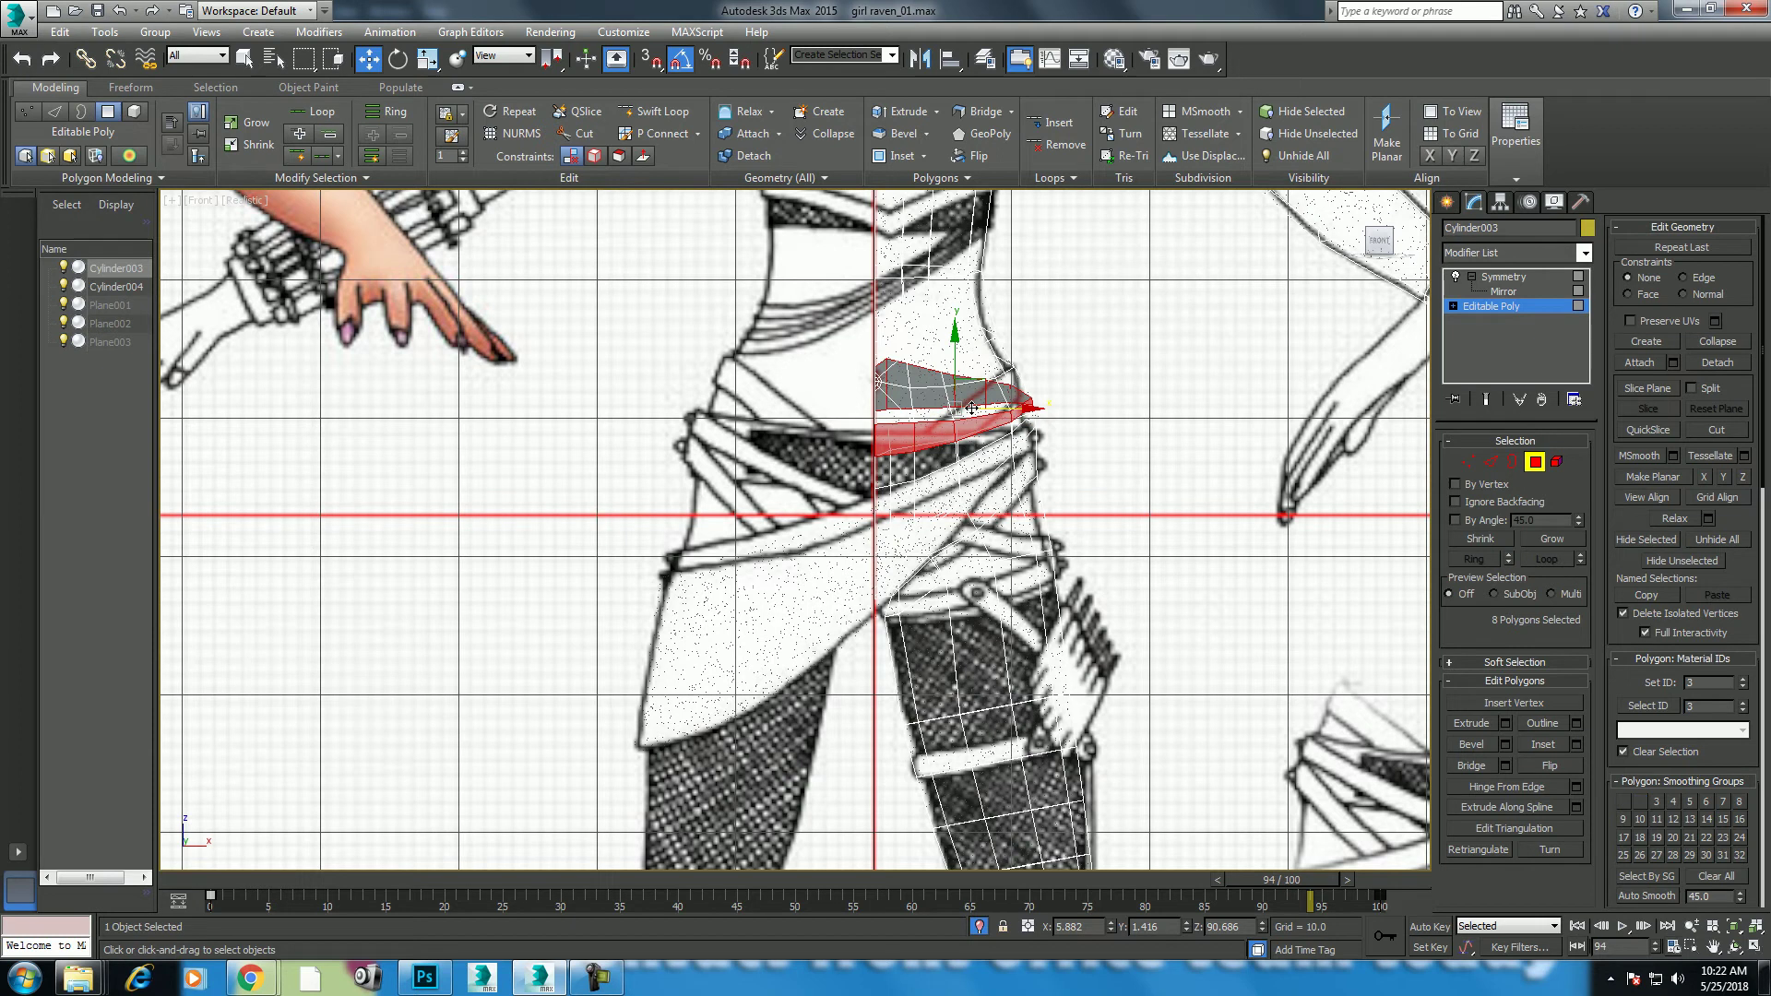
{"action": "left_click_drag", "start_coordinate": [514, 885], "coordinate": [111, 881]}
{"action": "key", "text": "w"}
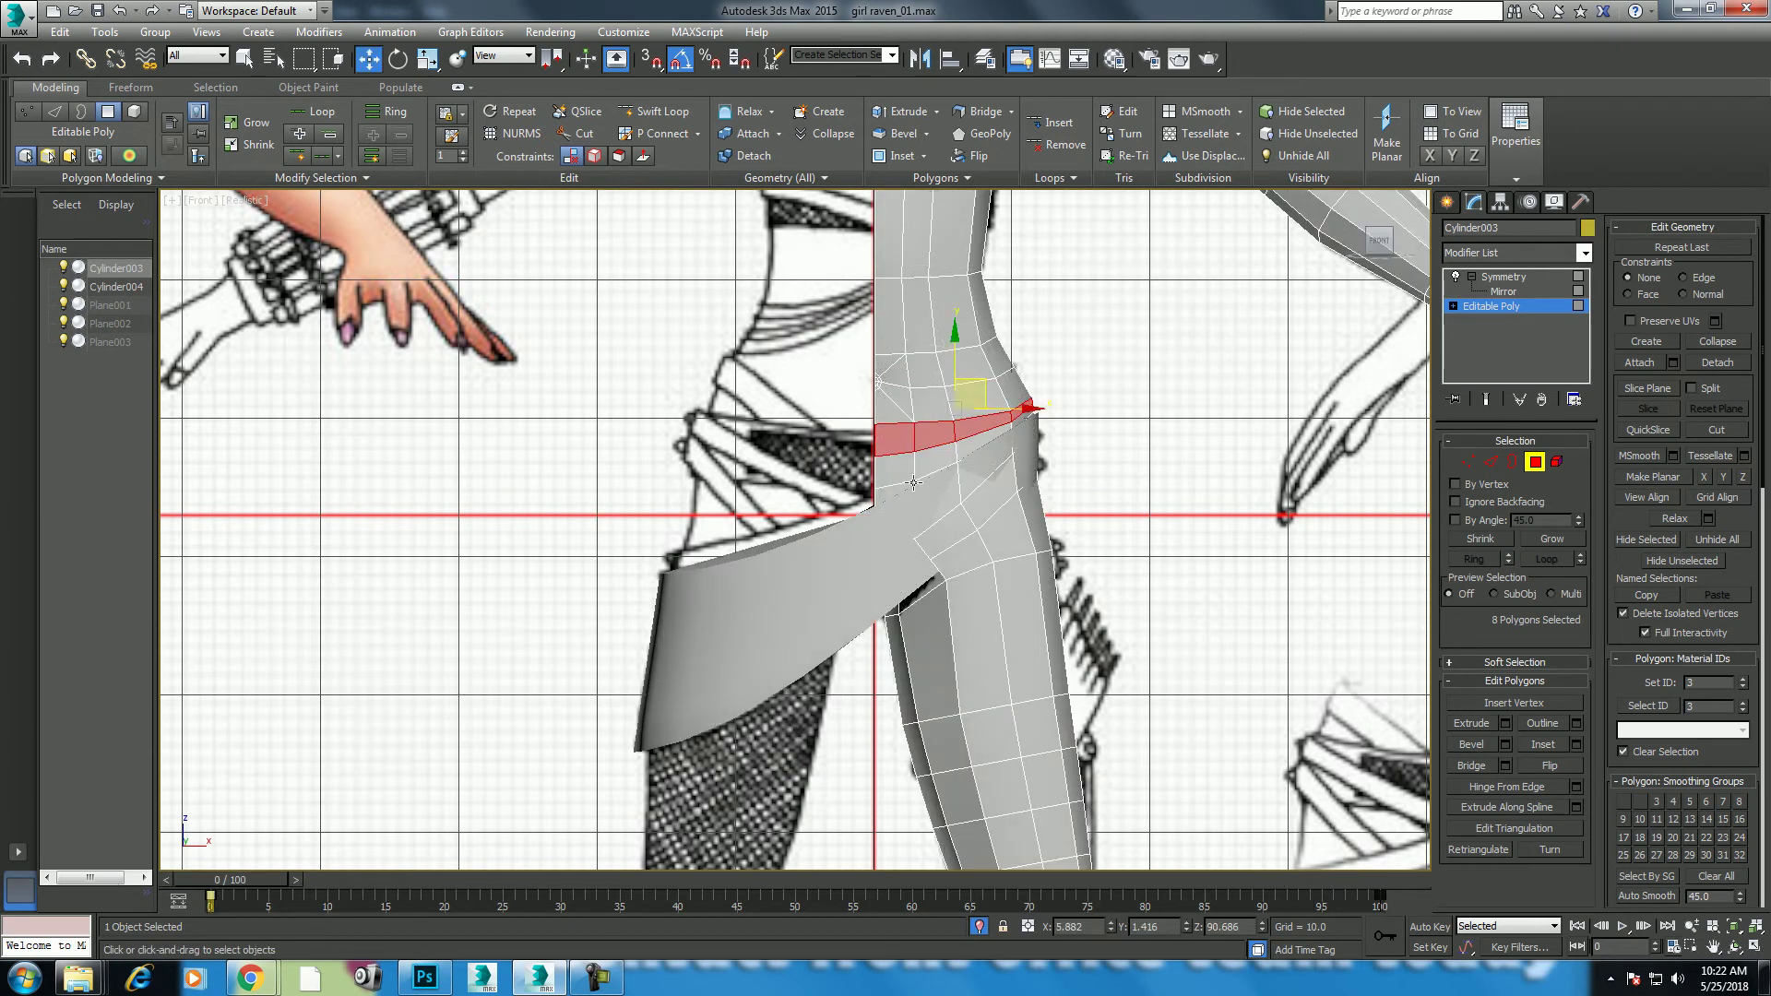
Step: Scale the waist ring up slightly and detach it as a clone, Object001
{"action": "middle_click_drag", "start_coordinate": [839, 501], "coordinate": [797, 537]}
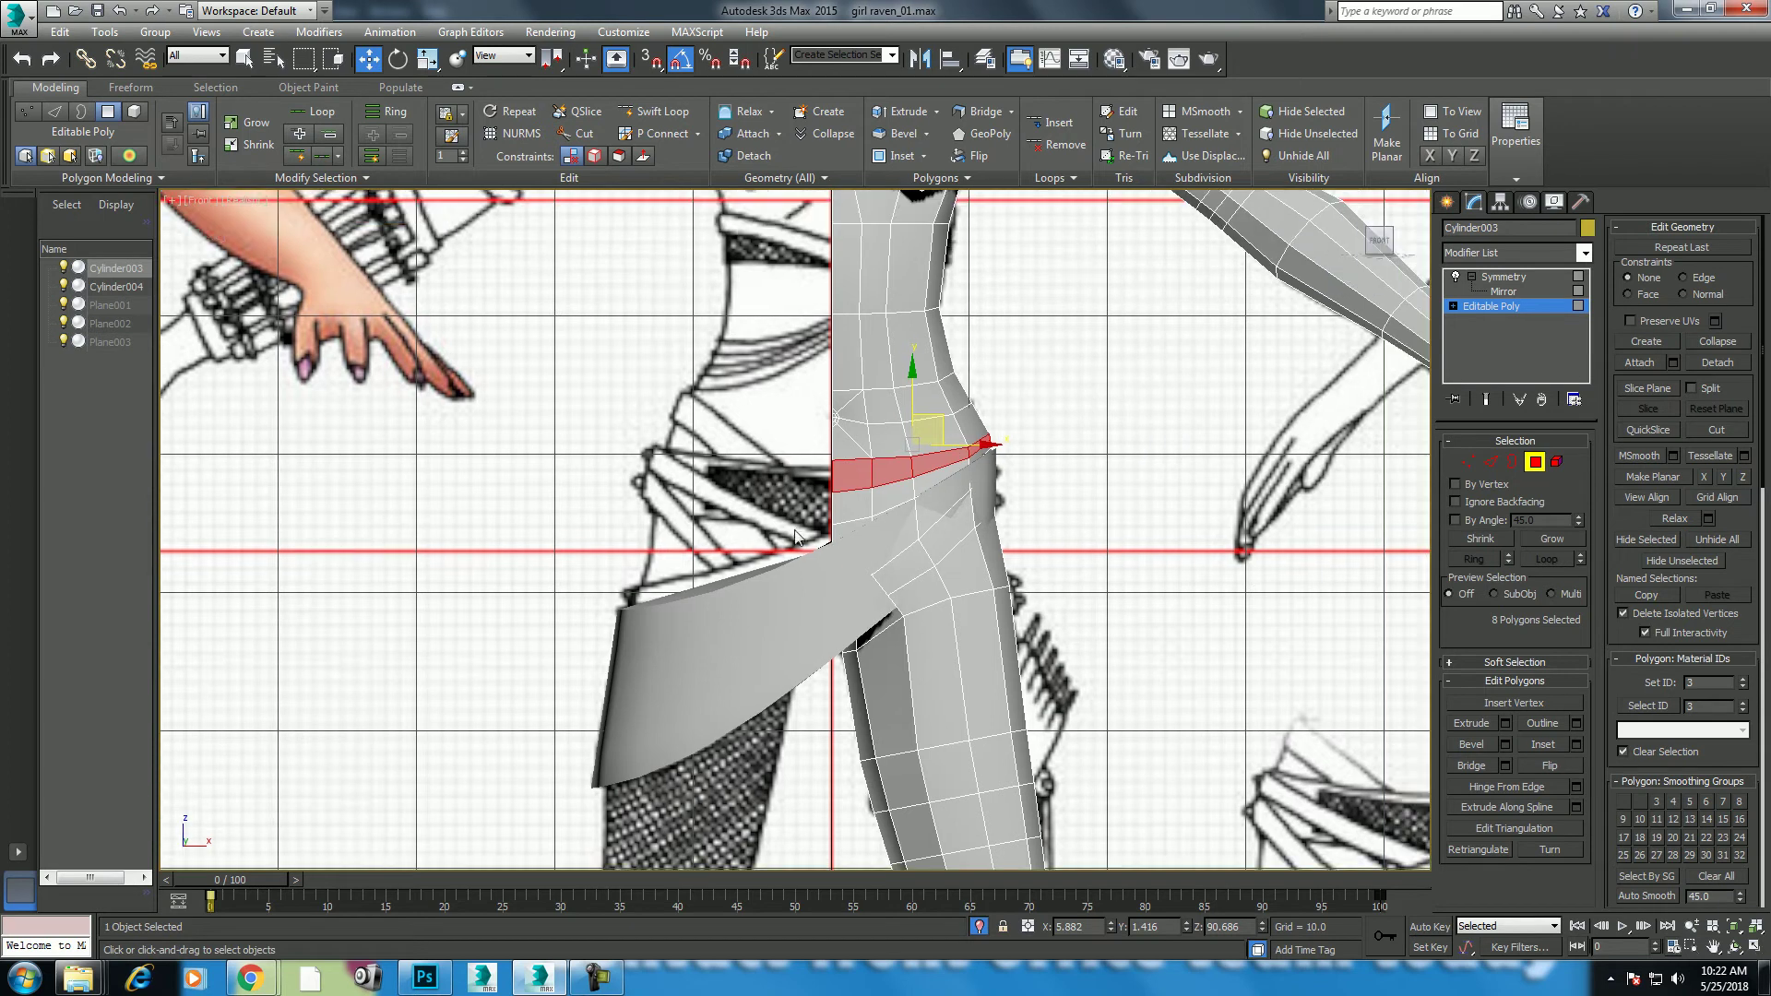
{"action": "key", "text": "alt+w"}
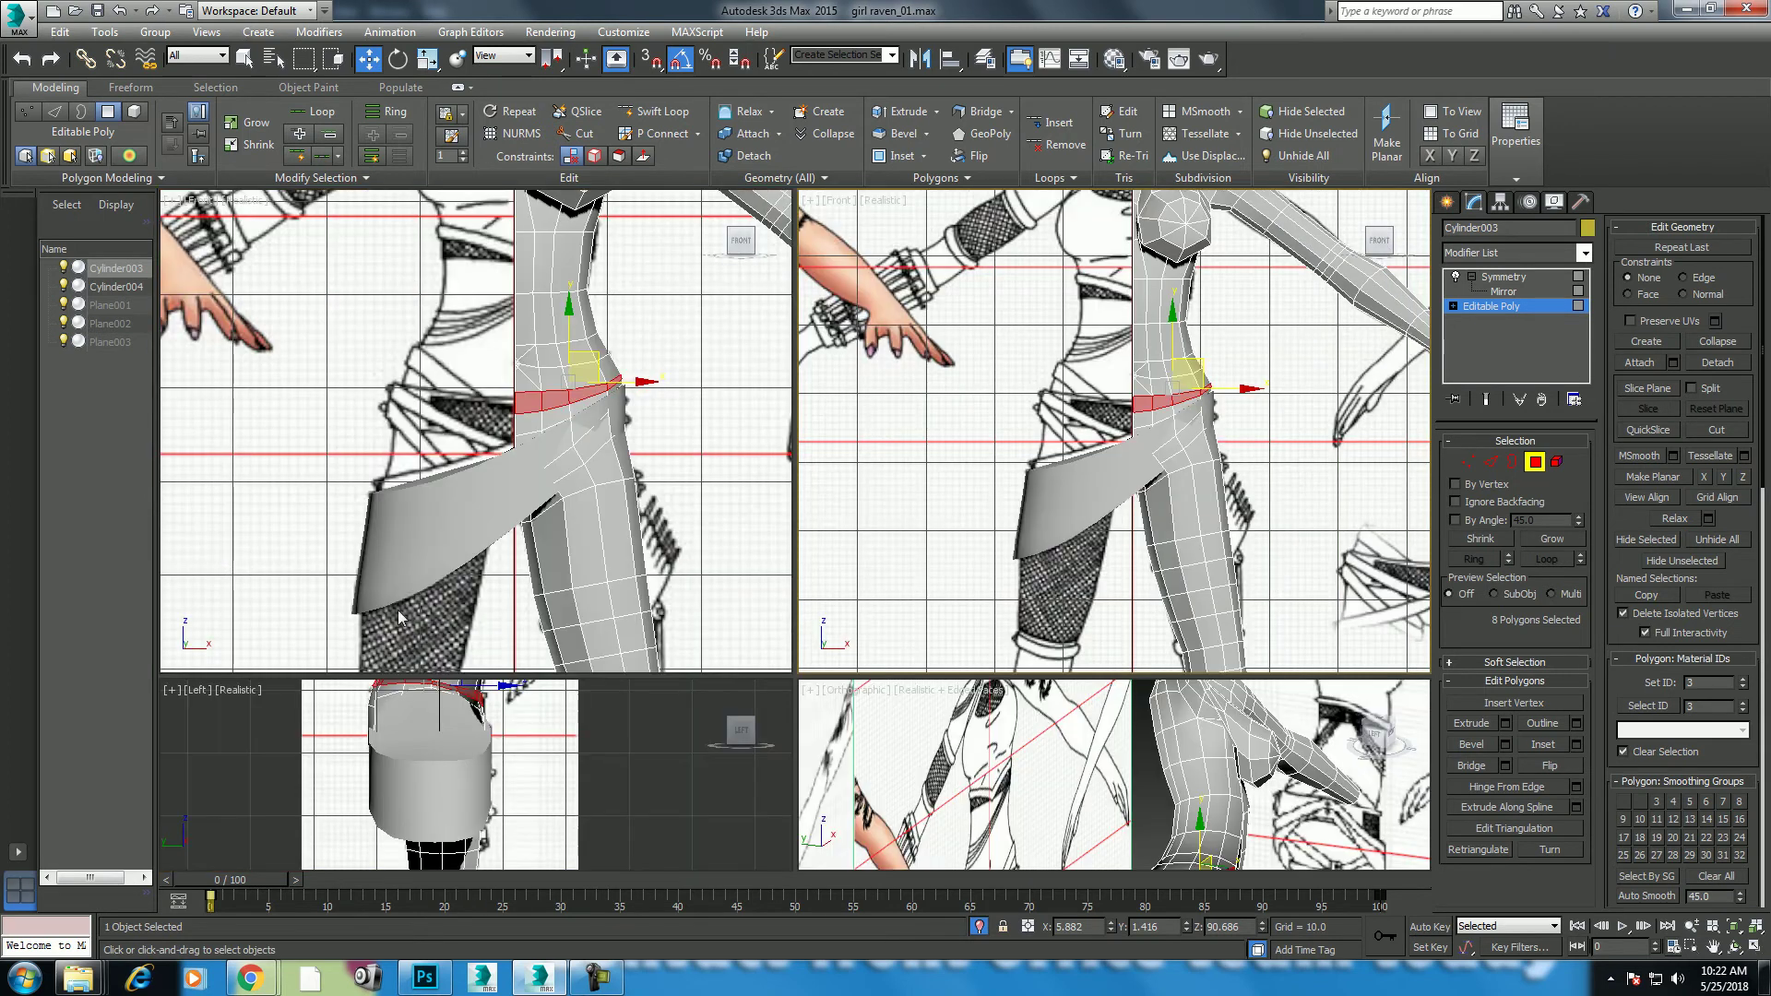
{"action": "scroll", "coordinate": [532, 783], "scroll_direction": "up", "scroll_amount": 2}
{"action": "scroll", "coordinate": [526, 818], "scroll_direction": "up", "scroll_amount": 1}
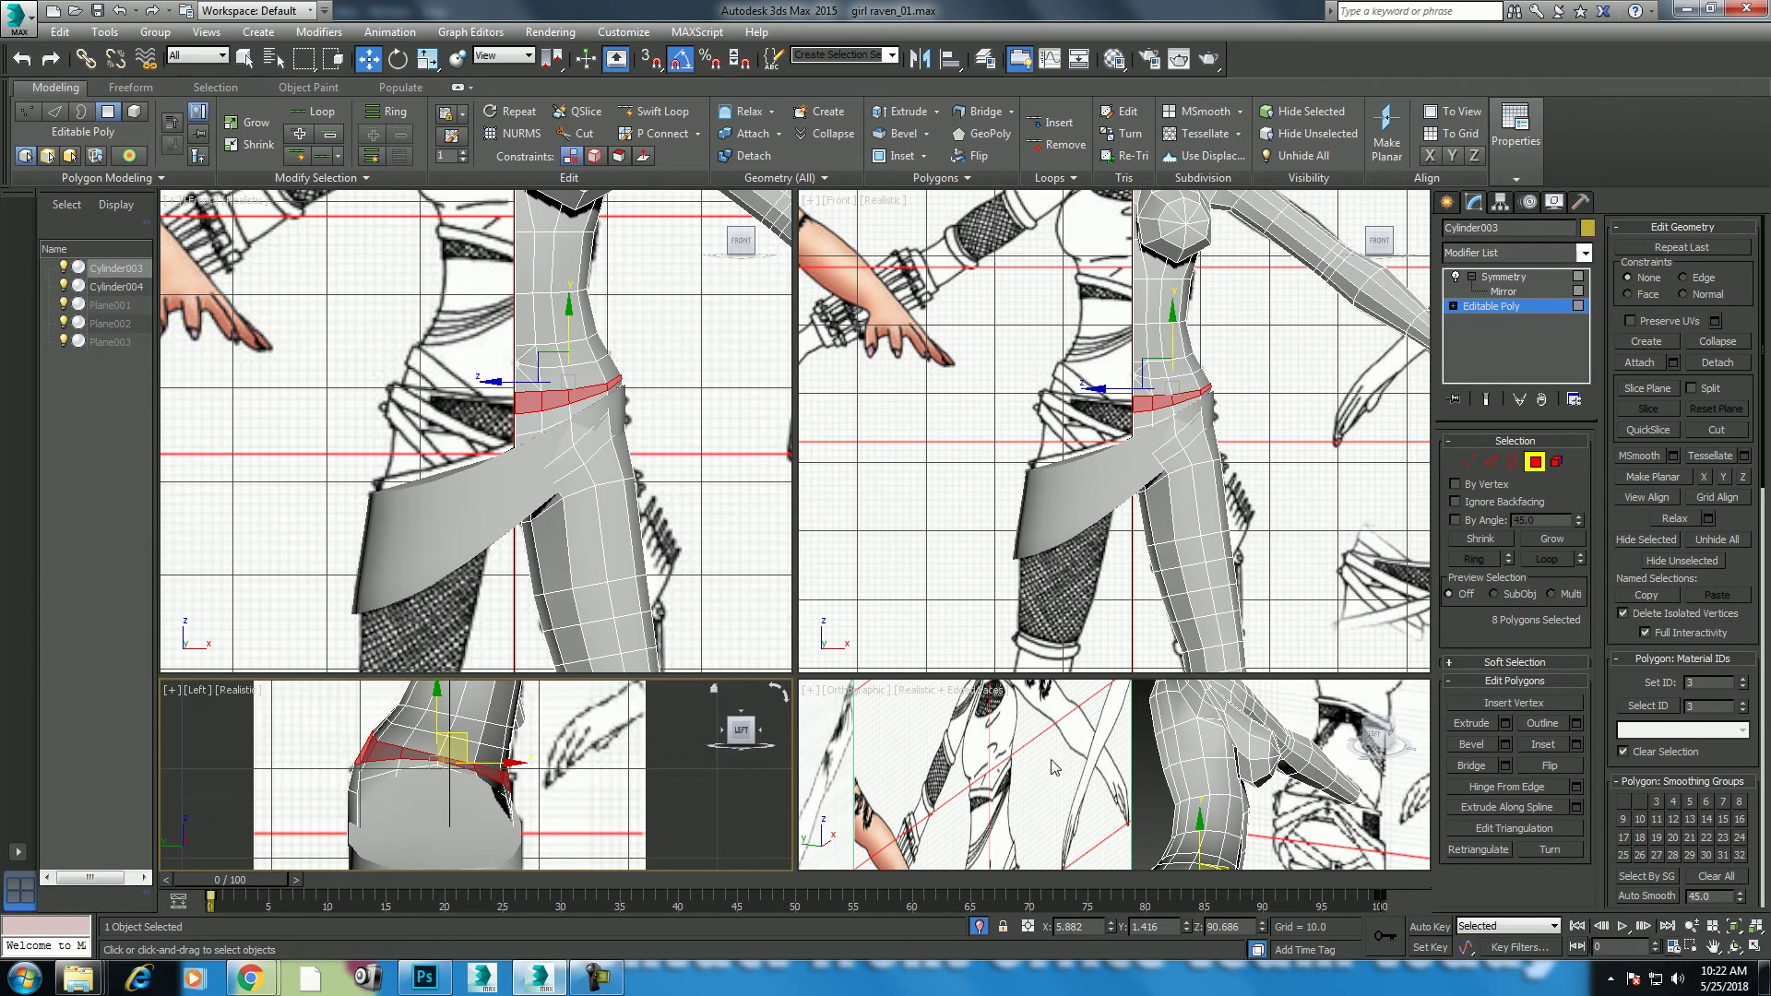
{"action": "scroll", "coordinate": [1216, 334], "scroll_direction": "up", "scroll_amount": 1}
{"action": "scroll", "coordinate": [1190, 369], "scroll_direction": "up", "scroll_amount": 1}
{"action": "key", "text": "r"}
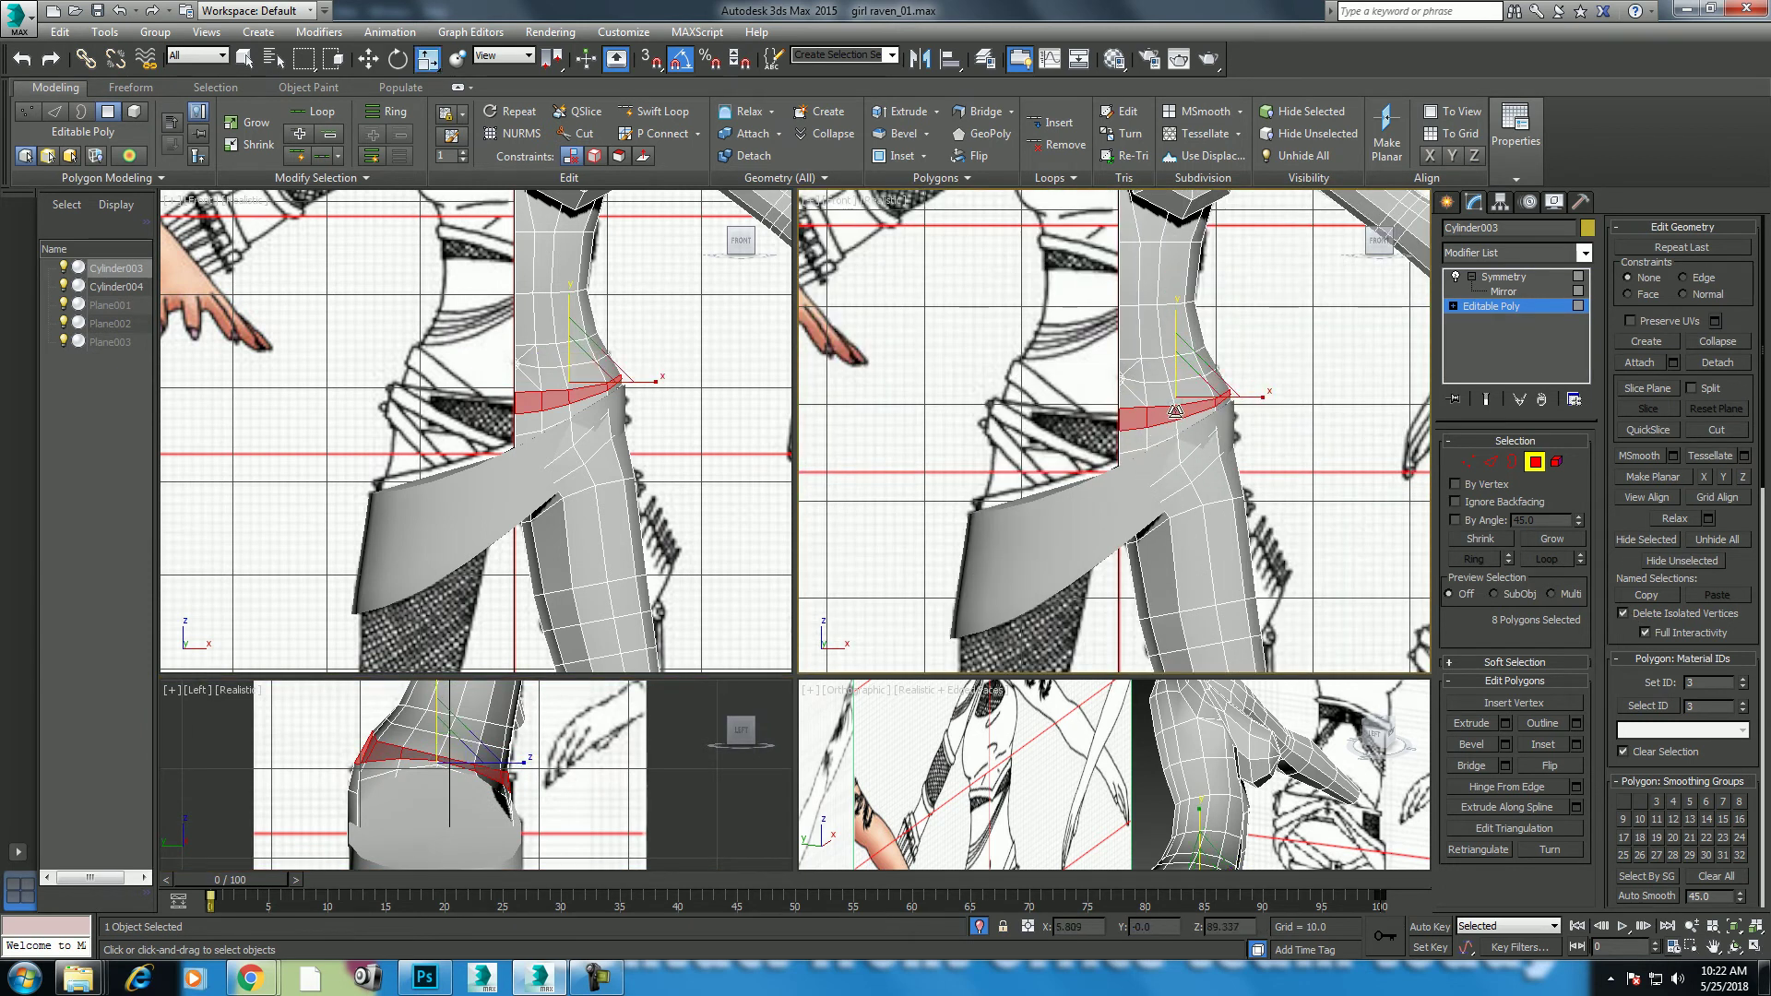
{"action": "left_click_drag", "start_coordinate": [1184, 388], "coordinate": [1189, 380]}
{"action": "left_click", "coordinate": [834, 465]}
{"action": "left_click", "coordinate": [976, 495]}
Step: Center Object001's pivot on the belt strip and move to frame 73
{"action": "right_click", "coordinate": [1151, 449]}
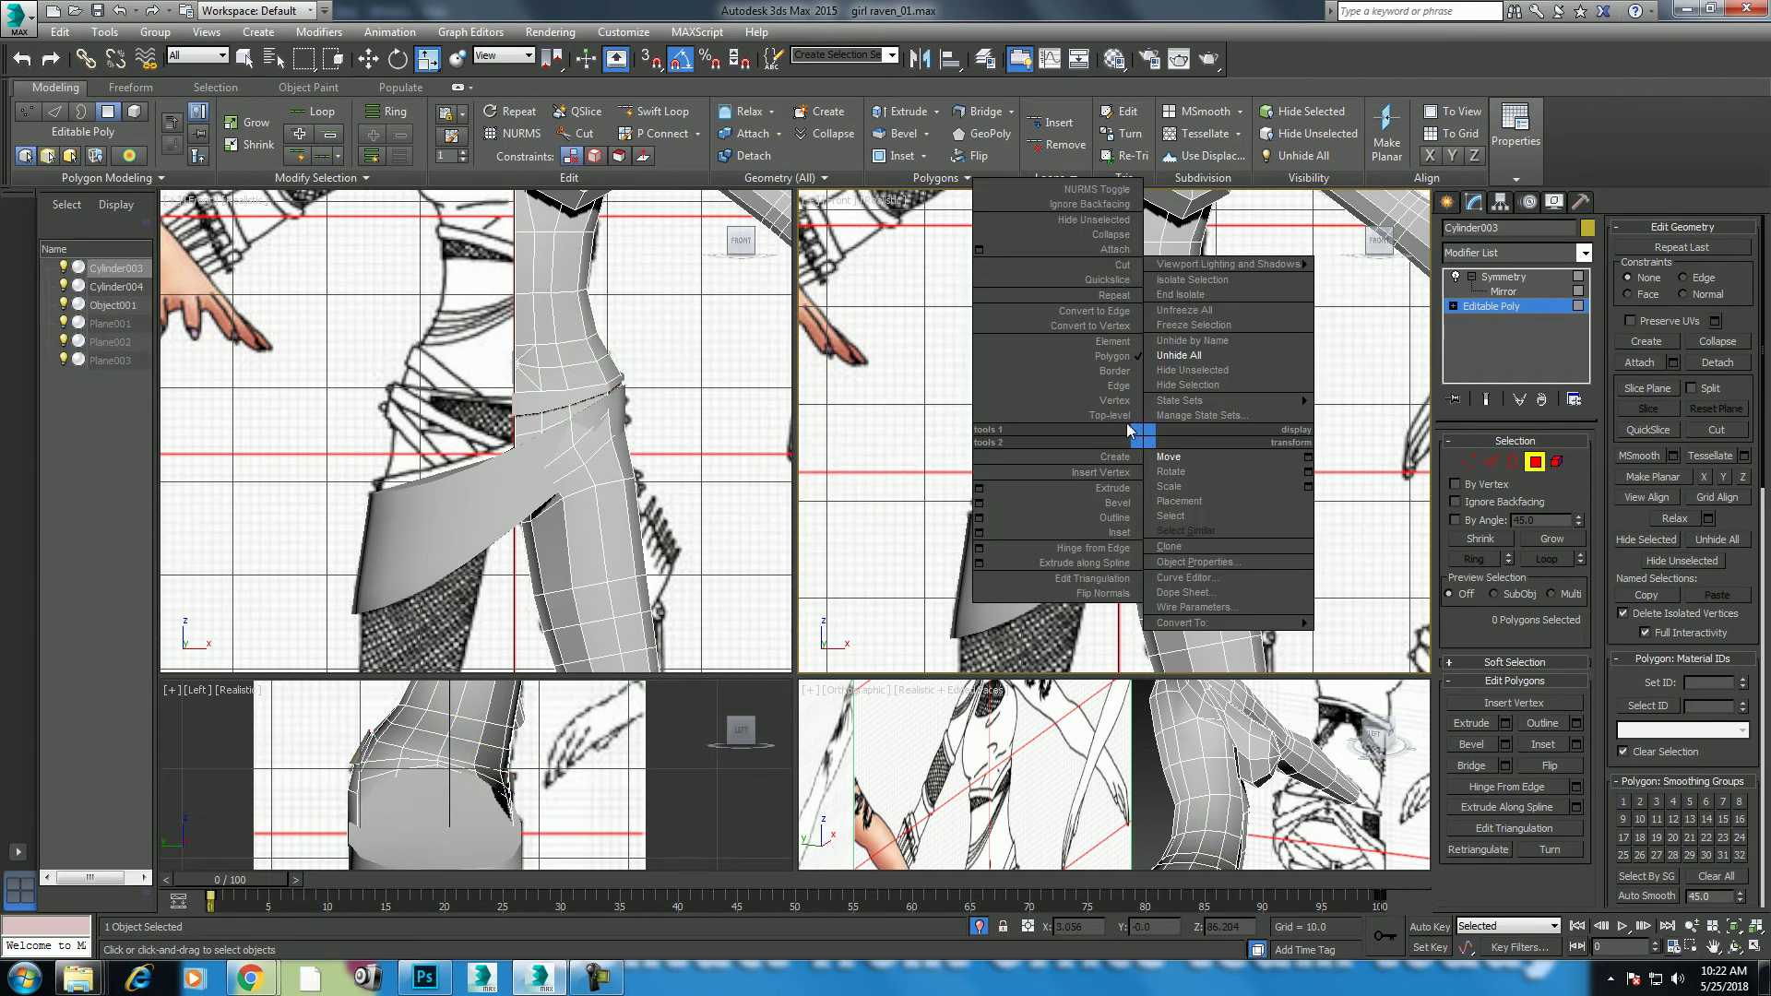
{"action": "left_click", "coordinate": [1107, 434]}
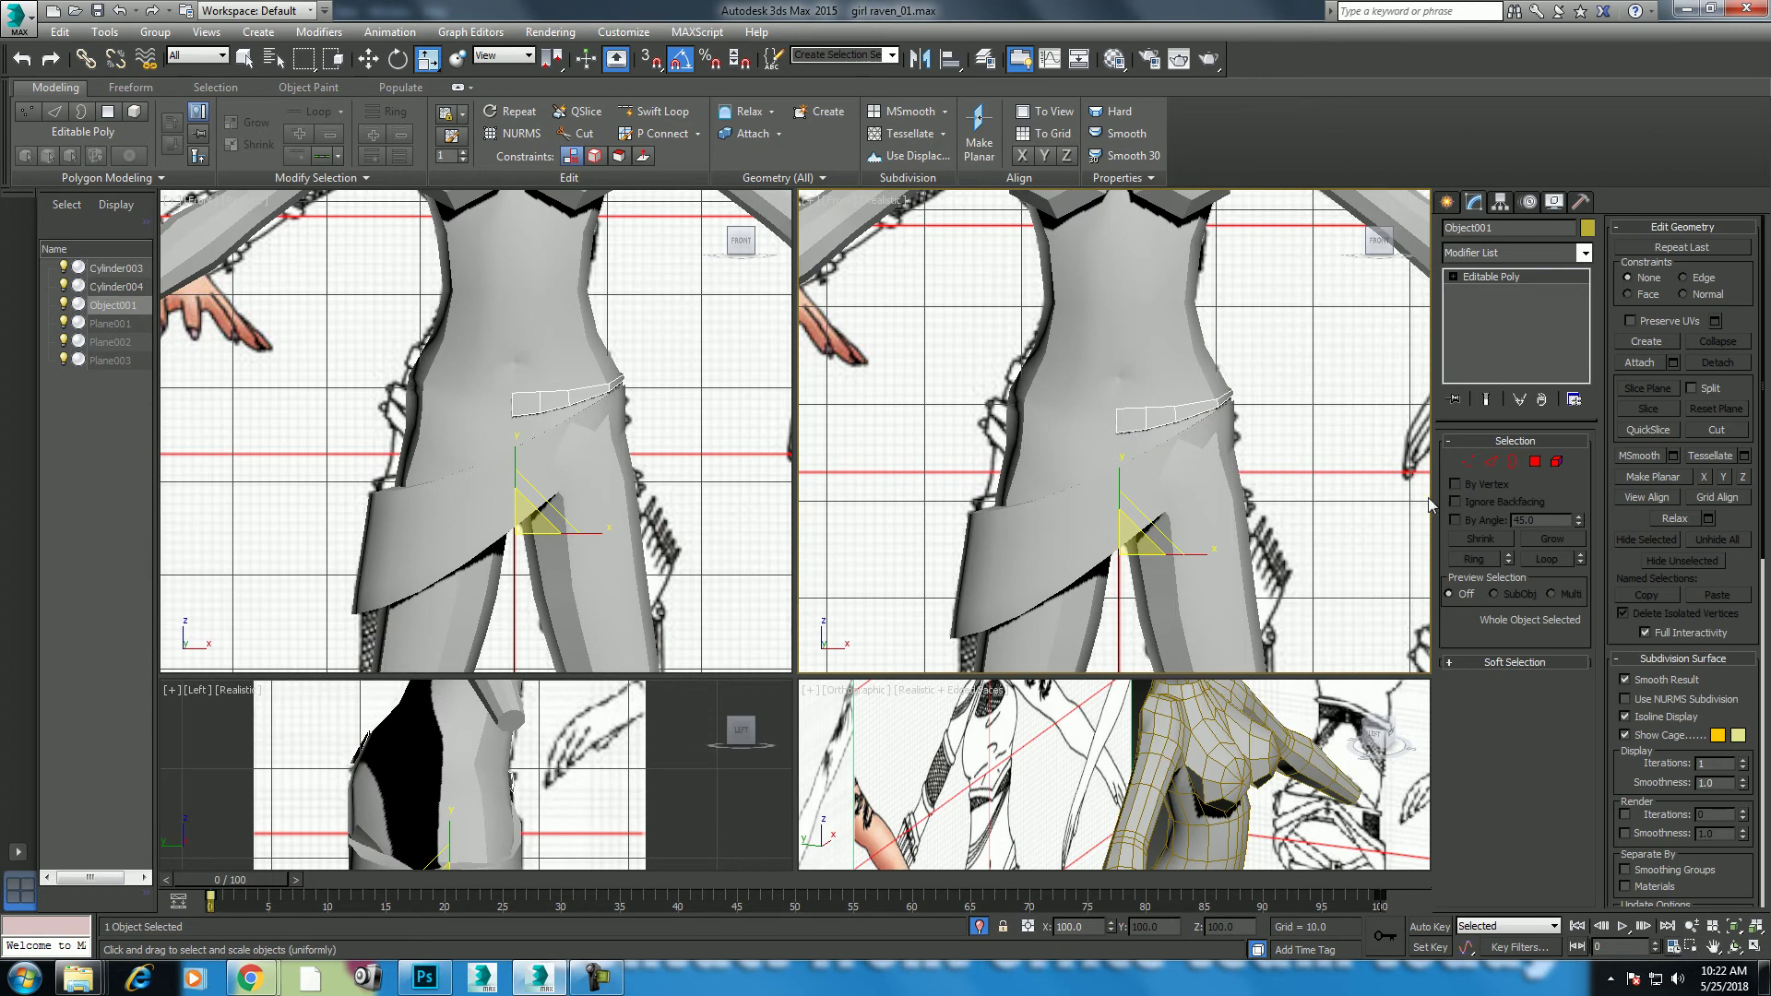
{"action": "left_click", "coordinate": [1500, 201]}
{"action": "left_click", "coordinate": [1515, 319]}
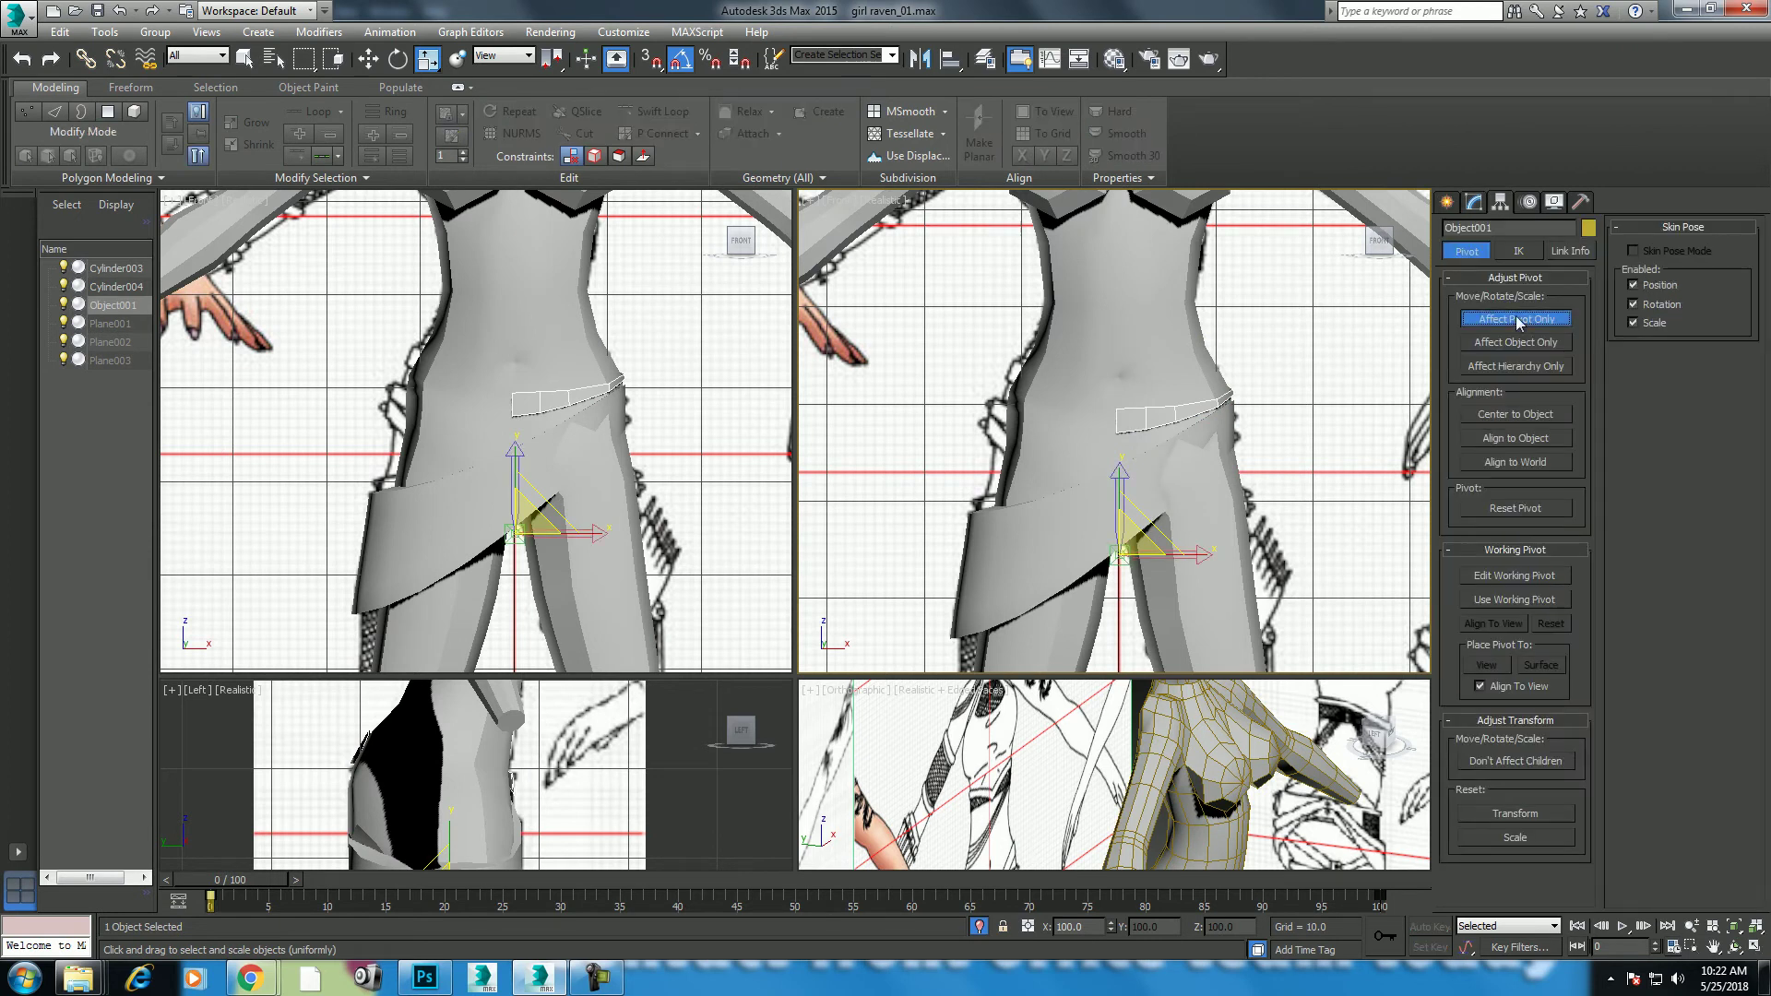
{"action": "left_click", "coordinate": [1518, 414]}
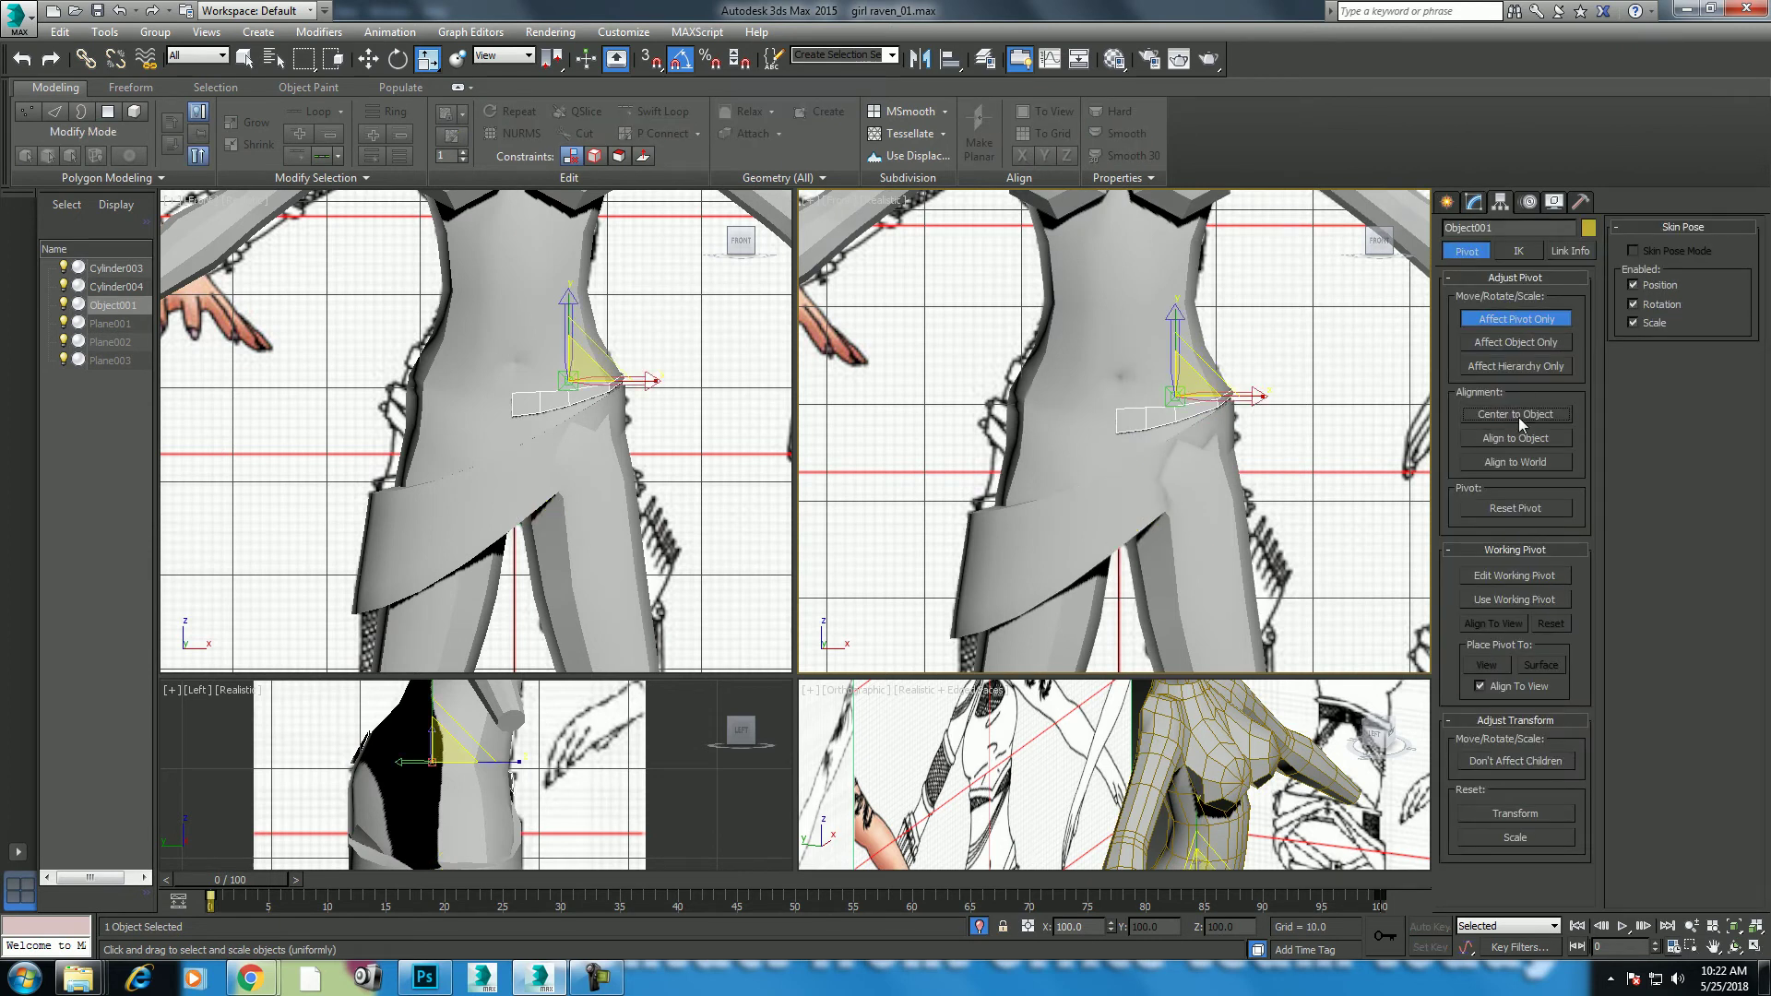
{"action": "left_click", "coordinate": [1518, 319]}
{"action": "scroll", "coordinate": [1240, 440], "scroll_direction": "up", "scroll_amount": 2}
{"action": "key", "text": "w"}
{"action": "left_click_drag", "start_coordinate": [222, 883], "coordinate": [1049, 881]}
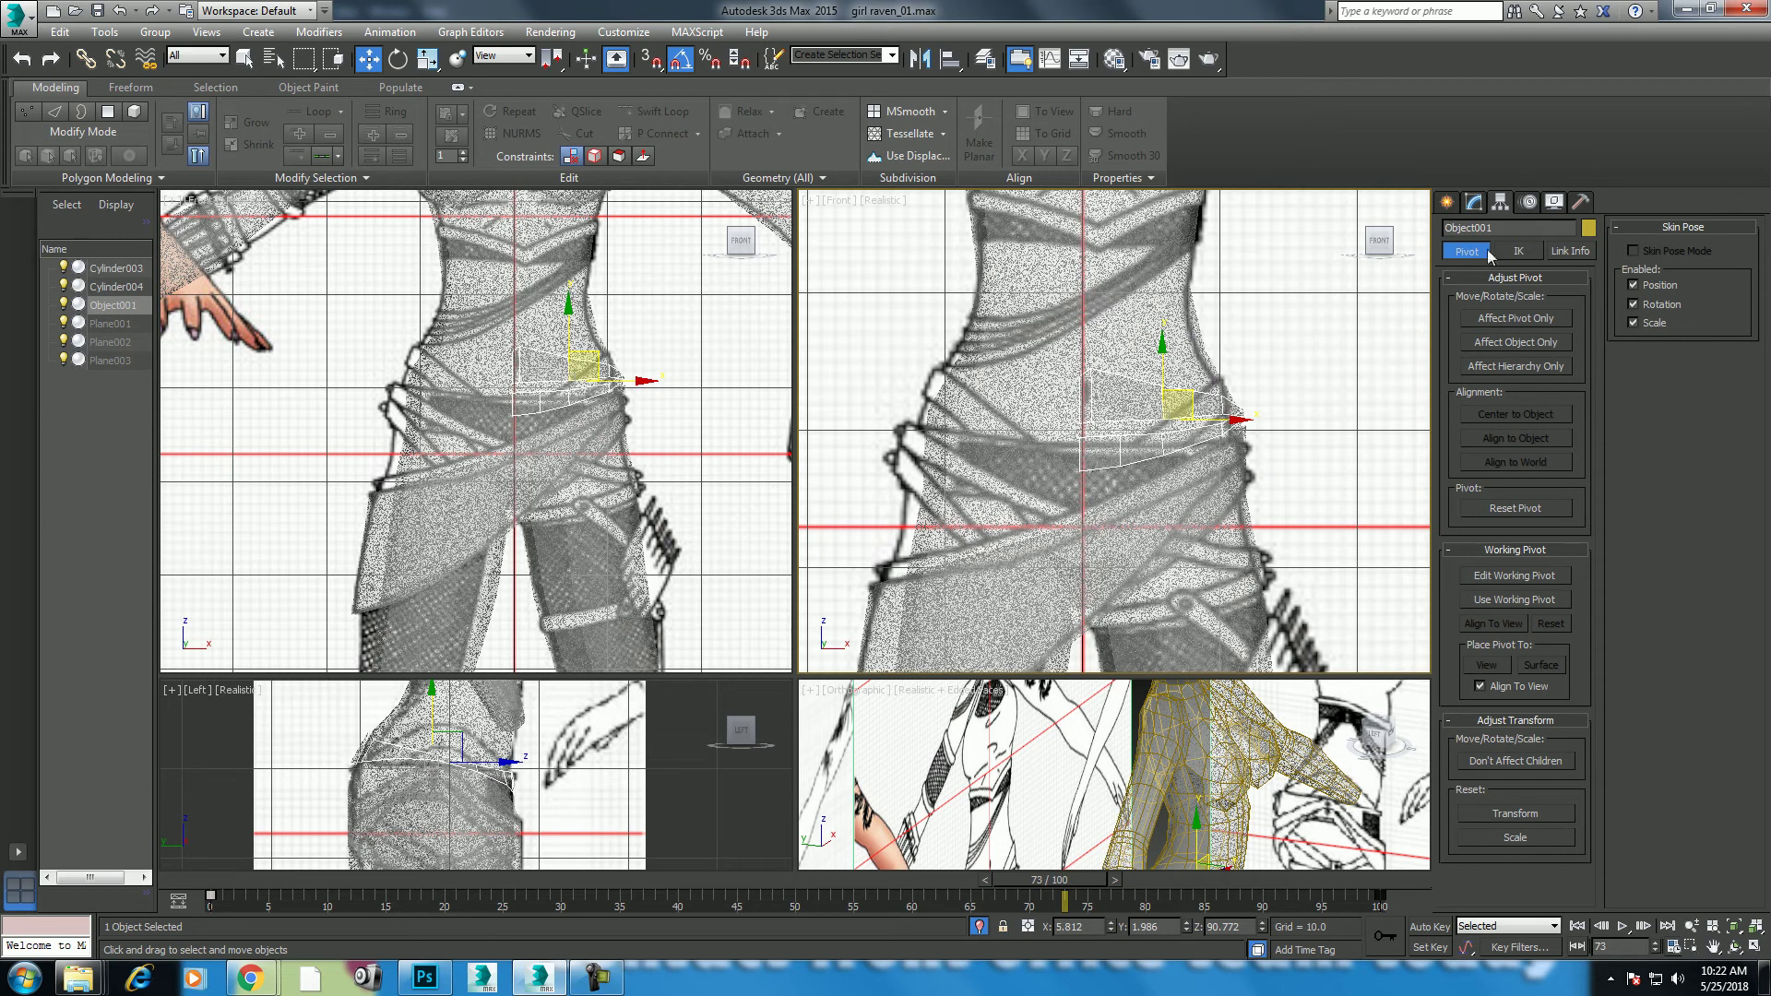
Step: Add an FFD 3x3x3 modifier to the Object001 belt strip
{"action": "left_click", "coordinate": [1478, 207]}
{"action": "left_click", "coordinate": [1495, 256]}
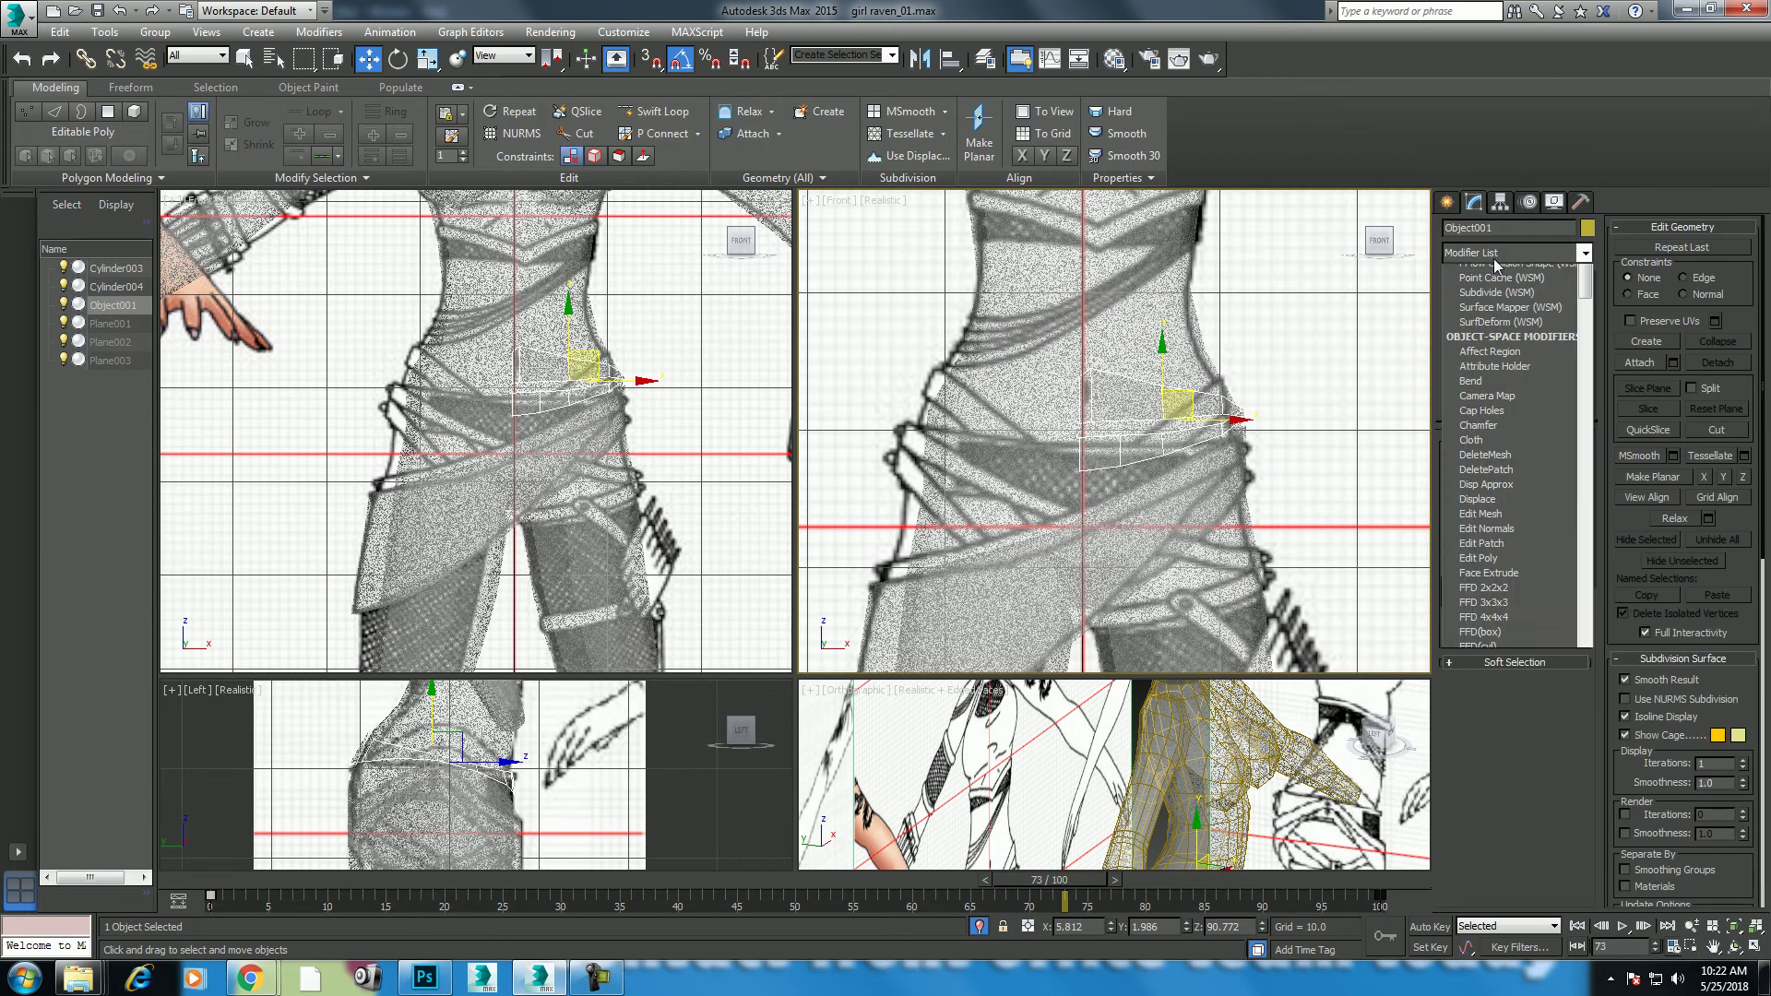
{"action": "key", "text": "f"}
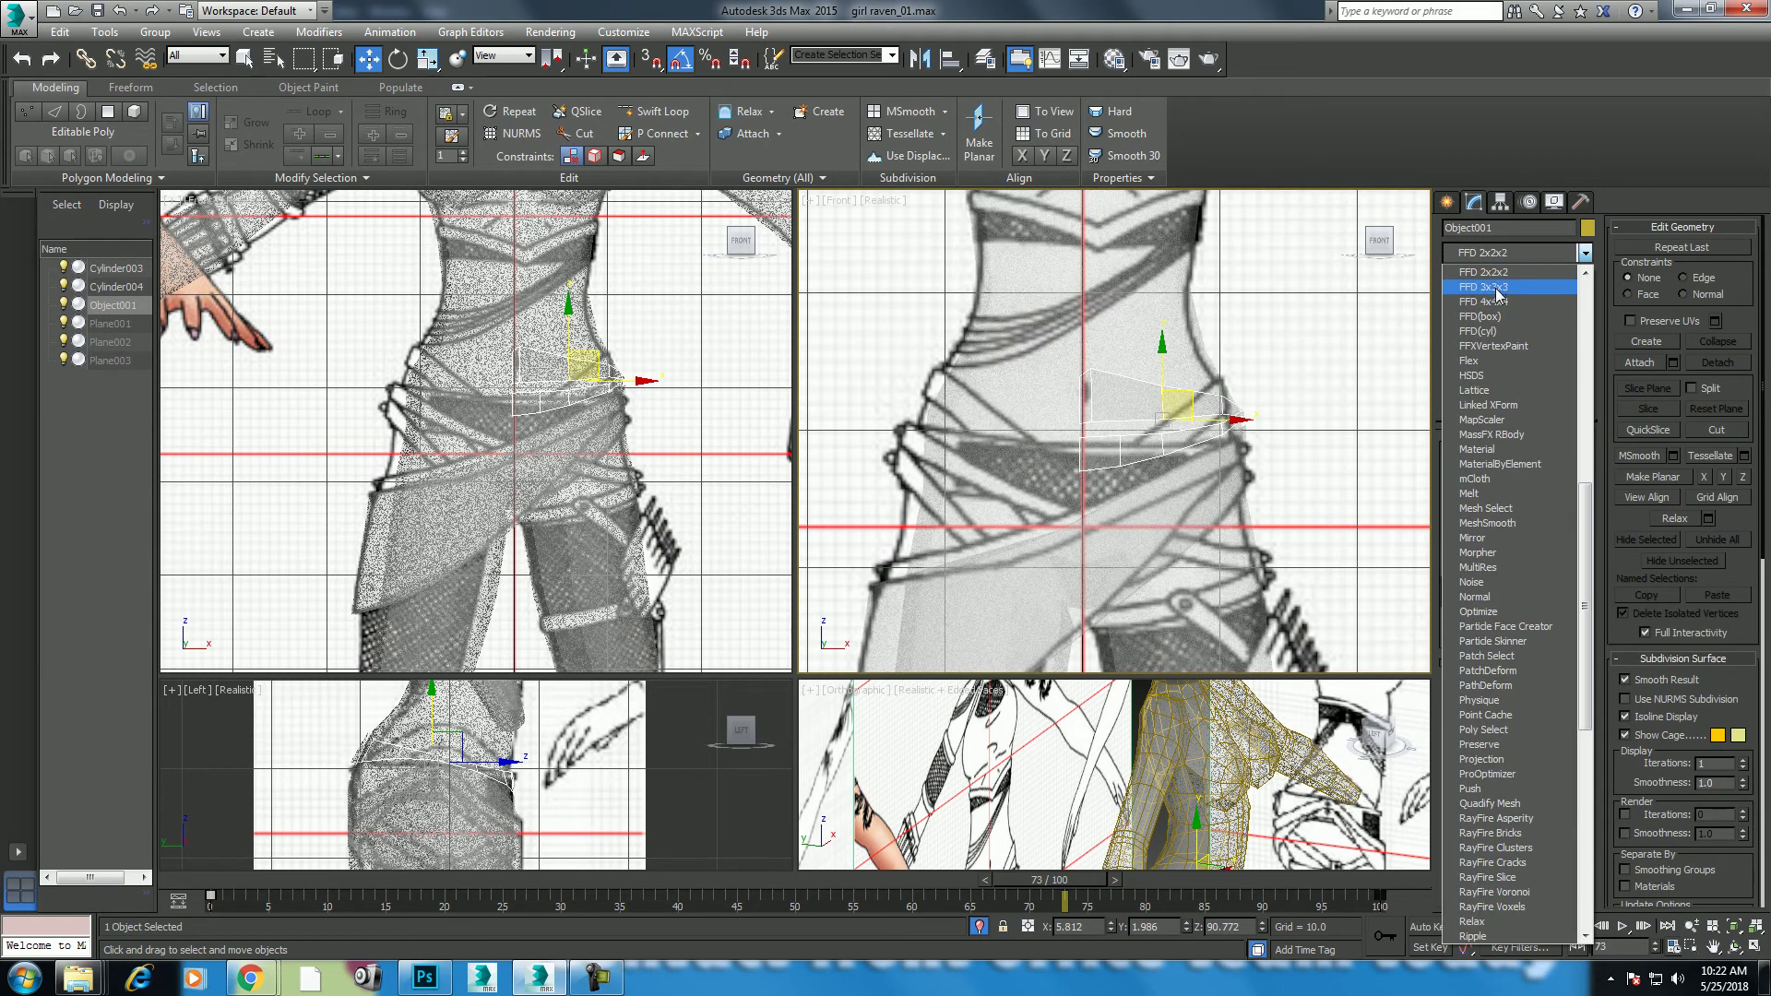
{"action": "left_click", "coordinate": [1480, 287]}
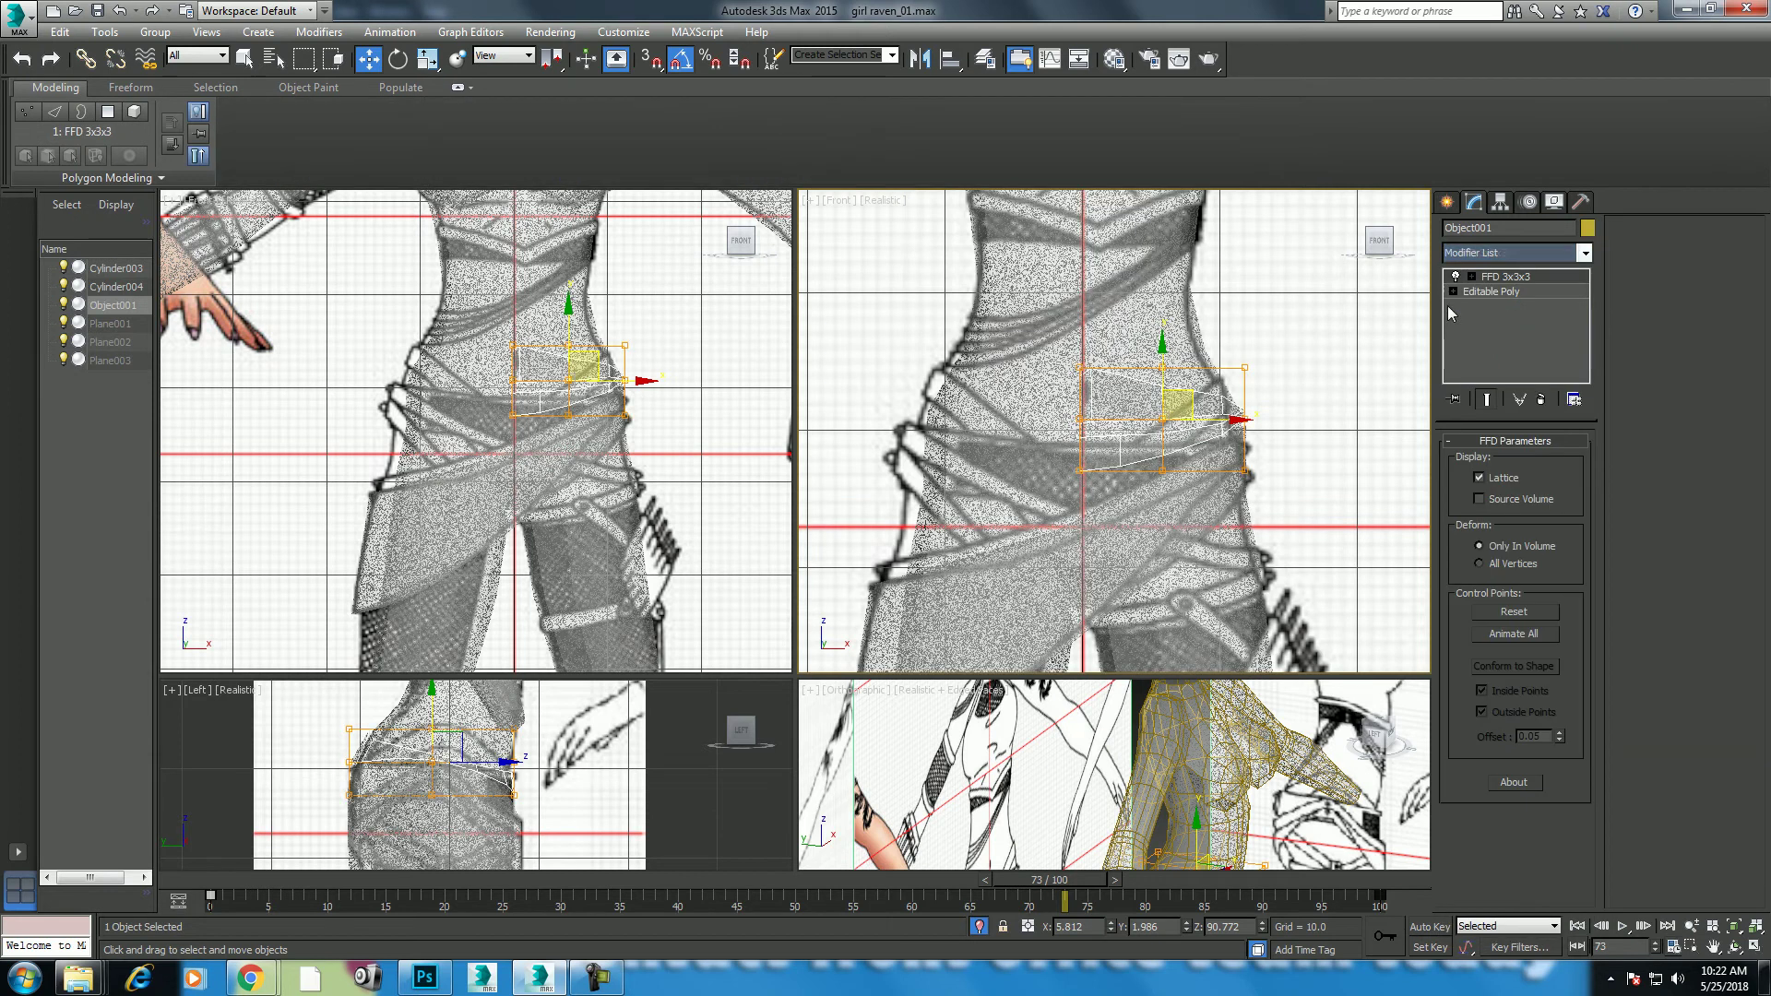
Step: Move the lattice control points to angle the strip along the hip
{"action": "left_click", "coordinate": [1081, 420]}
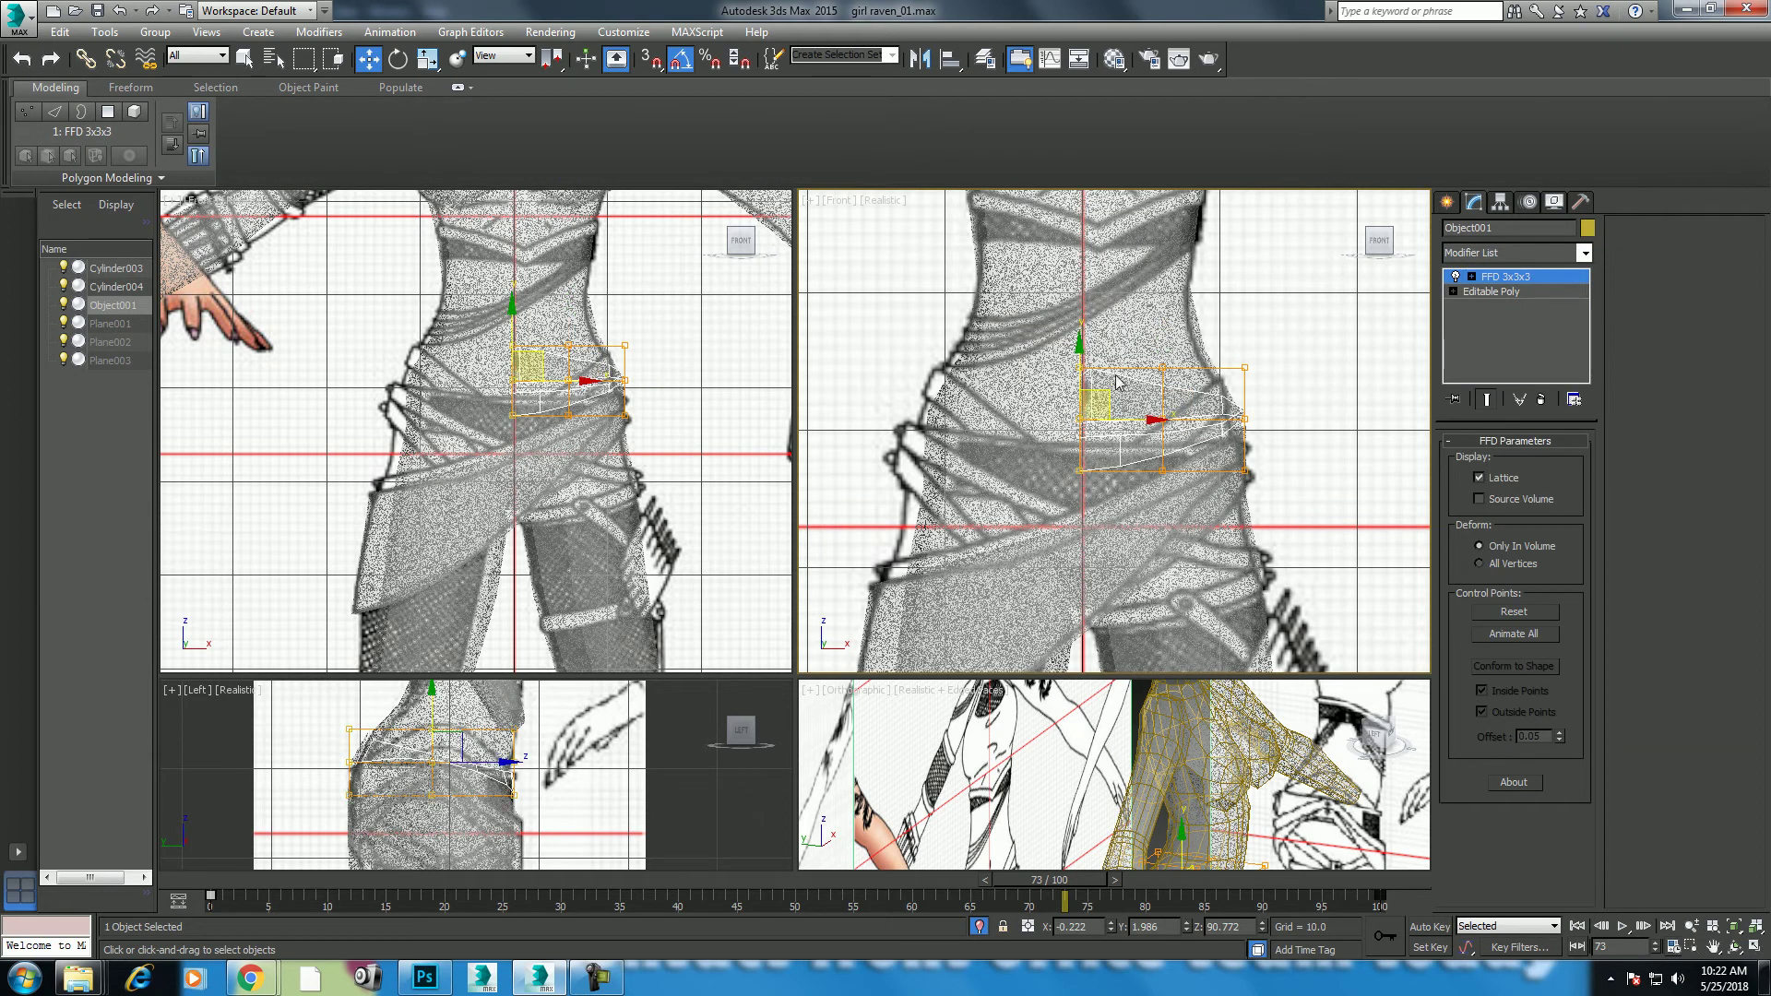
{"action": "left_click_drag", "start_coordinate": [1089, 353], "coordinate": [1180, 443]}
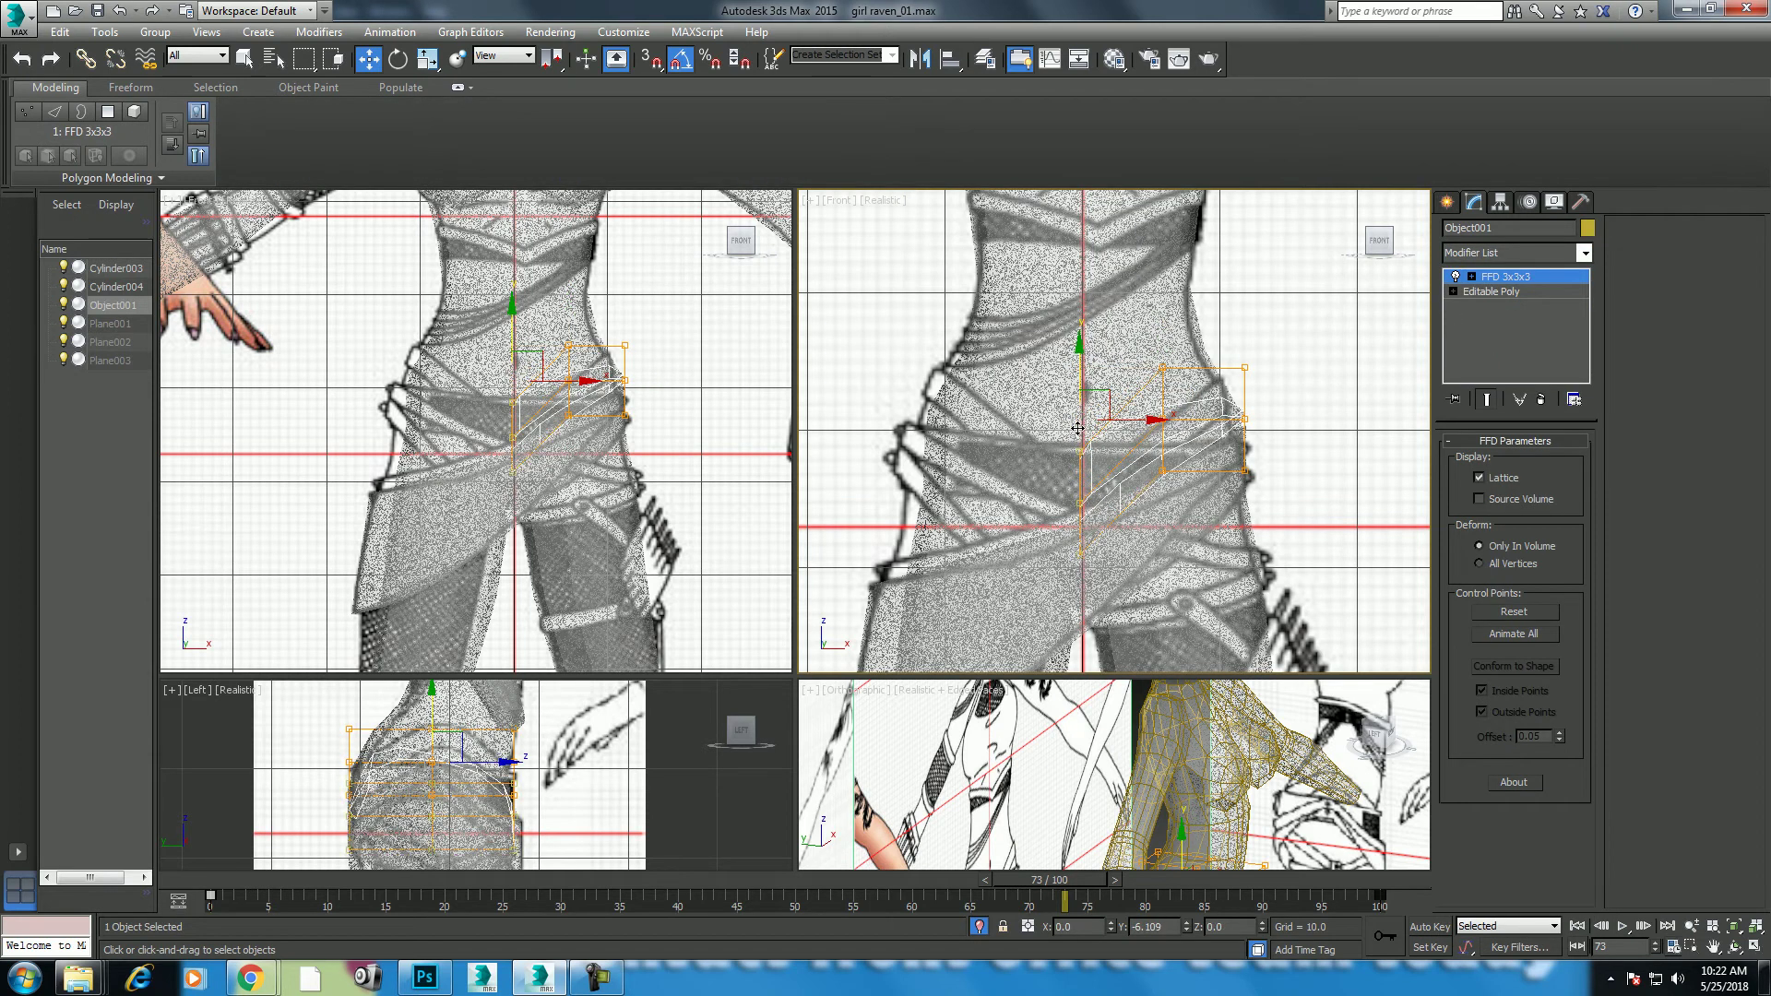
{"action": "left_click", "coordinate": [1162, 367]}
{"action": "left_click_drag", "start_coordinate": [1176, 355], "coordinate": [1162, 318]}
{"action": "mouse_move", "coordinate": [1304, 309]}
{"action": "left_mouse_down"}
{"action": "mouse_move", "coordinate": [1234, 406]}
{"action": "mouse_move", "coordinate": [1248, 329]}
{"action": "left_mouse_up"}
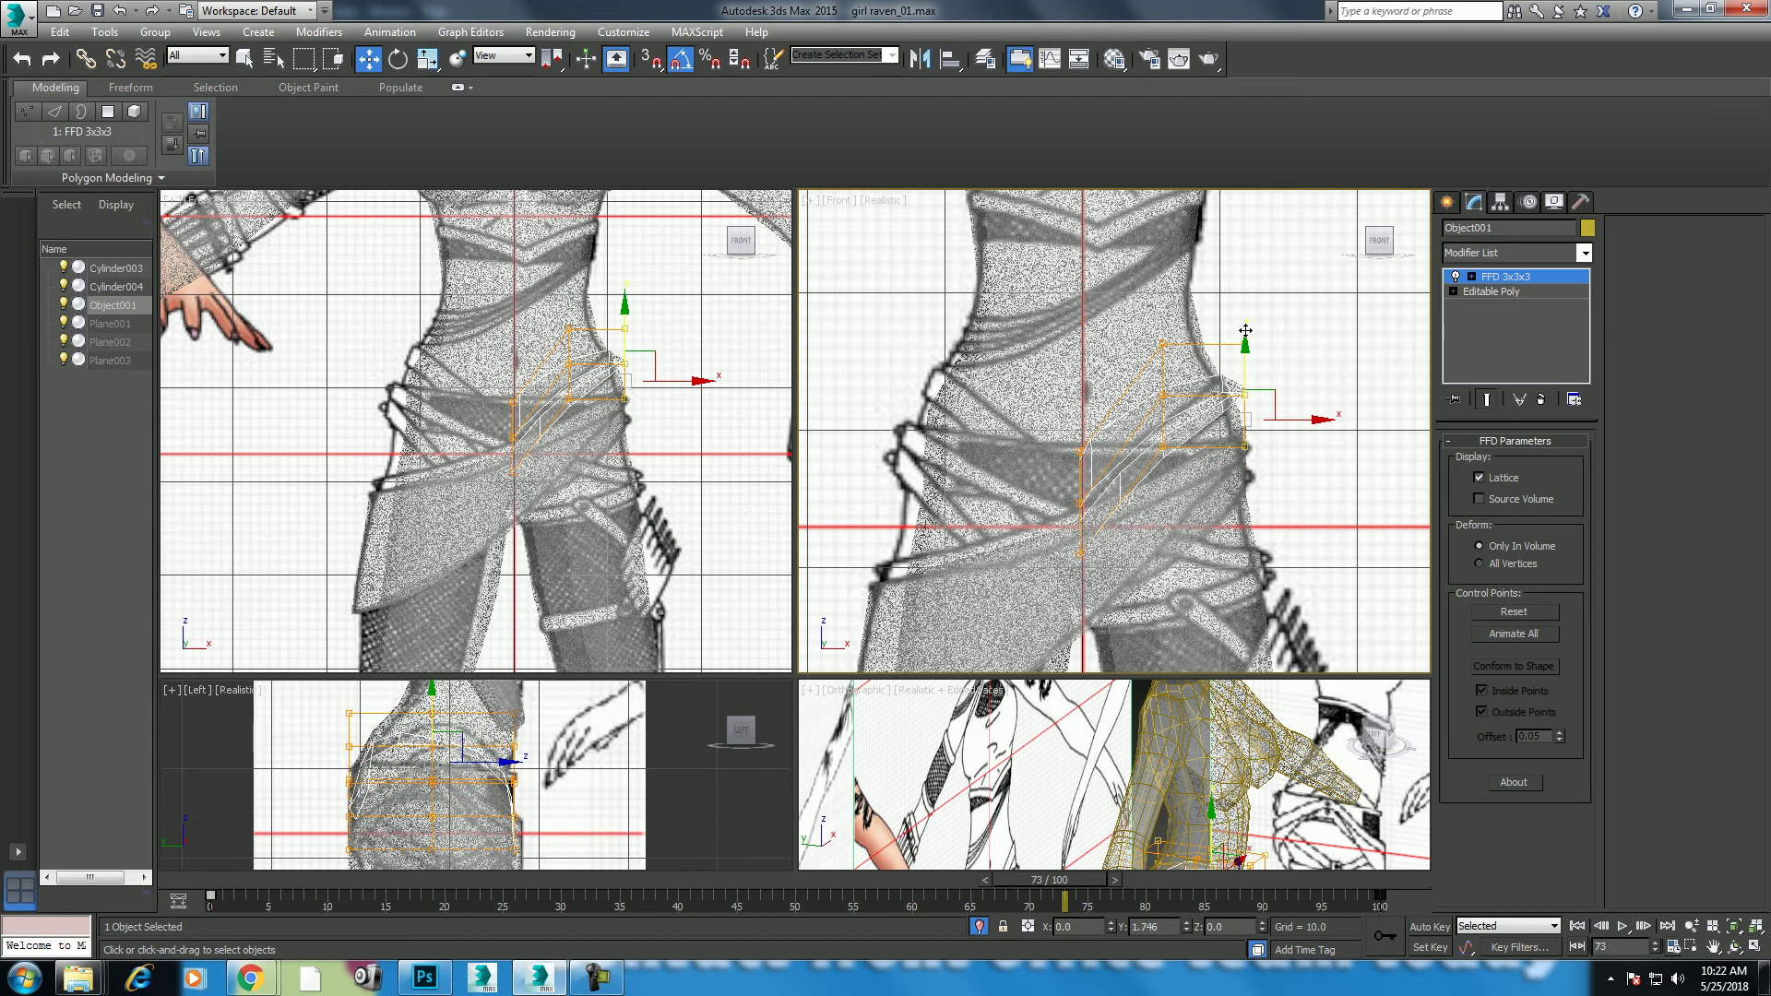
{"action": "left_click_drag", "start_coordinate": [1042, 385], "coordinate": [1133, 680]}
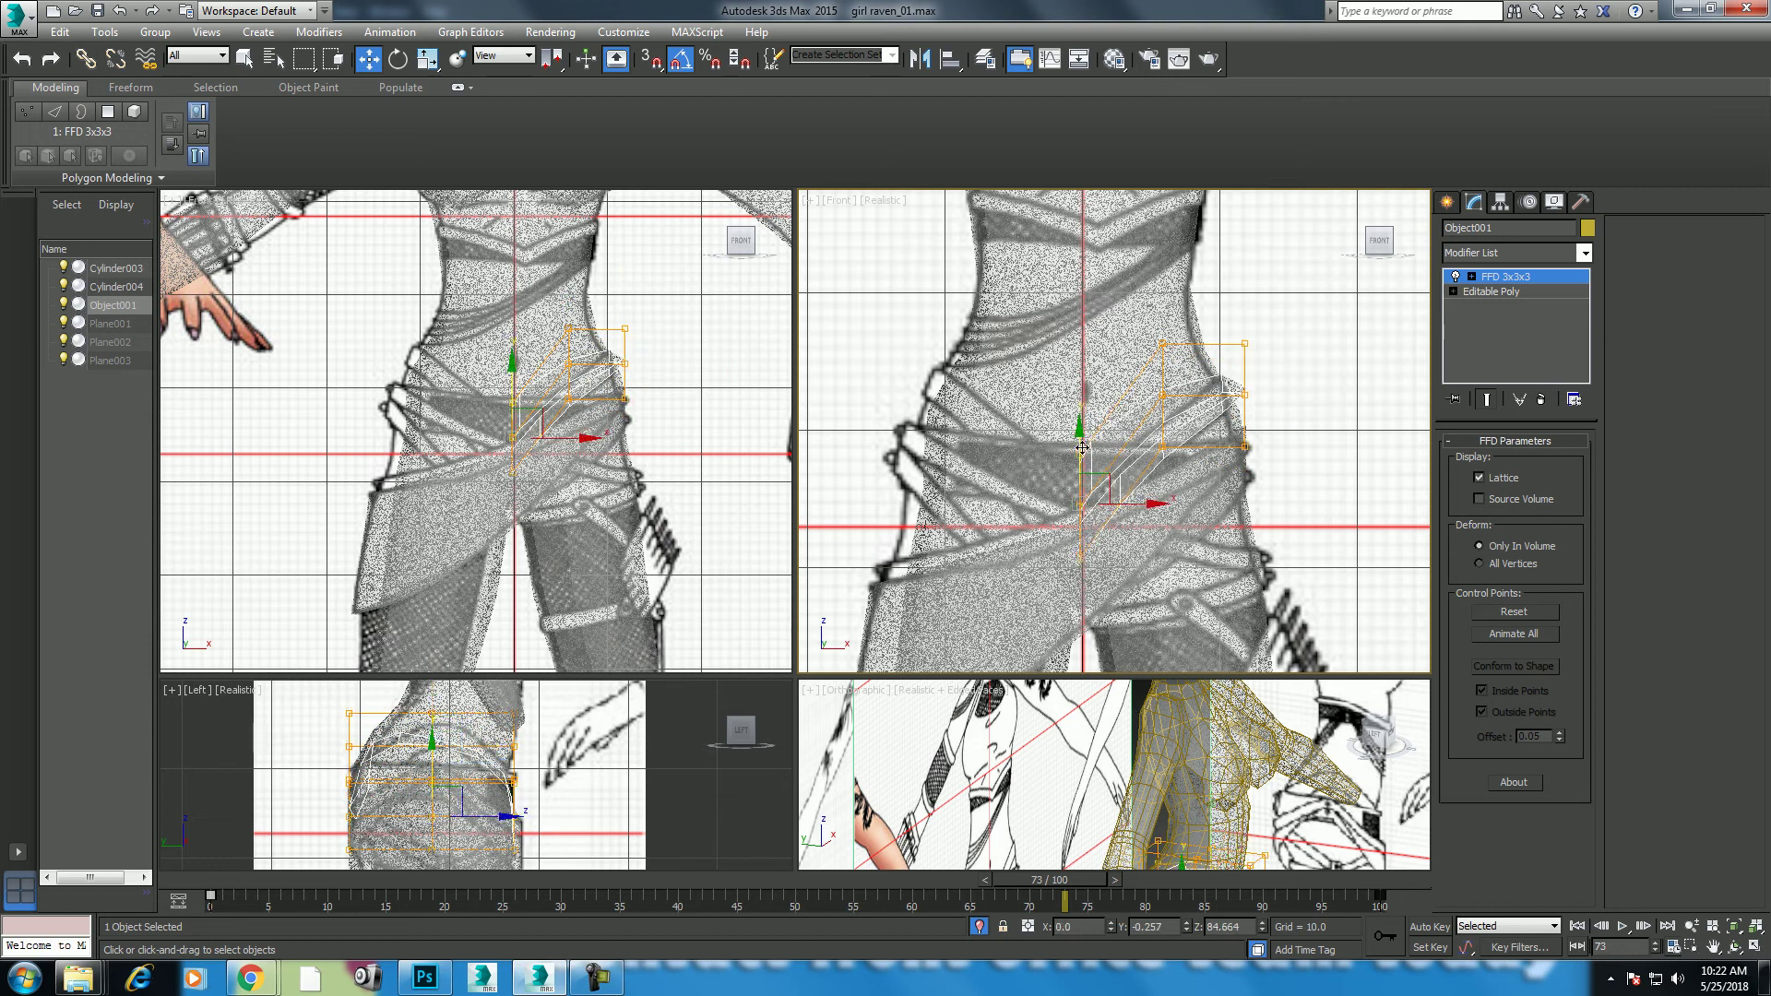
{"action": "left_click_drag", "start_coordinate": [1083, 439], "coordinate": [1083, 452]}
{"action": "right_click", "coordinate": [1176, 411]}
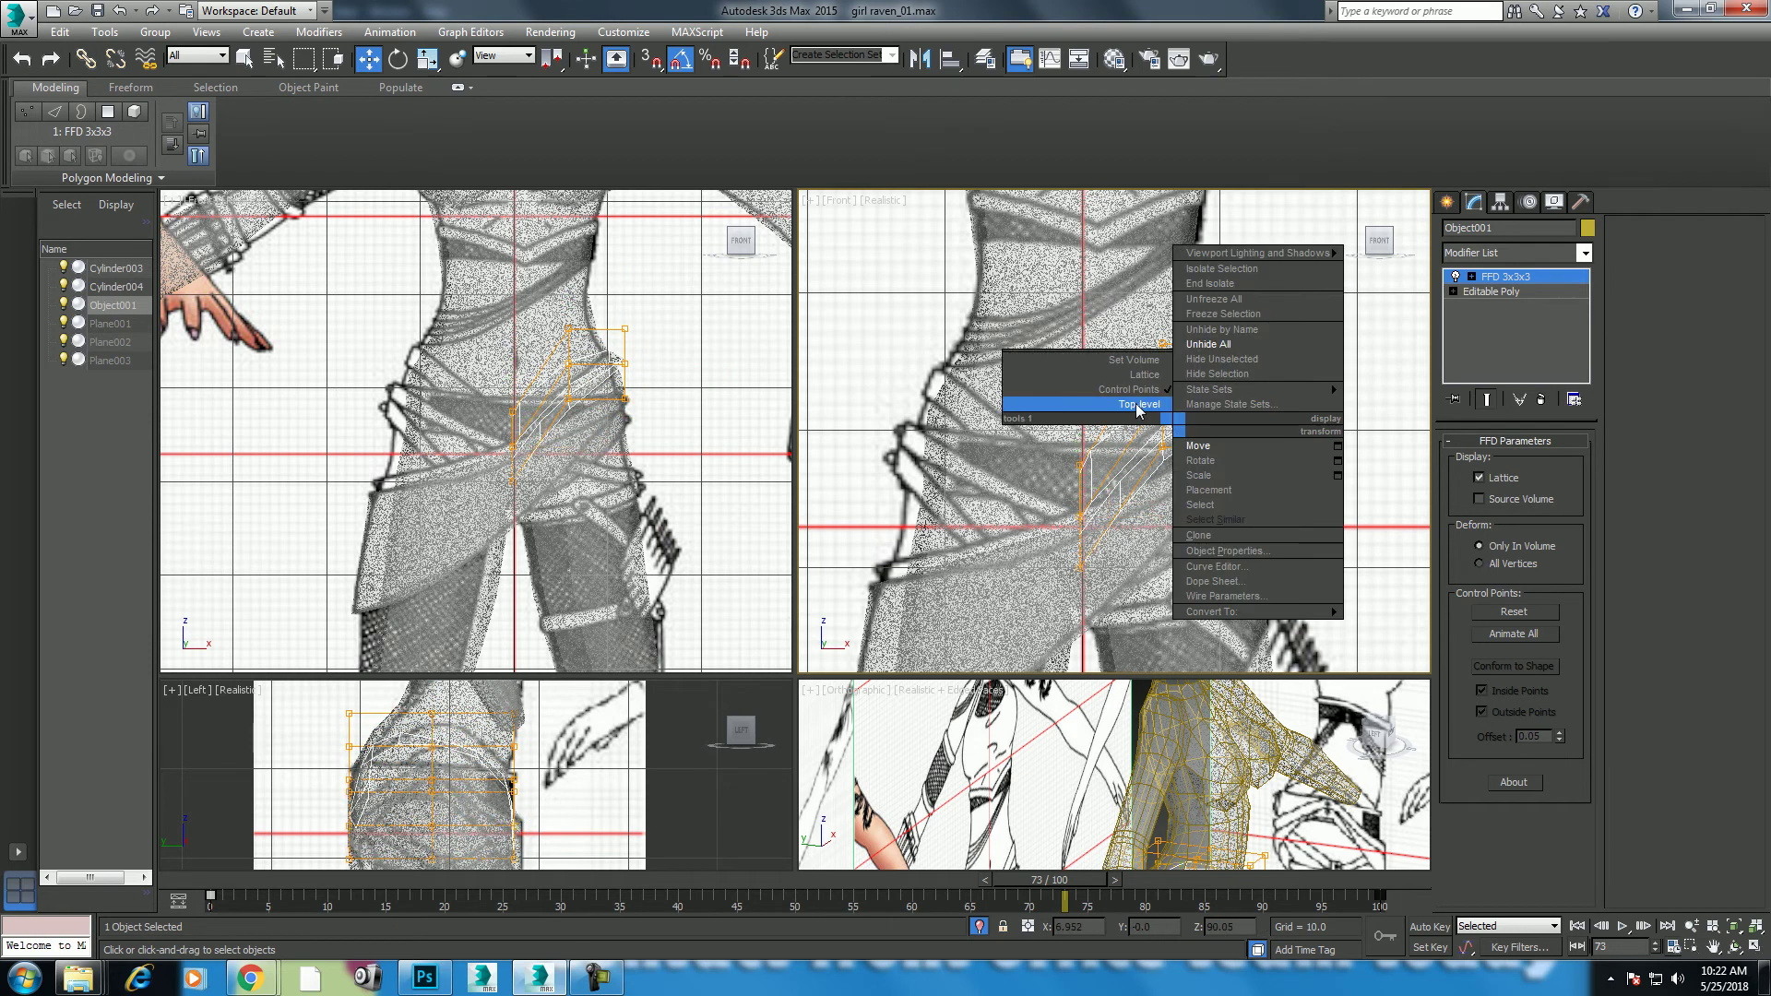
{"action": "left_click", "coordinate": [1144, 413]}
{"action": "left_click", "coordinate": [1218, 495]}
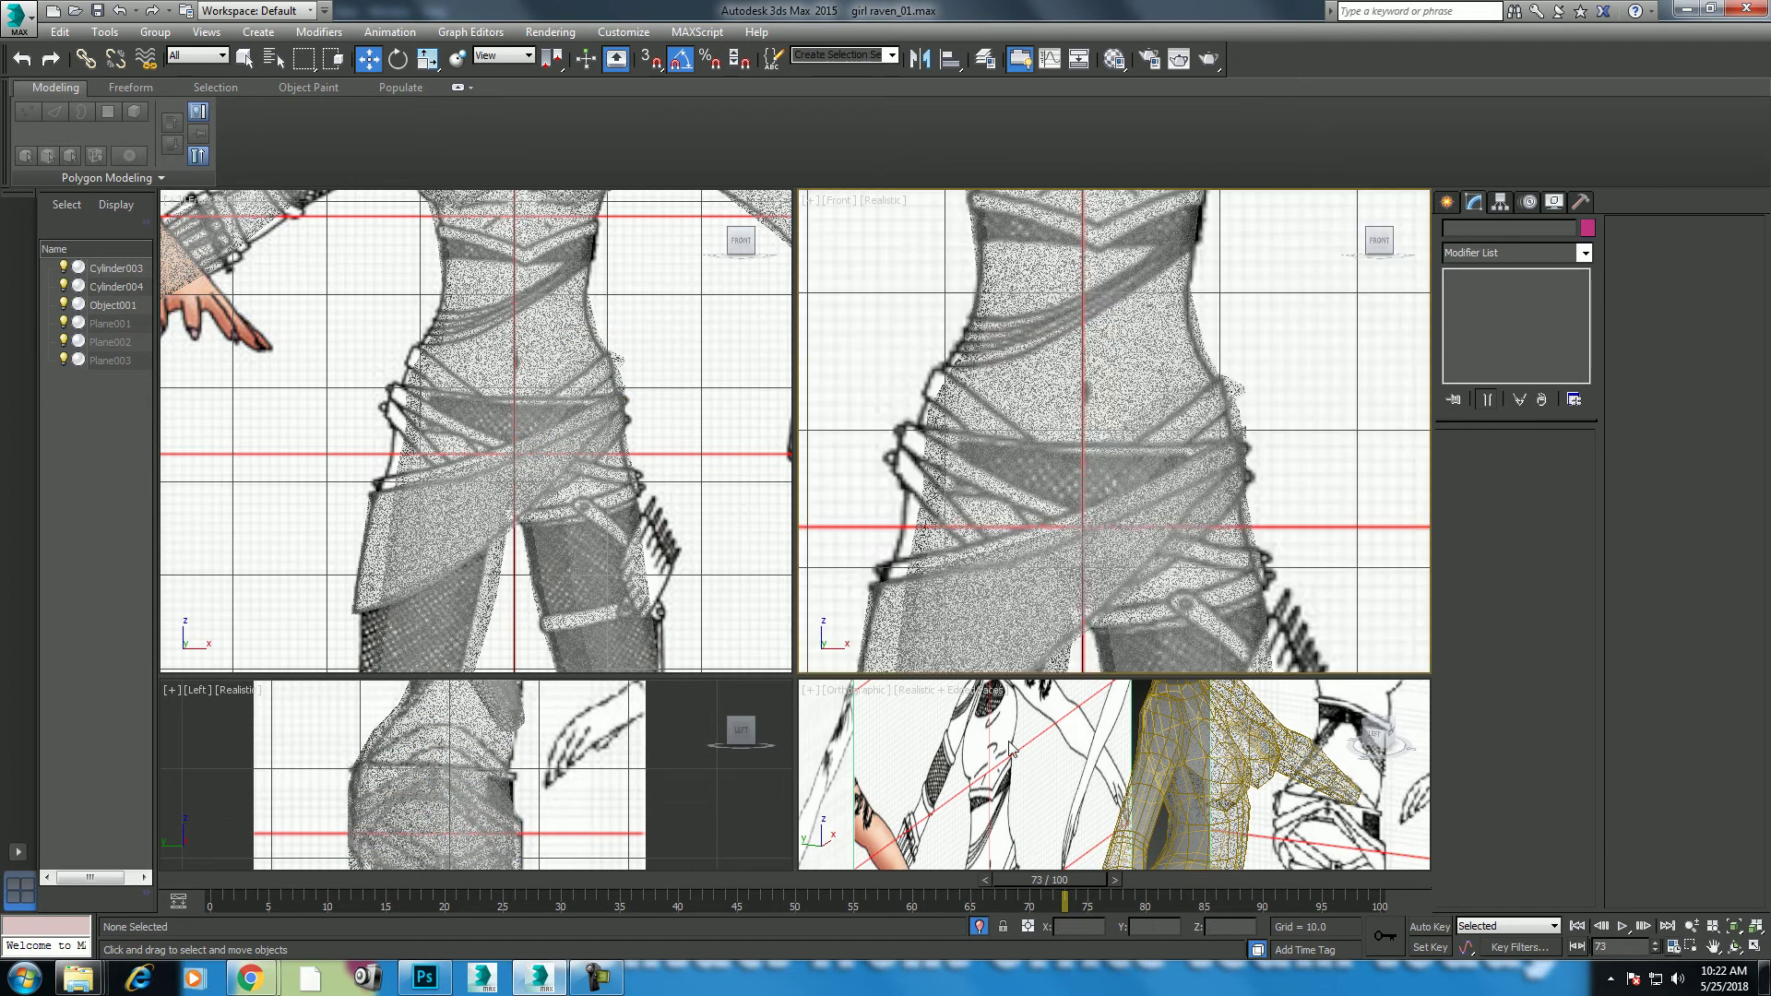
Step: At frame 12, nudge a corner lattice point slightly to refine the slant
{"action": "mouse_move", "coordinate": [427, 881]}
{"action": "left_mouse_down"}
{"action": "mouse_move", "coordinate": [132, 888]}
{"action": "mouse_move", "coordinate": [545, 874]}
{"action": "mouse_move", "coordinate": [362, 881]}
{"action": "left_mouse_up"}
{"action": "key", "text": "w"}
{"action": "left_click", "coordinate": [1241, 392]}
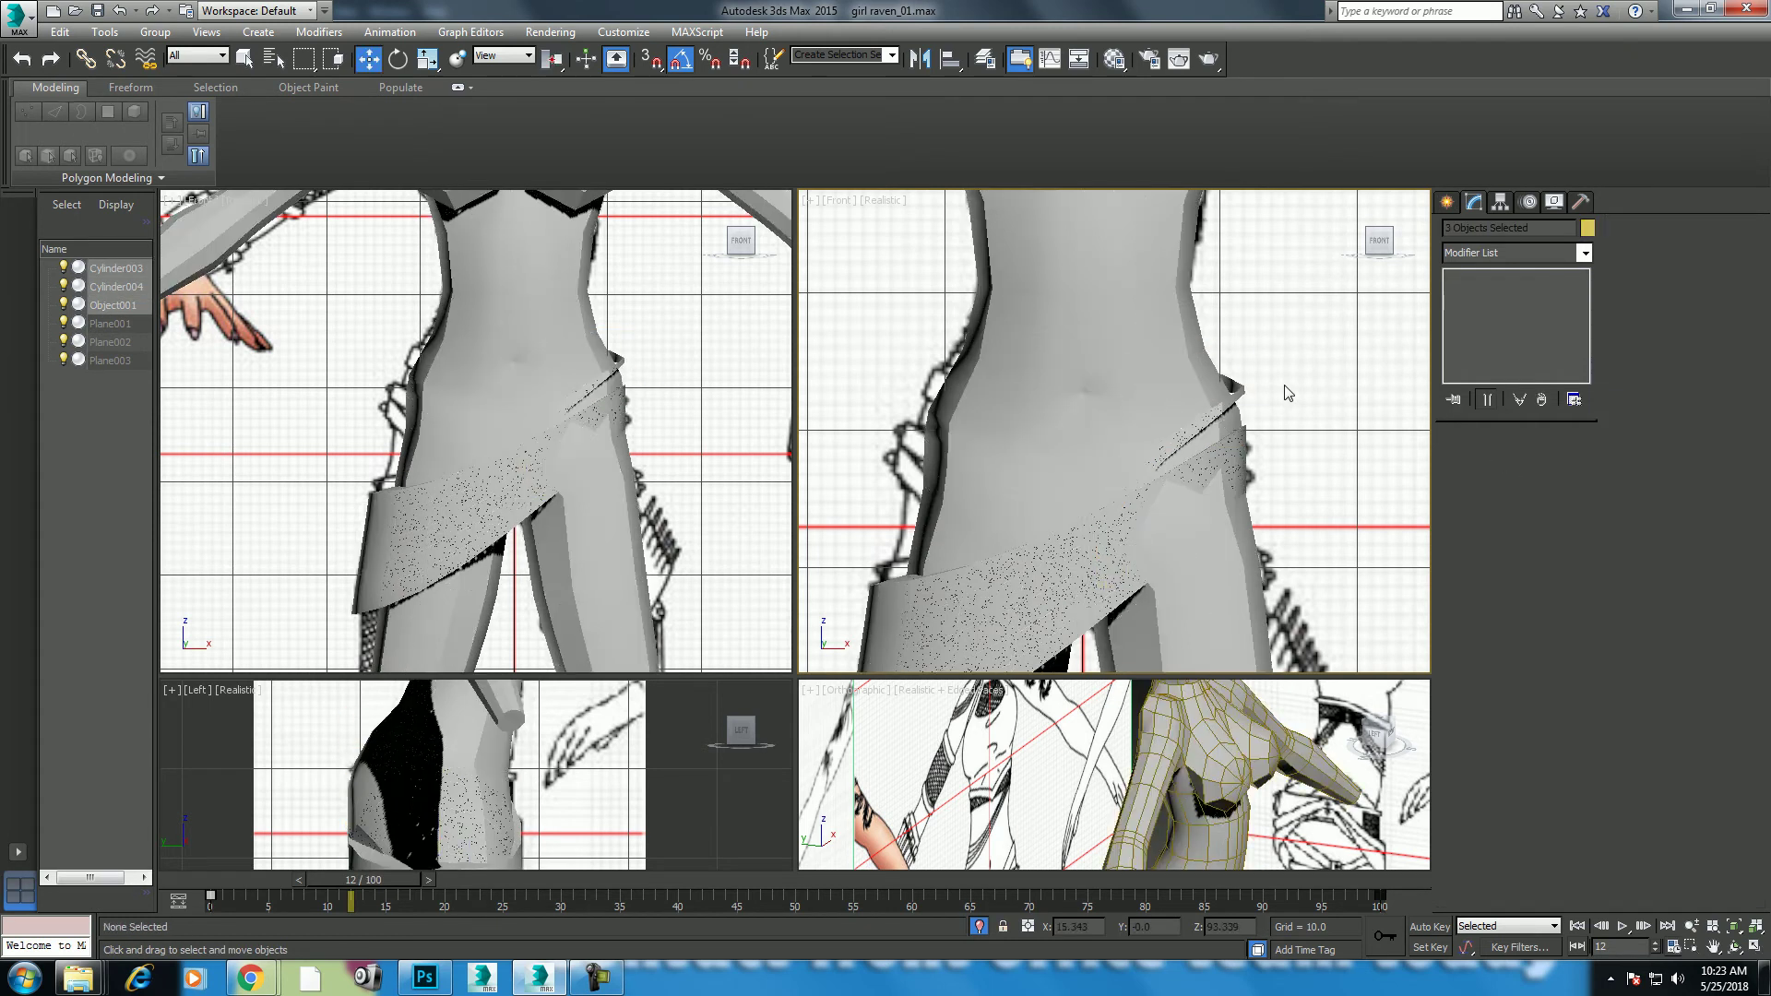
{"action": "key", "text": "1"}
{"action": "left_click", "coordinate": [1245, 395]}
{"action": "left_click_drag", "start_coordinate": [1313, 396], "coordinate": [1319, 399]}
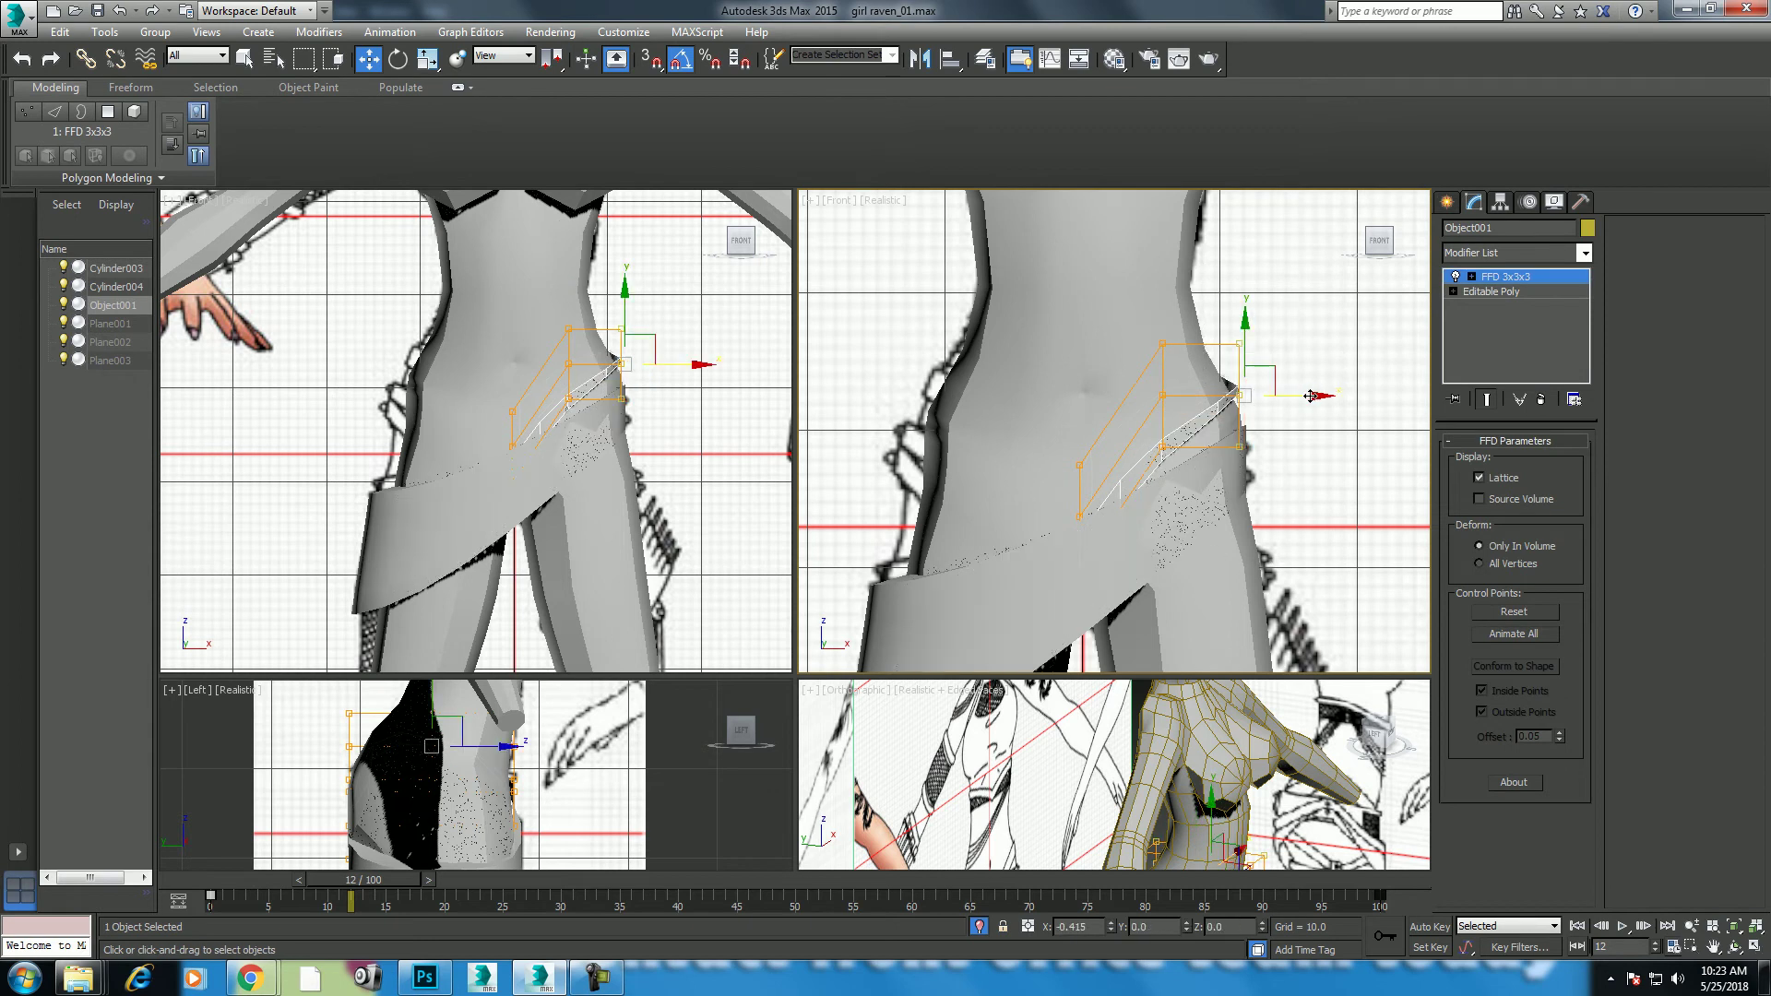
{"action": "left_click", "coordinate": [1547, 277]}
{"action": "left_click", "coordinate": [1481, 251]}
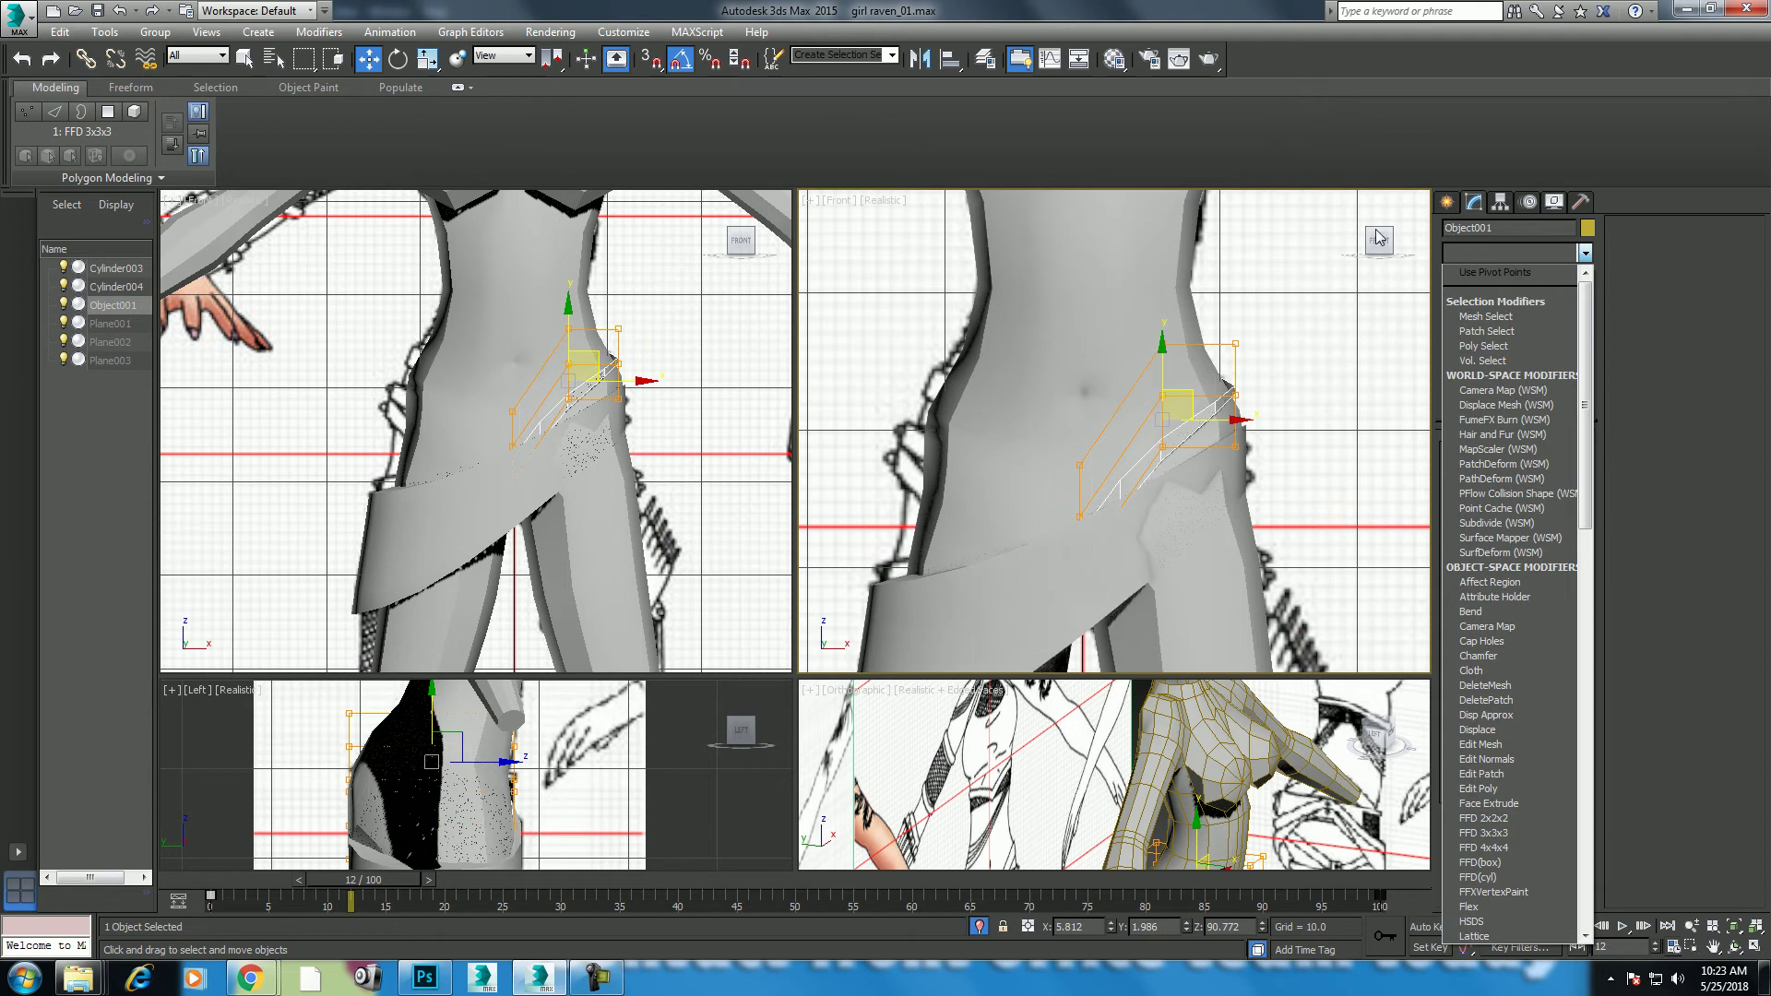
Step: Add Symmetry to Object001 and slide its mirror plane to the body's centre line
{"action": "type", "text": "sym"}
{"action": "key", "text": "Return"}
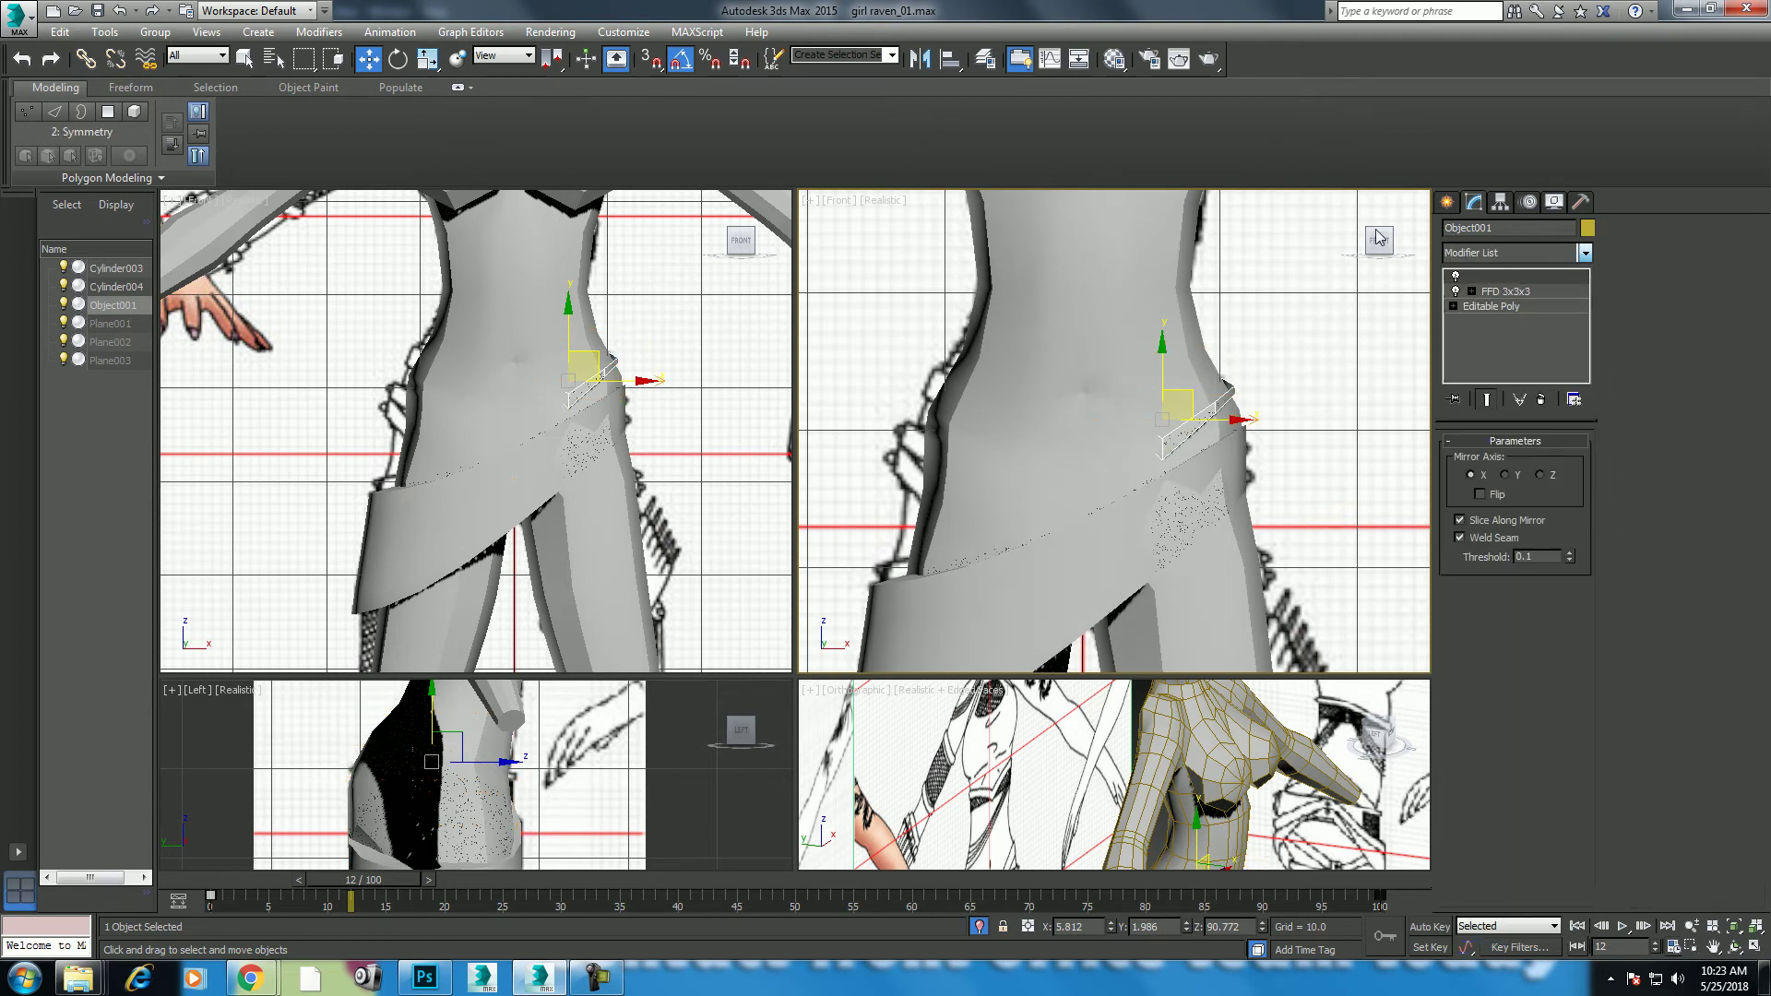
{"action": "left_click", "coordinate": [1473, 277]}
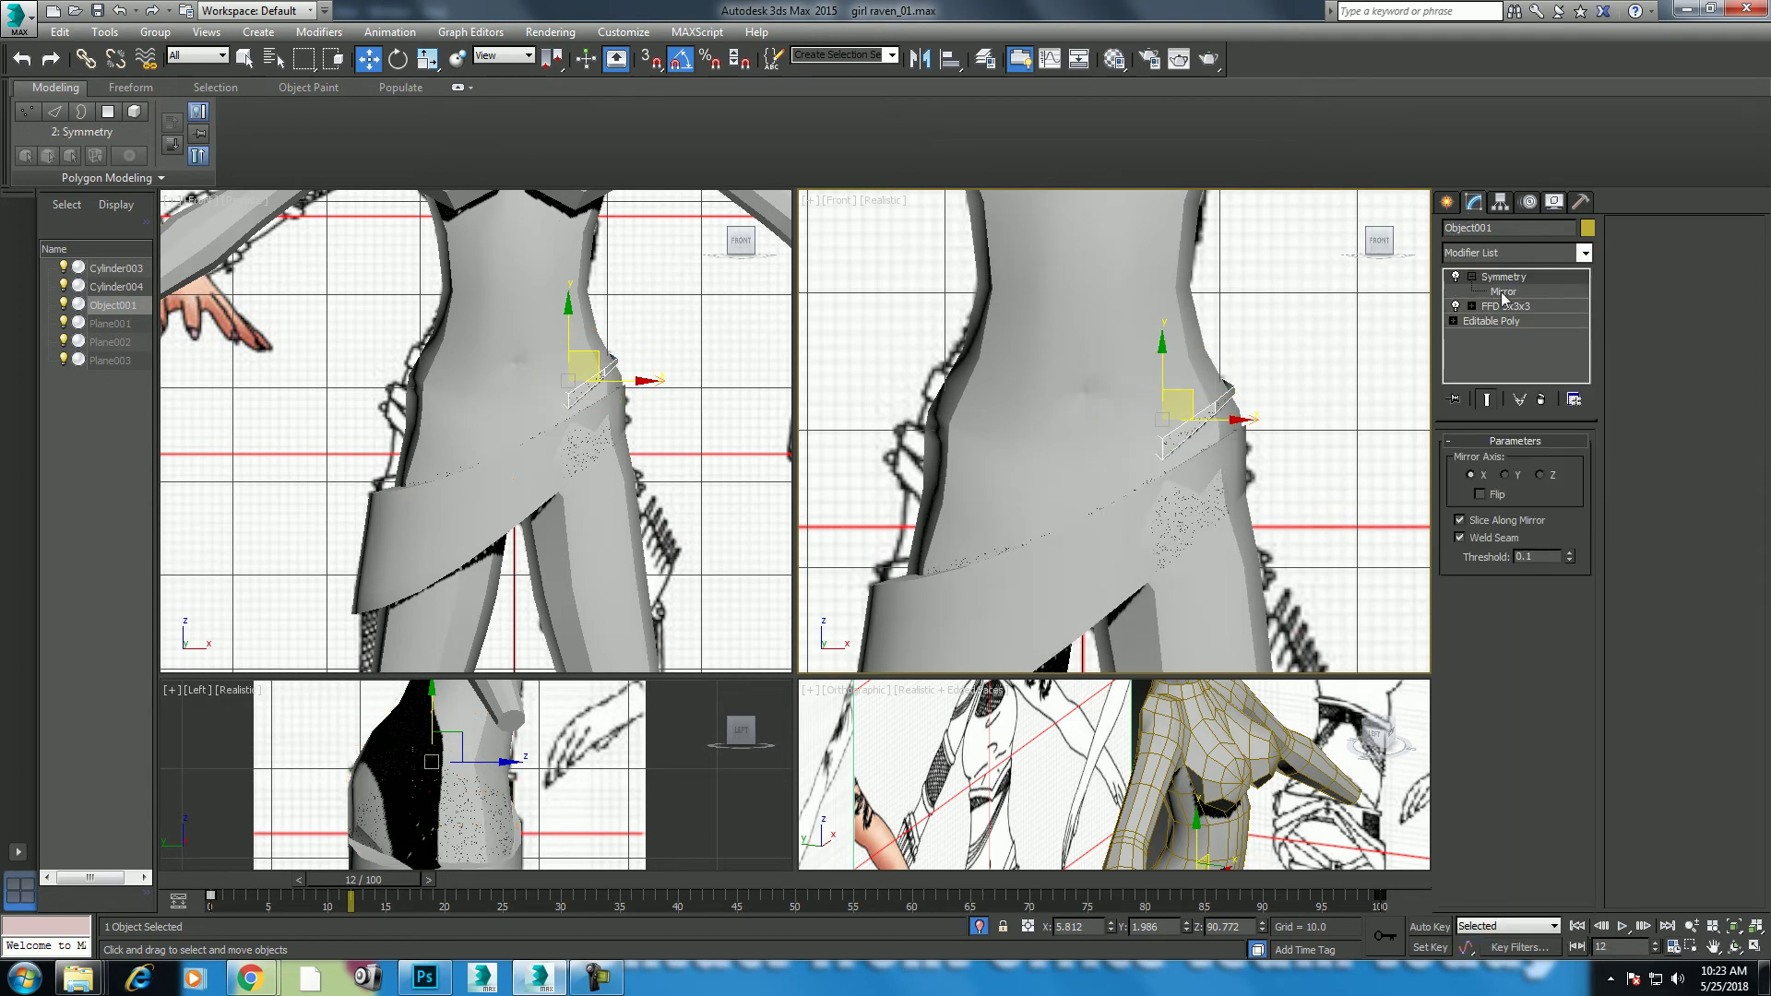
{"action": "left_click_drag", "start_coordinate": [1244, 422], "coordinate": [1159, 441]}
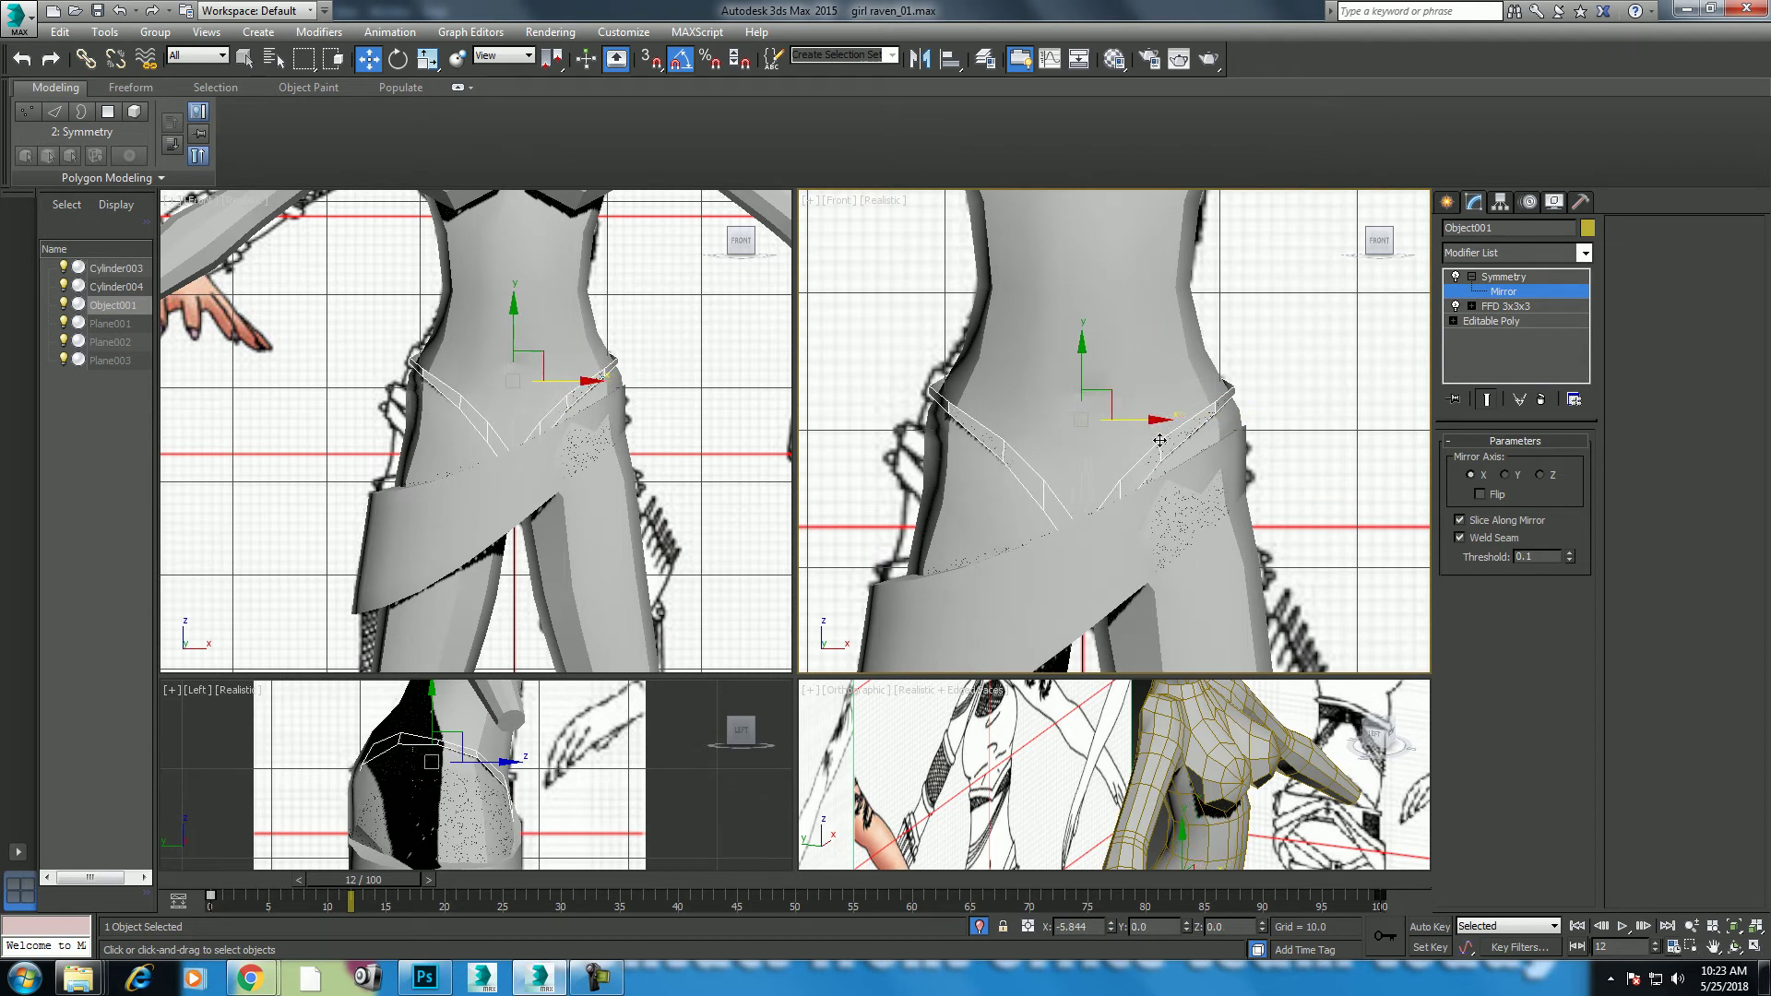
{"action": "scroll", "coordinate": [1164, 636], "scroll_direction": "down", "scroll_amount": 2}
{"action": "scroll", "coordinate": [1164, 636], "scroll_direction": "down", "scroll_amount": 1}
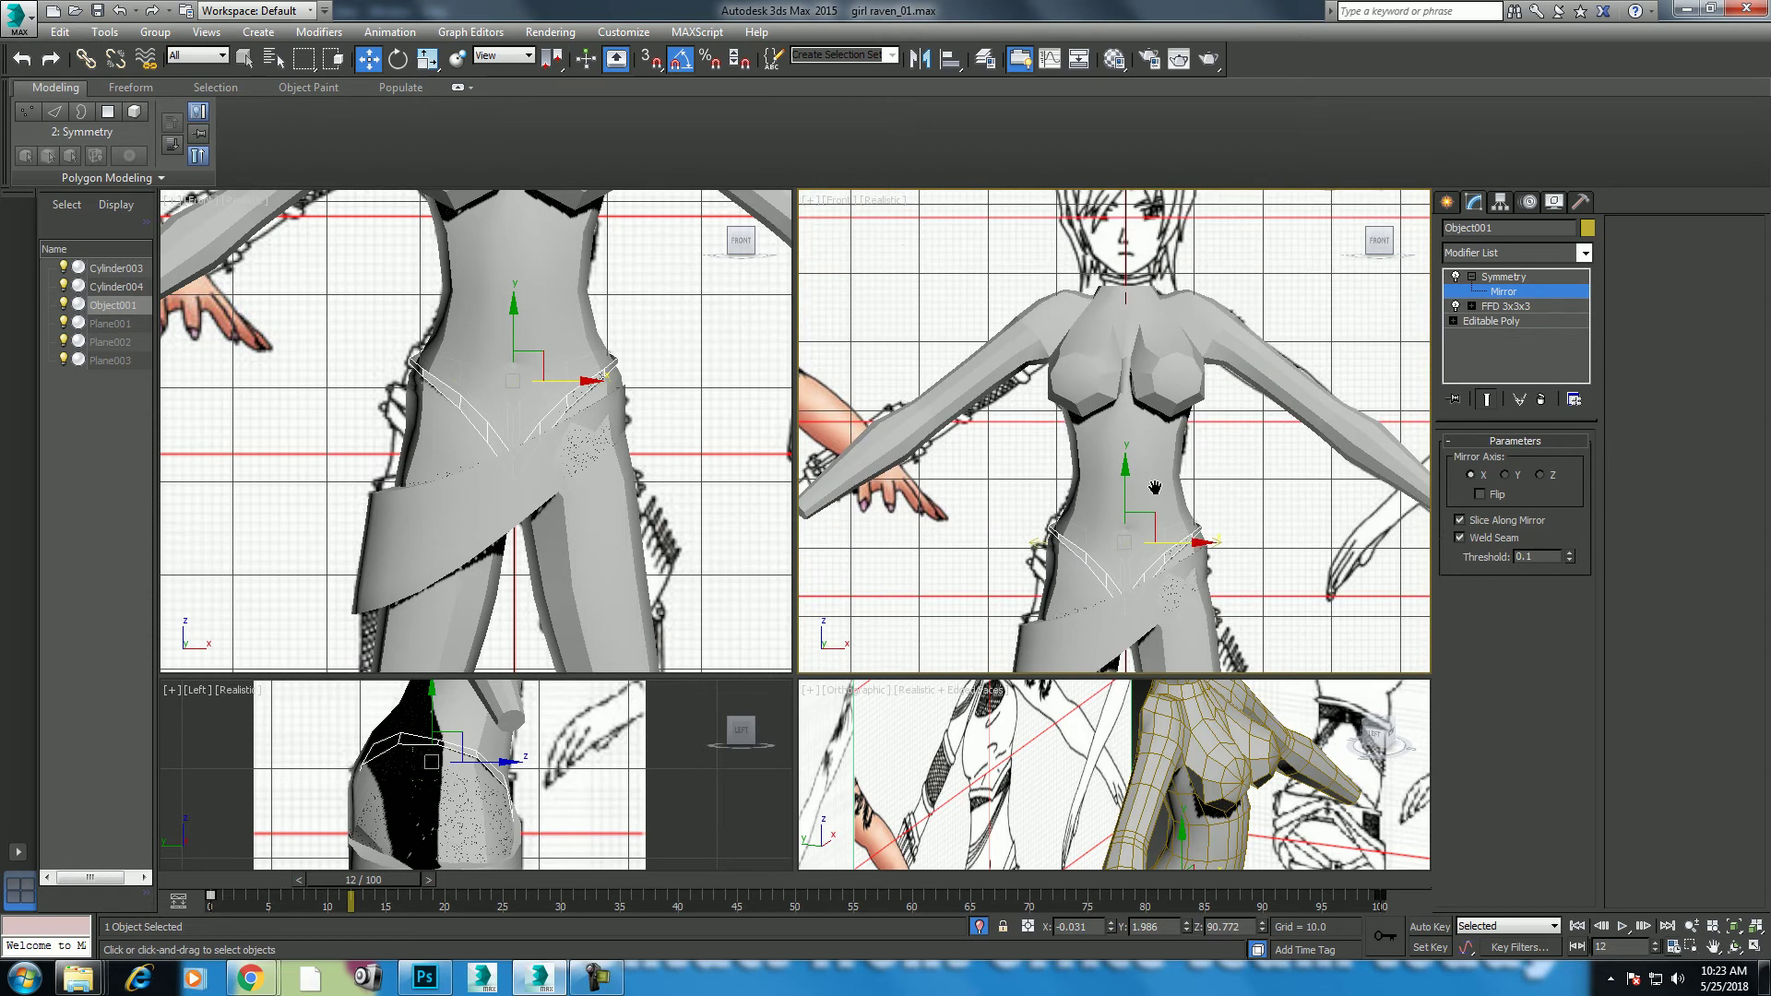
{"action": "scroll", "coordinate": [1164, 637], "scroll_direction": "down", "scroll_amount": 1}
{"action": "scroll", "coordinate": [508, 391], "scroll_direction": "down", "scroll_amount": 2}
{"action": "scroll", "coordinate": [508, 391], "scroll_direction": "down", "scroll_amount": 1}
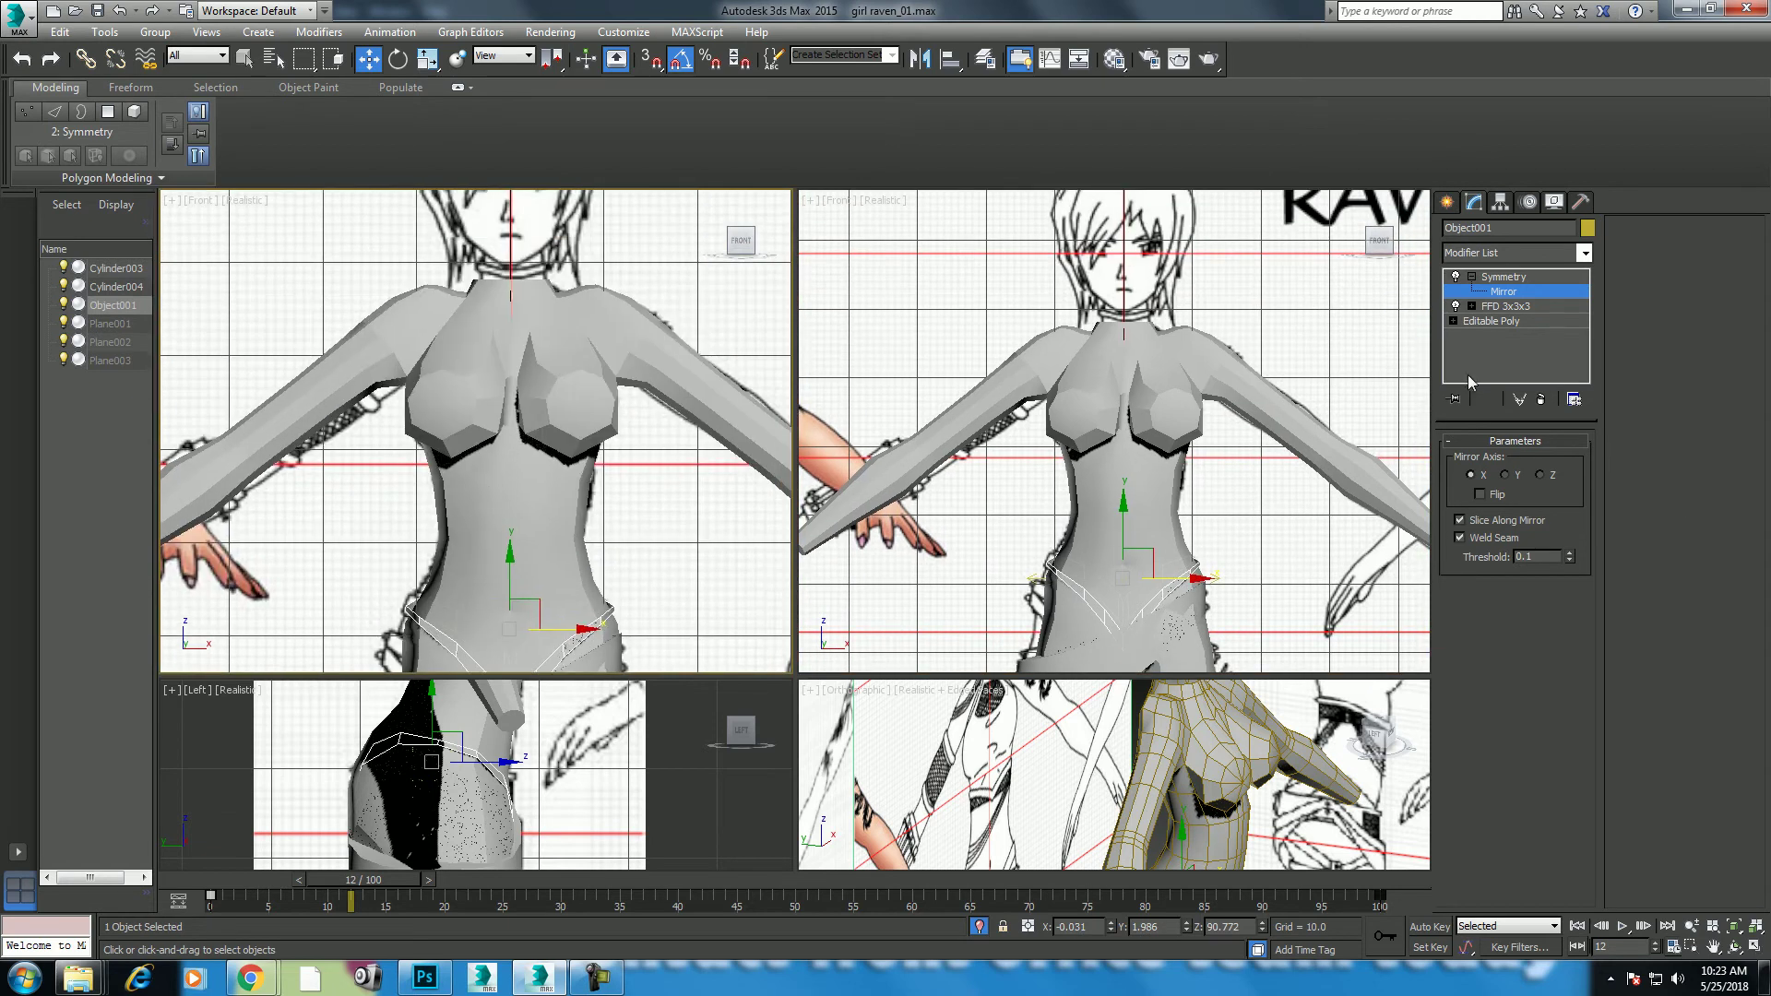
{"action": "left_click", "coordinate": [1447, 202]}
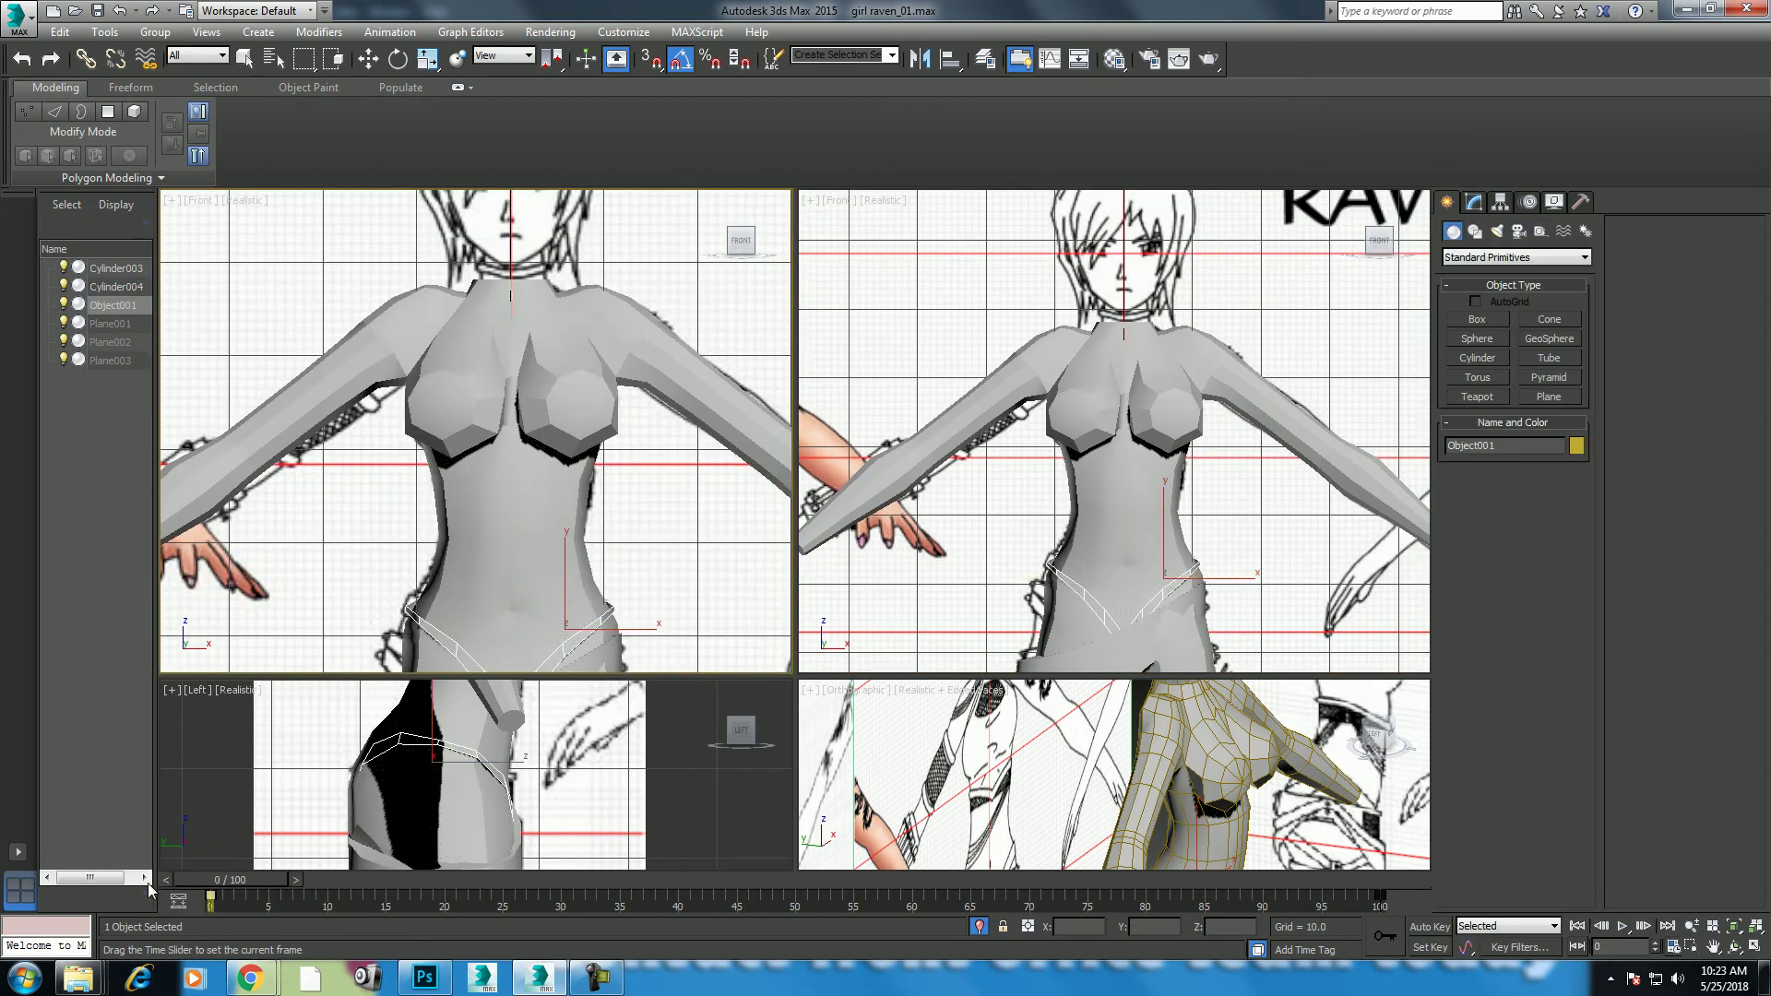
Step: At frame 85, select Cylinder003 and enter Edge mode on its Editable Poly base below Symmetry
{"action": "left_click_drag", "start_coordinate": [336, 883], "coordinate": [1204, 881]}
{"action": "middle_click_drag", "start_coordinate": [1157, 429], "coordinate": [1155, 449]}
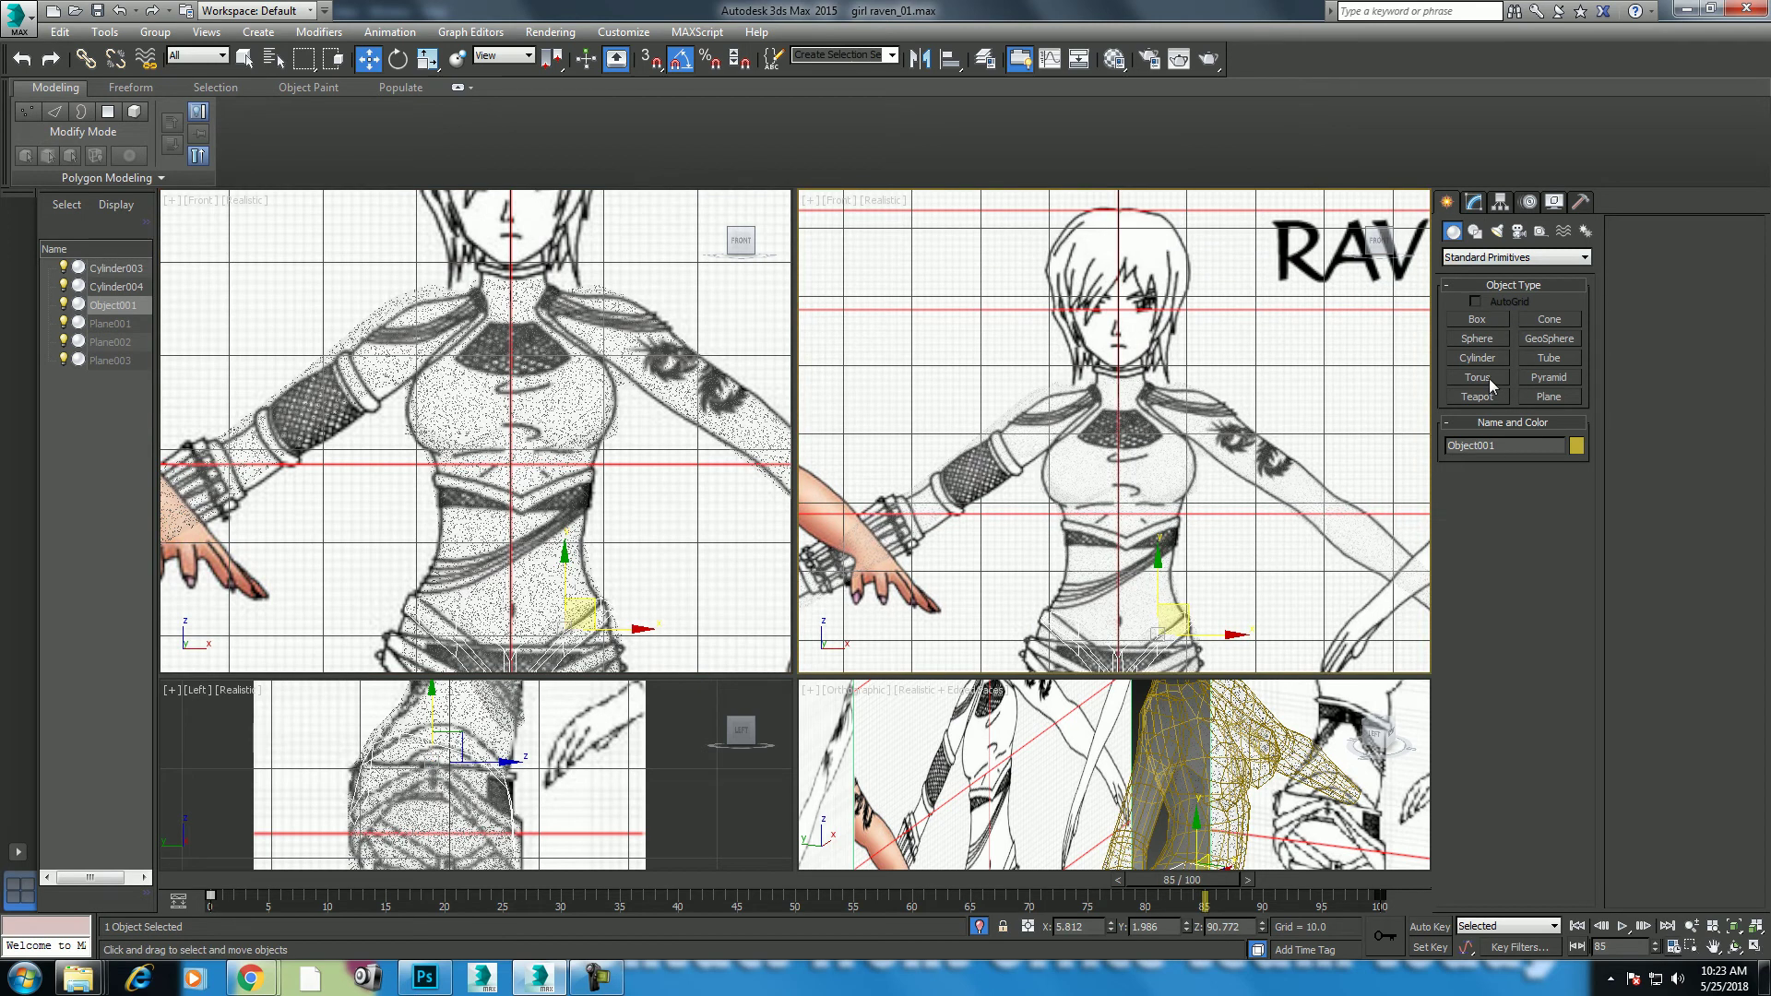
{"action": "left_click", "coordinate": [1162, 449]}
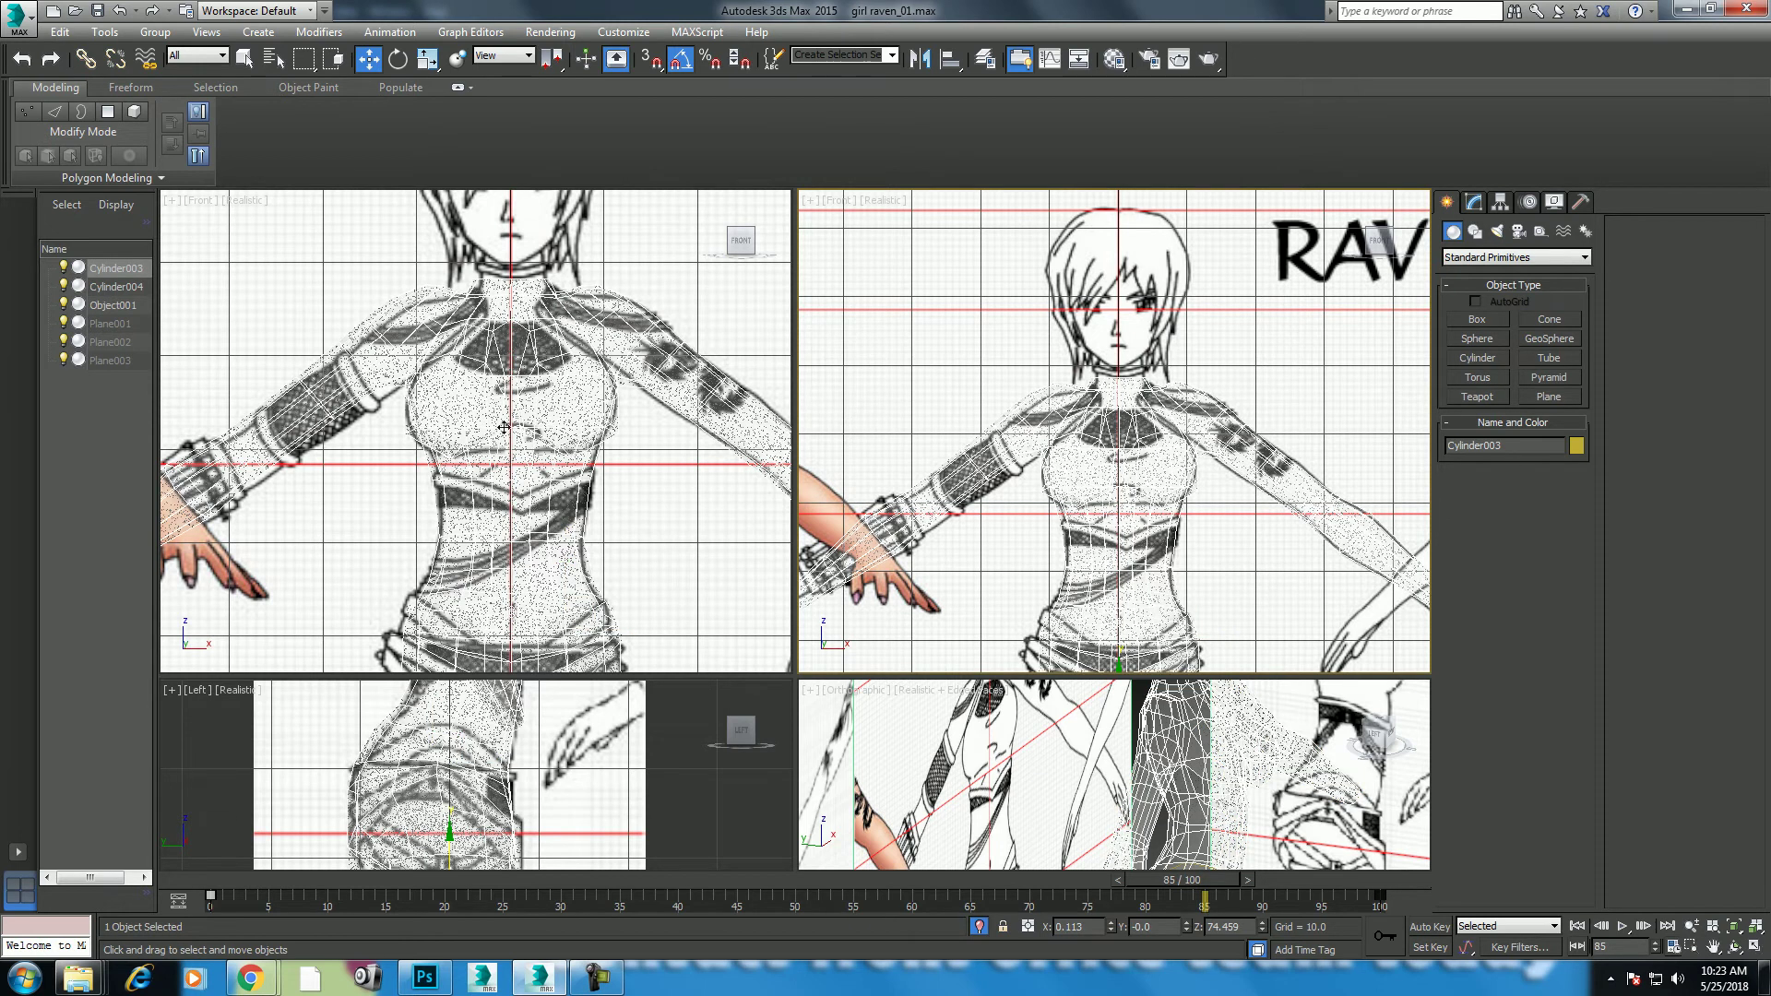
{"action": "left_click", "coordinate": [1473, 201]}
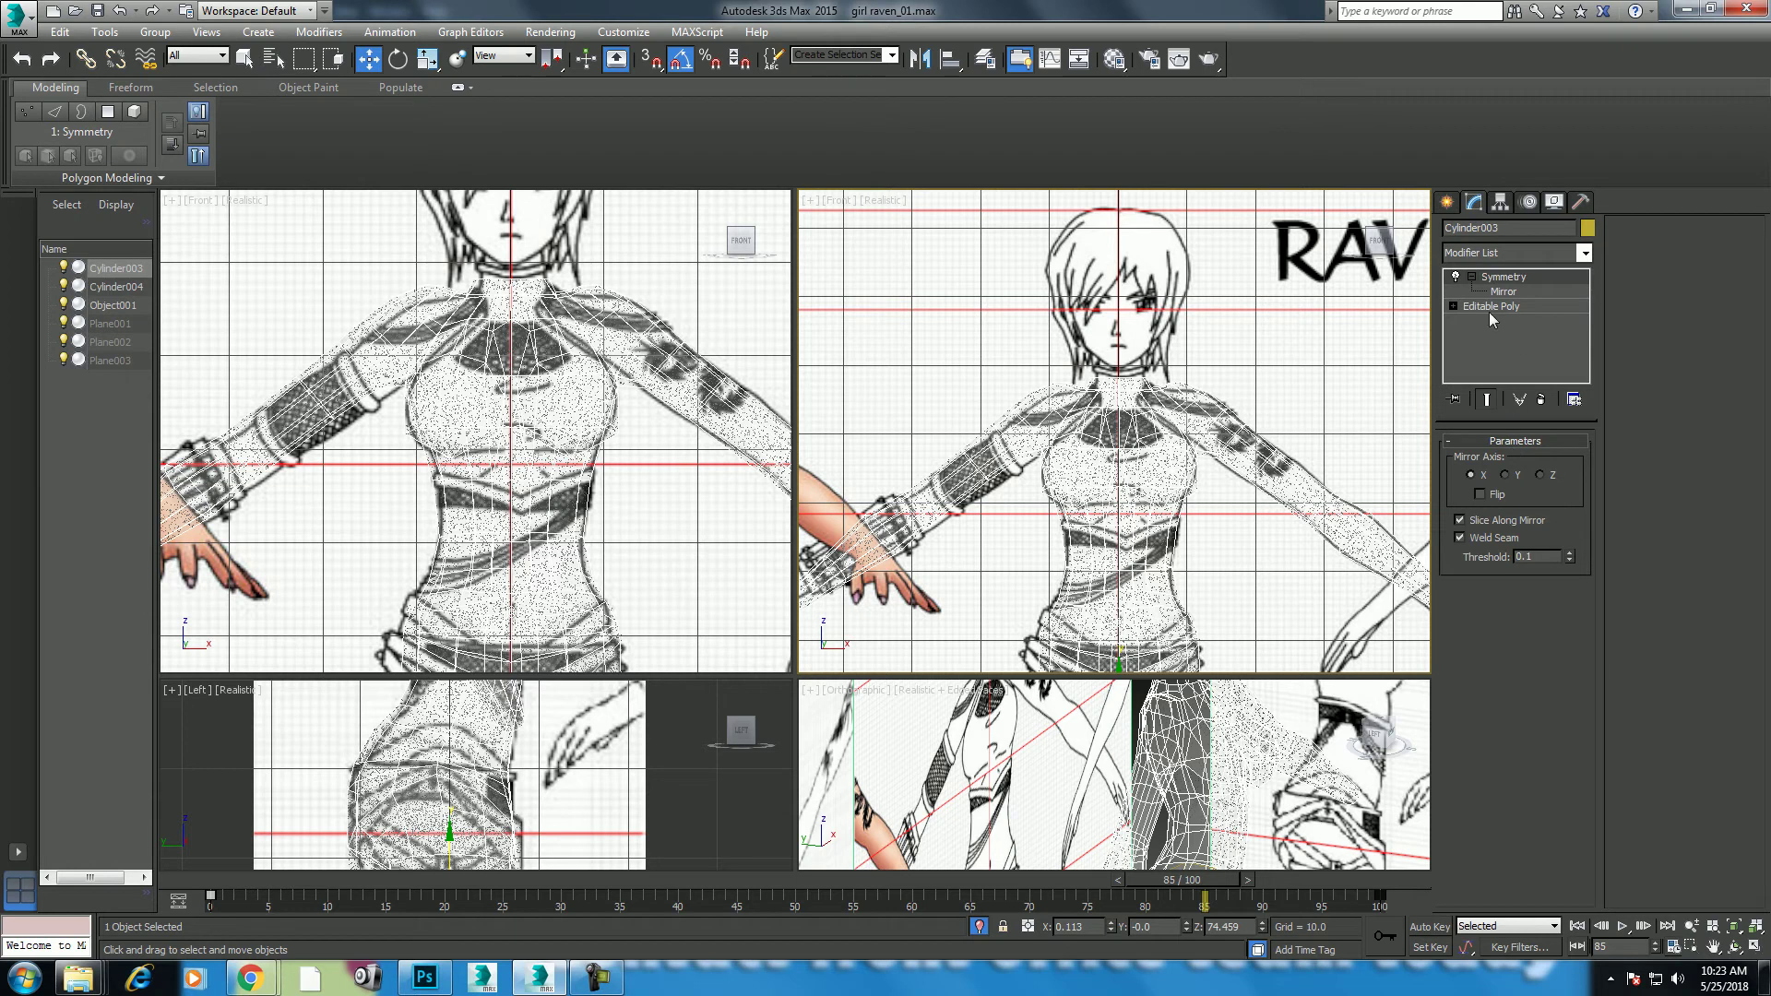
{"action": "left_click", "coordinate": [1489, 307]}
{"action": "left_click", "coordinate": [1492, 462]}
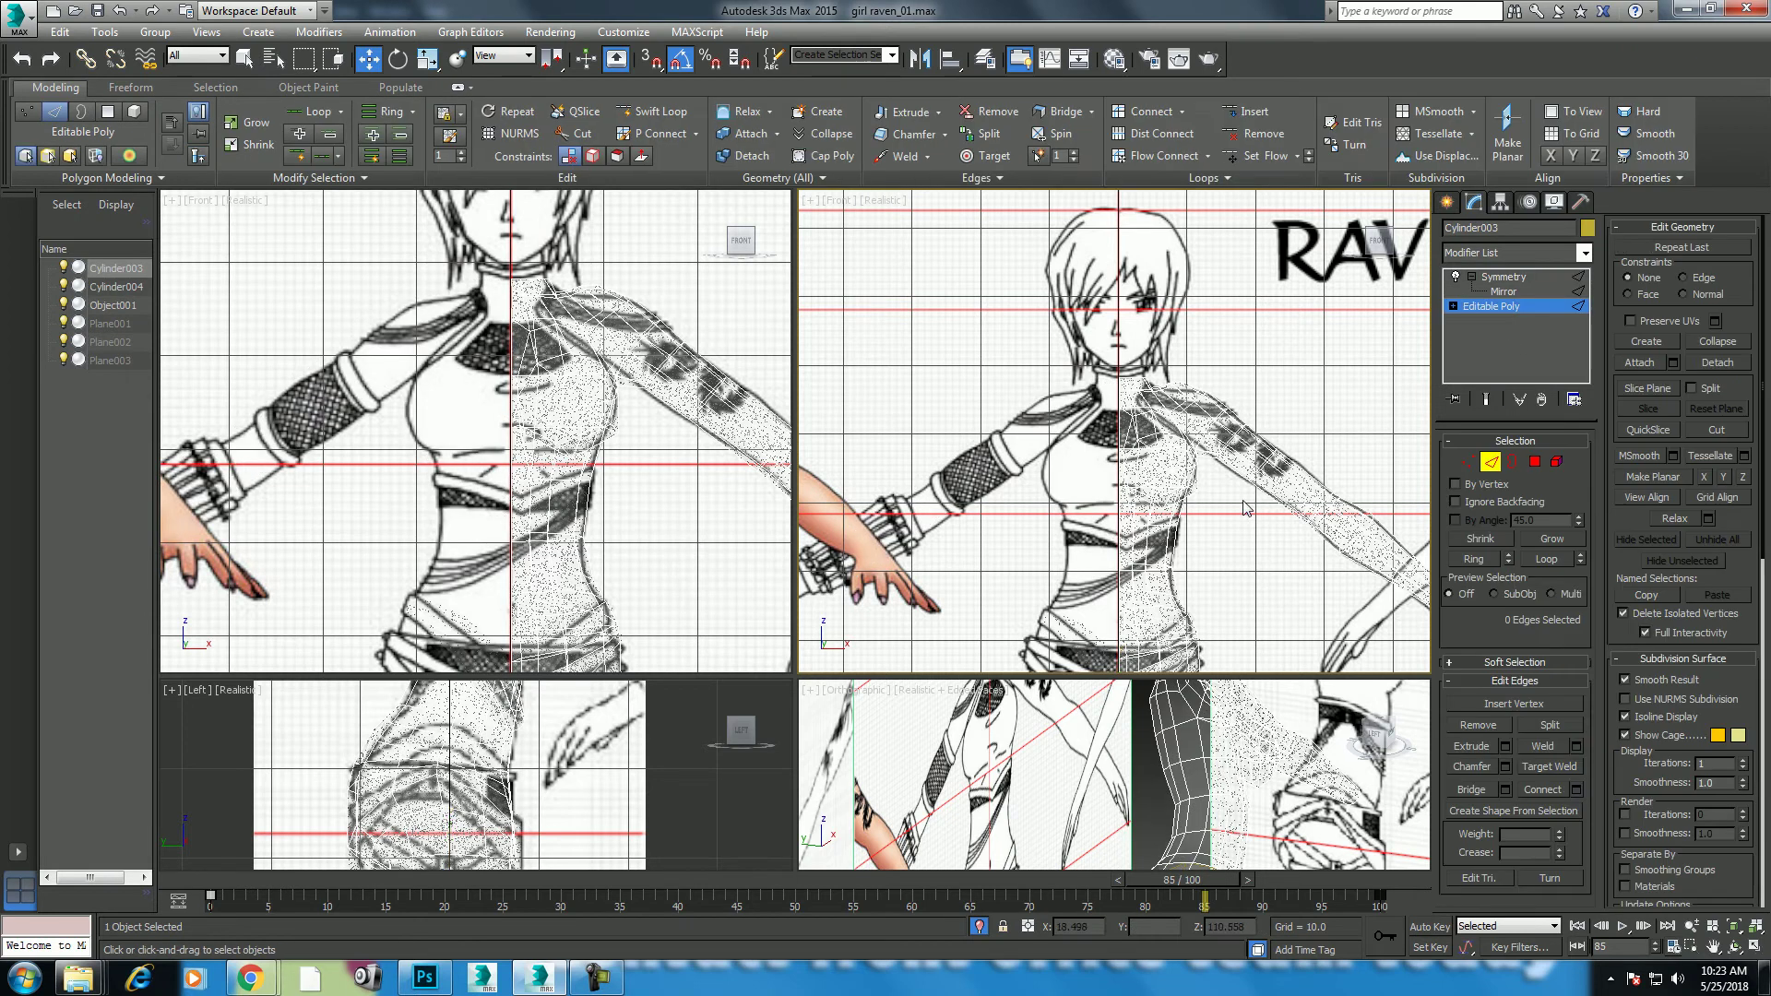
{"action": "scroll", "coordinate": [1266, 442], "scroll_direction": "up", "scroll_amount": 2}
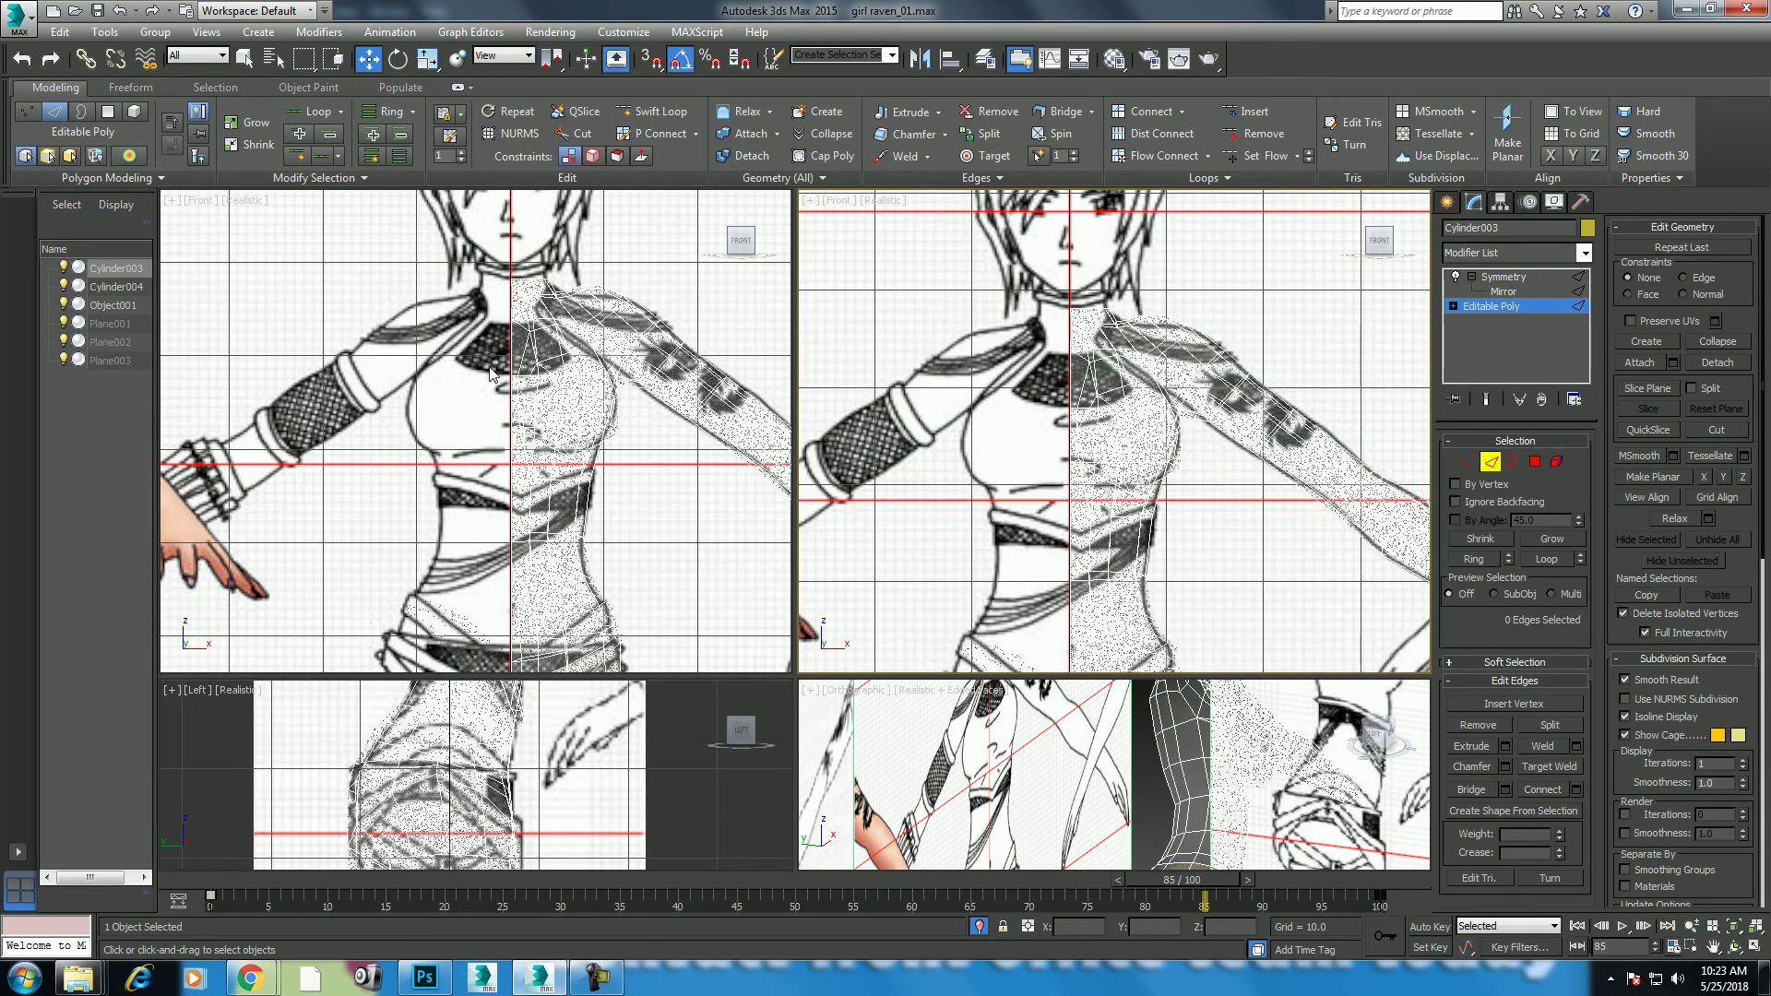
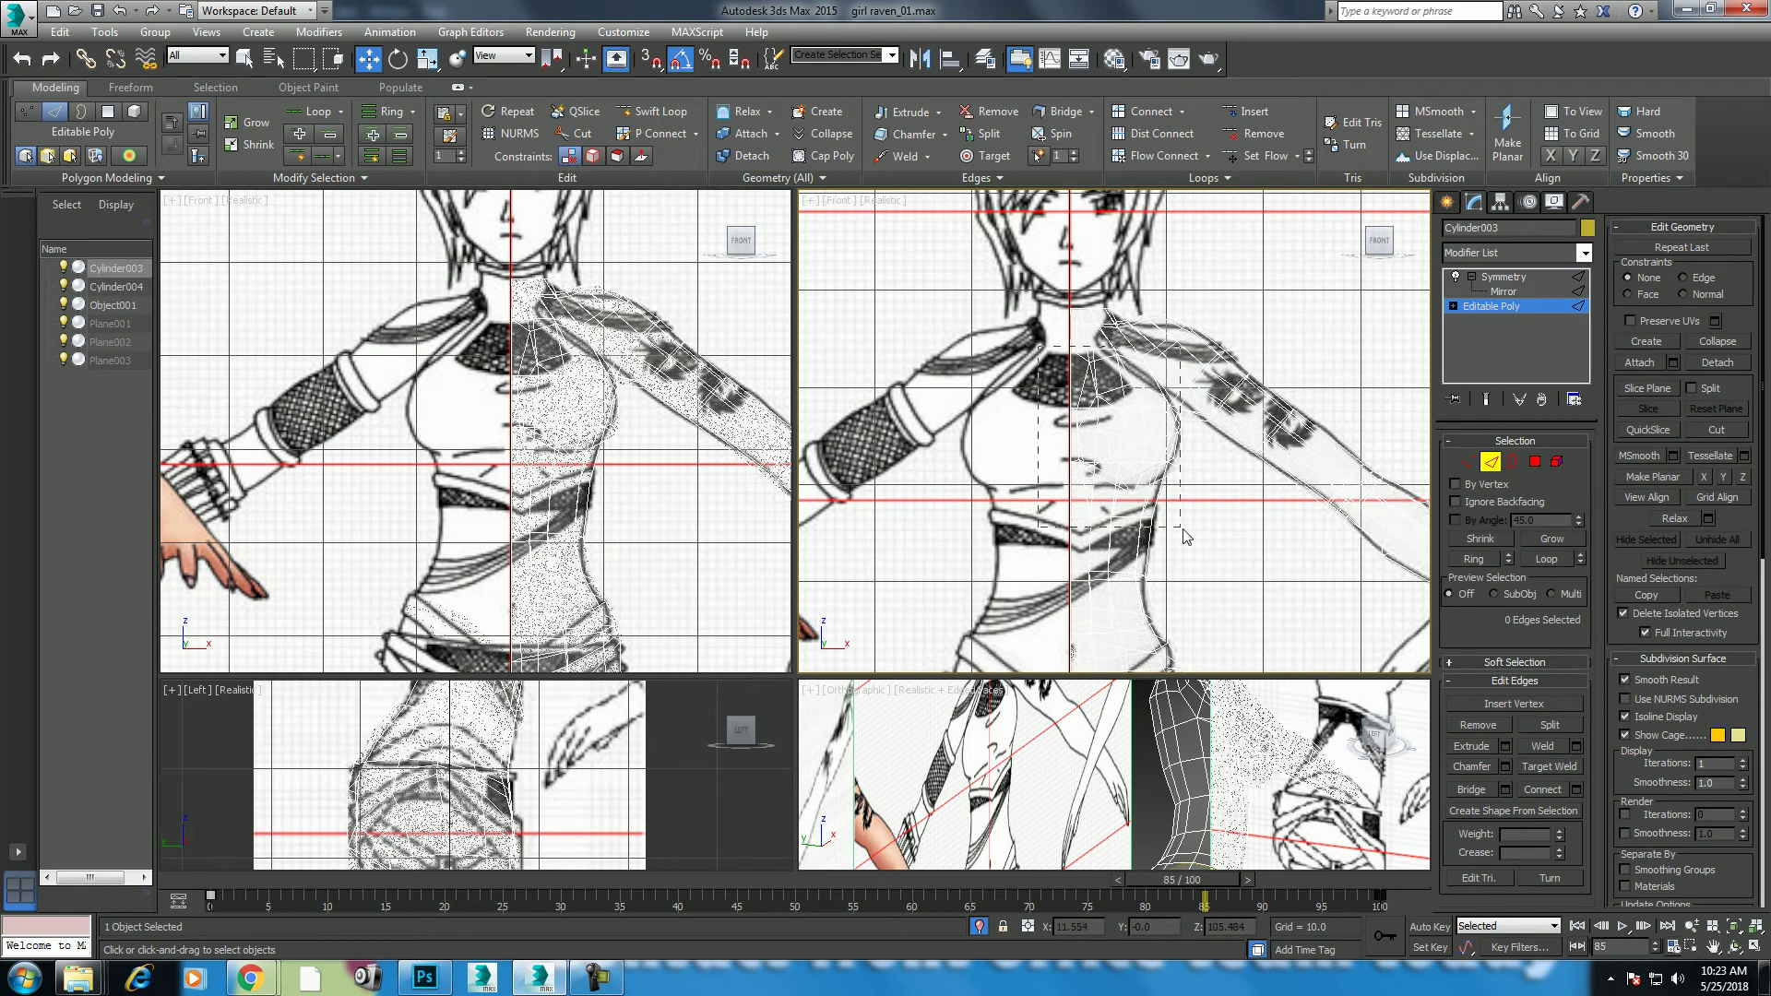
Step: Select the chest and shoulder edges and scale them in the Left view, with See-Through off
{"action": "left_click_drag", "start_coordinate": [1157, 498], "coordinate": [1199, 533]}
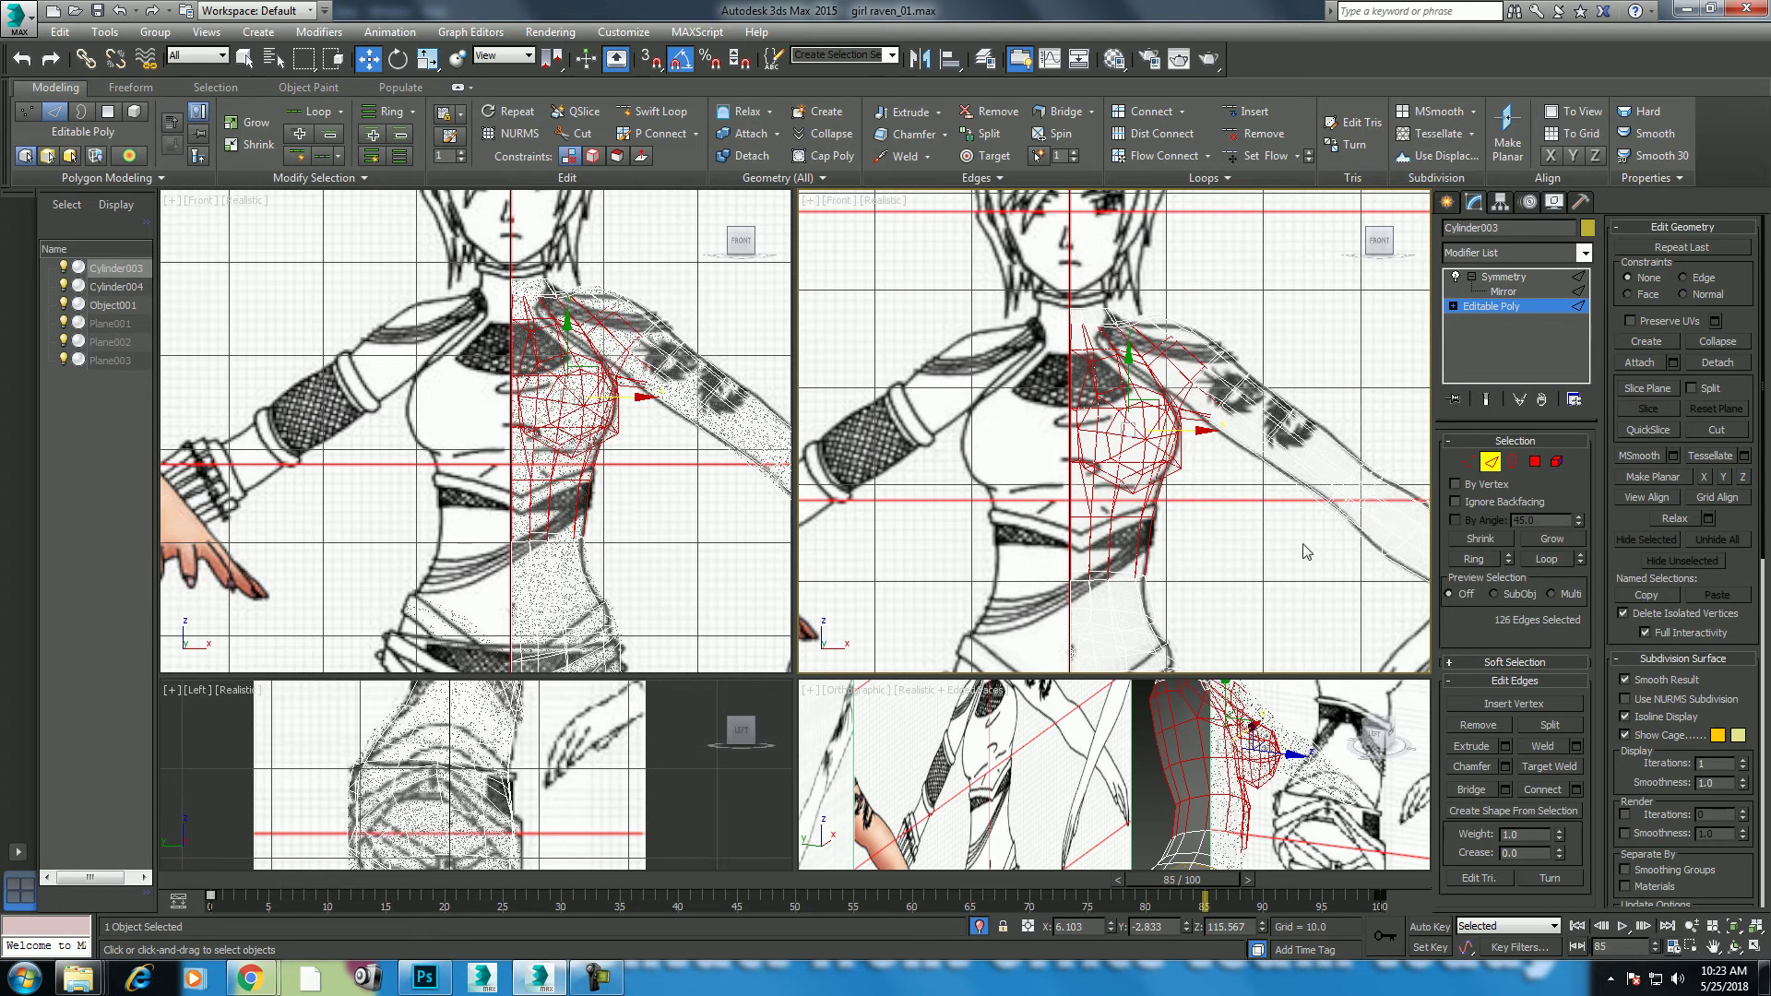
{"action": "key", "text": "l"}
{"action": "scroll", "coordinate": [586, 489], "scroll_direction": "up", "scroll_amount": 3}
{"action": "mouse_move", "coordinate": [584, 489]}
{"action": "middle_mouse_down"}
{"action": "mouse_move", "coordinate": [595, 503]}
{"action": "mouse_move", "coordinate": [643, 481]}
{"action": "middle_mouse_up"}
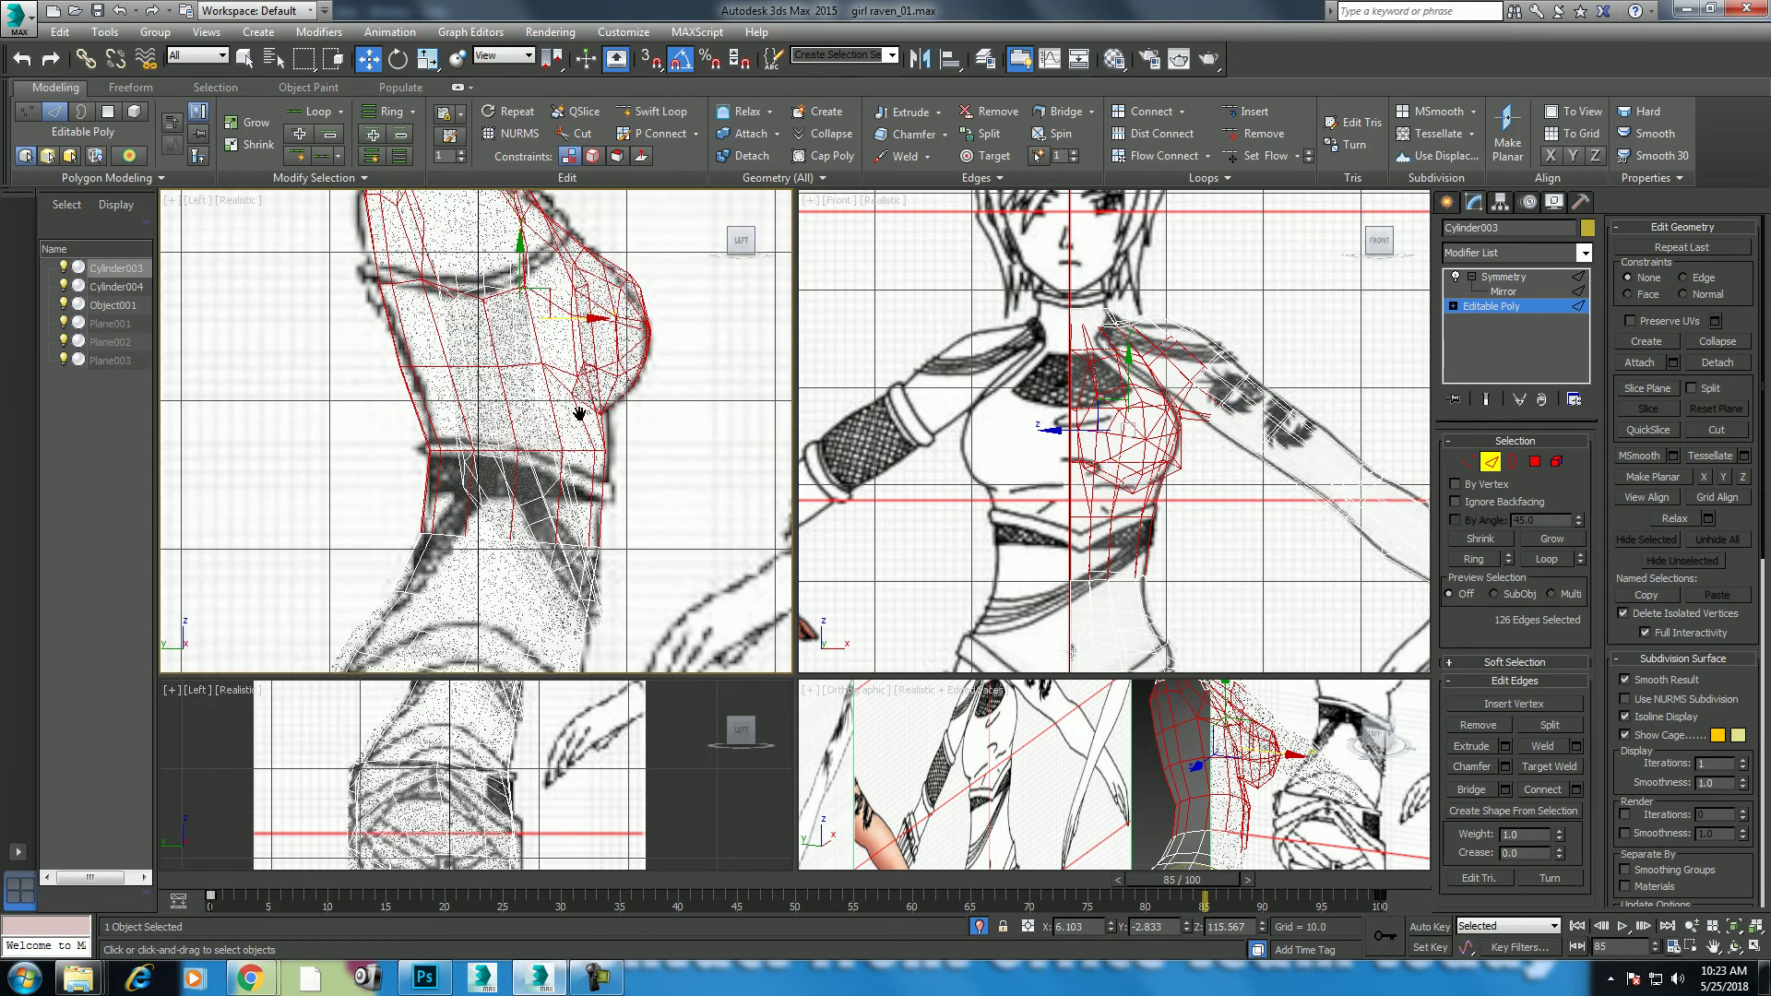
{"action": "key", "text": "r"}
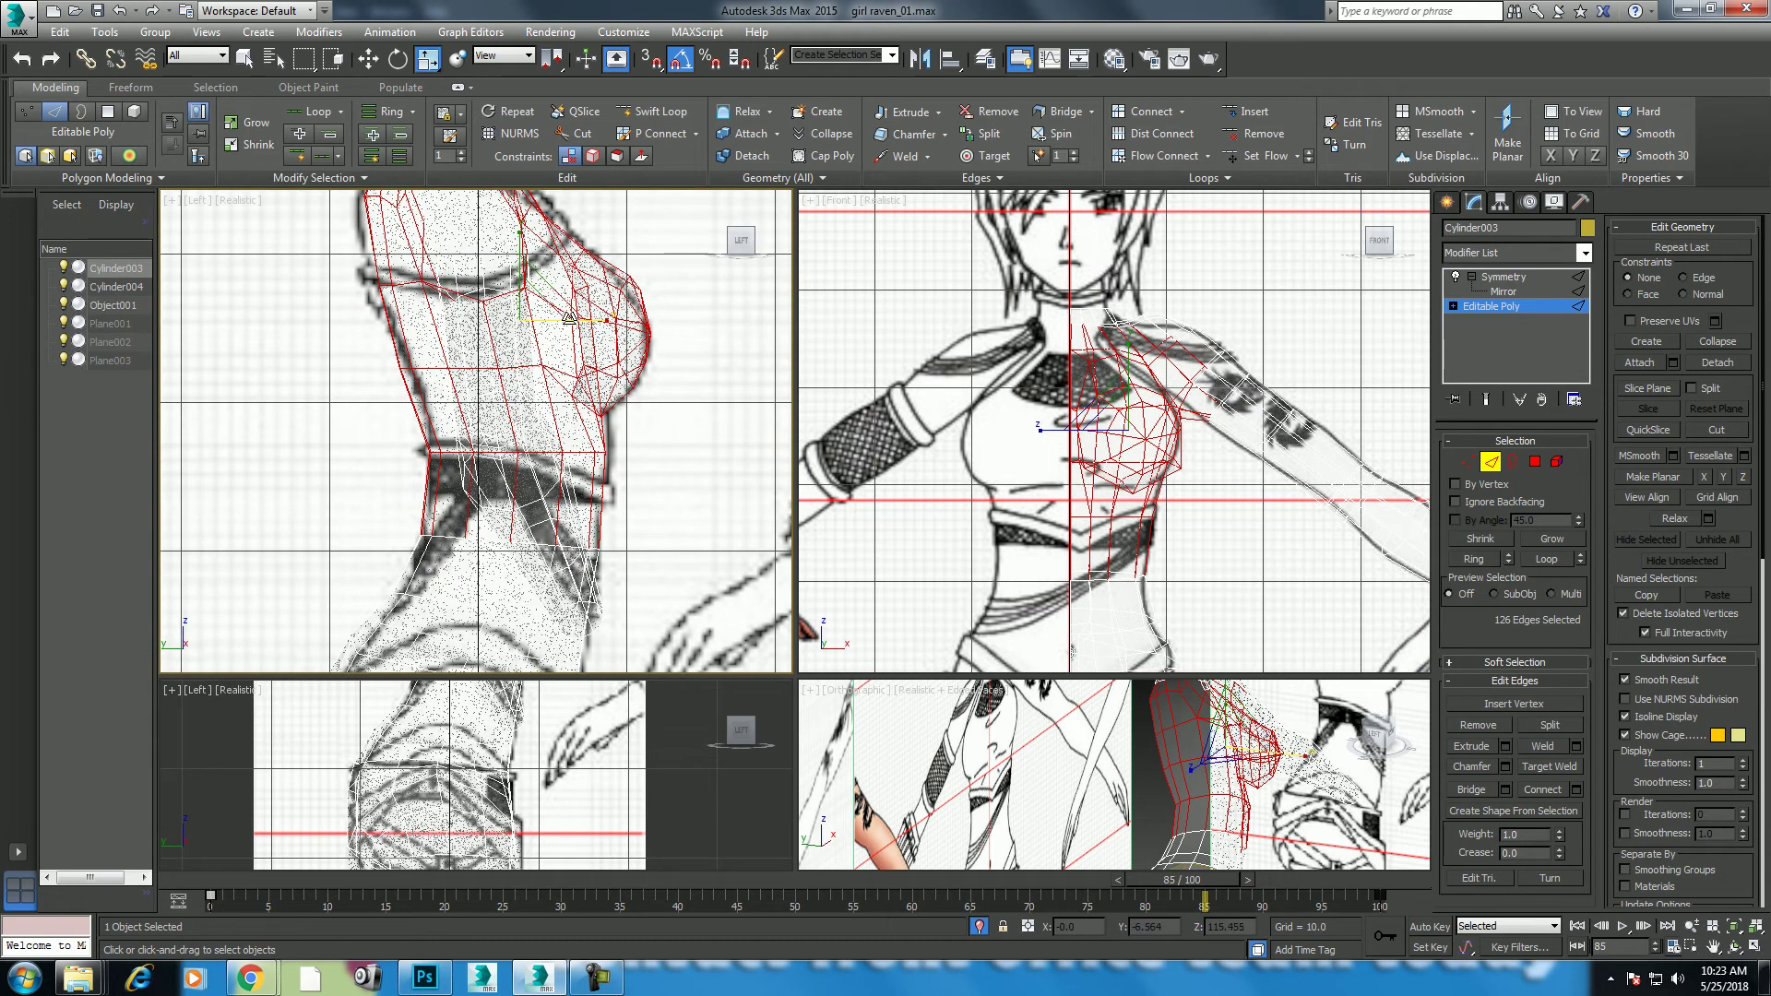
{"action": "left_click", "coordinate": [540, 300]}
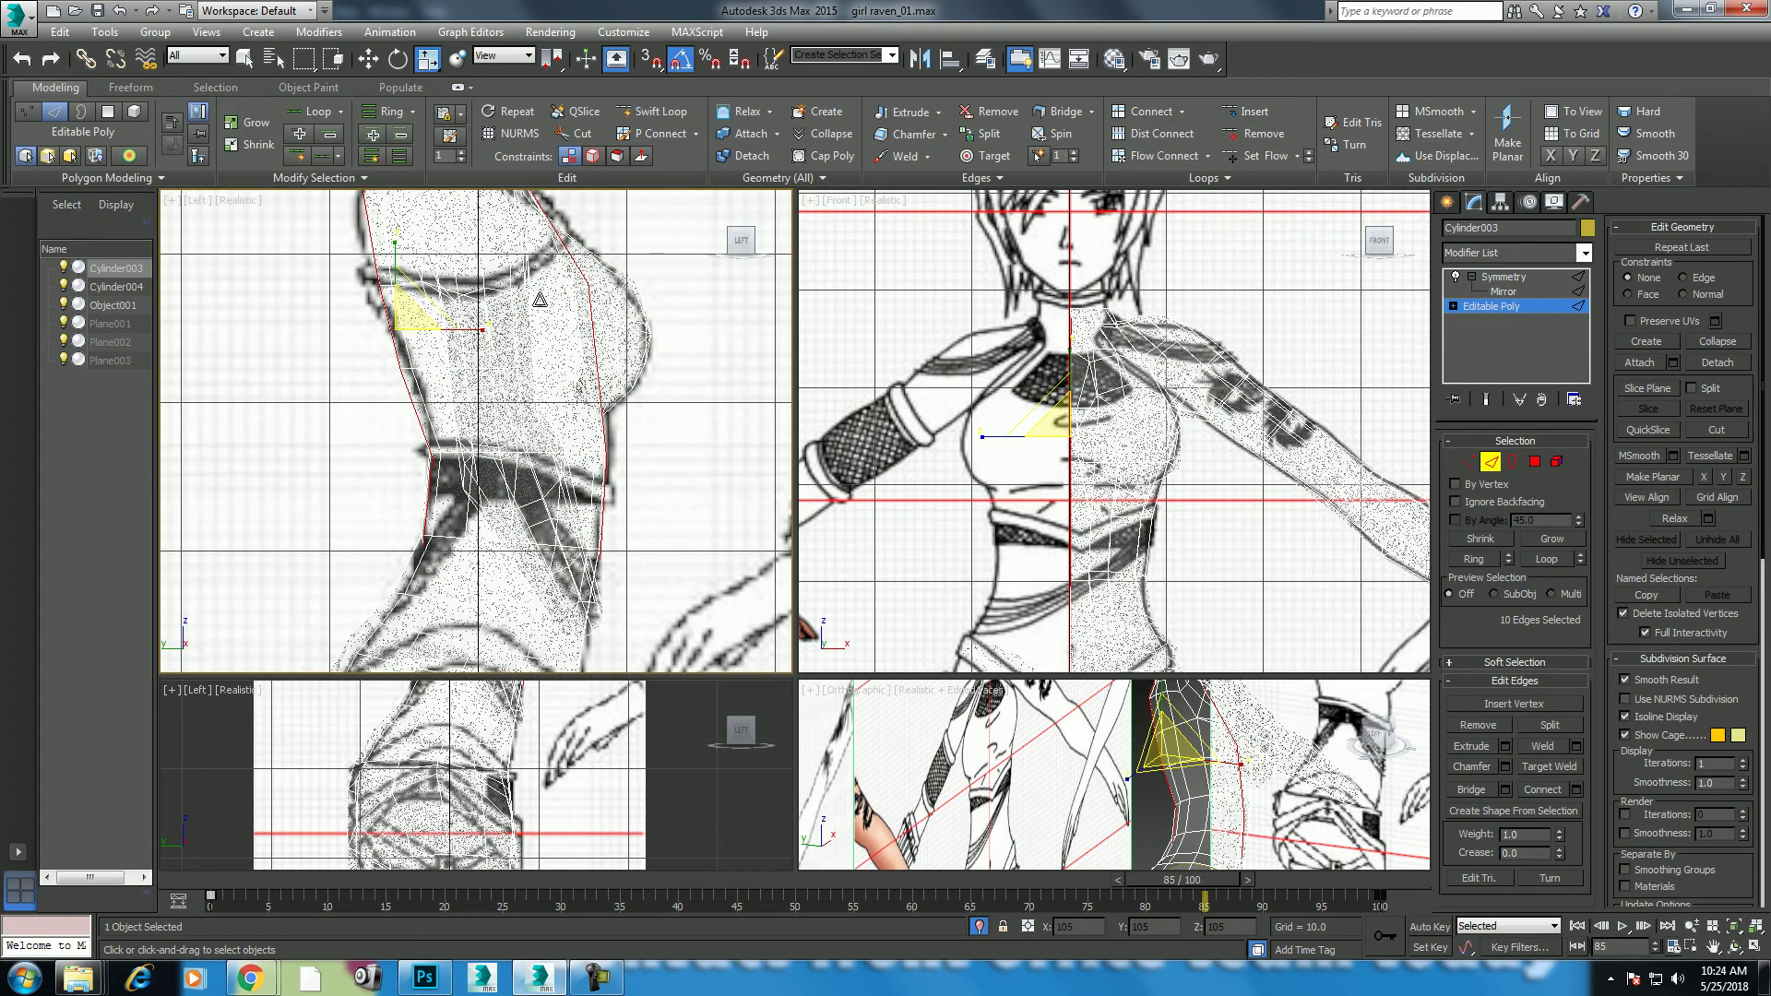
{"action": "left_click", "coordinate": [683, 380]}
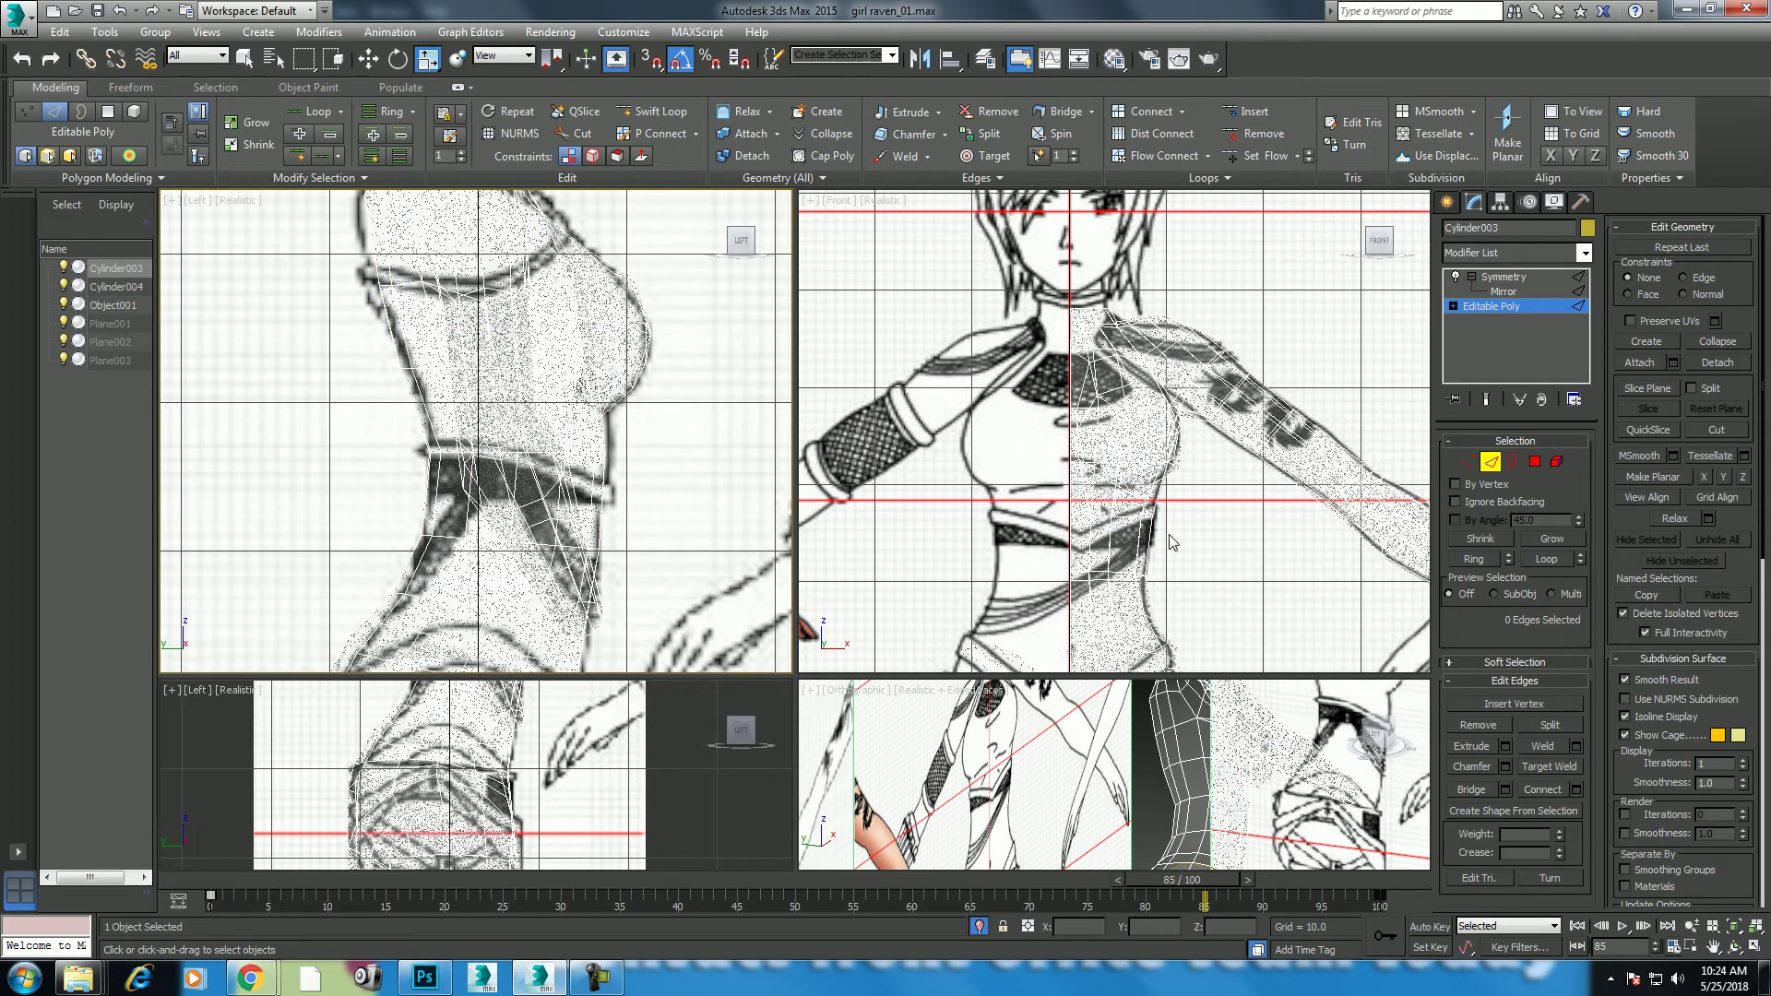
{"action": "key", "text": "alt+x"}
{"action": "key", "text": "Home"}
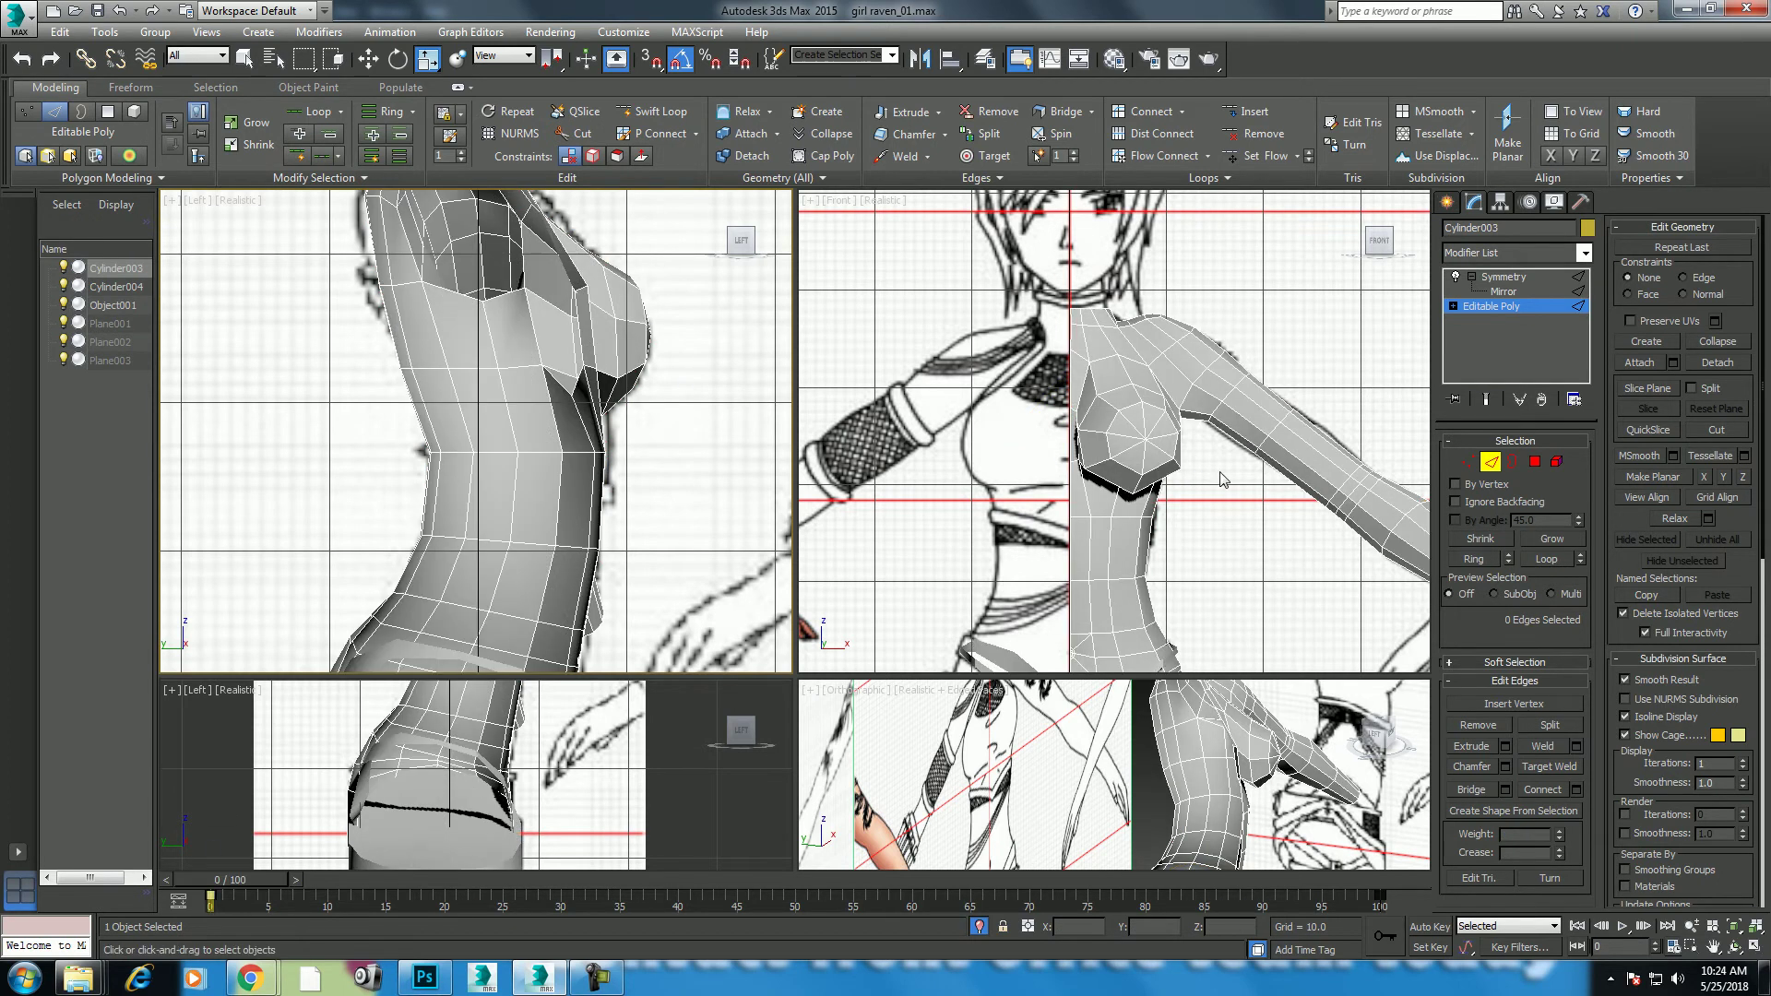
Step: Select and refine the chest and breast edges in the Front view
{"action": "left_click_drag", "start_coordinate": [1201, 534], "coordinate": [1043, 421]}
{"action": "left_click_drag", "start_coordinate": [1026, 350], "coordinate": [1026, 349]}
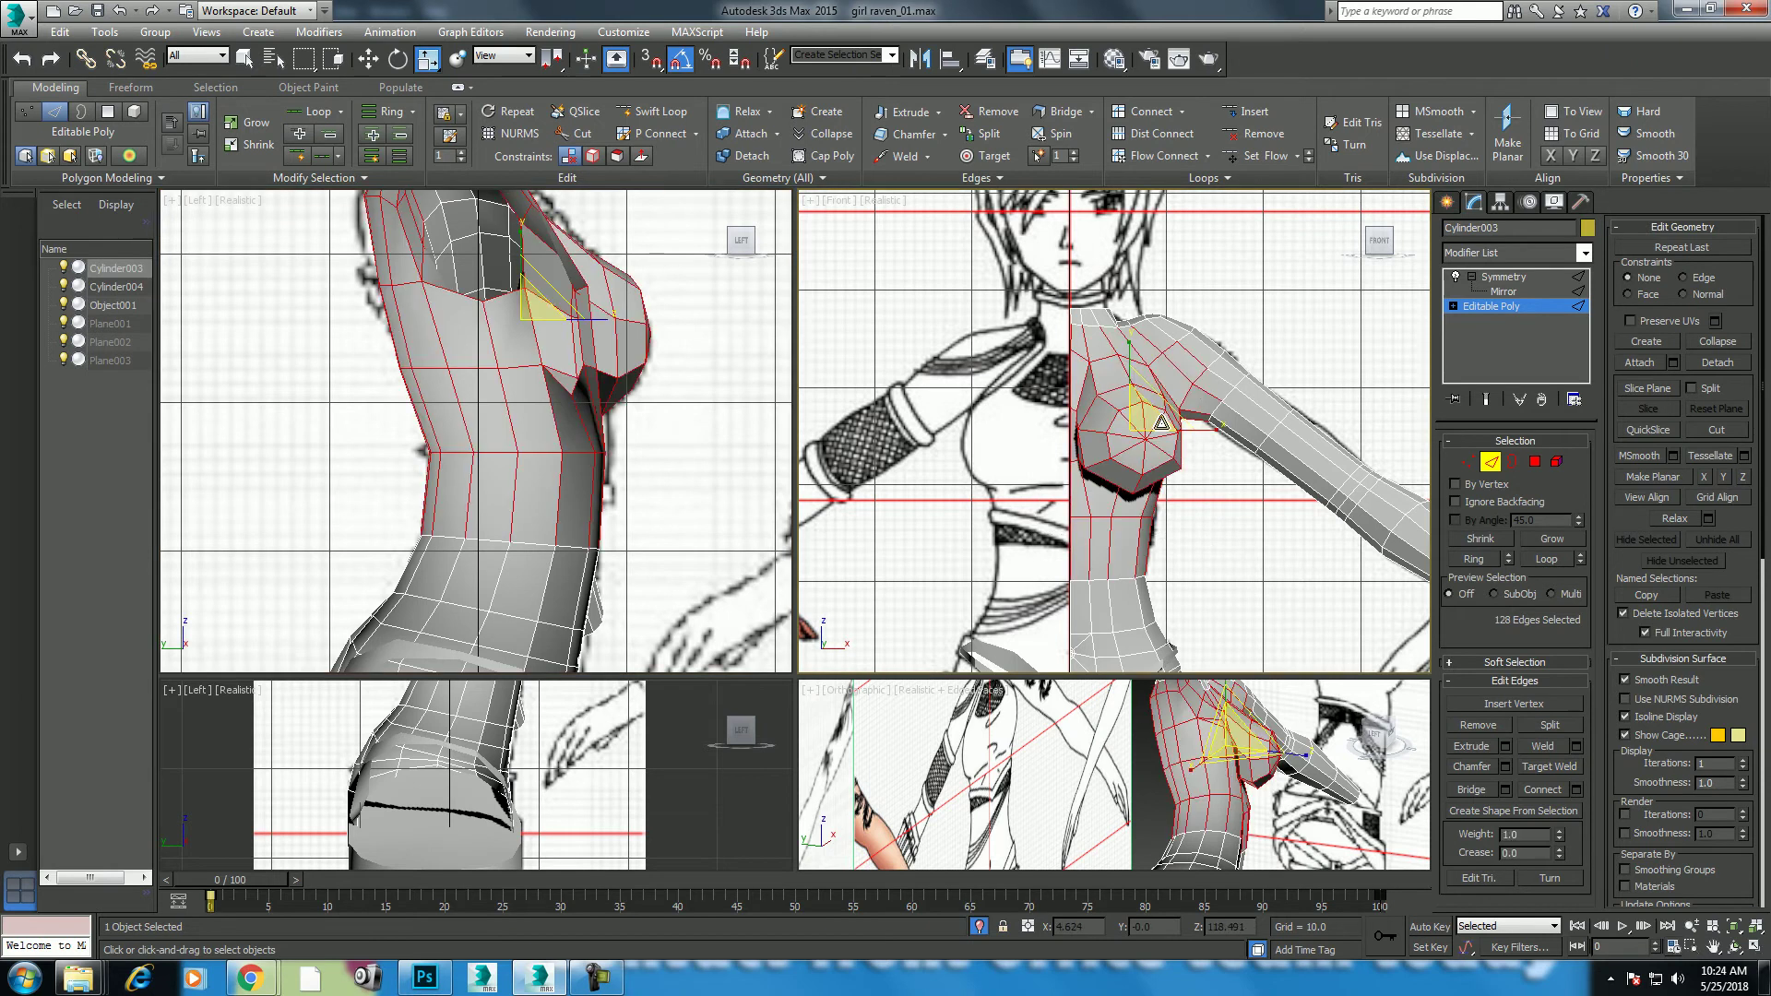
{"action": "scroll", "coordinate": [692, 334], "scroll_direction": "up", "scroll_amount": 2}
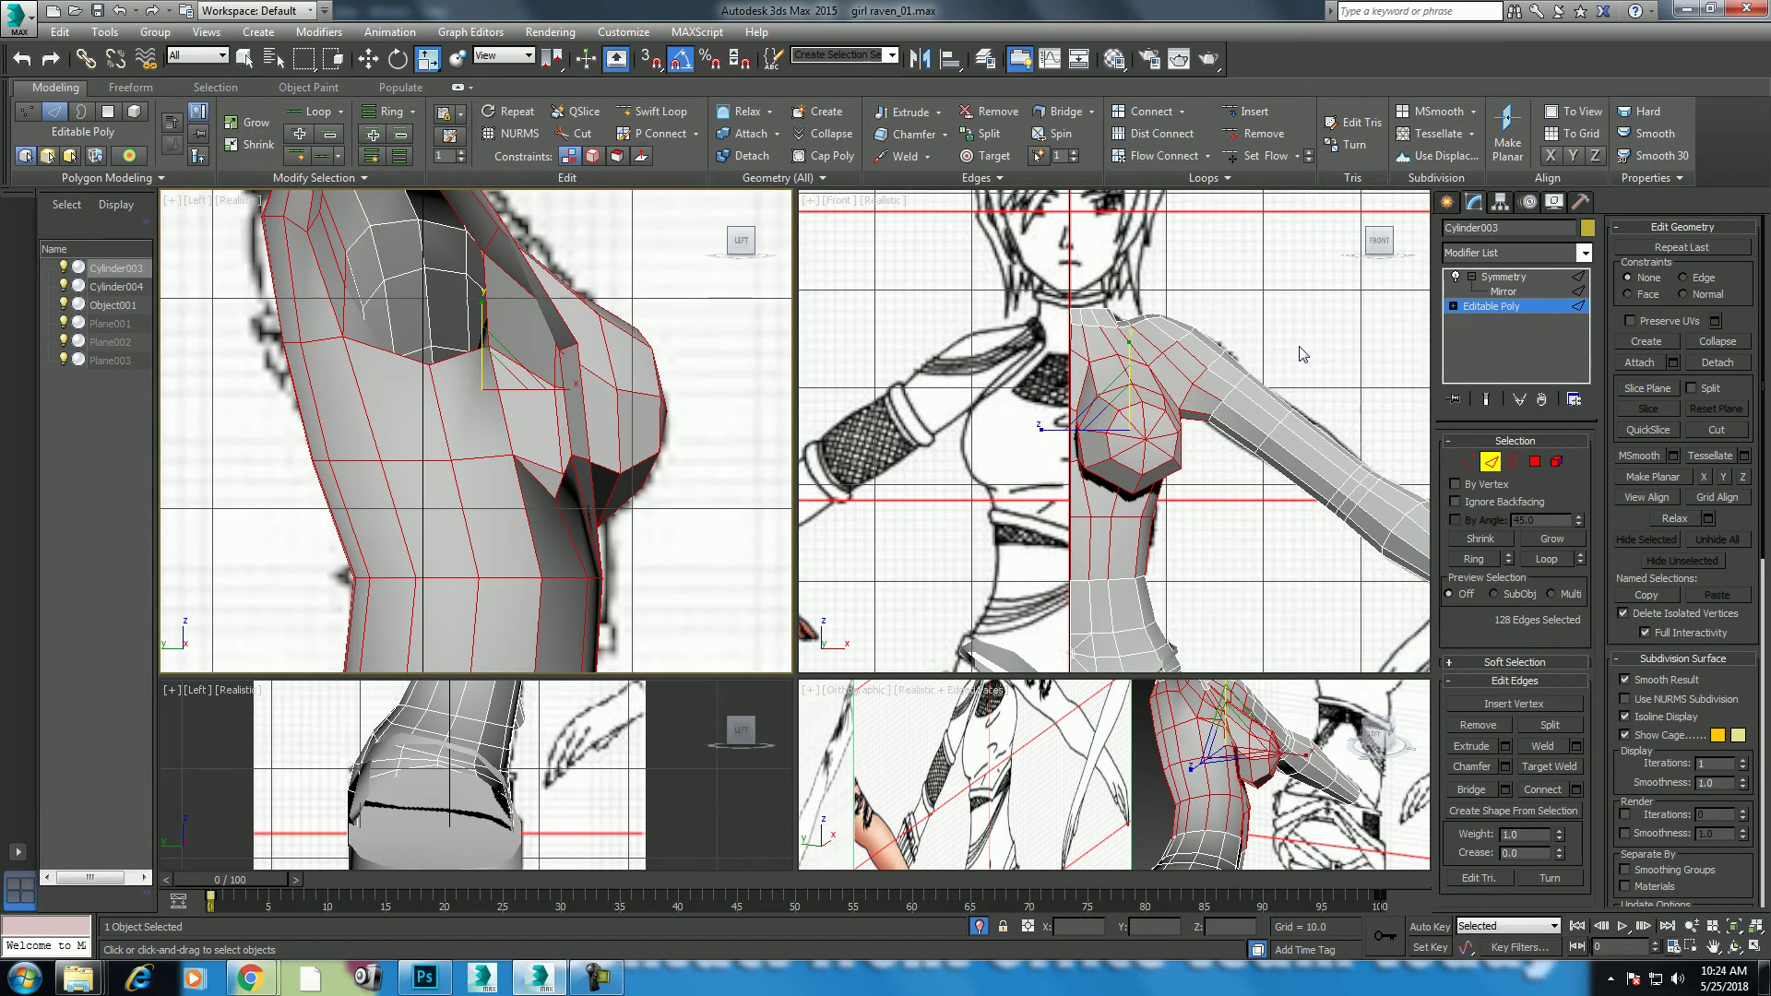
{"action": "scroll", "coordinate": [1296, 360], "scroll_direction": "up", "scroll_amount": 1}
{"action": "left_click_drag", "start_coordinate": [1258, 355], "coordinate": [1214, 447]}
{"action": "left_click_drag", "start_coordinate": [1212, 320], "coordinate": [1161, 390], "text": "alt"}
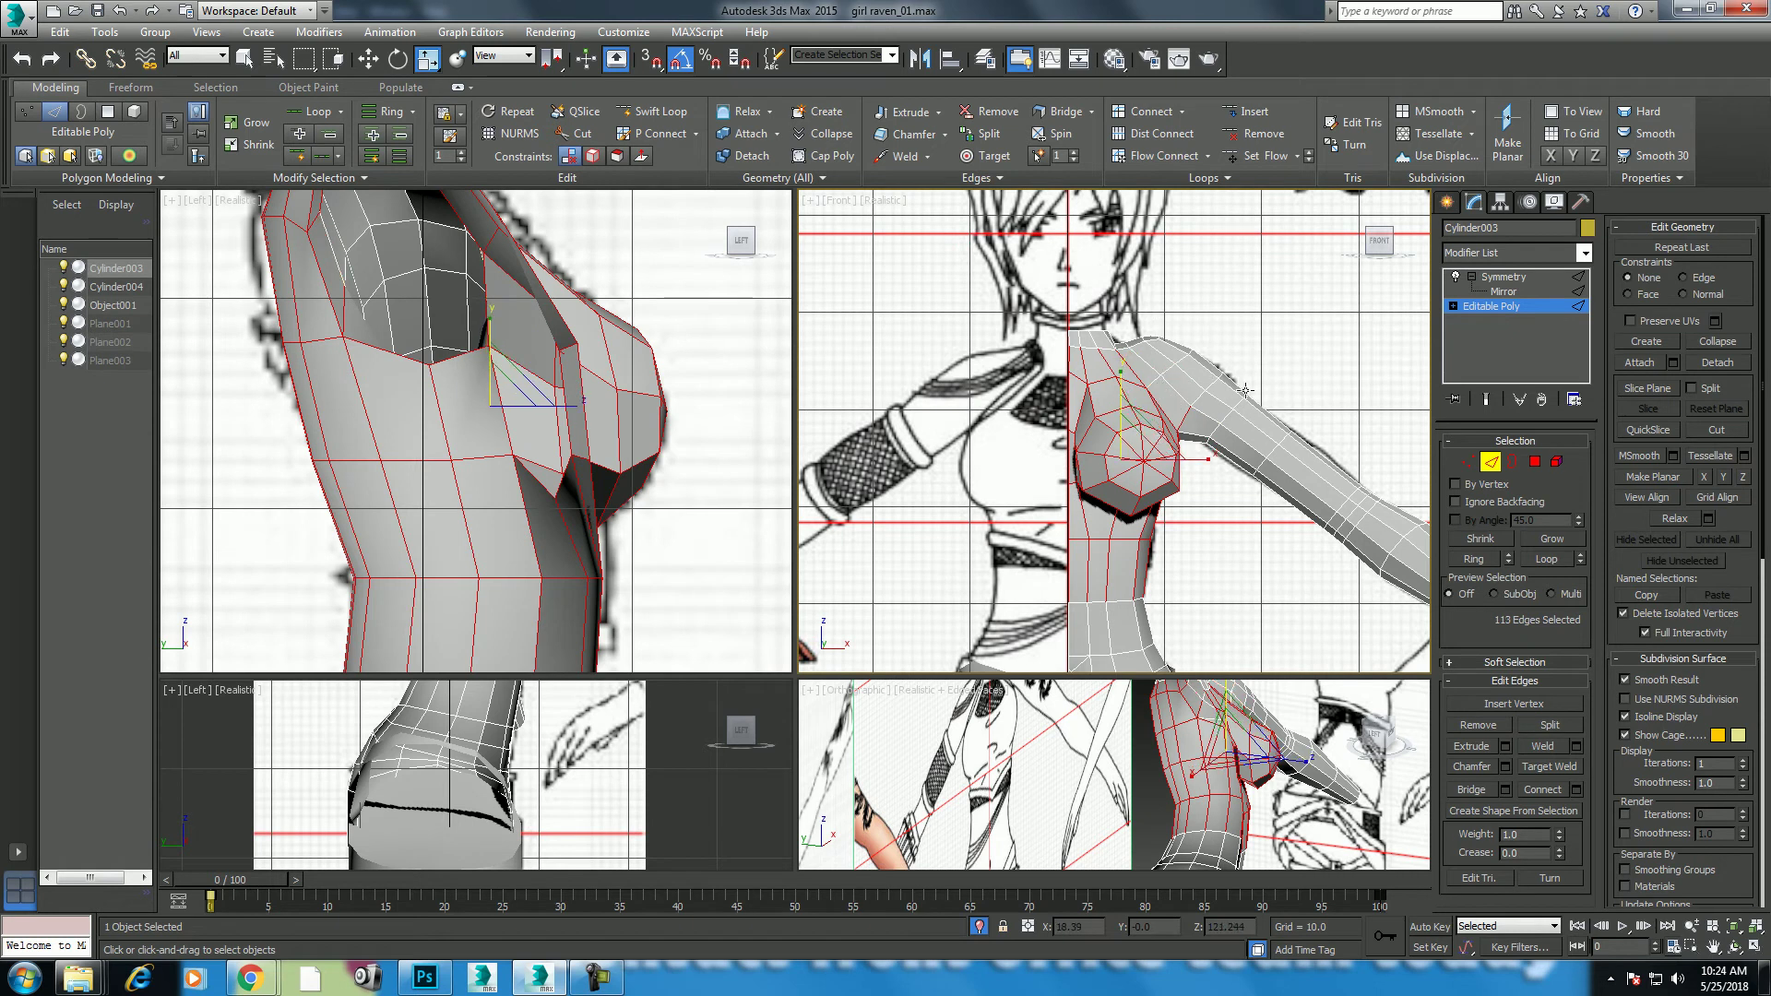
{"action": "left_click", "coordinate": [1196, 424], "text": "alt"}
{"action": "middle_click_drag", "start_coordinate": [551, 470], "coordinate": [560, 394]}
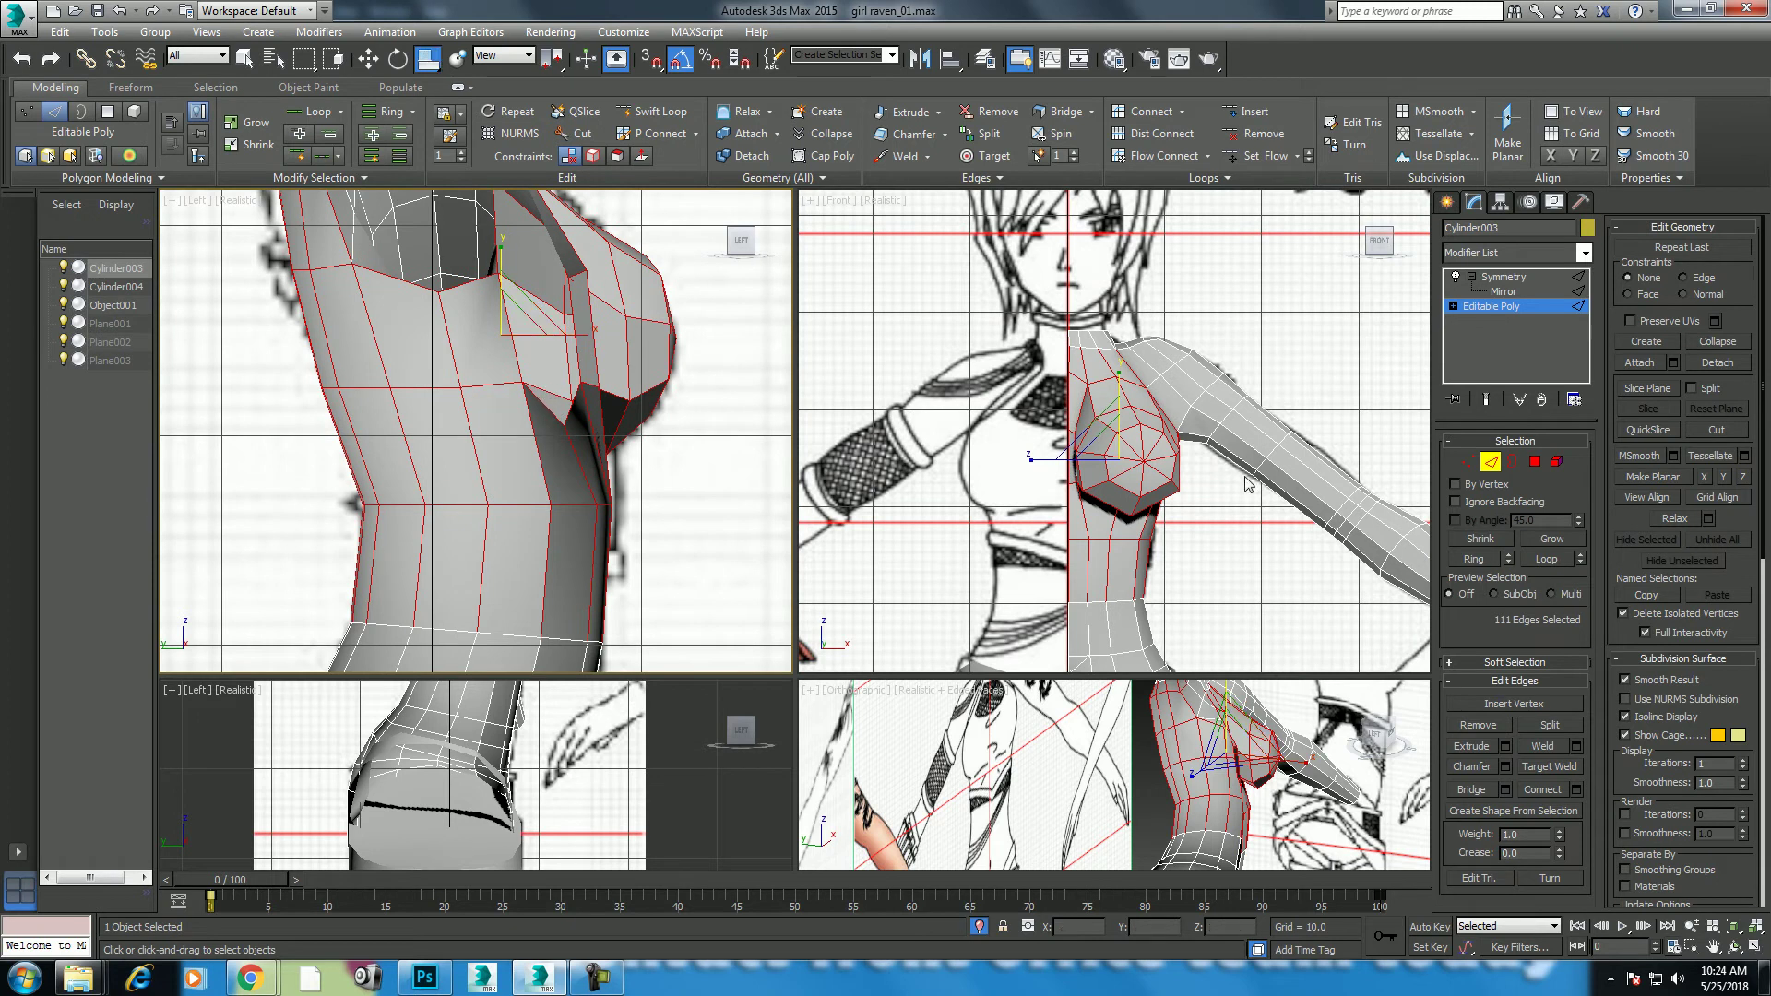
{"action": "middle_click_drag", "start_coordinate": [1141, 458], "coordinate": [1128, 465]}
Step: Select the chest and breast polygons of the torso at Polygon level
{"action": "left_click", "coordinate": [1534, 461]}
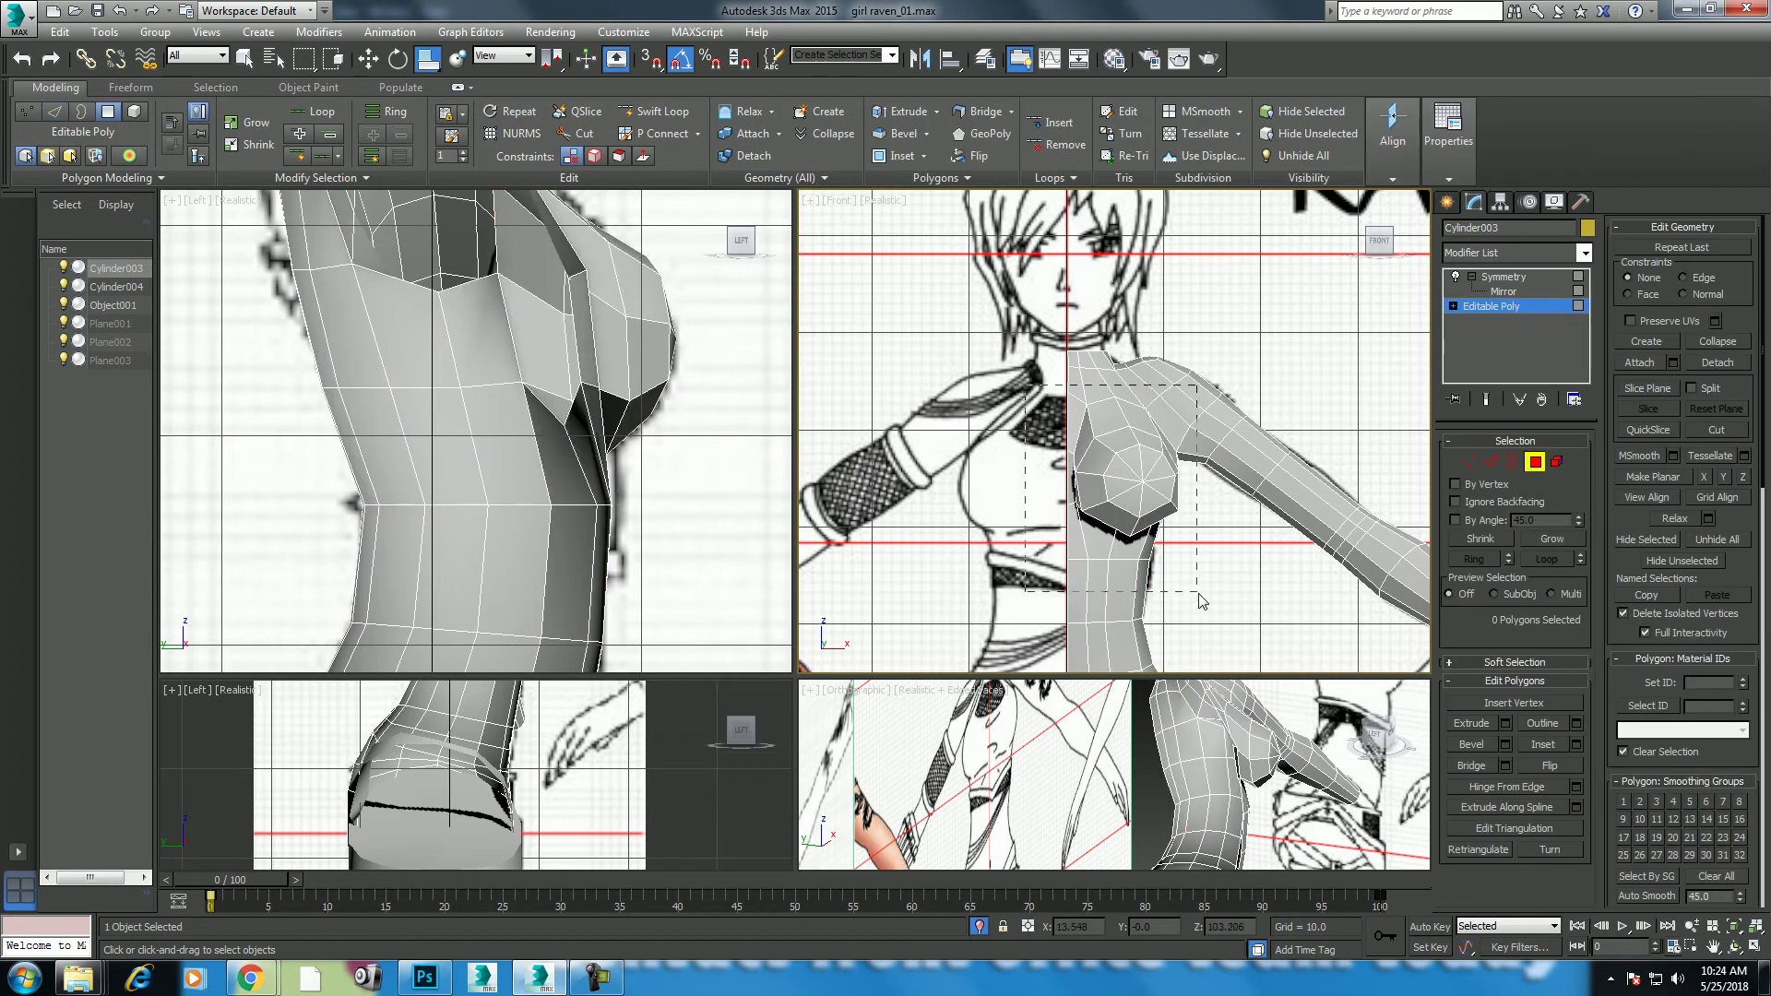
{"action": "left_click_drag", "start_coordinate": [1200, 600], "coordinate": [1199, 600]}
{"action": "left_click_drag", "start_coordinate": [1199, 523], "coordinate": [1236, 426], "text": "alt"}
{"action": "left_click_drag", "start_coordinate": [1229, 339], "coordinate": [1153, 405]}
{"action": "middle_click_drag", "start_coordinate": [646, 415], "coordinate": [695, 515]}
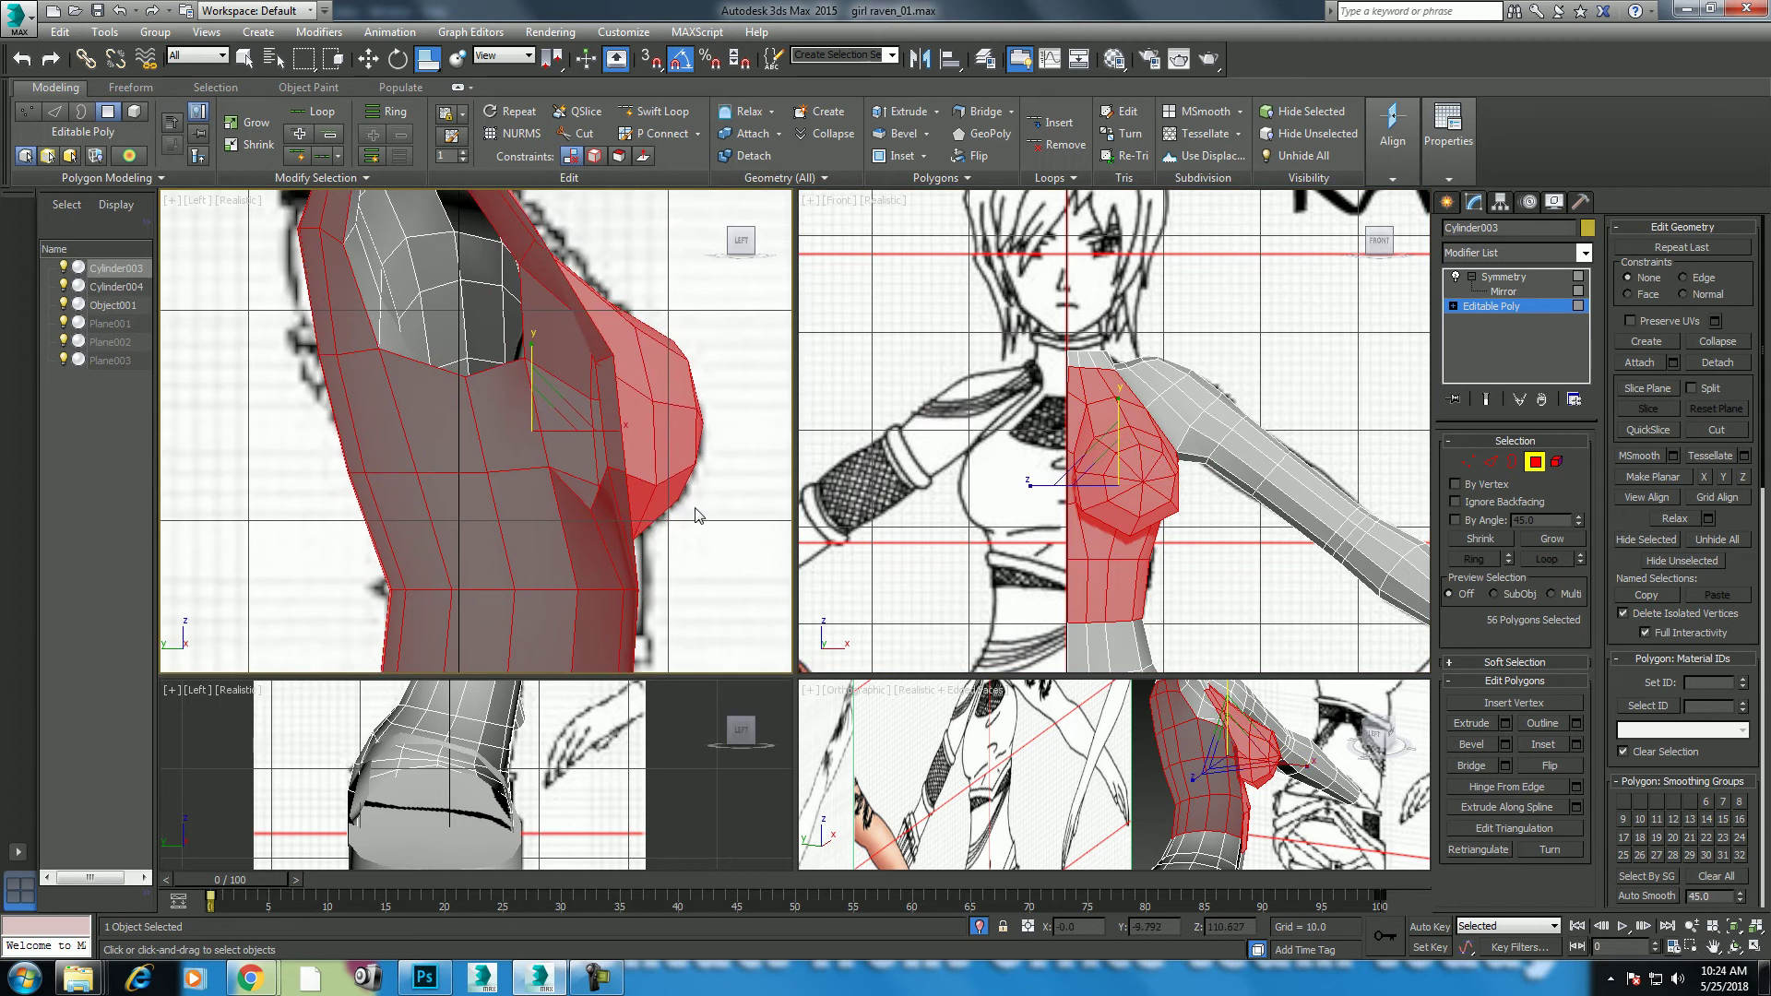
{"action": "left_click", "coordinate": [1139, 467], "text": "alt"}
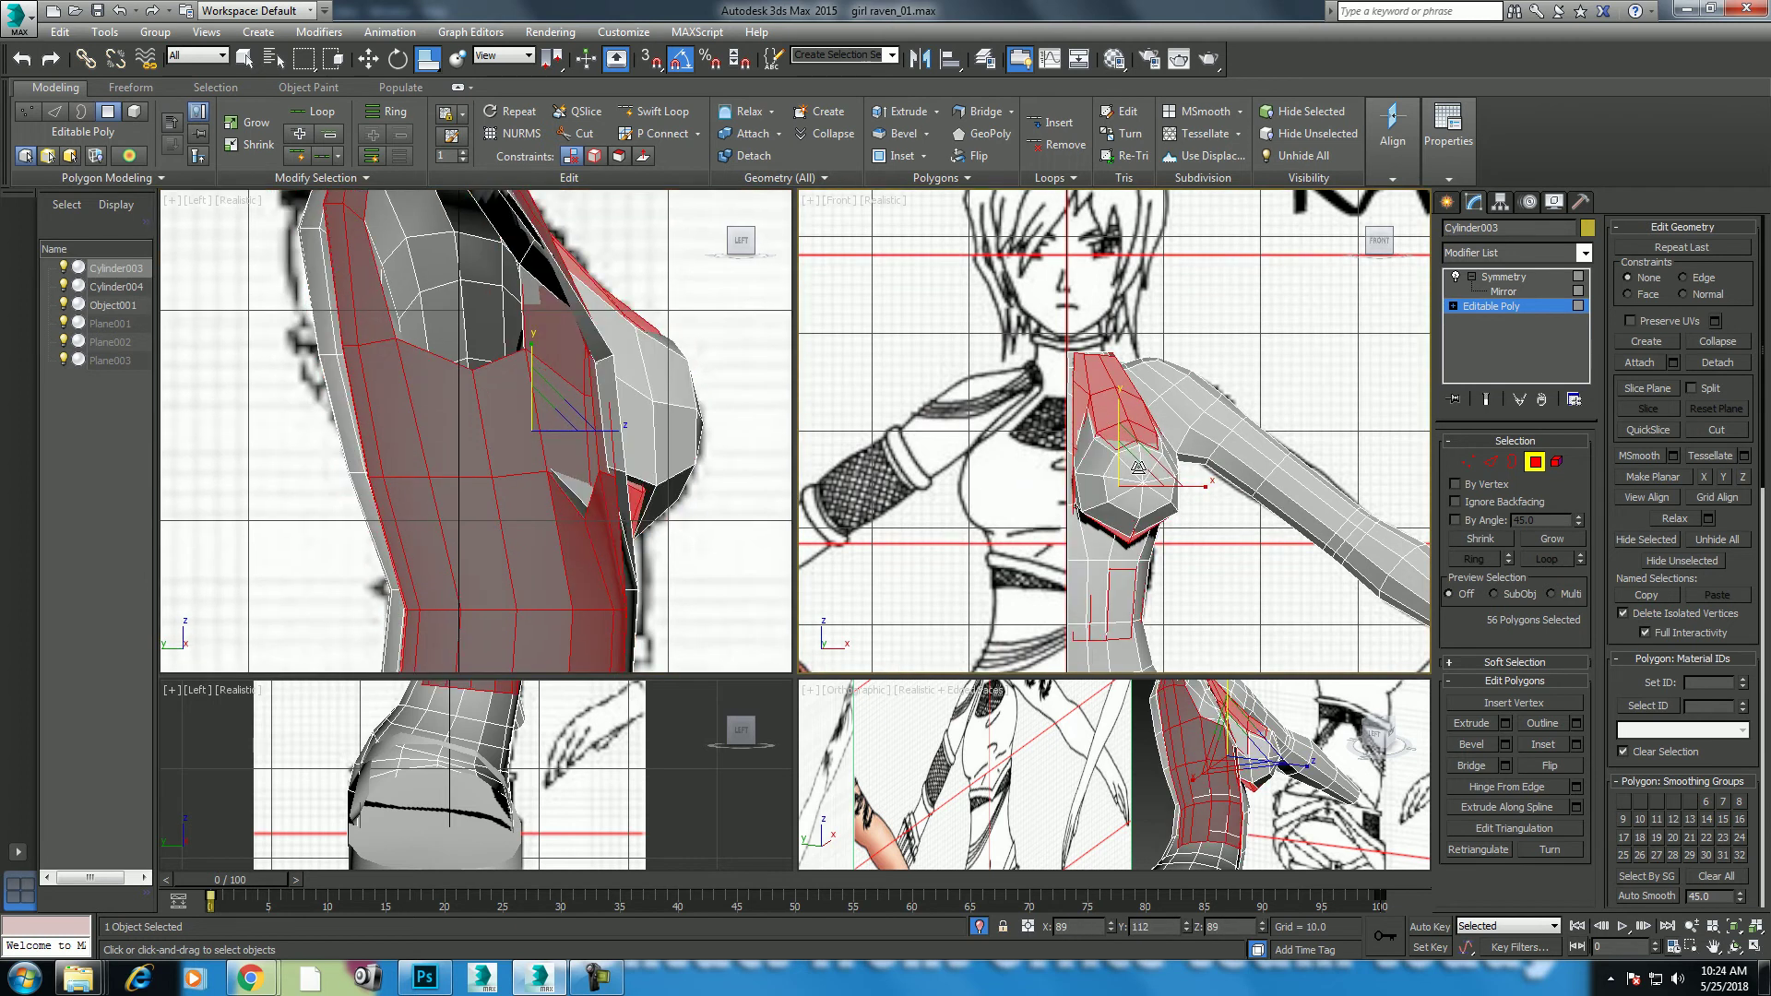
{"action": "left_click_drag", "start_coordinate": [1139, 467], "coordinate": [1203, 495], "text": "shift"}
{"action": "left_click", "coordinate": [1007, 425]}
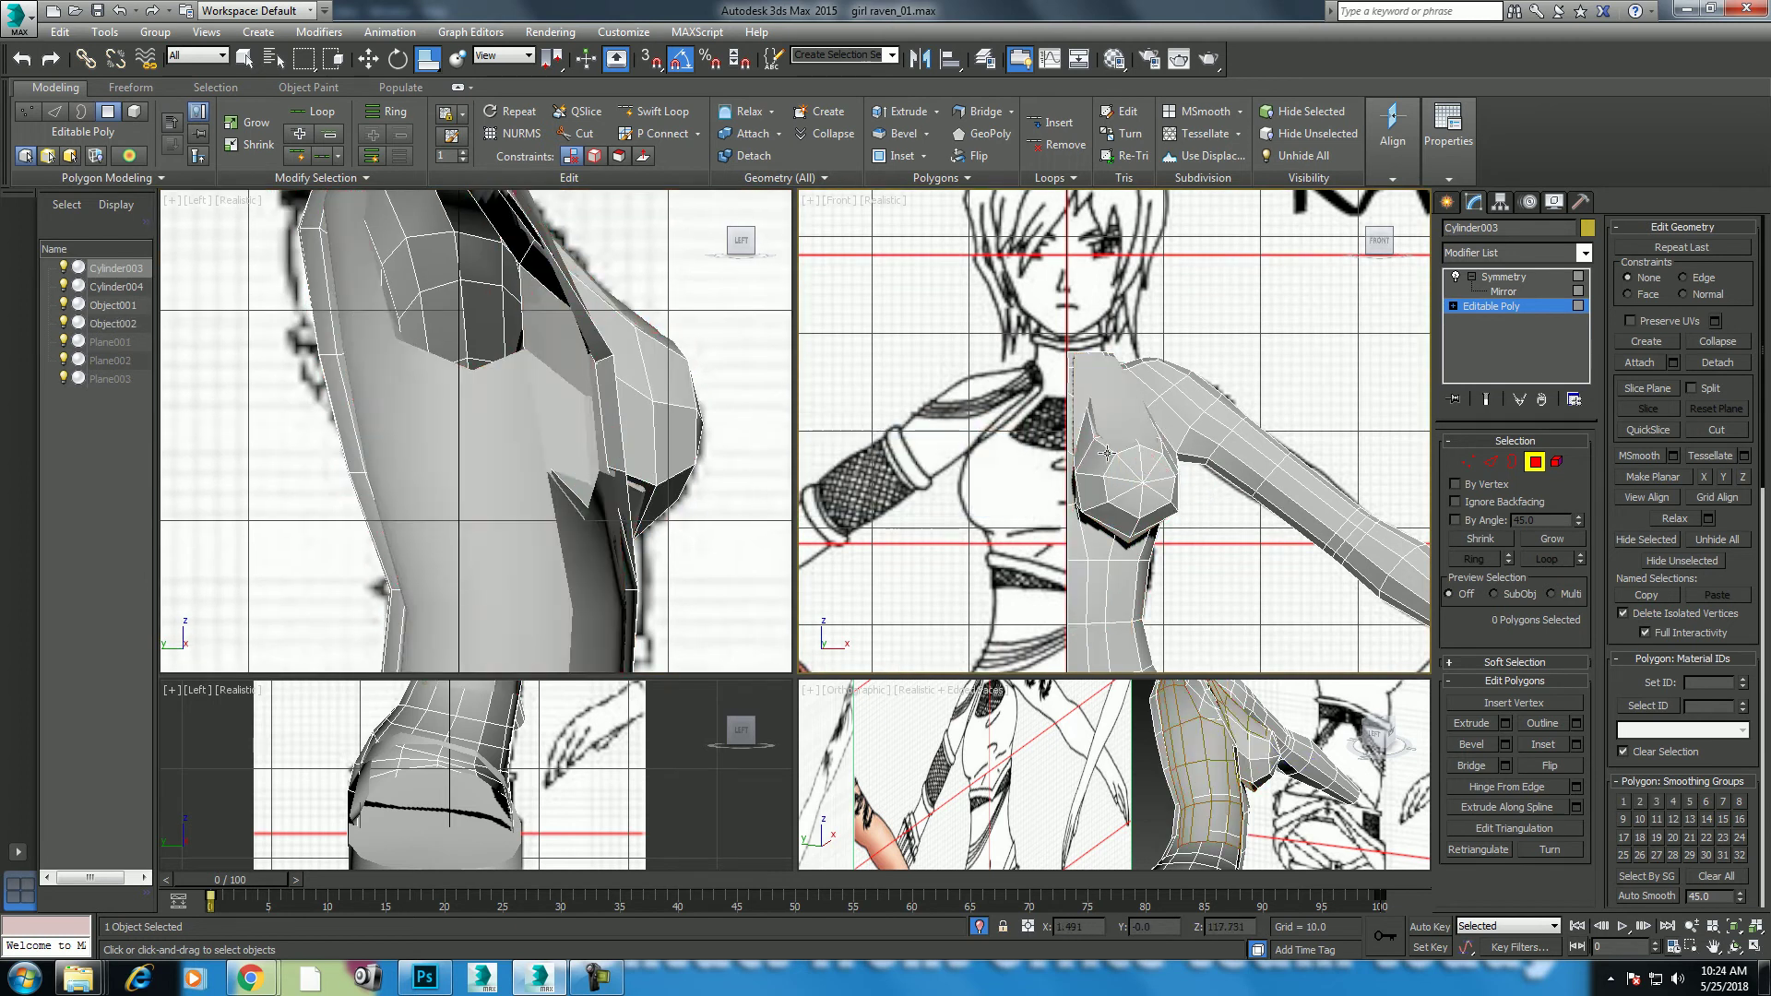
{"action": "key", "text": "ctrl+z"}
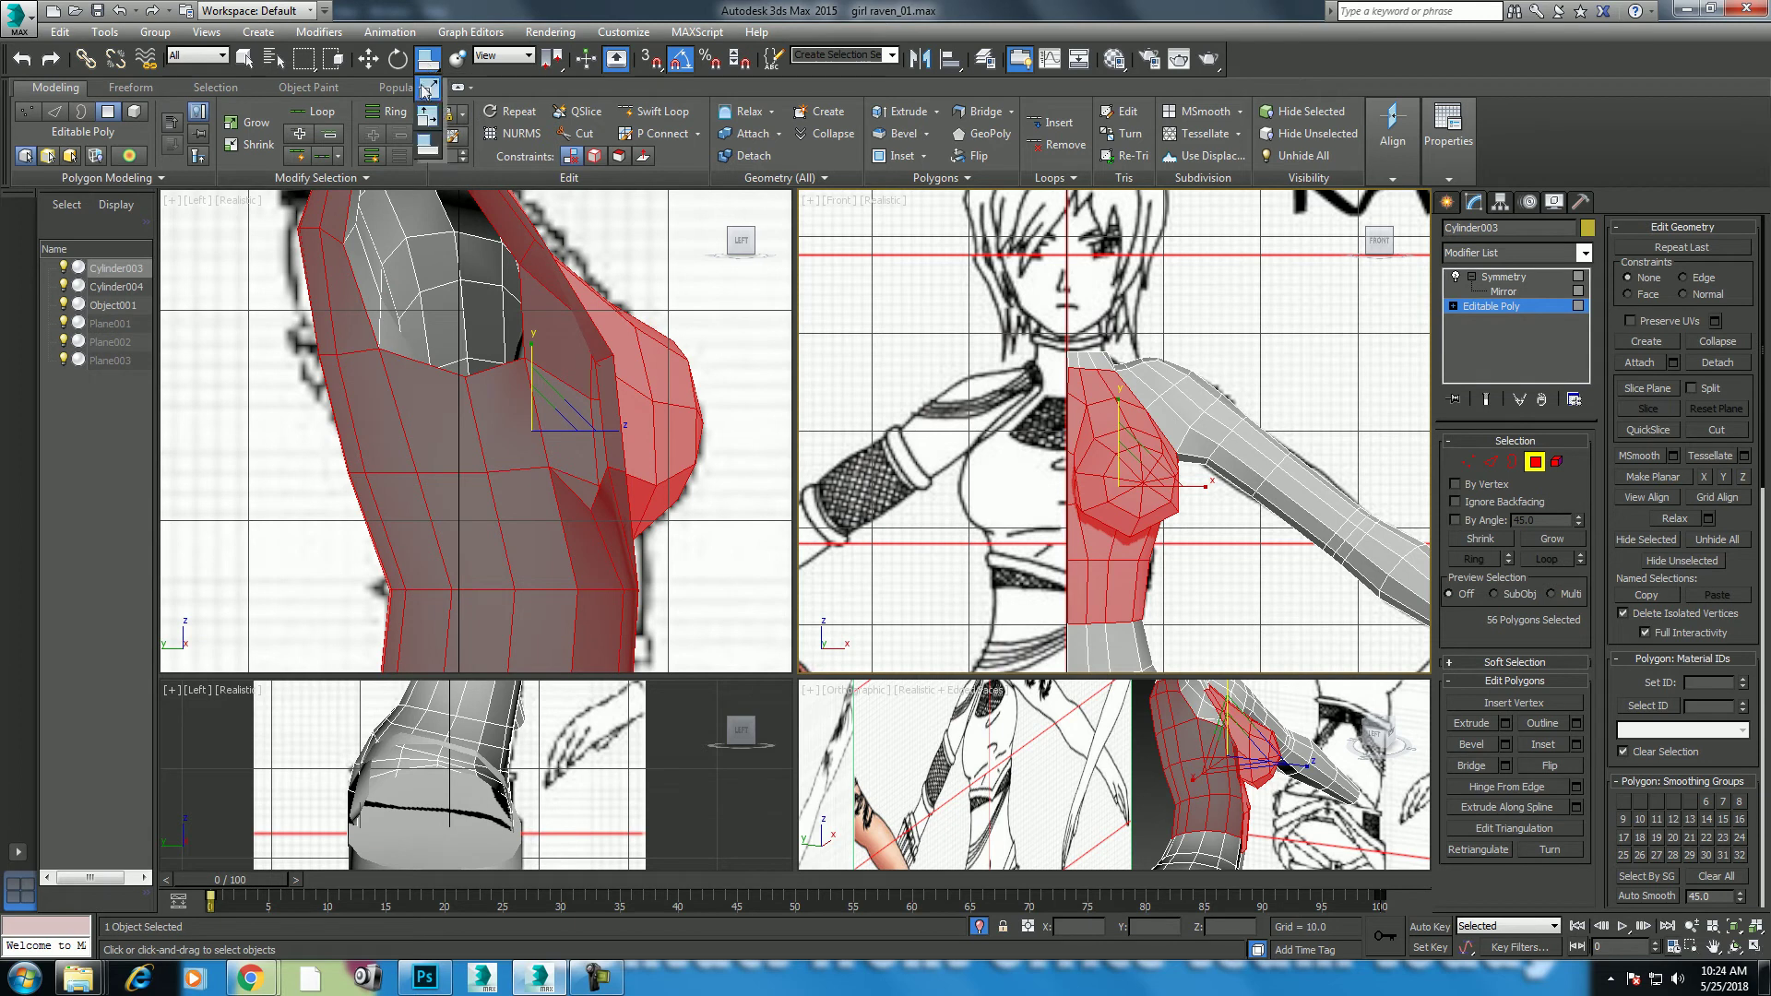
Step: Clone the chest polygons, uniformly scaled to 102%, into a new object named Object002
{"action": "left_click", "coordinate": [428, 61]}
{"action": "left_click_drag", "start_coordinate": [1129, 472], "coordinate": [1125, 469]}
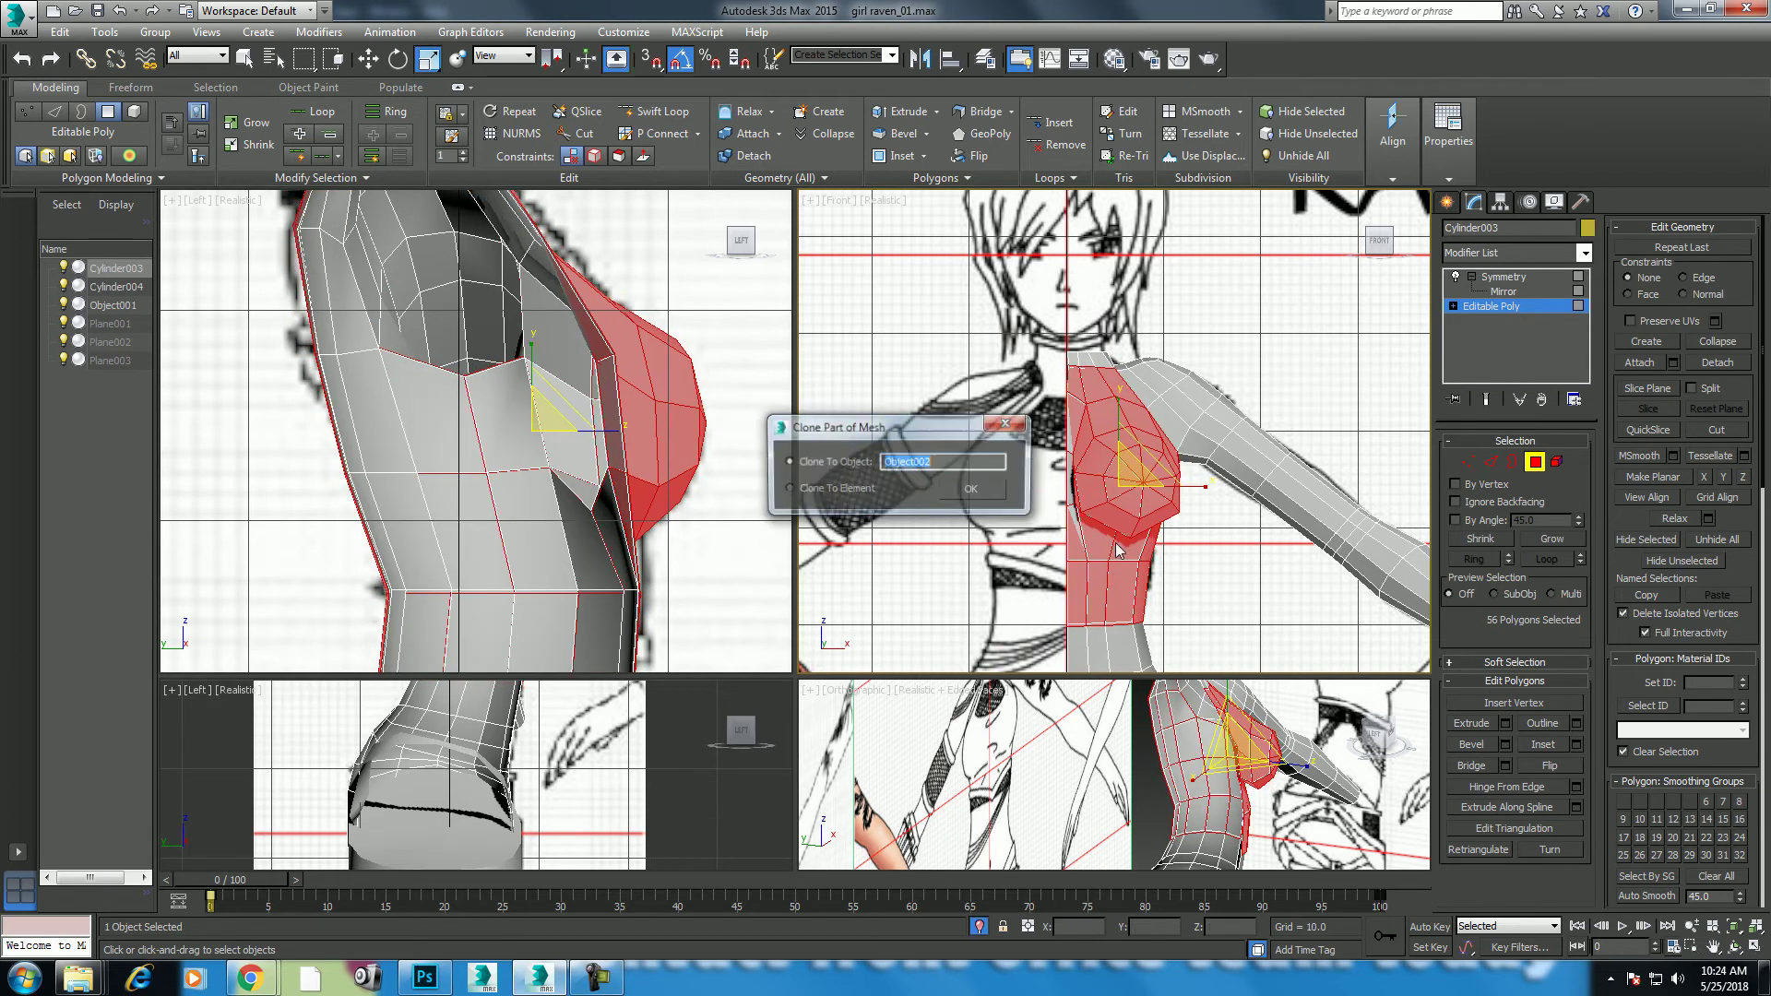
{"action": "left_click", "coordinate": [1001, 492]}
{"action": "middle_click_drag", "start_coordinate": [1157, 461], "coordinate": [1158, 482]}
{"action": "right_click", "coordinate": [1187, 498]}
{"action": "left_click", "coordinate": [1156, 480]}
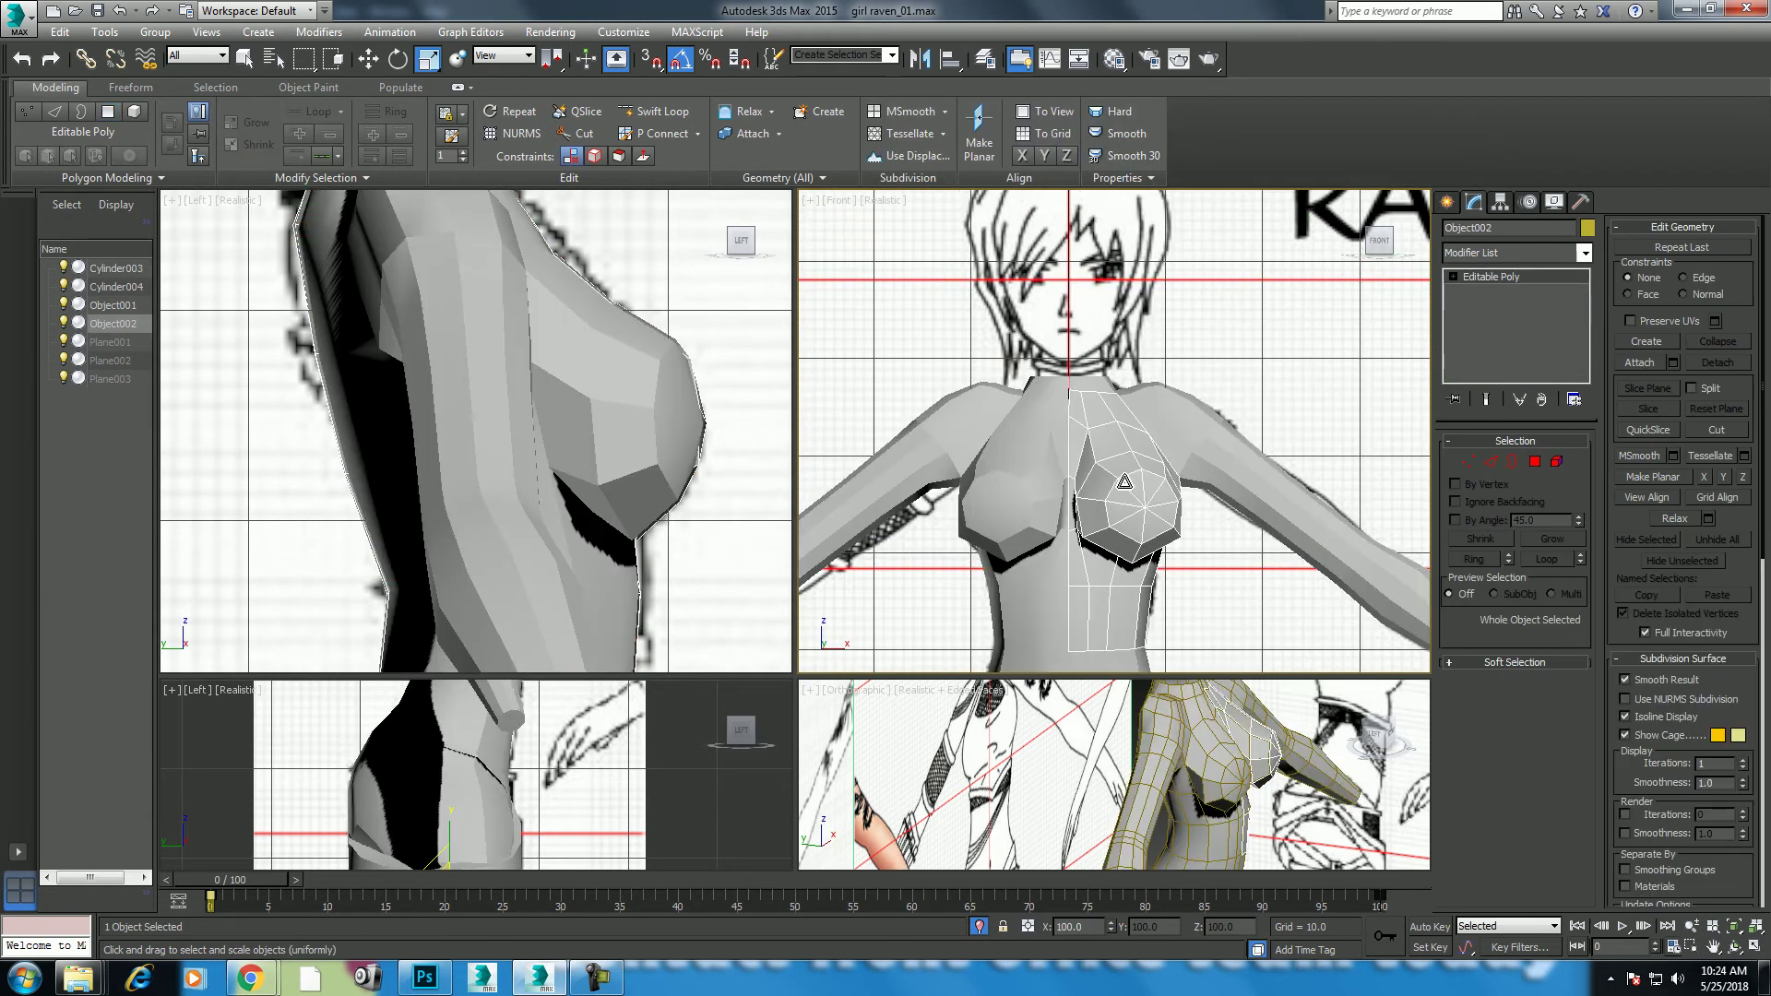
Step: Isolate Object002 in a maximized view and orbit to a three-quarter angle
{"action": "key", "text": "alt+q"}
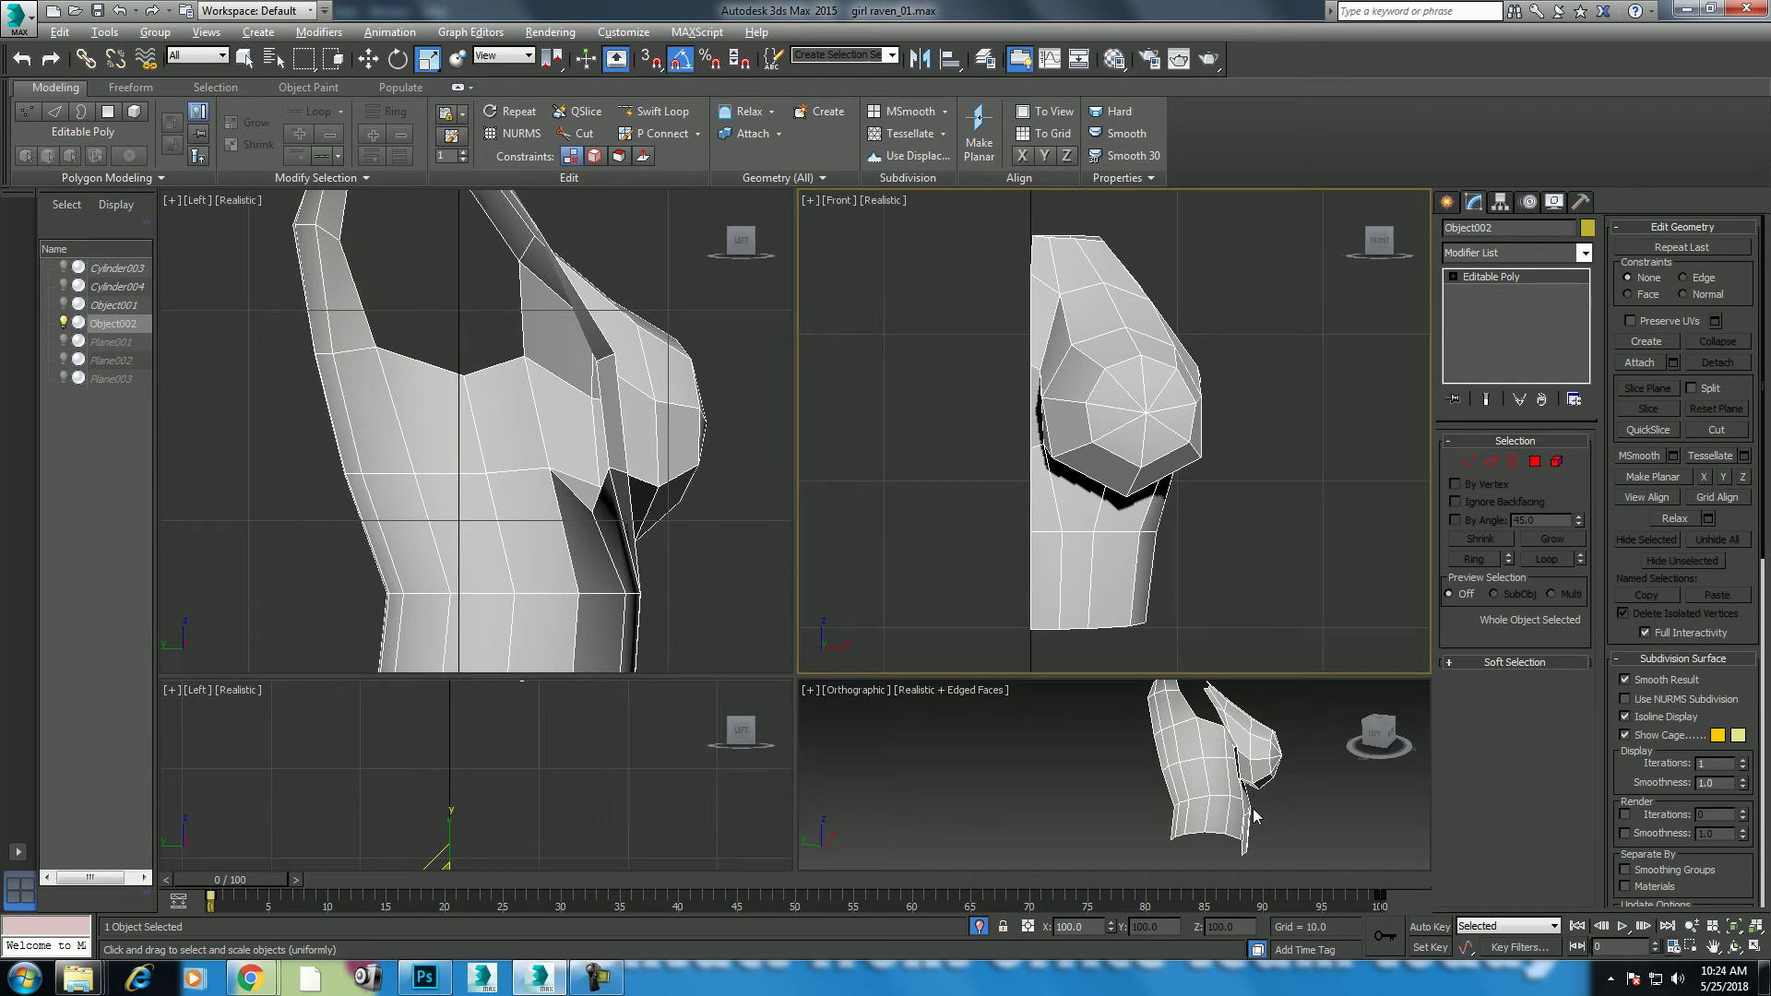
{"action": "middle_click", "coordinate": [1253, 815]}
{"action": "key", "text": "alt+w"}
{"action": "mouse_move", "coordinate": [1154, 683]}
{"action": "middle_mouse_down", "text": "alt"}
{"action": "mouse_move", "coordinate": [962, 699]}
{"action": "mouse_move", "coordinate": [1088, 566]}
{"action": "mouse_move", "coordinate": [861, 843]}
{"action": "mouse_move", "coordinate": [1090, 677]}
{"action": "middle_mouse_up", "text": "alt"}
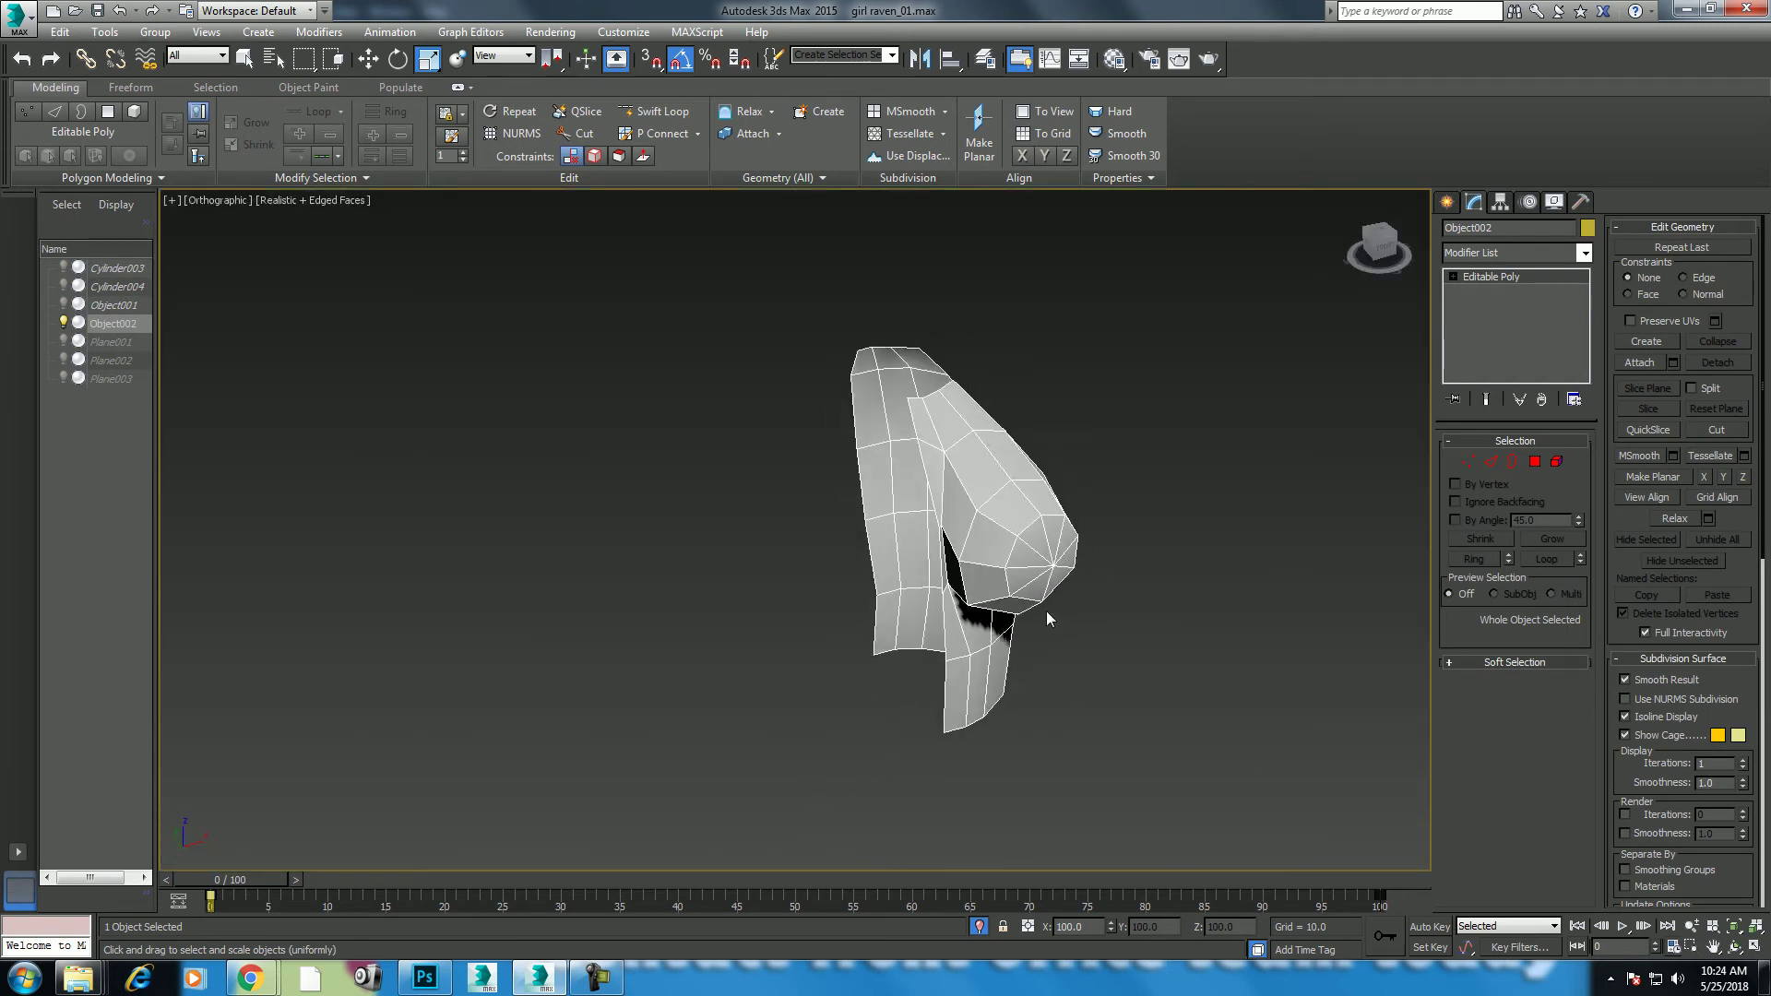
{"action": "middle_click_drag", "start_coordinate": [1046, 611], "coordinate": [1031, 584], "text": "alt"}
Step: At Vertex level, select two rim vertices with the Move tool active
{"action": "left_click", "coordinate": [1468, 461]}
{"action": "scroll", "coordinate": [957, 585], "scroll_direction": "up", "scroll_amount": 2}
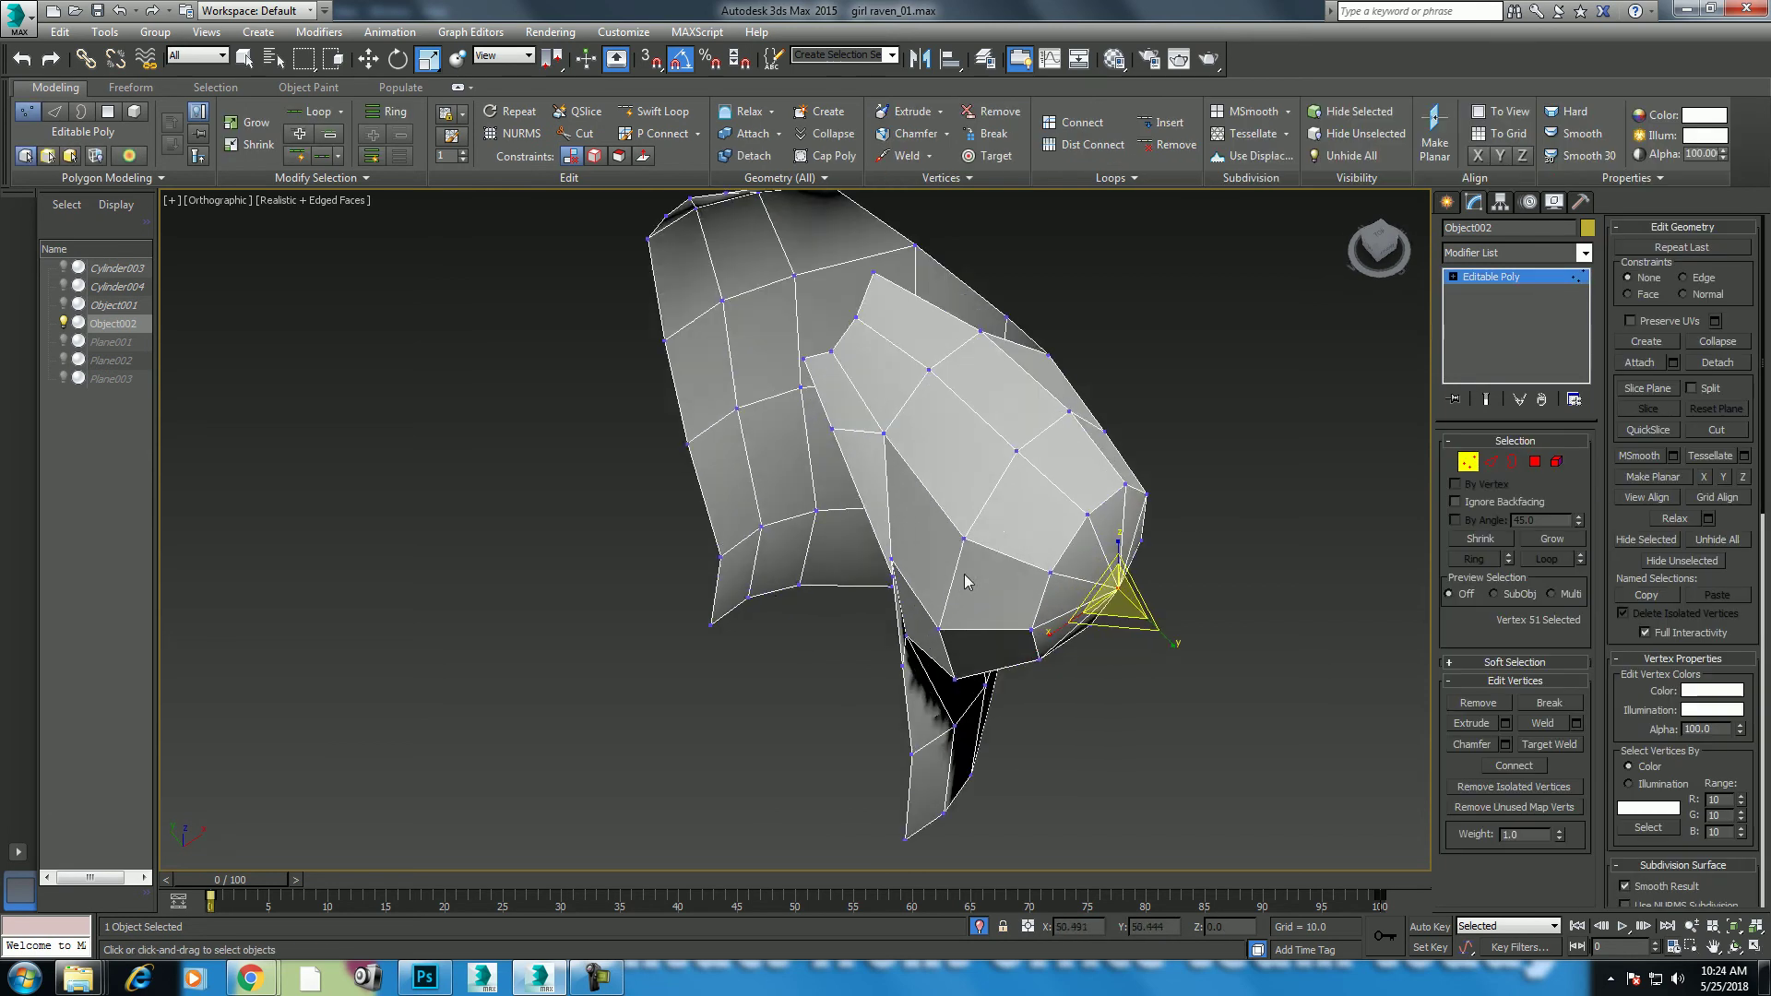
{"action": "scroll", "coordinate": [837, 581], "scroll_direction": "up", "scroll_amount": 2}
{"action": "scroll", "coordinate": [902, 570], "scroll_direction": "up", "scroll_amount": 2}
{"action": "mouse_move", "coordinate": [898, 569]}
{"action": "middle_mouse_down", "text": "alt"}
{"action": "mouse_move", "coordinate": [904, 555]}
{"action": "mouse_move", "coordinate": [870, 587]}
{"action": "mouse_move", "coordinate": [1031, 553]}
{"action": "mouse_move", "coordinate": [981, 566]}
{"action": "middle_mouse_up", "text": "alt"}
{"action": "left_click", "coordinate": [871, 587], "text": "ctrl"}
{"action": "key", "text": "w"}
Step: In Top view, pull two rim vertices down-left to reshape the edge
{"action": "key", "text": "t"}
{"action": "scroll", "coordinate": [981, 566], "scroll_direction": "up", "scroll_amount": 5}
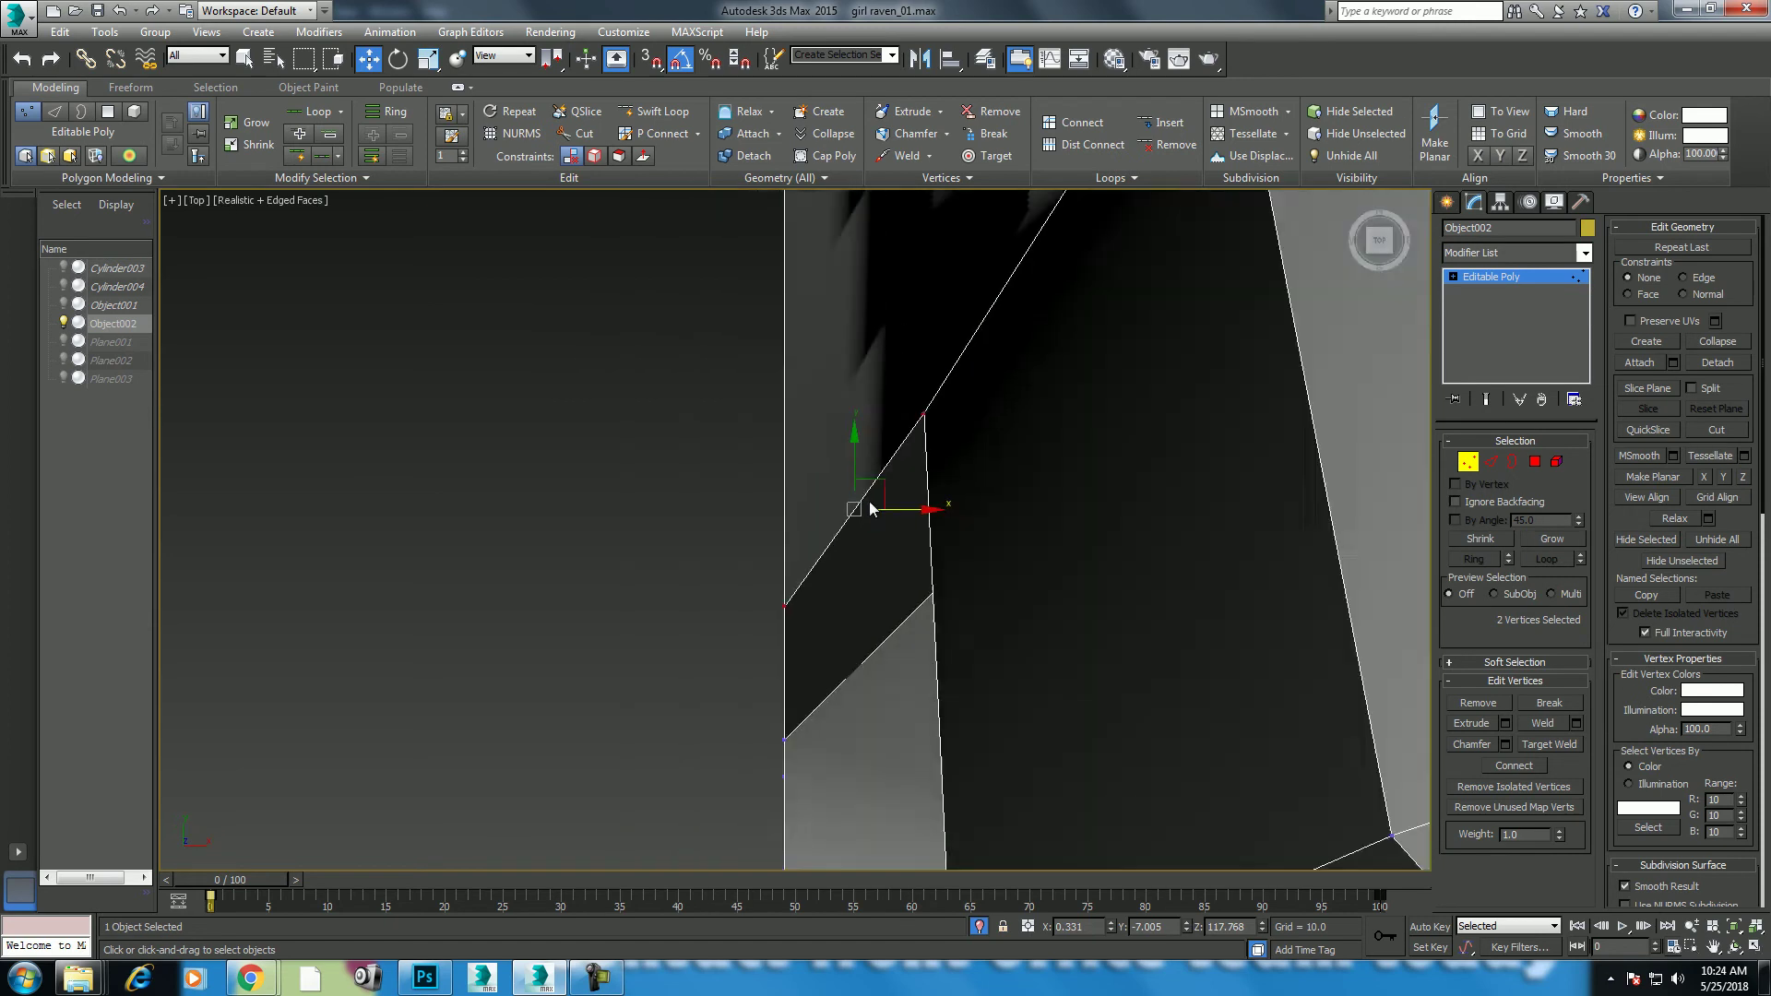
{"action": "scroll", "coordinate": [871, 508], "scroll_direction": "down", "scroll_amount": 2}
{"action": "scroll", "coordinate": [894, 499], "scroll_direction": "down", "scroll_amount": 1}
{"action": "left_click", "coordinate": [817, 580]}
{"action": "scroll", "coordinate": [830, 558], "scroll_direction": "up", "scroll_amount": 1}
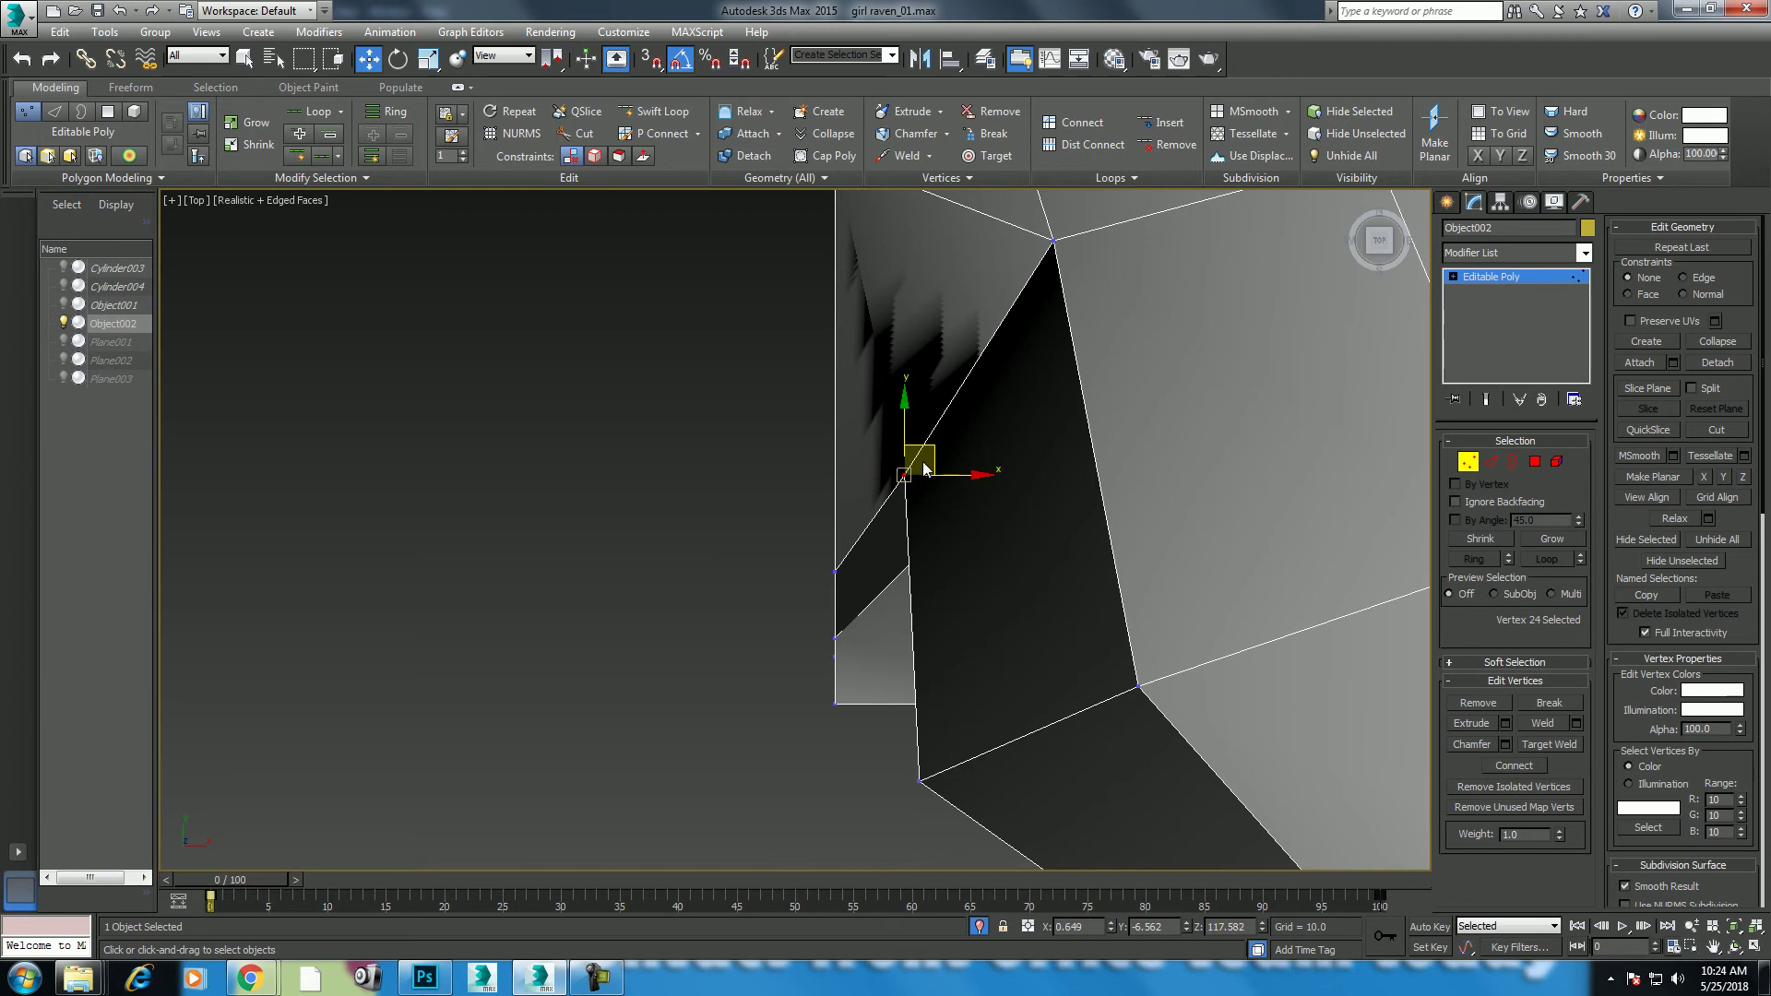
{"action": "left_click_drag", "start_coordinate": [929, 448], "coordinate": [858, 649]}
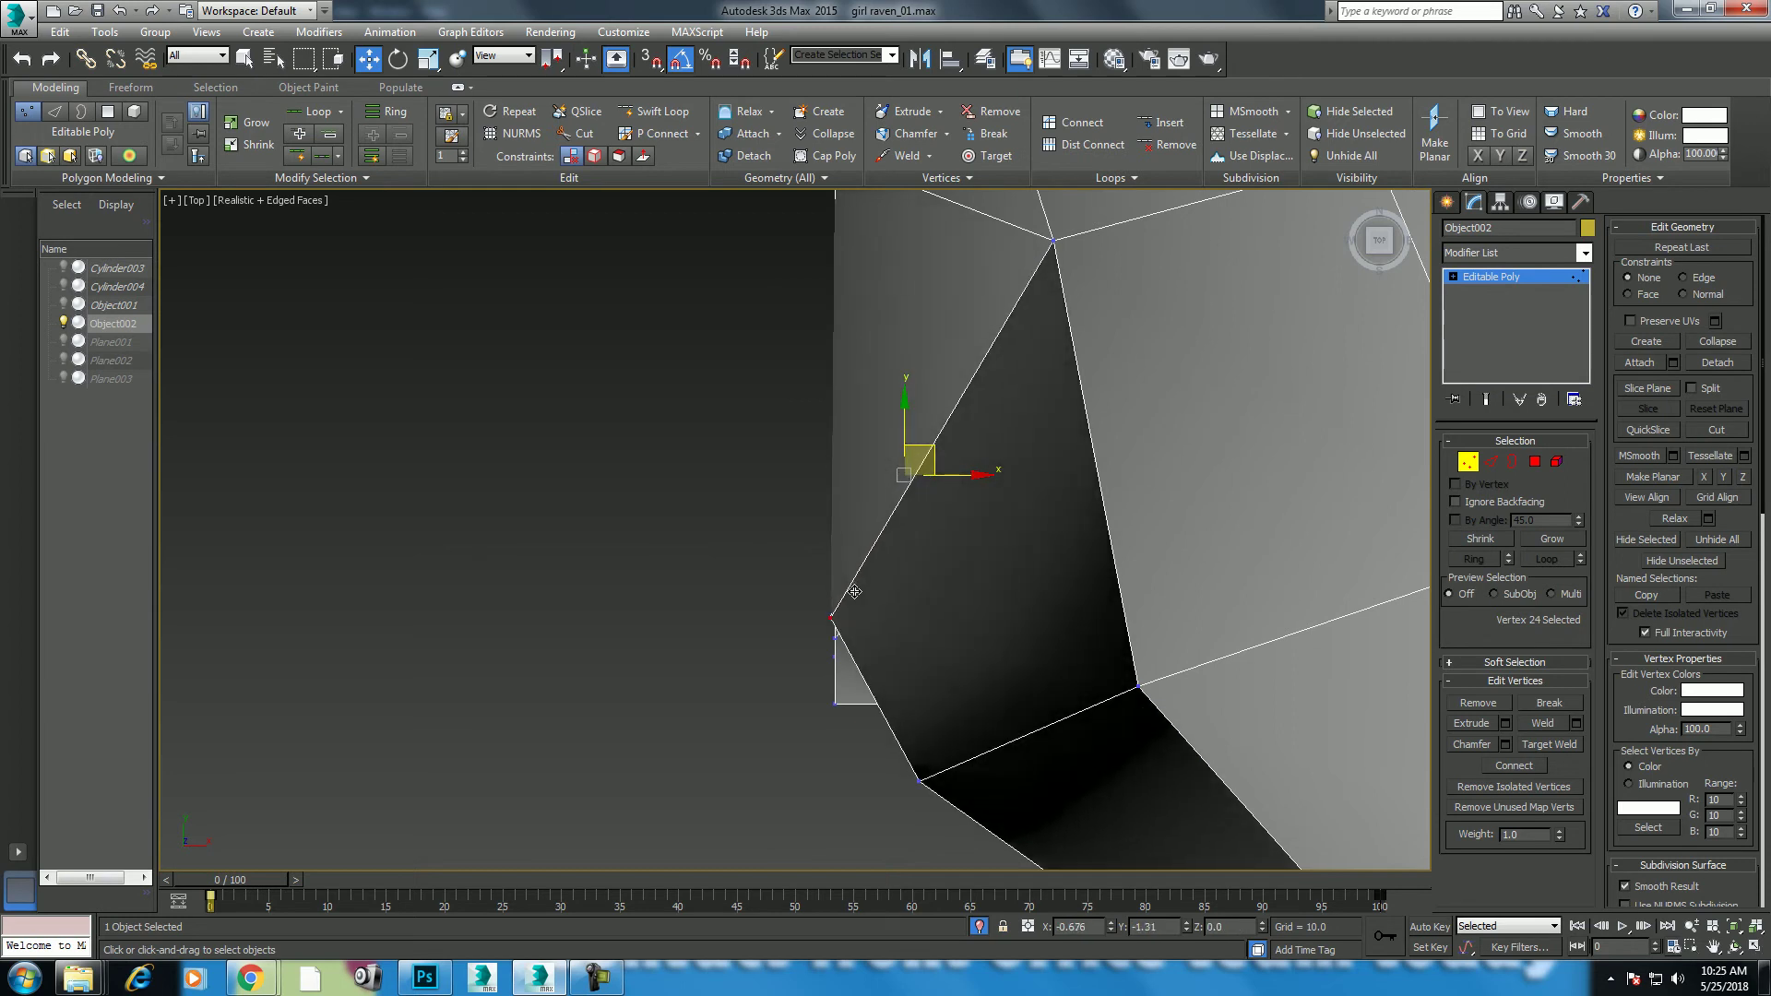
{"action": "left_click_drag", "start_coordinate": [858, 649], "coordinate": [837, 641]}
{"action": "scroll", "coordinate": [858, 646], "scroll_direction": "down", "scroll_amount": 3}
{"action": "left_click", "coordinate": [814, 378]}
{"action": "left_click_drag", "start_coordinate": [827, 373], "coordinate": [817, 481]}
Step: Select two vertices under the breast from a perspective view
{"action": "key", "text": "p"}
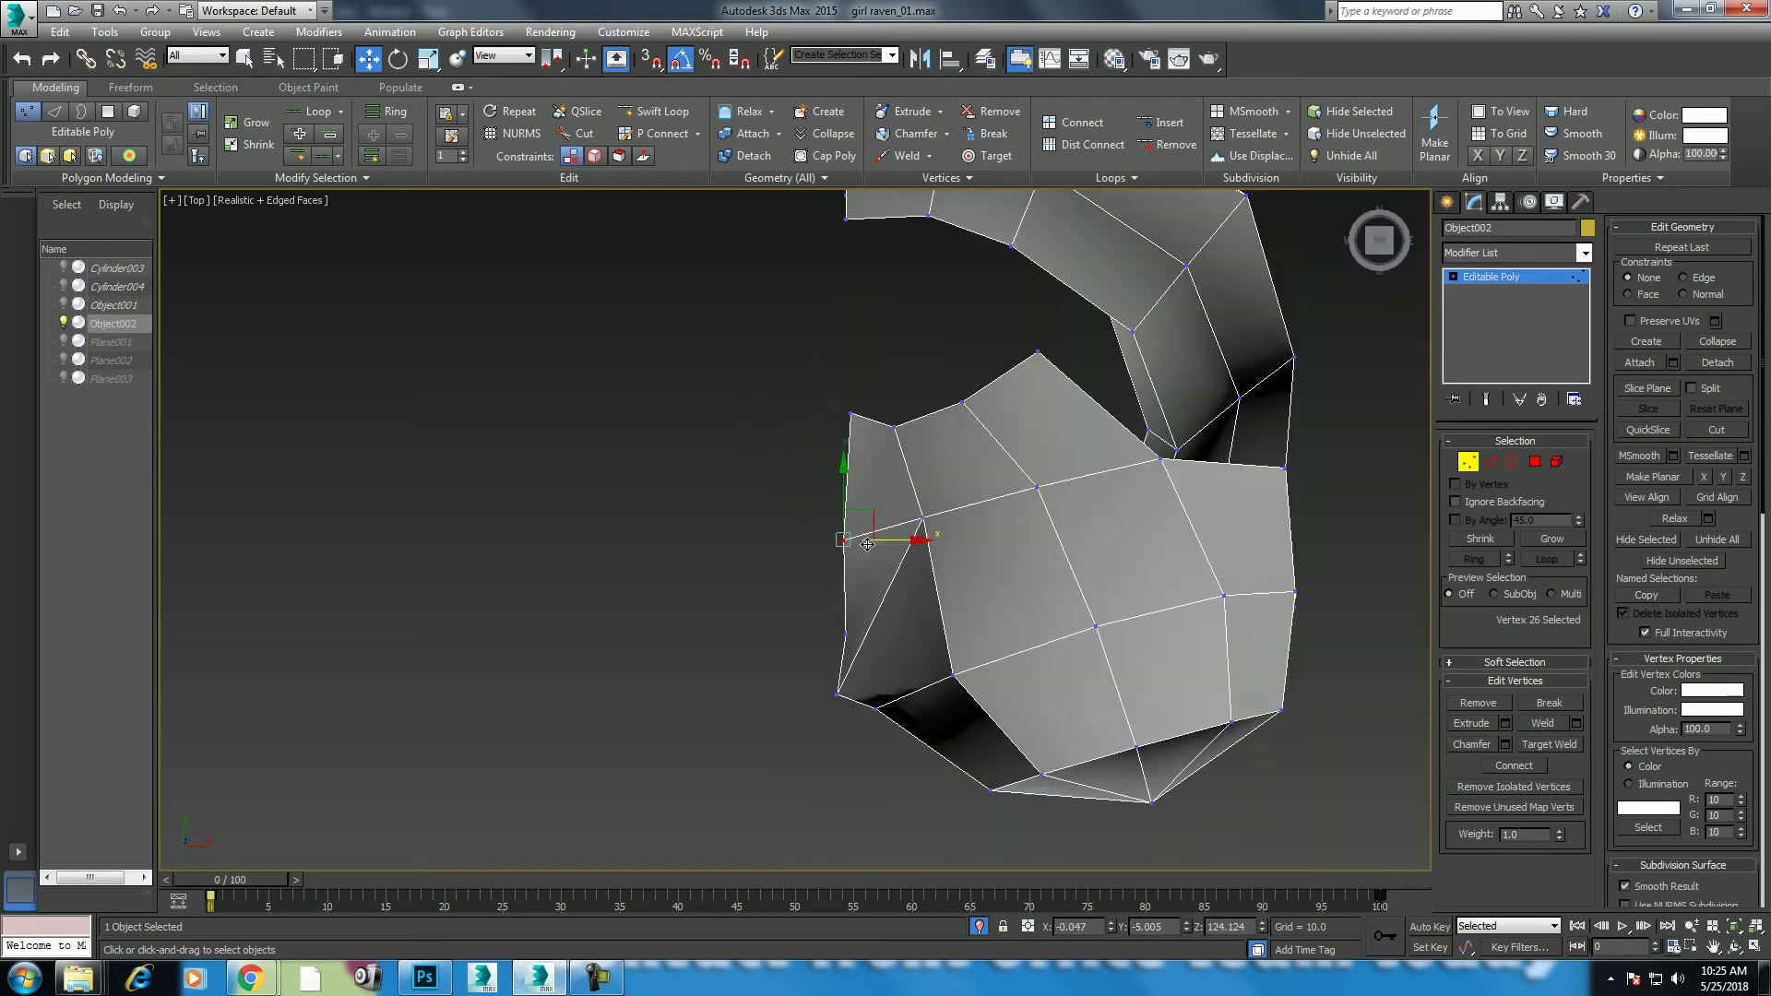
{"action": "scroll", "coordinate": [905, 565], "scroll_direction": "up", "scroll_amount": 5}
{"action": "mouse_move", "coordinate": [980, 570]}
{"action": "middle_mouse_down", "text": "alt"}
{"action": "mouse_move", "coordinate": [1184, 418]}
{"action": "mouse_move", "coordinate": [1050, 423]}
{"action": "middle_mouse_up", "text": "alt"}
{"action": "scroll", "coordinate": [1183, 419], "scroll_direction": "down", "scroll_amount": 5}
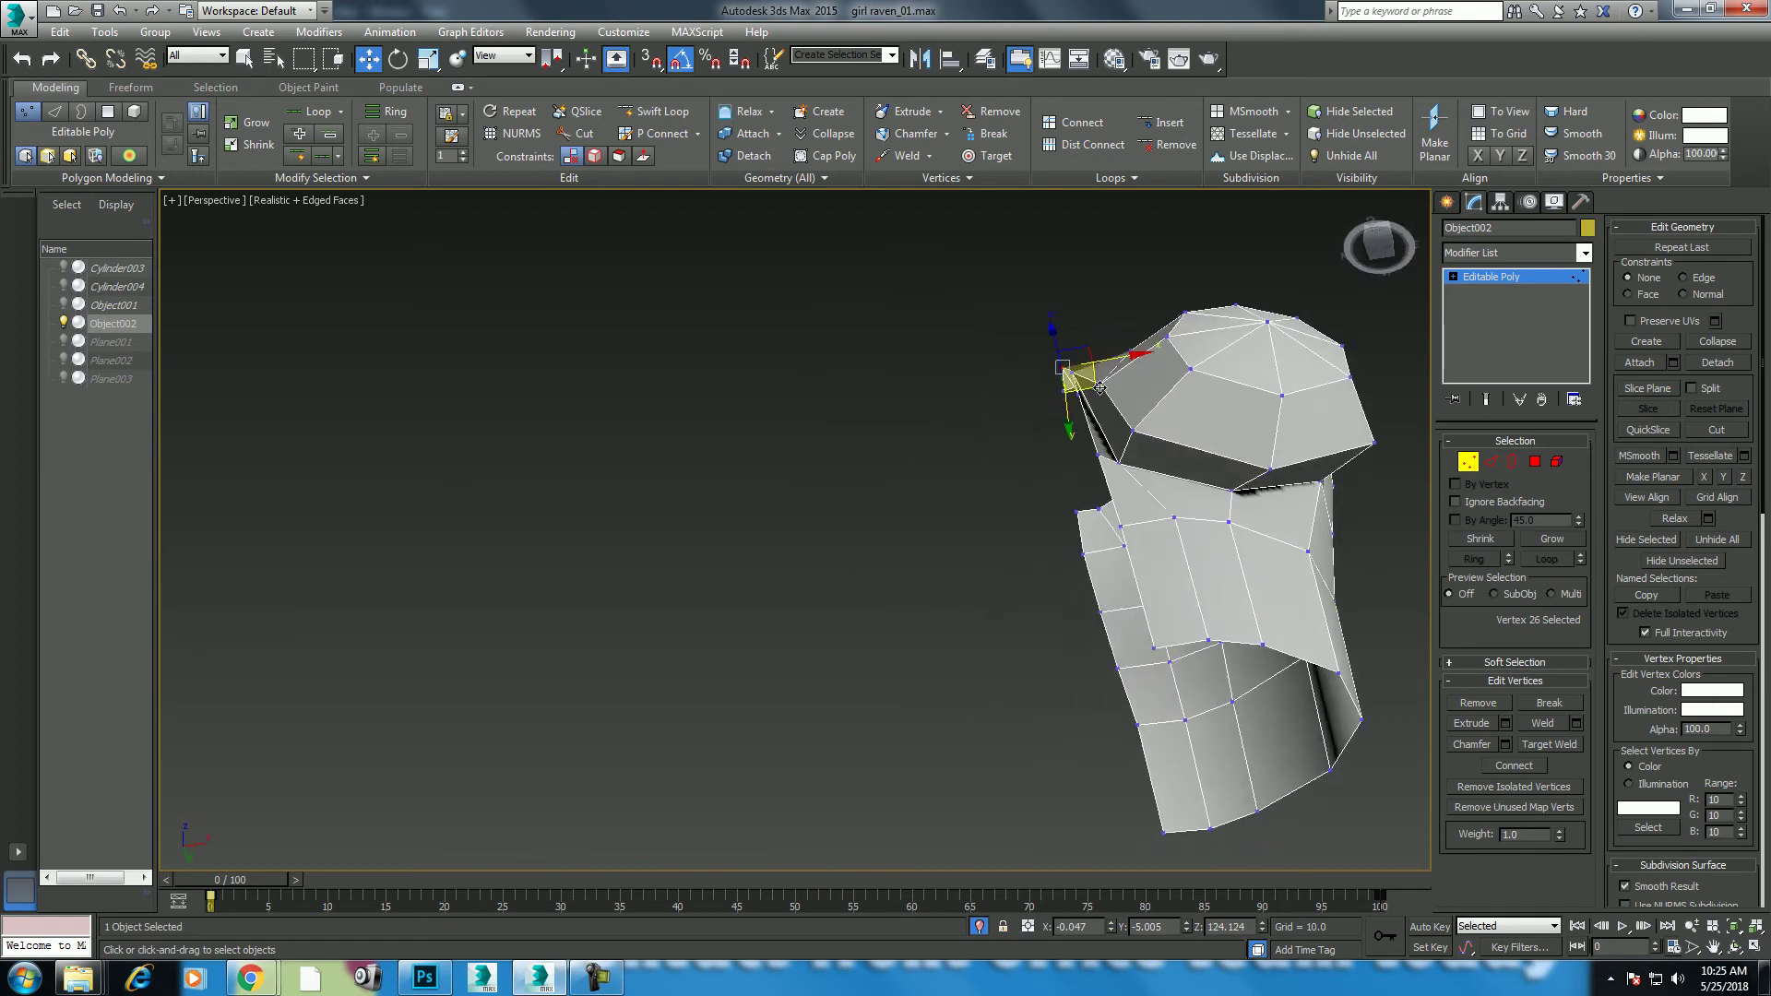
{"action": "scroll", "coordinate": [1061, 523], "scroll_direction": "up", "scroll_amount": 4}
{"action": "middle_click_drag", "start_coordinate": [1061, 522], "coordinate": [1114, 655], "text": "alt"}
{"action": "left_click", "coordinate": [1114, 639]}
{"action": "scroll", "coordinate": [1113, 639], "scroll_direction": "down", "scroll_amount": 3}
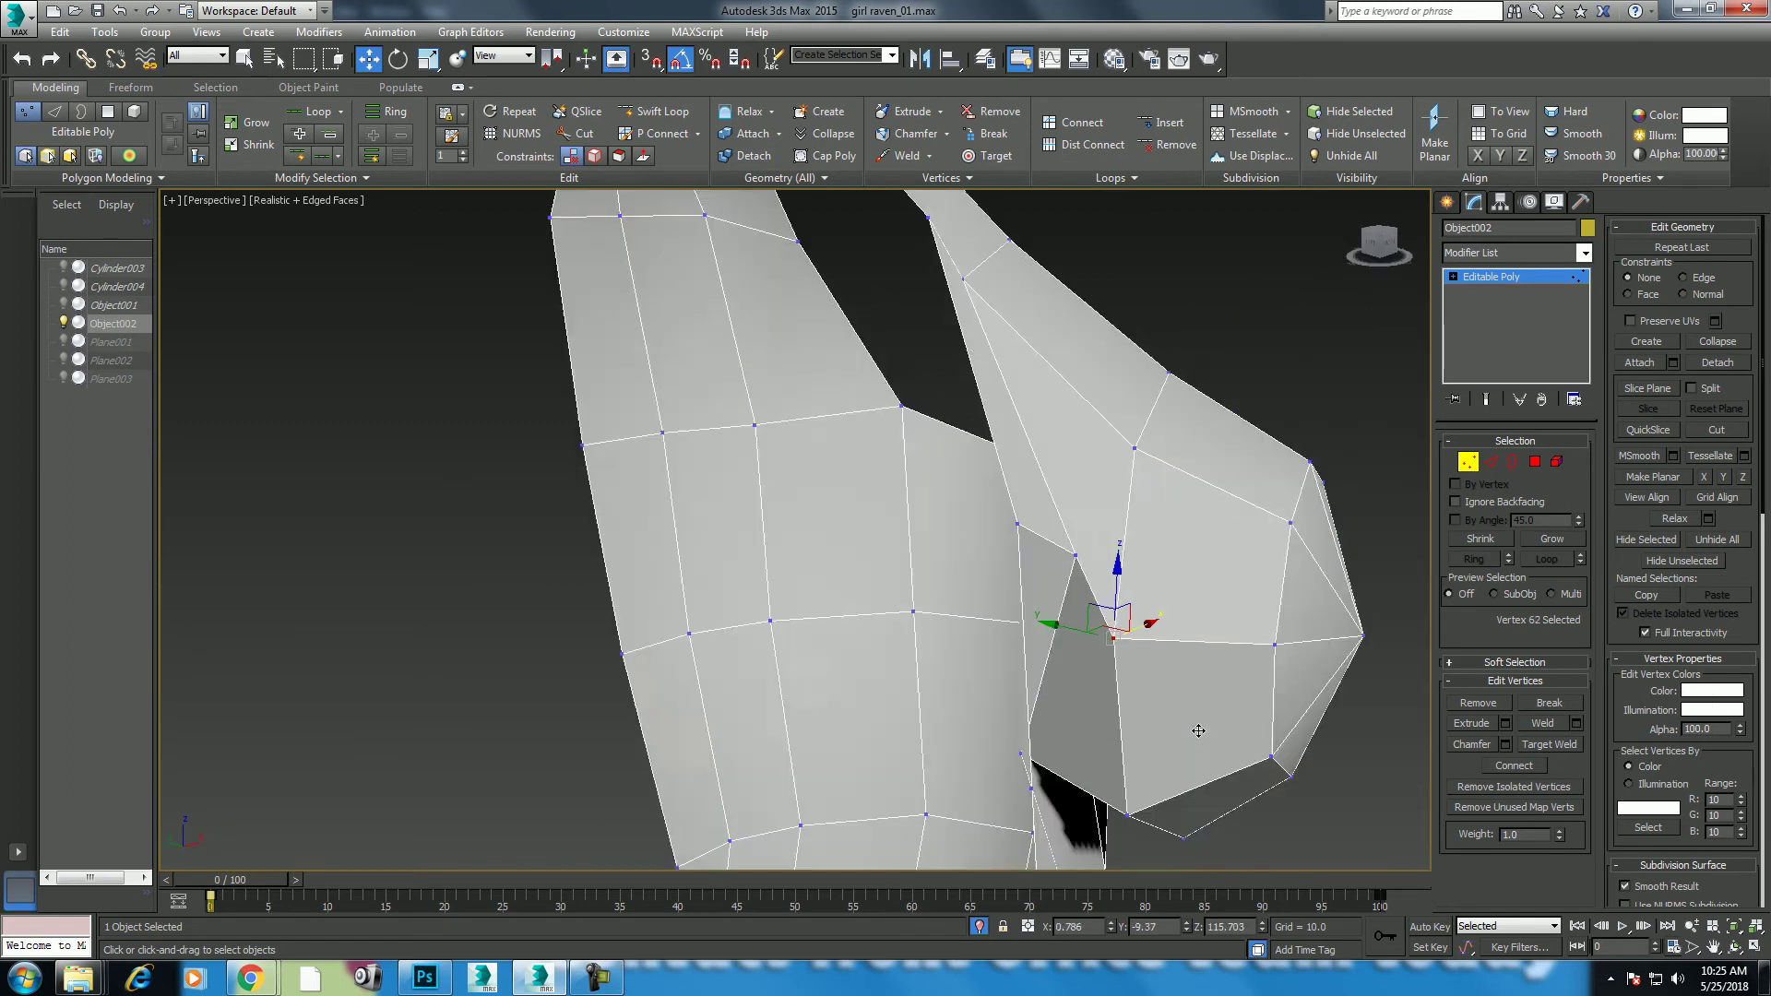
{"action": "middle_click_drag", "start_coordinate": [1066, 544], "coordinate": [1050, 618], "text": "alt"}
{"action": "scroll", "coordinate": [1080, 616], "scroll_direction": "up", "scroll_amount": 2}
{"action": "left_click", "coordinate": [1048, 610], "text": "ctrl"}
Step: Move the two under-breast vertices down-left in the Top view
{"action": "key", "text": "t"}
{"action": "key", "text": "z"}
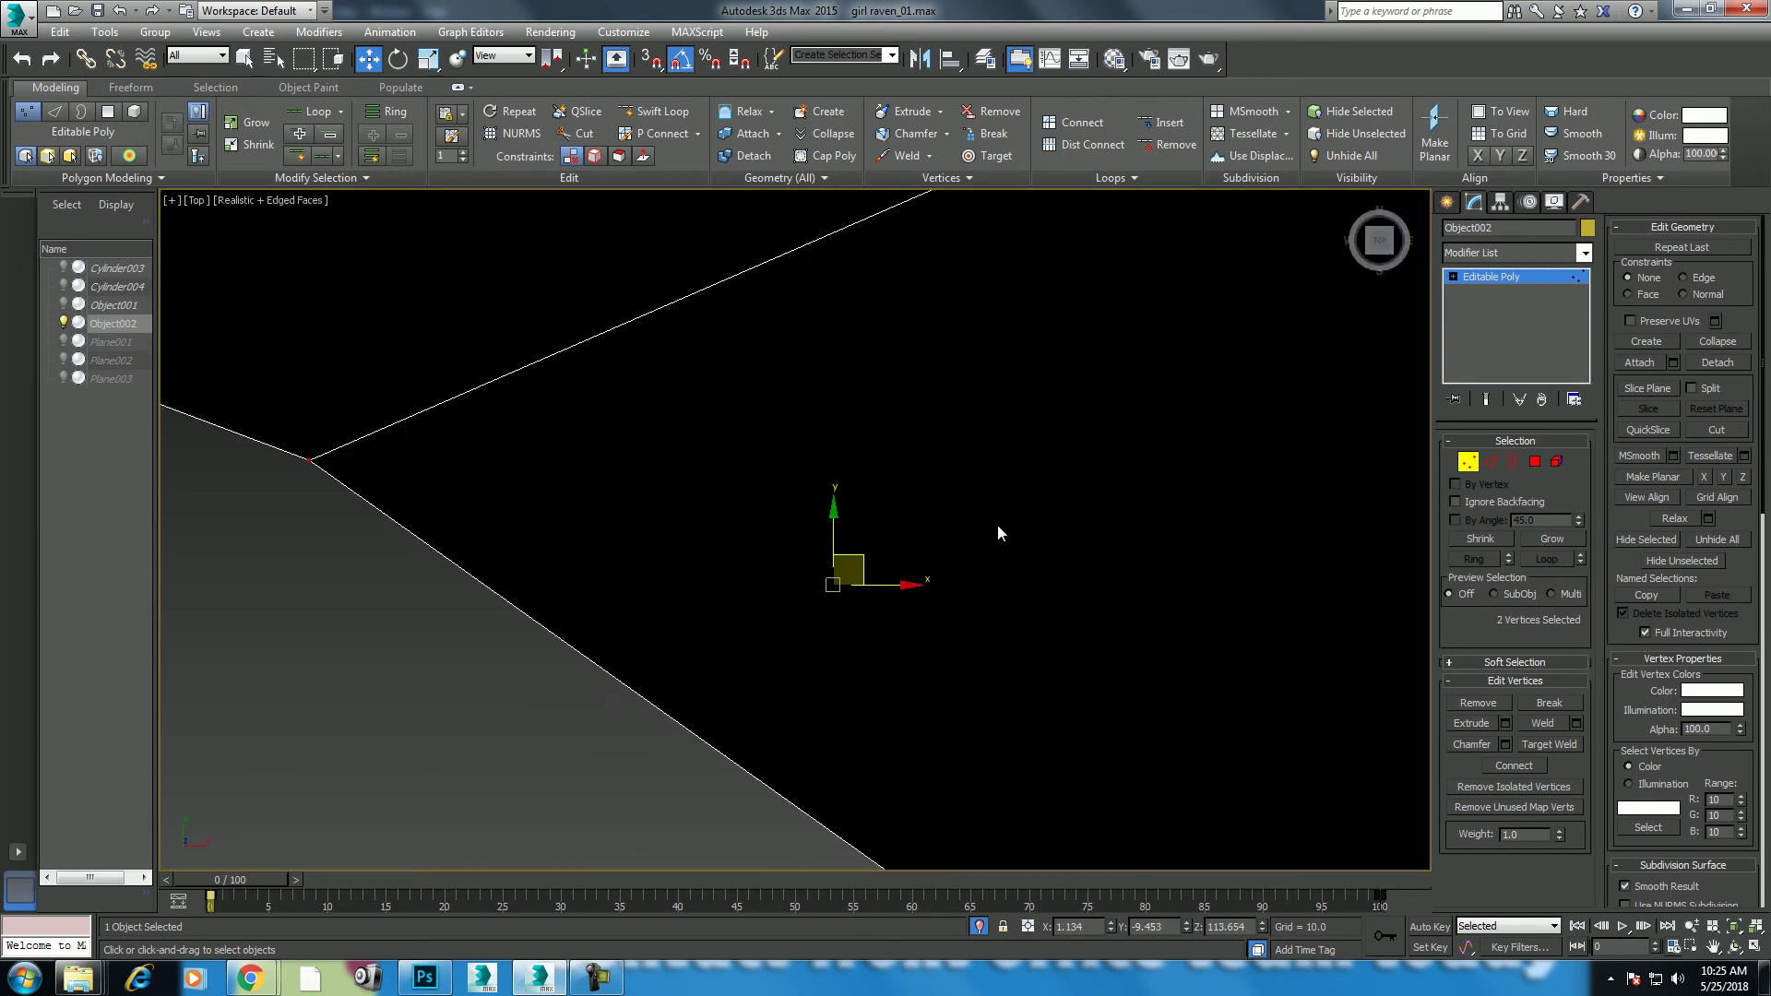
{"action": "scroll", "coordinate": [983, 549], "scroll_direction": "down", "scroll_amount": 4}
{"action": "scroll", "coordinate": [1002, 516], "scroll_direction": "down", "scroll_amount": 3}
{"action": "mouse_move", "coordinate": [1000, 513]}
{"action": "left_mouse_down"}
{"action": "mouse_move", "coordinate": [901, 633]}
{"action": "mouse_move", "coordinate": [889, 703]}
{"action": "left_mouse_up"}
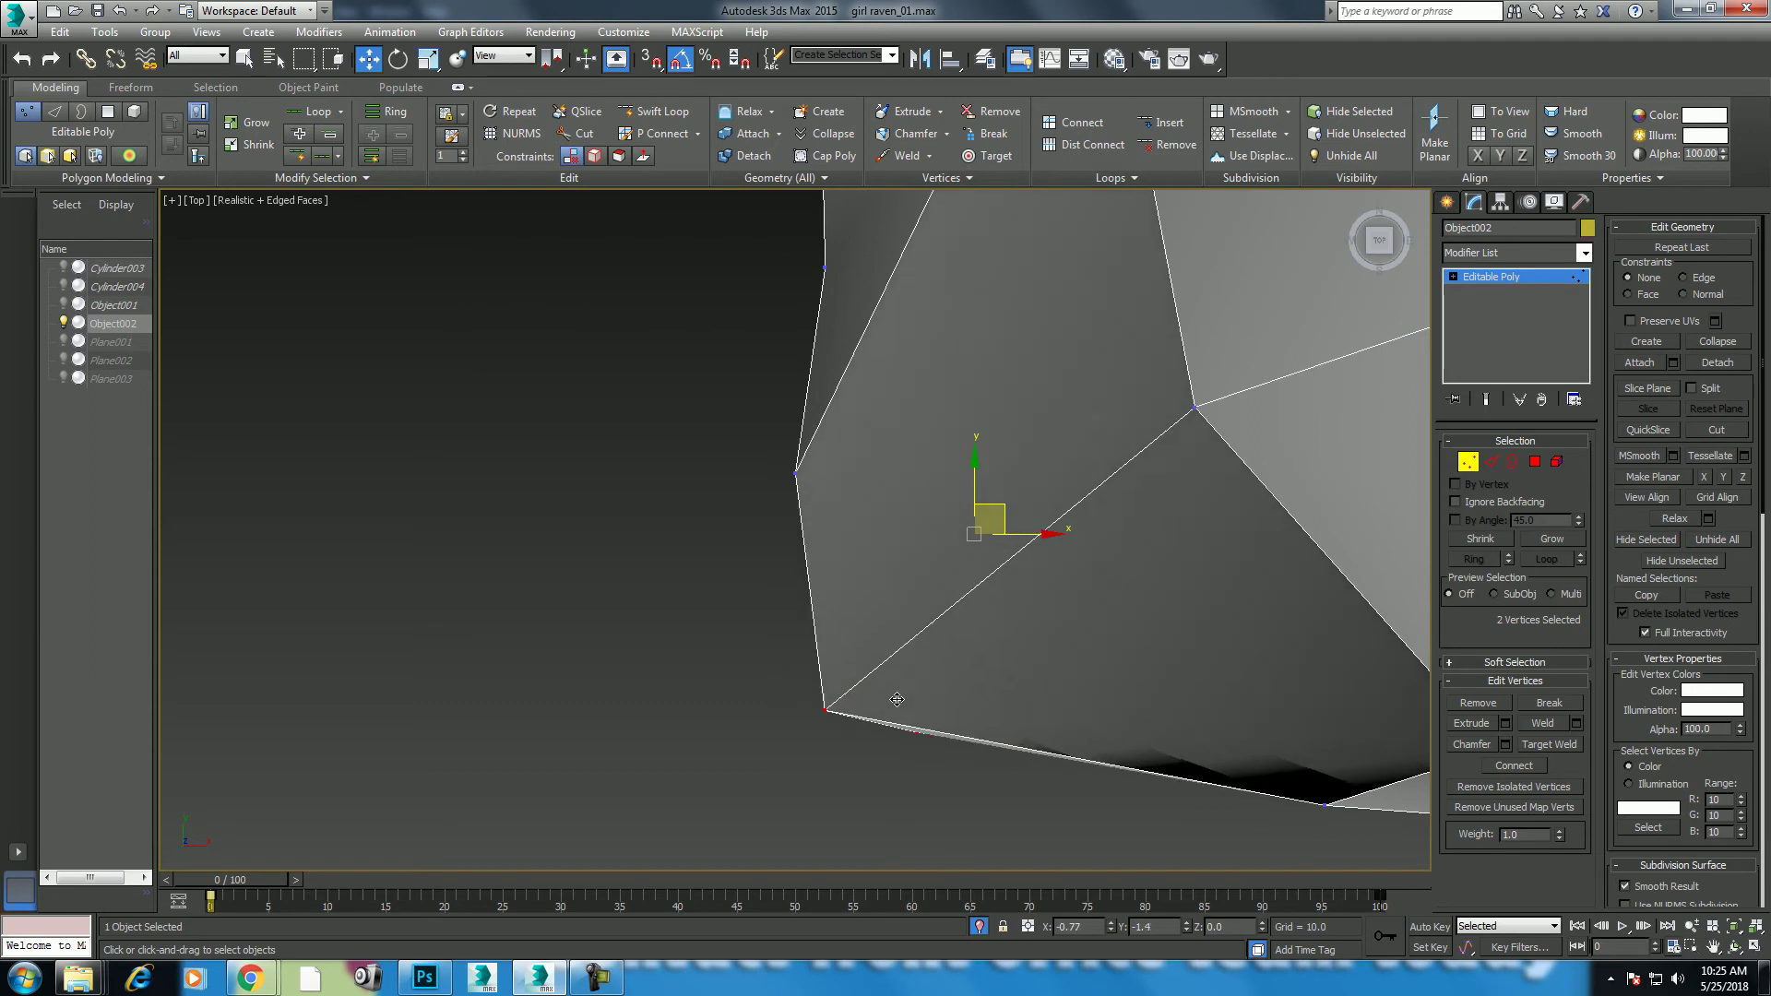
{"action": "scroll", "coordinate": [922, 670], "scroll_direction": "down", "scroll_amount": 5}
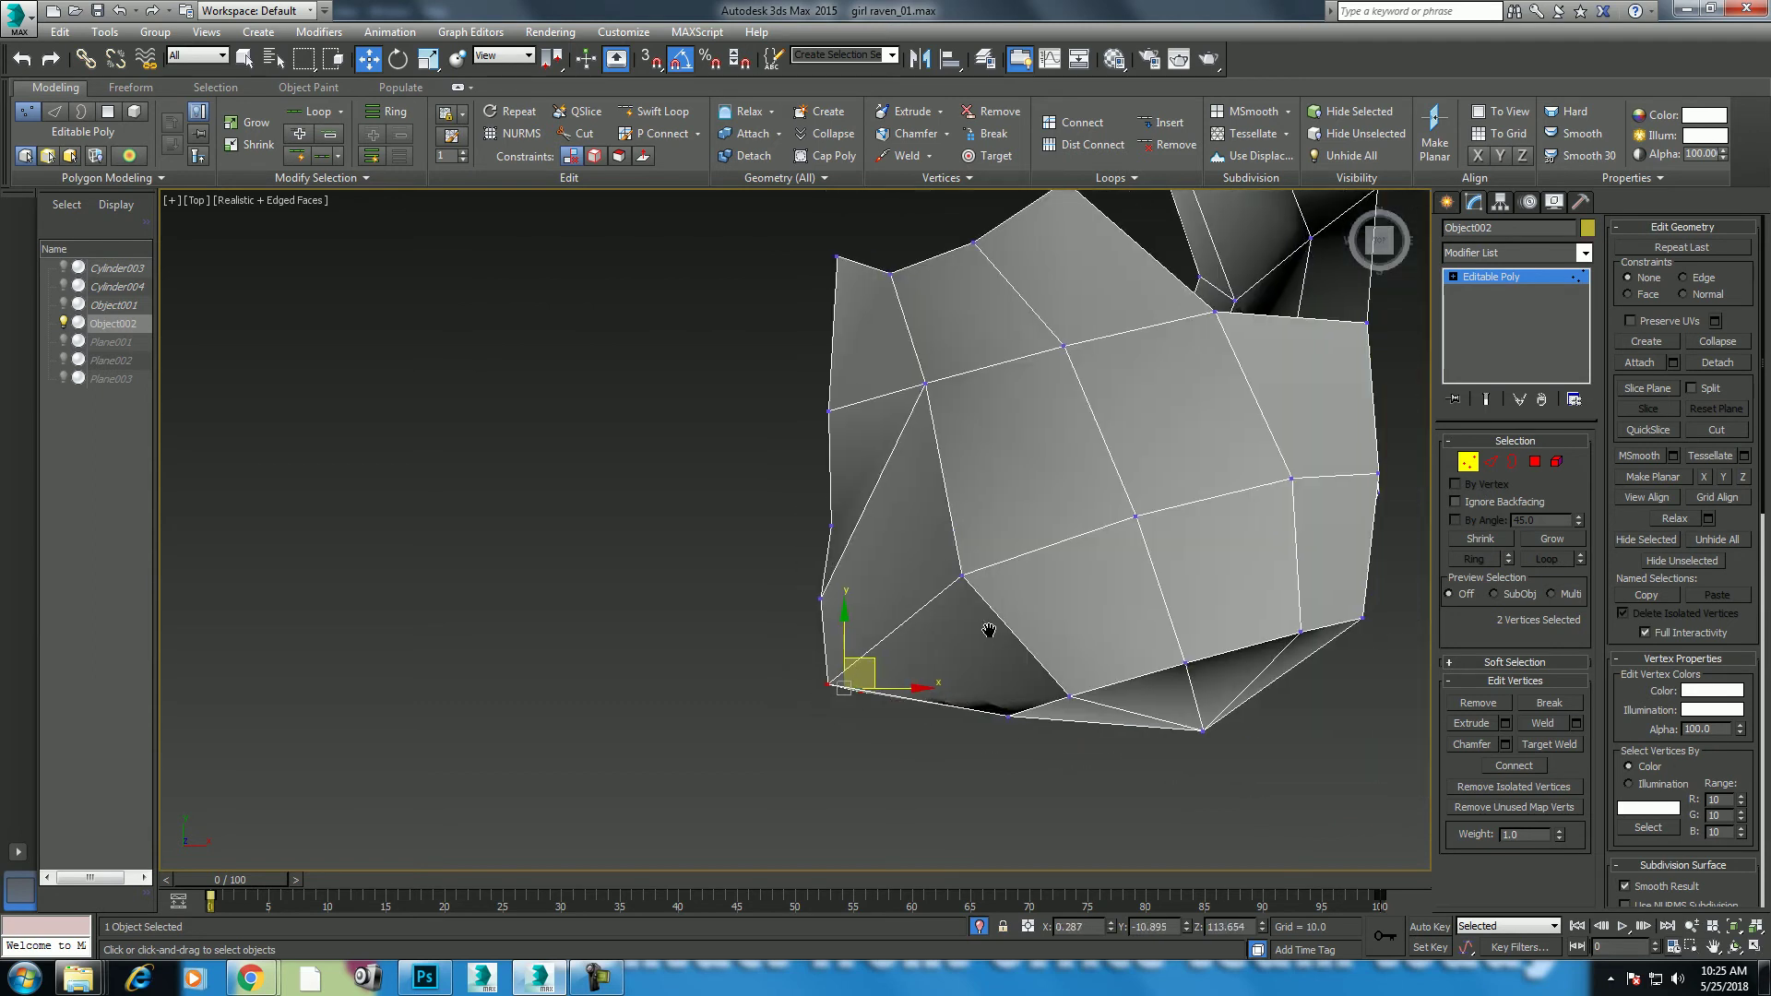
Step: Pull a chest-edge vertex left and down in the Top view
{"action": "key", "text": "p"}
{"action": "key", "text": "z"}
{"action": "mouse_move", "coordinate": [1032, 622]}
{"action": "middle_mouse_down", "text": "alt"}
{"action": "mouse_move", "coordinate": [1035, 427]}
{"action": "mouse_move", "coordinate": [934, 457]}
{"action": "mouse_move", "coordinate": [1021, 715]}
{"action": "middle_mouse_up", "text": "alt"}
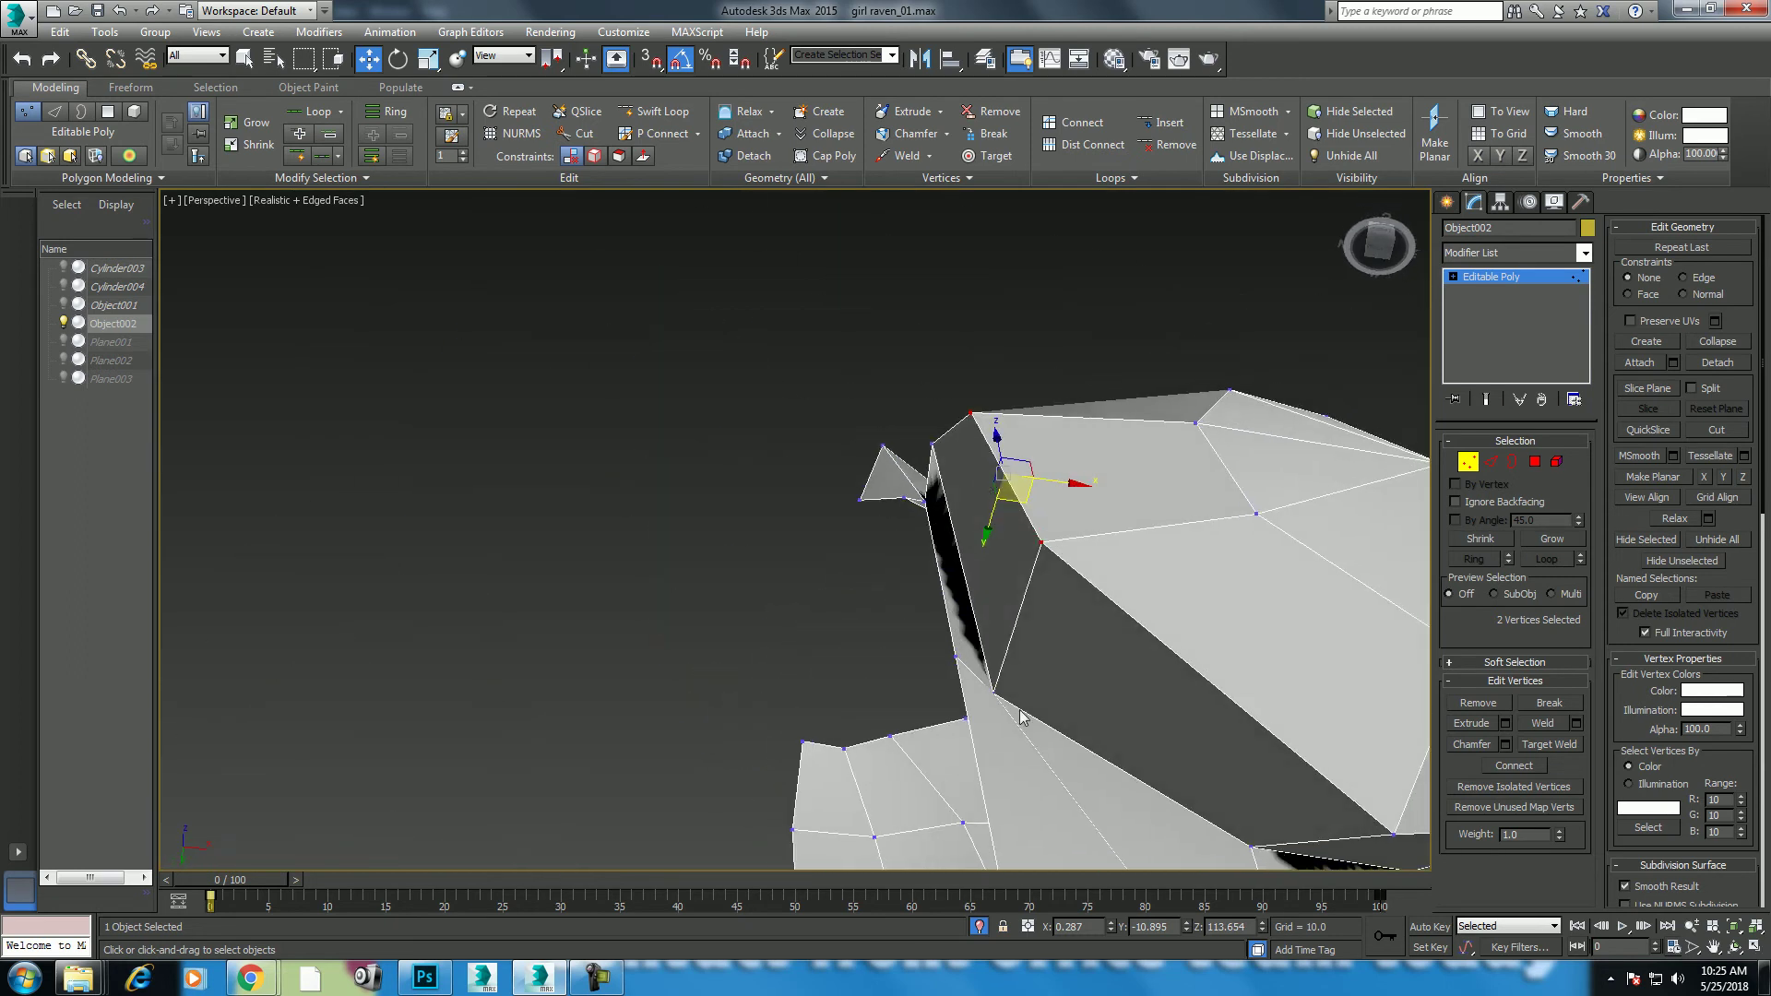
{"action": "left_click", "coordinate": [990, 690]}
{"action": "key", "text": "t"}
{"action": "scroll", "coordinate": [1020, 540], "scroll_direction": "down", "scroll_amount": 3}
{"action": "scroll", "coordinate": [1019, 544], "scroll_direction": "up", "scroll_amount": 3}
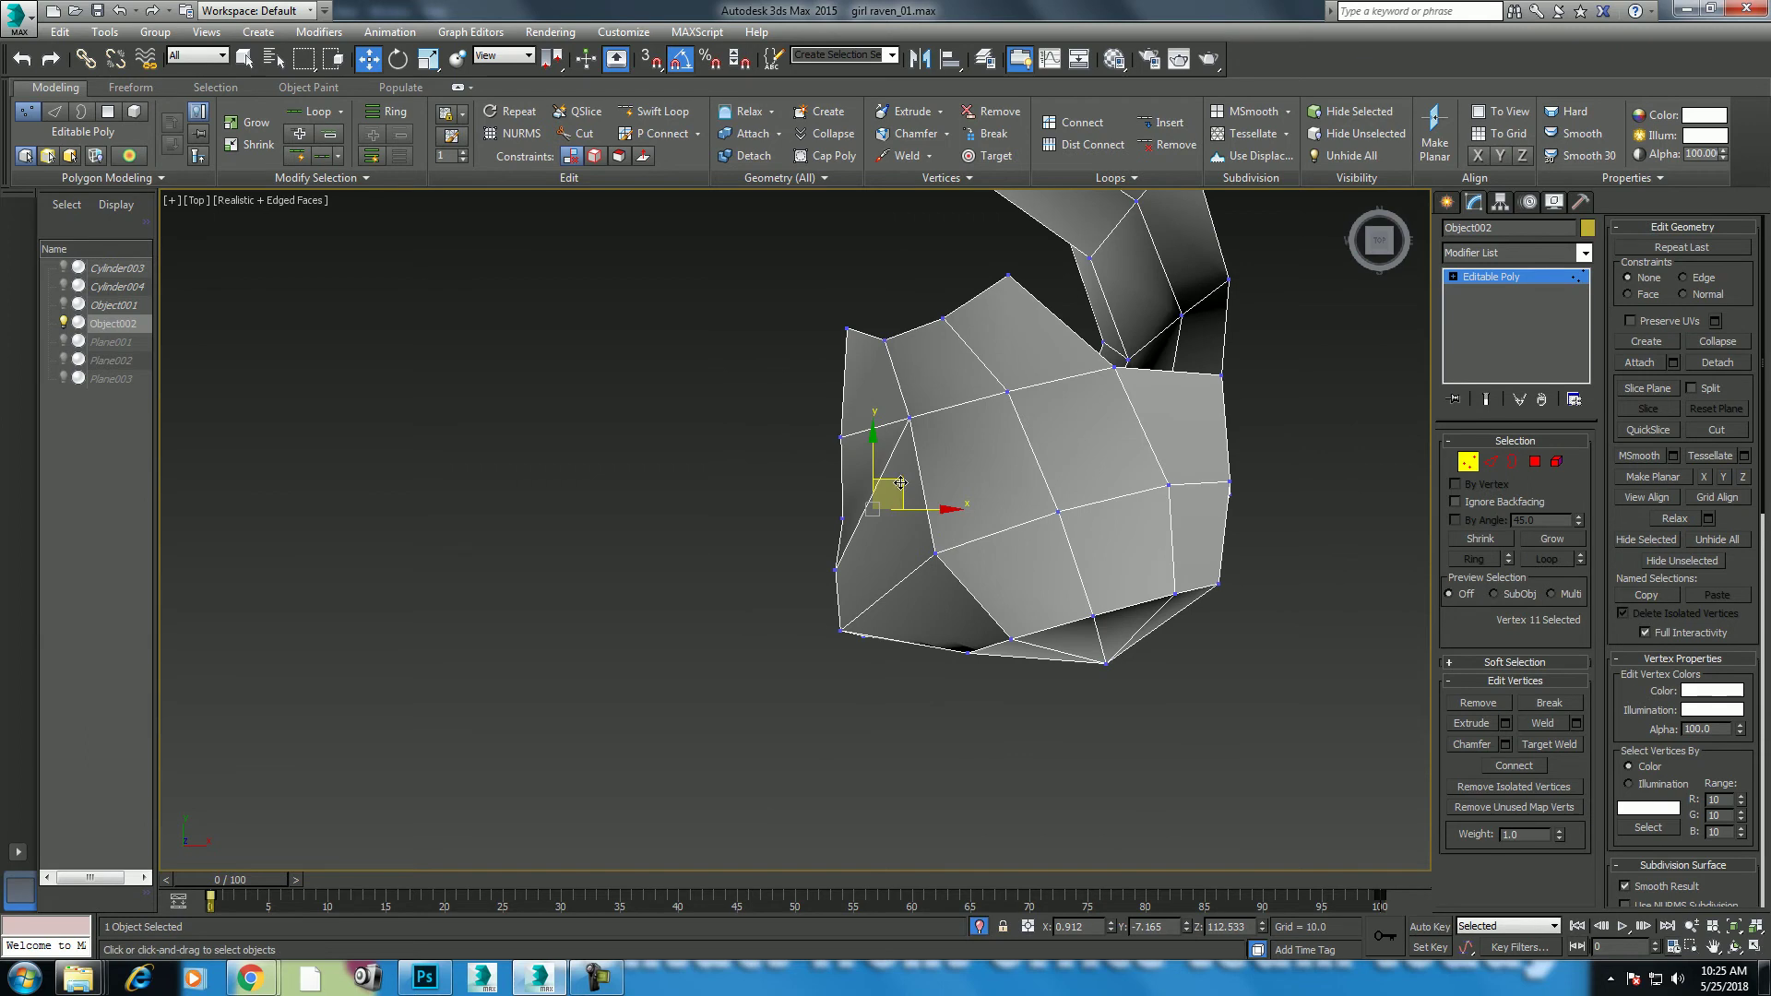
{"action": "left_click_drag", "start_coordinate": [872, 499], "coordinate": [883, 510]}
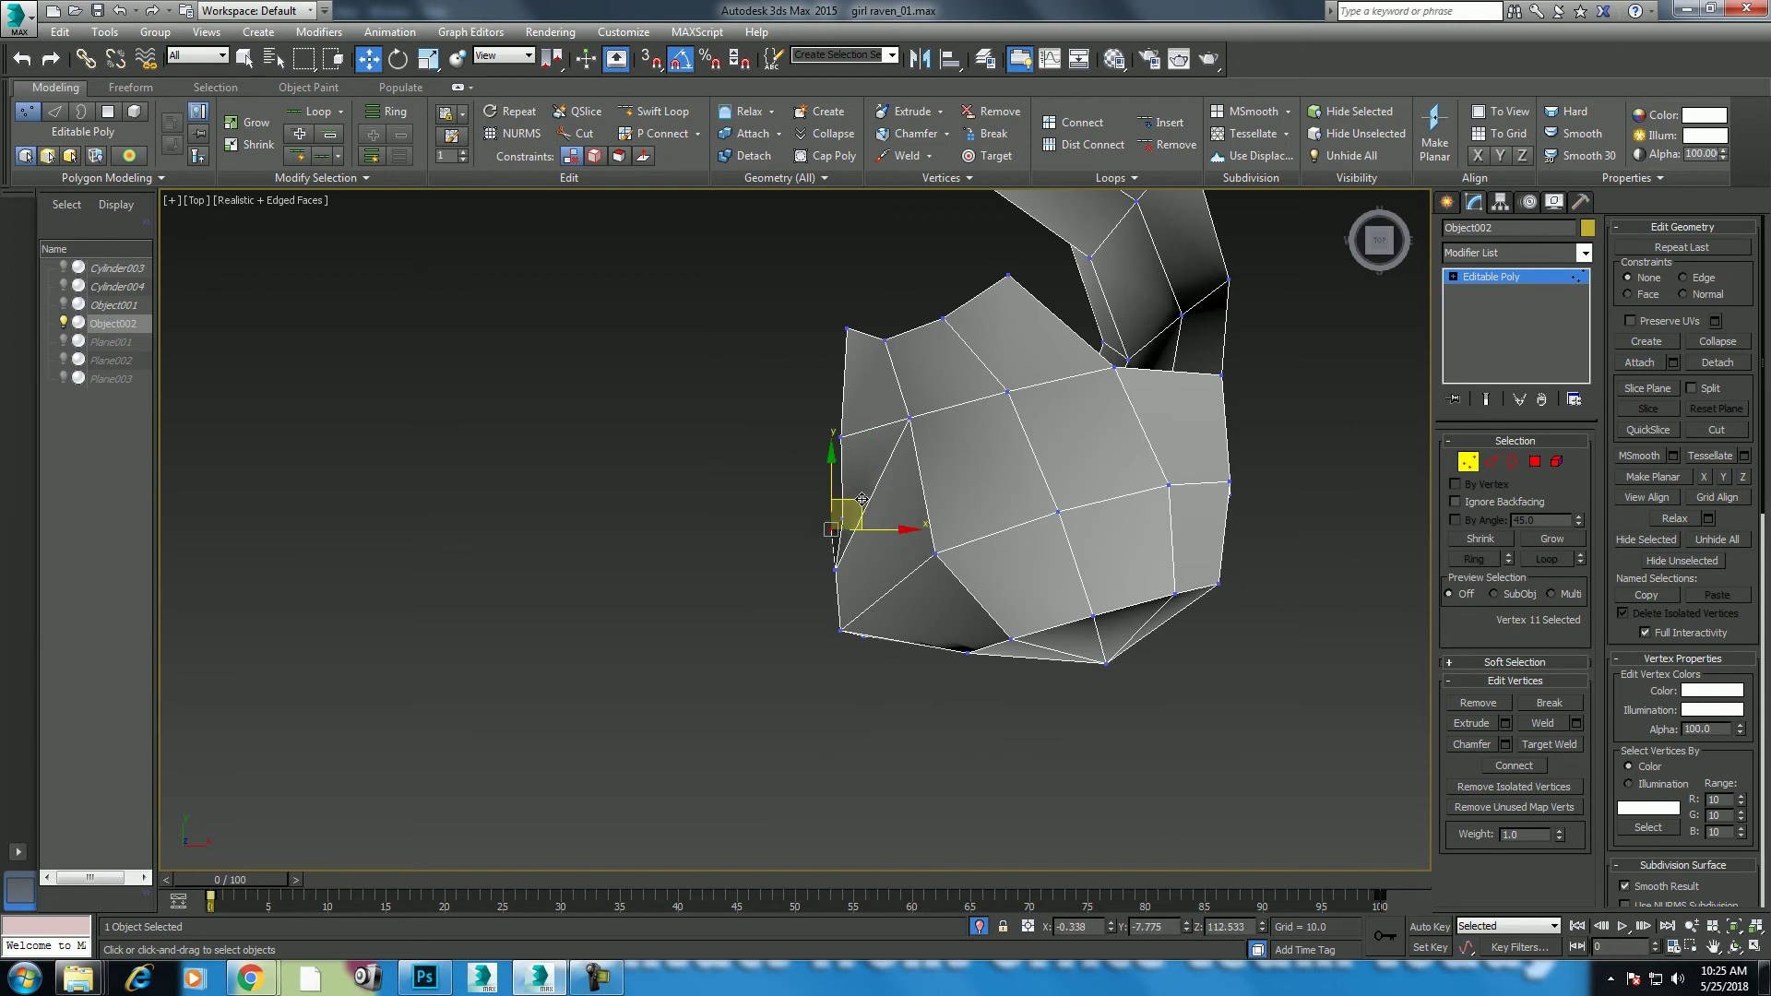
Step: Orbit around the whole torso, select another chest vertex, and exit Vertex level
{"action": "key", "text": "p"}
{"action": "scroll", "coordinate": [948, 557], "scroll_direction": "up", "scroll_amount": 5}
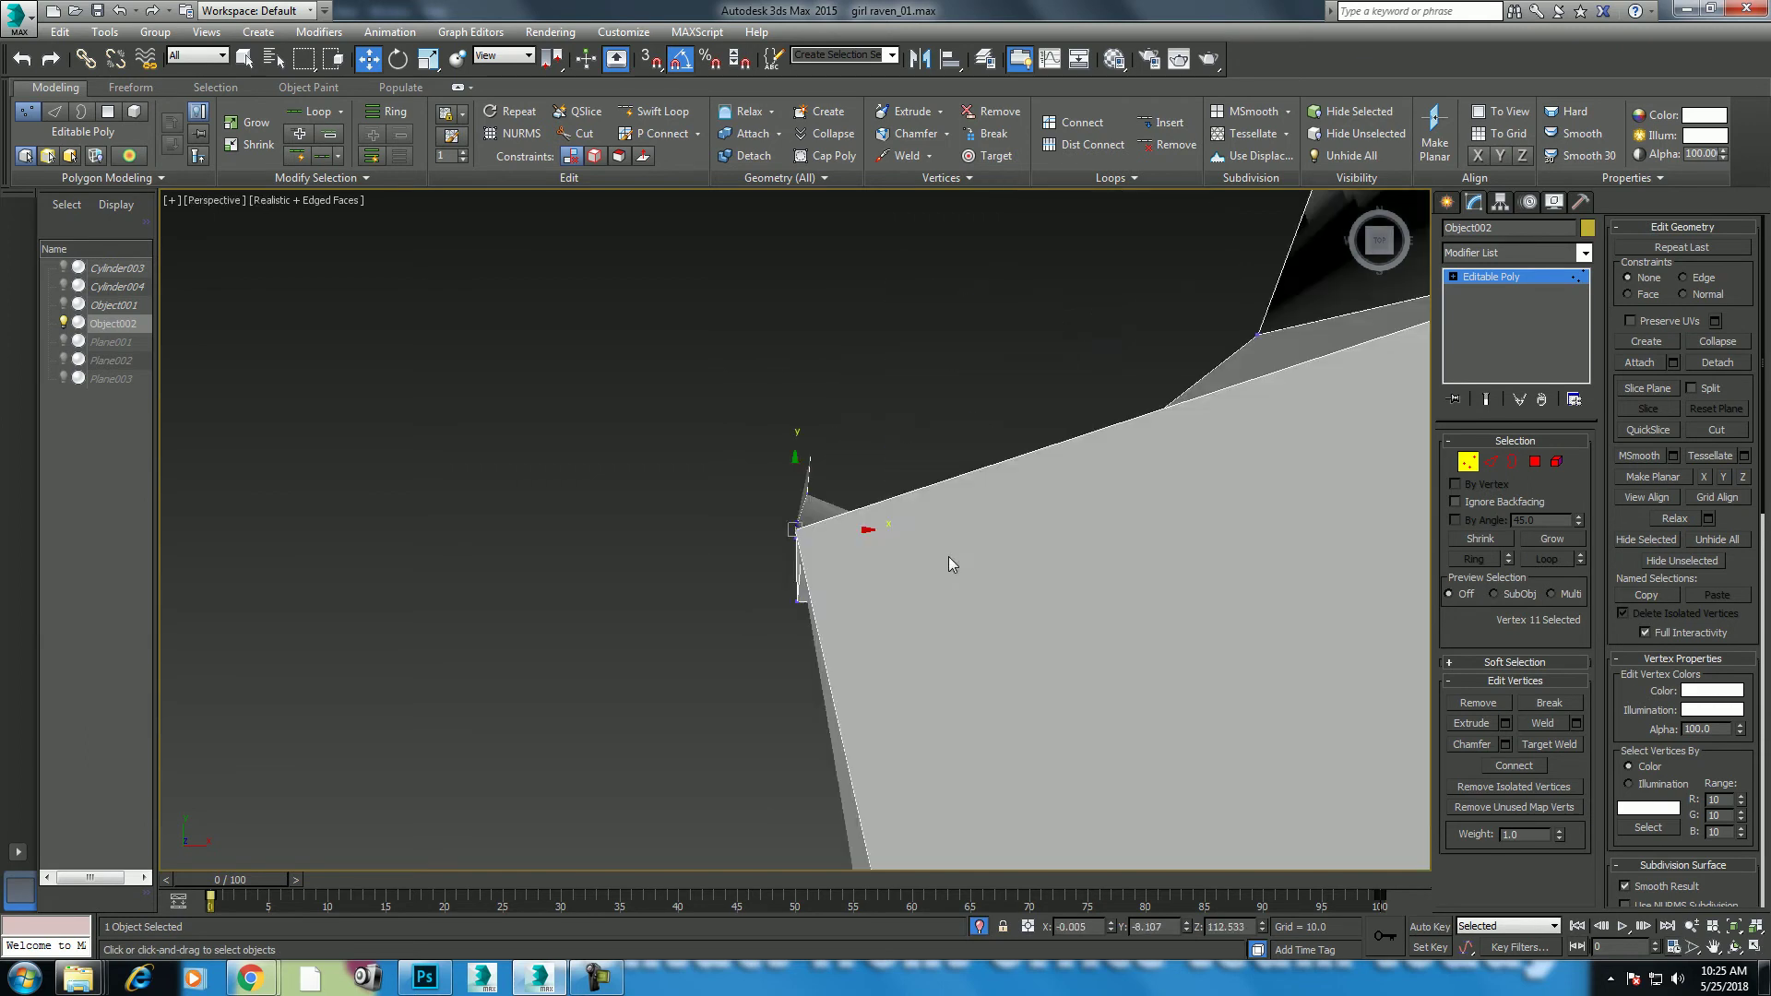
{"action": "scroll", "coordinate": [1016, 595], "scroll_direction": "down", "scroll_amount": 5}
{"action": "scroll", "coordinate": [1021, 503], "scroll_direction": "down", "scroll_amount": 5}
{"action": "mouse_move", "coordinate": [1022, 504]}
{"action": "middle_mouse_down", "text": "alt"}
{"action": "mouse_move", "coordinate": [956, 435]}
{"action": "mouse_move", "coordinate": [1060, 496]}
{"action": "mouse_move", "coordinate": [1036, 507]}
{"action": "mouse_move", "coordinate": [1060, 526]}
{"action": "mouse_move", "coordinate": [1024, 516]}
{"action": "mouse_move", "coordinate": [974, 578]}
{"action": "mouse_move", "coordinate": [1154, 507]}
{"action": "middle_mouse_up", "text": "alt"}
{"action": "scroll", "coordinate": [1060, 495], "scroll_direction": "up", "scroll_amount": 3}
{"action": "left_click", "coordinate": [999, 467]}
{"action": "scroll", "coordinate": [998, 464], "scroll_direction": "up", "scroll_amount": 3}
{"action": "scroll", "coordinate": [1268, 451], "scroll_direction": "up", "scroll_amount": 2}
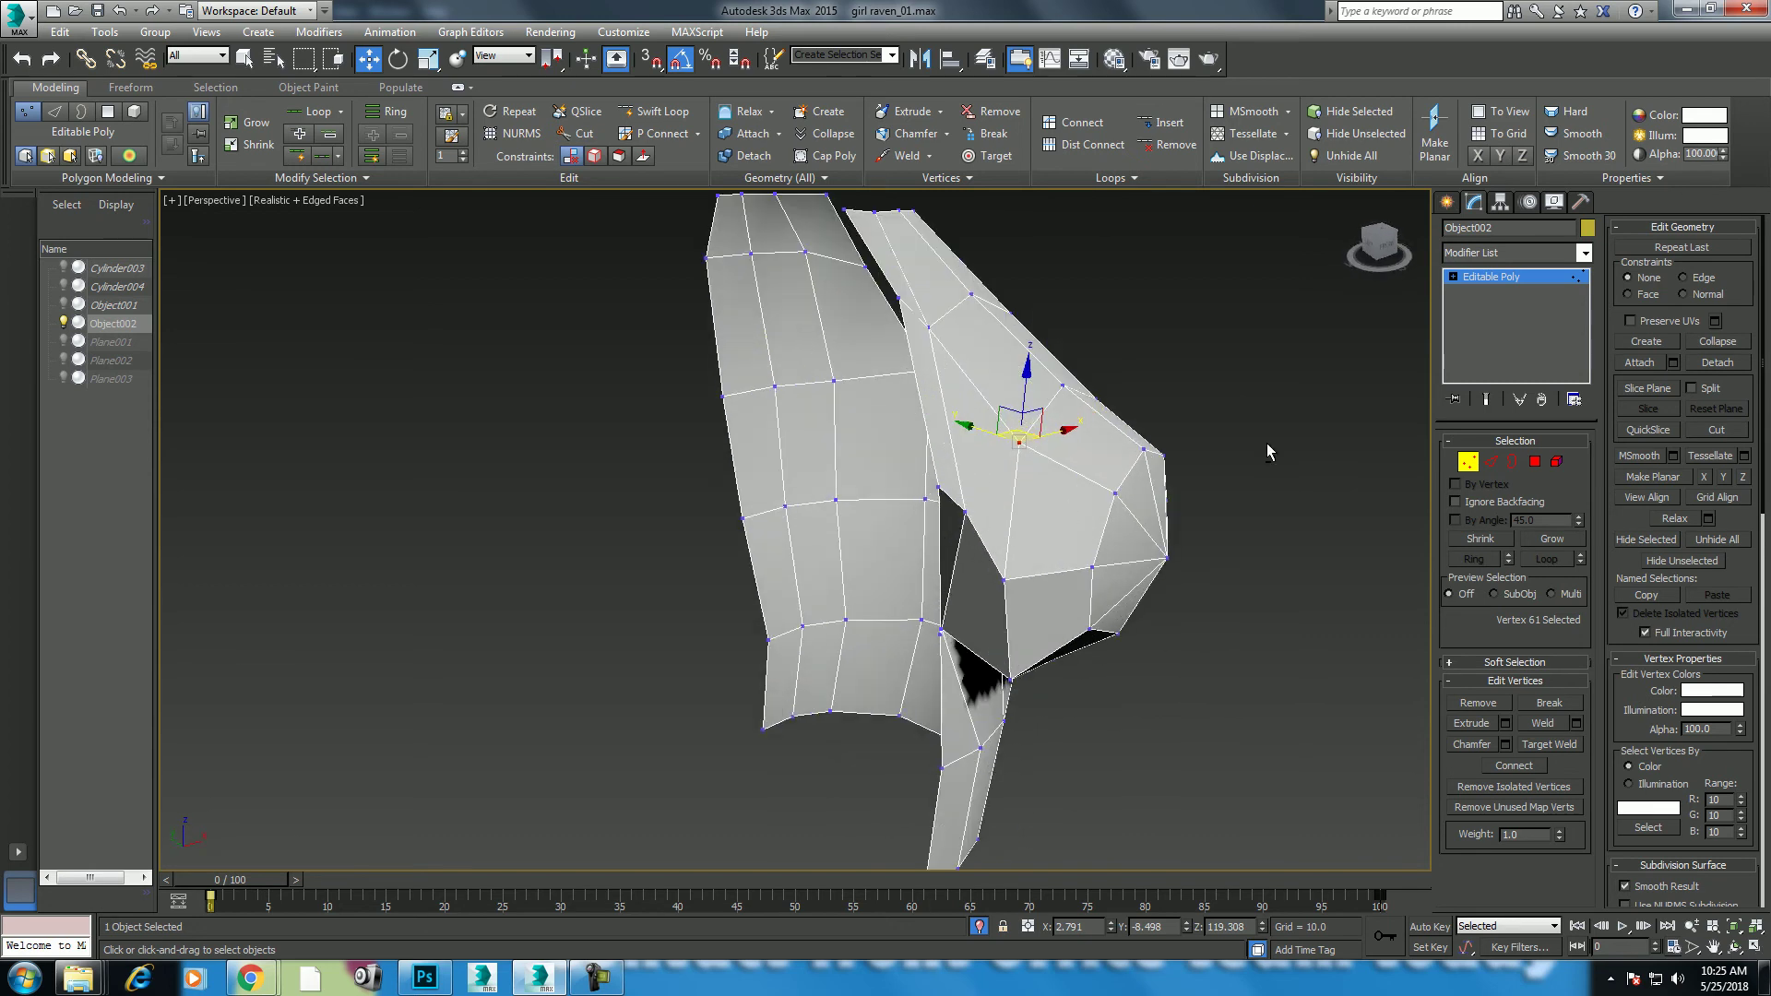
{"action": "left_click", "coordinate": [1531, 277]}
Step: Add a Symmetry modifier and return to Vertex level with Show End Result on
{"action": "type", "text": "sy"}
{"action": "key", "text": "Return"}
{"action": "middle_click_drag", "start_coordinate": [836, 501], "coordinate": [885, 463], "text": "alt"}
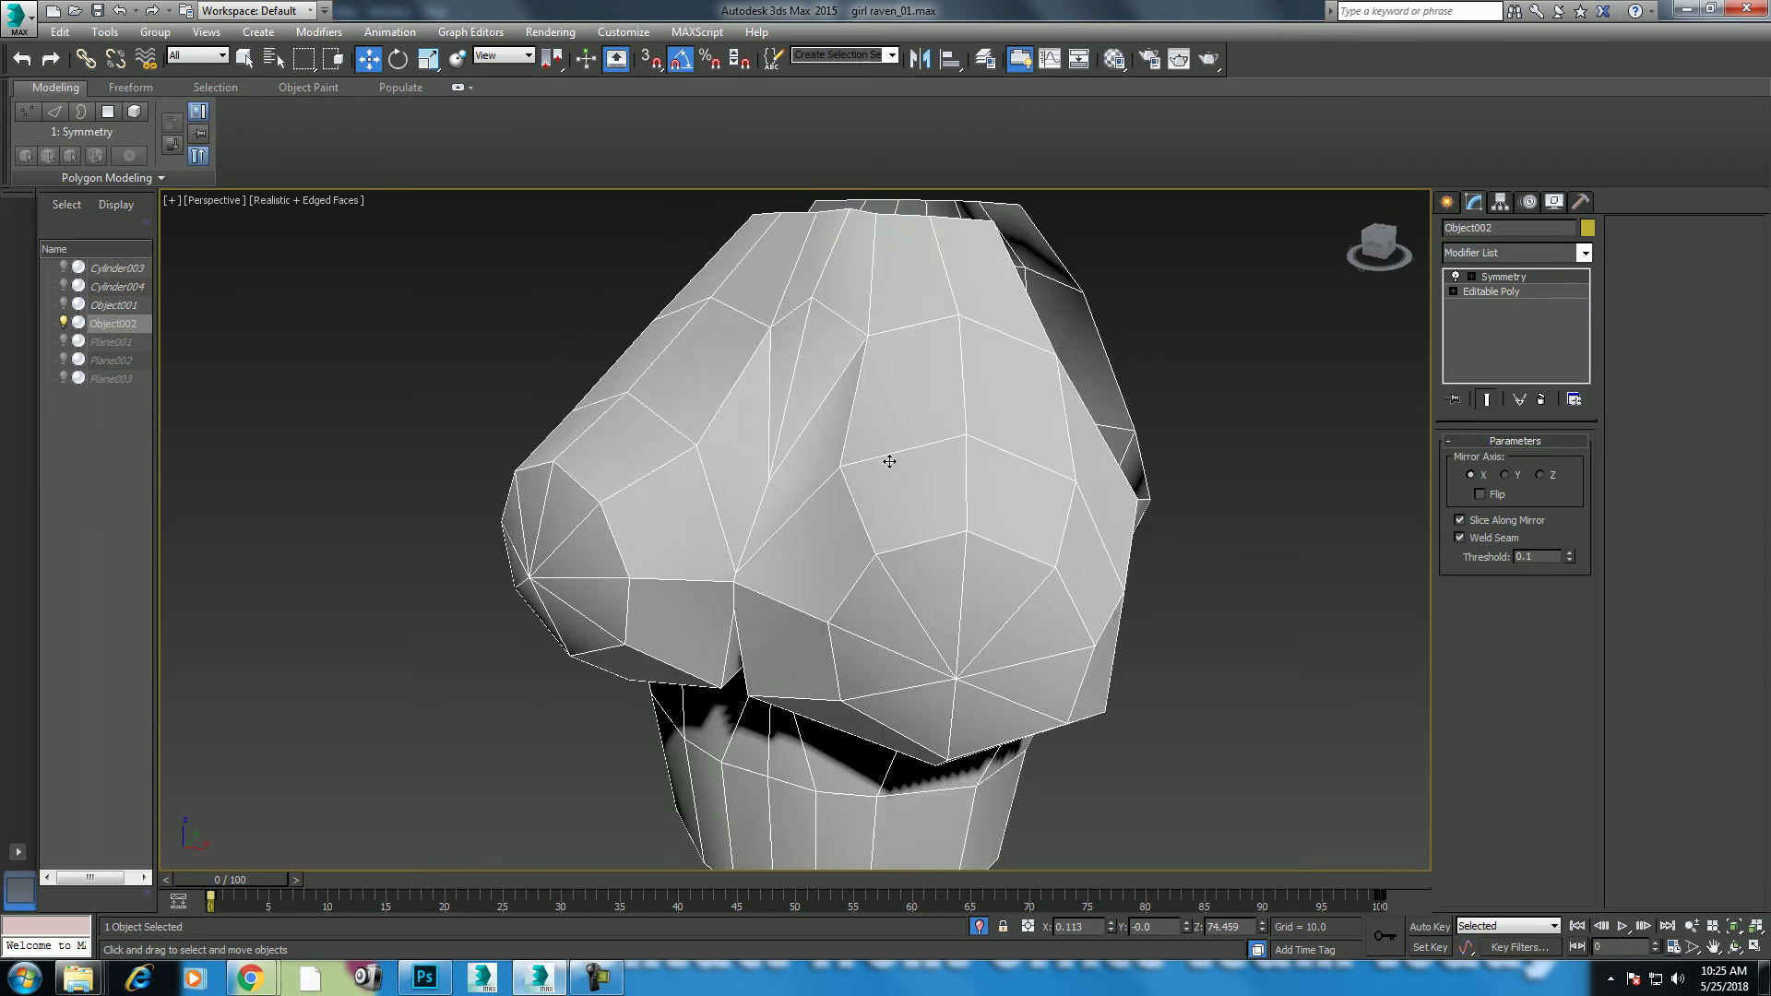
{"action": "left_click", "coordinate": [1452, 292]}
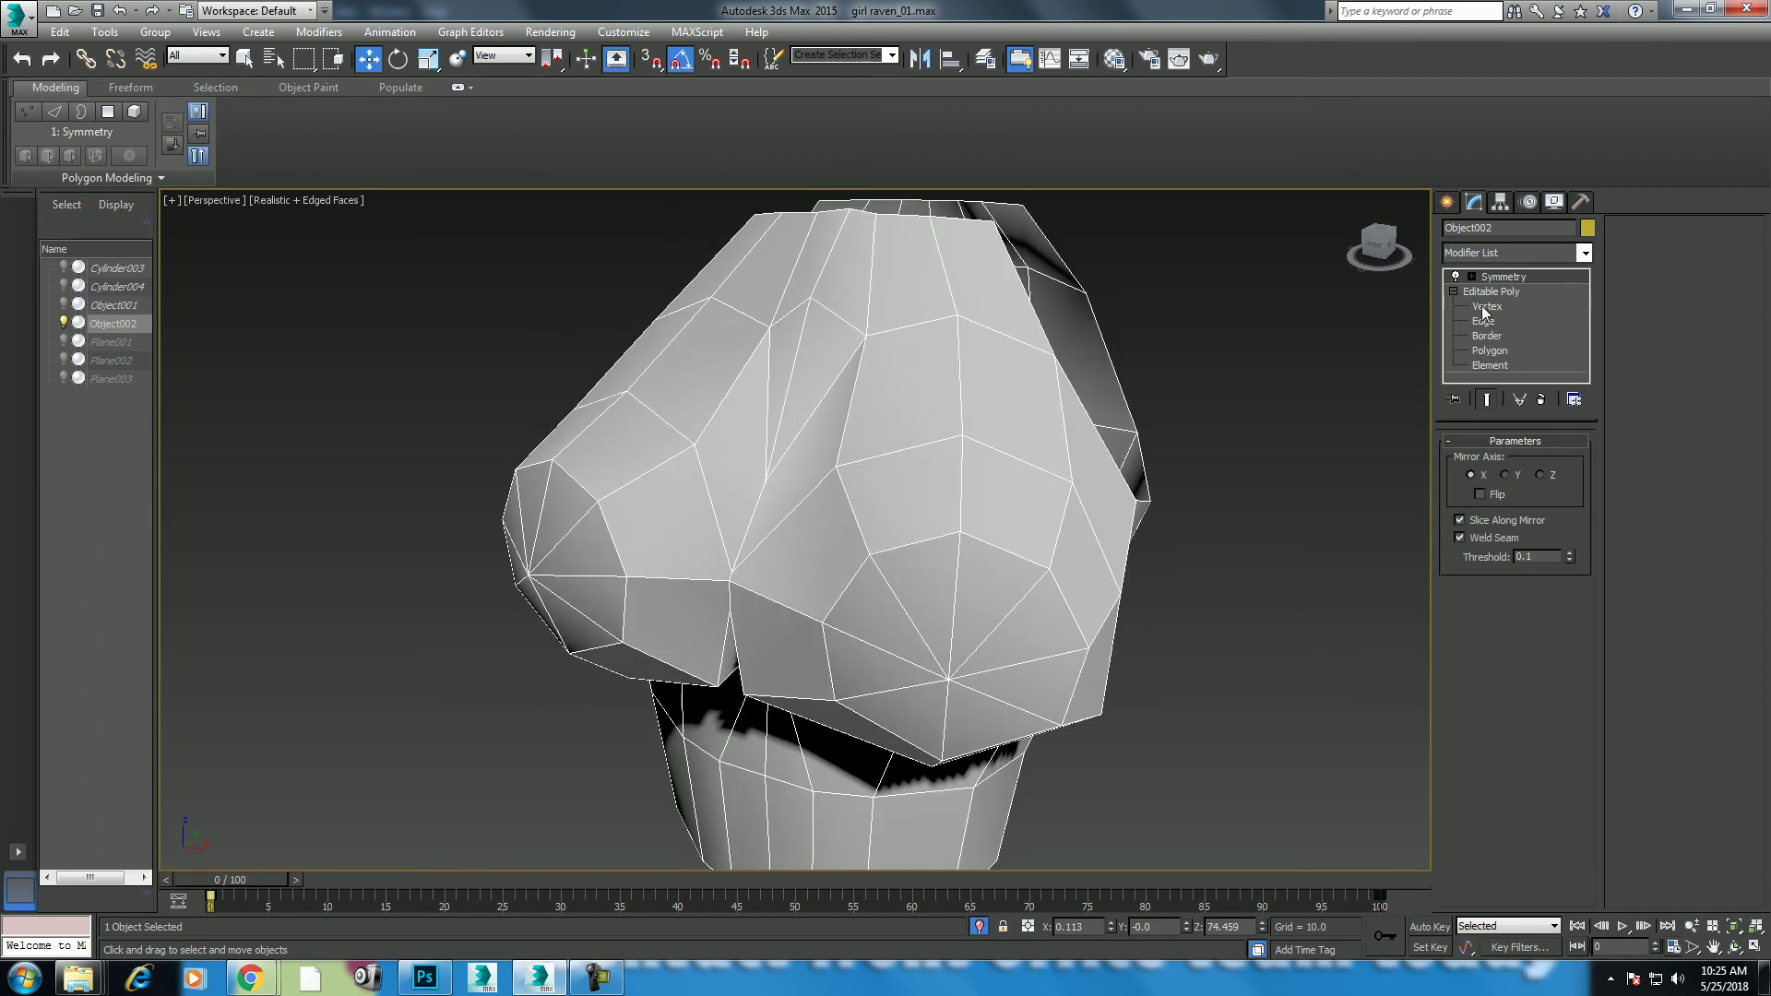
{"action": "left_click", "coordinate": [1486, 399]}
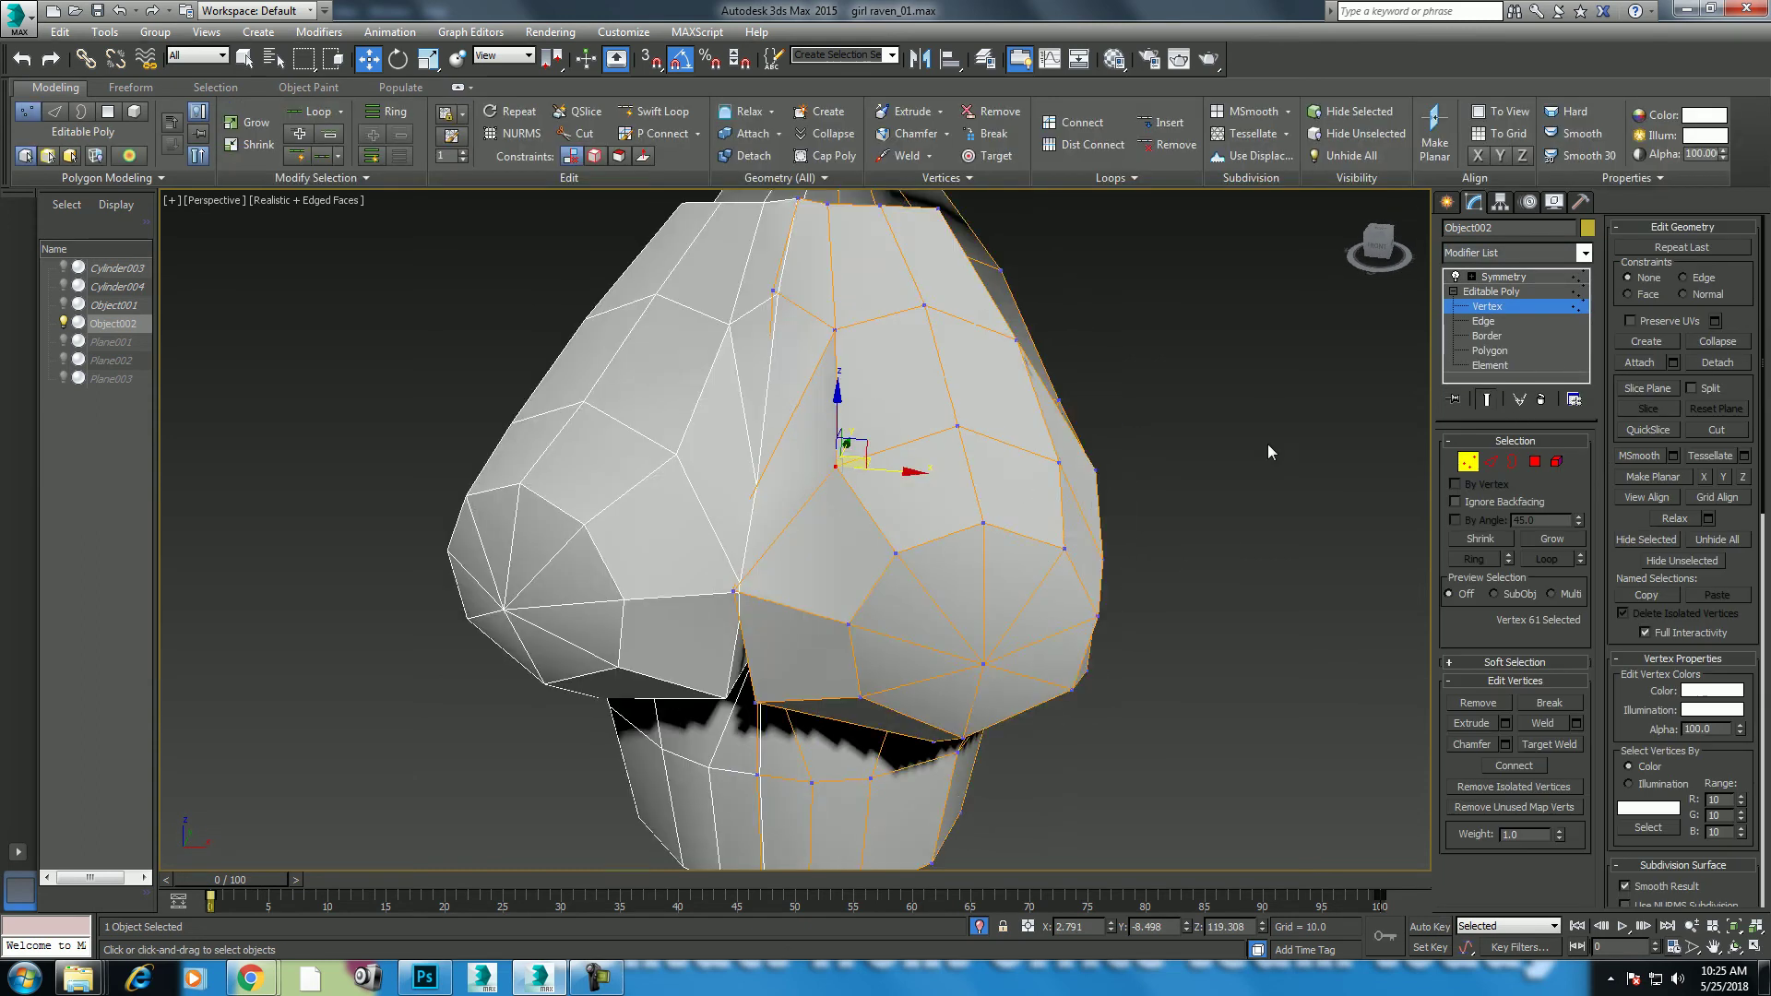
Step: Select the chest-centre and seam-bottom vertices in the Front view
{"action": "middle_click_drag", "start_coordinate": [1269, 447], "coordinate": [1118, 548], "text": "alt"}
{"action": "key", "text": "f"}
{"action": "scroll", "coordinate": [687, 524], "scroll_direction": "down", "scroll_amount": 1}
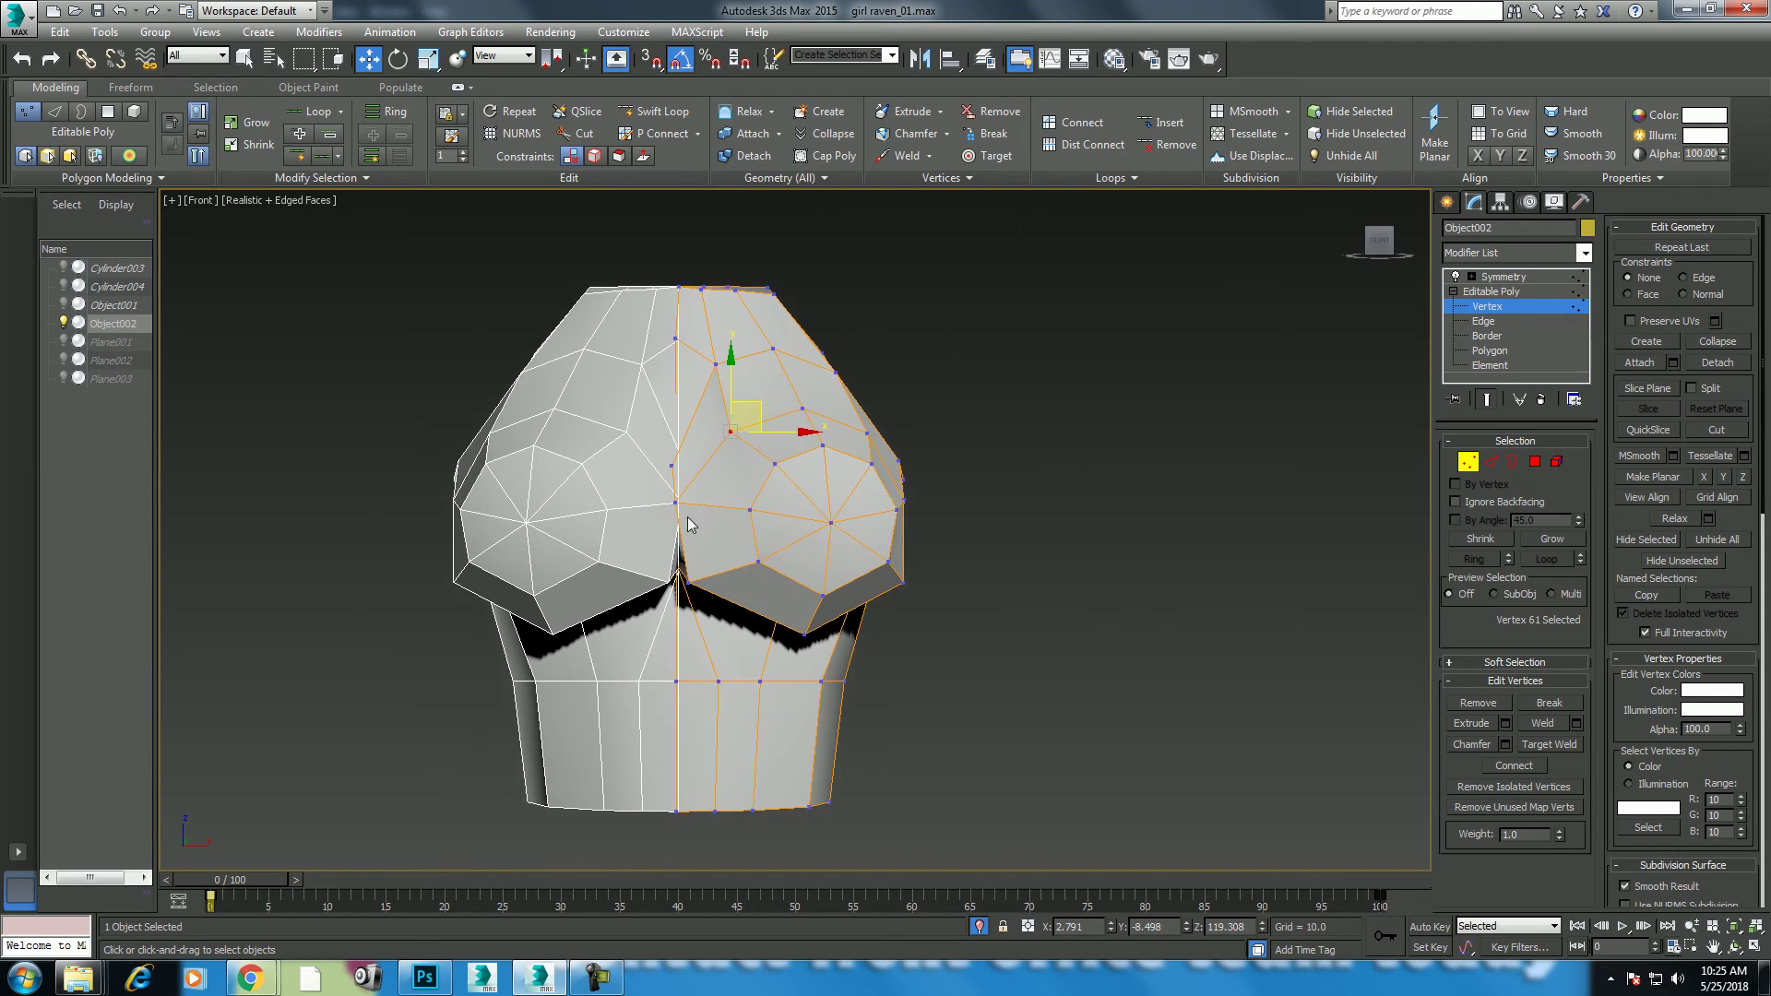
{"action": "left_click", "coordinate": [673, 467]}
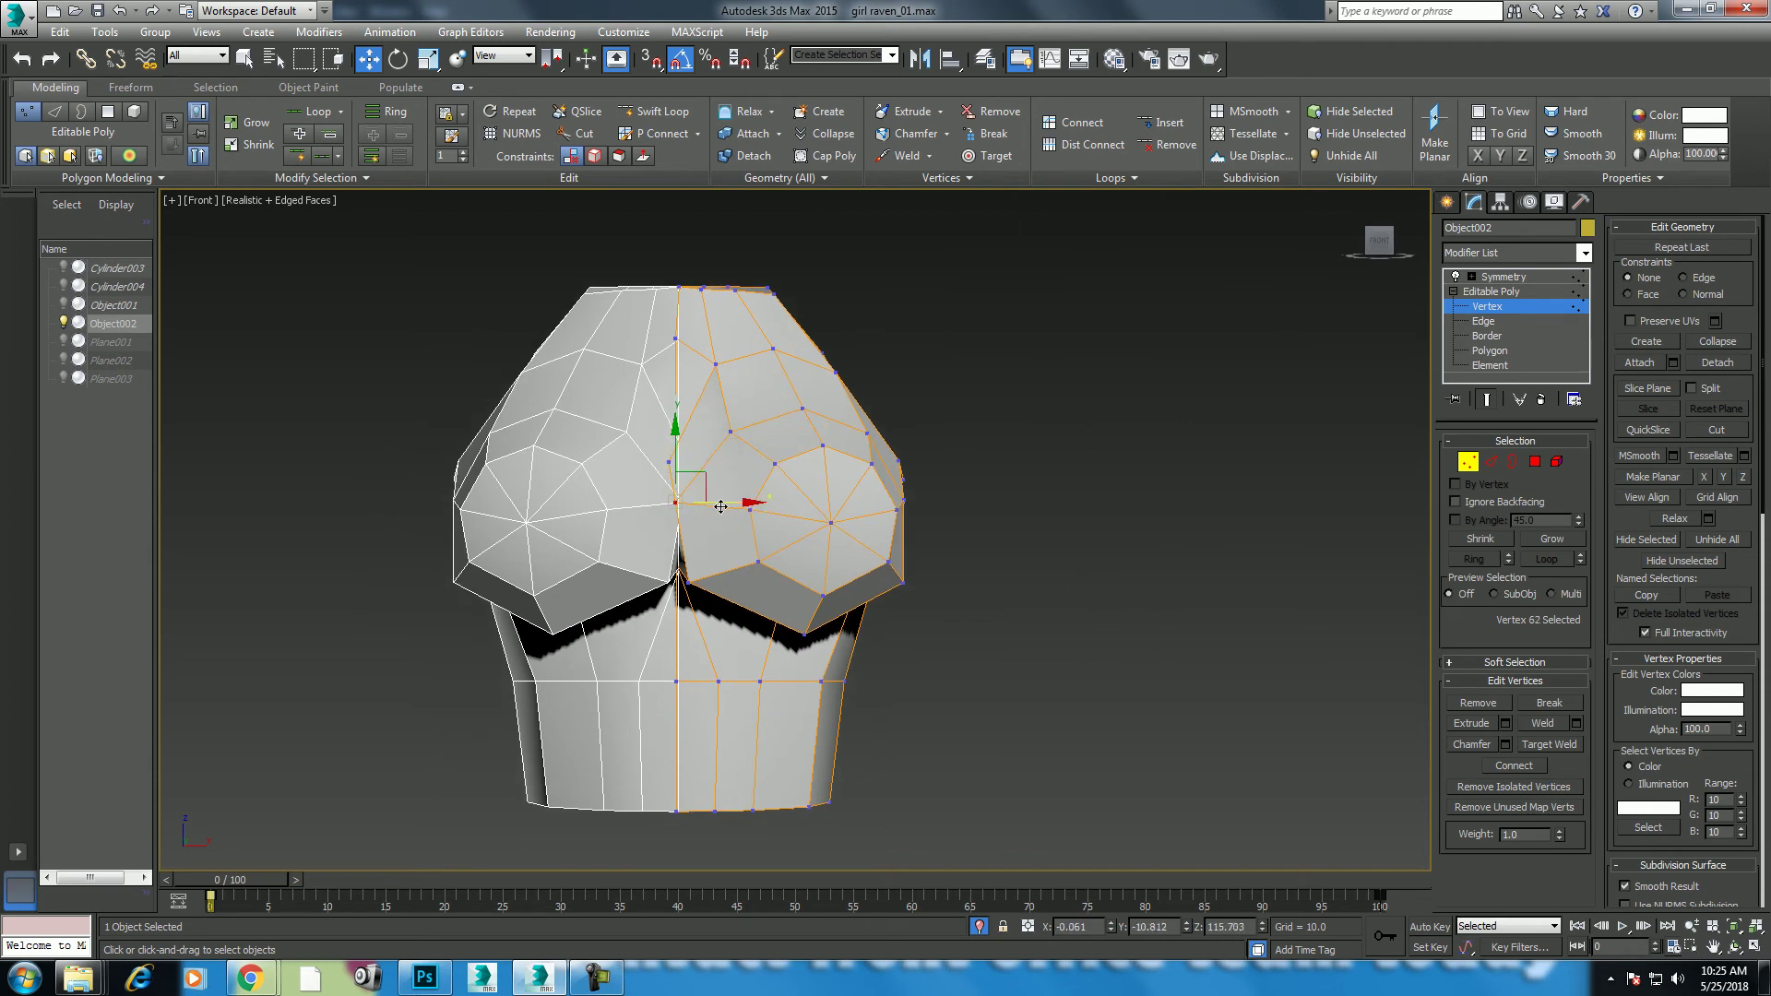
{"action": "left_click", "coordinate": [688, 584]}
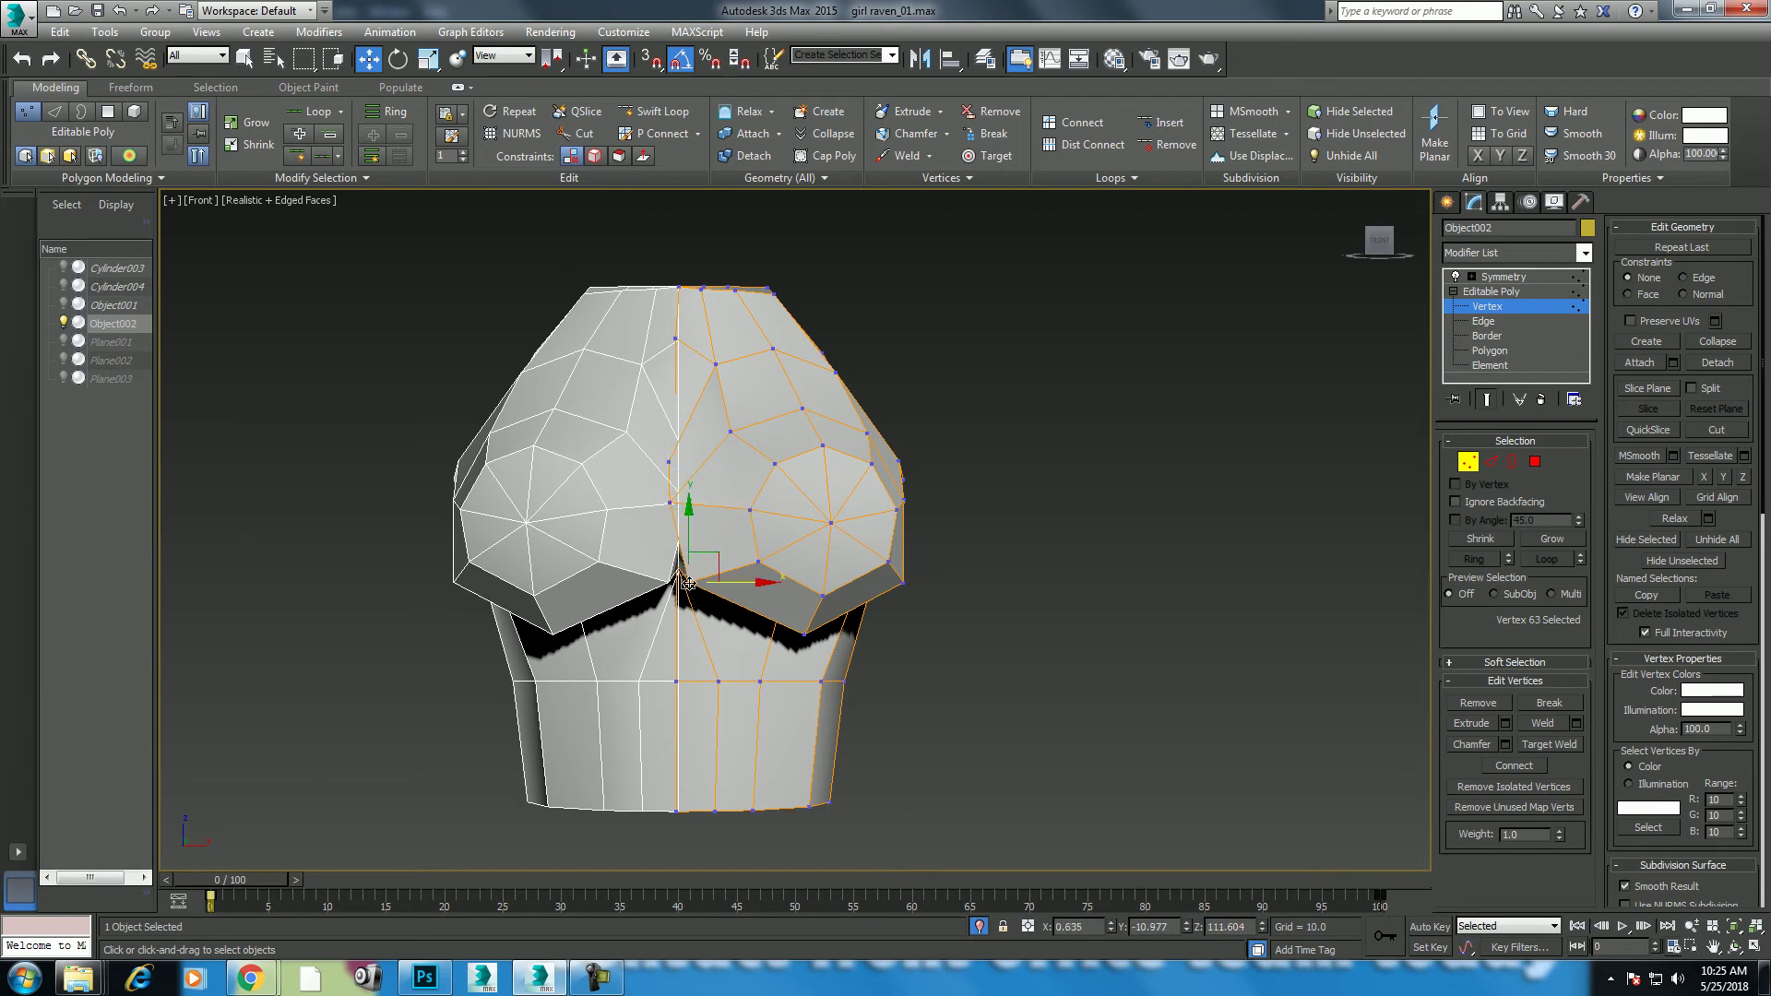
Step: Move two vertices beneath the chest downward in the Left wireframe view
{"action": "key", "text": "p"}
{"action": "mouse_move", "coordinate": [752, 646]}
{"action": "middle_mouse_down", "text": "alt"}
{"action": "mouse_move", "coordinate": [846, 549]}
{"action": "mouse_move", "coordinate": [832, 601]}
{"action": "middle_mouse_up", "text": "alt"}
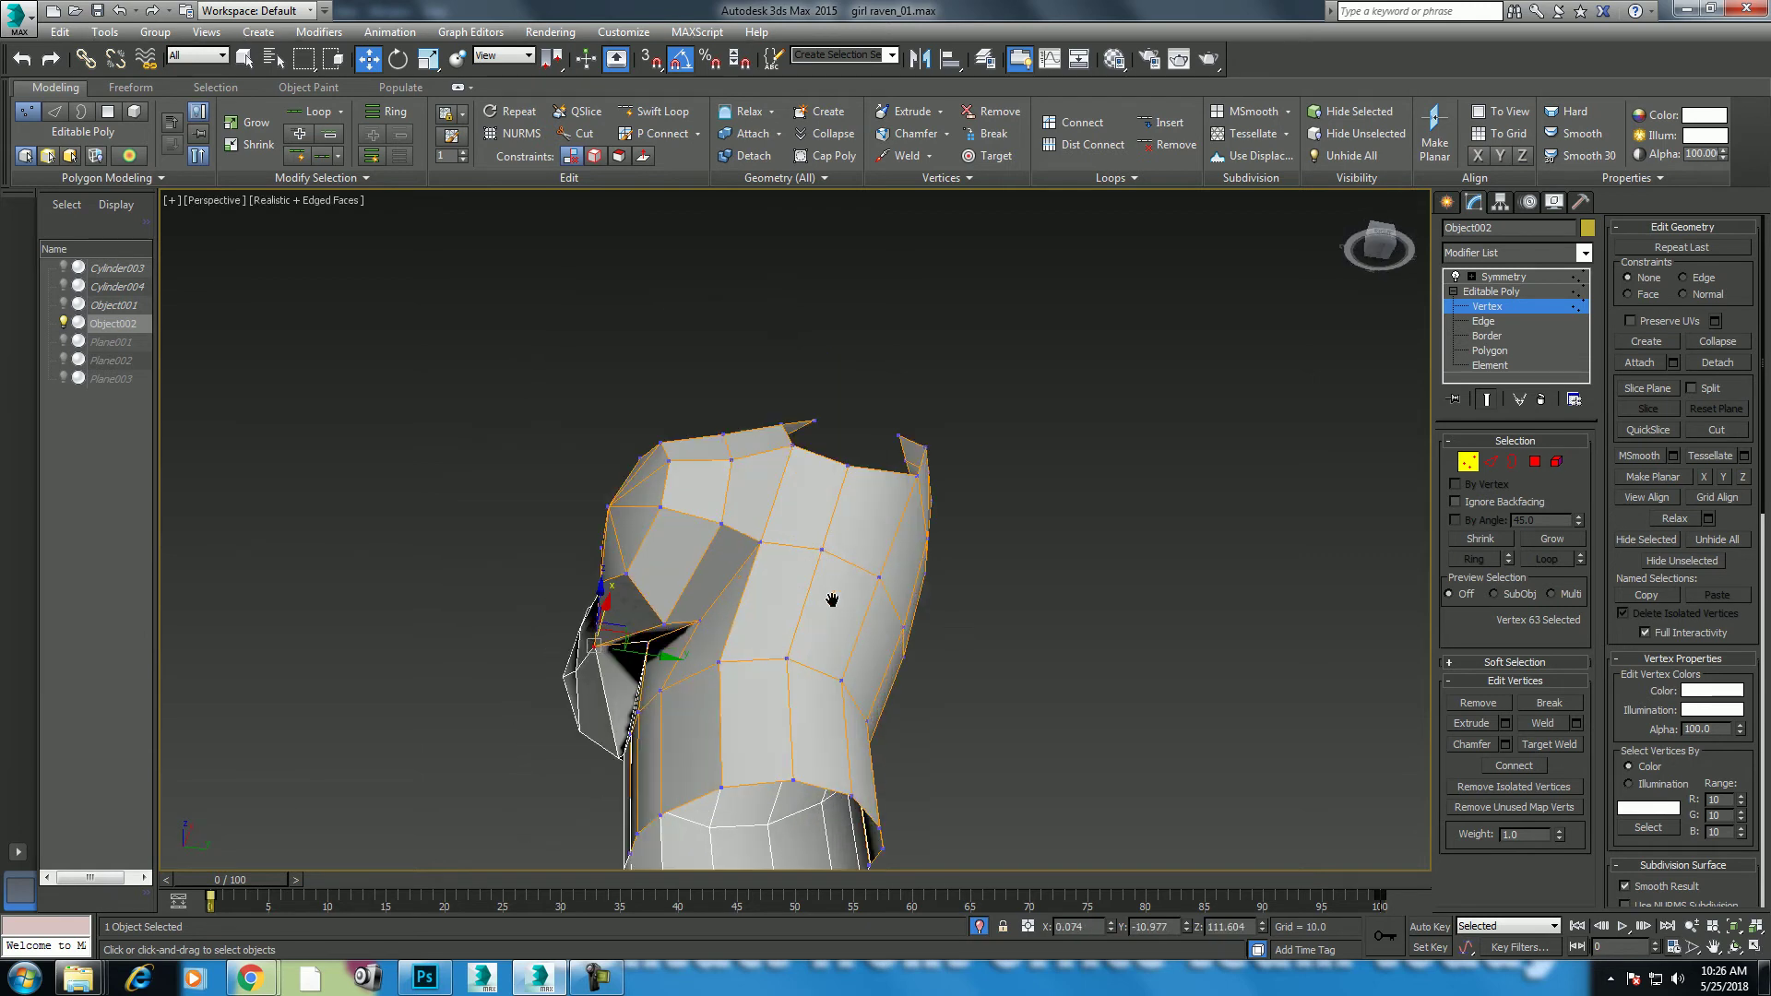
{"action": "left_click", "coordinate": [699, 623]}
{"action": "scroll", "coordinate": [733, 679], "scroll_direction": "up", "scroll_amount": 3}
{"action": "middle_click_drag", "start_coordinate": [657, 618], "coordinate": [532, 574], "text": "alt"}
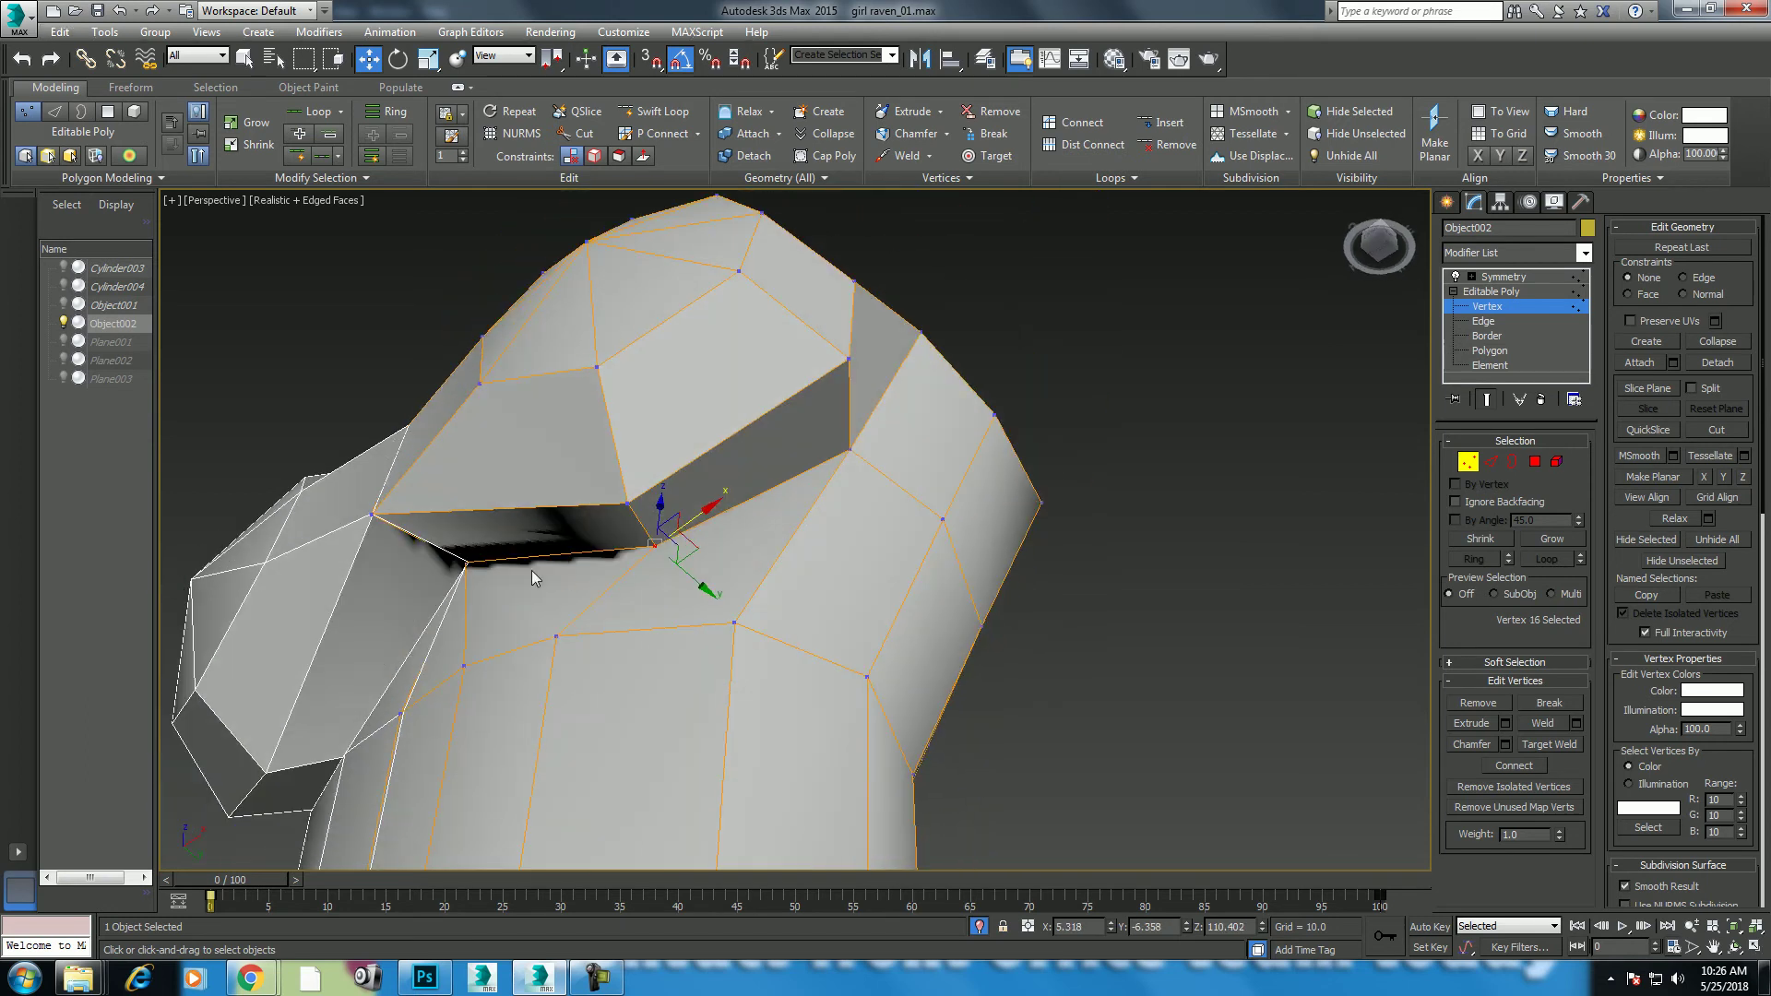
{"action": "left_click", "coordinate": [467, 562], "text": "ctrl"}
{"action": "key", "text": "l"}
{"action": "scroll", "coordinate": [964, 618], "scroll_direction": "down", "scroll_amount": 3}
{"action": "scroll", "coordinate": [964, 618], "scroll_direction": "up", "scroll_amount": 3}
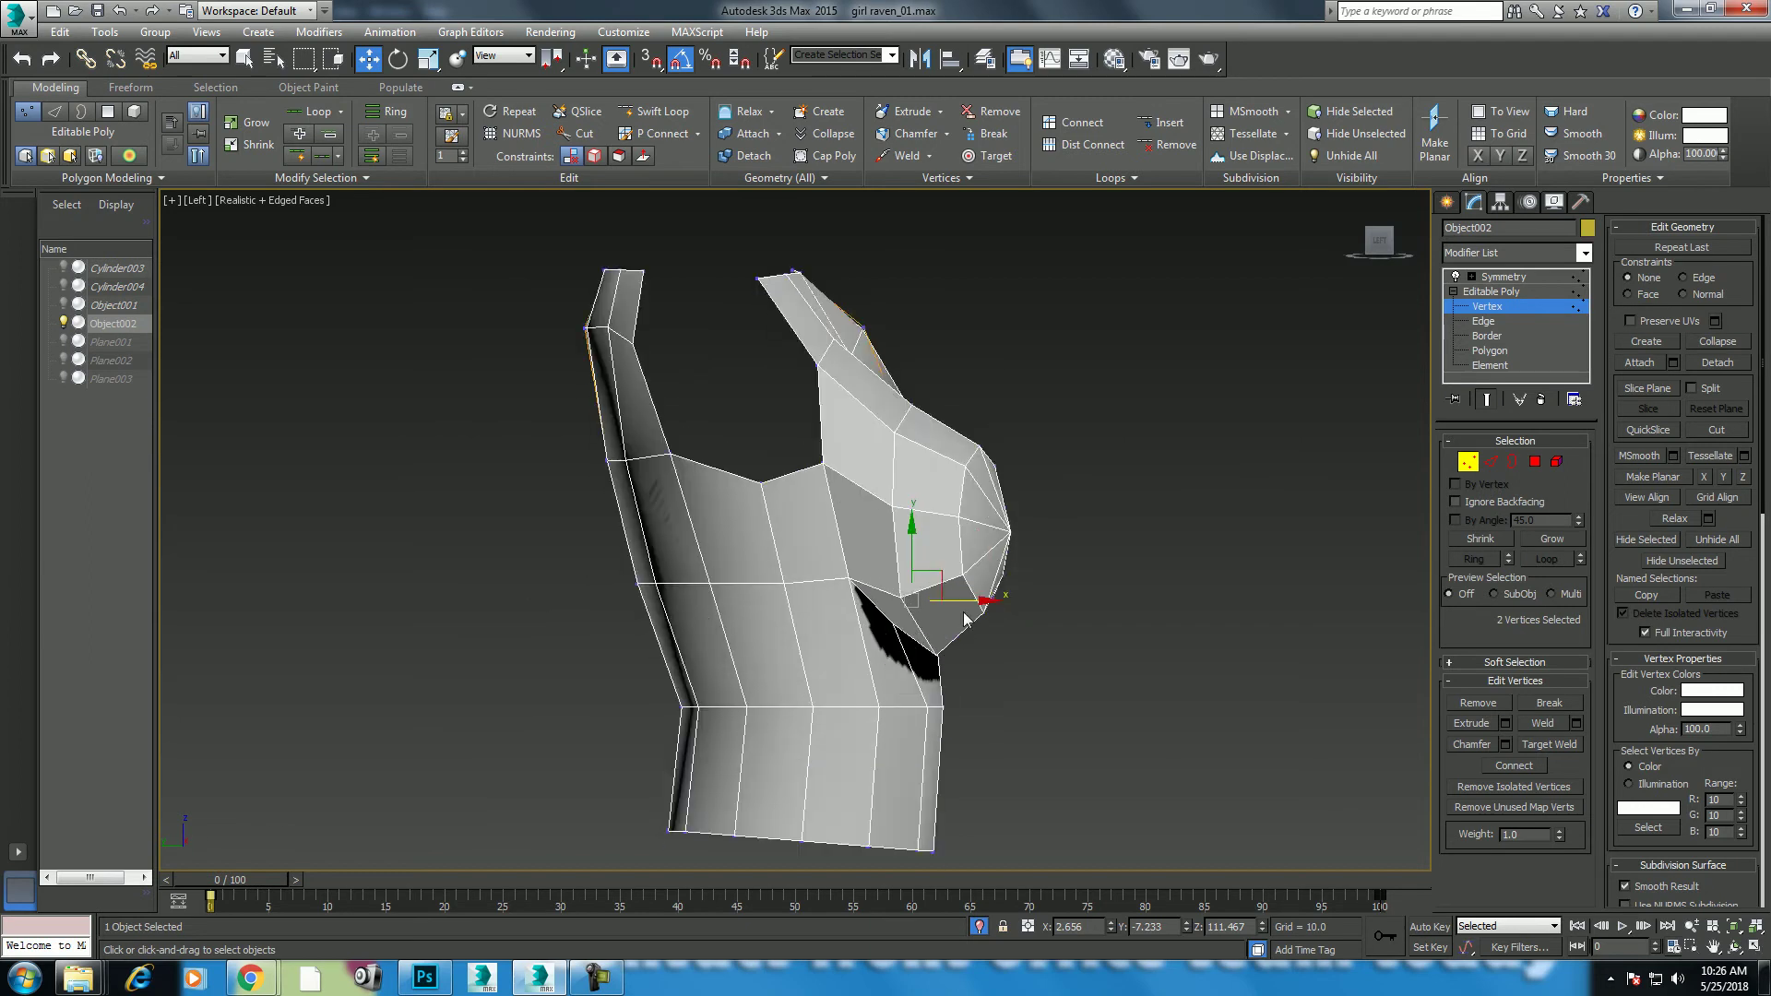
{"action": "key", "text": "F3"}
{"action": "middle_click_drag", "start_coordinate": [964, 618], "coordinate": [987, 564]}
{"action": "left_click_drag", "start_coordinate": [959, 551], "coordinate": [979, 601]}
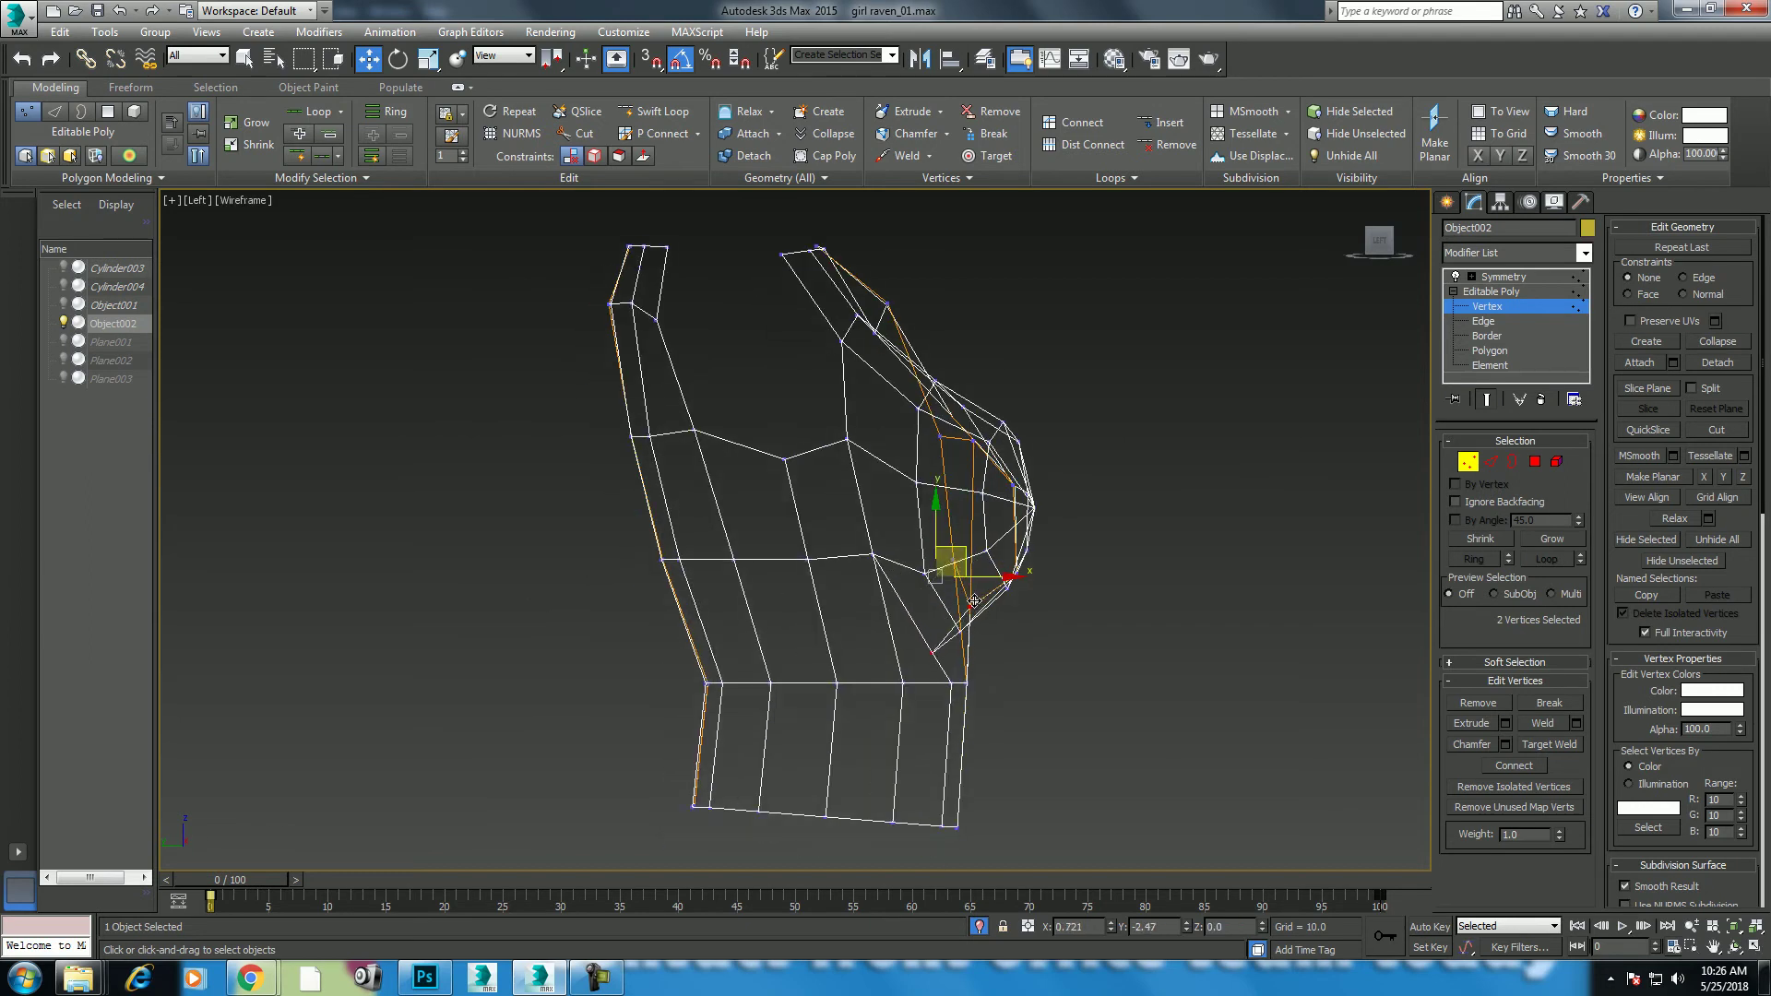
Step: Return to shaded perspective, select an upper-chest vertex, and inspect the torso from the front
{"action": "key", "text": "p"}
{"action": "scroll", "coordinate": [1004, 603], "scroll_direction": "up", "scroll_amount": 5}
{"action": "scroll", "coordinate": [1007, 581], "scroll_direction": "down", "scroll_amount": 2}
{"action": "scroll", "coordinate": [1015, 554], "scroll_direction": "down", "scroll_amount": 3}
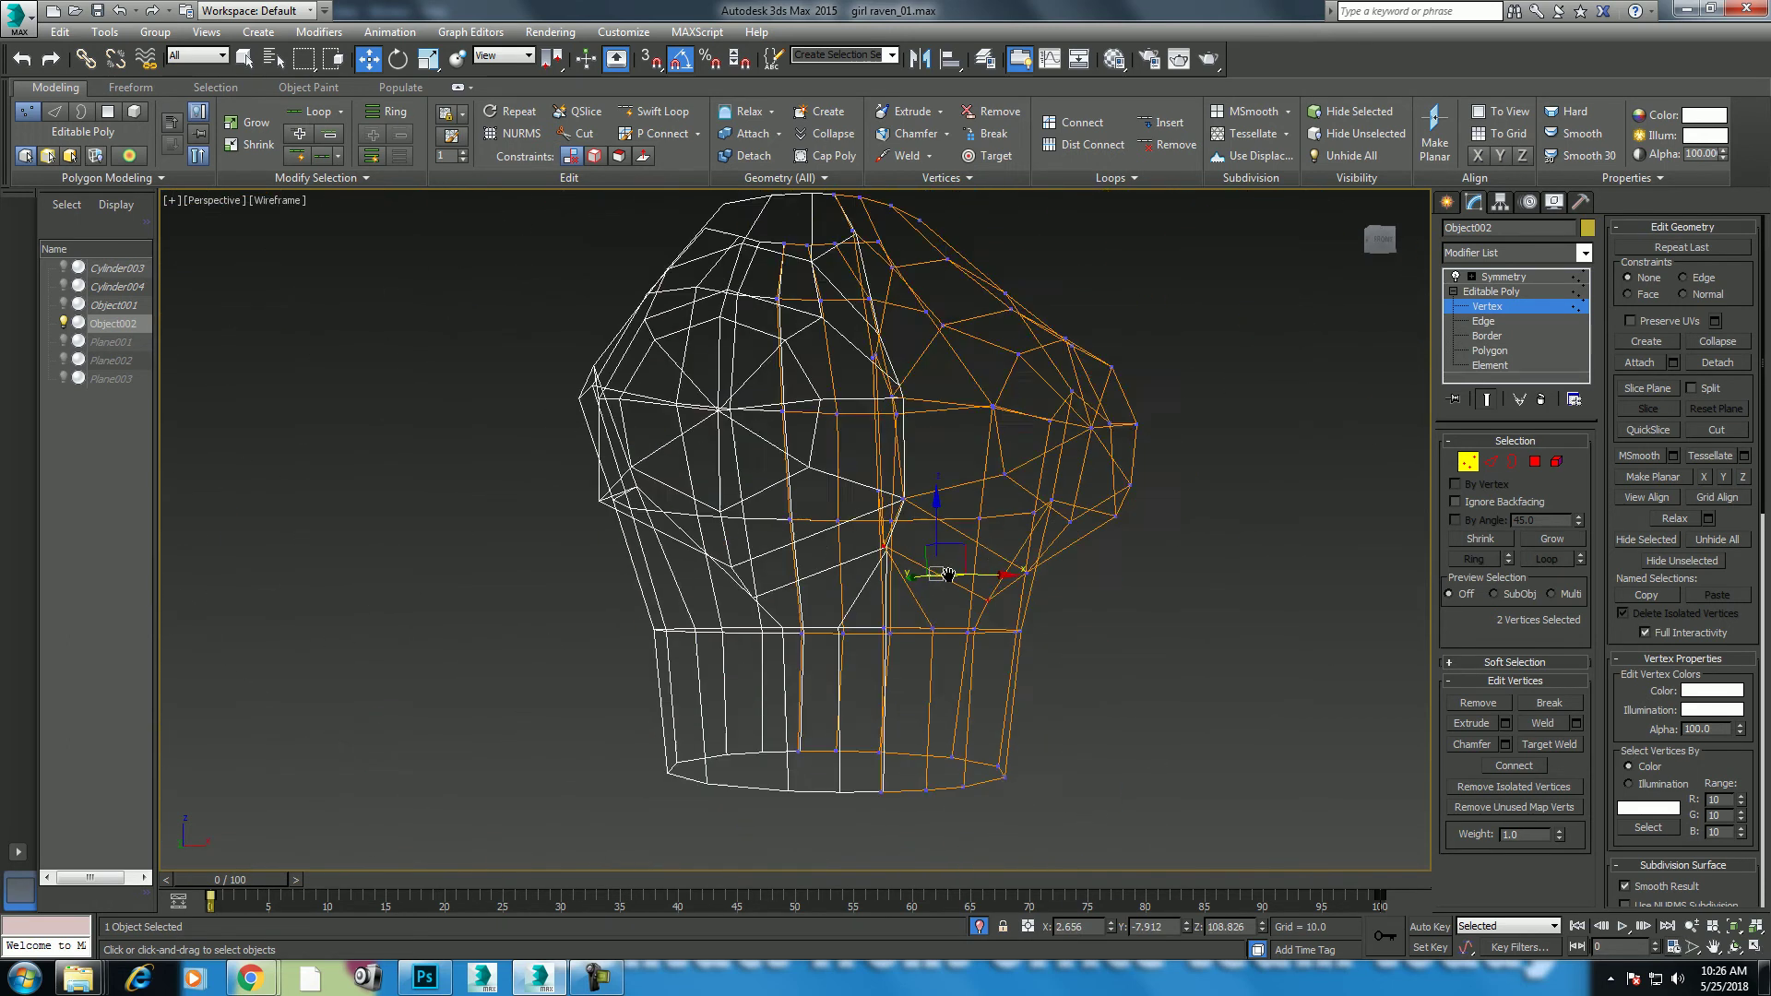
{"action": "key", "text": "F3"}
{"action": "mouse_move", "coordinate": [971, 591]}
{"action": "middle_mouse_down", "text": "alt"}
{"action": "mouse_move", "coordinate": [1037, 497]}
{"action": "mouse_move", "coordinate": [1028, 475]}
{"action": "middle_mouse_up", "text": "alt"}
{"action": "scroll", "coordinate": [1037, 496], "scroll_direction": "up", "scroll_amount": 2}
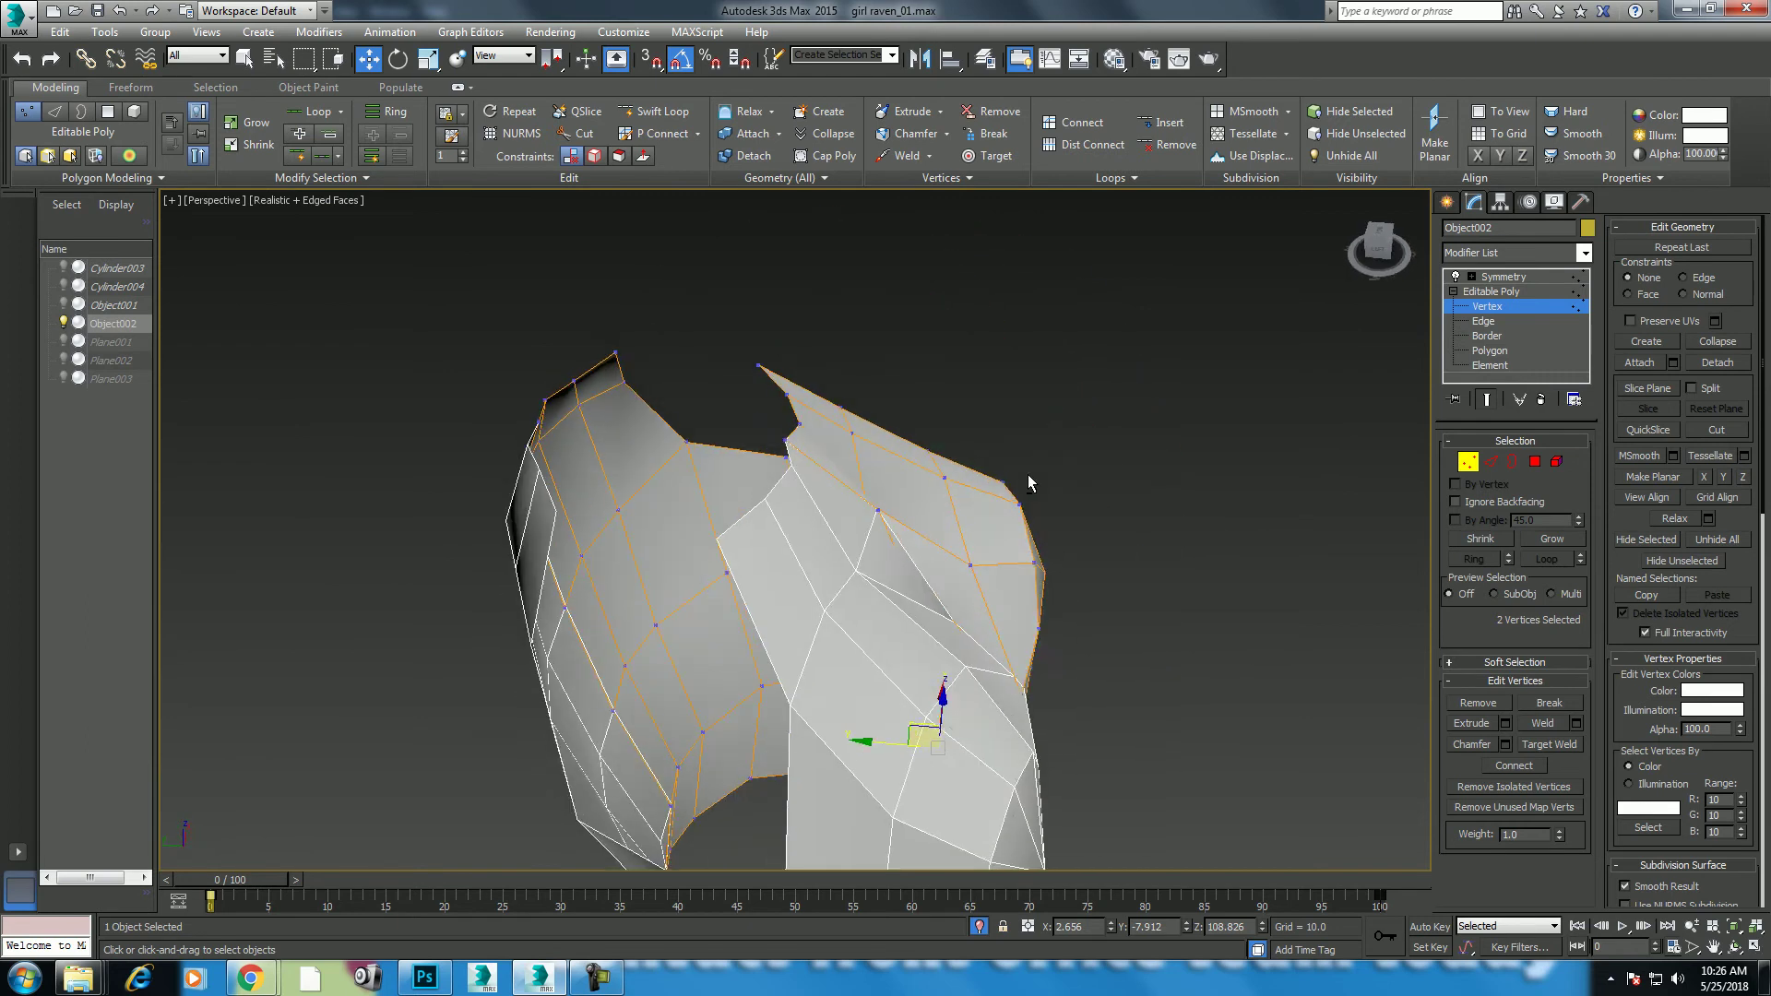
{"action": "left_click", "coordinate": [879, 516]}
{"action": "mouse_move", "coordinate": [879, 516]}
{"action": "middle_mouse_down", "text": "alt"}
{"action": "mouse_move", "coordinate": [966, 644]}
{"action": "mouse_move", "coordinate": [1096, 574]}
{"action": "mouse_move", "coordinate": [931, 503]}
{"action": "middle_mouse_up", "text": "alt"}
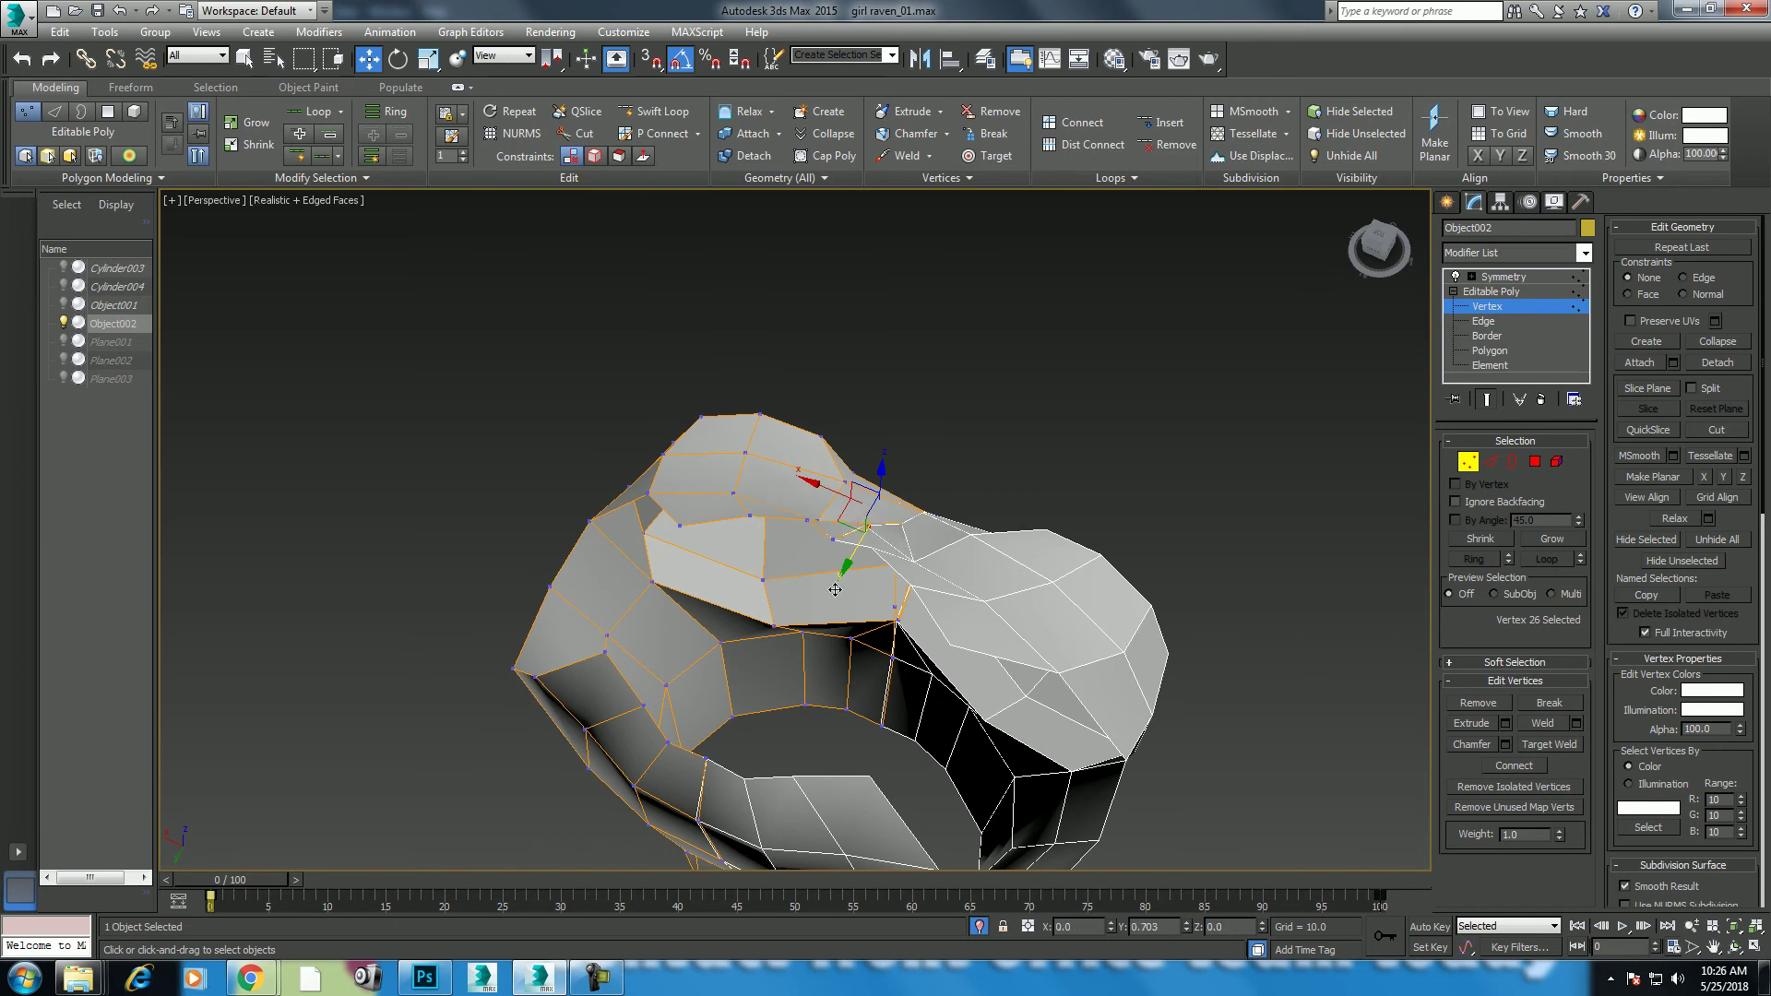
{"action": "mouse_move", "coordinate": [832, 599]}
{"action": "middle_mouse_down", "text": "alt"}
{"action": "mouse_move", "coordinate": [953, 542]}
{"action": "mouse_move", "coordinate": [925, 498]}
{"action": "mouse_move", "coordinate": [904, 532]}
{"action": "mouse_move", "coordinate": [928, 548]}
{"action": "mouse_move", "coordinate": [865, 517]}
{"action": "mouse_move", "coordinate": [894, 512]}
{"action": "mouse_move", "coordinate": [816, 541]}
{"action": "mouse_move", "coordinate": [960, 556]}
{"action": "middle_mouse_up", "text": "alt"}
{"action": "mouse_move", "coordinate": [886, 618]}
{"action": "middle_mouse_down", "text": "alt"}
{"action": "mouse_move", "coordinate": [862, 643]}
{"action": "mouse_move", "coordinate": [886, 641]}
{"action": "middle_mouse_up", "text": "alt"}
Step: Add MeshSmooth above the Symmetry modifier and inspect the smoothed torso
{"action": "left_click", "coordinate": [1513, 277]}
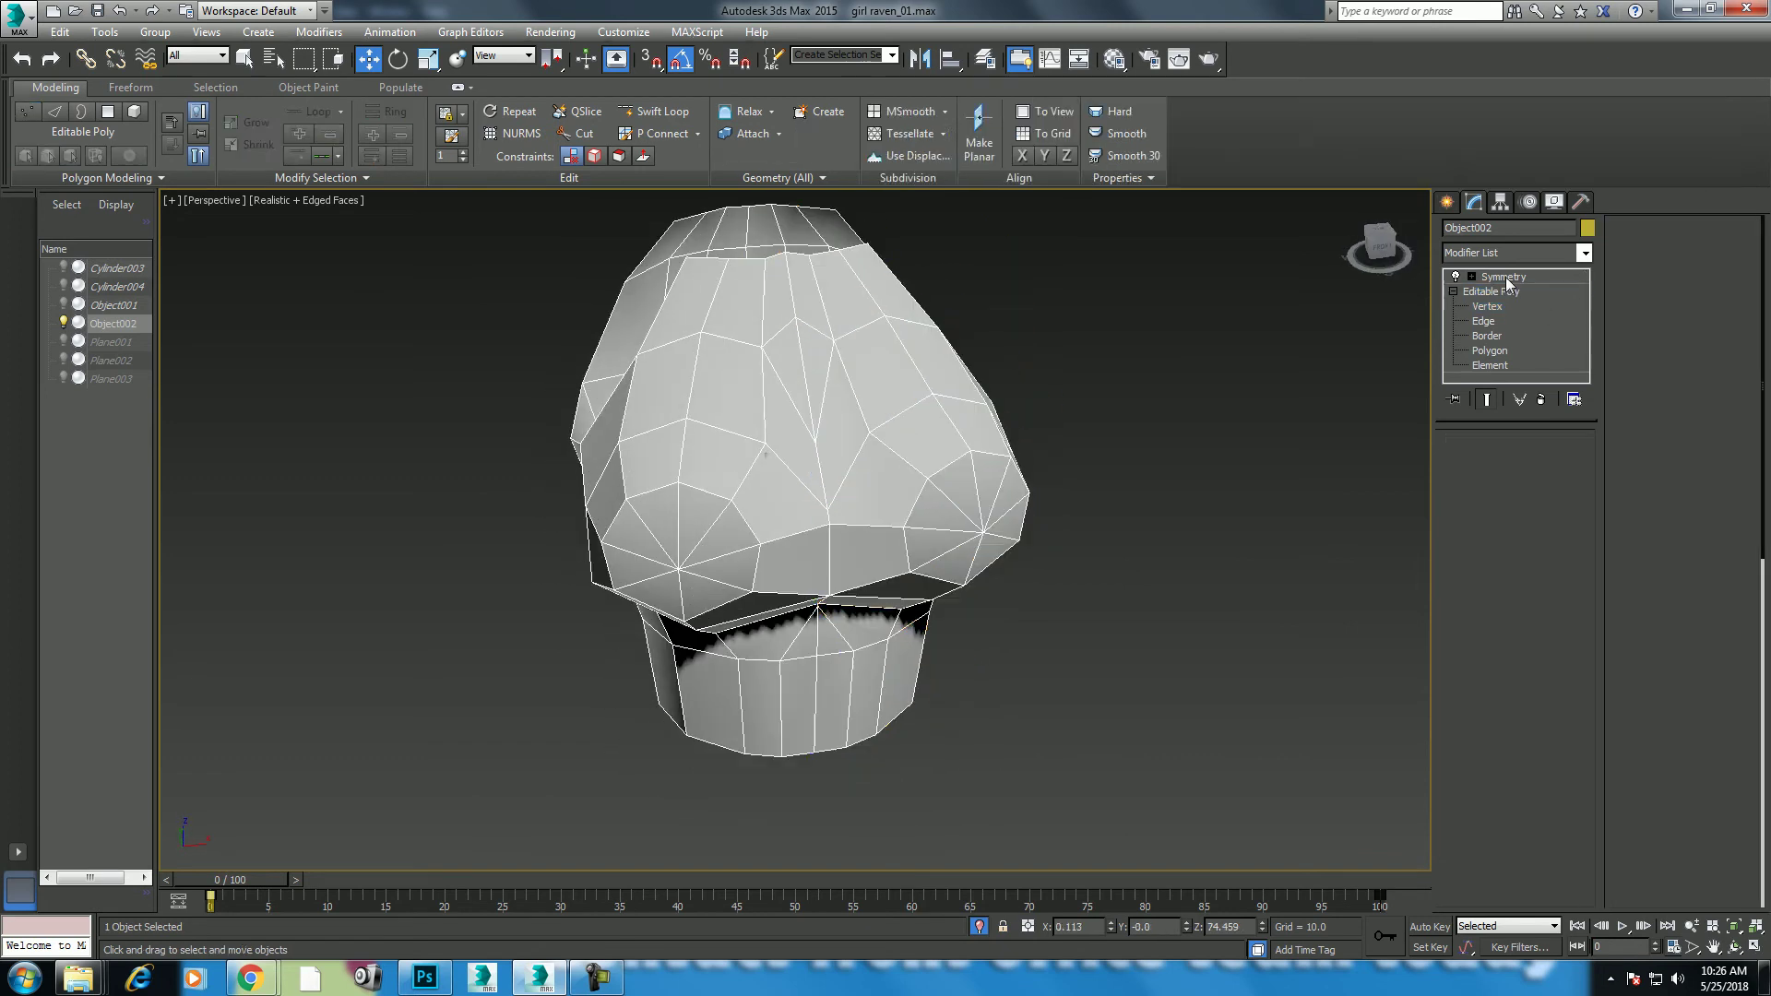
{"action": "left_click", "coordinate": [1513, 261]}
{"action": "key", "text": "m"}
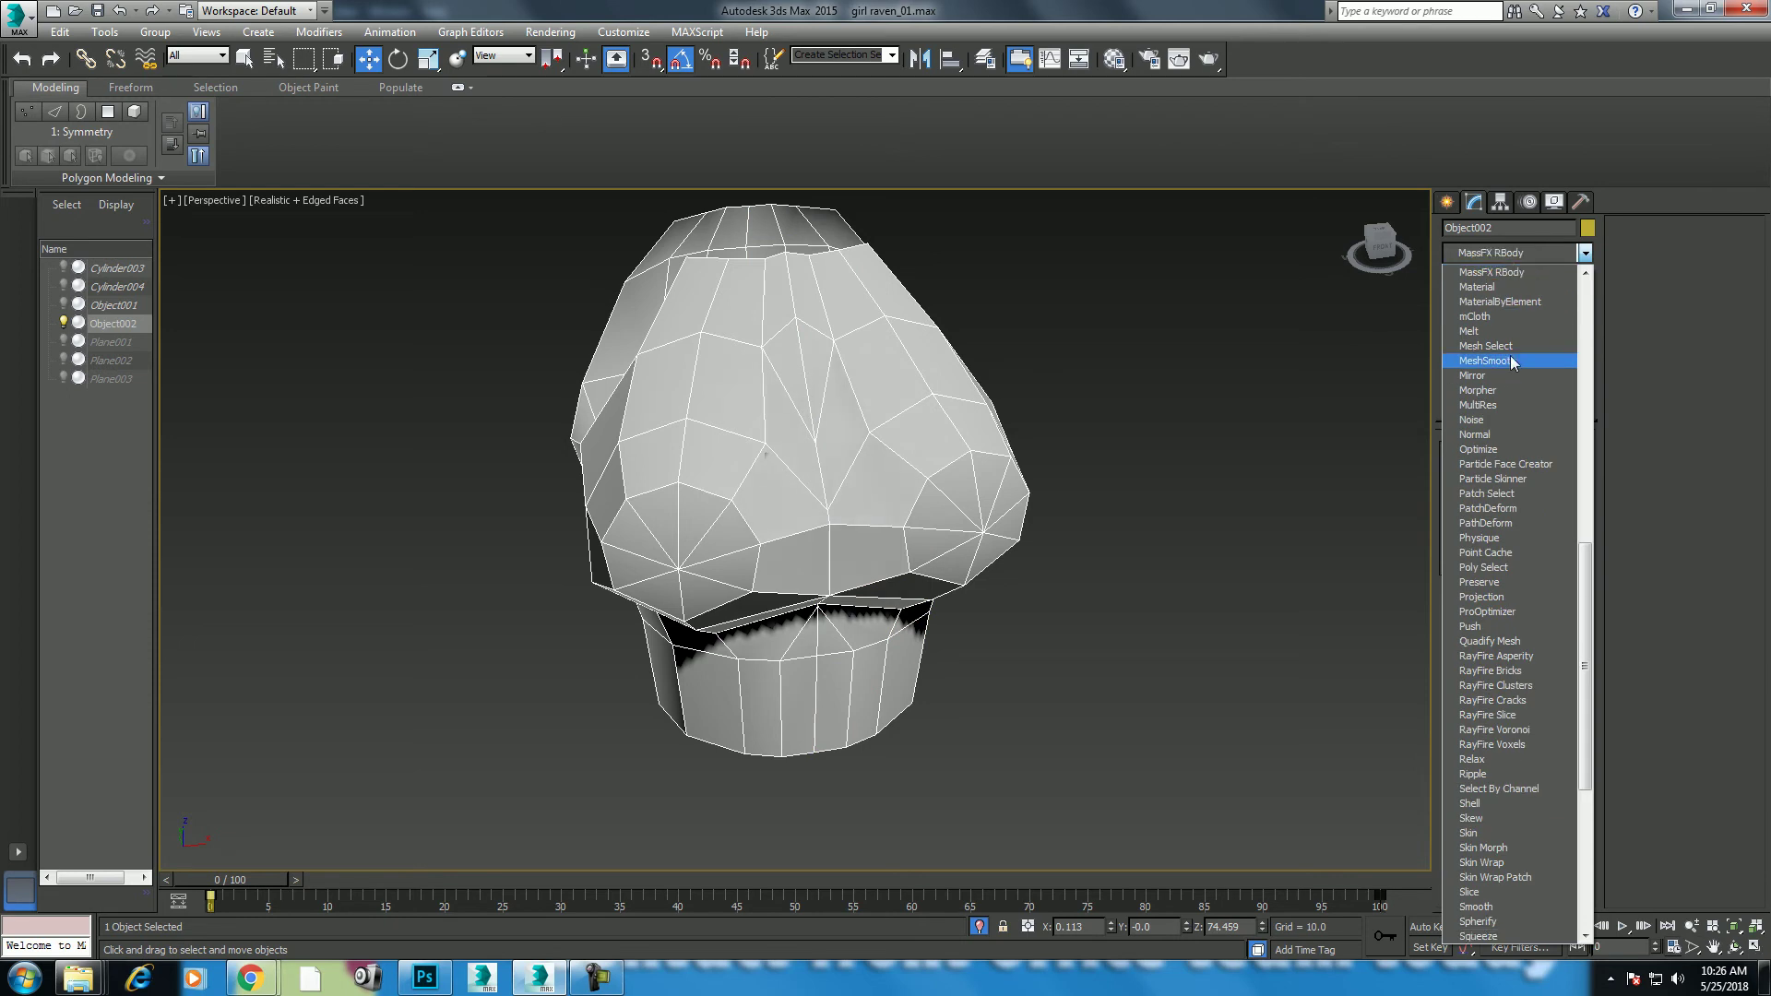
{"action": "left_click", "coordinate": [1487, 362]}
{"action": "mouse_move", "coordinate": [1116, 469]}
{"action": "middle_mouse_down", "text": "alt"}
{"action": "mouse_move", "coordinate": [1022, 517]}
{"action": "mouse_move", "coordinate": [1459, 524]}
{"action": "middle_mouse_up", "text": "alt"}
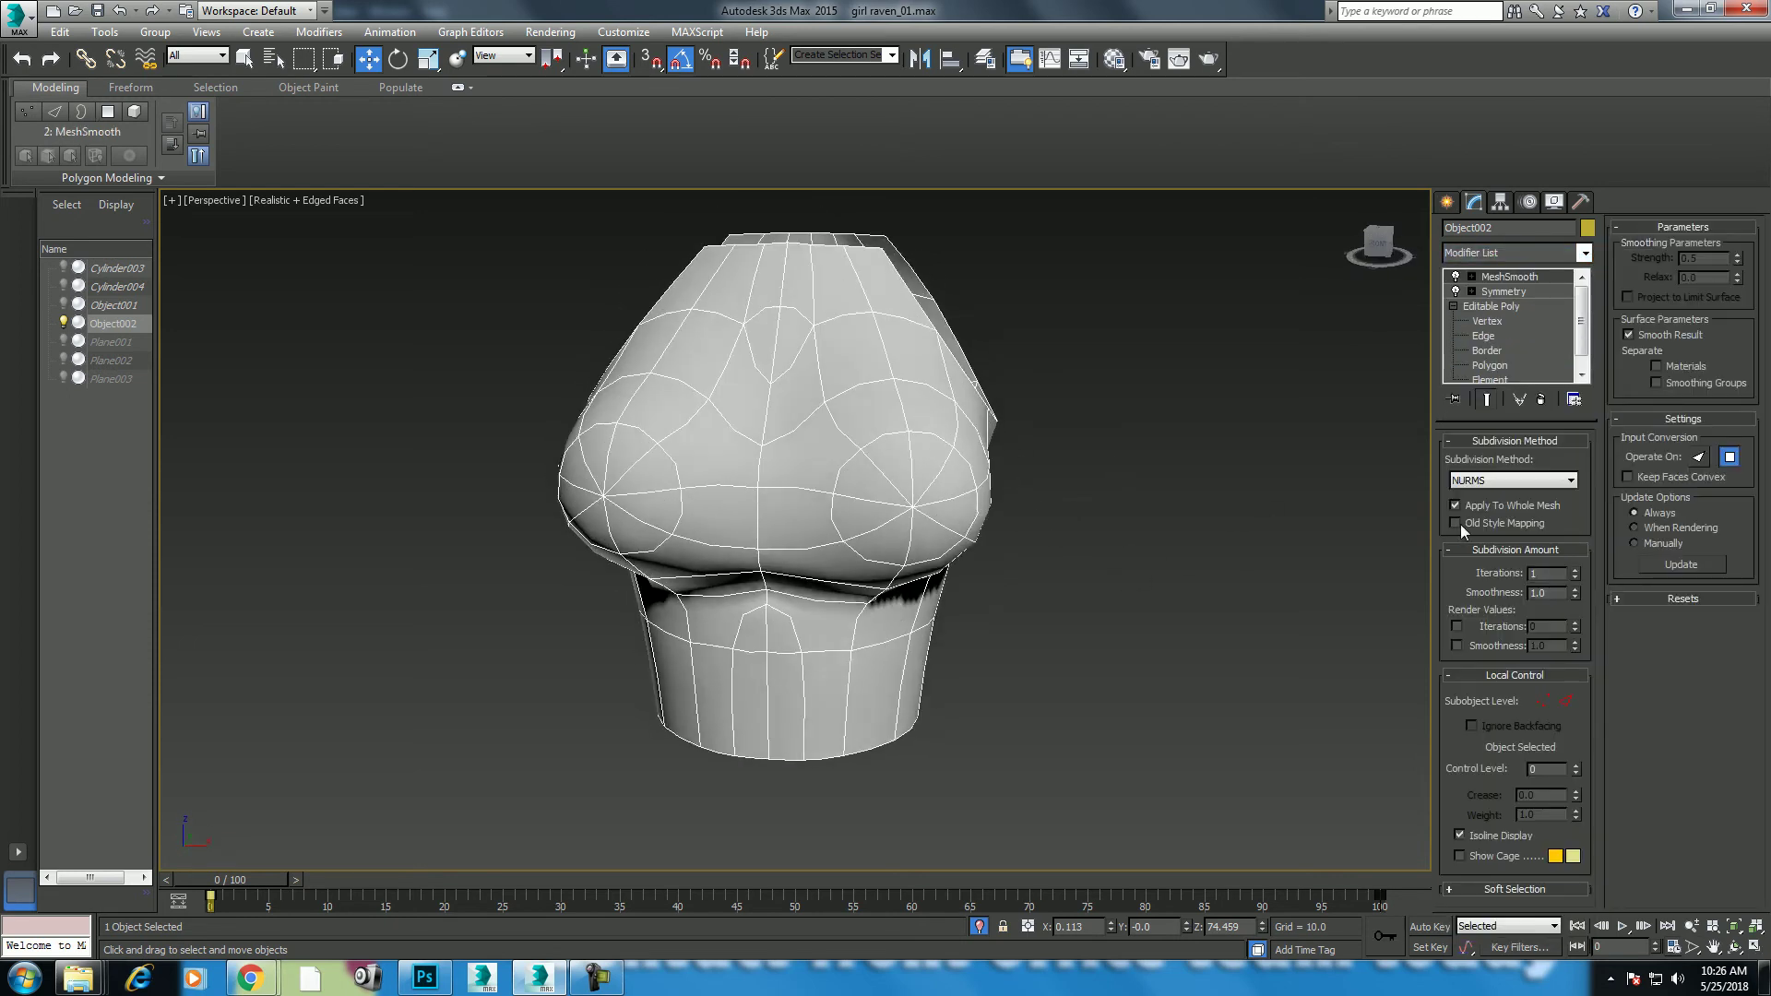
Step: Back at Vertex level, select chest vertices and view them from low and side angles
{"action": "left_click", "coordinate": [1494, 321]}
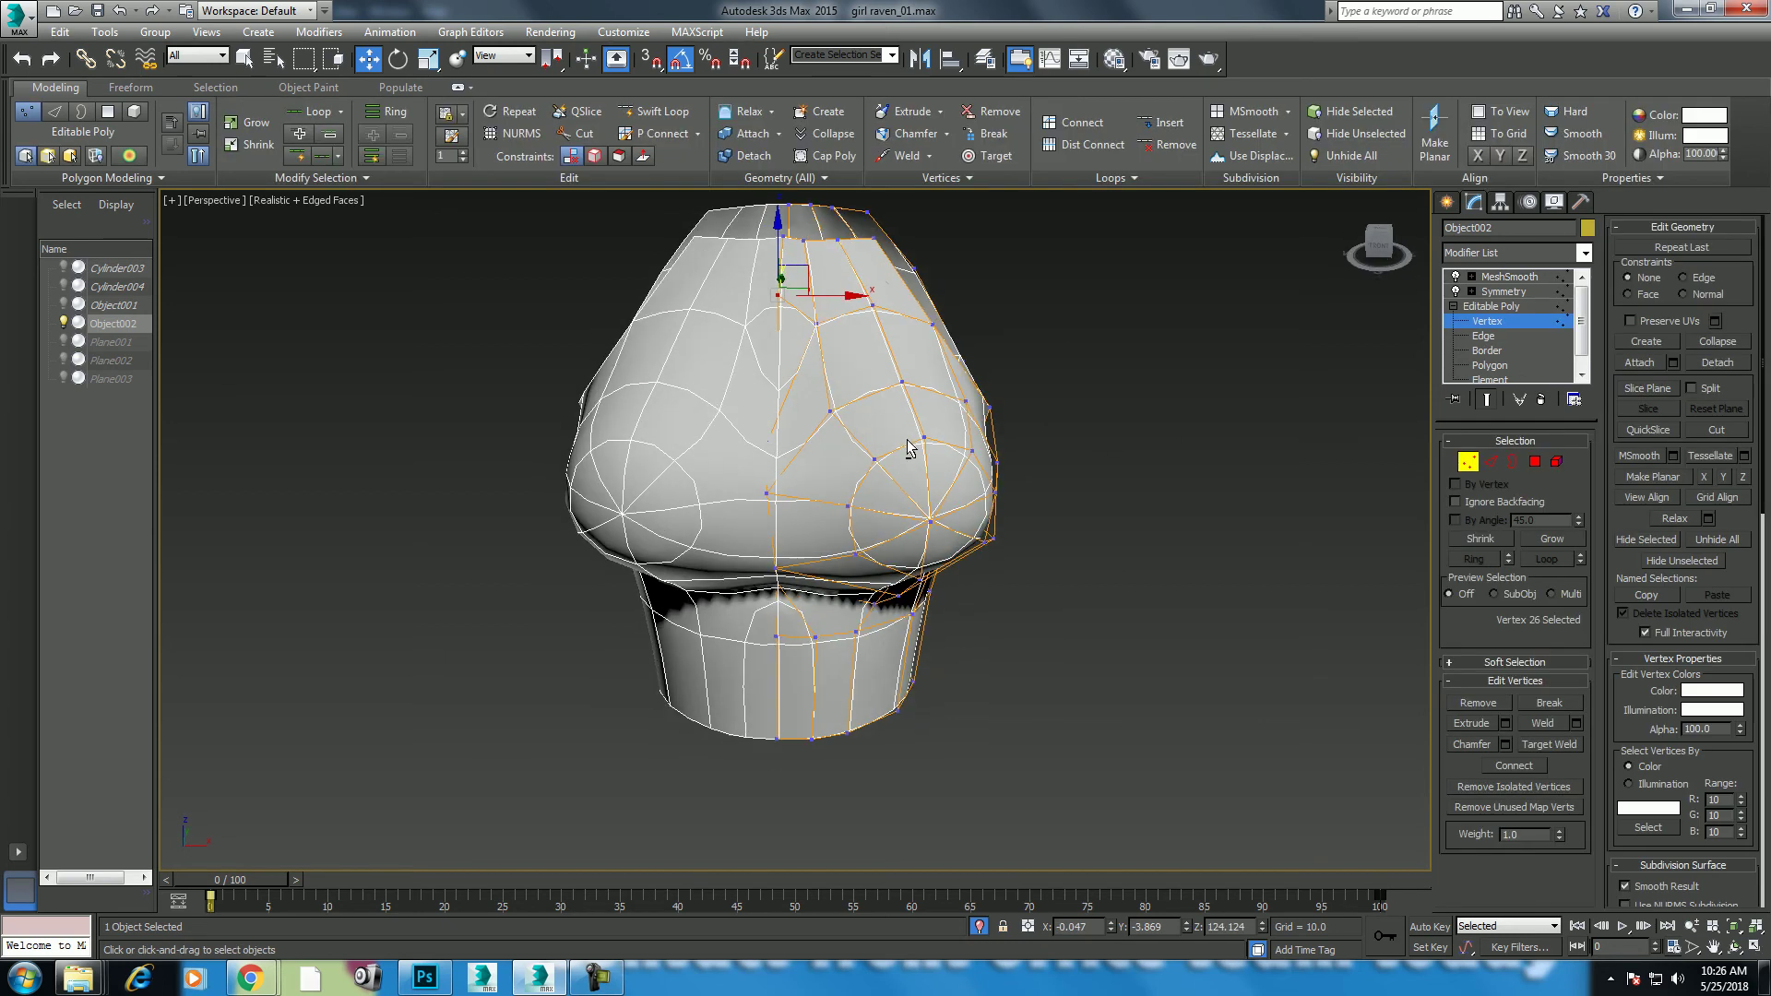
{"action": "left_click", "coordinate": [773, 452], "text": "alt"}
{"action": "mouse_move", "coordinate": [773, 451]}
{"action": "middle_mouse_down", "text": "alt"}
{"action": "mouse_move", "coordinate": [1028, 486]}
{"action": "mouse_move", "coordinate": [696, 505]}
{"action": "mouse_move", "coordinate": [767, 448]}
{"action": "mouse_move", "coordinate": [692, 392]}
{"action": "mouse_move", "coordinate": [803, 396]}
{"action": "middle_mouse_up", "text": "alt"}
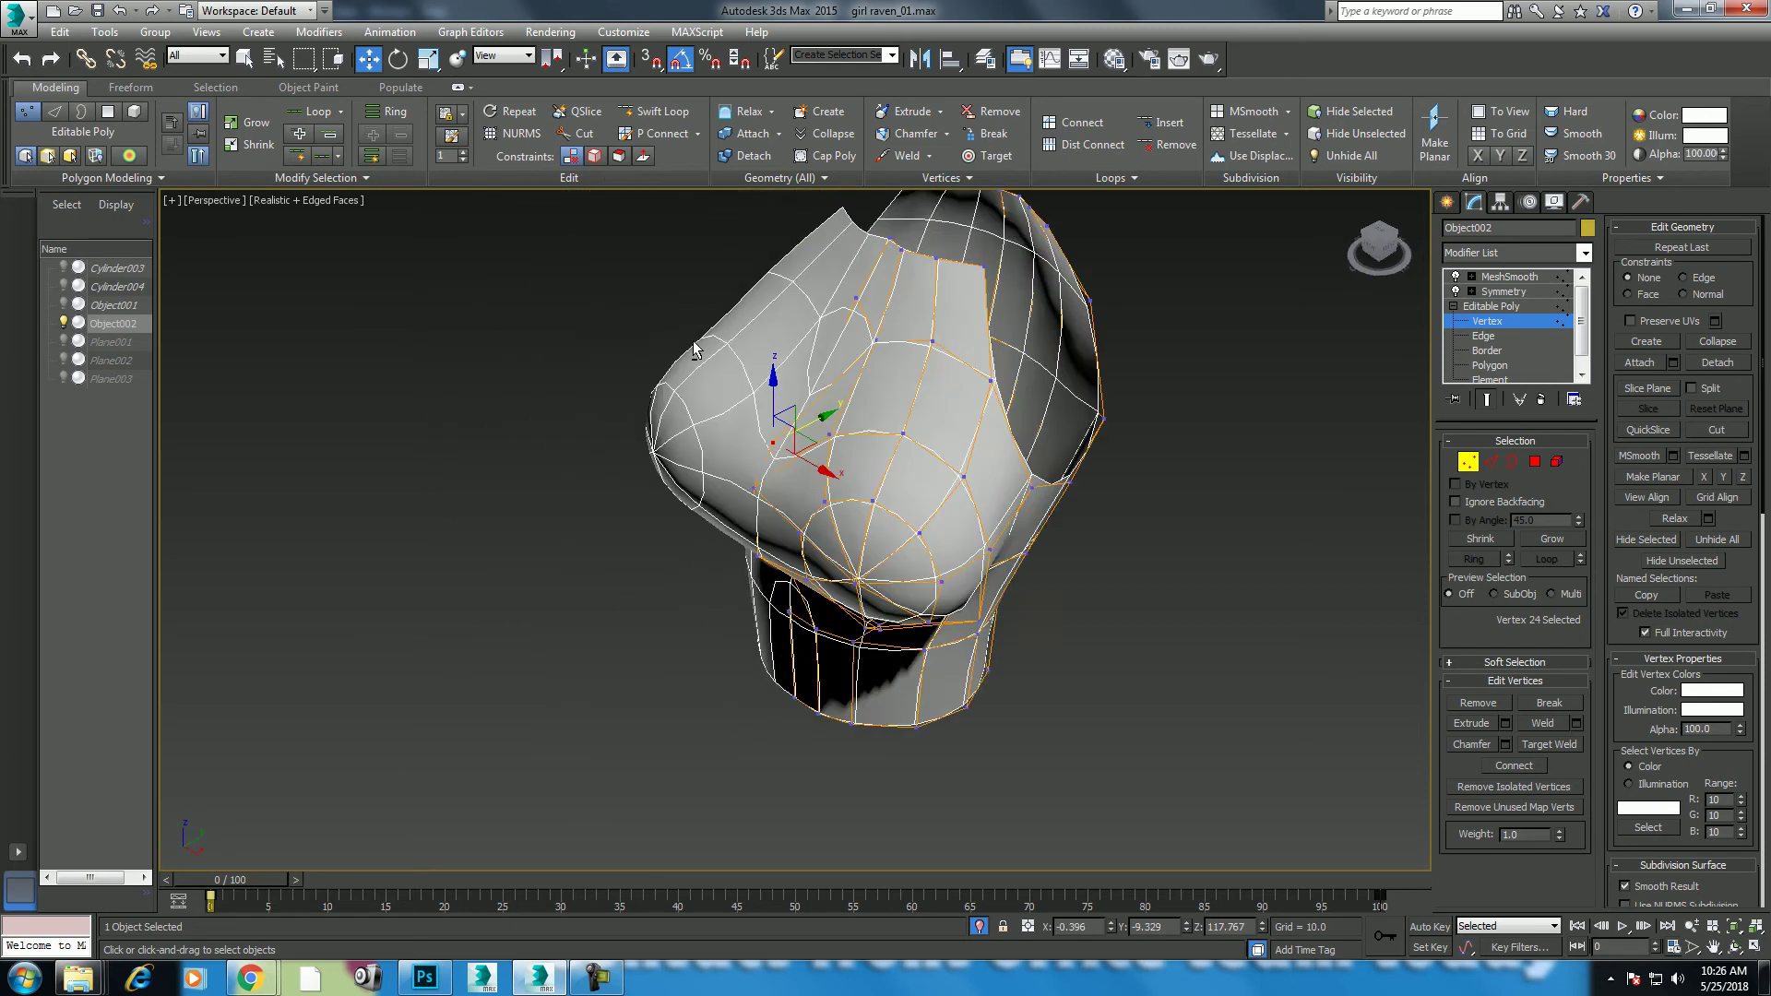
{"action": "scroll", "coordinate": [845, 377], "scroll_direction": "up", "scroll_amount": 3}
{"action": "left_click", "coordinate": [929, 246], "text": "ctrl"}
{"action": "scroll", "coordinate": [929, 247], "scroll_direction": "down", "scroll_amount": 2}
{"action": "mouse_move", "coordinate": [935, 347]}
{"action": "middle_mouse_down", "text": "alt"}
{"action": "mouse_move", "coordinate": [1110, 347]}
{"action": "mouse_move", "coordinate": [1054, 345]}
{"action": "mouse_move", "coordinate": [1177, 453]}
{"action": "mouse_move", "coordinate": [1030, 508]}
{"action": "mouse_move", "coordinate": [1164, 486]}
{"action": "mouse_move", "coordinate": [1116, 512]}
{"action": "mouse_move", "coordinate": [1061, 503]}
{"action": "mouse_move", "coordinate": [1077, 525]}
{"action": "mouse_move", "coordinate": [1205, 485]}
{"action": "mouse_move", "coordinate": [1117, 461]}
{"action": "middle_mouse_up", "text": "alt"}
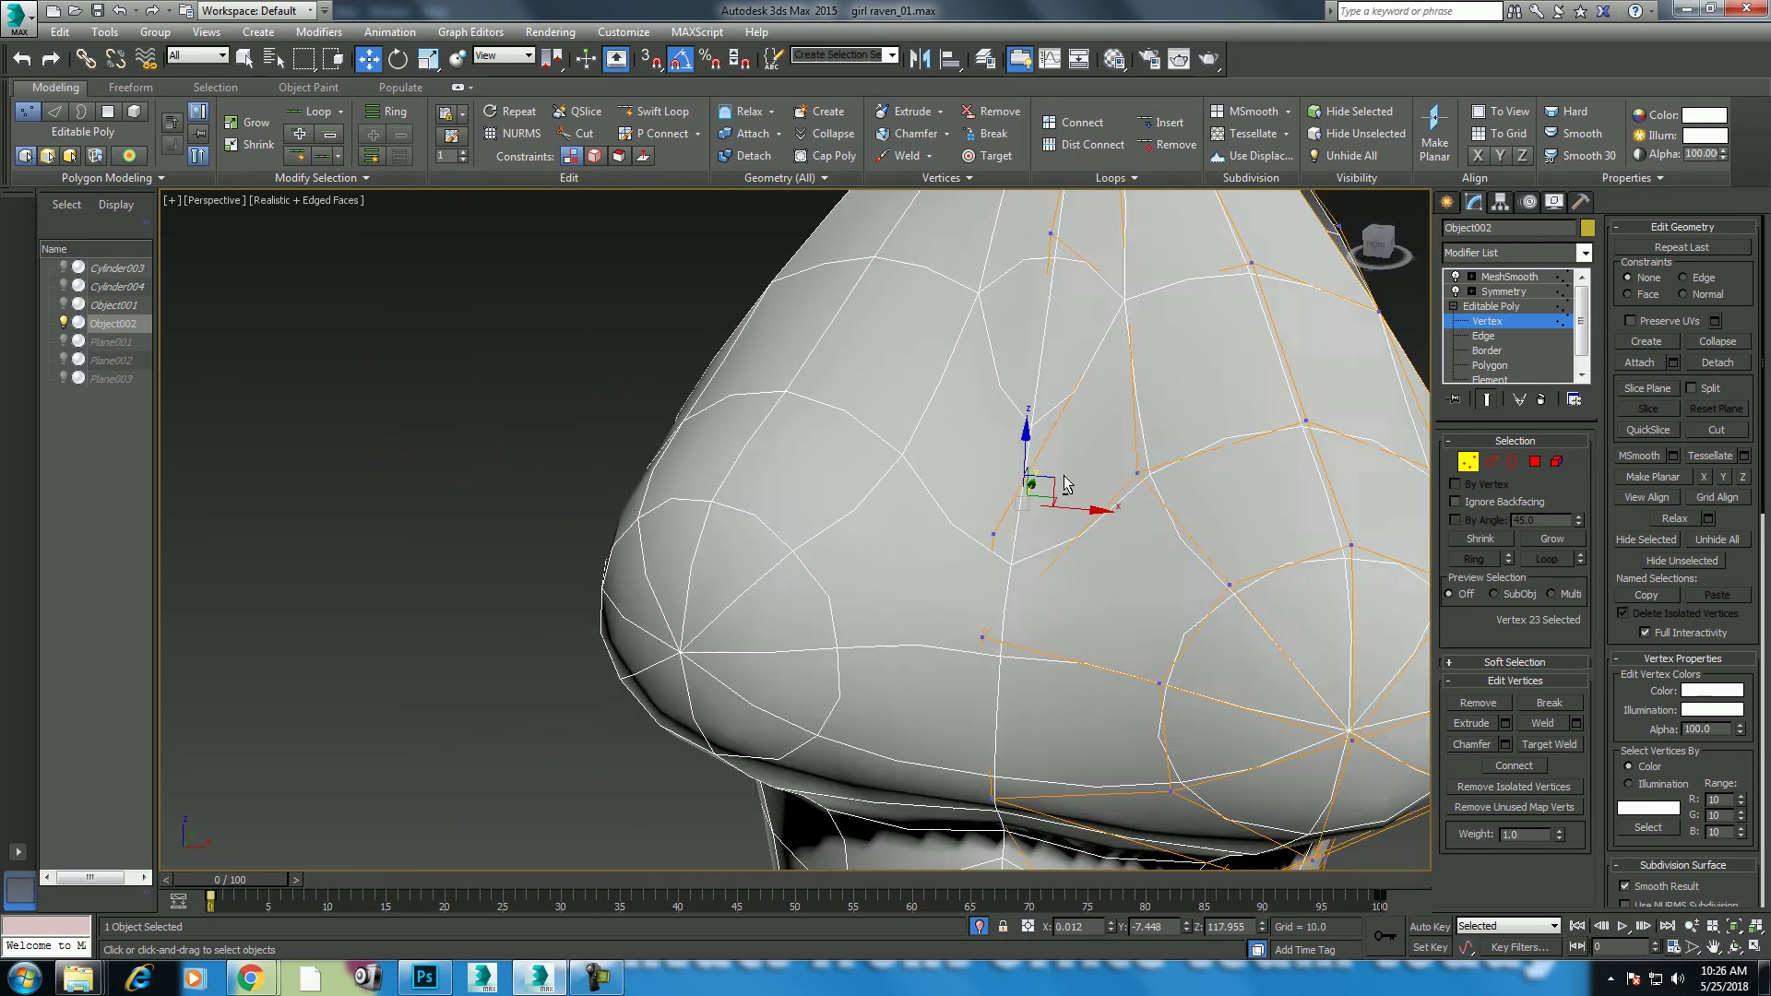
{"action": "scroll", "coordinate": [1115, 459], "scroll_direction": "down", "scroll_amount": 5}
Step: Unhide the reference planes and cylinders, orbit to a front view and leave vertex editing
{"action": "right_click", "coordinate": [1083, 518]}
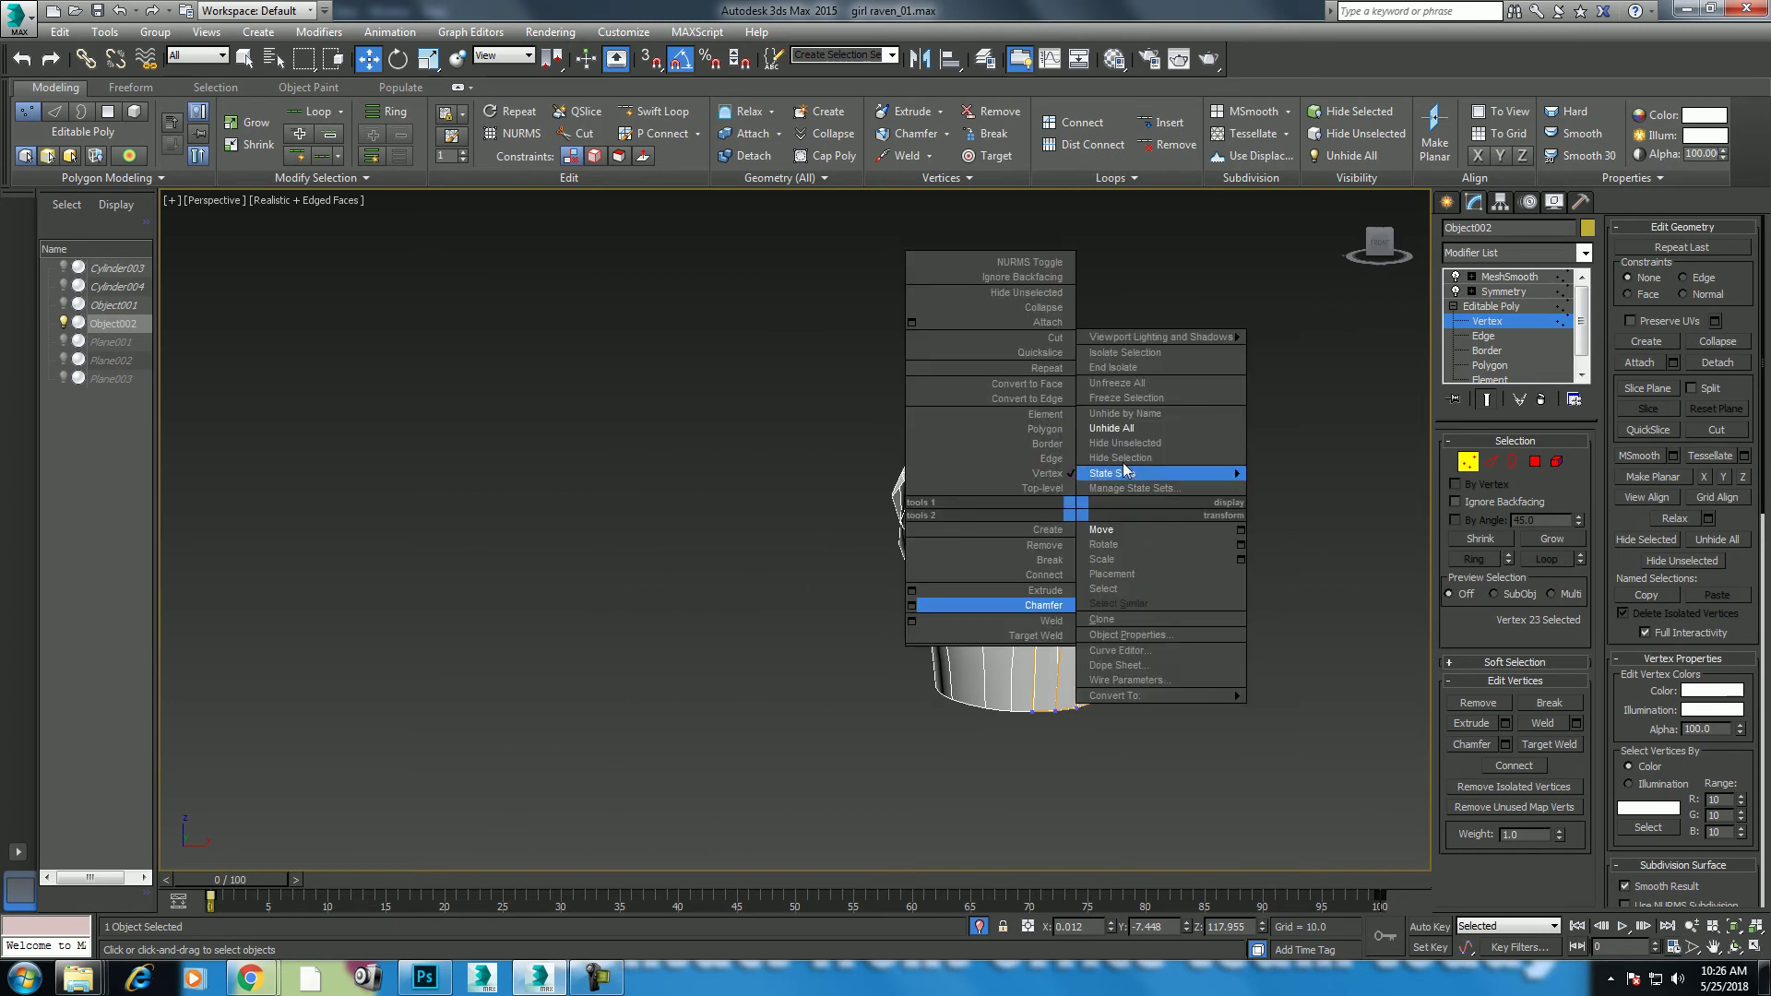
{"action": "left_click", "coordinate": [1142, 426]}
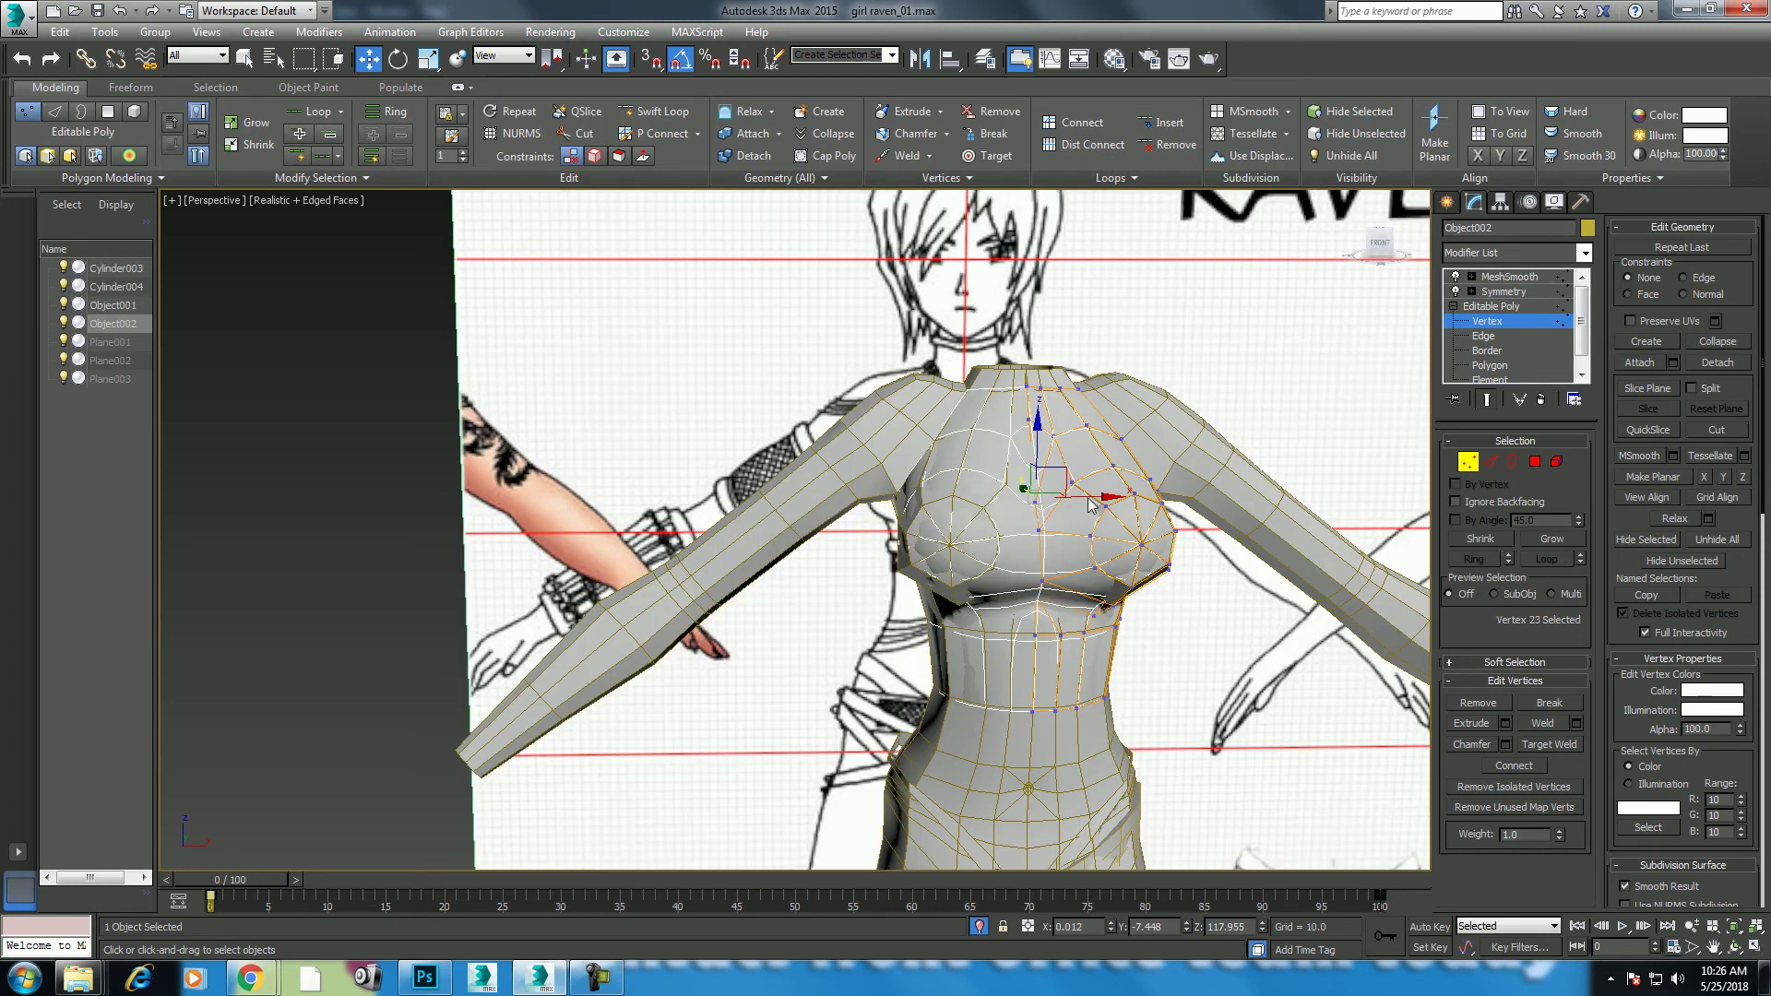
{"action": "scroll", "coordinate": [1091, 503], "scroll_direction": "down", "scroll_amount": 3}
{"action": "middle_click_drag", "start_coordinate": [1092, 503], "coordinate": [1060, 528], "text": "alt"}
{"action": "scroll", "coordinate": [1061, 528], "scroll_direction": "up", "scroll_amount": 3}
{"action": "right_click", "coordinate": [1118, 432]}
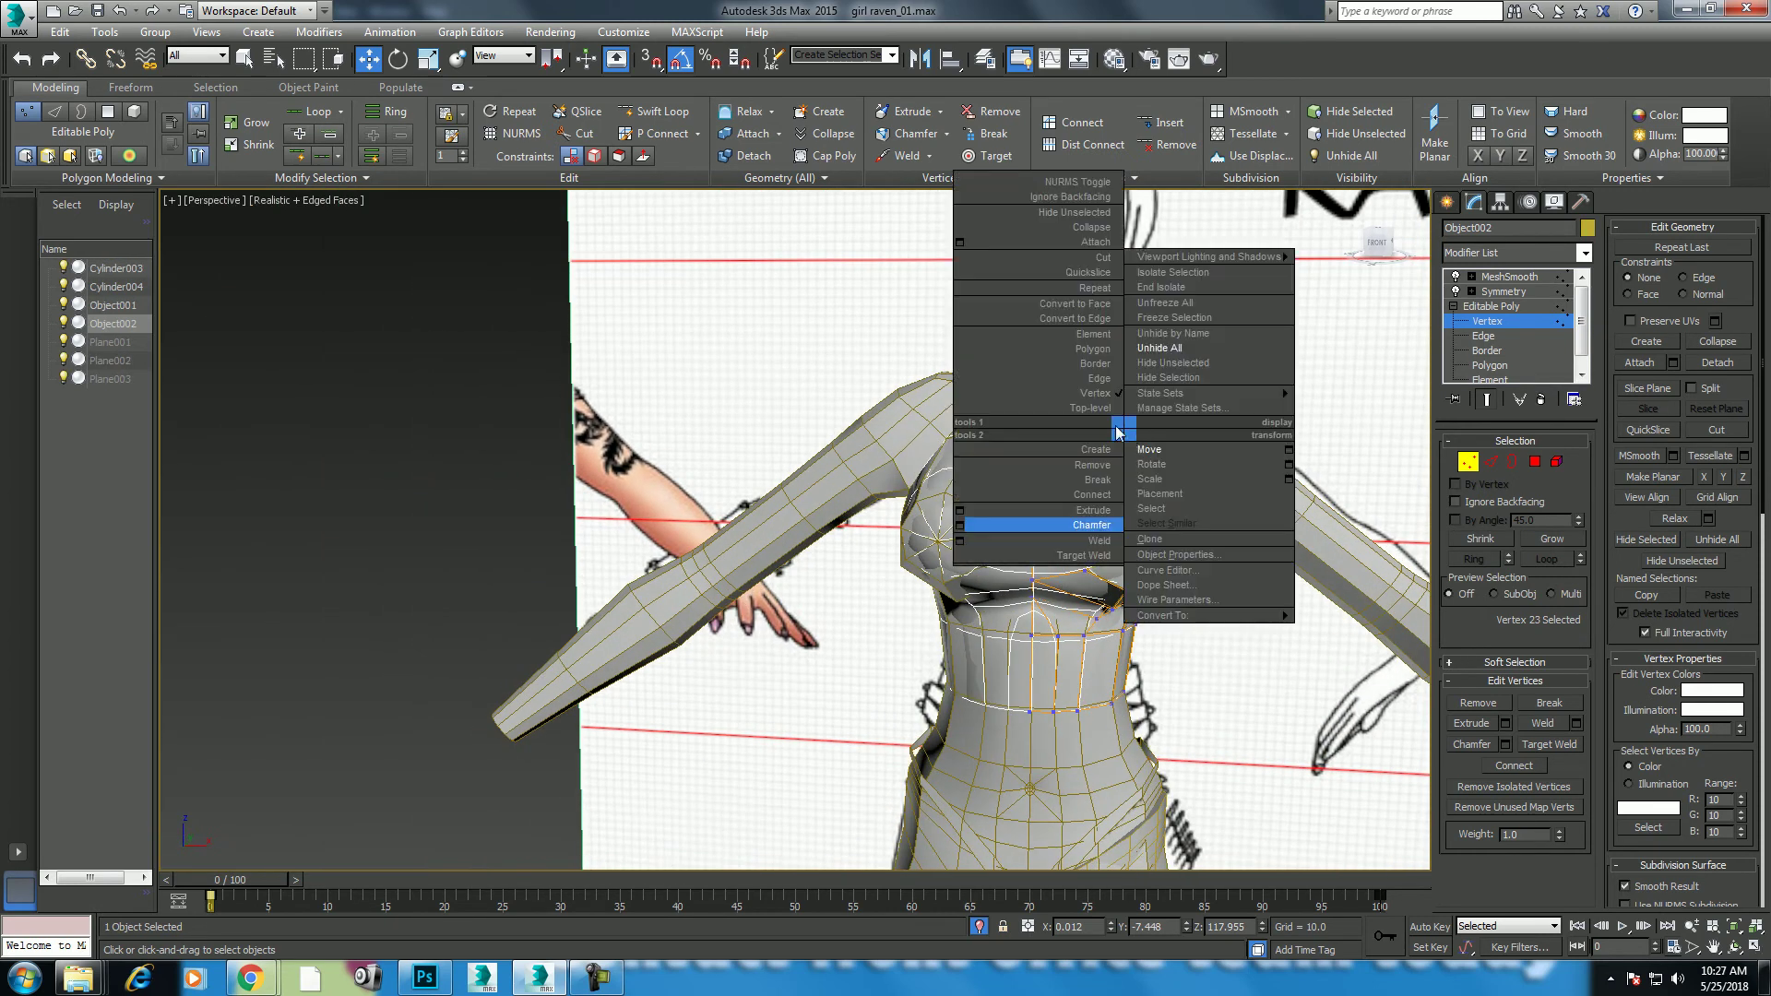
{"action": "left_click", "coordinate": [1090, 408]}
Step: Give the top, Object002, a fresh light green Arch & Design material
{"action": "left_click", "coordinate": [1113, 58]}
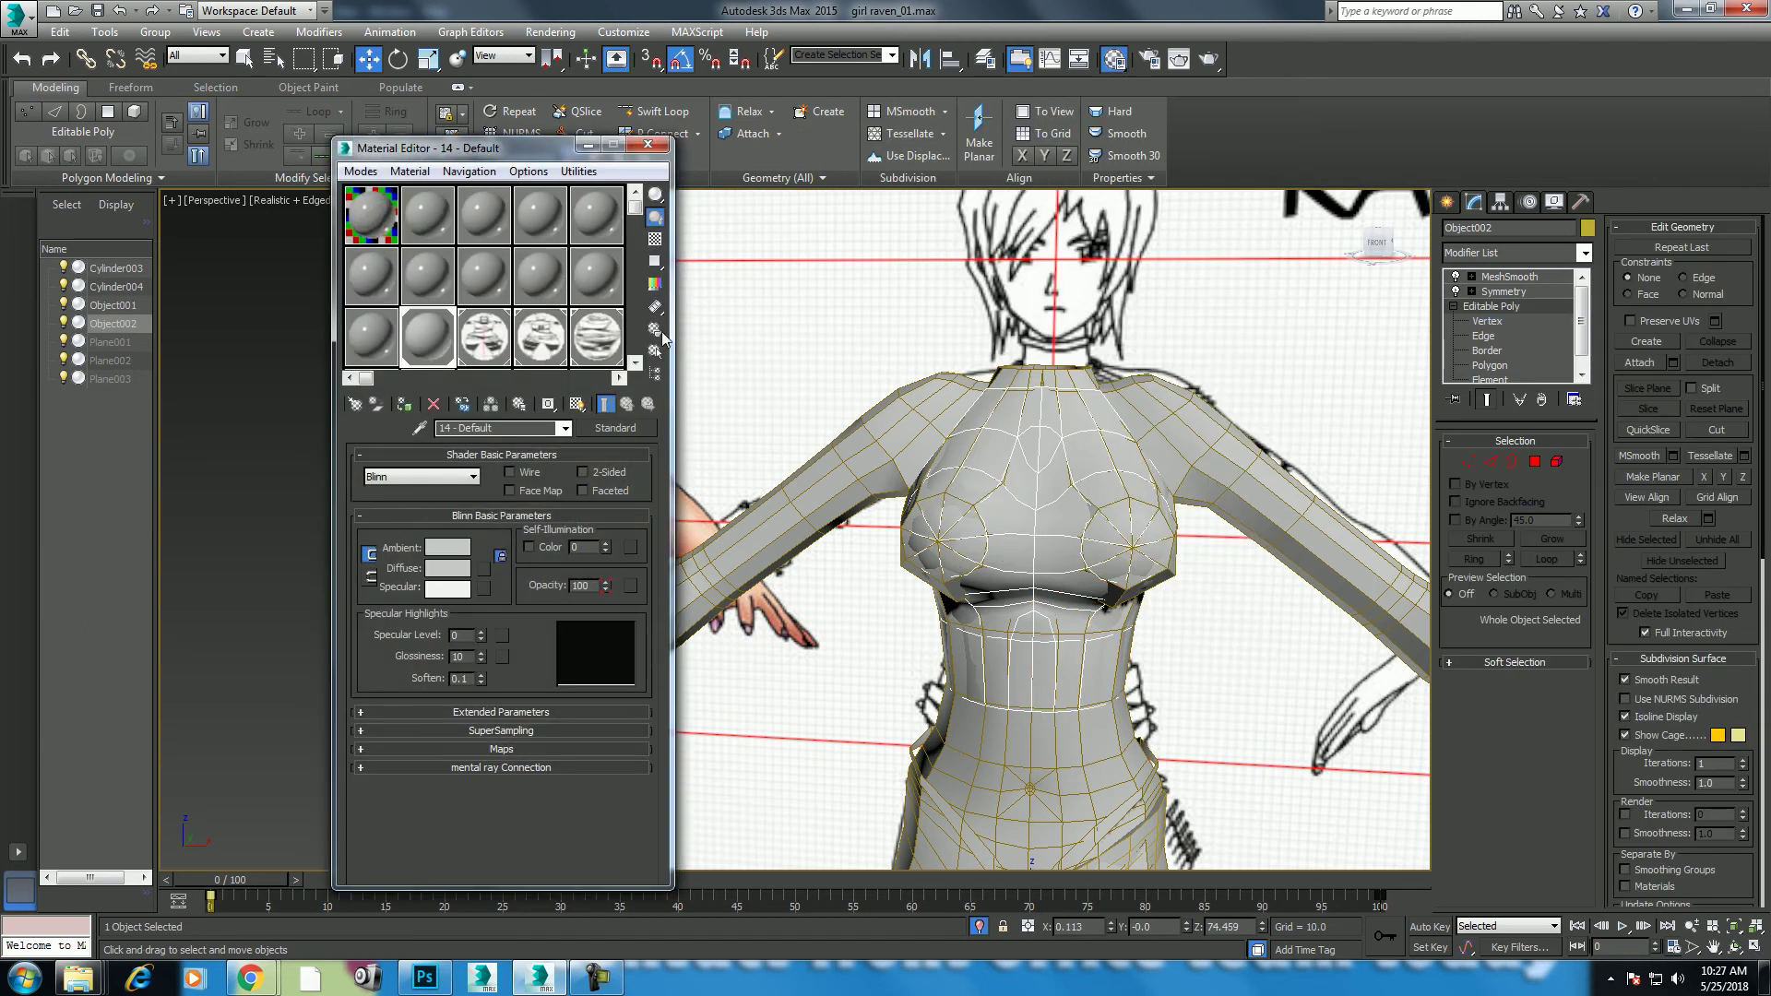
{"action": "left_click", "coordinate": [593, 286]}
{"action": "left_click", "coordinate": [408, 407]}
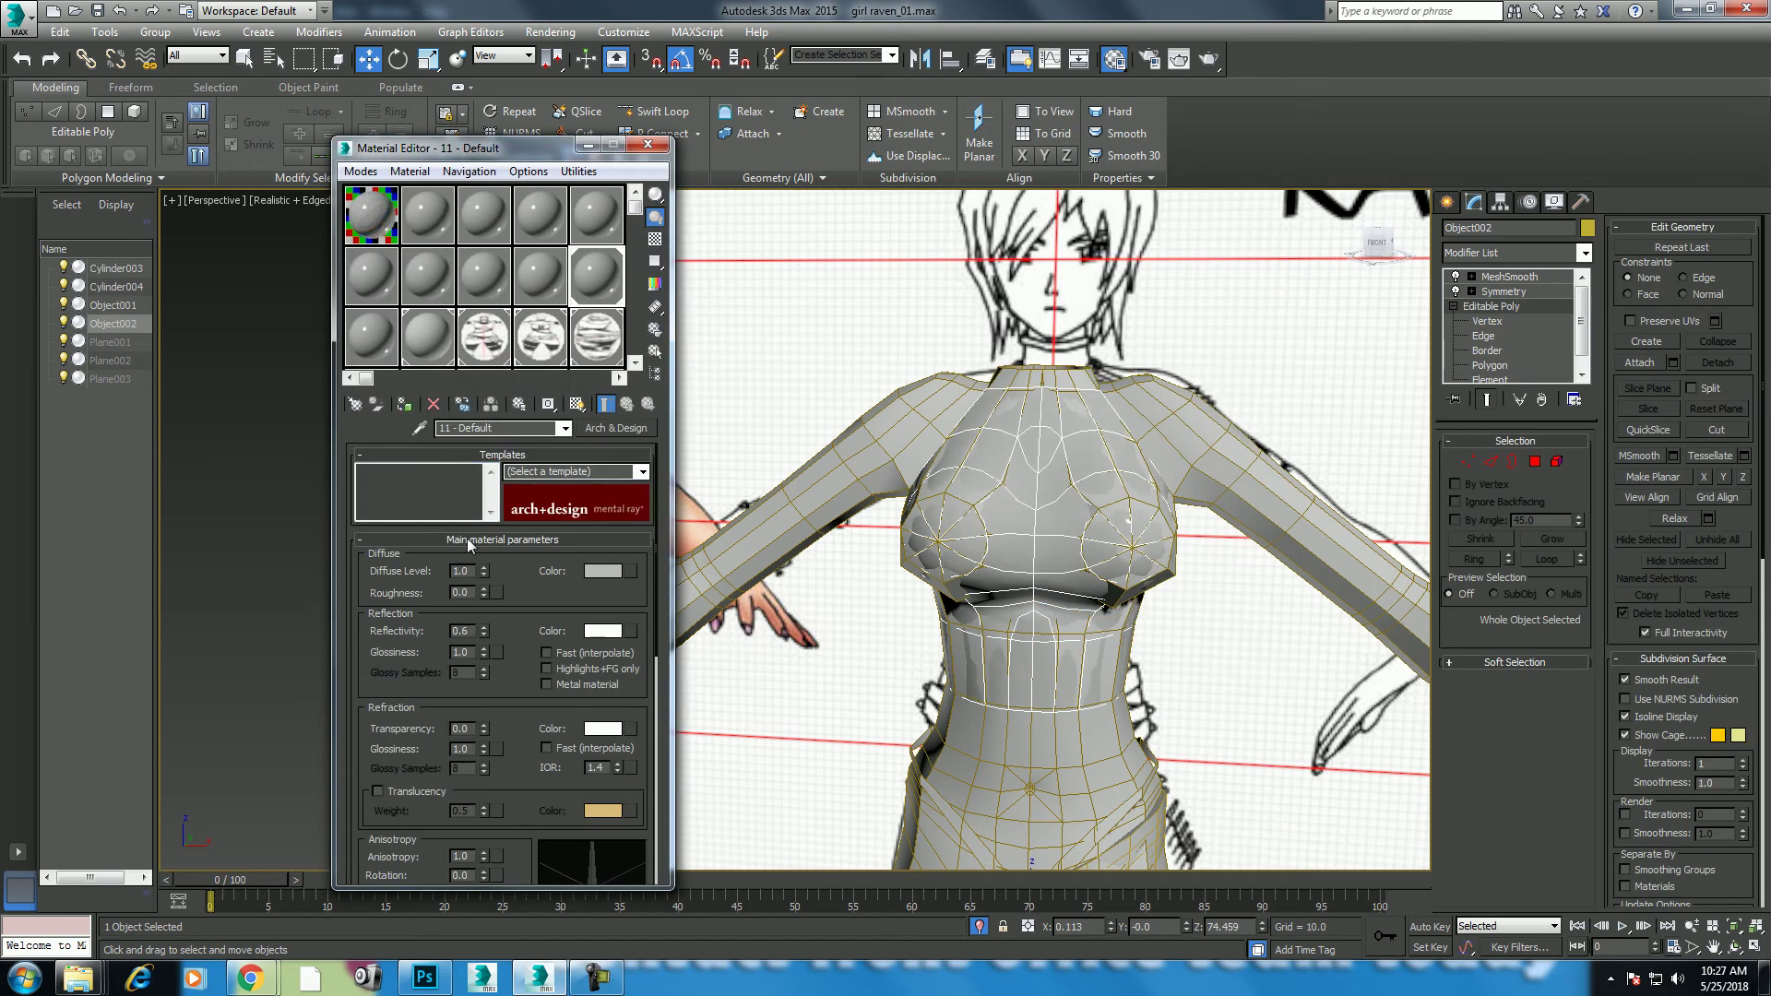
{"action": "left_click", "coordinate": [603, 574]}
{"action": "left_click", "coordinate": [439, 174]}
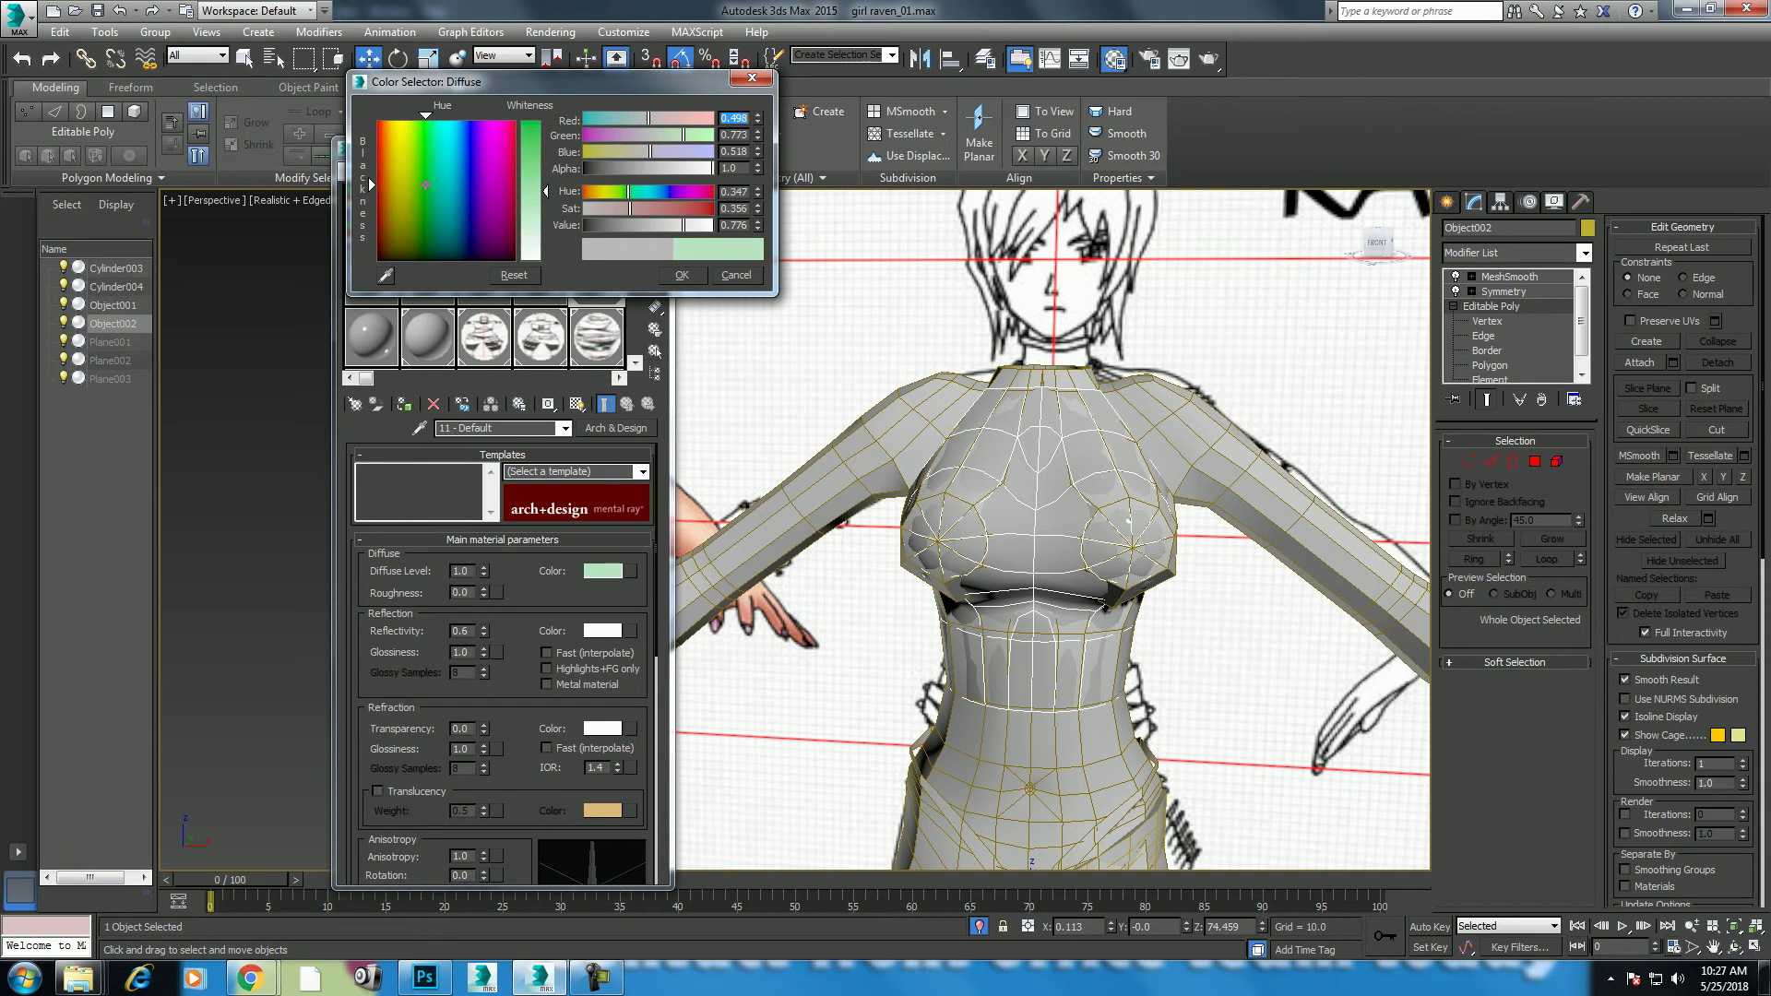
{"action": "left_click_drag", "start_coordinate": [425, 184], "coordinate": [463, 203]}
{"action": "left_click", "coordinate": [685, 276]}
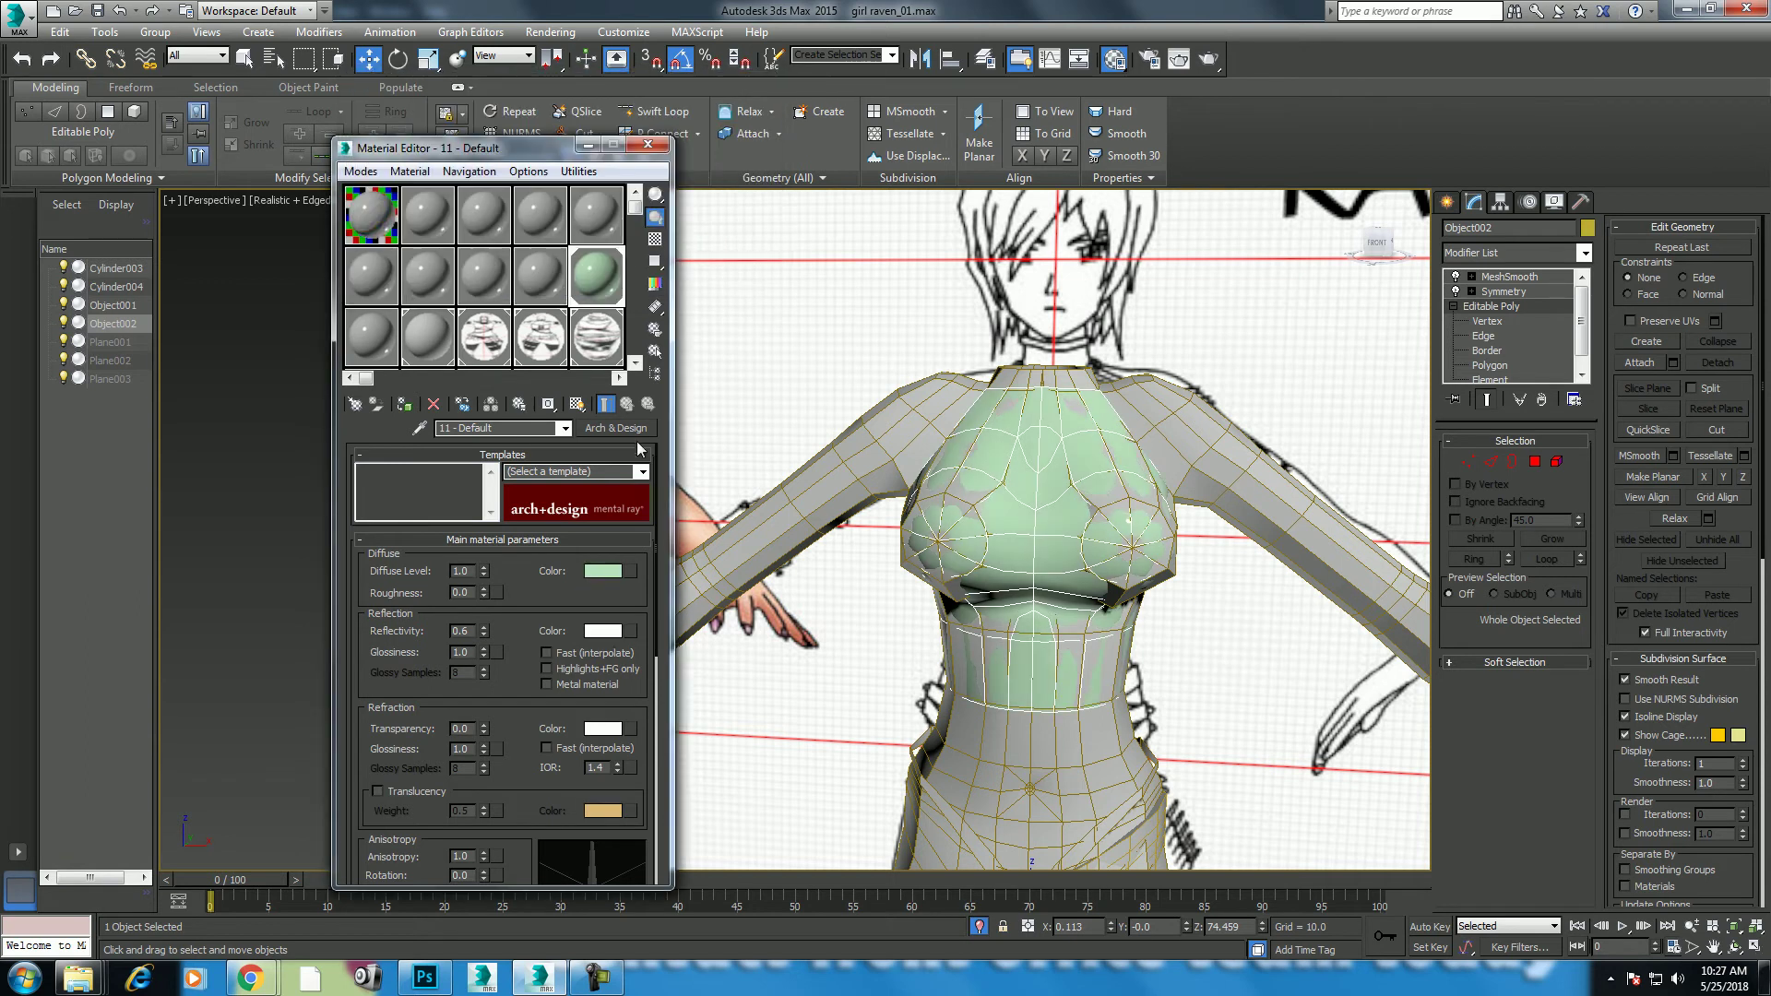
Step: Select the body mesh Cylinder003 and pick its grey material in slot 10
{"action": "right_click", "coordinate": [1098, 465]}
{"action": "left_click", "coordinate": [1051, 471]}
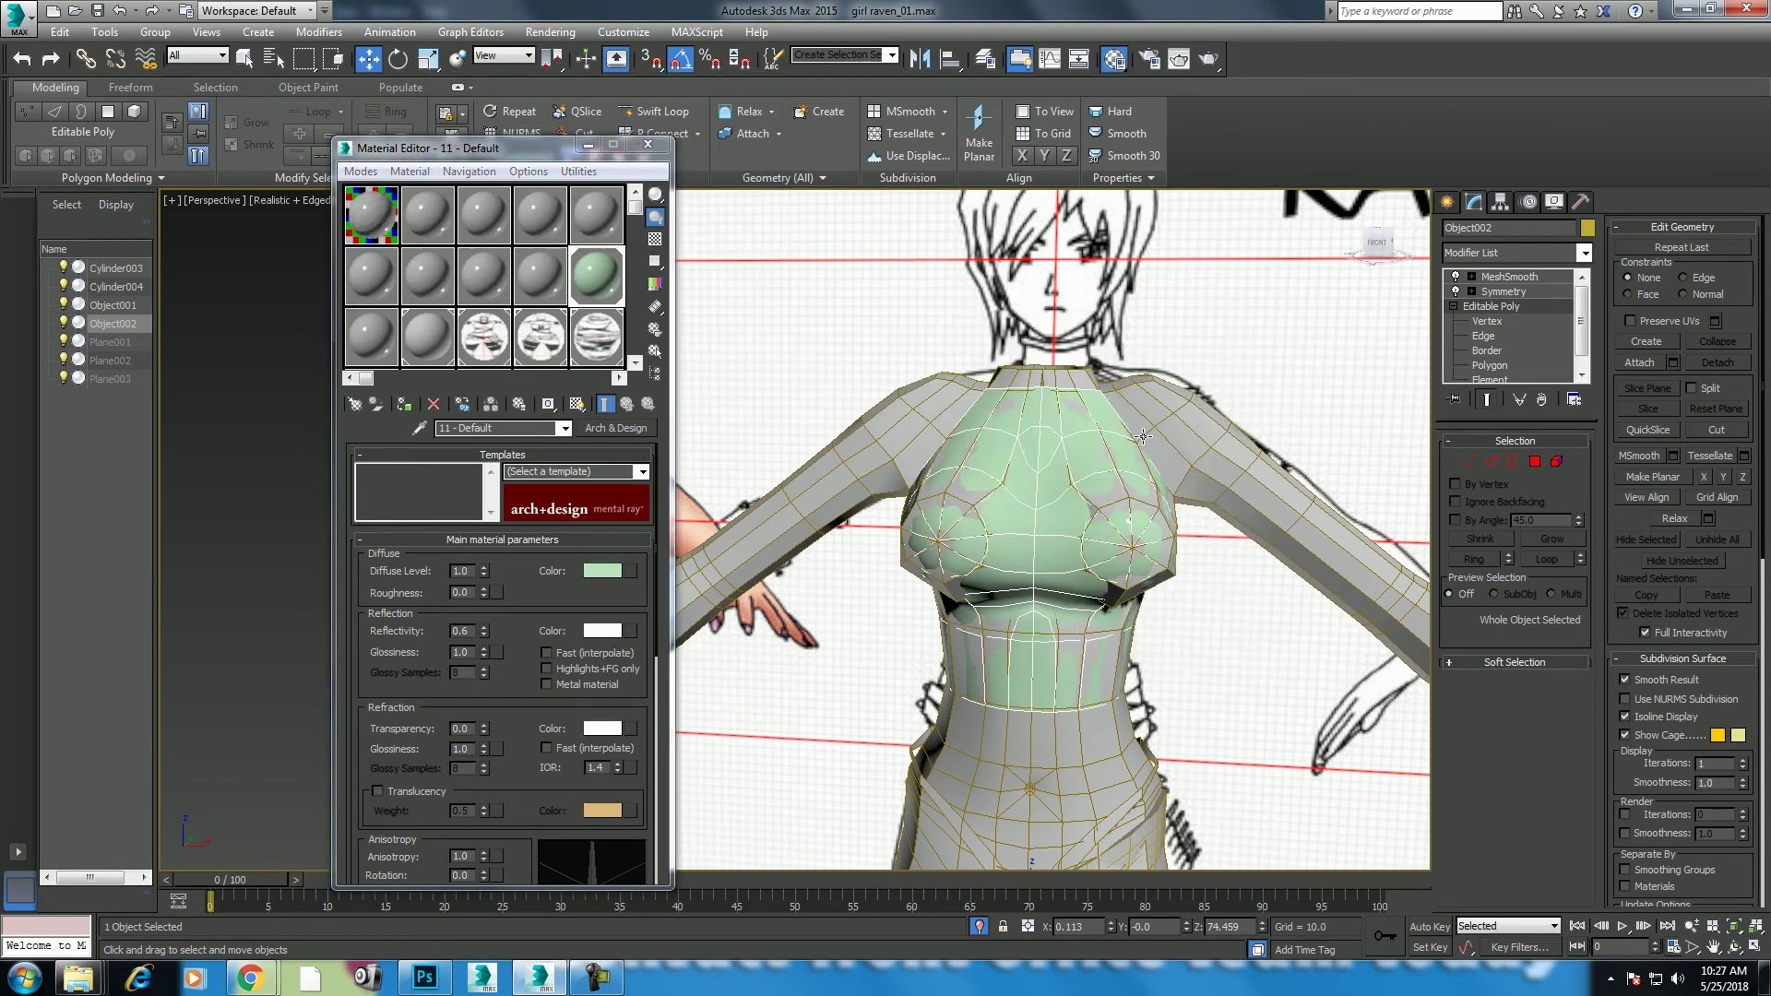
{"action": "left_click", "coordinate": [557, 278]}
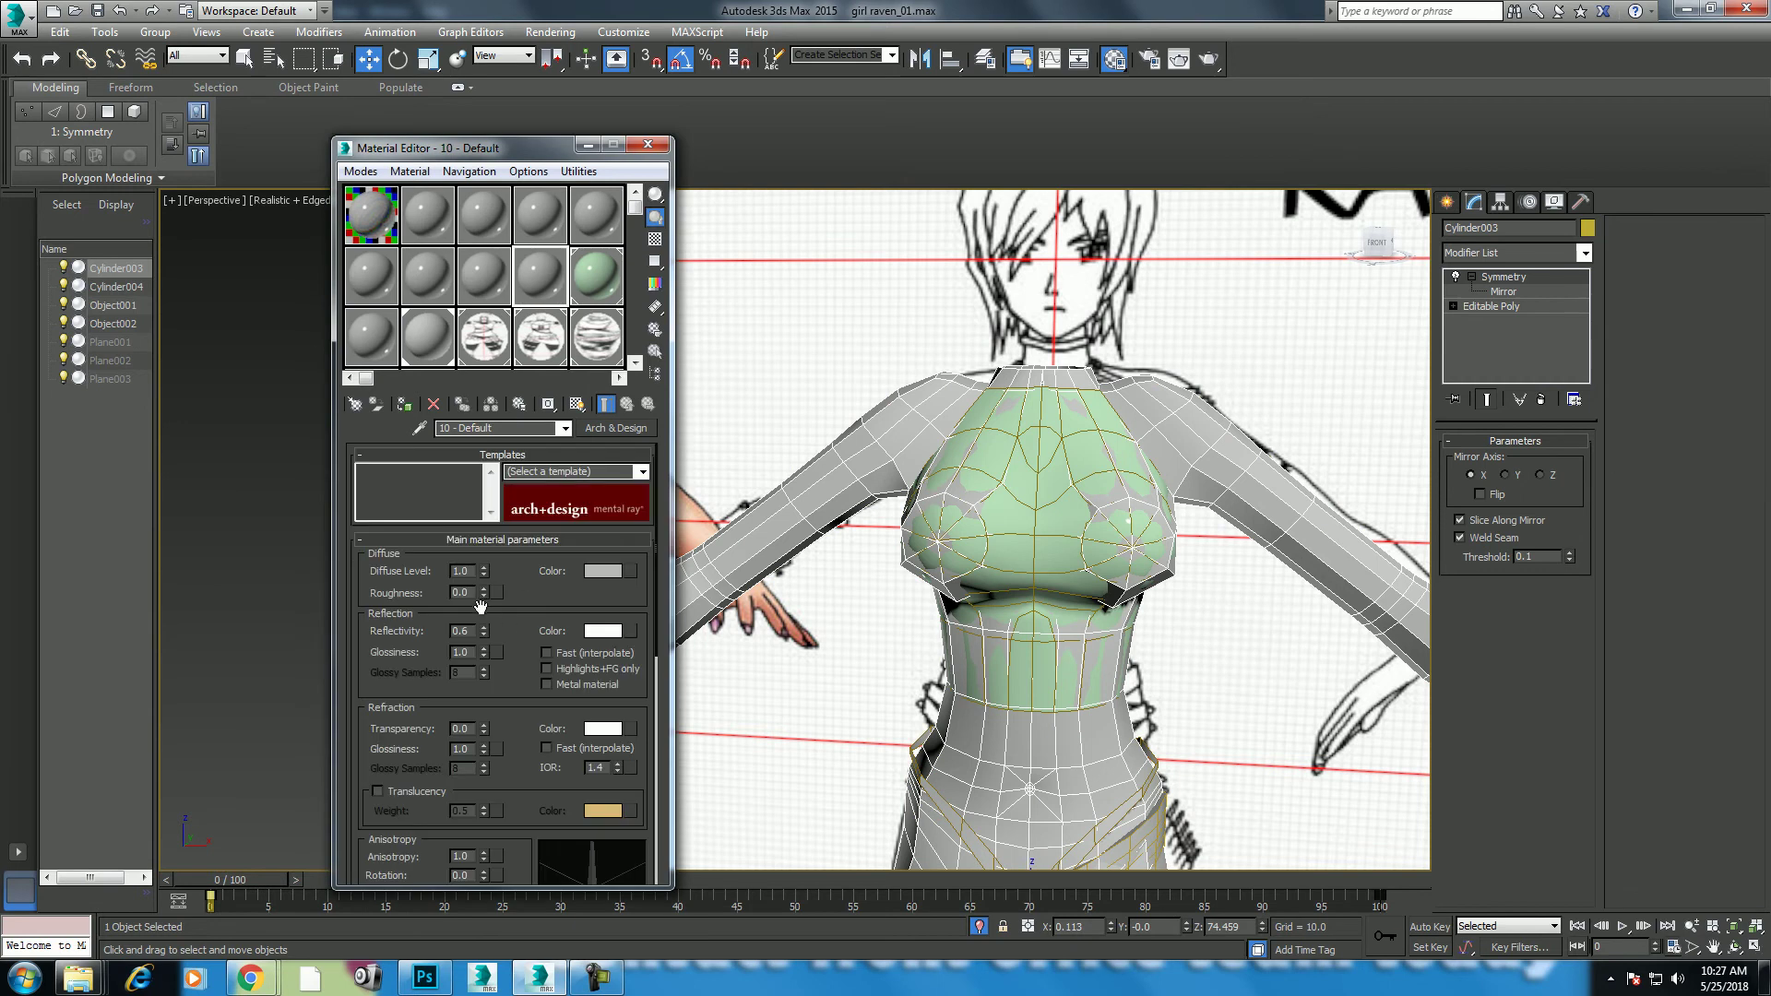
Step: Change the body material's diffuse colour to peach and assign it to the body mesh
{"action": "left_click", "coordinate": [620, 580]}
{"action": "left_click_drag", "start_coordinate": [446, 181], "coordinate": [368, 185]}
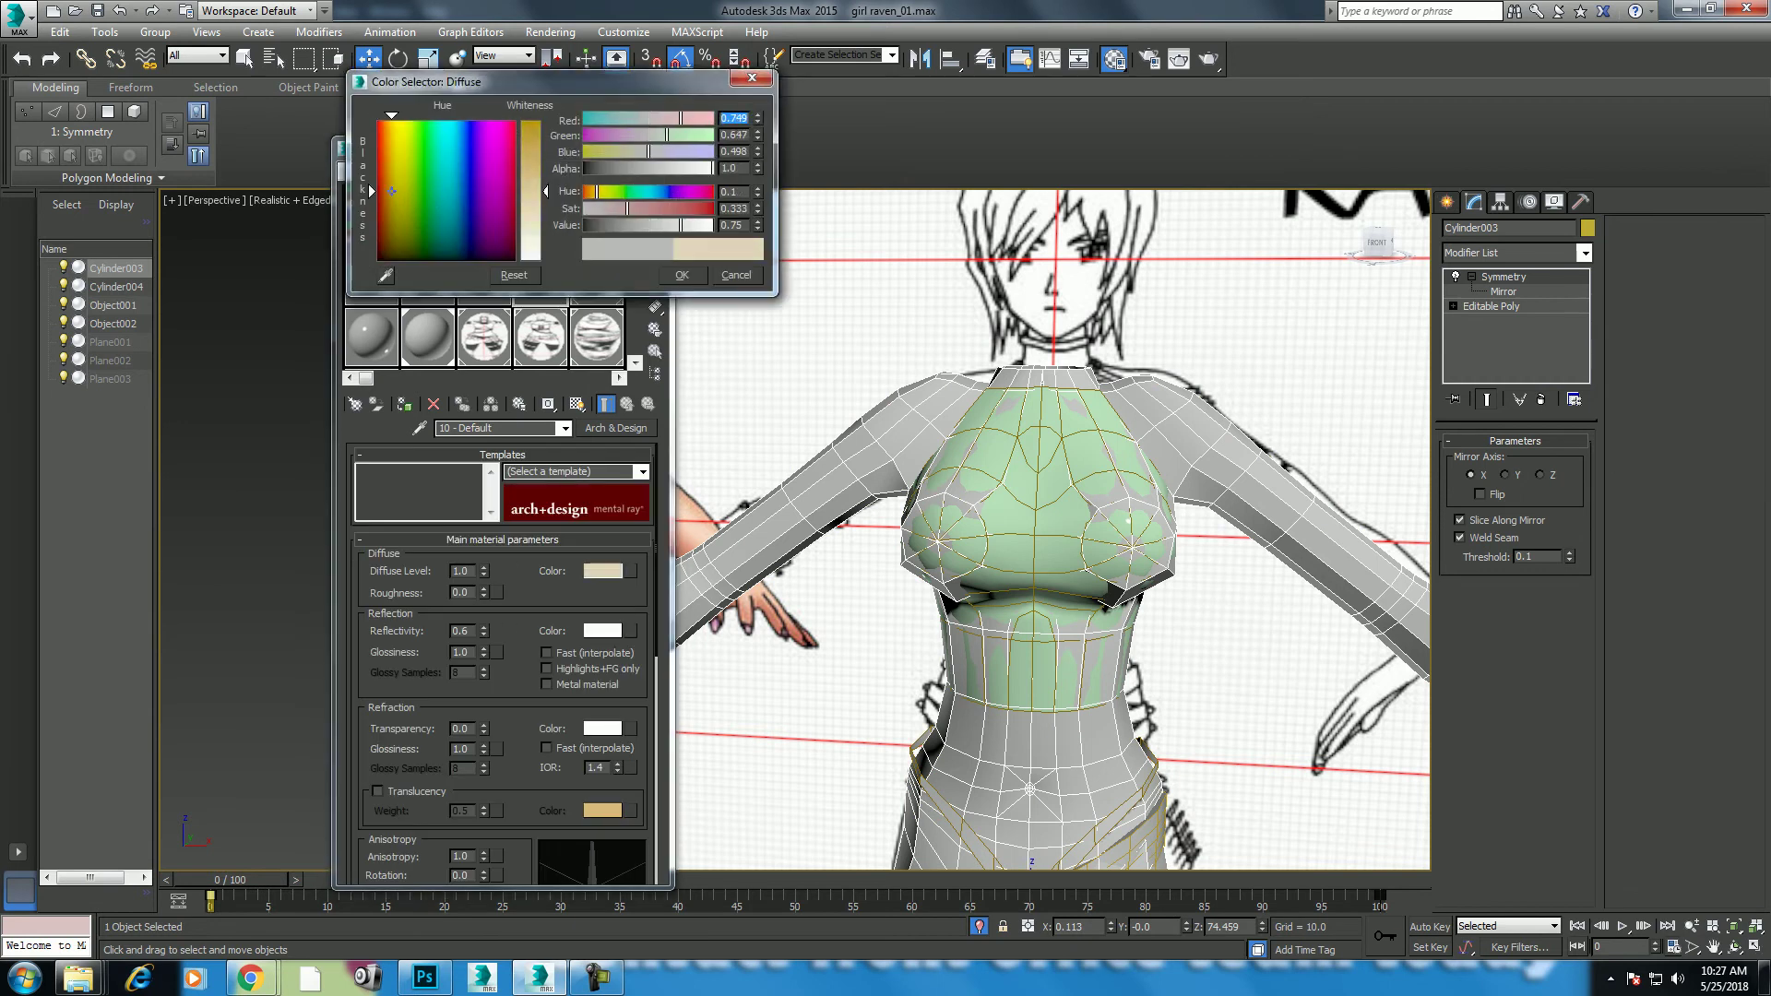
{"action": "left_click_drag", "start_coordinate": [545, 191], "coordinate": [546, 176]}
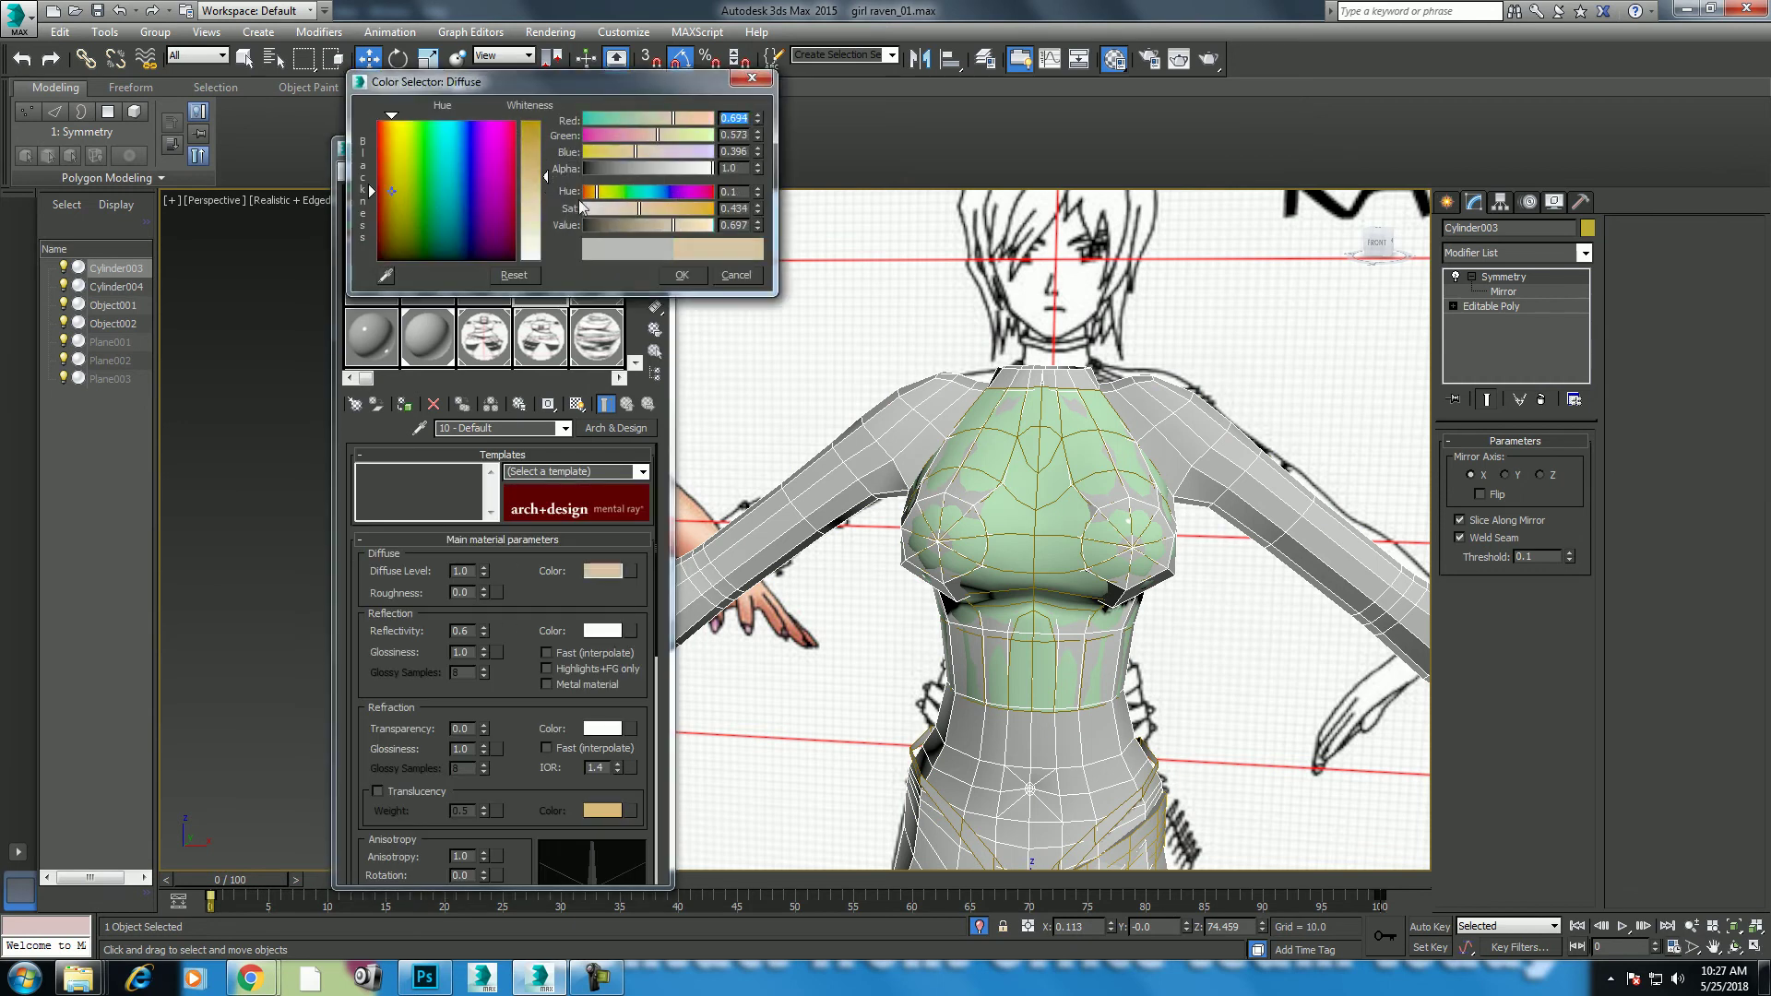
{"action": "left_click_drag", "start_coordinate": [686, 118], "coordinate": [701, 121]}
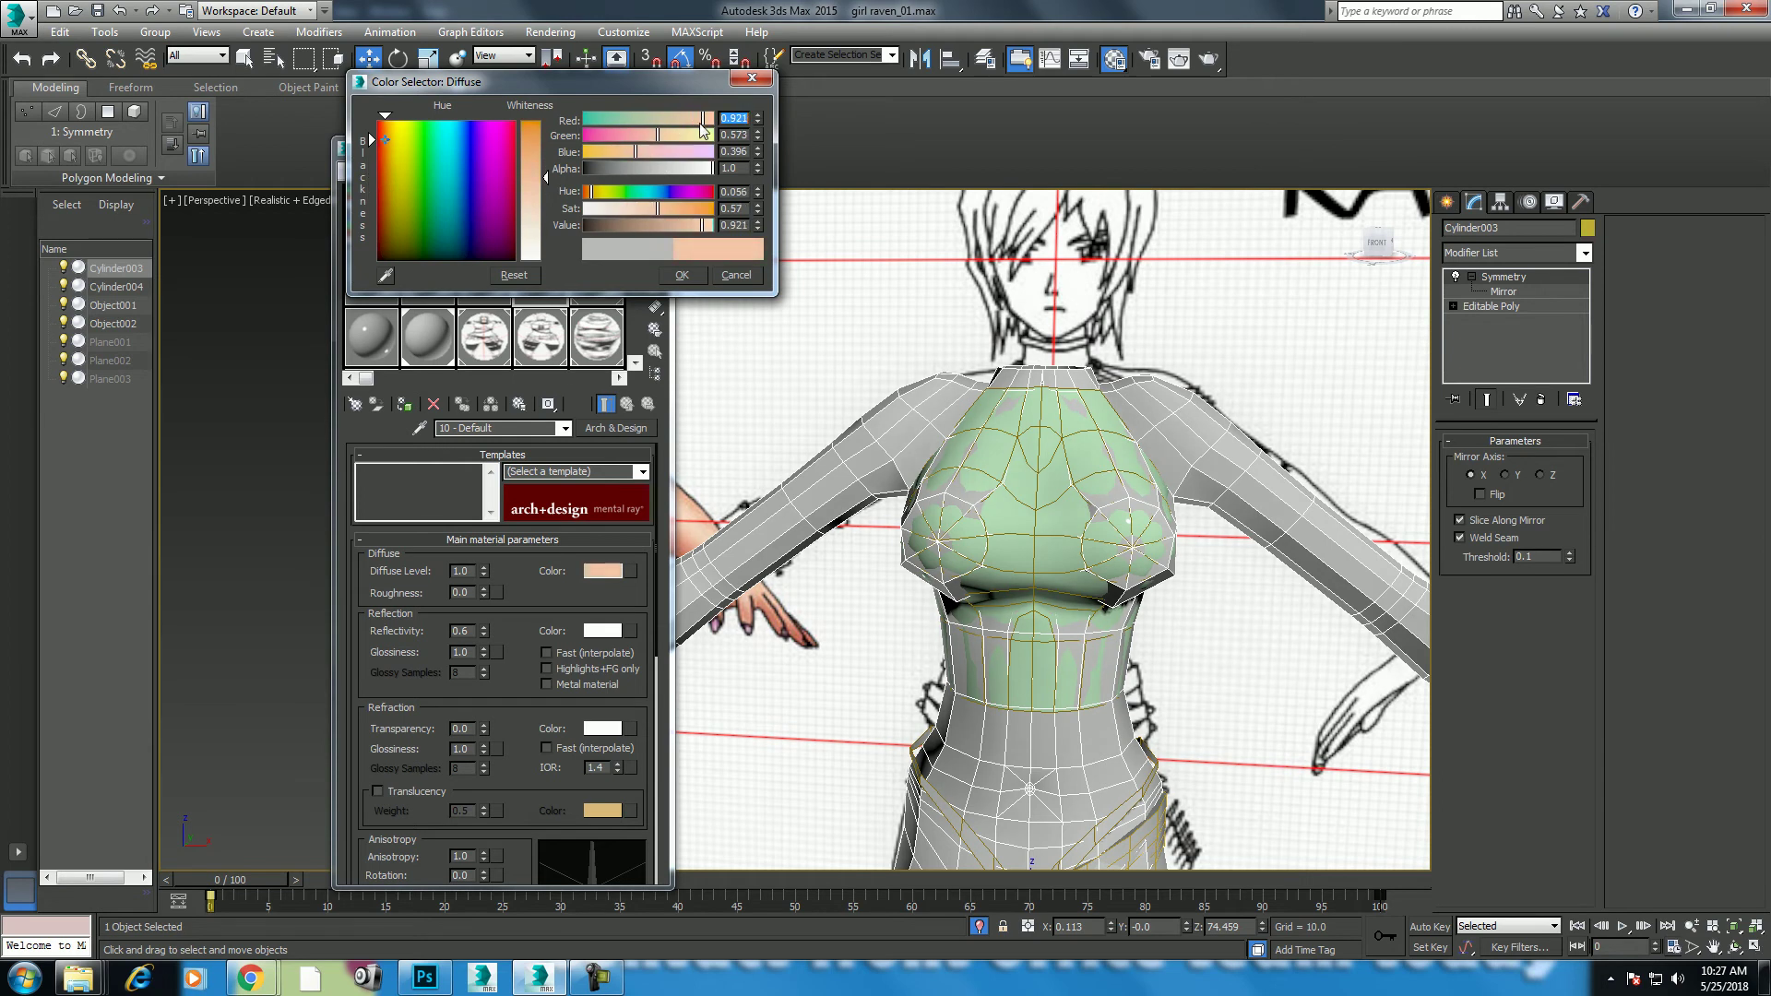
{"action": "left_click", "coordinate": [682, 275]}
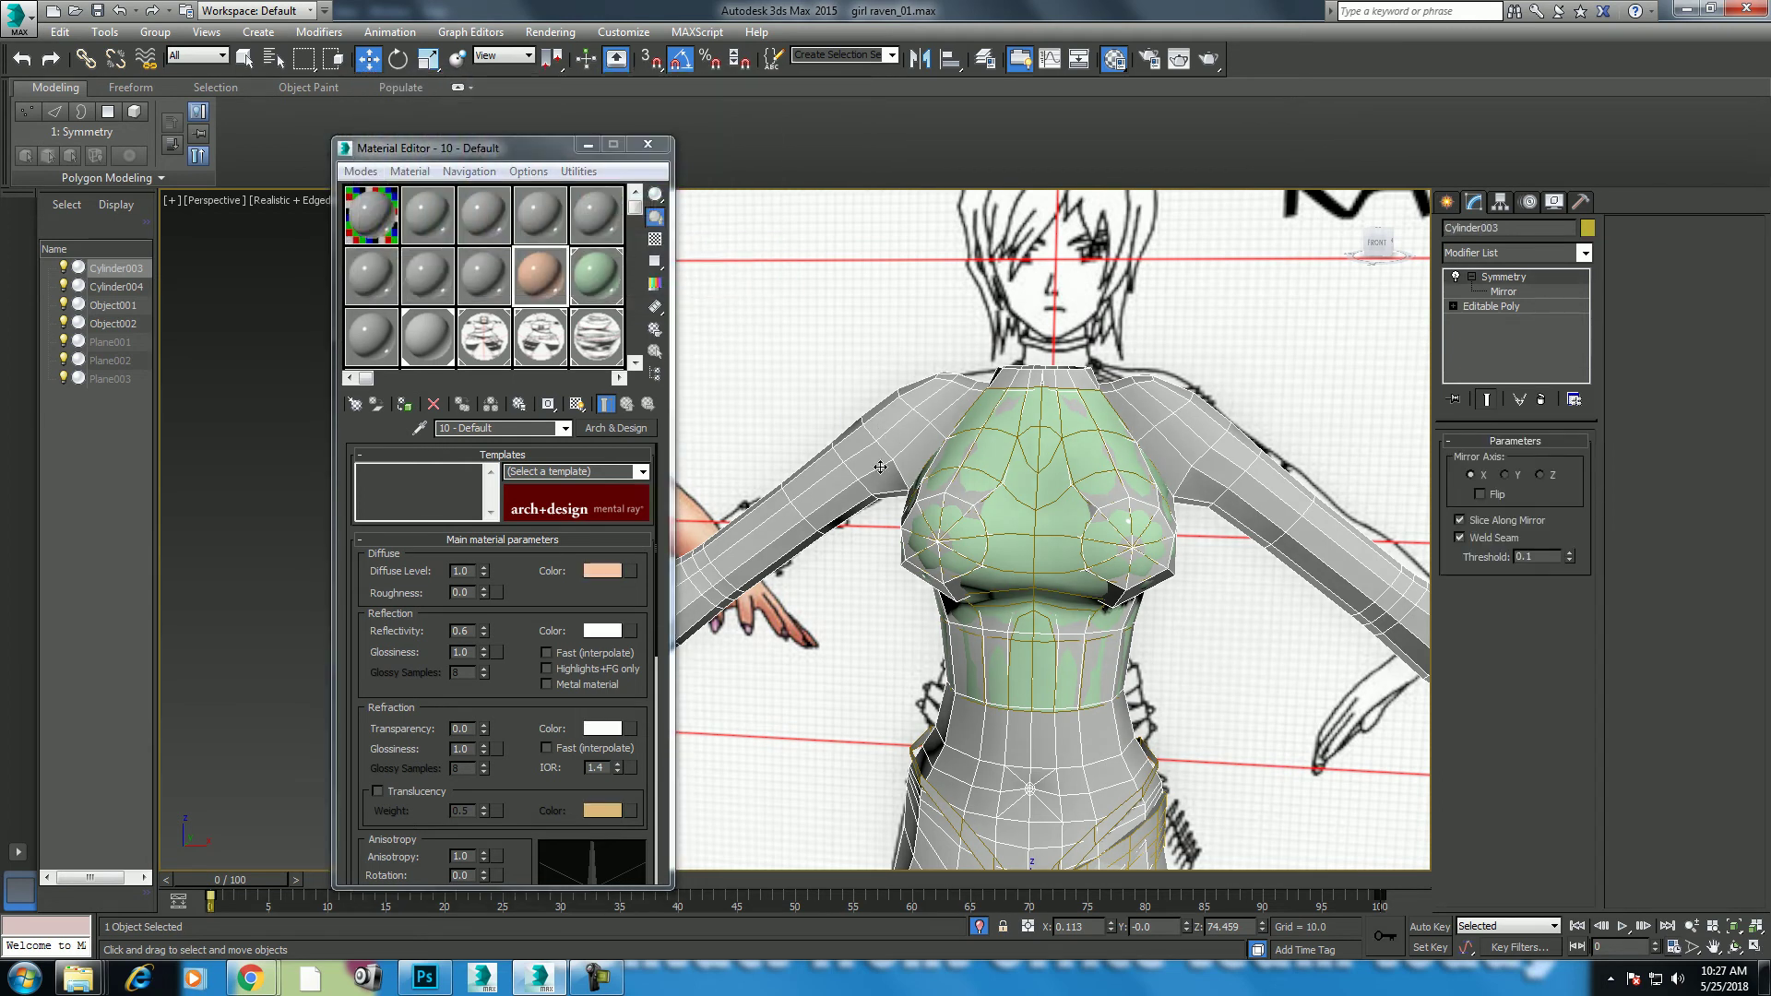
{"action": "left_click", "coordinate": [414, 412]}
Step: Orbit to check the peach colour, return to front view and reselect the body mesh
{"action": "scroll", "coordinate": [1109, 566], "scroll_direction": "down", "scroll_amount": 3}
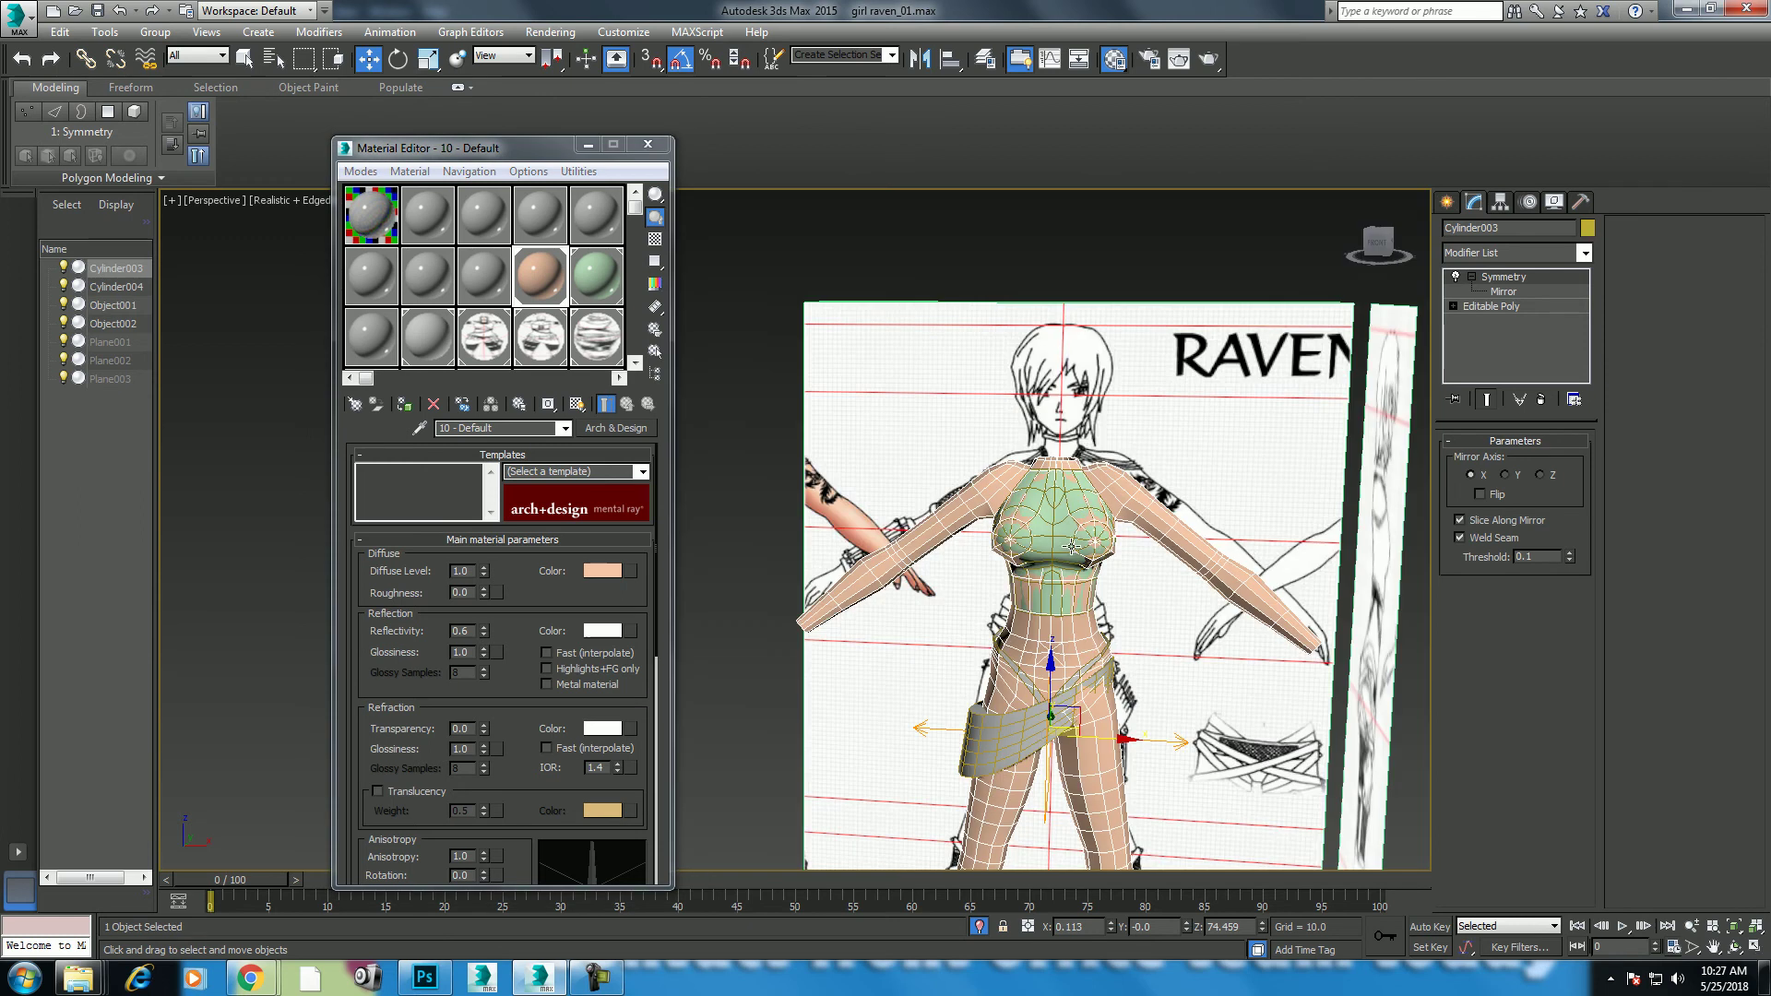
{"action": "left_click", "coordinate": [1141, 612]}
{"action": "middle_click_drag", "start_coordinate": [1127, 576], "coordinate": [965, 513], "text": "alt"}
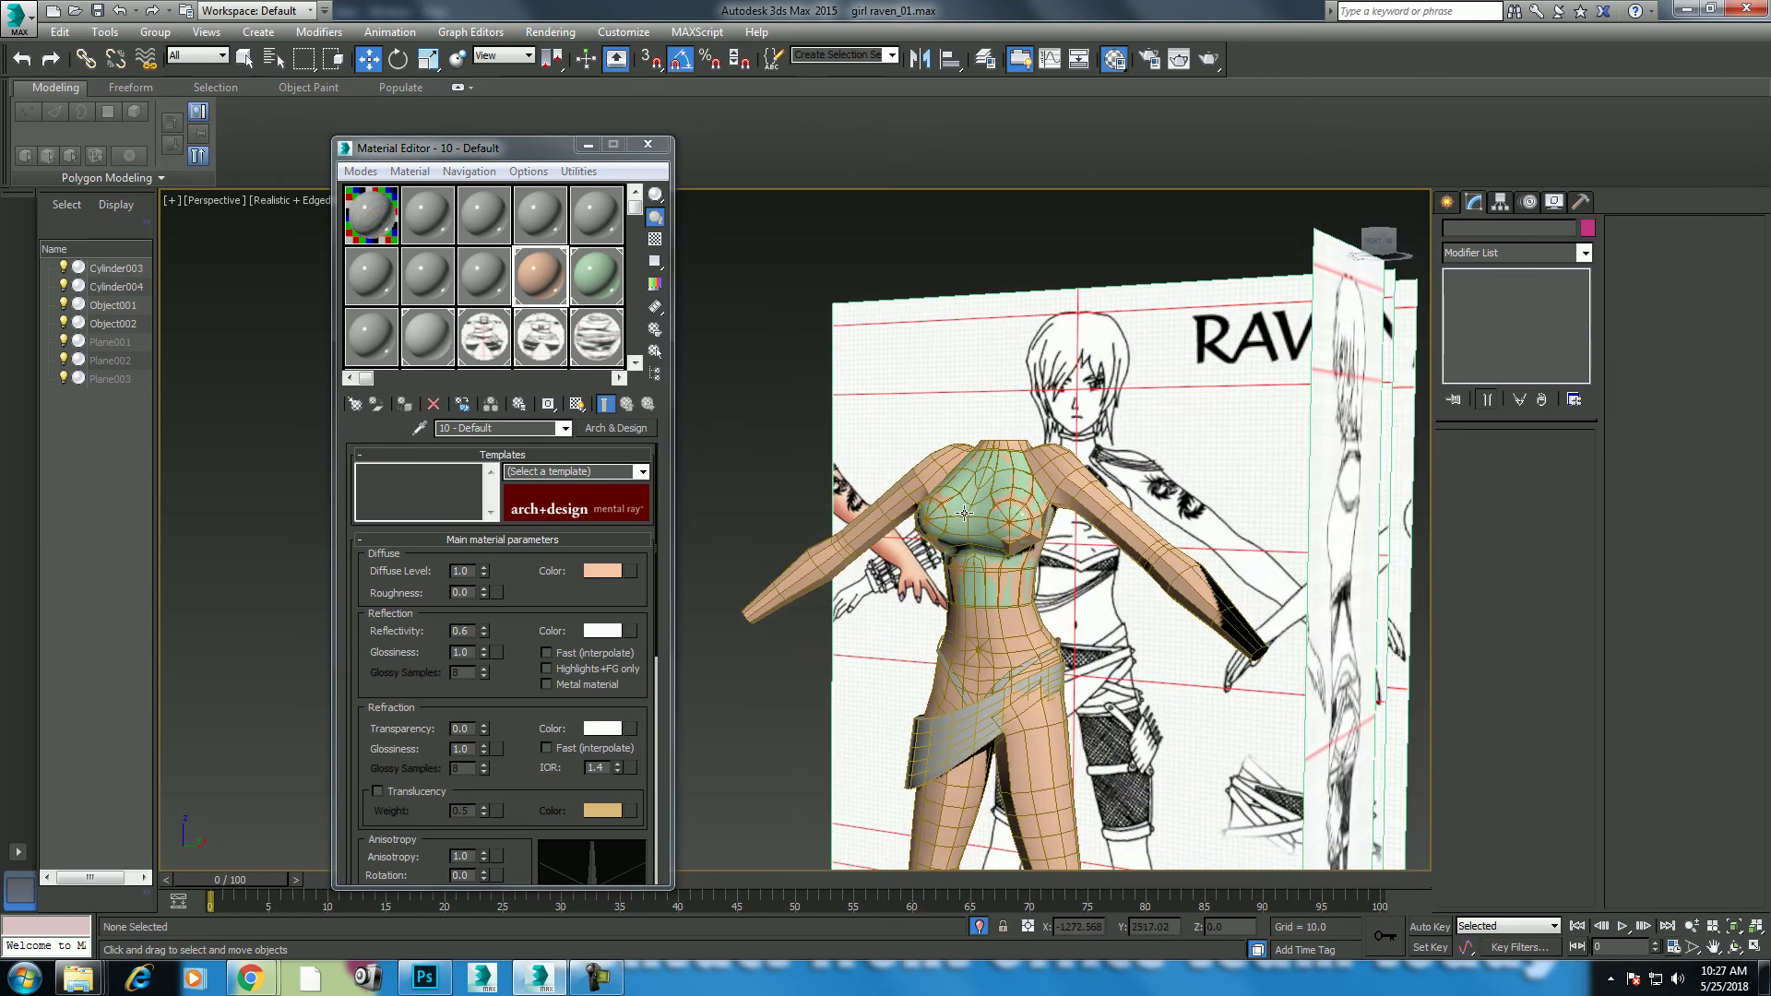
{"action": "key", "text": "f"}
{"action": "scroll", "coordinate": [1070, 565], "scroll_direction": "up", "scroll_amount": 2}
{"action": "left_click", "coordinate": [944, 651]}
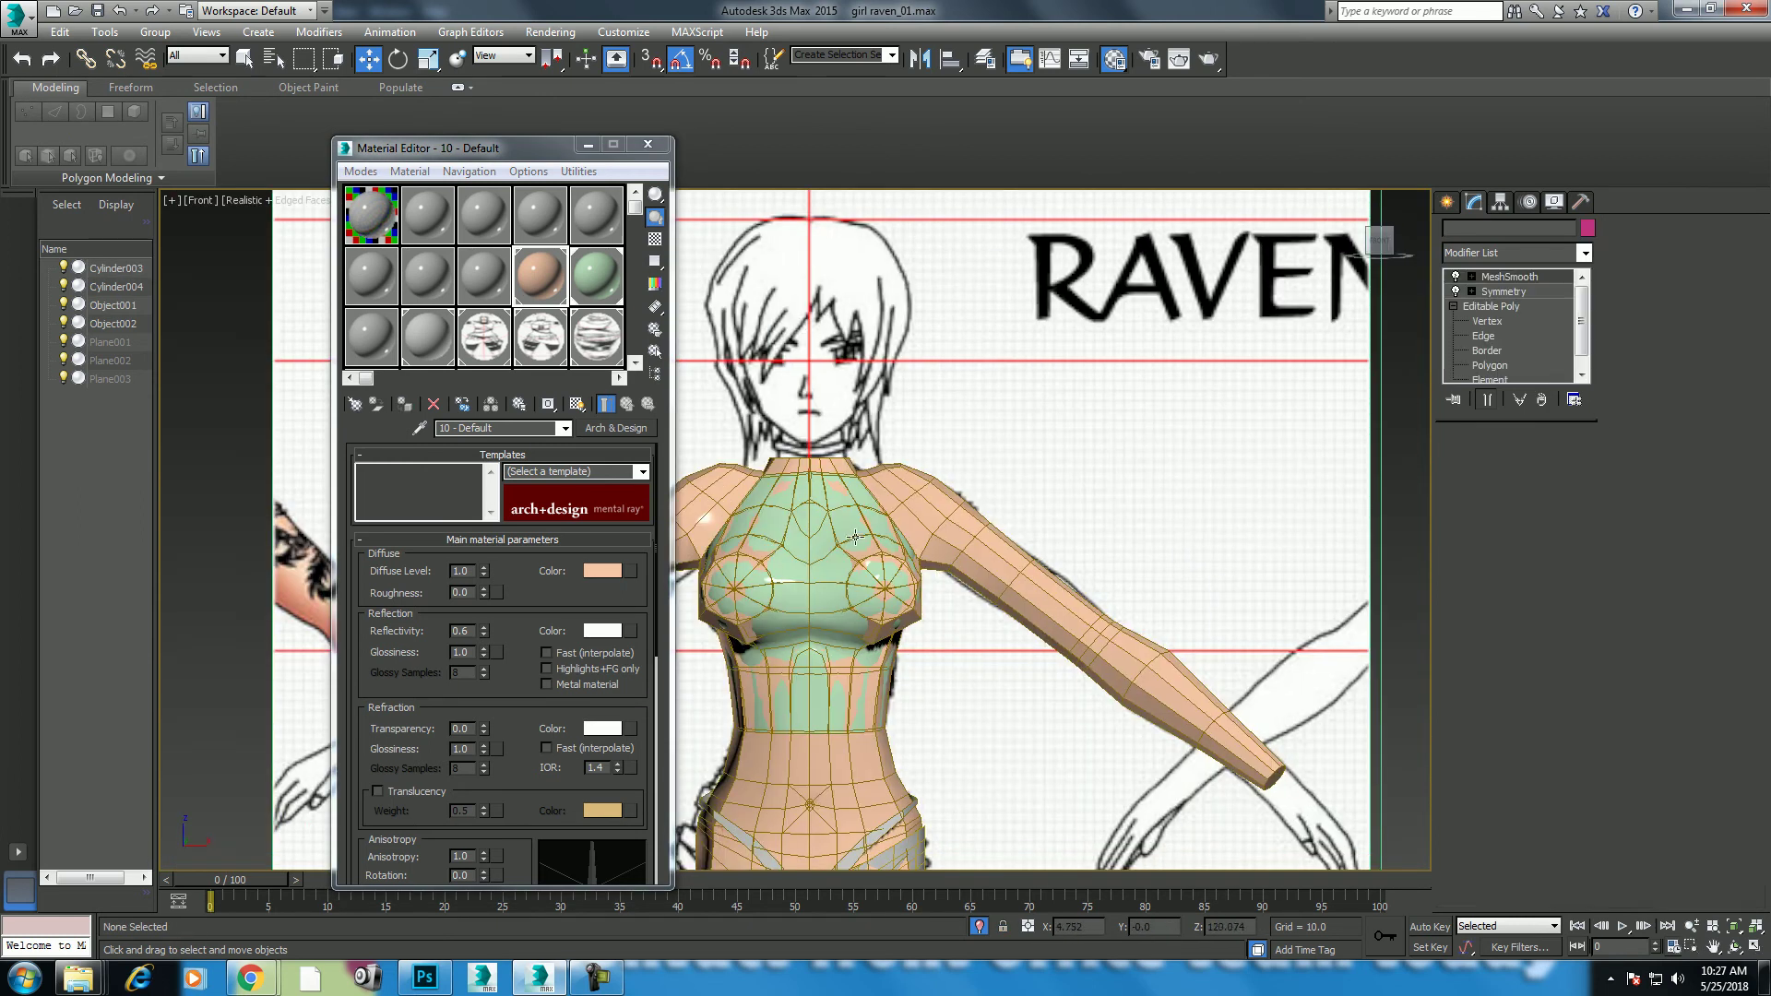
{"action": "mouse_move", "coordinate": [843, 565]}
{"action": "middle_mouse_down"}
{"action": "mouse_move", "coordinate": [898, 549]}
{"action": "mouse_move", "coordinate": [1002, 580]}
{"action": "middle_mouse_up"}
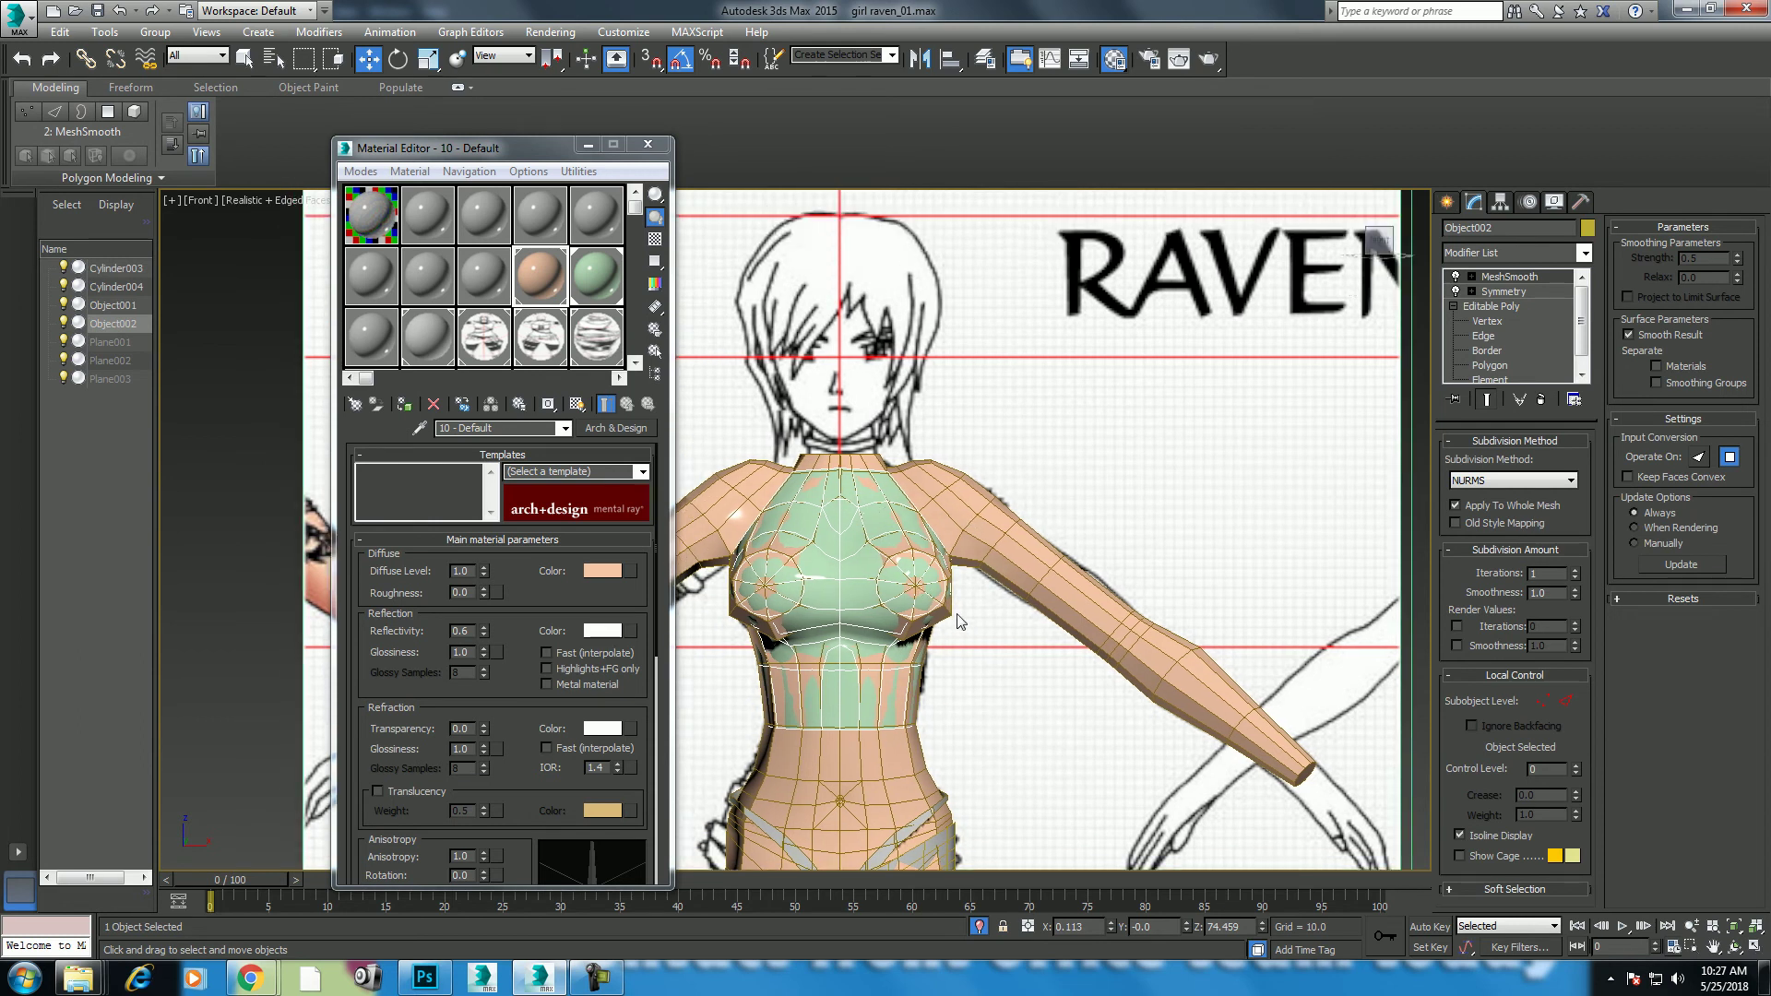
{"action": "left_click", "coordinate": [1003, 549]}
Step: Copy the top's MeshSmooth modifier and paste it onto the body above Symmetry
{"action": "right_click", "coordinate": [990, 523]}
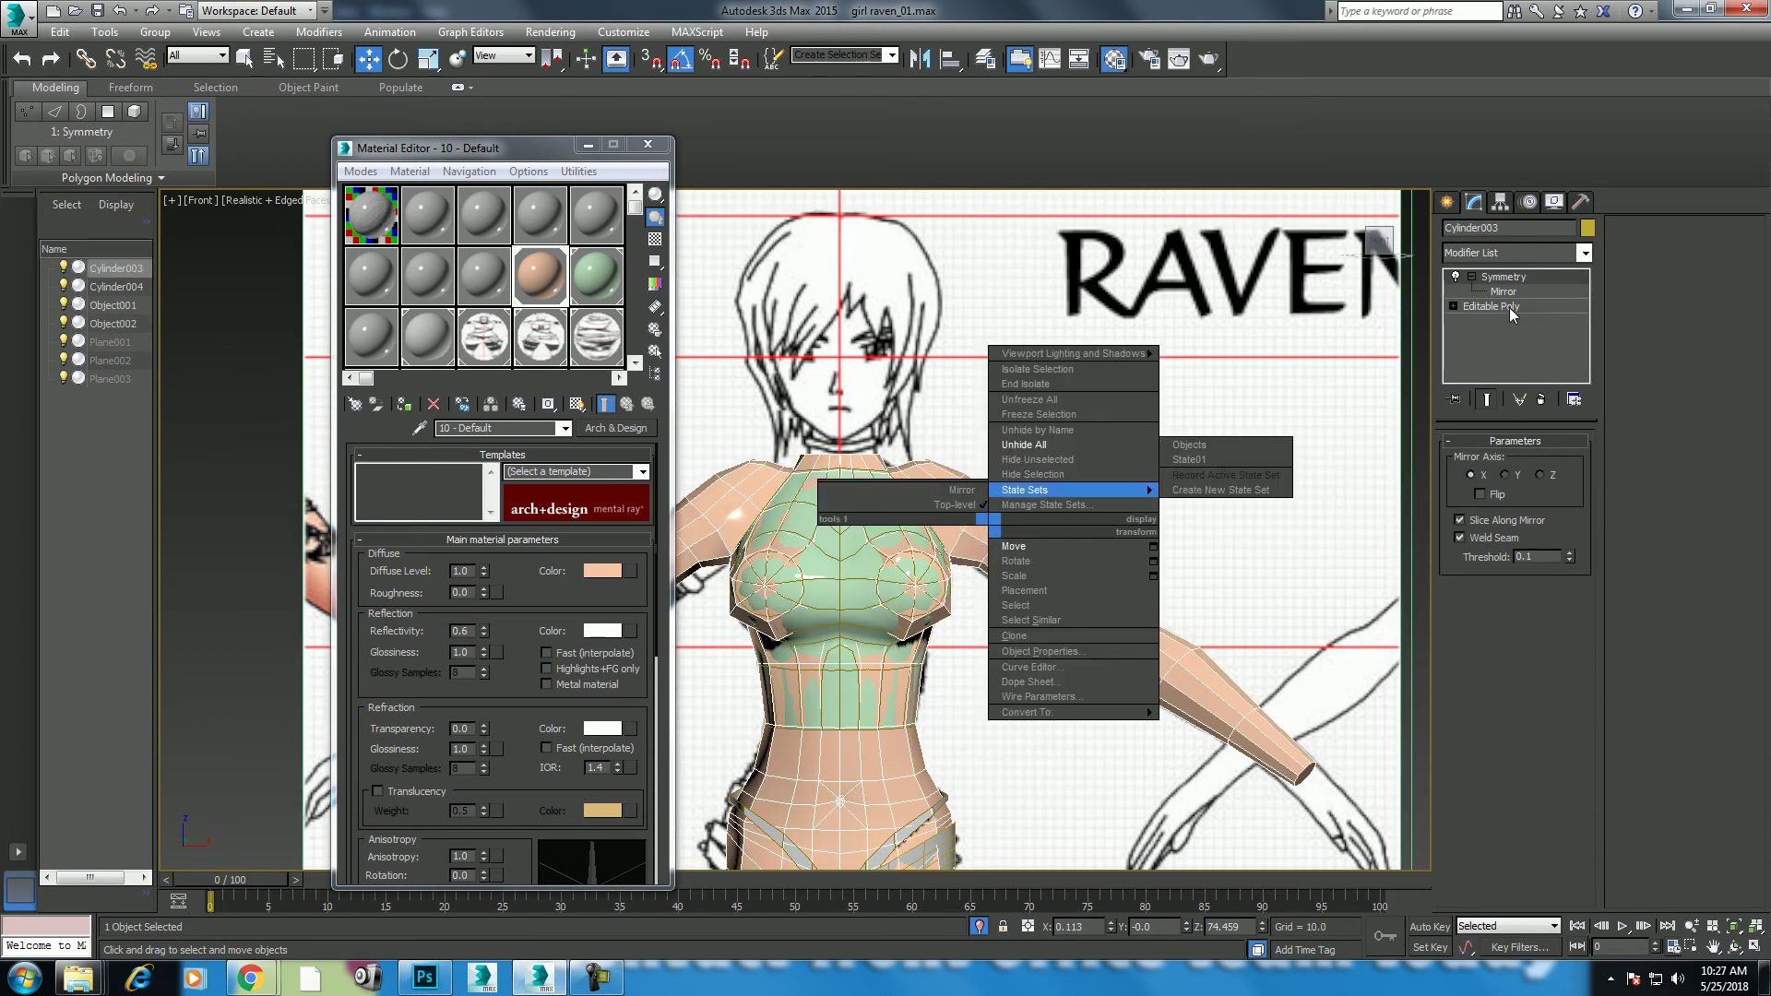
{"action": "left_click", "coordinate": [947, 532]}
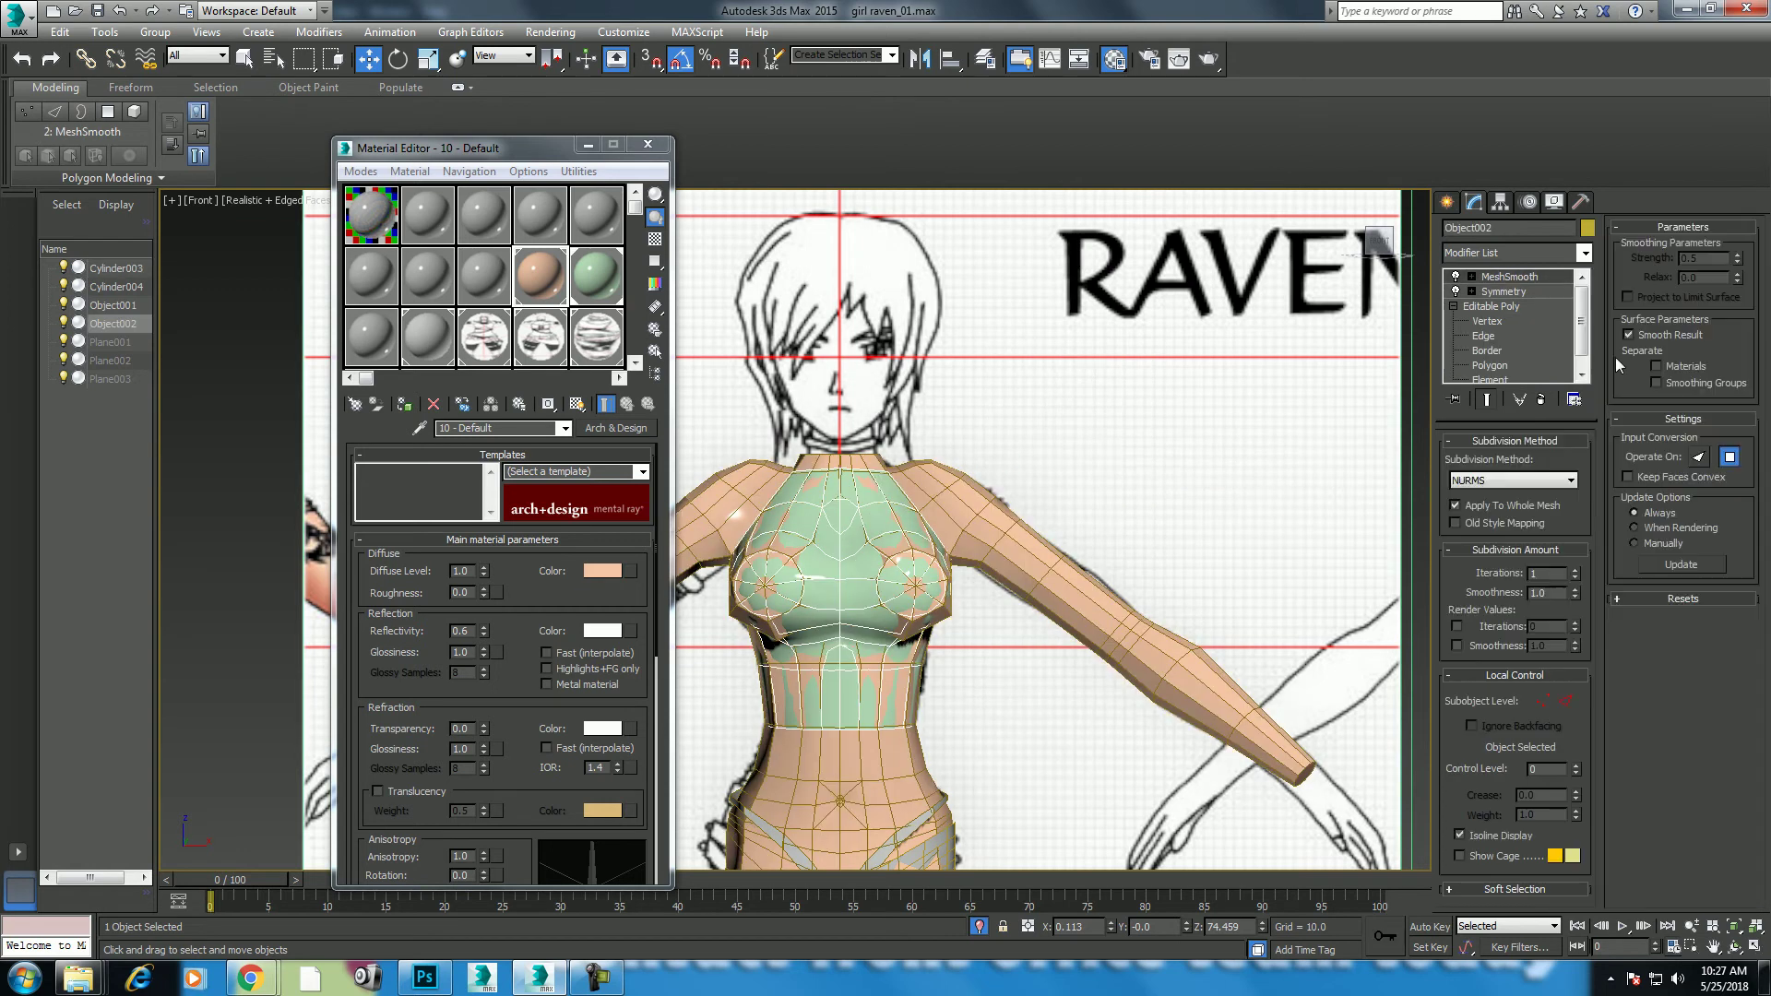
{"action": "right_click", "coordinate": [1537, 286]}
{"action": "left_click", "coordinate": [1559, 349]}
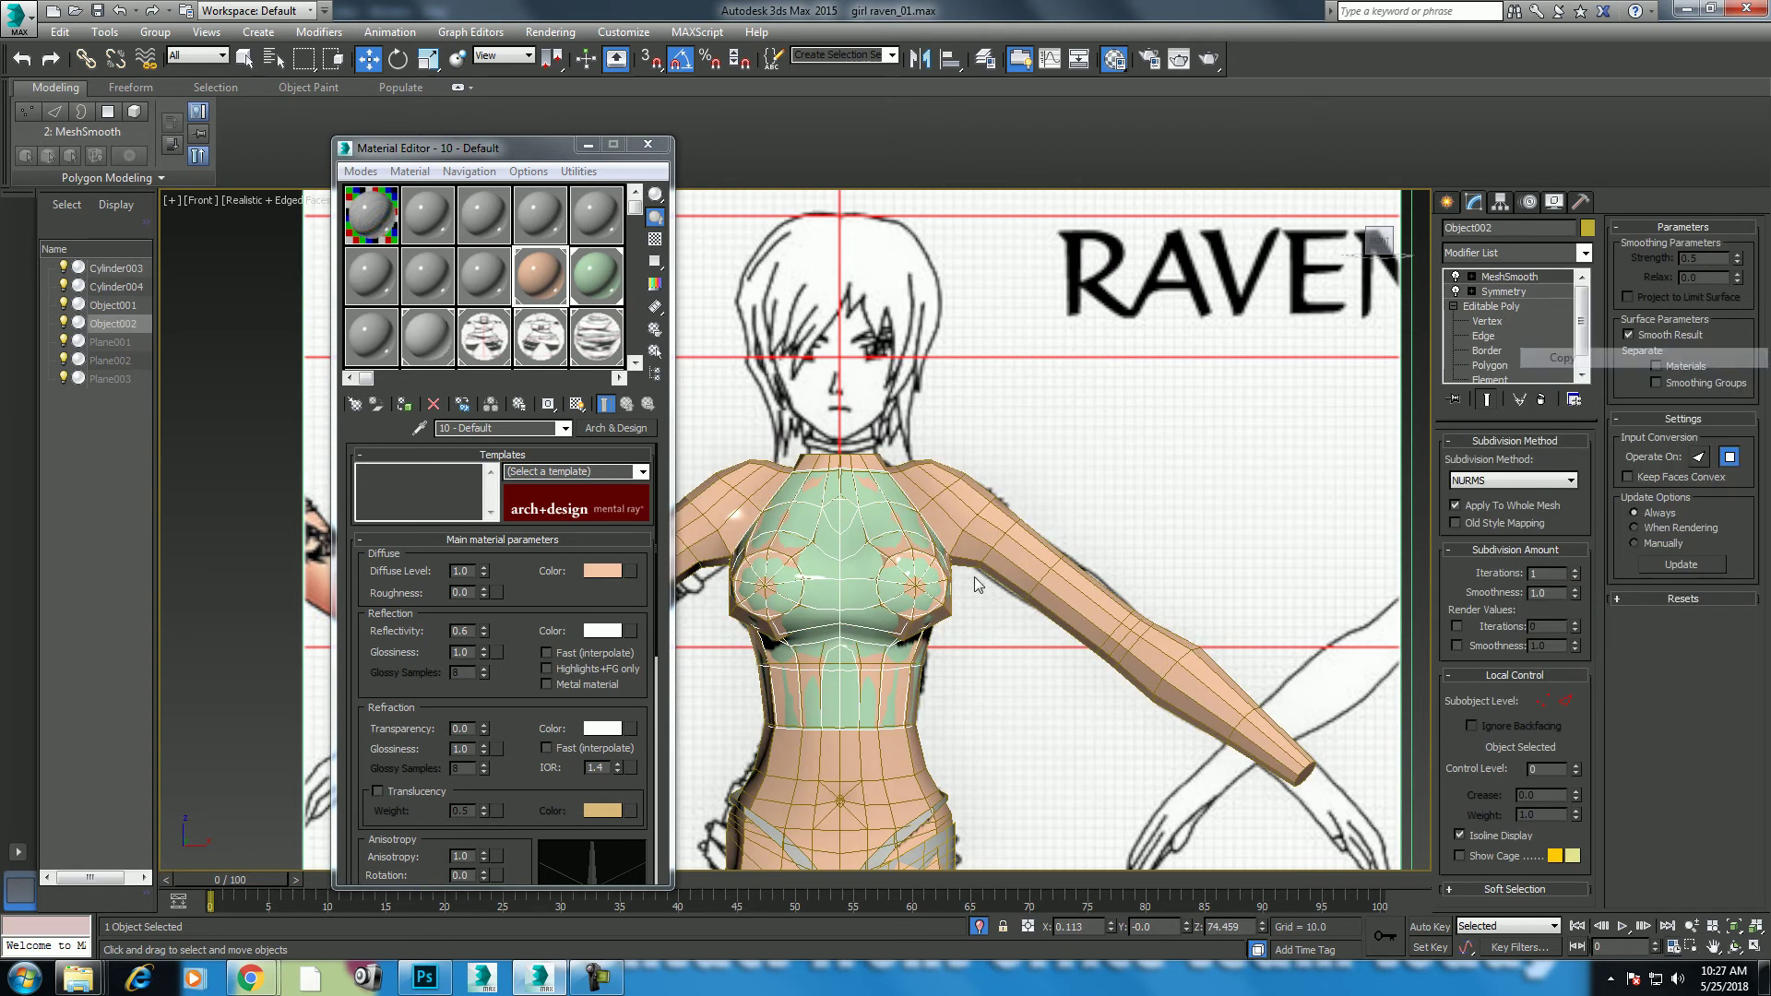
{"action": "left_click", "coordinate": [1027, 504]}
{"action": "right_click", "coordinate": [1501, 281]}
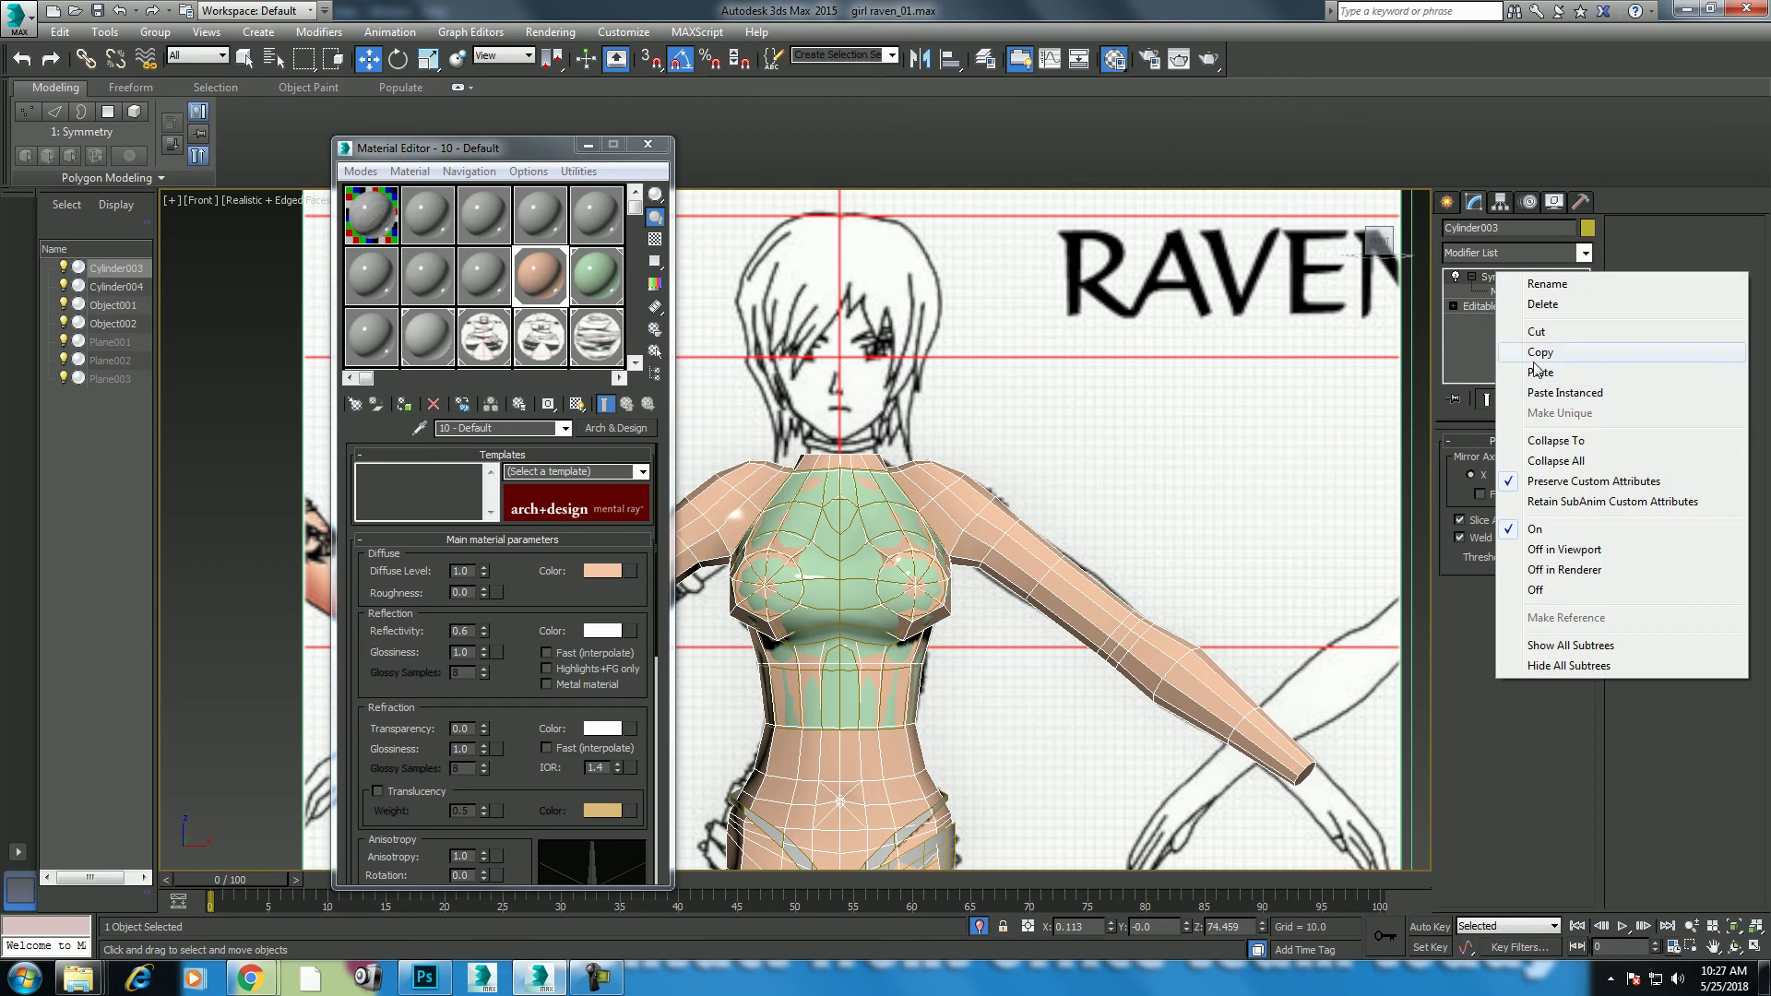
{"action": "left_click", "coordinate": [1551, 373]}
Step: Close the Material Editor and reselect the smoothed peach body mesh
{"action": "left_click", "coordinate": [992, 638]}
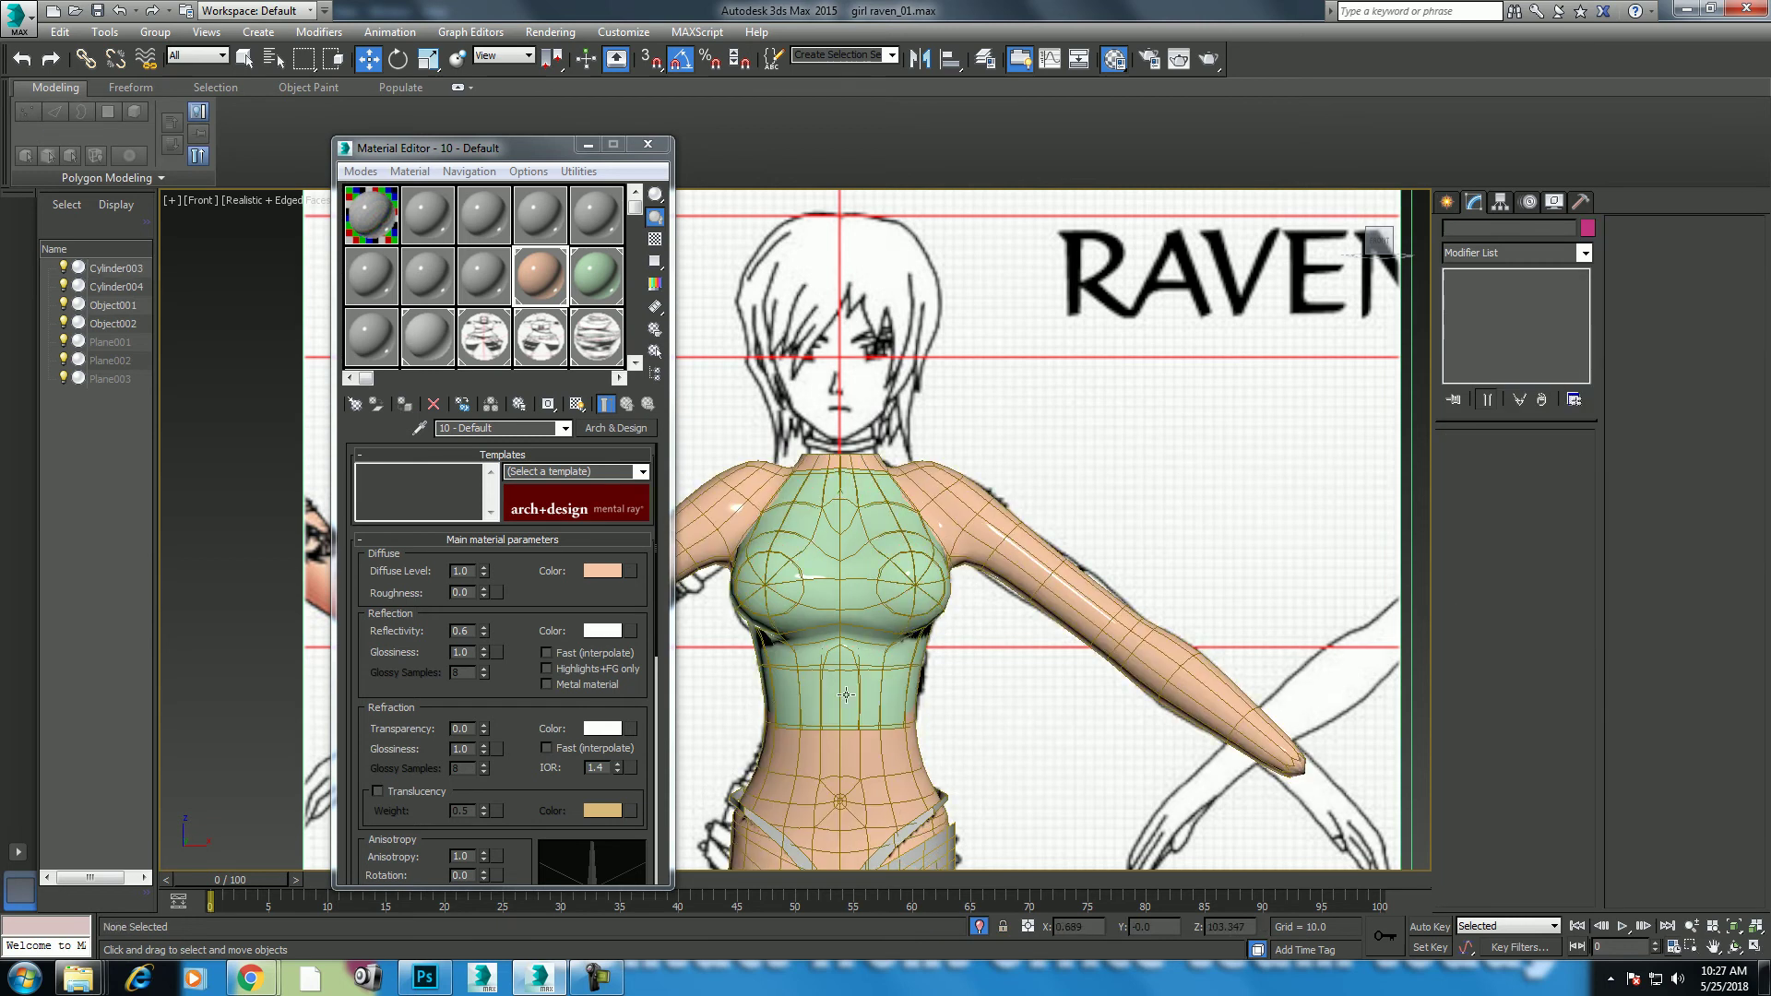
{"action": "middle_click_drag", "start_coordinate": [992, 639], "coordinate": [975, 590]}
{"action": "scroll", "coordinate": [975, 614], "scroll_direction": "down", "scroll_amount": 3}
{"action": "scroll", "coordinate": [975, 614], "scroll_direction": "down", "scroll_amount": 2}
{"action": "left_click", "coordinate": [648, 144]}
{"action": "scroll", "coordinate": [957, 606], "scroll_direction": "down", "scroll_amount": 2}
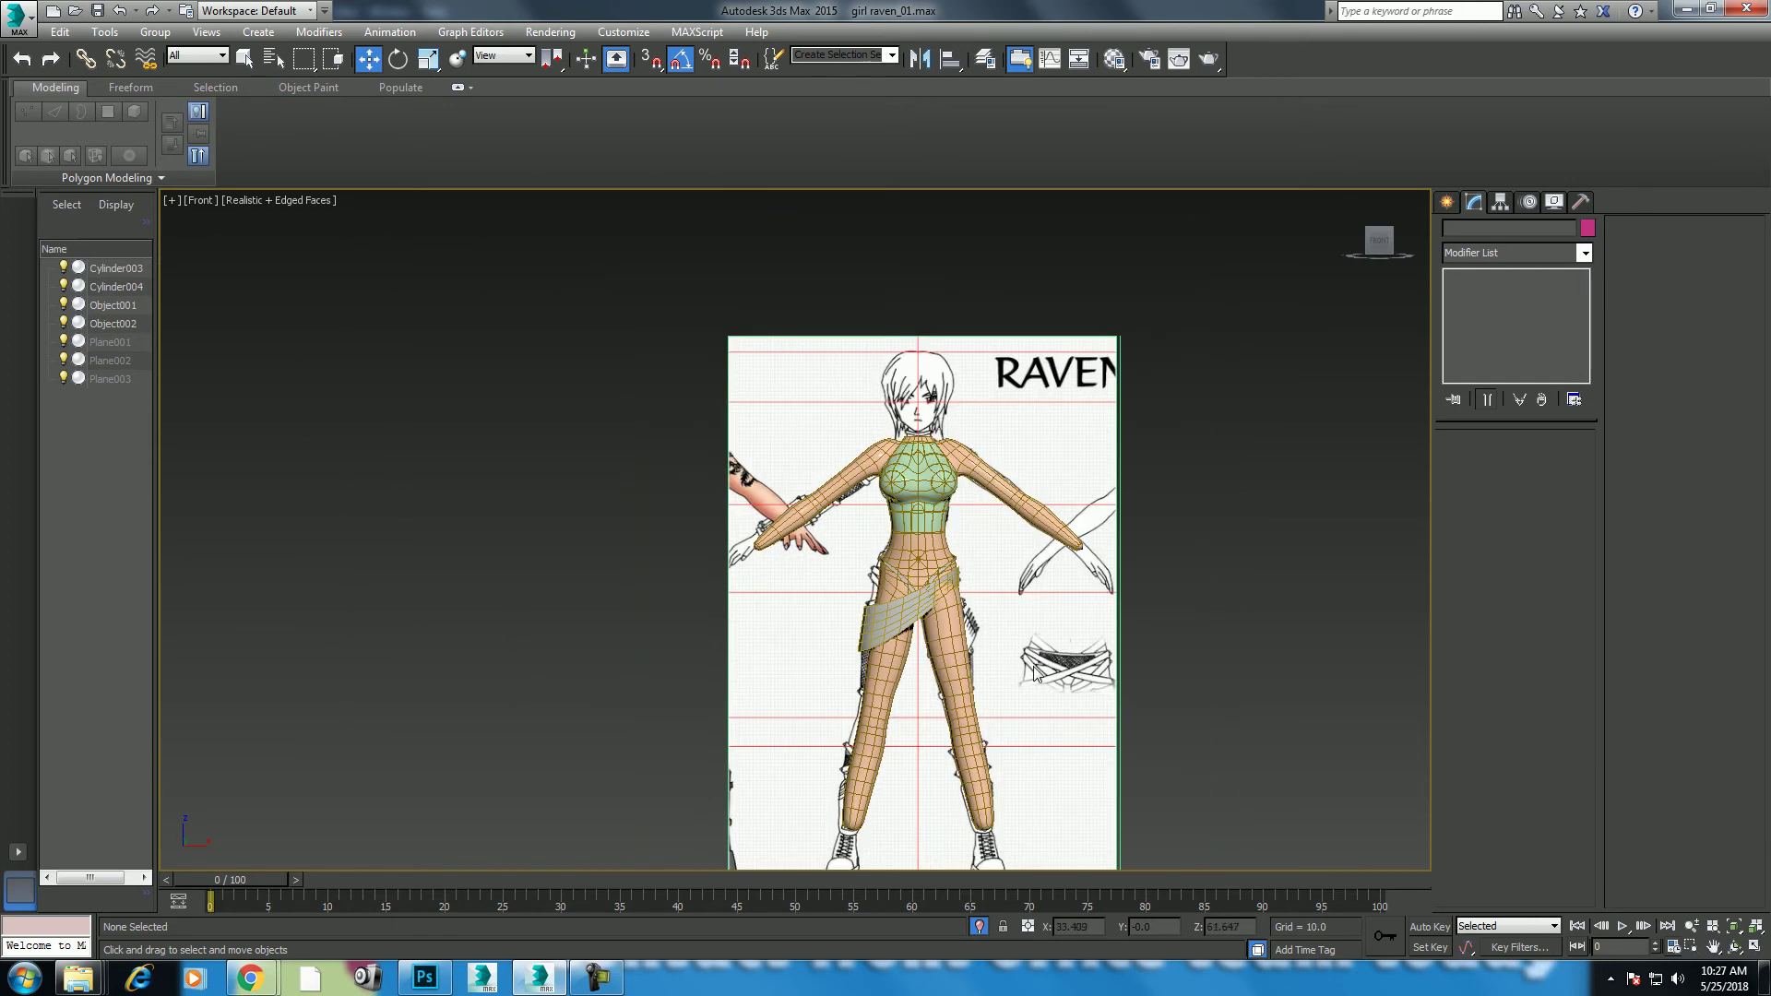
{"action": "scroll", "coordinate": [1104, 646], "scroll_direction": "up", "scroll_amount": 2}
{"action": "left_click", "coordinate": [1052, 481]}
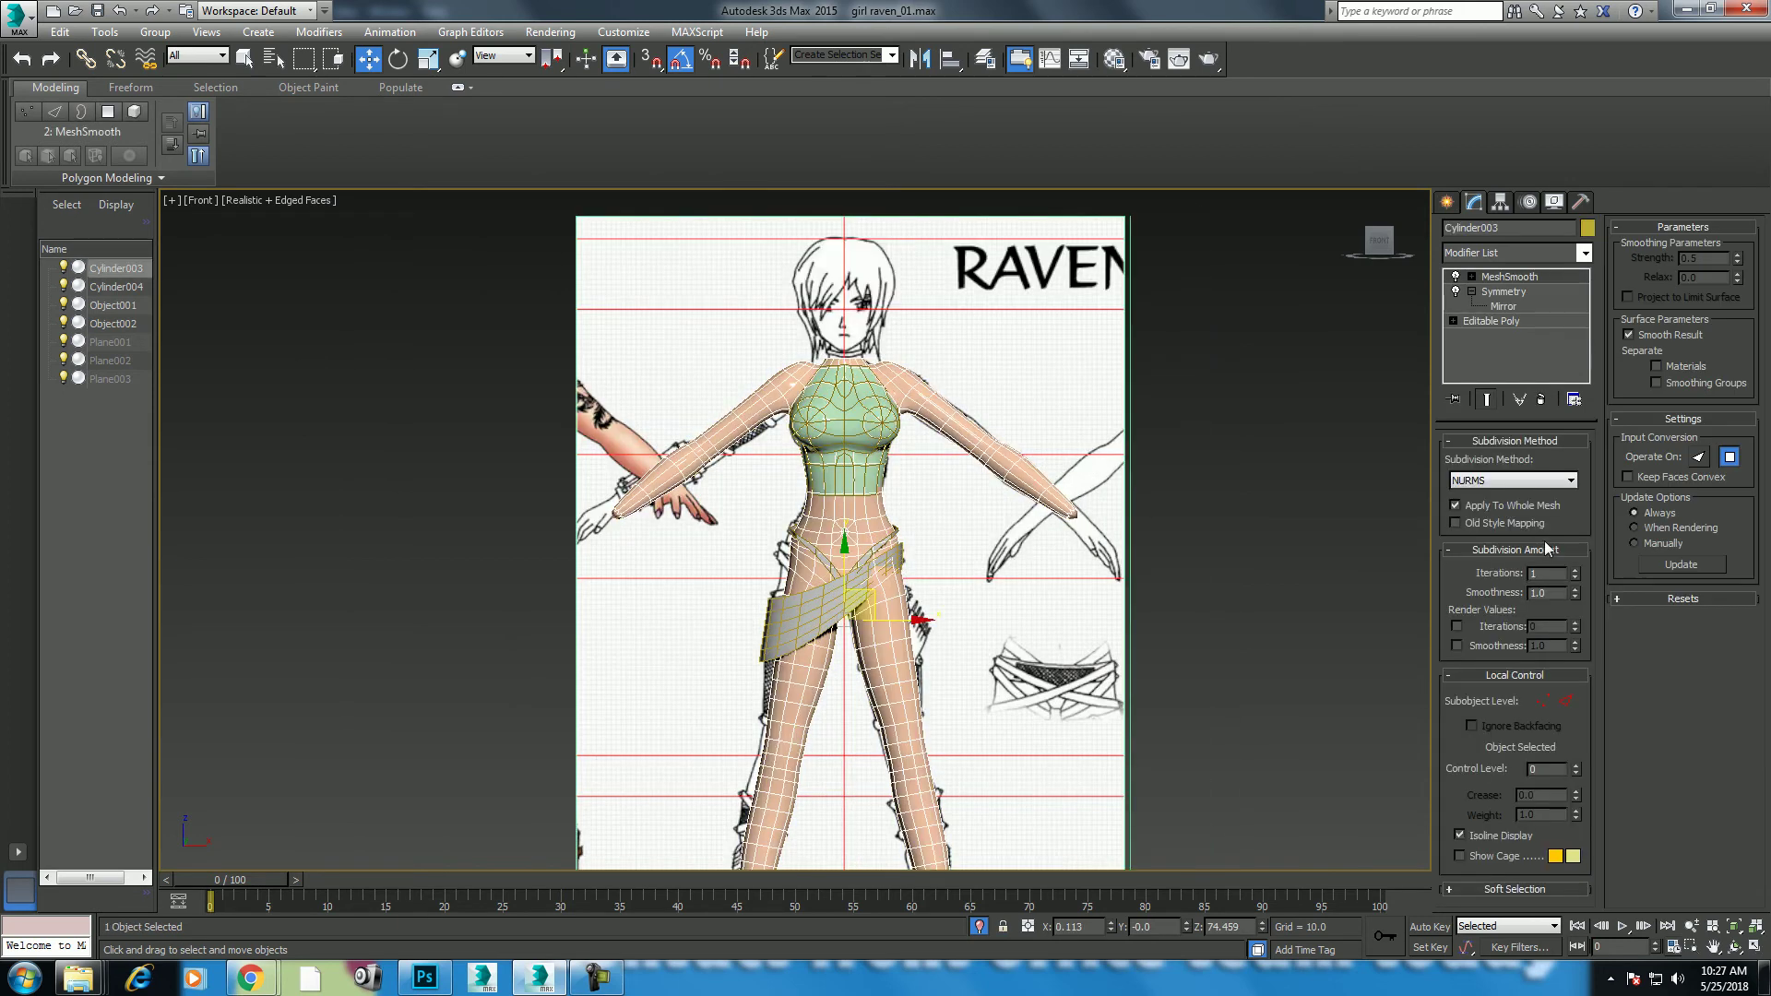
Step: Delete the wrist cap polygon to open the arm end, then return to MeshSmooth
{"action": "left_click", "coordinate": [1492, 321]}
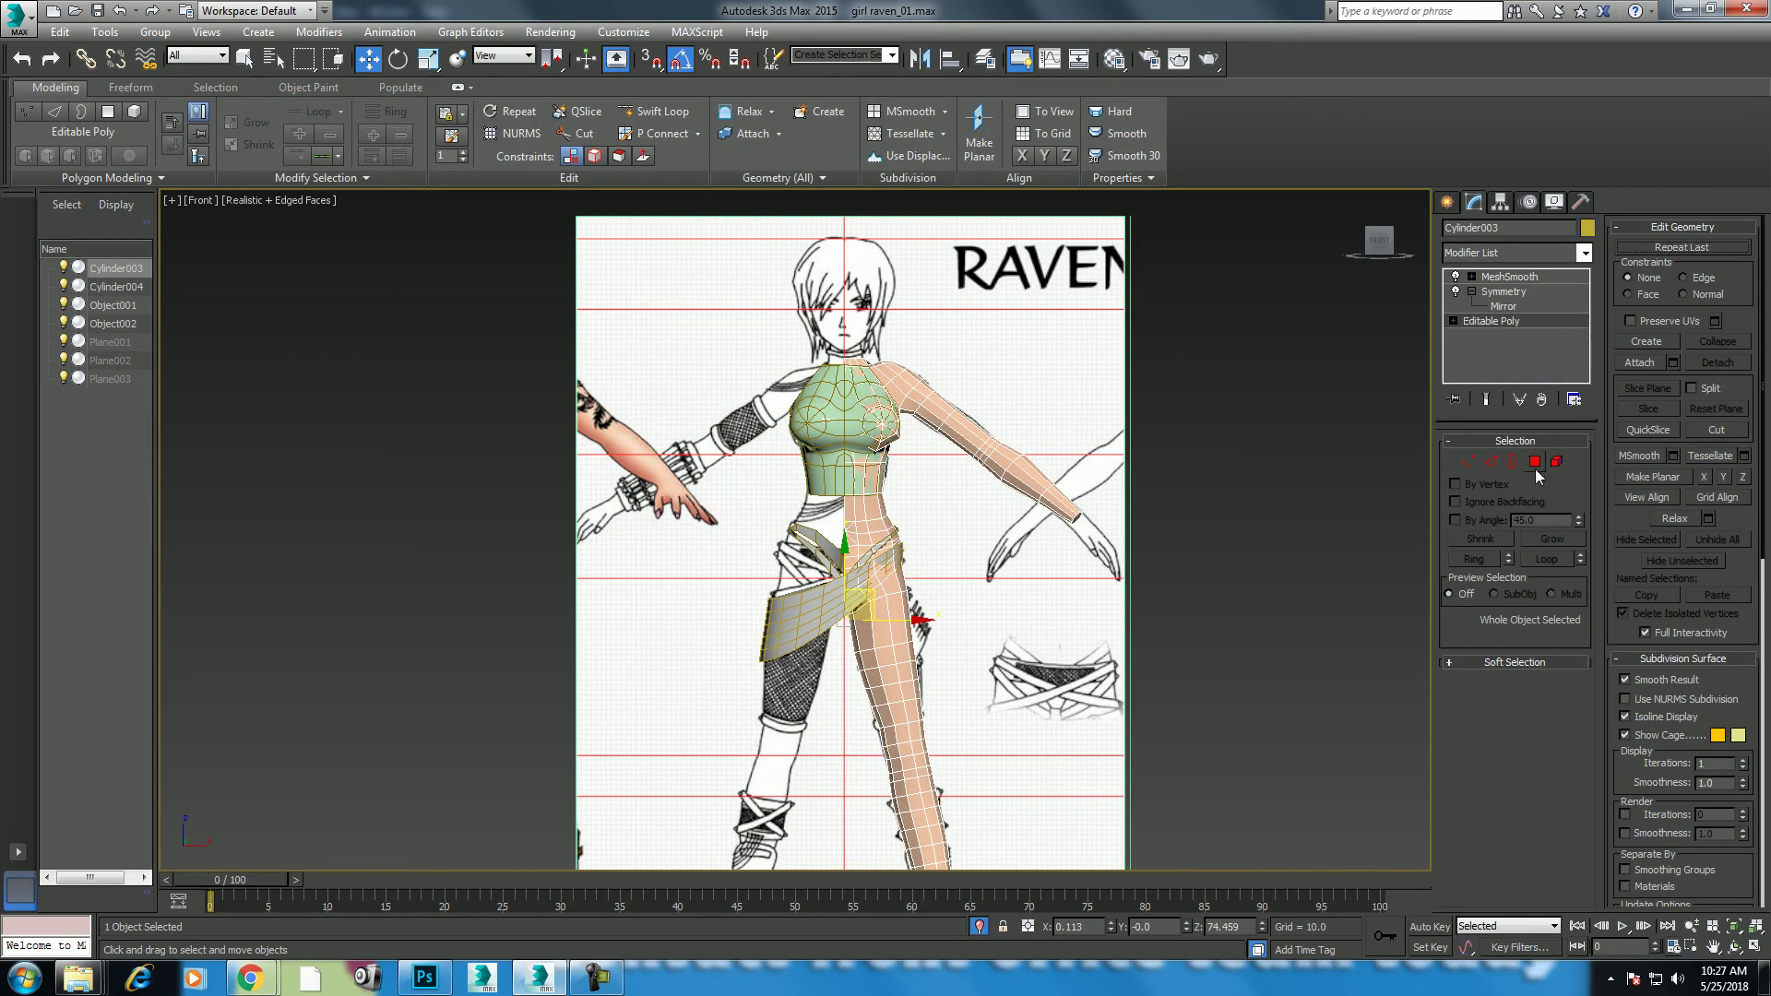
{"action": "left_click", "coordinate": [1535, 462]}
{"action": "scroll", "coordinate": [1107, 468], "scroll_direction": "up", "scroll_amount": 3}
{"action": "left_click", "coordinate": [1046, 409]}
{"action": "key", "text": "Delete"}
{"action": "key", "text": "z"}
{"action": "left_click", "coordinate": [1510, 276]}
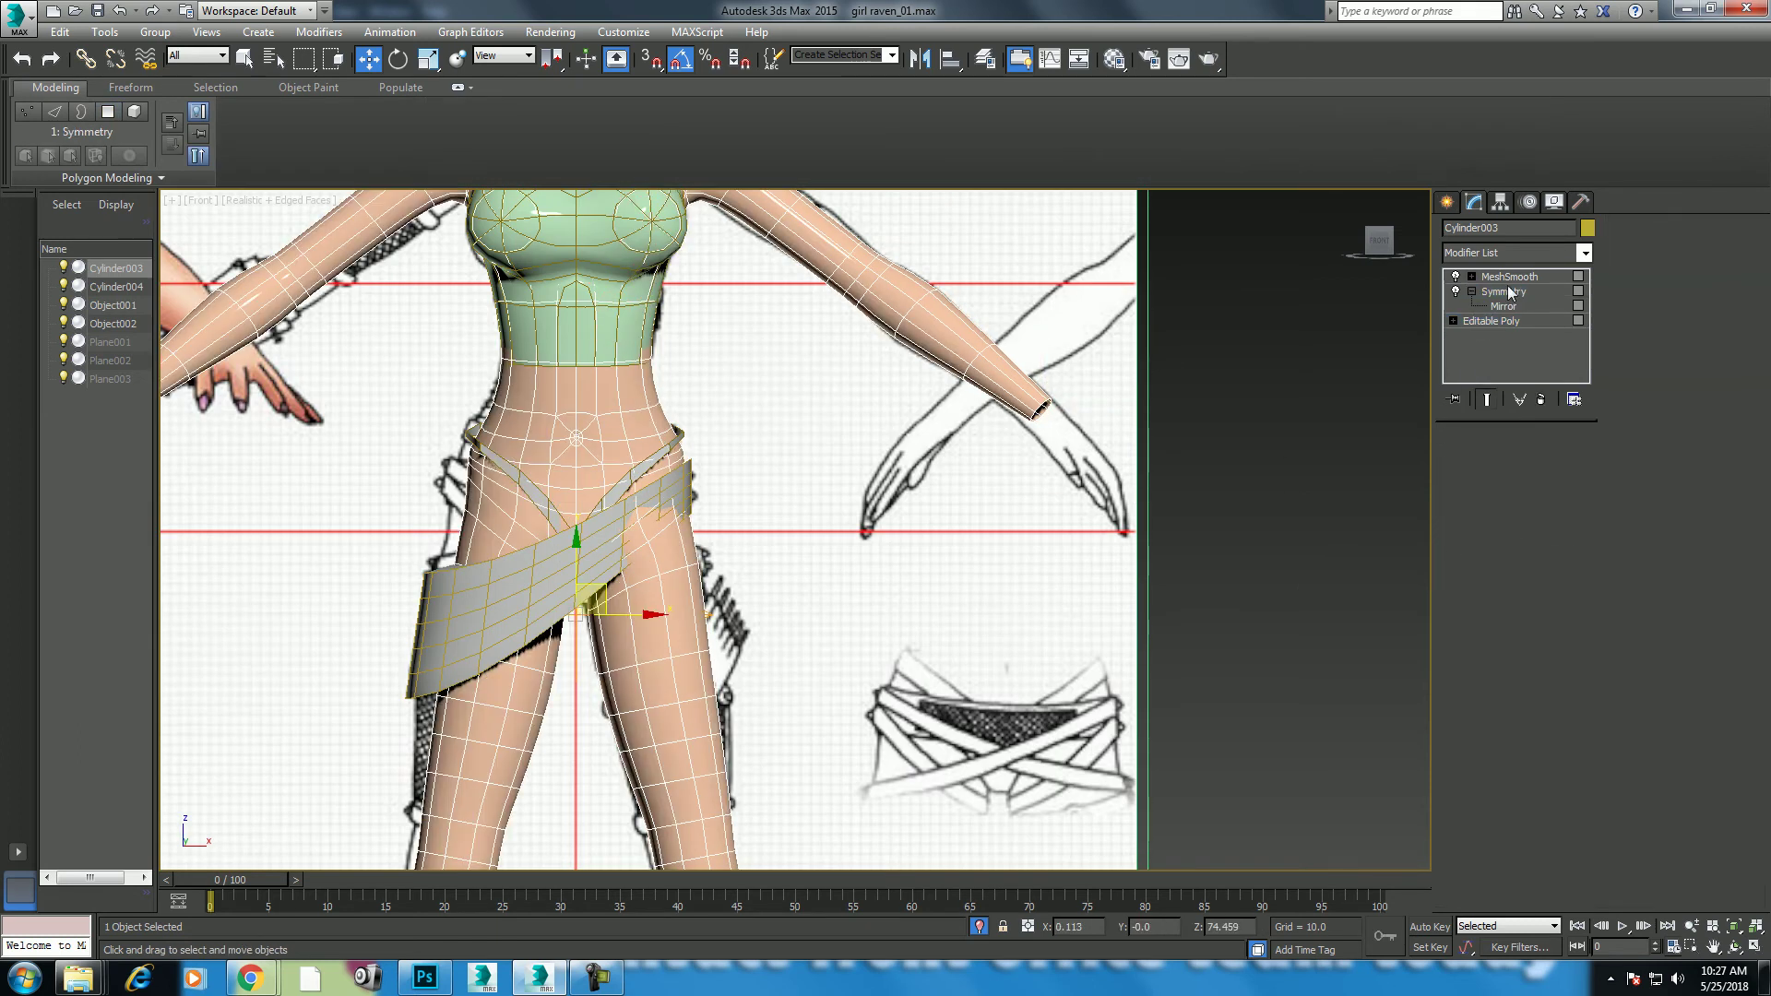
Step: Select the polygons at the bottom of the leg on the base mesh, then return to object level
{"action": "middle_click_drag", "start_coordinate": [910, 505], "coordinate": [739, 498]}
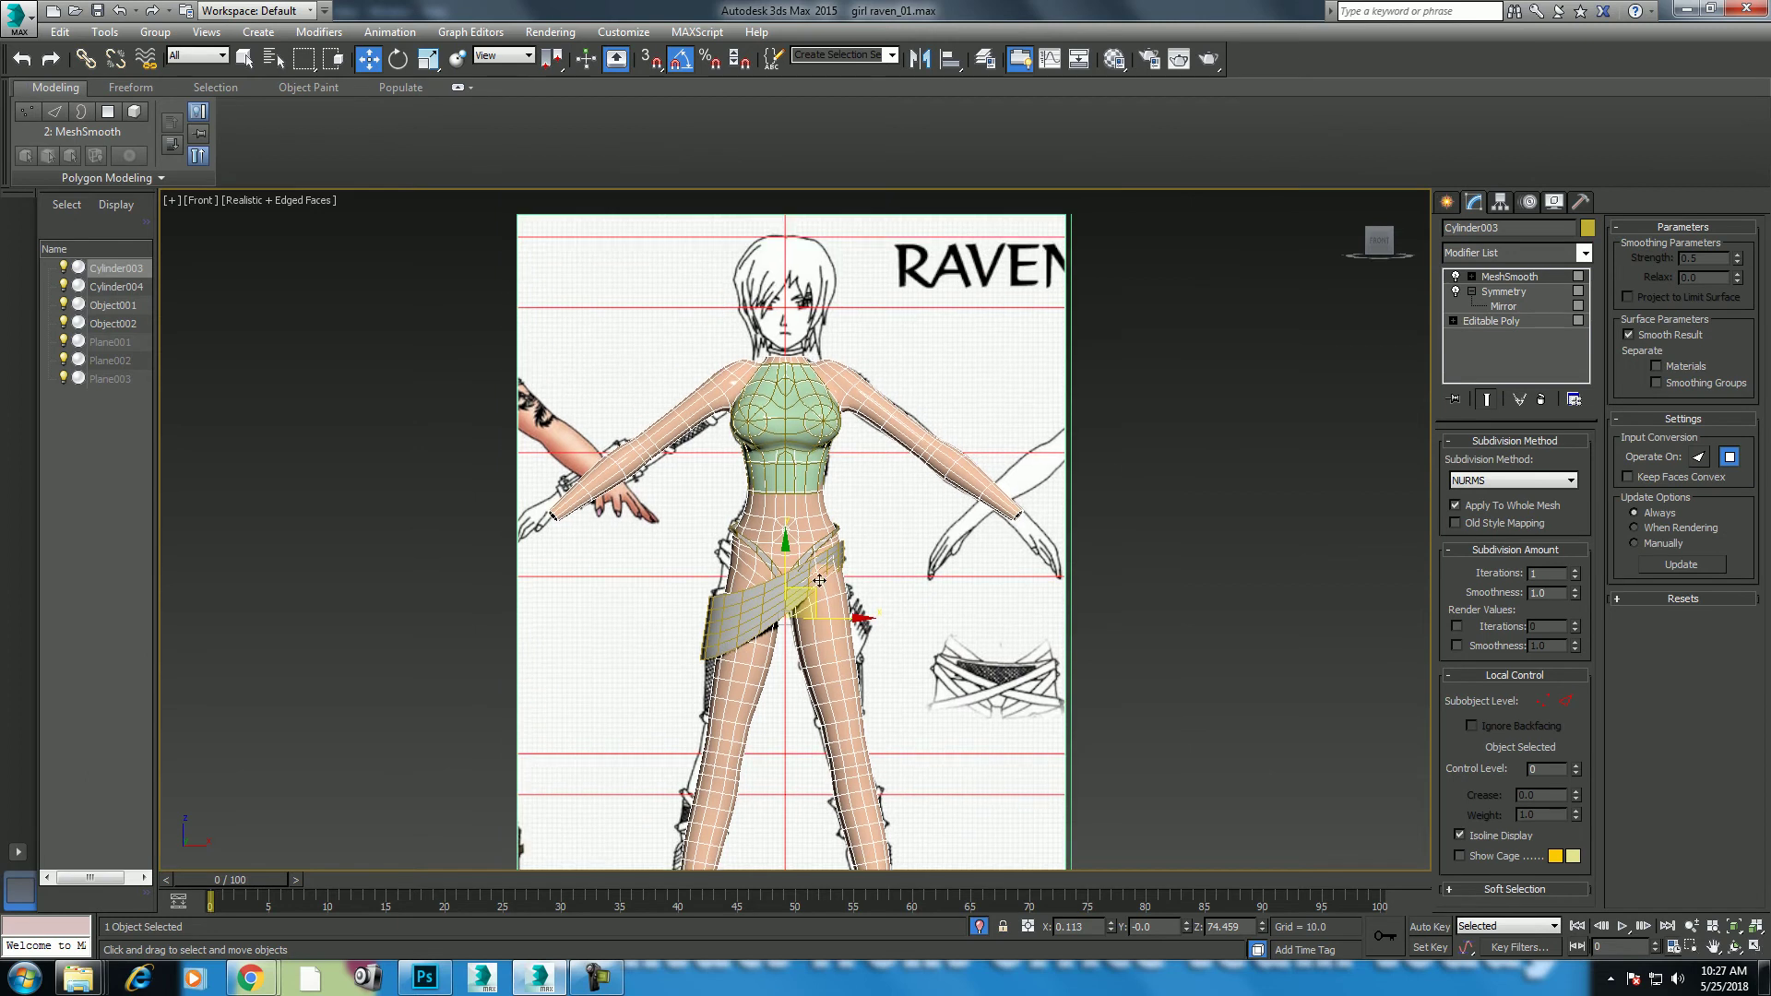
{"action": "middle_click_drag", "start_coordinate": [674, 873], "coordinate": [902, 593]}
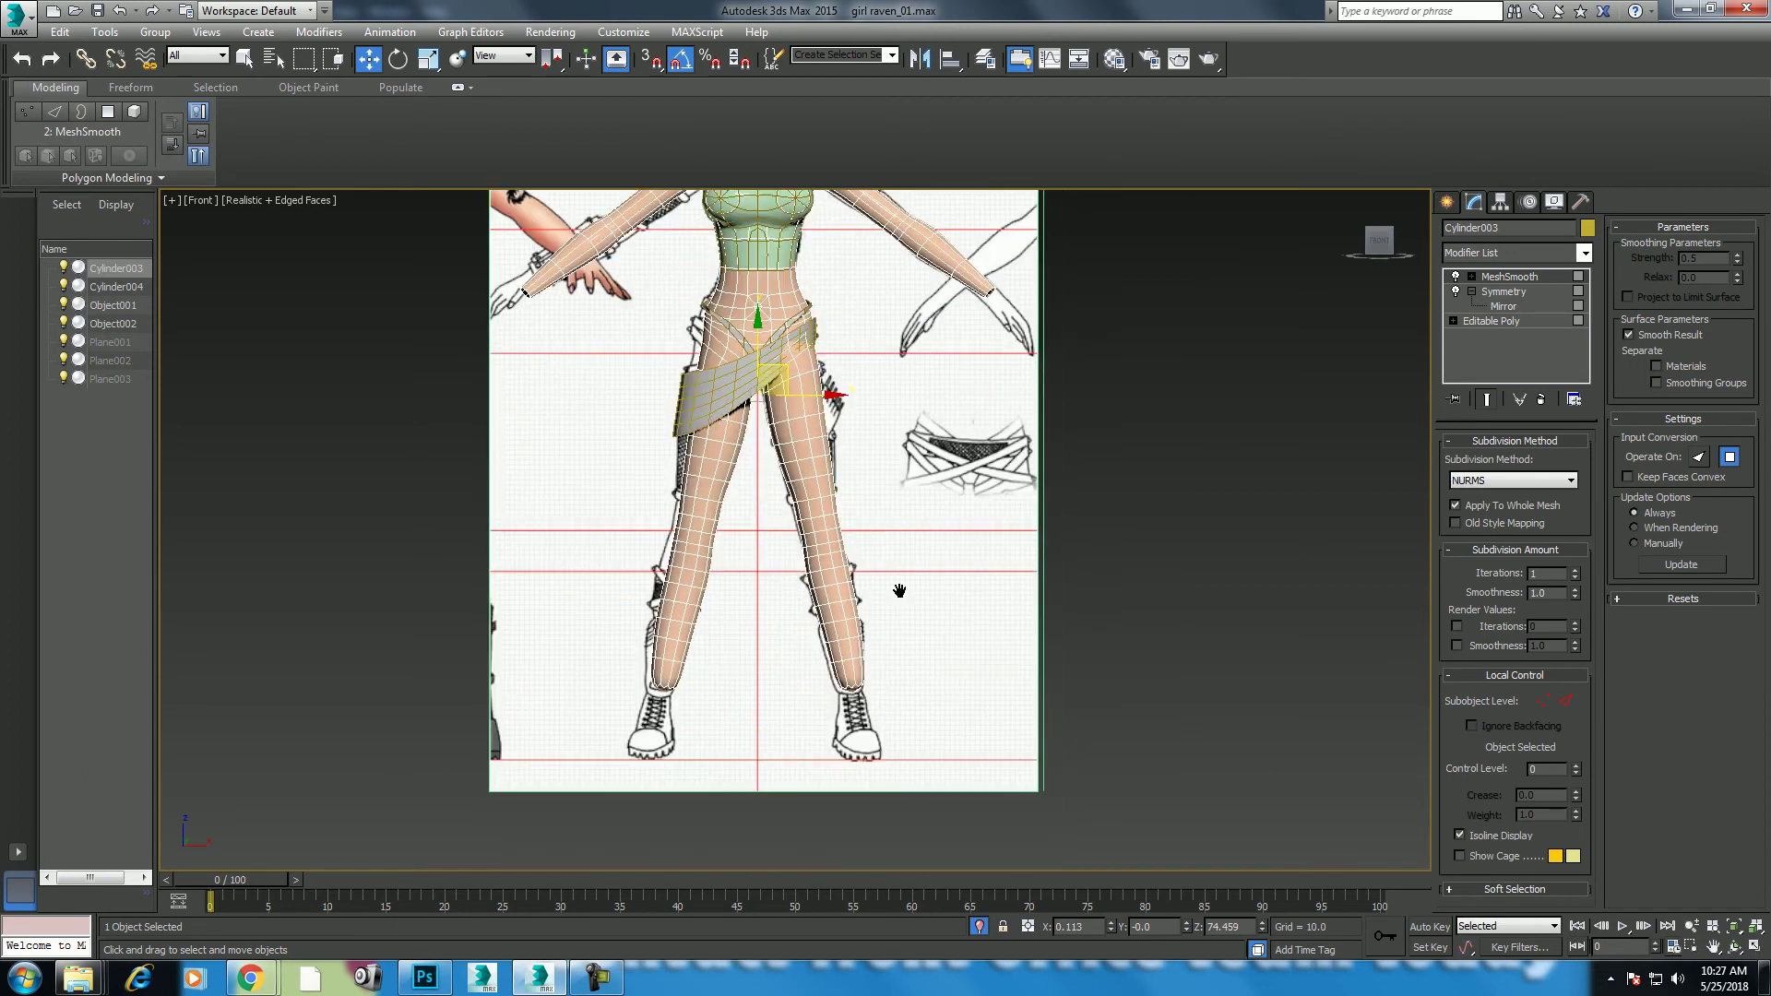
{"action": "left_click", "coordinate": [1503, 320]}
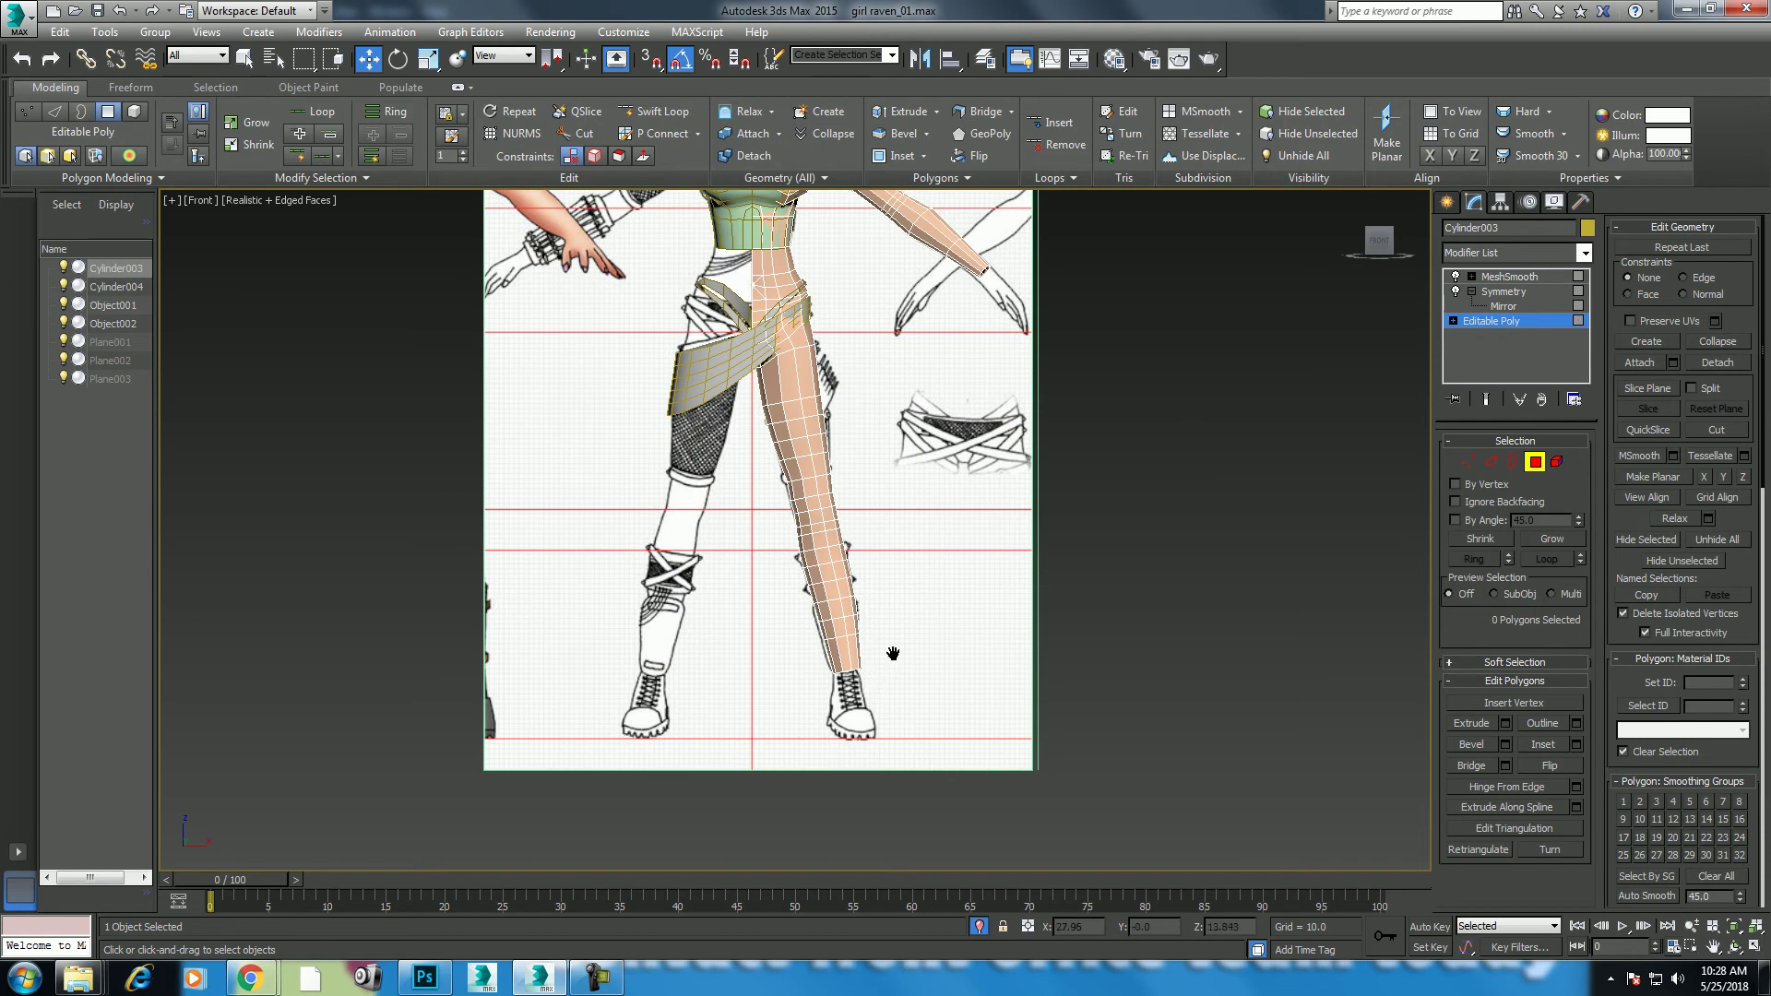
{"action": "scroll", "coordinate": [893, 653], "scroll_direction": "up", "scroll_amount": 4}
{"action": "left_click_drag", "start_coordinate": [890, 749], "coordinate": [759, 635]}
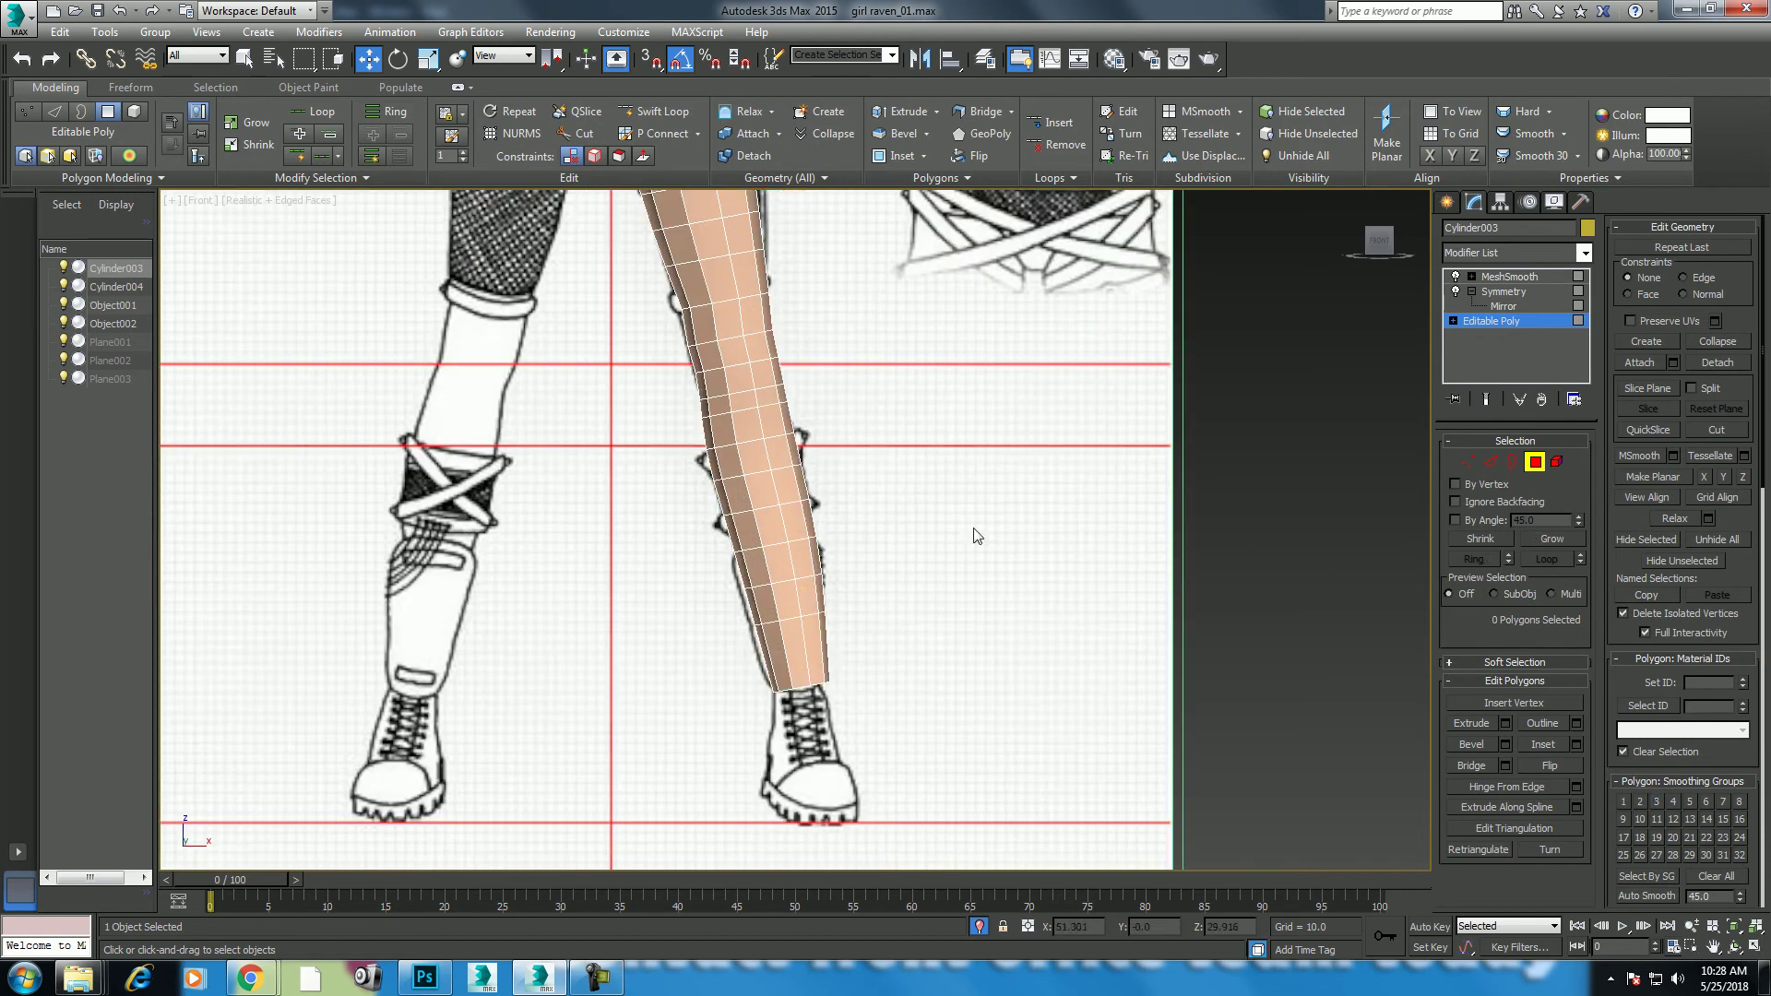
{"action": "middle_click_drag", "start_coordinate": [972, 534], "coordinate": [1005, 595]}
{"action": "right_click", "coordinate": [812, 459]}
{"action": "left_click", "coordinate": [738, 446]}
{"action": "scroll", "coordinate": [875, 574], "scroll_direction": "down", "scroll_amount": 3}
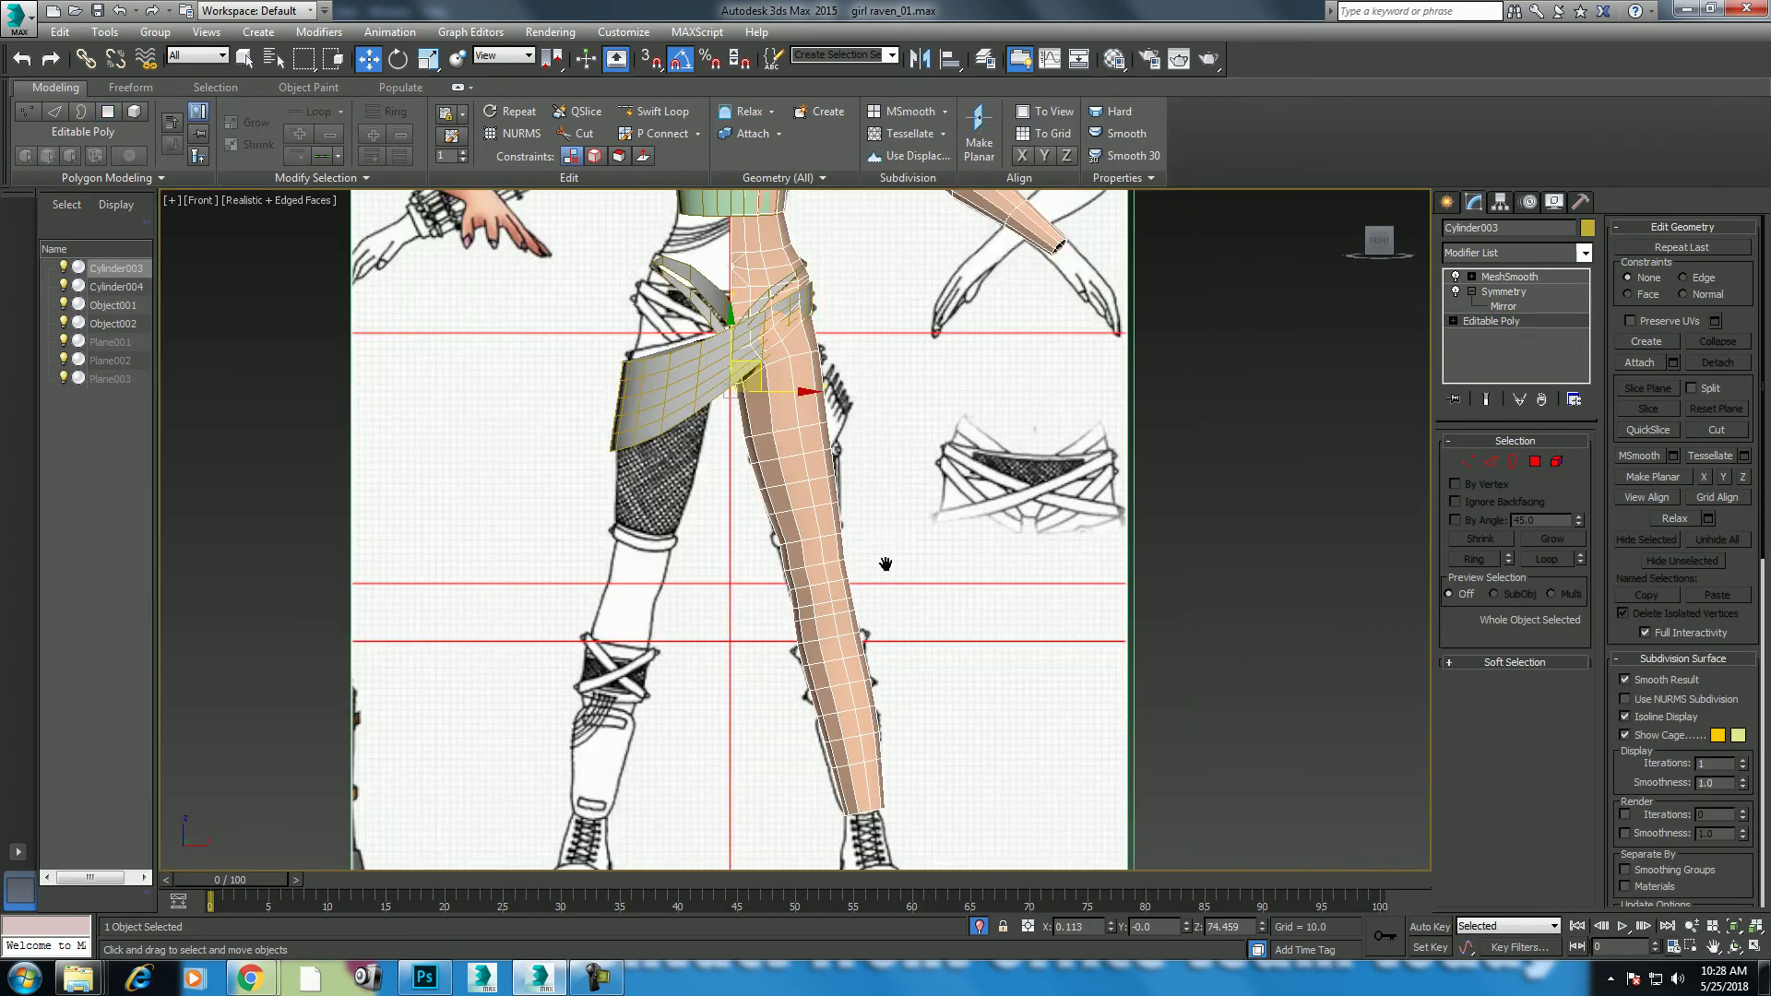
Step: Scrub the timeline to frame 100 and back to 0 while panning the front view
{"action": "left_click_drag", "start_coordinate": [234, 884], "coordinate": [1336, 860]}
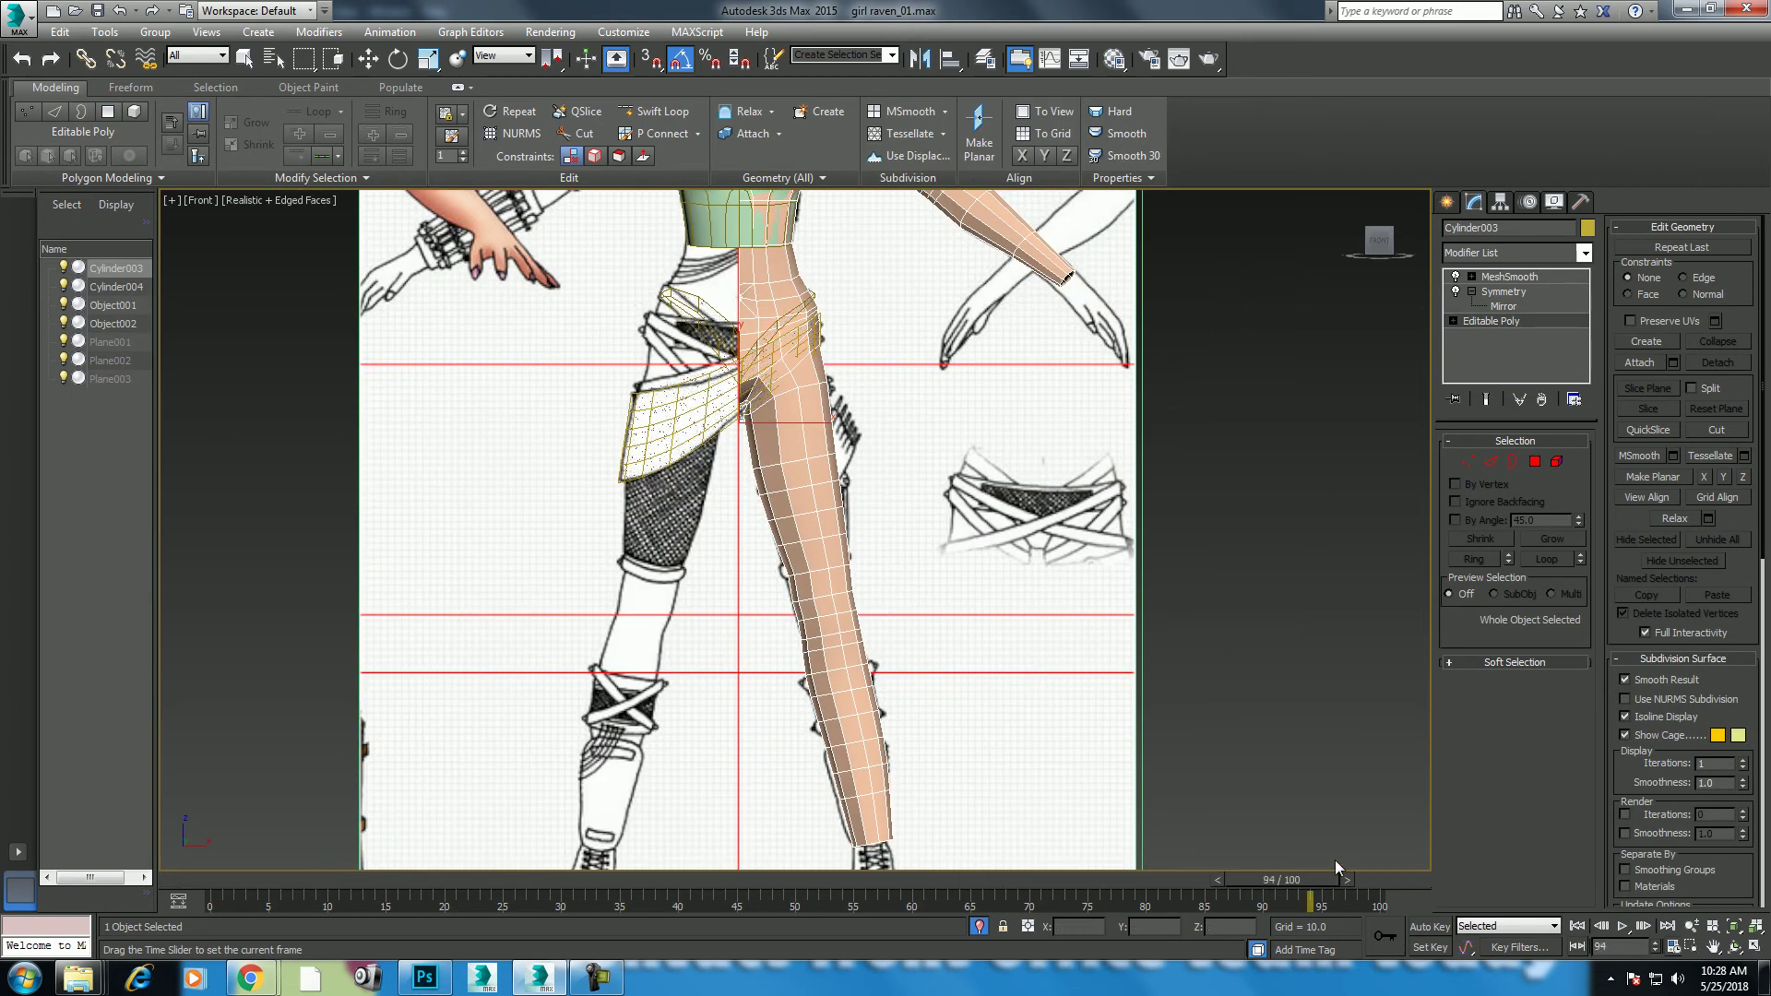
{"action": "middle_click_drag", "start_coordinate": [686, 410], "coordinate": [727, 534]}
{"action": "scroll", "coordinate": [728, 533], "scroll_direction": "up", "scroll_amount": 1}
{"action": "scroll", "coordinate": [738, 530], "scroll_direction": "up", "scroll_amount": 1}
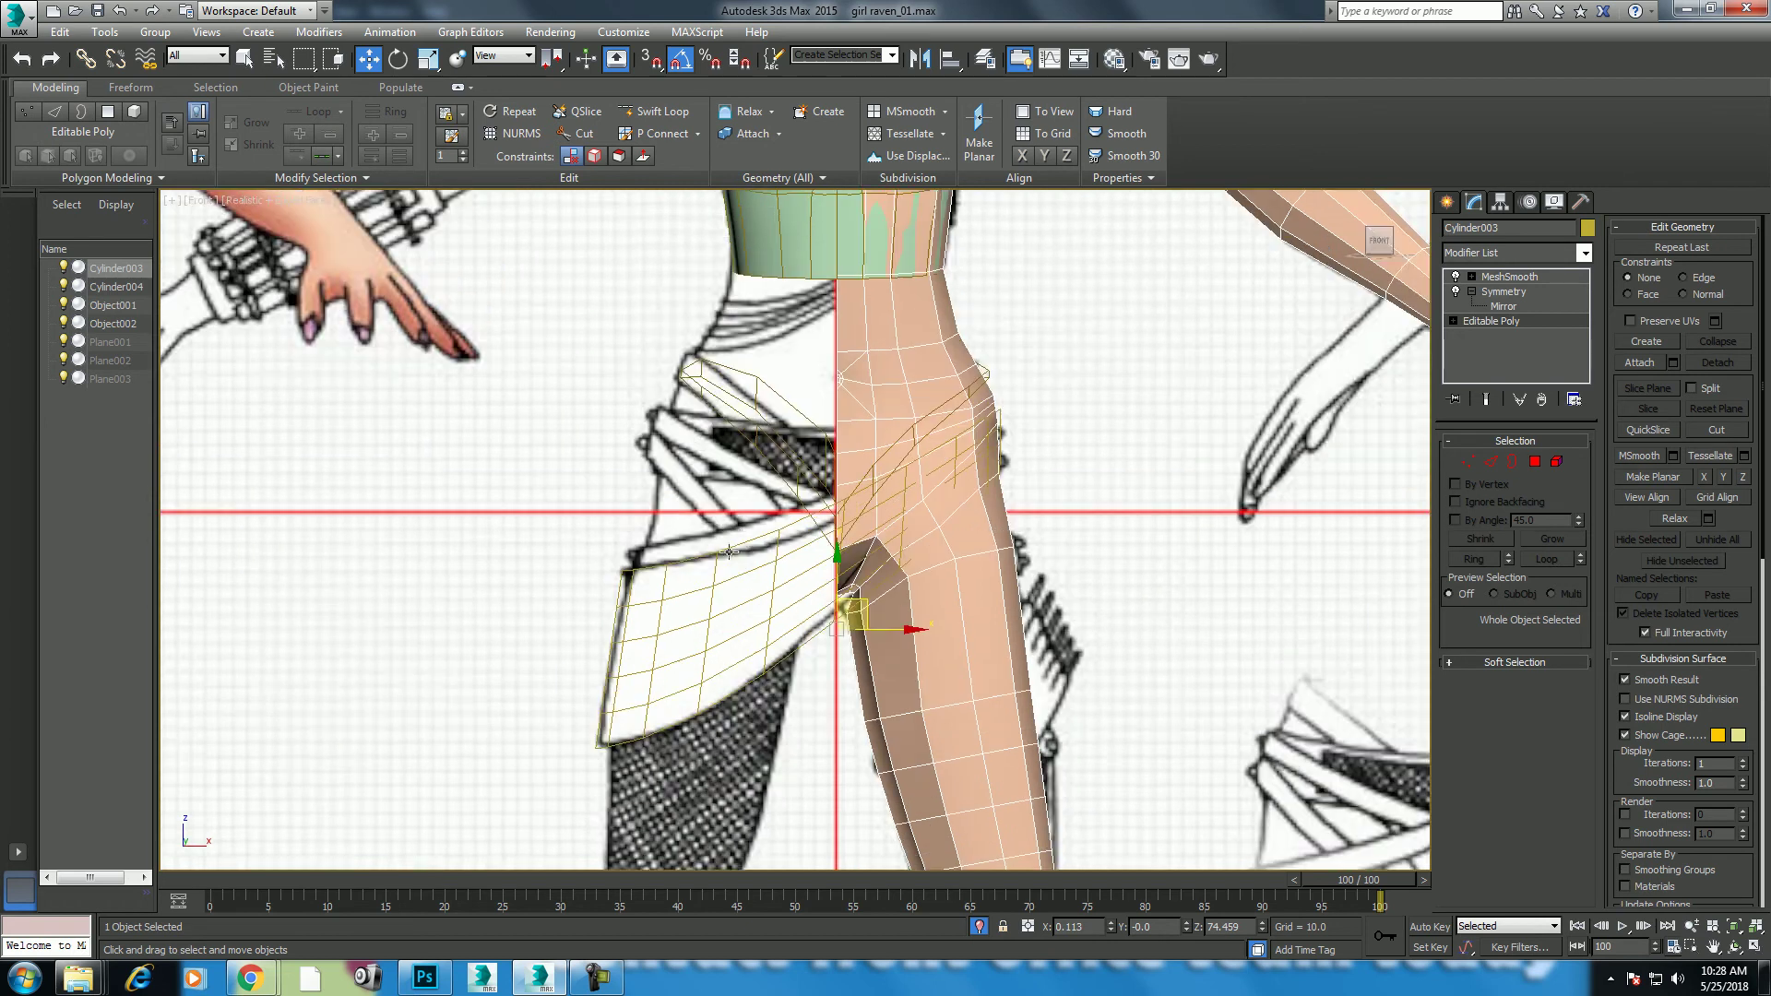
{"action": "scroll", "coordinate": [761, 540], "scroll_direction": "up", "scroll_amount": 1}
{"action": "scroll", "coordinate": [785, 552], "scroll_direction": "up", "scroll_amount": 1}
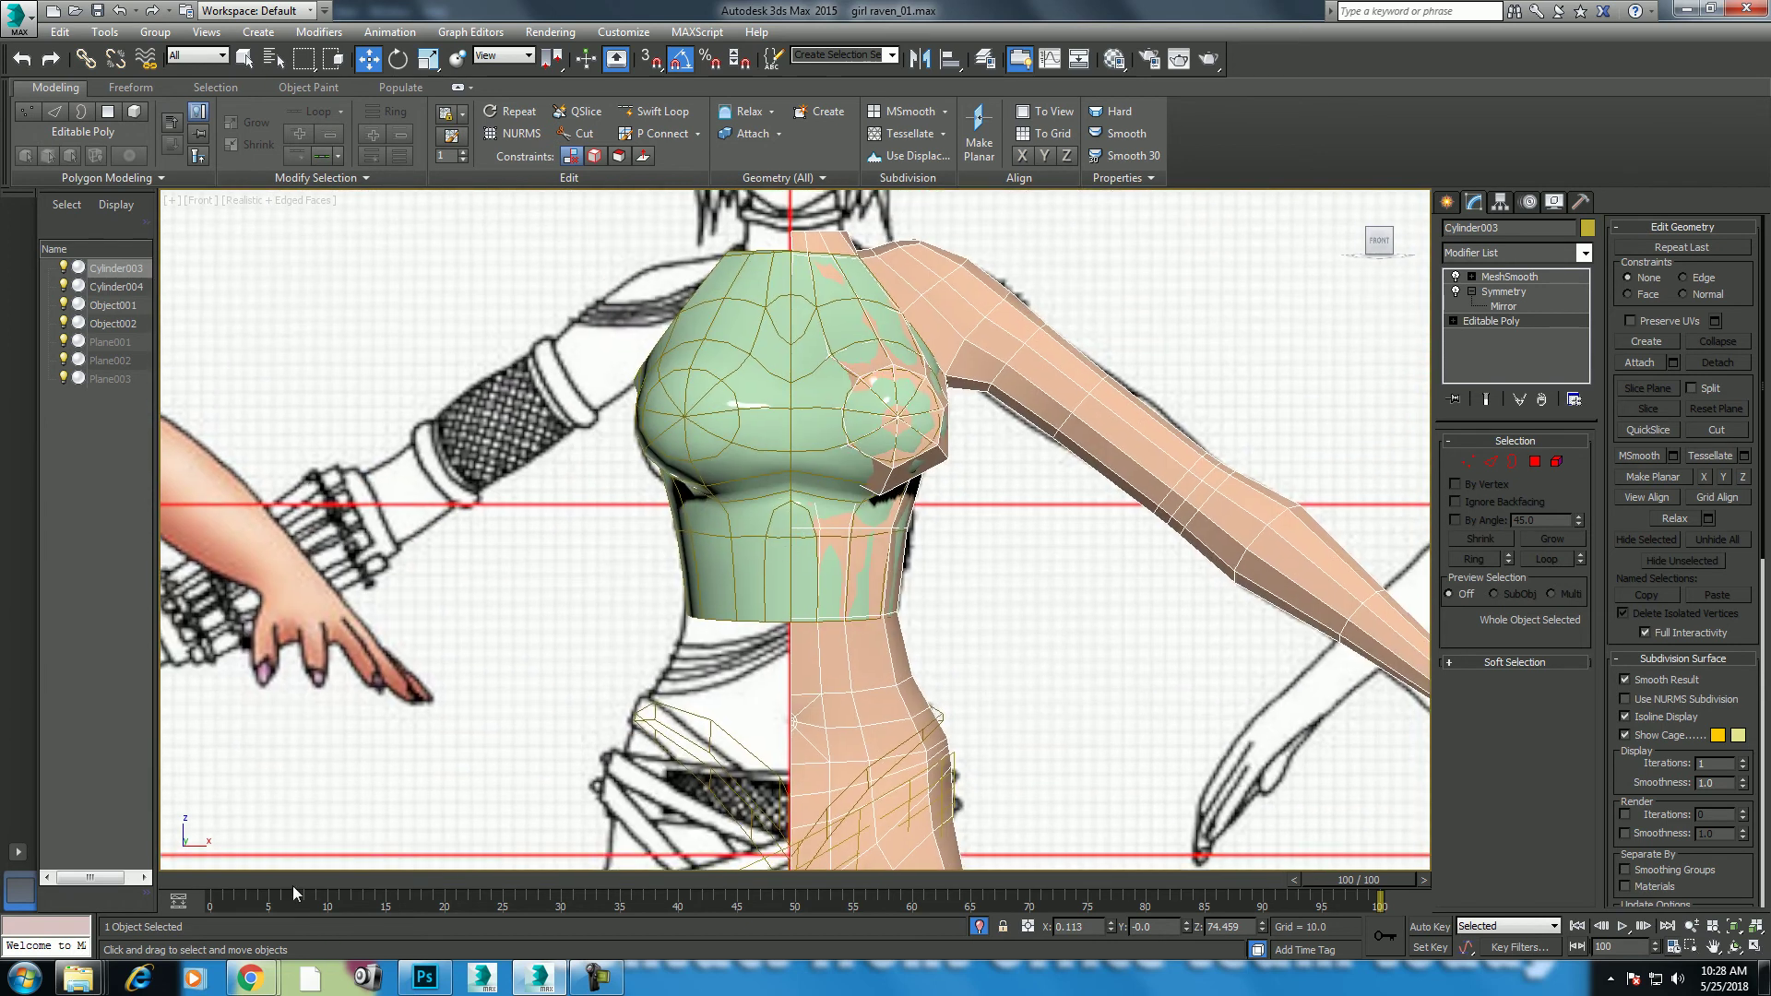
{"action": "left_click_drag", "start_coordinate": [293, 884], "coordinate": [196, 877]}
{"action": "middle_click_drag", "start_coordinate": [879, 315], "coordinate": [847, 475]}
Step: View the full mirrored, smoothed body in perspective, then return to the base Editable Poly
{"action": "left_click", "coordinate": [1486, 400]}
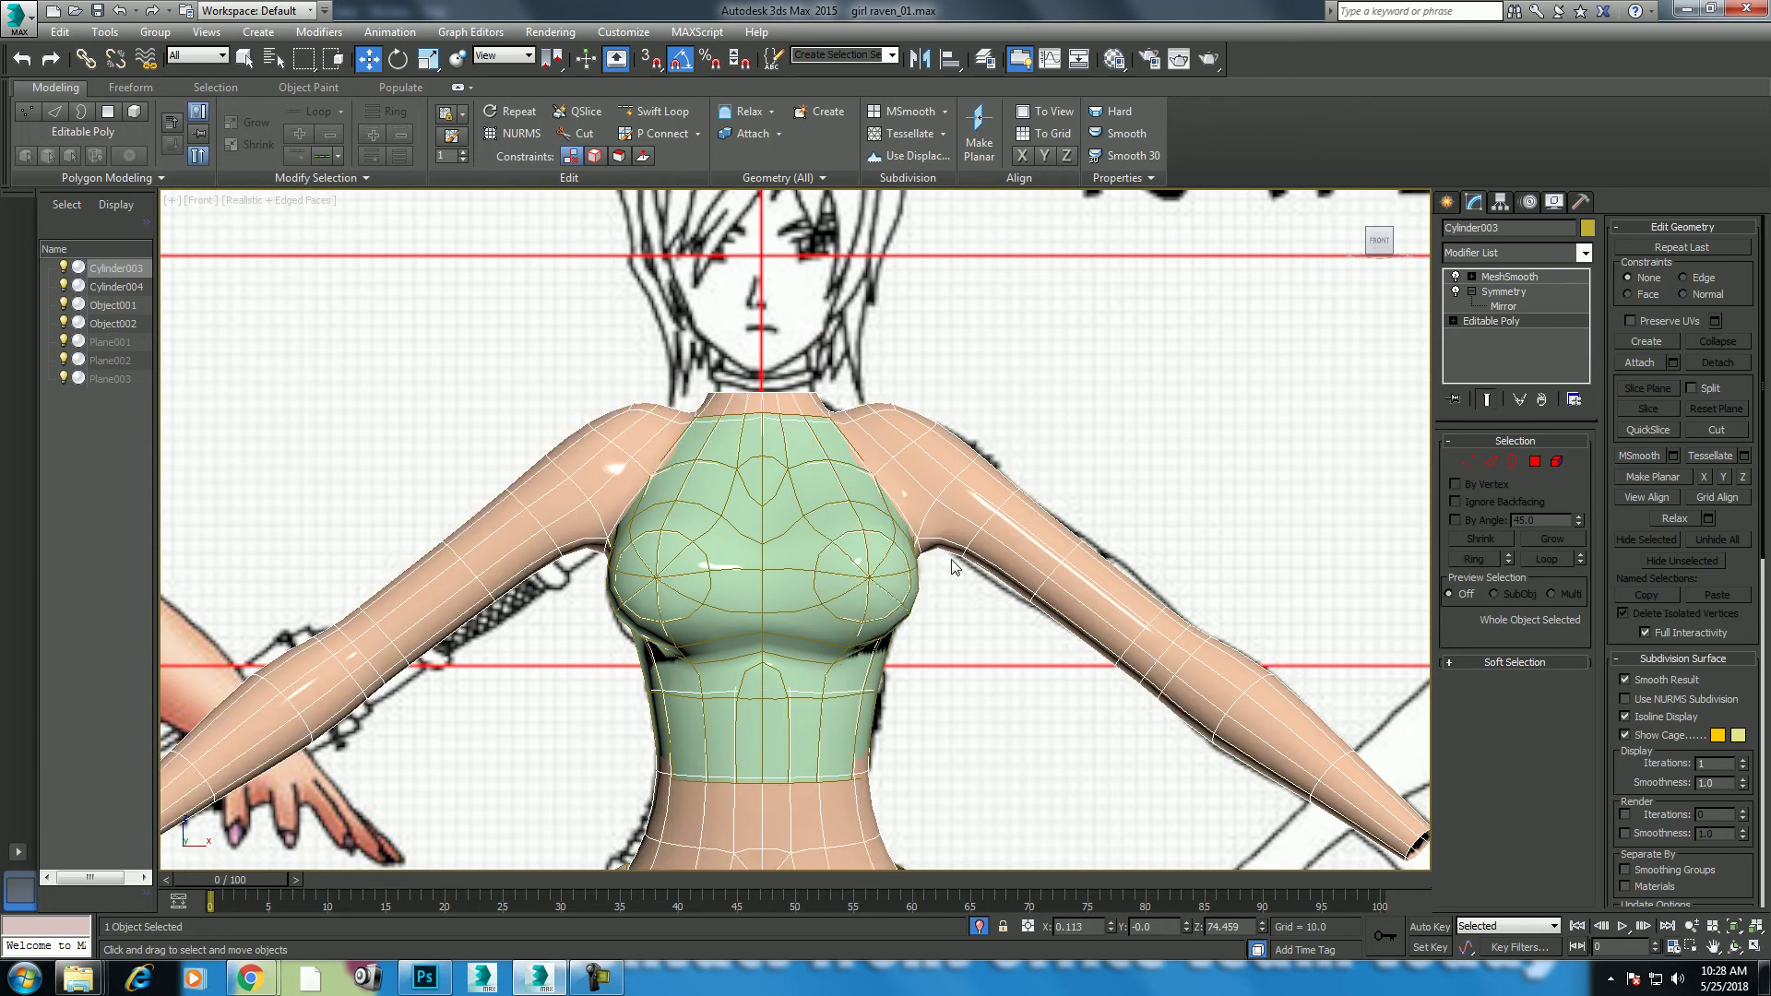
{"action": "scroll", "coordinate": [816, 466], "scroll_direction": "down", "scroll_amount": 3}
{"action": "key", "text": "p"}
{"action": "mouse_move", "coordinate": [820, 462]}
{"action": "middle_mouse_down", "text": "alt"}
{"action": "mouse_move", "coordinate": [981, 521]}
{"action": "mouse_move", "coordinate": [929, 533]}
{"action": "mouse_move", "coordinate": [816, 969]}
{"action": "middle_mouse_up", "text": "alt"}
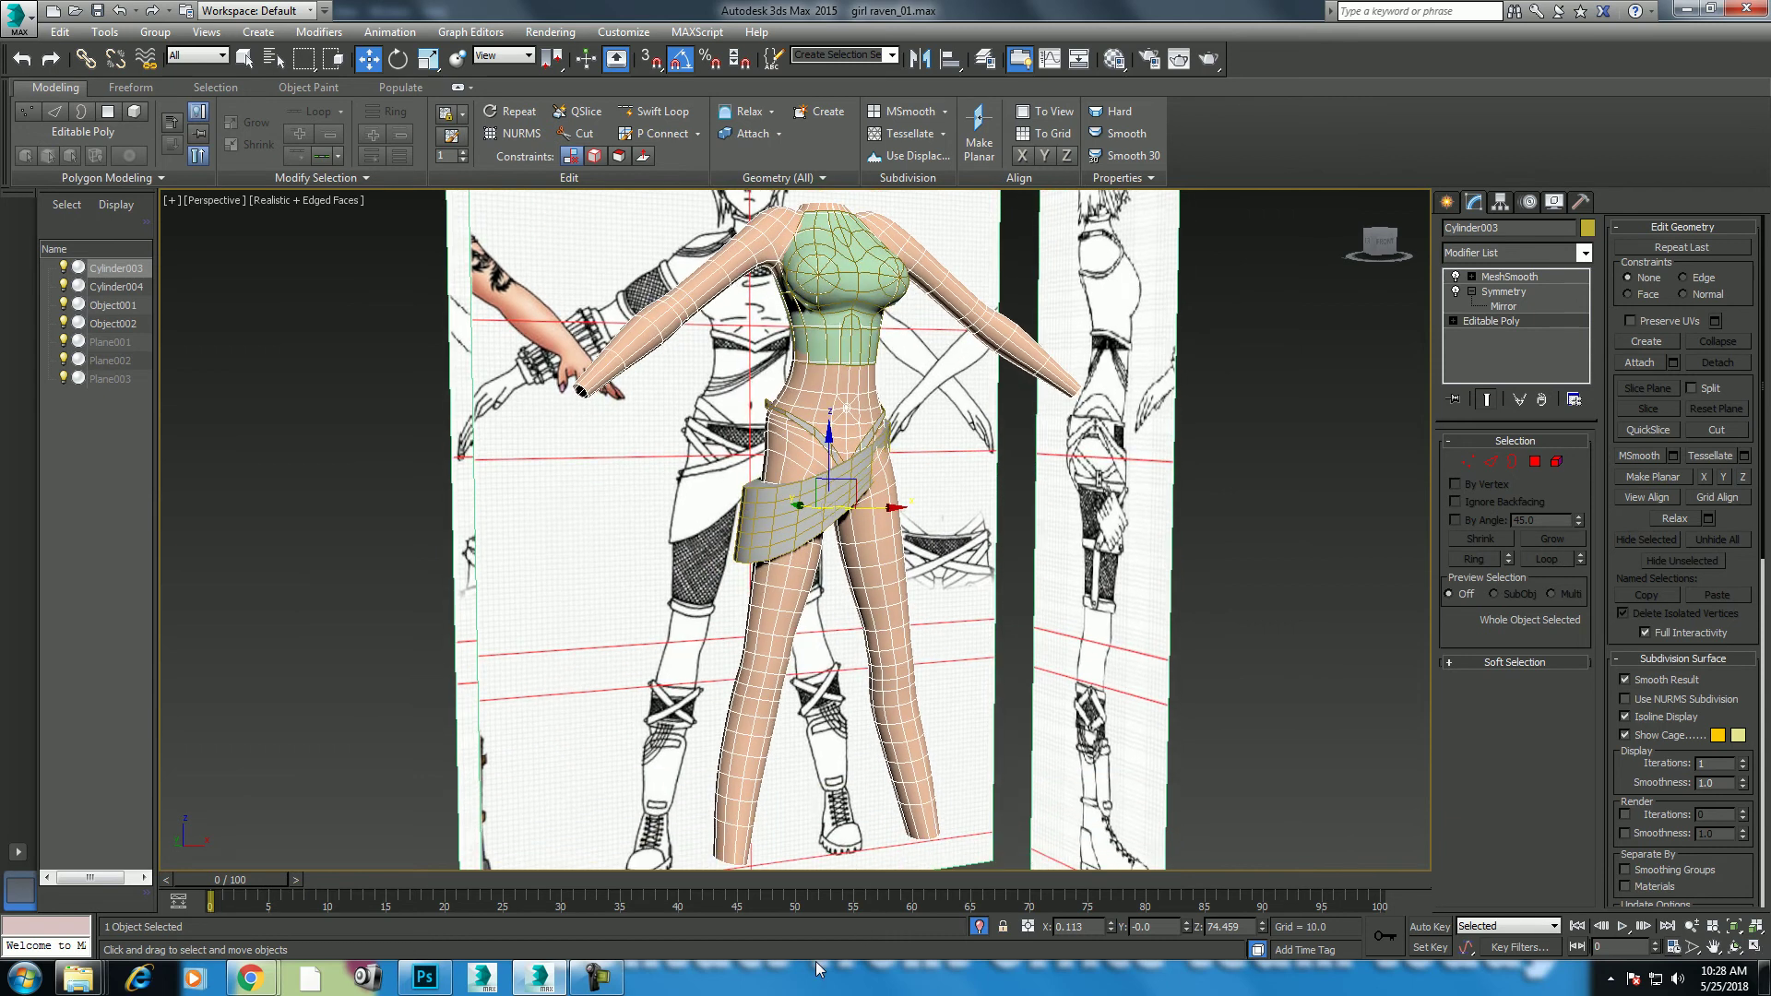
{"action": "left_click", "coordinate": [607, 987]}
{"action": "left_click", "coordinate": [1695, 920]}
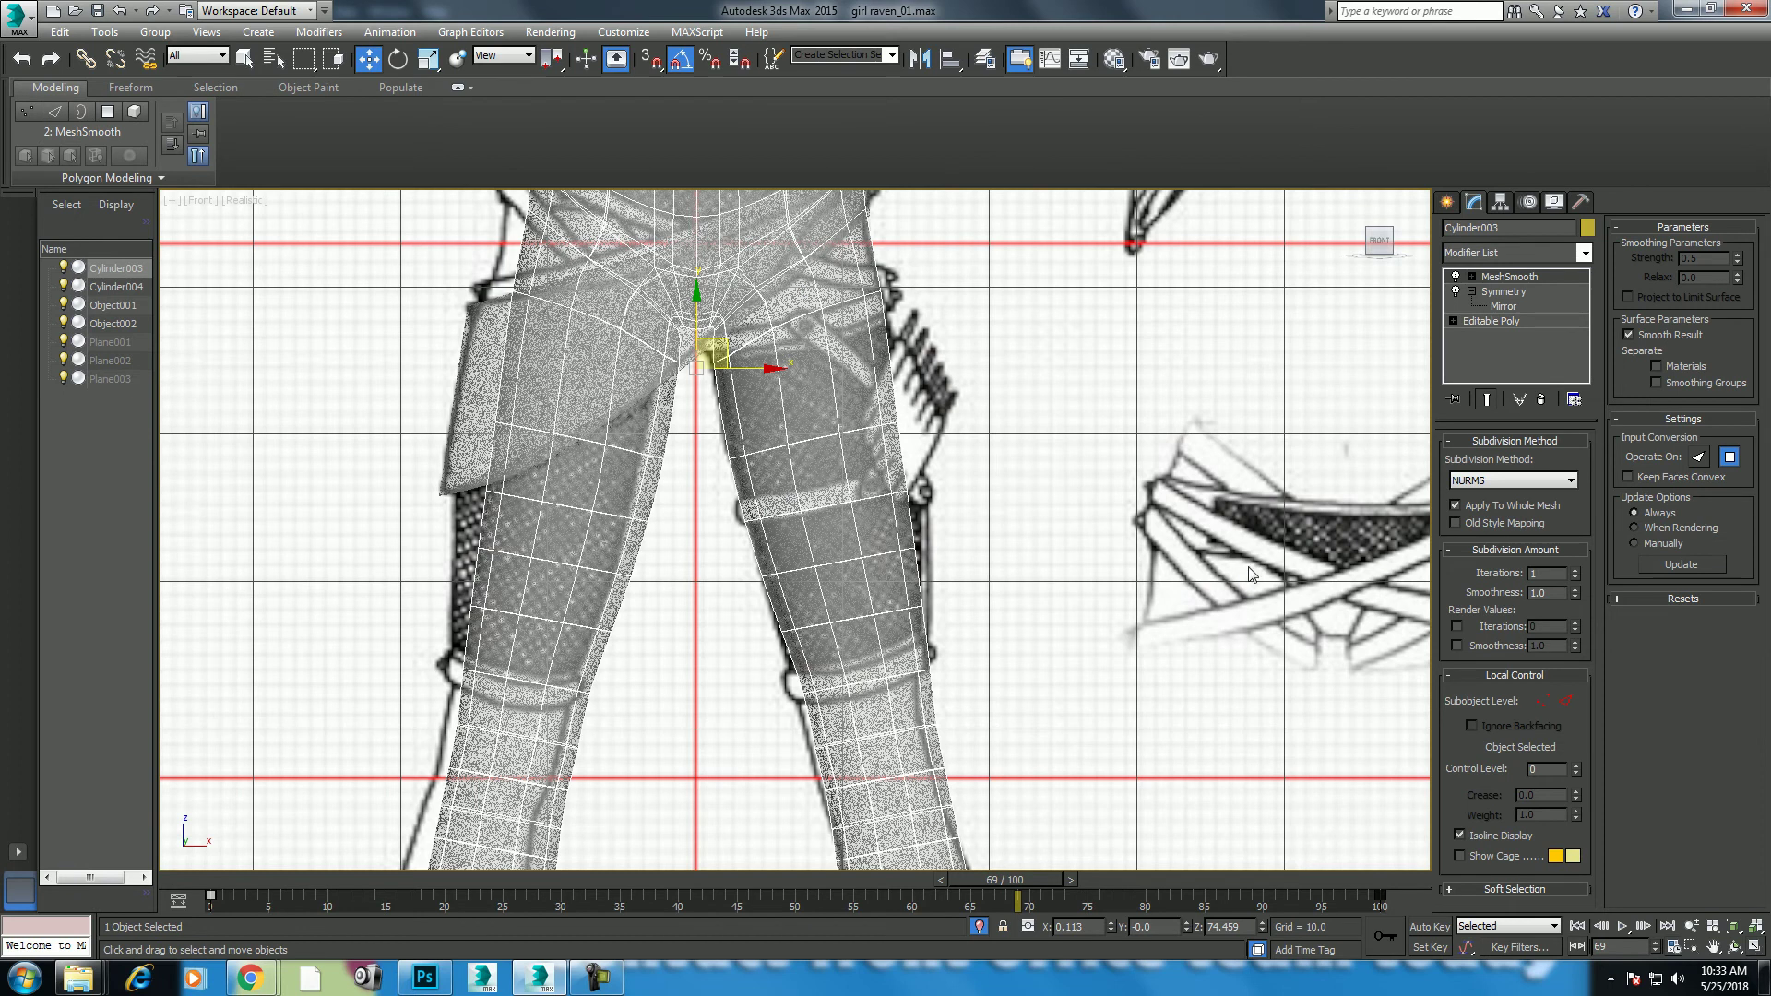
{"action": "left_click", "coordinate": [1497, 319]}
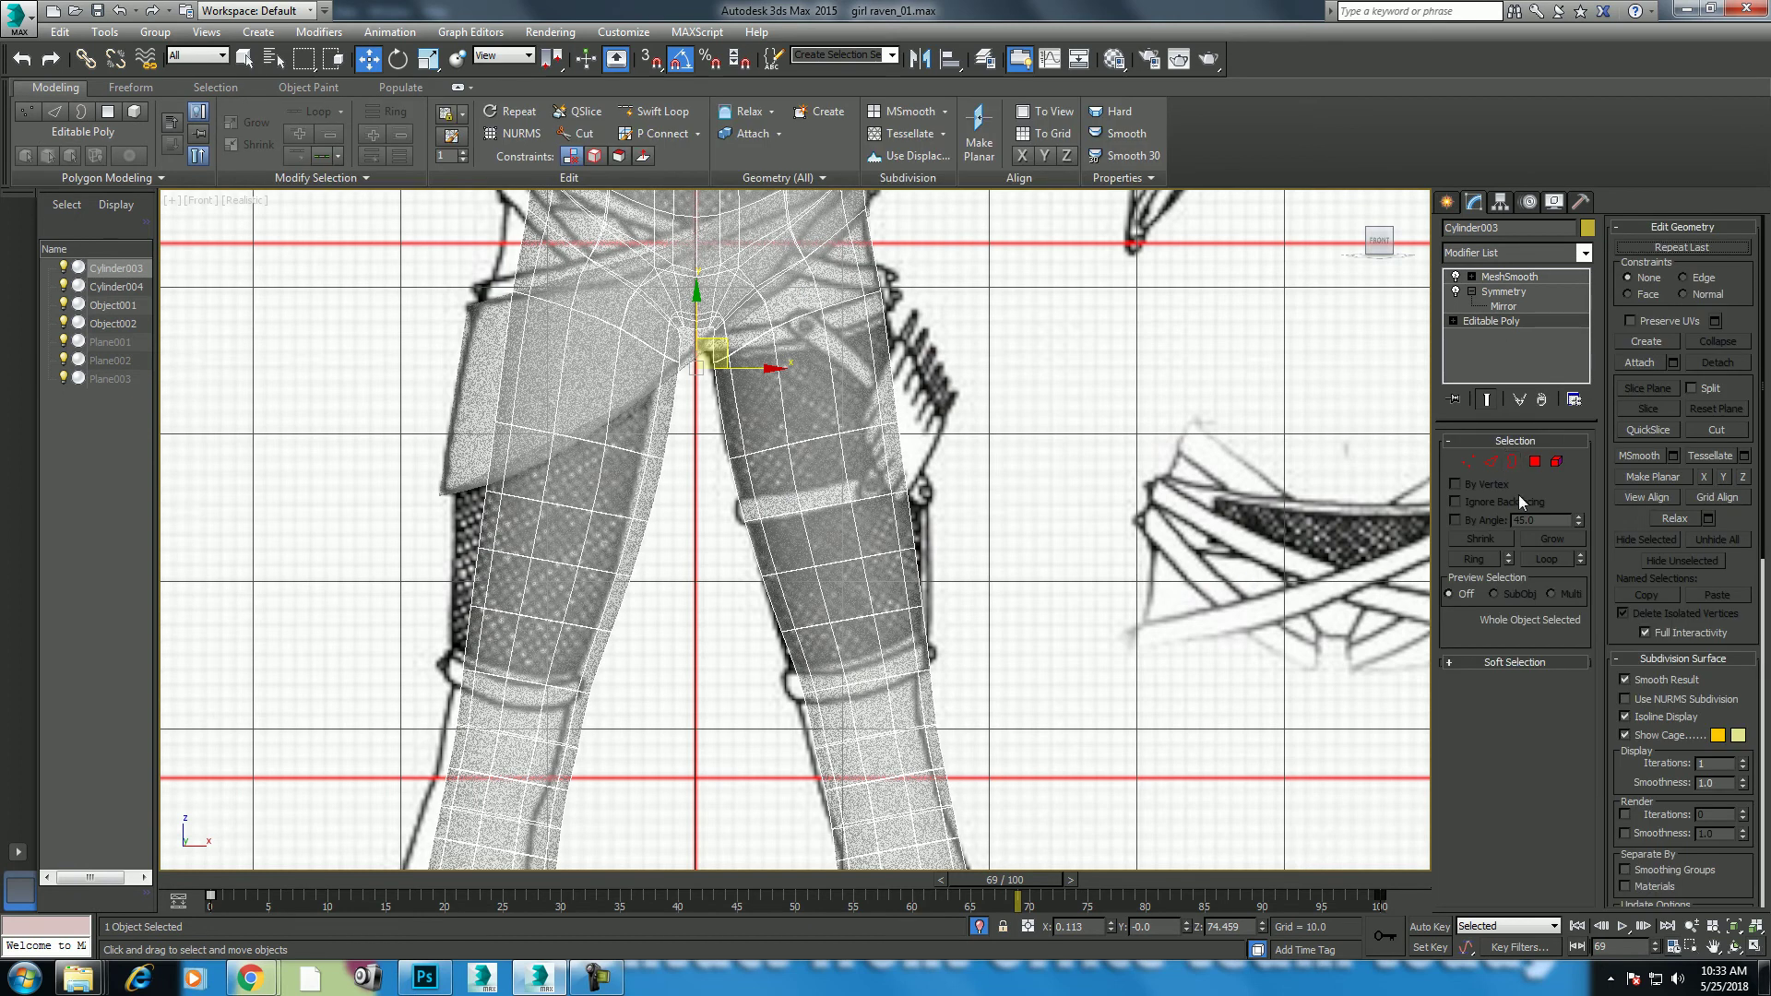
Step: Grow a thigh polygon selection, Shift-scale it to about 108% and clone it as Object003
{"action": "left_click", "coordinate": [1538, 465]}
{"action": "left_click", "coordinate": [786, 496]}
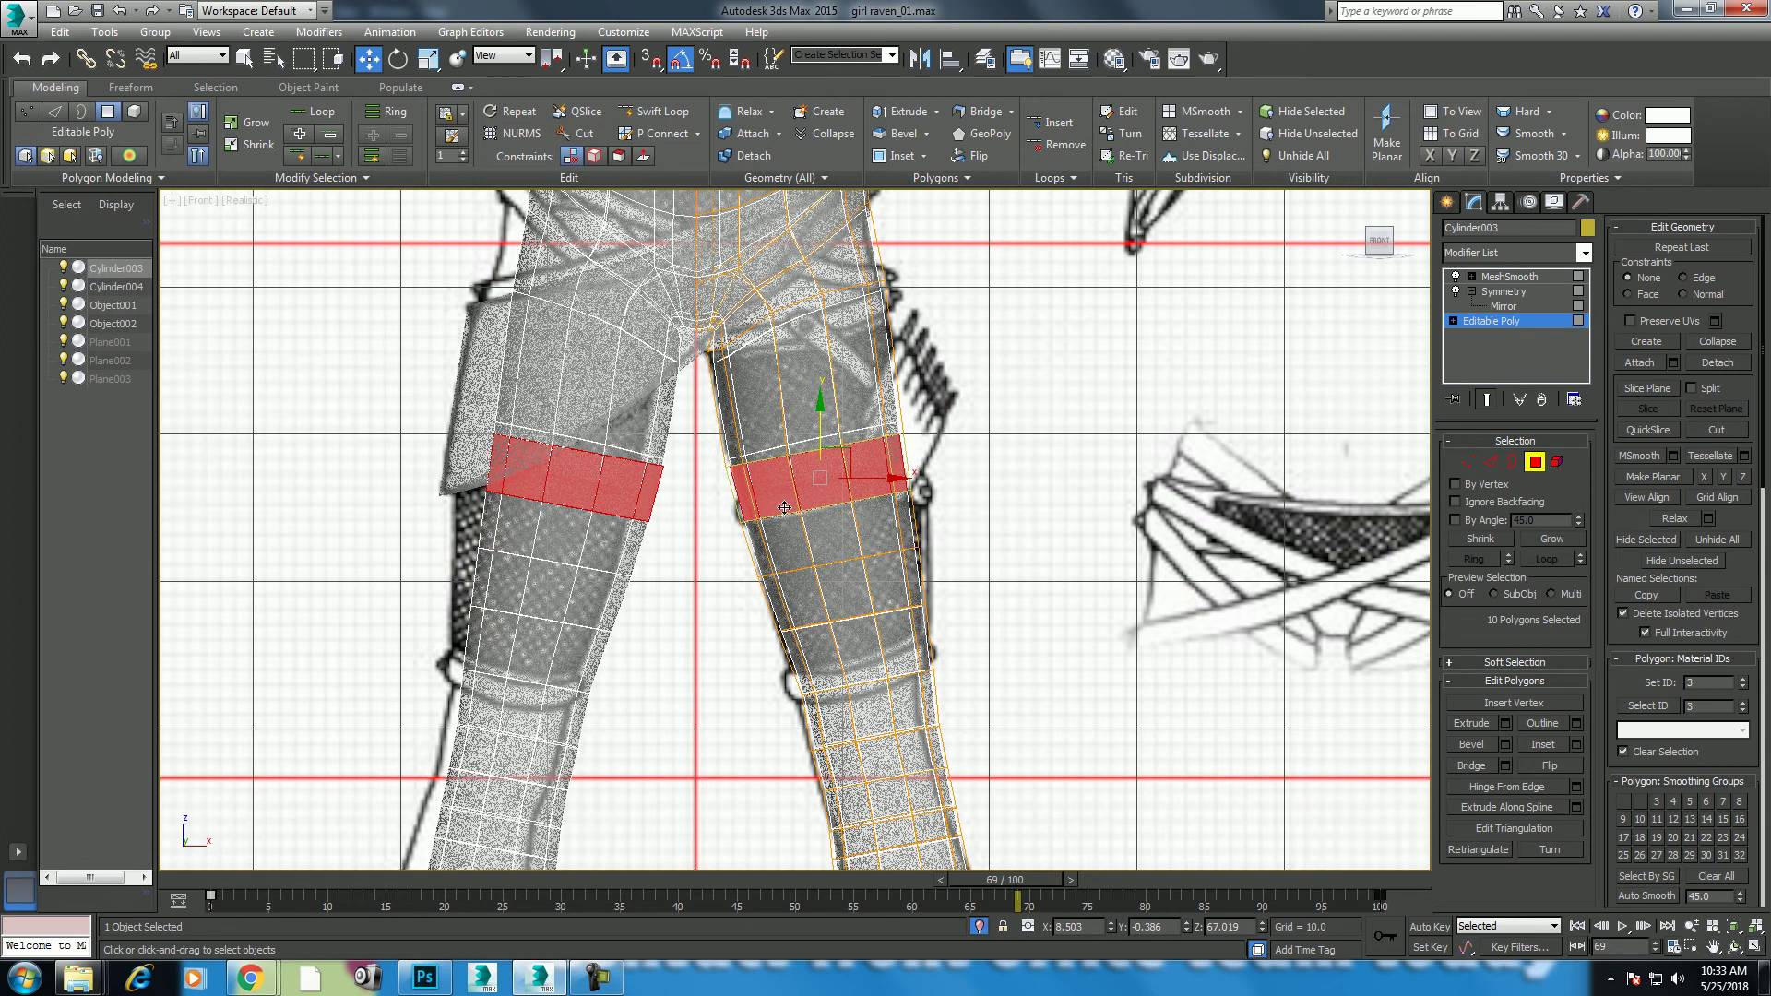
{"action": "left_click", "coordinate": [1547, 538]}
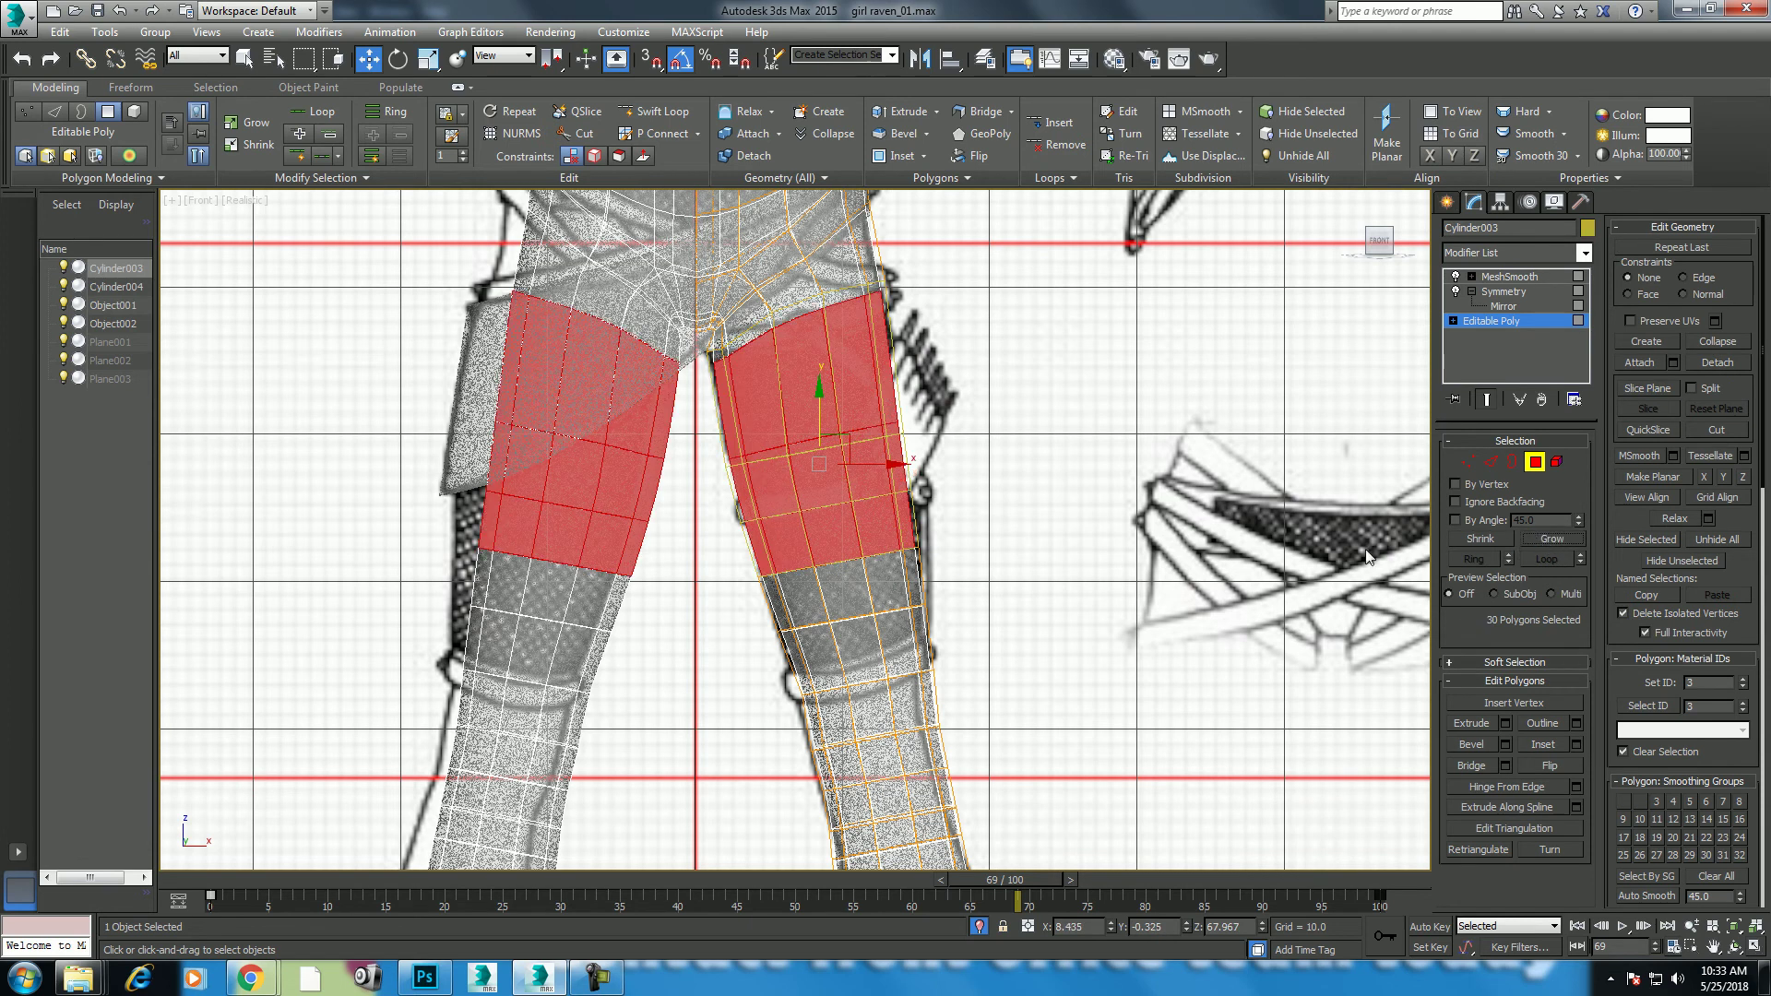
{"action": "left_click_drag", "start_coordinate": [937, 579], "coordinate": [775, 653]}
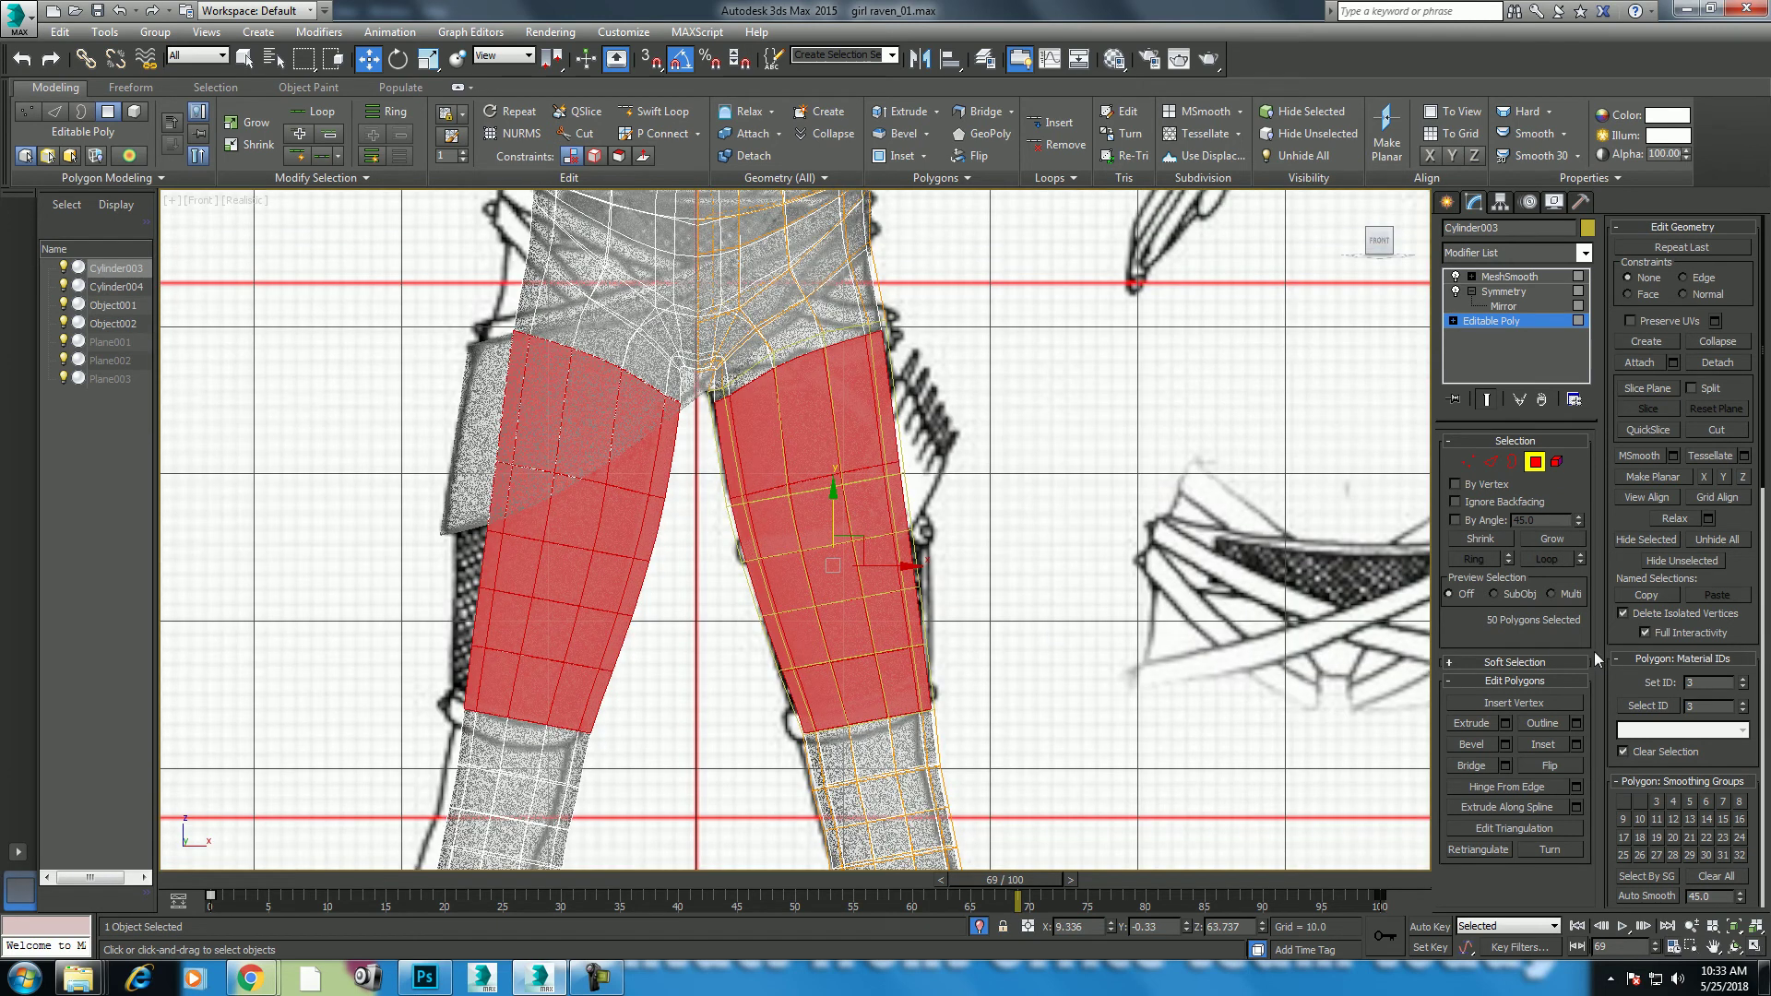
{"action": "key", "text": "r"}
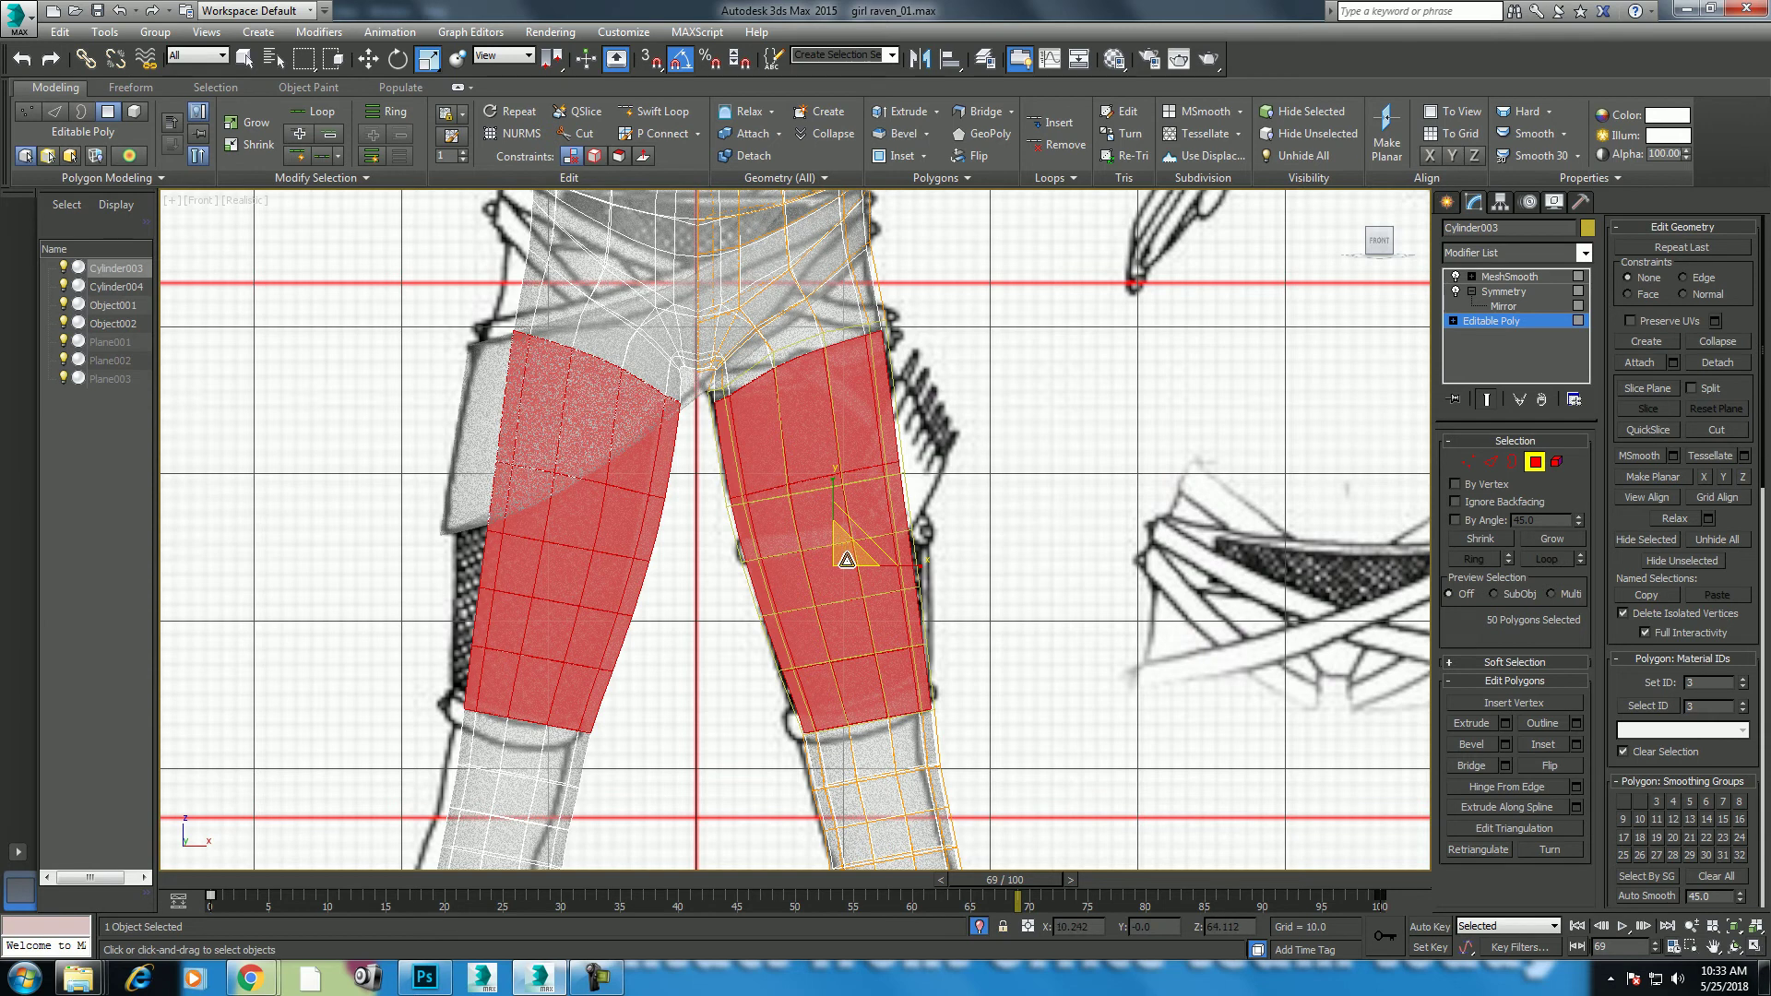
{"action": "left_click_drag", "start_coordinate": [847, 559], "coordinate": [843, 555]}
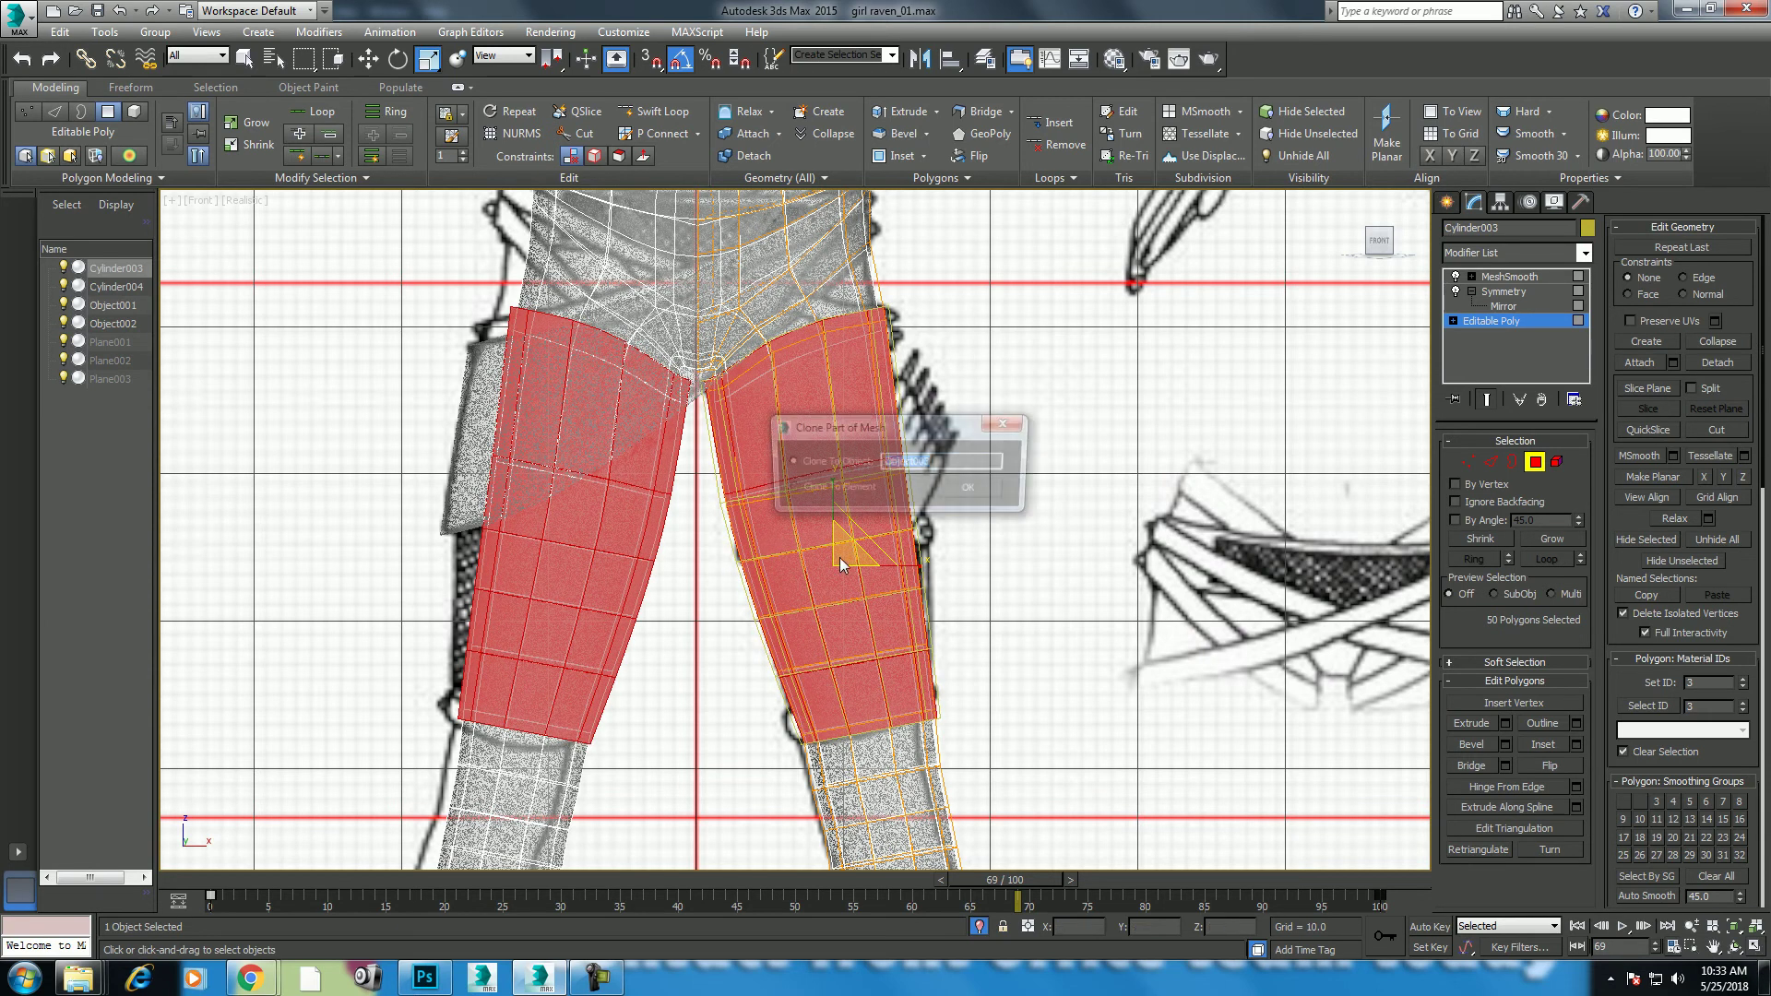
{"action": "left_click", "coordinate": [976, 499]}
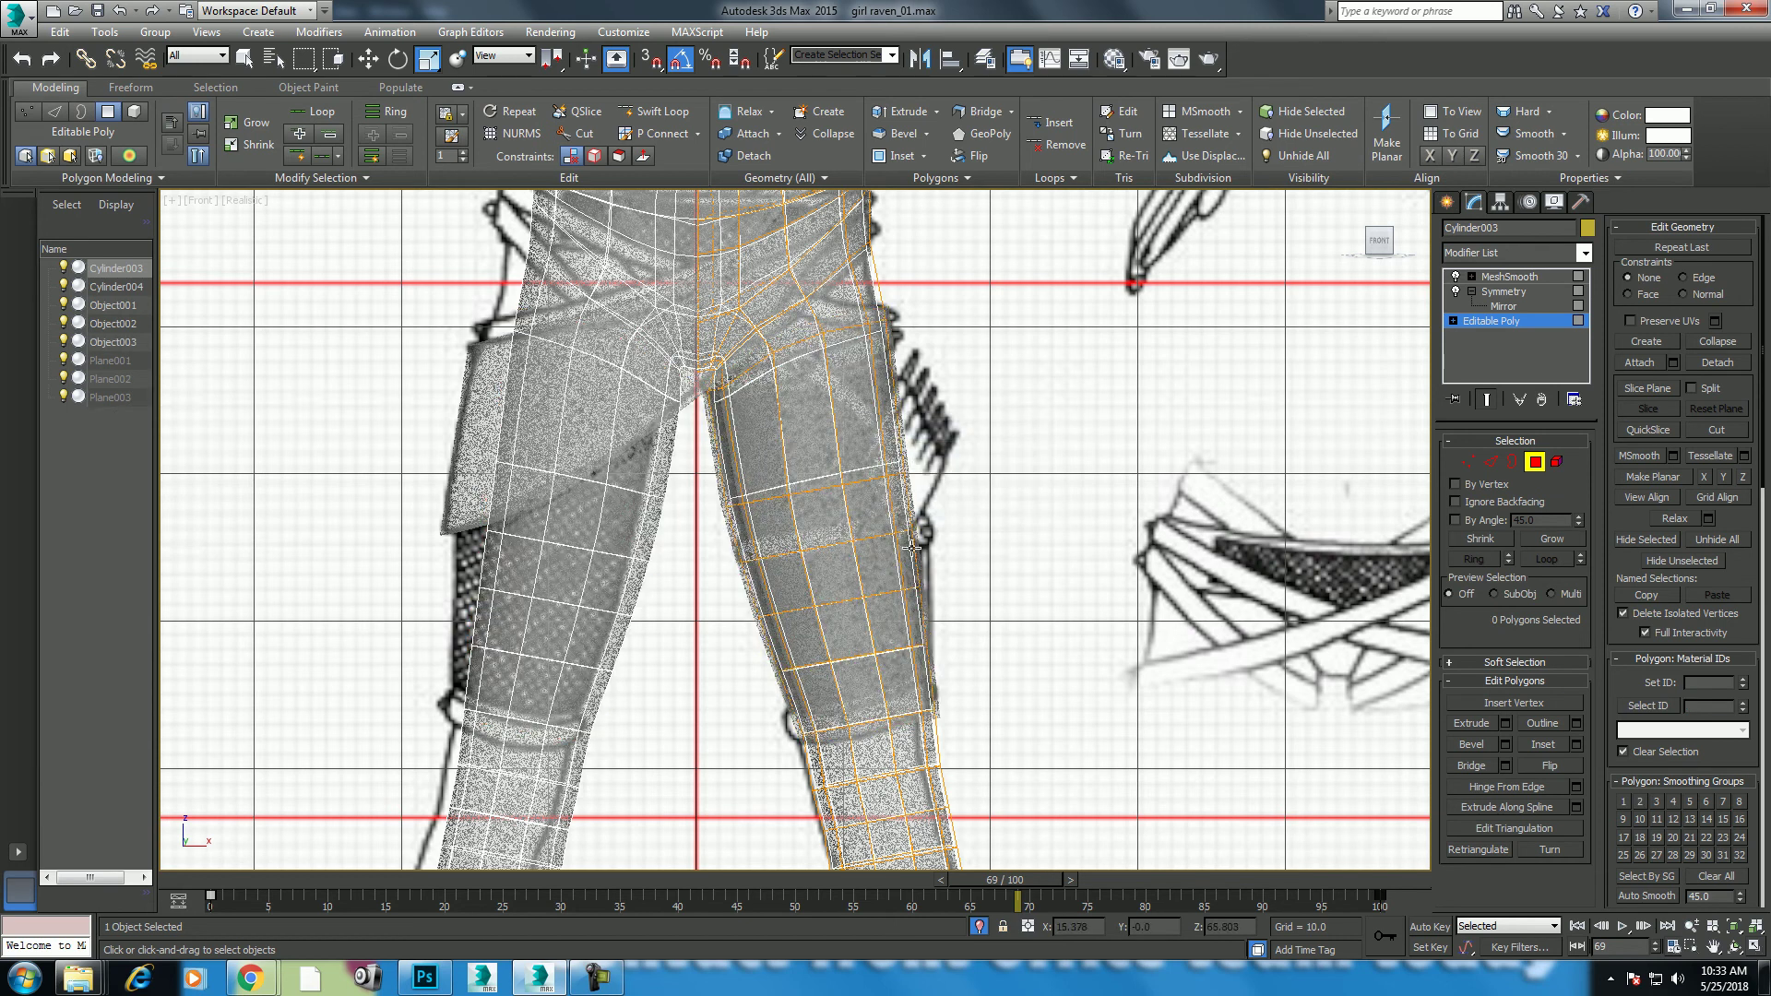
{"action": "right_click", "coordinate": [869, 544]}
{"action": "left_click", "coordinate": [841, 525]}
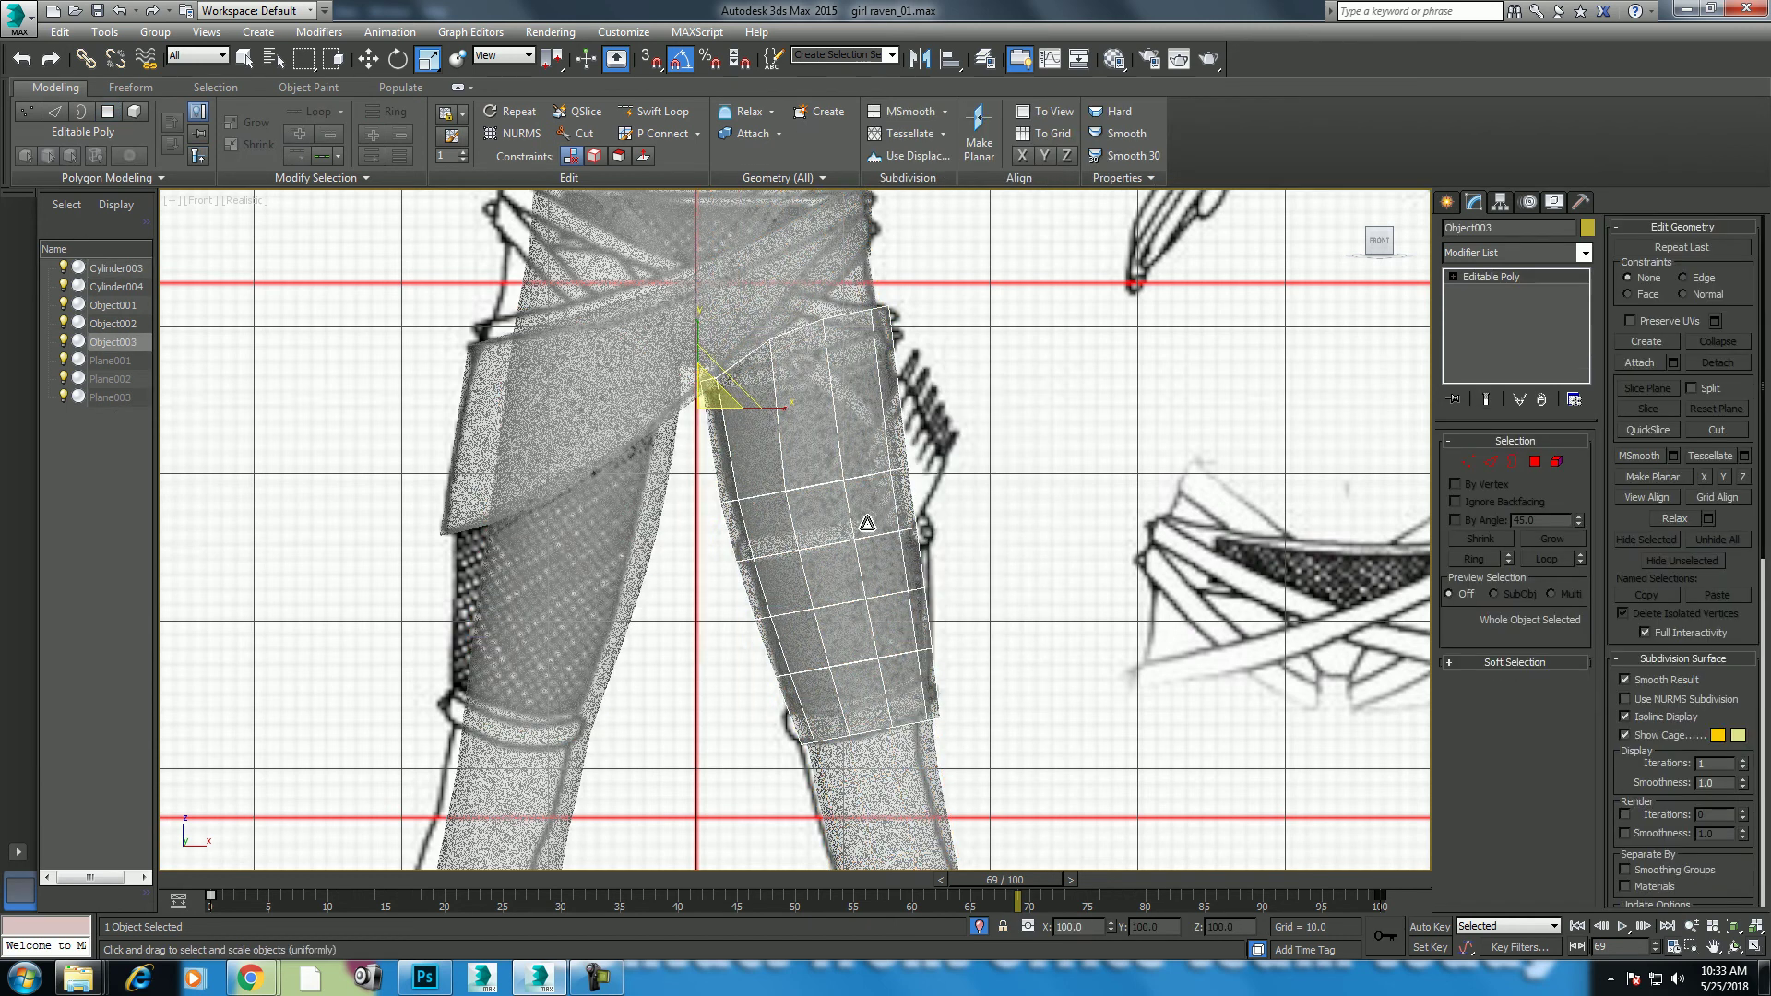
Step: Briefly isolate the leg piece, then loop-select its top edges and scale them flat
{"action": "key", "text": "alt+q"}
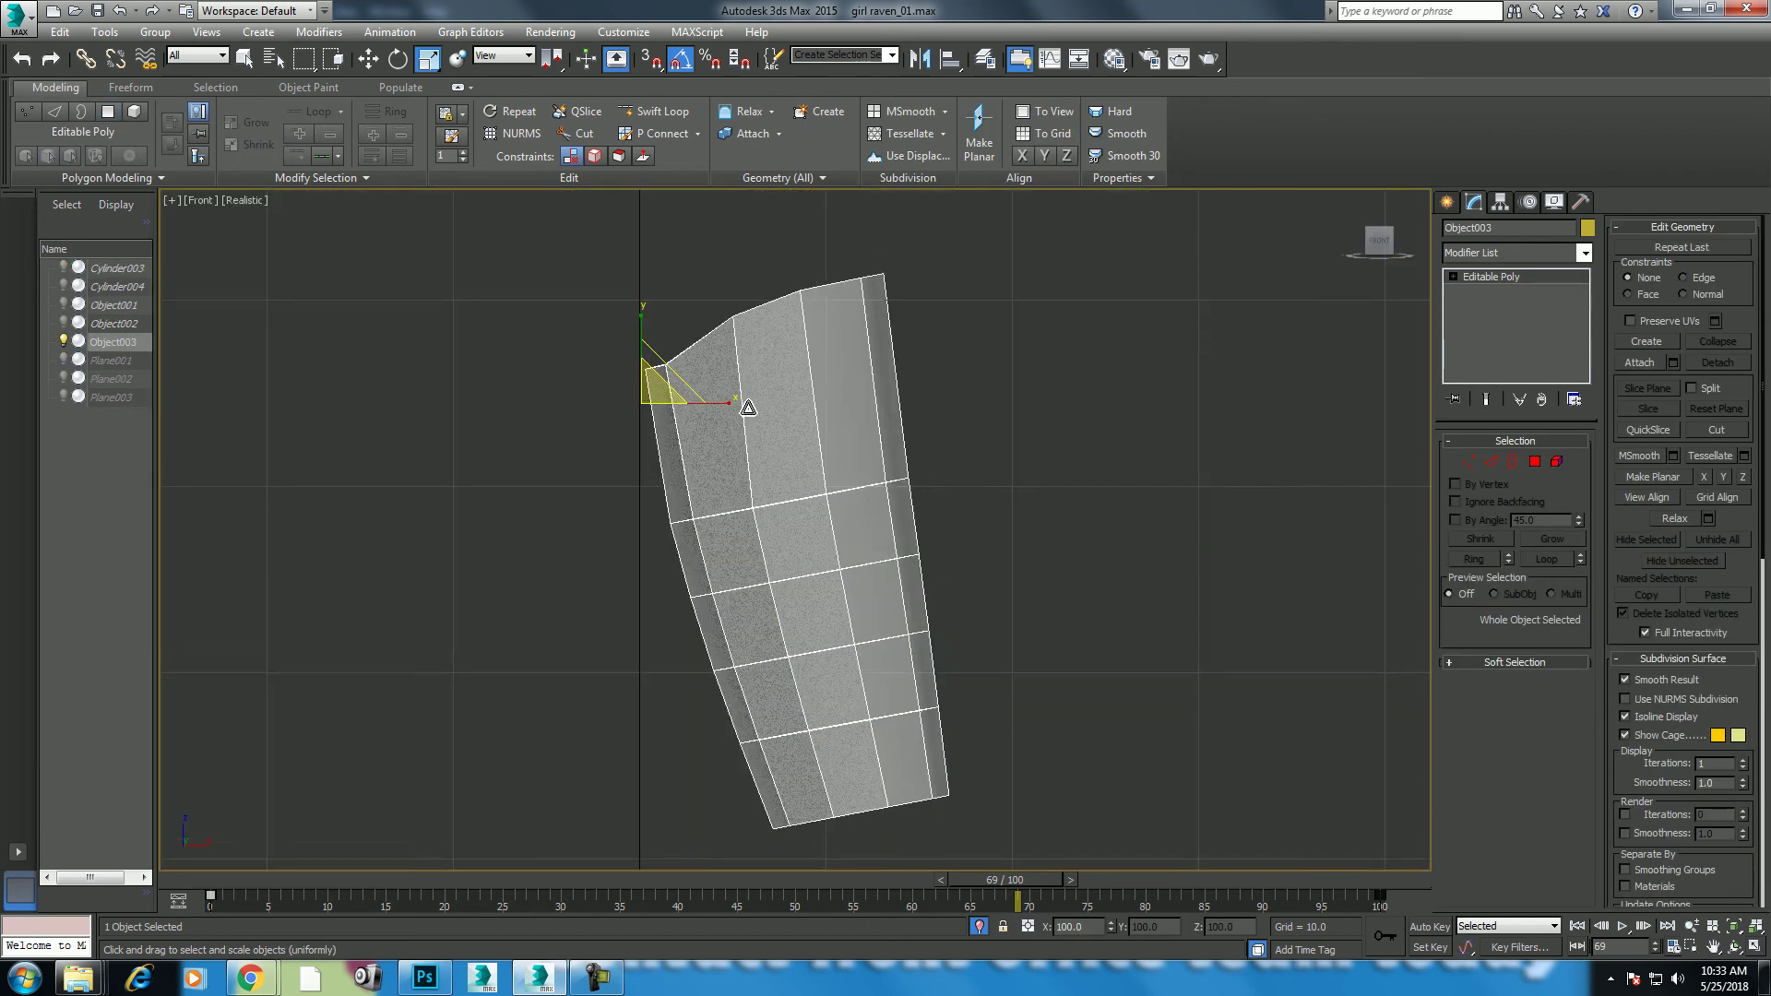
{"action": "right_click", "coordinate": [1041, 588]}
{"action": "left_click", "coordinate": [1119, 510]}
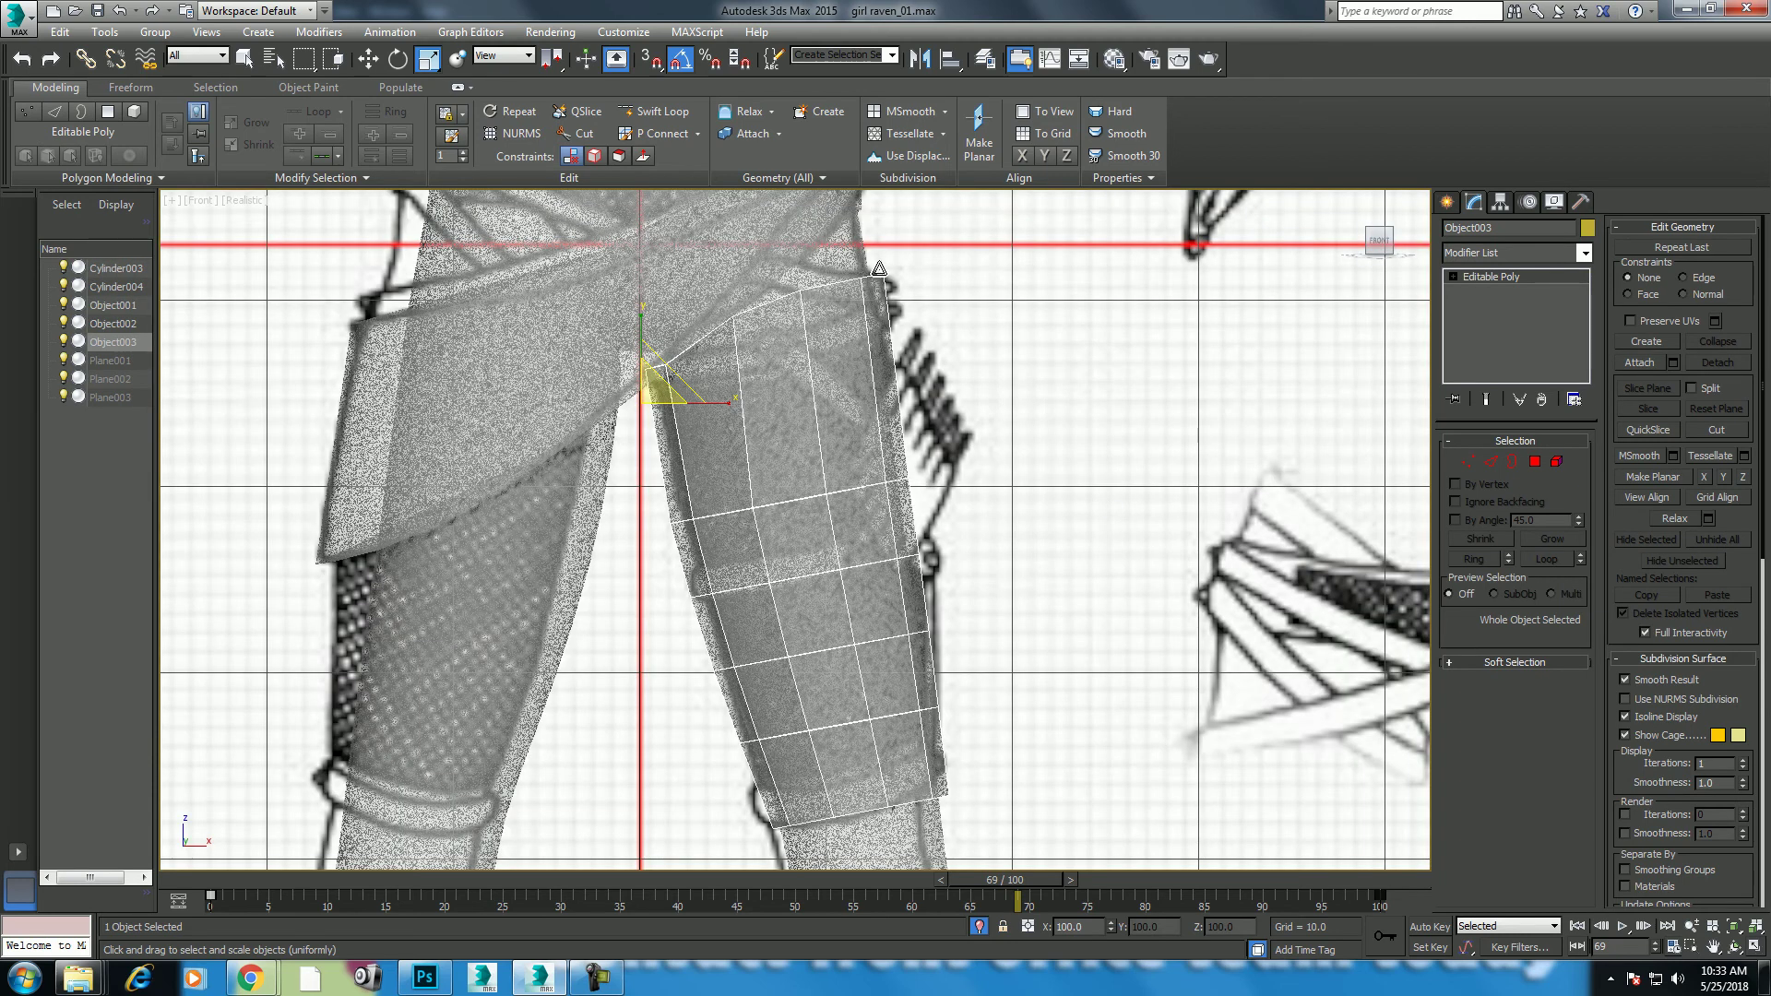
{"action": "left_click", "coordinate": [1491, 461]}
{"action": "left_click", "coordinate": [773, 316]}
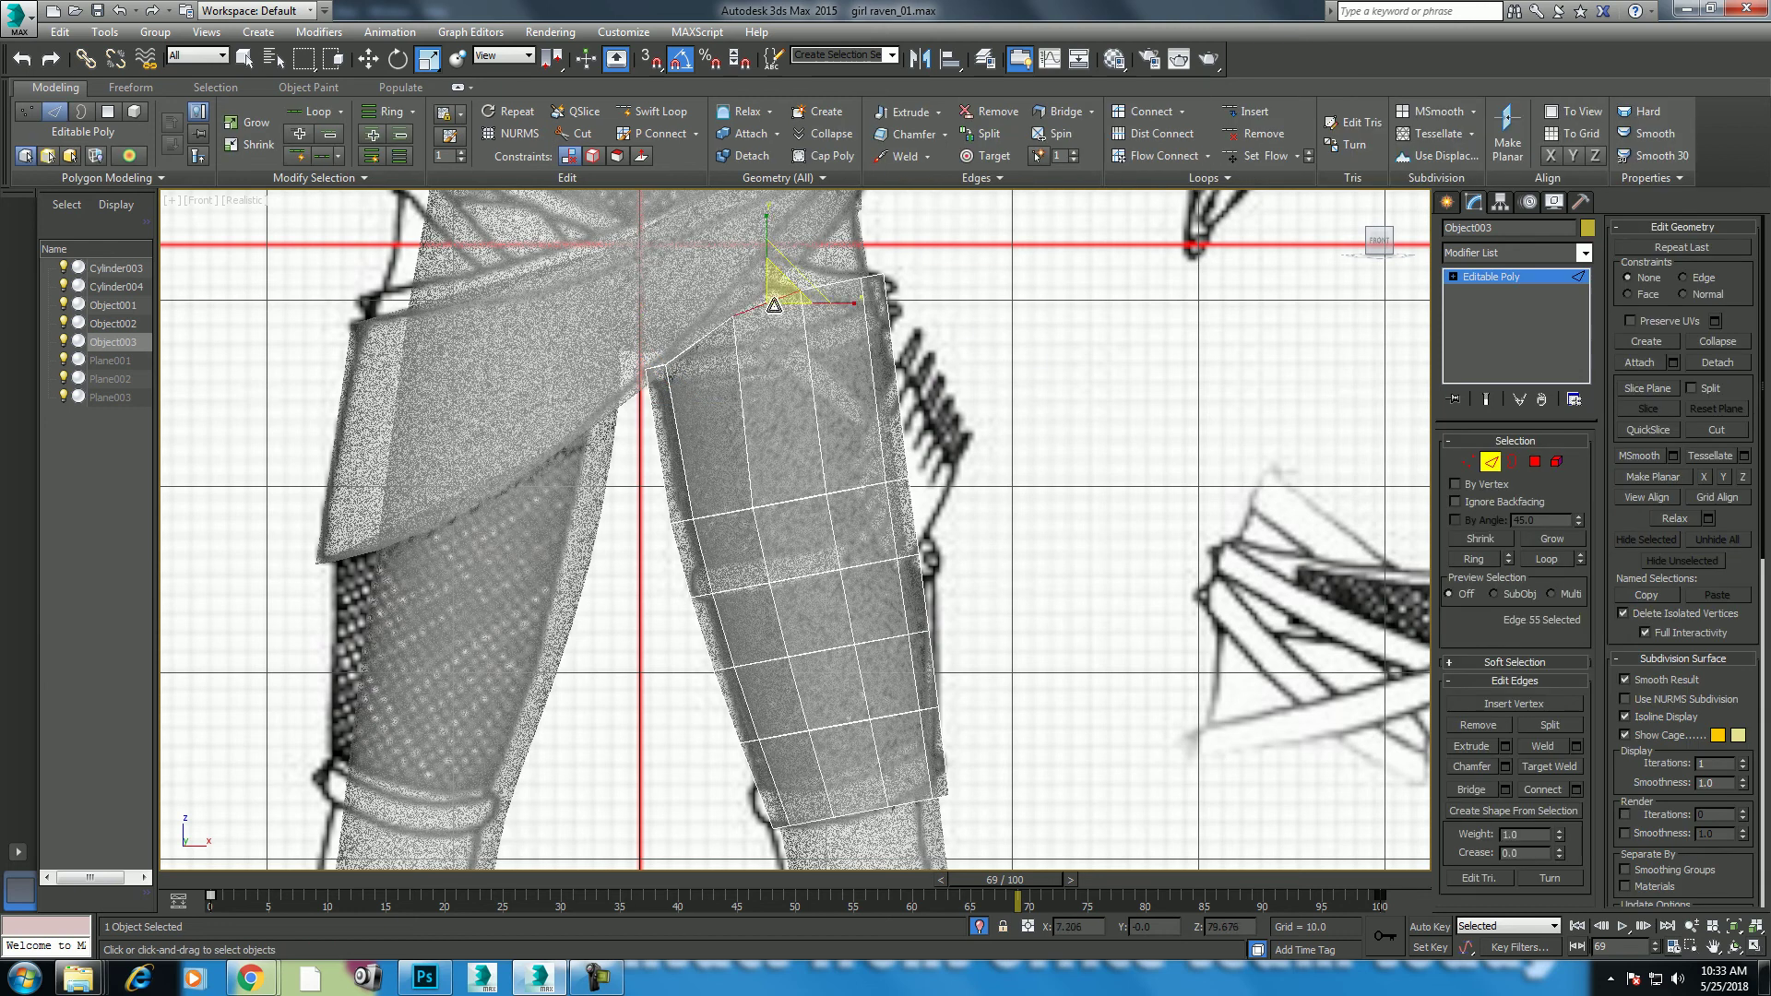
{"action": "left_click", "coordinate": [1550, 572]}
{"action": "left_click_drag", "start_coordinate": [773, 244], "coordinate": [775, 318]}
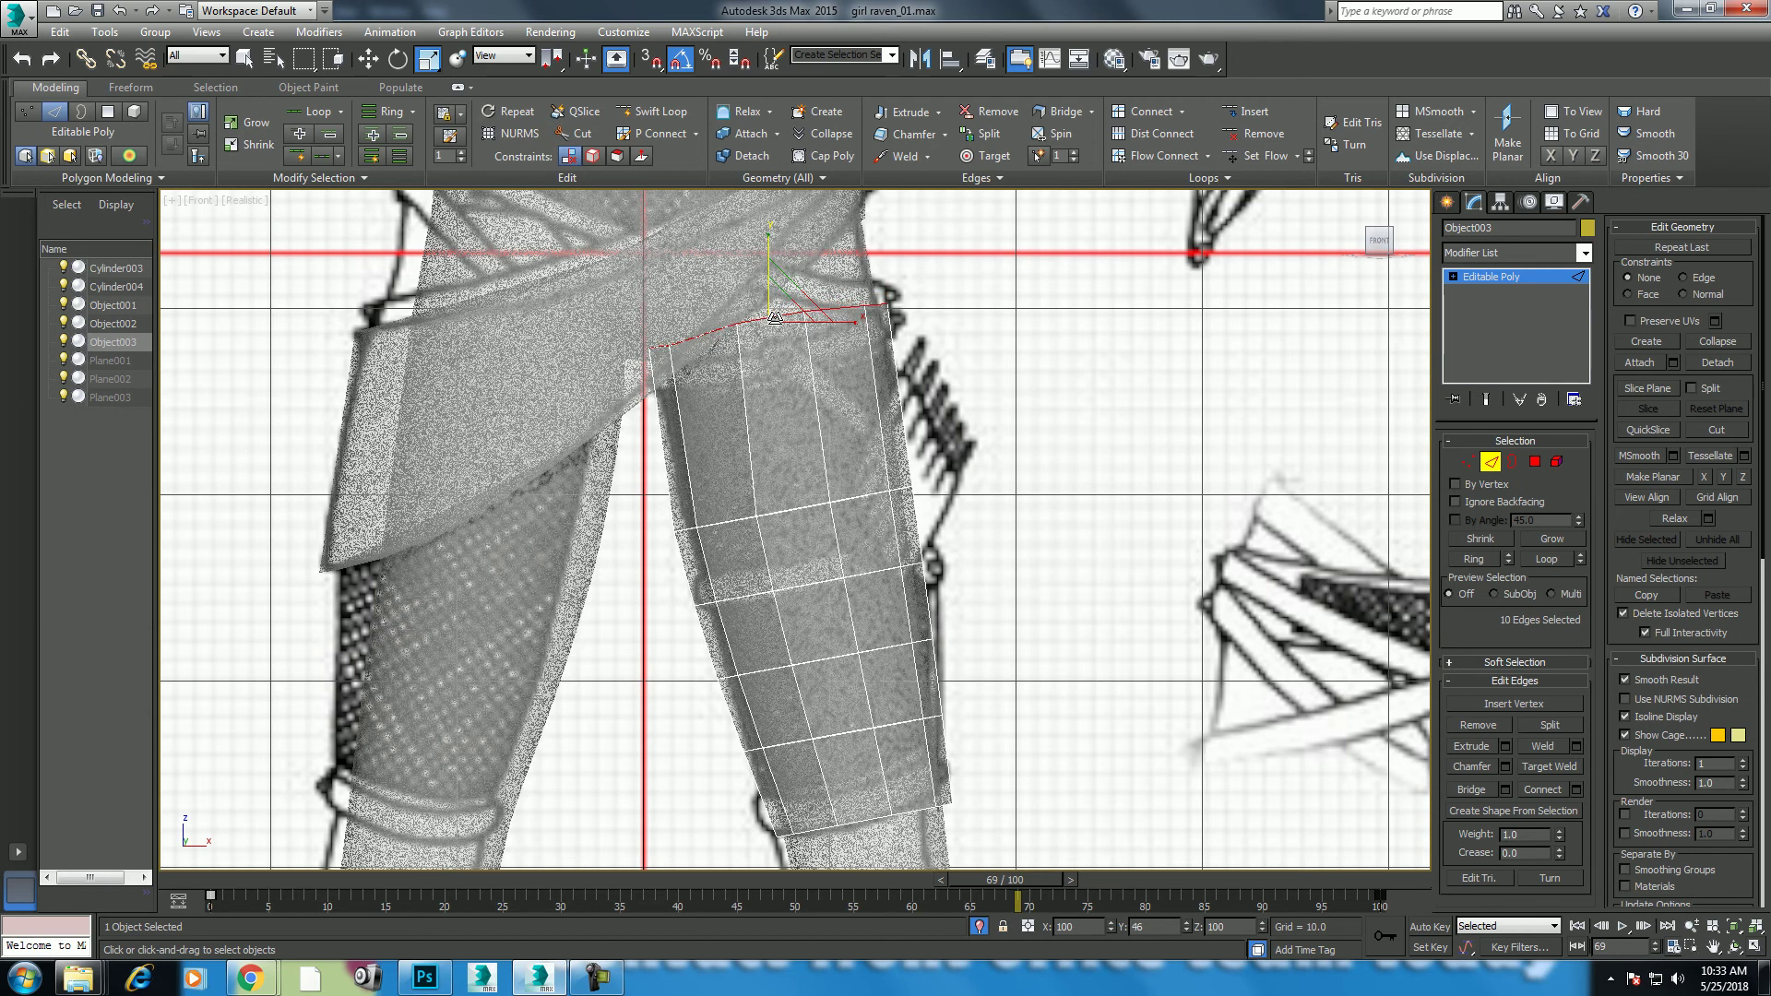
Step: Try tilting the top edge loop, then lower it slightly with angle snap off
{"action": "key", "text": "e"}
{"action": "mouse_move", "coordinate": [830, 289]}
{"action": "left_mouse_down"}
{"action": "mouse_move", "coordinate": [795, 276]}
{"action": "mouse_move", "coordinate": [825, 346]}
{"action": "left_mouse_up"}
{"action": "key", "text": "a"}
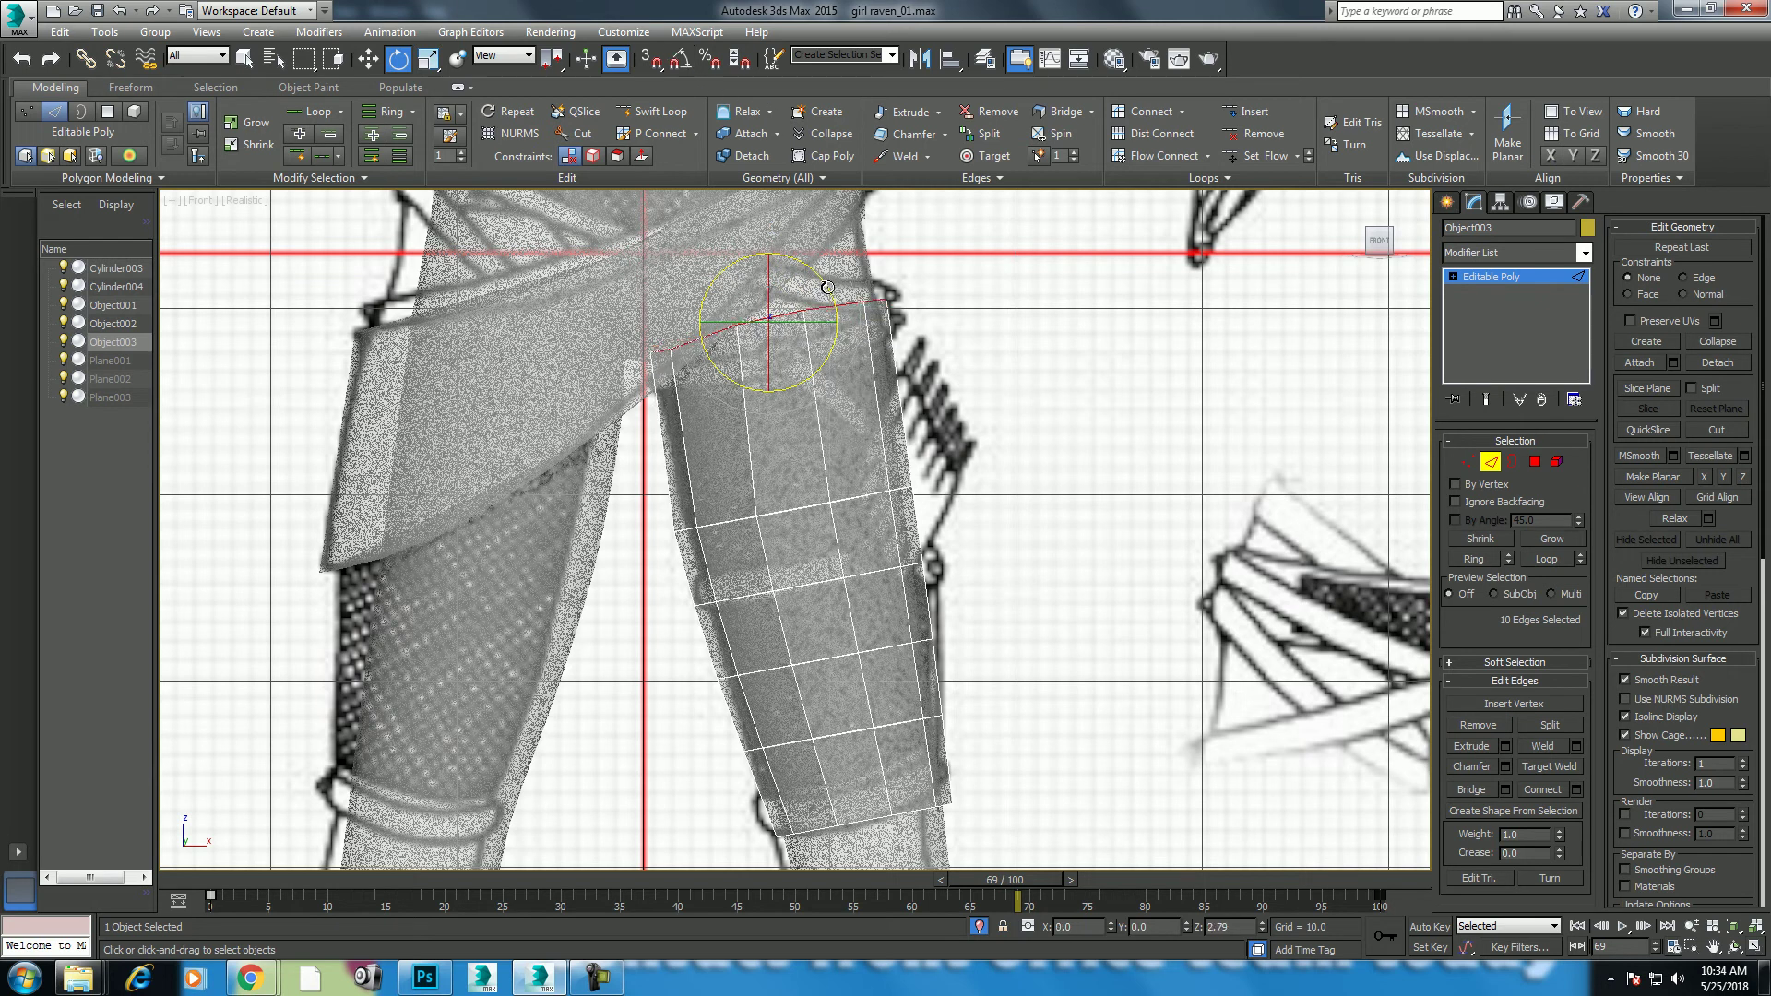
{"action": "key", "text": "w"}
{"action": "left_click_drag", "start_coordinate": [767, 251], "coordinate": [767, 267]}
{"action": "middle_click_drag", "start_coordinate": [862, 871], "coordinate": [863, 738]}
Step: Insert a new edge loop near the top of the leg piece with Swift Loop
{"action": "left_click", "coordinate": [863, 683]}
{"action": "middle_click_drag", "start_coordinate": [833, 385], "coordinate": [846, 445]}
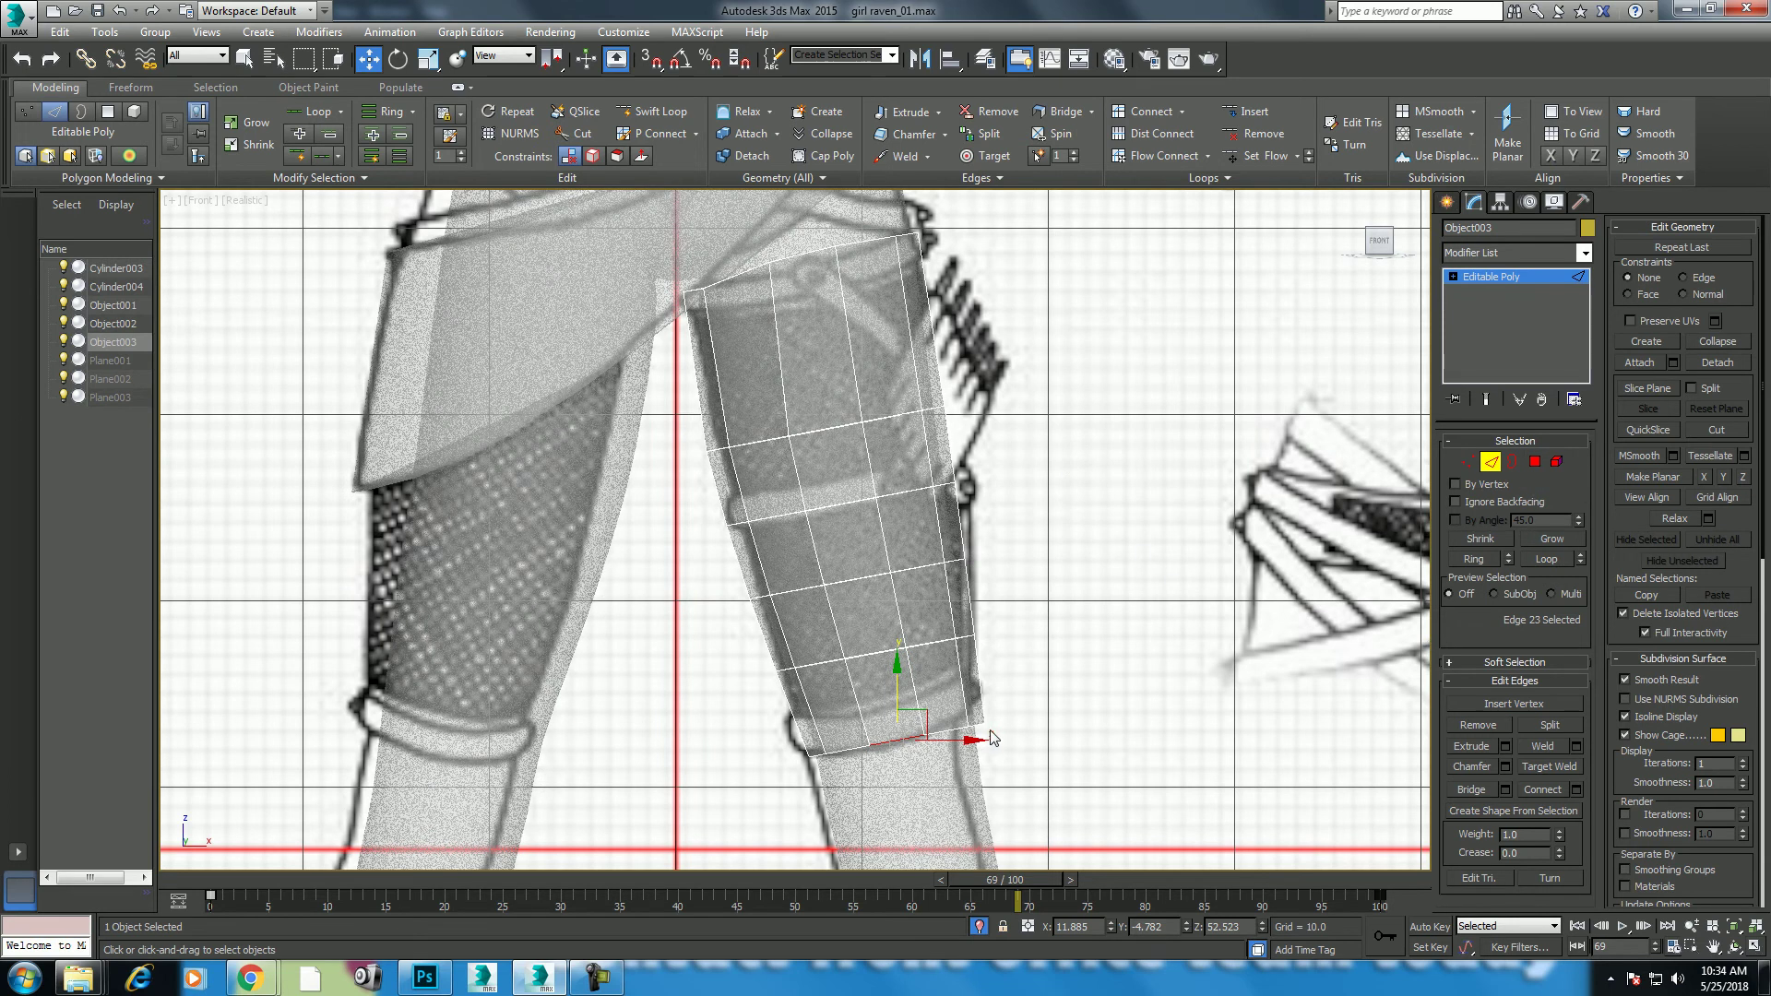
{"action": "left_click", "coordinate": [849, 297]}
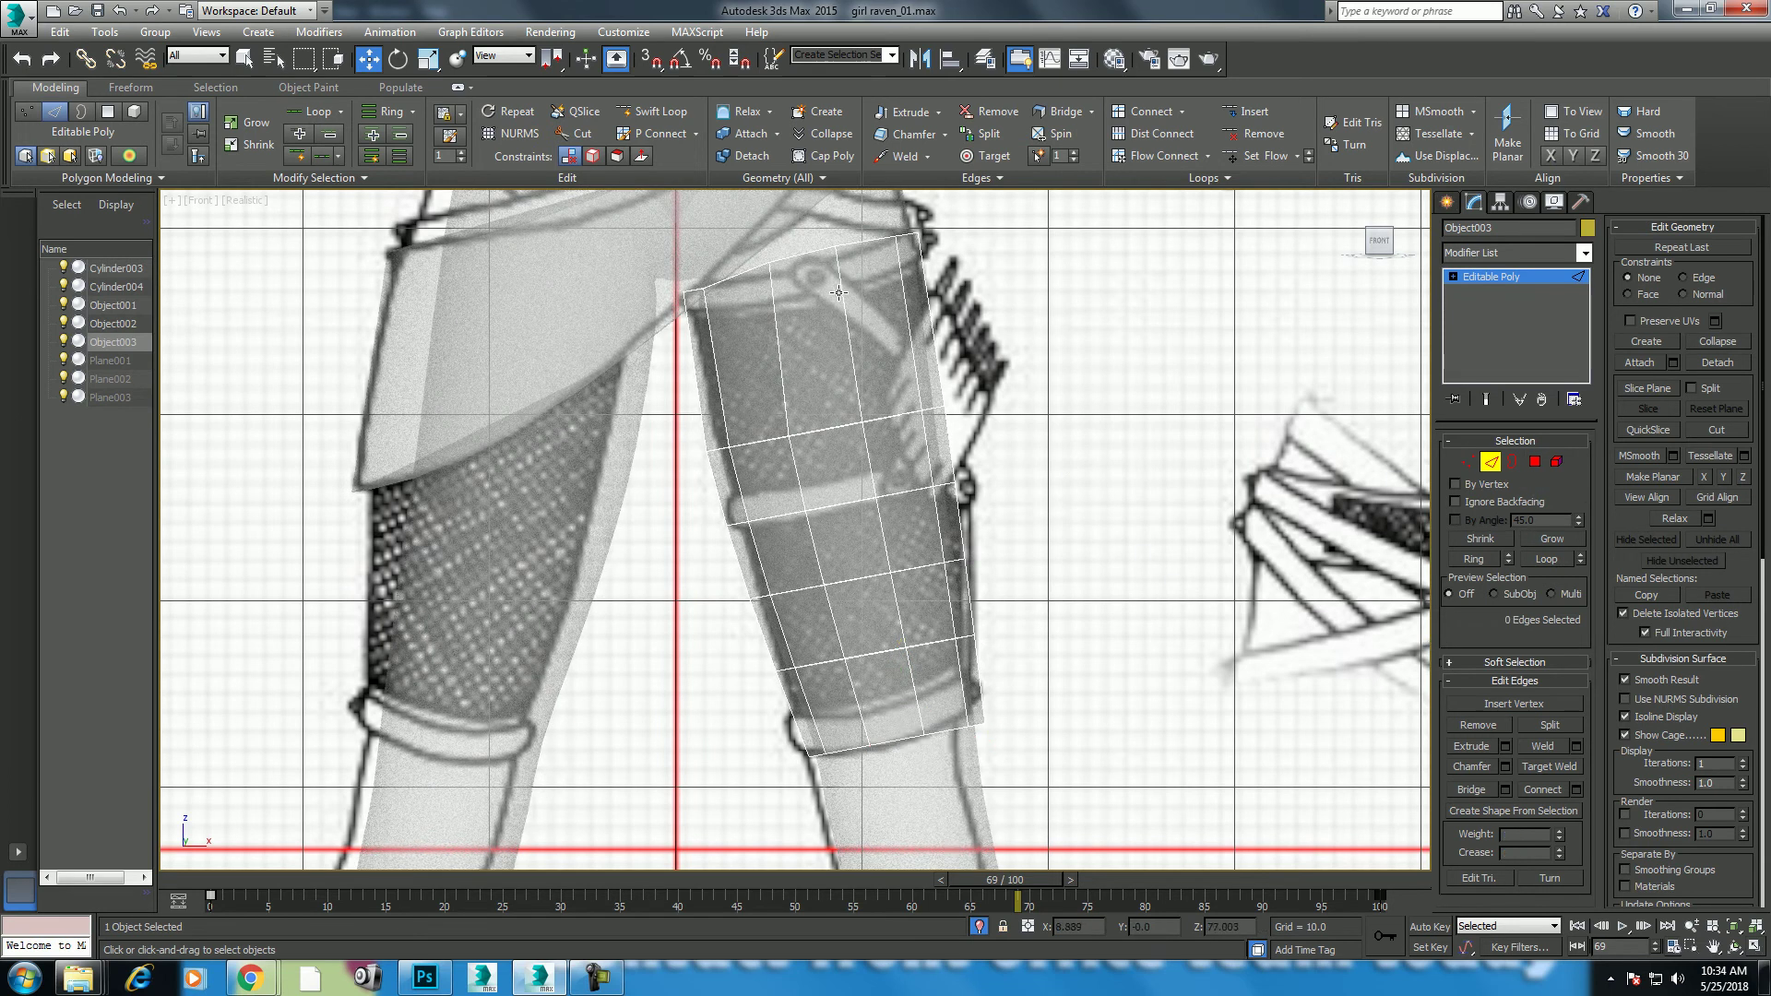
{"action": "left_click", "coordinate": [655, 111]}
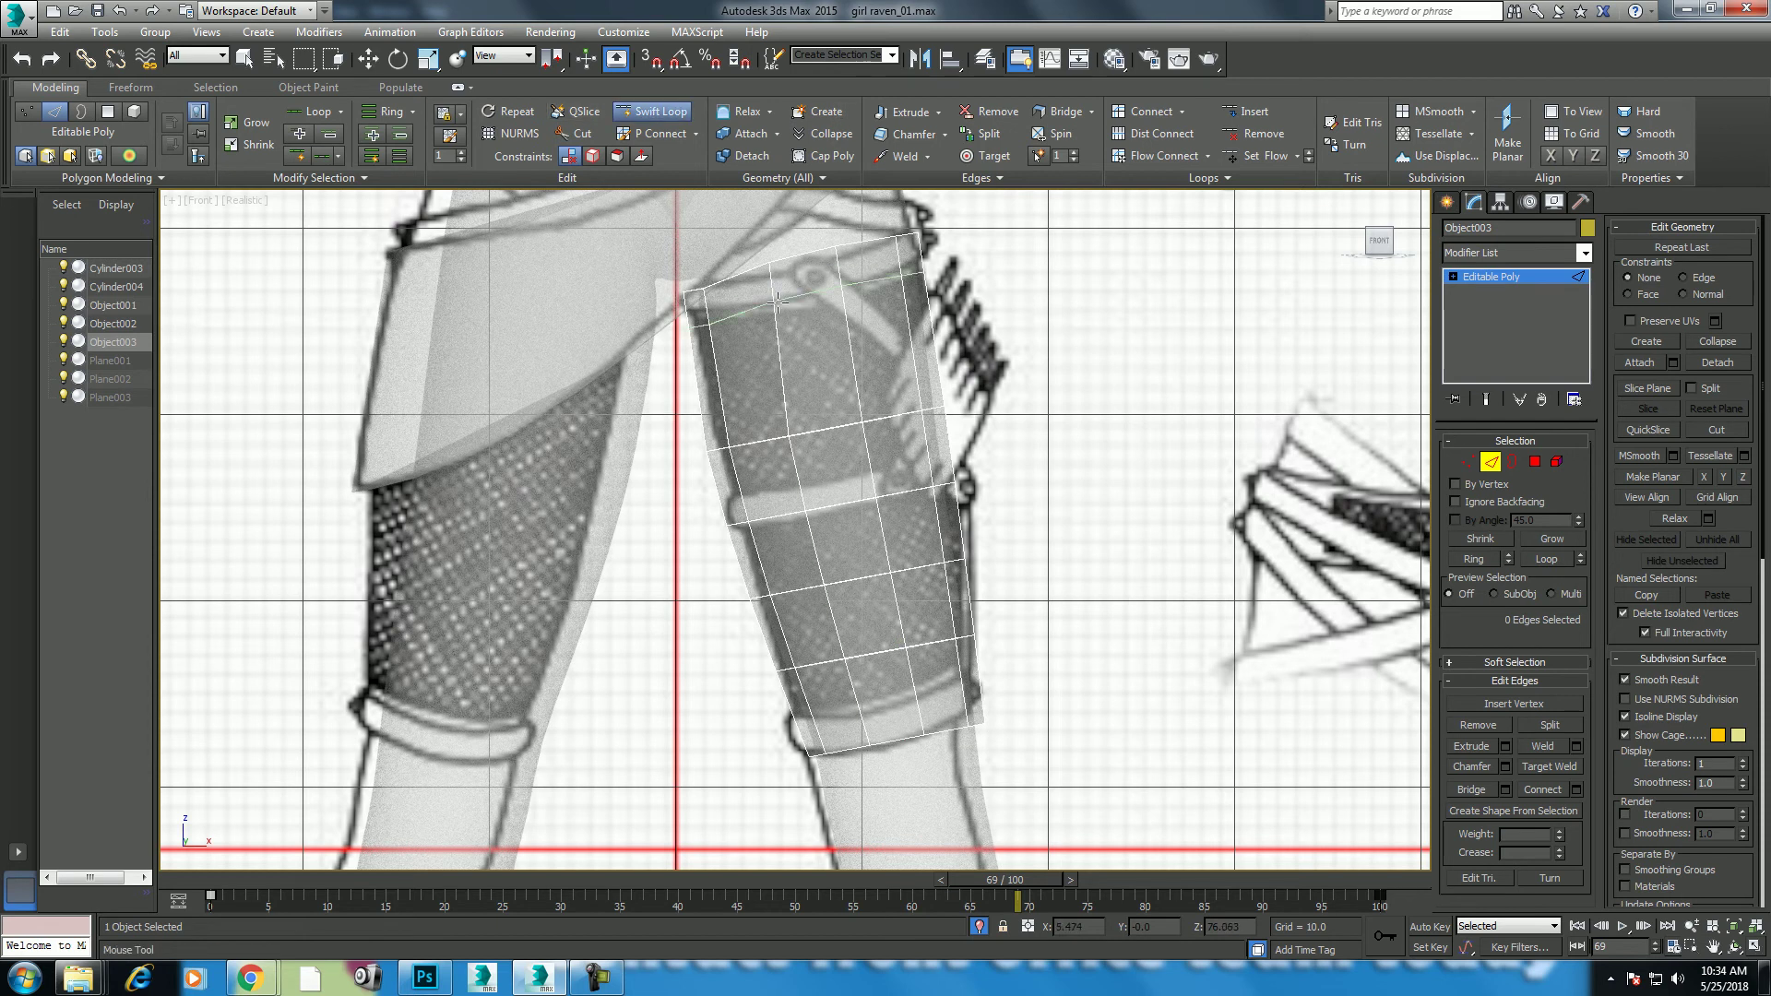
{"action": "left_click", "coordinate": [777, 301]}
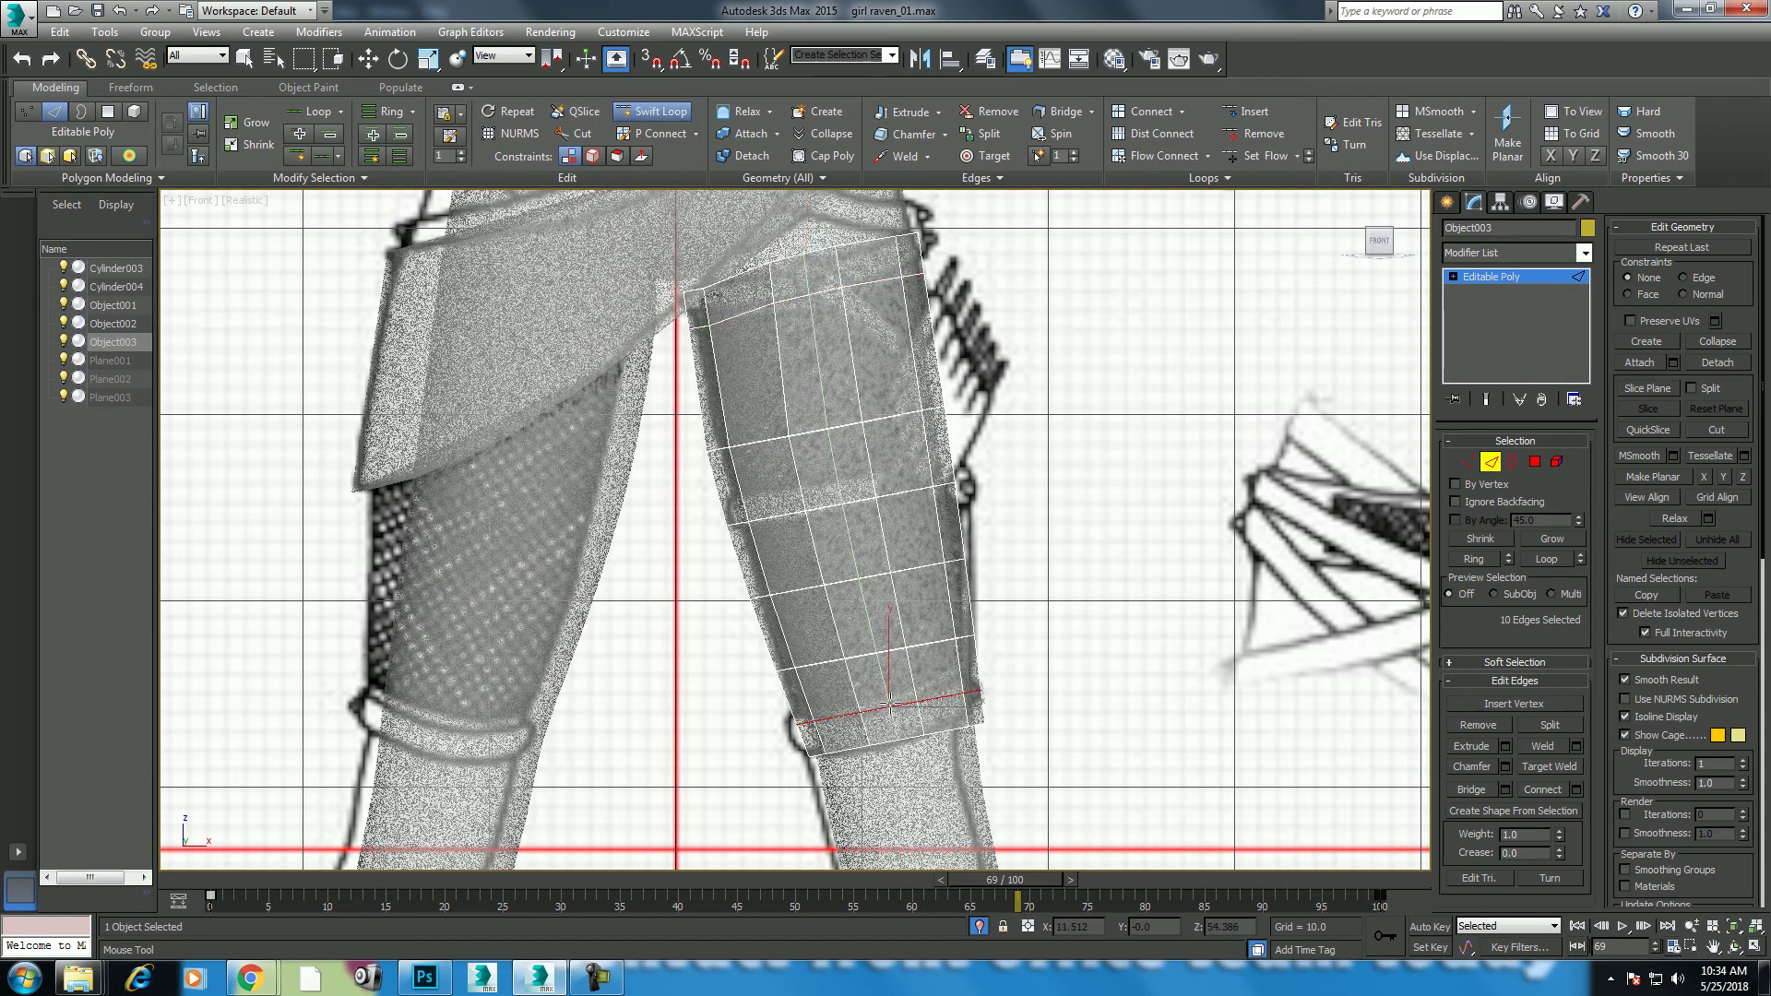
Step: Select the top and bottom polygon rings of the leg piece and view them in perspective
{"action": "key", "text": "w"}
{"action": "left_click", "coordinate": [1534, 462]}
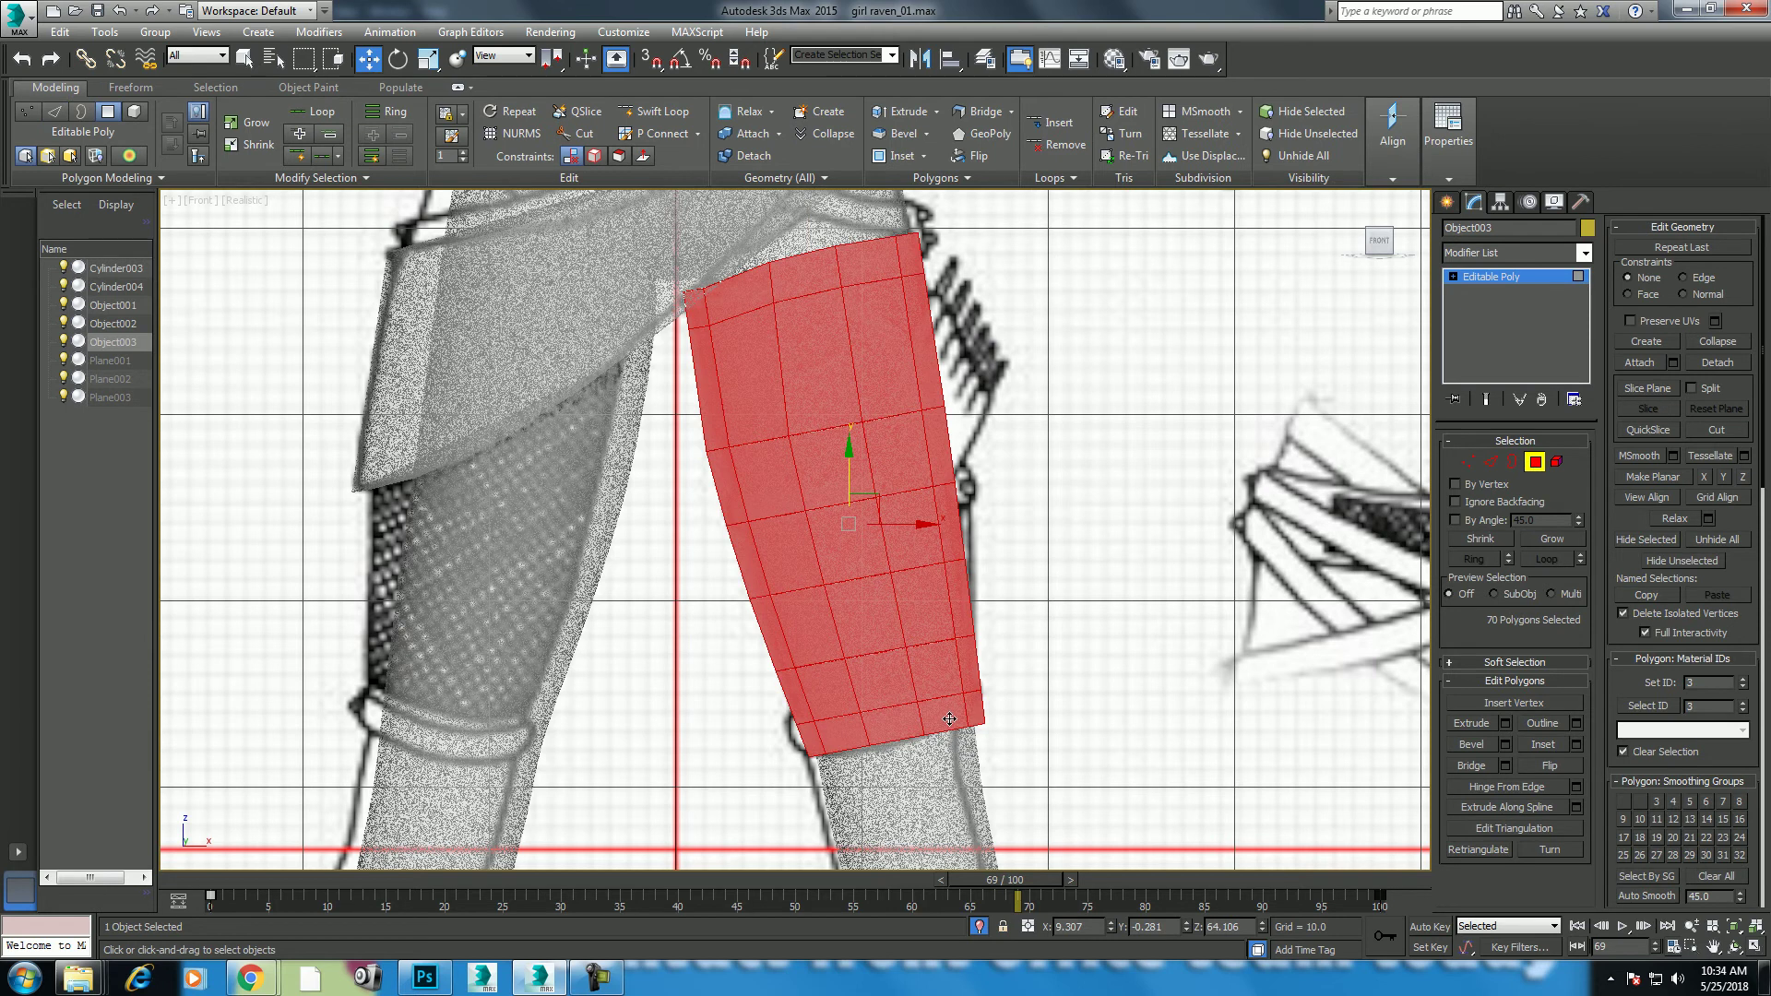
{"action": "left_click", "coordinate": [949, 719]}
{"action": "left_click", "coordinate": [909, 726], "text": "shift"}
{"action": "left_click", "coordinate": [862, 274], "text": "ctrl"}
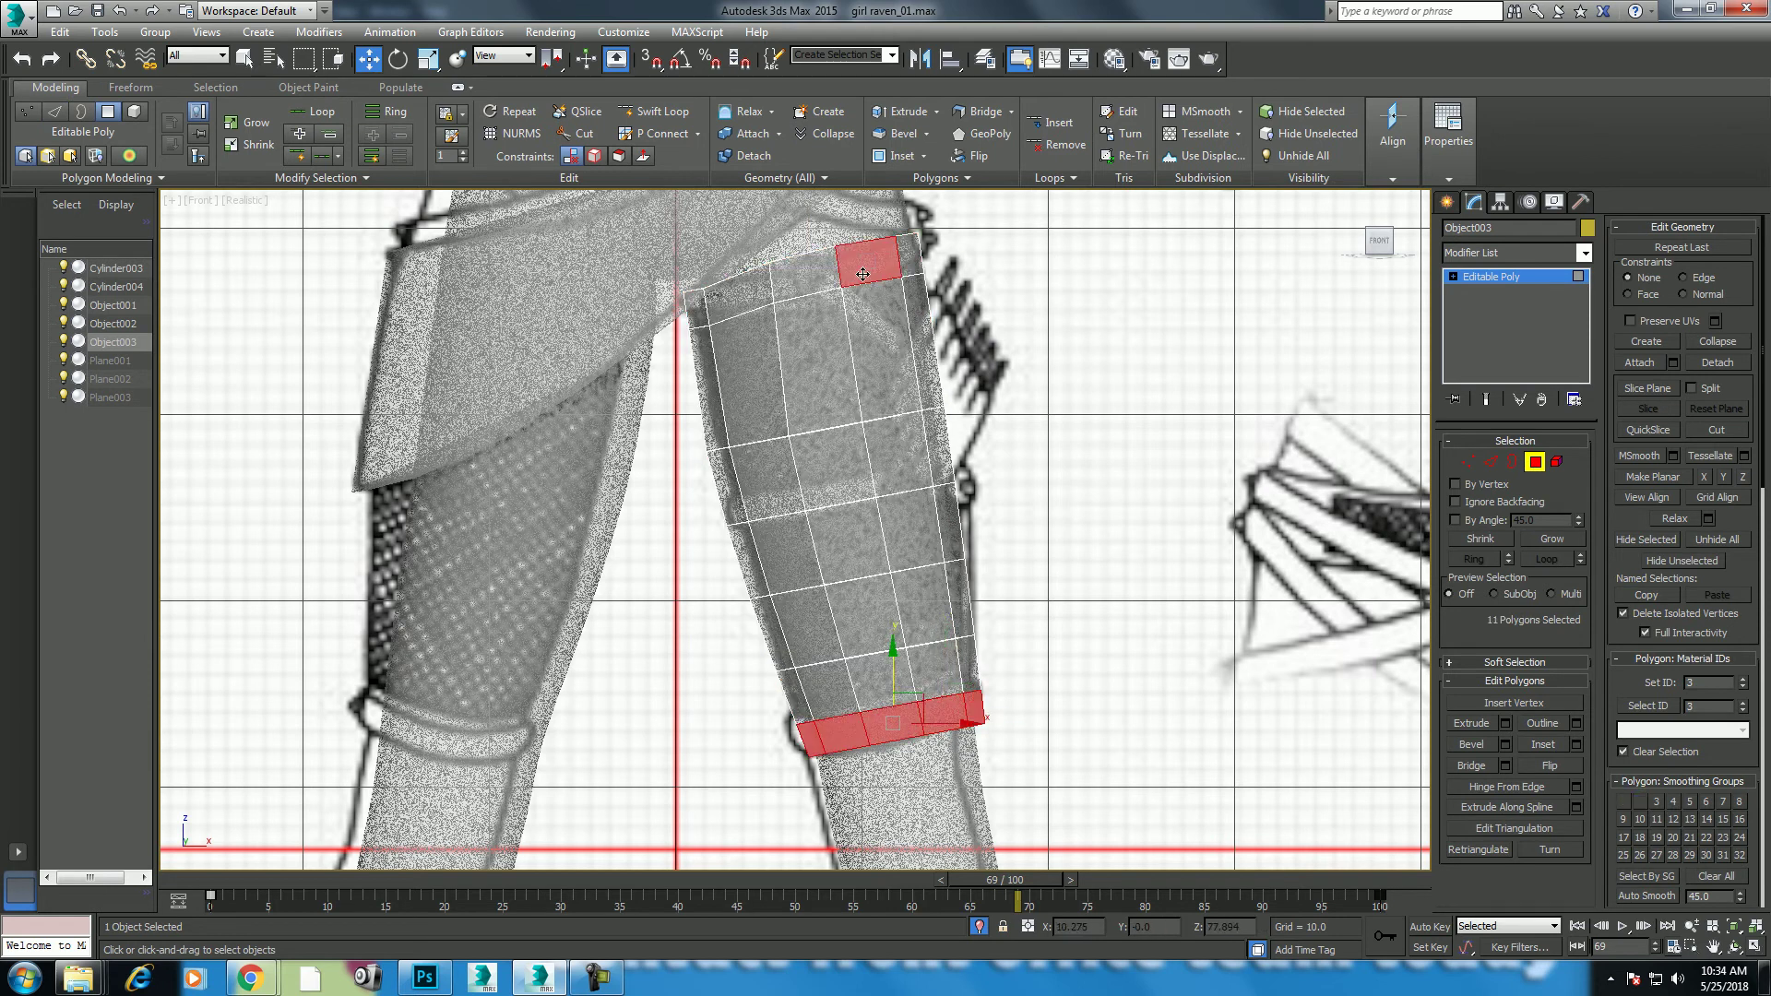
{"action": "left_click", "coordinate": [912, 258], "text": "shift"}
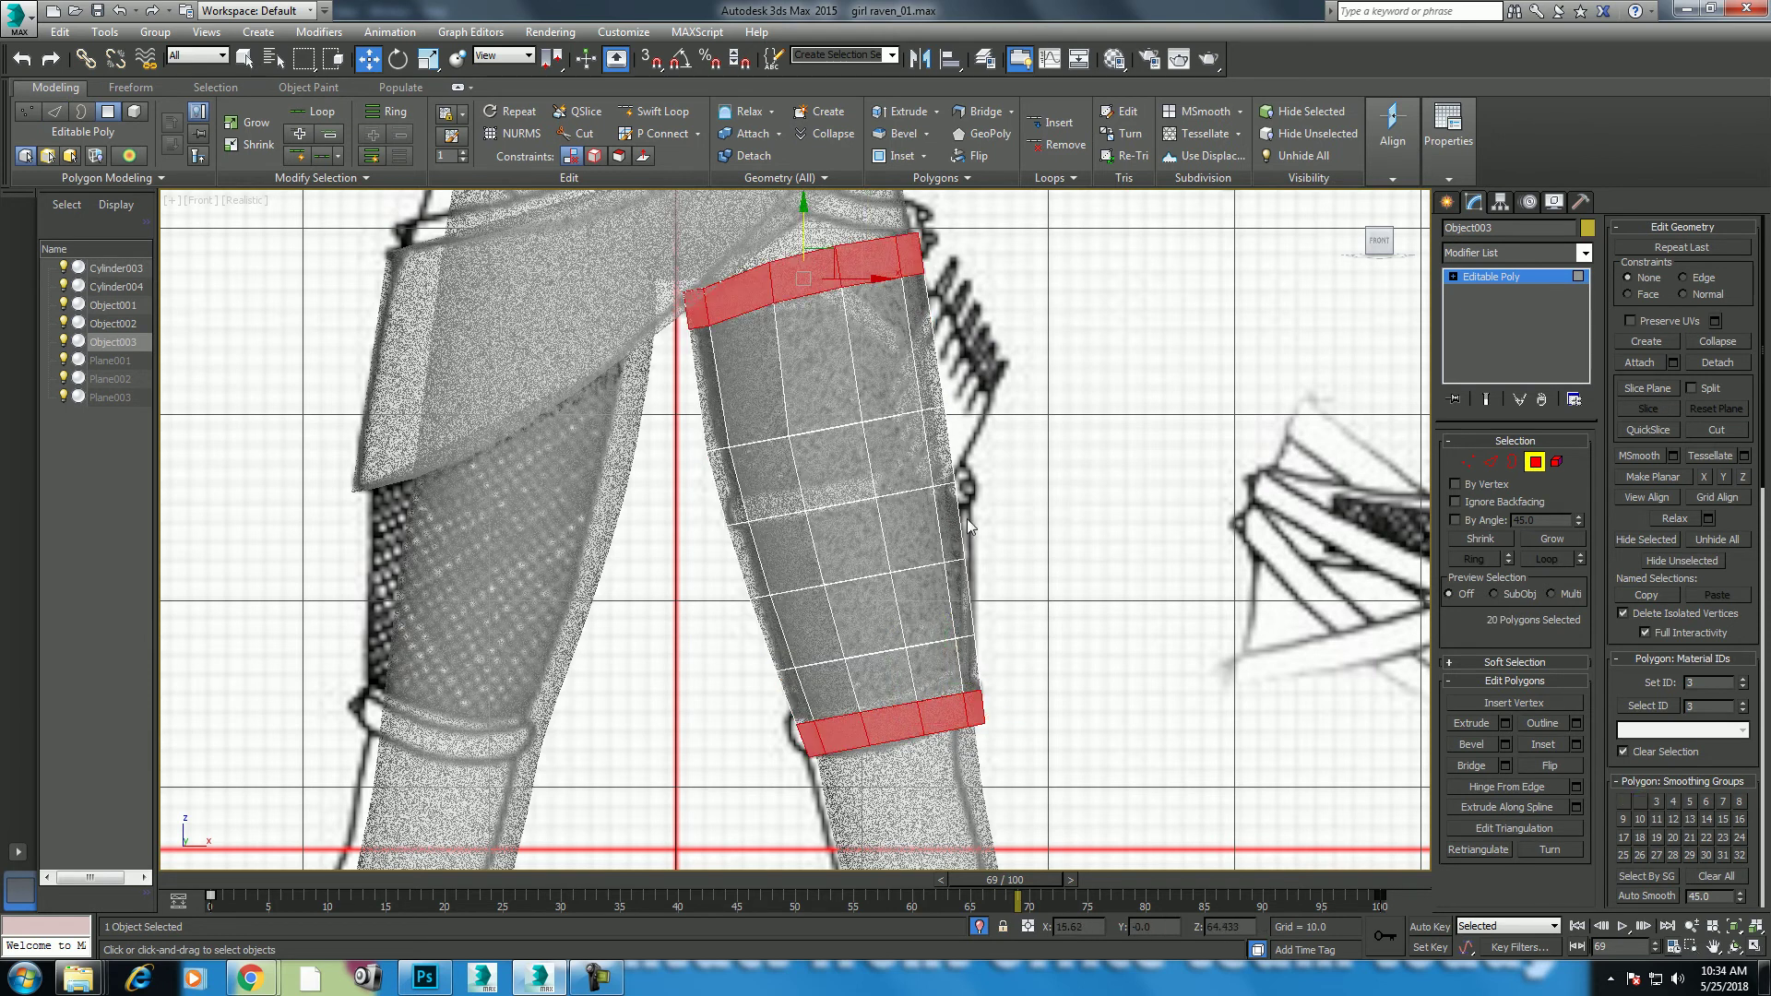
{"action": "key", "text": "p"}
{"action": "middle_click_drag", "start_coordinate": [967, 517], "coordinate": [994, 554], "text": "alt"}
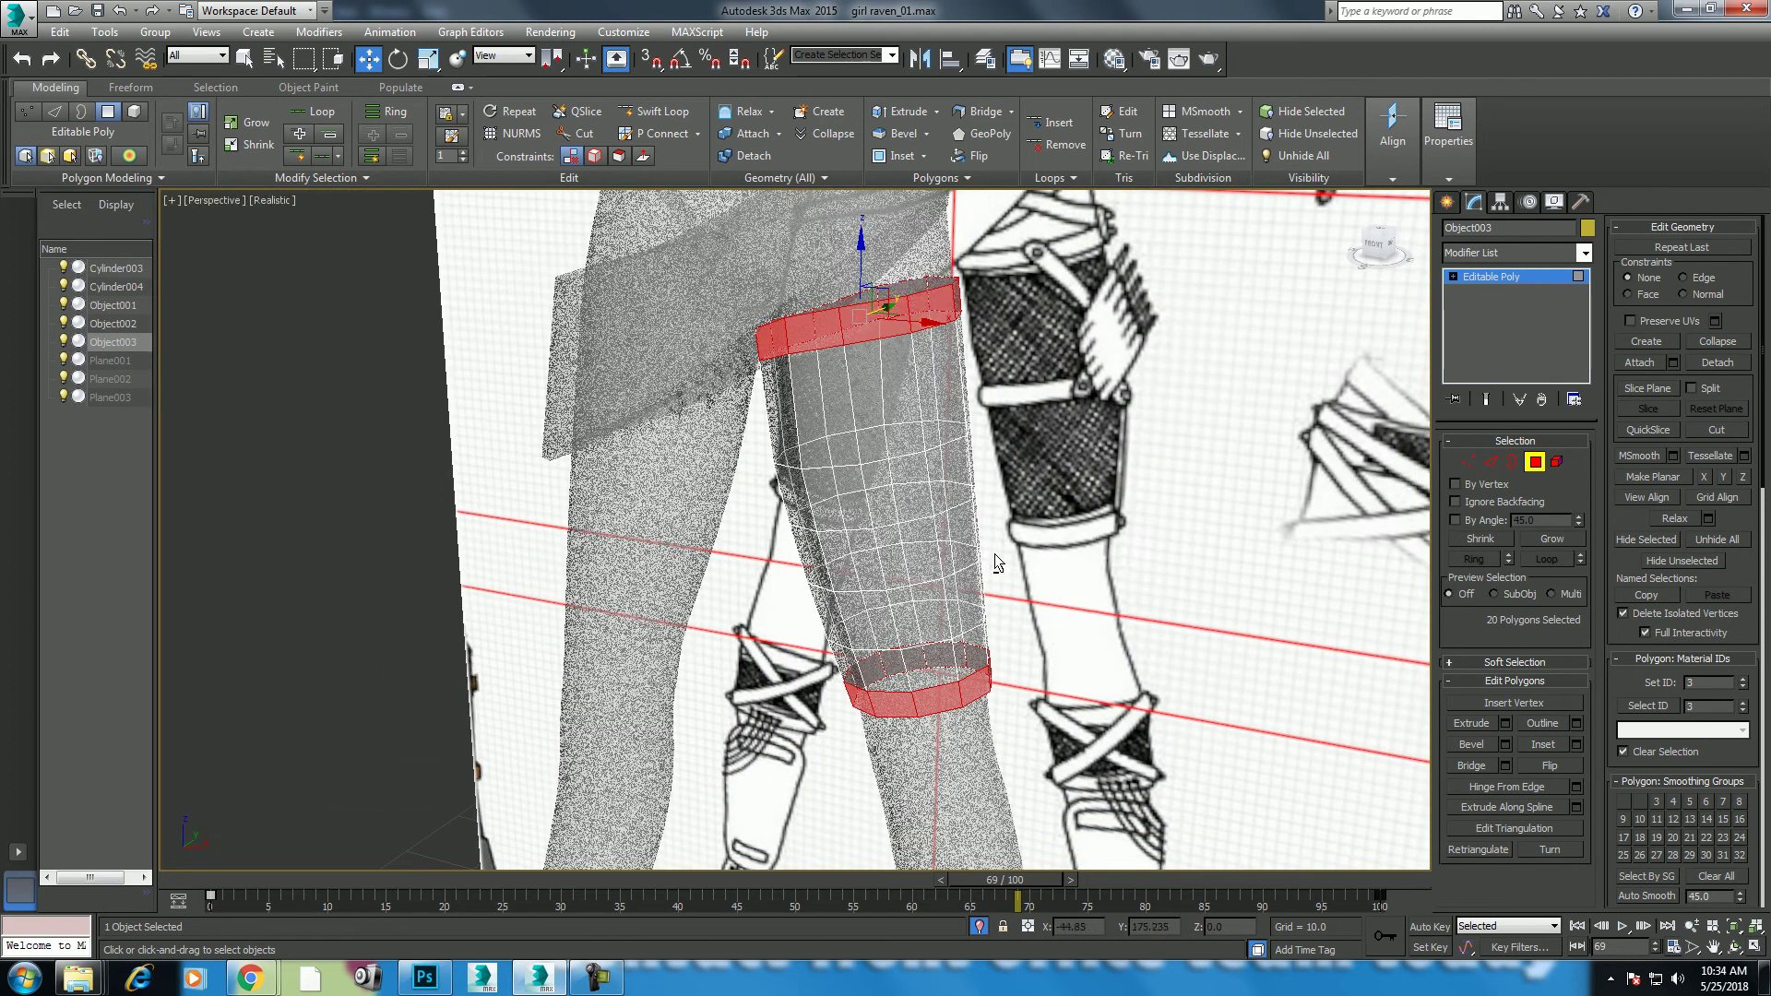
Step: Bevel both rings with a small height and negative outline, then return to object level
{"action": "right_click", "coordinate": [999, 467]}
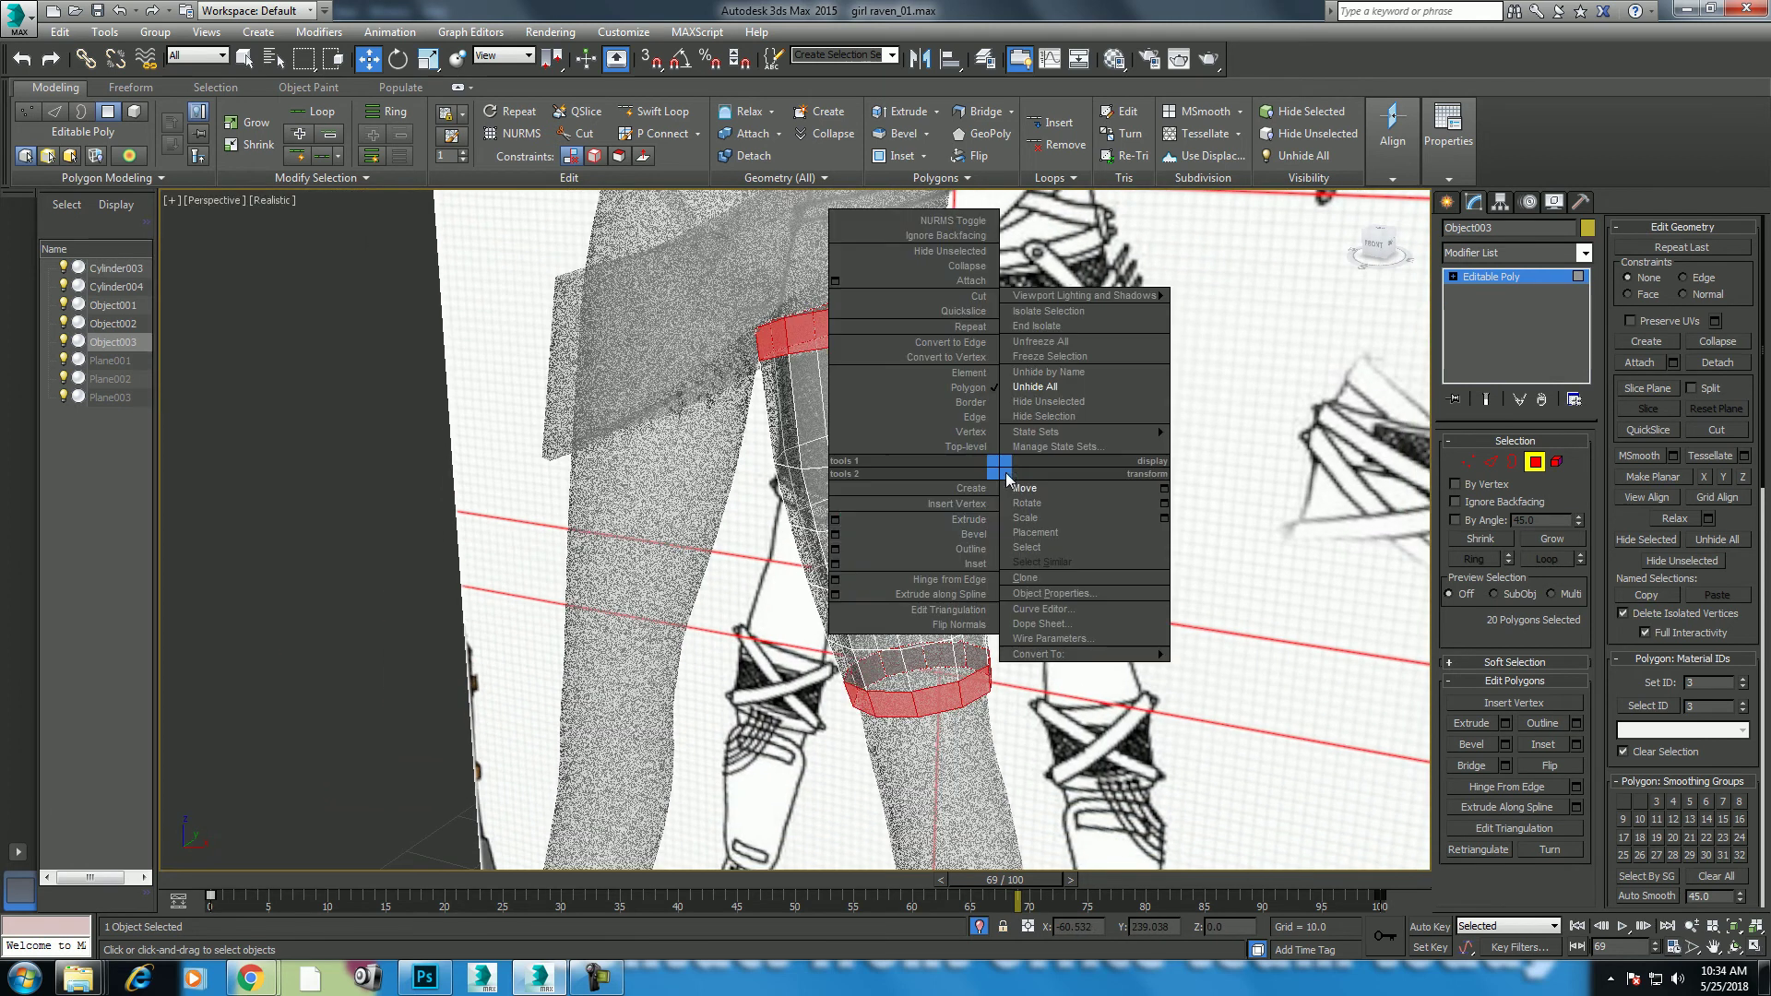
{"action": "left_click", "coordinate": [854, 541]}
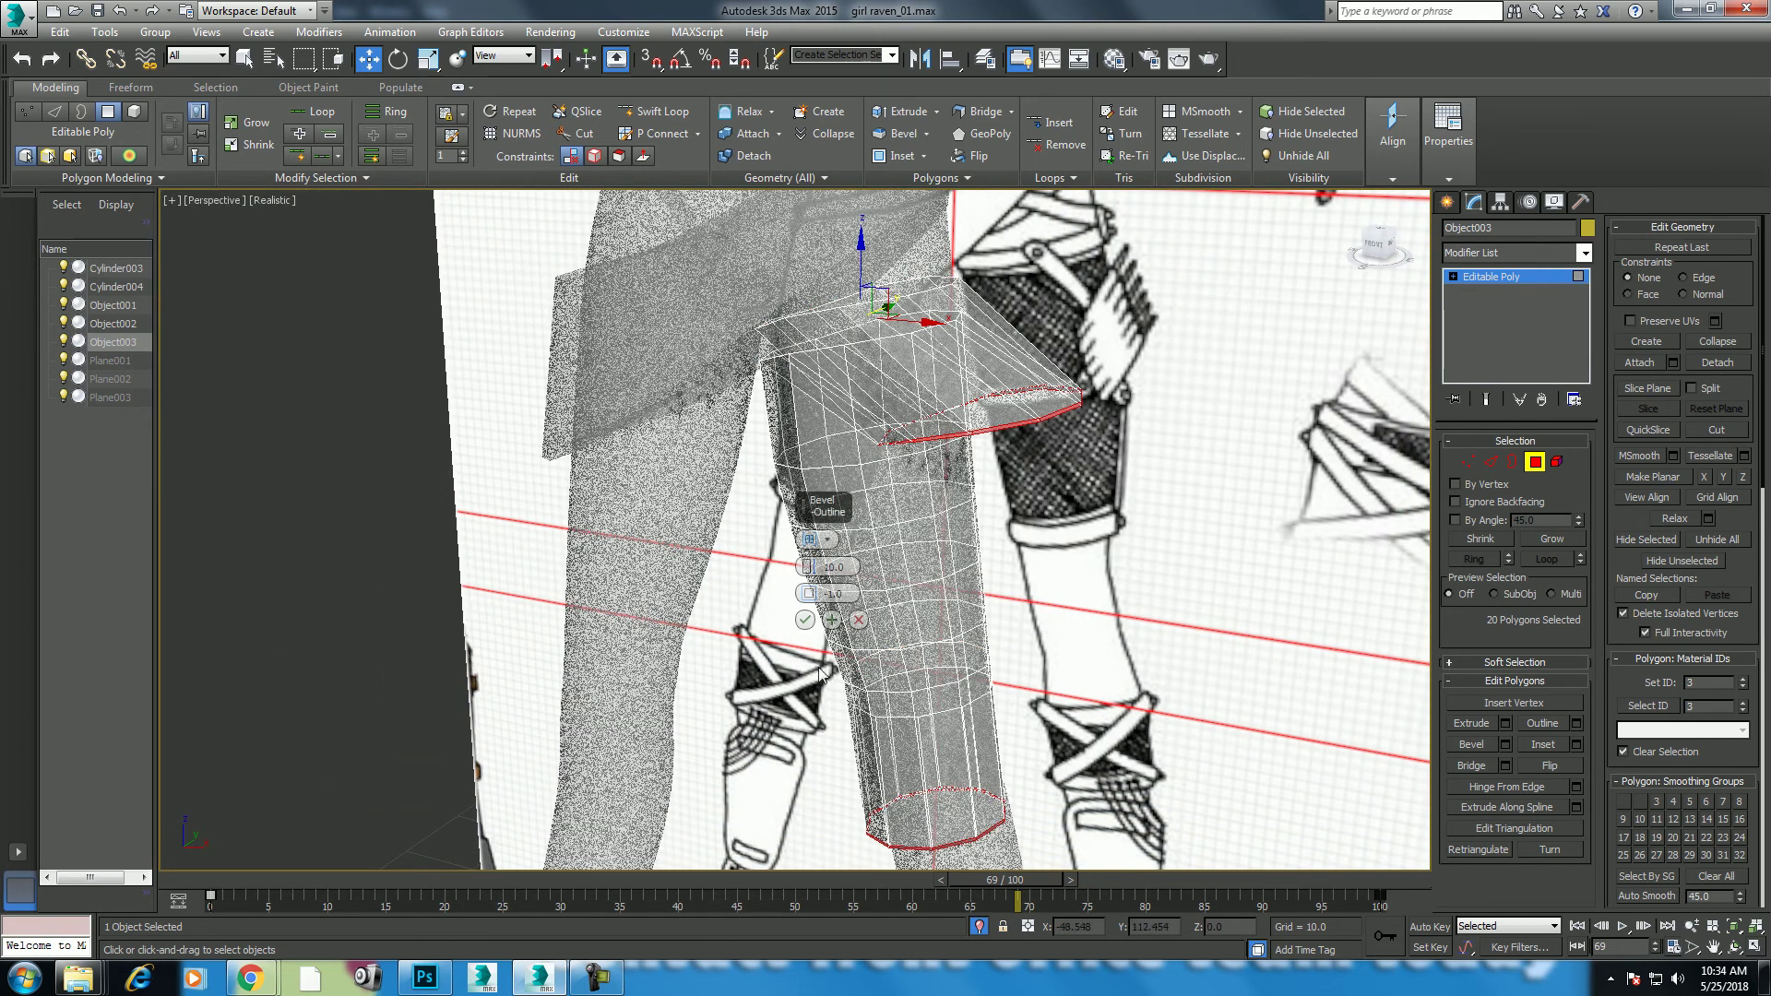
{"action": "left_click", "coordinate": [814, 538]}
{"action": "left_click", "coordinate": [871, 573]}
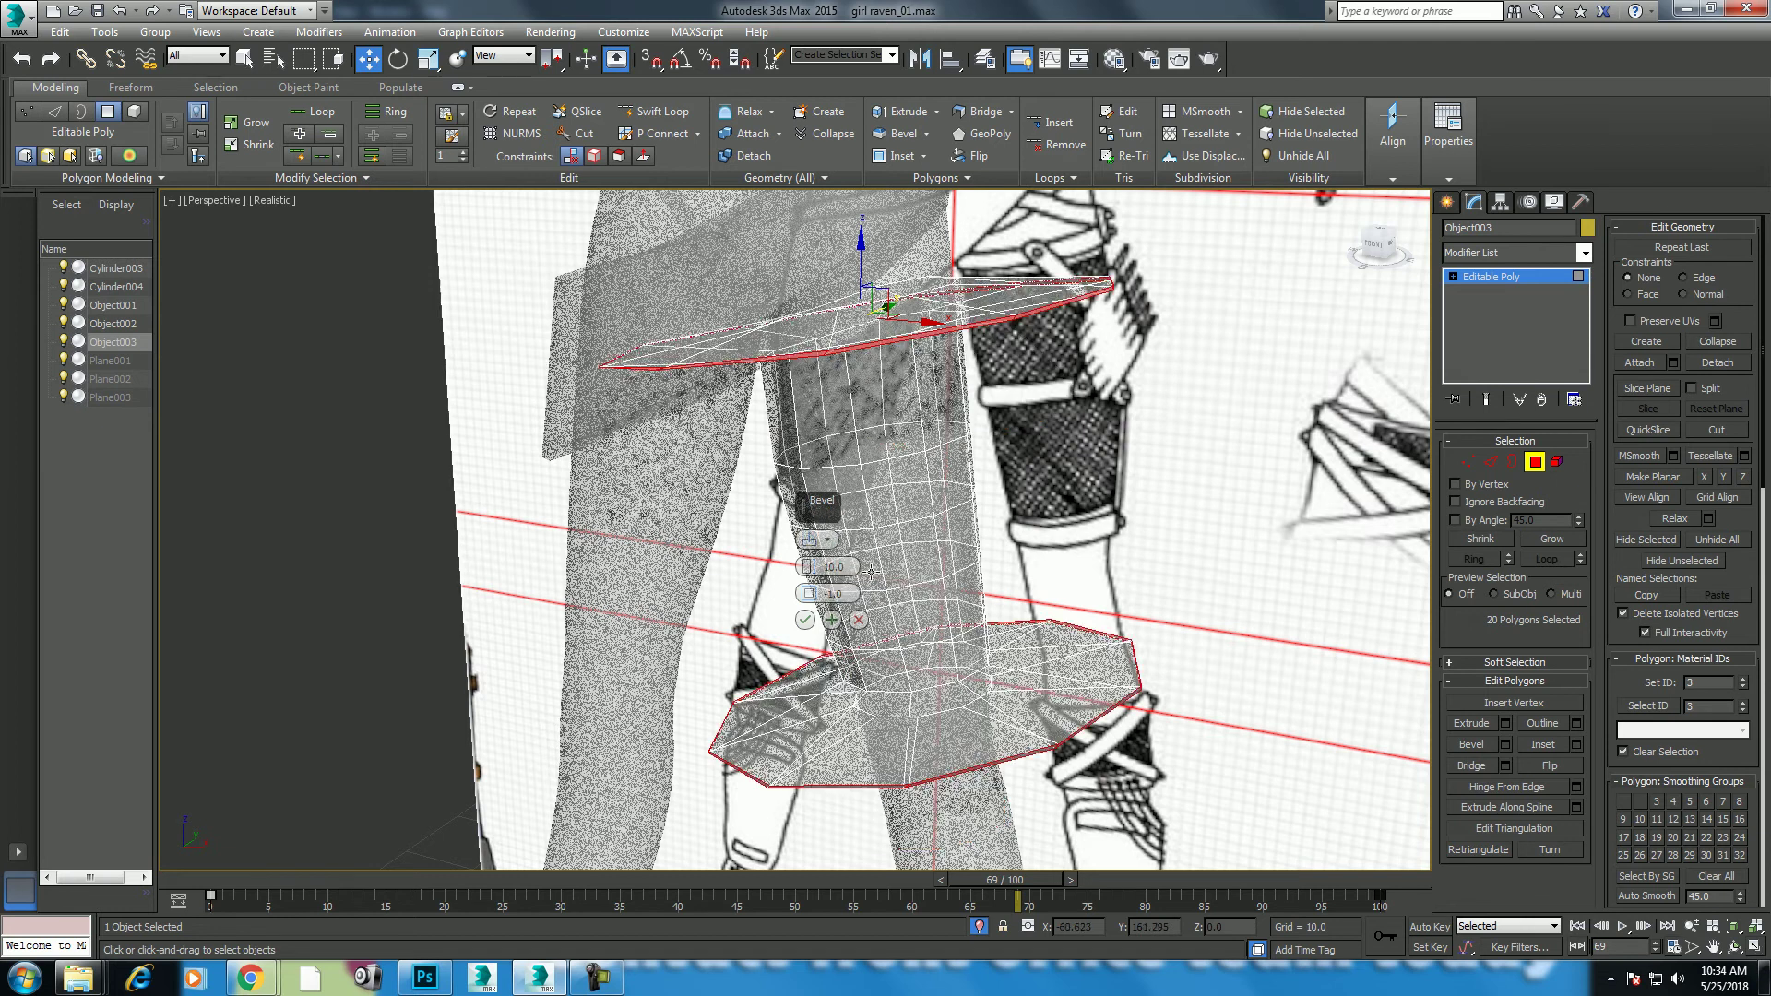
{"action": "right_click", "coordinate": [807, 566]}
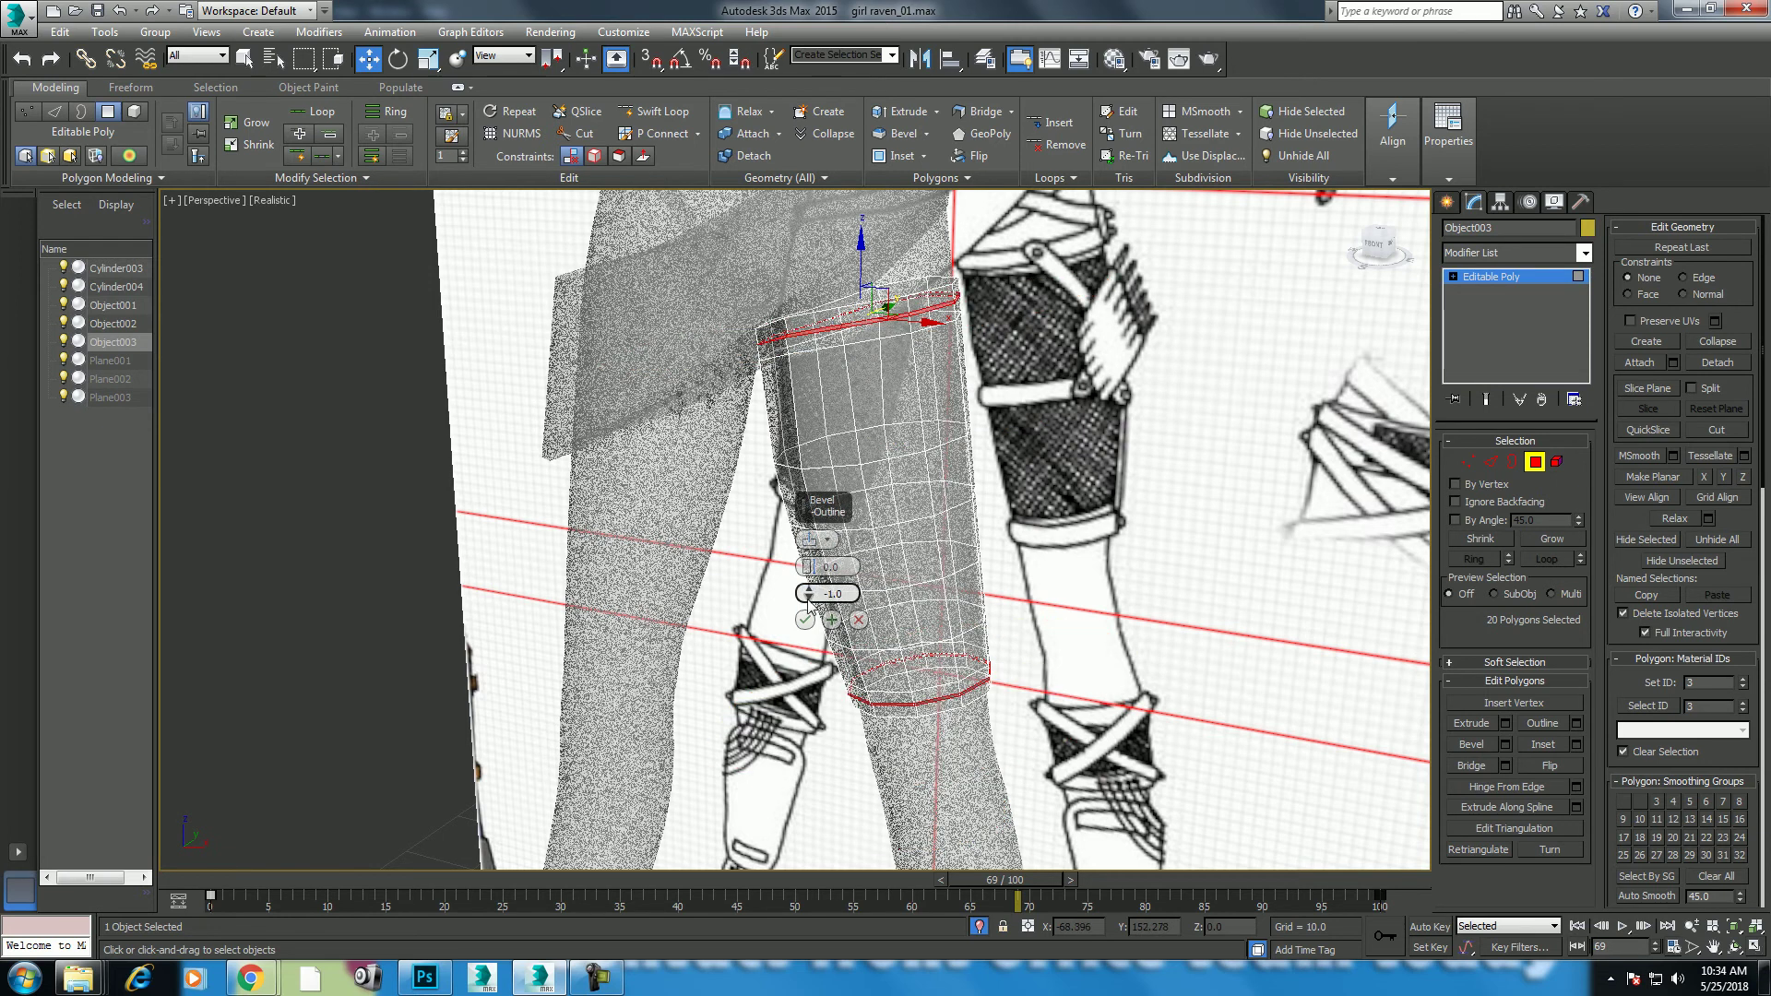
{"action": "right_click", "coordinate": [808, 595]}
{"action": "mouse_move", "coordinate": [808, 566]}
{"action": "left_mouse_down"}
{"action": "mouse_move", "coordinate": [820, 628]}
{"action": "mouse_move", "coordinate": [804, 618]}
{"action": "left_mouse_up"}
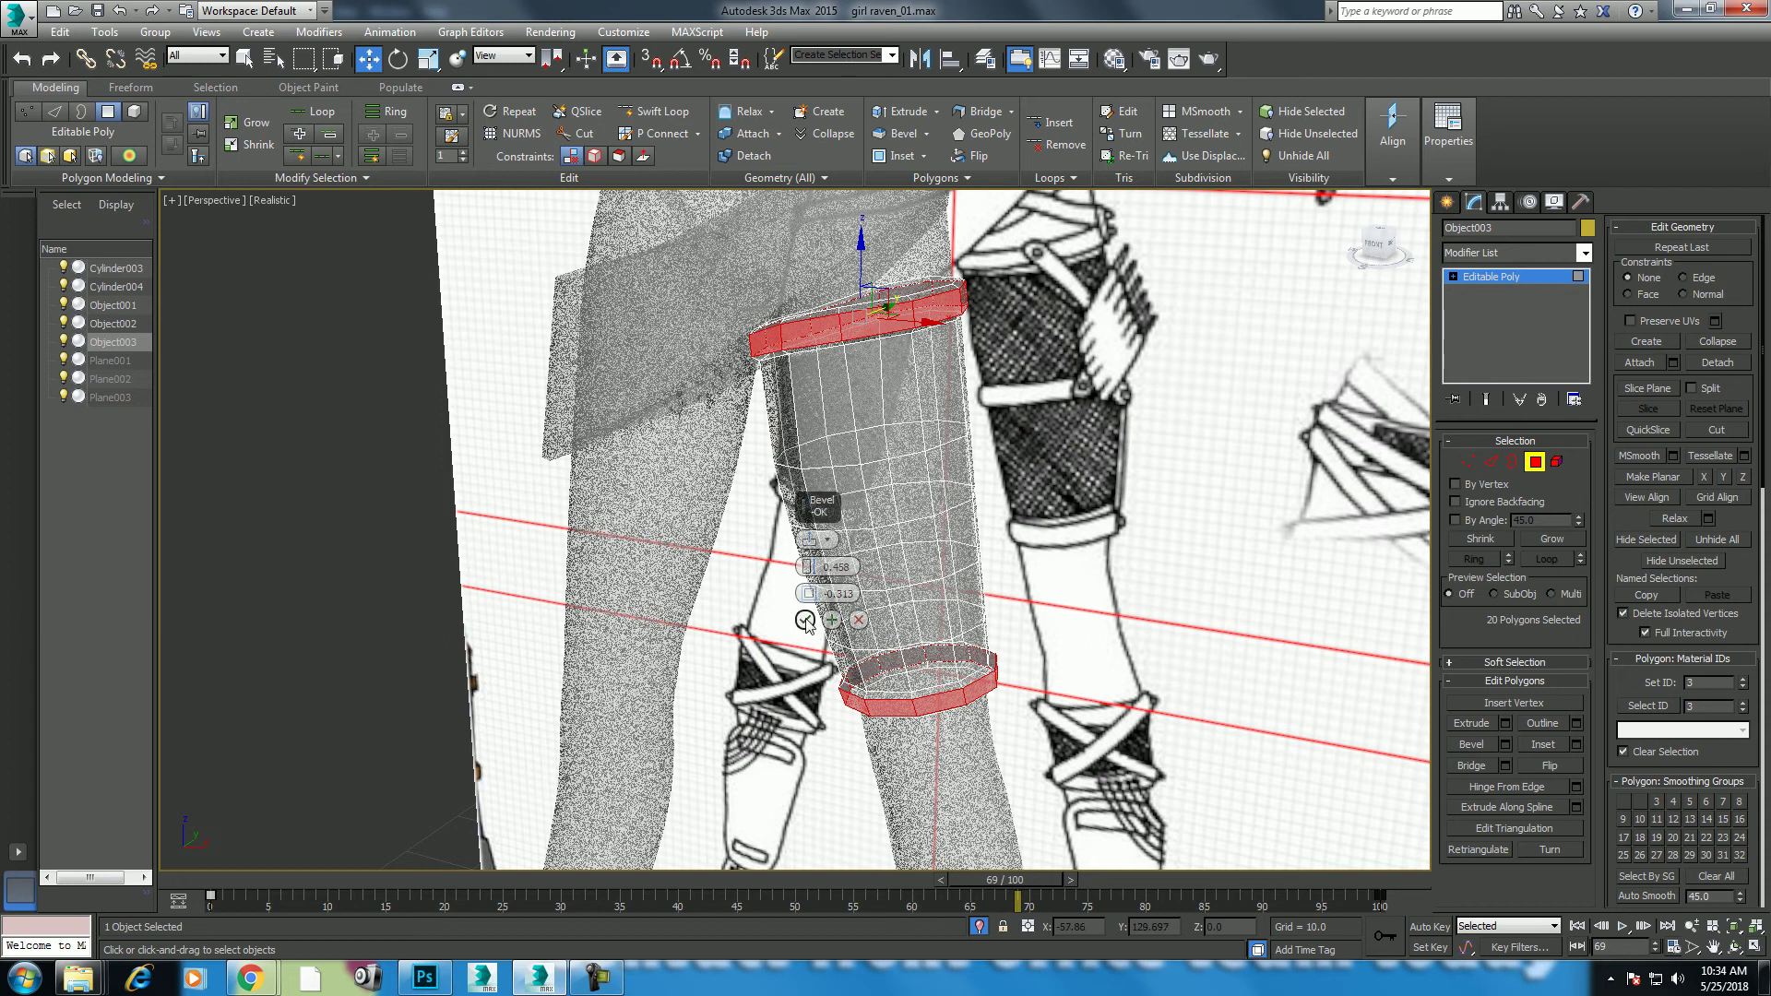
{"action": "left_click", "coordinate": [804, 619]}
{"action": "right_click", "coordinate": [886, 551]}
{"action": "left_click", "coordinate": [812, 532]}
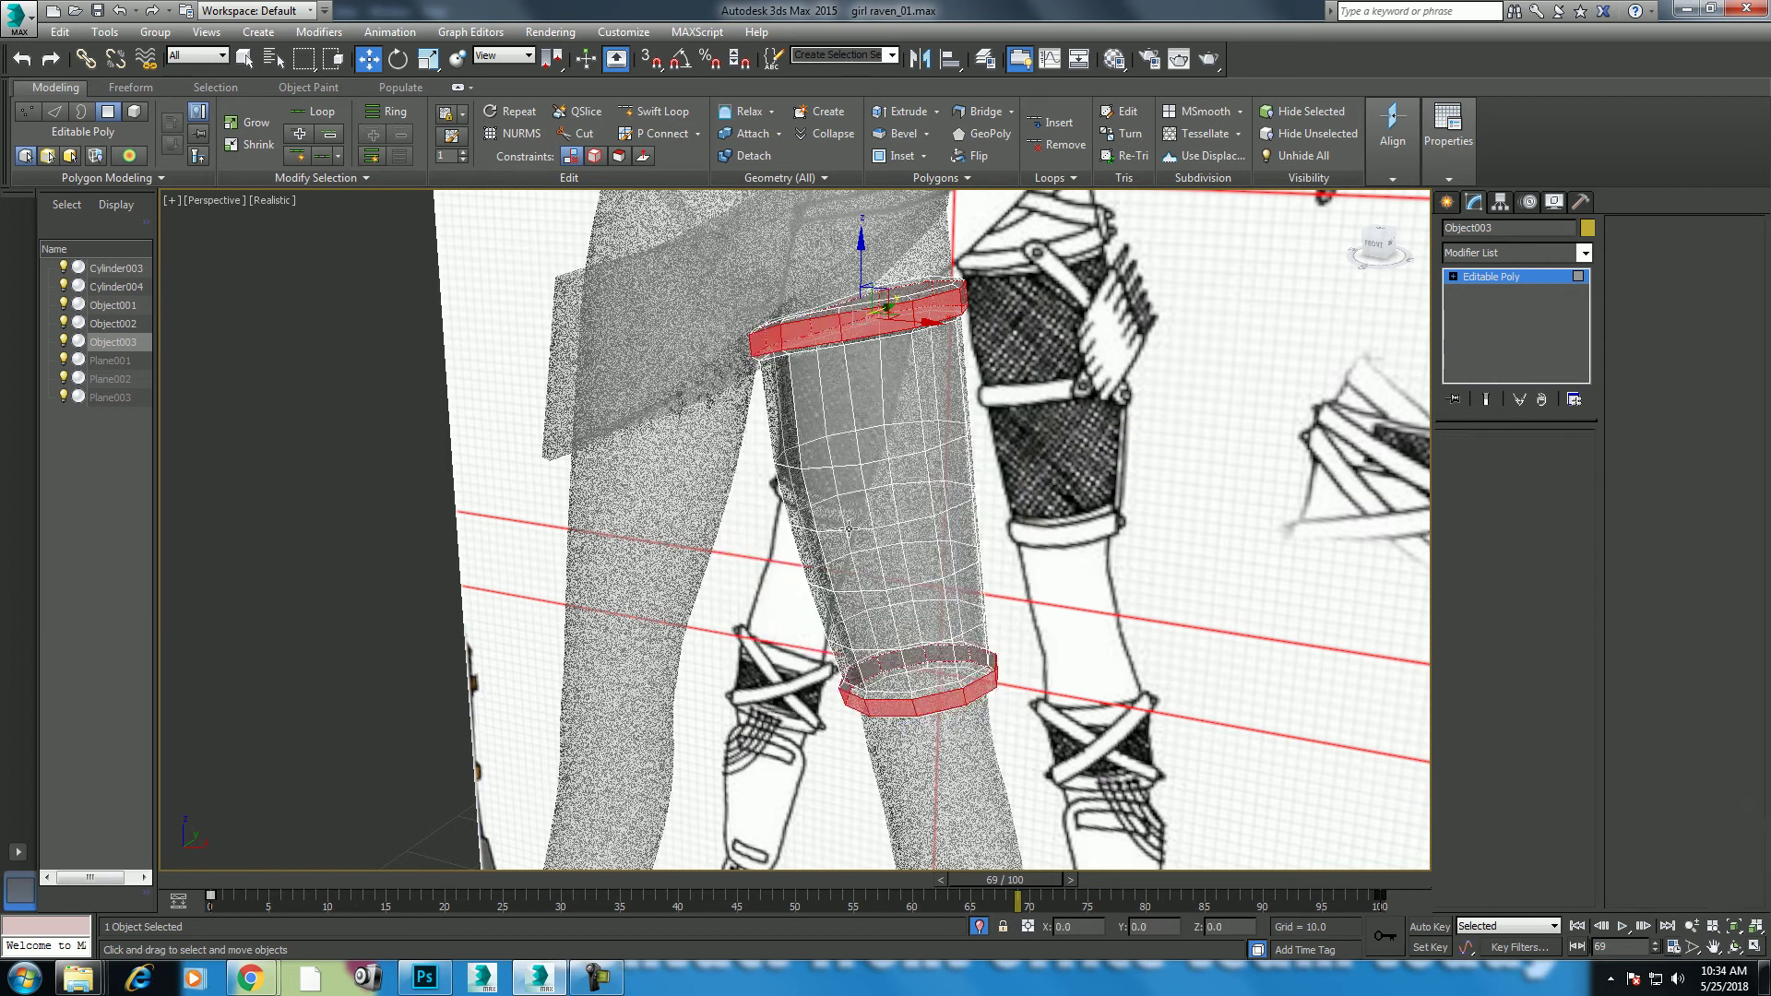
Step: Return to frame 0 and convert the skirt Cylinder004 to an Editable Poly
{"action": "left_click_drag", "start_coordinate": [400, 884], "coordinate": [230, 884]}
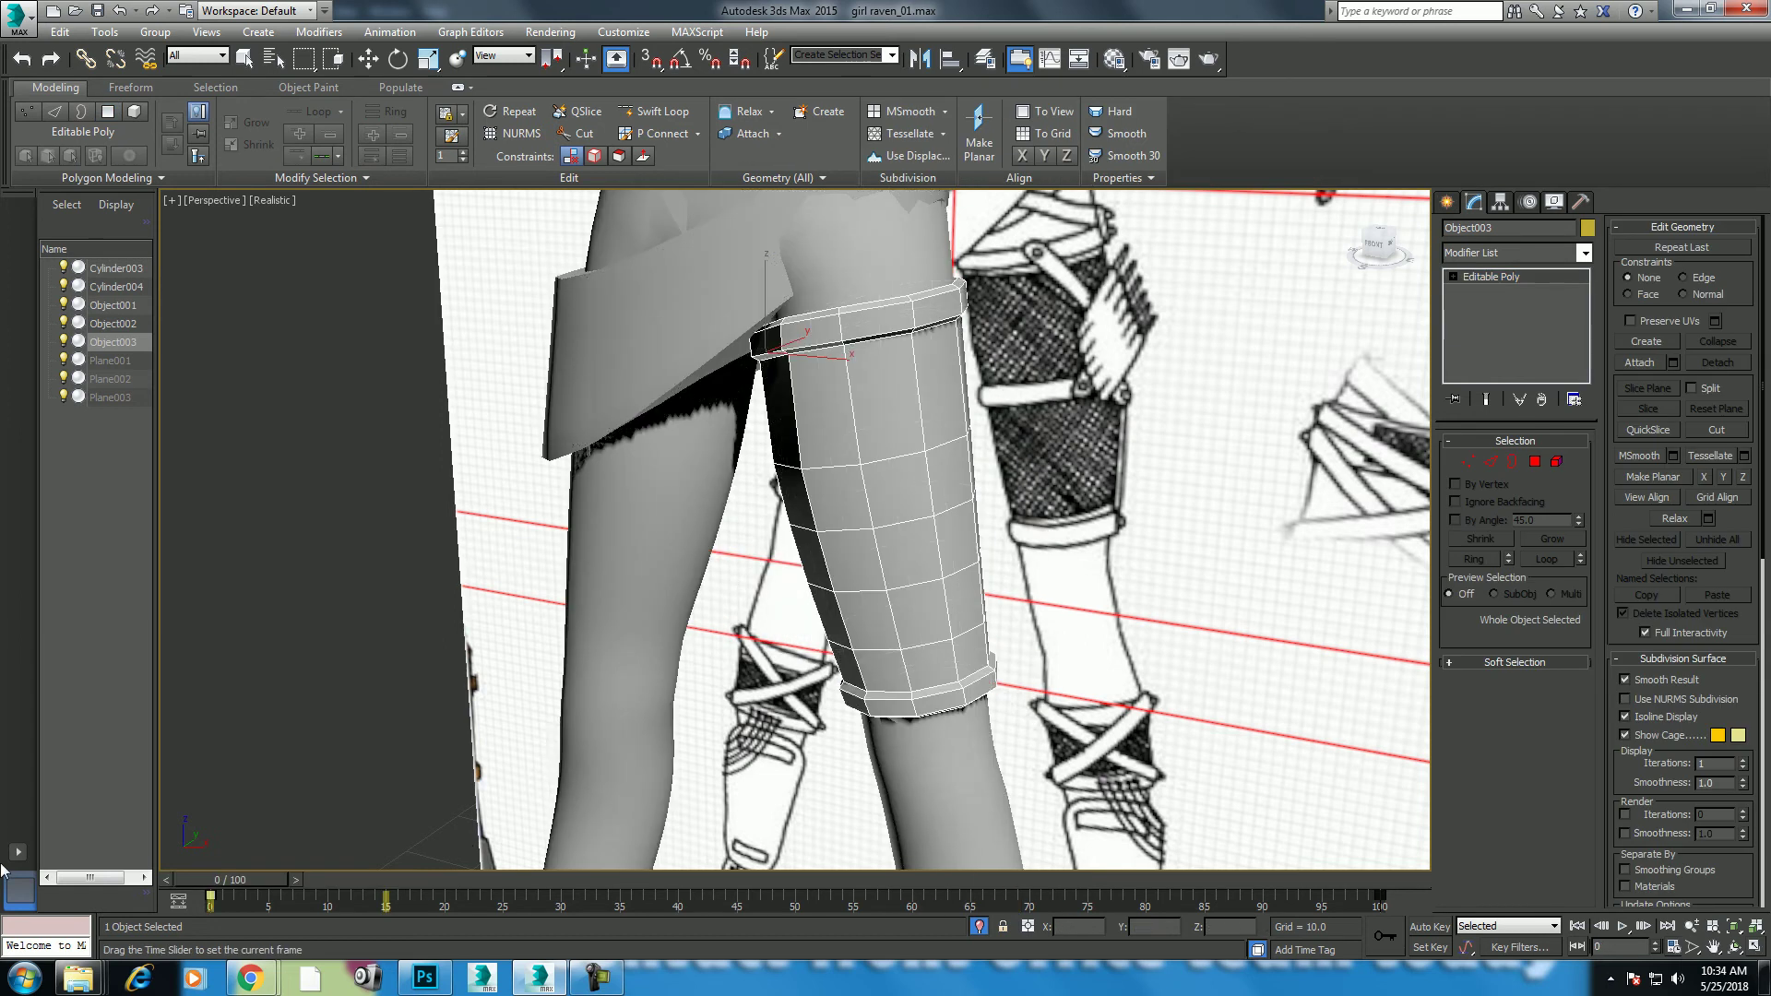
{"action": "scroll", "coordinate": [1085, 520], "scroll_direction": "down", "scroll_amount": 3}
{"action": "scroll", "coordinate": [1166, 513], "scroll_direction": "down", "scroll_amount": 3}
{"action": "mouse_move", "coordinate": [1055, 579]}
{"action": "middle_mouse_down", "text": "alt"}
{"action": "mouse_move", "coordinate": [1004, 572]}
{"action": "mouse_move", "coordinate": [1066, 552]}
{"action": "mouse_move", "coordinate": [1072, 573]}
{"action": "mouse_move", "coordinate": [884, 412]}
{"action": "middle_mouse_up", "text": "alt"}
{"action": "left_click", "coordinate": [904, 422]}
{"action": "right_click", "coordinate": [884, 411]}
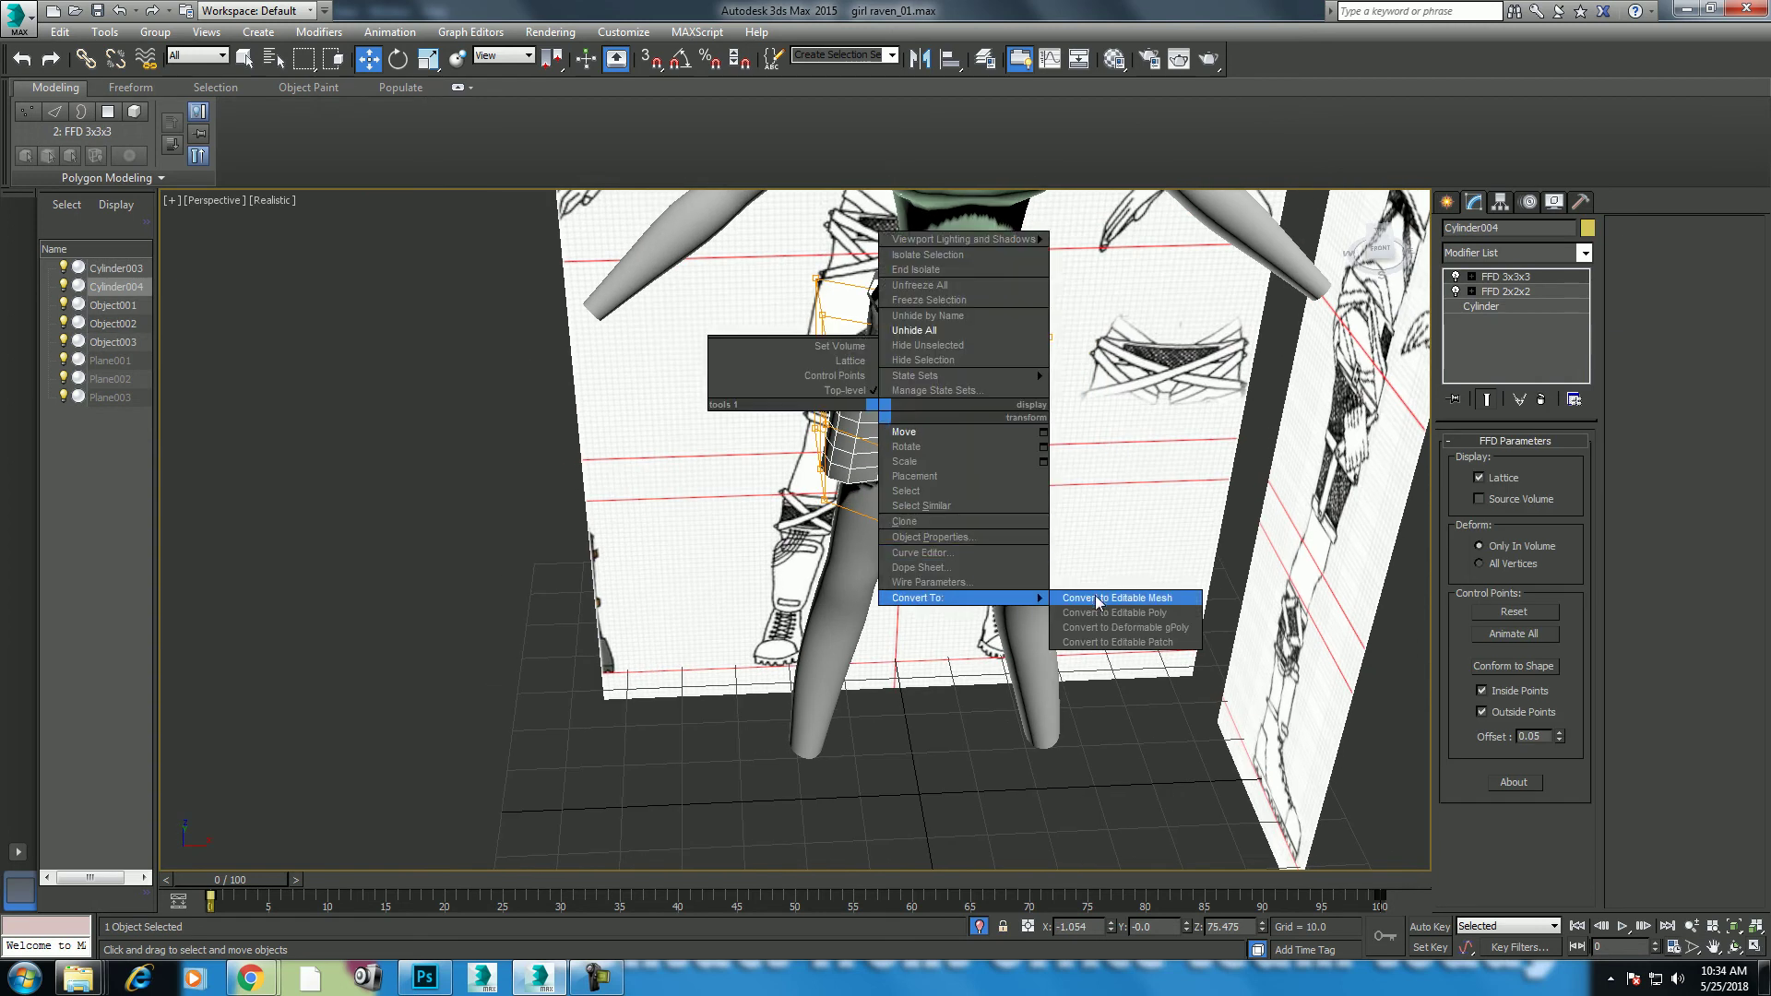
{"action": "left_click", "coordinate": [1116, 613]}
Step: Try selecting skirt polygons in Polygon mode, then return to the top object level
{"action": "scroll", "coordinate": [1336, 481], "scroll_direction": "up", "scroll_amount": 3}
{"action": "left_click", "coordinate": [1535, 463]}
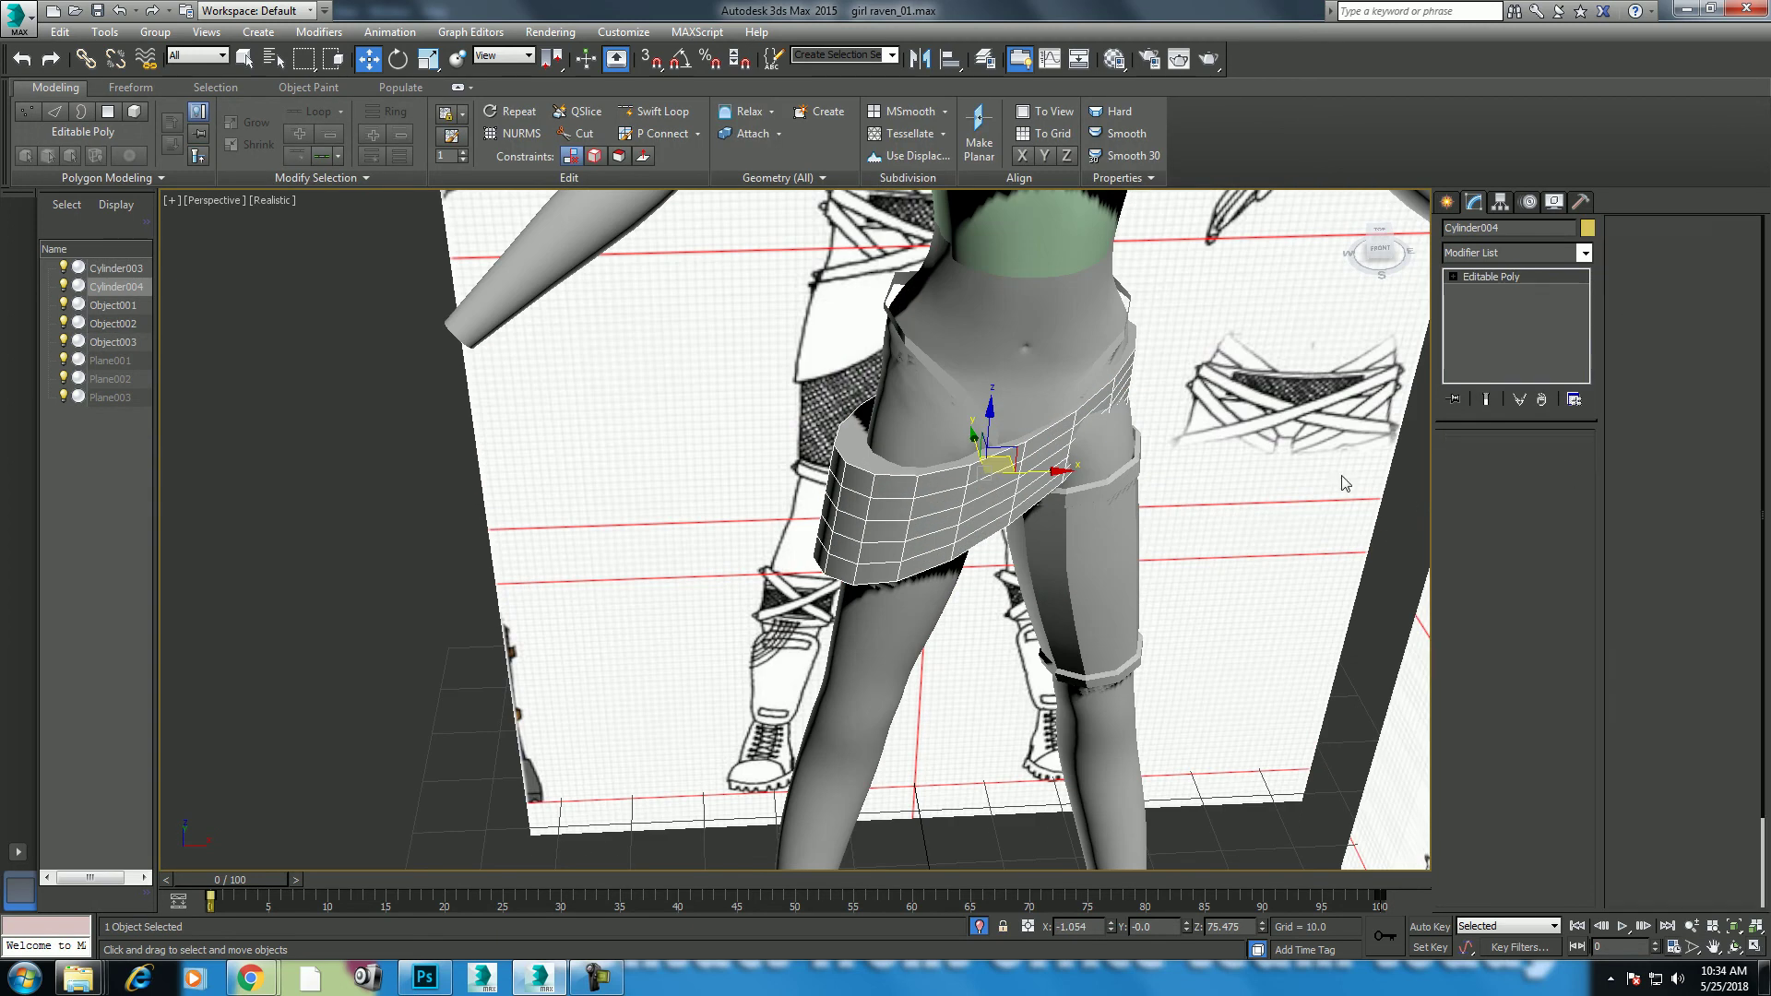
{"action": "left_click", "coordinate": [1015, 383]}
{"action": "middle_click_drag", "start_coordinate": [1015, 383], "coordinate": [992, 369], "text": "alt"}
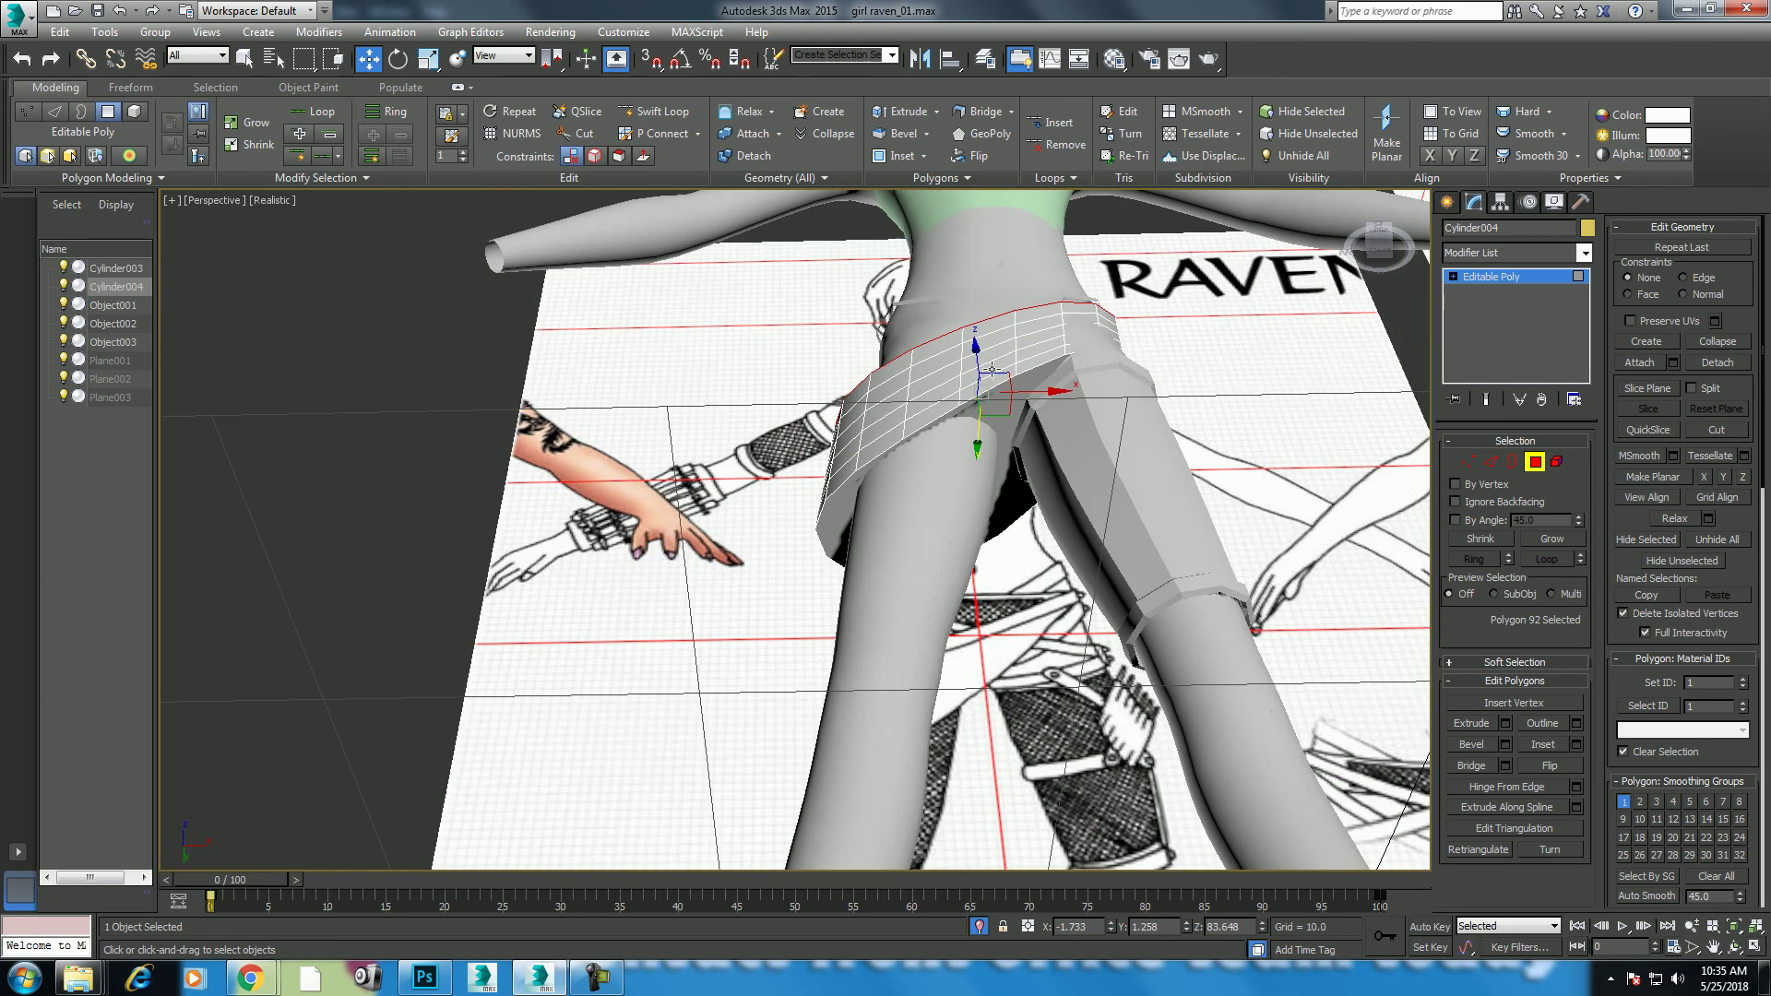
{"action": "left_click", "coordinate": [862, 511], "text": "ctrl"}
{"action": "left_click", "coordinate": [965, 428]}
{"action": "mouse_move", "coordinate": [965, 428]}
{"action": "middle_mouse_down", "text": "alt"}
{"action": "mouse_move", "coordinate": [989, 484]}
{"action": "mouse_move", "coordinate": [967, 384]}
{"action": "middle_mouse_up", "text": "alt"}
{"action": "right_click", "coordinate": [967, 383]}
{"action": "left_click", "coordinate": [941, 358]}
Step: Filter the Modifier List for the FFD deformers by typing 'ffd'
{"action": "middle_click_drag", "start_coordinate": [1149, 381], "coordinate": [1150, 496], "text": "alt"}
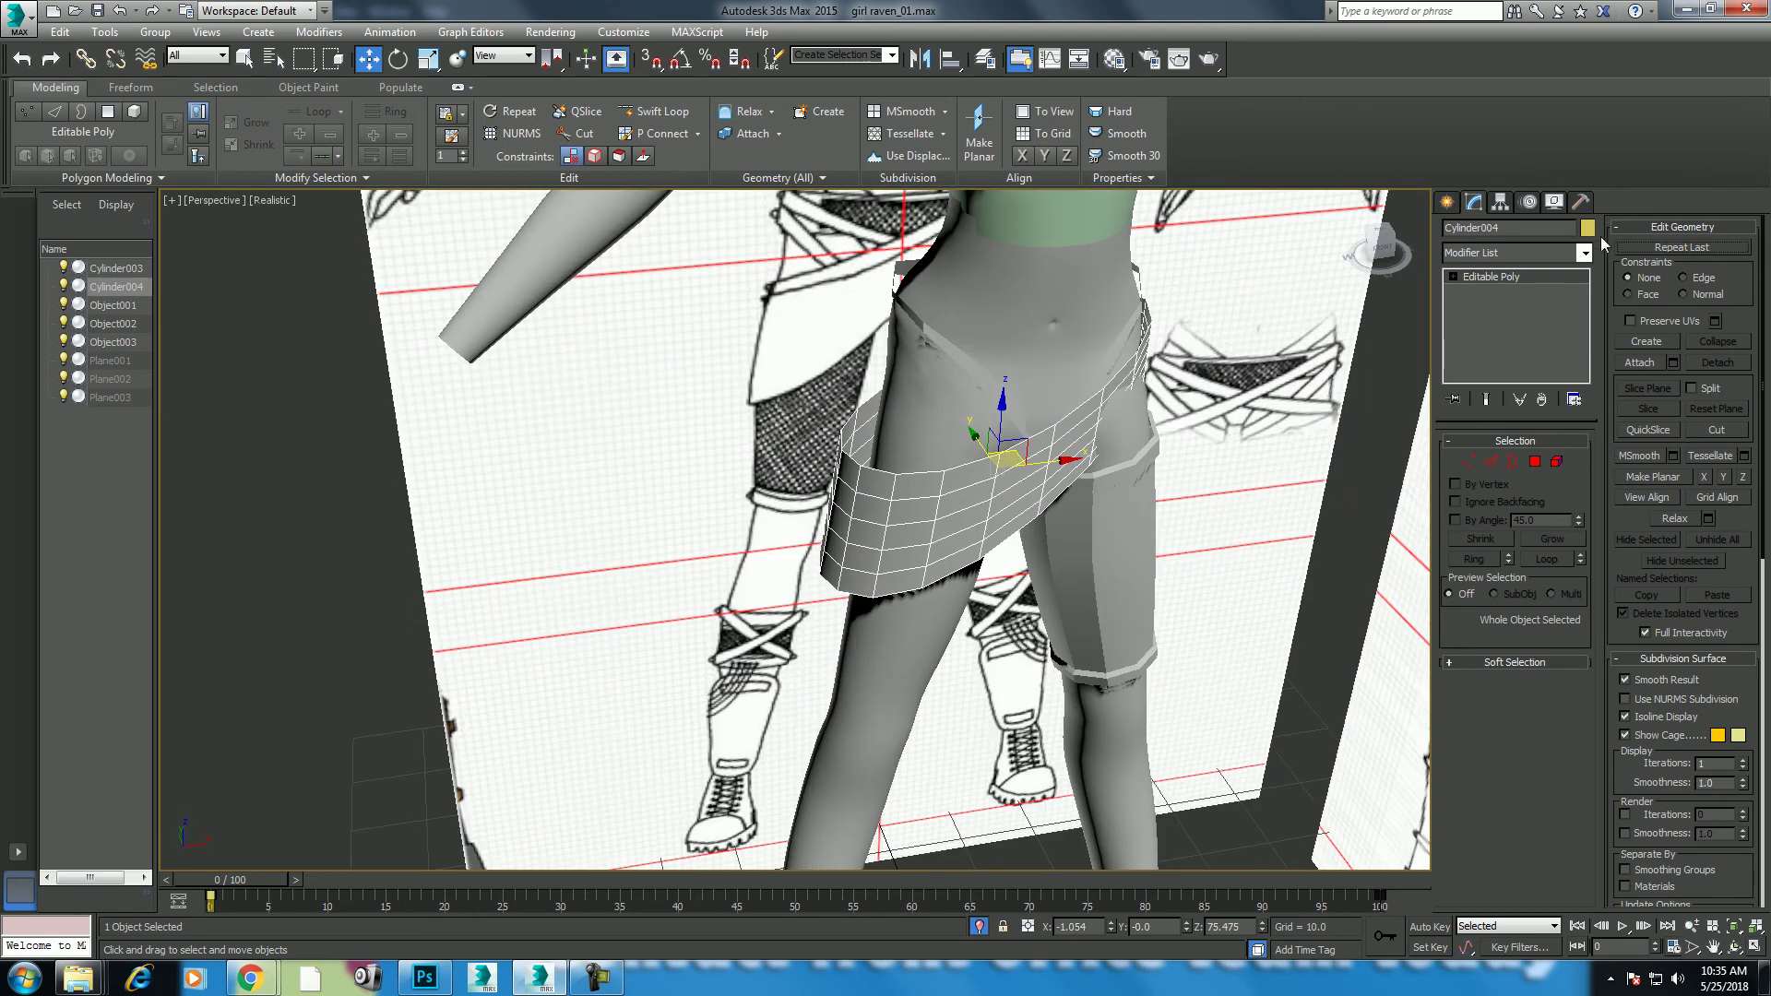
{"action": "left_click", "coordinate": [1537, 249]}
{"action": "type", "text": "ffd"}
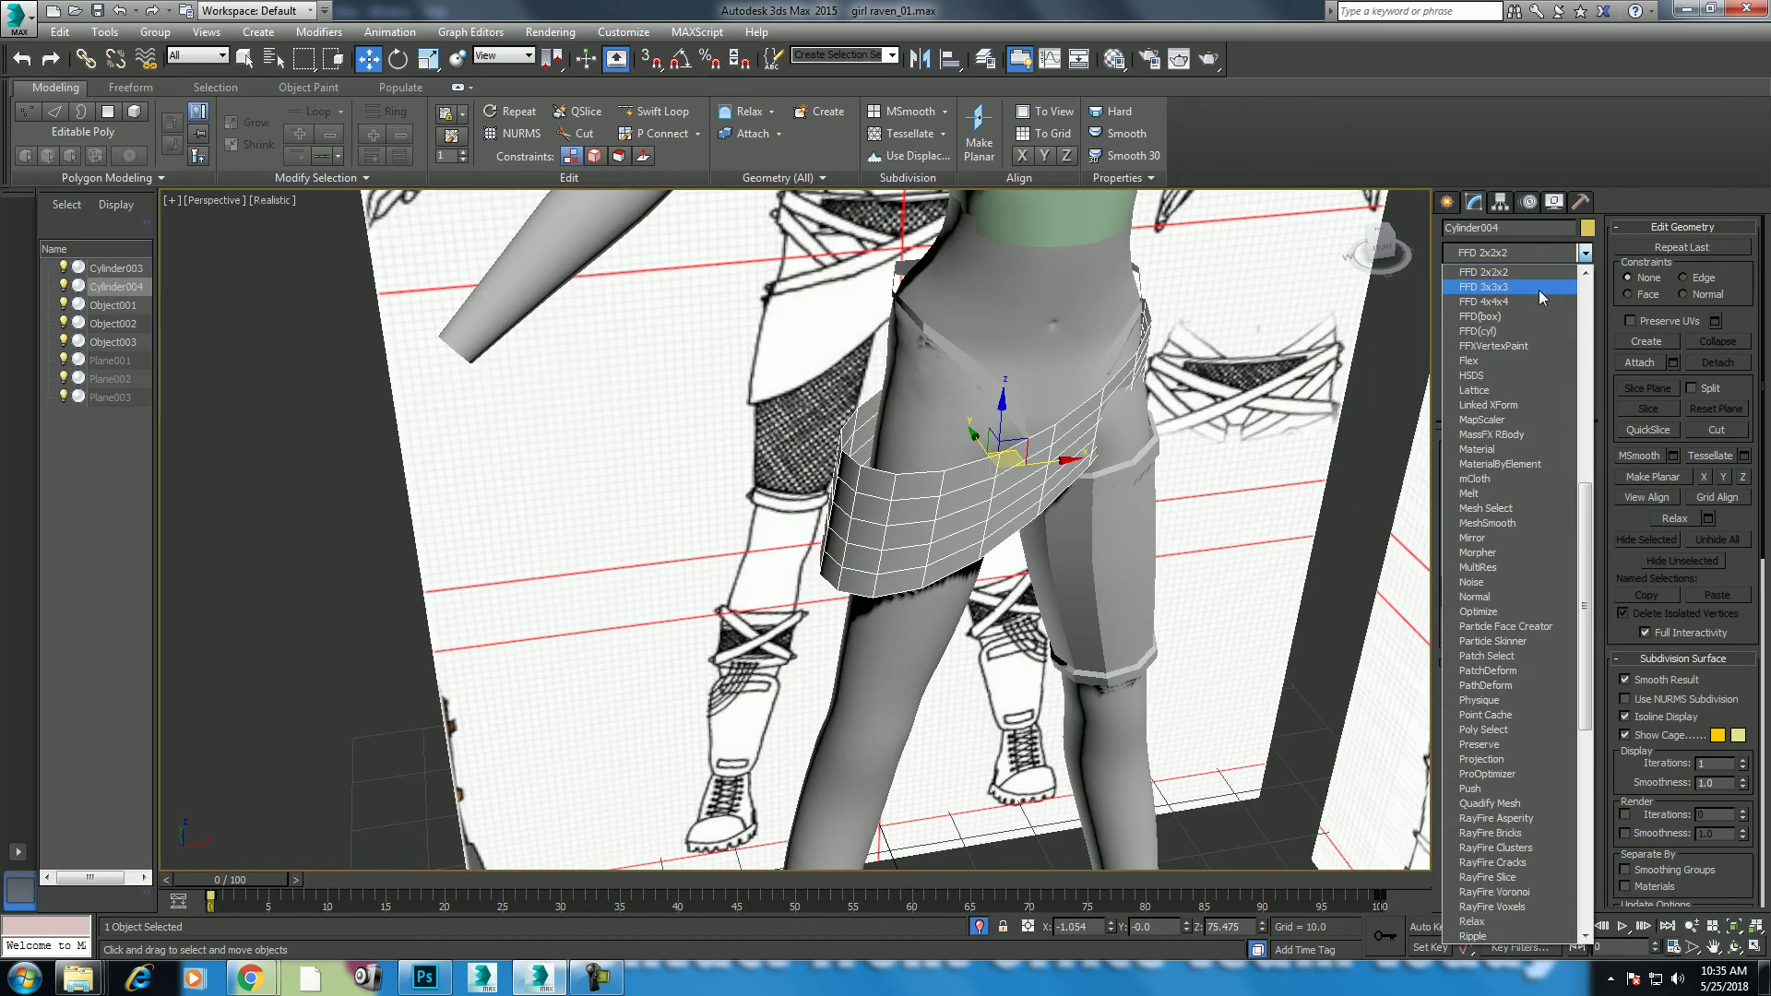
Step: Add an FFD 3x3x3 modifier to the skirt and frame it in a maximized Front view
{"action": "left_click", "coordinate": [1535, 288]}
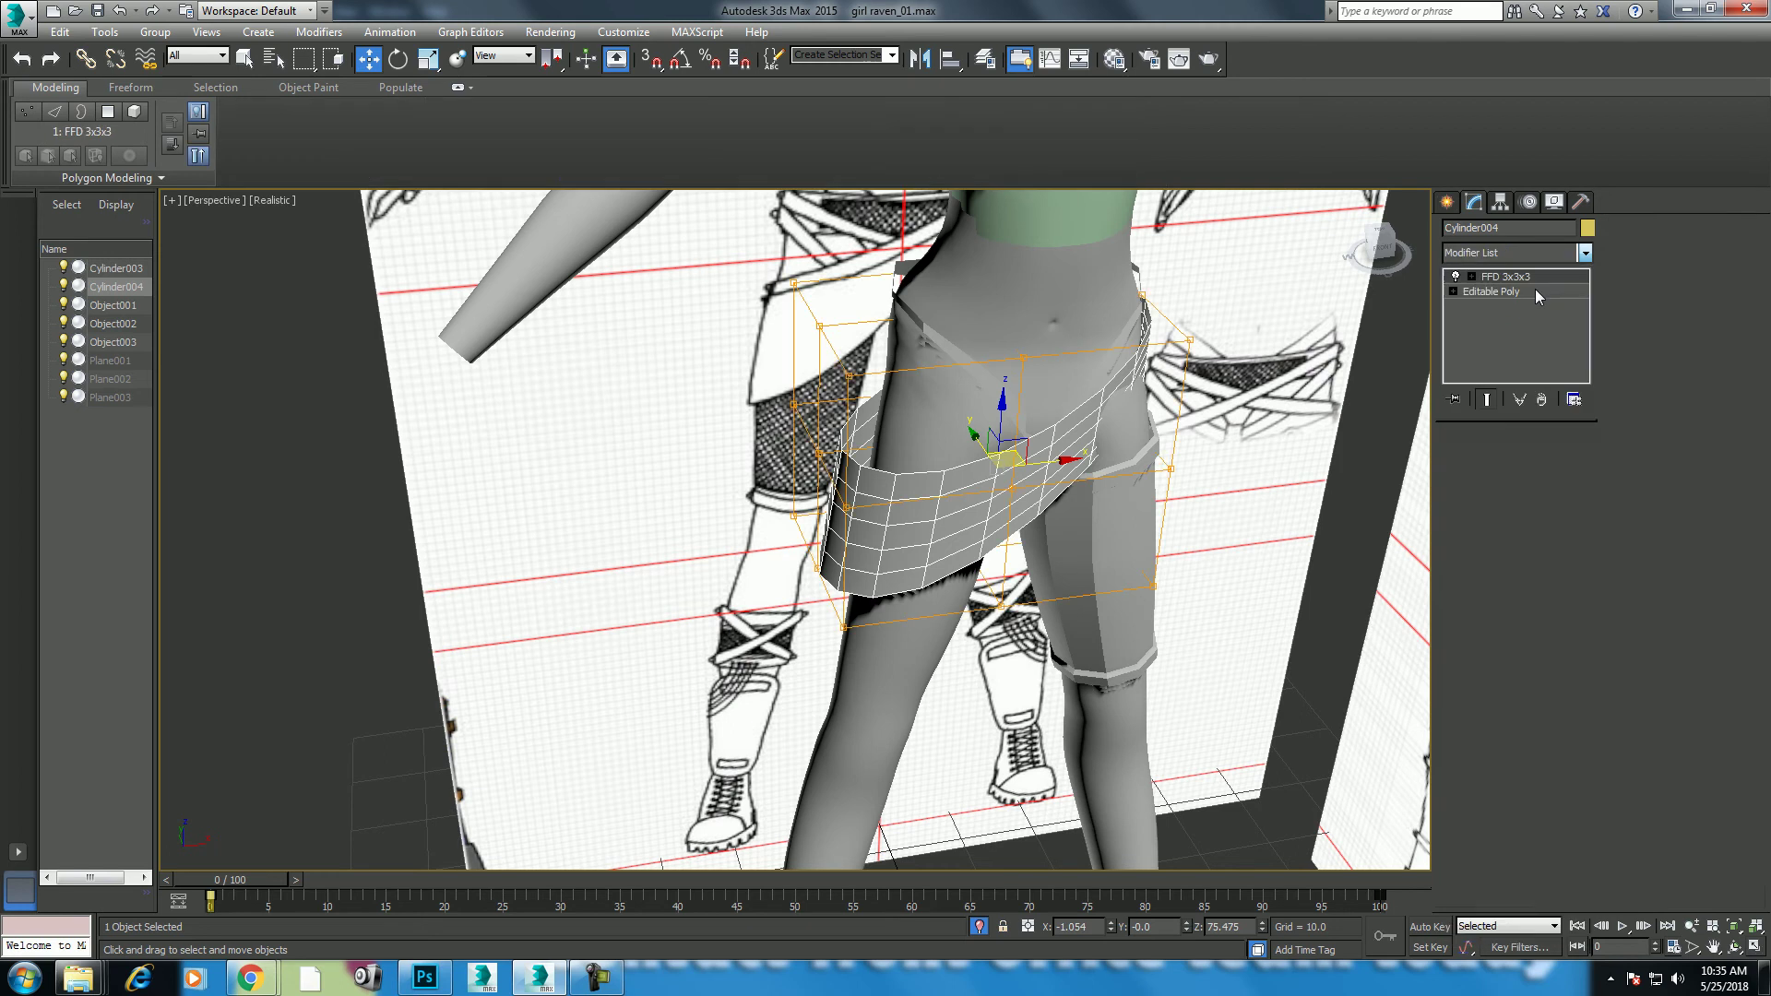
{"action": "middle_click_drag", "start_coordinate": [984, 550], "coordinate": [1103, 519], "text": "alt"}
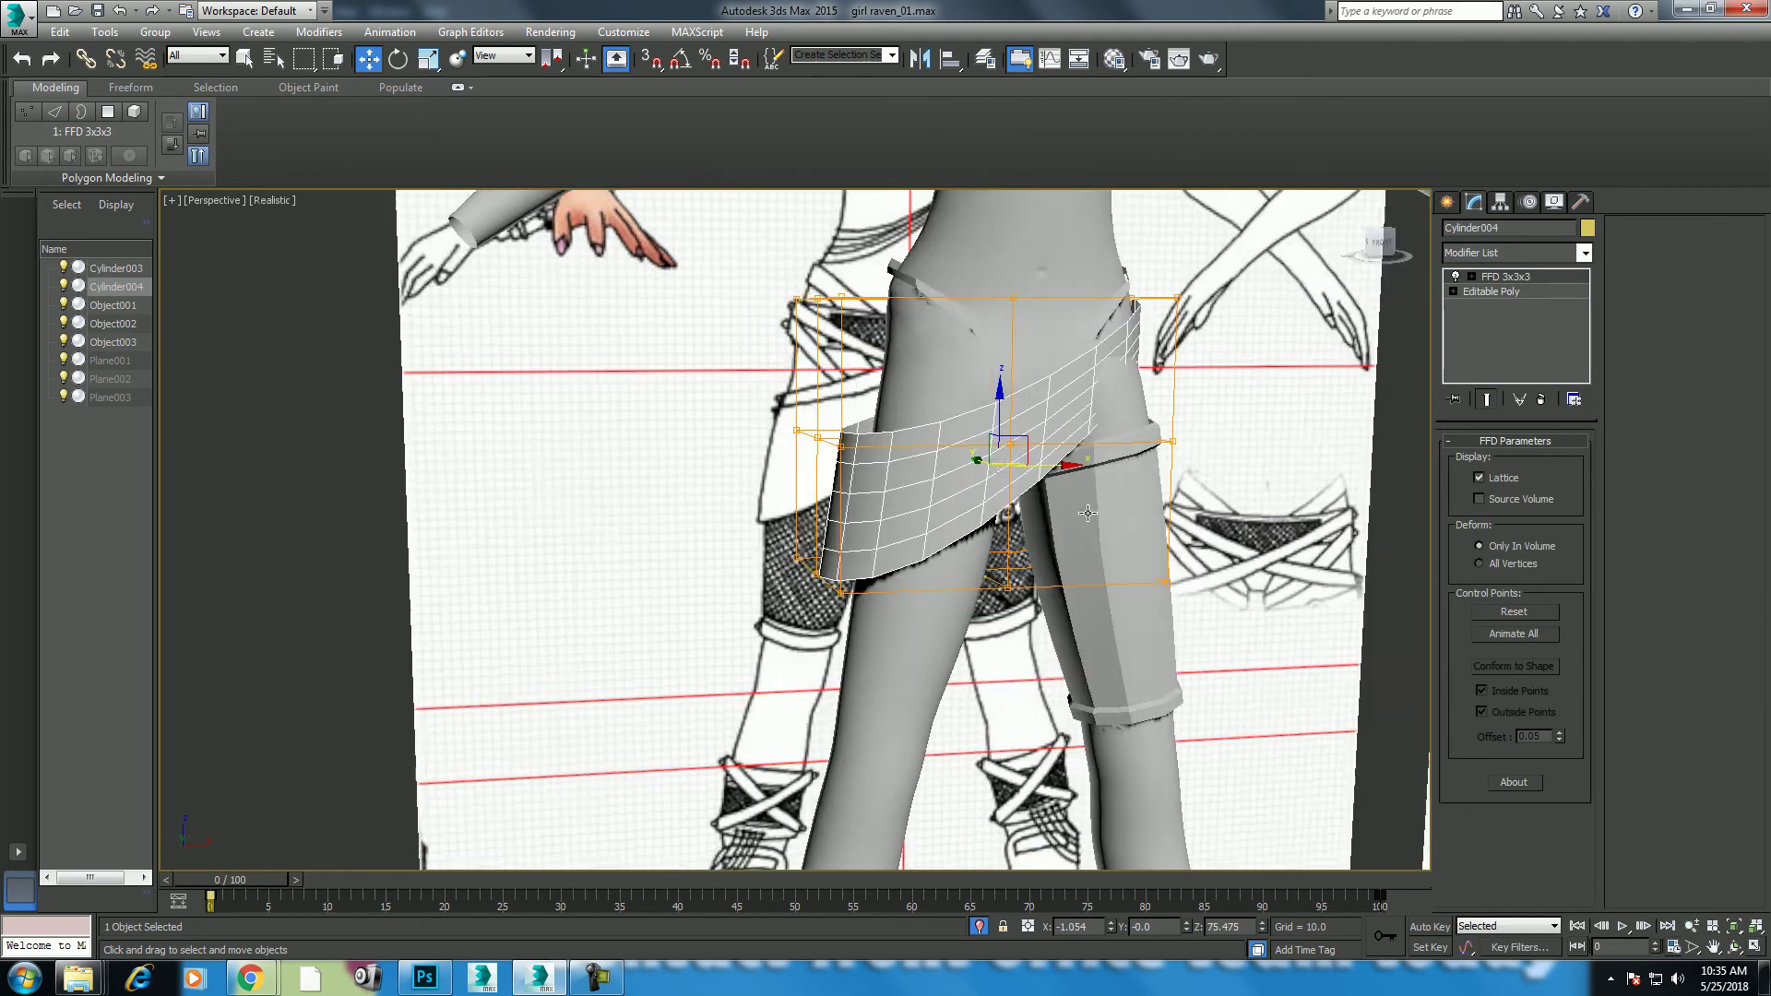
{"action": "scroll", "coordinate": [1102, 519], "scroll_direction": "down", "scroll_amount": 4}
{"action": "key", "text": "alt+w"}
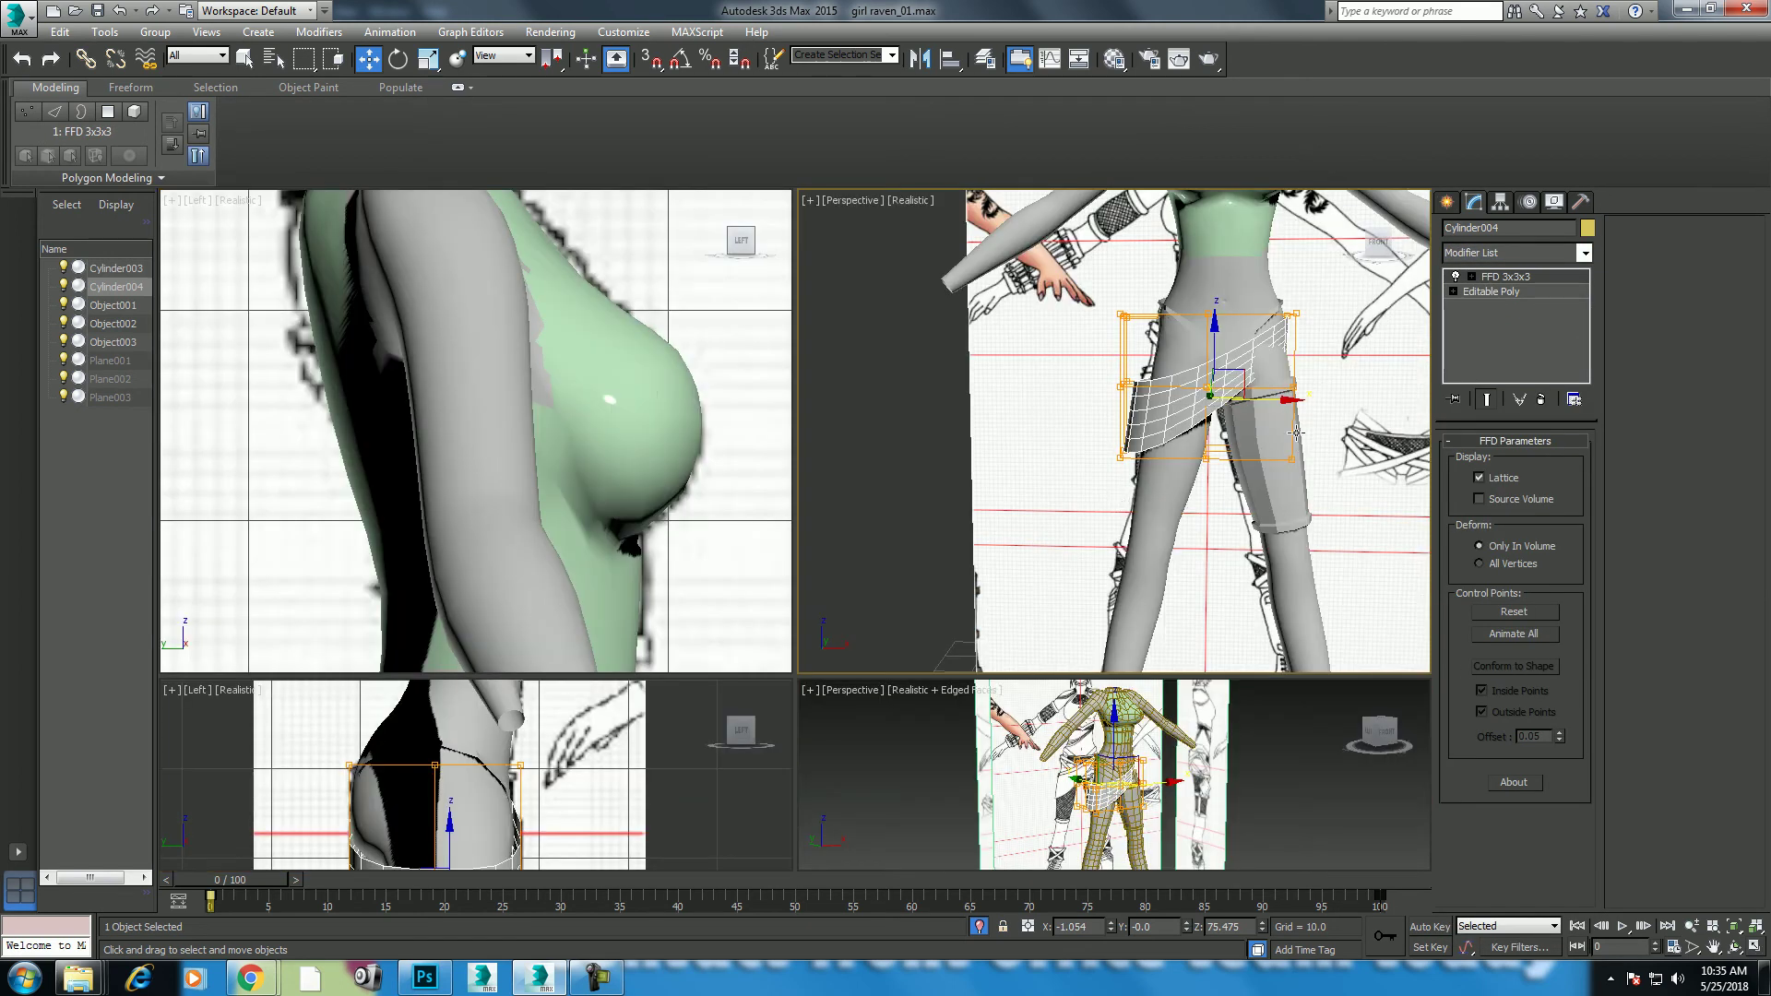
{"action": "key", "text": "f"}
{"action": "key", "text": "alt+w"}
{"action": "scroll", "coordinate": [1083, 464], "scroll_direction": "down", "scroll_amount": 2}
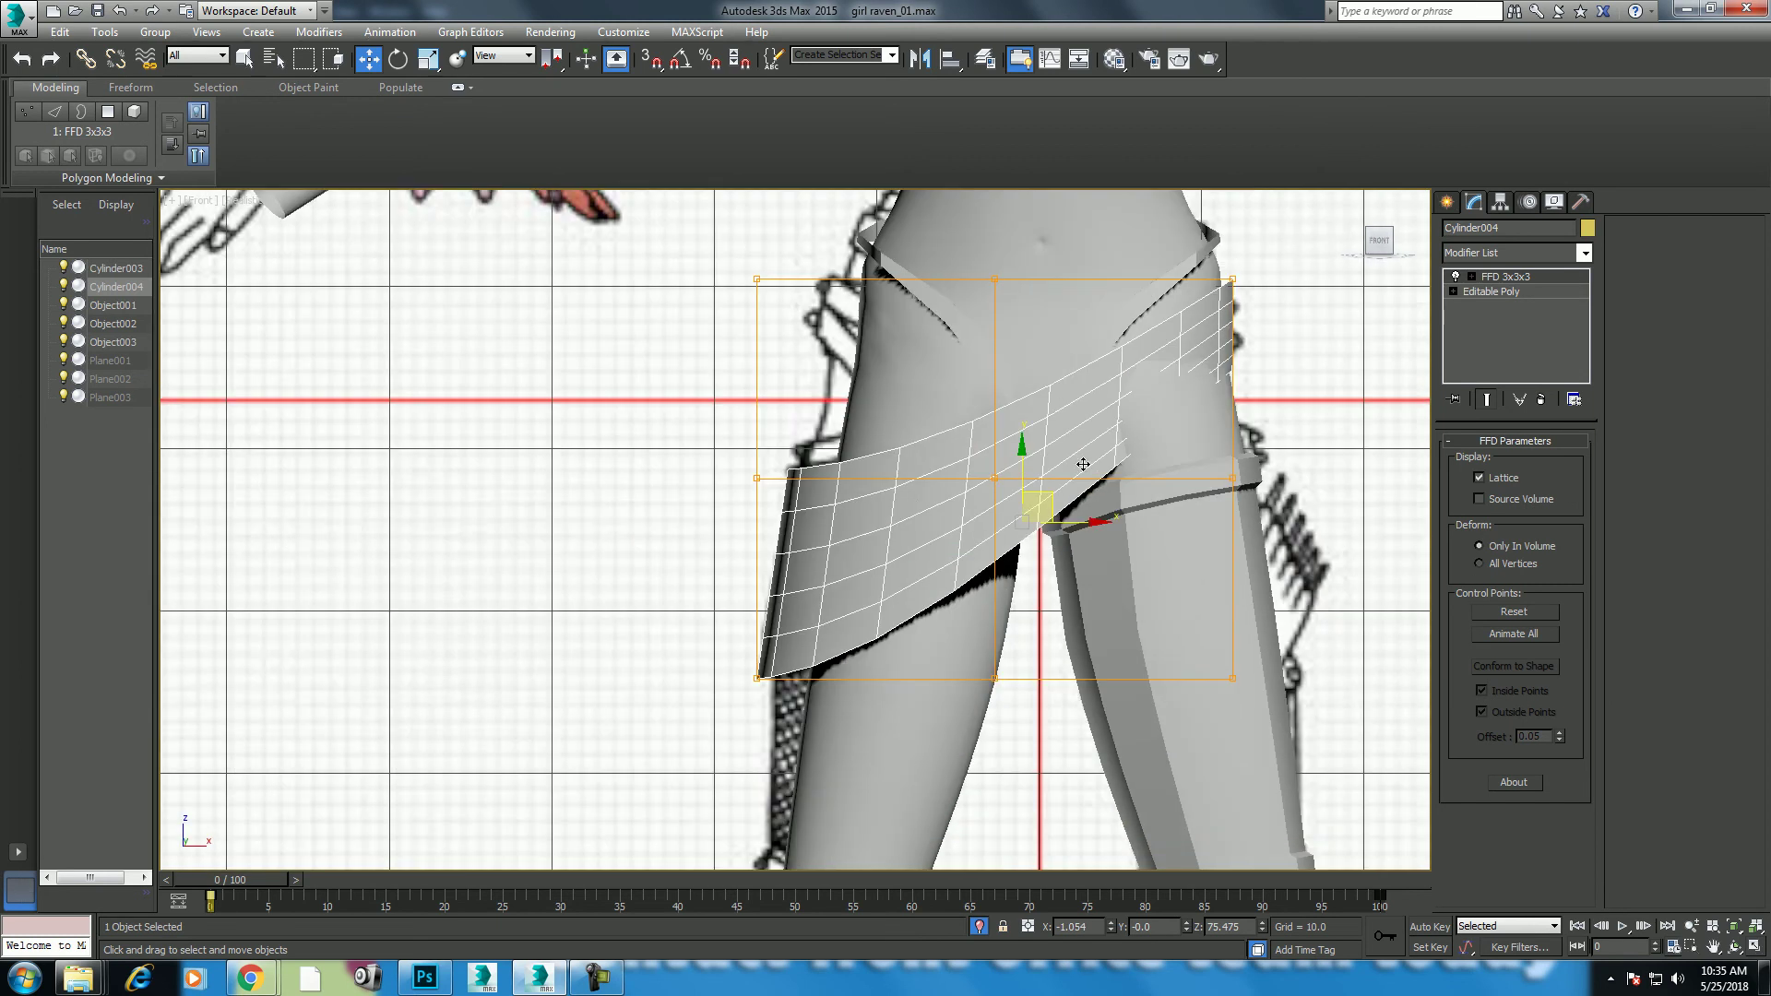
{"action": "middle_click_drag", "start_coordinate": [929, 489], "coordinate": [881, 572]}
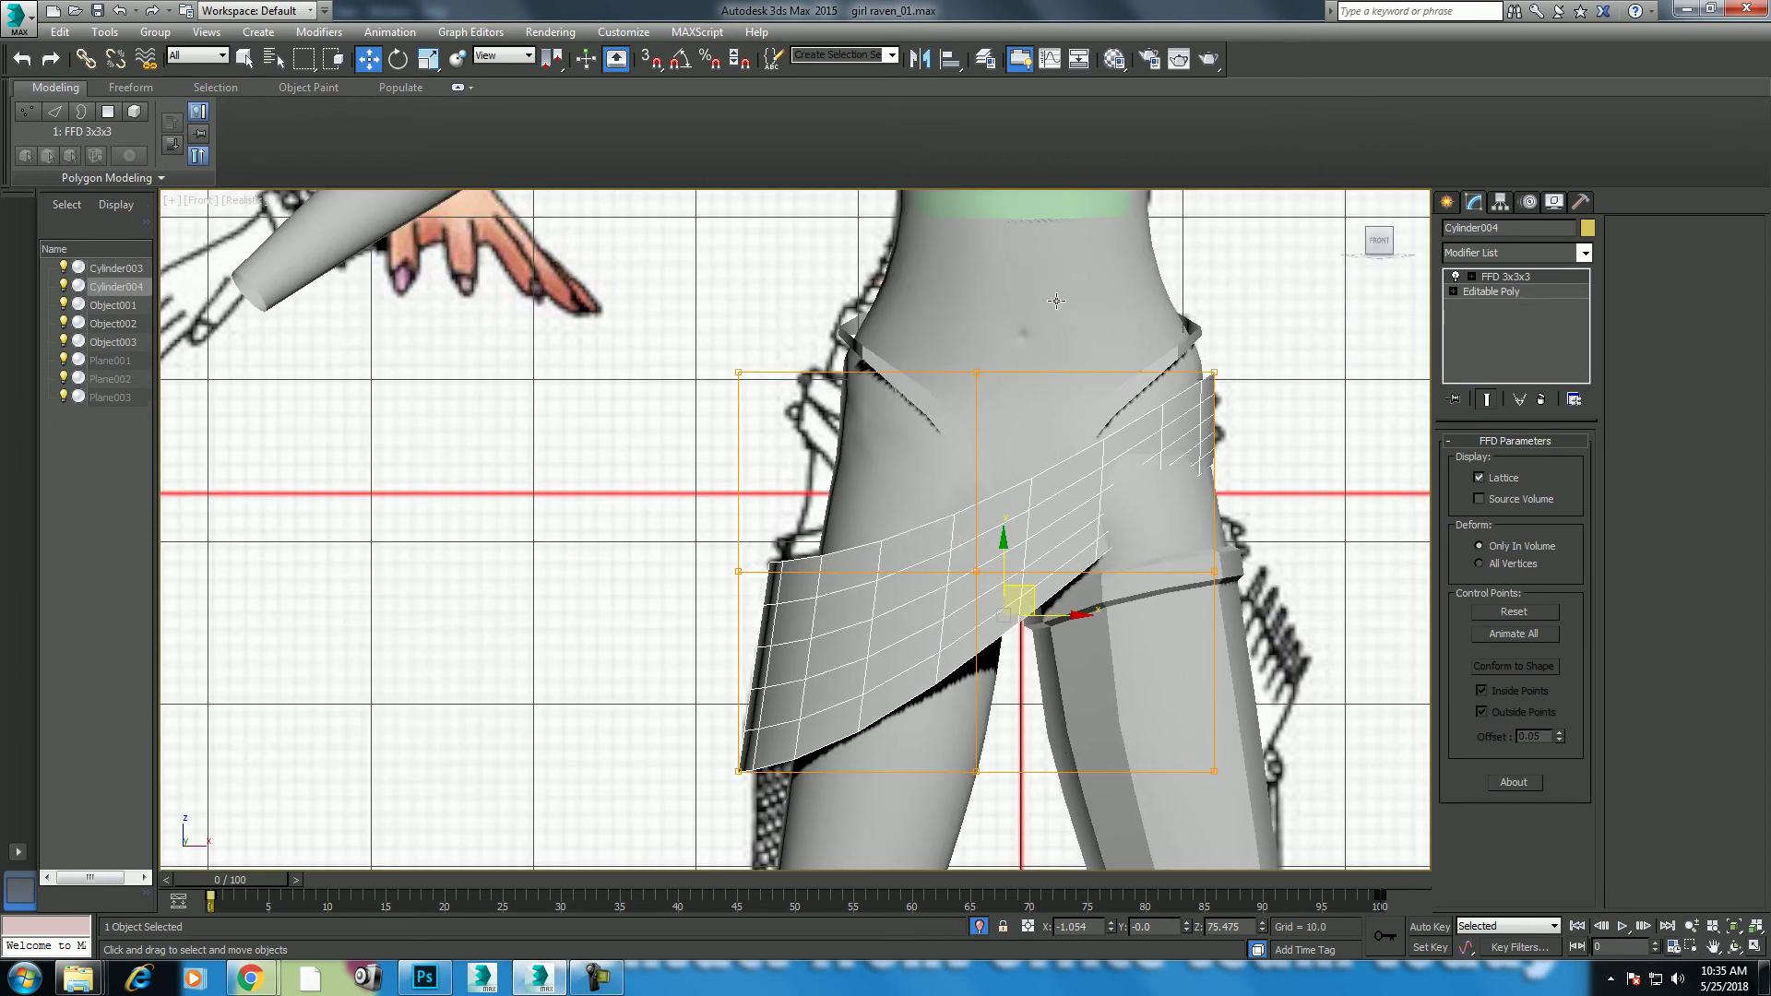
Step: Adjust the body mesh's Symmetry mirror plane, then return to the top of its stack
{"action": "left_click", "coordinate": [1056, 300]}
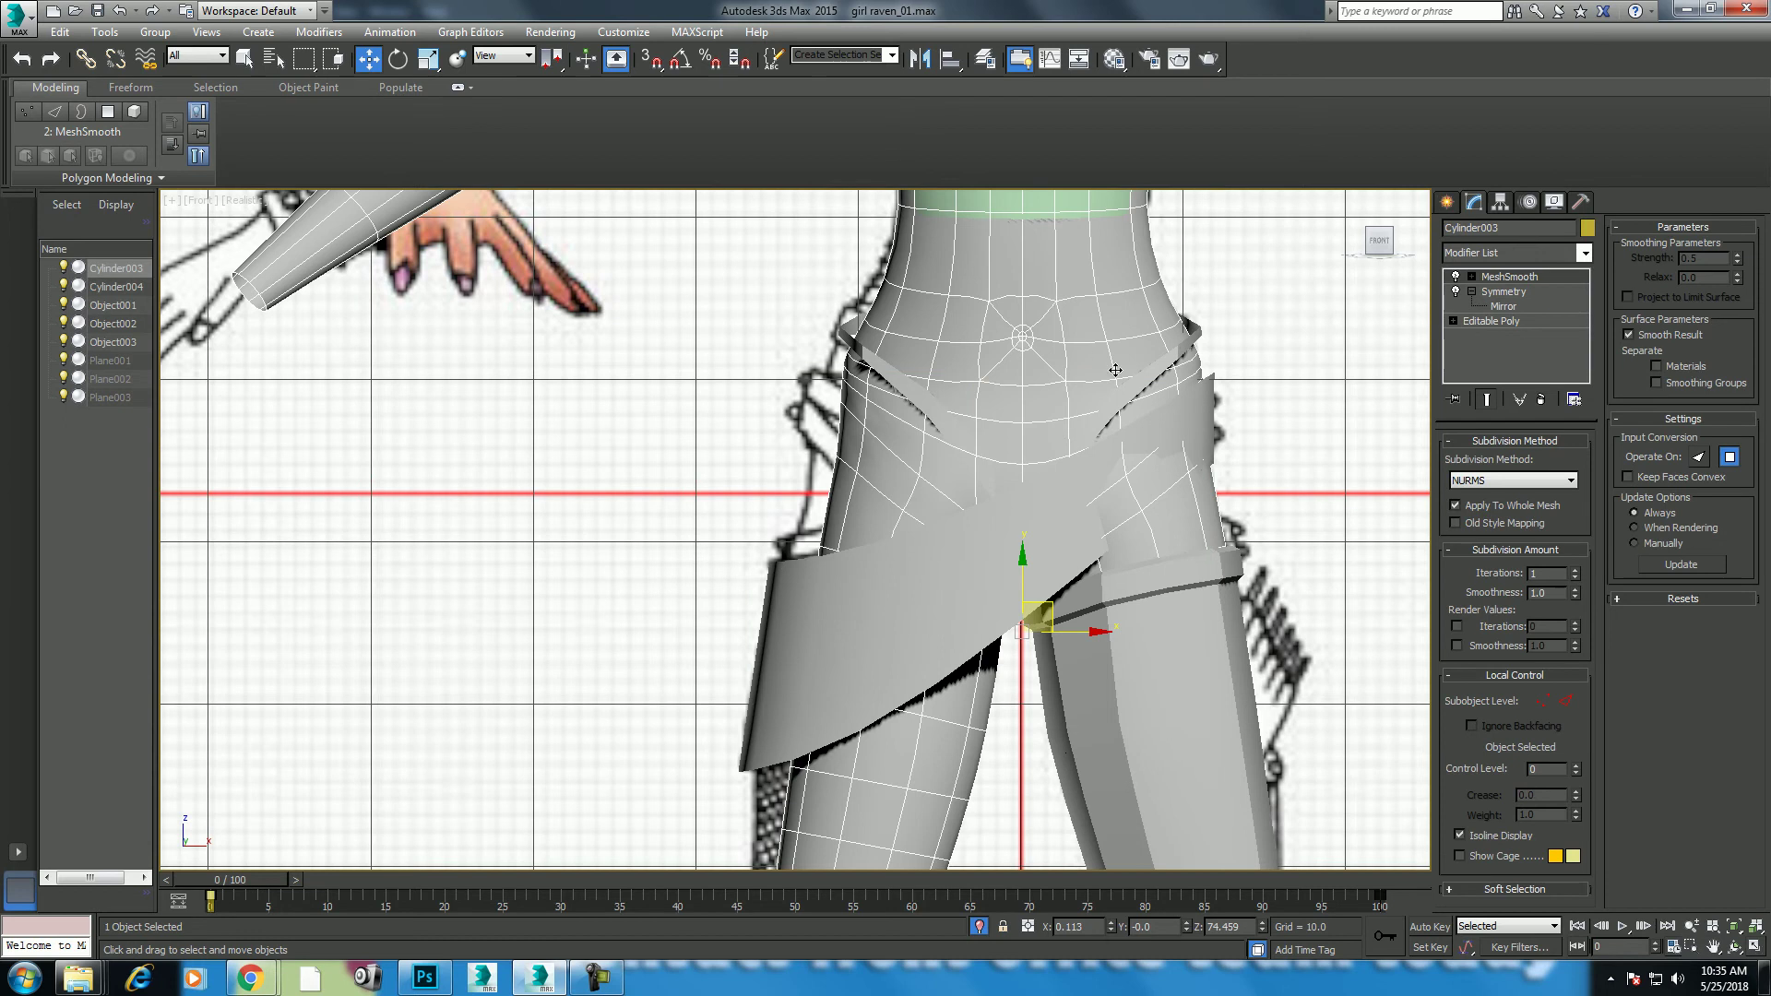
{"action": "left_click", "coordinate": [1502, 306]}
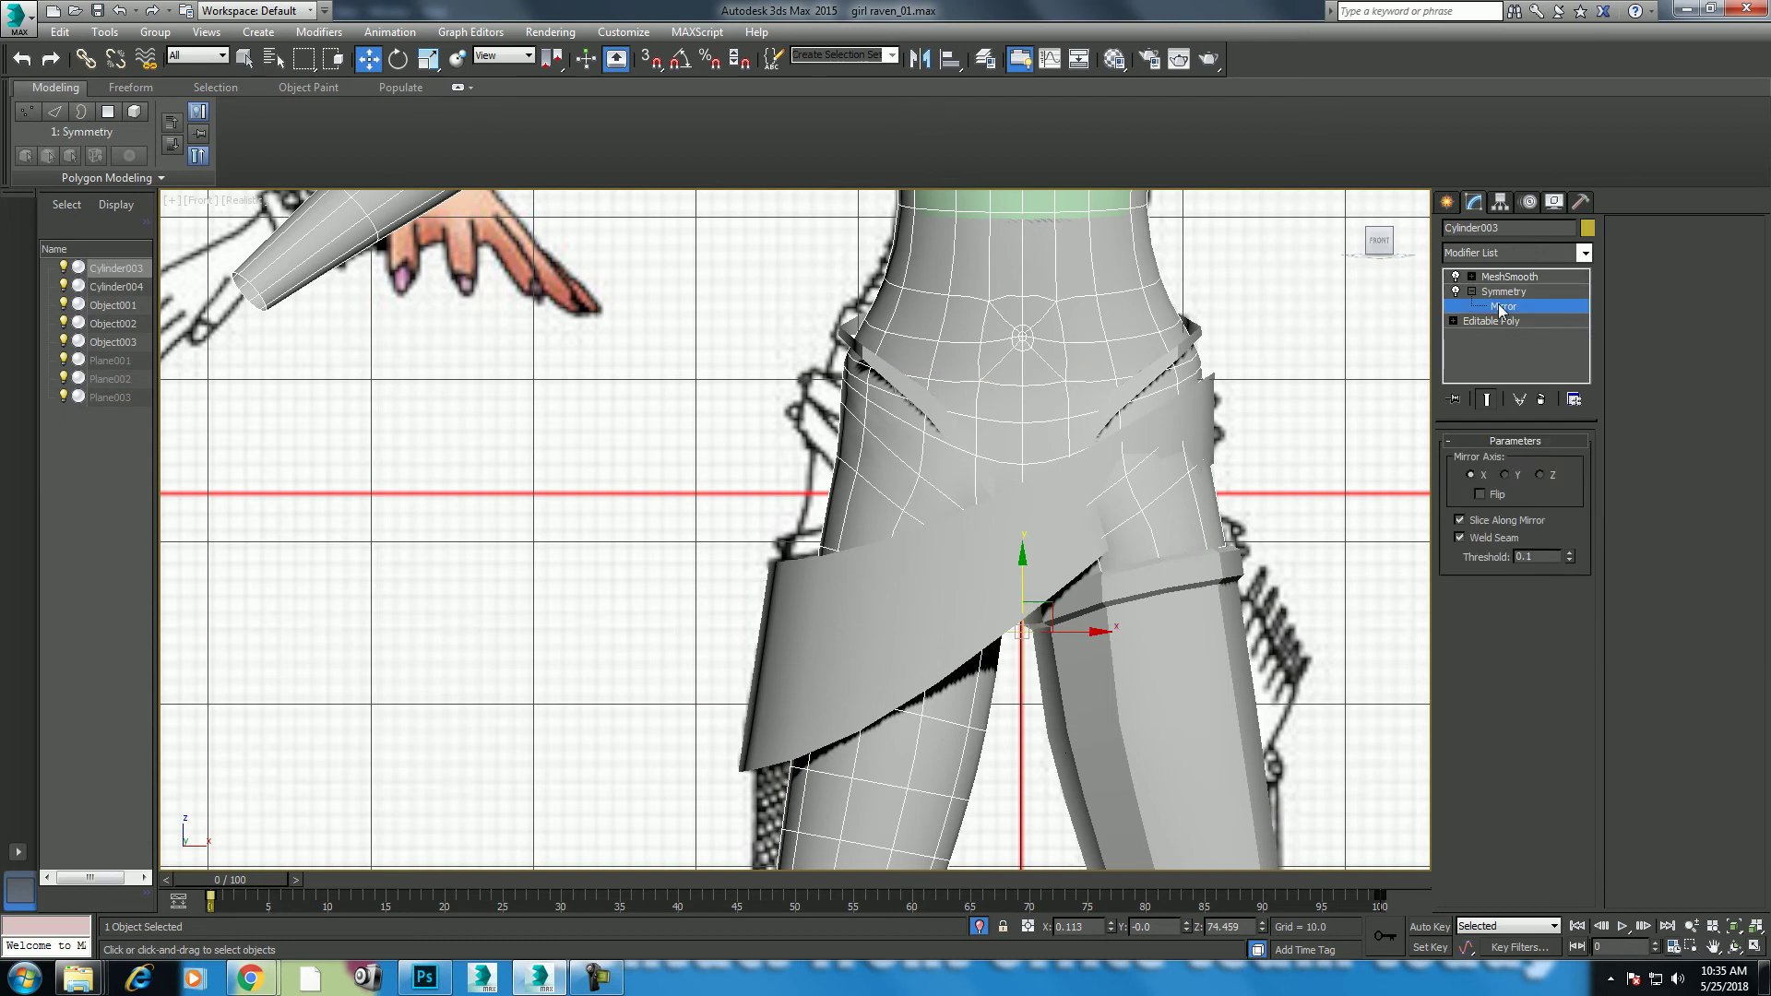
{"action": "left_click", "coordinate": [1085, 635]}
{"action": "left_click", "coordinate": [1513, 281]}
Step: In the skirt's Control Points, move the left lattice points inward and shift the bottom-left one
{"action": "left_click", "coordinate": [948, 534]}
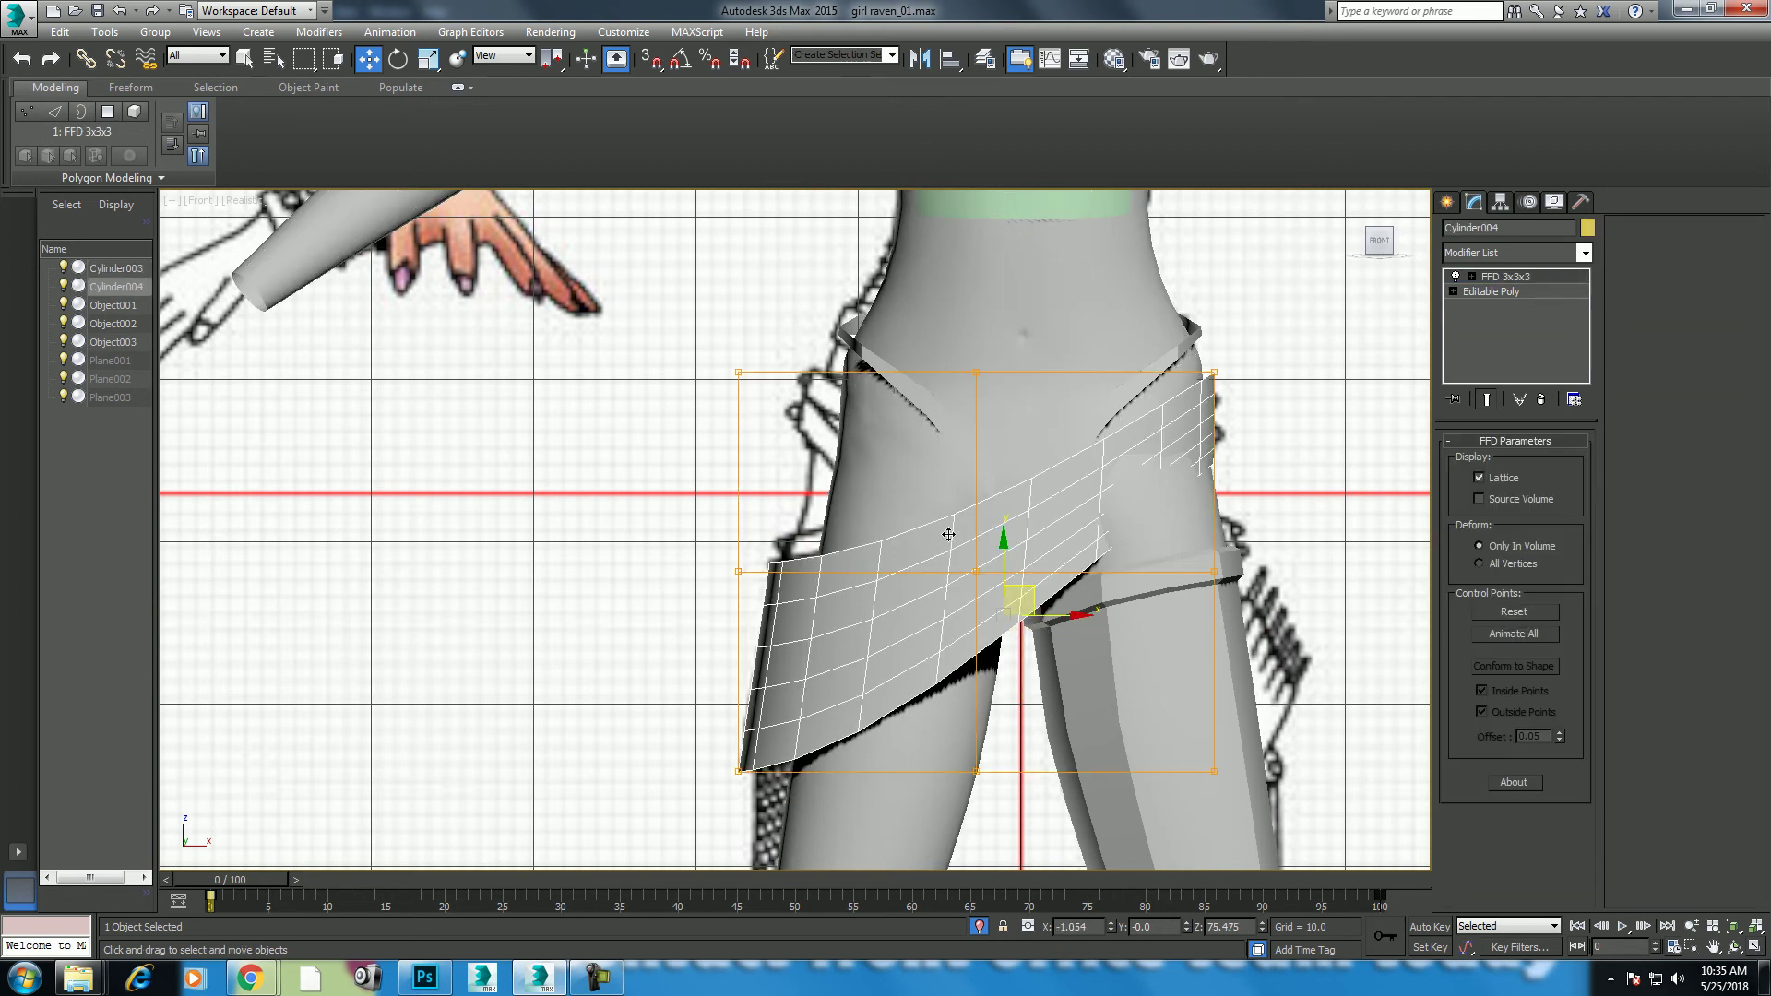
{"action": "key", "text": "1"}
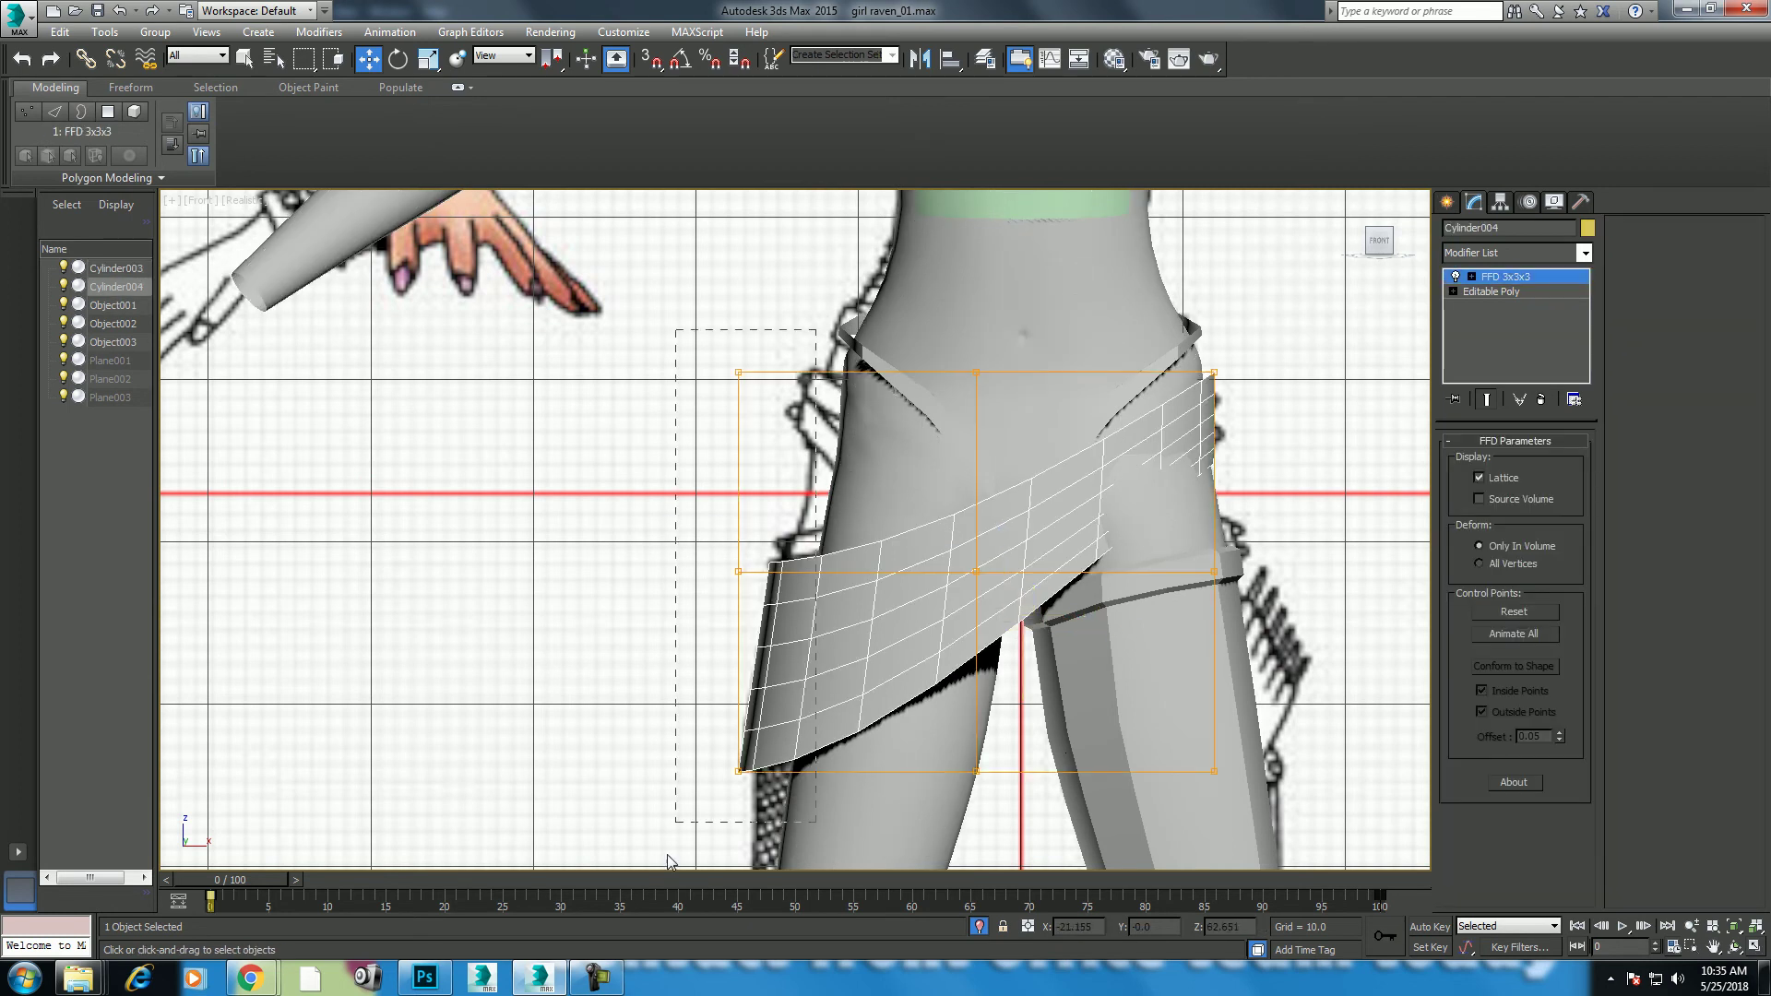
{"action": "left_click_drag", "start_coordinate": [804, 571], "coordinate": [852, 576]}
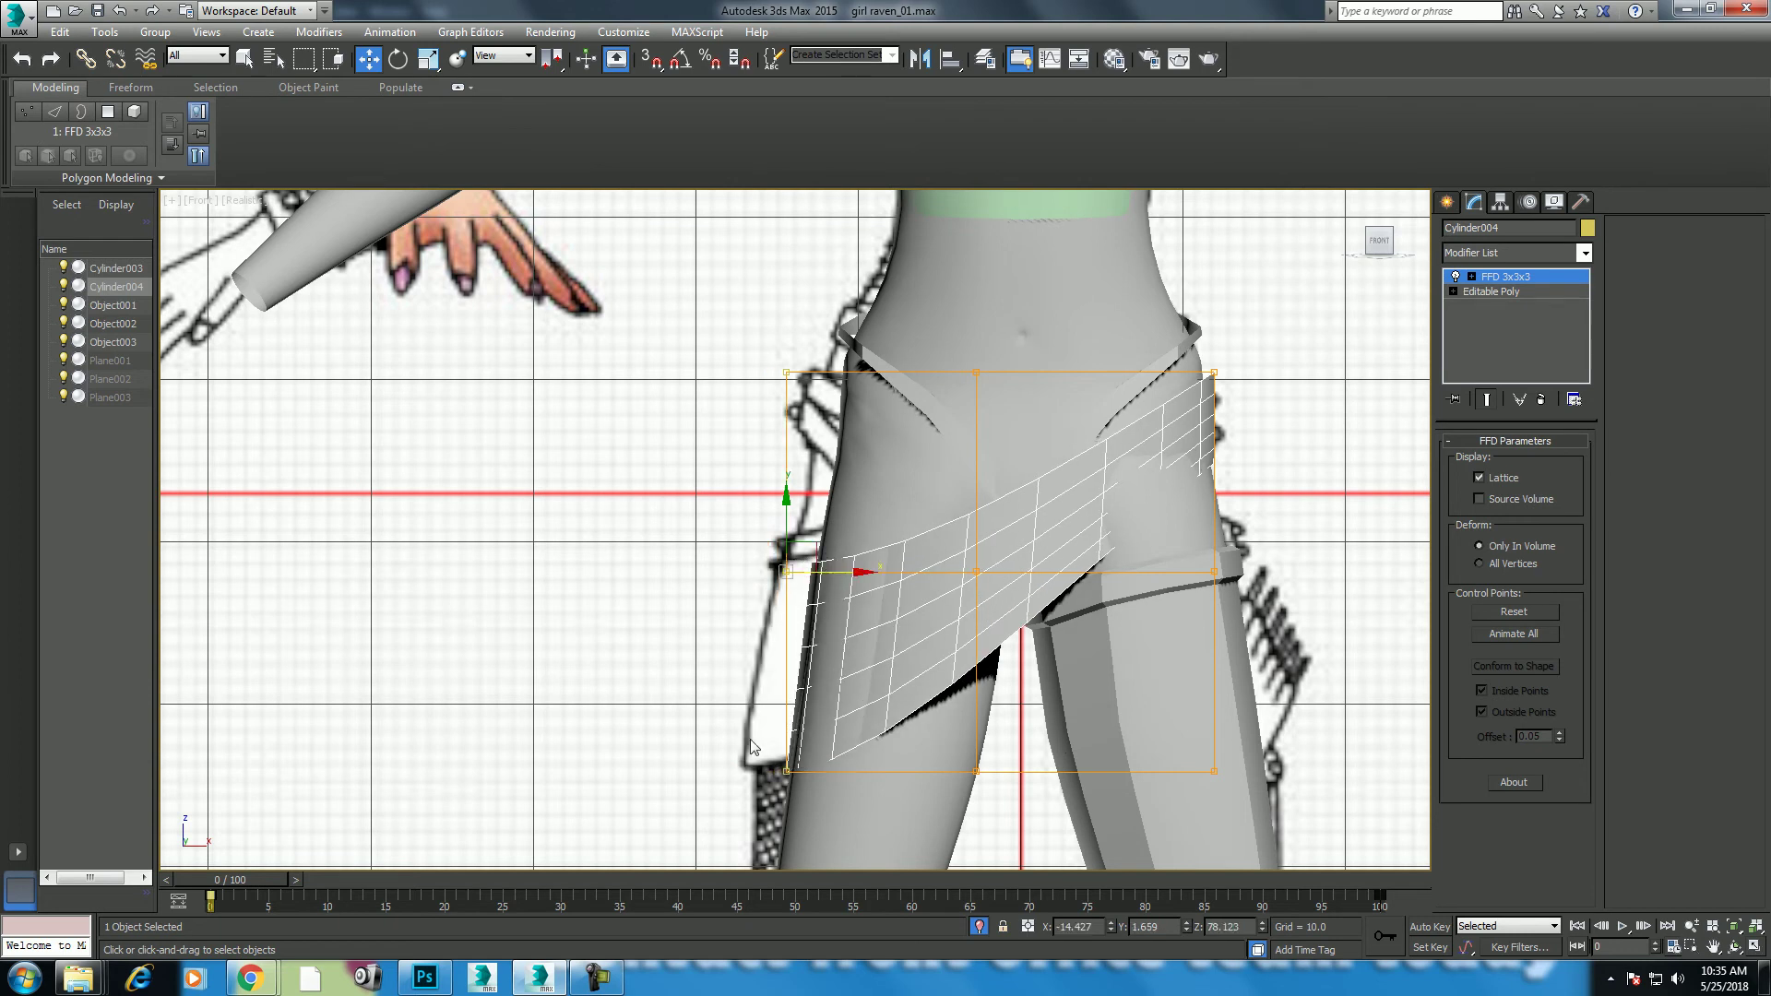
{"action": "left_click", "coordinate": [785, 771]}
{"action": "left_click_drag", "start_coordinate": [856, 771], "coordinate": [838, 769]}
{"action": "middle_click_drag", "start_coordinate": [847, 760], "coordinate": [753, 733]}
Step: Pull the top-right lattice point inward and push the middle-right point outward
{"action": "key", "text": "p"}
{"action": "key", "text": "x"}
{"action": "mouse_move", "coordinate": [902, 617]}
{"action": "middle_mouse_down", "text": "alt"}
{"action": "mouse_move", "coordinate": [1107, 648]}
{"action": "mouse_move", "coordinate": [989, 632]}
{"action": "mouse_move", "coordinate": [1065, 538]}
{"action": "middle_mouse_up", "text": "alt"}
{"action": "scroll", "coordinate": [989, 633], "scroll_direction": "down", "scroll_amount": 2}
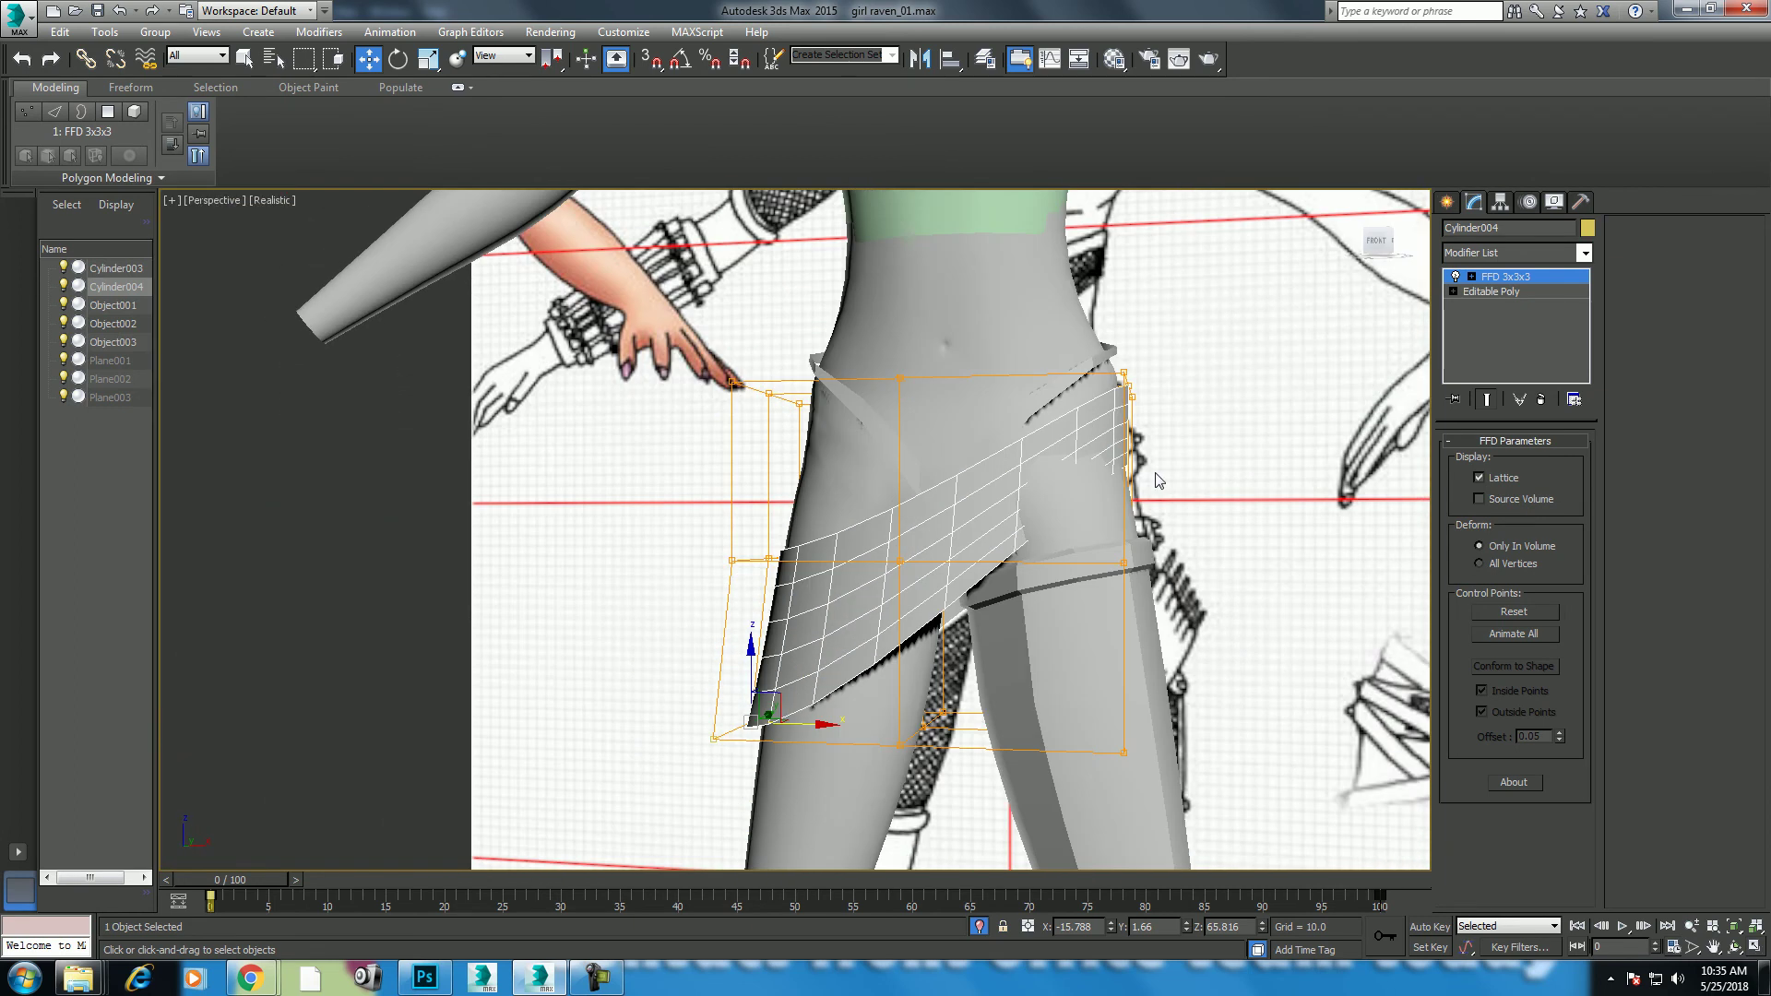
{"action": "key", "text": "f"}
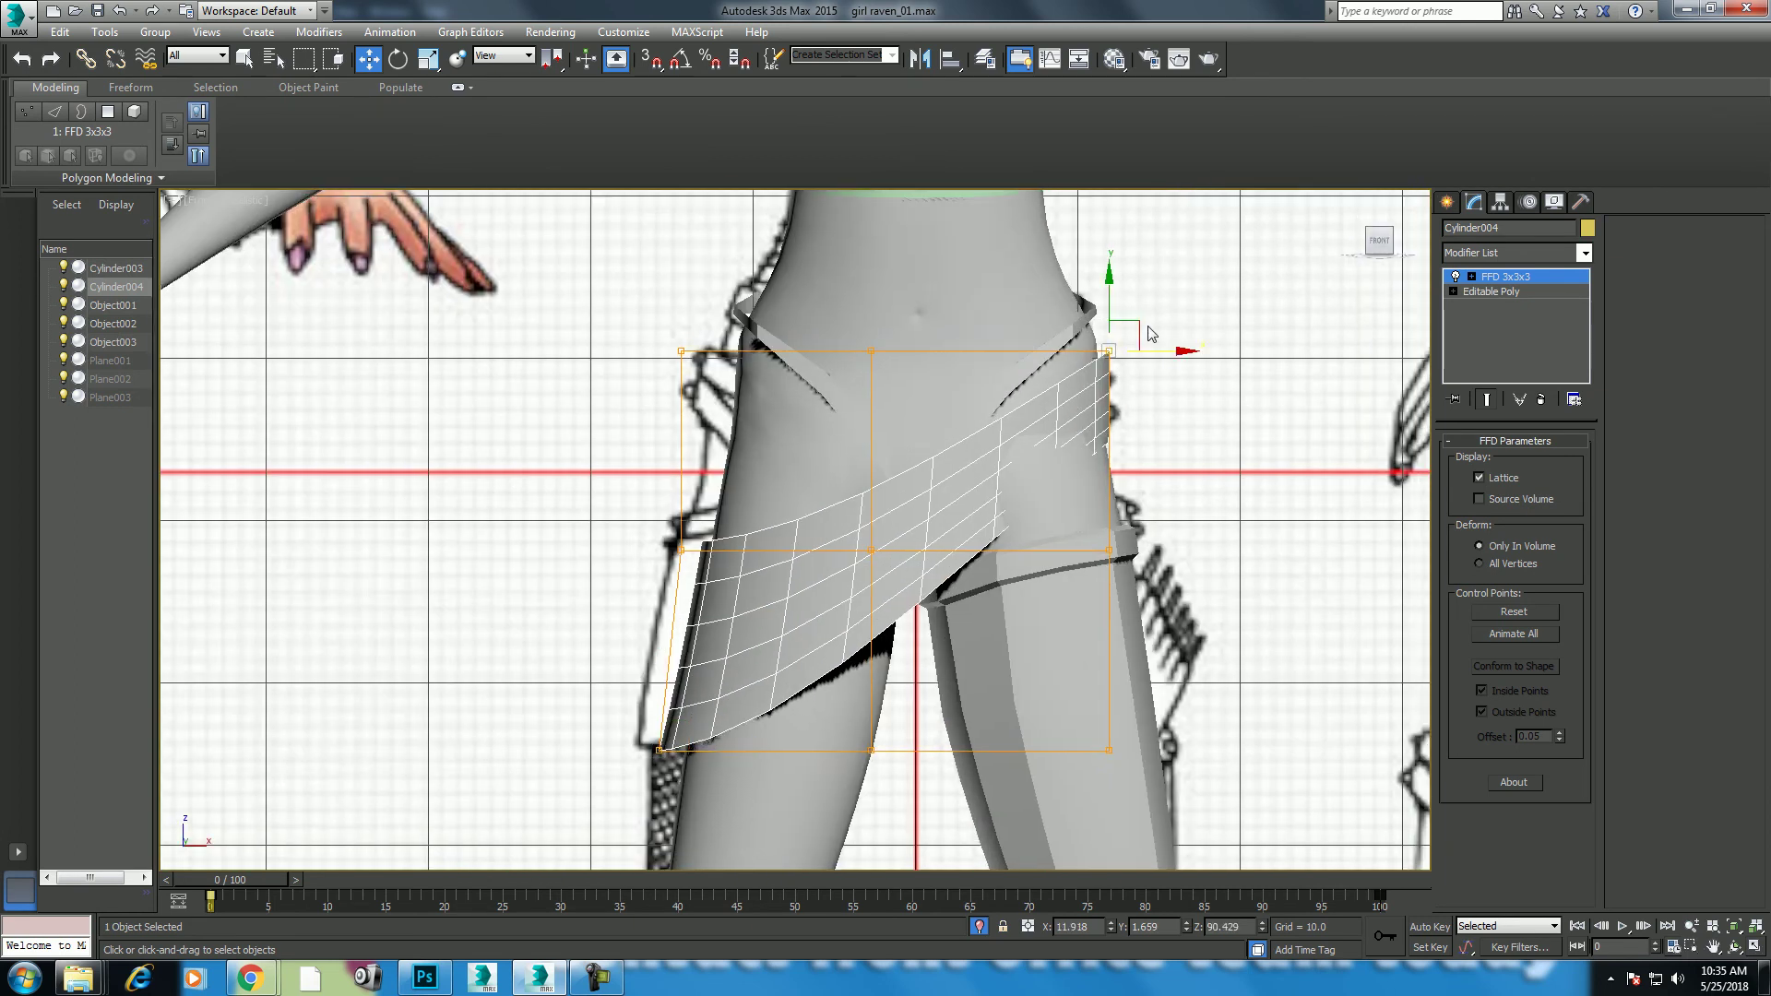
{"action": "left_click_drag", "start_coordinate": [1134, 332], "coordinate": [1125, 330]}
{"action": "left_click", "coordinate": [1110, 550]}
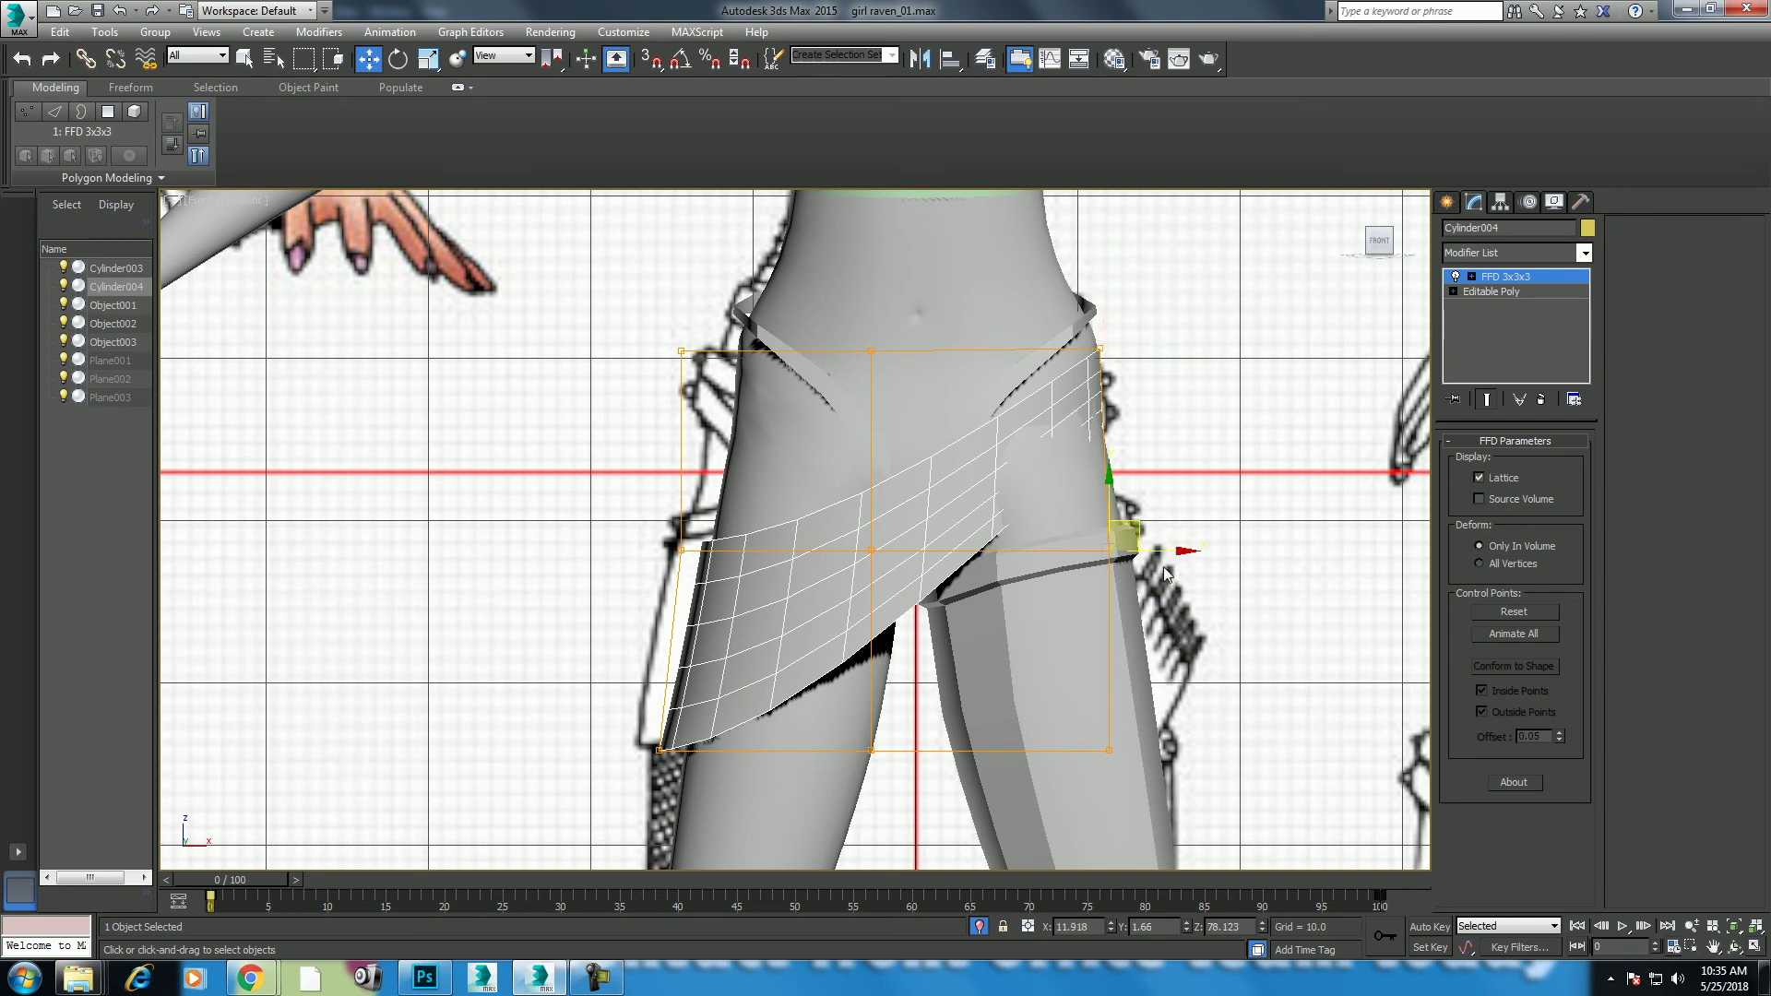
{"action": "left_click_drag", "start_coordinate": [1171, 553], "coordinate": [1201, 544]}
Step: In Perspective, nudge the left-middle and right-side lattice points backward along Y
{"action": "key", "text": "p"}
{"action": "mouse_move", "coordinate": [1120, 573]}
{"action": "middle_mouse_down", "text": "alt"}
{"action": "mouse_move", "coordinate": [893, 516]}
{"action": "mouse_move", "coordinate": [955, 498]}
{"action": "middle_mouse_up", "text": "alt"}
{"action": "left_click", "coordinate": [879, 489]}
{"action": "left_click_drag", "start_coordinate": [951, 479], "coordinate": [942, 494]}
{"action": "middle_click_drag", "start_coordinate": [926, 533], "coordinate": [1155, 583], "text": "alt"}
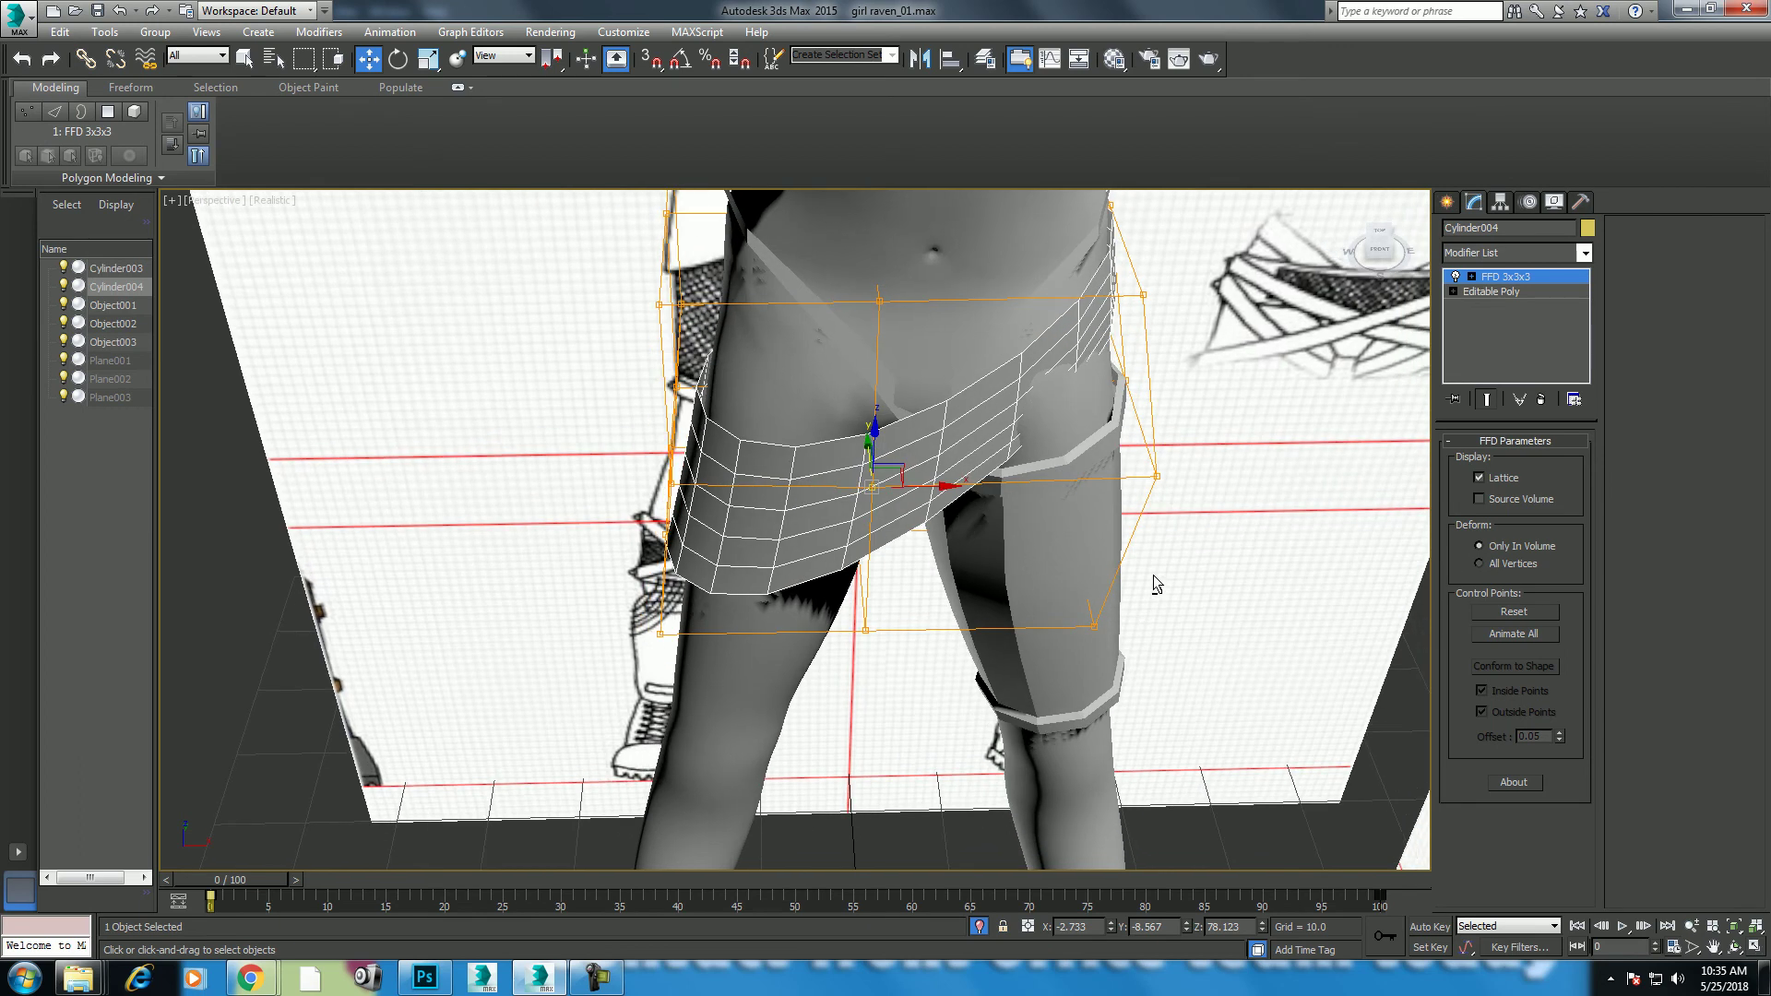
{"action": "left_click", "coordinate": [1156, 476]}
{"action": "mouse_move", "coordinate": [1156, 476]}
{"action": "middle_mouse_down", "text": "alt"}
{"action": "mouse_move", "coordinate": [1081, 531]}
{"action": "mouse_move", "coordinate": [1230, 466]}
{"action": "middle_mouse_up", "text": "alt"}
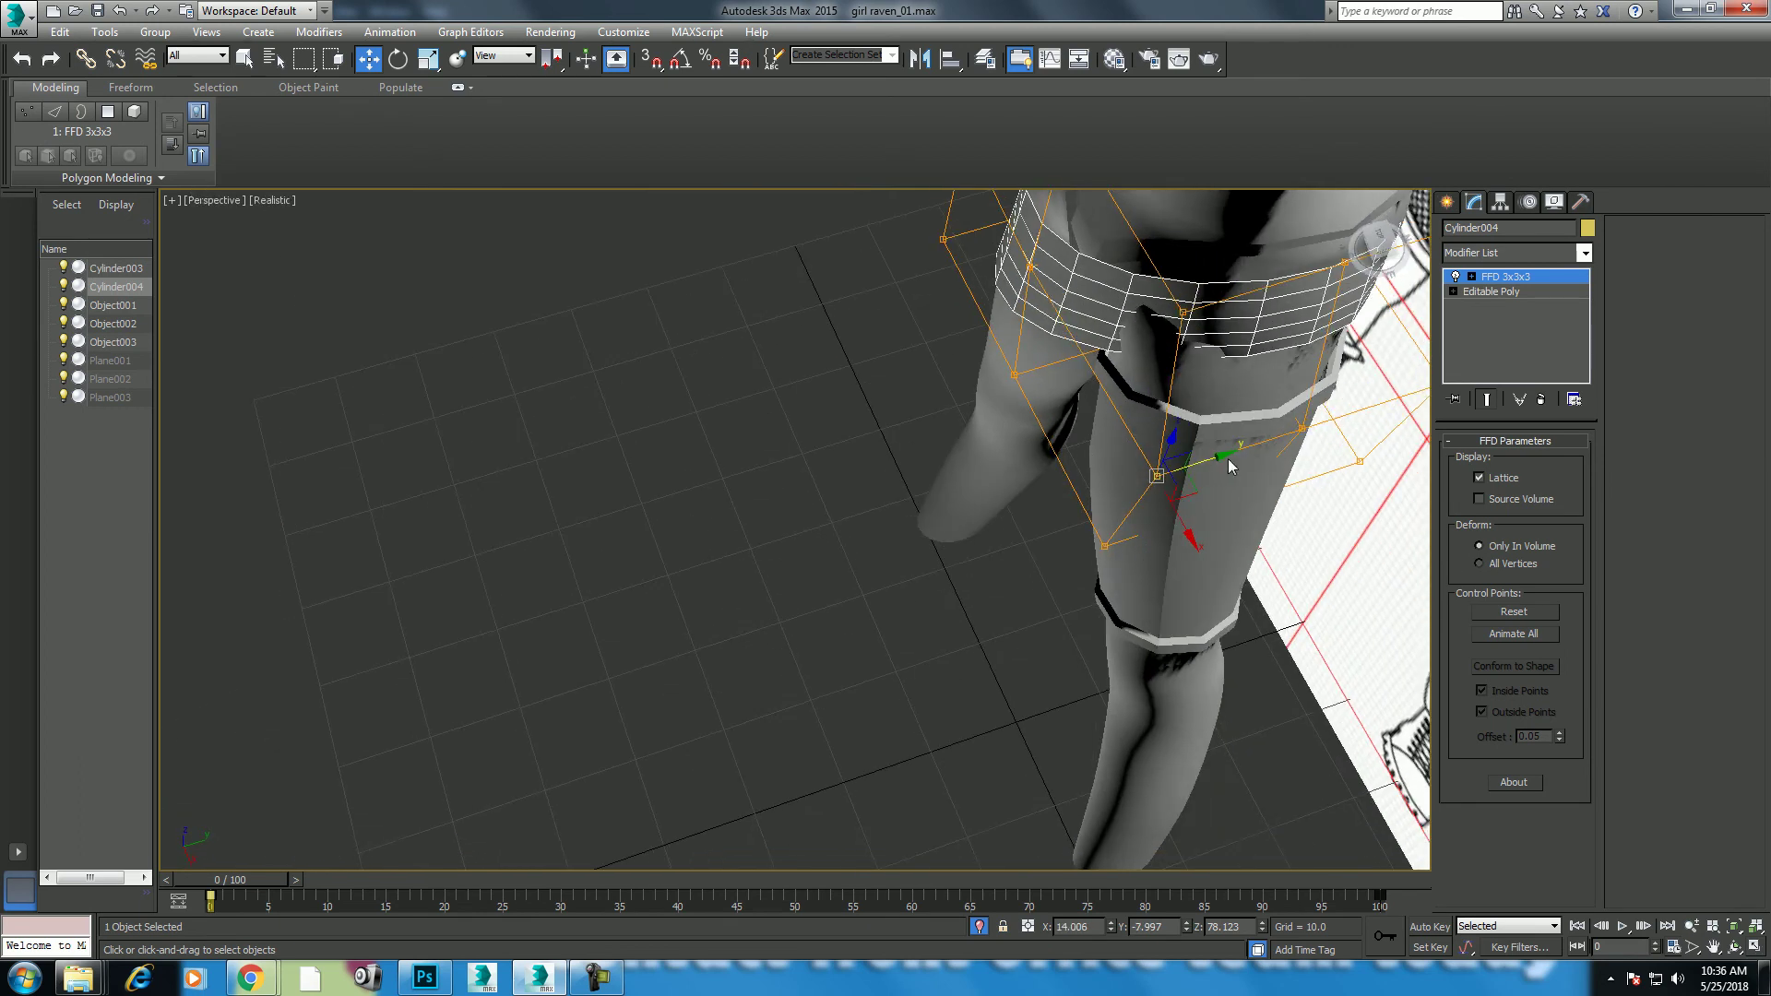
{"action": "left_click_drag", "start_coordinate": [1215, 460], "coordinate": [1183, 479]}
{"action": "mouse_move", "coordinate": [1183, 480]}
{"action": "middle_mouse_down", "text": "alt"}
{"action": "mouse_move", "coordinate": [1226, 386]}
{"action": "mouse_move", "coordinate": [1336, 485]}
{"action": "mouse_move", "coordinate": [1290, 628]}
{"action": "mouse_move", "coordinate": [937, 716]}
{"action": "mouse_move", "coordinate": [1026, 623]}
{"action": "middle_mouse_up", "text": "alt"}
{"action": "scroll", "coordinate": [1026, 624], "scroll_direction": "up", "scroll_amount": 2}
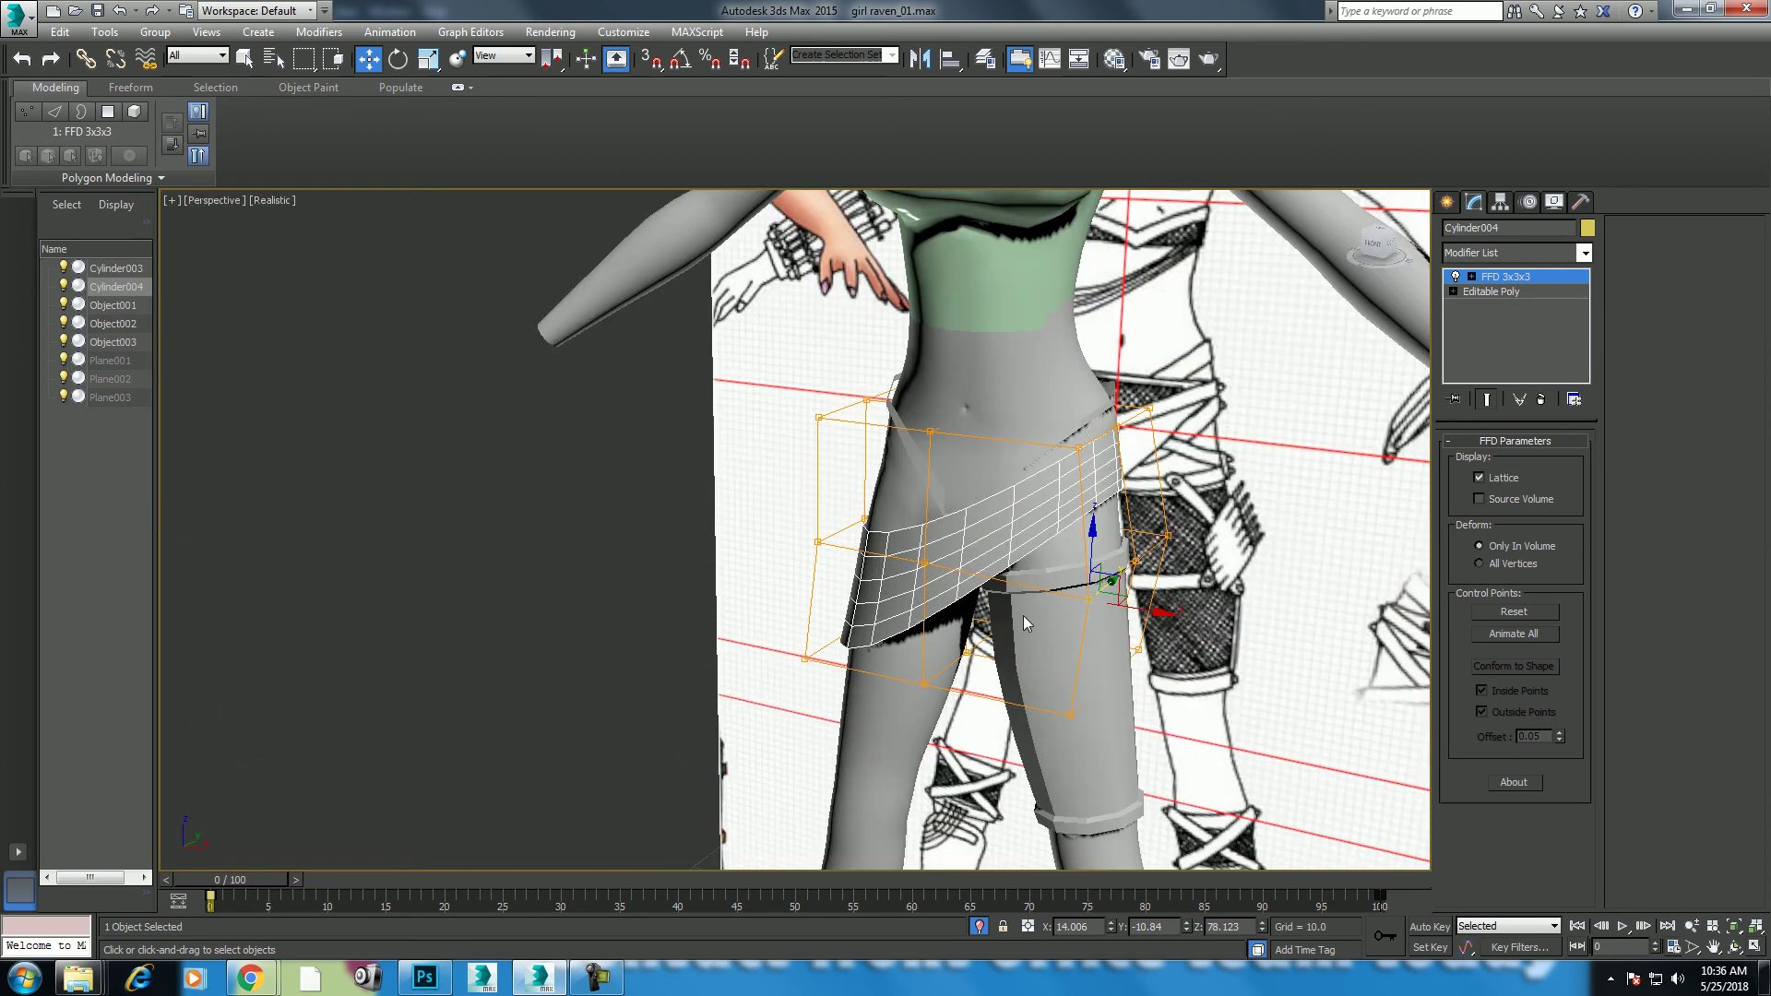
Step: Exit control-point editing to the whole skirt and return to the Front view
{"action": "right_click", "coordinate": [975, 565]}
{"action": "left_click", "coordinate": [950, 528]}
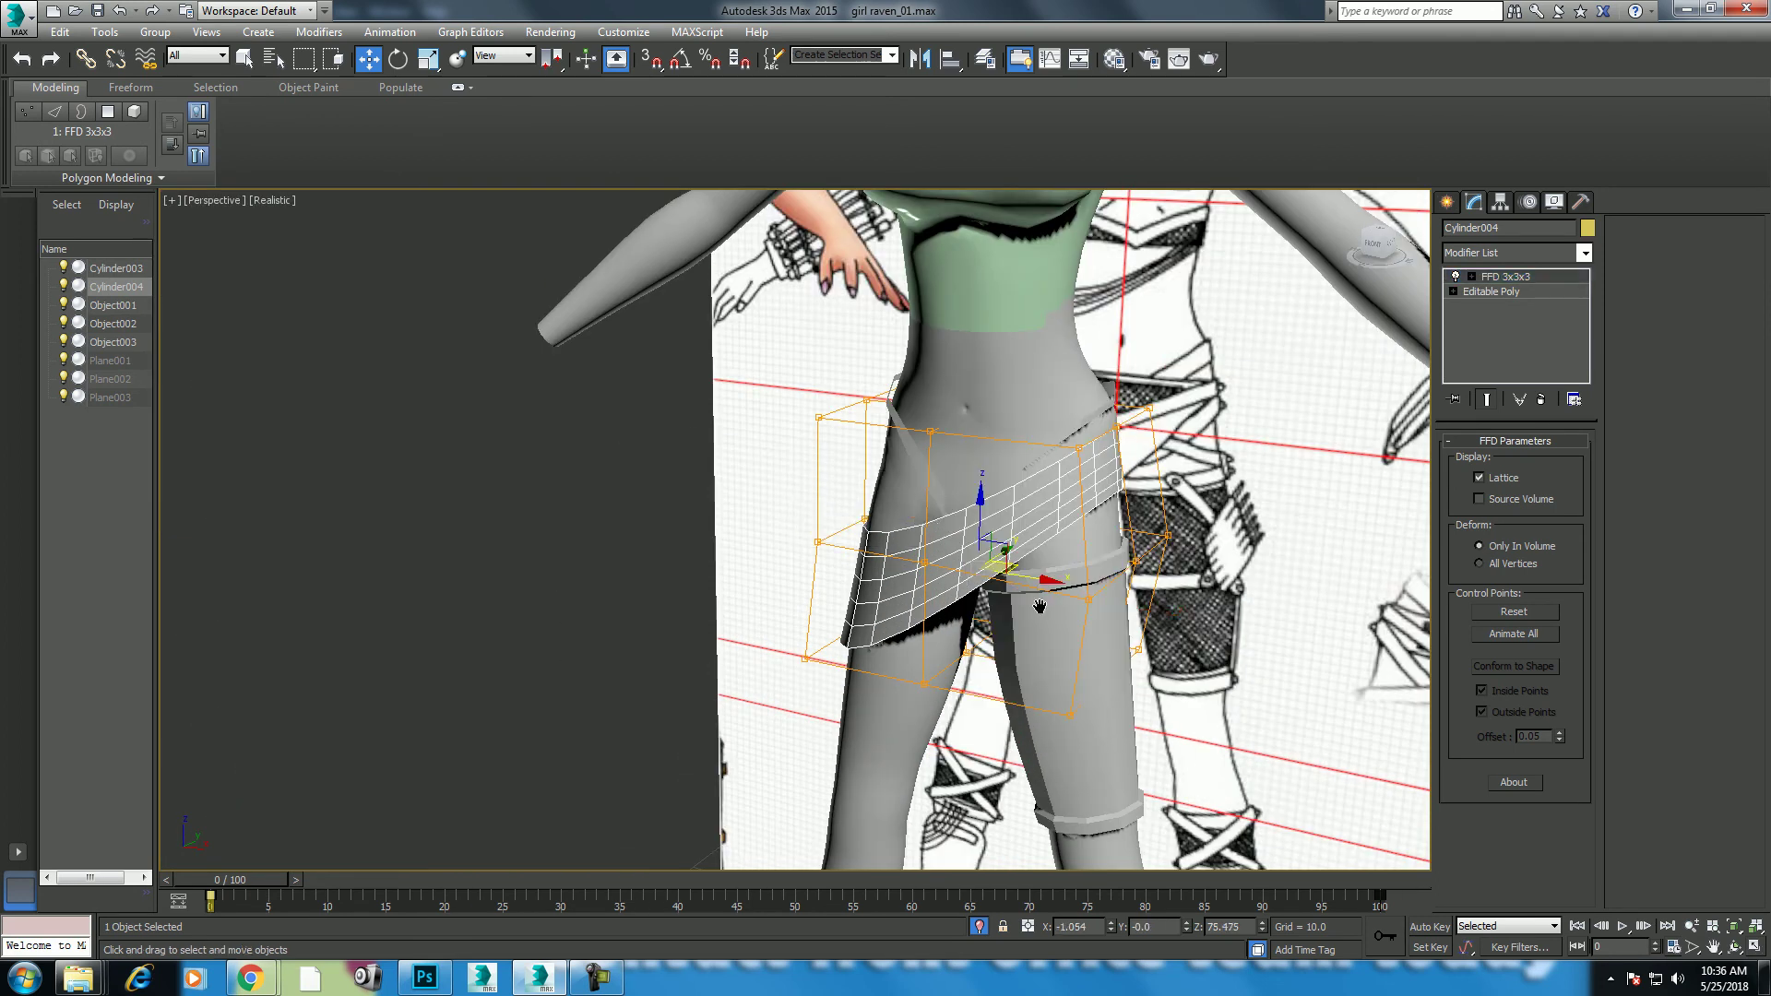
{"action": "scroll", "coordinate": [1062, 593], "scroll_direction": "down", "scroll_amount": 2}
{"action": "key", "text": "f"}
{"action": "scroll", "coordinate": [1013, 551], "scroll_direction": "down", "scroll_amount": 2}
{"action": "scroll", "coordinate": [1005, 556], "scroll_direction": "up", "scroll_amount": 1}
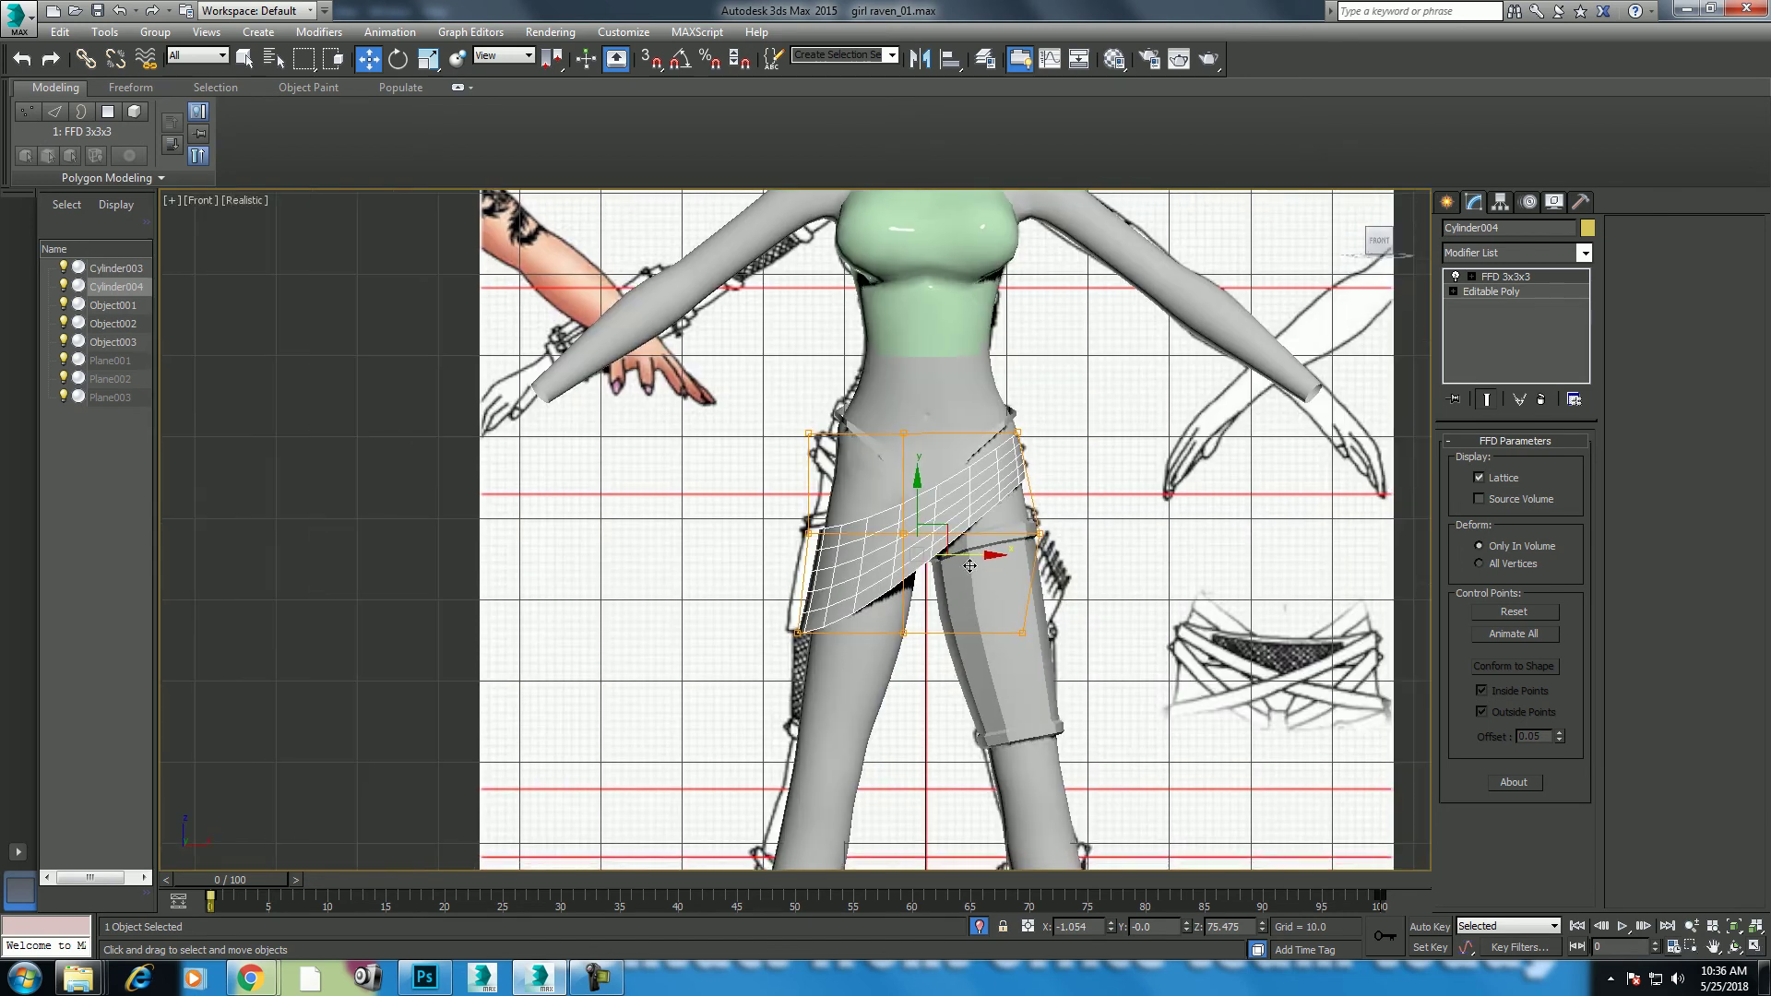
{"action": "scroll", "coordinate": [976, 567], "scroll_direction": "up", "scroll_amount": 2}
Step: Frame the lower legs at a later animation frame and select the body mesh
{"action": "left_click", "coordinate": [976, 568]}
{"action": "scroll", "coordinate": [978, 570], "scroll_direction": "up", "scroll_amount": 2}
{"action": "middle_click_drag", "start_coordinate": [1004, 653], "coordinate": [1009, 578]}
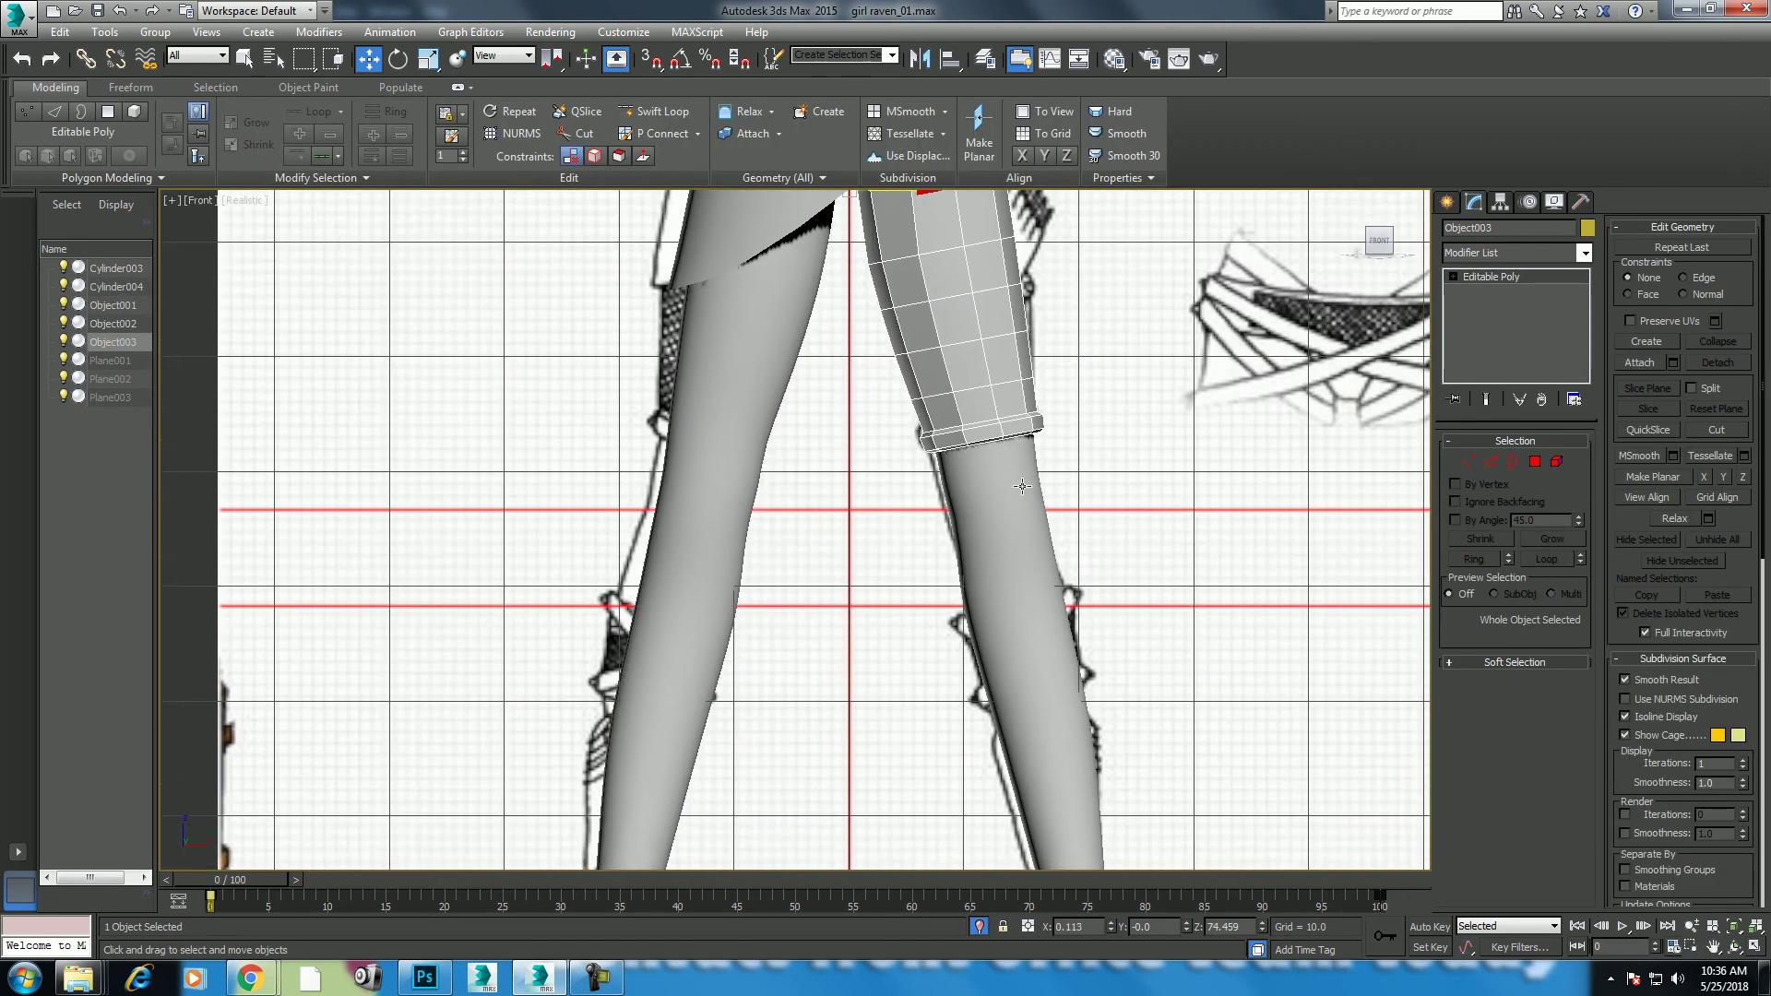
{"action": "middle_click_drag", "start_coordinate": [704, 652], "coordinate": [744, 550]}
{"action": "mouse_move", "coordinate": [247, 893]}
{"action": "left_mouse_down"}
{"action": "mouse_move", "coordinate": [1043, 863]}
{"action": "mouse_move", "coordinate": [1061, 838]}
{"action": "left_mouse_up"}
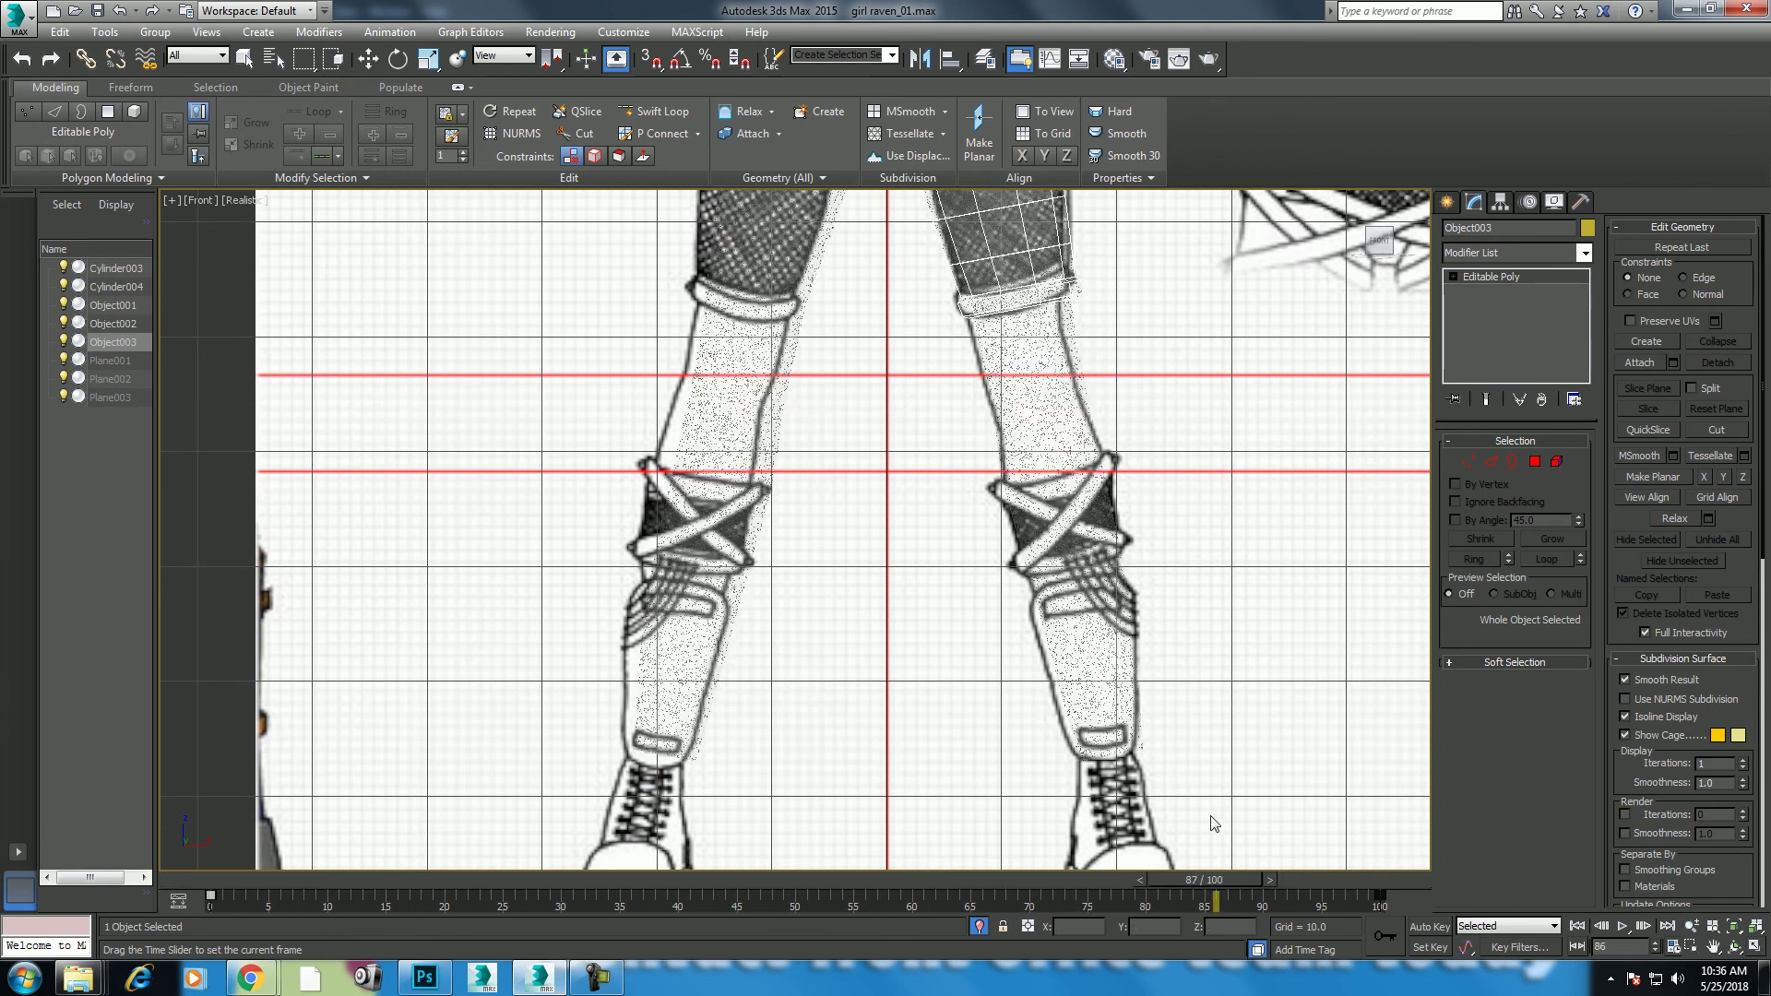
{"action": "key", "text": "w"}
{"action": "left_click", "coordinate": [1118, 507]}
{"action": "scroll", "coordinate": [1128, 526], "scroll_direction": "up", "scroll_amount": 5}
{"action": "scroll", "coordinate": [1128, 526], "scroll_direction": "up", "scroll_amount": 3}
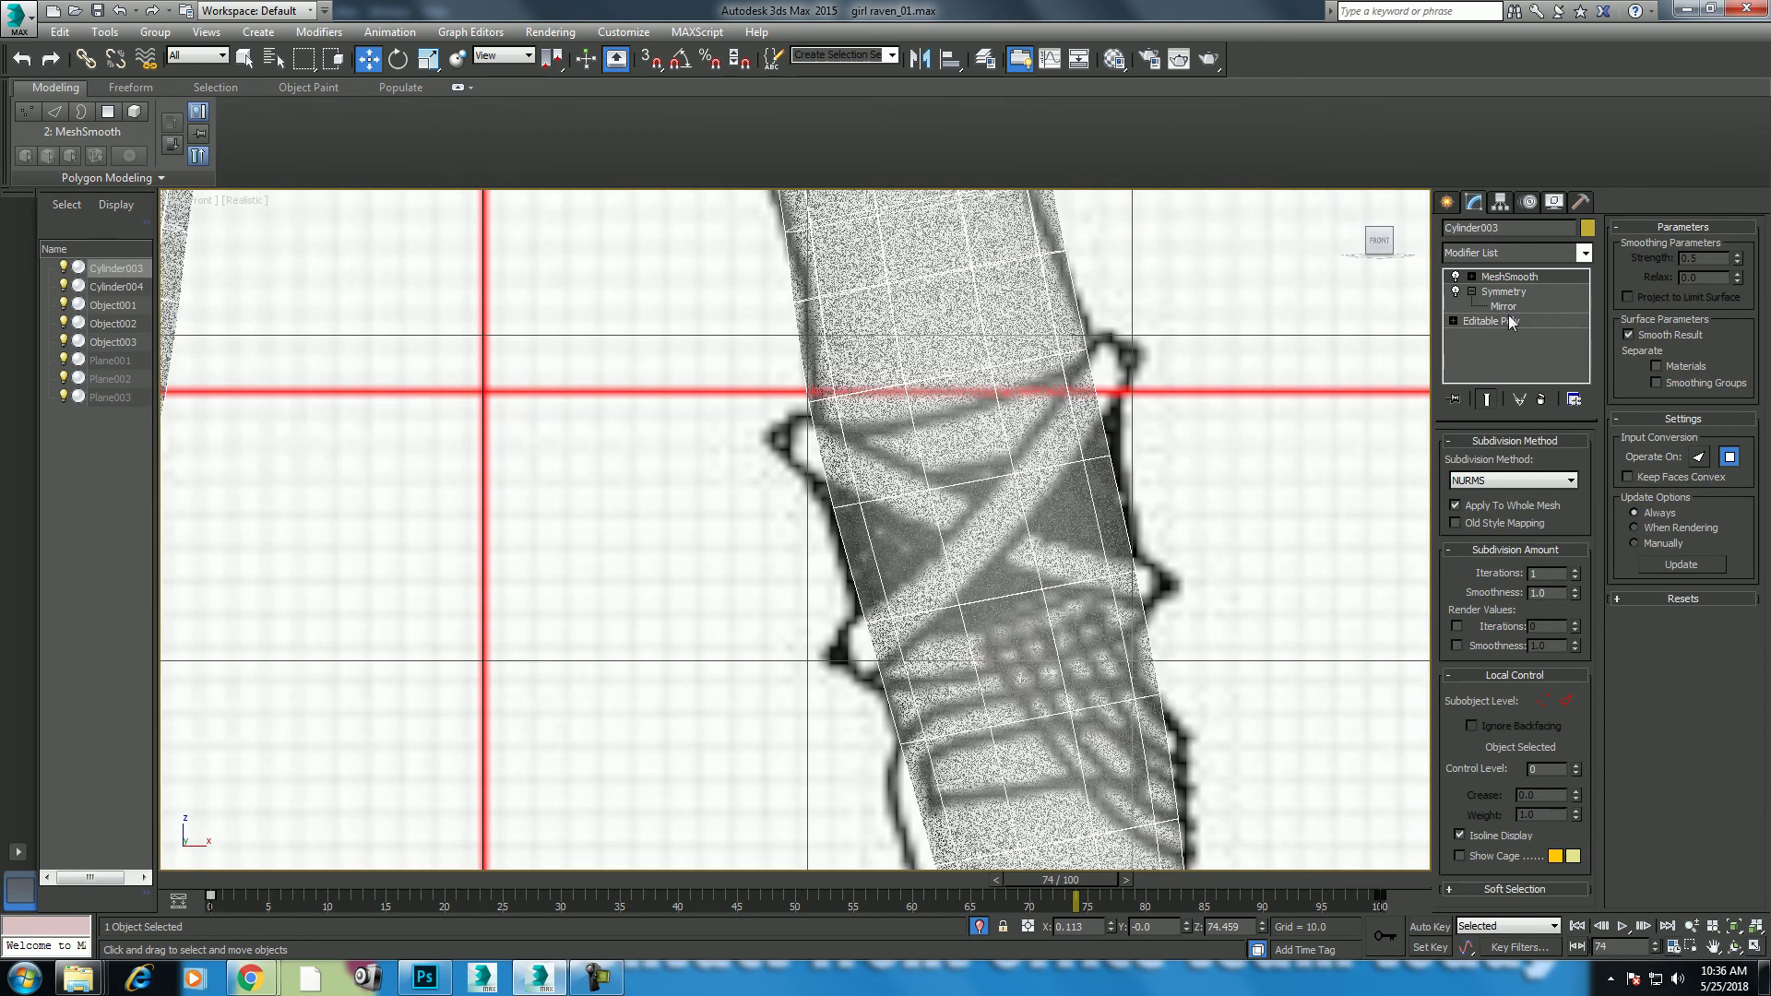
Step: Select a 30-polygon loop at the knee and scale-clone it as a new object
{"action": "left_click", "coordinate": [1481, 321]}
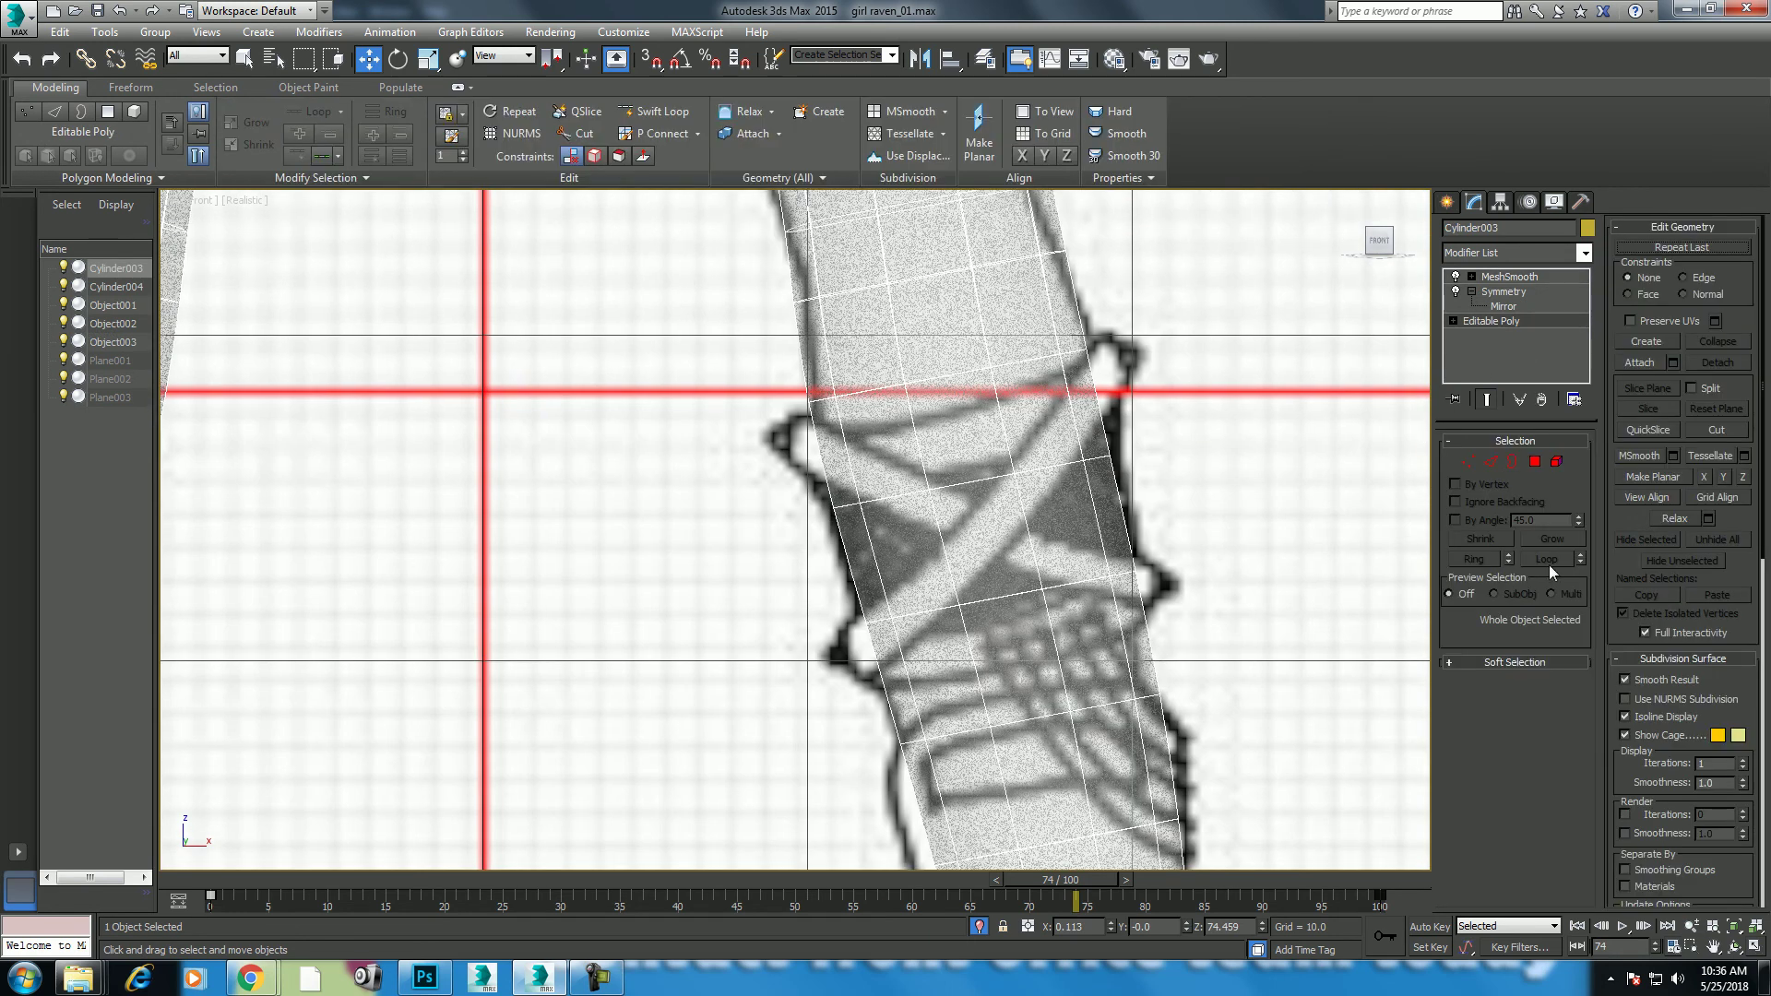
{"action": "left_click", "coordinate": [1535, 461]}
{"action": "left_click", "coordinate": [994, 533]}
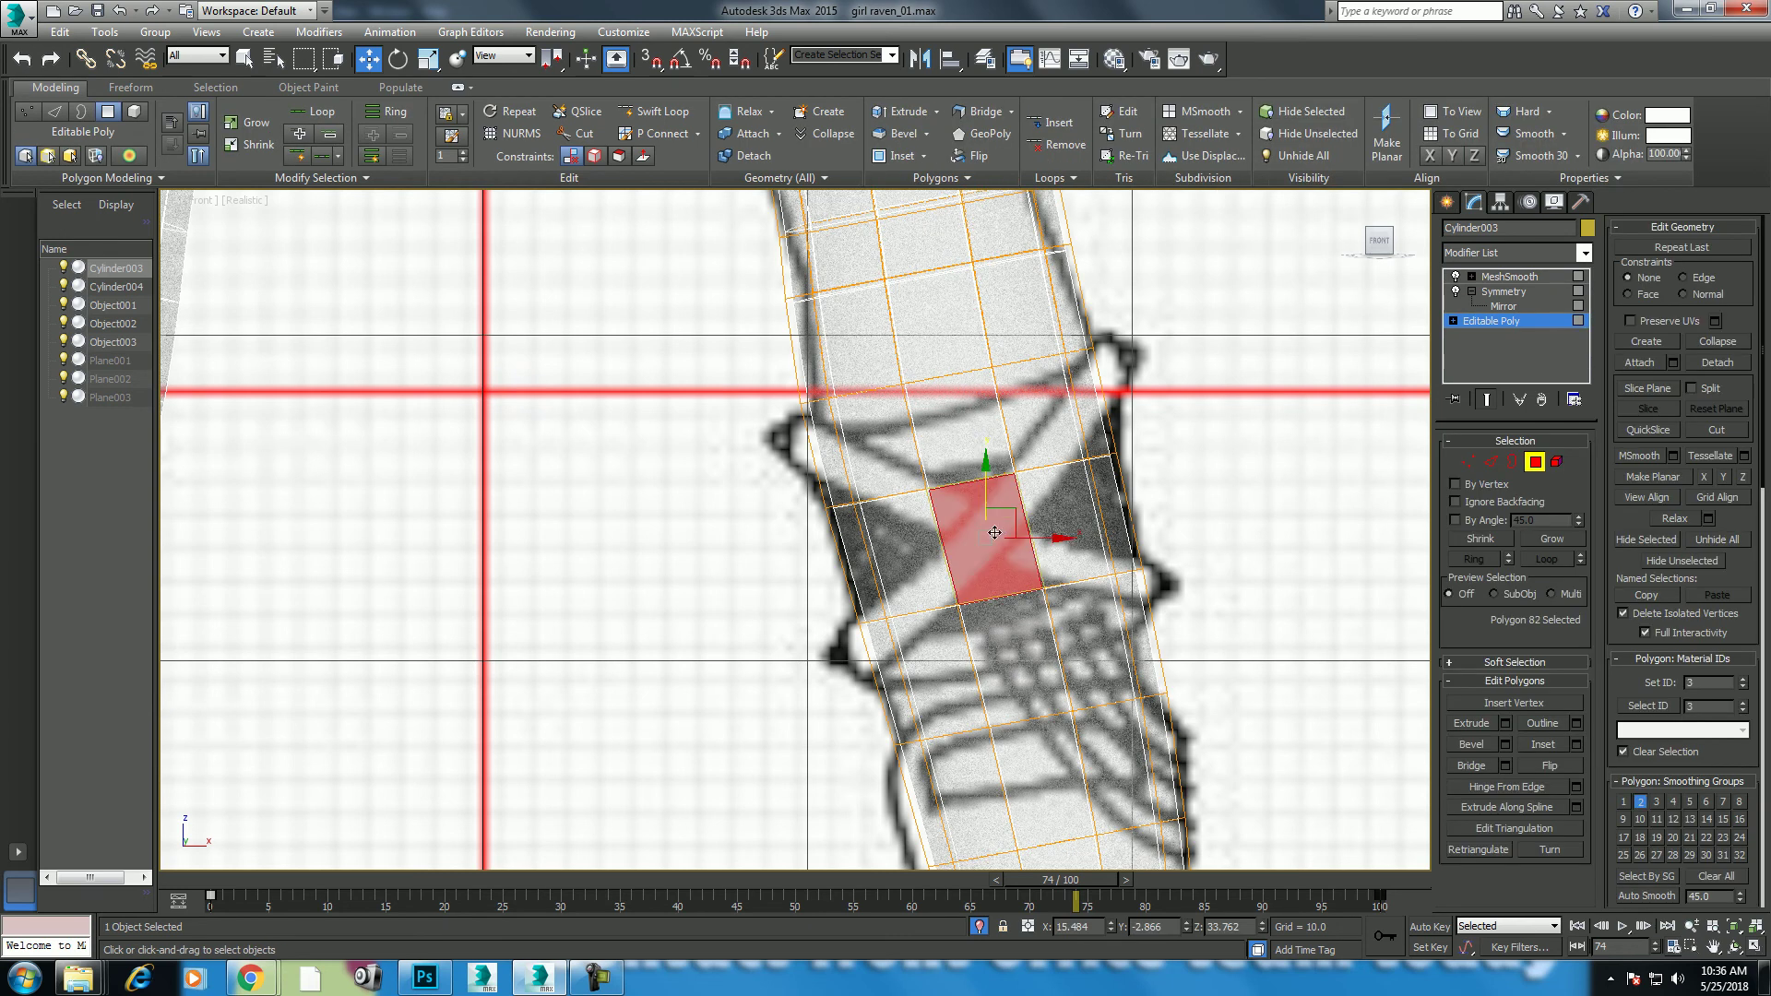
{"action": "left_click", "coordinate": [928, 554], "text": "shift"}
{"action": "left_click", "coordinate": [1553, 540]}
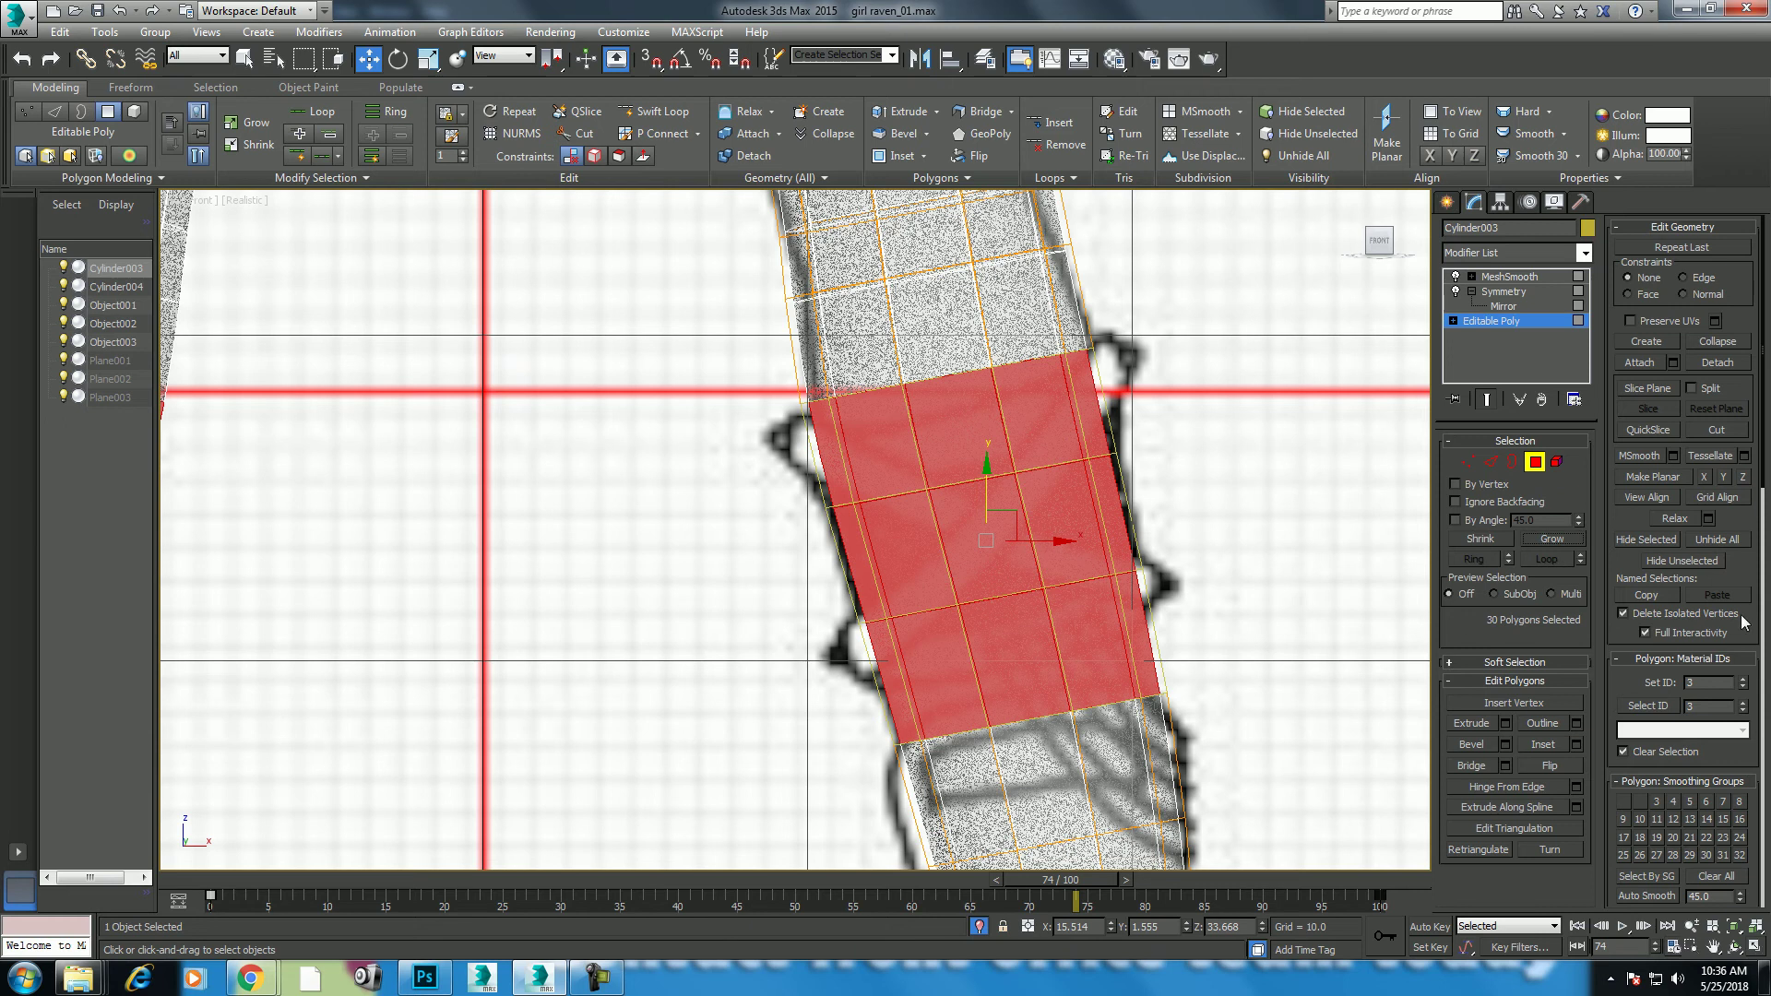
{"action": "key", "text": "r"}
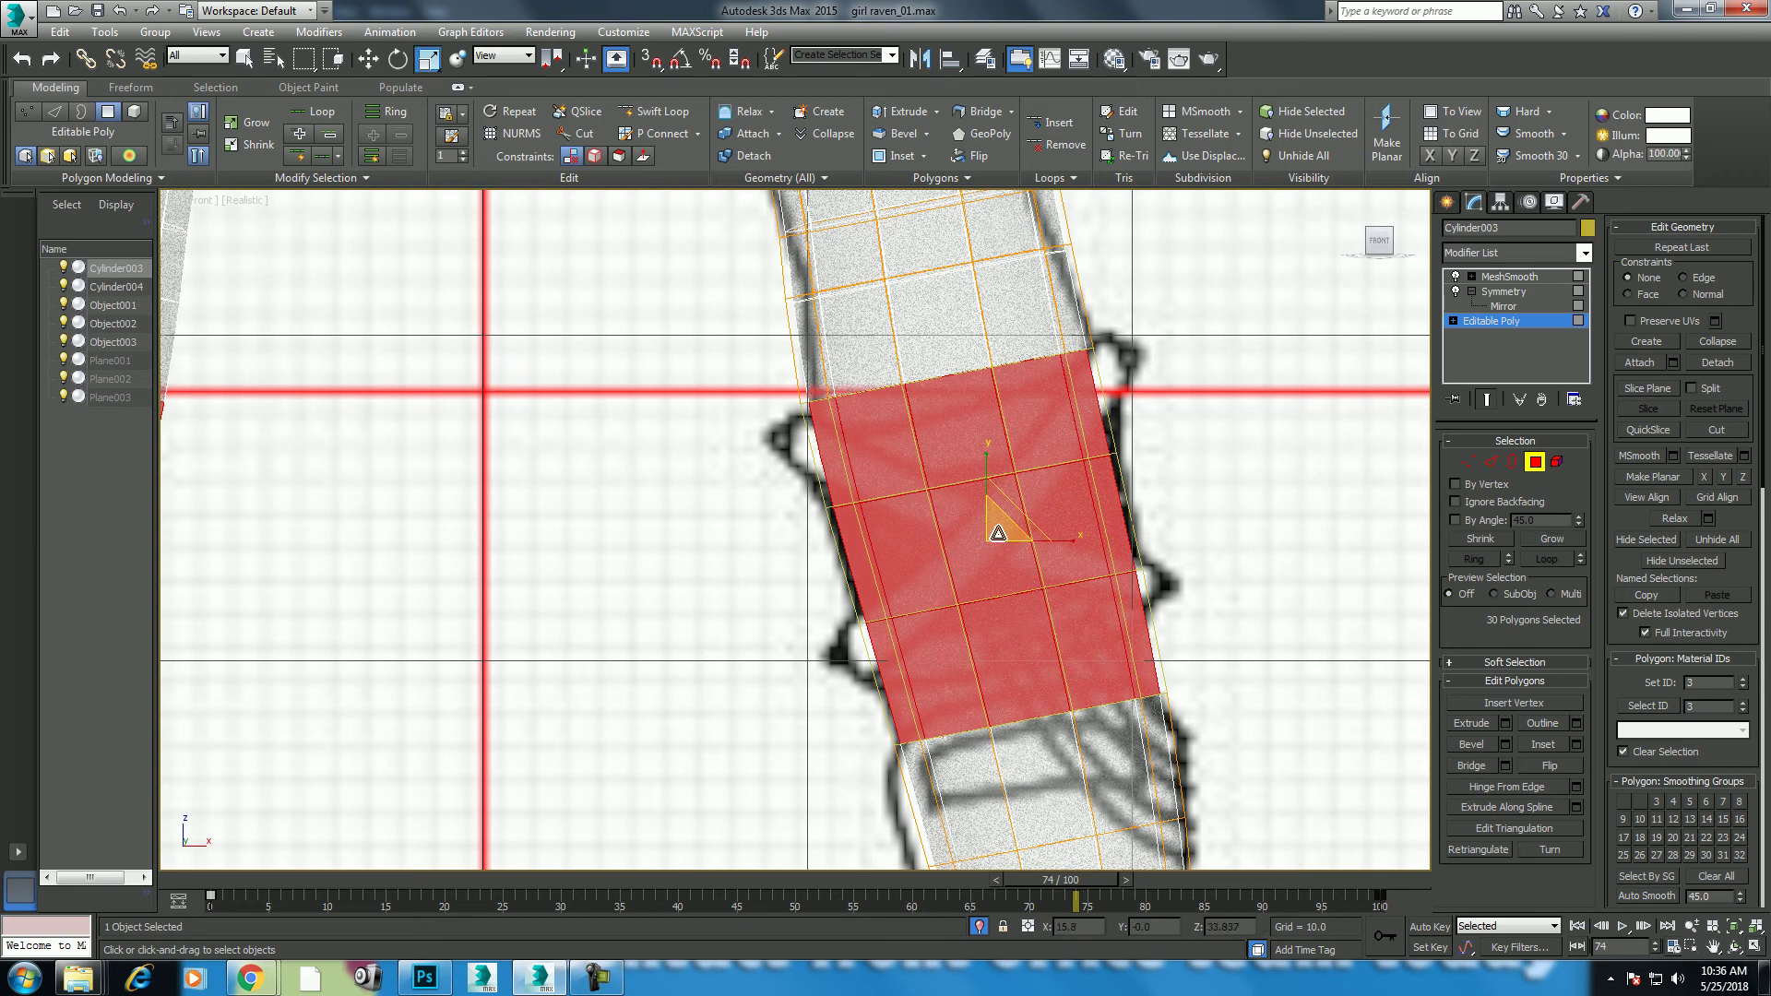
{"action": "left_click_drag", "start_coordinate": [1000, 529], "coordinate": [1014, 535], "text": "shift"}
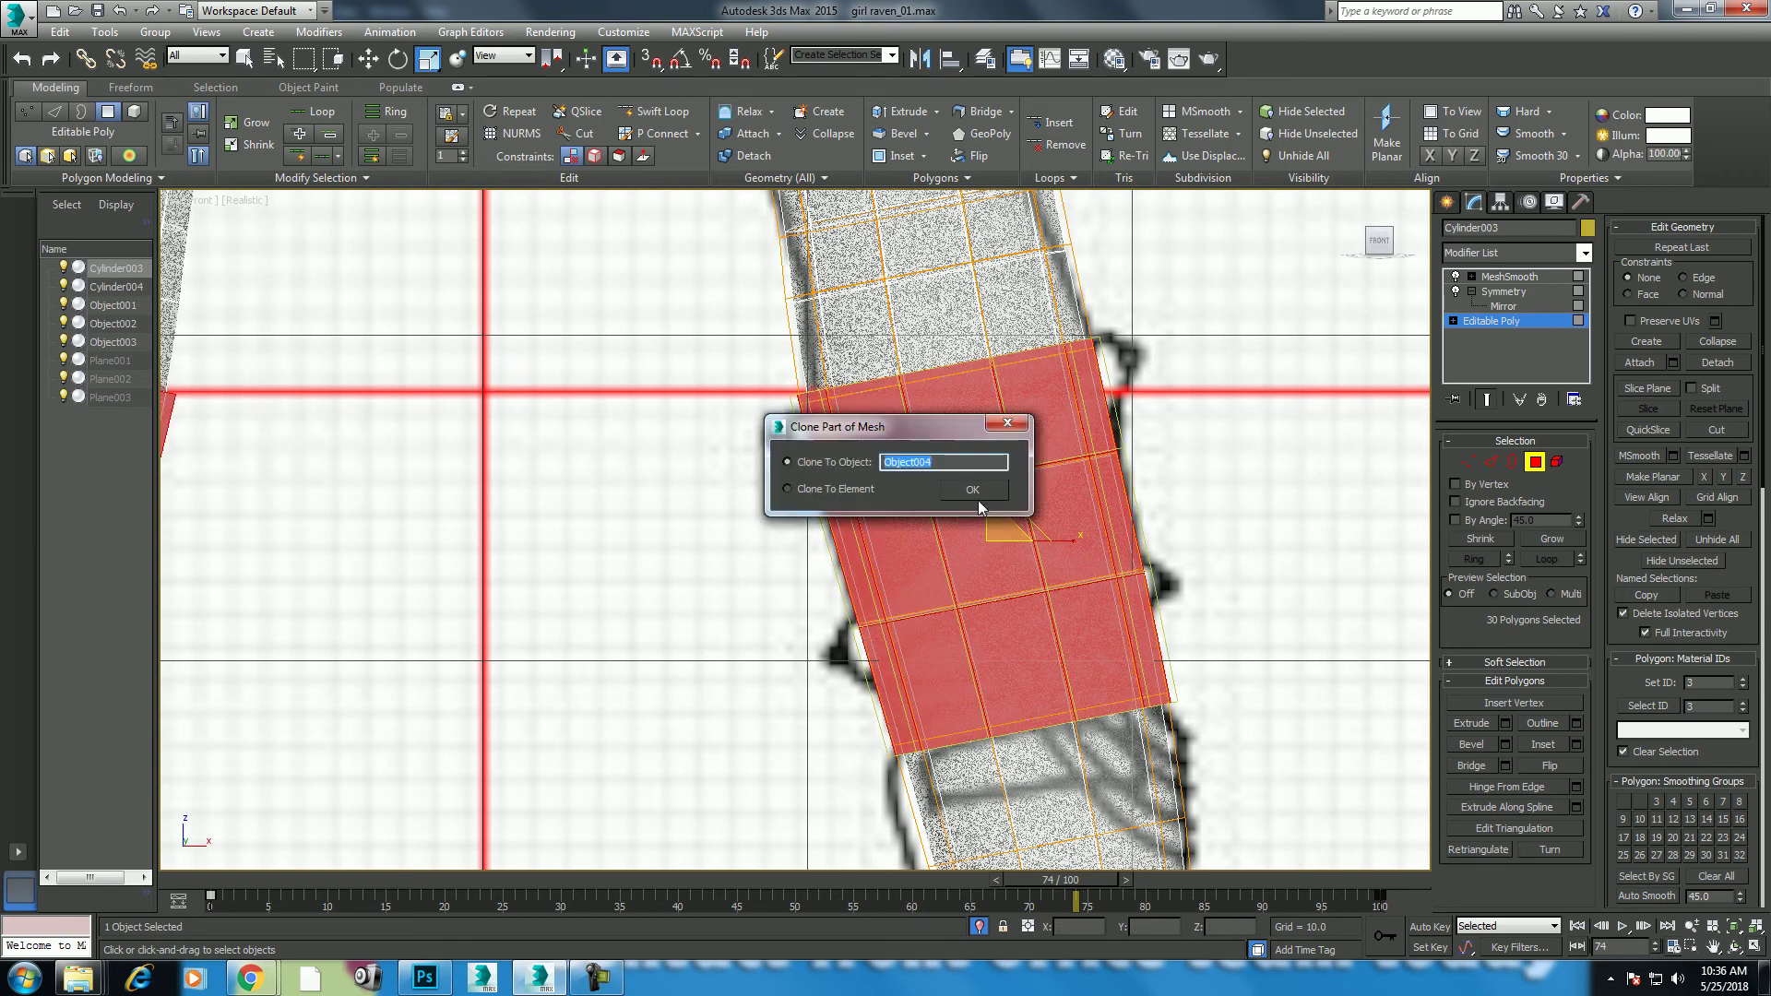
{"action": "key", "text": "Return"}
Step: Select the new knee band Object004 and check its pivot settings
{"action": "right_click", "coordinate": [1042, 505]}
{"action": "left_click", "coordinate": [922, 489]}
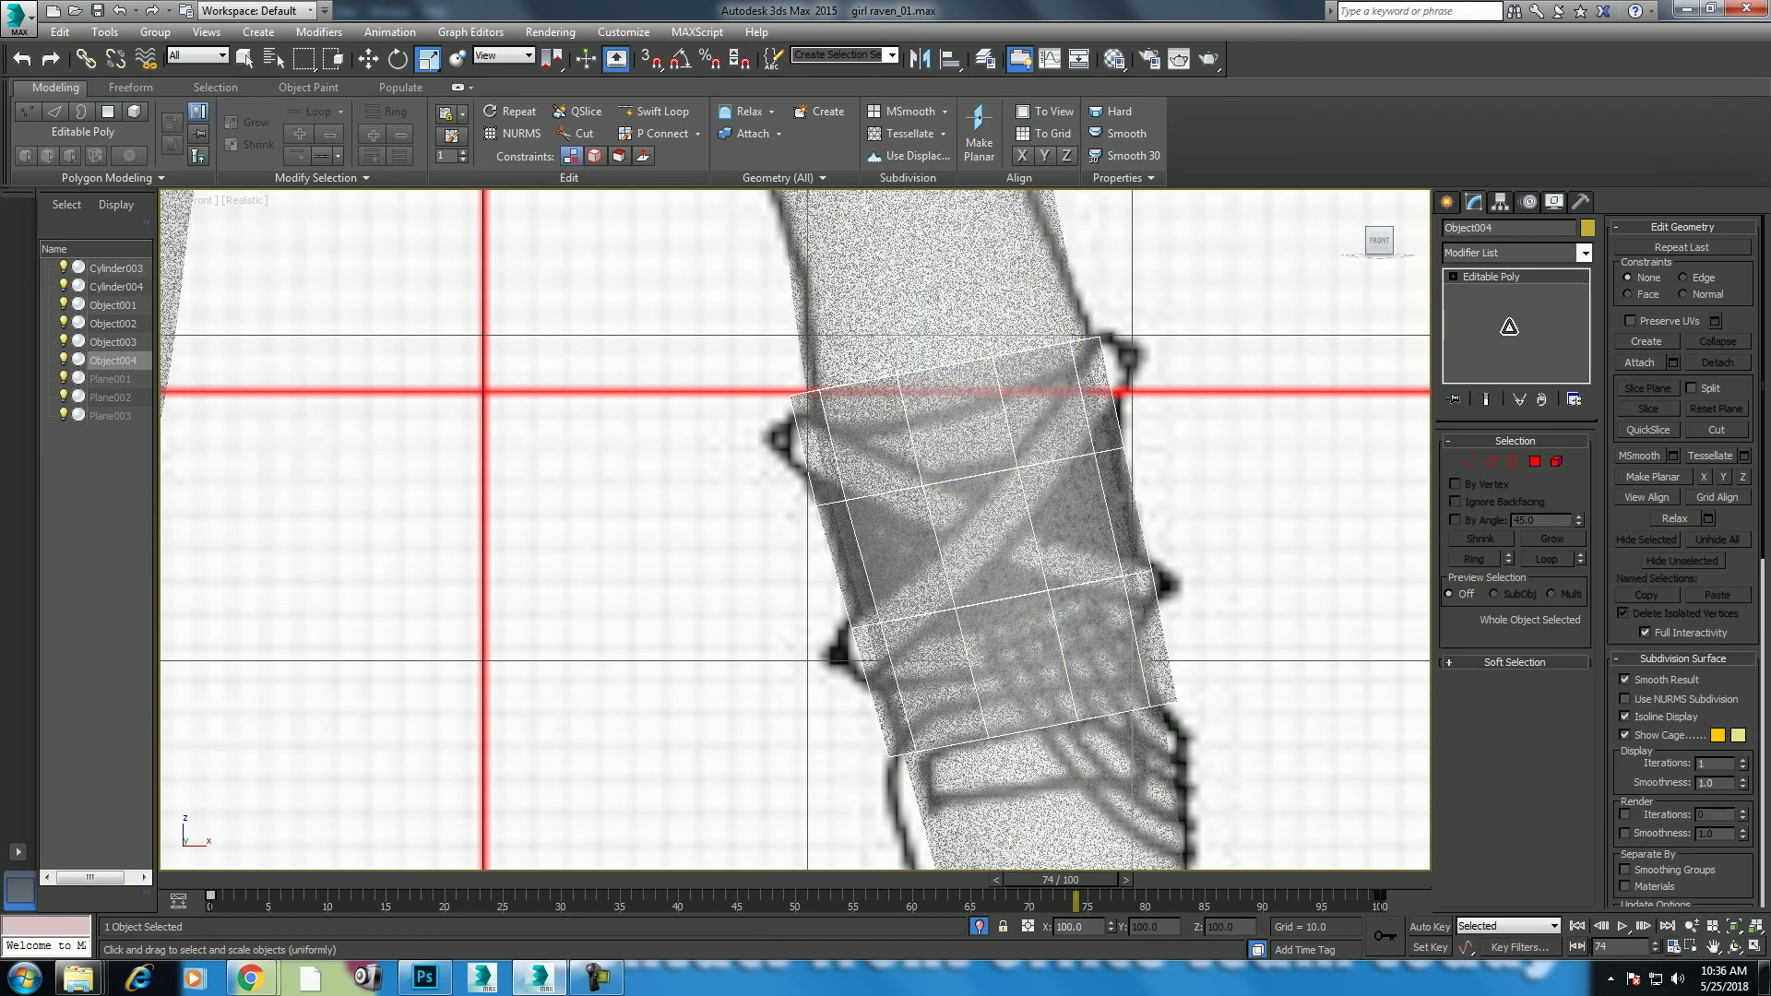
{"action": "left_click", "coordinate": [1500, 201]}
{"action": "scroll", "coordinate": [955, 434], "scroll_direction": "down", "scroll_amount": 4}
{"action": "scroll", "coordinate": [954, 433], "scroll_direction": "up", "scroll_amount": 3}
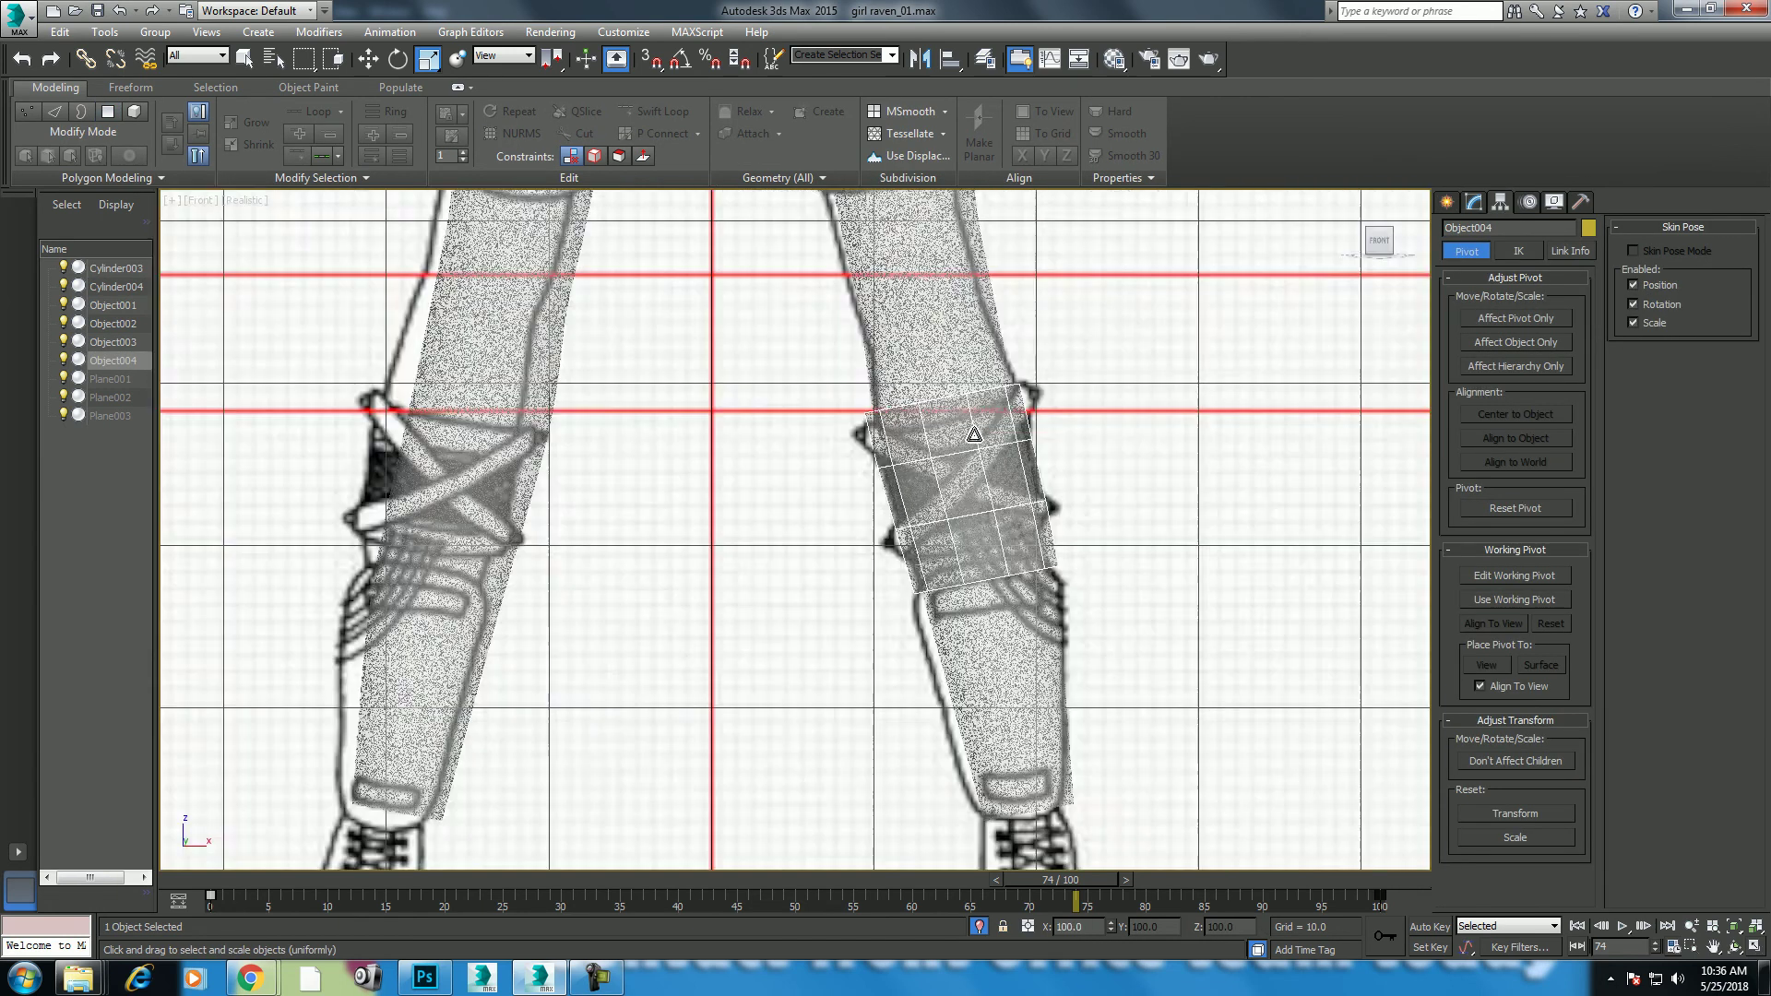
{"action": "scroll", "coordinate": [1006, 439], "scroll_direction": "up", "scroll_amount": 4}
{"action": "left_click", "coordinate": [1479, 208]}
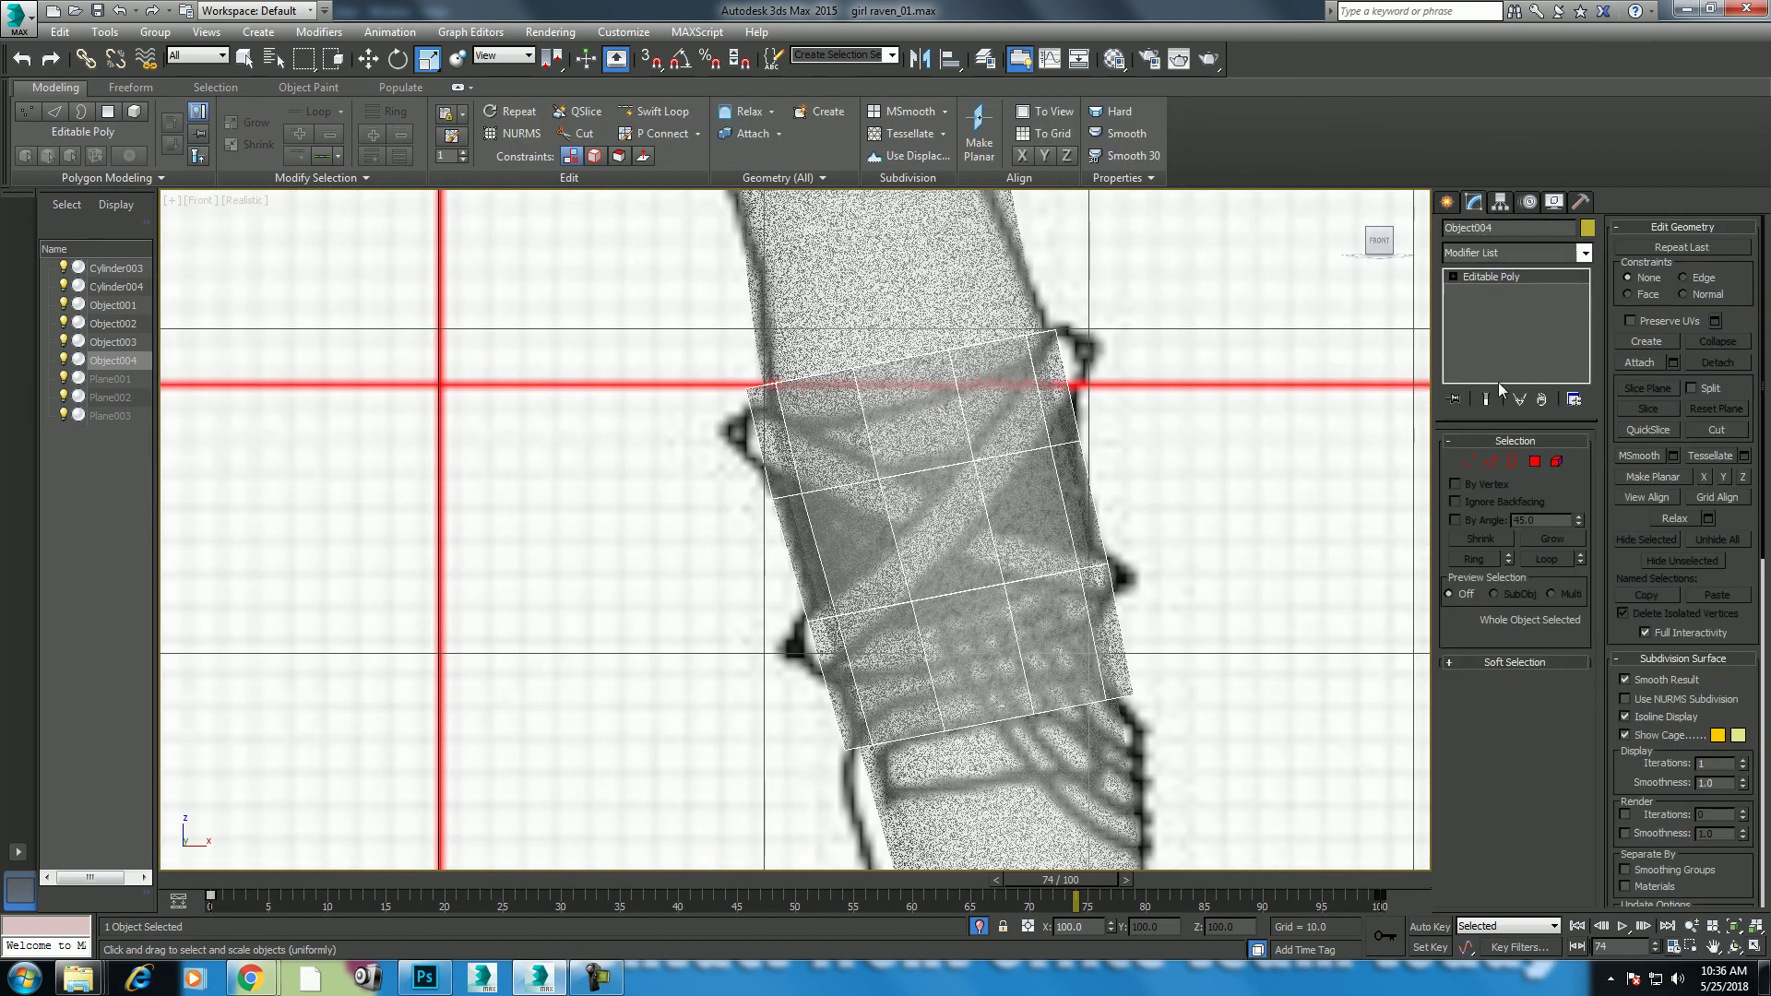
Step: Lower the knee band's top border along the Local coordinate axes
{"action": "left_click", "coordinate": [1514, 463]}
{"action": "left_click", "coordinate": [897, 362]}
{"action": "key", "text": "w"}
{"action": "left_click", "coordinate": [517, 55]}
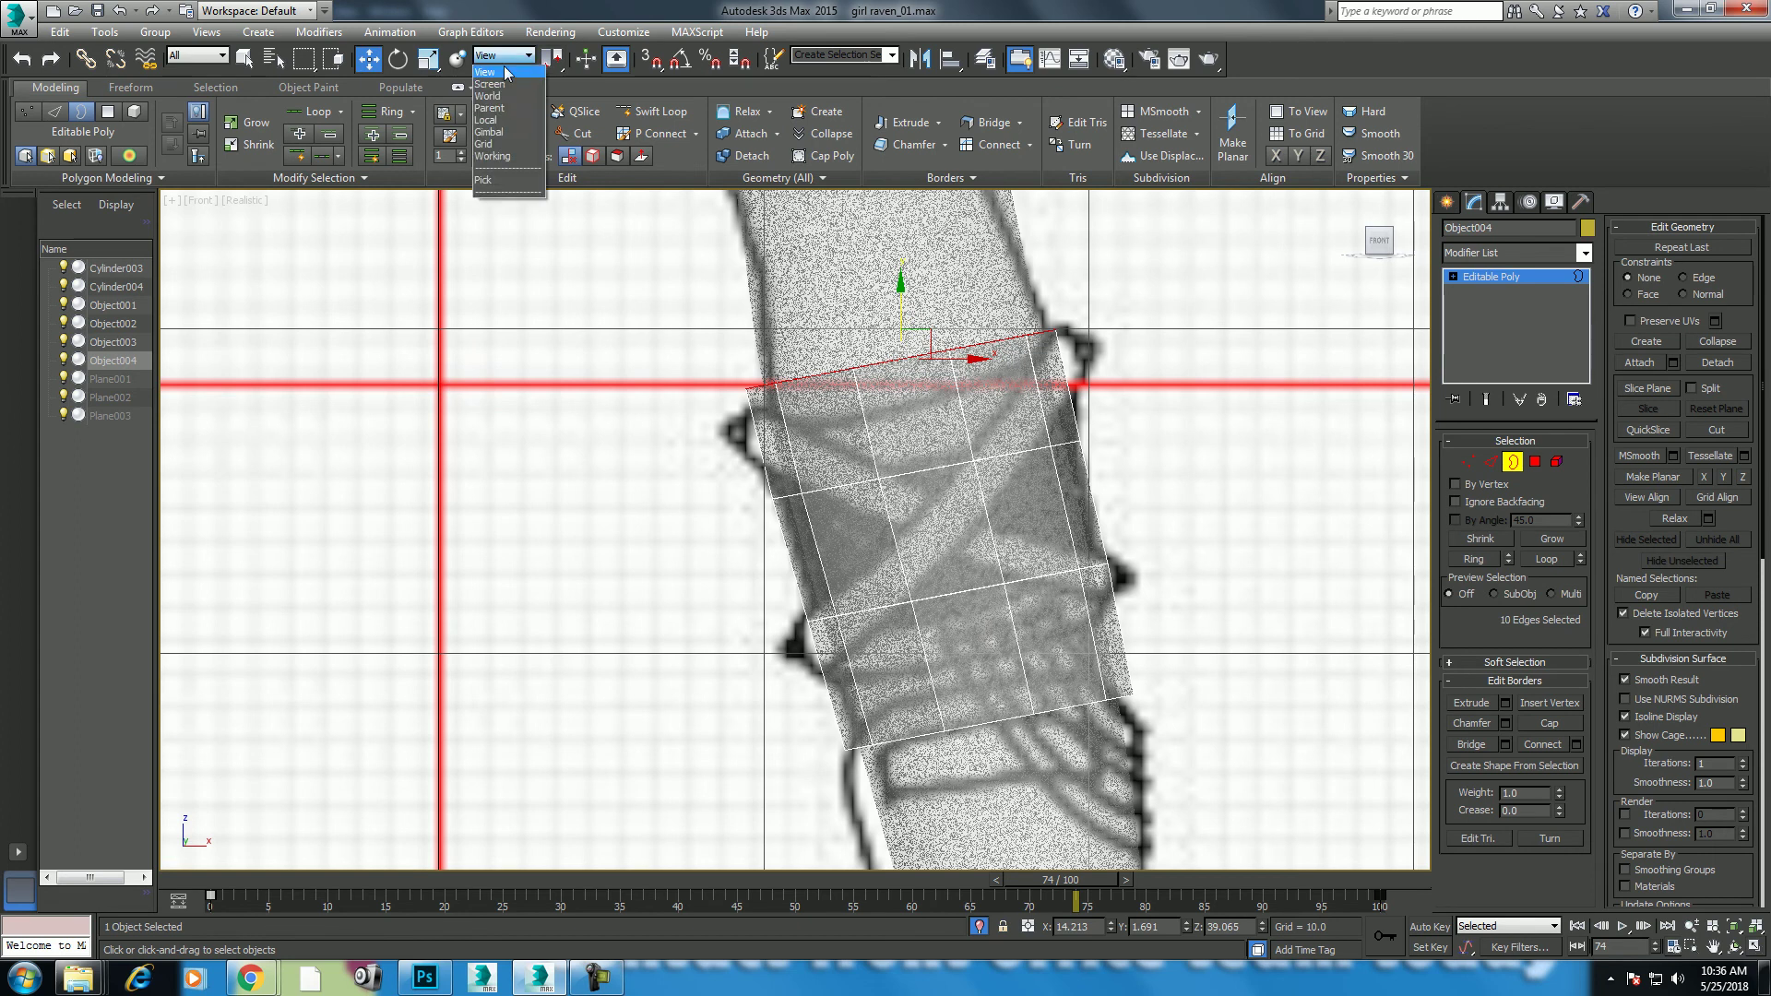
{"action": "left_click", "coordinate": [503, 125]}
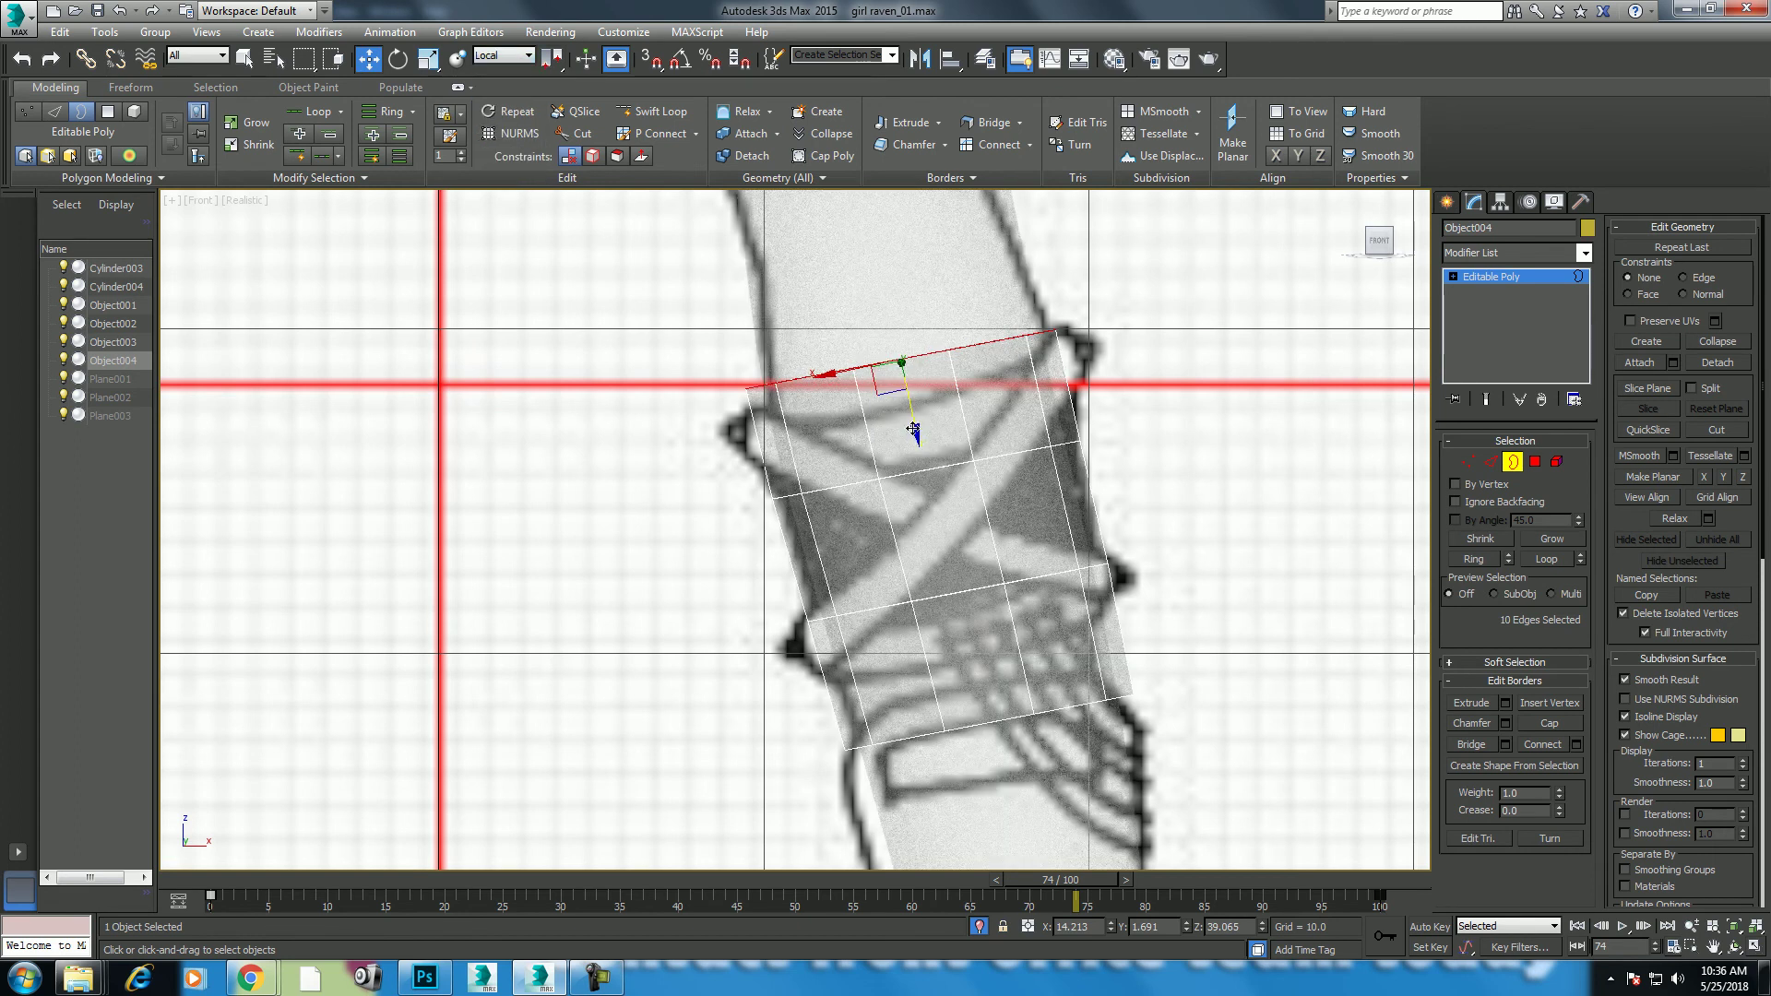
{"action": "left_click_drag", "start_coordinate": [919, 437], "coordinate": [924, 469]}
Step: Raise the bottom border slightly and scale it a little larger
{"action": "left_click", "coordinate": [995, 723]}
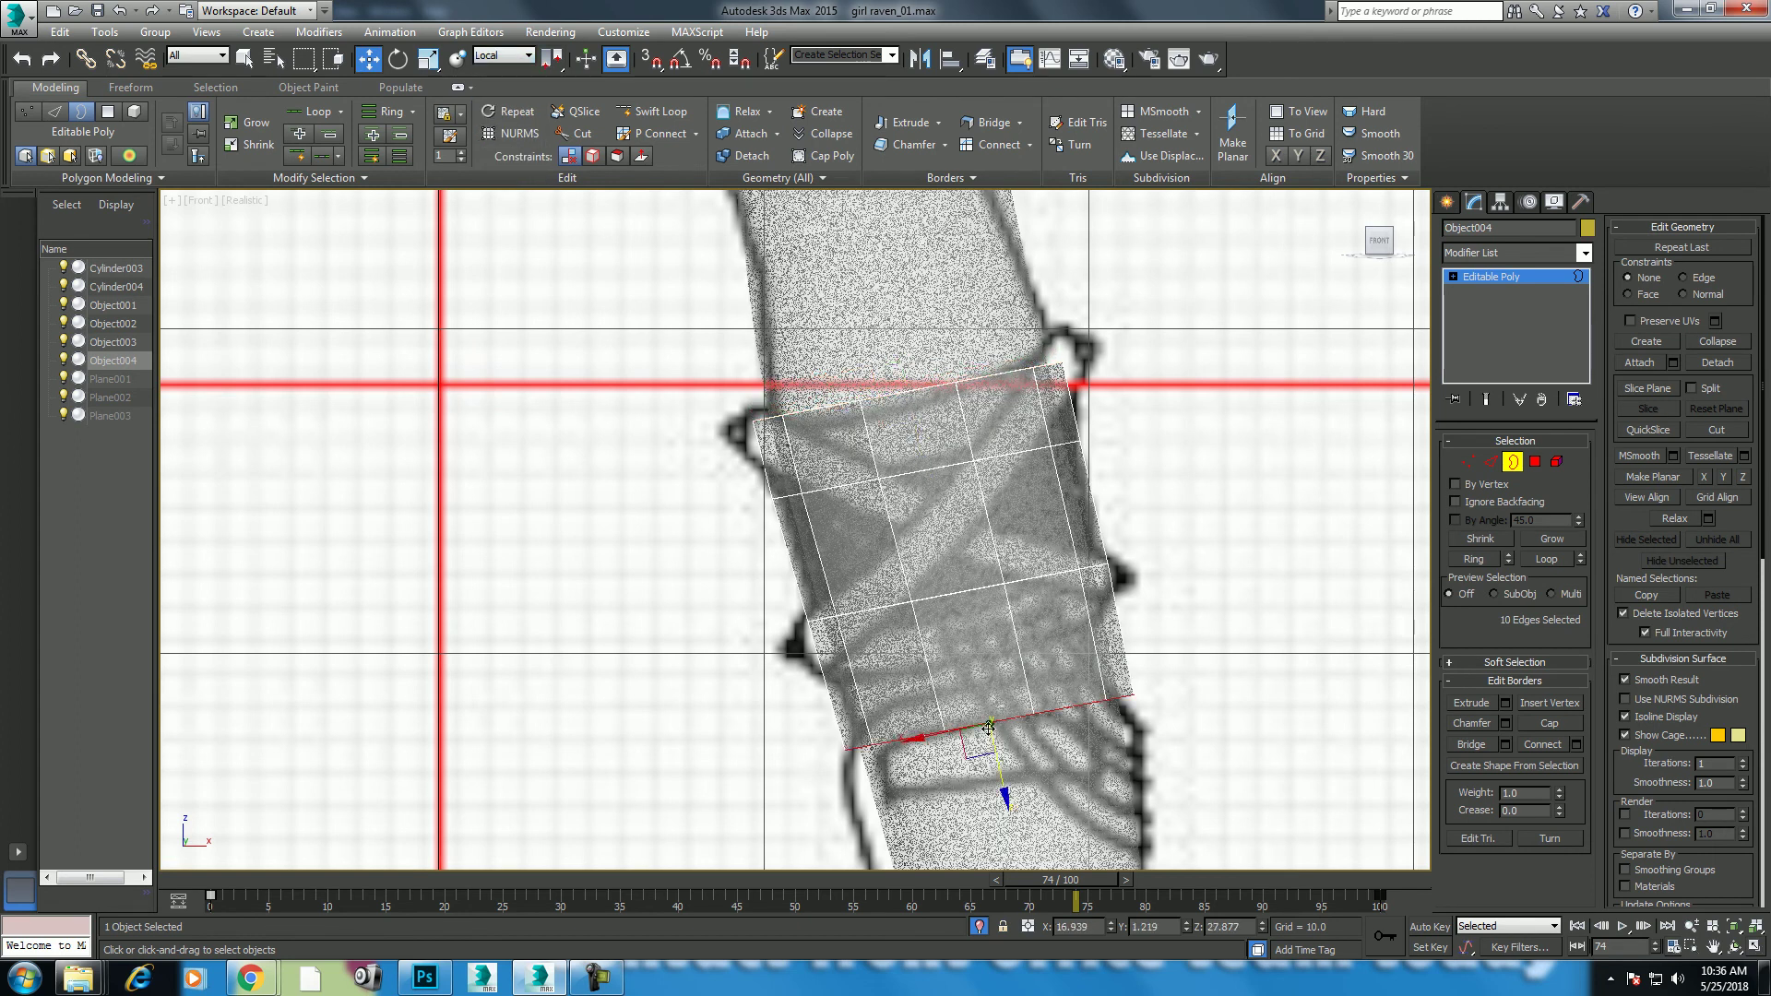
{"action": "left_click_drag", "start_coordinate": [1006, 795], "coordinate": [991, 742]}
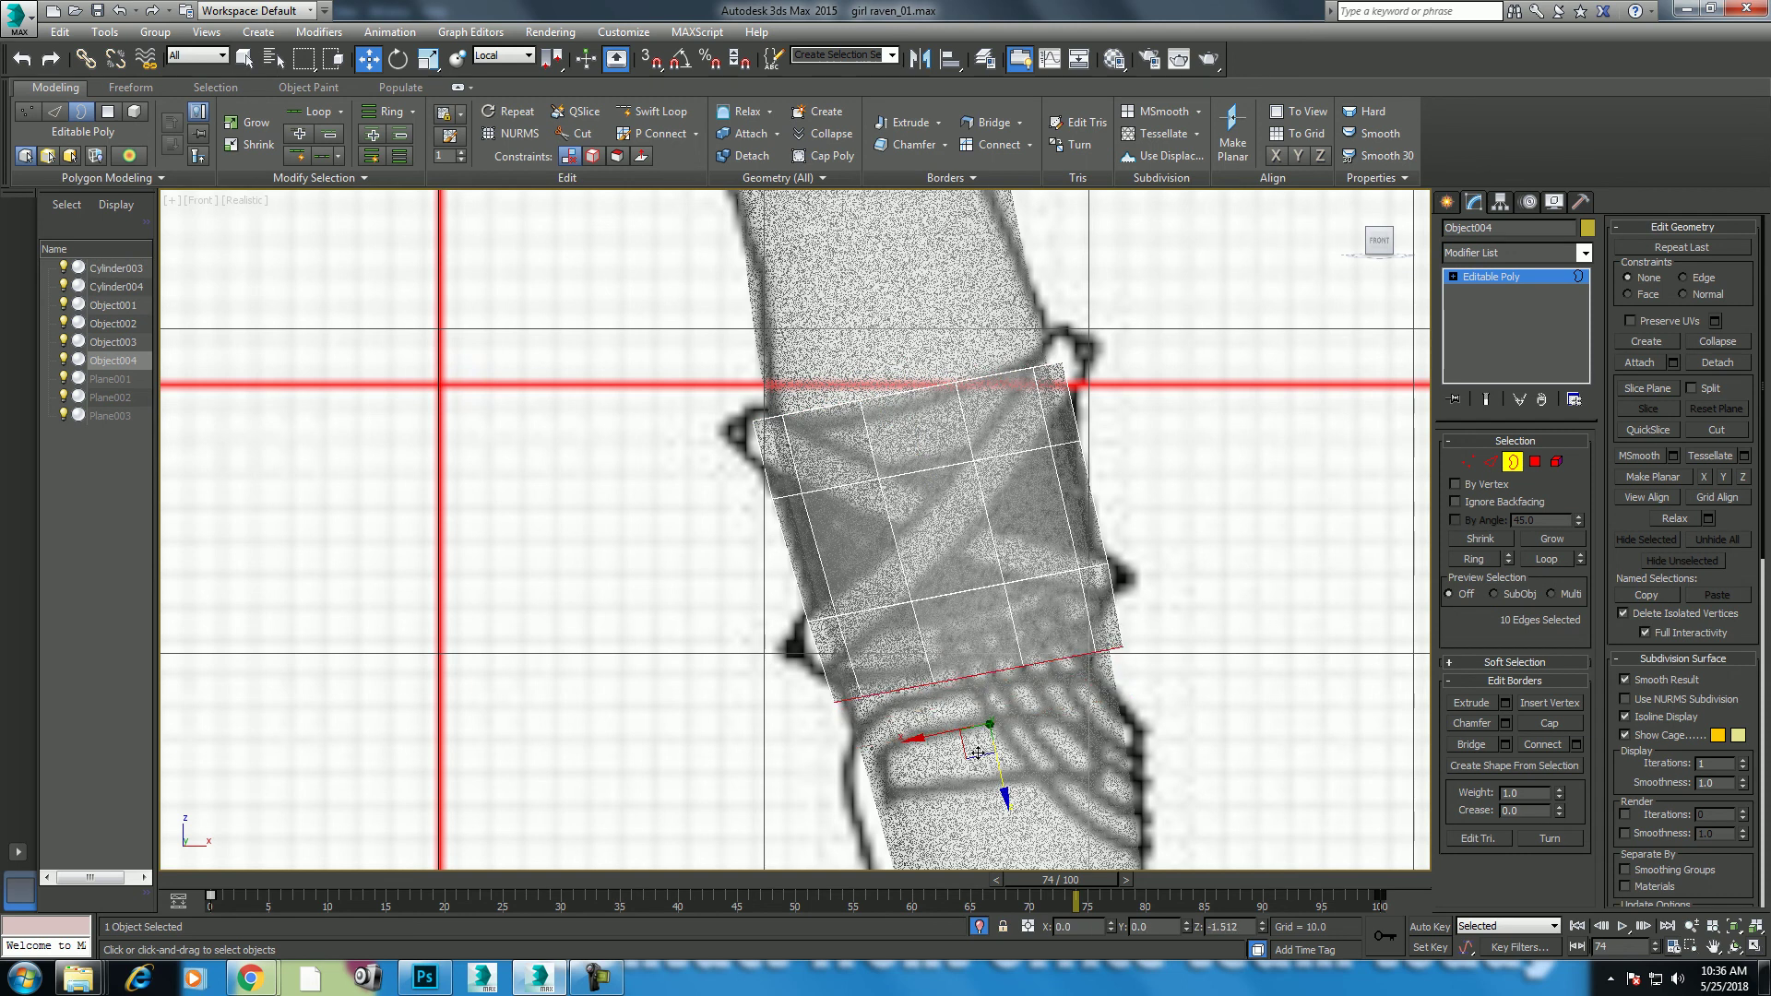
{"action": "key", "text": "r"}
{"action": "left_click_drag", "start_coordinate": [989, 653], "coordinate": [988, 651]}
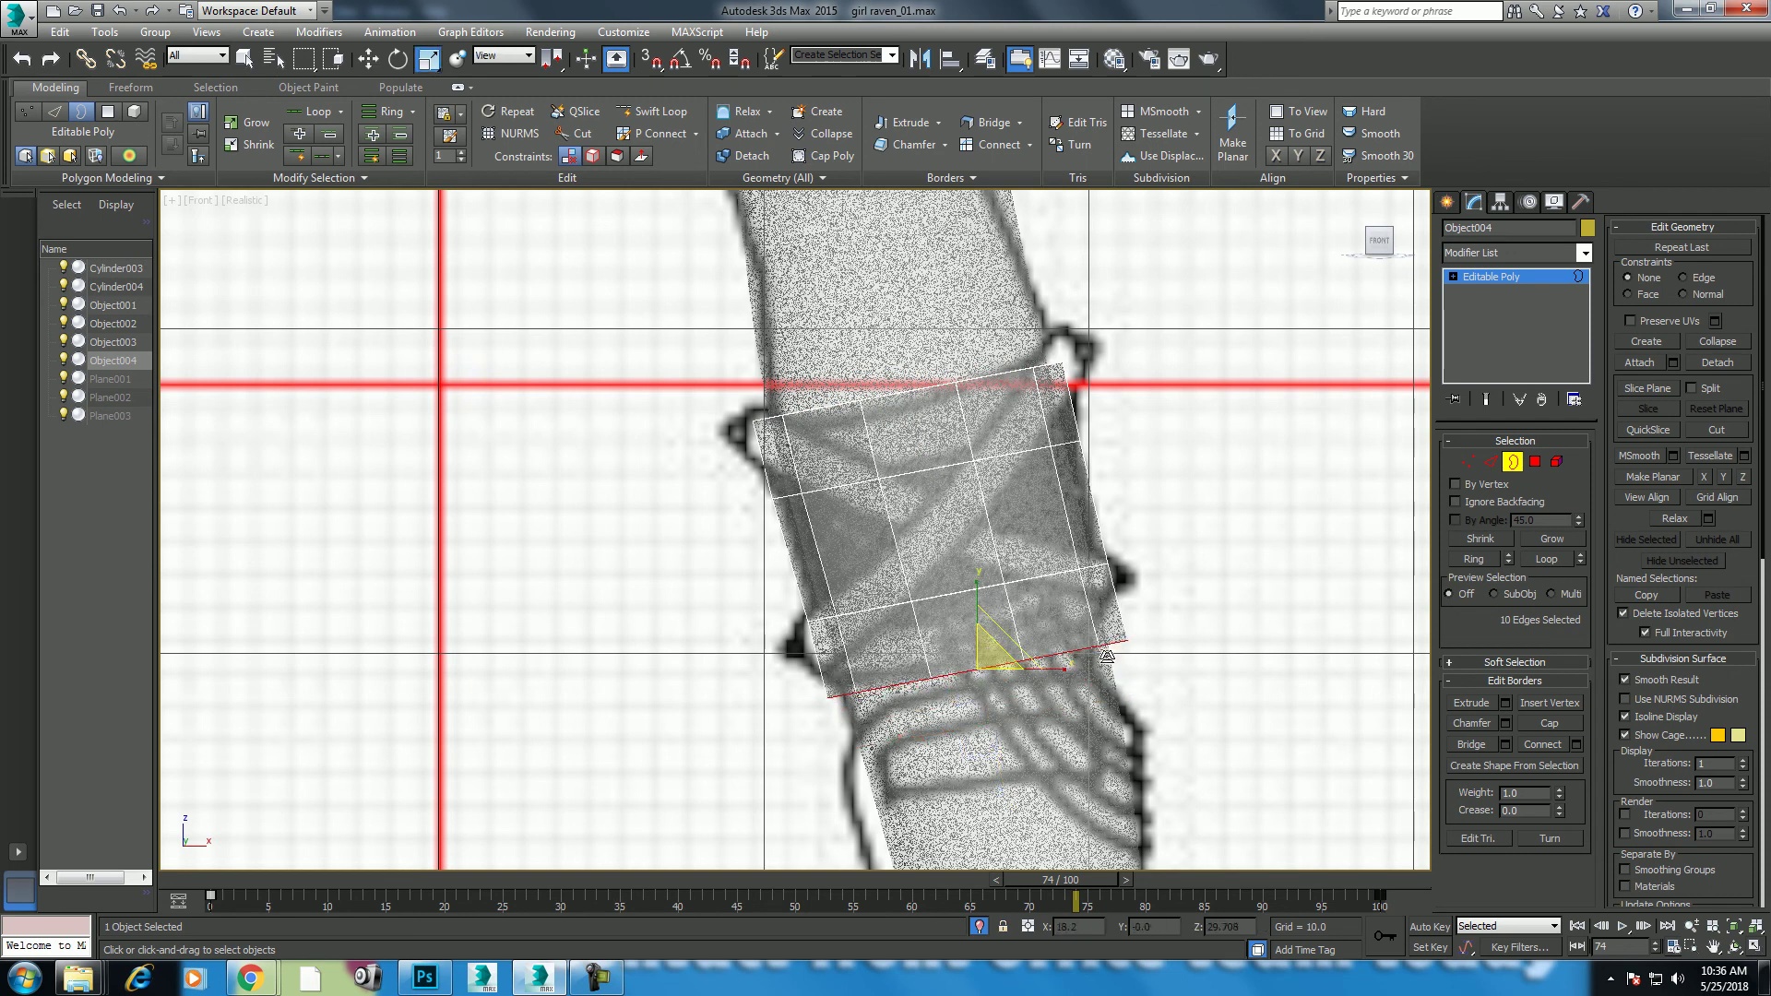
Step: Insert two edge loops across the knee band with Swift Loop
{"action": "left_click", "coordinate": [657, 112]}
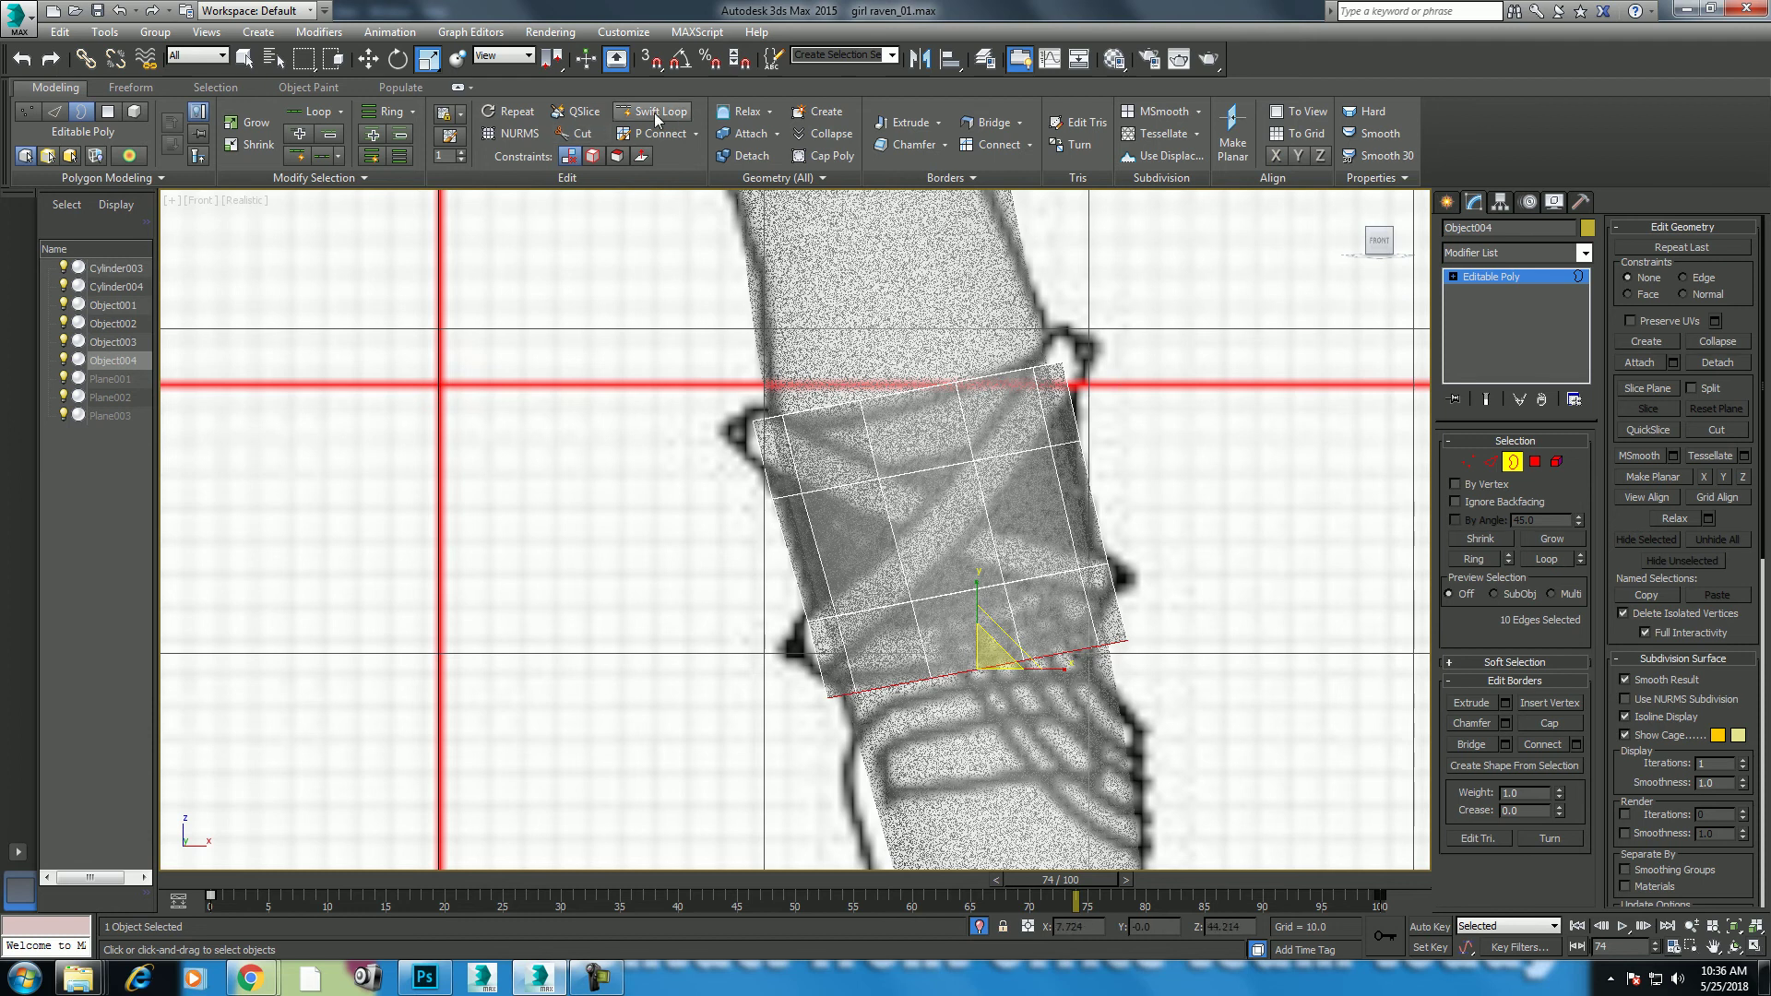
{"action": "left_click", "coordinate": [863, 458]}
{"action": "left_click", "coordinate": [924, 634]}
Step: Select the knee band's bottom and top polygon rings
{"action": "key", "text": "w"}
{"action": "key", "text": "4"}
{"action": "key", "text": "ctrl+a"}
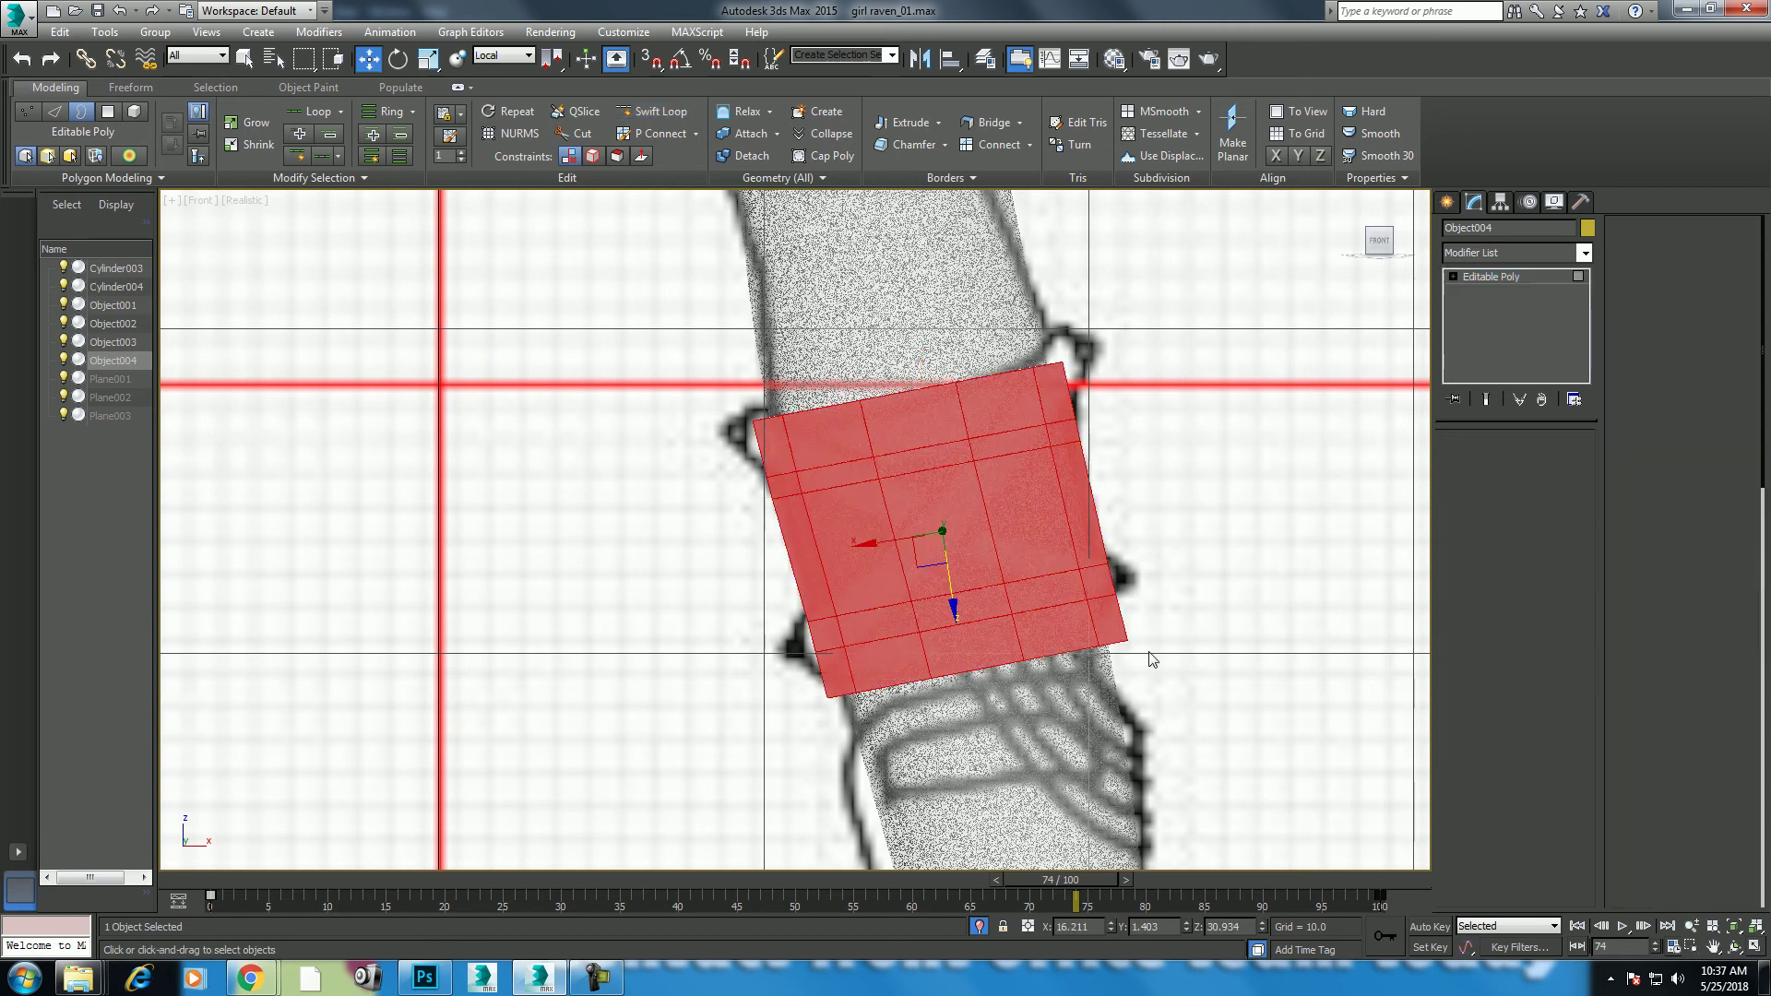
{"action": "left_click", "coordinate": [989, 667]}
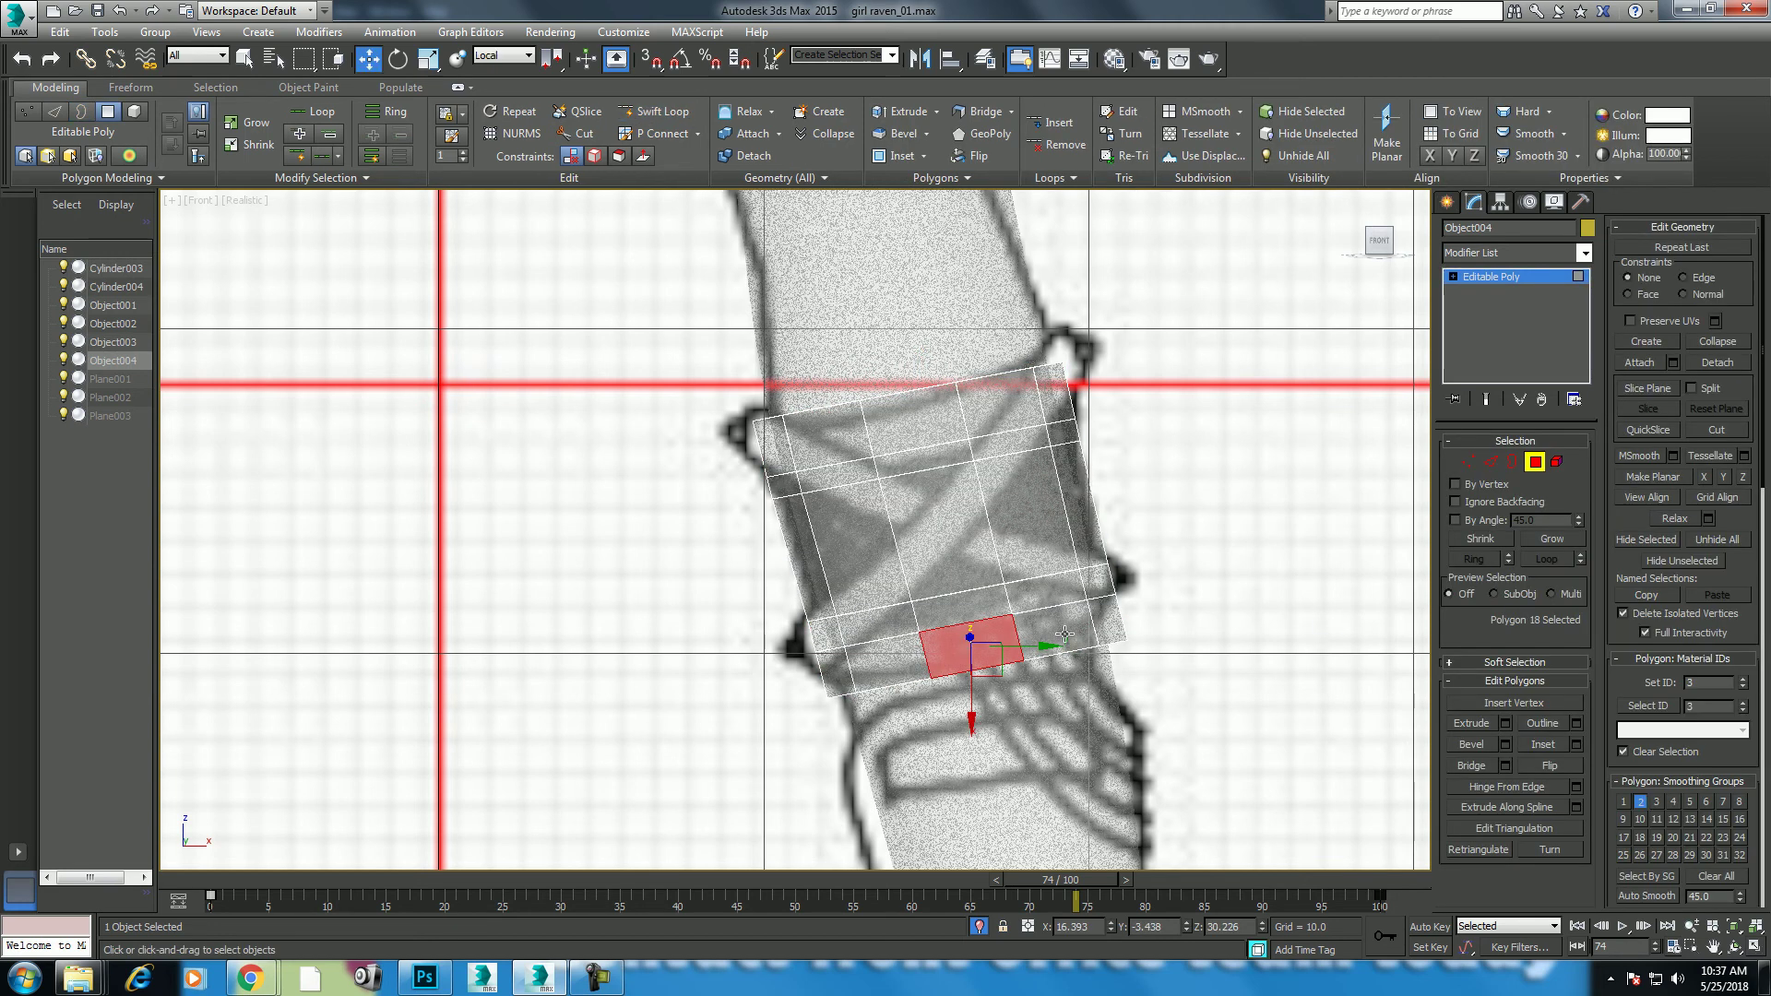
{"action": "left_click", "coordinate": [1055, 638], "text": "ctrl"}
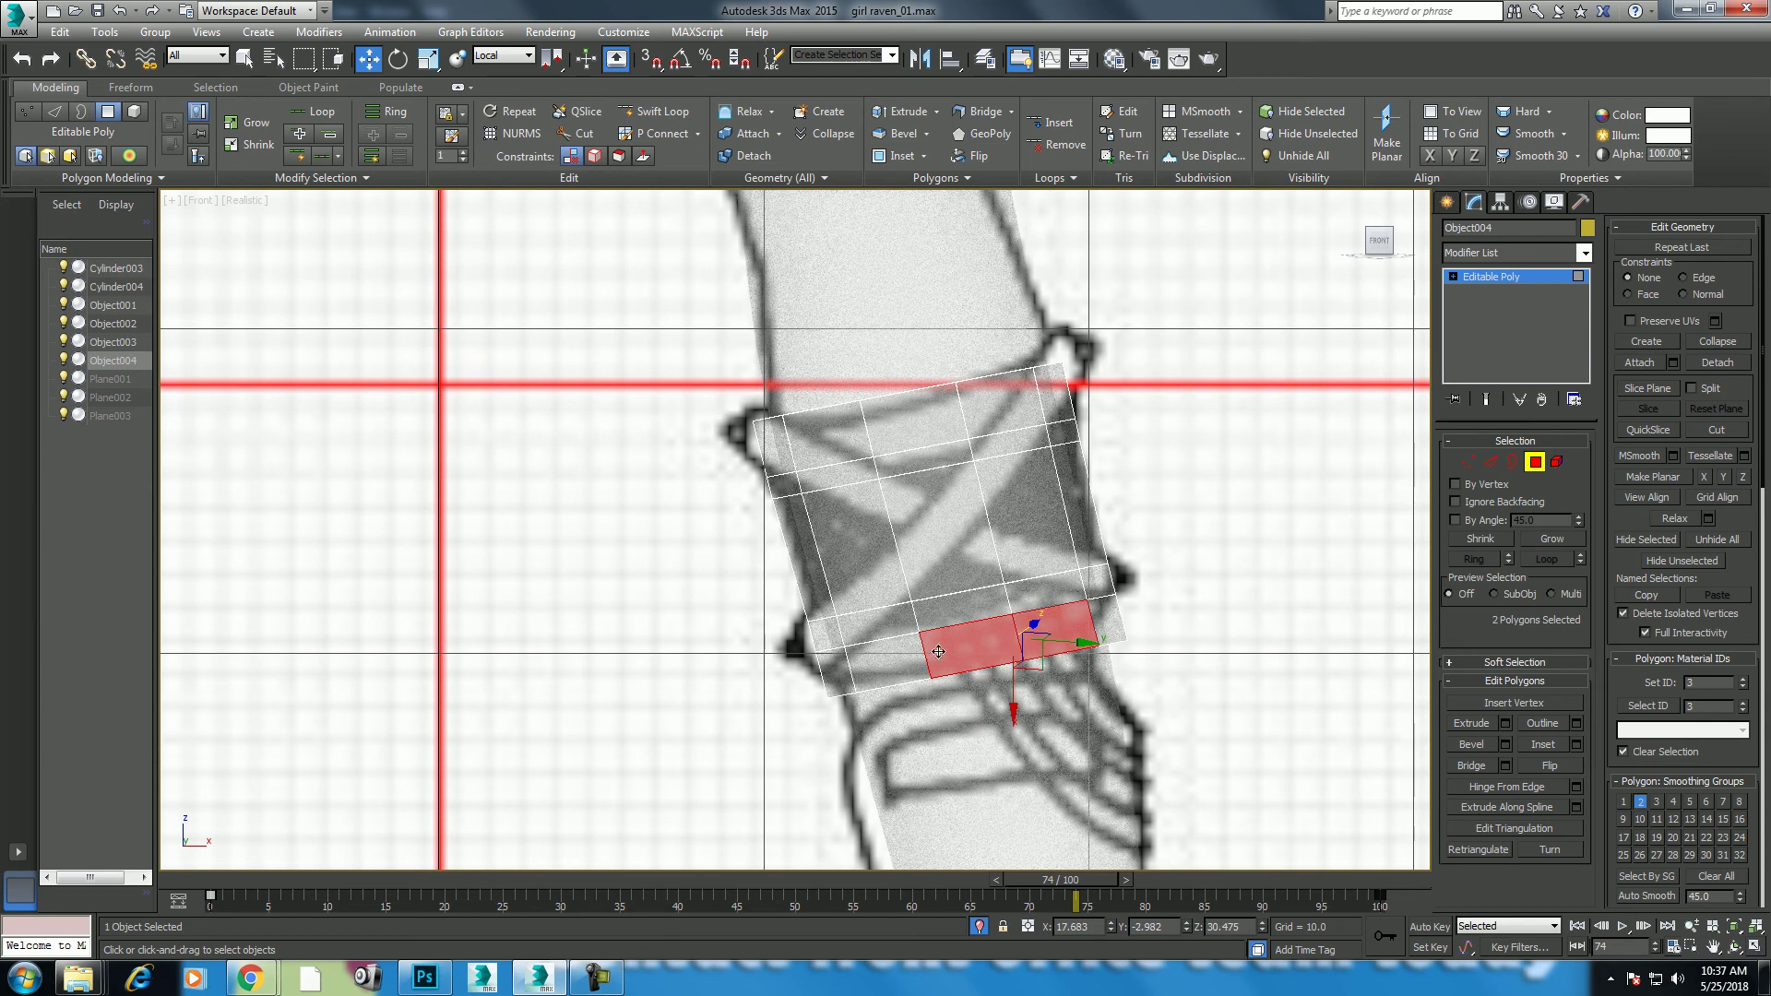
{"action": "left_click", "coordinate": [907, 657]}
{"action": "left_click", "coordinate": [982, 649], "text": "shift"}
{"action": "left_click", "coordinate": [979, 408], "text": "ctrl"}
{"action": "left_click", "coordinate": [990, 403], "text": "shift"}
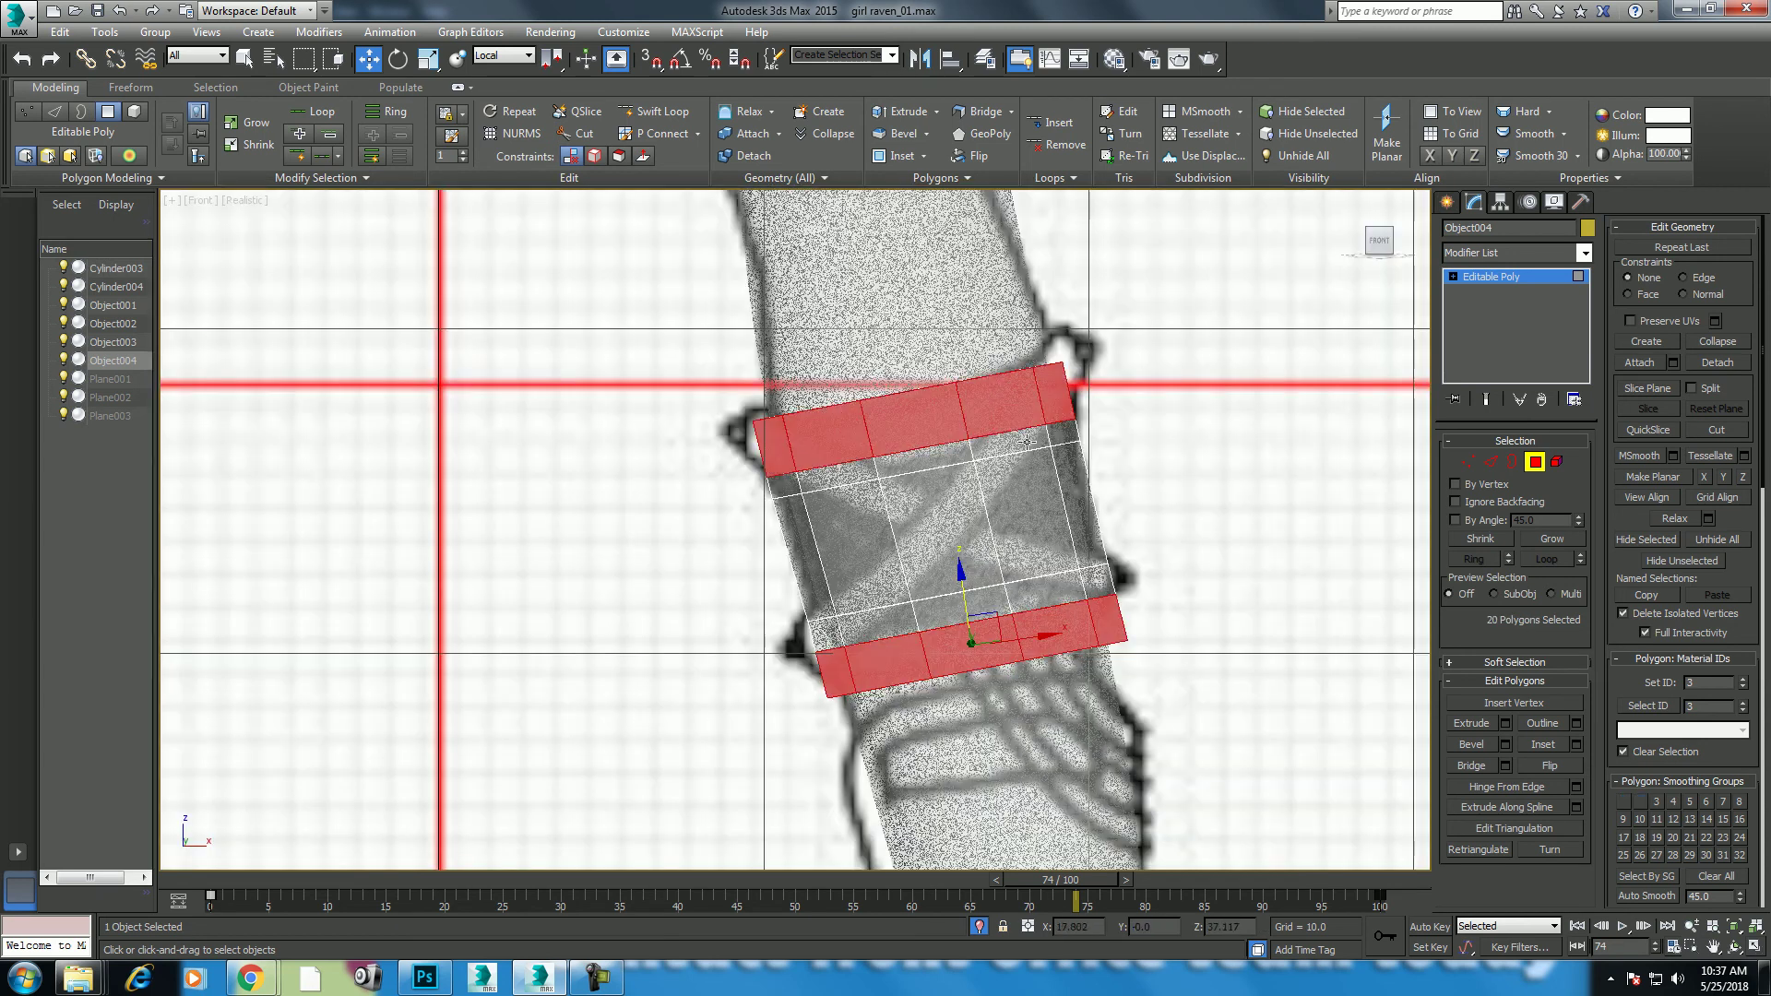
Step: Set up a Local Normal bevel with Height 0.35
{"action": "right_click", "coordinate": [1088, 452]}
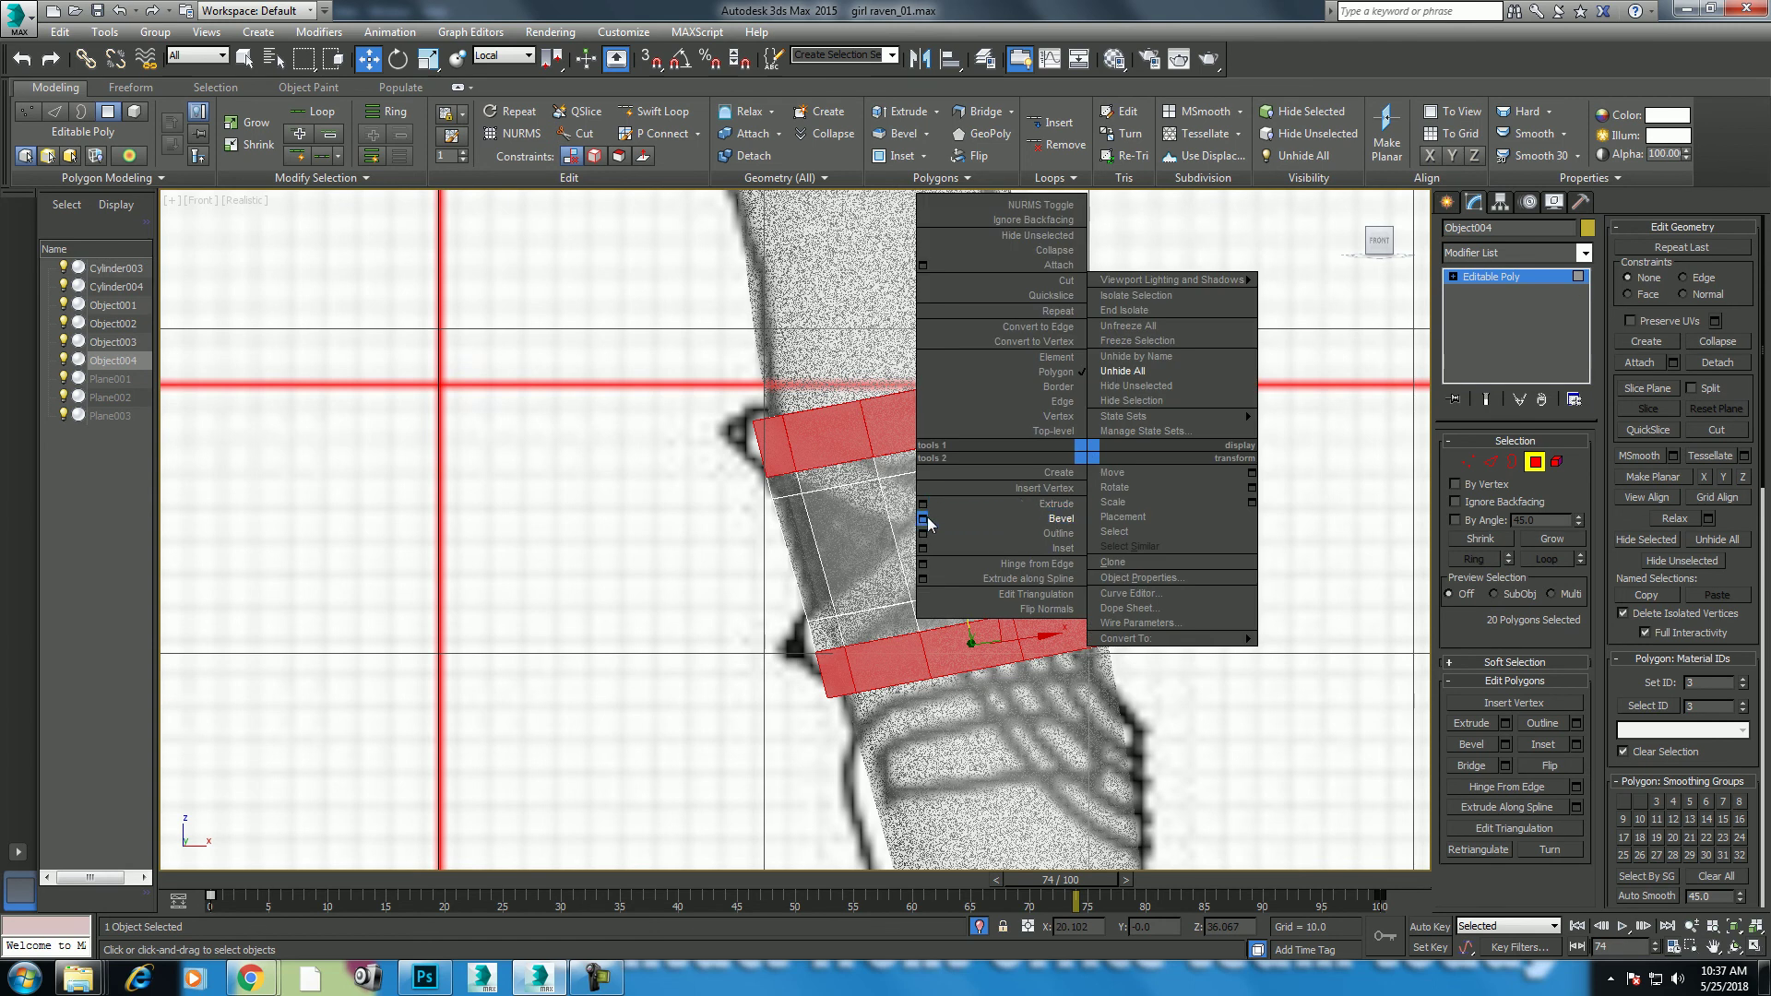
{"action": "left_click", "coordinate": [926, 518]}
{"action": "left_click", "coordinate": [821, 539]}
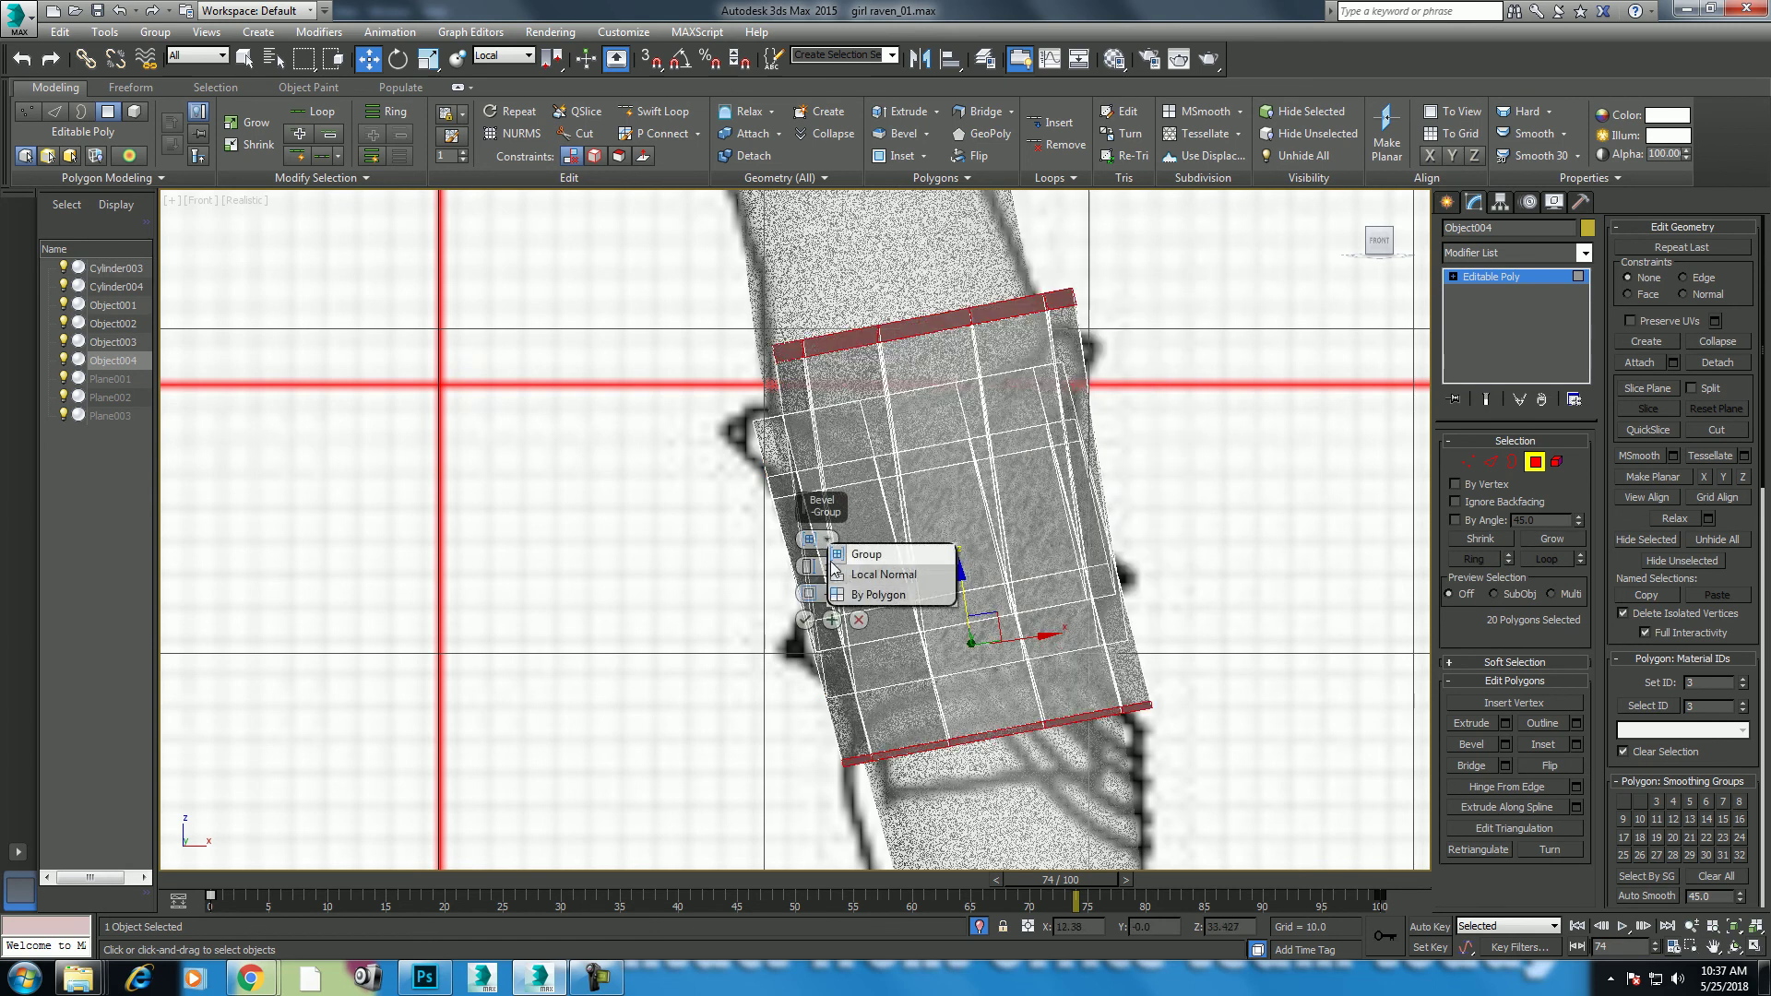
{"action": "left_click", "coordinate": [854, 576]}
{"action": "right_click", "coordinate": [809, 566]}
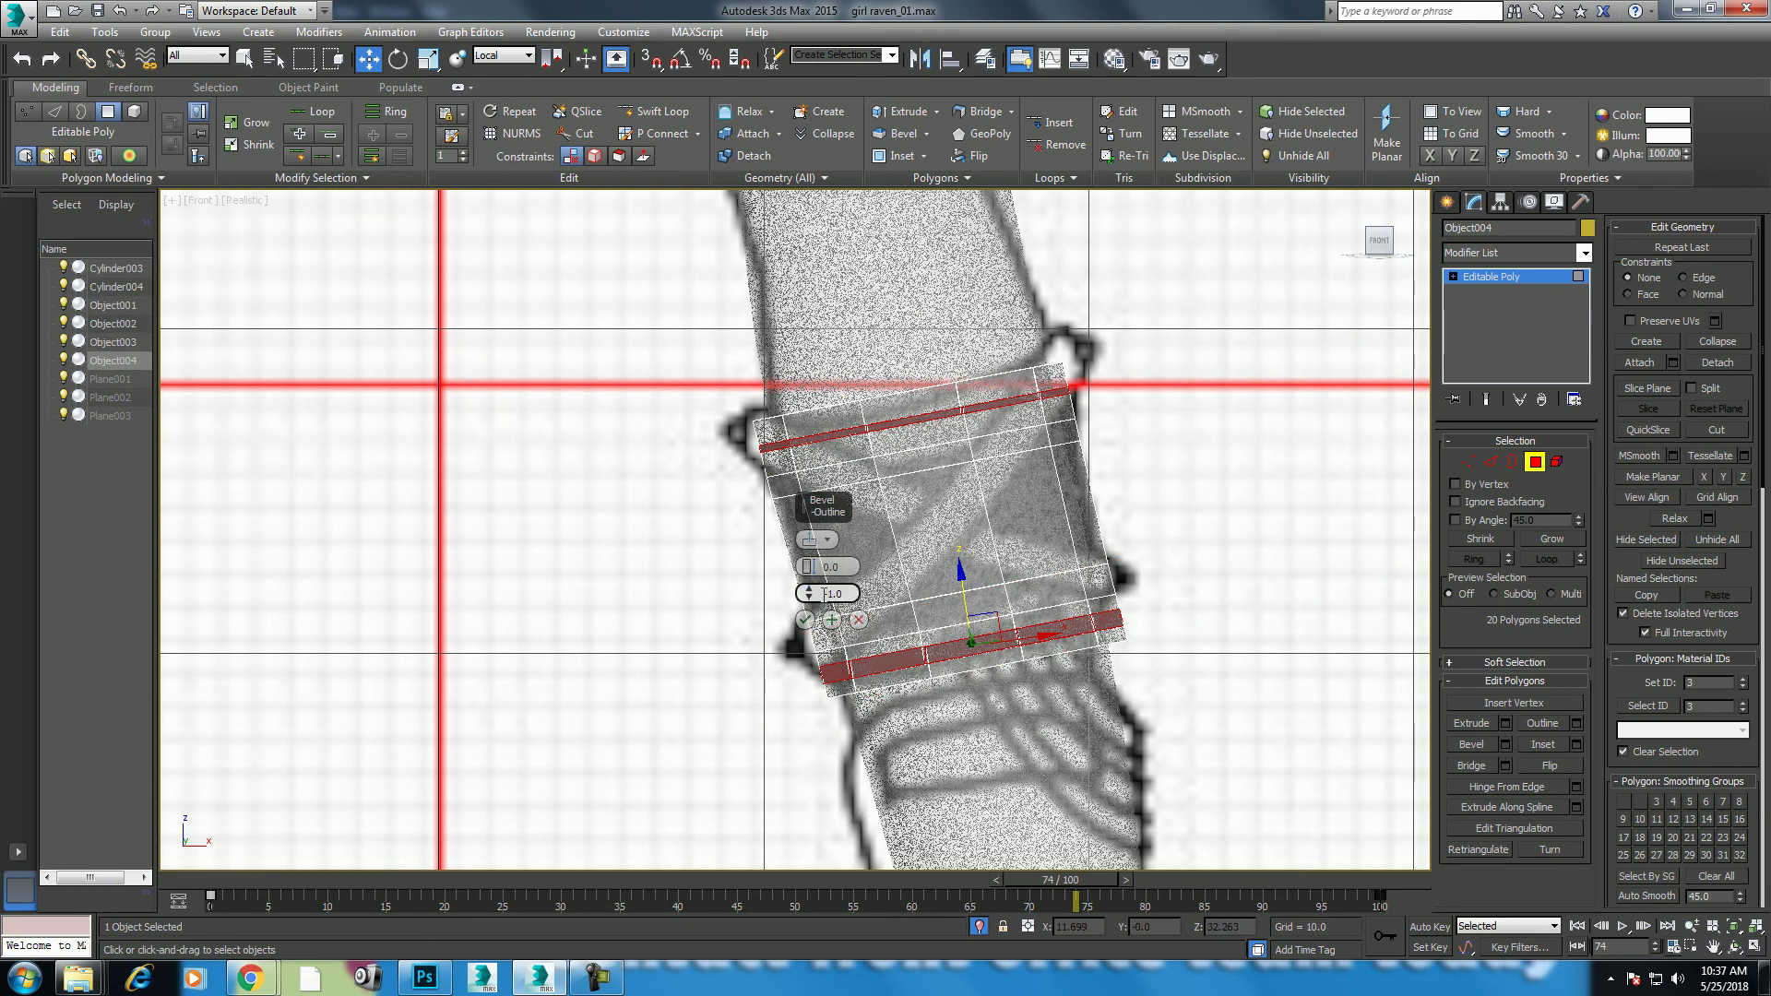
{"action": "right_click", "coordinate": [810, 593]}
{"action": "left_click_drag", "start_coordinate": [809, 566], "coordinate": [869, 573]}
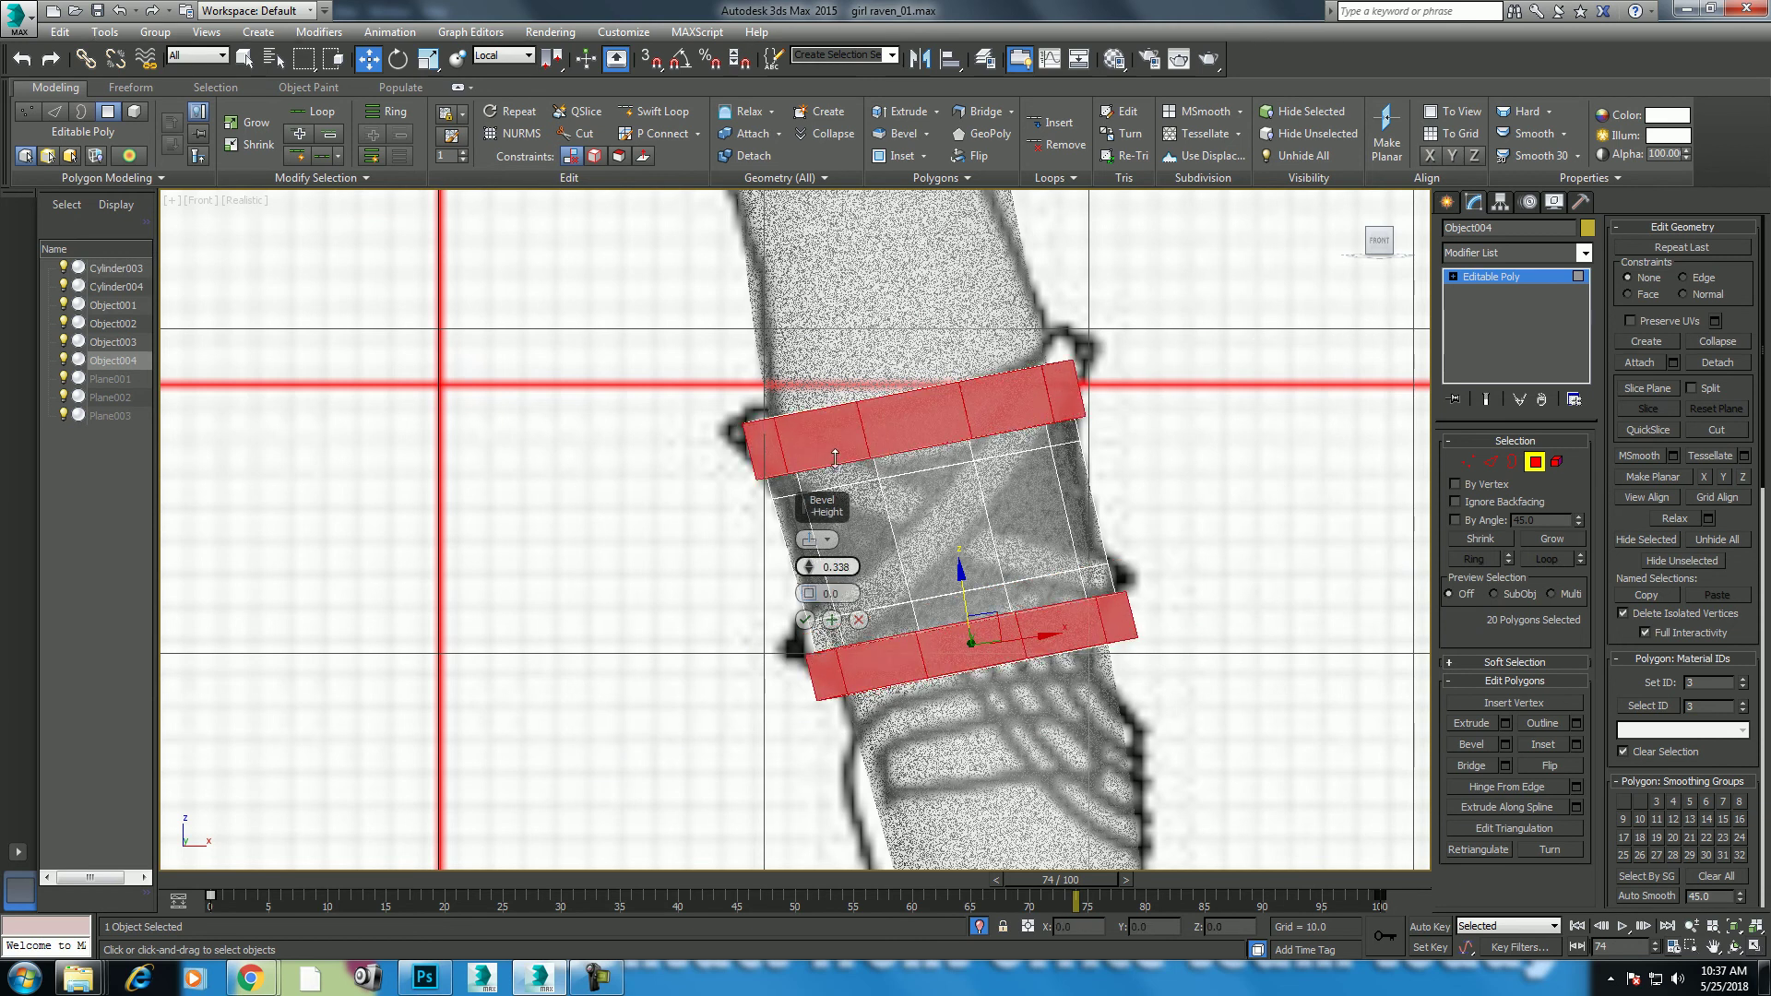
{"action": "key", "text": "p"}
{"action": "middle_click_drag", "start_coordinate": [960, 590], "coordinate": [1079, 516], "text": "alt"}
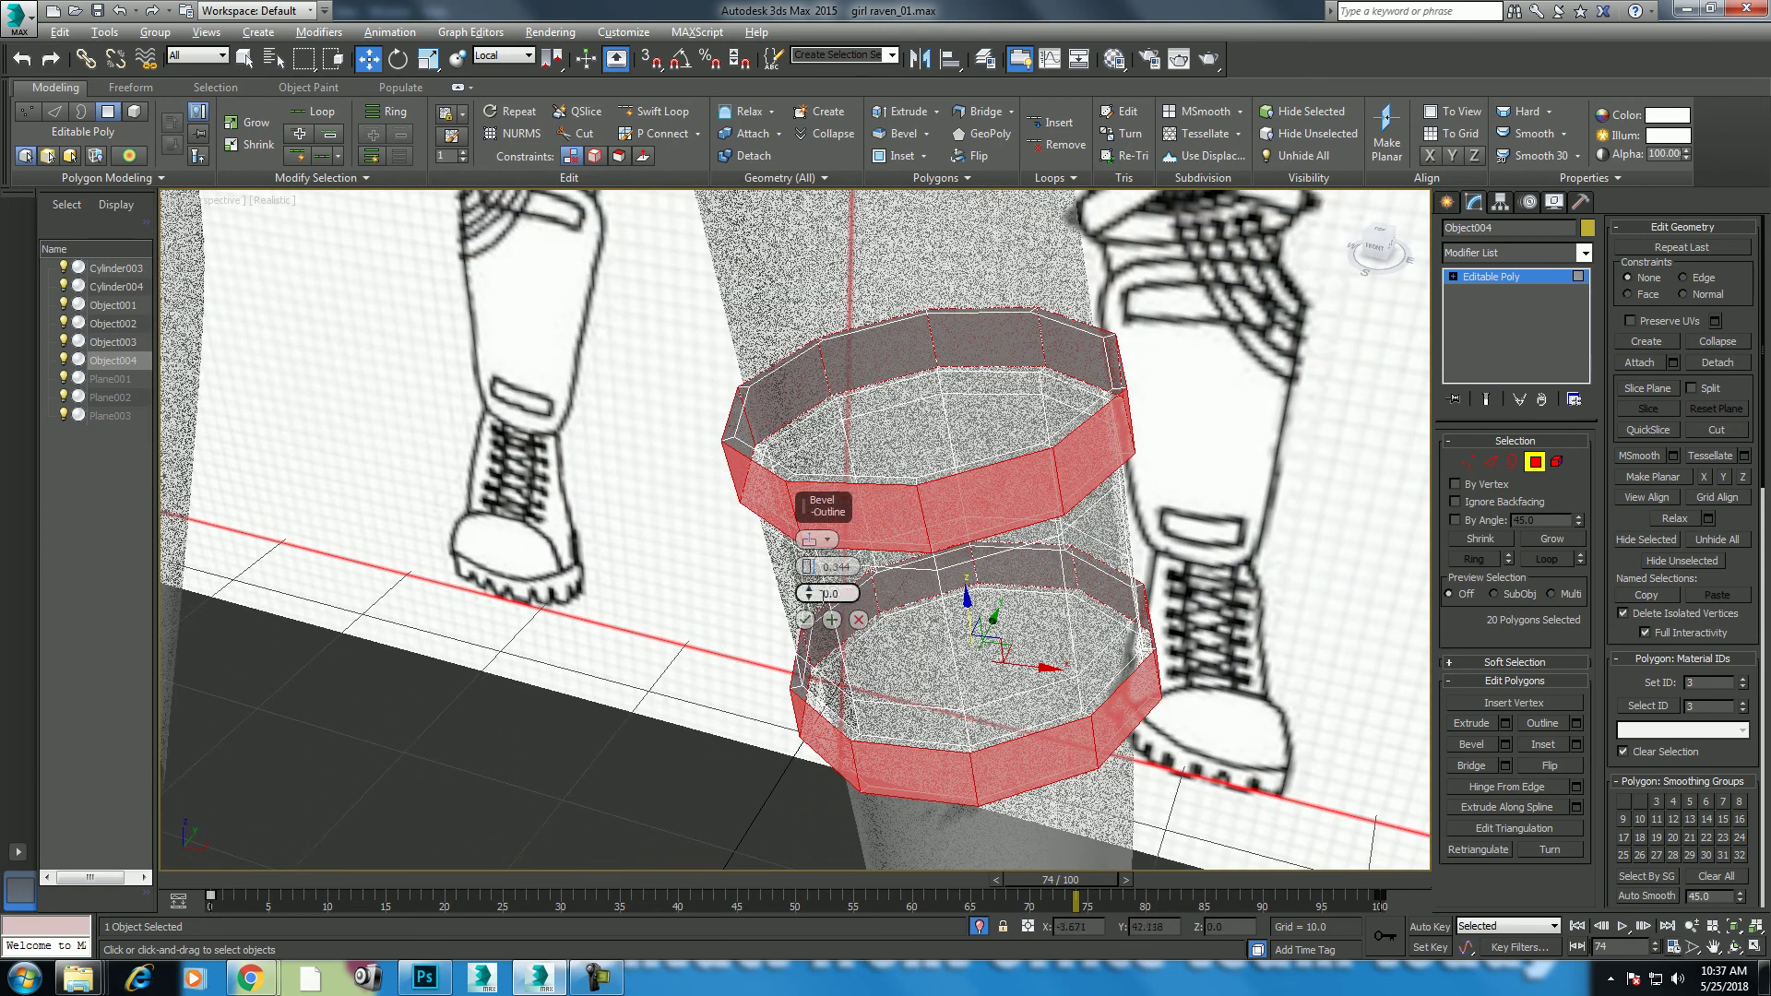
{"action": "key", "text": "Return"}
Step: Set the bevel Outline to -0.2 and apply it to both rims
{"action": "left_click_drag", "start_coordinate": [812, 598], "coordinate": [831, 604]}
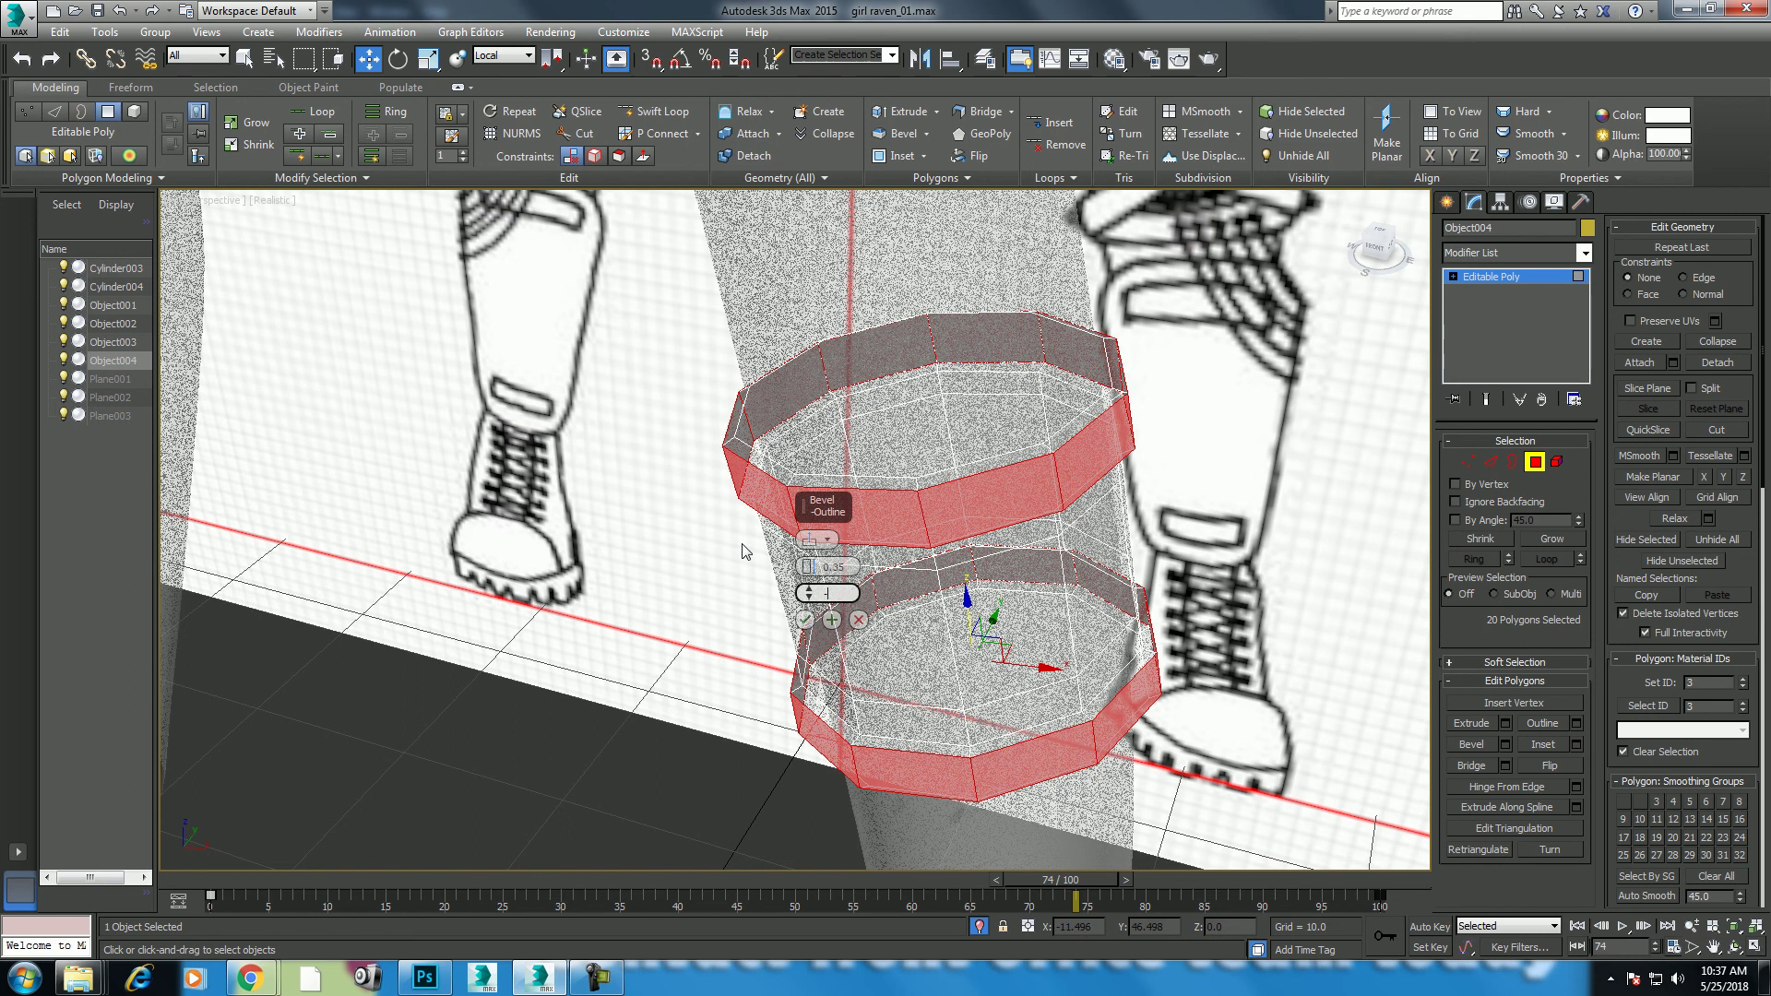
{"action": "type", "text": "-0.2"}
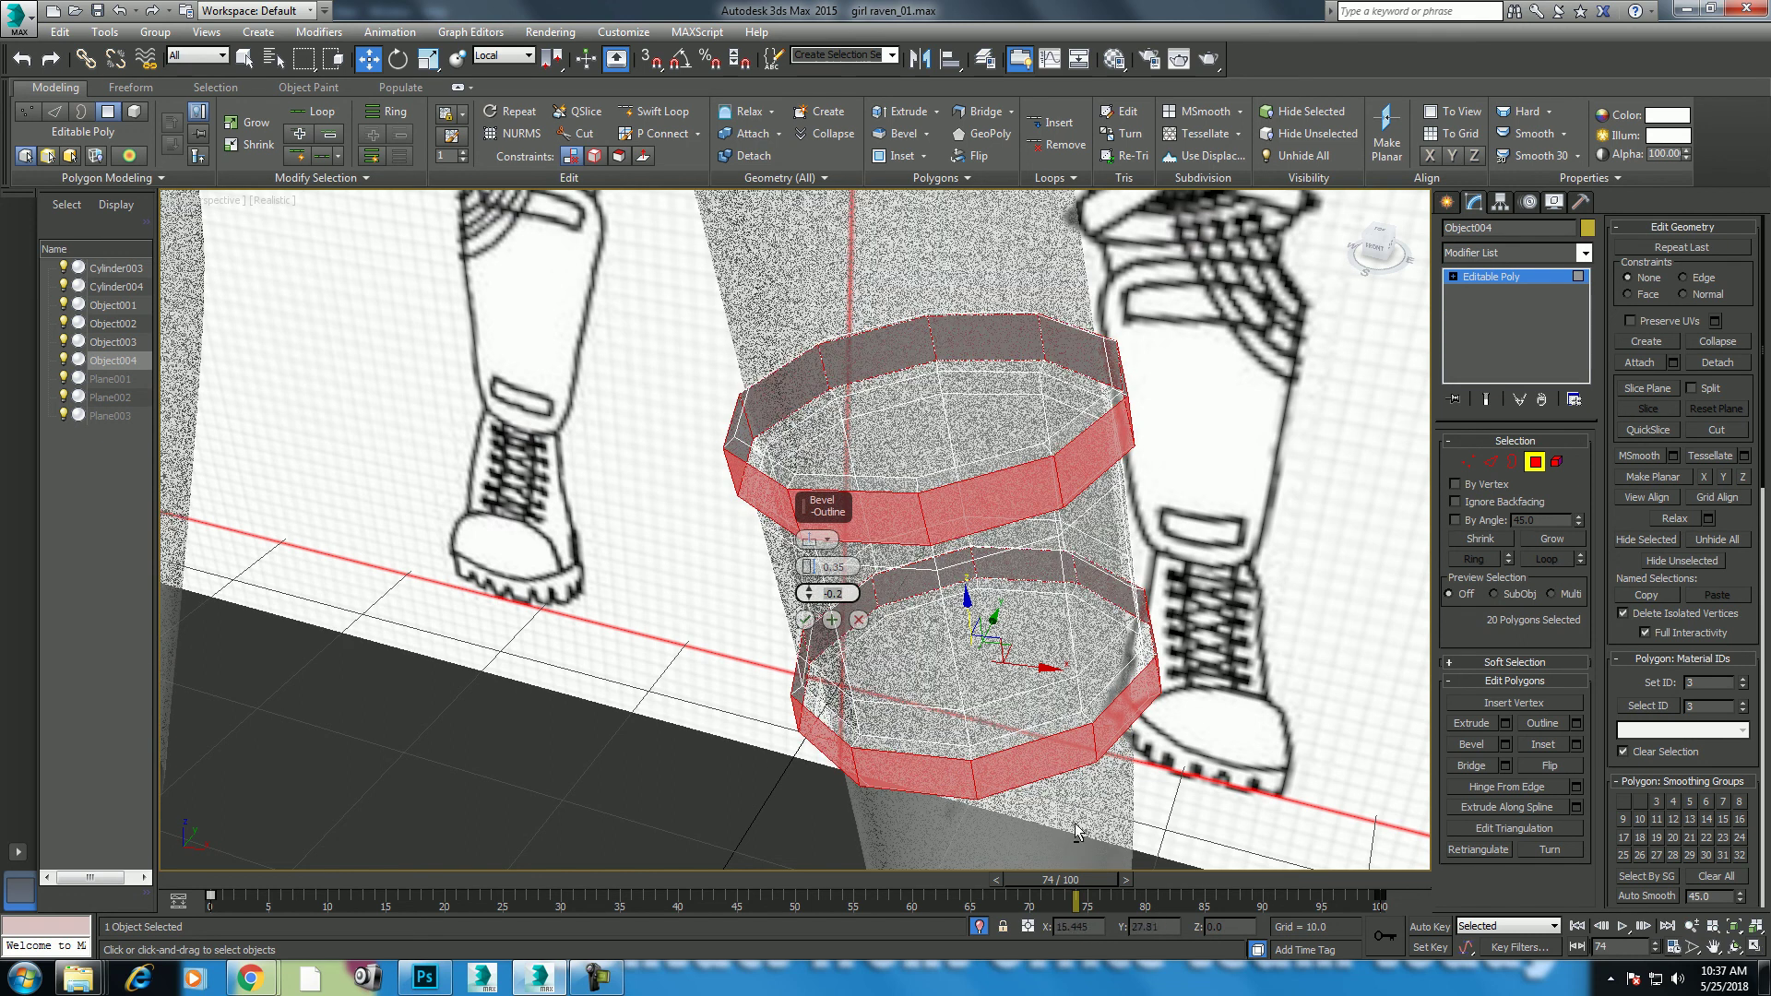
{"action": "middle_click_drag", "start_coordinate": [1075, 823], "coordinate": [1199, 659], "text": "alt"}
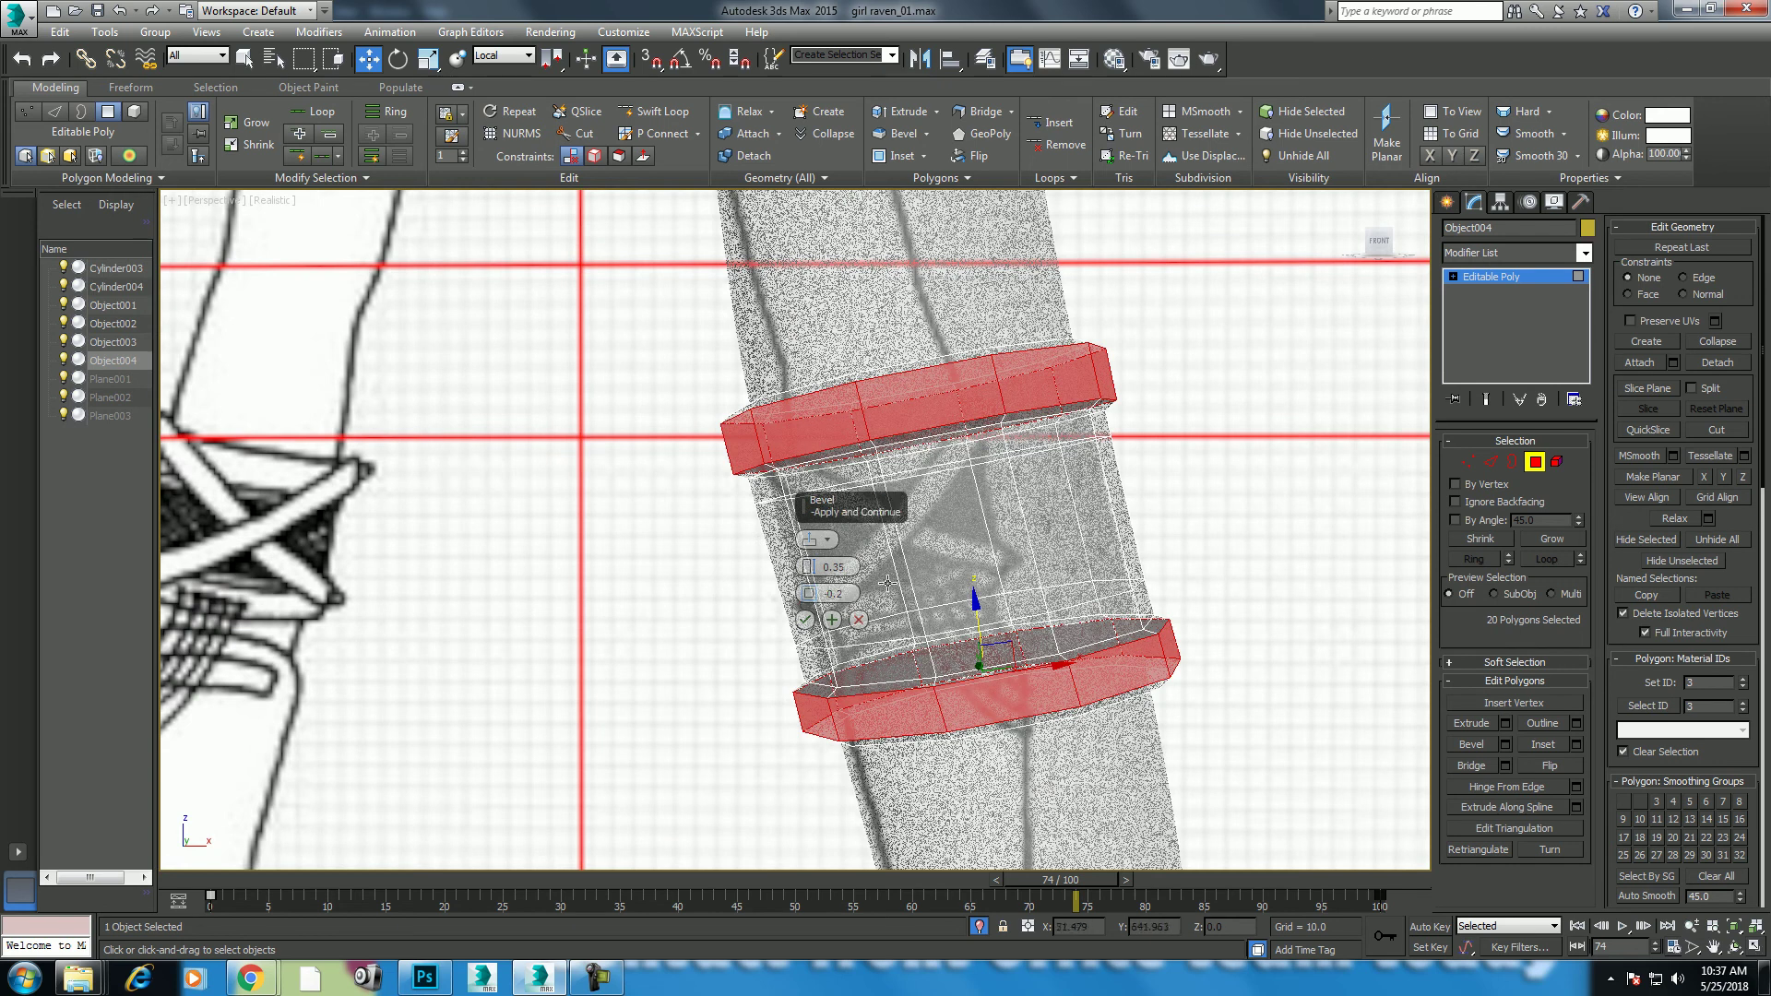
{"action": "left_click", "coordinate": [805, 619]}
Step: Leave polygon editing of the knee band and frame the character's legs
{"action": "scroll", "coordinate": [928, 535], "scroll_direction": "down", "scroll_amount": 5}
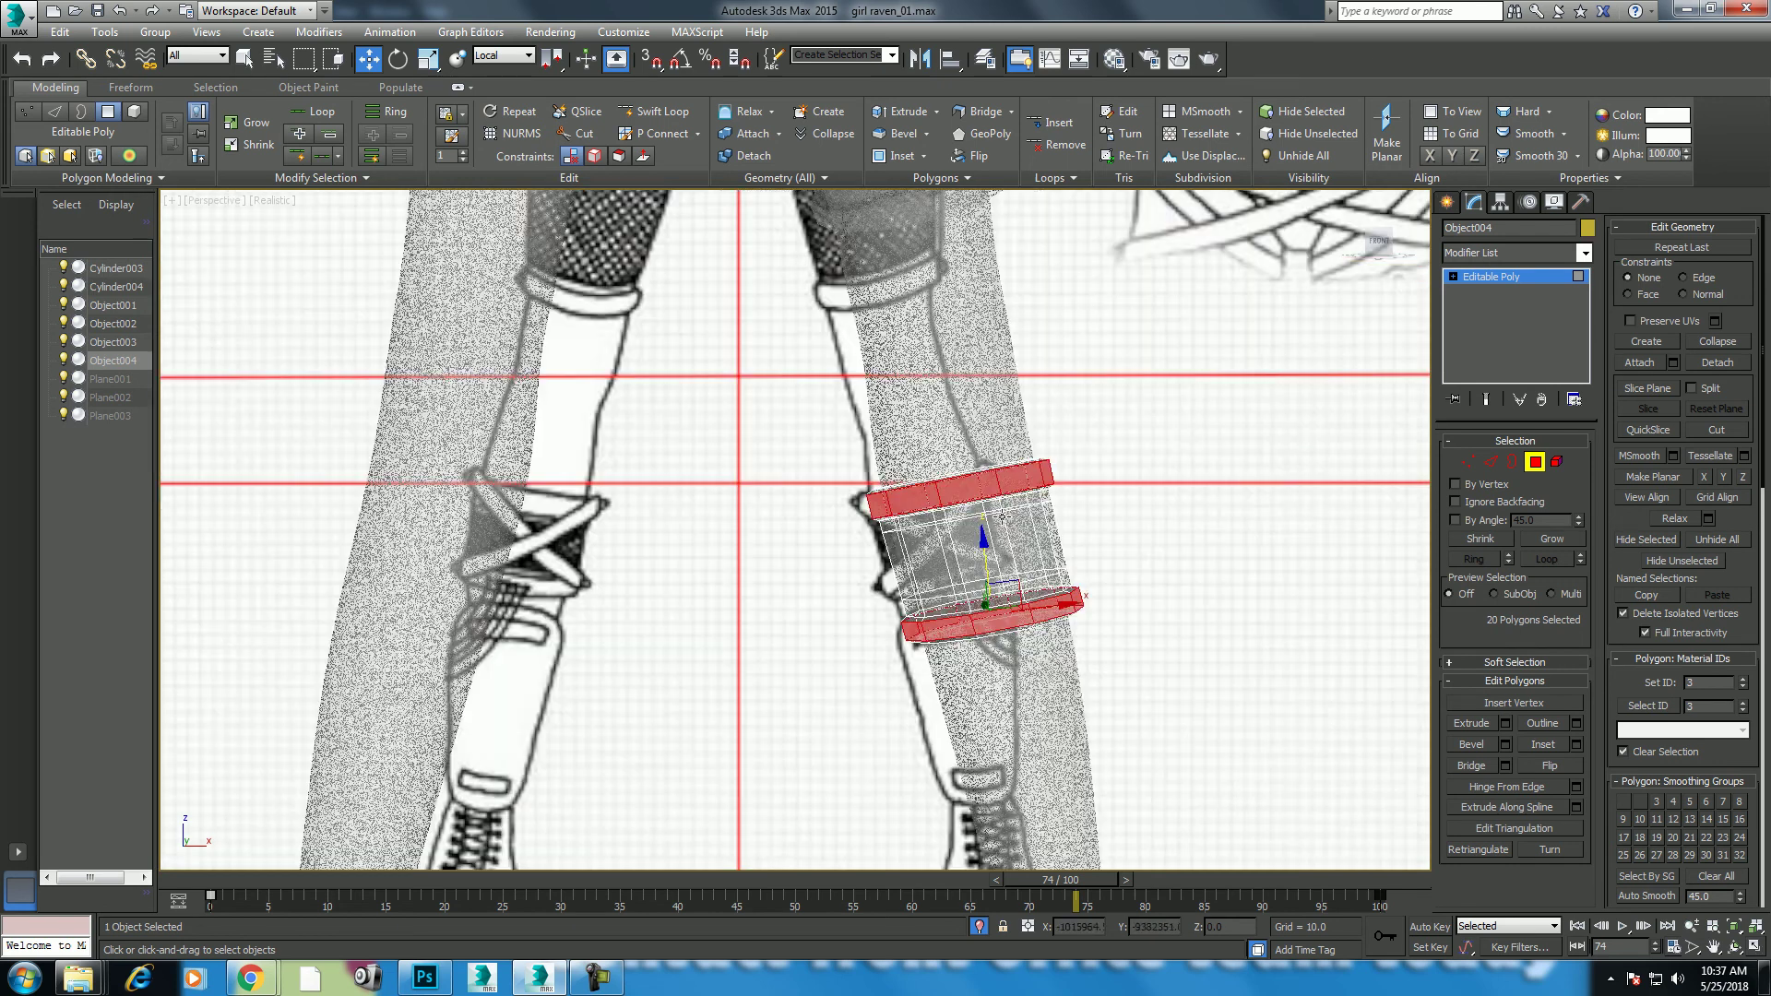
{"action": "scroll", "coordinate": [928, 536], "scroll_direction": "down", "scroll_amount": 2}
{"action": "right_click", "coordinate": [954, 533]}
{"action": "left_click", "coordinate": [867, 517]}
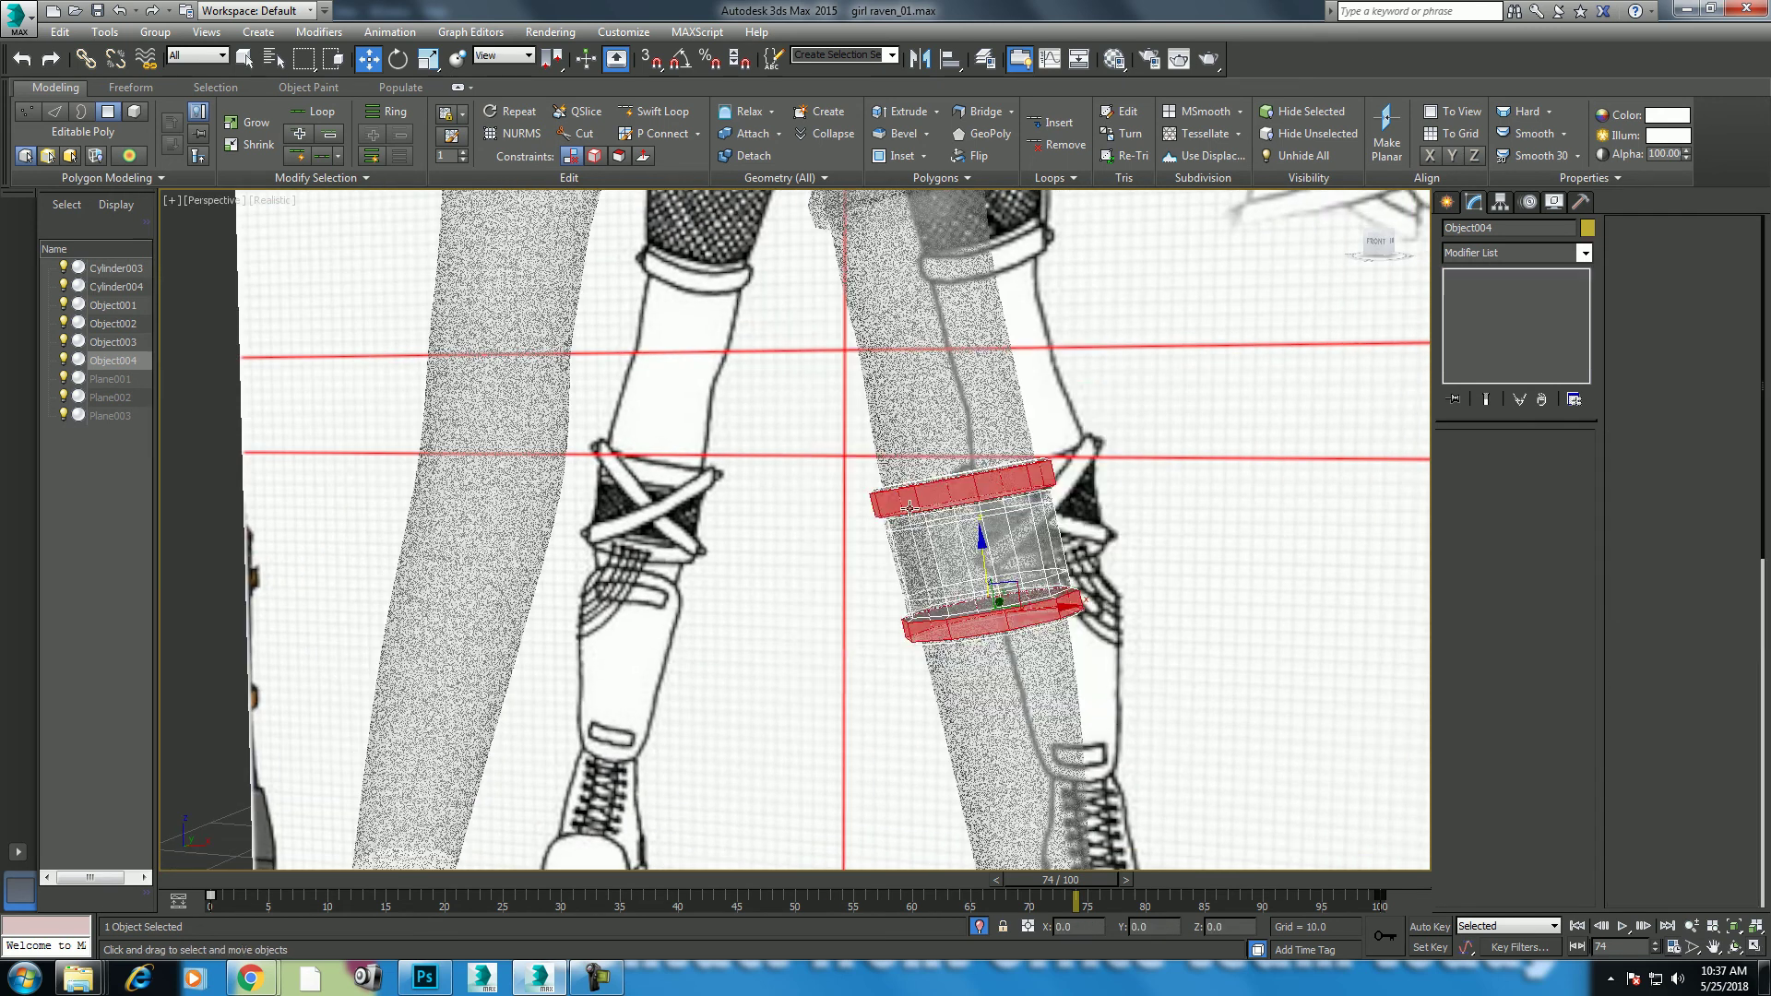
{"action": "scroll", "coordinate": [1019, 656], "scroll_direction": "down", "scroll_amount": 5}
{"action": "mouse_move", "coordinate": [1020, 657]}
{"action": "middle_mouse_down"}
{"action": "mouse_move", "coordinate": [1014, 637]}
{"action": "mouse_move", "coordinate": [714, 636]}
{"action": "middle_mouse_up"}
{"action": "scroll", "coordinate": [969, 604], "scroll_direction": "up", "scroll_amount": 4}
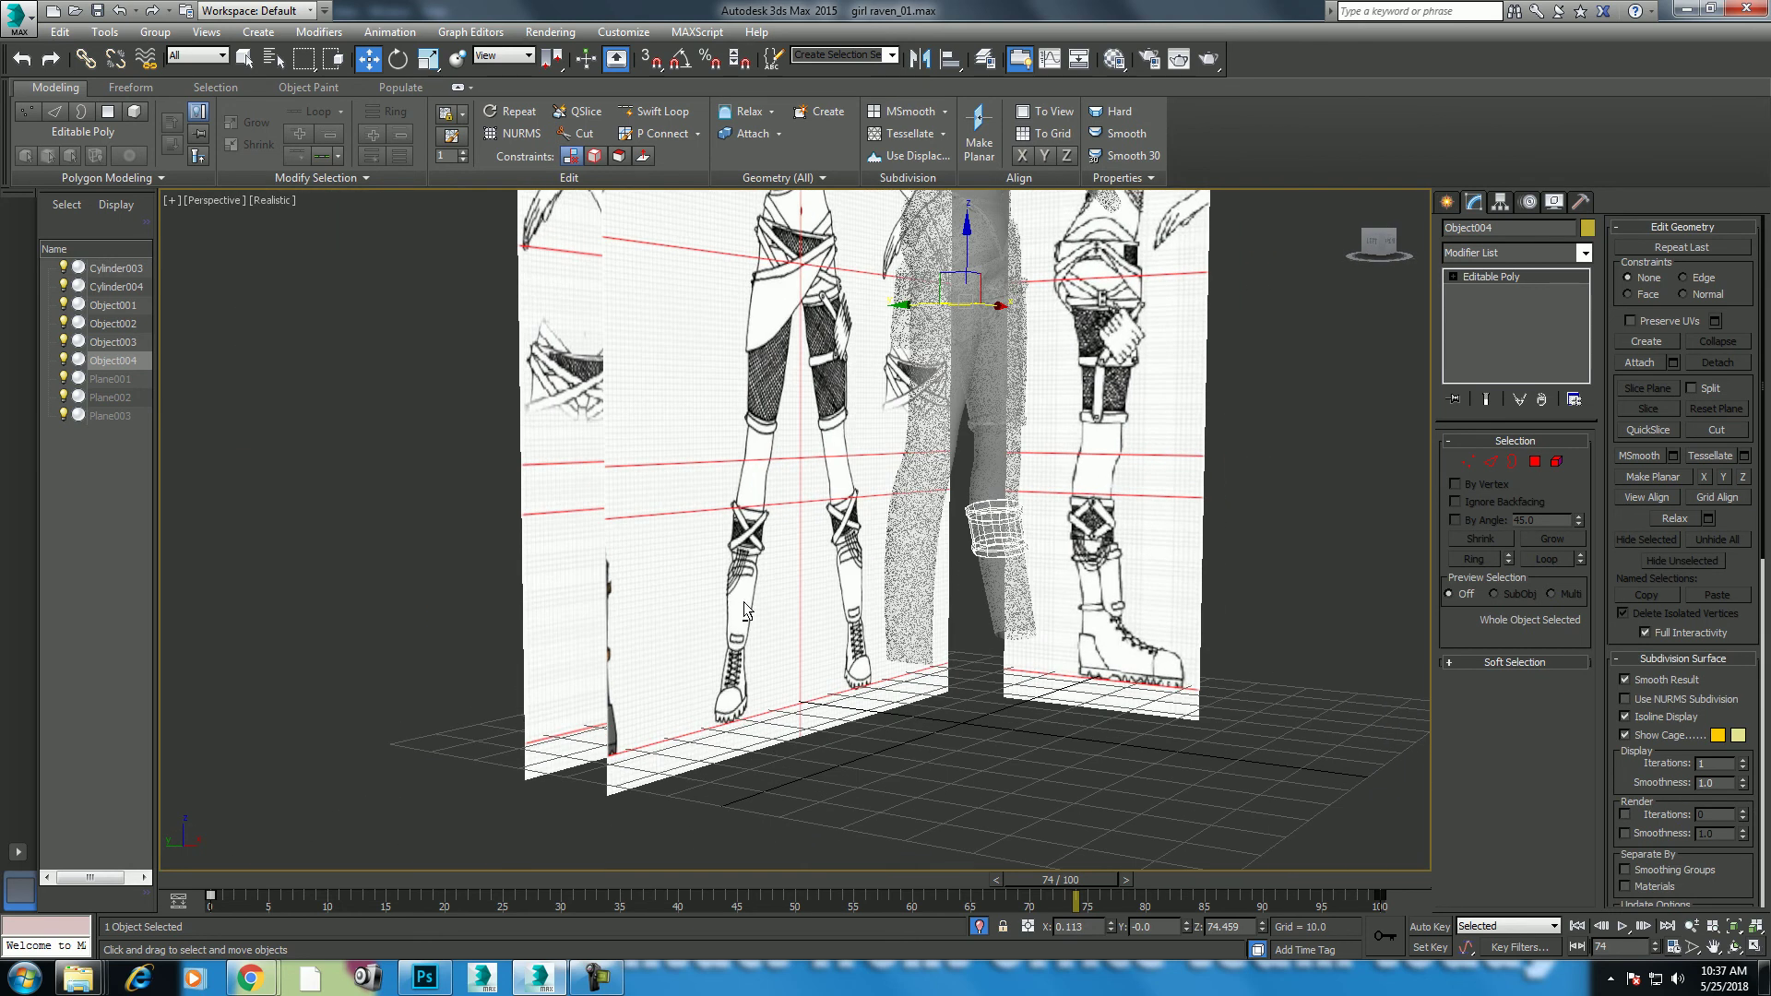
{"action": "middle_click_drag", "start_coordinate": [1035, 570], "coordinate": [1023, 597]}
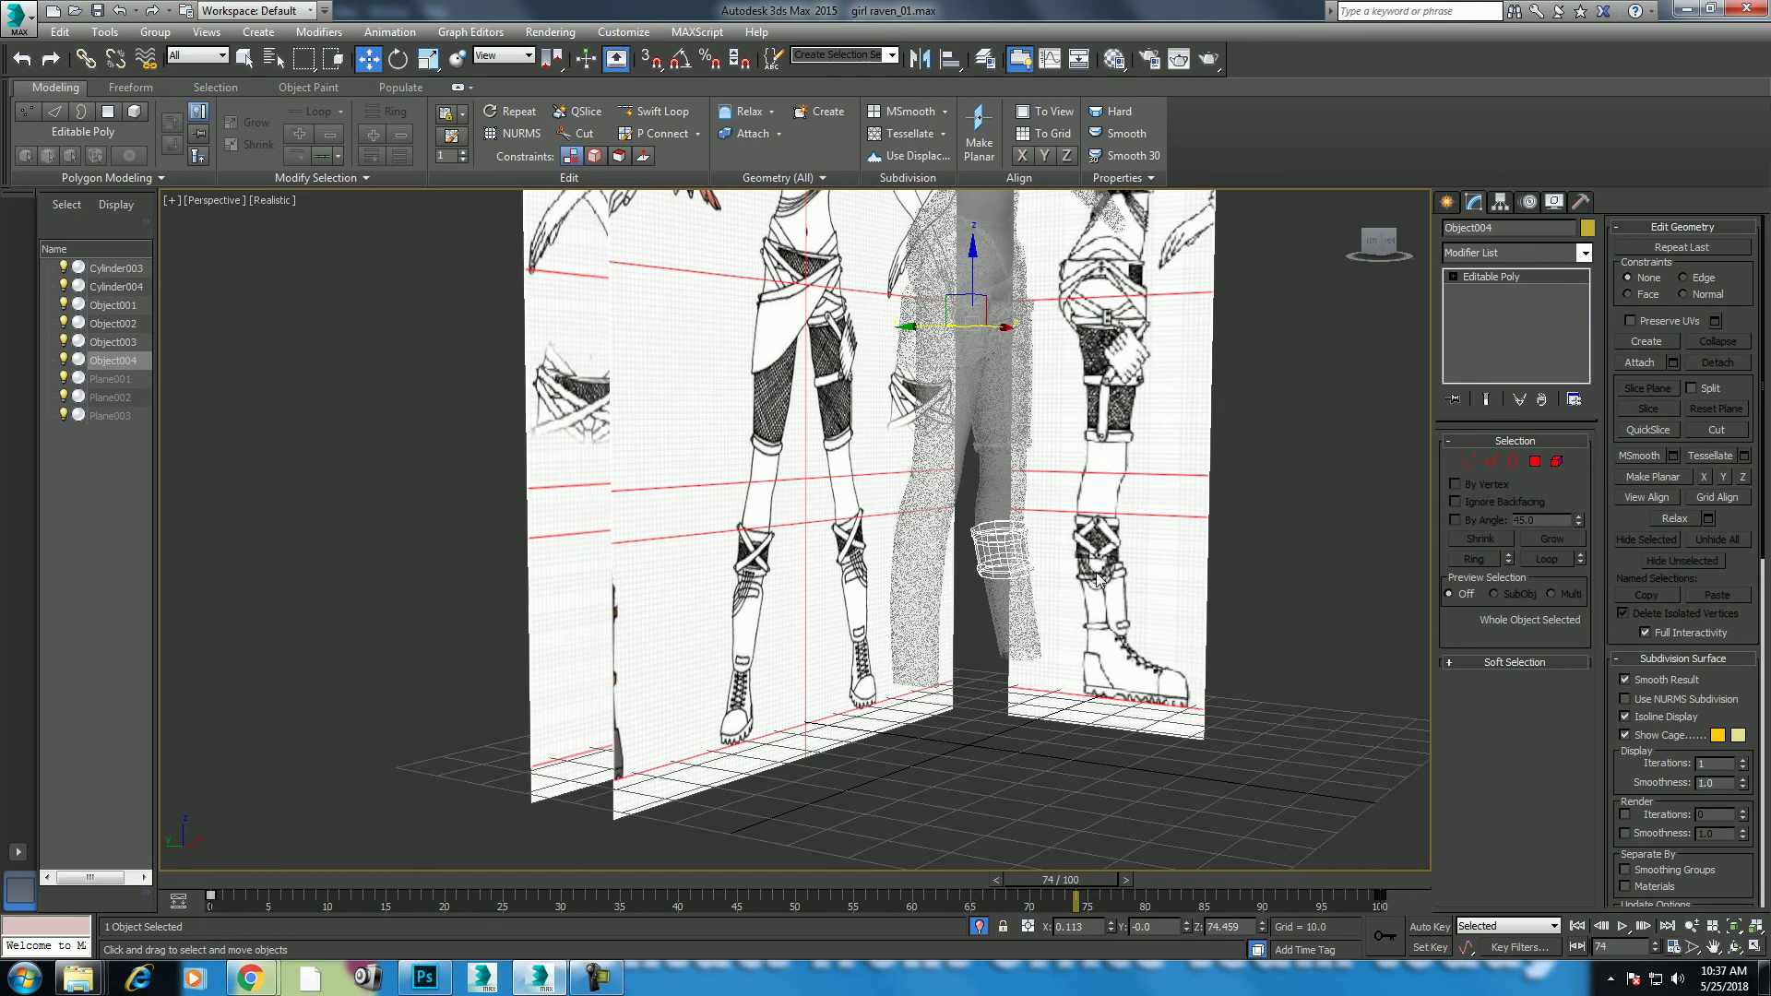
Step: Show all four viewports and frame the lower leg and boot from the side
{"action": "key", "text": "alt+w"}
{"action": "scroll", "coordinate": [590, 415], "scroll_direction": "down", "scroll_amount": 2}
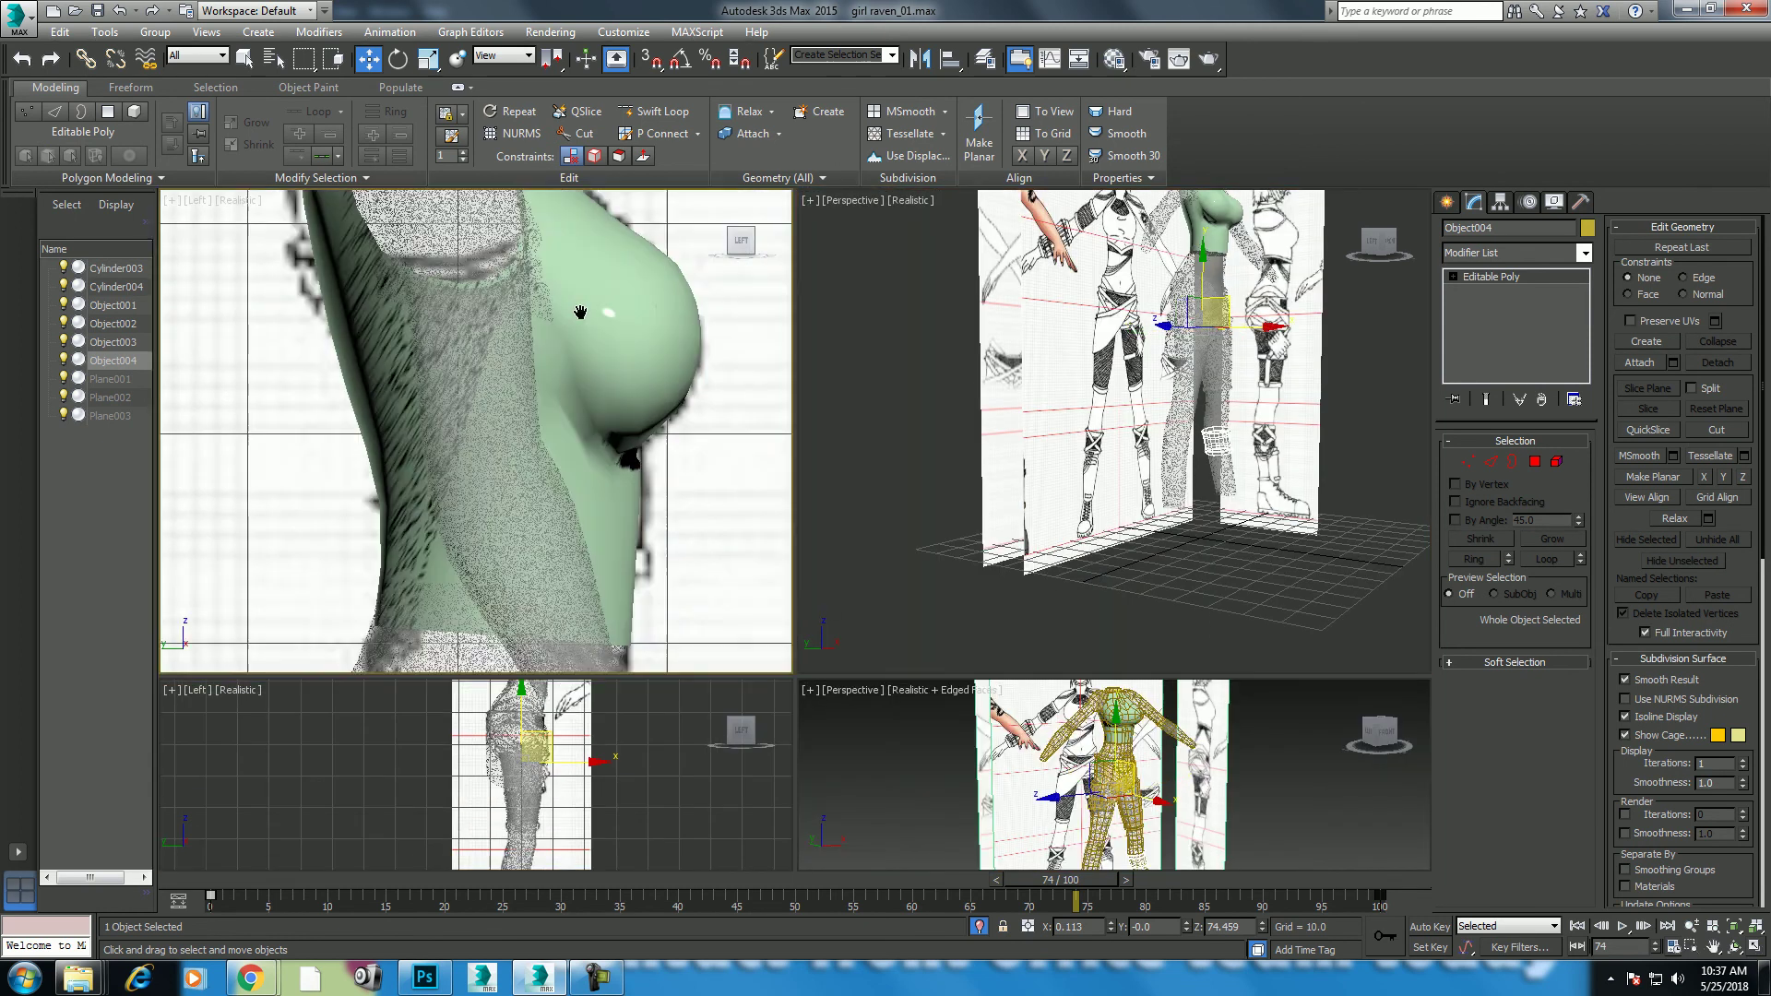
{"action": "scroll", "coordinate": [609, 397], "scroll_direction": "down", "scroll_amount": 4}
{"action": "scroll", "coordinate": [621, 396], "scroll_direction": "up", "scroll_amount": 4}
{"action": "mouse_move", "coordinate": [621, 395]}
{"action": "middle_mouse_down"}
{"action": "mouse_move", "coordinate": [535, 450]}
{"action": "mouse_move", "coordinate": [652, 423]}
{"action": "middle_mouse_up"}
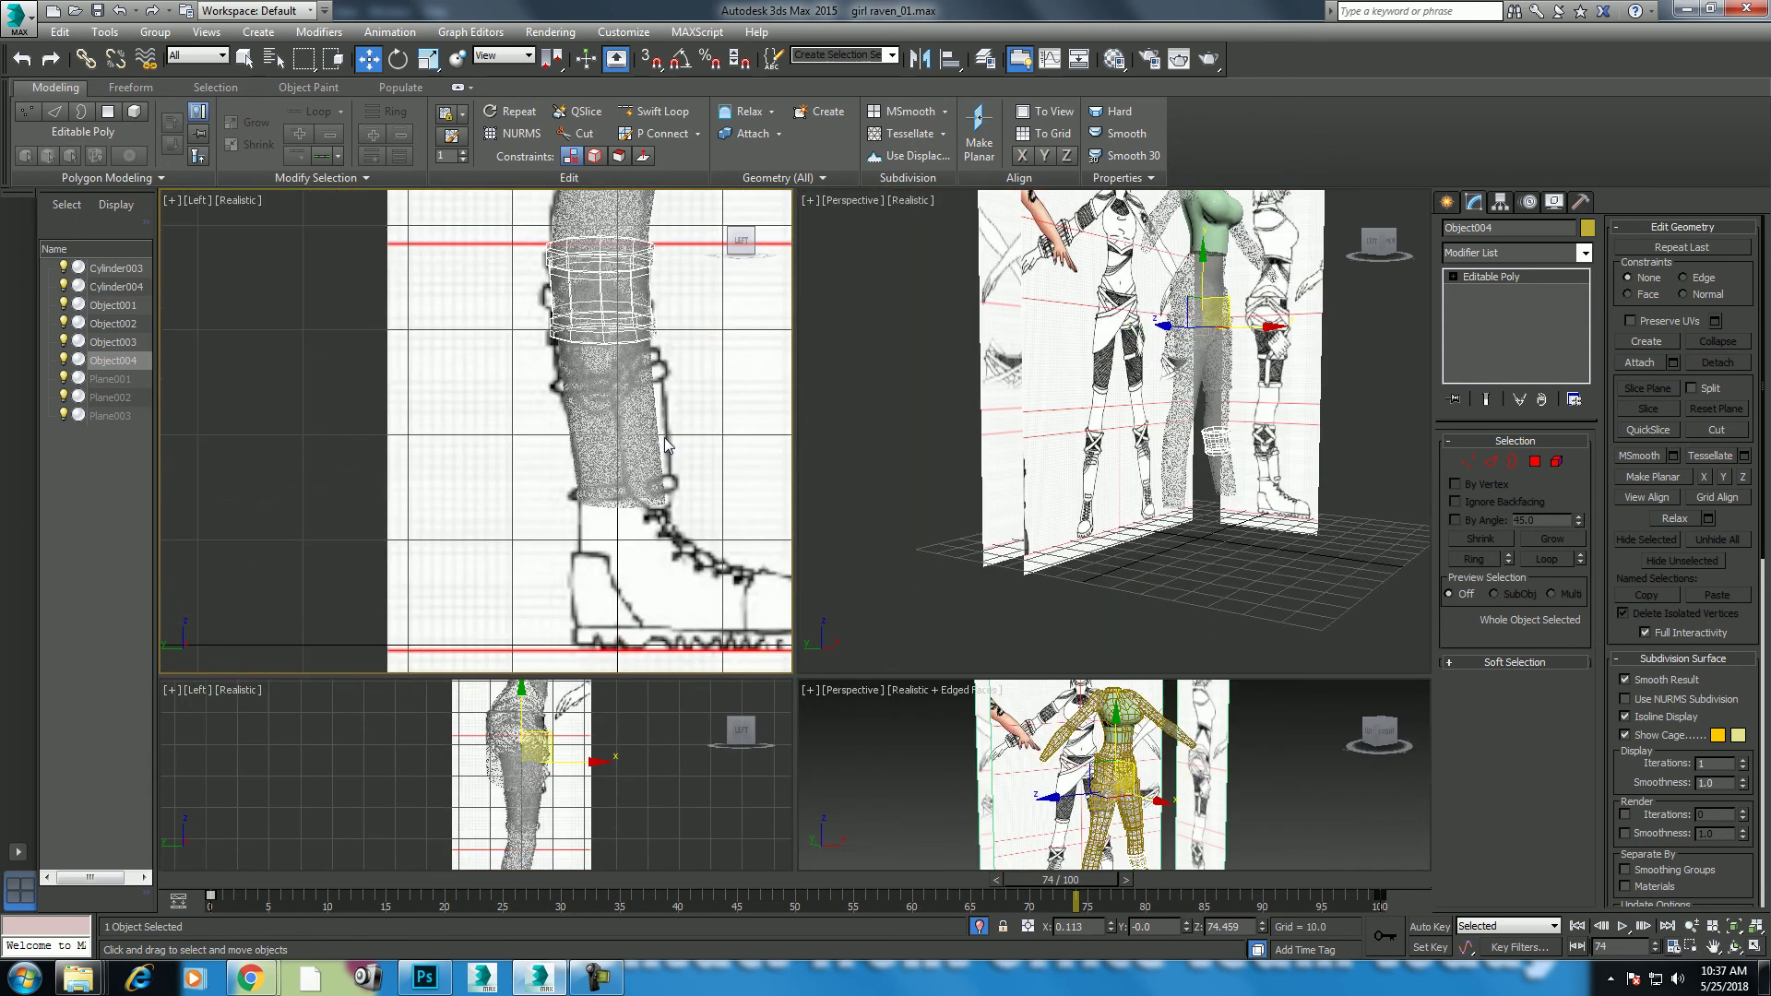
{"action": "scroll", "coordinate": [652, 423], "scroll_direction": "up", "scroll_amount": 3}
Step: Select Cylinder003 and show it in a maximized Front view
{"action": "left_click", "coordinate": [607, 374]}
{"action": "middle_click", "coordinate": [1205, 476]}
{"action": "key", "text": "f"}
{"action": "scroll", "coordinate": [830, 633], "scroll_direction": "down", "scroll_amount": 5}
{"action": "scroll", "coordinate": [1003, 565], "scroll_direction": "up", "scroll_amount": 3}
{"action": "key", "text": "alt+w"}
{"action": "scroll", "coordinate": [869, 579], "scroll_direction": "up", "scroll_amount": 2}
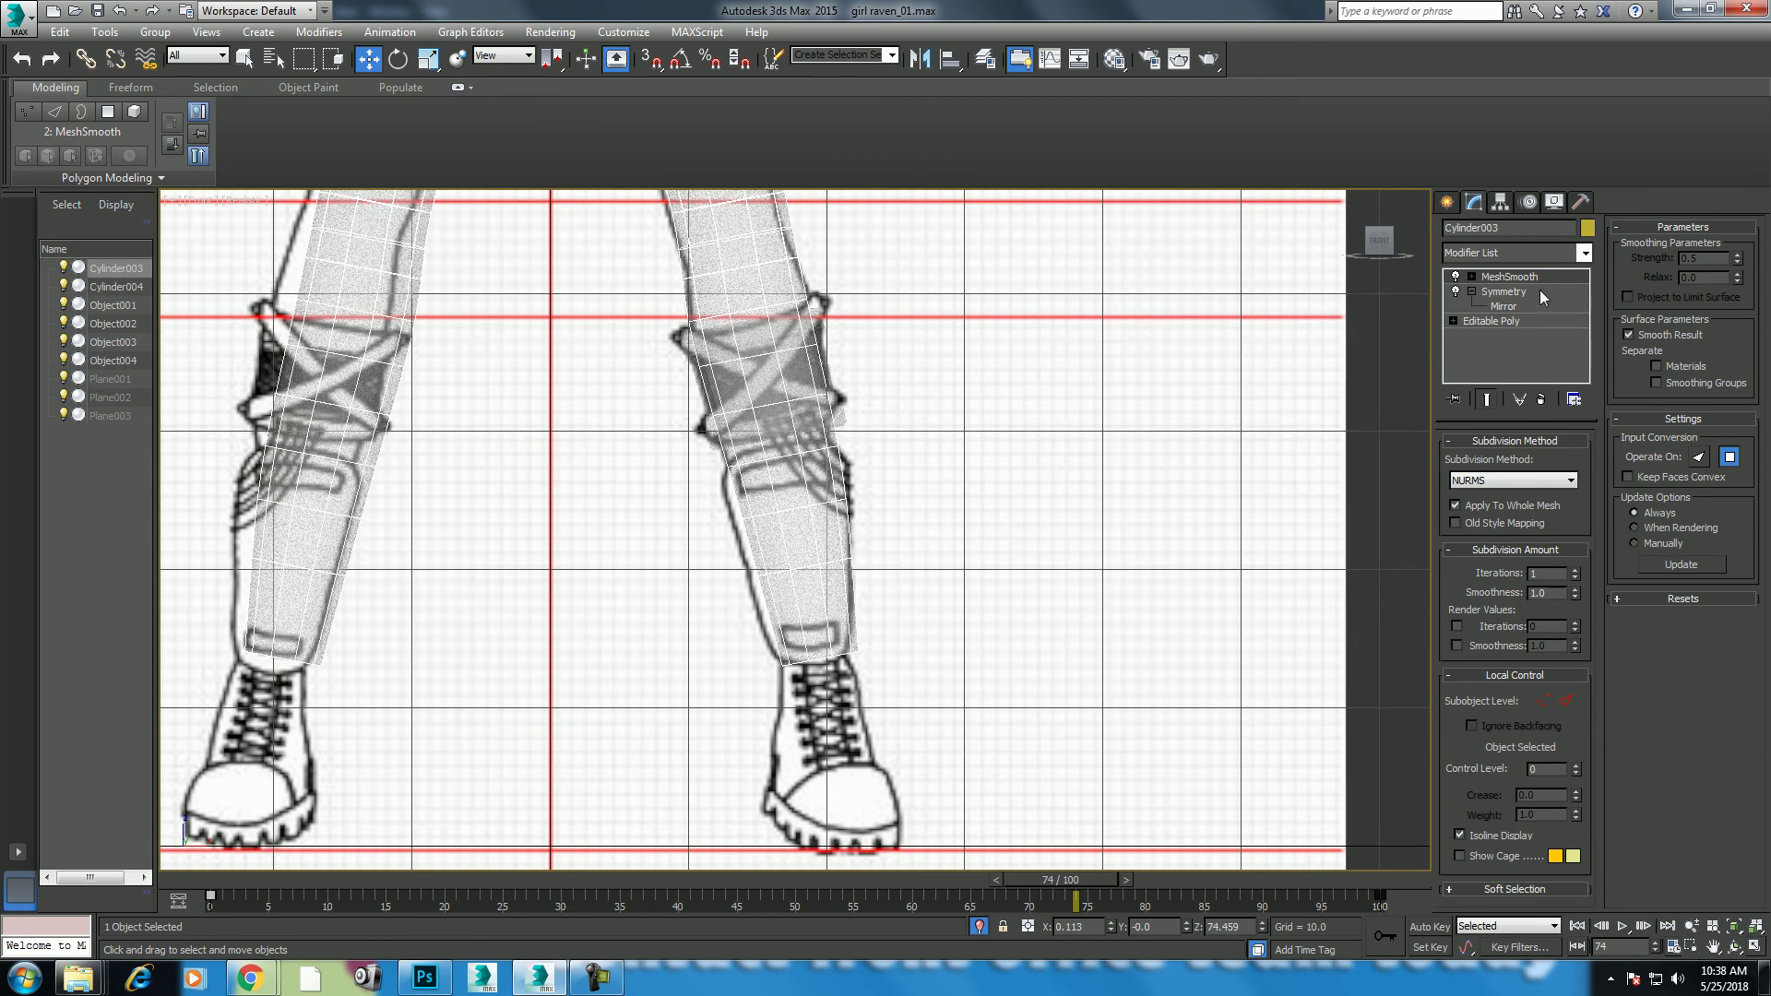
Step: Select the lower-leg polygons below the knee band on Cylinder003's base mesh
{"action": "left_click", "coordinate": [802, 472]}
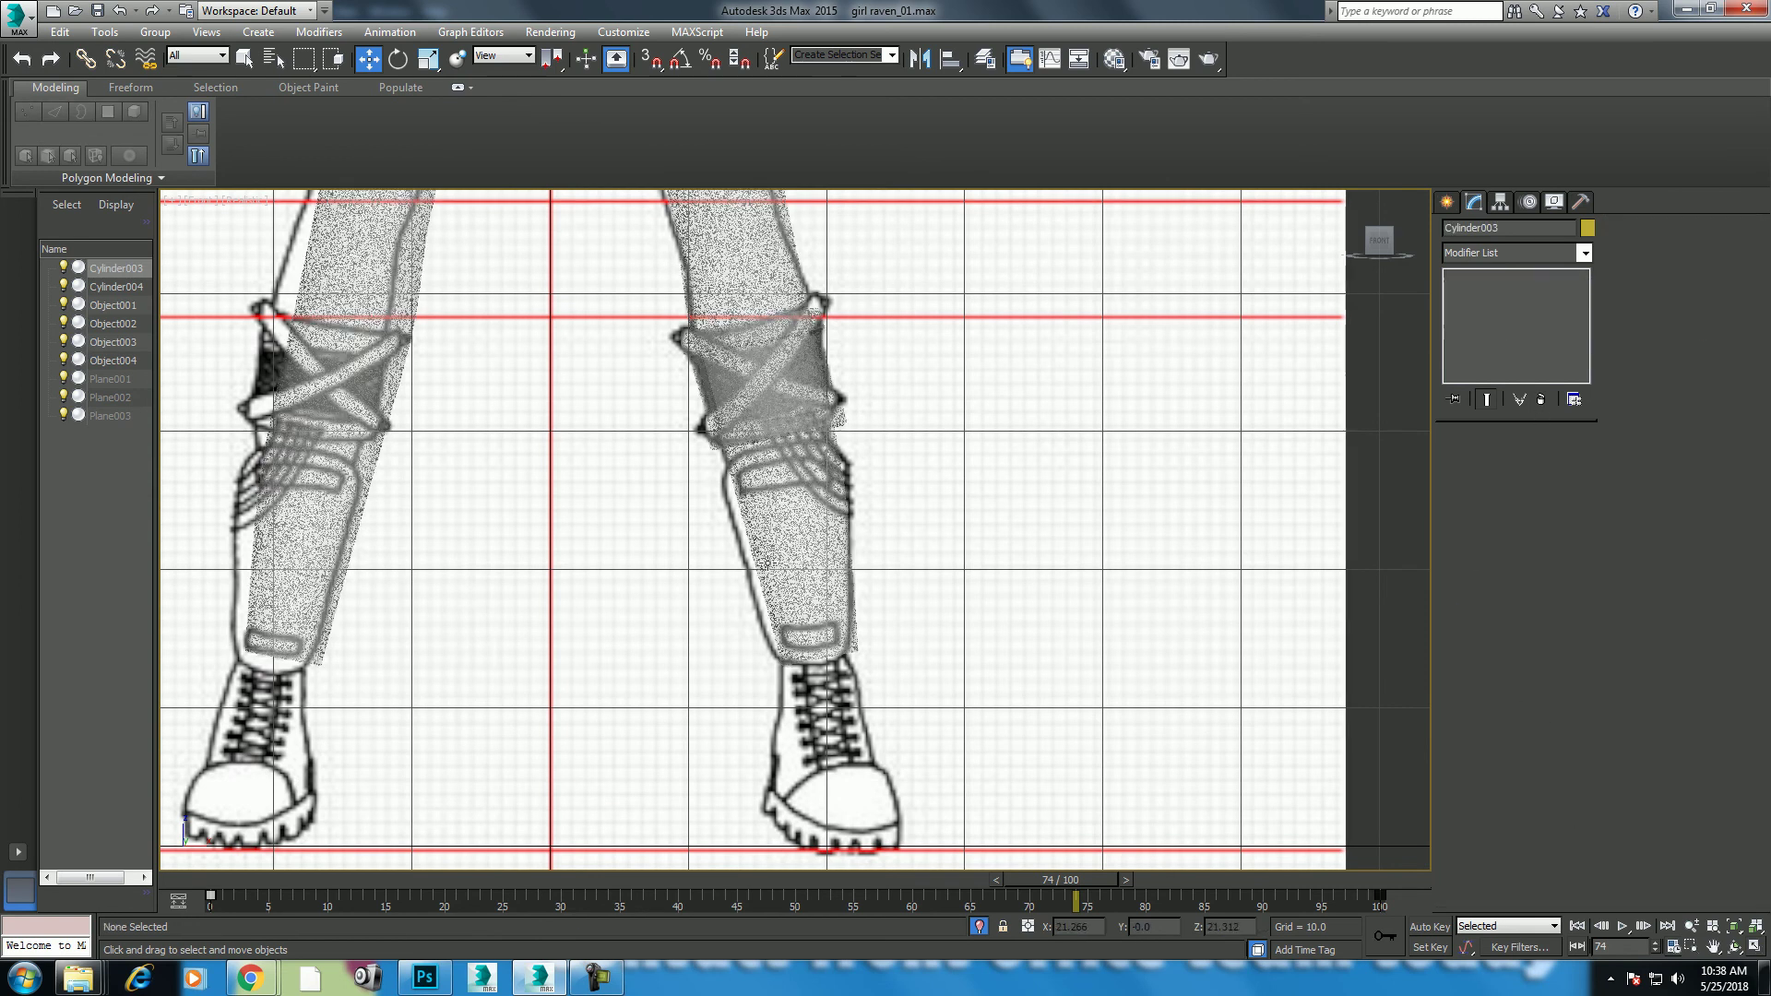
{"action": "left_click", "coordinate": [1517, 321]}
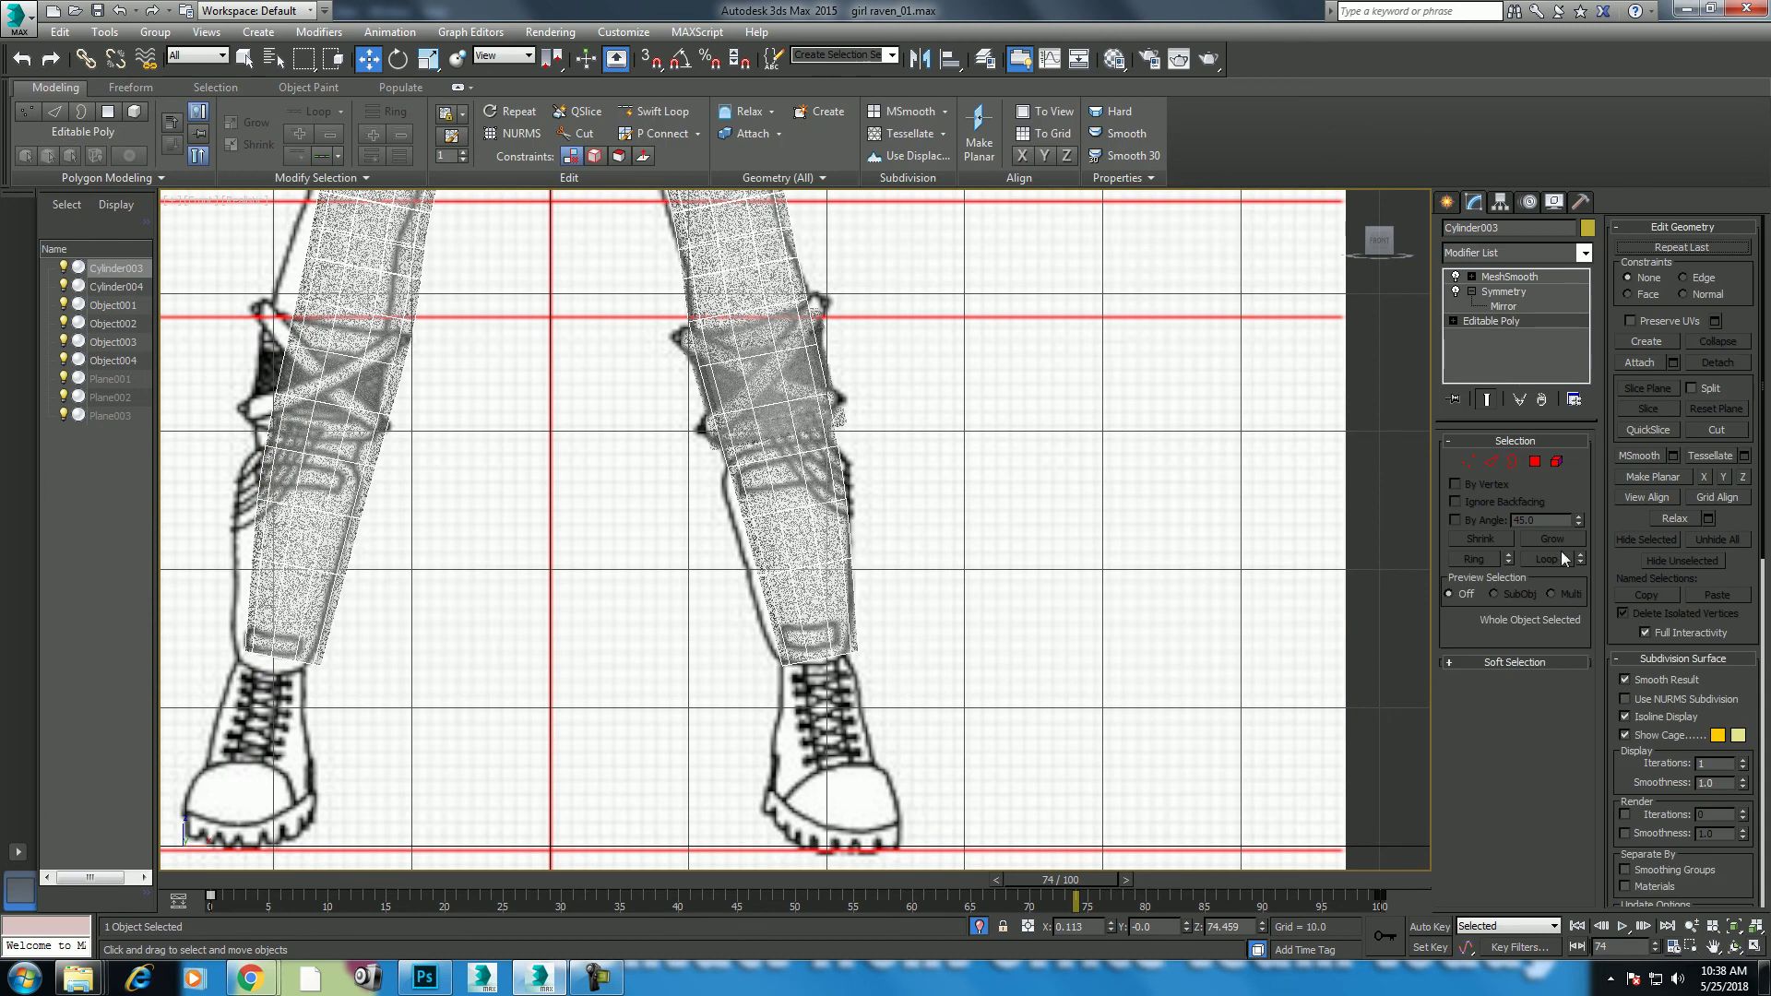
{"action": "left_click", "coordinate": [1535, 463]}
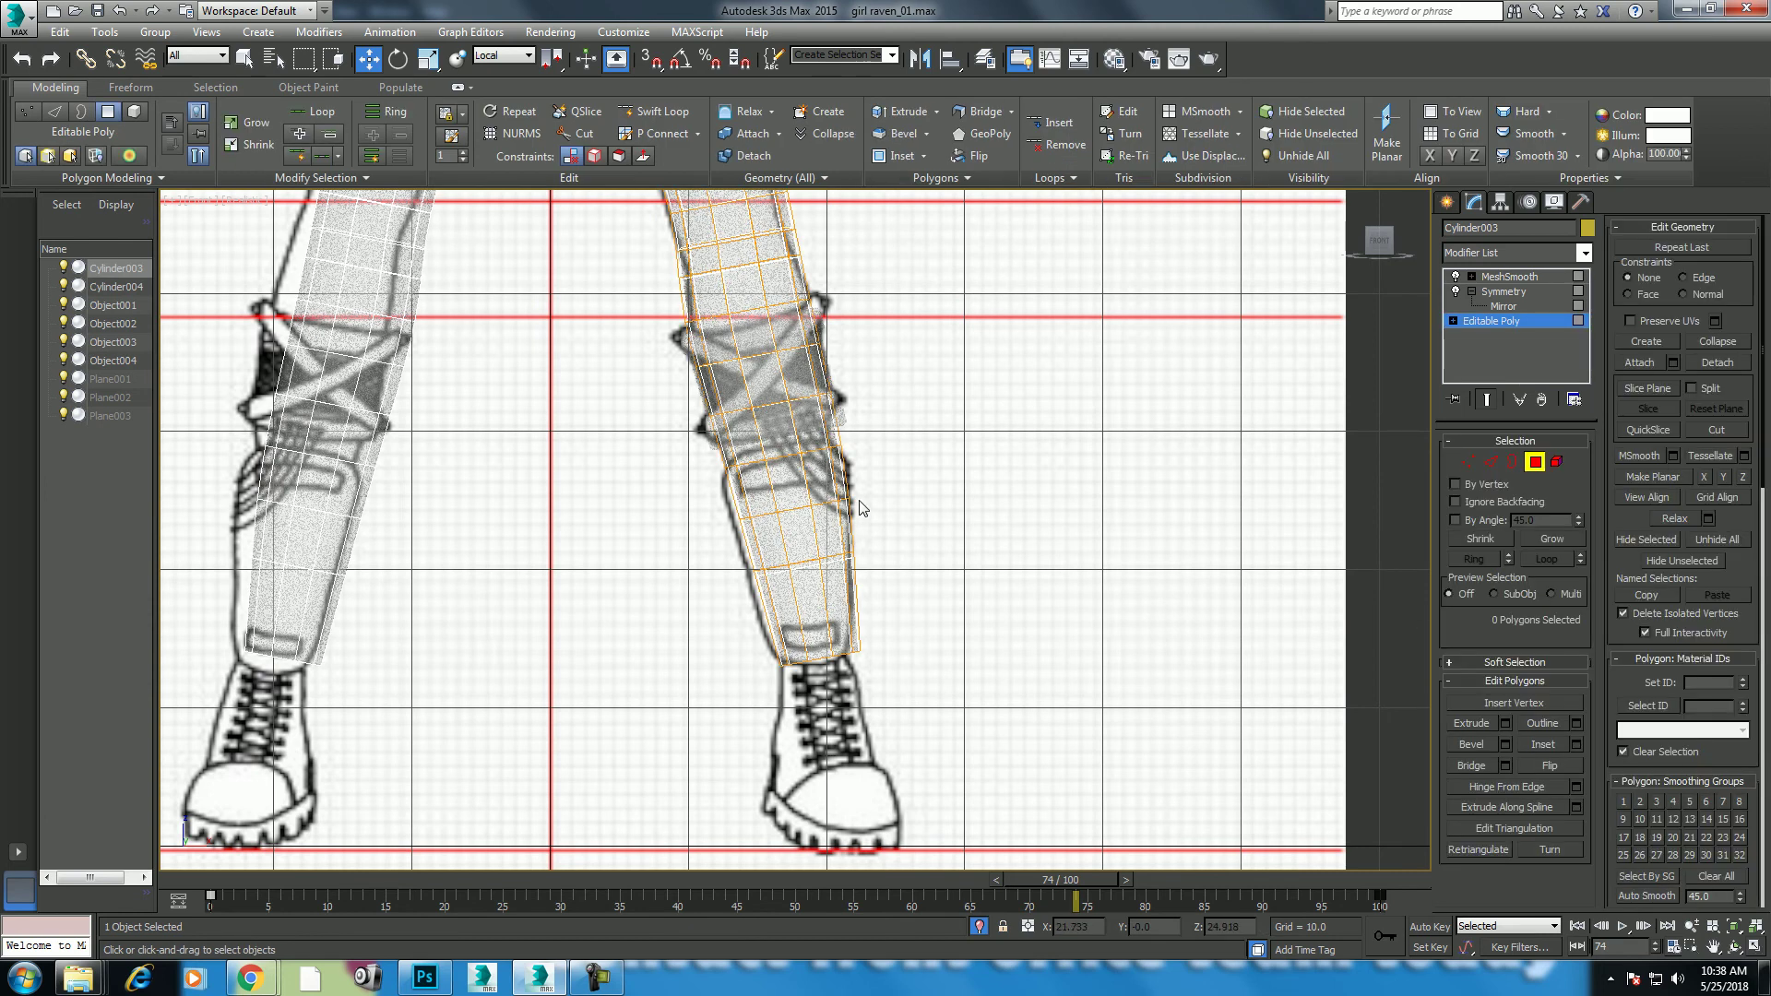
{"action": "left_click_drag", "start_coordinate": [690, 693], "coordinate": [674, 708]}
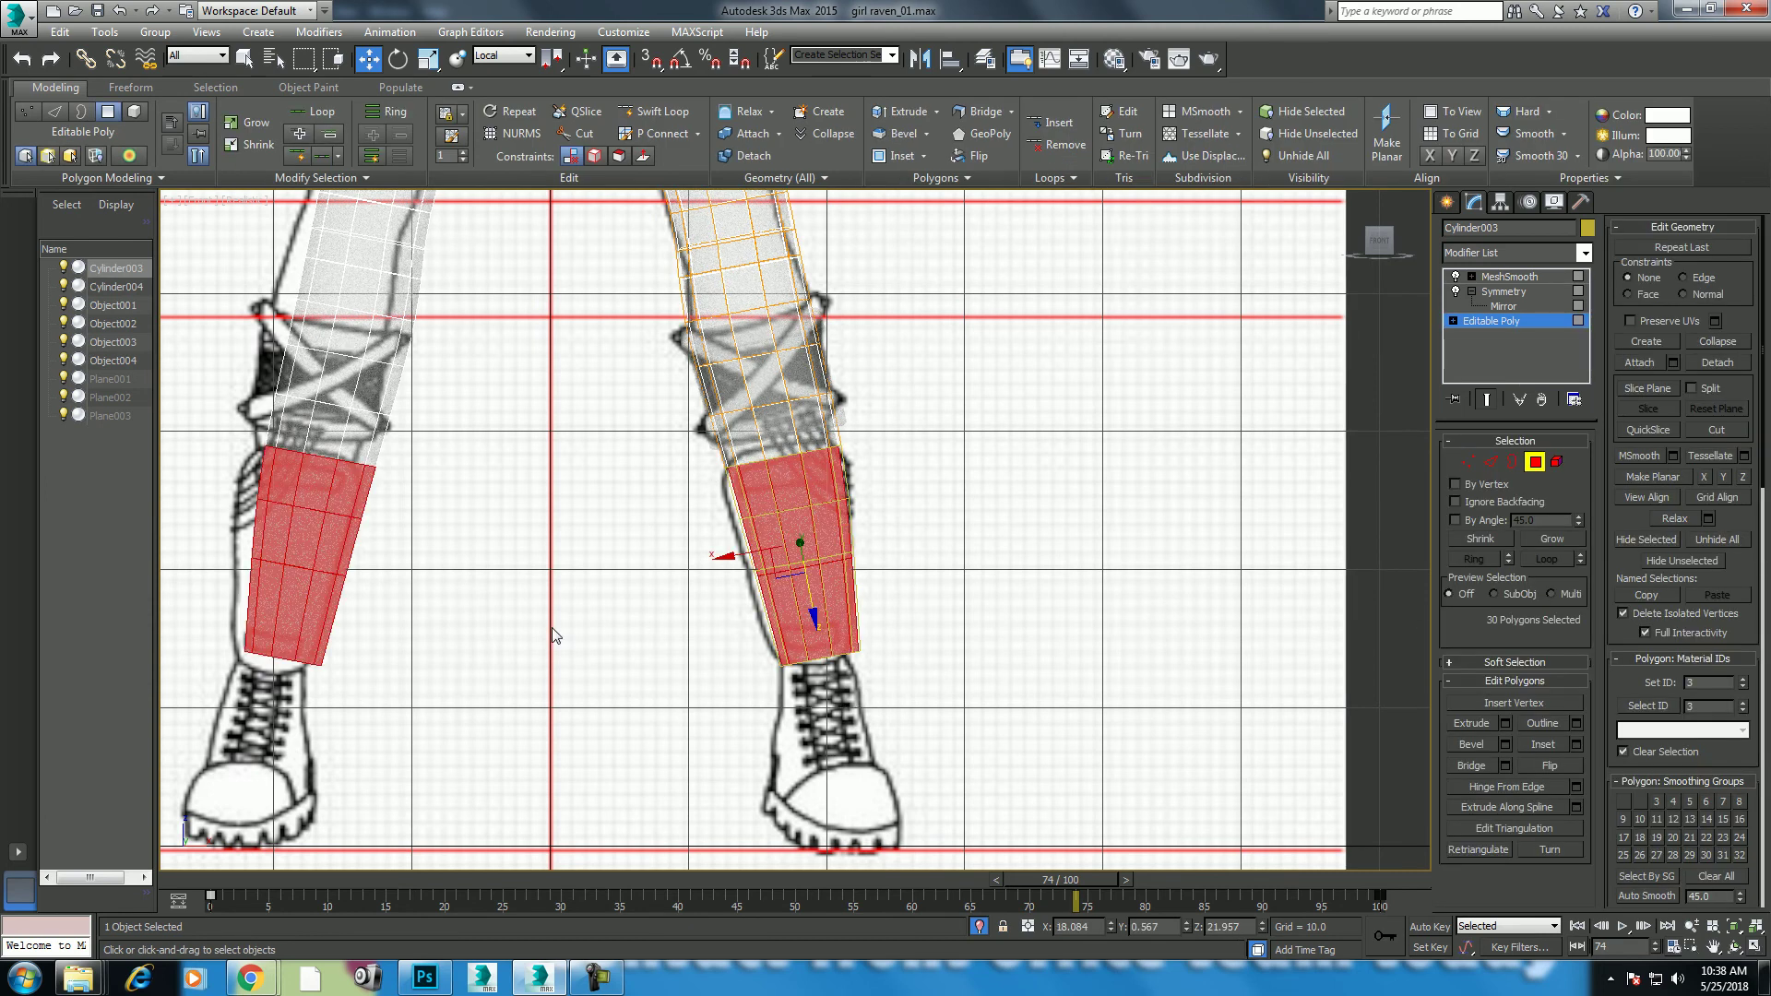
Step: Return to the four-view layout and reframe the side view on the lower leg
{"action": "key", "text": "alt+w"}
{"action": "middle_click_drag", "start_coordinate": [600, 507], "coordinate": [582, 492]}
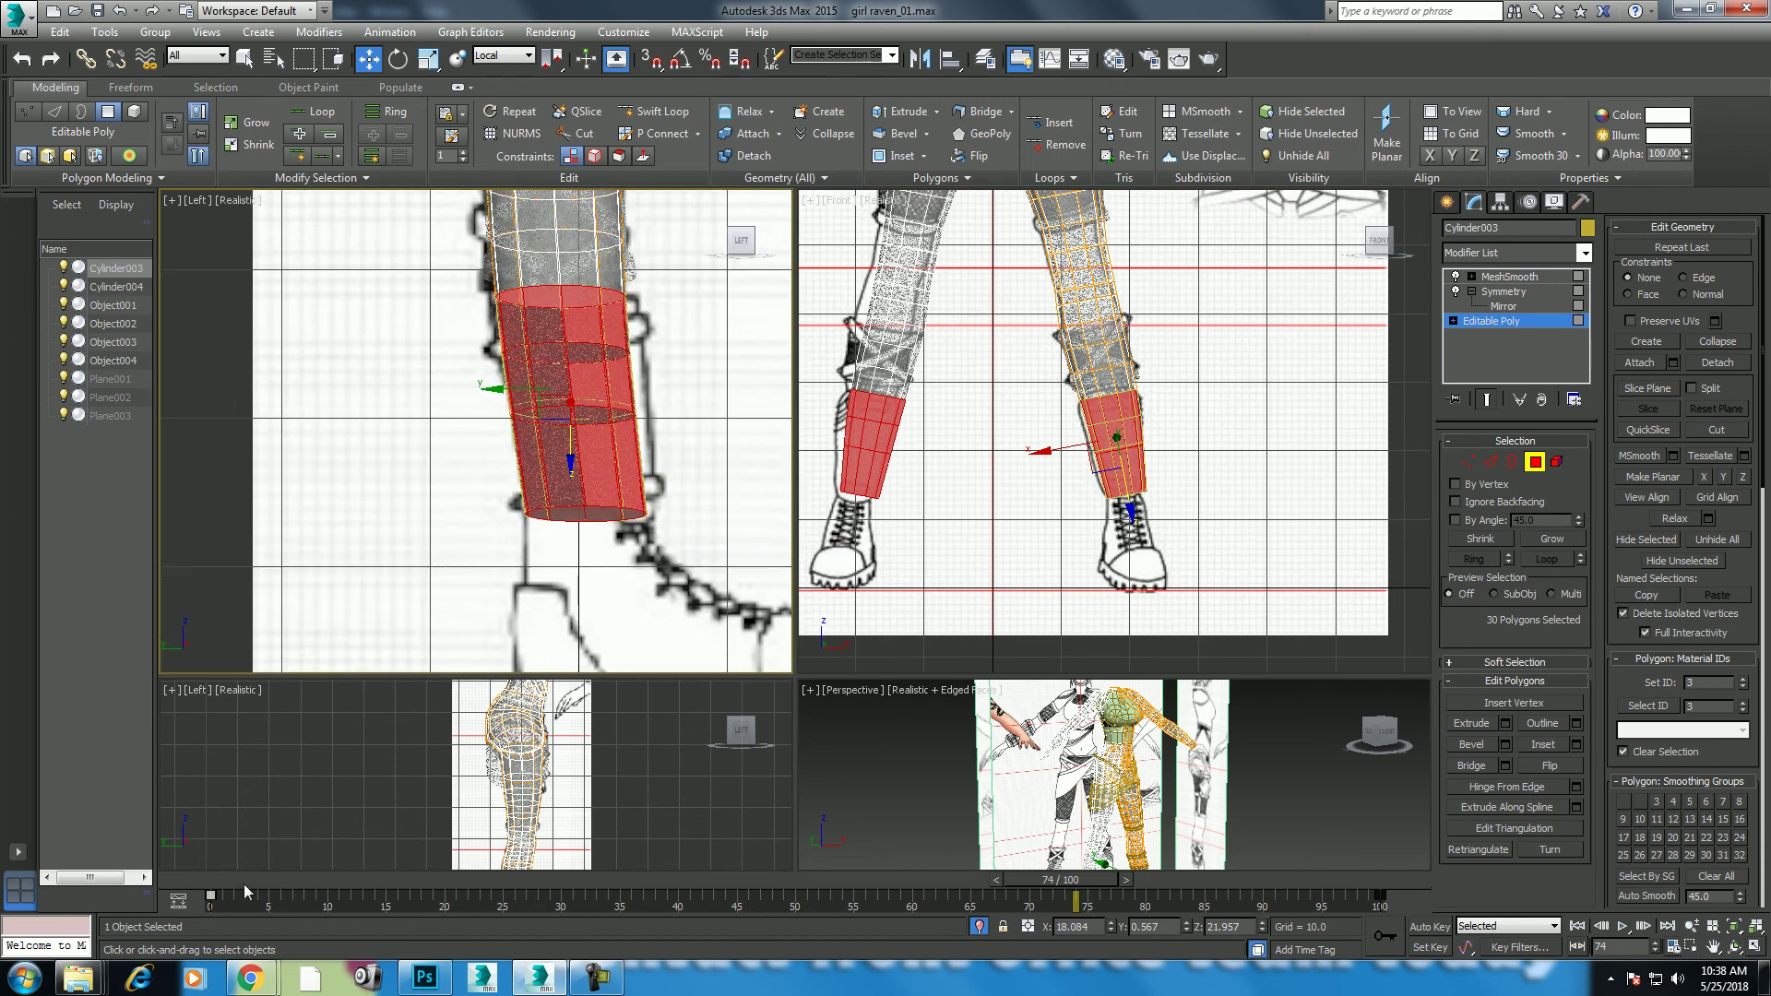
{"action": "left_click", "coordinate": [183, 885]}
{"action": "left_click", "coordinate": [164, 881]}
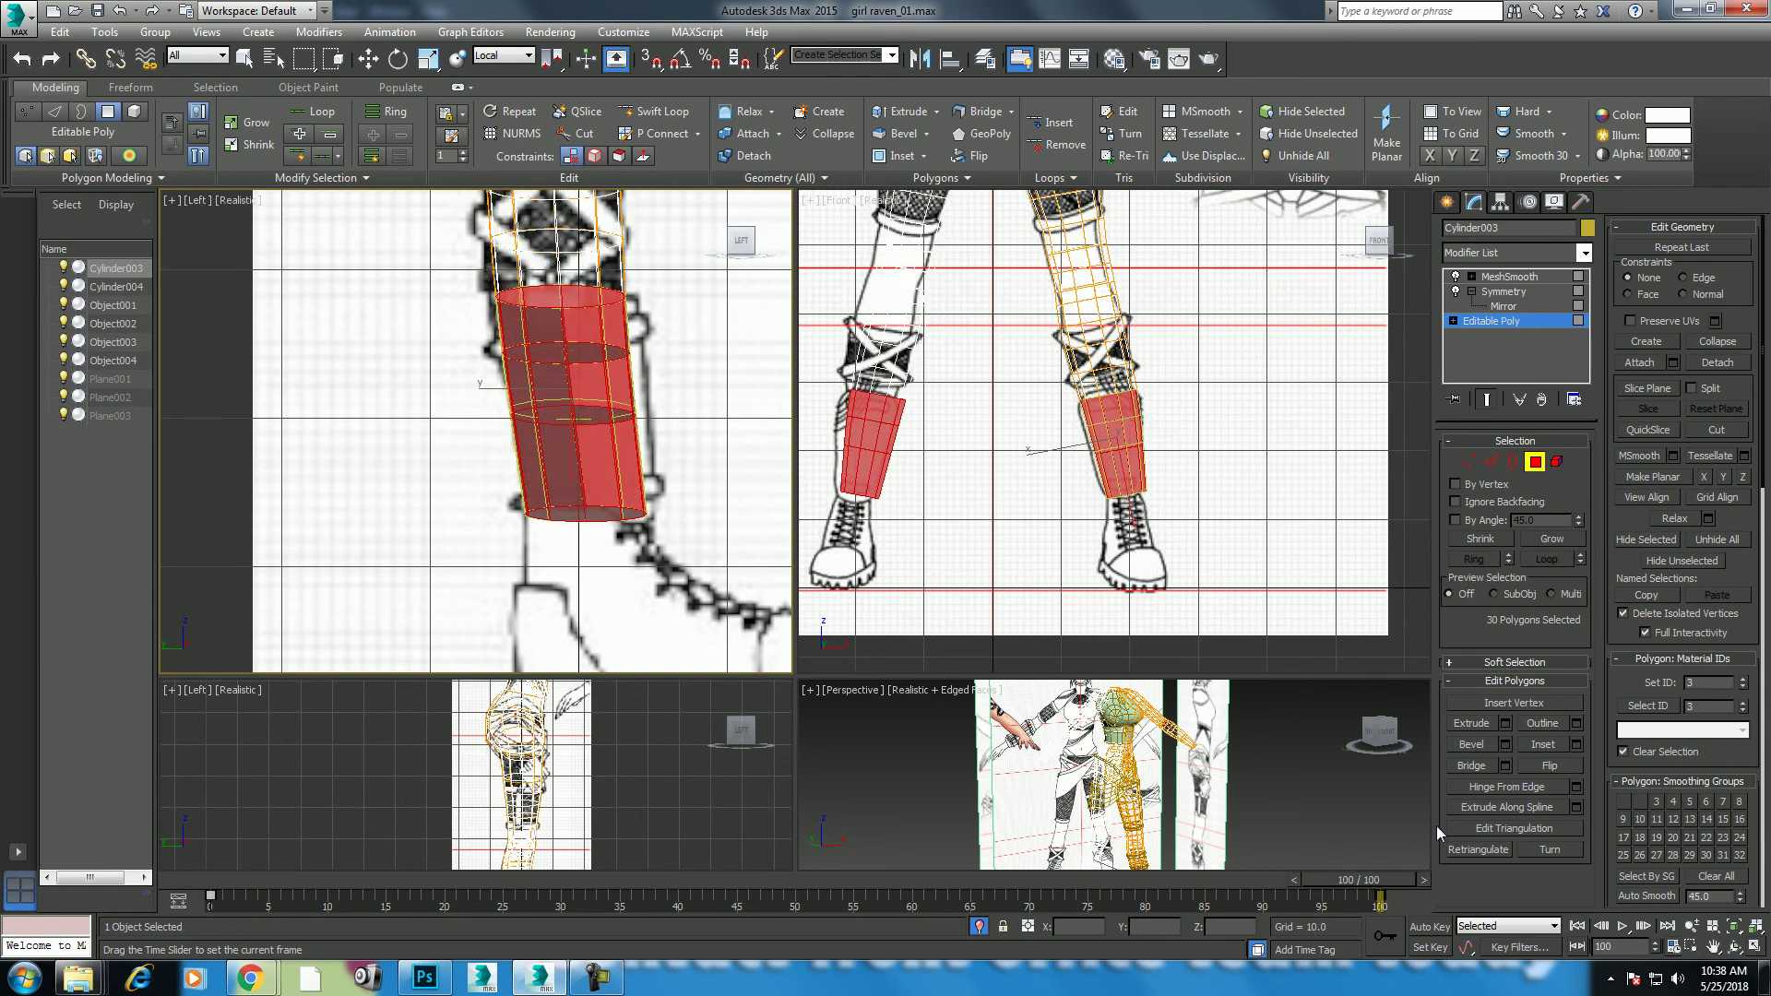
{"action": "key", "text": "Home"}
{"action": "key", "text": "w"}
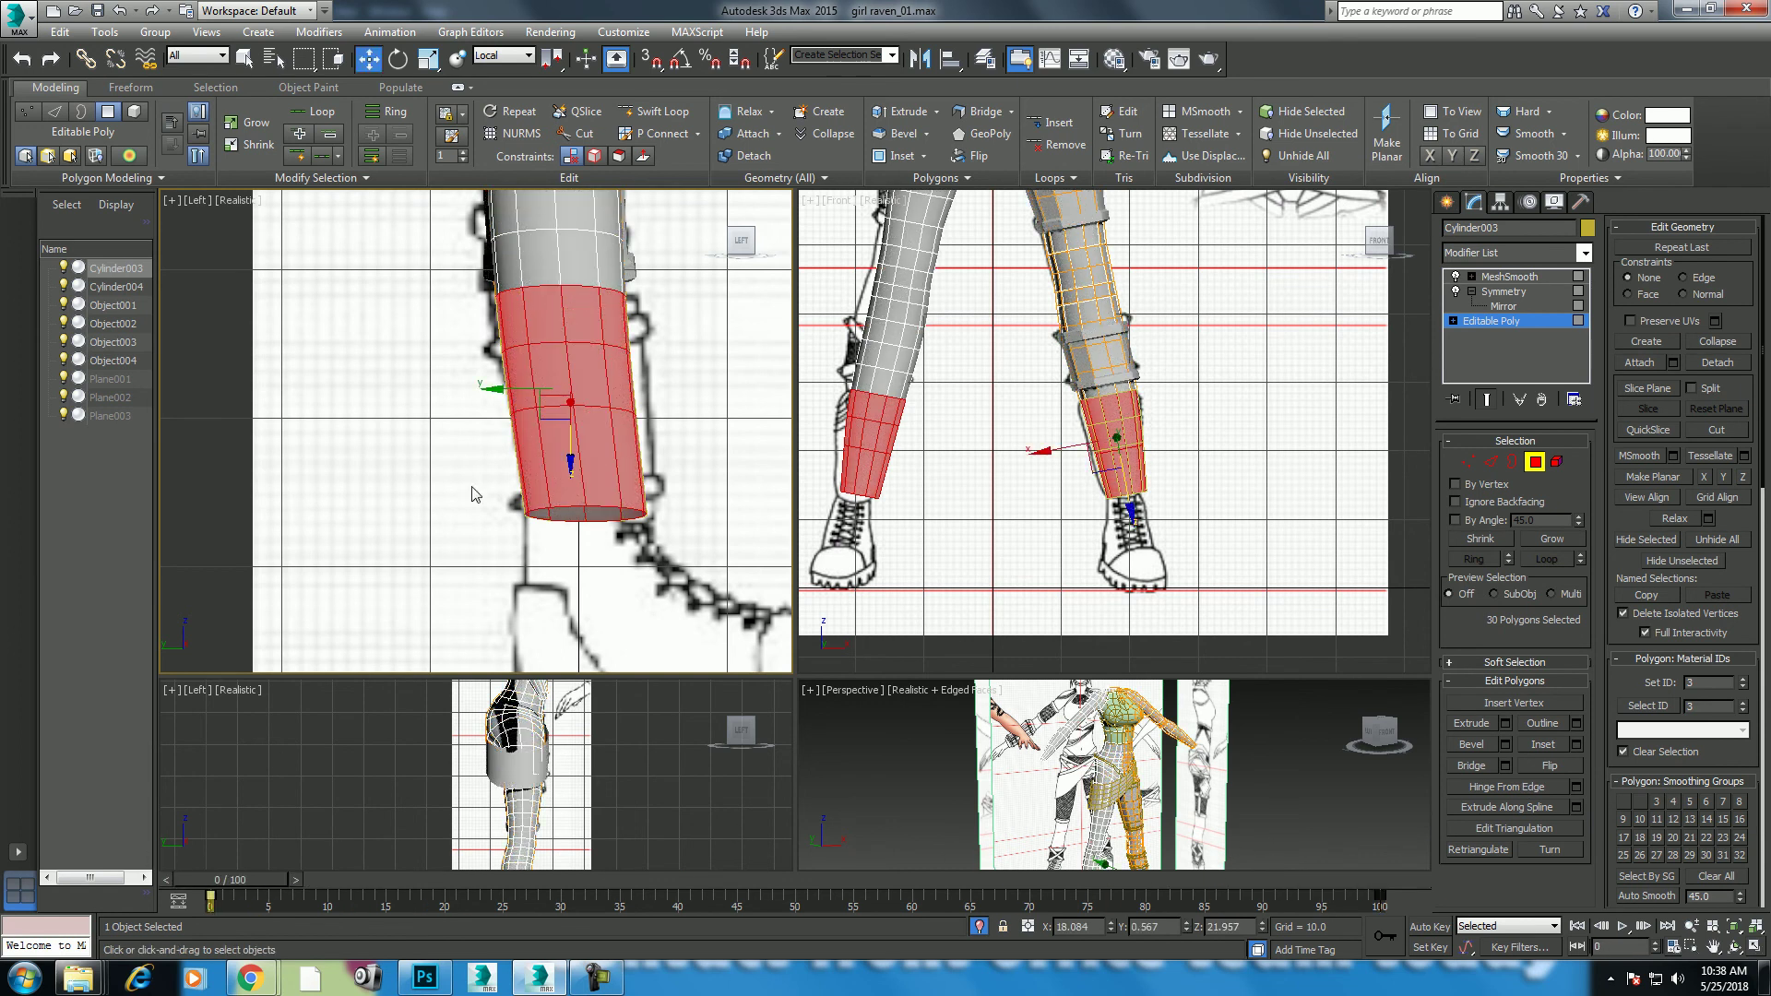
{"action": "middle_click_drag", "start_coordinate": [535, 464], "coordinate": [530, 489]}
Step: Turn off selected-face shading and center the lower-leg band in the side view
{"action": "key", "text": "F2"}
{"action": "key", "text": "End"}
{"action": "key", "text": "w"}
{"action": "middle_click_drag", "start_coordinate": [632, 406], "coordinate": [643, 459]}
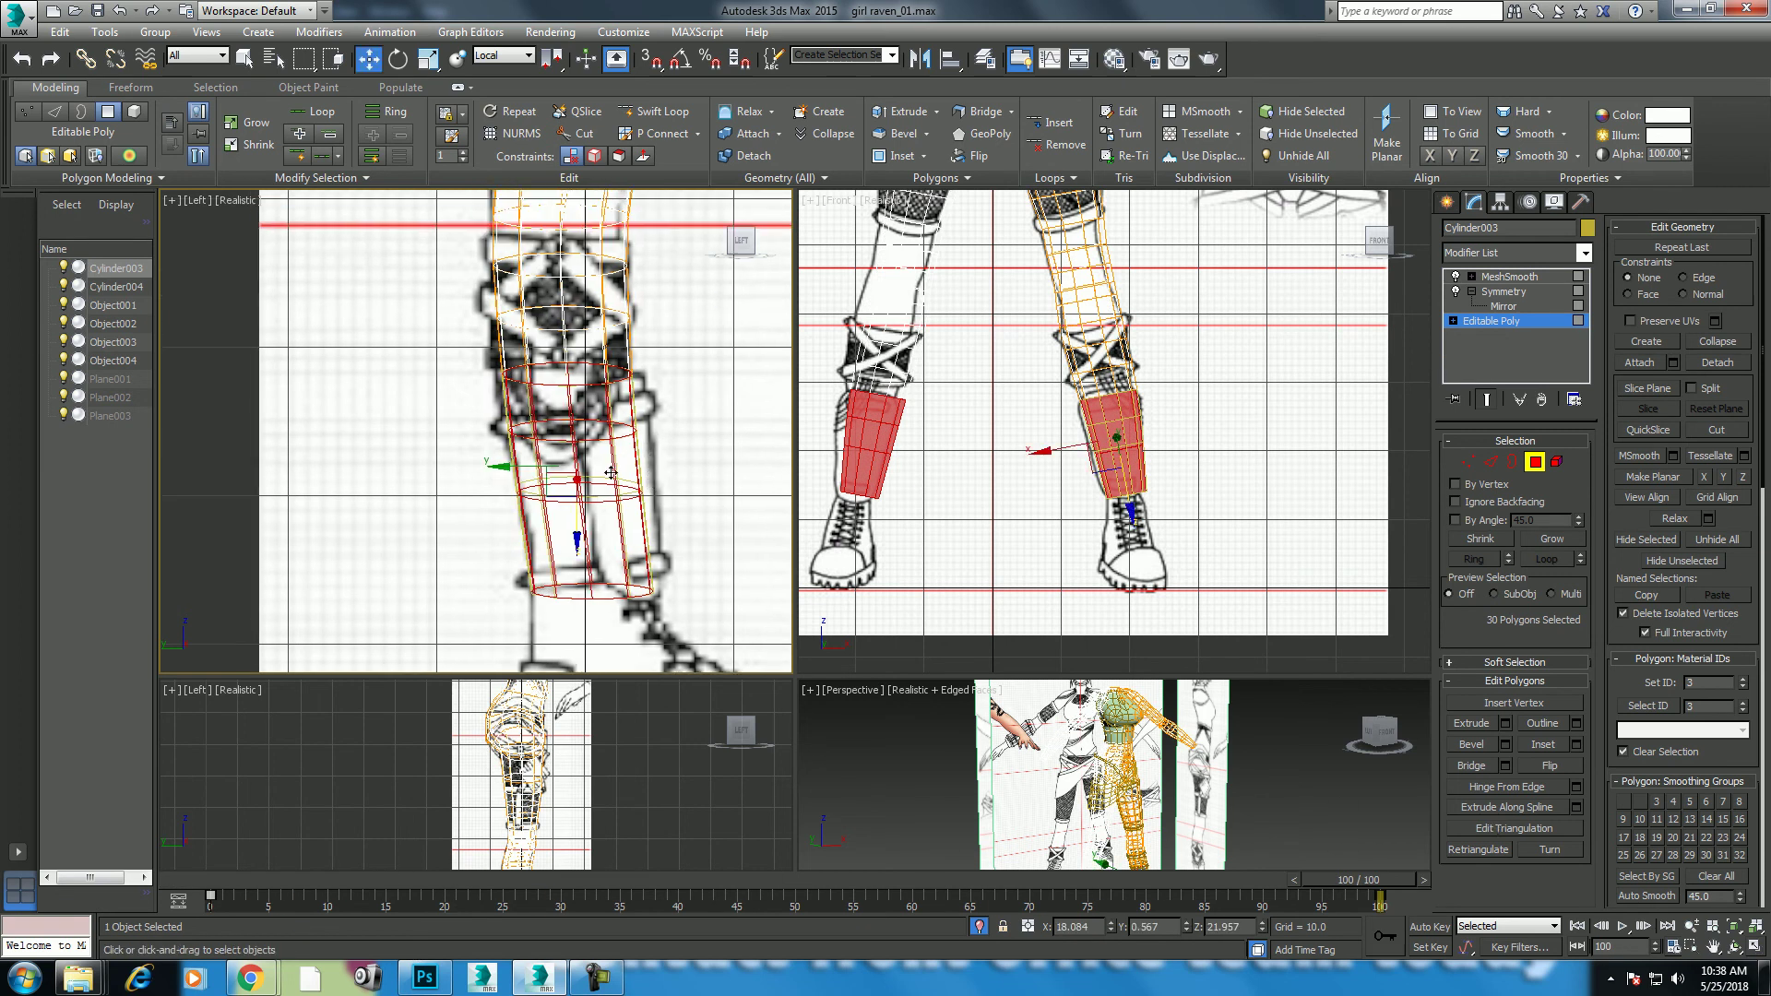
{"action": "middle_click_drag", "start_coordinate": [478, 509], "coordinate": [454, 430]}
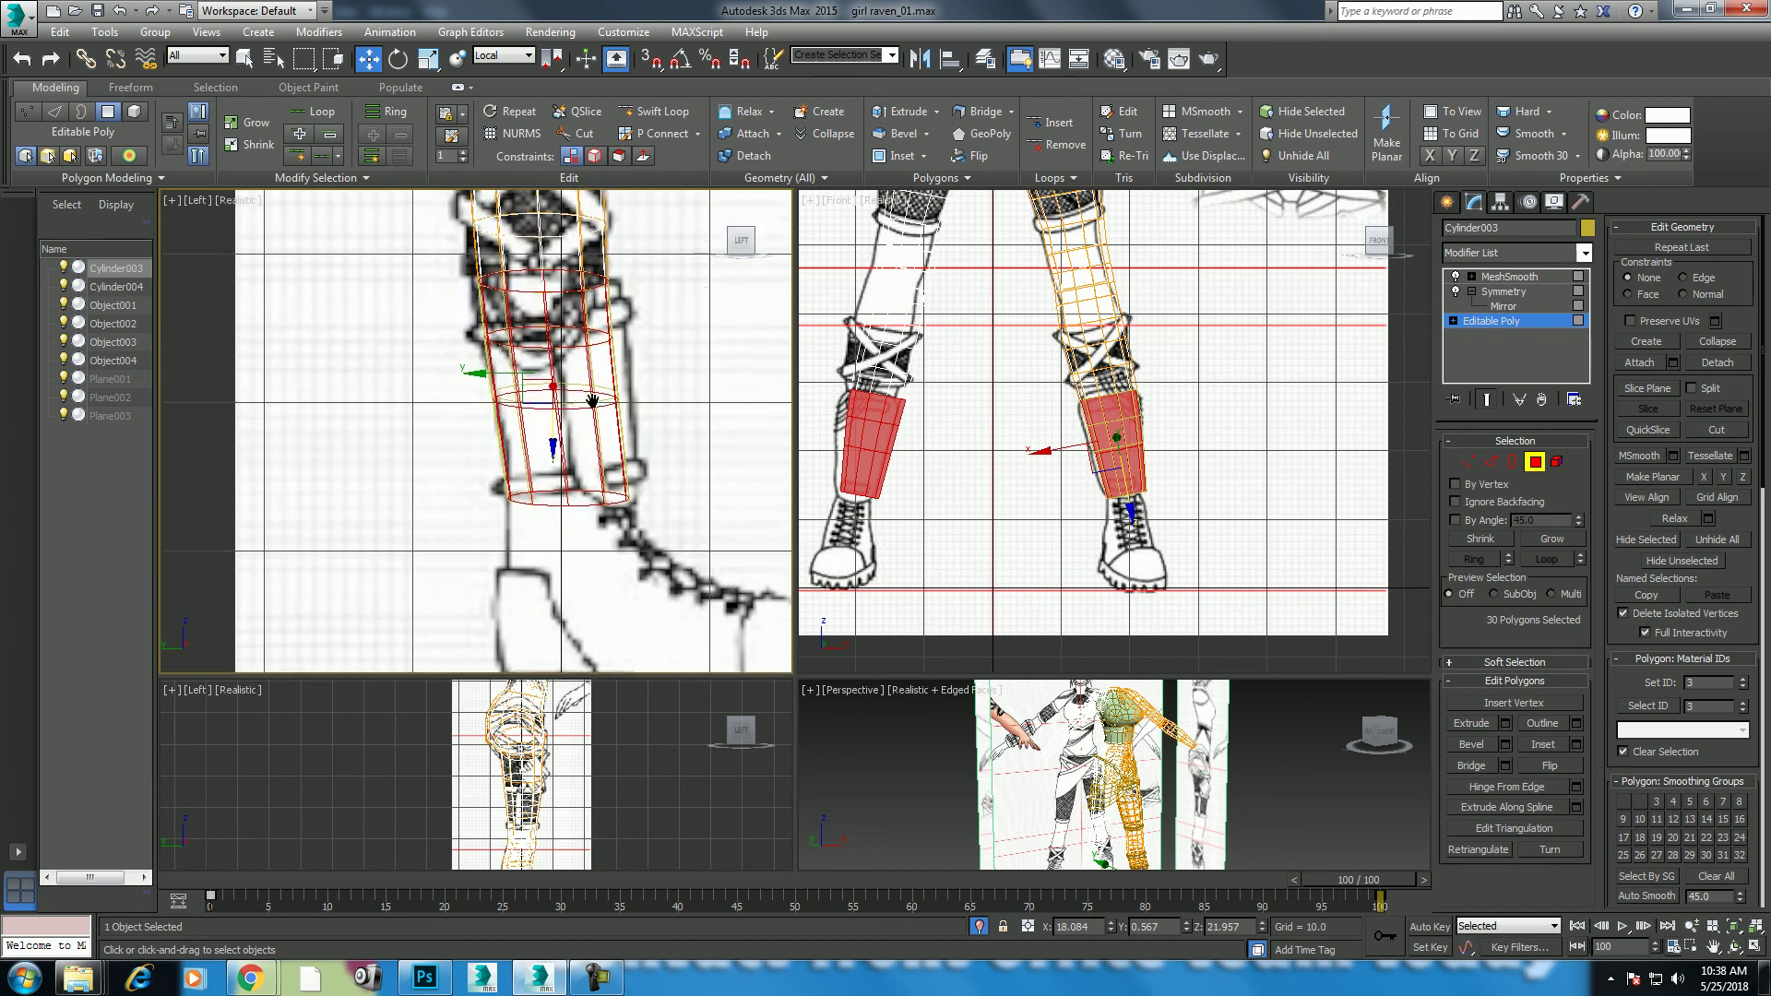
{"action": "scroll", "coordinate": [1190, 457], "scroll_direction": "up", "scroll_amount": 2}
{"action": "scroll", "coordinate": [1190, 456], "scroll_direction": "up", "scroll_amount": 1}
Step: Scale the lower-leg polygons to 105% and clone them as new object Object005
{"action": "middle_click_drag", "start_coordinate": [1164, 466], "coordinate": [1119, 442]}
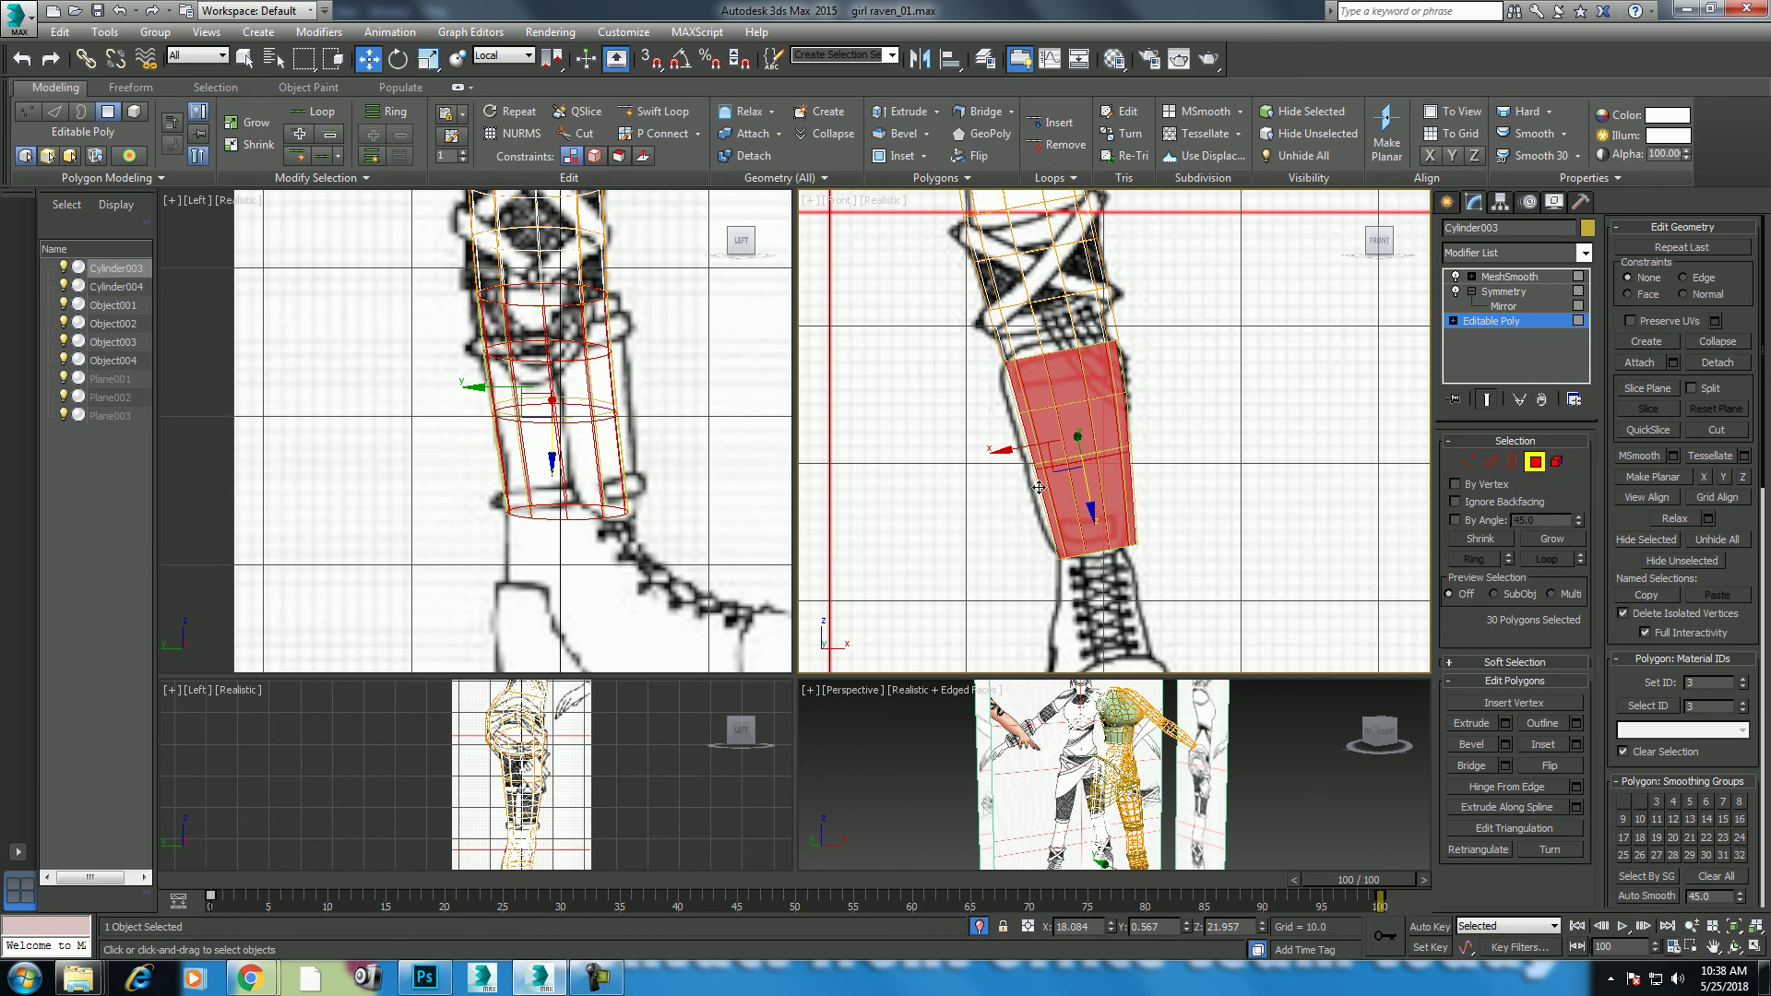
{"action": "key", "text": "r"}
{"action": "left_click_drag", "start_coordinate": [1093, 424], "coordinate": [1092, 424]}
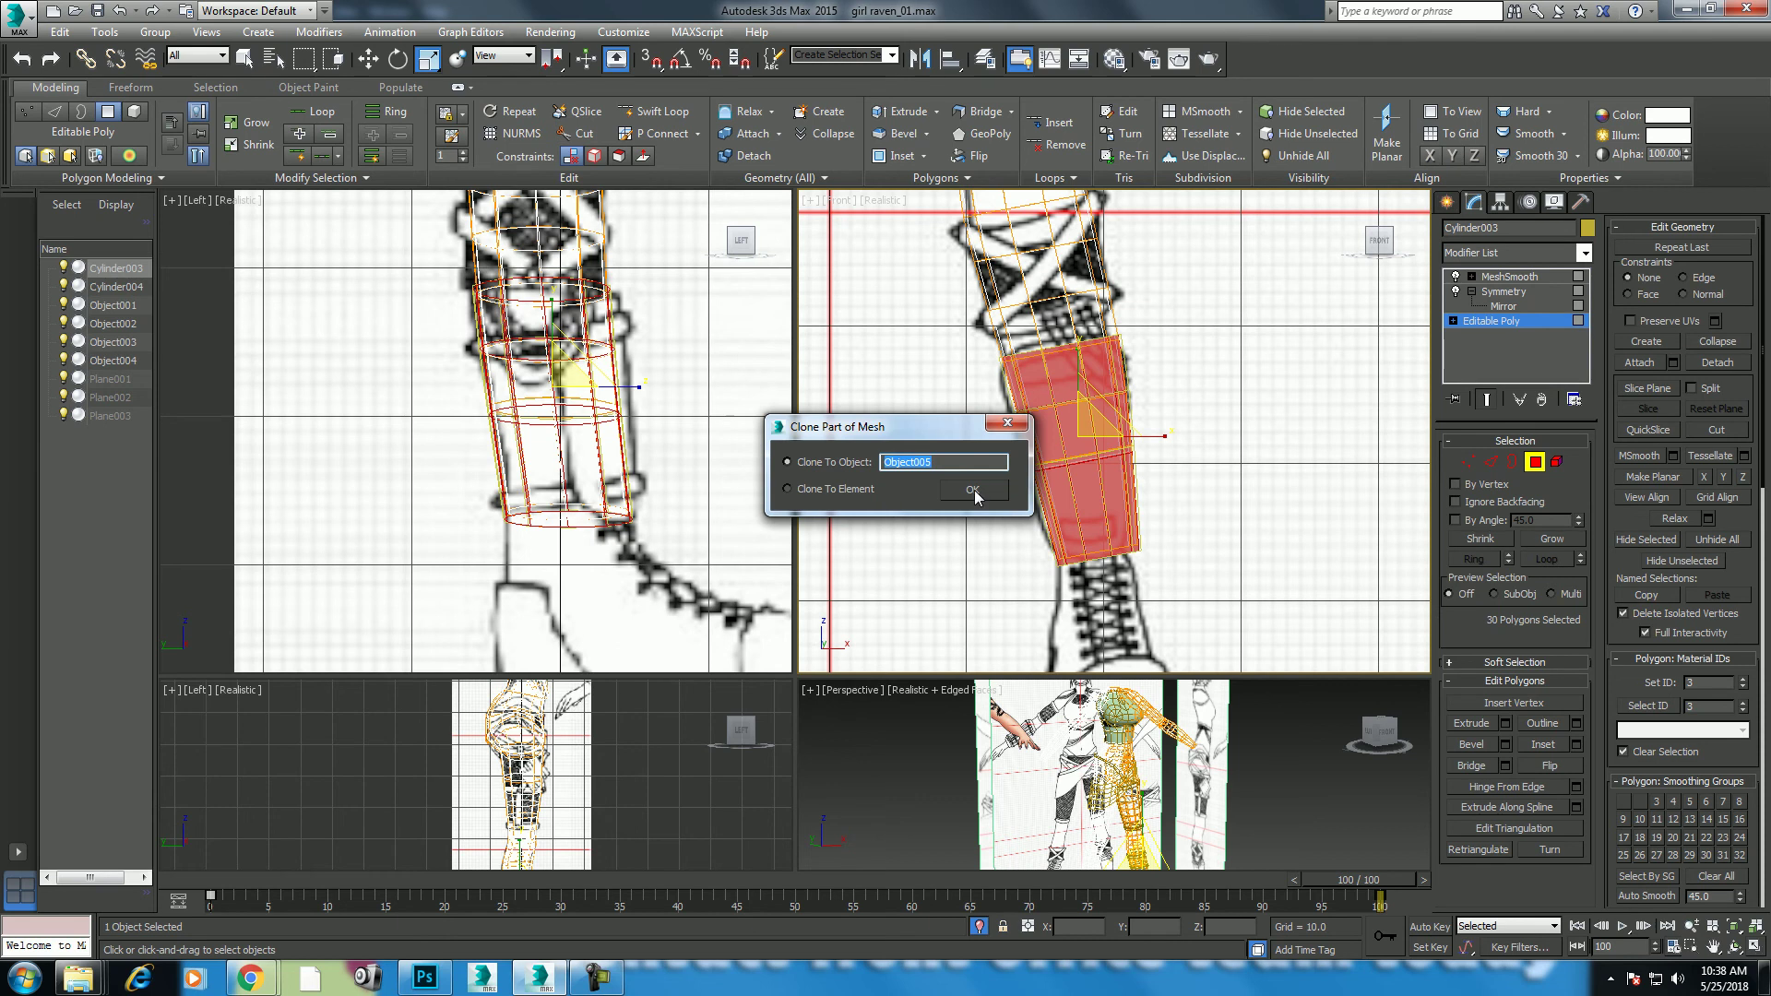
{"action": "key", "text": "Return"}
Step: Hide the original leg Cylinder003 and select Object005
{"action": "right_click", "coordinate": [1073, 385]}
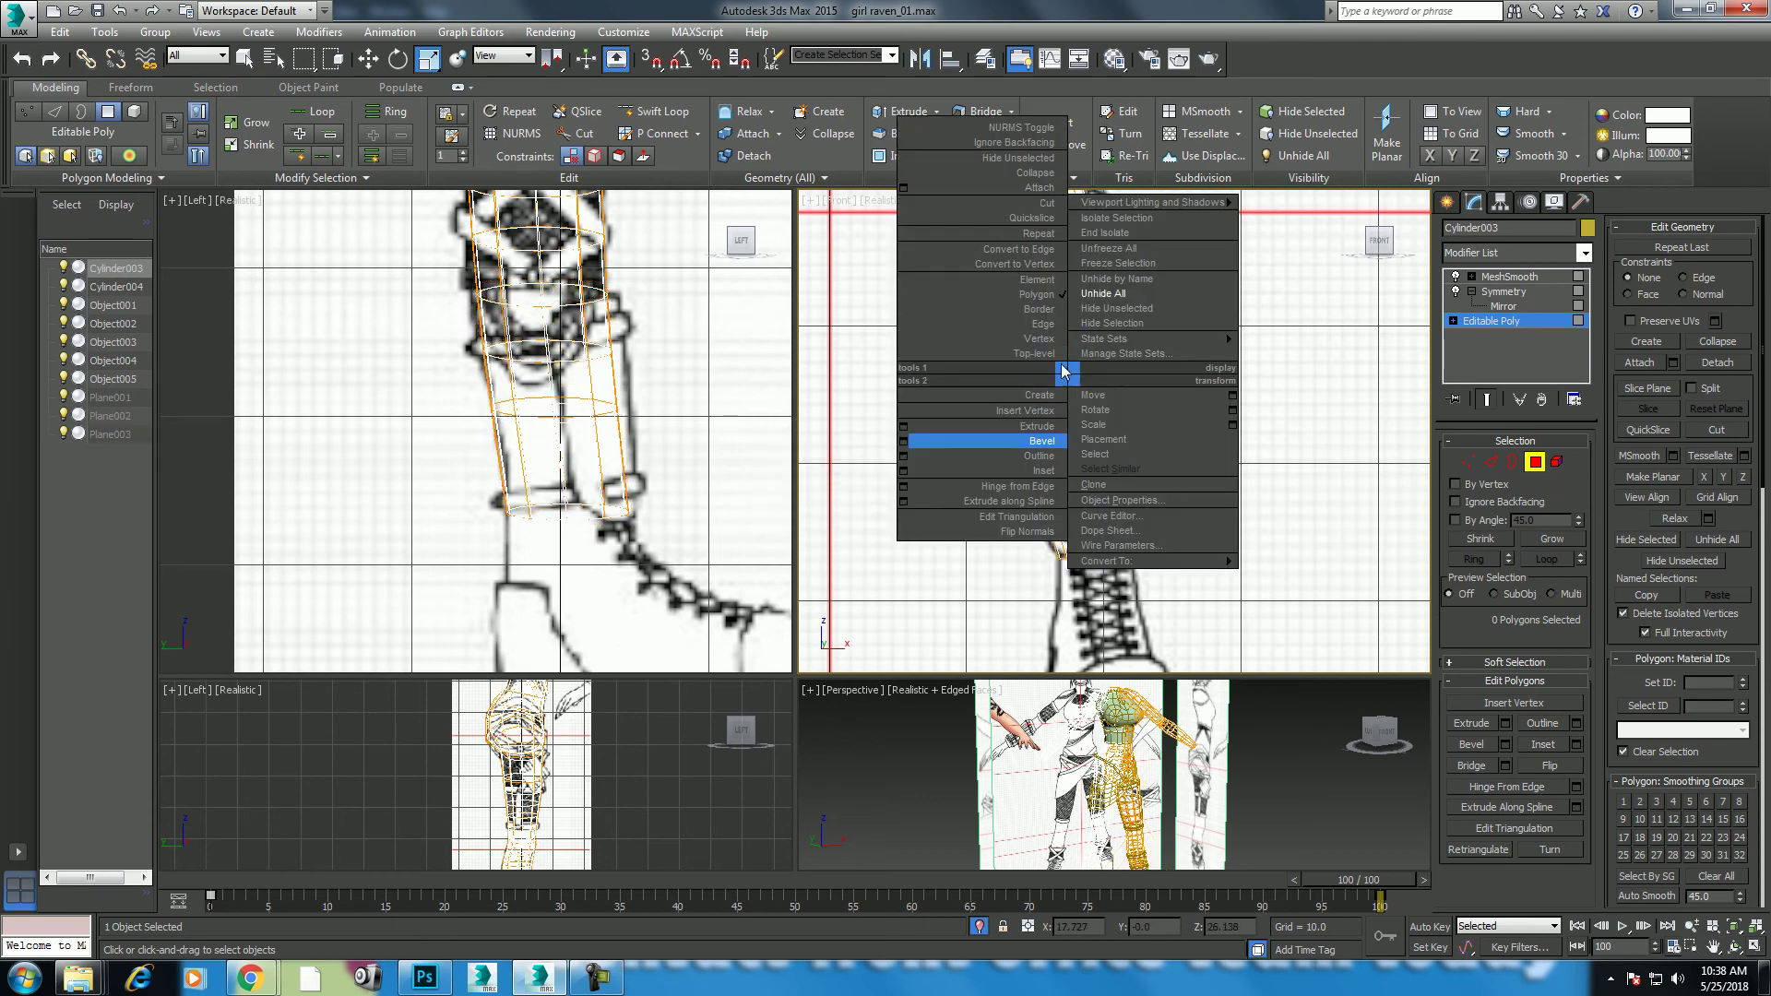
{"action": "left_click", "coordinate": [1062, 369]}
{"action": "right_click", "coordinate": [1073, 332]}
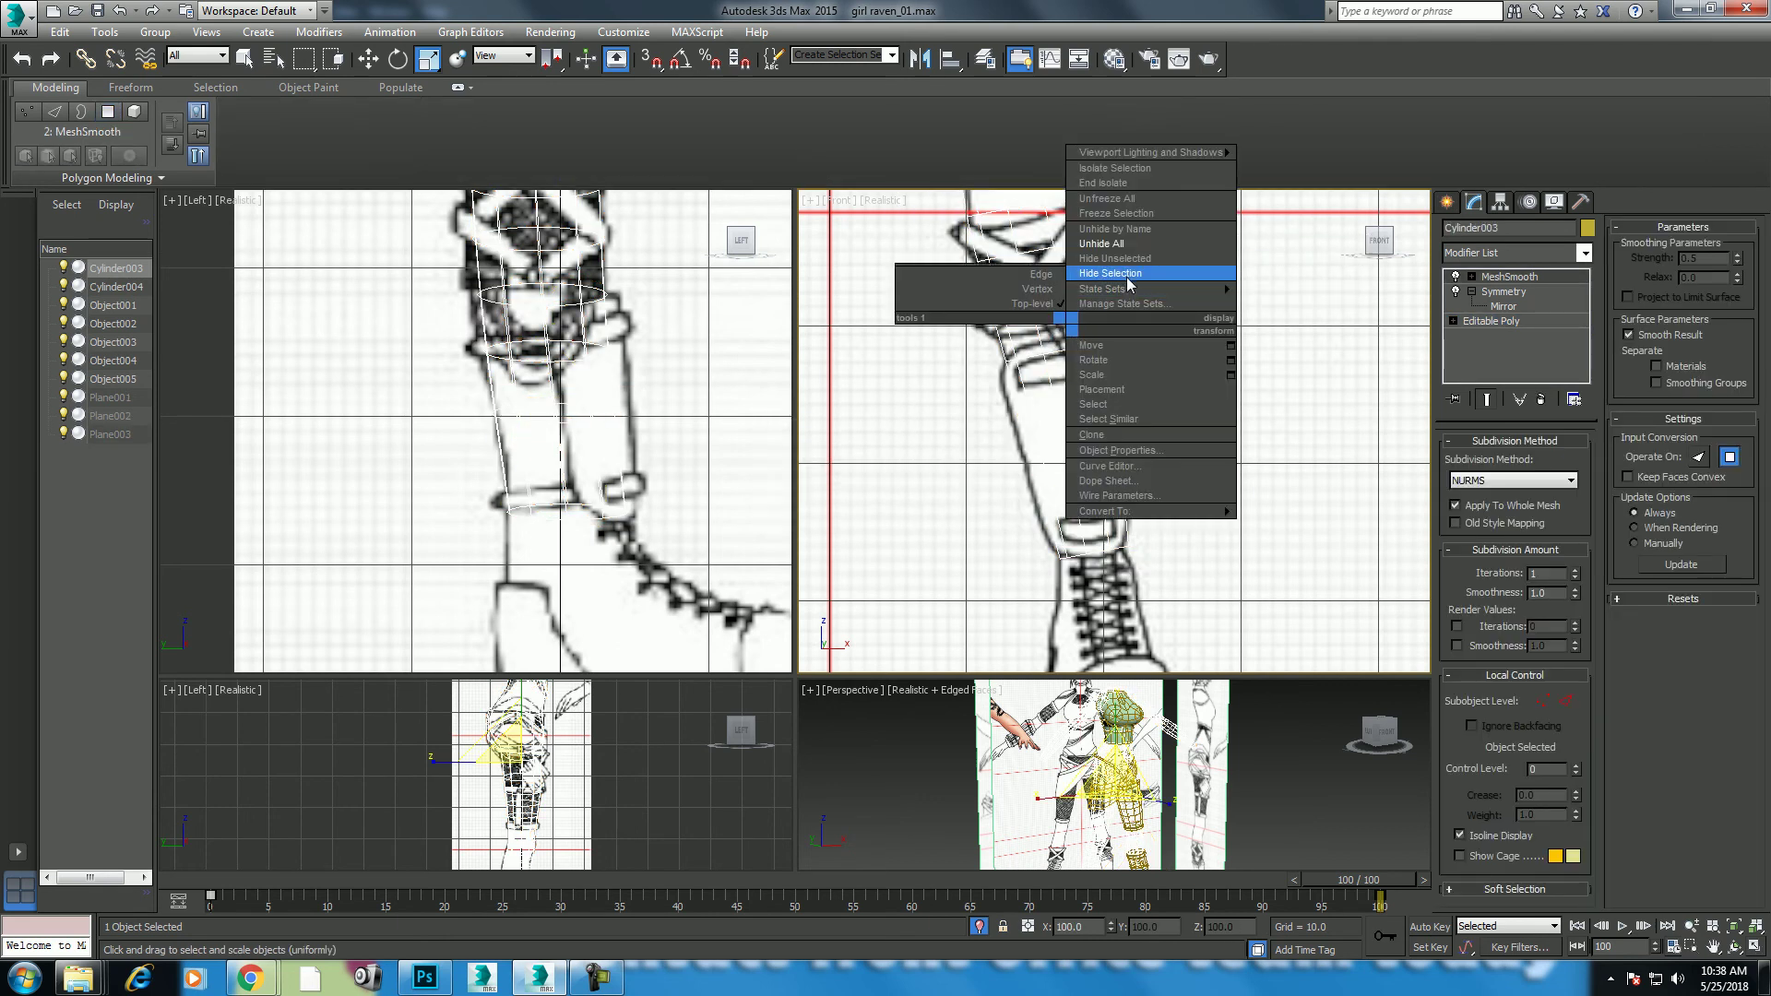
{"action": "left_click", "coordinate": [1129, 275]}
{"action": "left_click", "coordinate": [1128, 457]}
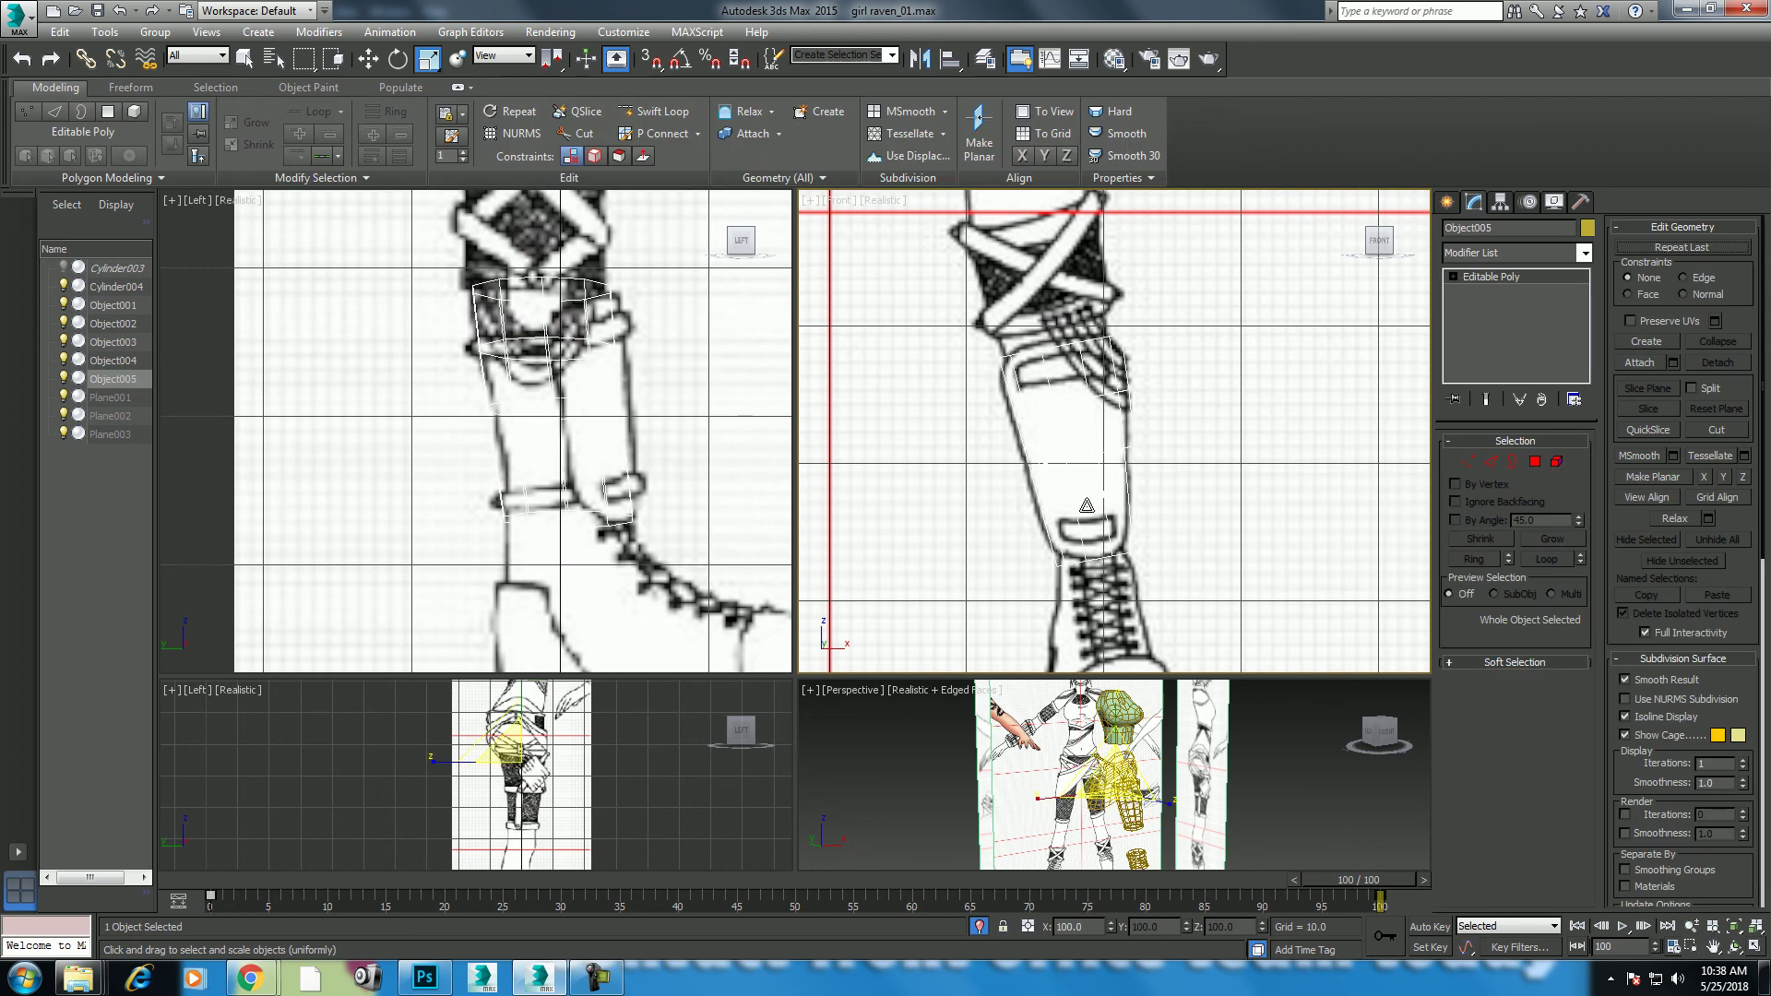
Step: Add an FFD 3x3x3 modifier to Object005 and edit its control points
{"action": "left_click", "coordinate": [1521, 255]}
{"action": "key", "text": "f"}
{"action": "key", "text": "f"}
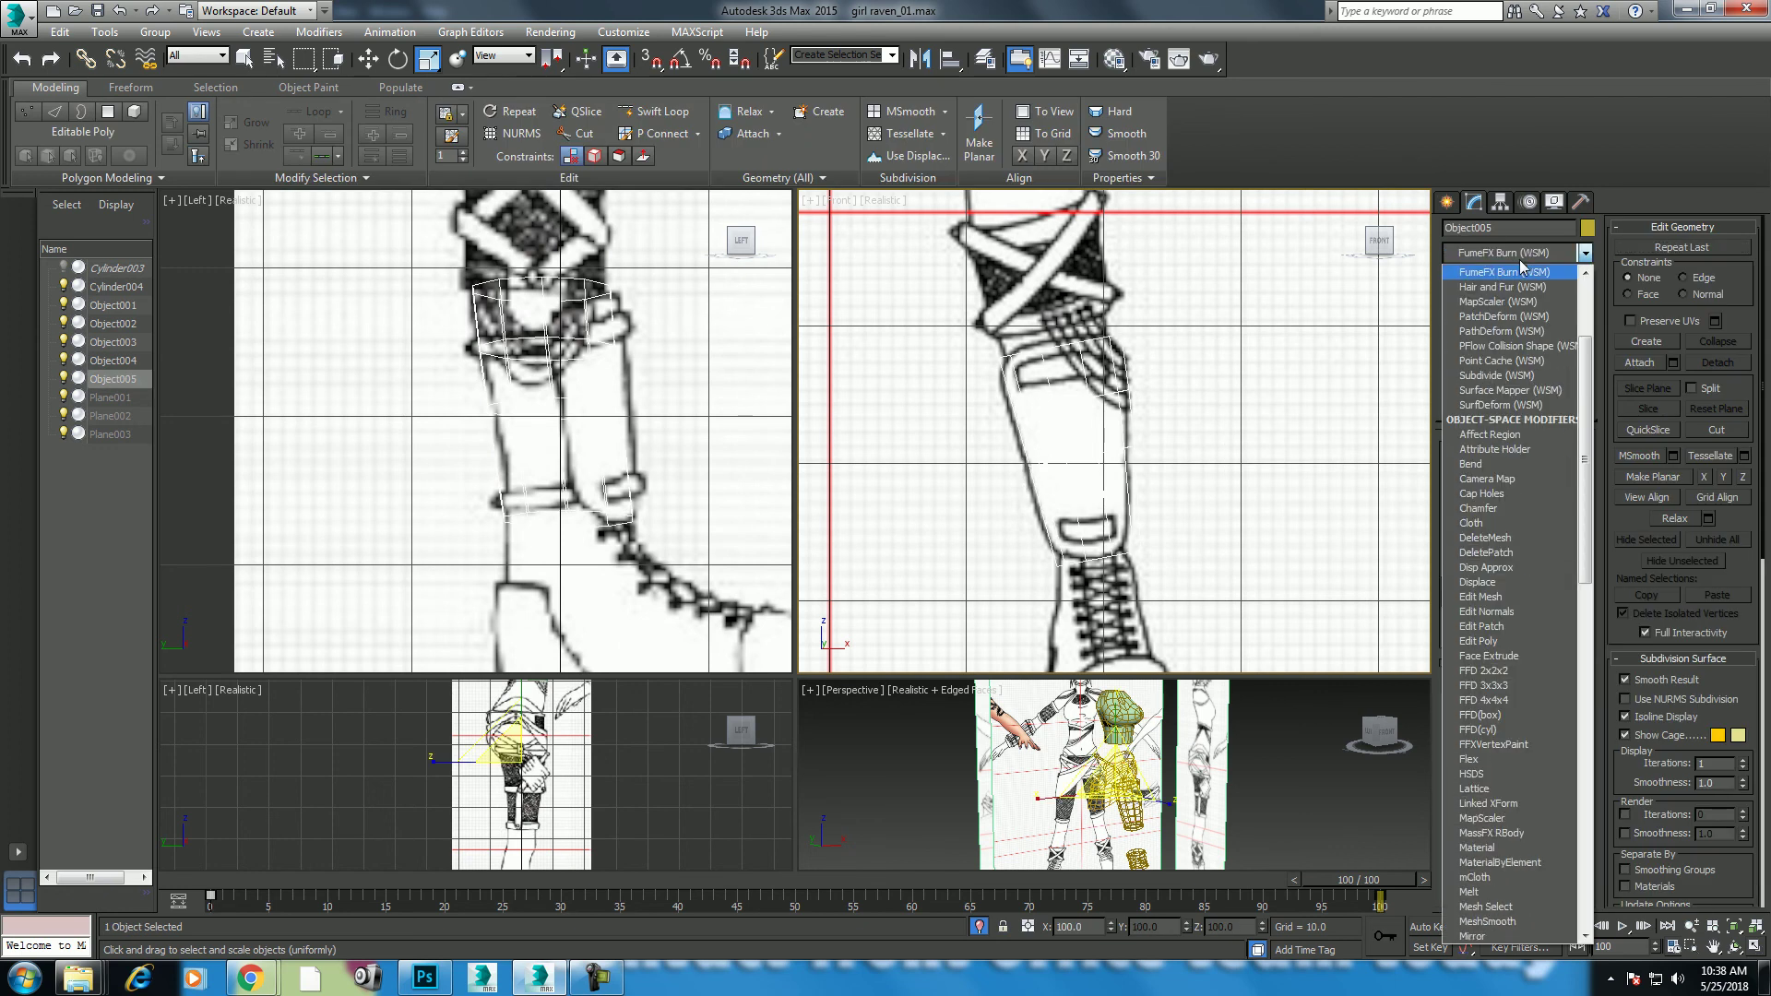
{"action": "left_click", "coordinate": [1513, 287]}
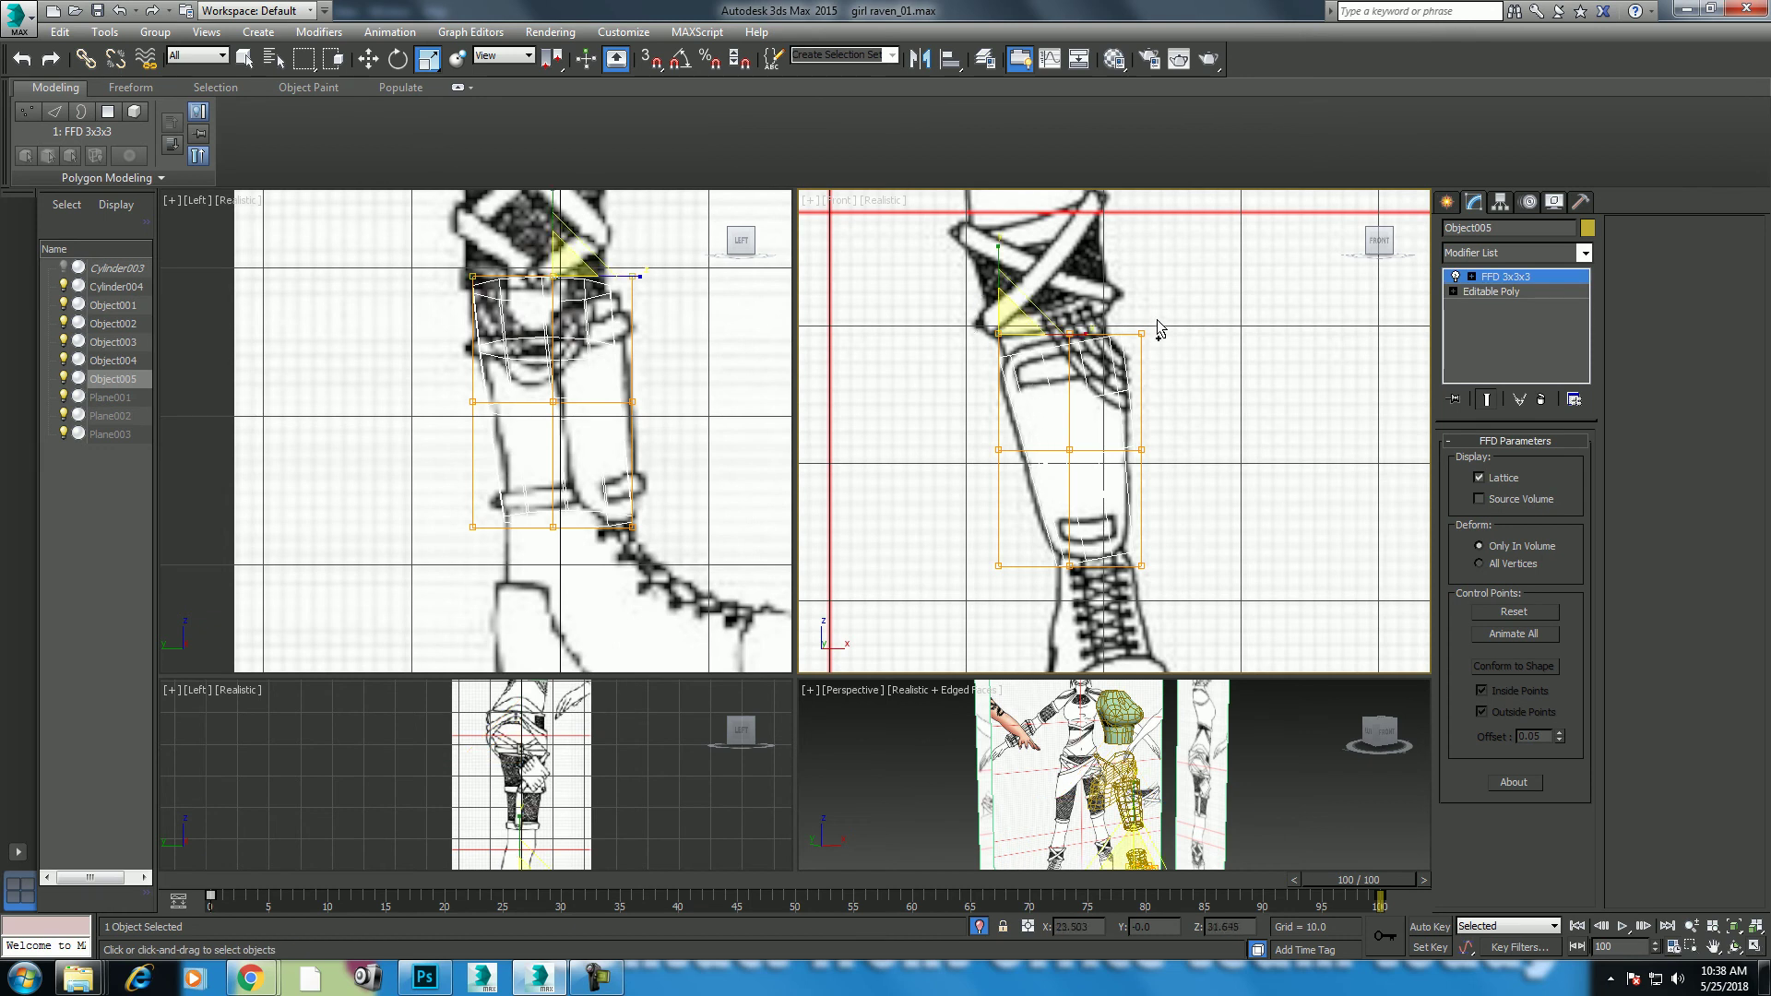
{"action": "key", "text": "w"}
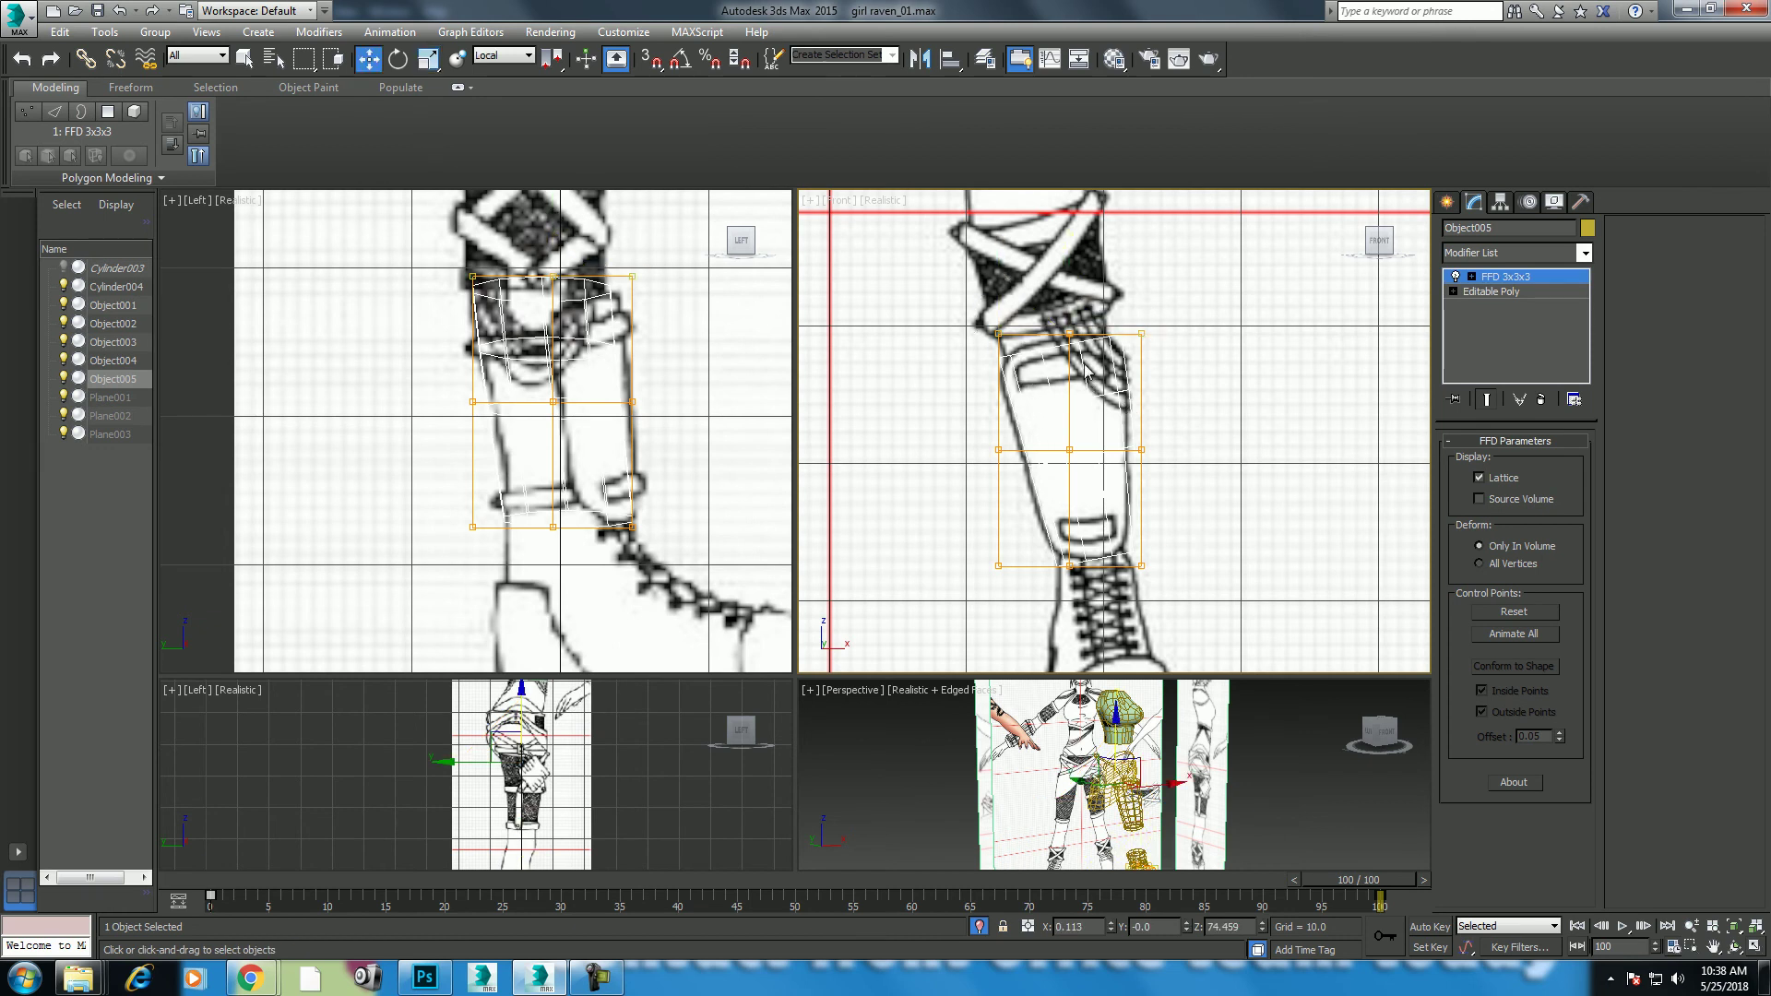
{"action": "left_click", "coordinate": [1471, 277]}
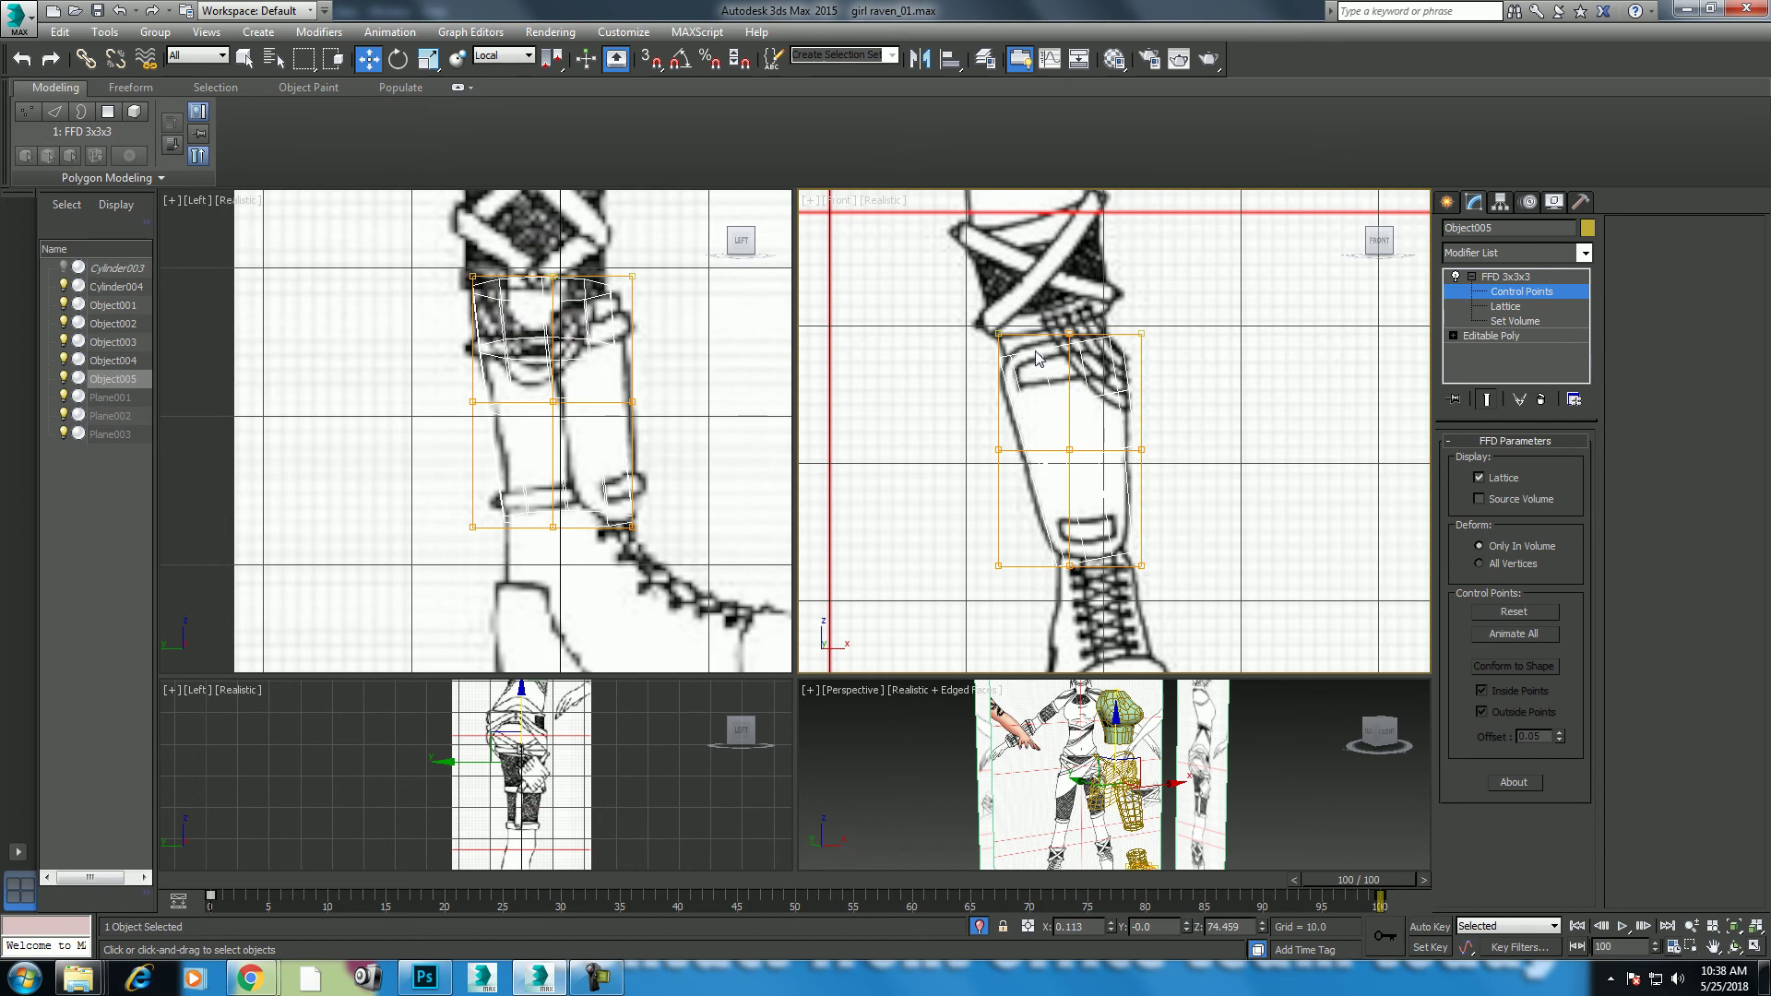
Step: Inspect the lattice, delete the FFD 3x3x3, and enter Editable Poly vertex mode
{"action": "scroll", "coordinate": [1052, 369], "scroll_direction": "down", "scroll_amount": 8}
{"action": "scroll", "coordinate": [1052, 369], "scroll_direction": "up", "scroll_amount": 3}
{"action": "scroll", "coordinate": [1107, 376], "scroll_direction": "up", "scroll_amount": 3}
{"action": "scroll", "coordinate": [1107, 375], "scroll_direction": "up", "scroll_amount": 3}
{"action": "middle_click_drag", "start_coordinate": [985, 368], "coordinate": [1107, 337]}
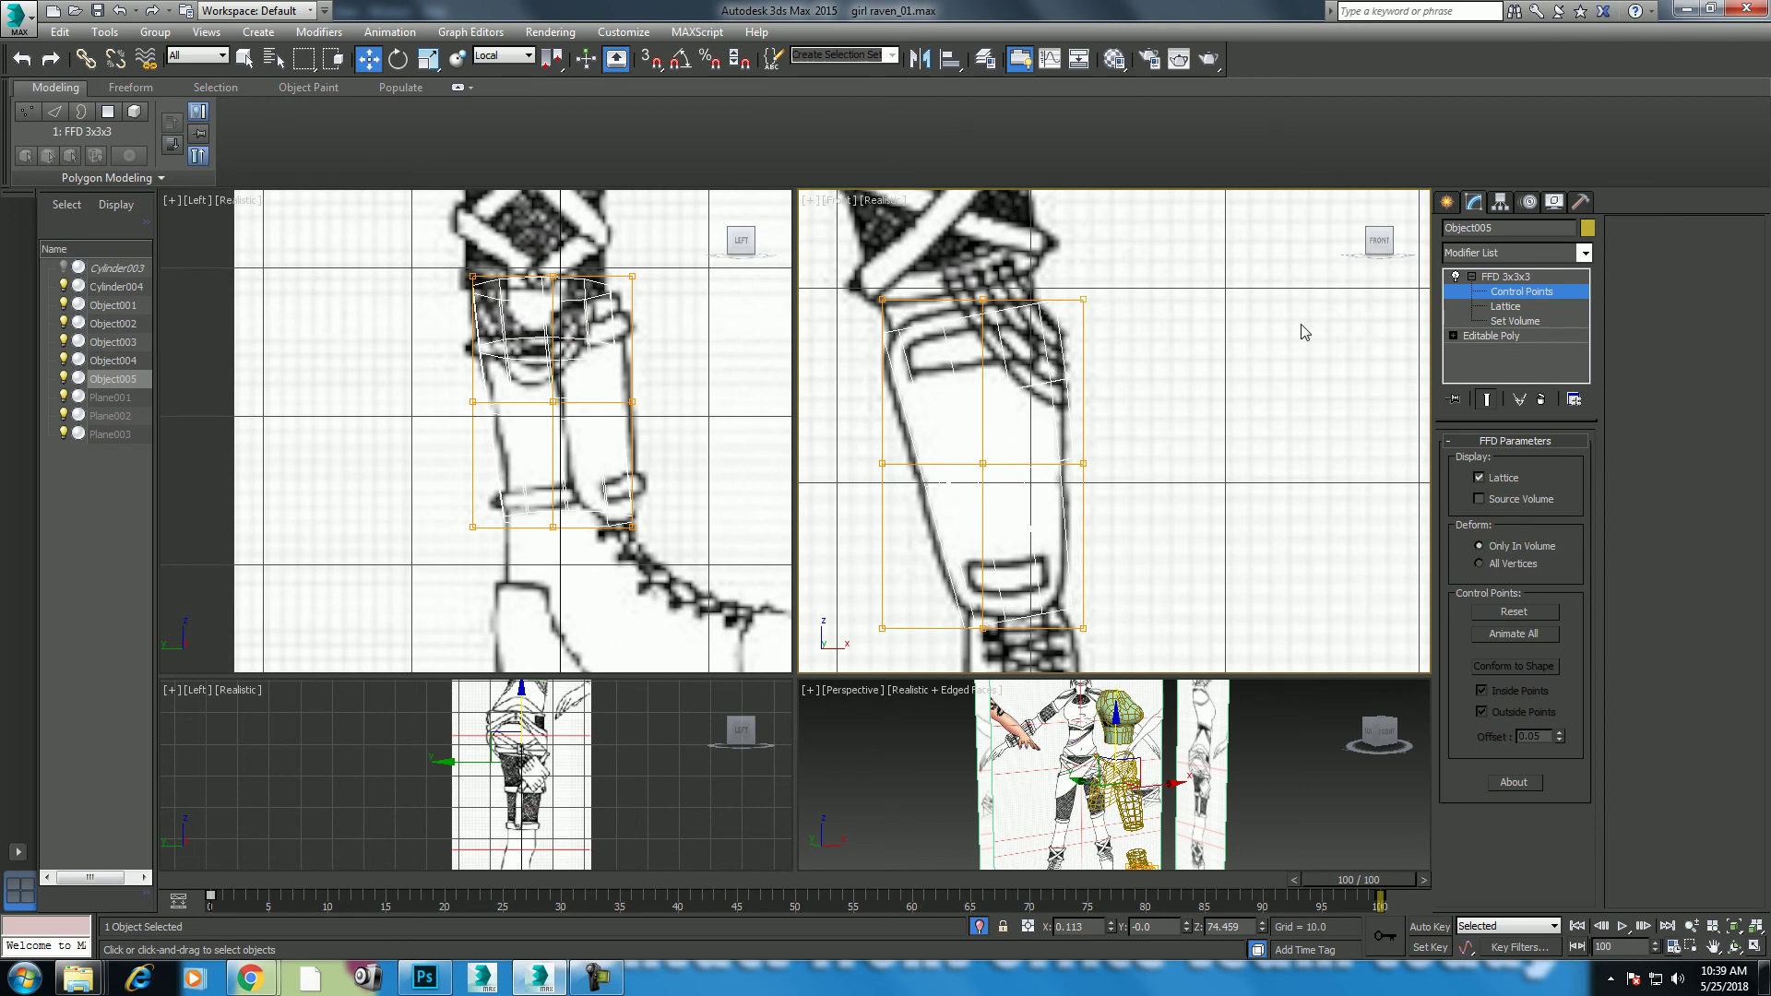
{"action": "scroll", "coordinate": [1059, 287], "scroll_direction": "down", "scroll_amount": 3}
{"action": "key", "text": "ctrl+b"}
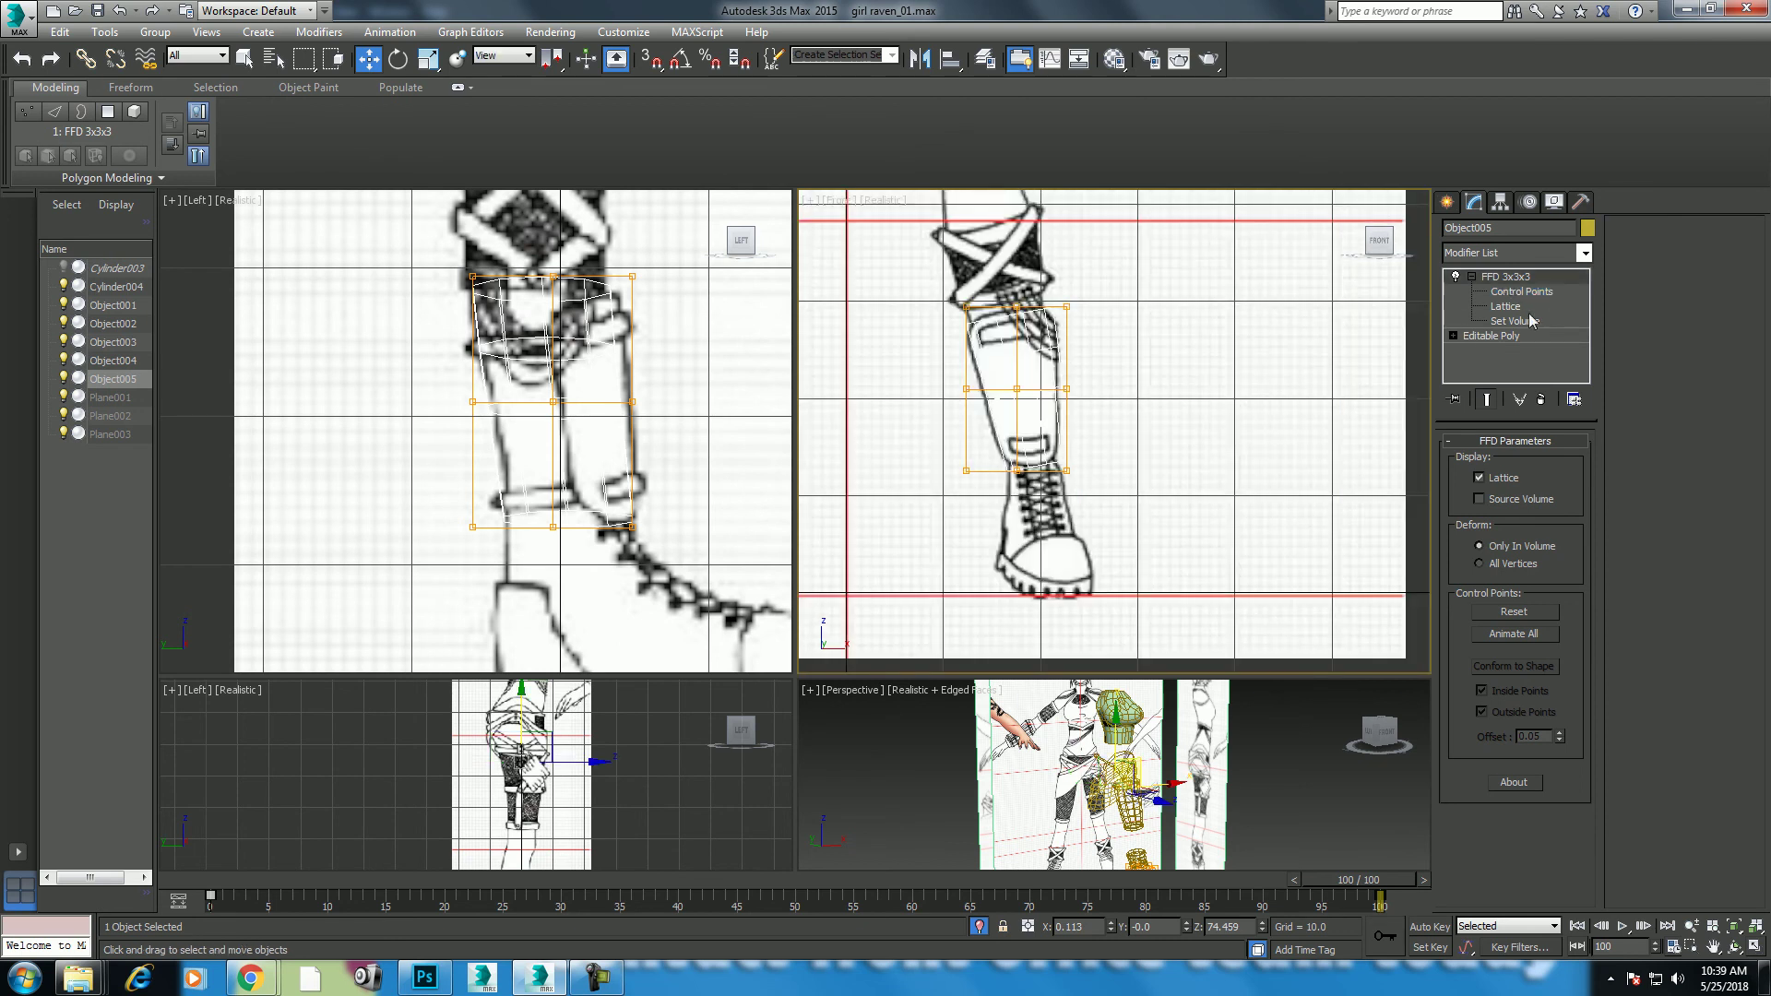
{"action": "left_click", "coordinate": [1545, 399]}
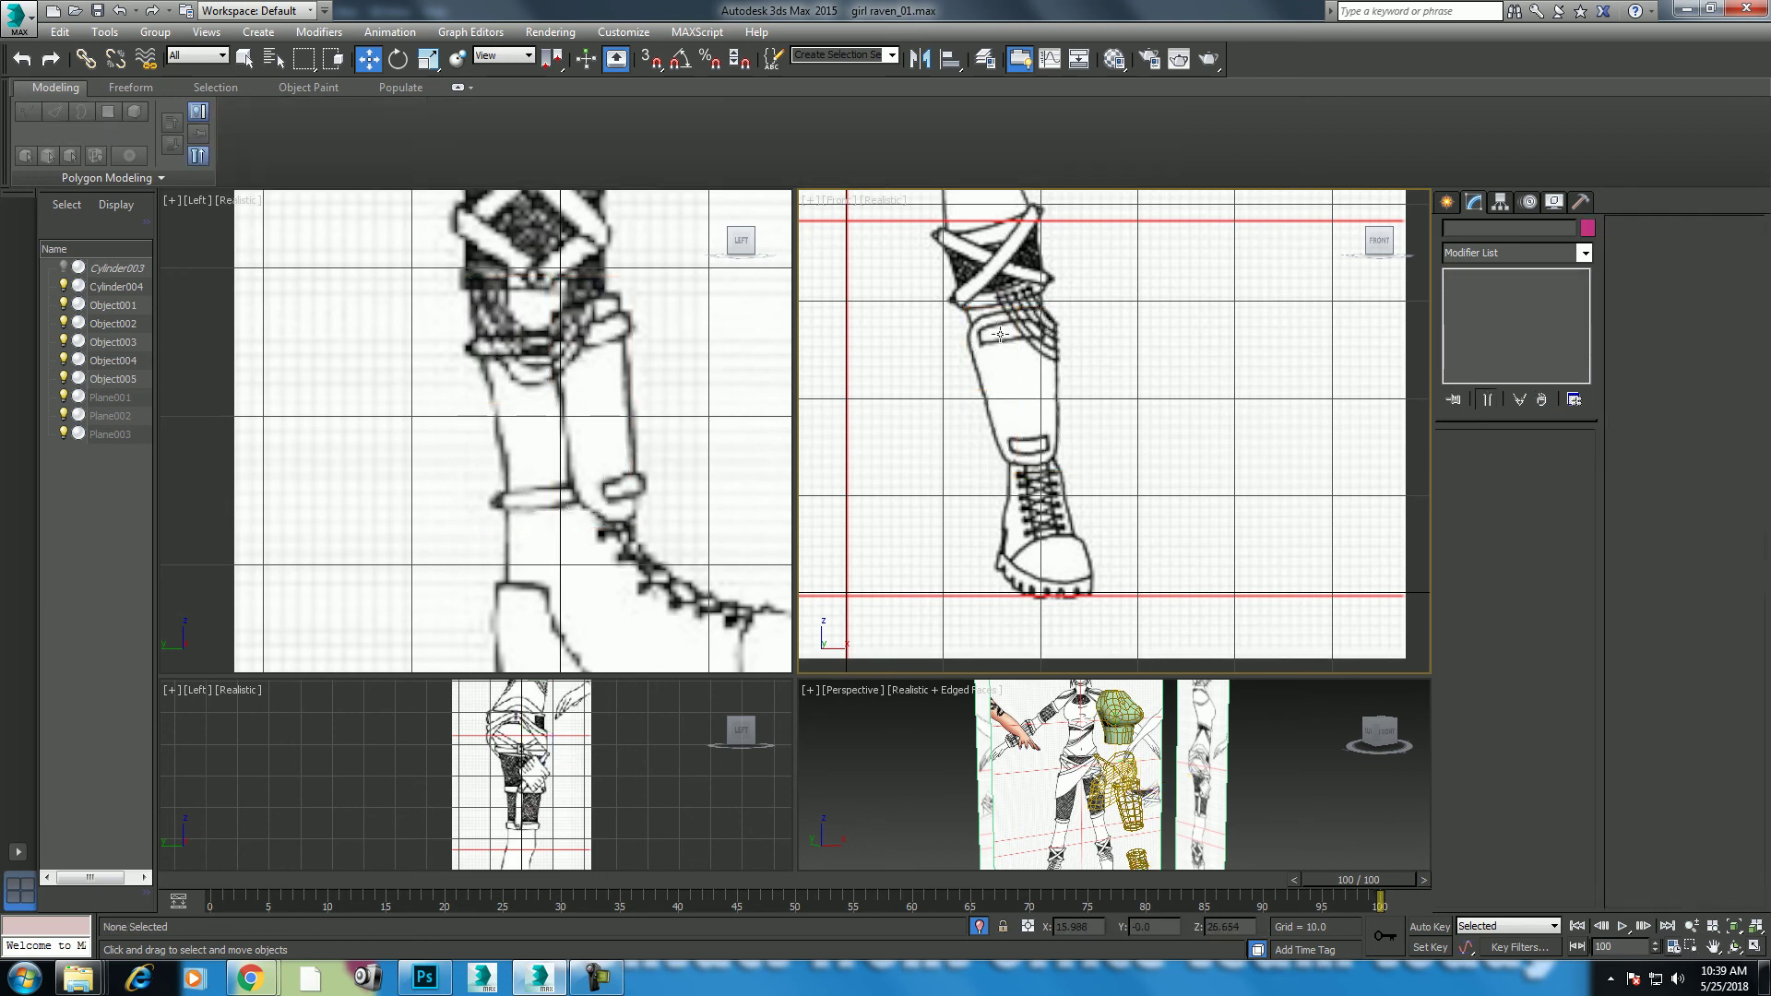
{"action": "scroll", "coordinate": [1030, 341], "scroll_direction": "up", "scroll_amount": 3}
{"action": "left_click", "coordinate": [1467, 461]}
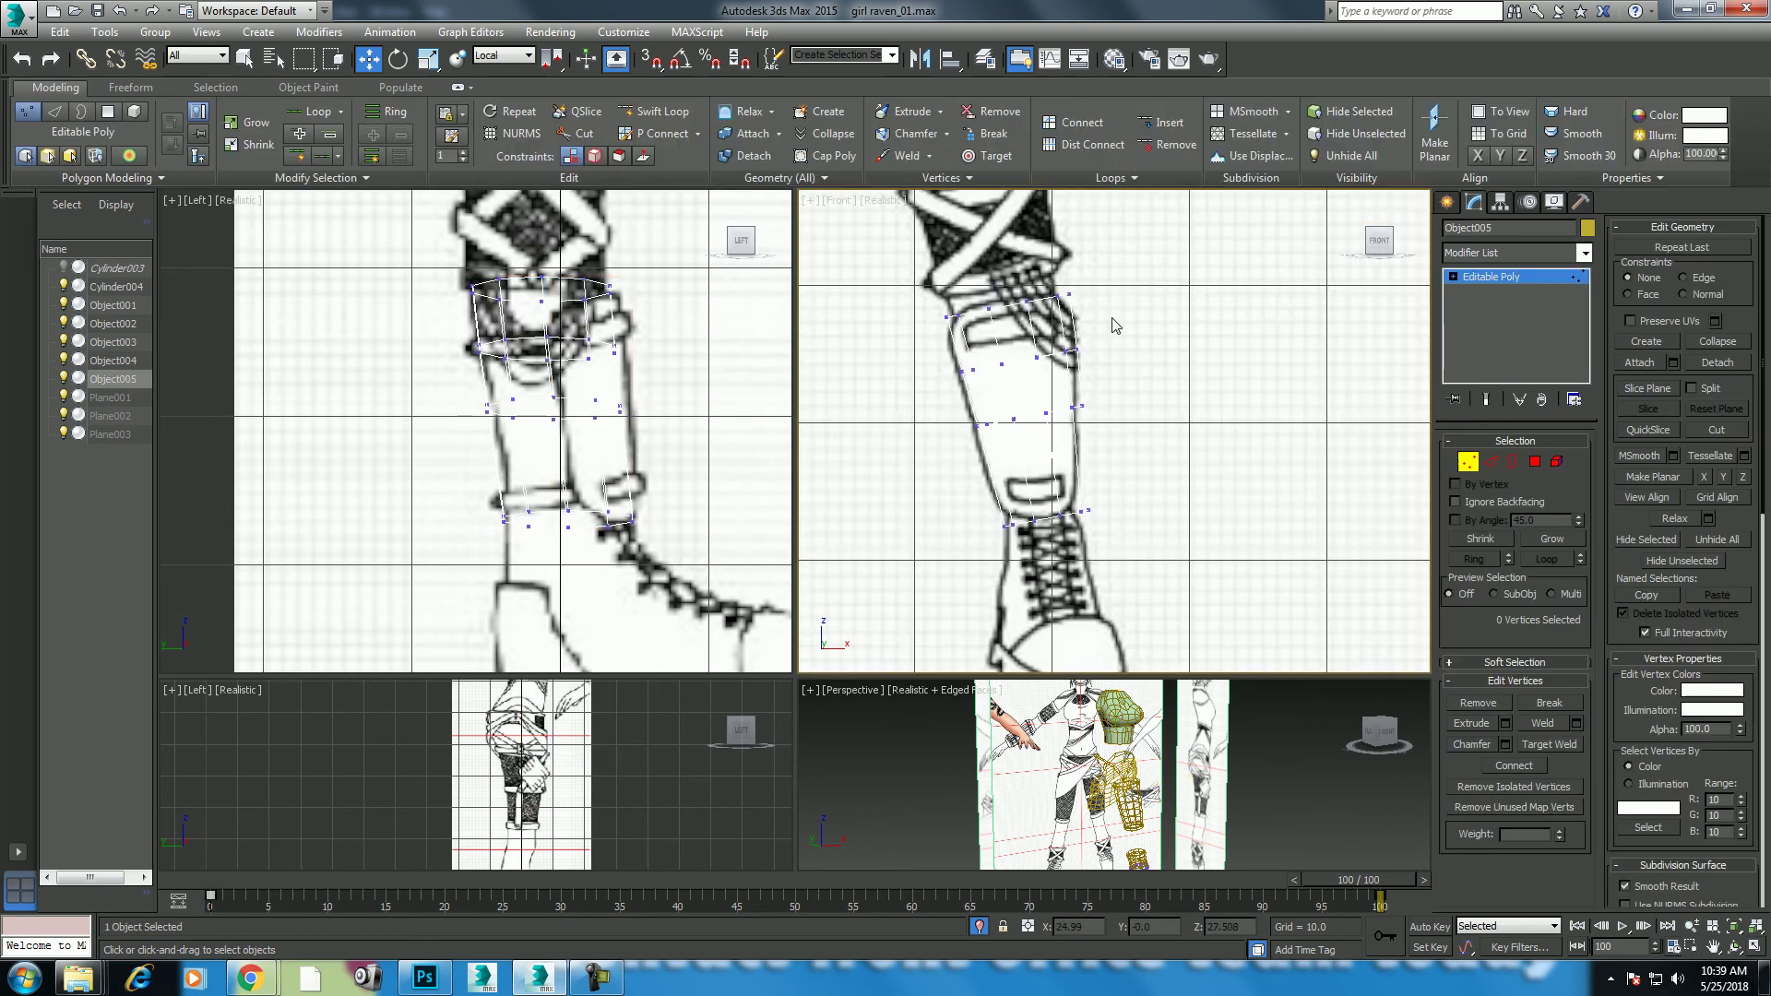
Step: Add an FFD 2x2x2 to the shaft's top vertex ring and tilt it, lowering the left side
{"action": "left_click_drag", "start_coordinate": [1098, 281], "coordinate": [937, 330]}
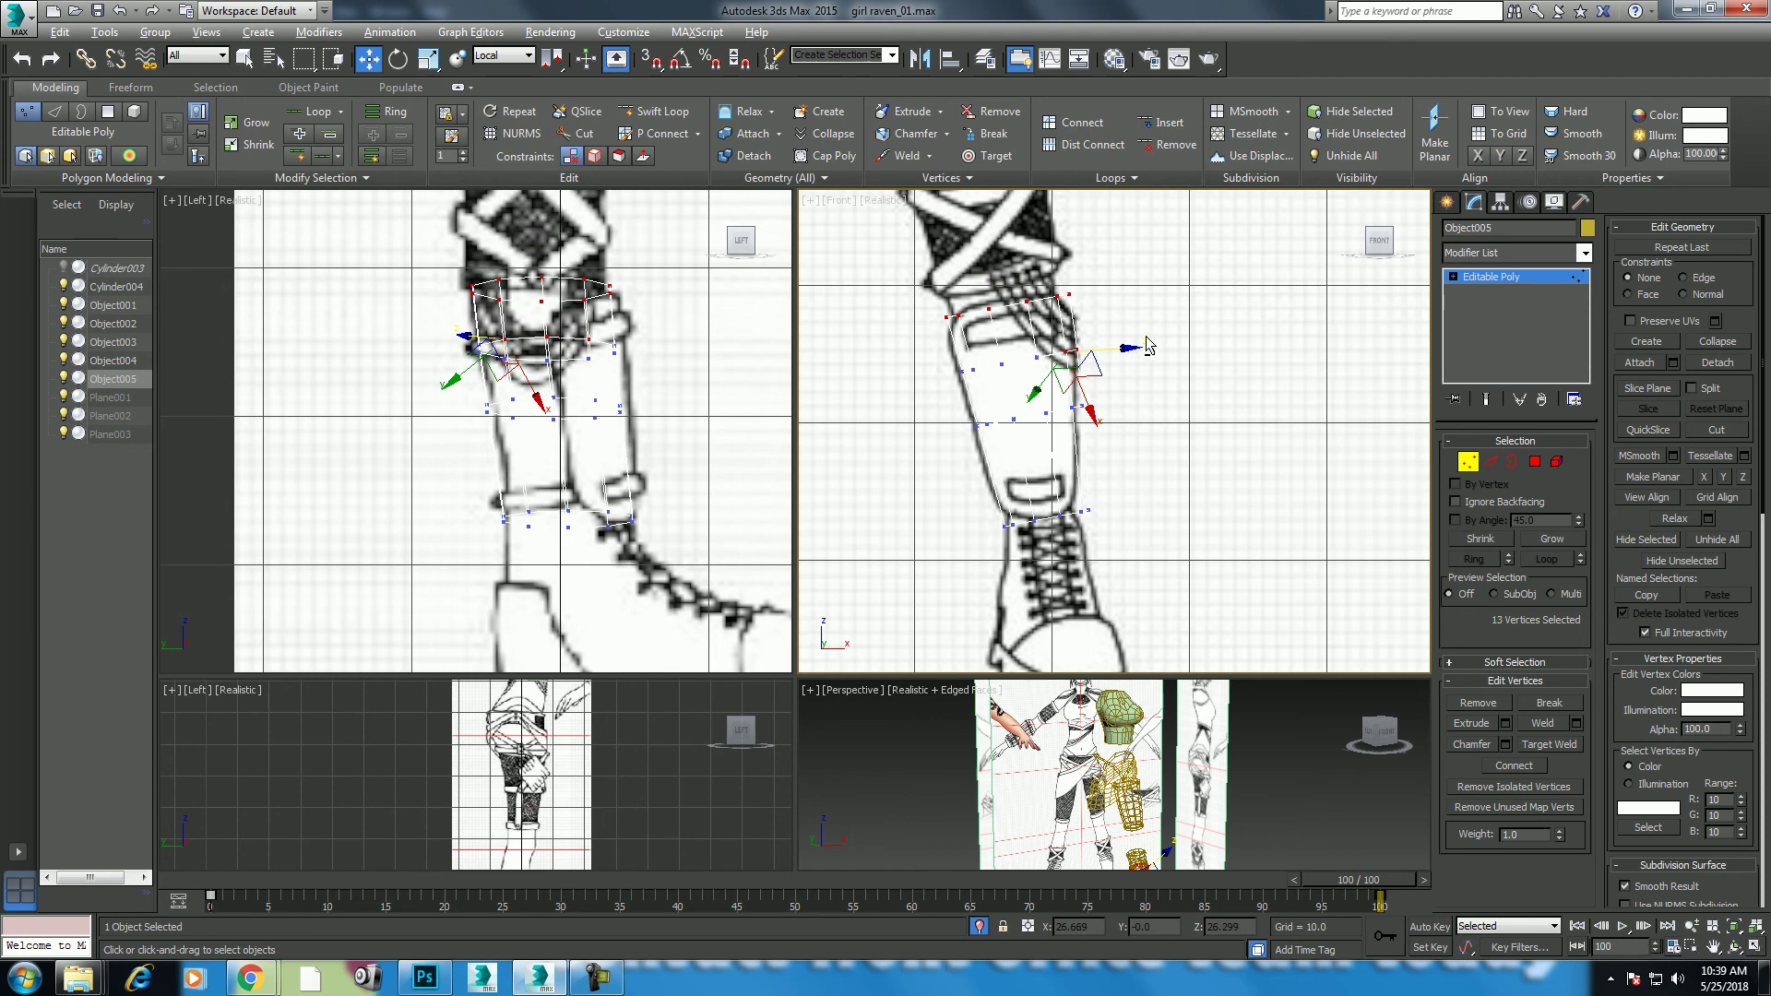
{"action": "left_click", "coordinate": [1501, 256]}
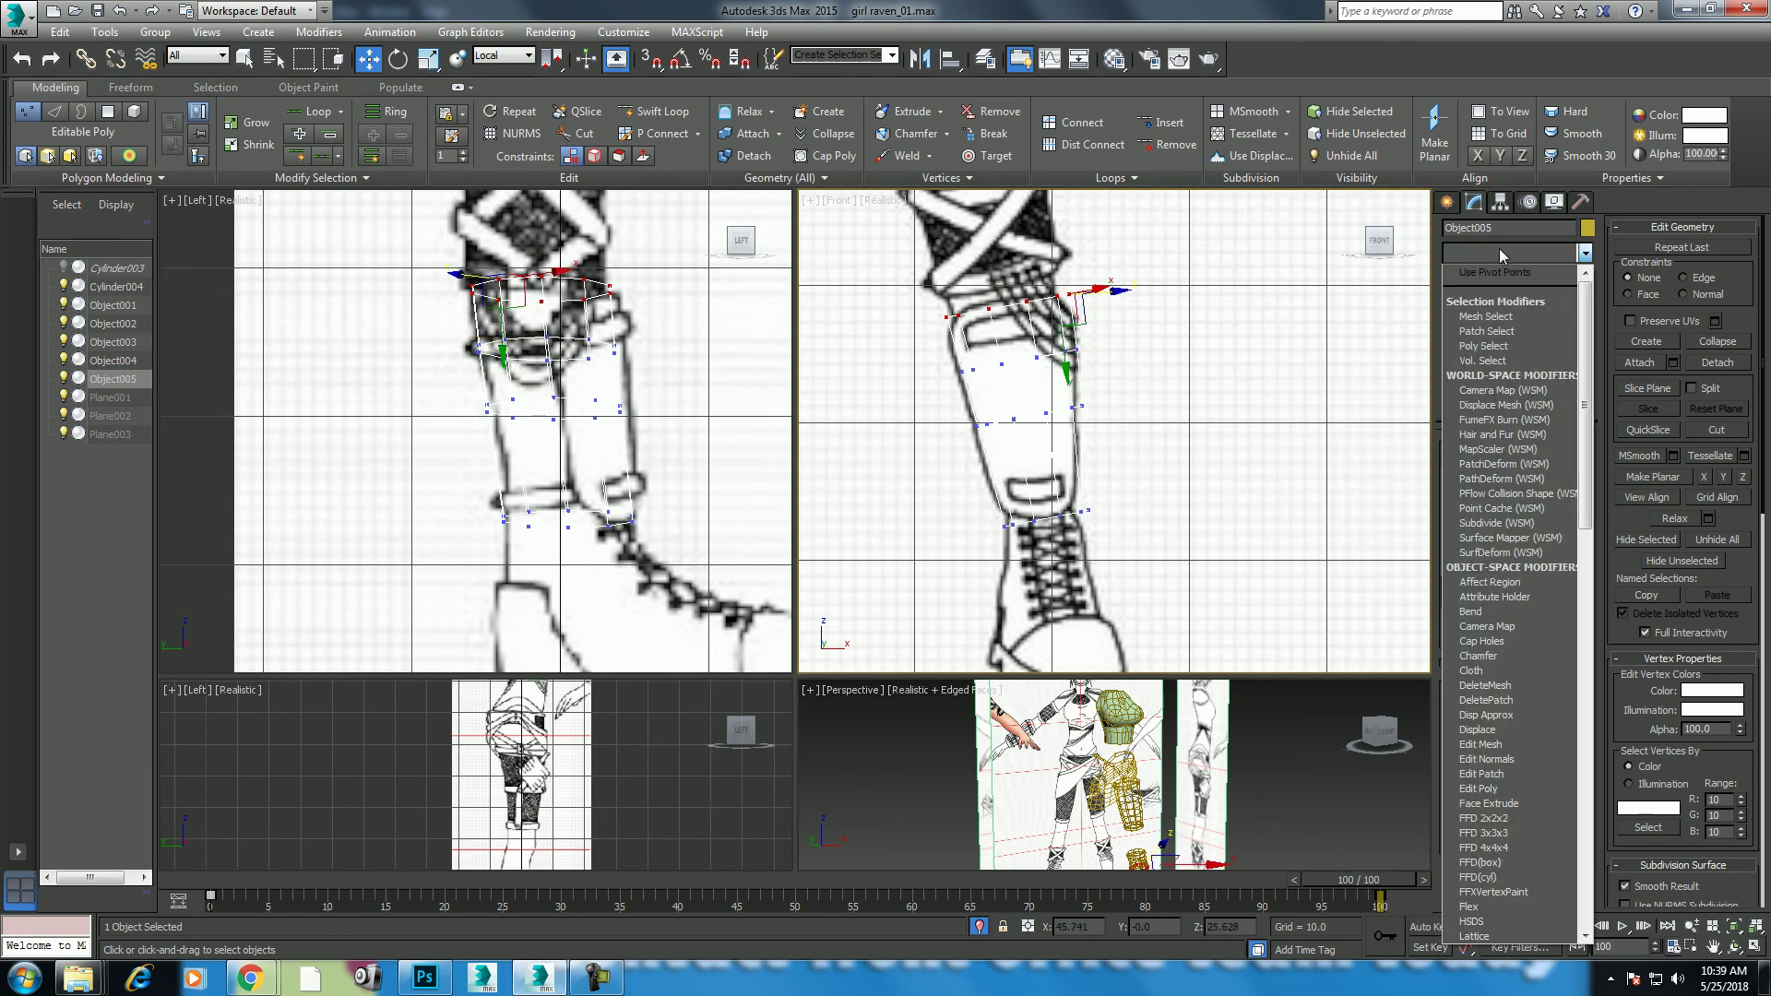
{"action": "type", "text": "ff"}
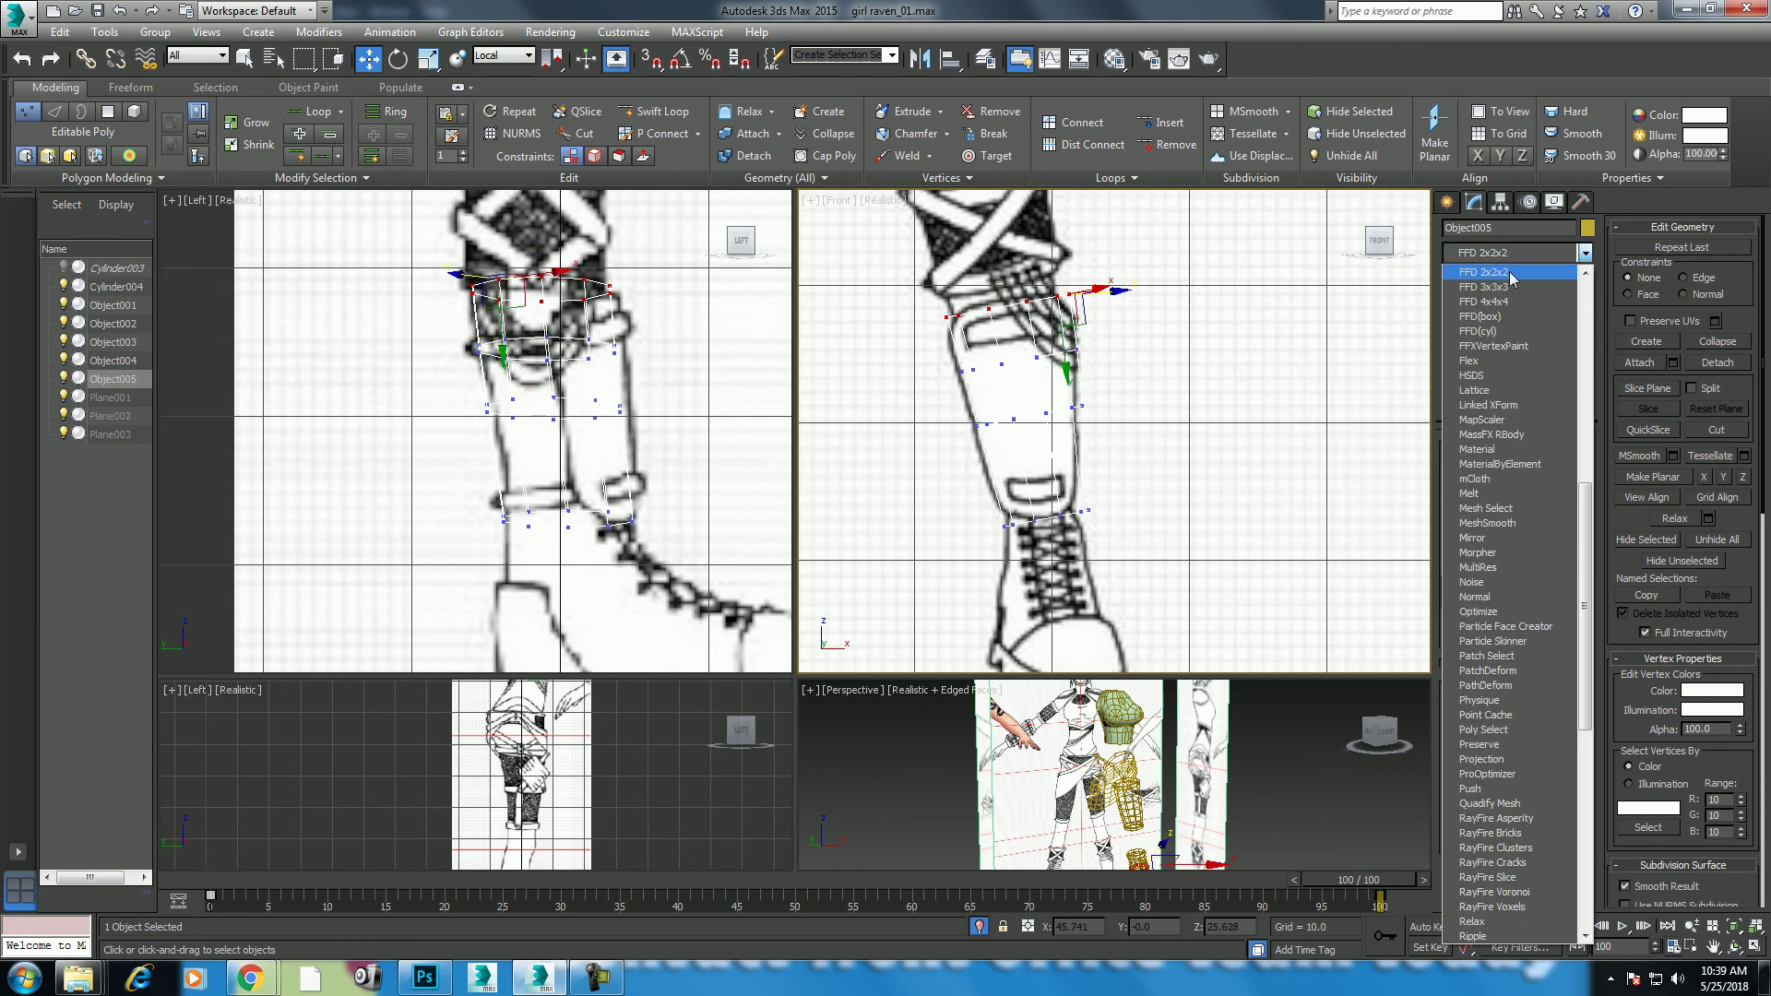
{"action": "left_click", "coordinate": [1482, 272]}
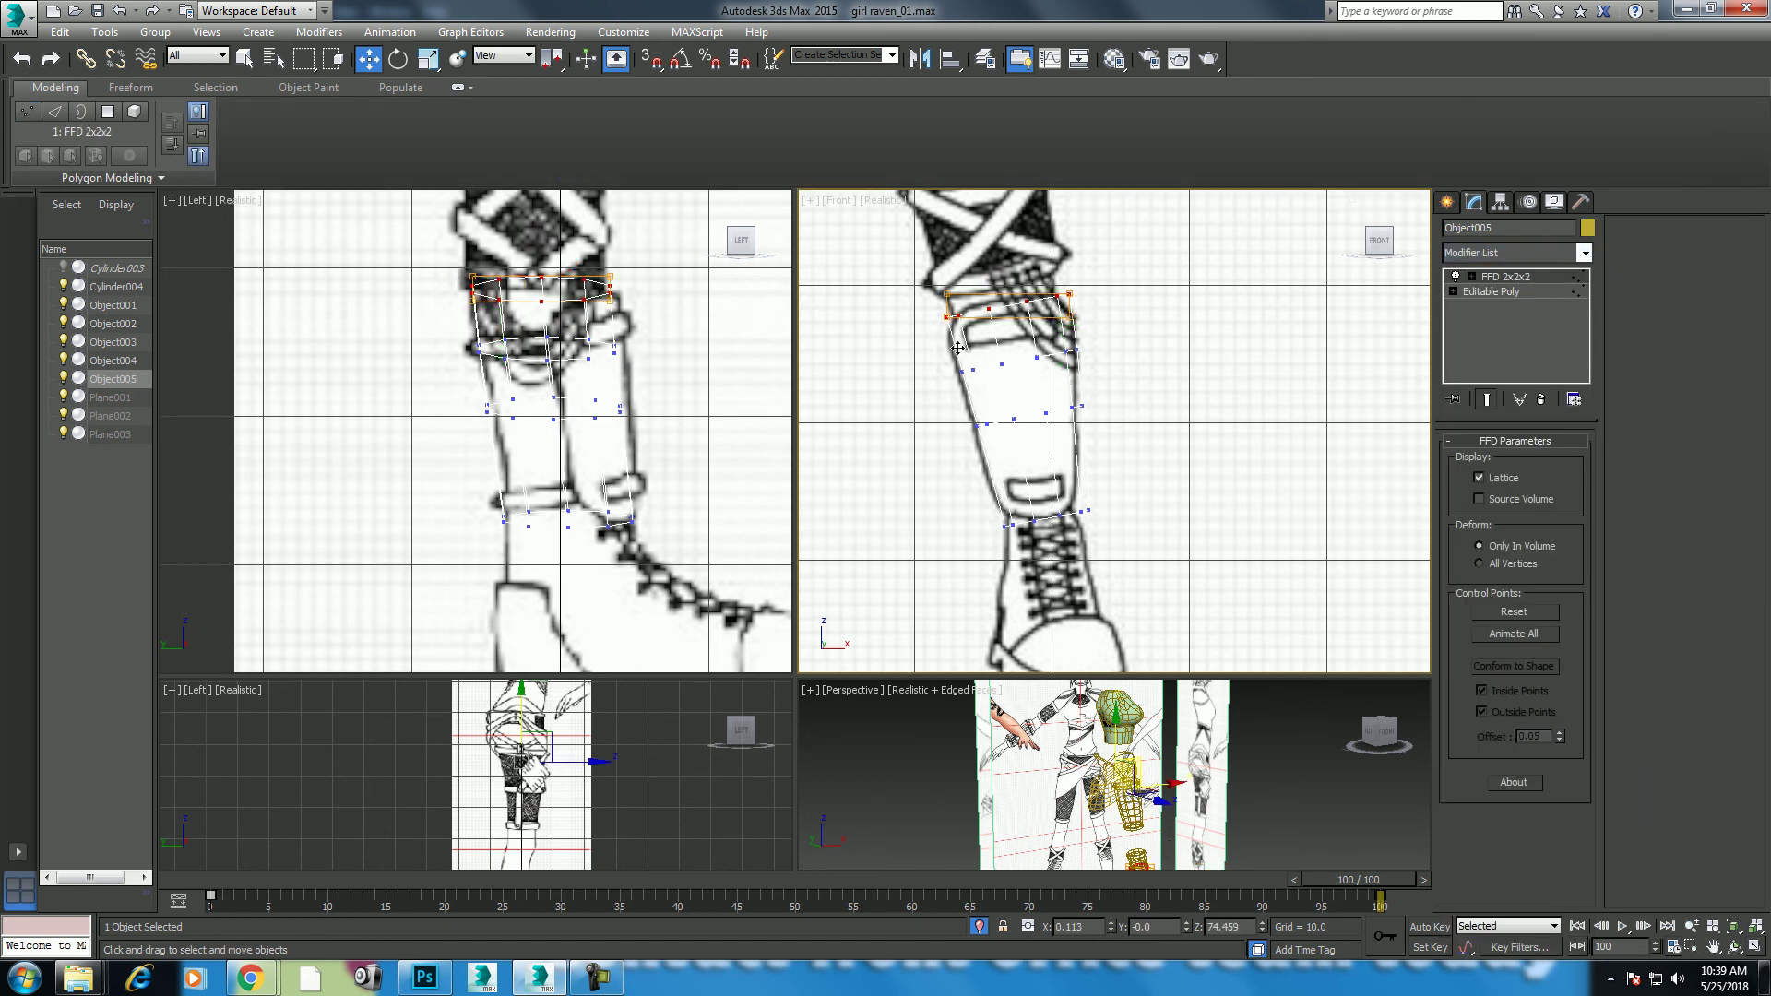
{"action": "middle_click_drag", "start_coordinate": [980, 360], "coordinate": [1003, 399]}
{"action": "scroll", "coordinate": [1002, 400], "scroll_direction": "up", "scroll_amount": 5}
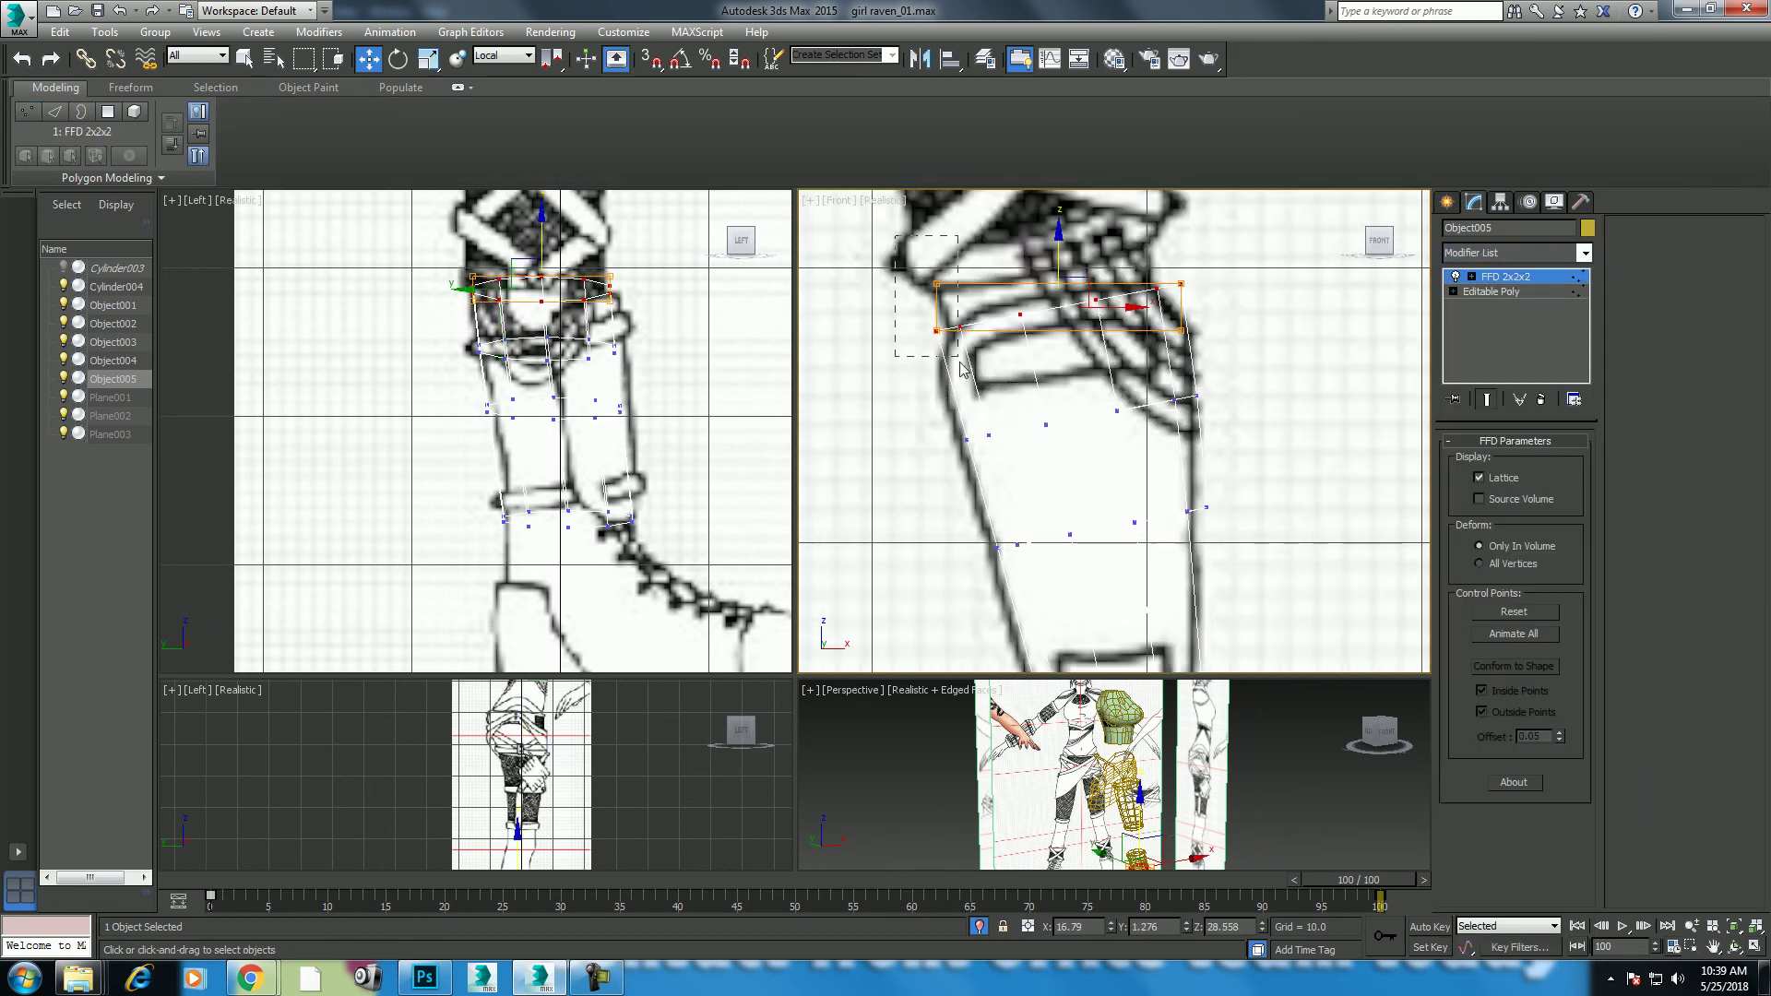
{"action": "left_click_drag", "start_coordinate": [1058, 232], "coordinate": [1059, 246]}
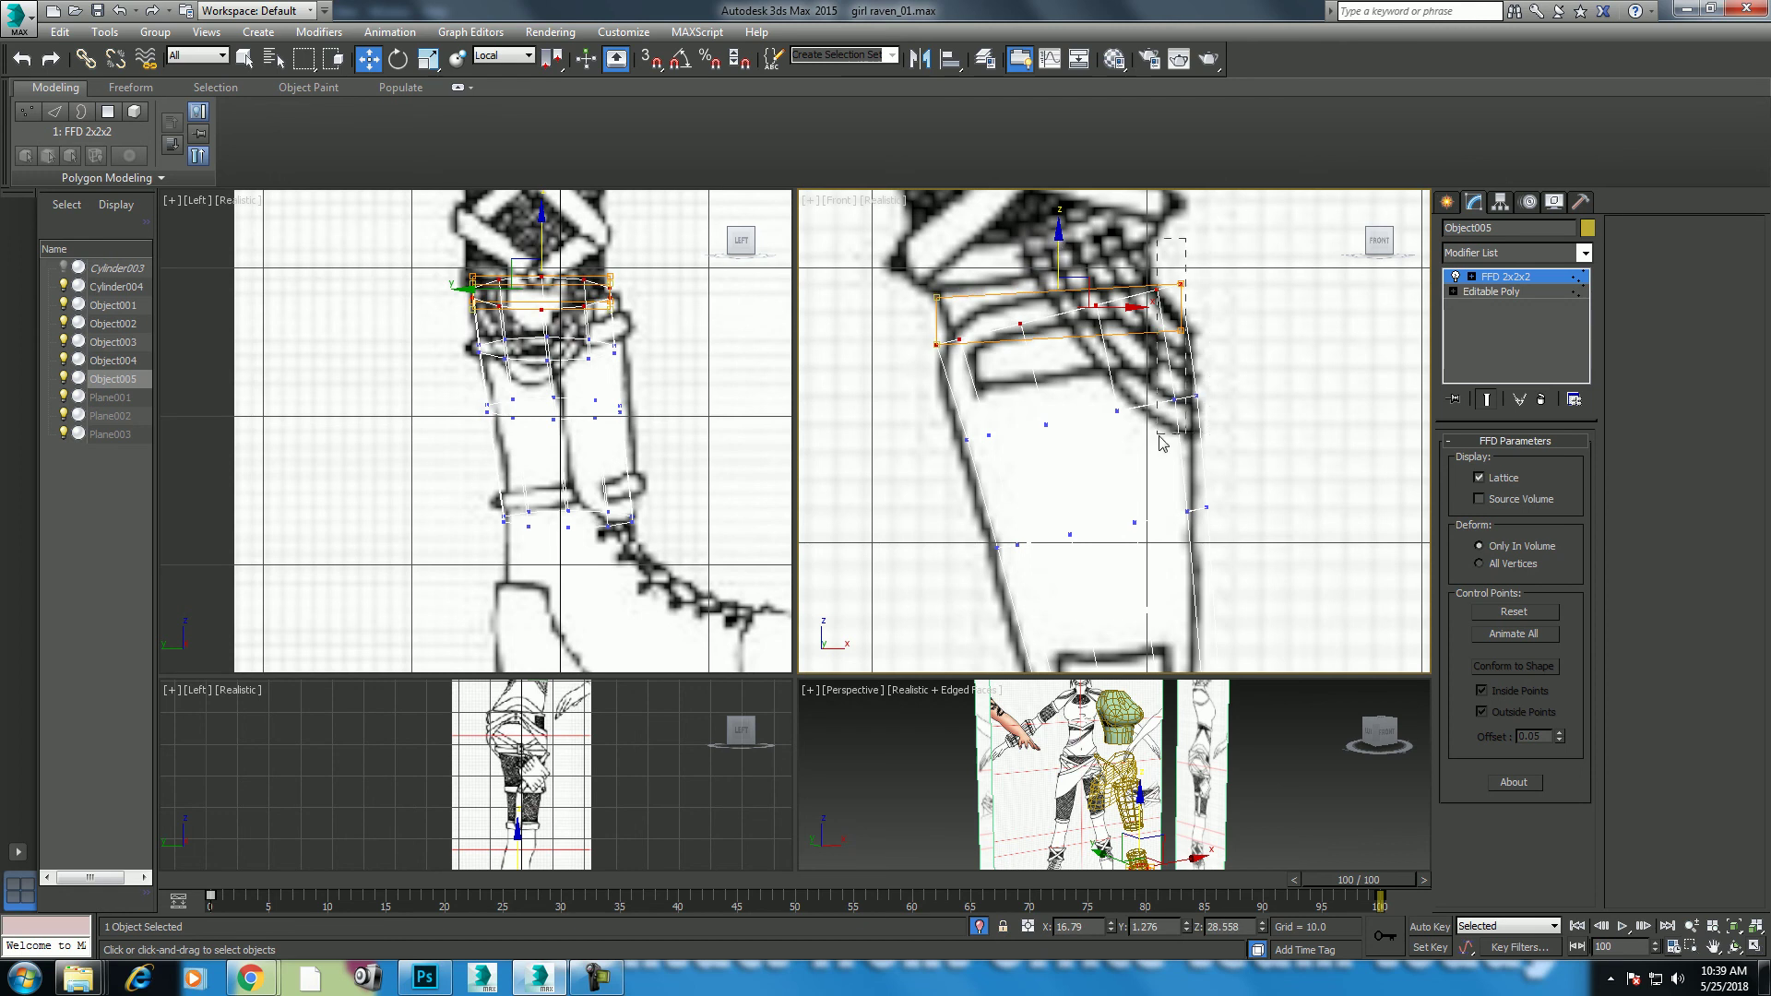
Step: Add an FFD 3x3x3 on top and raise its top-middle control points
{"action": "left_click", "coordinate": [1513, 252]}
{"action": "scroll", "coordinate": [1517, 288], "scroll_direction": "down", "scroll_amount": 10}
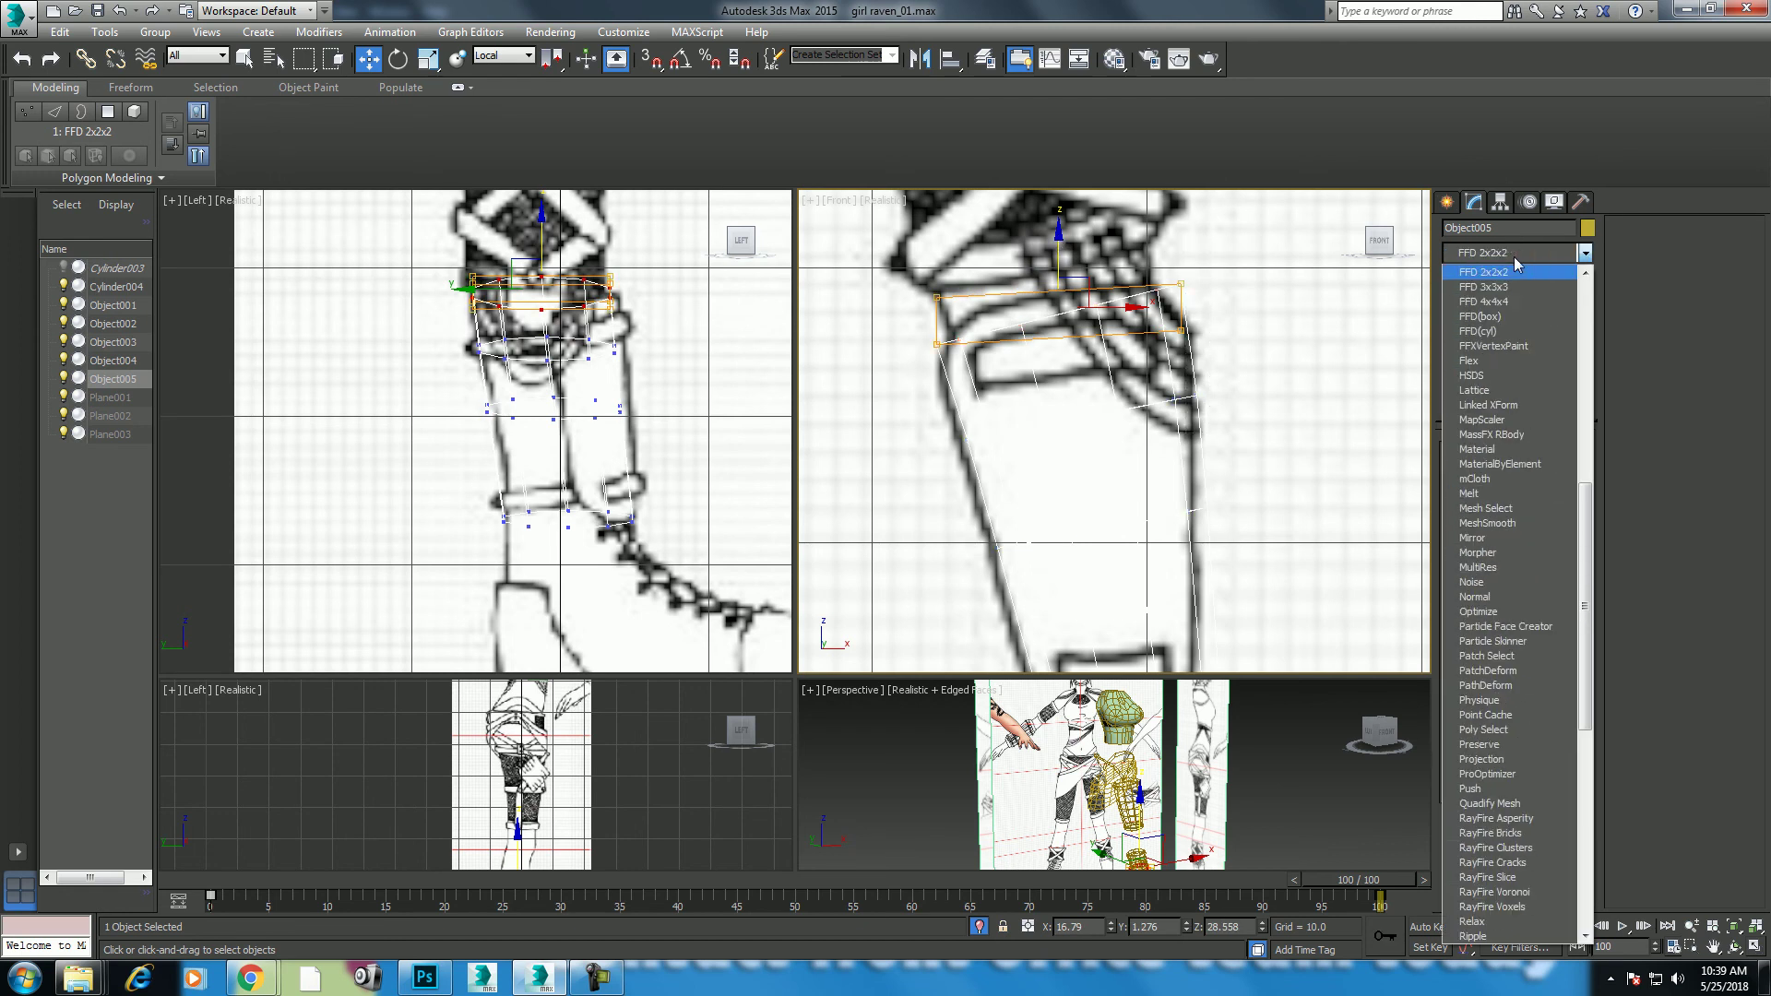
{"action": "left_click", "coordinate": [1517, 289]}
{"action": "left_click", "coordinate": [1114, 291]}
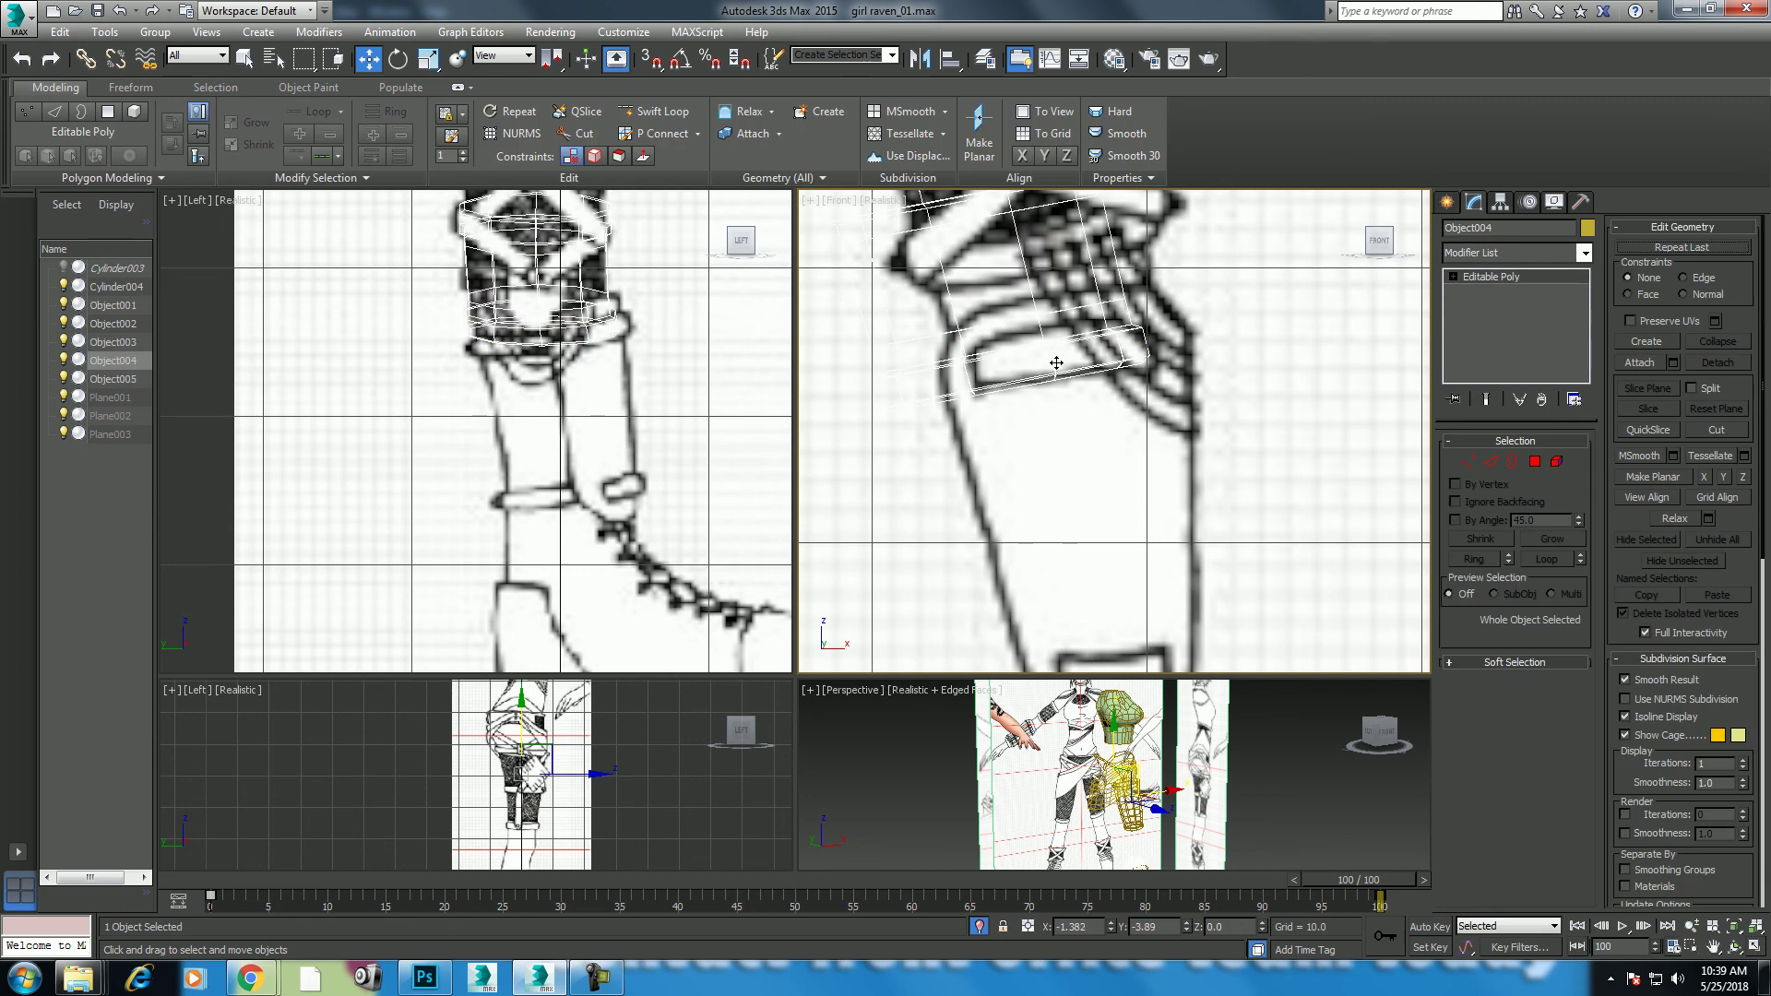
{"action": "left_click", "coordinate": [1151, 355]}
{"action": "left_click", "coordinate": [1472, 276]}
{"action": "left_click", "coordinate": [1522, 291]}
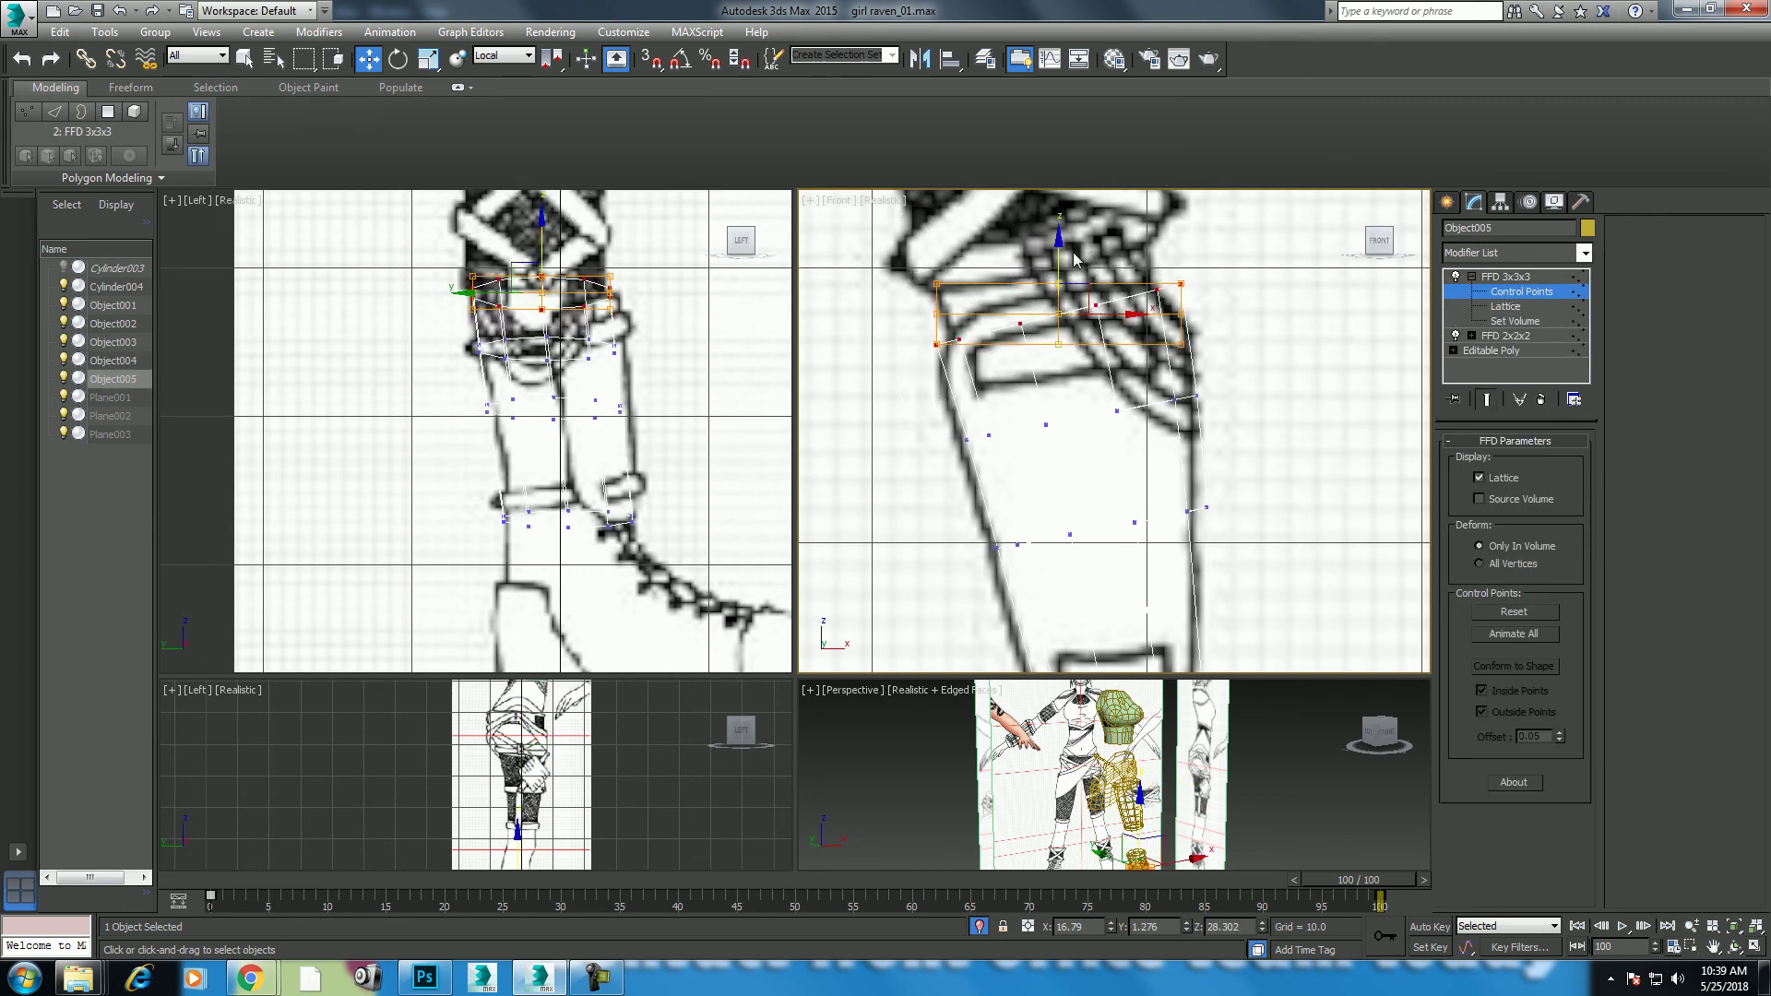
{"action": "mouse_move", "coordinate": [1075, 258]}
{"action": "left_mouse_down"}
{"action": "mouse_move", "coordinate": [1116, 318]}
{"action": "mouse_move", "coordinate": [1071, 250]}
{"action": "left_mouse_up"}
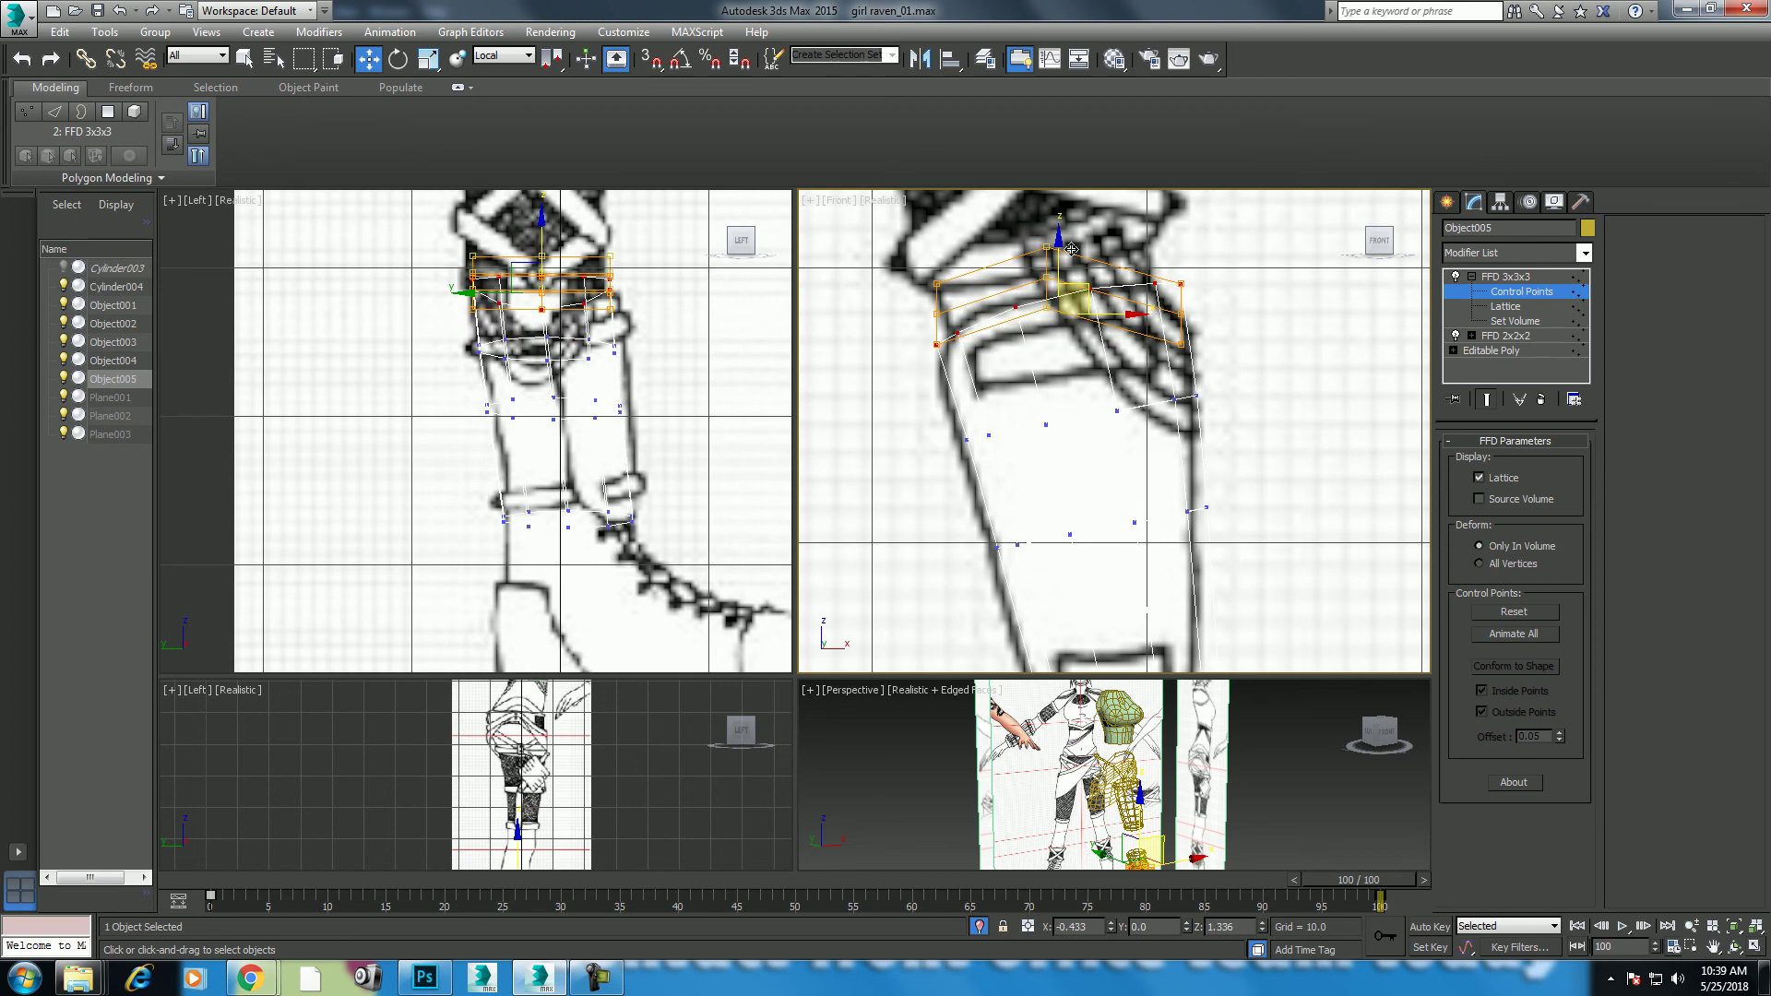
Step: Collapse the FFD stack into Object005's Editable Poly and confirm the warning
{"action": "scroll", "coordinate": [1101, 462], "scroll_direction": "down", "scroll_amount": 2}
{"action": "scroll", "coordinate": [1101, 462], "scroll_direction": "down", "scroll_amount": 1}
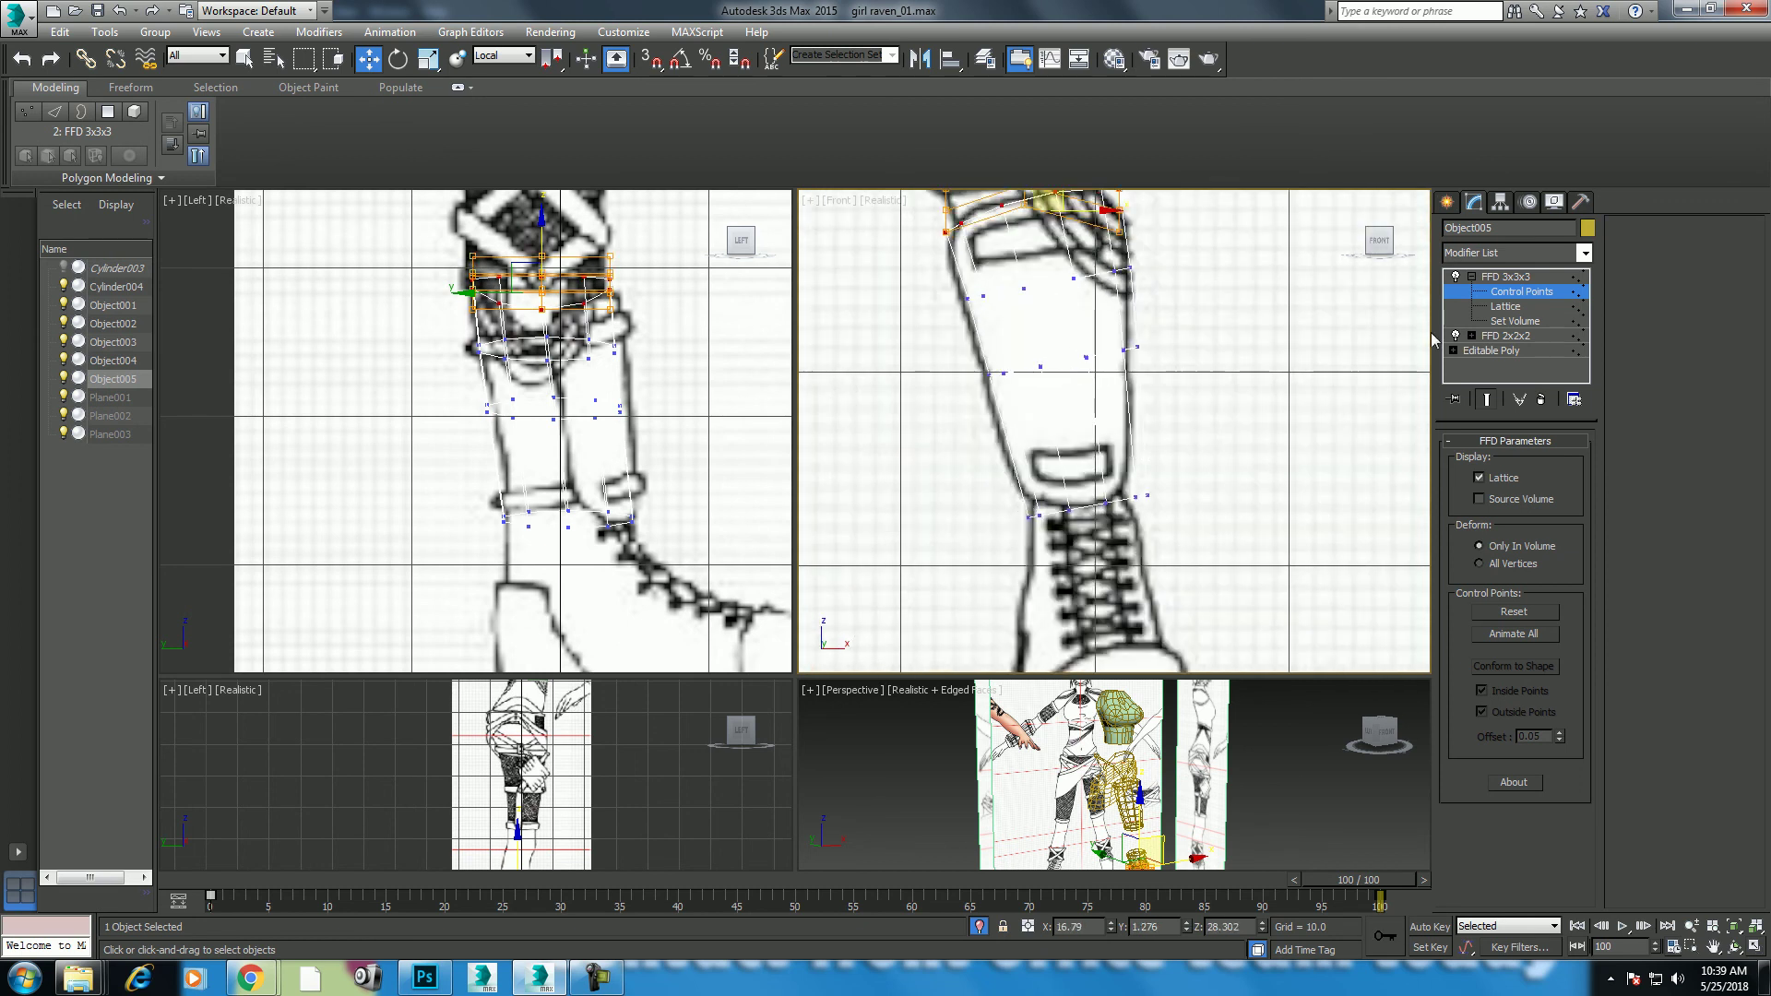
{"action": "middle_click_drag", "start_coordinate": [1149, 388], "coordinate": [1163, 431]}
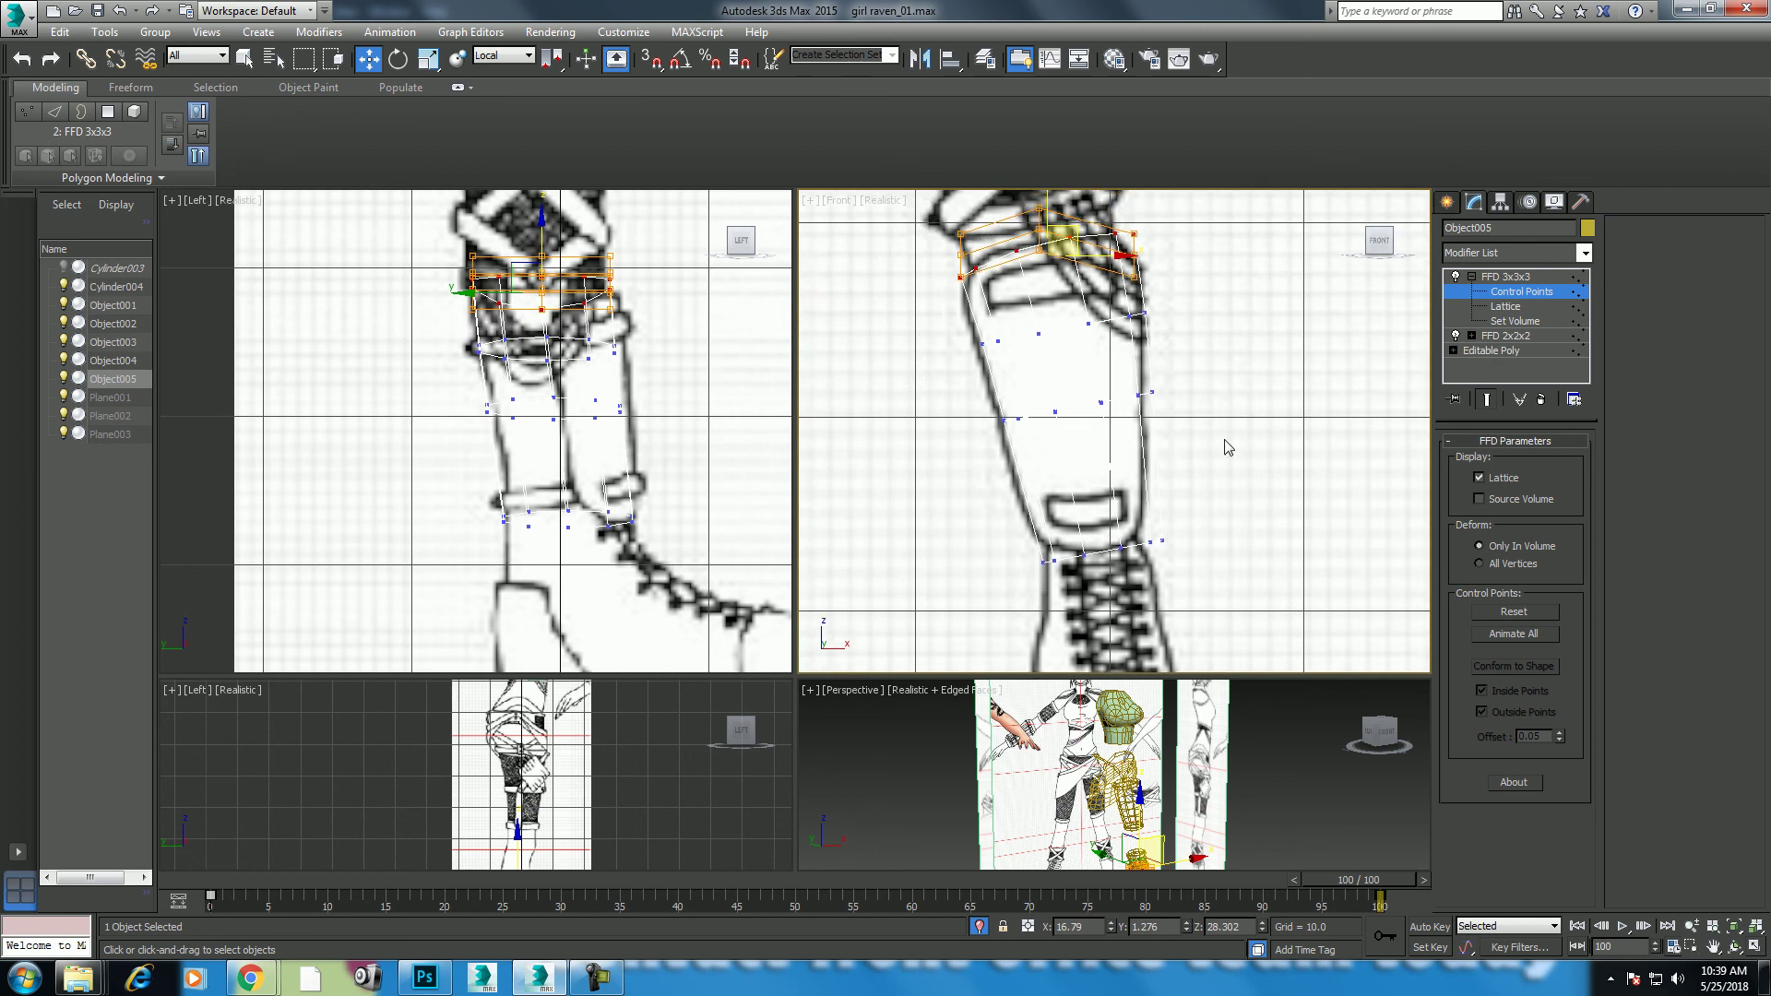
{"action": "right_click", "coordinate": [1513, 276]}
{"action": "left_click", "coordinate": [1501, 442]}
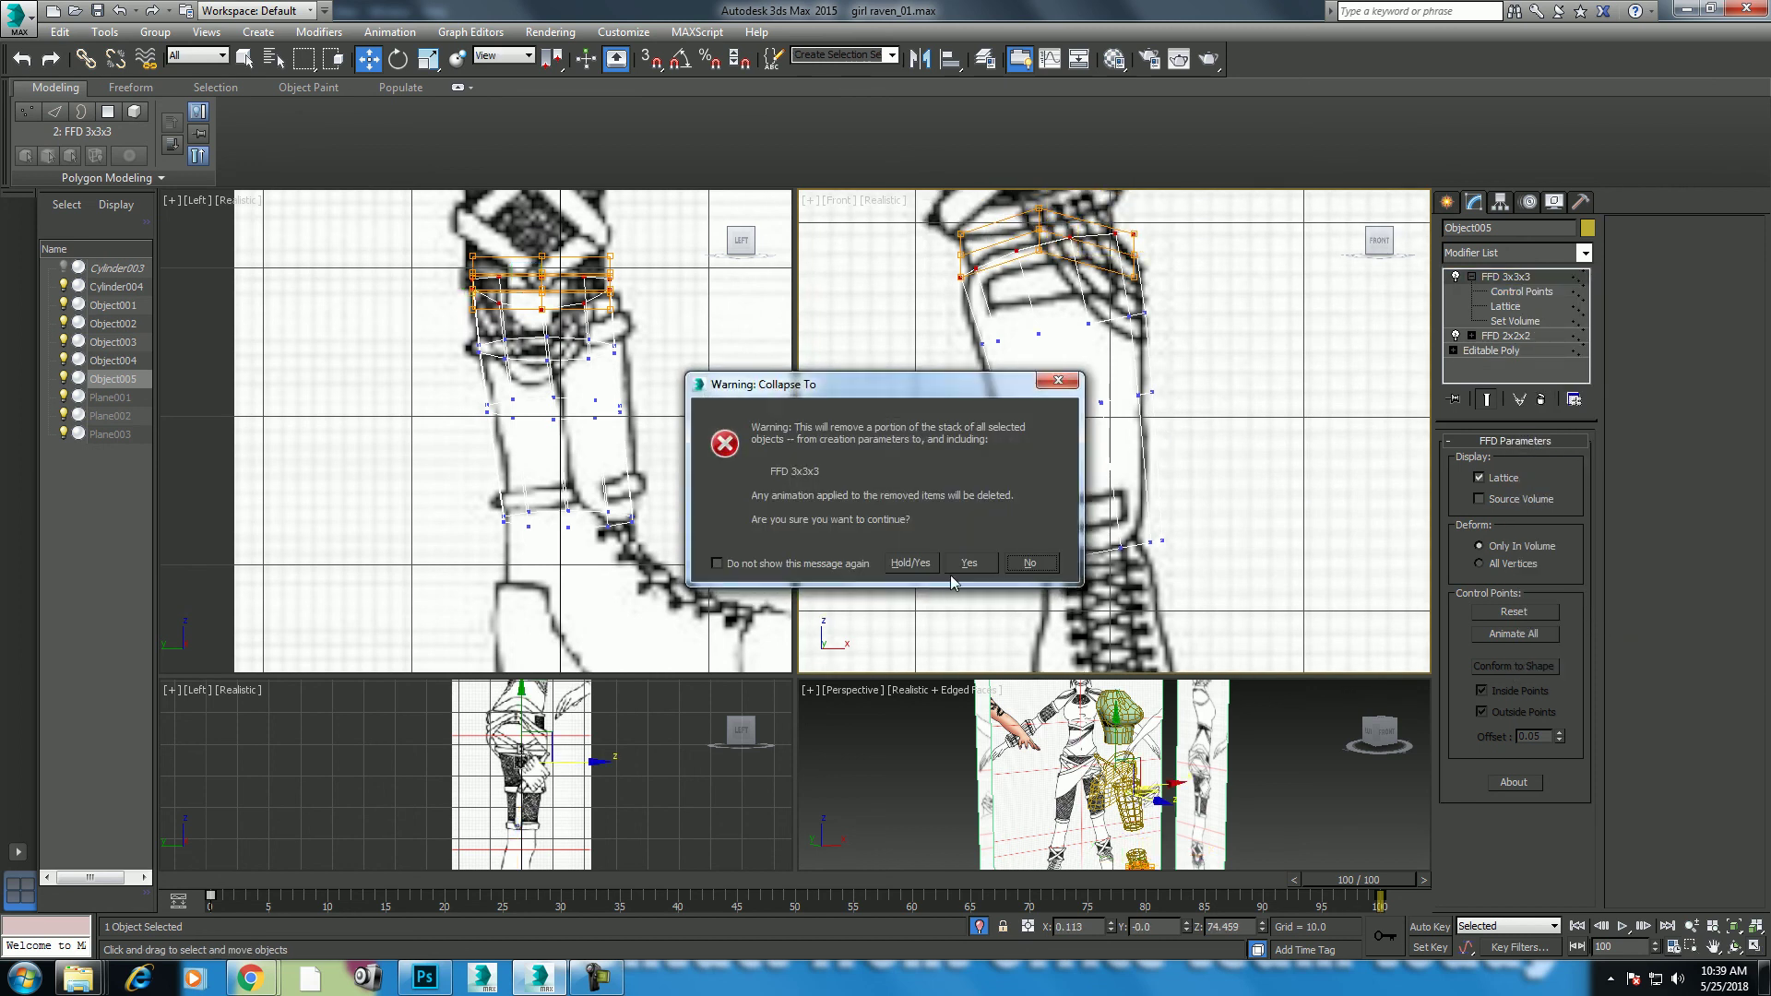
{"action": "left_click", "coordinate": [955, 563]}
Step: Add an FFD 3x3x3 to the shaft and move its control points into a V along the lower strap
{"action": "left_click", "coordinate": [1468, 462]}
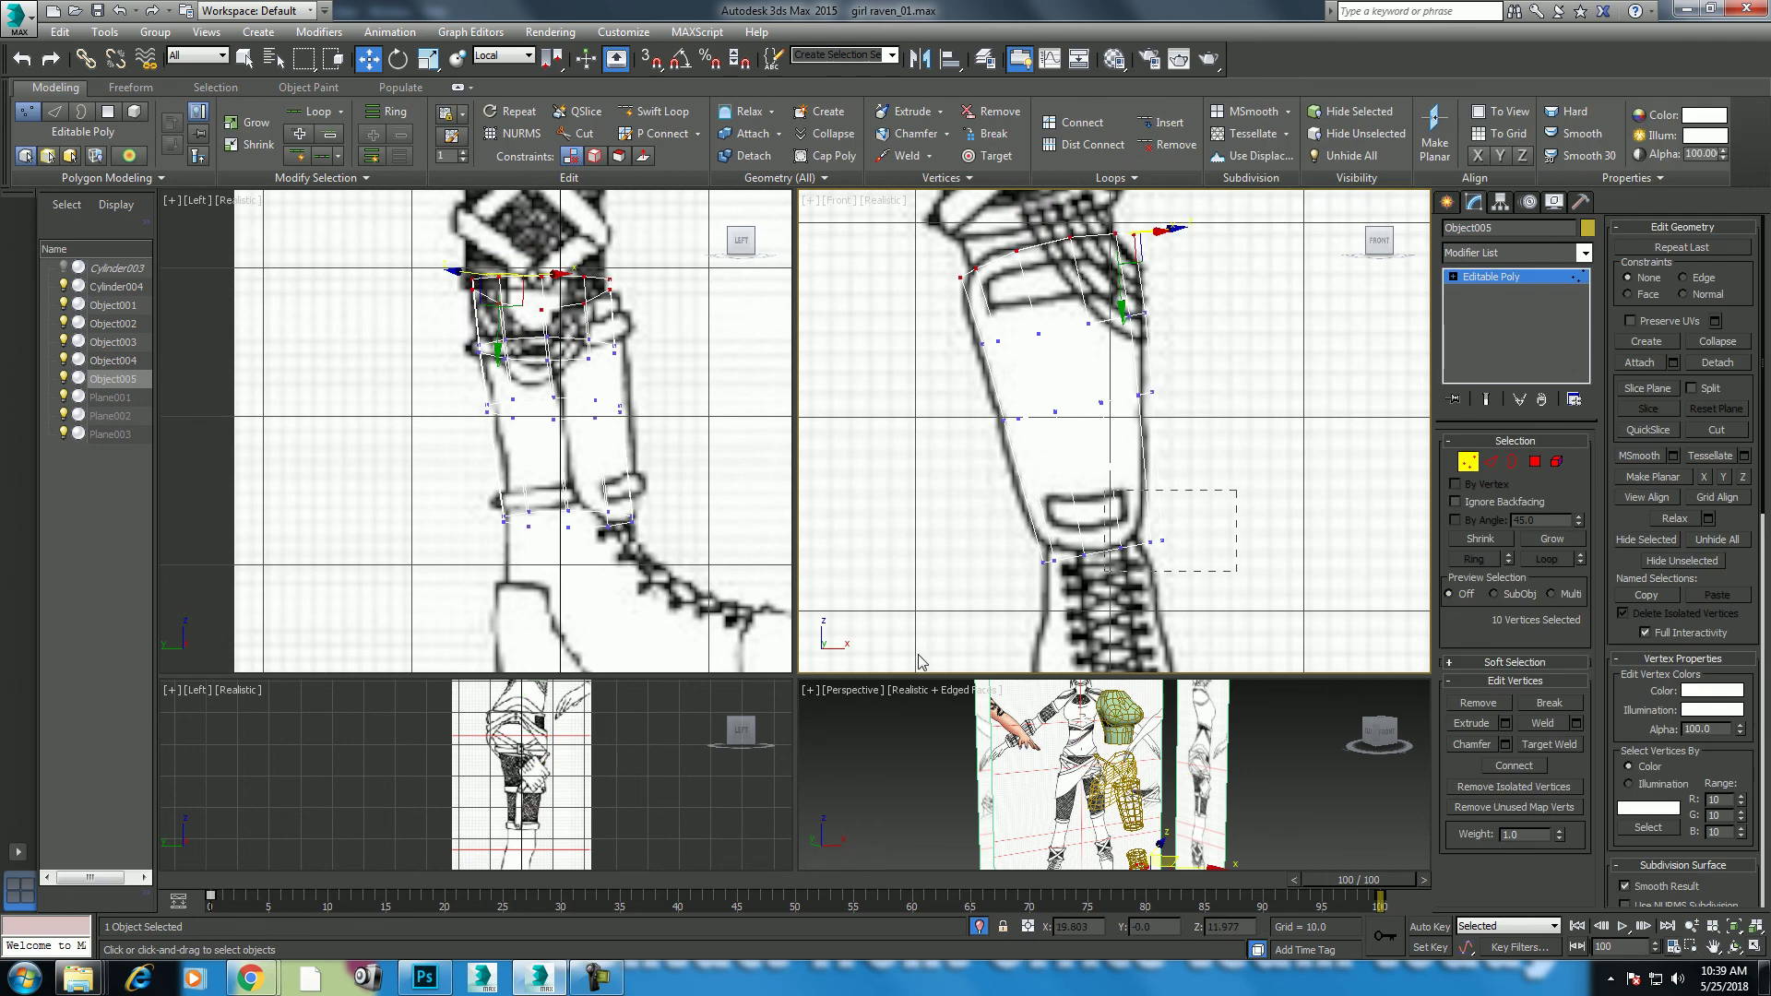
{"action": "left_click", "coordinate": [1547, 254]}
{"action": "scroll", "coordinate": [1513, 415], "scroll_direction": "down", "scroll_amount": 10}
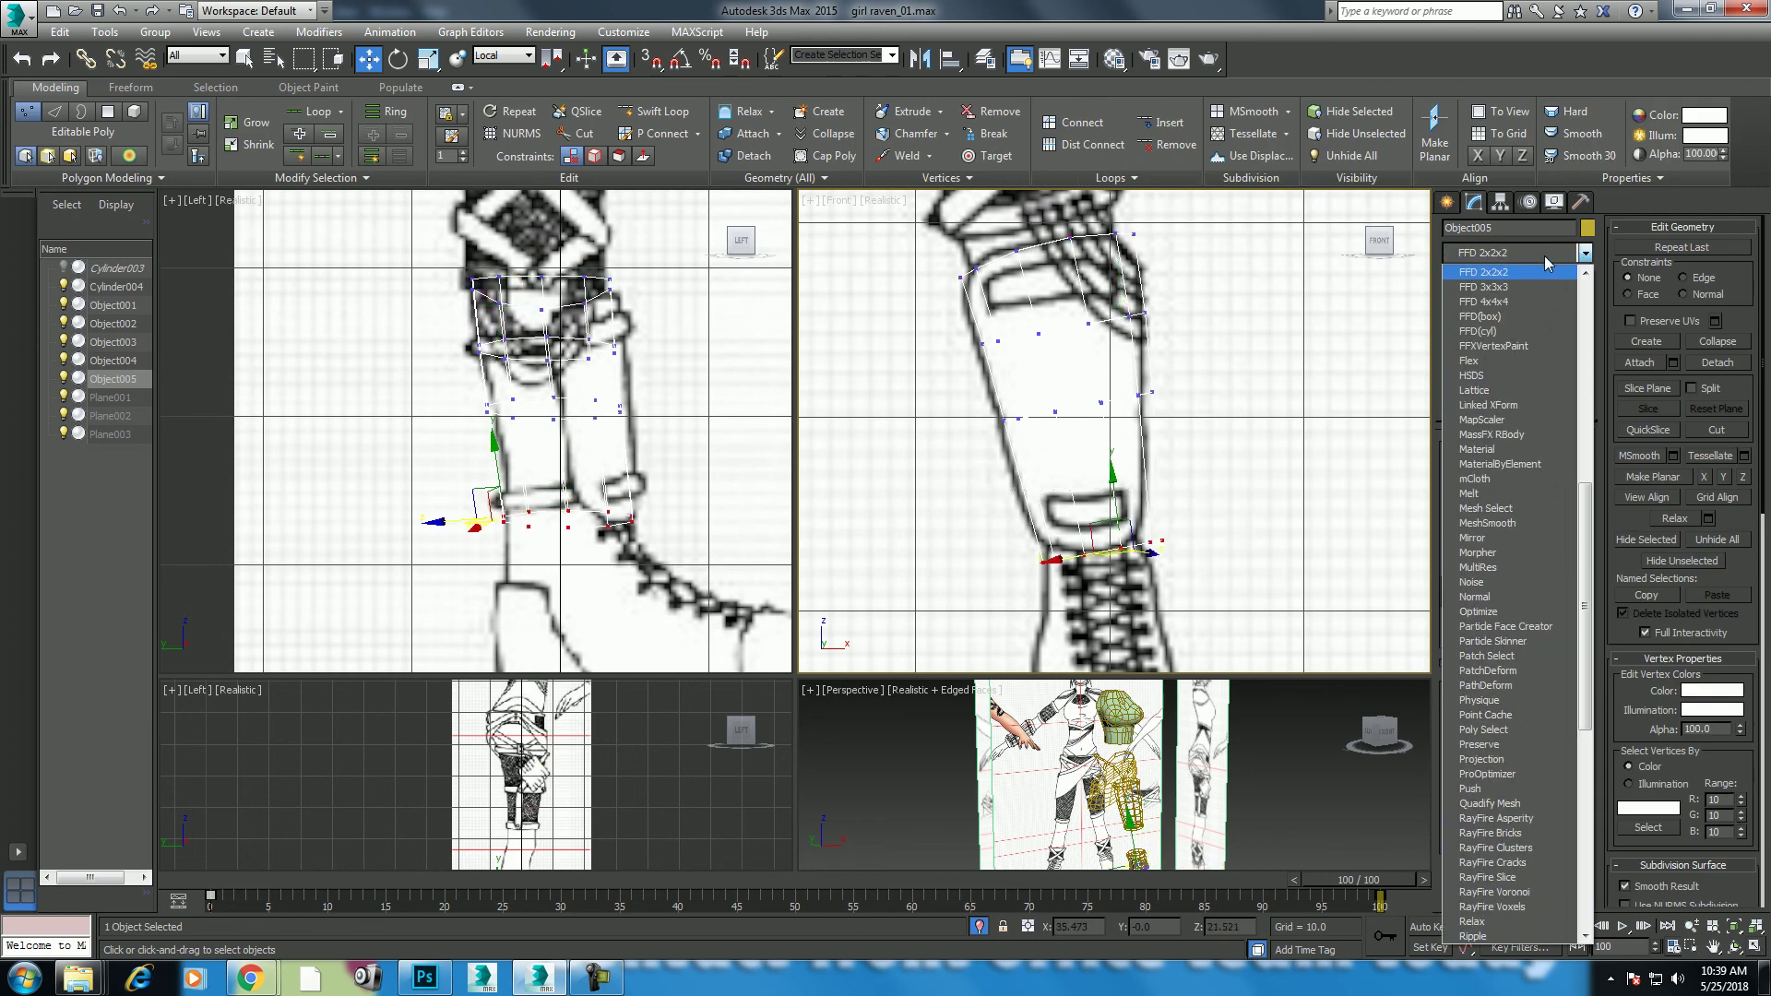
{"action": "left_click", "coordinate": [1537, 291]}
{"action": "scroll", "coordinate": [1110, 522], "scroll_direction": "up", "scroll_amount": 3}
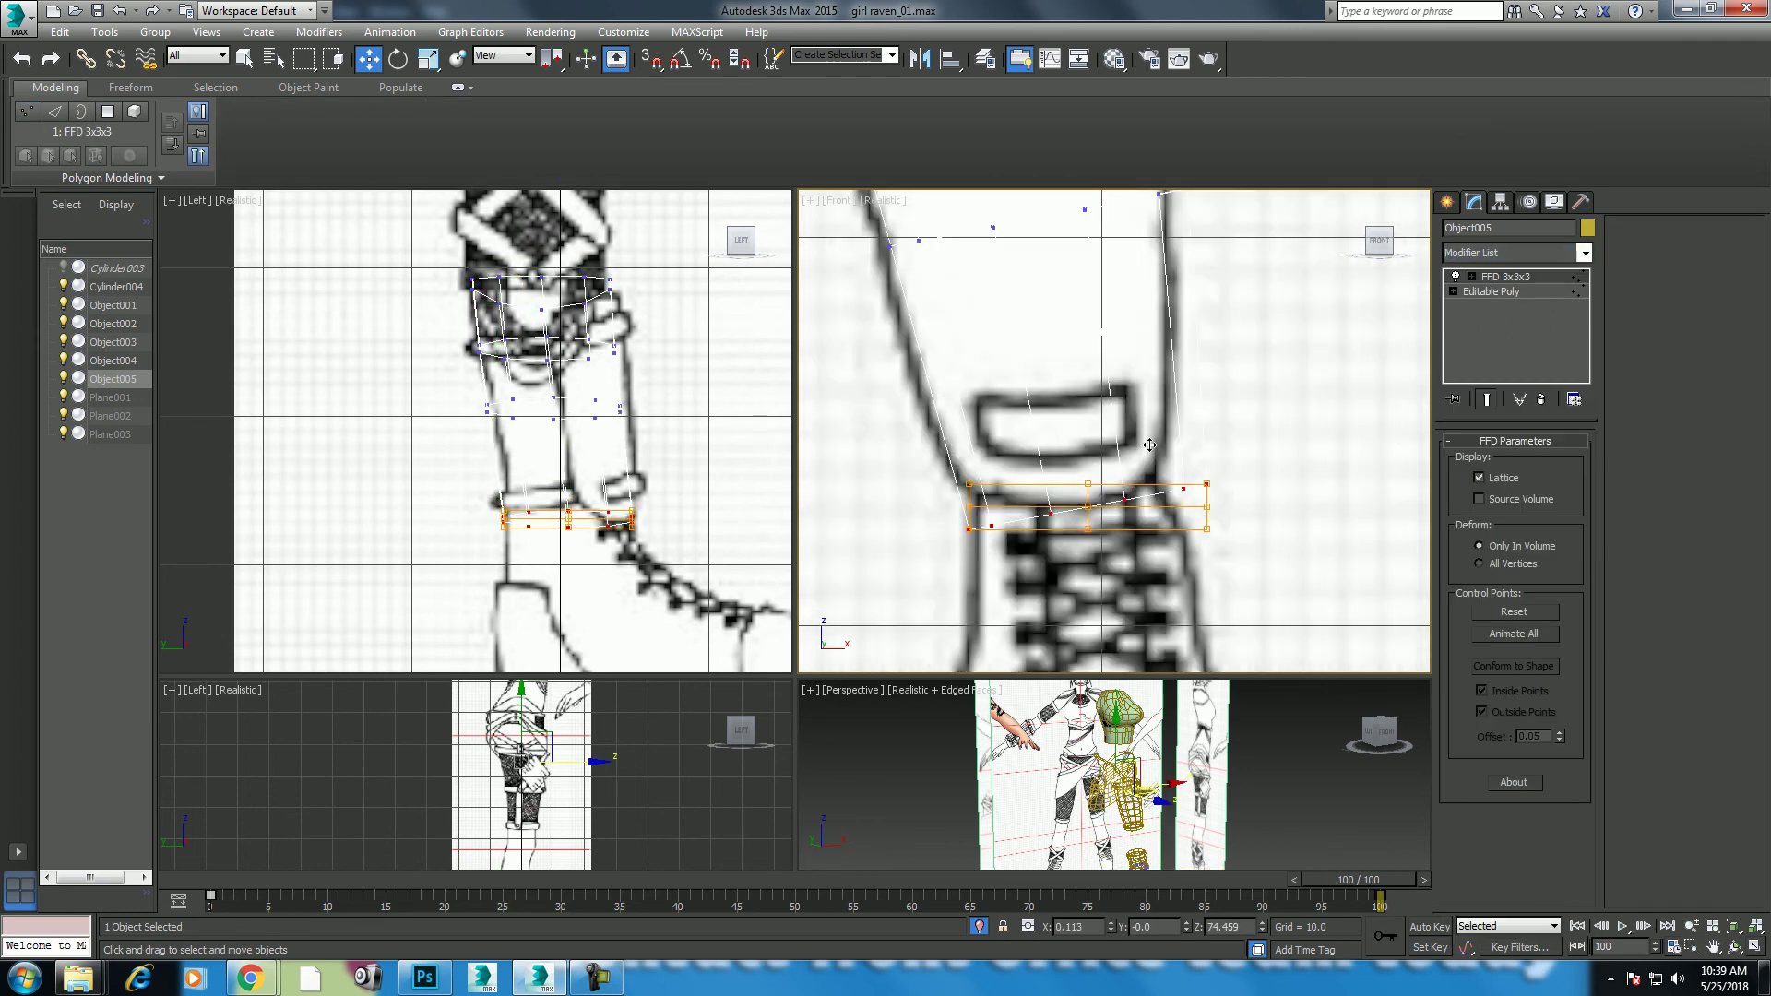
{"action": "key", "text": "2"}
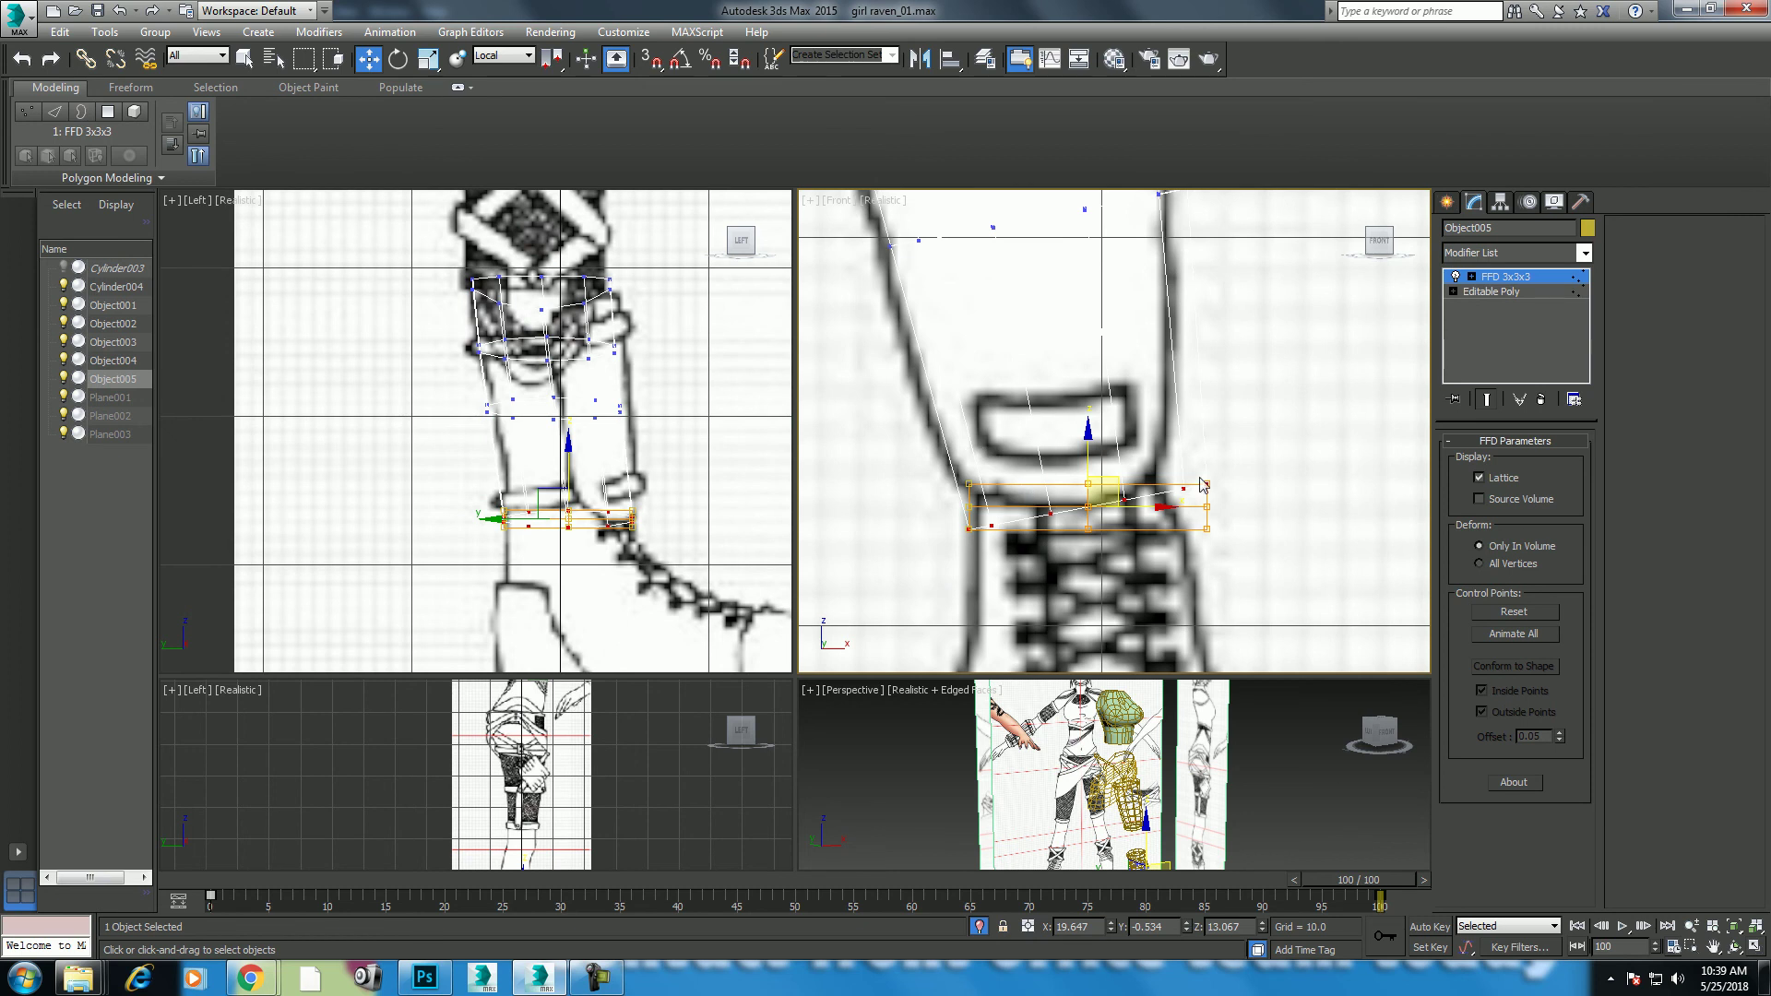
{"action": "left_click_drag", "start_coordinate": [1089, 434], "coordinate": [1088, 411]}
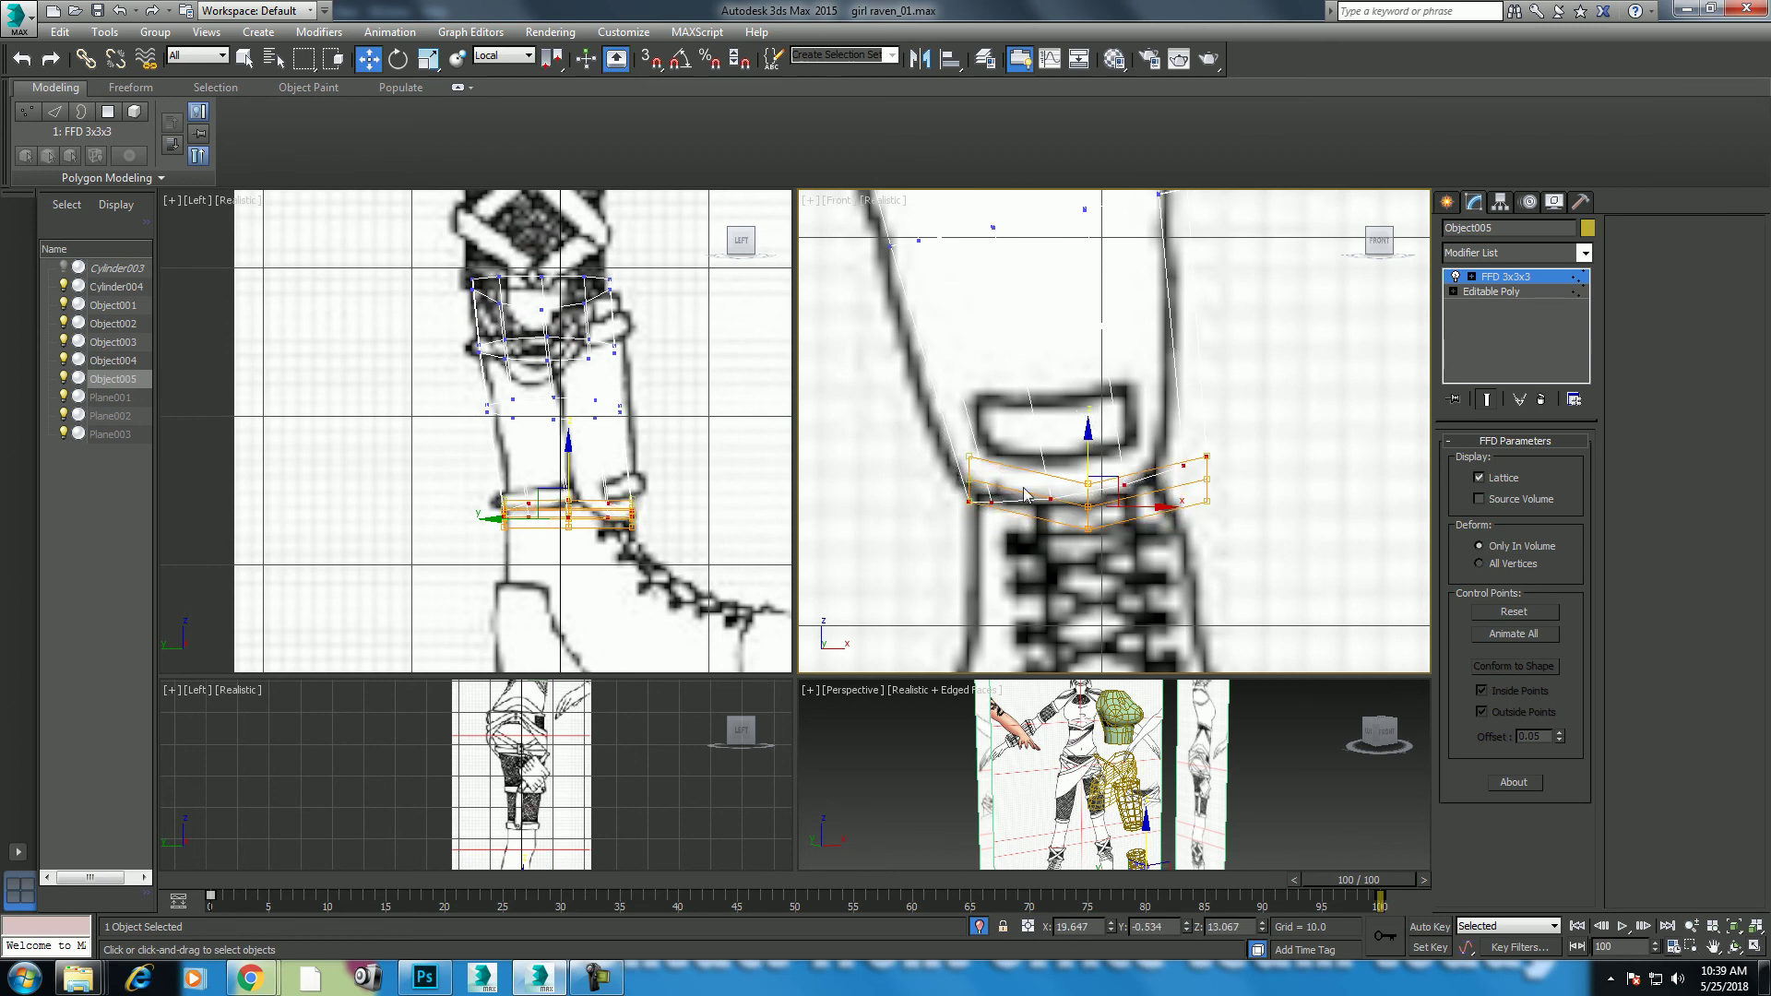
{"action": "left_click_drag", "start_coordinate": [1102, 477], "coordinate": [1113, 476]}
{"action": "middle_click_drag", "start_coordinate": [1140, 471], "coordinate": [1147, 539]}
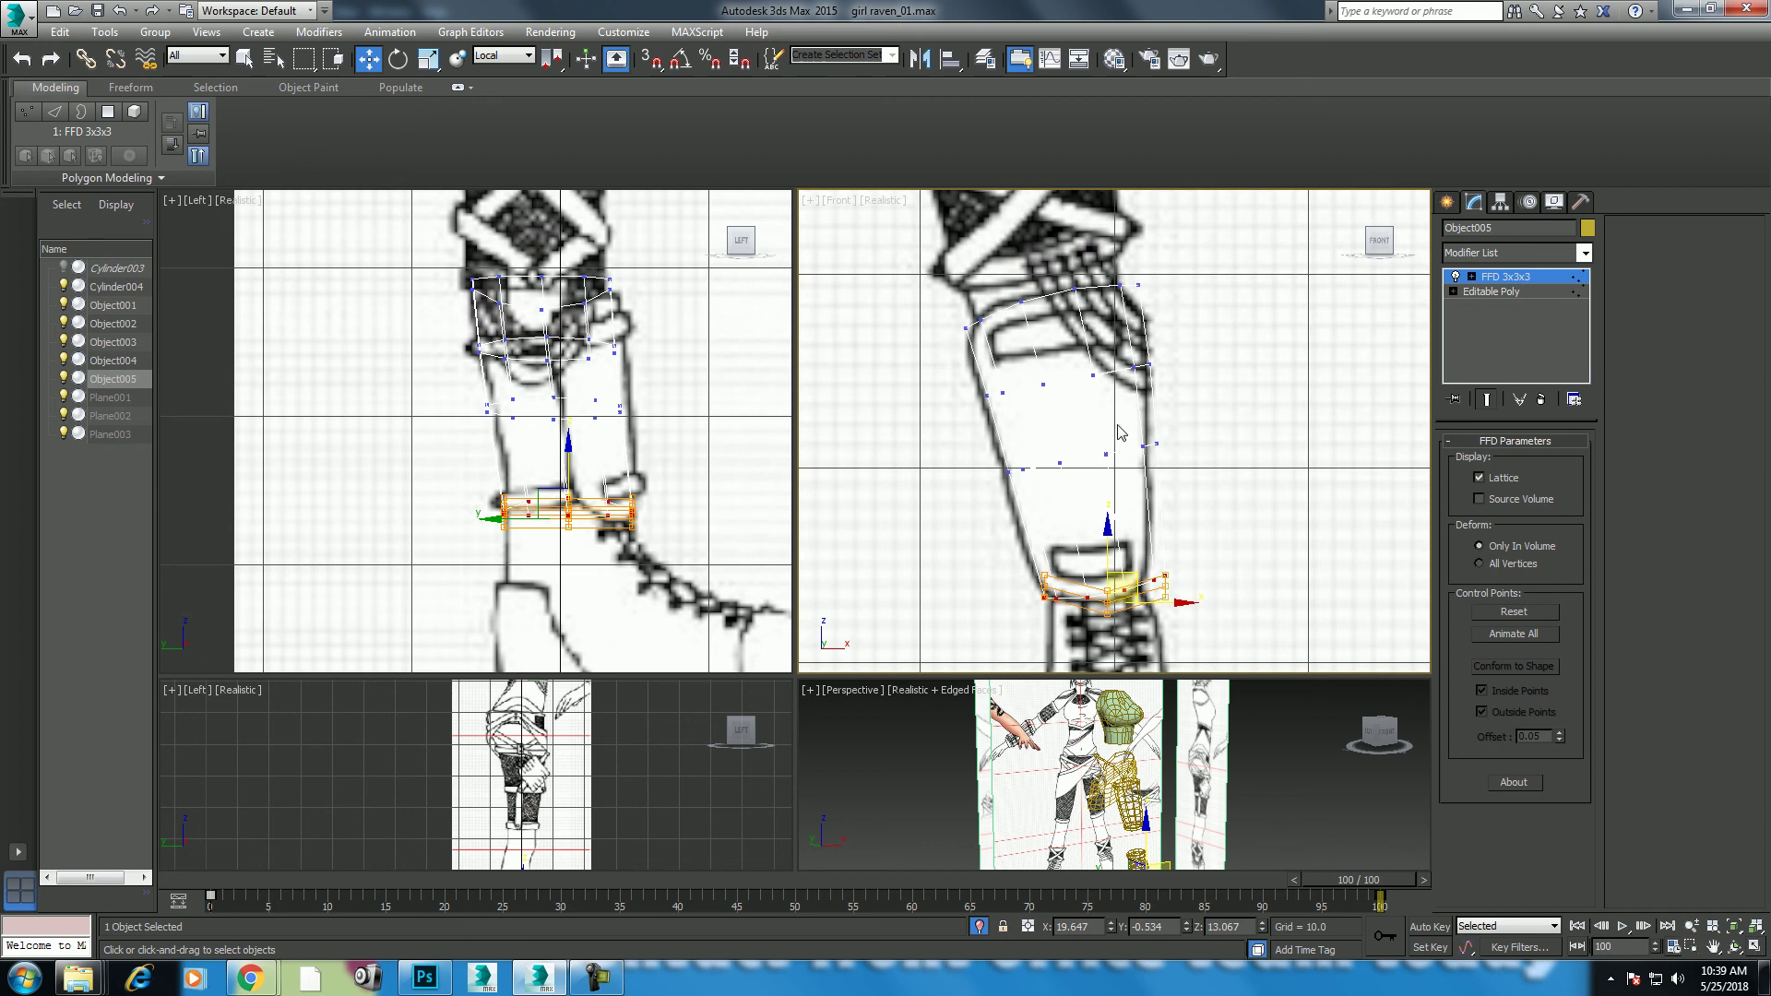
{"action": "middle_click_drag", "start_coordinate": [679, 443], "coordinate": [671, 471]}
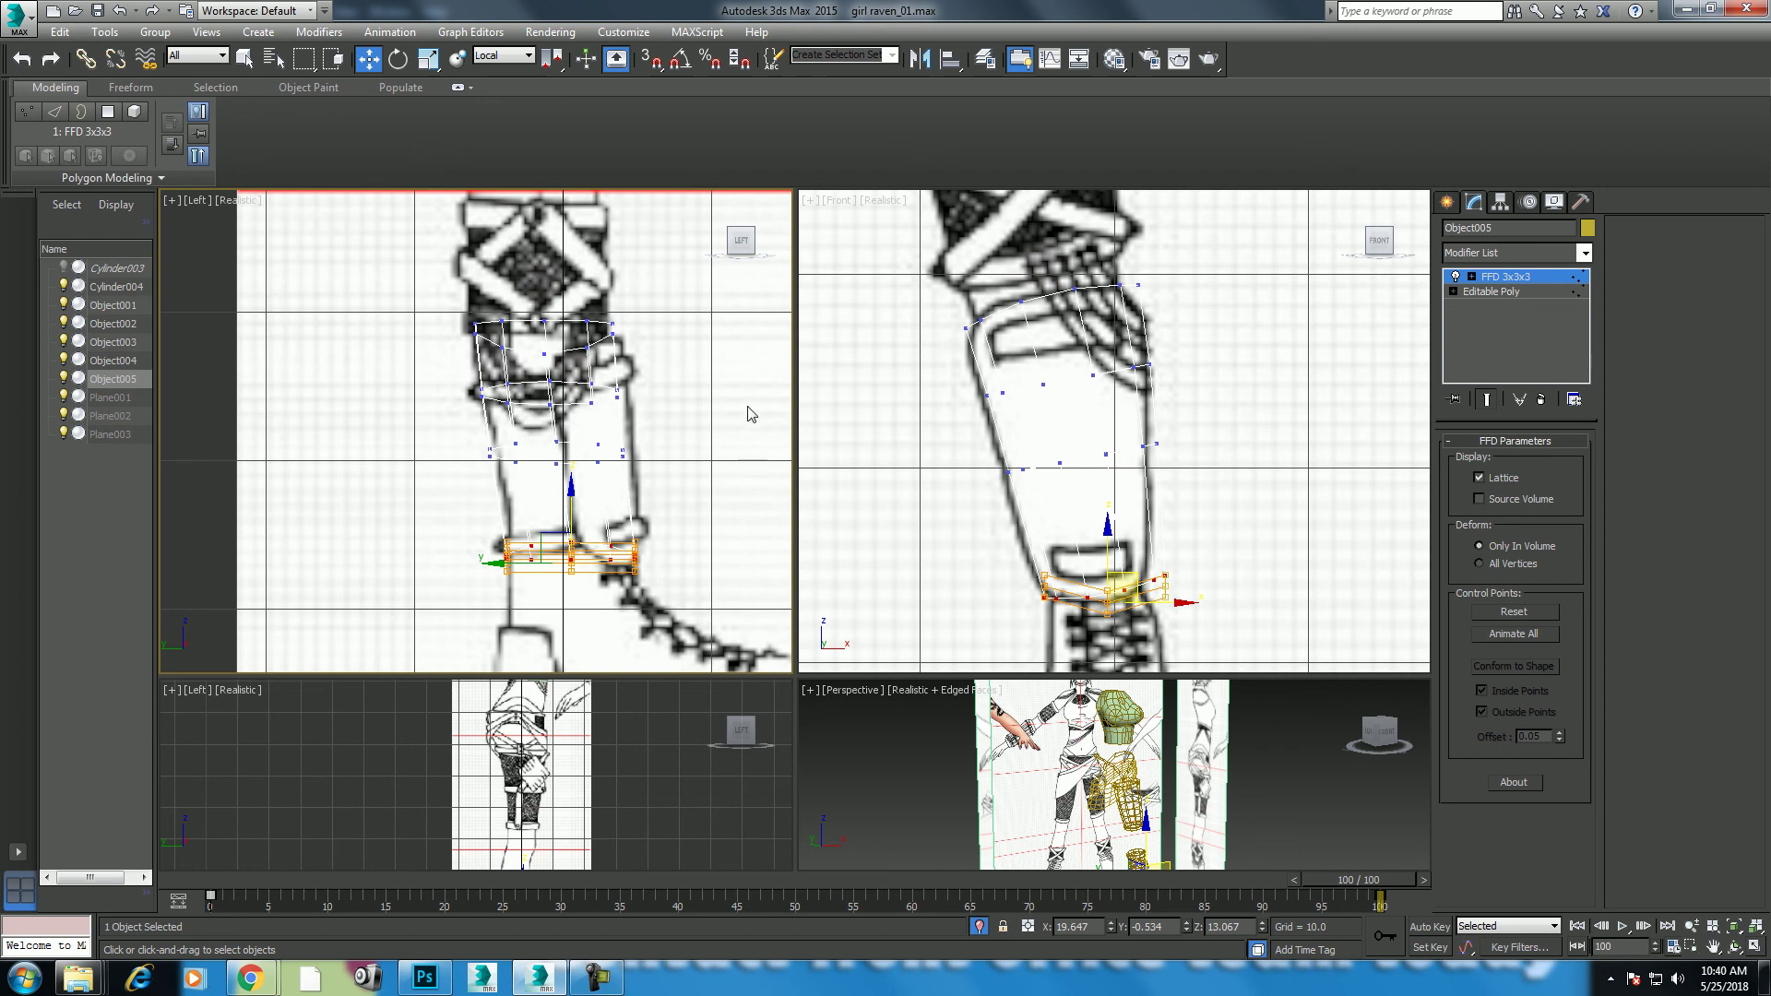
Step: Convert the boot shaft to Editable Poly, baking in the strap bend
{"action": "right_click", "coordinate": [1077, 522]}
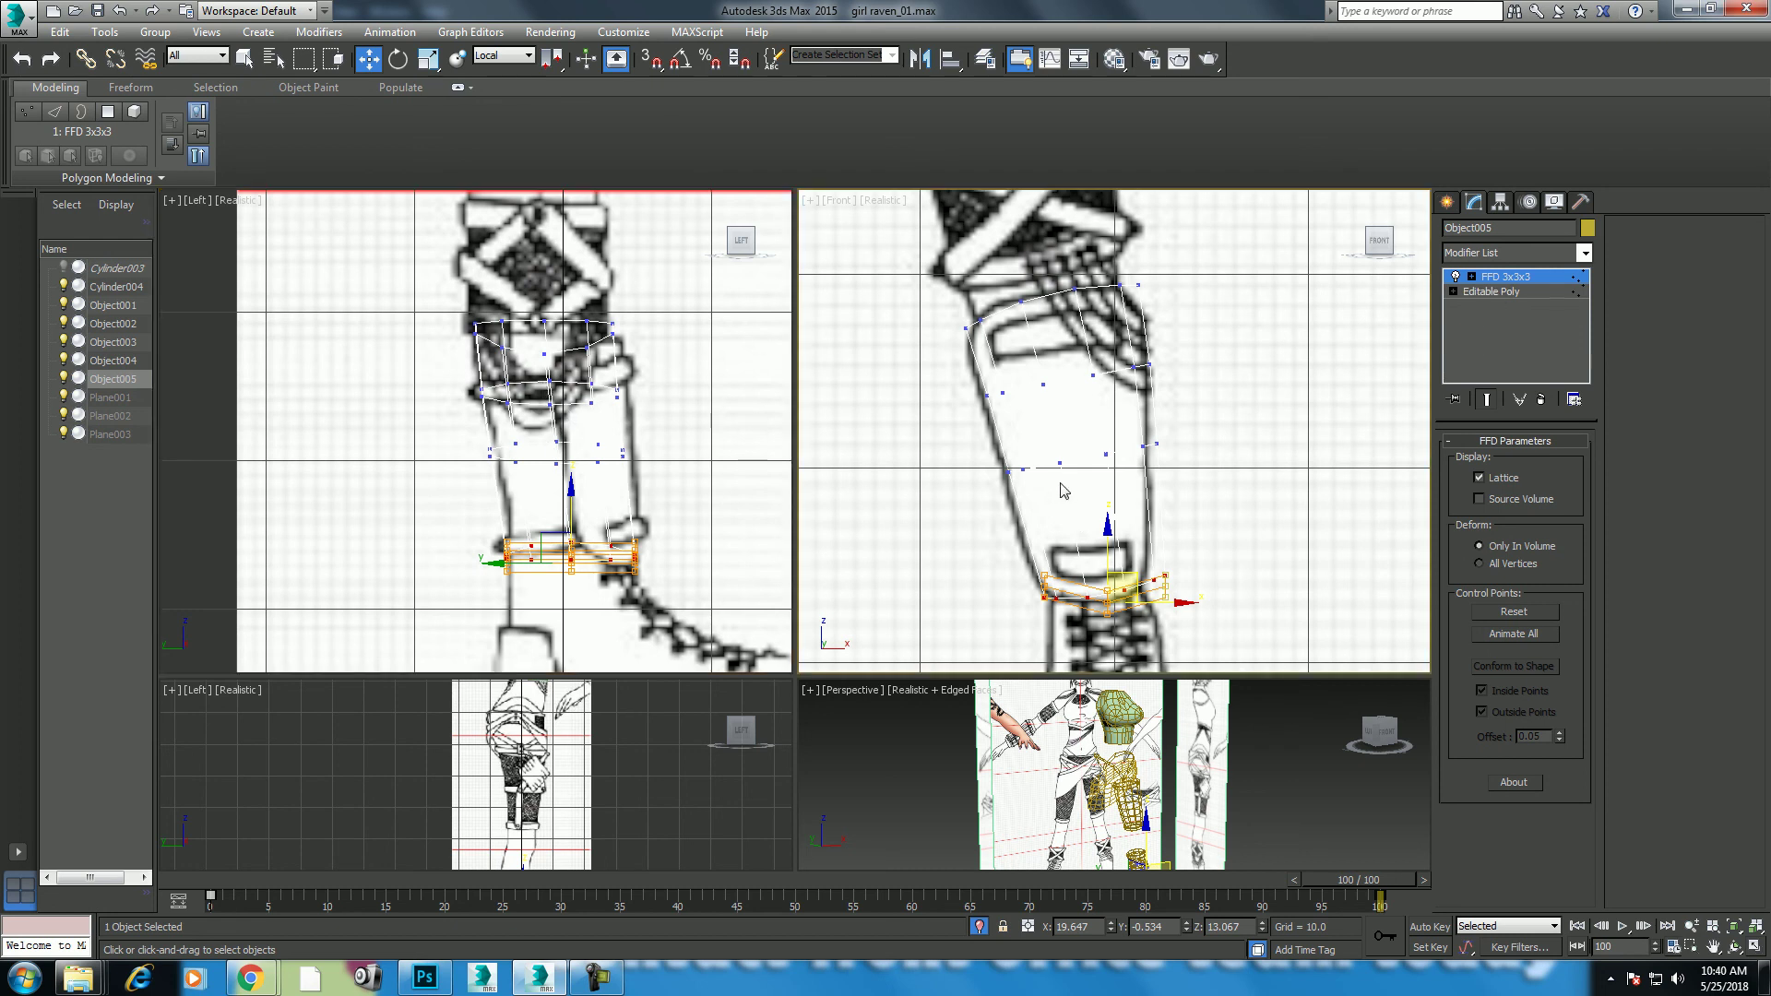
{"action": "right_click", "coordinate": [1059, 478]}
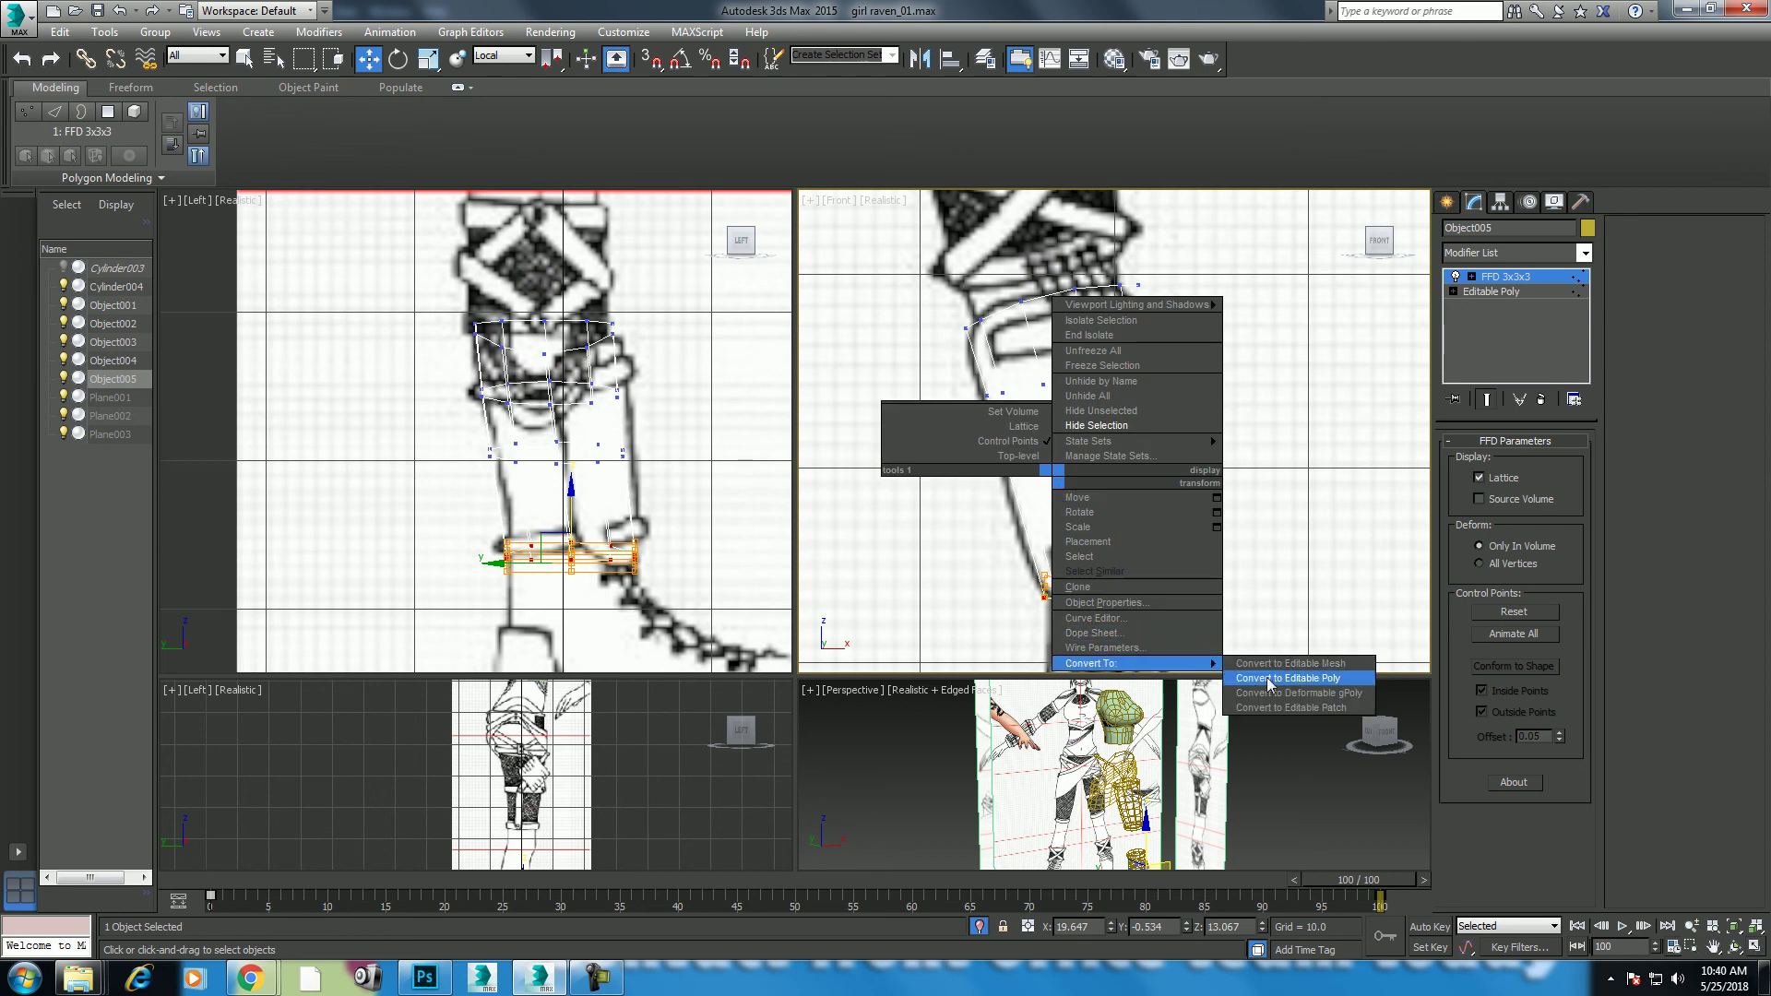
{"action": "left_click", "coordinate": [1270, 679]}
{"action": "left_click", "coordinate": [657, 112]}
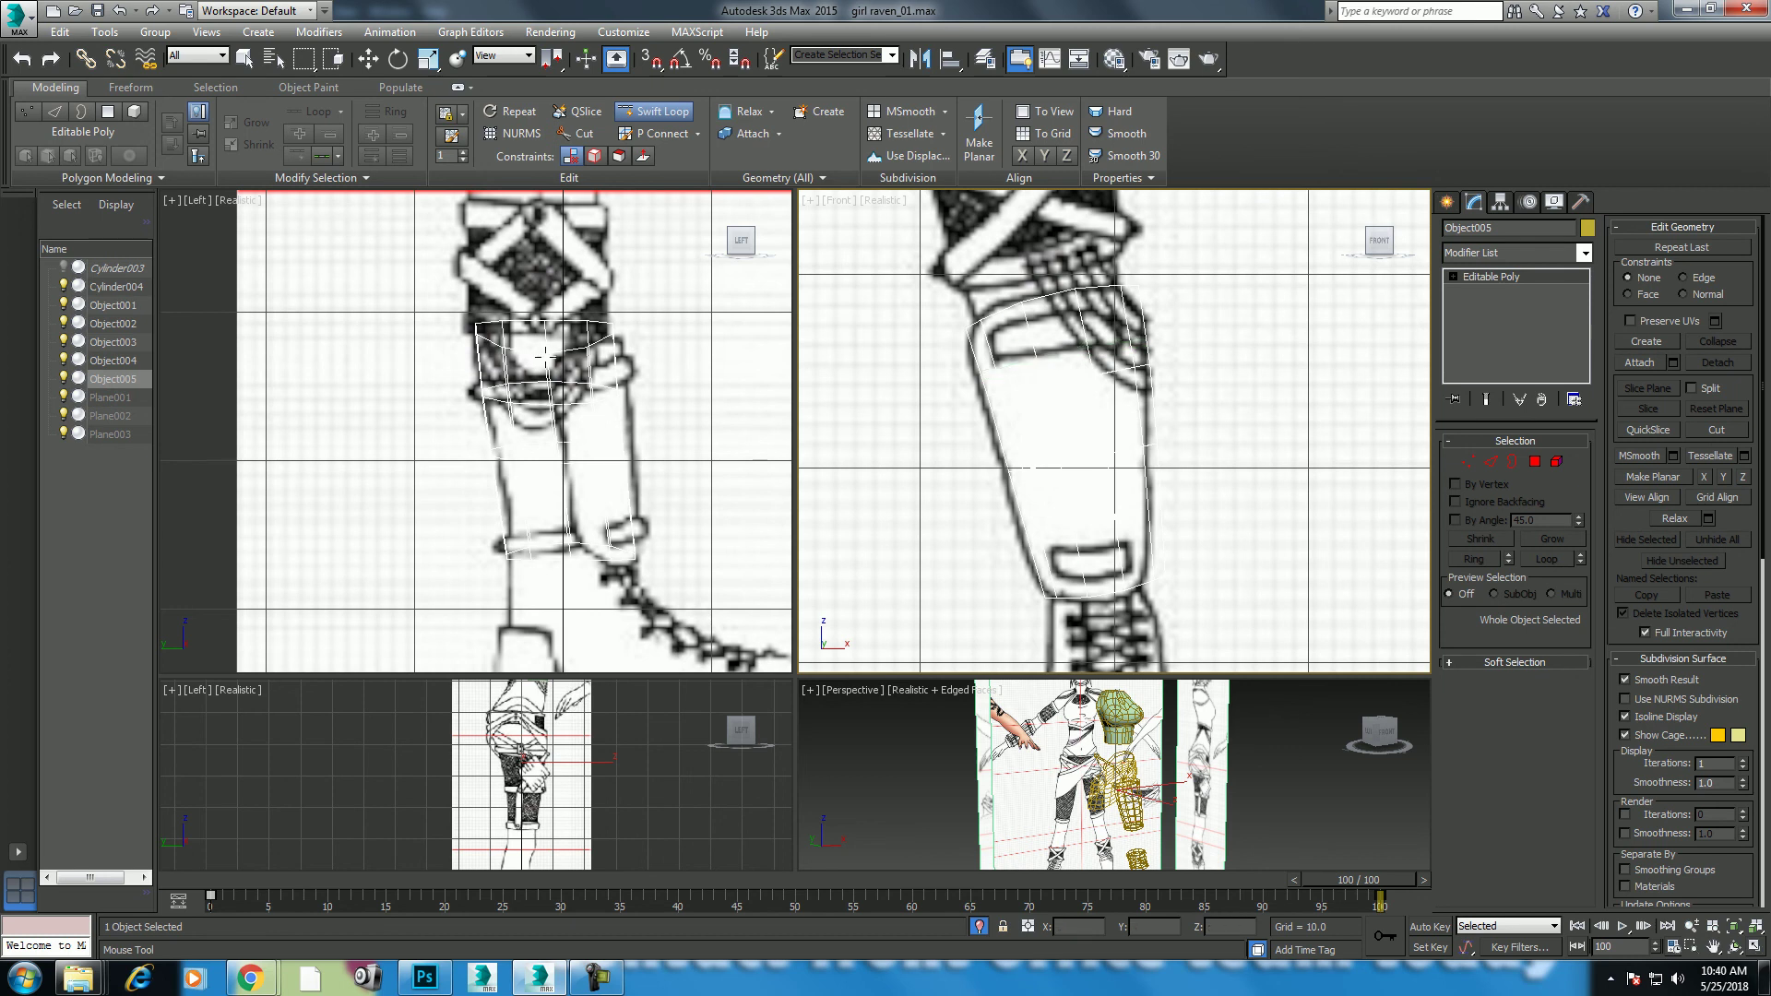
{"action": "middle_click_drag", "start_coordinate": [545, 358], "coordinate": [584, 420]}
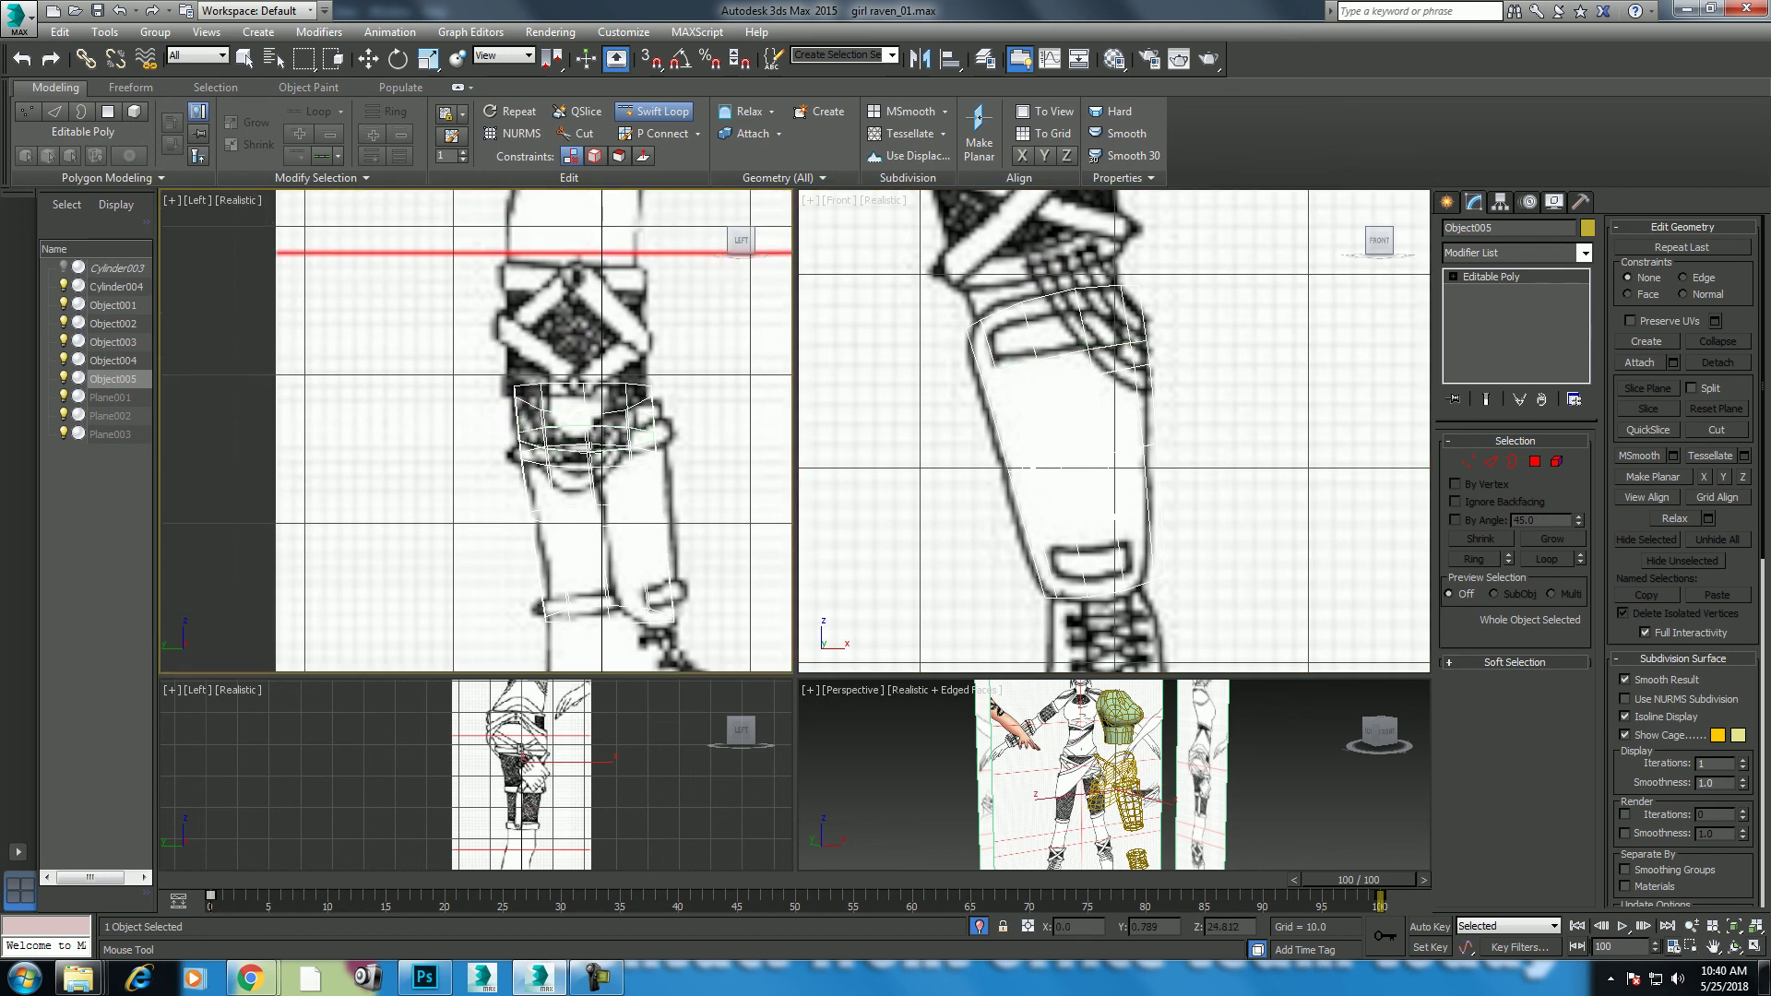
Step: Select the 20 polygons on one side of the shaft and detach them
{"action": "left_click", "coordinate": [1535, 461]}
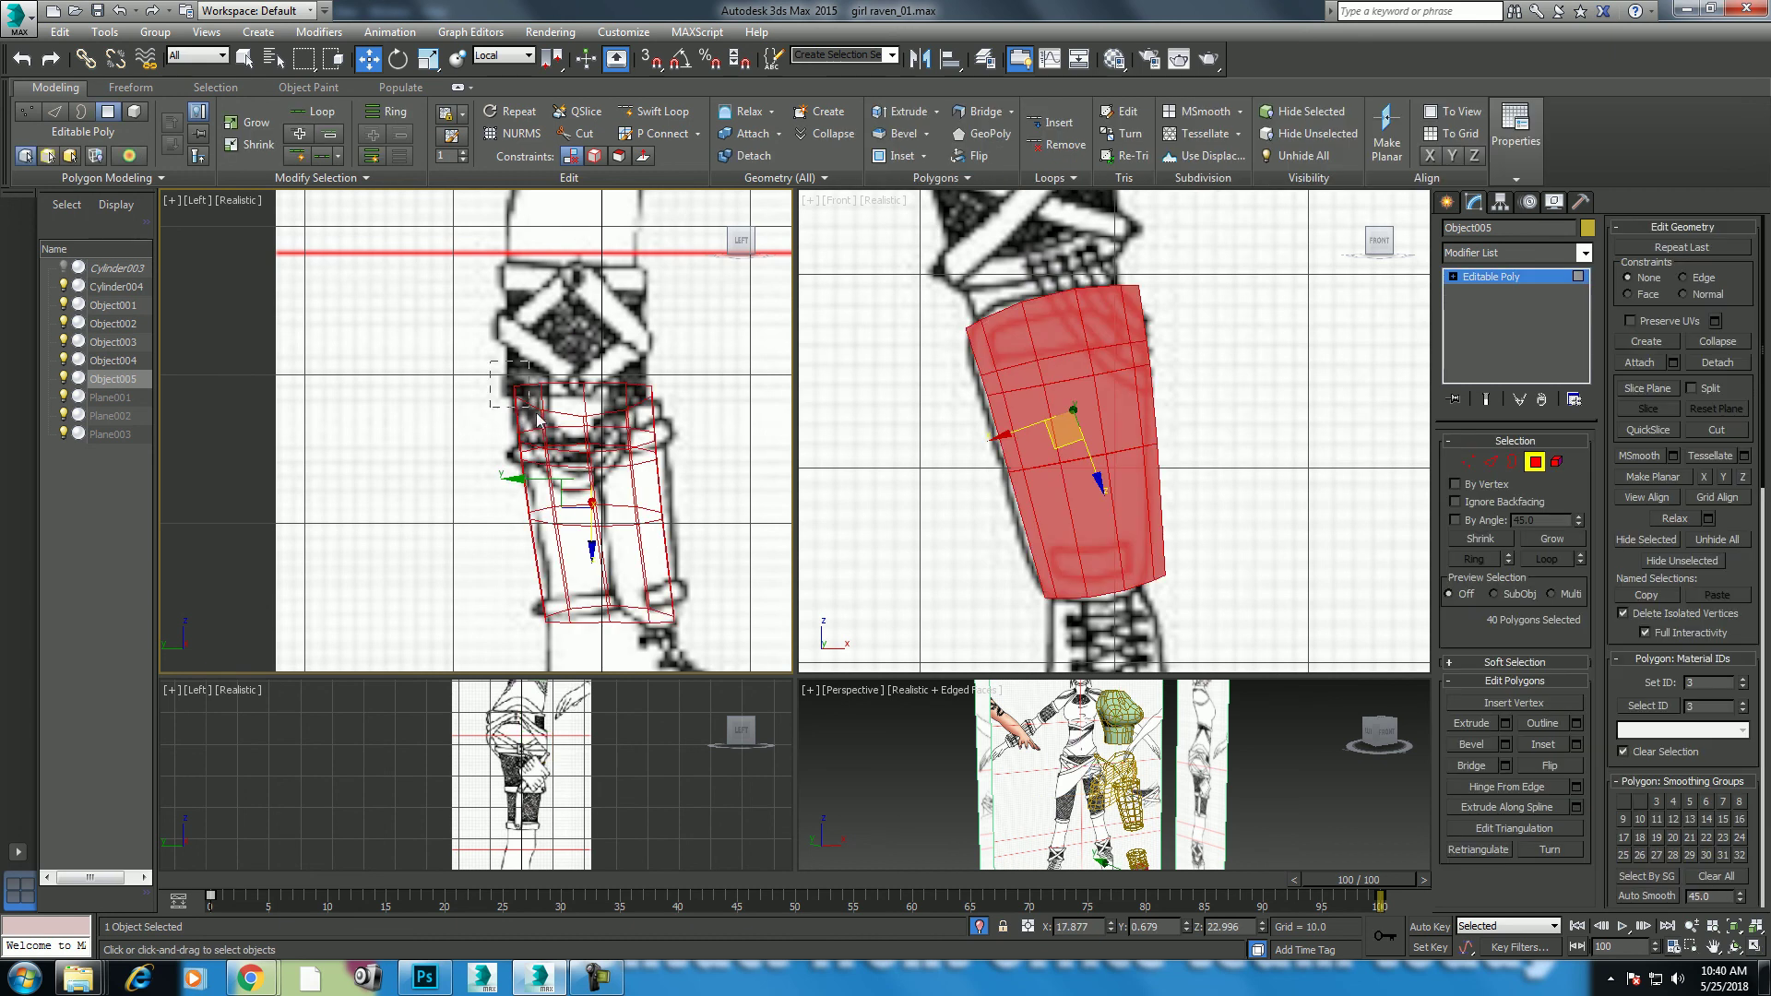
{"action": "left_click_drag", "start_coordinate": [538, 420], "coordinate": [540, 422]}
{"action": "left_click", "coordinate": [632, 477]}
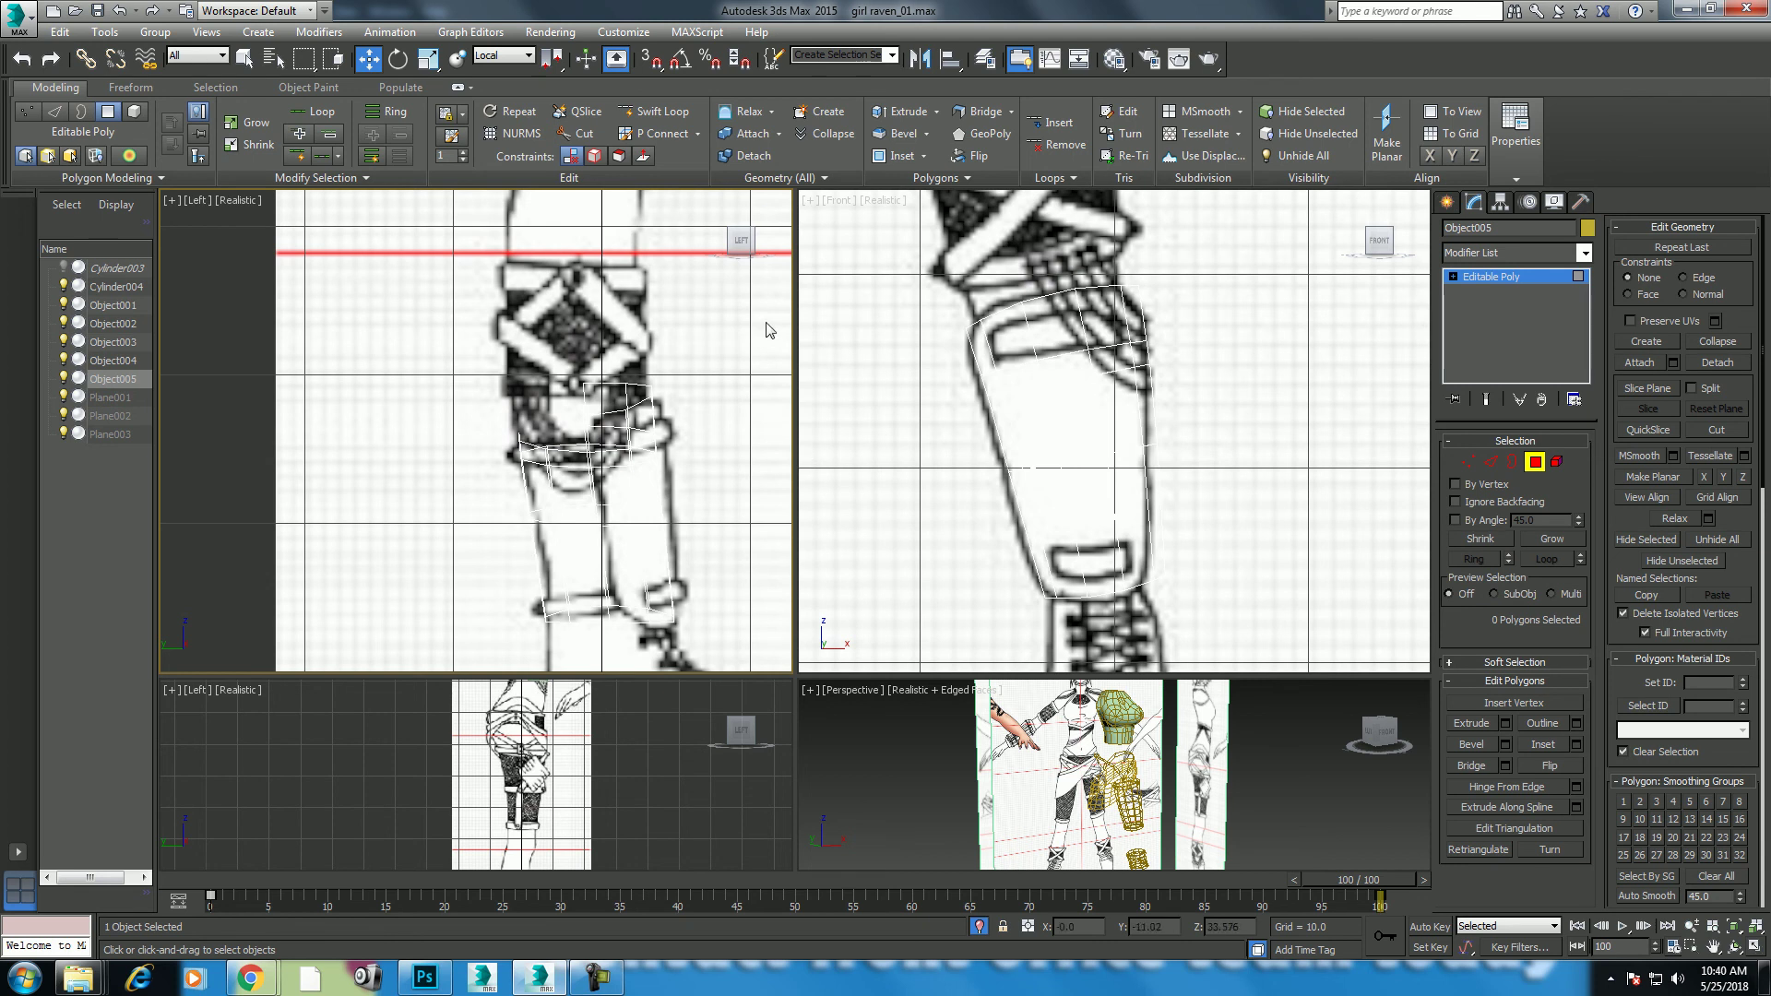
{"action": "middle_click_drag", "start_coordinate": [708, 433], "coordinate": [681, 370]}
{"action": "left_click_drag", "start_coordinate": [703, 277], "coordinate": [595, 620]}
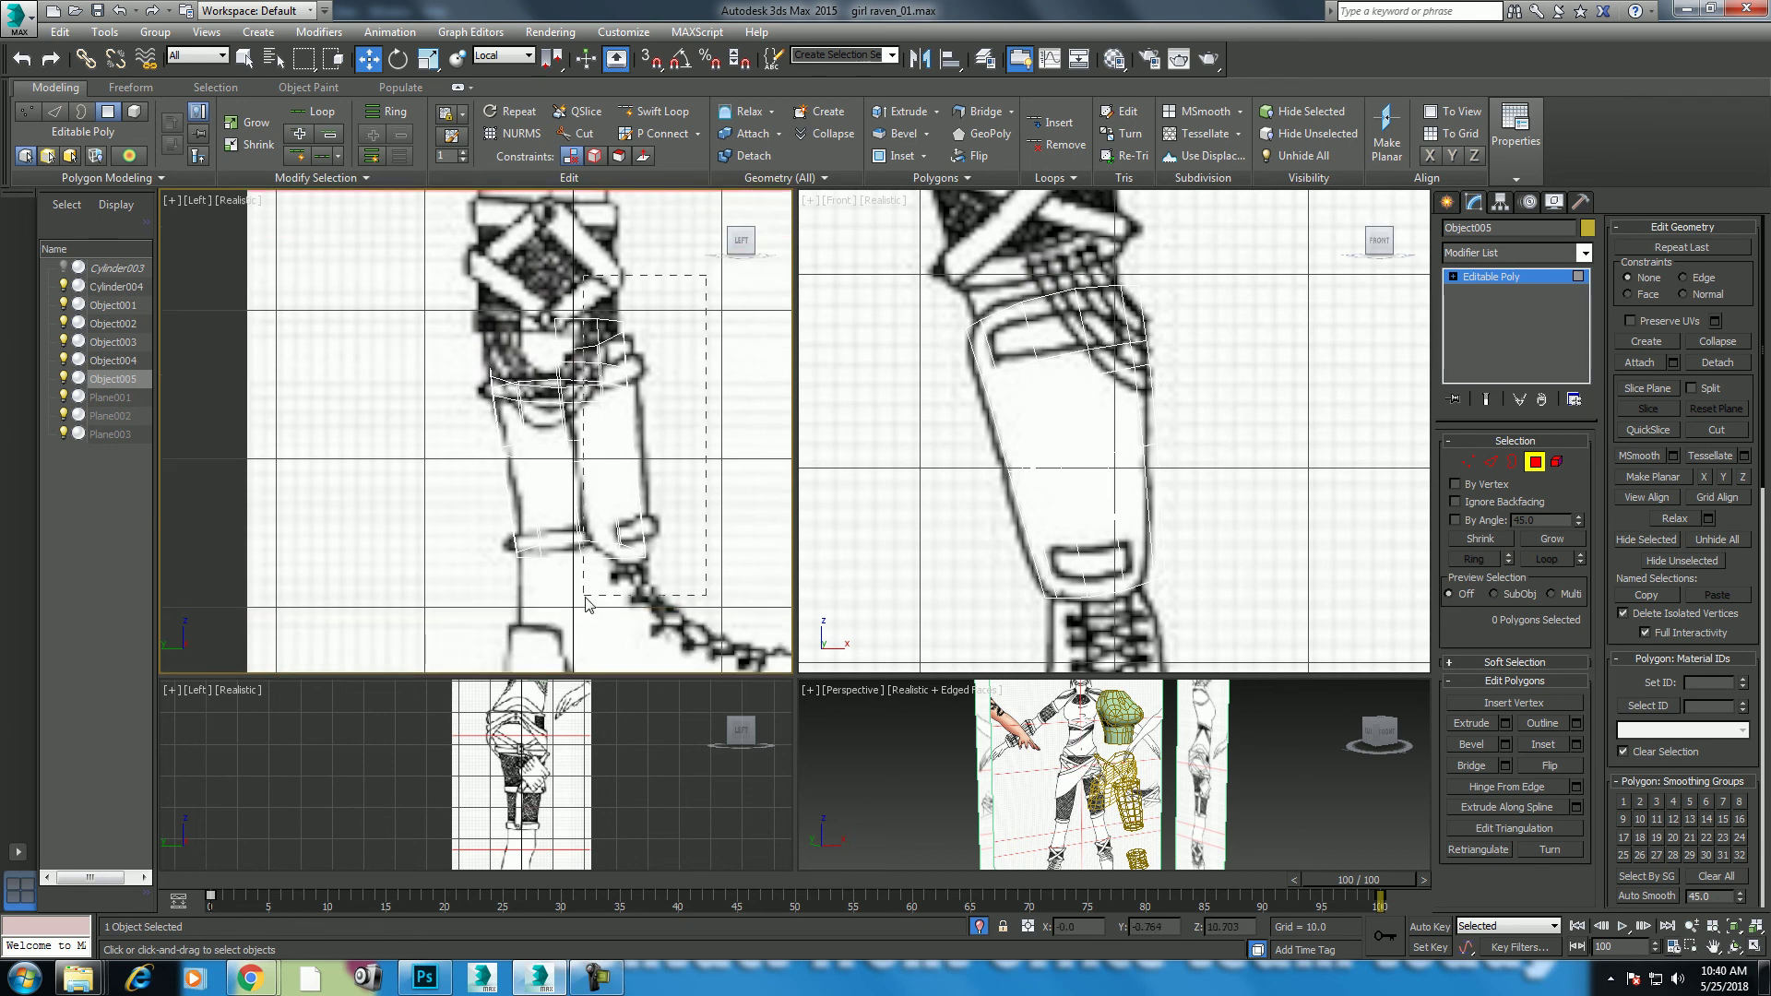
{"action": "left_click_drag", "start_coordinate": [494, 406], "coordinate": [550, 588], "text": "alt"}
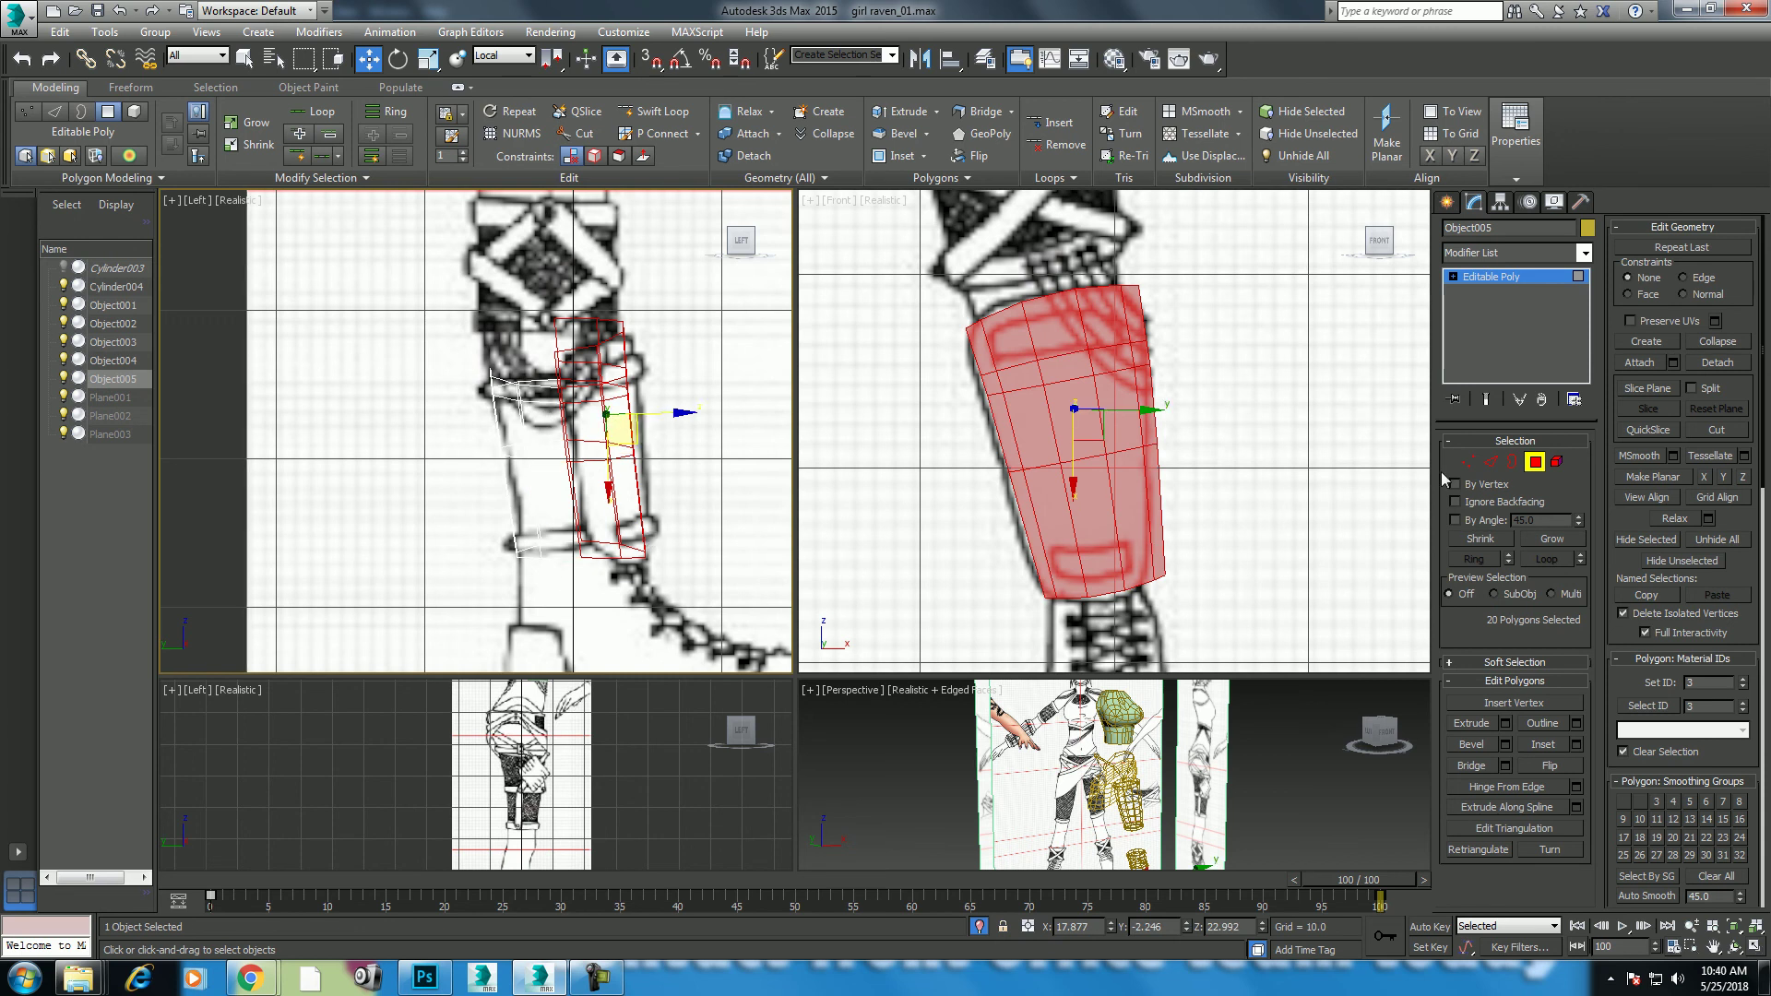
{"action": "left_click", "coordinate": [1717, 368]}
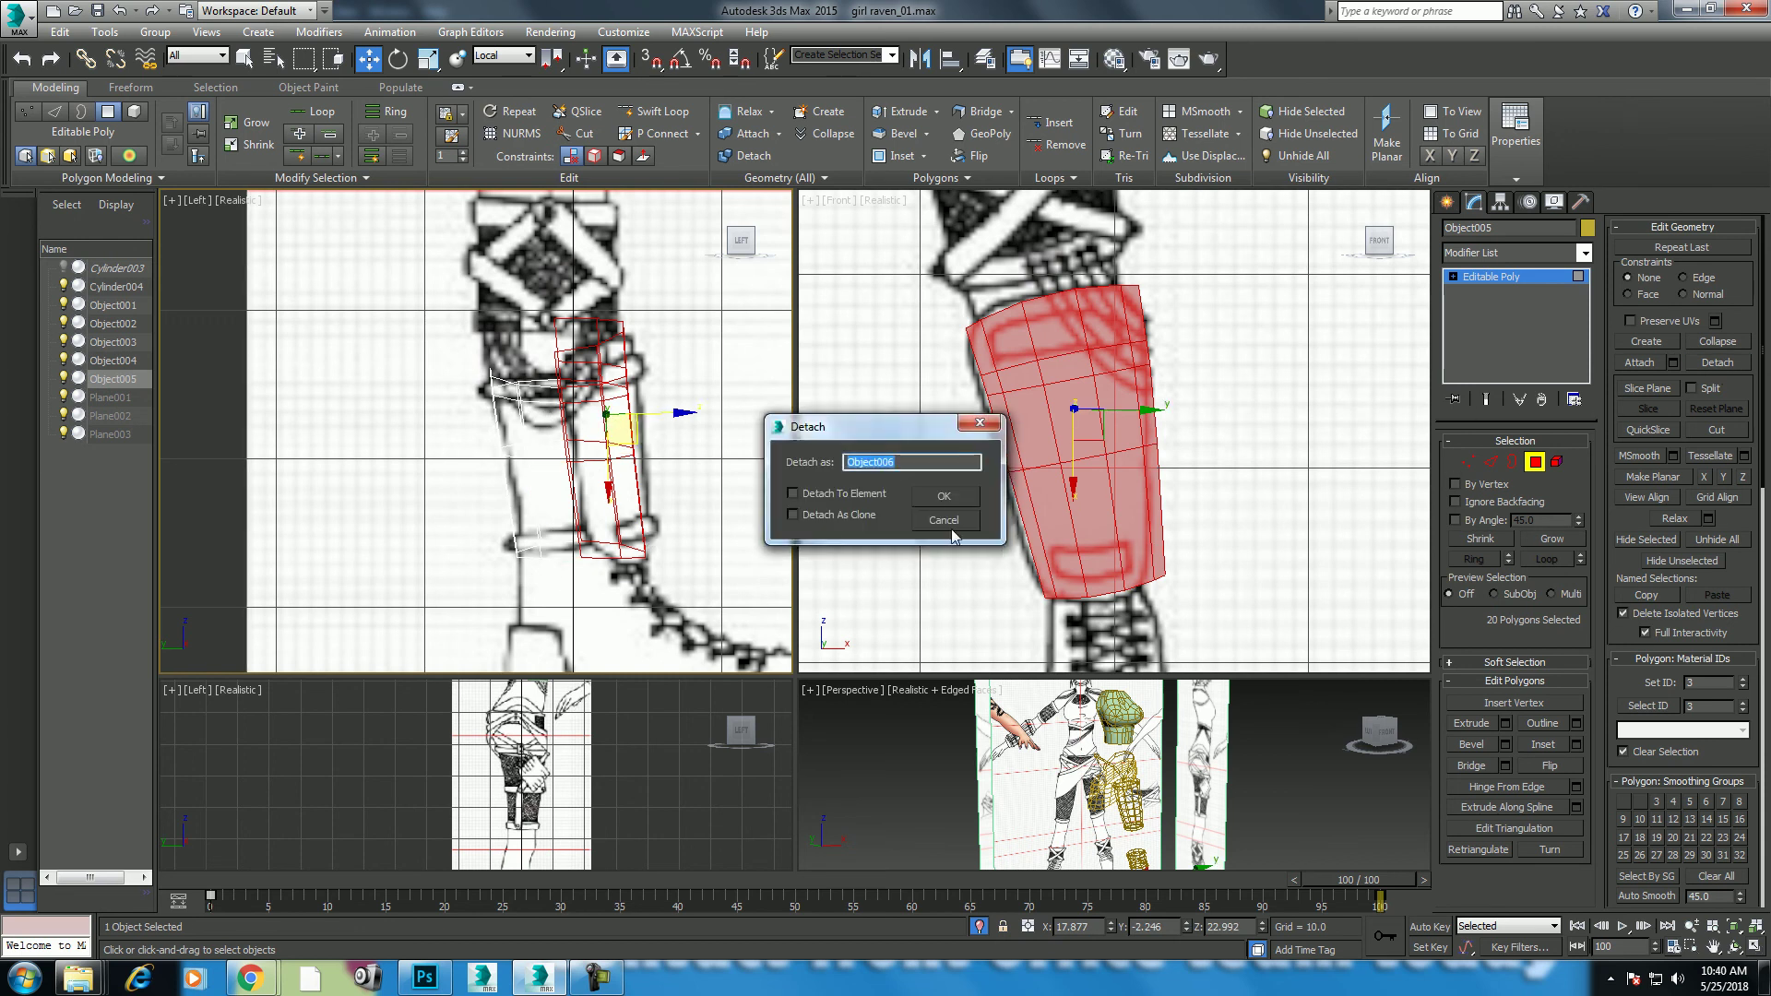
Step: Confirm the detached piece as Object006 and select it at object level
{"action": "left_click", "coordinate": [946, 503]}
{"action": "right_click", "coordinate": [1006, 441]}
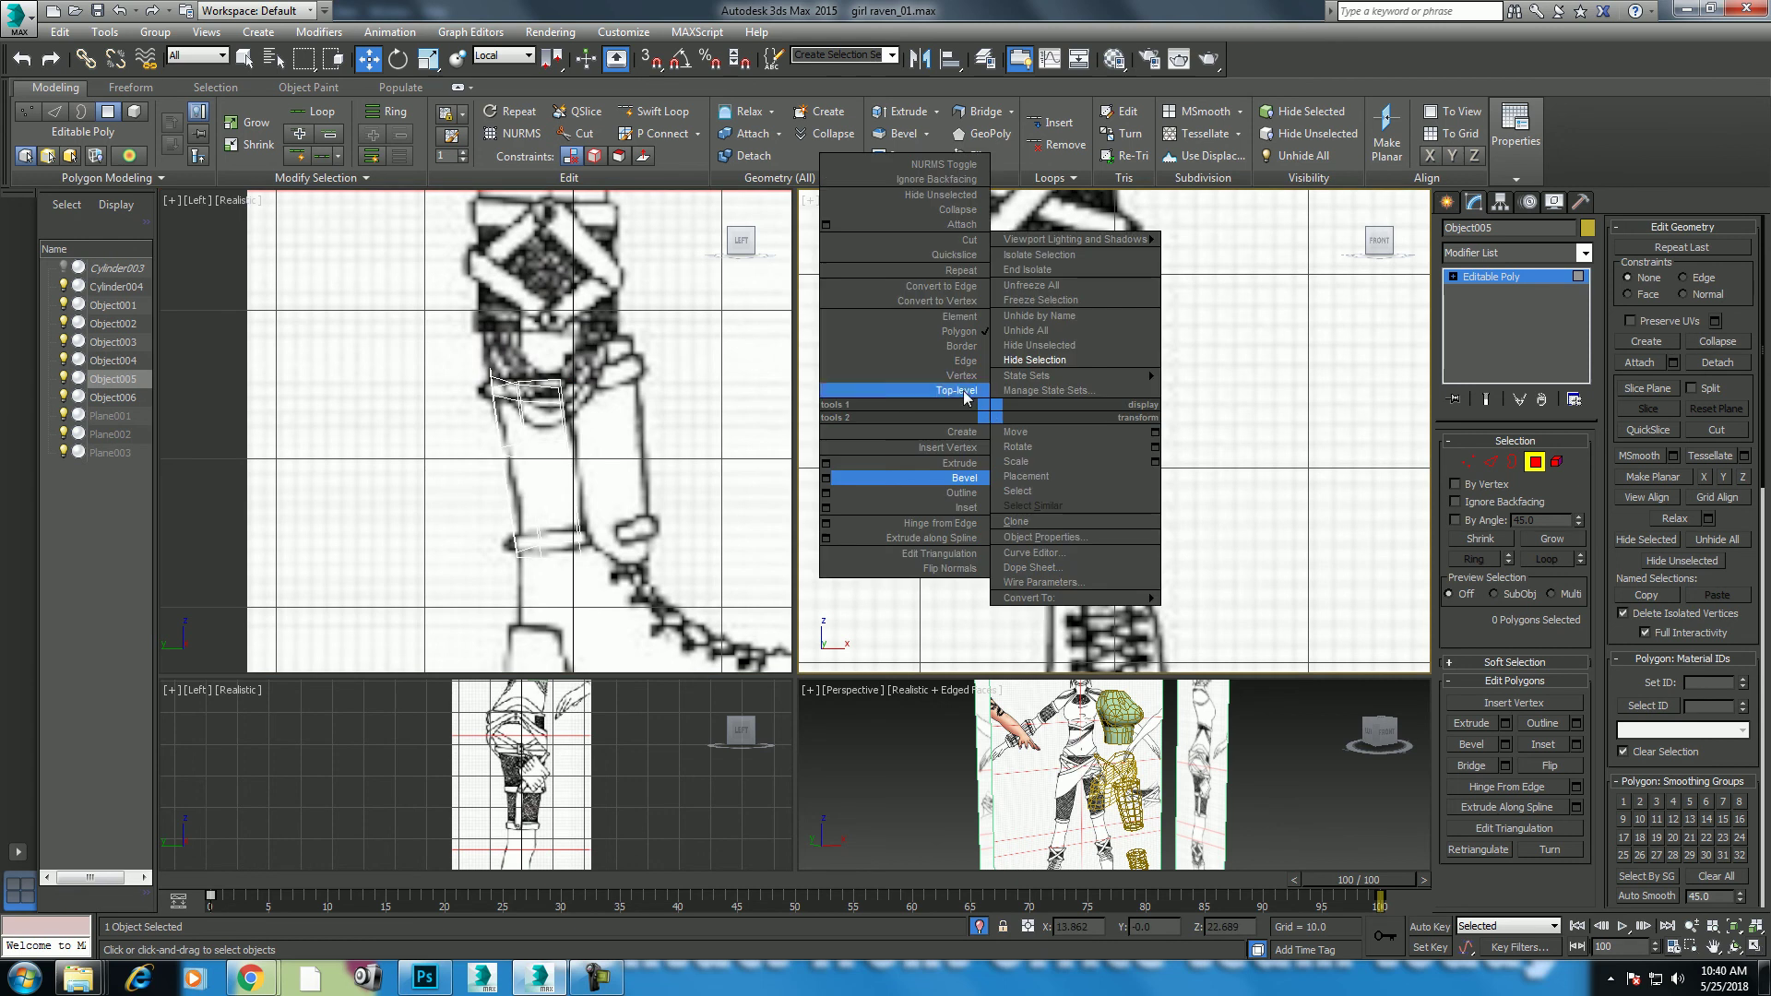
{"action": "left_click", "coordinate": [960, 397]}
{"action": "left_click", "coordinate": [303, 885]}
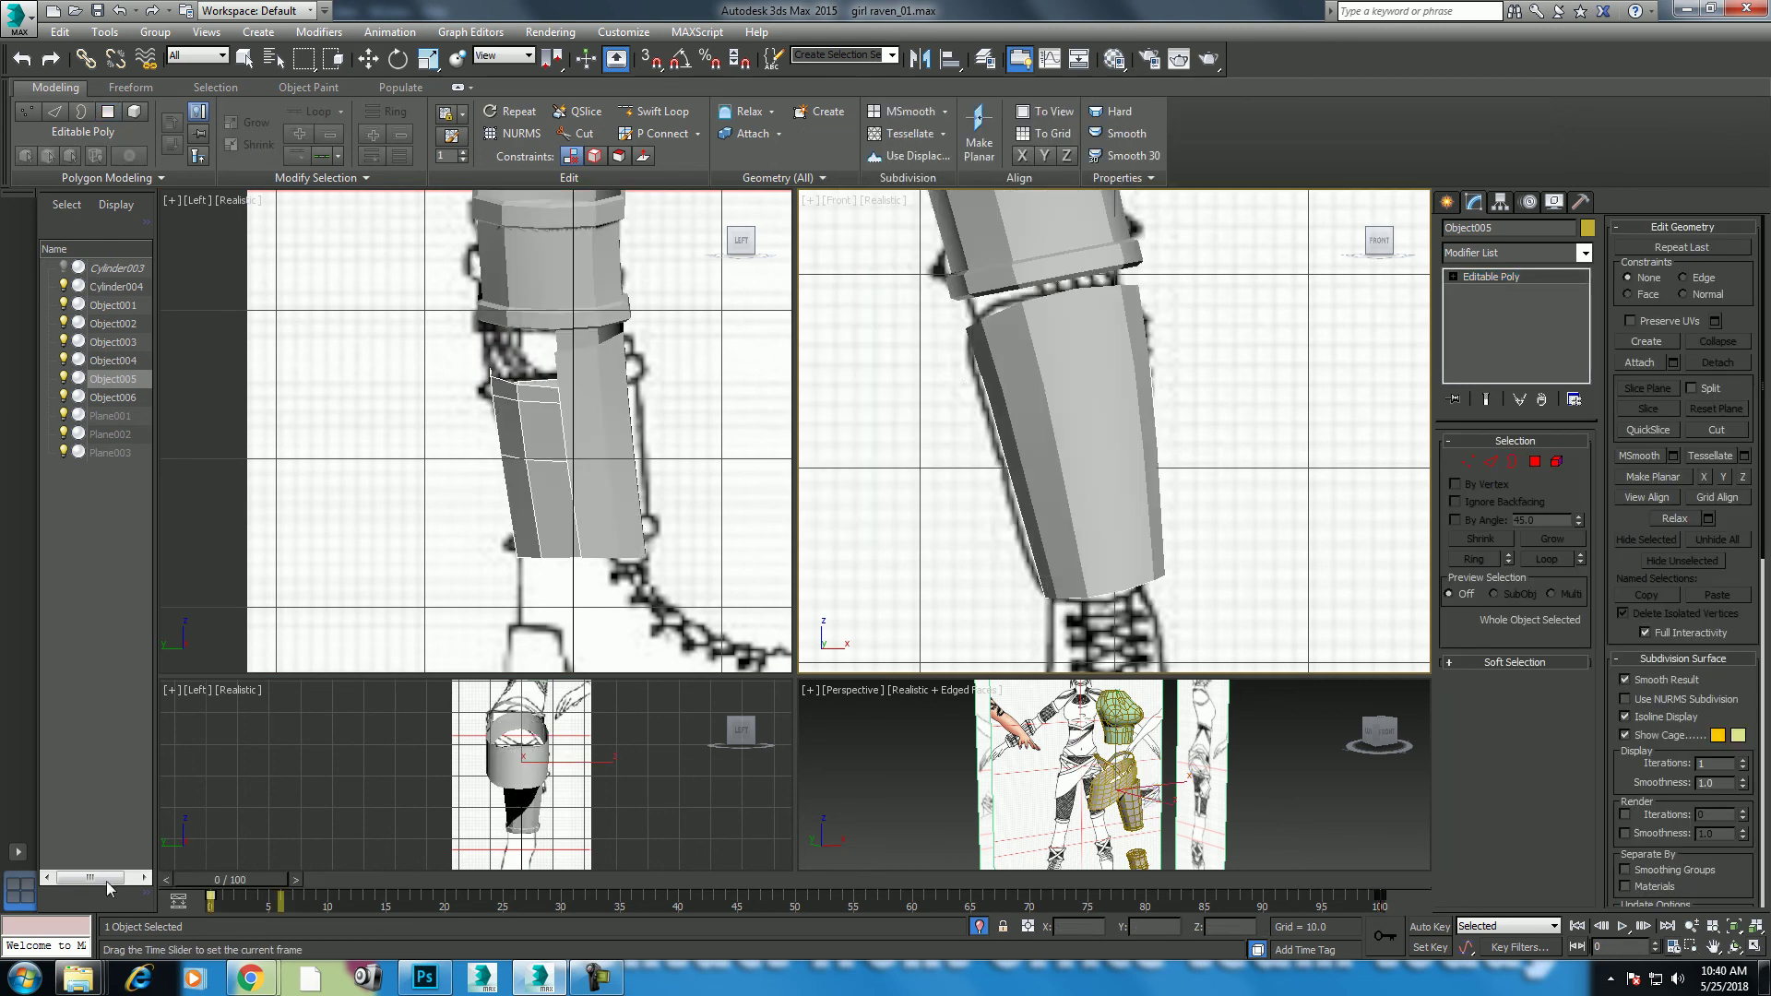
{"action": "left_click", "coordinate": [1144, 480]}
Step: Add Shell modifiers to Object006 and Object005, with 0.5 outer thickness on Object005
{"action": "left_click", "coordinate": [1492, 255]}
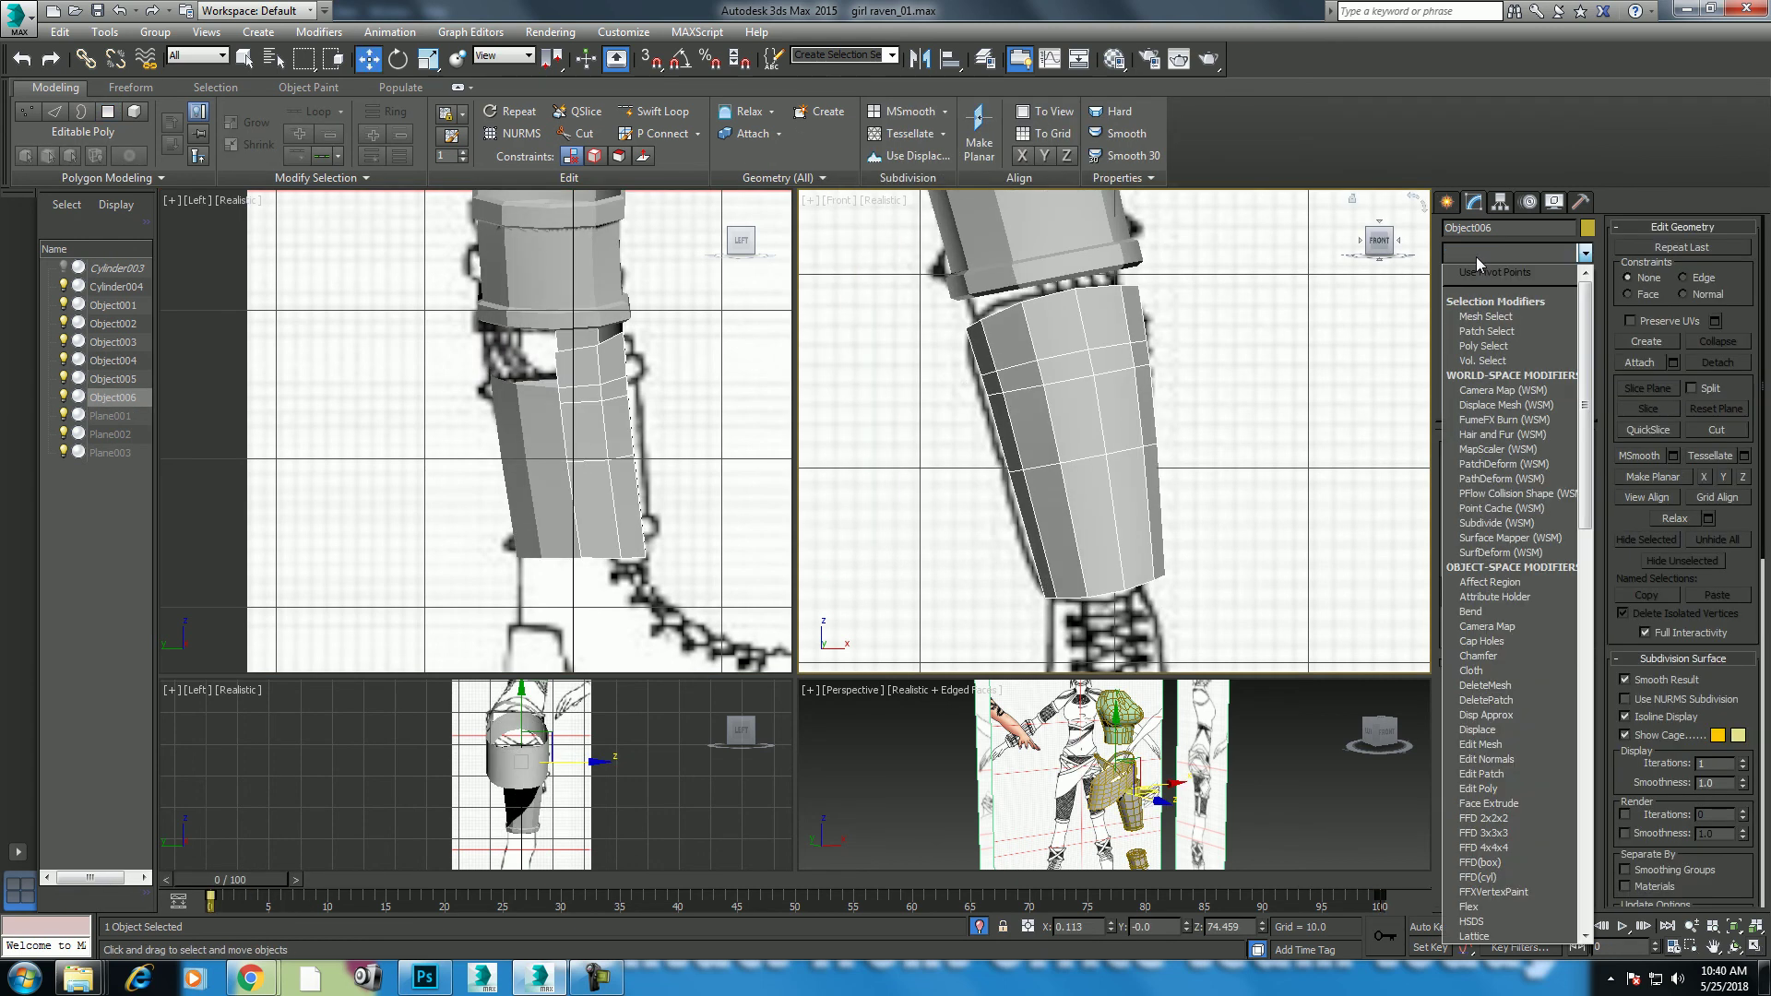
{"action": "scroll", "coordinate": [1504, 424], "scroll_direction": "down", "scroll_amount": 10}
{"action": "left_click", "coordinate": [1494, 427]}
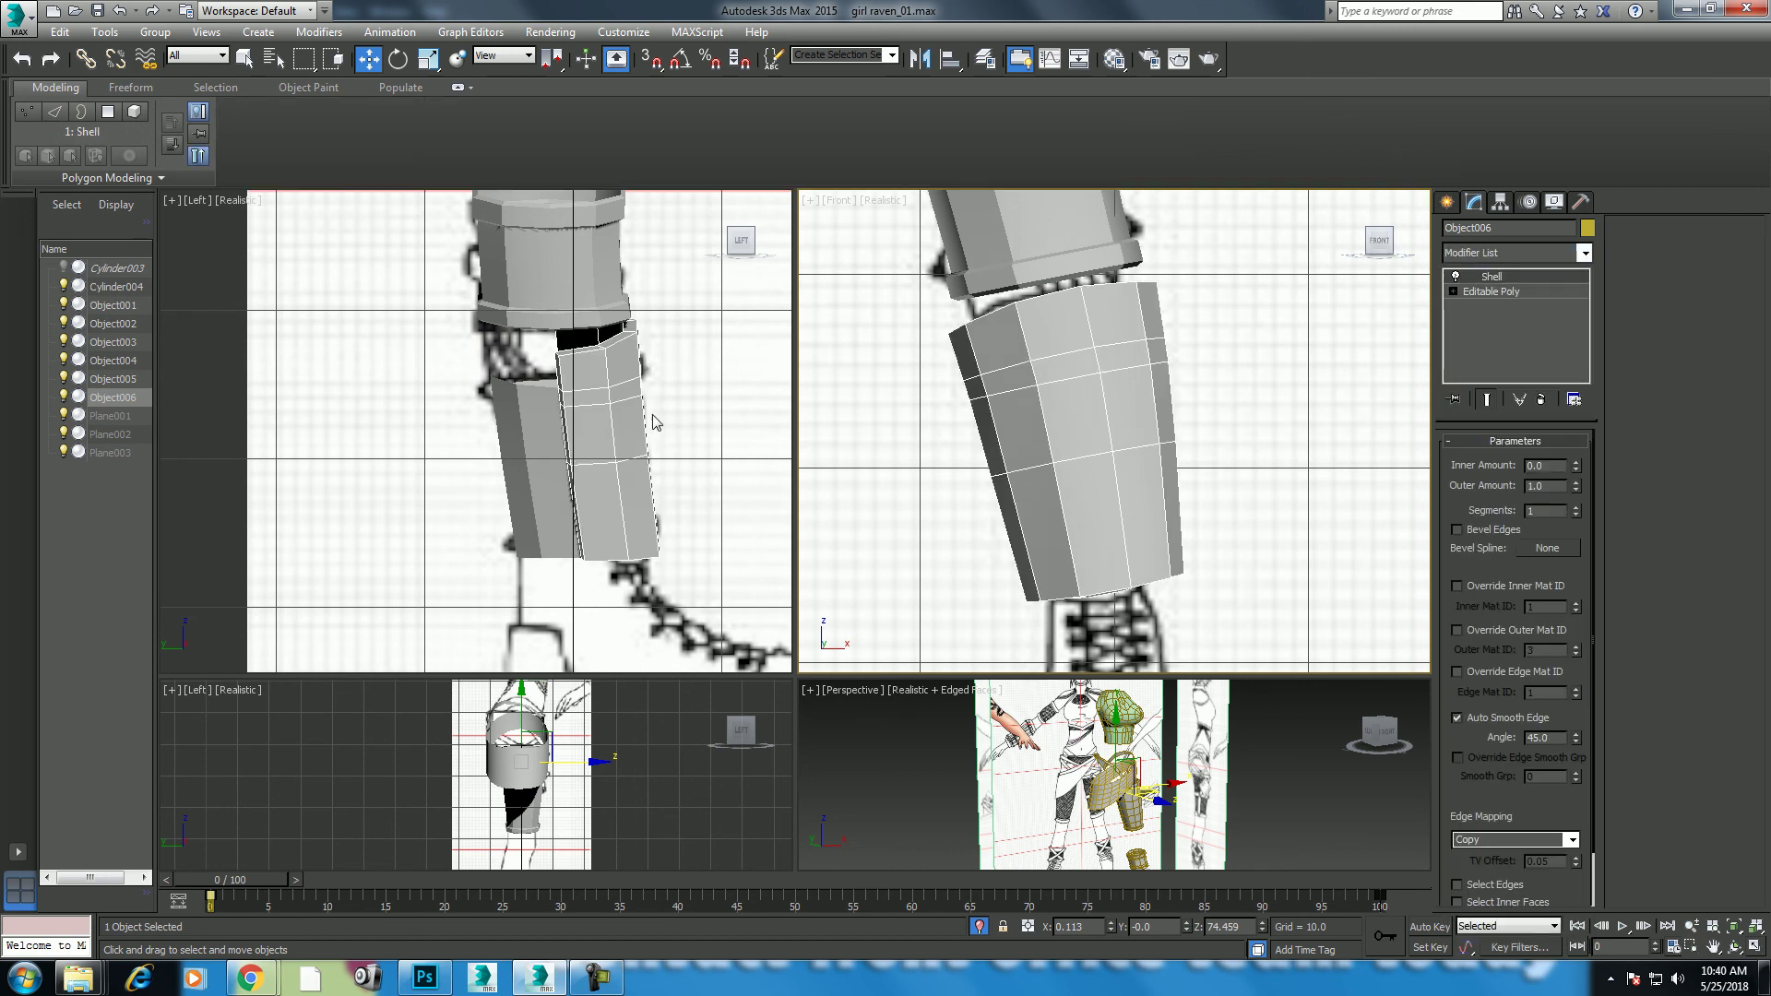
{"action": "left_click", "coordinate": [535, 461]}
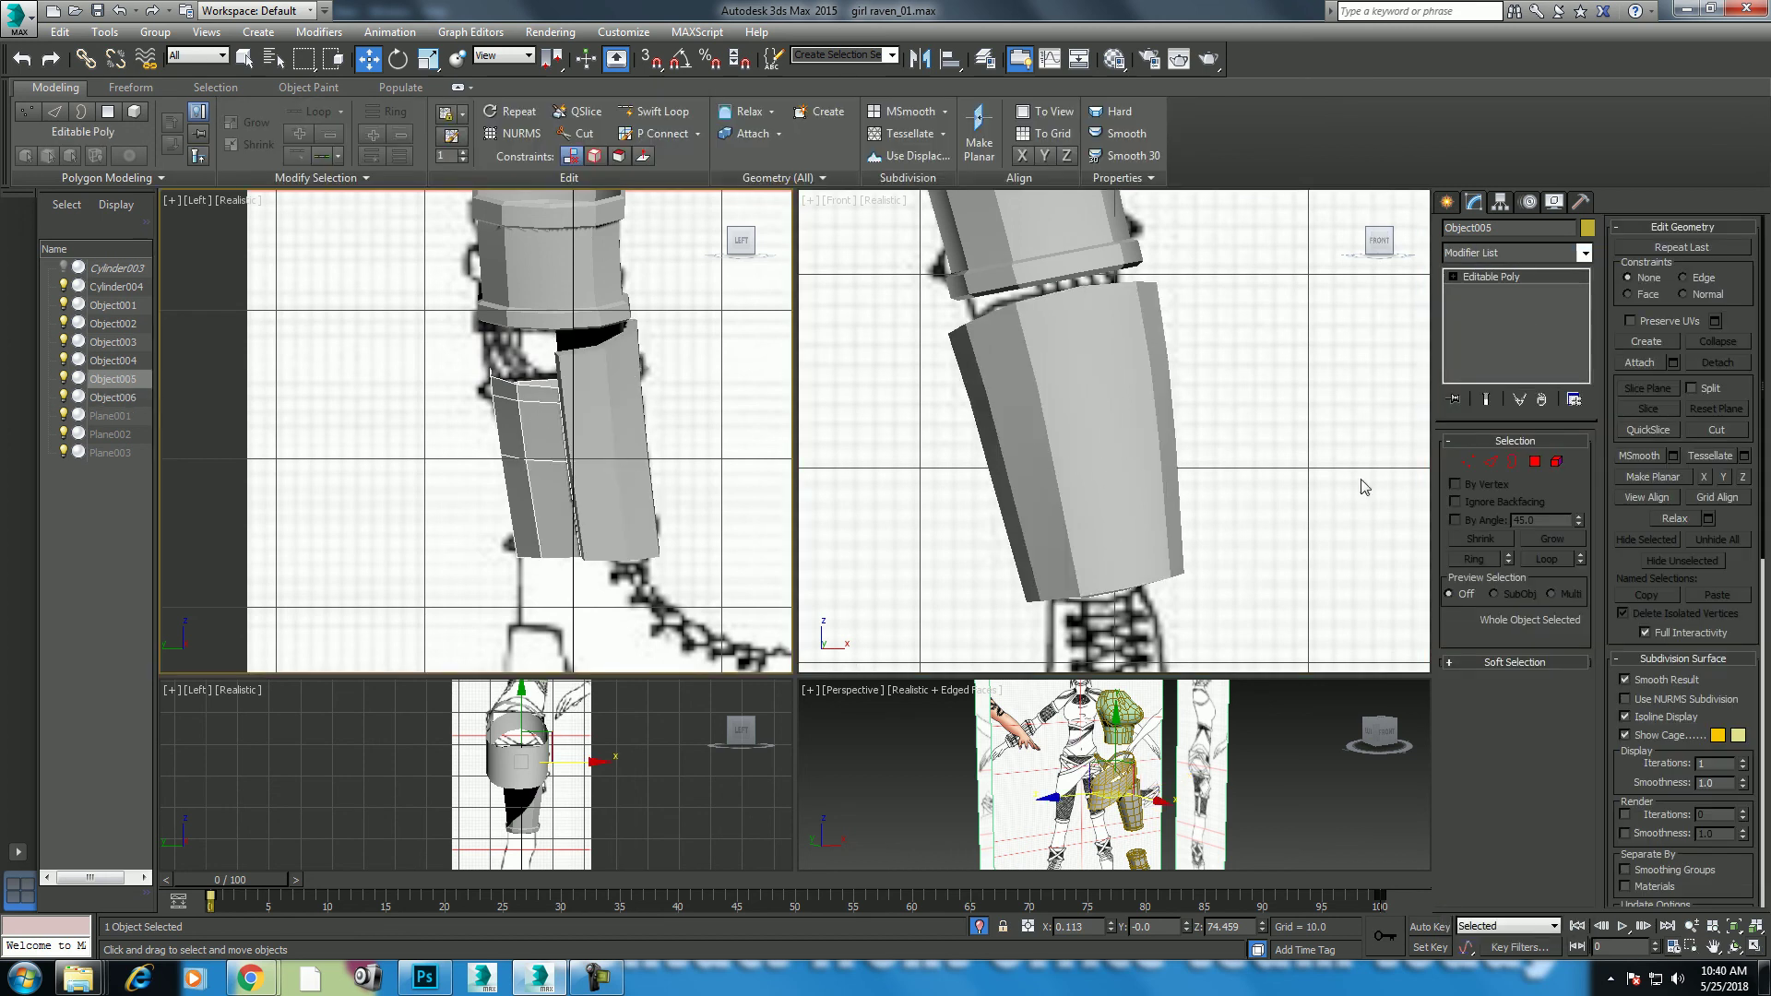
{"action": "left_click", "coordinate": [1524, 264]}
{"action": "scroll", "coordinate": [1524, 263], "scroll_direction": "down", "scroll_amount": 5}
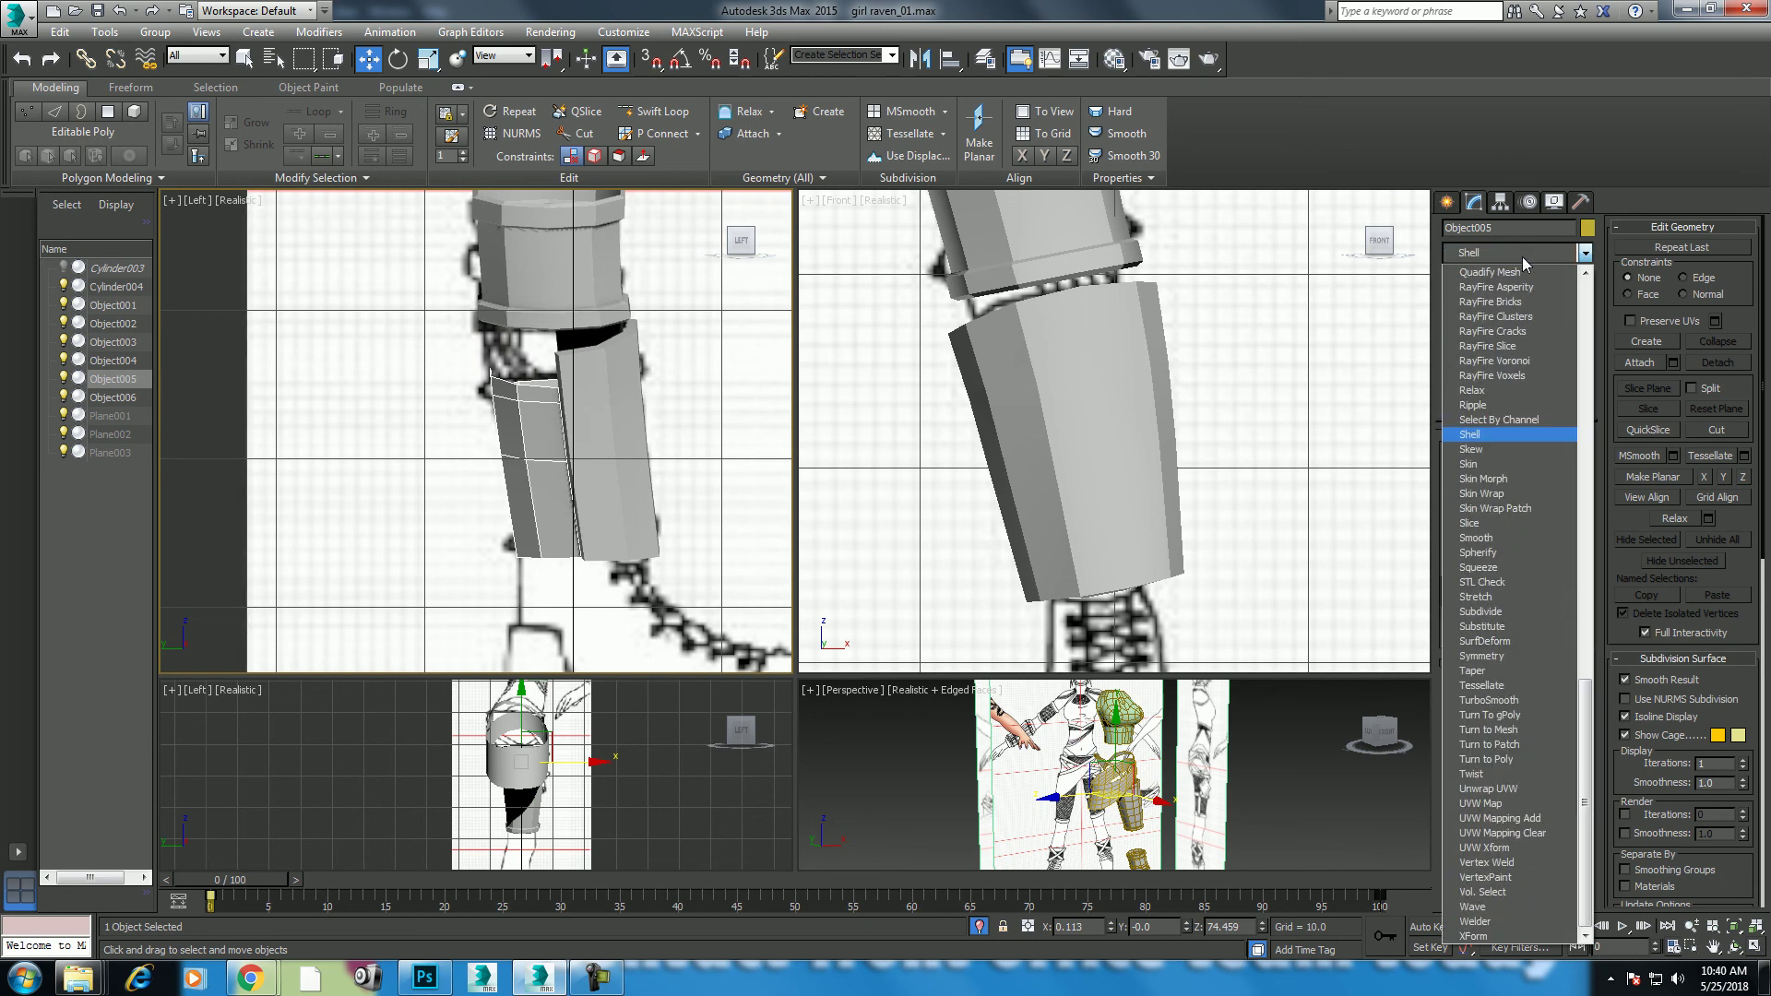
{"action": "key", "text": "Return"}
{"action": "type", "text": "0."}
{"action": "key", "text": "Return"}
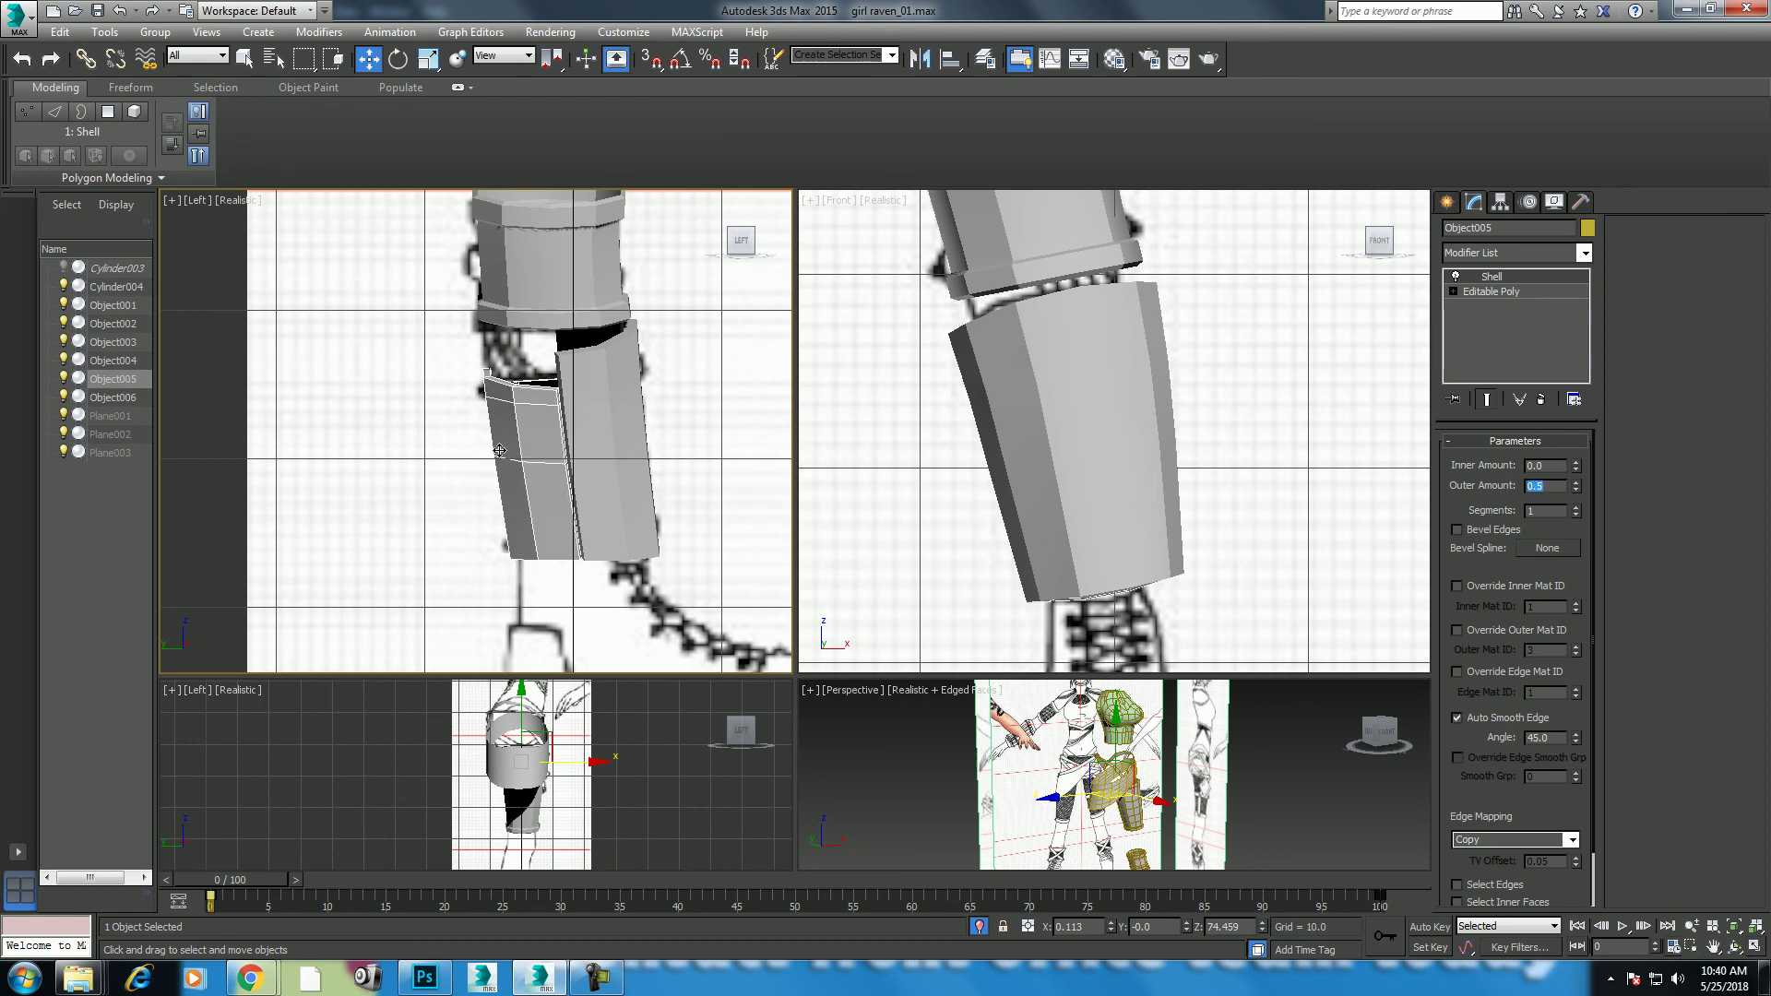
Step: Set Object006's shell to 2 segments and compare it with Object005
{"action": "left_click", "coordinate": [616, 380]}
{"action": "left_click", "coordinate": [1577, 506]}
{"action": "left_click", "coordinate": [542, 433]}
{"action": "left_click", "coordinate": [1118, 411]}
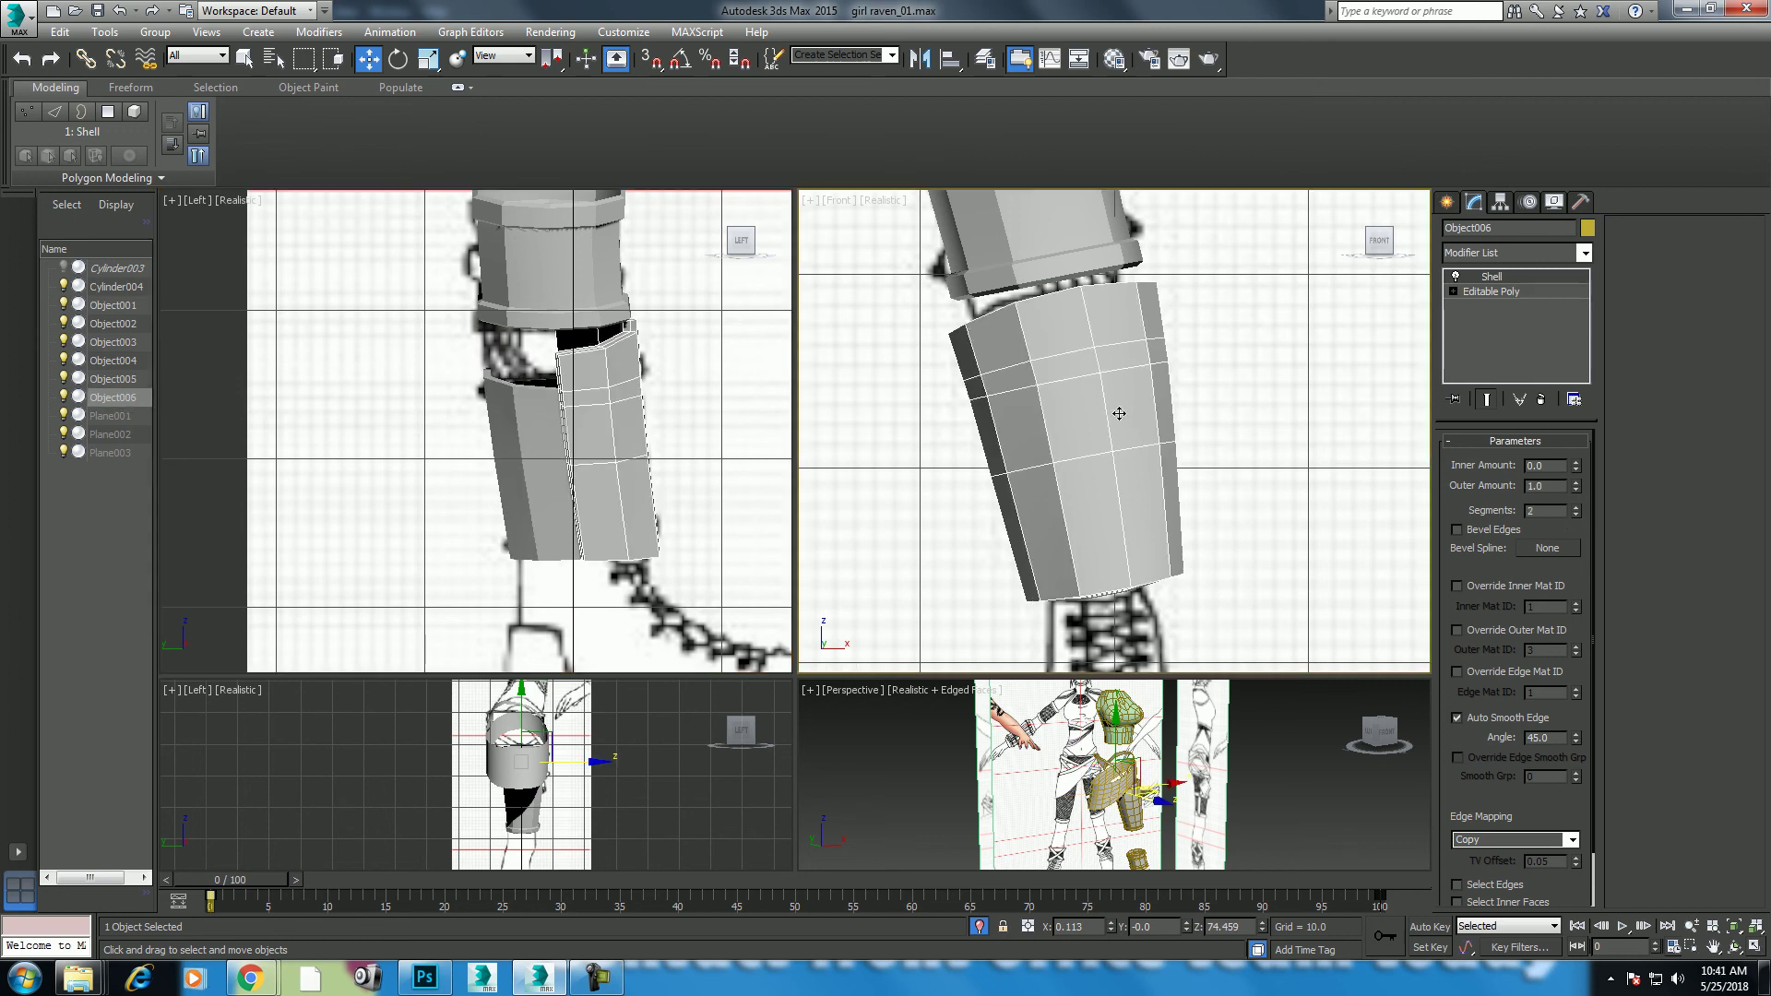
Step: Add MeshSmooth on top of the Shell on both Object006 and Object005
{"action": "left_click", "coordinate": [1584, 253]}
{"action": "scroll", "coordinate": [1543, 268], "scroll_direction": "down", "scroll_amount": 8}
{"action": "scroll", "coordinate": [1542, 268], "scroll_direction": "down", "scroll_amount": 8}
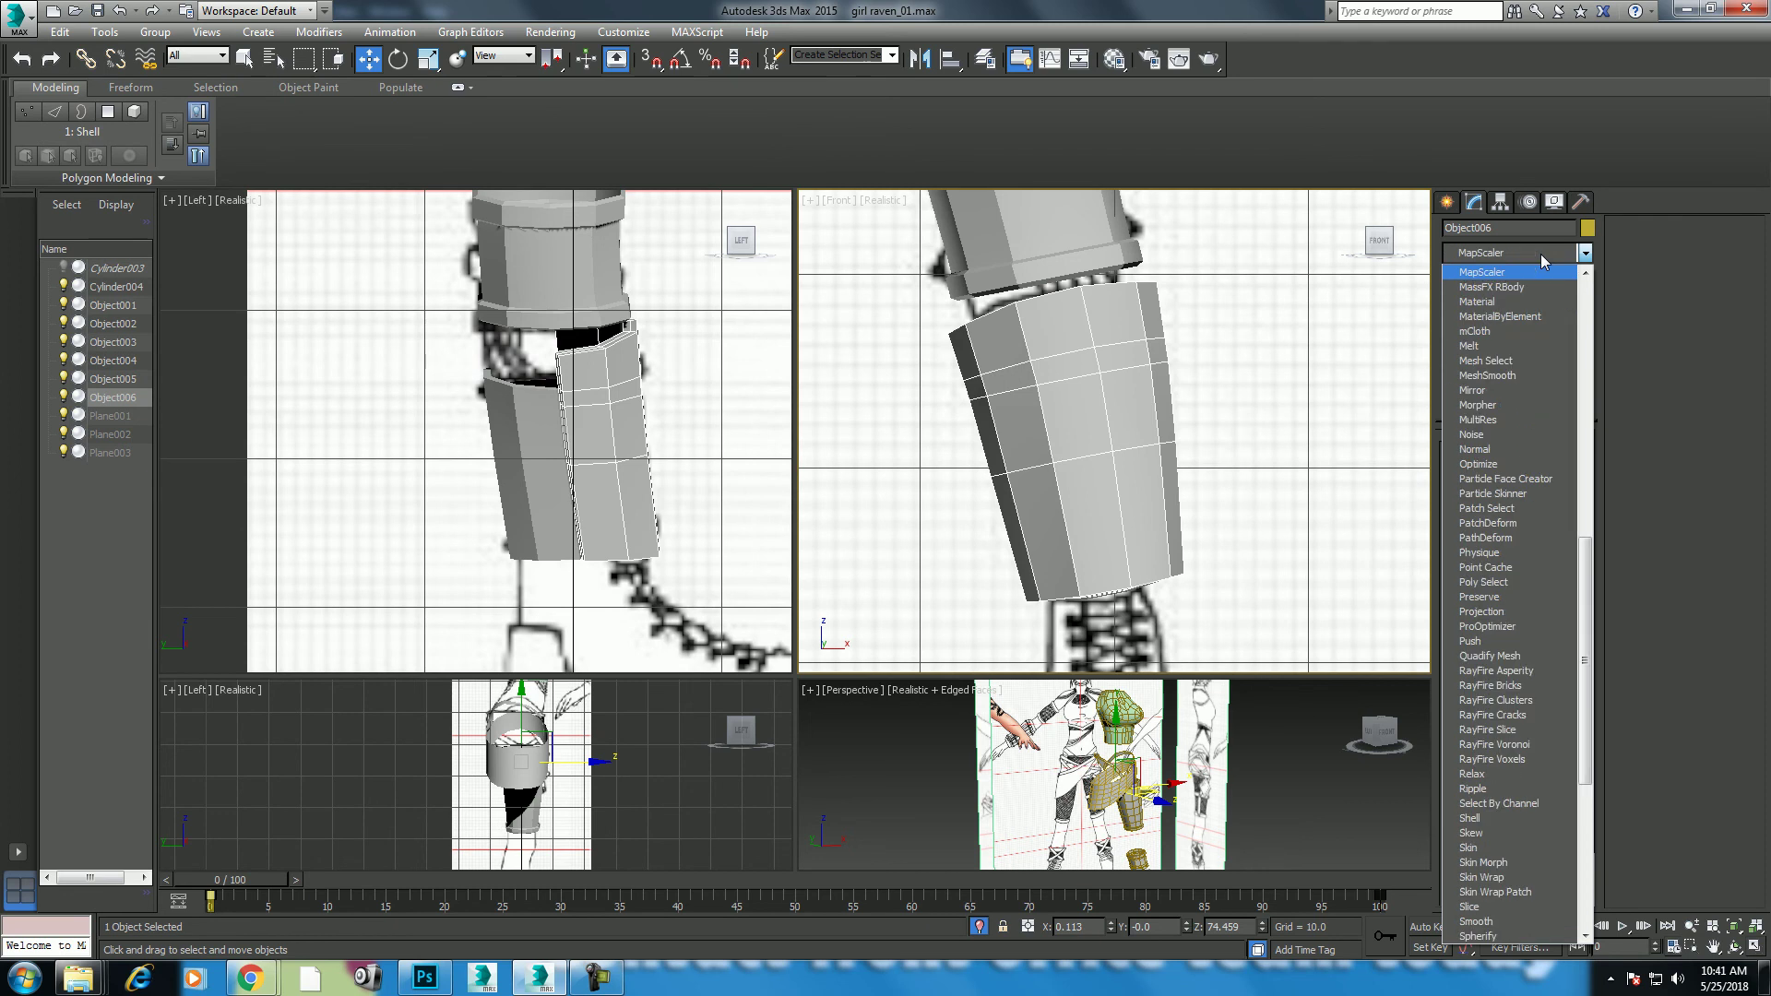
{"action": "left_click", "coordinate": [1520, 361]}
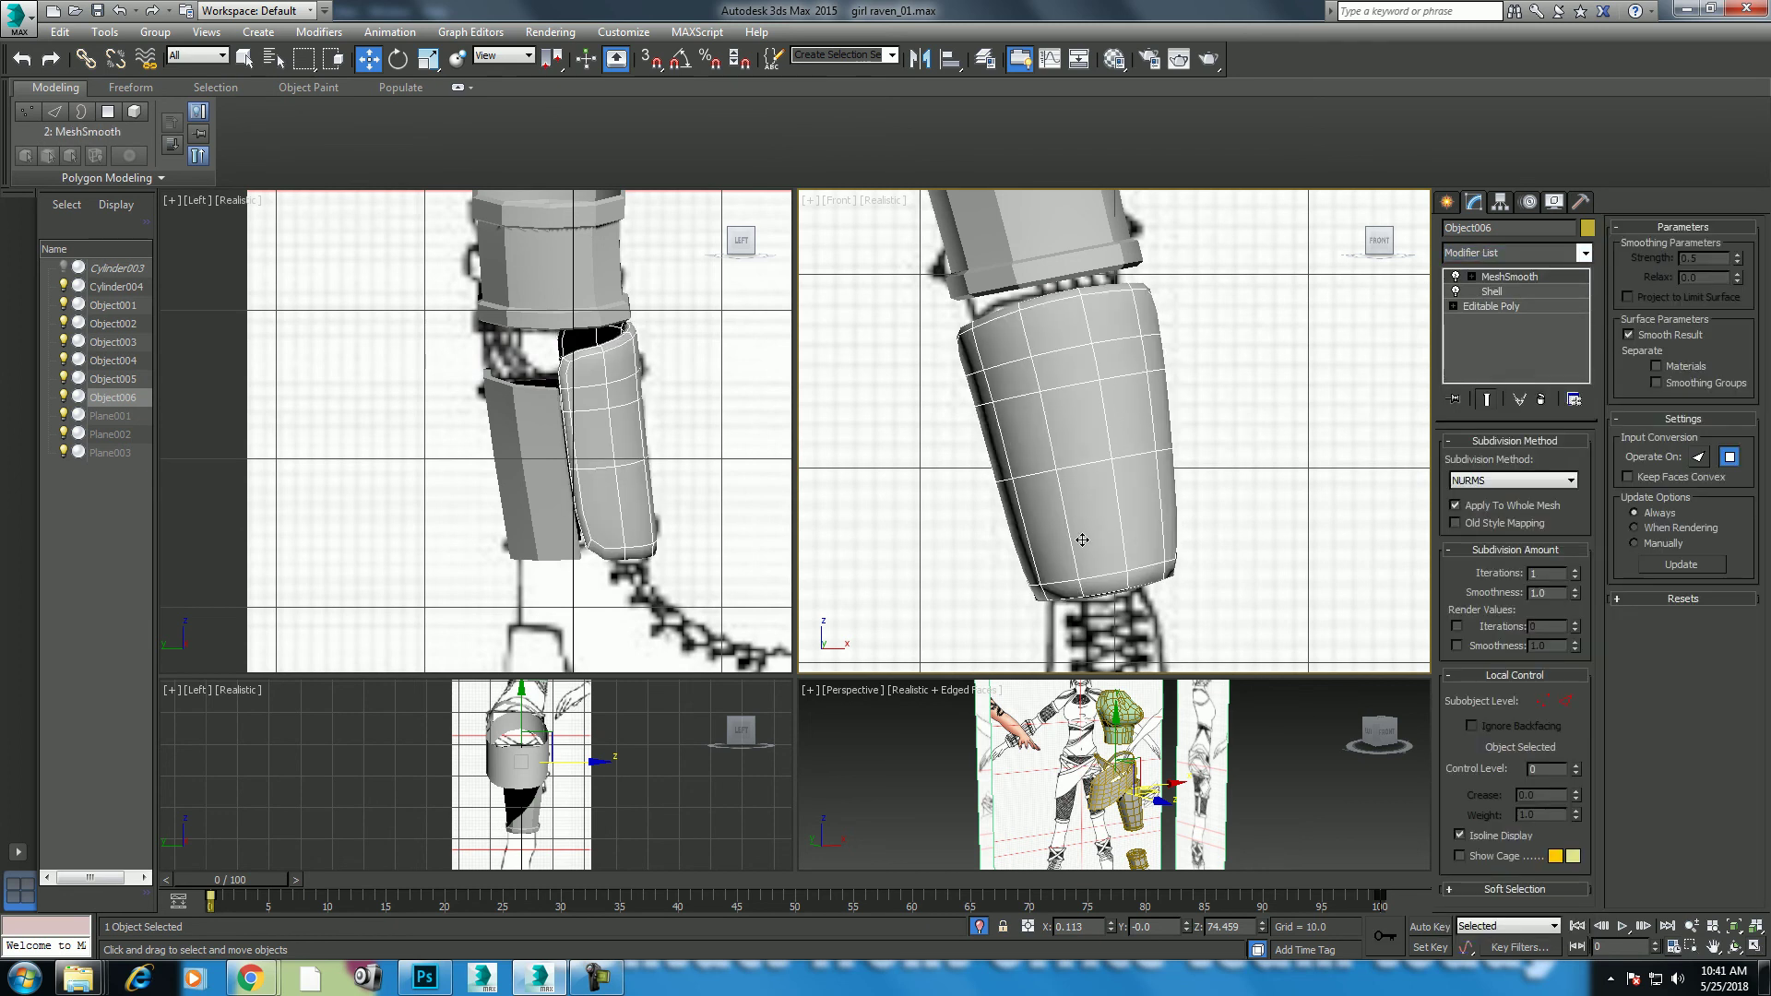
{"action": "left_click", "coordinate": [535, 494]}
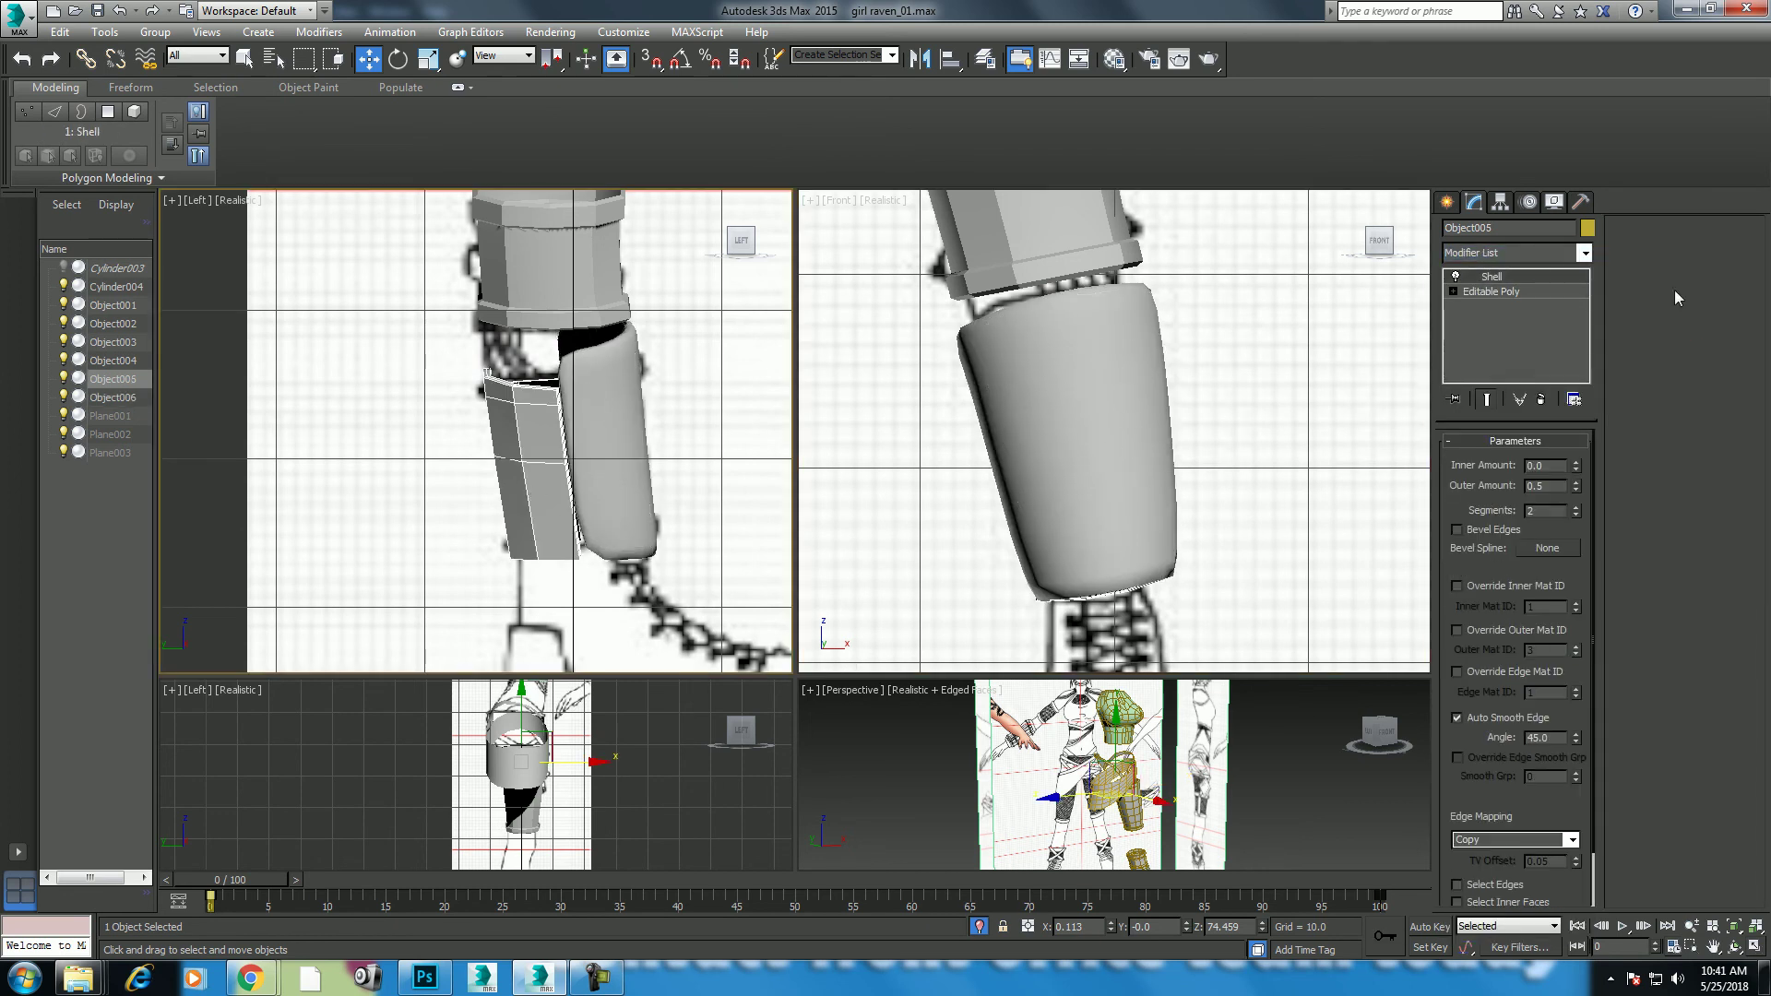
{"action": "left_click", "coordinate": [1522, 255]}
{"action": "scroll", "coordinate": [1520, 369], "scroll_direction": "down", "scroll_amount": 5}
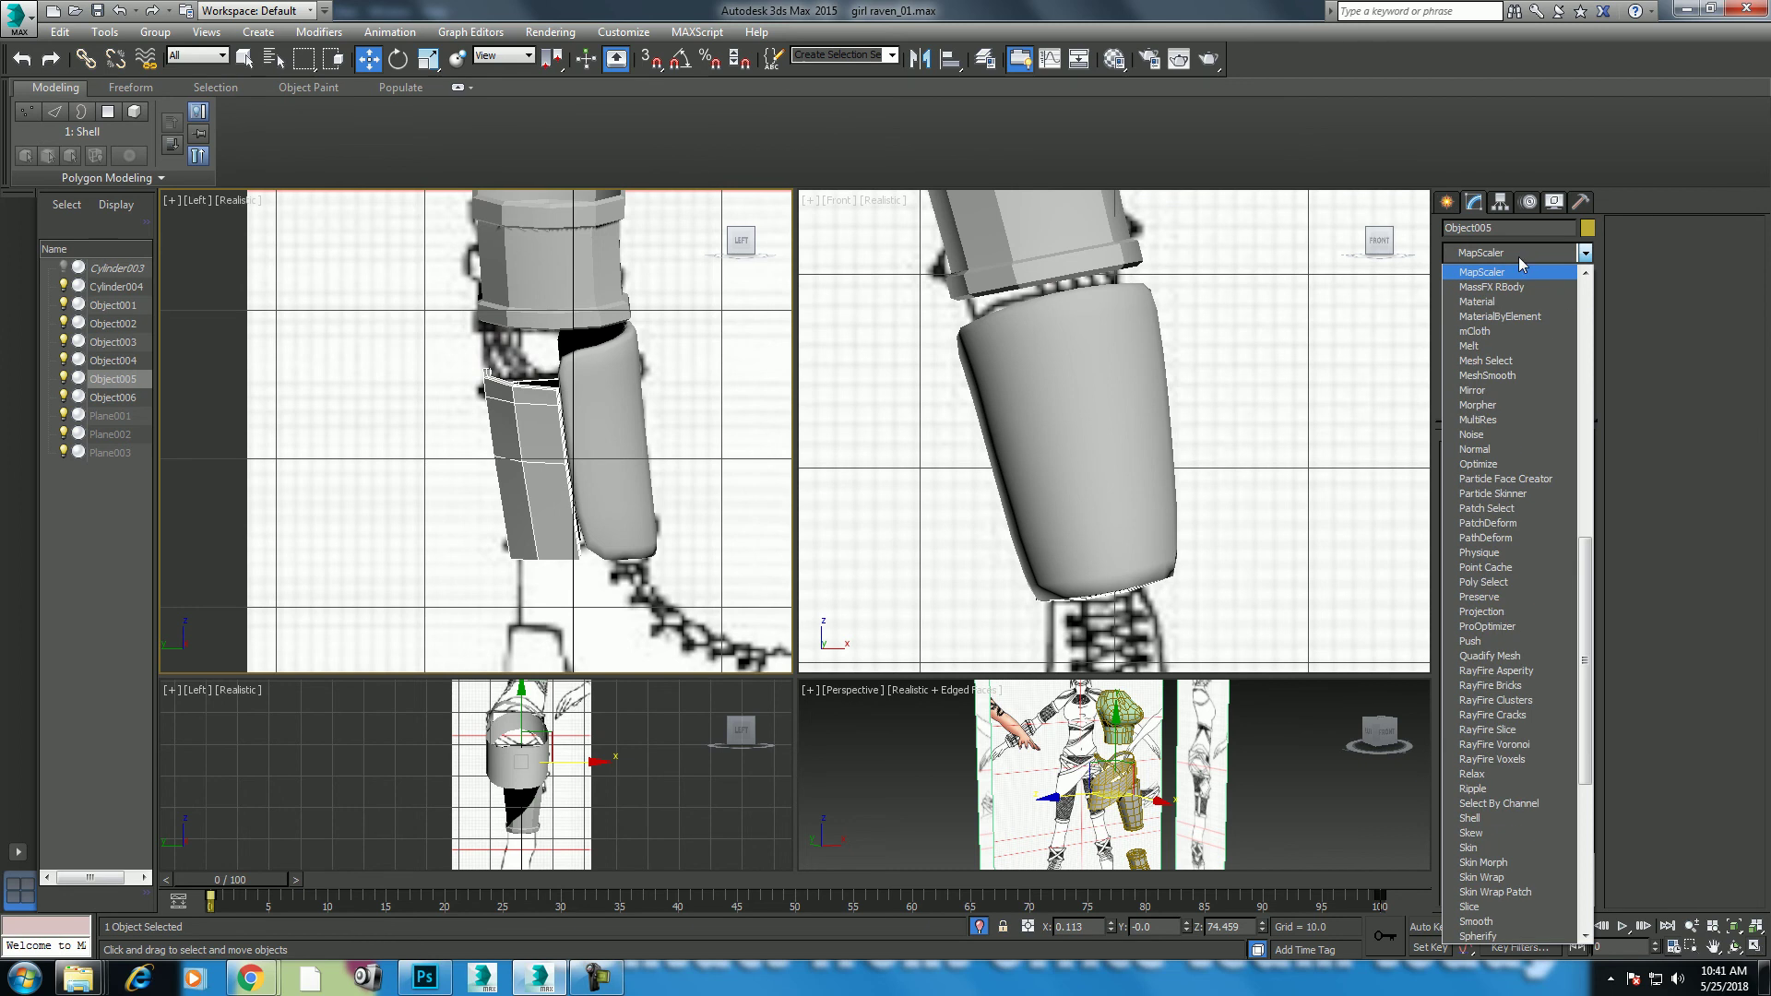
{"action": "left_click", "coordinate": [1521, 376]}
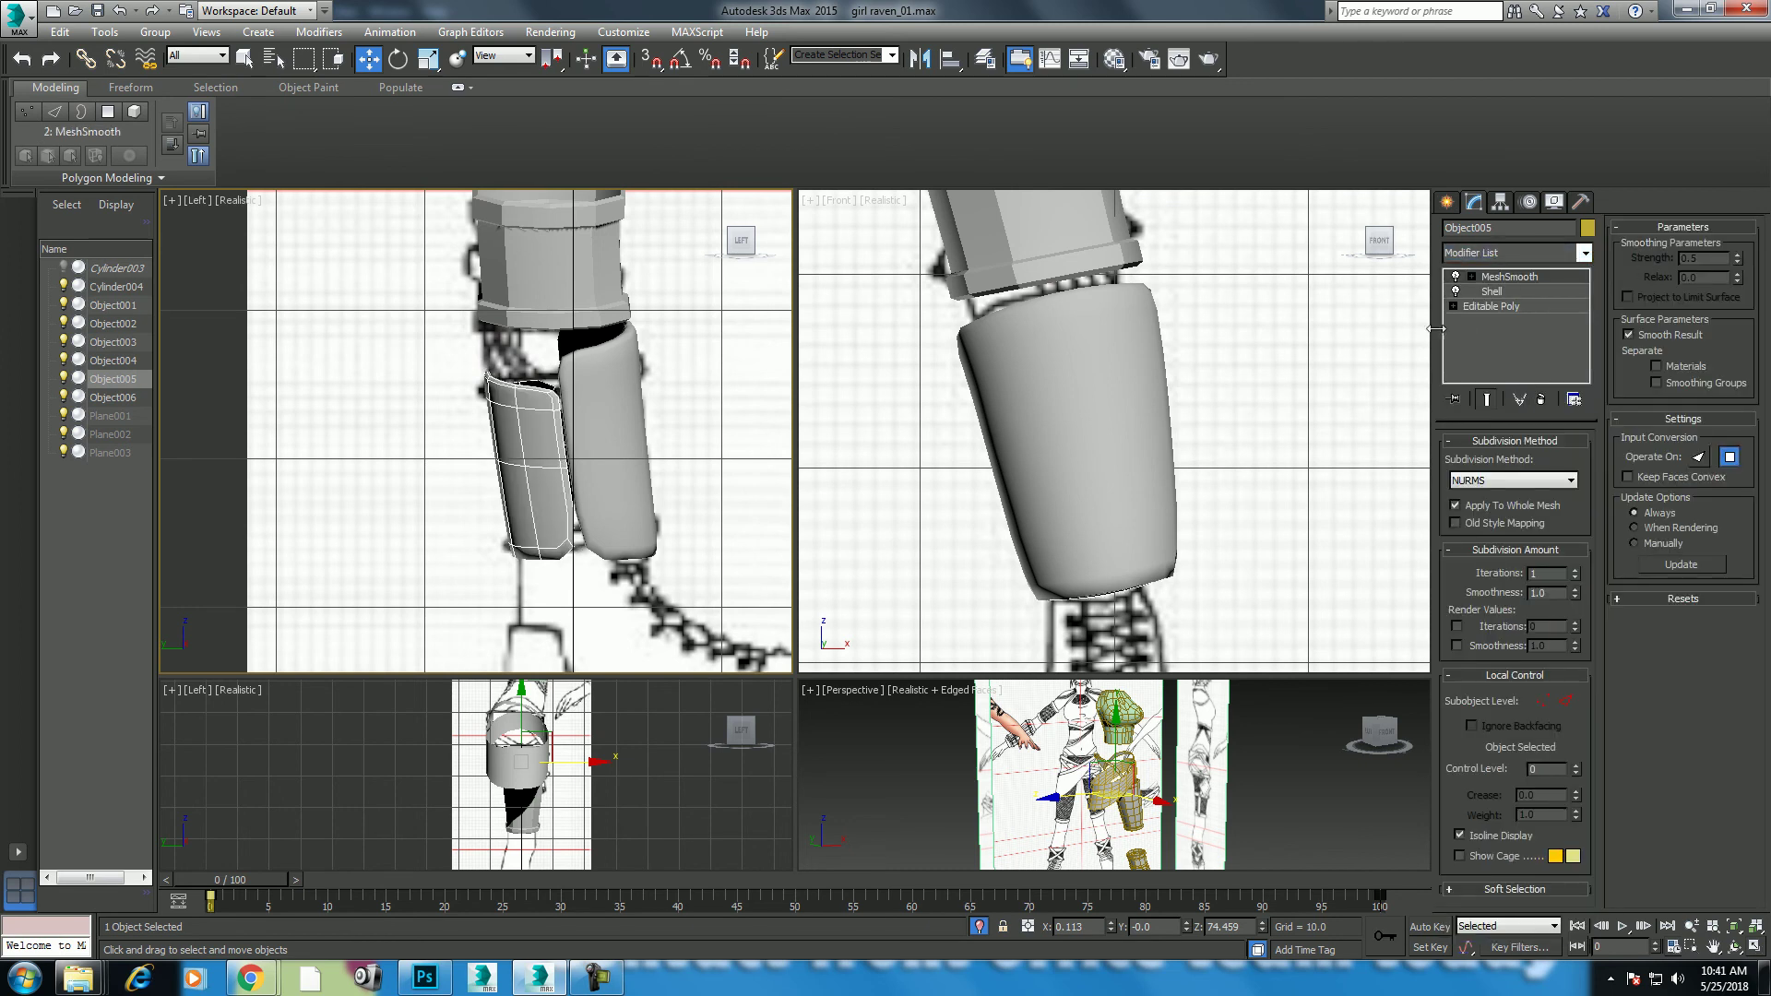
{"action": "scroll", "coordinate": [1071, 465], "scroll_direction": "down", "scroll_amount": 6}
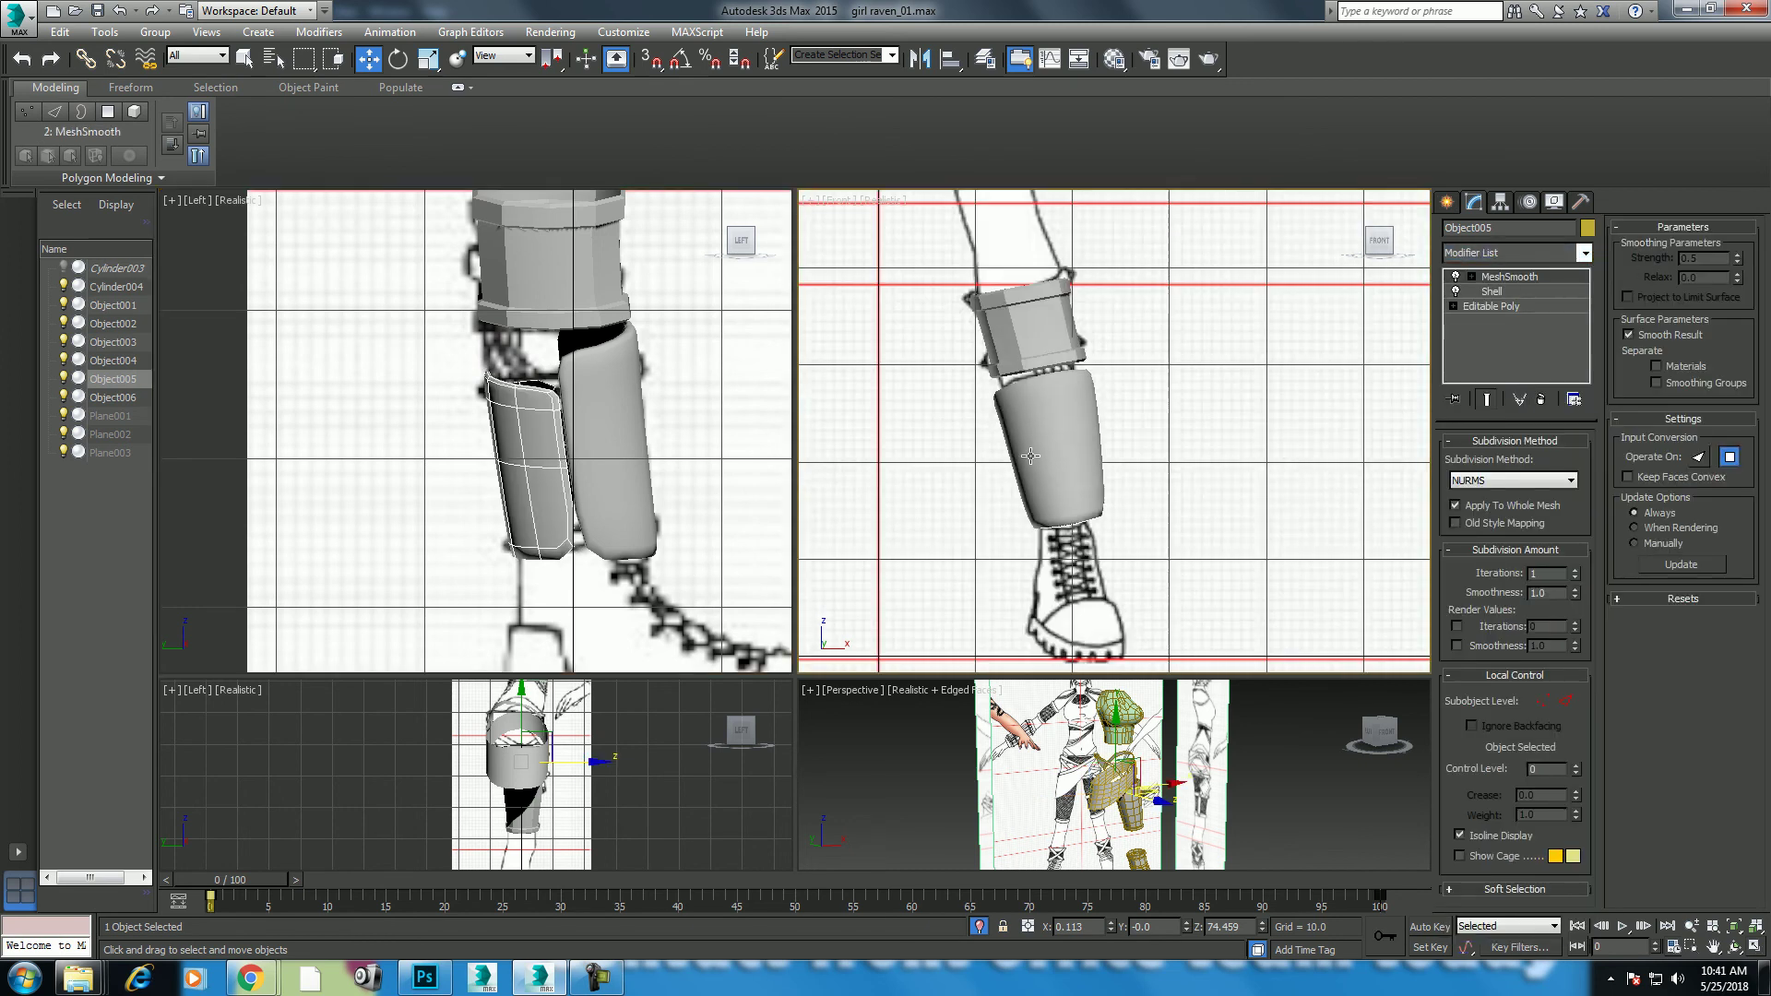
Step: Unhide all objects and assign the peach skin Arch & Design material to the leg mesh
{"action": "right_click", "coordinate": [1174, 383]}
{"action": "left_click", "coordinate": [1241, 372]}
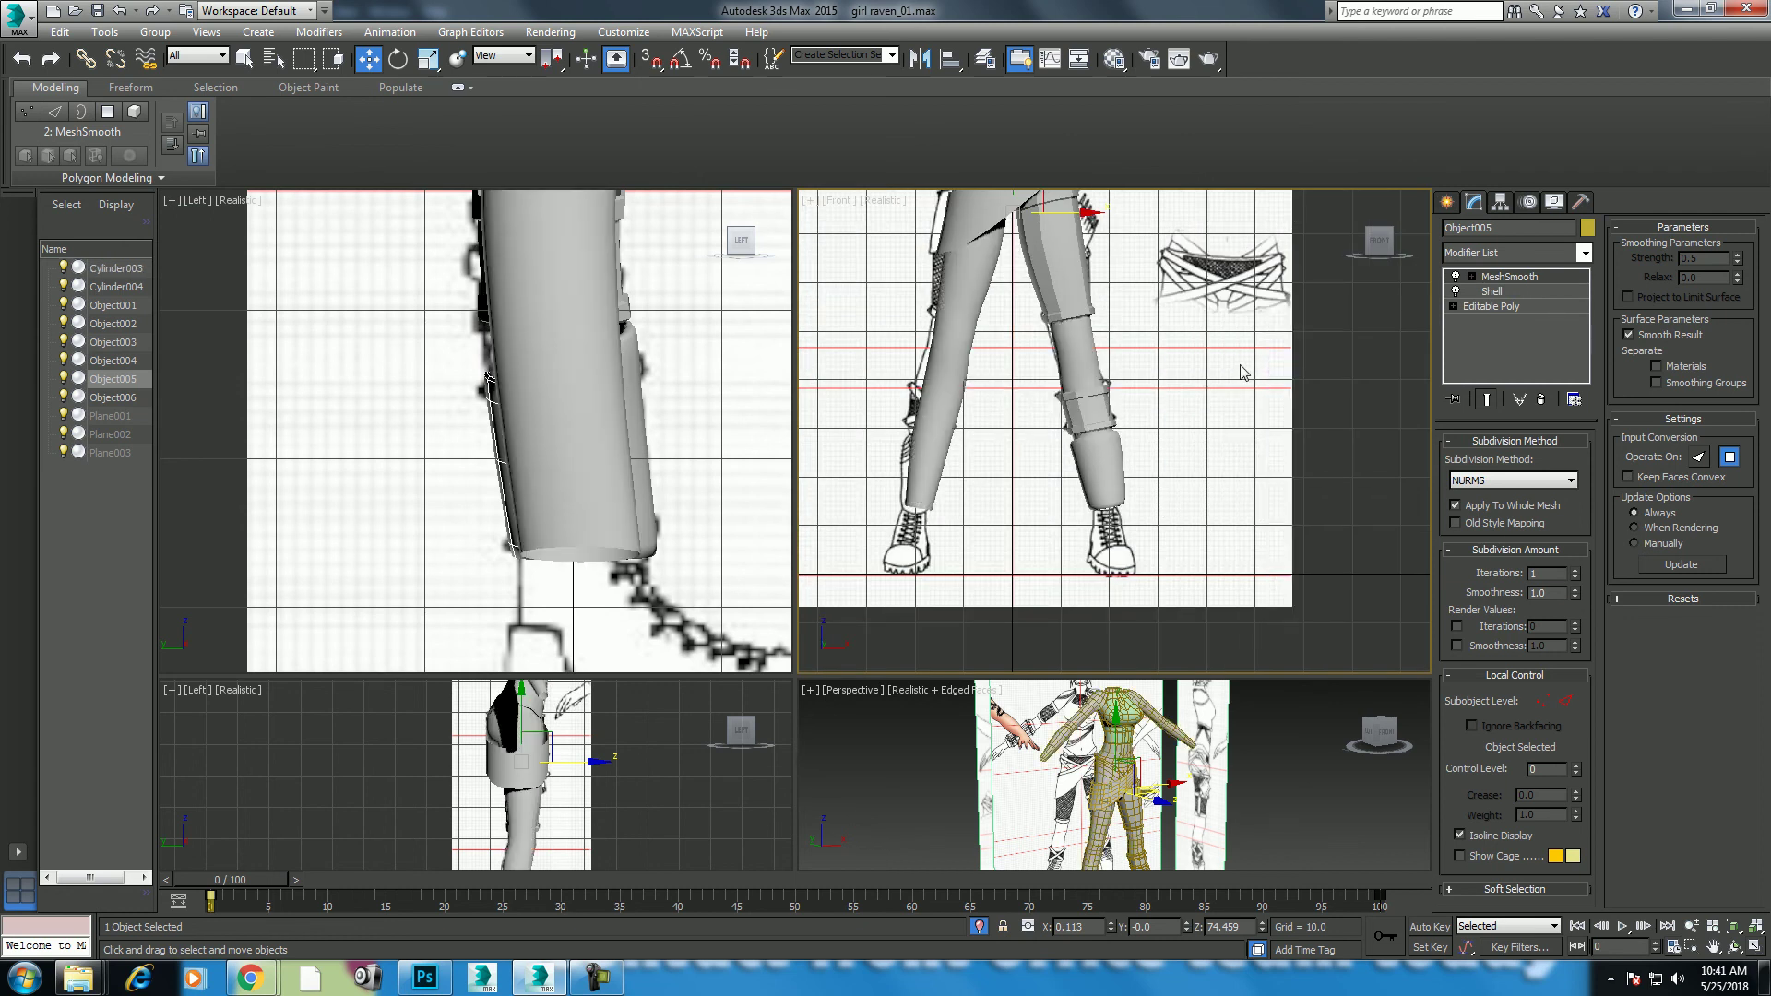
{"action": "middle_click_drag", "start_coordinate": [1088, 340], "coordinate": [1114, 413]}
{"action": "left_click", "coordinate": [1110, 407]}
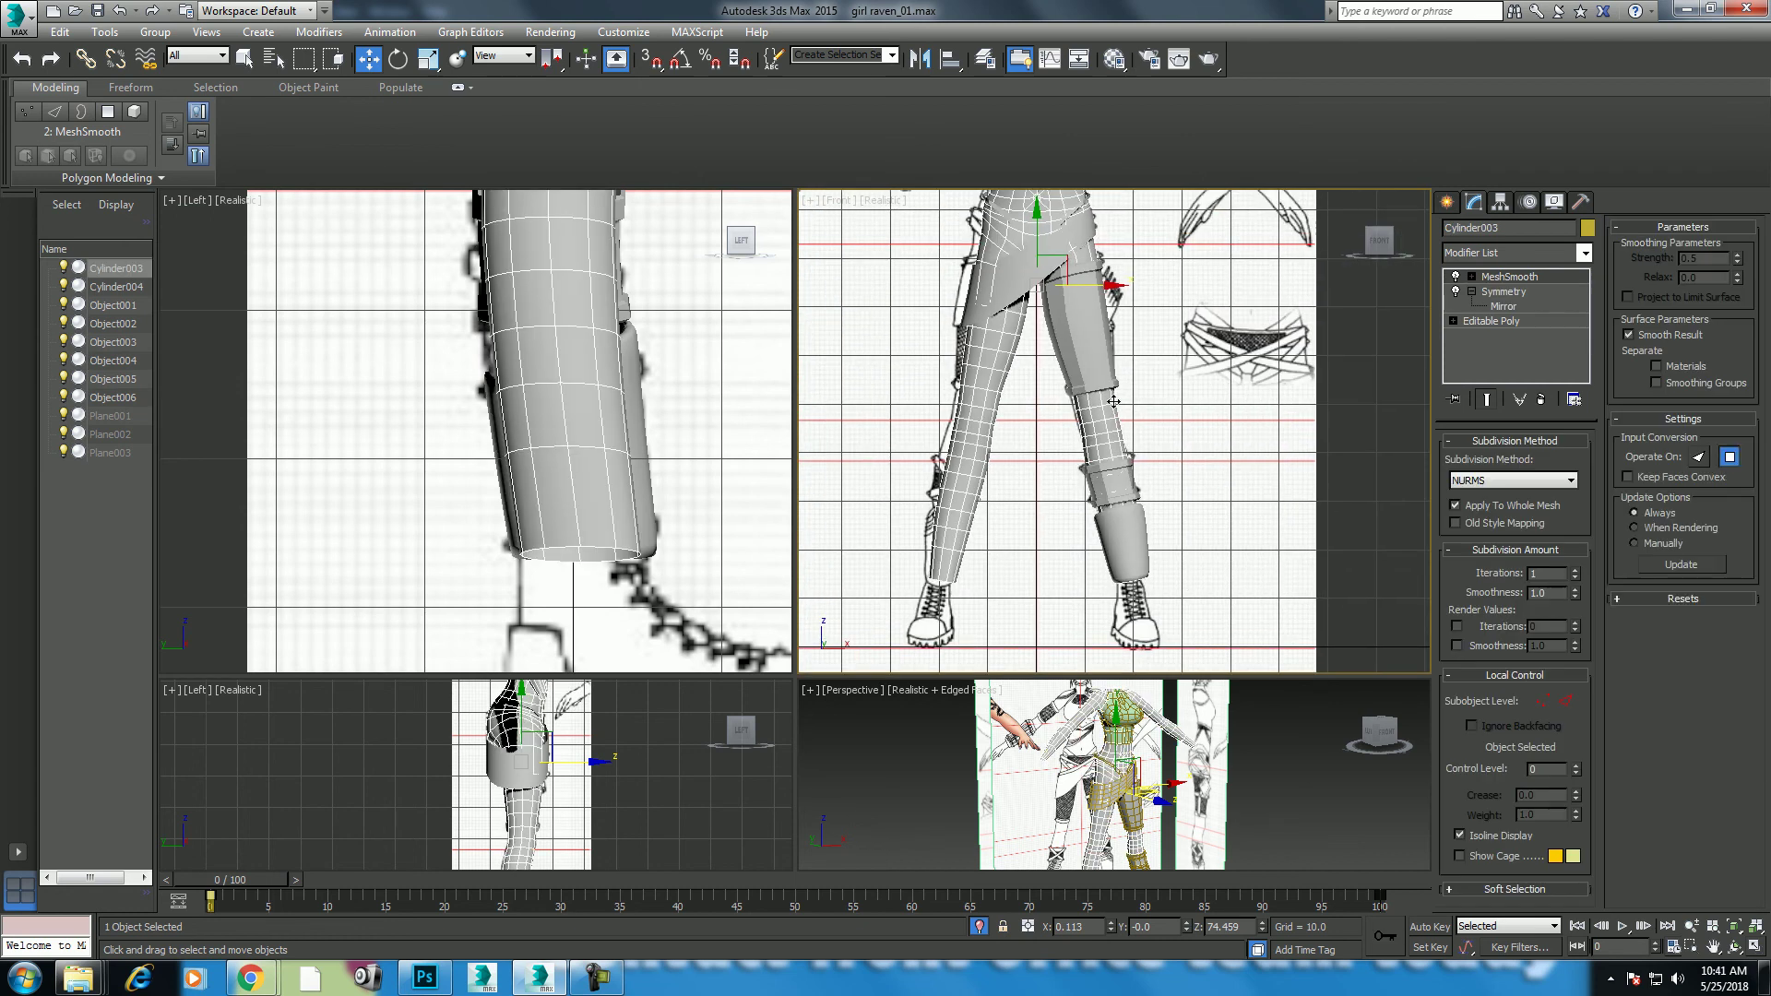
{"action": "left_click", "coordinate": [1082, 352]}
{"action": "middle_click_drag", "start_coordinate": [1082, 352], "coordinate": [1099, 449]}
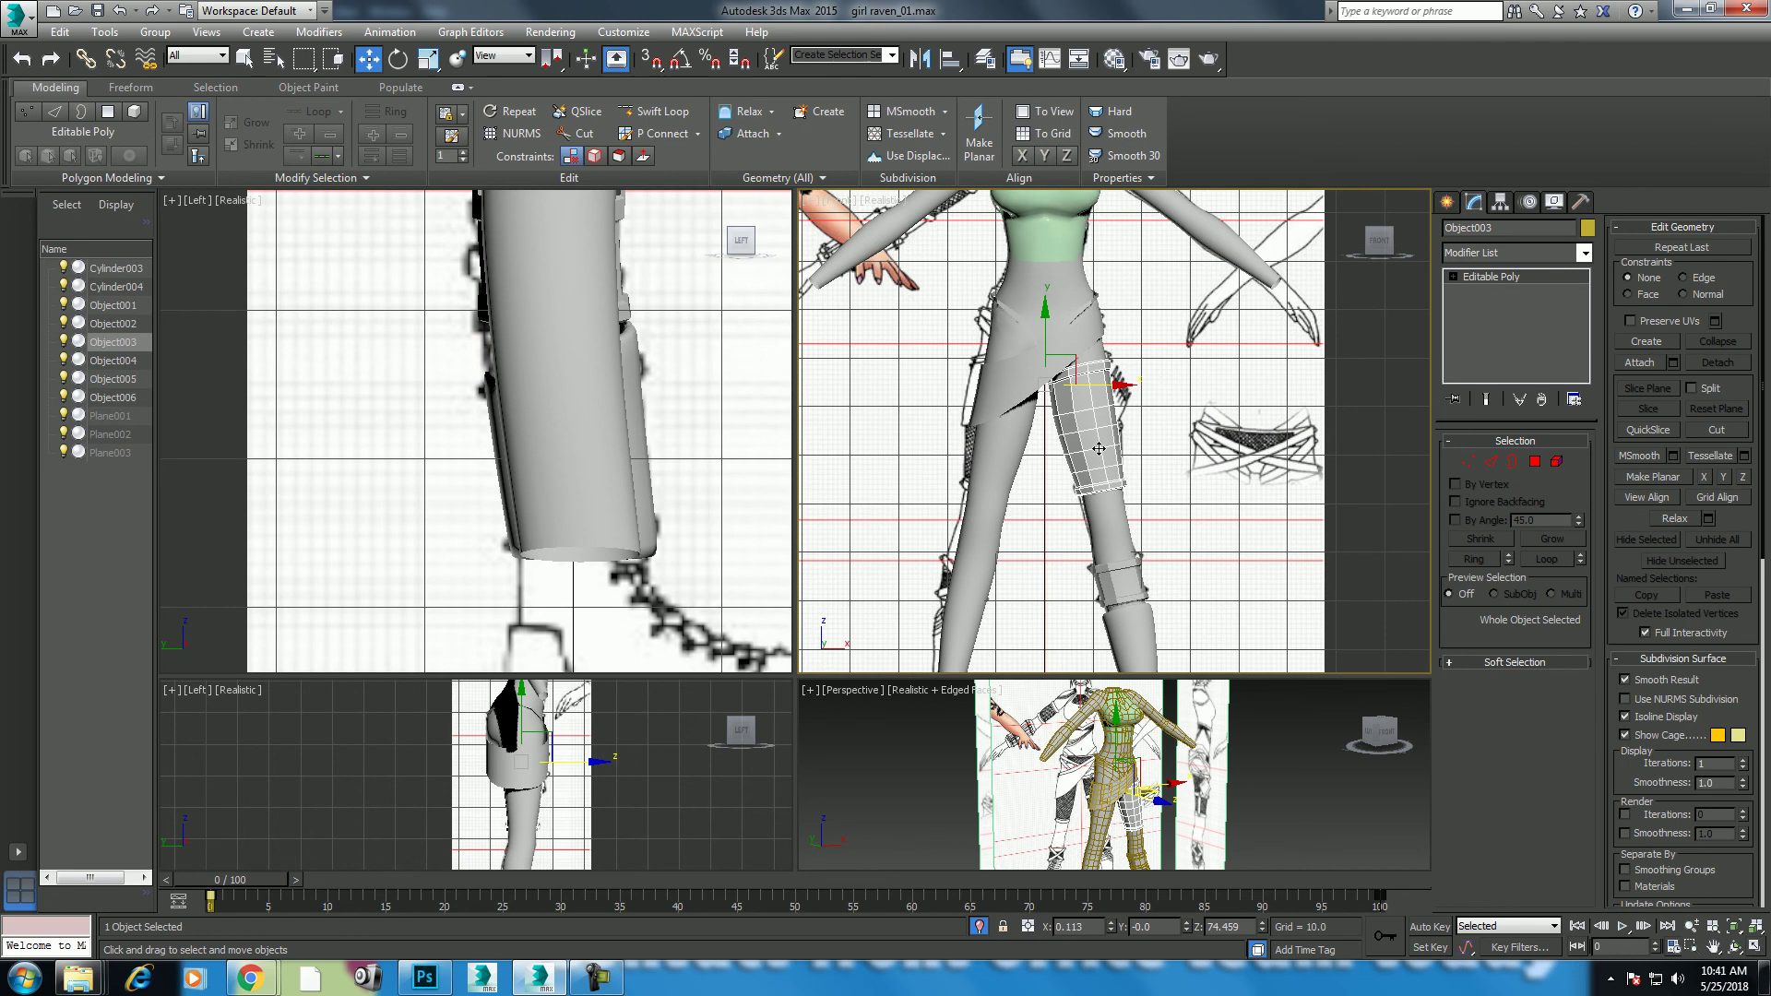
{"action": "left_click", "coordinate": [1097, 431]}
{"action": "key", "text": "m"}
{"action": "left_click", "coordinate": [540, 274]}
{"action": "left_click", "coordinate": [404, 403]}
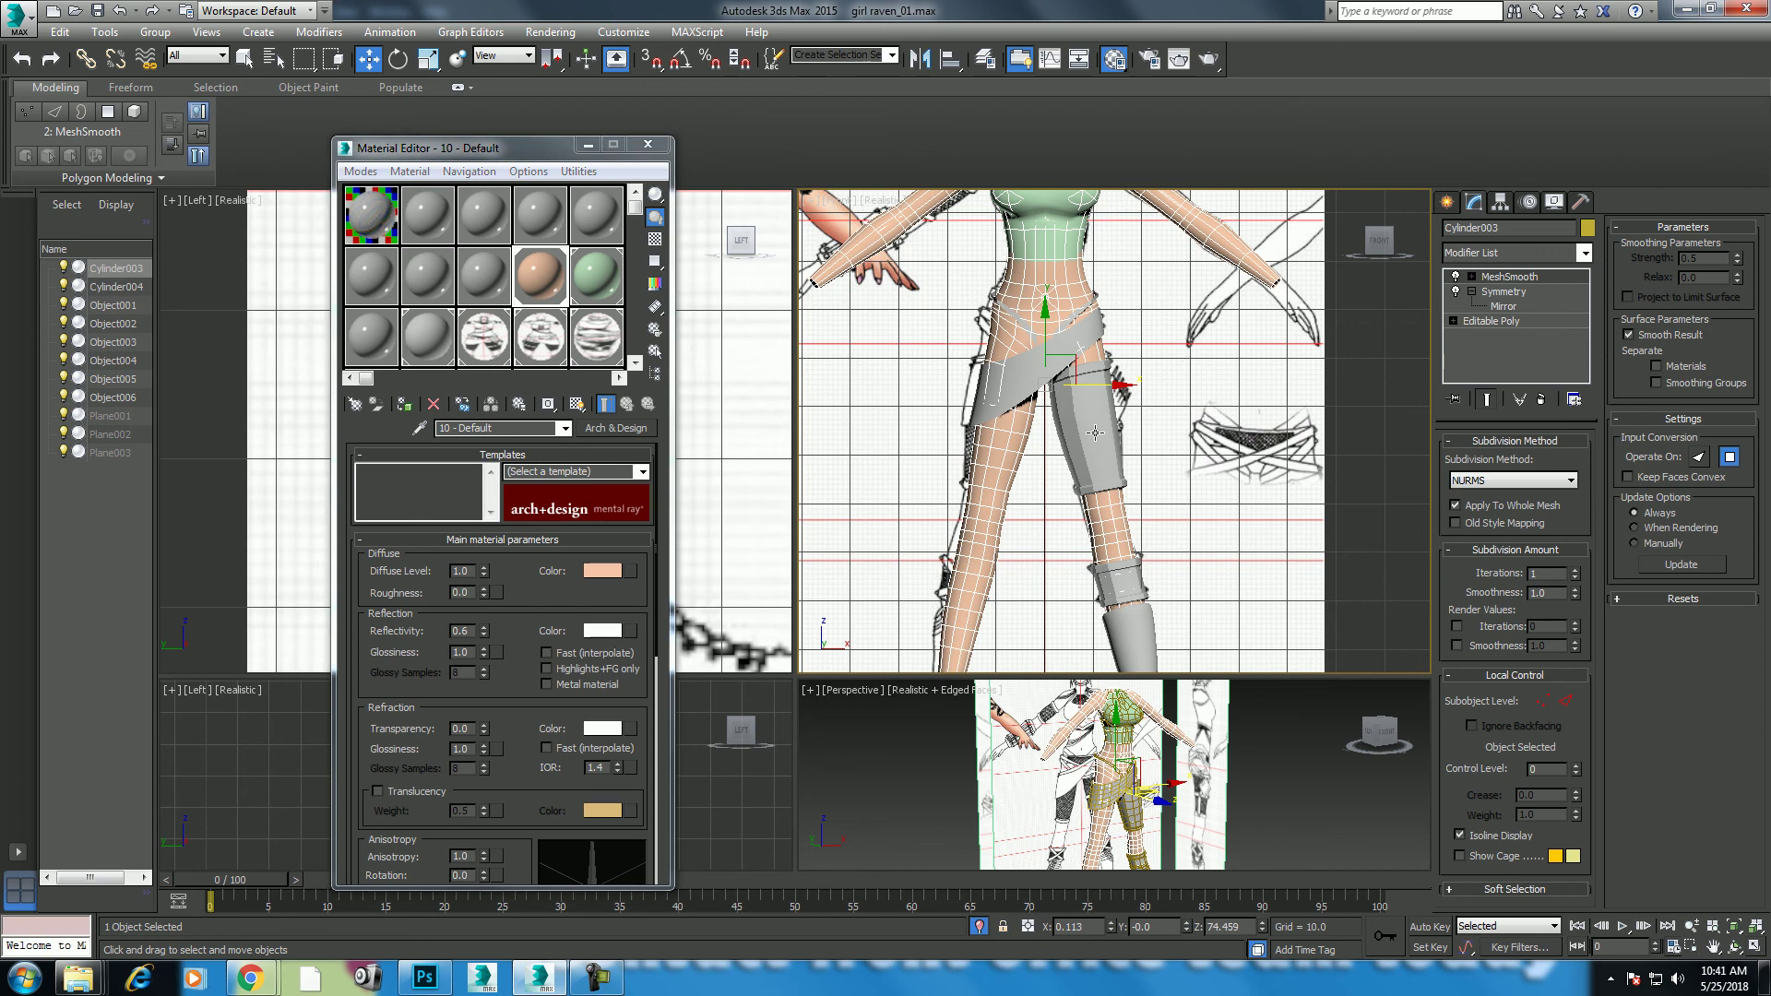
Step: Select the four leg armour and boot shaft pieces, Object003–Object006, together
{"action": "left_click_drag", "start_coordinate": [1095, 432], "coordinate": [1130, 592]}
{"action": "key", "text": "z"}
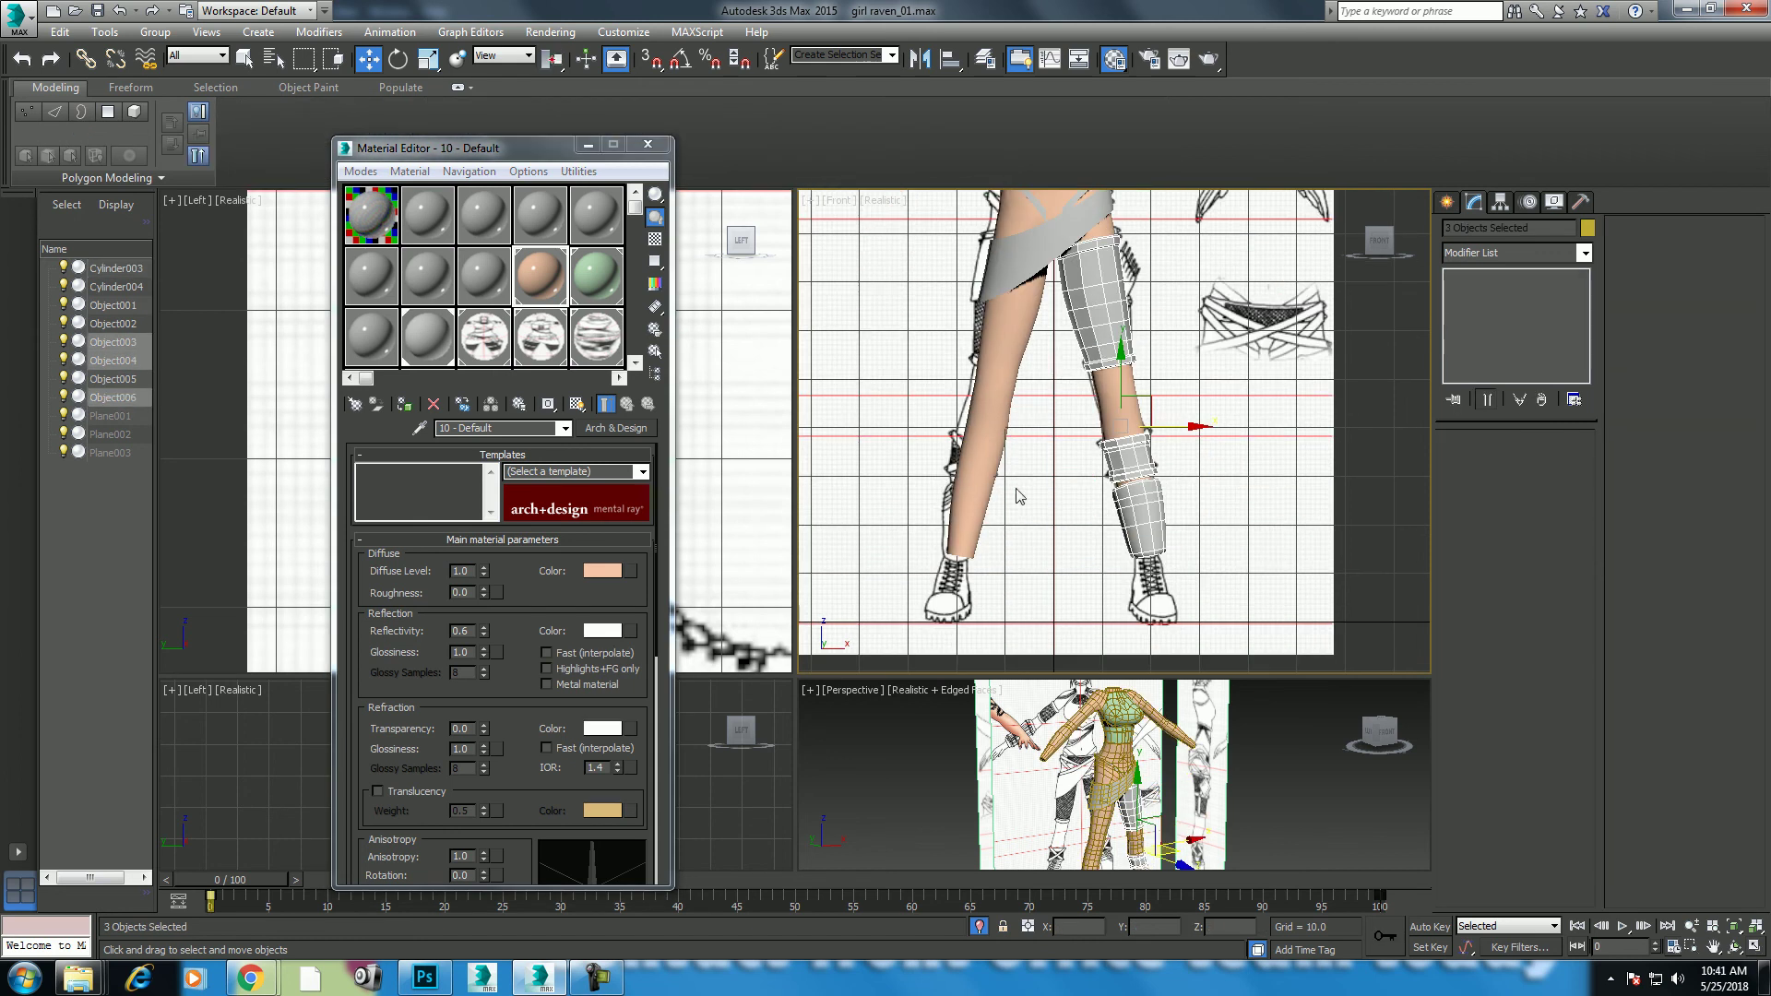
{"action": "left_click", "coordinate": [648, 144]}
{"action": "middle_click_drag", "start_coordinate": [1133, 797], "coordinate": [1133, 749]}
{"action": "key", "text": "alt+w"}
{"action": "scroll", "coordinate": [1059, 692], "scroll_direction": "up", "scroll_amount": 3}
{"action": "scroll", "coordinate": [827, 598], "scroll_direction": "up", "scroll_amount": 3}
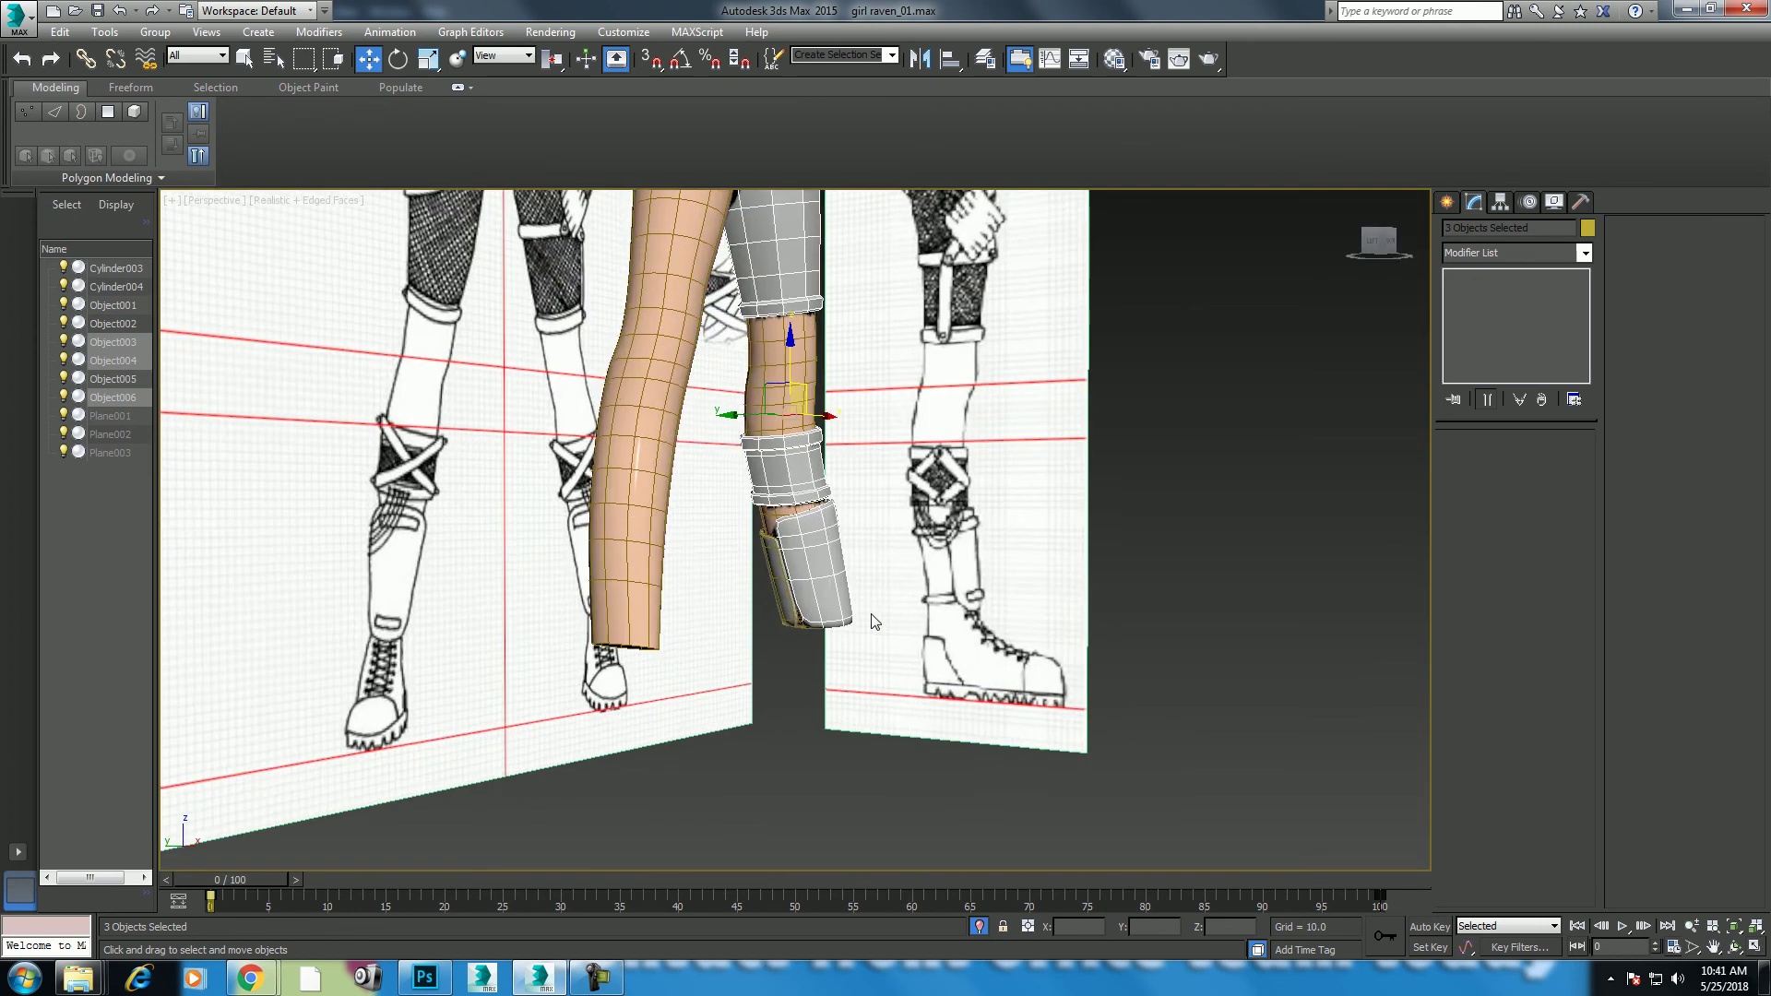
{"action": "left_click", "coordinate": [776, 586], "text": "ctrl"}
{"action": "scroll", "coordinate": [793, 590], "scroll_direction": "down", "scroll_amount": 2}
{"action": "scroll", "coordinate": [831, 595], "scroll_direction": "down", "scroll_amount": 2}
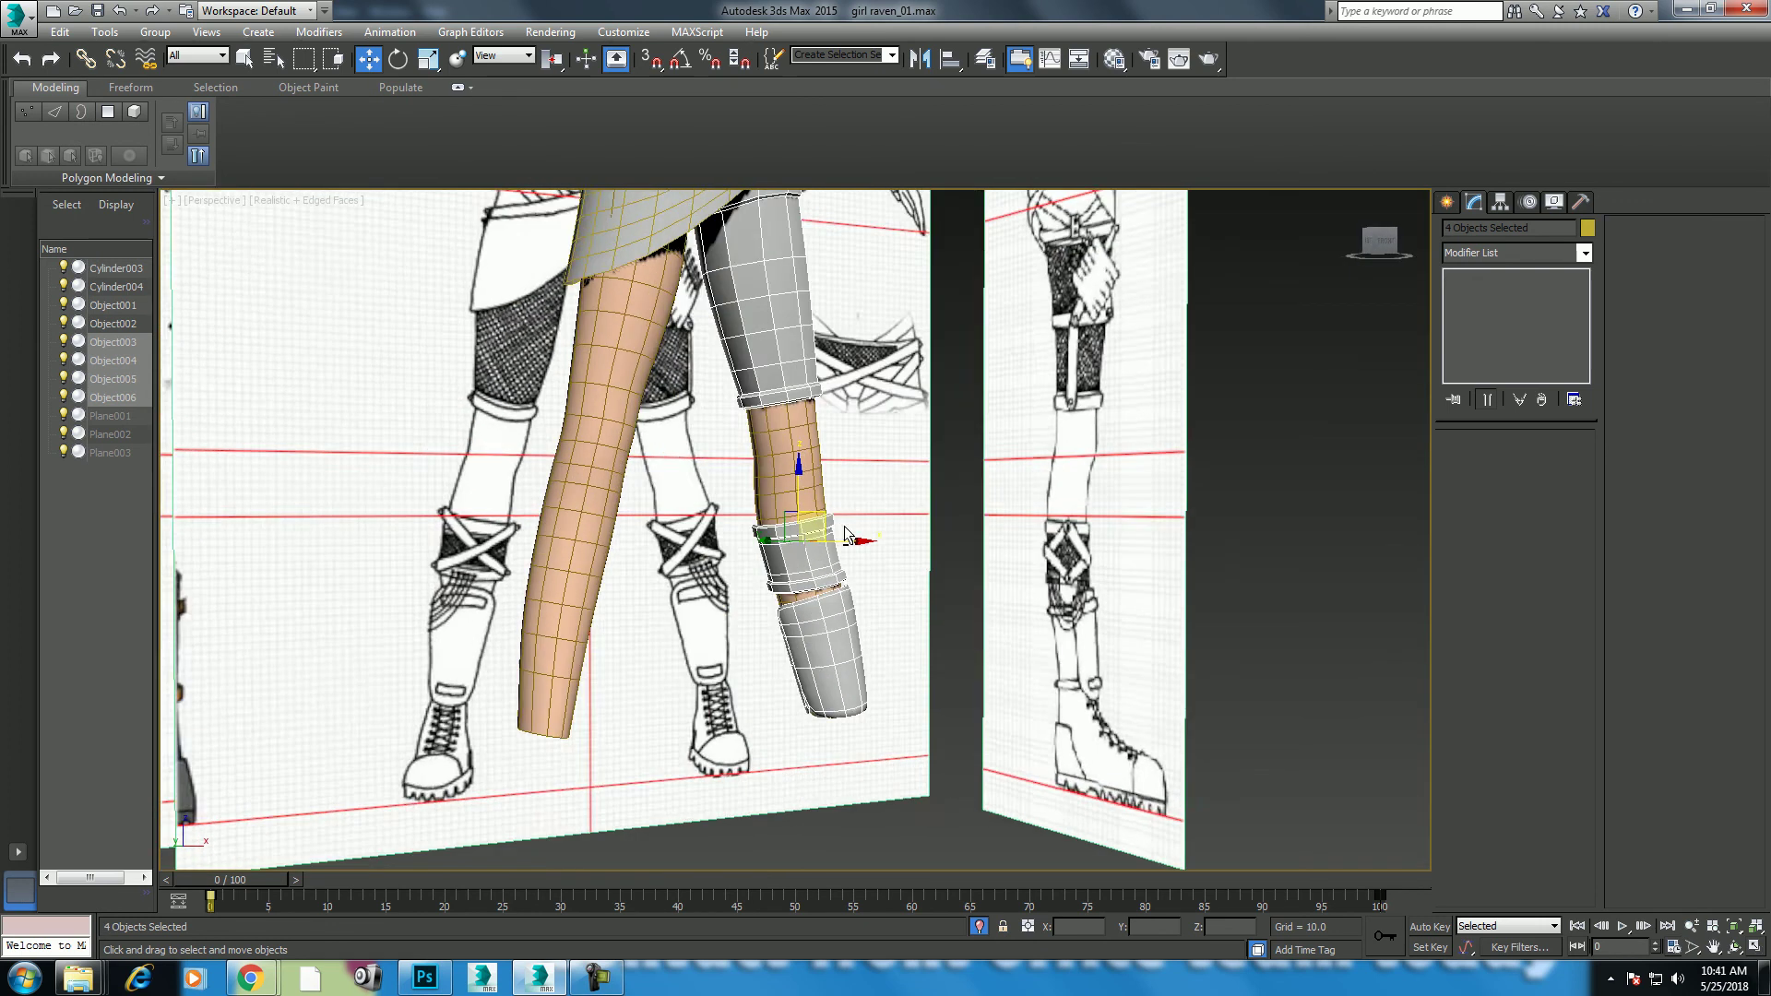
{"action": "scroll", "coordinate": [886, 600], "scroll_direction": "down", "scroll_amount": 2}
{"action": "scroll", "coordinate": [941, 606], "scroll_direction": "down", "scroll_amount": 2}
{"action": "scroll", "coordinate": [943, 601], "scroll_direction": "up", "scroll_amount": 2}
{"action": "scroll", "coordinate": [950, 593], "scroll_direction": "up", "scroll_amount": 2}
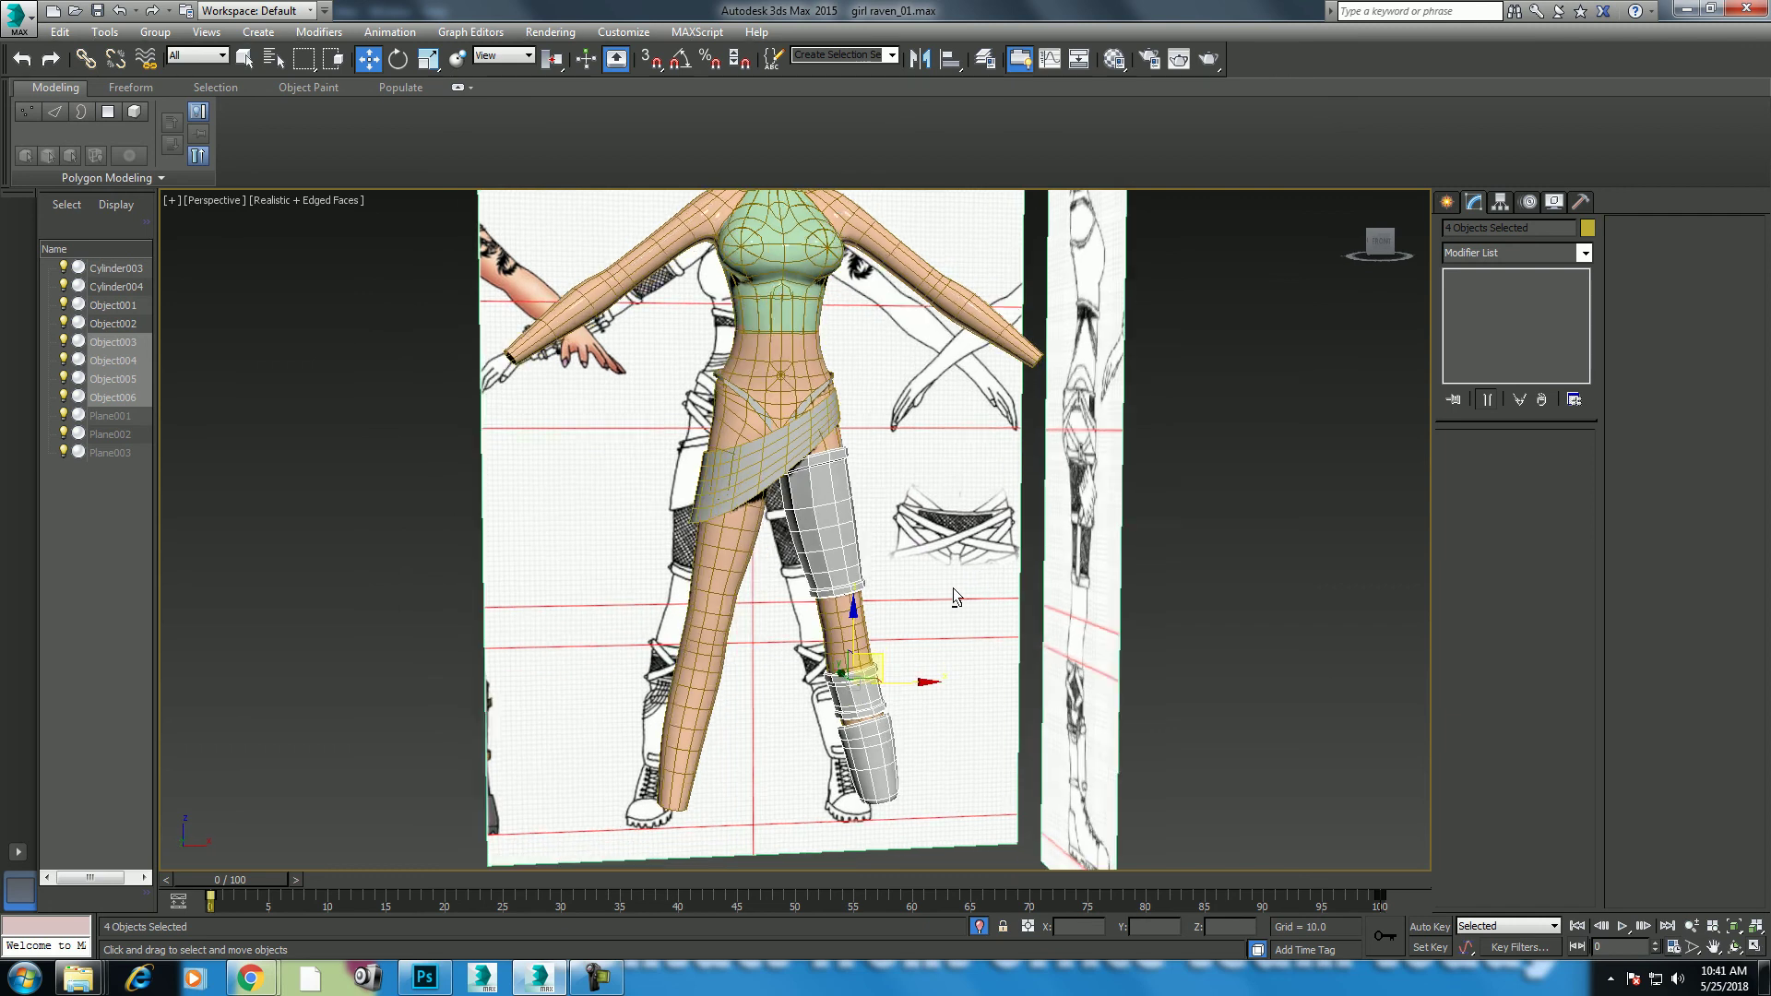
{"action": "scroll", "coordinate": [943, 588], "scroll_direction": "up", "scroll_amount": 2}
{"action": "scroll", "coordinate": [942, 591], "scroll_direction": "up", "scroll_amount": 1}
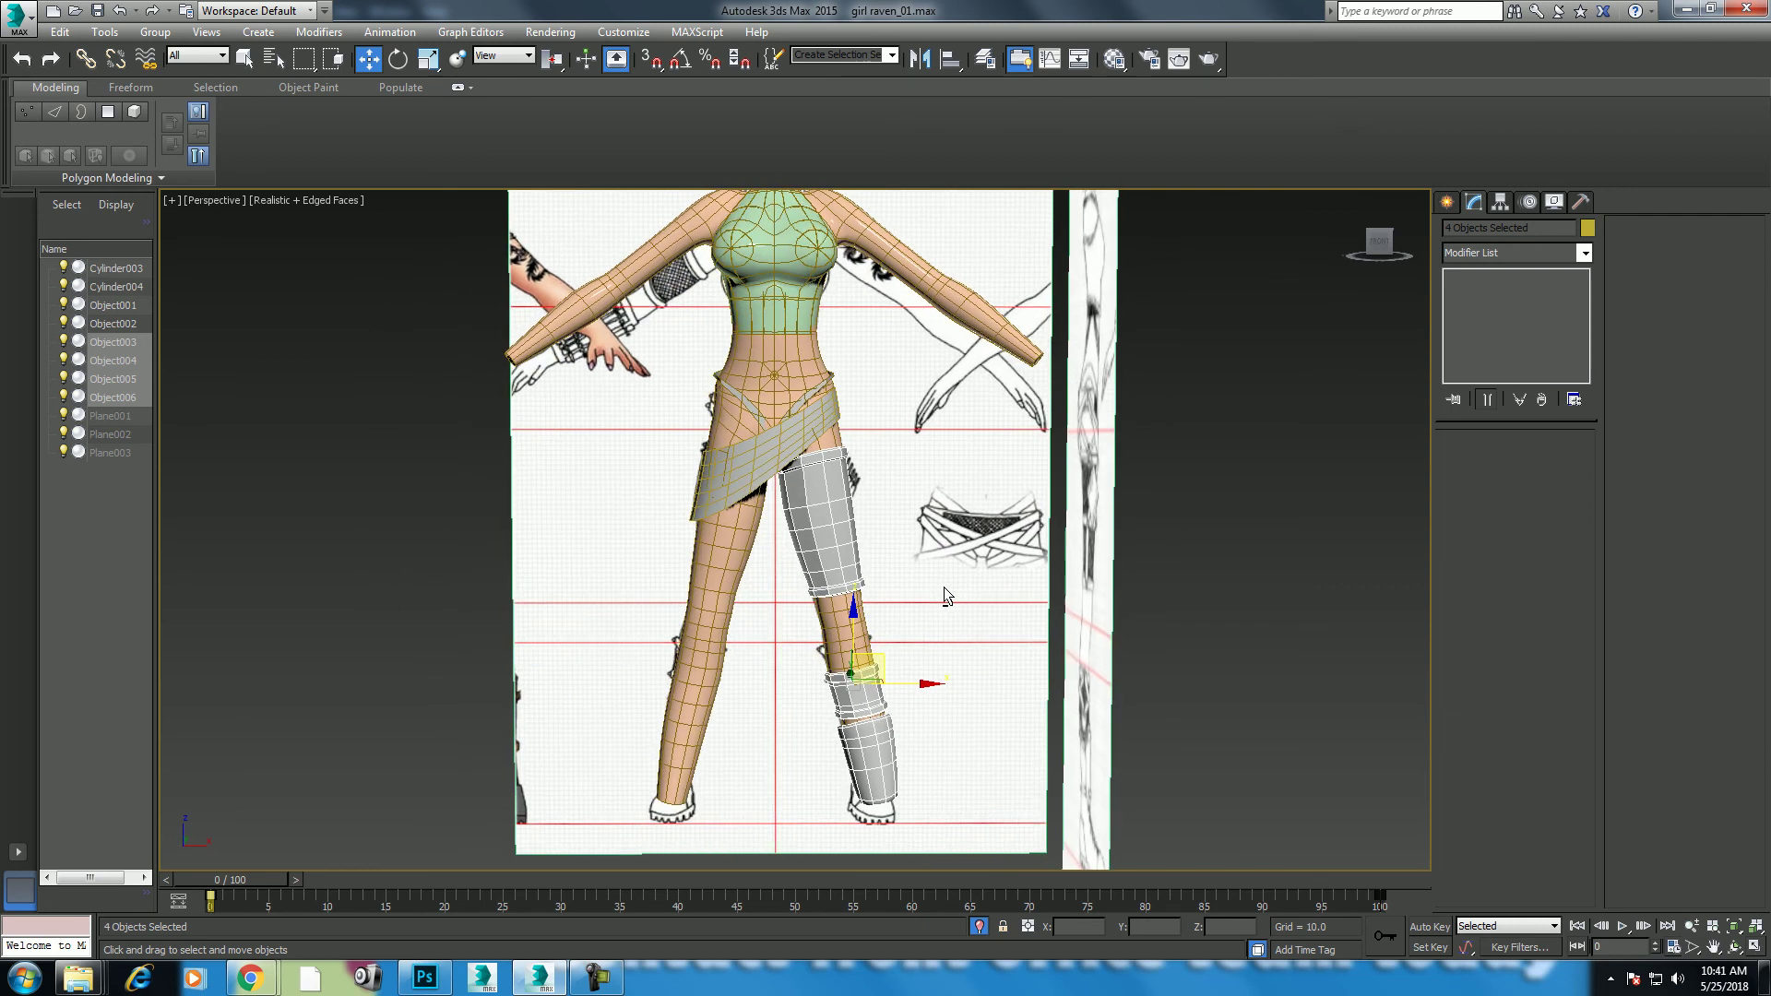
{"action": "left_click", "coordinate": [1513, 253]}
Step: Add a Symmetry modifier to the leg pieces and move its mirror plane to the body's centre line
{"action": "type", "text": "sym"}
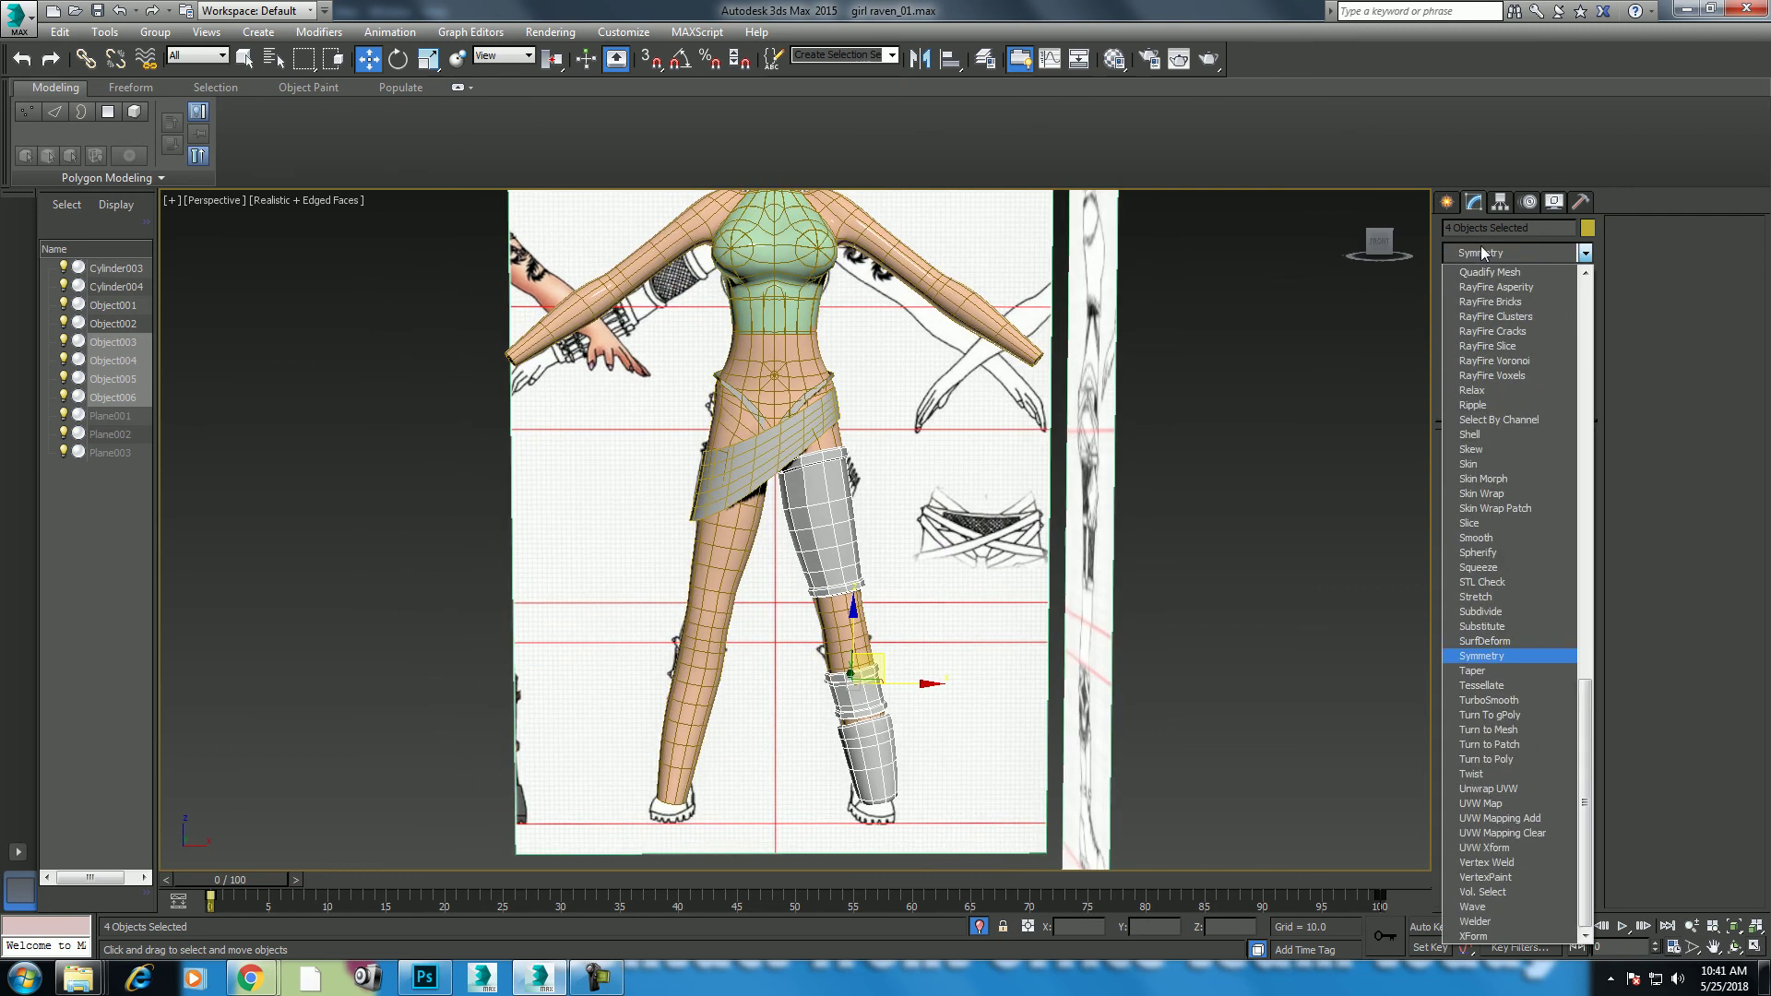
{"action": "key", "text": "Return"}
{"action": "key", "text": "f"}
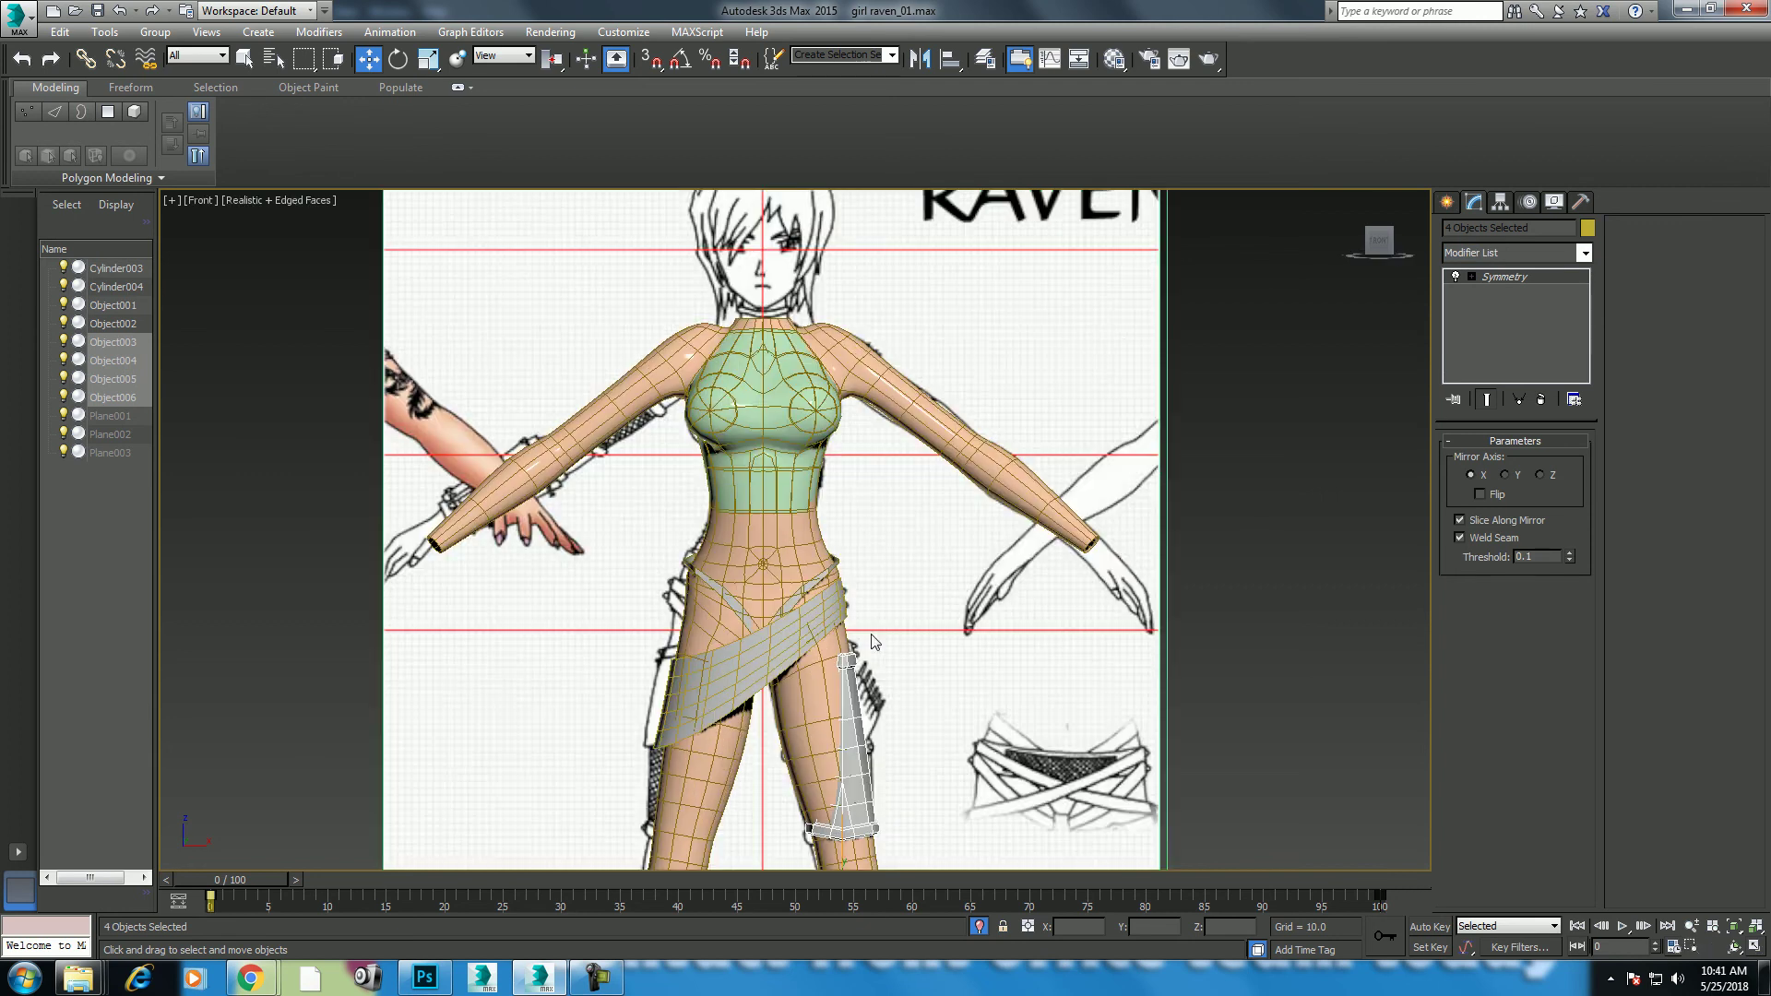
{"action": "scroll", "coordinate": [1107, 333], "scroll_direction": "up", "scroll_amount": 2}
{"action": "scroll", "coordinate": [1211, 614], "scroll_direction": "up", "scroll_amount": 2}
{"action": "left_click", "coordinate": [1471, 276]}
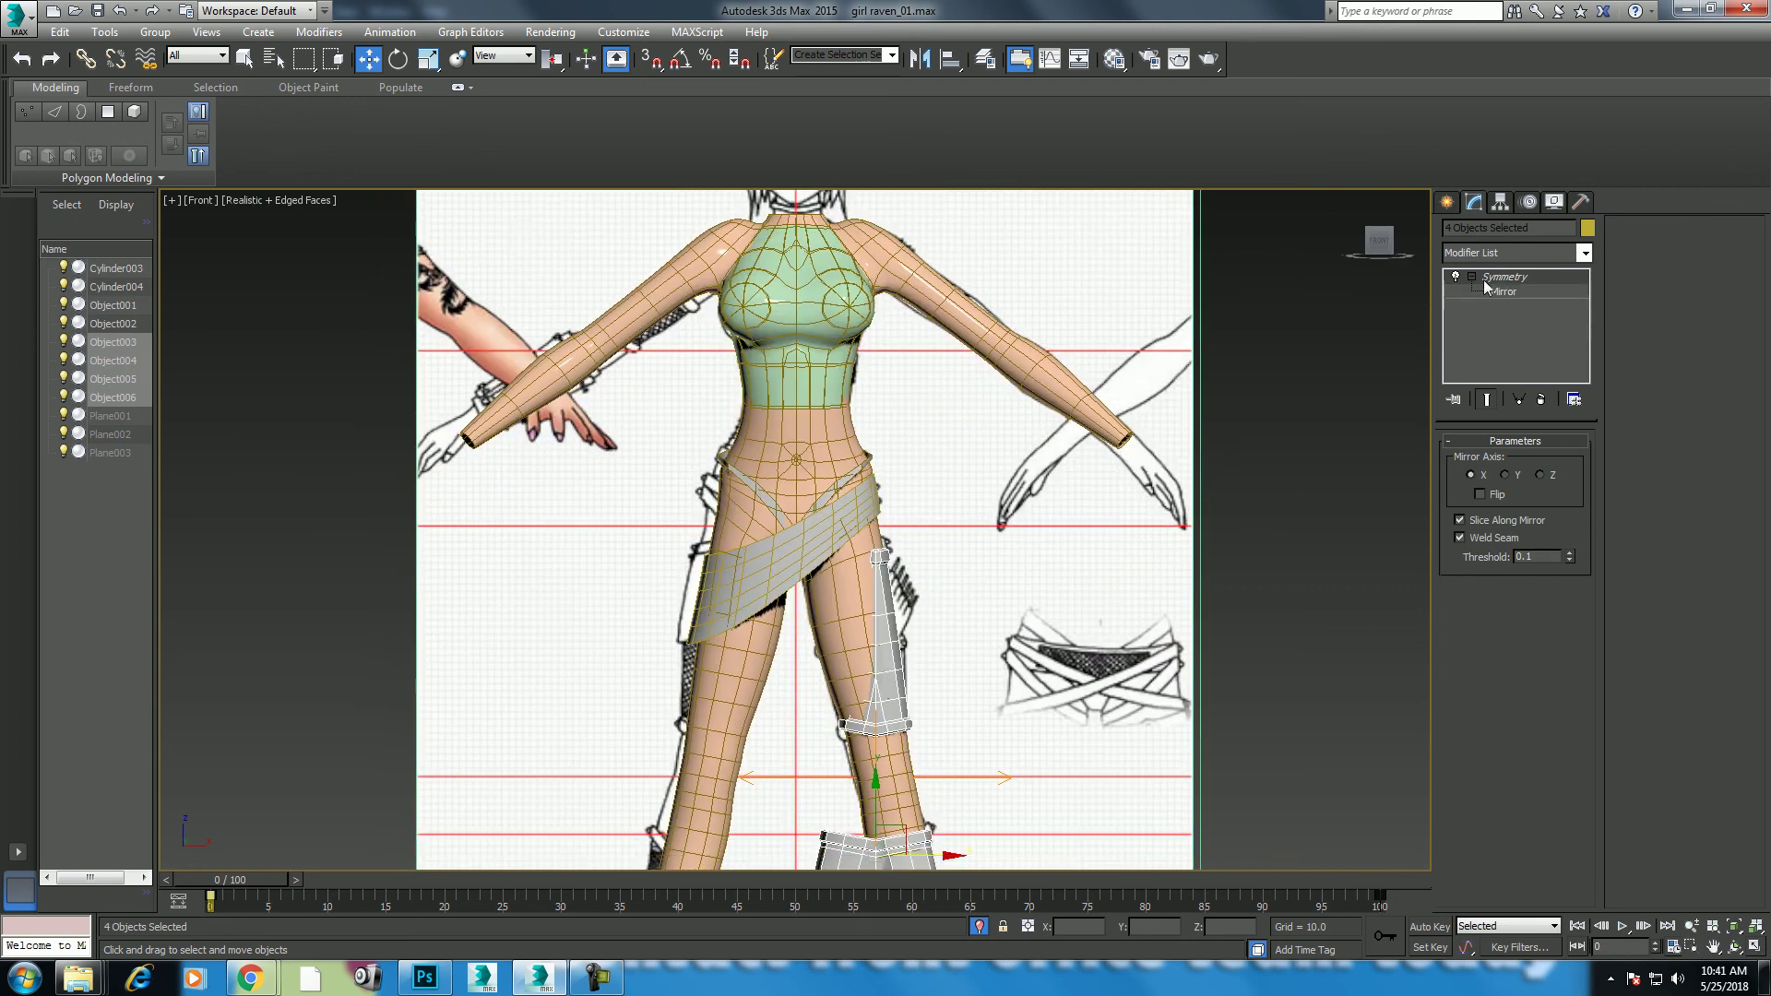
{"action": "middle_click_drag", "start_coordinate": [937, 778], "coordinate": [956, 661]}
{"action": "left_click_drag", "start_coordinate": [957, 660], "coordinate": [877, 661]}
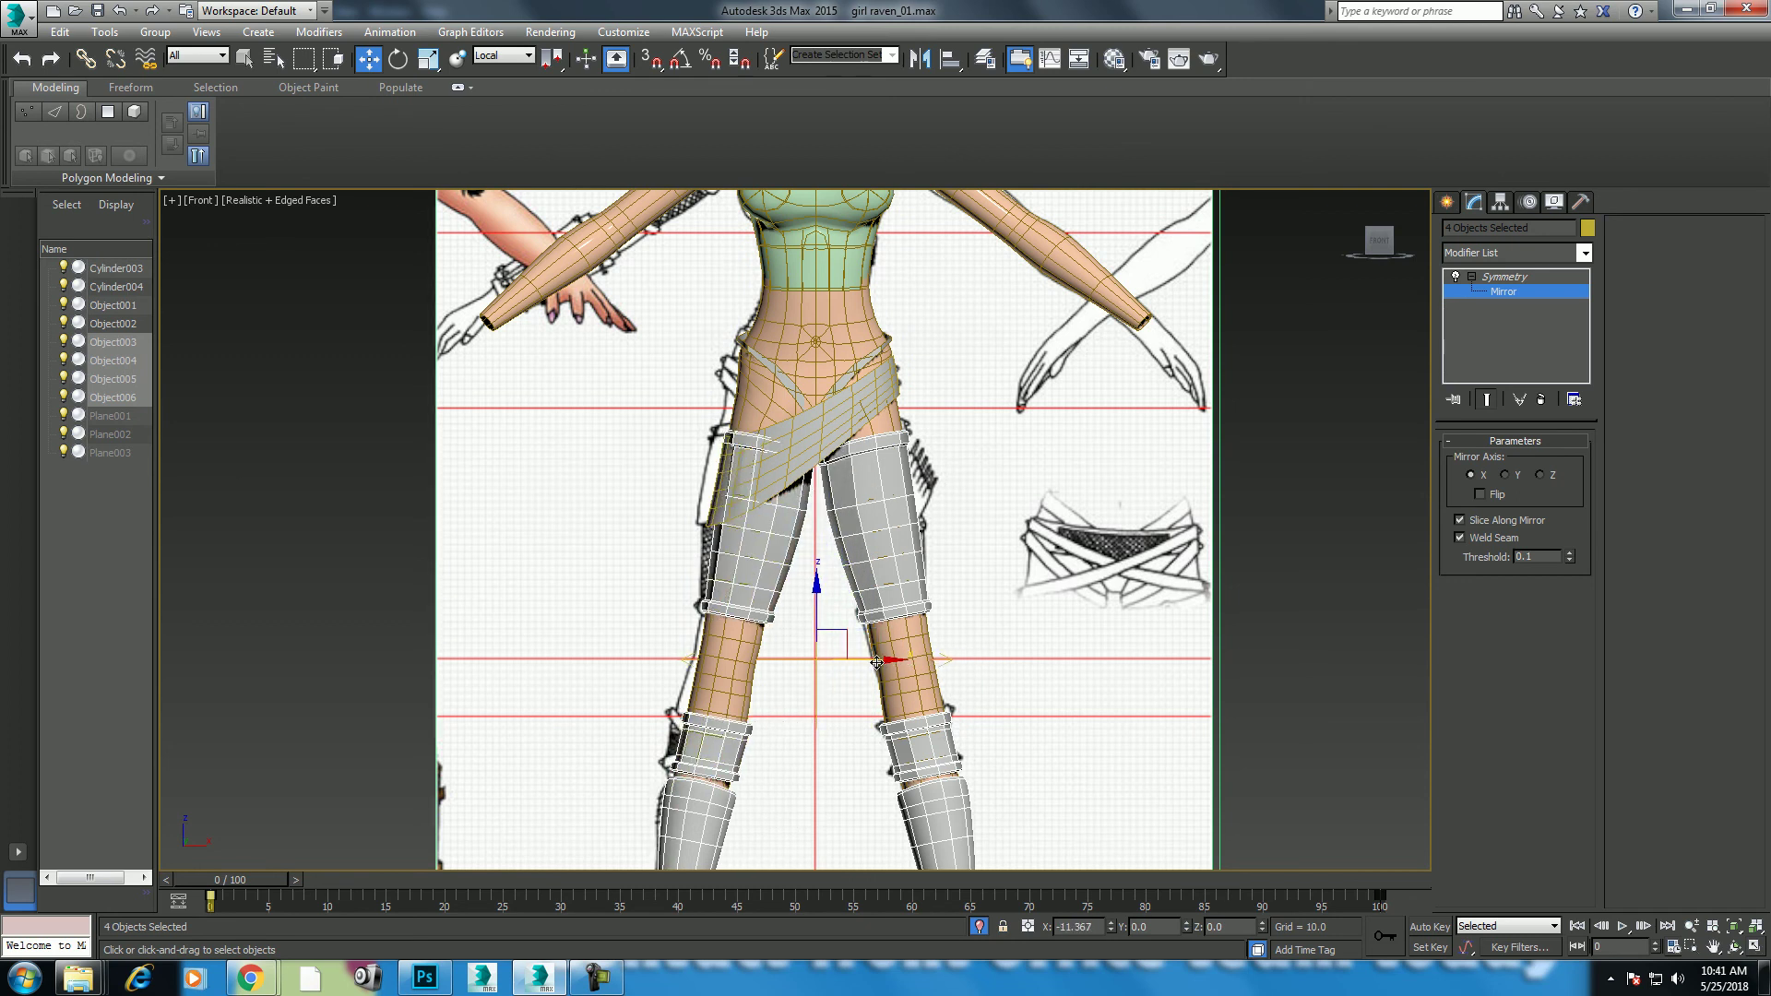
{"action": "middle_click_drag", "start_coordinate": [863, 690], "coordinate": [843, 719]}
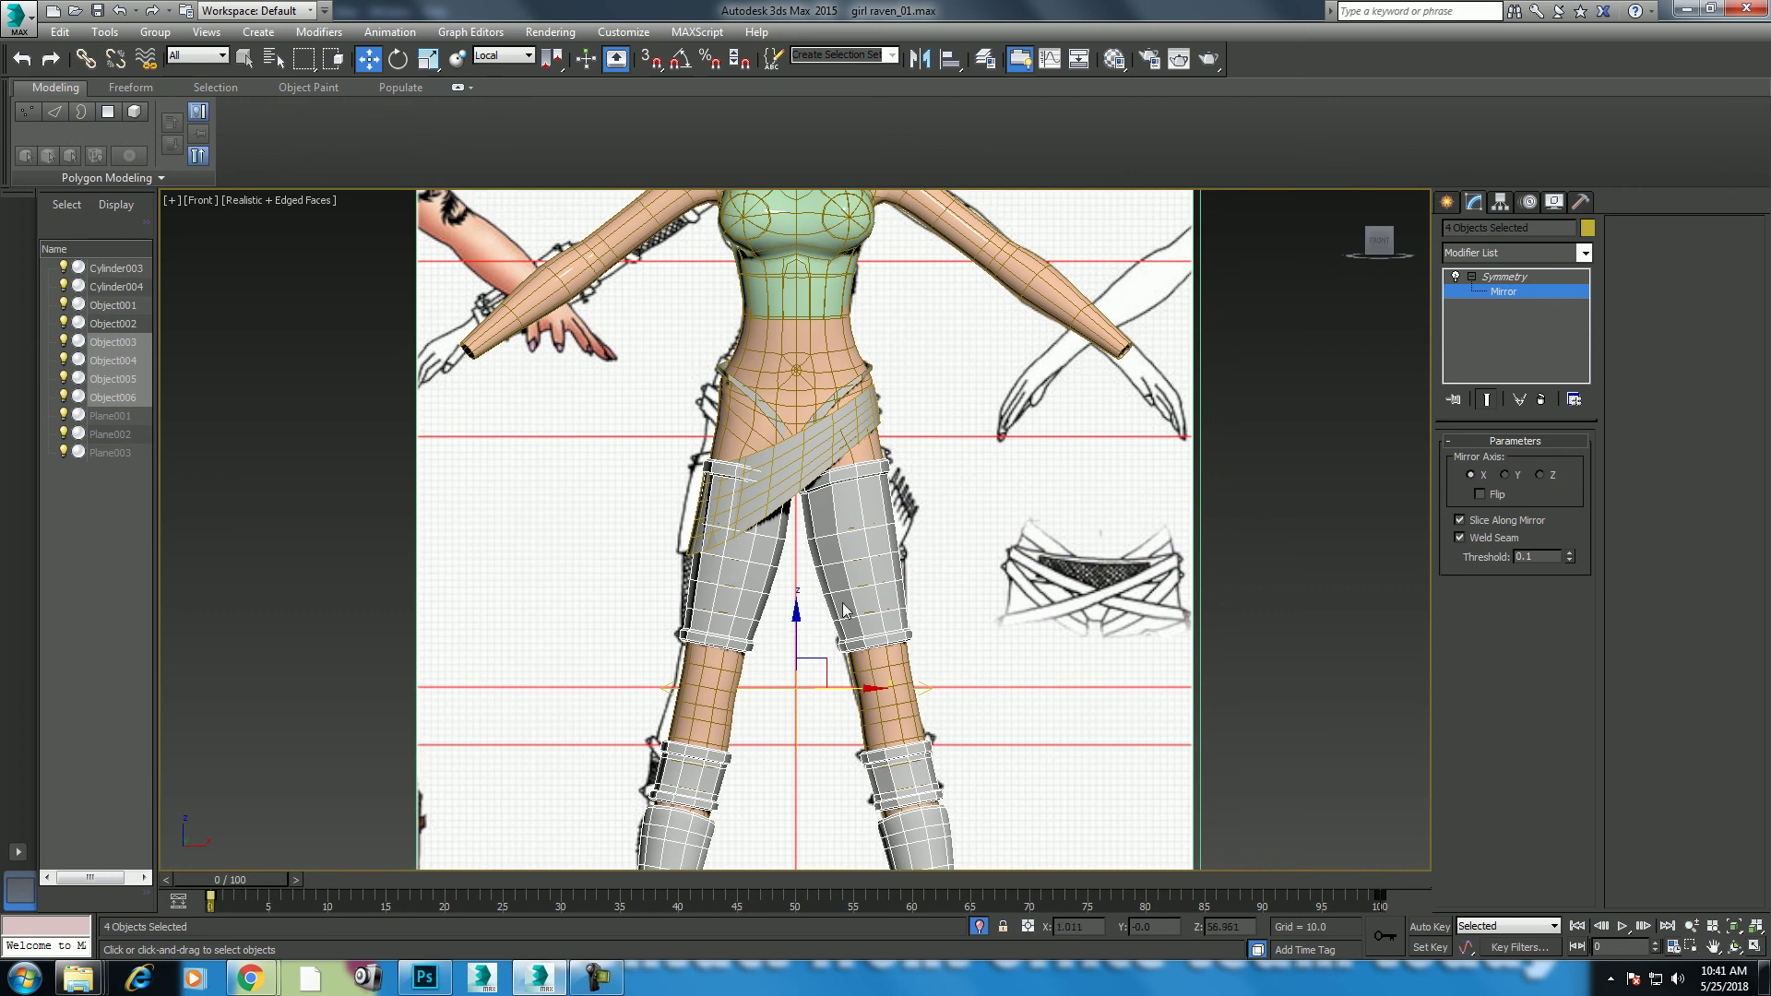
{"action": "right_click", "coordinate": [908, 562]}
{"action": "left_click", "coordinate": [882, 547]}
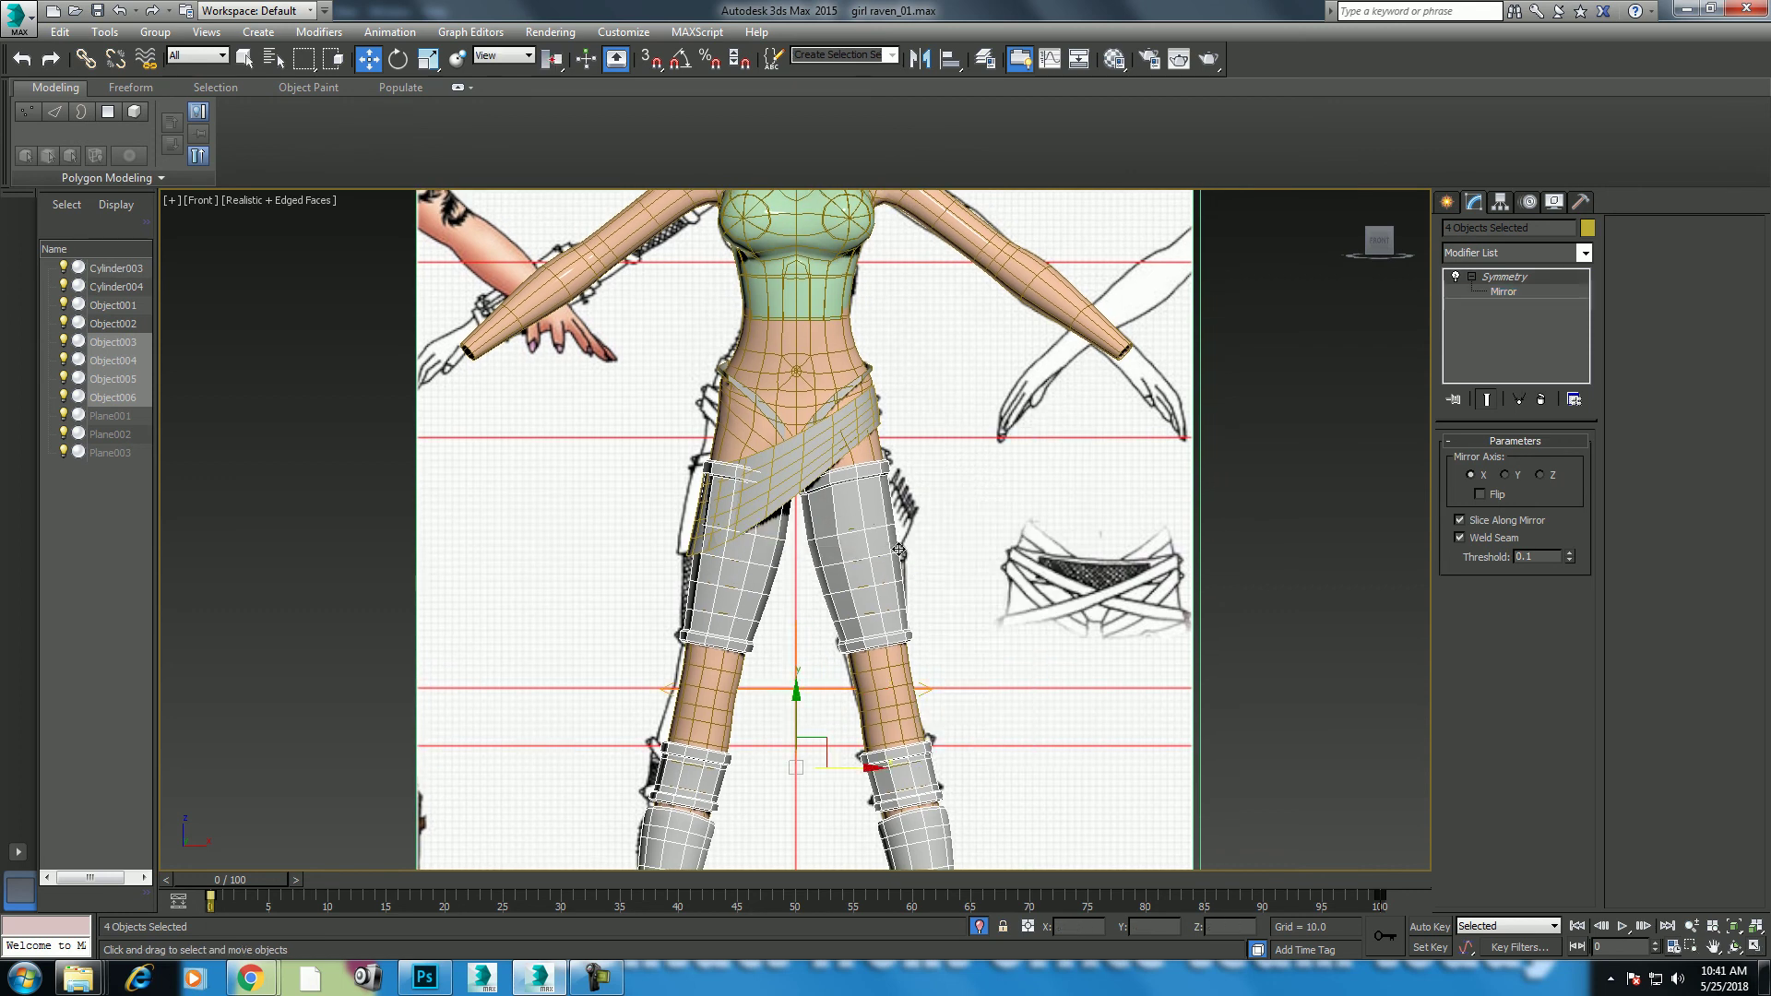
Step: Disable the Symmetry mirroring on the thigh armour piece and return to the Perspective view
{"action": "left_click", "coordinate": [950, 590]}
{"action": "left_click", "coordinate": [854, 554]}
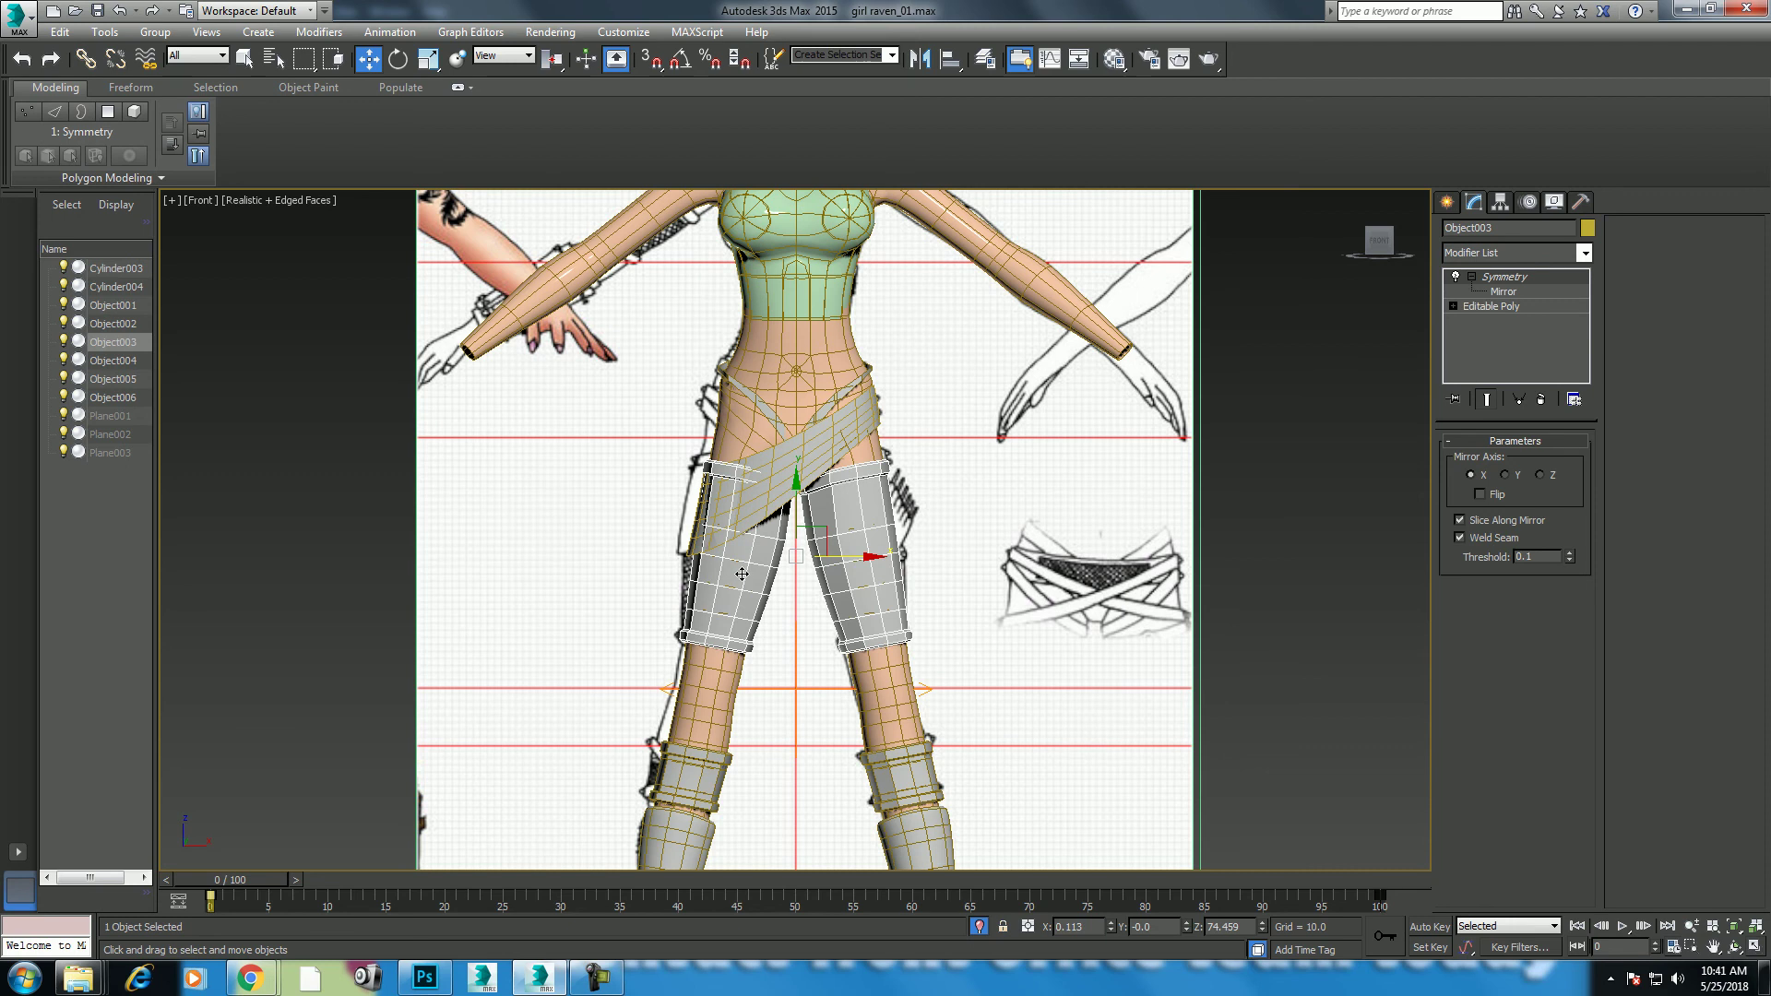
{"action": "left_click", "coordinate": [1456, 276]}
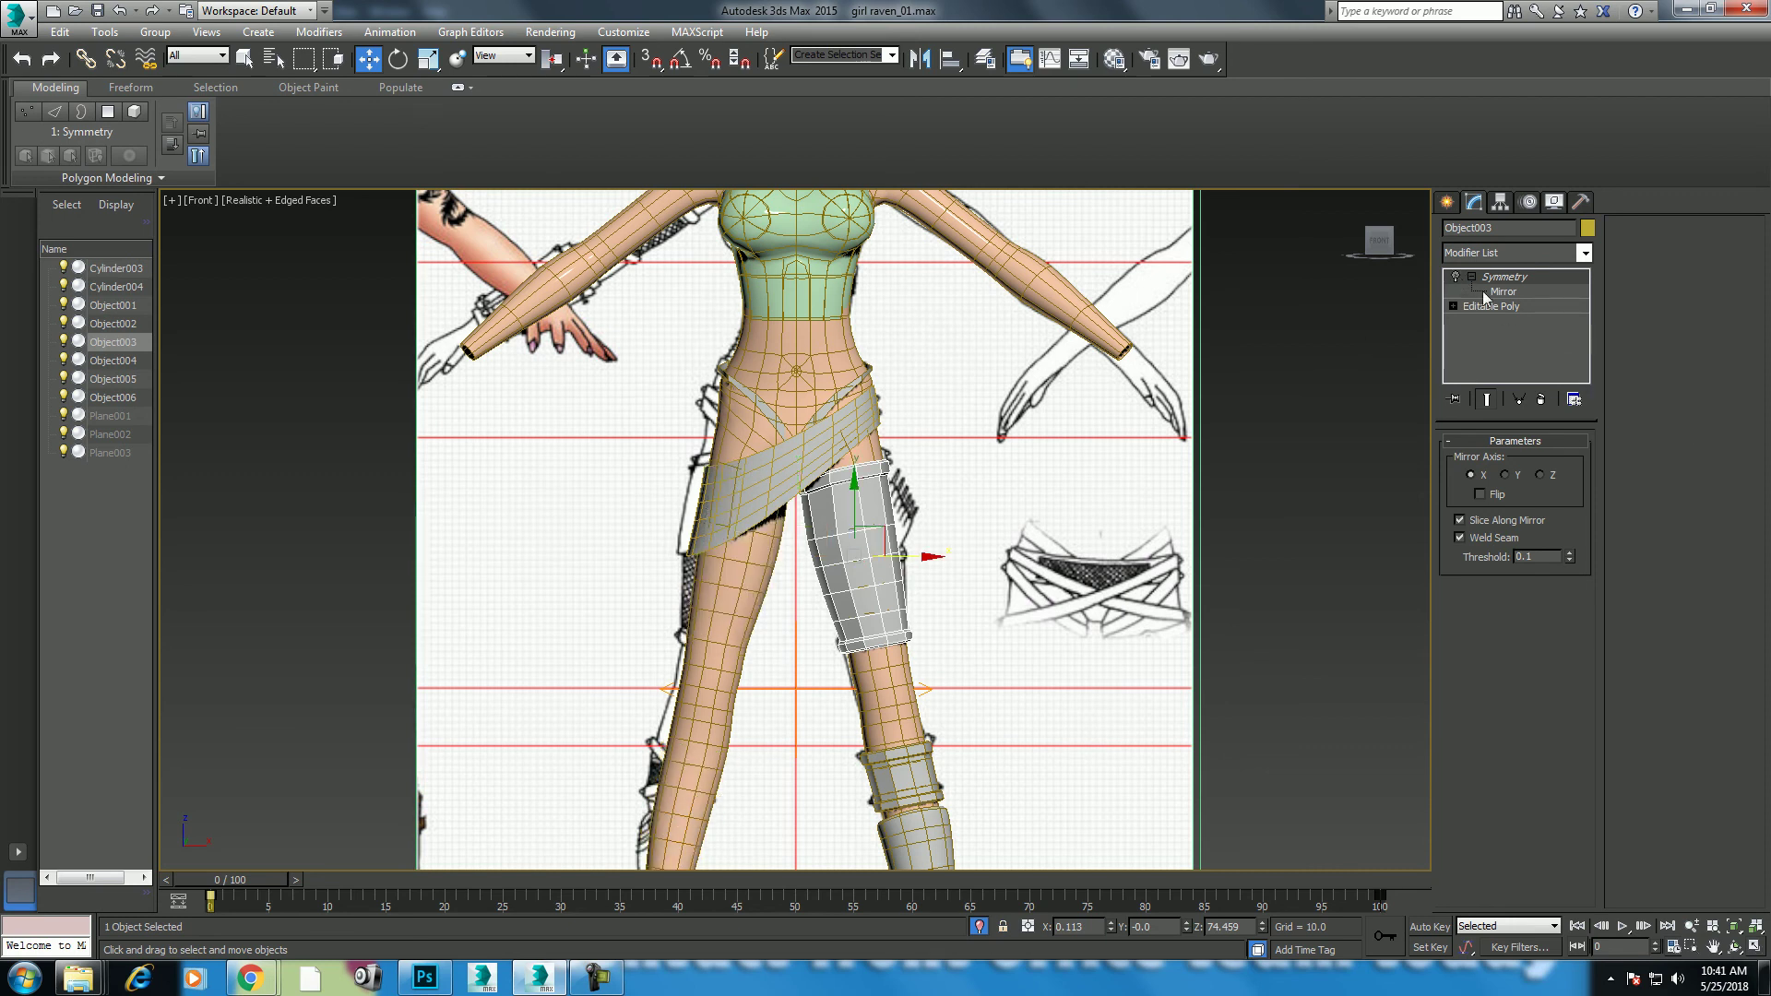
{"action": "left_click", "coordinate": [1457, 277]}
{"action": "key", "text": "ctrl+b"}
{"action": "left_click", "coordinate": [1456, 277]}
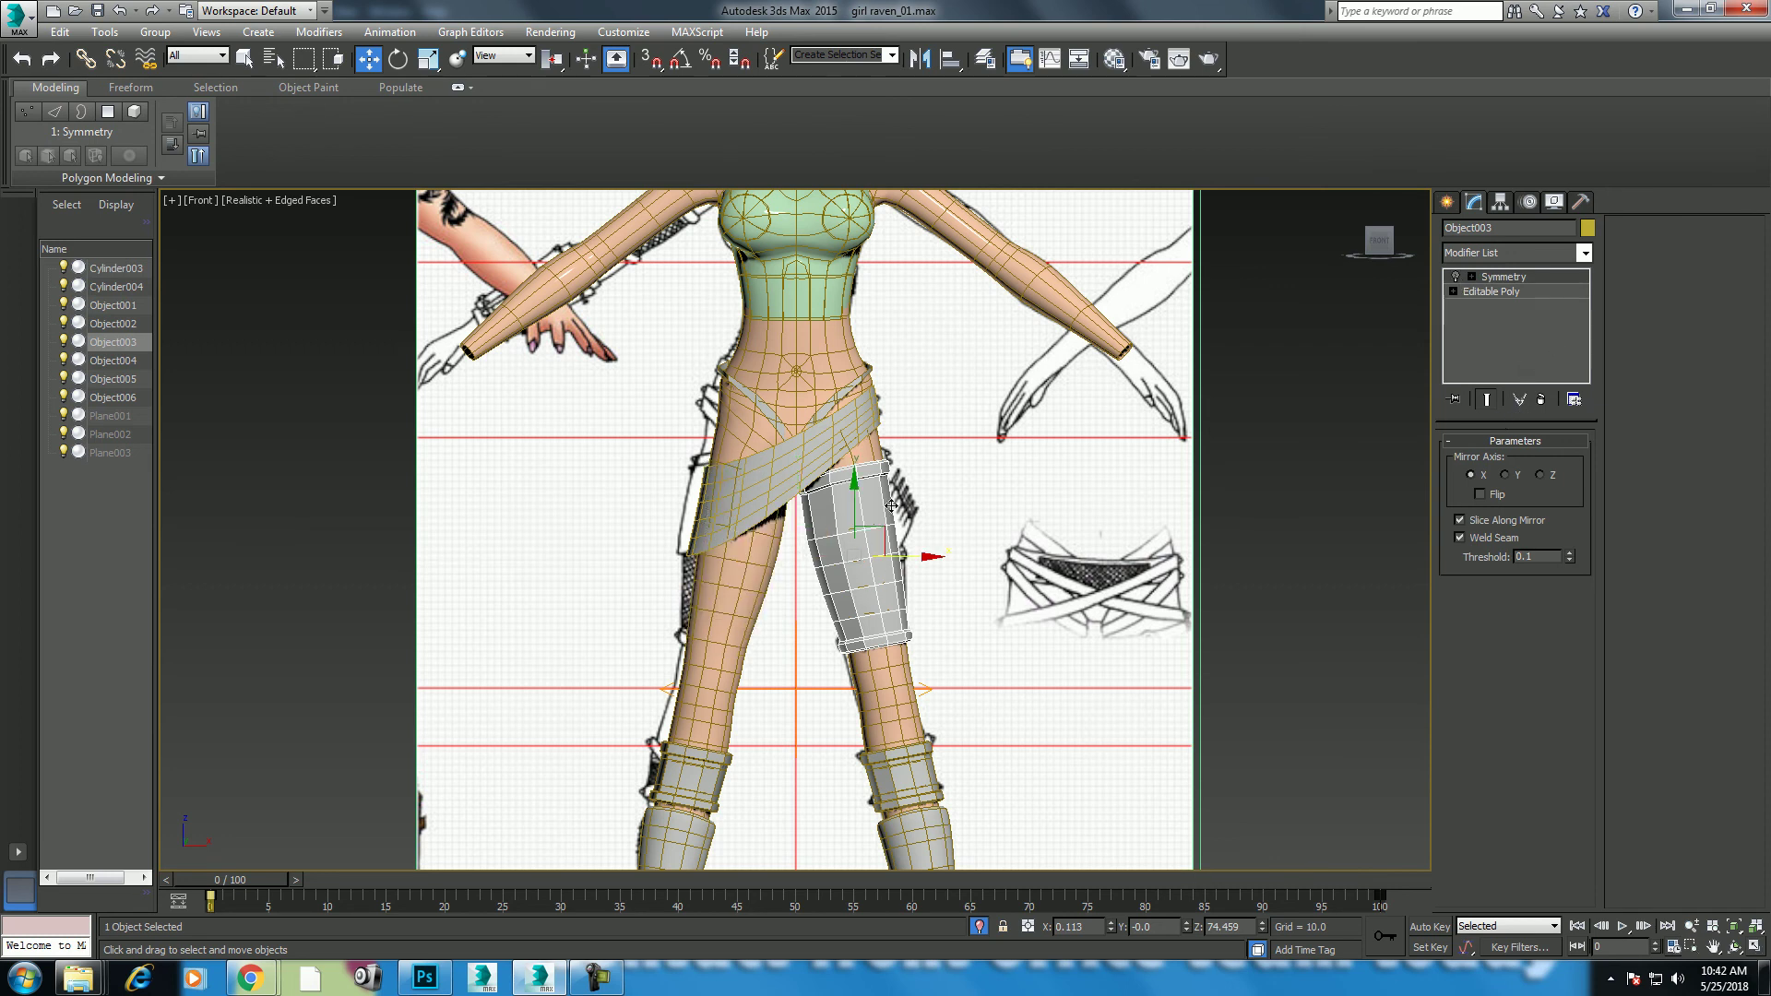
{"action": "scroll", "coordinate": [892, 505], "scroll_direction": "down", "scroll_amount": 5}
{"action": "key", "text": "p"}
{"action": "mouse_move", "coordinate": [985, 533]}
{"action": "middle_mouse_down", "text": "alt"}
{"action": "mouse_move", "coordinate": [936, 595]}
{"action": "mouse_move", "coordinate": [953, 598]}
{"action": "middle_mouse_up", "text": "alt"}
{"action": "scroll", "coordinate": [936, 591], "scroll_direction": "up", "scroll_amount": 3}
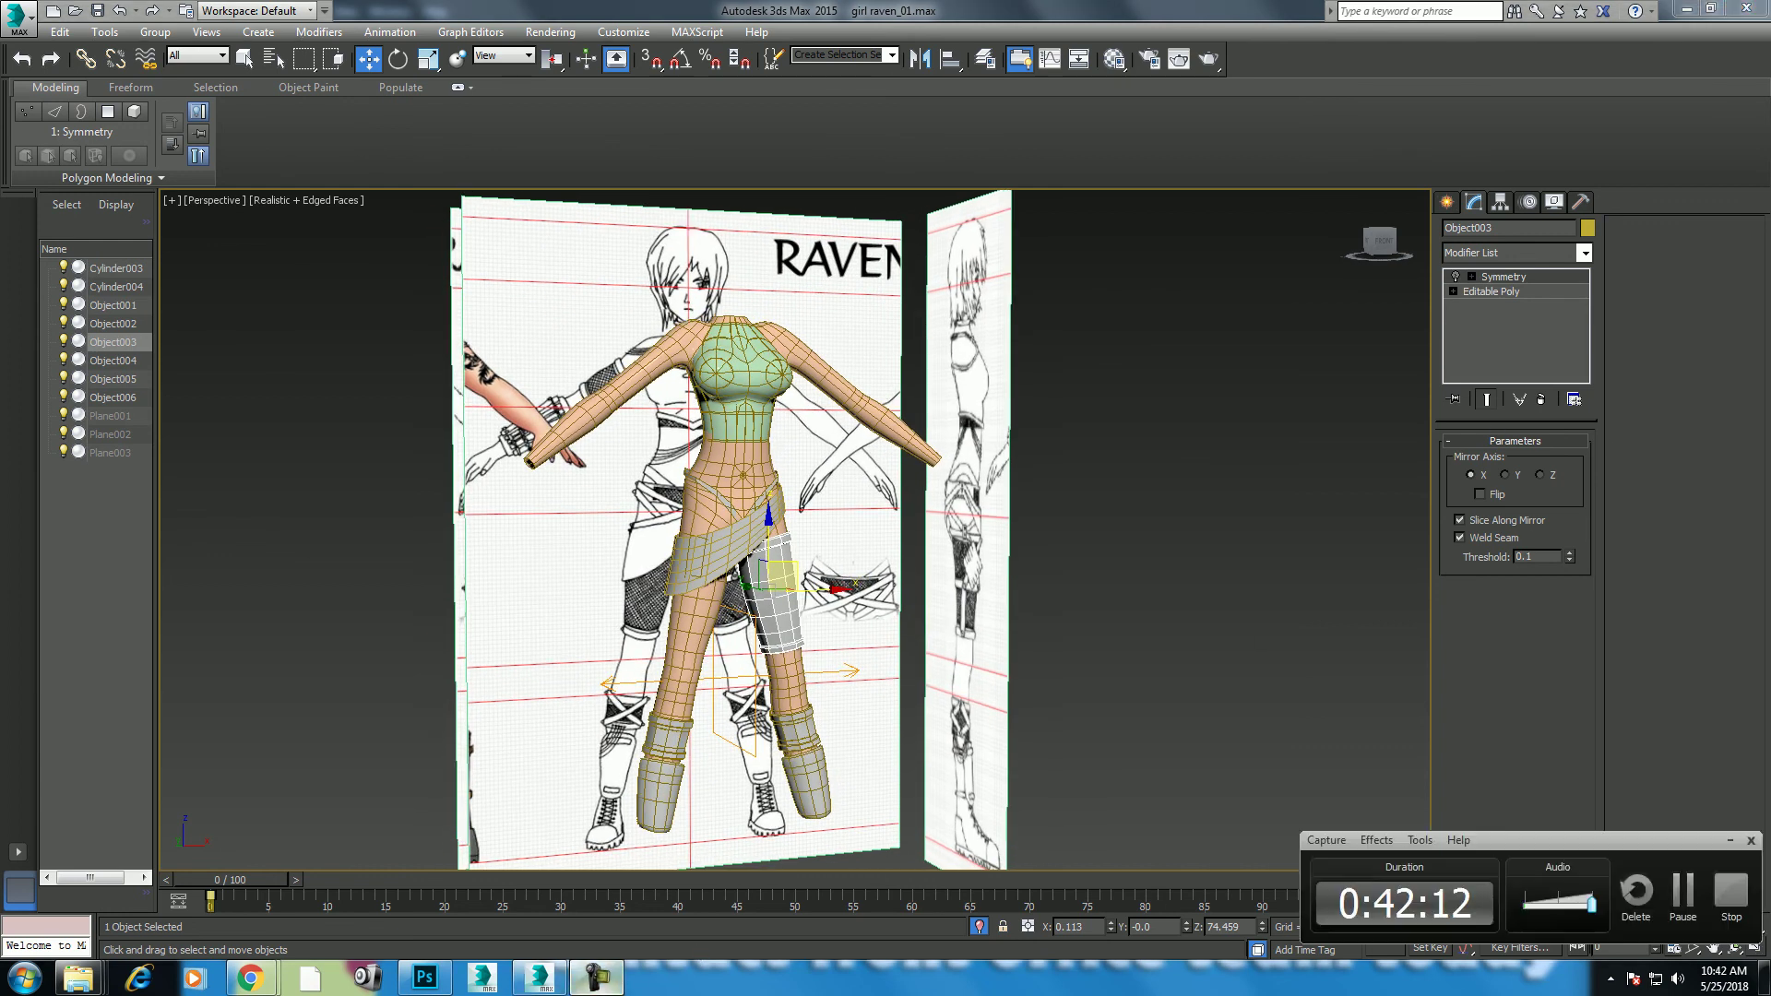